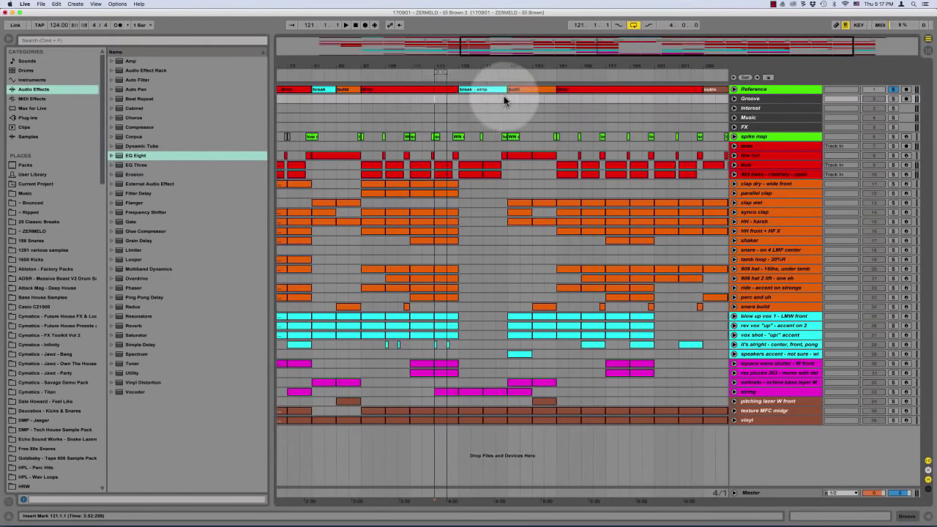
Review the song's sections by selecting bars 121–161, 17–121 and 161–225 in turn on the Groove track
drag(432, 97, 457, 99)
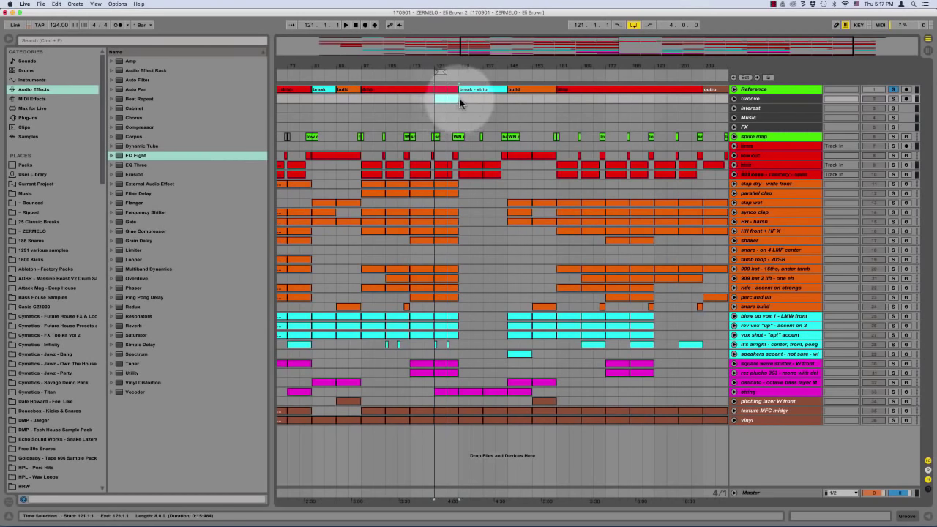
drag(441, 101, 565, 102)
drag(434, 98, 555, 104)
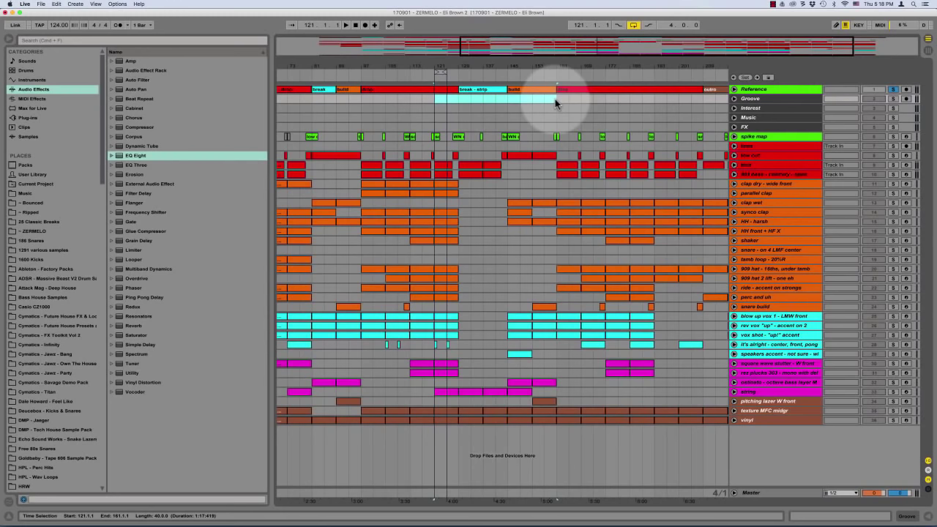
key(minus)
key(minus)
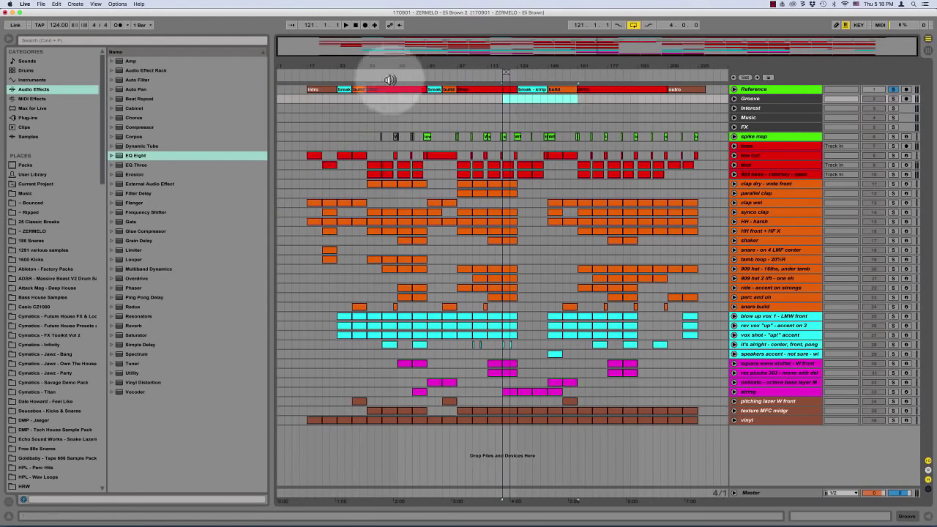
drag(307, 100, 502, 95)
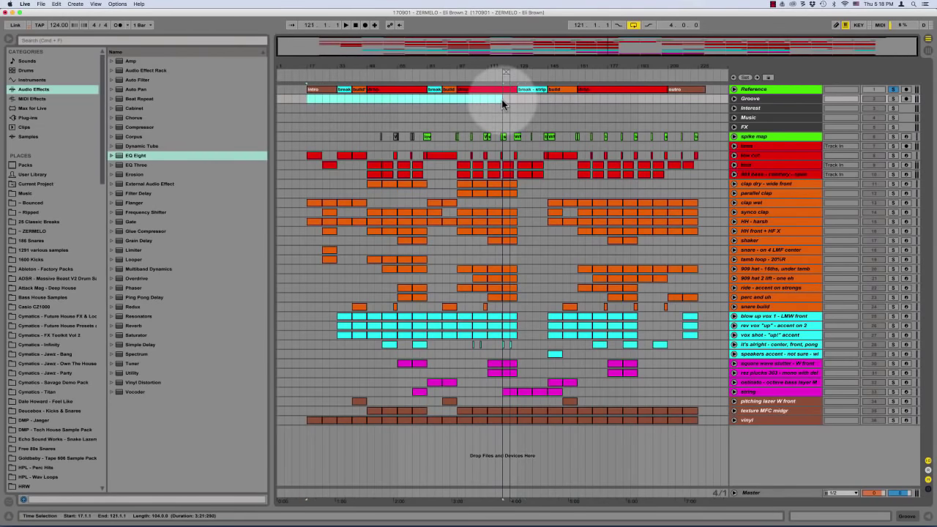
drag(577, 100, 705, 99)
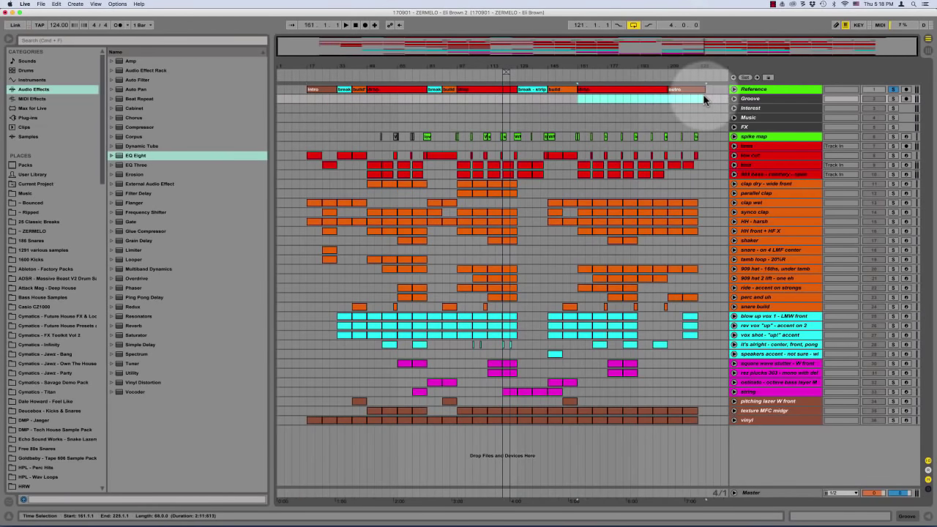
click(704, 99)
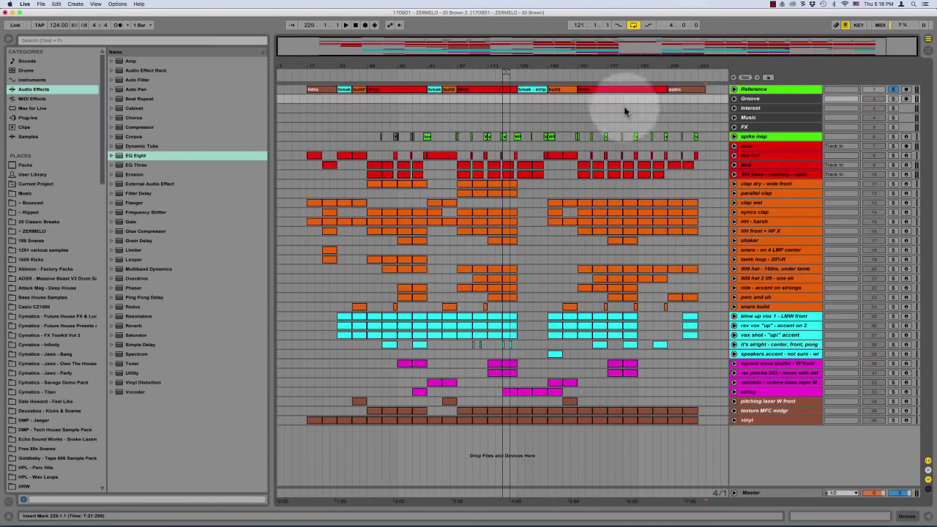
Mark the range from bar 121 to bar 161 on the Groove track, spanning the break and build
click(503, 96)
key(plus)
key(plus)
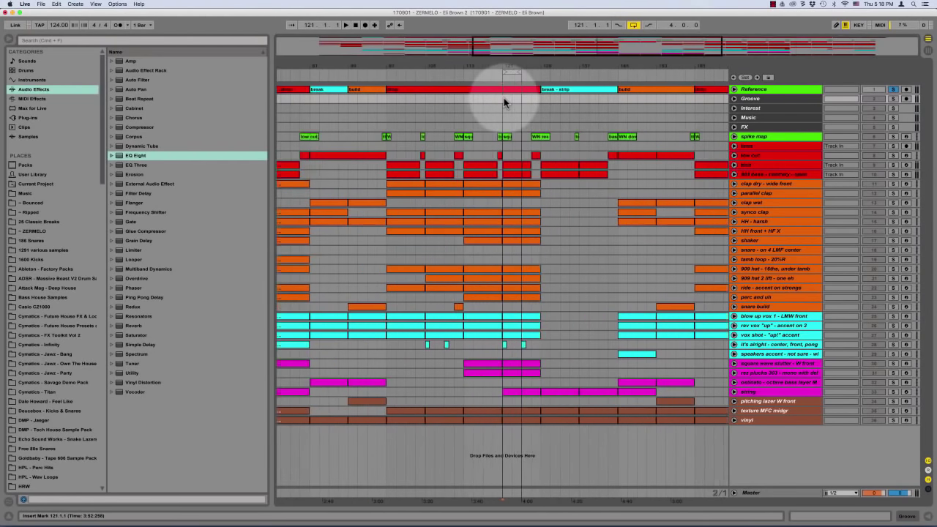
key(minus)
key(minus)
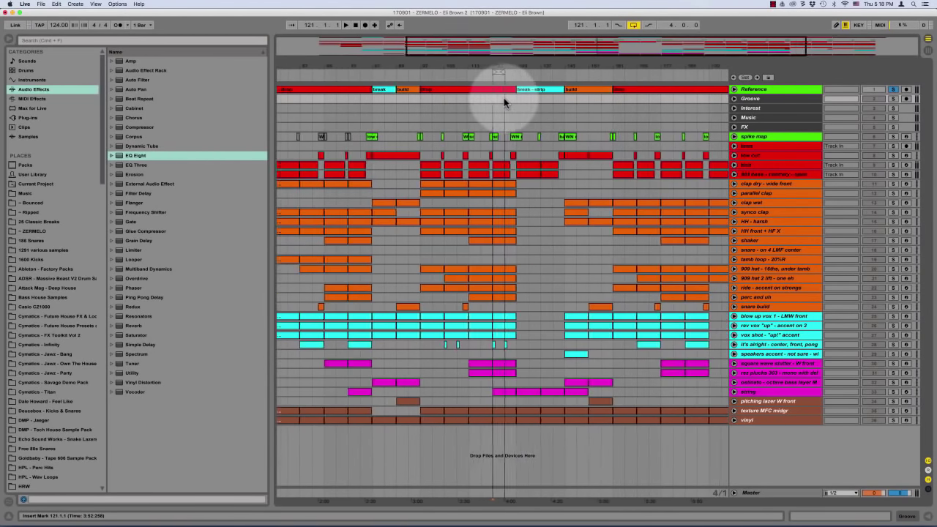
drag(470, 99, 592, 98)
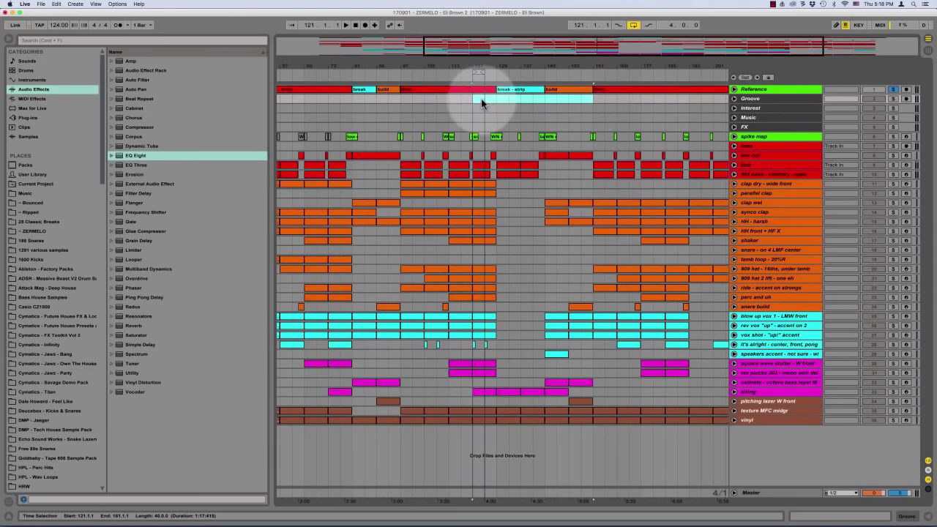
Insert a MIDI track below the Reference track and load a Drum Rack onto it
click(759, 90)
key(super+shift+t)
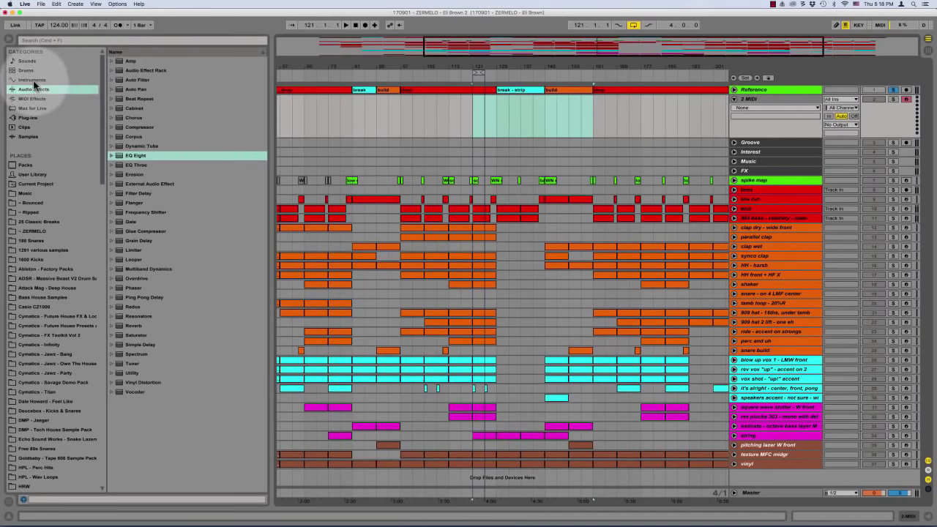
click(33, 81)
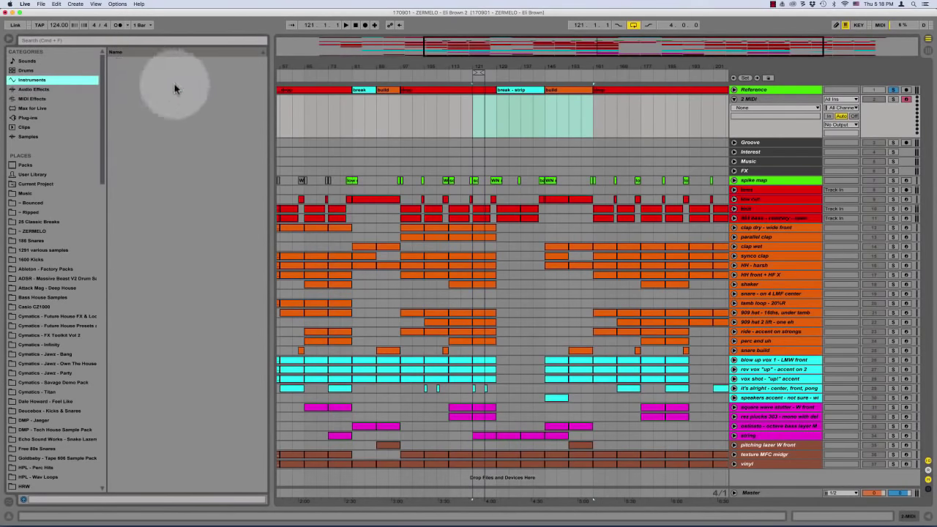
drag(147, 80, 483, 111)
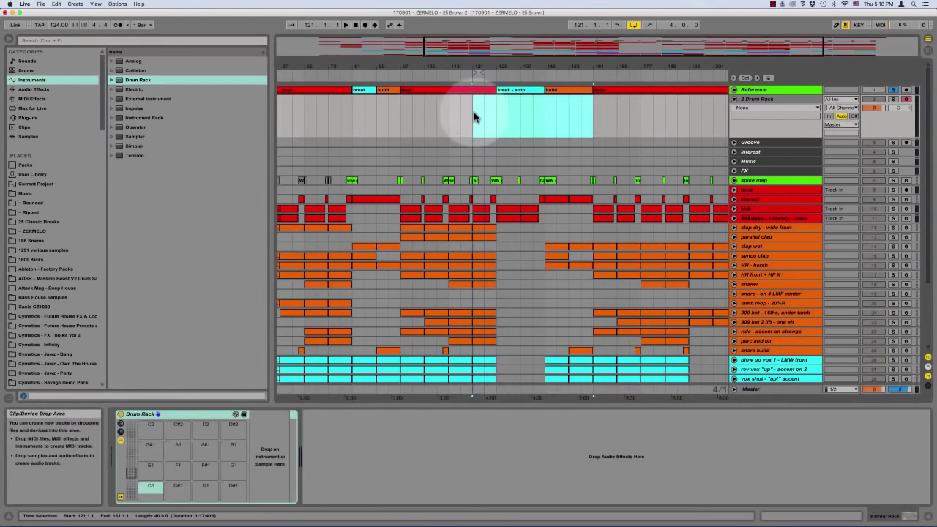
Loop bars 121 to 129 using a time selection on the Drum Rack track and place the insert mark at bar 121
drag(474, 112, 497, 111)
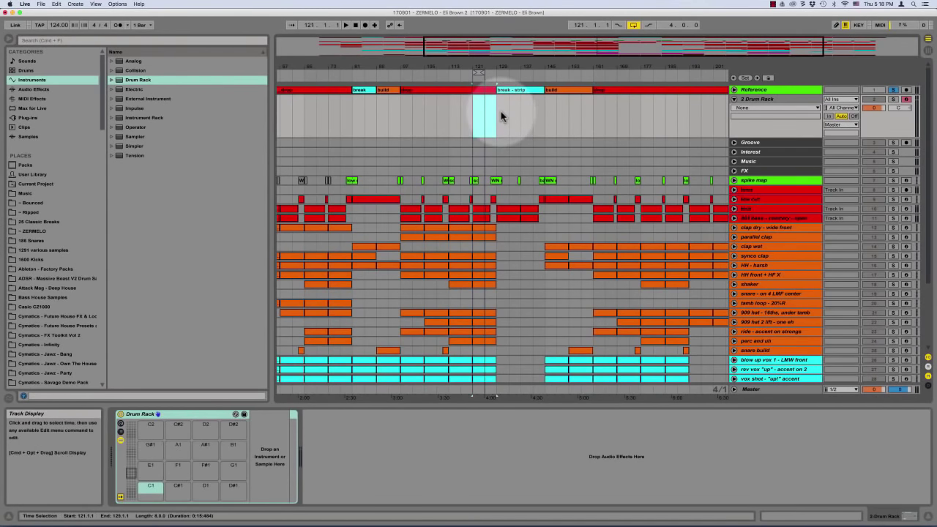
key(super+l)
key(plus)
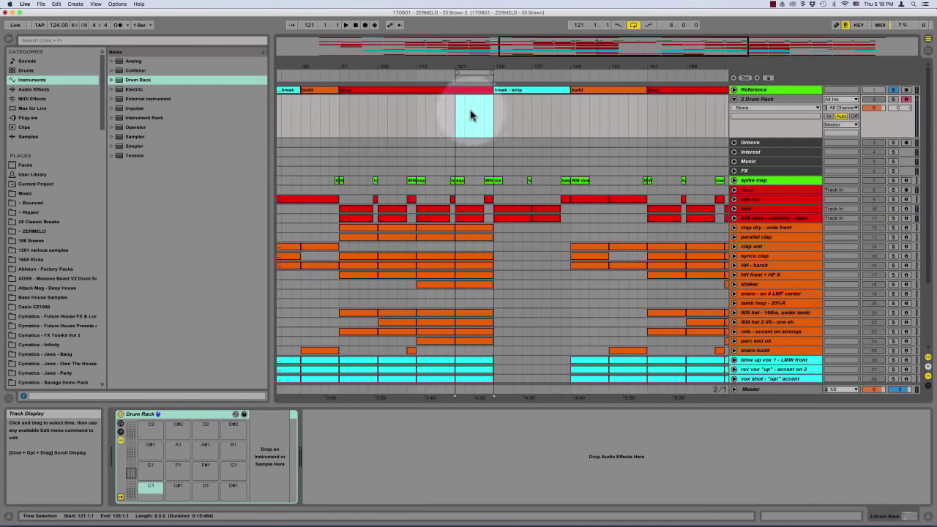
click(451, 117)
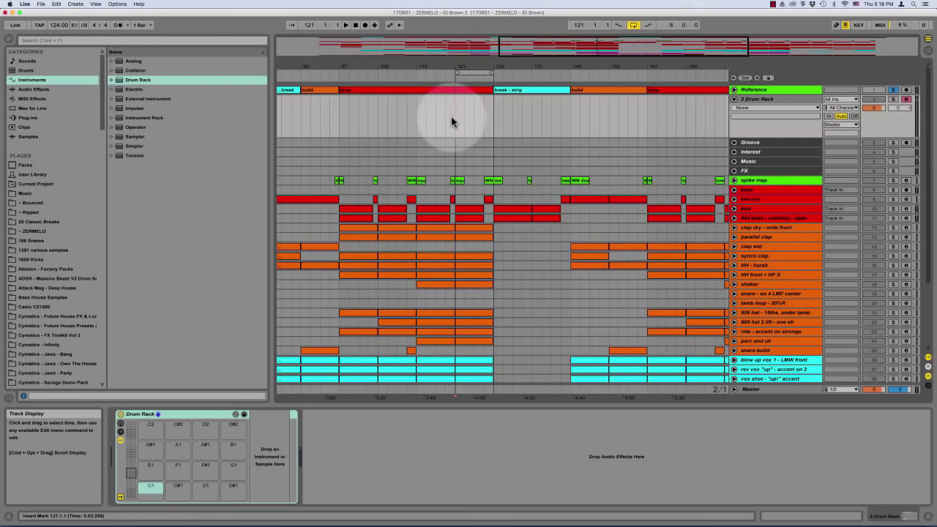
Unfold the Reference track to show its waveform, keeping the insert mark at bar 121
click(734, 90)
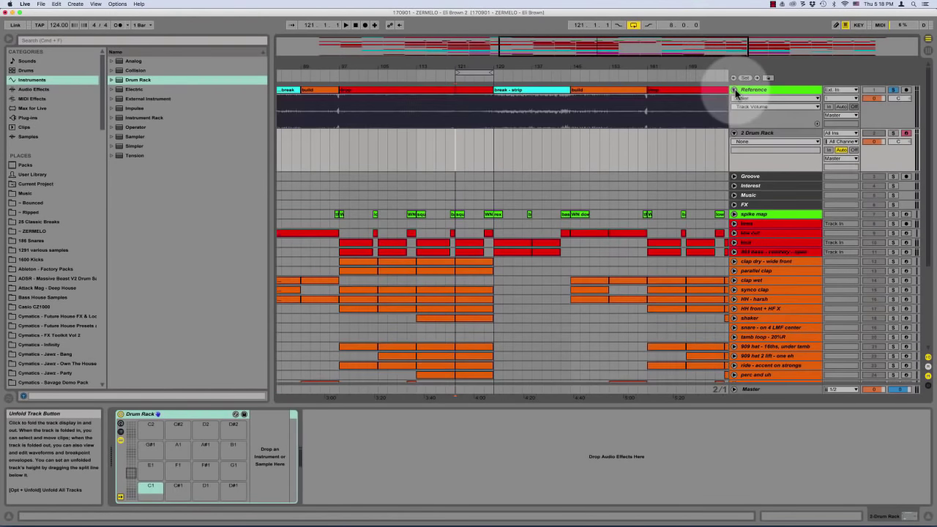
click(454, 147)
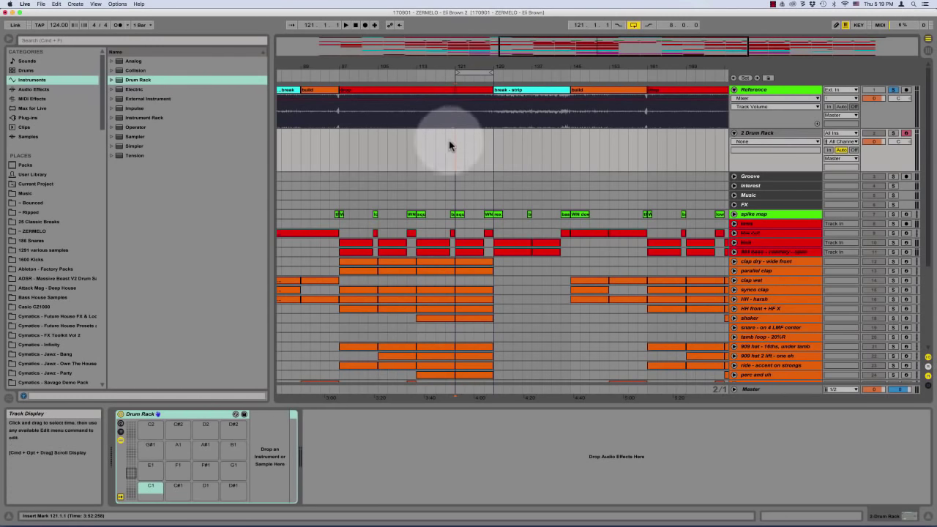
key(minus)
key(minus)
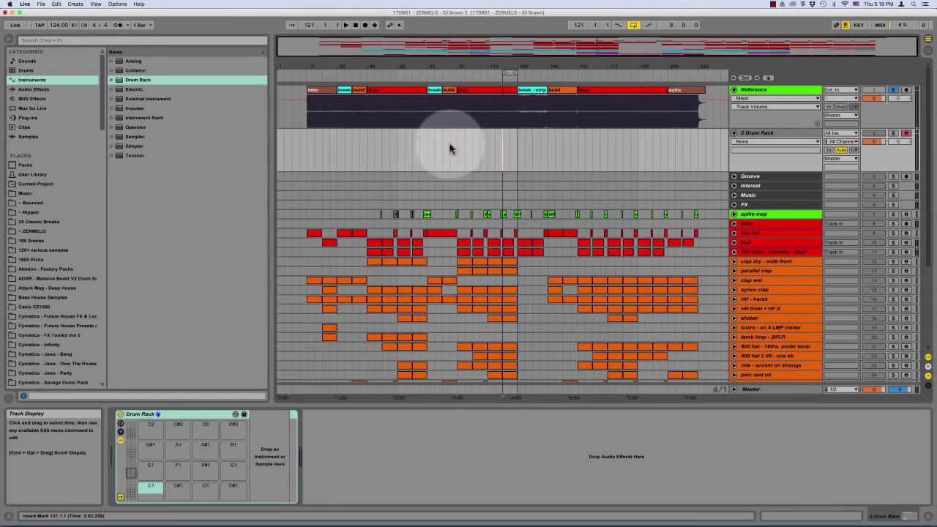
key(plus)
key(plus)
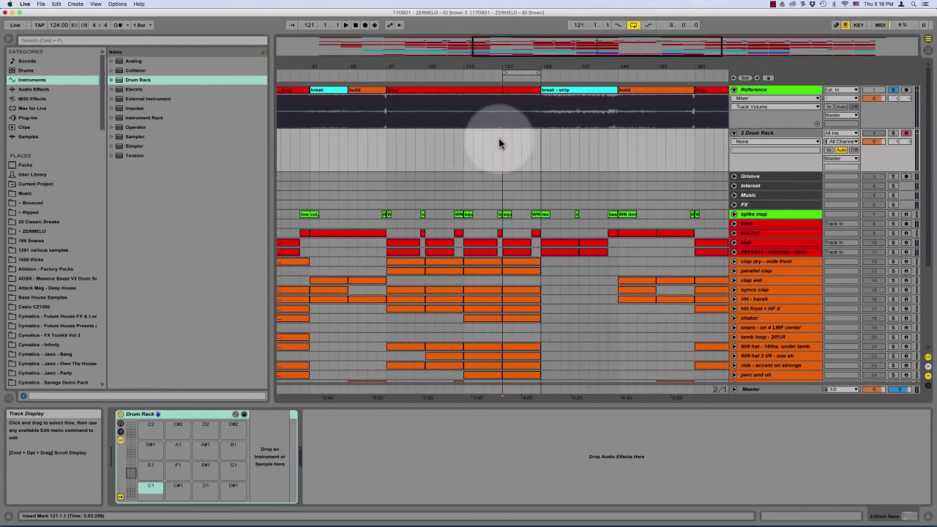
scroll(500, 141, right, 1)
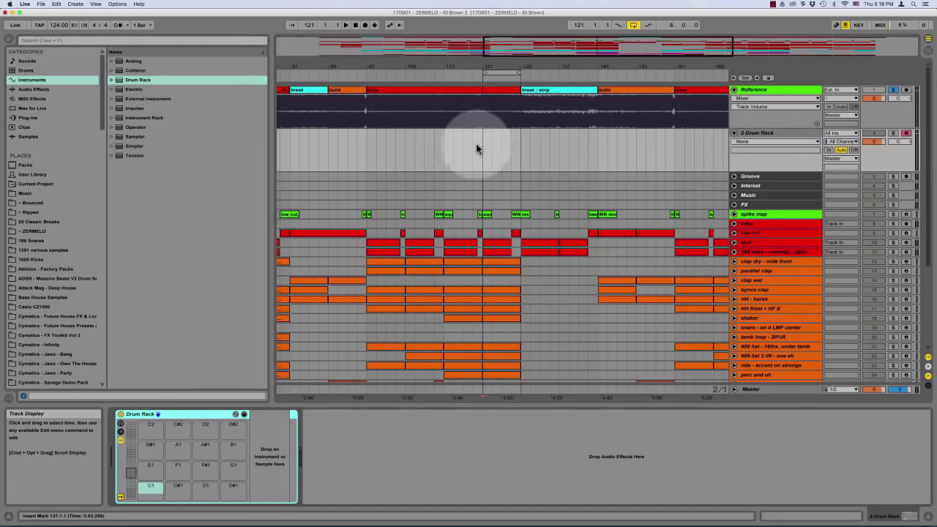
Play the reference from bar 121 and listen to the end of the drop
key(space)
key(plus)
key(plus)
key(plus)
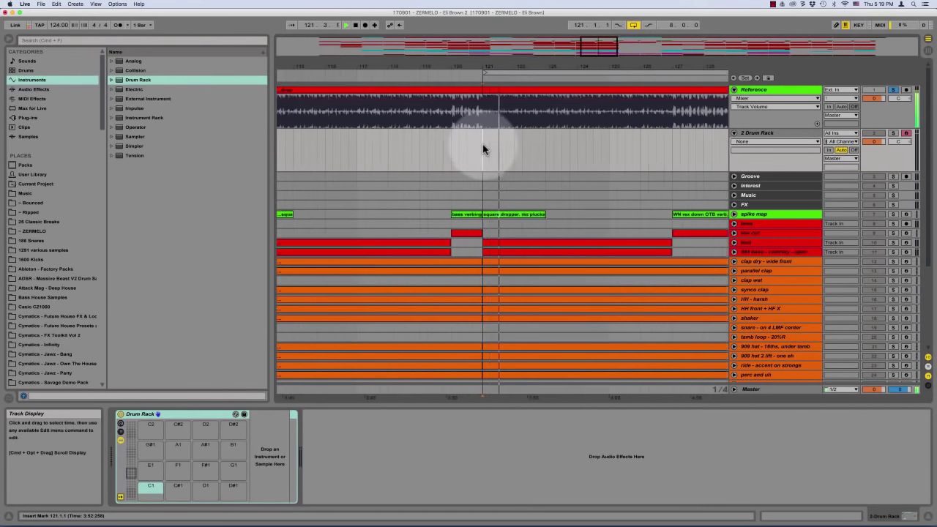
scroll(498, 148, right, 2)
key(space)
Loop the single bar from 123 to 124 and audition it from its start
drag(517, 148, 550, 149)
key(ctrl+l)
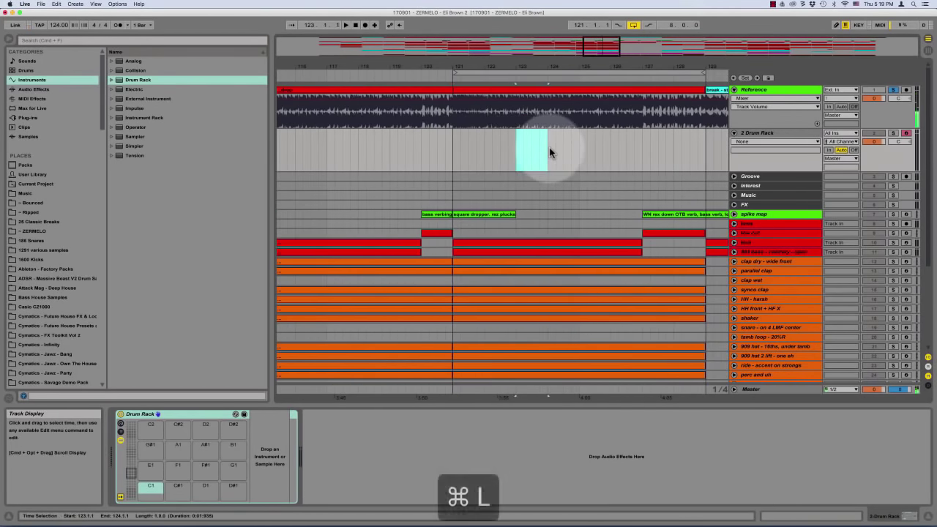
key(space)
click(517, 151)
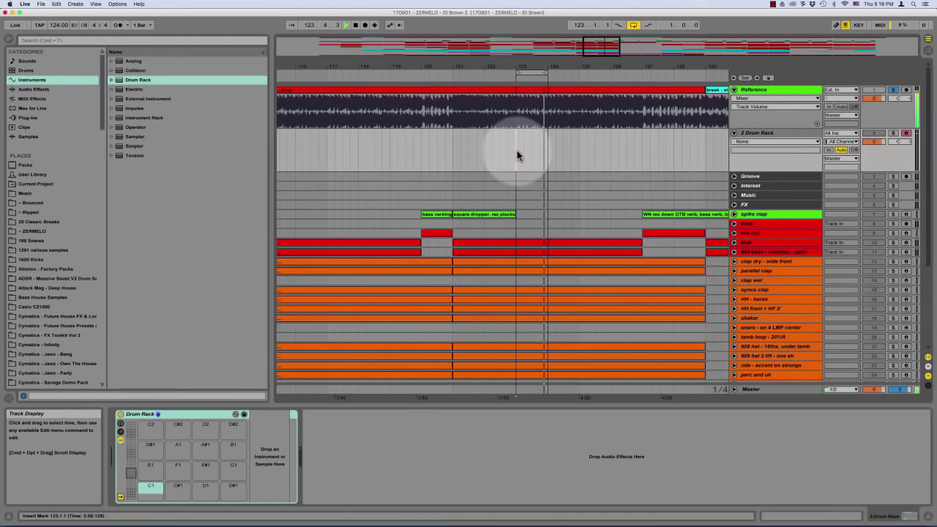
key(space)
key(space)
Loop the four bars from 213 to 217 in the outro using a time selection on the Drum Rack track
key(minus)
key(minus)
key(minus)
scroll(516, 150, right, 3)
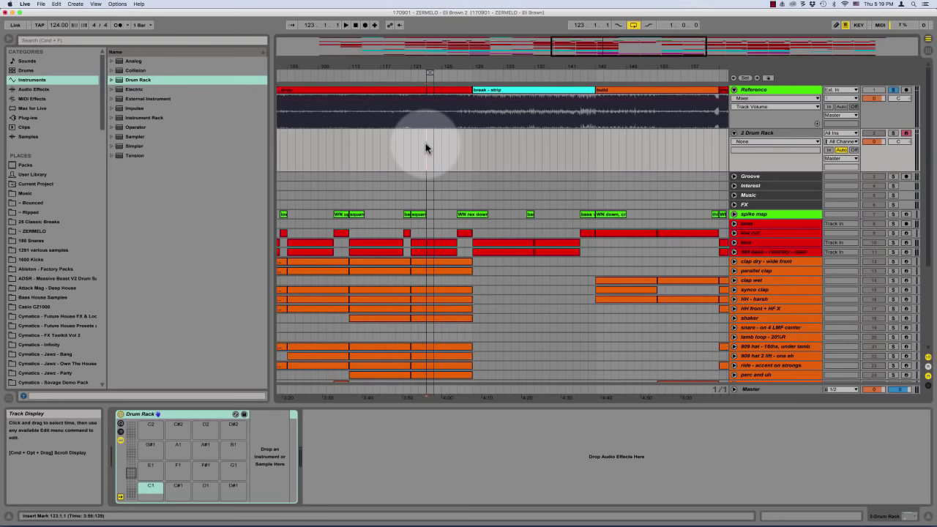
key(minus)
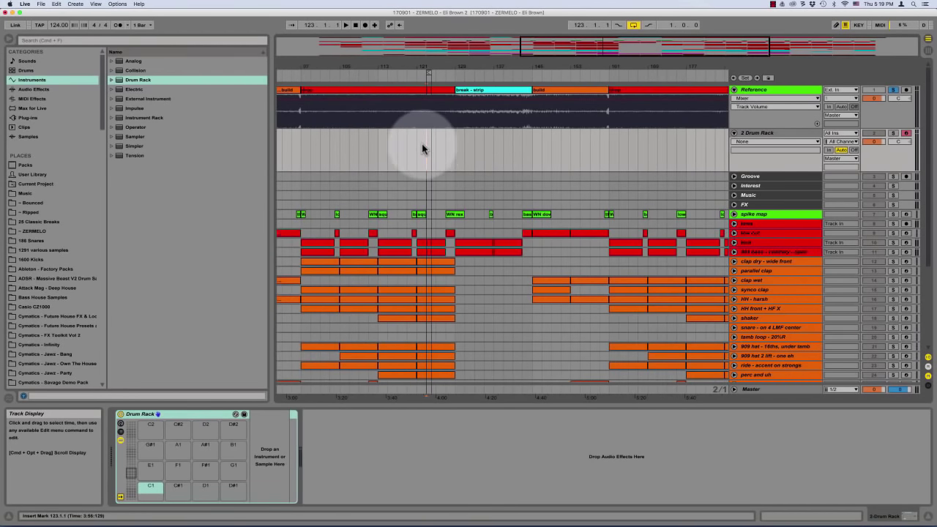
key(minus)
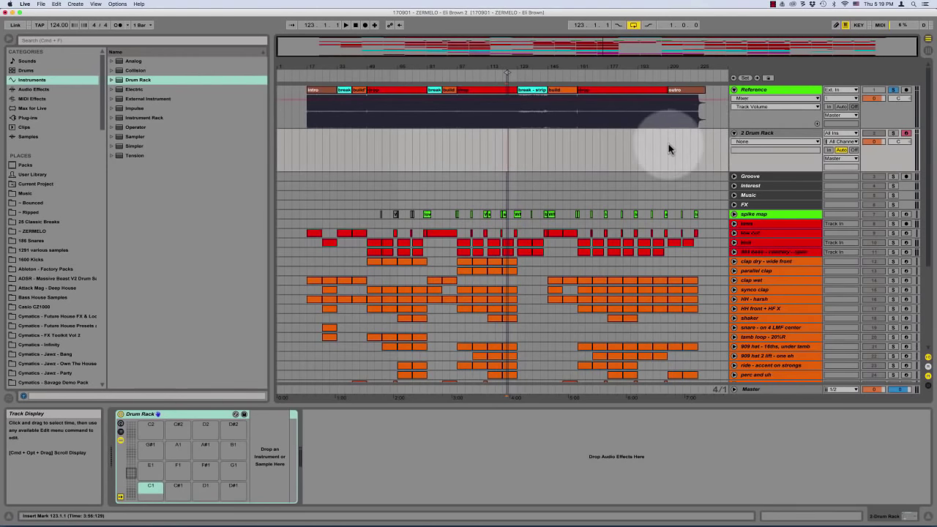
drag(668, 144, 683, 146)
key(super+l)
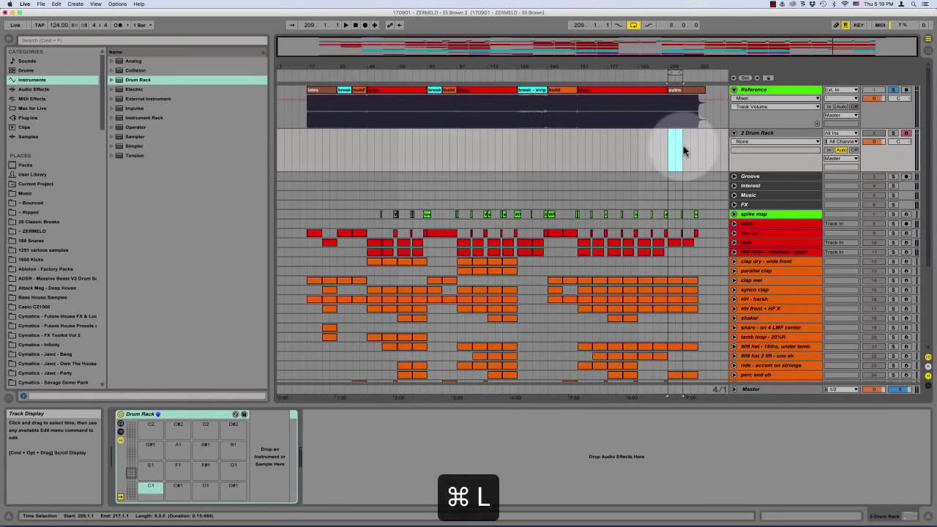
key(z)
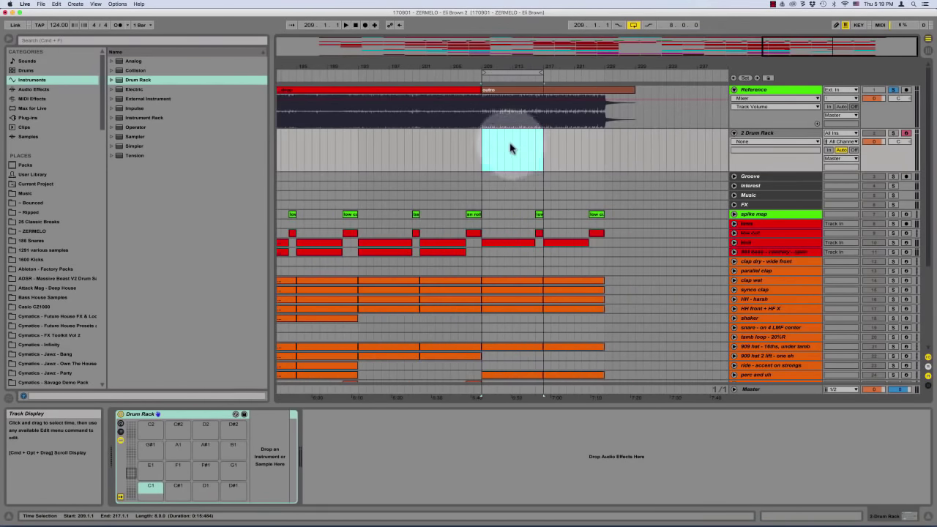
drag(514, 149, 543, 152)
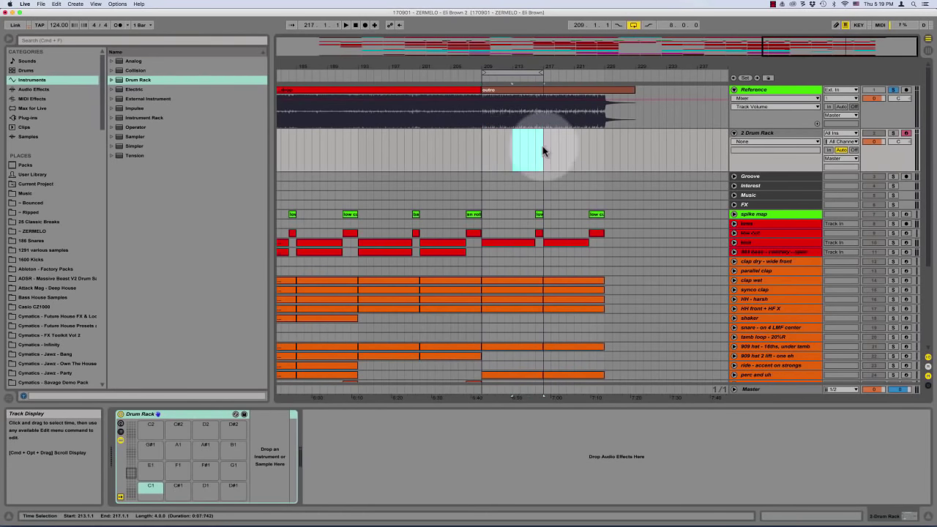
key(super+l)
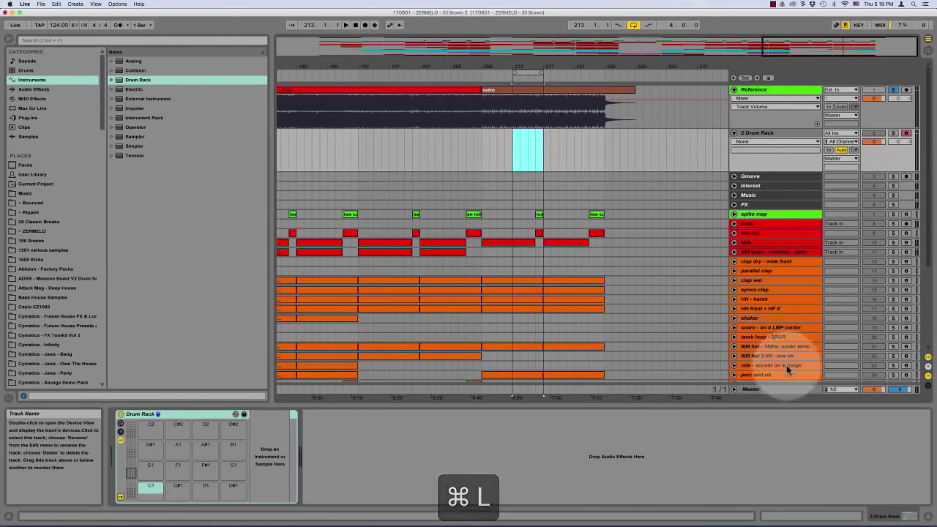
Enable EQ Eight on the Master track, set its low-pass frequency to 150 Hz and play the outro loop
click(772, 389)
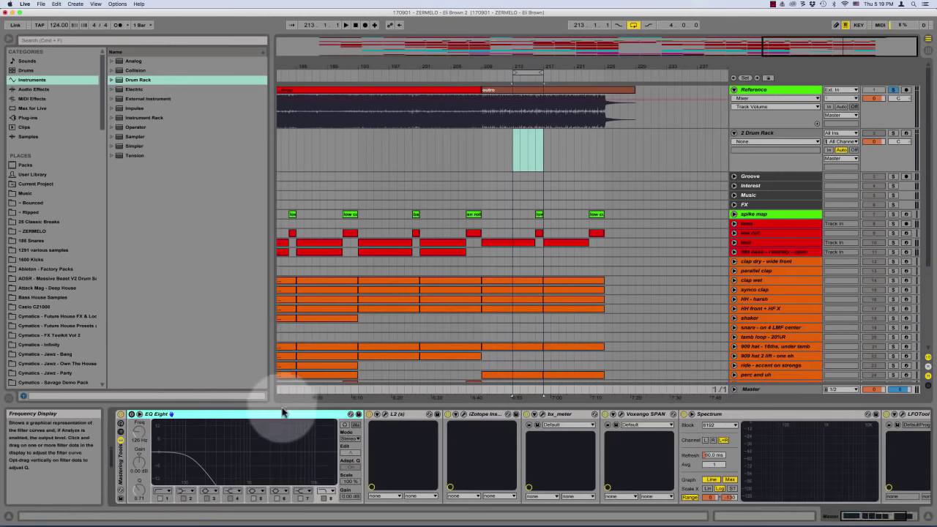
click(132, 414)
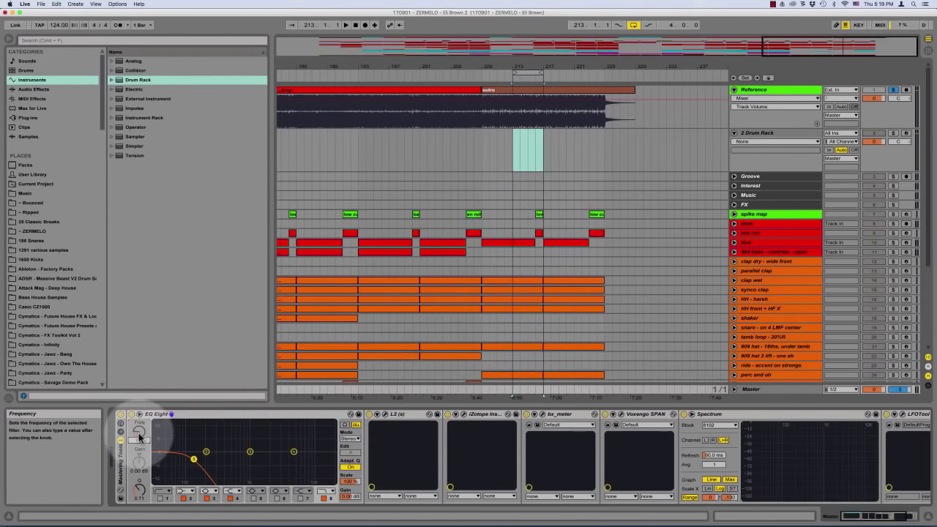
drag(139, 437, 178, 429)
key(space)
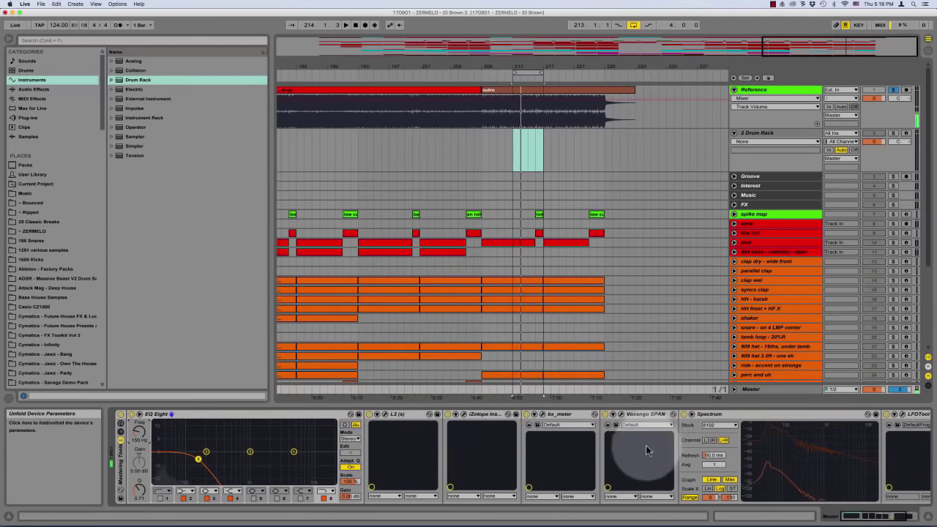
scroll(646, 450, right, 5)
click(761, 414)
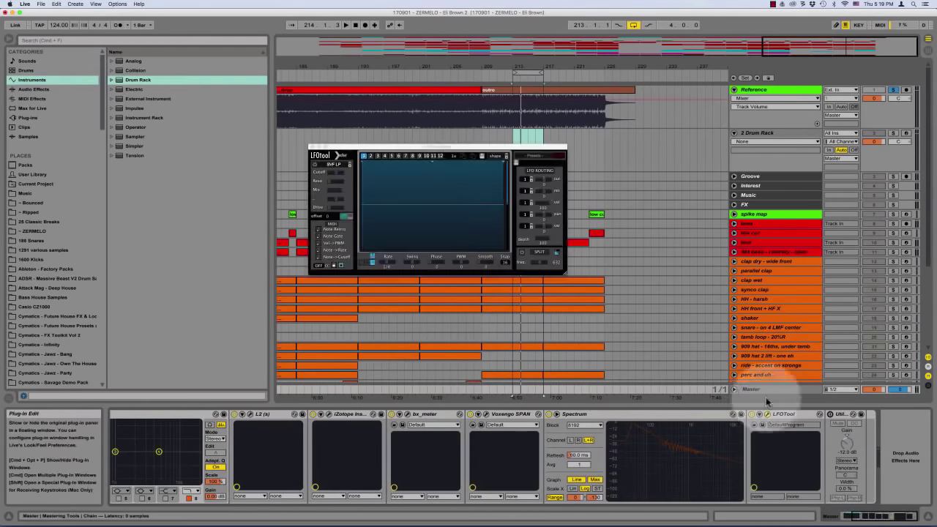
drag(407, 146, 417, 179)
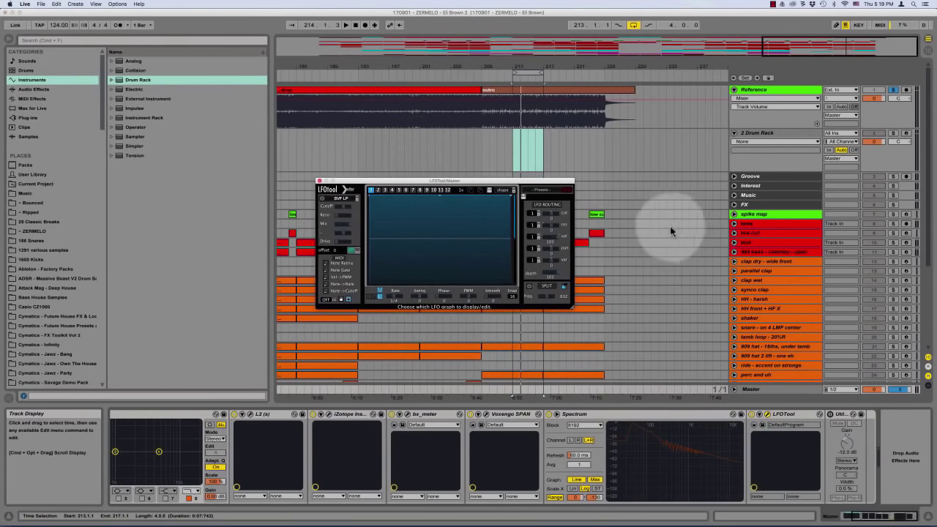
Play the outro loop and examine the kick's waveform in the LFOTool graph
key(space)
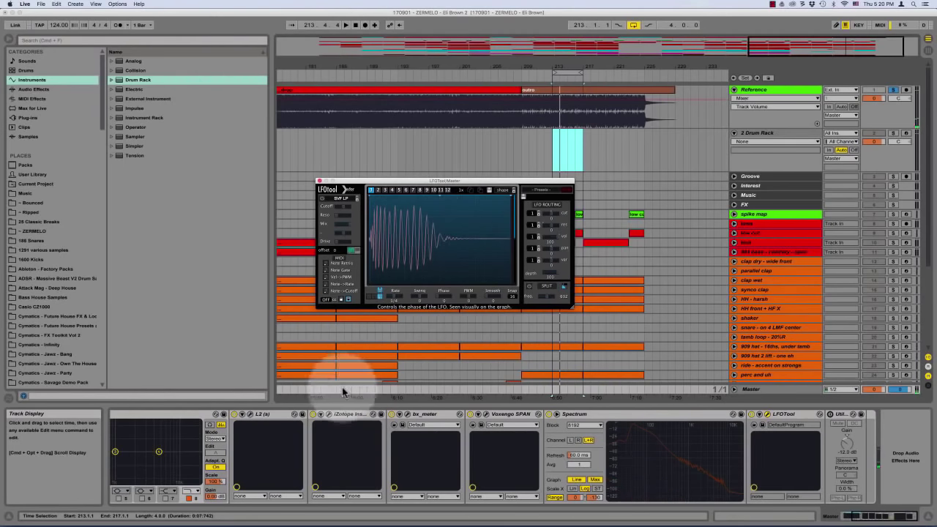
scroll(341, 448, left, 5)
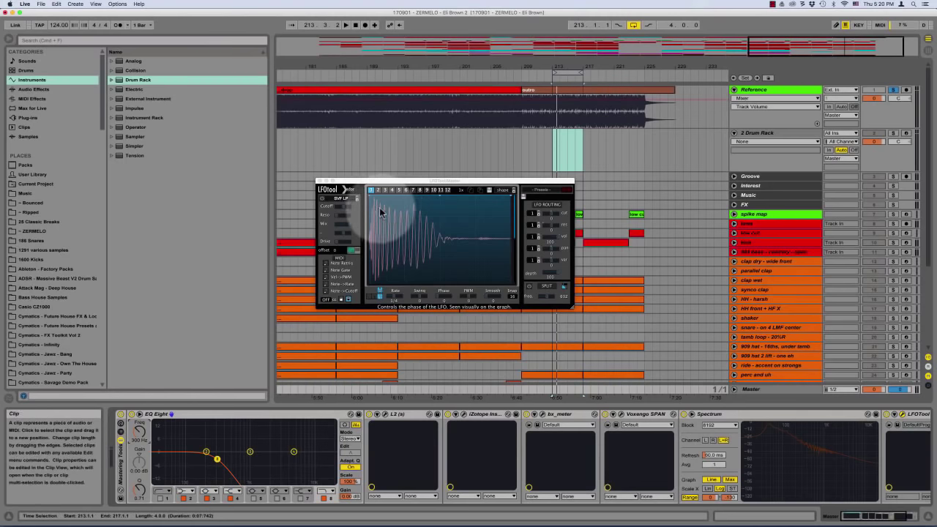
key(space)
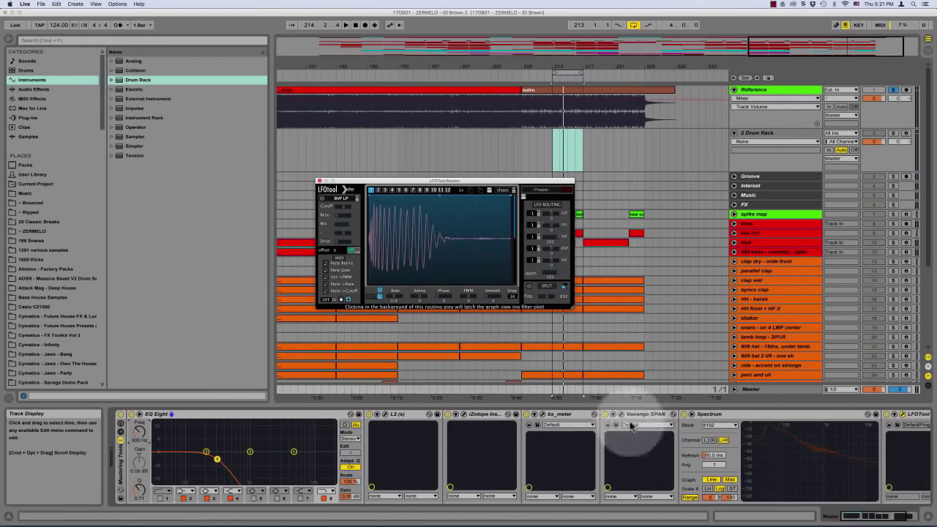
Enlarge the Master's Spectrum display, move the LFOTool window below the peak, and replay the outro loop to read the kick's fundamental
double_click(805, 465)
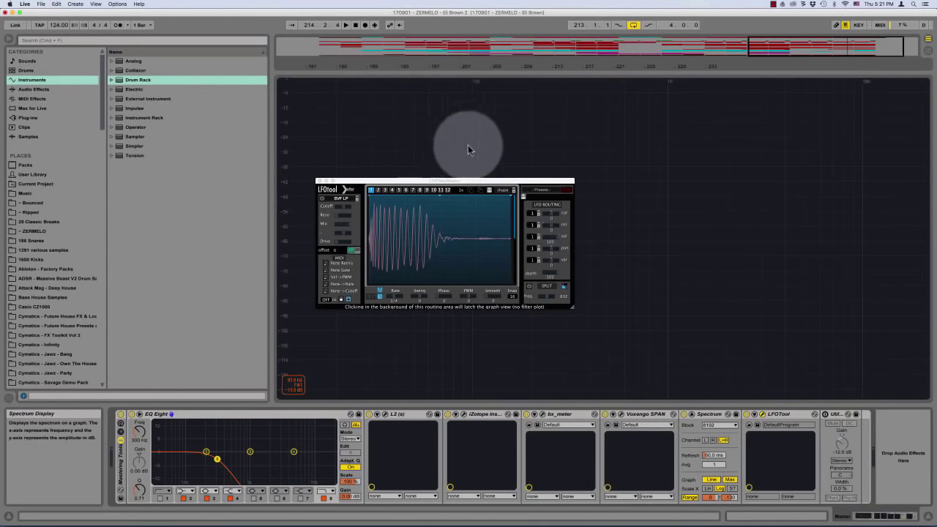
drag(413, 180, 401, 232)
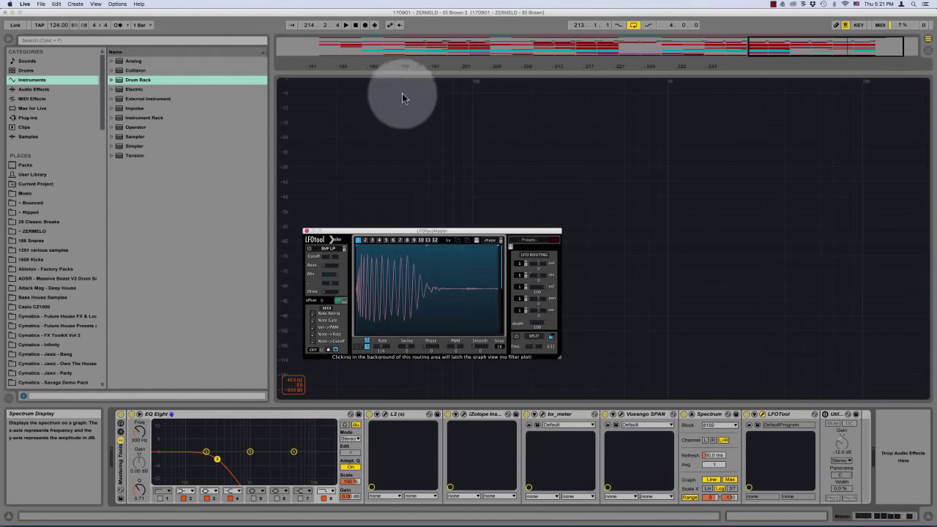
key(space)
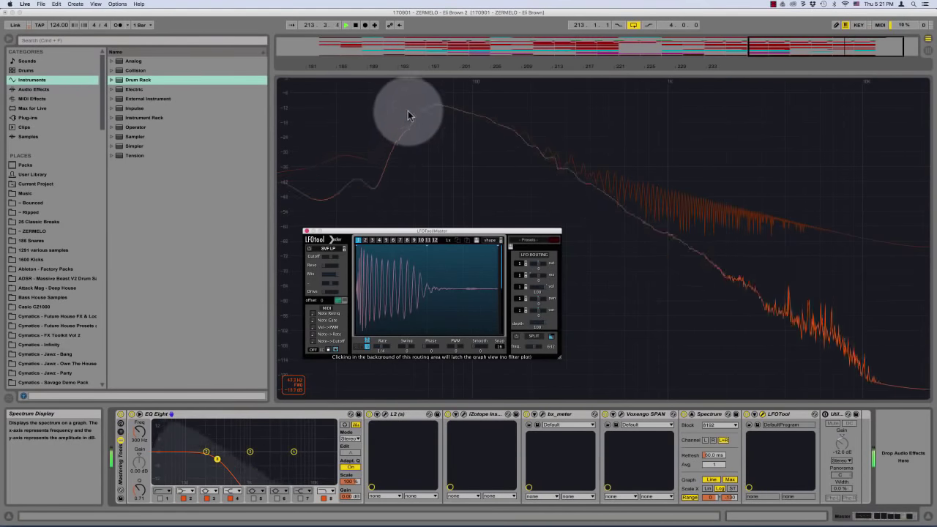
key(space)
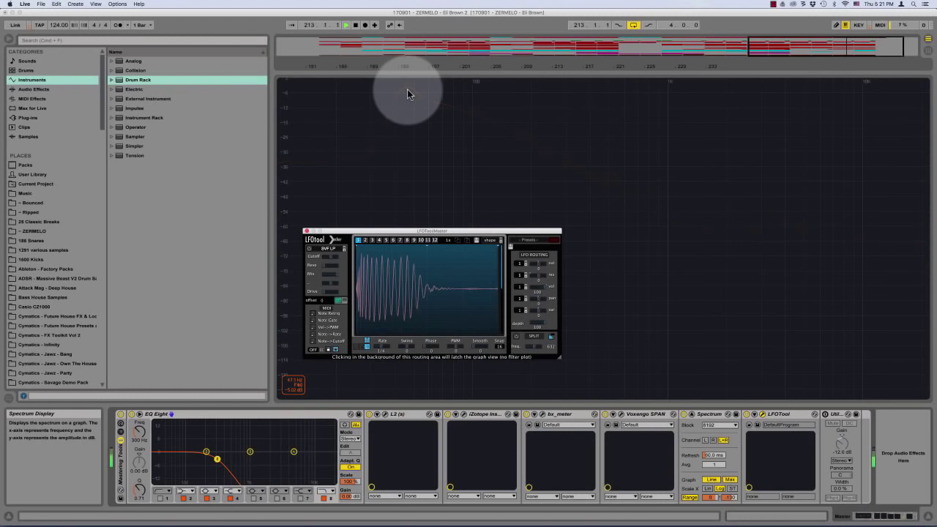
key(space)
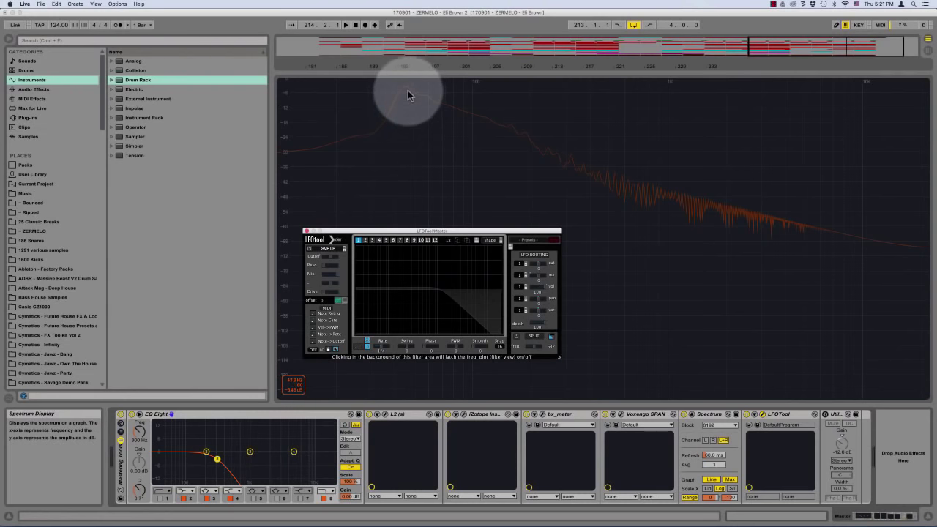
key(space)
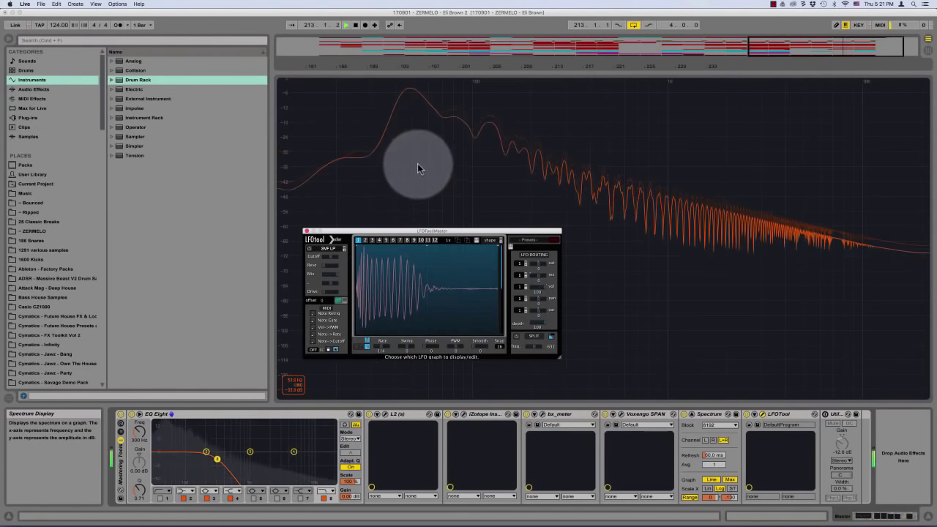
key(space)
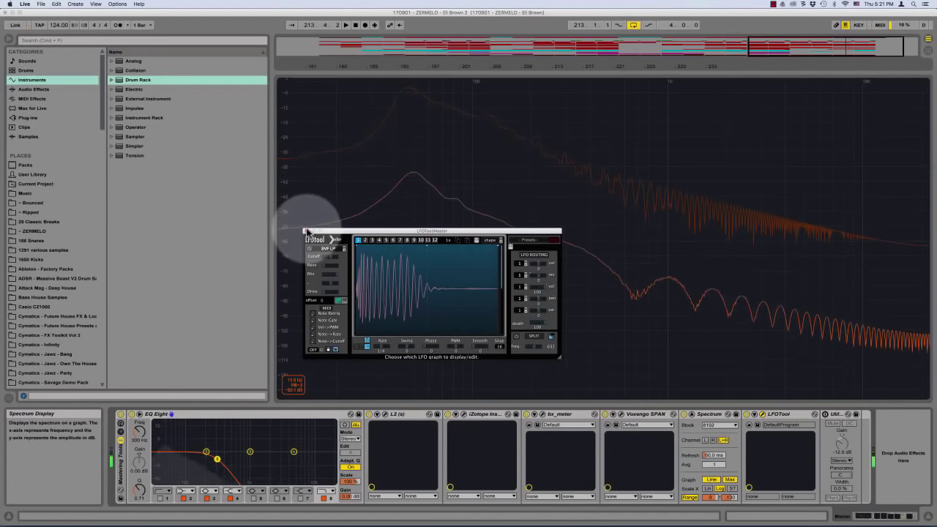
Close the LFOTool window and collapse the enlarged Spectrum display to return to the arrangement
click(307, 230)
double_click(495, 202)
Select bars 121 to 129 on the Drum Rack track, at the end of the drop before the break - strip section
click(421, 155)
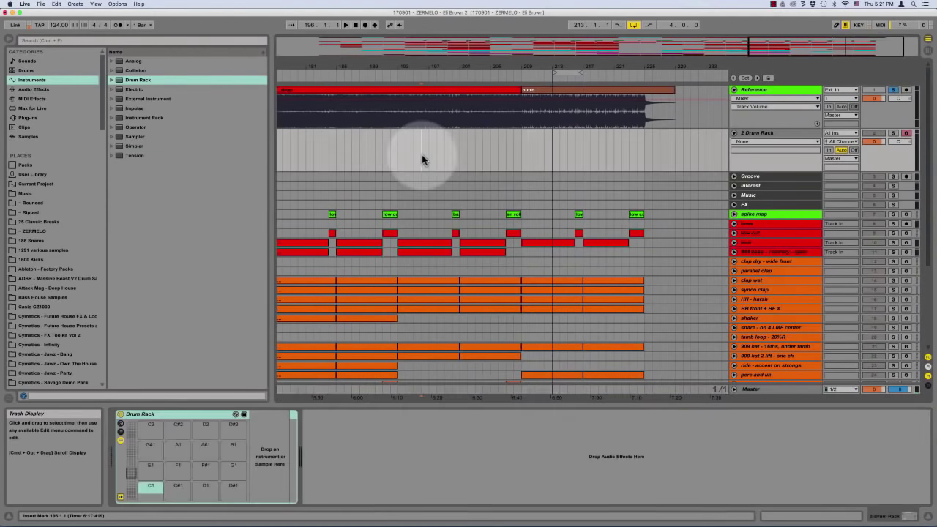
key(minus)
key(minus)
scroll(421, 154, left, 10)
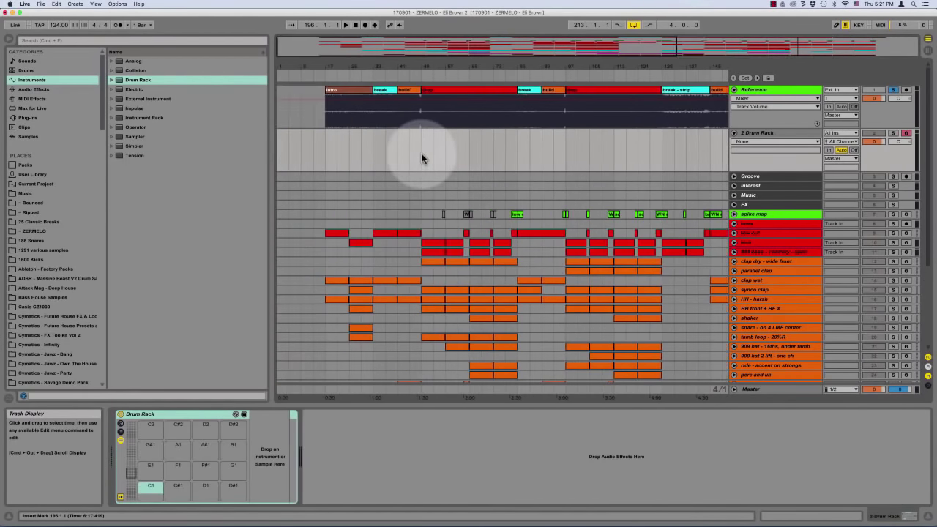
scroll(420, 153, right, 2)
key(plus)
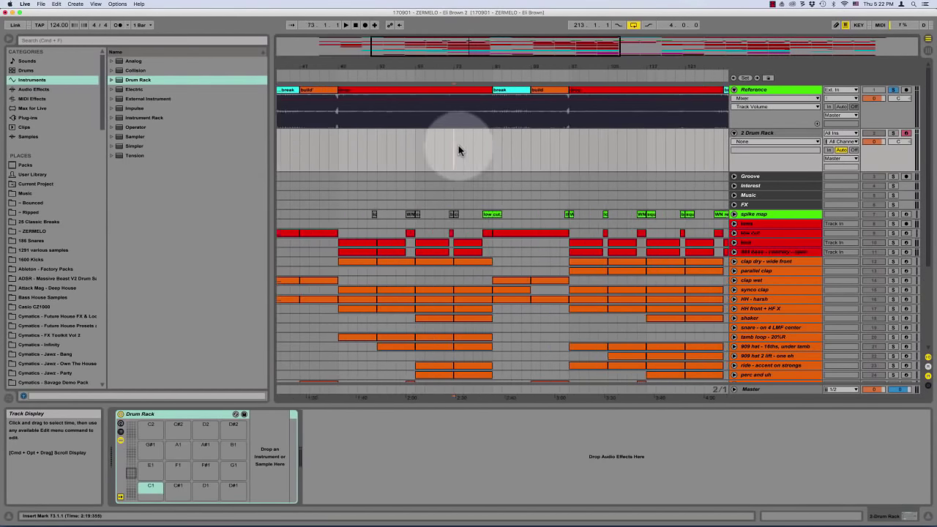
scroll(468, 143, right, 6)
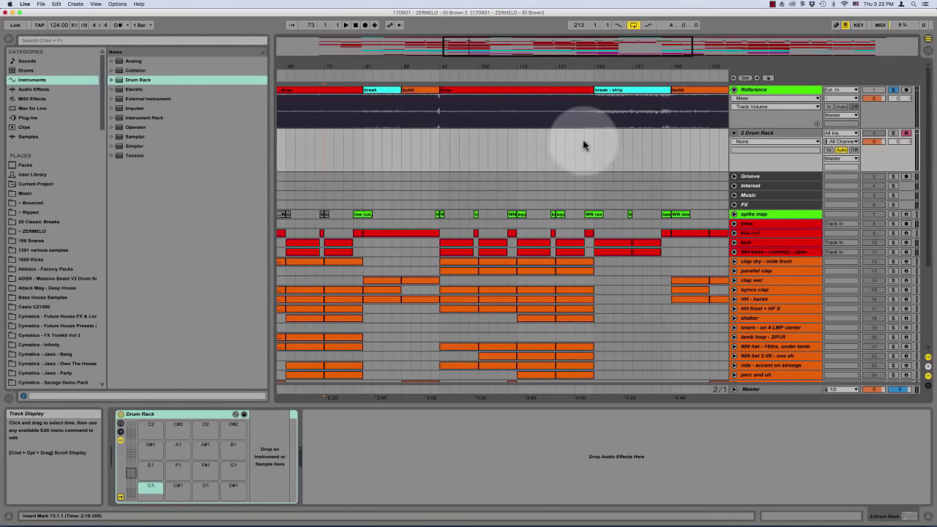
scroll(581, 145, right, 4)
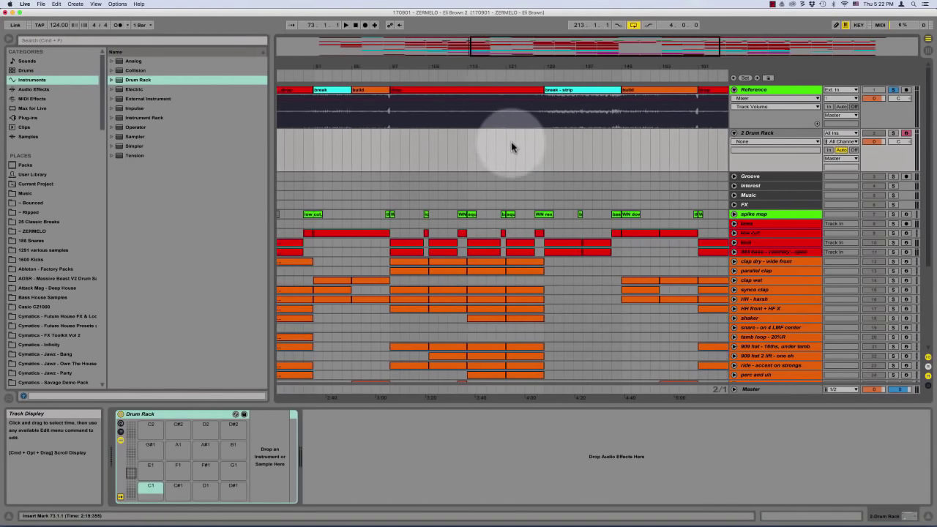
drag(506, 148, 540, 149)
key(plus)
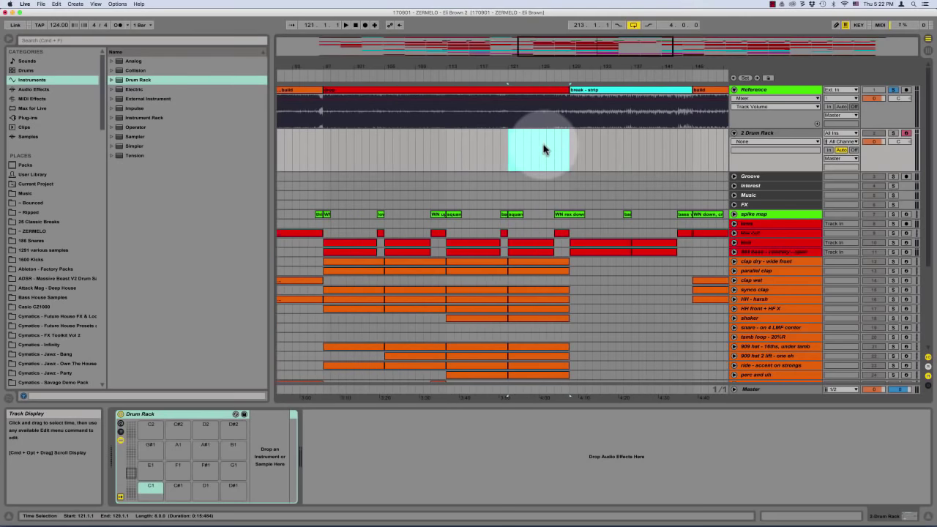
scroll(543, 149, right, 6)
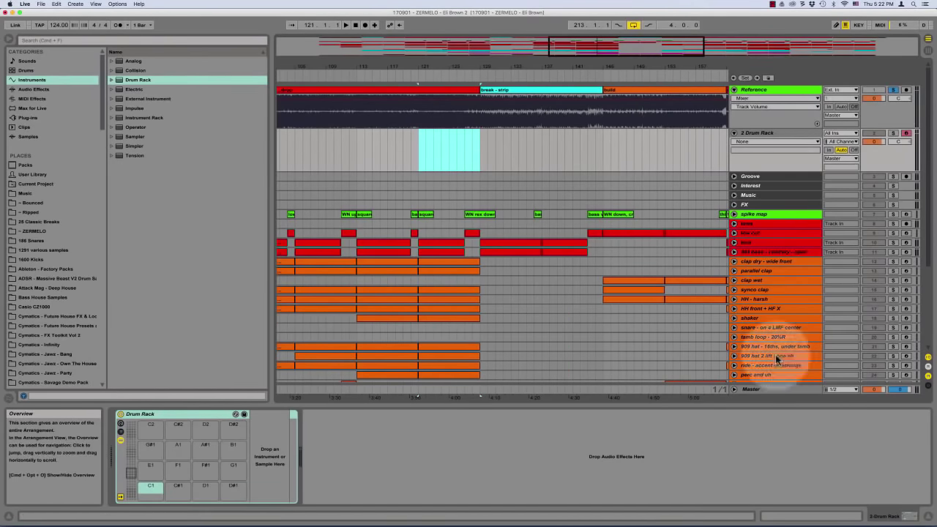
Bypass EQ Eight on the Master track and play the reference from bar 121
click(752, 388)
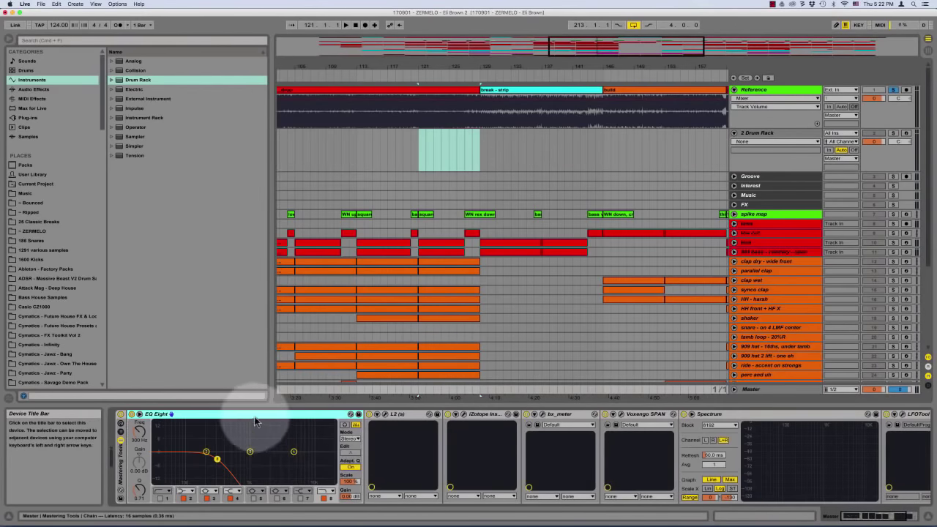
key(0)
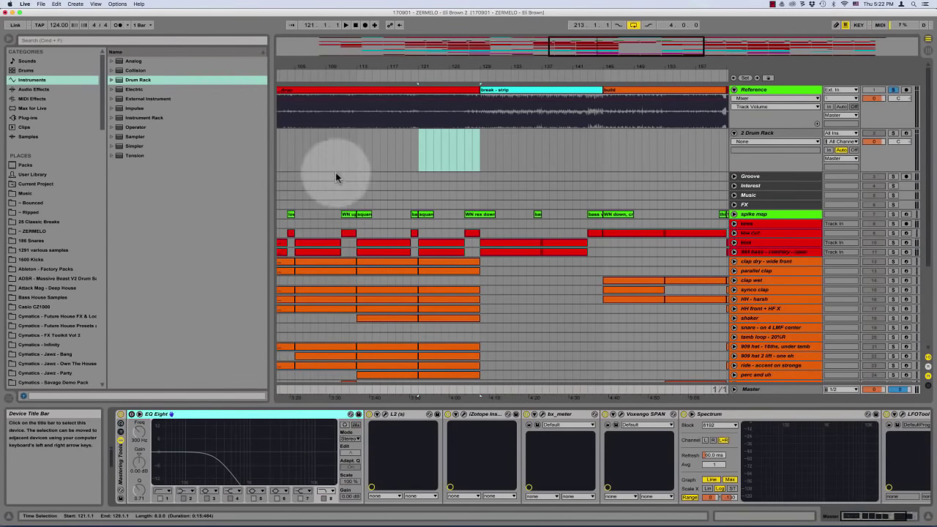
click(417, 143)
key(space)
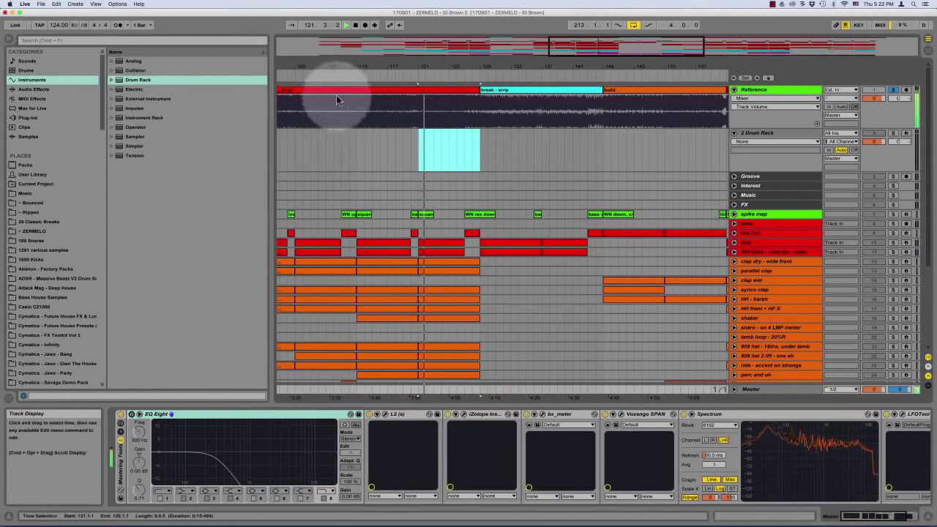
Browse to the Vengeance - Minimal House 2 folder and audition the kicks VMH2 Bassdrum 001 to 003
scroll(51, 205, down, 15)
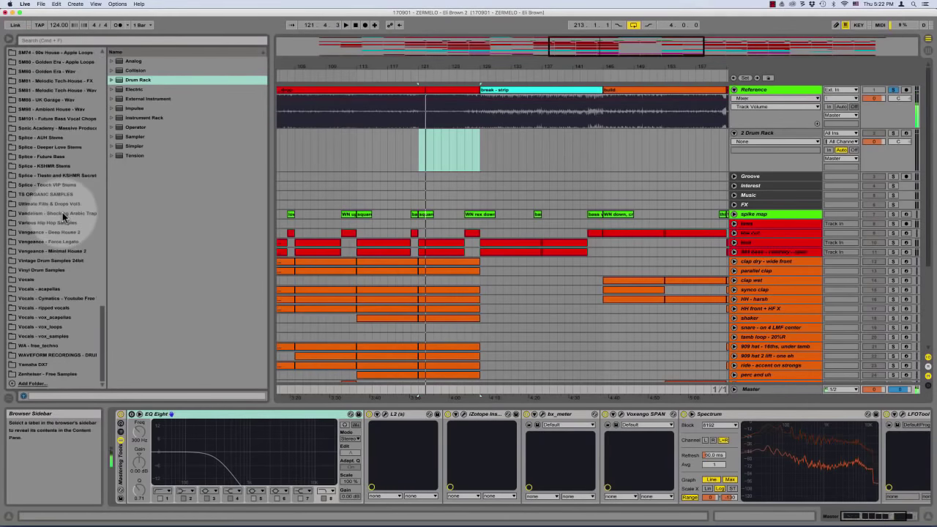
click(57, 251)
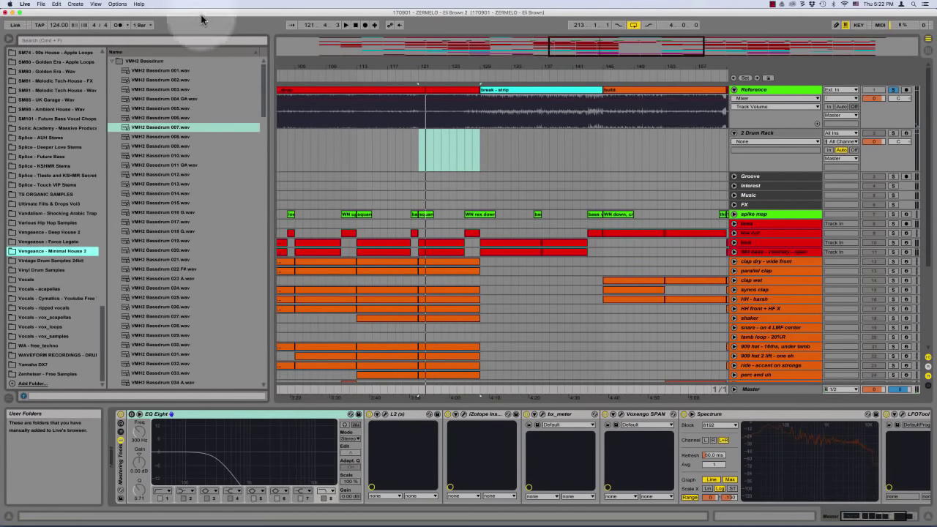
click(160, 70)
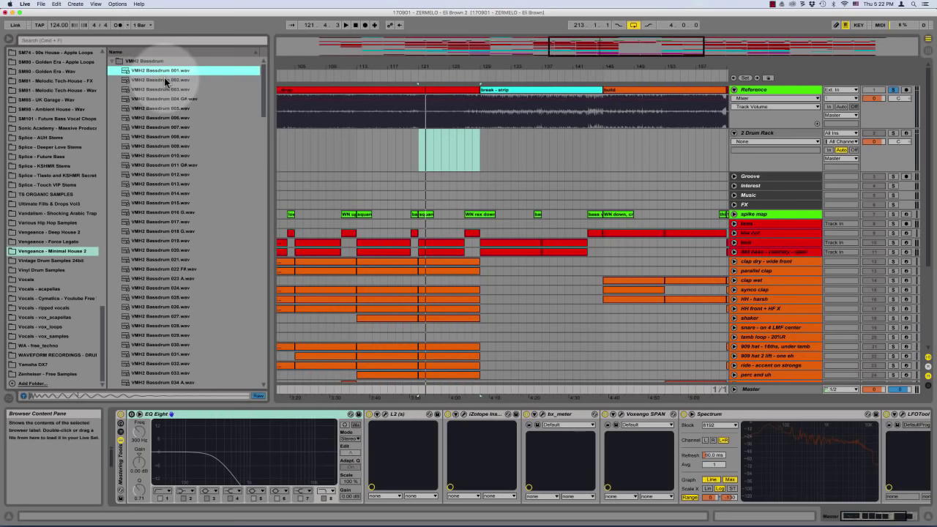
click(166, 81)
key(Up)
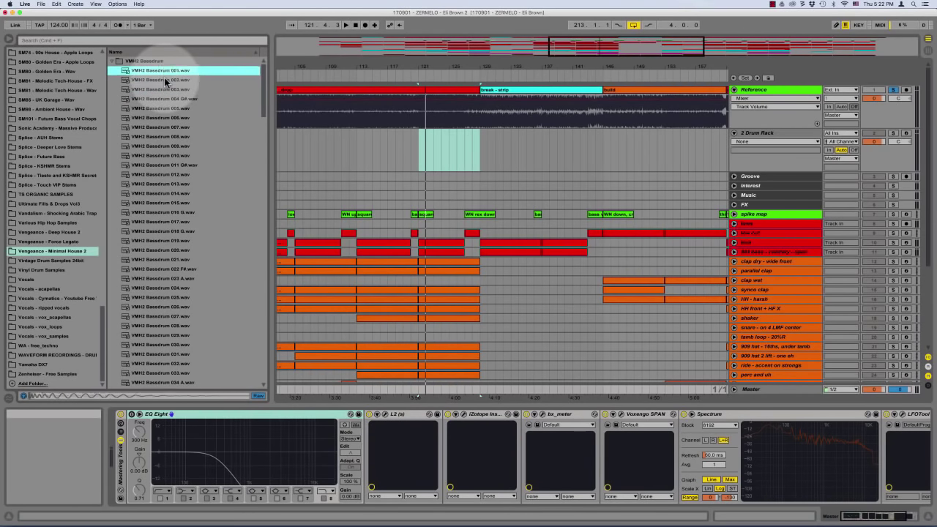
key(Down)
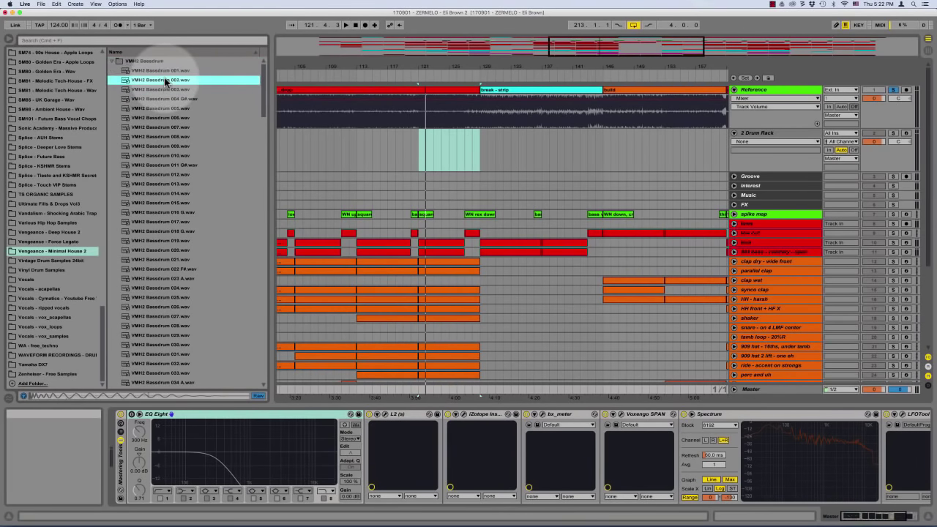
key(Down)
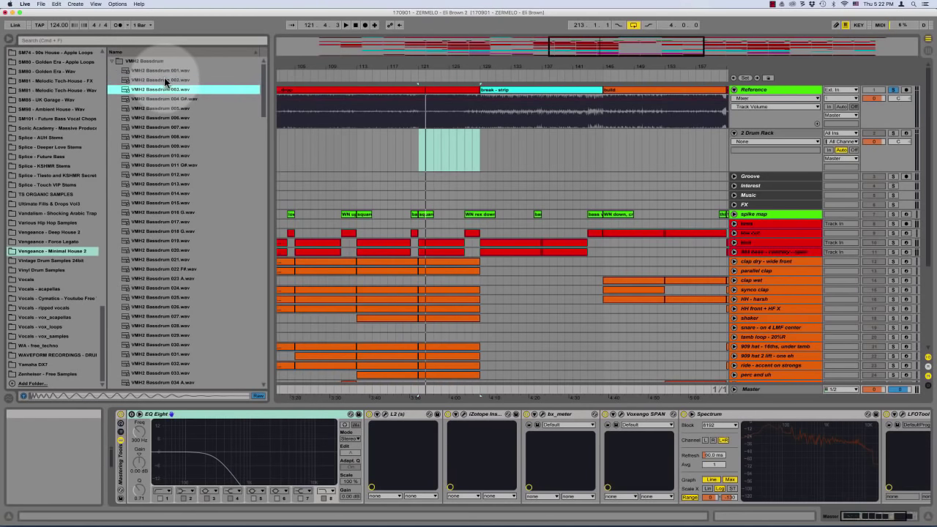
key(Up)
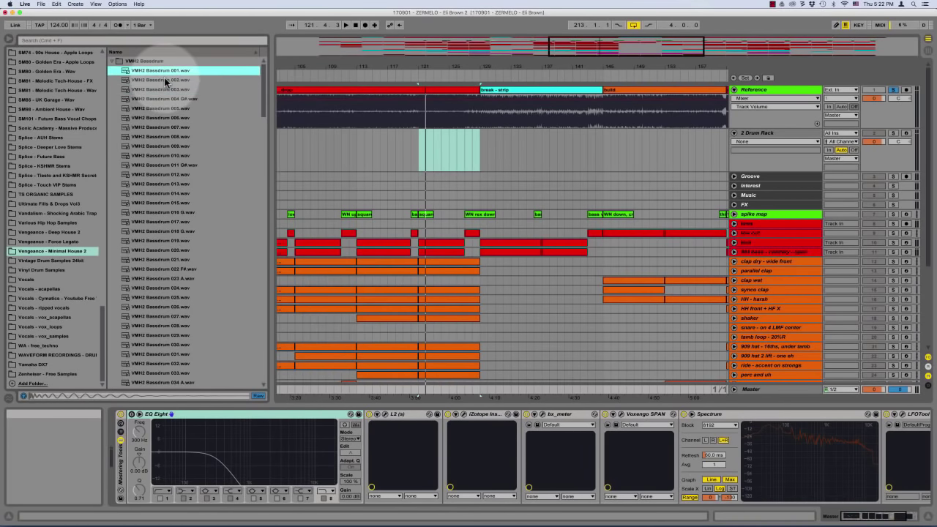
Audition VMH2 Bassdrum 002 to 005 against the reference and leave 004 G# selected
key(Down)
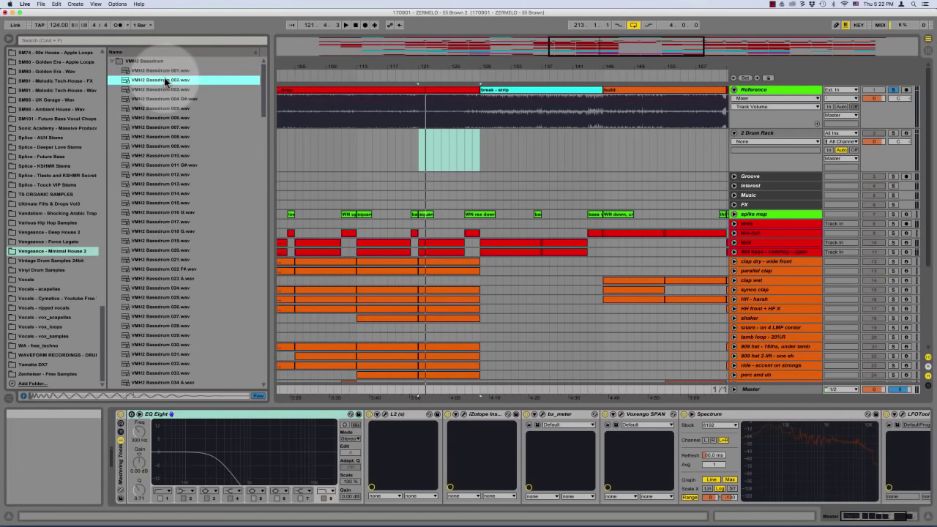
key(Down)
key(Down)
key(Down)
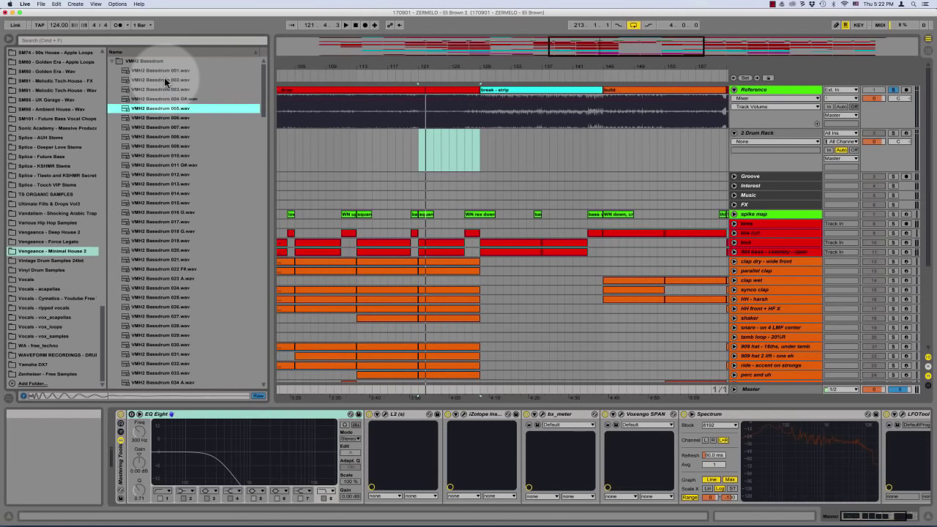
key(Up)
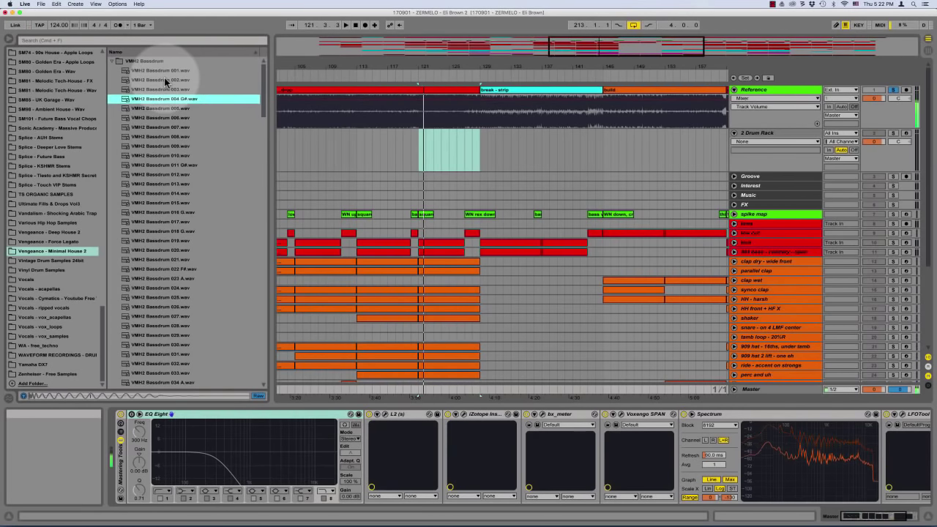
key(Down)
key(Up)
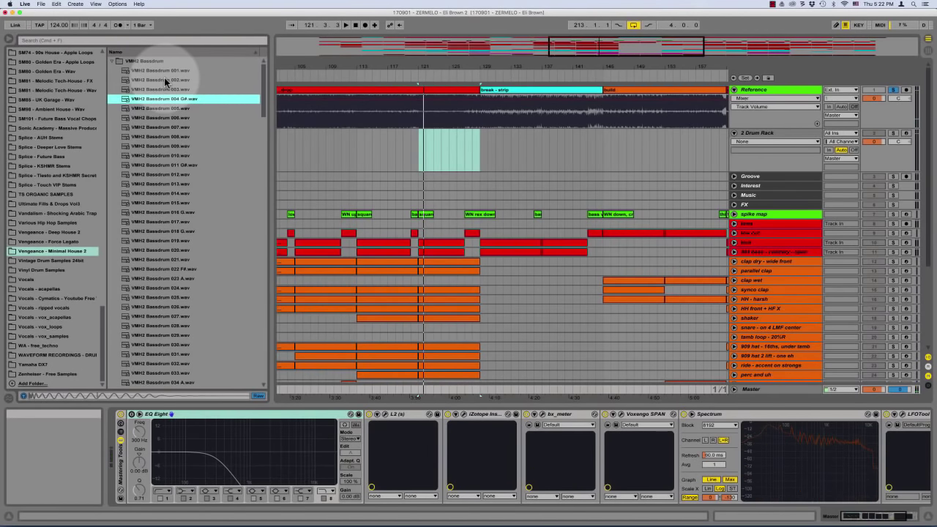
Load VMH2 Bassdrum 004 G# onto the C1 pad of the Drum Rack track
click(765, 135)
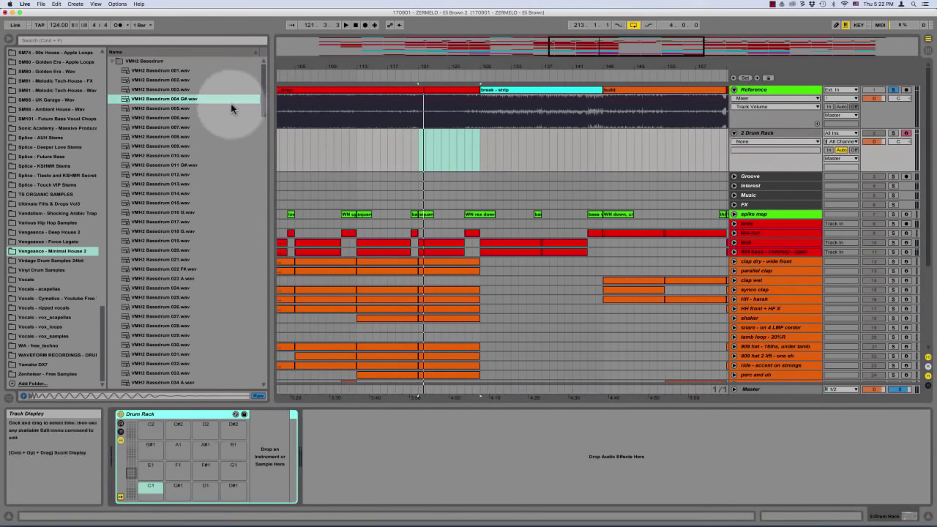
drag(161, 98, 144, 489)
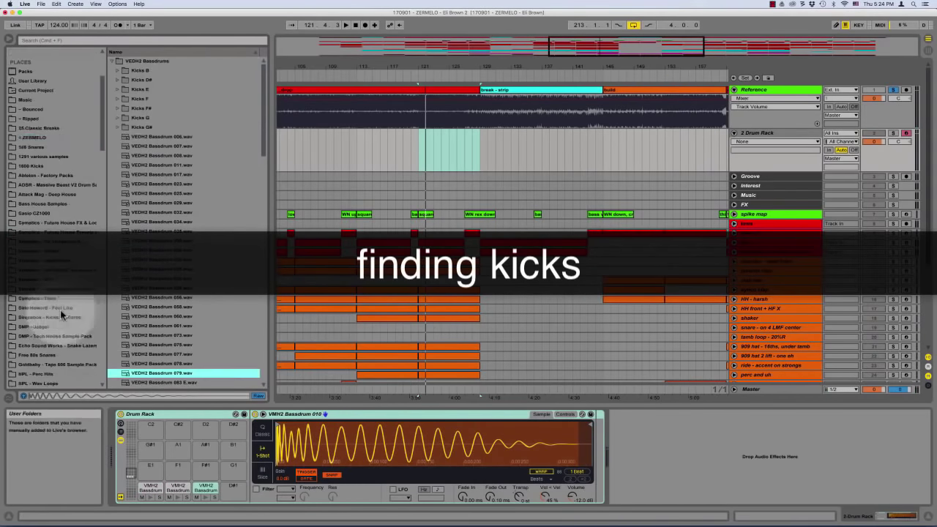
Browse to the DMP - Tech House Sample Pack and audition its tuned kicks down to DMP Tech House Kick 28c F
click(33, 138)
scroll(55, 220, down, 5)
click(55, 109)
key(Down)
key(Down)
key(Down)
key(Down)
key(Down)
key(Down)
key(Down)
key(Down)
key(Down)
key(Down)
key(Down)
key(Down)
key(Down)
key(Down)
key(Down)
key(Down)
key(Down)
key(Down)
key(Down)
key(Down)
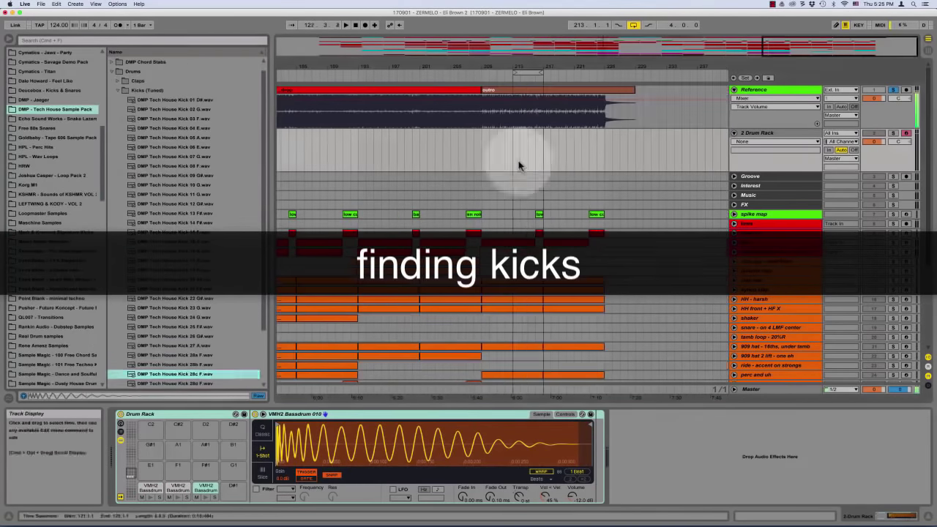
Load DMP Tech House Kick 28c F onto pad D#1 and another tuned kick from the same pack onto pad E1
drag(175, 374, 234, 488)
drag(187, 227, 150, 470)
Load Kick Drum B_5 from Kick Bank B of the DMP - Jaeger folder onto the F#1 pad
click(34, 99)
click(118, 108)
drag(159, 165, 205, 470)
Audition the remaining Kick Bank B samples from Kick Drum B_6 to B_18
key(Down)
key(Down)
key(Down)
key(Down)
key(Down)
key(Down)
key(Down)
key(Down)
key(Down)
key(Down)
key(Down)
key(Down)
key(Down)
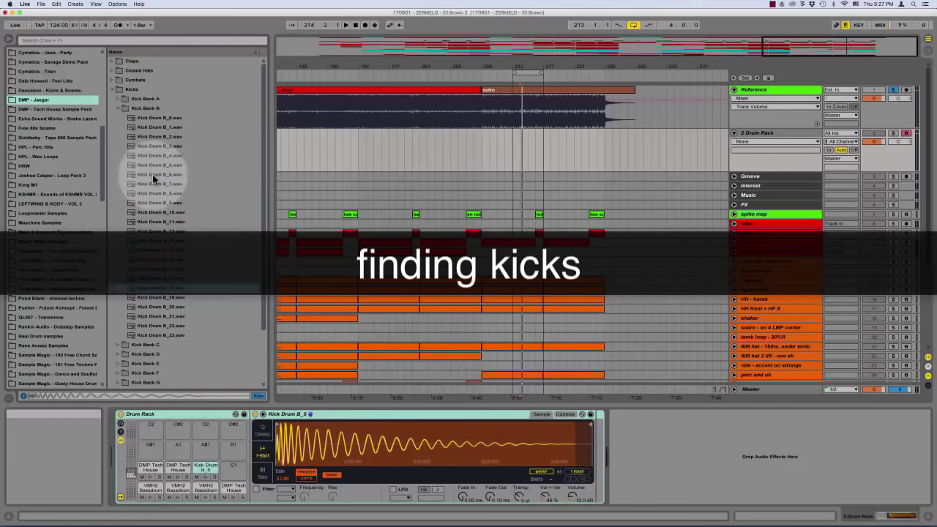
Audition the kick samples in Kick Bank C of the DMP - Jaeger folder
key(Left)
key(Left)
key(Down)
key(Right)
key(Down)
key(Down)
key(Down)
key(Down)
key(Down)
key(Down)
key(Down)
key(Down)
key(Down)
key(Down)
key(Down)
key(Down)
key(Down)
key(Down)
key(Down)
key(Down)
key(Down)
key(Down)
key(Down)
key(Down)
Audition the kick samples in Kick Bank D of the DMP - Jaeger folder
key(Left)
key(Left)
key(Down)
key(Right)
key(Down)
key(Down)
key(Down)
key(Down)
key(Down)
key(Down)
key(Down)
key(Down)
key(Down)
key(Down)
key(Down)
key(Down)
key(Down)
key(Down)
key(Down)
key(Down)
key(Down)
key(Down)
Audition Kick Bank E down to Kick Drum E_9 and load that sample onto the G1 pad
key(Left)
key(Left)
key(Down)
key(Right)
key(Down)
key(Down)
key(Down)
key(Down)
key(Down)
key(Down)
key(Down)
key(Down)
key(Down)
key(Down)
drag(155, 231, 233, 469)
Audition the kick samples in Kick Bank F of the DMP - Jaeger folder
key(Left)
key(Left)
key(Down)
key(Right)
key(Down)
key(Down)
key(Down)
key(Down)
key(Down)
key(Down)
key(Down)
key(Down)
key(Down)
key(Down)
key(Down)
key(Down)
key(Down)
key(Down)
key(Down)
key(Down)
Audition the kick samples in Kick Bank G of the DMP - Jaeger folder
key(Left)
key(Left)
key(Down)
key(Right)
key(Down)
key(Down)
key(Down)
key(Down)
key(Down)
key(Down)
key(Down)
key(Down)
key(Down)
key(Down)
key(Down)
key(Down)
key(Down)
Audition Kick Bank H down to Kick Drum H_4 and load that sample onto the G#1 pad
key(Left)
key(Left)
key(Down)
key(Right)
key(Down)
key(Down)
key(Down)
key(Down)
drag(155, 204, 144, 498)
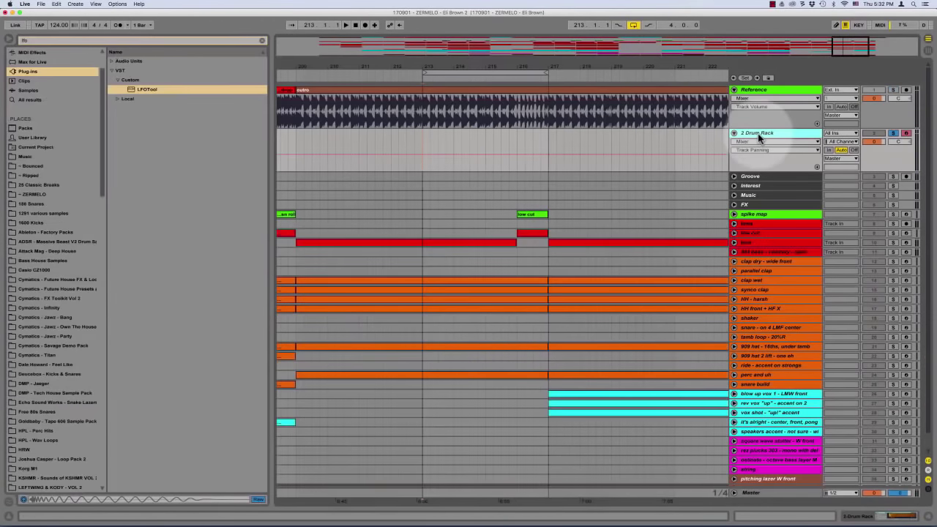
Create an empty four-bar MIDI clip on the 2 Drum Rack track from bar 213 to 217 and open it for note editing
click(375, 140)
drag(421, 142, 554, 155)
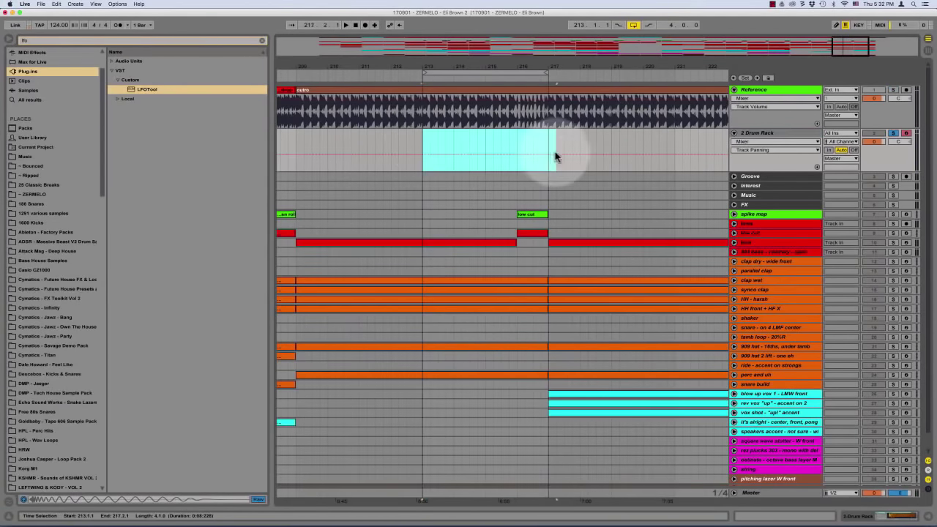
key(shift+super+m)
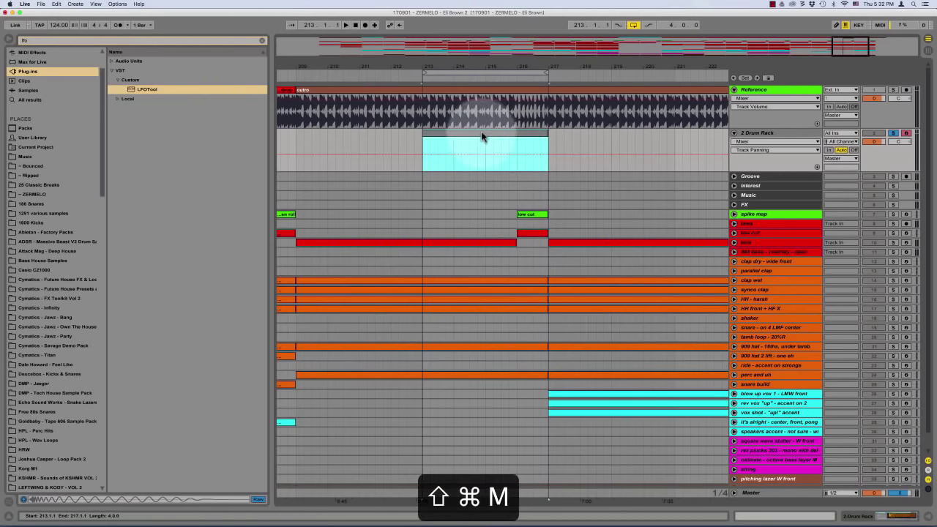
double_click(482, 135)
Set the note grid to 1/4 and draw a VMH2 Bassdrum 004 G# note on every beat of the clip
right_click(457, 437)
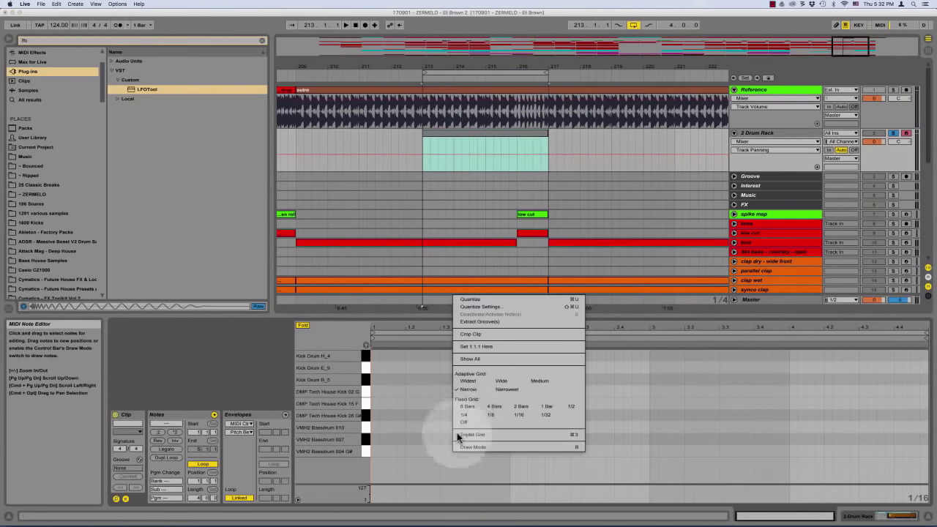
click(468, 446)
mouse_move(382, 450)
mouse_down()
mouse_move(564, 397)
mouse_move(915, 403)
mouse_up()
key(b)
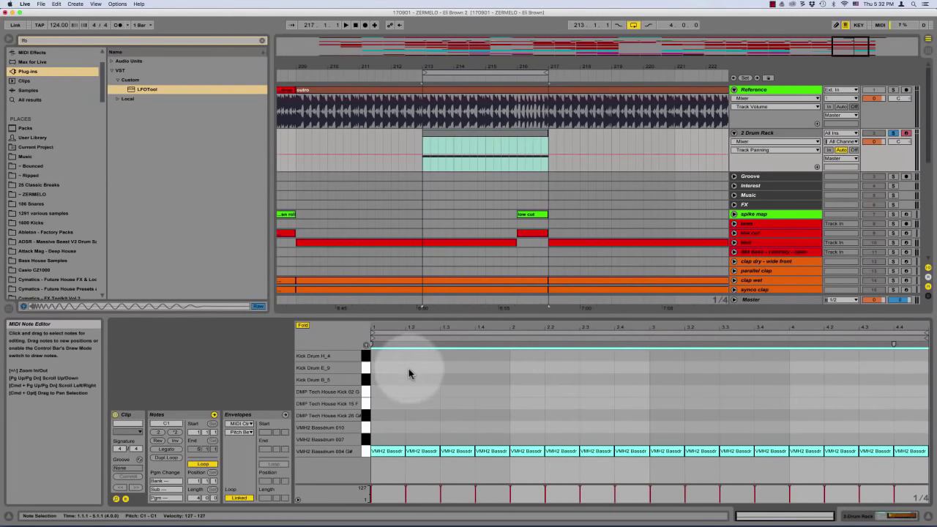
Play the four-on-the-floor pattern and copy all its notes up to the VMH2 Bassdrum 007 row
key(space)
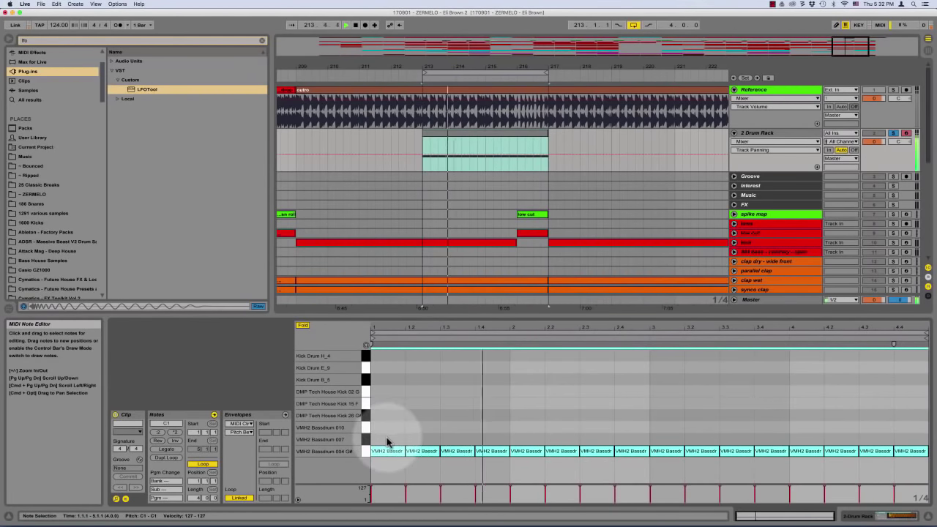
key(space)
drag(386, 437, 923, 488)
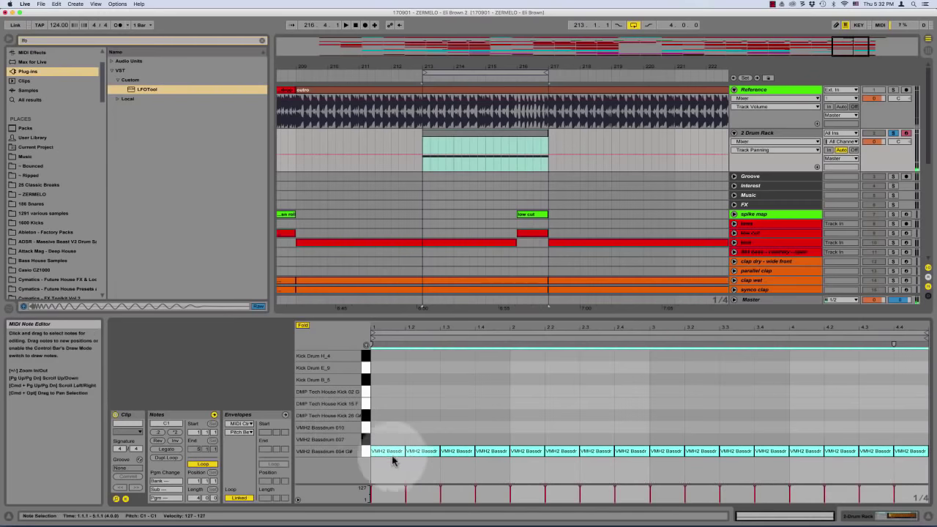
drag(391, 455, 396, 443)
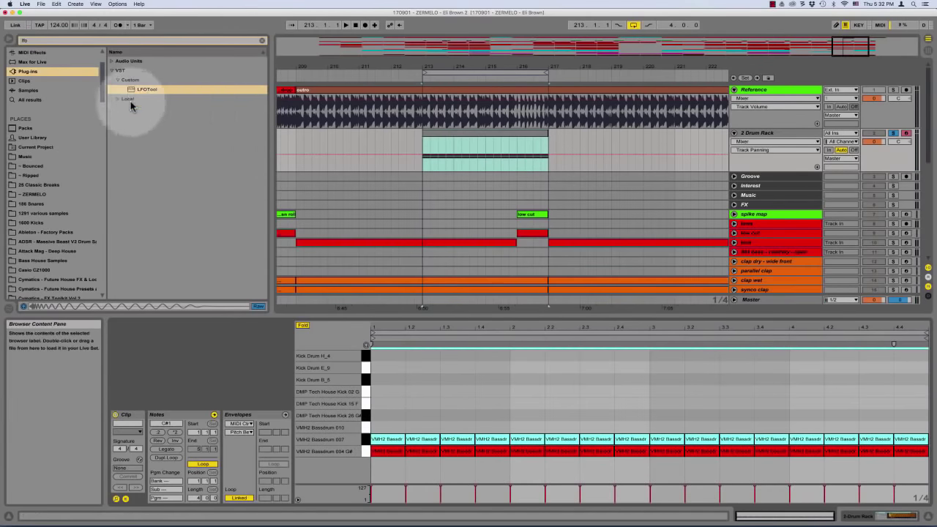
Add LFOTool to the 2 Drum Rack track, set its LFO depth to 0 and play the kick to view its waveform
drag(146, 90, 495, 161)
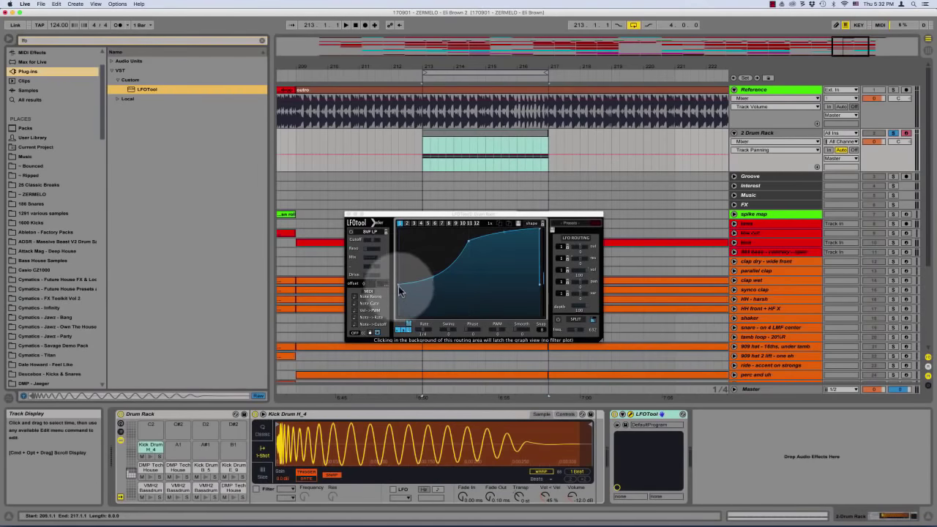
click(576, 305)
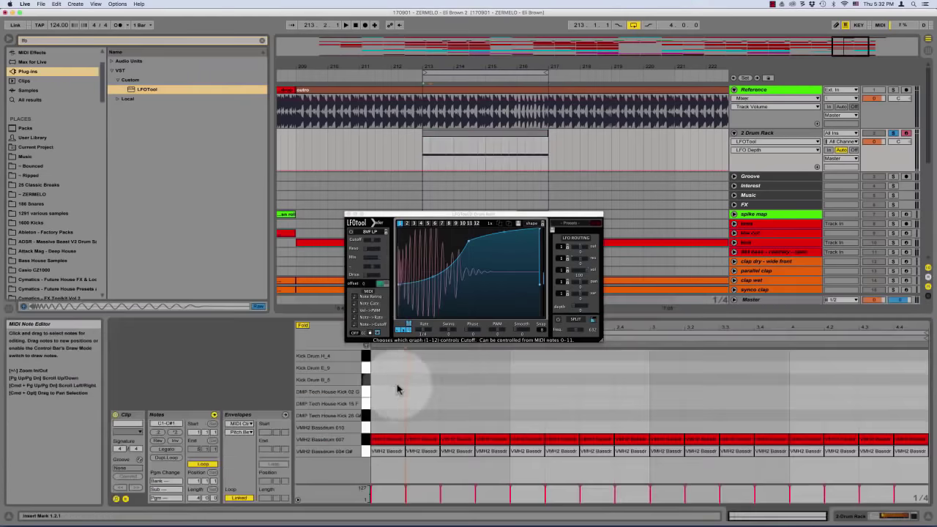
key(space)
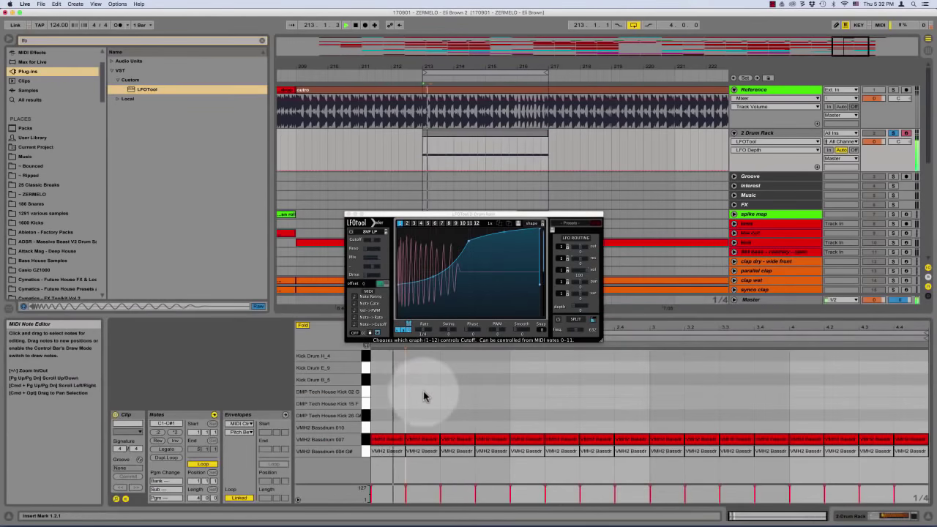
key(space)
Copy the VMH2 Bassdrum 007 notes to the VMH2 Bassdrum 010 row, deactivate the originals and play the new row
click(368, 439)
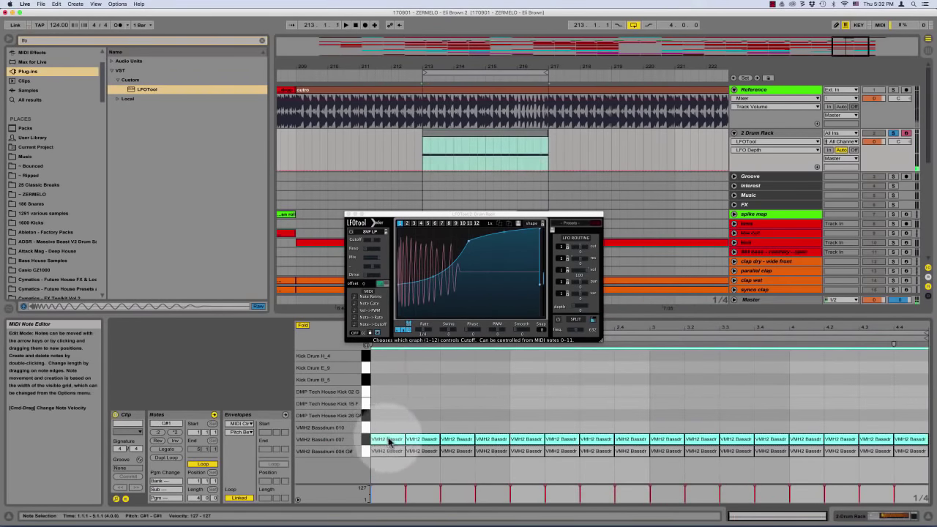
drag(387, 441, 389, 430)
click(442, 404)
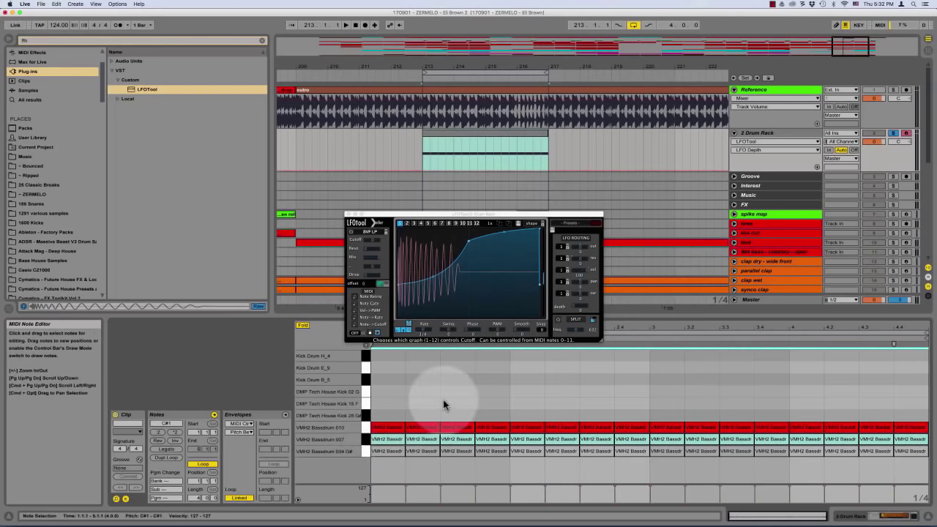
click(366, 427)
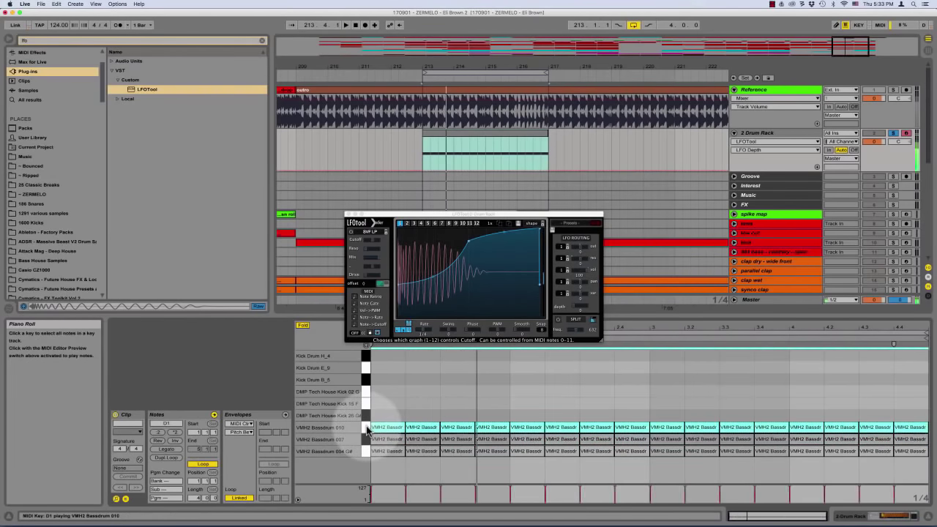
Copy the VMH2 Bassdrum 010 notes to the DMP Tech House kick on D#1, activate and play them, and delete that copy
drag(385, 427, 383, 415)
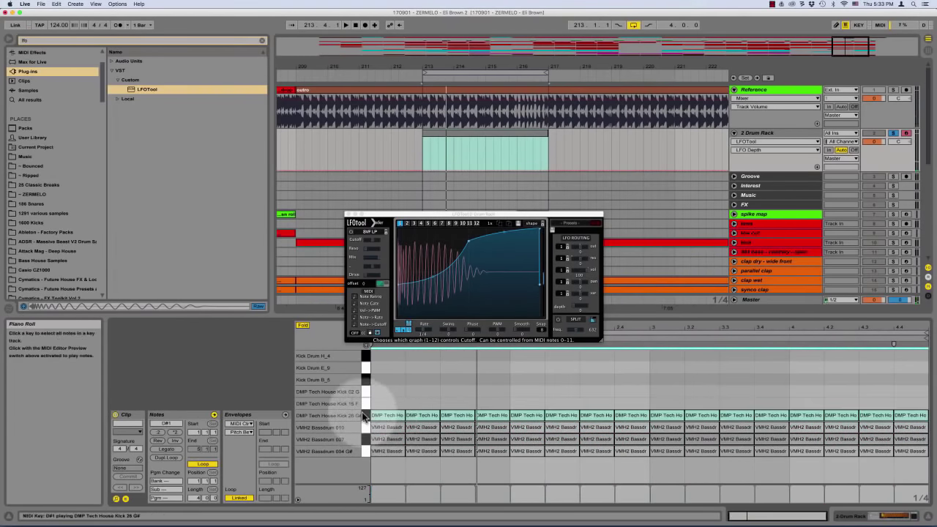
key(0)
key(space)
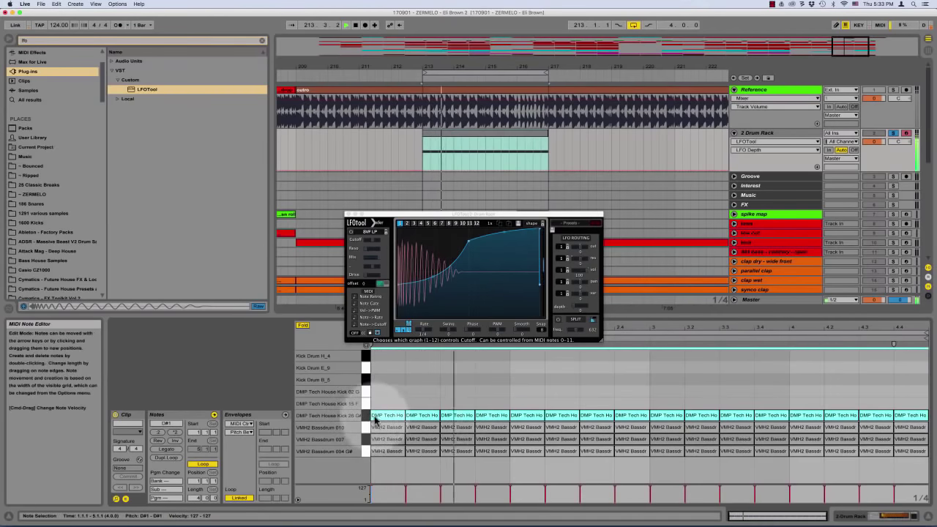
key(BackSpace)
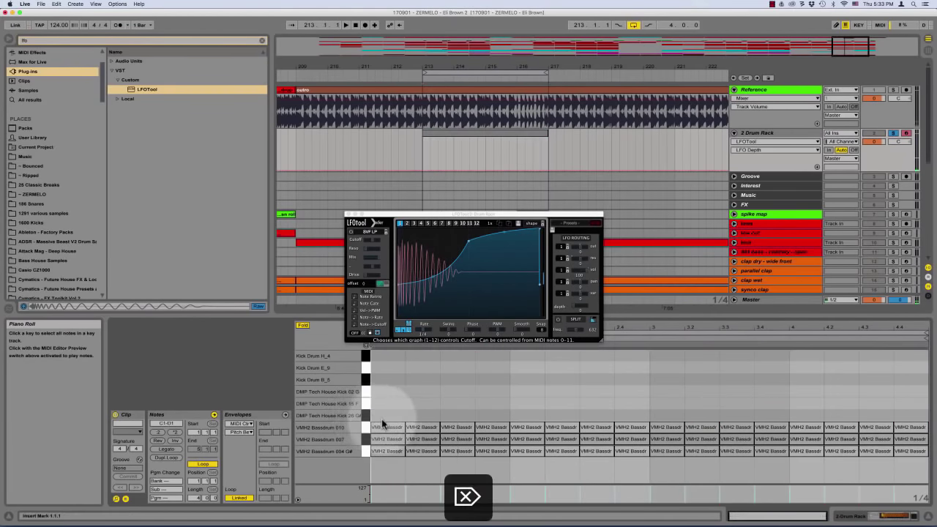
Copy the VMH2 Bassdrum 010 notes to the DMP Tech House kick on E1 and play them activated
drag(384, 427, 376, 403)
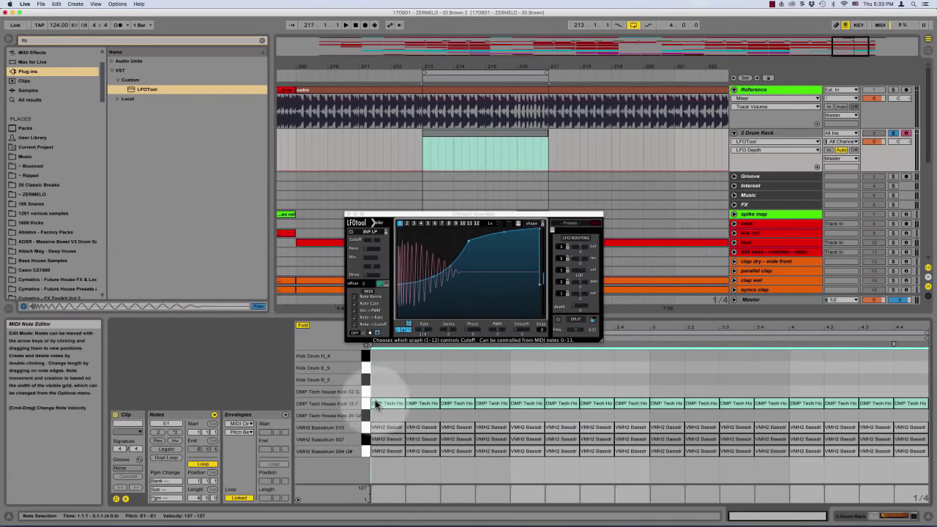
key(space)
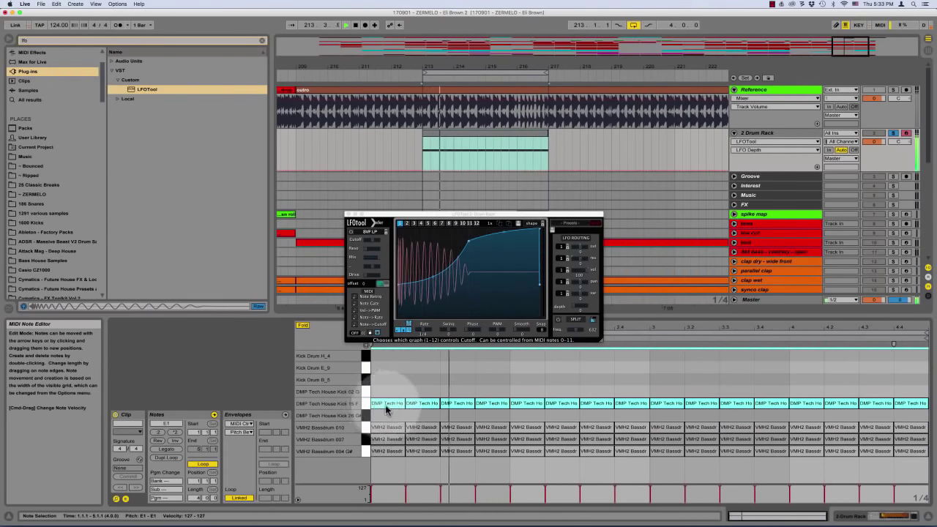
Copy the E1 notes to the DMP Tech House kick on F1, compare both kicks in playback and delete the F1 notes
drag(378, 406, 378, 392)
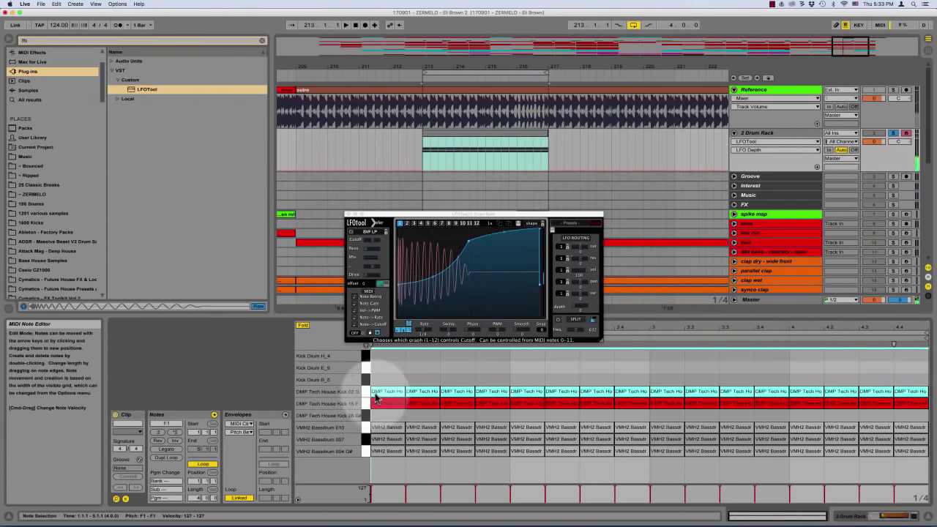
click(365, 404)
key(0)
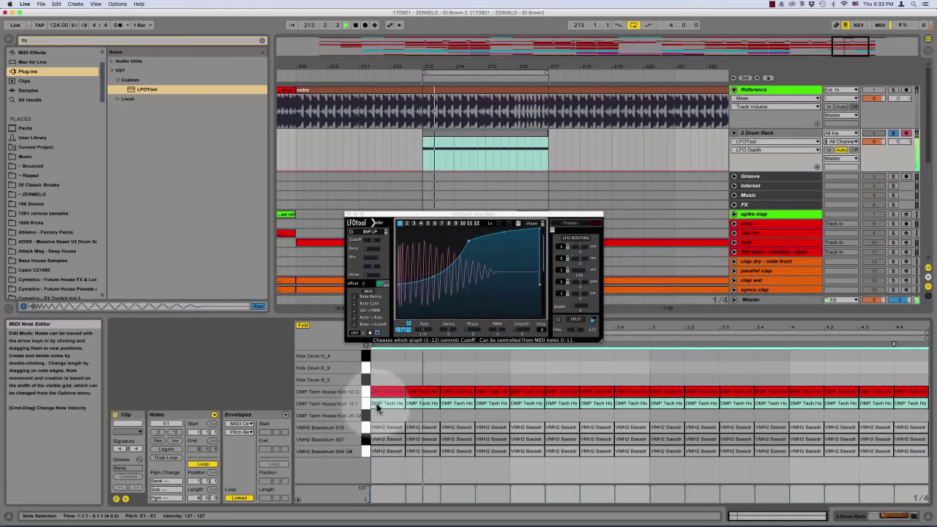
click(370, 394)
key(0)
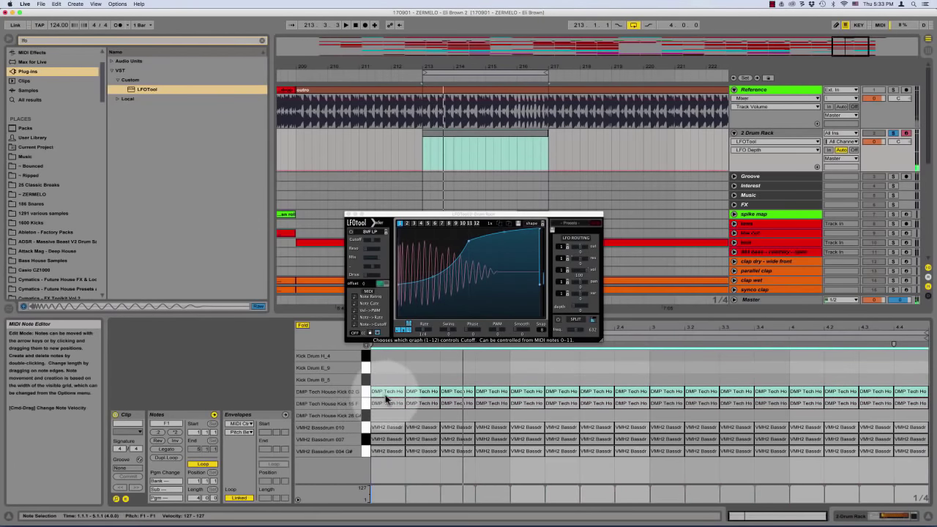
key(0)
key(Delete)
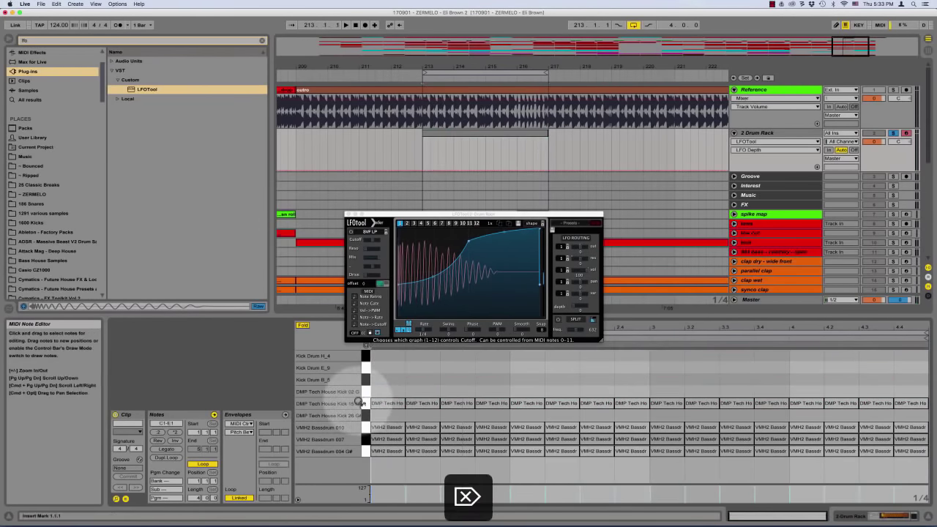
Copy the E1 notes to the Kick Drum B_5 row, activate them and play them against the waveform display
click(366, 405)
drag(380, 404, 379, 382)
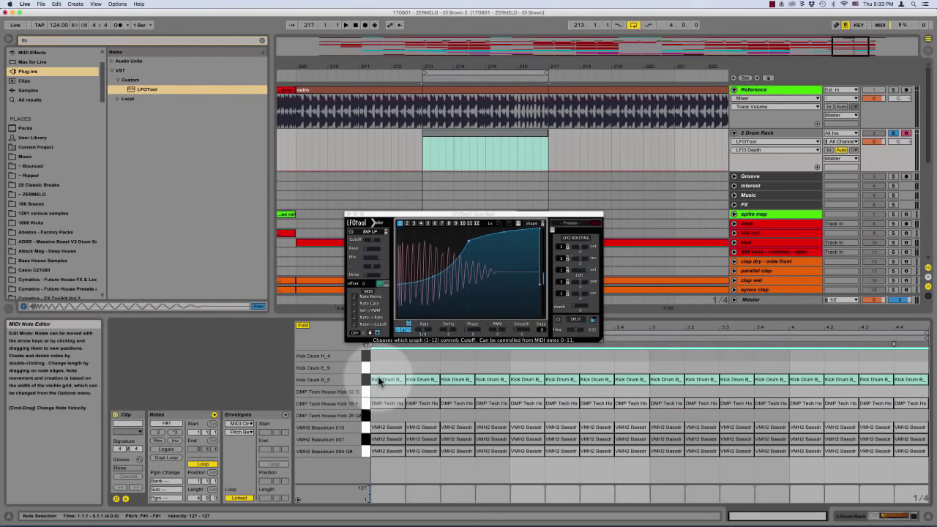
key(space)
key(space)
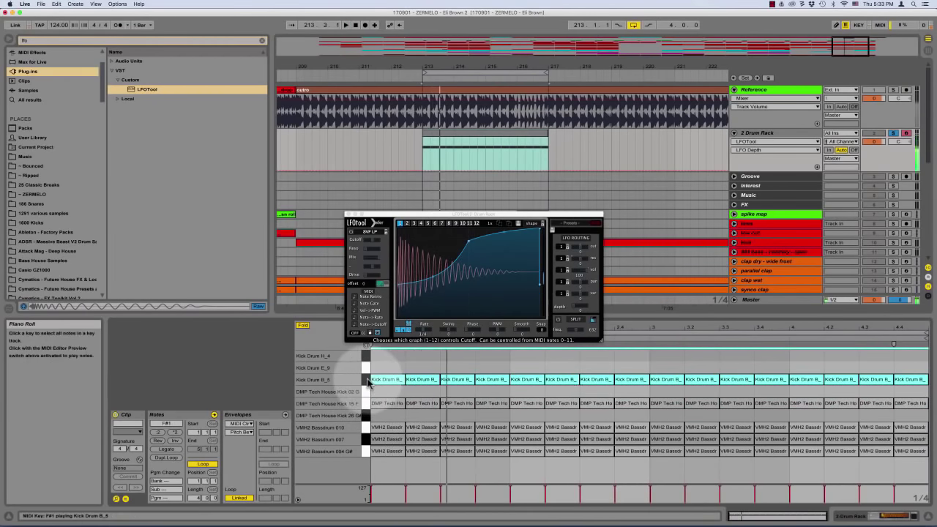
Move the Kick Drum B_5 notes up to Kick Drum E_9 and Kick Drum H_4 during playback, and delete them
key(Up)
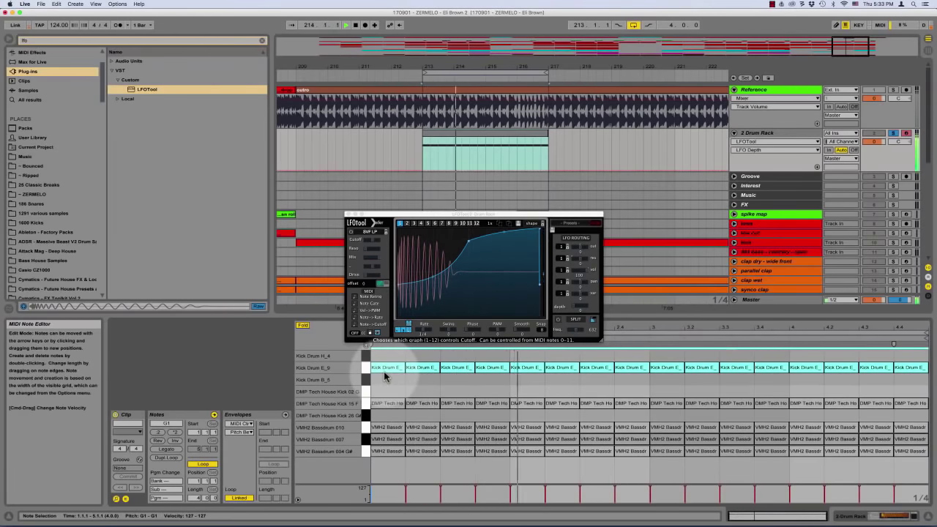
key(Up)
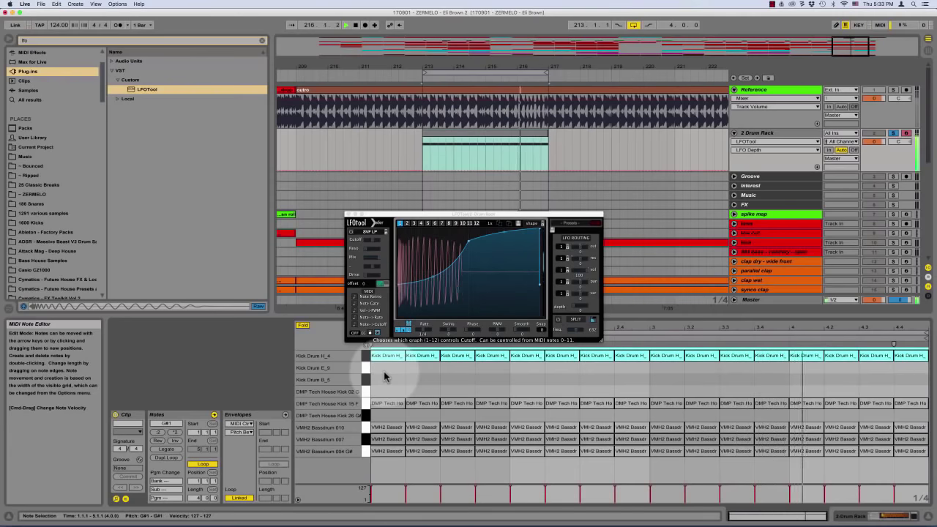
key(BackSpace)
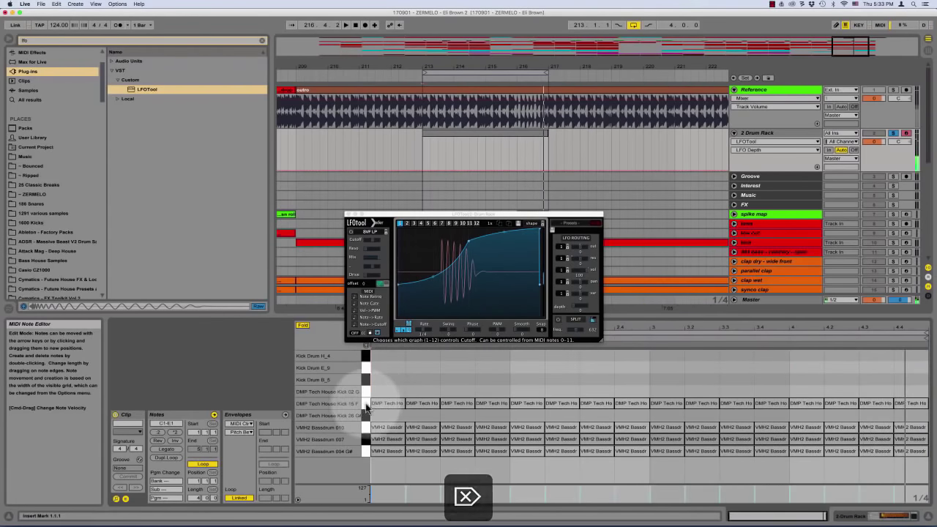
Compare the DMP Tech House kick on E1 with VMH2 Bassdrum 010 by activating, playing and deactivating each row's notes in turn
click(367, 403)
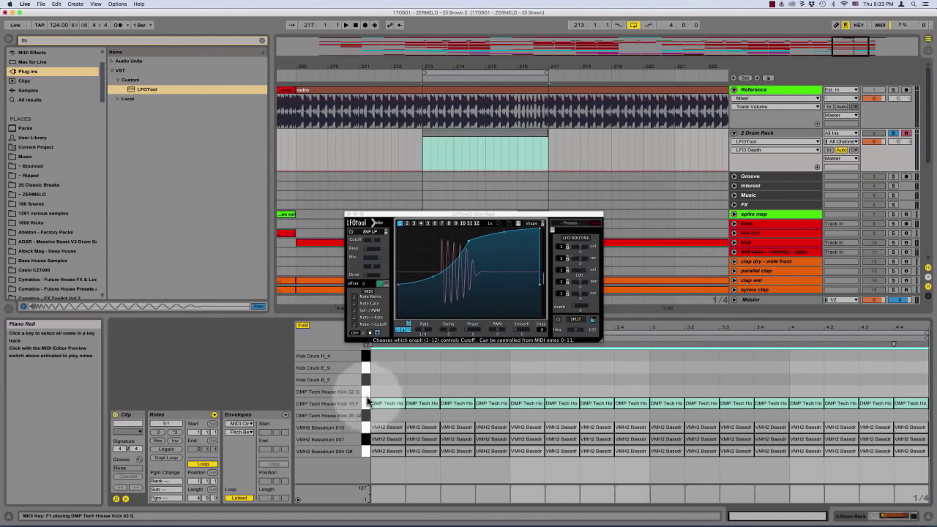
key(0)
key(space)
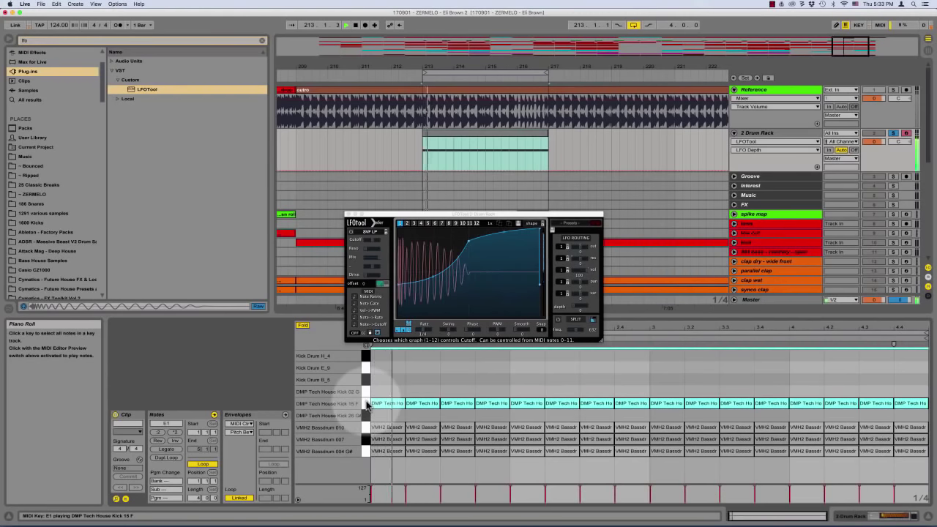
key(0)
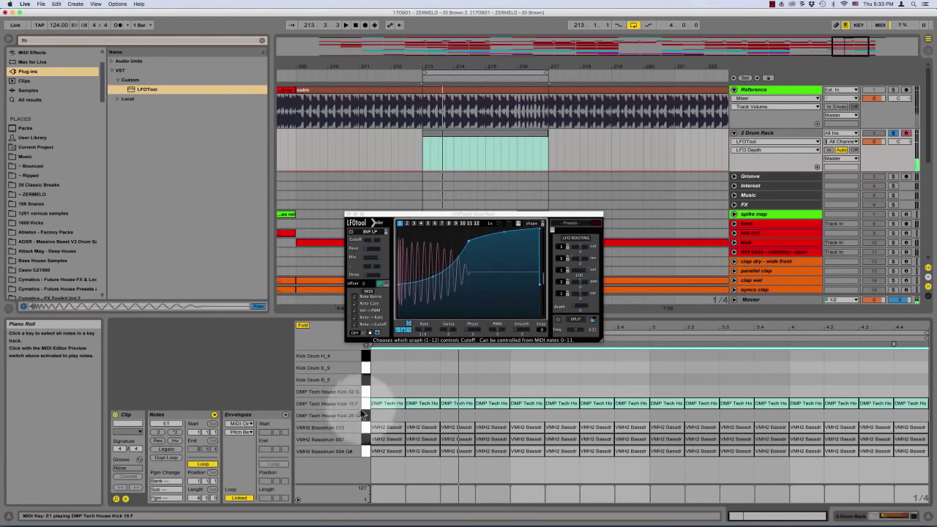
click(366, 427)
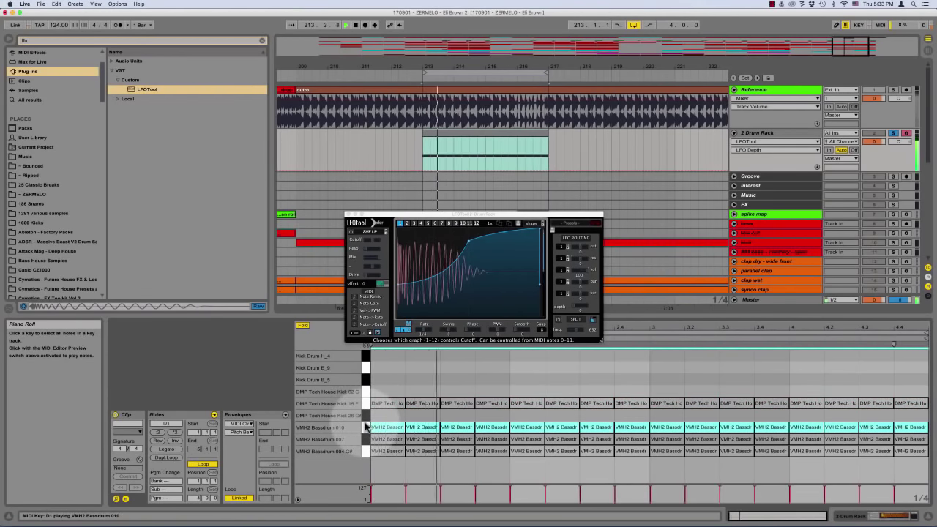
key(0)
Activate and play the VMH2 Bassdrum 007 notes, and delete that row's notes
click(365, 440)
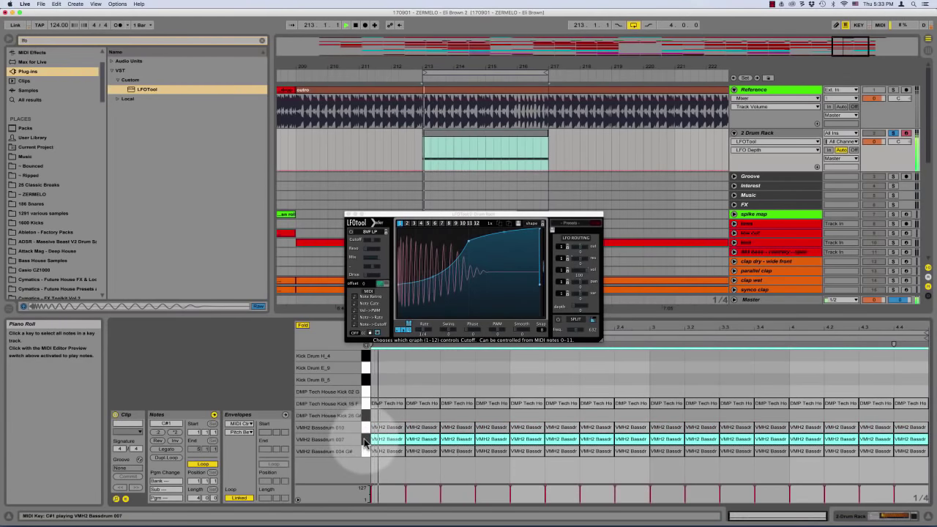
key(BackSpace)
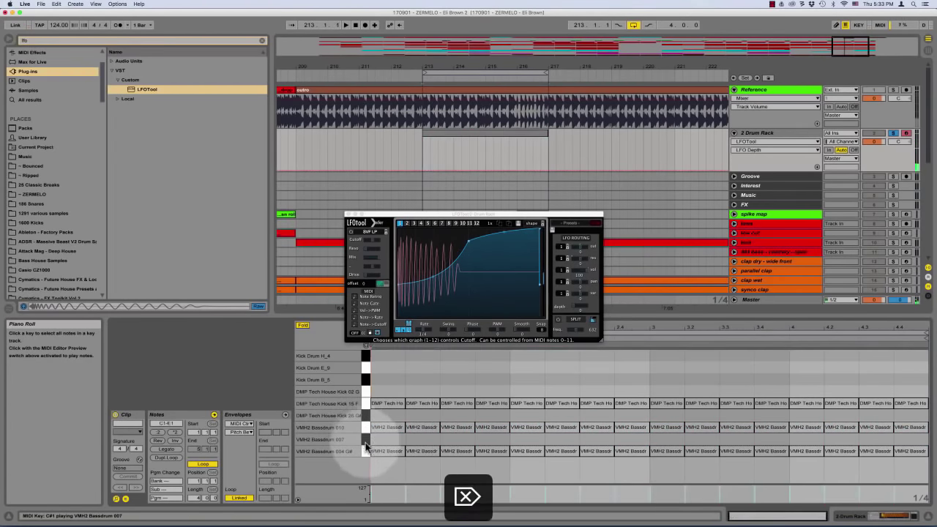
Compare the VMH2 Bassdrum 004 G#, VMH2 Bassdrum 010 and DMP Tech House Kick 15 F rows by activating one row's notes at a time during playback
click(365, 451)
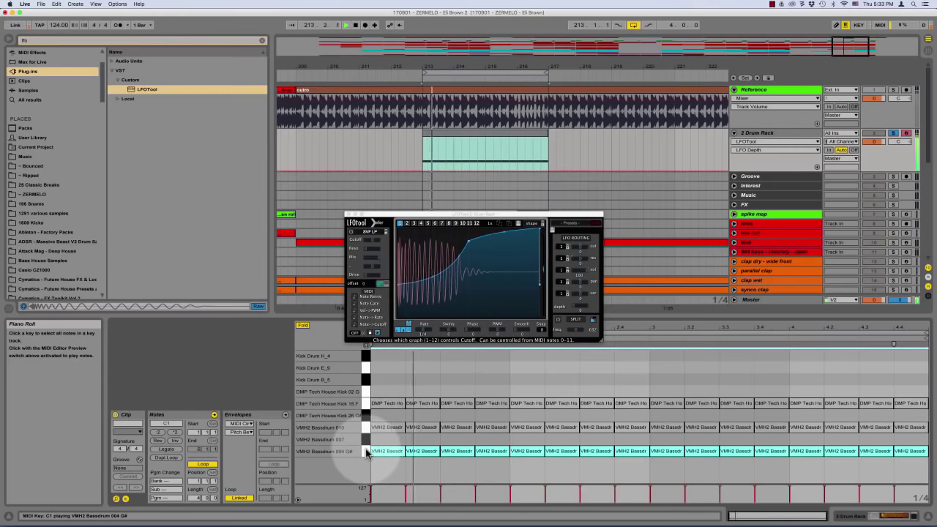
click(366, 428)
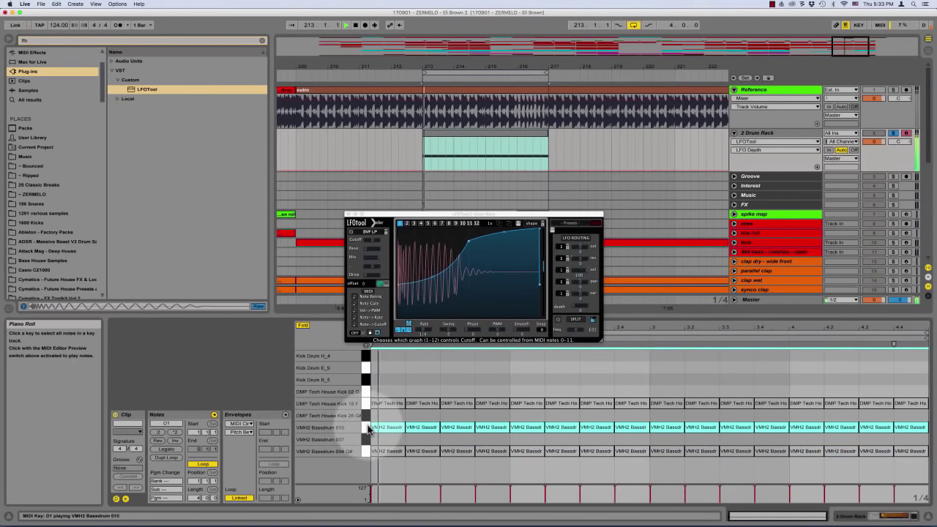
click(367, 404)
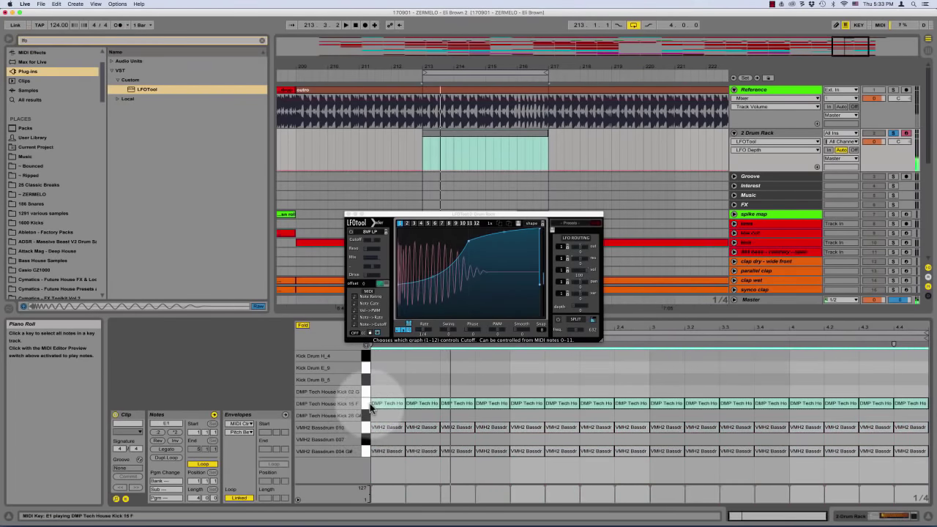
key(space)
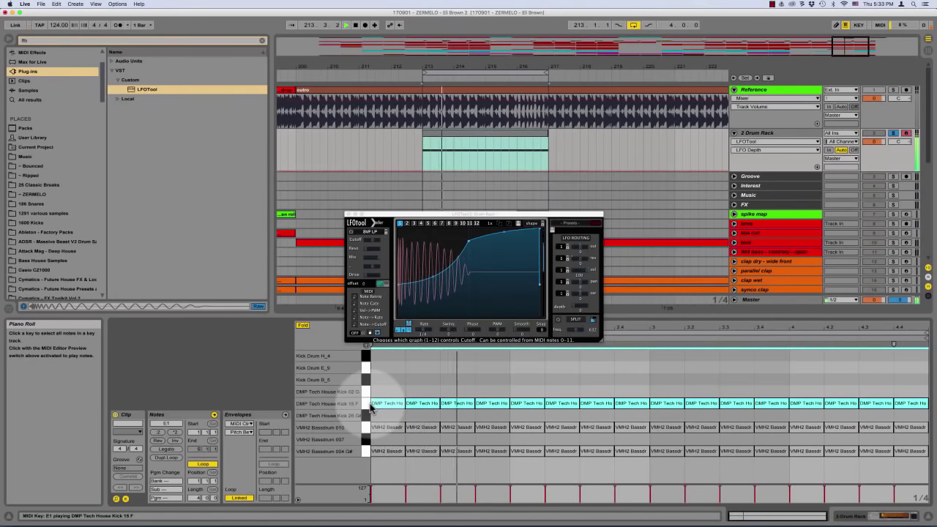
click(406, 370)
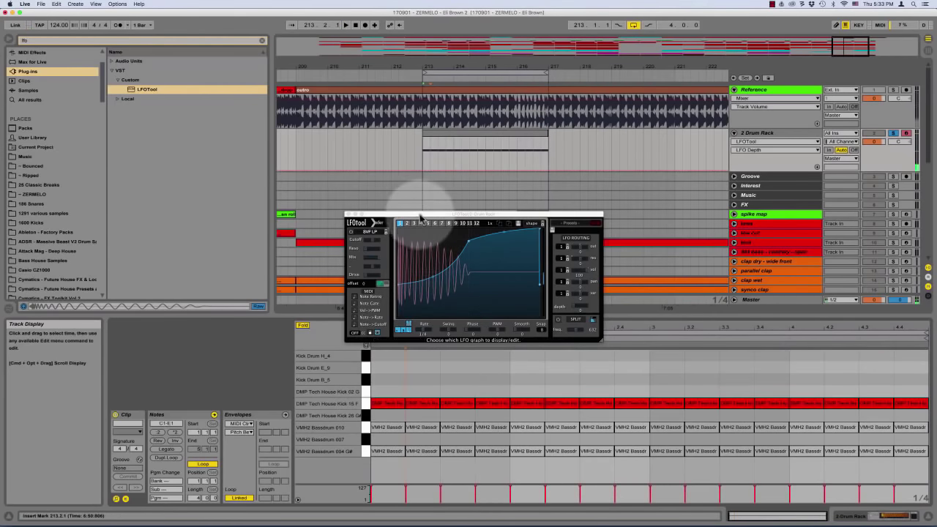
Clear the browser search and add a Spectrum audio effect after LFOTool on the Drum Rack track, moving the LFOTool window out of the way
drag(421, 215, 421, 114)
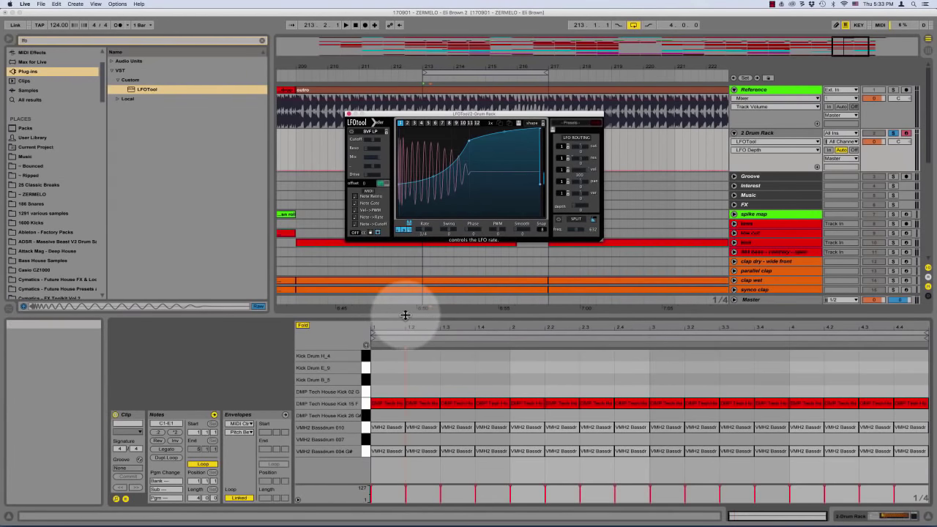
click(863, 515)
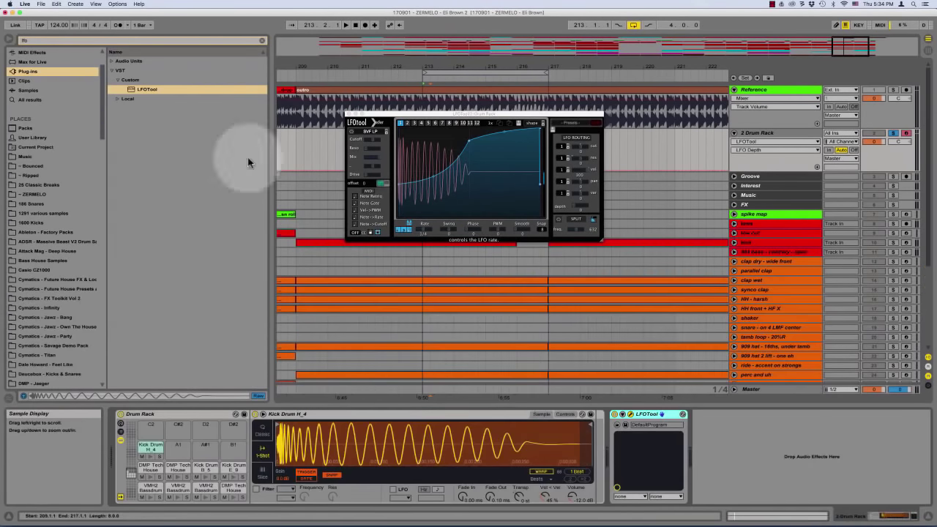
click(261, 41)
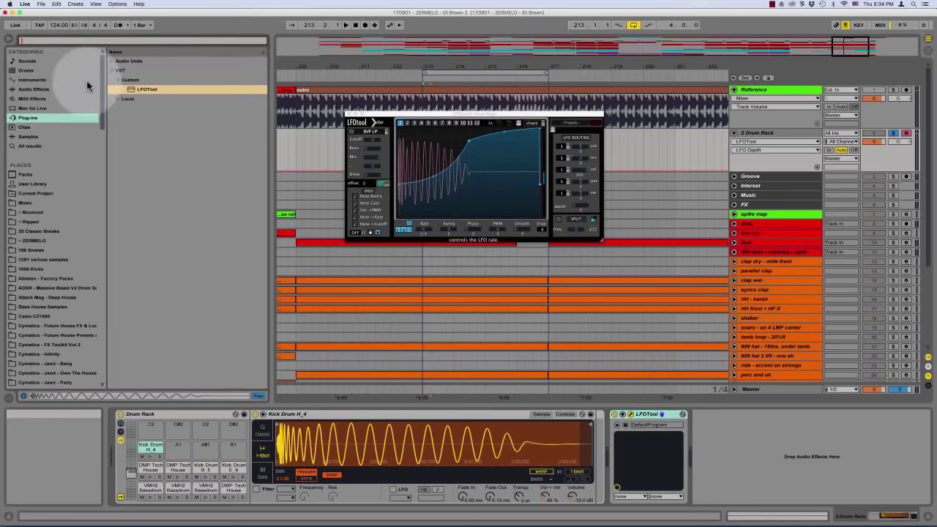
click(31, 89)
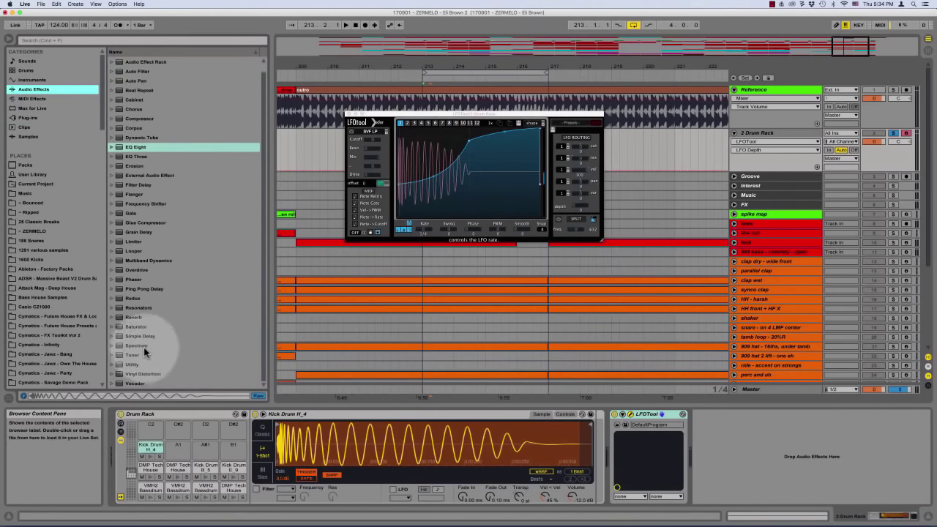
double_click(144, 347)
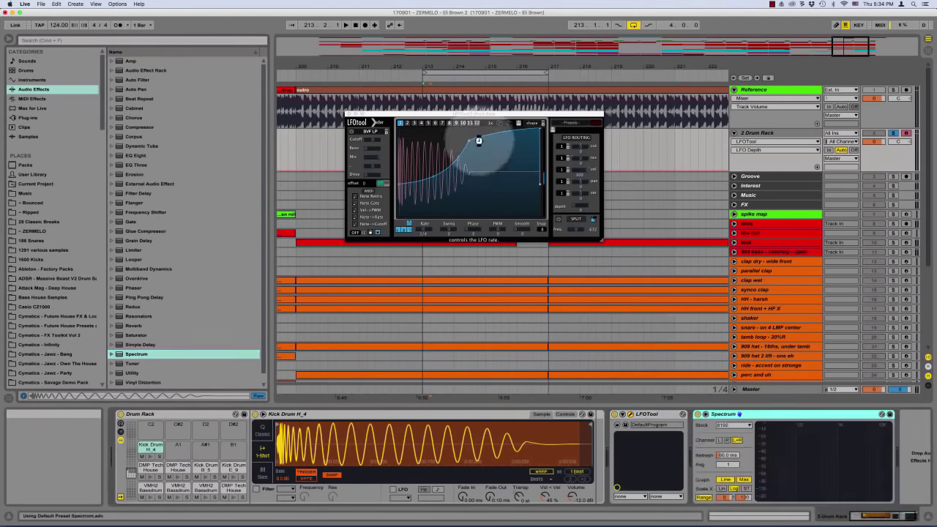
Play the DMP Tech House Kick 15 F notes and read the fundamental peak's frequency and note in the enlarged Spectrum display
key(space)
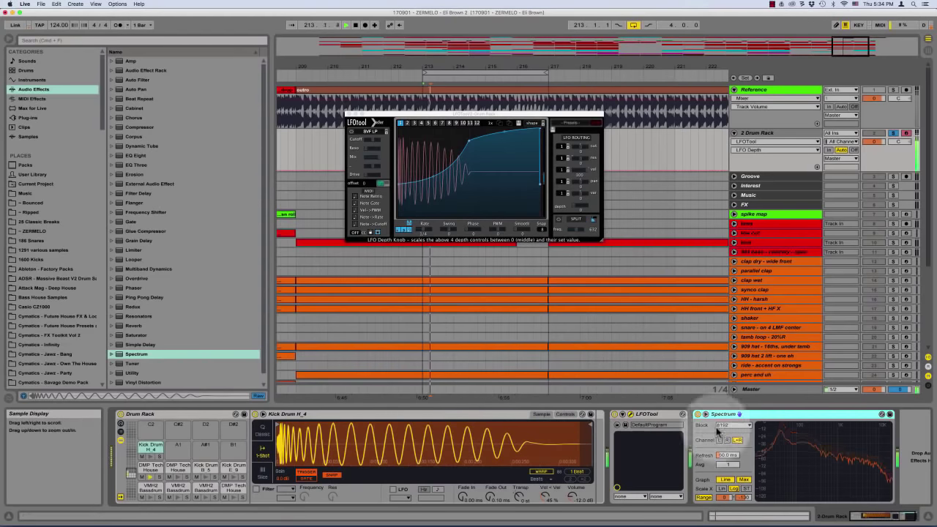
double_click(817, 455)
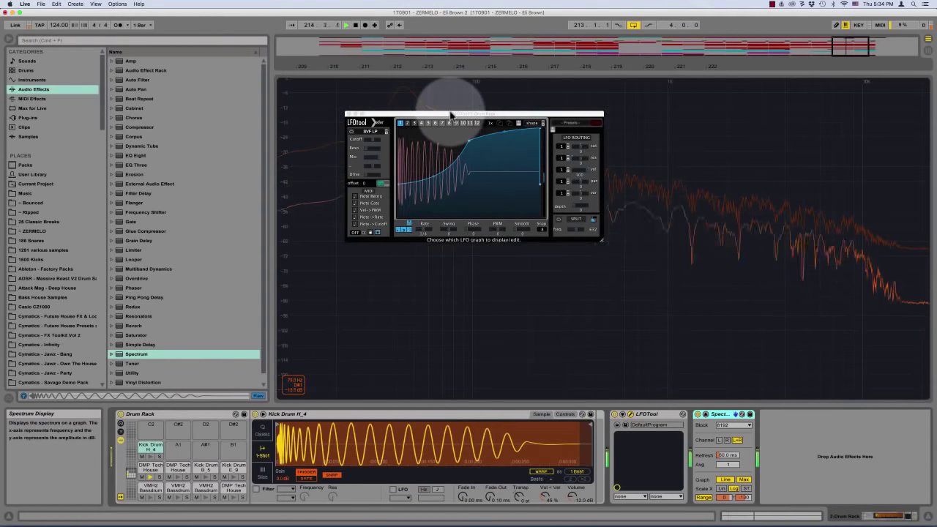
drag(451, 115, 690, 196)
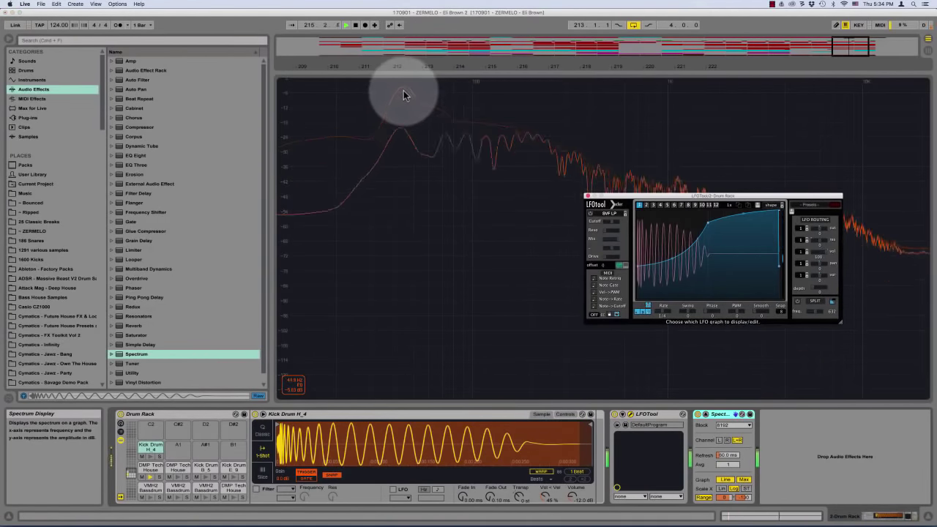
key(space)
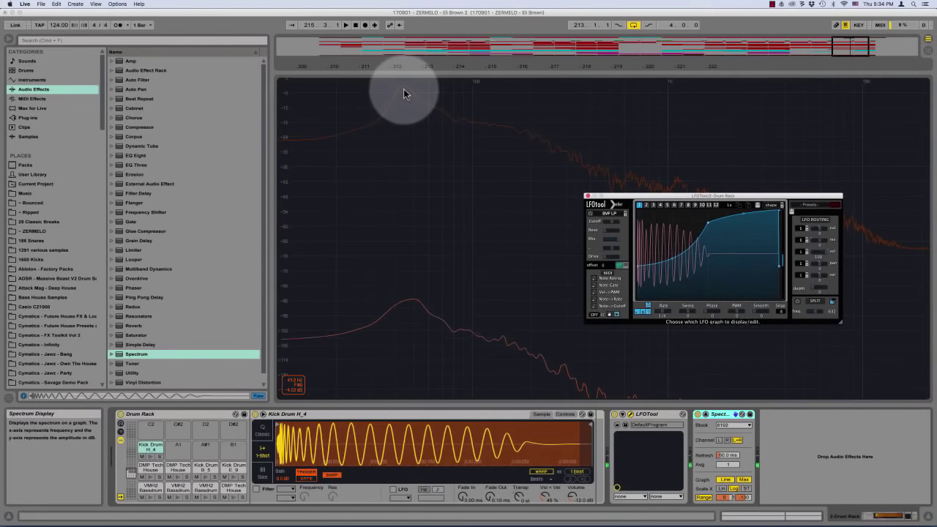
key(space)
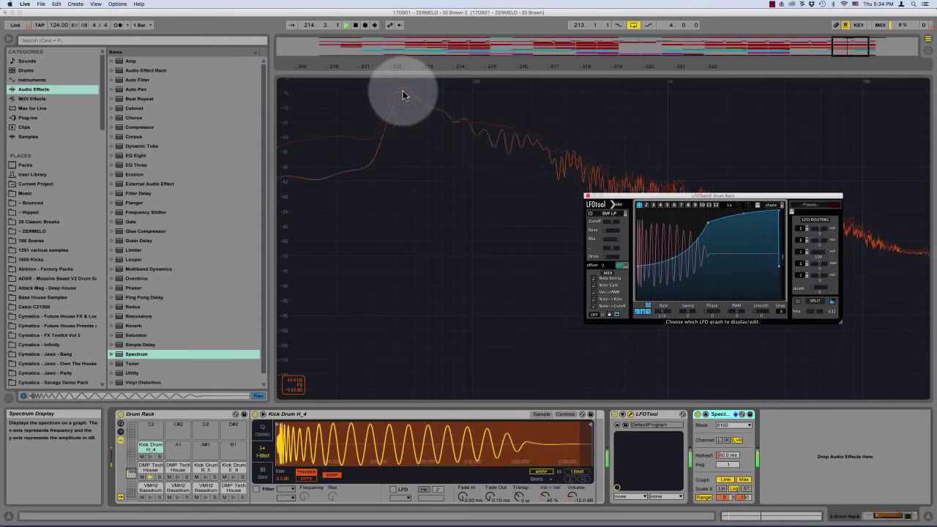
key(space)
double_click(402, 91)
key(shift+Tab)
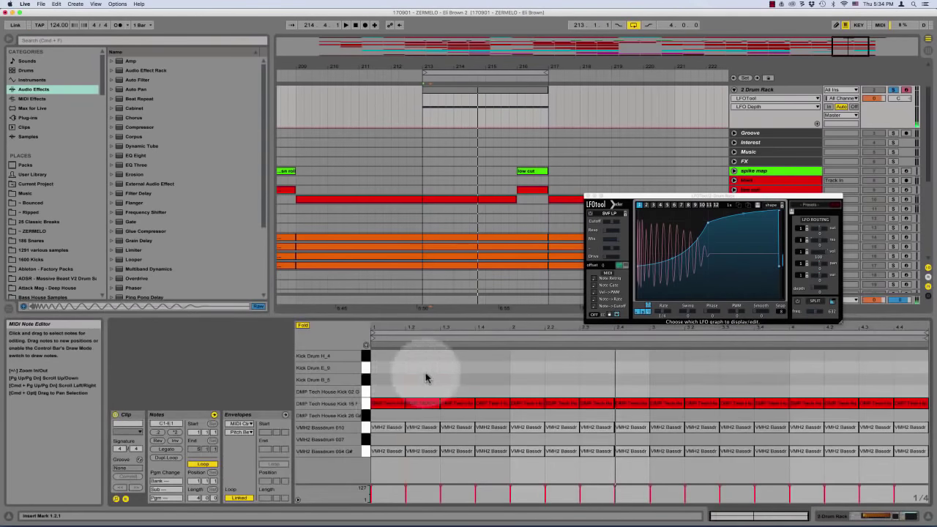
Activate the VMH2 Bassdrum 010 notes, deactivate the DMP Tech House Kick 15 F row, and read the playing kick's peak in the enlarged Spectrum
click(353, 427)
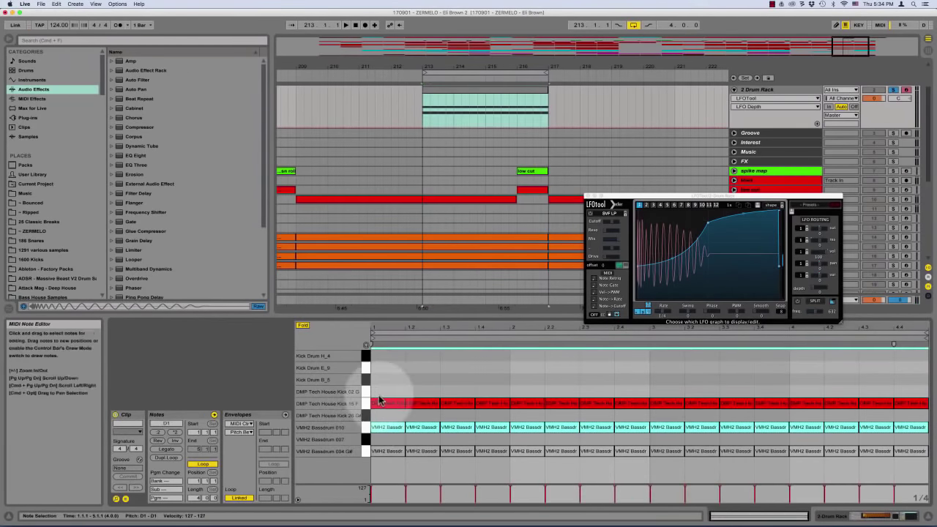
click(344, 403)
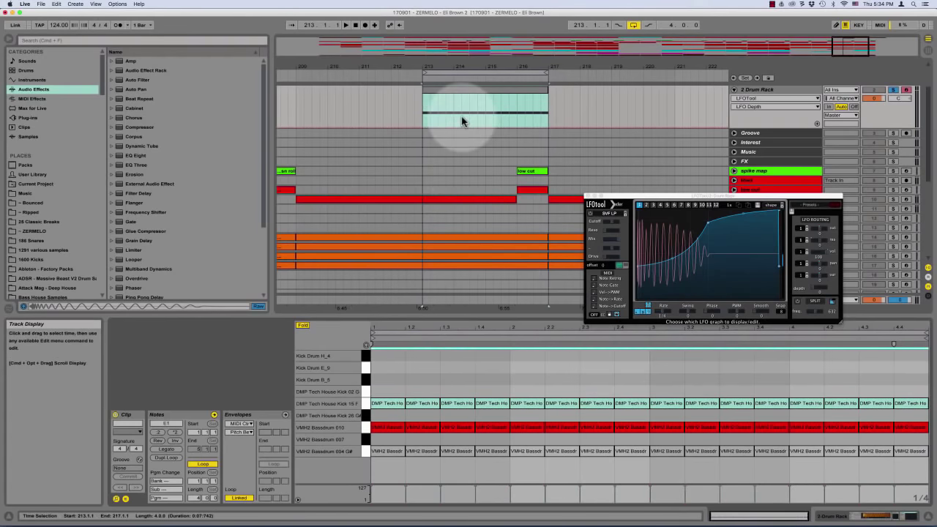
key(space)
key(shift+Tab)
double_click(798, 453)
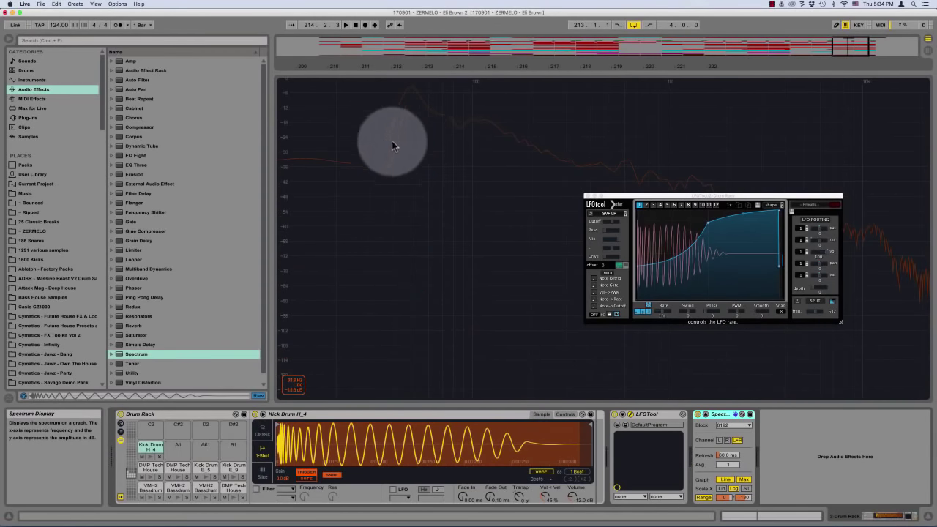
double_click(415, 105)
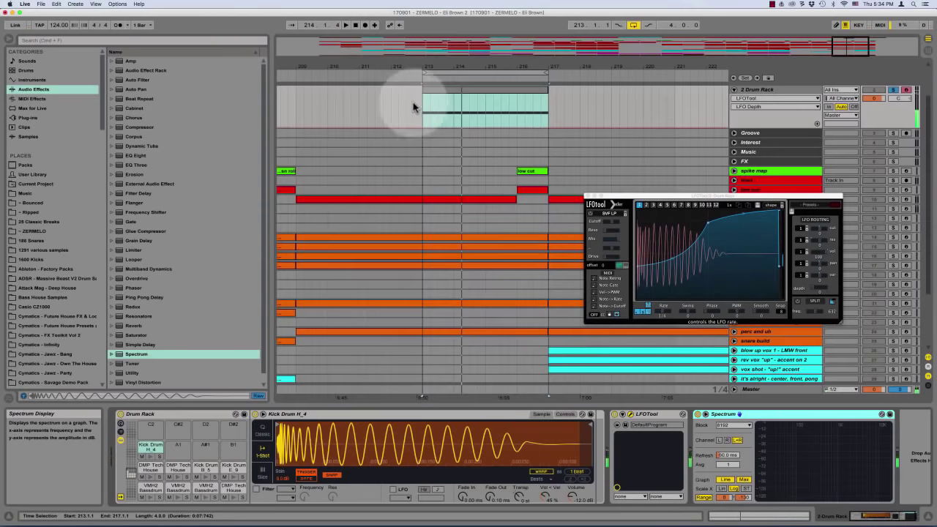
Rename the three analysed kick pads in the Drum Rack as Kick F, kick G and Kick G#
click(199, 489)
key(super+r)
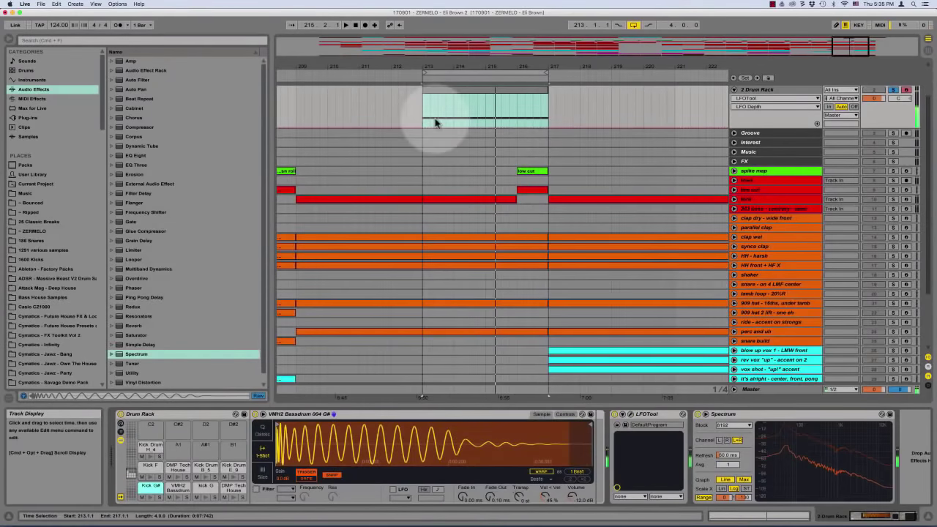
Deactivate all notes of the Kick F, kick G and Kick G# rows in the Drum Rack clip
key(shift+Tab)
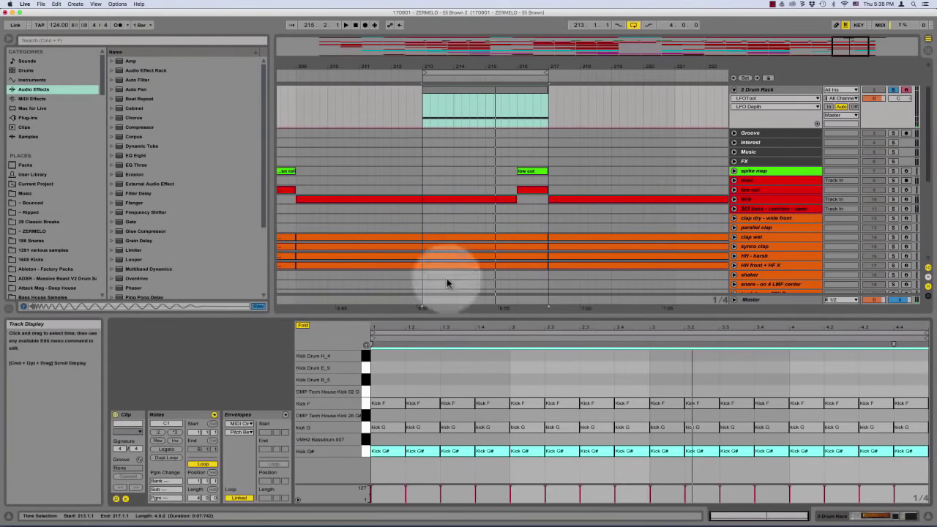
click(404, 393)
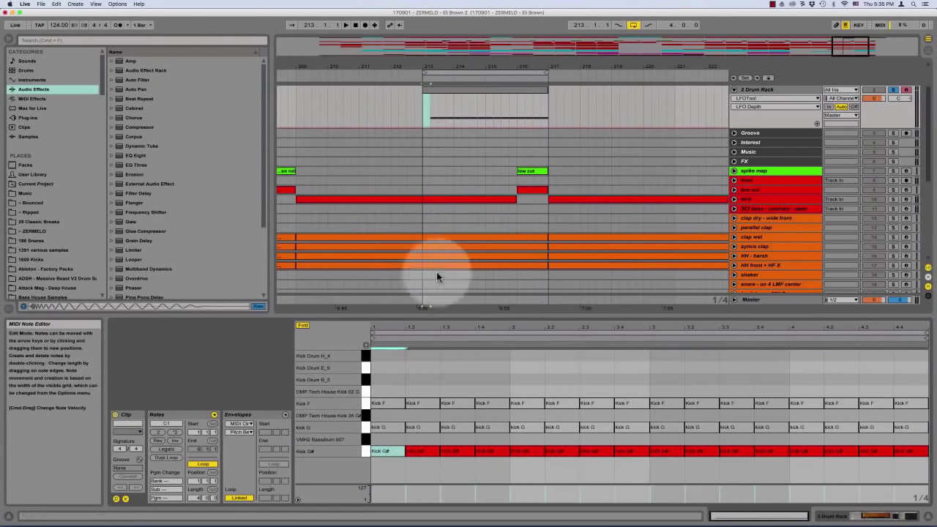
key(super+a)
key(0)
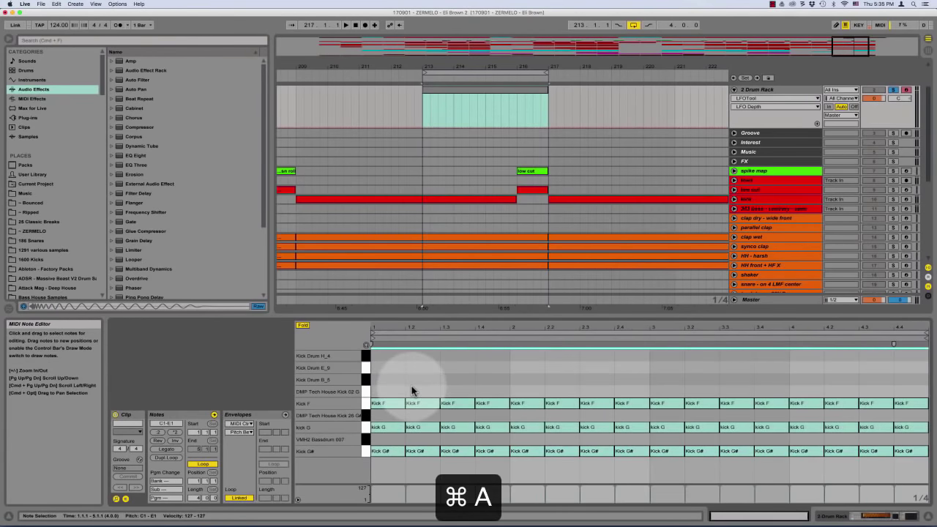
click(410, 369)
Solo the Reference track in place of the Drum Rack track and play the looped section to hear its clap
key(shift+Tab)
scroll(488, 130, up, 2)
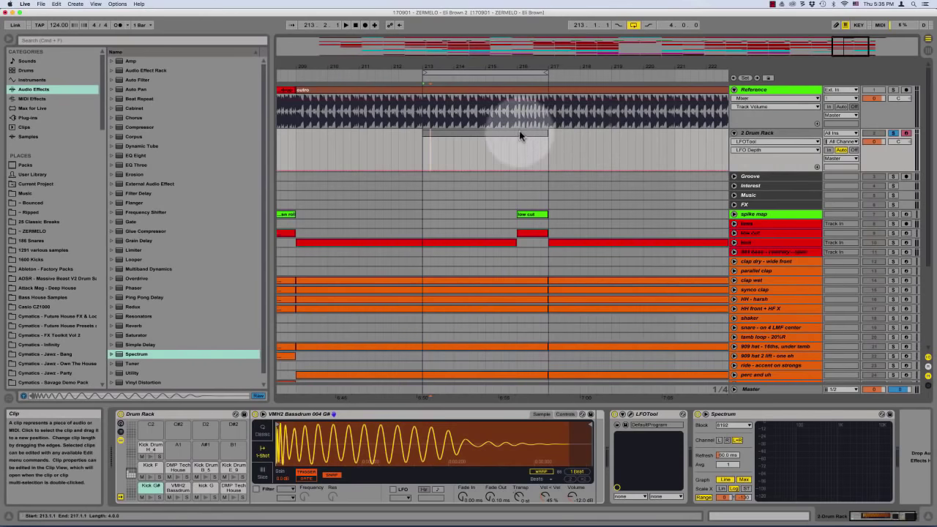
click(790, 92)
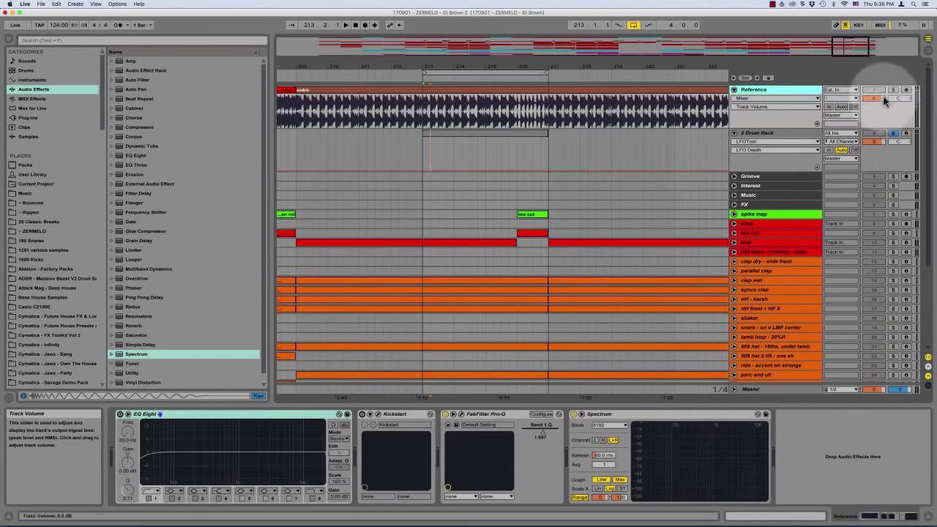
click(772, 134)
click(892, 90)
click(471, 156)
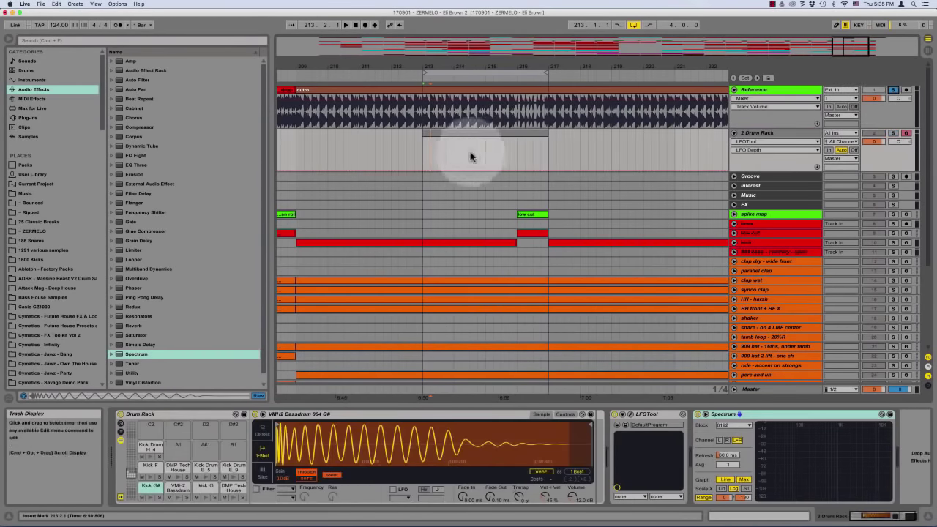
key(space)
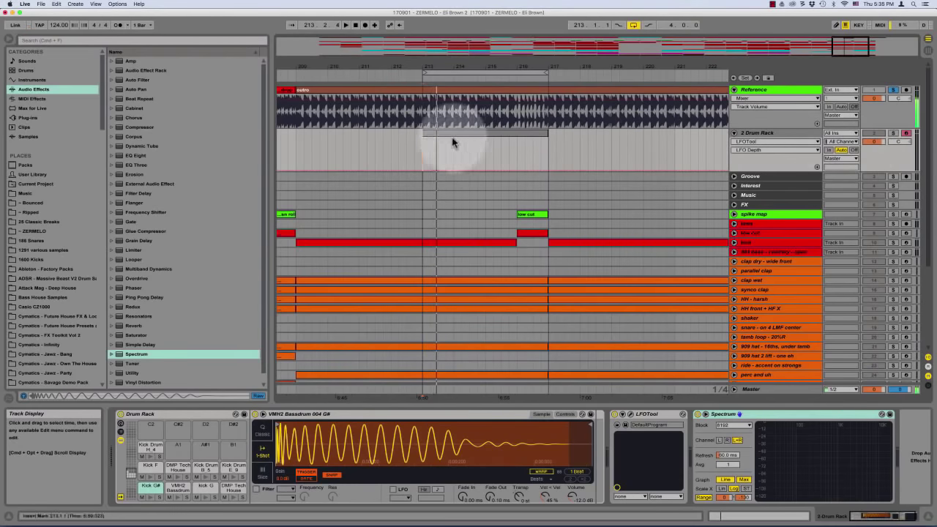
Open the VMH2 Claps folder of the Vengeance - Minimal House 2 samples and preview VMH2 Claps 001.wav
scroll(51, 265, down, 15)
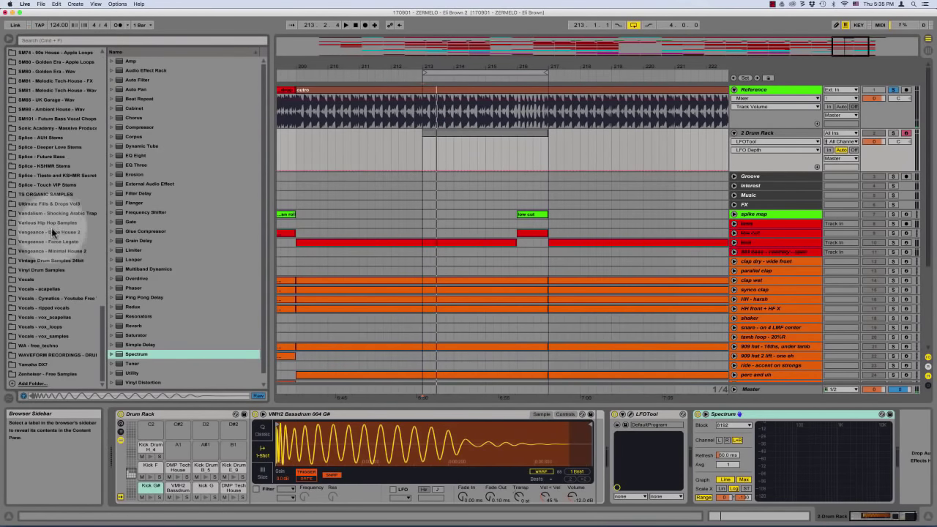
click(60, 248)
click(140, 62)
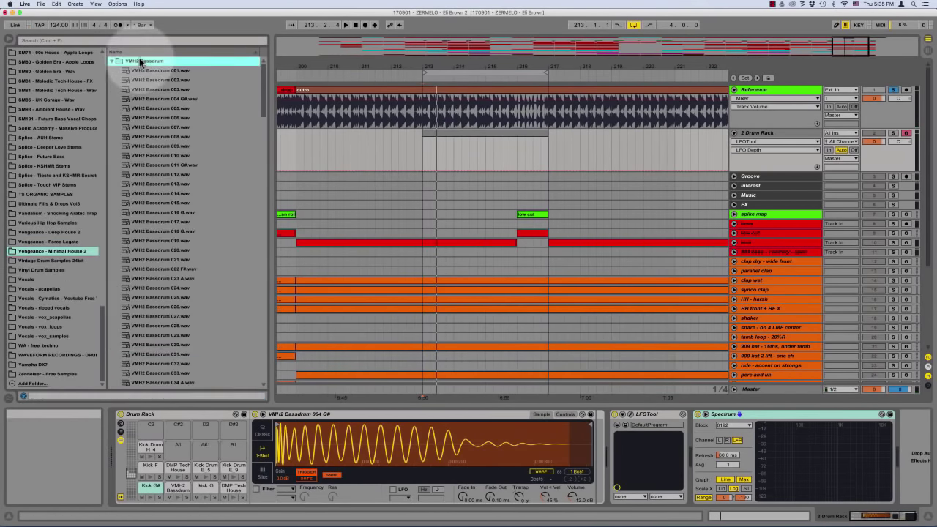
key(Left)
key(Down)
key(Down)
key(Right)
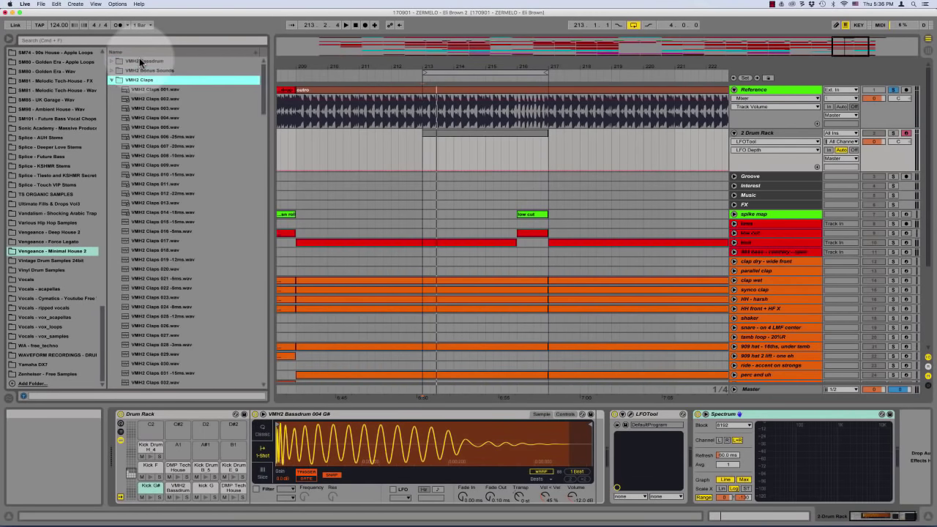
key(Down)
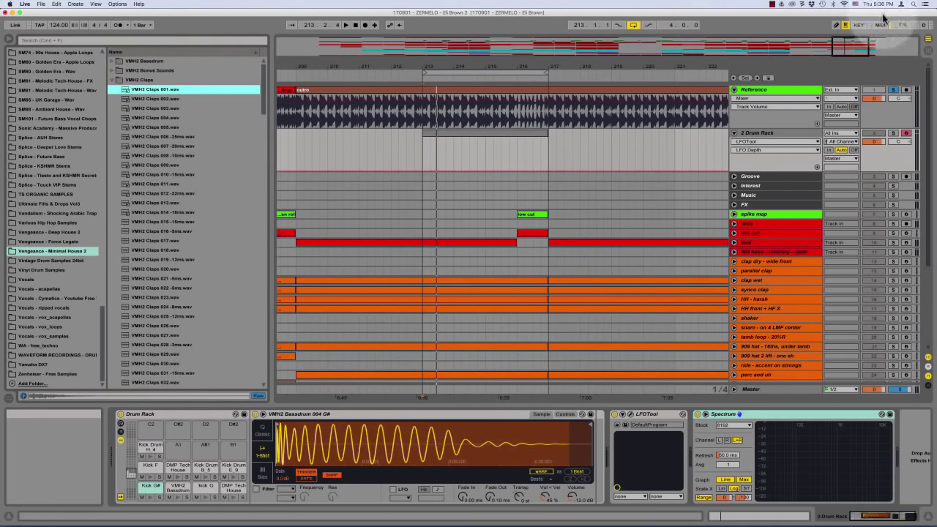
Lower the Reference track's volume to -10 dB and start playback of the looped section
click(874, 100)
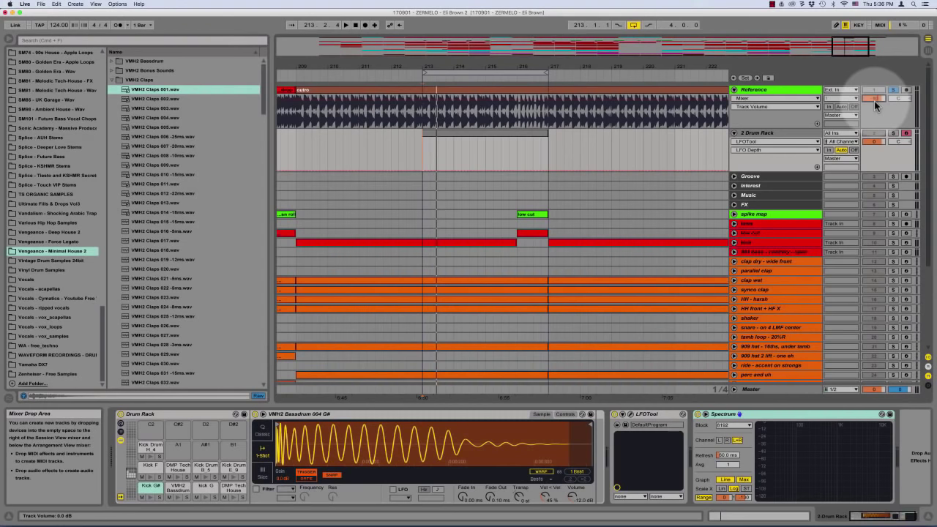
key(space)
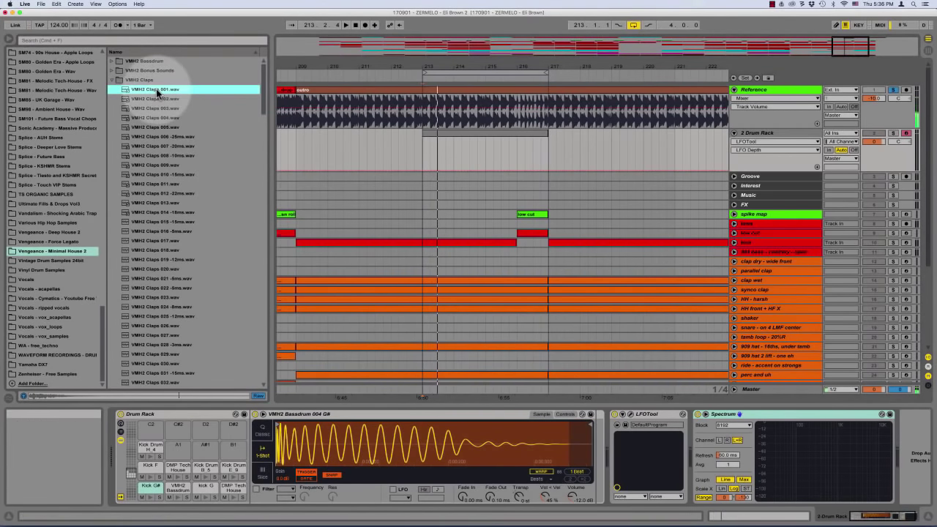
Preview the VMH2 Claps samples from 002 through 023 one after another against the playing reference loop, ending with playback stopped
key(Down)
key(Down)
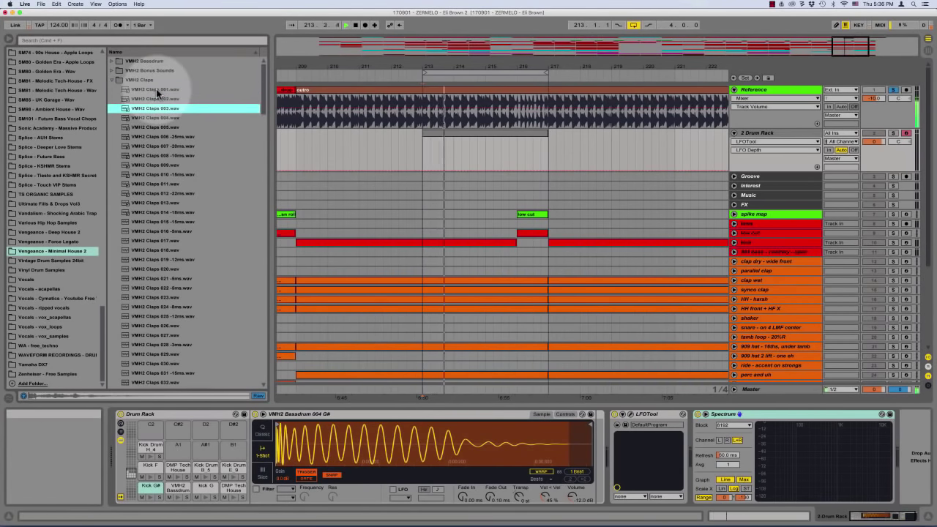
key(Down)
key(Down)
key(Down)
key(Down)
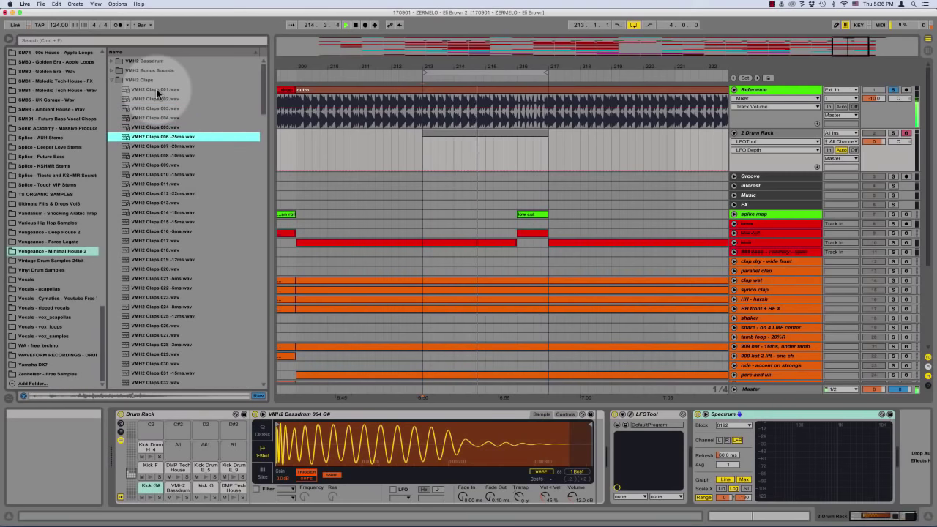
key(Down)
key(Down)
key(Down)
key(Down)
key(Down)
key(Down)
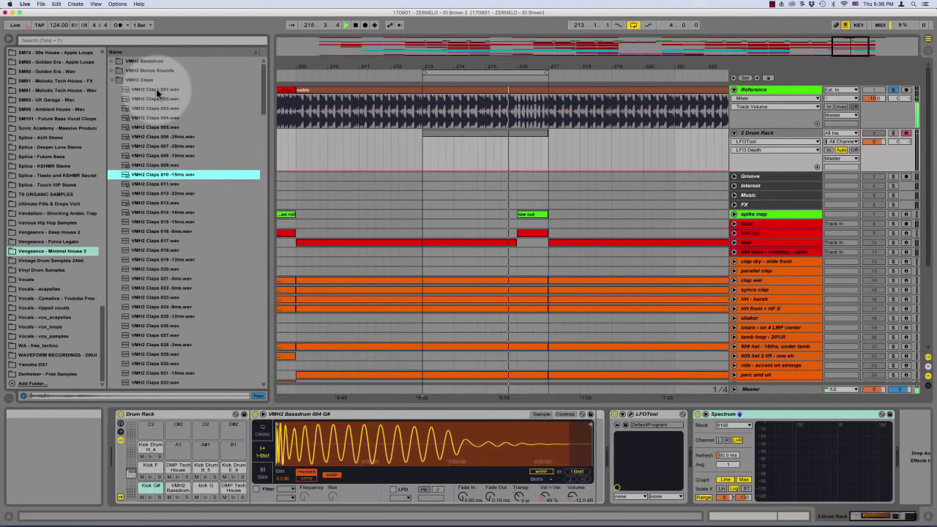
key(Down)
key(Down)
key(Down)
key(Down)
key(Down)
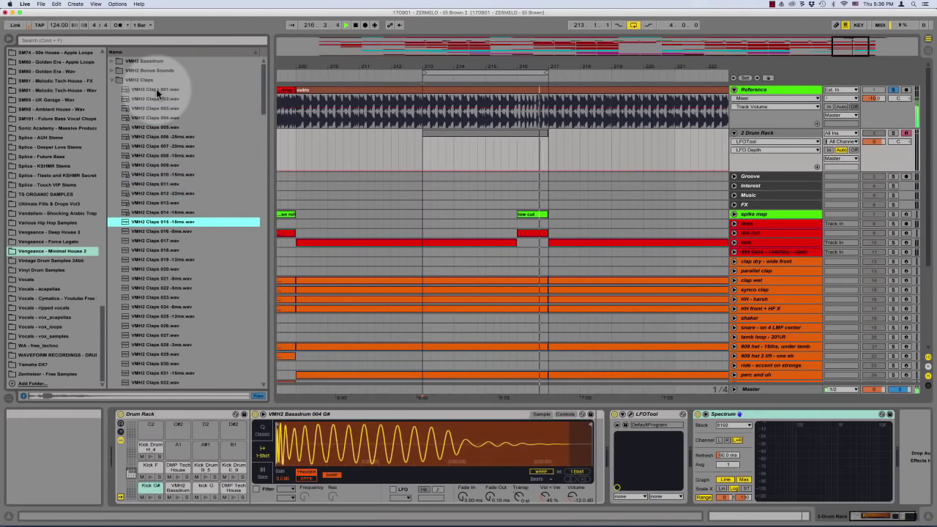
key(Up)
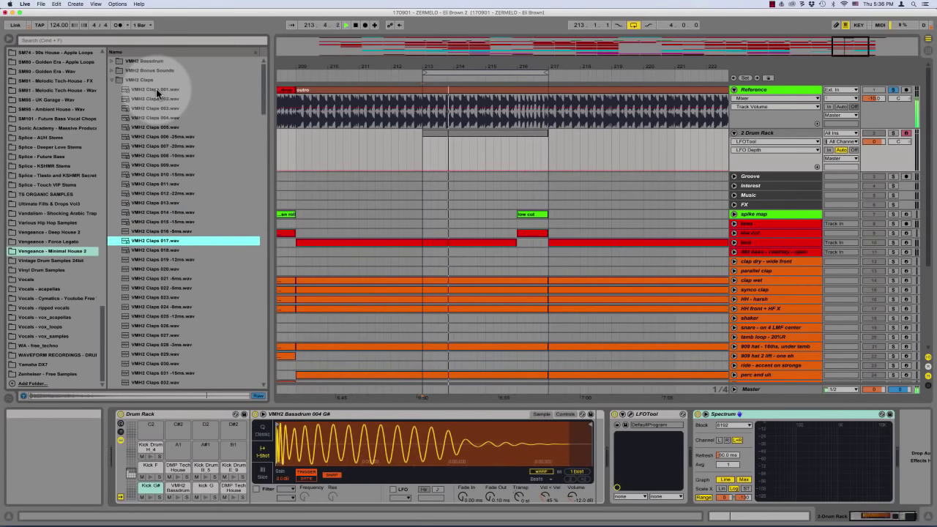
key(Down)
key(Down)
key(Down)
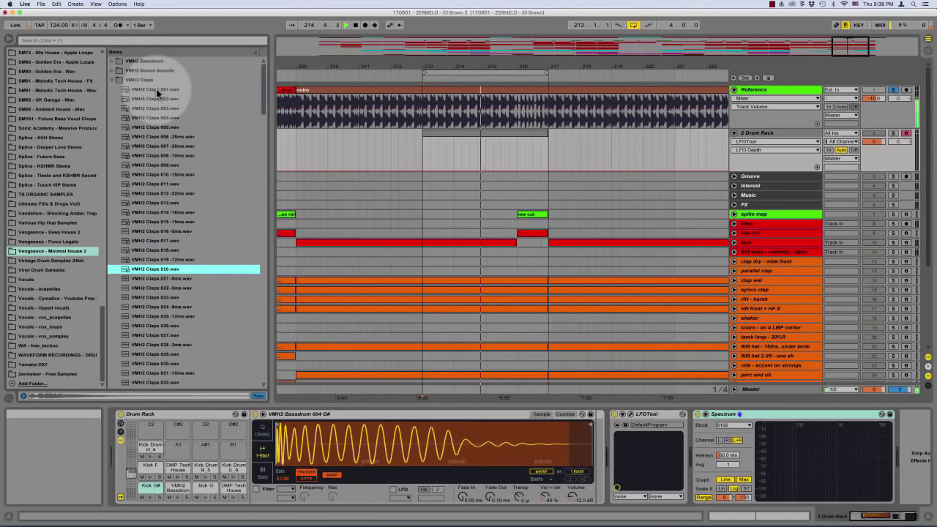
key(Down)
key(Down)
key(Down)
key(Up)
key(Up)
key(Down)
key(Down)
key(Down)
key(Down)
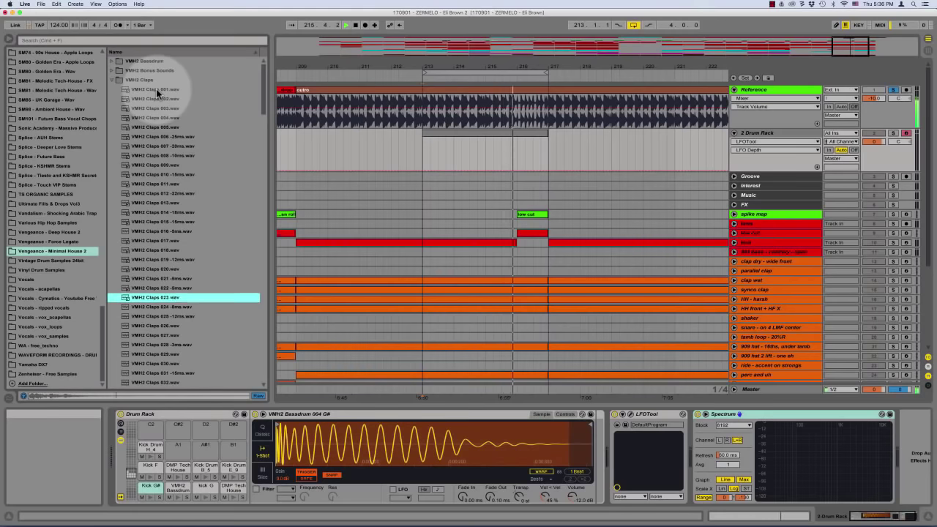
key(space)
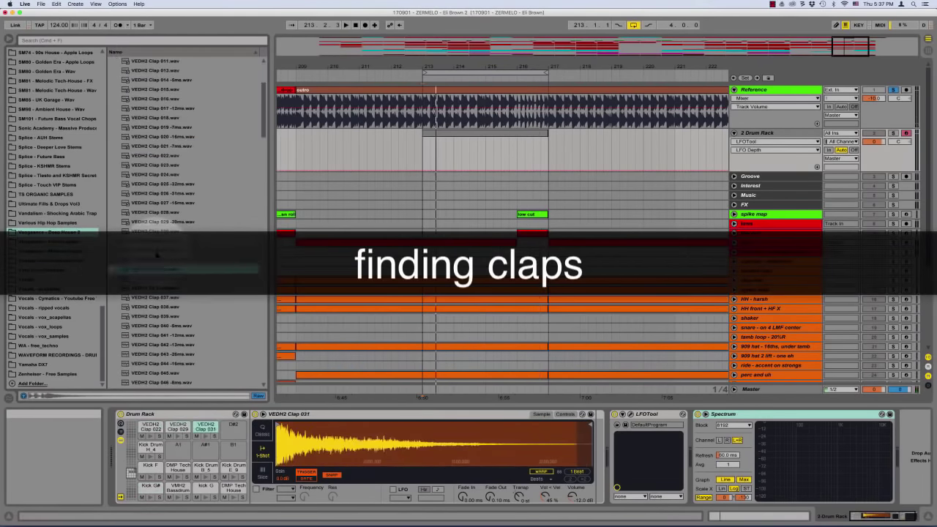
Preview further clap samples in the VEDH2 Clap folder and in Clap Bank B of the DMP - Jaeger library
key(Down)
key(Down)
key(Up)
key(Up)
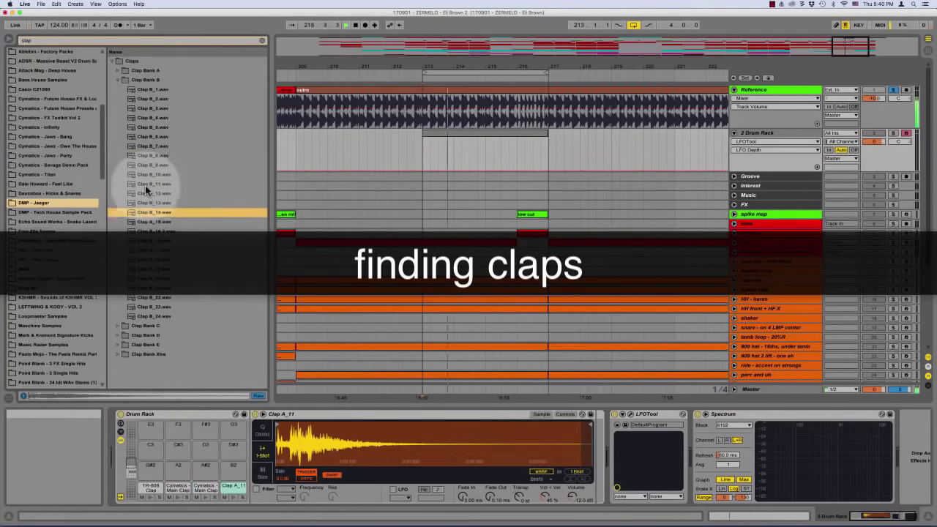
click(150, 186)
click(151, 125)
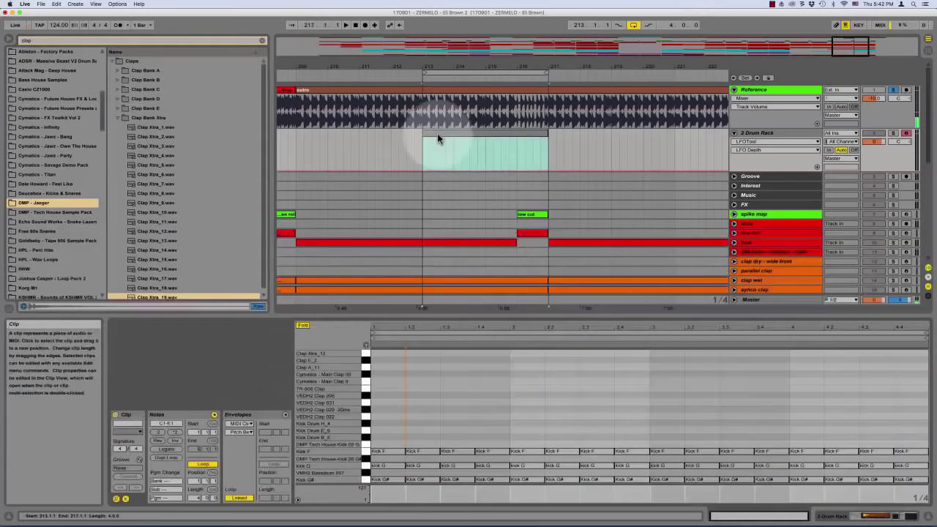
In the Drum Rack clip, draw quarter-note VEDH2 Clap 022 hits on beats 2 and 4 of each bar
click(427, 409)
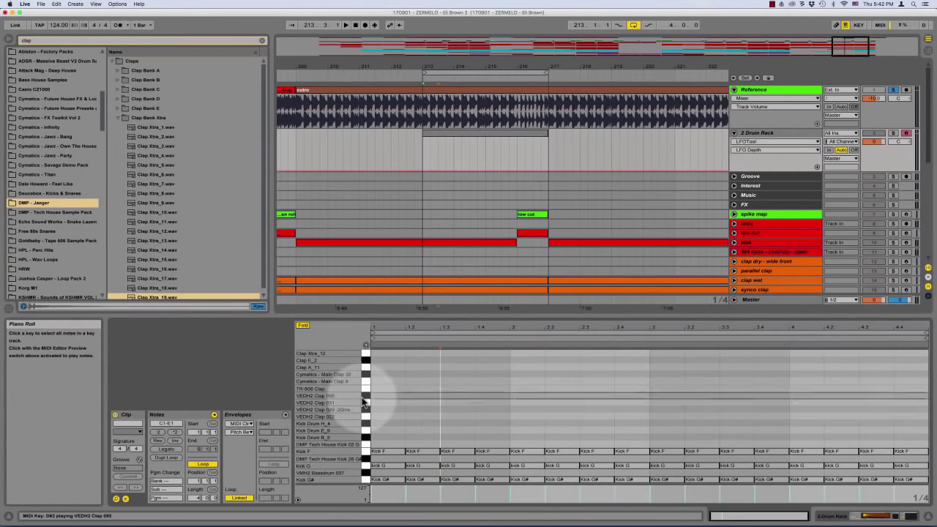
drag(354, 418, 380, 418)
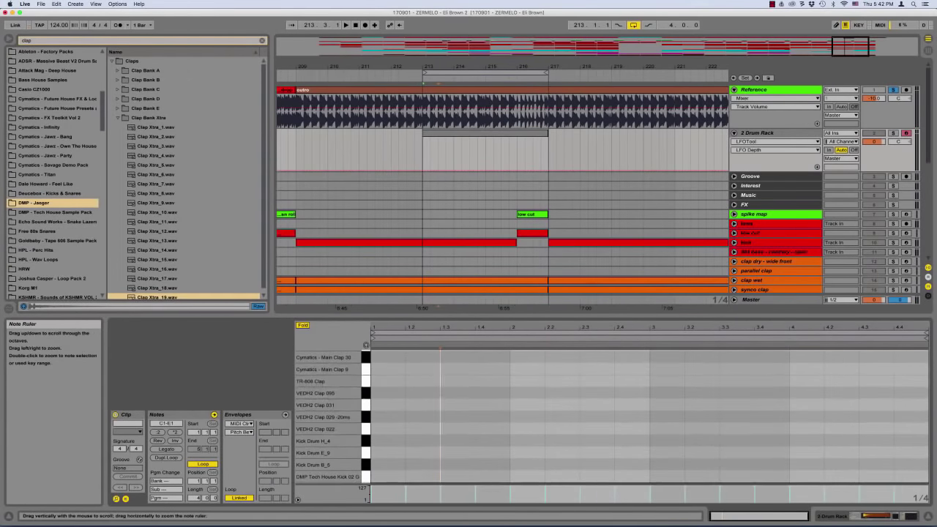
click(389, 429)
double_click(388, 430)
double_click(389, 429)
double_click(423, 430)
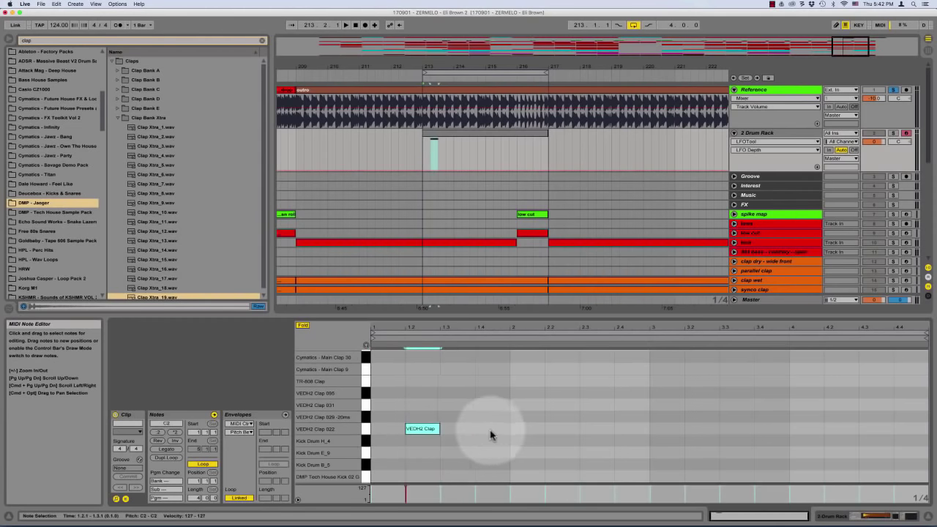
key(b)
click(492, 429)
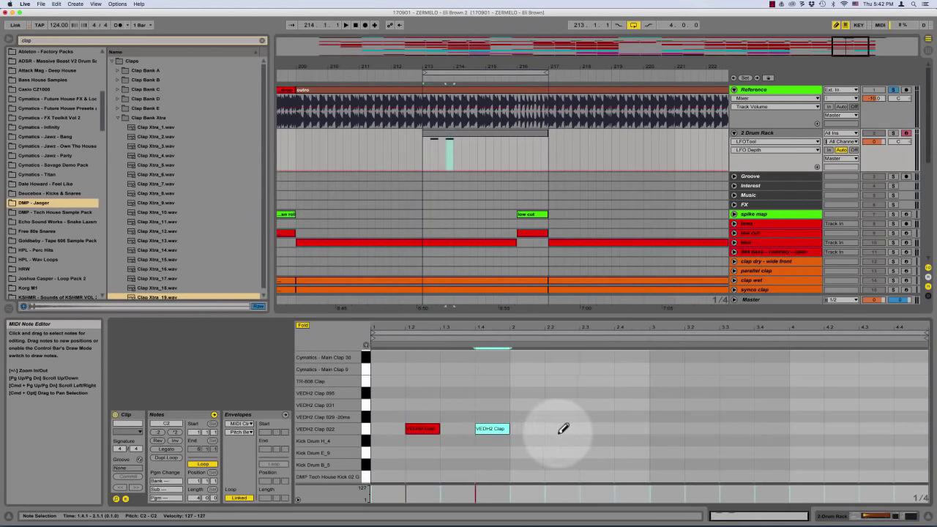
click(561, 429)
click(631, 429)
click(701, 429)
click(770, 428)
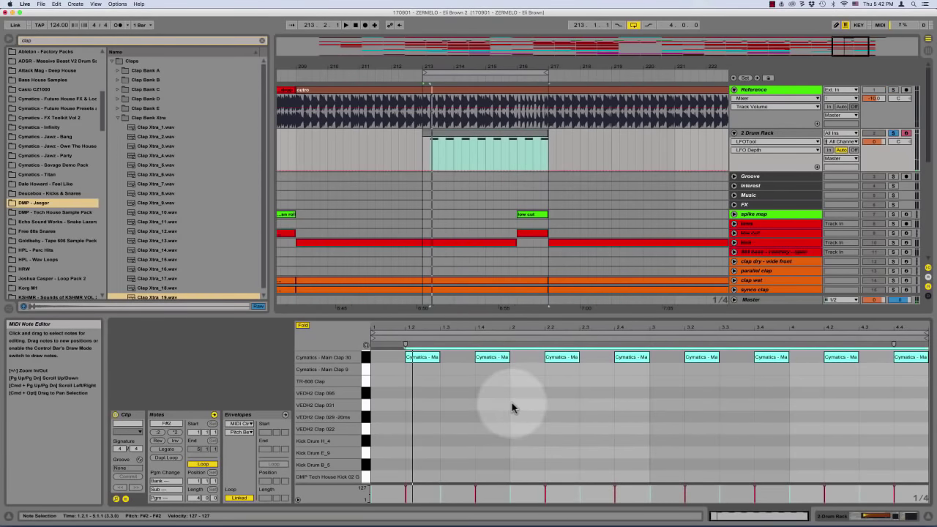
Return the clap notes to the VEDH2 Clap 022 row and play them with the Reference and Drum Rack tracks both soloed
key(Down)
key(Down)
key(Down)
key(Down)
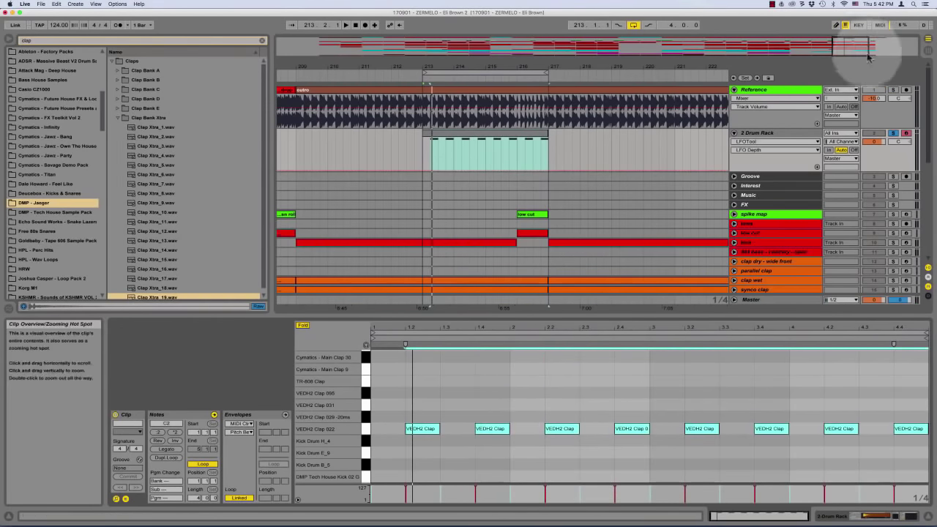
click(893, 91)
key(space)
drag(422, 411, 931, 460)
key(super+l)
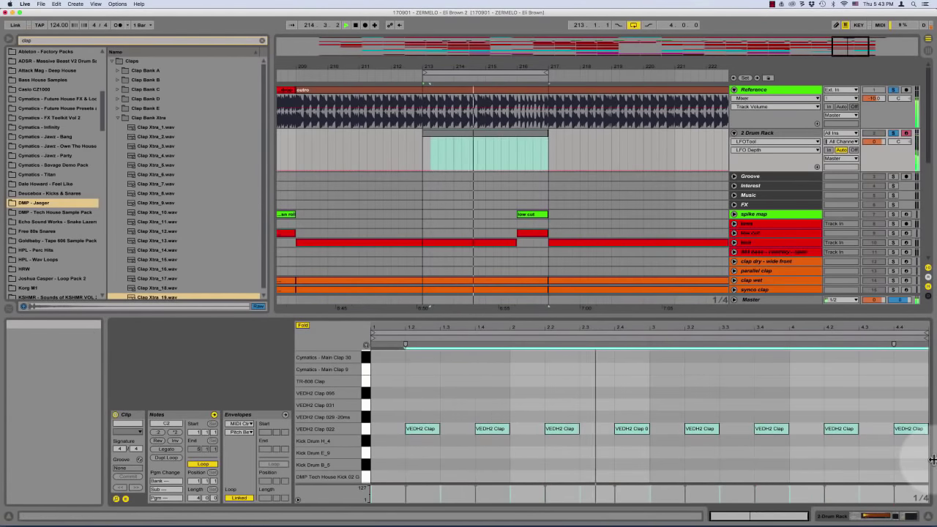
Audition each clap against the reference by moving the notes up row by row from VEDH2 Clap 029 to Cymatics - Main Clap 30
key(shift+Up)
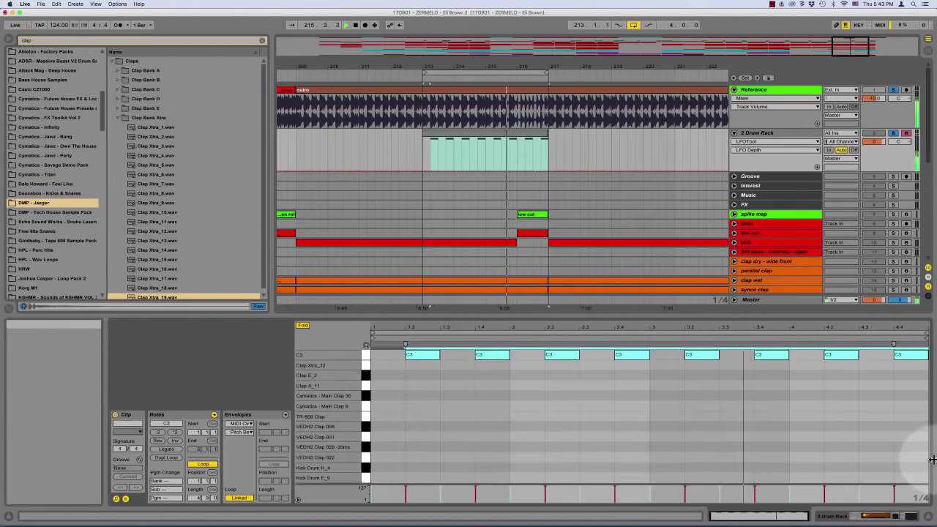
key(shift+Down)
key(Up)
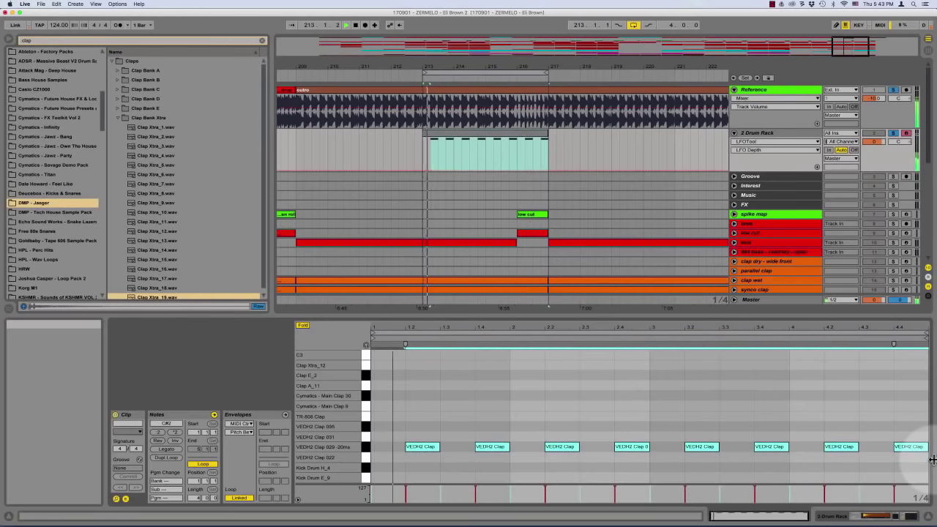
key(Up)
key(Up)
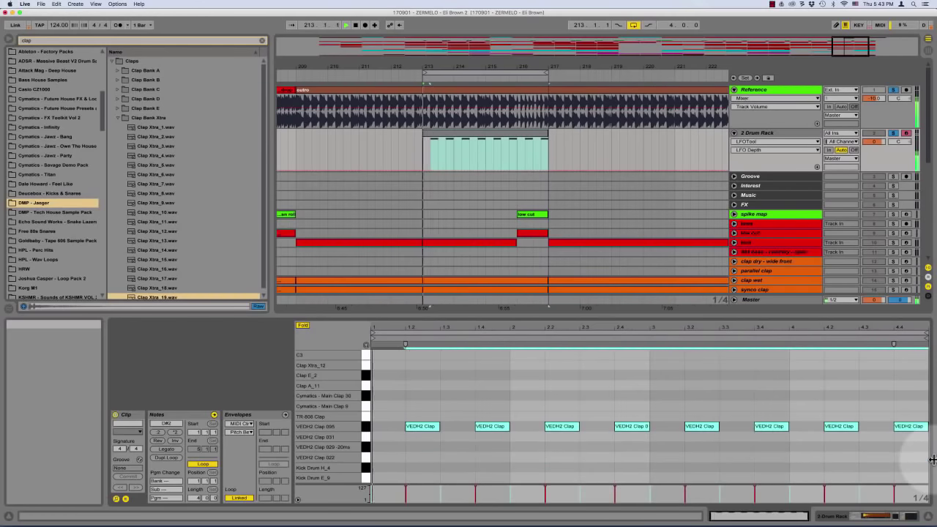
key(Up)
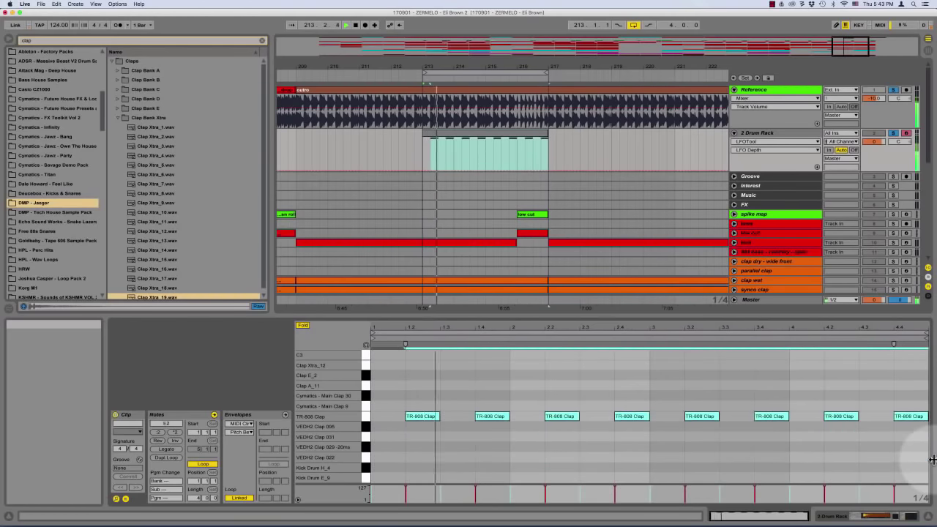
key(Up)
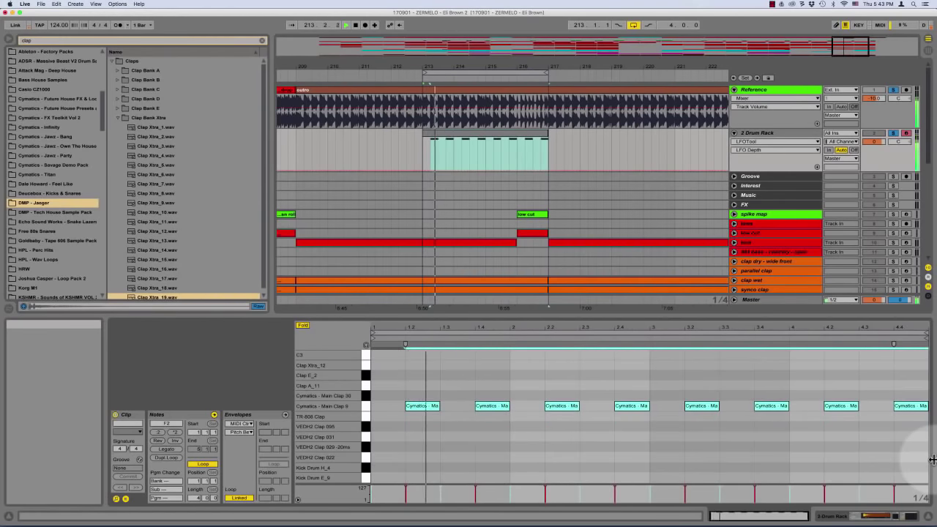
key(Up)
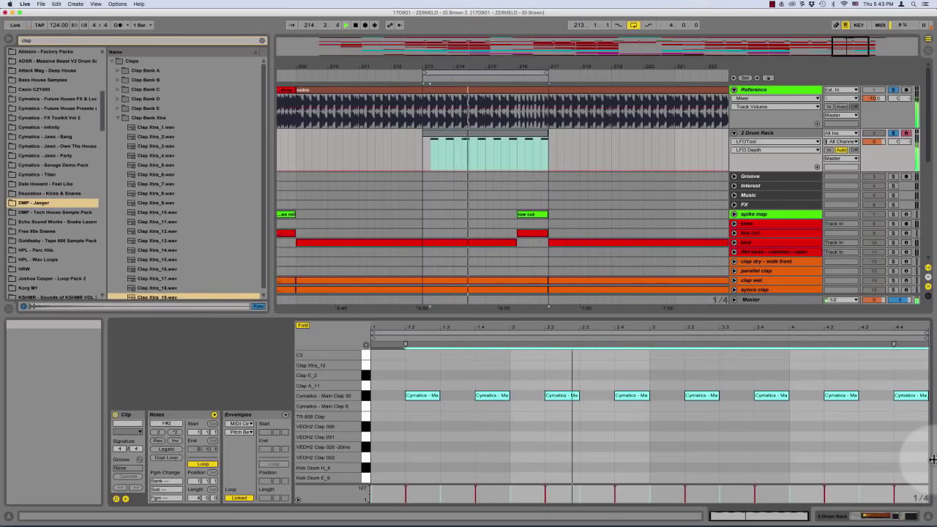
Layer the clap pattern by copying the Cymatics - Main Clap 30 notes to the Clap A_11 and Clap Xtra_12 rows
click(932, 460)
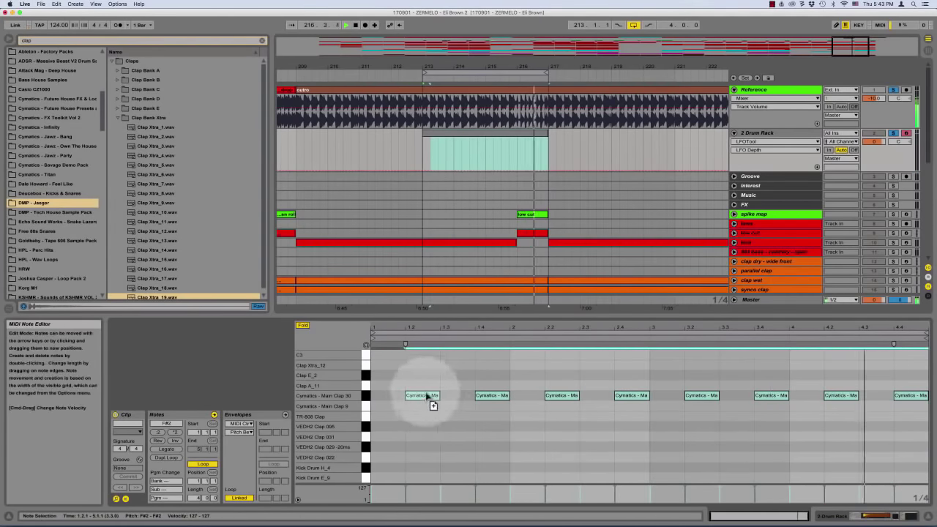
drag(428, 396, 428, 386)
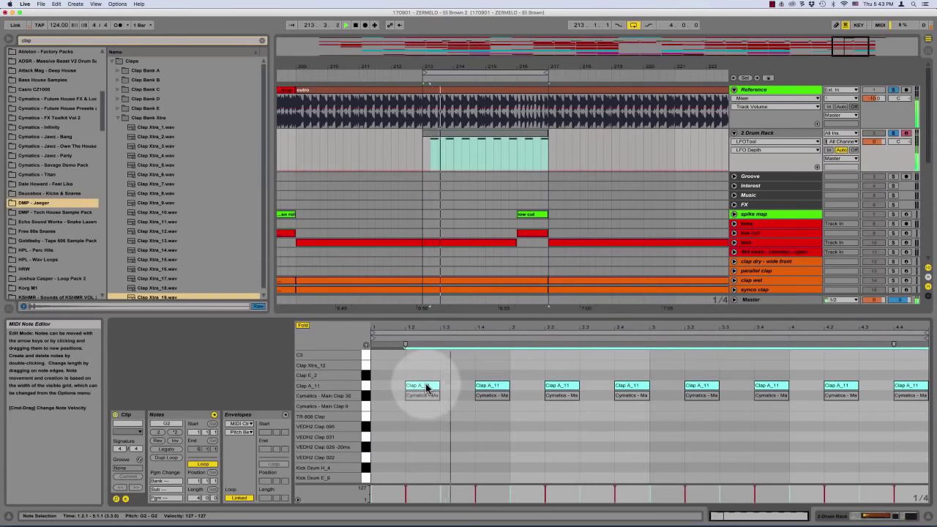
drag(428, 386, 428, 376)
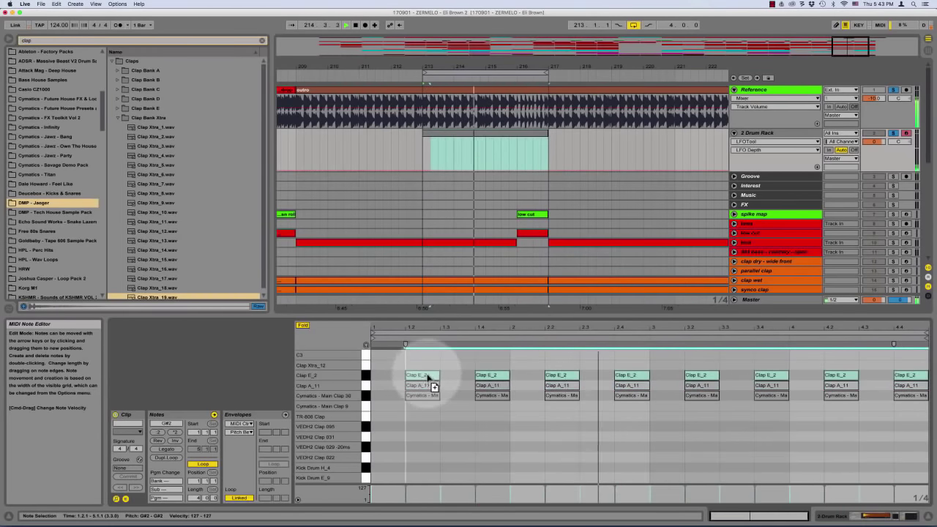
key(Up)
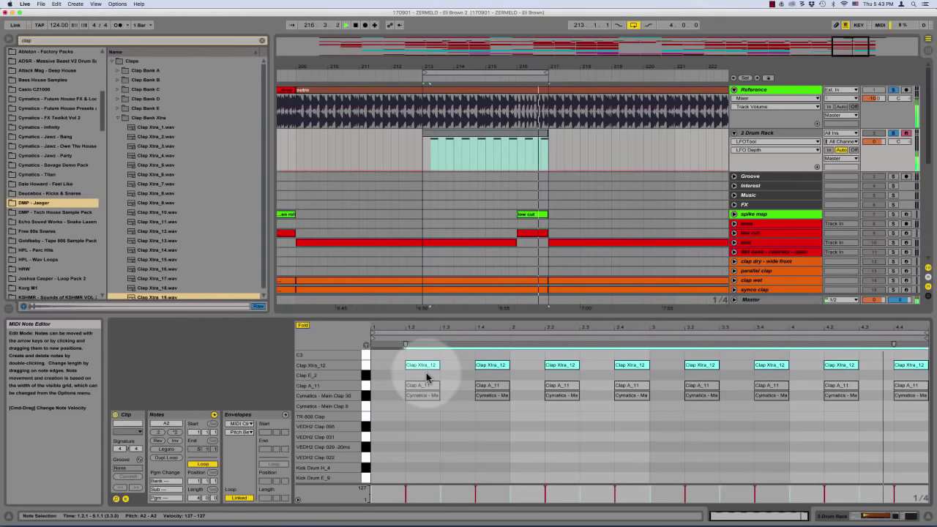
Copy the Clap Xtra_12 notes down to the VEDH2 clap rows, then audition them row by row as an extra layer, settling on TR-808 Clap
drag(423, 370, 414, 460)
key(Up)
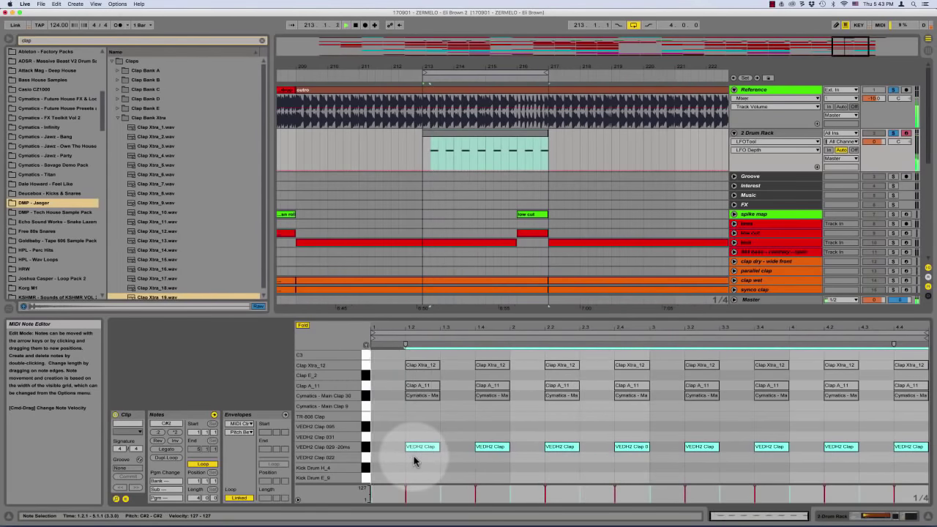
key(Up)
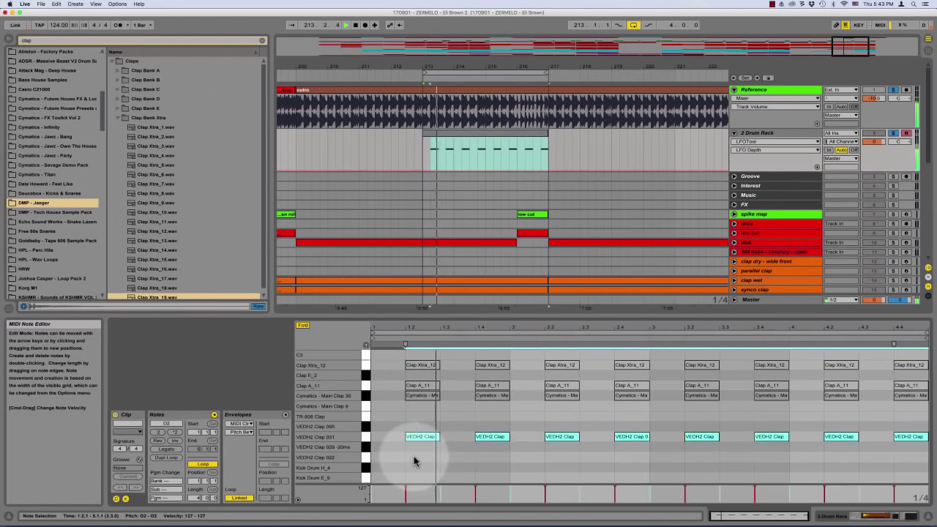
key(Up)
key(Up)
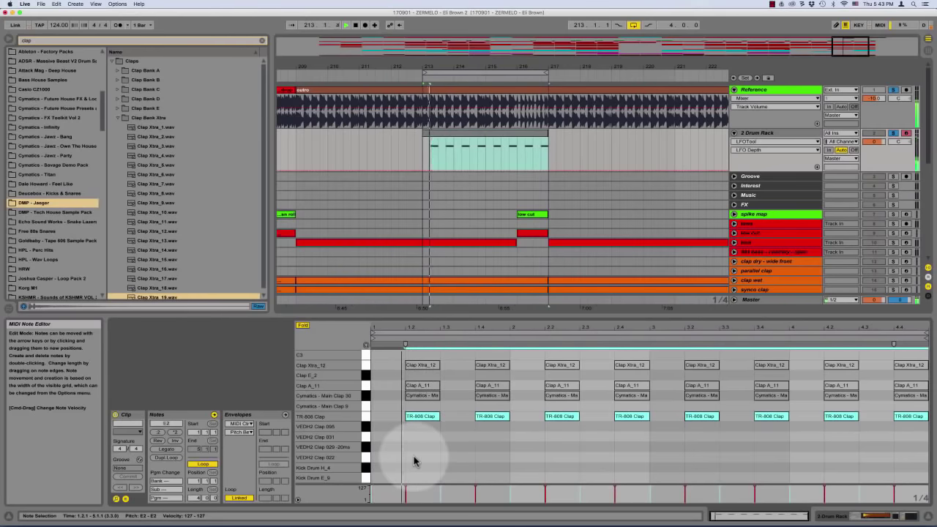
key(Up)
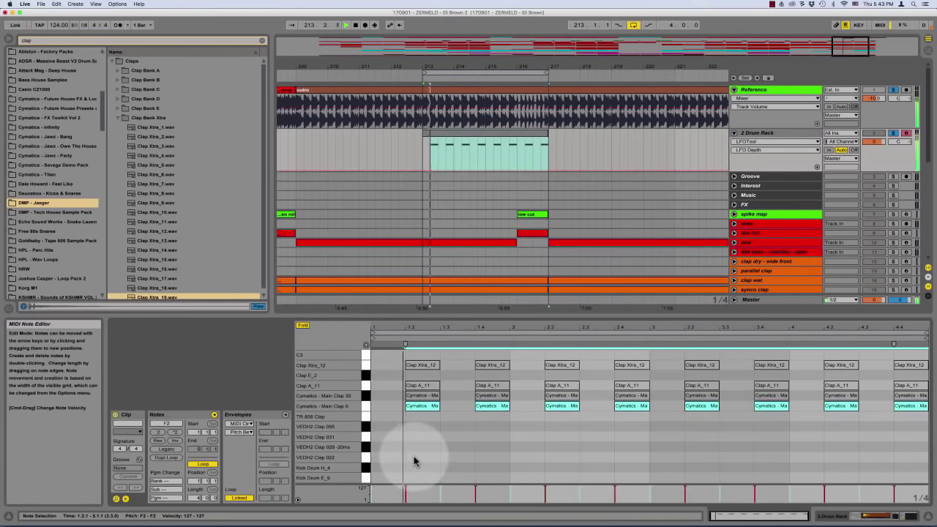
key(Down)
key(Up)
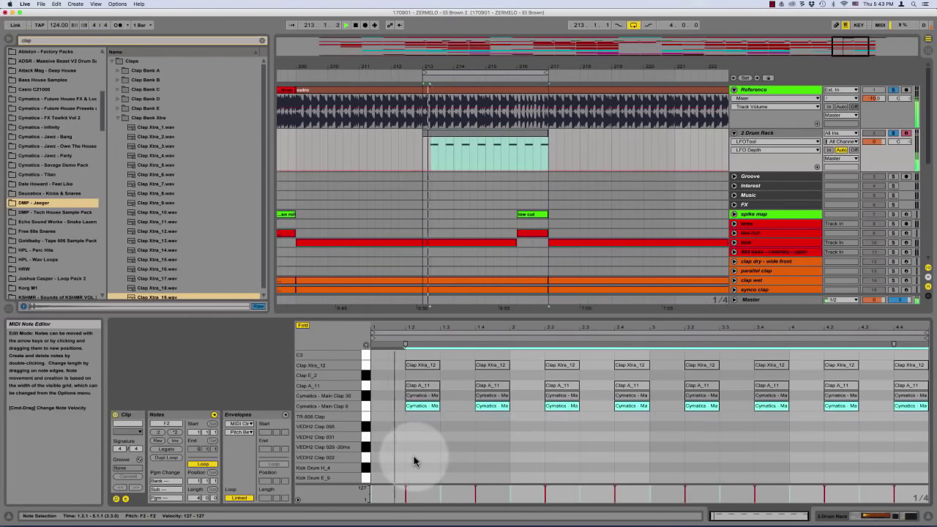
key(Down)
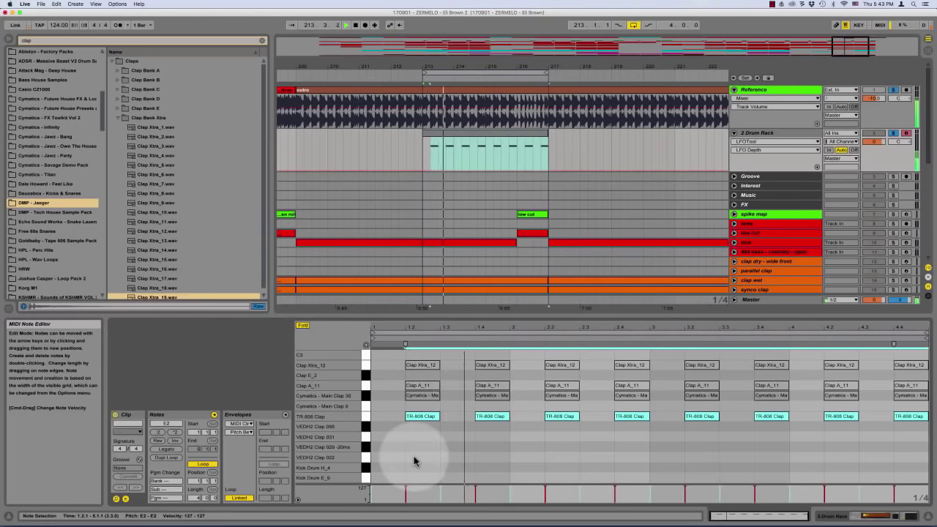
Audition the TR-808 Clap and Cymatics - Main Clap 30 notes one row at a time, with the Reference and Drum Rack tracks both soloed
click(376, 413)
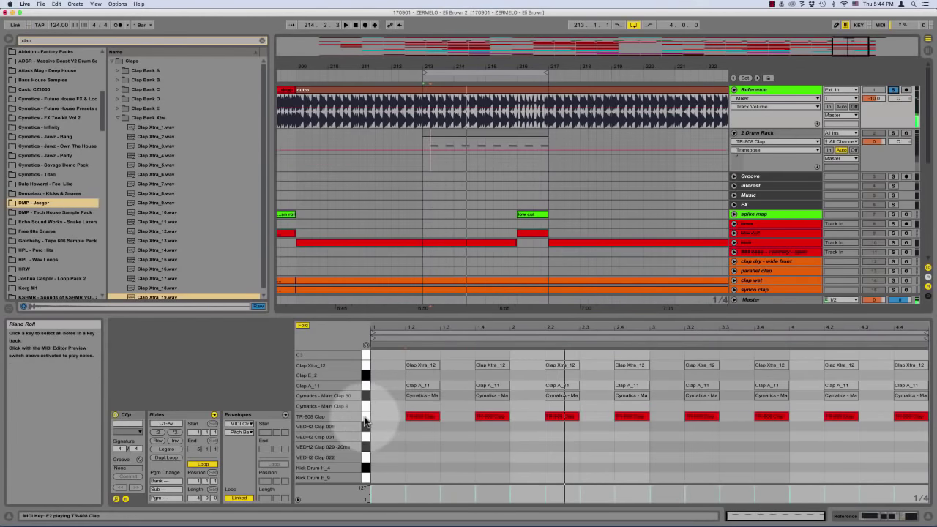
click(365, 416)
click(366, 395)
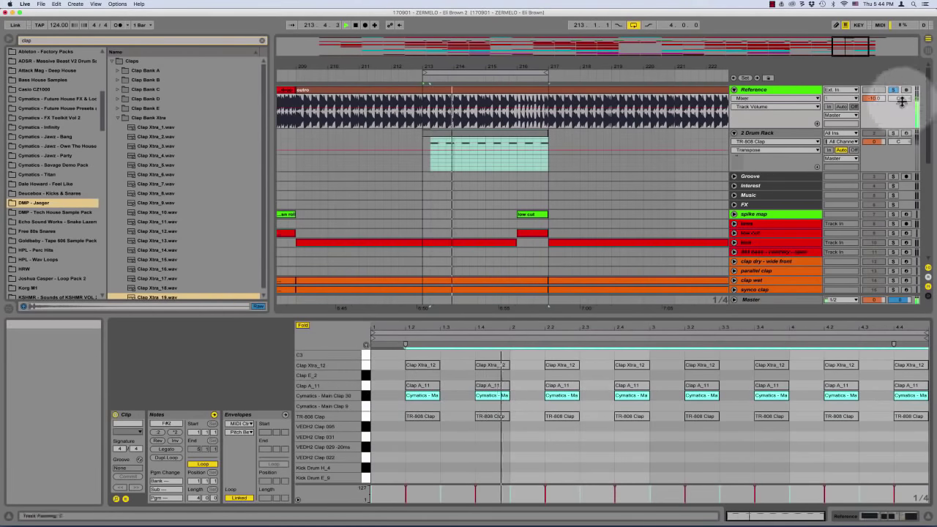
super+click(893, 134)
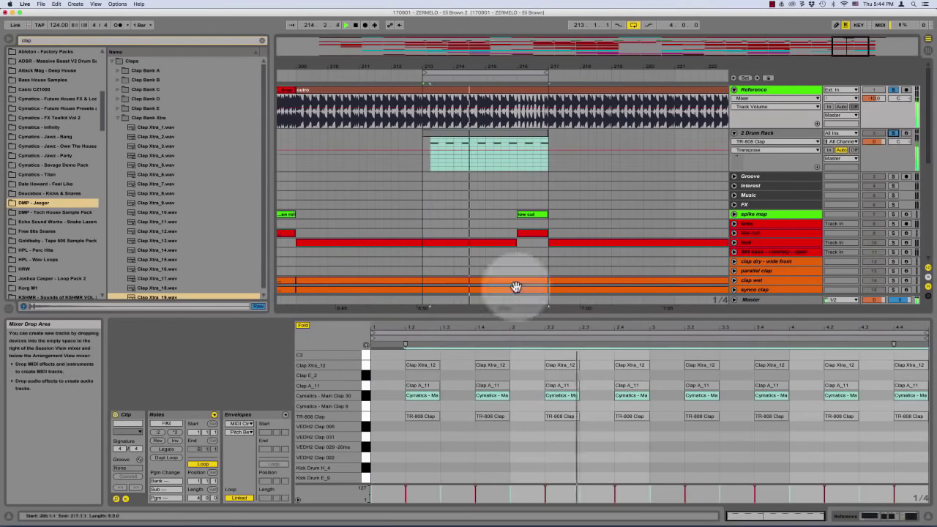
click(367, 397)
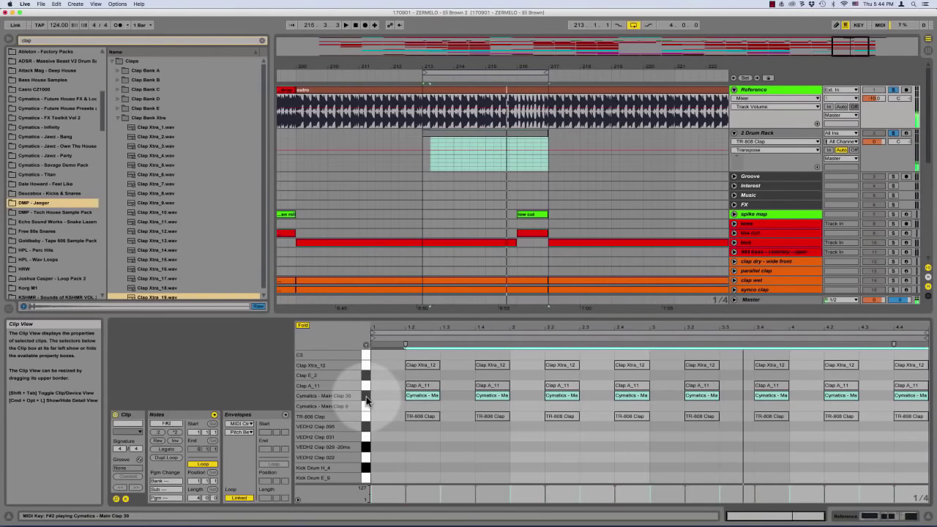
Compare the Clap A_11, Clap Xtra_12 and TR-808 Clap rows individually against the reference by activating only one row at a time
click(367, 390)
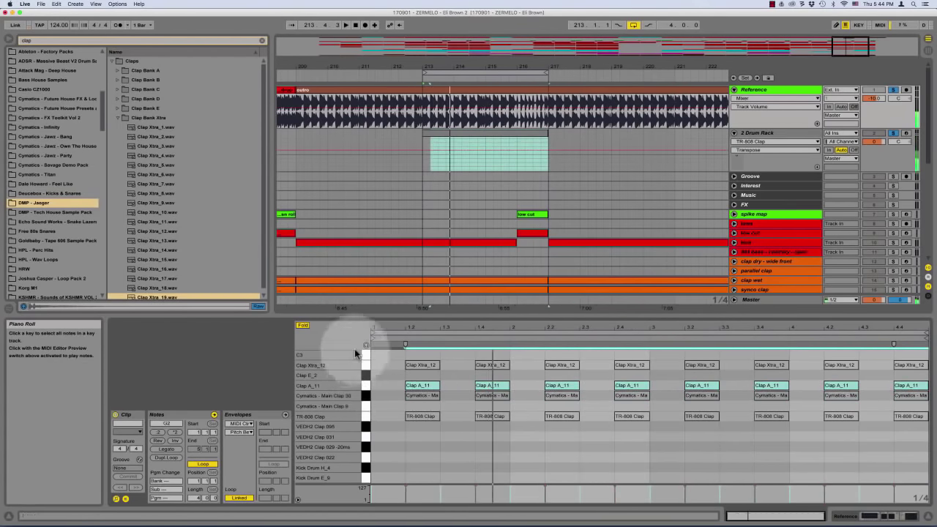
click(366, 366)
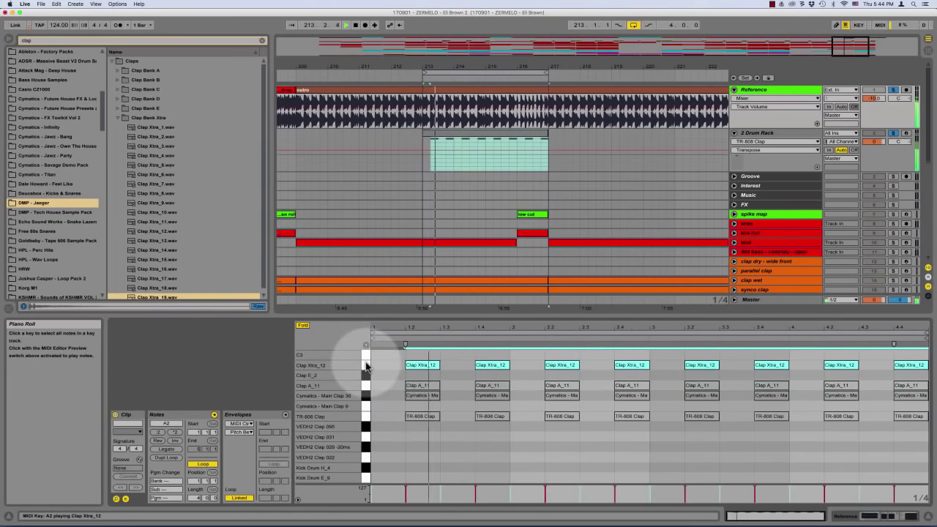
click(366, 417)
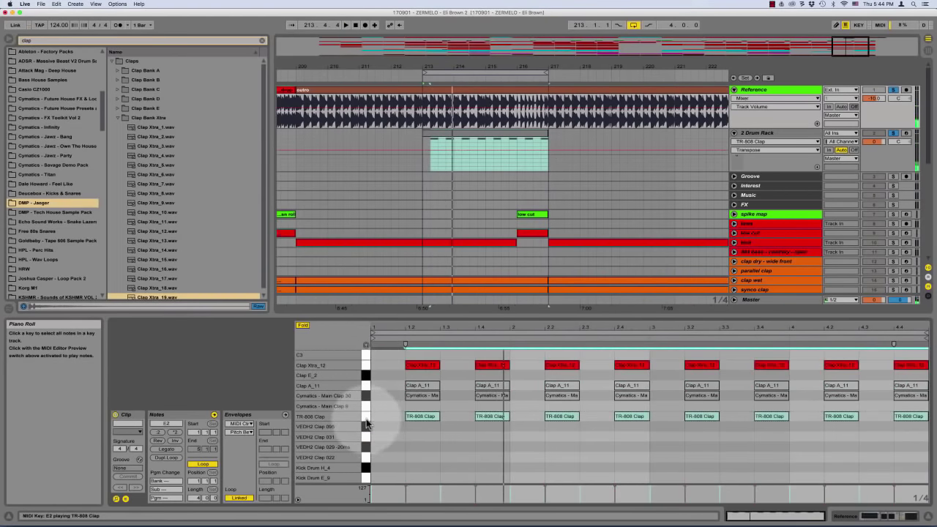
click(367, 364)
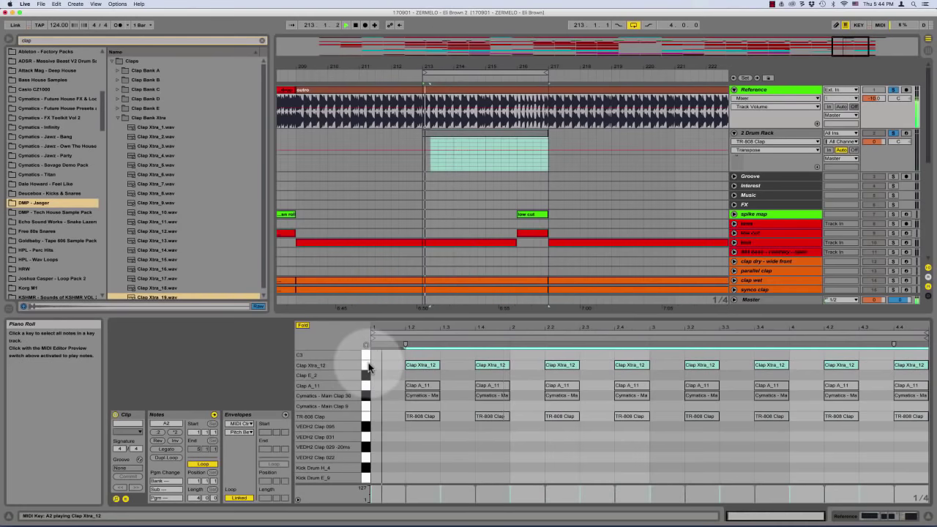
click(435, 307)
click(366, 386)
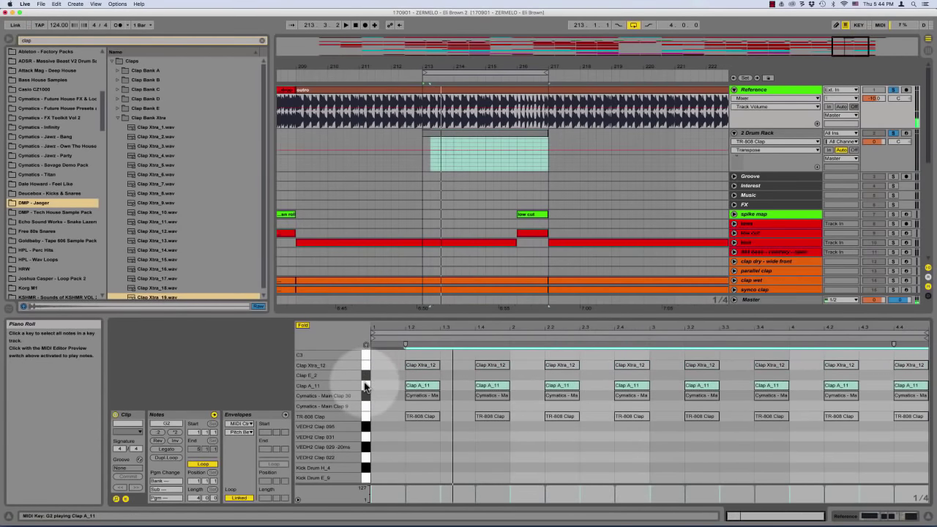
key(0)
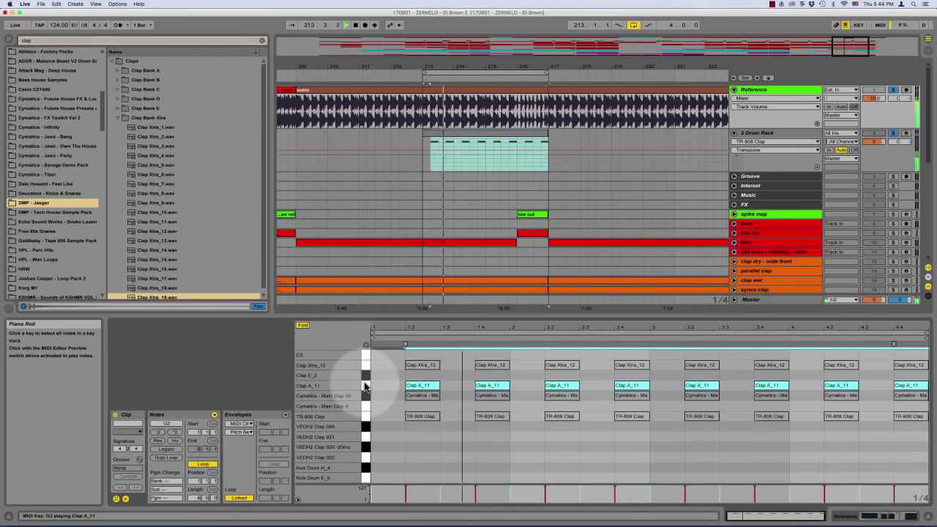
key(0)
Audition the Cymatics - Main Clap 30 notes once more on their own, and delete them from the clip
click(366, 395)
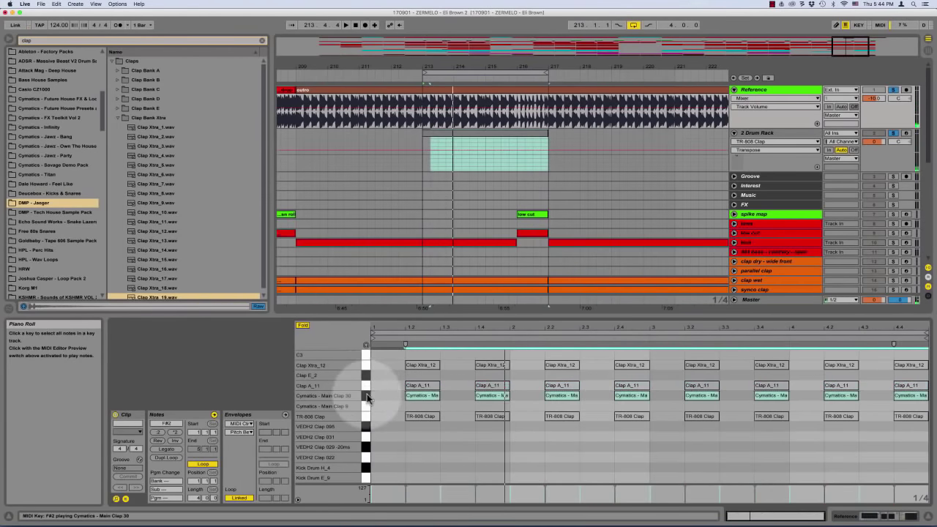
key(space)
key(0)
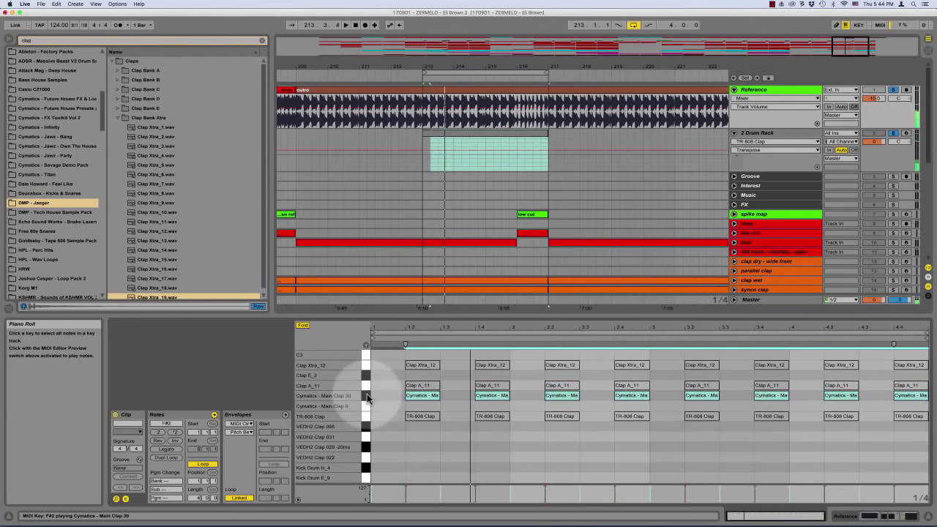
key(Delete)
Listen again to Clap Xtra_12 and Clap A_11 separately against the reference
click(366, 365)
key(space)
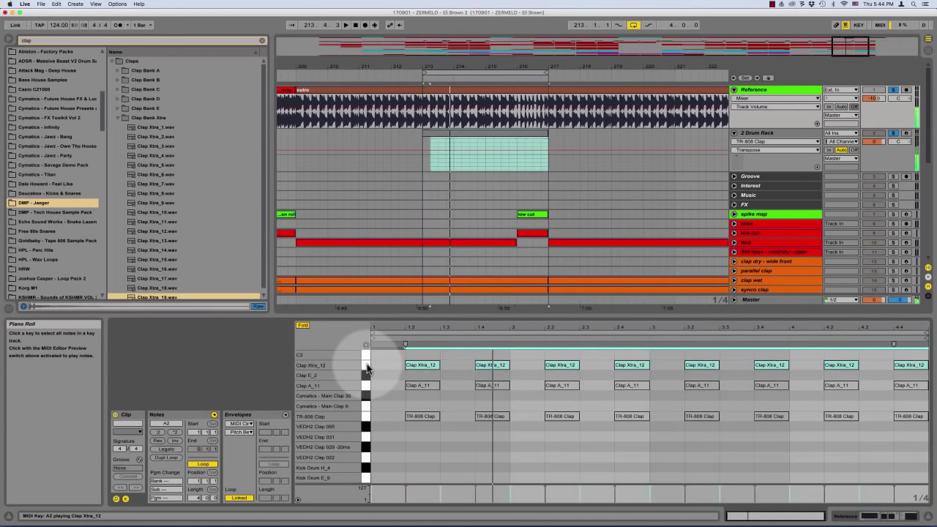
click(366, 386)
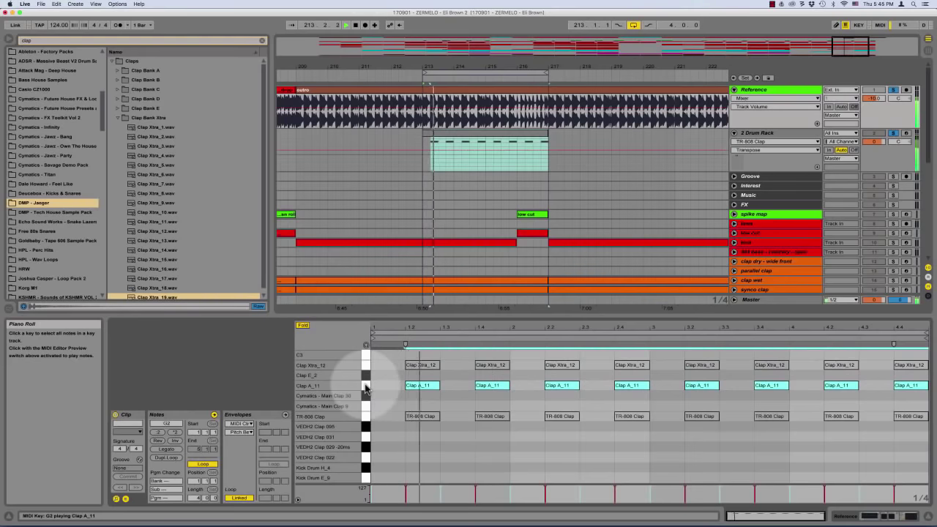
Delete the TR-808 Clap notes, keeping only the Clap A_11 and Clap Xtra_12 layers
click(366, 416)
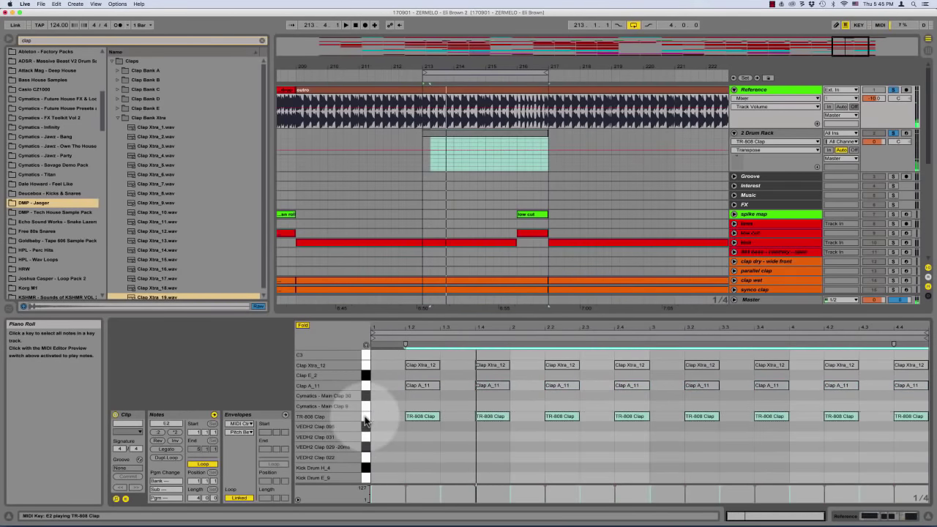
click(568, 418)
scroll(571, 420, down, 3)
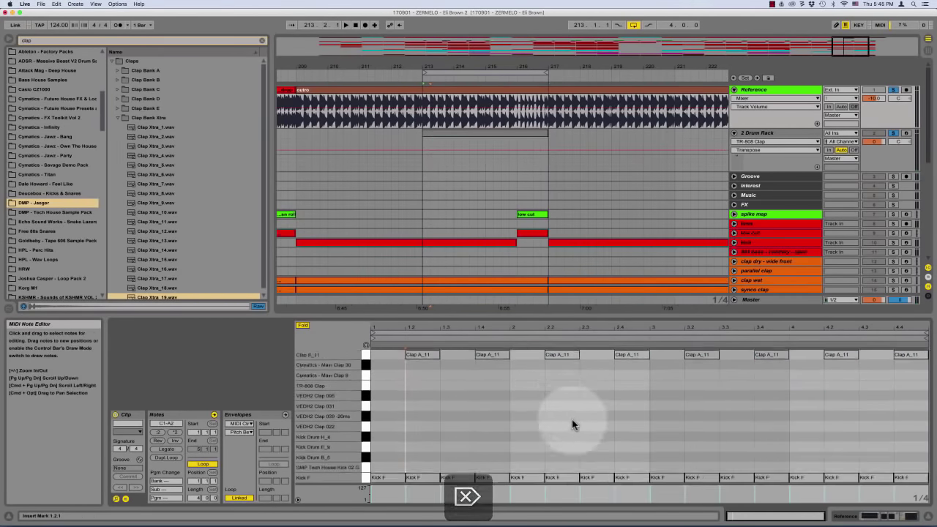
scroll(572, 421, up, 3)
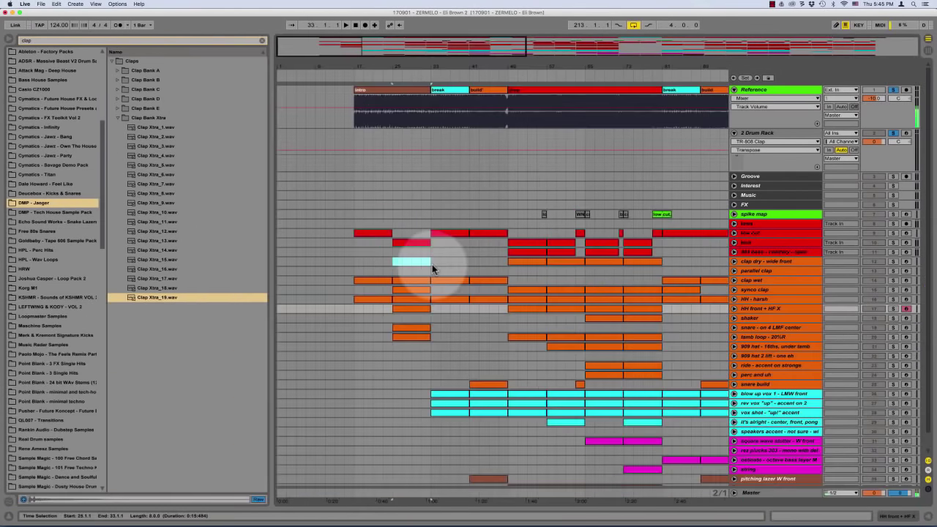
Set the arrangement loop to the second half of the intro, bars 25 to 33
key(super+l)
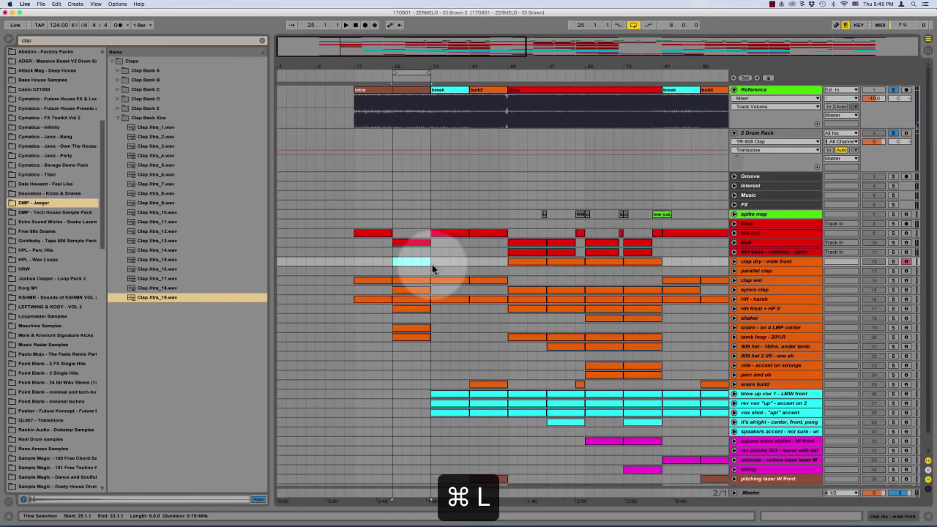
key(plus)
key(plus)
scroll(455, 271, left, 3)
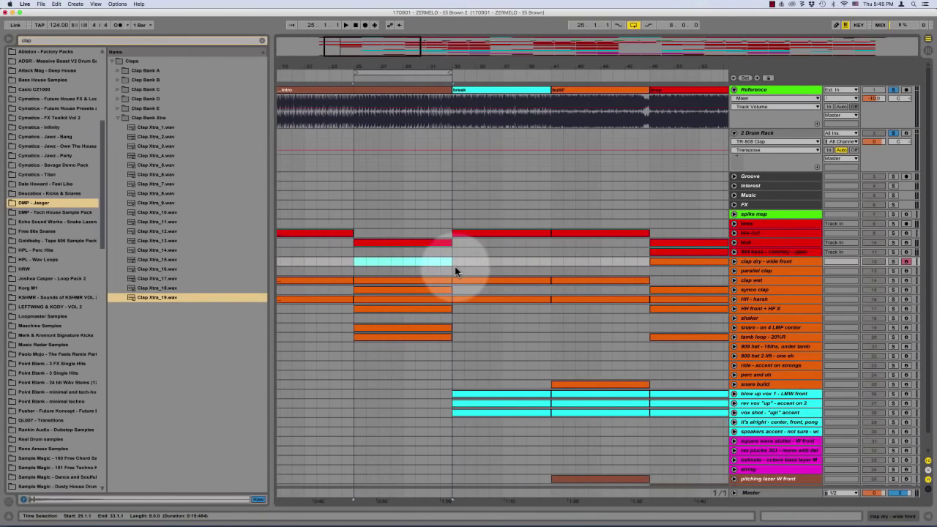
key(minus)
key(minus)
key(minus)
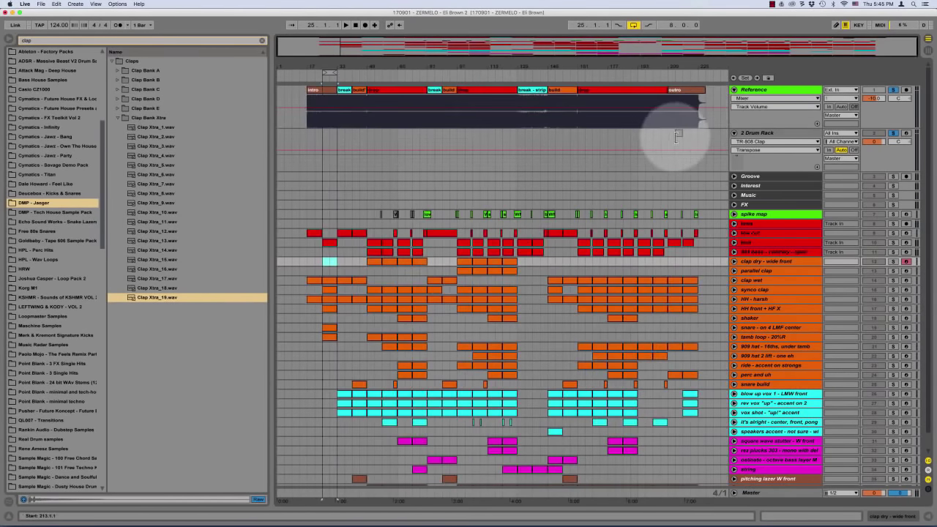
Move the Drum Rack clip from the outro to the start of the loop at bar 25
click(326, 141)
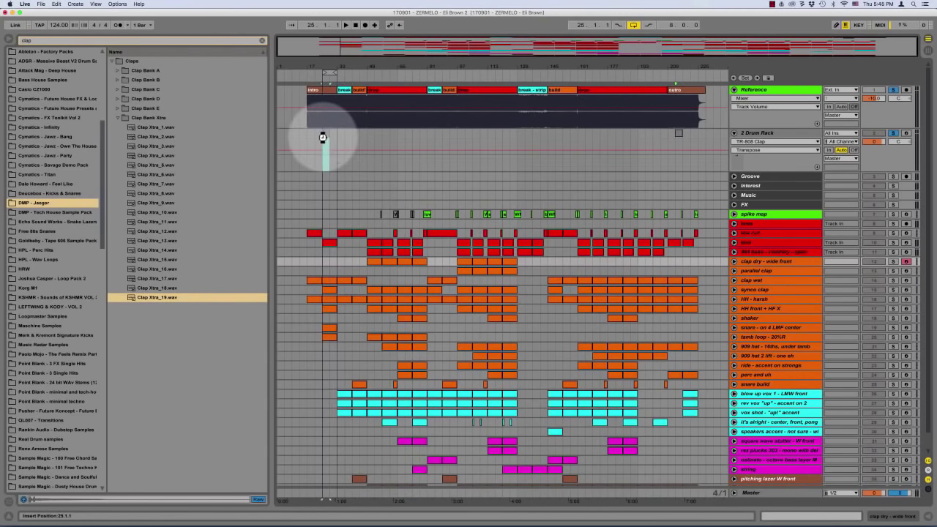
key(plus)
key(plus)
key(plus)
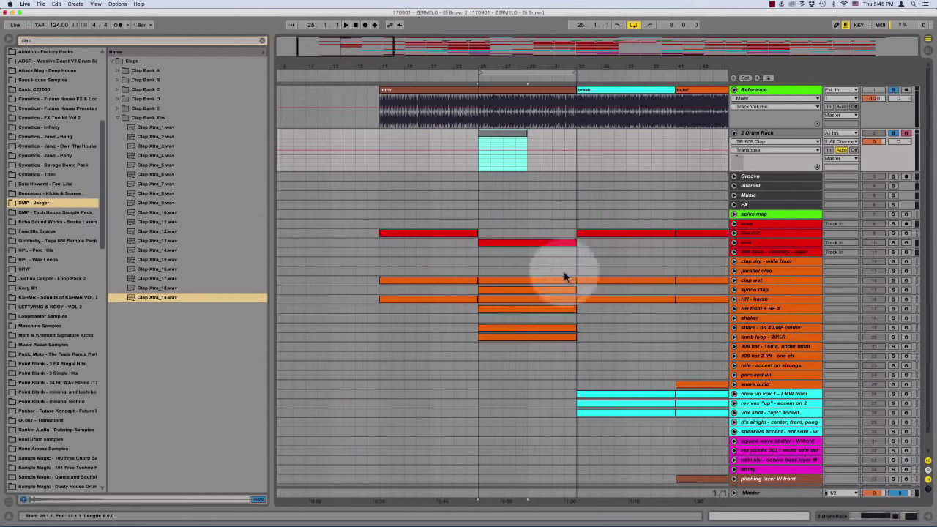
Play the reference intro from bar 17 to hear the part mapped as HH - harsh
click(755, 299)
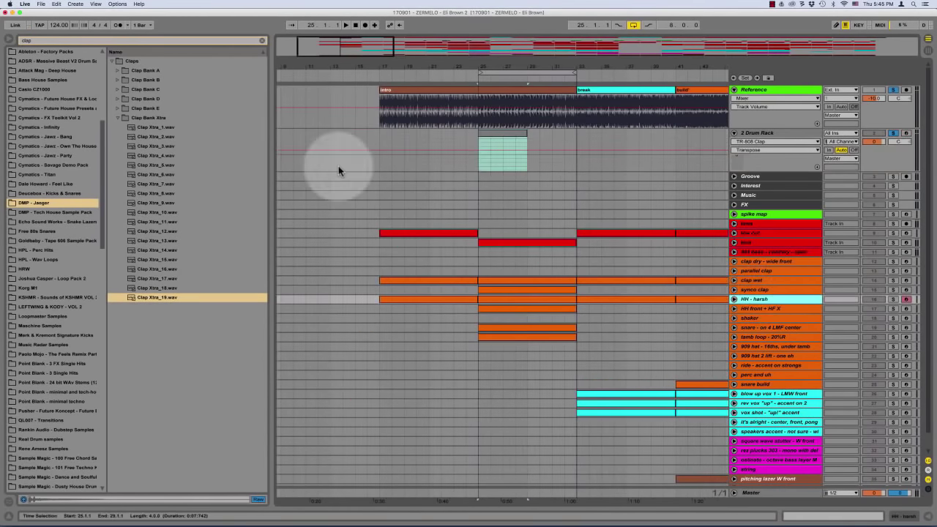
click(377, 176)
scroll(410, 173, right, 2)
key(space)
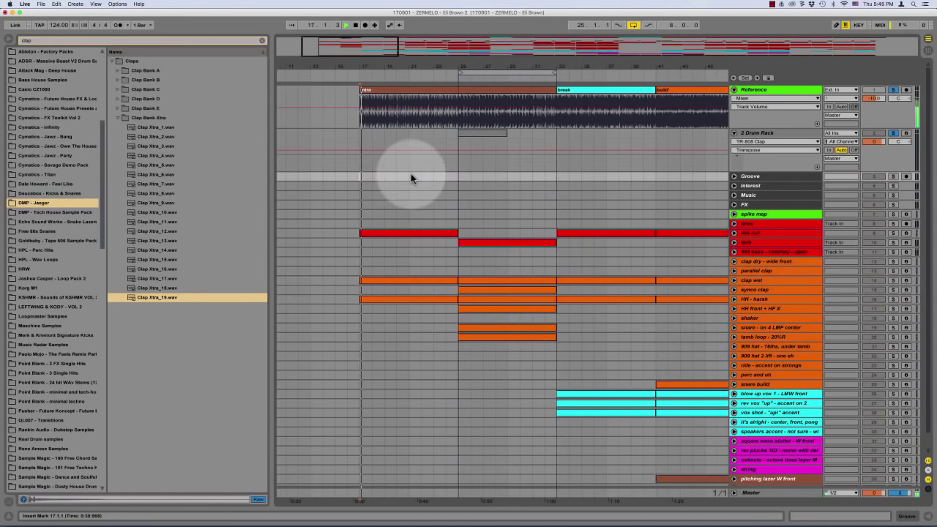
key(space)
Play the reference from bar 25 to hear the part mapped as HH front + HF X
click(458, 165)
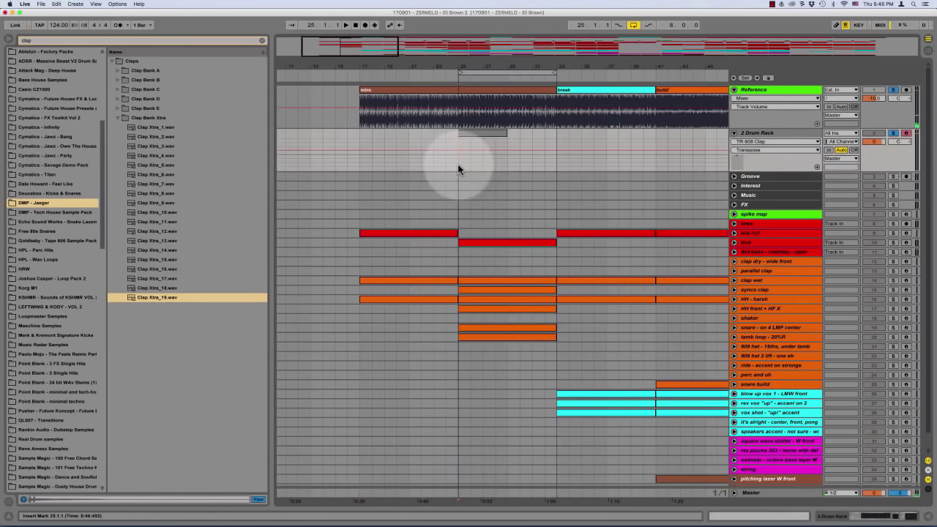
key(plus)
scroll(458, 169, right, 3)
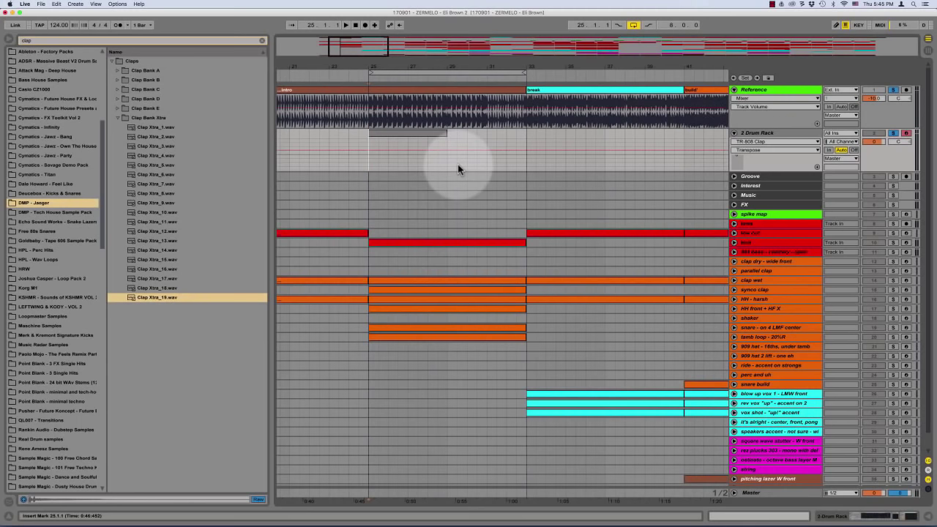
click(762, 308)
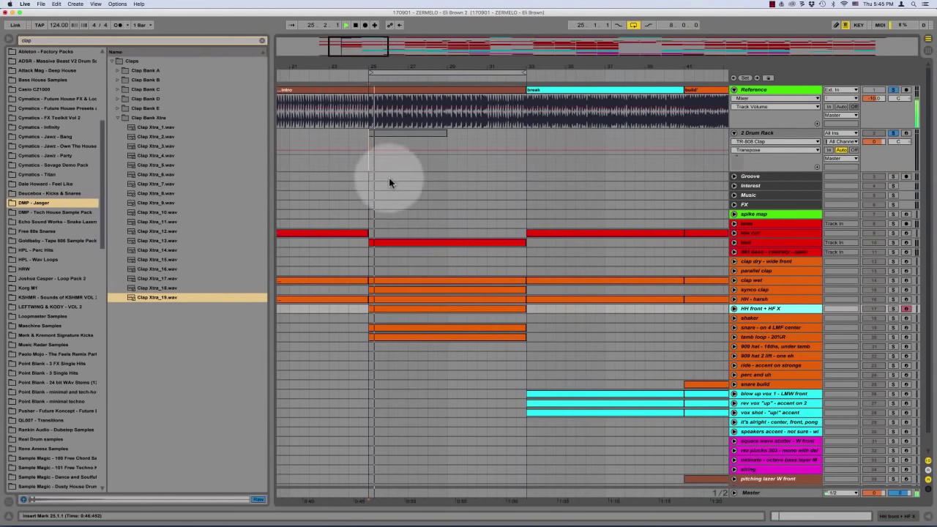
Loop the Drum Rack clip's four bars from bar 25, and solo the Reference track
click(407, 136)
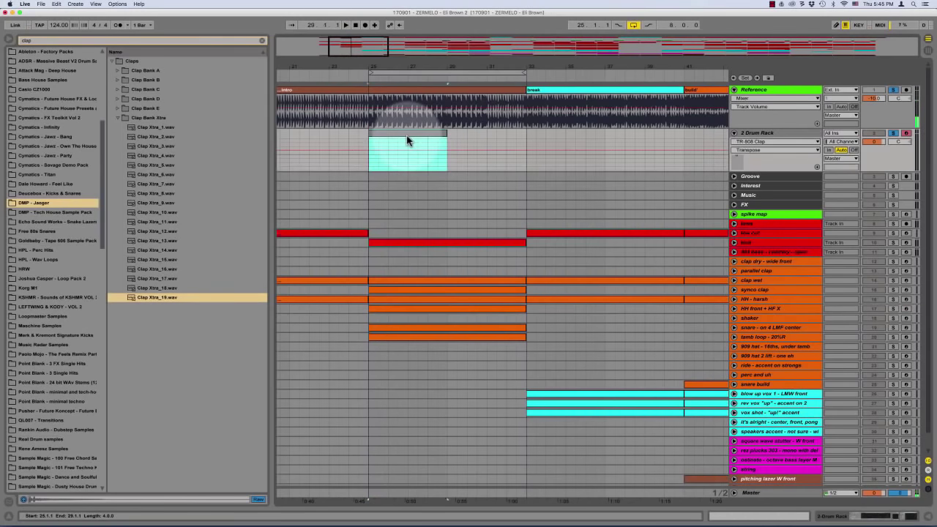
key(super+l)
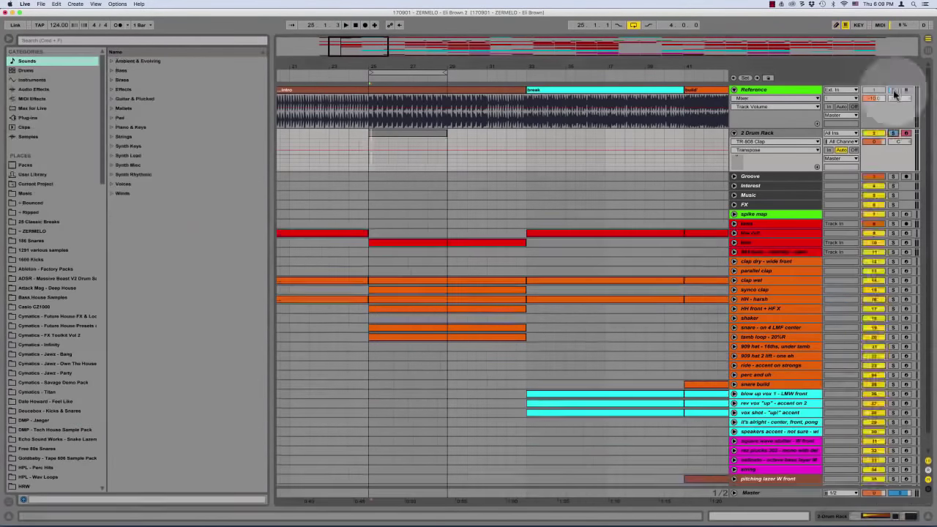
click(892, 90)
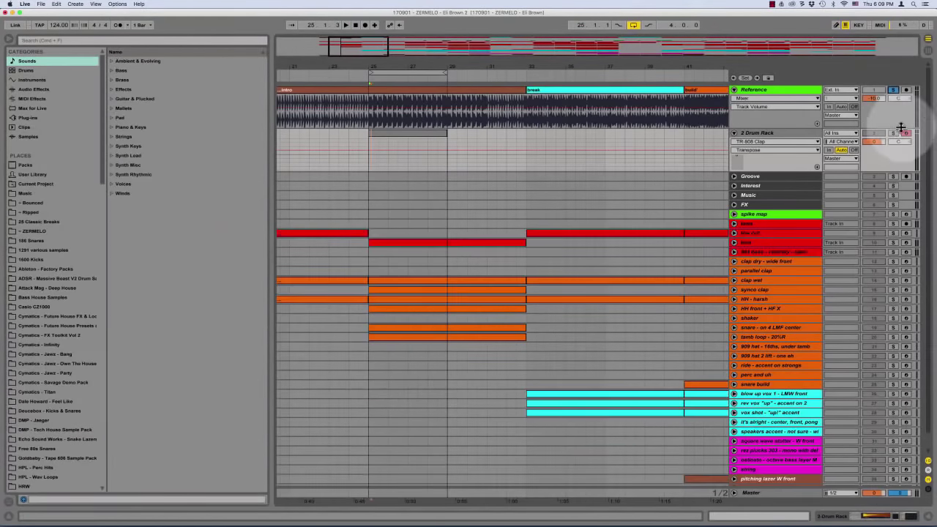
Open the Drum Rack clip with a 1/8 grid and draw a VEDH2 Open Hihat 020 note at 1.1.3
double_click(393, 132)
right_click(423, 403)
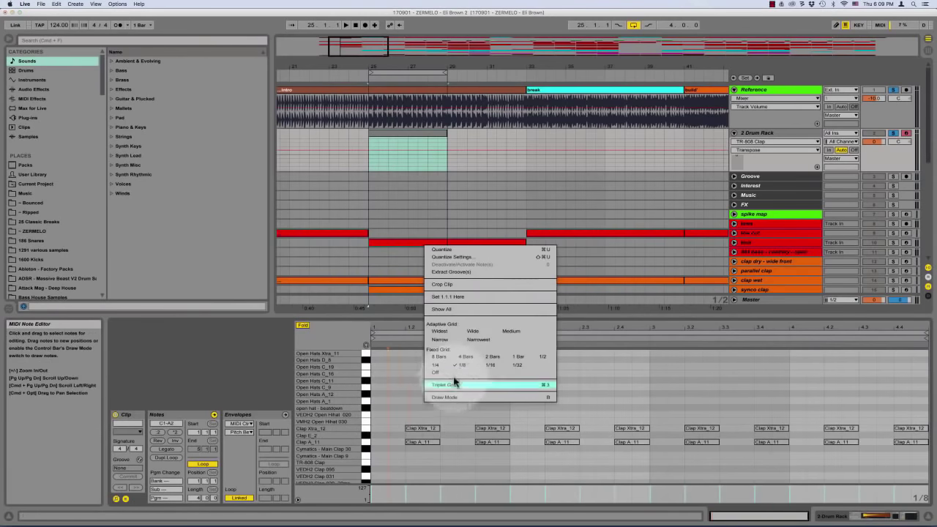
click(461, 365)
key(b)
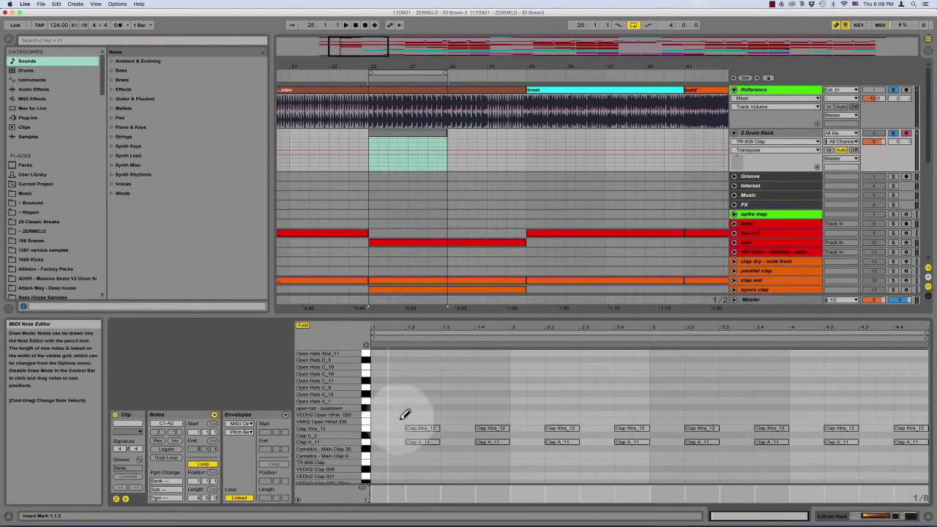
click(397, 414)
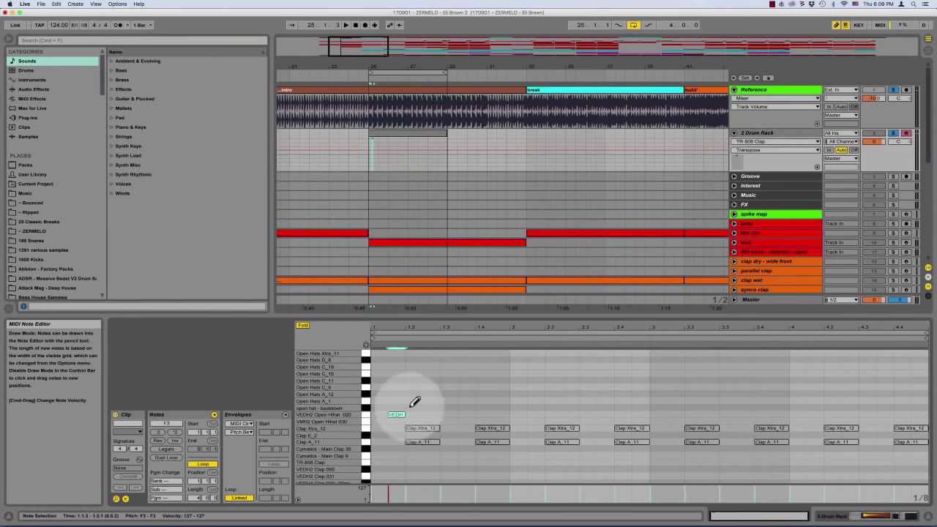
Leave Draw Mode and duplicate the VEDH2 Open Hihat 020 note onto every offbeat through 4.4.3
key(b)
key(super+d)
key(super+d)
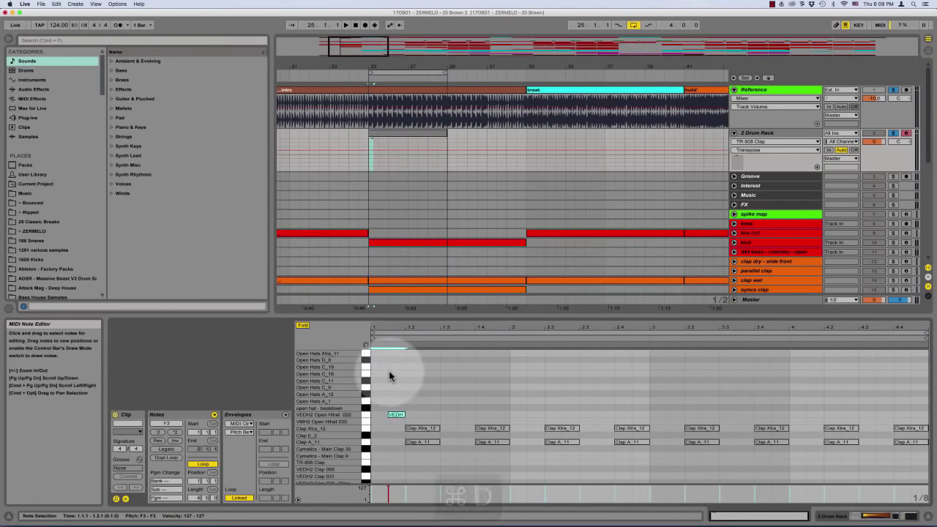
key(super+d)
key(super+d)
key(super+d)
key(super+d)
key(super+d)
key(super+d)
key(super+d)
key(super+d)
key(super+d)
key(super+d)
key(super+d)
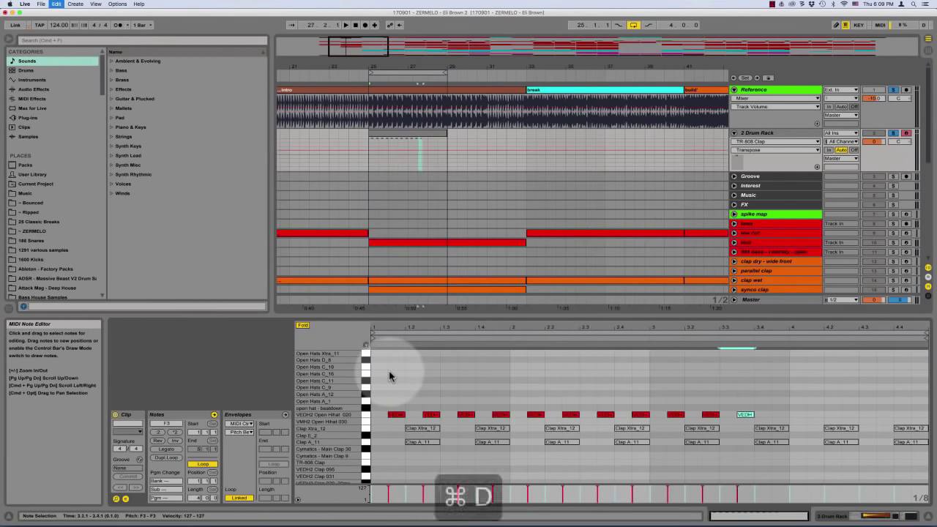
key(super+d)
key(super+d)
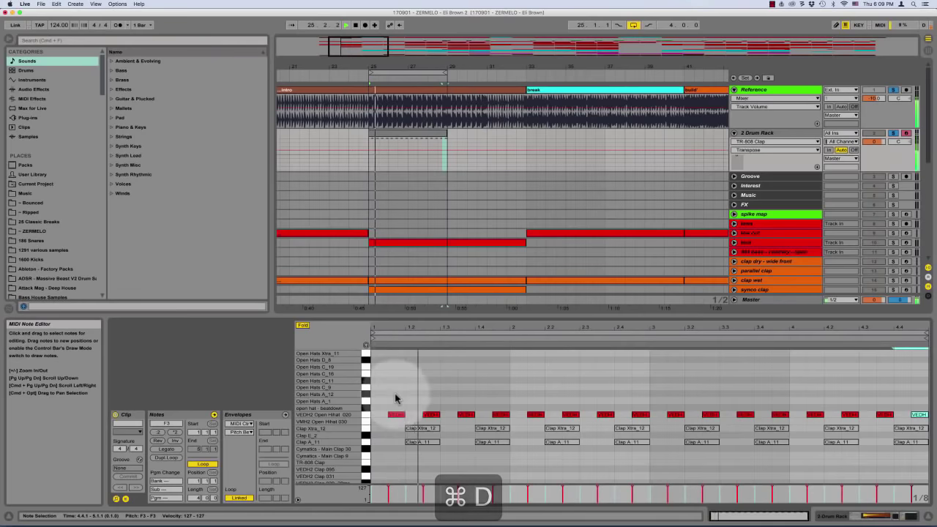
Select all offbeat VEDH2 Open Hihat 020 notes and move them up through the hat samples to Open Hats A_12
key(super+a)
key(Up)
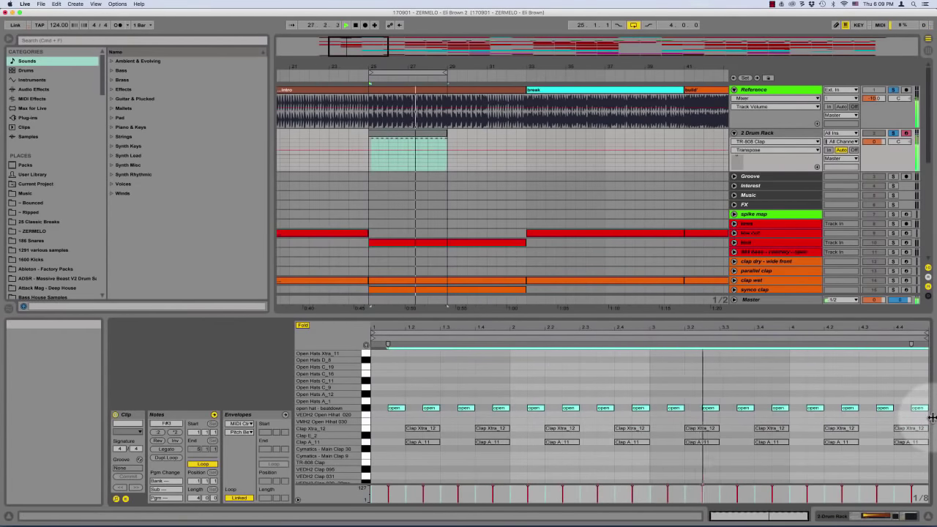
key(Up)
key(Up)
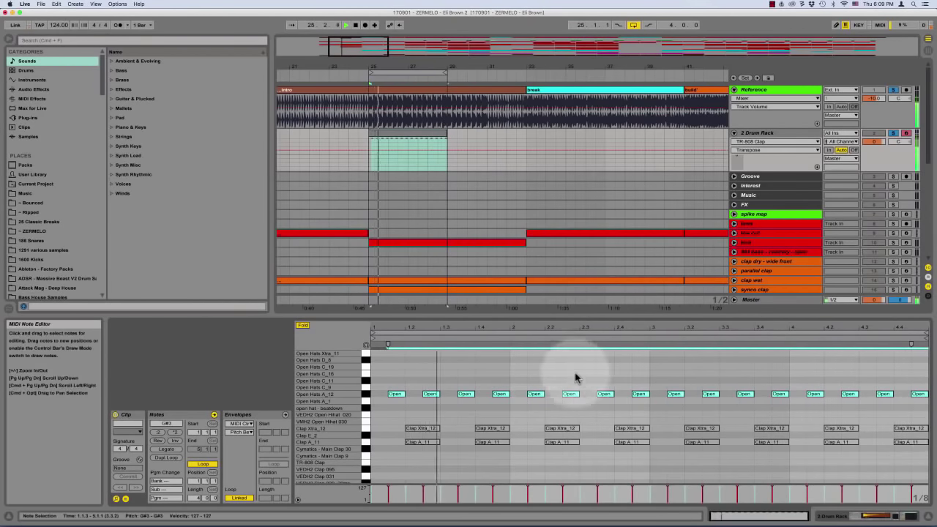
Copy the Open Hats A_12 offbeats up to Open Hats C_9 and play the loop with the A_12 notes deactivated
drag(396, 396, 396, 393)
key(space)
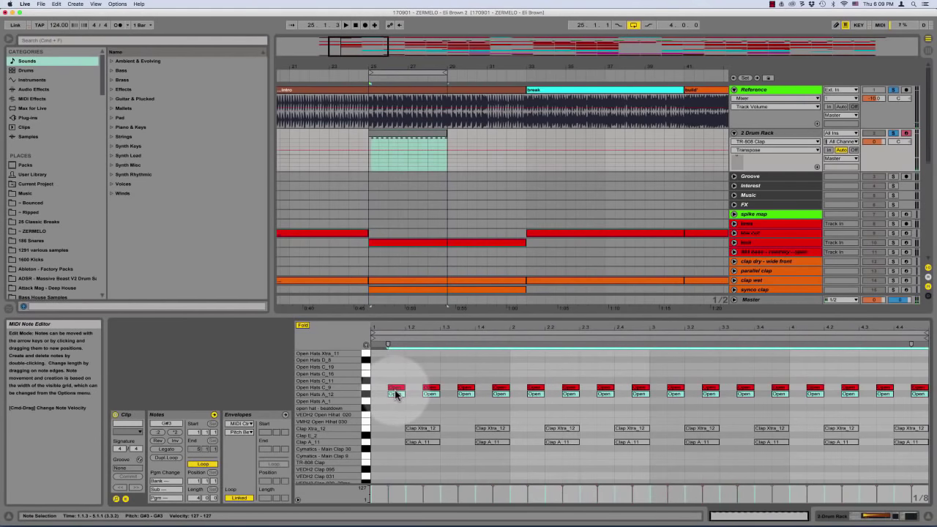
click(365, 388)
key(space)
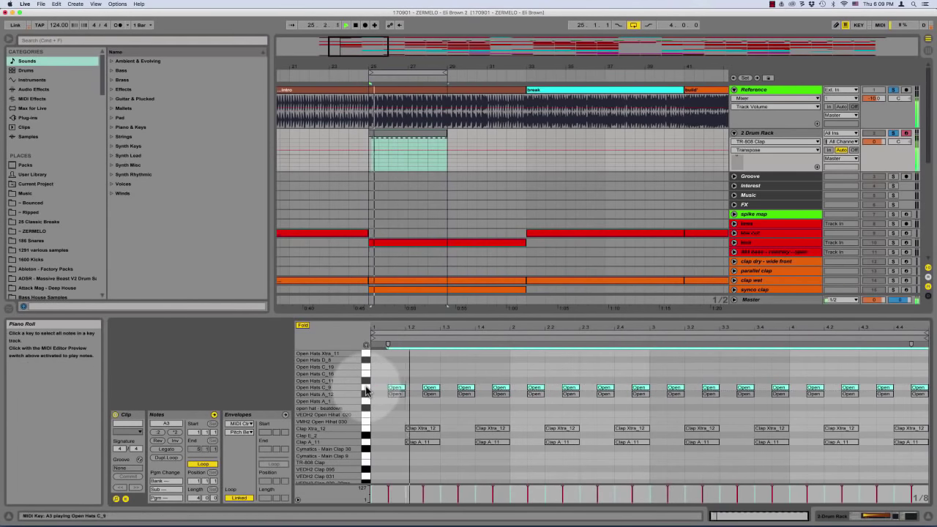
Move the C_9 offbeats to Open Hats C_11, then copy them to the C_16 row and deactivate the C_11 notes
key(Up)
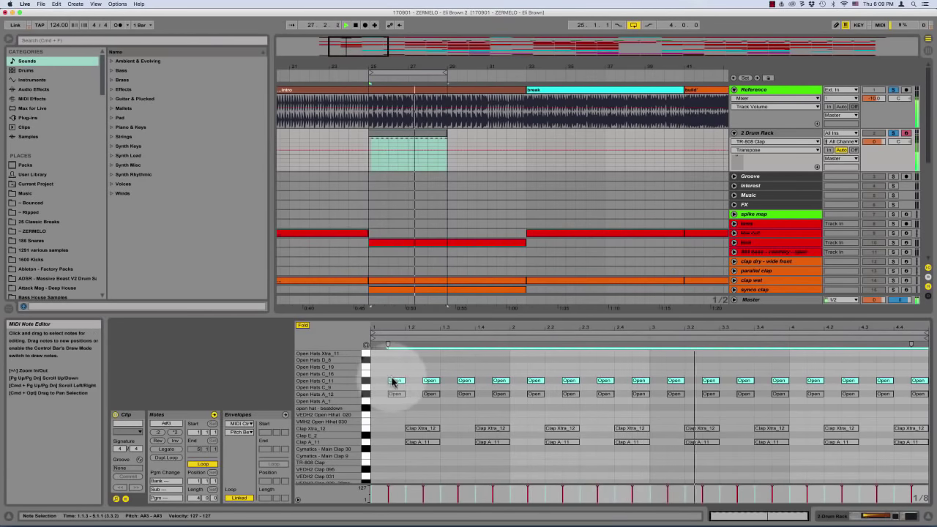
key(Up)
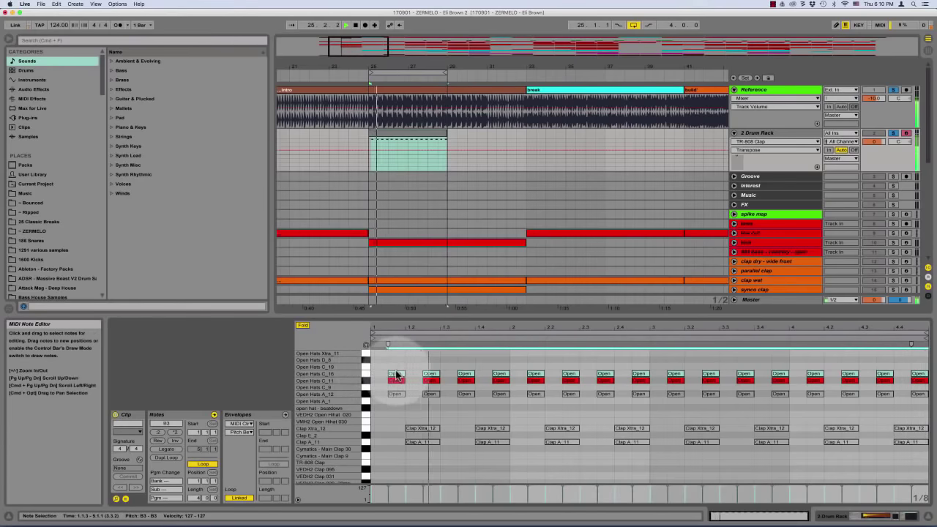
click(366, 381)
key(0)
click(366, 375)
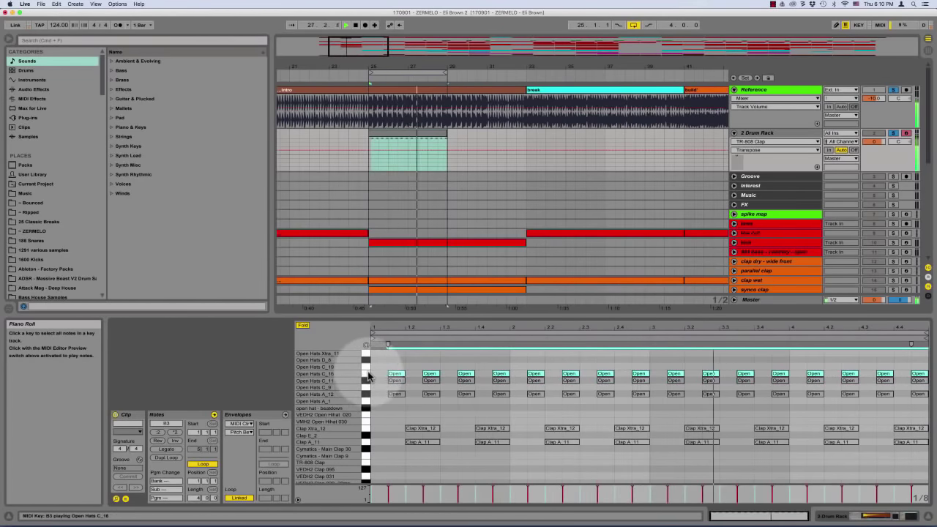
Move the C_16 offbeats up to Open Hats D_8 and copy them to Open Hats Xtra_11, auditioning them with the D_8 notes deactivated
key(Up)
key(Up)
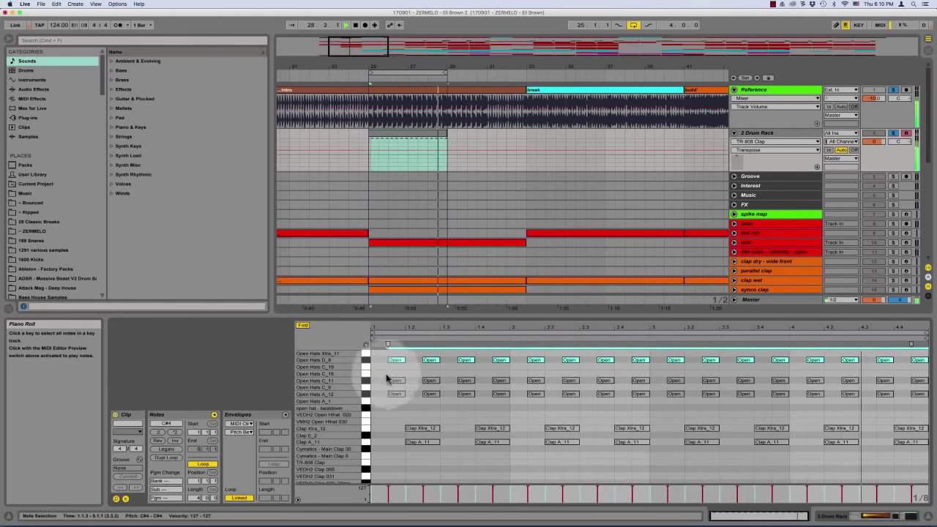
key(Up)
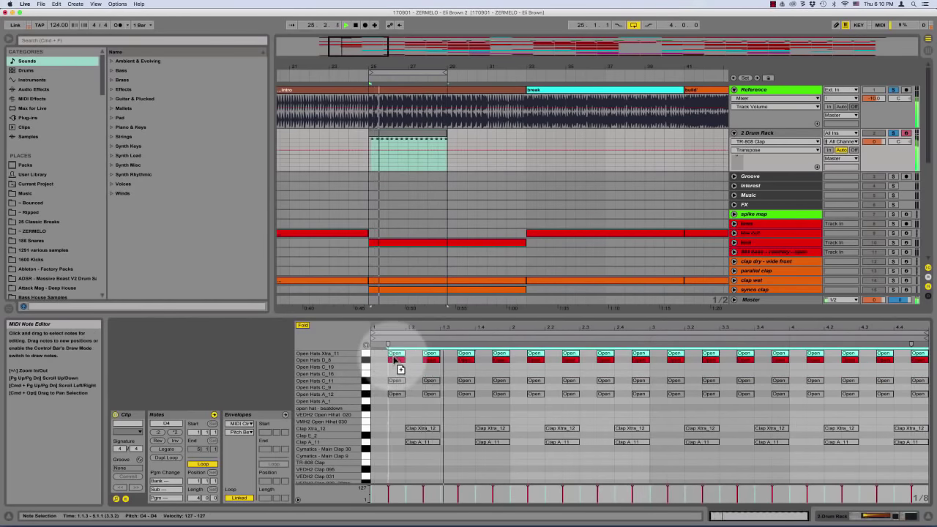
key(Down)
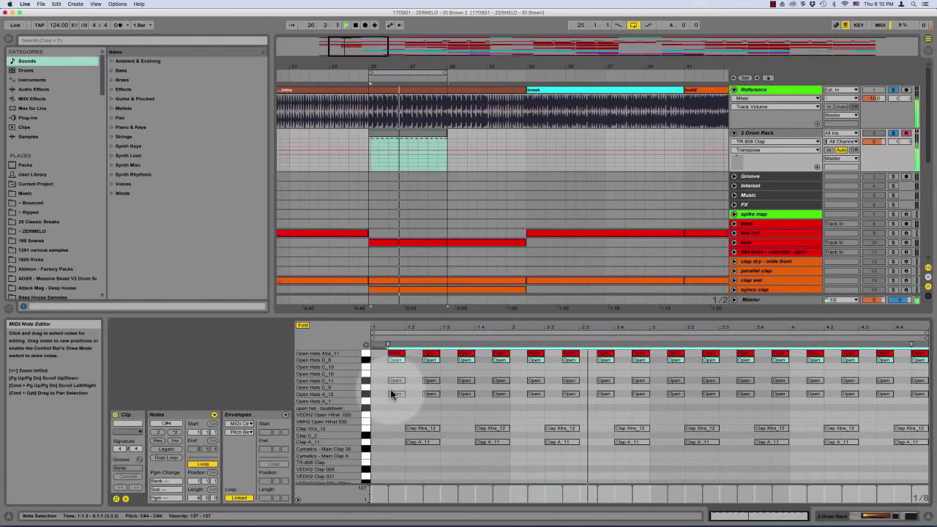
click(364, 354)
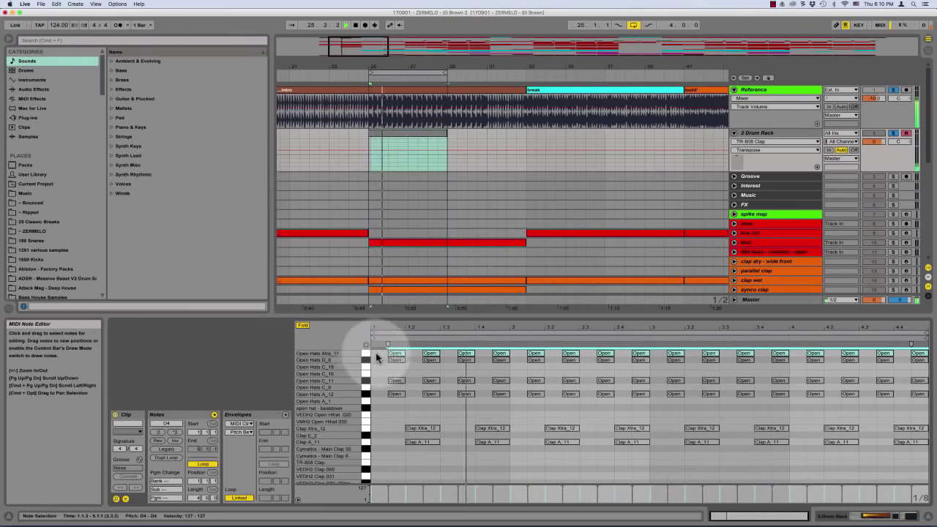
key(0)
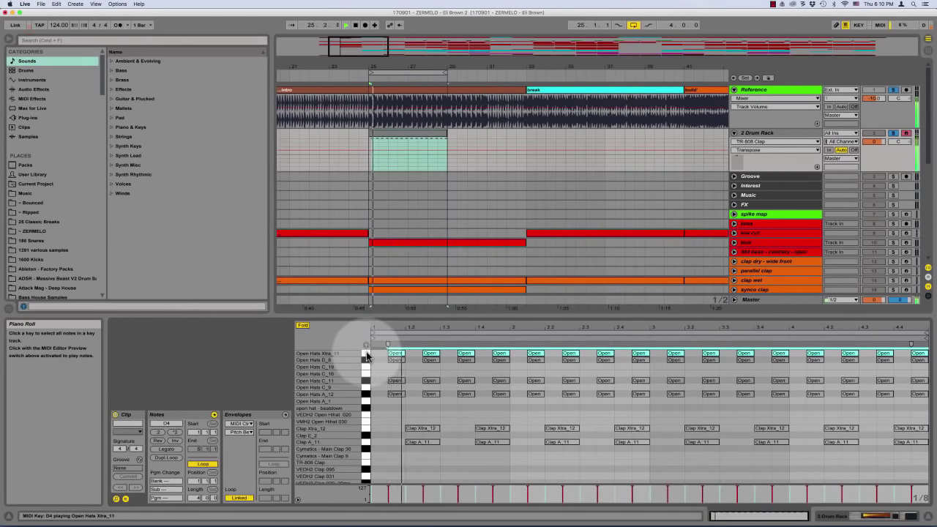
Compare the Open Hats A_12, C_11, D_8 and Xtra_11 patterns by ear, one at a time without the Reference track
click(366, 395)
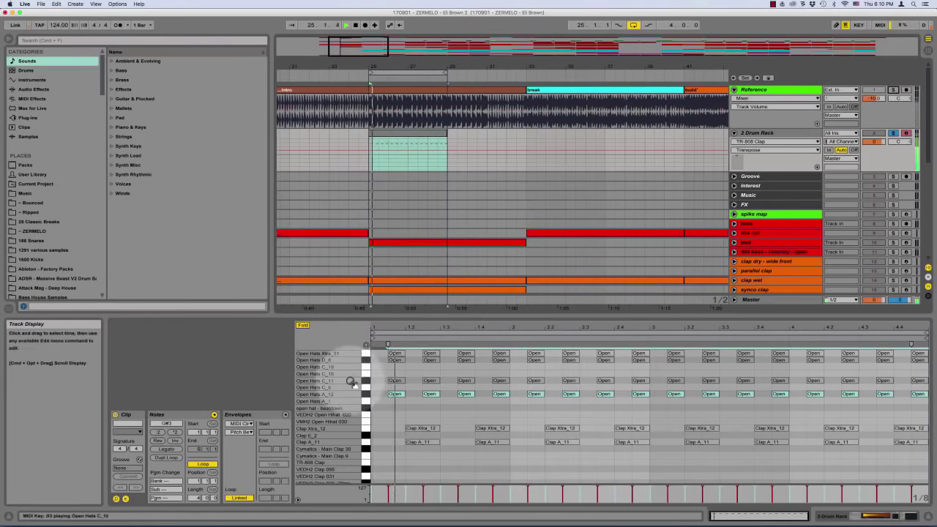
click(367, 395)
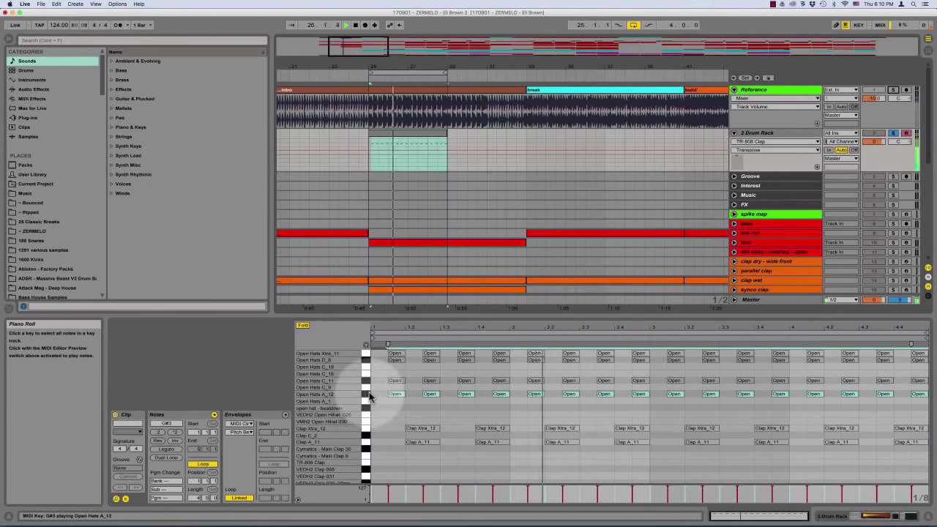
click(367, 379)
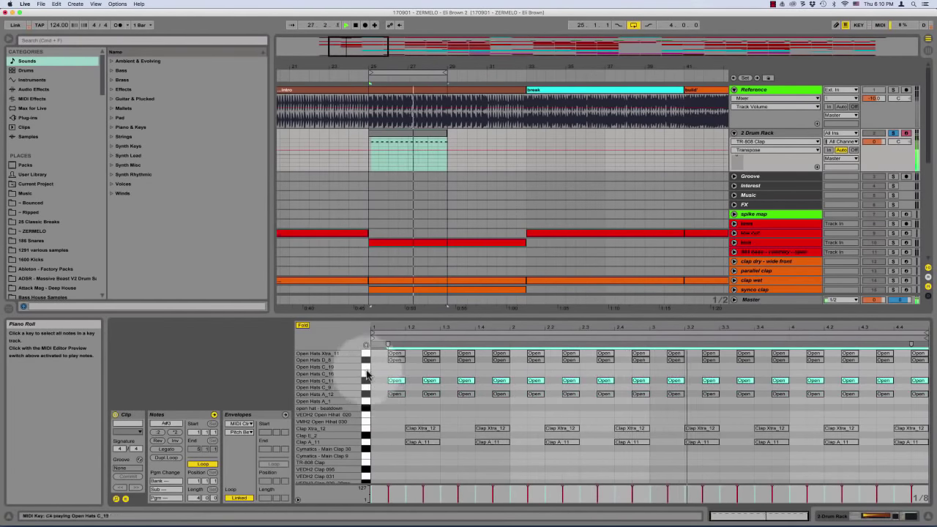
click(366, 360)
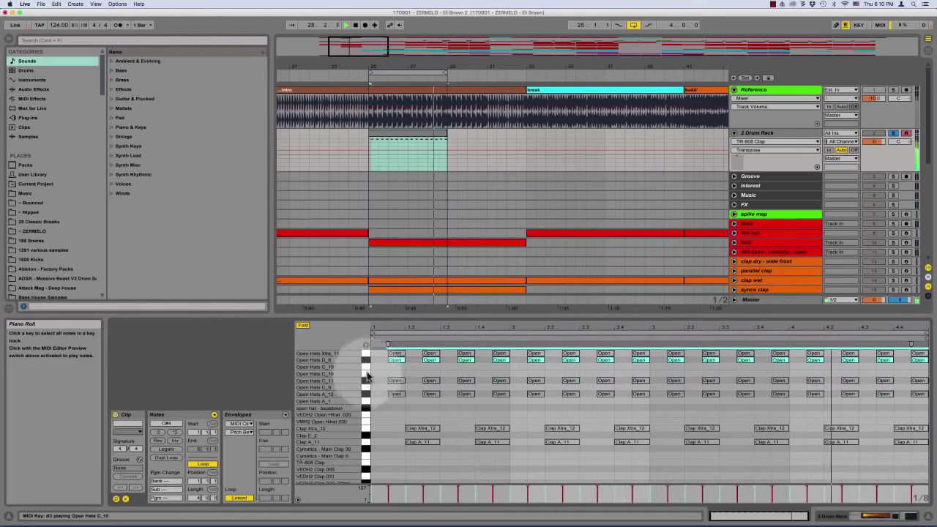
click(364, 354)
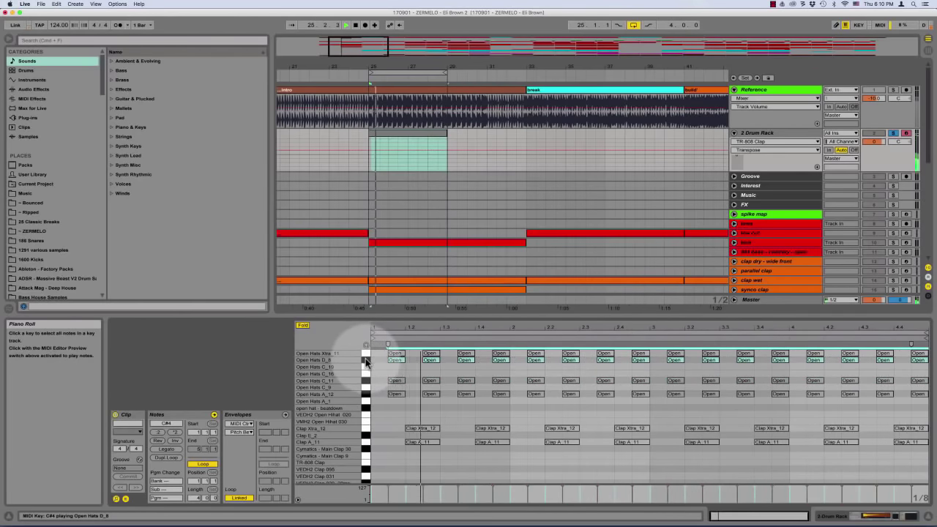
Delete the Open Hats D_8 and Xtra_11 notes, comparing the remaining C_11 and A_12 patterns in between
key(BackSpace)
click(368, 356)
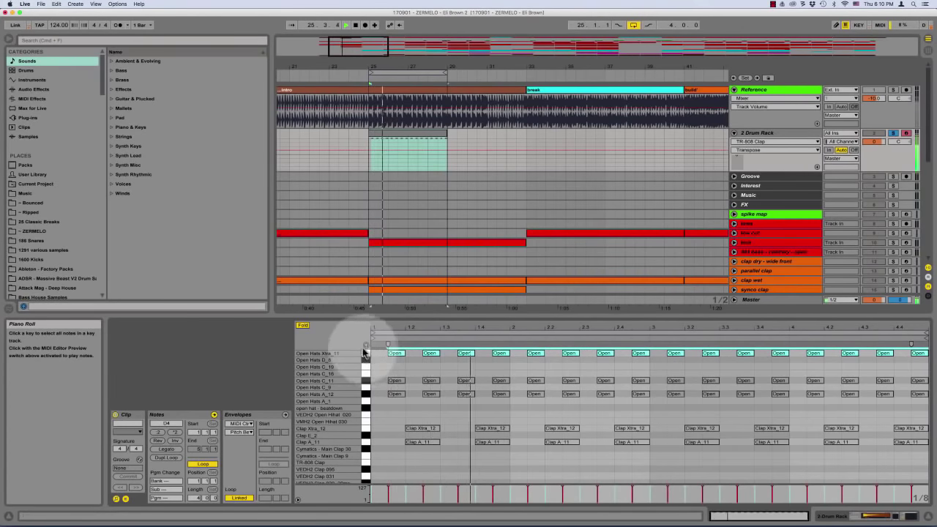
click(366, 381)
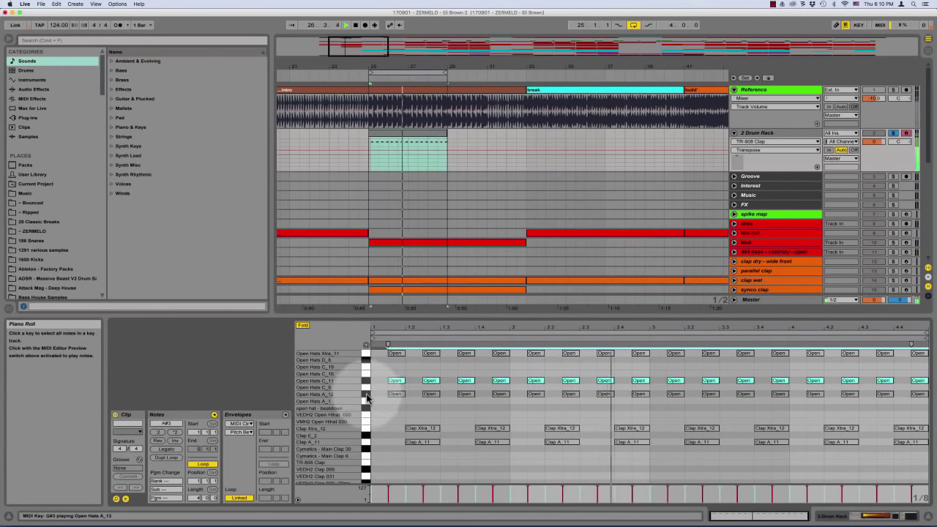
click(367, 398)
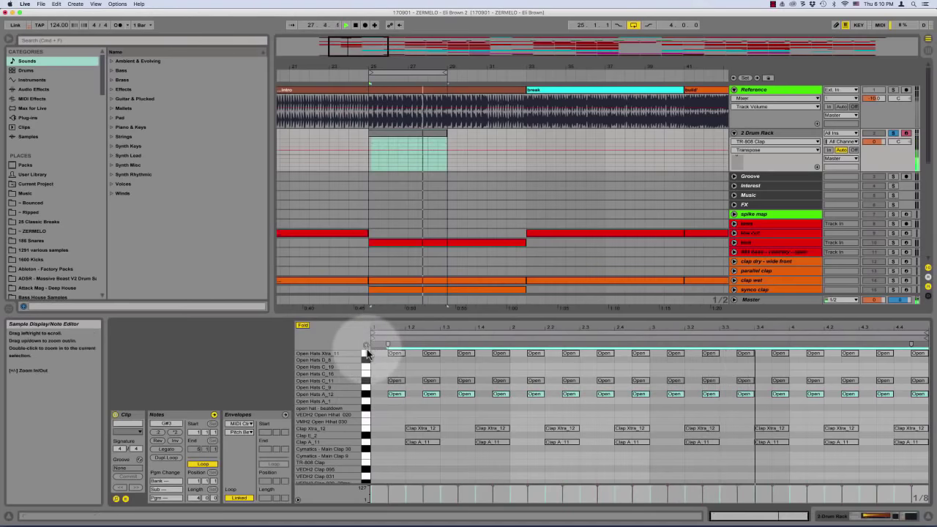
key(BackSpace)
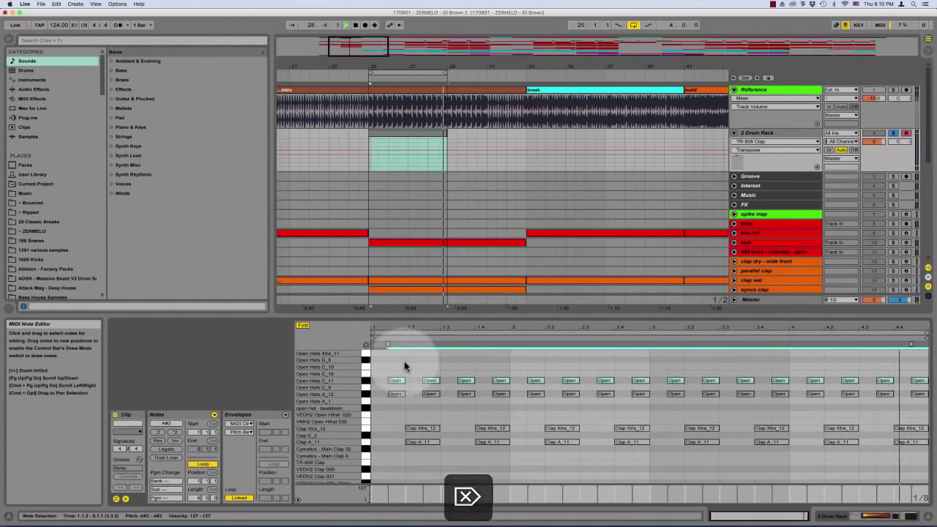
scroll(453, 379, down, 5)
scroll(453, 378, up, 5)
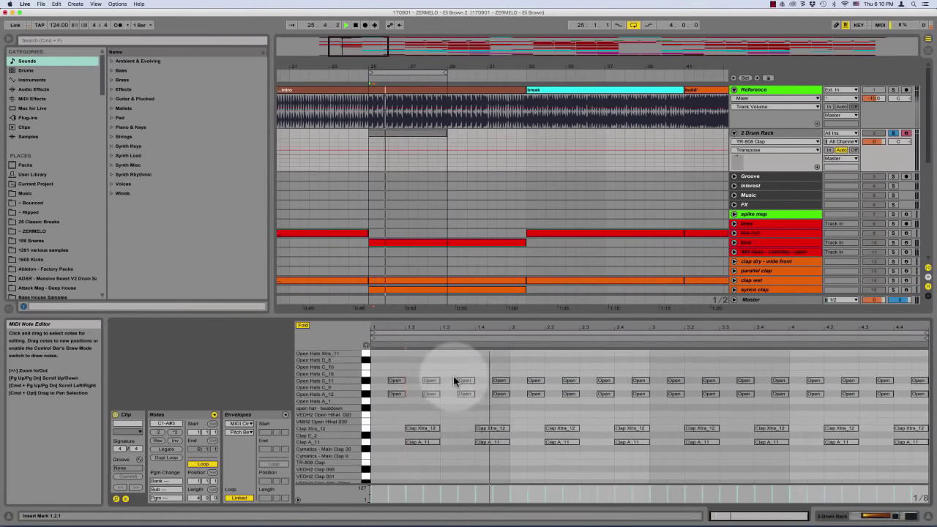
scroll(464, 386, down, 5)
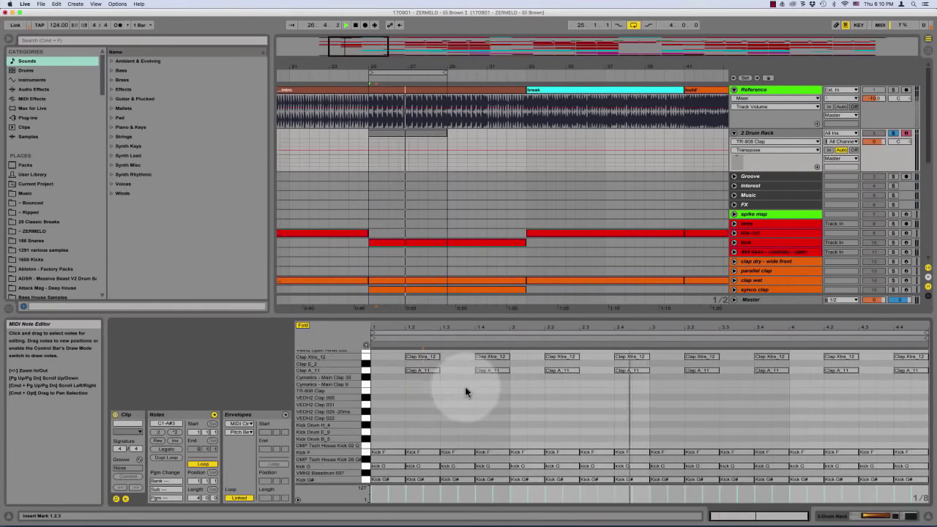
scroll(464, 386, up, 5)
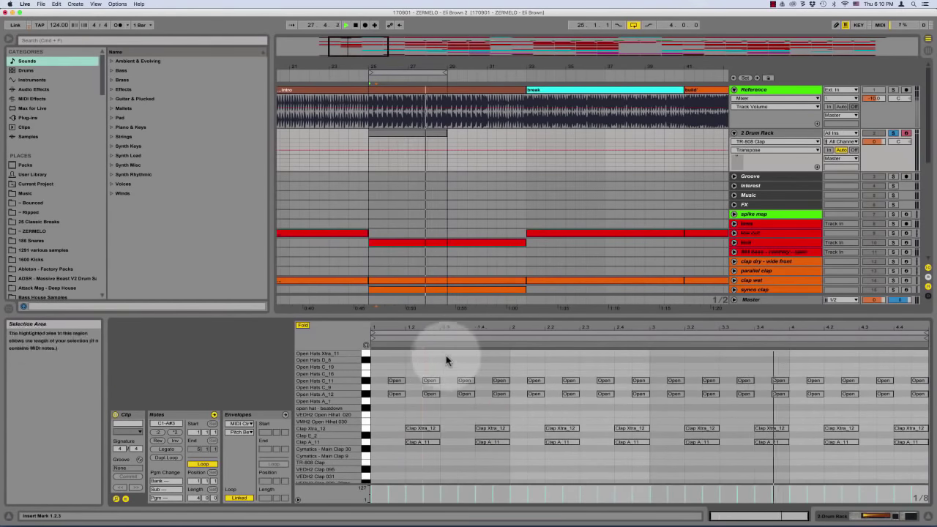
Select four bars from bar 17 on the Drum Rack track and set them as the arrangement loop
click(366, 164)
key(minus)
scroll(366, 164, left, 8)
scroll(369, 154, right, 3)
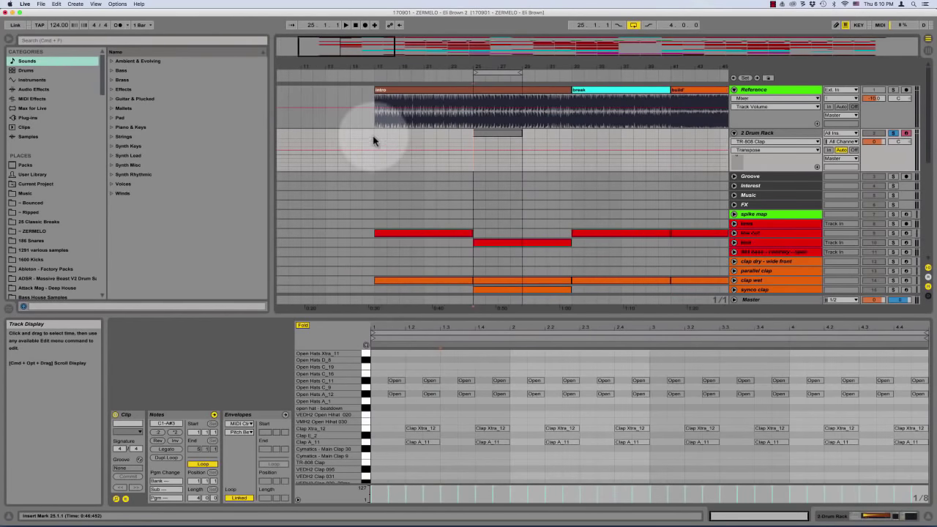
drag(374, 140, 425, 141)
key(super+l)
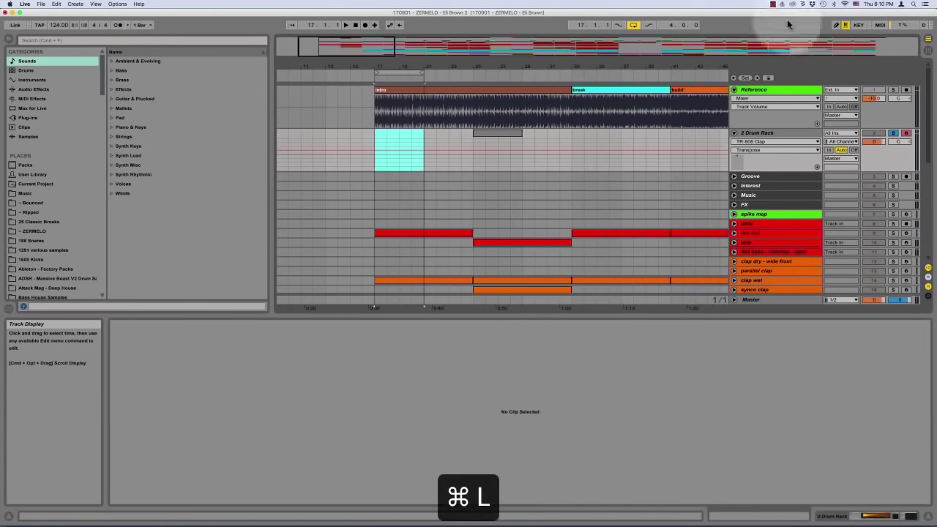
Solo the Reference track and play the looped intro from bar 17, keeping the four-bar loop selected
click(892, 89)
key(space)
key(space)
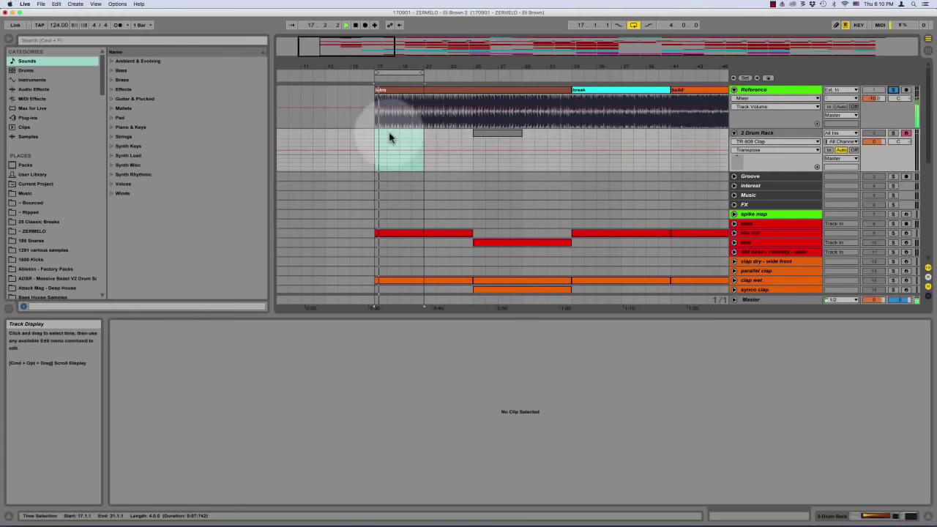
drag(376, 136, 412, 138)
key(super+l)
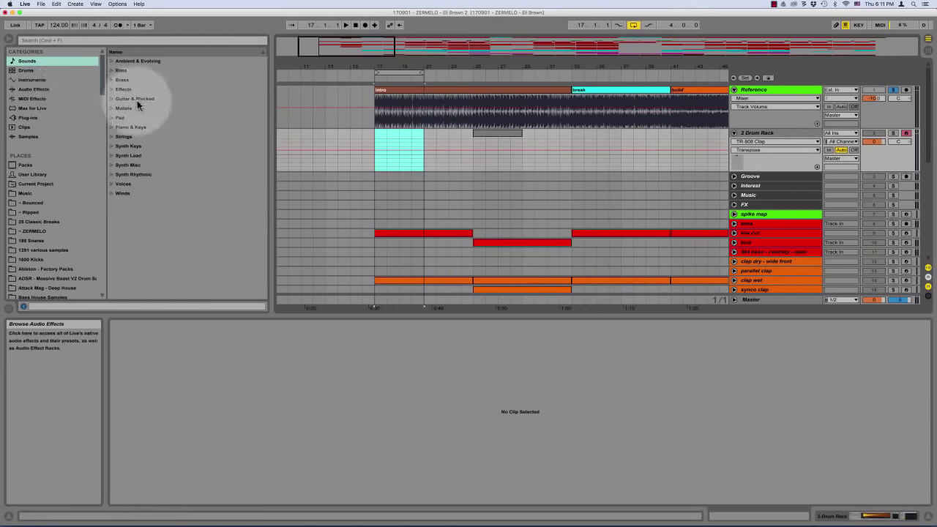
Set the loop to the Drum Rack clip at bar 17 and open the clip's notes for editing
scroll(53, 164, down, 10)
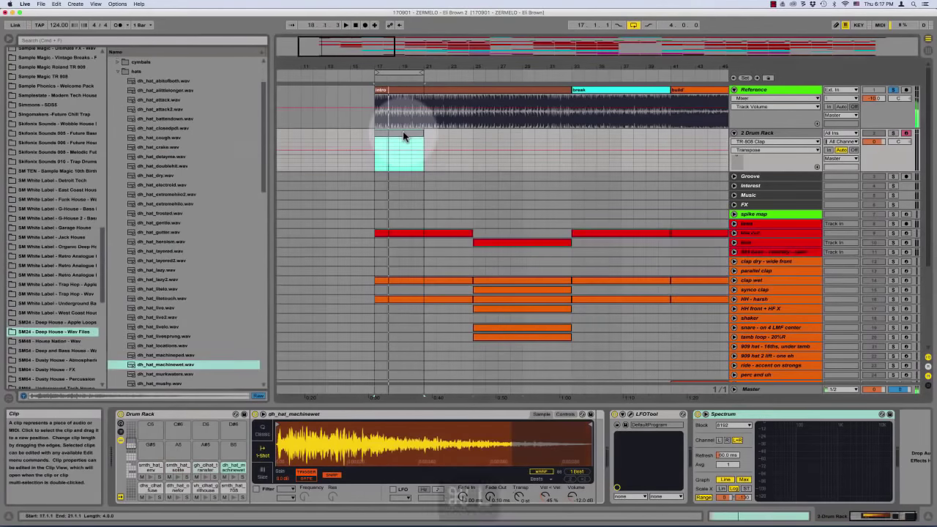
click(403, 133)
key(super+l)
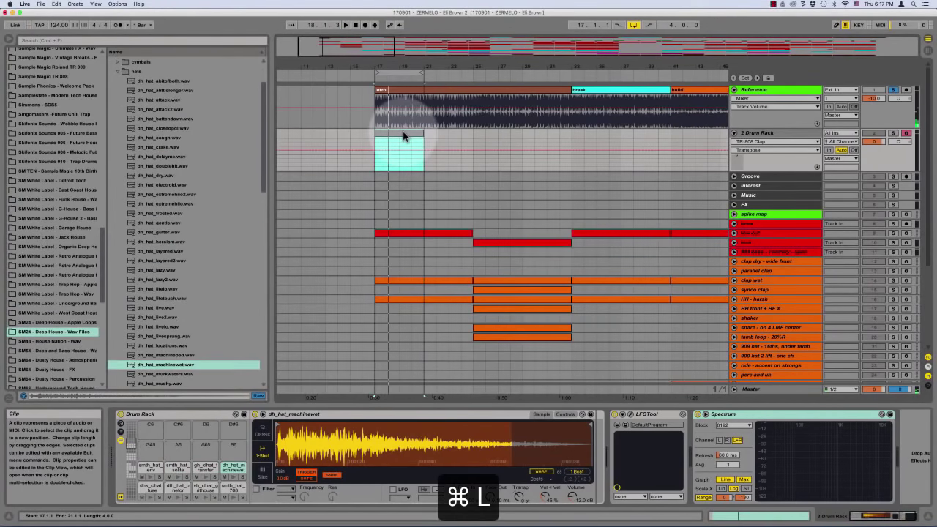
double_click(403, 131)
click(416, 369)
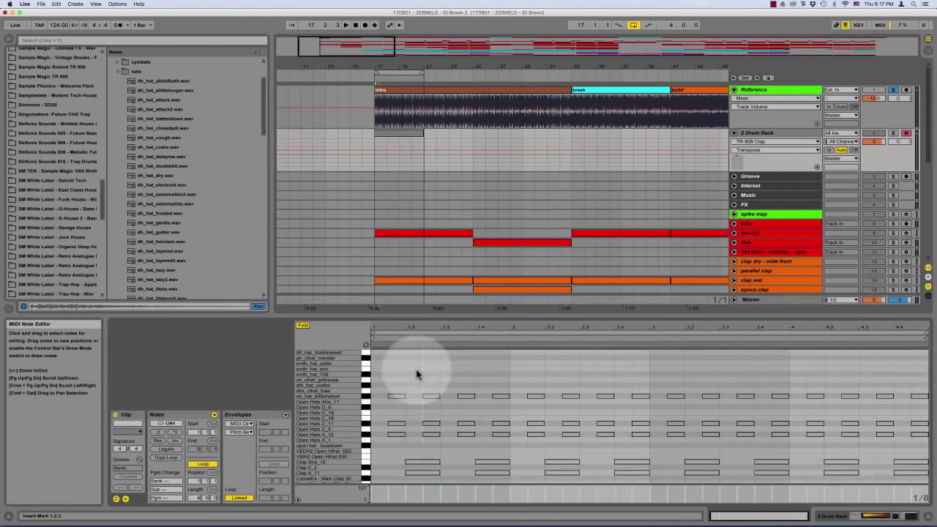
Copy the 909onshort hat pattern to dhs_clhat_fuse, audition it, and move it up to dth_hat_onefor
click(360, 396)
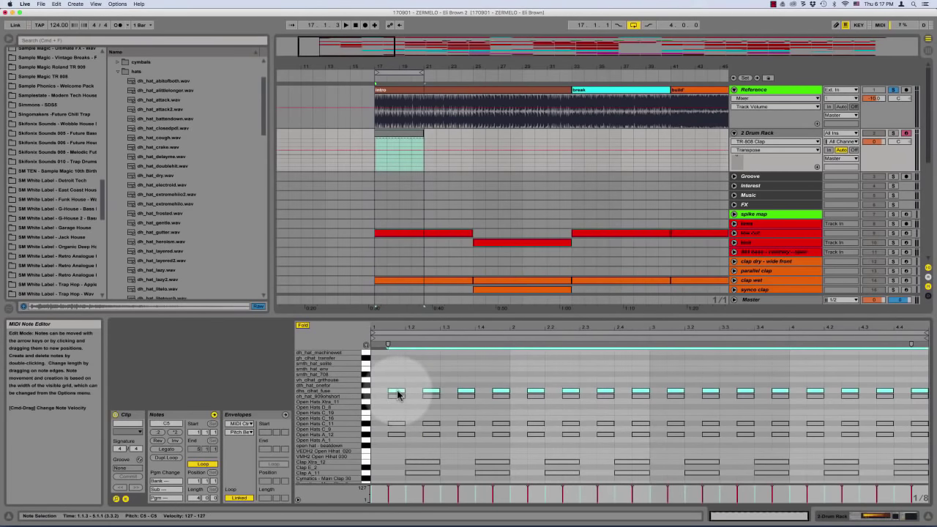
key(space)
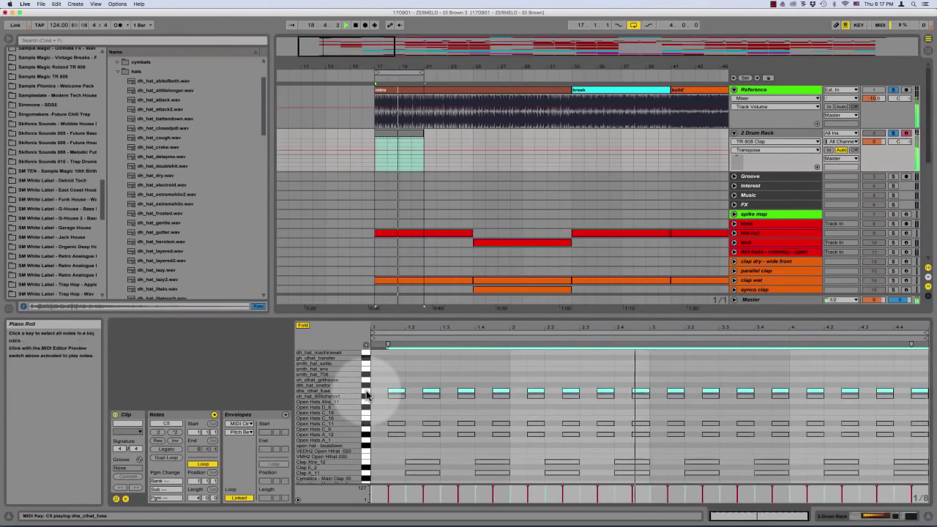
key(Up)
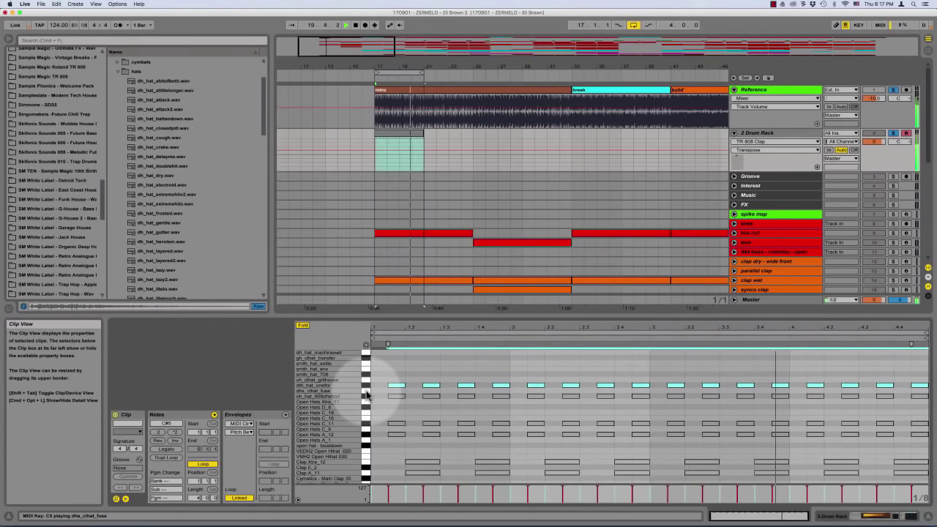
Copy the hat pattern up to vh_clhat_grithouse and smth_hat_708, comparing each by ear with the pad below
drag(401, 387, 401, 384)
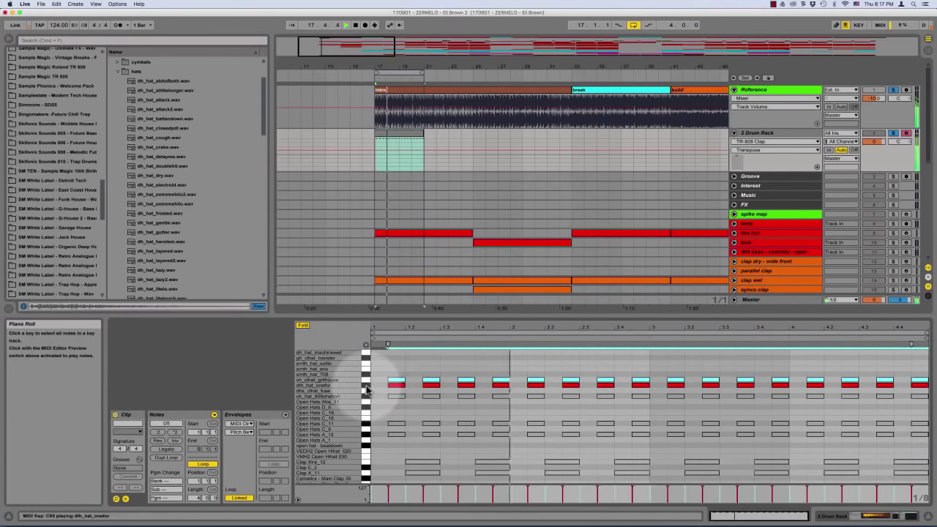
click(366, 386)
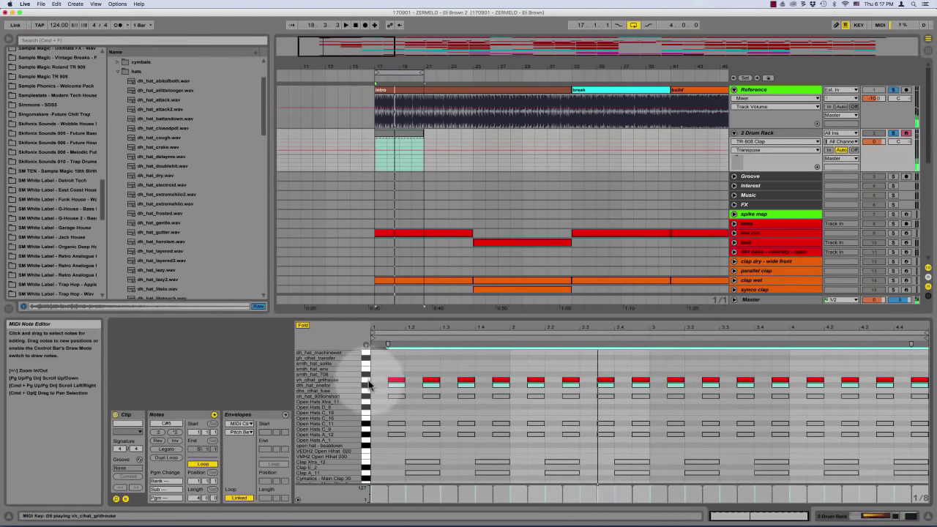
click(367, 382)
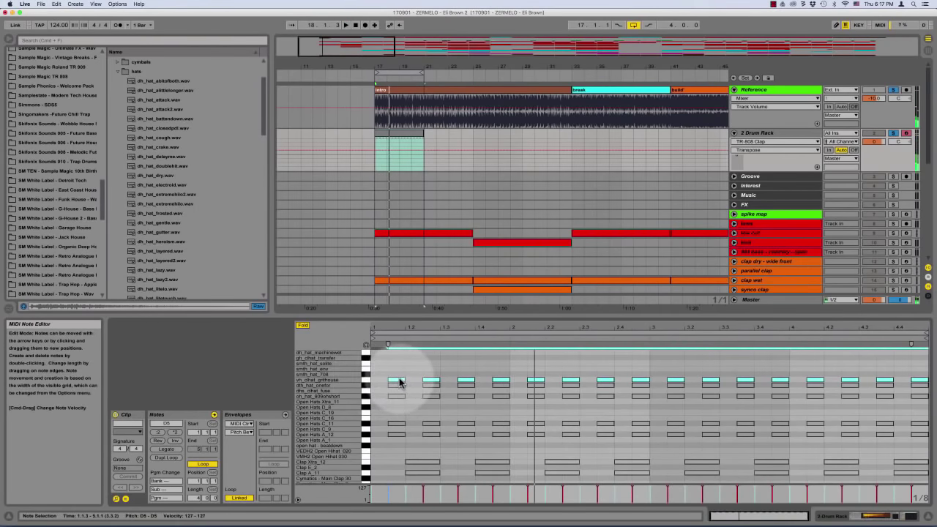
drag(398, 381, 398, 376)
click(367, 382)
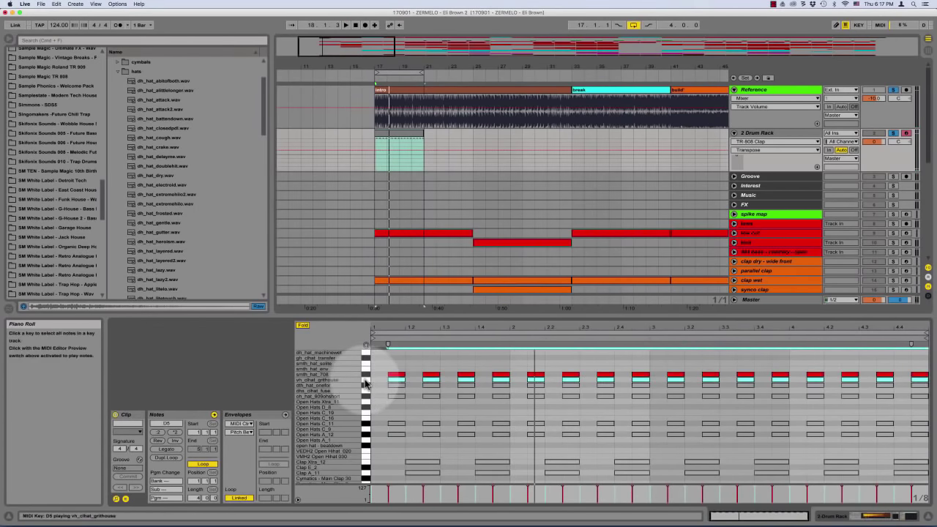
click(367, 376)
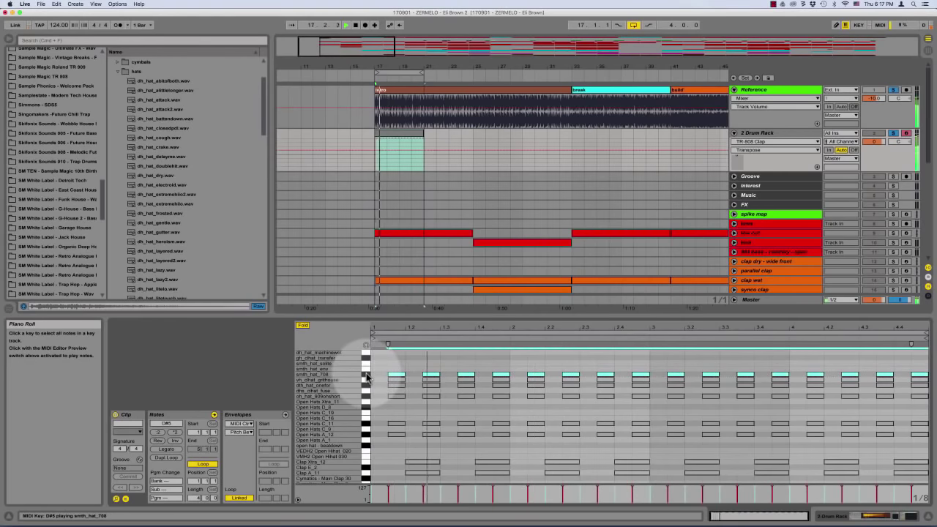
Copy the smth_hat_708 pattern up to smth_hat_env, deactivate the 708 notes and play the env pattern
drag(396, 374, 396, 370)
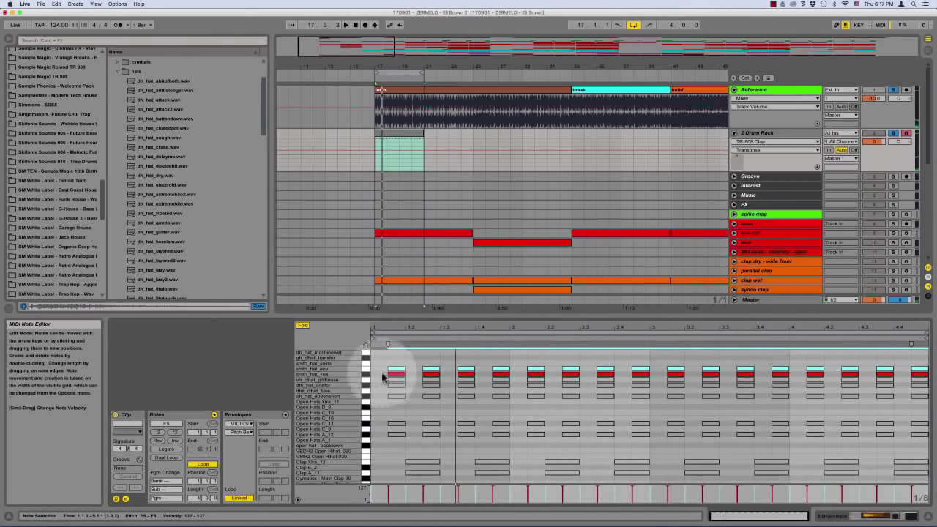
click(366, 375)
key(0)
click(396, 369)
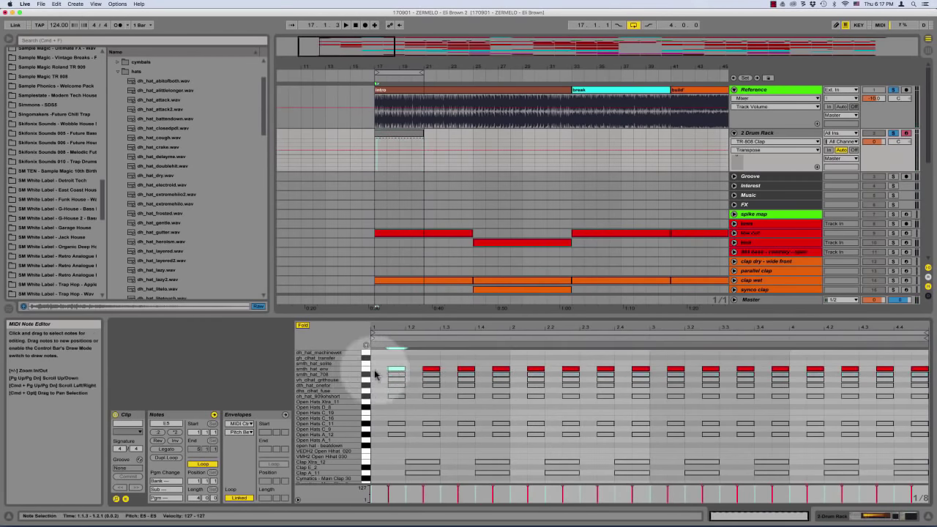
click(369, 369)
key(space)
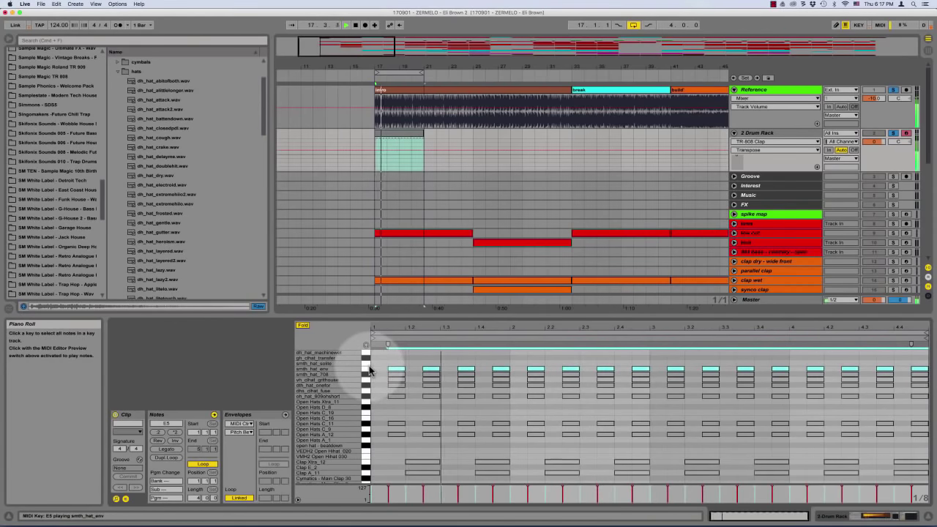
Move the smth_hat_env pattern up to smth_hat_solite and copy it to gh_clhat_transfer and dh_hat_machinewet, auditioning each
key(Up)
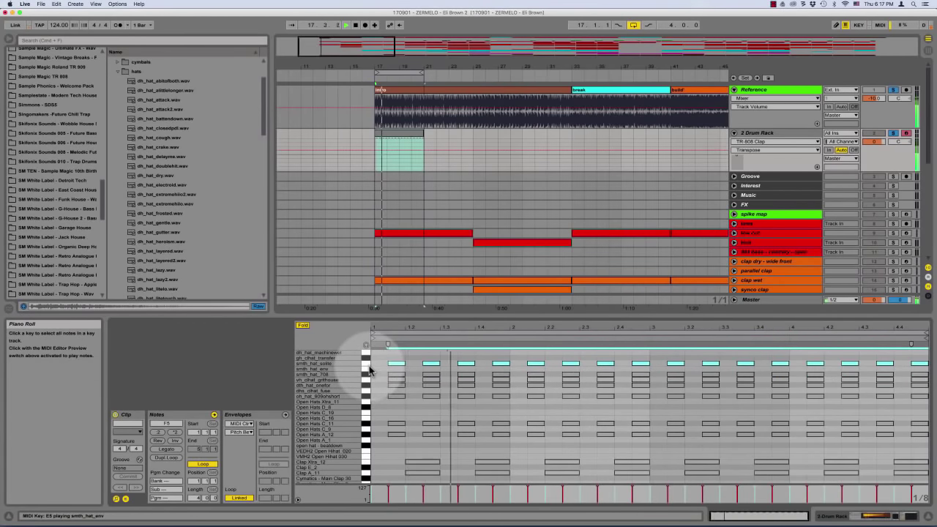
key(space)
click(369, 367)
click(368, 365)
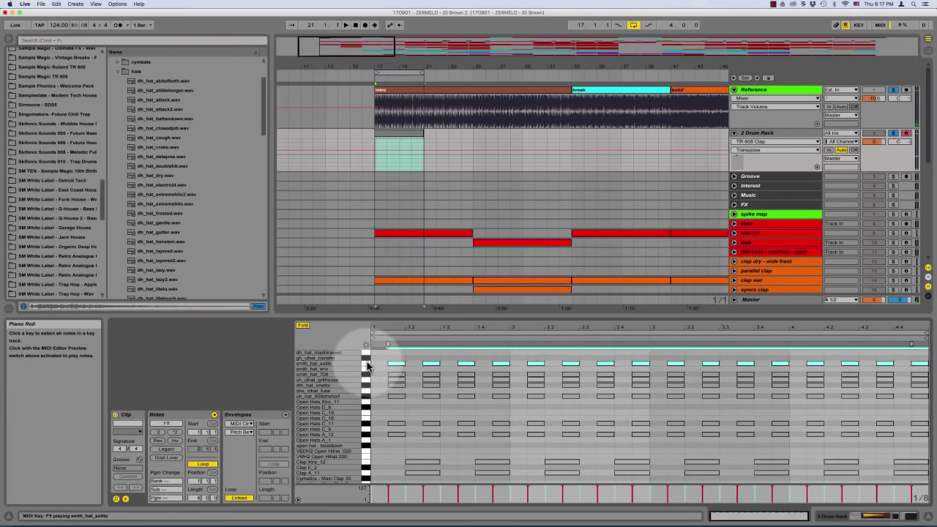
key(Up)
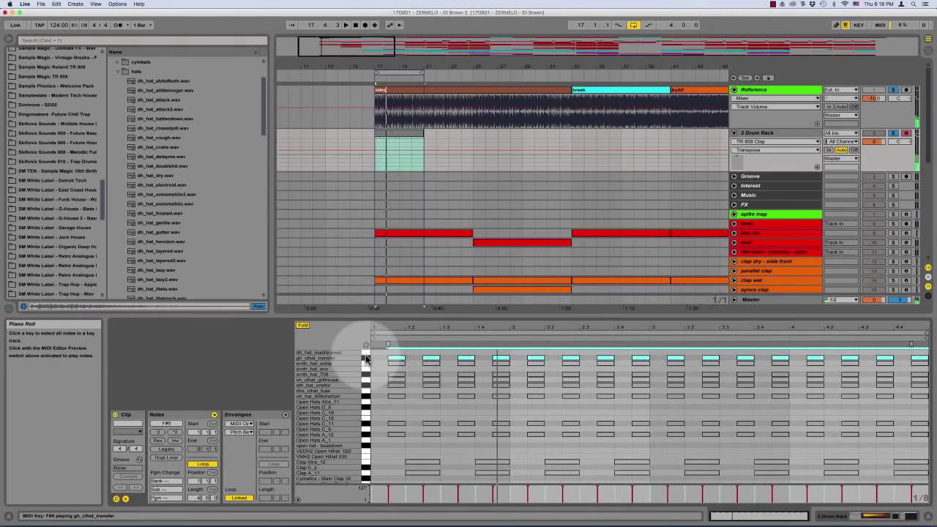
key(Up)
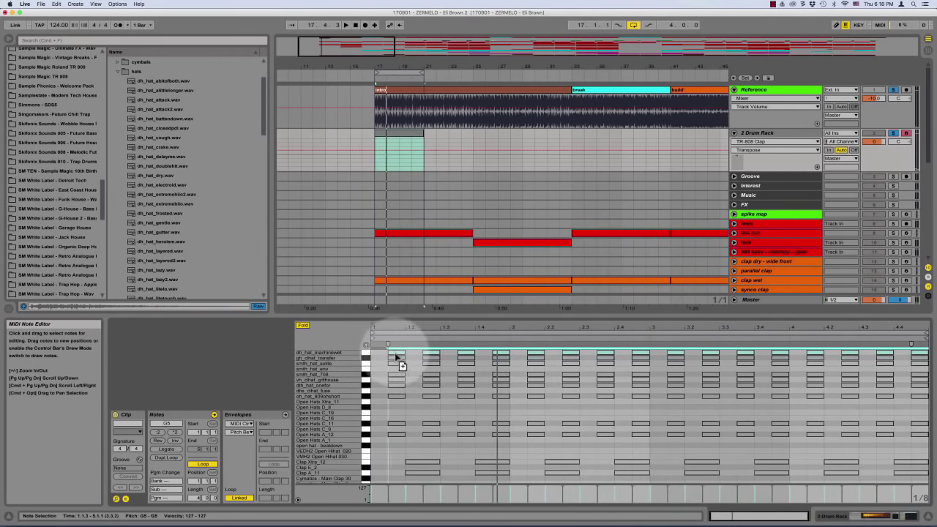
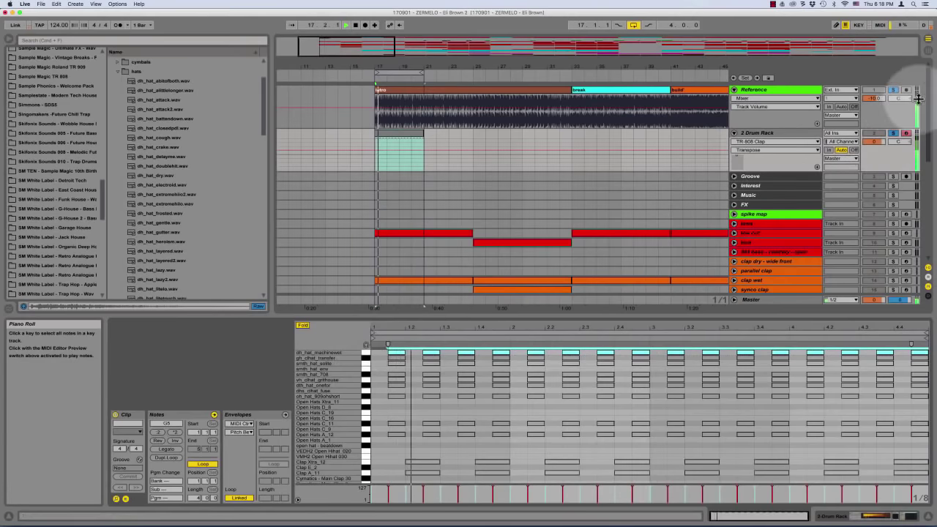
Compare the Reference track with and without the dh_hat_machinewet pattern by toggling the Drum Rack's solo during playback
click(894, 135)
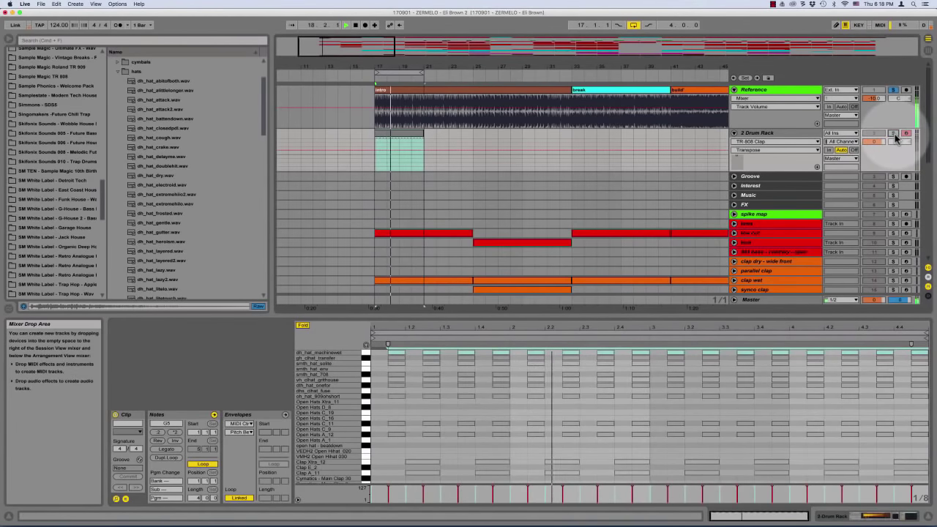
click(894, 135)
key(space)
click(373, 366)
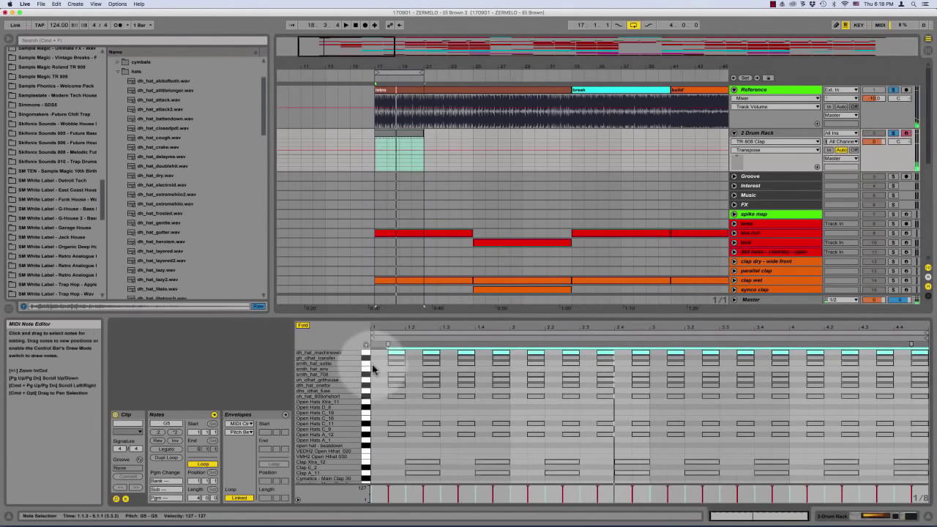
key(space)
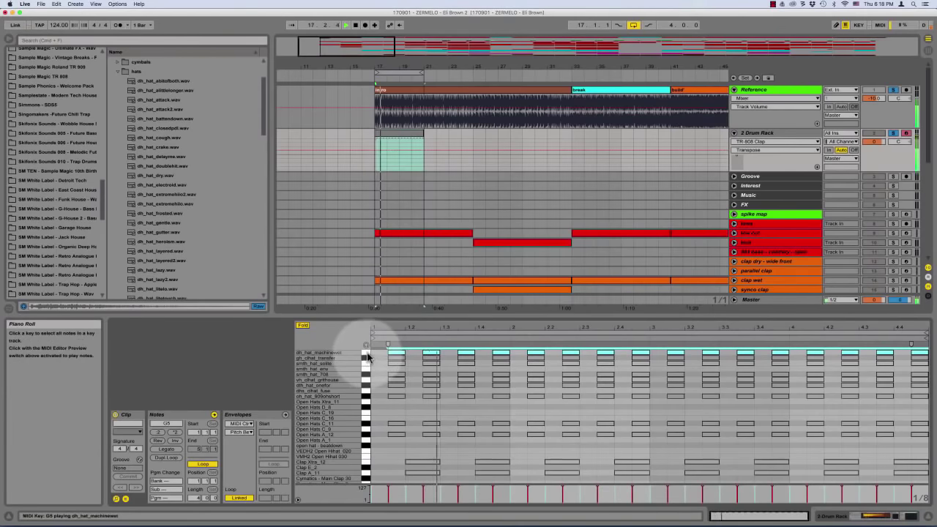
Compare the dh_hat_machinewet and gh_clhat_transfer patterns by ear and delete the gh_clhat_transfer notes
click(366, 358)
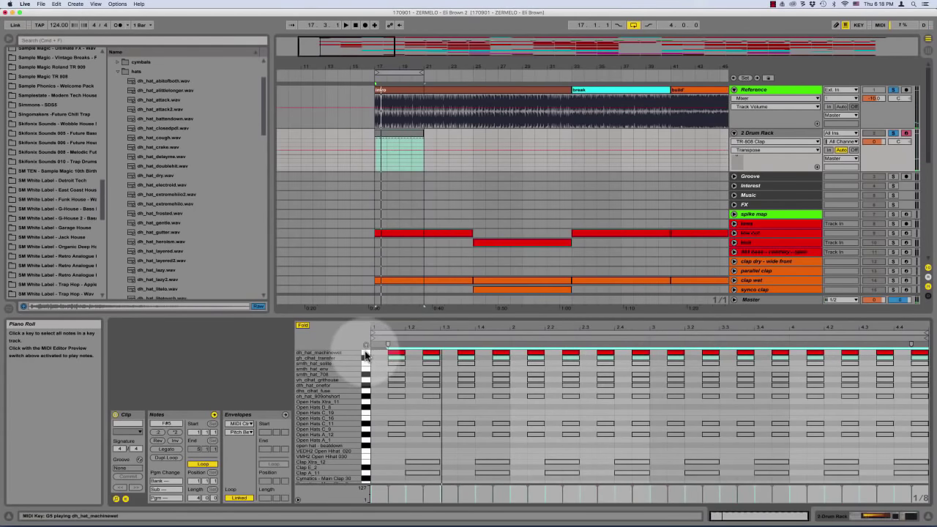
click(366, 355)
click(364, 358)
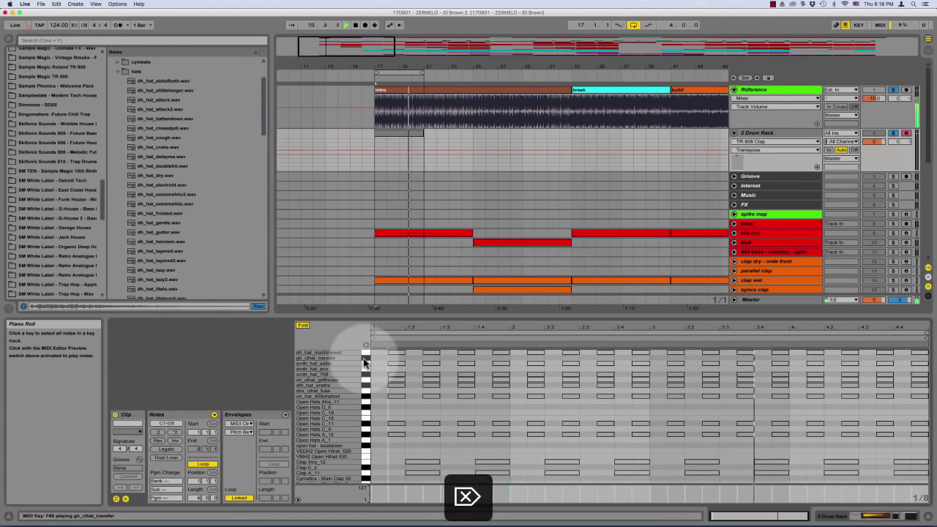
Audition the smth_hat_solite pattern against the Reference track and delete its notes
click(367, 363)
key(space)
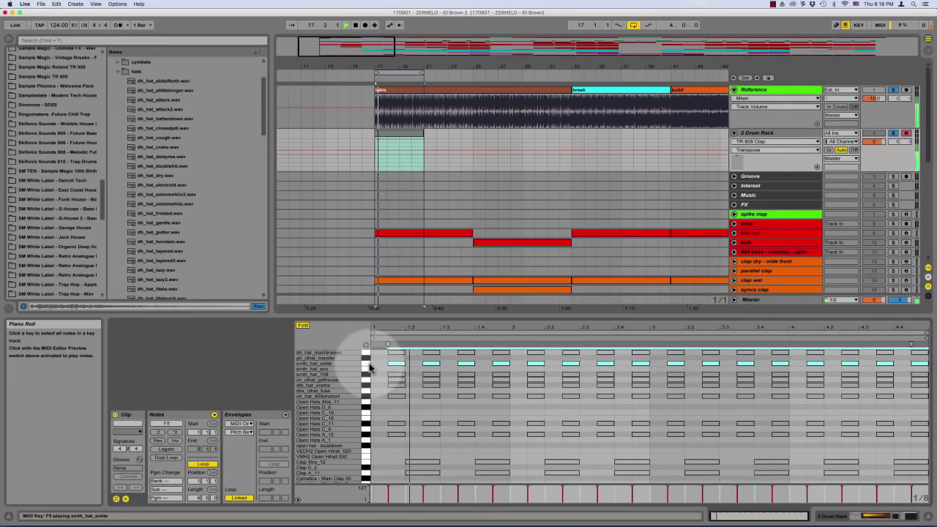
key(BackSpace)
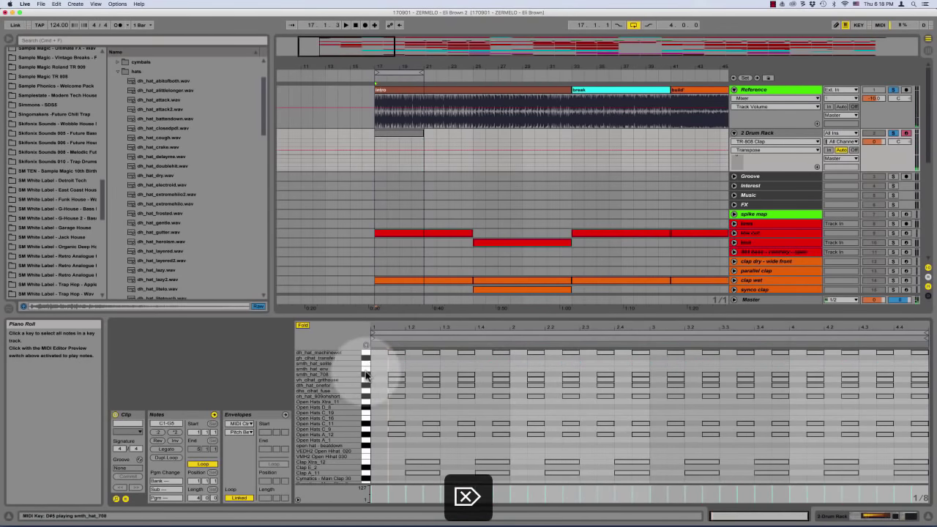
Compare the remaining smth_hat_708, vh_clhat_grithouse, dth_hat_onefor and 909onshort patterns by ear, one at a time
click(367, 375)
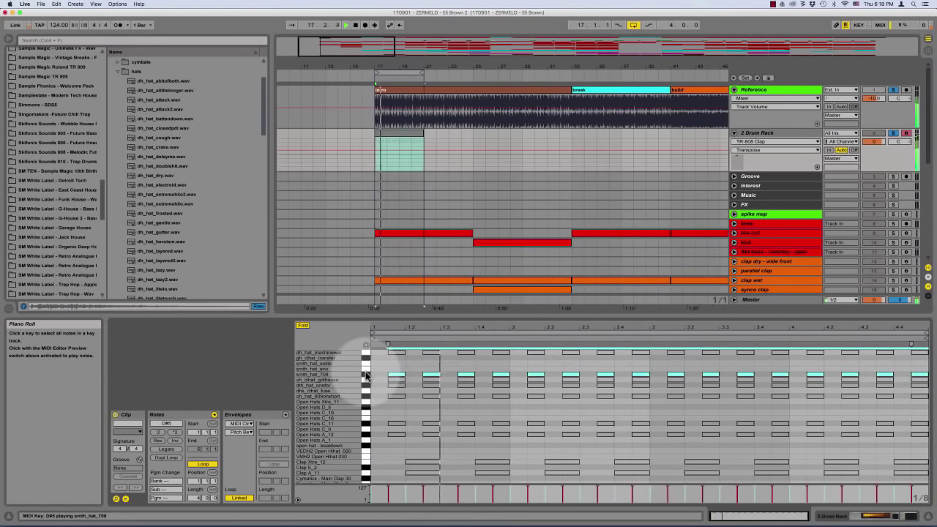
click(367, 381)
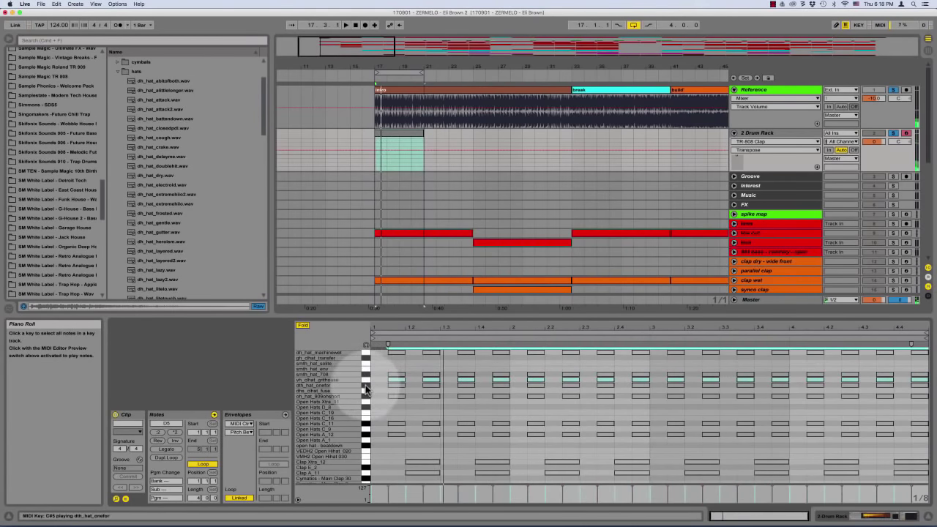
click(366, 386)
key(space)
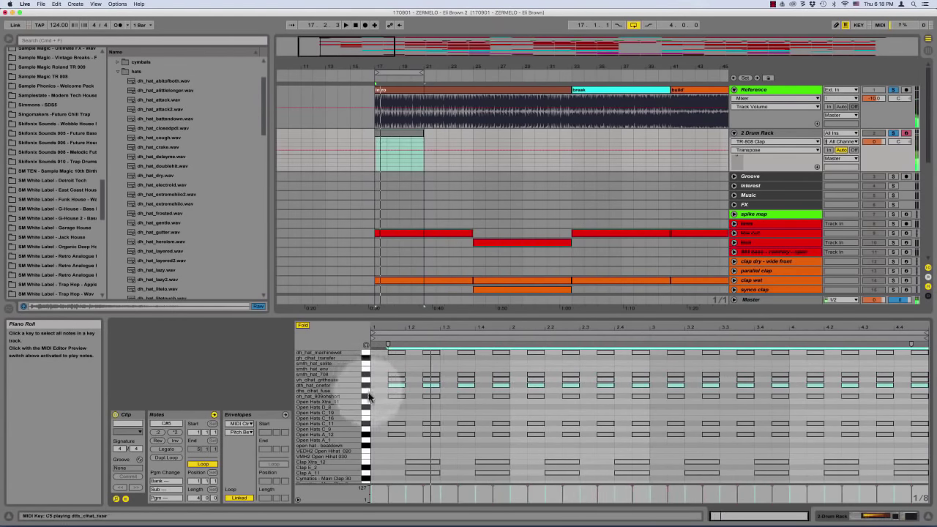
click(368, 396)
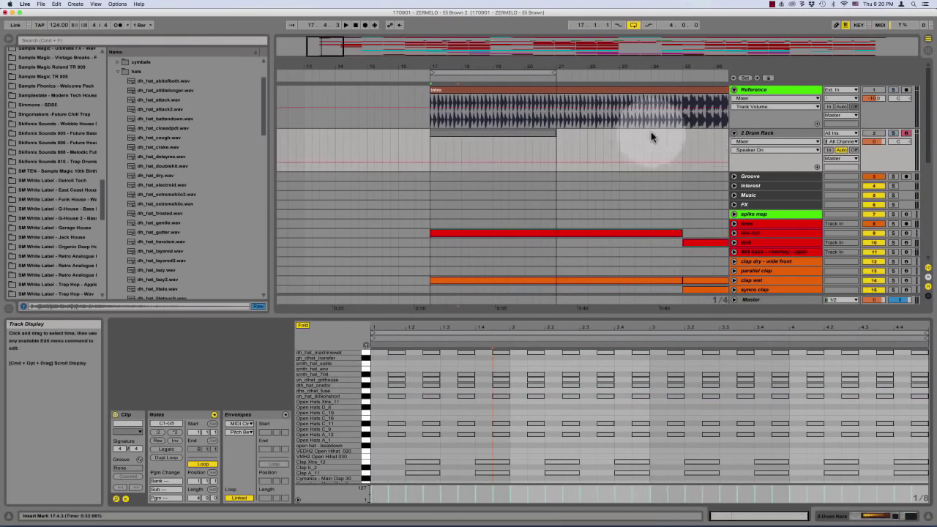
Solo the Drum Rack track and activate all notes in its clip at bar 17
click(893, 134)
click(783, 132)
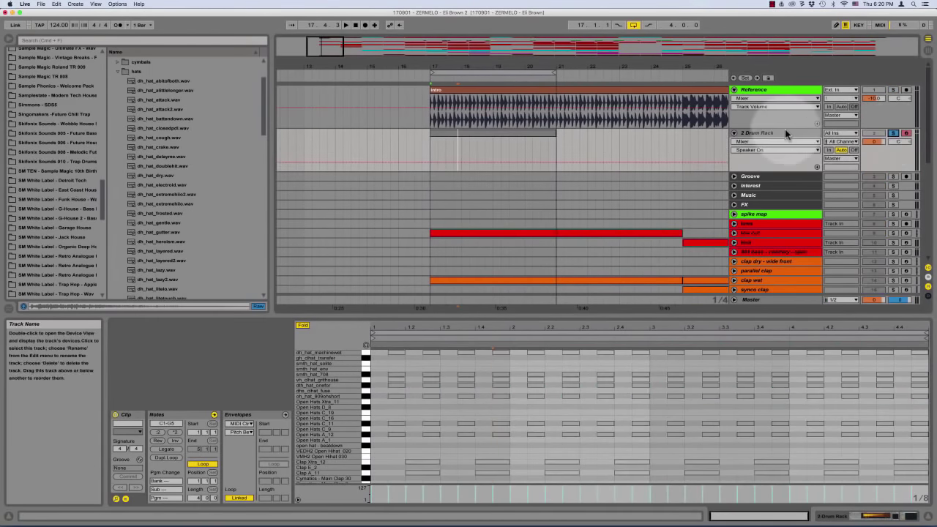
key(ctrl+a)
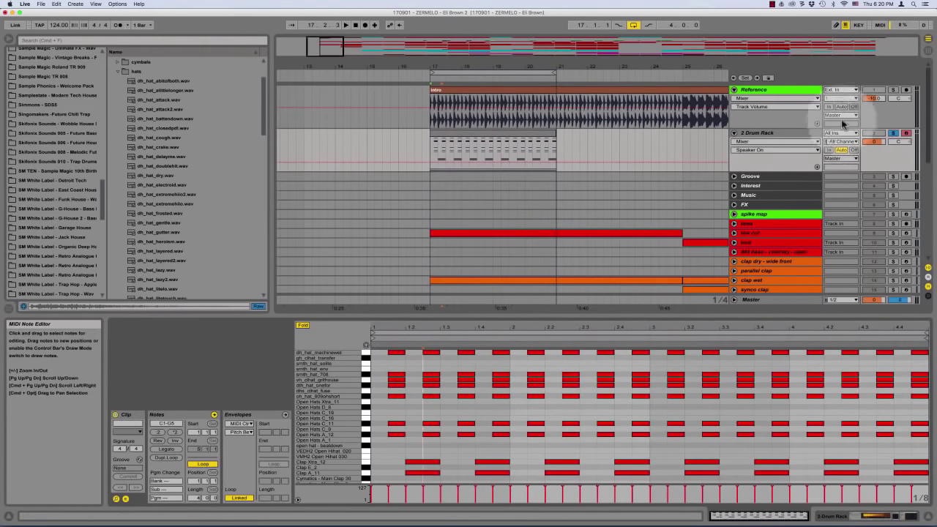
Unsolo the Drum Rack track, select it, and briefly play the arrangement from bar 17
click(891, 133)
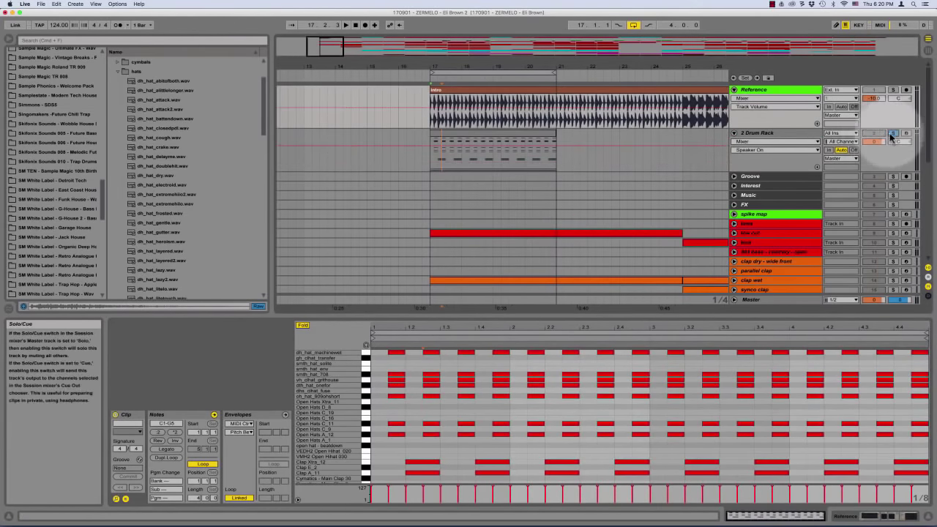
click(795, 131)
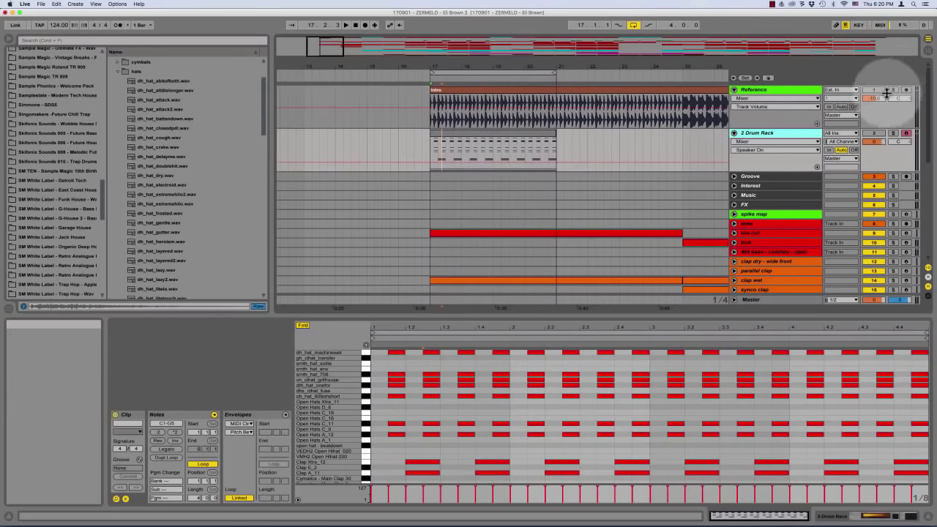
key(space)
key(space)
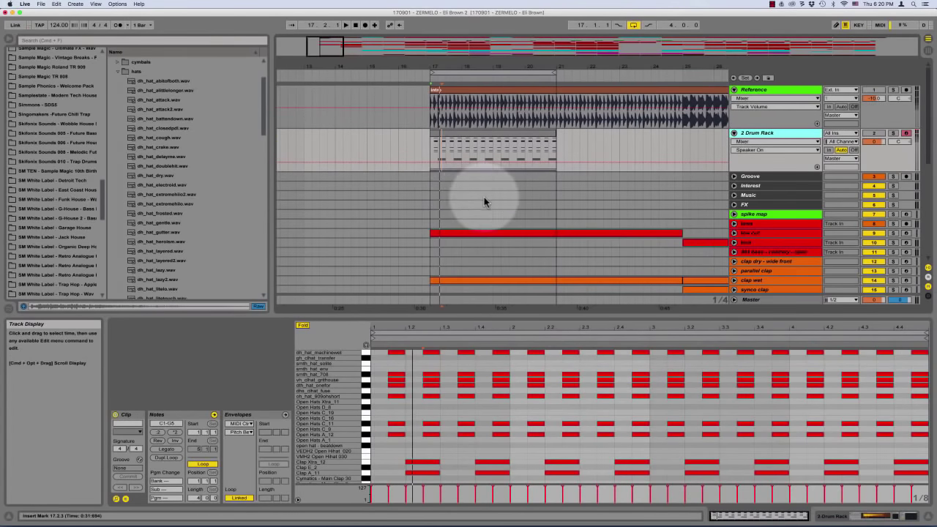
Delete the gh_clhat_transfer pad from the Drum Rack and select the smth_hat_solite pad
key(shift+Tab)
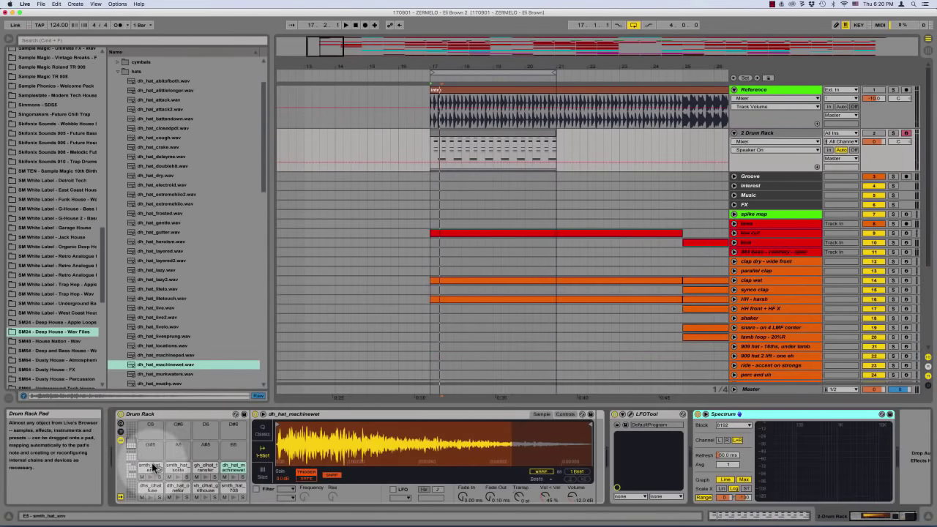
key(space)
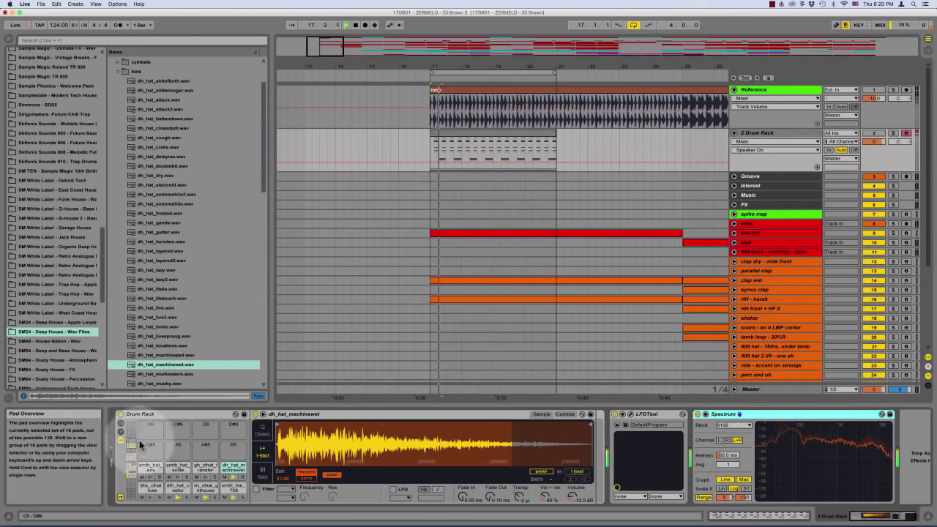
key(space)
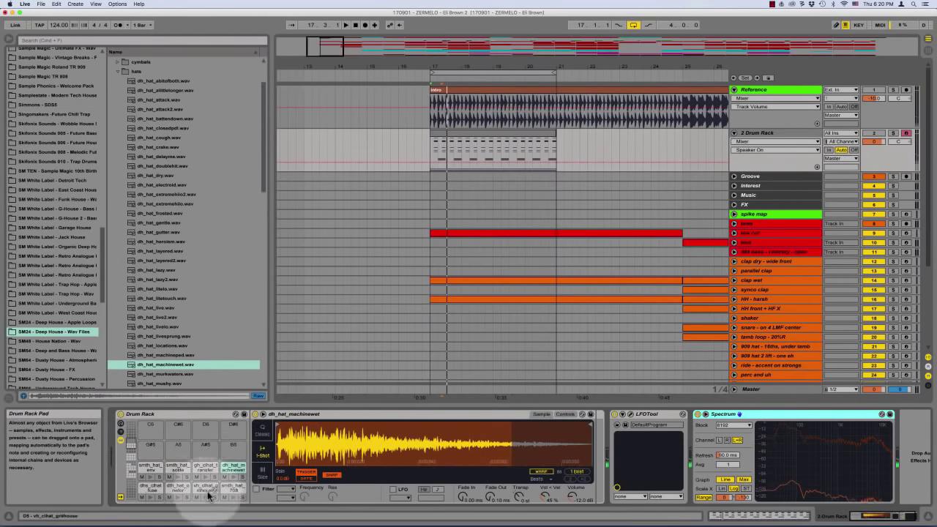
click(204, 468)
key(BackSpace)
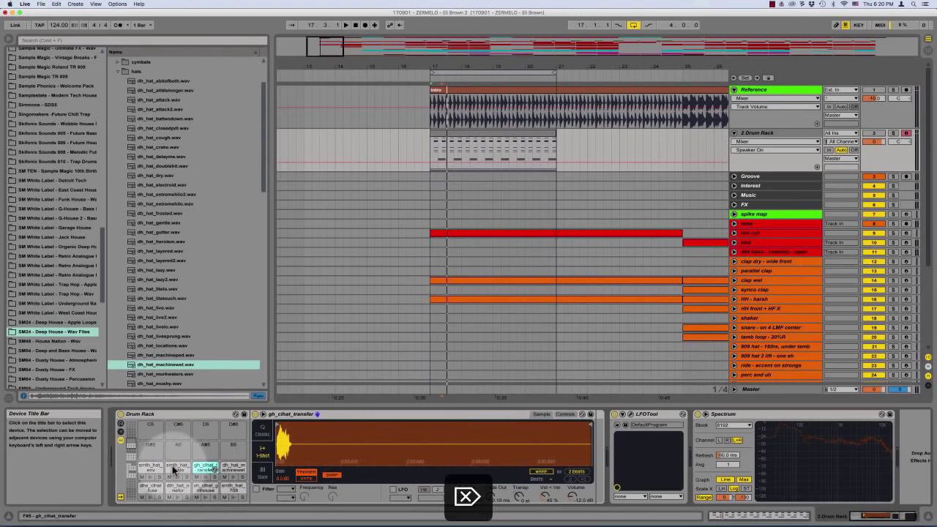
key(BackSpace)
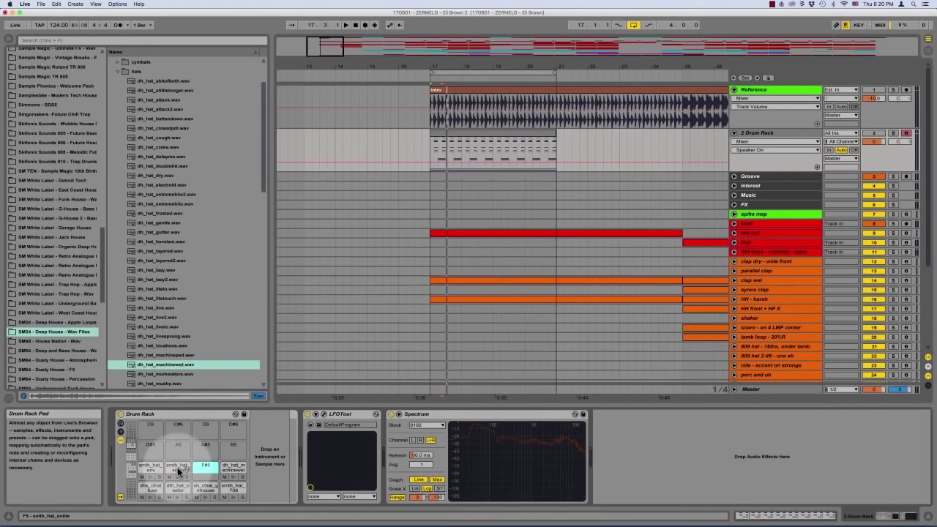
click(178, 471)
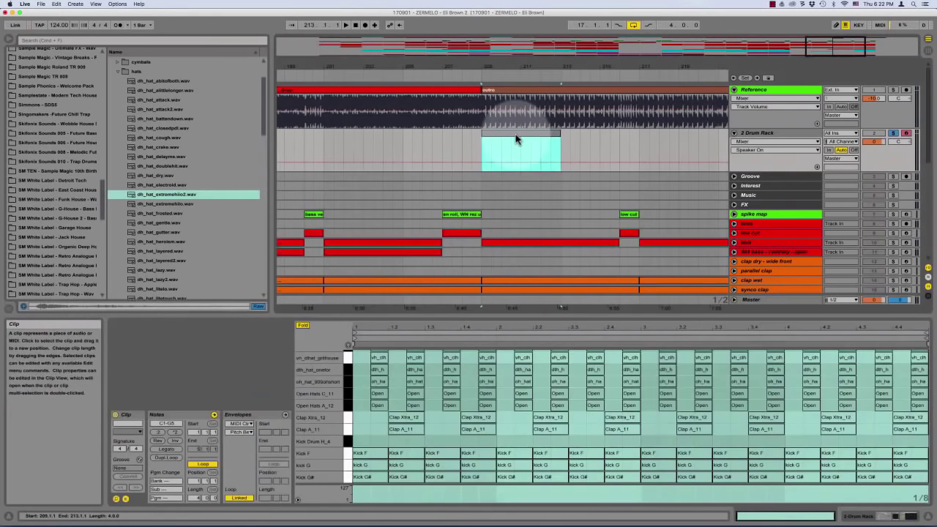
Loop the Drum Rack clip at bar 209 in the outro, play it, and activate the Clap A_11 notes
key(super+l)
click(368, 431)
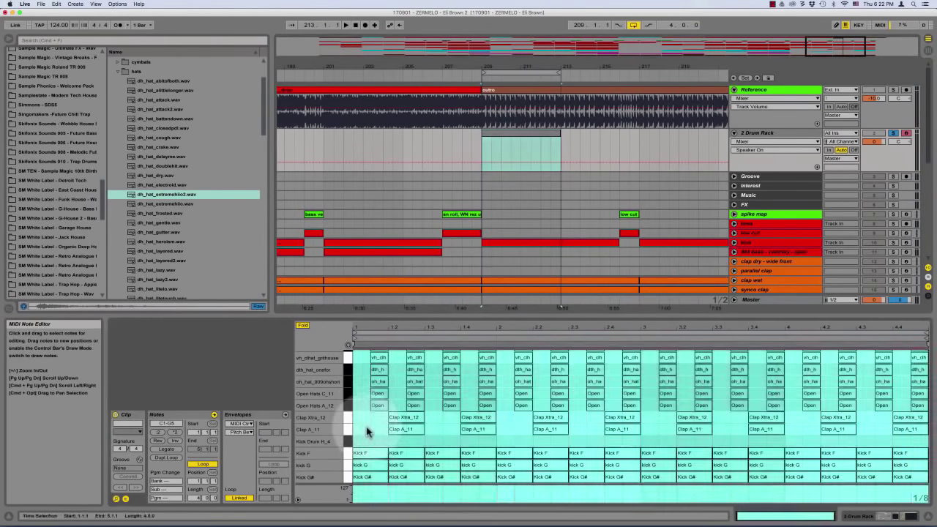
key(0)
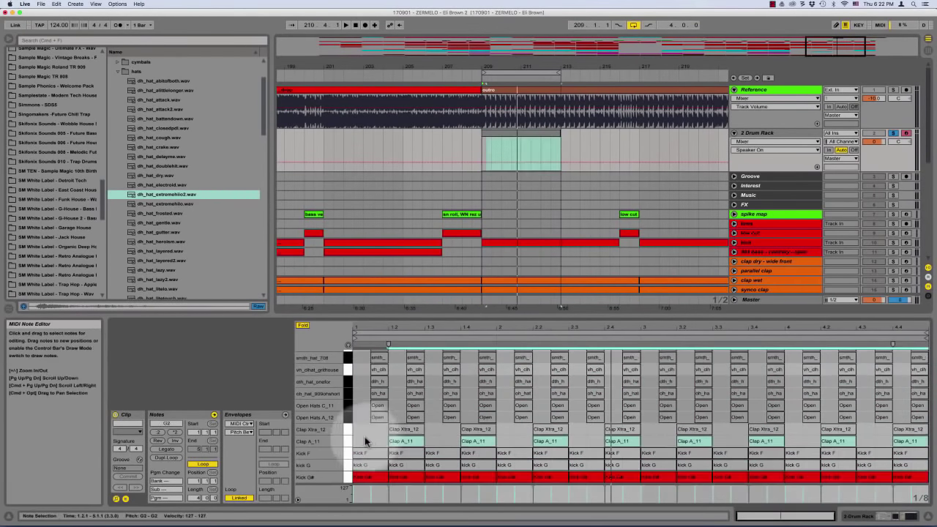
key(space)
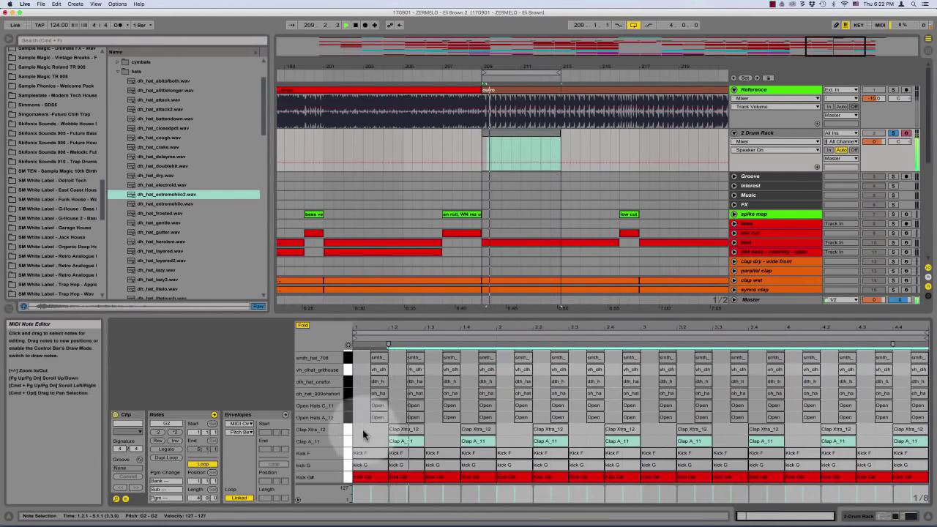
key(0)
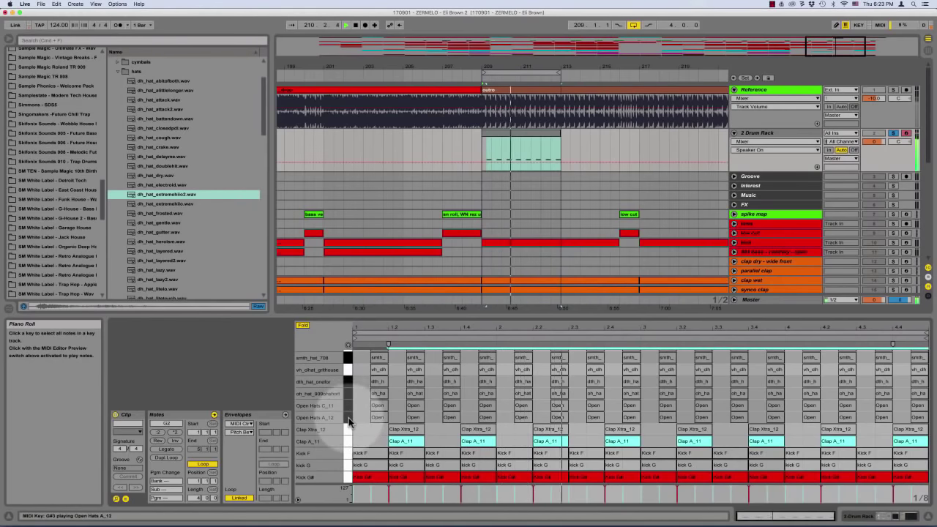
Activate the Open Hats A_12 notes and compare Clap A_11 with Clap Xtra_12 by toggling their notes, keeping Clap A_11 active
click(349, 421)
key(0)
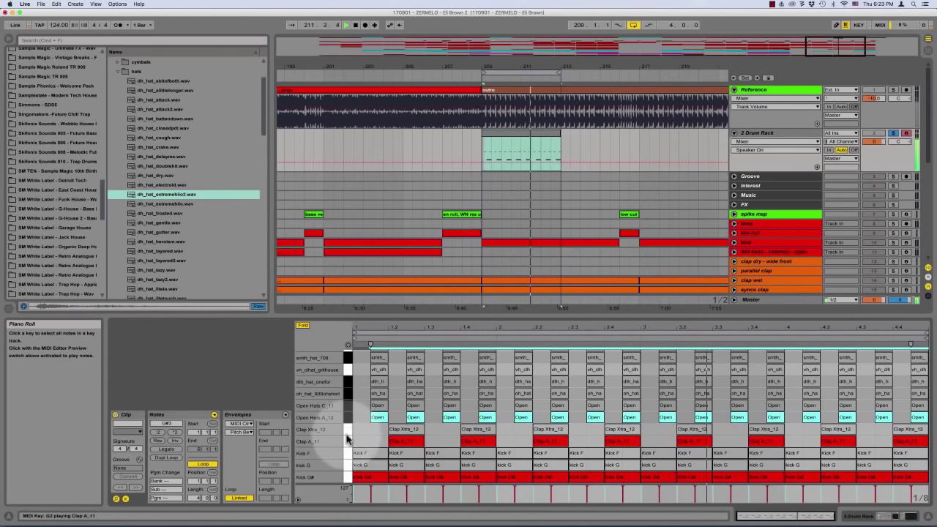
click(347, 439)
key(0)
click(349, 432)
key(0)
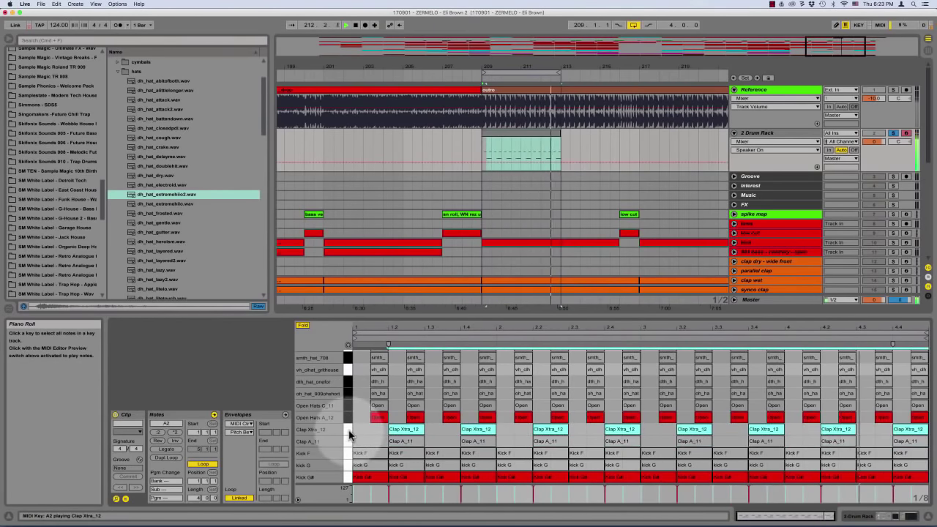
key(0)
click(349, 442)
key(0)
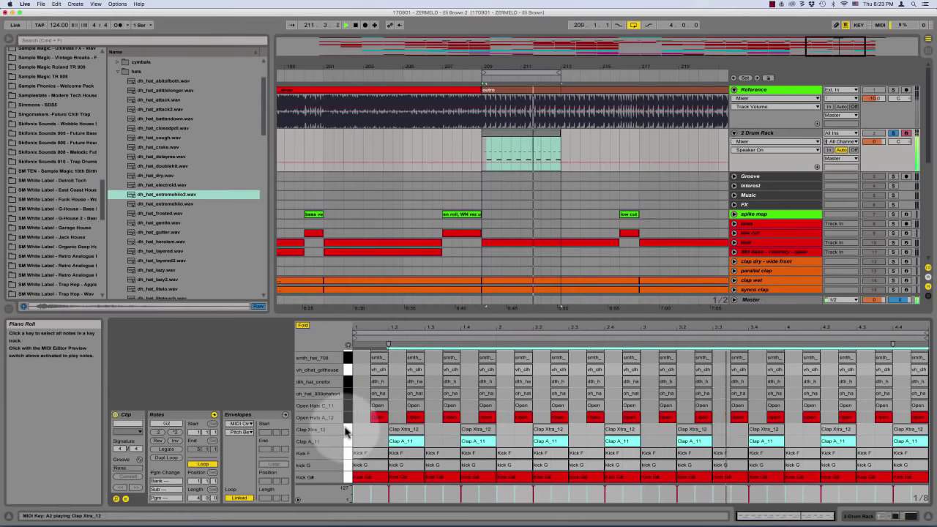
Delete the Clap Xtra_12 notes, and delete the Open Hats C_11 notes after comparing them with Open Hats A_12
click(346, 430)
key(Delete)
click(349, 418)
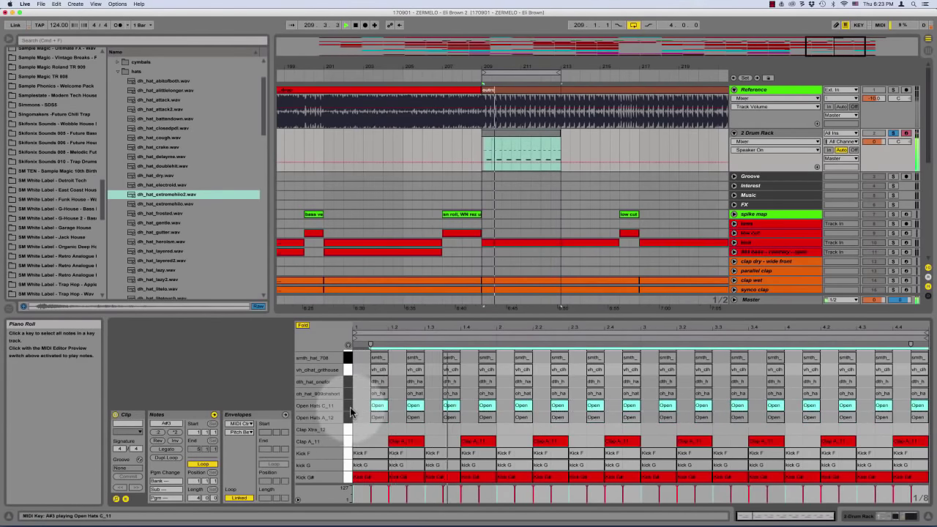
click(349, 405)
click(349, 407)
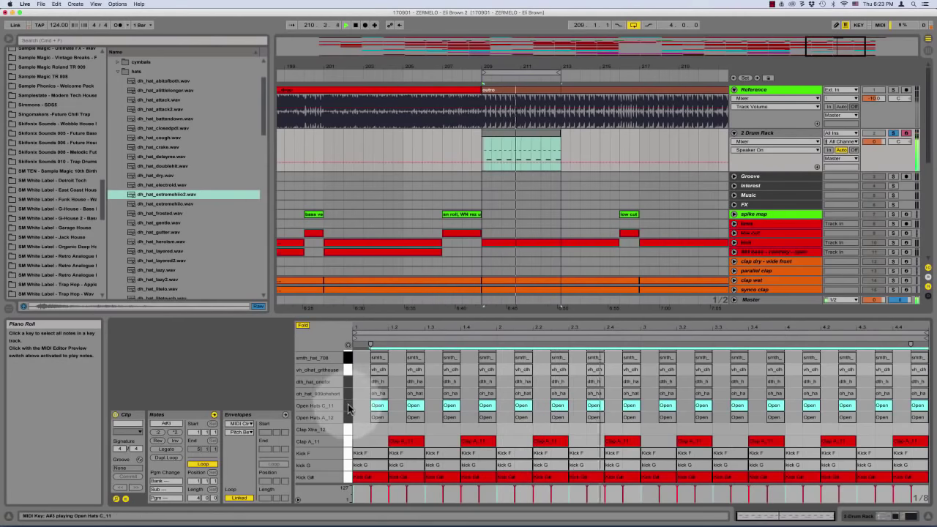
key(Delete)
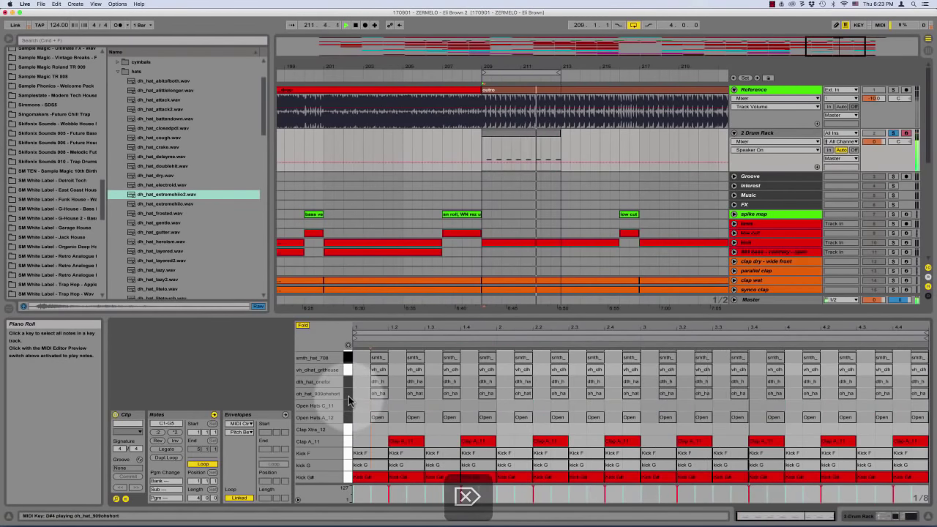
Inspect the device chain while the outro clip loops and return to the clip's notes
click(349, 454)
click(349, 441)
key(shift+Tab)
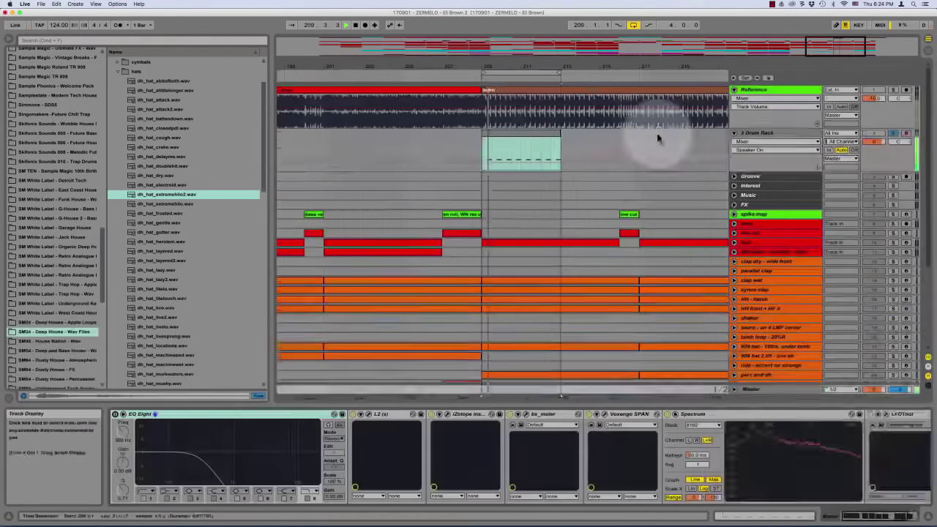
click(233, 486)
key(shift+Tab)
Compare Open Hats A_12, 909onshort and dth_hat_onefor by ear, deleting the 909onshort notes and activating the other two patterns
click(347, 419)
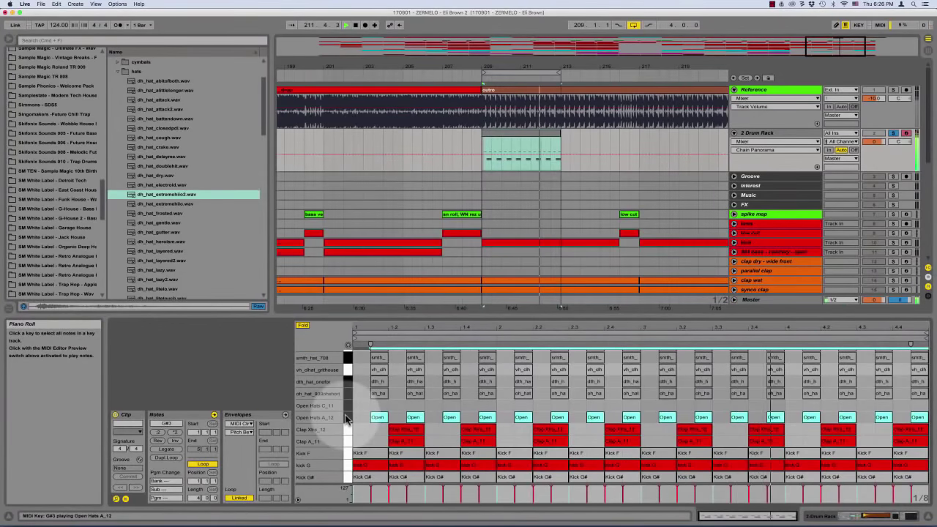
click(350, 394)
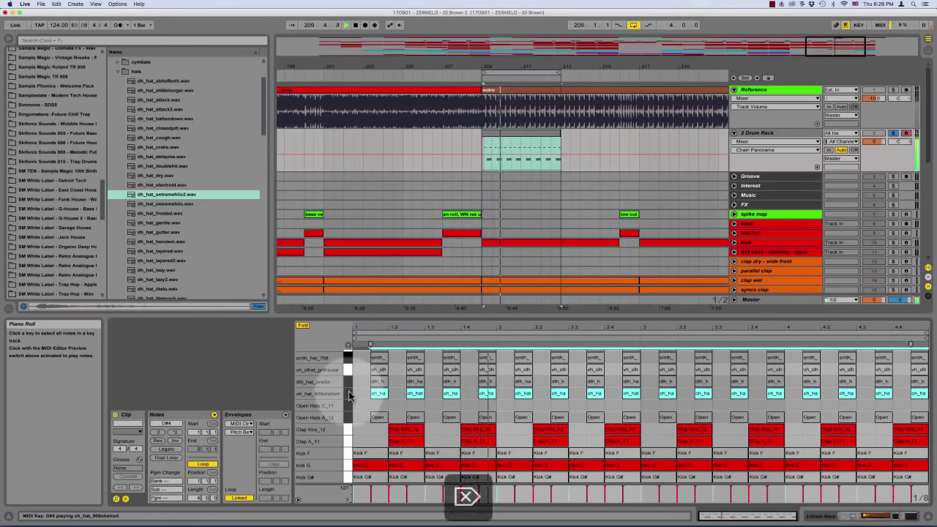
click(349, 383)
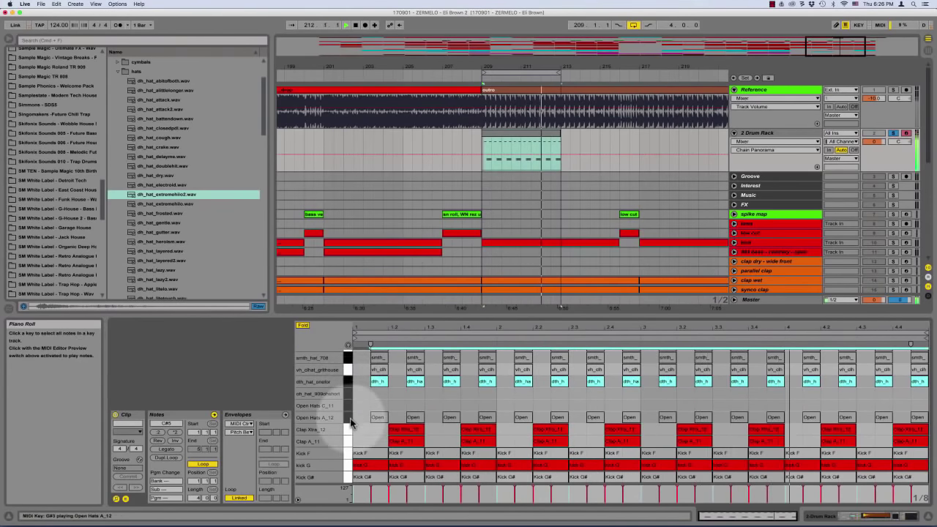
click(350, 420)
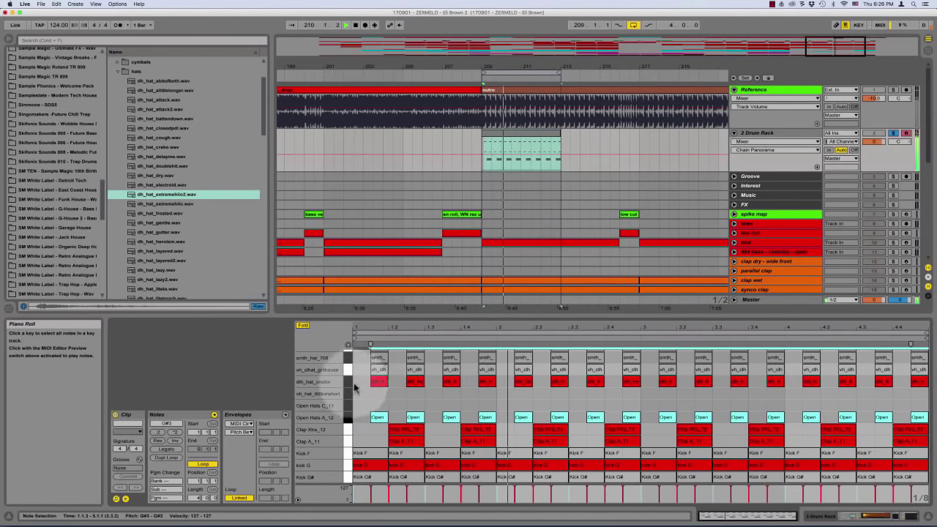
Compare the Clap Xtra_12 and Clap A_11 patterns by ear, toggling their notes one at a time
click(348, 430)
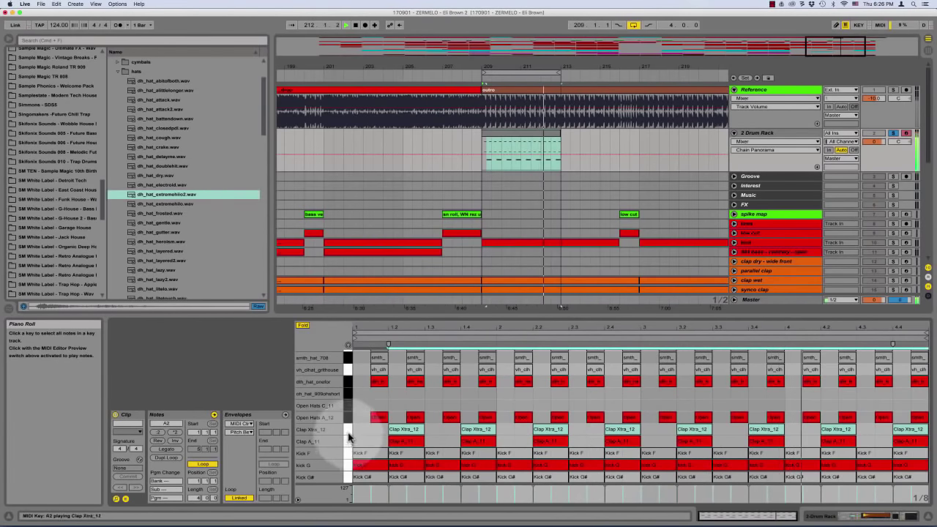
click(348, 442)
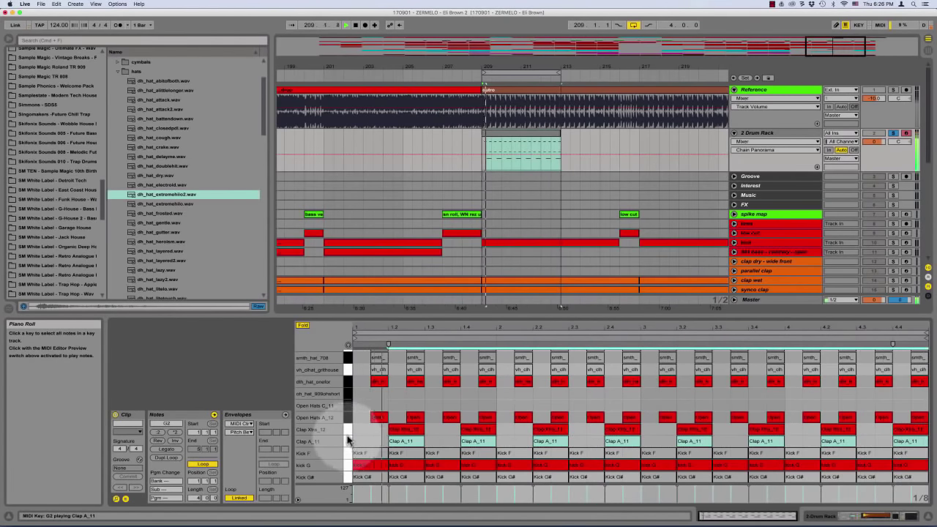
click(349, 430)
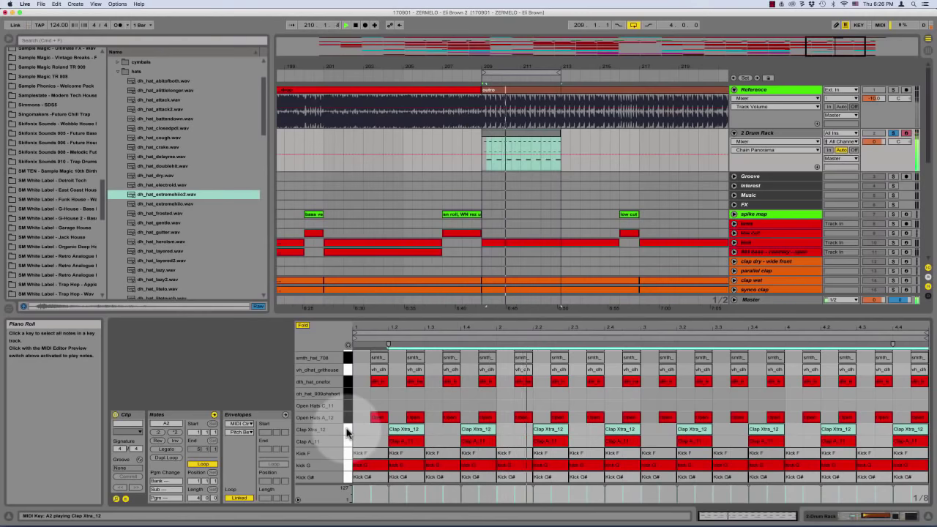
Compare the Kick F, kick G and Kick G# patterns by ear, toggling each pattern's notes in turn
click(348, 454)
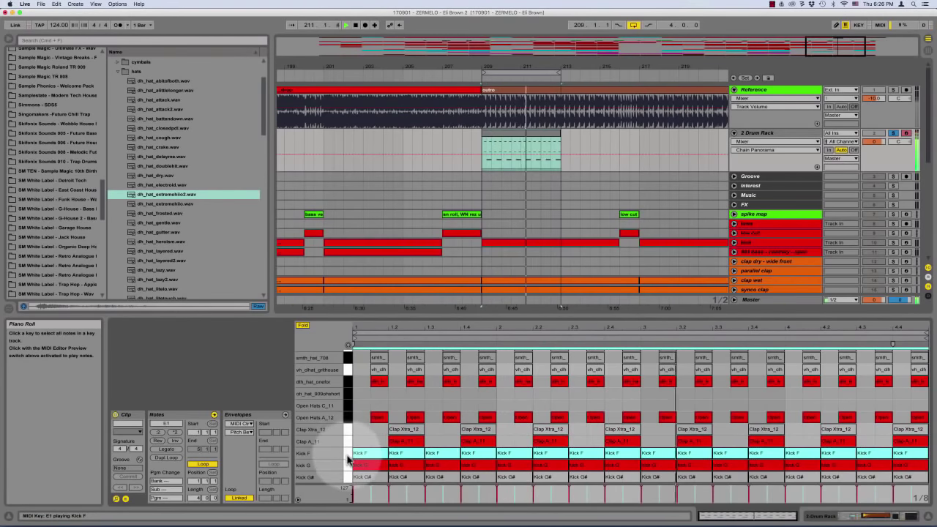
click(349, 467)
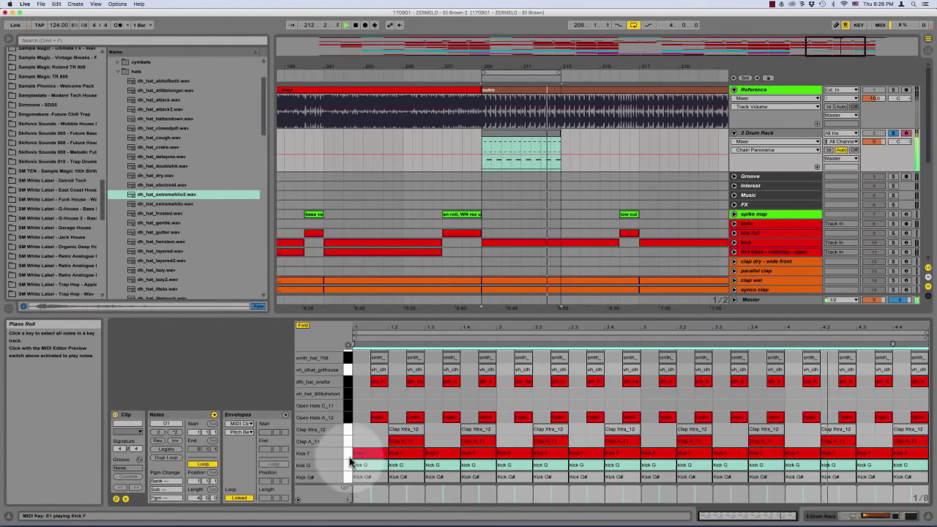
key(0)
click(349, 454)
key(0)
click(349, 466)
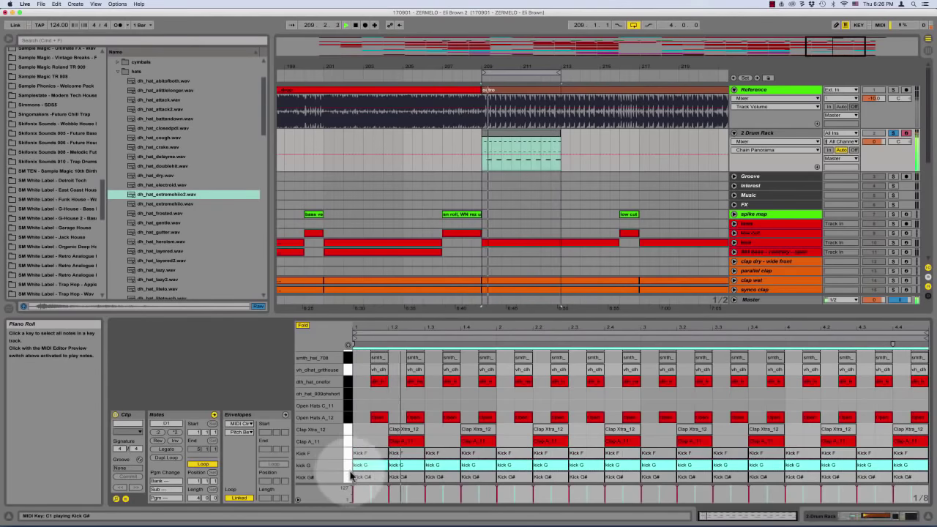
click(349, 476)
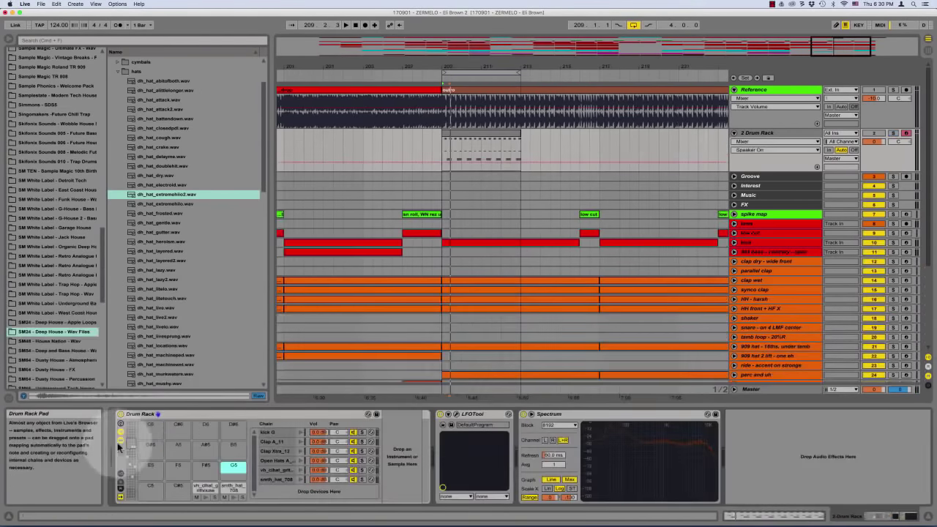
Insert a MIDI track below Drum Rack and move the kick G pad's VMH2 Bassdrum 010 instrument onto it
click(770, 132)
key(shift+super+t)
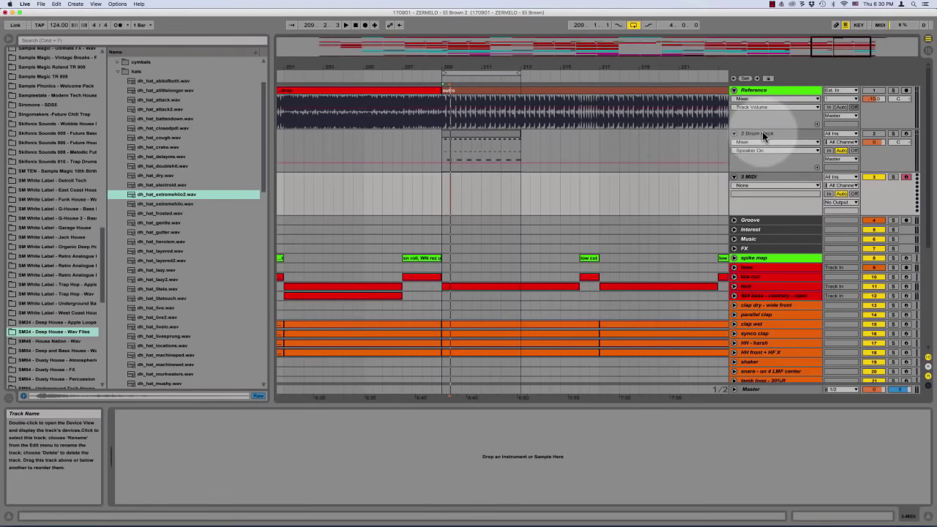
click(762, 131)
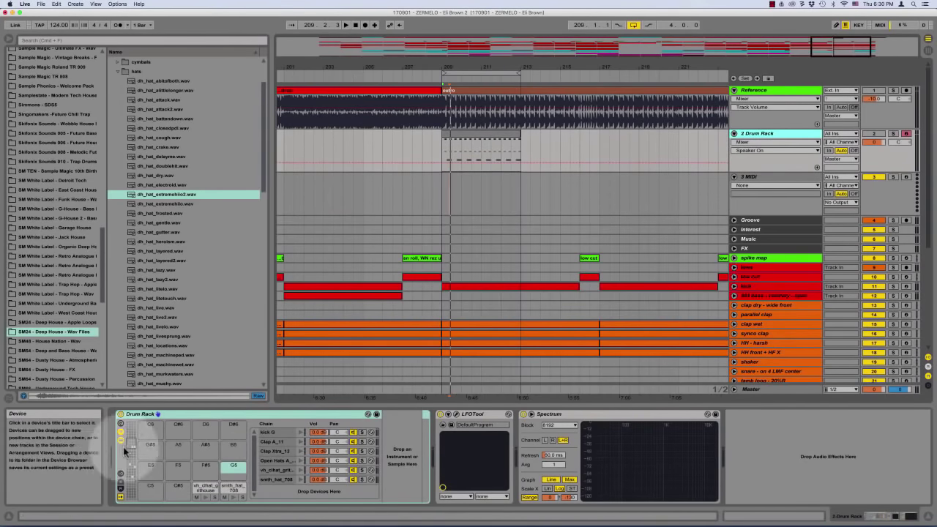
drag(124, 452, 125, 476)
click(206, 485)
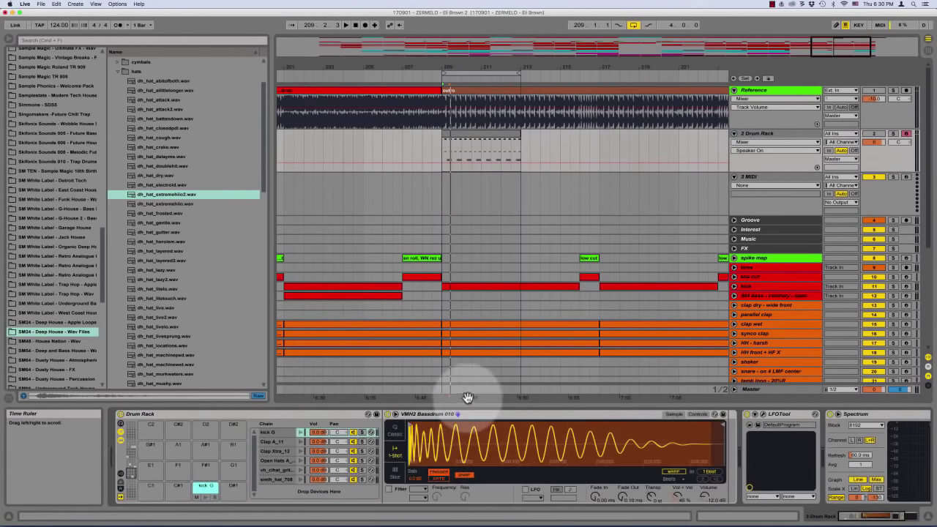
click(443, 414)
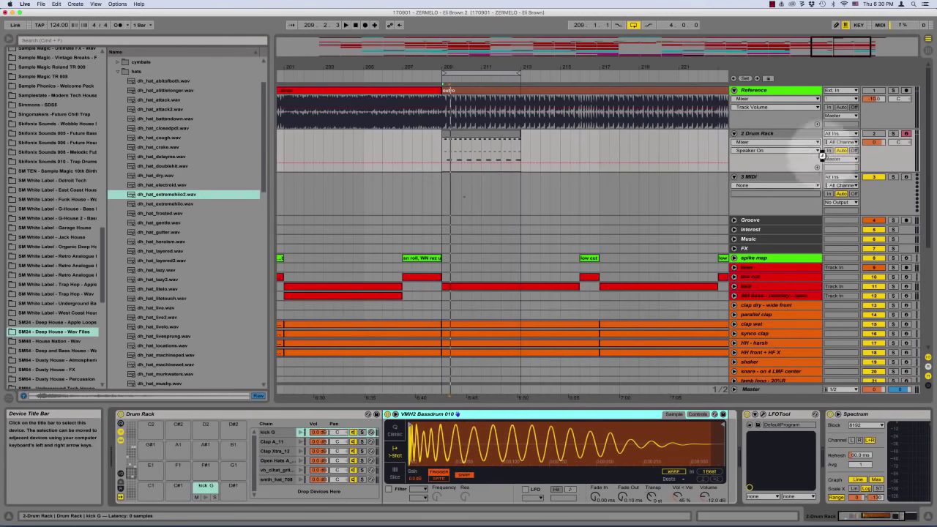
drag(822, 155, 768, 180)
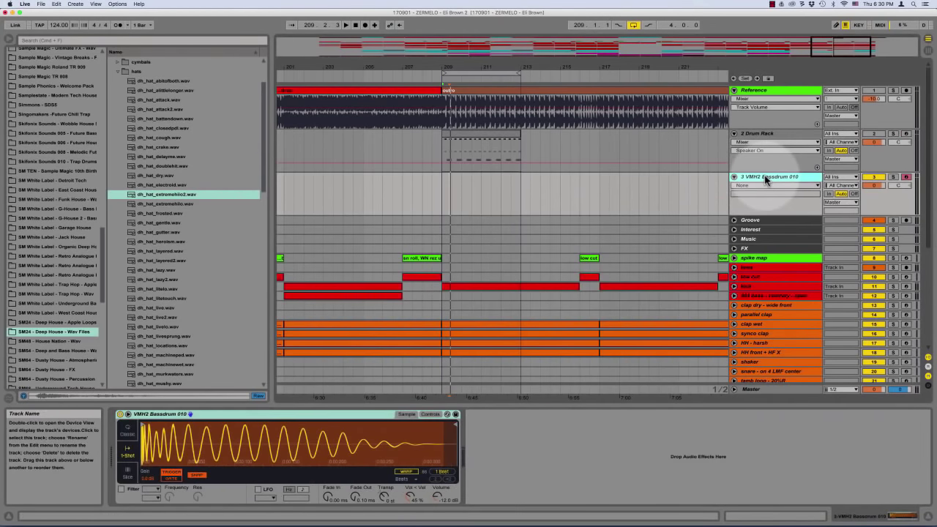
Insert another MIDI track for the separated drums and delete the Drum Rack track
key(super+shift+t)
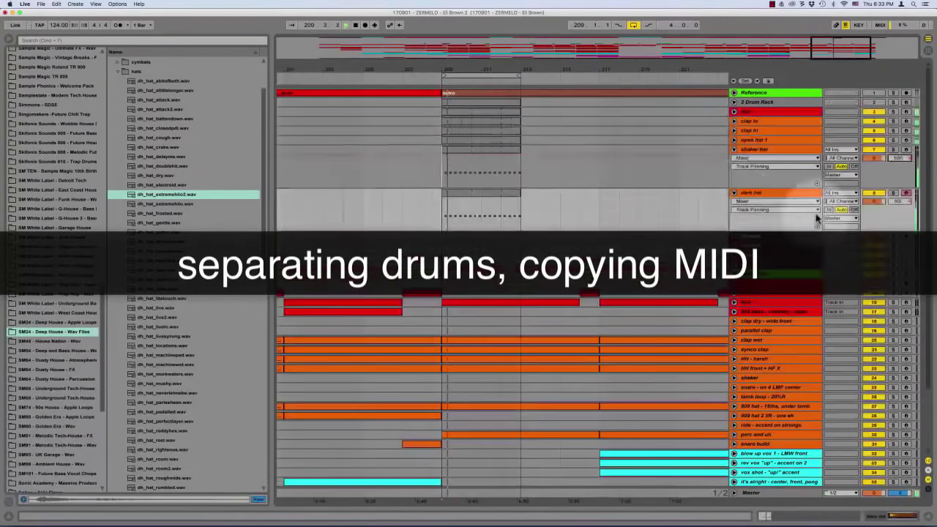
key(Delete)
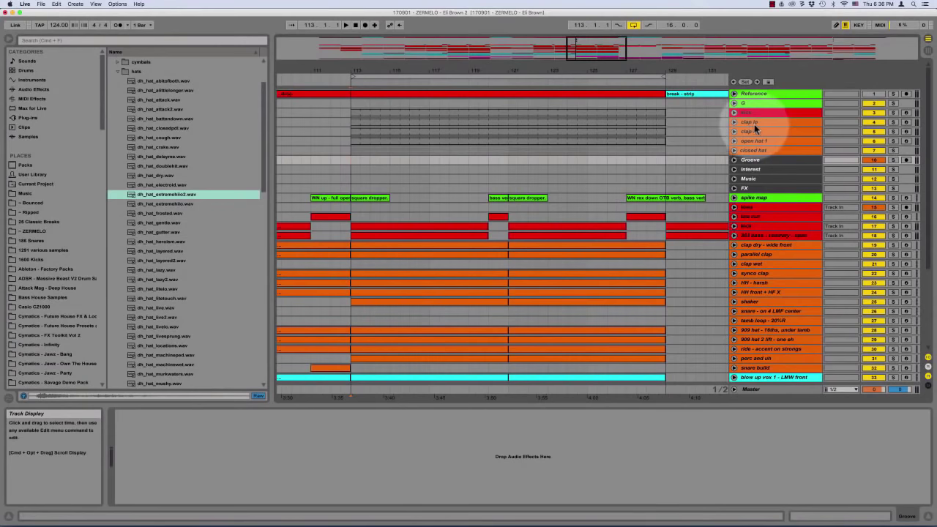
Play the separated drum tracks from bar 113 and compare them by ear with the soloed Reference track
click(755, 123)
shift+click(757, 150)
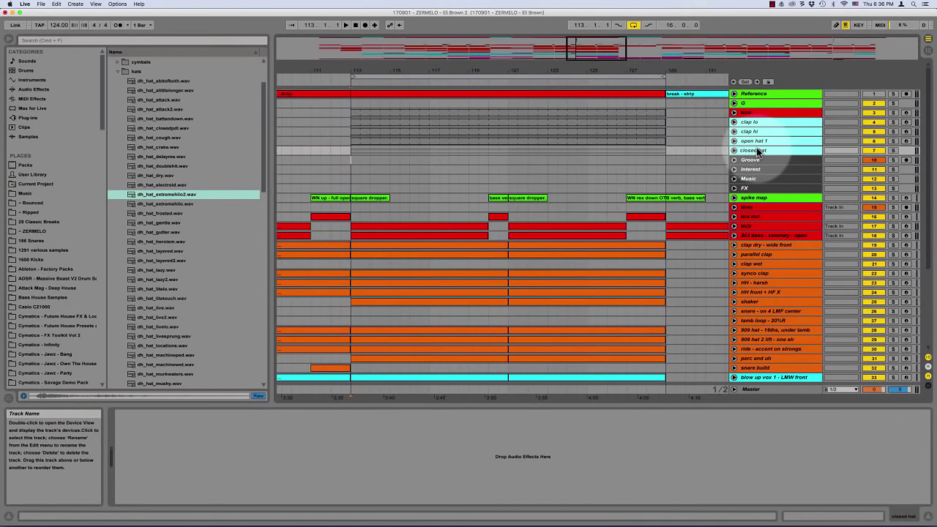
click(350, 100)
key(space)
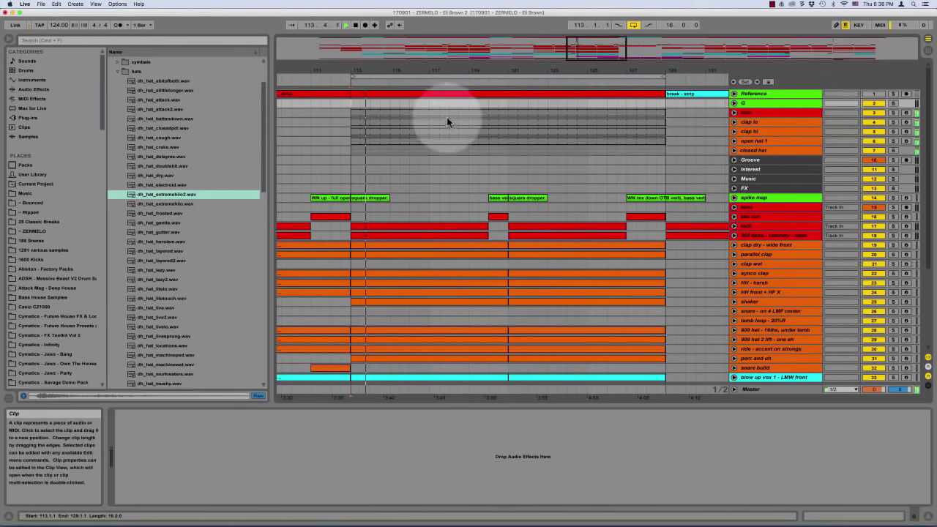
click(893, 94)
key(space)
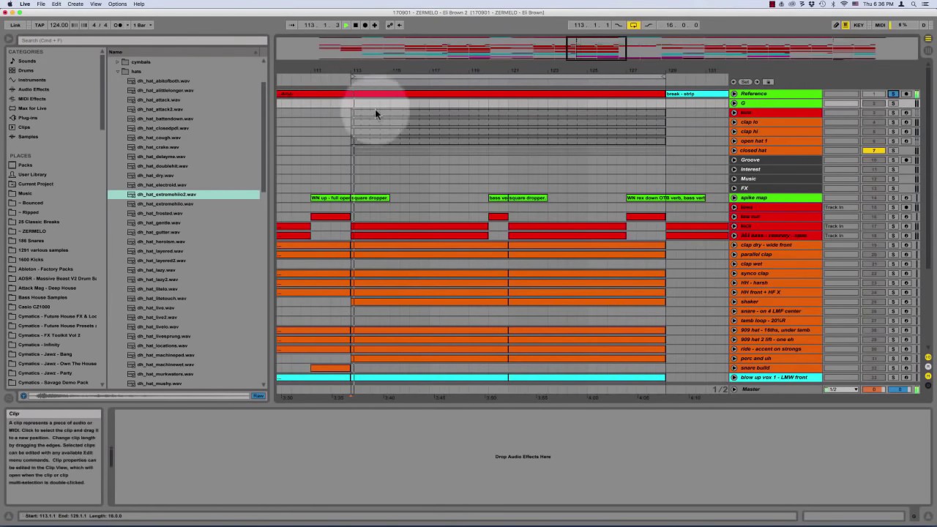
click(893, 94)
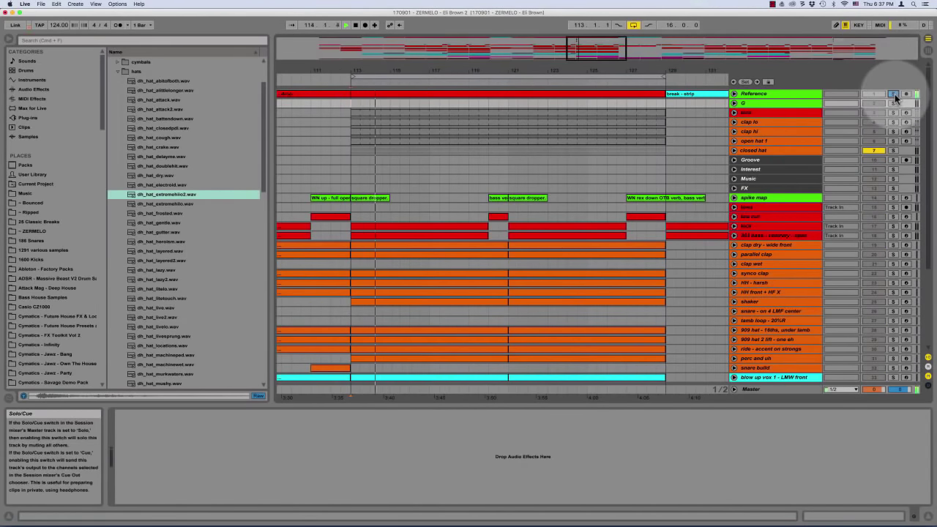
click(893, 94)
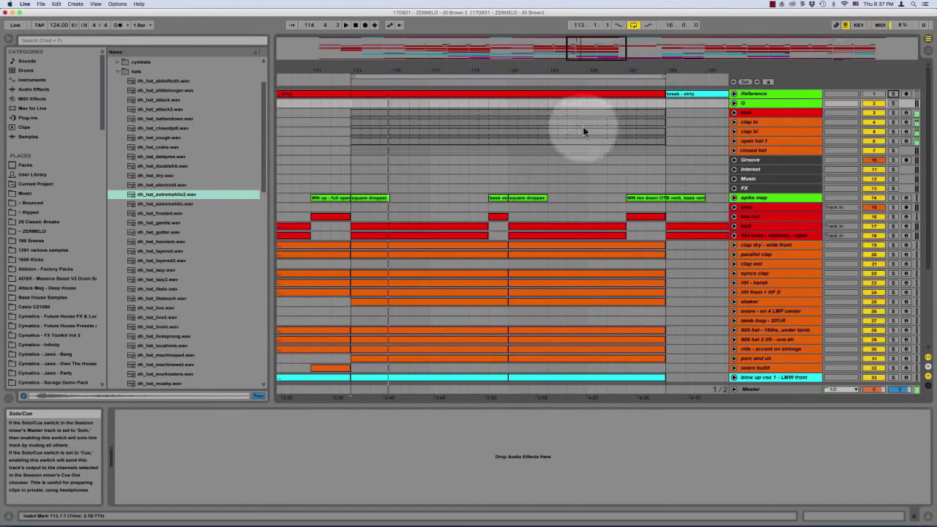
Examine where the shaker clips sit across the arrangement, play briefly from bar 65, and return to the looped section at bar 113
click(399, 161)
key(minus)
key(minus)
key(minus)
key(minus)
key(minus)
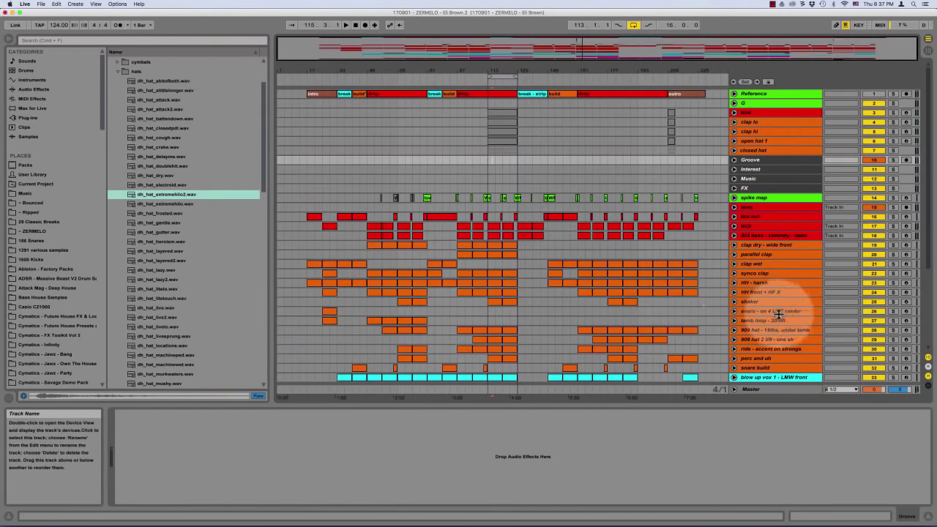
click(754, 310)
click(742, 303)
click(734, 301)
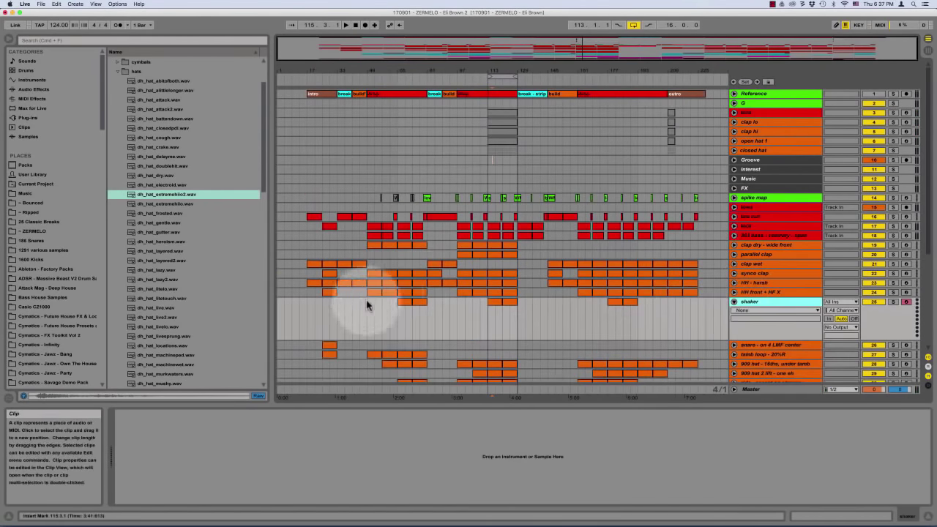
click(399, 322)
key(space)
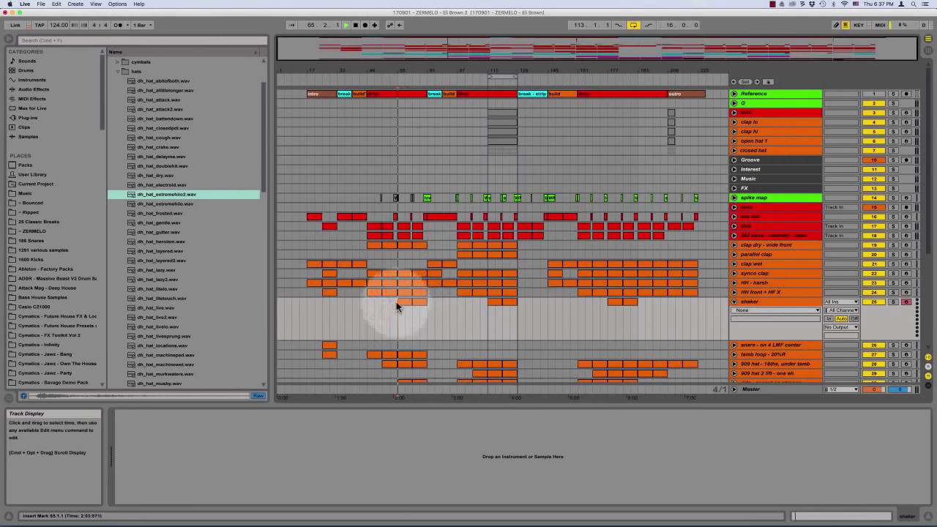
key(space)
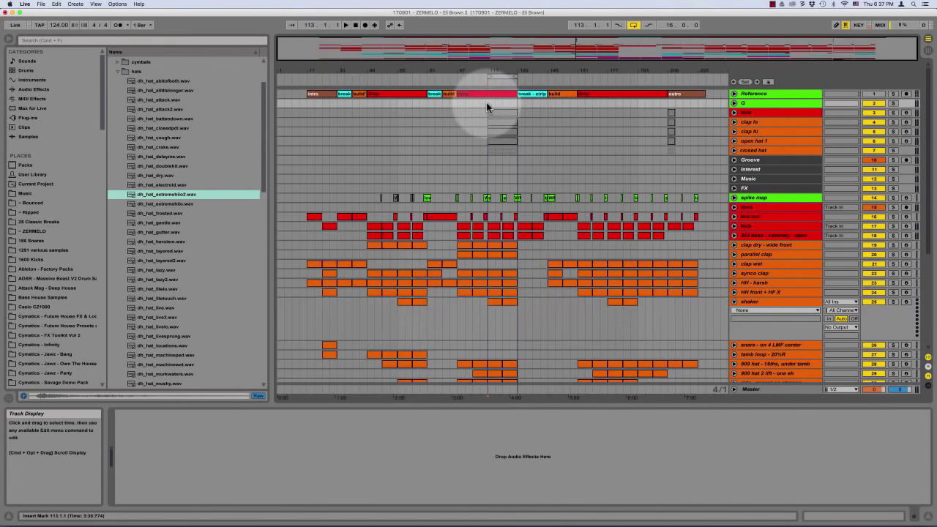
key(z)
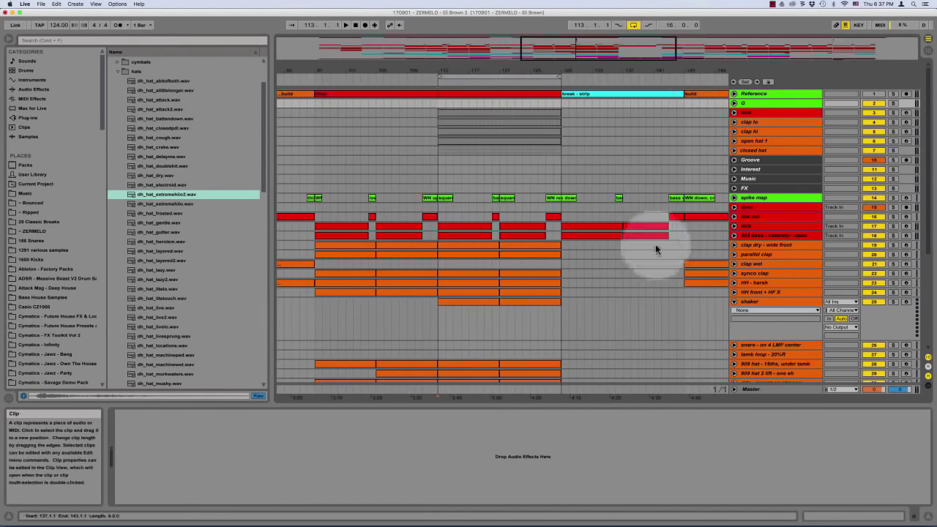
click(734, 301)
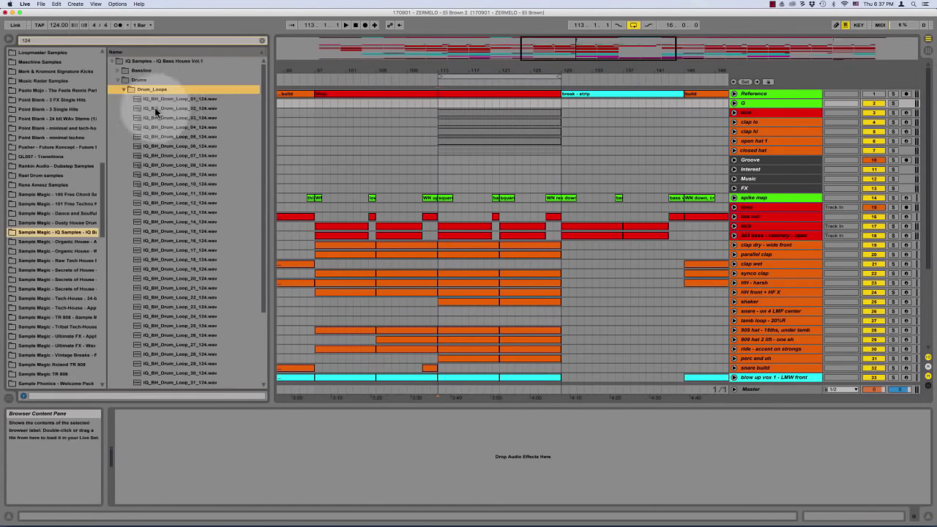
Audition the IQ_BH_Drum_Loop samples in the Drum_Loops folder one after another, starting with IQ_BH_Drum_Loop_01_124.wav
click(169, 99)
key(Down)
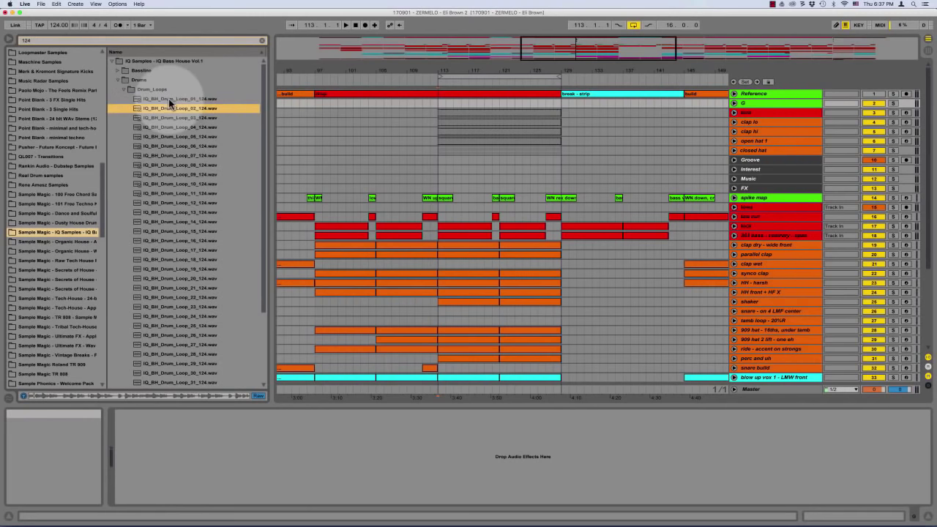
key(Down)
key(Down)
key(Down)
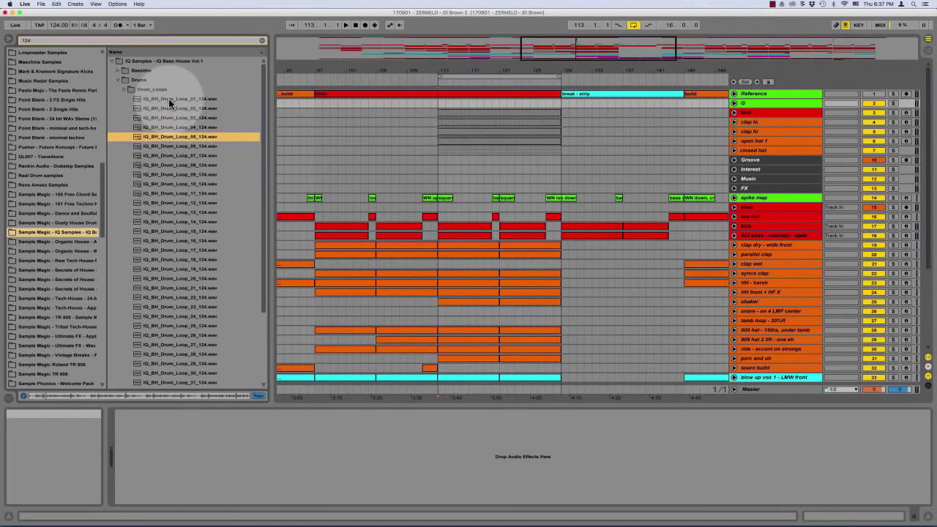
key(Down)
key(Down)
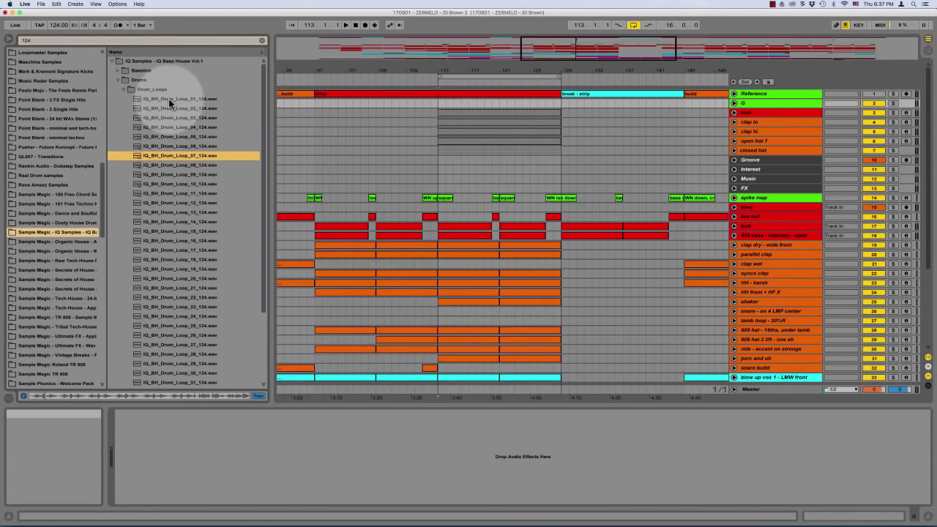
key(Down)
key(Down)
key(Down)
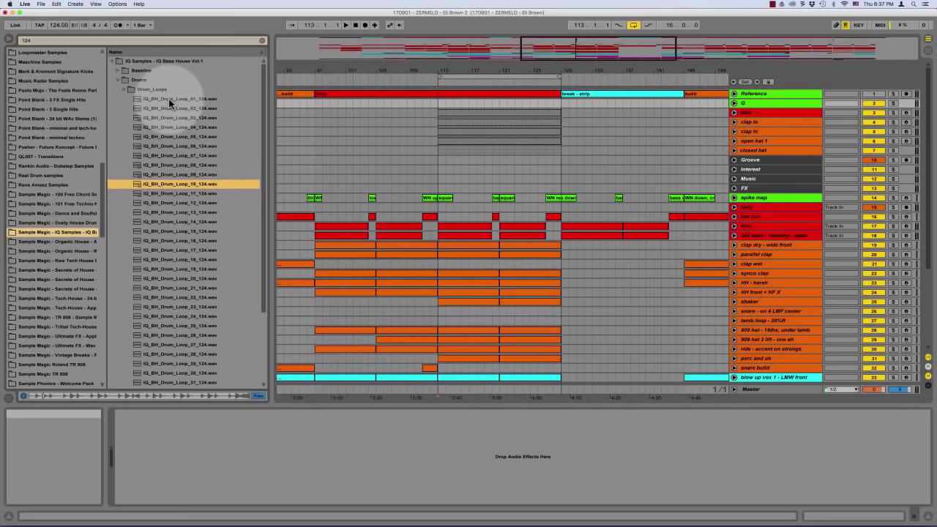
key(Down)
key(Down)
key(Down)
key(Down)
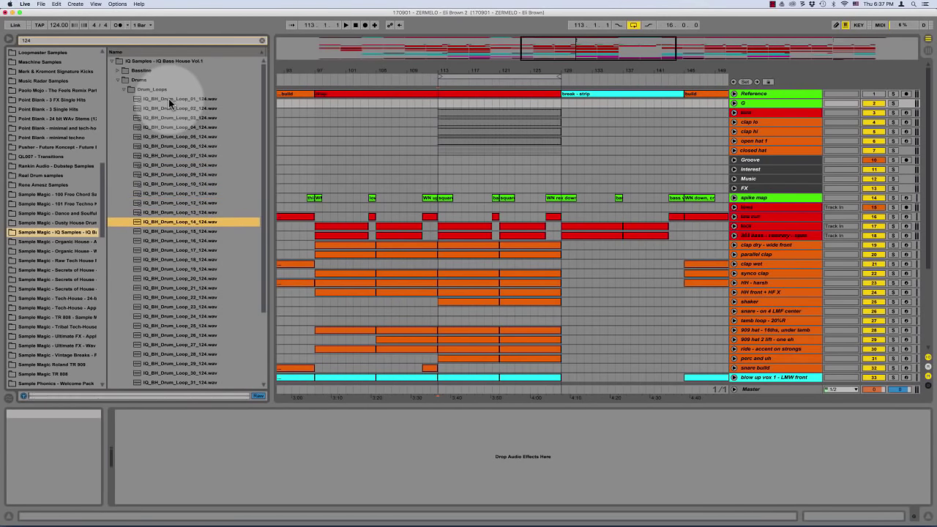
key(Down)
key(Down)
key(Down)
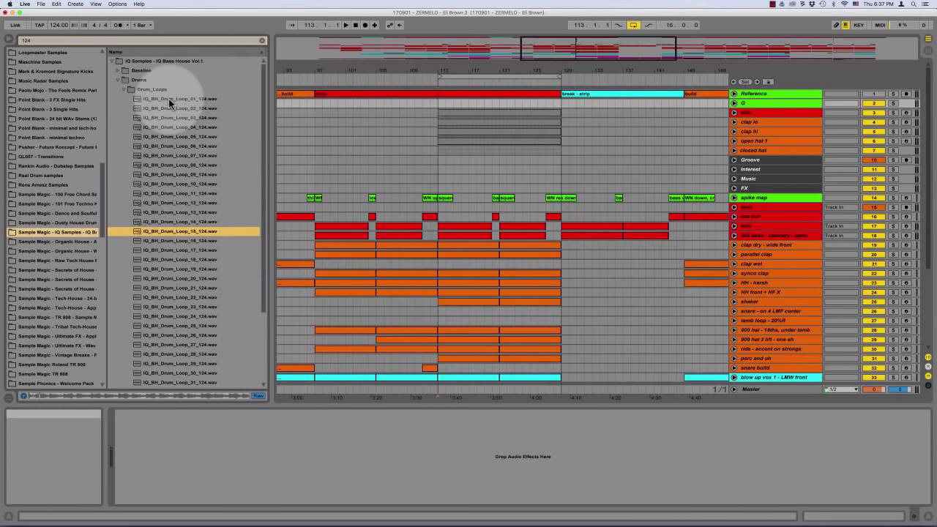
key(Down)
key(Up)
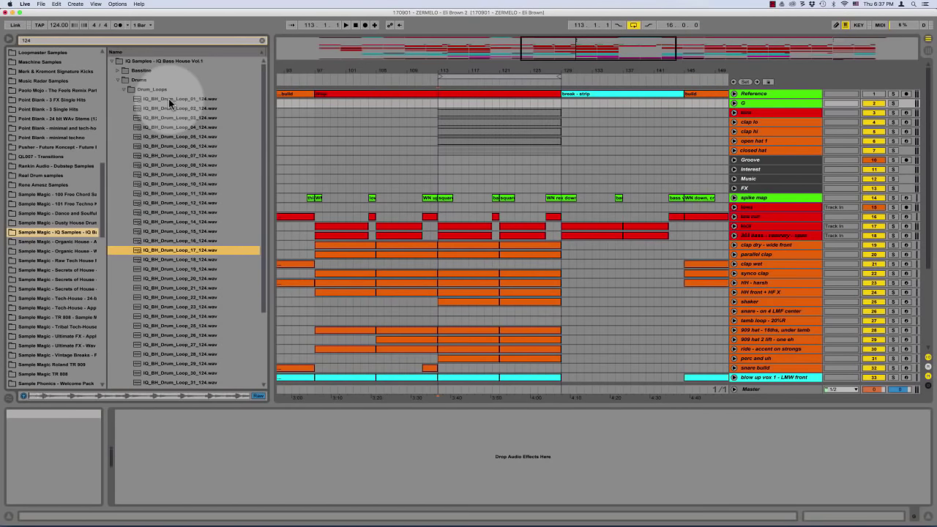
key(Down)
key(Down)
key(Down)
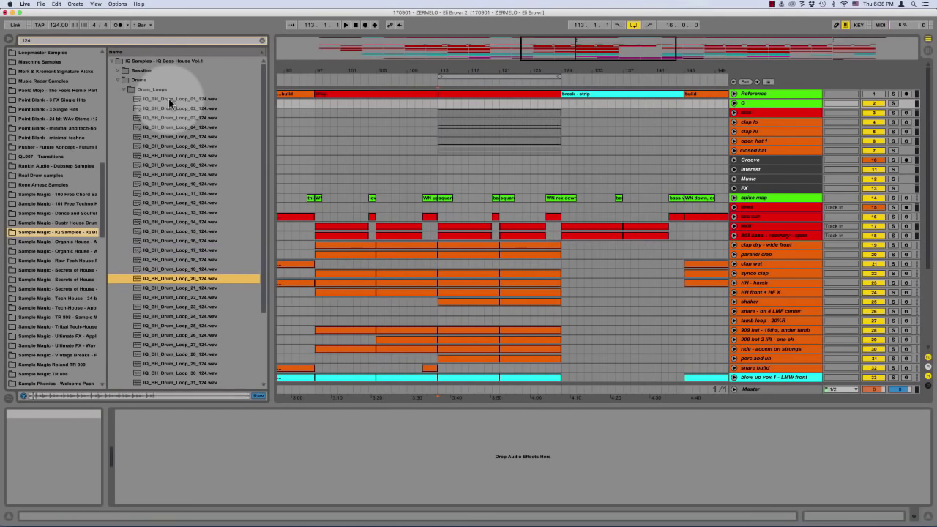
key(Down)
key(Down)
key(Down)
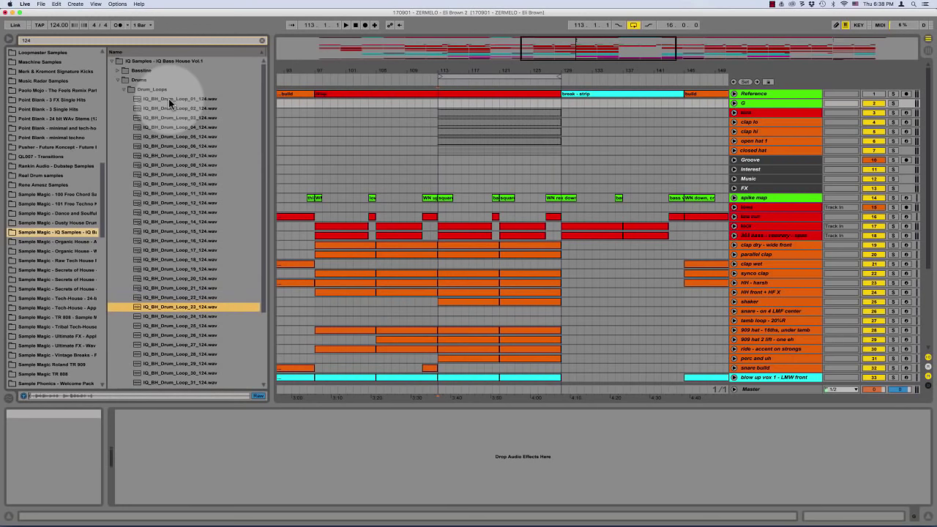
key(Down)
key(Down)
key(Down)
key(Down)
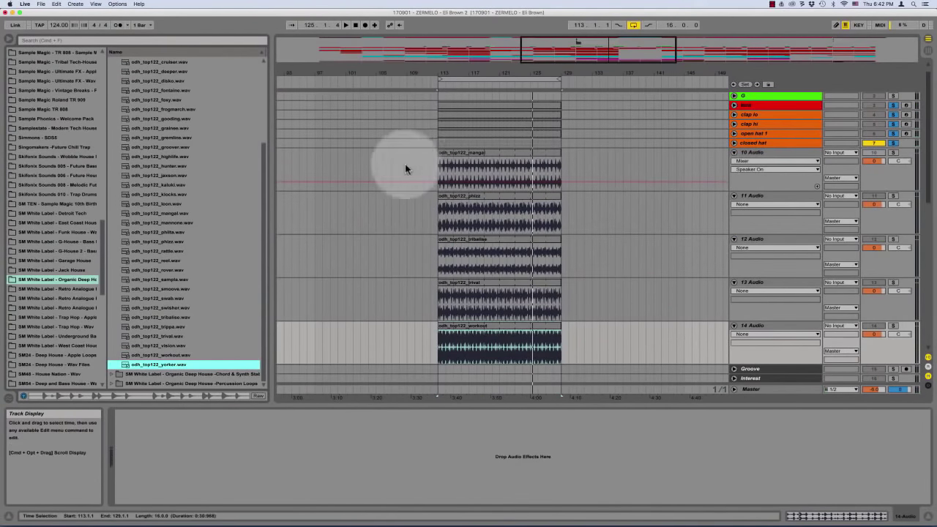
Clear the drum solos, keep only 10 Audio active among the loop tracks 10 to 14 Audio, and play from bar 113
click(434, 167)
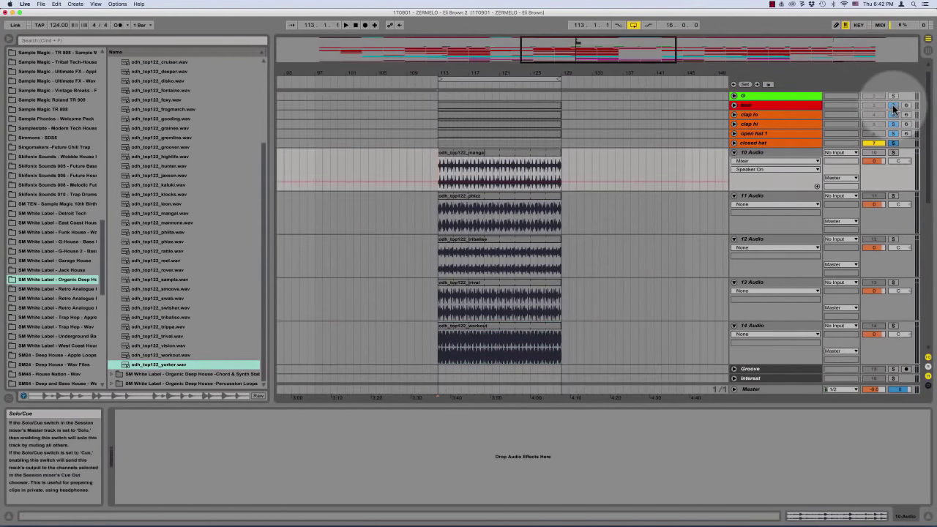
click(778, 152)
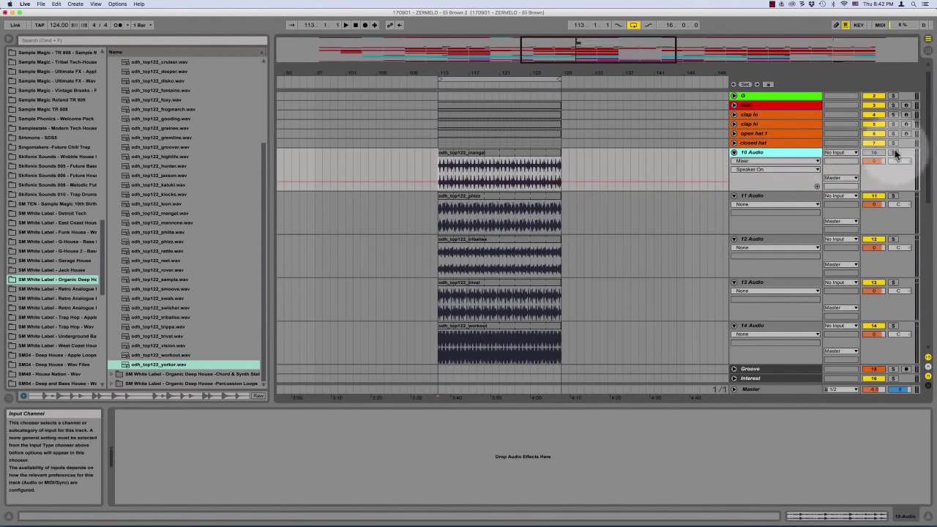
click(874, 153)
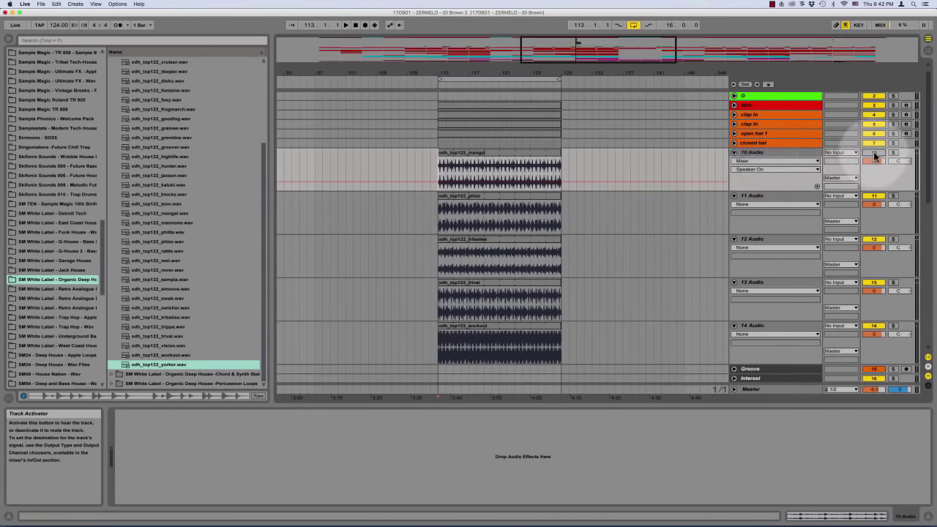
click(743, 153)
shift+click(774, 325)
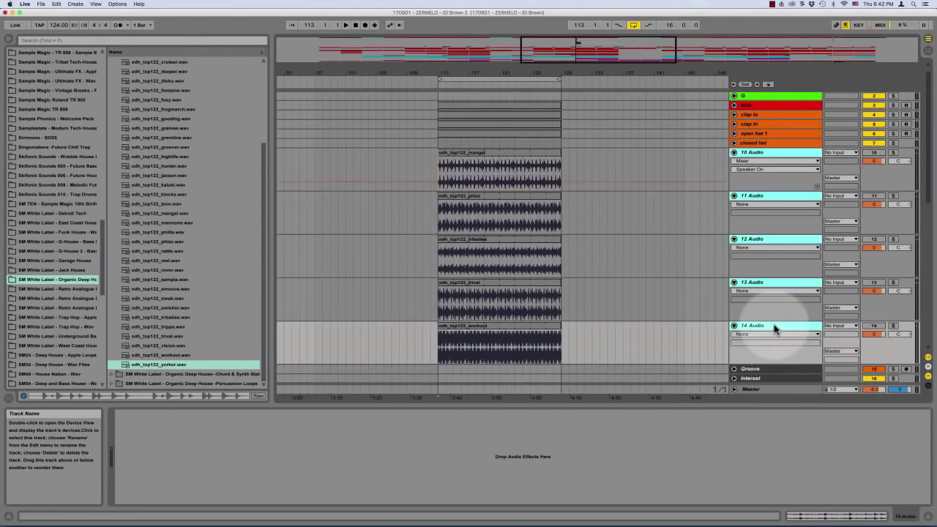
click(802, 143)
click(873, 149)
click(880, 153)
key(space)
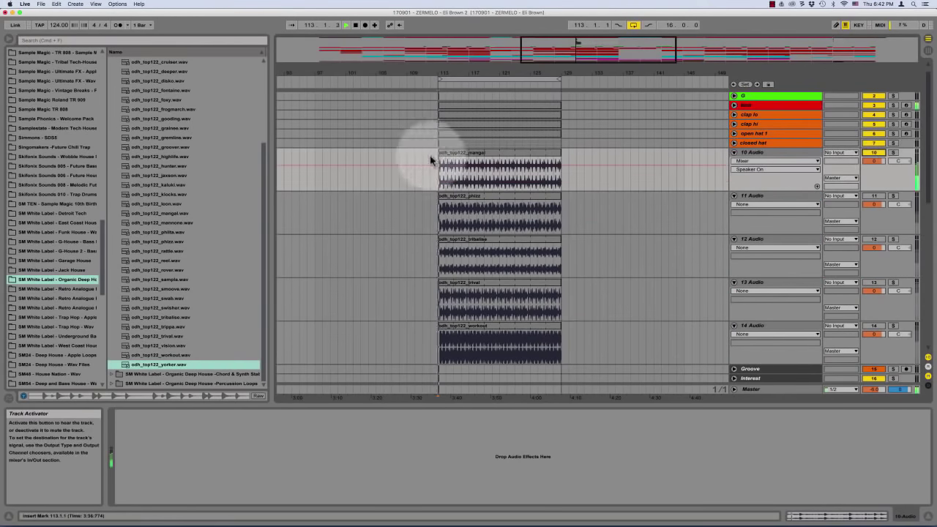
Inspect the odh_top122_mangal clip's waveform and solo 10 Audio to hear its loop alone
double_click(449, 155)
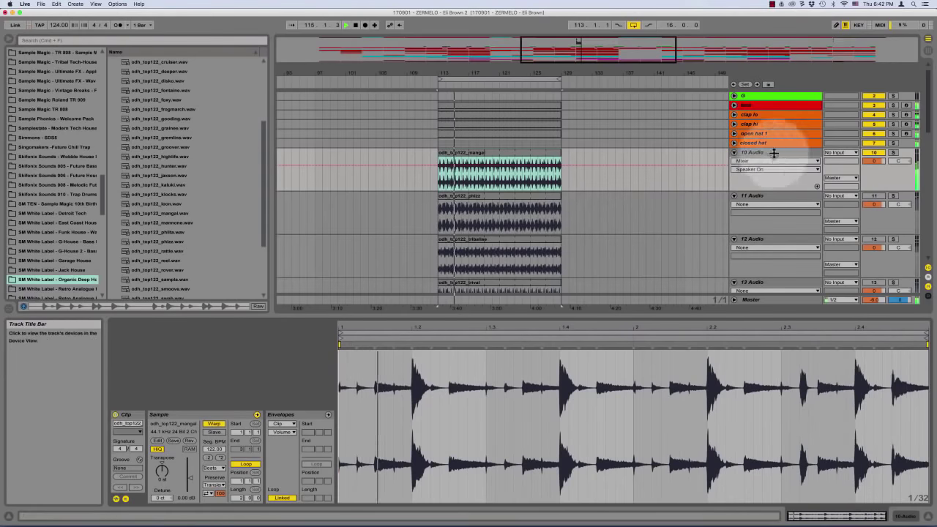
click(892, 152)
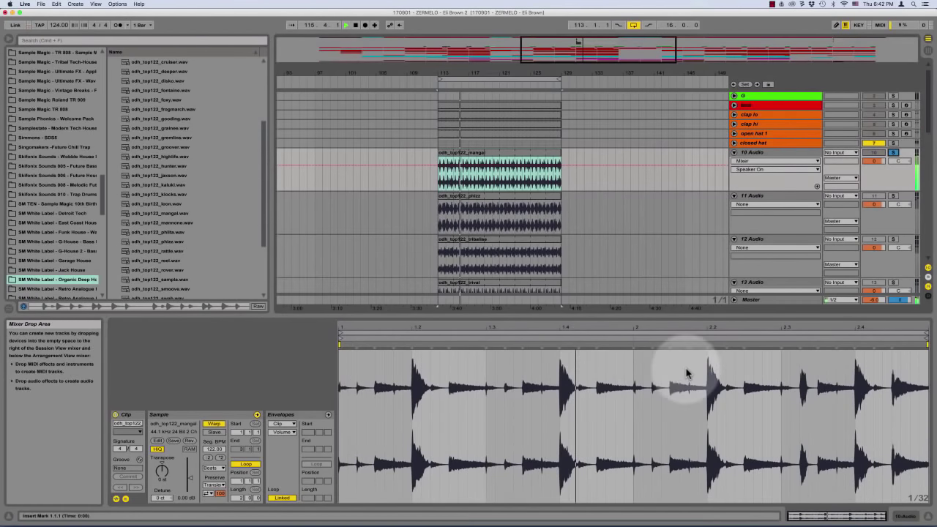
click(769, 155)
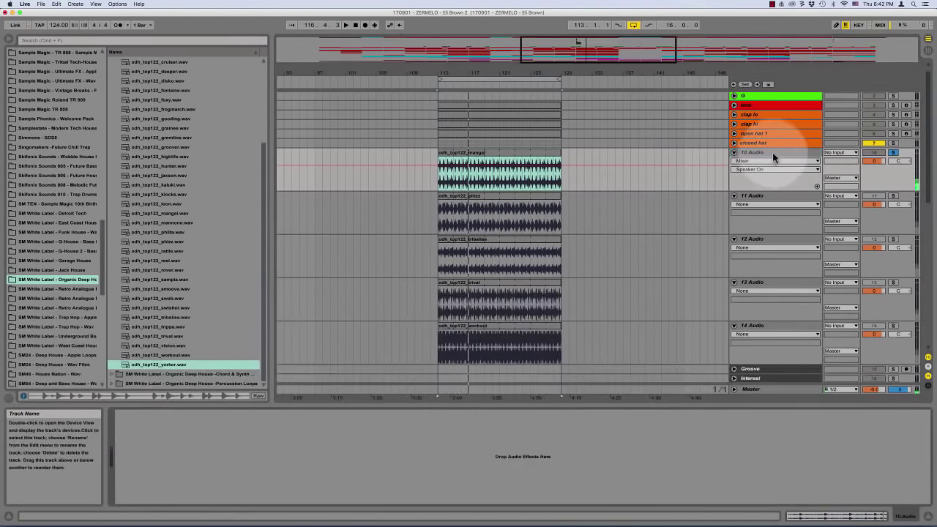
Draw the odh_top122_mangal clip's volume envelope down to silence from 1.2 to 1.2.2 and play the result
double_click(445, 154)
click(403, 401)
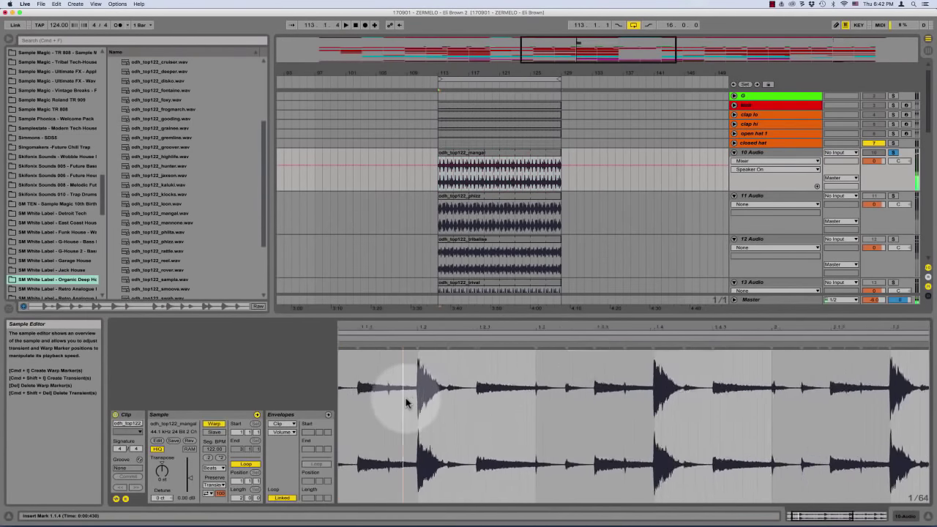
key(plus)
scroll(432, 416, left, 3)
key(b)
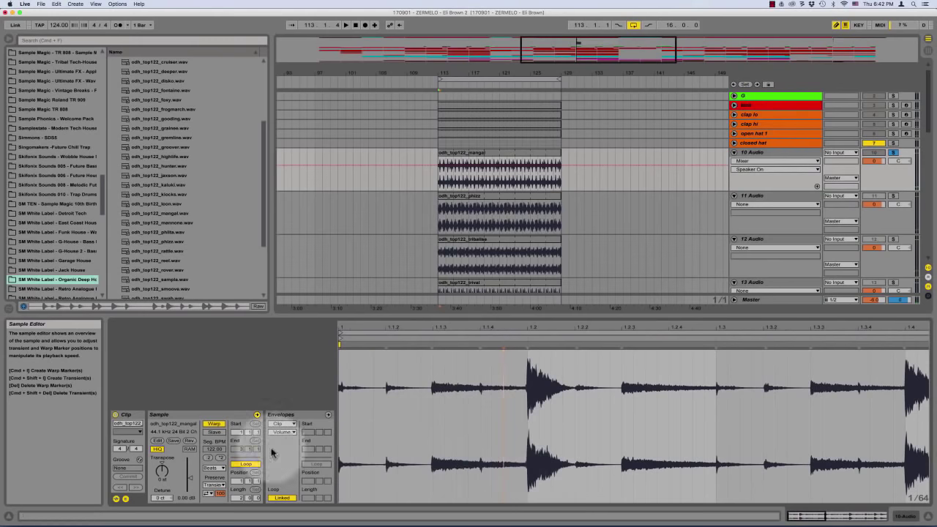
click(328, 415)
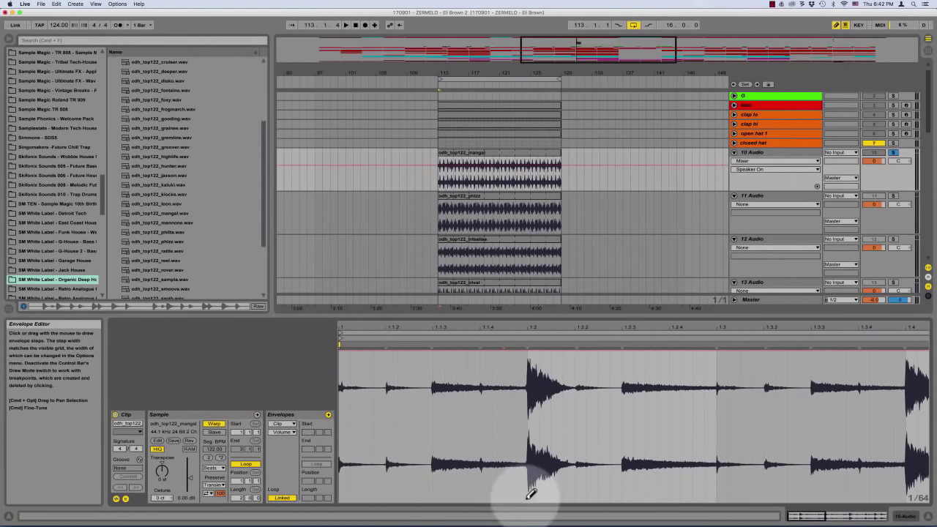
drag(531, 495, 562, 514)
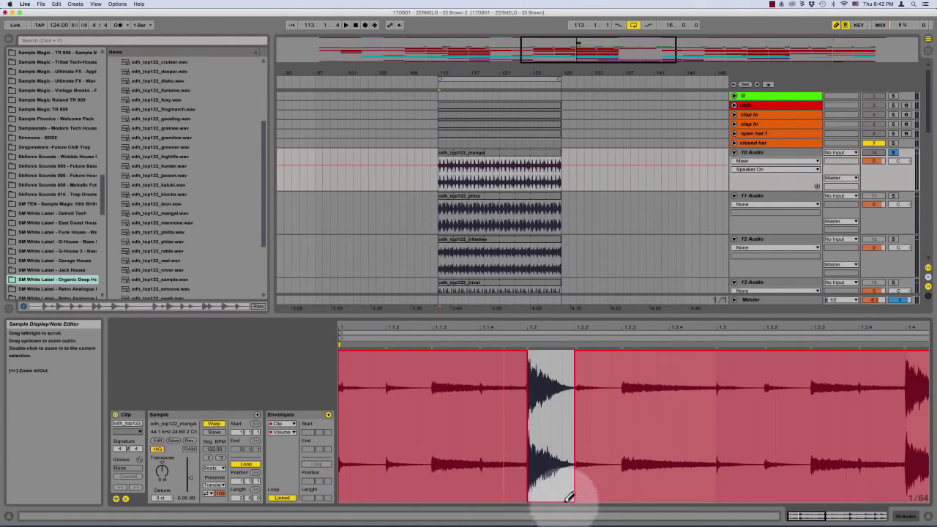
key(space)
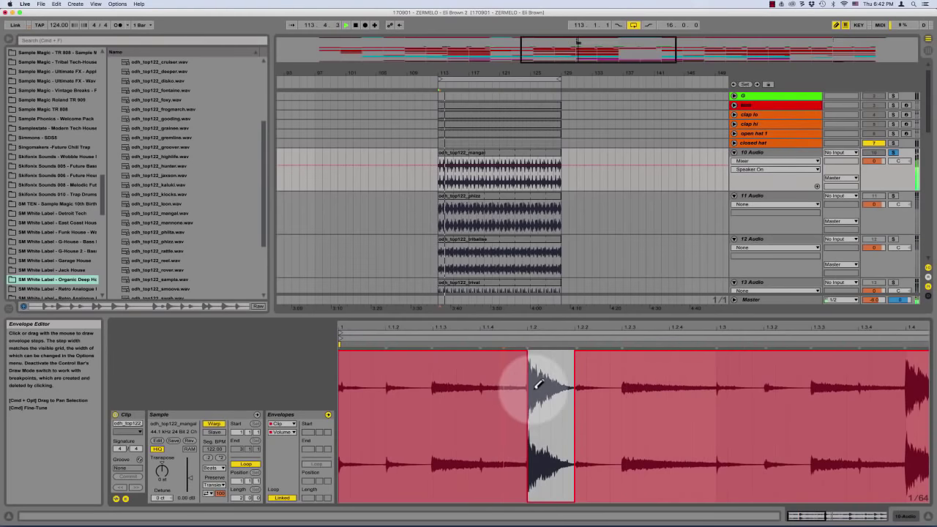
key(minus)
key(minus)
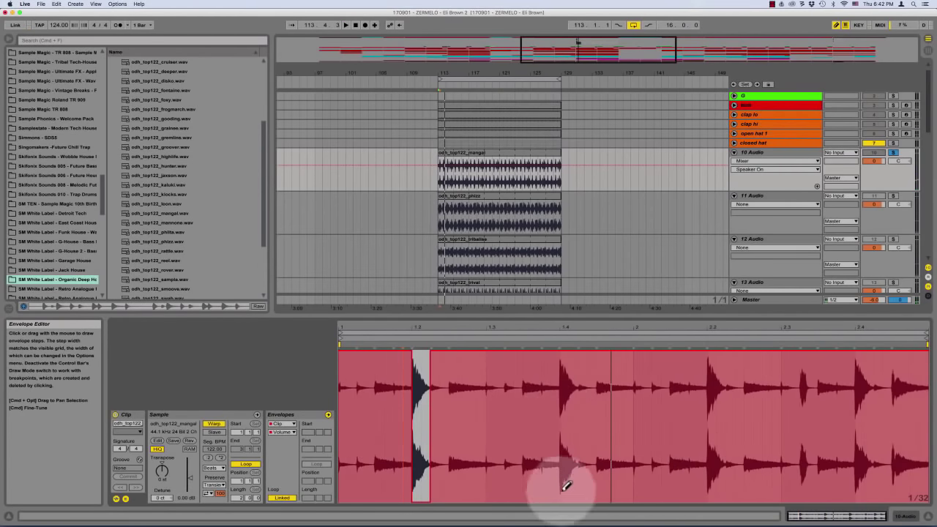
Draw the odh_top122_mangal clip's volume envelope down to silence on the hits at 1.4, 2.2 and 2.4, and play the result
click(565, 496)
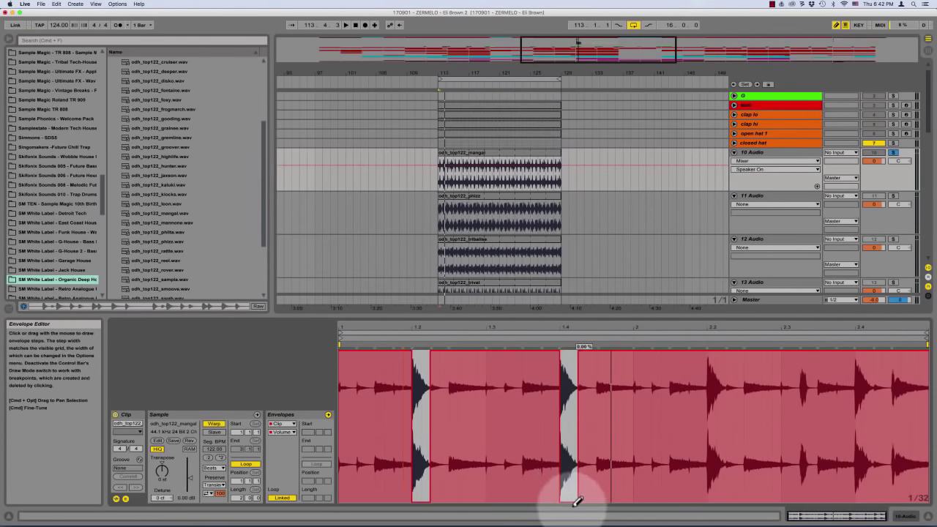
click(714, 496)
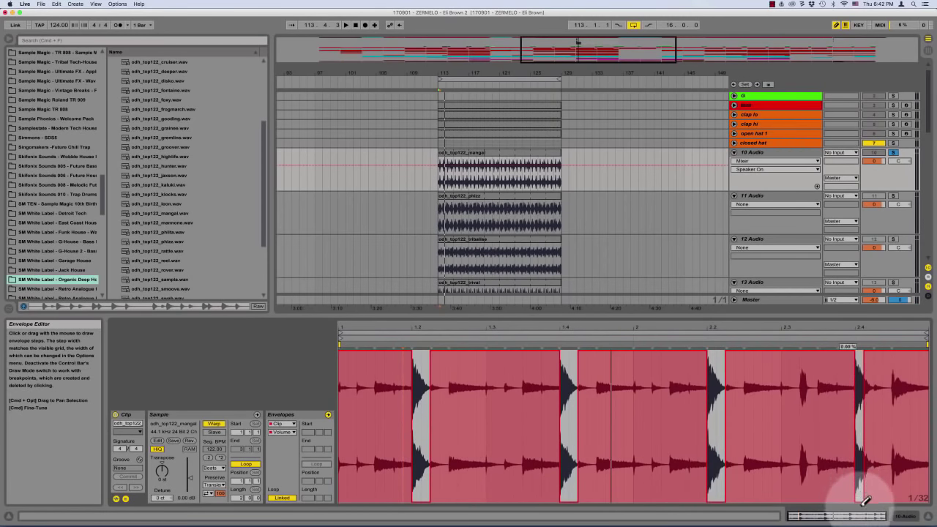
key(space)
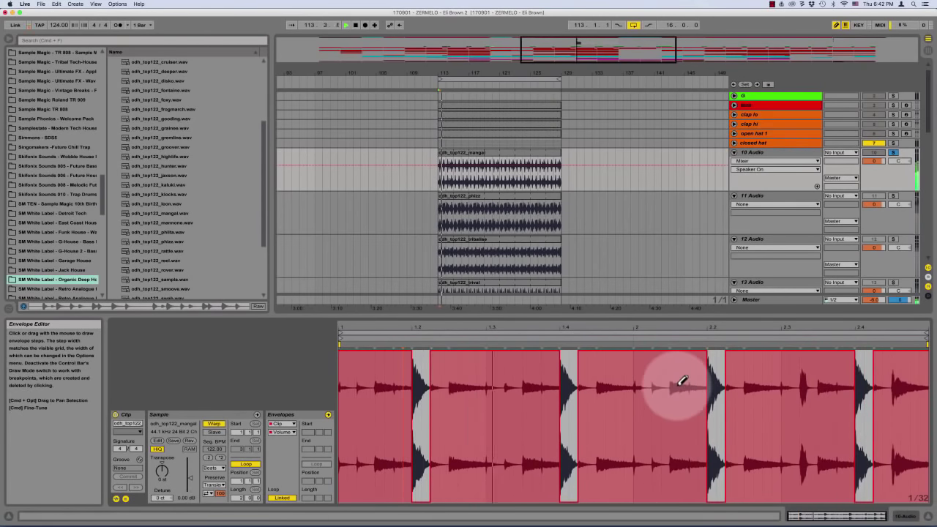
click(894, 153)
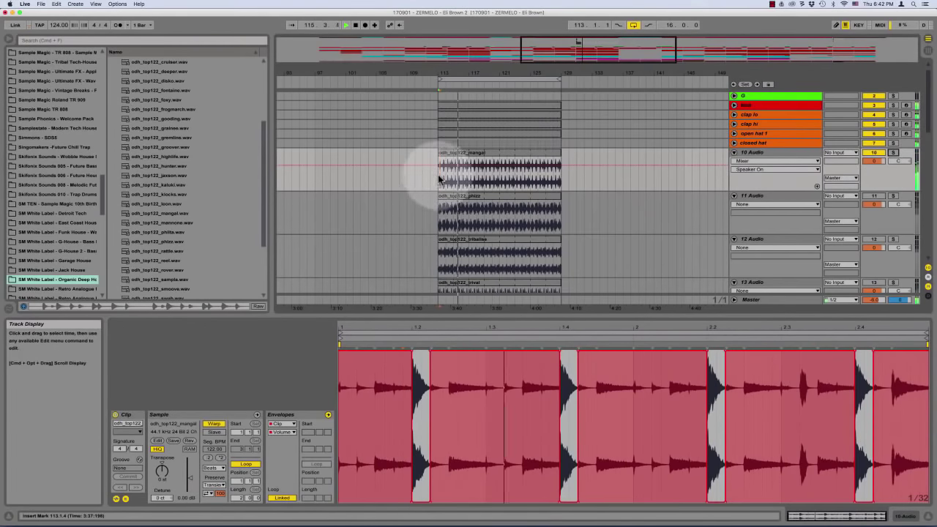
Deactivate 10 Audio, activate 11 Audio, and play it with the drums from bar 113
click(873, 153)
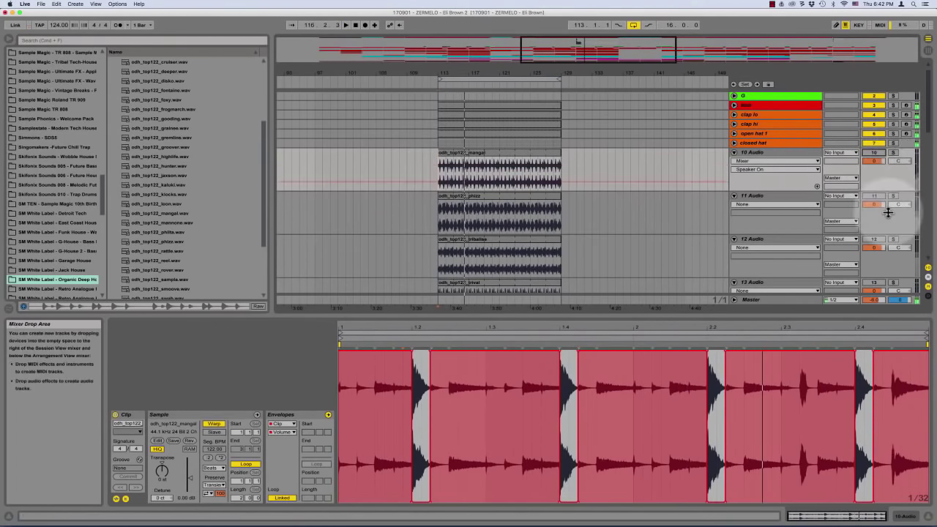
click(874, 196)
click(878, 197)
key(space)
click(777, 195)
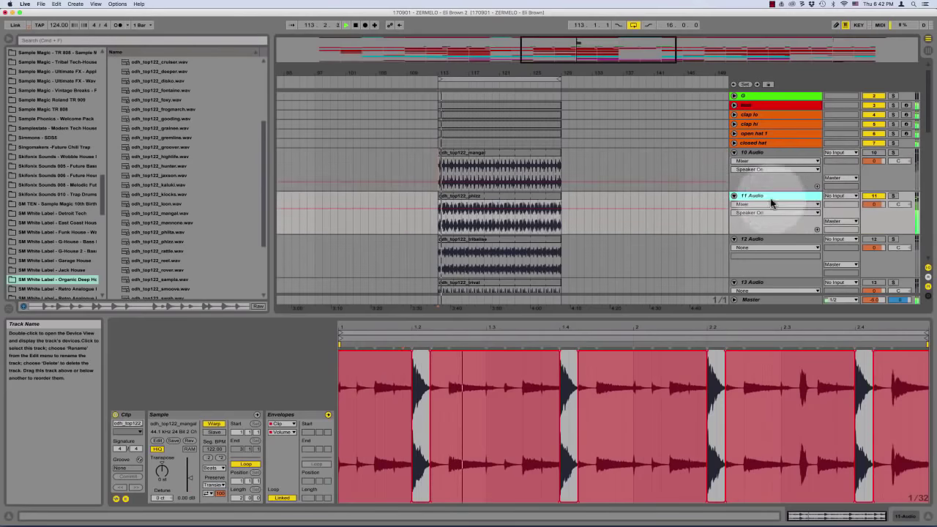
Solo 11 Audio, loop only the first bar of the odh_top122_phizz clip, and play it
click(448, 198)
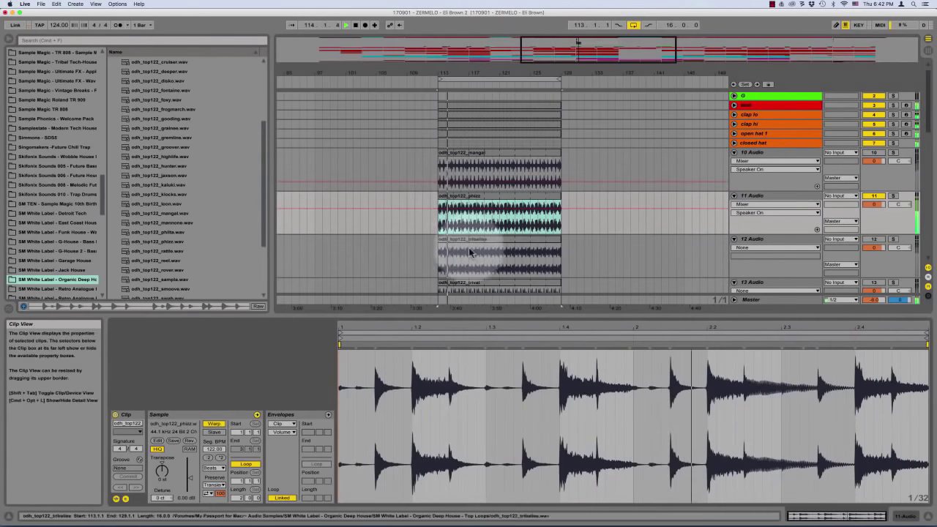
click(893, 196)
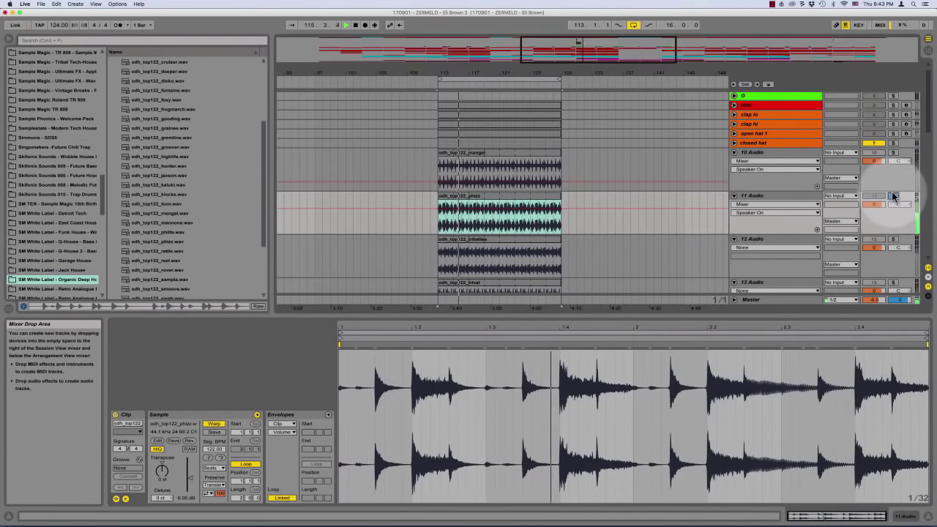
key(space)
click(710, 412)
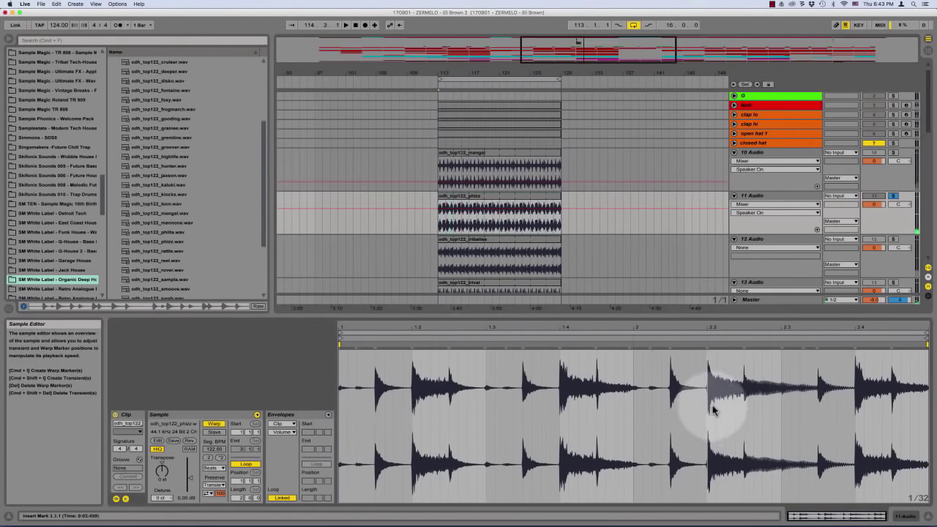
drag(714, 411, 827, 395)
drag(632, 406, 341, 422)
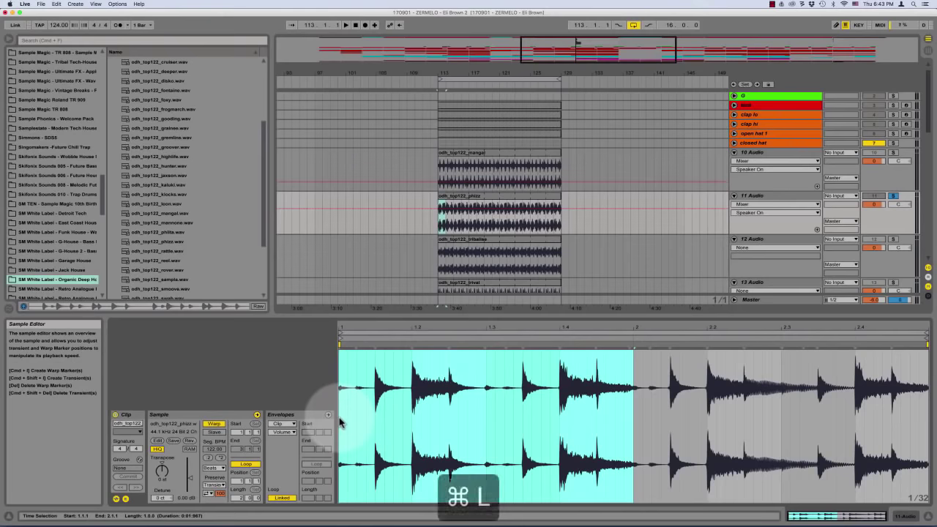
key(space)
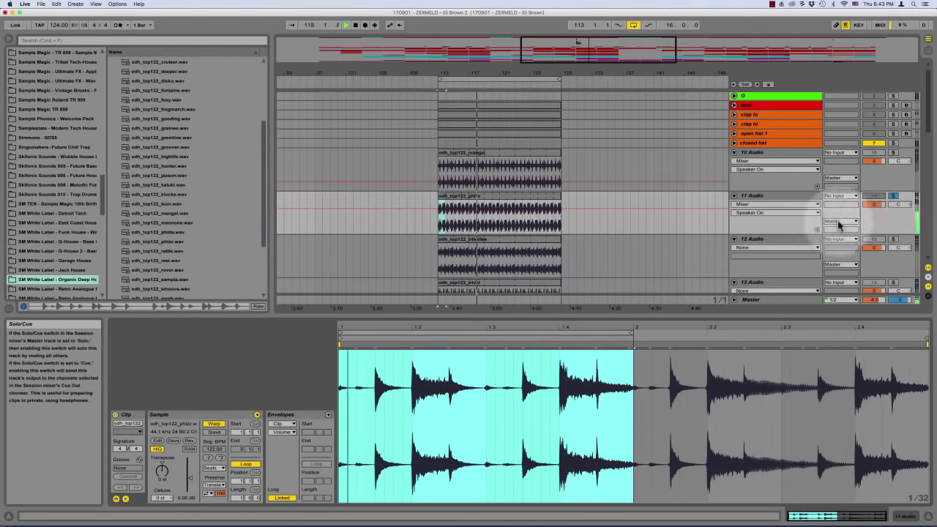
Split the odh_top122_phizz clip on 11 Audio at 113.1.3
click(440, 228)
key(plus)
key(plus)
key(plus)
key(plus)
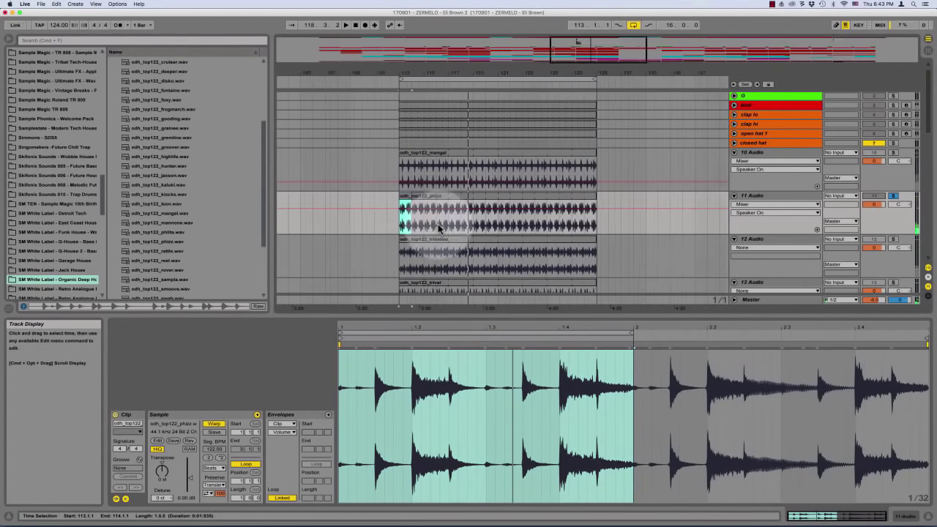
key(plus)
key(plus)
key(plus)
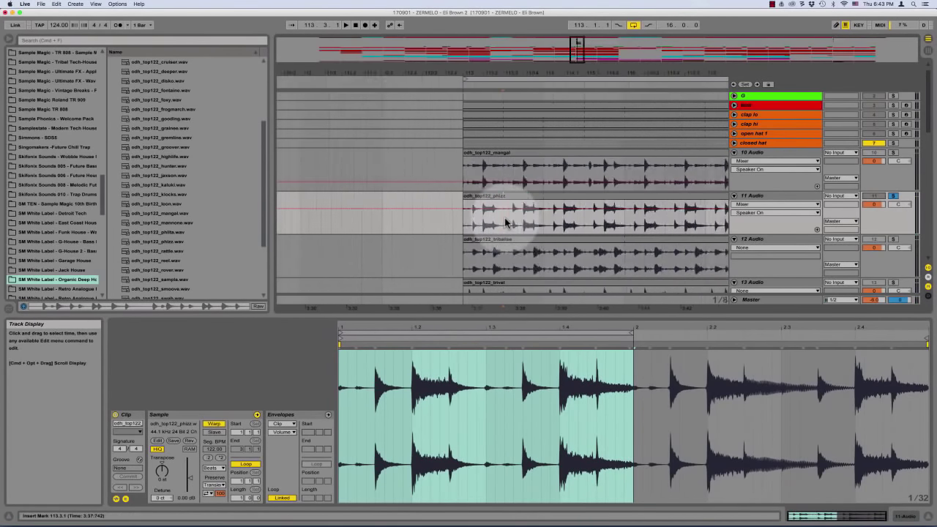
drag(347, 223, 380, 225)
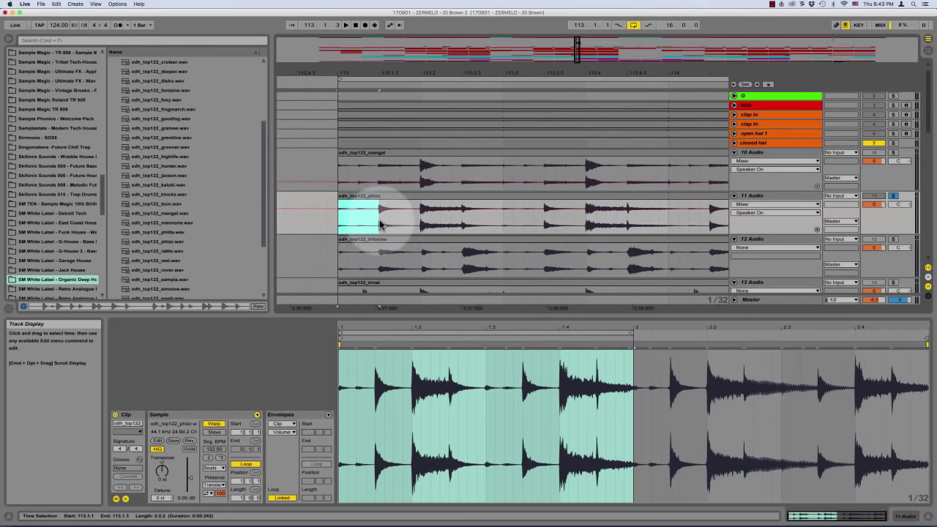
key(super+e)
Copy the half-beat piece at 113.3 over the hit at 113.1.3 on 11 Audio and consolidate the first beat into one clip
drag(503, 214, 394, 214)
key(super+e)
click(395, 214)
key(super+z)
drag(520, 197, 396, 202)
shift+click(357, 204)
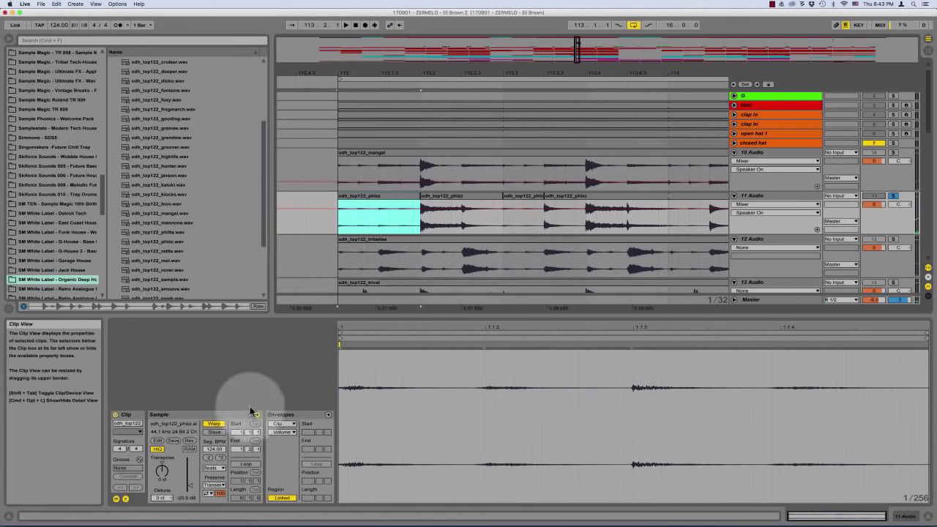
Enable looping on the consolidated one-beat phizz clip, remove the leftover pieces after it, and extend it to bar 129
click(247, 463)
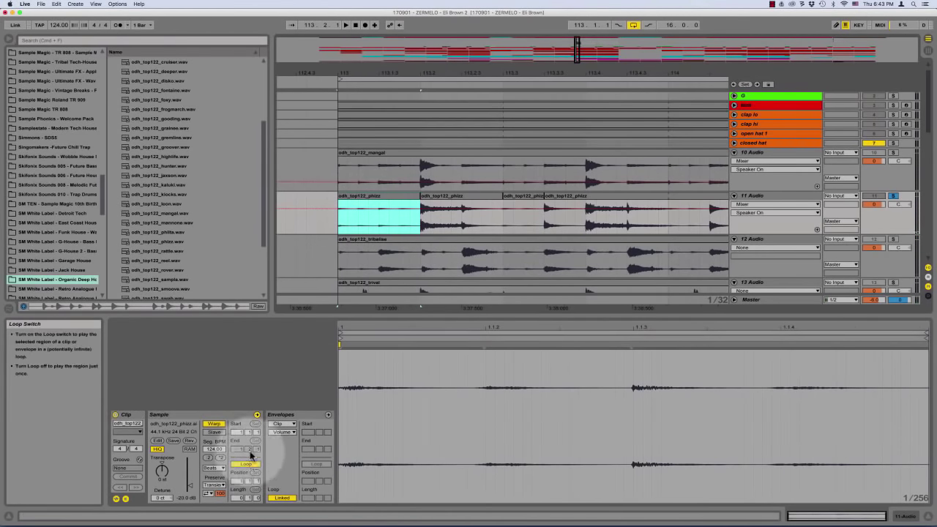
click(338, 218)
key(minus)
key(minus)
key(minus)
key(minus)
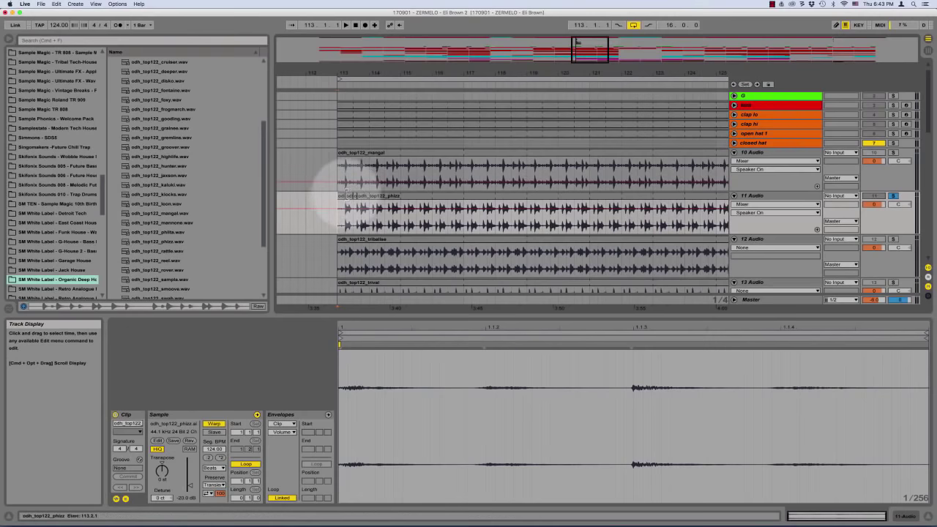
drag(339, 212, 637, 213)
key(Delete)
key(minus)
key(minus)
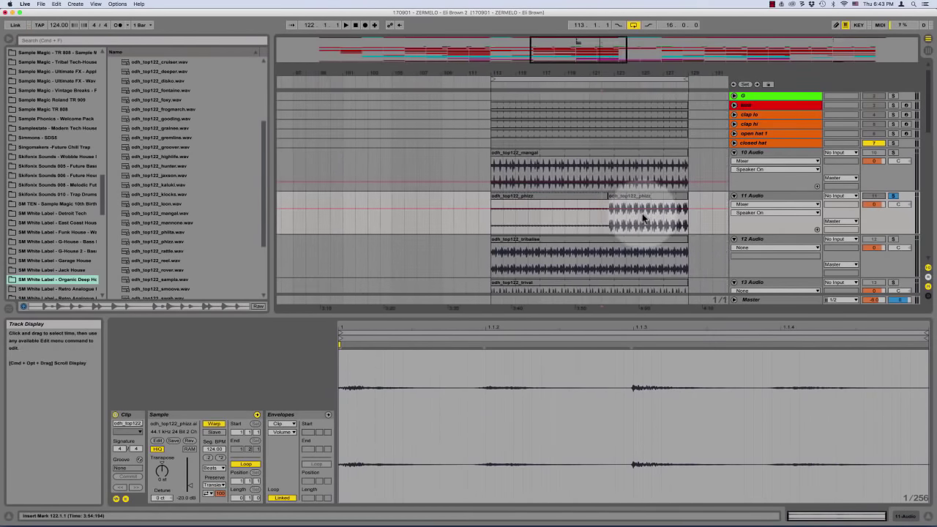
drag(592, 196, 675, 208)
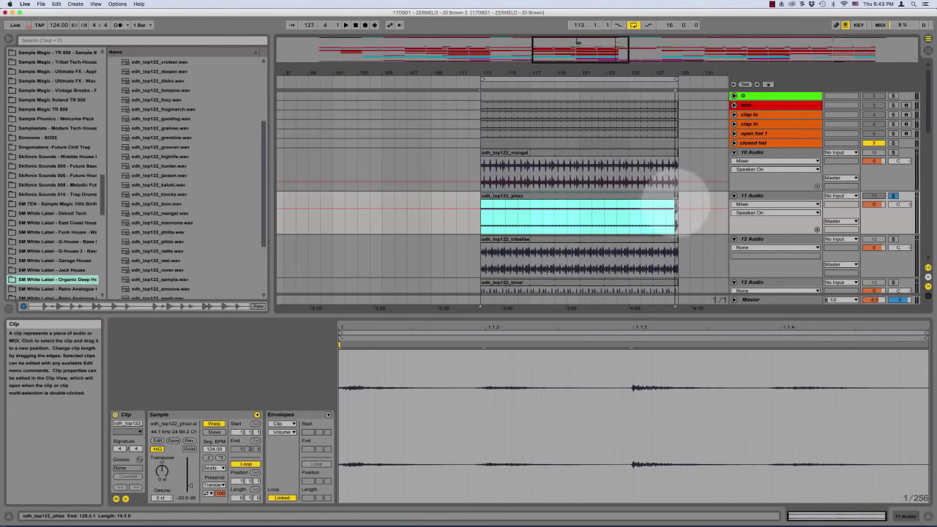
Play the extended phizz loop alone, clear the solo on 11 Audio, and play it with the drums from bar 113
key(space)
scroll(543, 213, right, 5)
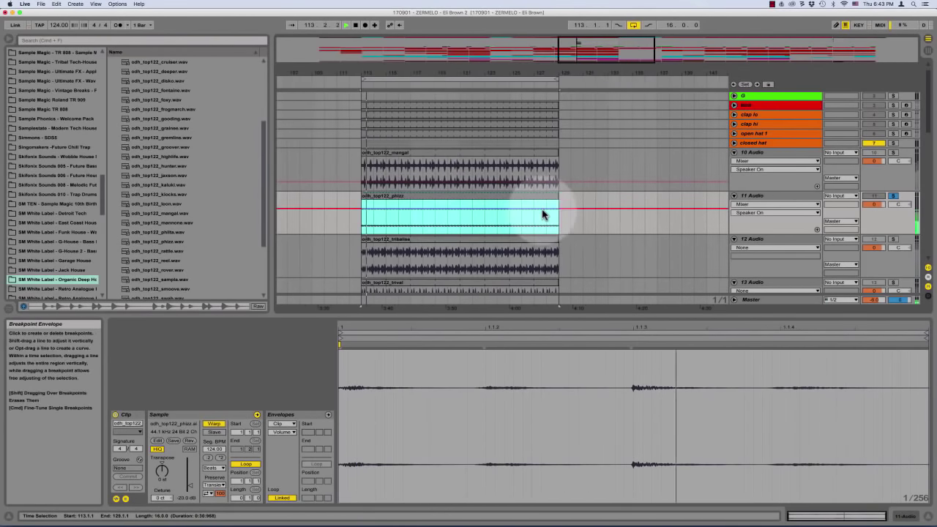
click(358, 226)
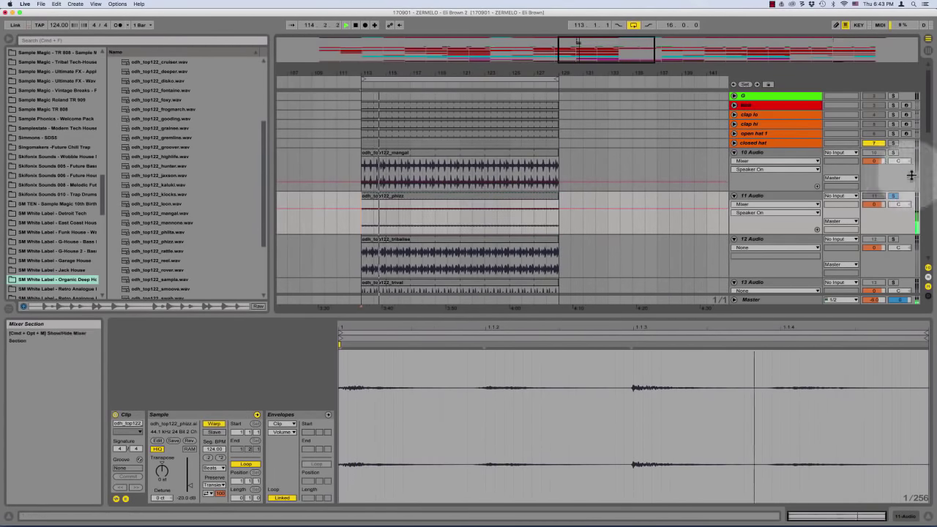
click(892, 196)
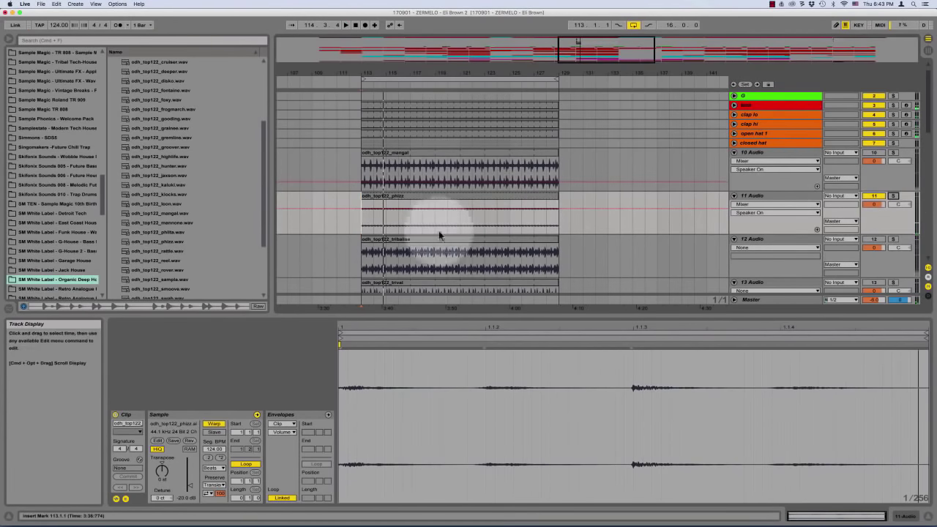
key(space)
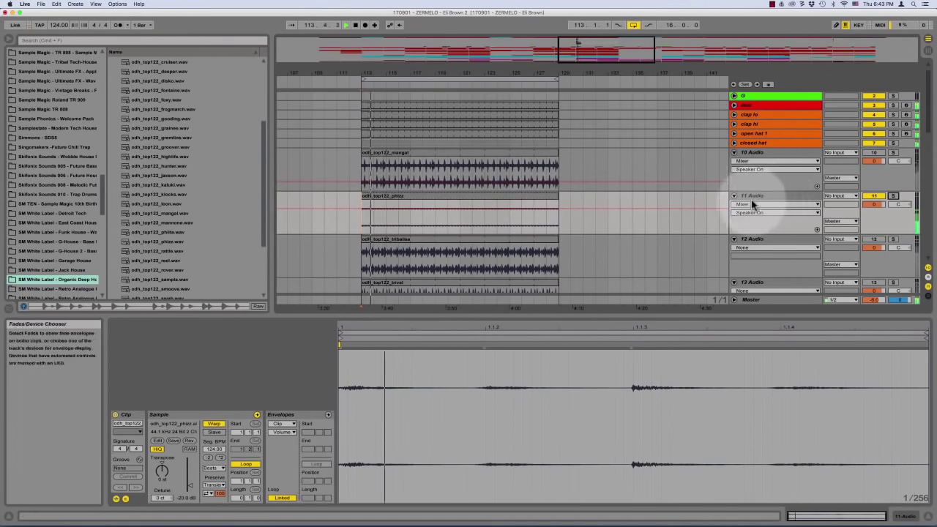
click(783, 199)
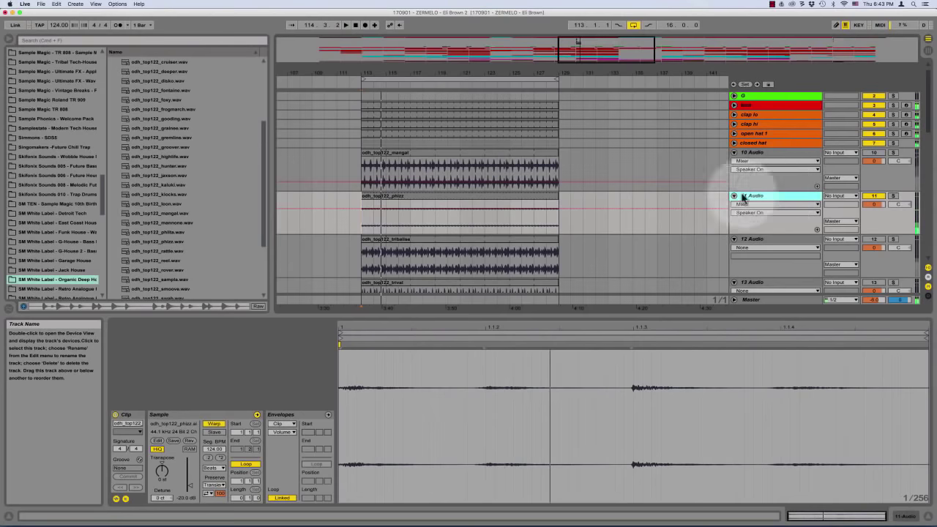
click(359, 225)
key(space)
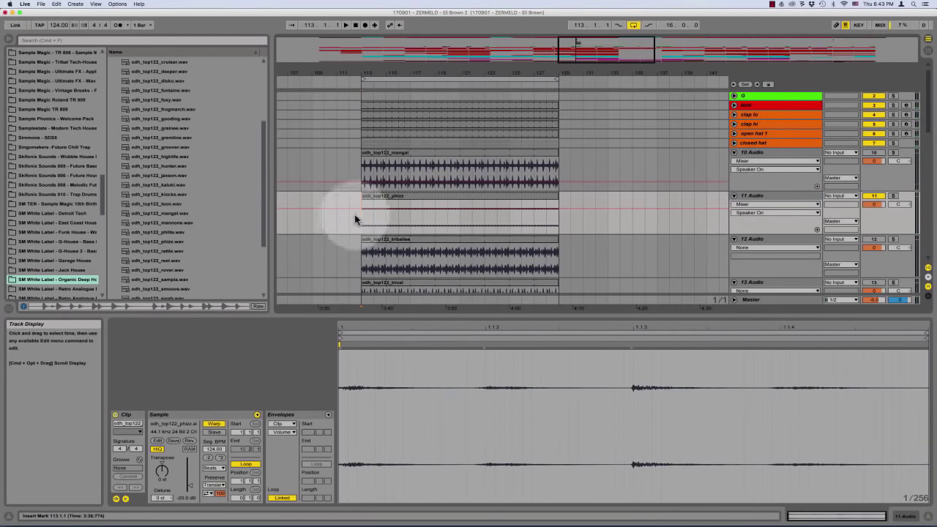
Deactivate 11 Audio, activate 12 Audio, play it with the drums, and inspect the odh_top122_tribalise clip's waveform
click(873, 238)
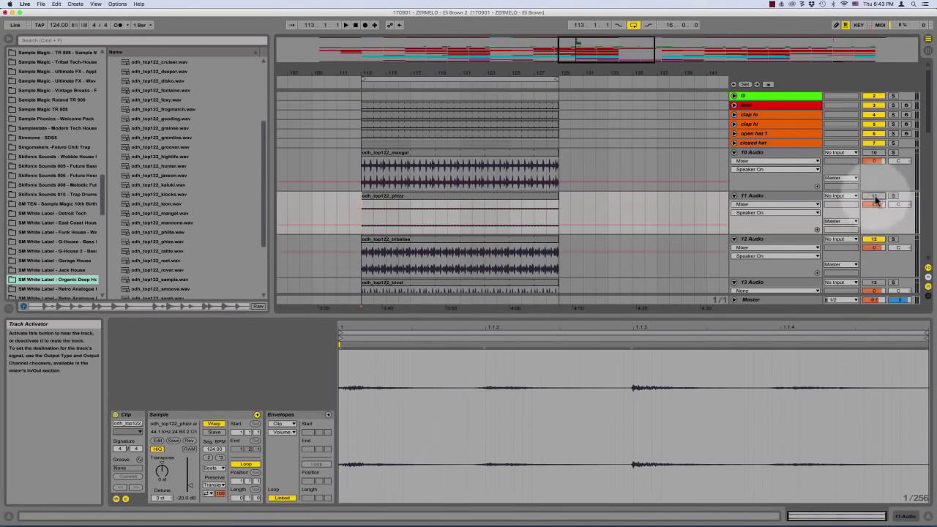
key(space)
scroll(733, 149, down, 3)
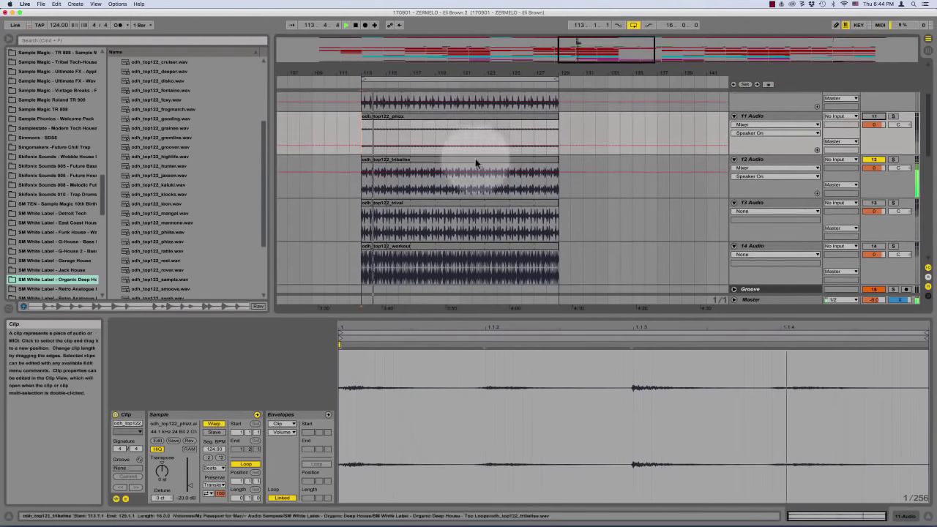
click(366, 162)
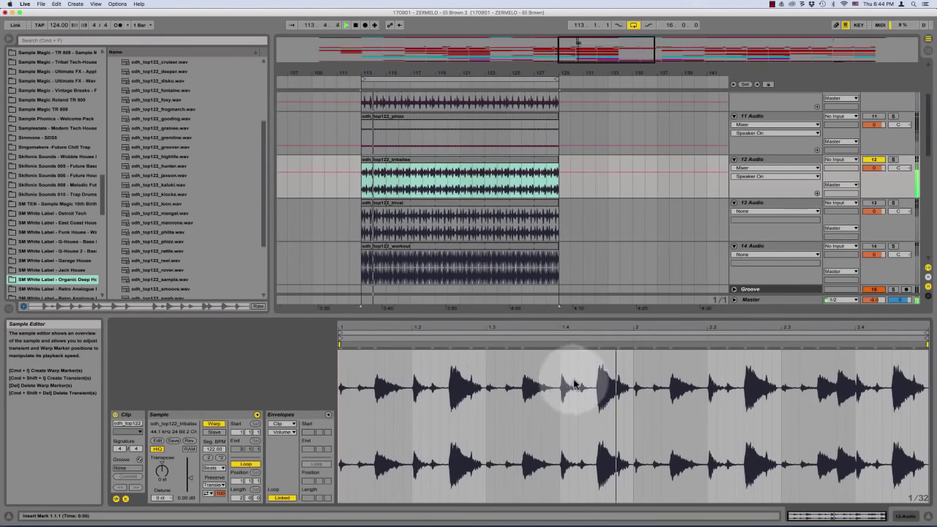
click(366, 182)
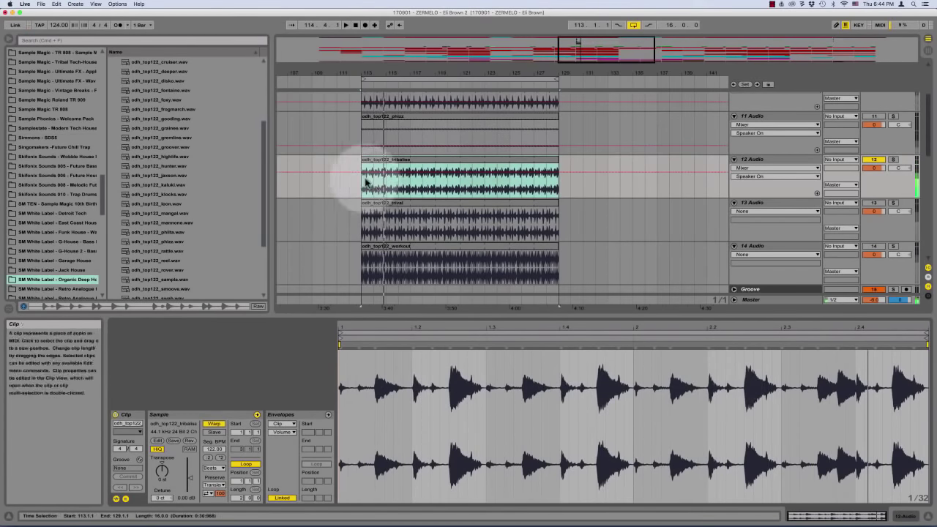
Split the odh_top122_tribalise clip at 113.1.3, select 113.2 to 113.2.3, and solo 12 Audio to hear it from bar 113
scroll(363, 183, up, 10)
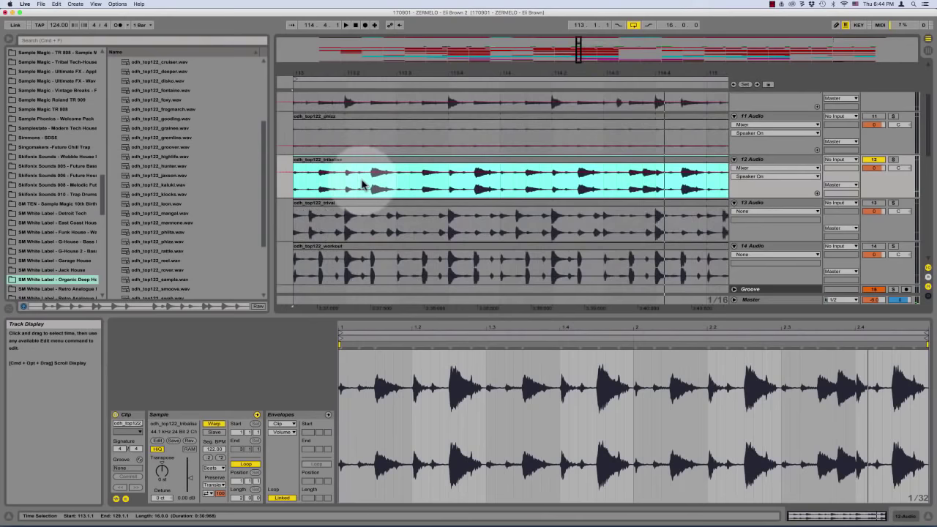
scroll(344, 179, up, 4)
drag(329, 181, 380, 180)
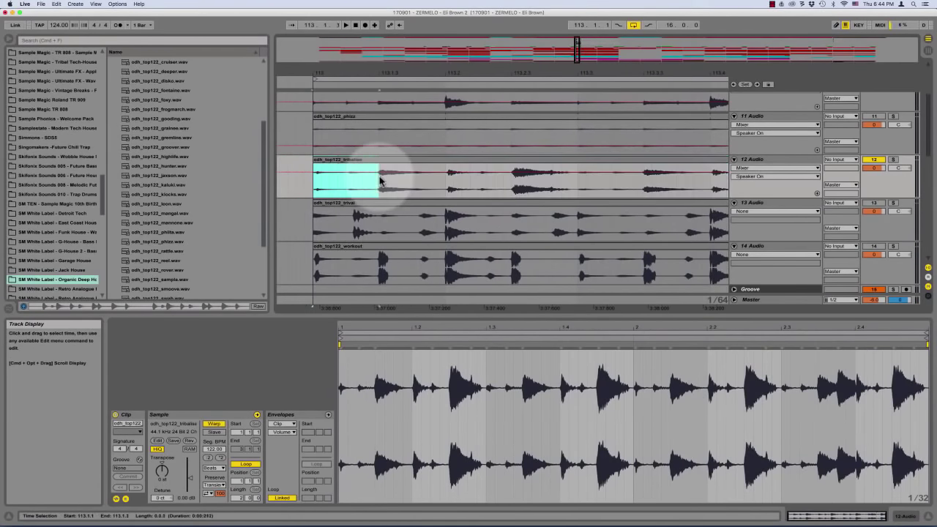
key(super+e)
drag(447, 182, 511, 183)
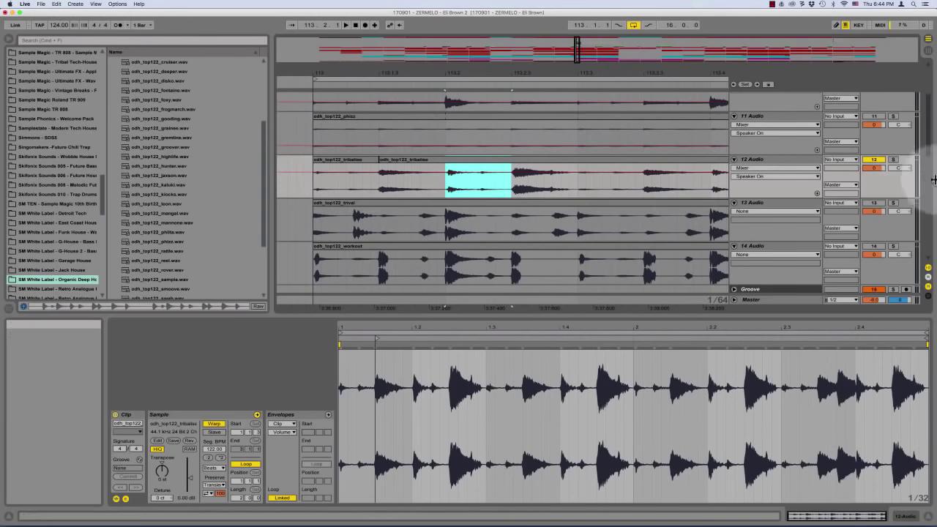
click(893, 160)
click(312, 183)
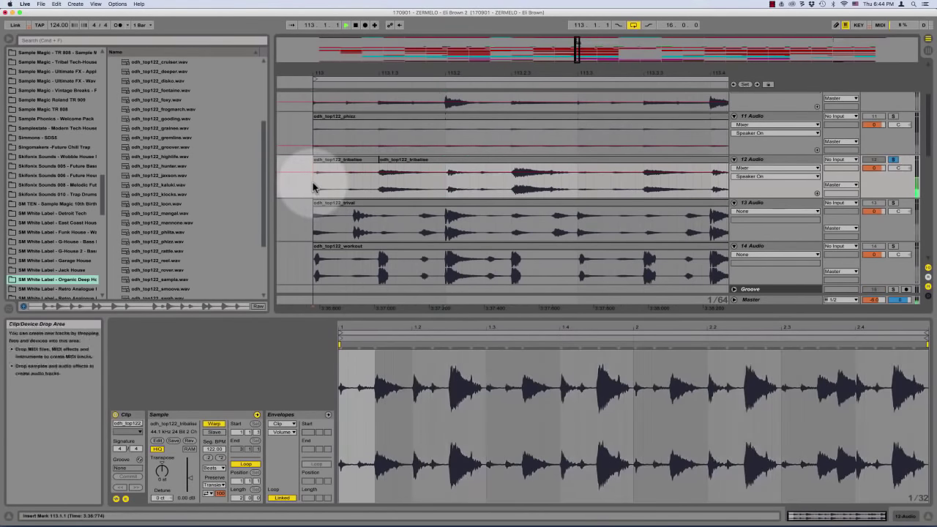
Move the tribalise clip's 113.2 segment to 113.1.1, put its quiet opening piece at 113.1.3, and play the result
drag(445, 178, 382, 182)
shift+click(360, 162)
click(340, 183)
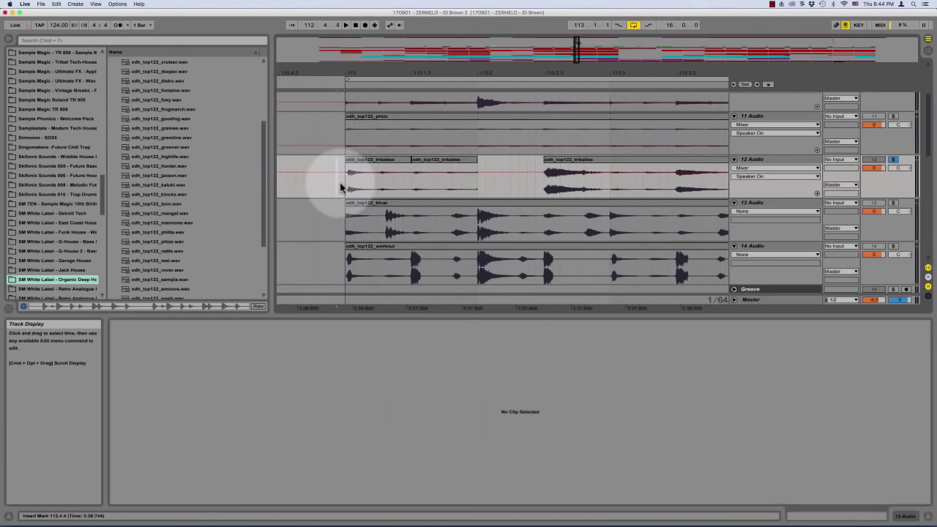
key(space)
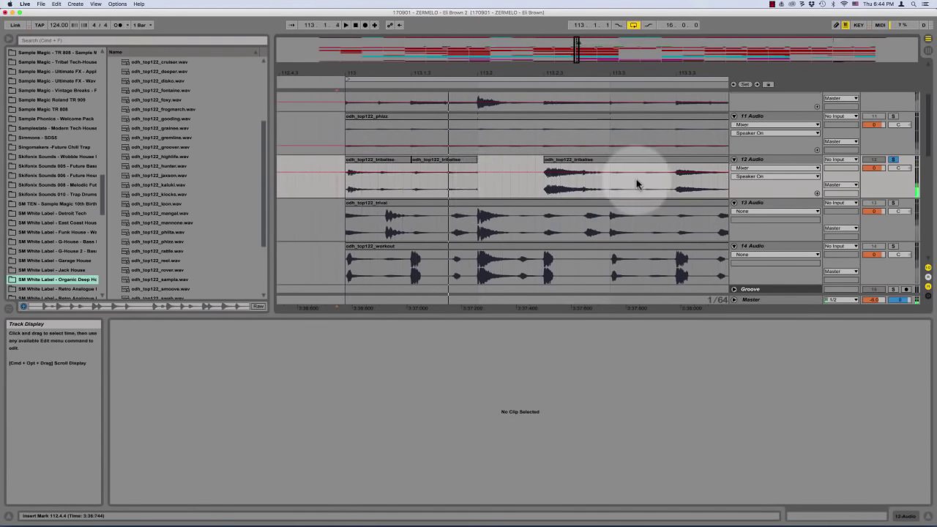
Move a half-beat slice of the tribaliss loop on track 12 from 113.3.1 into the gap at 113.2.1
key(space)
drag(609, 181, 527, 181)
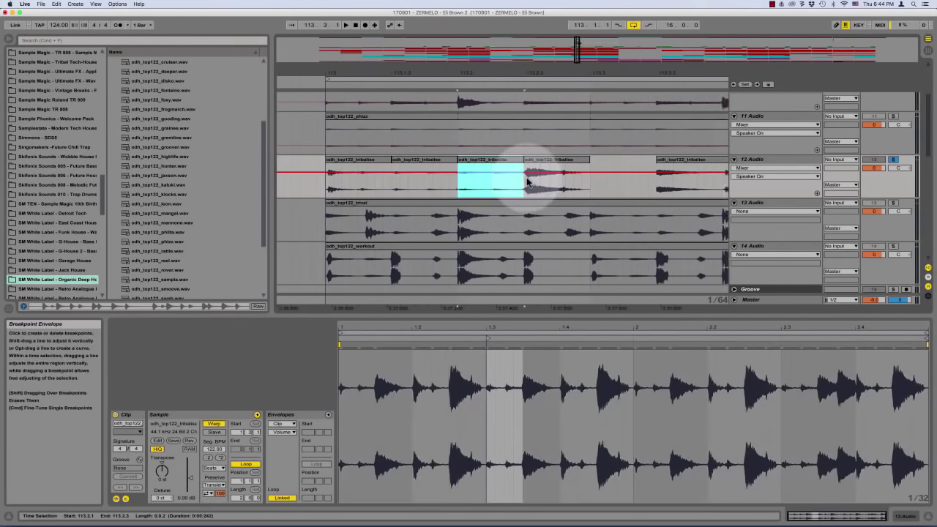
scroll(530, 181, right, 3)
drag(623, 181, 476, 184)
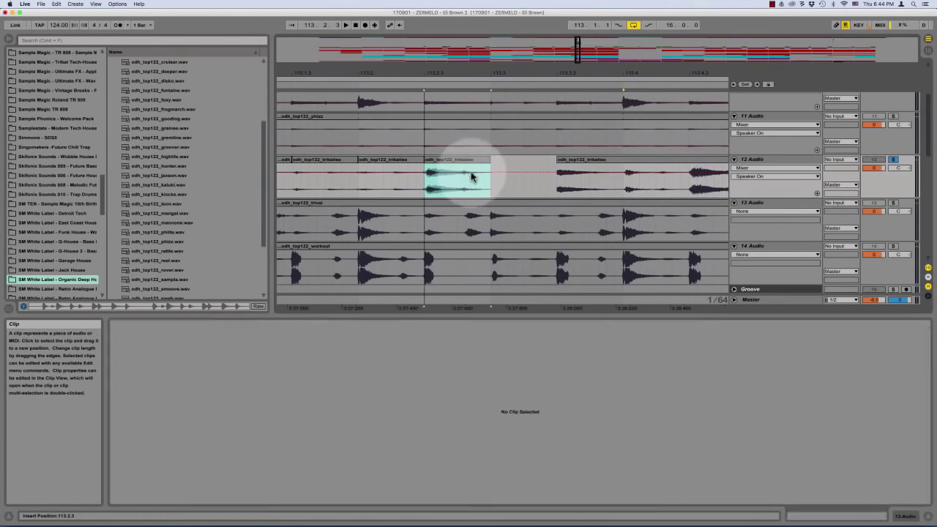
Arrange four tribaliss slices from 113.1.1 to 113.3.1, loop the arrangement over that range and turn off track 12's solo
scroll(479, 179, left, 3)
scroll(484, 176, right, 1)
mouse_move(590, 176)
mouse_down()
mouse_move(656, 169)
mouse_move(585, 170)
mouse_move(606, 180)
mouse_up()
shift+click(592, 161)
drag(619, 186, 354, 192)
key(super+l)
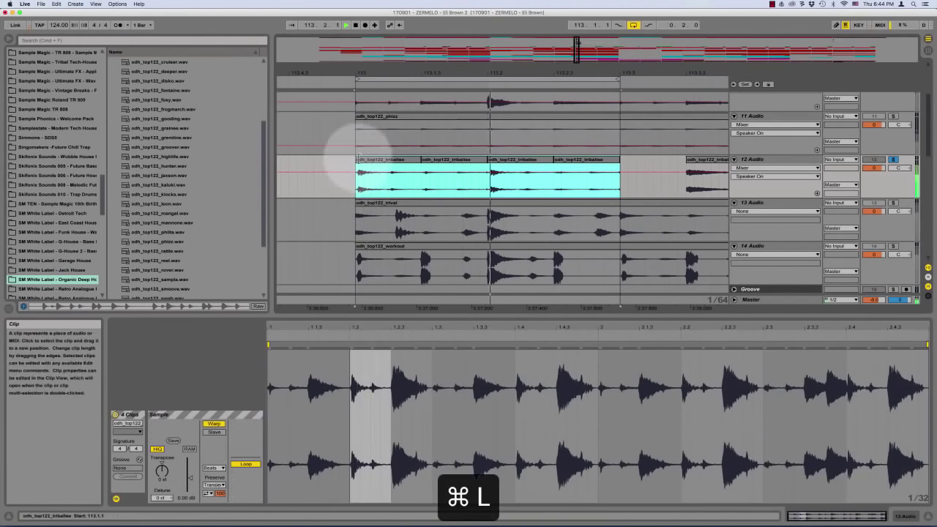
click(894, 163)
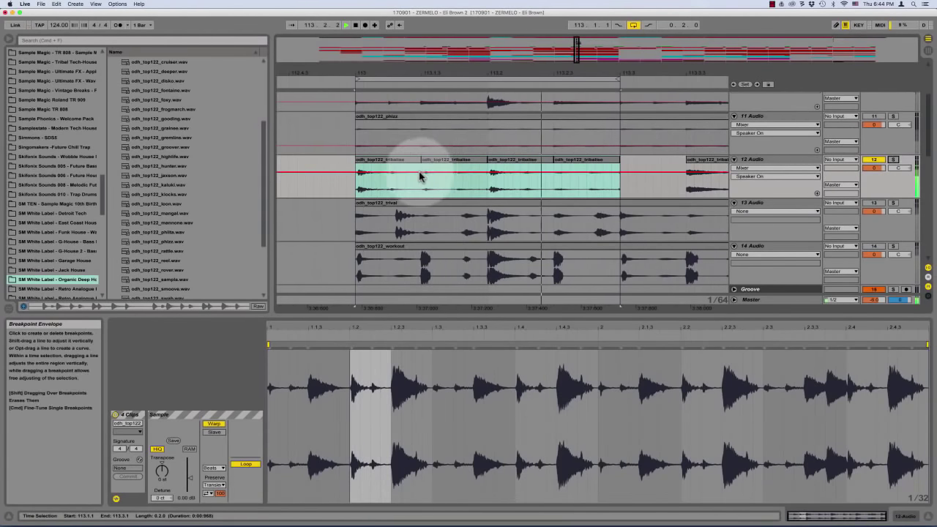
Shift the four tribaliss slices on track 12 half a beat earlier, starting at 112.4.3
drag(347, 177, 613, 186)
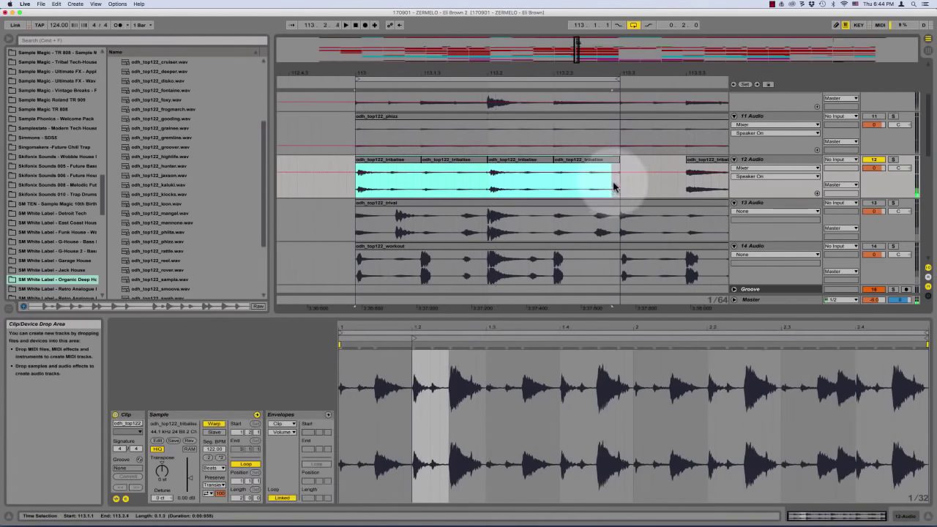
click(637, 162)
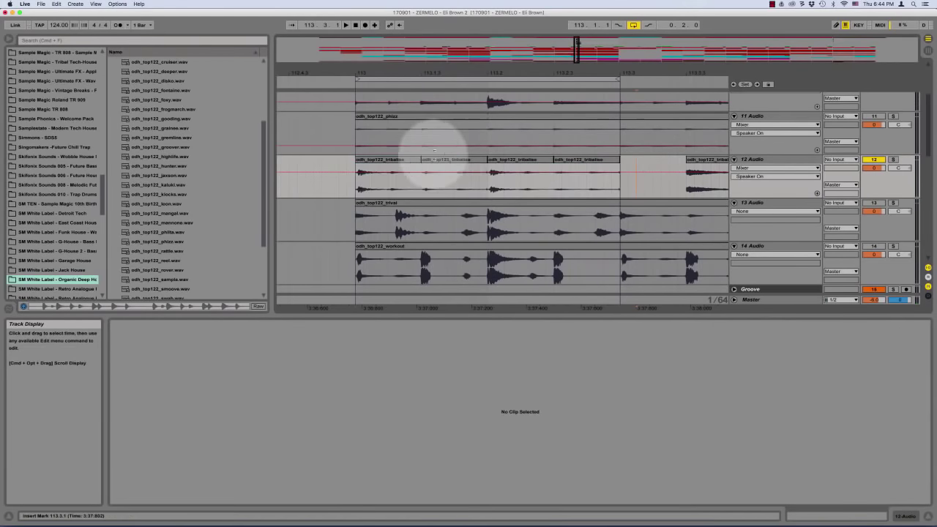
click(395, 162)
shift+click(591, 167)
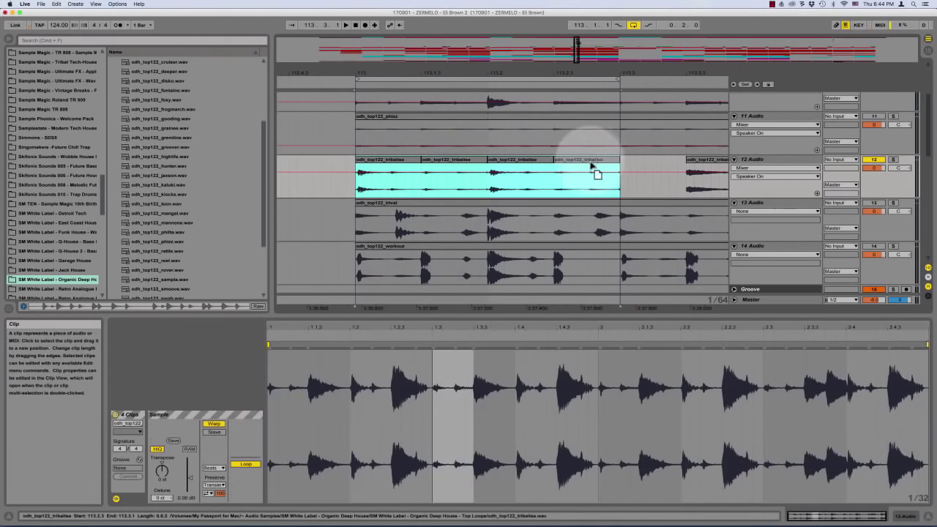
drag(592, 169, 528, 169)
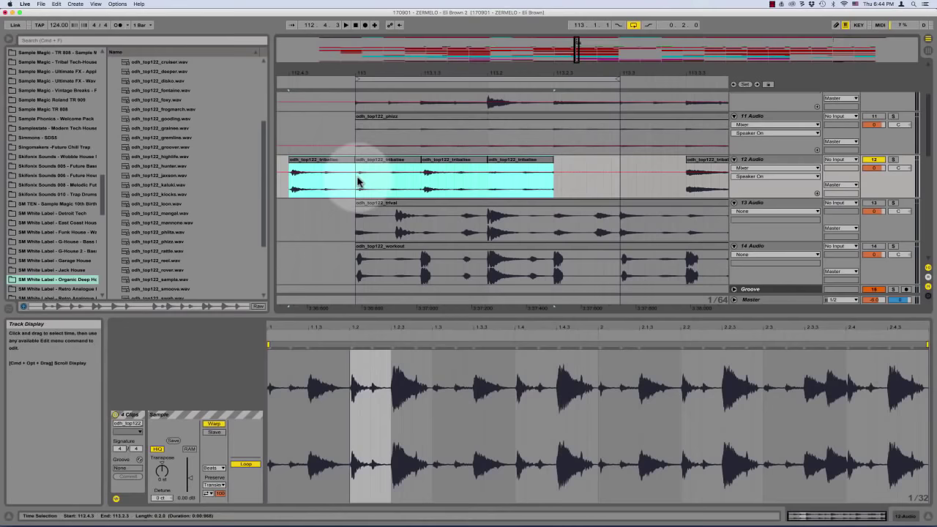
Move the first tribaliss slice to 113.2.3 and consolidate the four slices from 113.1.1 to 113.3.1 into one clip
click(357, 181)
drag(335, 164, 596, 188)
shift+click(409, 162)
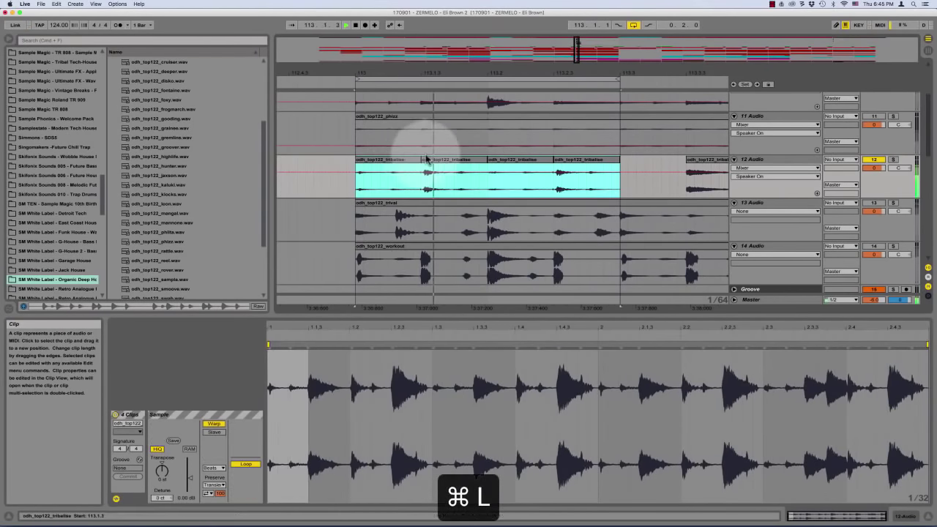
key(space)
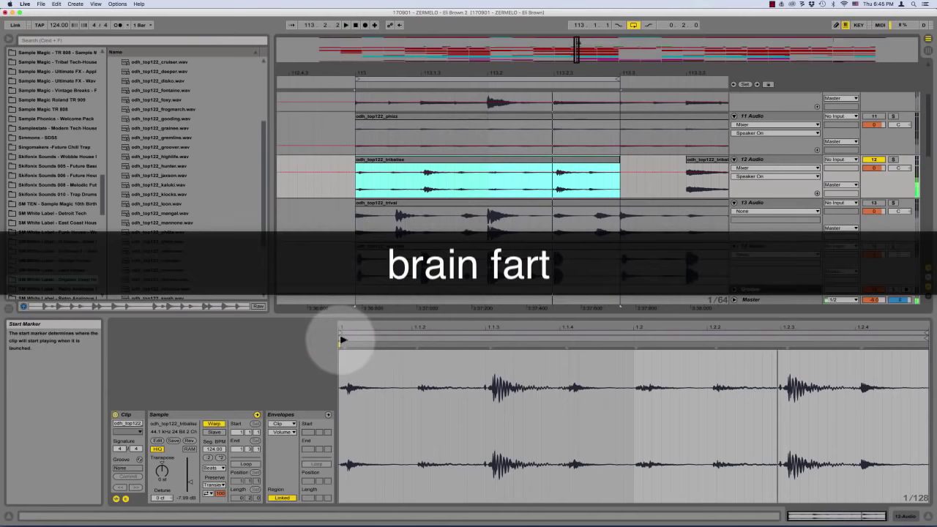
Enable looping on the consolidated tribaliss clip, set its start marker to 1.1.3 and audition it
mouse_move(341, 344)
mouse_down()
mouse_move(518, 343)
mouse_move(344, 344)
mouse_move(488, 345)
mouse_up()
click(246, 464)
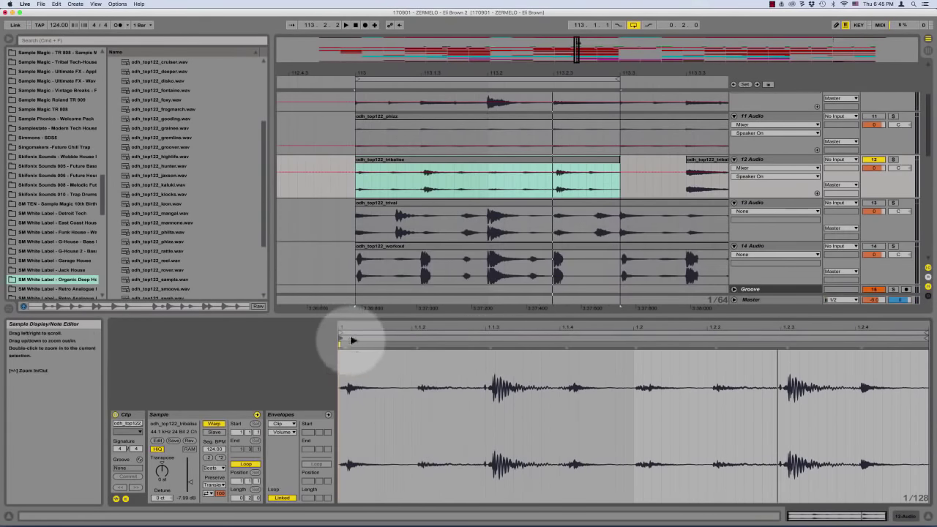
mouse_move(341, 336)
mouse_down()
mouse_move(486, 352)
mouse_move(304, 349)
mouse_move(353, 356)
mouse_move(493, 345)
mouse_move(296, 347)
mouse_move(486, 357)
mouse_up()
key(space)
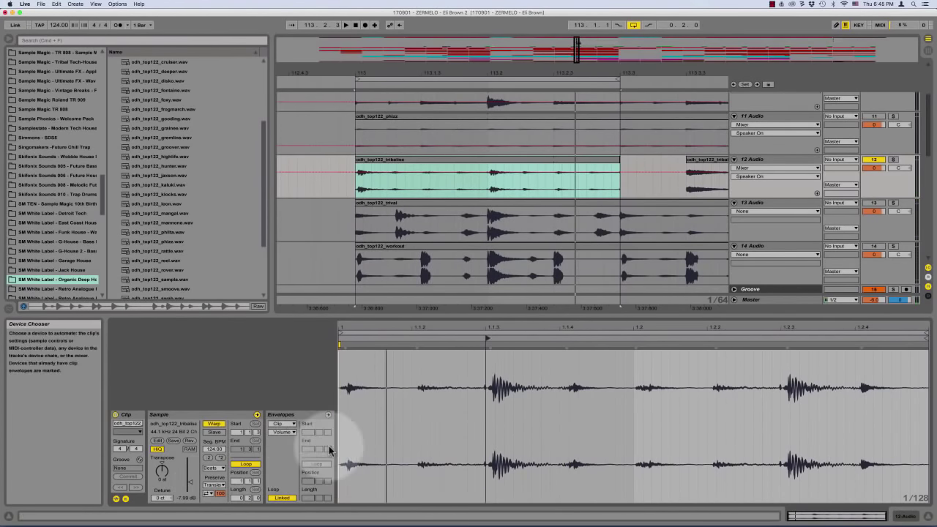
Draw the clip's volume envelope down to 0.00 % from 1.2.3 to 1.2.4 and compare playback with and without it
click(329, 414)
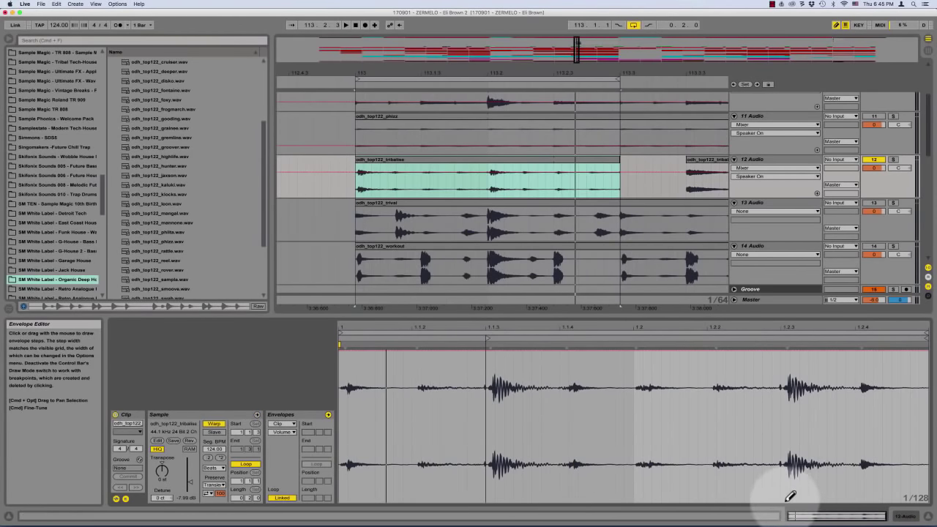
click(790, 496)
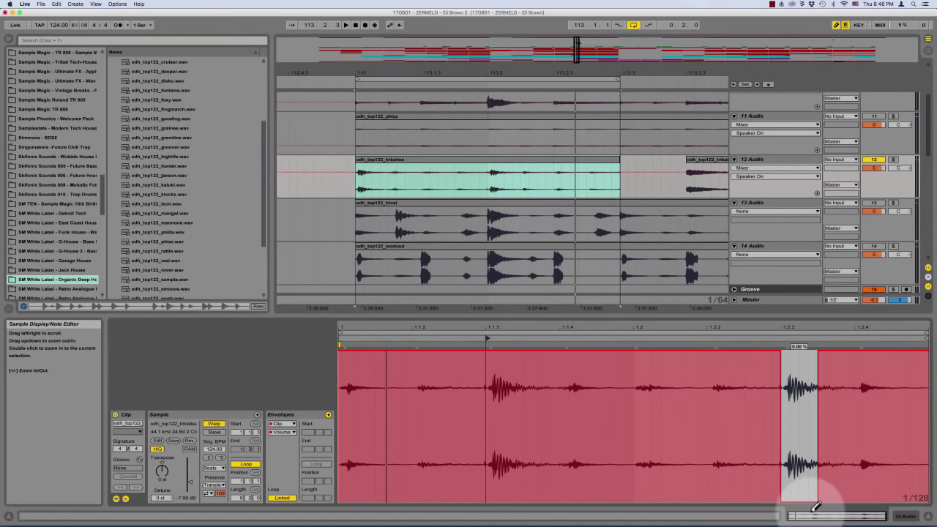
drag(817, 507, 859, 509)
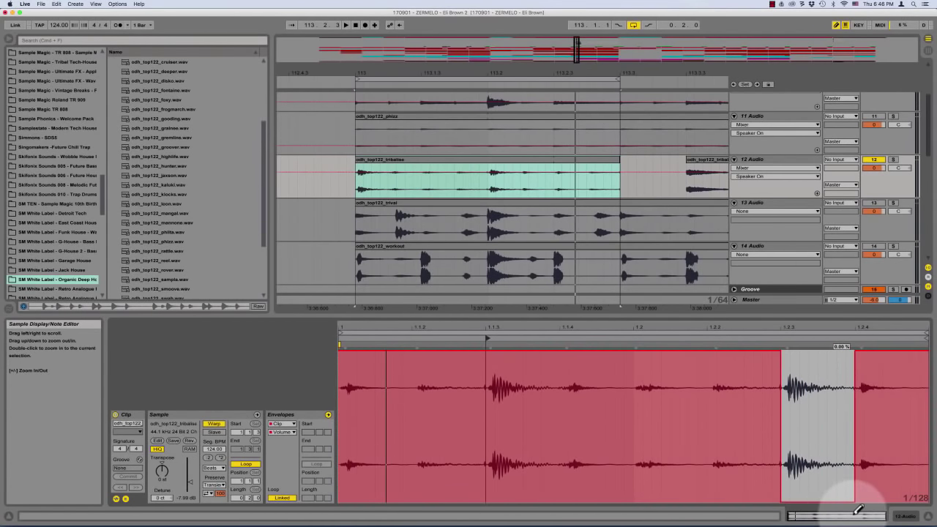
key(space)
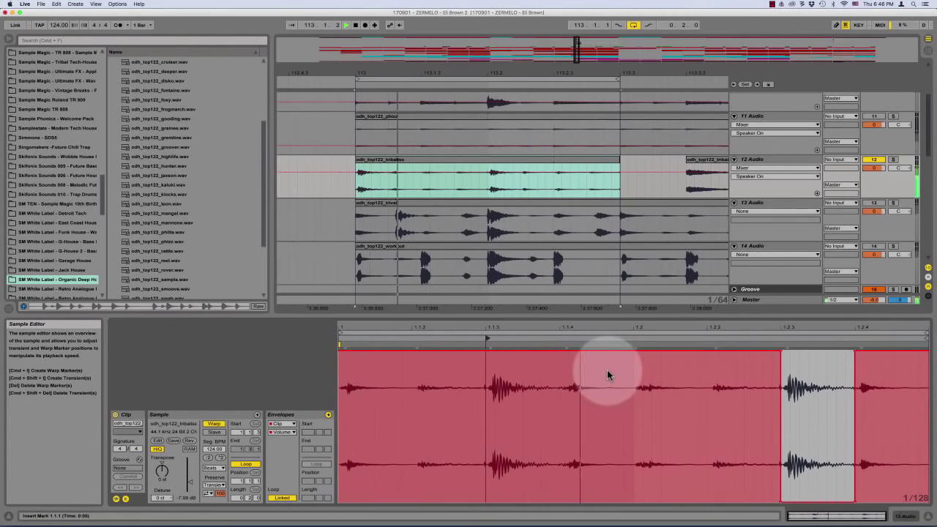
key(super+z)
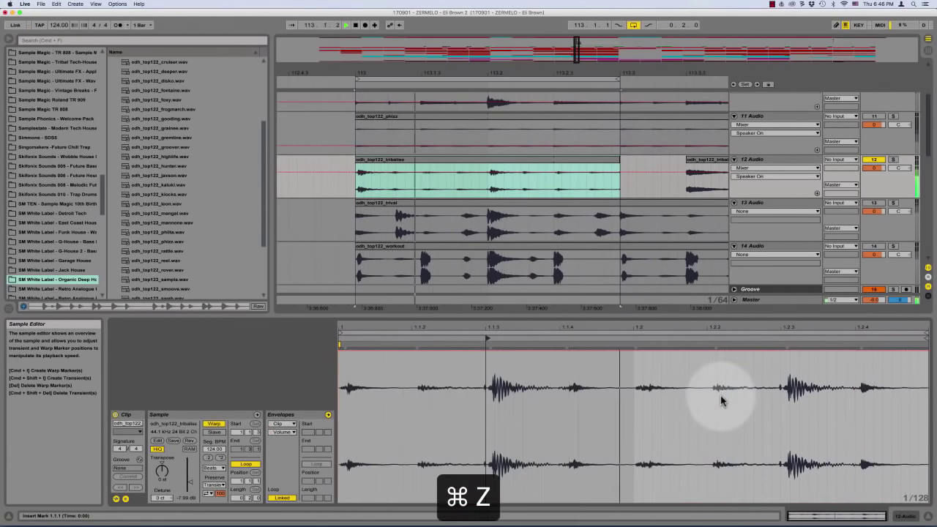
key(shift+super+z)
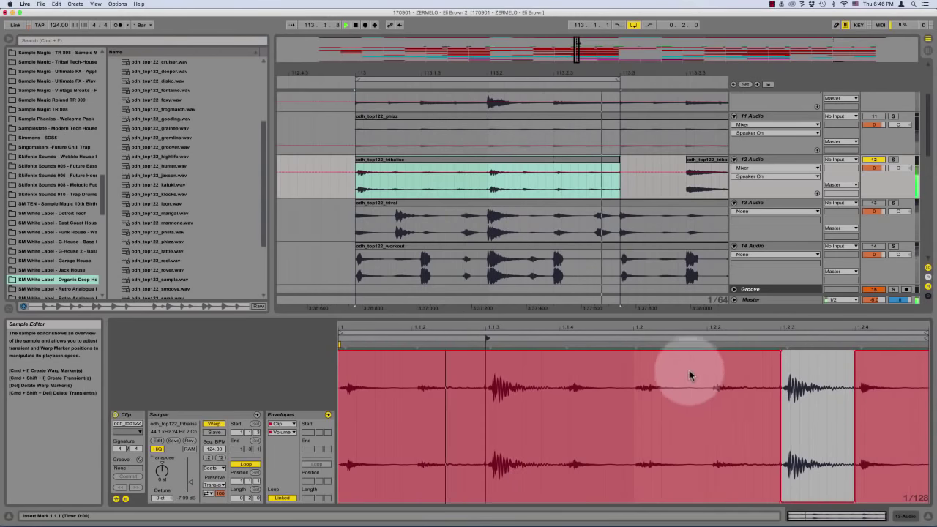
Delete the leftover tribaliss clips after 113.3.1 on track 12
key(alt+super+l)
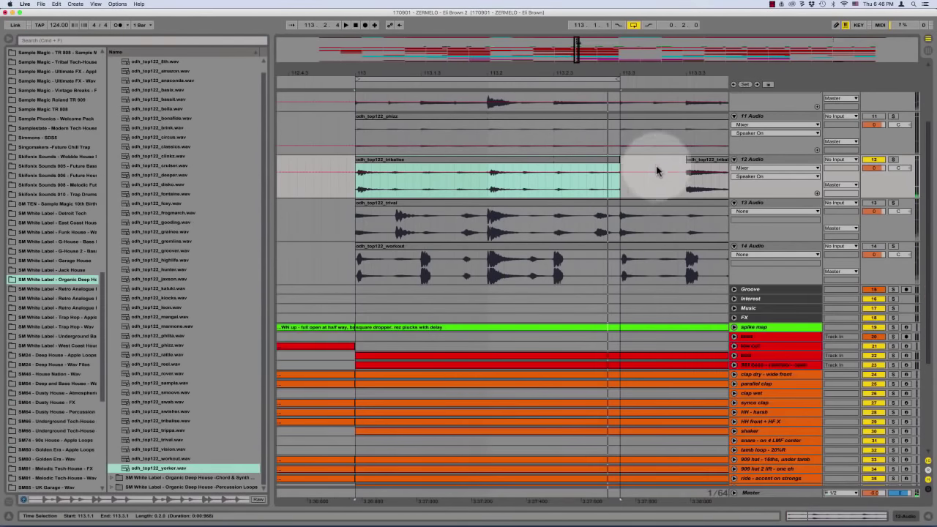
click(640, 164)
key(minus)
key(minus)
key(minus)
key(minus)
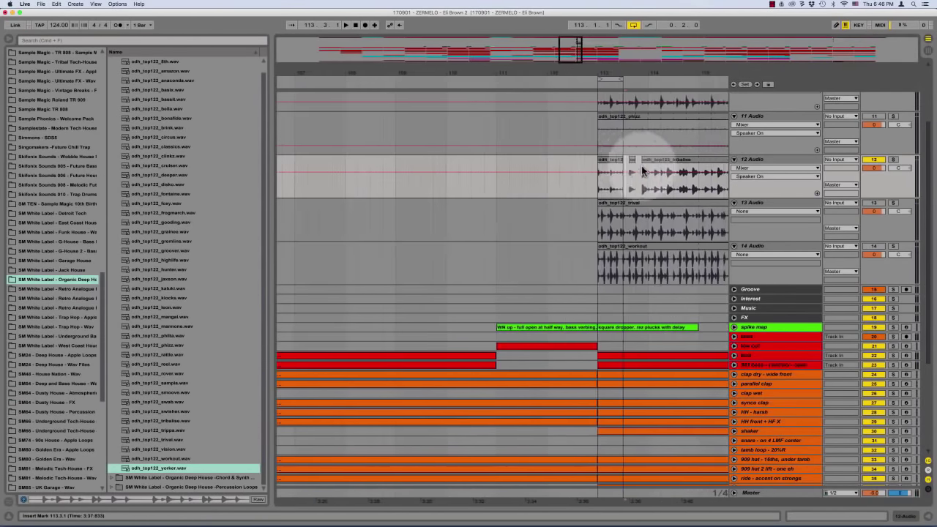
click(594, 160)
key(Delete)
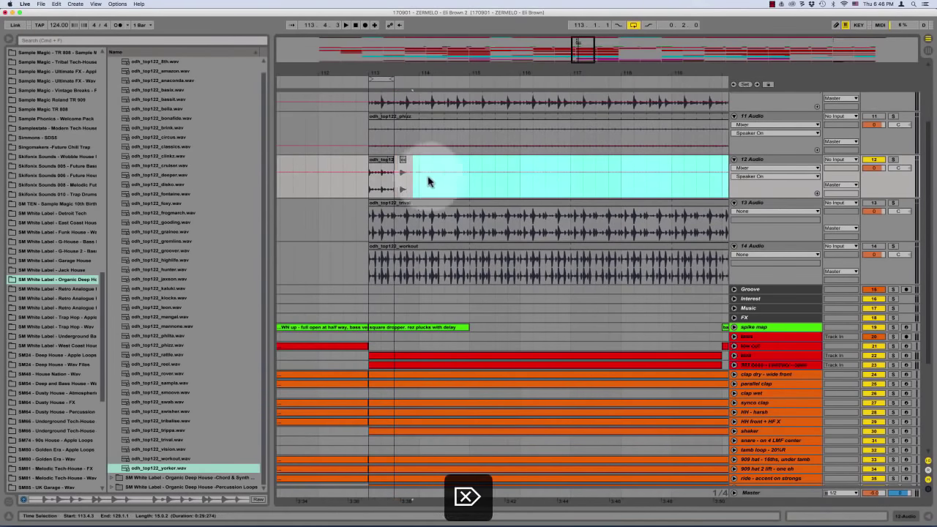
click(403, 160)
key(Delete)
click(403, 163)
Extend the consolidated tribaliss clip on track 12 so it repeats until 129.1.1
key(minus)
key(minus)
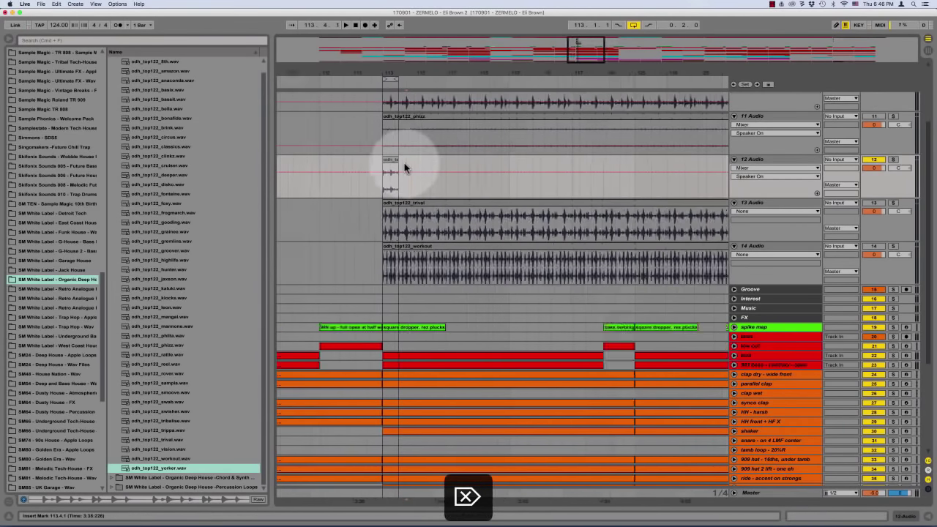
scroll(411, 172, right, 1)
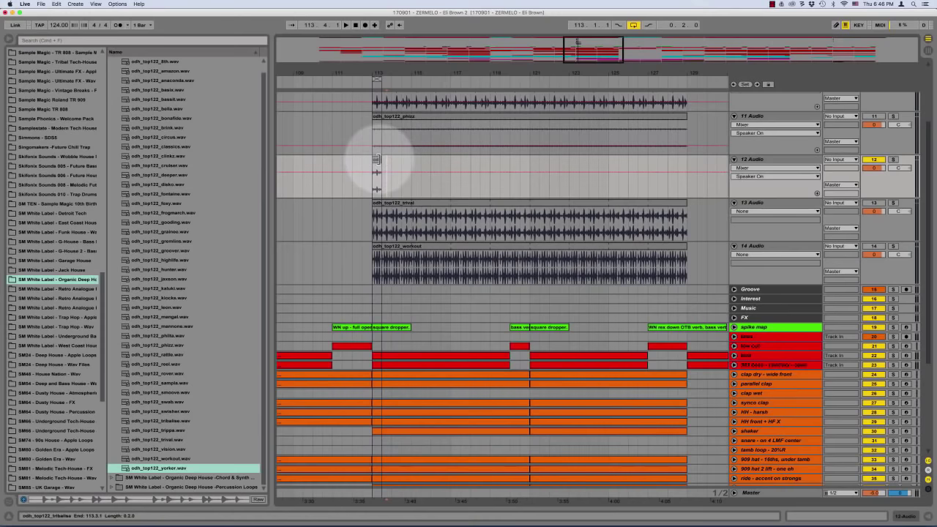
drag(376, 159, 700, 175)
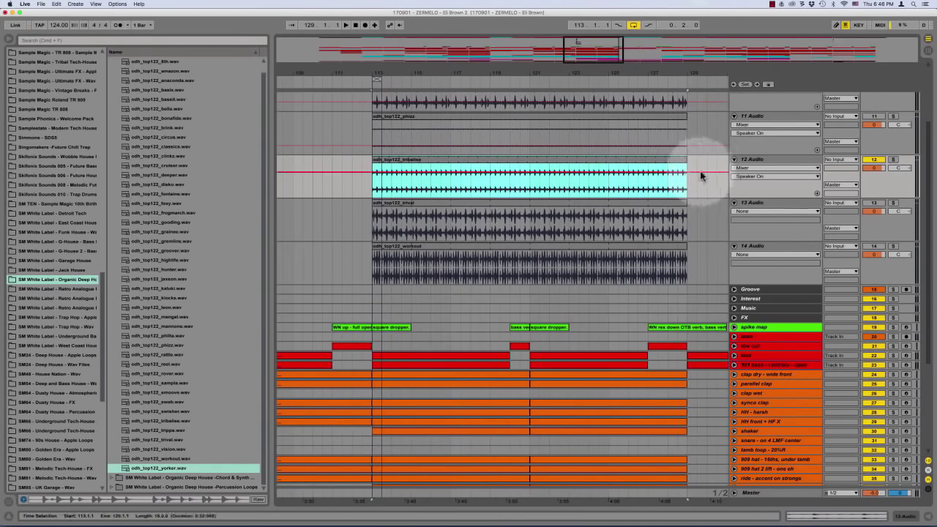
Mute track 12, activate track 13 and lengthen the arrangement loop from 113.1.1 to two bars
click(873, 160)
click(873, 204)
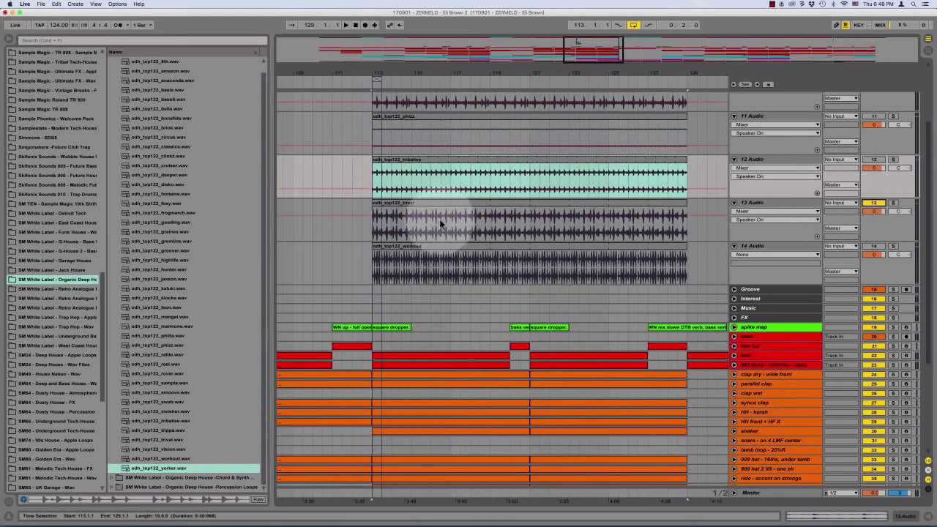
click(372, 227)
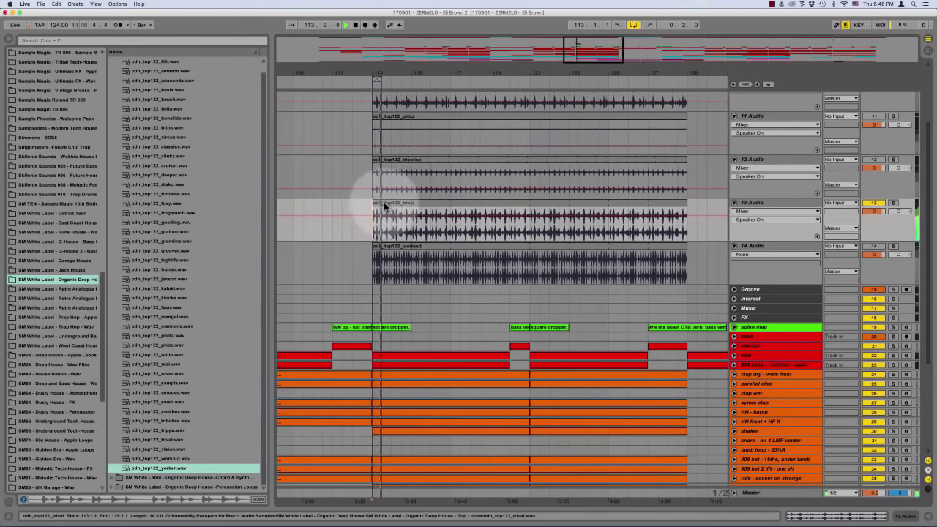
click(380, 82)
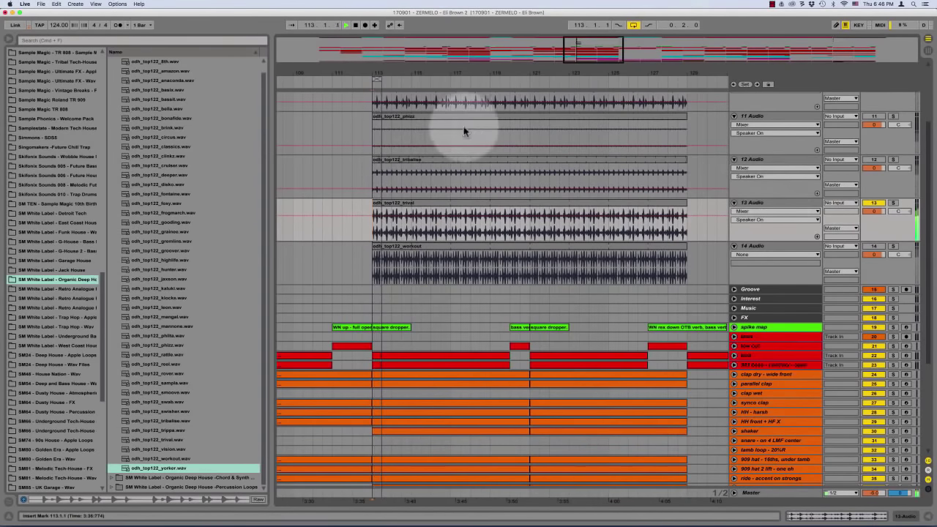
drag(378, 80, 427, 84)
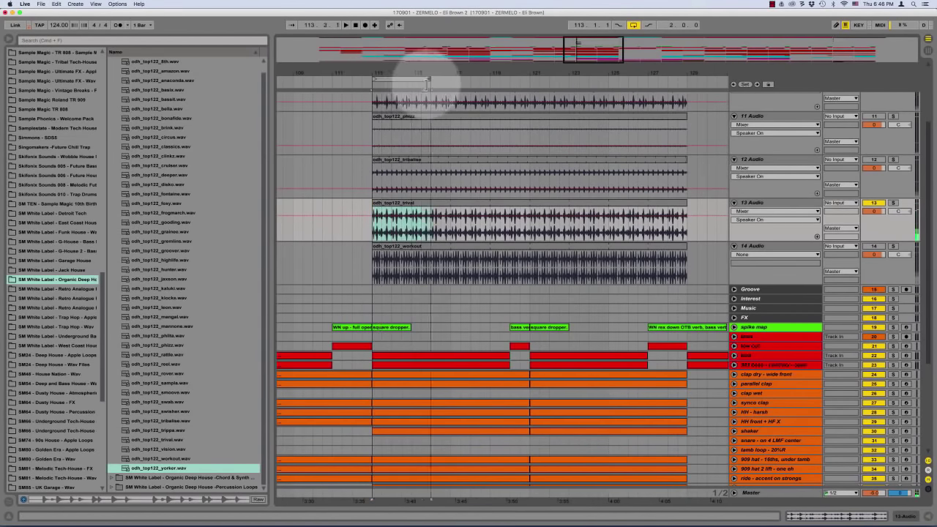
Open the odh_top122_trival clip on track 13 and loop its one-beat section from 1.2.3 to 1.3.3
click(365, 231)
double_click(532, 212)
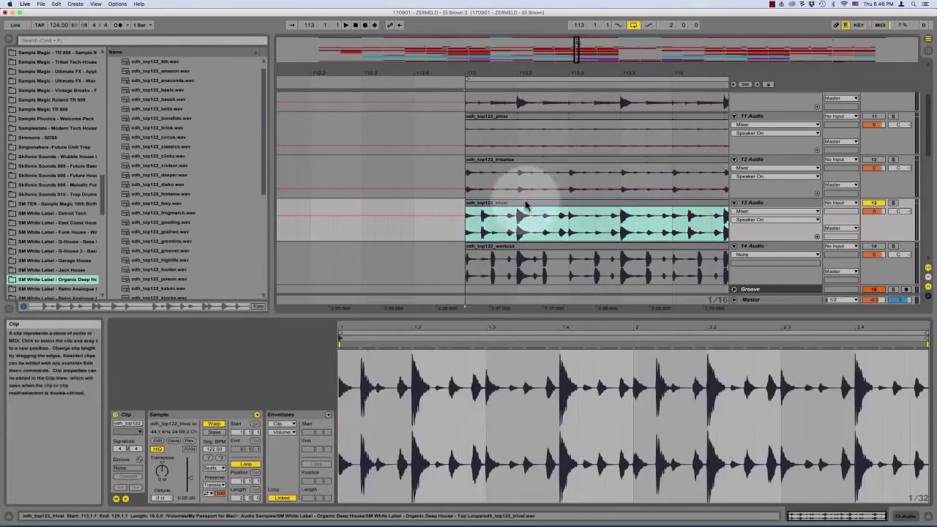
click(392, 396)
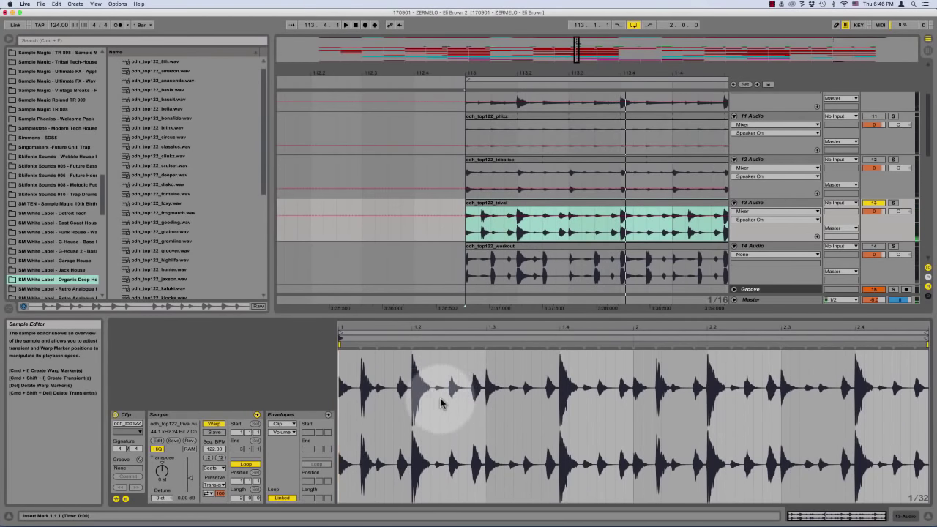
drag(440, 402, 530, 401)
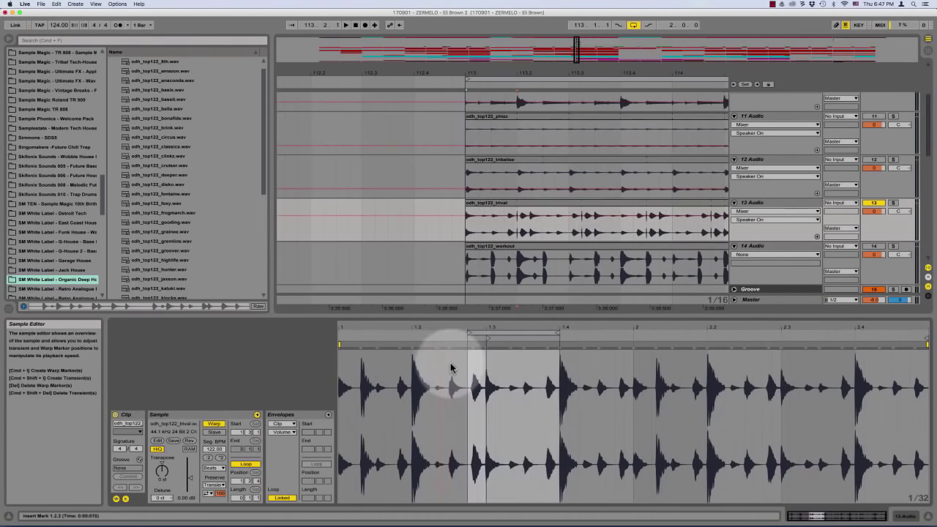
drag(447, 376, 516, 374)
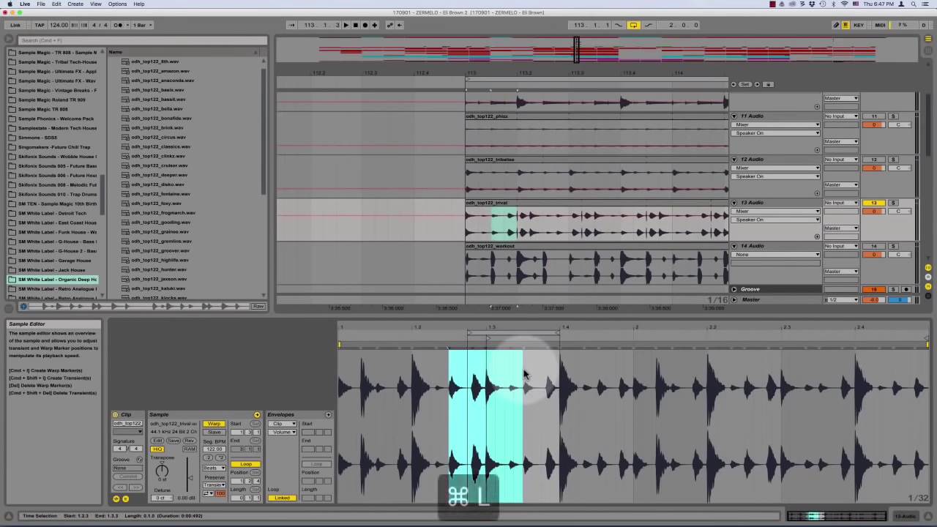
key(super+l)
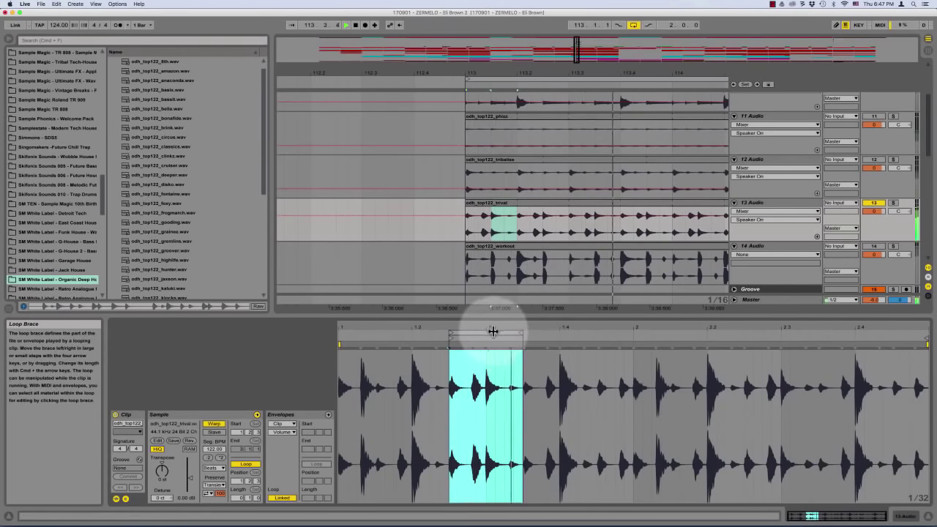
Move the trival clip's one-beat loop to run from 1.3.1 to 1.4.1
drag(452, 337, 514, 335)
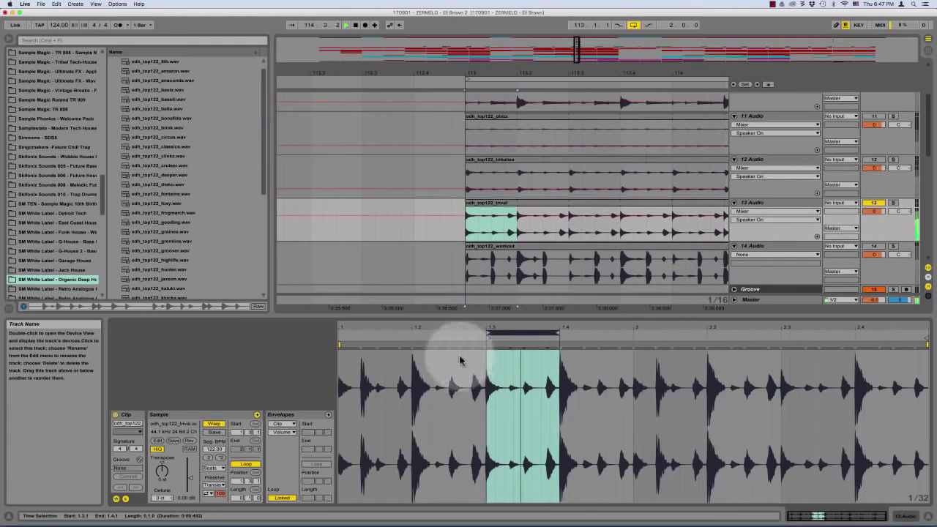
click(486, 367)
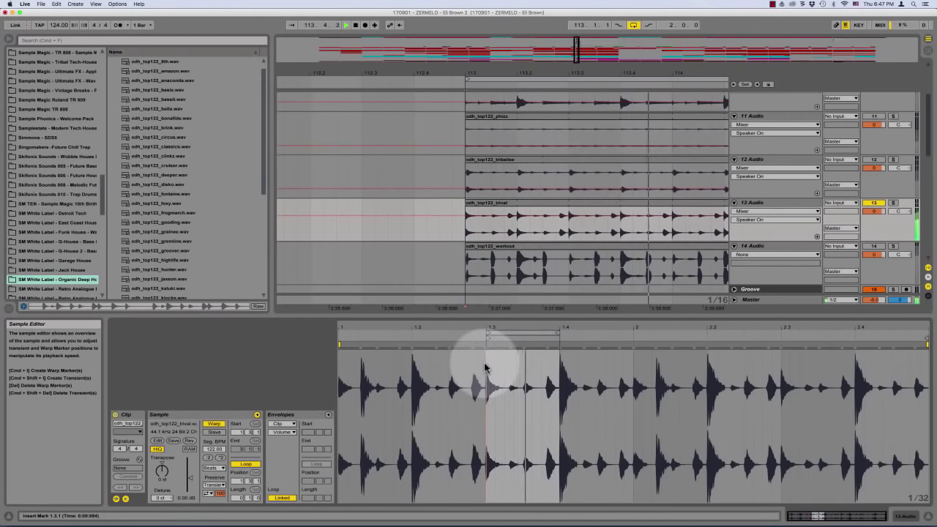
Mute track 13, activate track 14 and open the odh_top122_workout clip while playing the loop
click(467, 233)
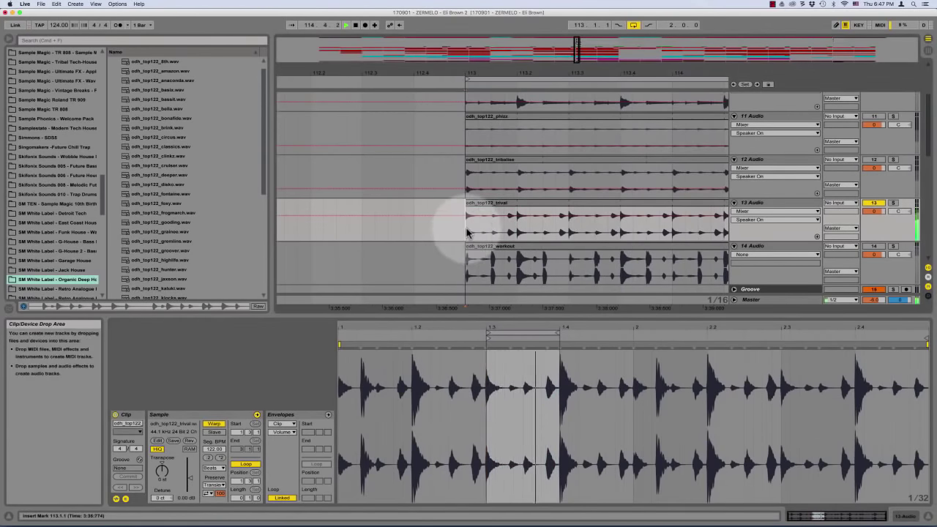
key(minus)
key(minus)
key(minus)
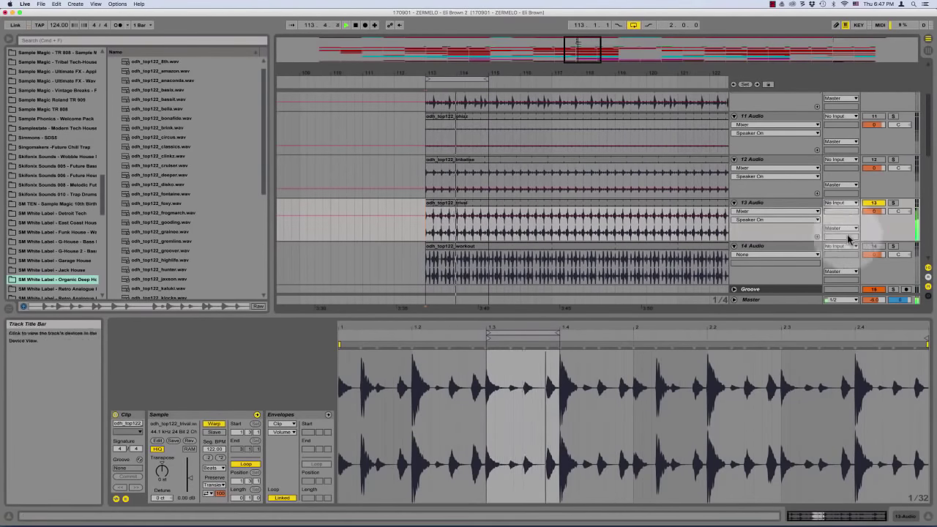
click(873, 203)
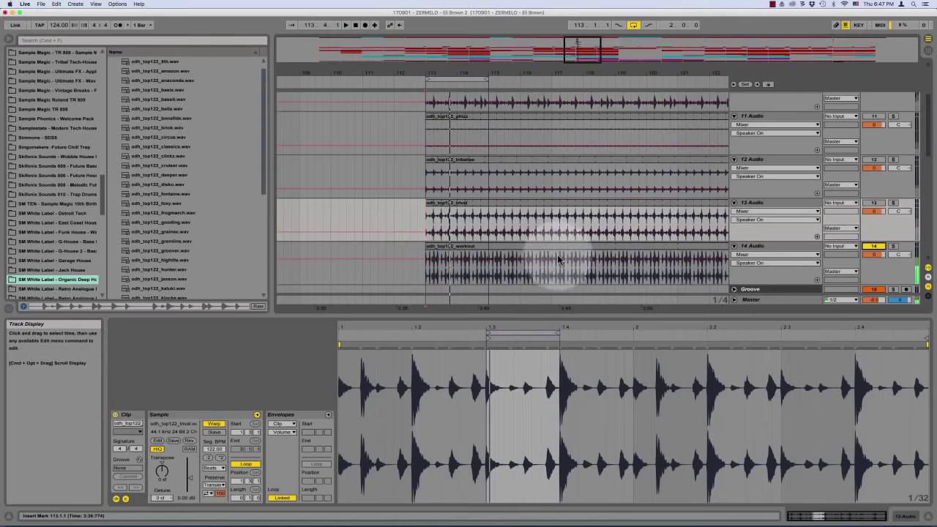
click(450, 245)
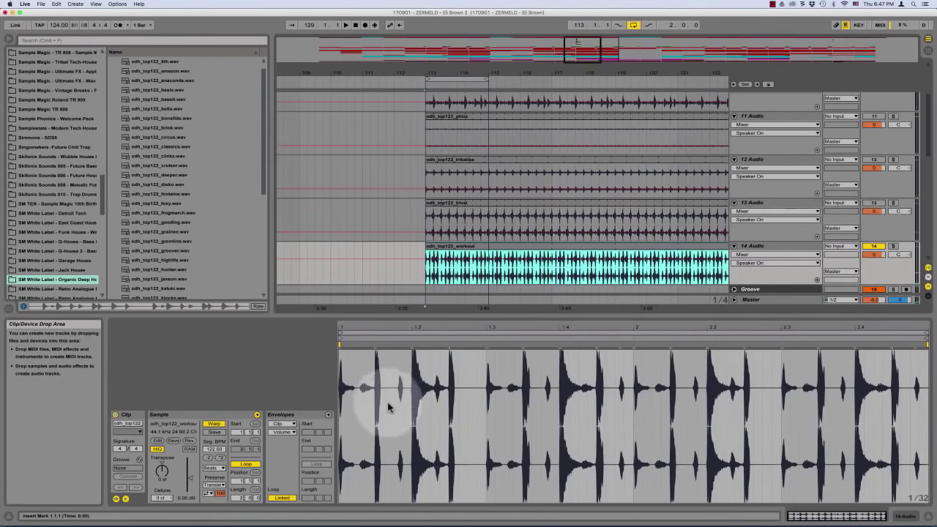
key(space)
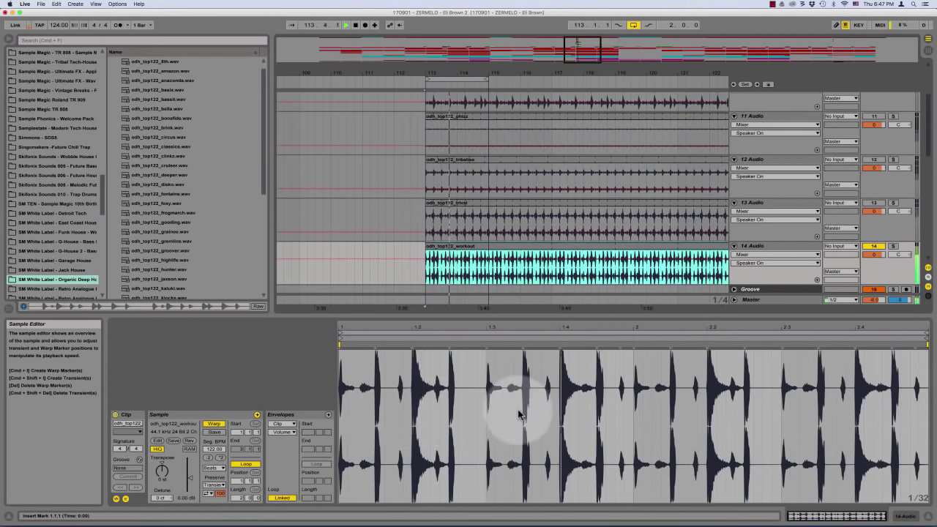
Draw the workout clip's volume envelope to keep only the half-beats at 1.1 and 1.3, and loop its first bar
key(super+z)
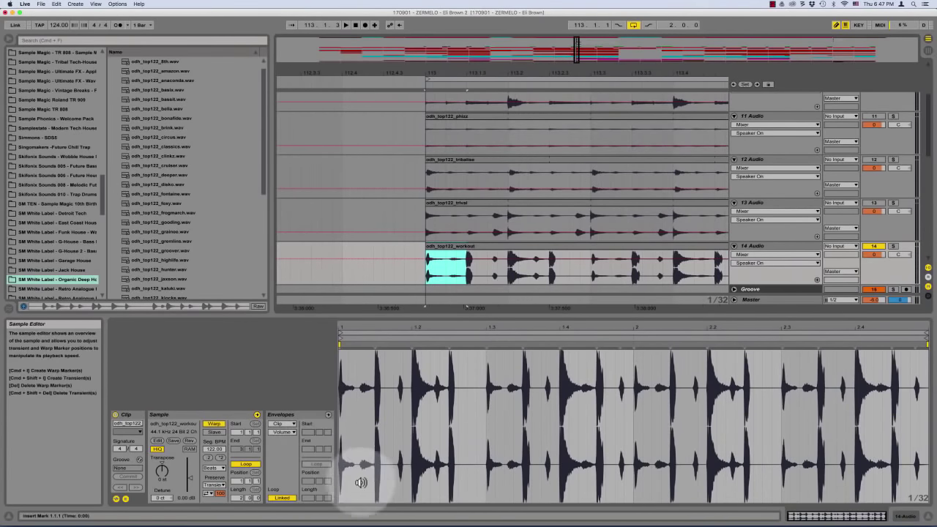
click(327, 415)
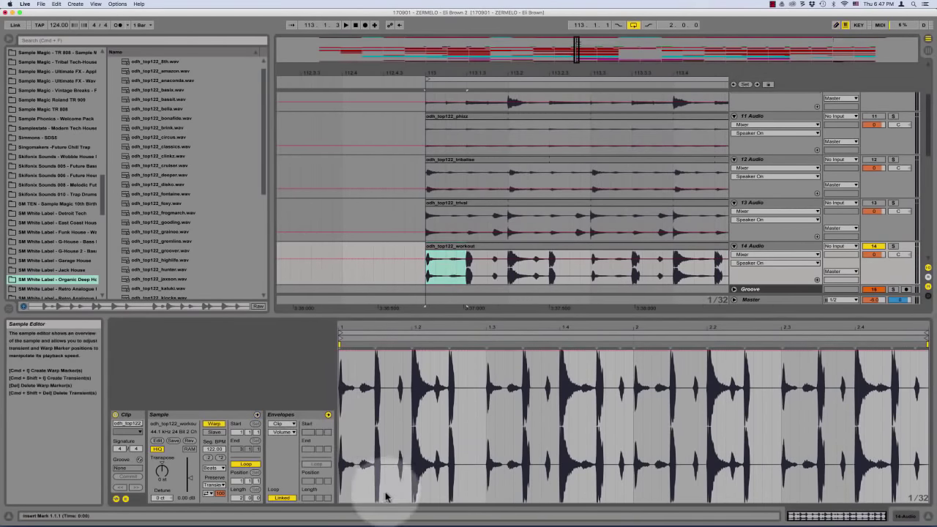
mouse_move(380, 496)
mouse_down()
mouse_move(388, 522)
mouse_move(428, 499)
mouse_move(483, 516)
mouse_up()
key(space)
key(super+z)
drag(527, 517, 628, 516)
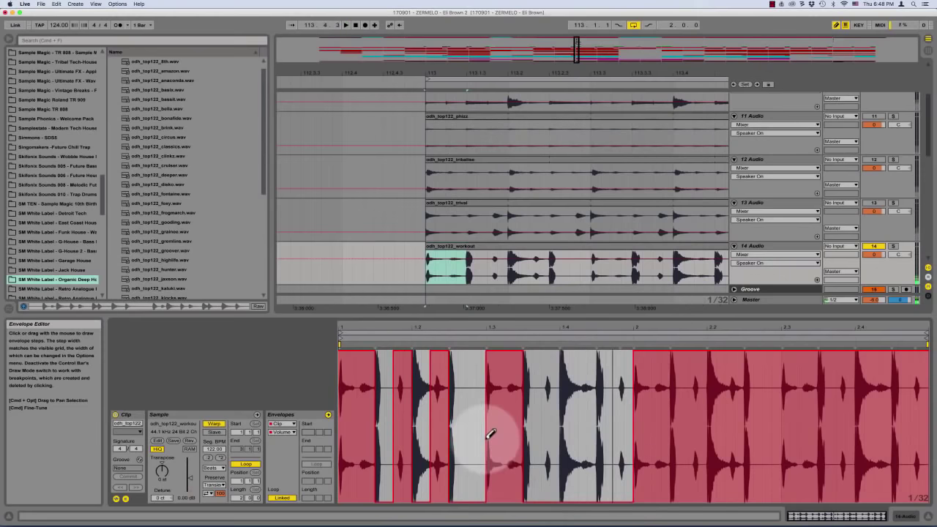
drag(400, 505, 442, 504)
key(b)
key(space)
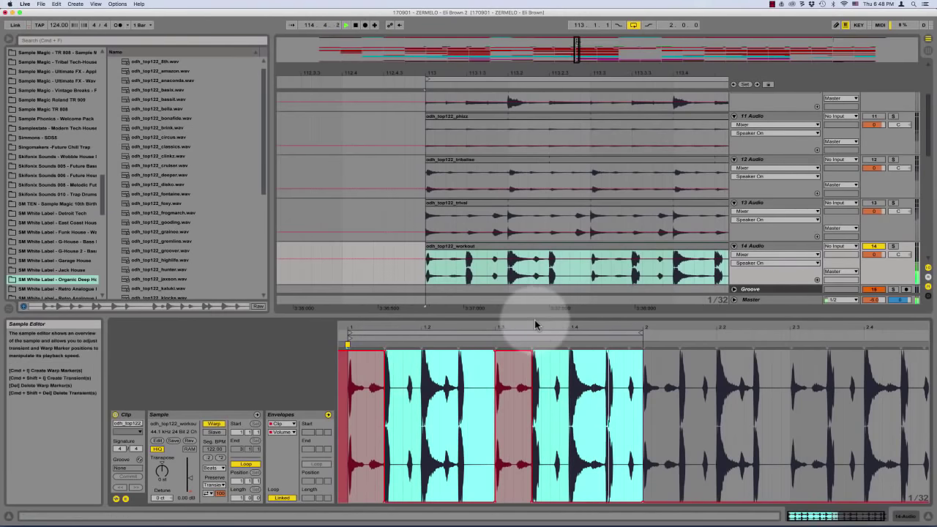
Mute track 14, activate track 10 and compare the playing groove with and without it
key(super+alt+l)
scroll(527, 307, right, 2)
key(space)
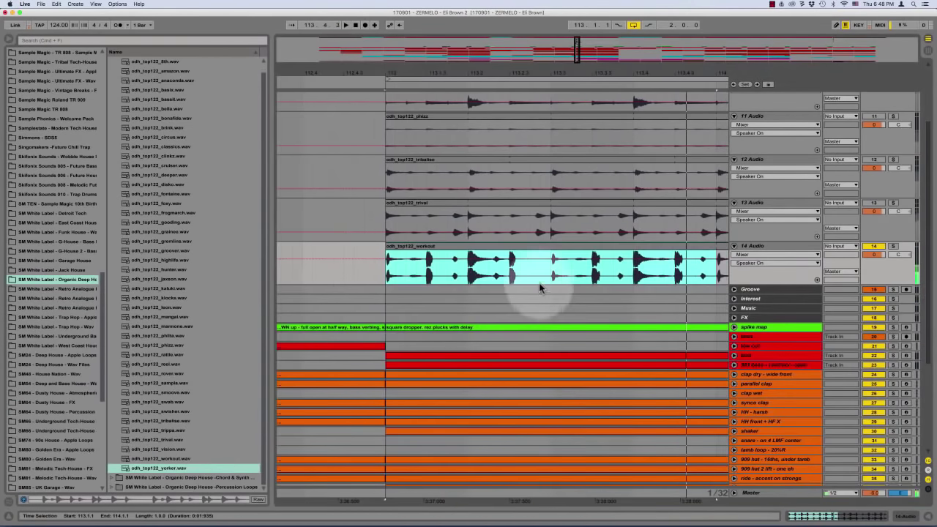
scroll(539, 285, up, 4)
scroll(534, 282, right, 1)
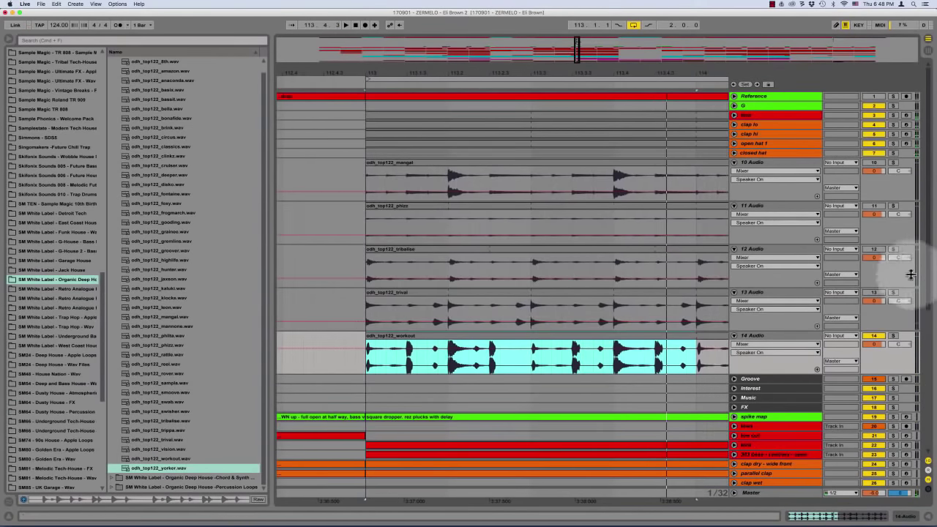
click(875, 335)
click(877, 161)
key(space)
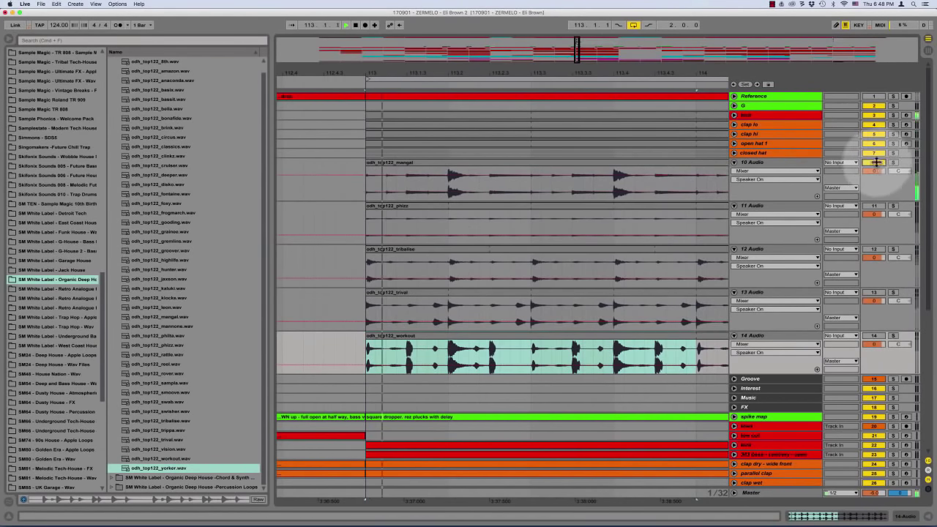
scroll(566, 203, right, 1)
click(874, 162)
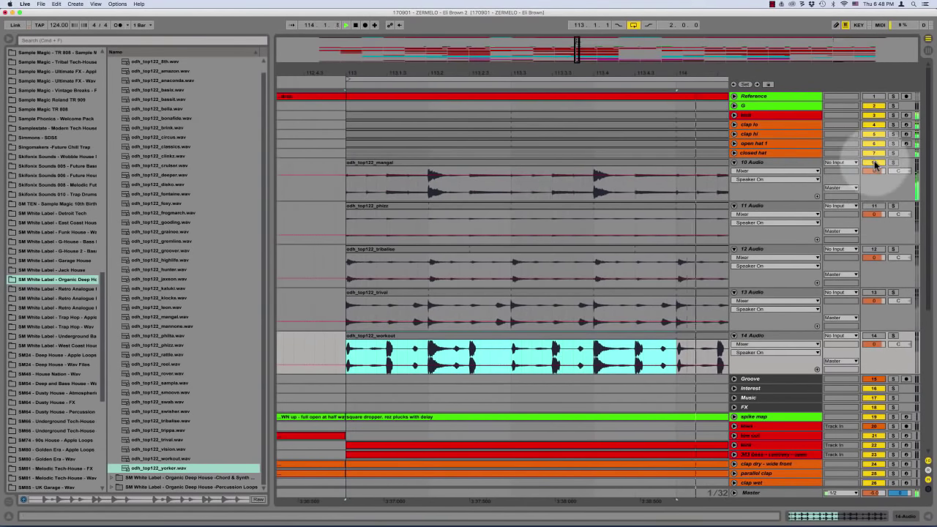
click(873, 162)
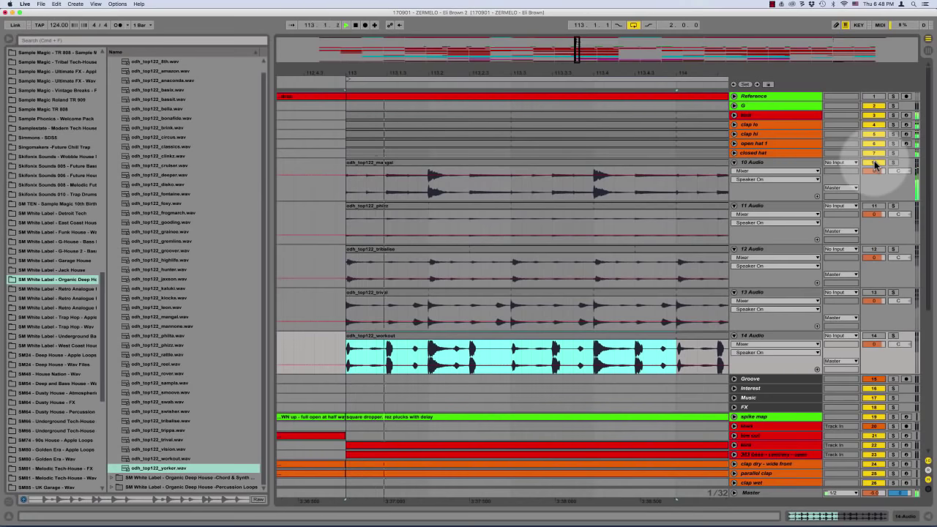
Open the odh_top122_mangal clip on track 10 and loop its first bar
click(554, 178)
double_click(407, 165)
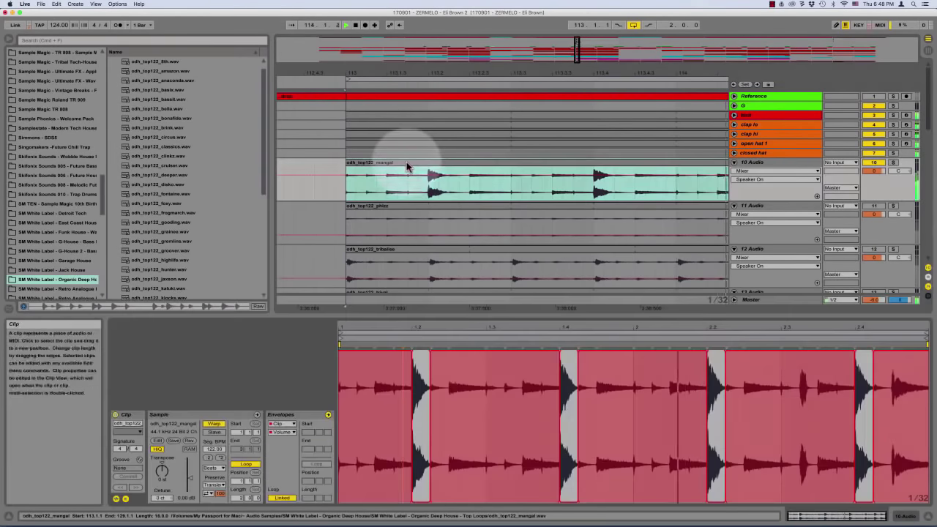
click(635, 423)
drag(635, 422, 327, 409)
key(ctrl+l)
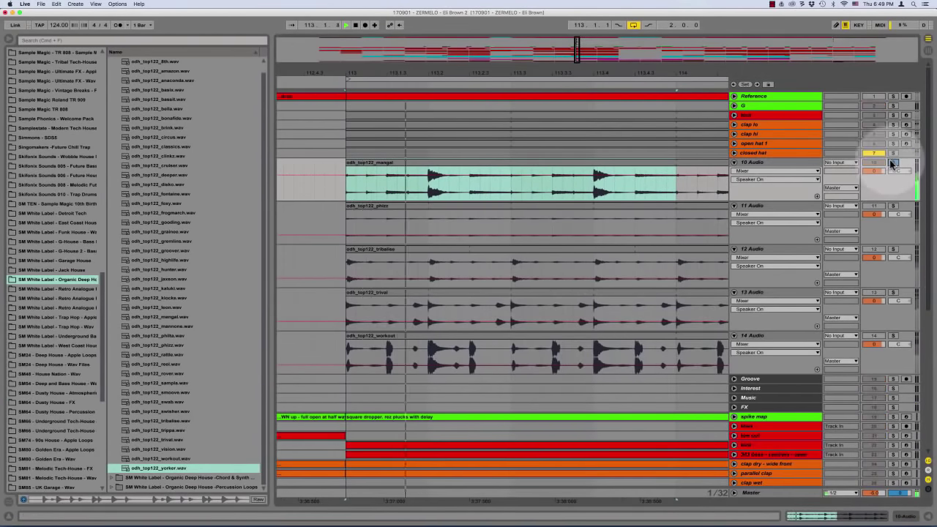
Audition the top loop tracks in turn, muting track 10 and leaving tracks 11 and 12 active
click(892, 208)
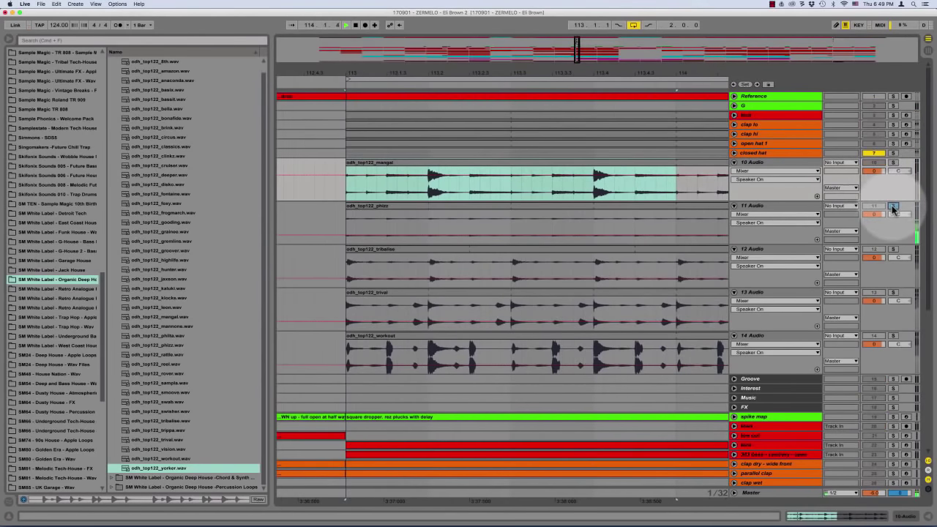
click(893, 208)
click(872, 162)
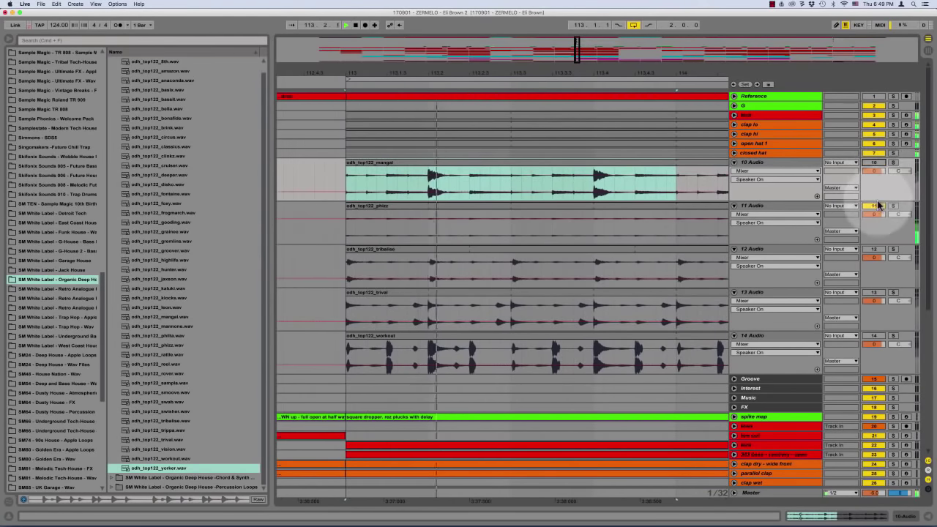
click(875, 207)
click(875, 250)
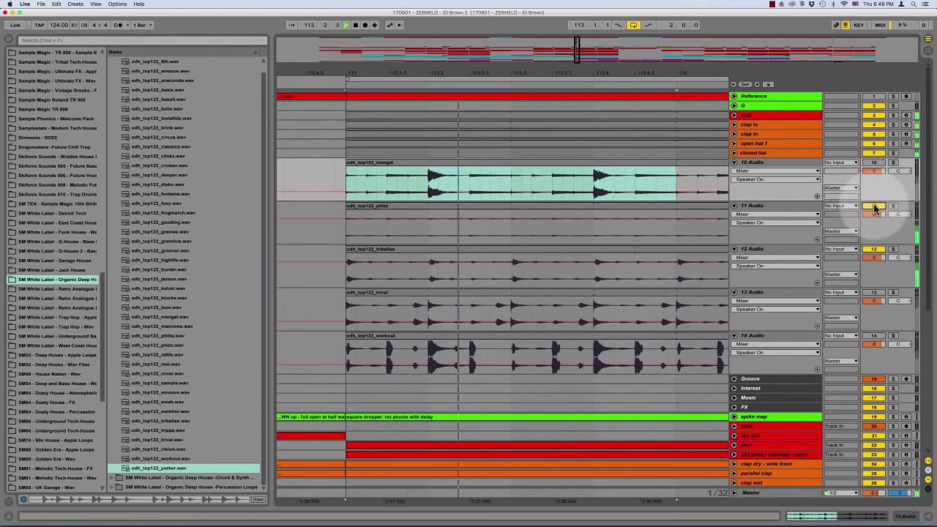
click(874, 293)
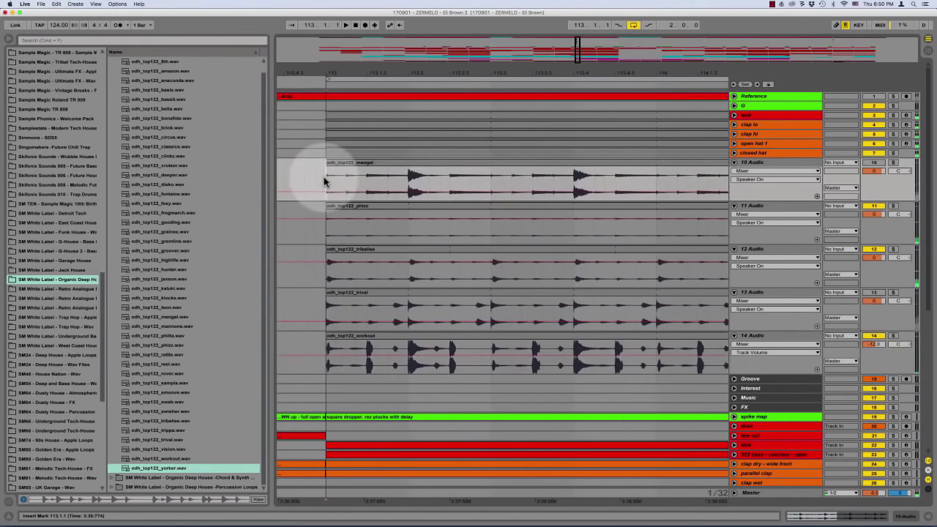
Play the combined loops from 113.1.1 and audition track 10 against them
key(minus)
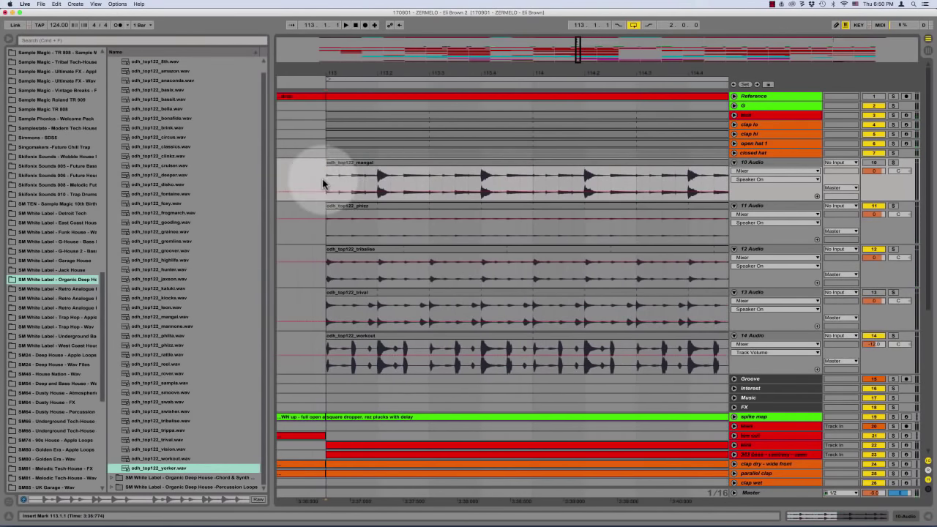
key(space)
click(874, 163)
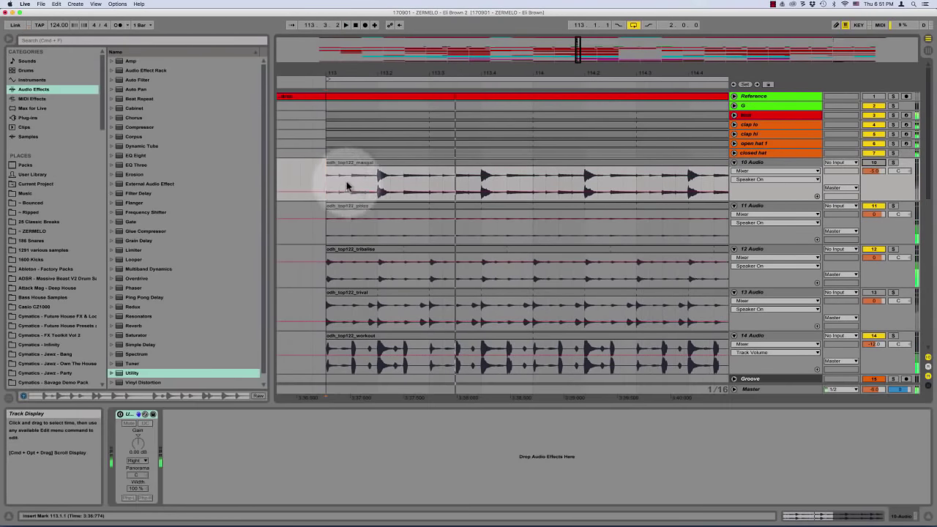
Fold all tracks and delete the tracks holding the mangal and trival loops
key(minus)
key(minus)
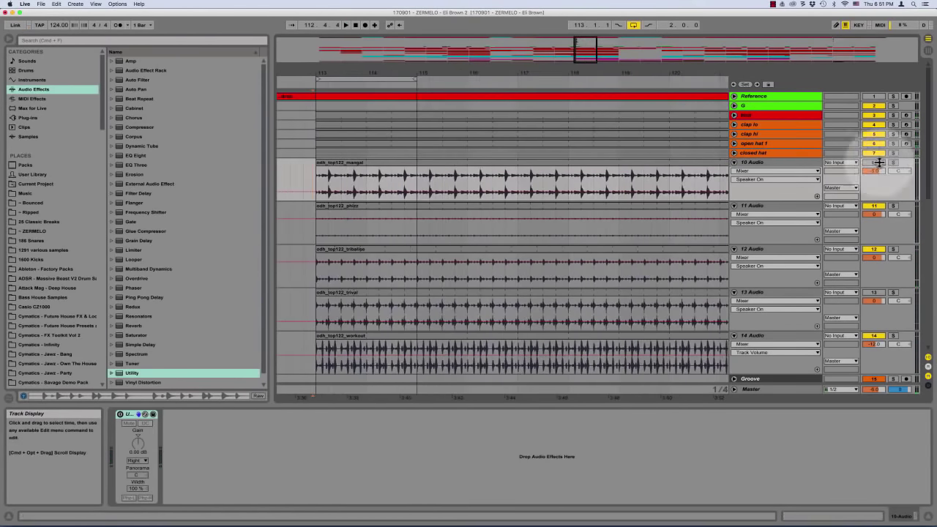
alt+click(735, 164)
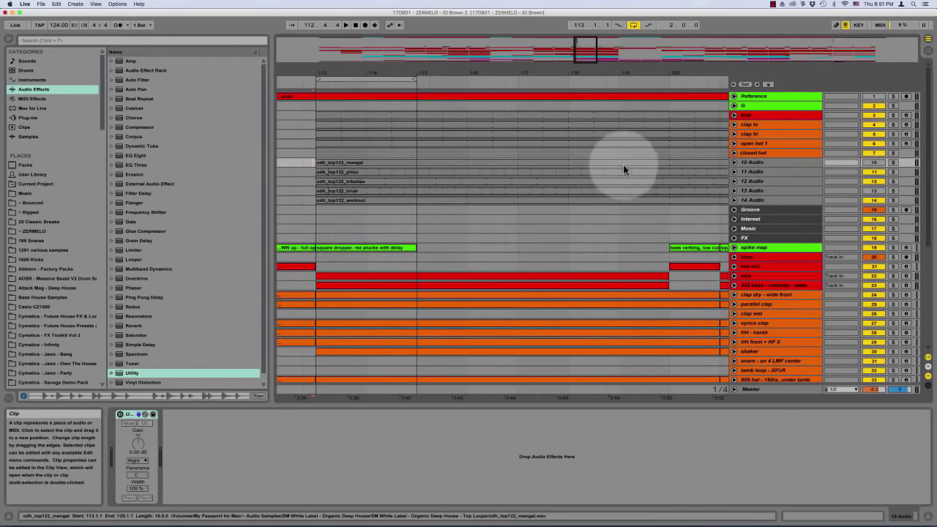
click(750, 164)
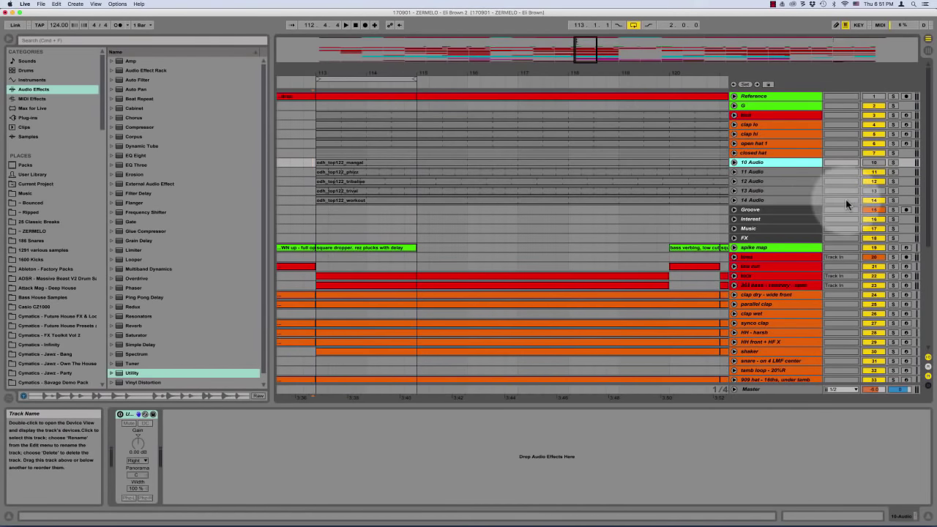
key(Delete)
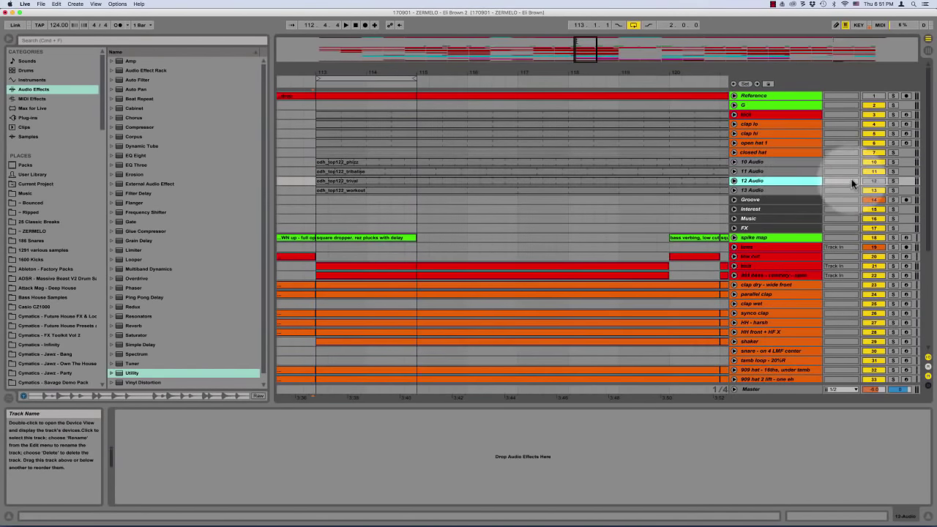
key(Delete)
Unfold all tracks and compare the playing groove with and without the workout loop on track 12
key(space)
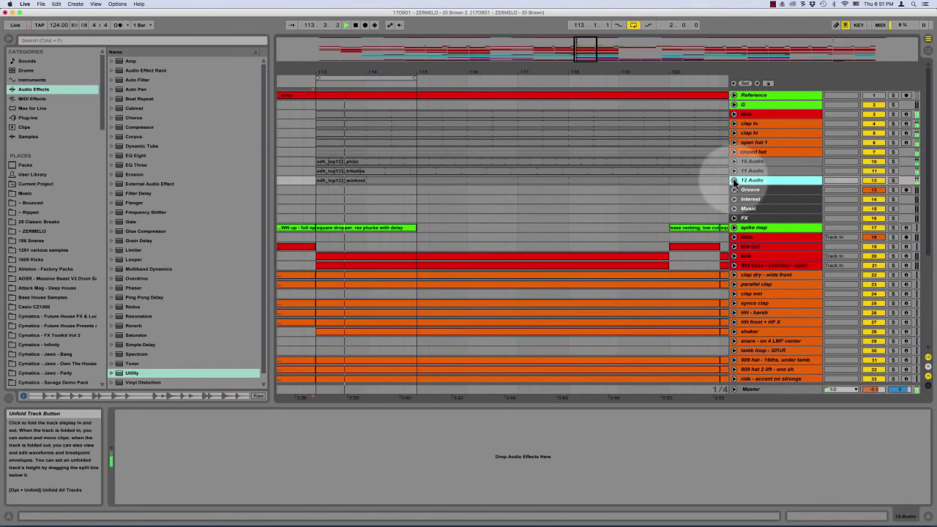
alt+click(734, 182)
scroll(513, 182, up, 5)
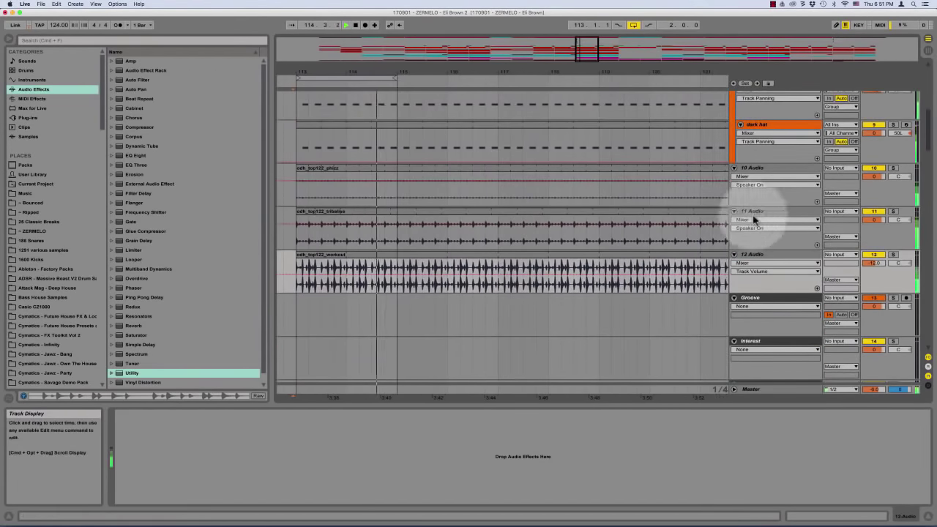
click(874, 255)
scroll(635, 268, left, 5)
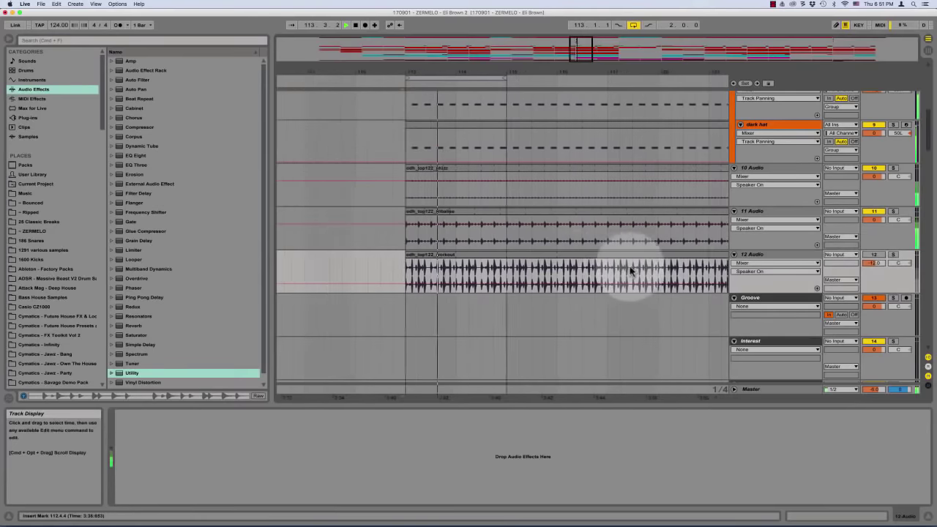
scroll(671, 290, right, 3)
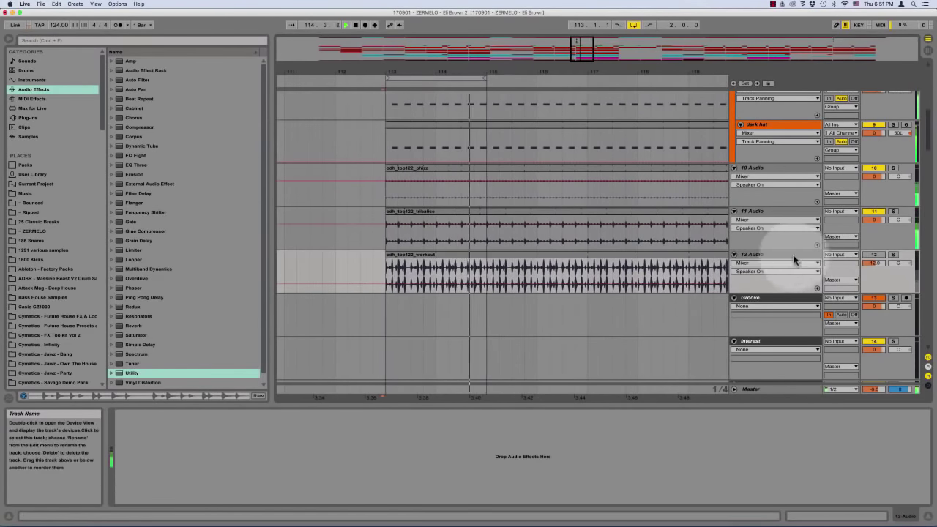
click(872, 255)
click(873, 255)
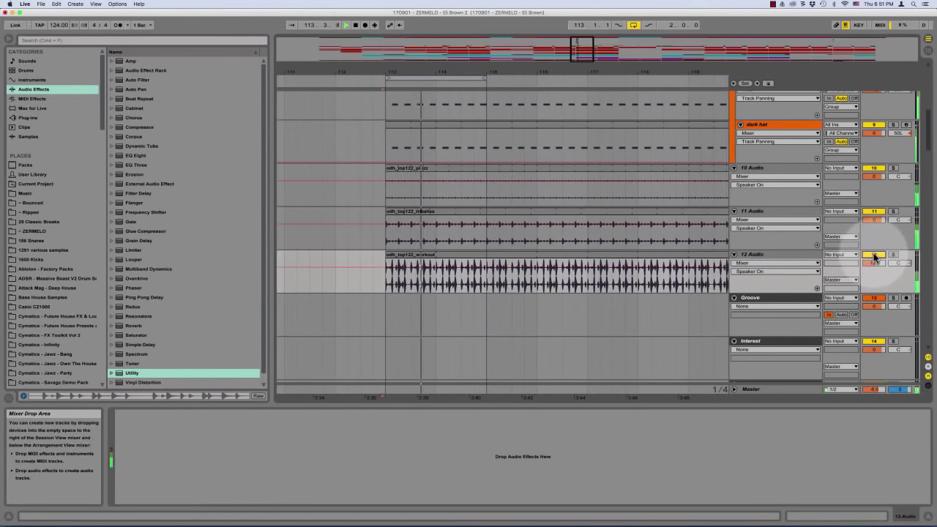
Delete the workout loop's track and play the remaining loops from 113.1.1
click(787, 256)
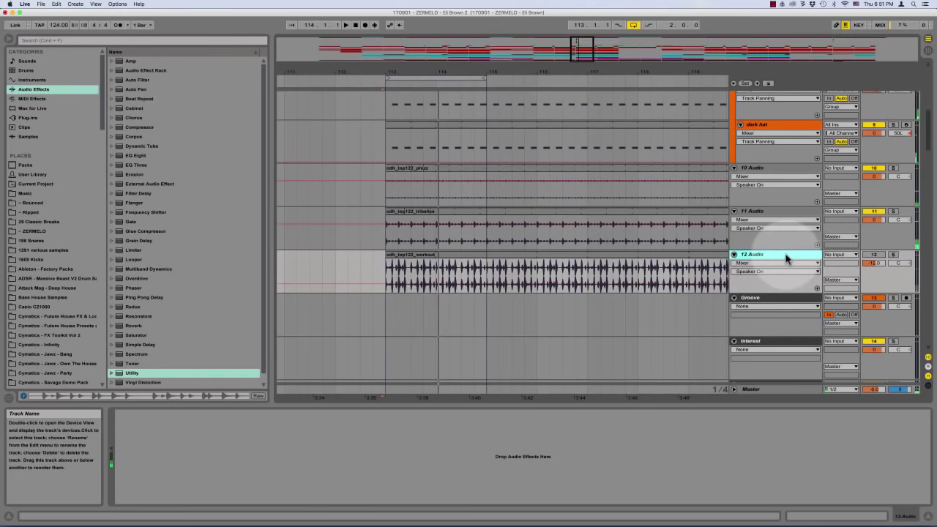
key(Delete)
click(386, 270)
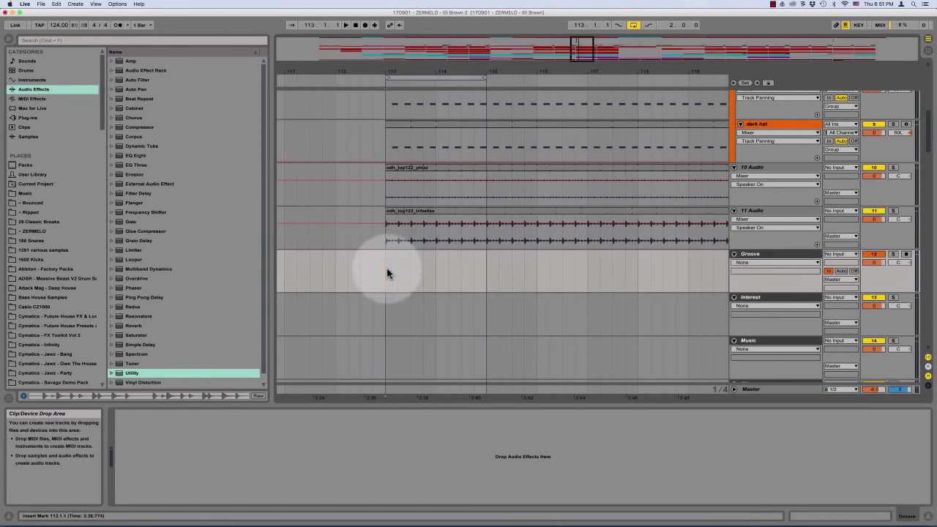
scroll(387, 269, up, 5)
scroll(386, 268, down, 3)
key(space)
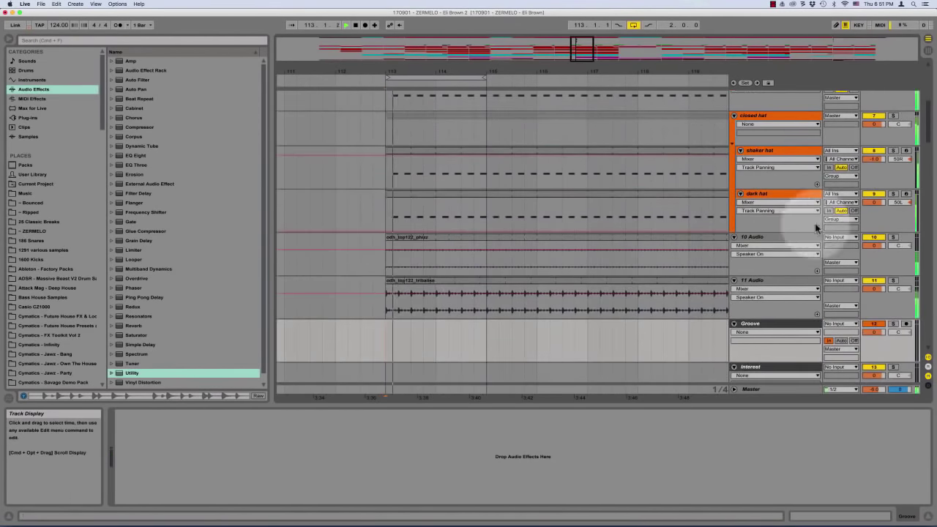
Rename track 10 as "shaker 1" and track 11 as "perc L 1"
click(758, 235)
key(super+r)
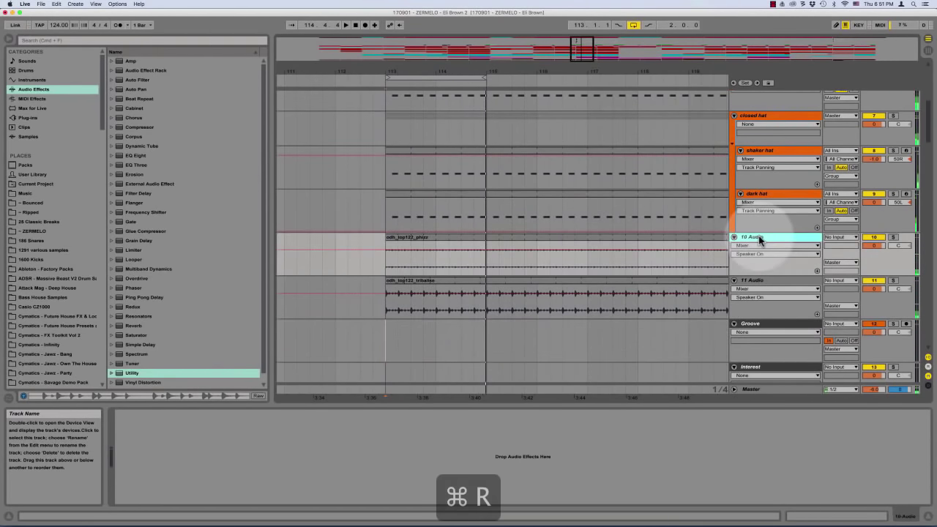
text(shaker 1)
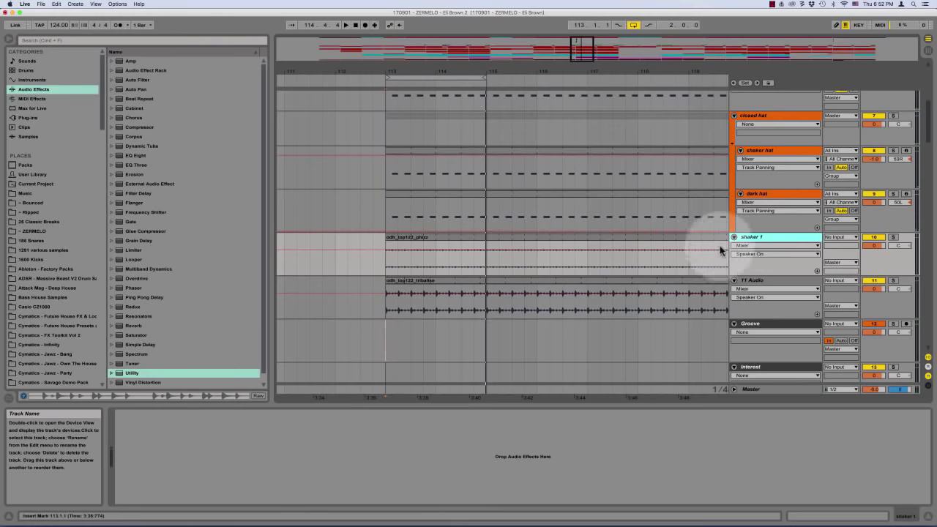
click(756, 281)
key(super+r)
text(per)
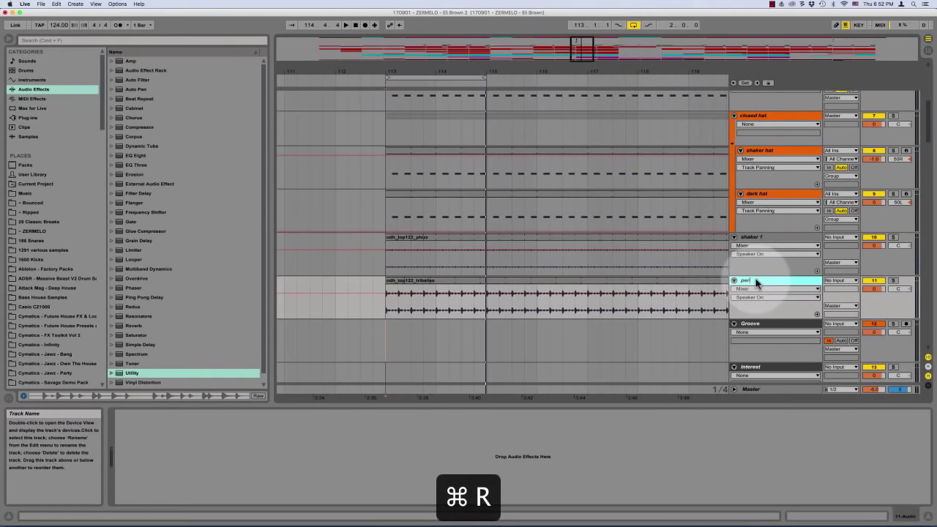
text(c L 1)
key(Return)
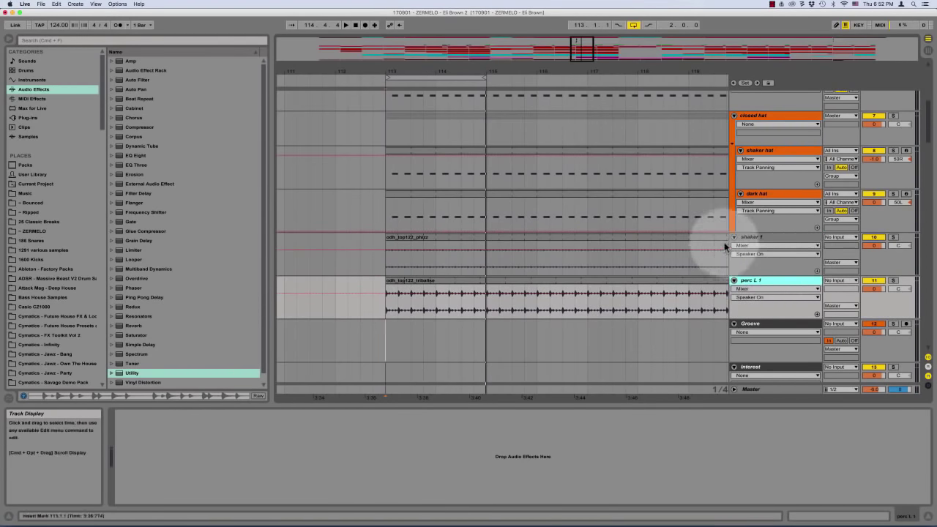
Colour the shaker 1 and perc L 1 tracks orange like the other drum tracks, and fold all tracks
right_click(758, 238)
click(746, 234)
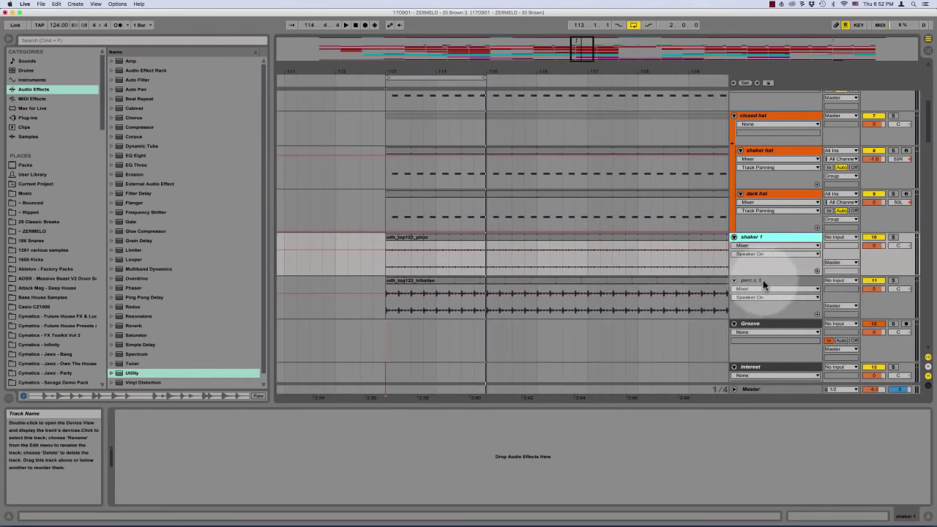
shift+right_click(763, 280)
click(772, 396)
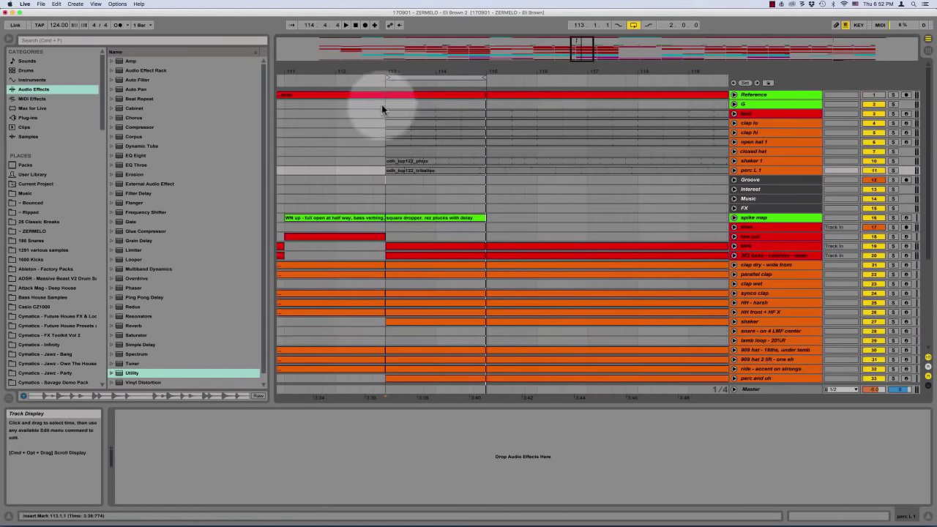
Play the full groove from 113.1.1 for a listen, then stop playback
key(space)
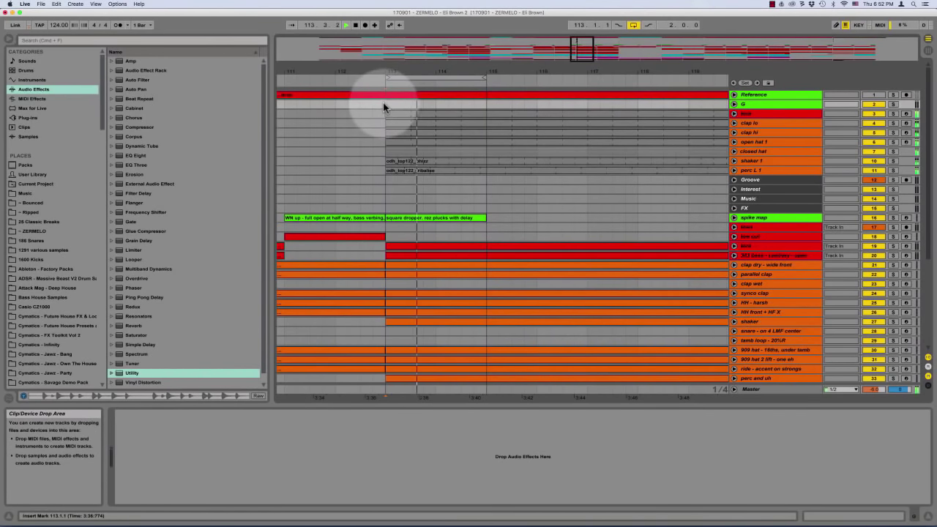
key(plus)
key(plus)
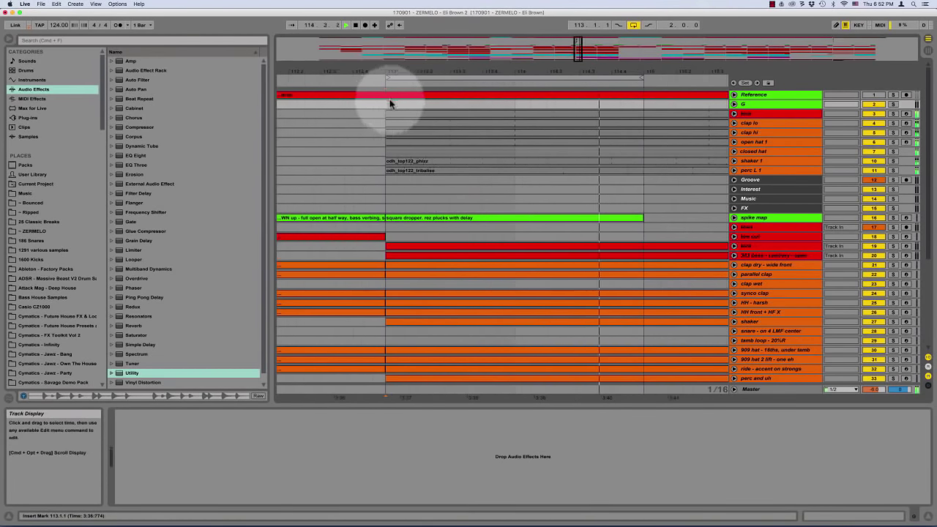
scroll(392, 104, right, 1)
key(space)
Unfold perc L 1, audition it soloed, compare the groove with and without it, and fold the track again
click(734, 170)
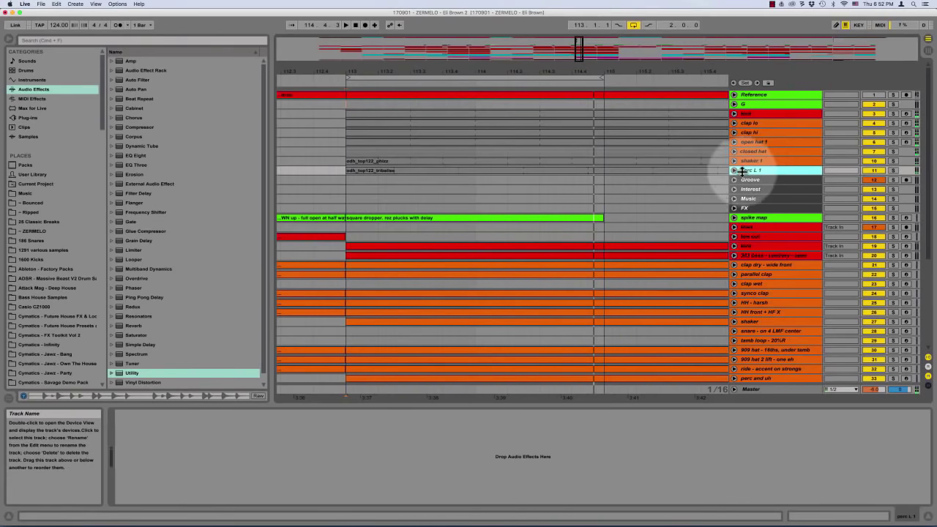
click(893, 170)
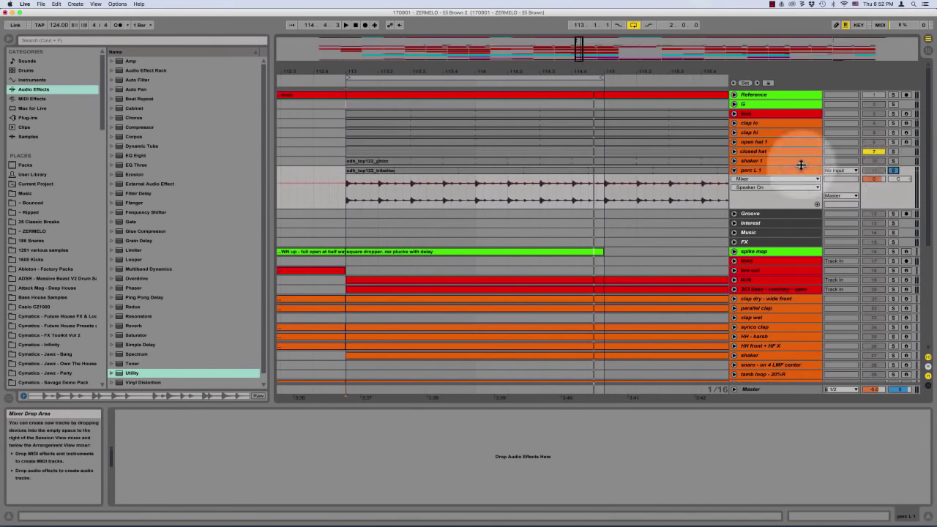
key(space)
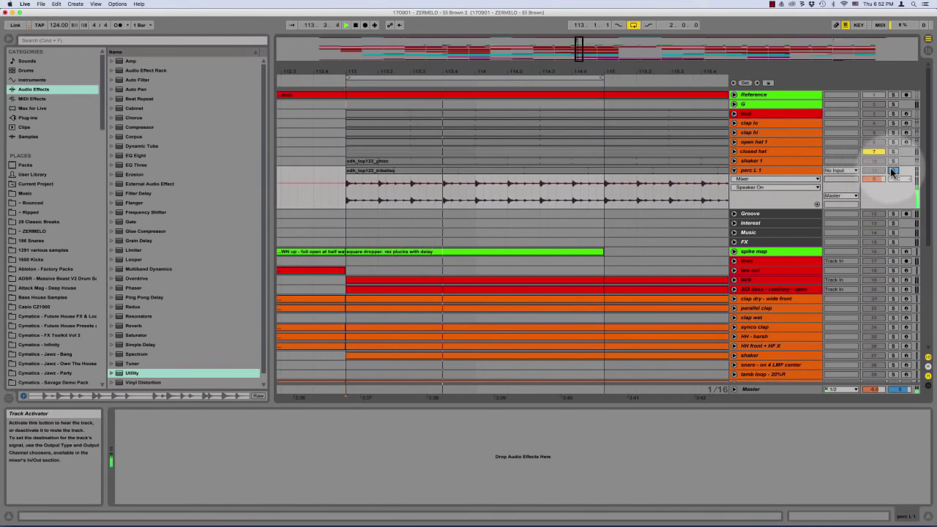
click(892, 170)
click(874, 171)
key(space)
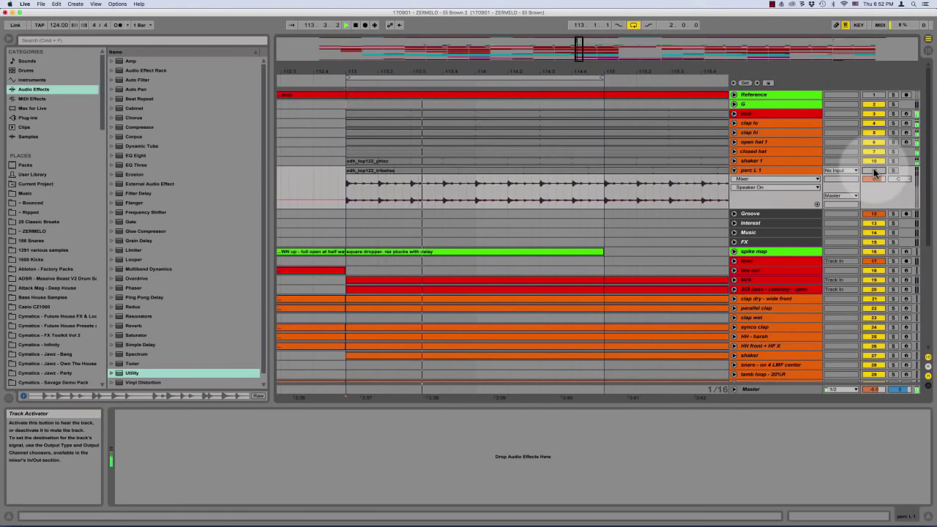
click(874, 170)
click(757, 172)
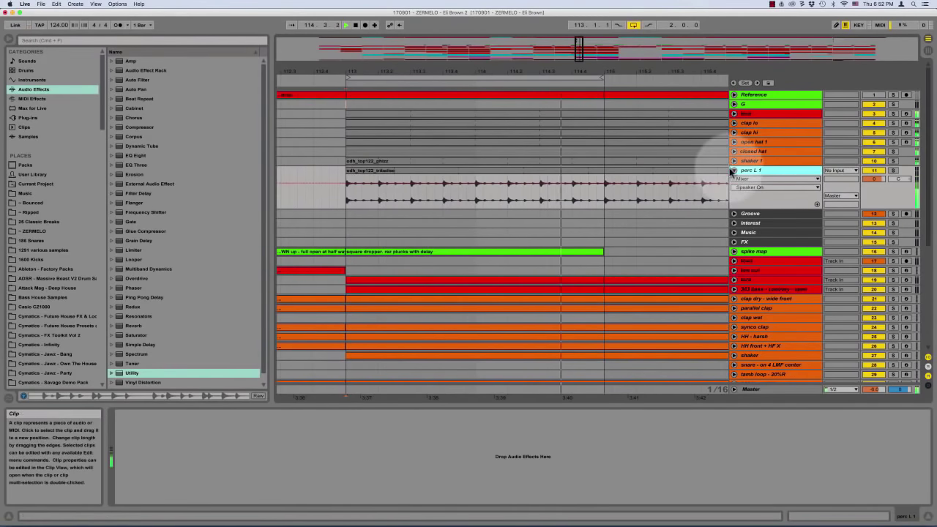
click(733, 171)
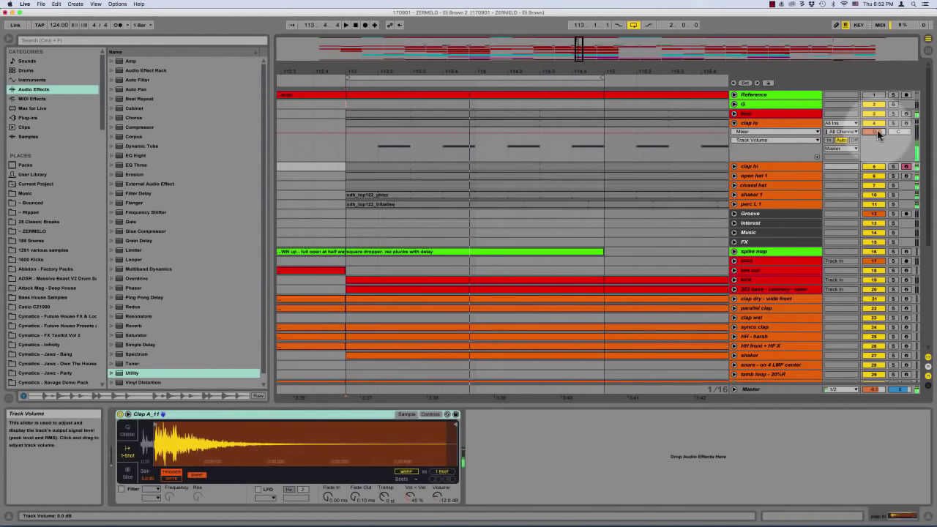
Lower the clap lo track's volume during playback, trying -6 dB and settling on -3 dB
click(877, 132)
text(-6)
key(Return)
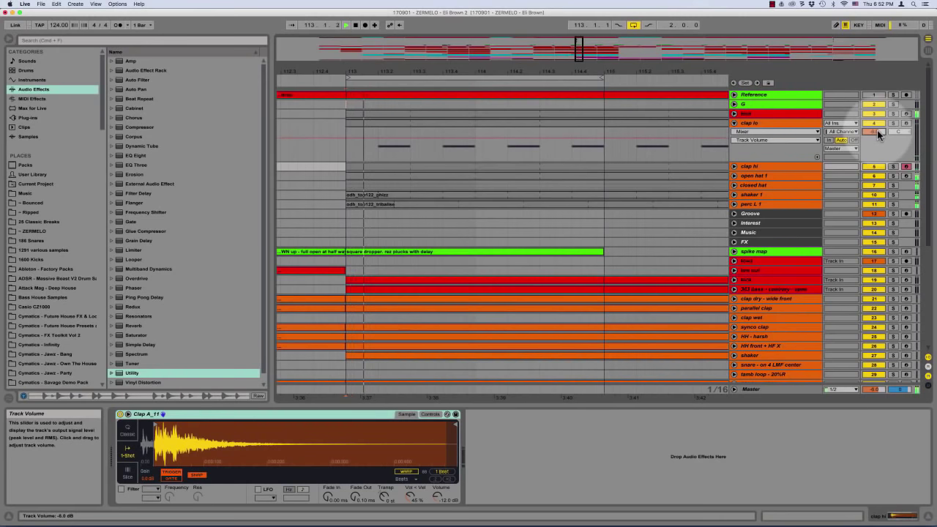
text(-3)
key(Return)
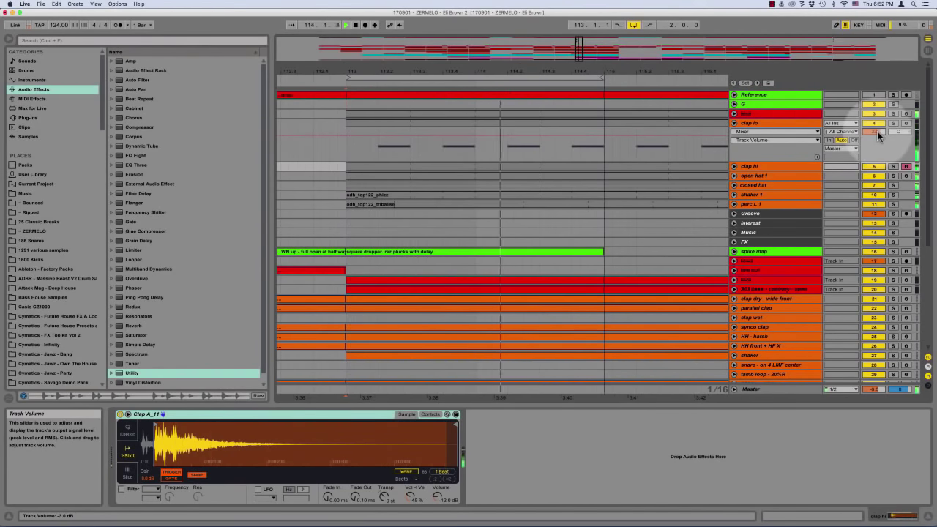
Compare the playing groove with and without clap lo, and fold its track
click(875, 123)
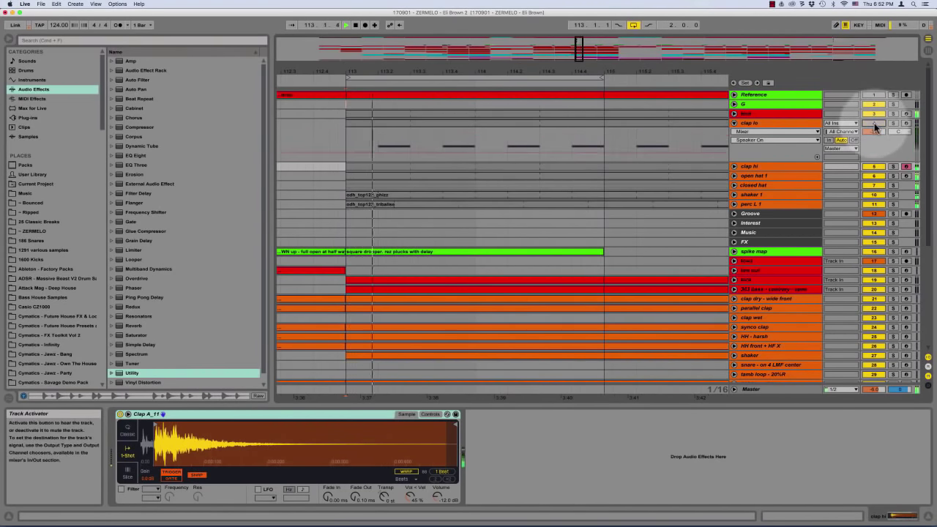
click(734, 123)
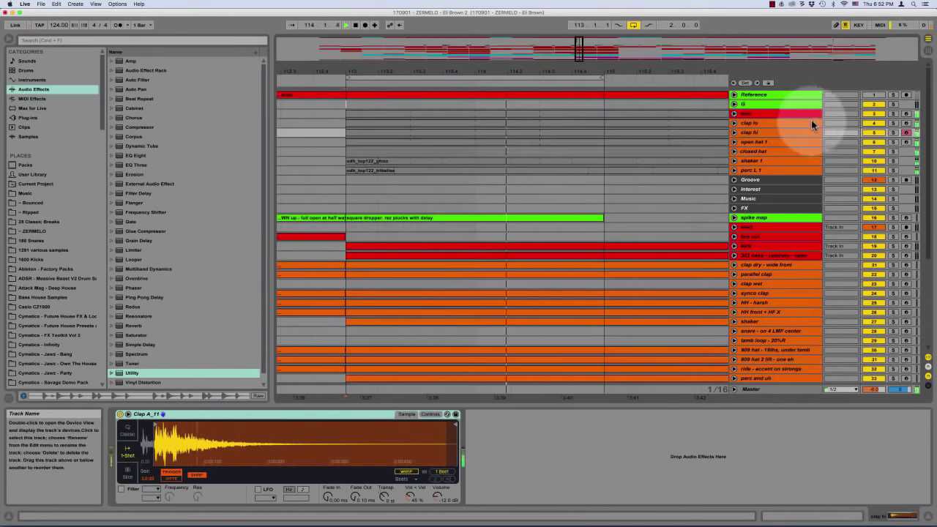
click(767, 123)
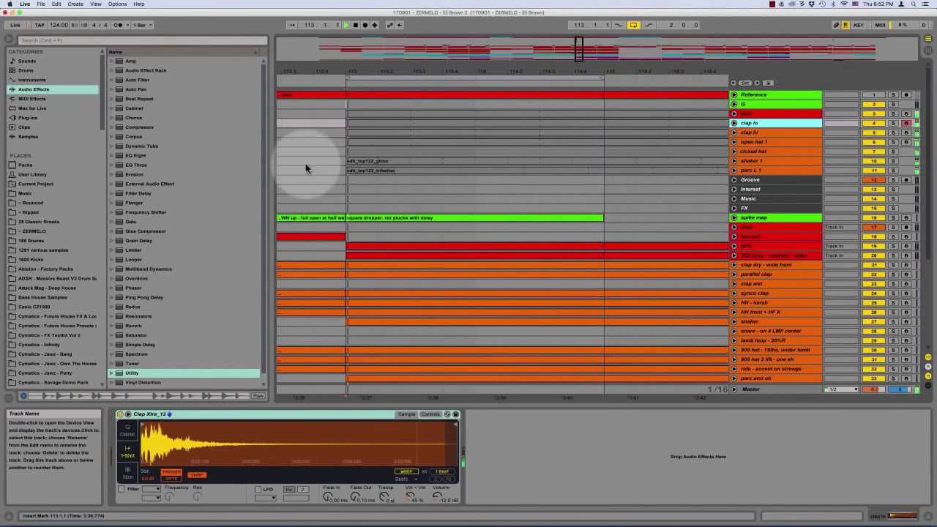
click(342, 182)
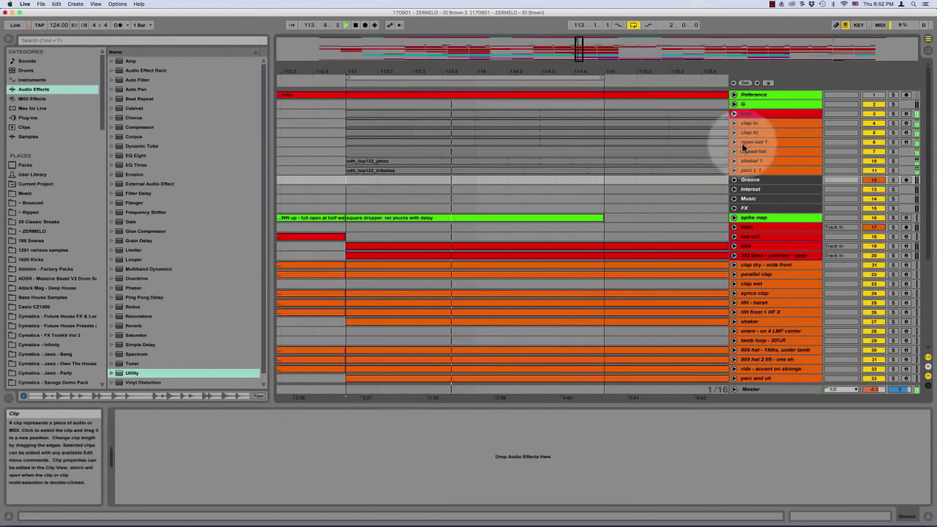
Solo the Reference track to hear it against the groove, and stop playback
click(893, 96)
key(space)
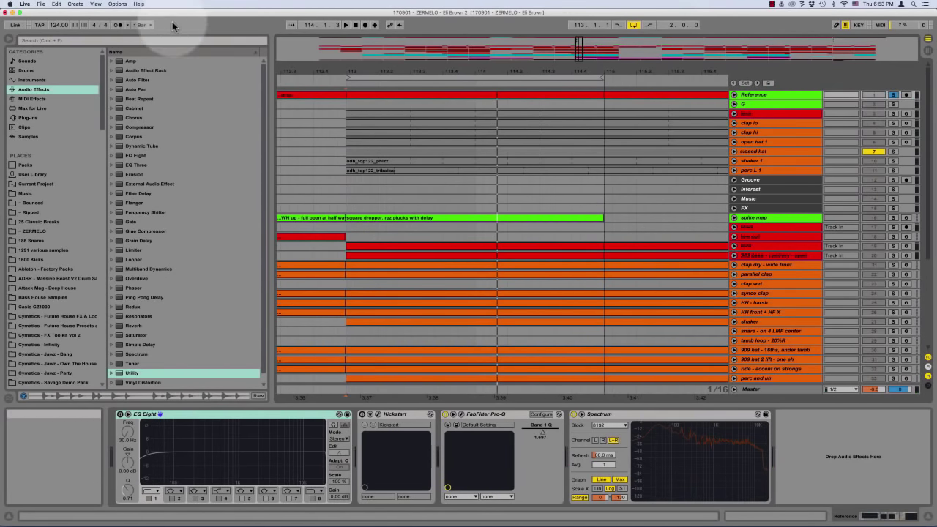
click(893, 96)
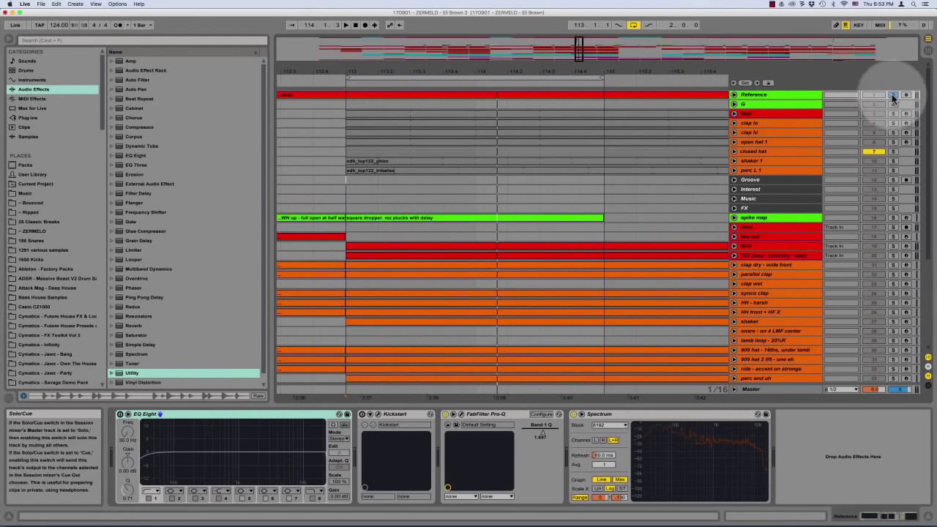
Return the insert mark to 113.1.1 and unfold all tracks
click(346, 179)
key(minus)
key(minus)
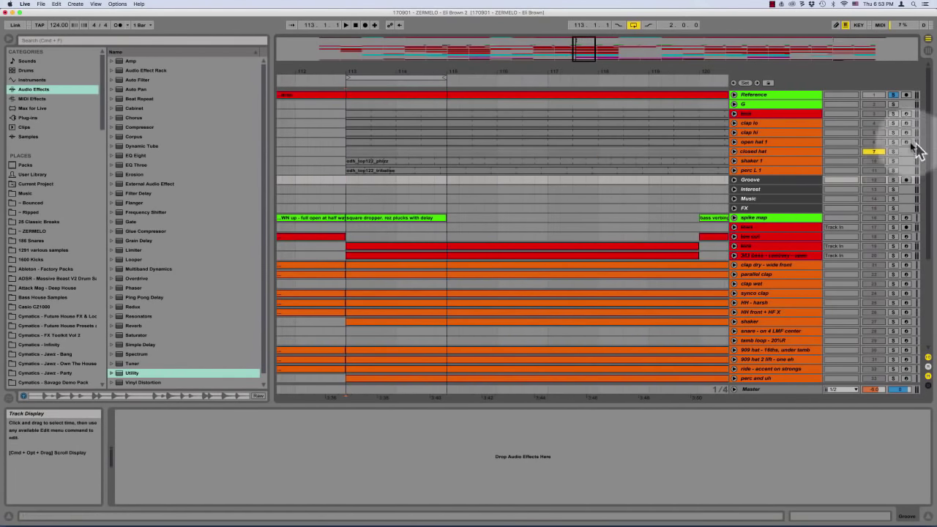
alt+click(734, 96)
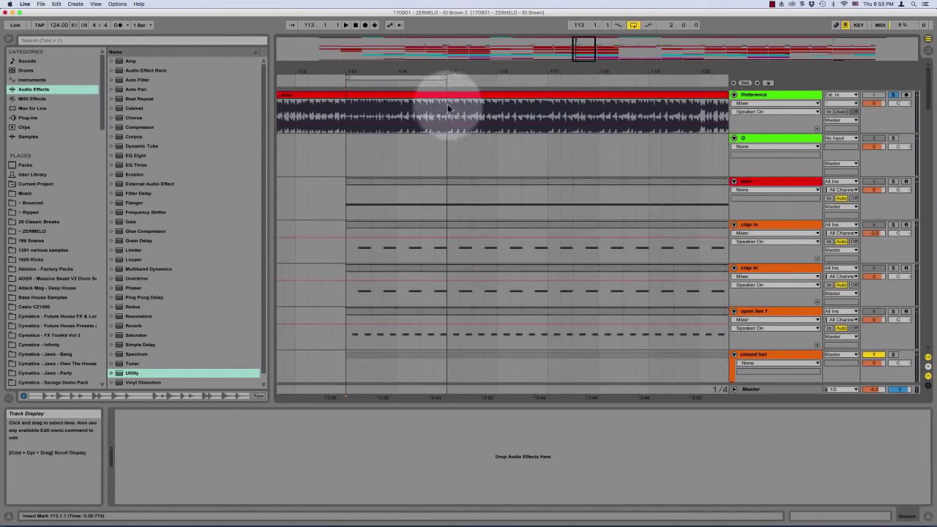
Play the soloed Reference track from 113.1.1 and extend the loop to four bars, ending at 117.1.1
click(344, 152)
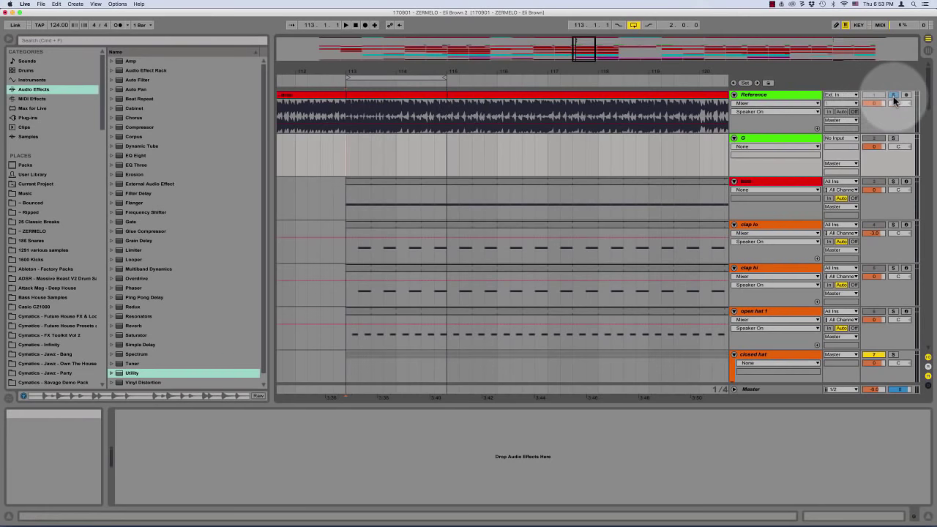
click(341, 144)
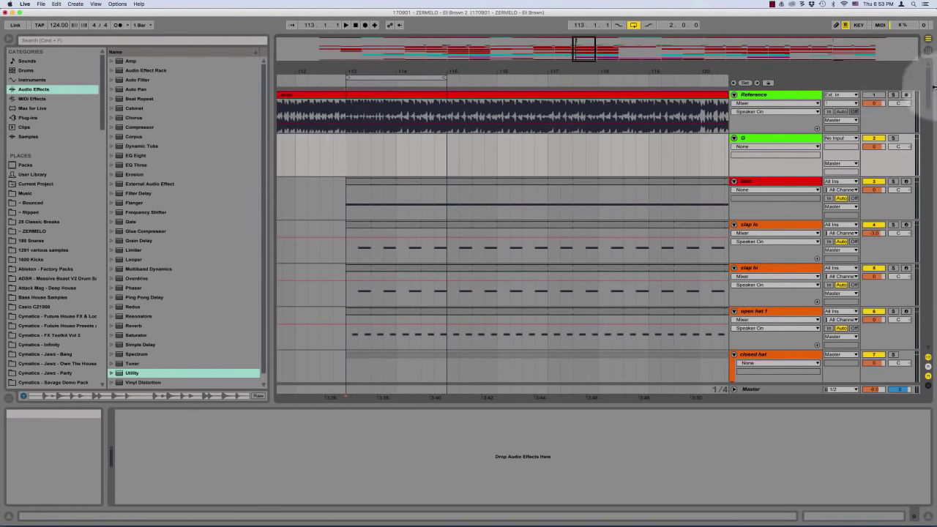
click(893, 95)
key(space)
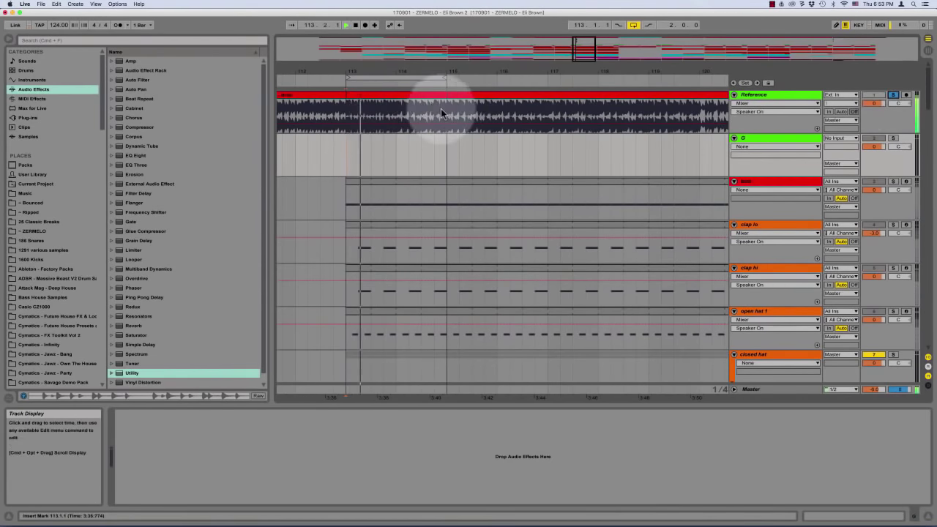
drag(445, 79, 548, 82)
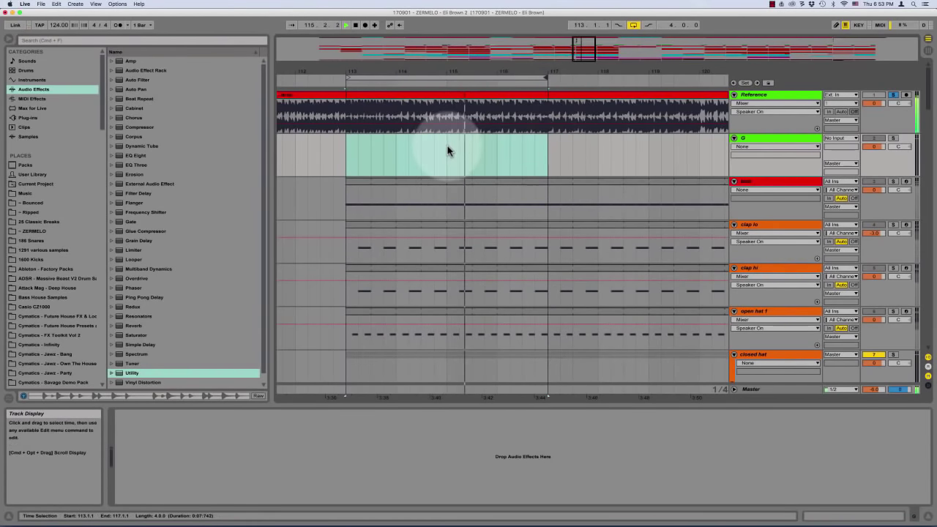
key(space)
scroll(449, 152, down, 2)
scroll(687, 176, up, 2)
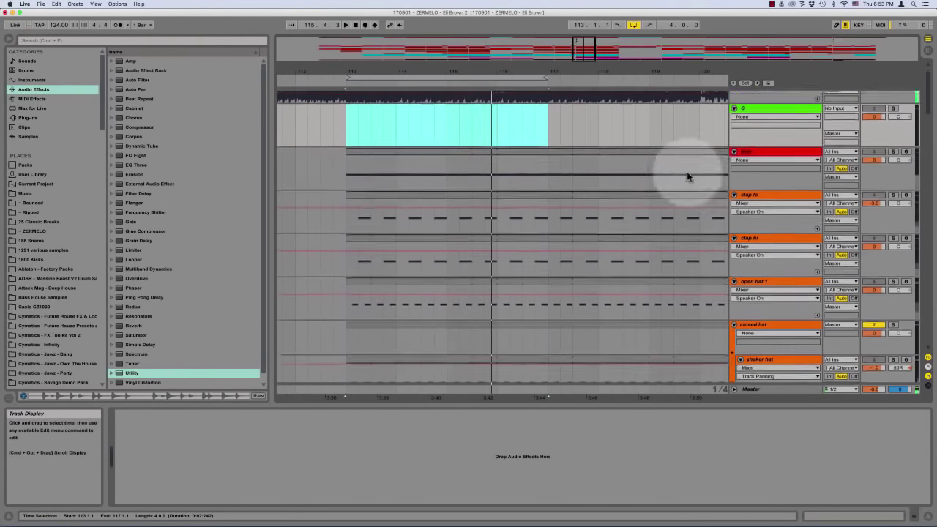
Toggle the Reference track's solo off and back on, and listen to it within the four-bar loop
click(893, 95)
click(447, 155)
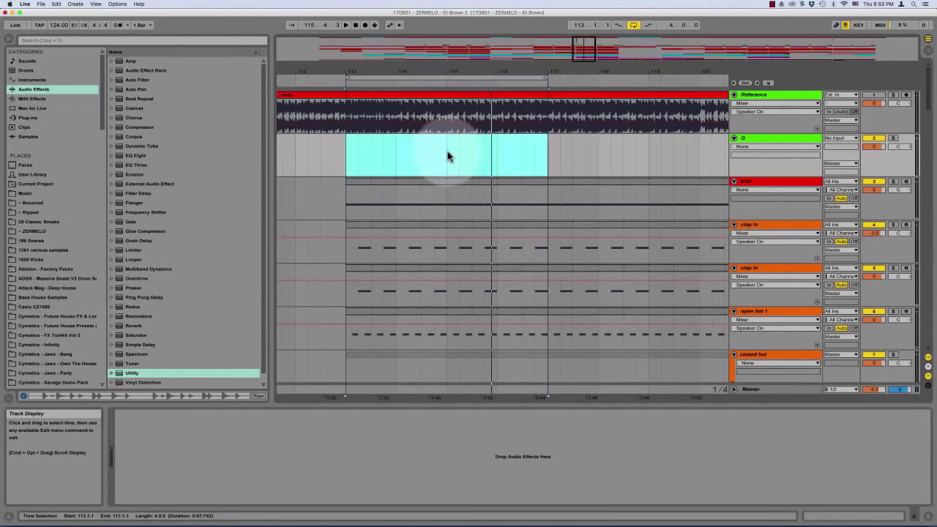
click(892, 96)
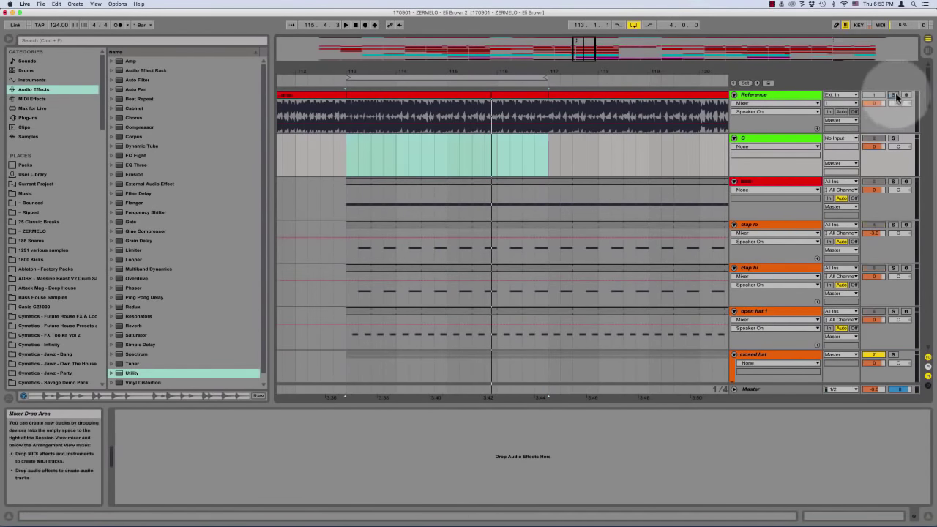
key(space)
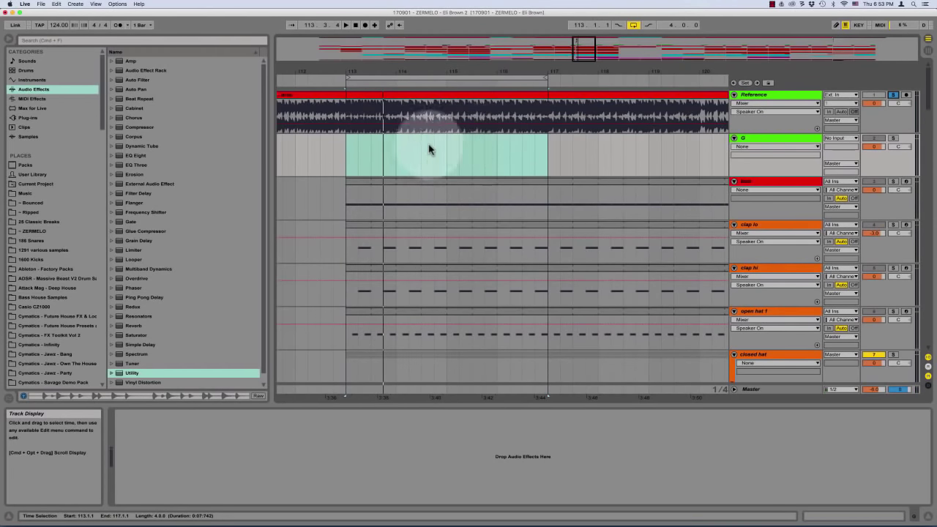
key(space)
Place the insert mark at 17.1.1, where the Reference track's intro begins
click(345, 157)
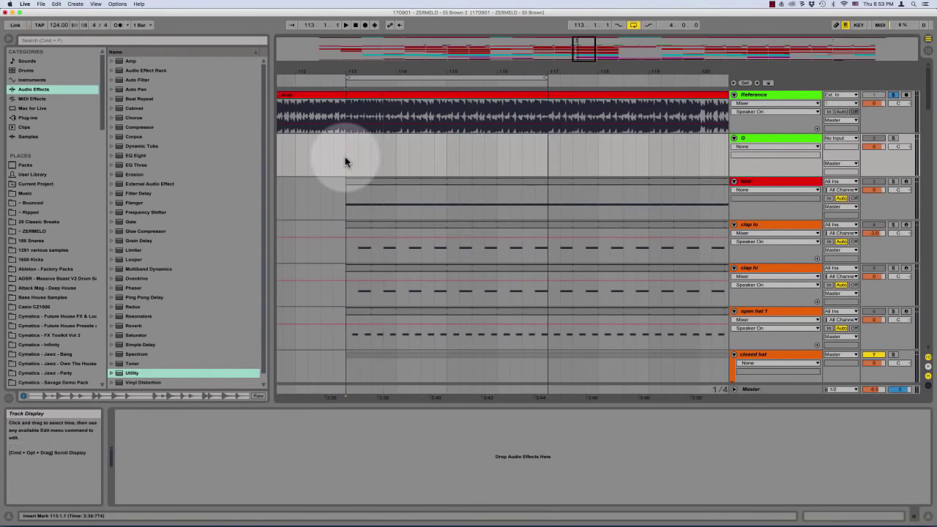
key(minus)
key(minus)
key(minus)
key(minus)
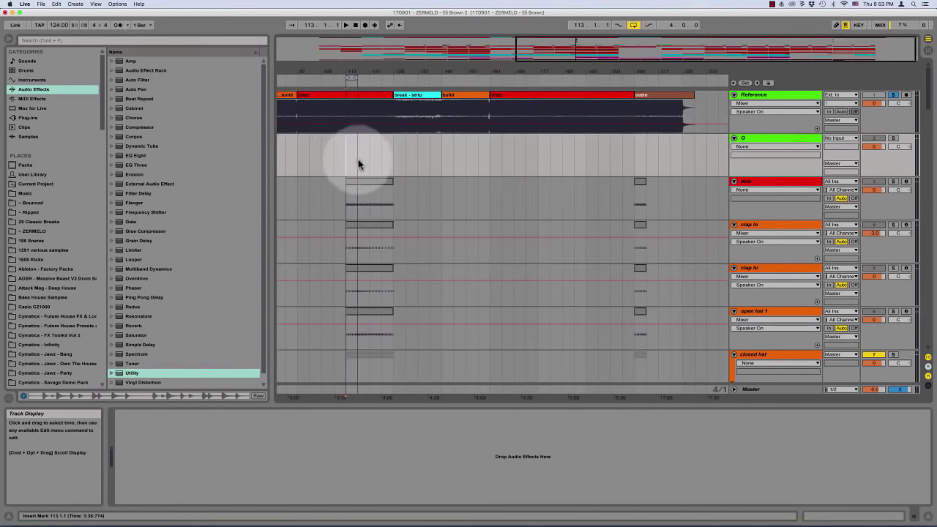
click(315, 151)
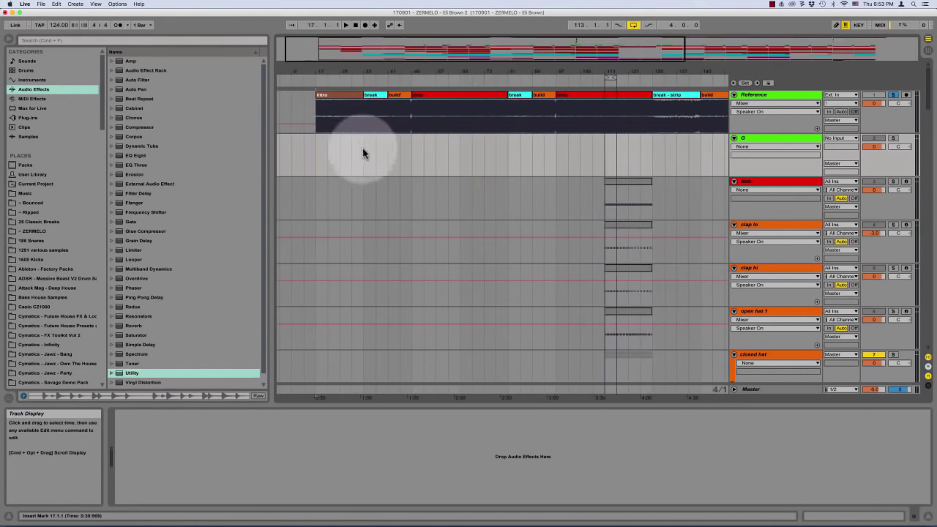
Play the soloed Reference track's intro from 17.1.1, and move the insert mark to its drop at 49.1.1
key(space)
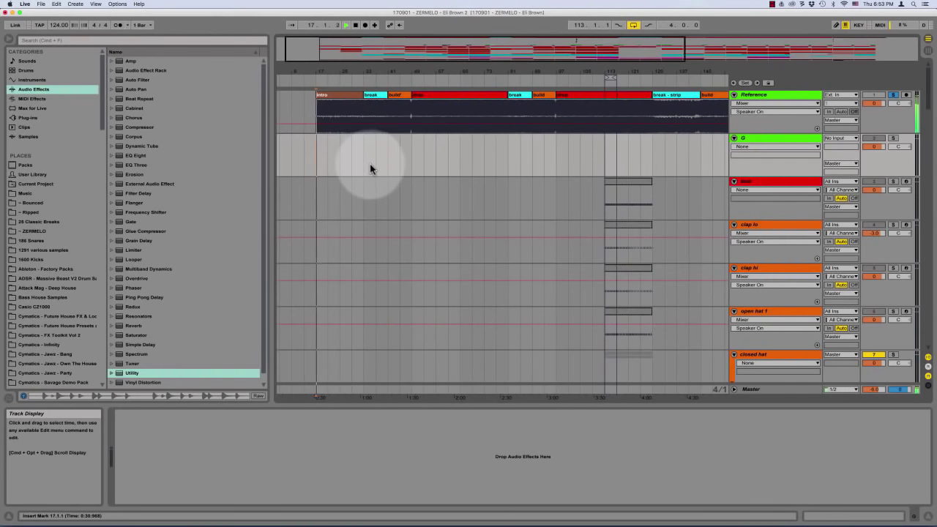
key(space)
click(316, 150)
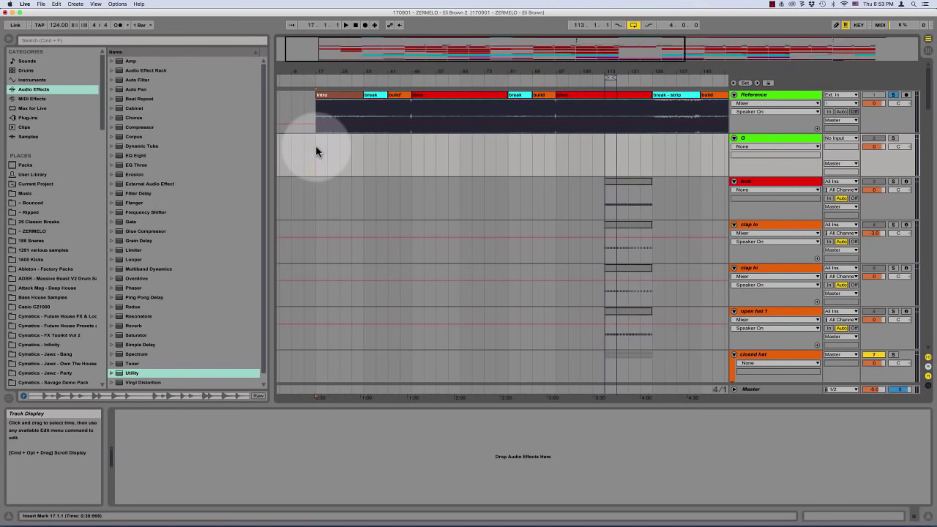
key(space)
key(space)
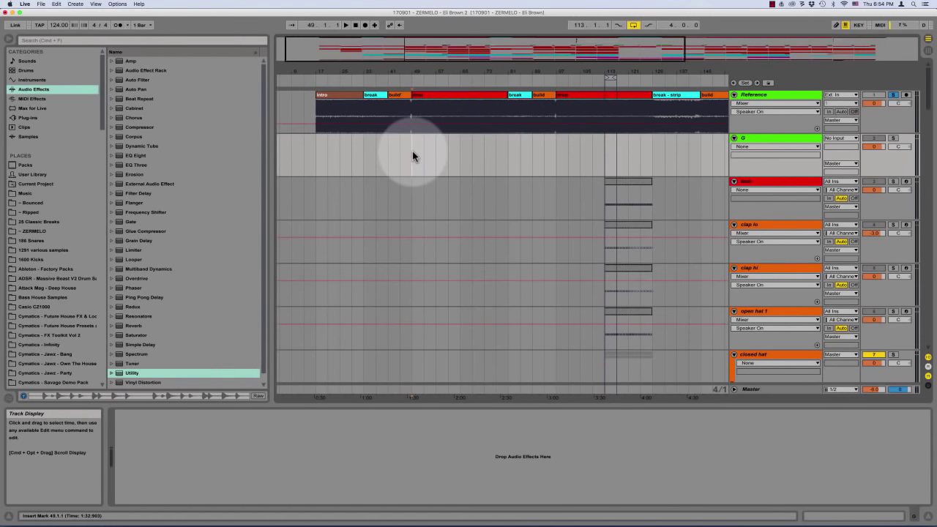
Loop the eight bars from 21.1.1 to 29.1.1 on the HH - harsh track and set the insert mark at 21.1.1
scroll(410, 155, down, 15)
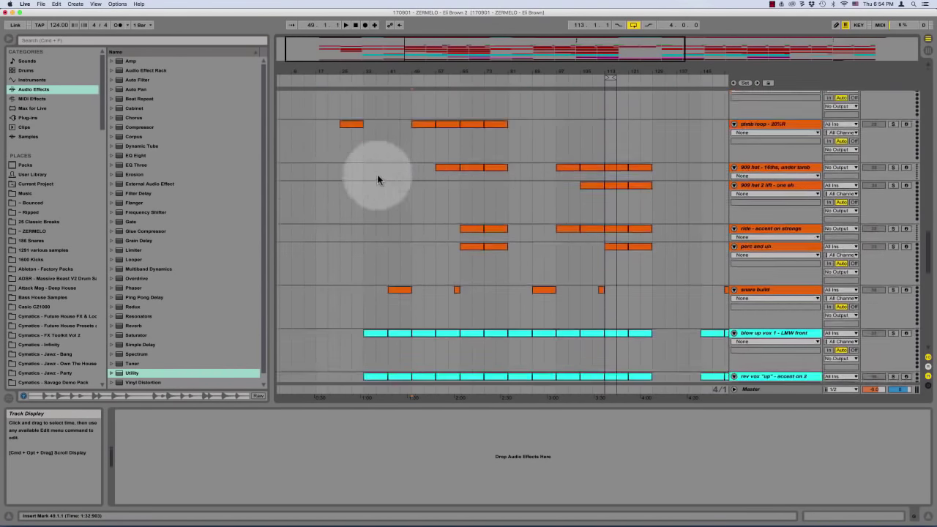
click(772, 174)
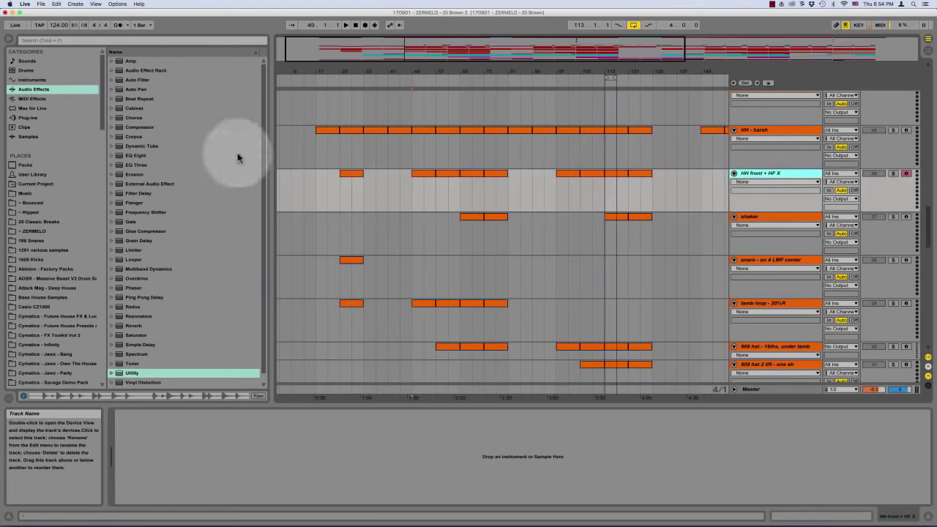
drag(328, 151, 349, 151)
key(ctrl+l)
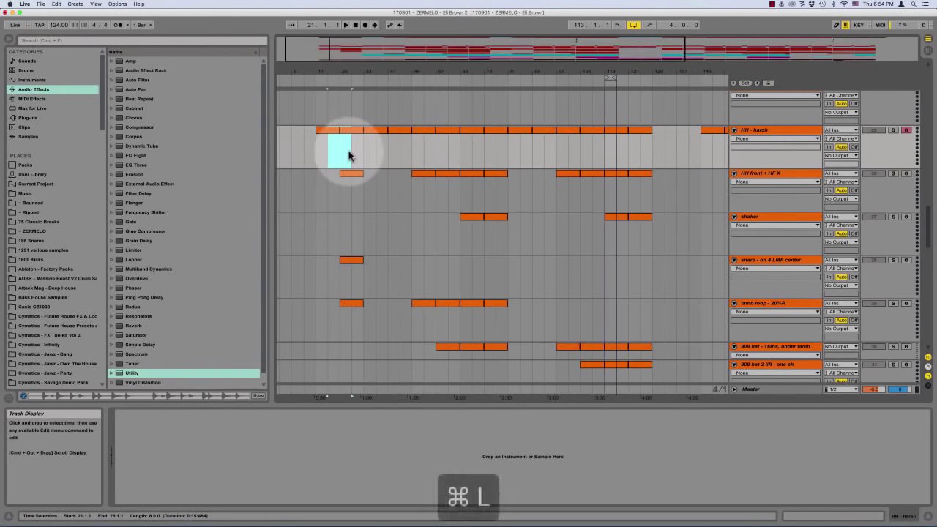
scroll(348, 154, up, 5)
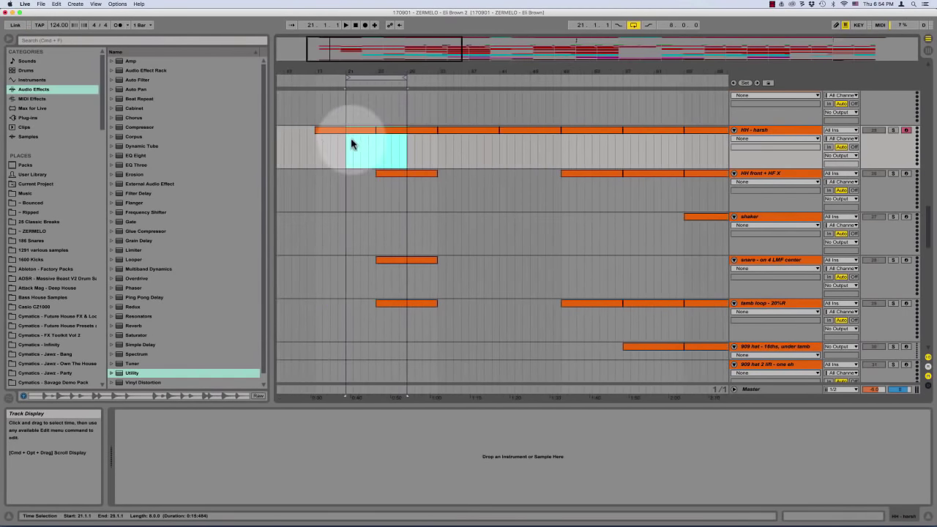
click(341, 148)
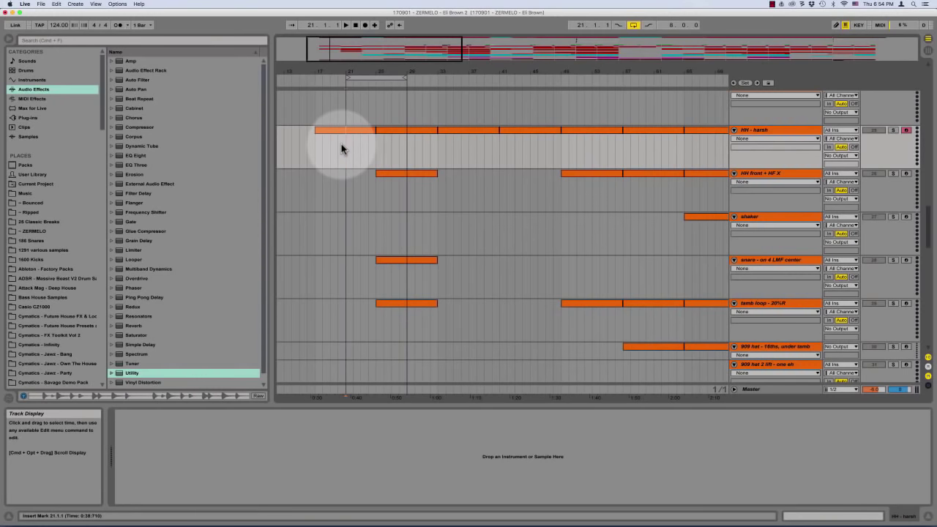
Play the Reference intro from 21.1.1 and set the insert mark at 25.1.1, where the HH front + HF X clip begins
scroll(341, 143, up, 2)
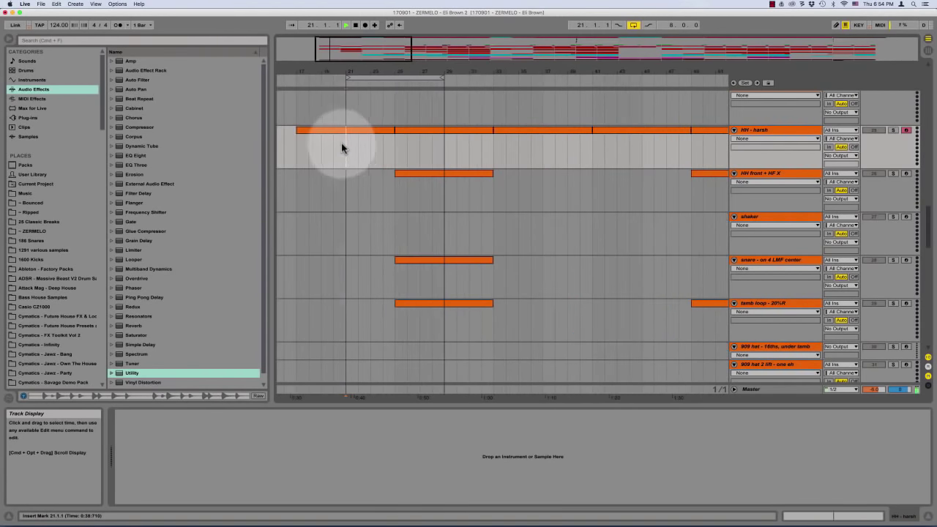
key(space)
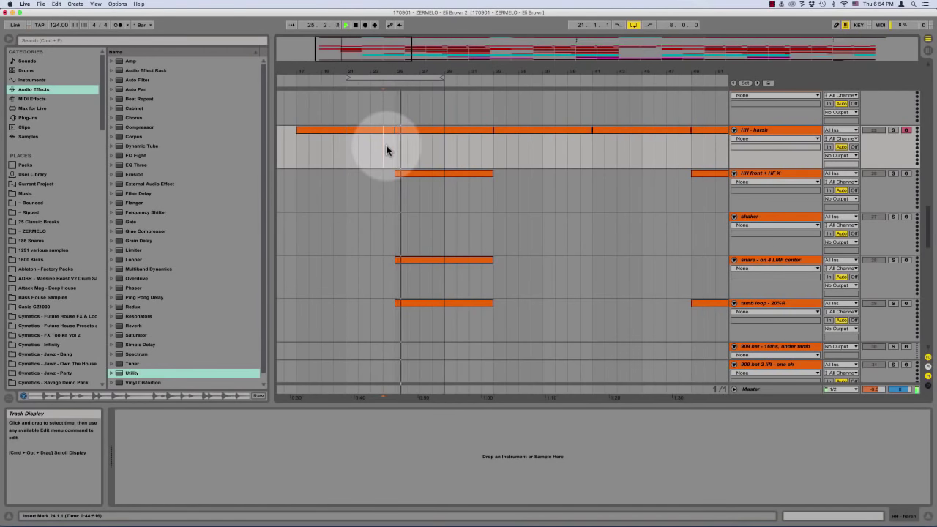
click(394, 149)
key(space)
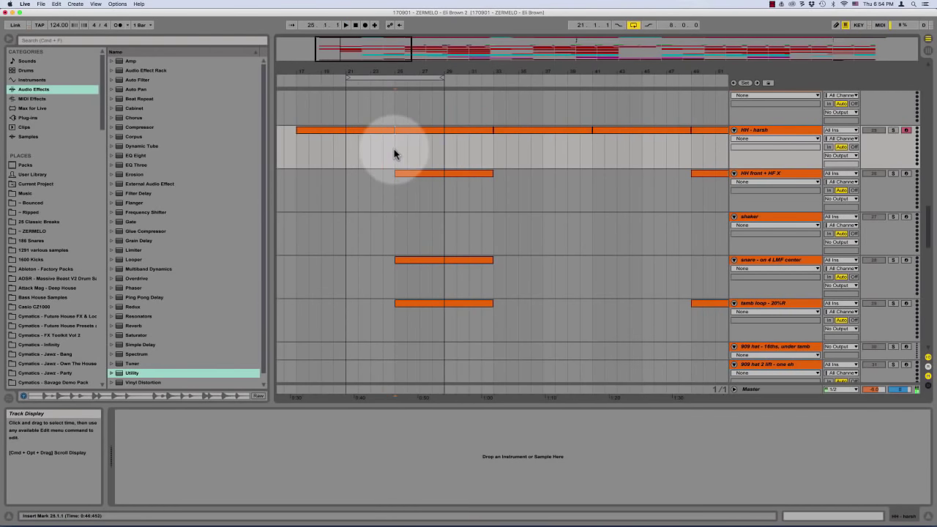
Loop the last sixteen bars of the drop, from 113.1.1 to 129.1.1, and place the insert mark at 113.1.1
scroll(394, 148, up, 5)
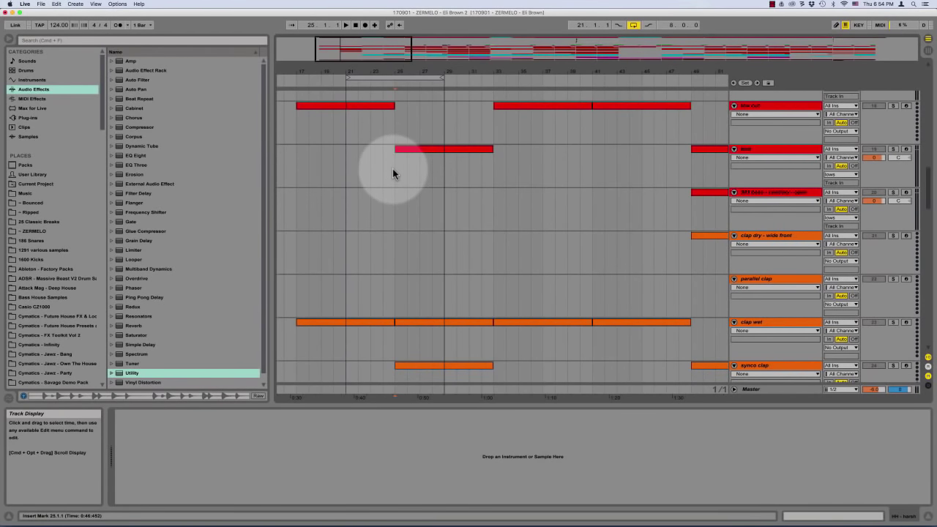
scroll(392, 168, up, 10)
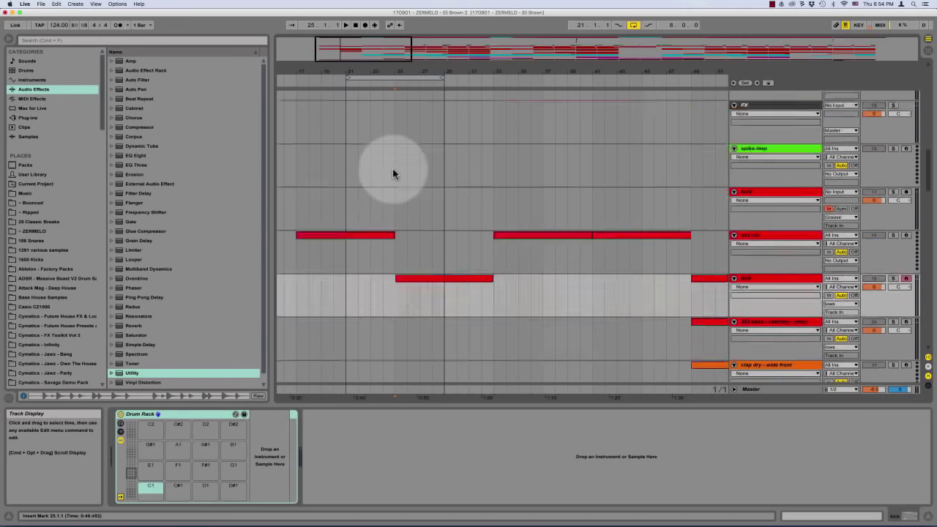
click(393, 153)
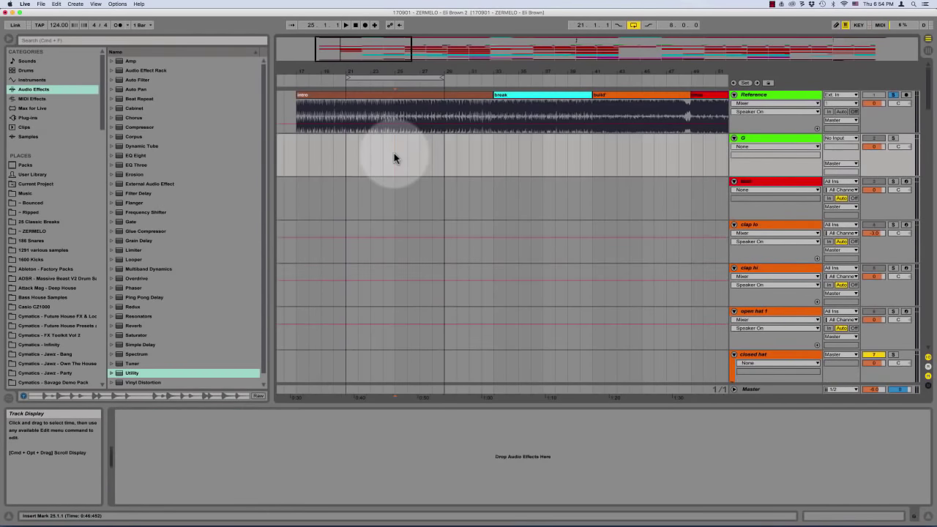
key(minus)
key(minus)
scroll(522, 169, right, 5)
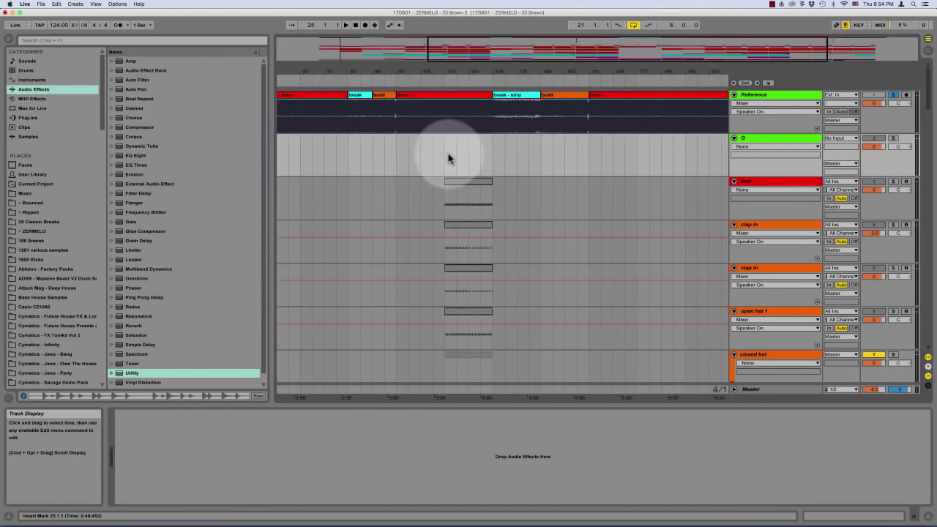
drag(445, 154, 488, 159)
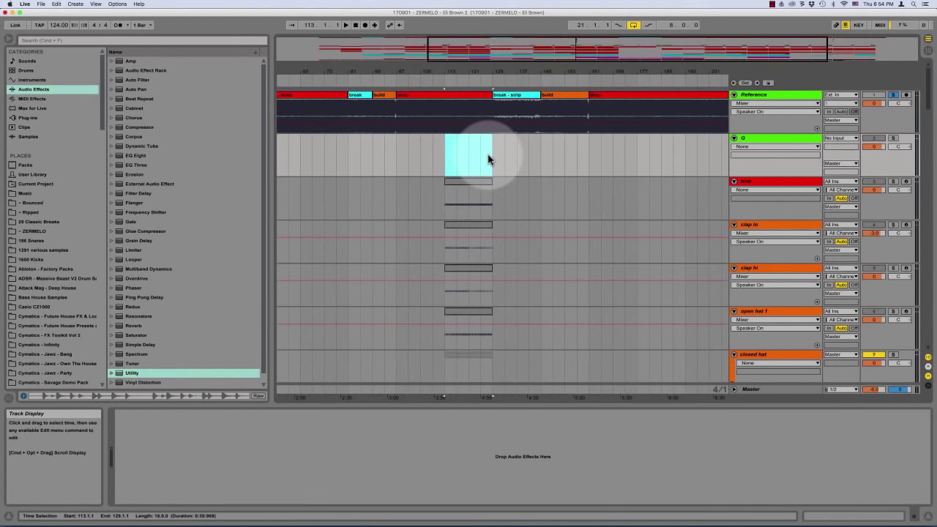
key(super+l)
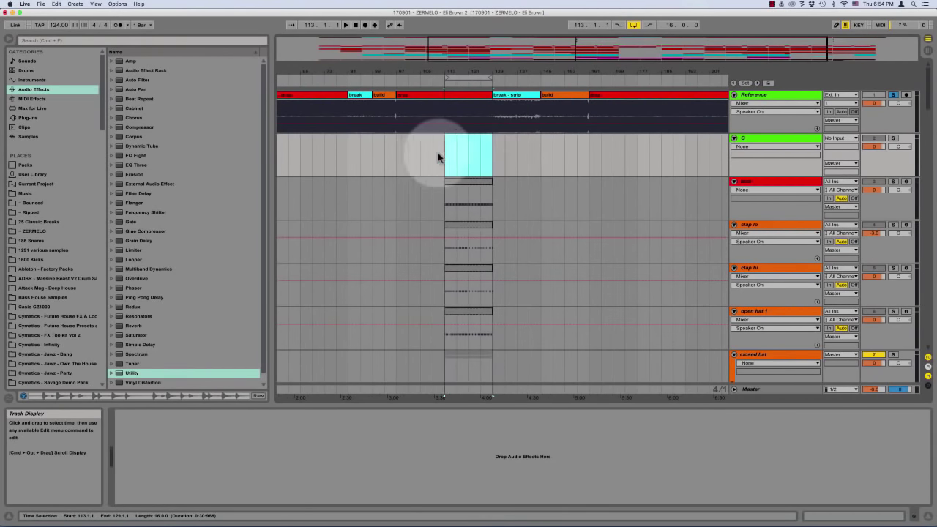
click(444, 153)
Play the first bars of the soloed Reference track within the sixteen-bar loop, and replay them from 113.1.1
key(plus)
key(plus)
scroll(455, 149, right, 2)
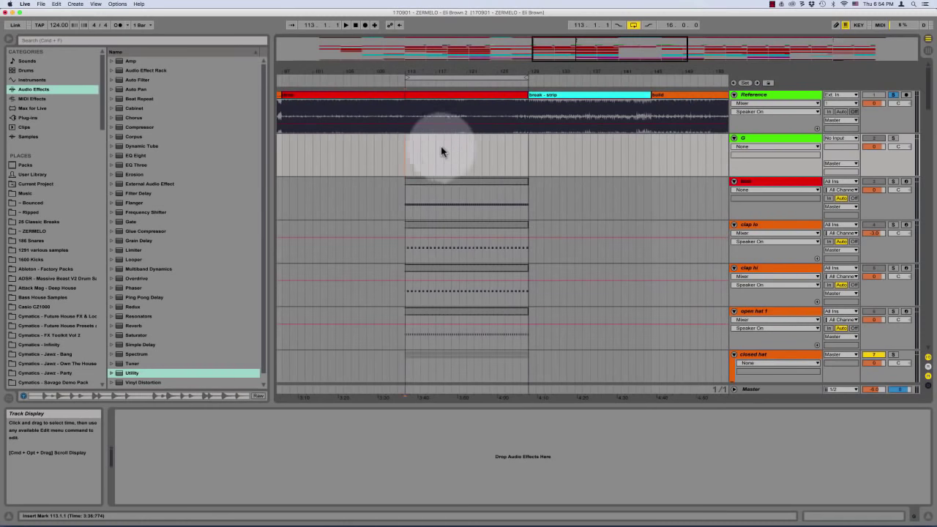
key(space)
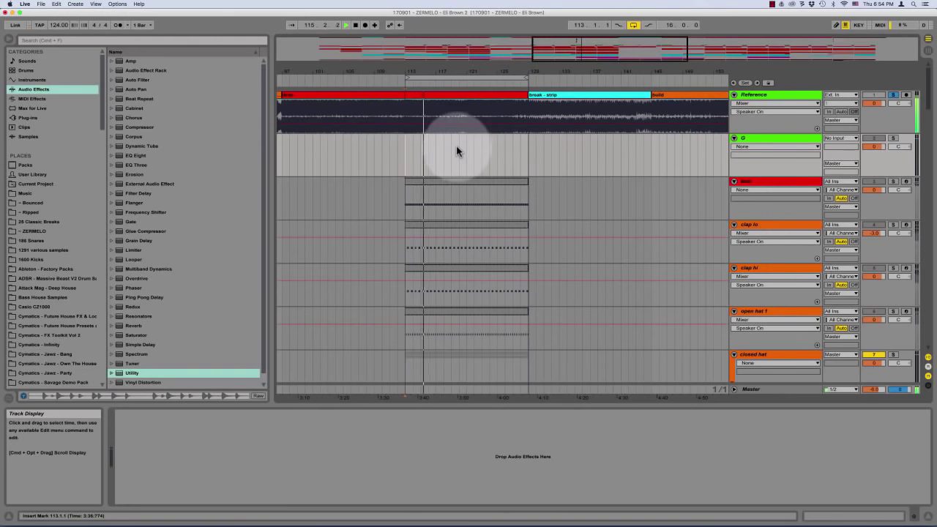
key(space)
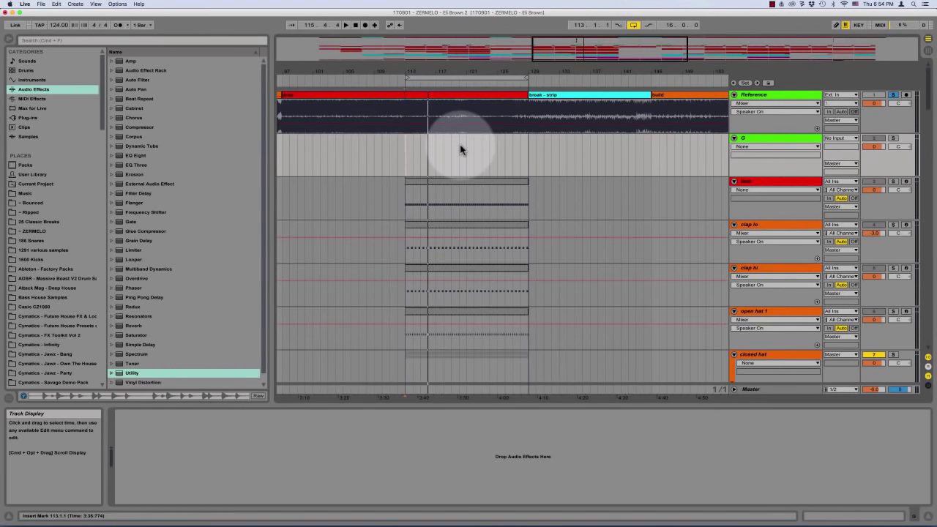
key(space)
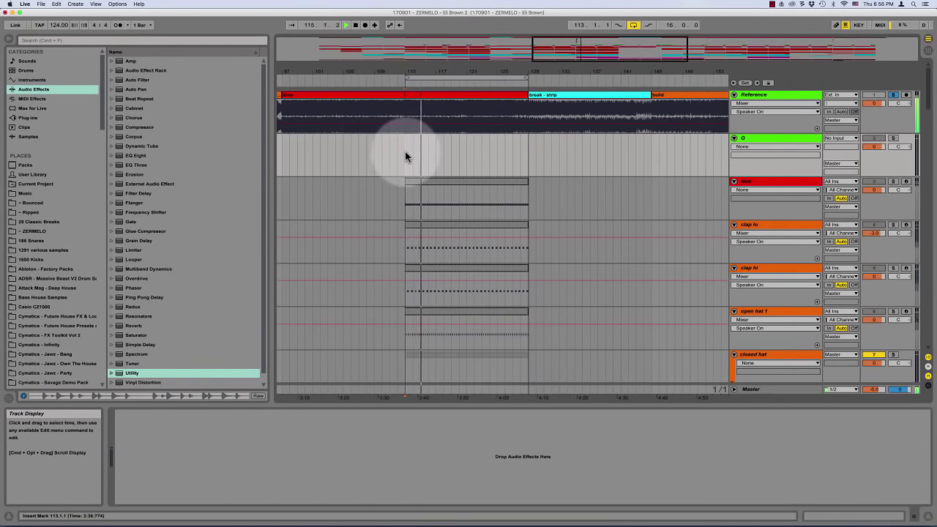
Fold all tracks, set the insert mark at 113.1.1 on the Groove track, and unfold perc L 1
click(753, 138)
alt+click(733, 138)
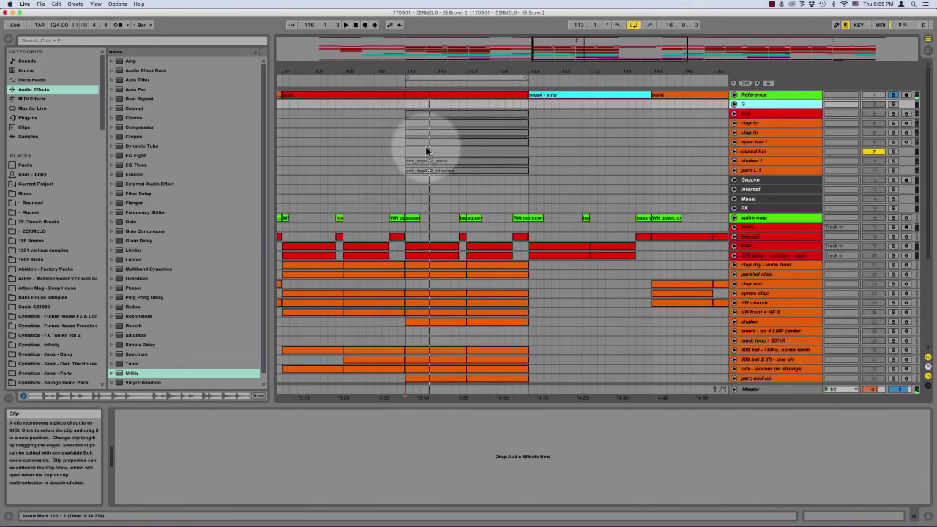
click(400, 180)
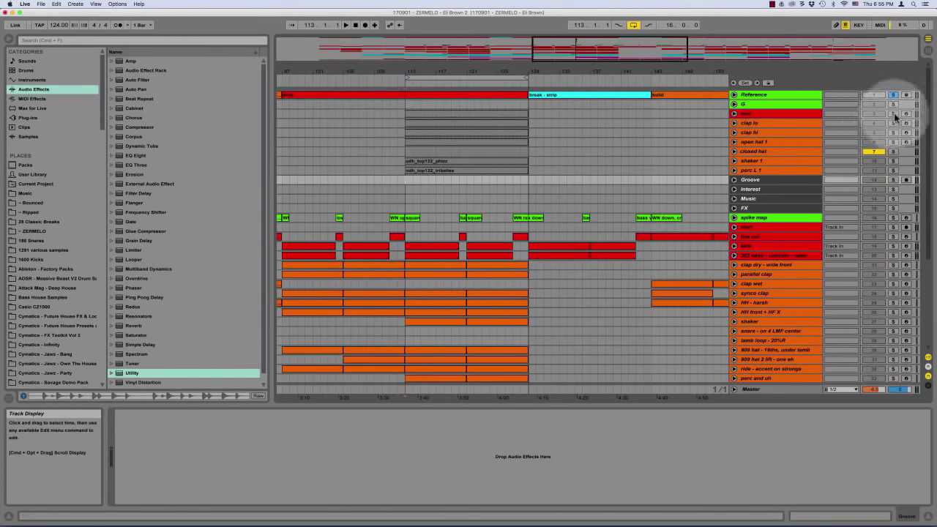
click(734, 169)
click(765, 170)
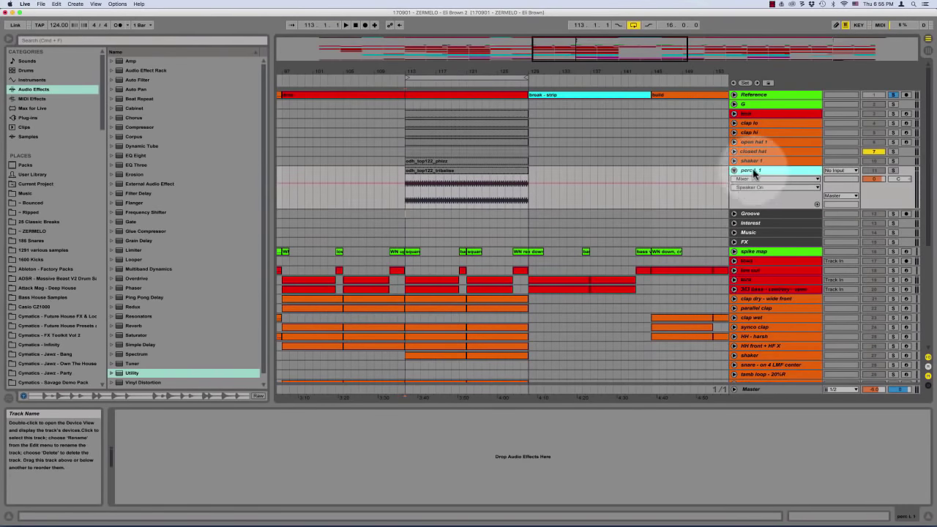
Toggle the Reference track's solo off and back on with perc L 1 selected
click(892, 94)
click(781, 173)
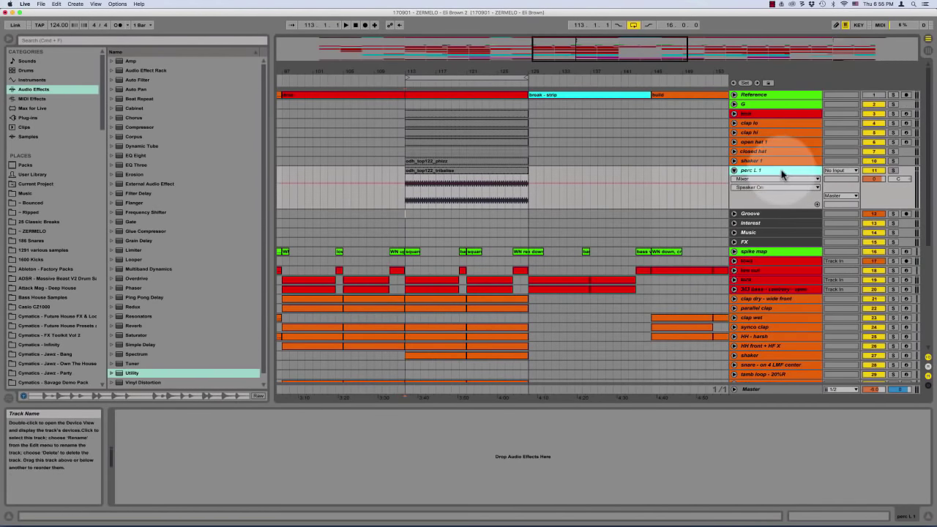
click(892, 95)
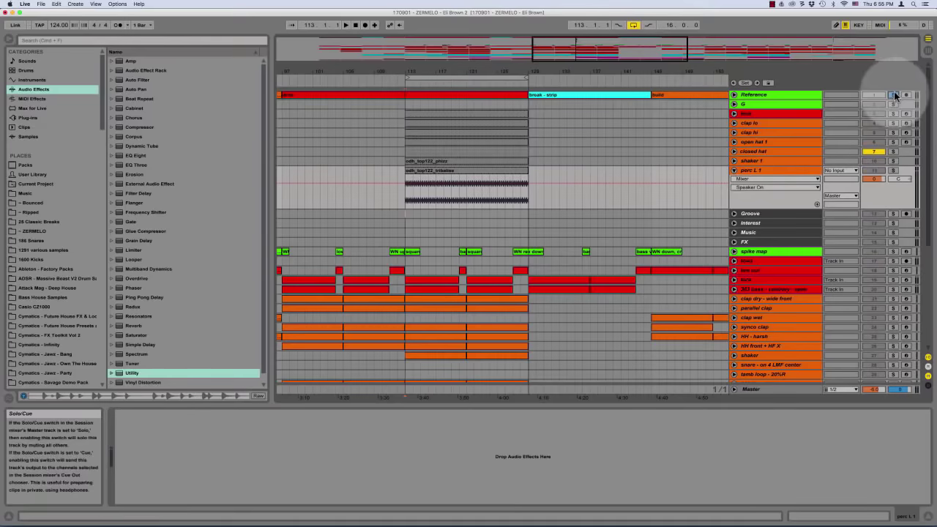
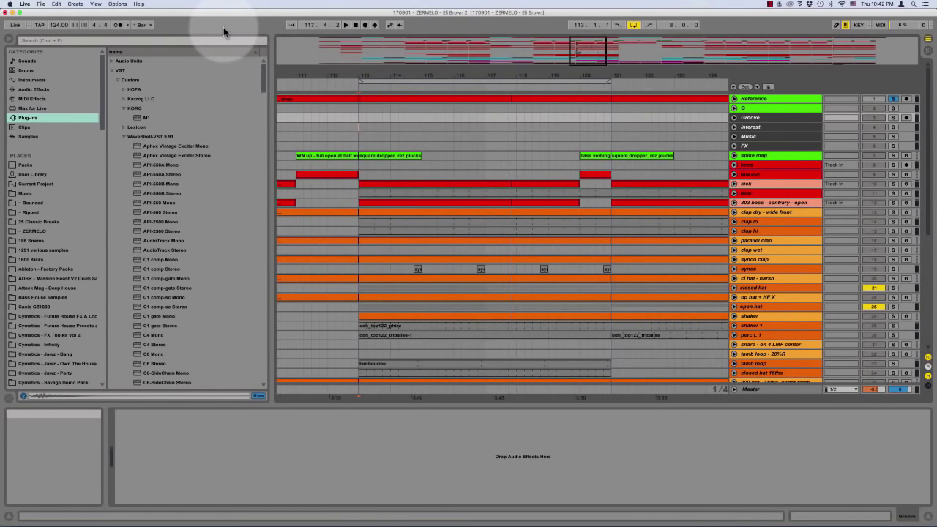
Look through the folded track list from the Reference track down to the ride and vox tracks, comparing new tracks with mapped parts
click(769, 4)
click(772, 6)
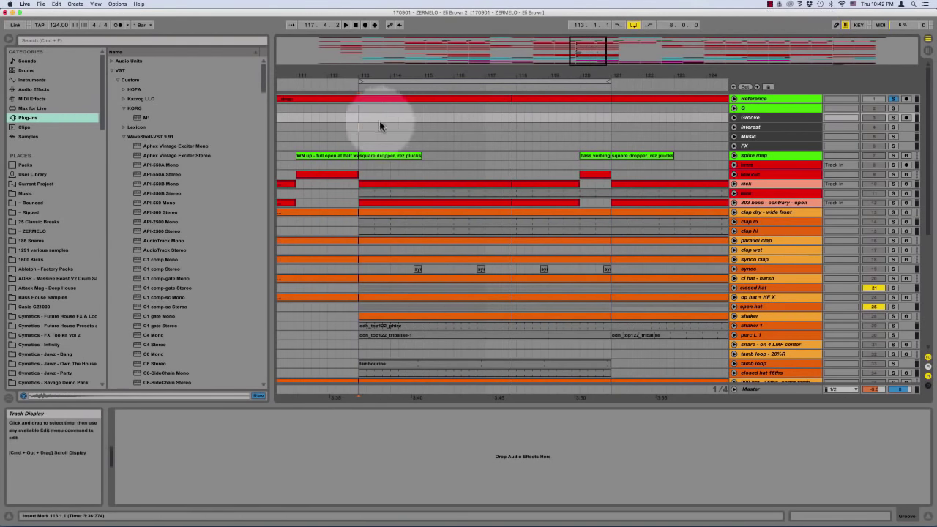
scroll(606, 155, down, 1)
click(606, 155)
scroll(606, 154, down, 2)
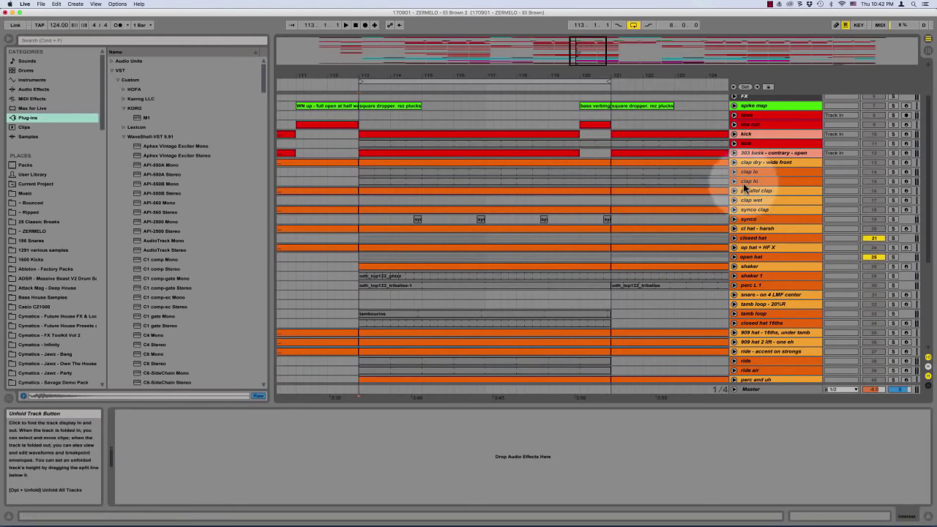
click(653, 193)
scroll(653, 193, up, 3)
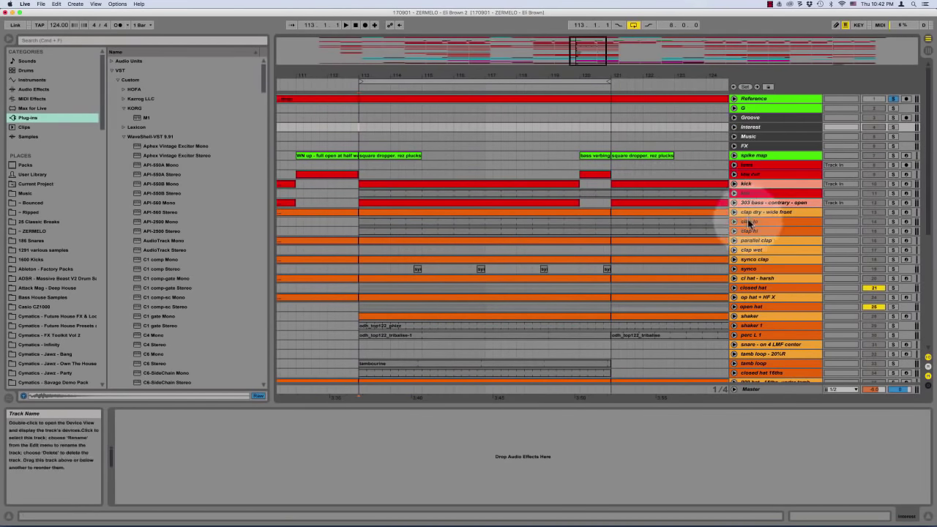
scroll(616, 261, down, 3)
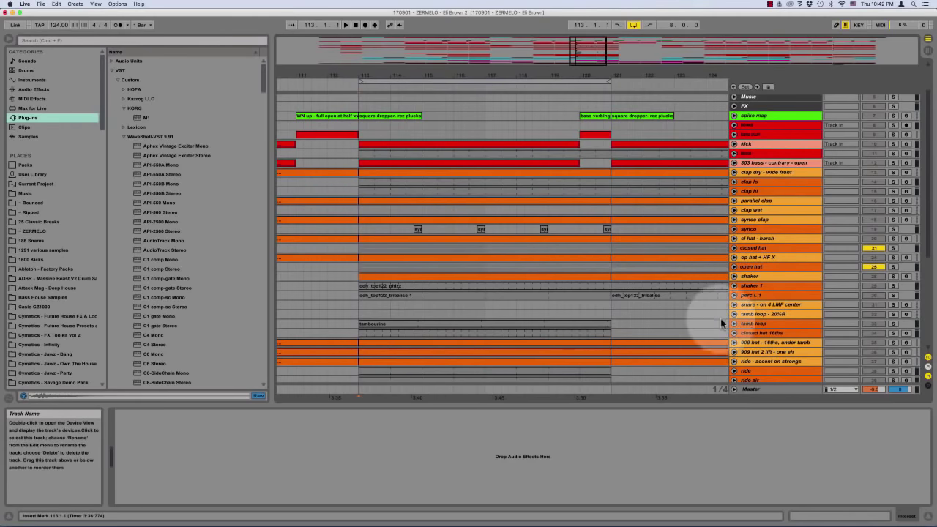
scroll(713, 320, down, 3)
scroll(711, 319, down, 1)
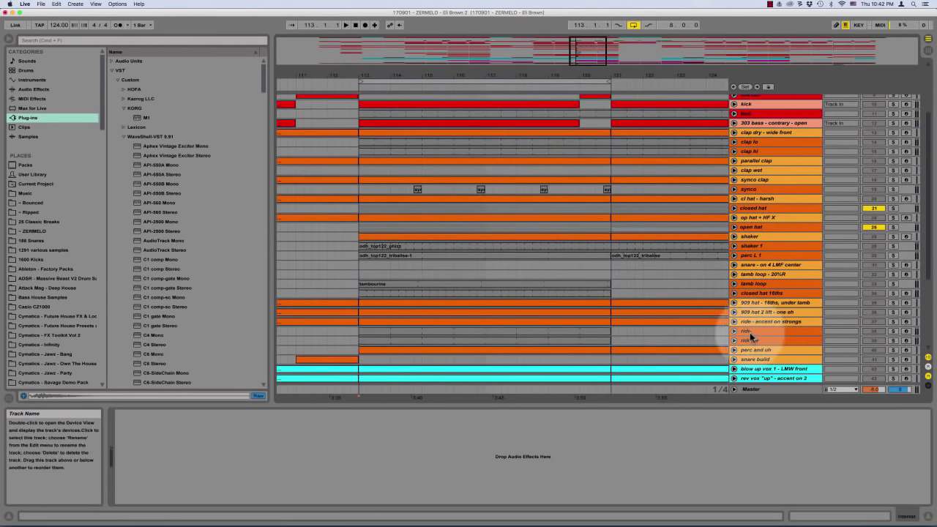
Unfold the ride and ride air tracks, and play them soloed one after the other from 113.1.1
click(734, 333)
scroll(743, 329, down, 10)
click(734, 275)
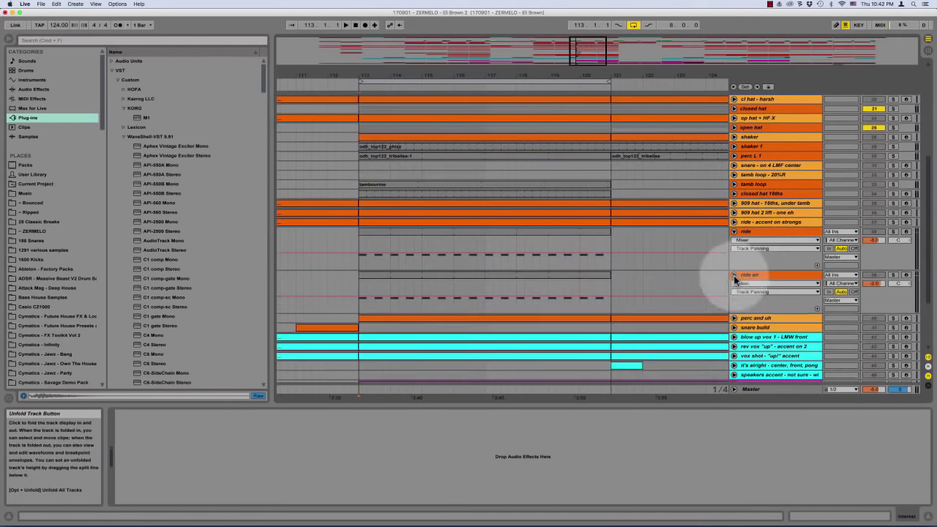
click(893, 232)
key(space)
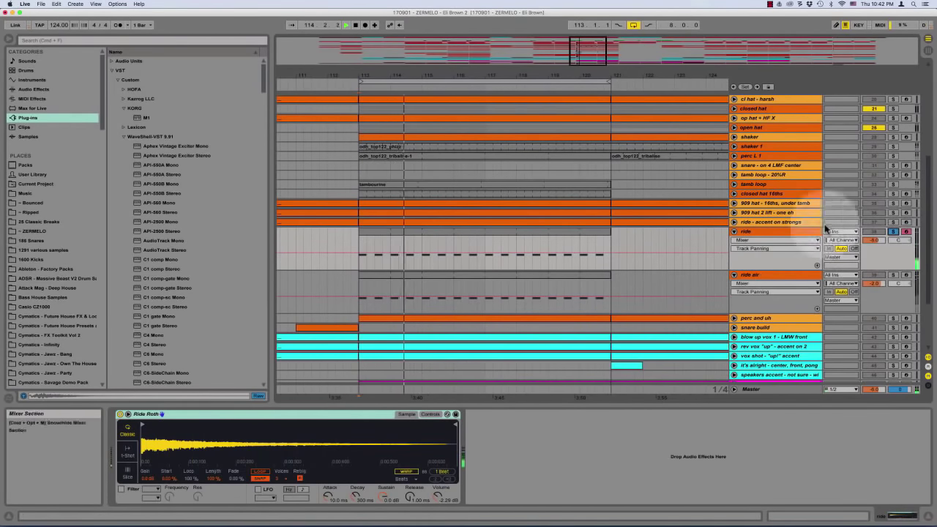
click(893, 274)
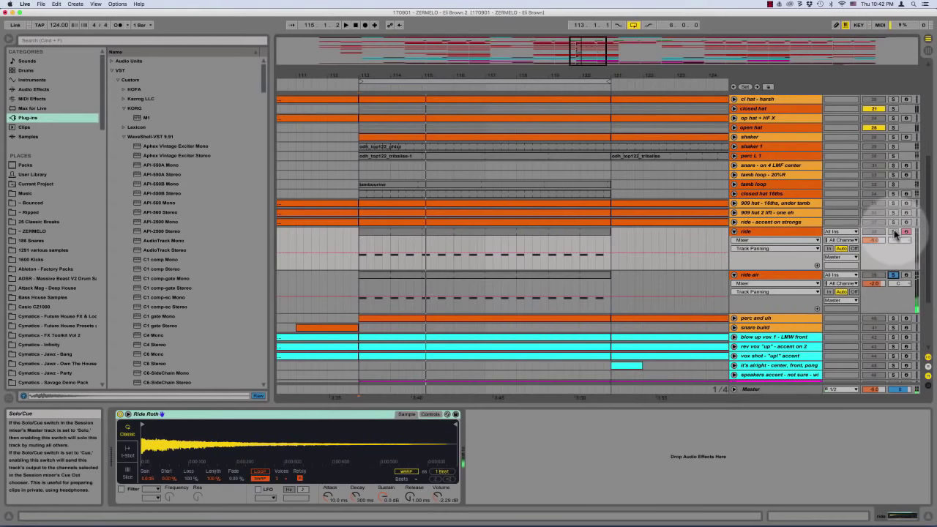
Play the ride air track soloed and add the ride track's solo, end both solos, and fold all tracks
key(space)
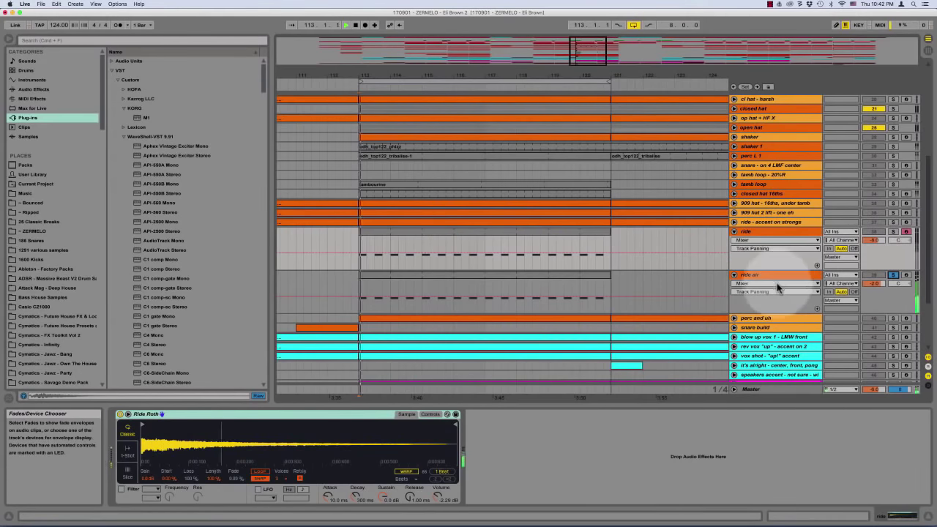
super+click(893, 231)
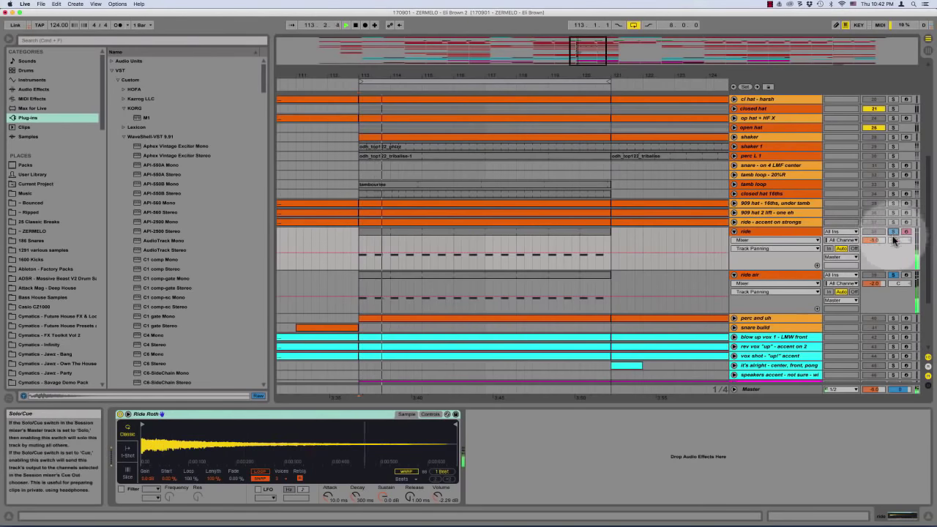
click(893, 231)
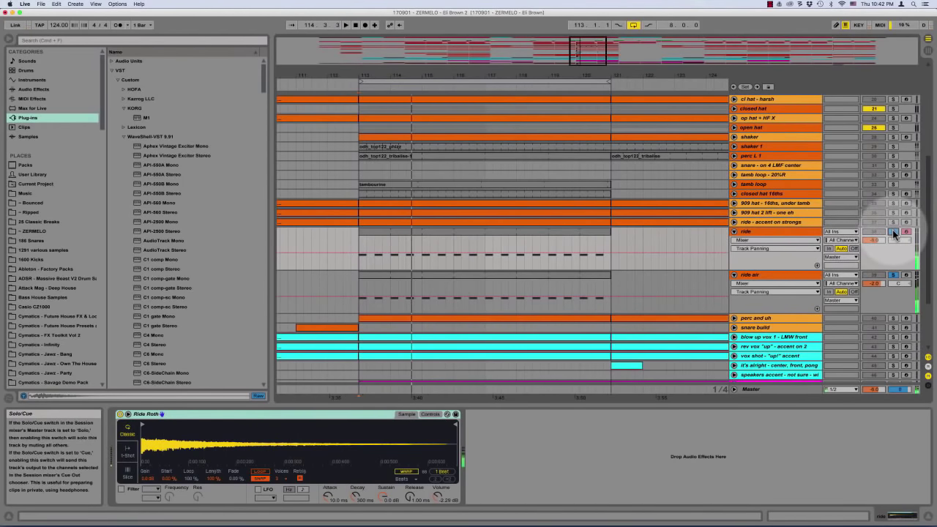
alt+click(734, 231)
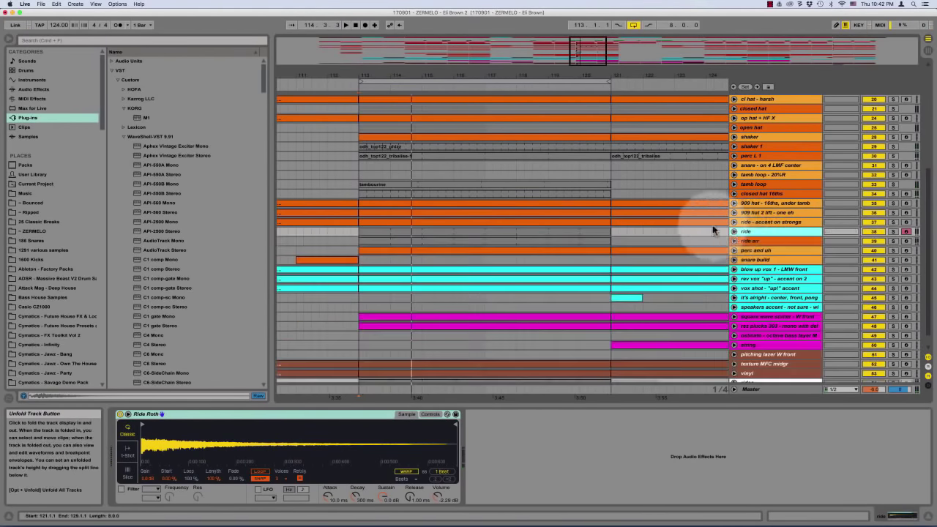
scroll(714, 229, up, 3)
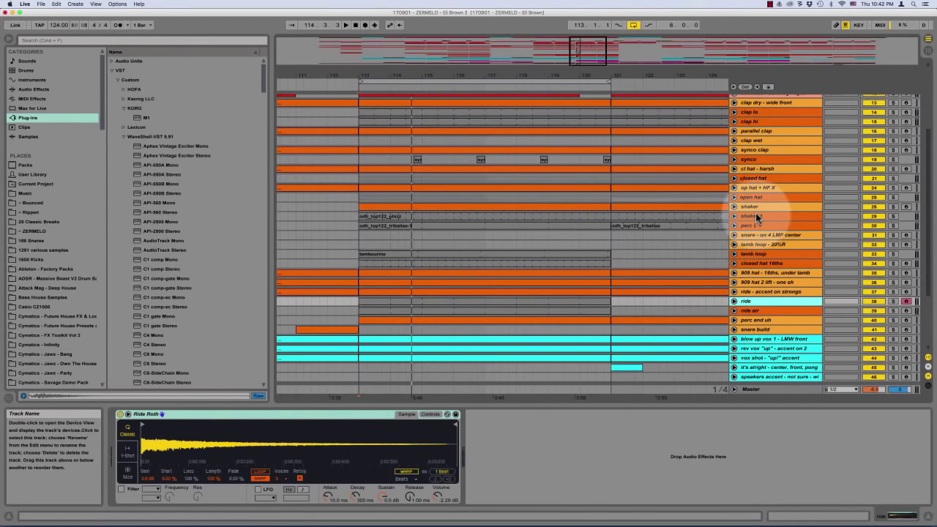
Unfold the open hat group and audition its open hat 1 and op hat lo layers from 113.1.1, using solo
click(739, 197)
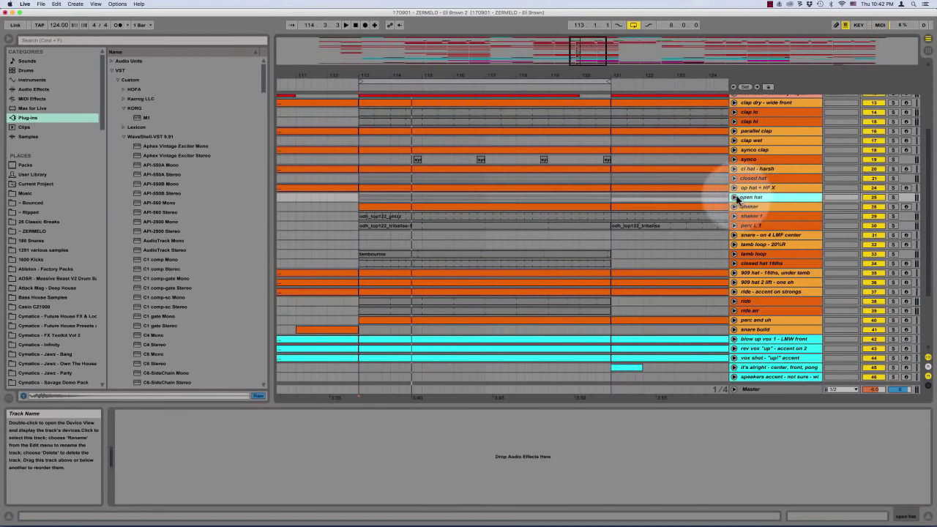
alt+click(734, 198)
click(893, 212)
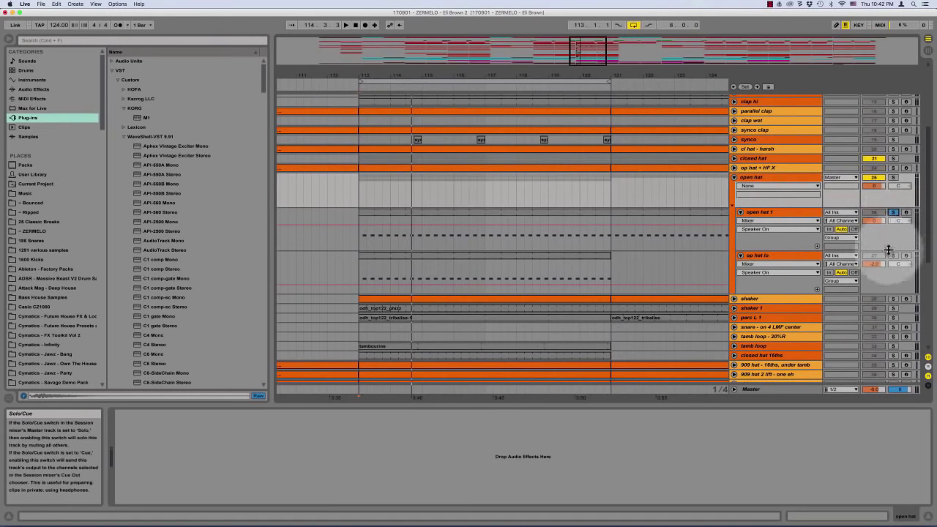
key(space)
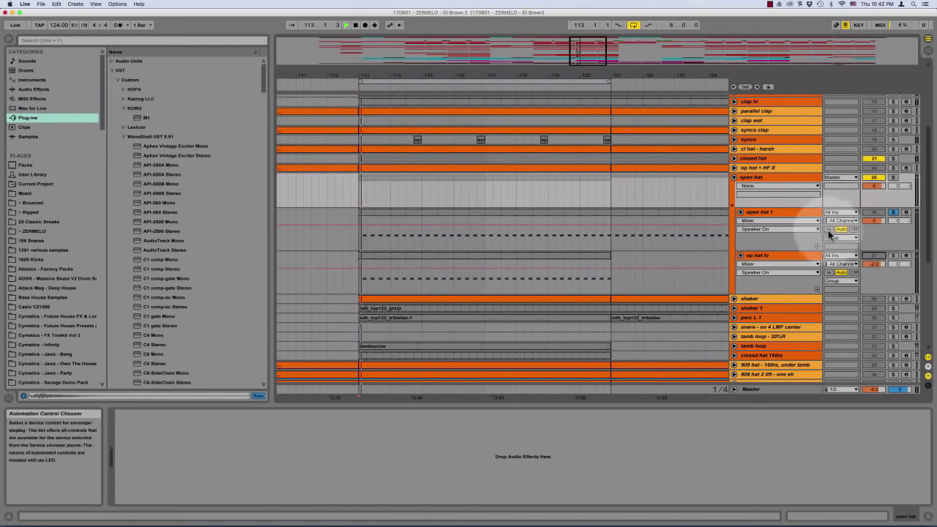
key(space)
click(895, 256)
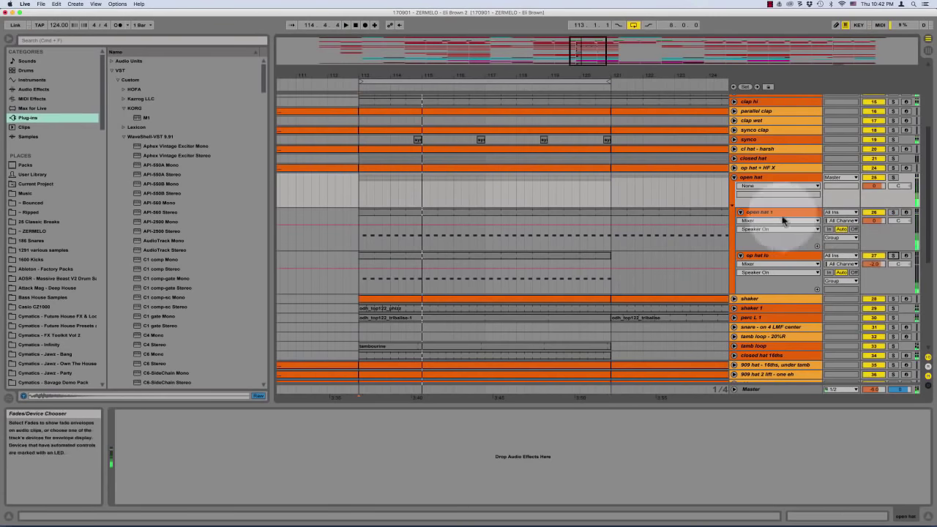
Play the groove with the open hat group unfolded and try panning the op hat lo track to 50R
click(734, 180)
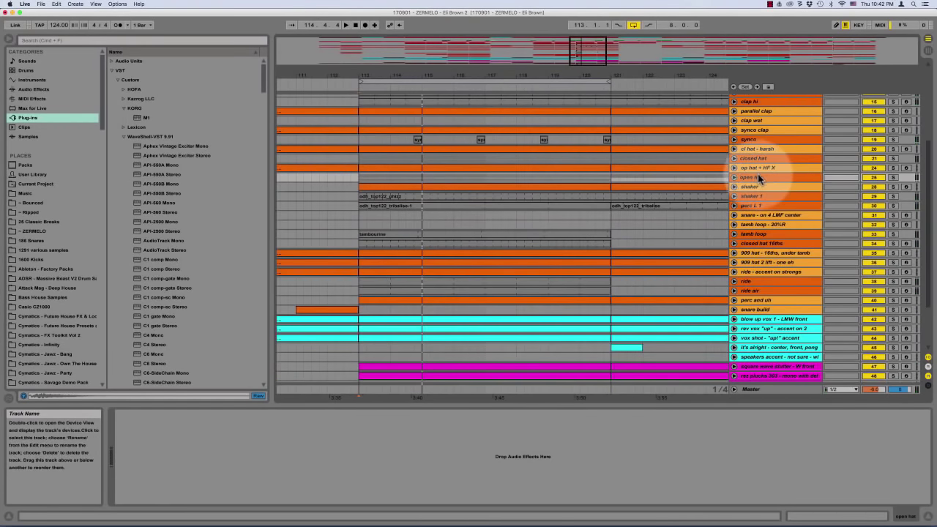
key(space)
click(734, 177)
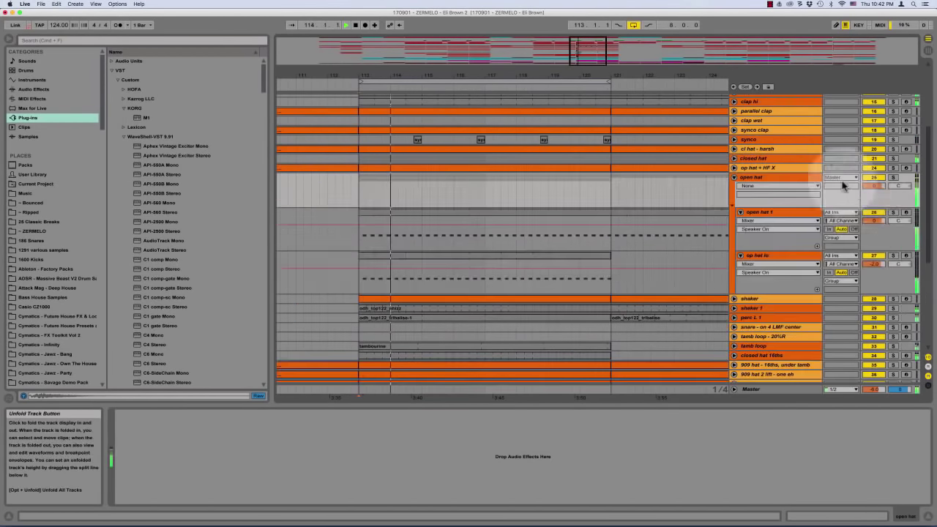
drag(898, 265, 899, 223)
key(space)
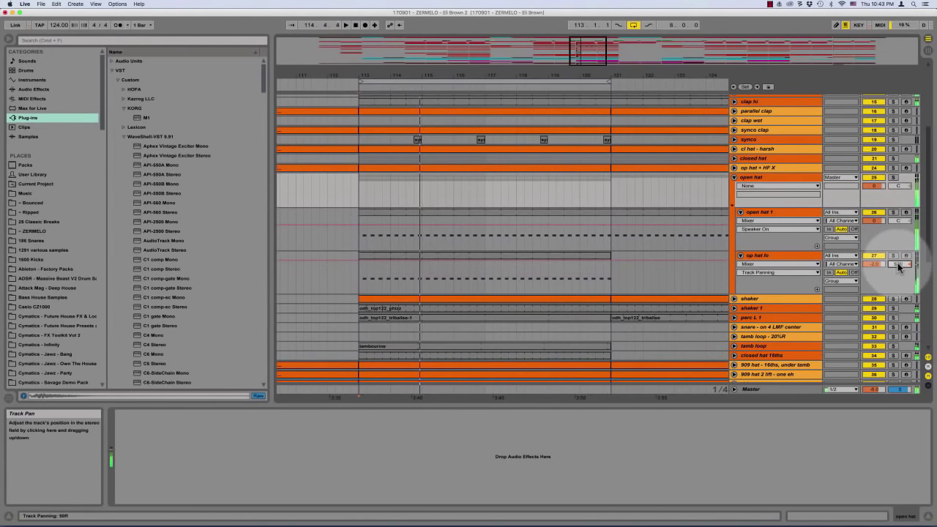
click(899, 265)
key(Delete)
drag(898, 265, 899, 229)
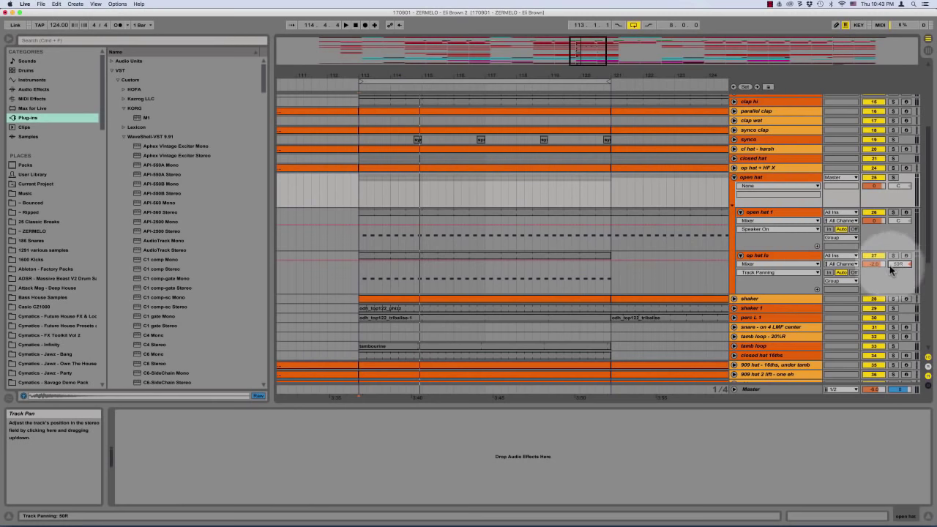
Try lower levels for the op hat lo track during playback and set its volume to -3.0 dB
drag(878, 265, 878, 282)
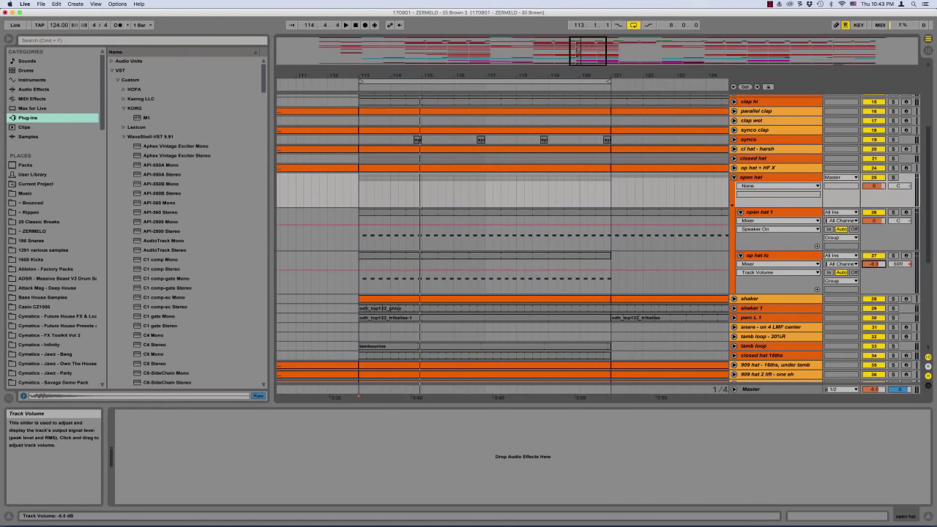
drag(877, 264, 878, 269)
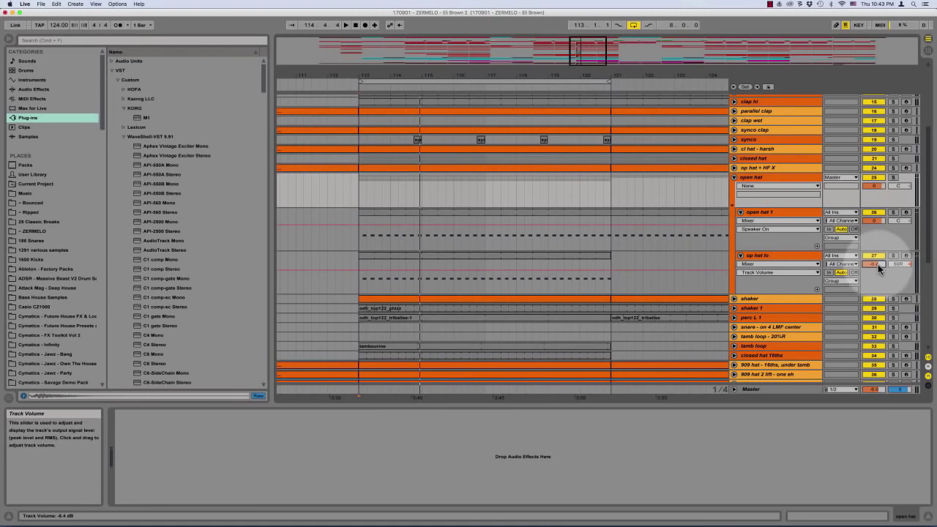
key(space)
click(897, 264)
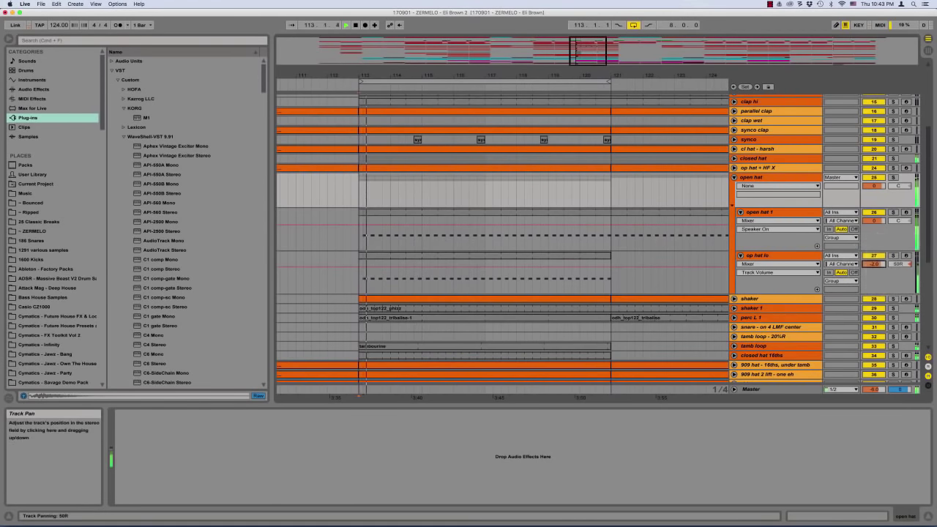
click(874, 263)
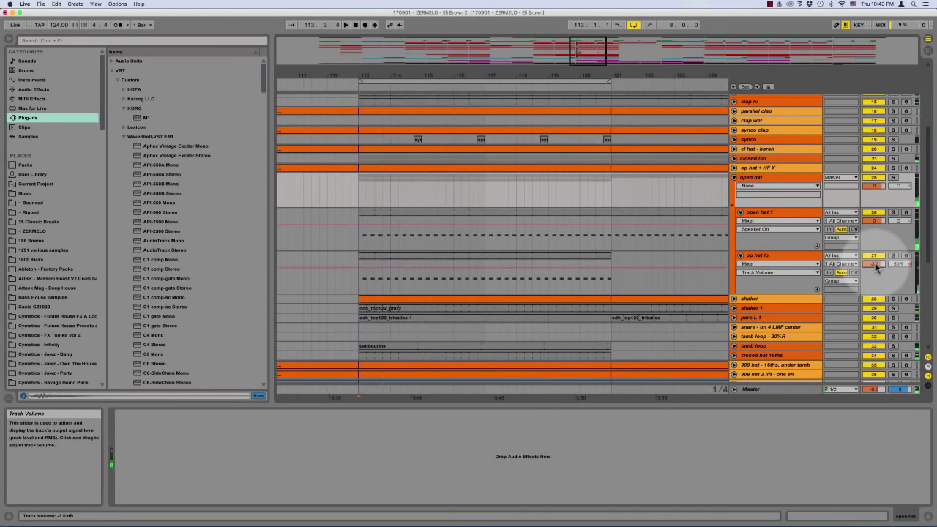
Reset the op hat lo track's panning to center, play the groove with it muted and active, and fold the open hat group
click(901, 266)
key(BackSpace)
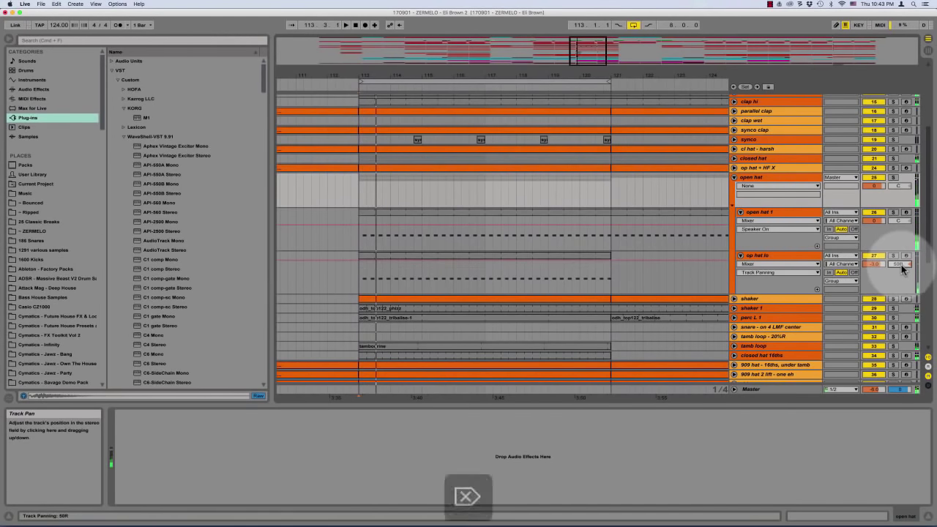
key(space)
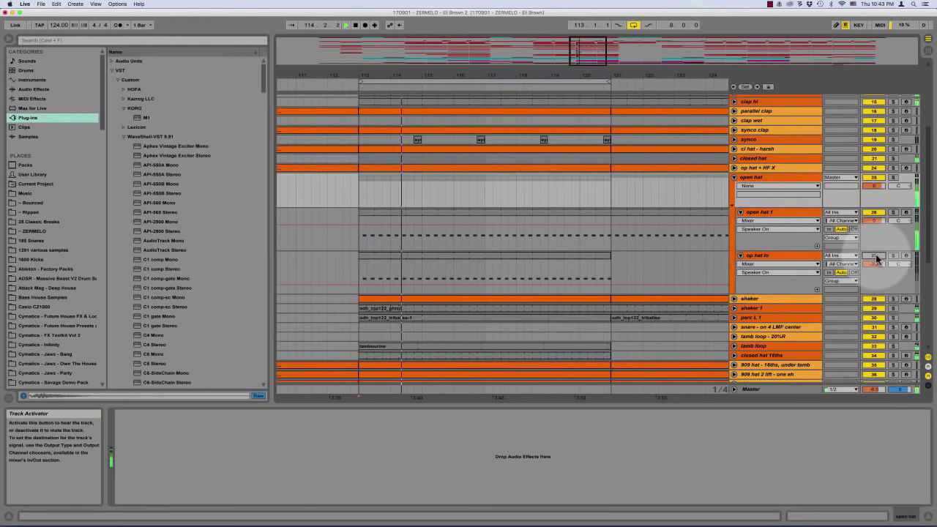
click(746, 179)
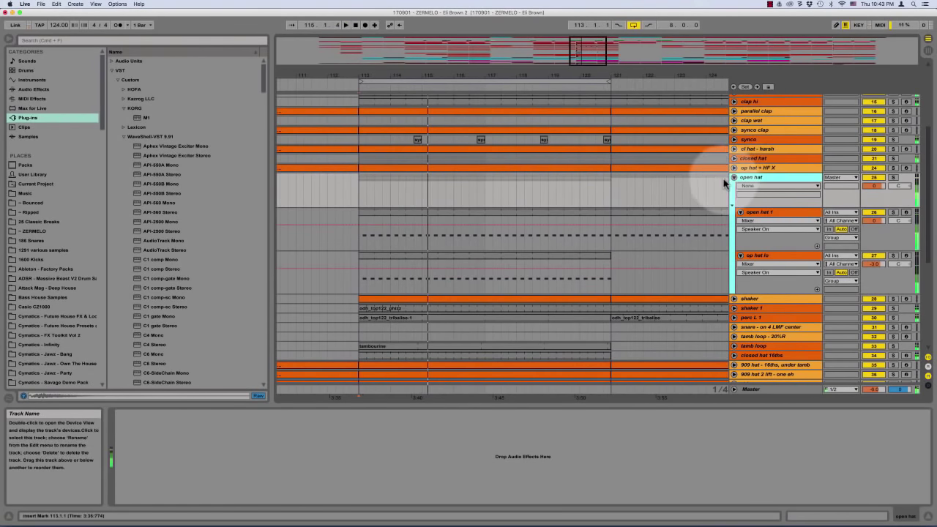
click(734, 177)
Unfold the synco track, loop the range from 113.1.1 to 115.1.1, and play it
scroll(668, 163, up, 3)
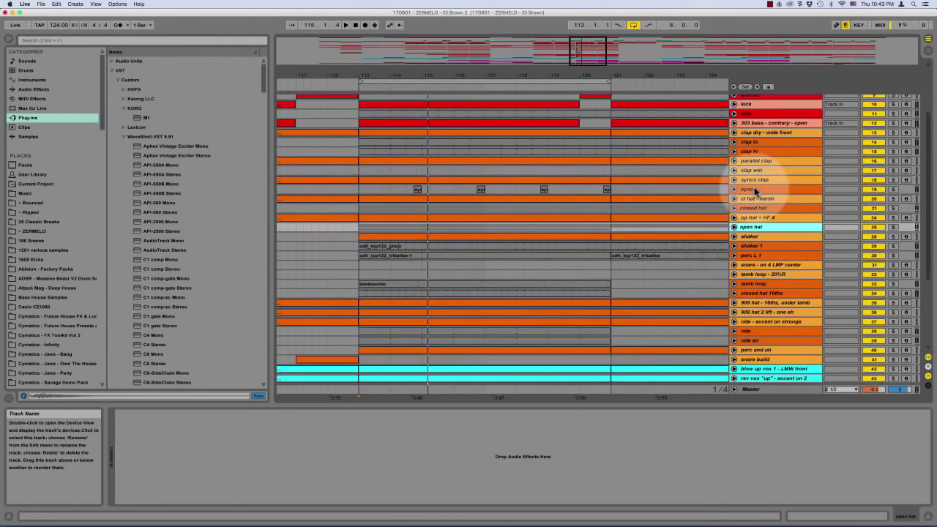
click(734, 189)
drag(400, 203, 452, 205)
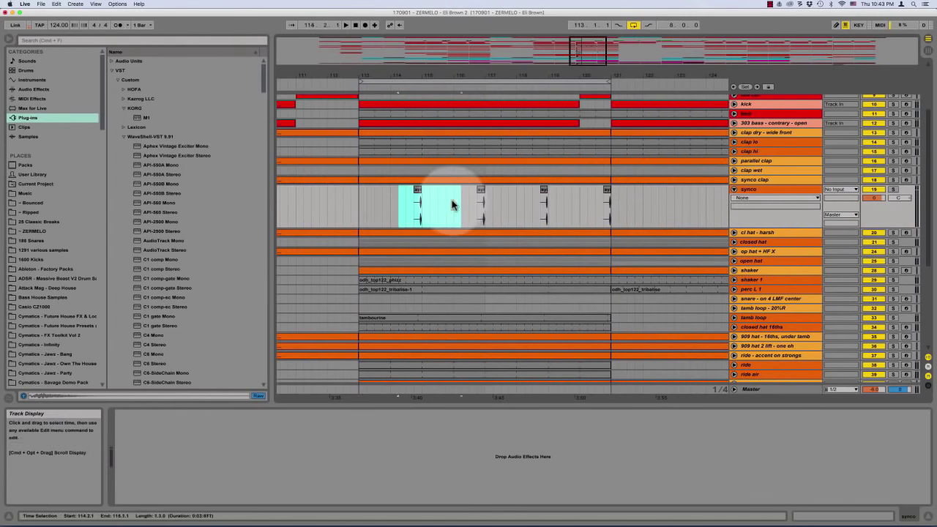
click(355, 205)
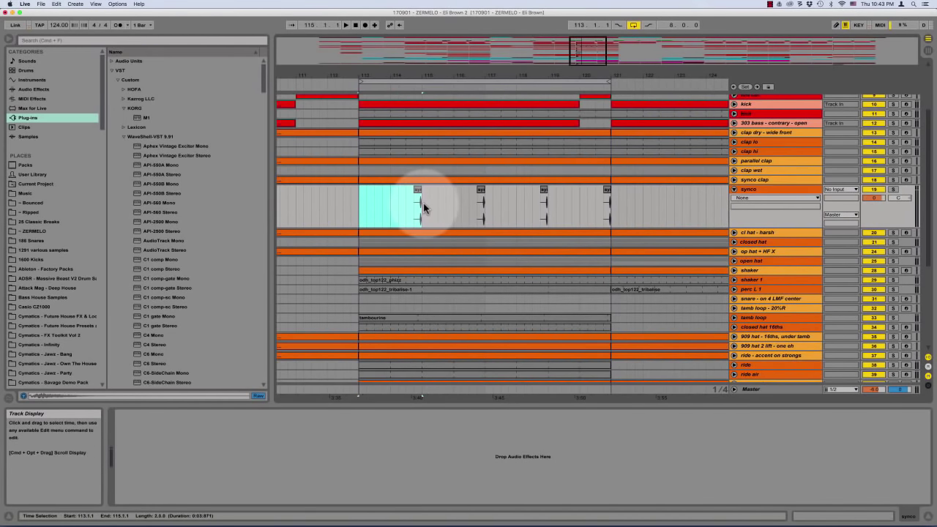
key(ctrl+l)
key(space)
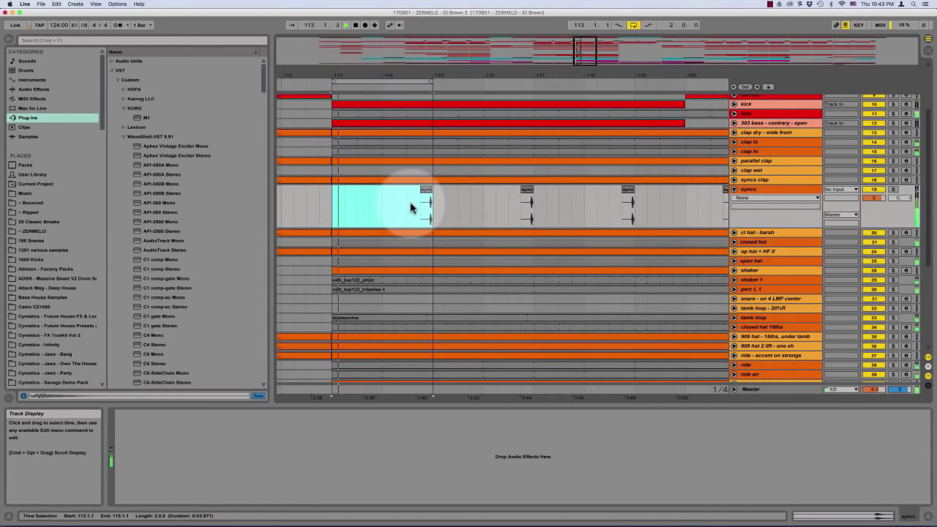
Solo the synco track and play its clip from the insert mark at 114.4.1
click(892, 189)
key(space)
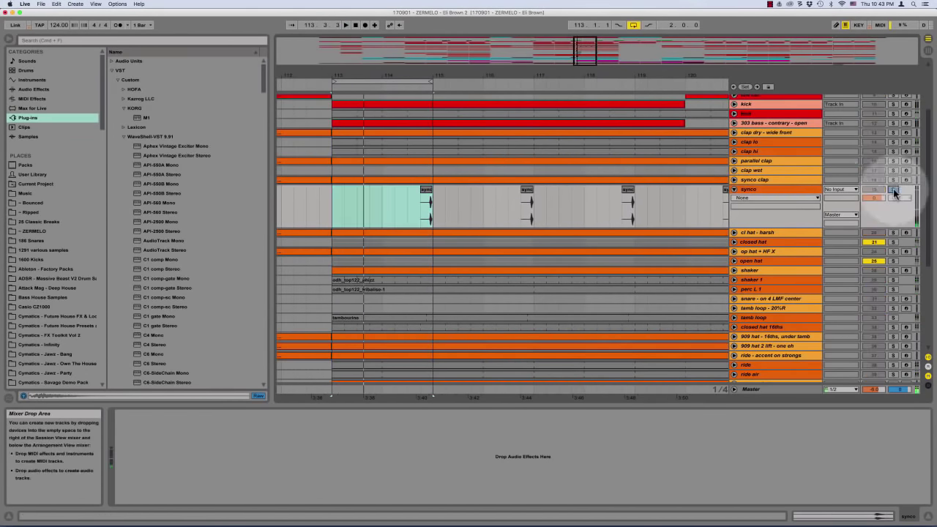
click(418, 201)
key(space)
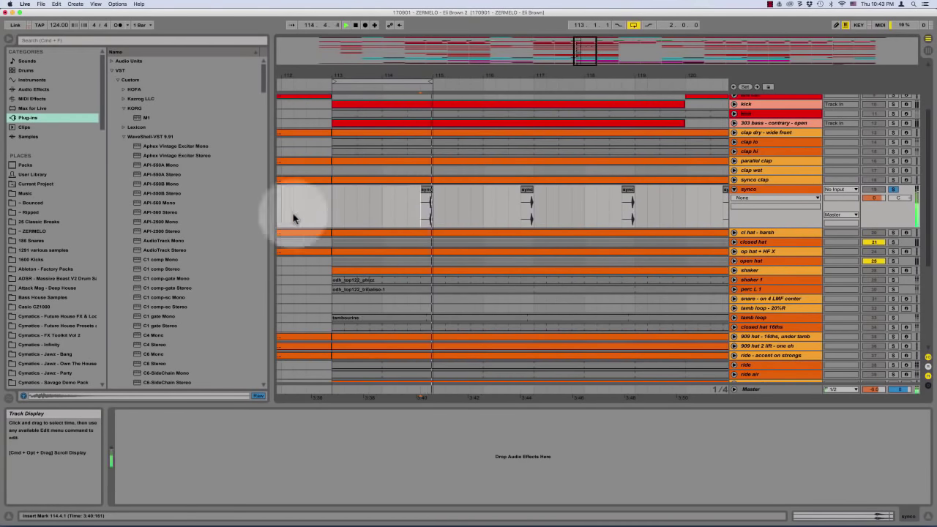
Preview samples in the ~ ZERMELO place's Syncos folder, and show the 25 Classic Breaks folder
click(58, 231)
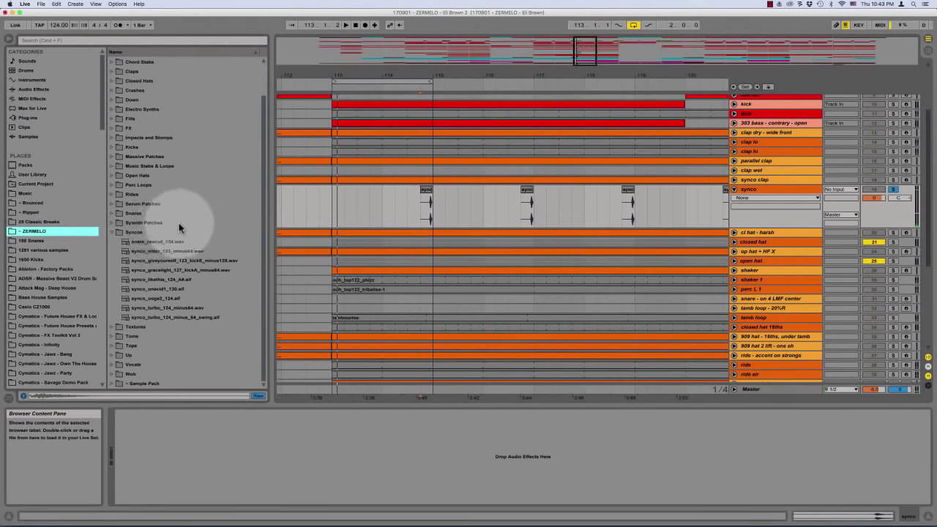
click(150, 242)
click(158, 251)
click(160, 271)
click(159, 289)
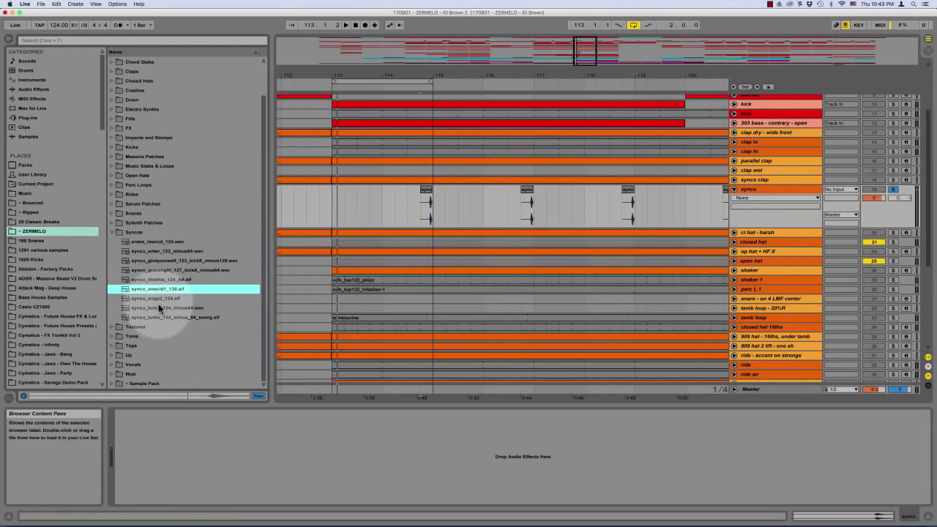
click(158, 307)
click(39, 221)
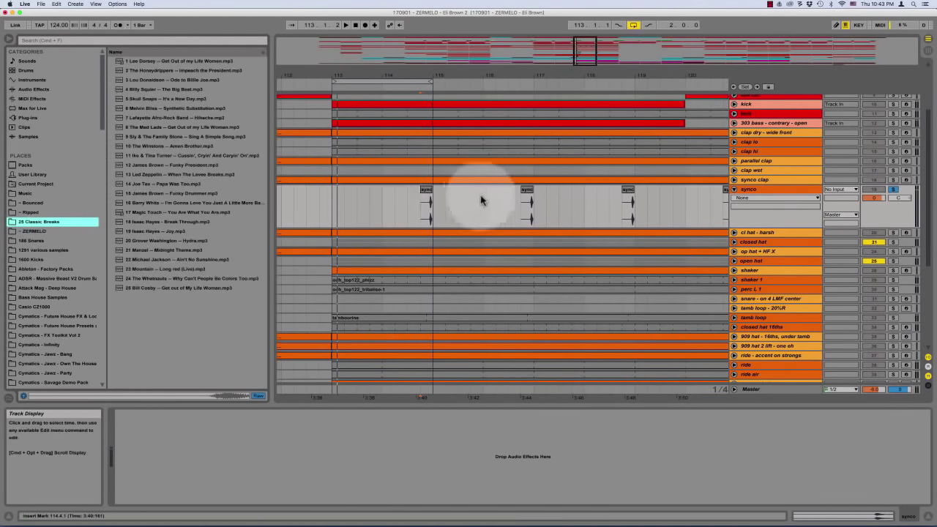
End the synco track's solo, fold it, and select the cl hat - harsh track
click(422, 198)
key(minus)
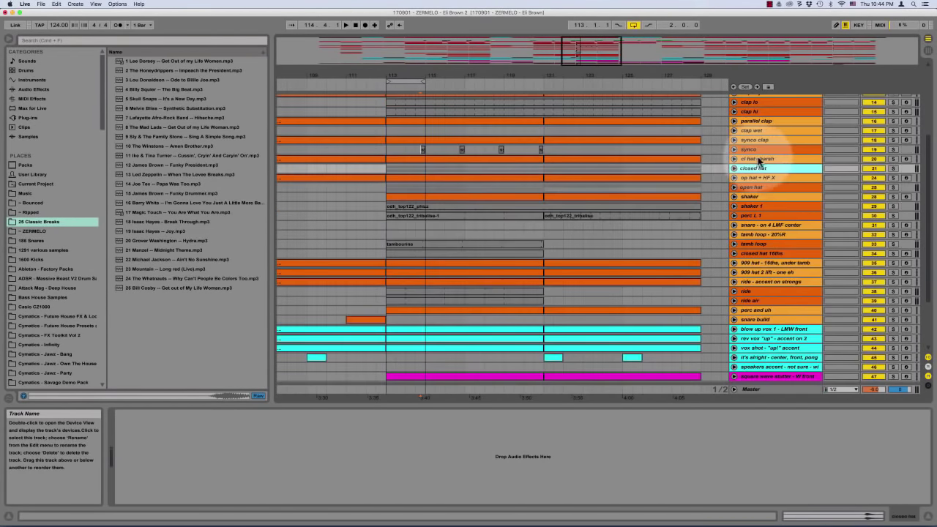
click(758, 159)
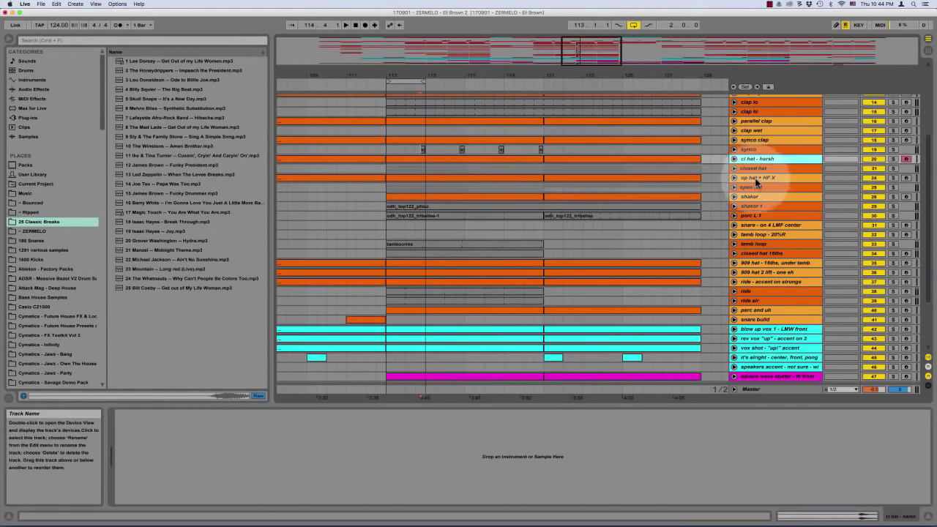
Unfold the closed hat 16ths track and open its Drumazon instrument window to examine the drum synth
click(761, 253)
click(734, 253)
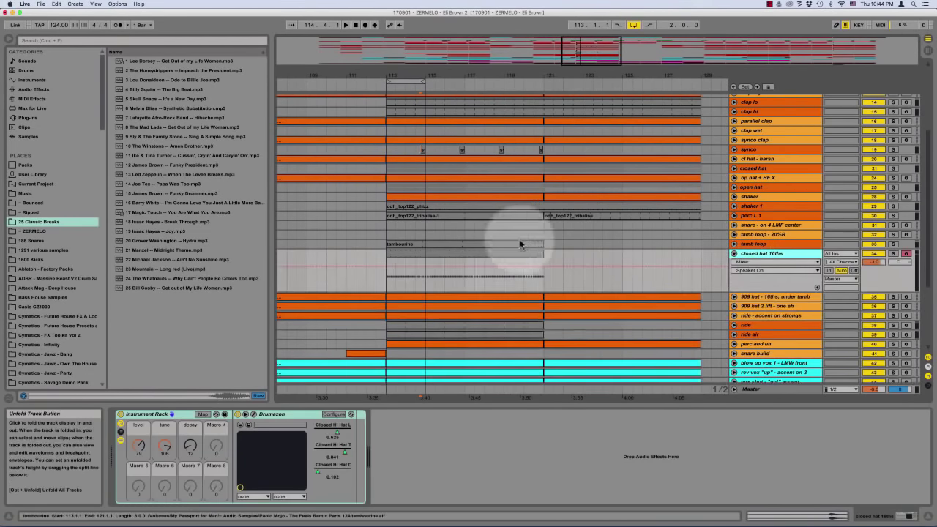
click(286, 414)
drag(482, 124, 407, 118)
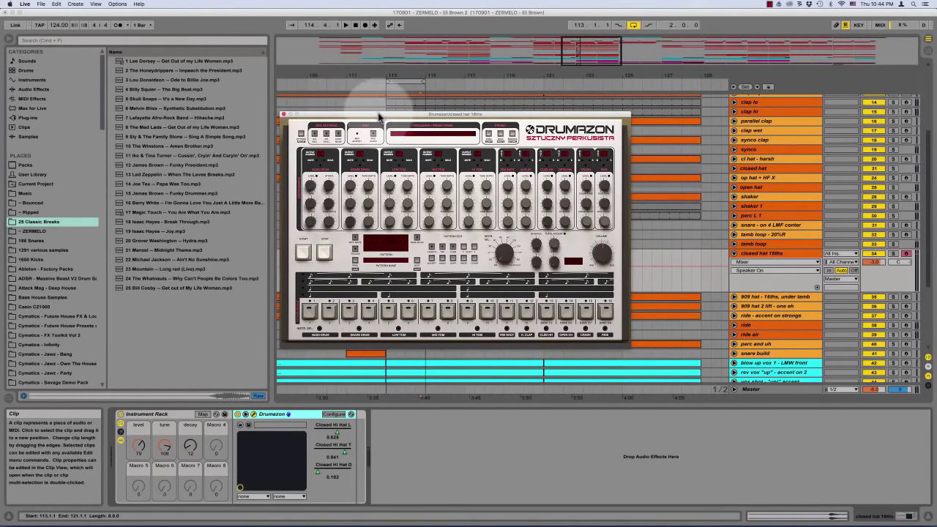
drag(379, 117, 437, 136)
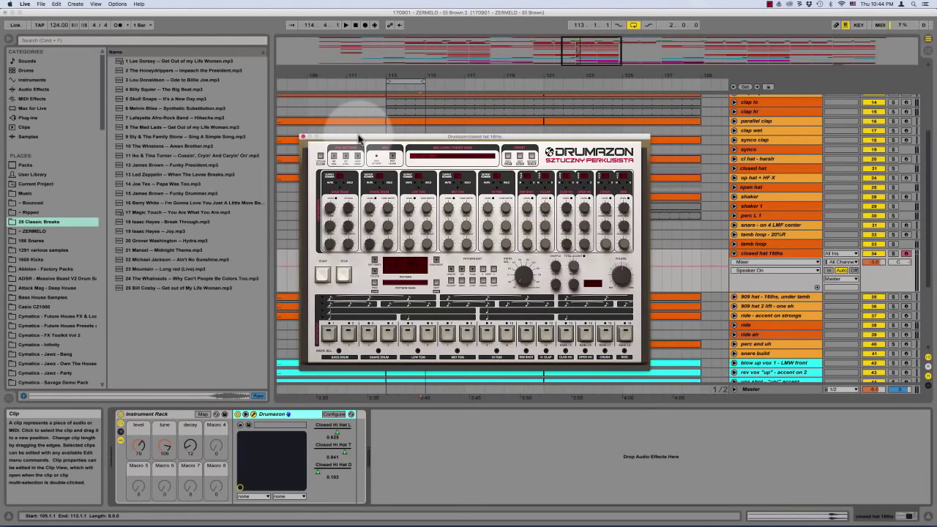
drag(359, 138, 358, 137)
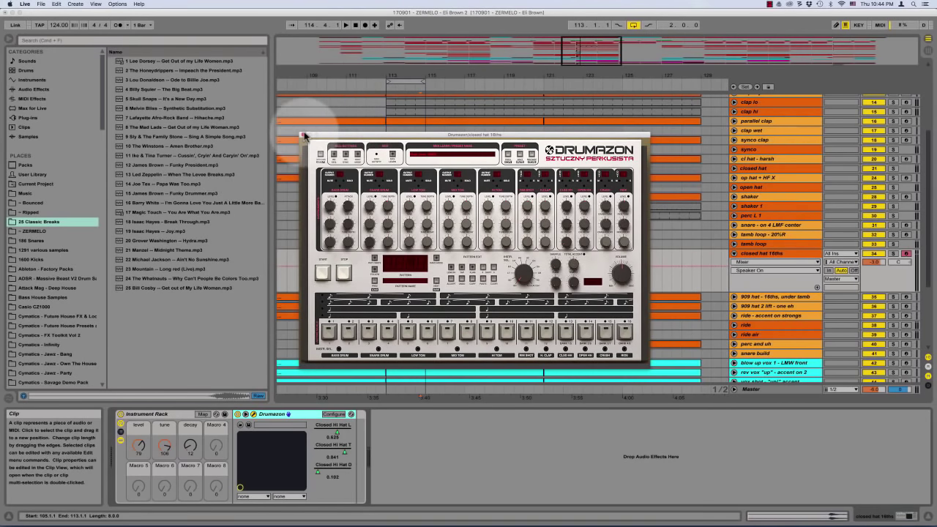
Solo the closed hat 16ths track and play it, with the Drumazon window moved clear of the clips
drag(358, 137, 357, 143)
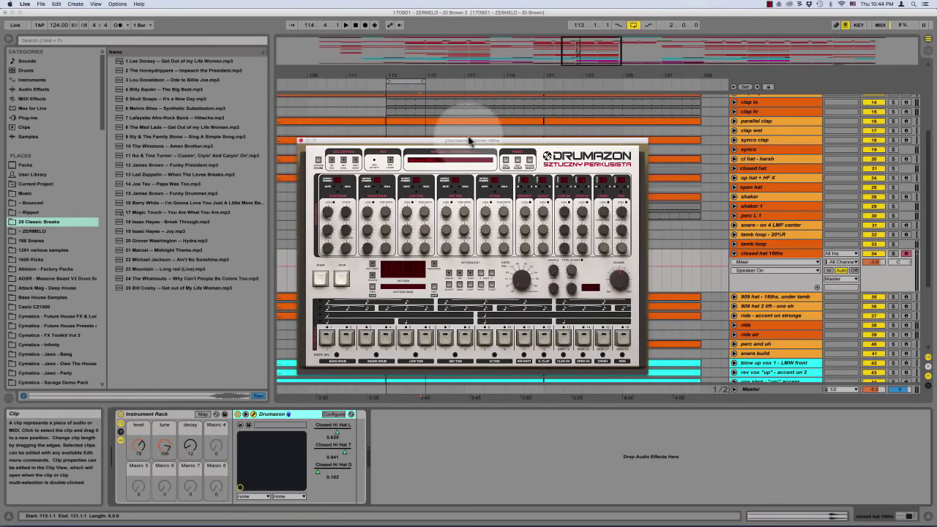
click(896, 254)
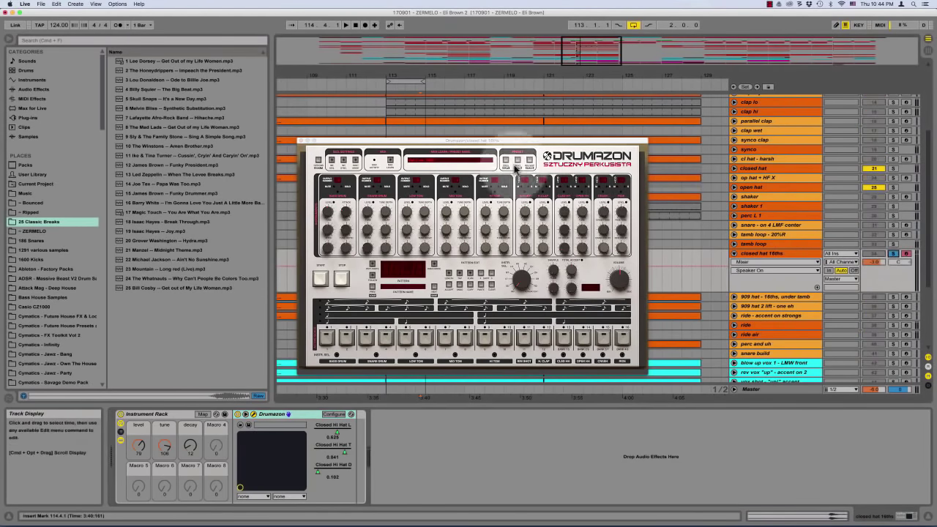
key(space)
drag(467, 140, 699, 114)
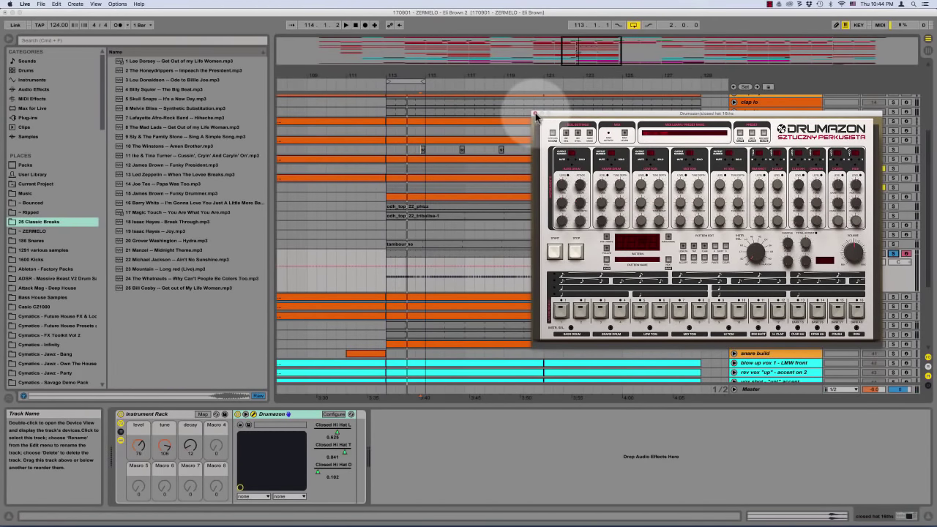
Examine the level, tune and decay macros in the closed hat 16ths track's Instrument Rack
click(183, 415)
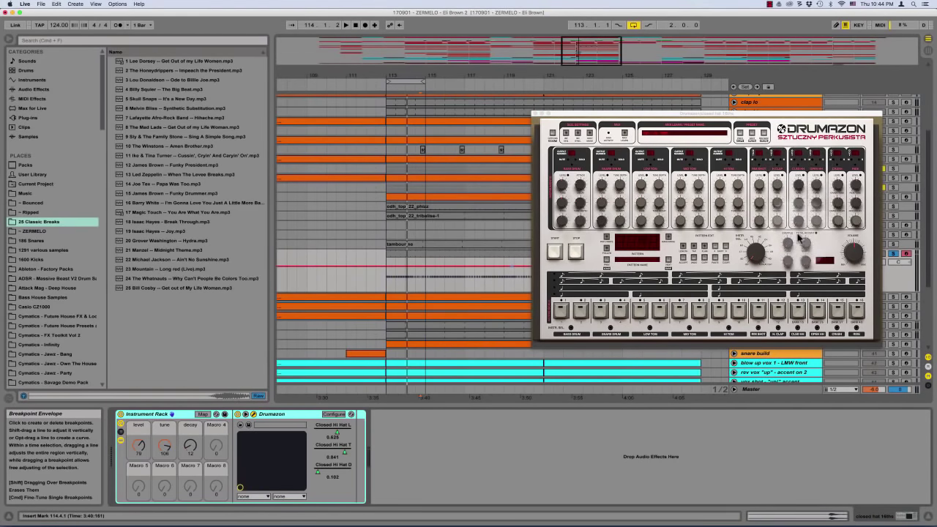
click(145, 427)
click(167, 429)
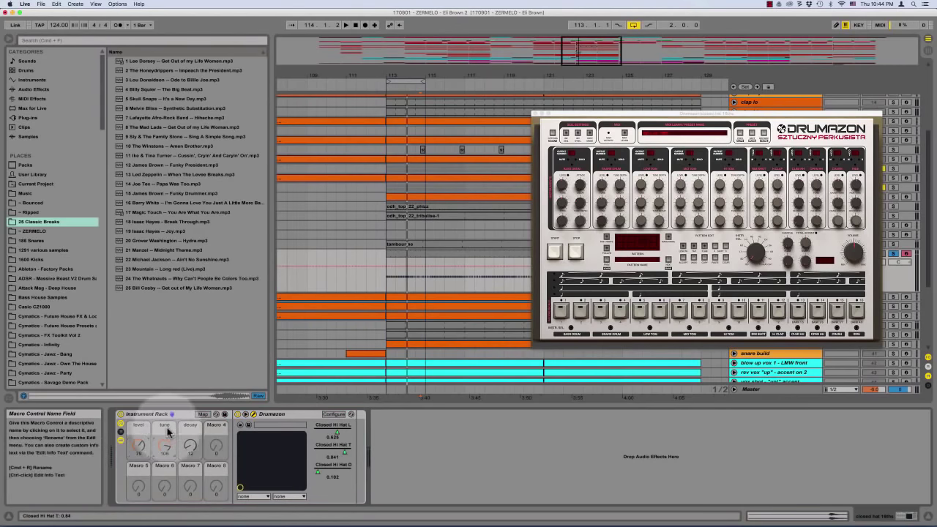
click(187, 429)
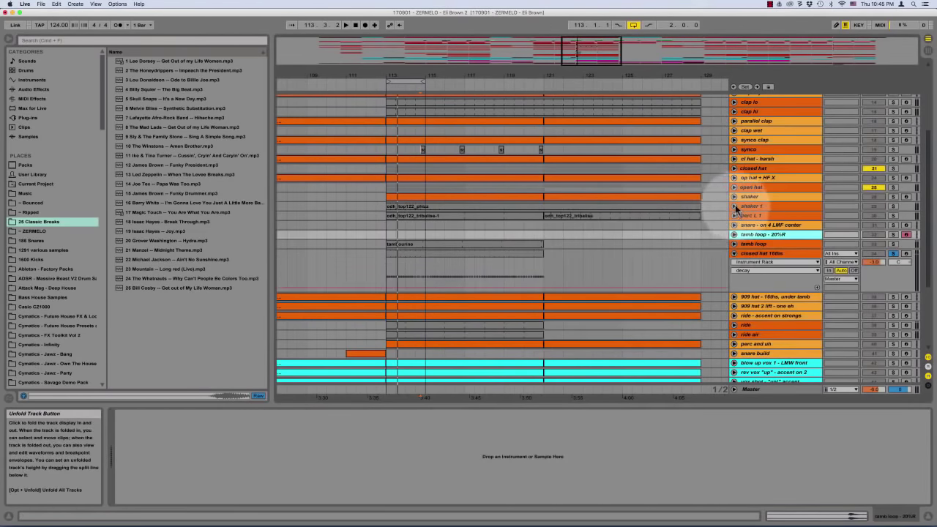
Solo shaker 1 and perc L 1 together with the closed hat 16ths, and play the three tracks from bar 113
click(734, 207)
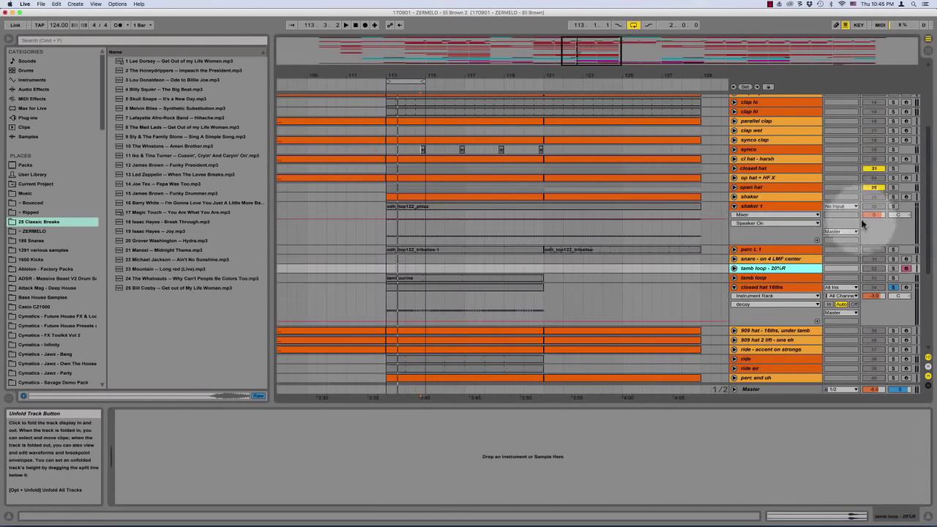
click(893, 205)
click(893, 249)
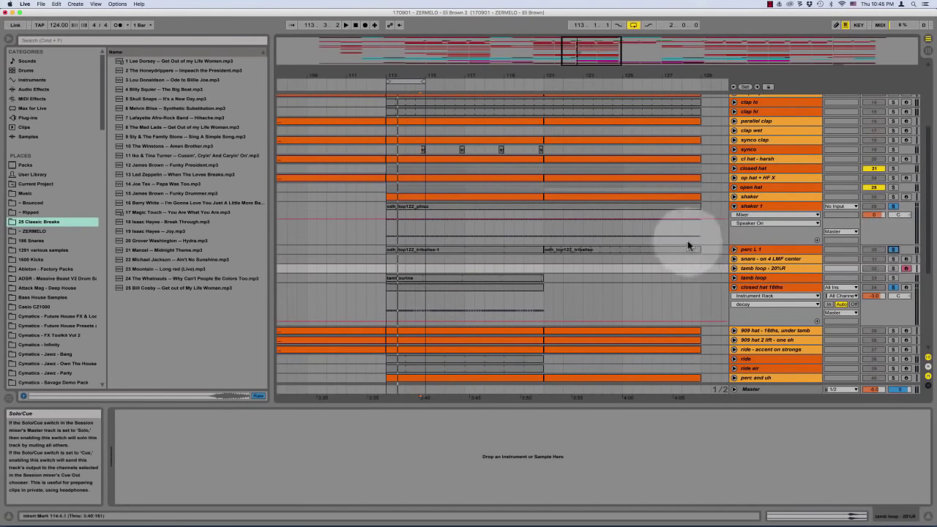
click(734, 206)
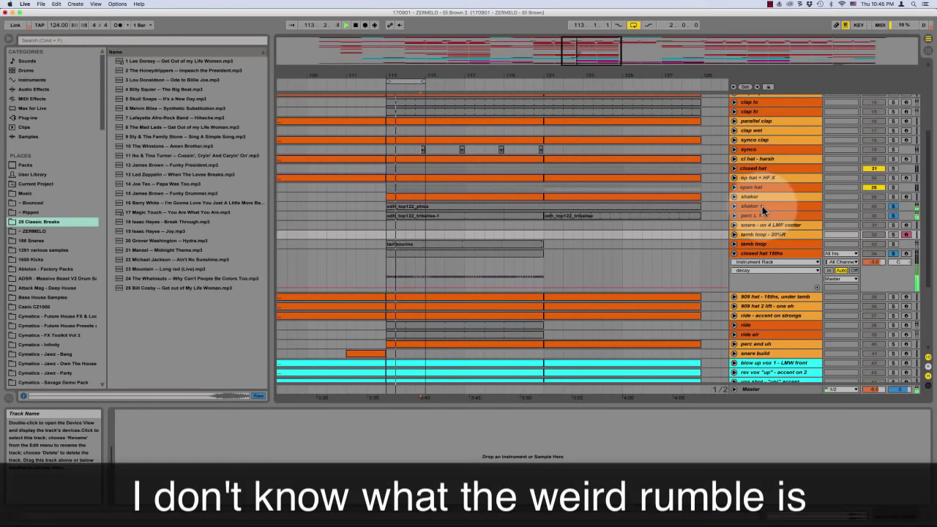
click(757, 215)
Open the closed hat 16ths clip in the note editor and examine the notes of its first beat up close
click(761, 252)
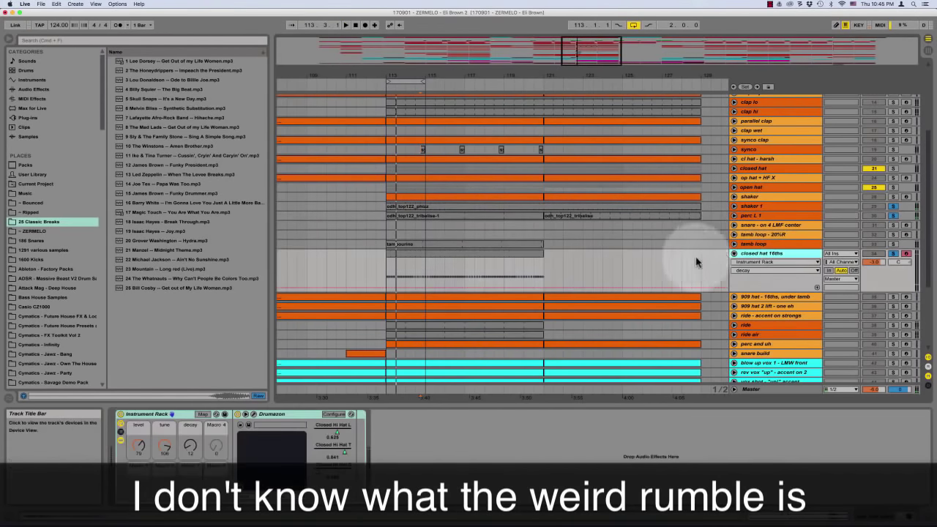
double_click(400, 261)
click(343, 374)
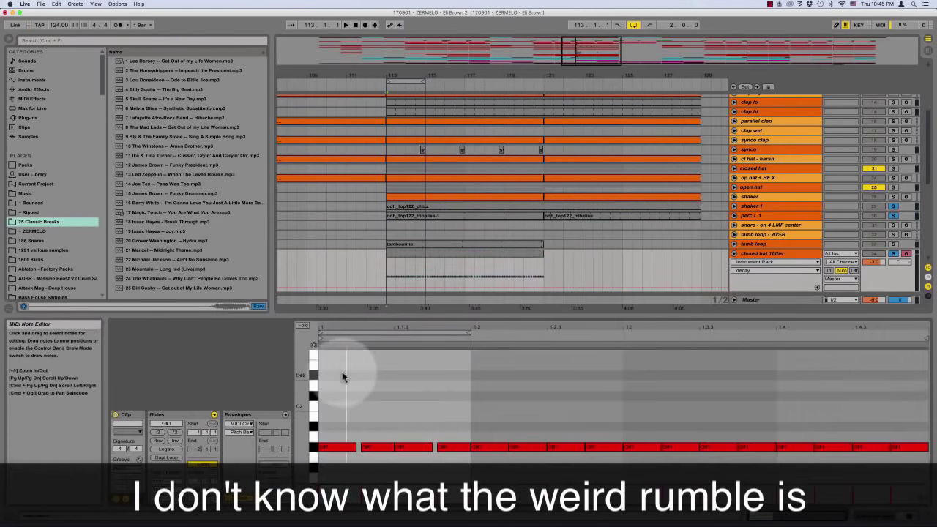
key(plus)
key(plus)
key(plus)
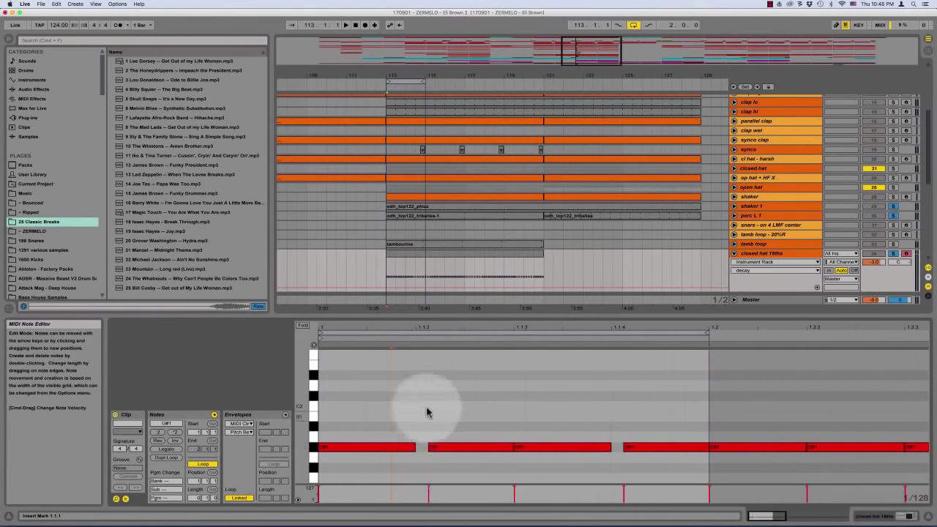
Try moving the second G#1 note onto the 1.1.2 grid line, and undo the move
mouse_move(431, 447)
mouse_down()
mouse_move(398, 447)
mouse_move(418, 448)
mouse_up()
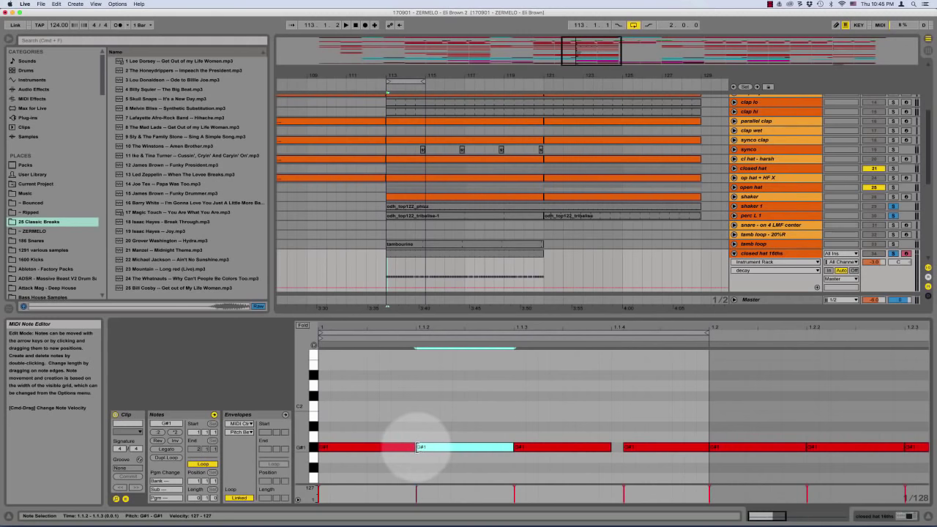
click(417, 425)
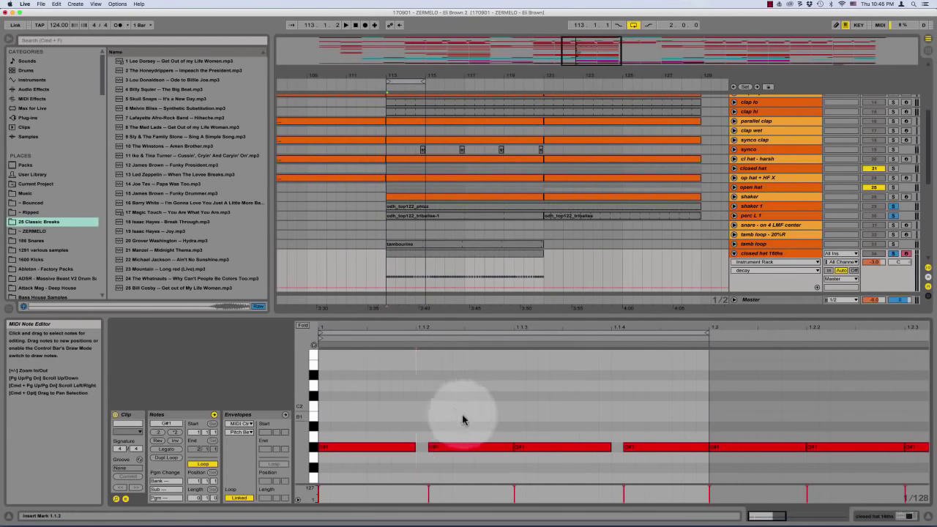
click(459, 447)
click(448, 405)
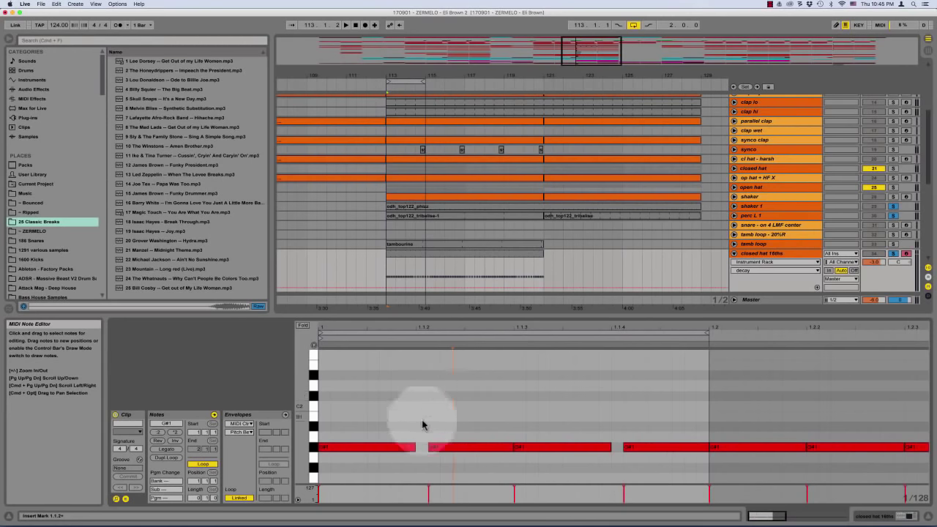
Check the start positions of the second and fourth G#1 notes in the first beat of the closed hat clip
click(445, 446)
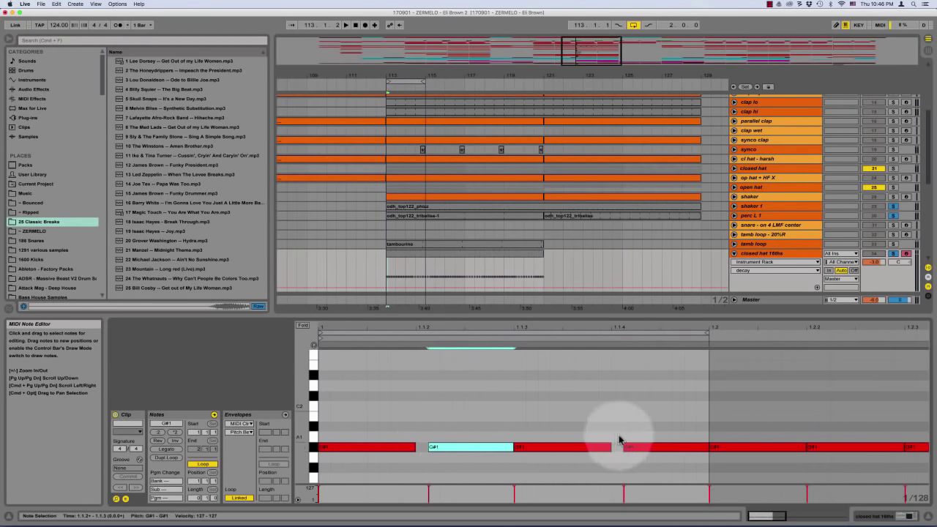
click(664, 446)
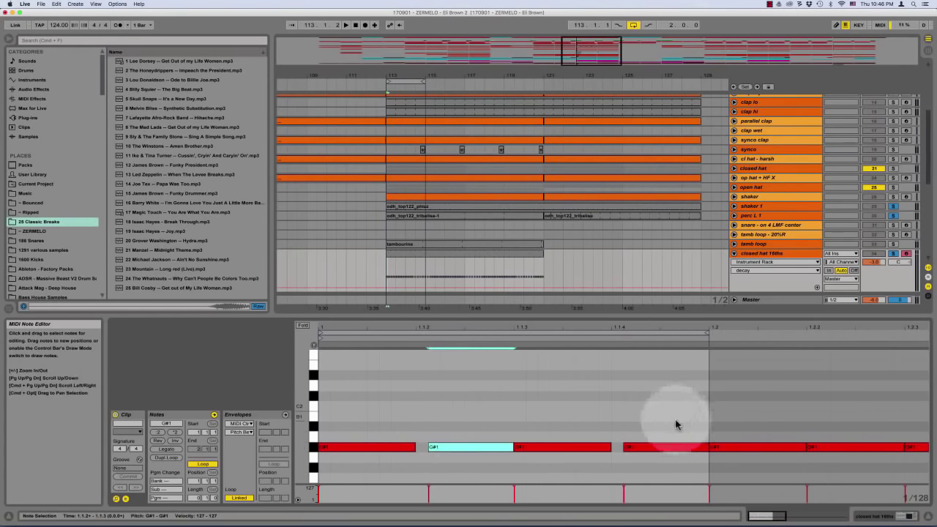
click(666, 447)
click(439, 397)
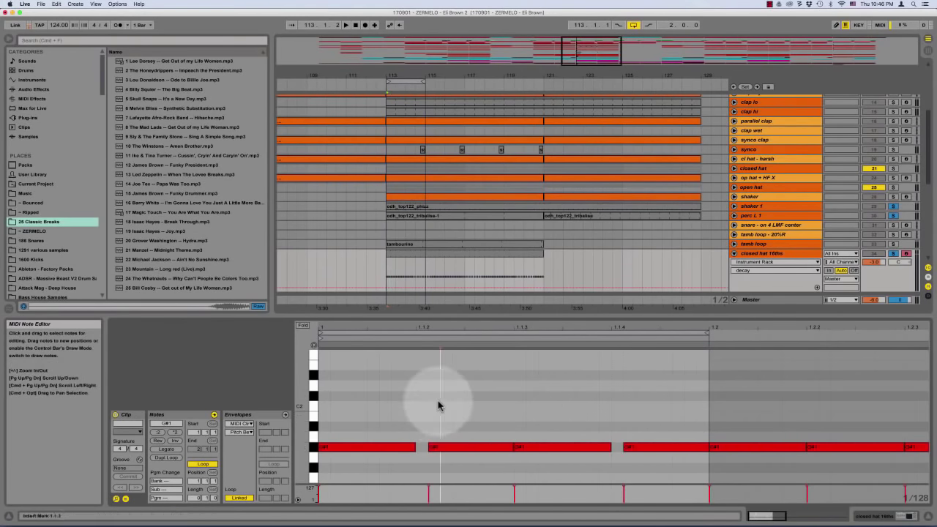
Unfold the perc L 1 track and show its odh_top122_tribalise clip's waveform from 113.1.1
click(383, 223)
key(plus)
key(plus)
key(plus)
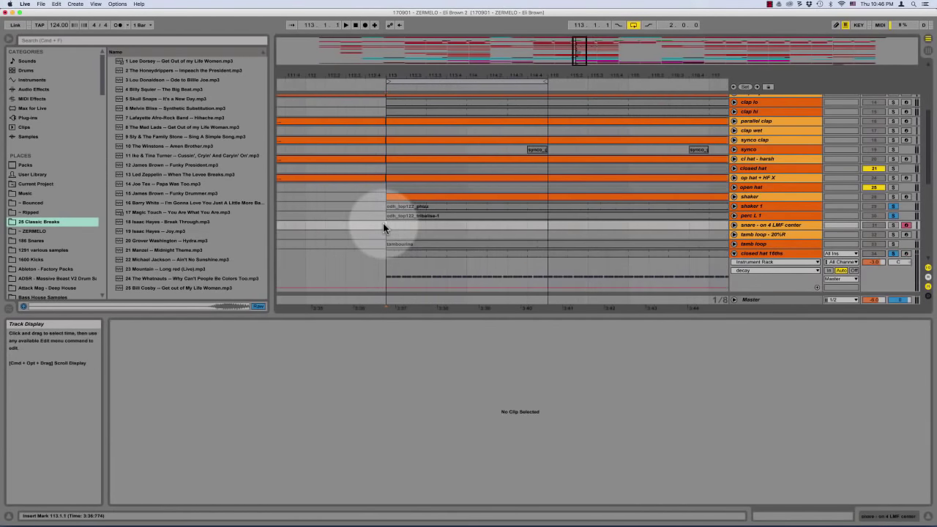
click(741, 215)
click(734, 215)
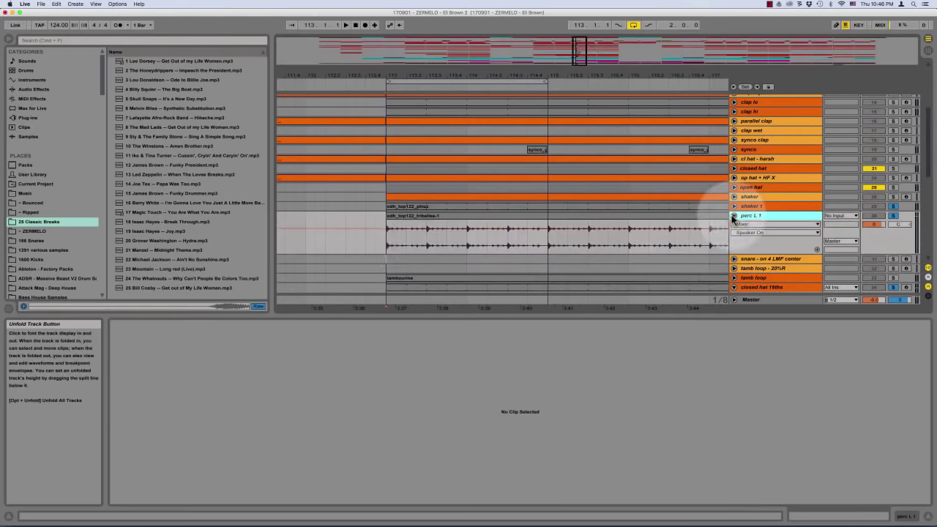
click(389, 228)
click(386, 236)
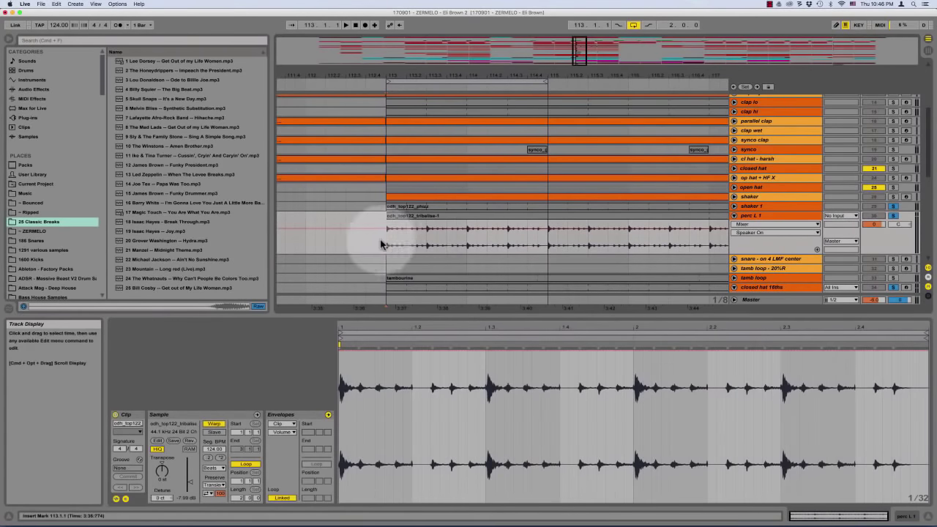
Mark the perc L 1 clip's first beat from 113.1.1 to 113.2.1, and return the insert mark to 113.1.1
key(plus)
key(plus)
key(plus)
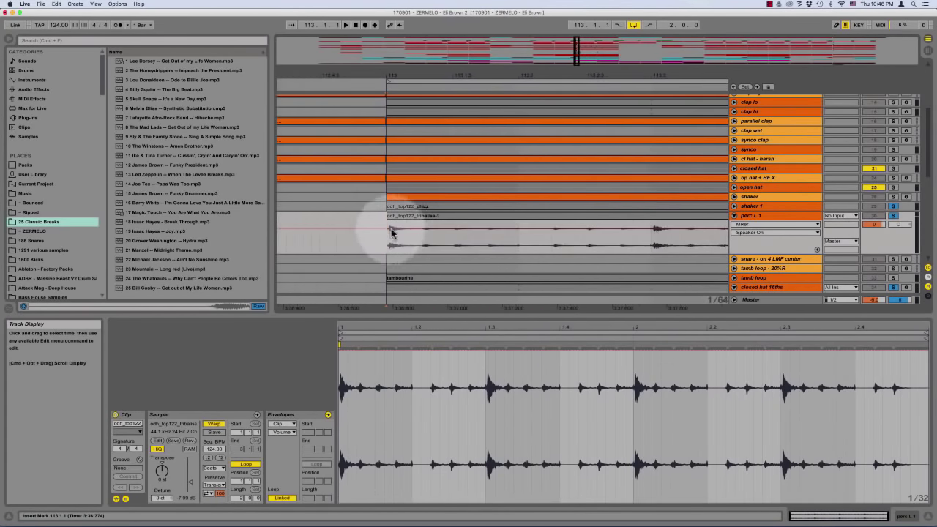
drag(386, 236, 517, 239)
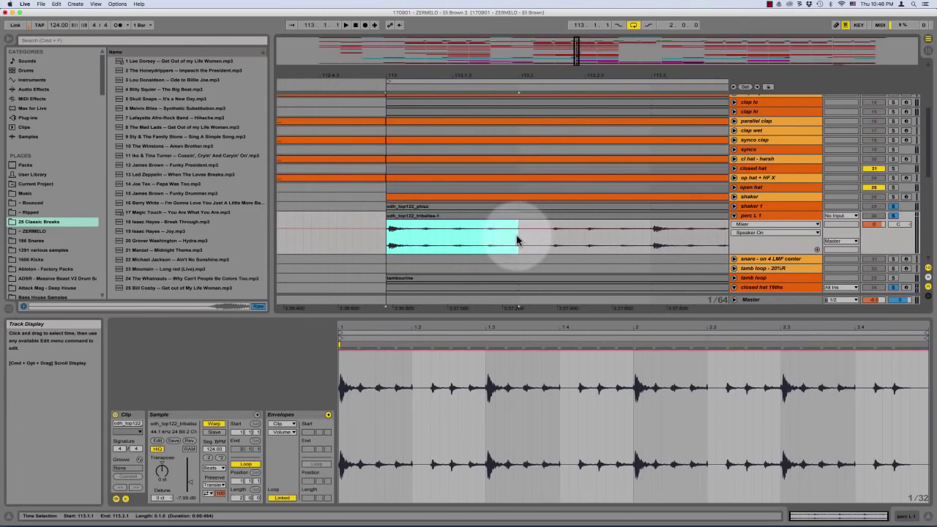
click(384, 247)
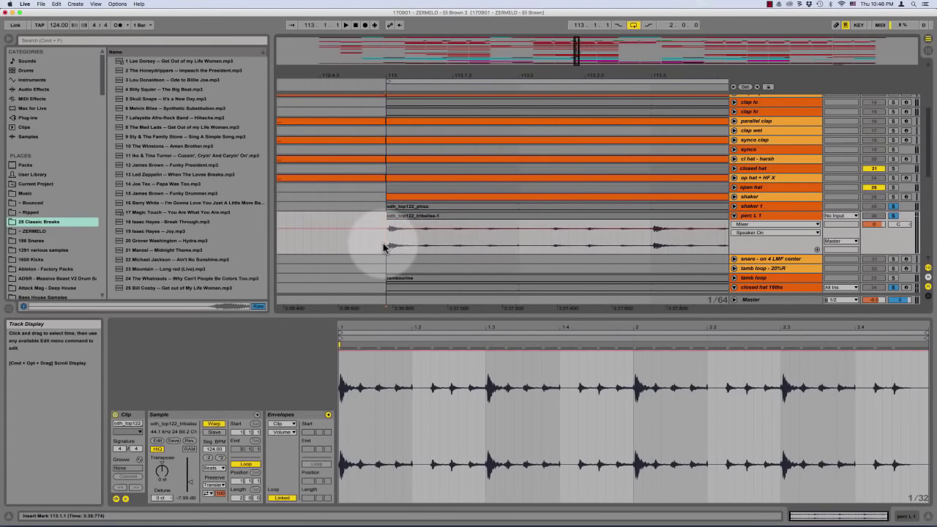
Select the gap of about 15 ms between 113.1.2 and the second hit in the perc L 1 waveform
key(plus)
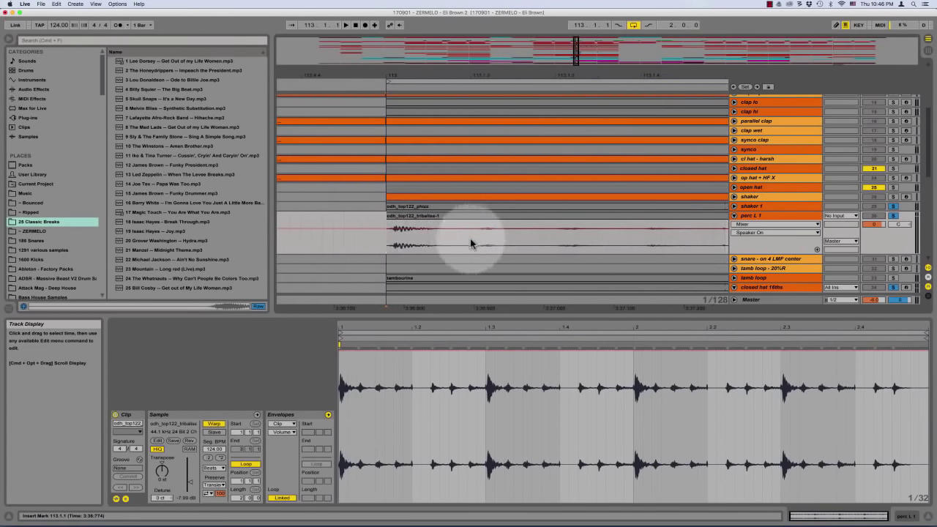
key(plus)
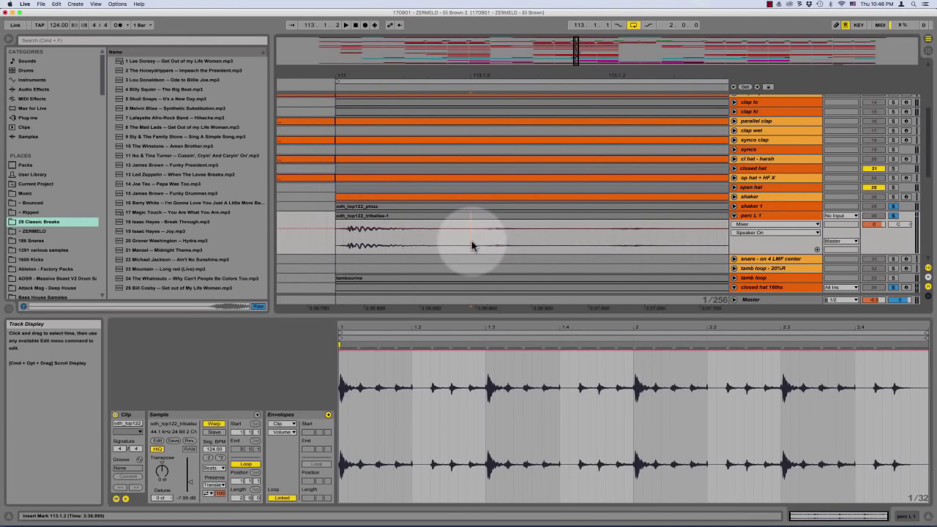
drag(471, 245, 493, 239)
key(minus)
key(minus)
key(plus)
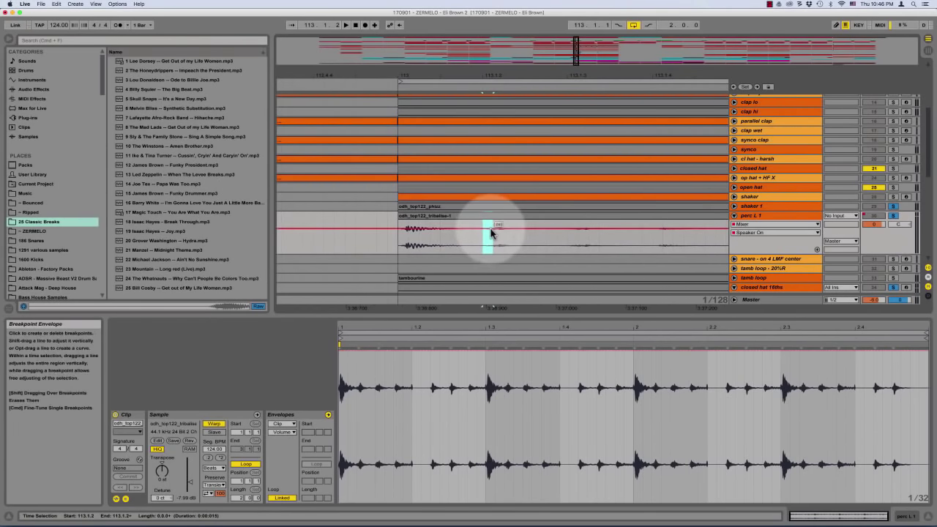
drag(493, 237, 498, 238)
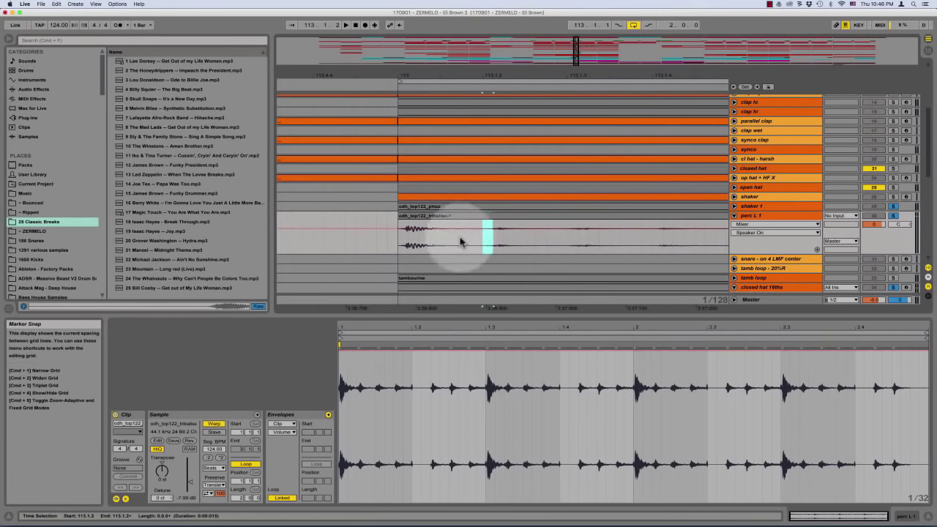
Place the insert mark at 113.1.2 in perc L 1 and switch the arrangement to a fixed 1/16 grid
click(483, 239)
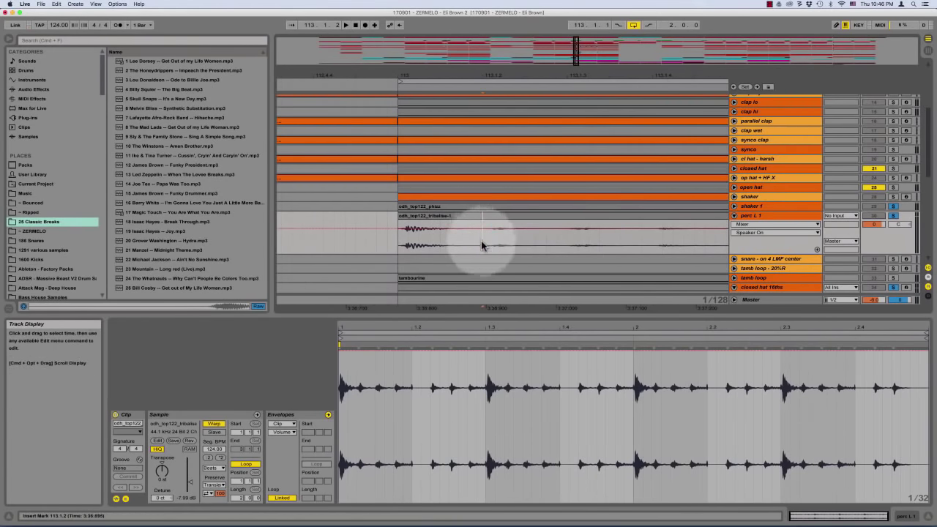
right_click(482, 244)
click(535, 345)
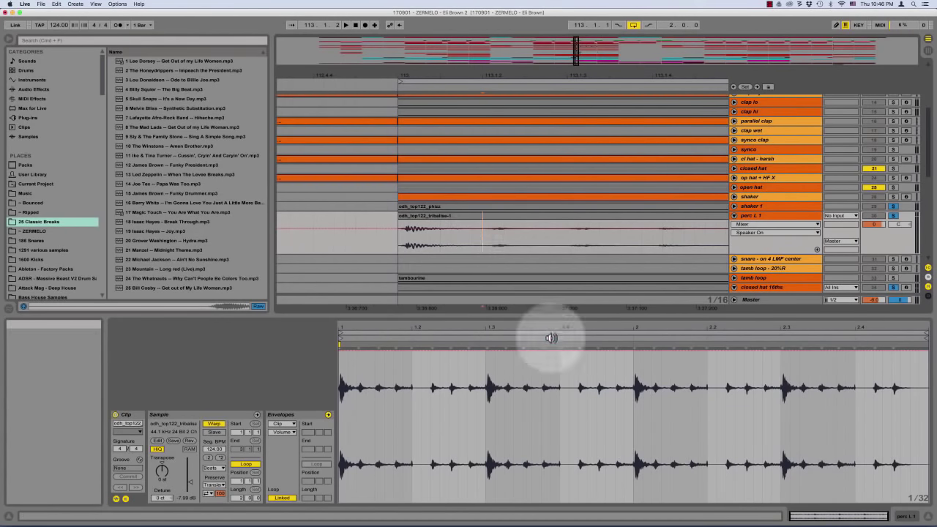
click(398, 234)
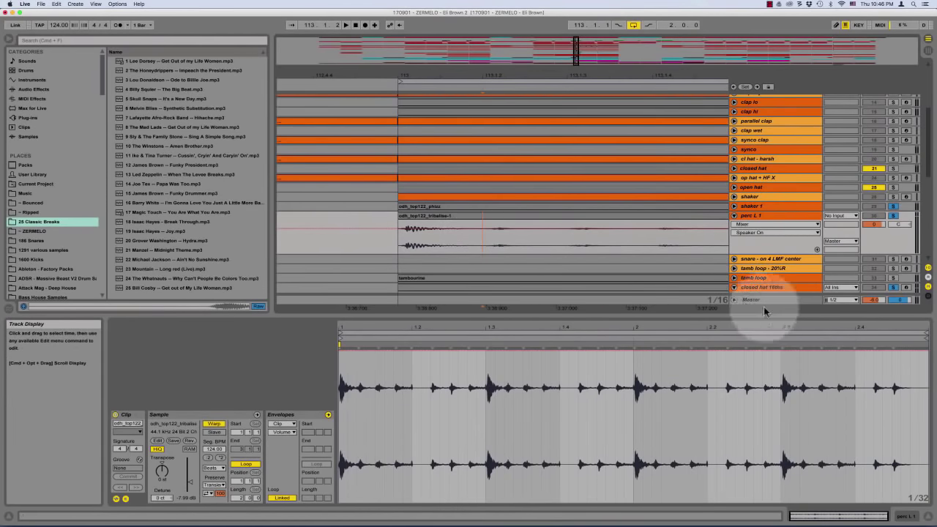
Set the arrangement's adaptive grid to Narrow and select about 15 ms of perc L 1 starting at 113.1.2
right_click(504, 242)
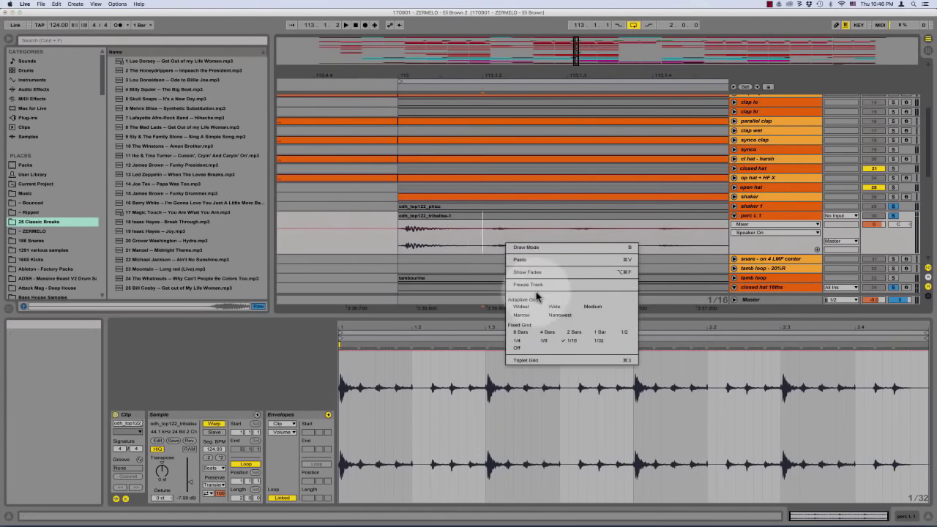
click(521, 315)
drag(486, 236, 496, 237)
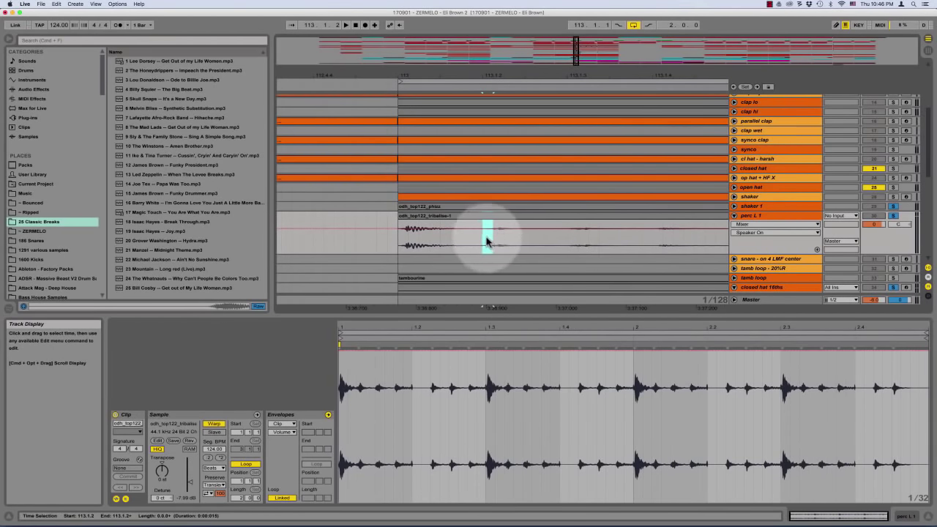
Bring the closed hat 16ths clip's notes back up to compare their timing with the perc L 1 hits
double_click(472, 316)
scroll(472, 319, down, 3)
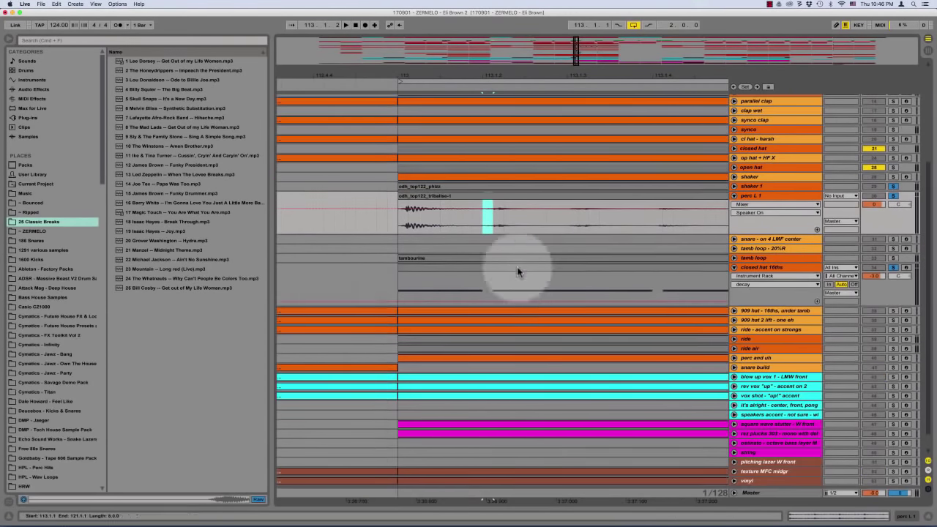
double_click(469, 268)
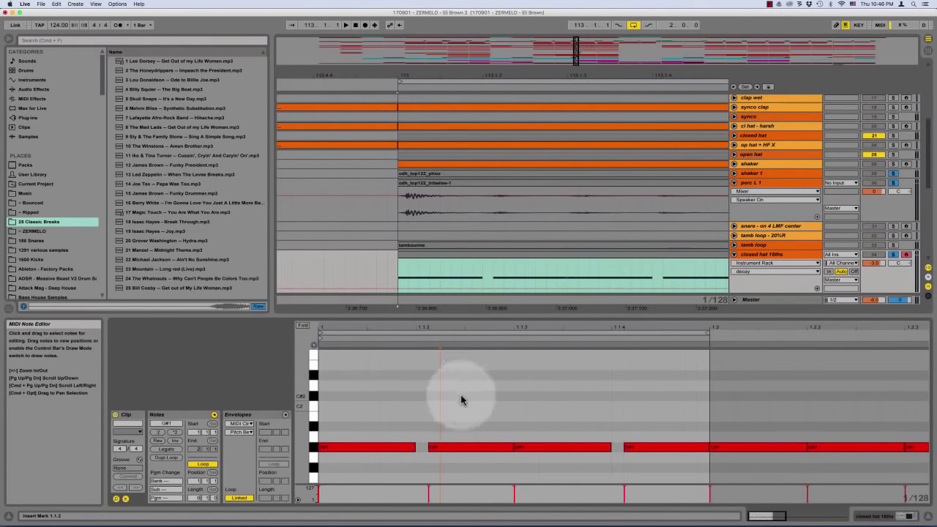
Duplicate the first note of the closed hat 16ths clip three times so straight 16ths fill the first beat
mouse_move(916, 502)
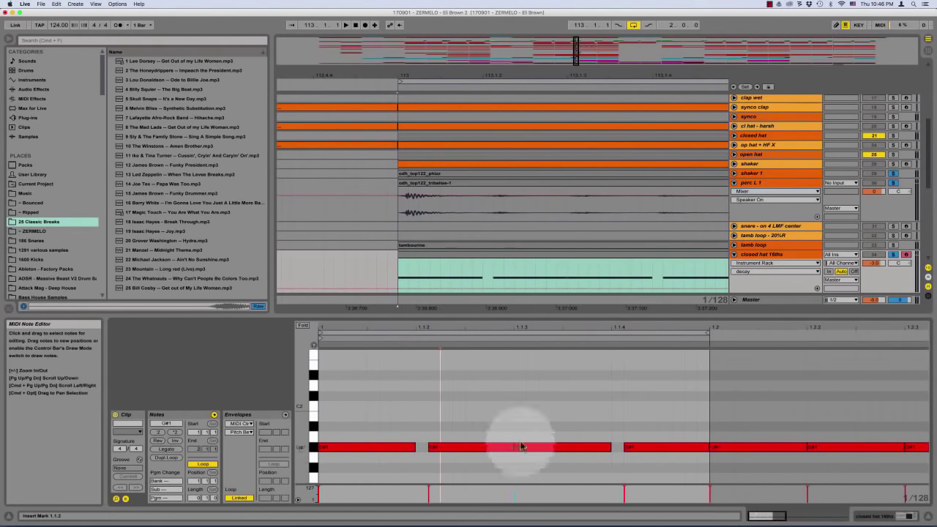
click(415, 402)
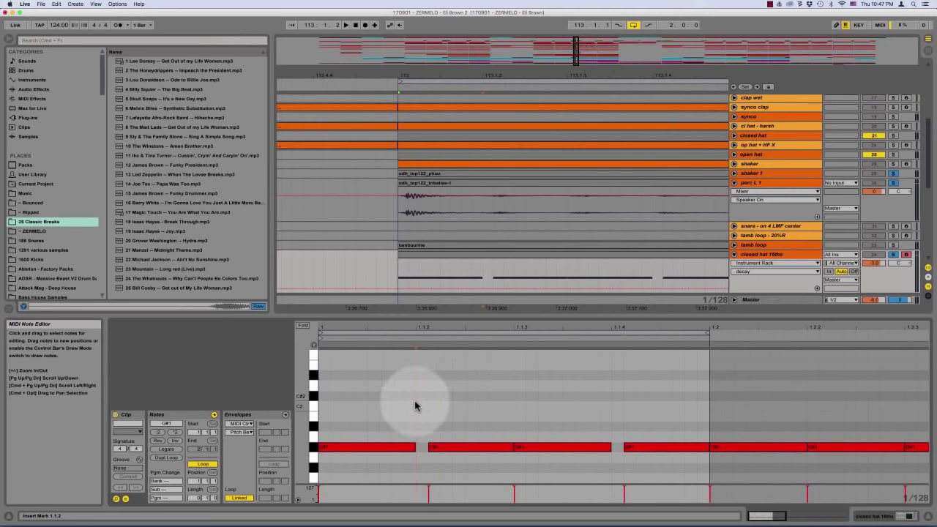
click(397, 447)
key(super+d)
key(super+d)
key(super+d)
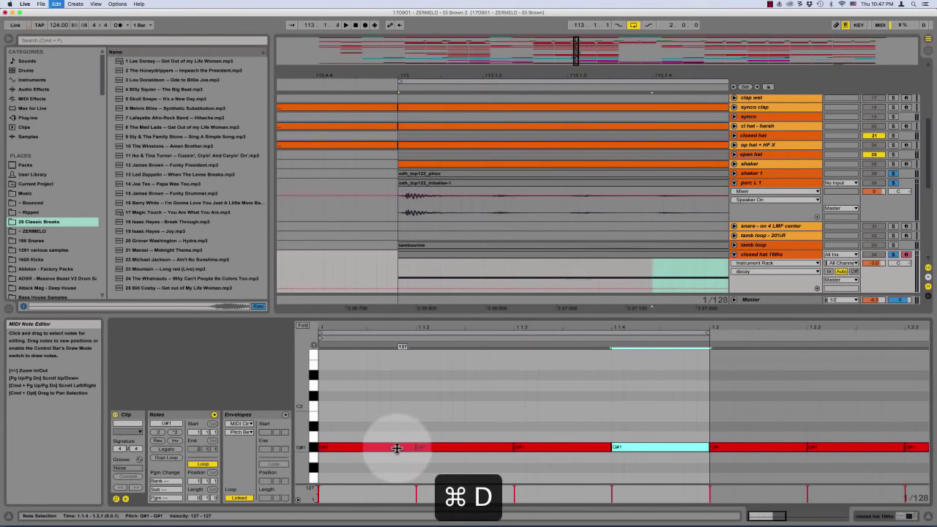
Try starting the hat notes at 1.1.2 and 1.1.4 one 1/128 step late and audition the hat track soloed
click(419, 447)
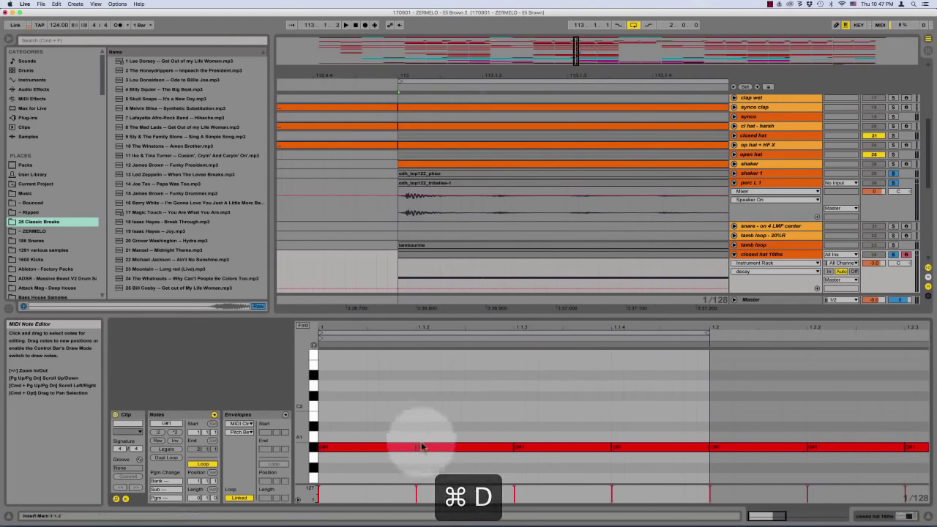
shift+click(675, 449)
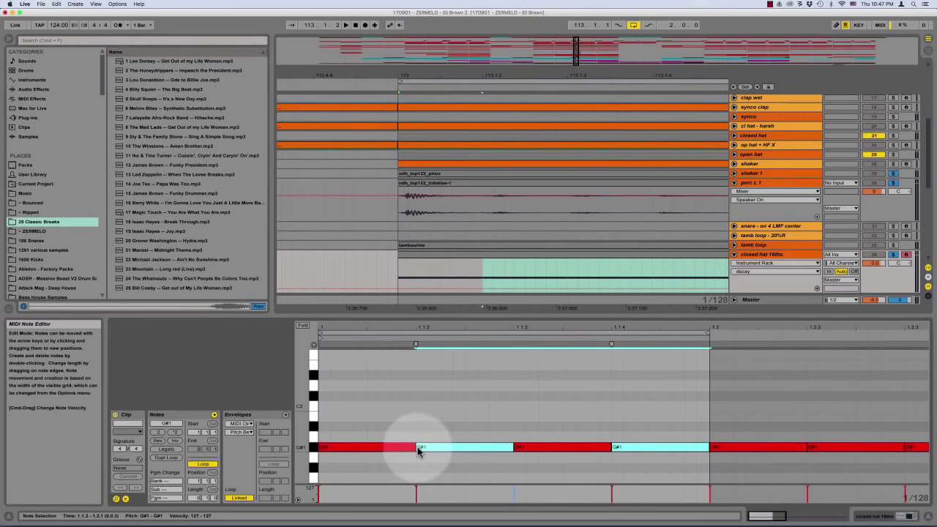
drag(418, 449, 429, 449)
click(418, 408)
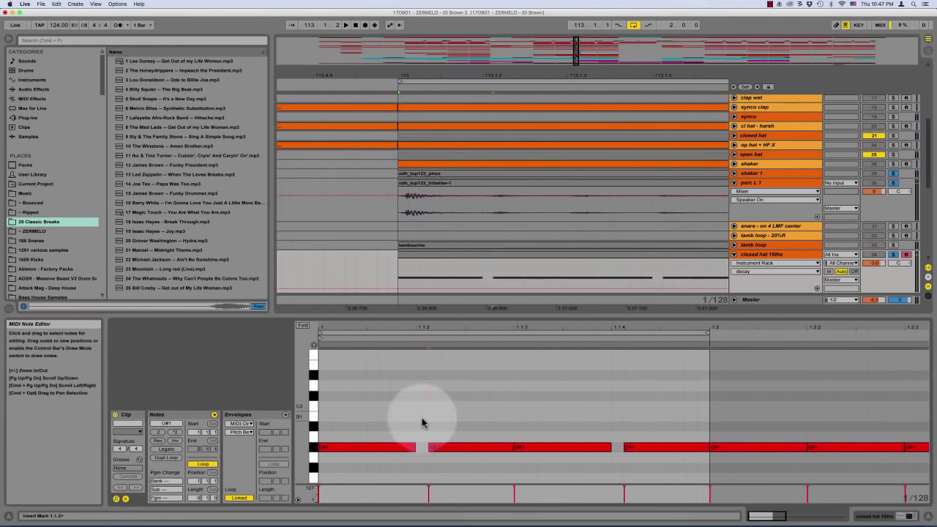
key(space)
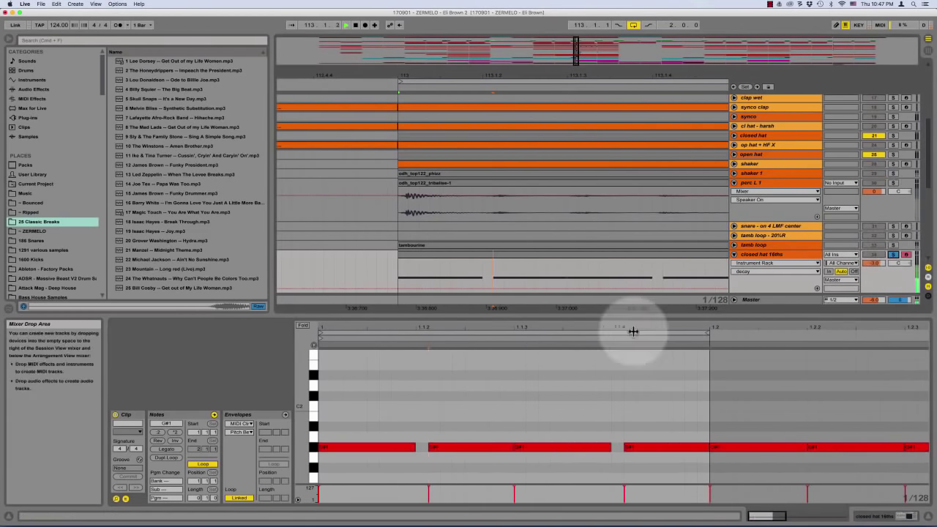
key(space)
key(super+z)
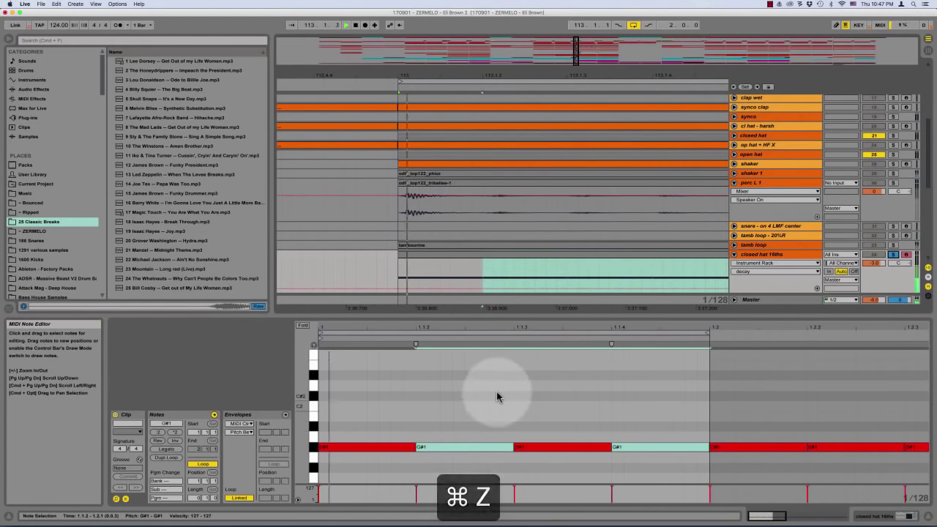
Solo shaker 1 and perc L 1 alongside closed hat 16ths and audition the straight hats against them
key(space)
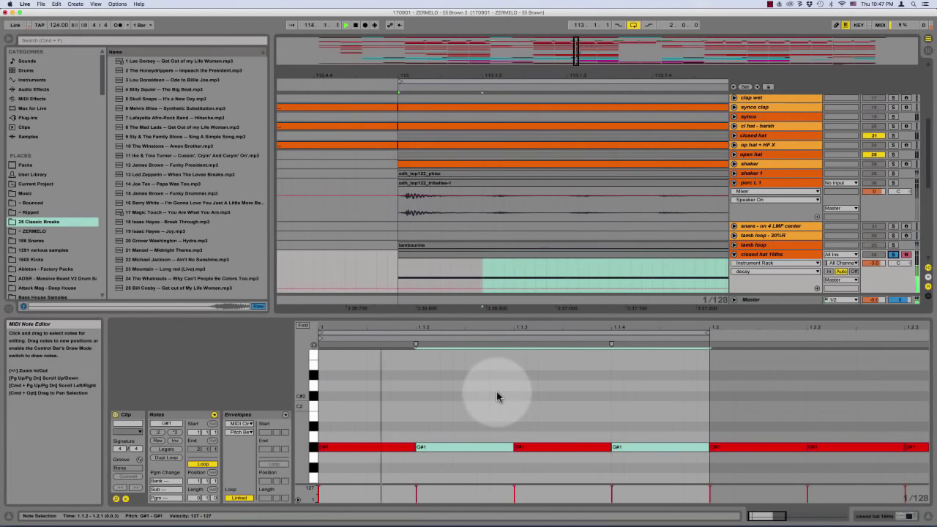
click(889, 167)
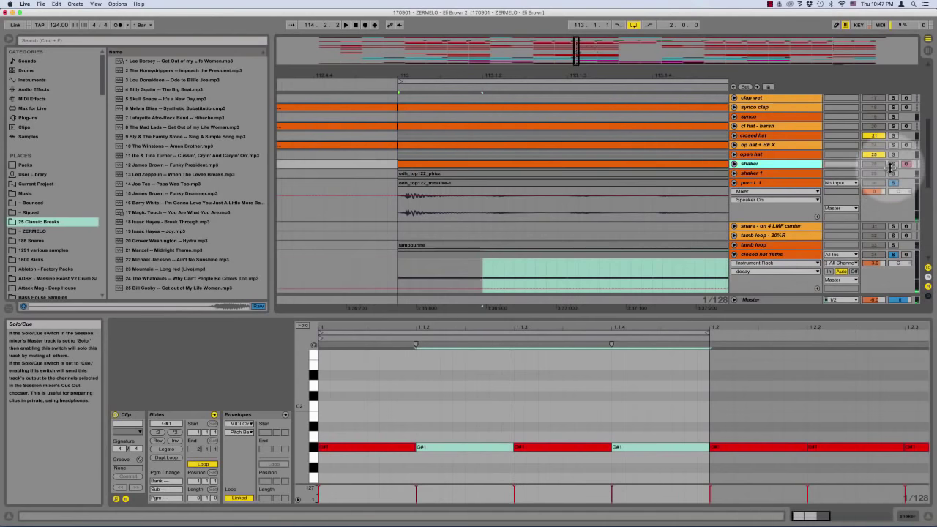
click(892, 172)
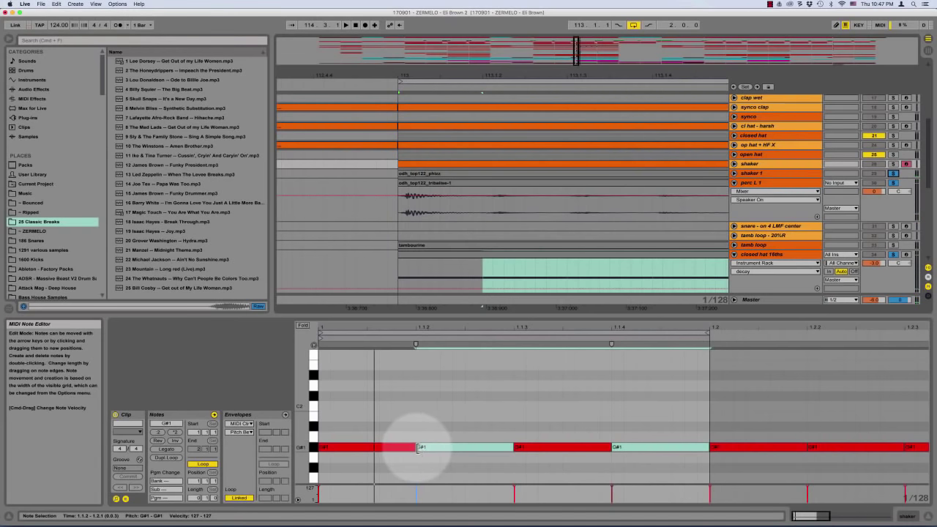
Start the hat notes at 1.1.2 and 1.1.4 one 1/128 step late, comparing swung and straight playback
drag(417, 448, 428, 447)
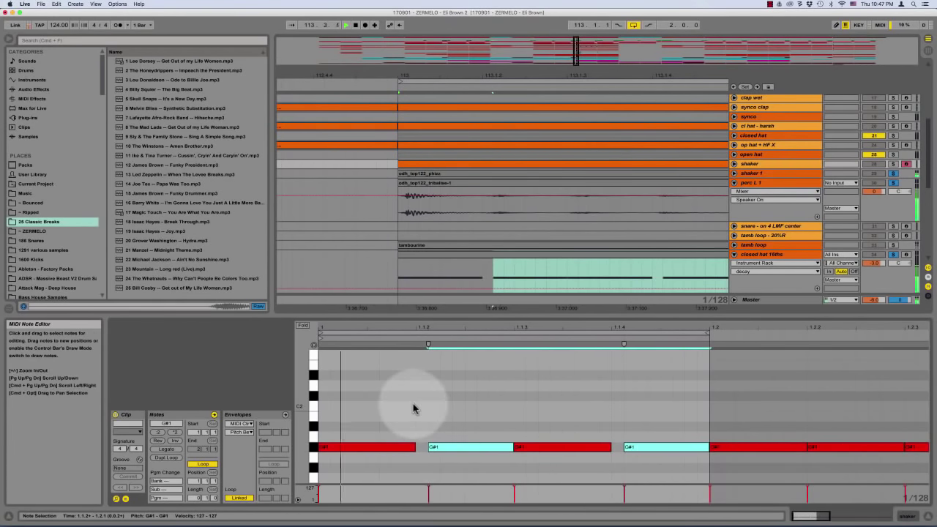
key(super+z)
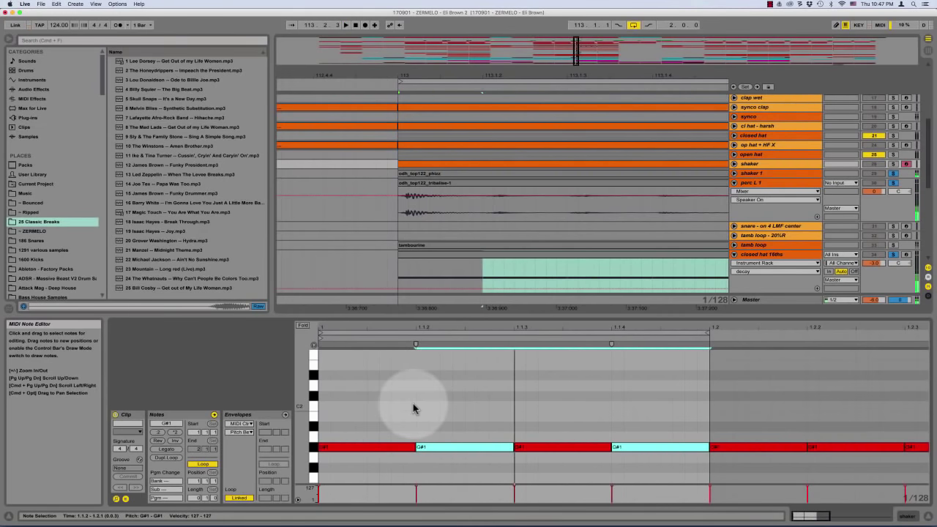
key(shift+super+z)
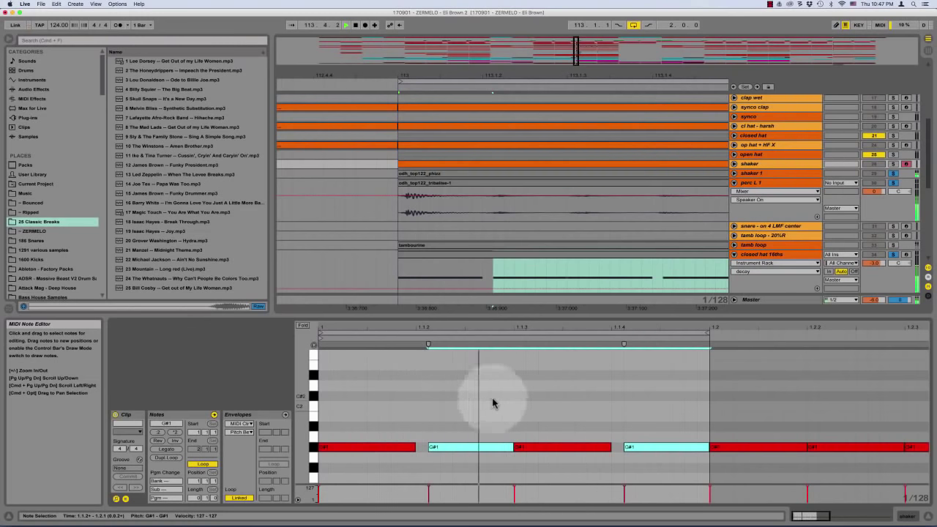
click(519, 384)
key(space)
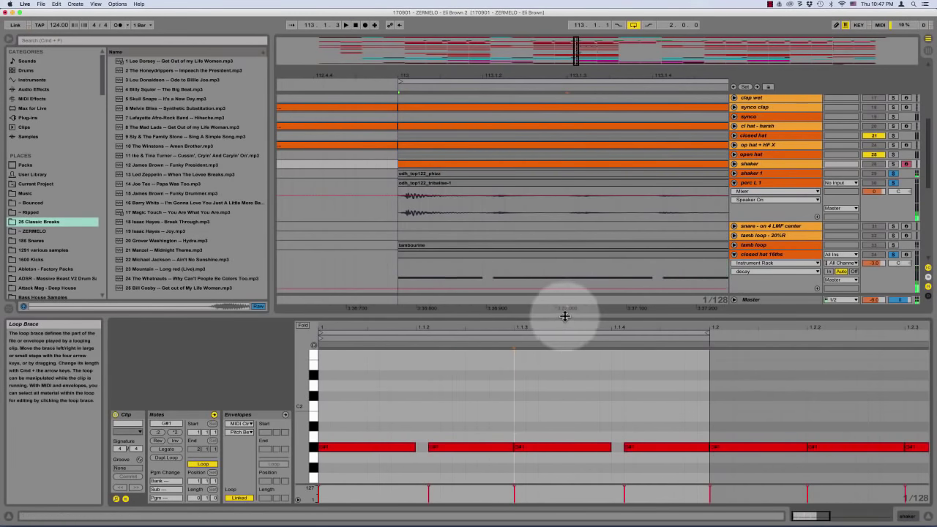
Clear the soloed tracks and fold all arrangement tracks, with the clip detail view hidden
double_click(564, 316)
click(893, 174)
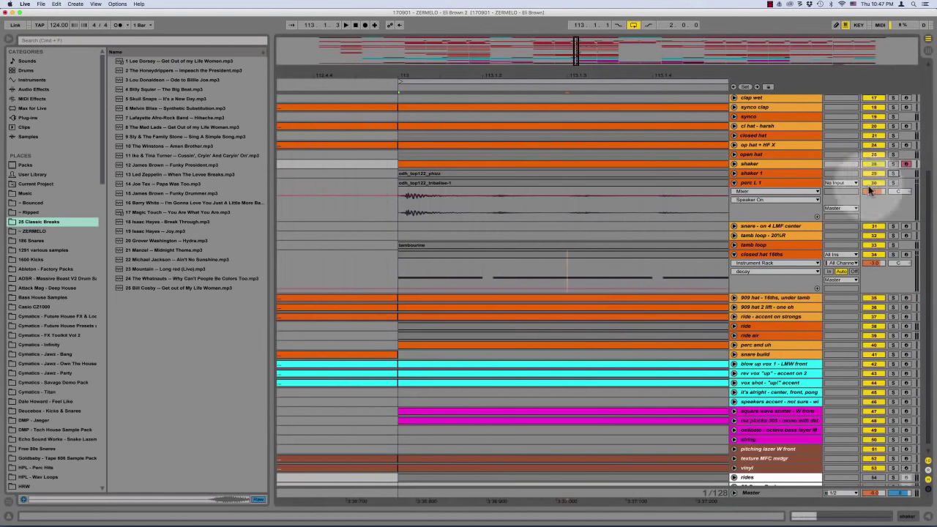
click(400, 205)
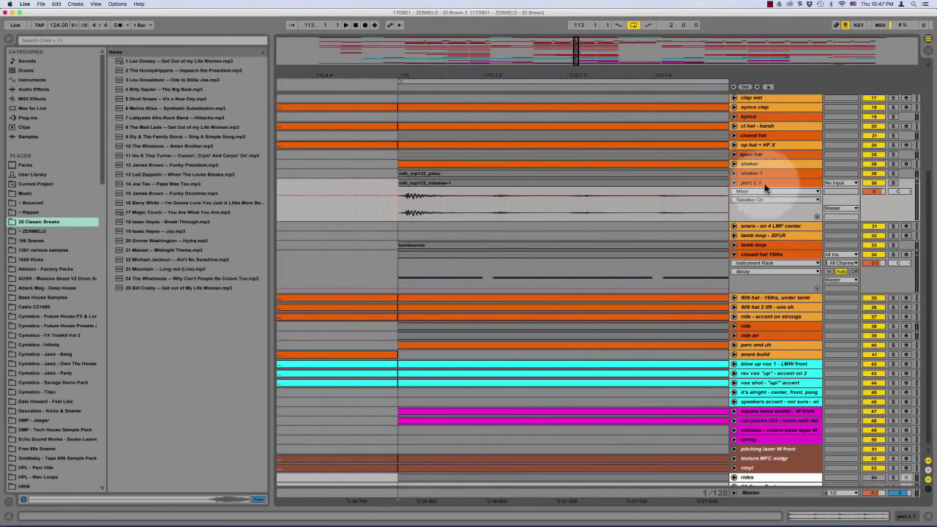
alt+click(734, 182)
scroll(644, 177, up, 5)
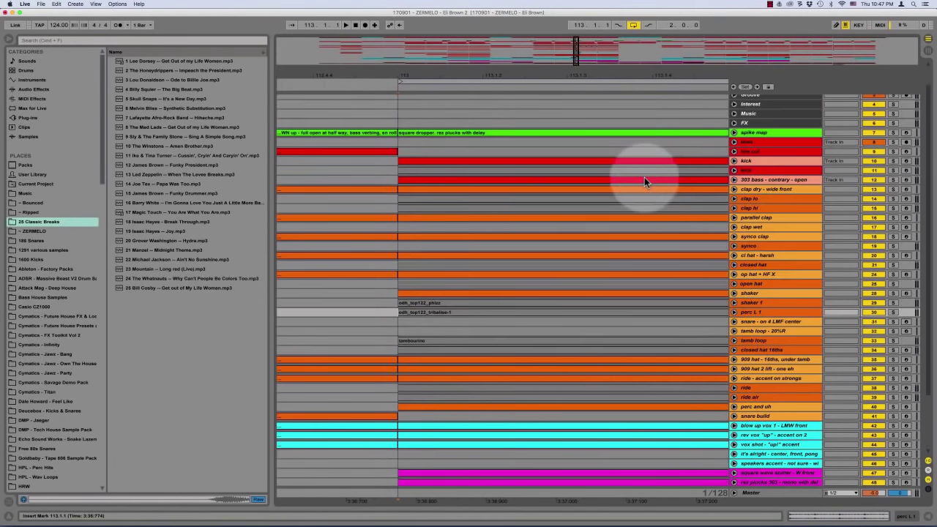
Review the stacked groove tracks over bars 113 to 115, including synco clap and shaker
click(586, 150)
key(minus)
key(minus)
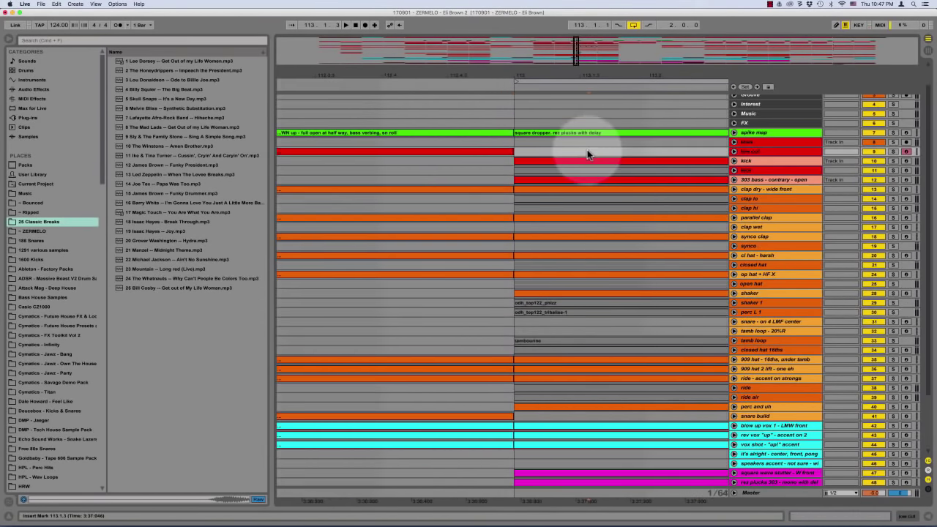
scroll(586, 158, right, 3)
key(minus)
key(minus)
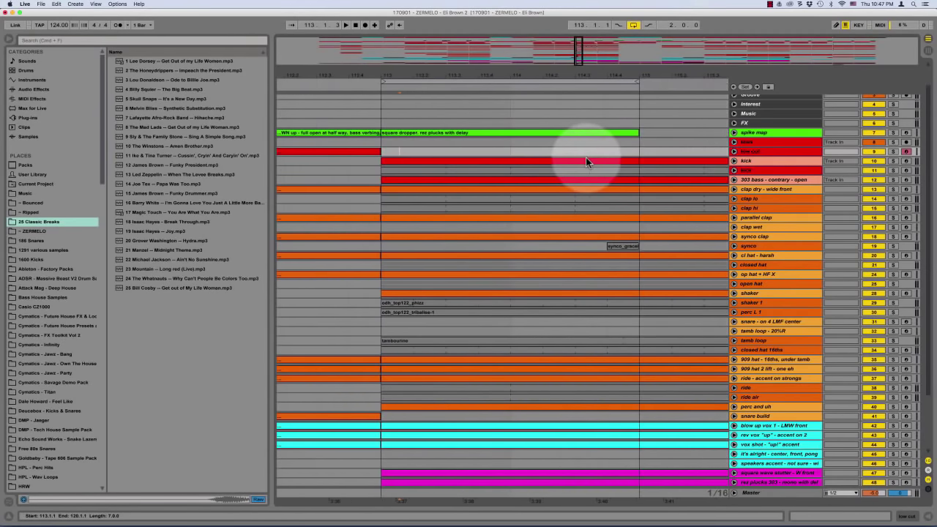
scroll(677, 143, left, 3)
scroll(705, 143, up, 2)
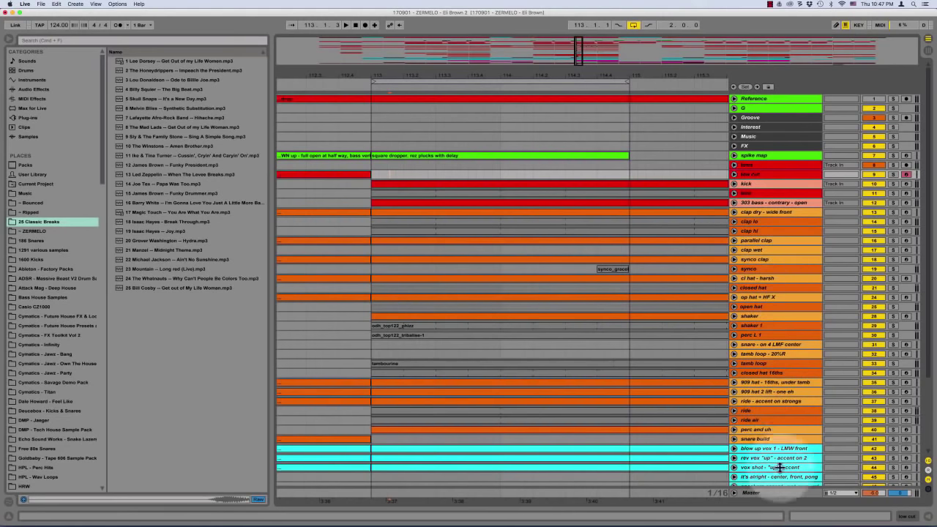
click(755, 259)
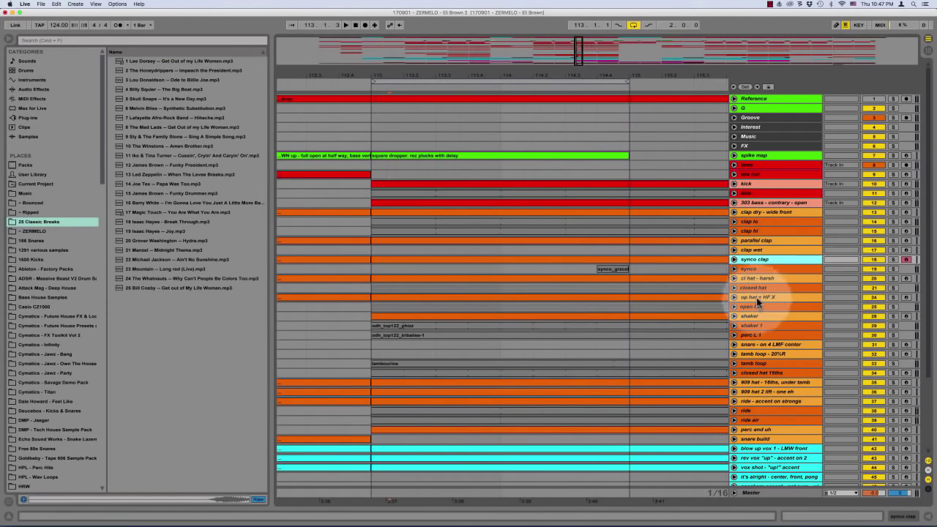
click(759, 317)
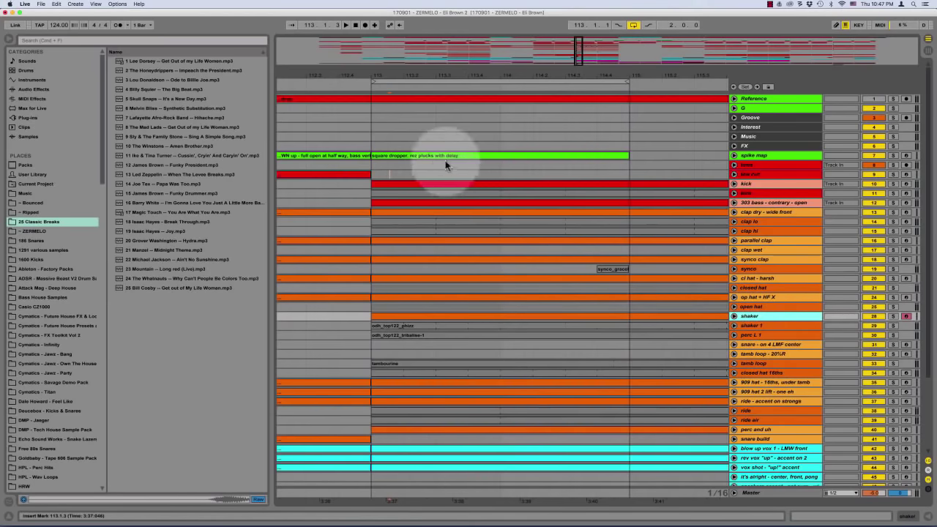
Mark the stretch between bars 113 and 115 on the Interest track
click(371, 130)
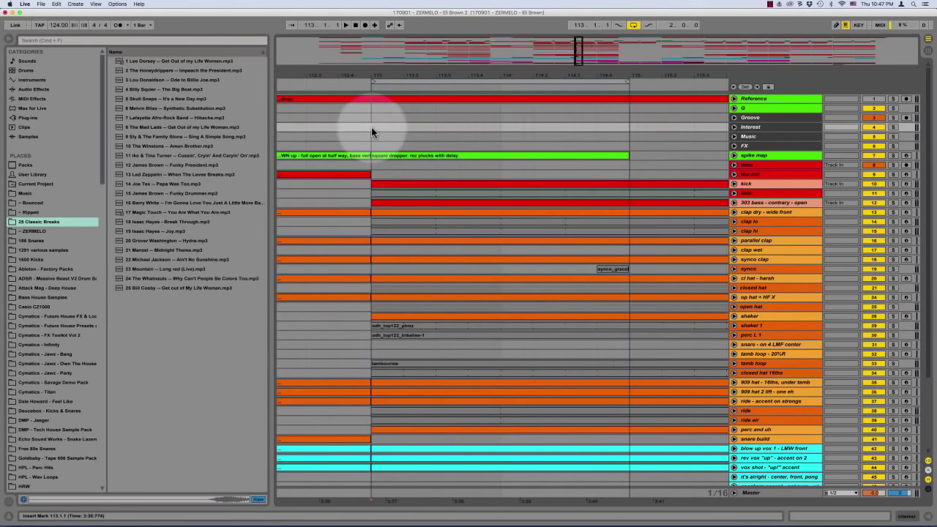
key(minus)
key(minus)
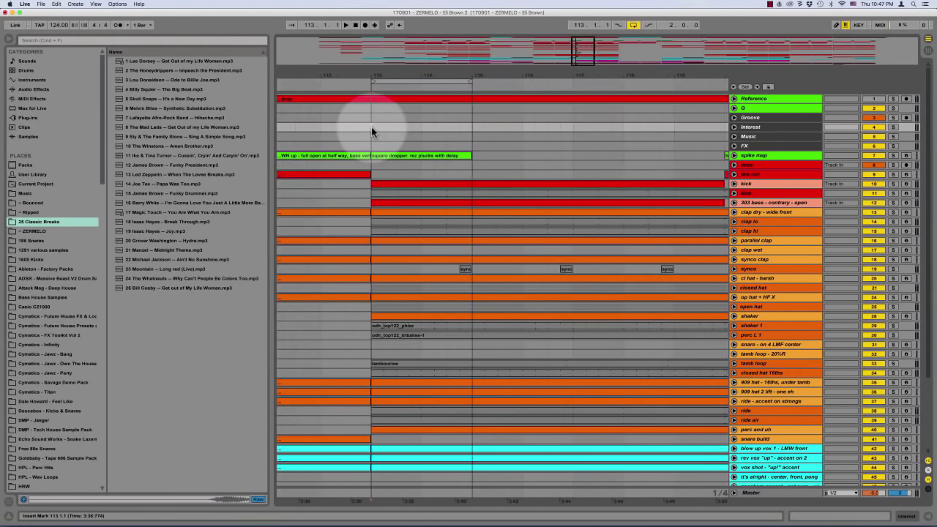
drag(371, 129, 472, 127)
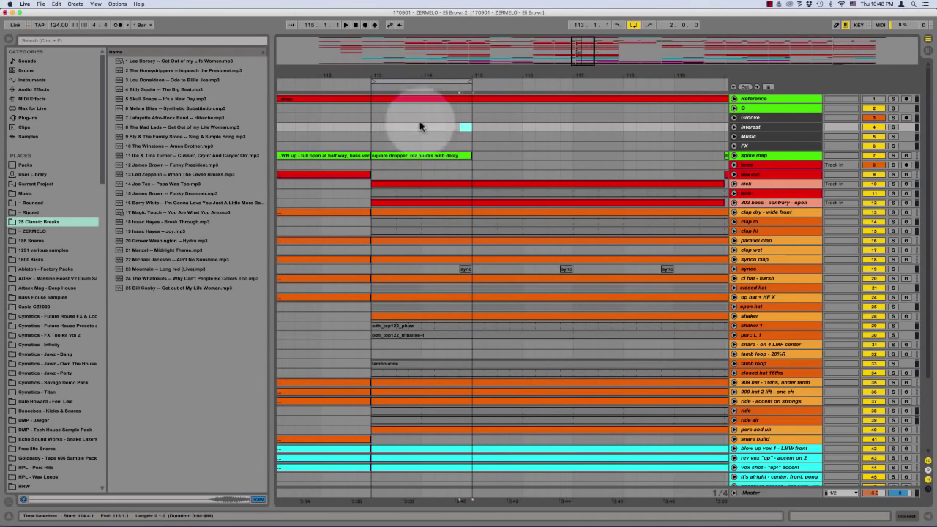
click(376, 129)
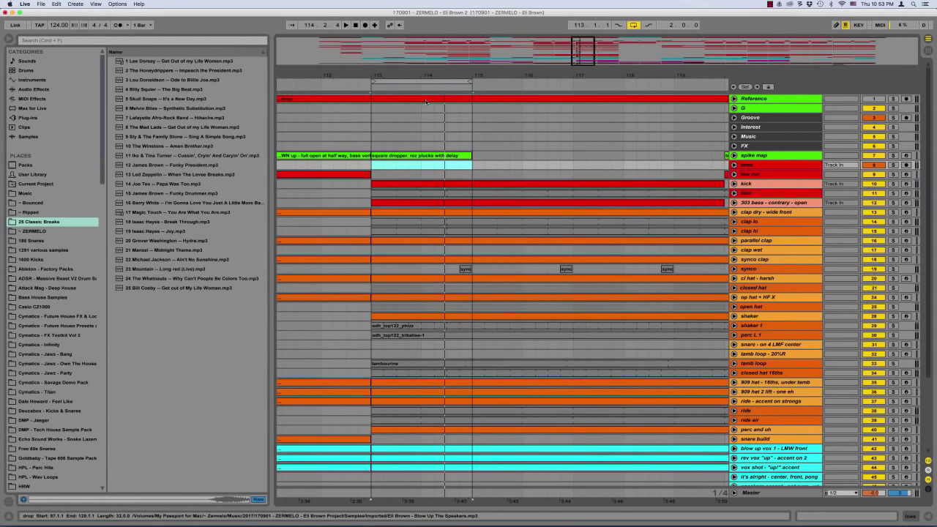
Unfold the Reference track and open the 2017 - September folder in the ~ Ripped samples
click(734, 98)
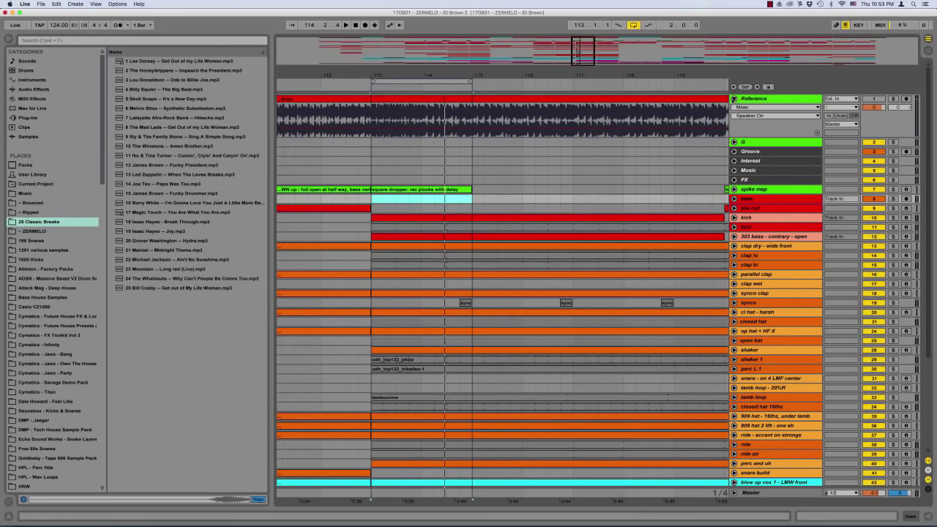
click(759, 99)
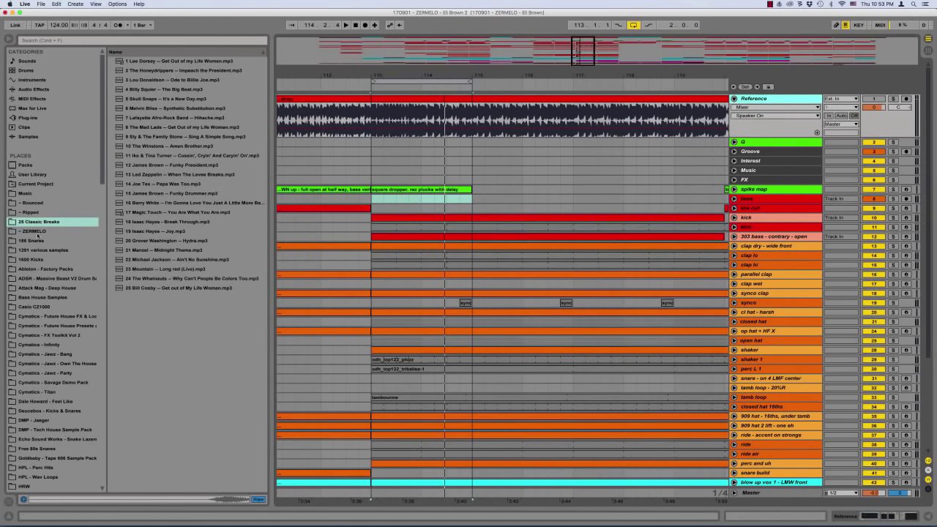
click(38, 234)
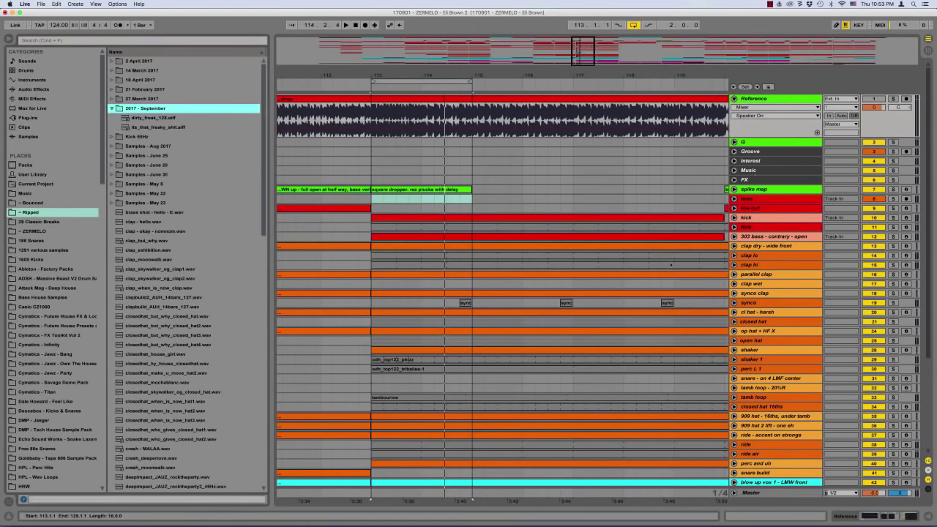
Insert two new audio tracks directly below the snare build track
scroll(670, 264, down, 5)
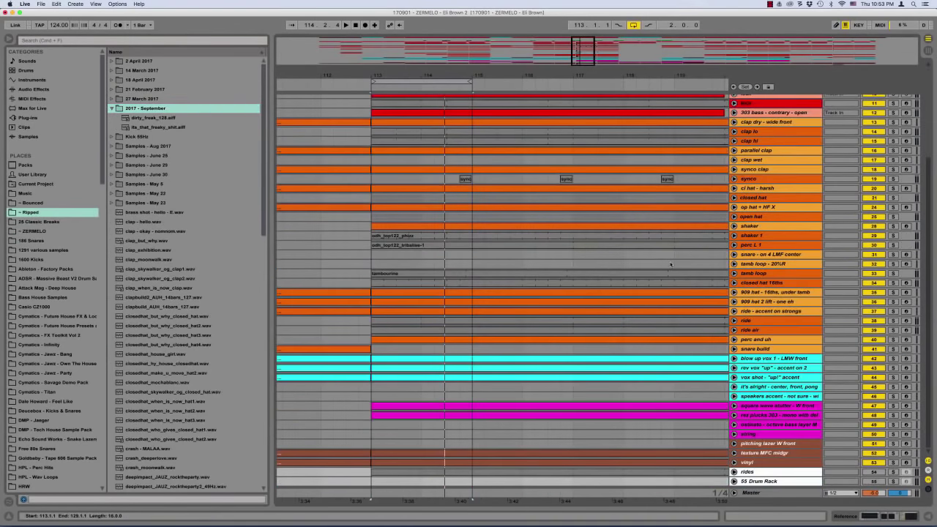
click(758, 351)
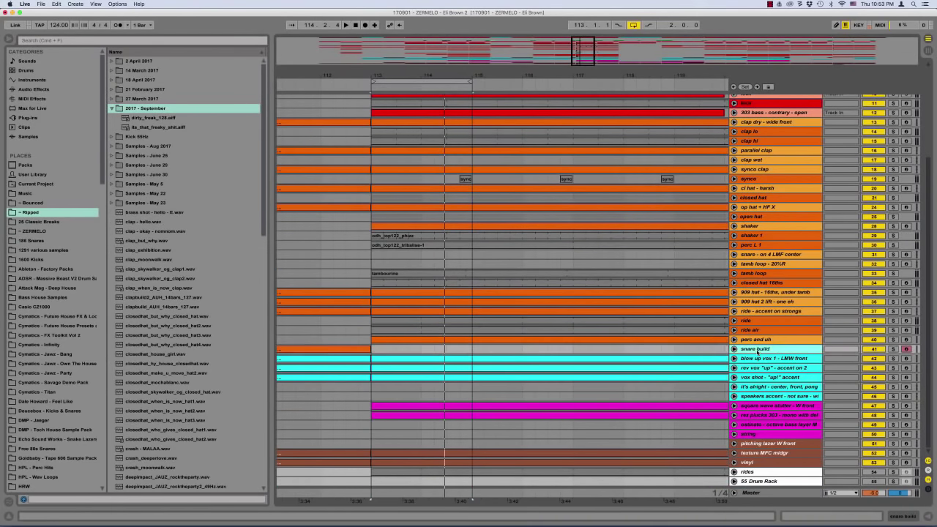
key(super+t)
key(super+t)
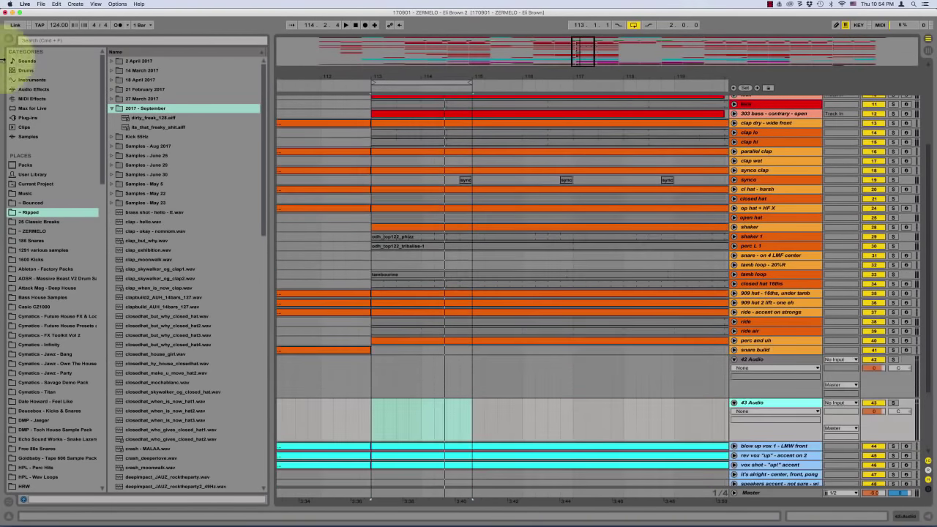
Place the its_that_freaky_shit.aiff sample on the 43 Audio track at 113.1.1 and play it with the drop
click(150, 127)
drag(150, 127, 372, 425)
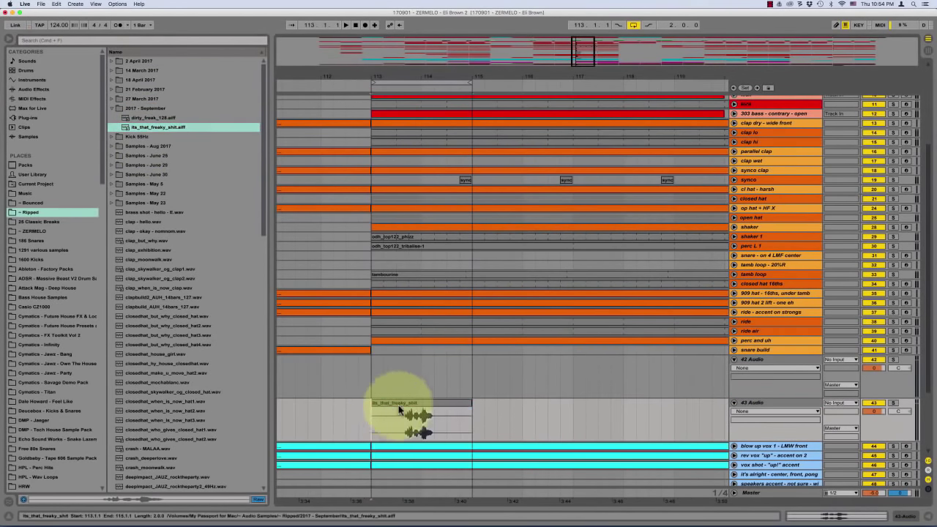
key(plus)
key(plus)
key(space)
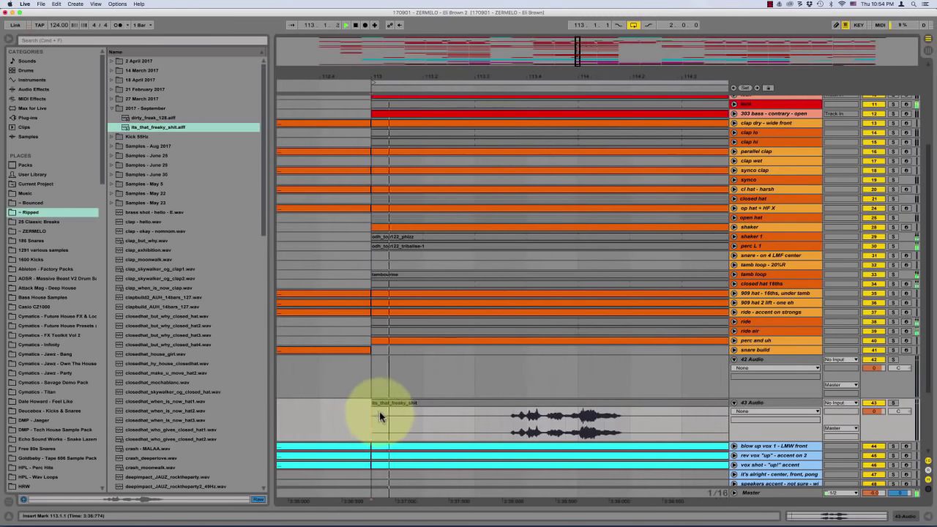
Stop playback, open the its_that_freaky_shit clip in the sample editor and examine where its words fall on the beat grid
scroll(370, 427, right, 3)
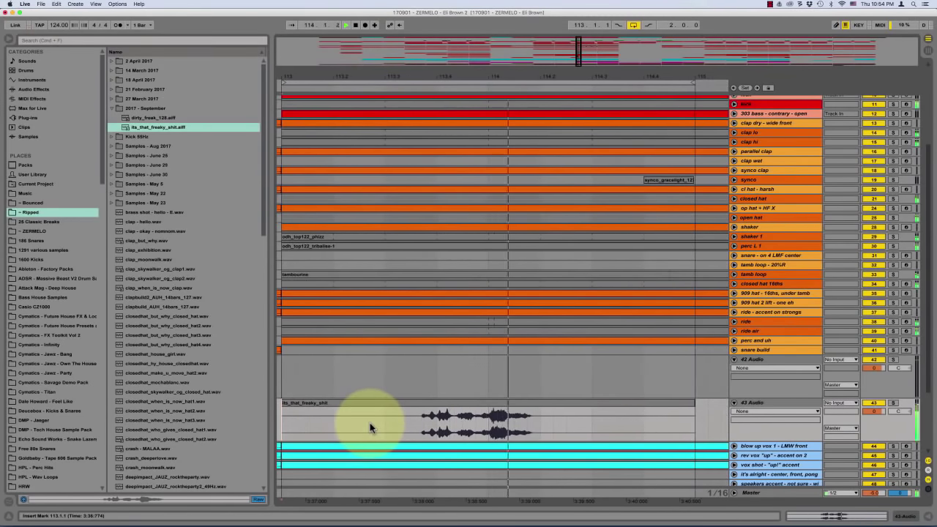
key(space)
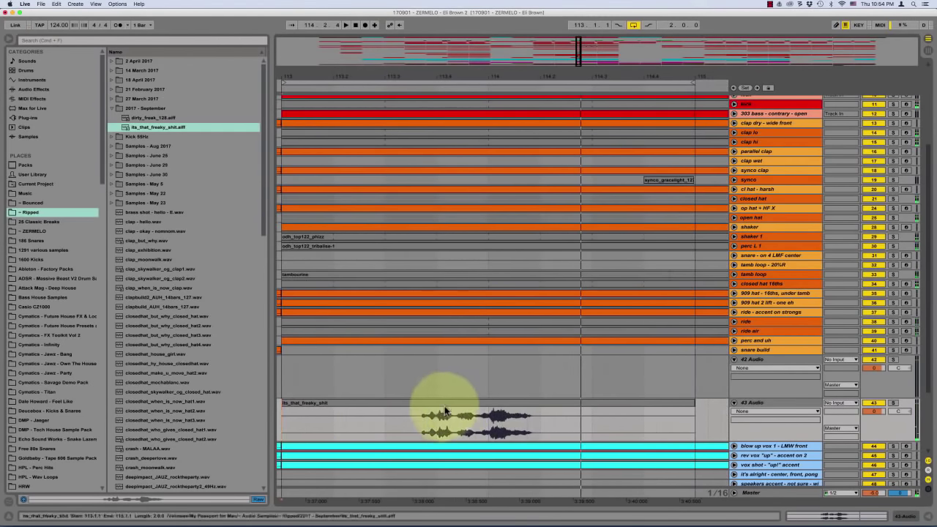
click(422, 421)
key(plus)
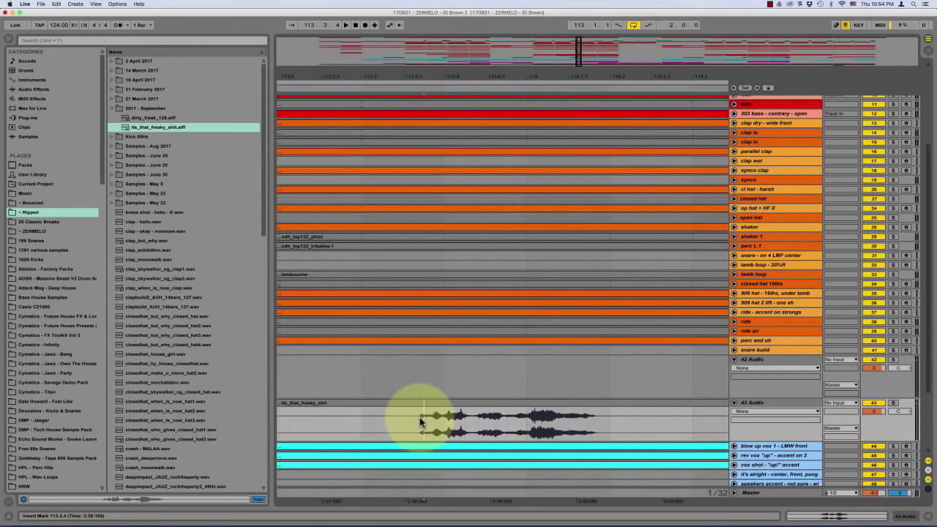
key(minus)
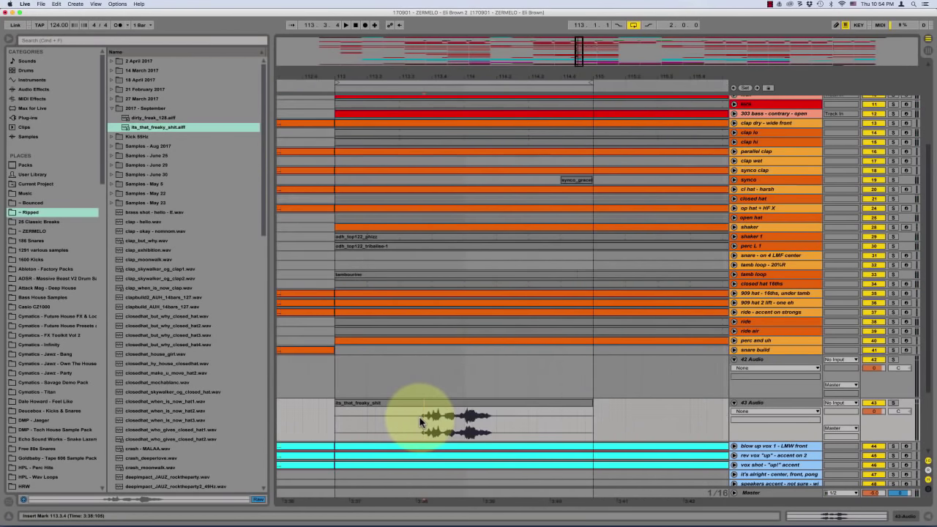
double_click(360, 423)
click(617, 403)
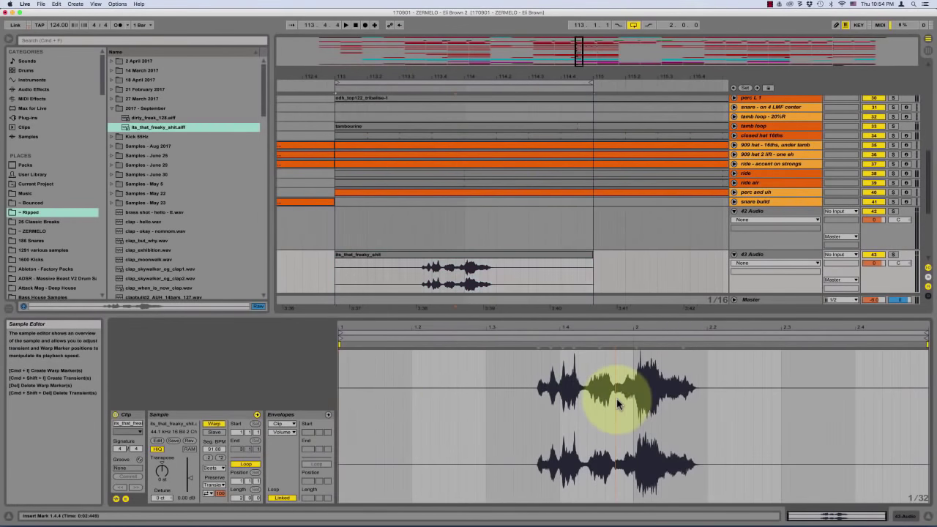
key(plus)
key(plus)
click(445, 280)
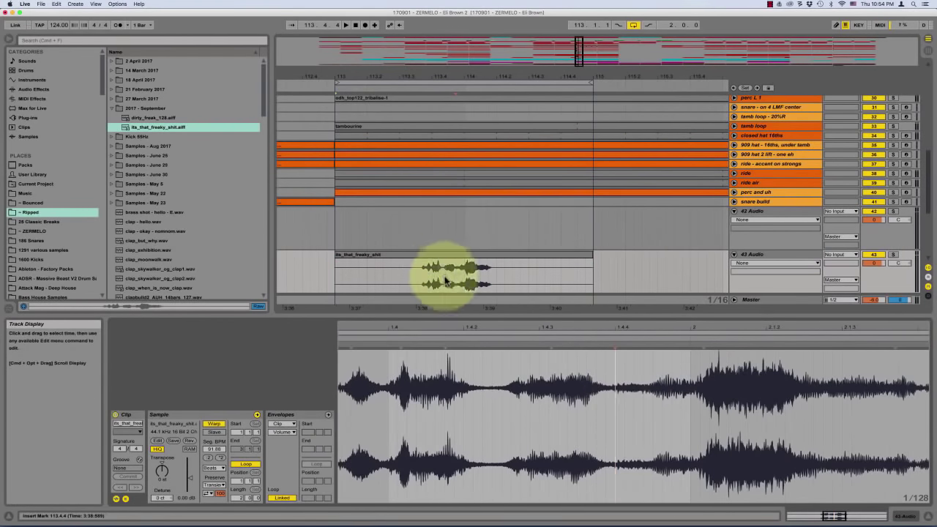
Loop the bar from 113.3.1 to 114.3.1 around the vocal and turn off warping for the its_that_freaky_shit clip
drag(400, 271, 528, 279)
key(super+l)
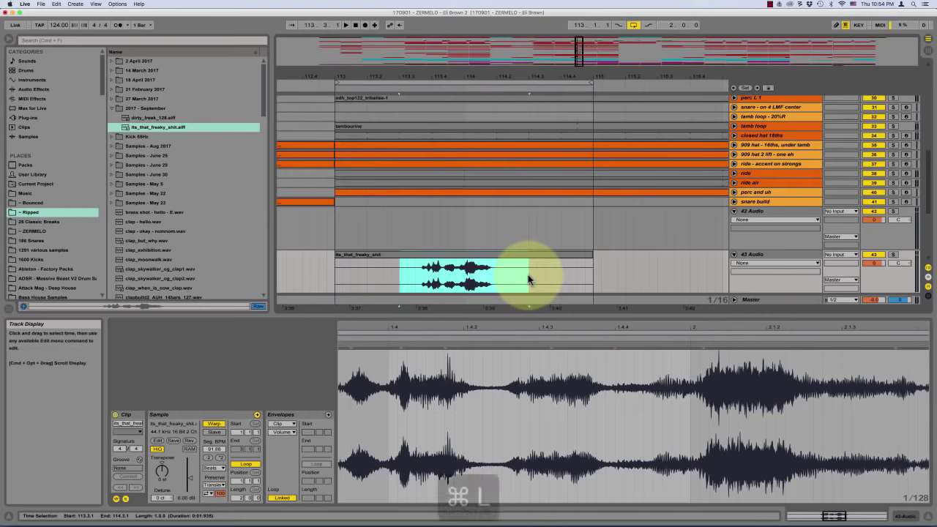
key(z)
click(213, 424)
Play the loop and move the vocal clip earlier, starting at 112.3.2, so that its first word lands on 113.3.1
click(465, 274)
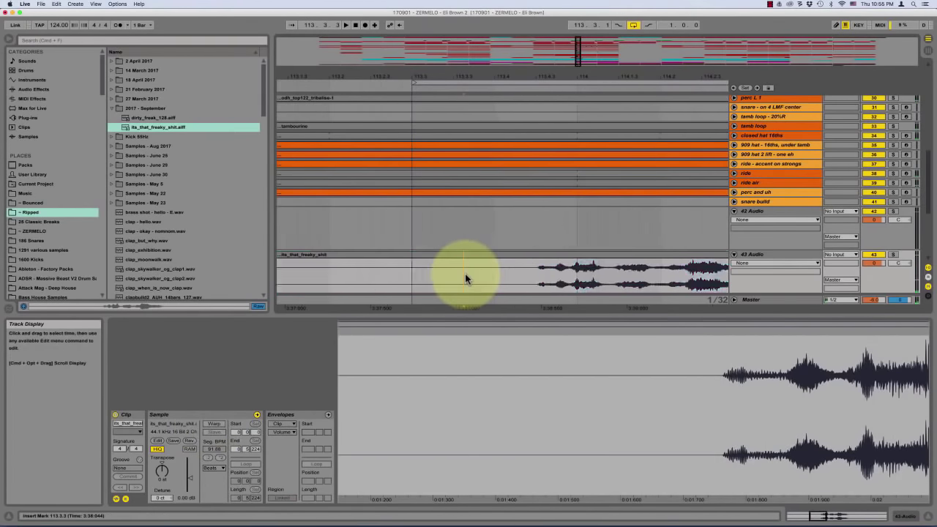
key(minus)
key(minus)
key(space)
scroll(482, 281, down, 3)
scroll(519, 210, up, 1)
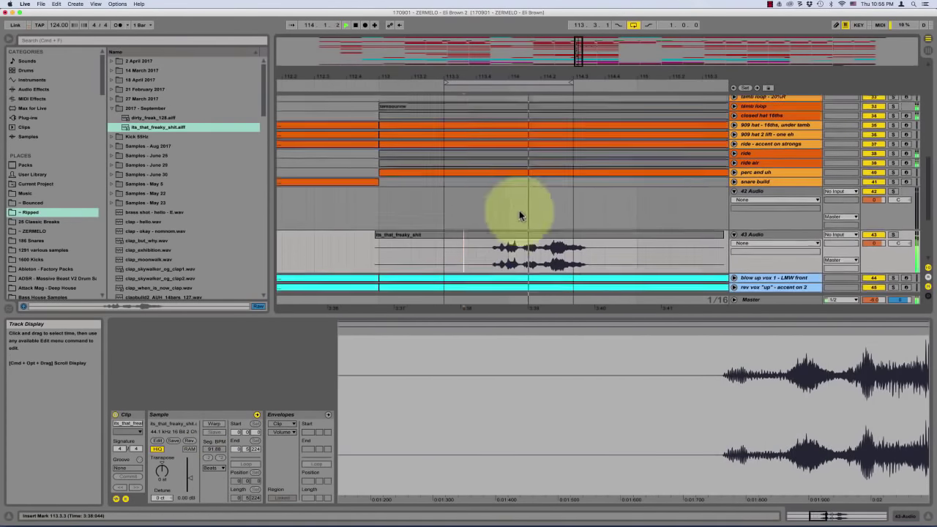
scroll(519, 212, up, 1)
drag(518, 247, 473, 247)
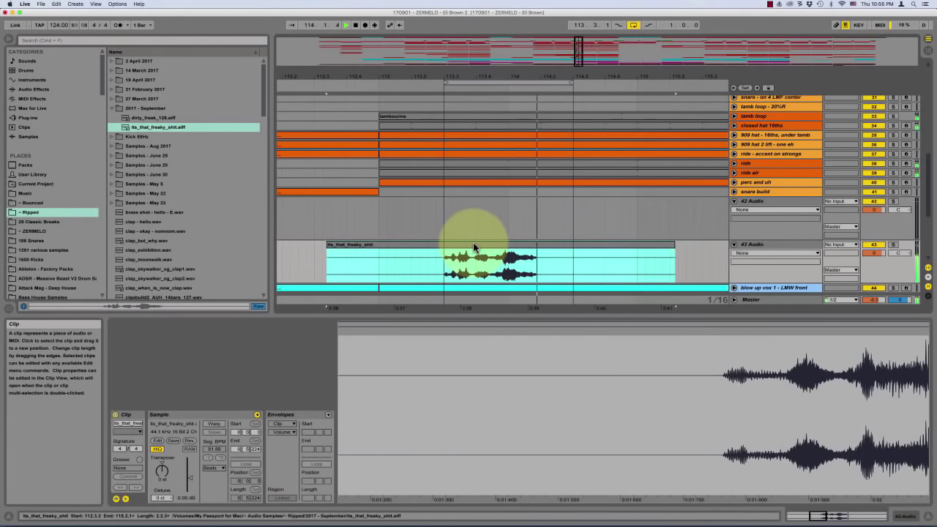
click(443, 267)
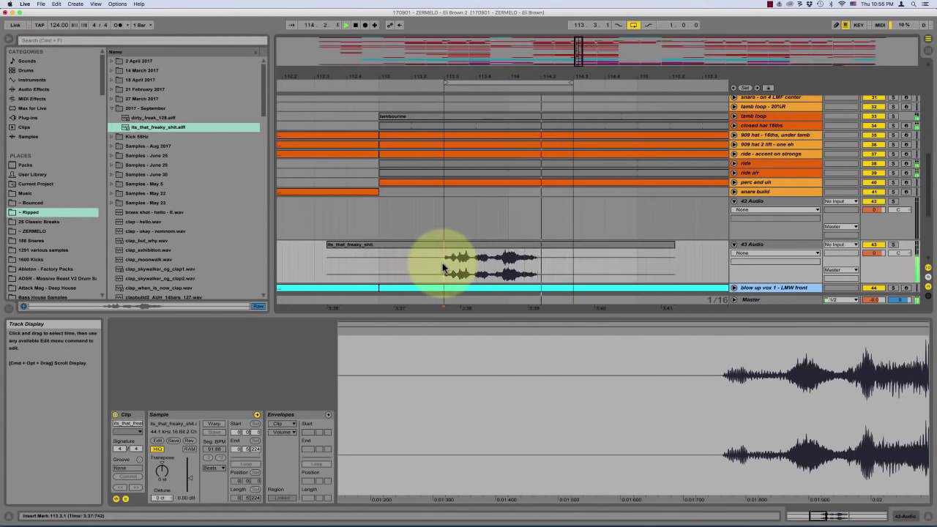
key(plus)
key(plus)
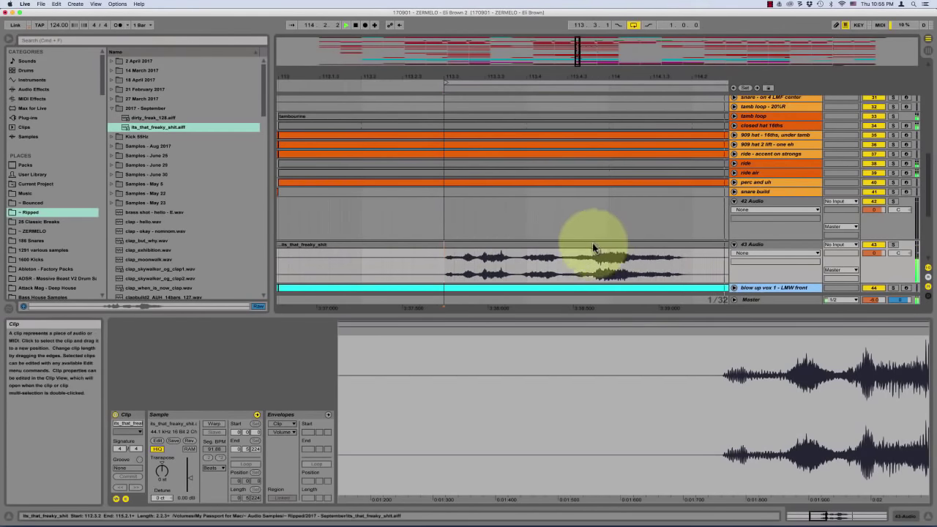
Consolidate the stretch of the vocal from 113.2.1 to 114.2.1 on the 43 Audio track into a one-bar clip
key(minus)
key(minus)
key(minus)
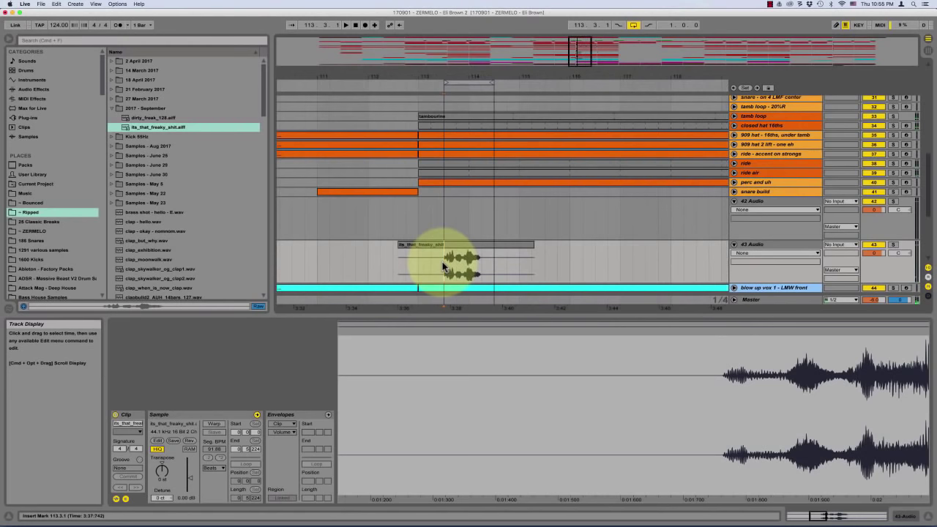
drag(418, 255, 492, 259)
drag(430, 259, 479, 266)
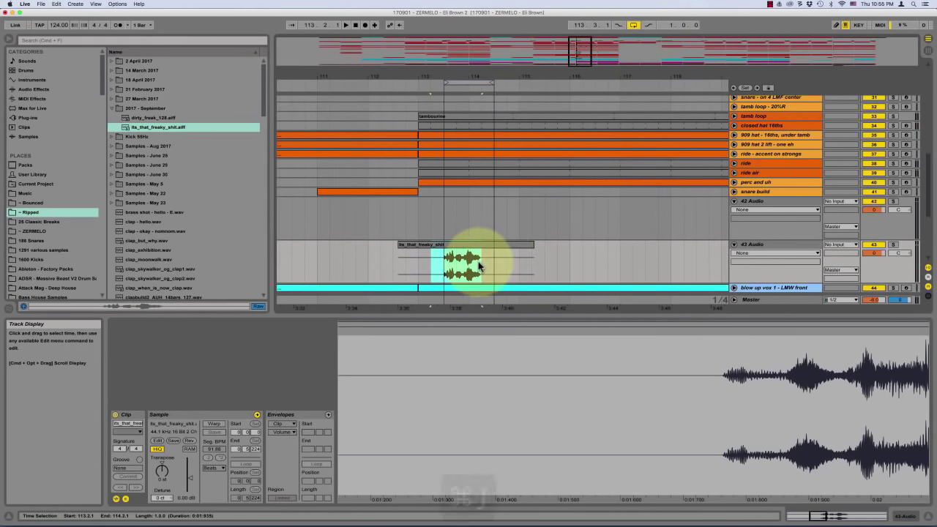
key(super+j)
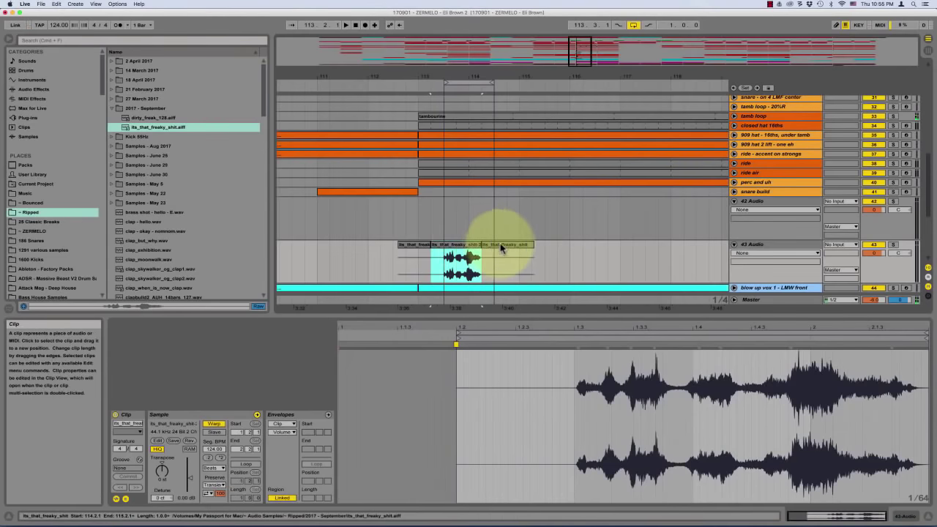
Delete the leftover vocal pieces before and after the consolidated clip
click(501, 246)
key(Delete)
click(418, 245)
key(Delete)
Warp the loud transient in the vocal's opening phrase onto 1.3.3 in the consolidated clip and play it in the loop
click(465, 245)
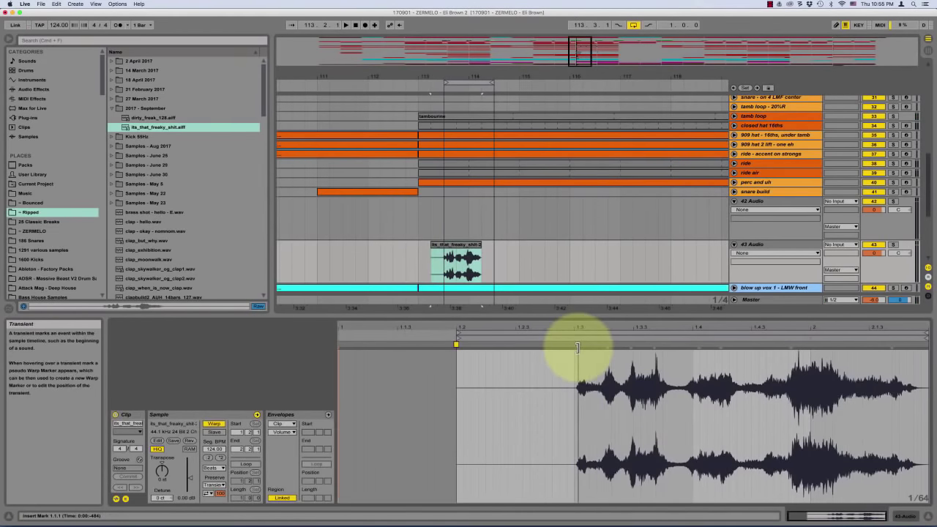
key(plus)
scroll(582, 366, right, 5)
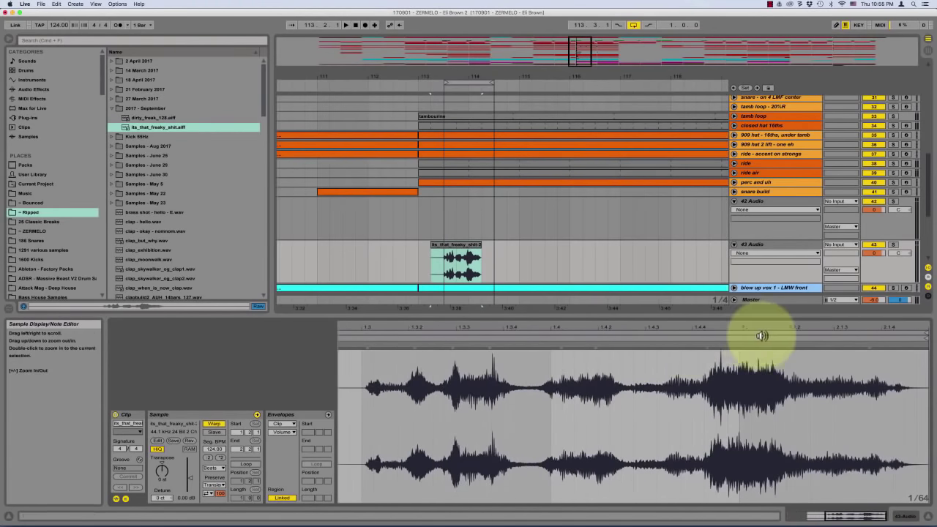
click(566, 342)
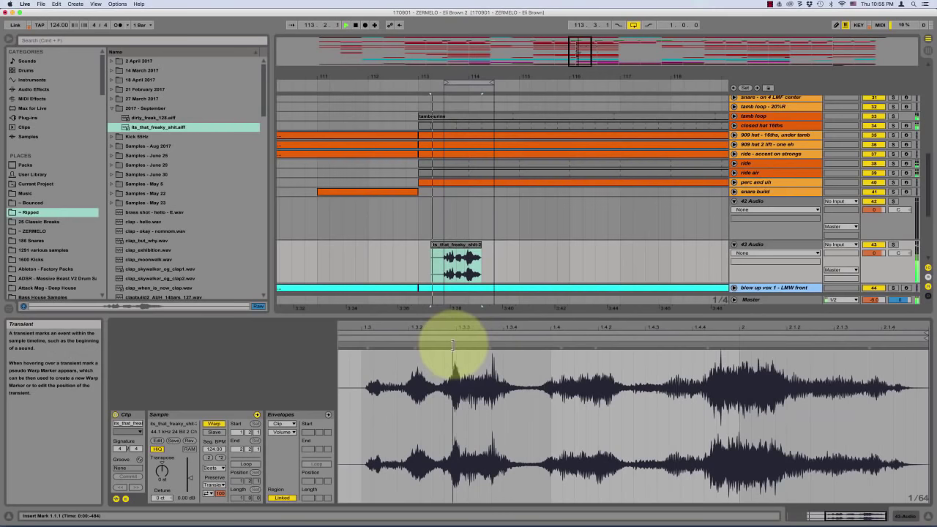
drag(453, 344, 456, 344)
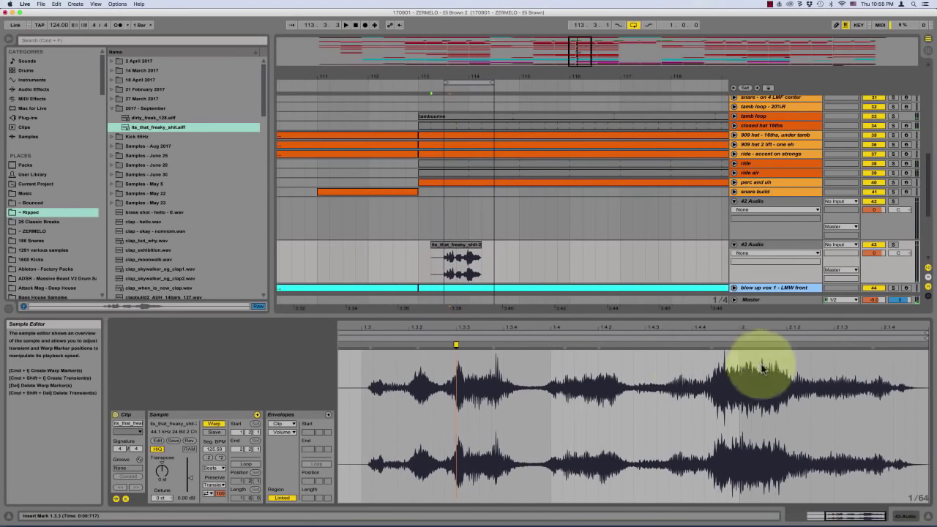
key(space)
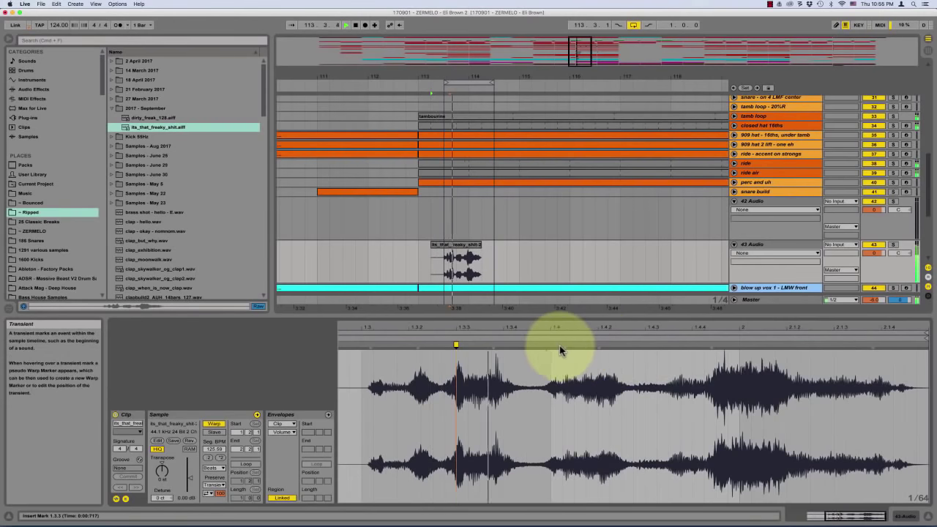
key(space)
Try pulling the middle phrase's onset onto 1.4.1 with a warp marker and play the result
drag(567, 346, 554, 346)
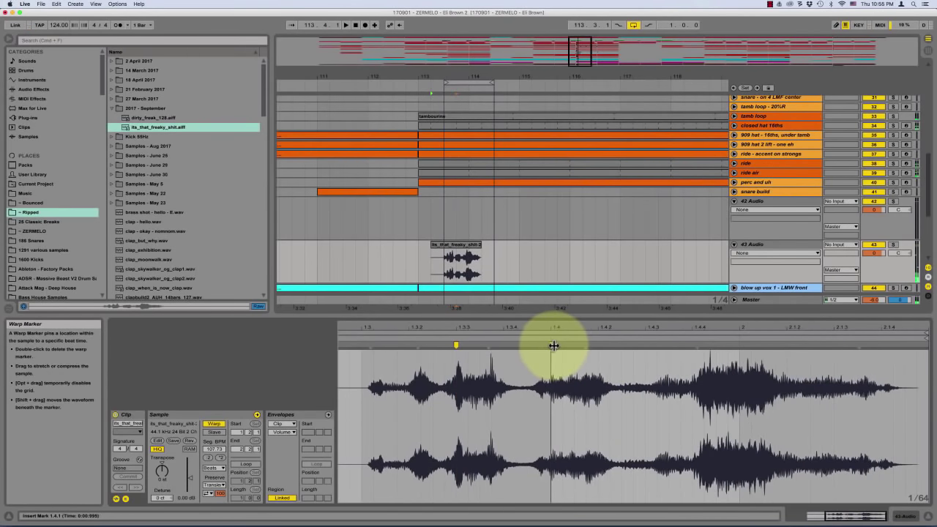
key(space)
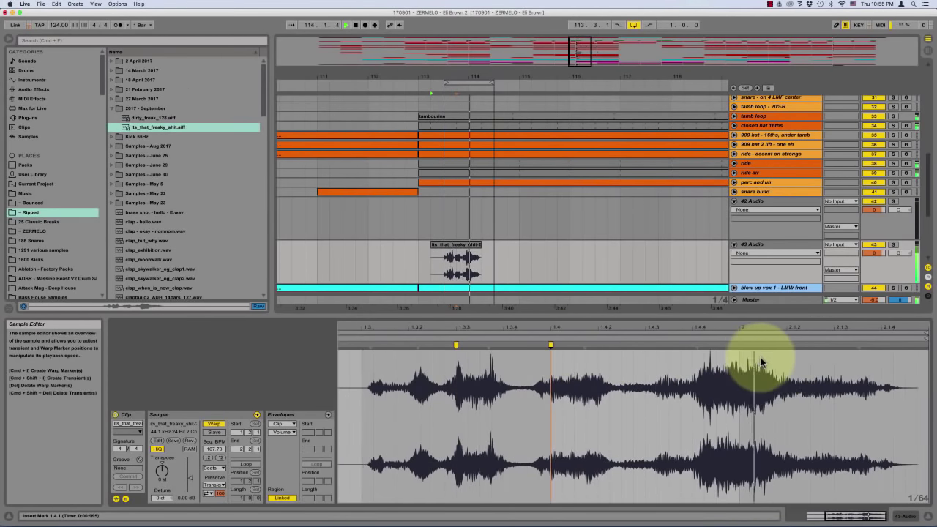
key(space)
Pin the vocal's tail, pull the last word's onset to 1.4.4 and the first word's onset just ahead of 1.3, playing the result
double_click(858, 346)
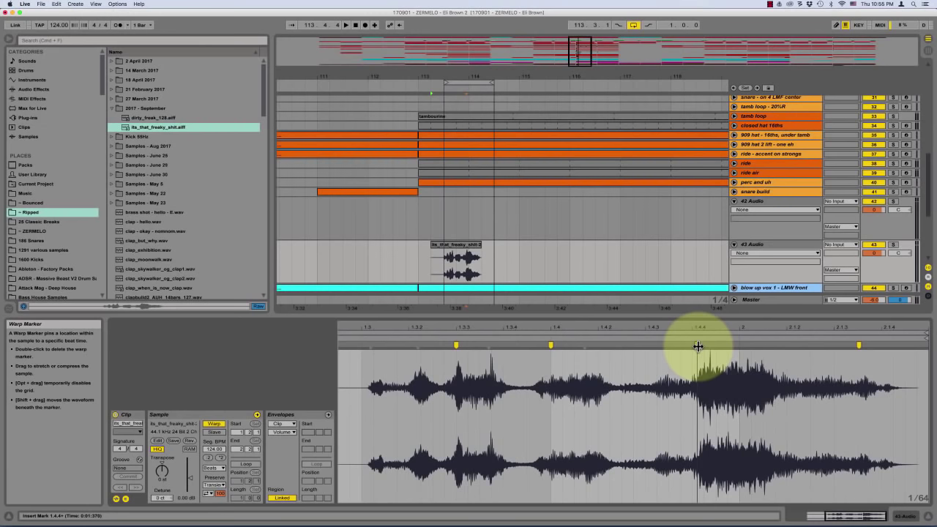
drag(698, 346, 694, 346)
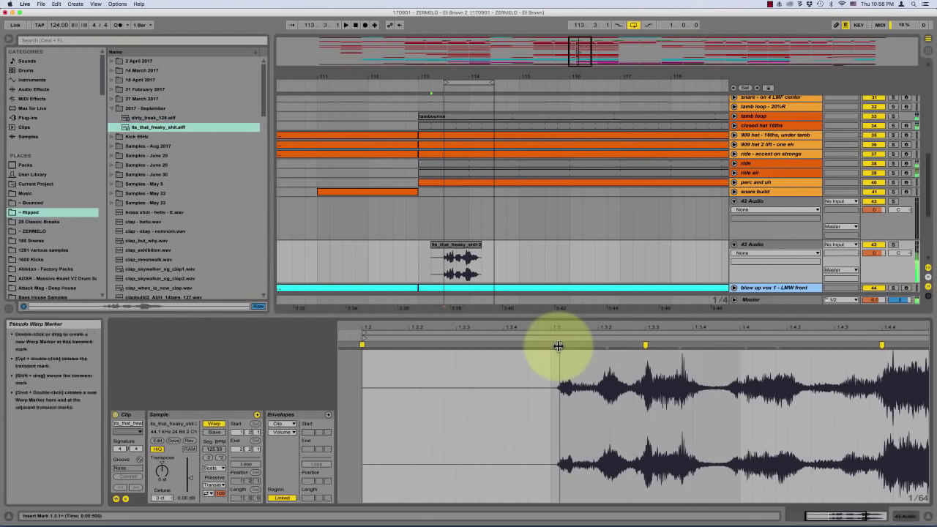
drag(559, 347, 539, 351)
key(space)
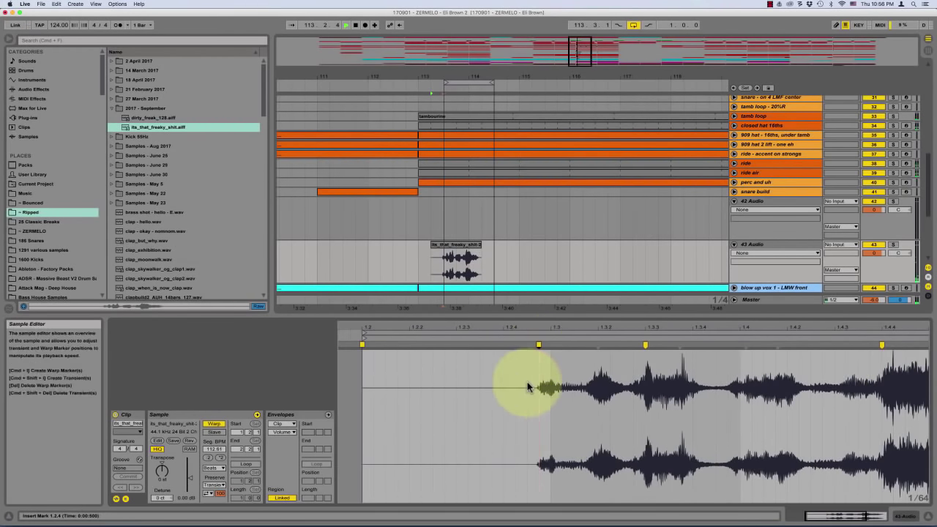
Set the vocal clip's warp mode to Complex and play it in the loop
click(214, 467)
click(214, 505)
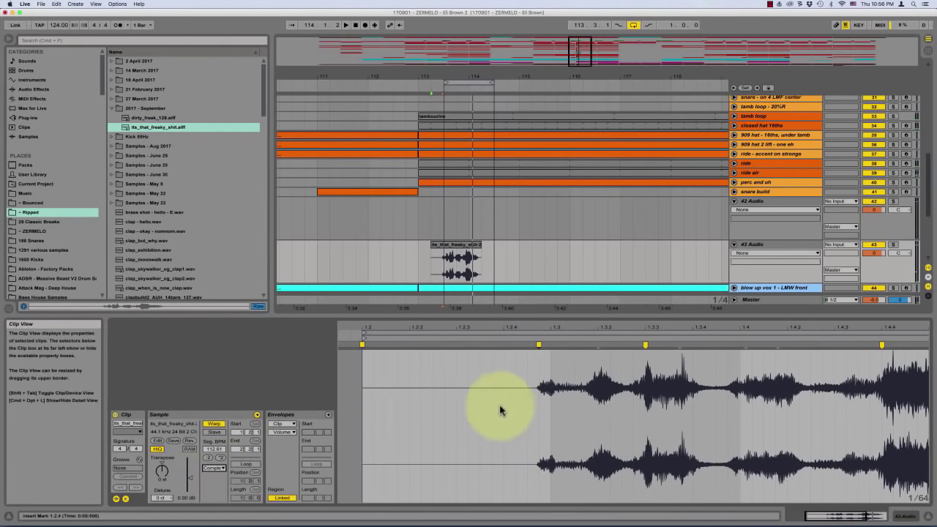
key(space)
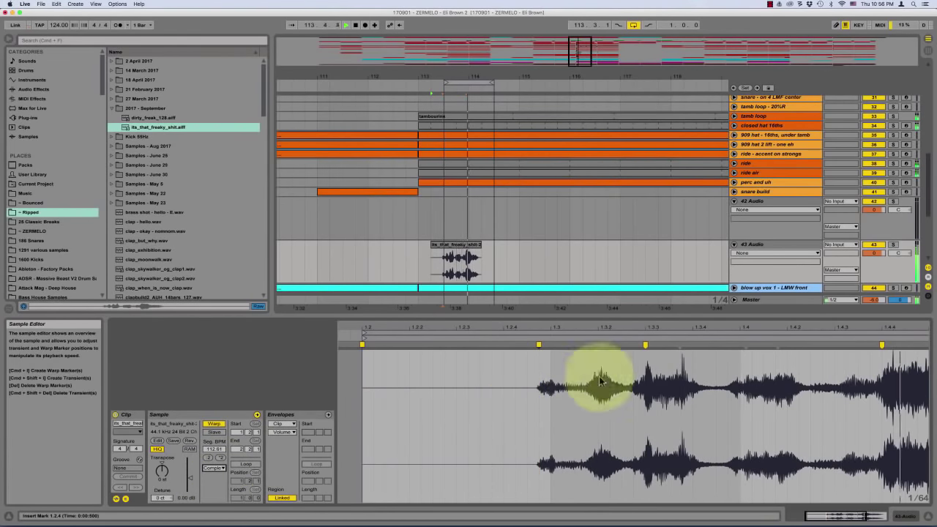
Place the warp marker of the vocal's first word exactly on 1.3.1 while the loop plays
double_click(645, 344)
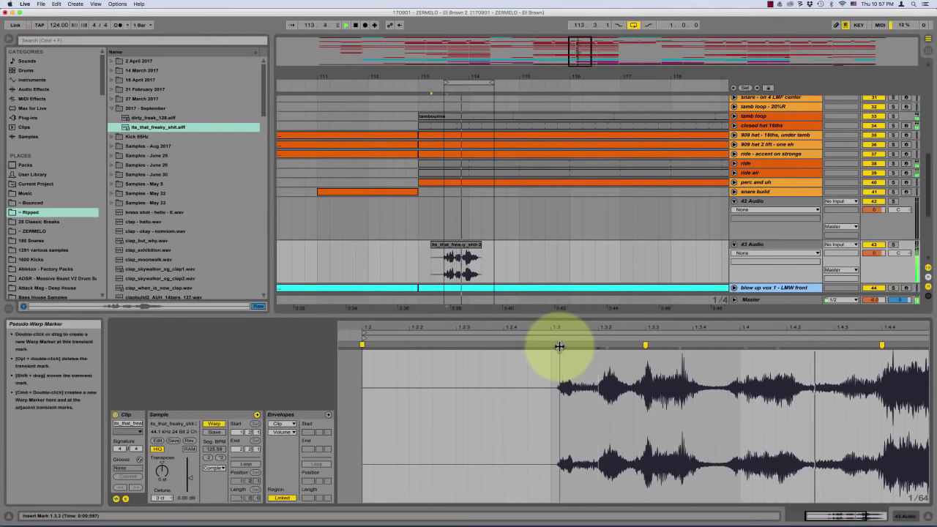
double_click(551, 345)
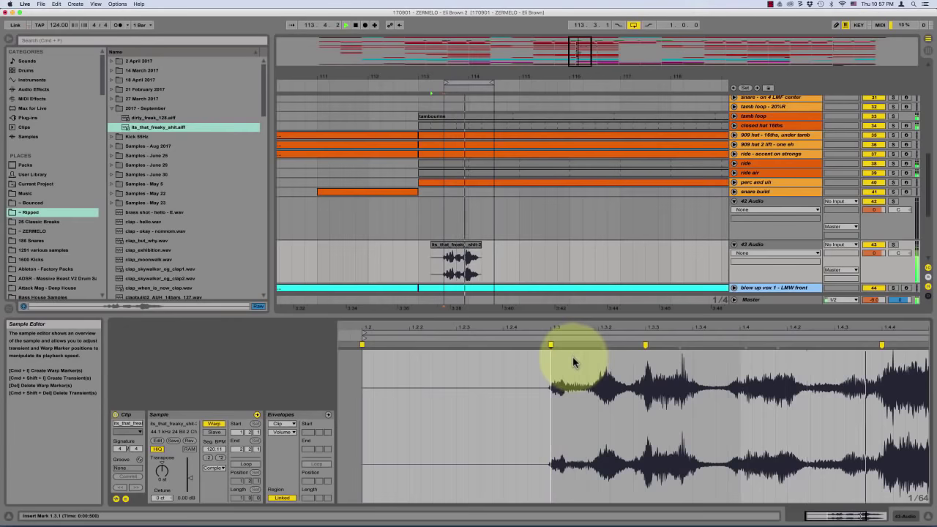
scroll(573, 361, right, 5)
scroll(573, 361, left, 1)
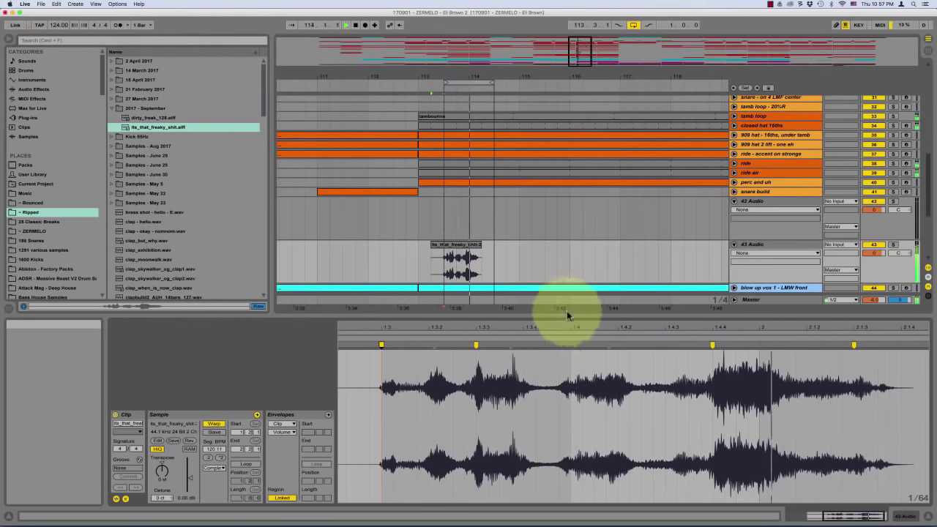
Loop the eight bars from 113.1.1 to 121.1.1 and play them with the warped vocal
click(417, 262)
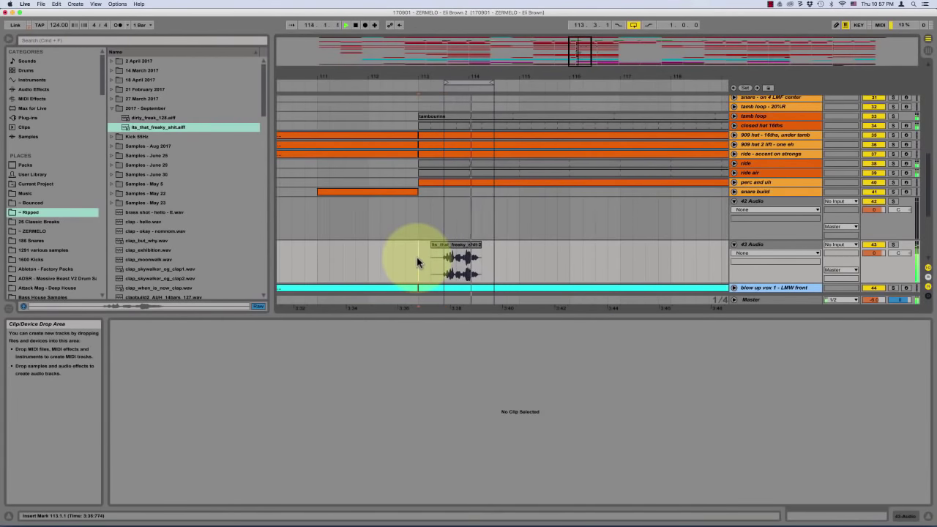
drag(417, 262, 499, 262)
click(521, 260)
key(minus)
key(minus)
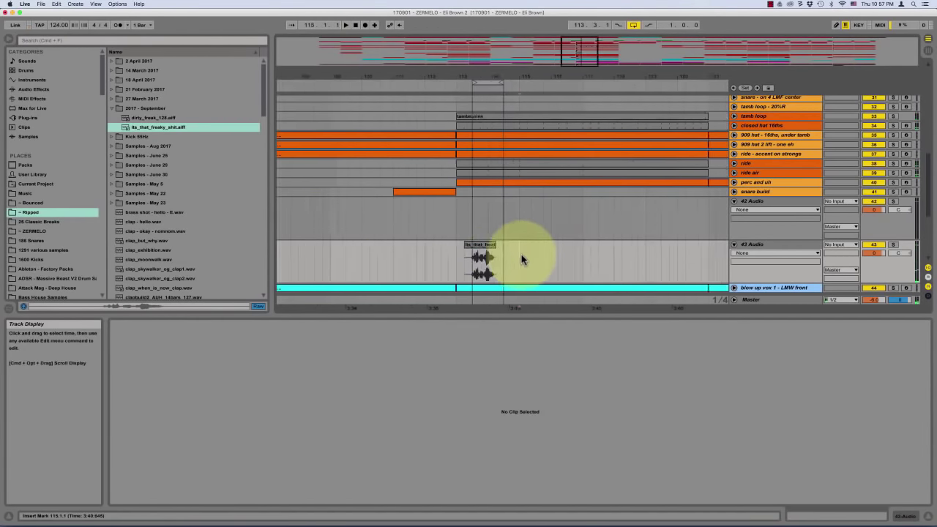
drag(483, 261, 638, 271)
key(ctrl+l)
key(space)
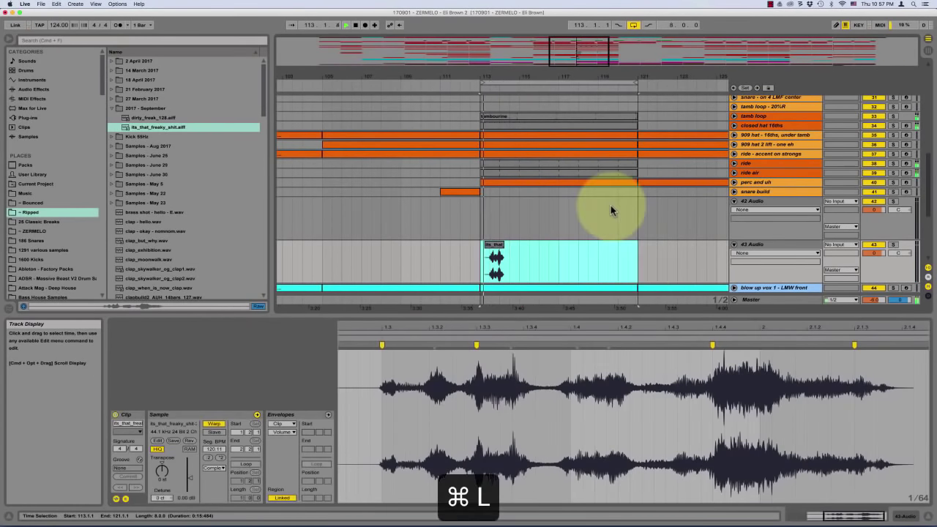
Solo the Reference track and listen to how its vocal sits across the looped eight bars
scroll(608, 210, up, 10)
click(893, 99)
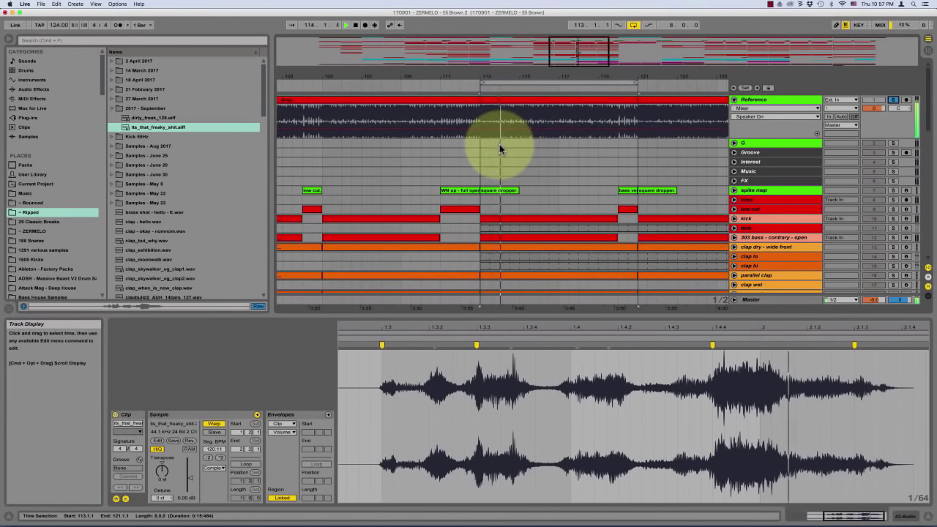
scroll(501, 145, down, 1)
scroll(510, 133, right, 2)
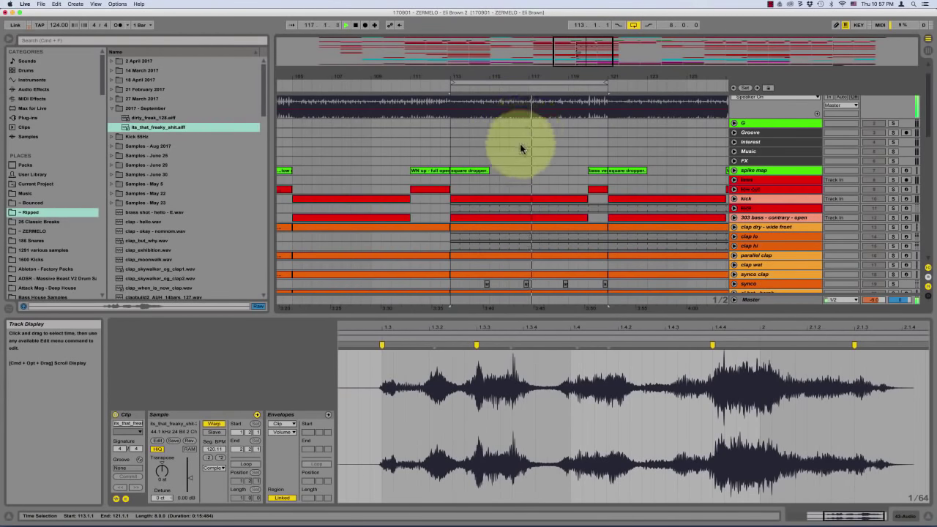
Move the vocal clip on 43 Audio to start at 116.2.1
scroll(513, 147, down, 10)
click(506, 140)
scroll(502, 140, up, 1)
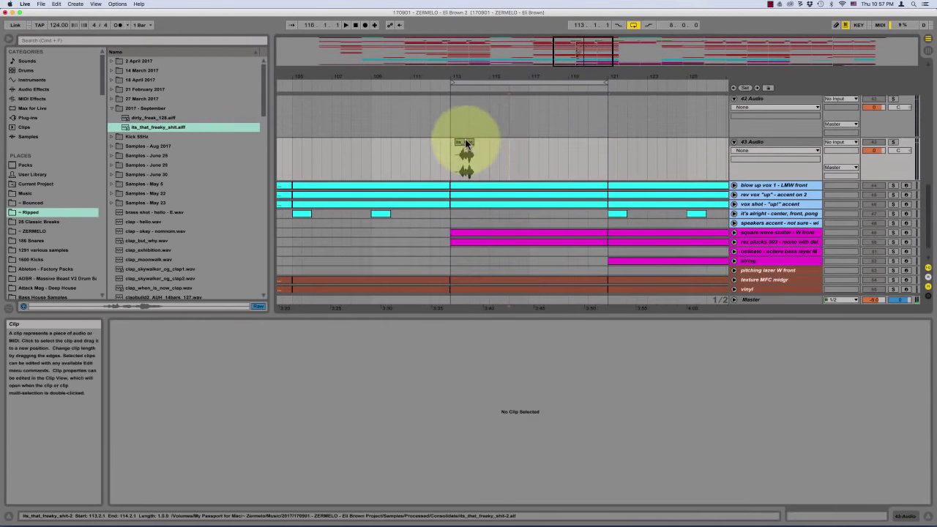
drag(467, 142, 525, 152)
Play the soloed Reference from bar 116 and place a copy of the vocal clip at 120.2.1
scroll(518, 135, up, 10)
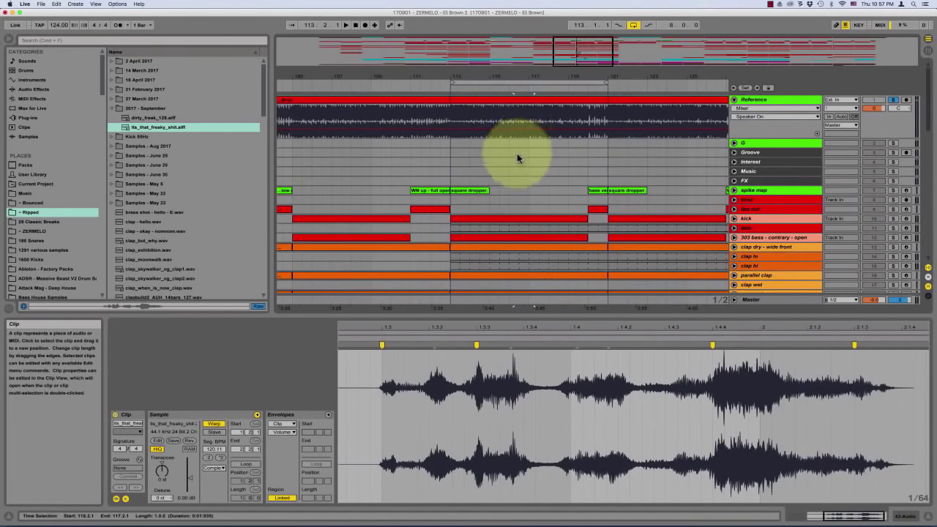
click(520, 152)
key(space)
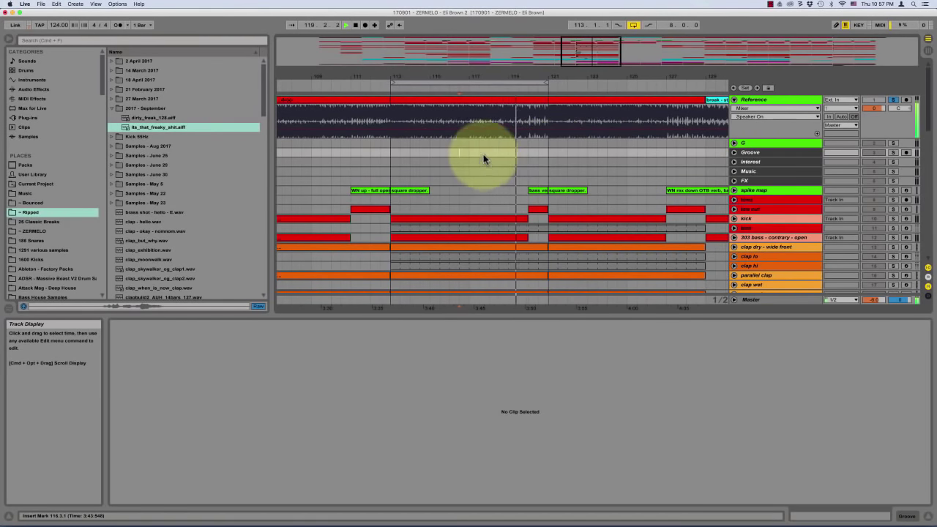
scroll(468, 155, down, 10)
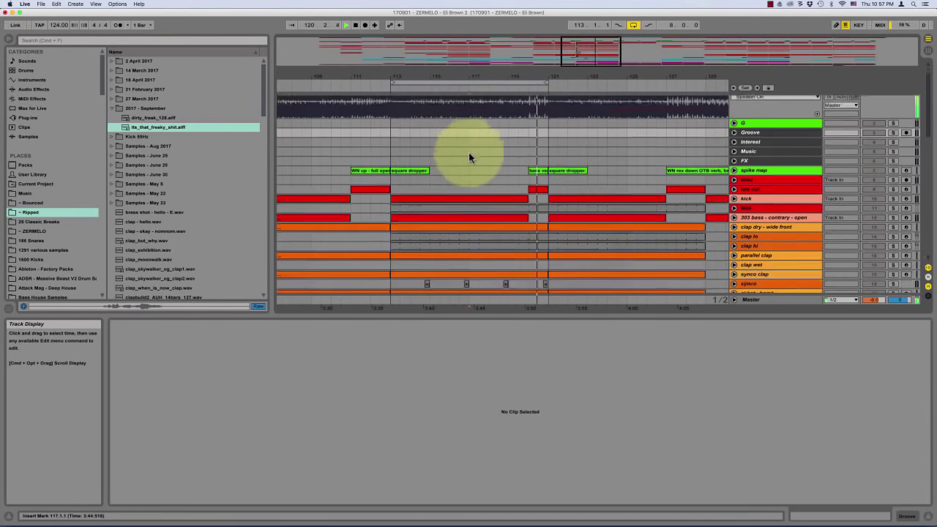
drag(469, 156, 545, 202)
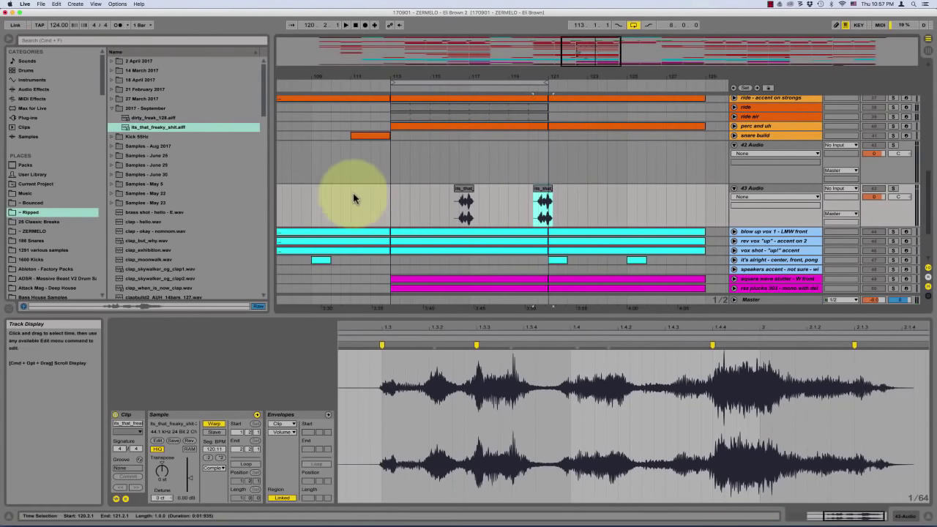
Turn off the Reference solo and play the drop with both vocal clips from 113.1.1 in an enlarged arrangement
click(390, 199)
key(space)
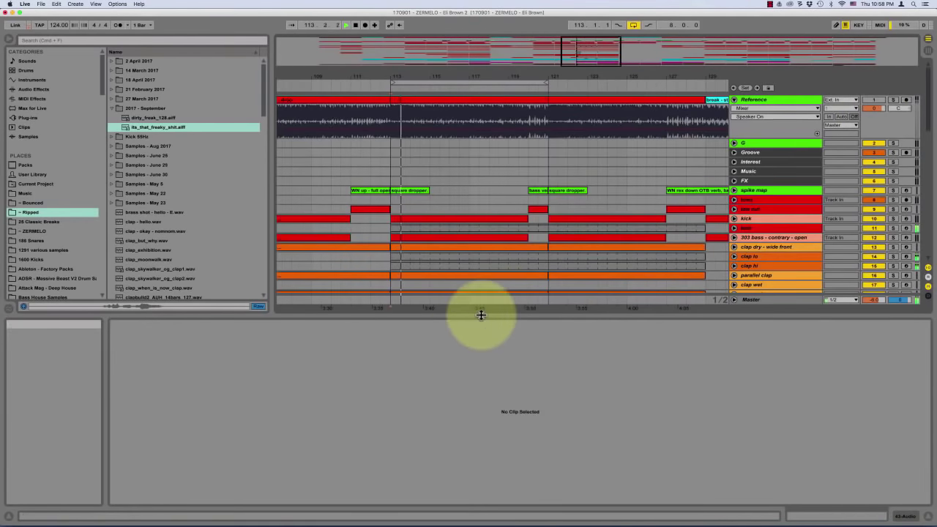
double_click(481, 315)
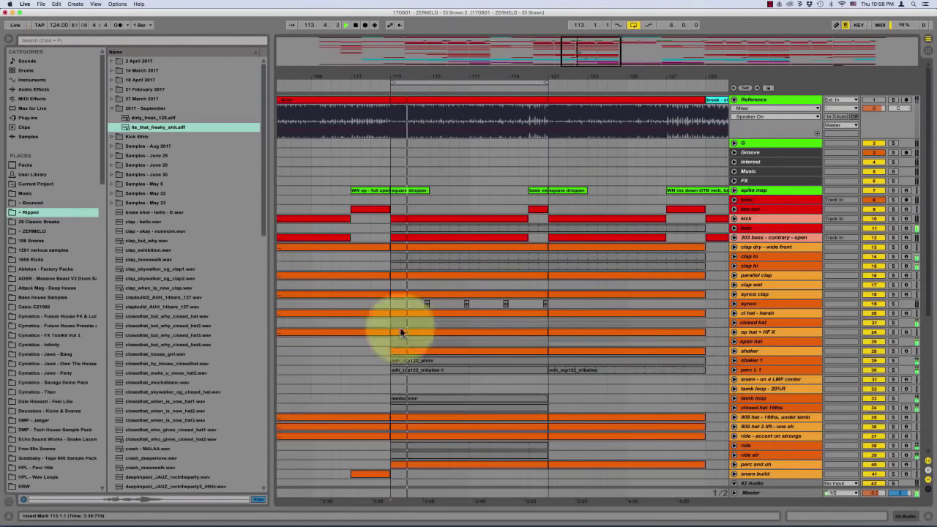
scroll(395, 414, down, 8)
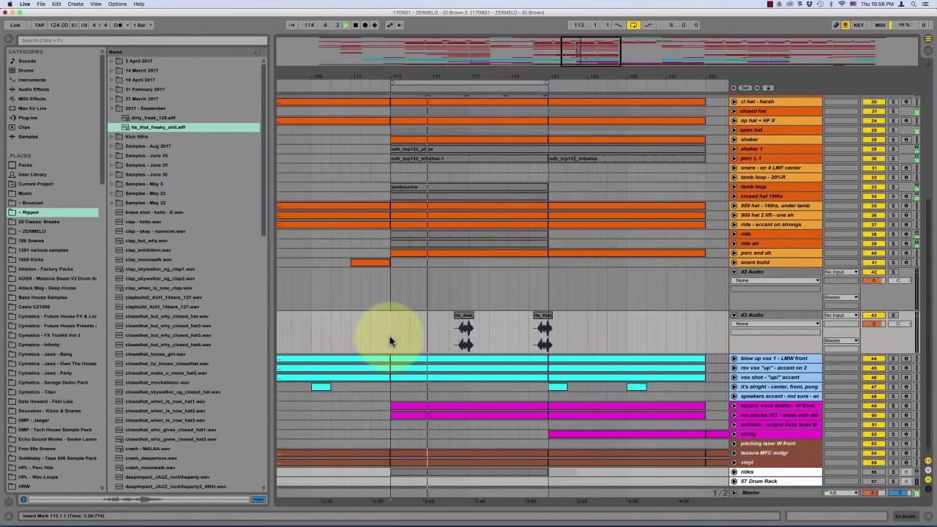
key(plus)
key(plus)
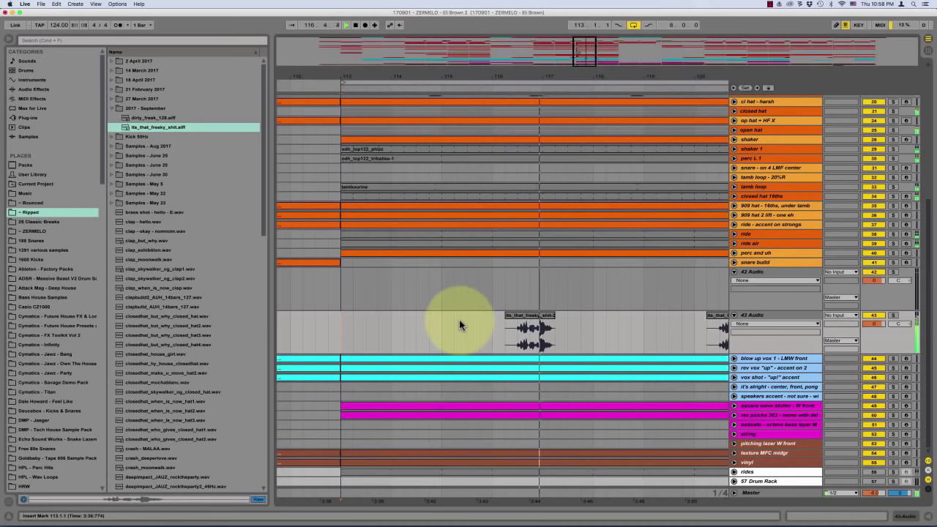
Move the vocal track above the empty audio track and add dirty_freak_128.aiff to the empty track at 116.1.1
drag(771, 319, 783, 297)
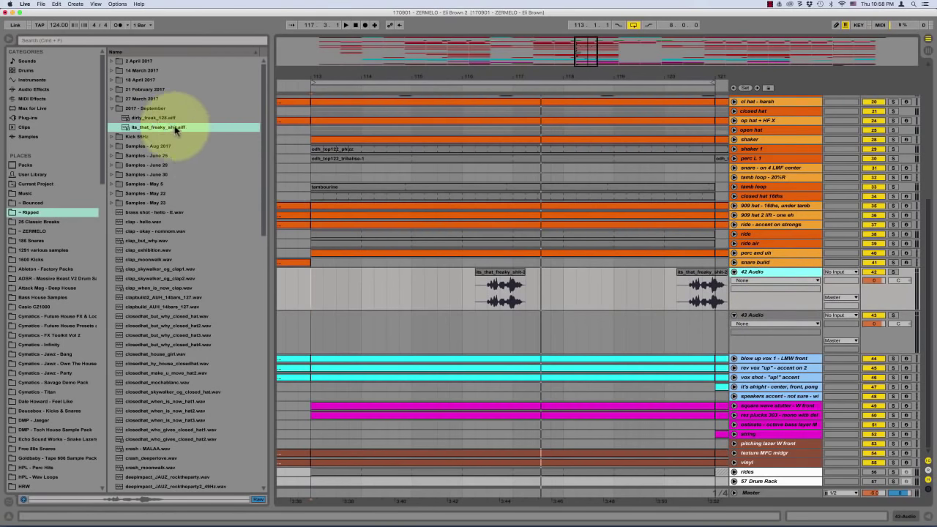
drag(154, 117, 466, 330)
click(447, 325)
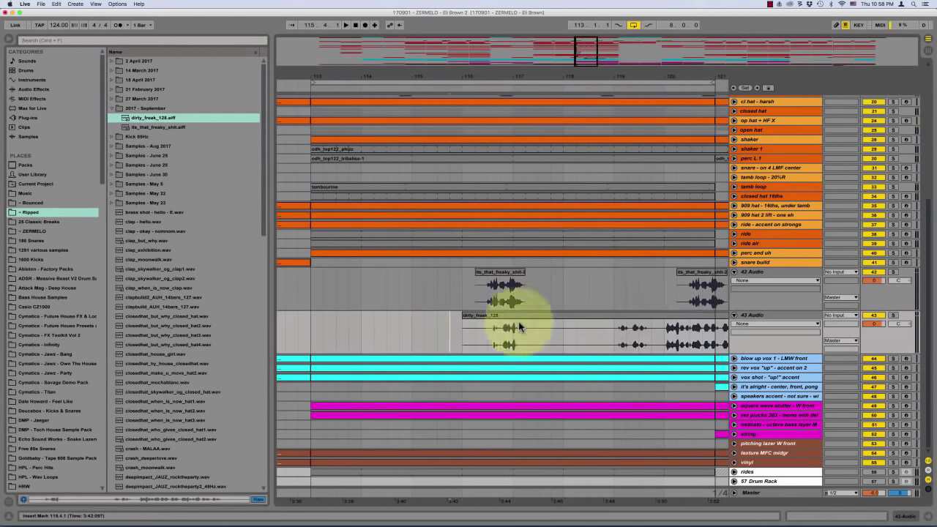
Play the dirty_freak_128 clip and turn off its warping
click(615, 331)
key(space)
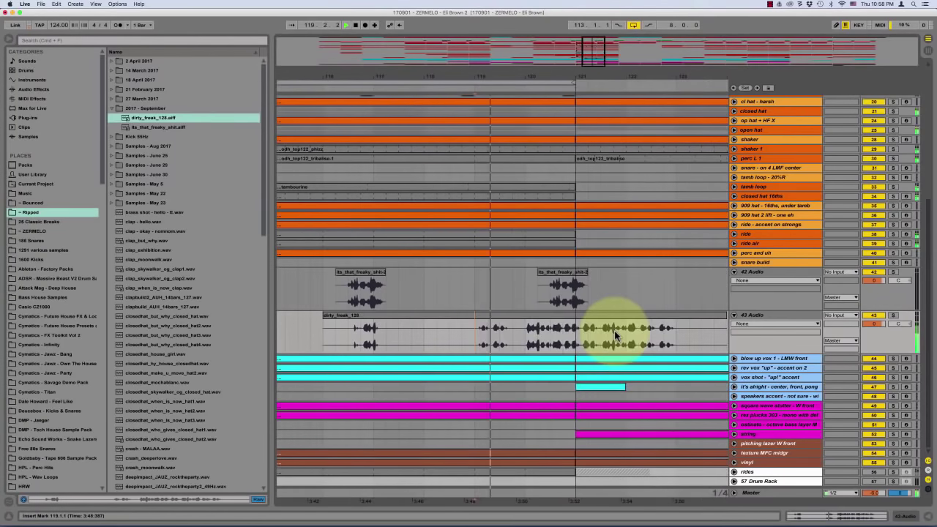
double_click(516, 325)
key(space)
click(212, 424)
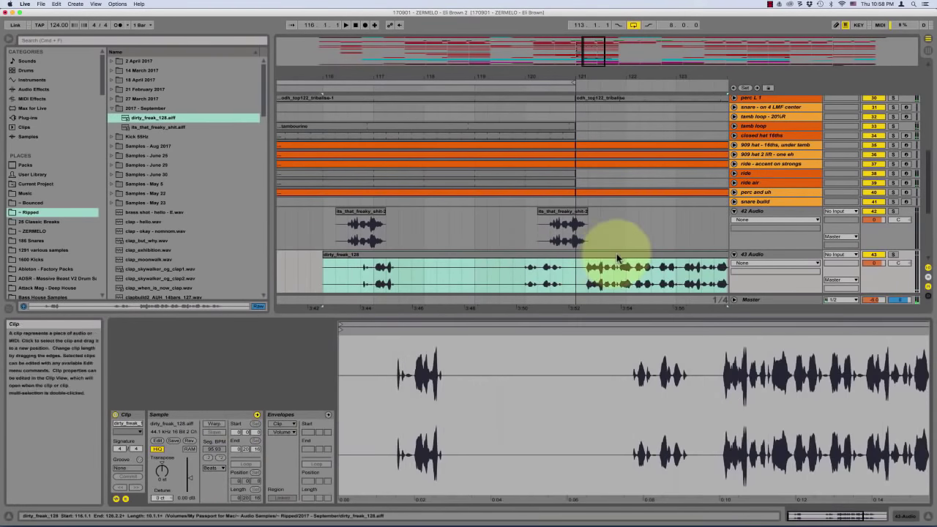
Move the dirty_freak_128 clip back to 111.4.1 and listen to its phrase from 117.1.1
drag(609, 255, 398, 272)
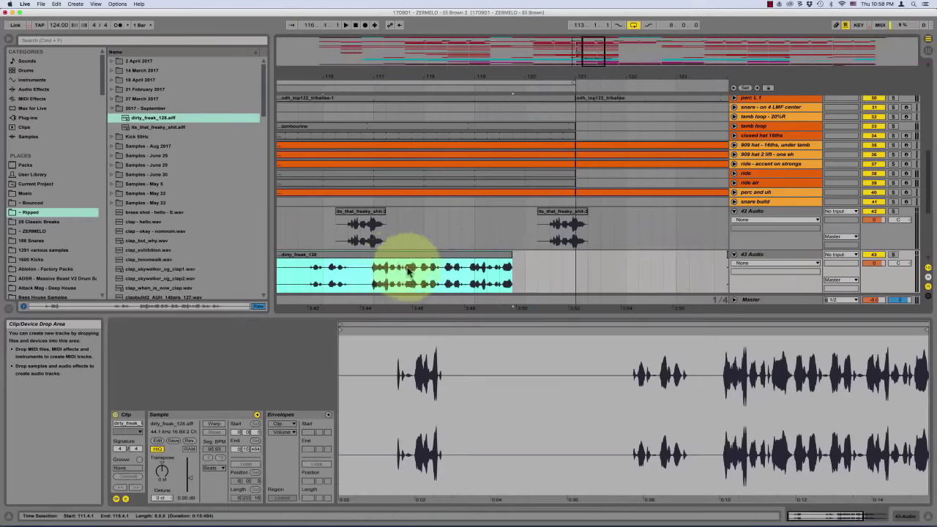
click(376, 271)
key(space)
key(plus)
key(plus)
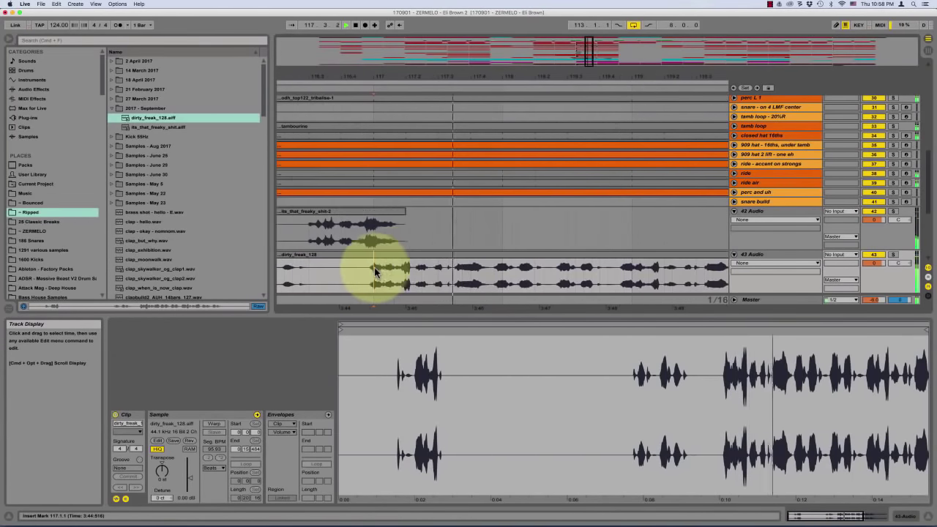
key(space)
key(space)
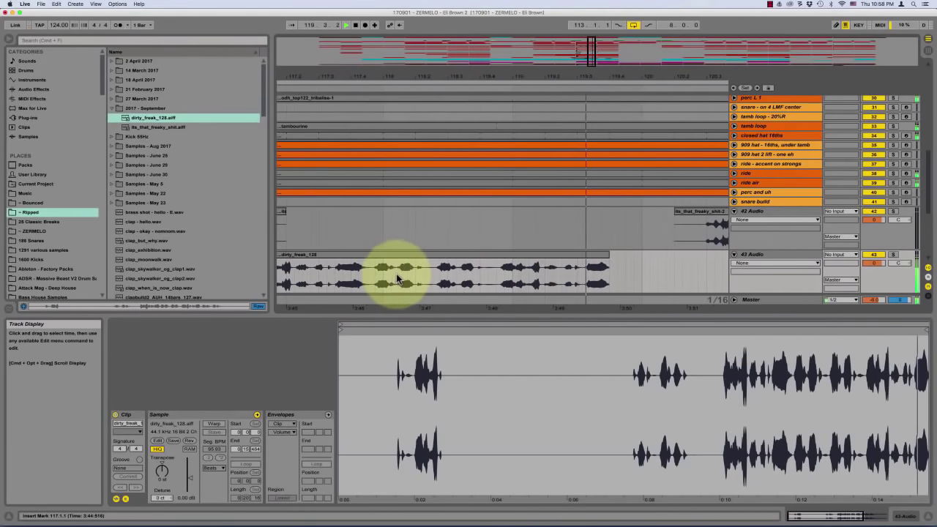
Cut out the short stretch just before the word that starts near 118.1.3 in the dirty_freak_128 clip
key(plus)
key(plus)
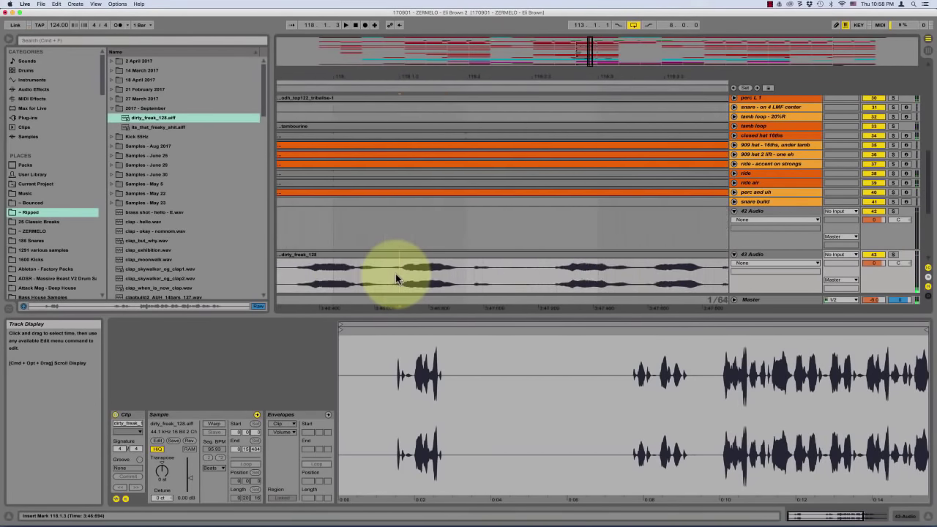
key(plus)
key(plus)
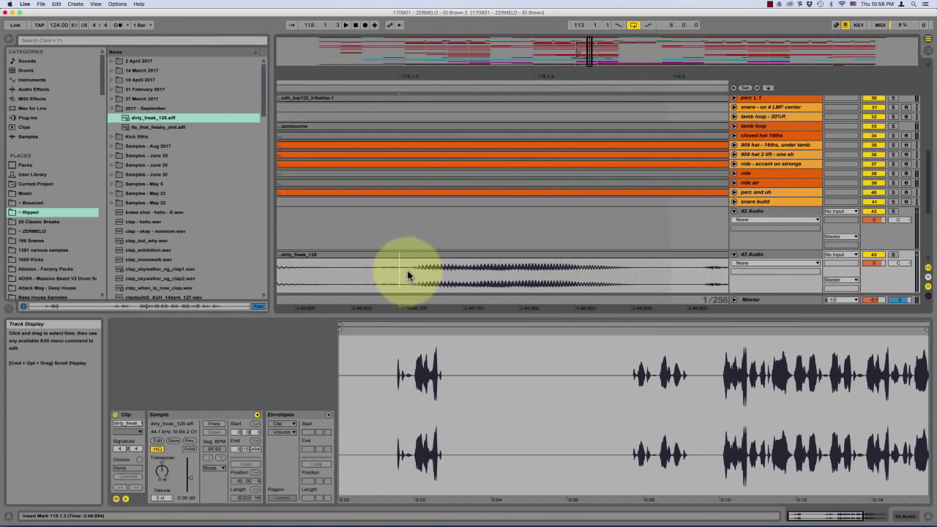
drag(408, 276, 347, 278)
key(Delete)
click(352, 269)
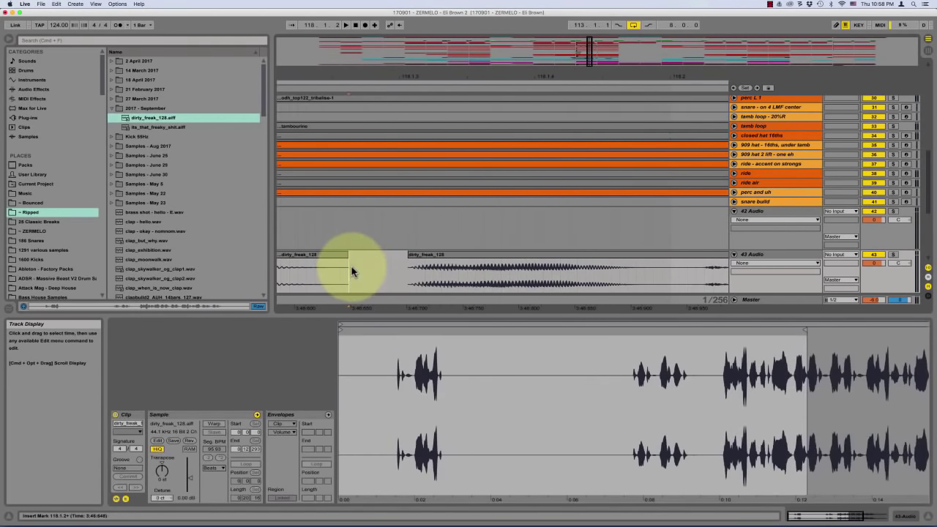
Delete the stretch right after that word, from about 118.2.1, so the word becomes a separate clip
key(minus)
key(minus)
key(minus)
key(minus)
scroll(370, 271, left, 2)
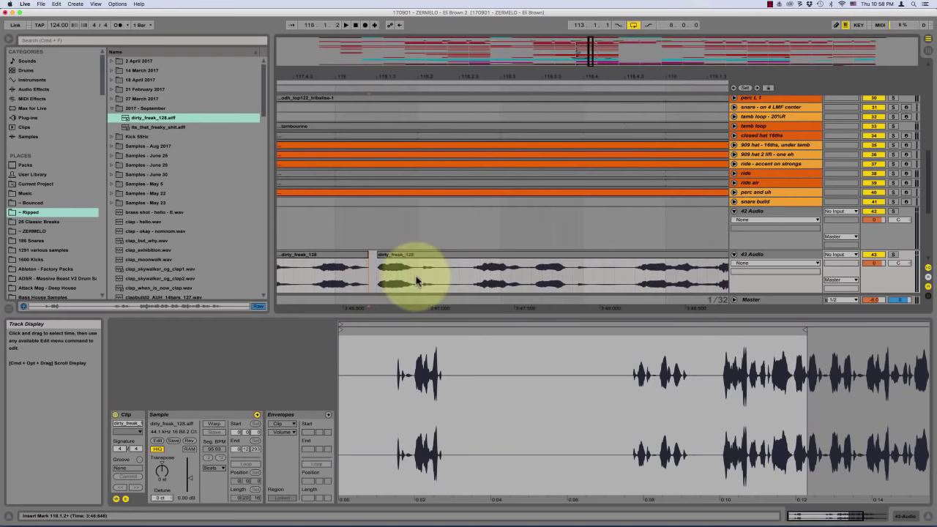
drag(418, 276, 451, 283)
key(Delete)
click(422, 273)
key(plus)
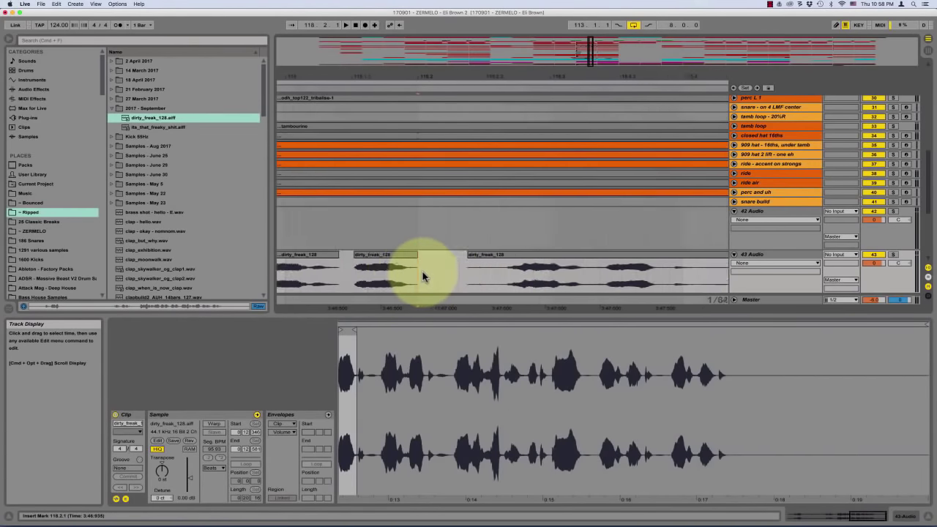
Delete the leftover dirty_freak_128 section in front of the isolated word
key(minus)
key(minus)
key(minus)
click(393, 256)
key(Delete)
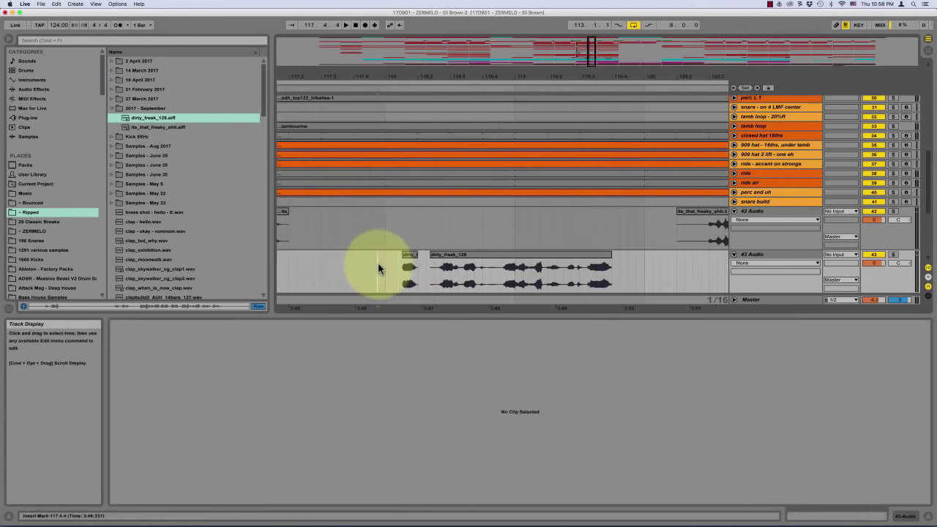
Move the isolated word earlier to 116.4.1, beneath the first vocal clip
key(minus)
click(379, 262)
scroll(411, 291, left, 8)
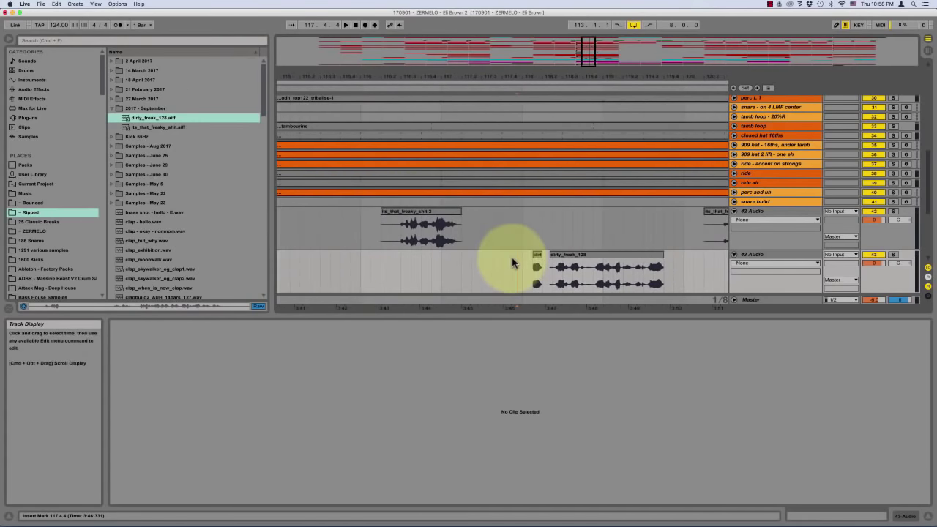
drag(536, 264, 442, 269)
click(412, 264)
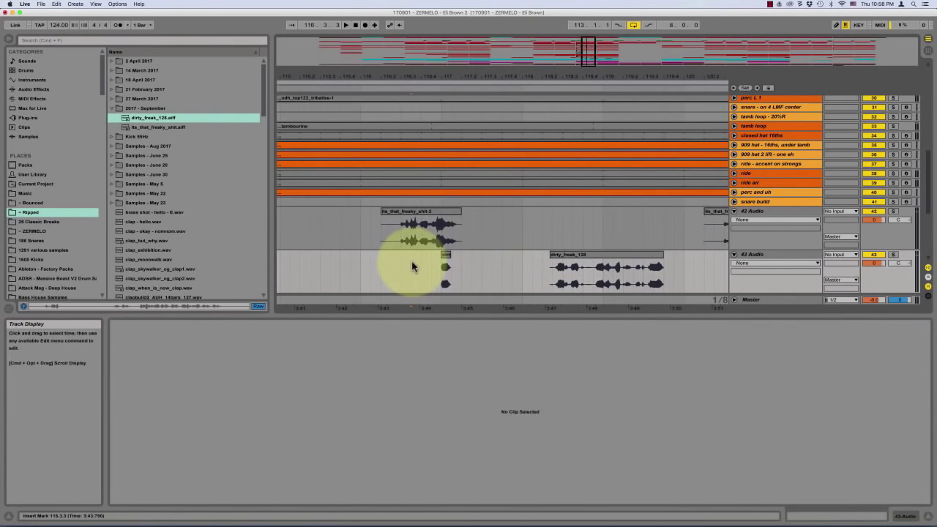
key(plus)
key(plus)
key(plus)
scroll(439, 265, right, 6)
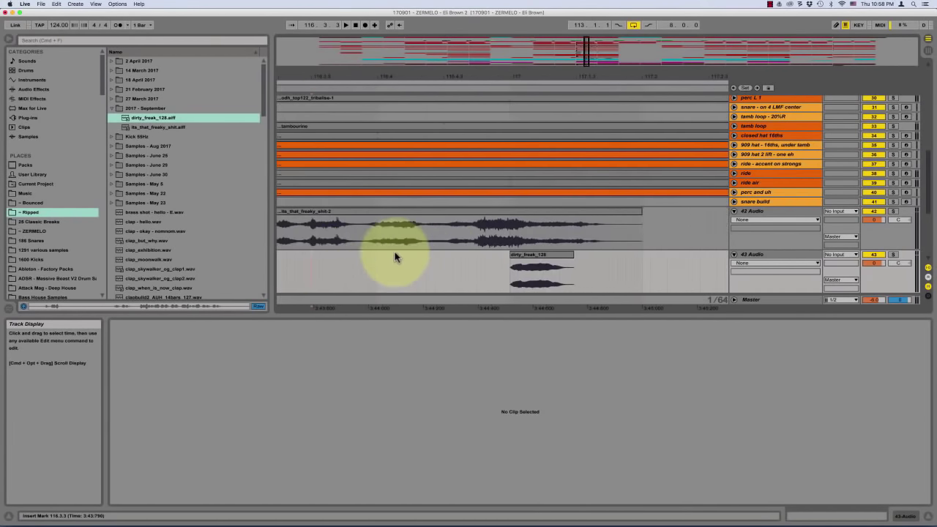
mouse_move(539, 257)
mouse_down()
mouse_move(463, 274)
mouse_move(418, 272)
mouse_up()
click(367, 270)
scroll(321, 262, left, 2)
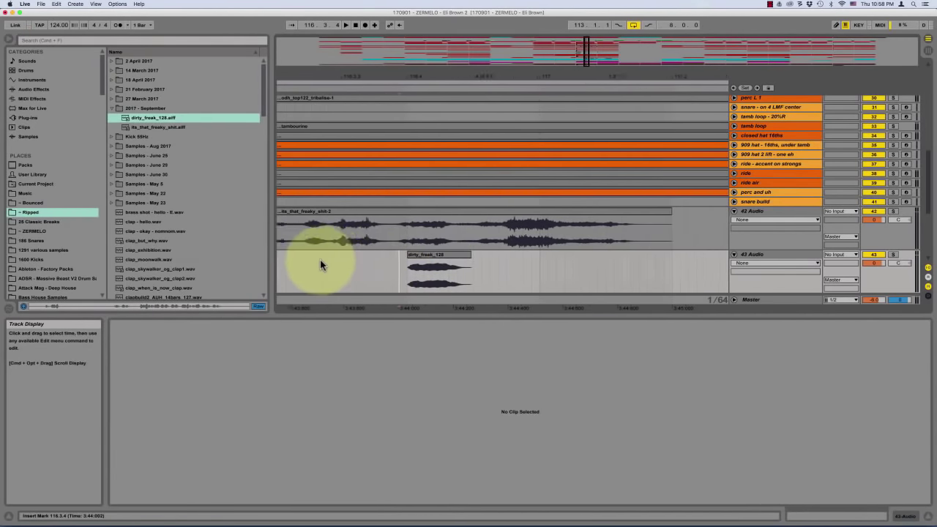
Loop the range from 116.3.1 to 117.1.1 and play it with the added word
scroll(321, 265, left, 2)
drag(317, 265, 582, 285)
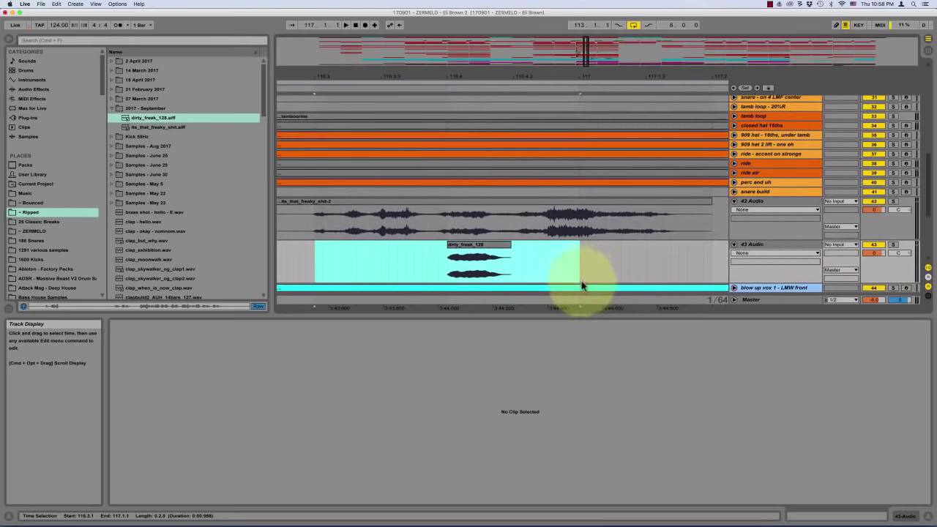
key(super+l)
key(space)
key(plus)
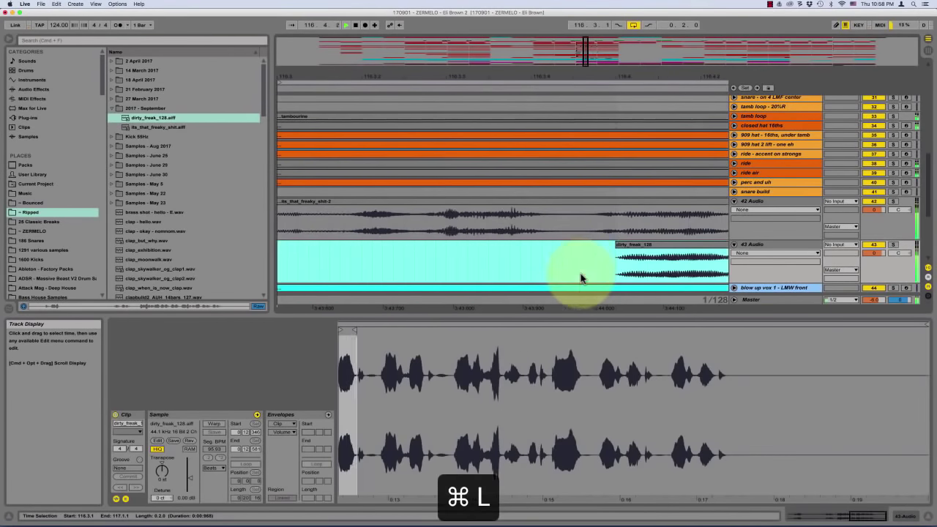
Nudge the isolated word slightly ahead of 116.4.1 while the loop plays, and enlarge its track for a closer view
scroll(583, 271, right, 2)
drag(527, 251, 514, 261)
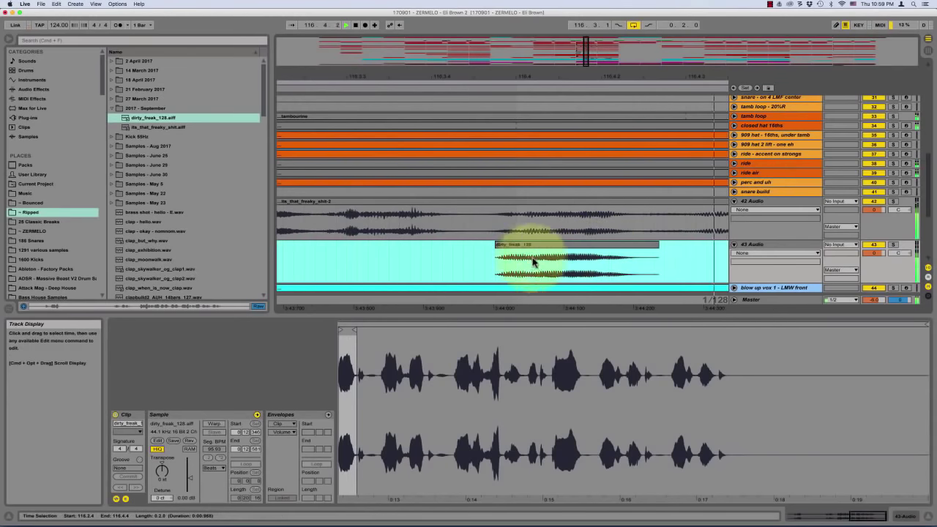
scroll(719, 250, down, 5)
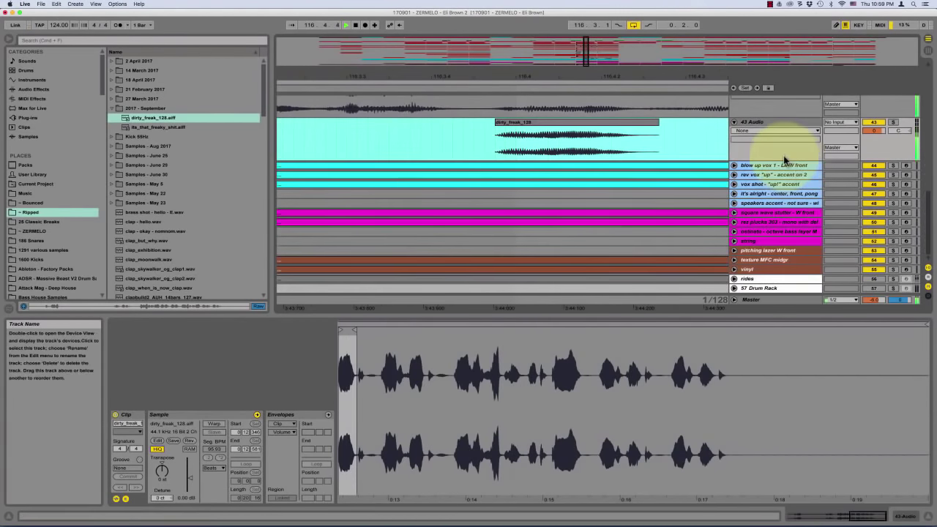
drag(780, 160, 812, 317)
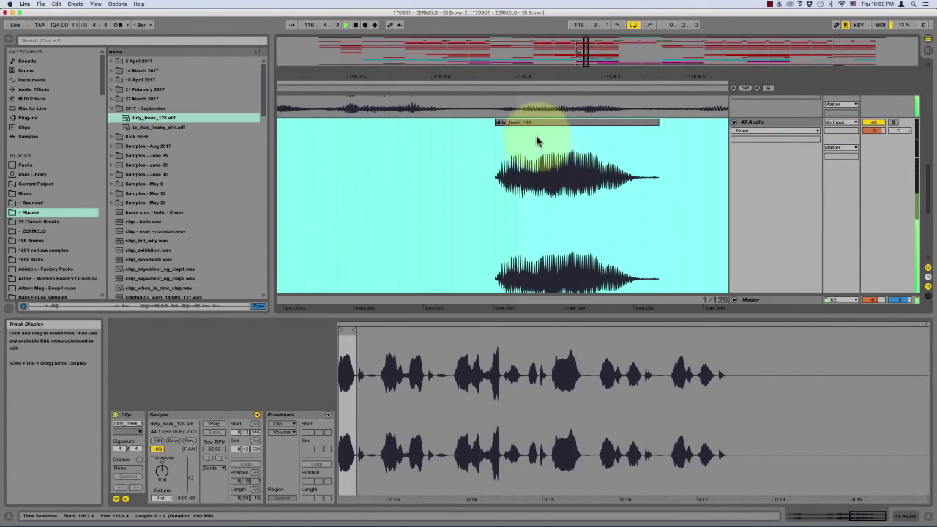
mouse_move(519, 120)
mouse_down()
mouse_move(494, 144)
mouse_move(535, 127)
mouse_move(513, 136)
mouse_move(523, 127)
mouse_up()
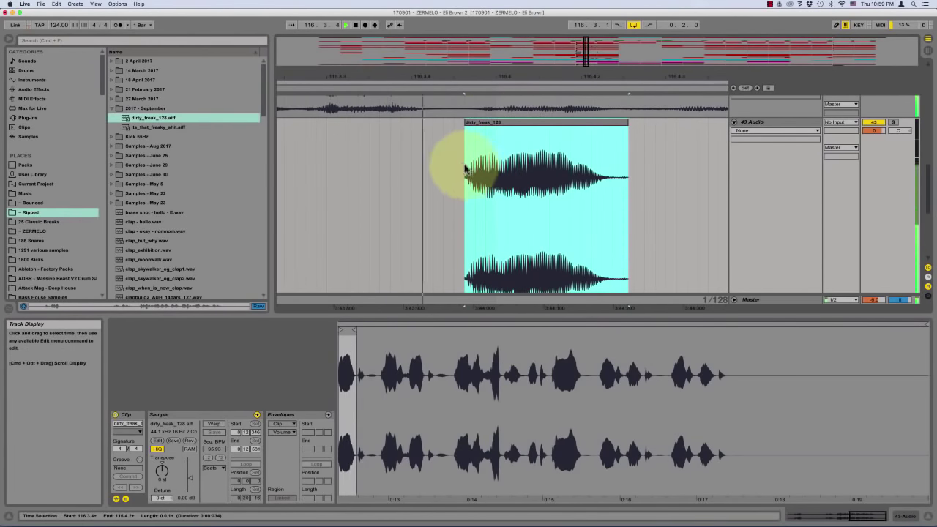
Try to trim the start of the isolated word and add a fade-in, and undo these edits
drag(470, 154, 405, 144)
key(alt+super+f)
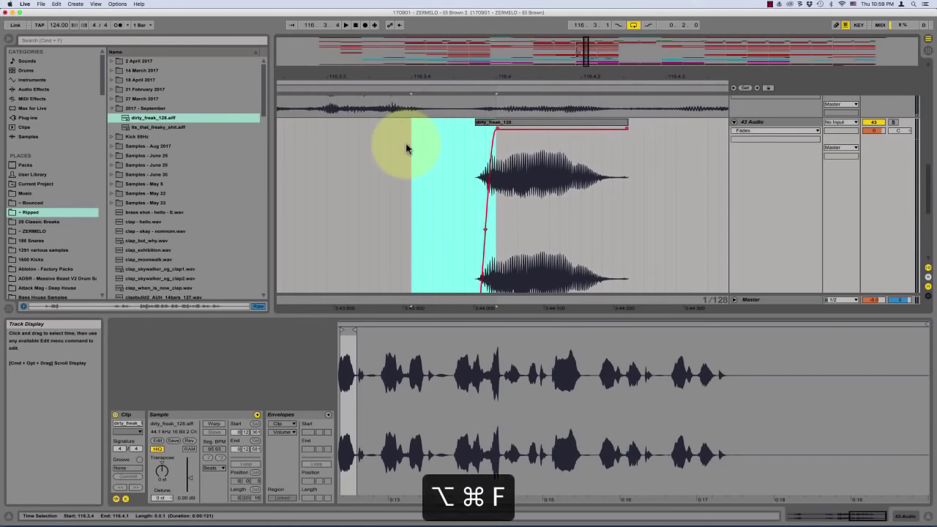
click(469, 159)
key(super+z)
key(super+z)
key(super+z)
key(super+z)
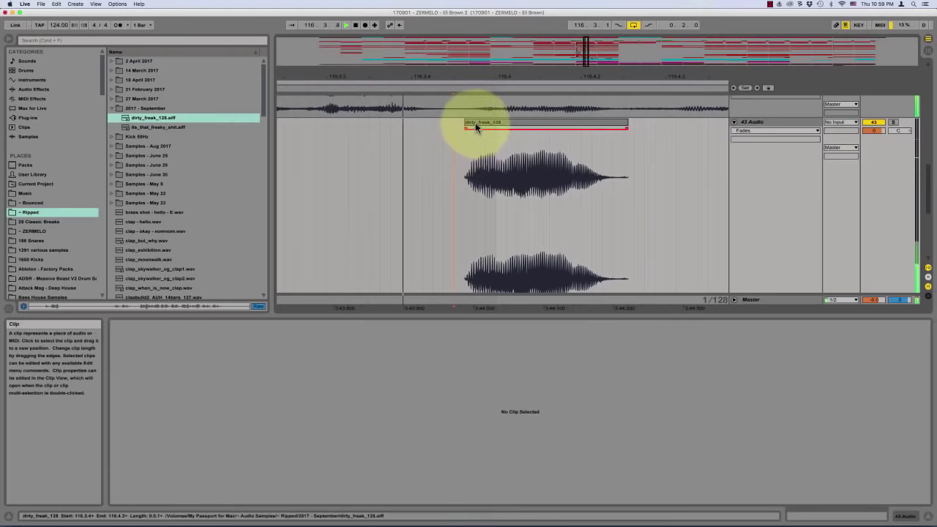
Nudge the isolated word clip slightly later, keeping its start just before 116.4.1
drag(480, 124, 502, 129)
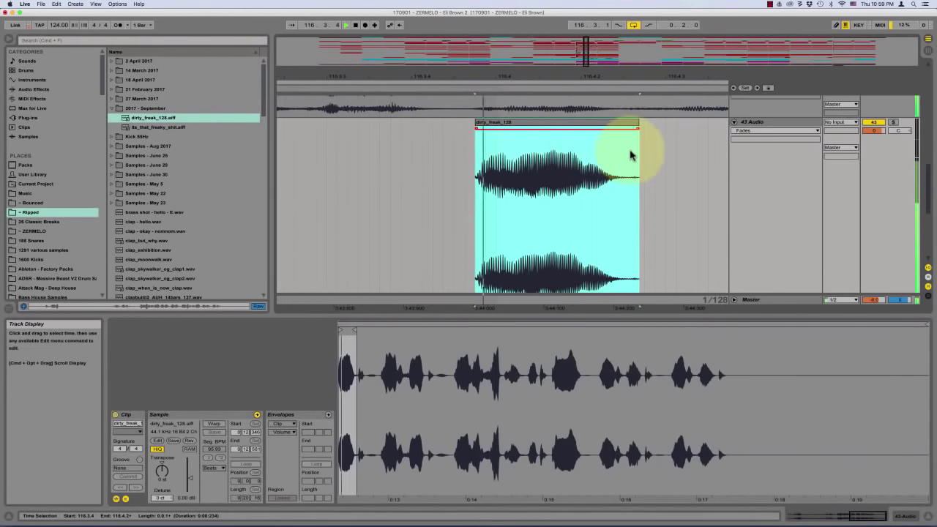
Stop playback and delete the leftover dirty_freak_128 pieces between 117.3.1 and 127.1.1 on the 43 Audio track
scroll(574, 160, up, 10)
scroll(573, 160, down, 7)
key(space)
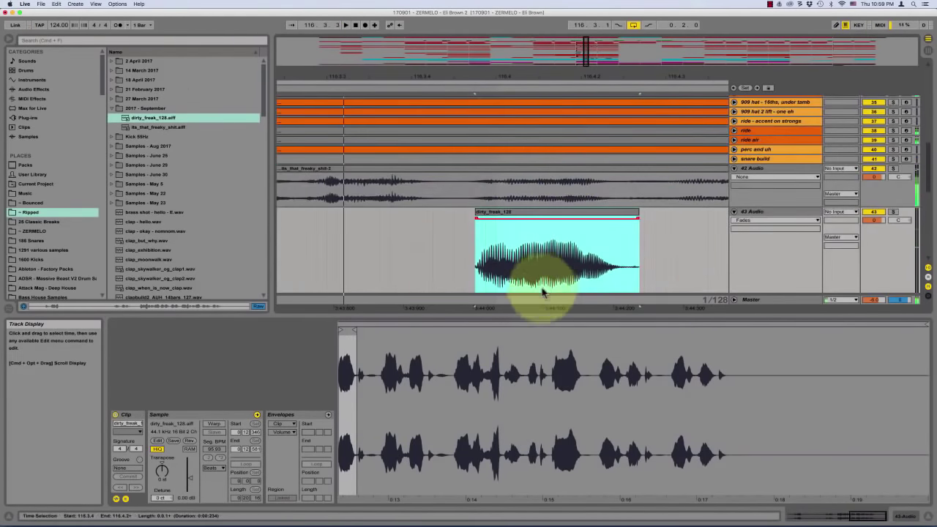
key(super+alt+l)
click(402, 247)
key(minus)
key(minus)
key(minus)
key(minus)
key(minus)
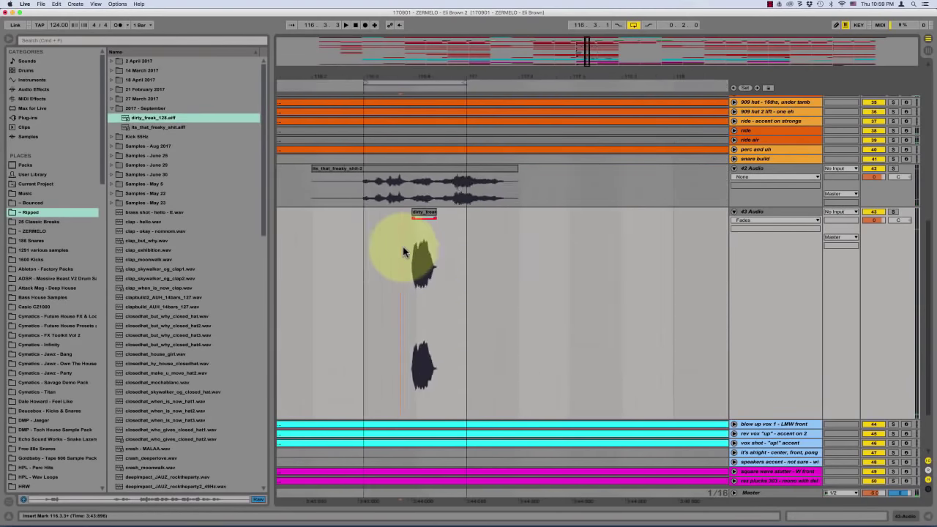
key(minus)
key(minus)
key(minus)
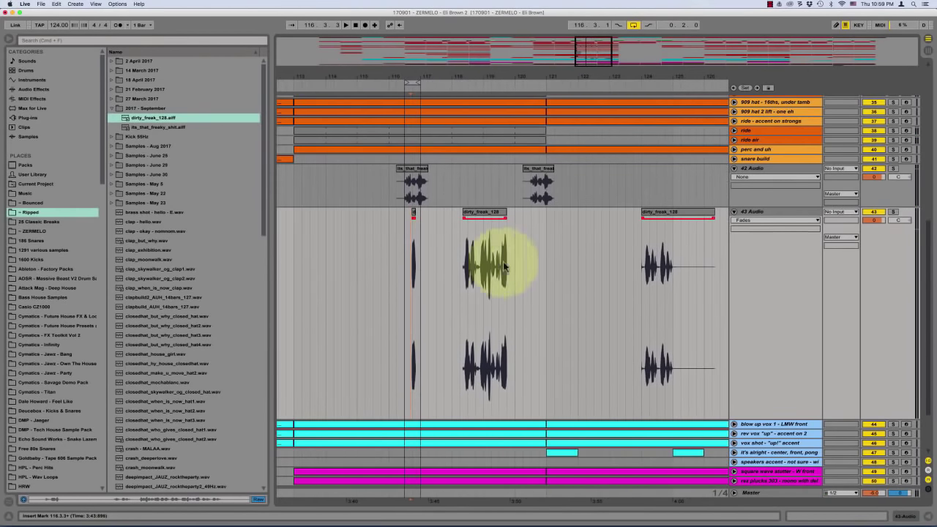
drag(438, 264, 720, 260)
scroll(719, 260, right, 1)
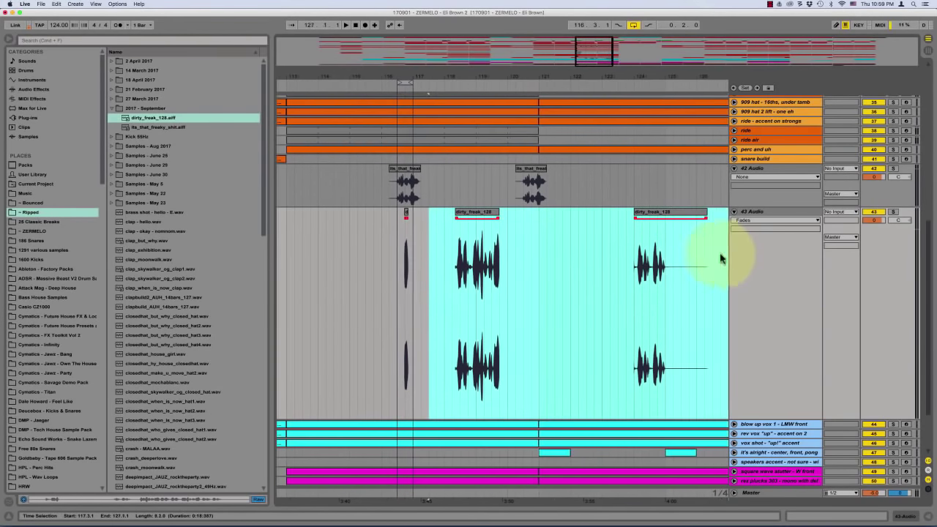
key(Delete)
Loop the range from 116.2.1 to 117.2.1 and load the EchoBoy VST plug-in onto the 43 Audio track
click(413, 232)
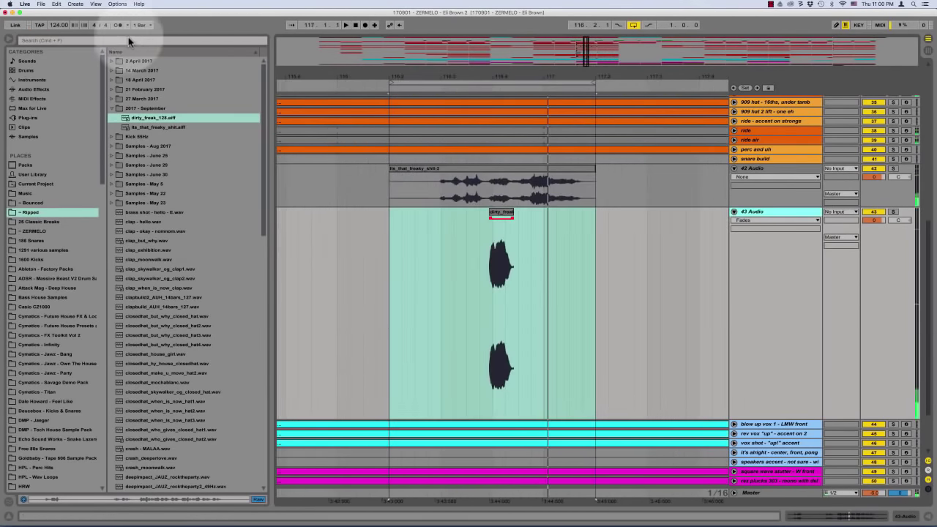
click(125, 40)
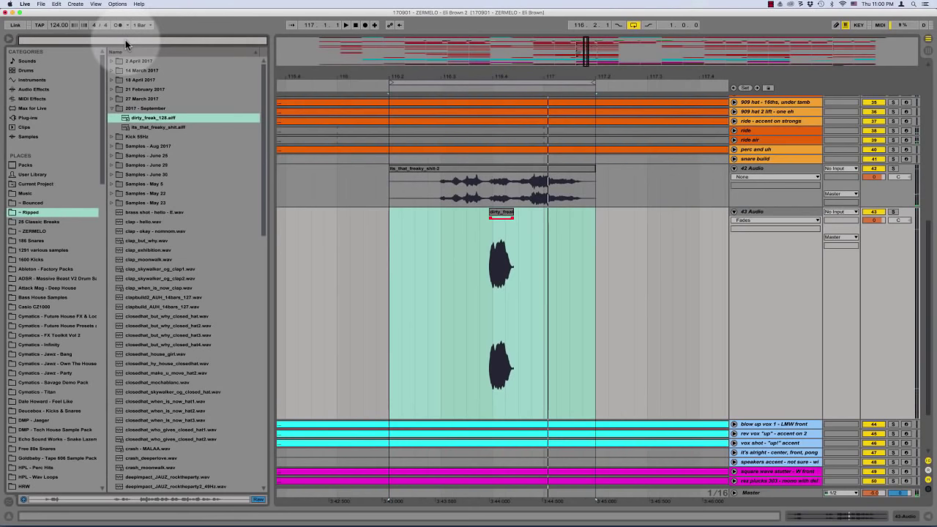
text(echo)
click(30, 118)
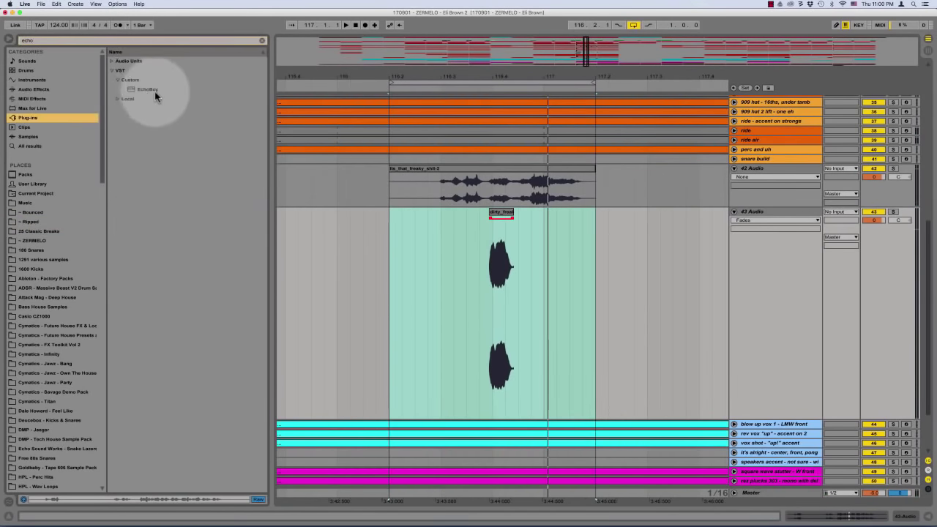
drag(154, 92, 583, 253)
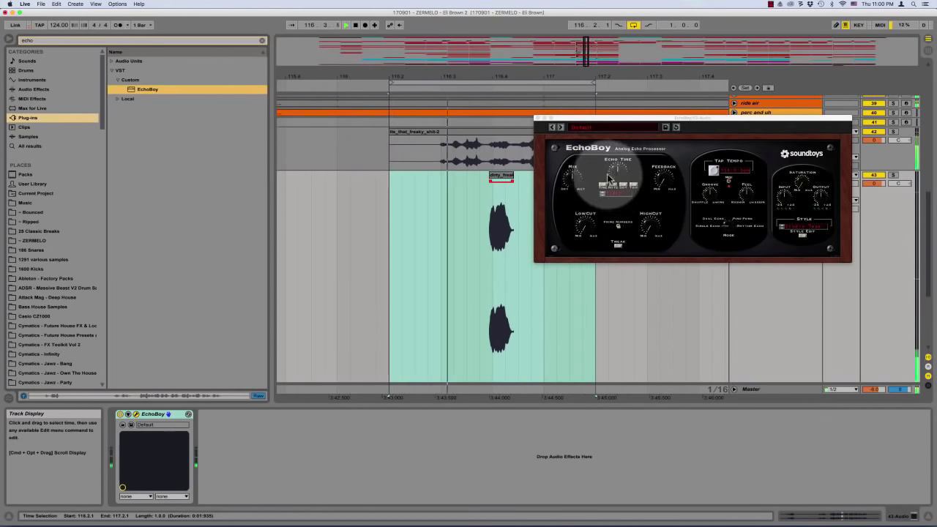
Shorten EchoBoy's echo time and adjust its feedback while the loop plays
drag(616, 178, 627, 301)
drag(666, 178, 673, 158)
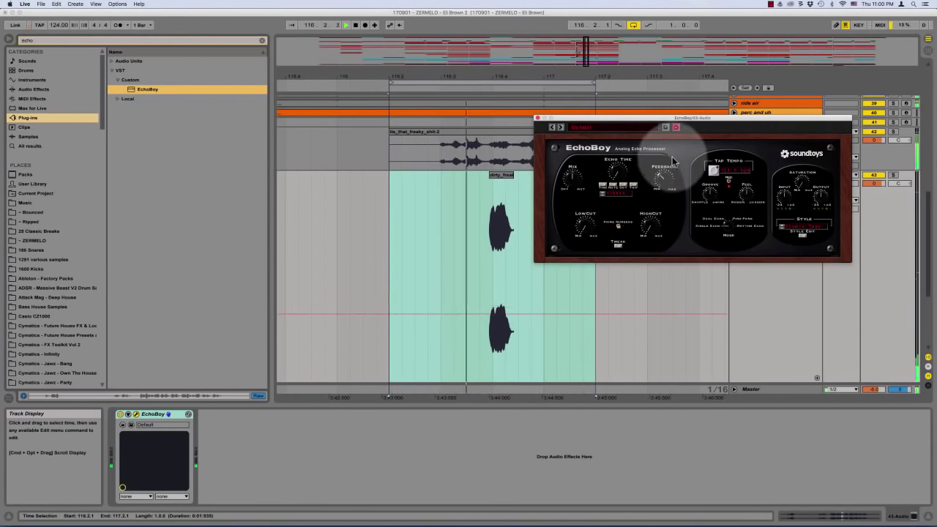
click(674, 177)
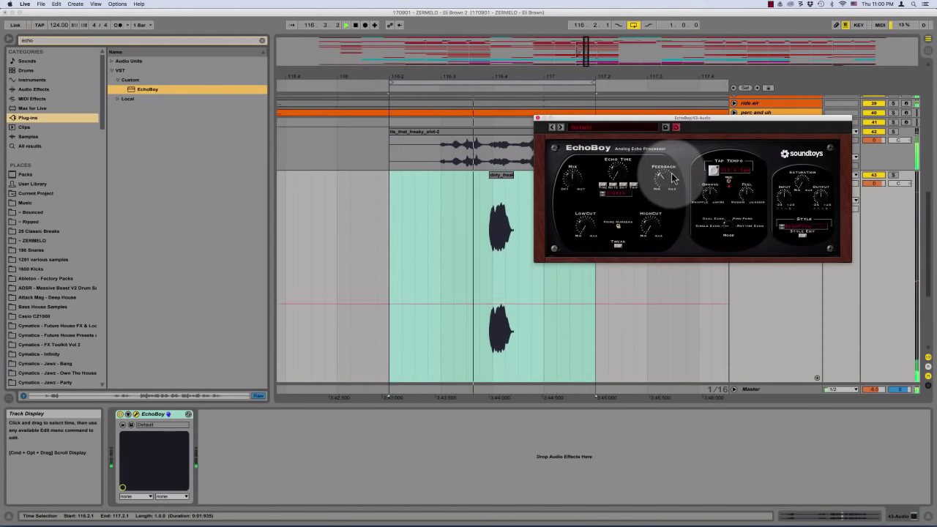
drag(672, 179, 673, 186)
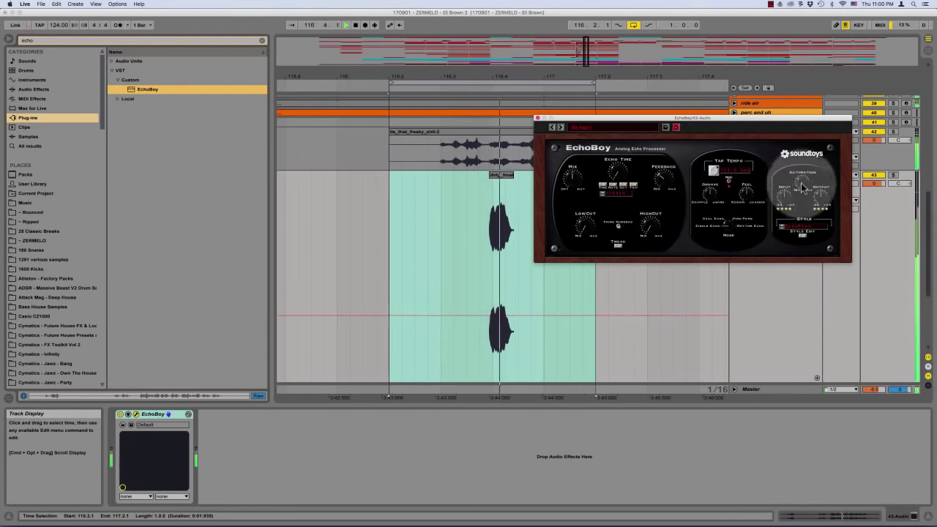
Lower EchoBoy's LowCut to around the middle of its range and close the plug-in window
drag(757, 119, 680, 128)
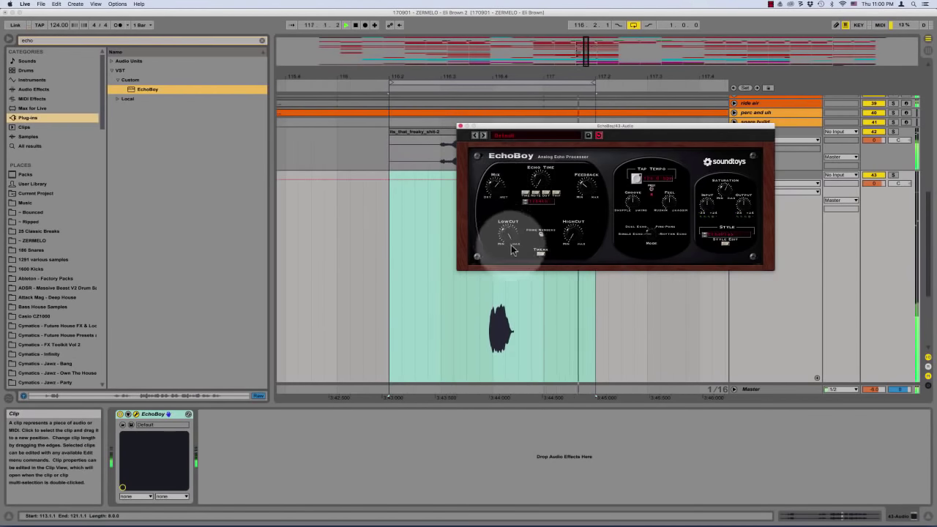
drag(510, 233, 510, 263)
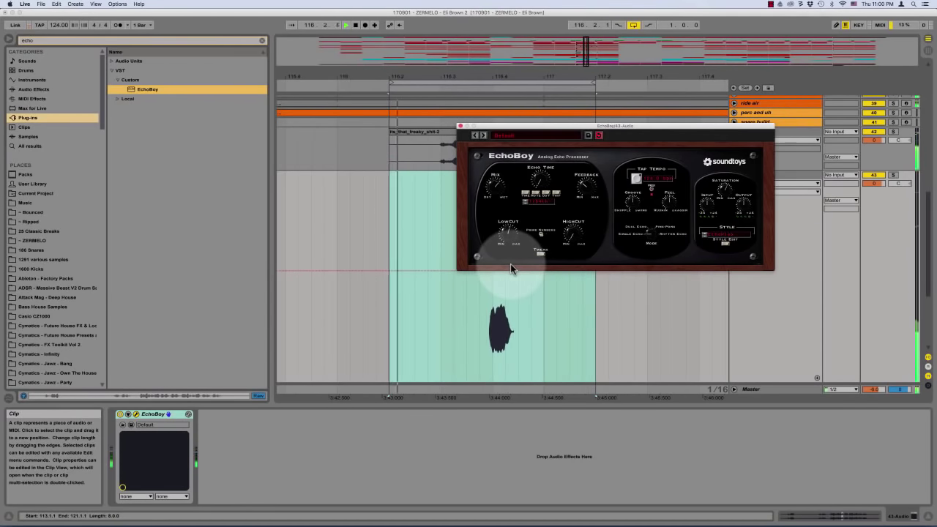
click(483, 138)
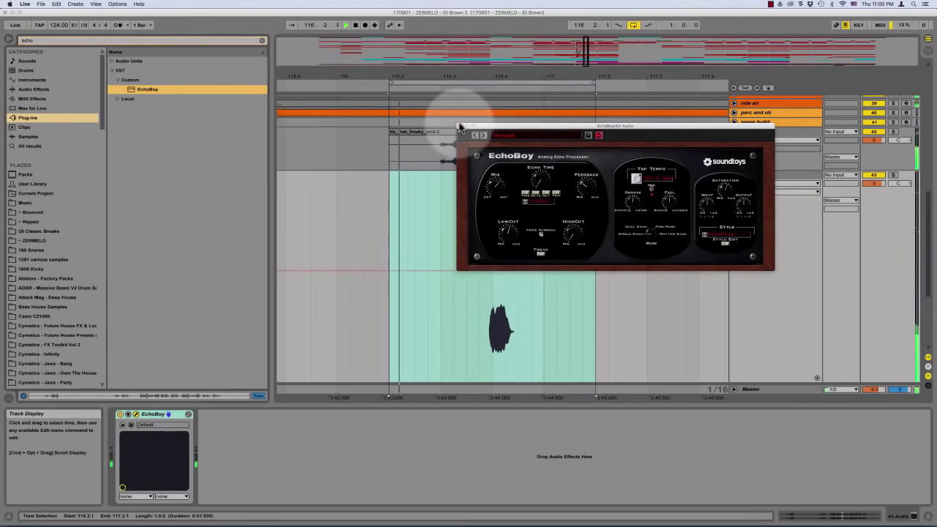
click(461, 125)
Select the 42 Audio track and search the plug-ins for LittleAlterBoy
scroll(470, 208, up, 3)
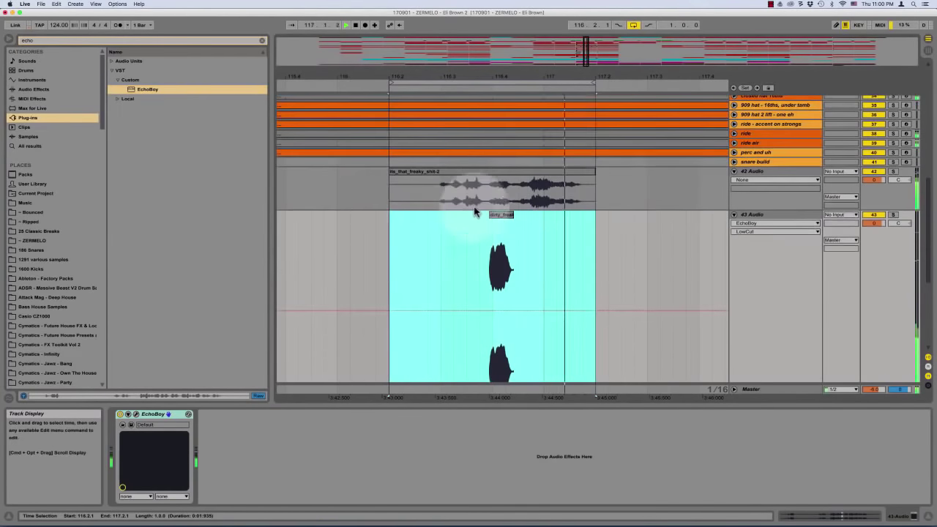
click(756, 175)
click(259, 41)
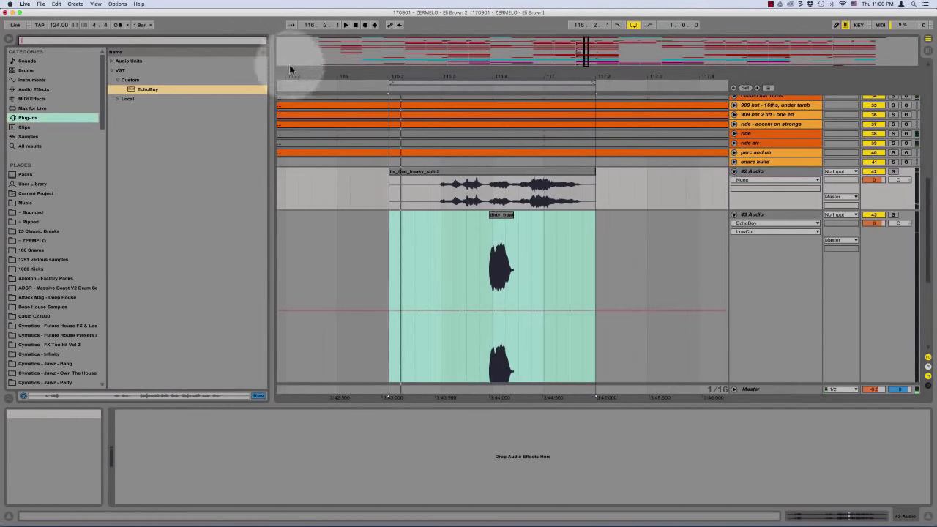
text(alterboy)
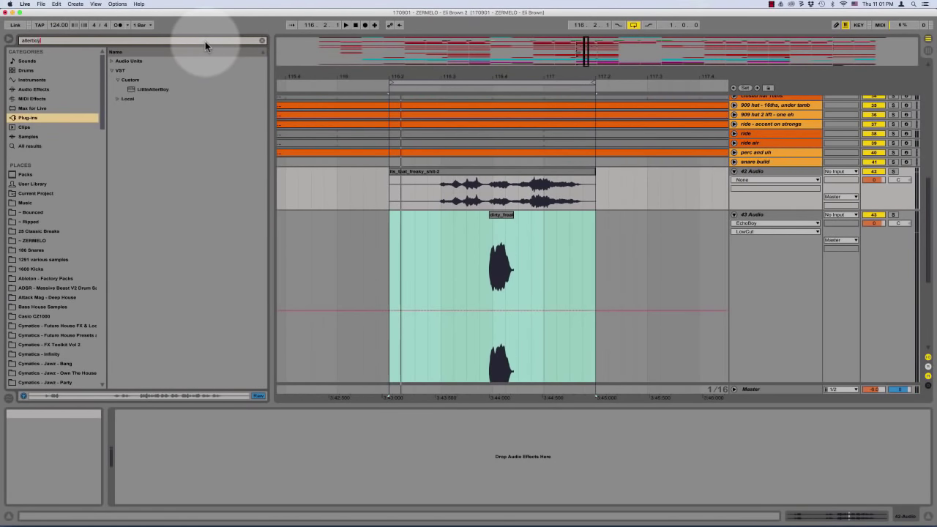
click(35, 89)
click(29, 117)
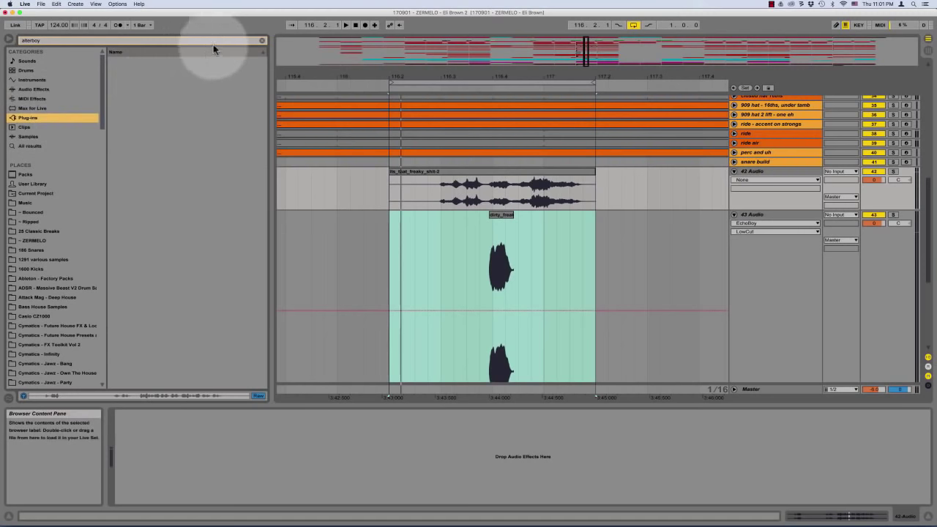
click(155, 43)
text(alter)
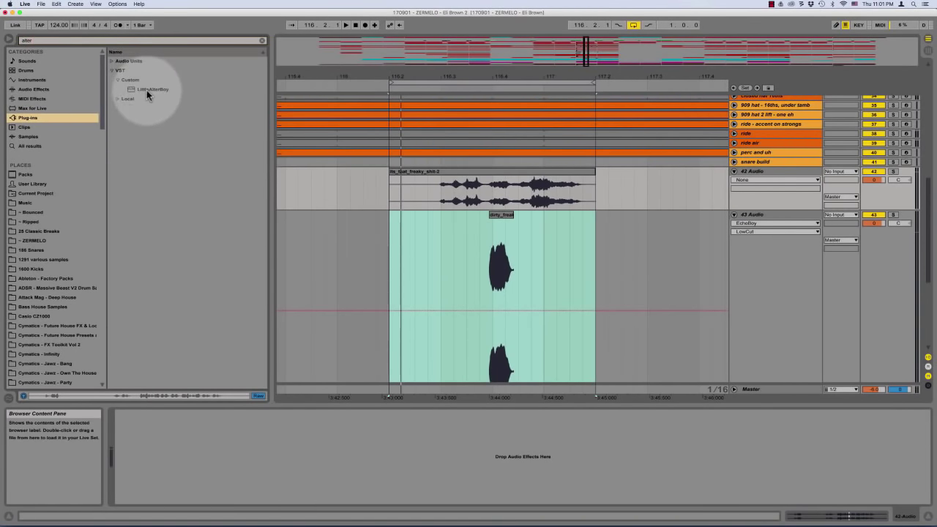
click(146, 89)
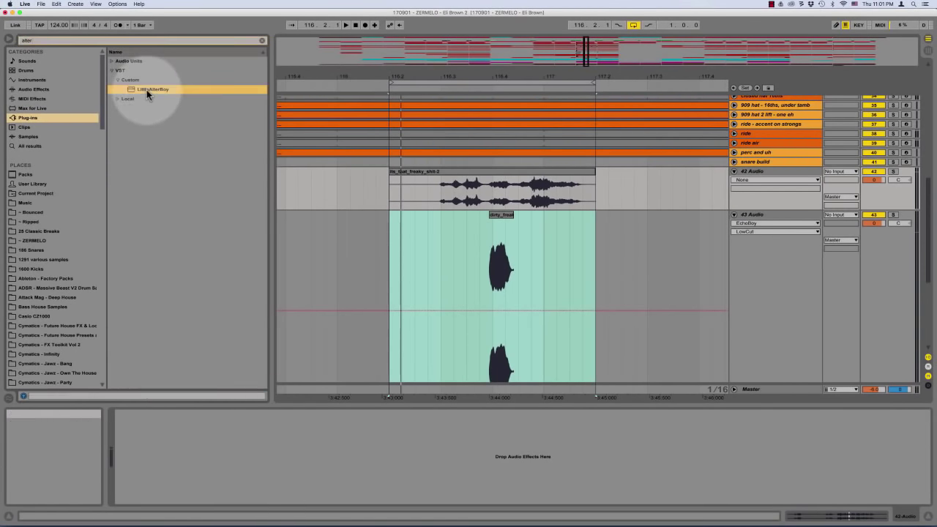
Transpose the its_that_freaky_shit-2 clip on 42 Audio down 5 semitones, comparing it against the soloed Reference track
click(471, 172)
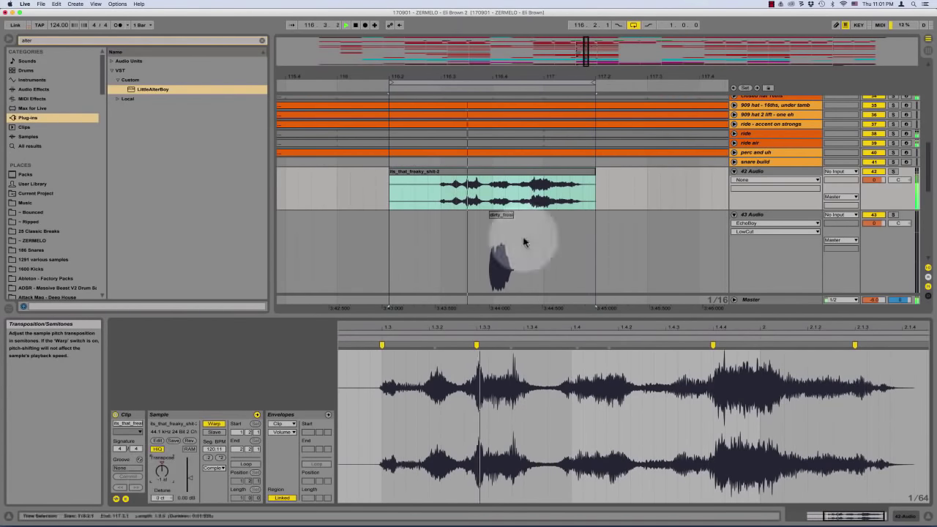
scroll(596, 210, up, 10)
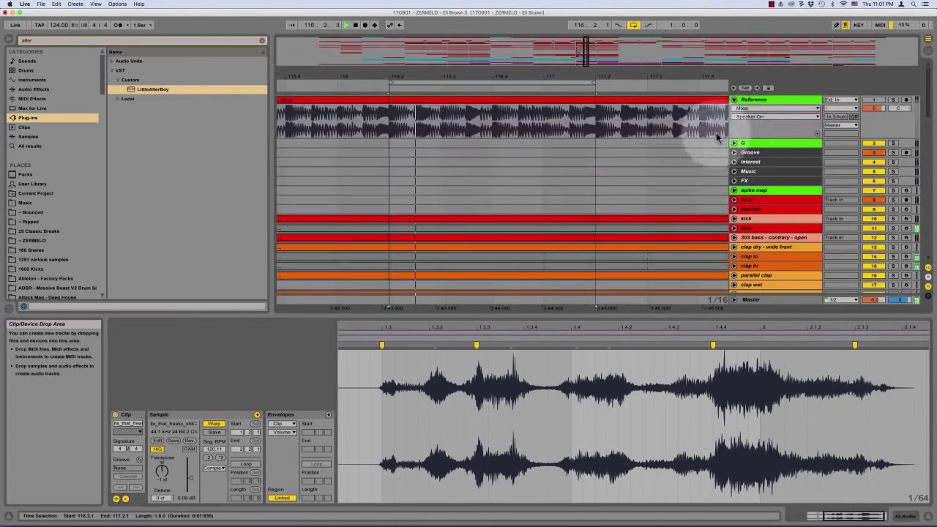
click(893, 100)
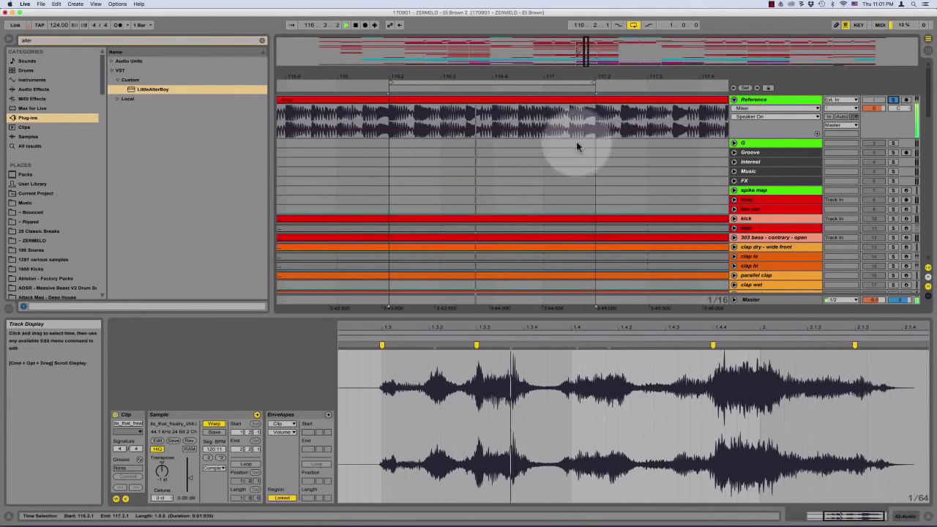
click(893, 100)
scroll(486, 177, down, 10)
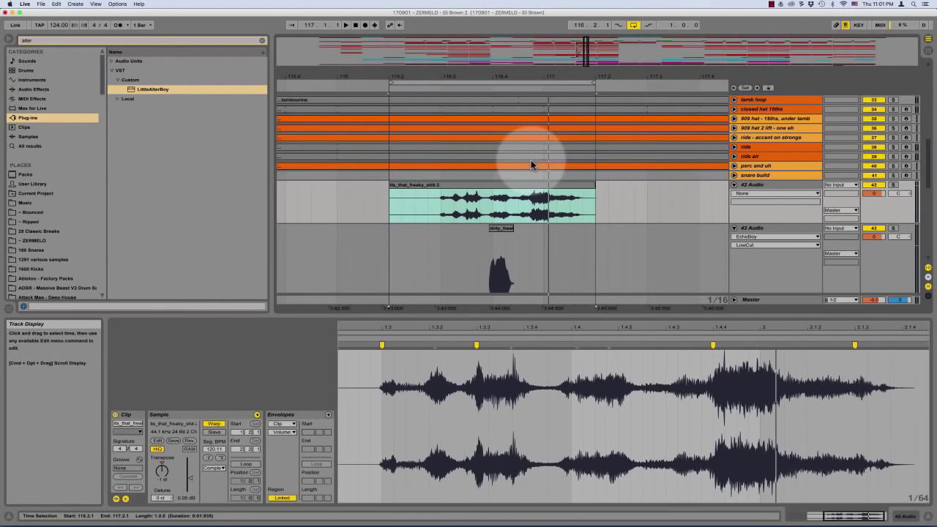
key(space)
scroll(410, 209, down, 1)
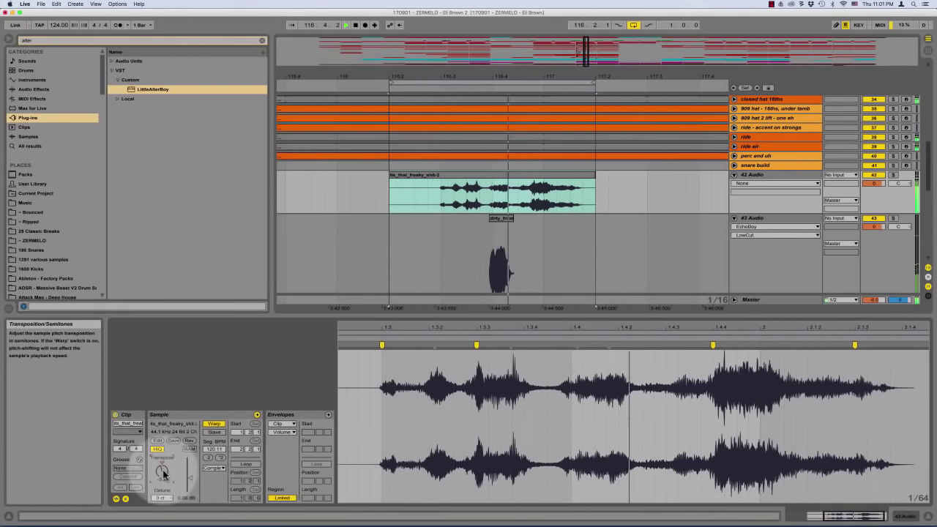
Duplicate the 42 Audio track, reset the original clip's transposition to its default, and play both layers together
click(773, 177)
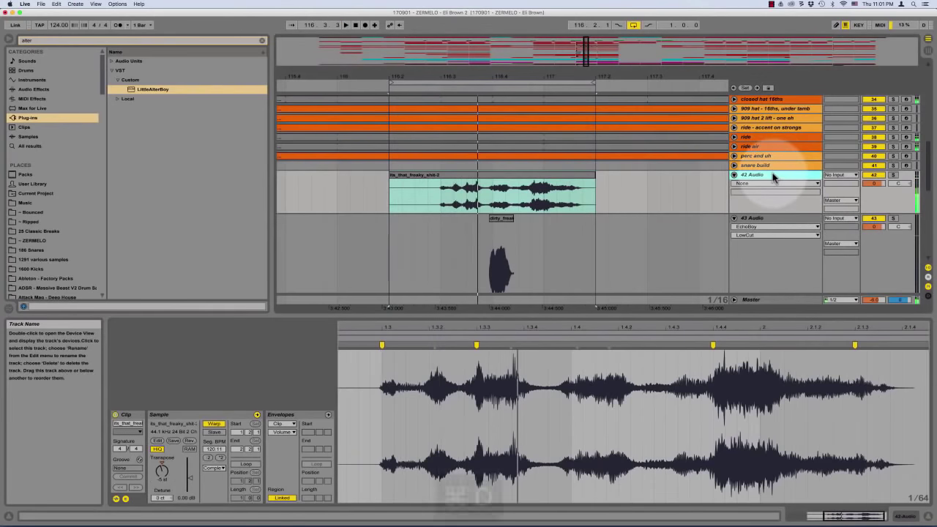
key(super+d)
scroll(667, 199, down, 1)
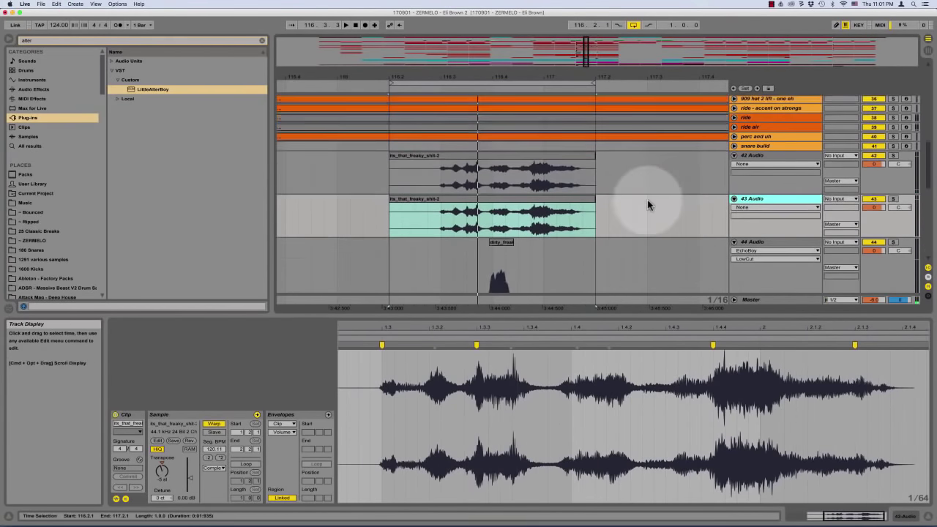
click(508, 154)
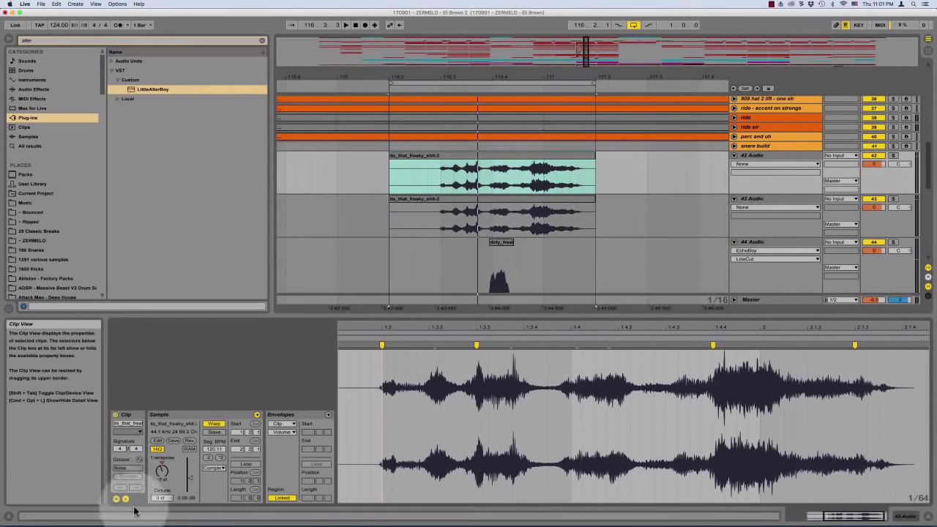
click(159, 473)
key(Delete)
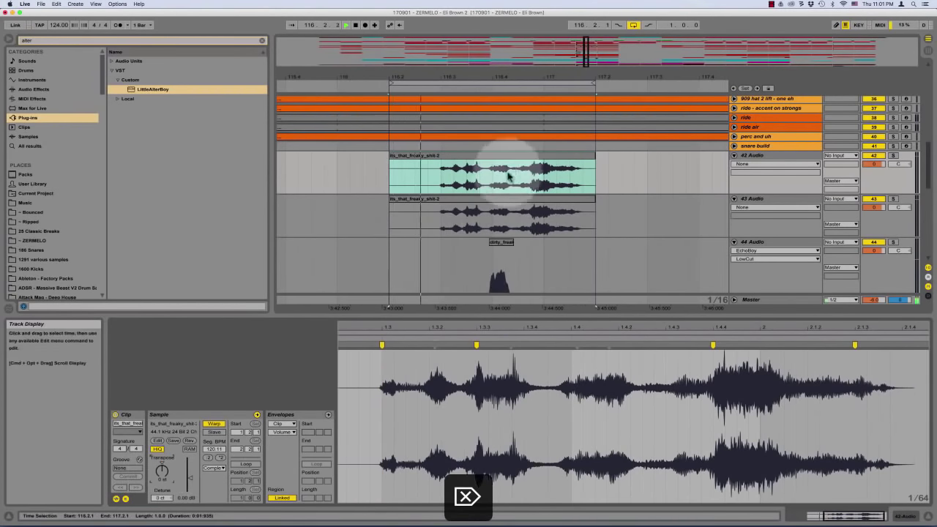
key(space)
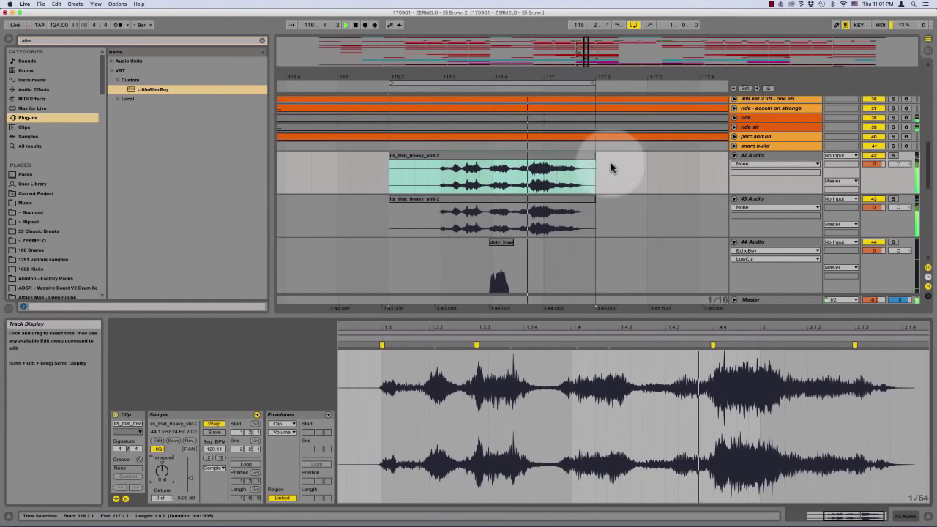
Cut the section from 116.2.1 to 116.4.1 out of the duplicated vocal on 43 Audio and select the remaining clip
click(781, 197)
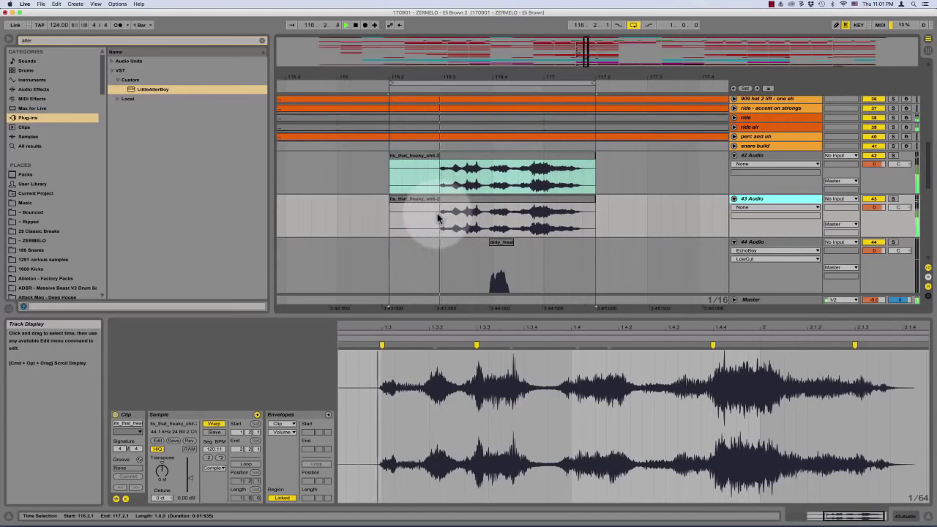
drag(387, 214, 492, 234)
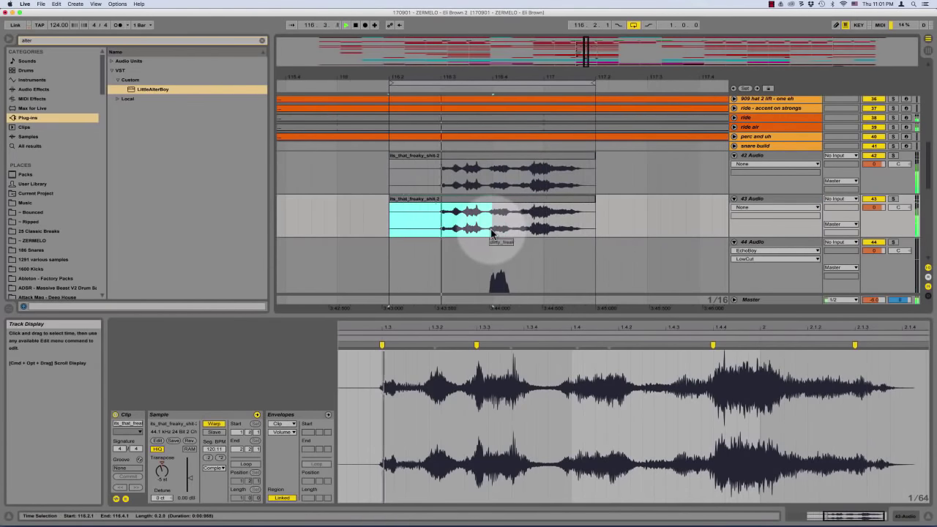
key(Delete)
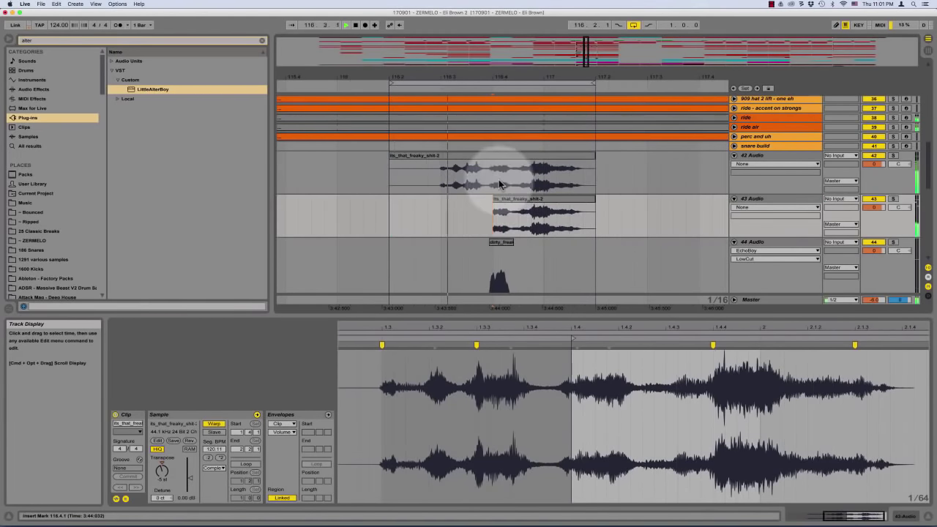
click(386, 212)
scroll(386, 212, right, 1)
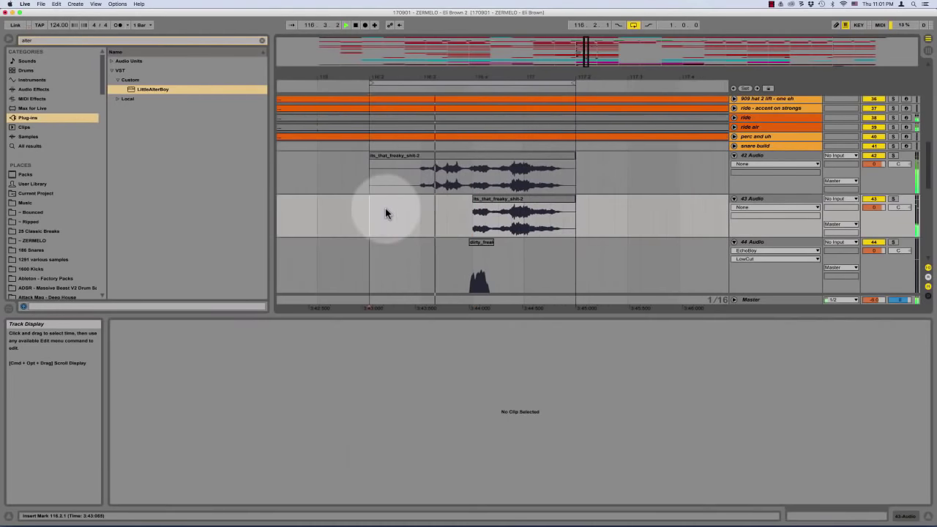
scroll(386, 212, right, 2)
click(456, 199)
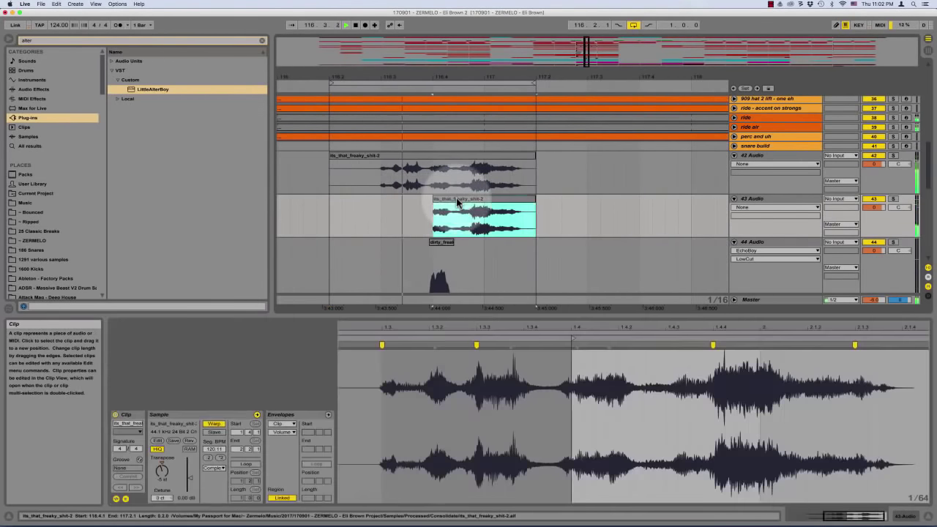
Pan the 43 Audio track fully right to 50R and set its volume to -3 dB
click(898, 207)
drag(899, 207, 898, 170)
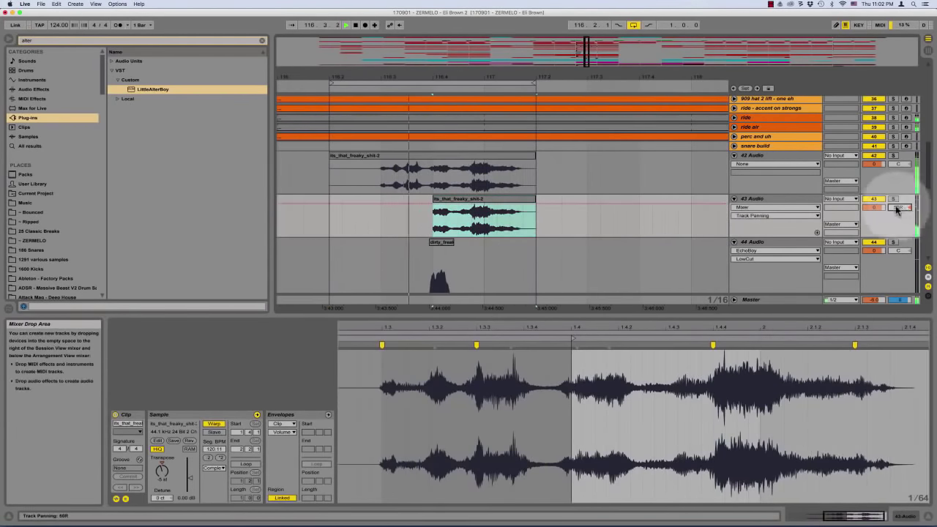
drag(877, 207, 879, 212)
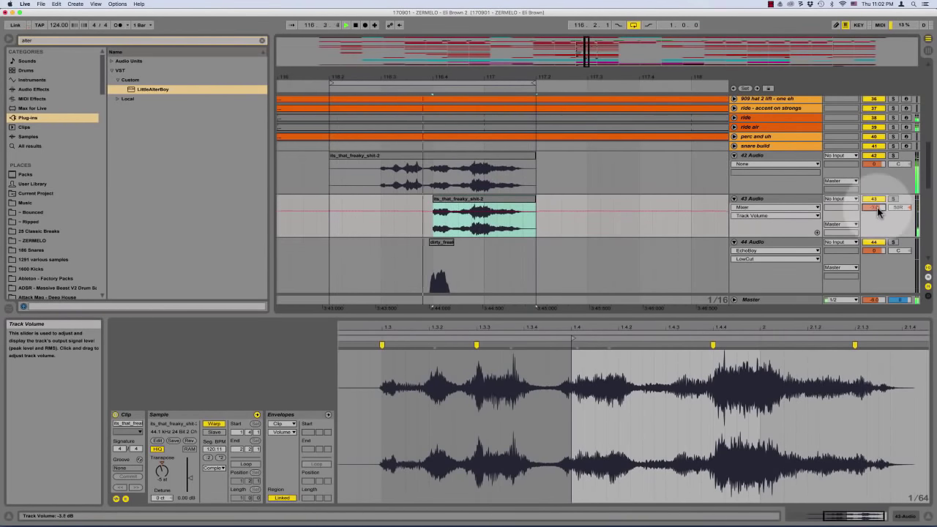
Extend the start of the 43 Audio vocal clip back to 116.2.1 and lower the track volume to -6 dB
click(436, 199)
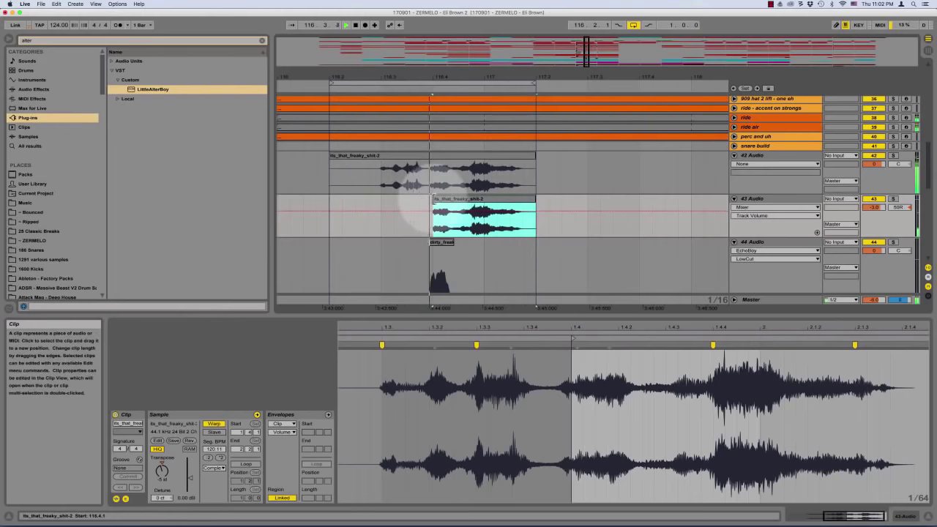
drag(432, 212, 331, 211)
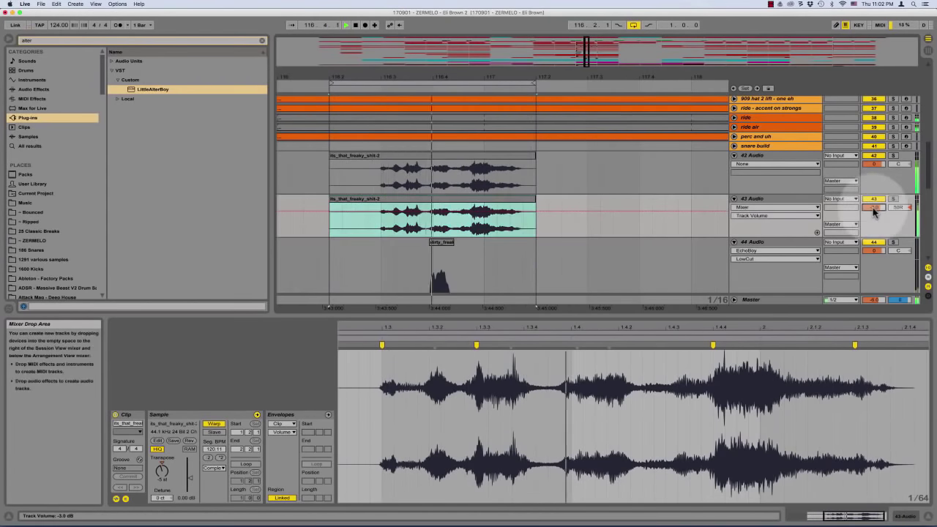
key(Down)
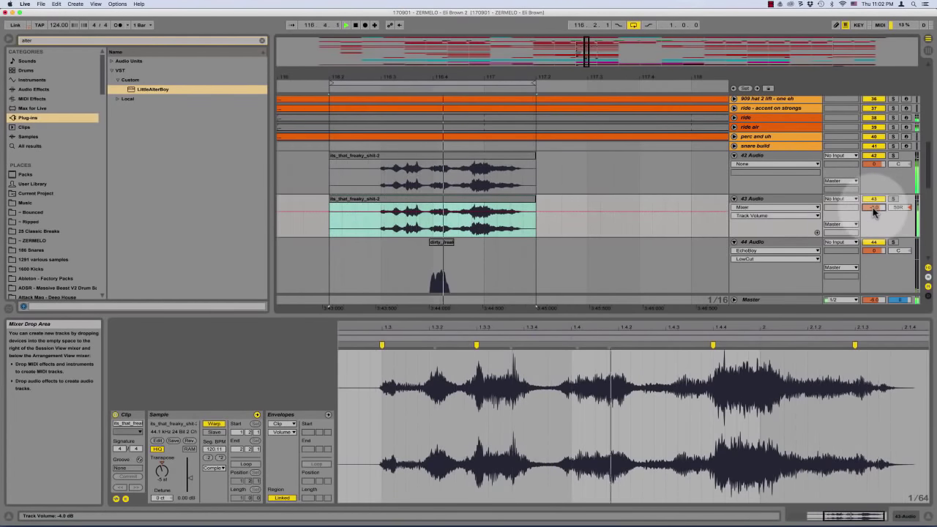
key(Down)
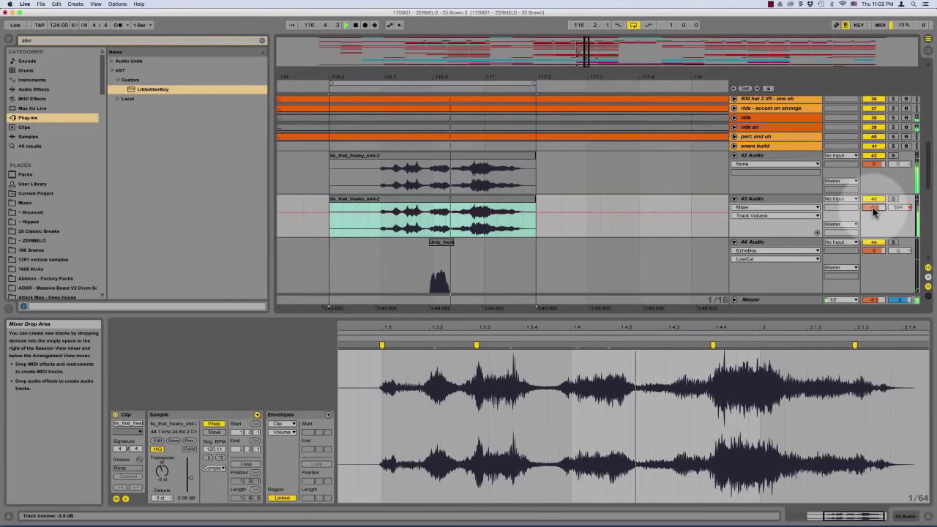
key(Down)
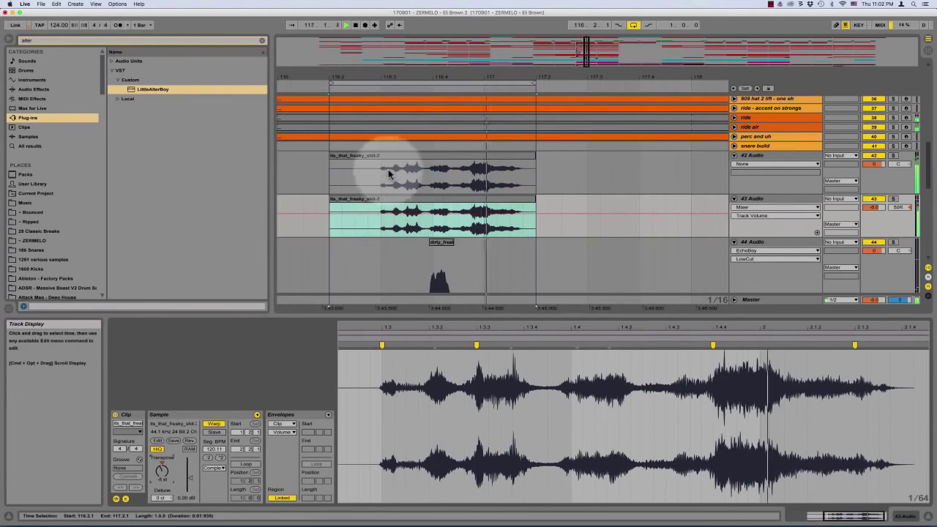
Deactivate the 43 Audio clip, reset the transposition of the 42 Audio clip while hearing it alone, and reactivate the 43 Audio clip
key(0)
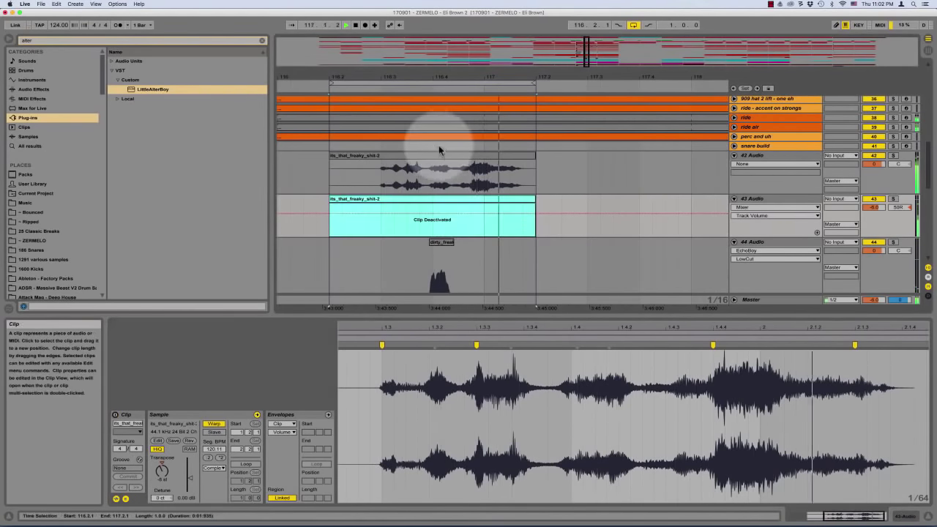
click(442, 155)
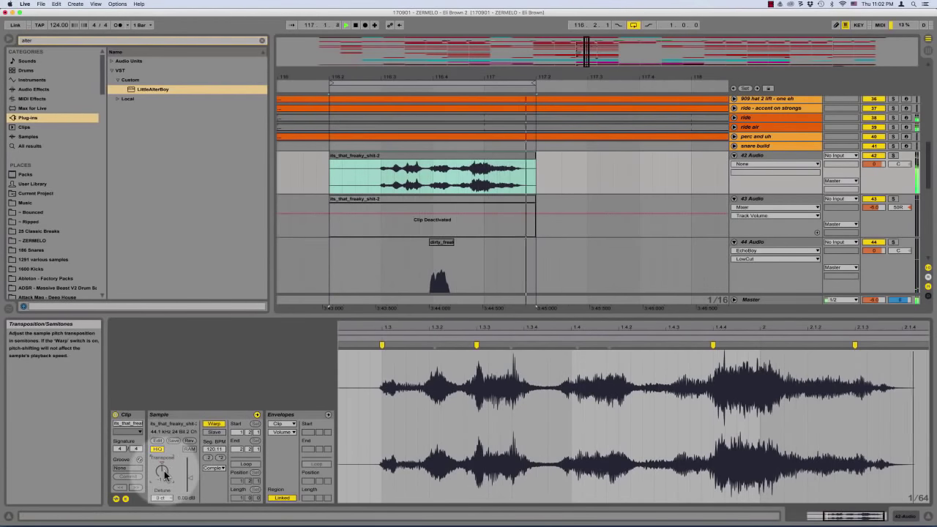
key(Delete)
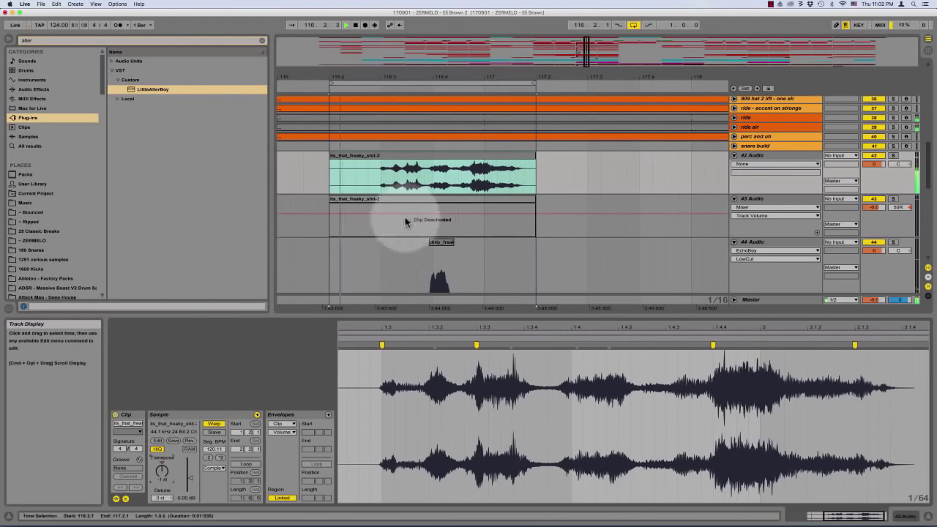
click(421, 199)
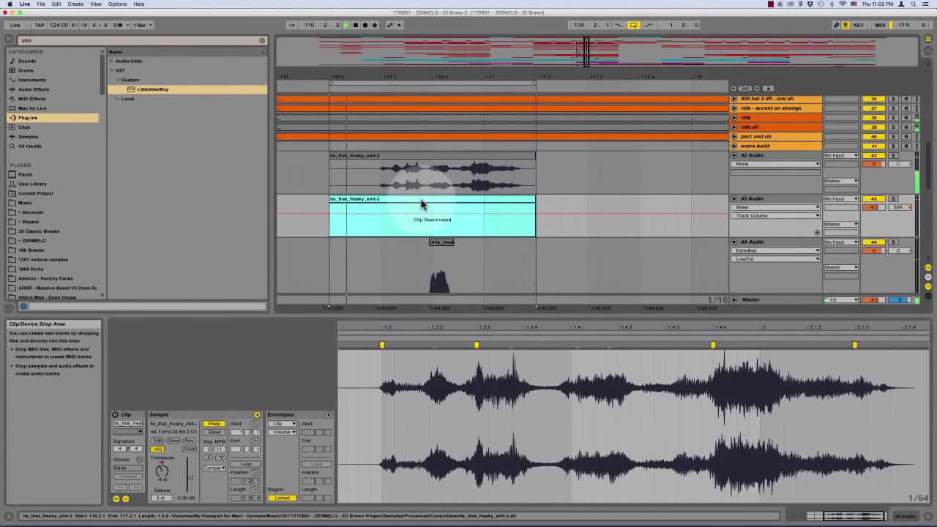
key(0)
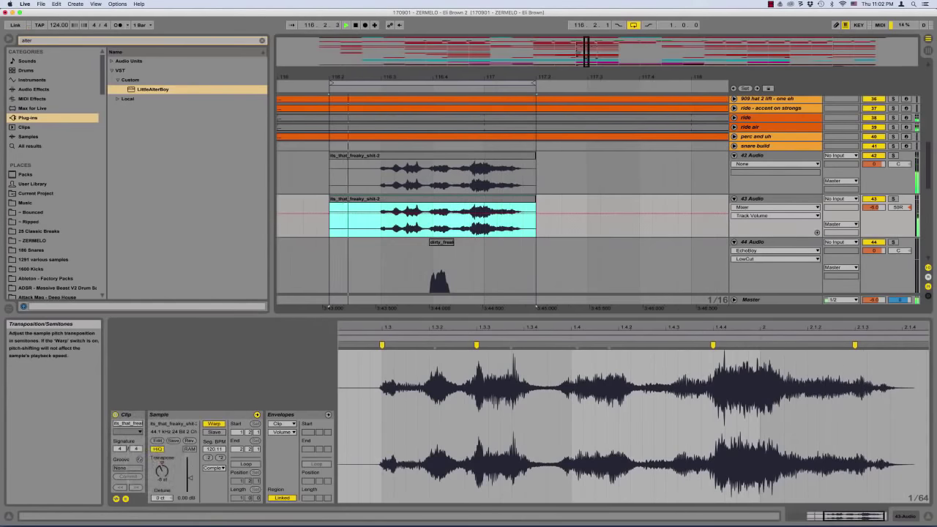
Compare the clips on 42 Audio and 43 Audio and set the 43 Audio clip's transposition to -6 semitones
click(163, 466)
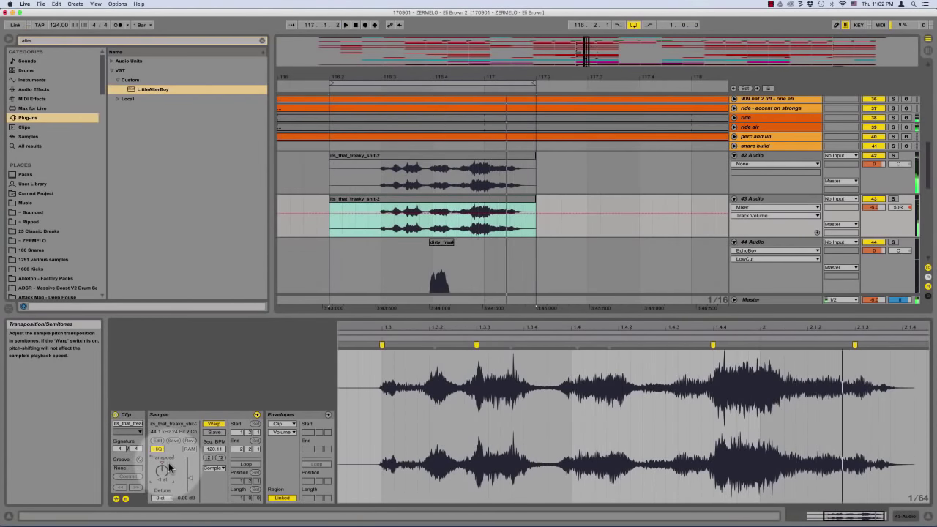
click(409, 155)
click(411, 197)
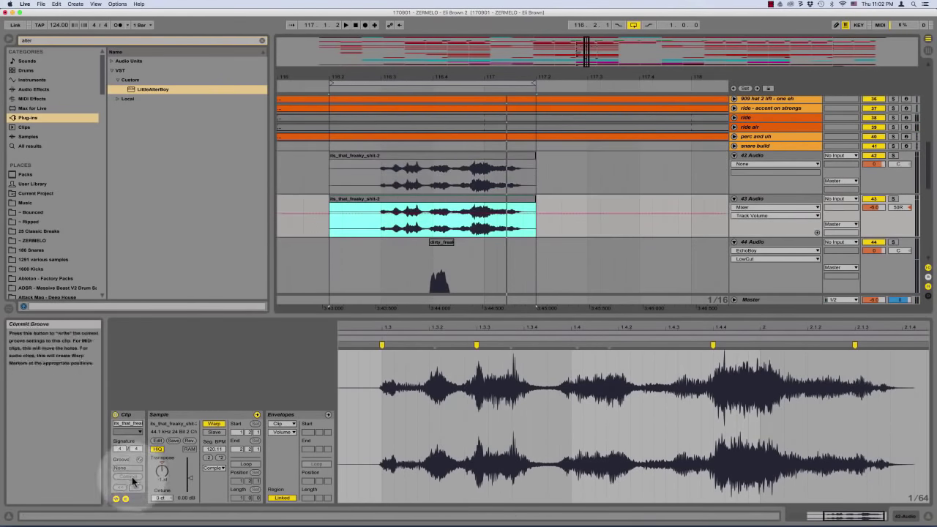
click(164, 471)
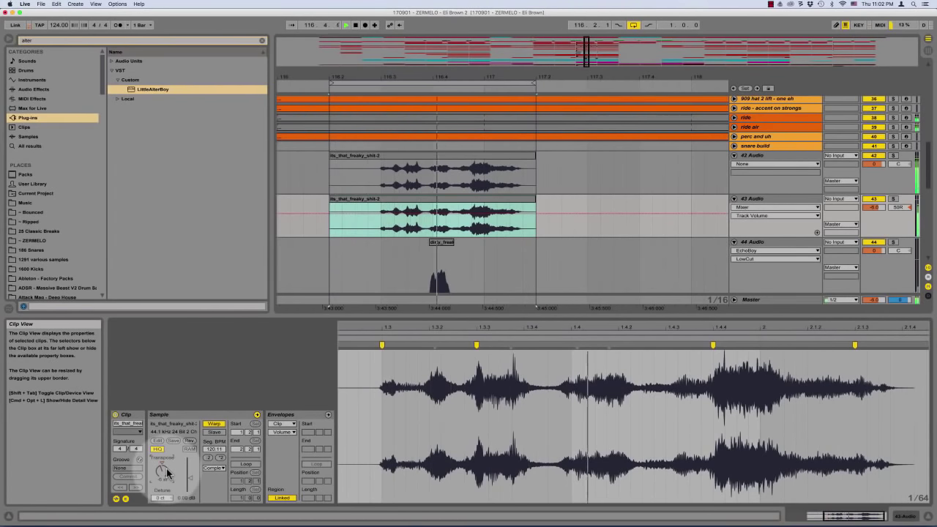
key(space)
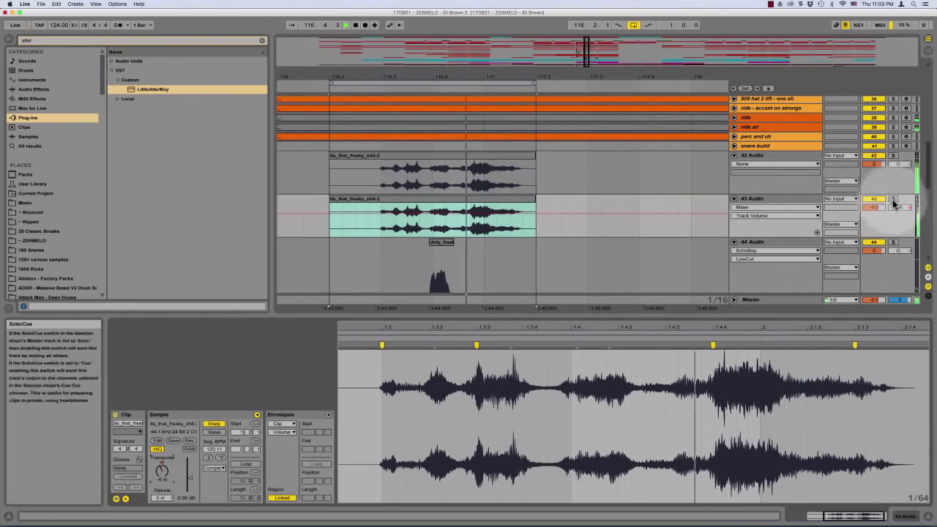
Lower the 43 Audio volume to -8 dB and recenter its panning, checking the layer with the track muted and unmuted during playback
drag(879, 207, 879, 215)
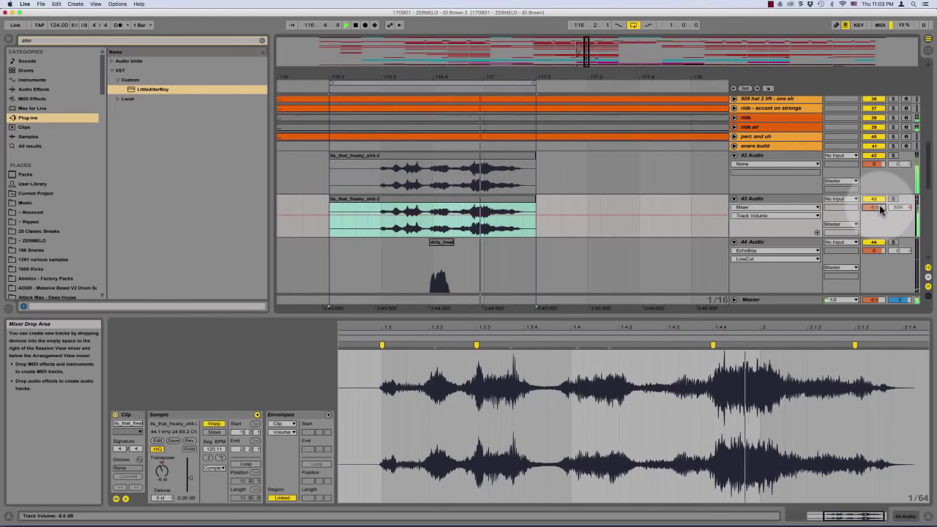
key(space)
click(903, 209)
key(Delete)
key(space)
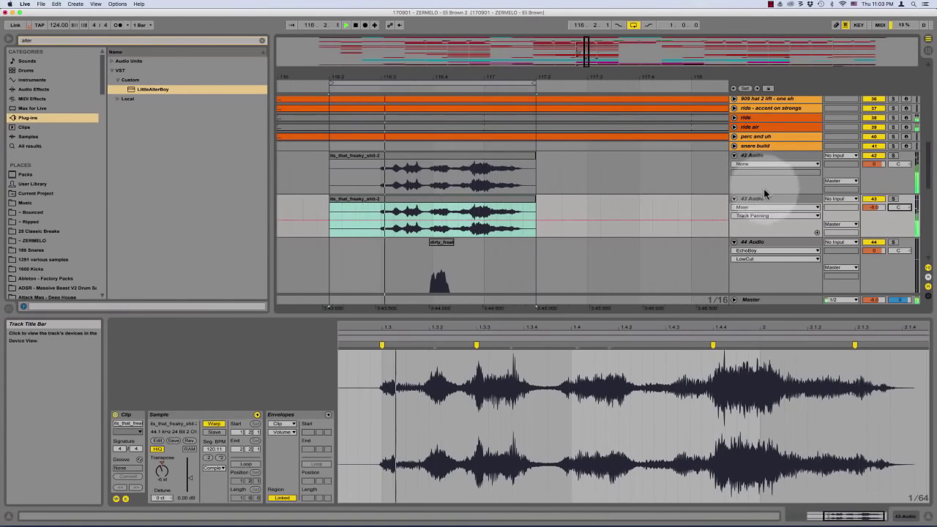
click(871, 199)
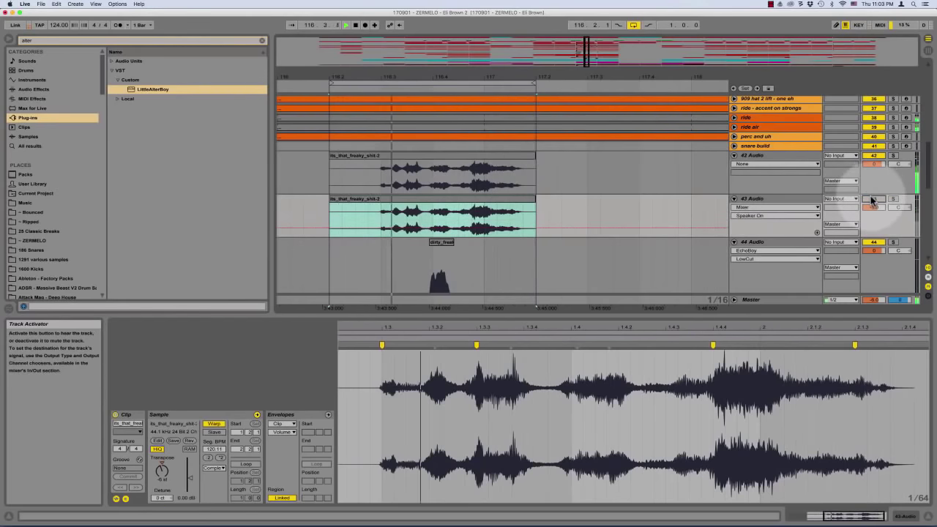
click(870, 199)
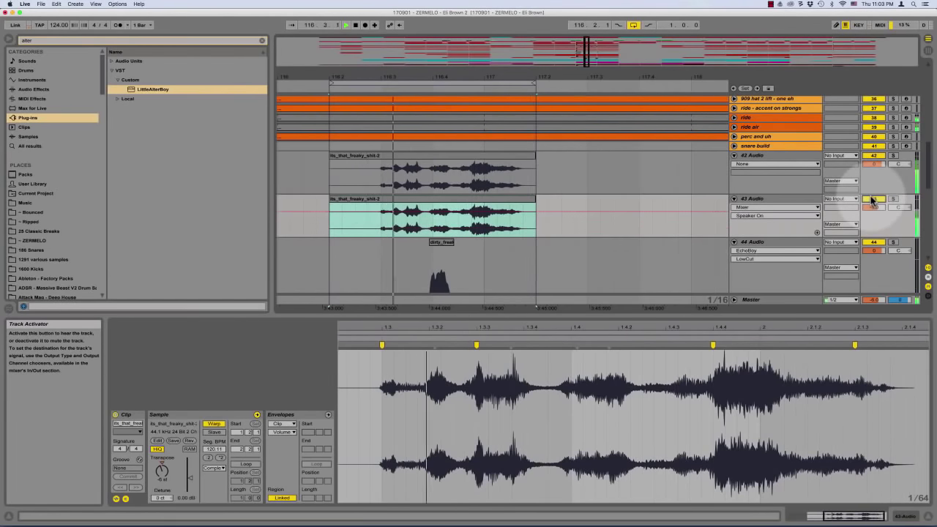
Open the EchoBoy plug-in window on the 44 Audio track and reveal its Tweak settings with the loop playing
double_click(522, 314)
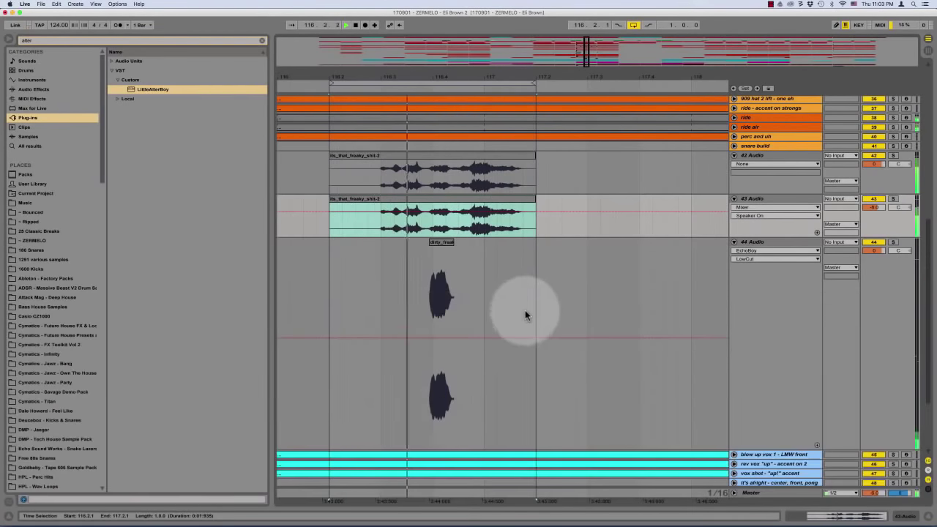
scroll(658, 205, up, 2)
scroll(659, 206, down, 1)
scroll(600, 217, up, 2)
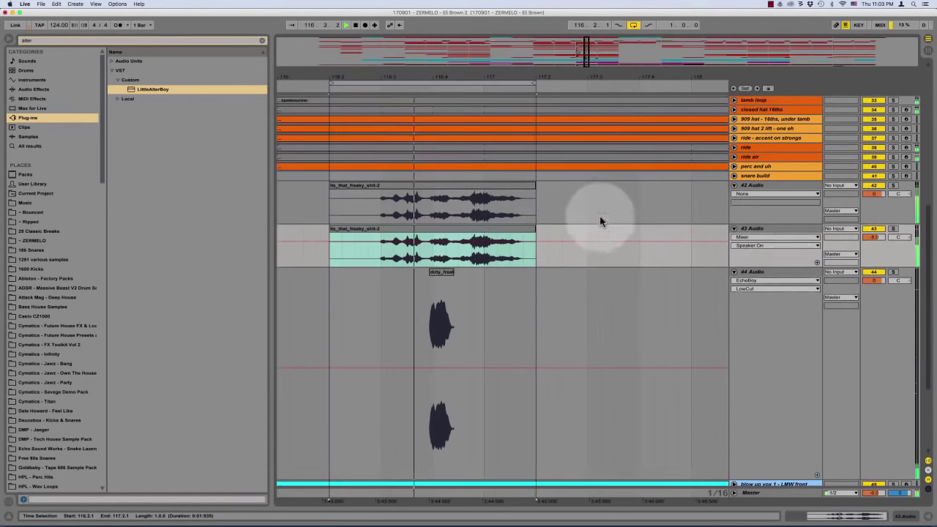
double_click(766, 270)
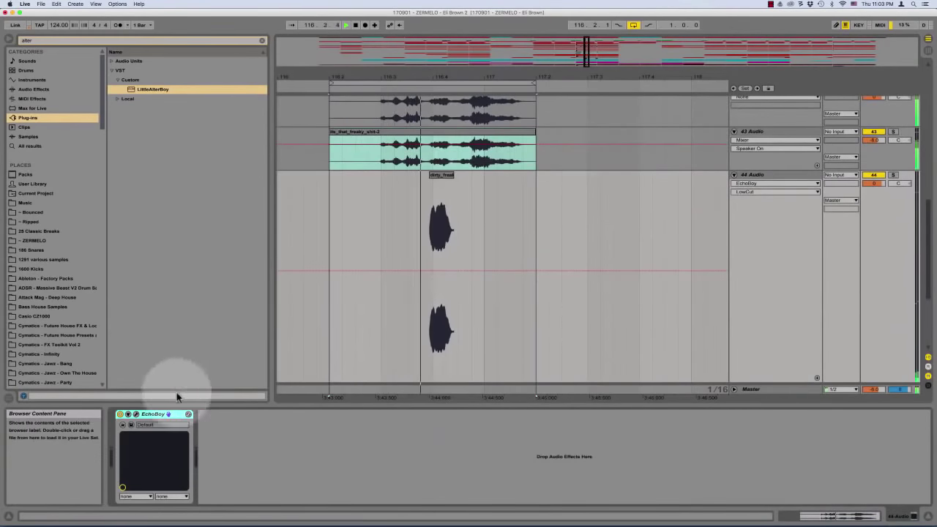
click(136, 414)
drag(491, 183, 503, 161)
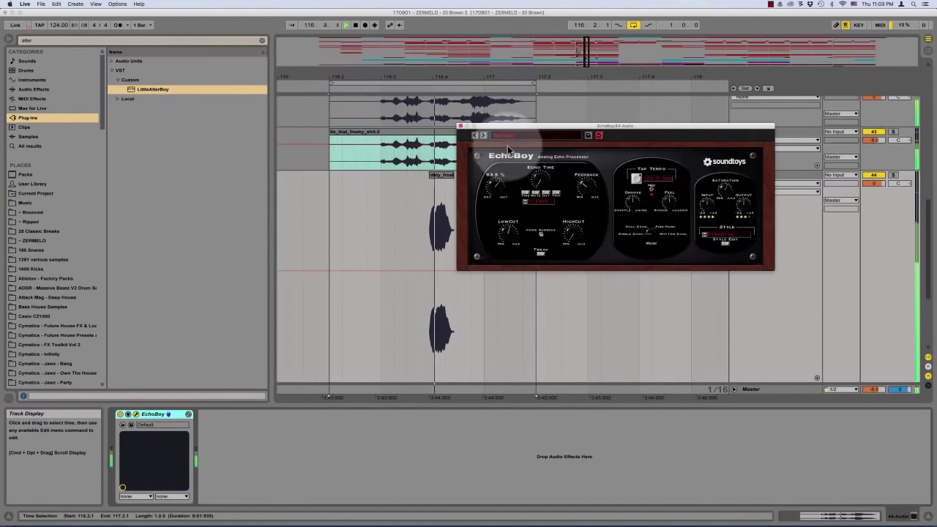
click(541, 252)
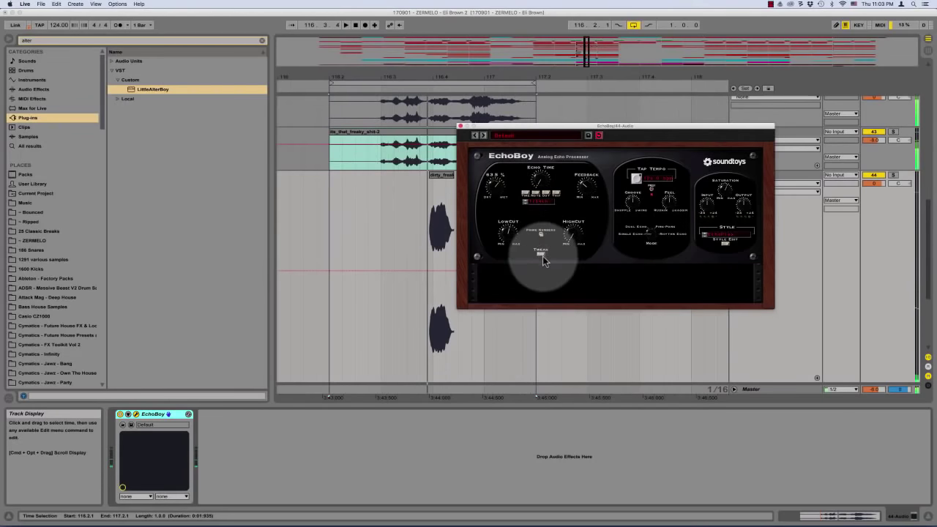
key(space)
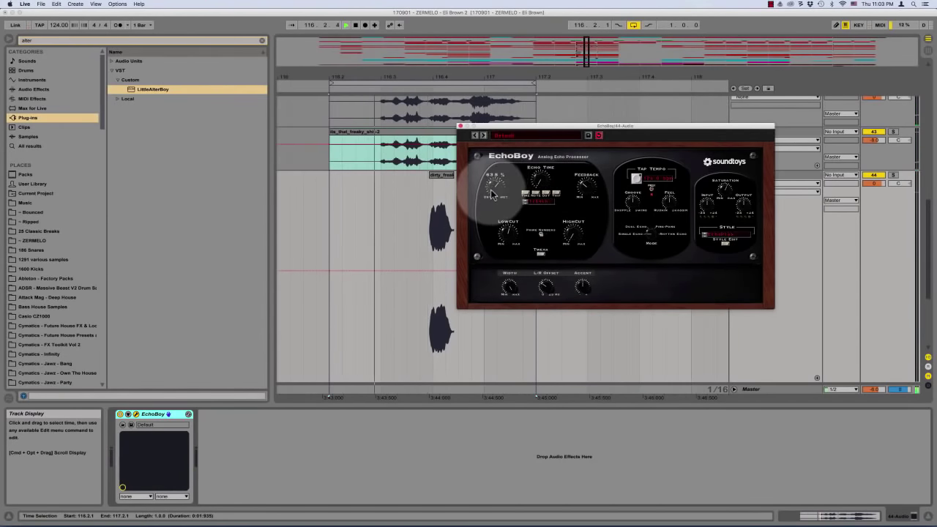
Raise the wet/dry mix of EchoBoy on the 44 Audio track to about 73 %
drag(493, 190, 494, 182)
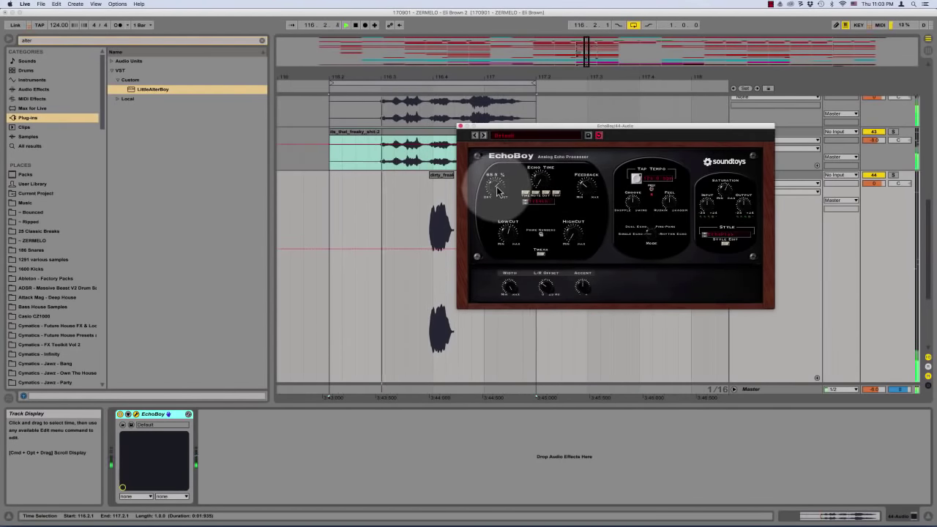
drag(497, 192, 478, 381)
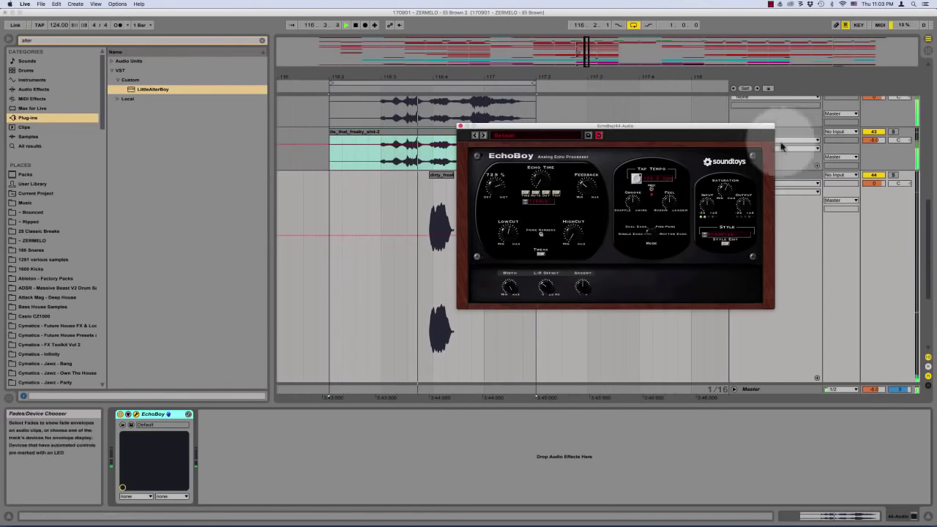
drag(725, 187, 712, 414)
drag(490, 168, 505, 256)
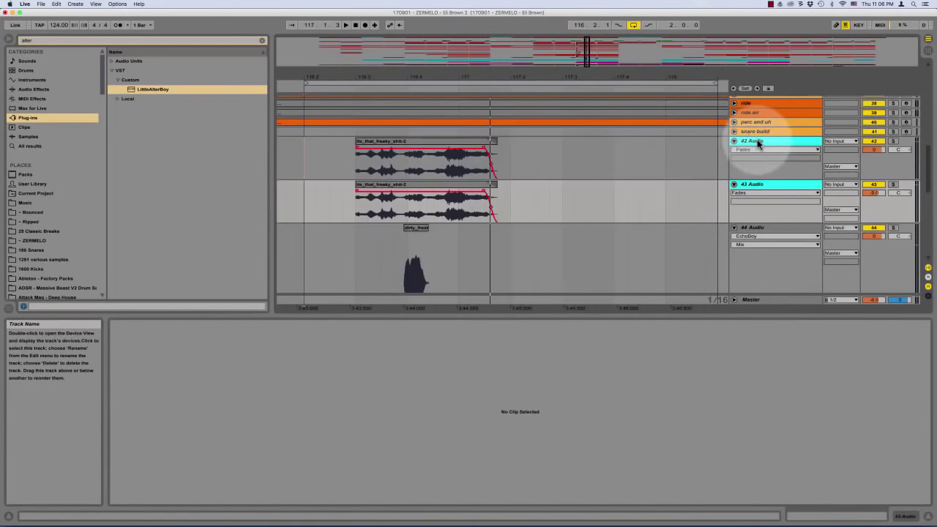
Rename the 42 Audio and 43 Audio tracks as vox hi and vox lo
click(754, 141)
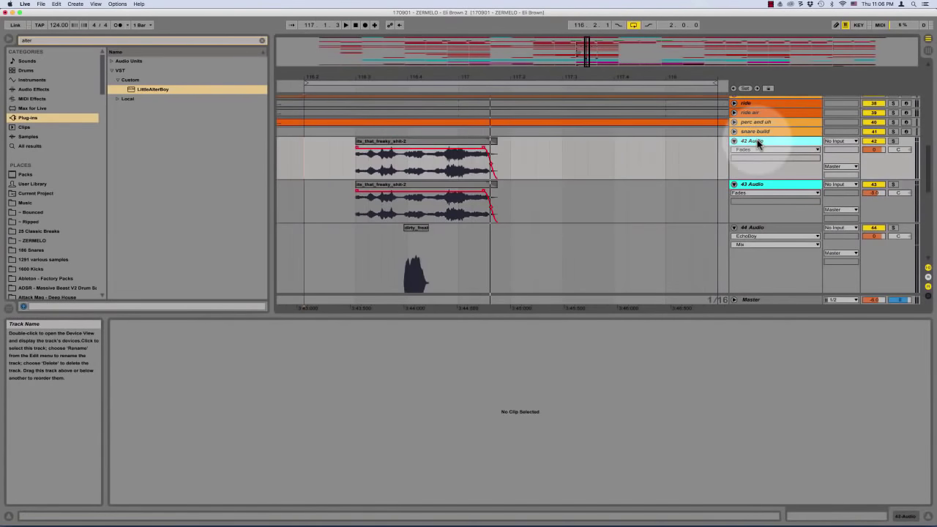
key(super+r)
text(vo)
key(Tab)
text(v)
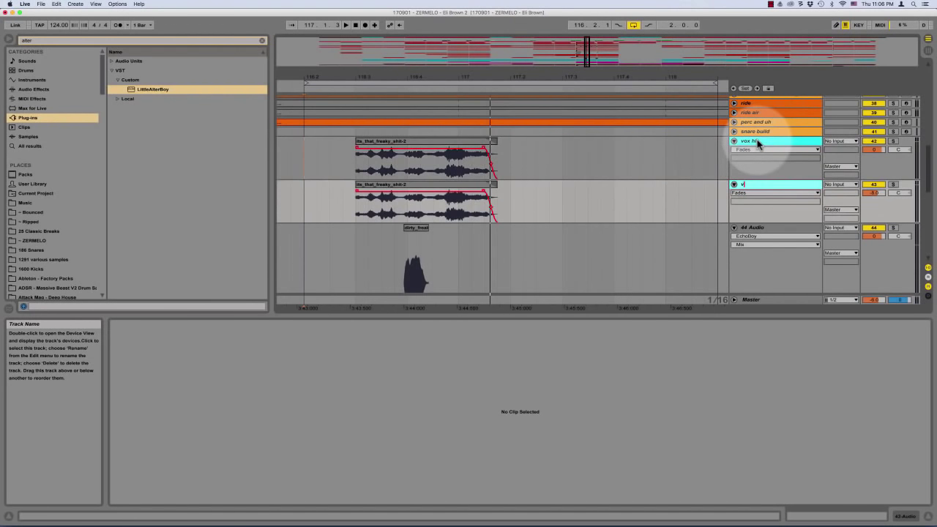
Name tracks 42, 43 and 44 freaky shit hi, freaky shit lo and freak
key(shift+Tab)
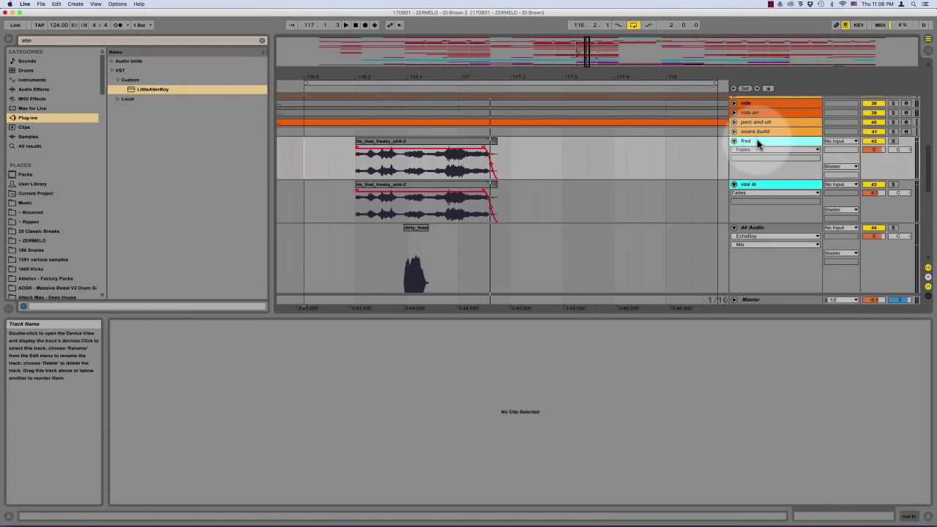
key(Tab)
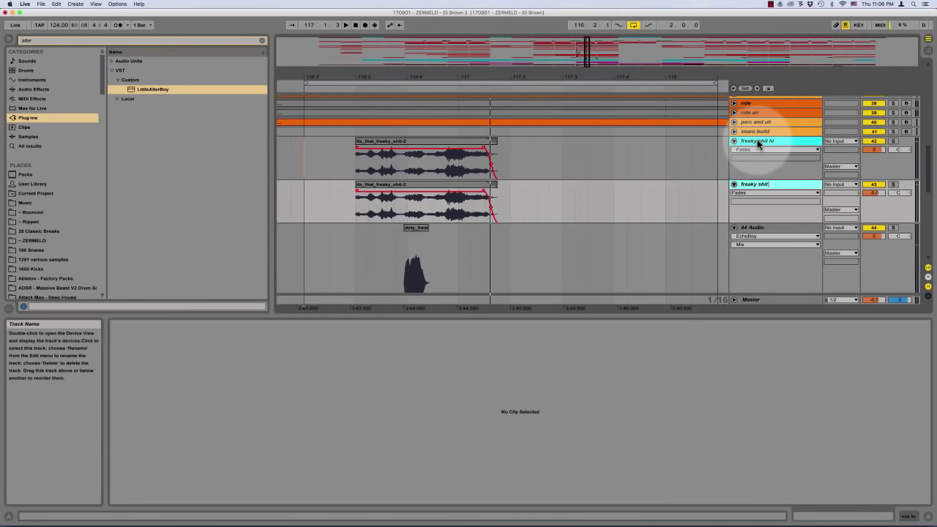
key(Tab)
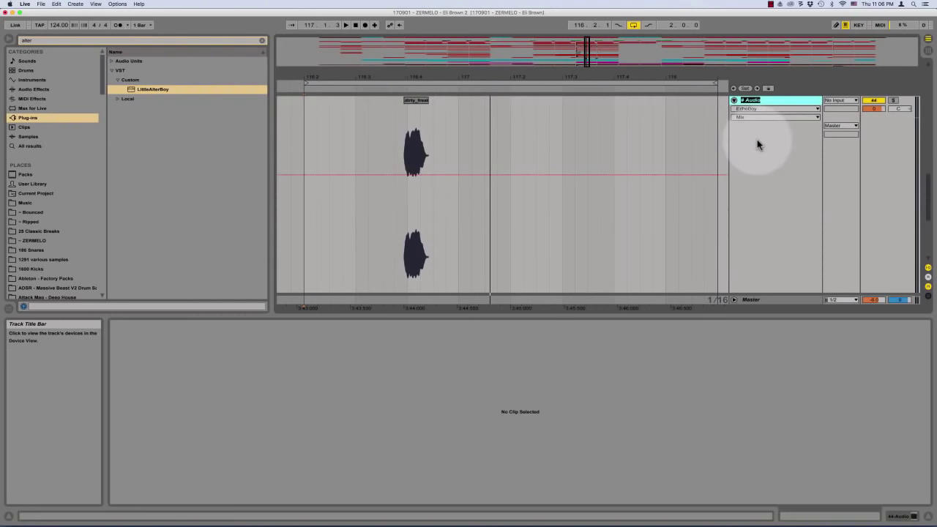
text(freak)
key(Return)
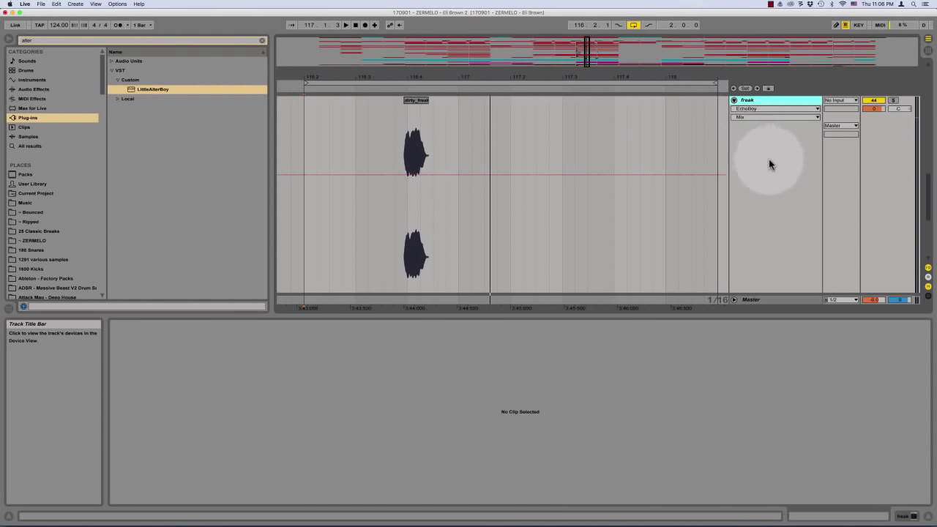
Fold all tracks in the arrangement
scroll(767, 163, up, 2)
alt+click(734, 180)
scroll(635, 188, up, 5)
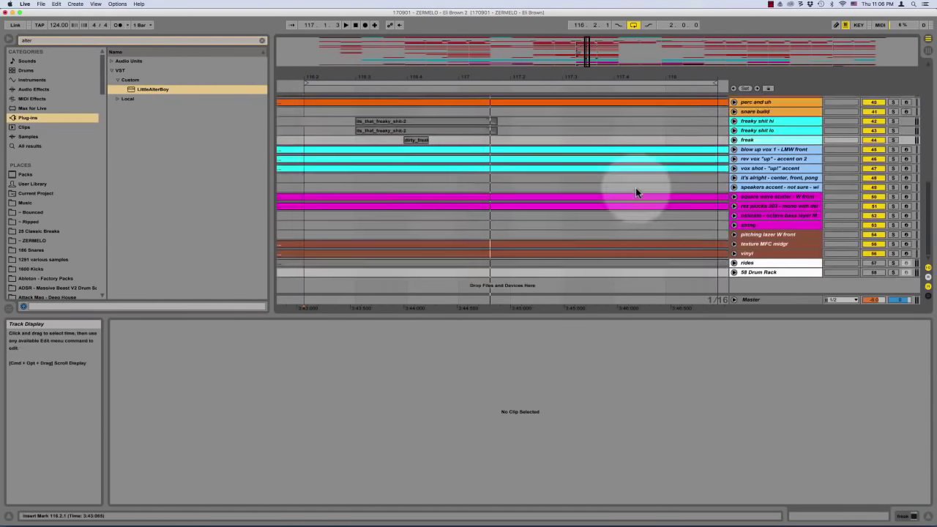
Loop the section from bar 113 to bar 121 and start playback
click(608, 212)
key(minus)
key(minus)
key(minus)
key(minus)
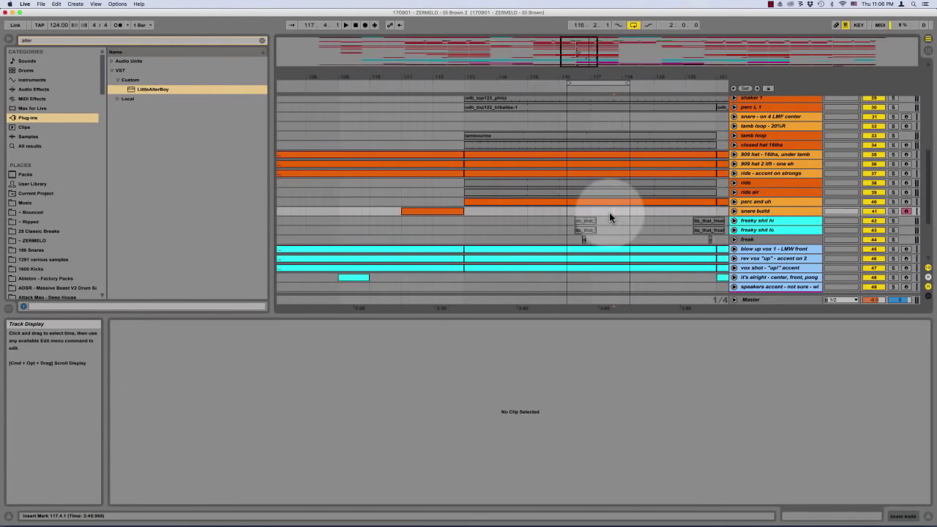
scroll(588, 215, right, 1)
drag(425, 209, 677, 220)
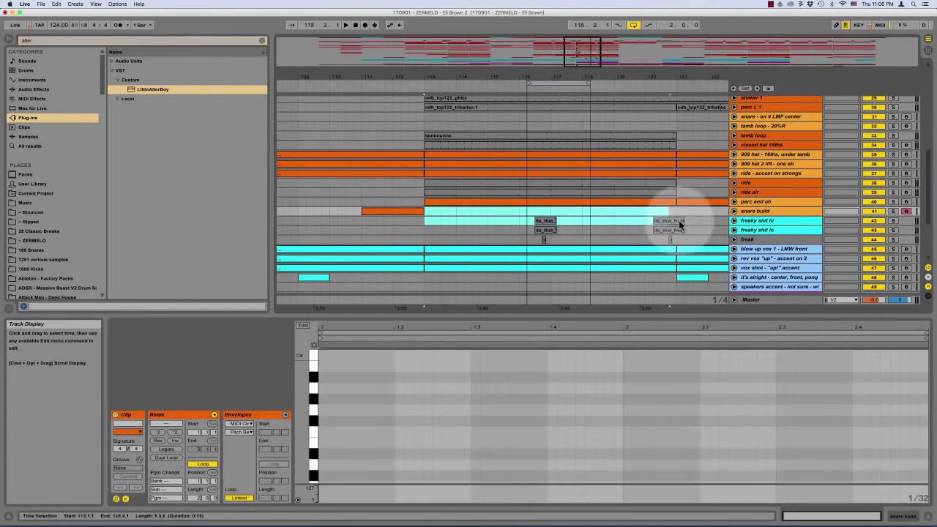
key(ctrl+l)
key(space)
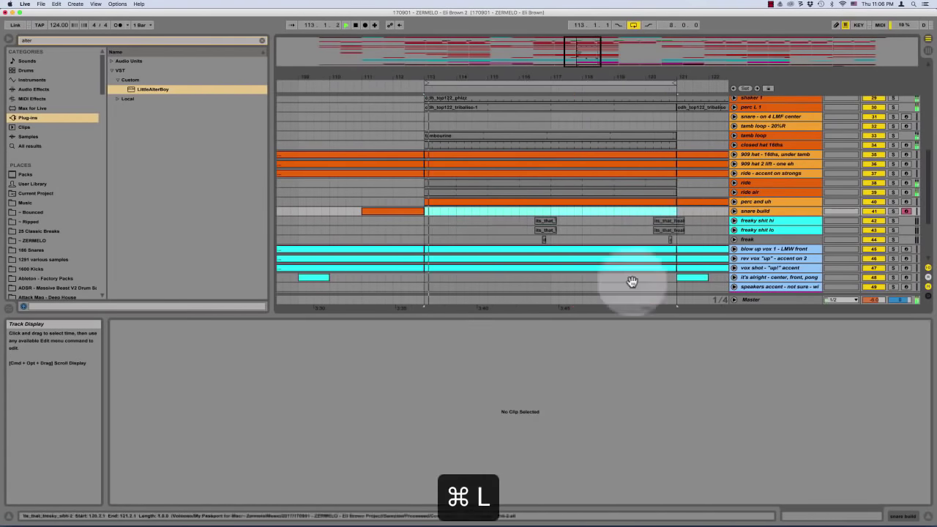
Hide the clip detail view to enlarge the arrangement and look over the tracks around the looped section
double_click(554, 315)
scroll(546, 308, right, 5)
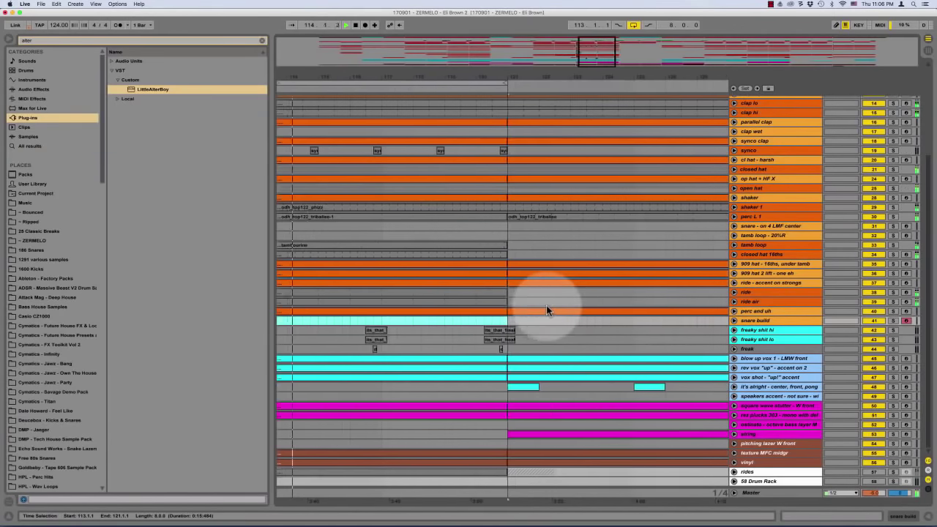
scroll(546, 308, left, 2)
scroll(502, 271, up, 2)
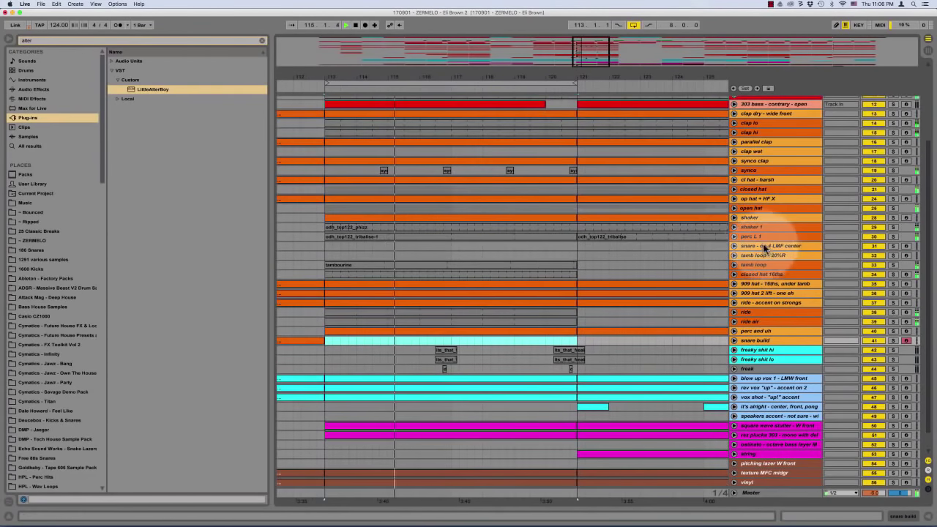
click(452, 246)
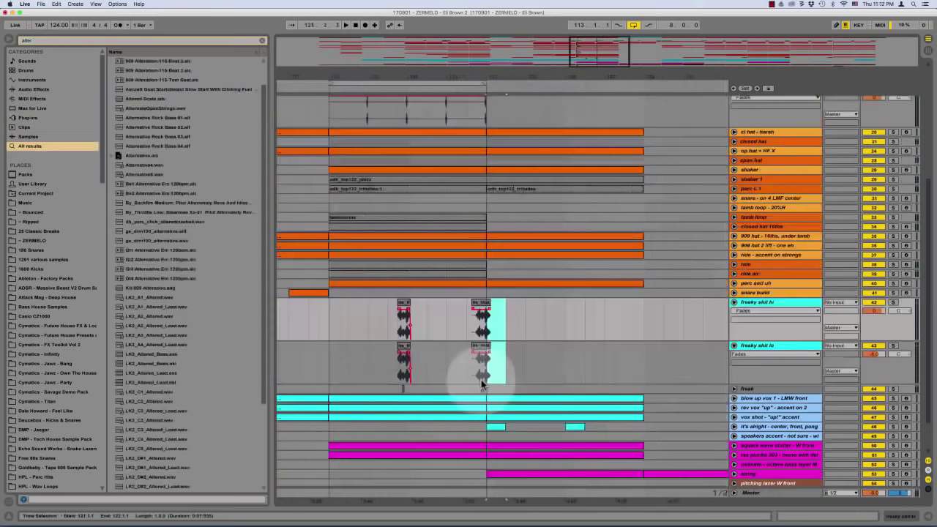
Fold the freaky shit hi and lo tracks together with all other tracks
click(482, 382)
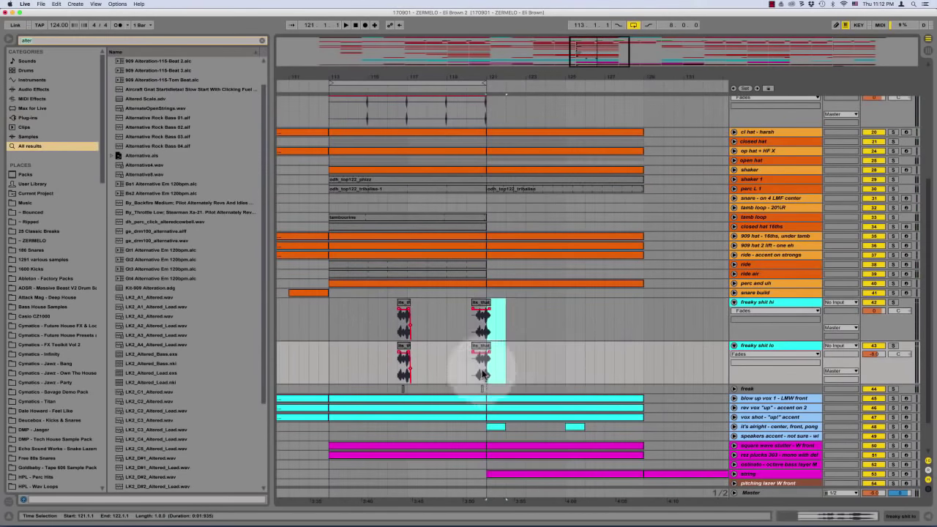
click(756, 305)
alt+click(734, 303)
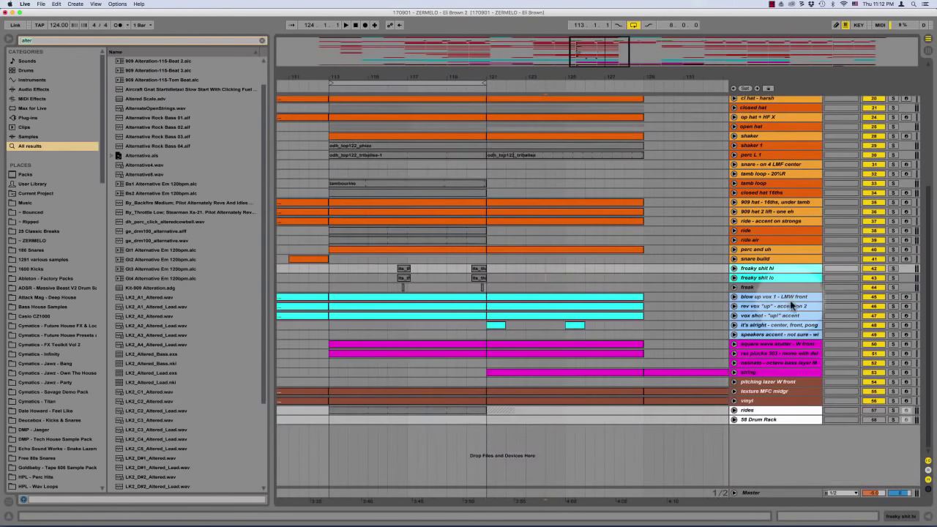
Colour the freak track cyan to match the two freaky shit tracks
click(752, 287)
right_click(752, 287)
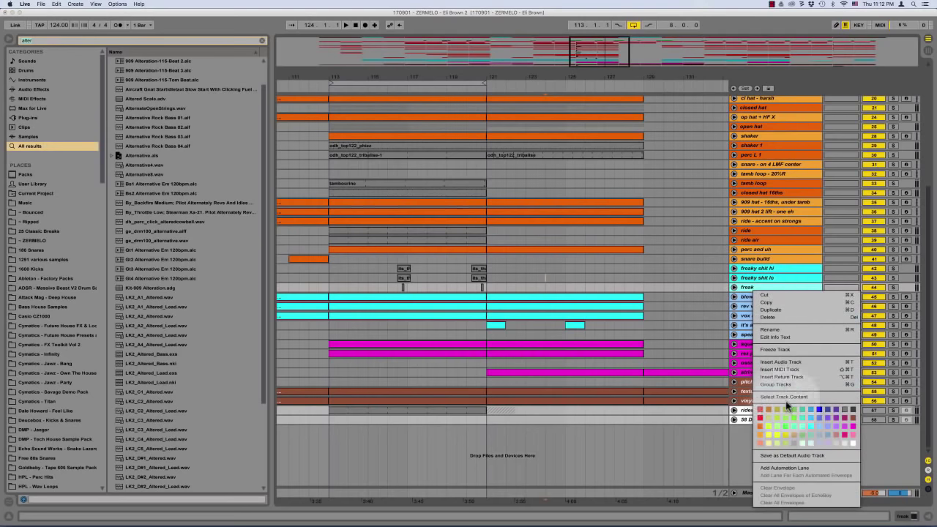
click(810, 432)
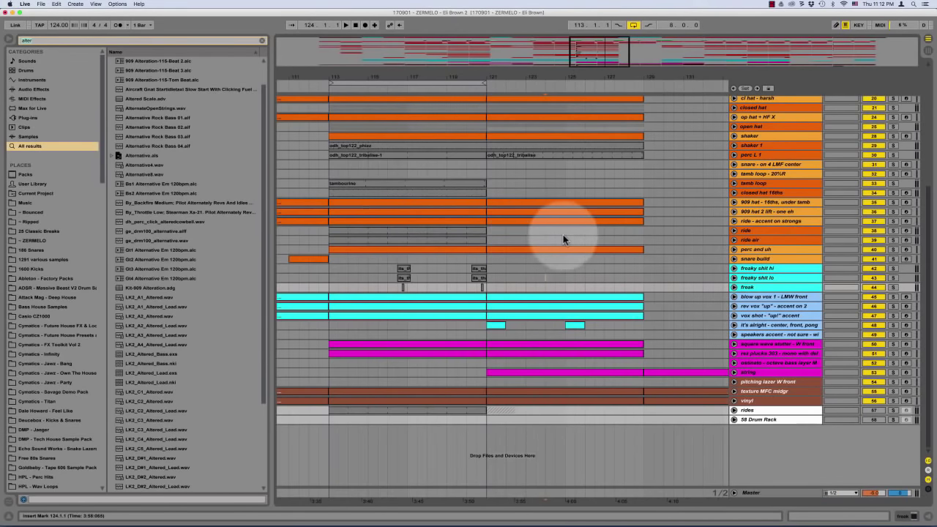
Play from bar 113 with the Reference track soloed, and clear the browser search
scroll(563, 234, up, 5)
click(328, 136)
key(space)
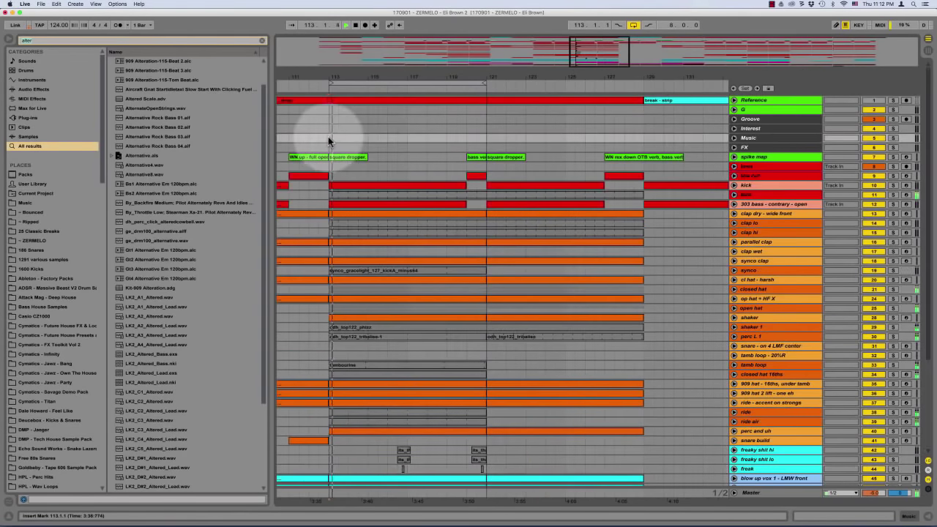
click(892, 100)
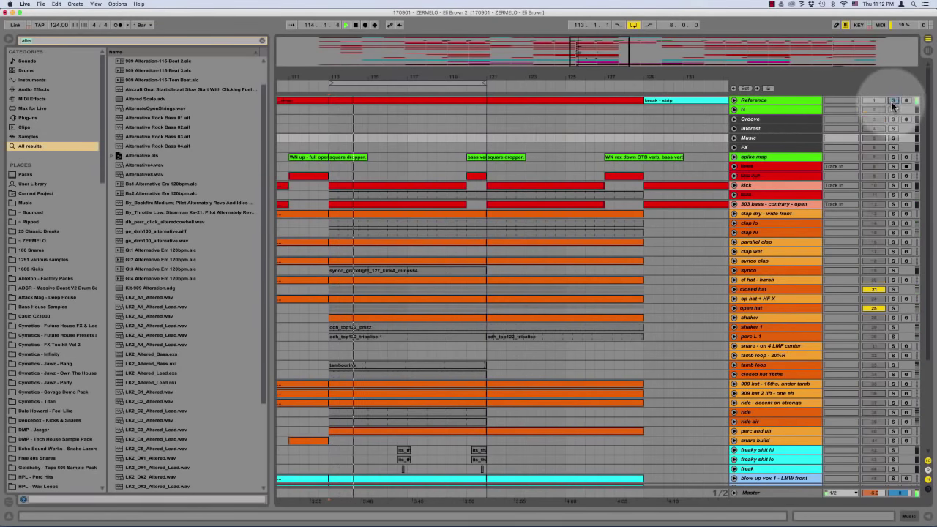
click(262, 40)
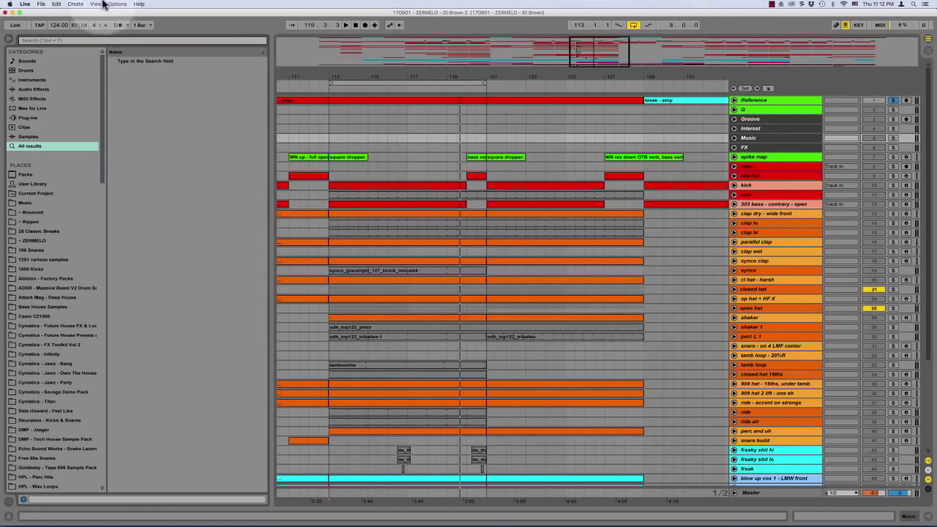
Unfold the Reference track and play it again from bar 113
click(734, 101)
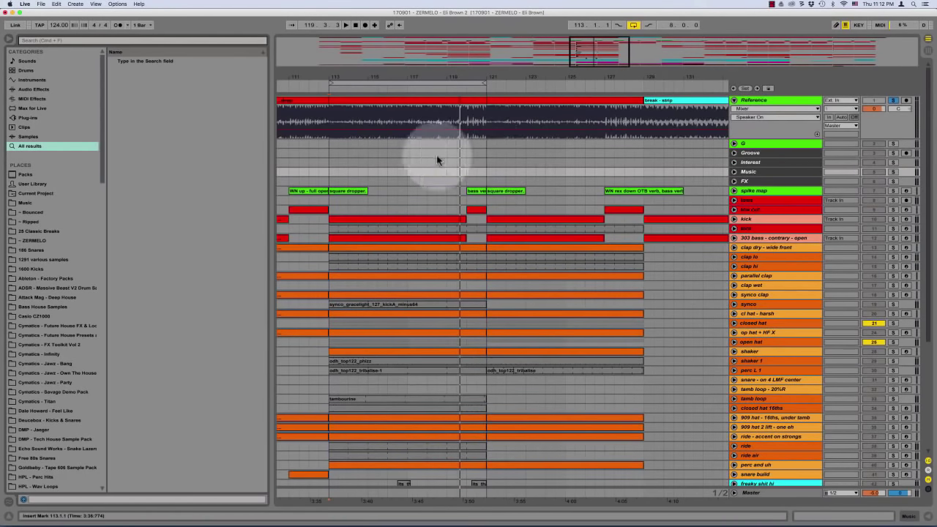
click(331, 154)
key(space)
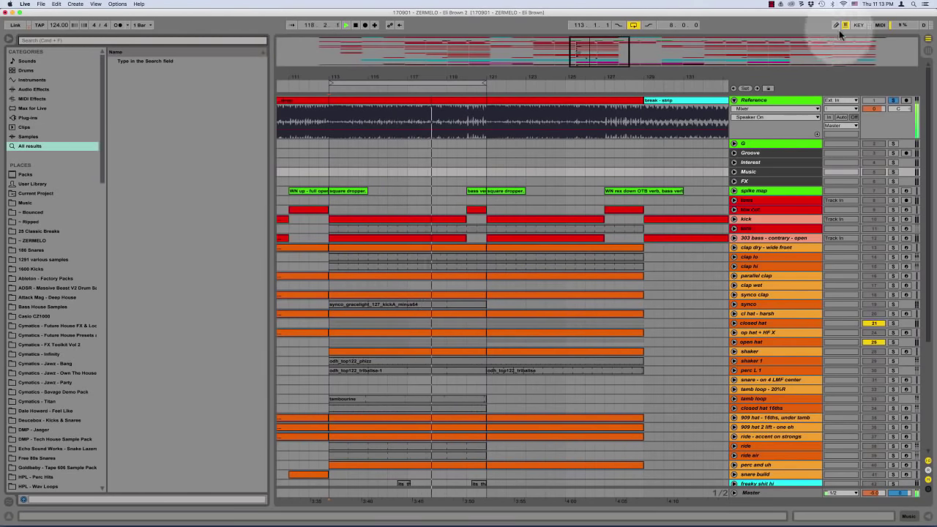
Turn off the Reference track's solo and unfold all tracks in the arrangement
click(892, 100)
scroll(560, 299, down, 8)
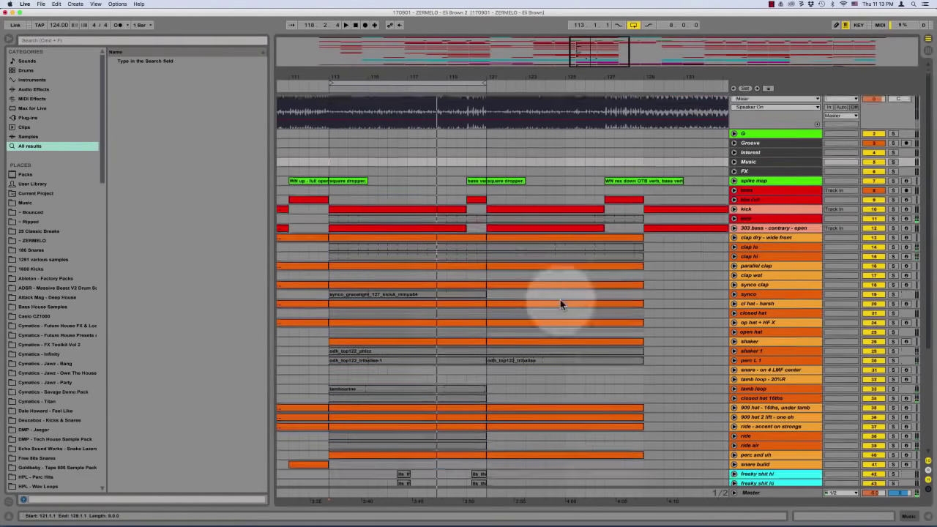
alt+click(735, 330)
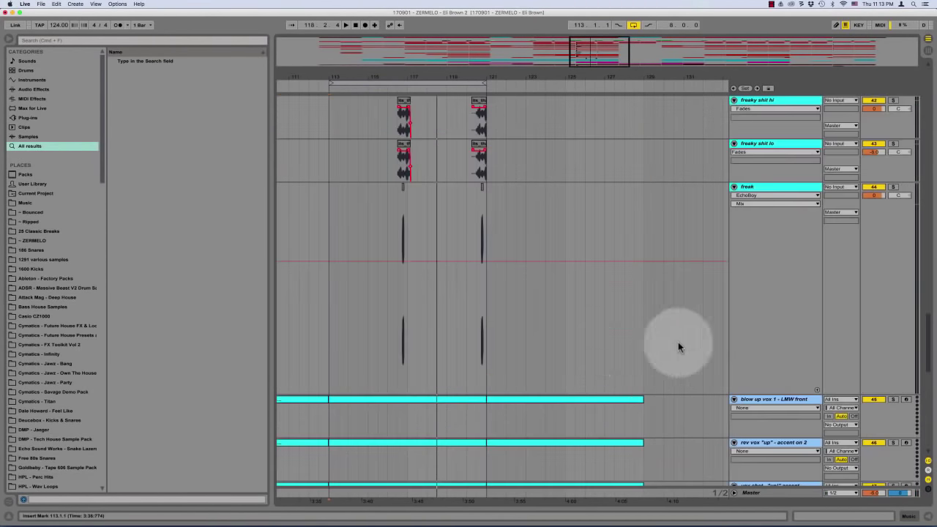
Loop bar 116 to bar 118 around the first freaky shit vocal clips and listen to the section
scroll(373, 286, up, 4)
drag(389, 275, 428, 278)
key(super+l)
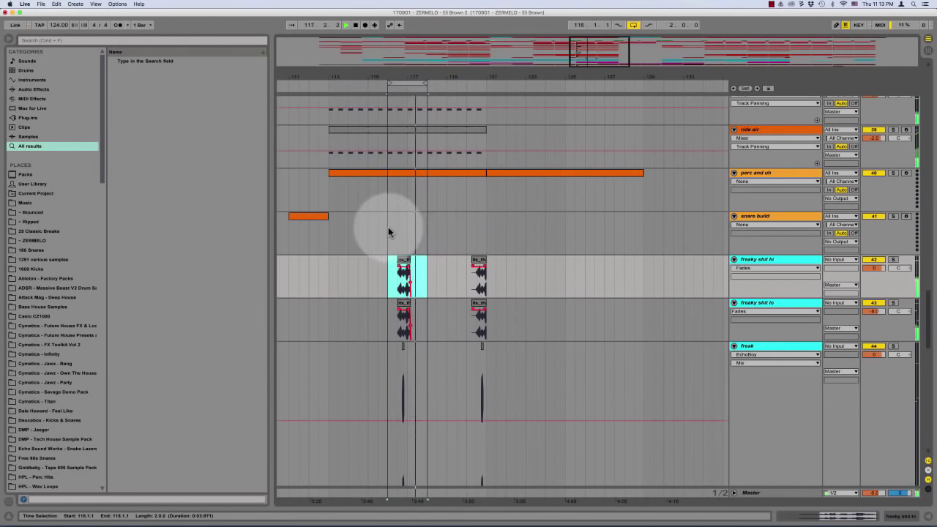
click(387, 230)
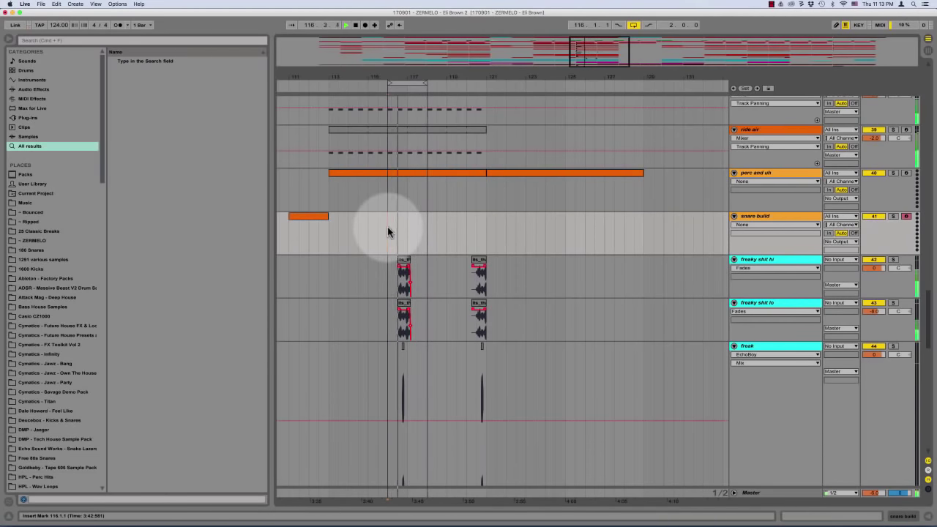
drag(388, 229, 427, 235)
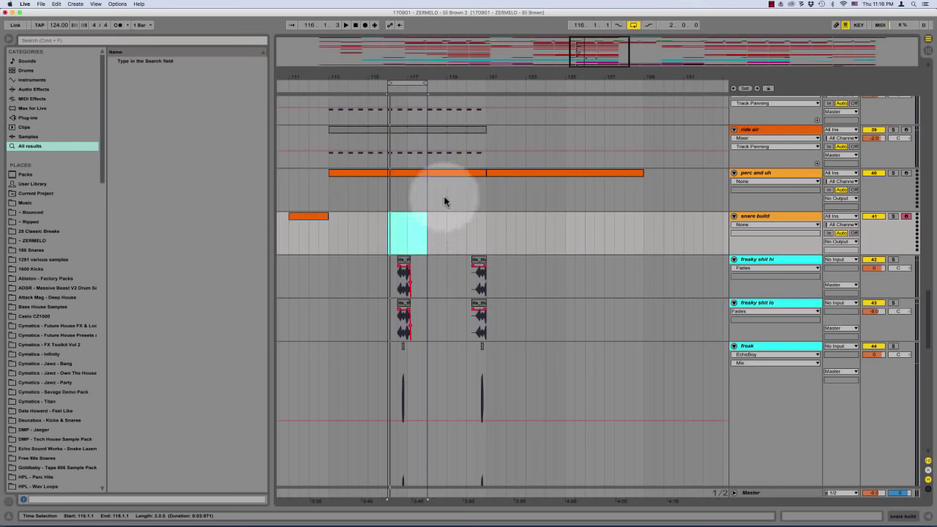
Fold all tracks and select the 303 bass - contrary - open track
alt+click(734, 132)
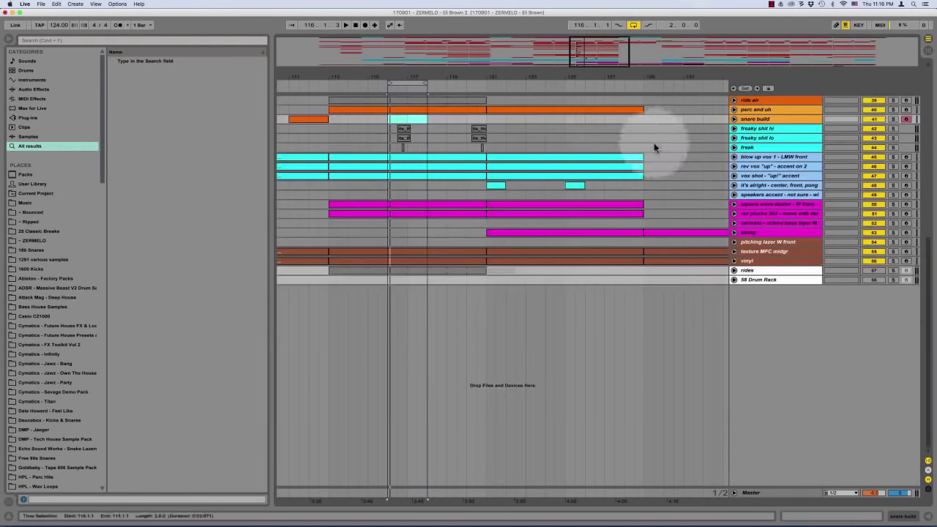
scroll(637, 284, down, 3)
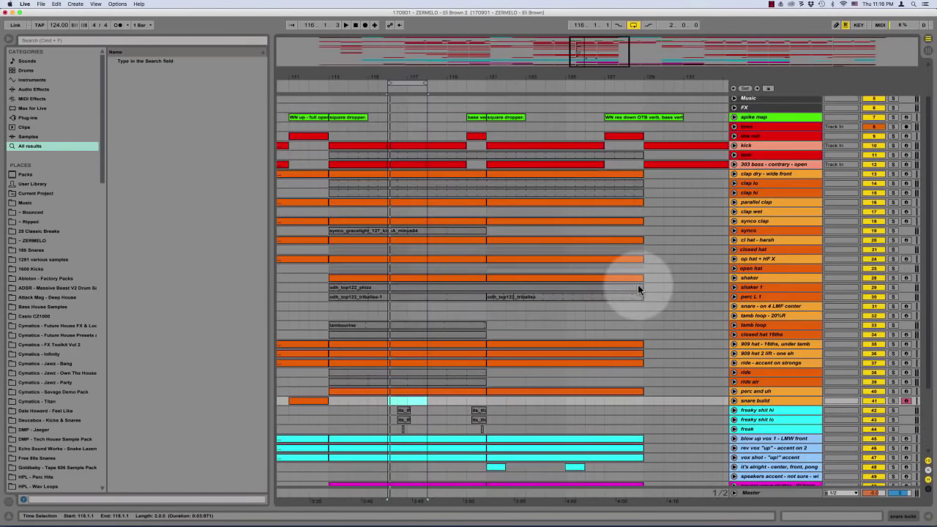
scroll(637, 284, up, 3)
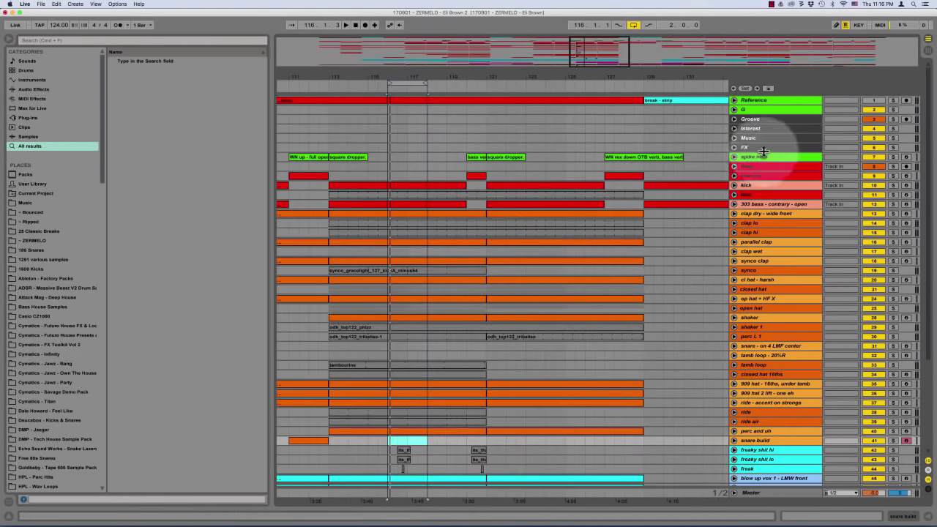
scroll(664, 273, down, 3)
scroll(663, 273, up, 3)
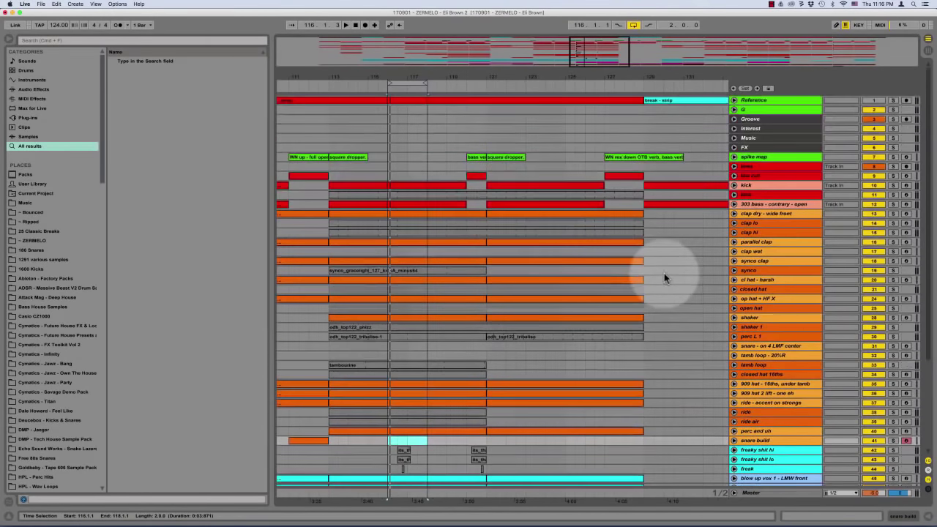
click(754, 207)
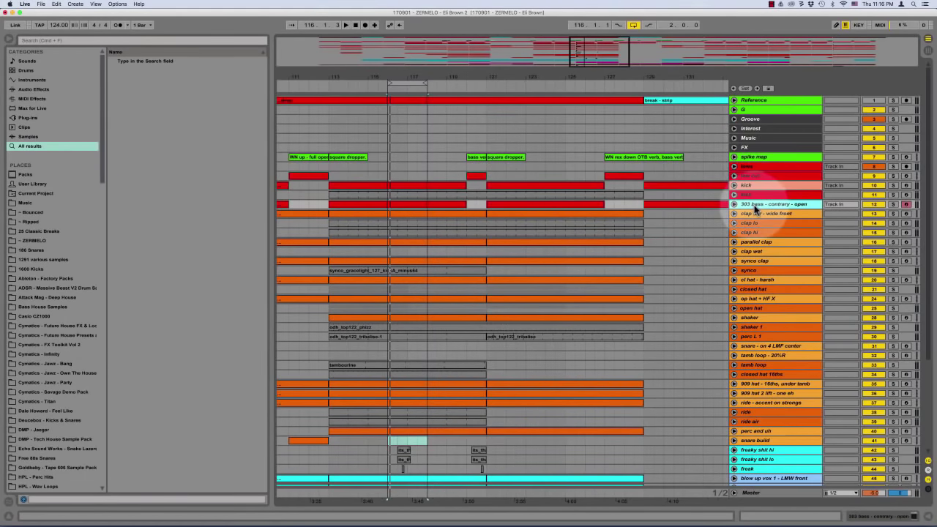
Insert a MIDI track below the 303 bass track, create an empty two-bar clip at bar 116 and open its note editor
key(shift+super+t)
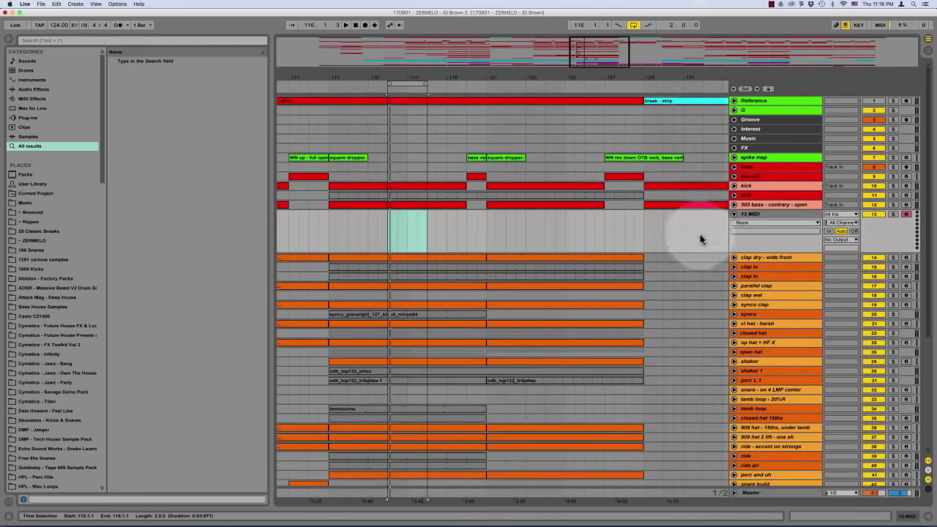
drag(327, 227, 425, 232)
key(shift+super+m)
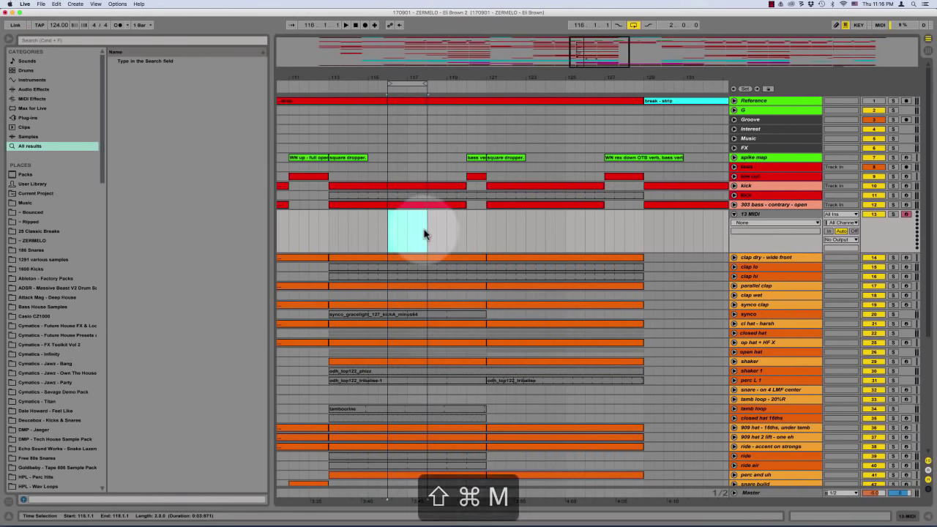
double_click(407, 214)
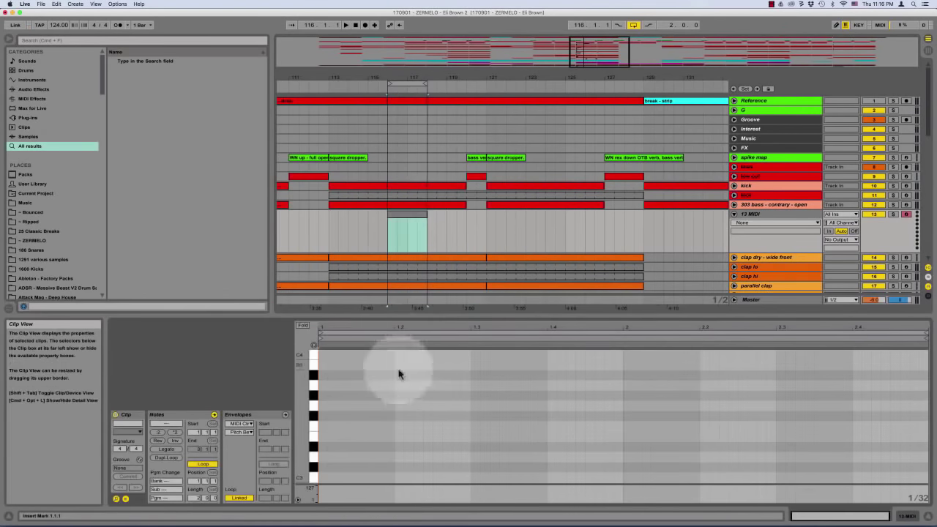
scroll(369, 425, down, 2)
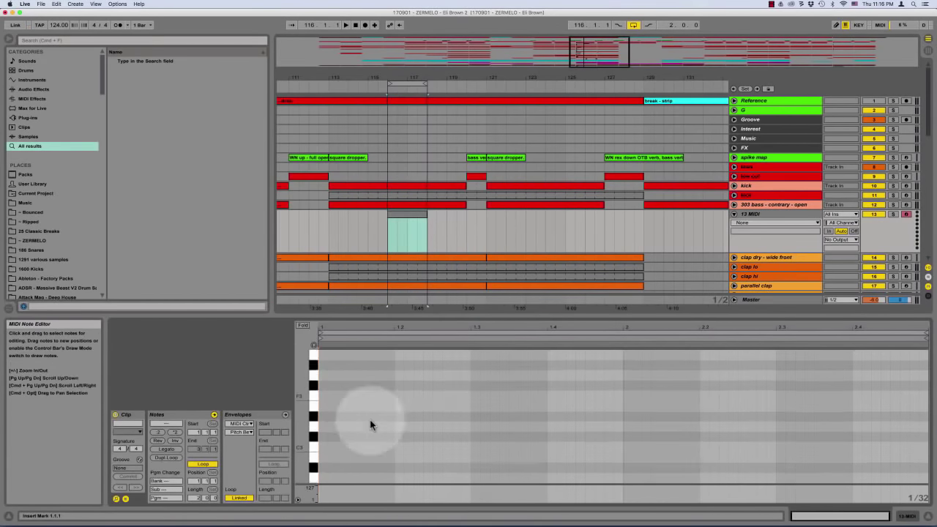
scroll(370, 419, down, 1)
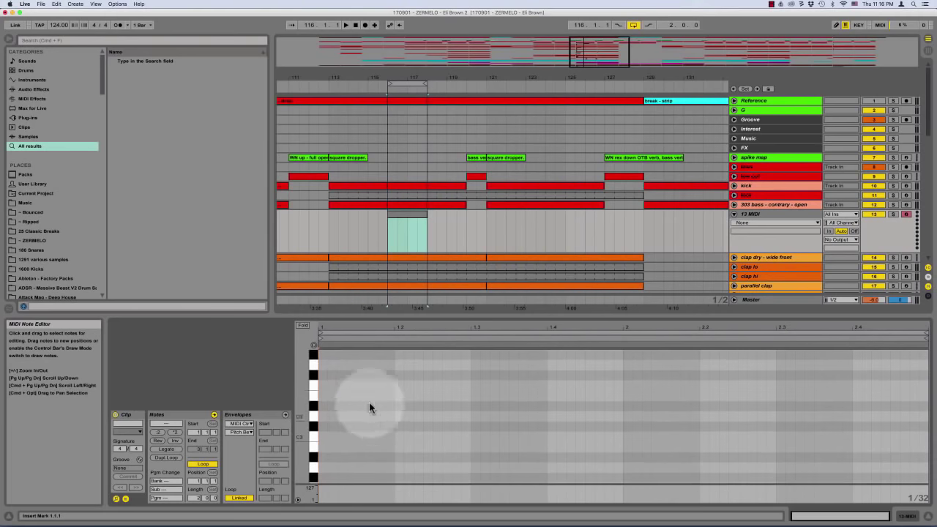
Search the plug-ins for massive and load the Massive VST onto the new MIDI track
click(224, 41)
text(massive)
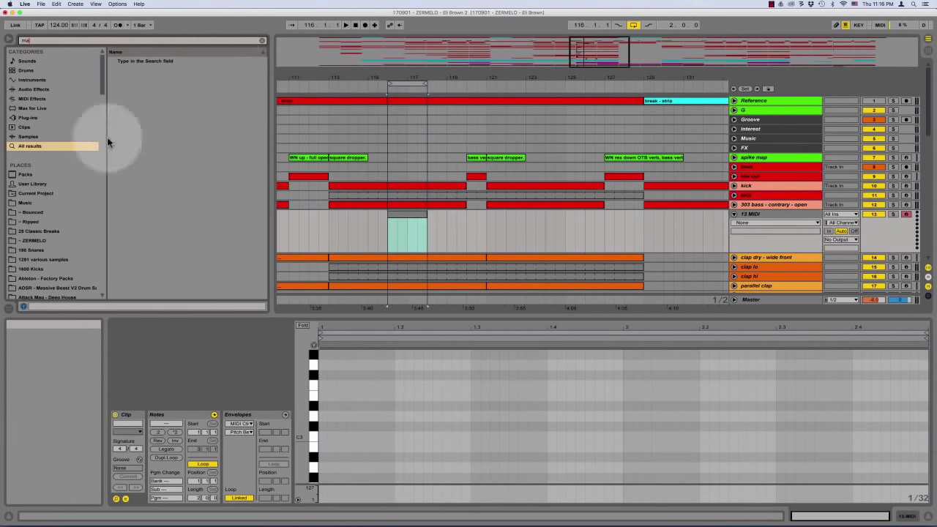
click(35, 117)
drag(151, 90, 490, 235)
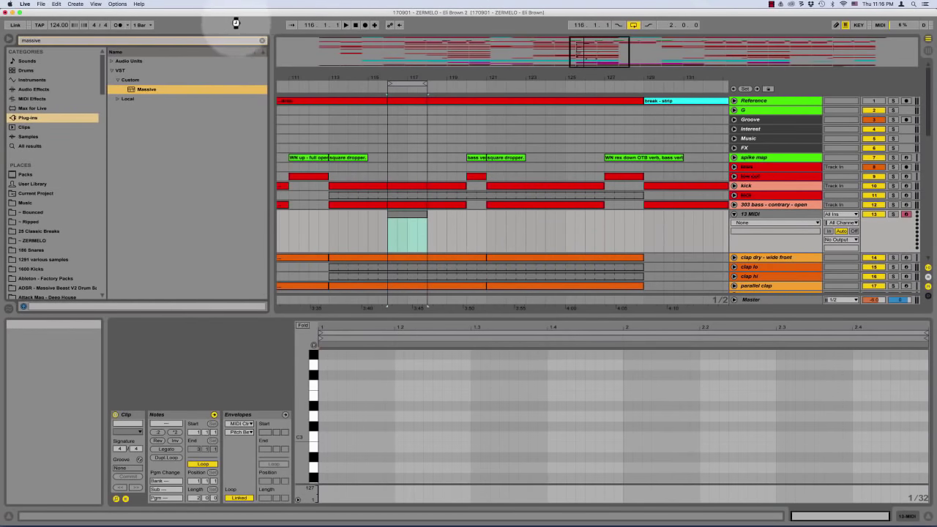
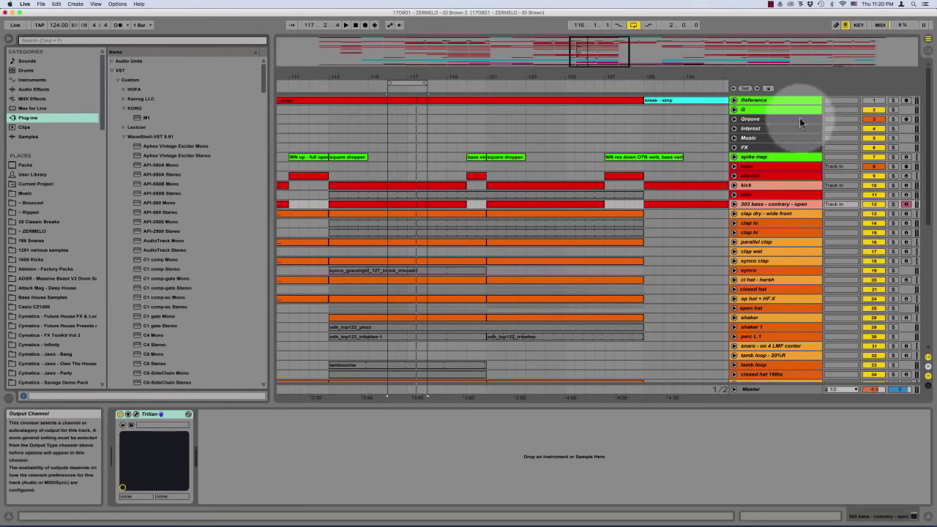
Solo the Reference track, listen to the loop from bar 116 to bar 118, and turn its solo off
click(891, 100)
key(space)
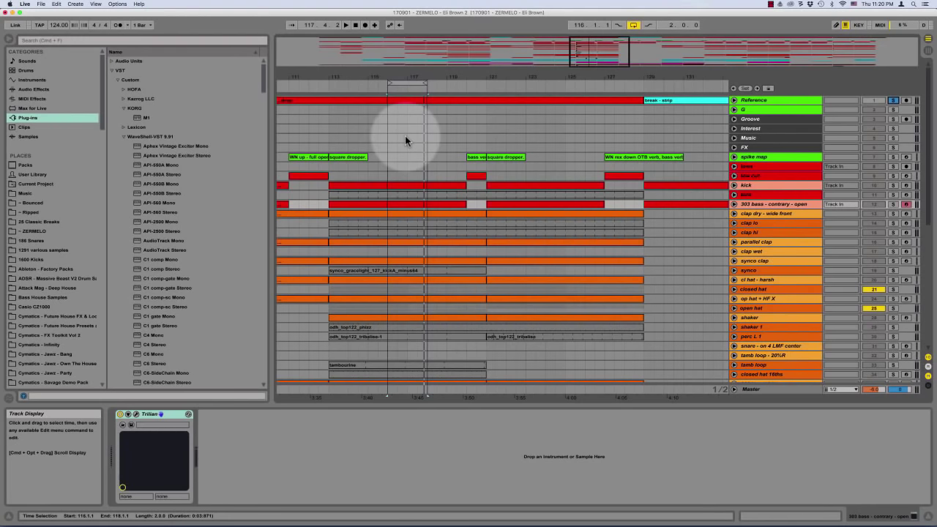
key(space)
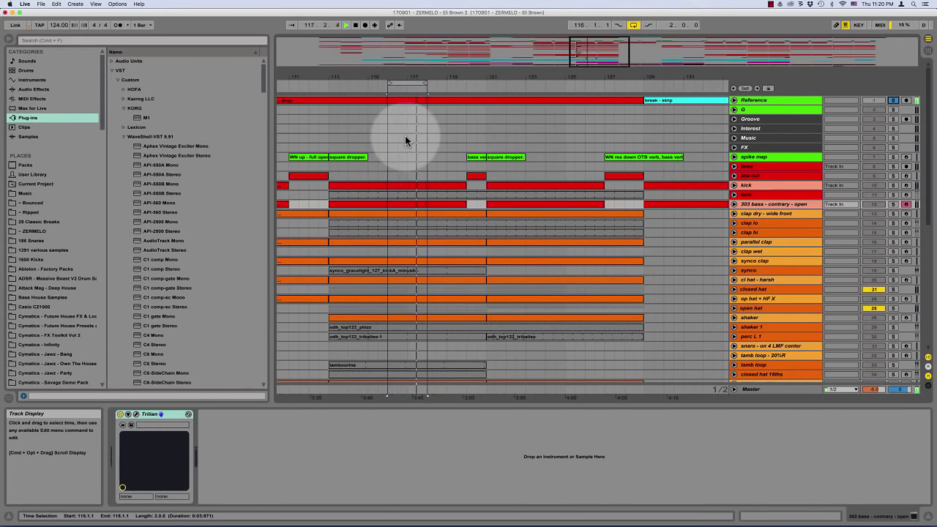
key(space)
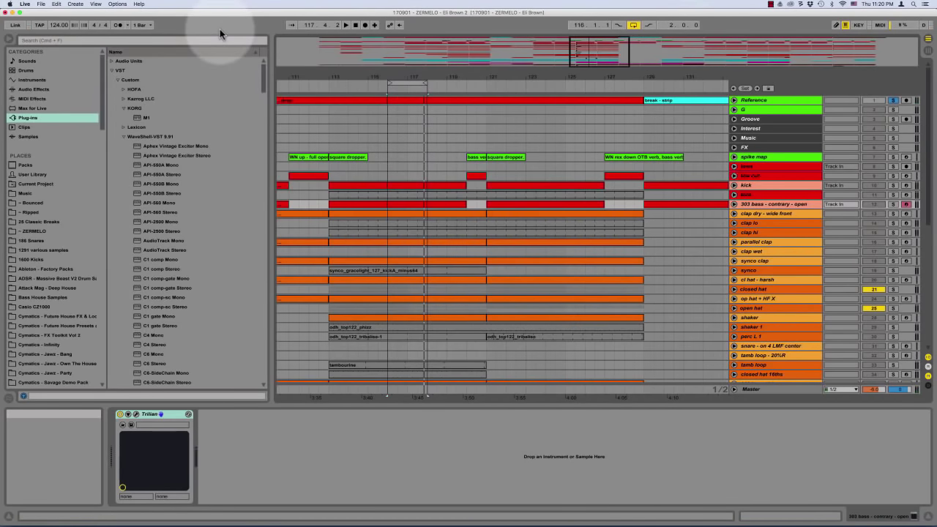
click(893, 103)
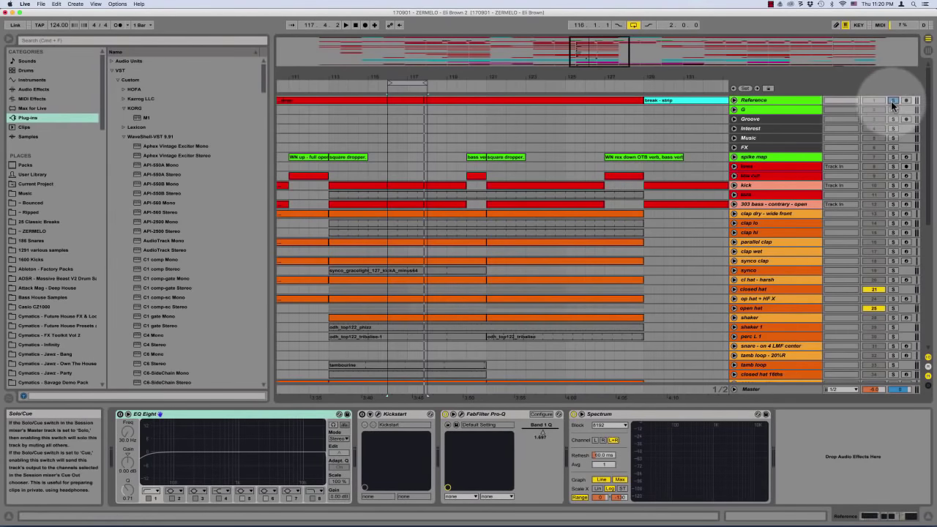
Listen to the freaky shit hi track alone in the bar 116 loop and turn its solo off
scroll(538, 263, down, 10)
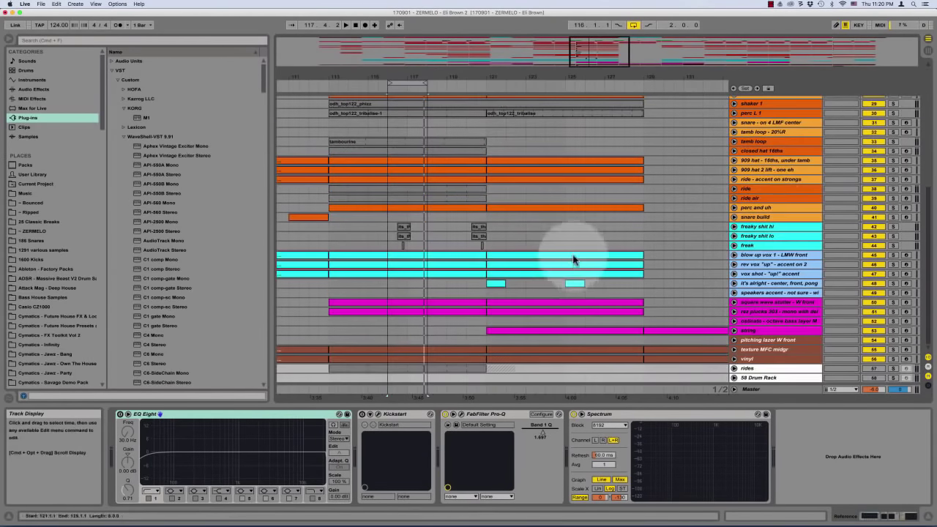
click(892, 227)
key(space)
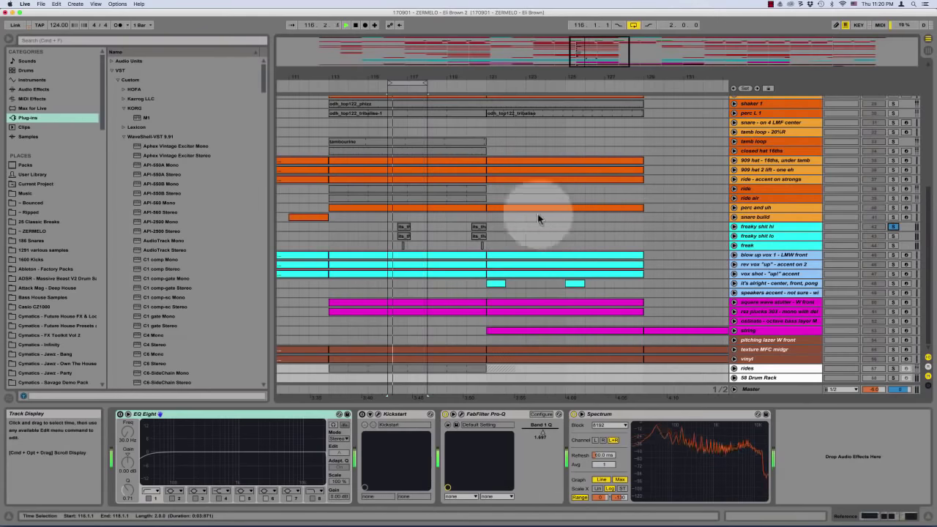
click(893, 226)
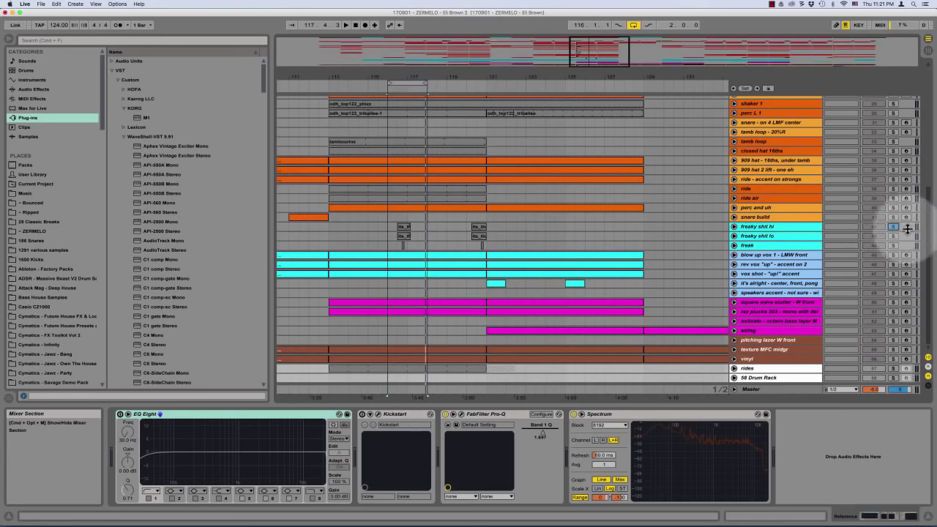
click(894, 227)
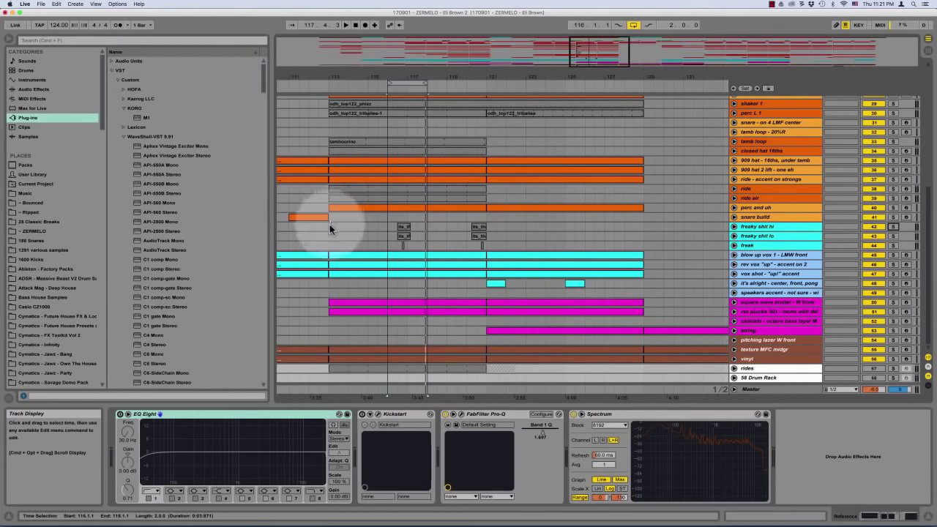
Loop bar 113 to bar 121 and insert a new MIDI track below the 303 bass - contrary - open track
drag(330, 226, 487, 221)
key(super+l)
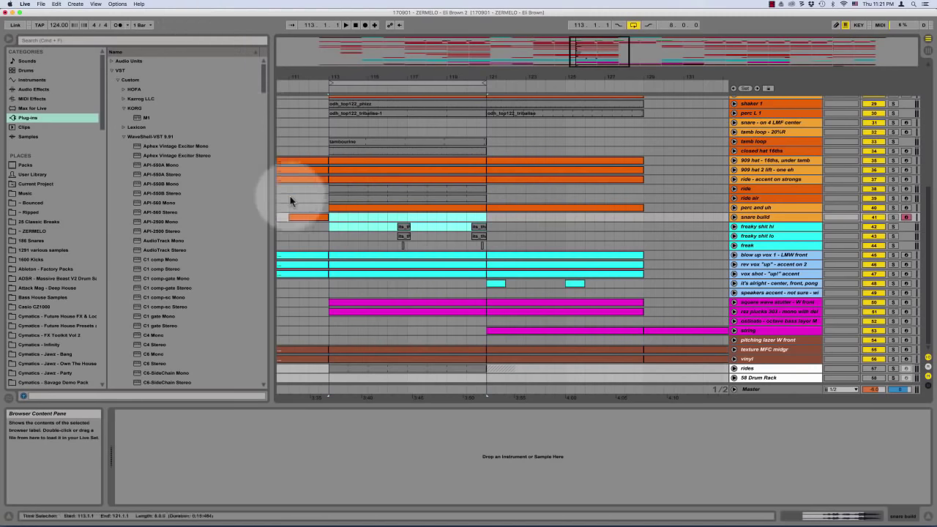
scroll(655, 216, up, 10)
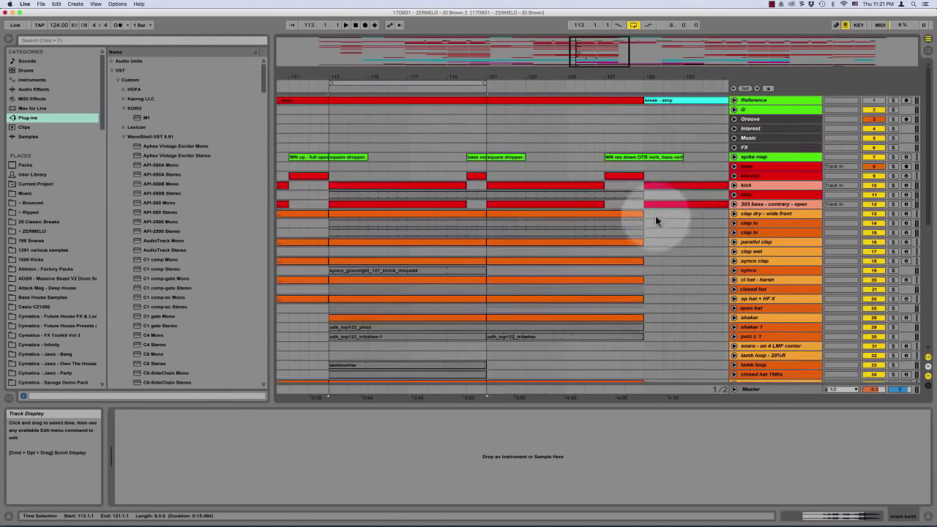
click(754, 204)
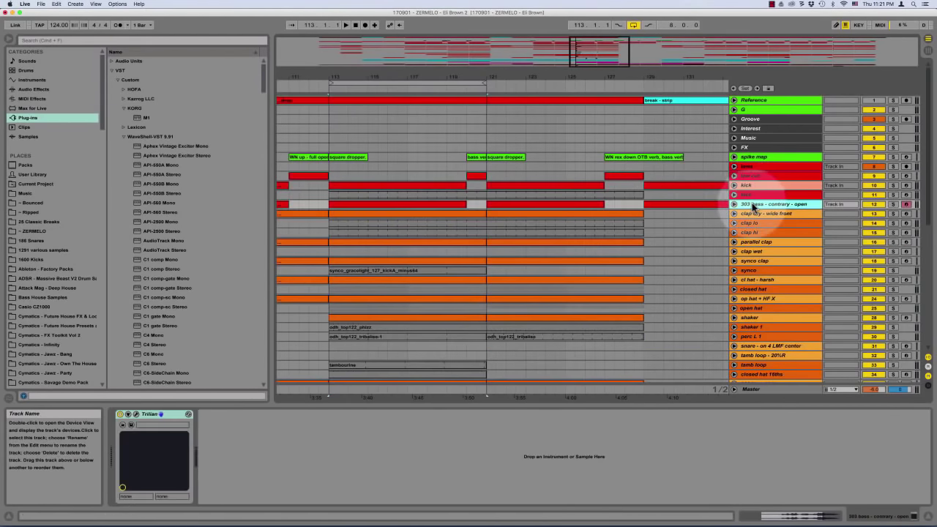
key(shift+super+t)
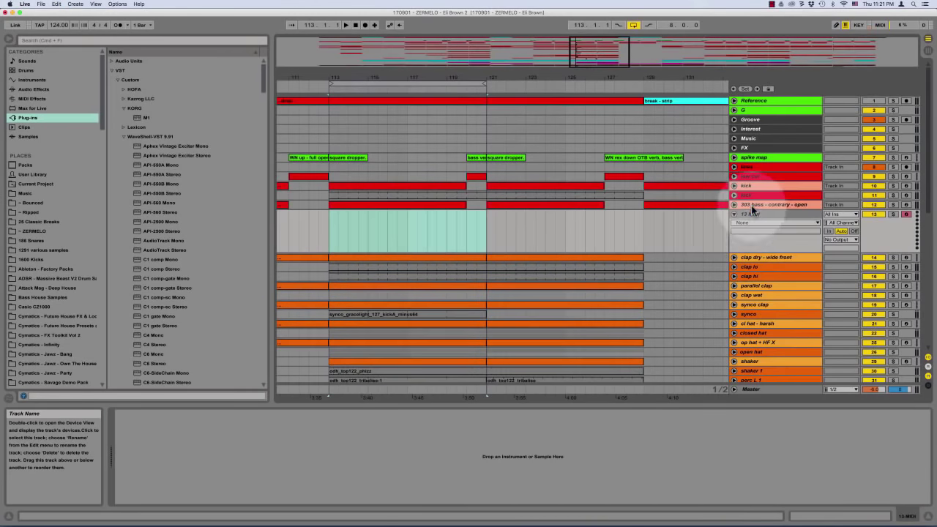
click(753, 218)
click(752, 218)
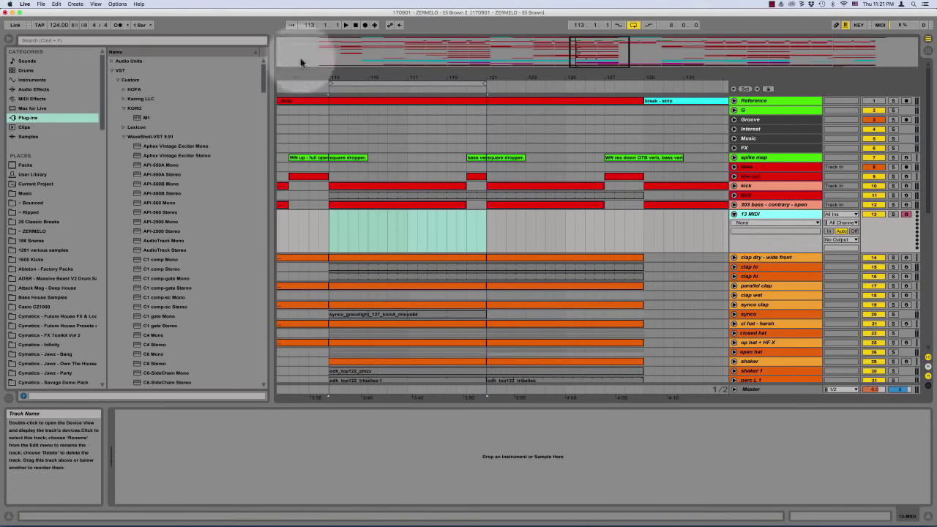
Load the Trilian VST onto the new MIDI track and open its patch browser
click(177, 41)
text(rri)
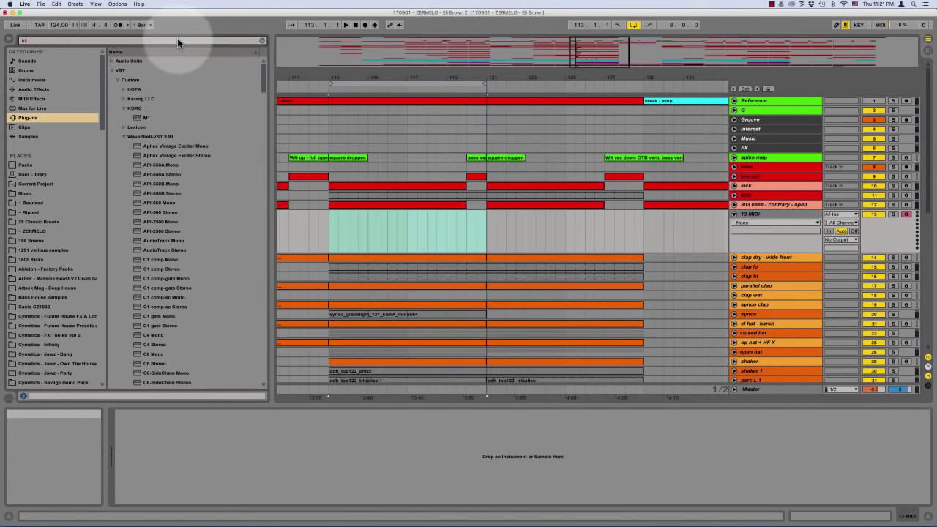
text(lian)
drag(147, 89, 695, 220)
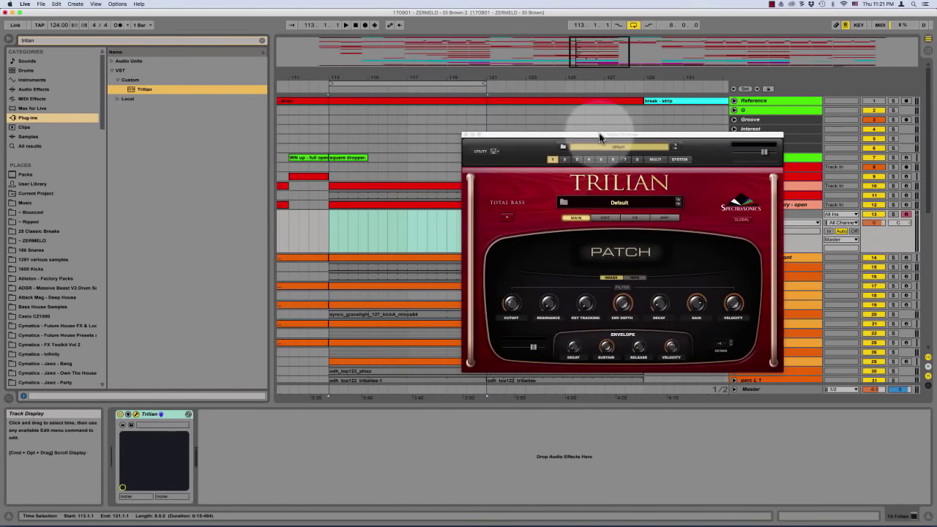
drag(600, 135, 486, 102)
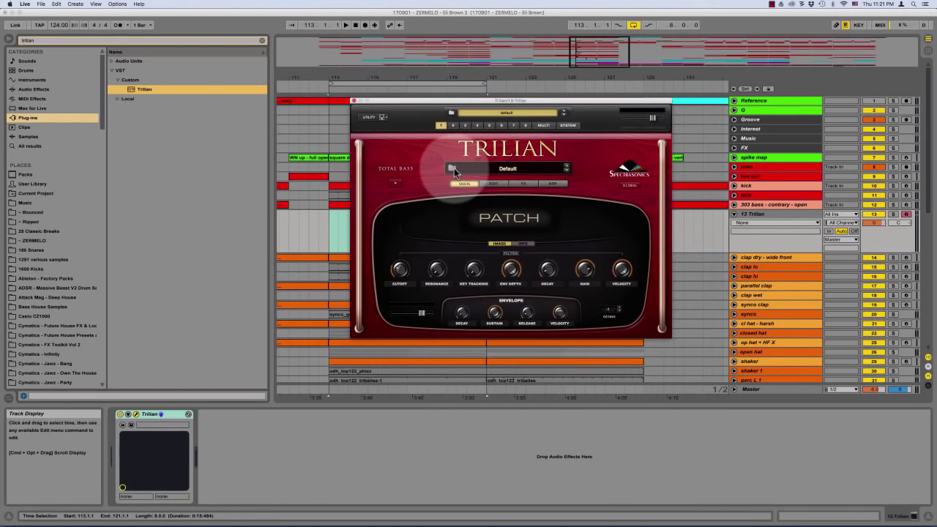
click(469, 169)
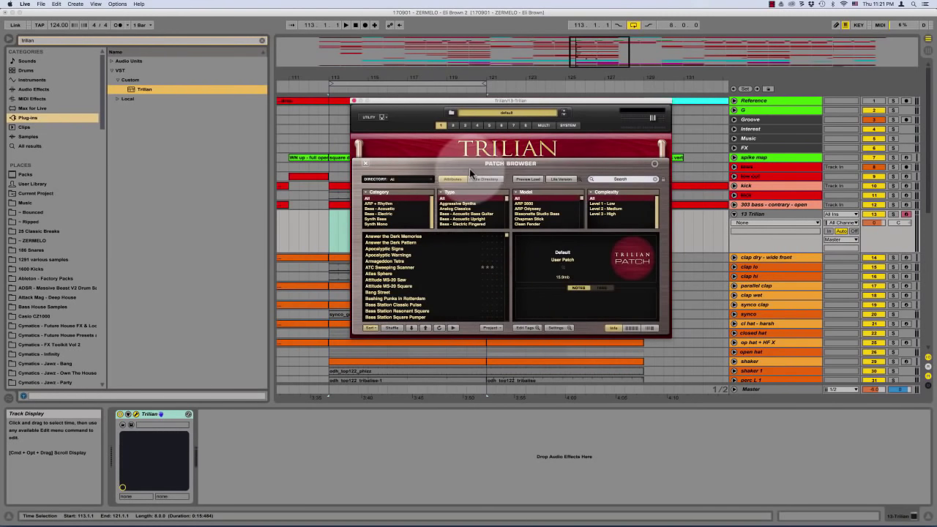
Solo the Reference track and listen to it from bar 113
click(892, 105)
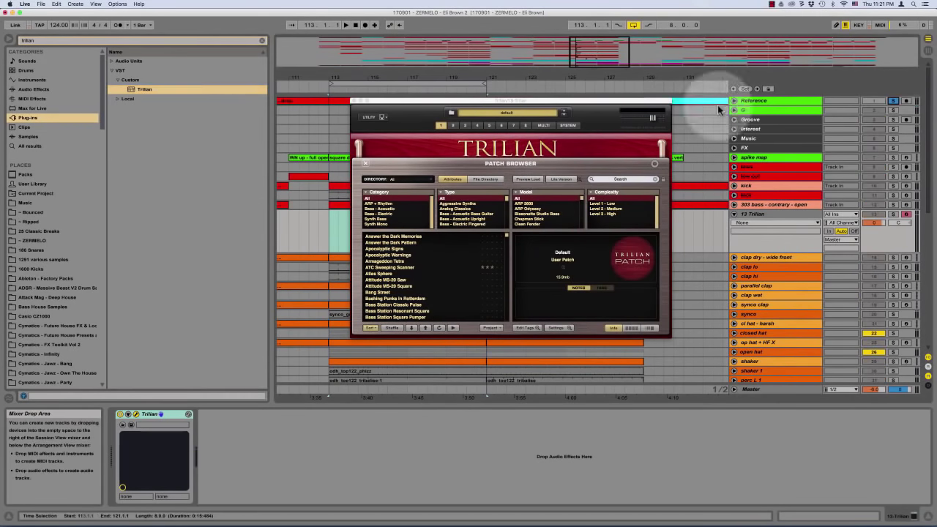
key(space)
drag(538, 103, 567, 94)
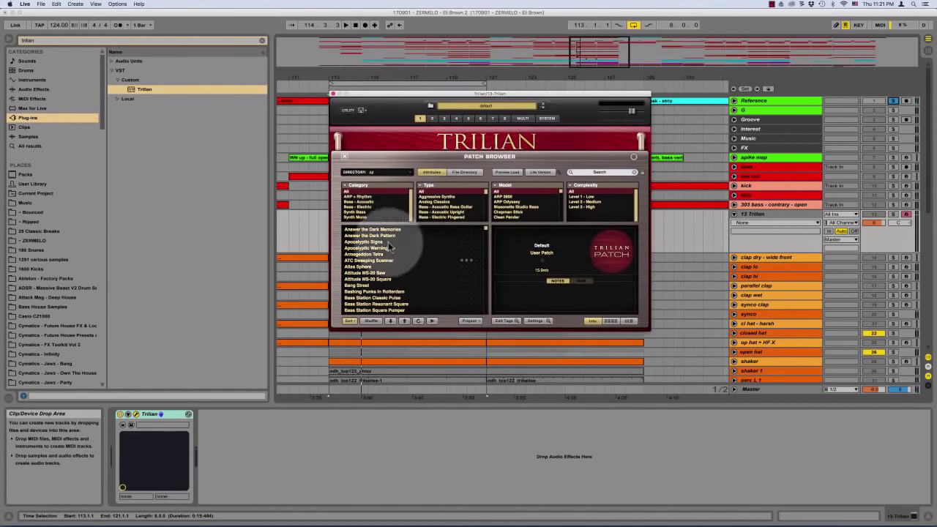
Search the Trilian patches for 303, audition the saw and square variants, load Classic 303 Reso Saw and close the patch browser
click(605, 172)
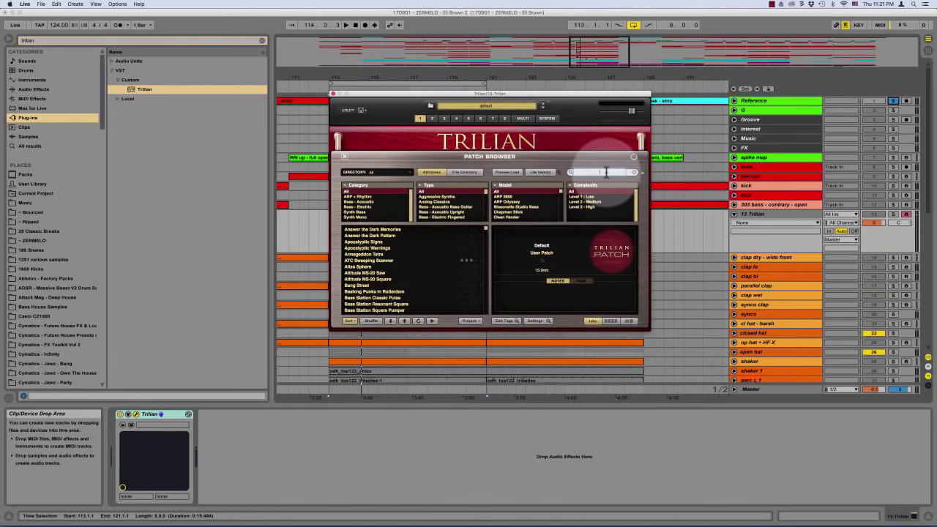
text(303)
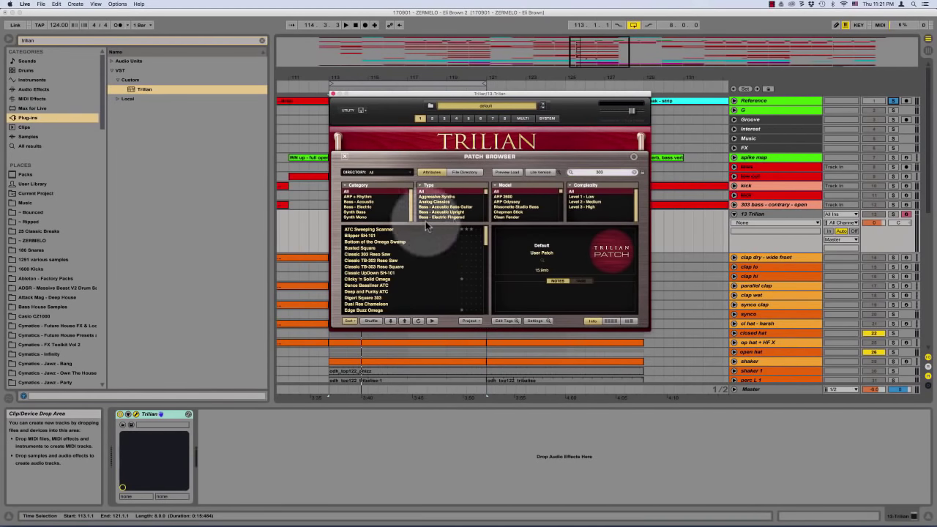
click(376, 254)
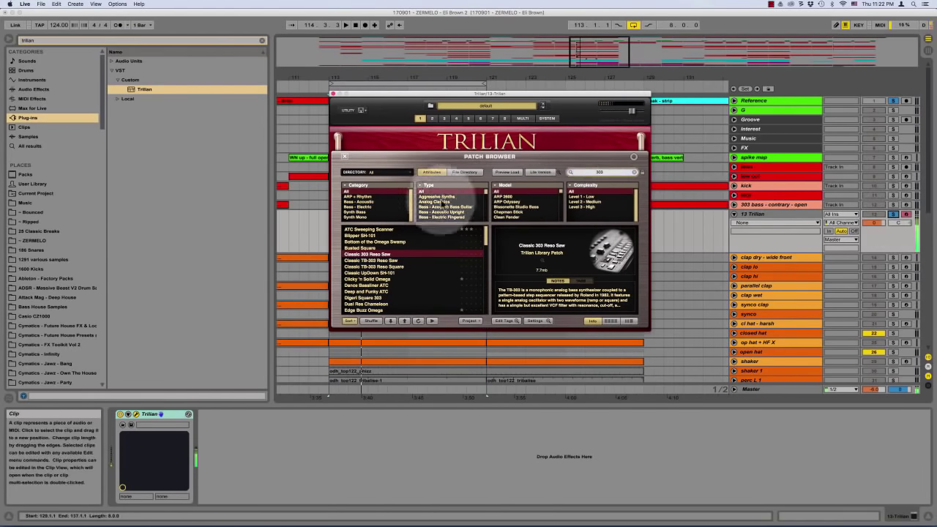
click(369, 261)
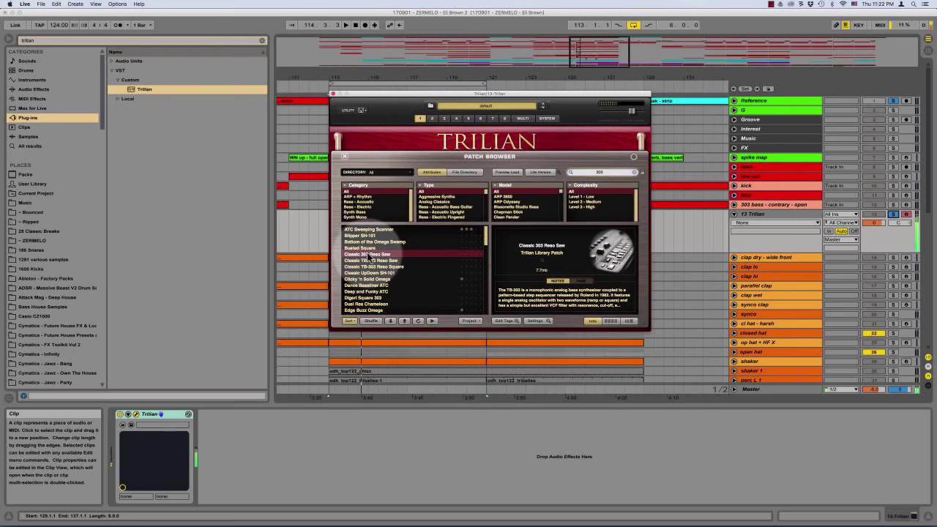
click(365, 298)
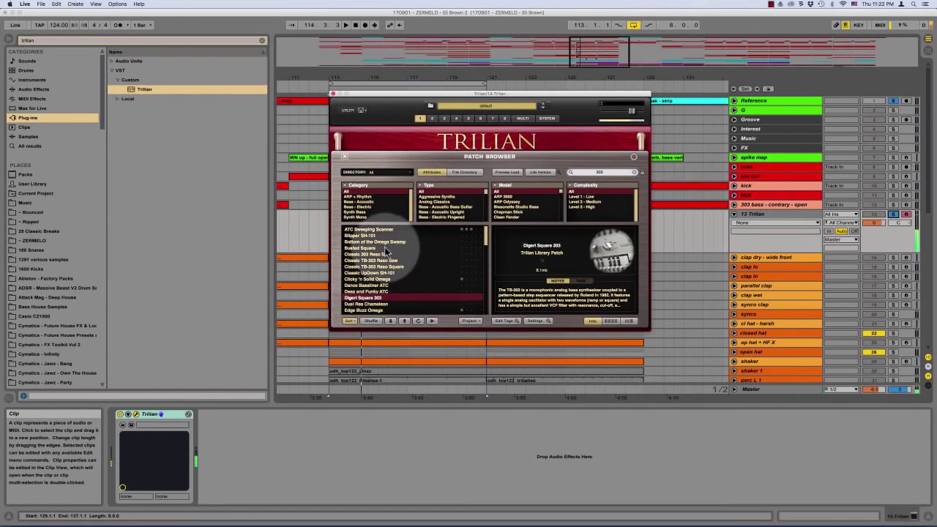
click(380, 267)
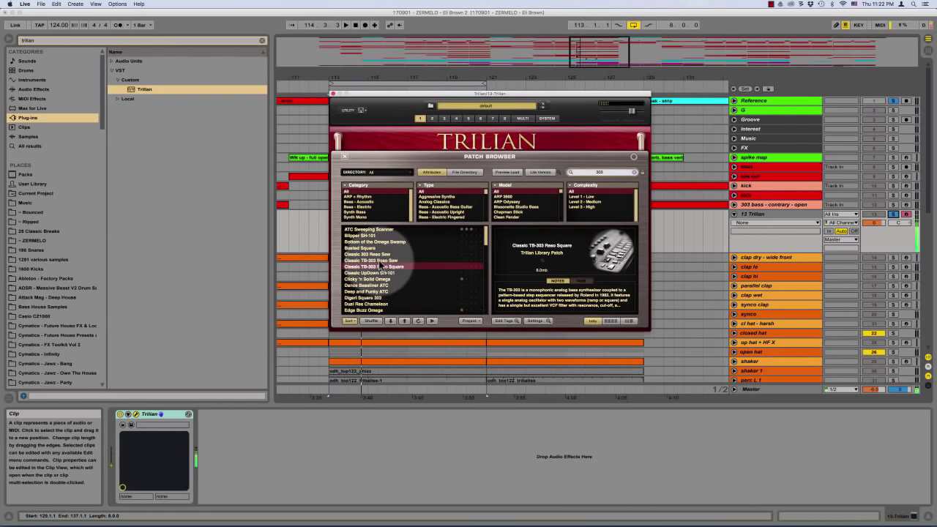
click(378, 255)
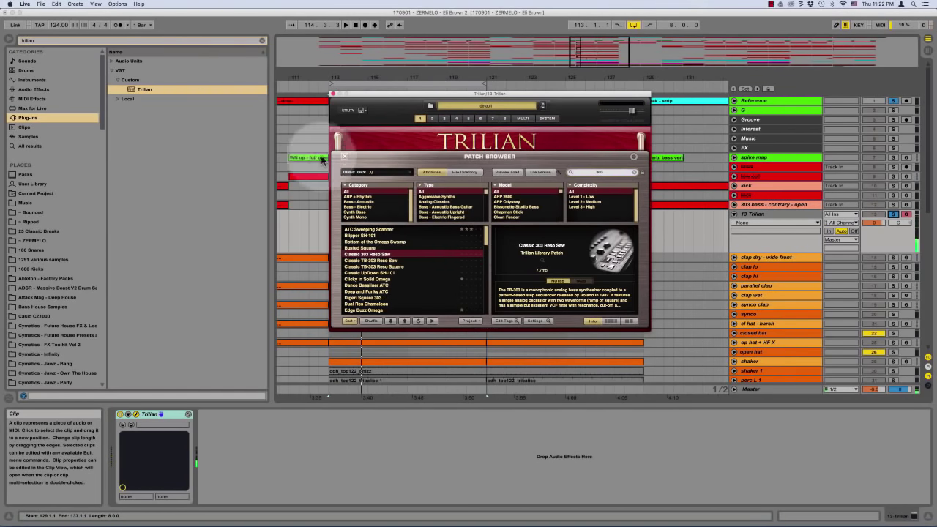
click(344, 156)
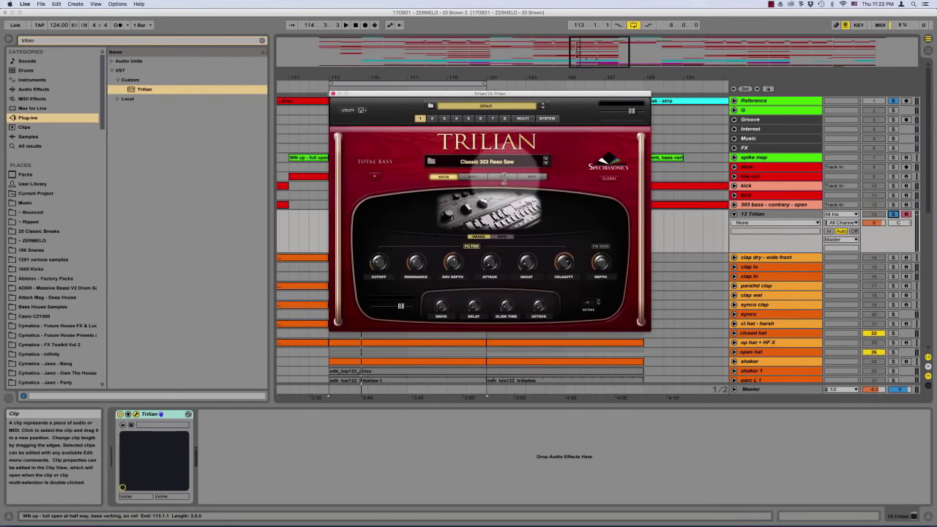
Examine the effects rack of the Classic 303 Reso Saw patch and close the Trilian window
click(501, 177)
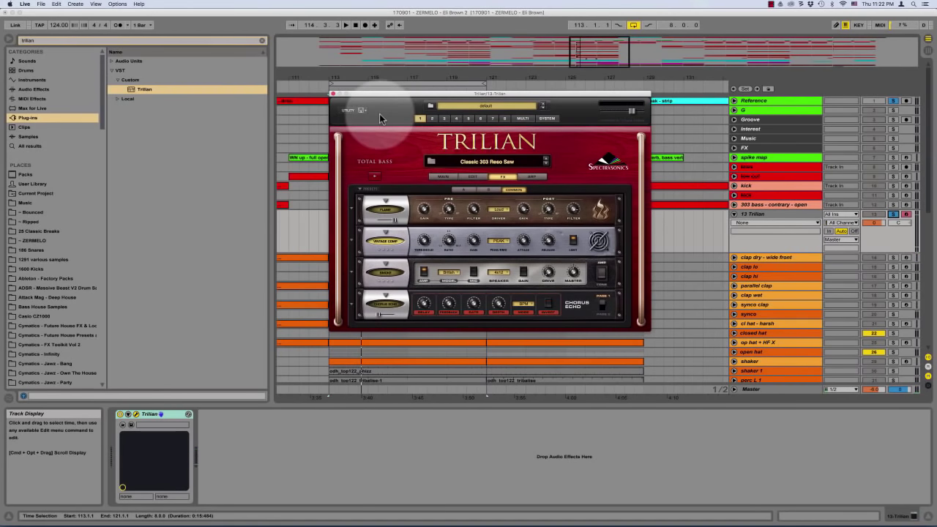
click(333, 94)
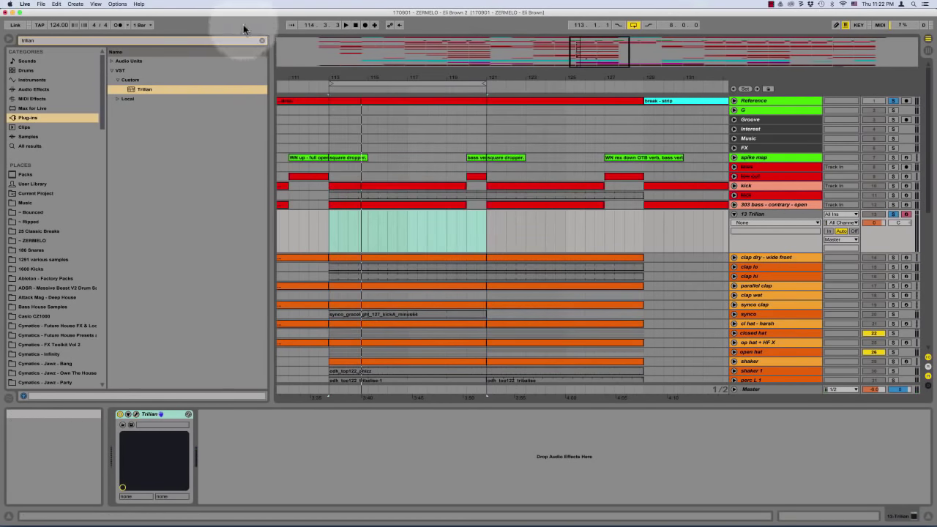
Solo the freaky shit hi track and listen to it from bar 113
scroll(424, 249, down, 10)
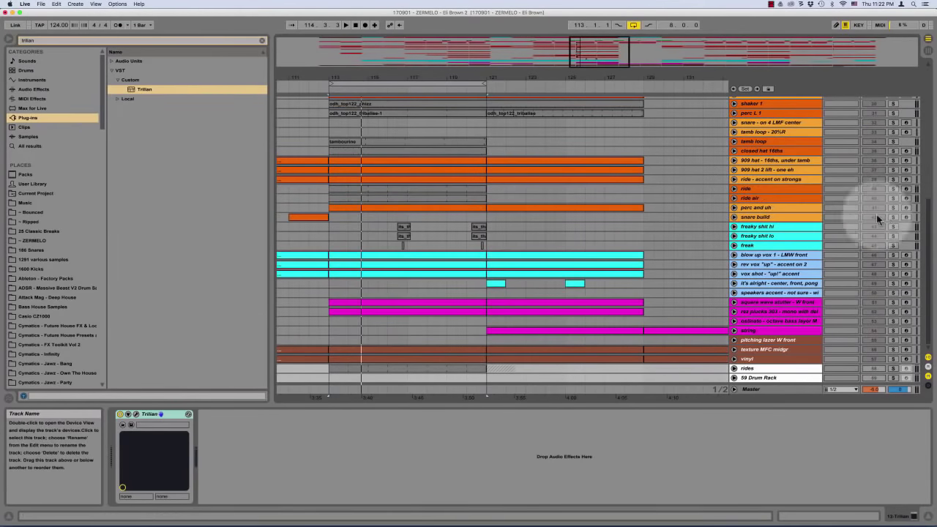
click(892, 227)
click(392, 216)
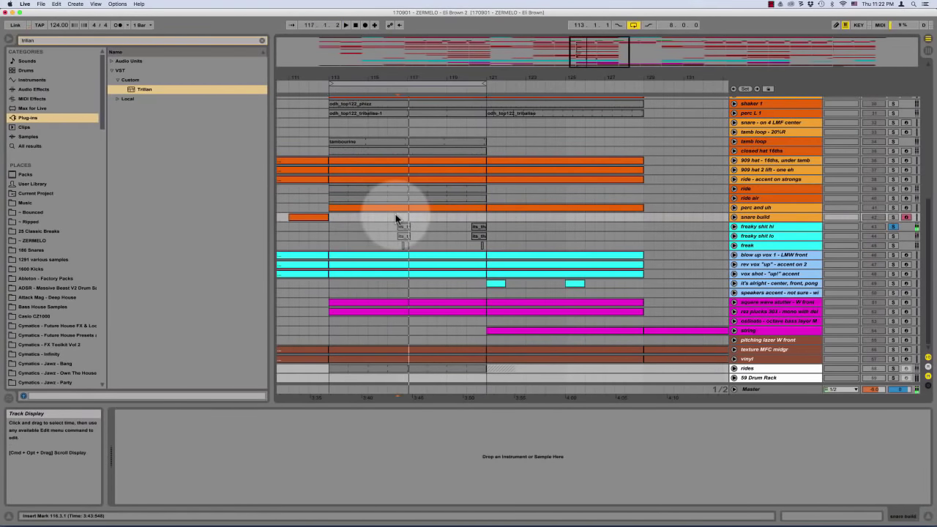
click(329, 216)
key(space)
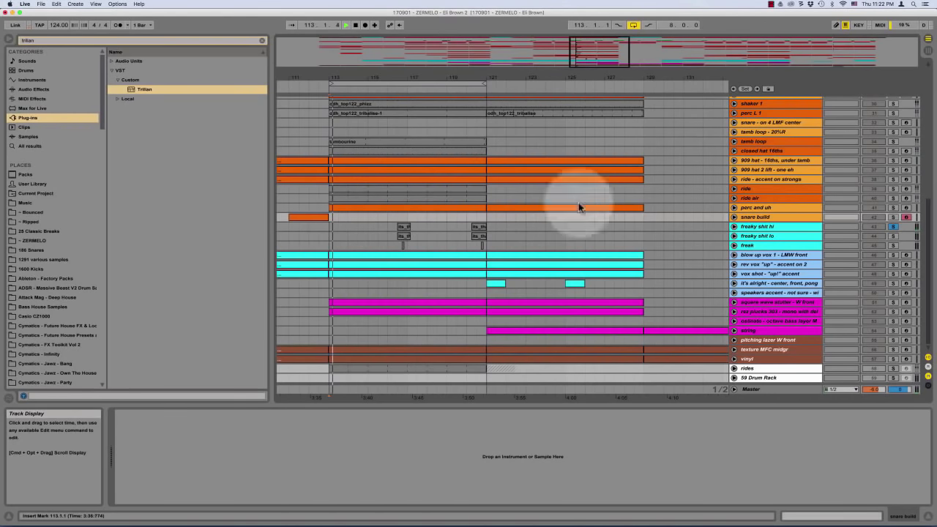
key(space)
Loop bar 116 to bar 118 and arm the Trilian track for recording
scroll(556, 214, up, 8)
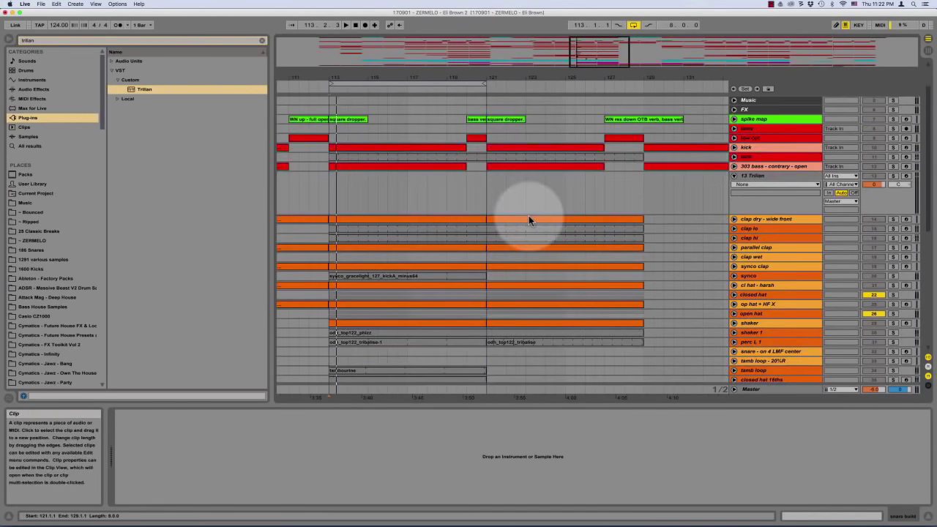
scroll(528, 219, down, 8)
drag(389, 257, 425, 261)
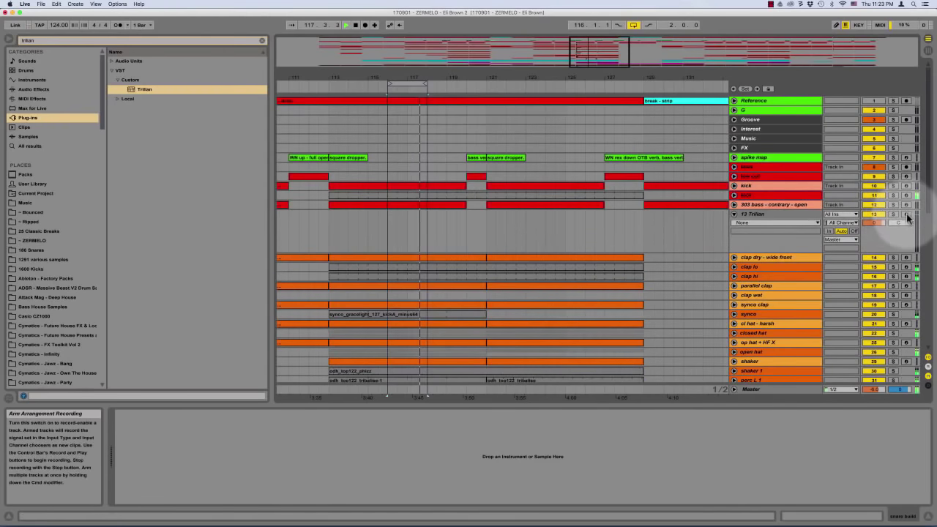
click(907, 216)
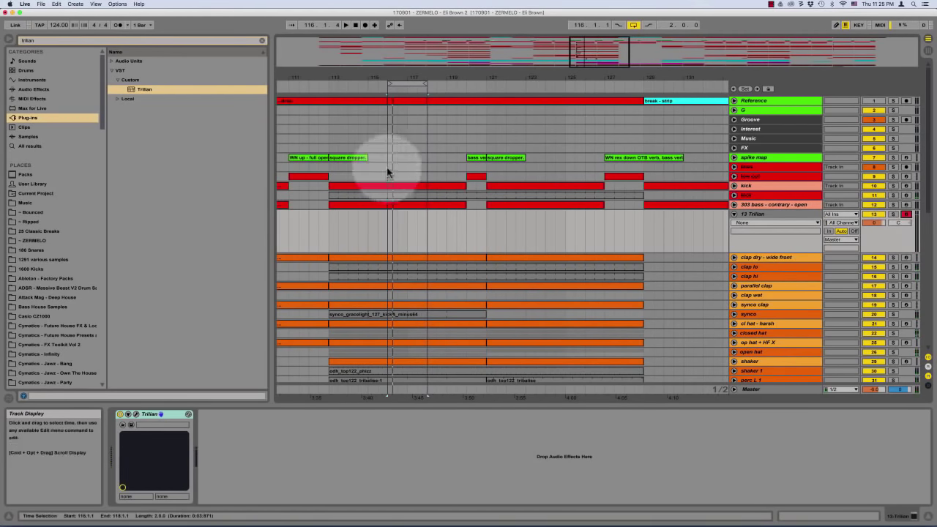
Insert an empty MIDI clip on the Trilian track and cut it down to the single bar from 116 to 117
drag(329, 231, 485, 231)
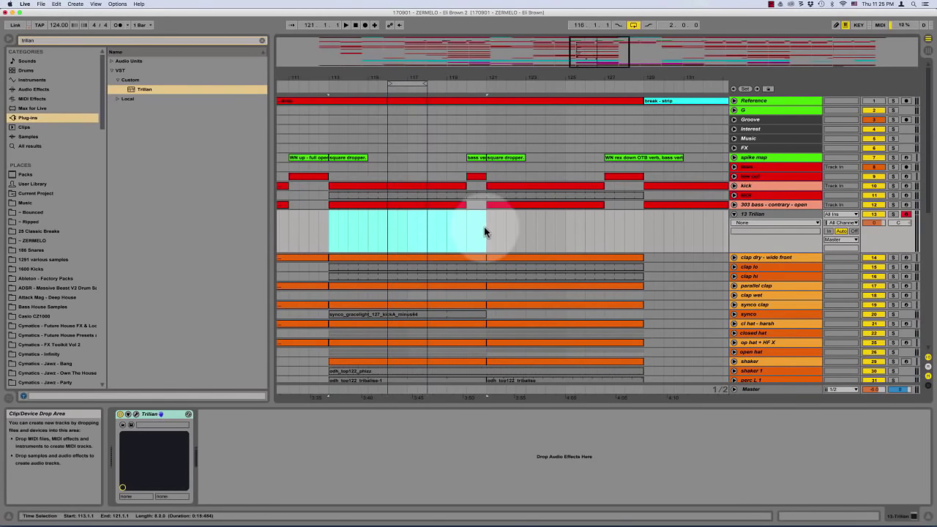
key(shift+super+m)
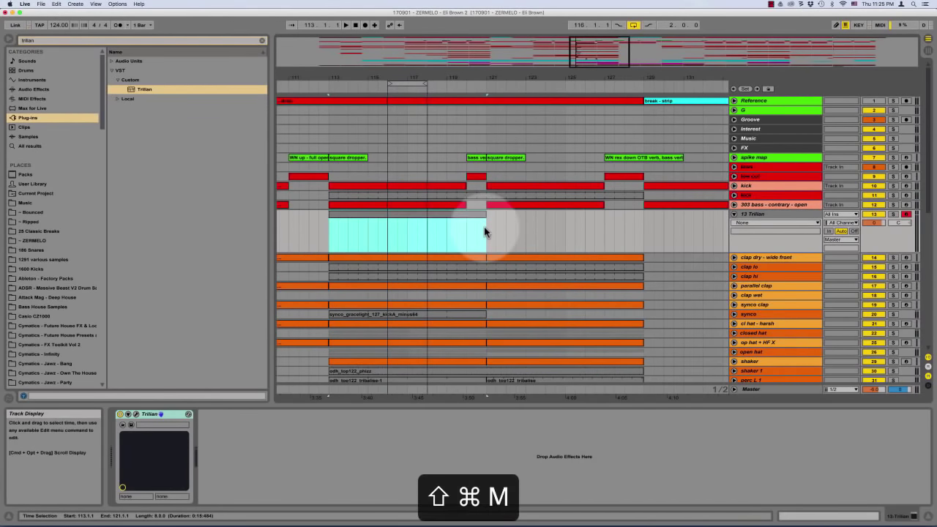
double_click(410, 221)
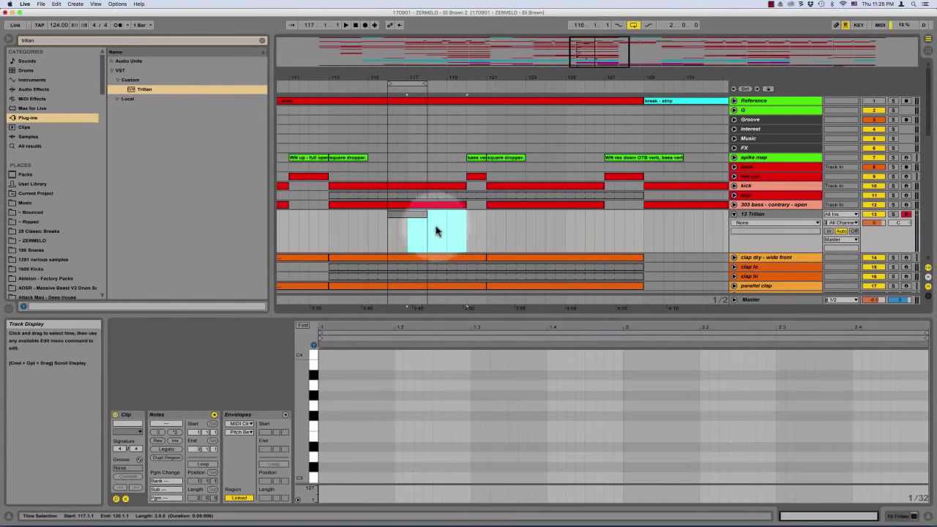
key(Delete)
click(396, 217)
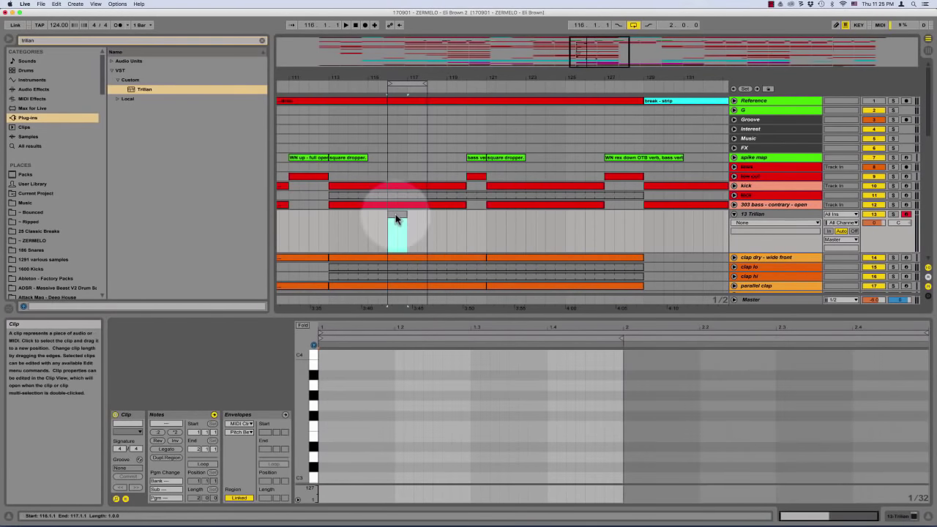
Set the note editor to a fixed 1/16 grid and fill the one-bar clip with sixteenth notes on G3
key(super+z)
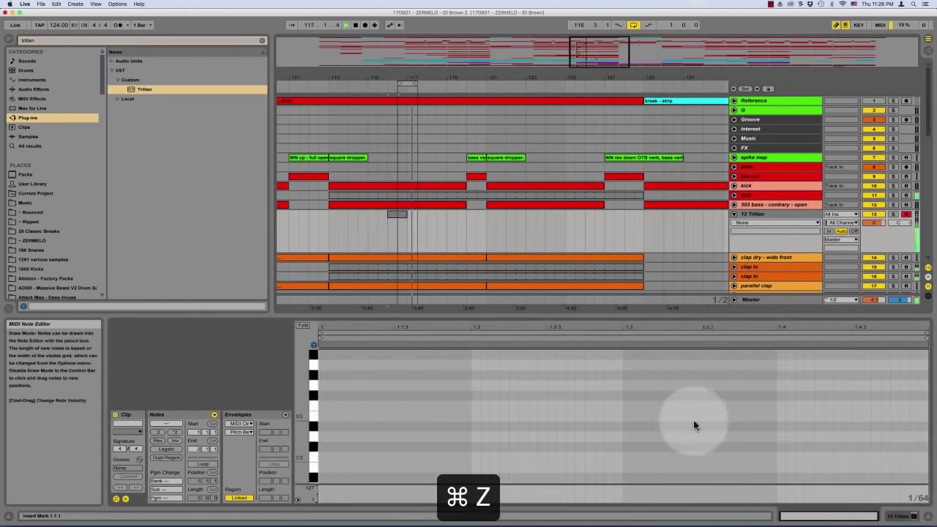
right_click(694, 424)
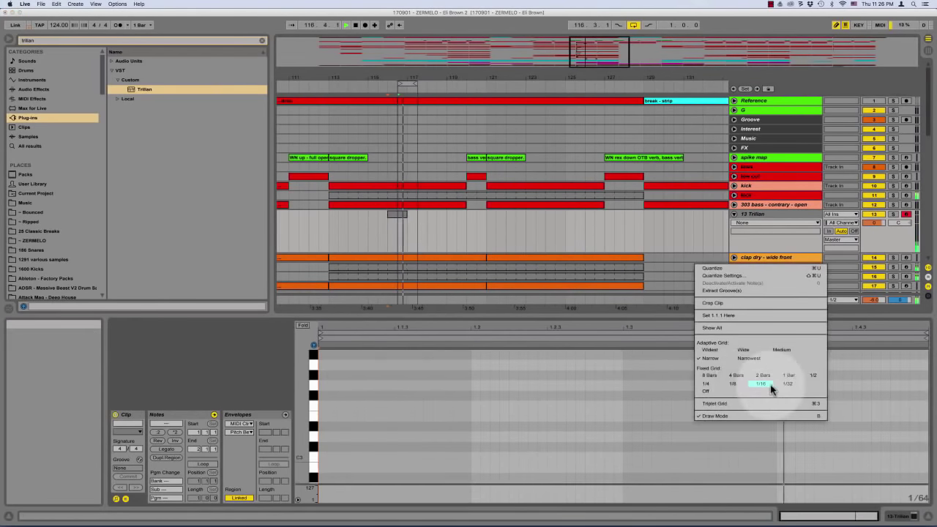
click(763, 385)
drag(335, 384, 659, 386)
drag(763, 398, 914, 391)
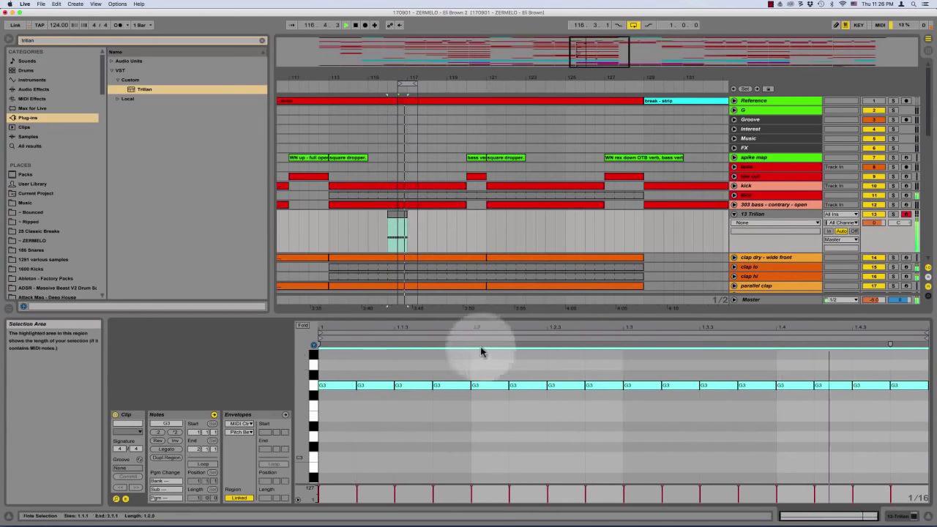
Try the note clip at 116.3, return it to the start of bar 116 and loop that bar
click(401, 229)
mouse_move(391, 216)
mouse_down()
mouse_move(411, 228)
mouse_move(406, 212)
mouse_move(399, 224)
mouse_up()
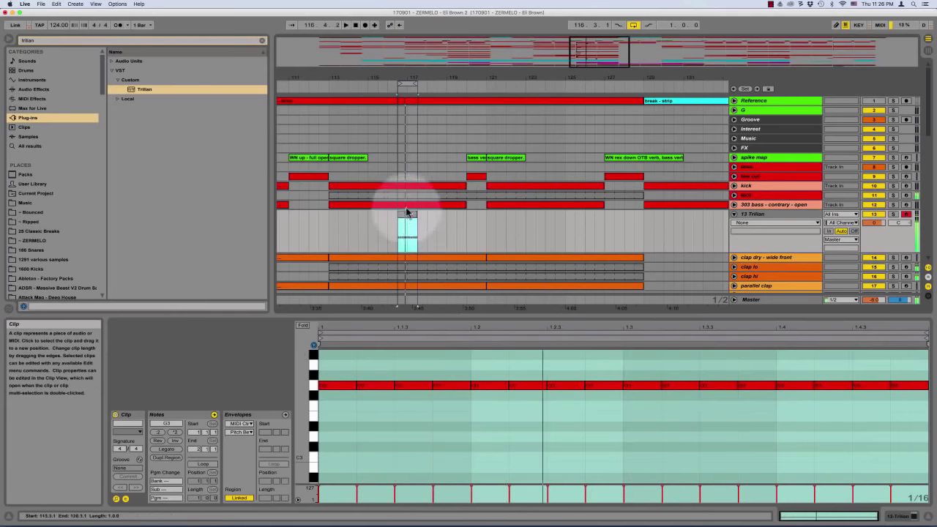
click(388, 218)
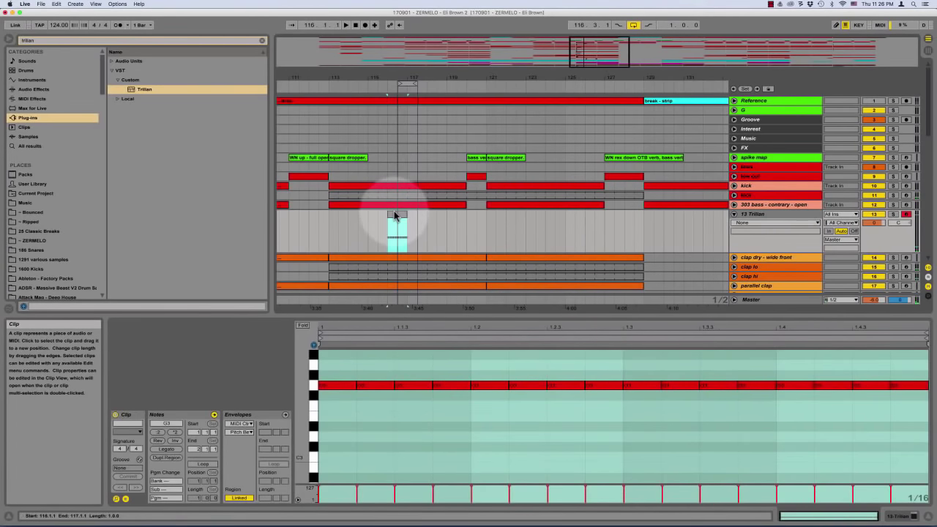
key(super+l)
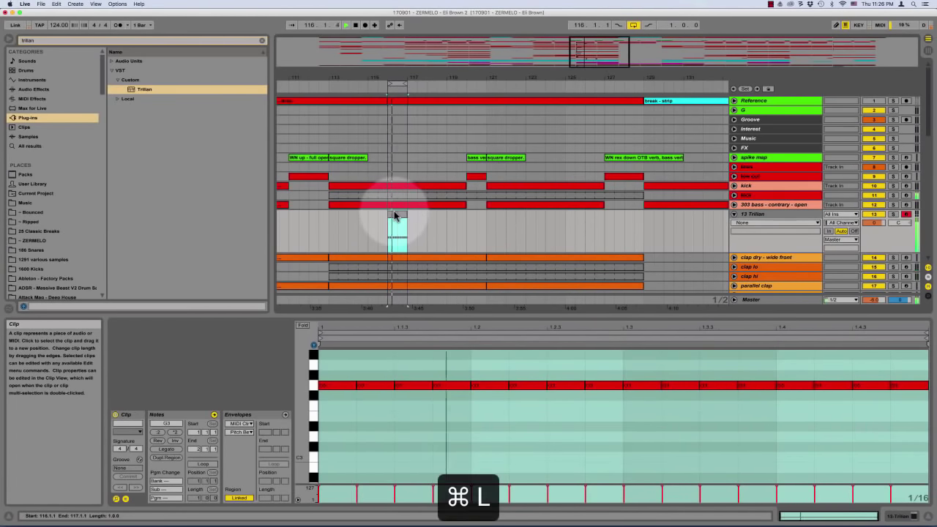
Transpose all the notes in the Trilian clip down two octaves to G1
click(418, 358)
key(super+a)
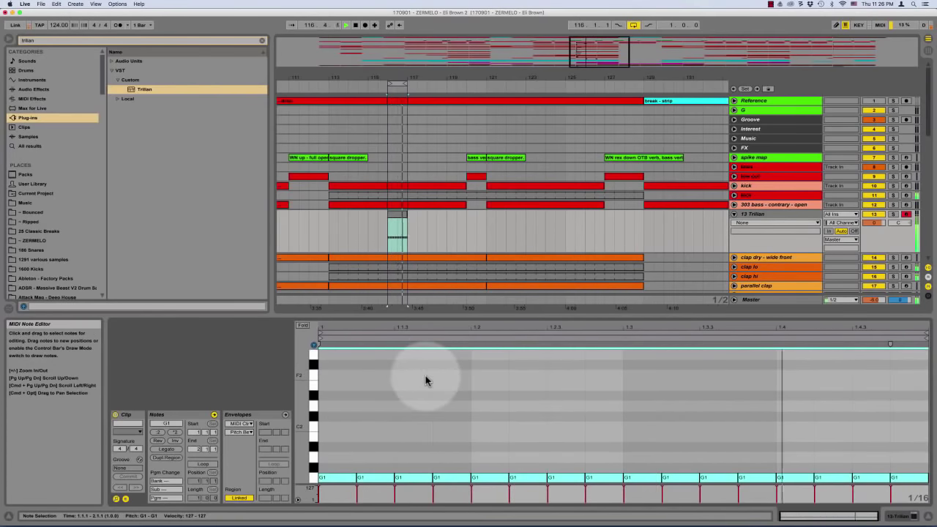
key(shift+Down)
key(shift+Down)
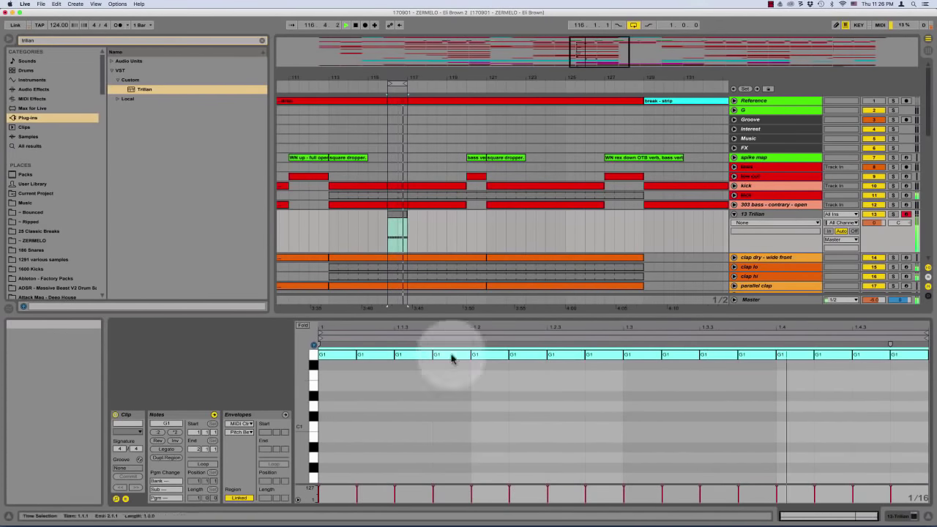
key(shift+Up)
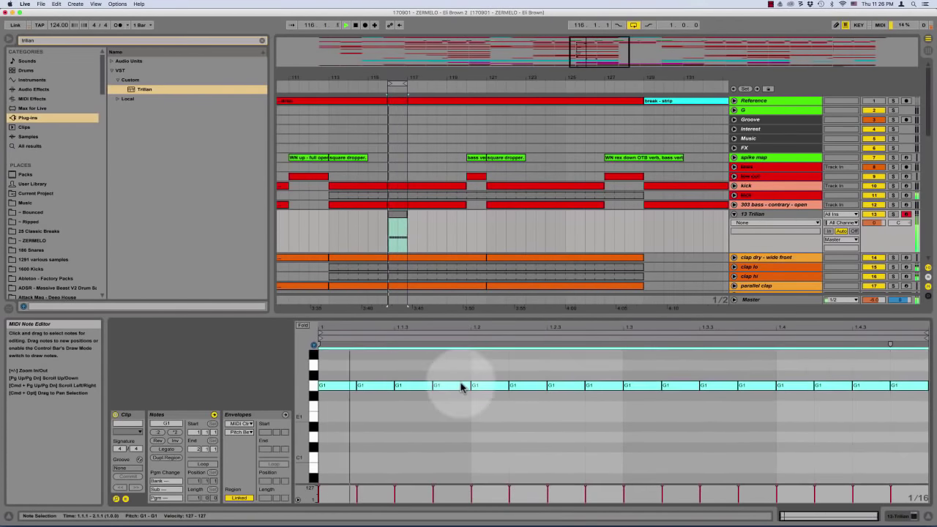
Set the Trilian track's volume to -6 dB
click(878, 224)
text(-6)
key(Return)
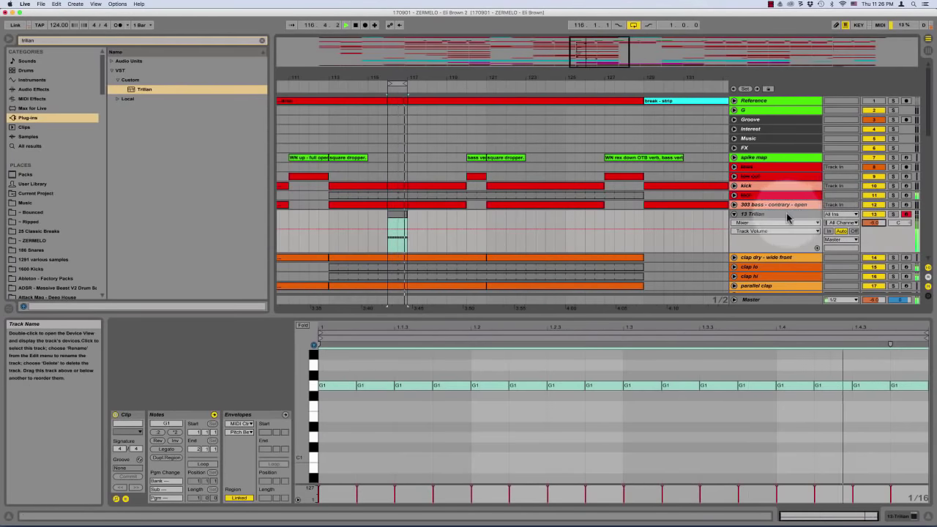
Set the filter envelope's decay to about 0.10 sec on Trilian's Edit page and close the plug-in window
double_click(761, 215)
click(135, 414)
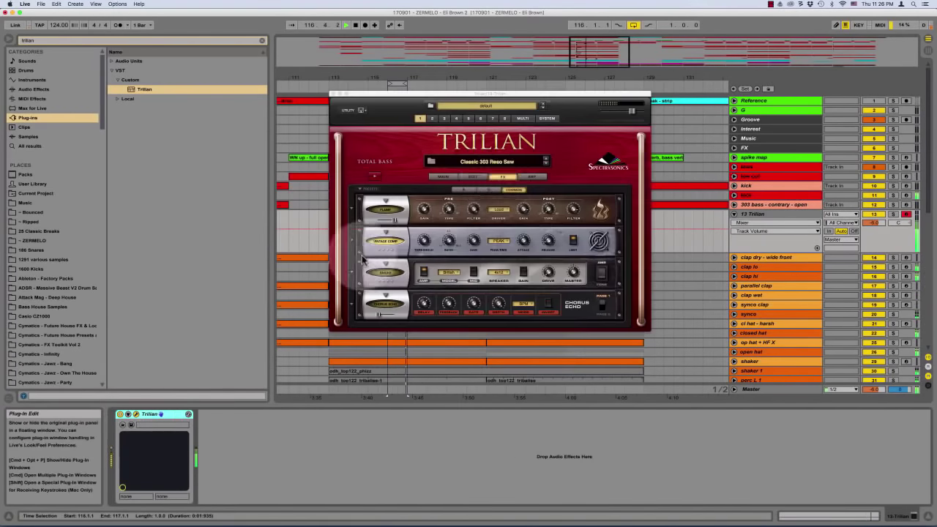
click(466, 178)
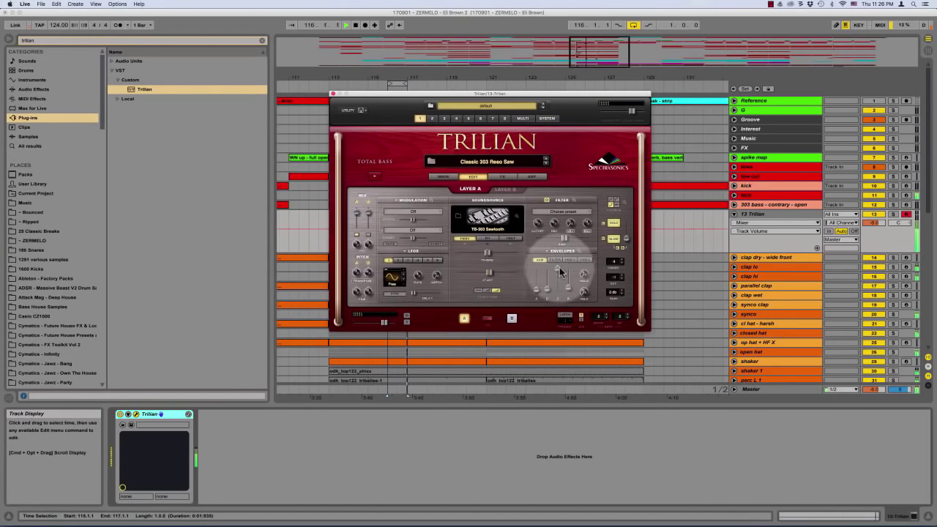
click(556, 260)
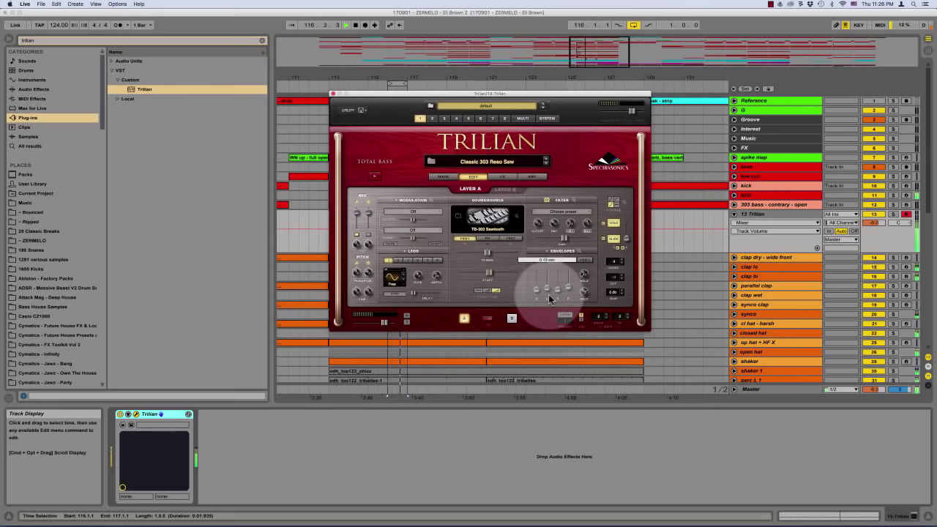
click(333, 93)
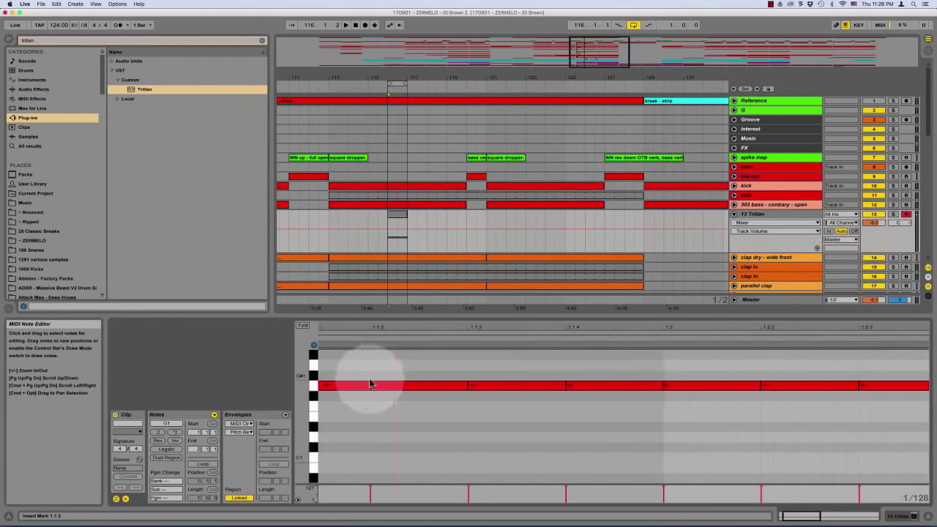
Delay the start of the second G1 note, repeat the first two notes across the clip and consolidate it to one bar
scroll(366, 382, left, 2)
mouse_move(416, 384)
mouse_down()
mouse_move(439, 384)
mouse_move(429, 384)
mouse_up()
drag(513, 360, 318, 370)
key(super+l)
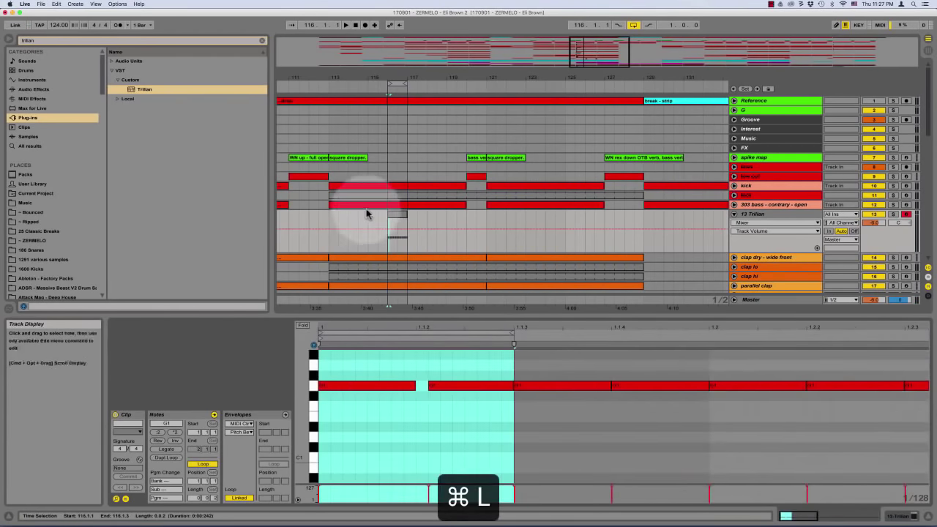
click(394, 215)
key(super+j)
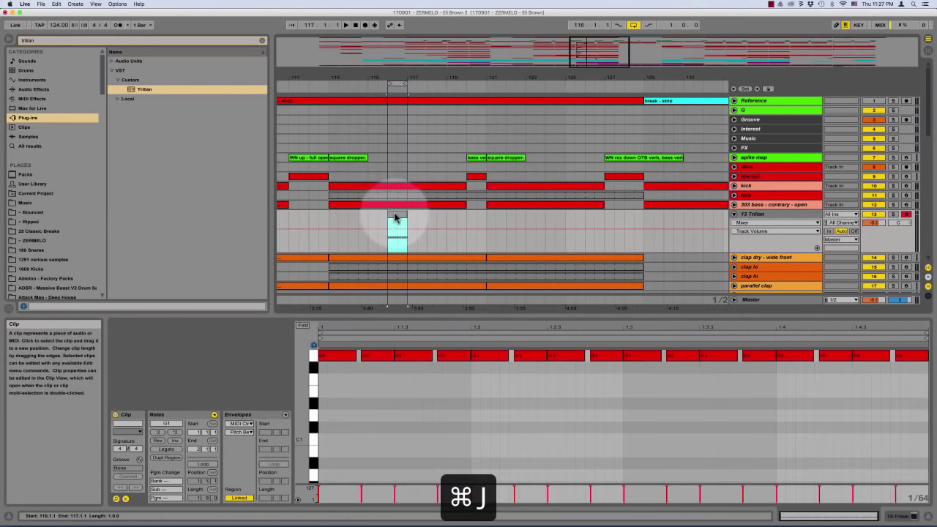
Solo the Trilian track and listen to the looped G1 pattern in bar 116
click(407, 428)
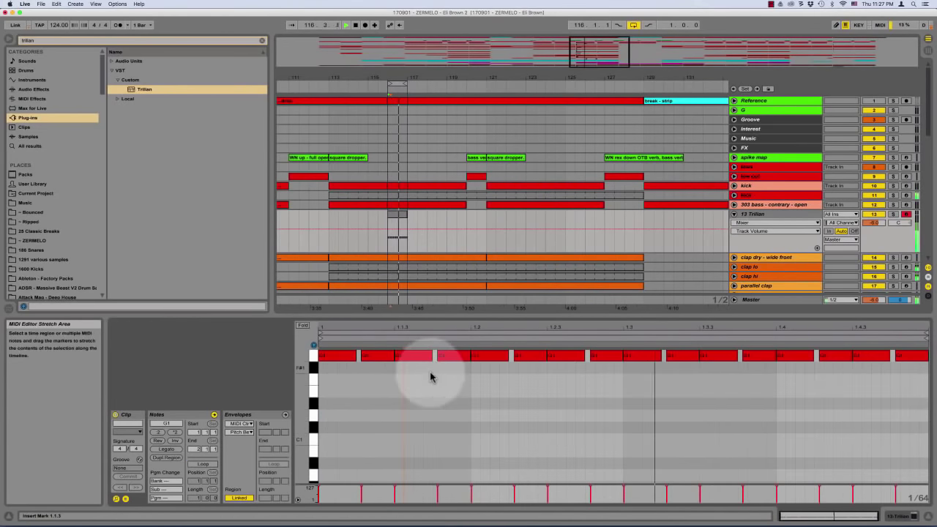
click(892, 214)
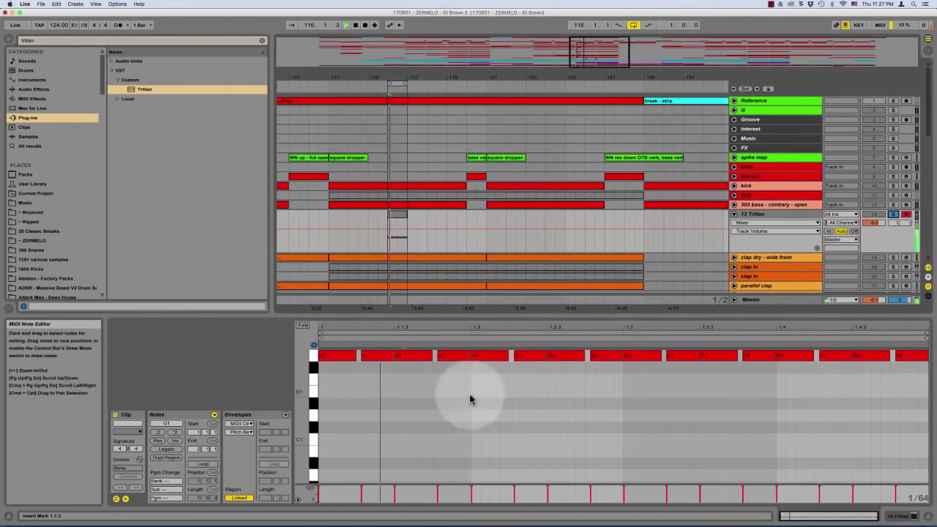
click(399, 355)
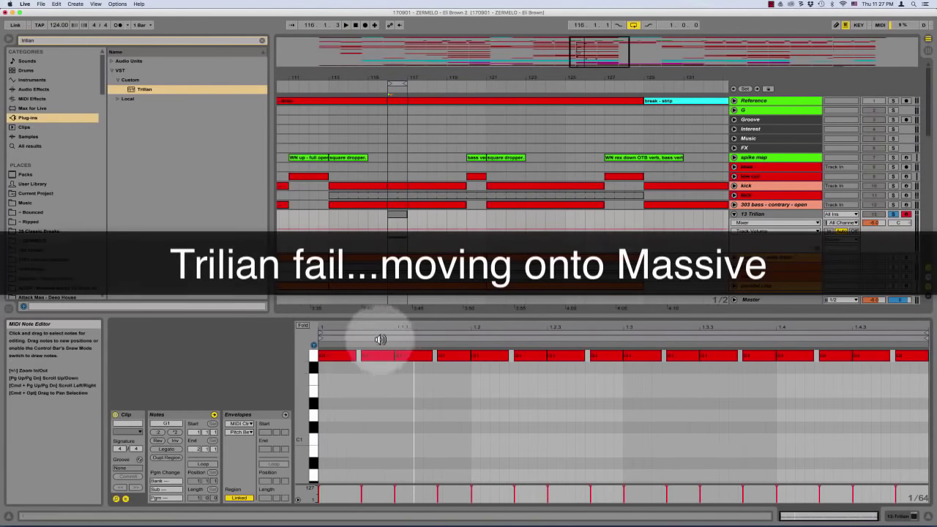
click(343, 356)
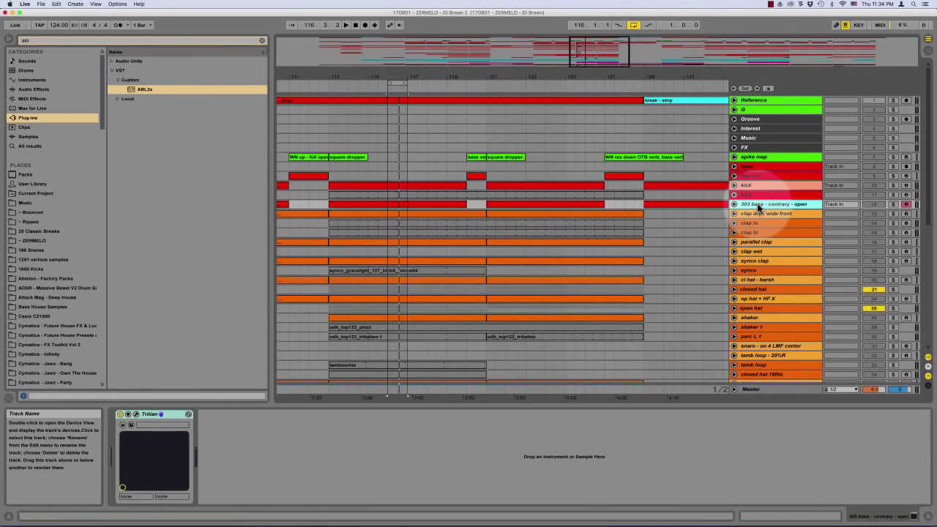
Insert a new MIDI track below the 303 bass - contrary - open track and load the Massive VST onto it
key(shift+super+t)
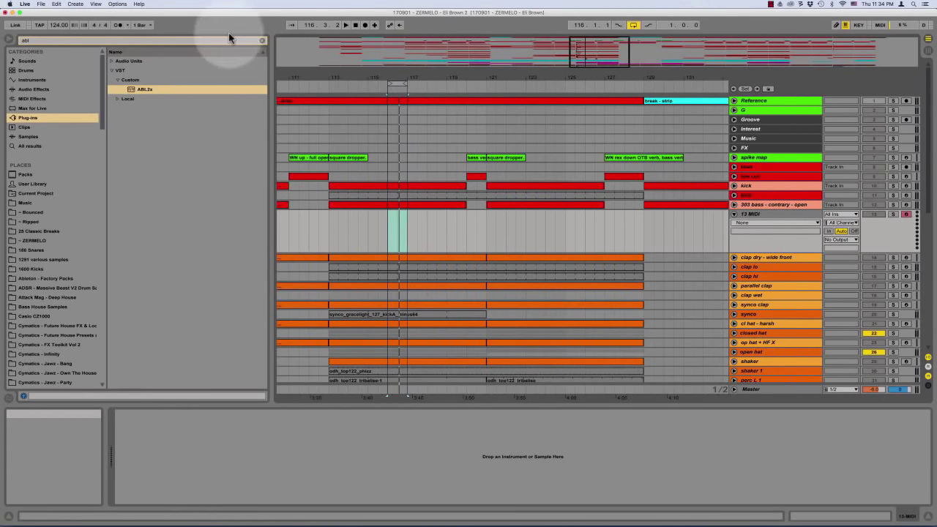
click(263, 40)
click(203, 37)
text(massive)
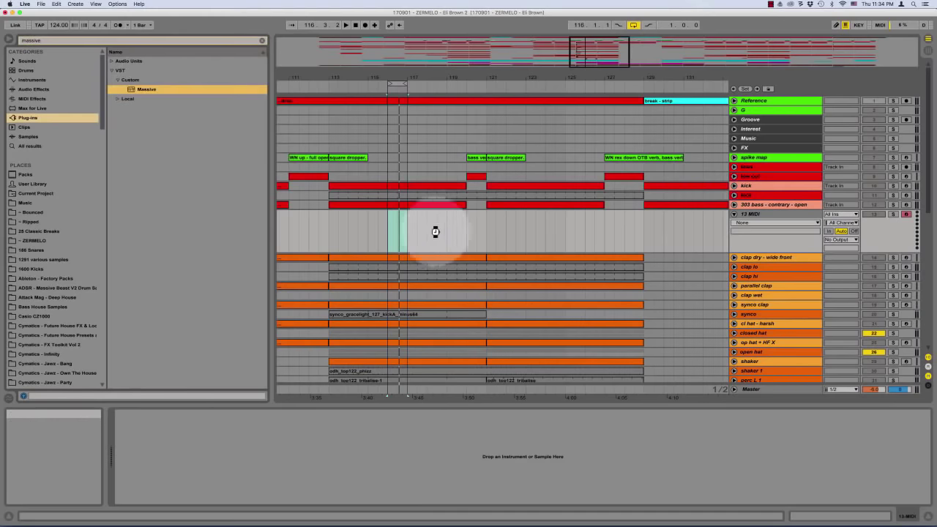
drag(435, 231, 435, 231)
click(622, 237)
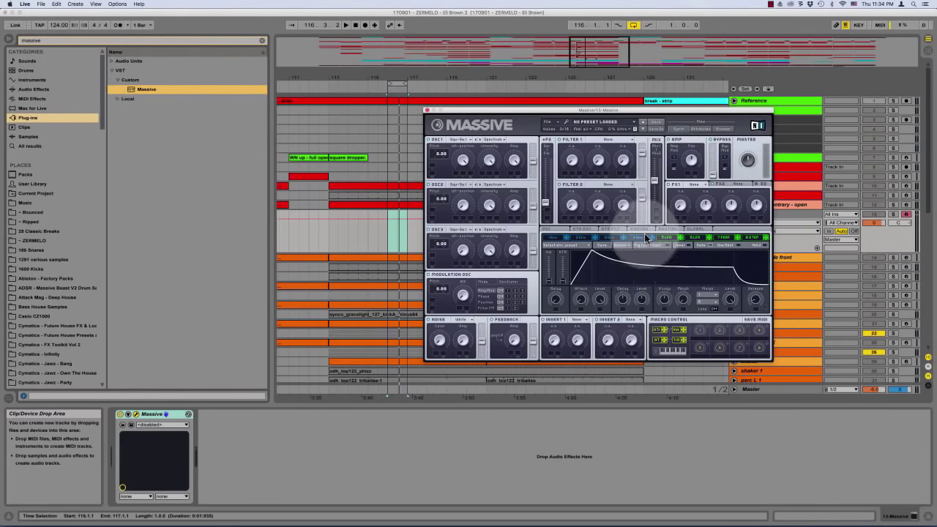
Lower the envelope's decay level to zero in Massive and assign modulation to Filter 1's first knob
drag(641, 299, 638, 359)
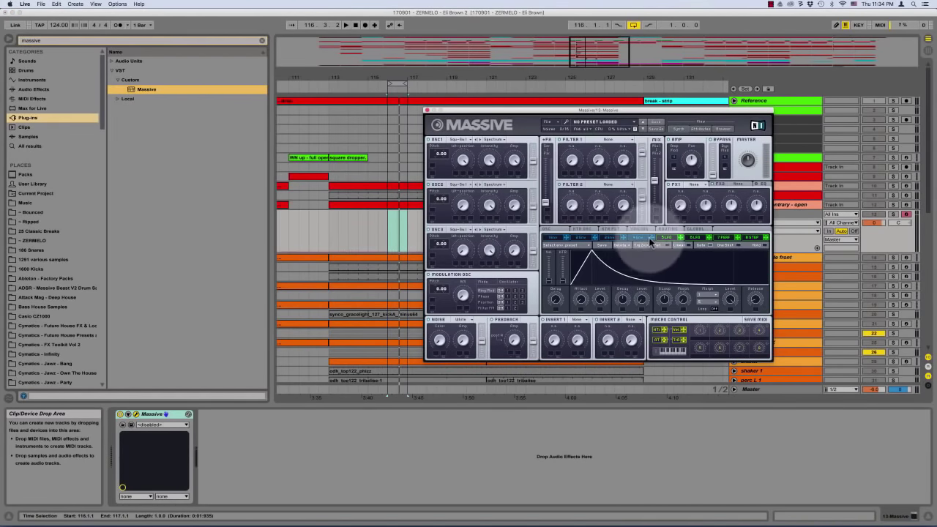
drag(570, 172, 581, 97)
Raise Filter 1's output level and set the mix fully to Filter 1, then close the Massive window
drag(641, 150, 658, 98)
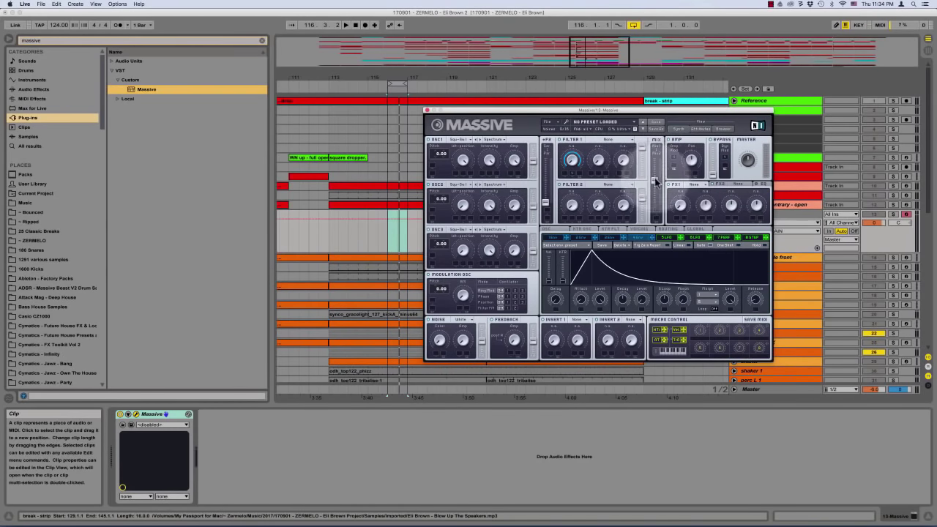
drag(655, 180, 677, 79)
drag(613, 110, 603, 107)
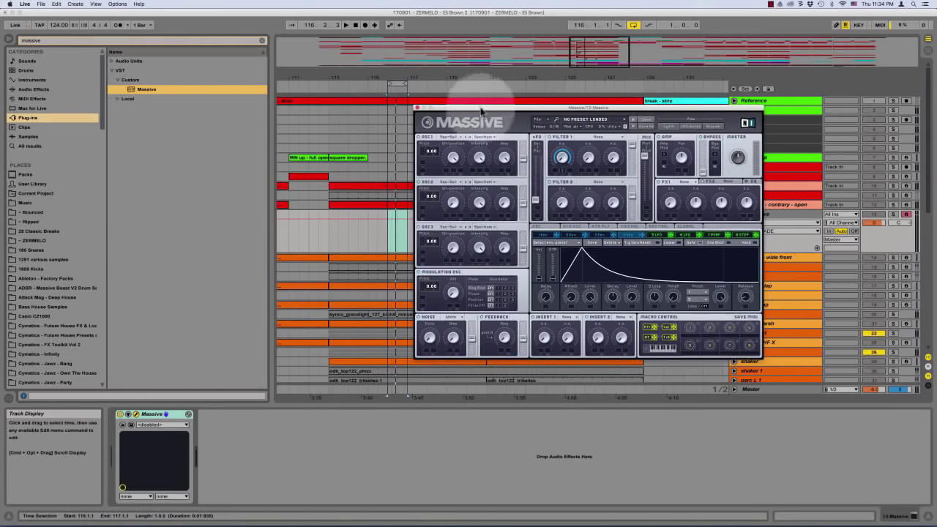
click(417, 108)
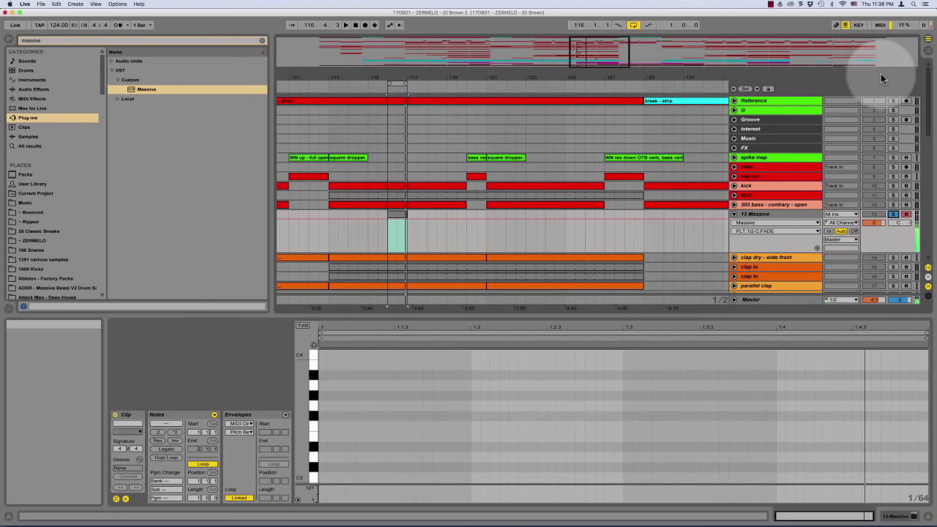
Unsolo the 13 Massive track, stop playback and show the recorded clip's notes with the Massive window closed
click(894, 214)
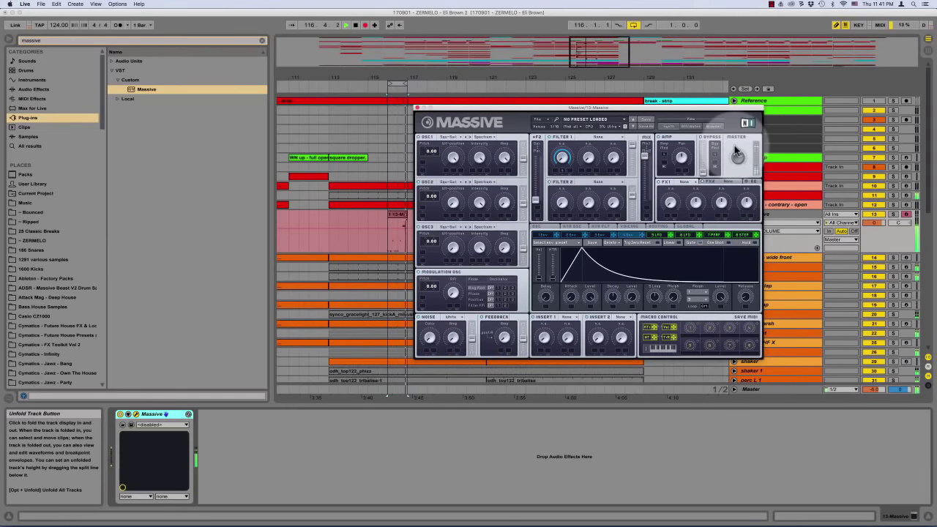
key(space)
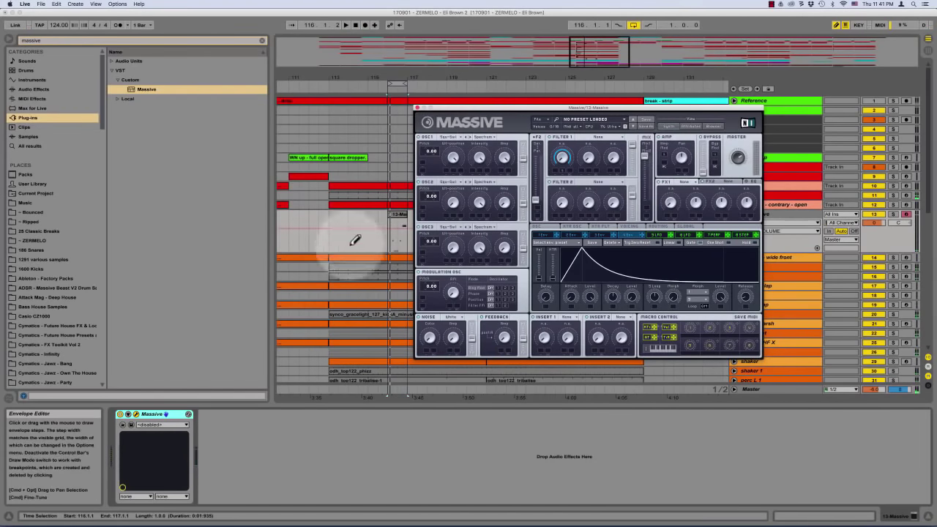
click(399, 219)
click(420, 107)
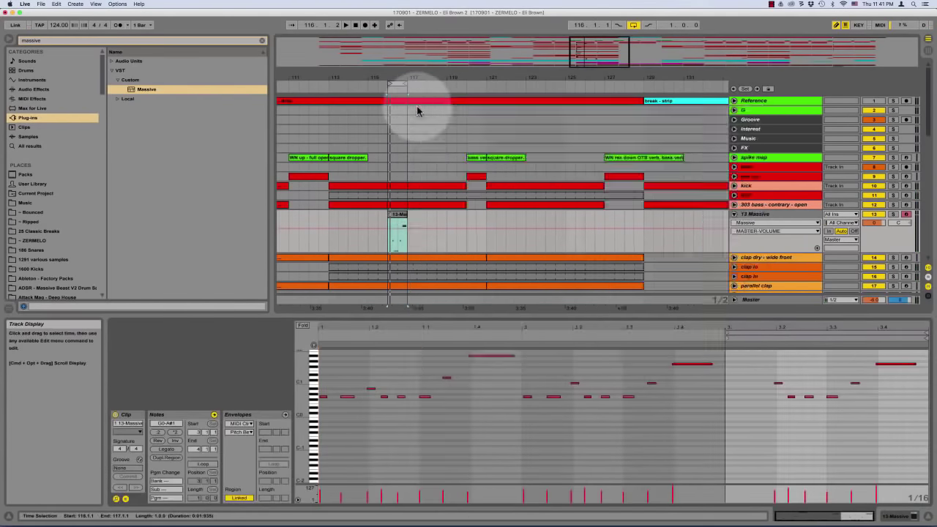
Set the Massive clip's loop to cover its first two bars and make the clip two bars long
drag(746, 334, 303, 351)
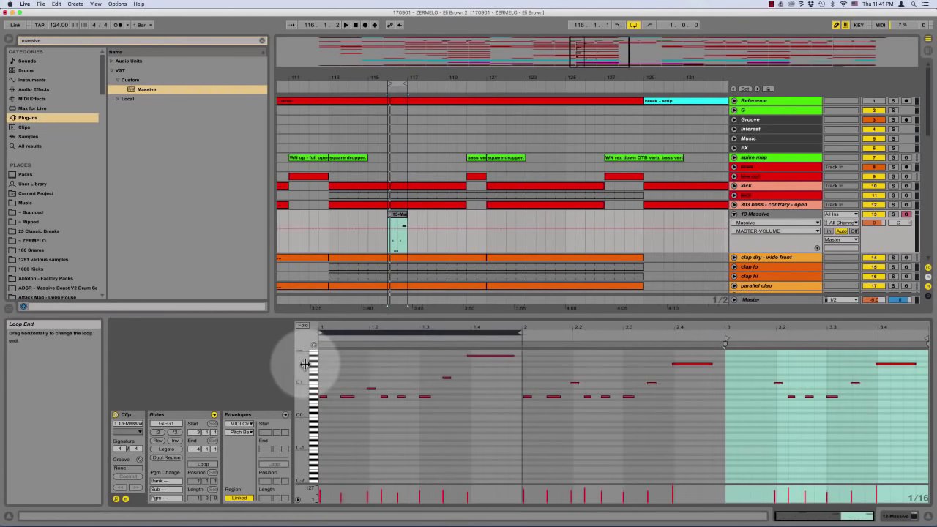
drag(519, 333, 726, 337)
click(418, 220)
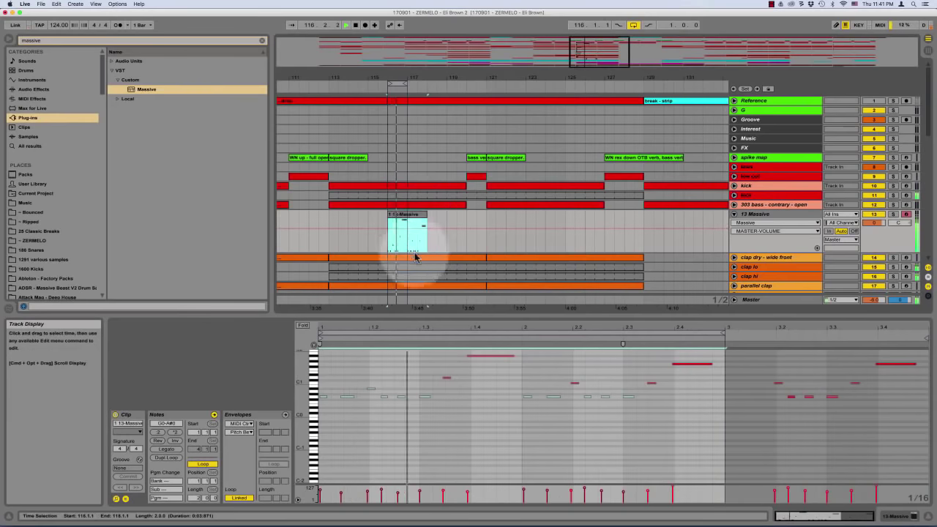
Quantize all notes in the Massive clip and play them back
click(410, 381)
key(super+a)
key(super+u)
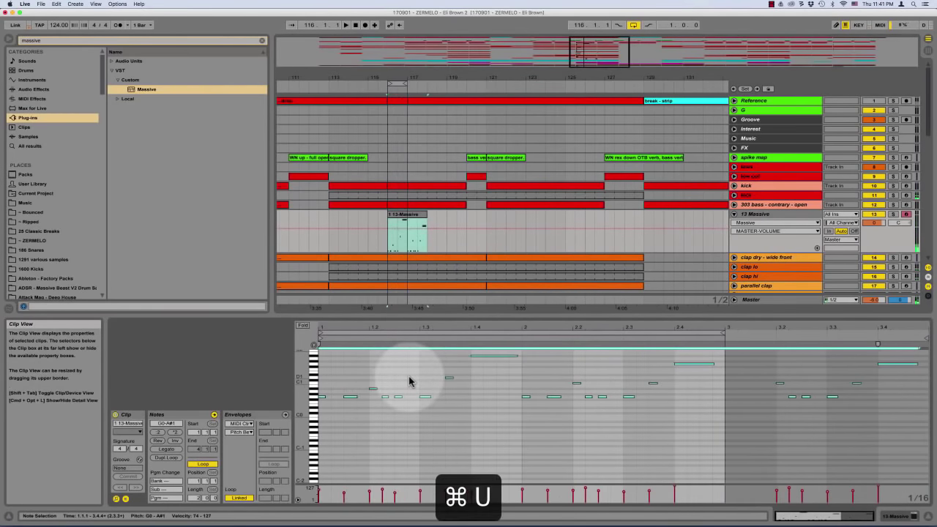
key(space)
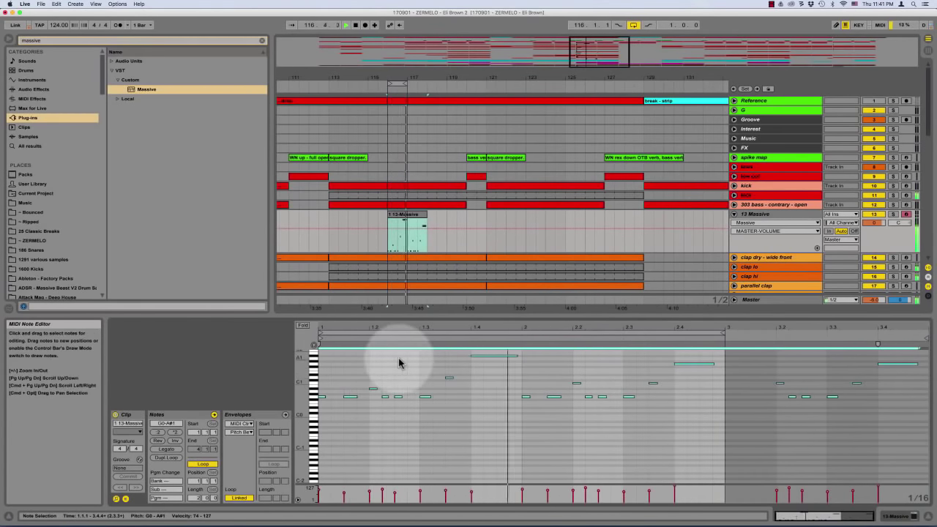
Move the Massive clip one bar earlier to start at bar 115 and loop the arrangement over its two bars
click(409, 238)
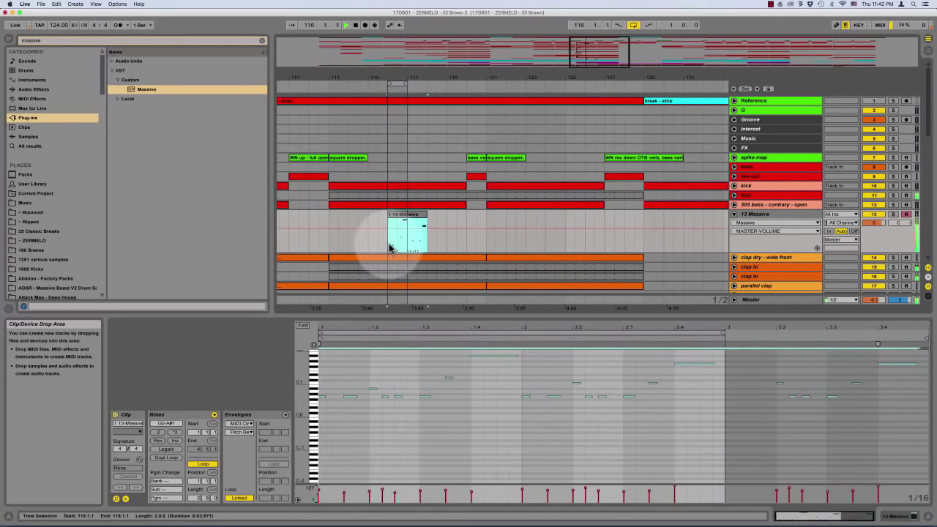
scroll(389, 247, up, 5)
scroll(388, 247, left, 5)
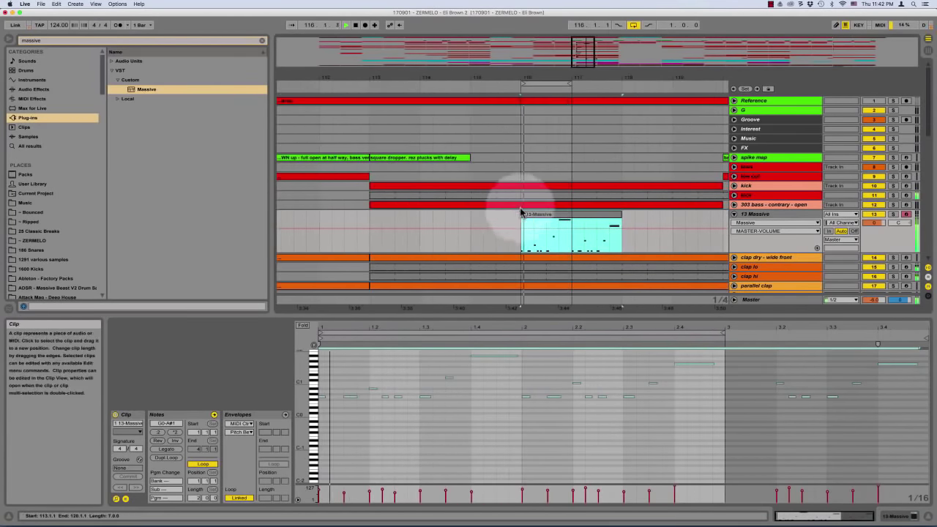
drag(537, 217, 489, 217)
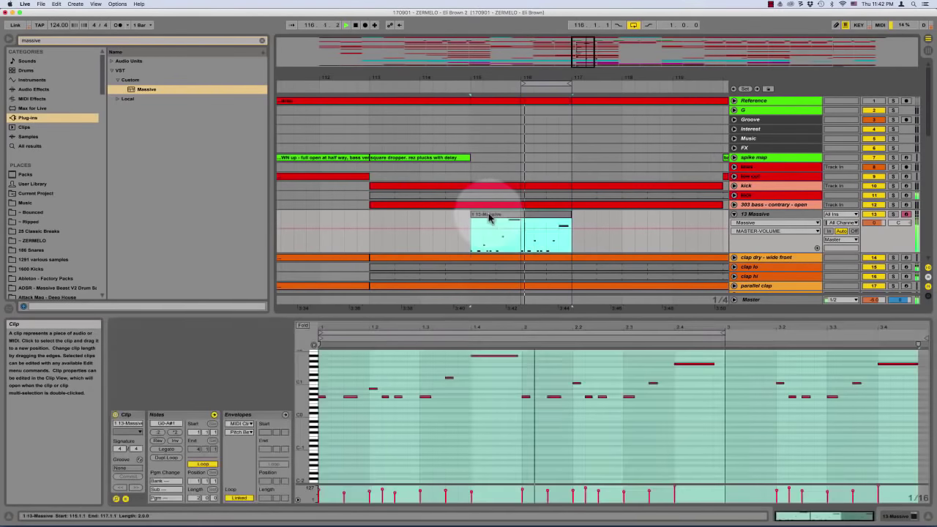
key(super+l)
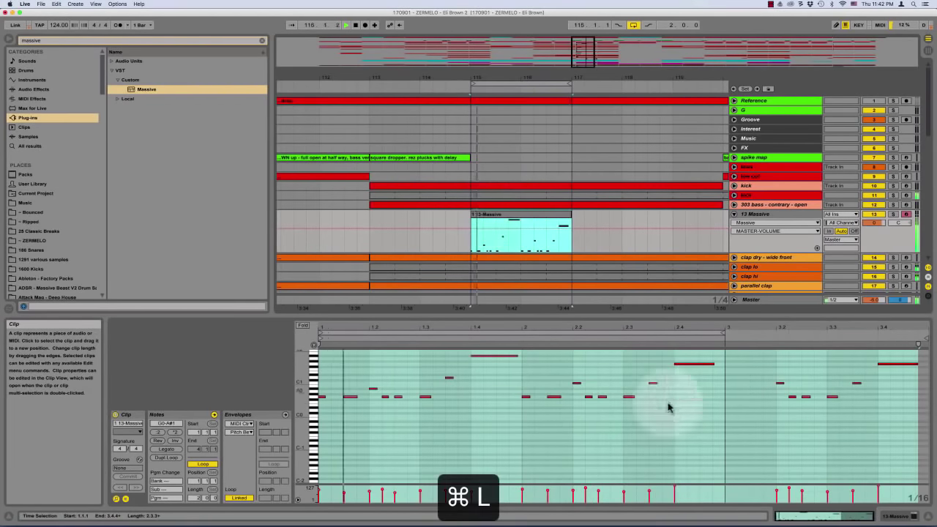
Lower the C1 note near beat 2.2 to A#0 and apply Legato to all notes in the clip
click(568, 382)
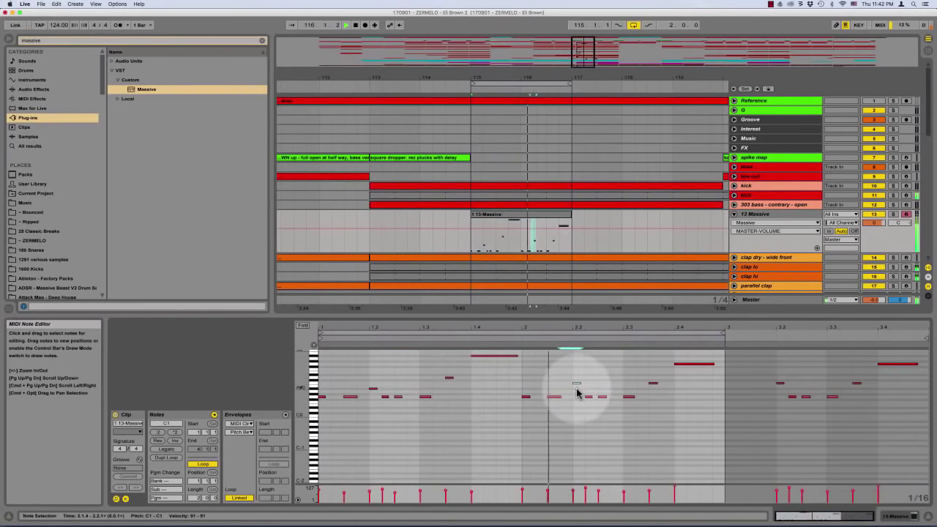
click(575, 389)
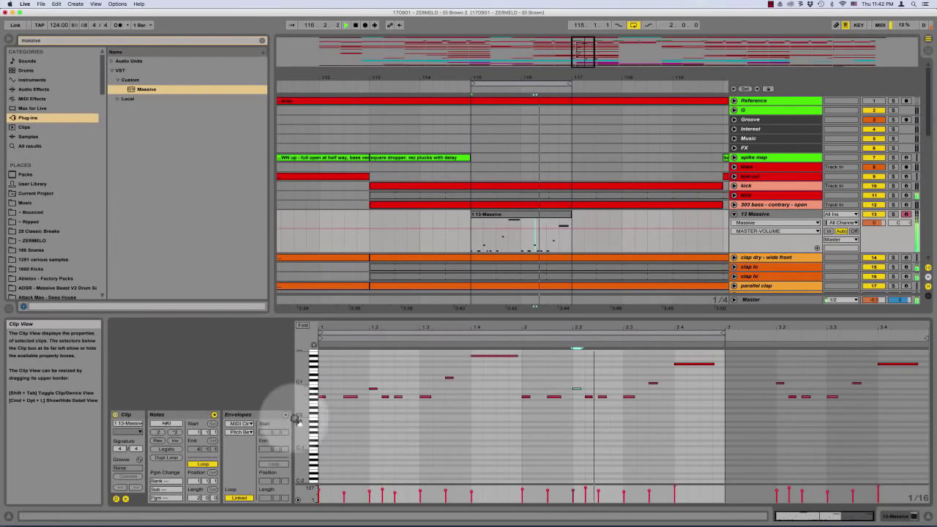
click(340, 381)
key(super+a)
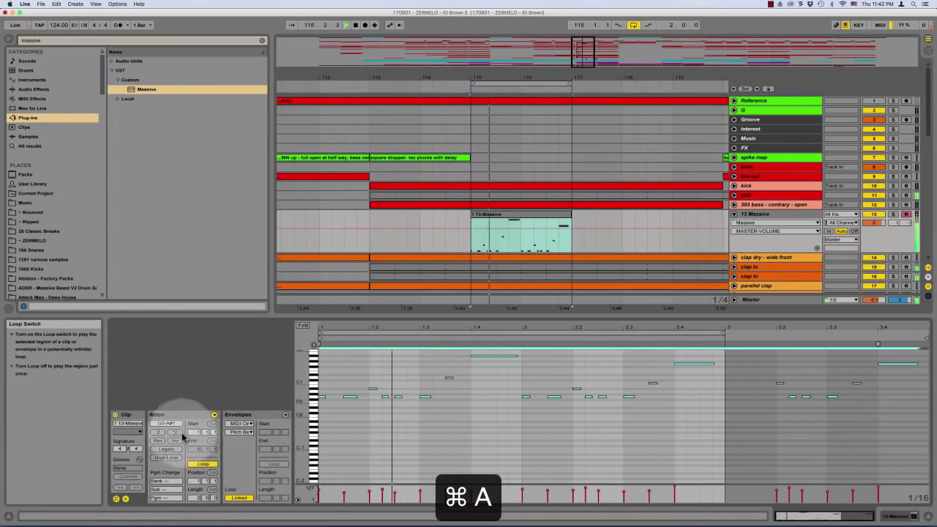
click(395, 377)
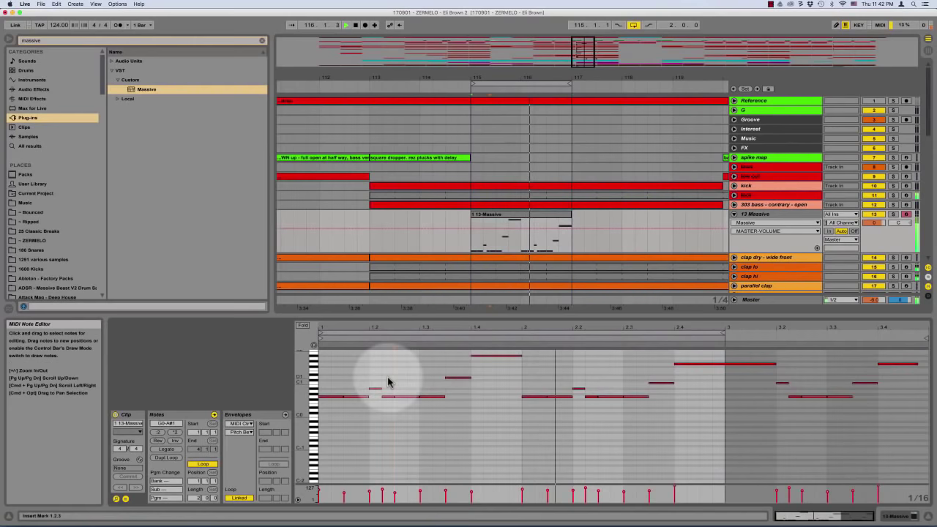
Break the long G0 notes before and after beat 1.2 into repeated sixteenth notes and play the result
click(326, 396)
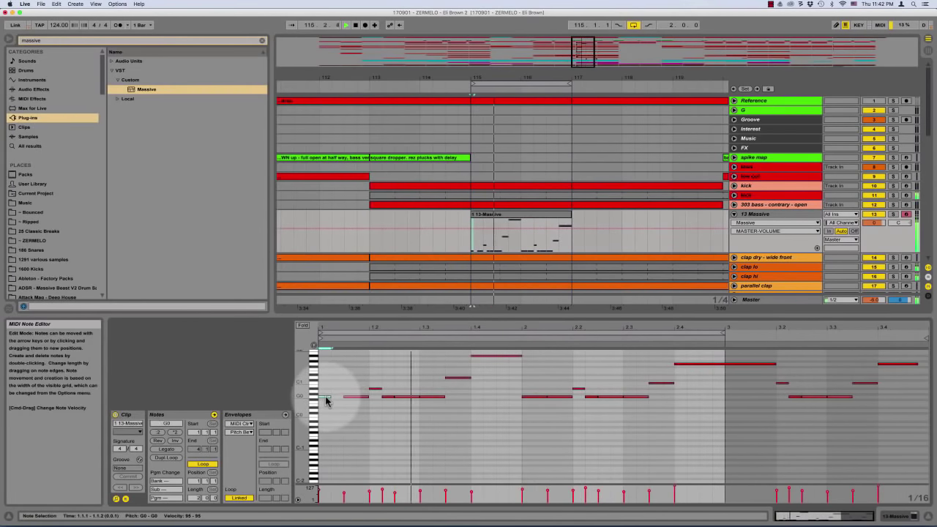
key(super+d)
drag(326, 396, 351, 395)
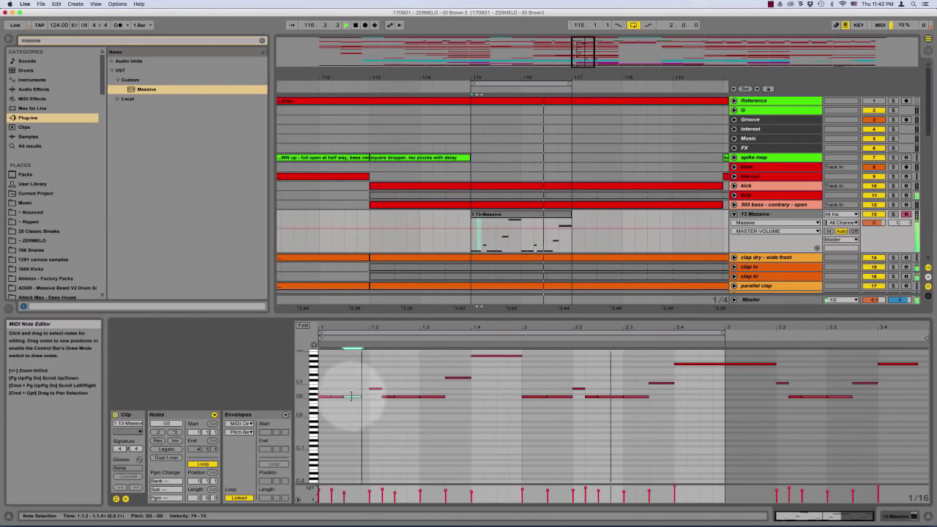
key(super+d)
click(357, 373)
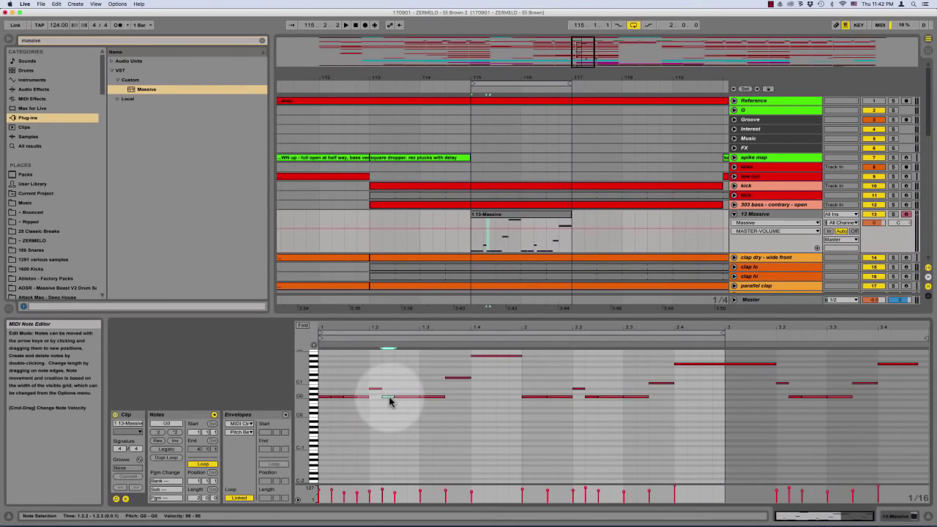
key(super+d)
key(super+d)
click(407, 384)
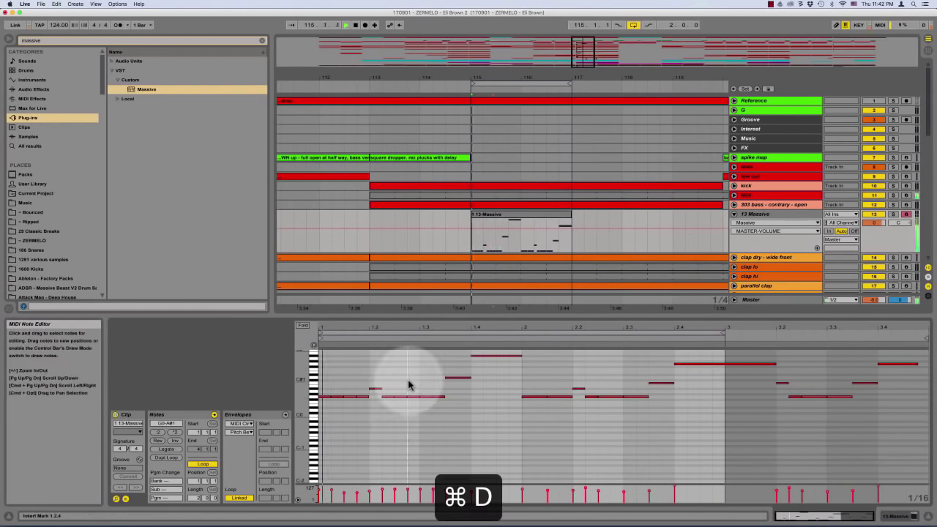
key(space)
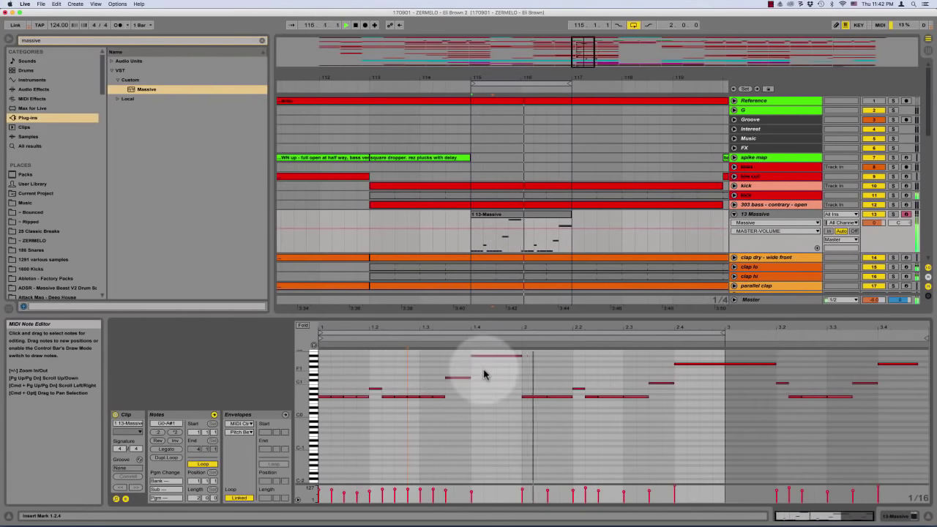
Shorten the note before beat 1.4 and the A#1 note at 1.4 to sixteenths and duplicate them to fill their original lengths
key(space)
drag(466, 378, 454, 381)
key(super+d)
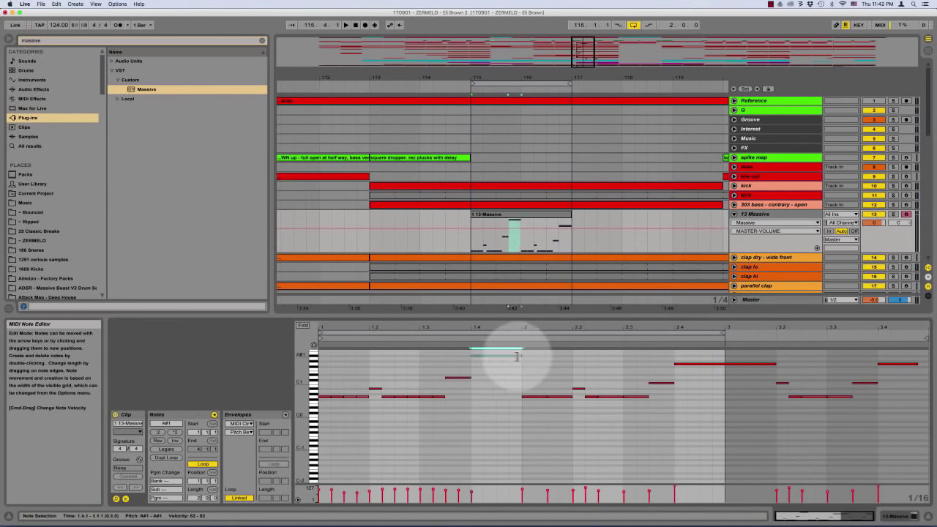
drag(517, 357, 484, 356)
key(super+d)
key(super+d)
key(super+d)
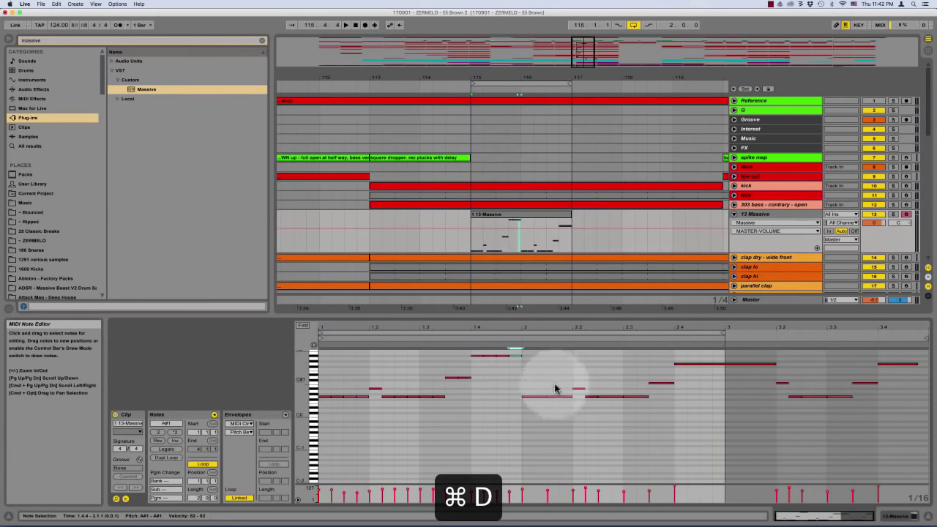
Shorten the G0 note at the start of bar 2 to a sixteenth and duplicate it three times up to beat 2.2
drag(547, 397, 540, 397)
key(super+z)
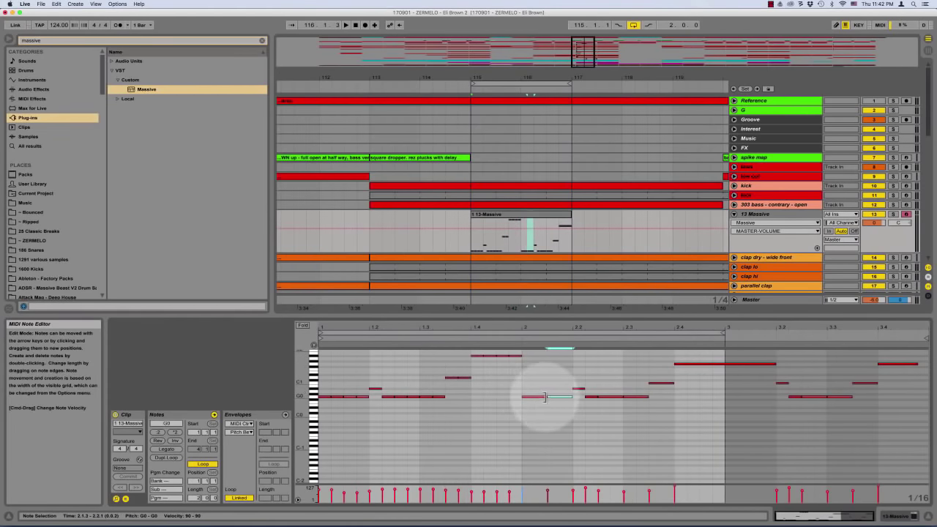
drag(546, 397, 534, 396)
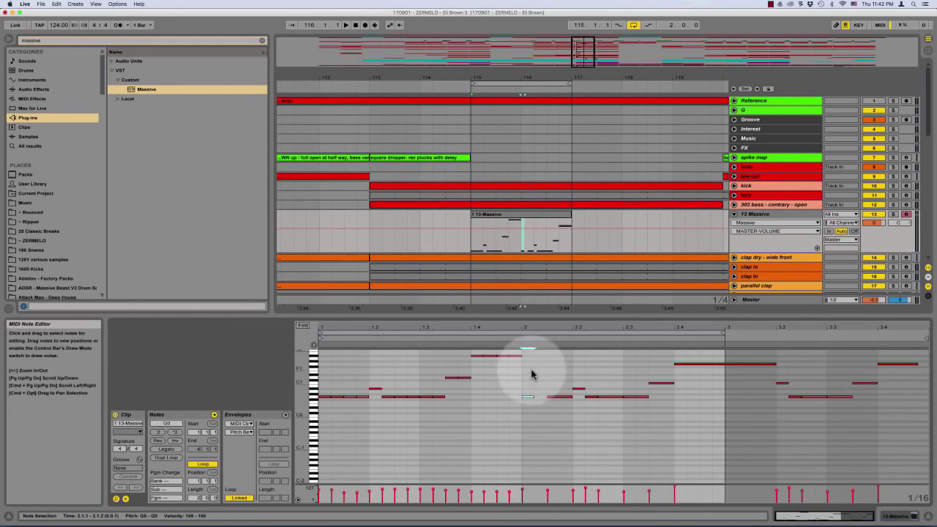
key(super+d)
key(super+d)
key(super+d)
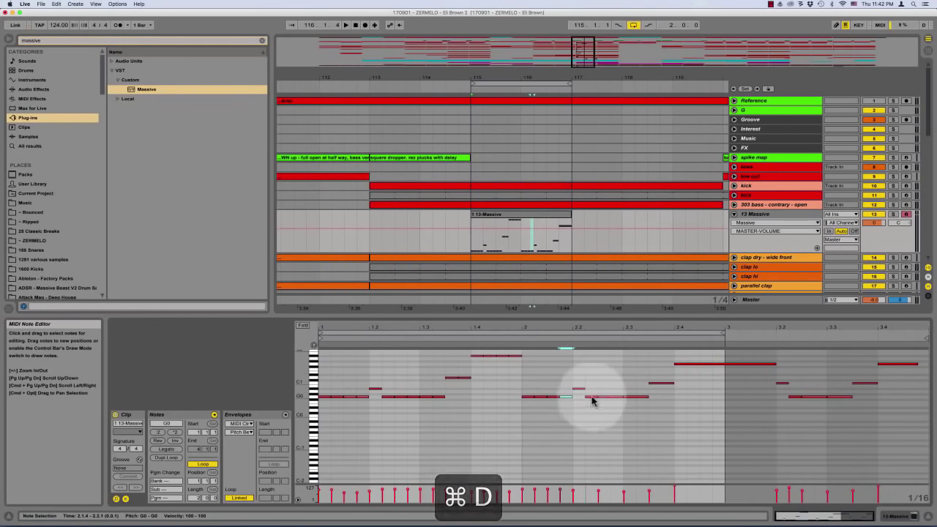
Turn the G0 notes between 2.2.2 and 2.3.3 into a continuous run of duplicated sixteenths
key(super+d)
key(super+d)
key(super+d)
key(super+d)
key(super+d)
key(super+d)
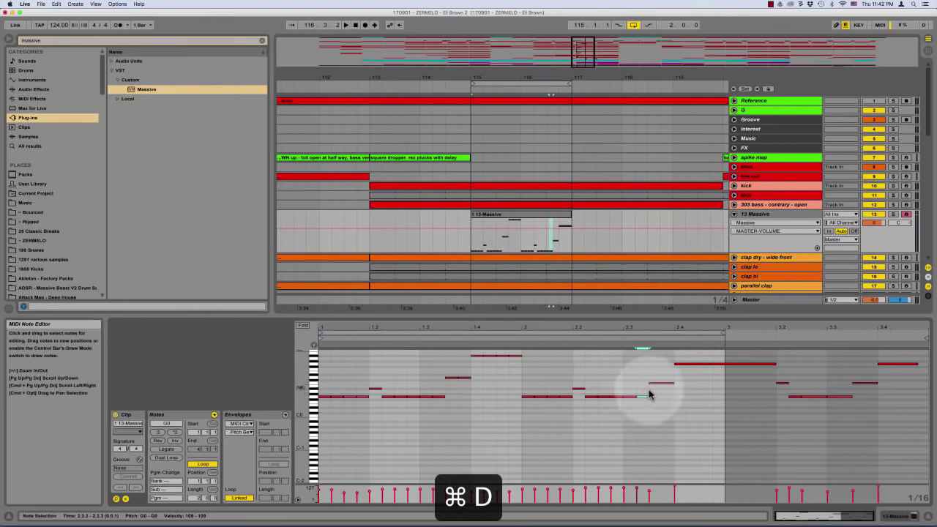
Shorten the G1 note at beat 2.4 to a sixteenth, duplicate it three times up to bar 3 and play the loop
drag(647, 396, 678, 368)
key(super+d)
key(super+d)
key(super+d)
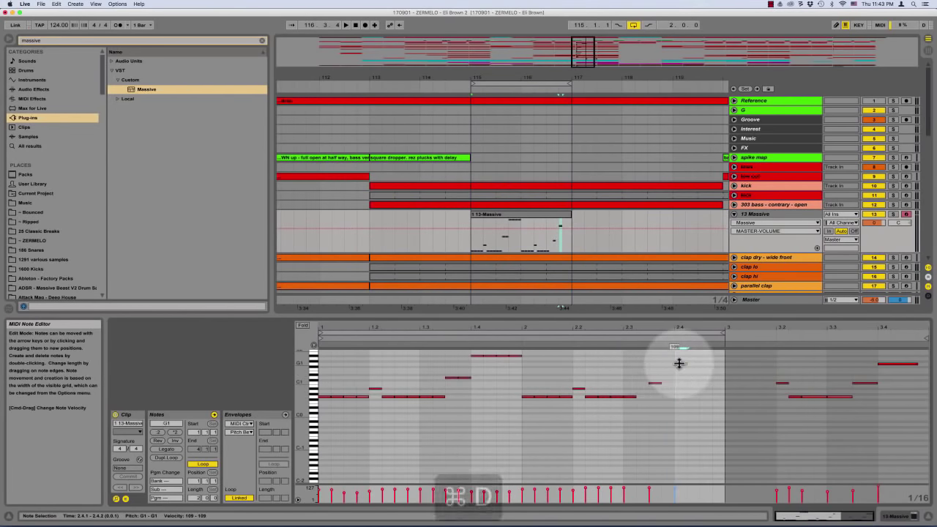
click(638, 364)
key(space)
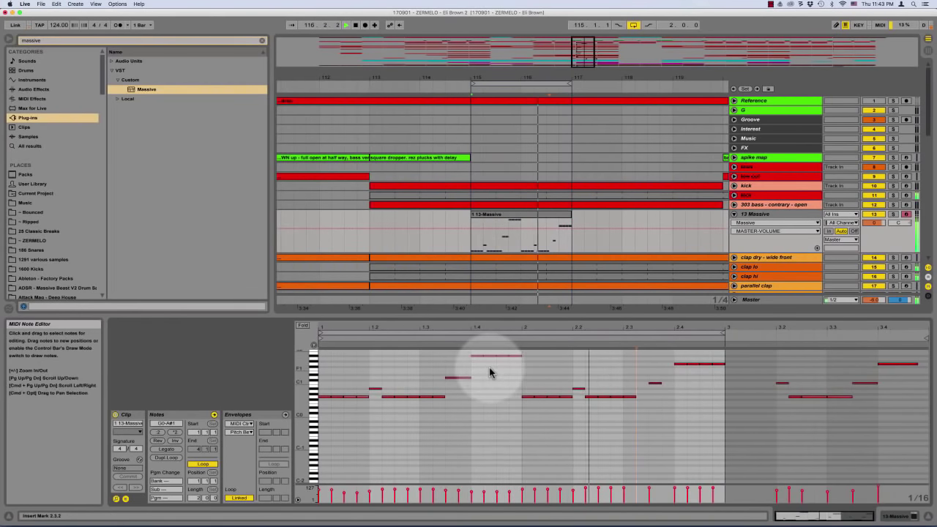
Fill the gaps between beats 2.3 and 2.4 with an extra G0 sixteenth and a second C1 sixteenth
click(644, 396)
click(630, 396)
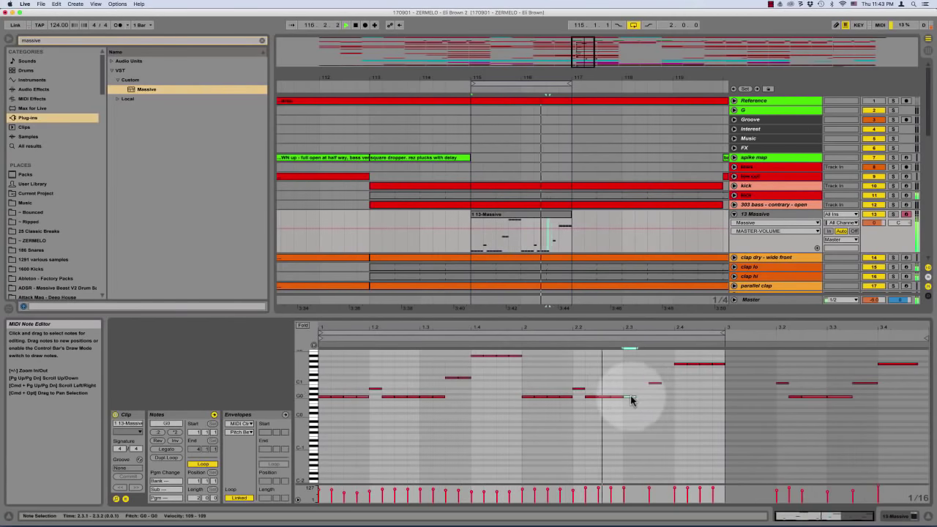
drag(630, 396, 723, 375)
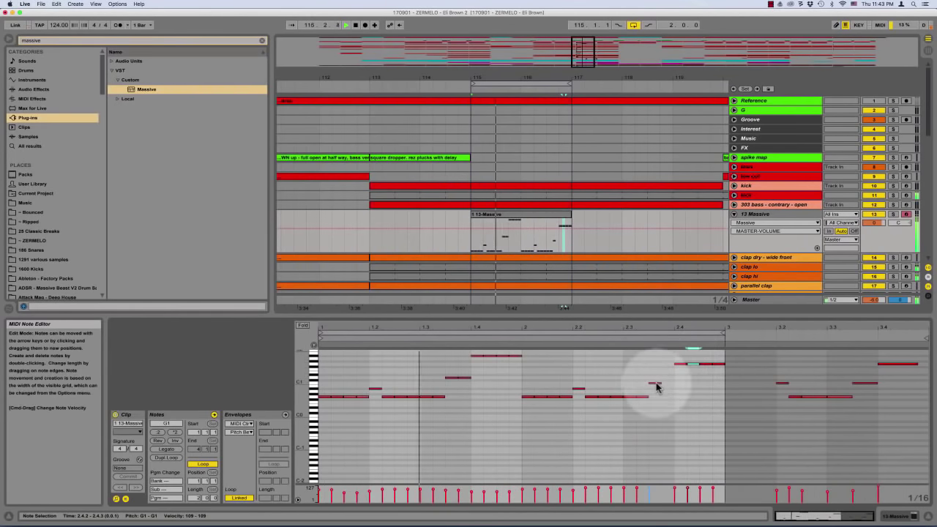
drag(655, 383, 673, 384)
click(601, 368)
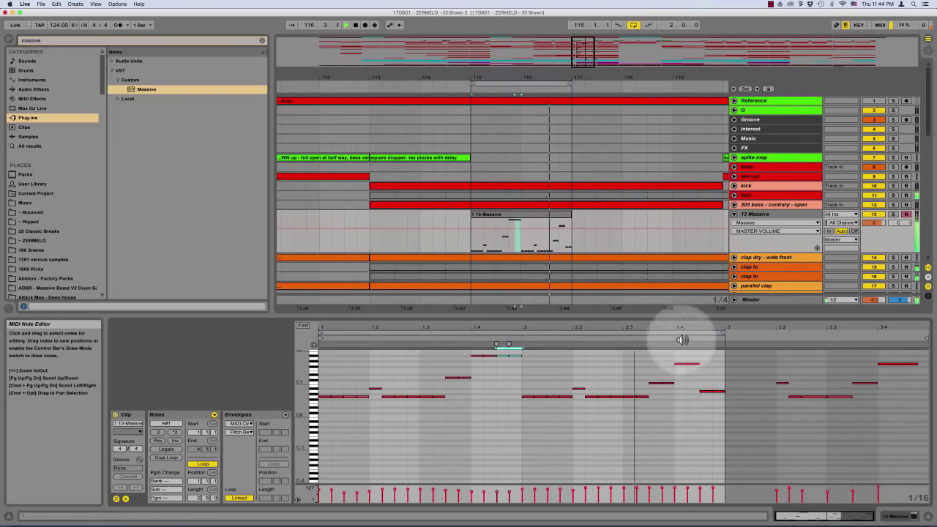
Transpose the last two sixteenths at 2.4.3 down to F0
click(714, 393)
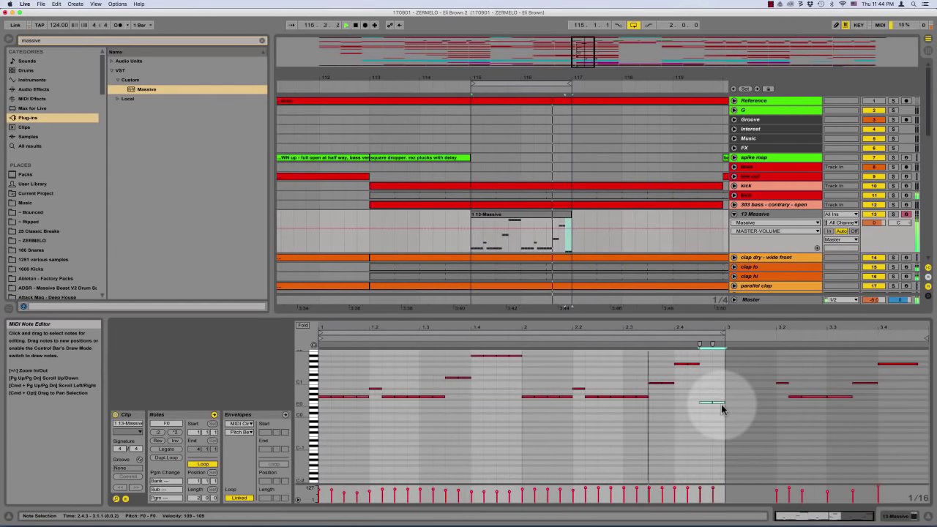
key(Down)
key(Down)
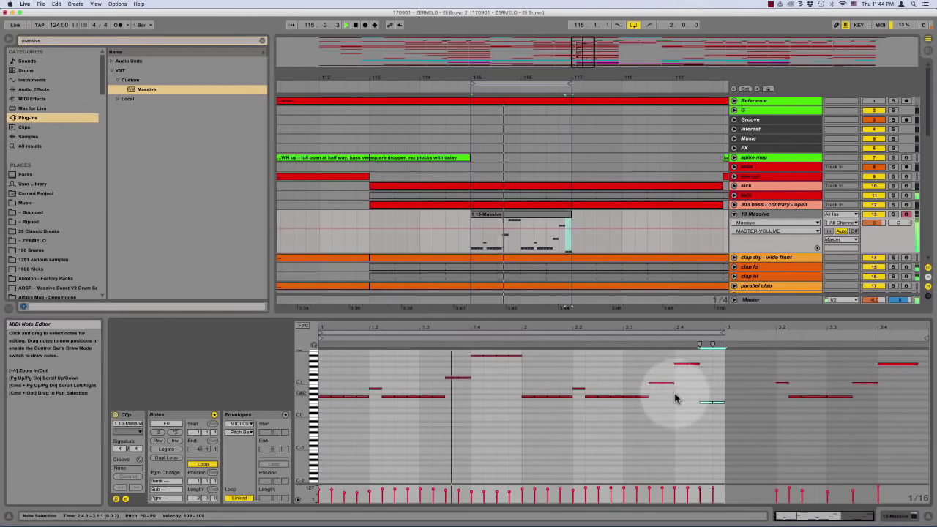
click(346, 366)
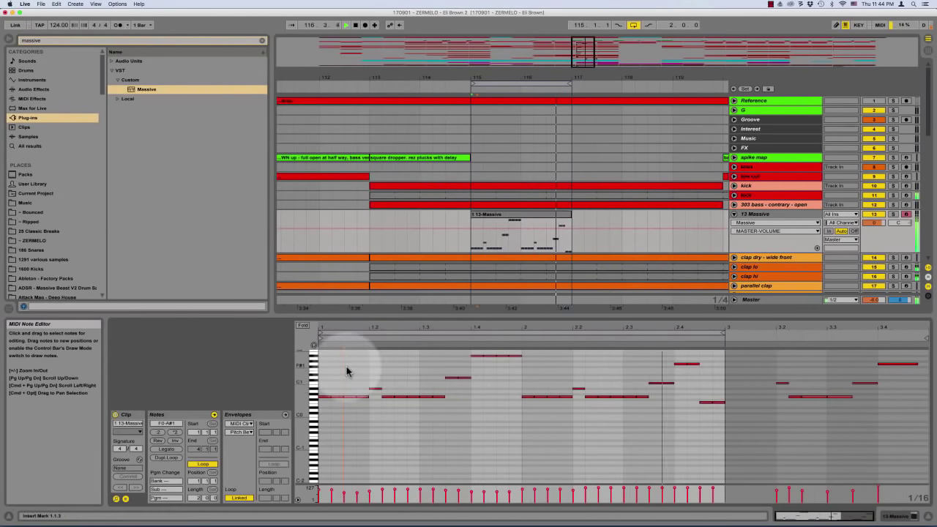
Refine the note grid to 1/128 and delay the G0 note at 1.1.2 by 1/128, keeping its end at 1.1.3
key(plus)
key(plus)
right_click(350, 443)
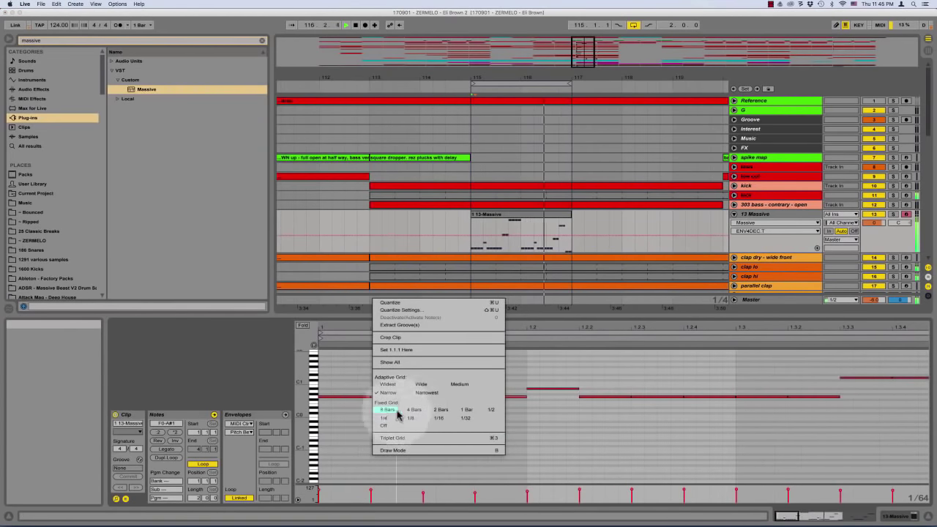
click(342, 416)
key(plus)
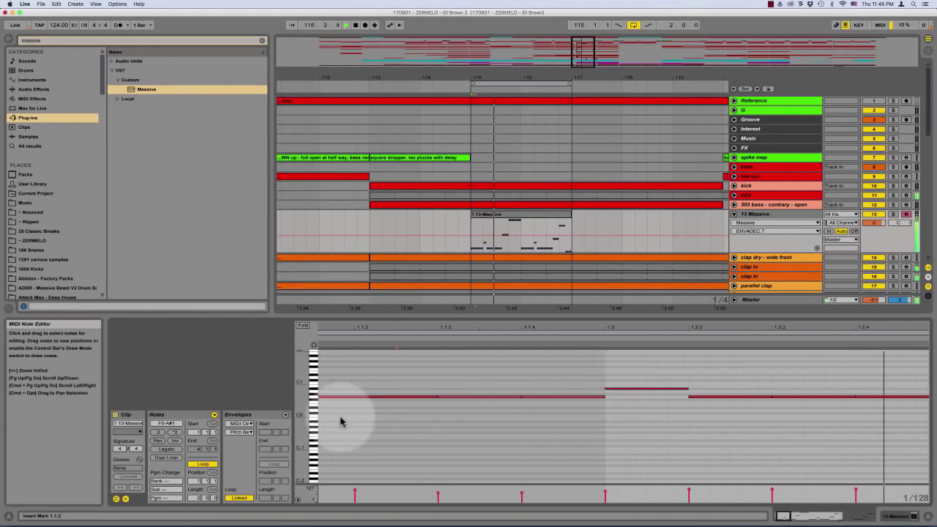
click(439, 396)
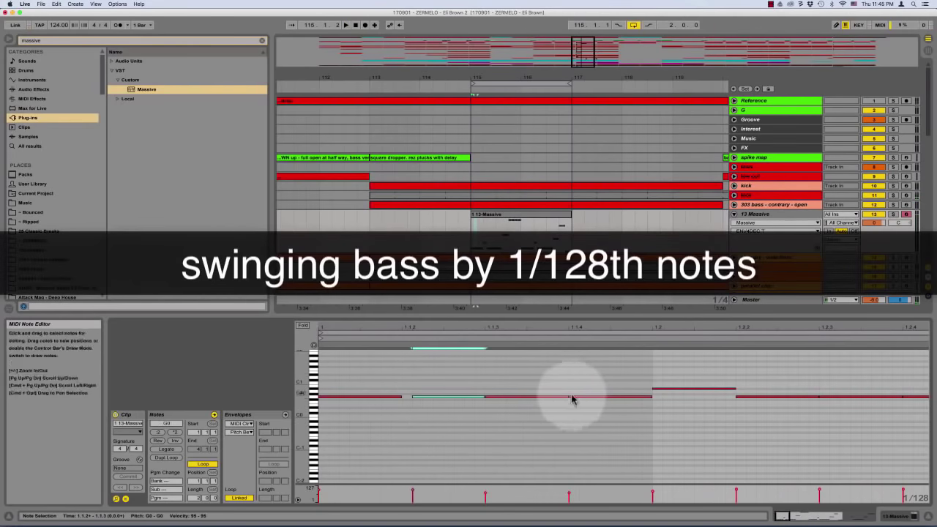
Swing the remaining off-beat sixteenths of bar 1, through 1.4.4, by delaying their starts 1/128 and keeping their ends
drag(572, 399, 653, 384)
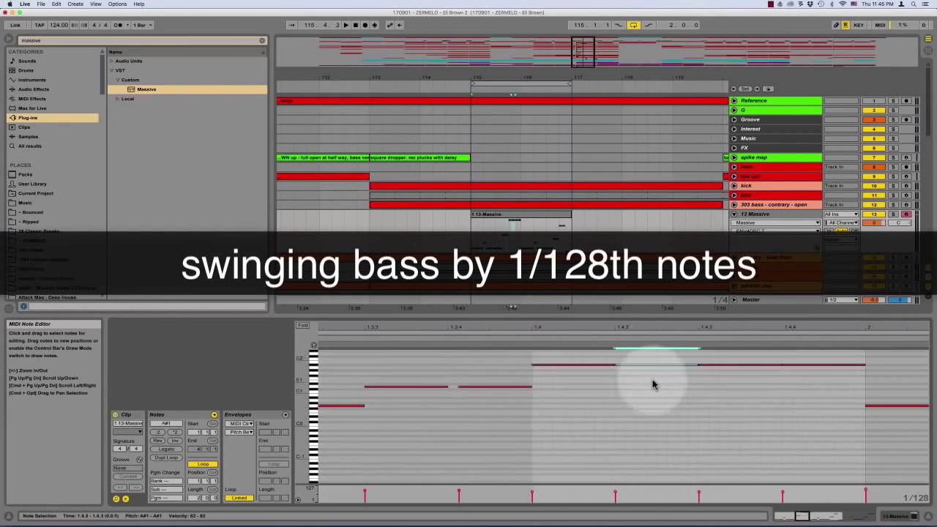
key(Right)
key(shift+Left)
drag(843, 358, 843, 380)
key(Right)
key(shift+Left)
Raise the velocity of all notes in the clip to 127
key(super+a)
drag(717, 364, 717, 292)
Delay the starts of the G0 notes at 2.1.2 and 2.1.4 by 1/128 while keeping their end points
scroll(717, 387, right, 5)
drag(717, 391, 732, 430)
key(Right)
key(shift+Left)
drag(887, 399, 900, 442)
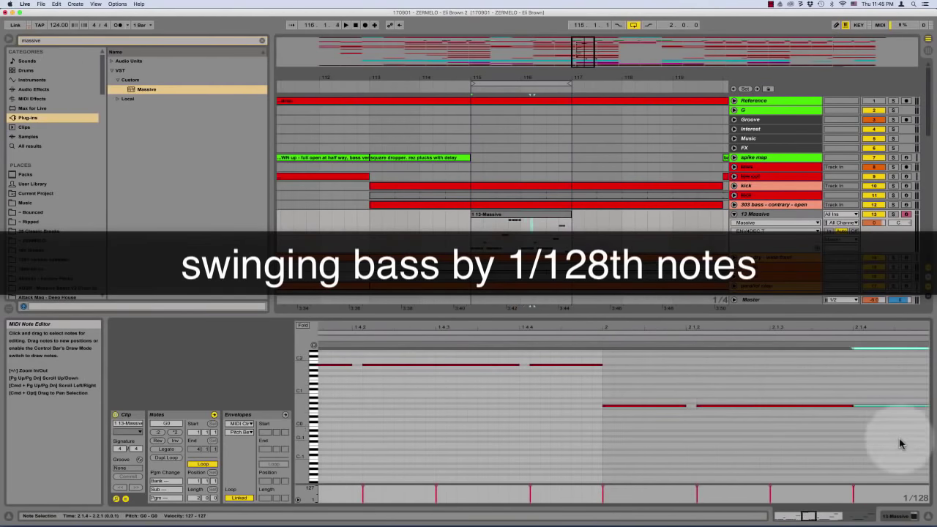
key(Right)
key(shift+Left)
Swing the off-beat sixteenths from beat 2.2 through 2.3.2 by delaying their starts 1/128 and keeping their ends
scroll(849, 424, right, 3)
drag(824, 393, 830, 428)
key(Right)
key(shift+Left)
scroll(732, 406, right, 5)
drag(650, 380, 624, 441)
key(Right)
key(shift+Left)
drag(786, 354, 790, 433)
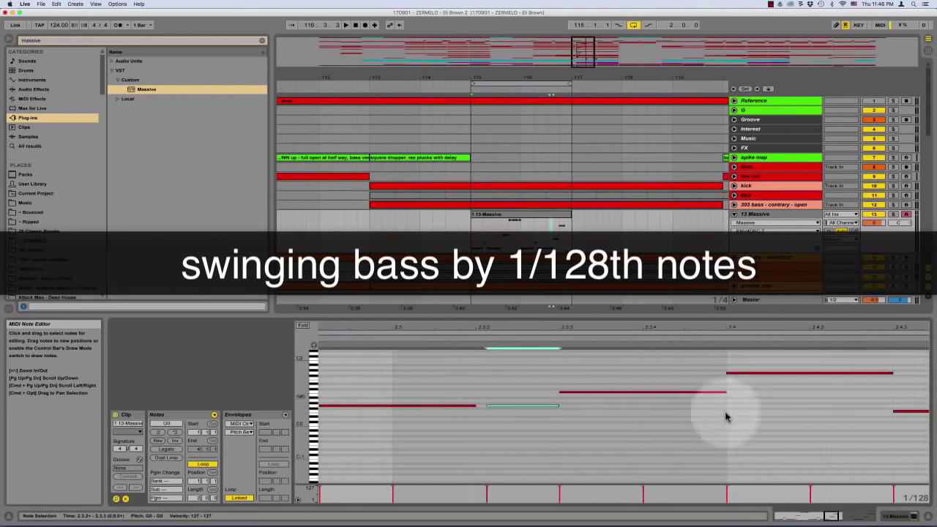
Delay the starts of the notes at 2.3.4, 2.4.2 and 2.4.4 by 1/128, keeping their ends, and play the loop
drag(692, 377, 669, 415)
key(Right)
key(shift+Left)
drag(847, 353, 871, 401)
key(Right)
key(shift+Left)
scroll(841, 417, right, 4)
drag(776, 392, 761, 441)
key(Right)
key(shift+Left)
key(space)
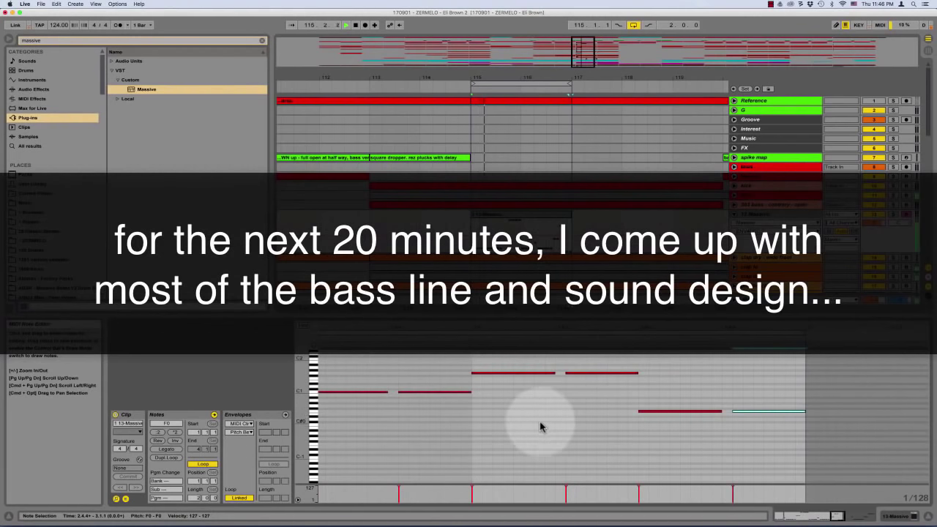
Show the track's devices, open Massive's plug-in window and fine-tune the decay of envelope 4
key(shift+Tab)
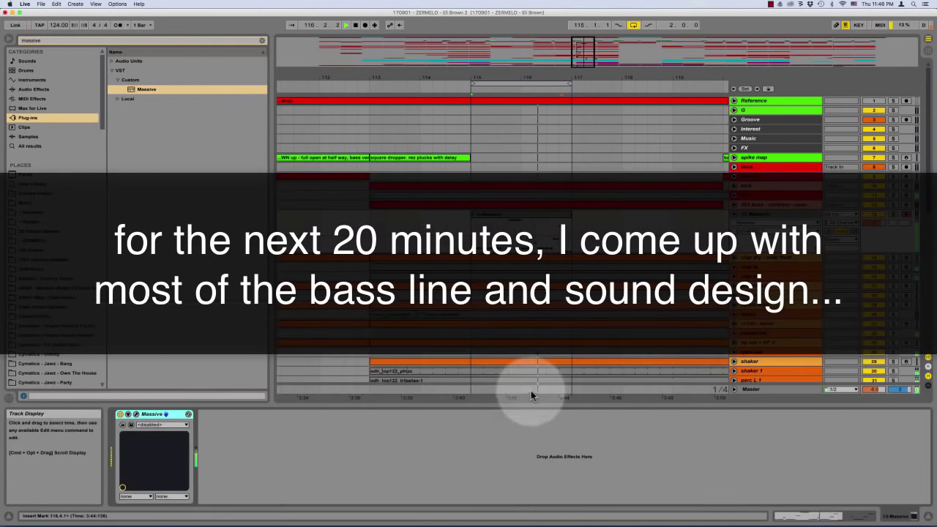
scroll(530, 392, down, 1)
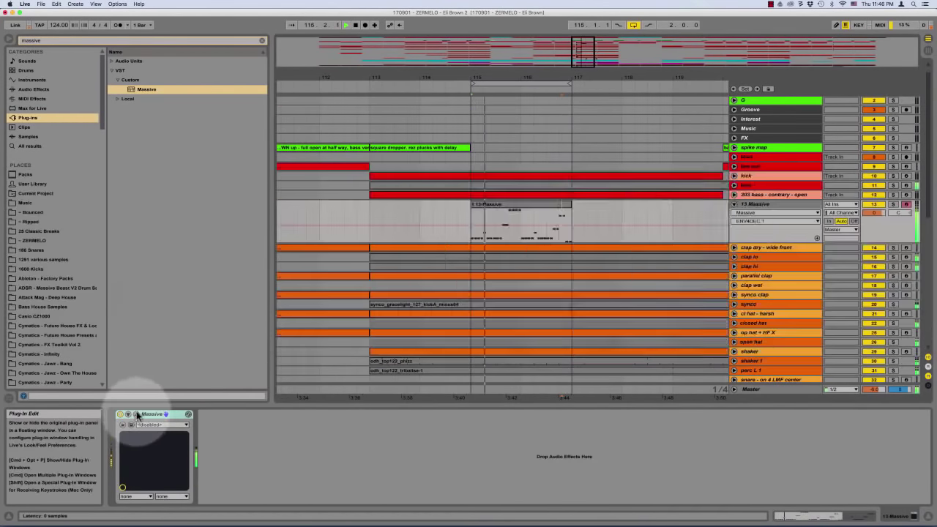
click(135, 415)
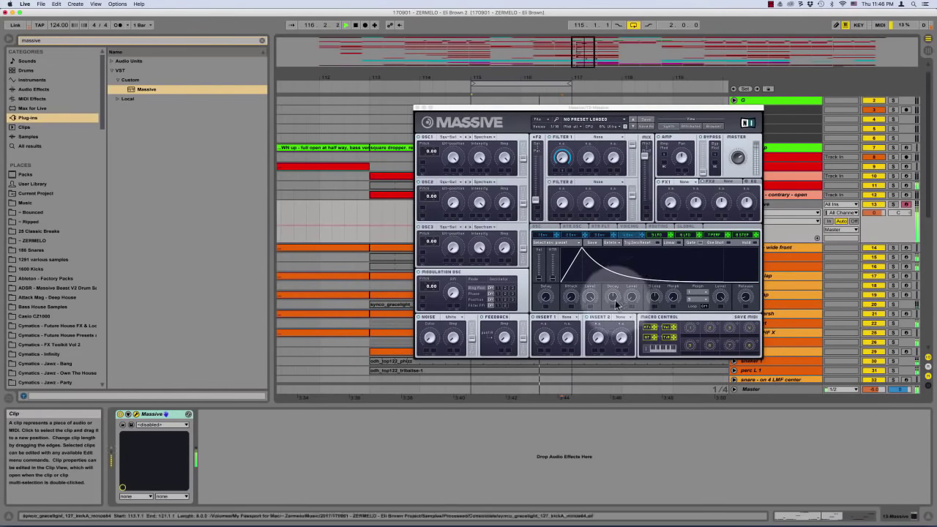
click(635, 301)
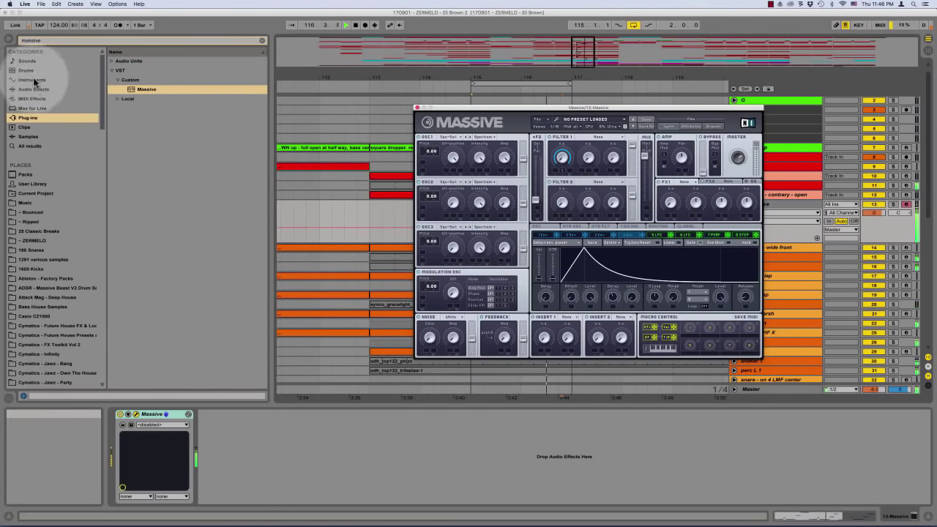
Add a Spectrum analyser after Massive and inspect the bass in its enlarged display
click(262, 40)
click(35, 88)
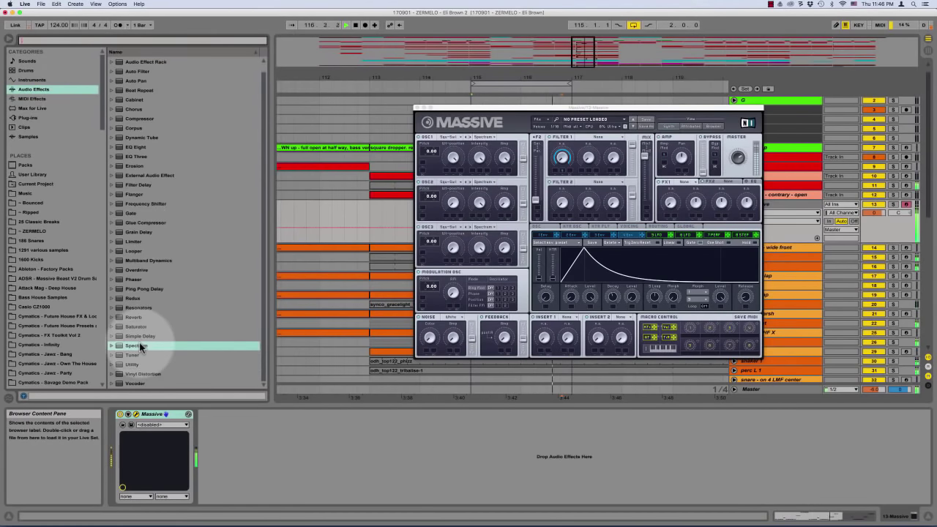
mouse_move(138, 353)
mouse_down()
mouse_move(270, 462)
mouse_move(296, 468)
mouse_up()
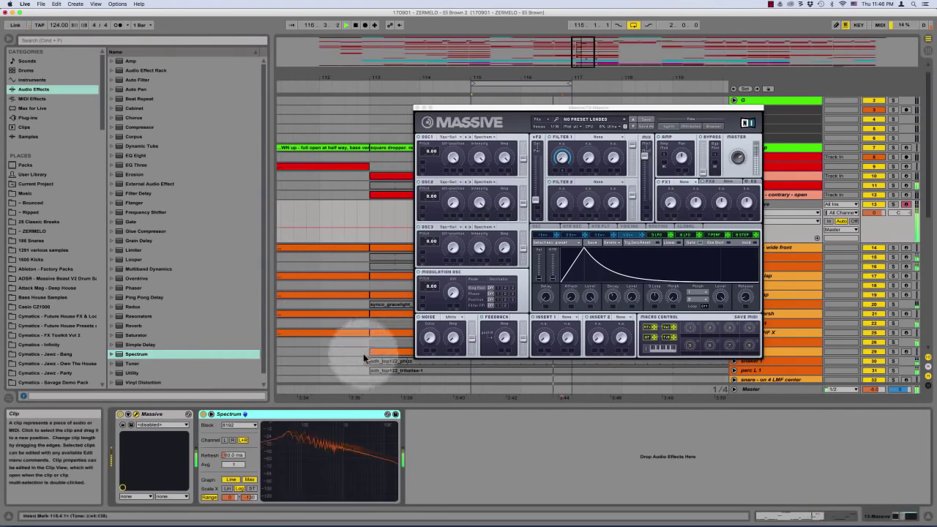
double_click(316, 467)
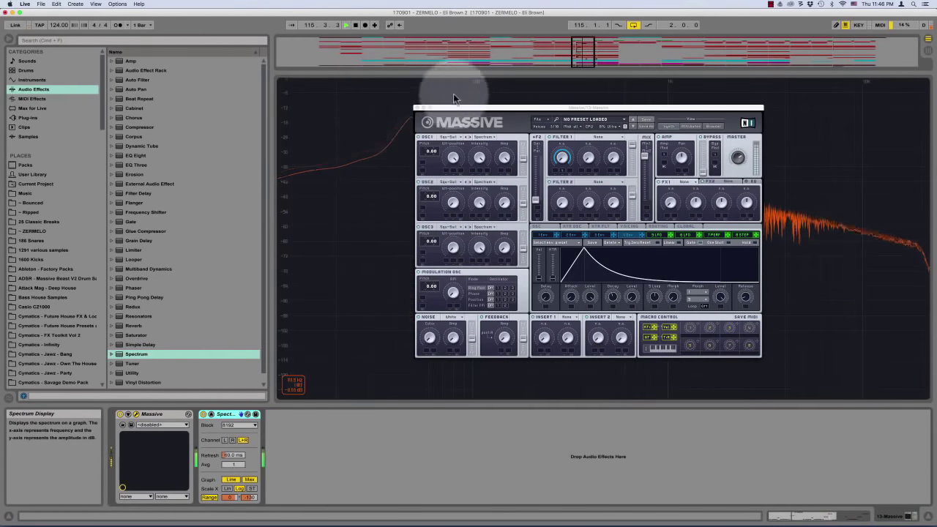
drag(463, 108, 550, 253)
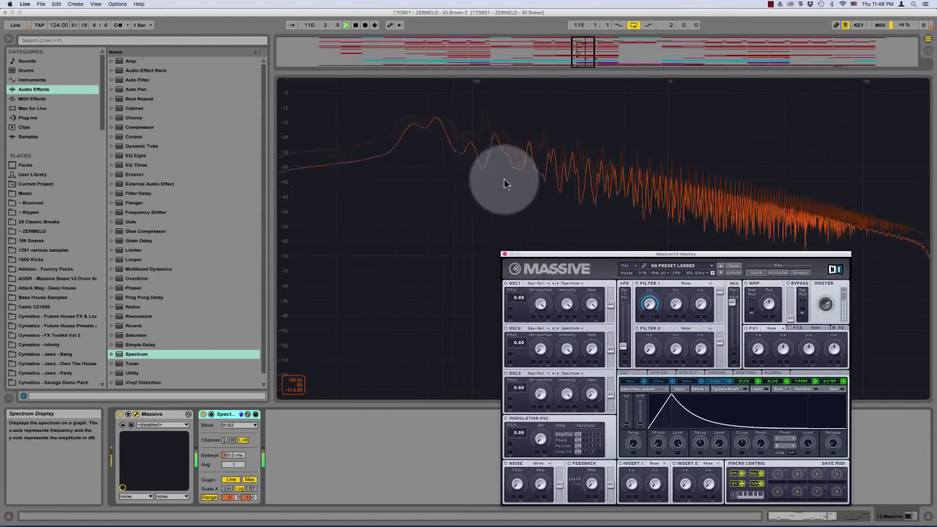
double_click(547, 184)
Set Massive's Filter 1 type to Lowpass 4
click(656, 279)
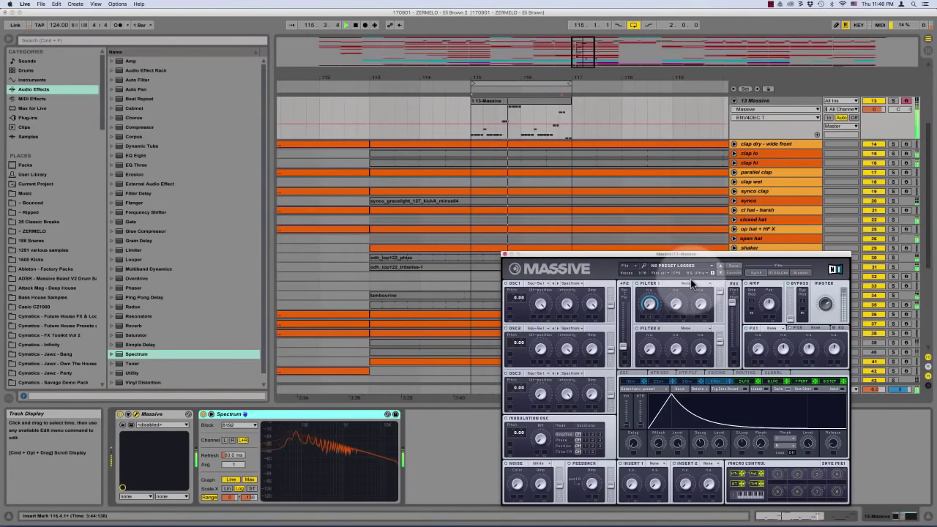
click(688, 285)
click(658, 226)
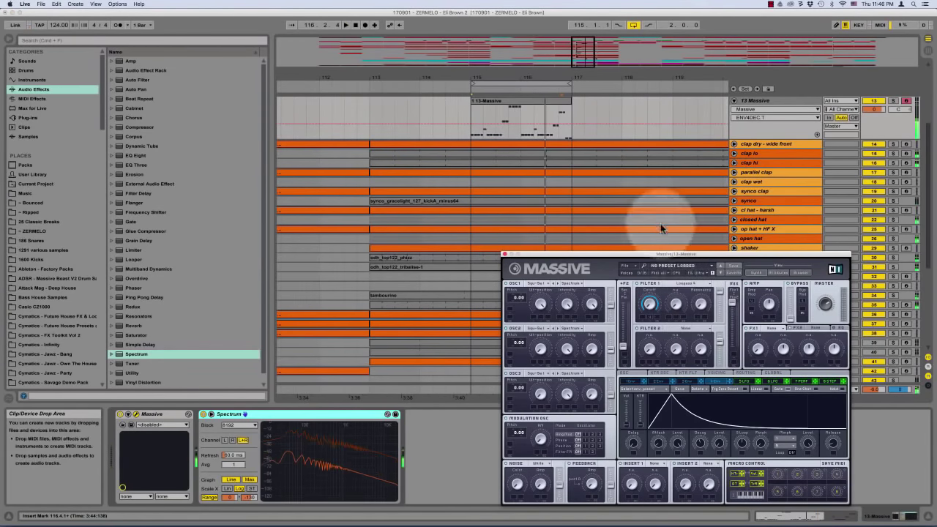
Adjust the wavetable position and amplitude of Massive's oscillator 1
drag(665, 257, 637, 170)
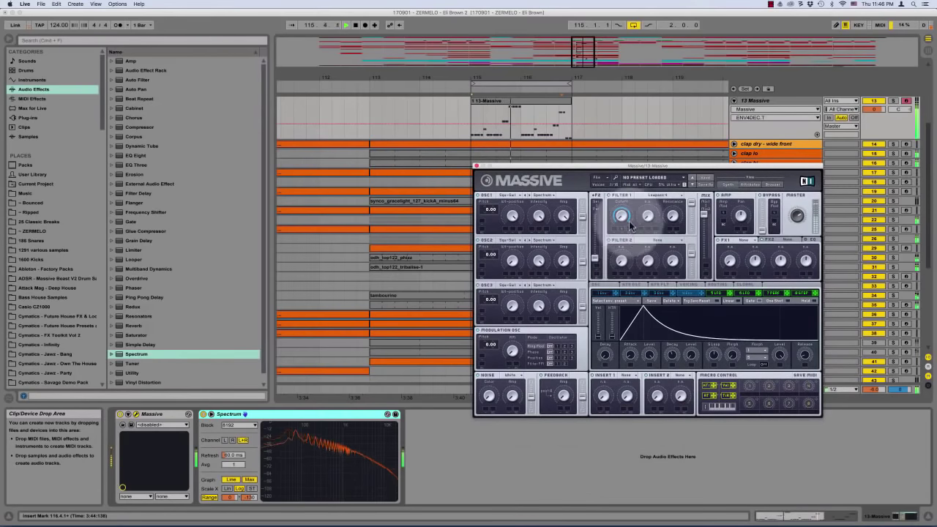
click(510, 218)
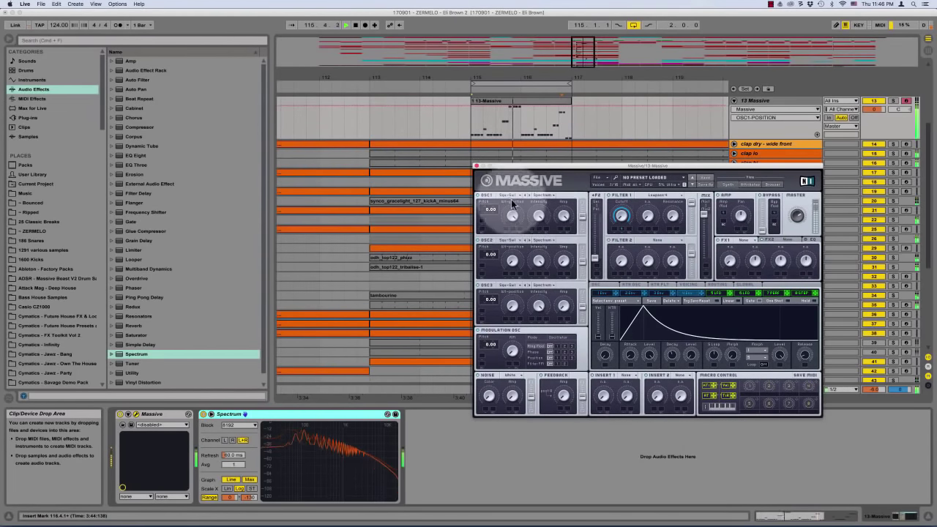
click(565, 211)
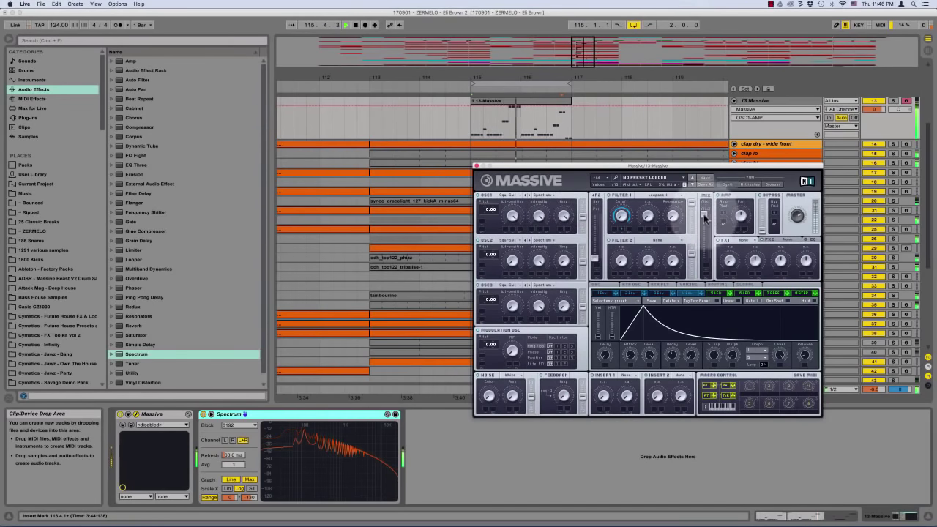
Adjust Massive's crossfade between filters 1 and 2 and the decay time of envelope 4
click(704, 217)
drag(775, 166, 723, 144)
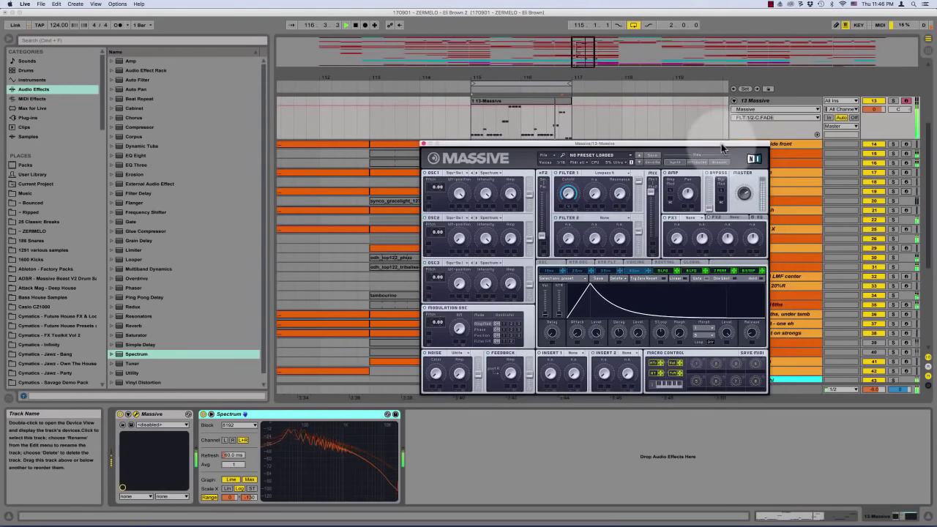
click(622, 329)
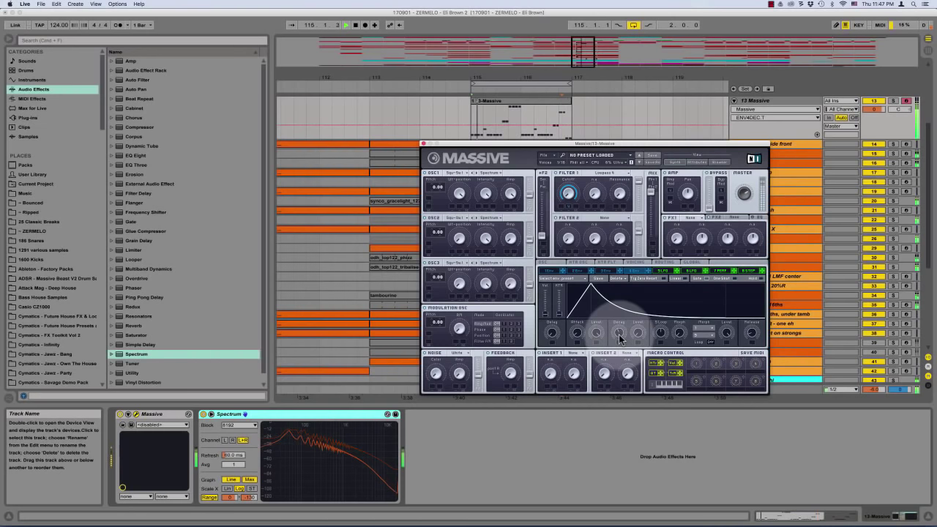
Close Massive's window and reopen the 13-Massive clip in the note editor
double_click(531, 98)
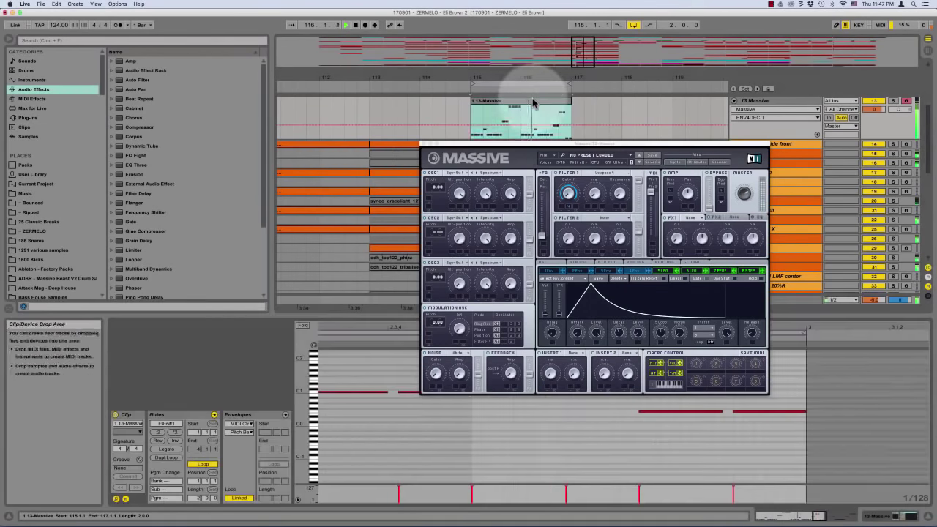
click(423, 144)
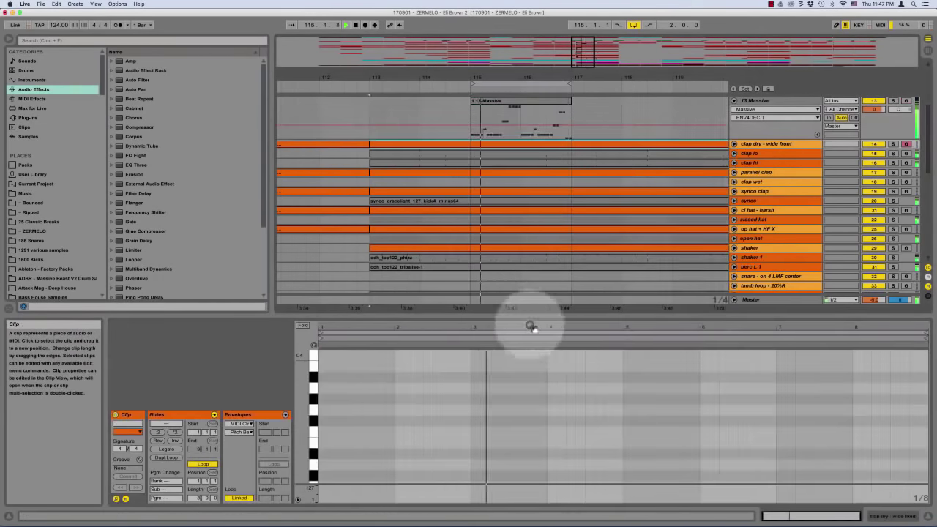
click(513, 100)
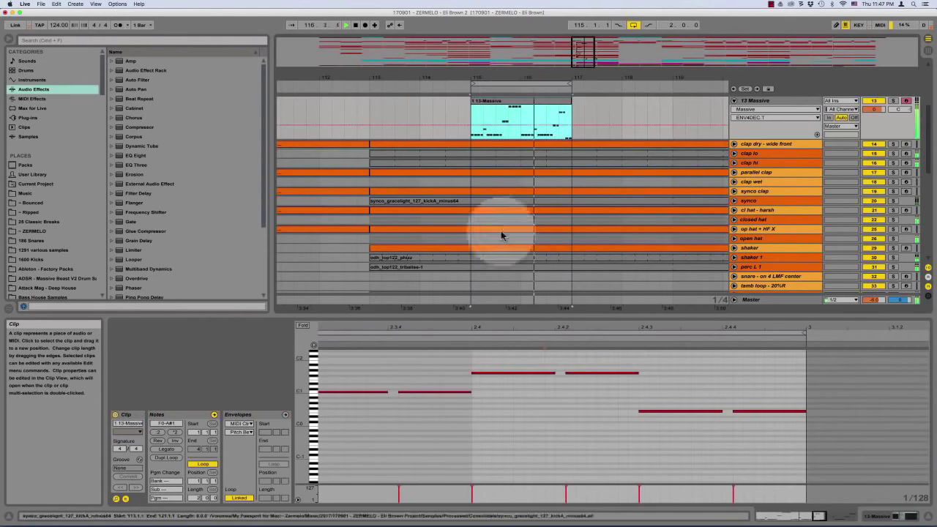
Transpose the last two sixteenths at 2.4.3 up to G0, trying G#0 along the way
click(544, 429)
scroll(544, 429, up, 1)
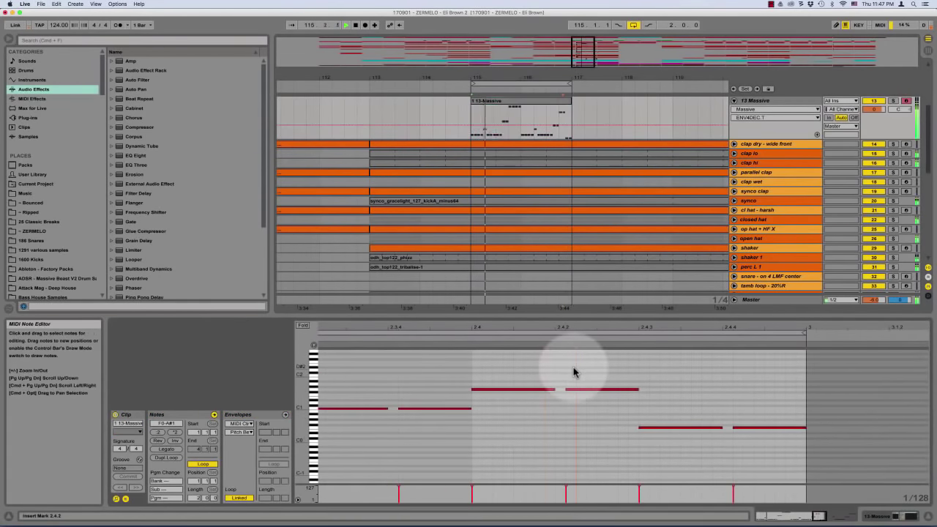
key(minus)
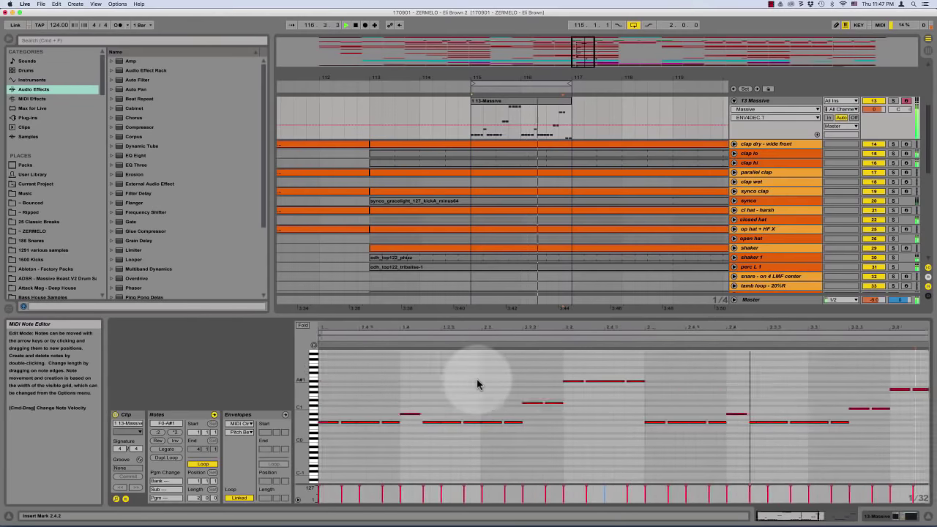
drag(533, 372, 891, 441)
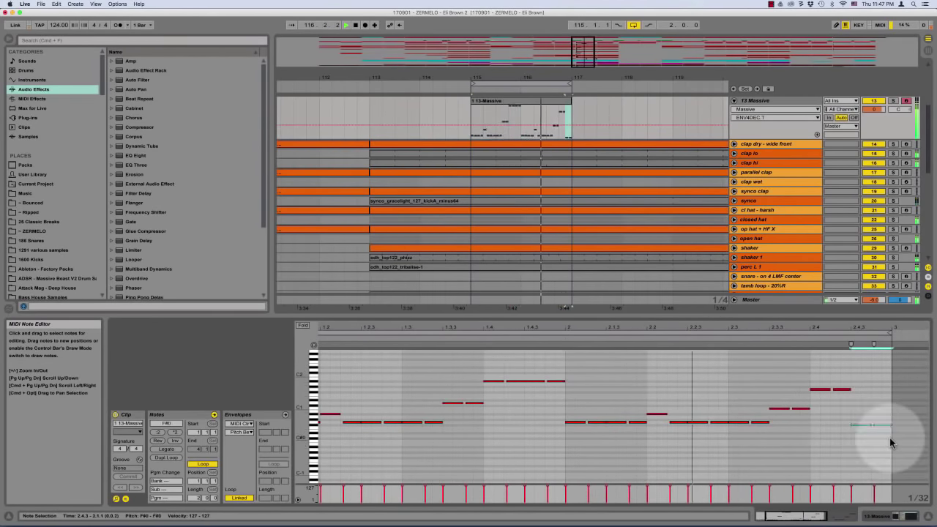
key(Up)
key(Up)
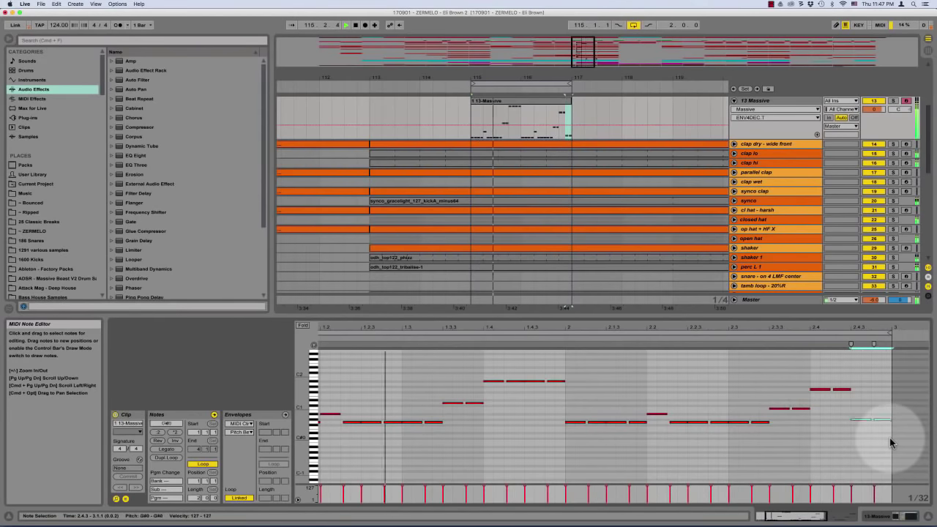
key(Down)
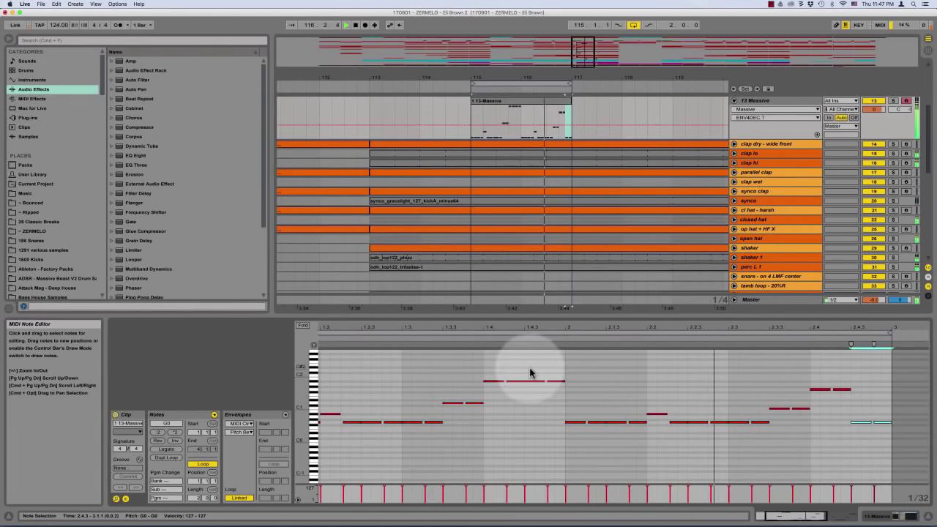
Raise the last two sixteenths at 2.4.3 by an octave to G1
drag(530, 372, 579, 392)
click(597, 378)
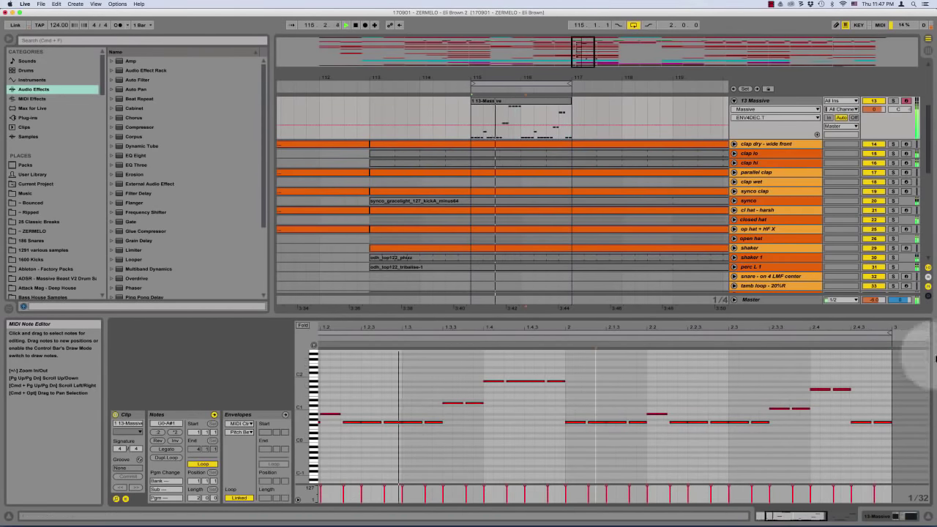
drag(859, 413, 893, 444)
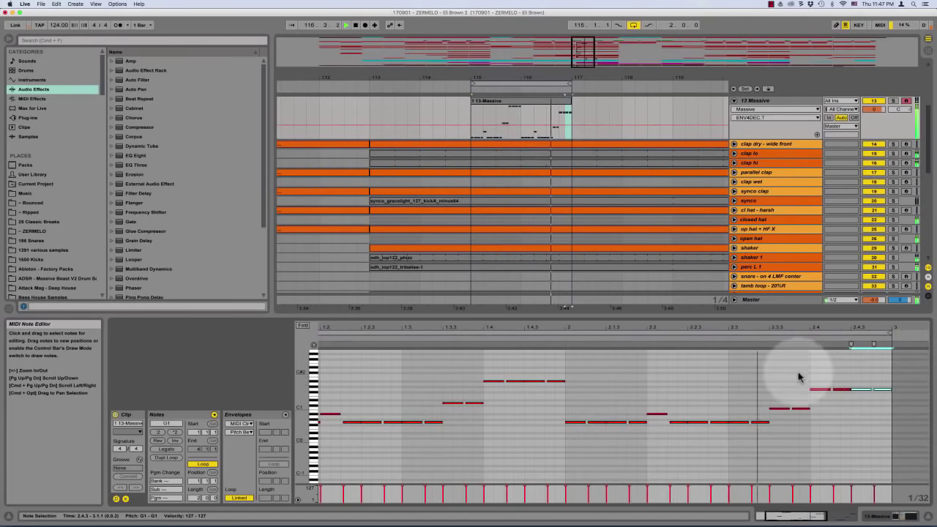
Lower the sixteenth at 1.4.4 to A#0 and the final sixteenth at 2.4.4 to G0
click(697, 381)
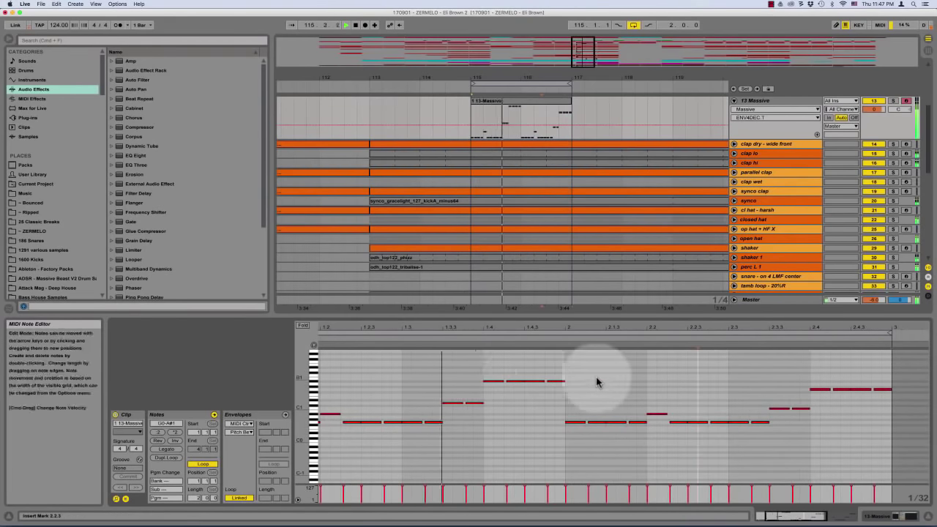
click(558, 380)
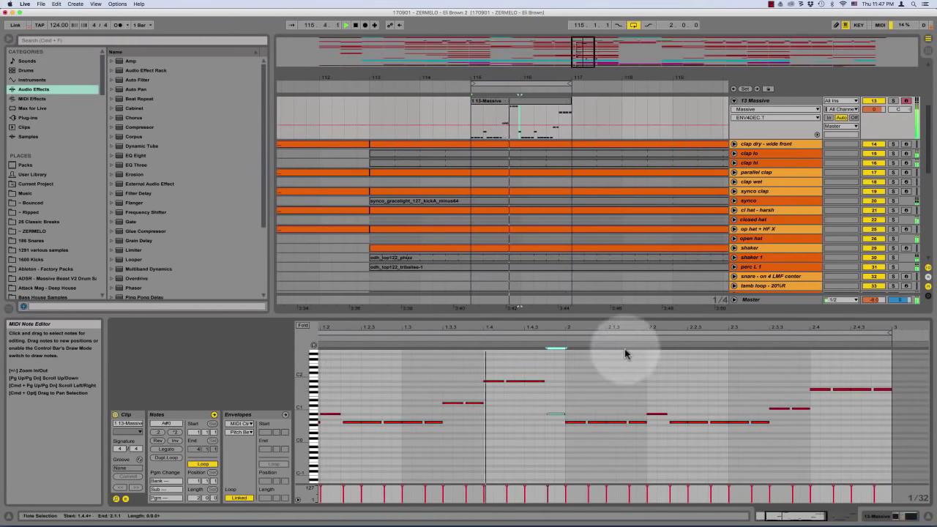
click(884, 390)
click(883, 389)
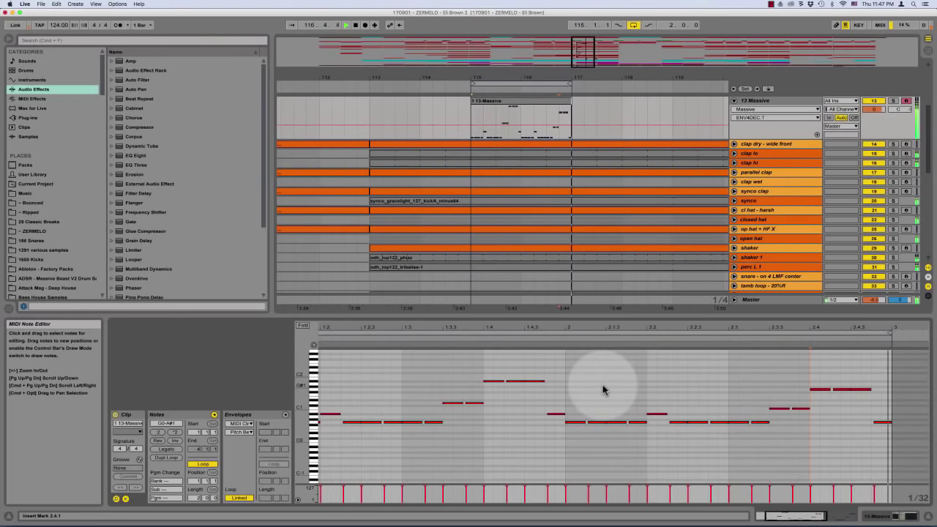
Try deactivating the last two sixteenths at 2.4.3 and 2.4.4, and reactivate them
click(888, 423)
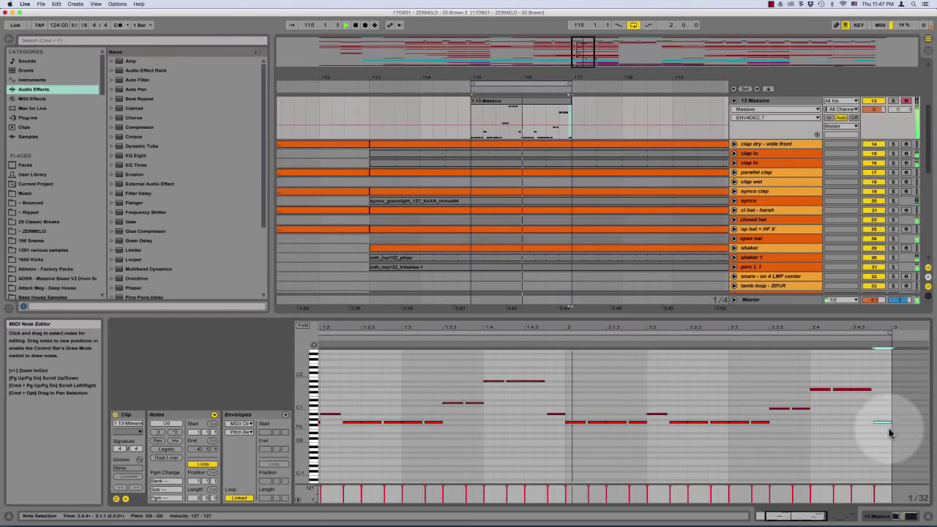
drag(889, 430, 861, 401)
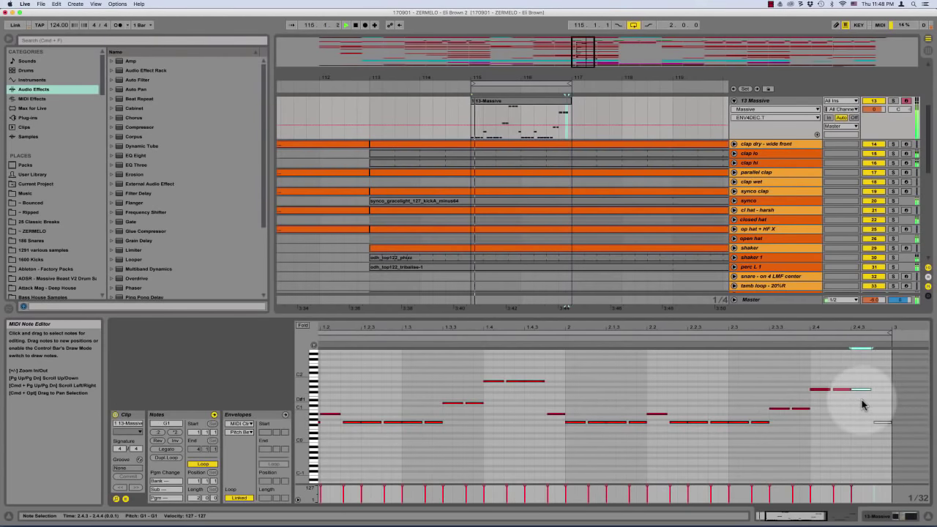
click(862, 379)
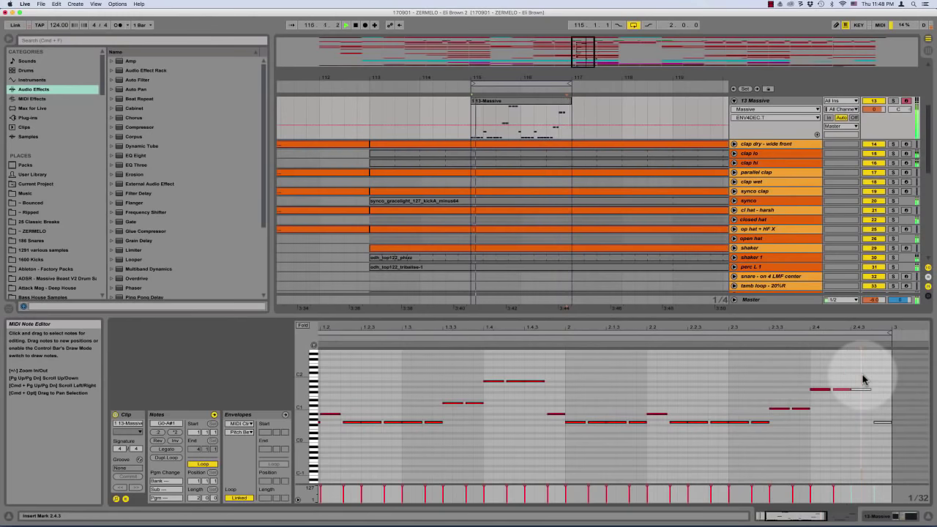
click(863, 389)
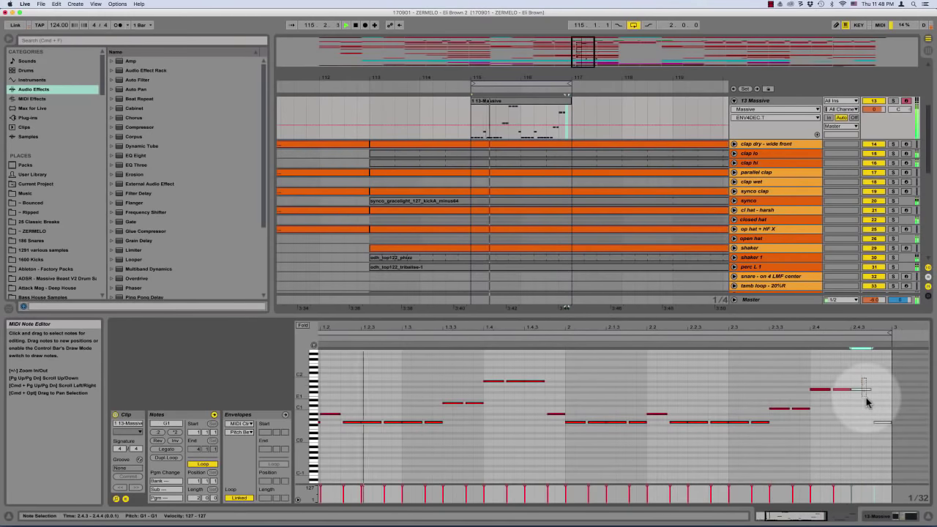
click(819, 373)
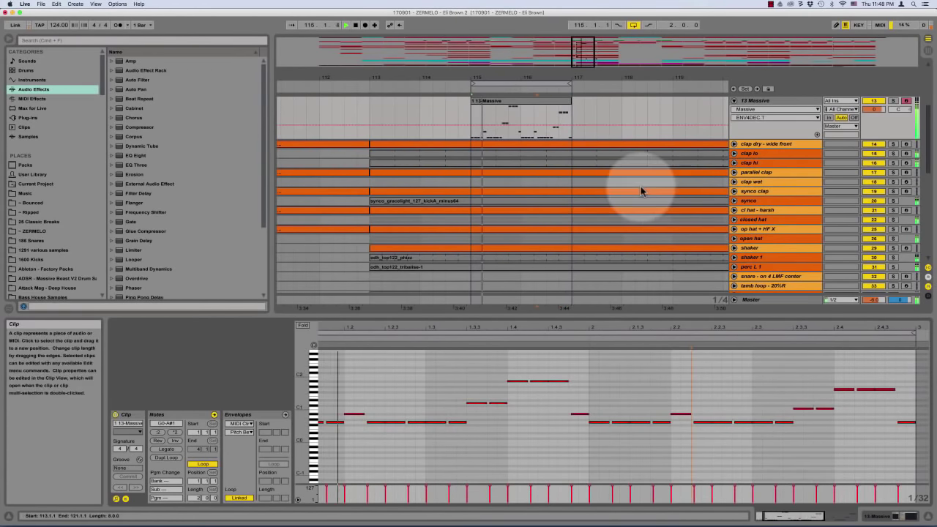
Solo the 13 Massive track and examine its frequency content in the enlarged Spectrum display
scroll(640, 191, up, 1)
click(891, 122)
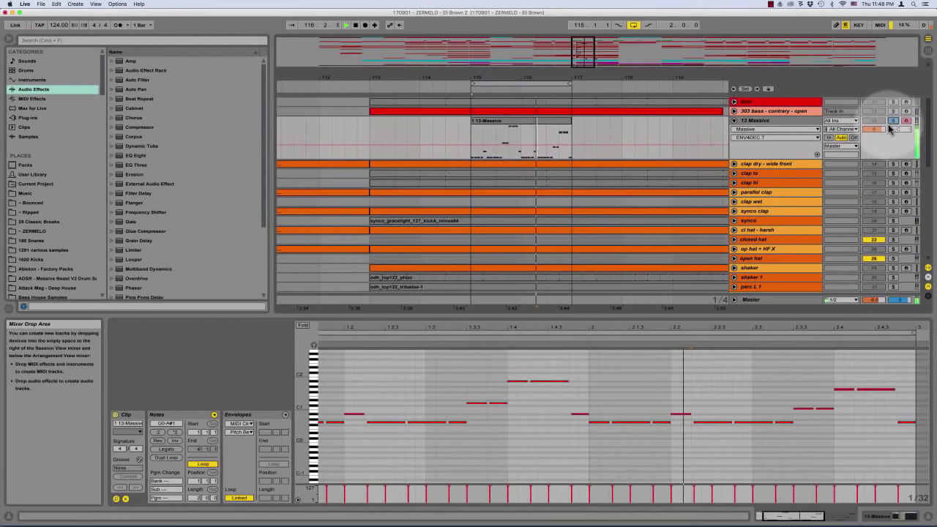
key(shift+Tab)
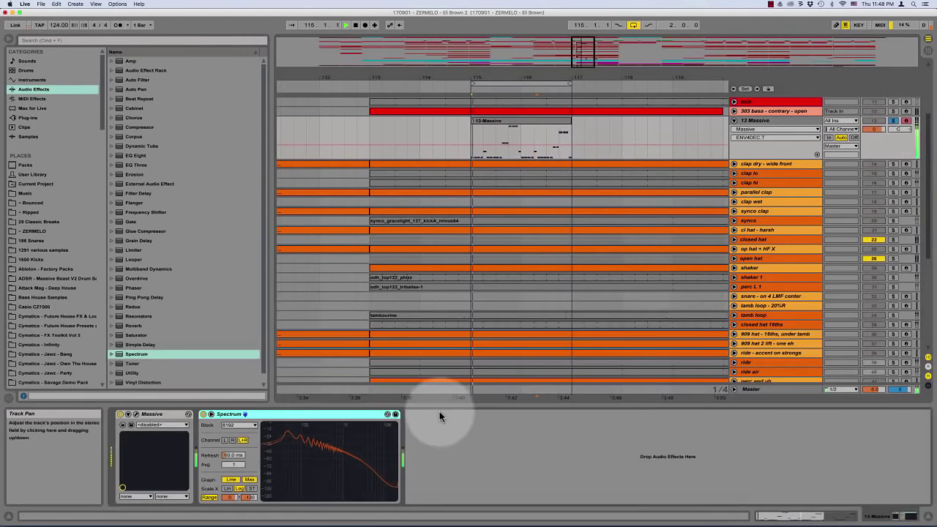
double_click(315, 449)
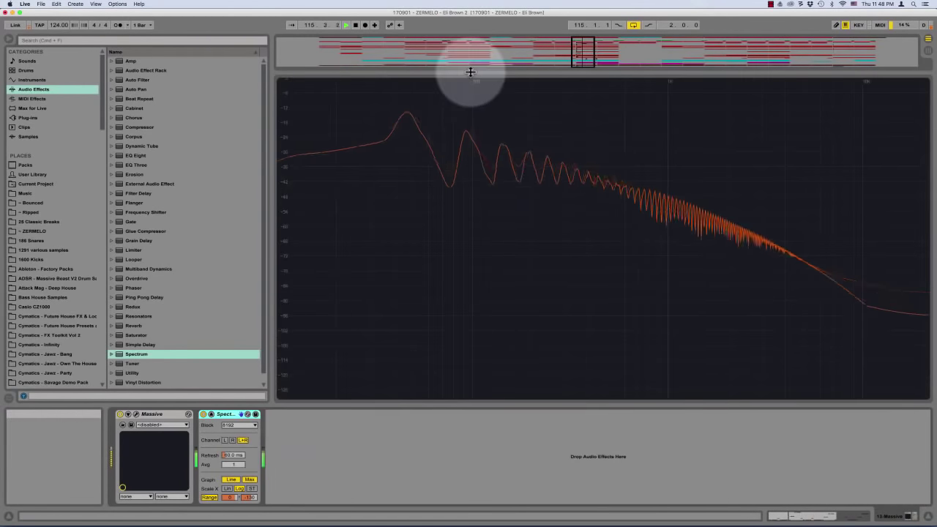
double_click(443, 159)
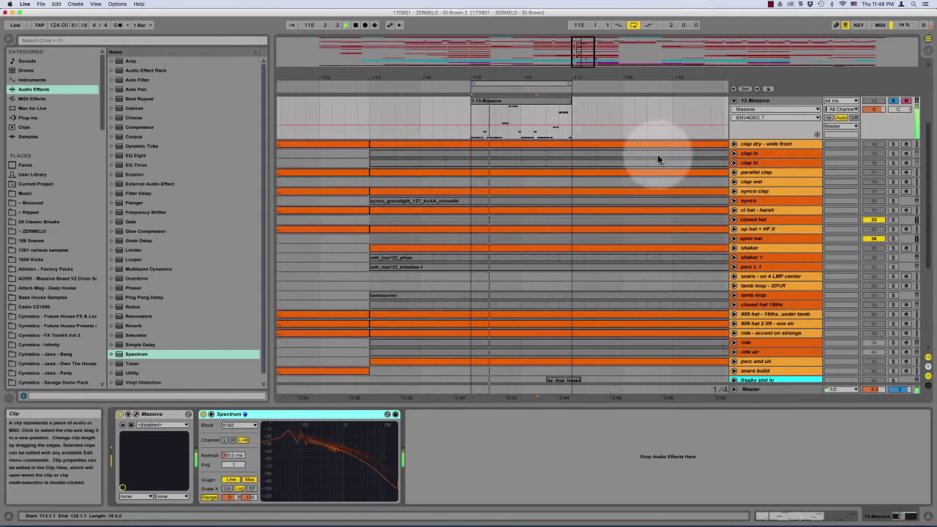
Adjust the master volume in Massive's window and close the window
scroll(657, 159, up, 1)
double_click(759, 112)
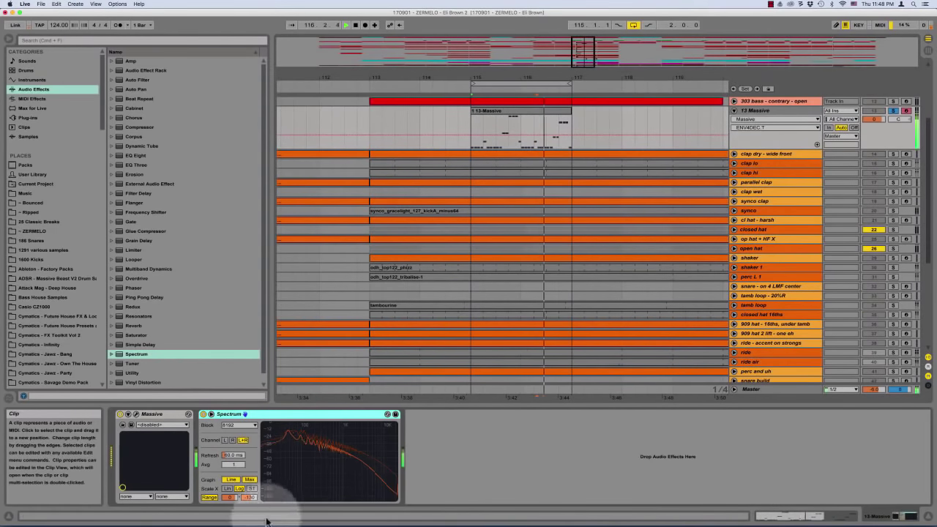
click(136, 414)
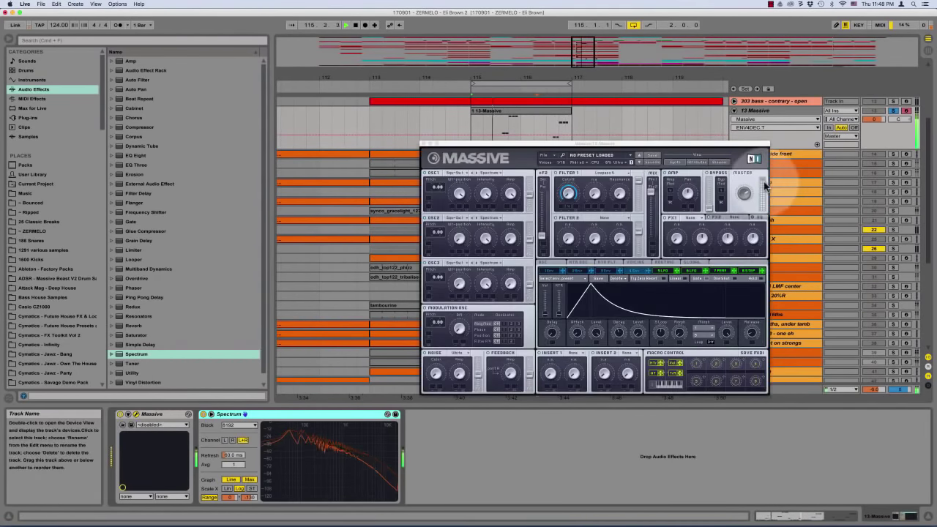
click(747, 198)
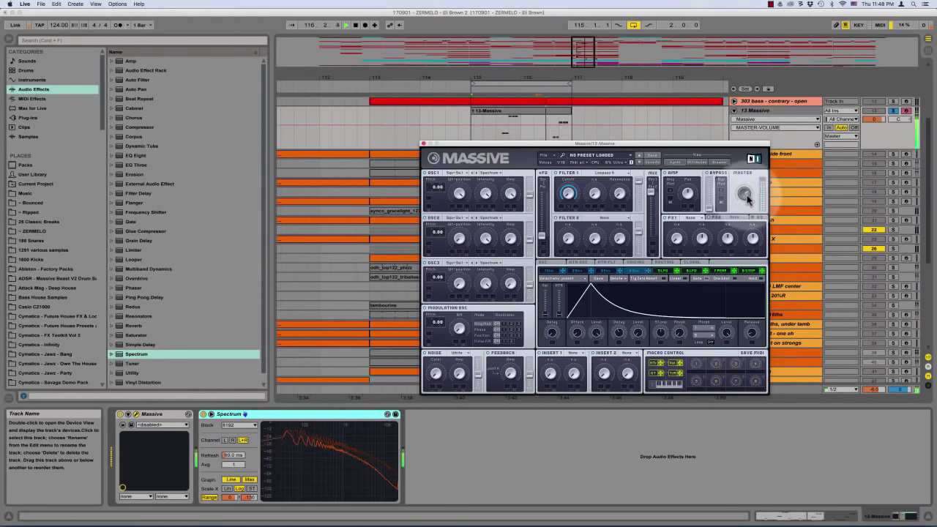
click(423, 143)
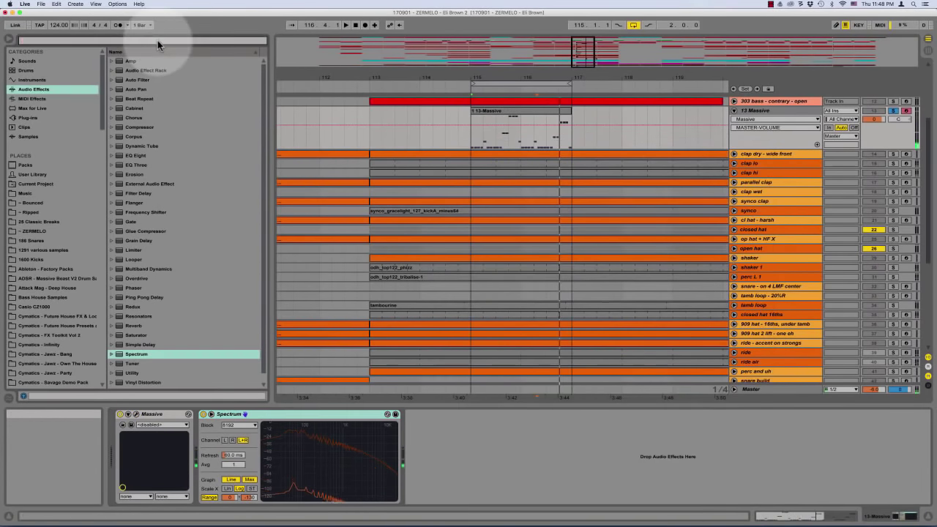
Search the plug-ins for "lfo", add LFOTool after Spectrum on the 13 Massive track and restart playback
text(lfo)
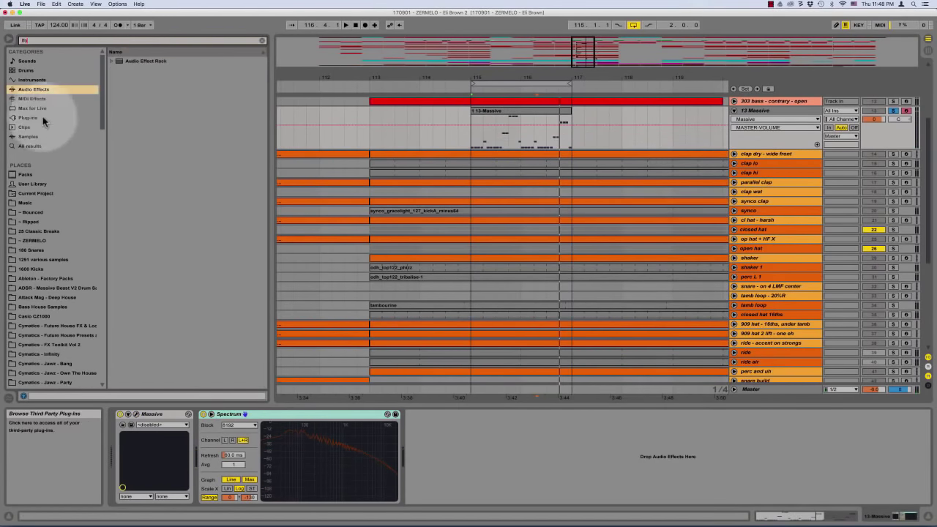
click(42, 118)
drag(148, 90, 456, 295)
key(space)
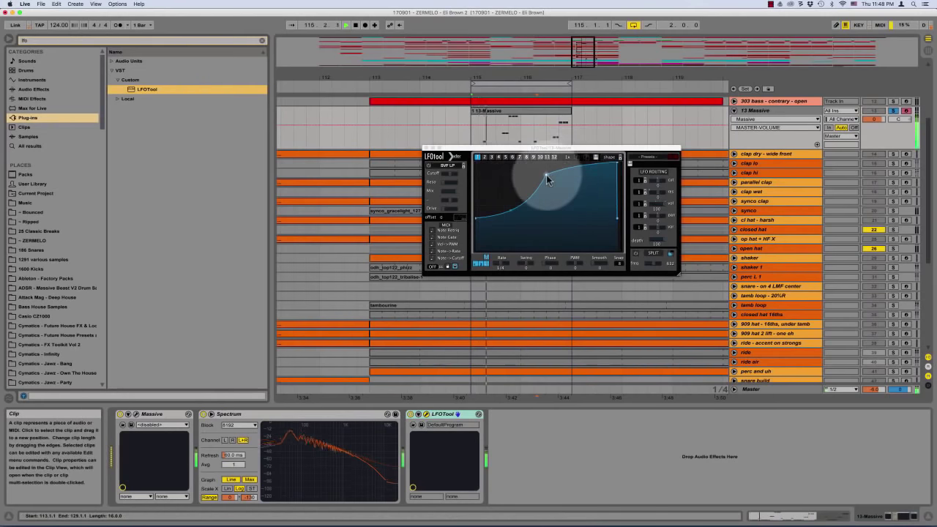
Shape LFOTool's curve to start at the bottom, rise gently through an added point and climb steeply to the maximum at mid-cycle
drag(546, 175, 546, 150)
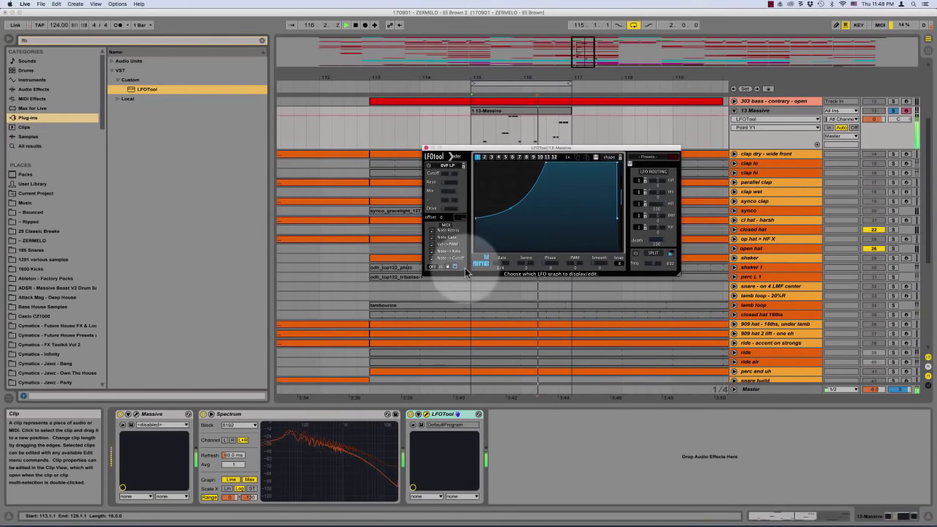
drag(475, 218, 490, 249)
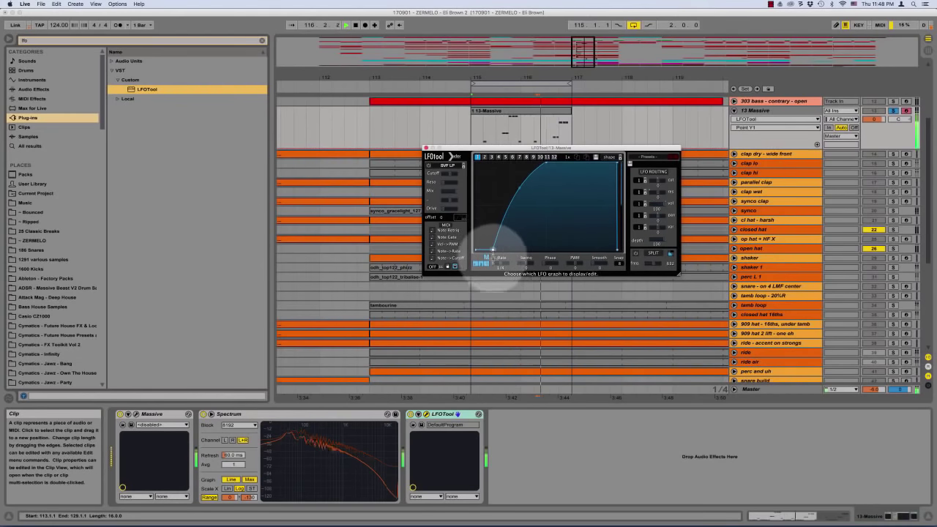
double_click(518, 188)
drag(518, 190, 509, 234)
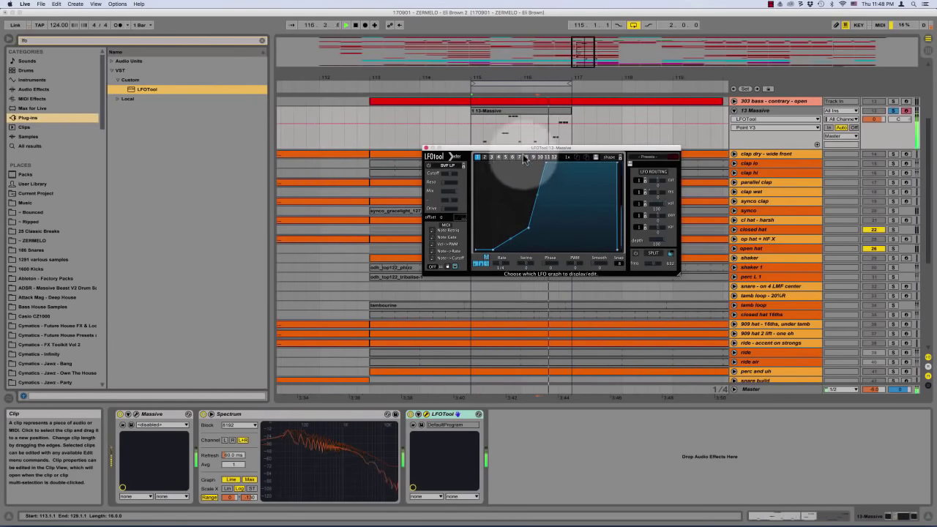
drag(526, 152, 558, 218)
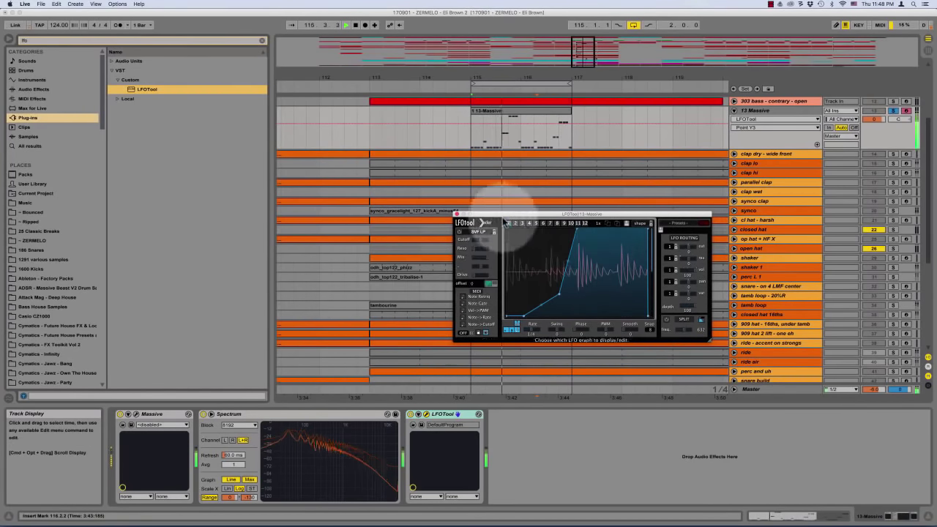
In the 13-Massive clip, raise the sixteenth at 1.1.4 to A#0 and lower the one at 1.2.1 to G0
double_click(485, 111)
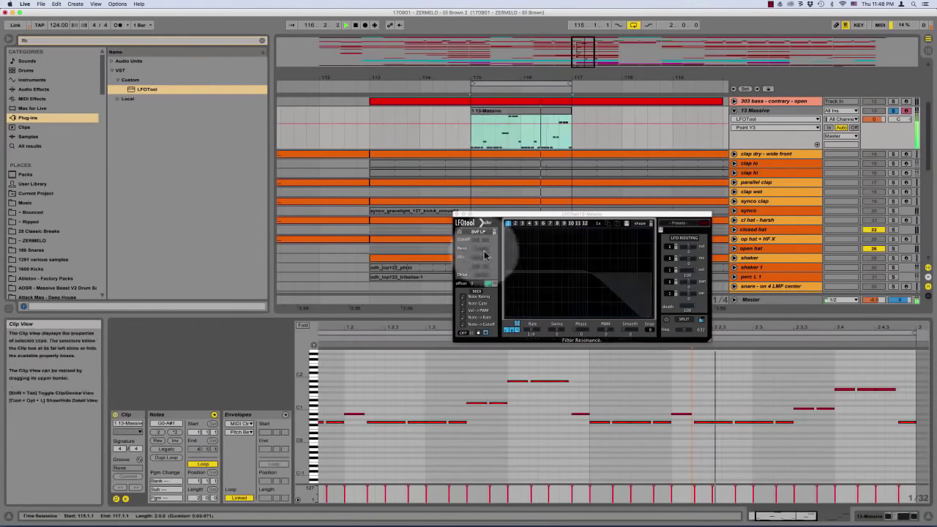
scroll(378, 381, left, 2)
click(388, 422)
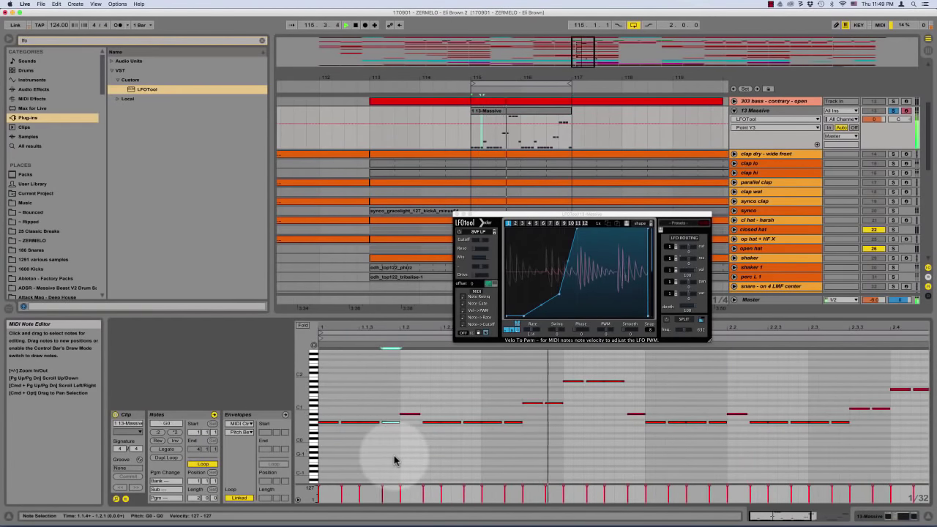
click(412, 414)
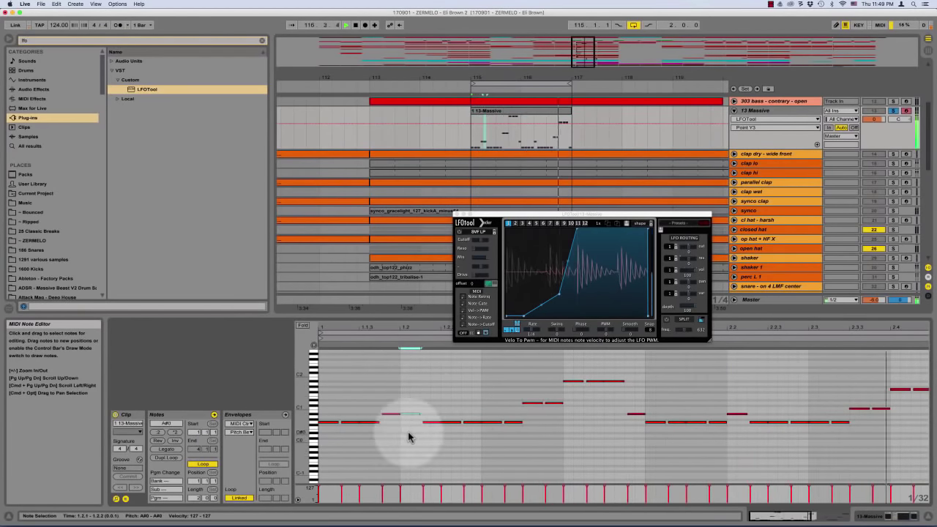
key(Down)
key(Down)
key(Down)
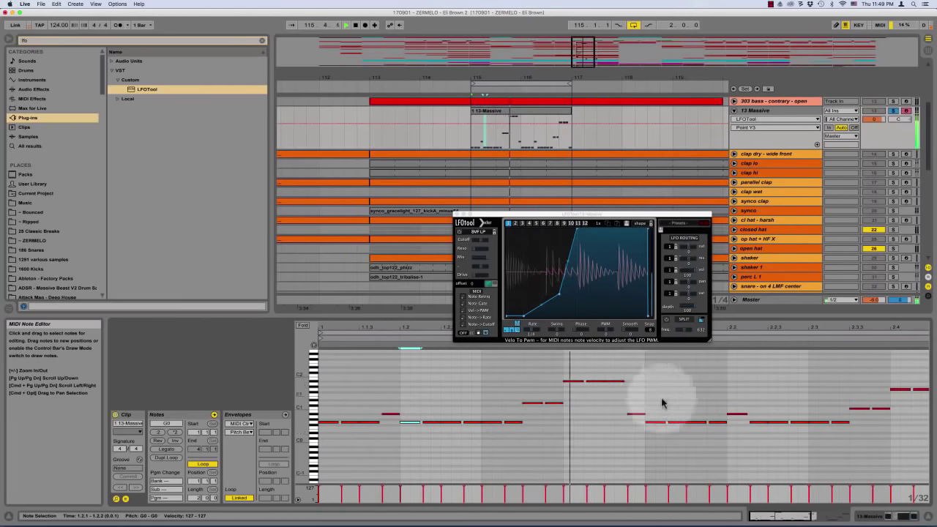
Unsolo 13 Massive and repeat the pitch swap in bar 2, setting the sixteenth at 2.1.4 to A#0 and 2.2.1 to G0
click(893, 110)
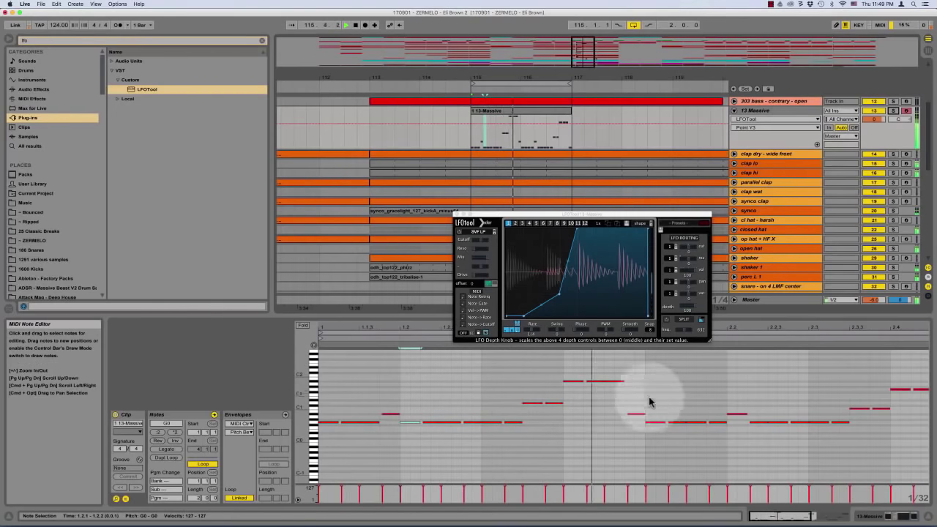
drag(715, 423, 714, 413)
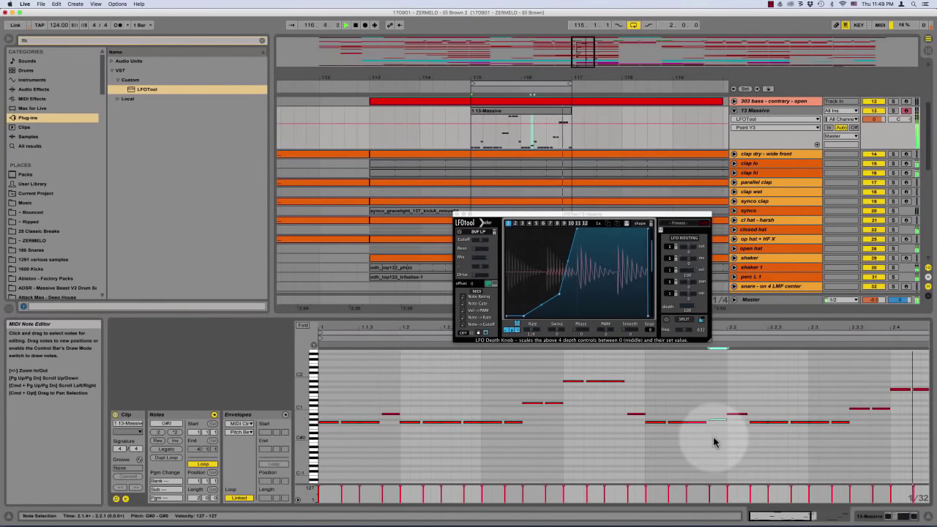
drag(736, 413, 734, 427)
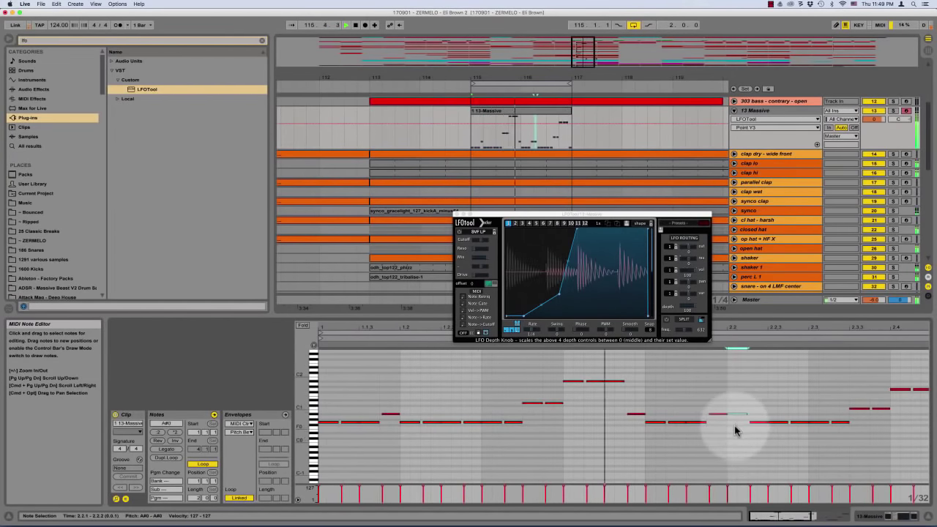
click(734, 425)
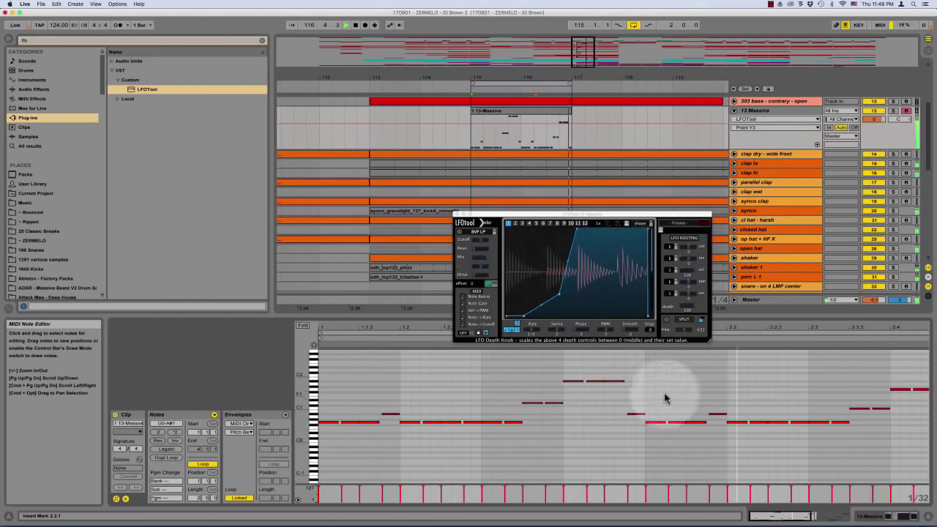
click(420, 388)
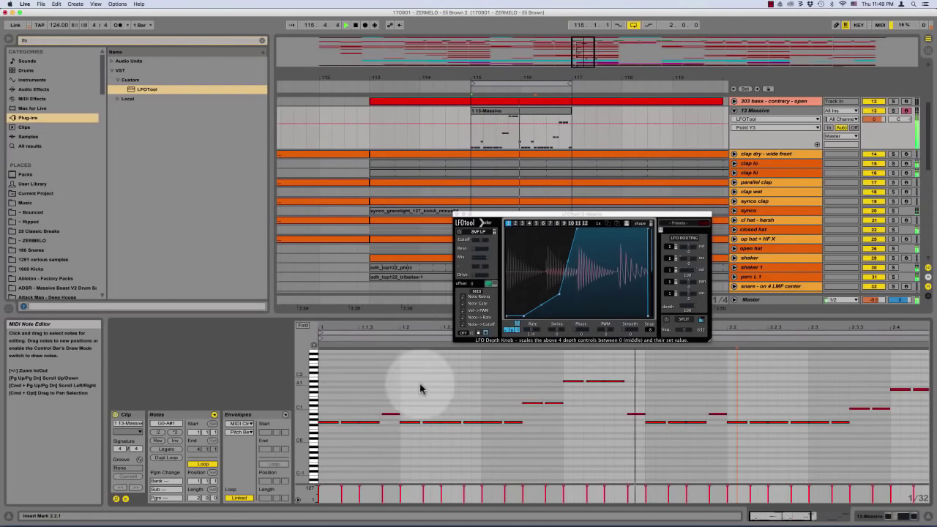
Display the 13 Massive track's devices in the arrangement and replace the open LFOTool window with Massive's window
key(Tab)
key(shift+Tab)
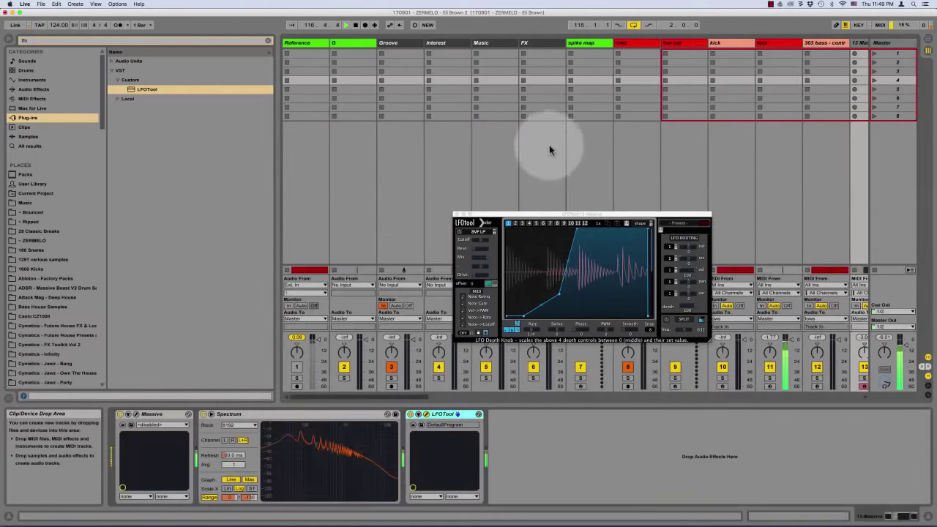
key(Tab)
double_click(773, 112)
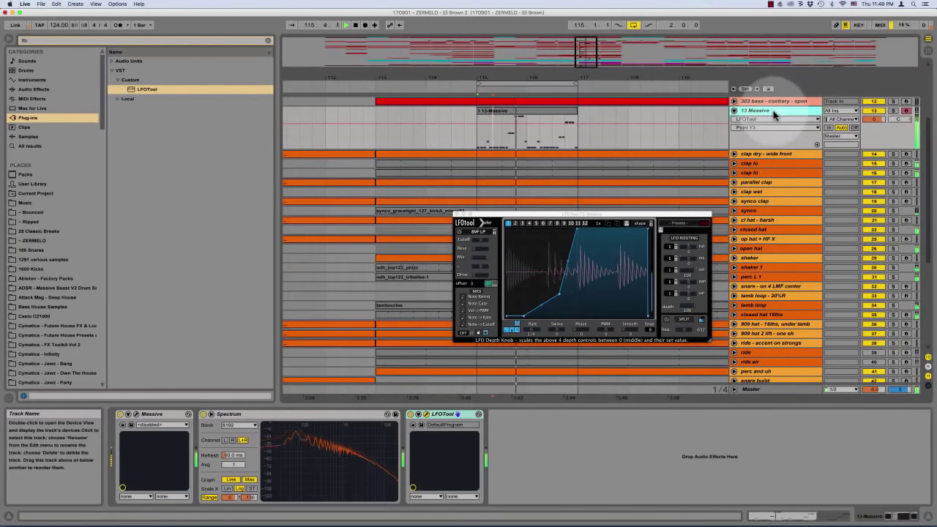
click(458, 215)
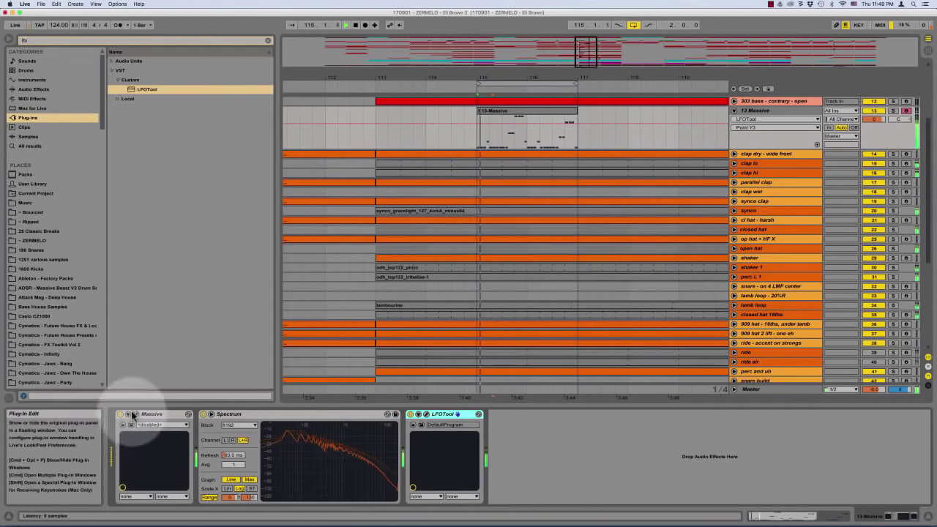
click(143, 413)
click(135, 414)
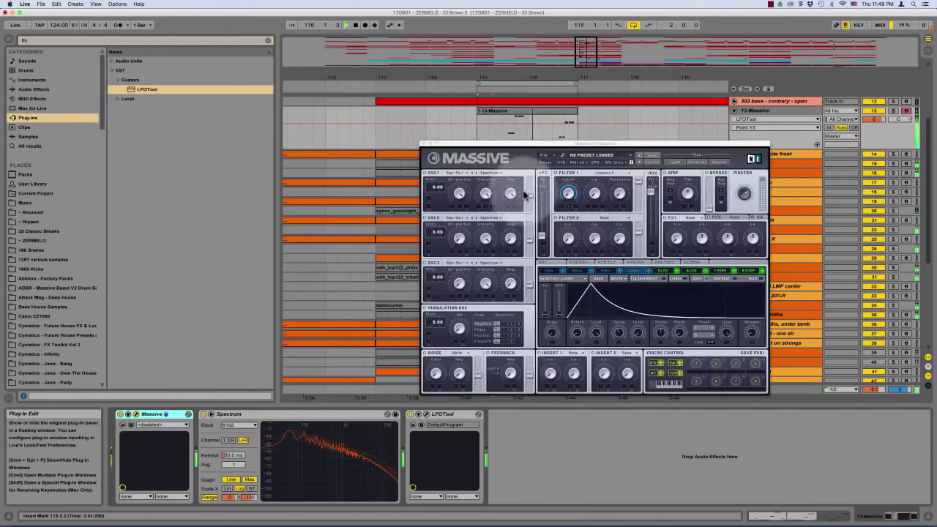
Fine-tune Filter 1's resonance and envelope 4's attack in Massive, shifting its window clear of the device chain
drag(627, 196, 631, 183)
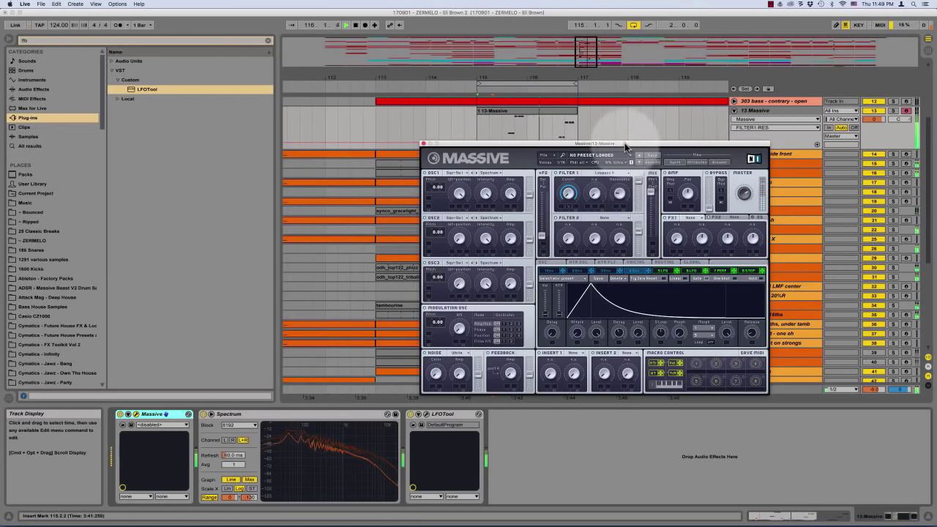
drag(626, 144, 575, 87)
drag(545, 273, 561, 237)
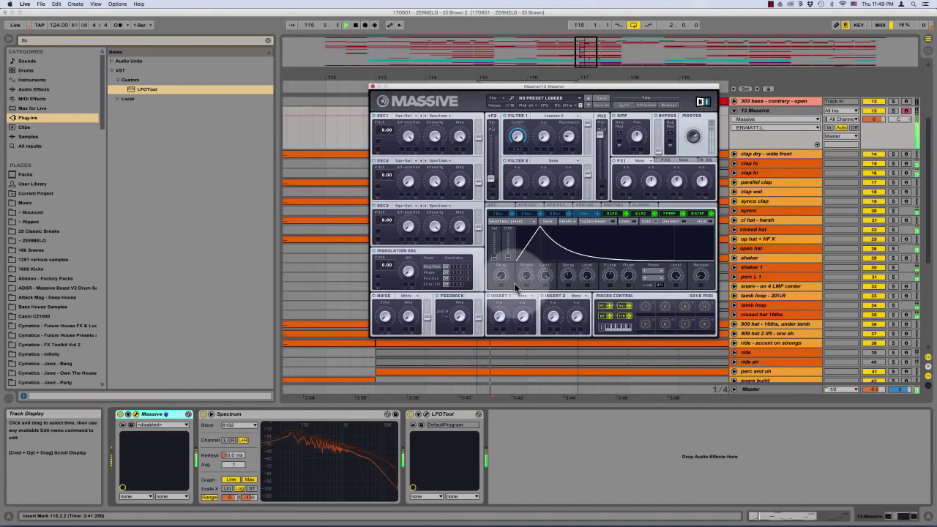
mouse_move(526, 276)
mouse_down()
mouse_move(559, 326)
mouse_move(552, 343)
mouse_move(533, 280)
mouse_up()
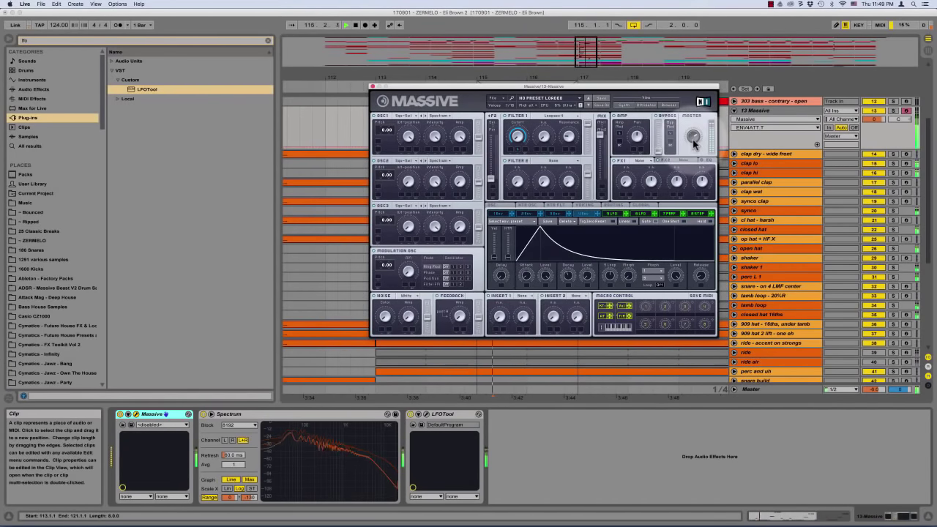
Load Classic Tube into Massive's FX1 slot and turn up its drive and dry/wet amount
click(643, 160)
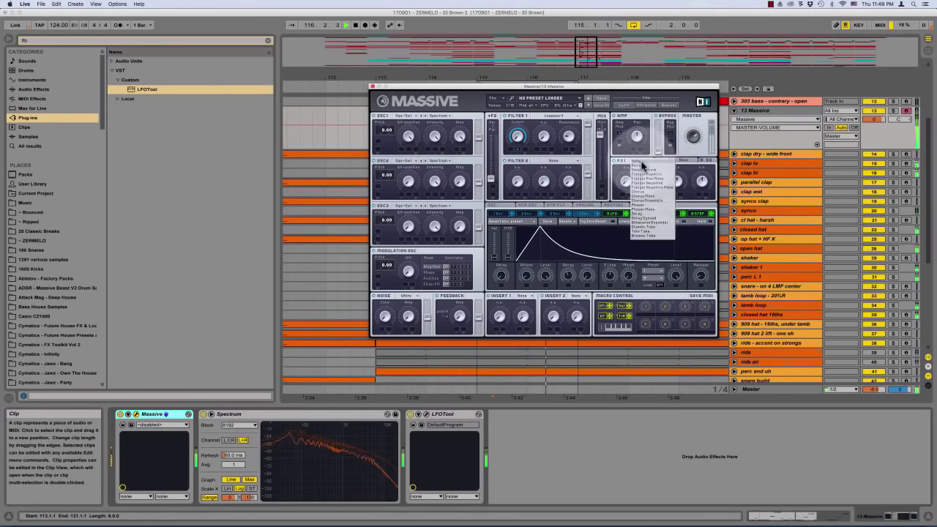
click(645, 228)
drag(651, 183, 670, 78)
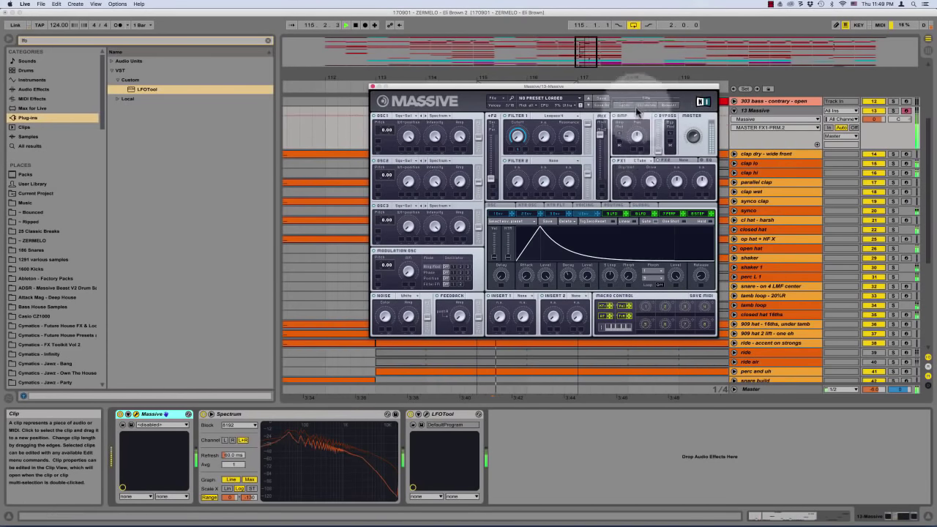
drag(625, 183, 670, 84)
Audition the other tube effects in FX1, including Brauner Tube, settle on Tele Tube and raise its dry/wet amount
click(643, 159)
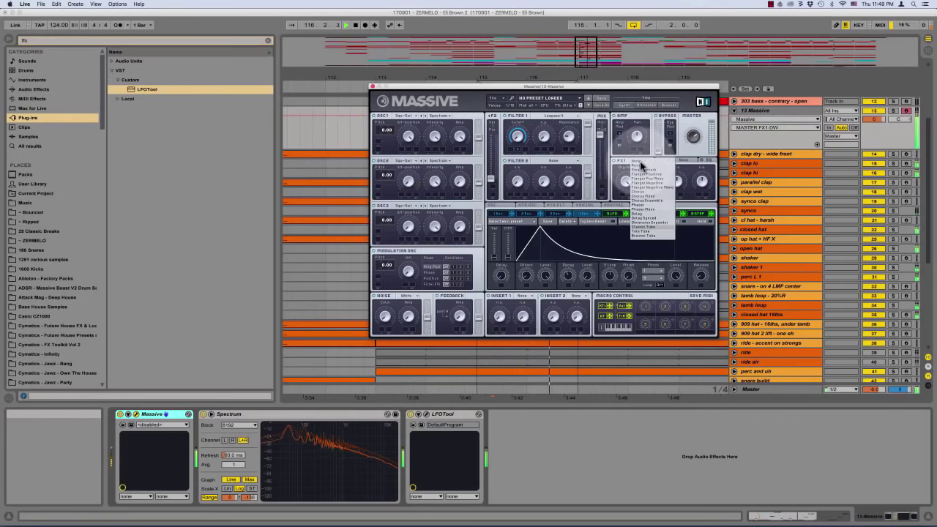
click(644, 233)
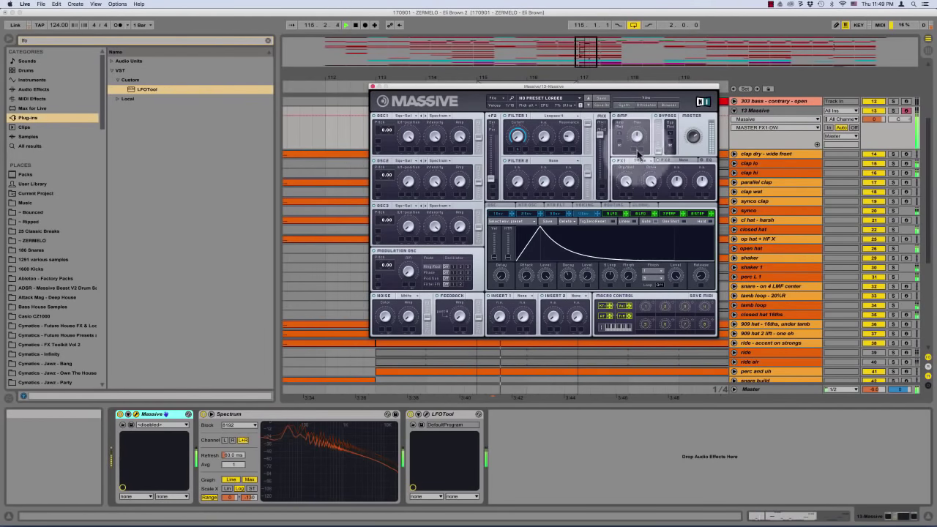
click(644, 159)
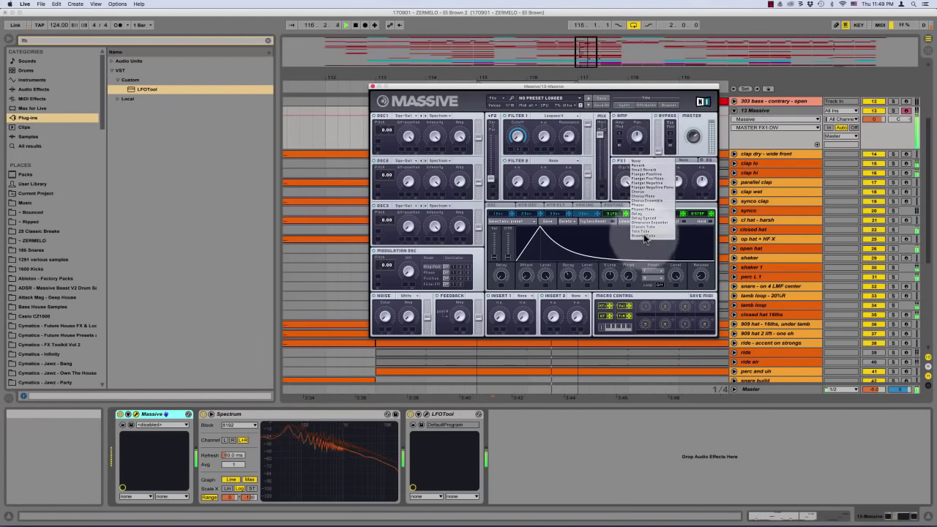
click(644, 235)
click(644, 159)
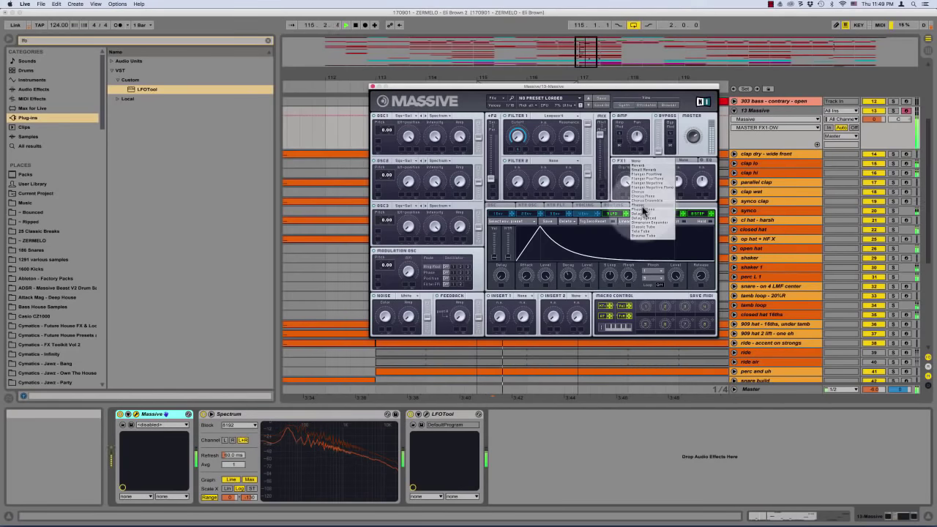
click(643, 230)
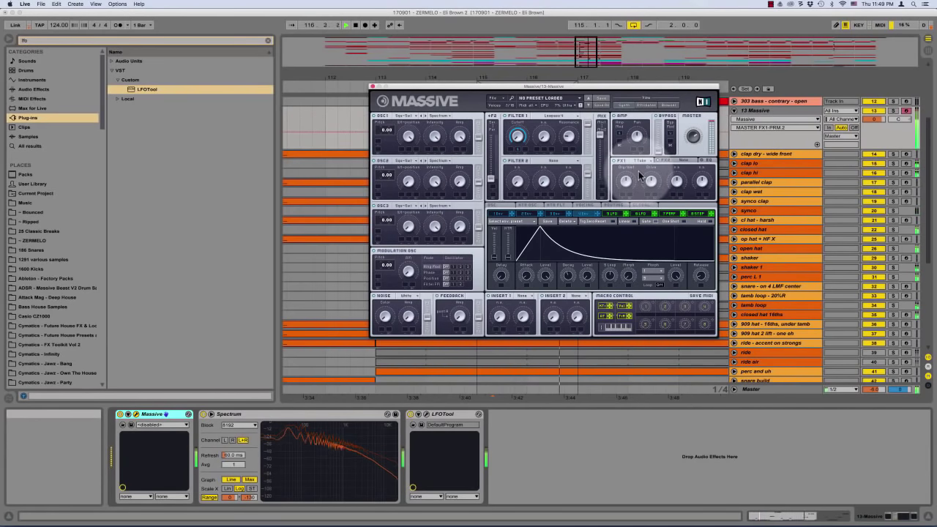
drag(625, 182, 655, 107)
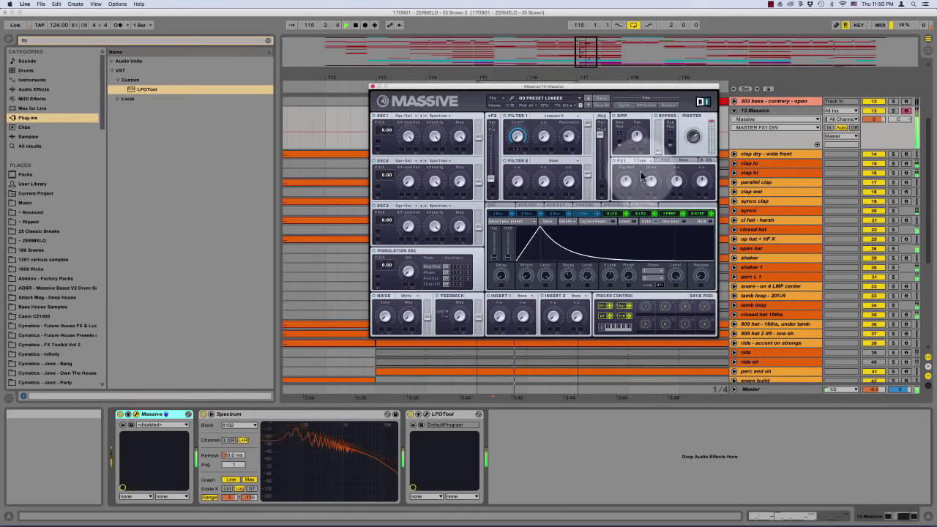
Enlarge the Spectrum display, move Massive's window off its peaks and switch Filter 1 to Scream
double_click(320, 460)
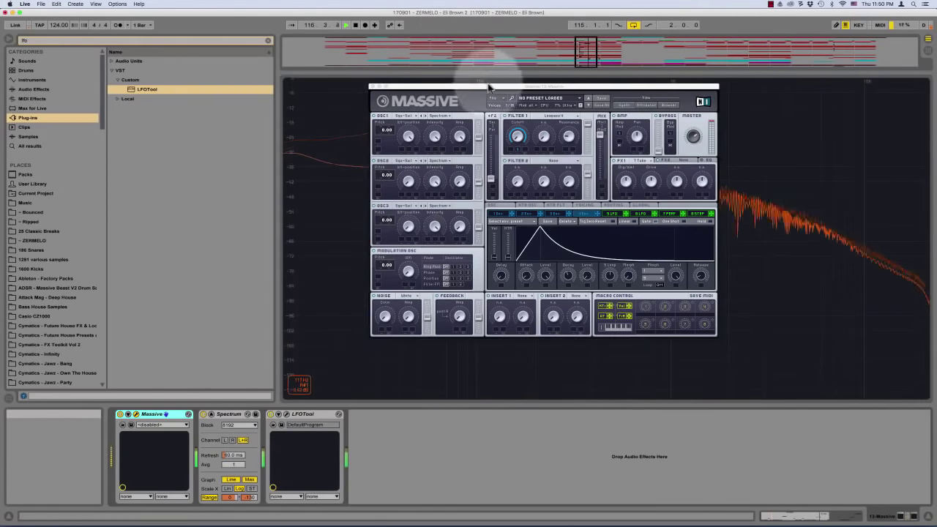
drag(488, 86, 576, 194)
click(635, 225)
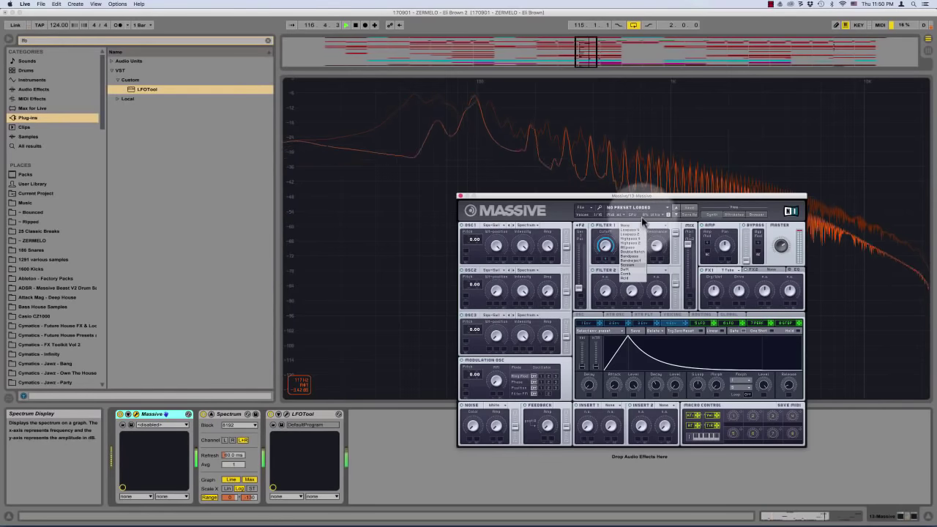
click(630, 265)
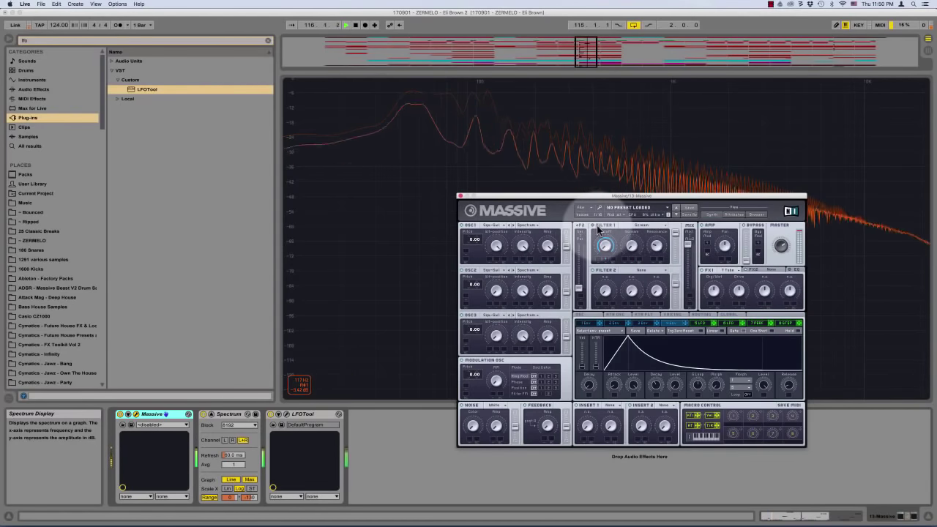
Lower envelope 4's decay level and decay time in Massive, and return the enlarged Spectrum to the arrangement view
drag(673, 386, 721, 481)
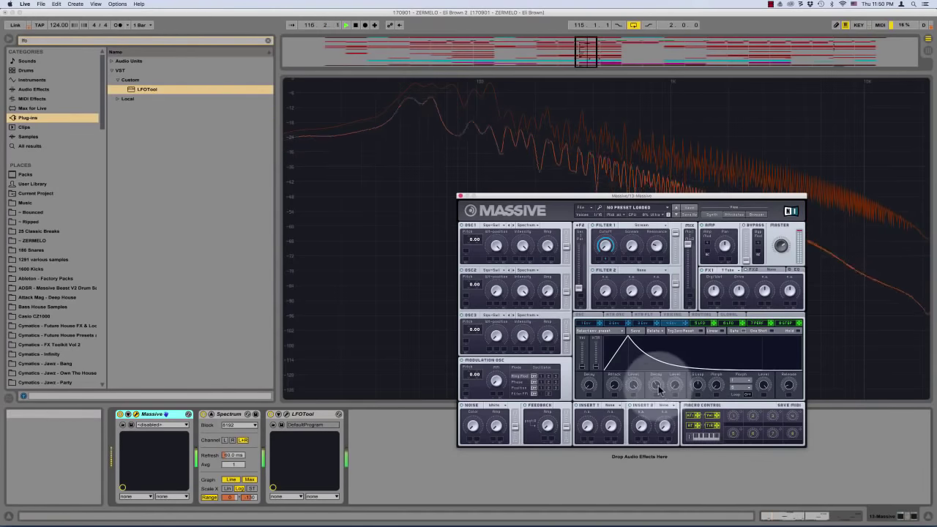
drag(658, 385, 664, 428)
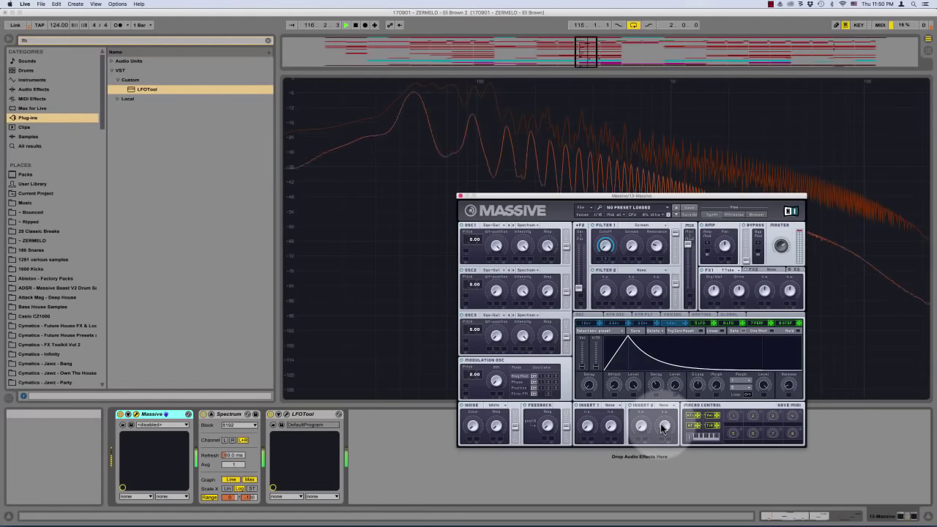
double_click(403, 283)
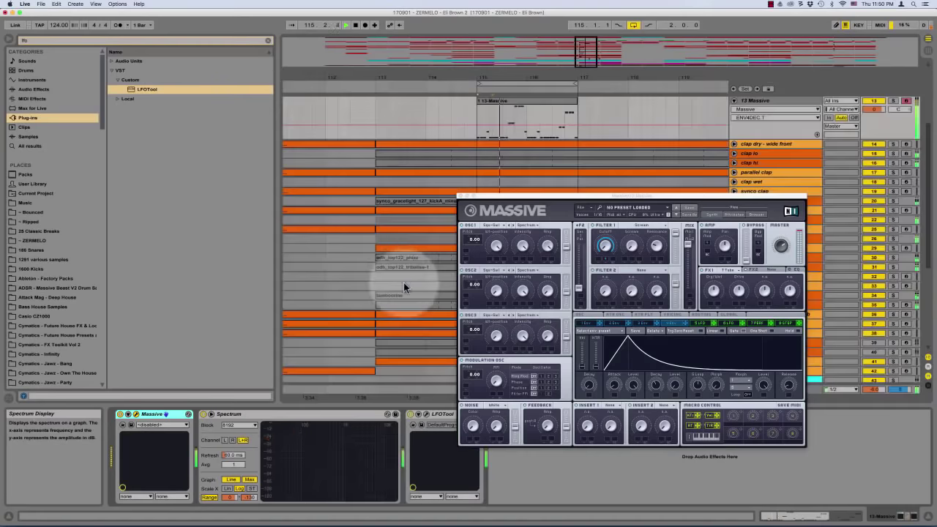
Open the 13-Massive clip's notes, close Massive's window and raise the sixteenths at 1.1.4 and 2.1.4 to A#1
double_click(516, 110)
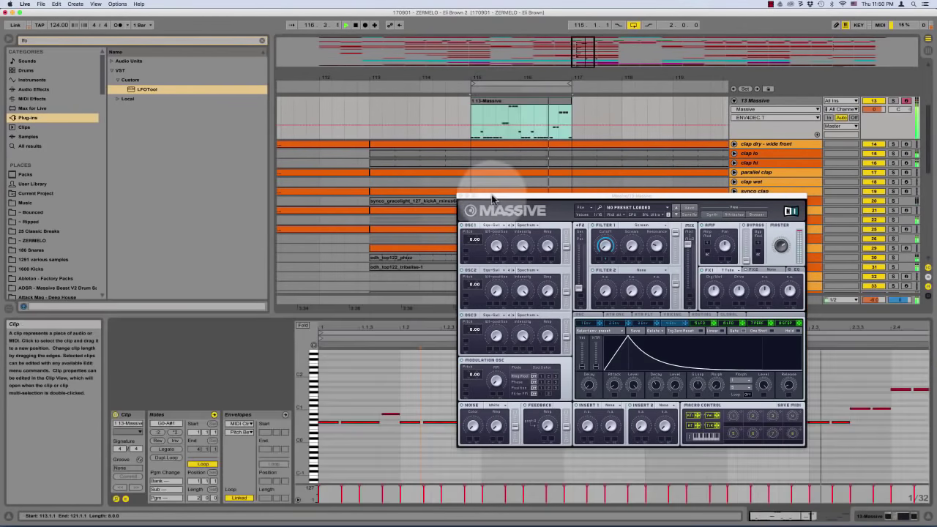
click(461, 197)
click(386, 413)
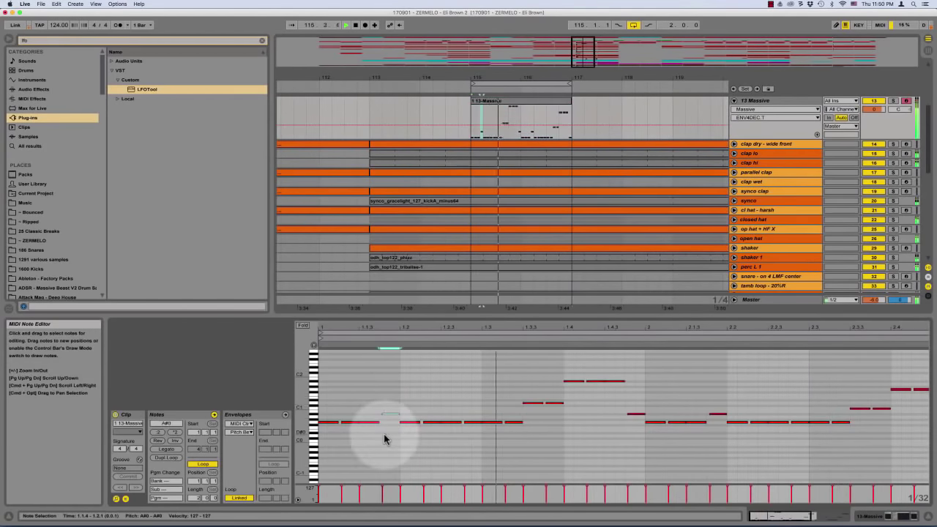
click(717, 415)
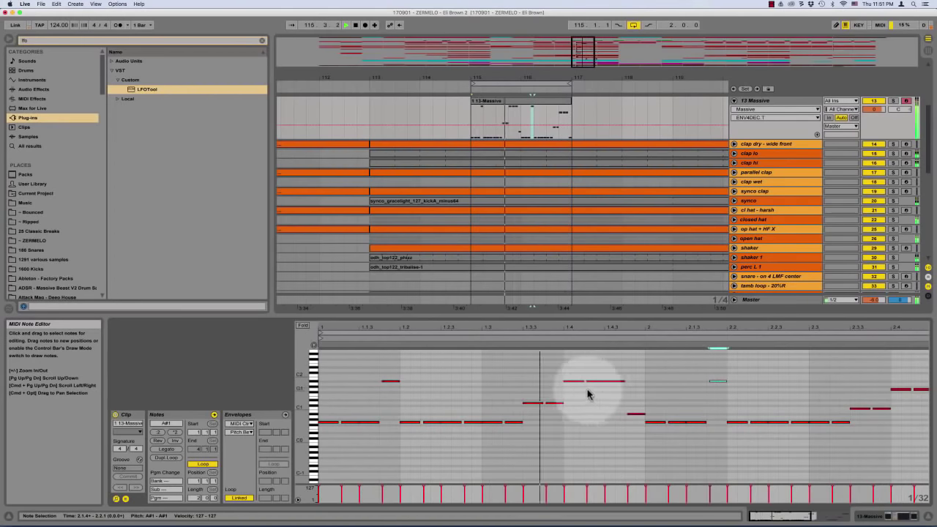
Raise the sixteenth at 1.4.3 in the 13-Massive clip by an octave to A#2
scroll(562, 391, down, 1)
scroll(562, 391, up, 2)
click(614, 378)
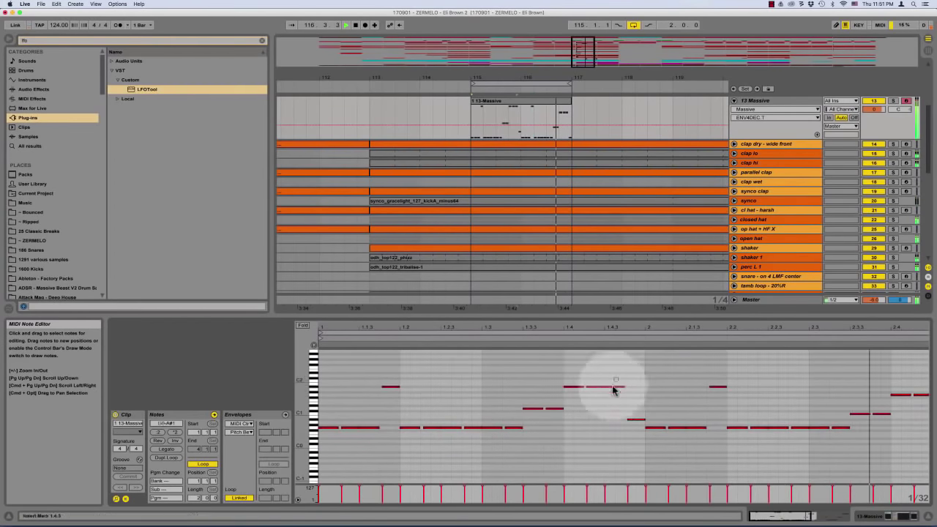
scroll(619, 395, up, 1)
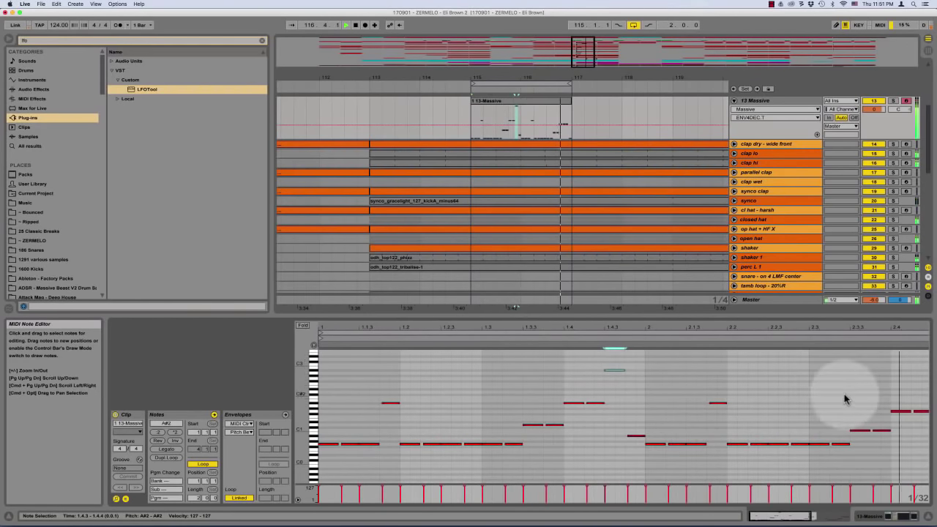
Try the high octave on the sixteenth at 2.1.4 instead, setting it to A#2 and the one at 1.4.3 to A#1
scroll(859, 401, right, 1)
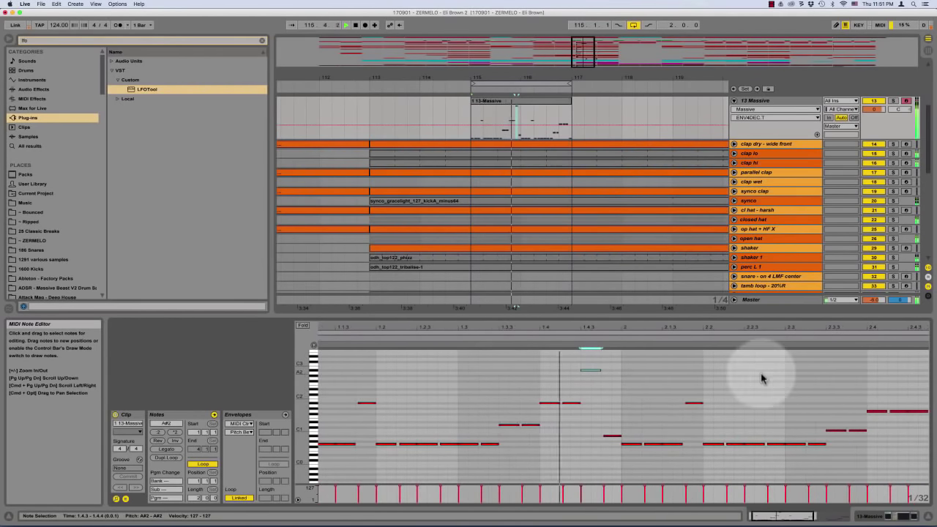
click(694, 403)
click(591, 370)
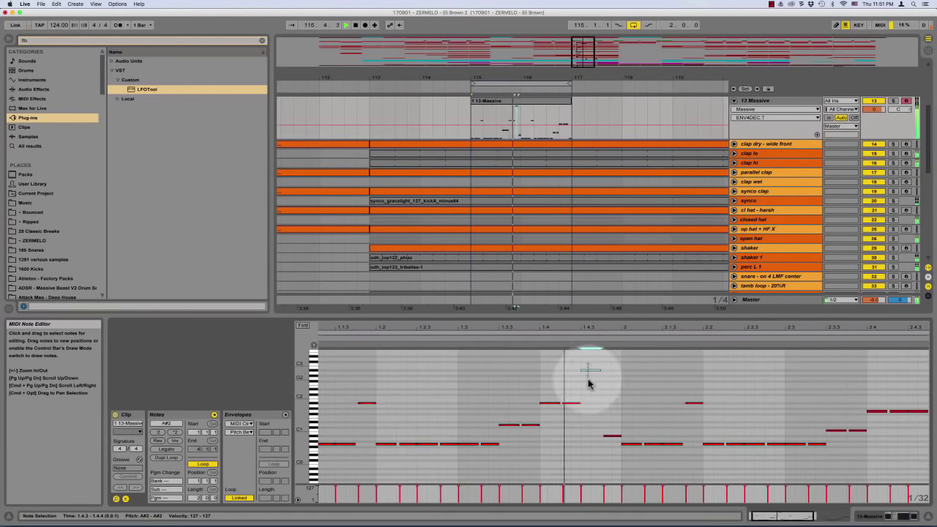
drag(588, 378, 694, 378)
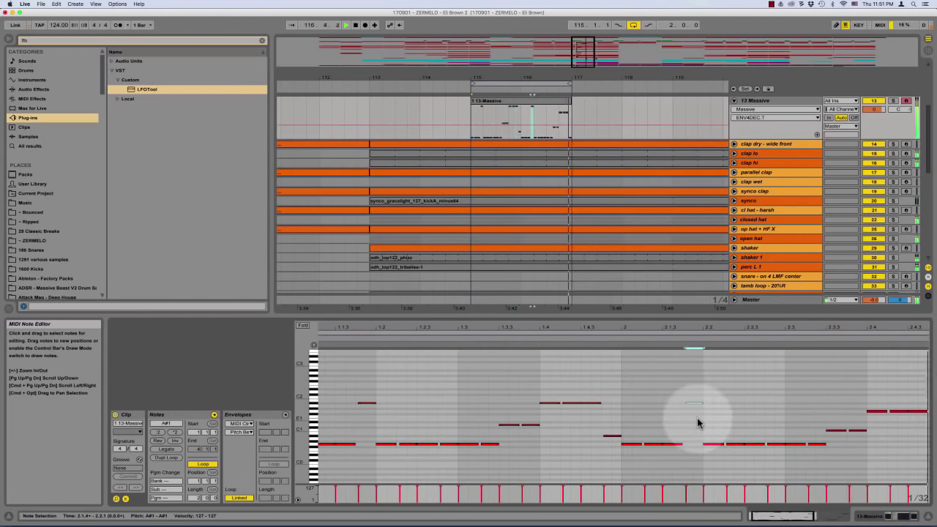
click(740, 401)
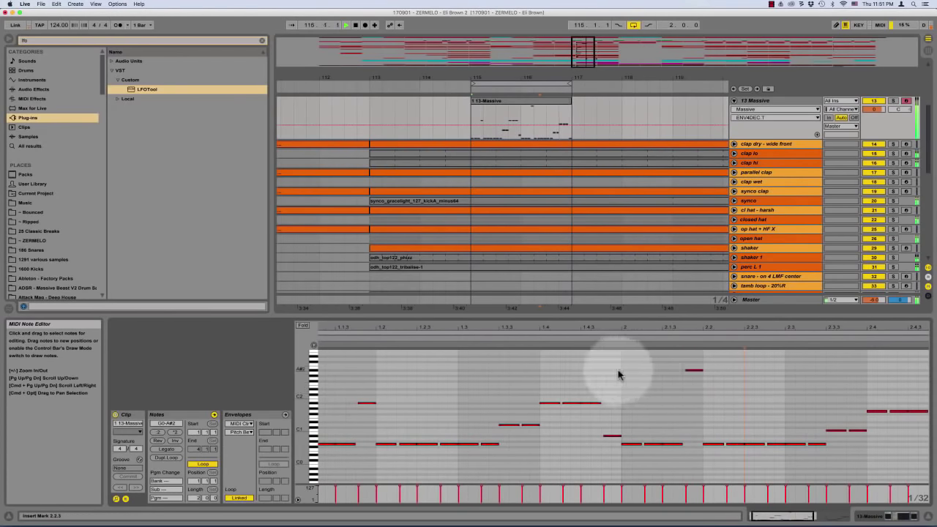
Restore the swapped octaves, lowering the sixteenth at 2.1.4 to A#1 and raising the one at 1.4.3 to A#2
click(692, 370)
key(shift+Down)
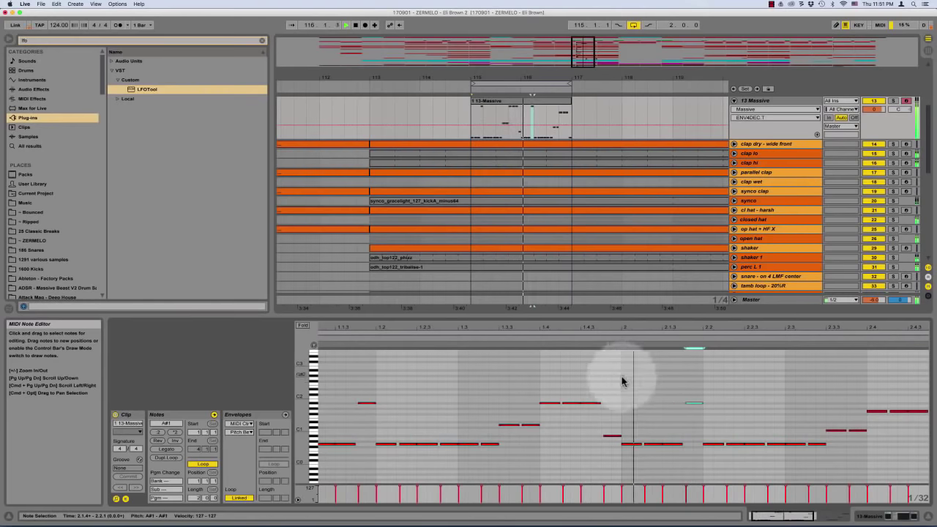
click(583, 391)
click(584, 403)
key(shift+Up)
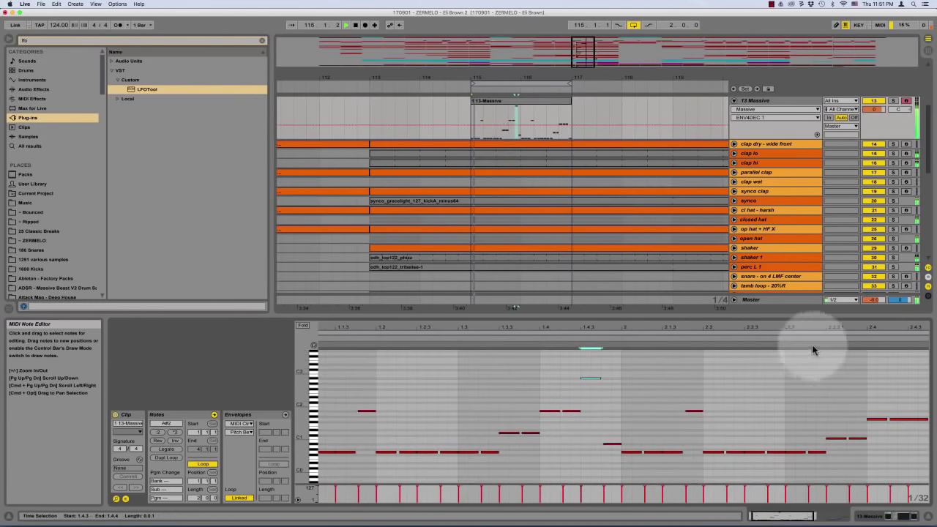
Lower the sixteenth at 2.4.3 in the 13-Massive clip by an octave to G0
scroll(901, 398, right, 3)
click(853, 420)
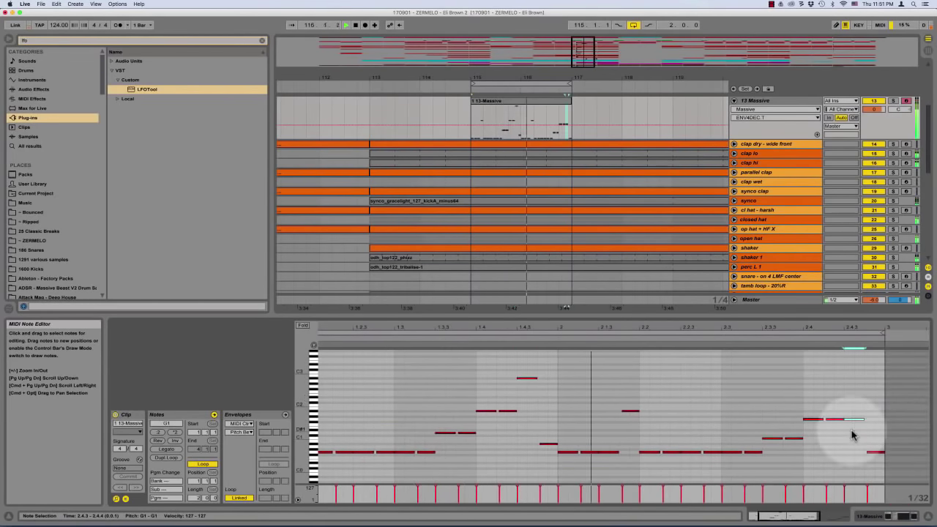
scroll(841, 395, up, 4)
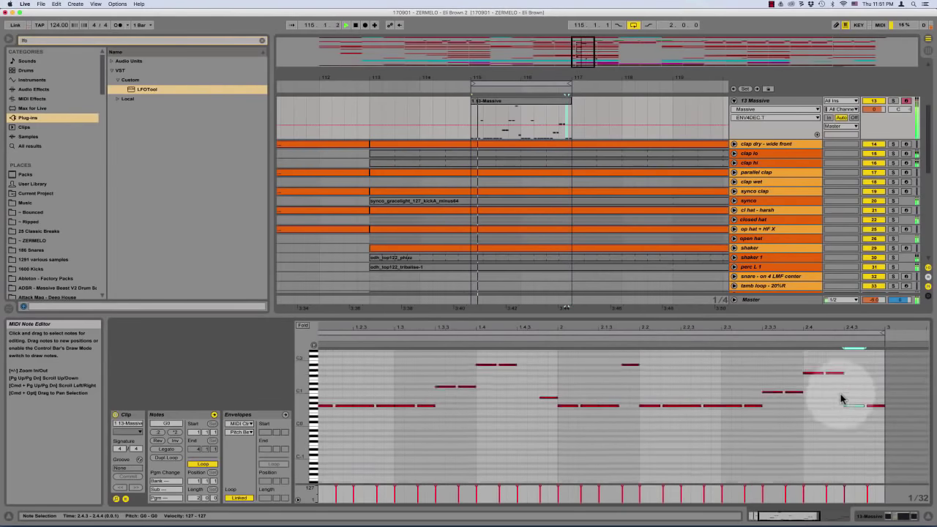
scroll(840, 398, down, 3)
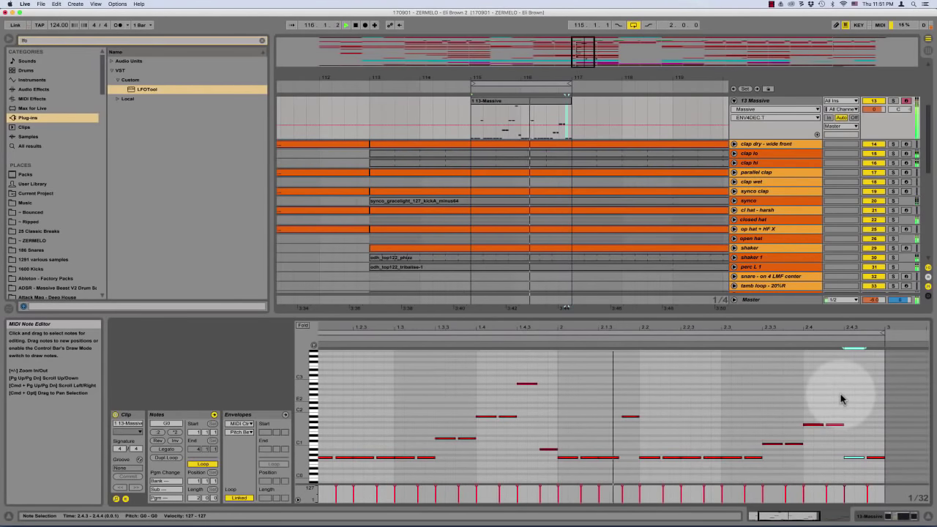
scroll(707, 397, left, 2)
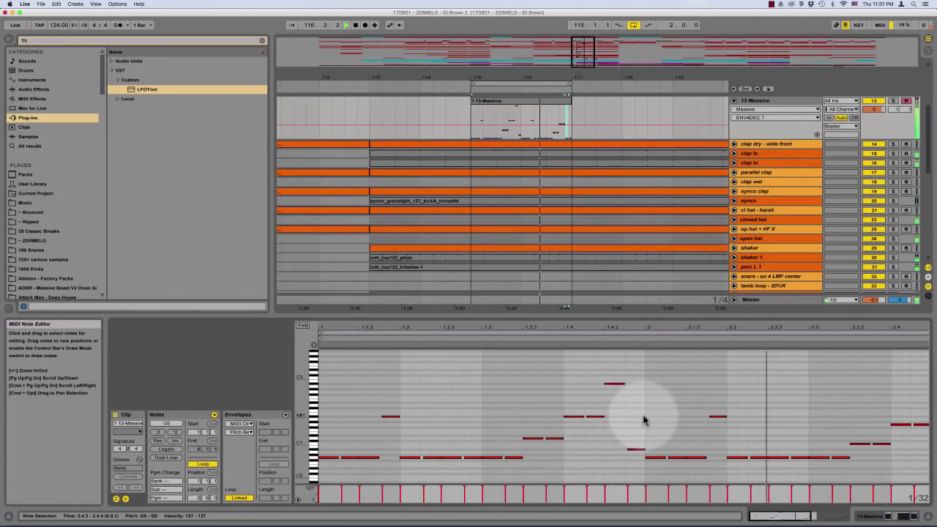
Solo 13 Massive, display its devices, and also solo track 11 directly above 303 bass - contrary - open
click(892, 100)
double_click(780, 101)
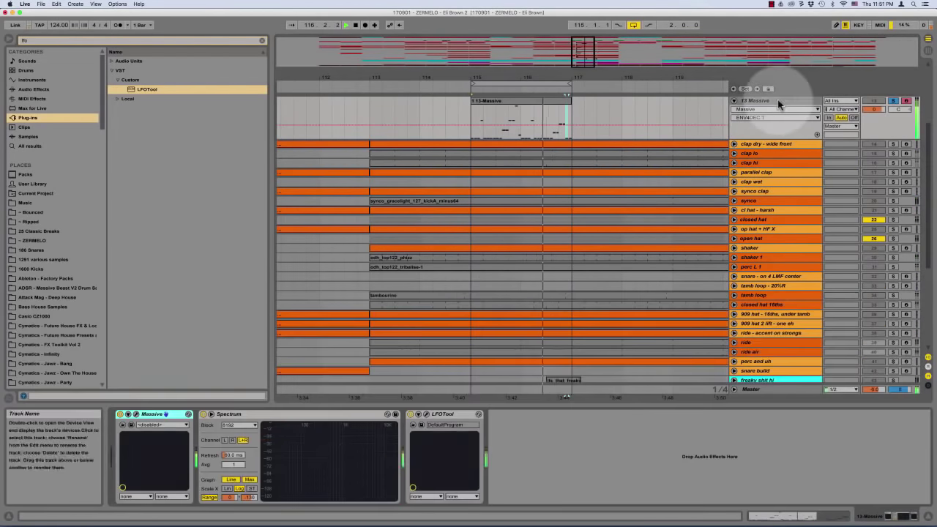
scroll(622, 173, up, 1)
scroll(621, 173, up, 5)
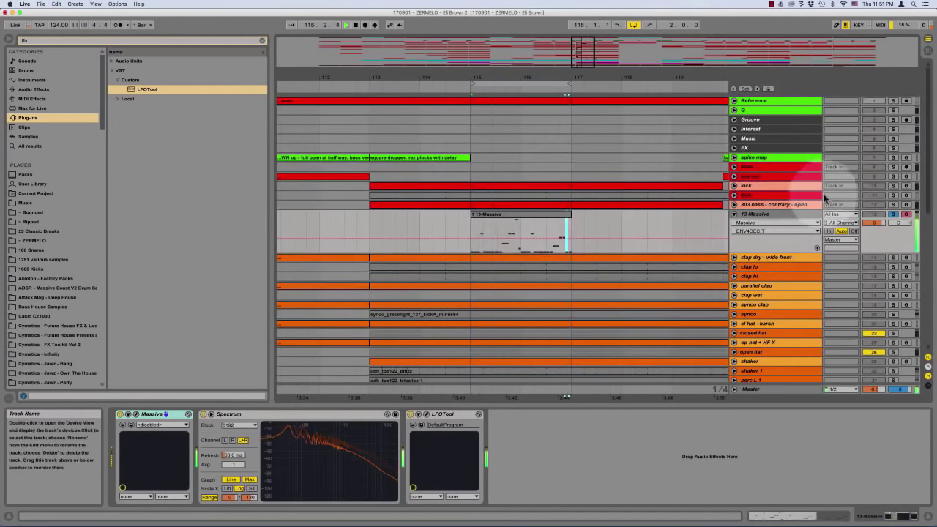
click(892, 195)
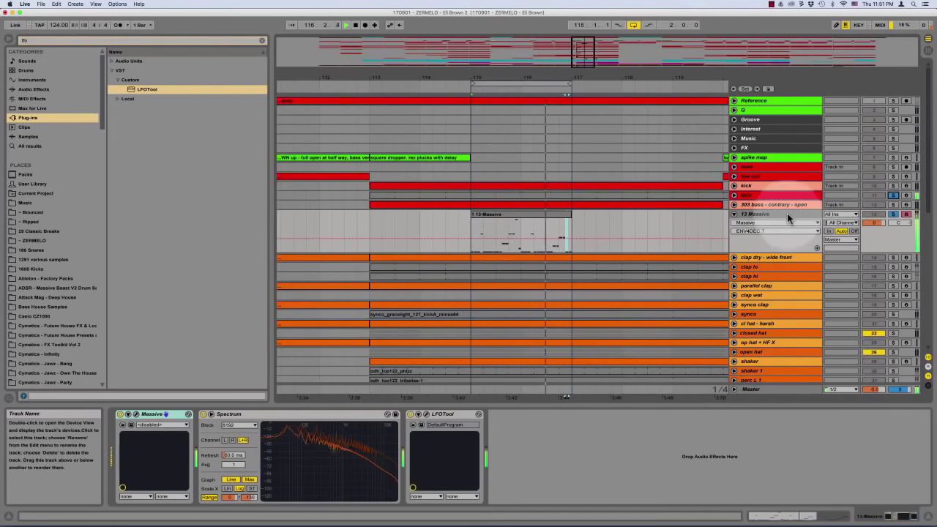
Enlarge the Spectrum display on 13 Massive, open the Massive editor and move its filter routing fader up
double_click(364, 434)
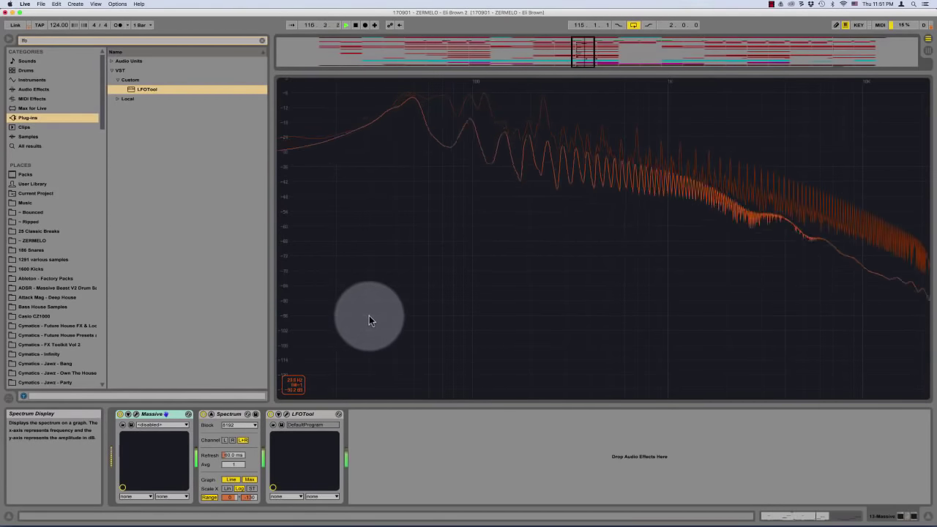
click(135, 414)
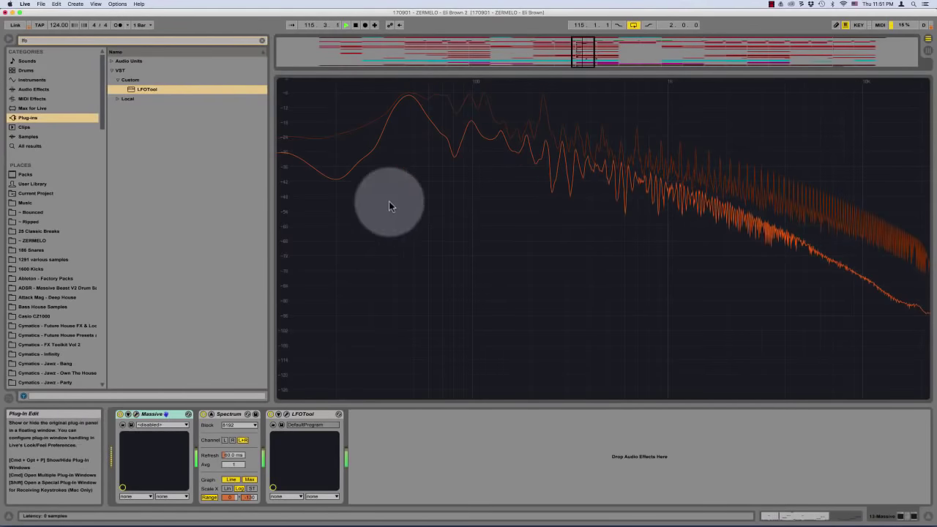
drag(578, 288, 579, 243)
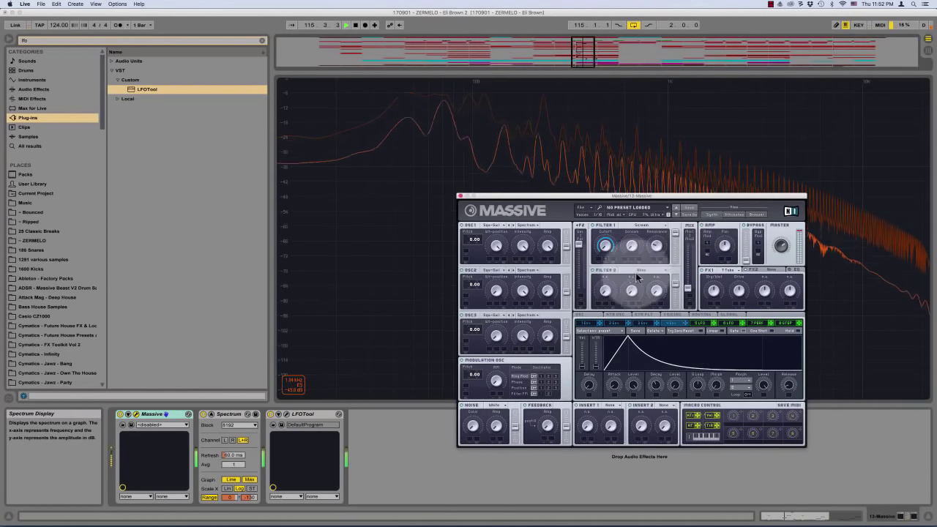
Set Massive's Filter 2 type to Lowpass 4 and adjust its cutoff
click(644, 270)
click(634, 275)
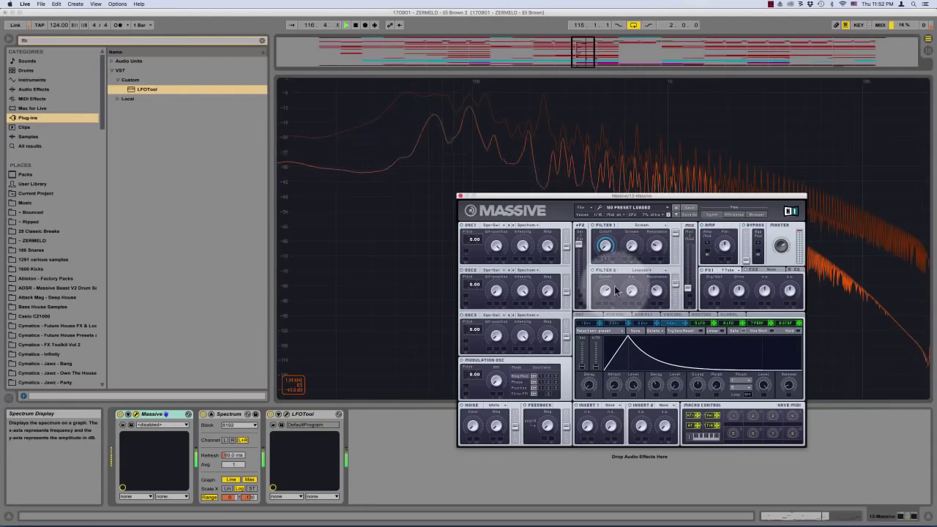
drag(606, 298, 607, 327)
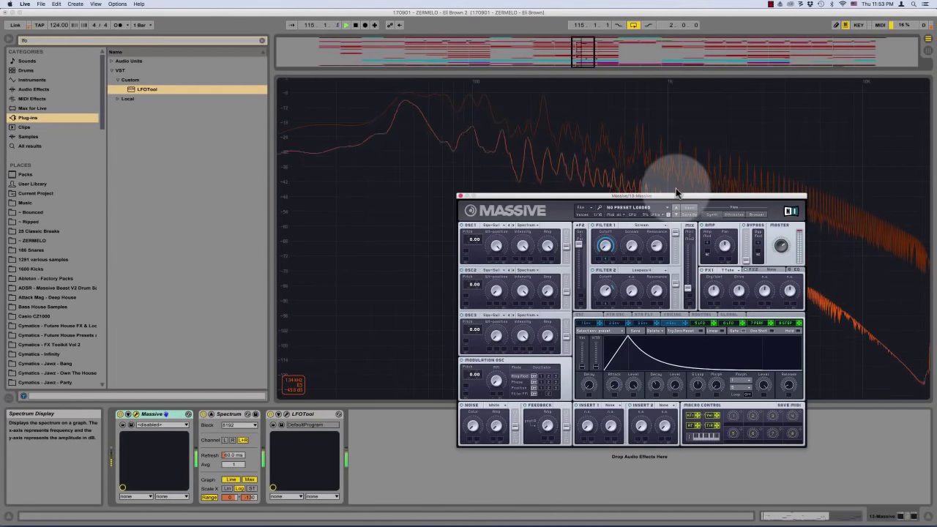
Show Massive's EQ section and refine the Filter 2 cutoff against the enlarged spectrum
click(793, 270)
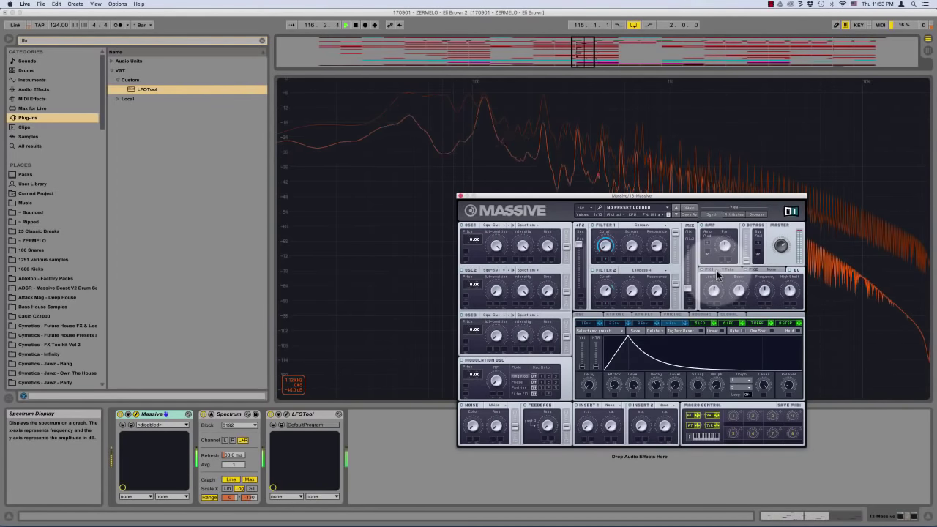
click(560, 134)
drag(561, 133, 609, 300)
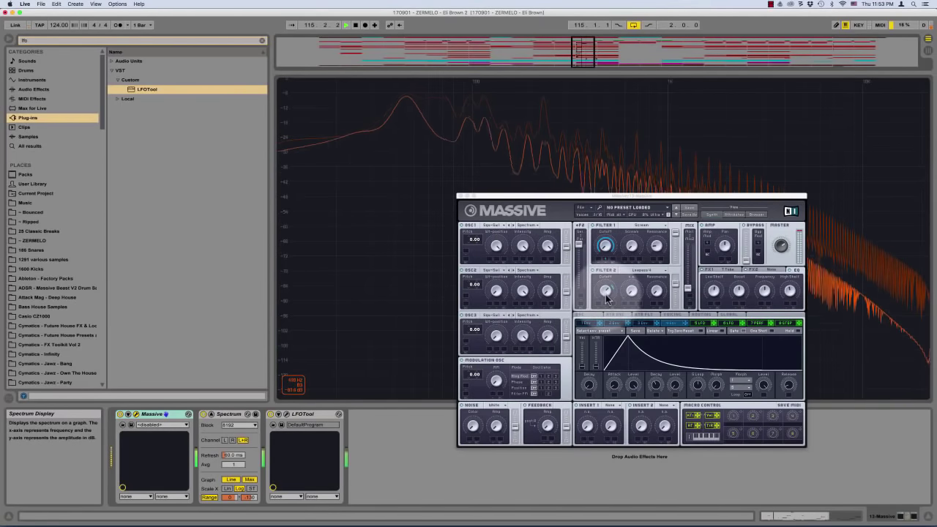
click(605, 295)
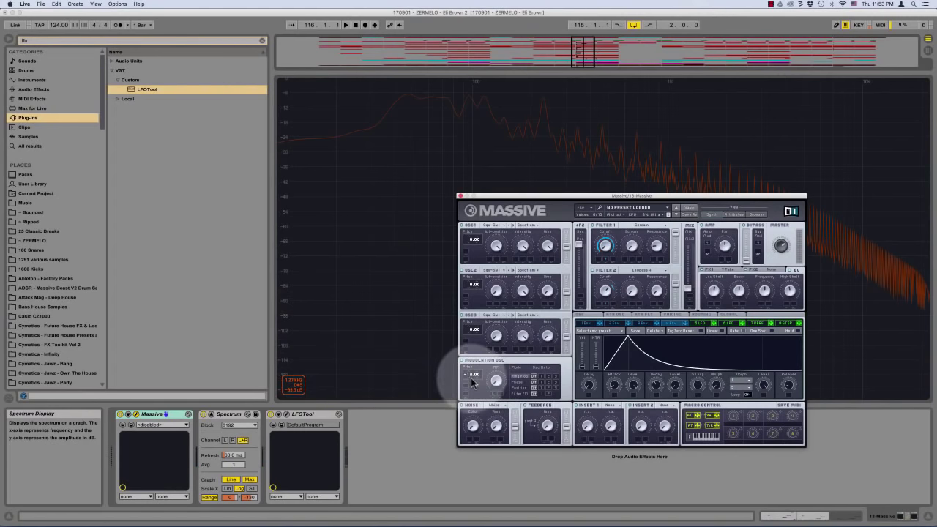
During playback, set the Modulation Osc pitch to 12.00 and try ring modulation, then phase modulation, on oscillator 1
key(space)
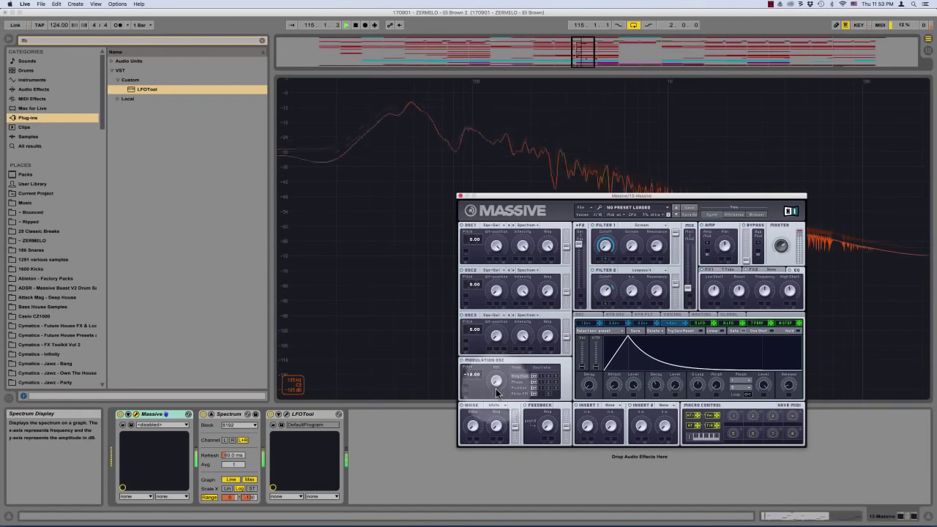
click(542, 377)
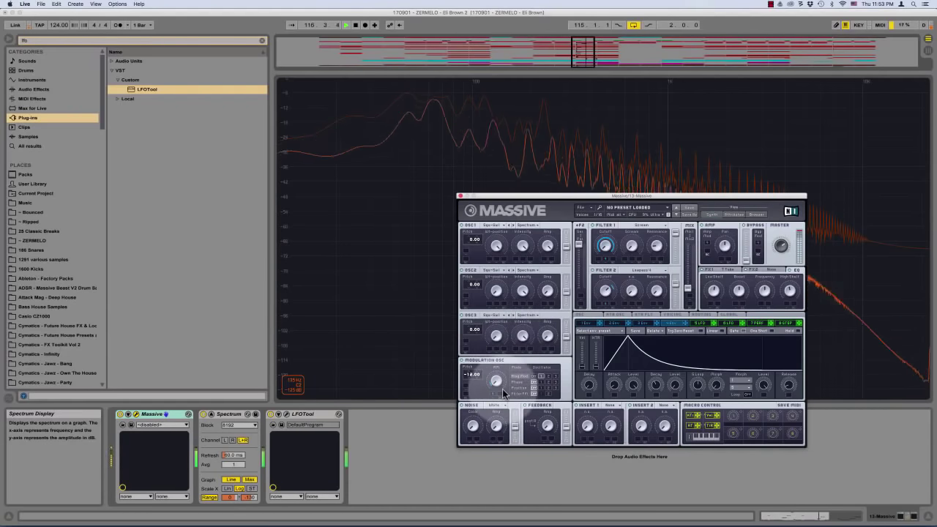
click(473, 377)
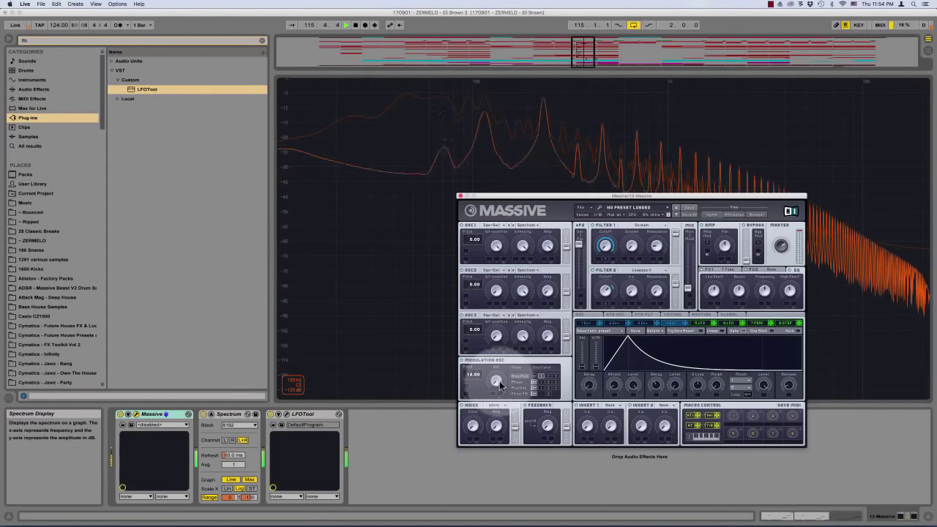
click(540, 382)
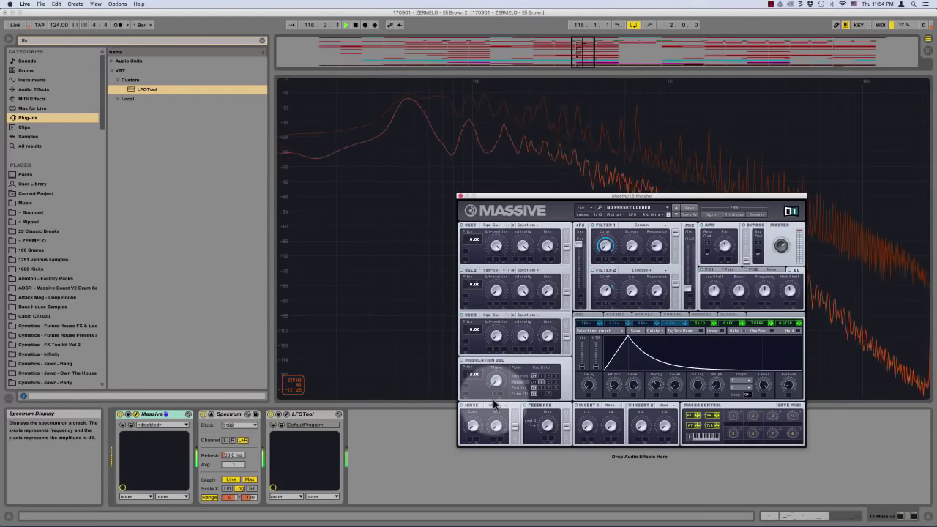
click(582, 315)
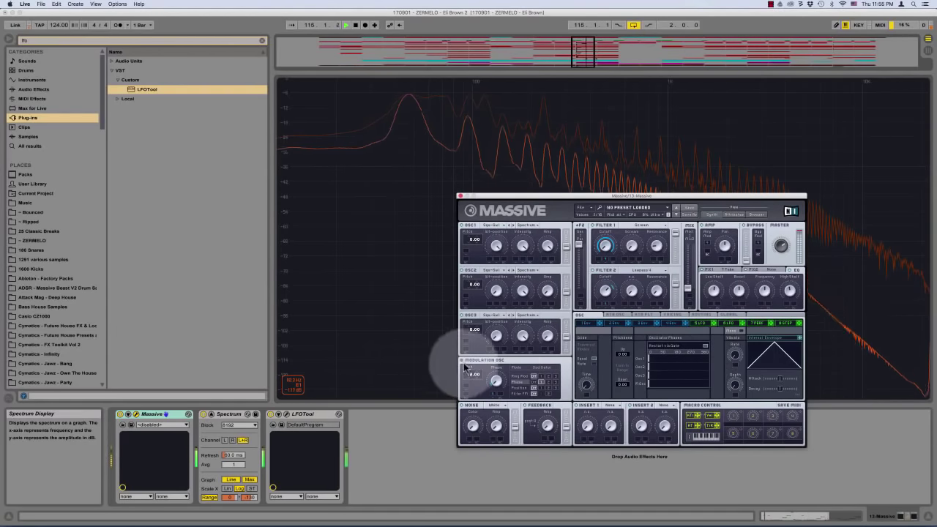
Return to the arrangement, unsolo 13 Massive and toggle Massive's Modulation Osc against the full mix
double_click(574, 157)
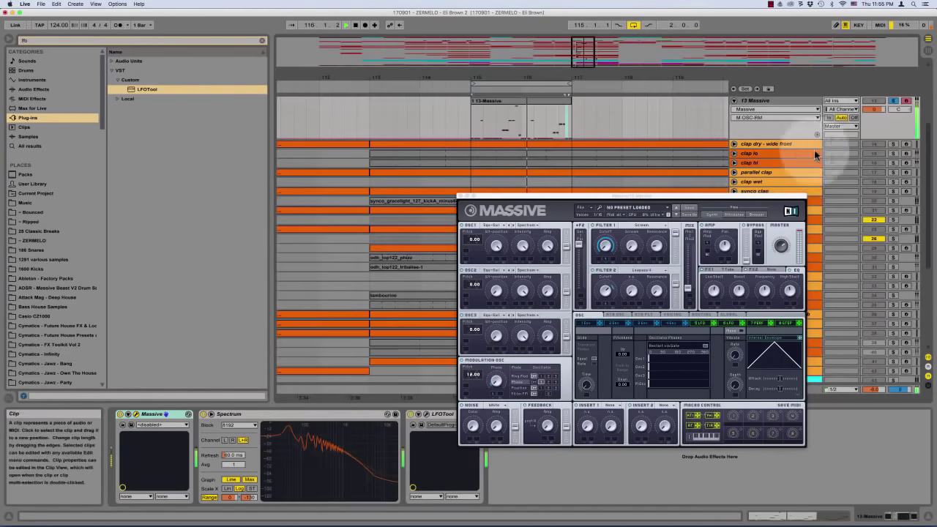
click(894, 102)
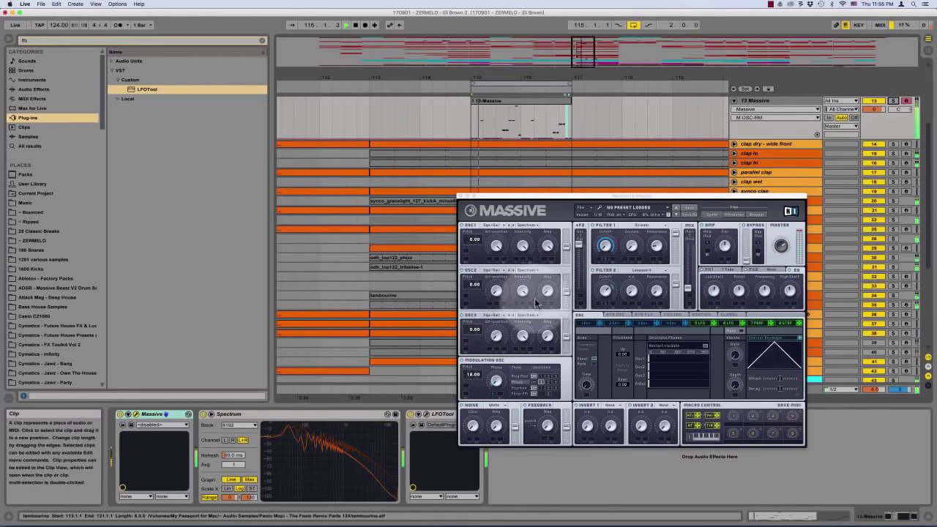
click(464, 361)
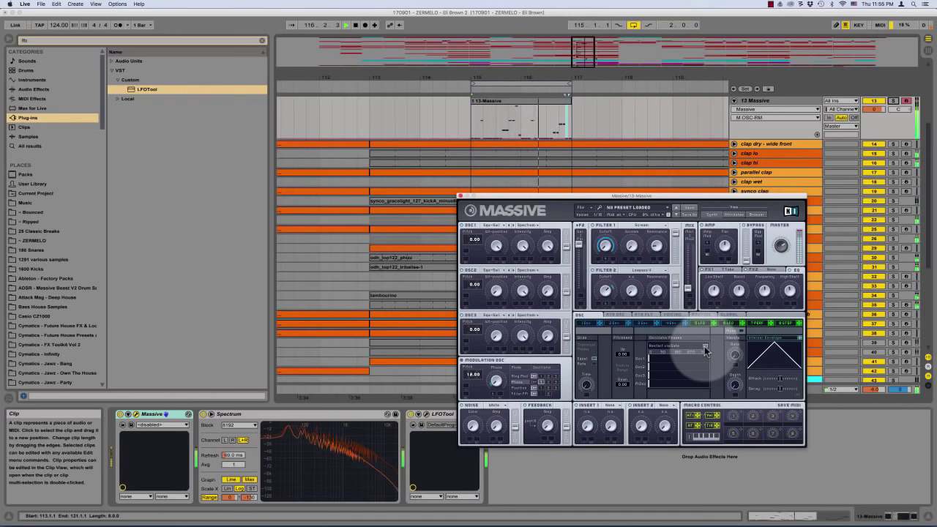
Check Massive's Insert 1 and FX2 slots, leaving both at None, and turn down its master volume
click(608, 405)
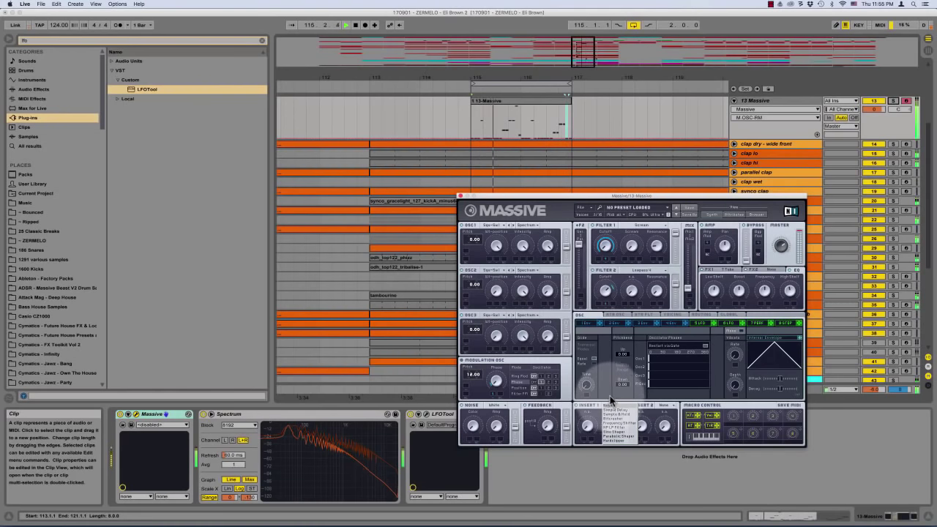
click(603, 390)
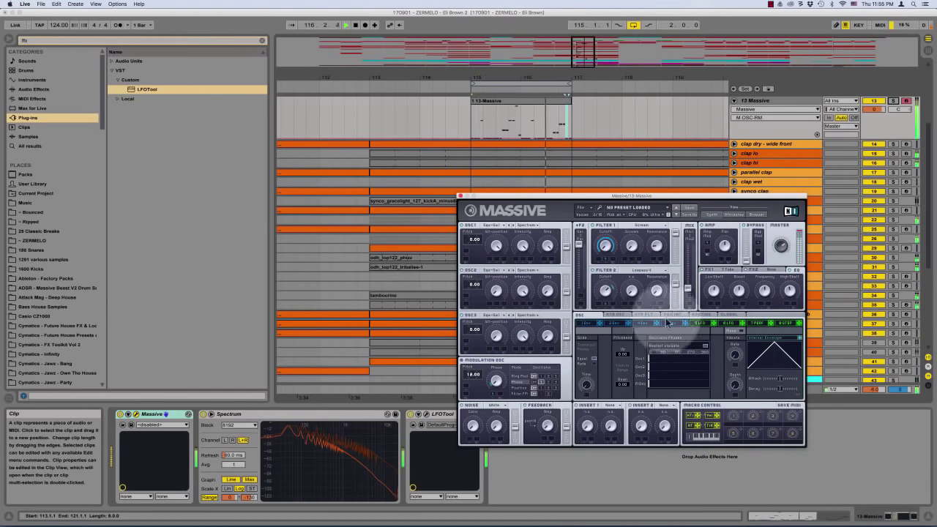
drag(607, 194, 377, 188)
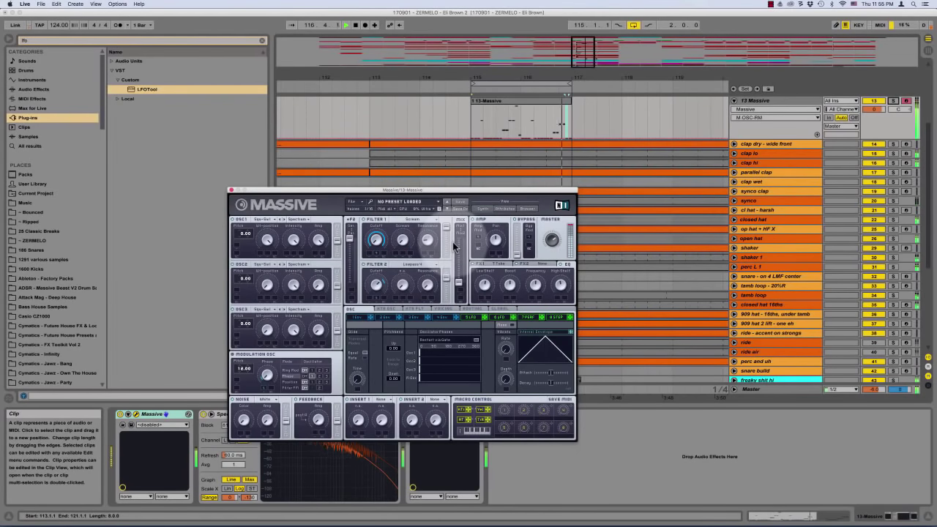
click(545, 262)
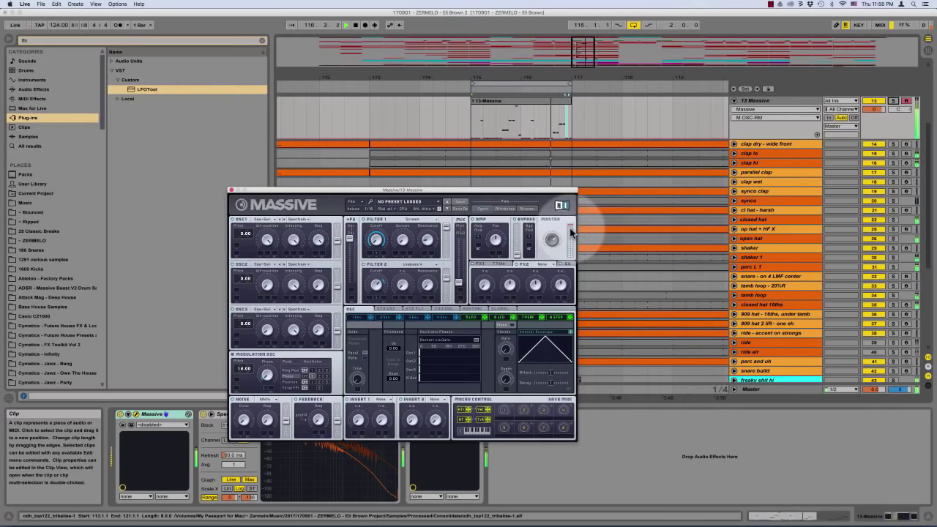
drag(554, 244, 557, 272)
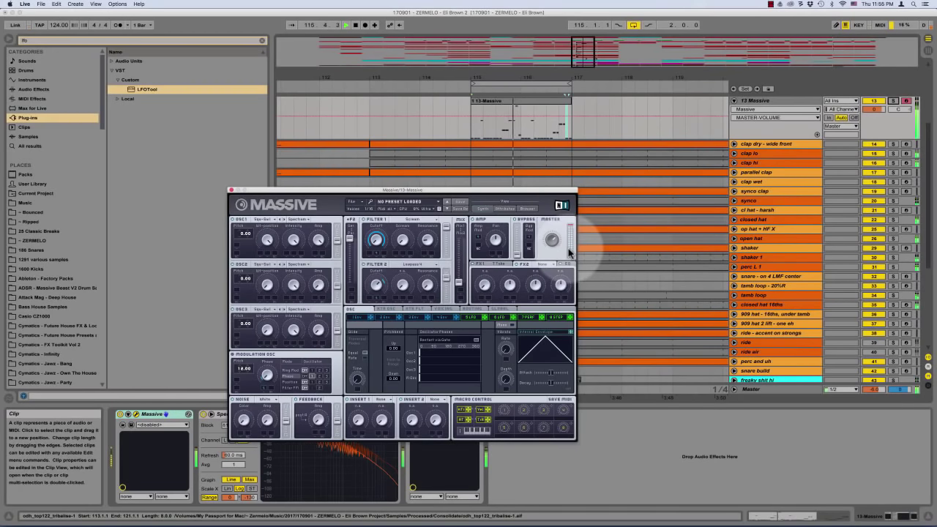
Fine-tune Massive's Filter 2 cutoff and close the Massive editor
drag(503, 189, 492, 79)
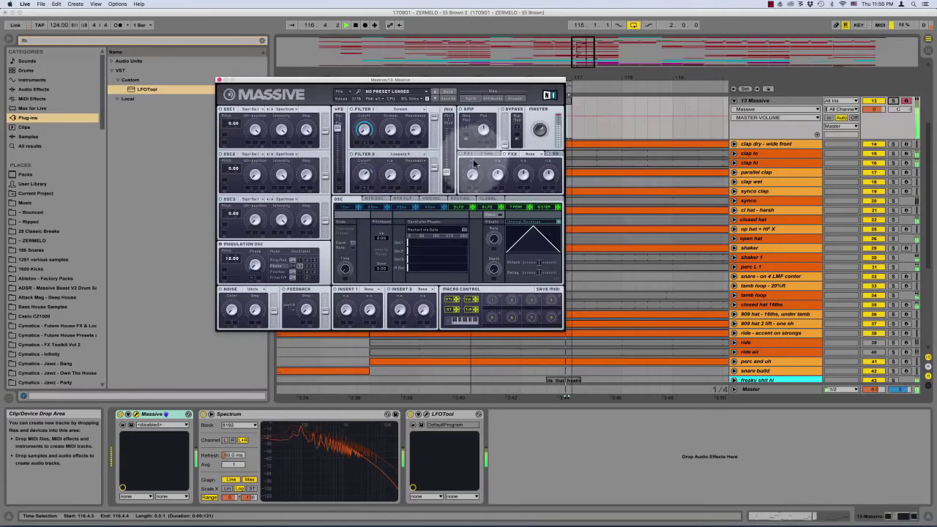
mouse_move(363, 177)
mouse_down()
mouse_move(365, 204)
mouse_move(380, 147)
mouse_move(367, 183)
mouse_up()
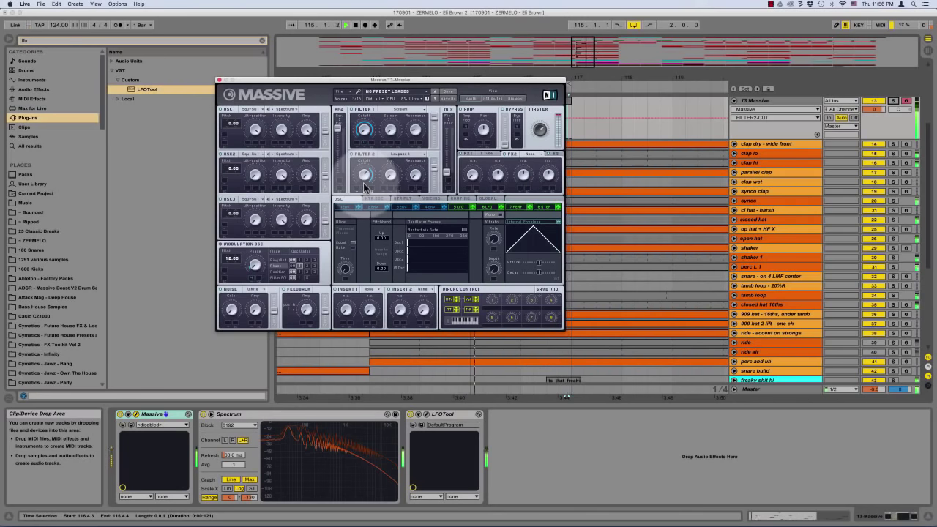
scroll(624, 139, up, 5)
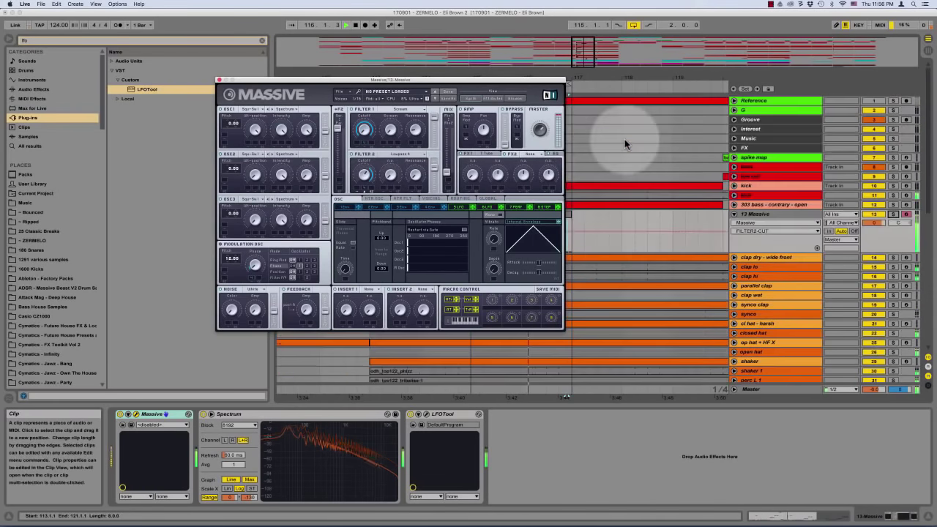
click(219, 80)
Open the 13-Massive clip for note editing and raise the G0 sixteenth at 2.4.3 to G2
click(476, 212)
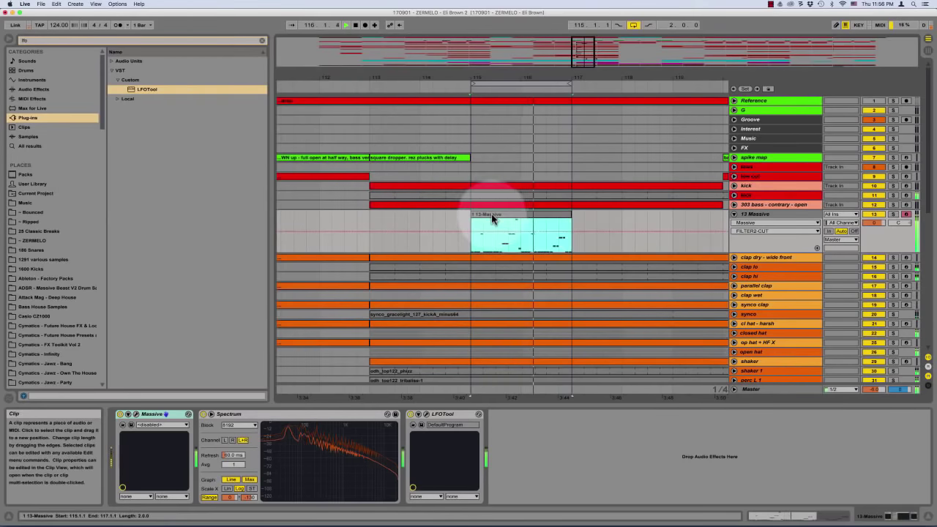
double_click(487, 213)
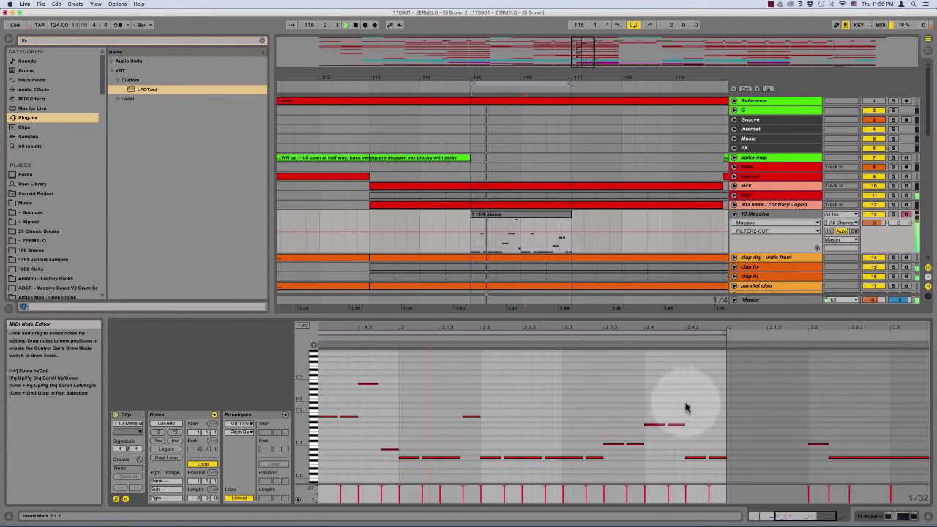
click(692, 477)
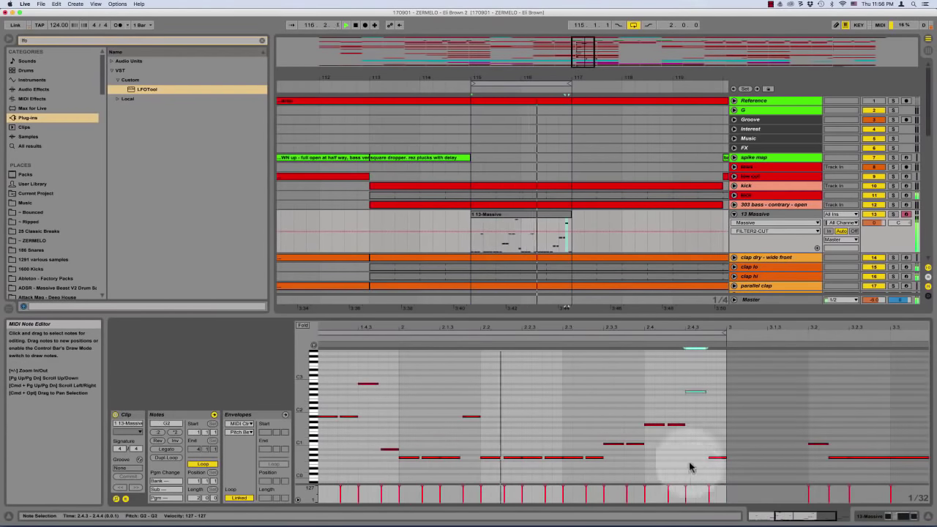
click(594, 401)
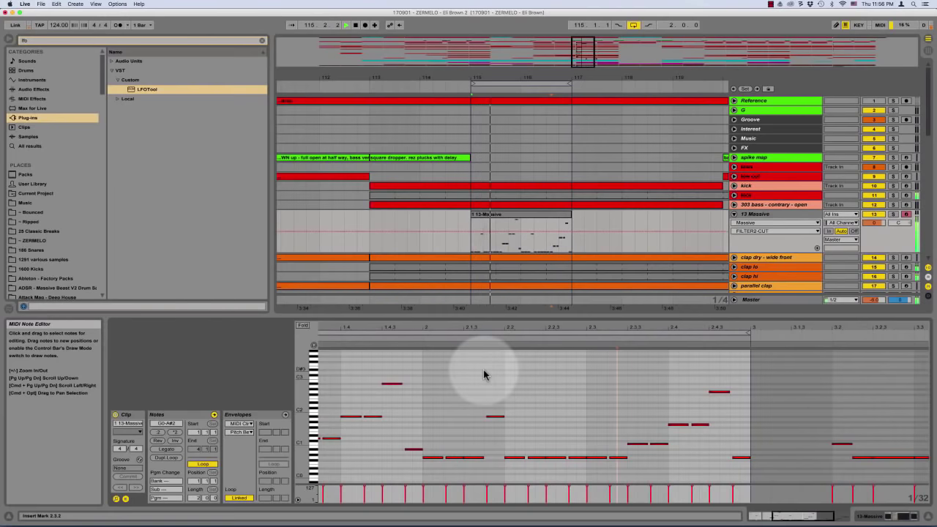
Delete the G2 note at 2.4.3 and extend the G1 note at 2.4.2 to end at 2.4.4
click(701, 391)
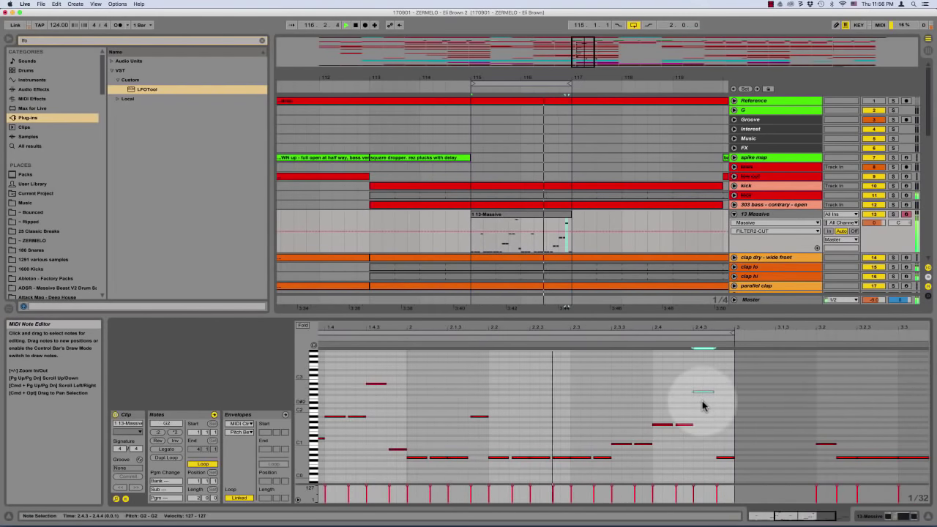
click(648, 389)
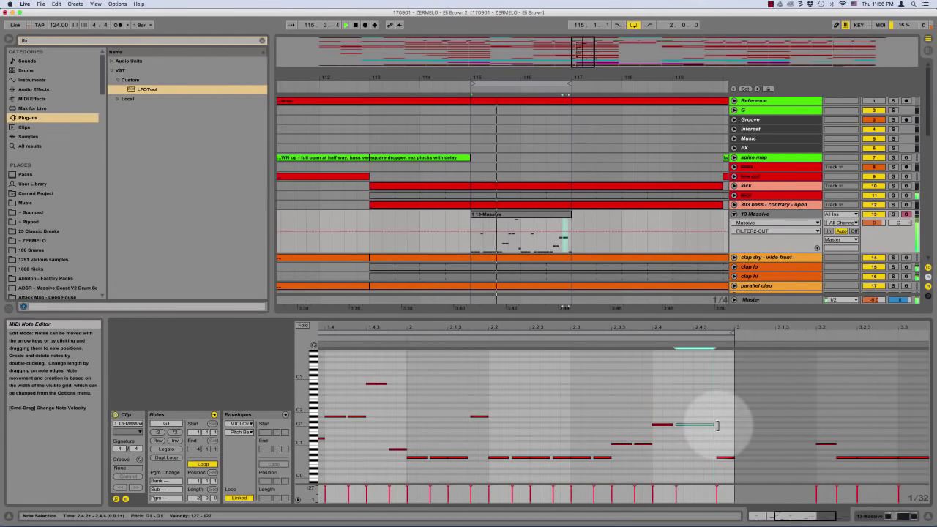
click(685, 408)
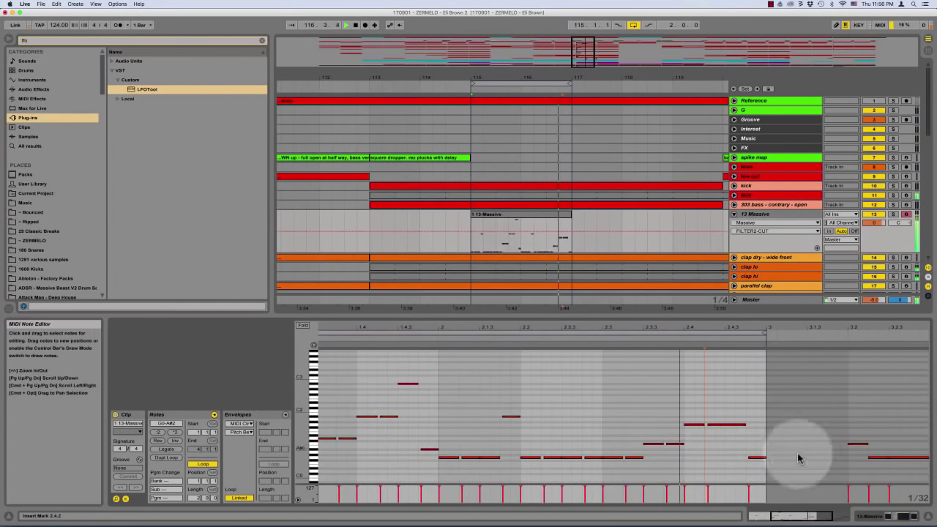
Draw a rising Pitch Bend envelope over the latter part of the extended G1 note, reaching maximum and resetting at 2.4.4
click(285, 415)
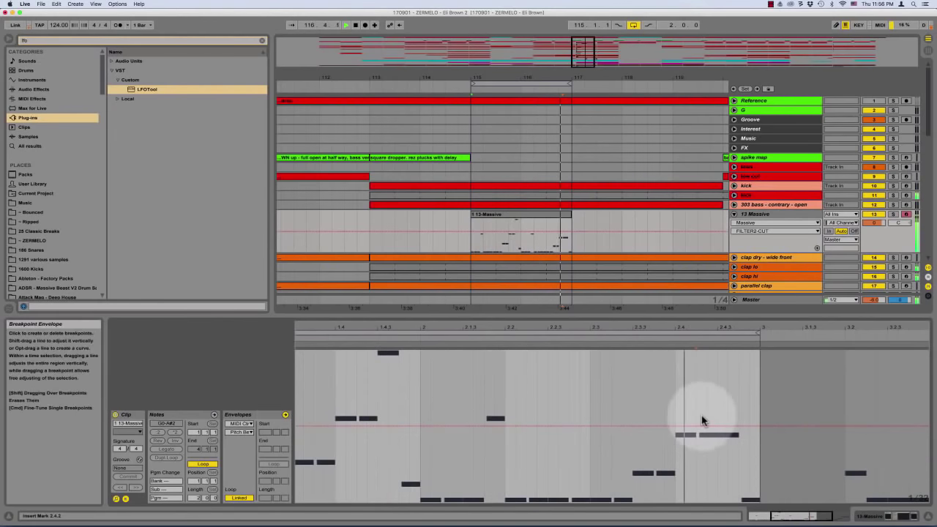
drag(706, 418, 707, 355)
click(706, 352)
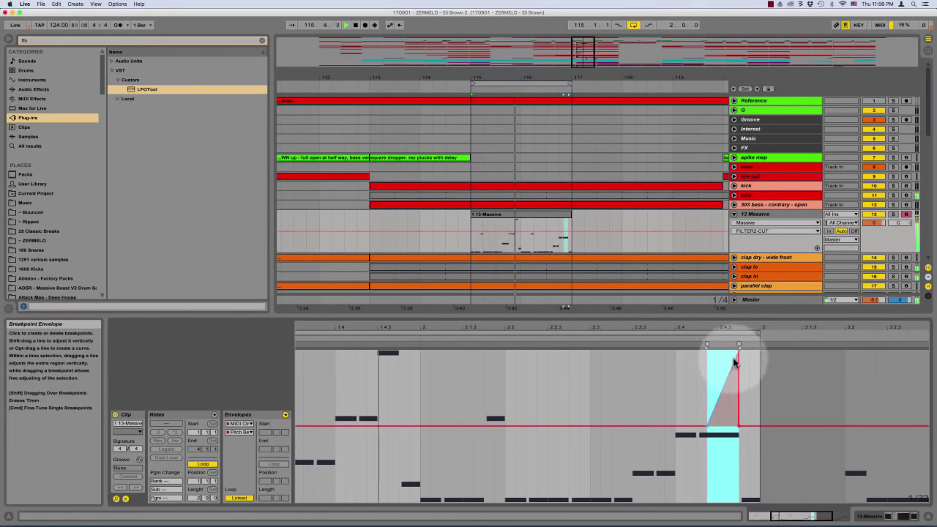
click(709, 379)
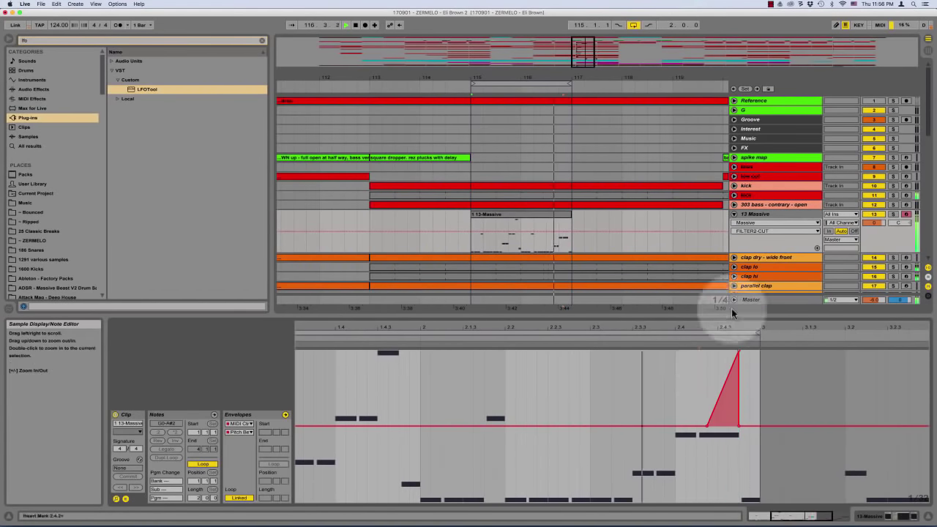
Solo 13 Massive and display its device chain
click(892, 214)
double_click(791, 214)
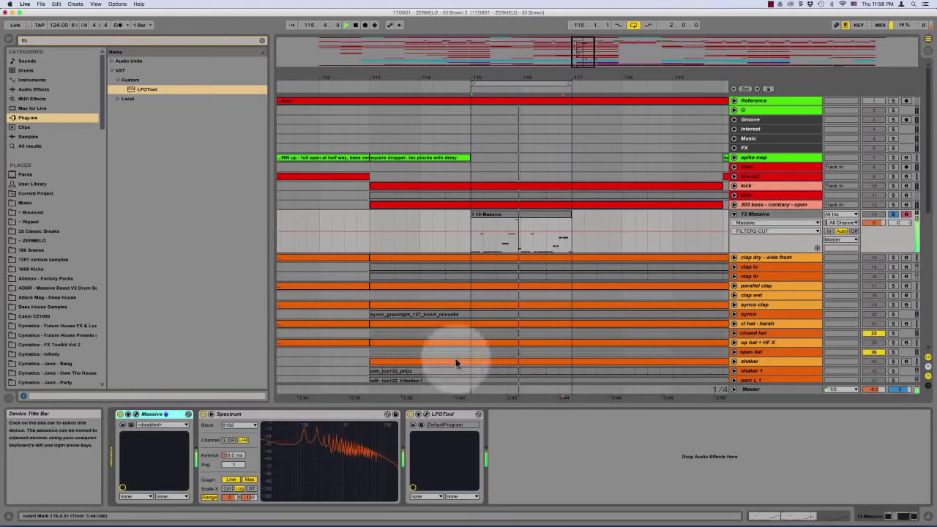
Check the pitchbend range in the oscillator settings of 13 Massive's synth and close its window
click(136, 415)
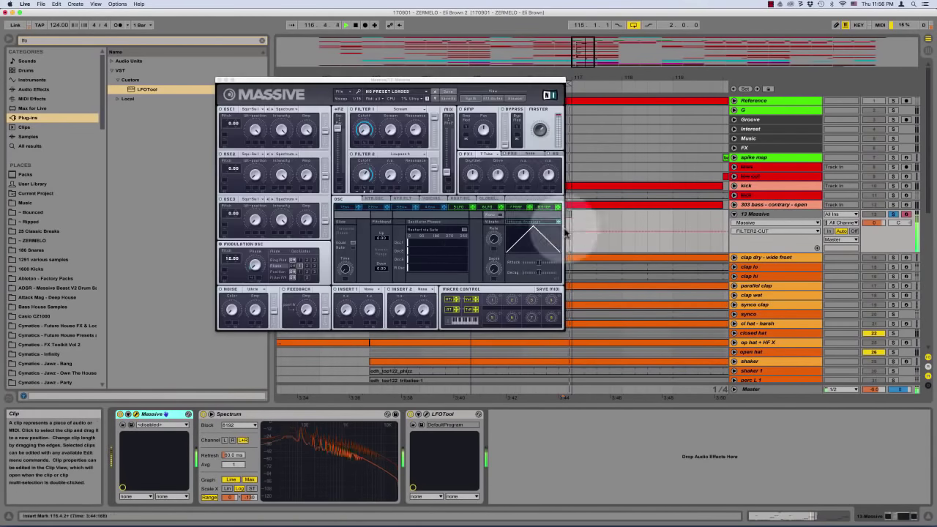
click(379, 241)
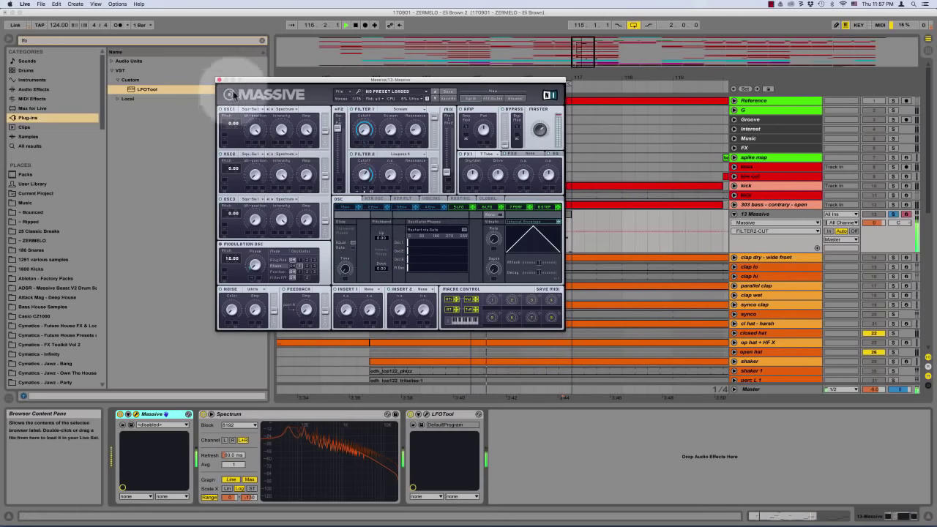
click(218, 79)
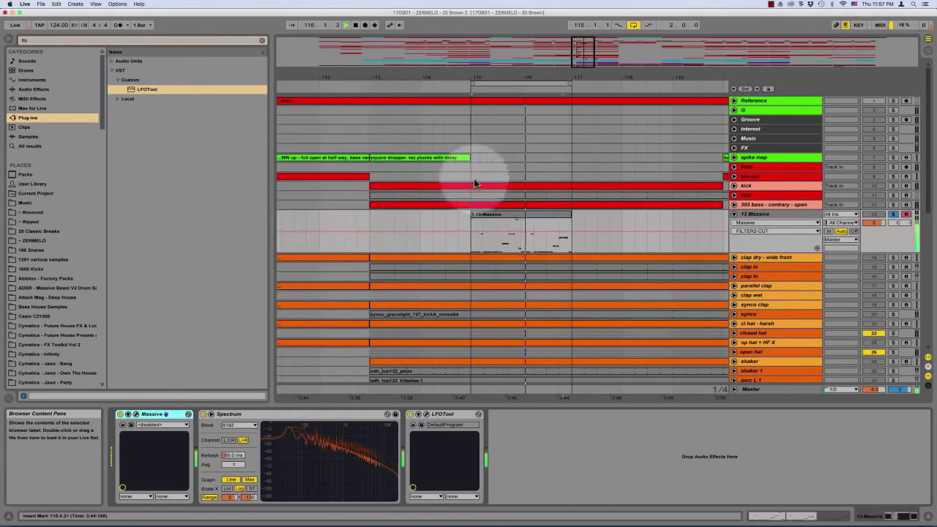
Delete the Pitch Bend envelope over the final notes of the 13-Massive clip and return to the device chain
double_click(526, 215)
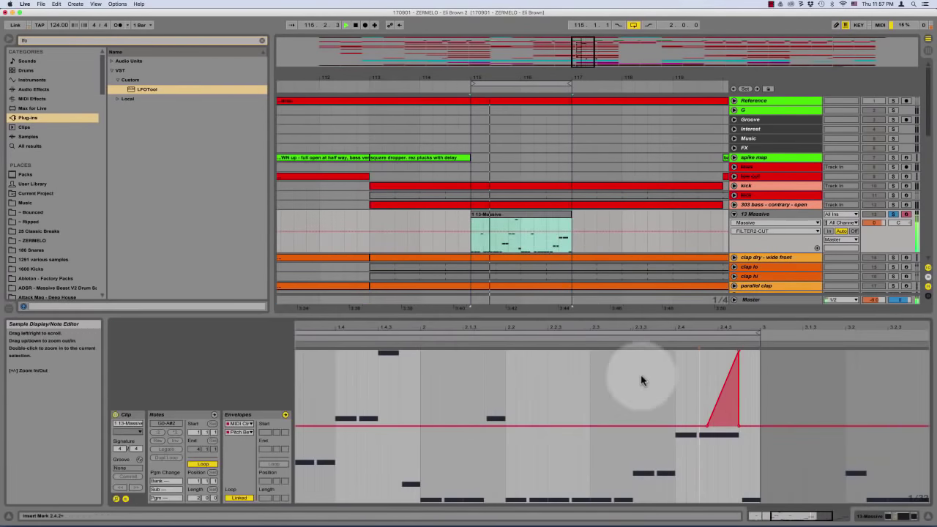
drag(642, 375, 753, 386)
key(Delete)
click(655, 389)
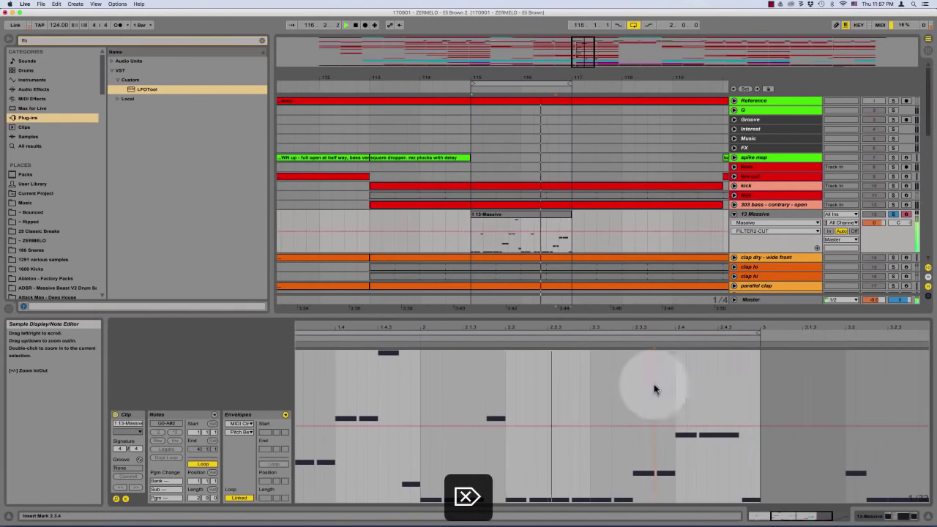
key(shift+Tab)
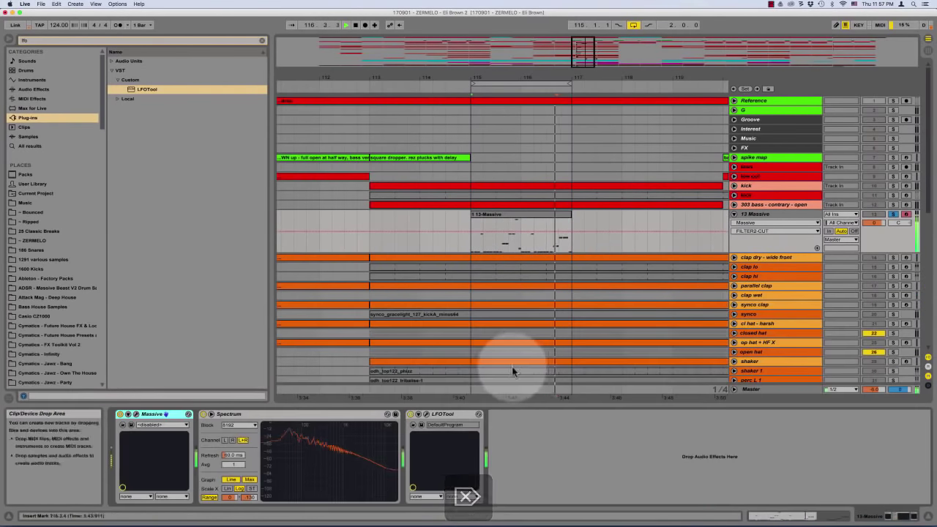
Reopen Massive on 13 Massive and compare the soloed Reference with the soloed 13 Massive track
click(528, 214)
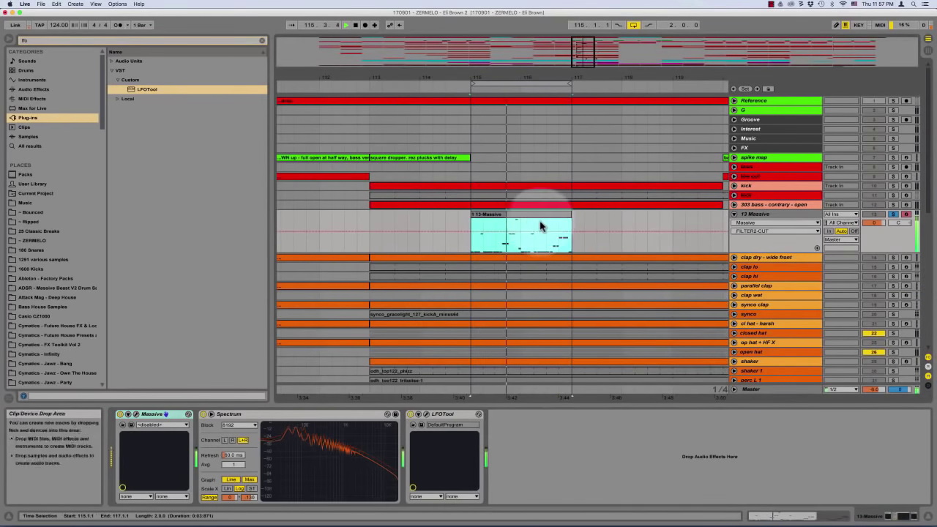
click(761, 214)
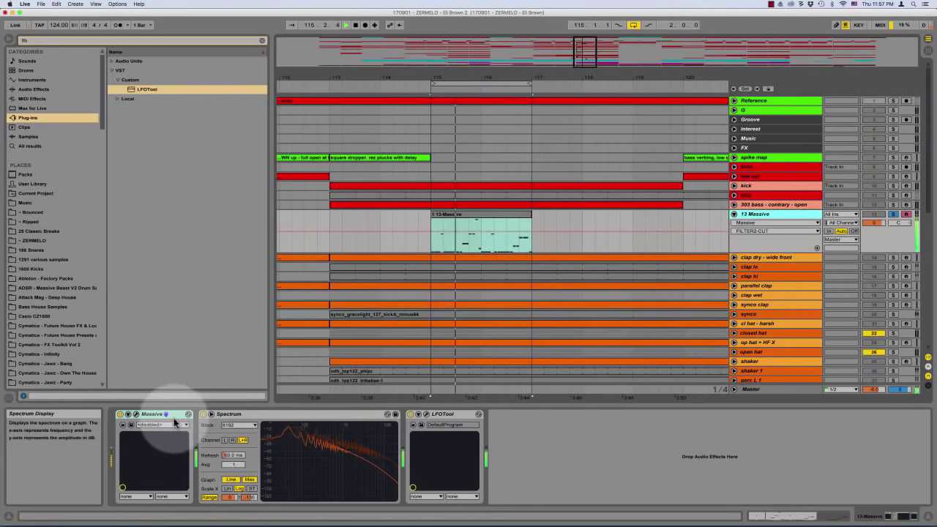
click(135, 414)
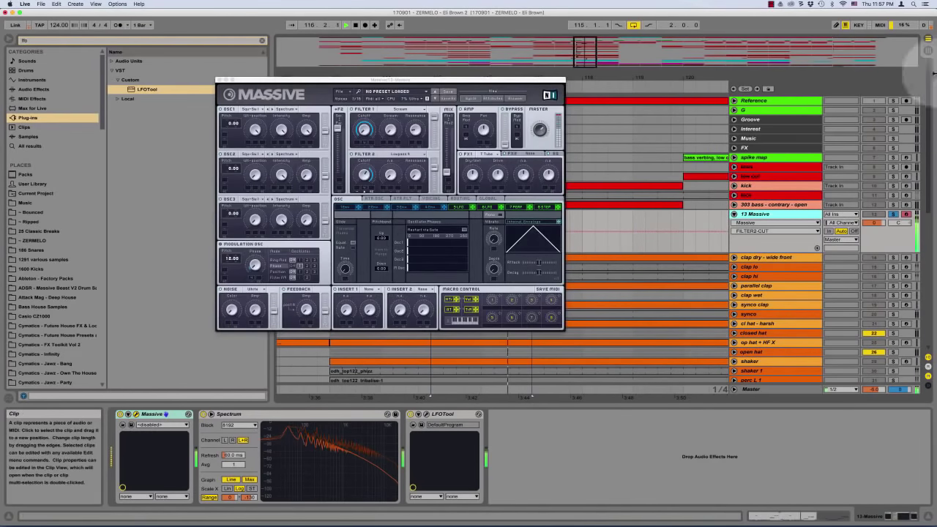
click(893, 101)
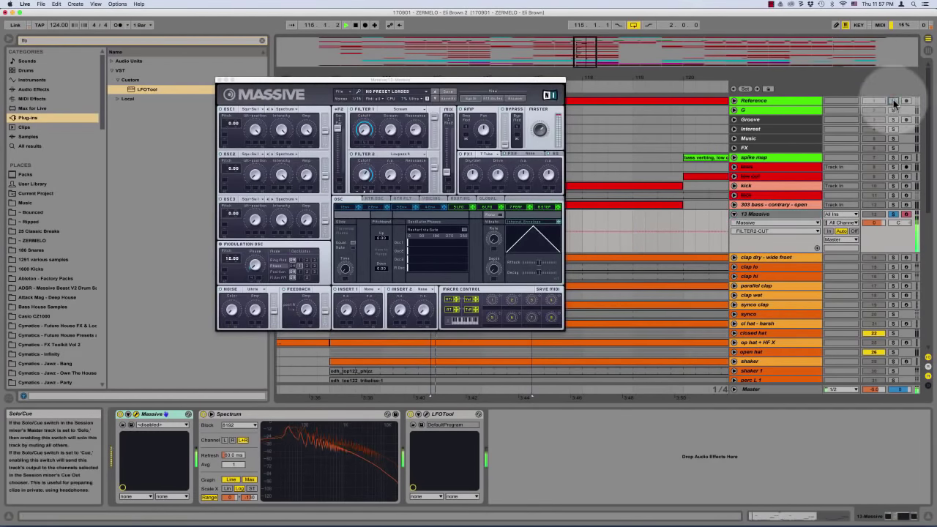
click(893, 214)
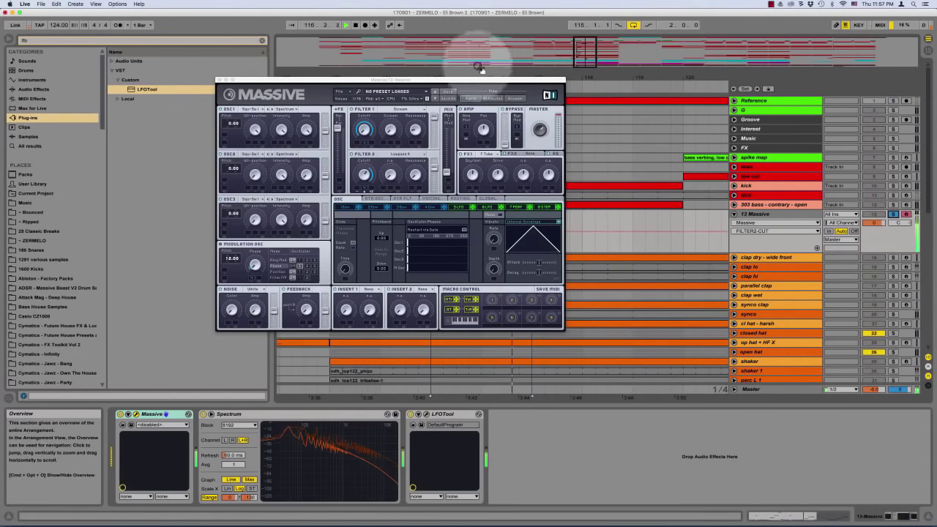
drag(473, 78, 587, 143)
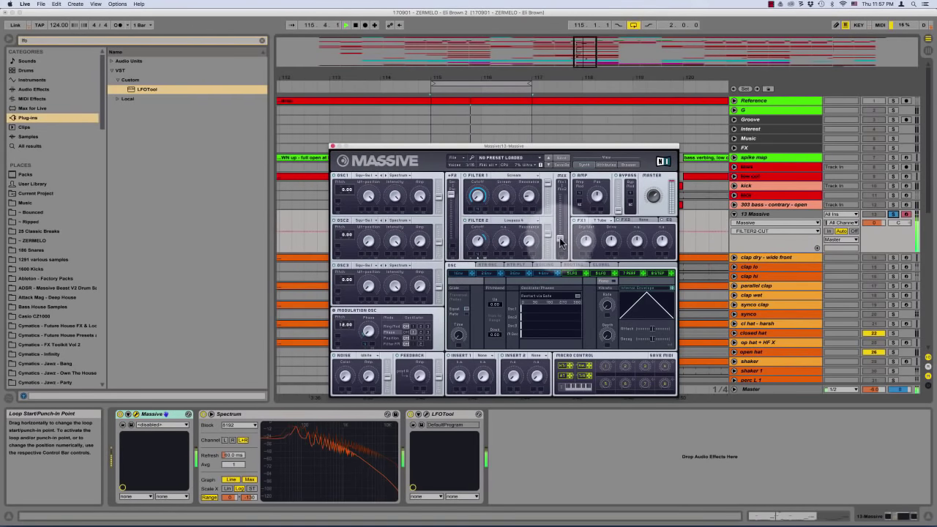
Shift Massive's filter mix fully to Filter 1 and adjust envelope 4 with a slightly longer decay and shorter release
drag(559, 238, 599, 152)
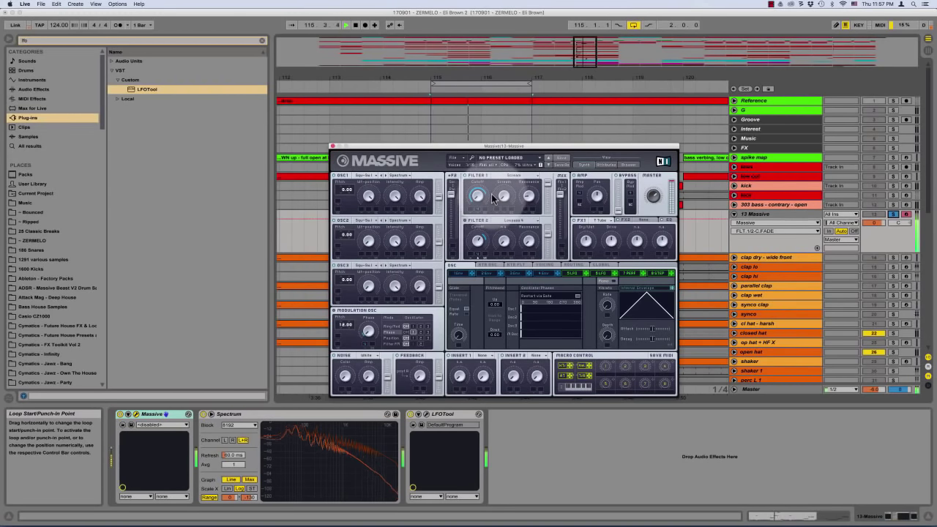
click(543, 273)
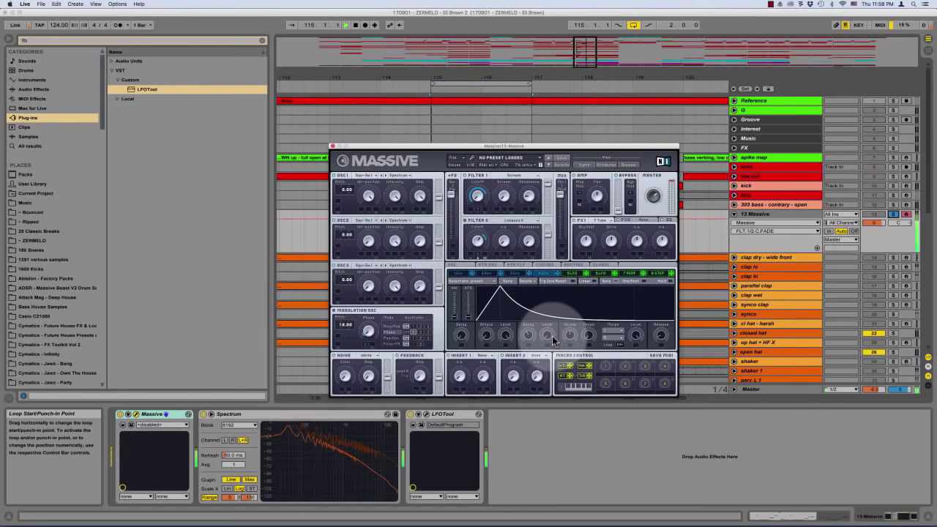
drag(531, 336, 540, 327)
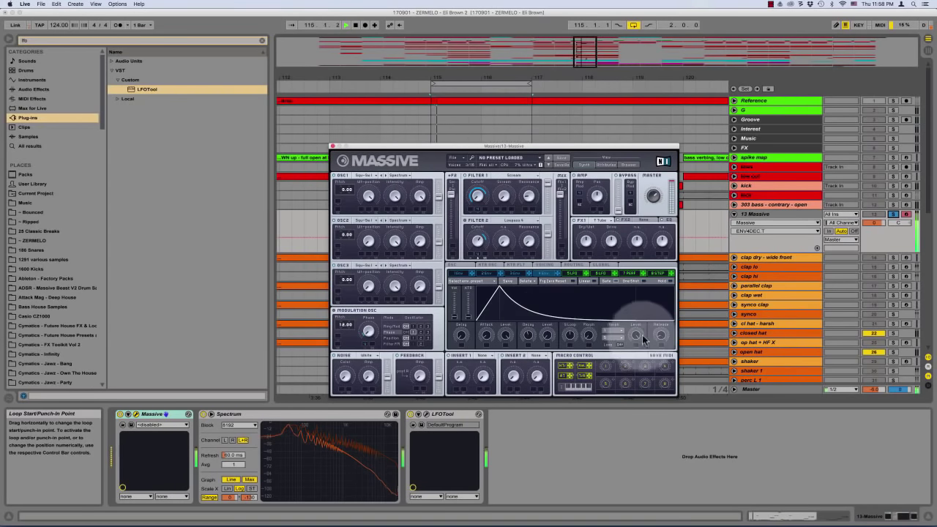
drag(660, 334, 665, 368)
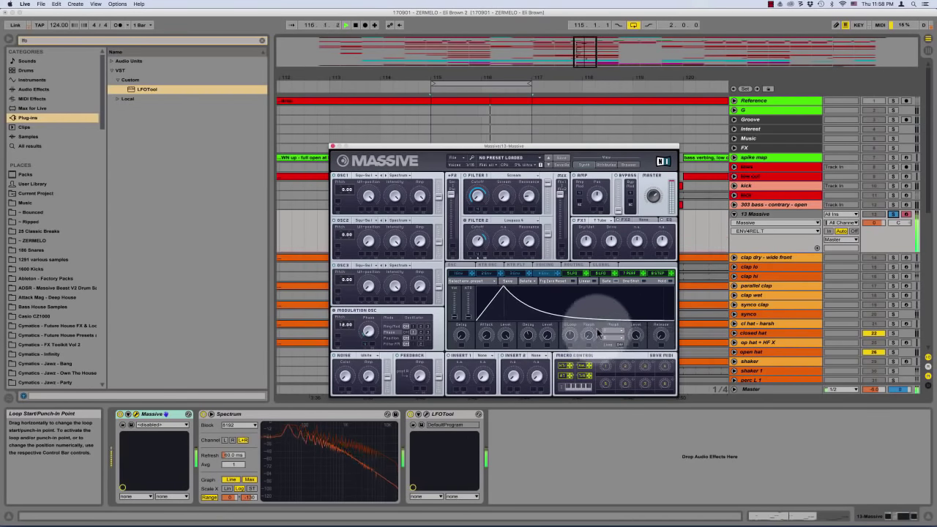
Lower Massive's oscillator glide time and unsolo 13 Massive
click(546, 263)
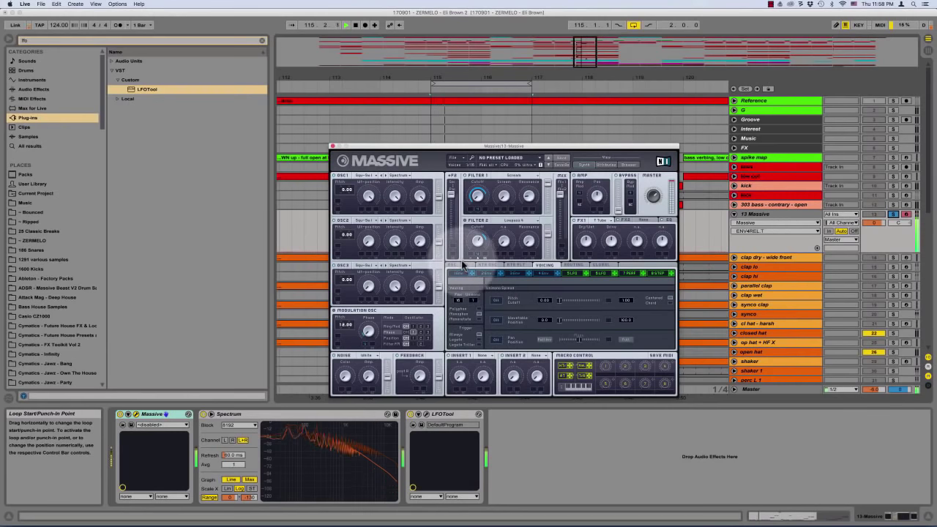
click(460, 265)
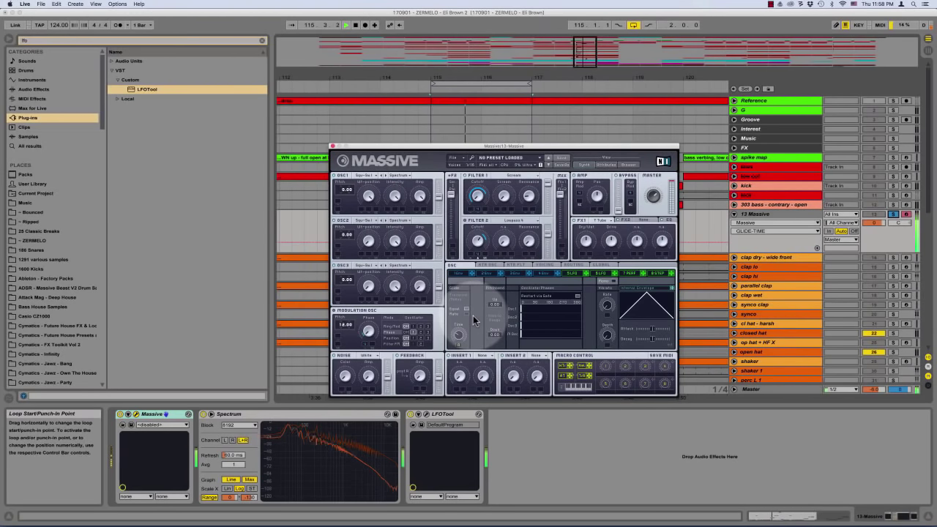
drag(459, 346, 468, 466)
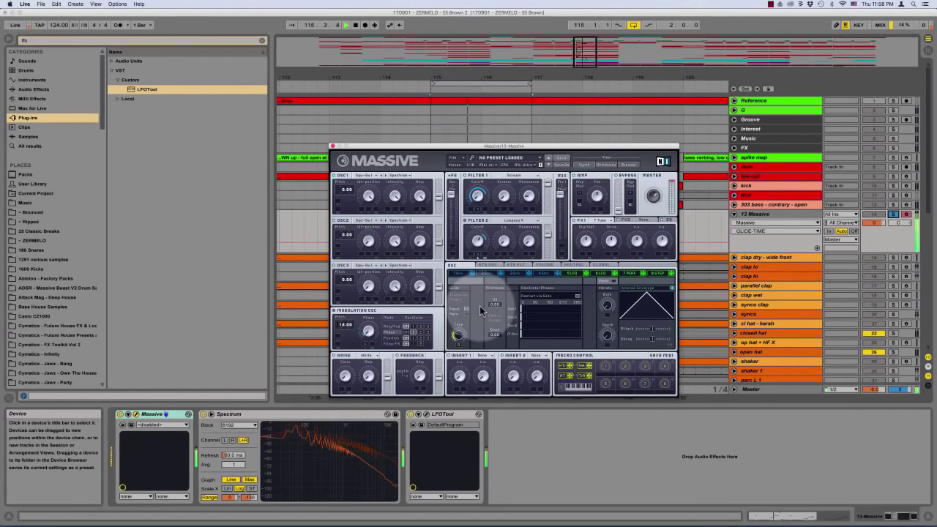
click(893, 214)
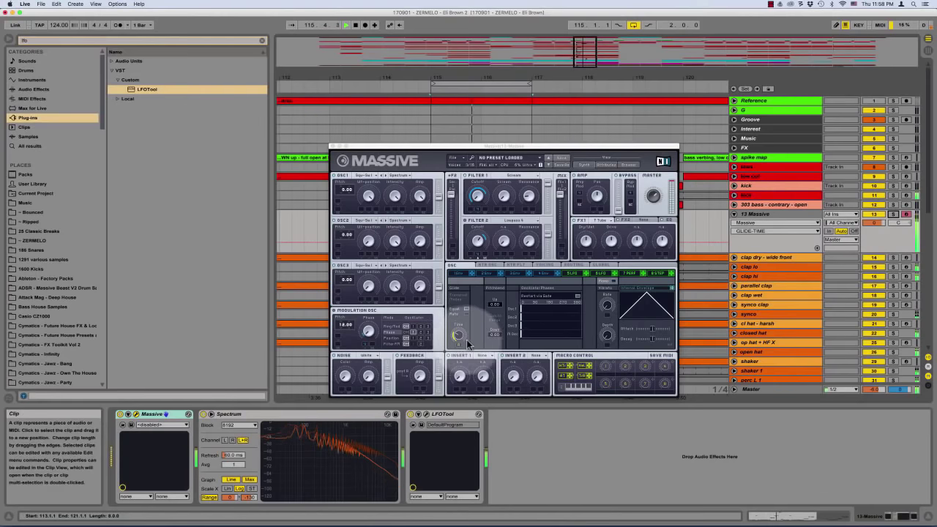
Lower Filter 1's resonance in Massive and adjust Filter 2's cutoff modulation
drag(490, 147, 442, 143)
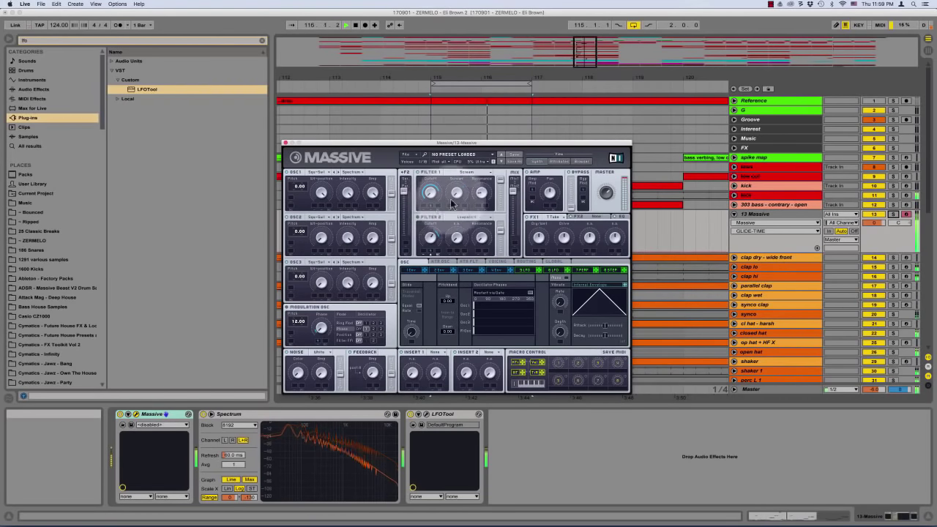
mouse_move(483, 193)
mouse_down()
mouse_move(499, 278)
mouse_move(488, 200)
mouse_move(476, 205)
mouse_up()
click(498, 270)
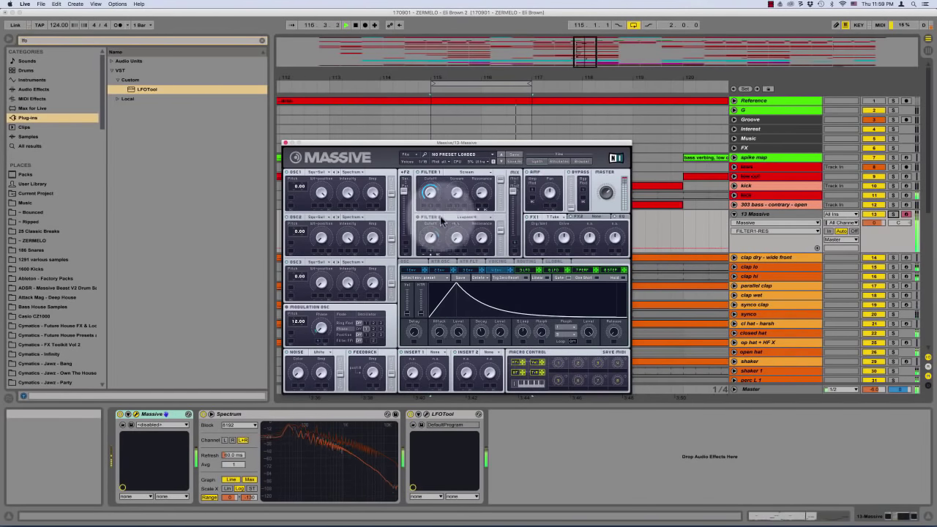
drag(429, 248, 430, 244)
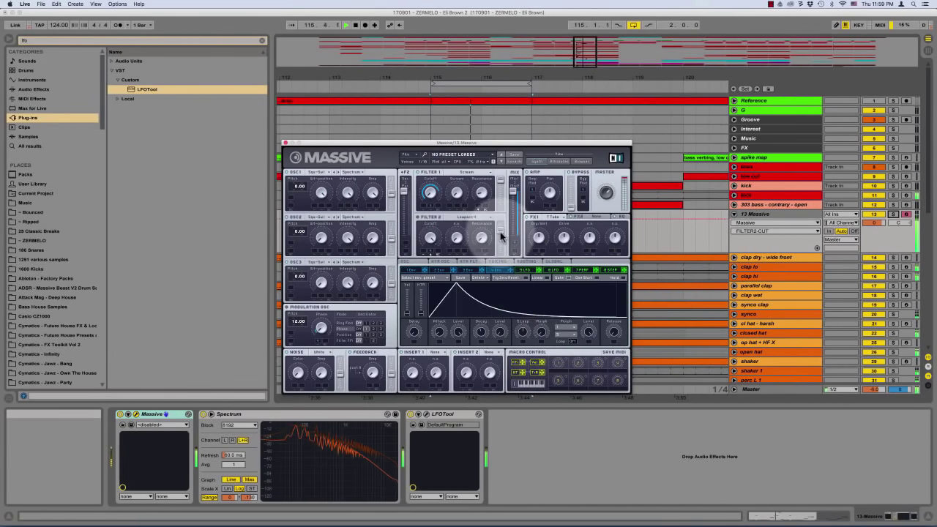
Raise the output gains of both Massive filters and adjust the serial/parallel routing and Filter 1's Scream amount
drag(501, 235, 537, 157)
drag(502, 182, 512, 156)
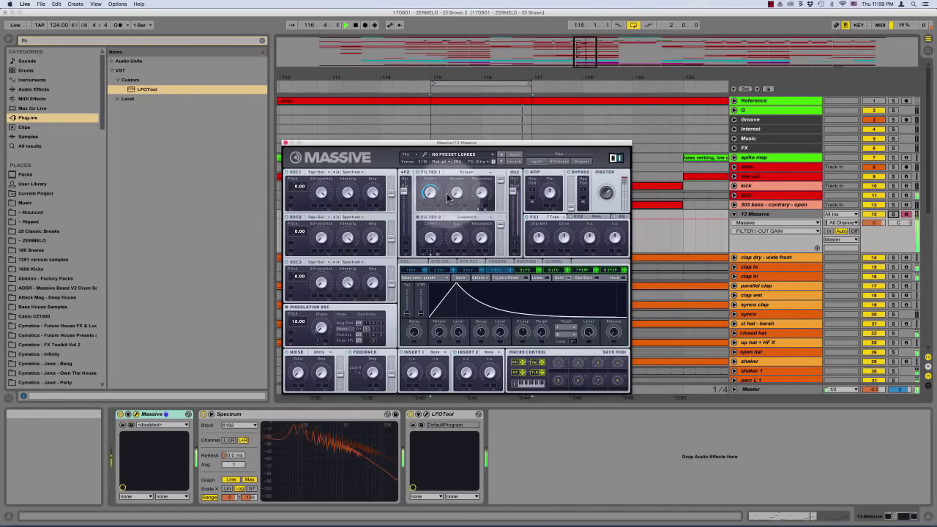
drag(405, 192, 427, 161)
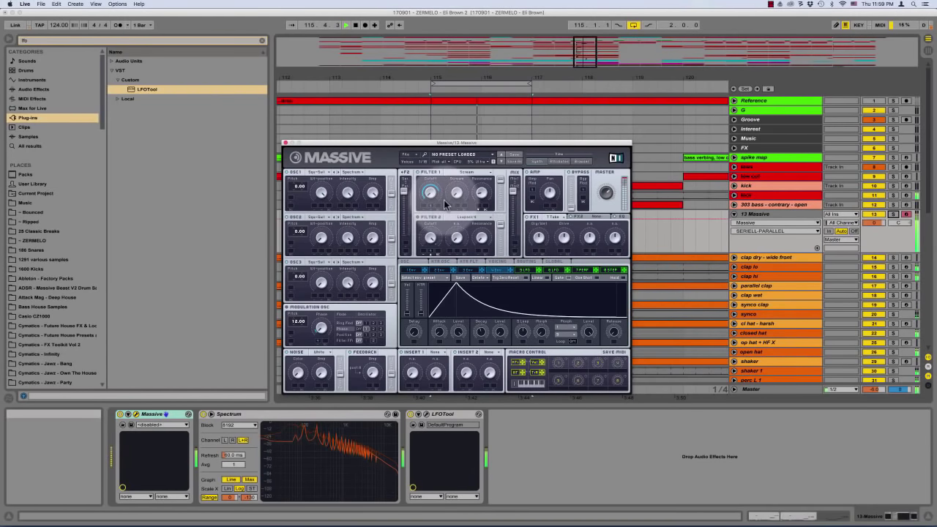
click(461, 194)
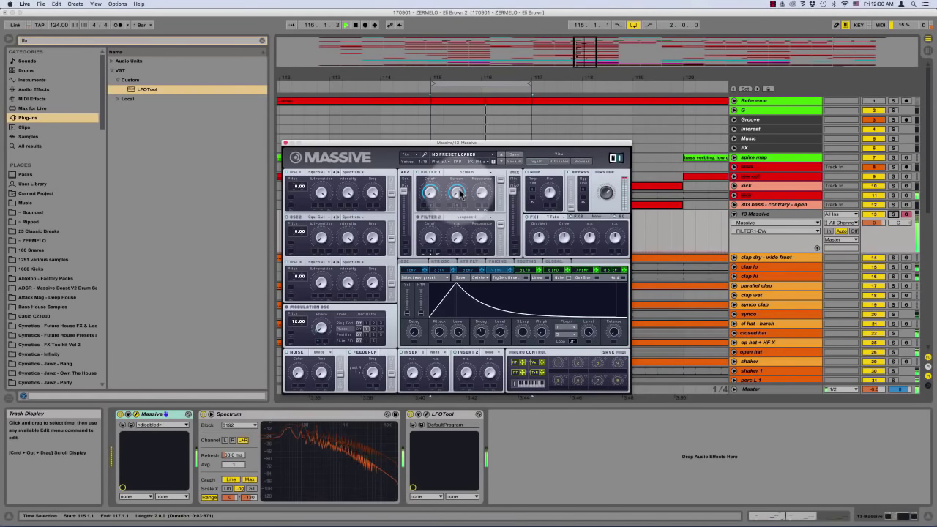
Examine 13 Massive's frequency content in the enlarged Spectrum display, then close Massive and restore the arrangement
double_click(335, 472)
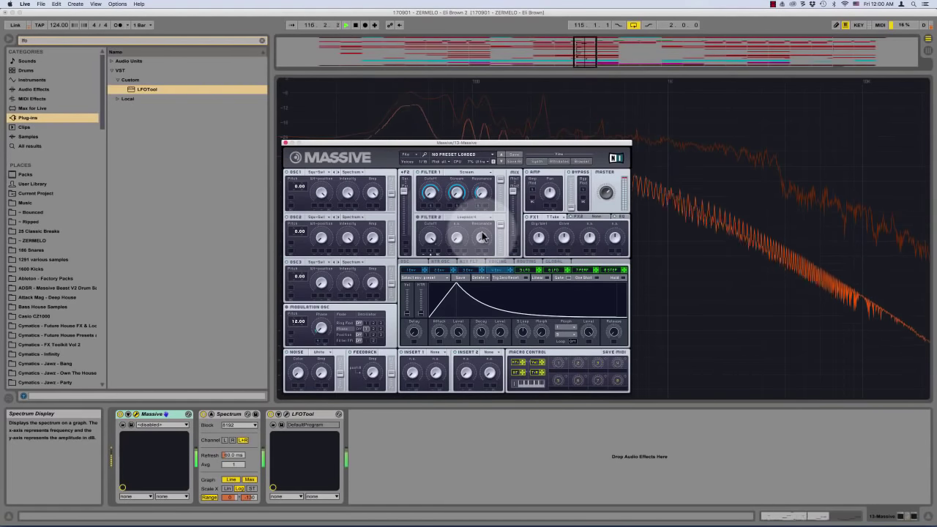
drag(564, 141, 483, 199)
click(552, 174)
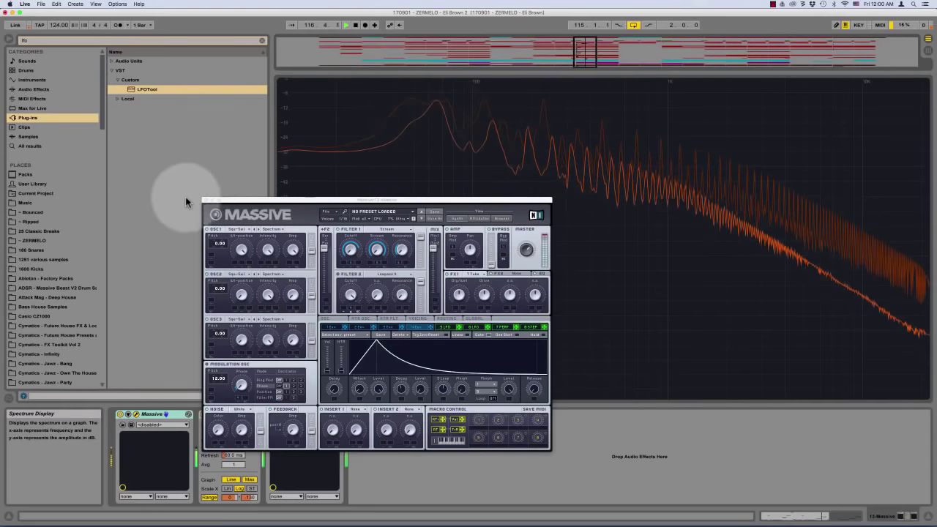
click(206, 200)
double_click(389, 232)
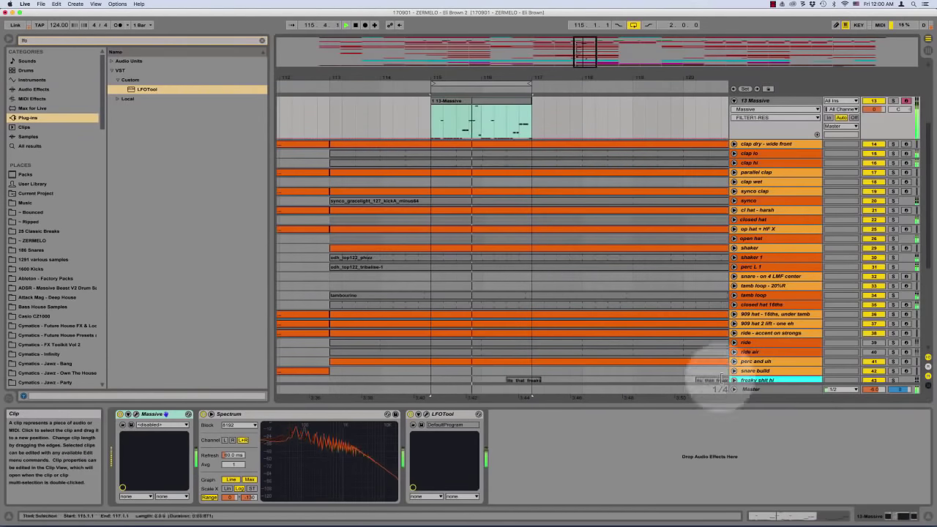
Check the Master's L2 limiter and enlarged Spectrum display with the full mix playing, then return to the arrangement
click(762, 389)
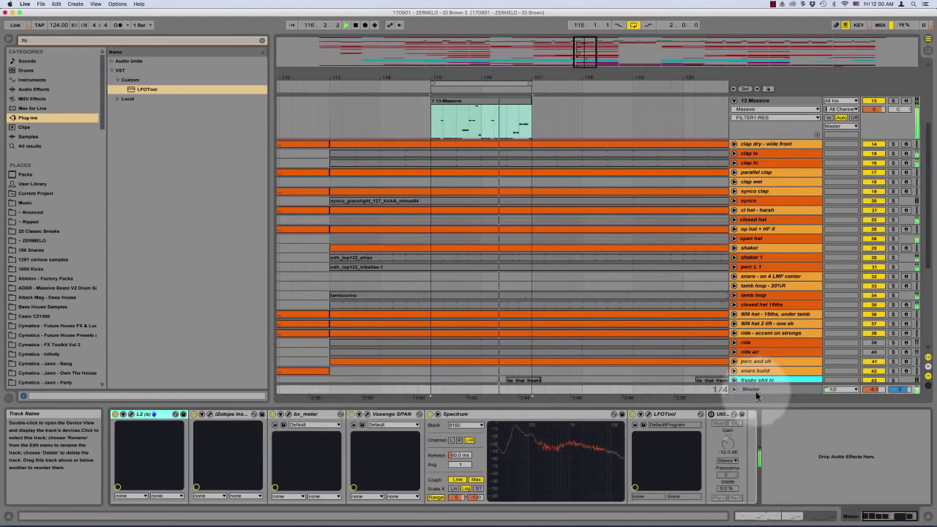
click(130, 414)
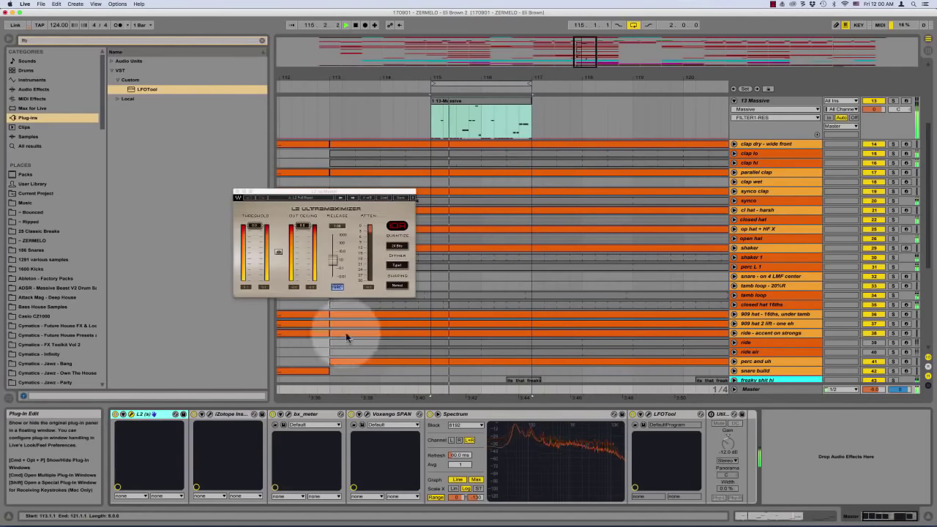
double_click(542, 455)
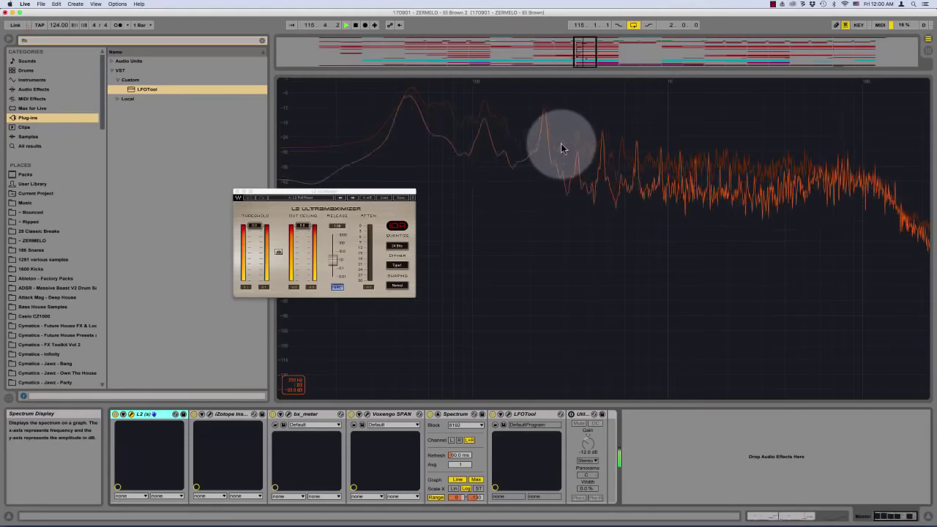
click(237, 194)
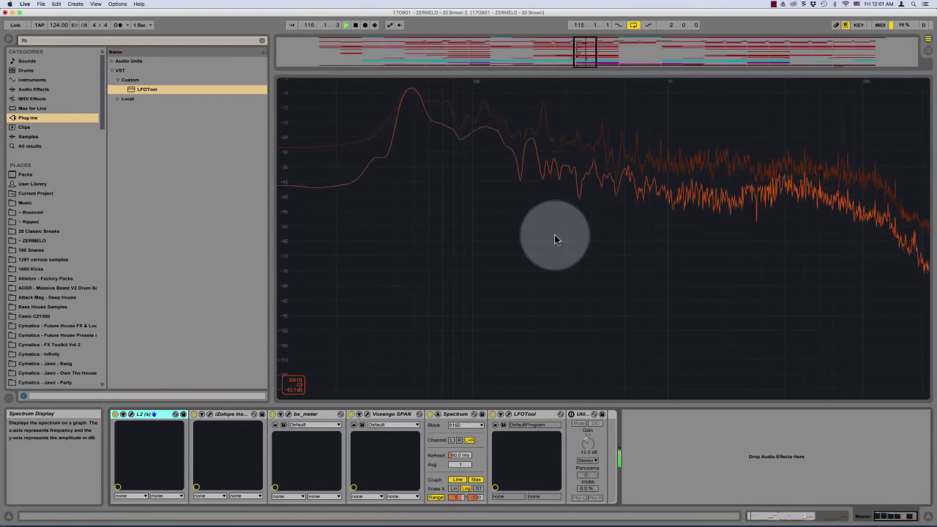
double_click(536, 232)
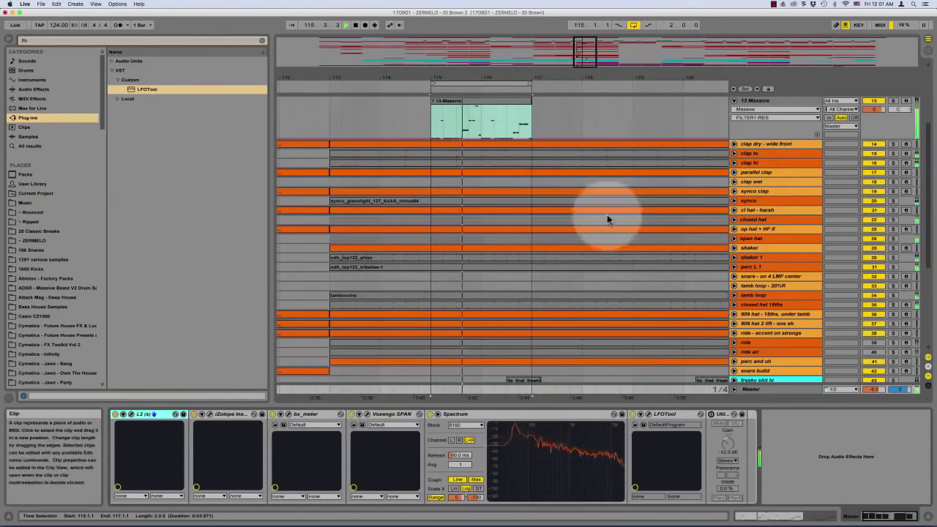
Open the notes of the 13-Massive clip and try extending the G1 note near 2.4.2 over the following one
double_click(494, 100)
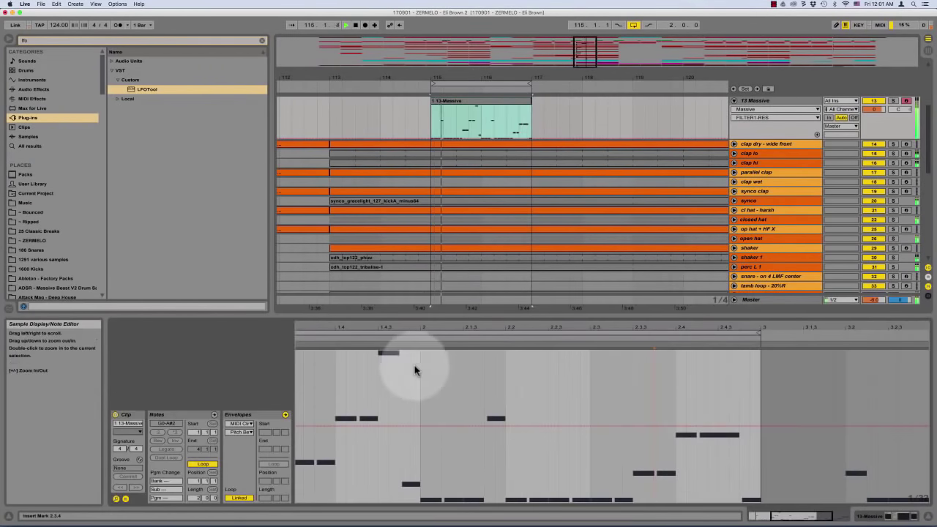
click(213, 412)
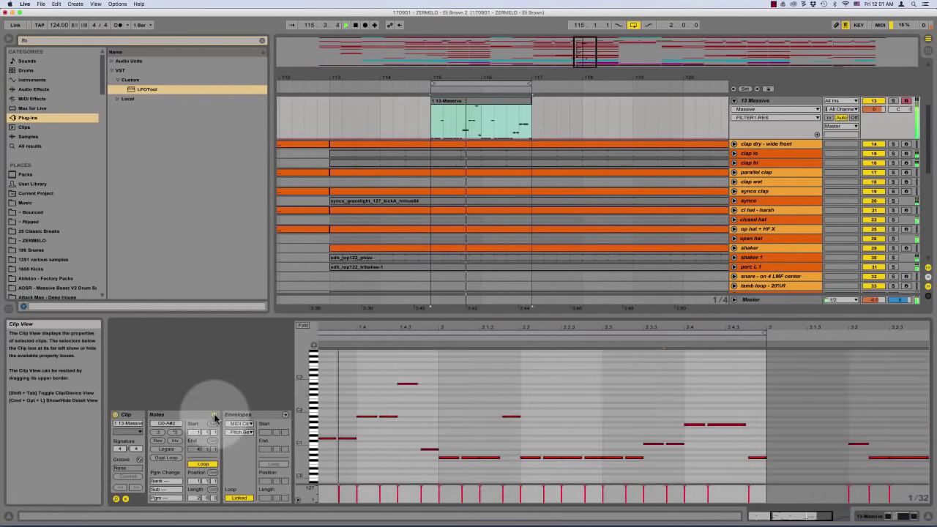
click(692, 424)
drag(692, 424, 734, 427)
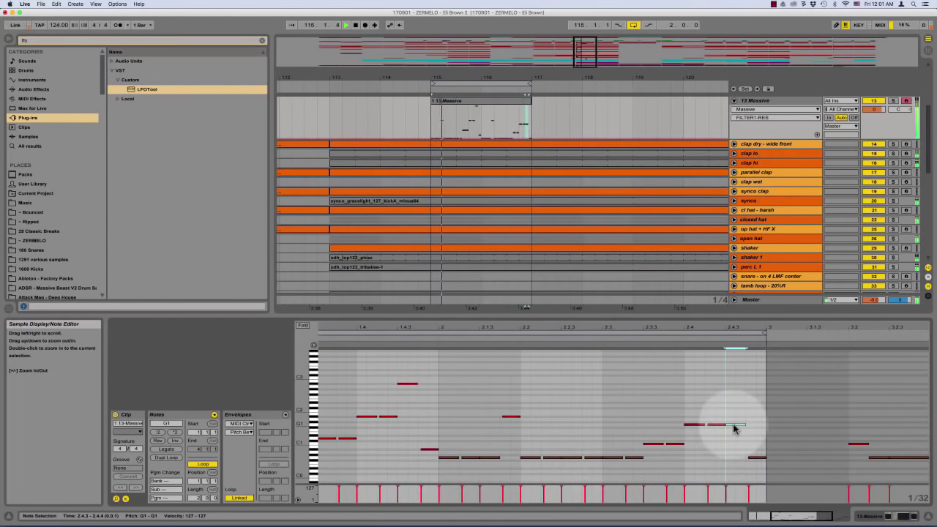
click(716, 424)
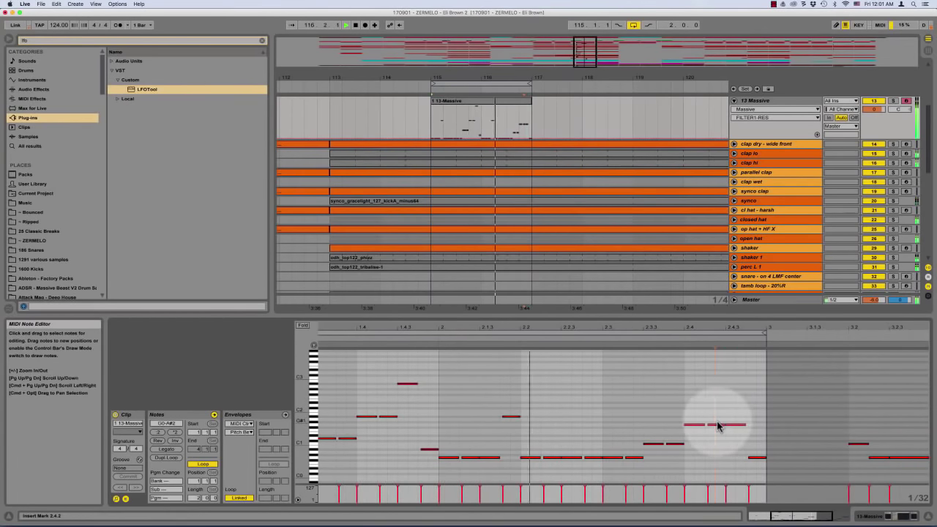
click(715, 424)
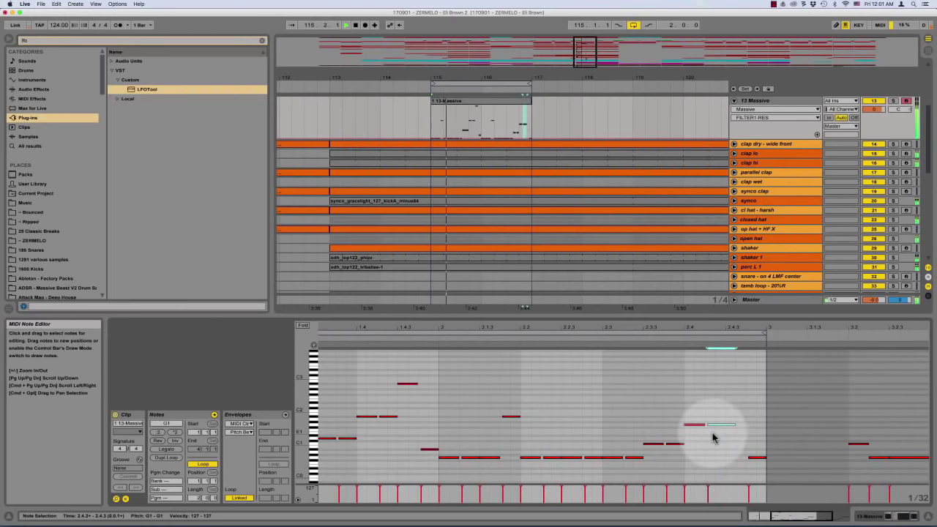
click(722, 378)
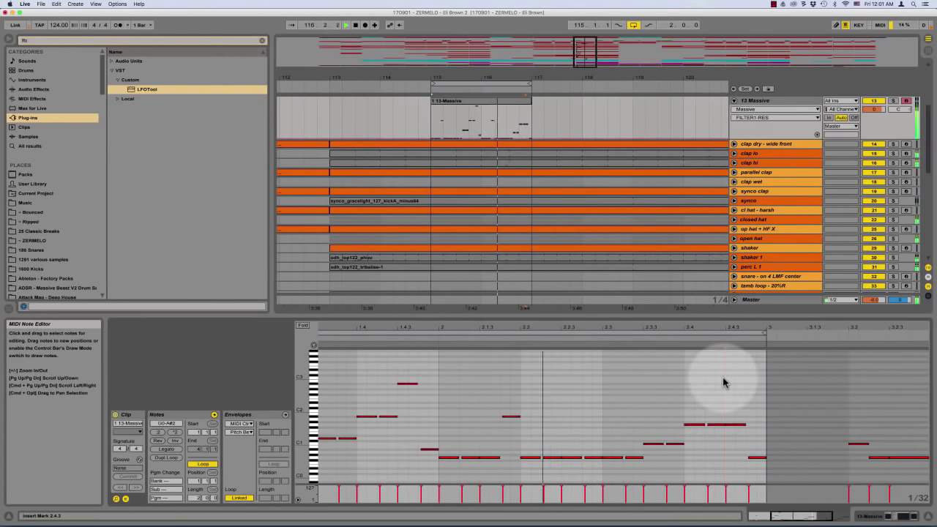
click(691, 393)
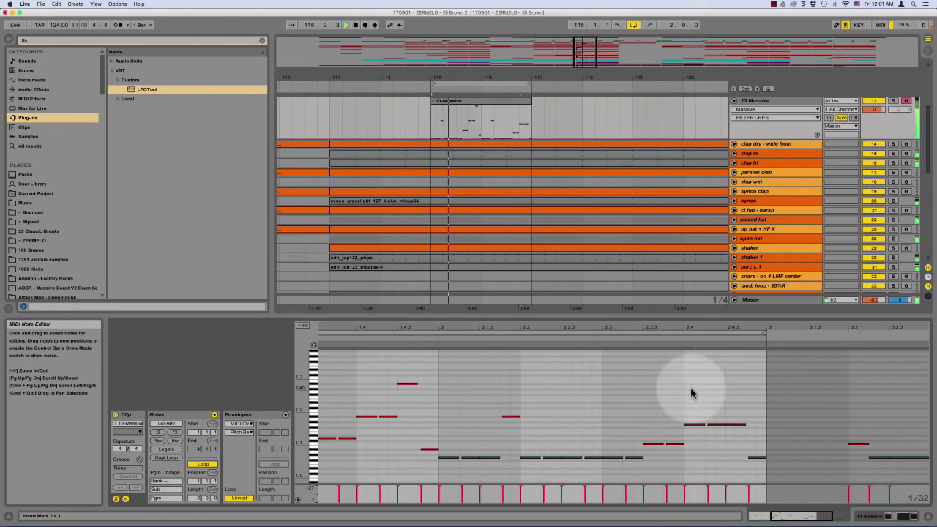
Close the clip's note editor and compare the full mix with the soloed Reference track
key(space)
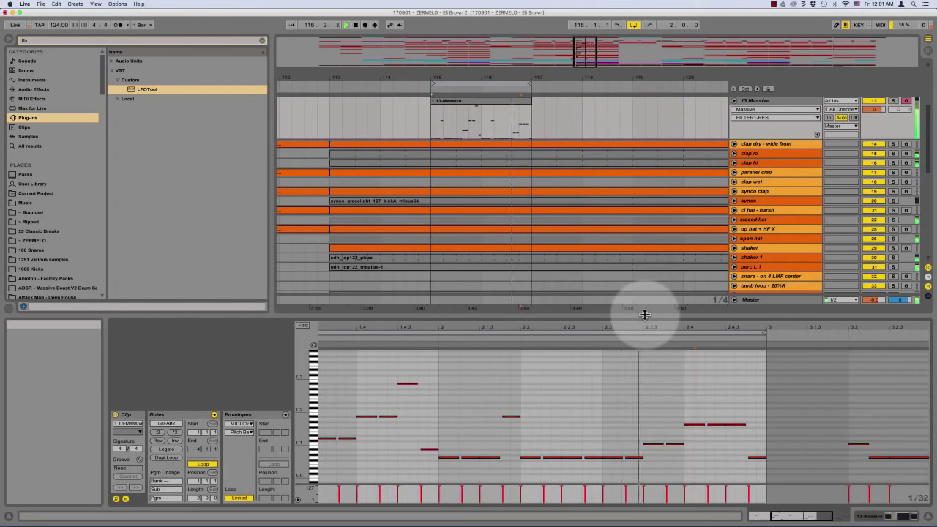
key(alt+super+l)
scroll(631, 306, up, 5)
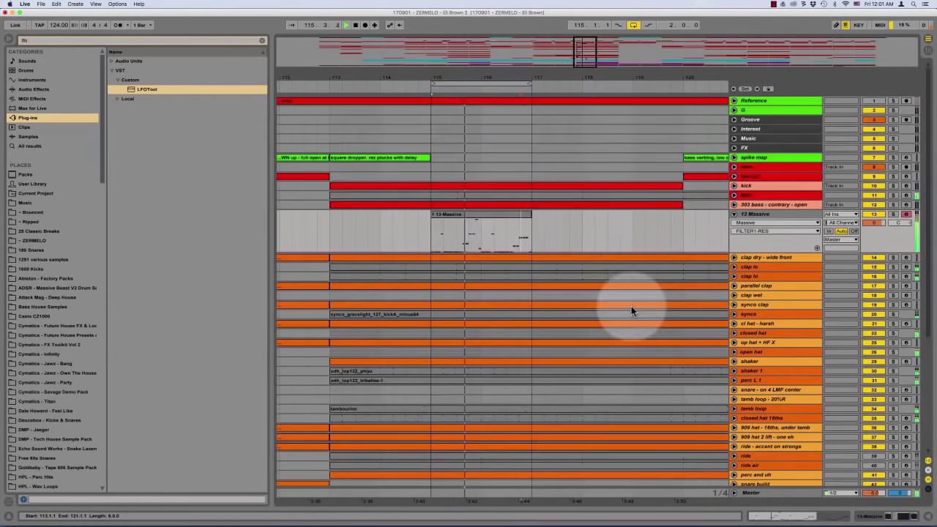
click(891, 100)
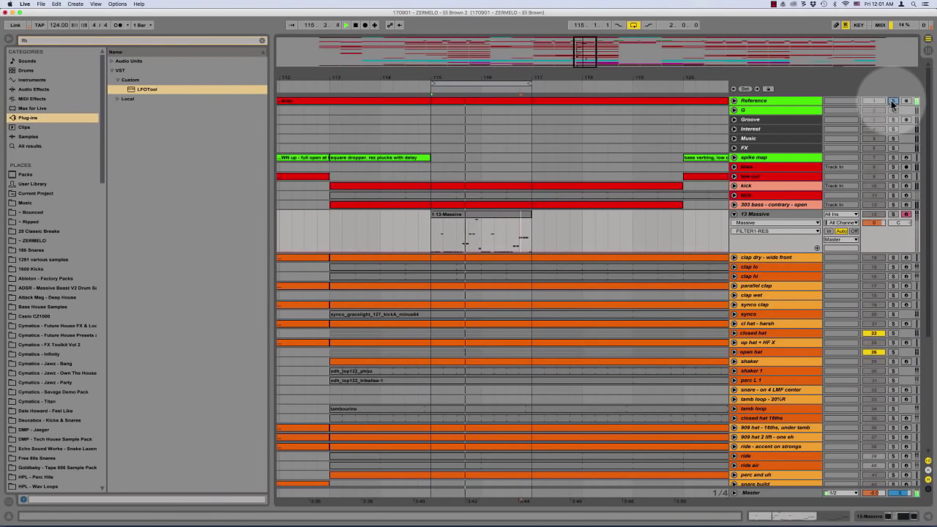
click(891, 100)
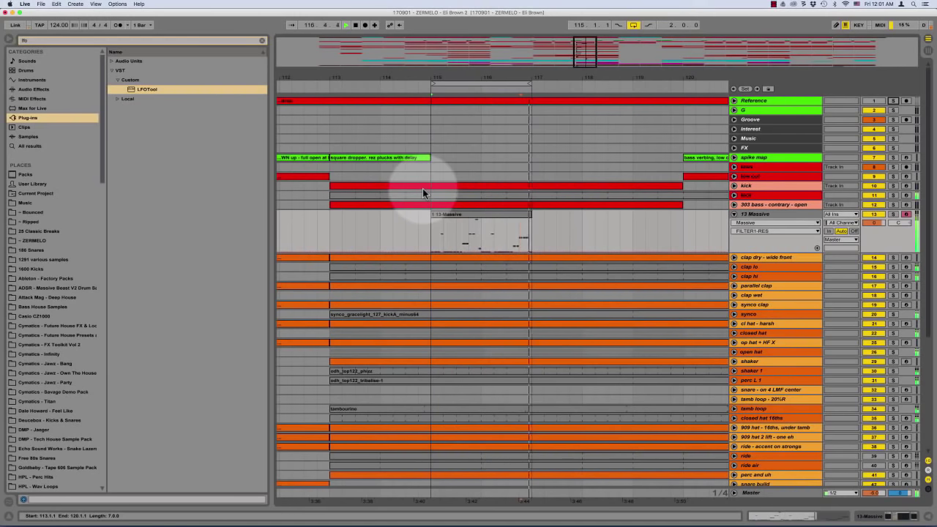
Extend the arrangement loop back to bar 113 and consolidate the two-bar 13-Massive clip
click(446, 211)
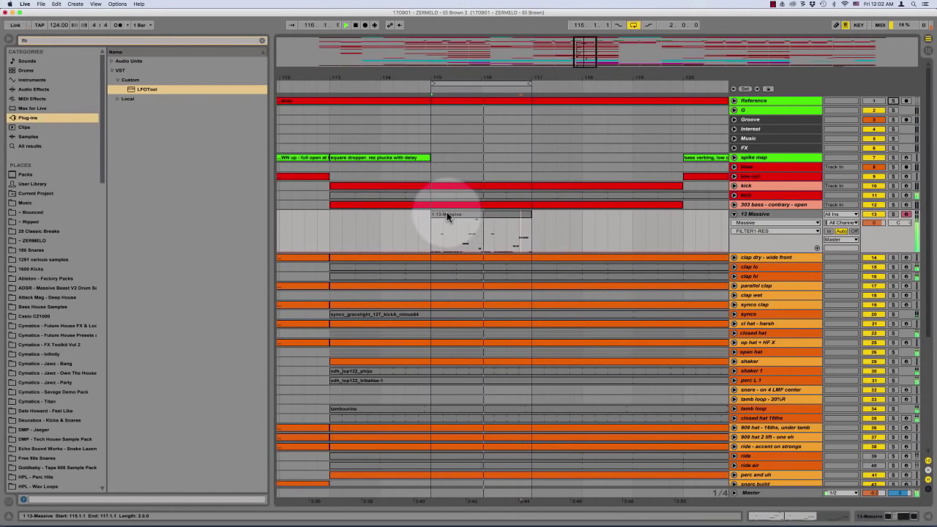
drag(434, 81, 329, 94)
key(super+j)
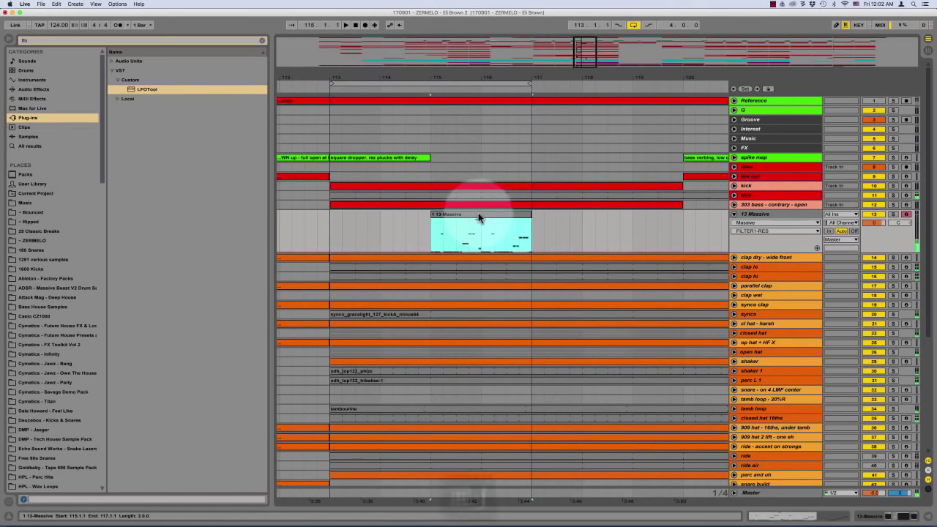
Move the 13-Massive clip to bar 113, enable its looping and extend it to bar 117
drag(479, 217, 385, 212)
double_click(384, 212)
click(202, 463)
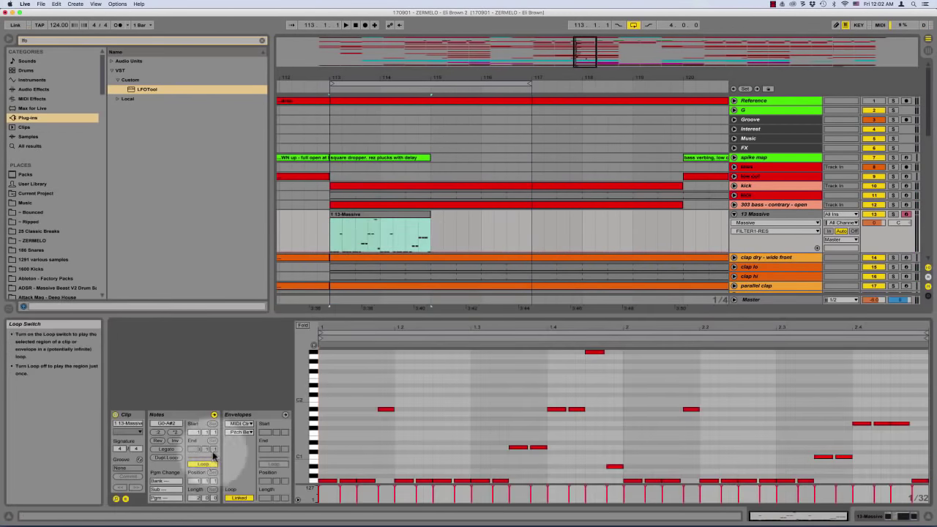
drag(428, 213, 529, 209)
key(space)
click(472, 362)
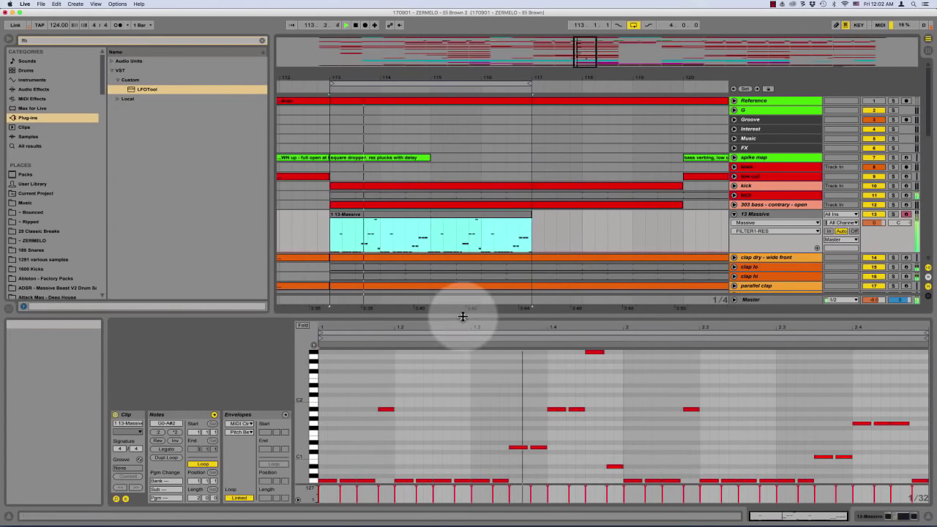
click(458, 416)
key(super+a)
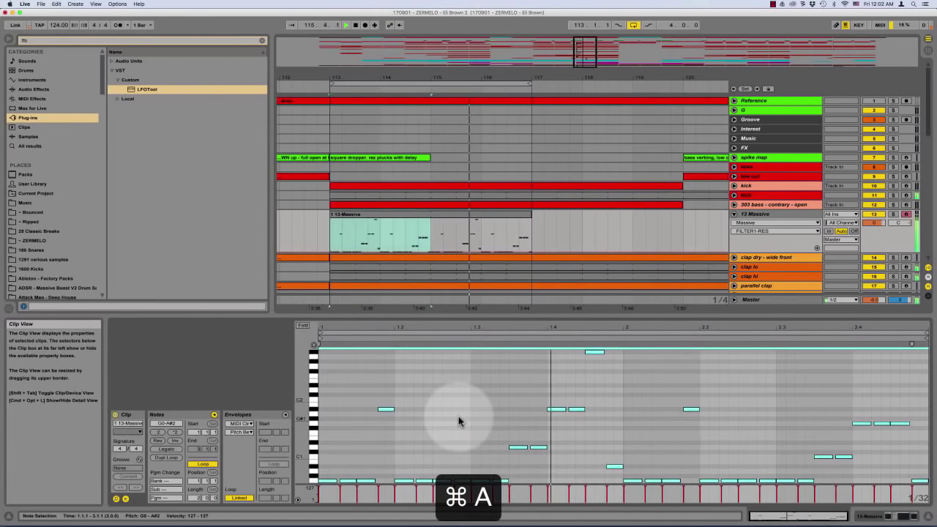
click(458, 416)
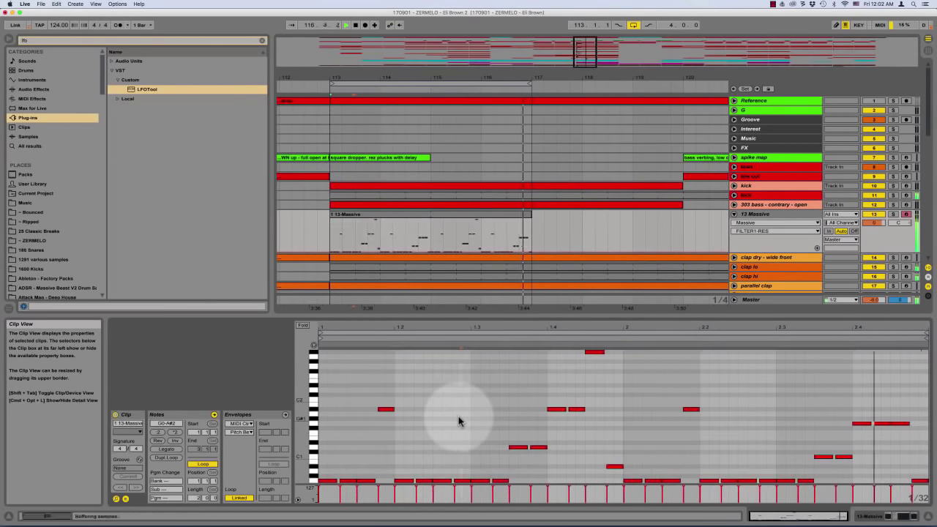
Open the Massive synth on the 13 Massive track and compare the mix with the soloed Reference track
key(shift+Tab)
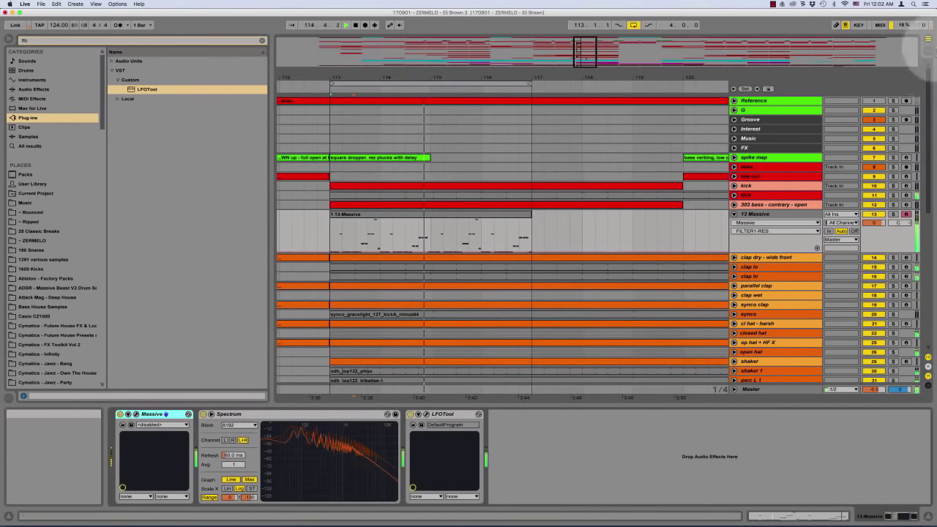
click(893, 101)
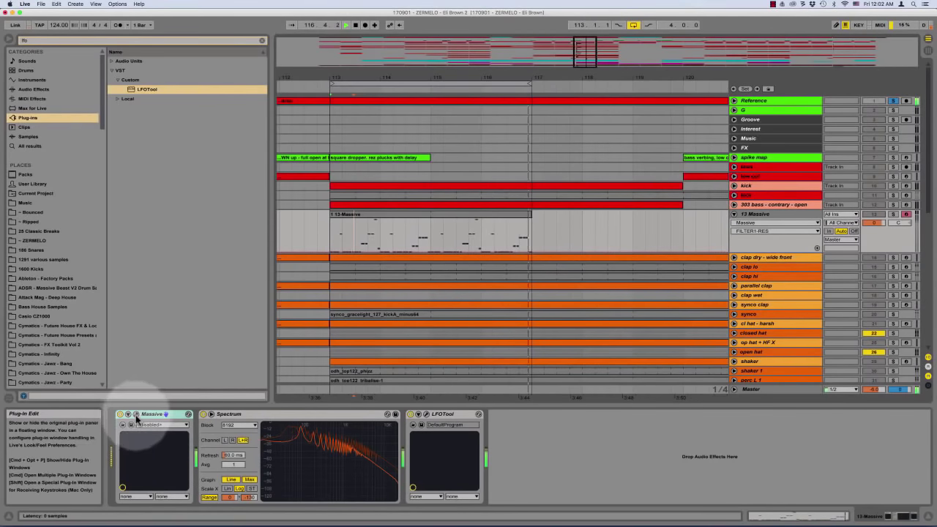
click(165, 414)
drag(502, 204, 608, 249)
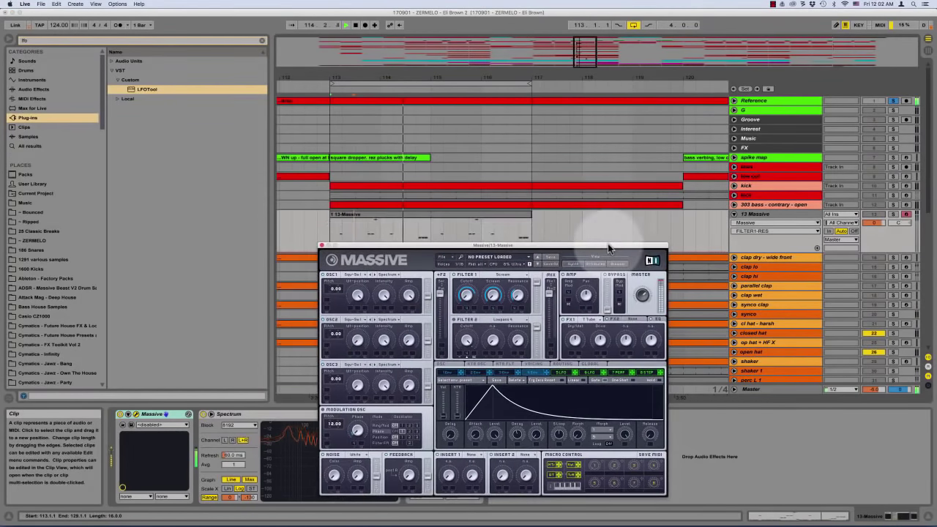
click(892, 101)
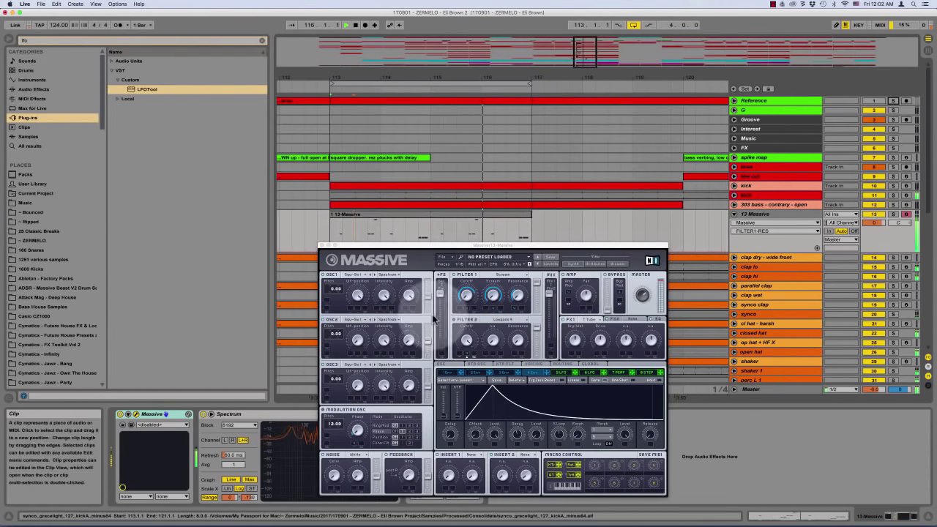
Enlarge 13 Massive's Spectrum display and show Massive's EQ section
click(468, 311)
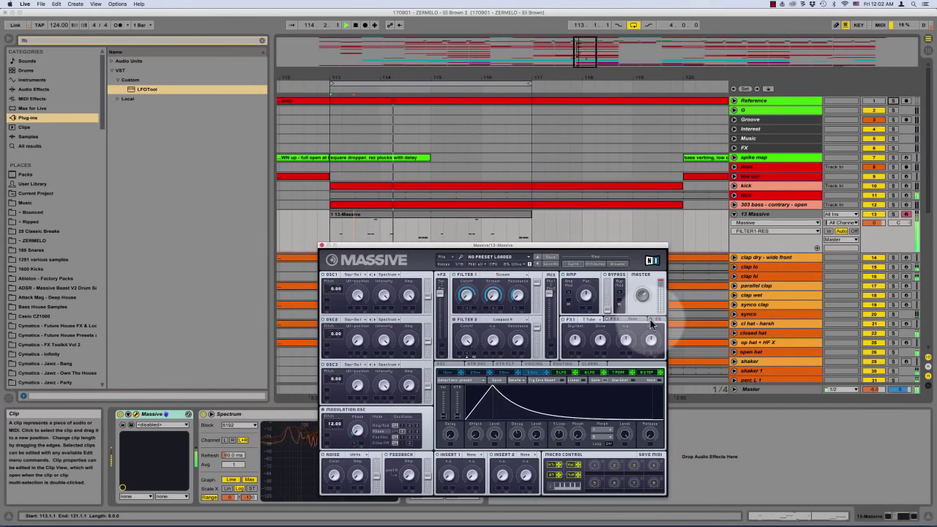
double_click(296, 460)
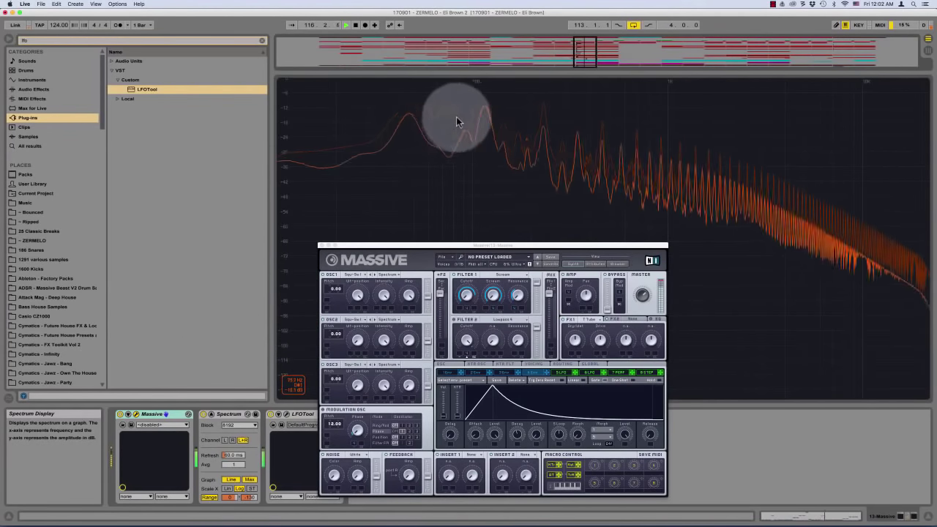
click(649, 320)
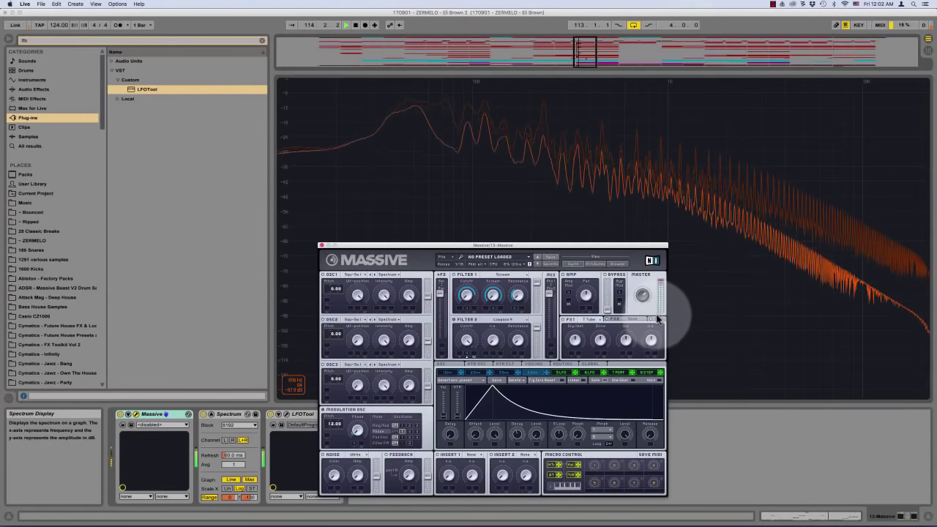
click(657, 320)
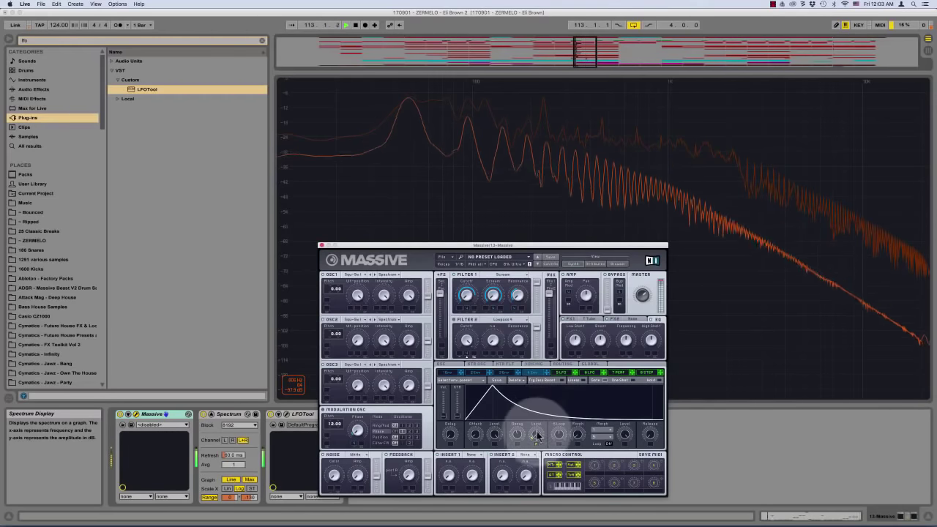
Adjust Massive's modulation amounts on the envelope's second Level, OSC1's pitch to -0.07, and Filter 1's resonance
mouse_move(535, 444)
mouse_down()
mouse_move(549, 403)
mouse_move(542, 424)
mouse_move(551, 435)
mouse_up()
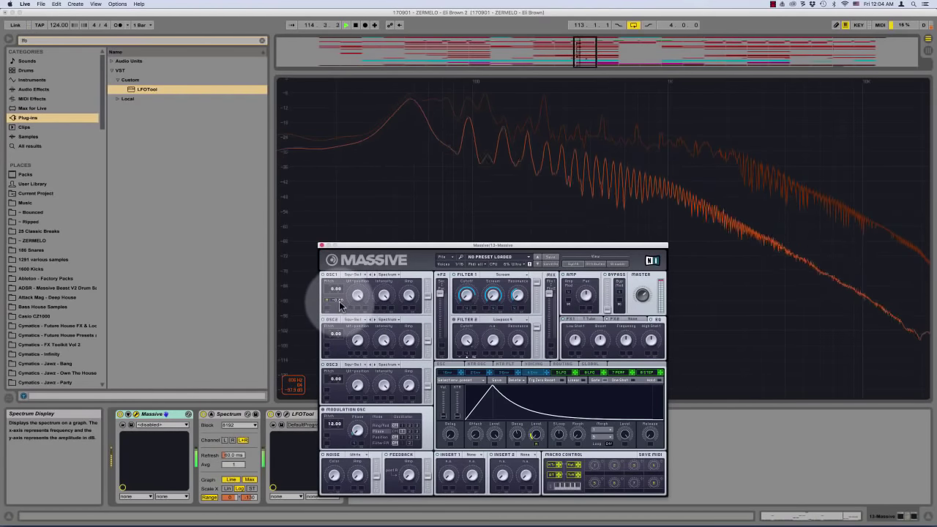
drag(339, 301, 342, 305)
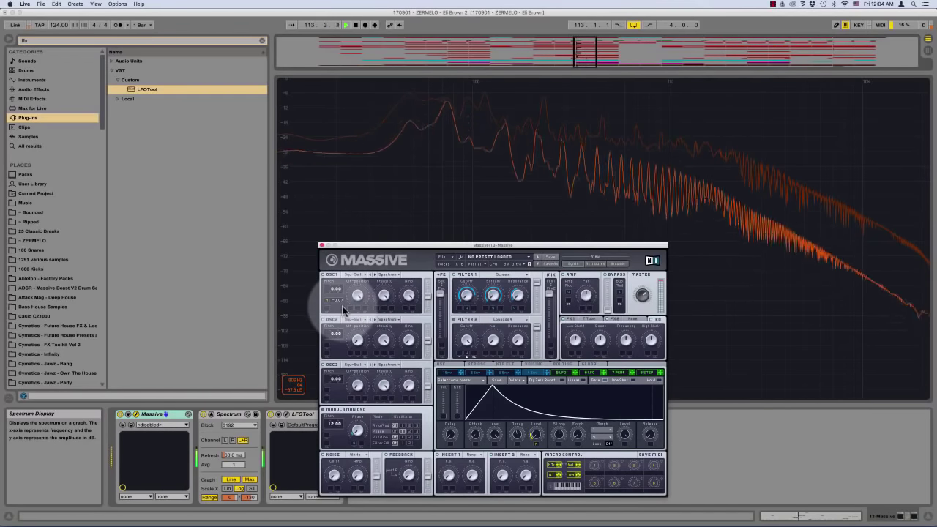
drag(342, 306, 345, 300)
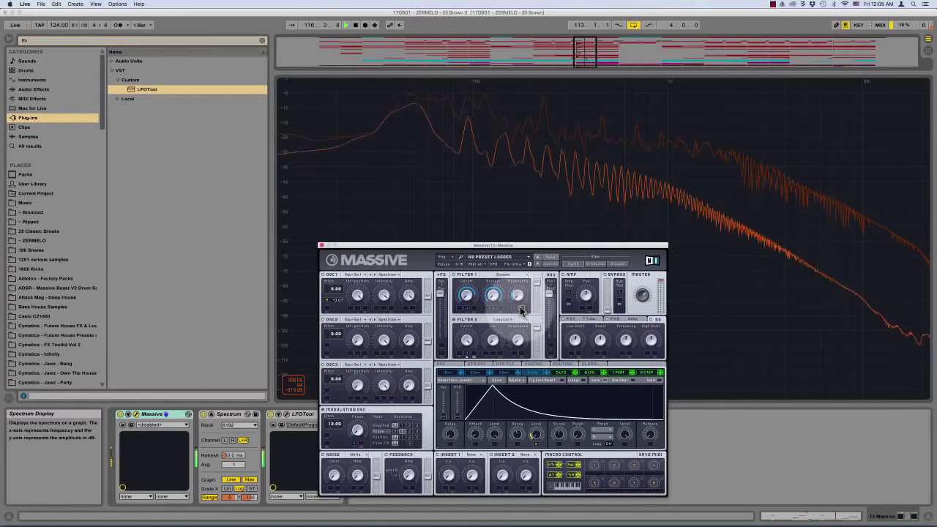
drag(522, 309, 541, 264)
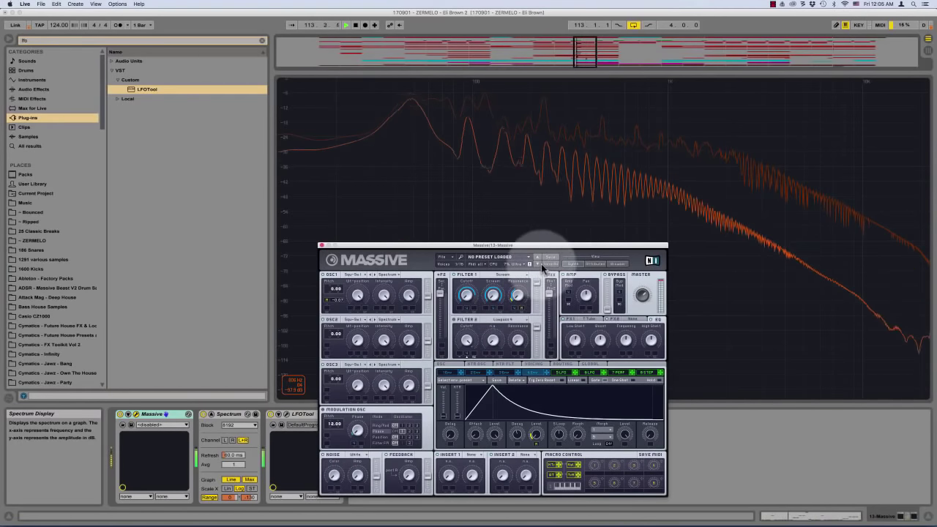
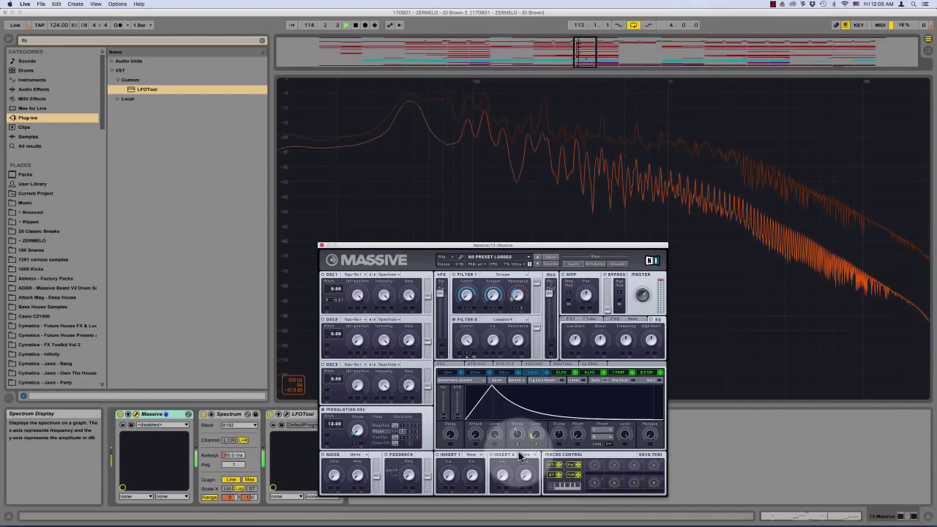
Close Massive, restore the arrangement and open the looped 13-Massive clip in the note editor
click(321, 244)
click(450, 228)
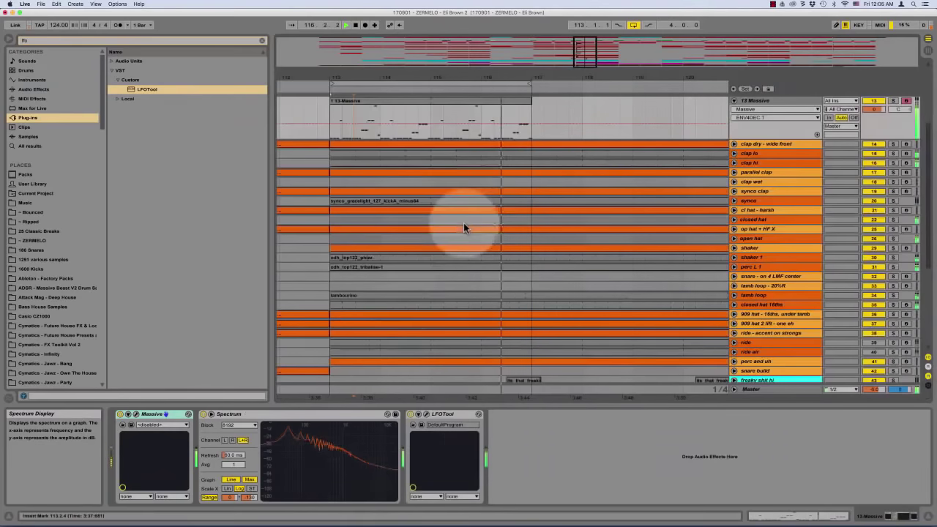
double_click(424, 103)
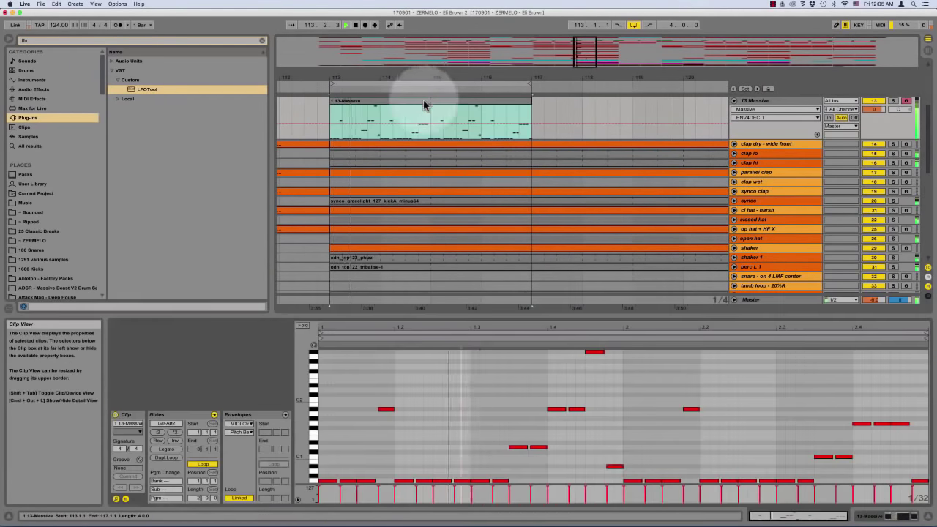
Shorten the G0 notes at 1.2.2, 1.1.2 and 2.1.2 by one 1/32 grid step each
click(422, 431)
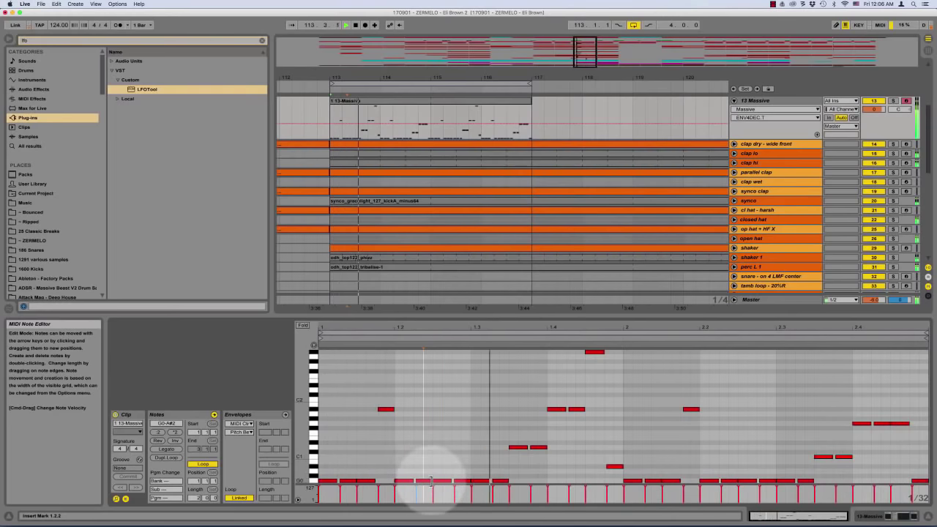
drag(432, 483, 422, 483)
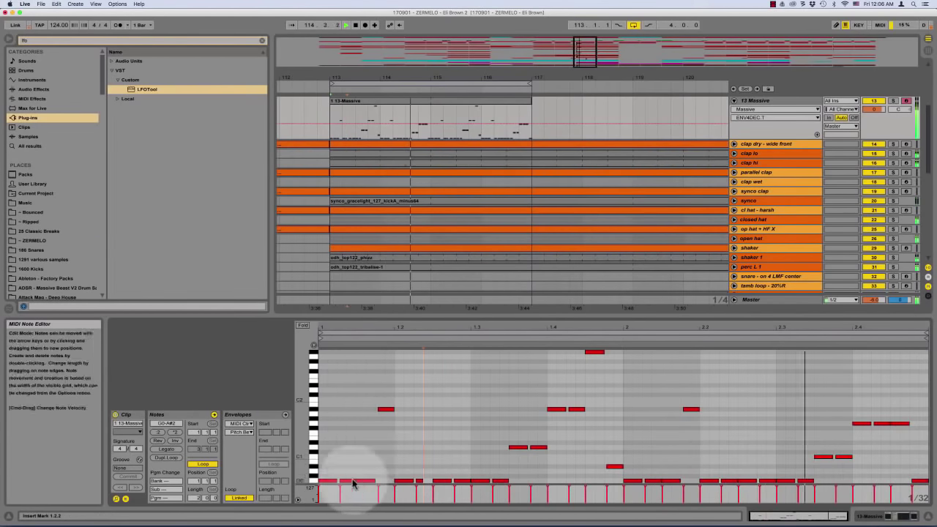
drag(356, 483, 346, 482)
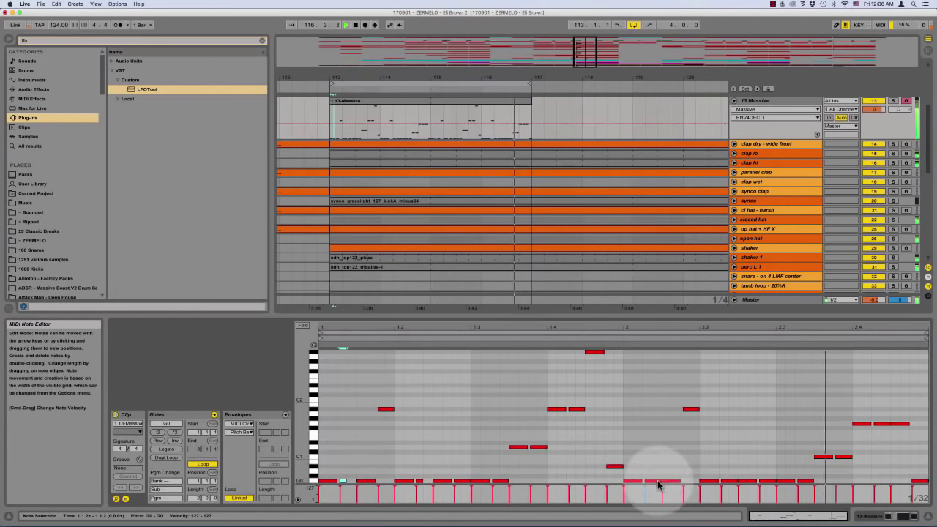
drag(659, 481, 651, 482)
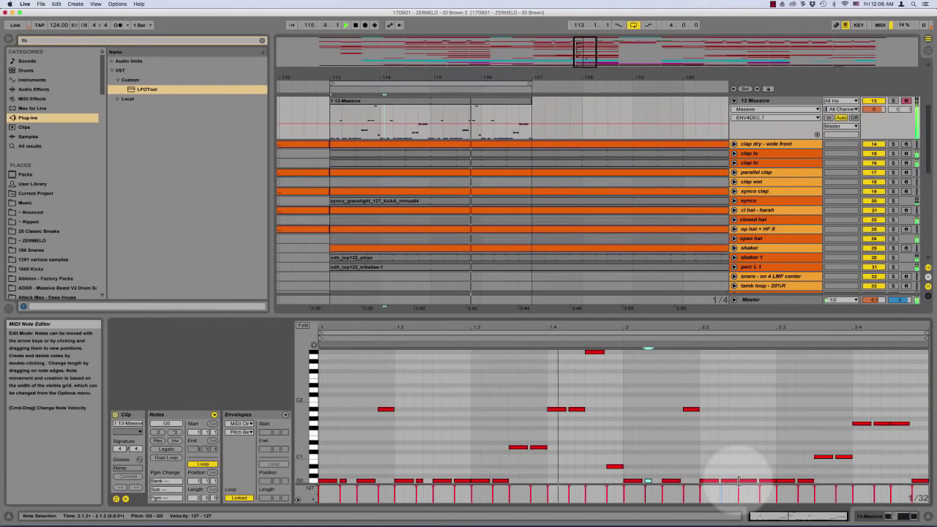
Shorten the G0 notes at 2.2.2, 2.3.2 and 1.3.2 by one 1/32 grid step, undoing the mistaken drag on the neighbouring note
drag(739, 480, 728, 480)
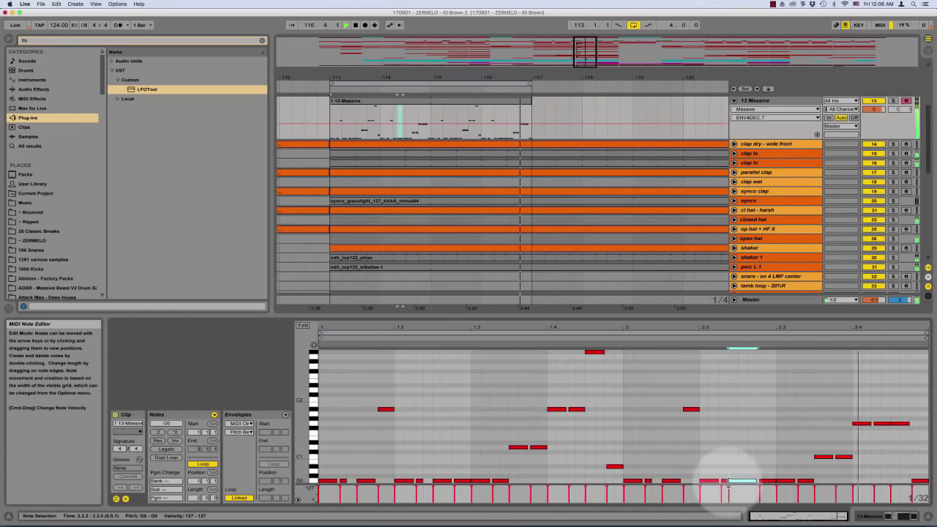
key(super+z)
click(740, 468)
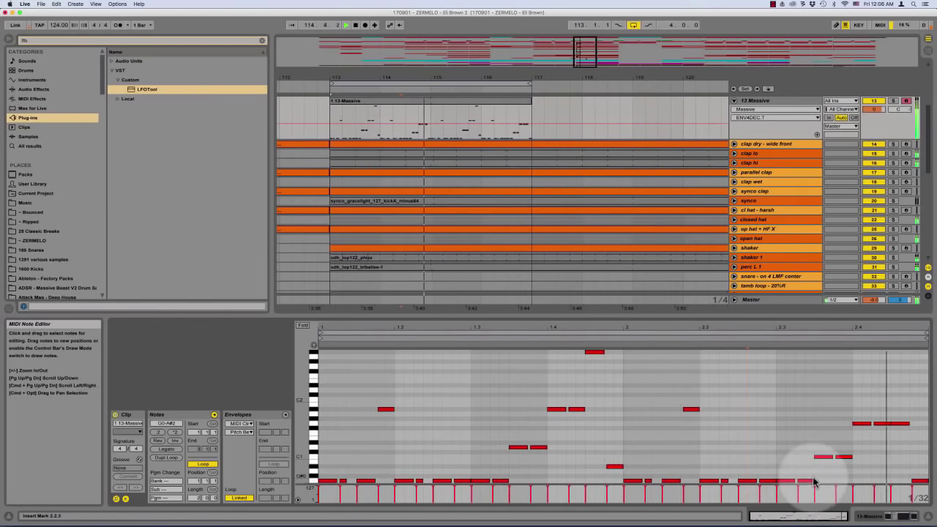
drag(813, 481, 805, 482)
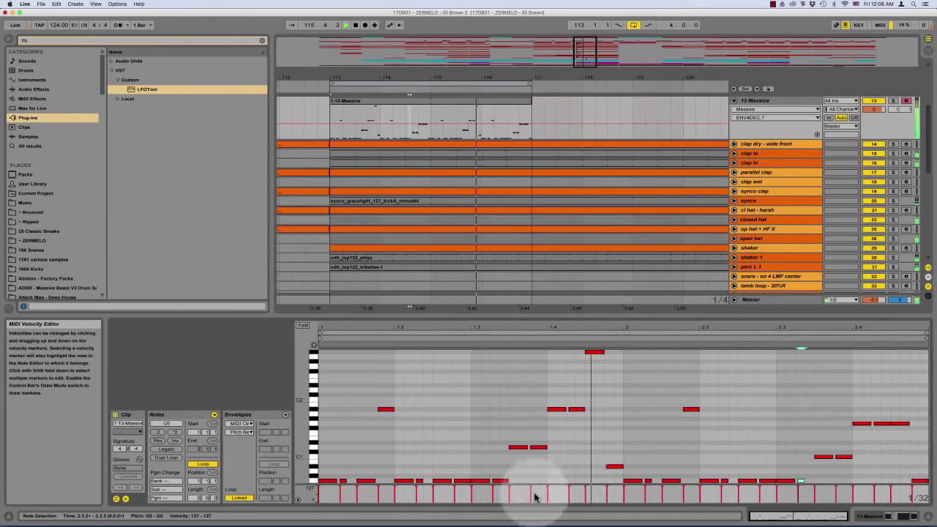
drag(509, 481, 498, 481)
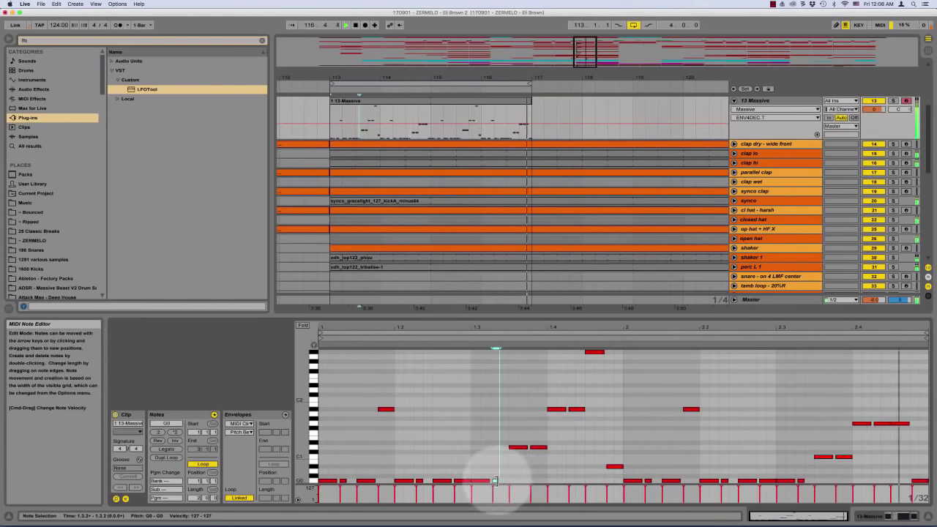
click(486, 434)
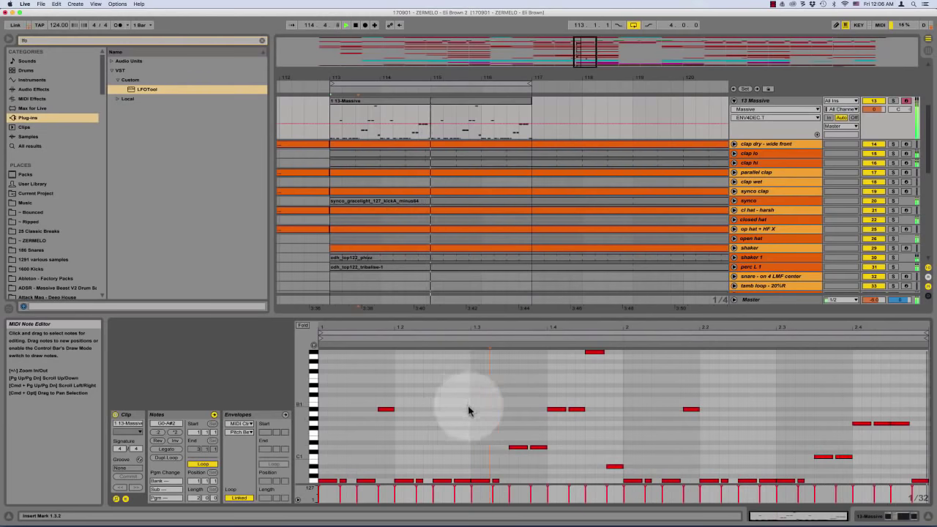
Lengthen the shortened G0 notes at 1.2.2 and 2.2.2 back by one 1/32 grid step
click(421, 481)
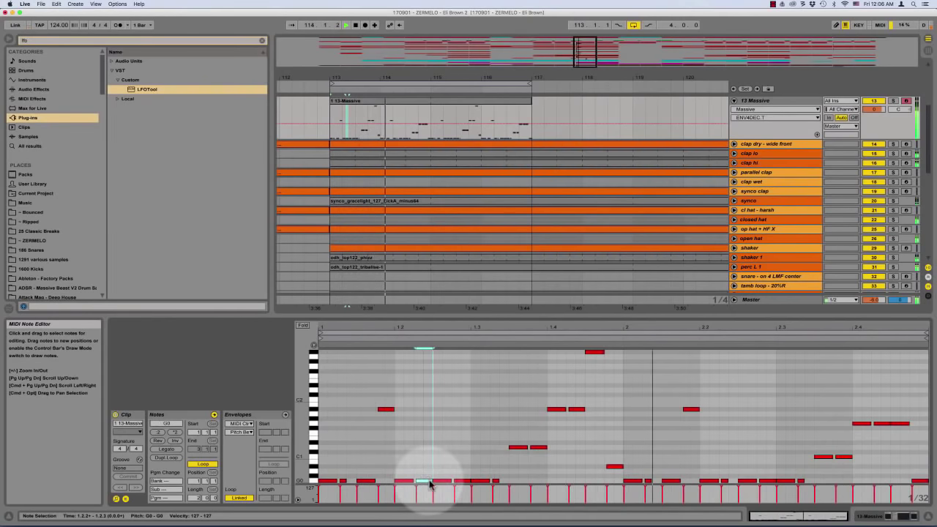
click(461, 370)
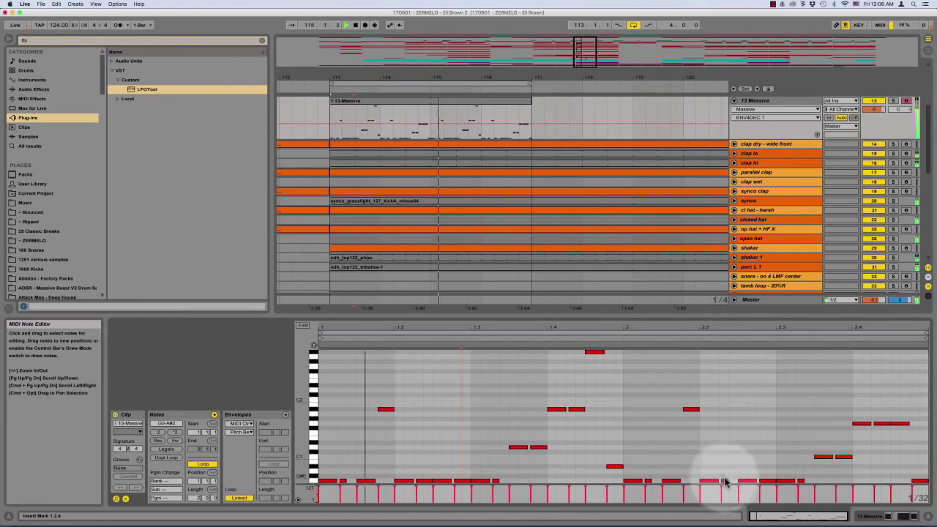
click(725, 481)
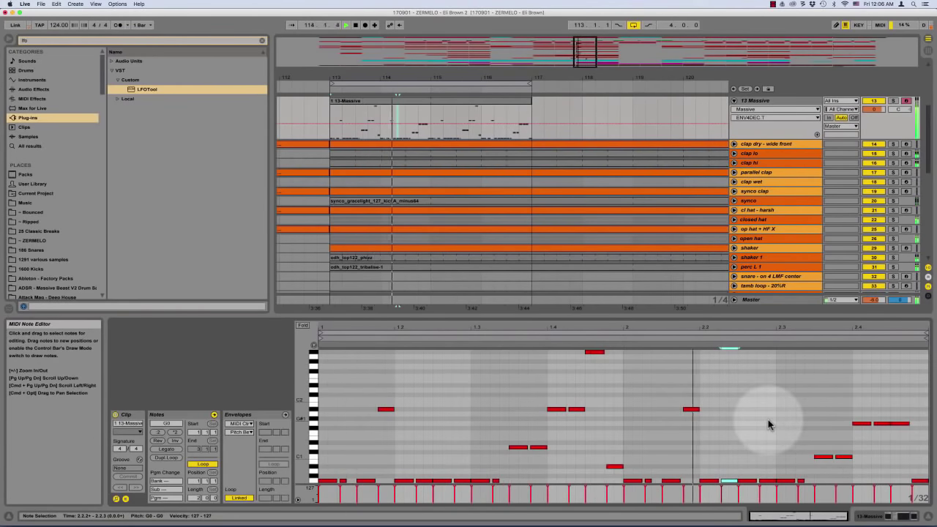
click(691, 437)
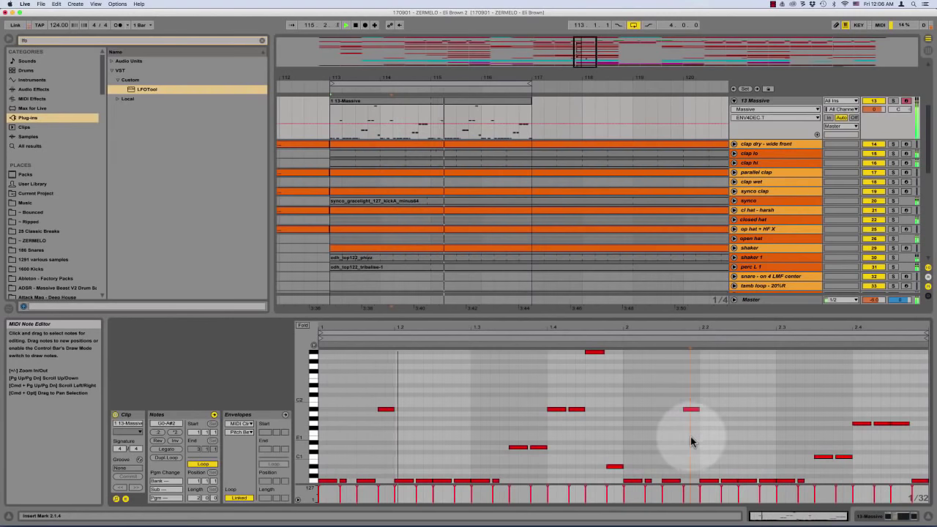
Try a shorter length for the G0 note at 1.2.4
click(463, 481)
drag(462, 483, 457, 482)
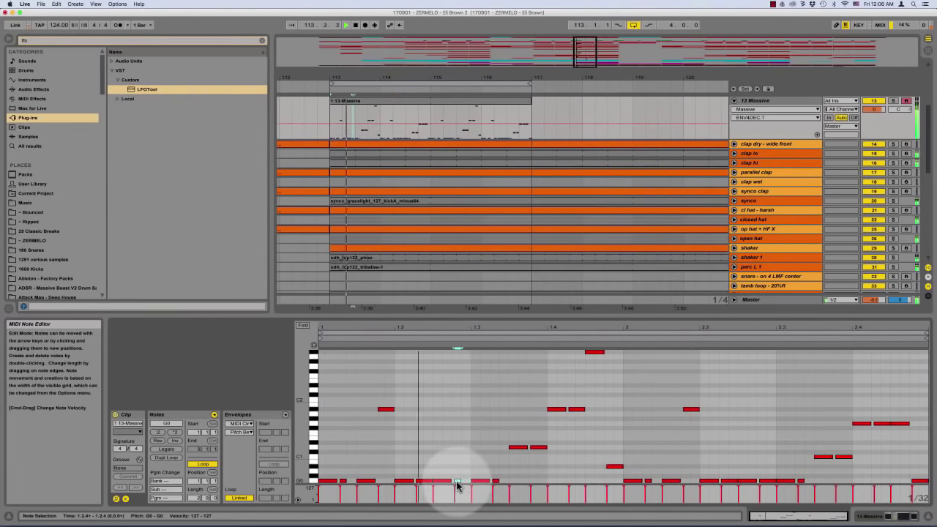
click(461, 441)
Trim the end of the A#1 note at 1.1.4 by one 1/128 grid step, leaving a small gap before 1.2
key(plus)
key(plus)
key(plus)
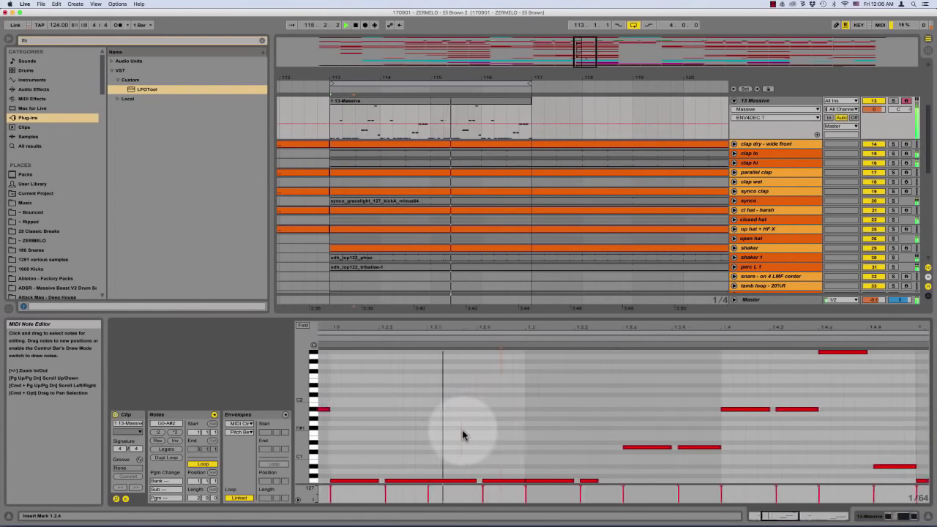
key(plus)
key(plus)
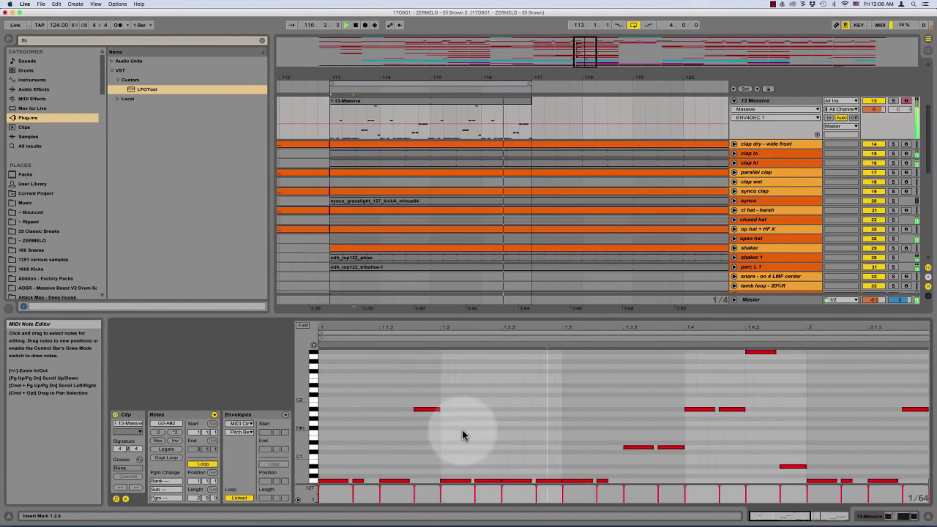
scroll(458, 426, left, 5)
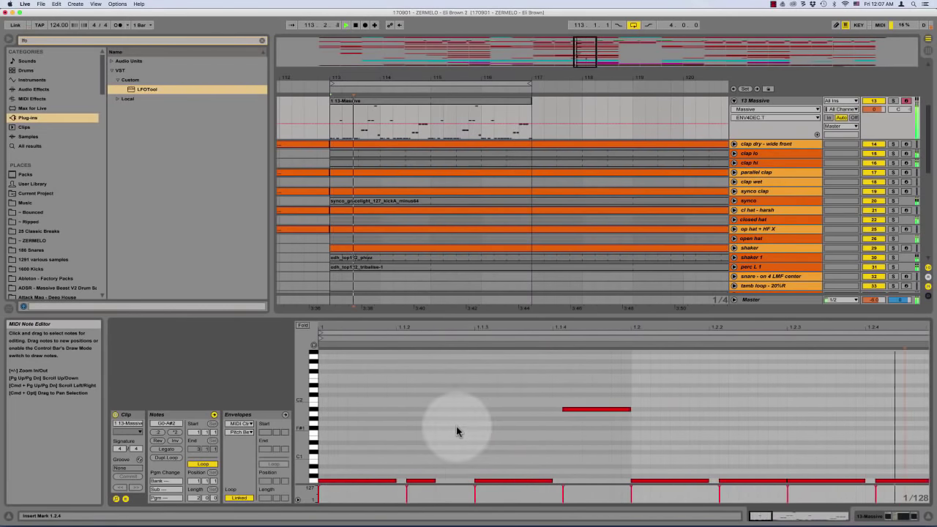
click(422, 482)
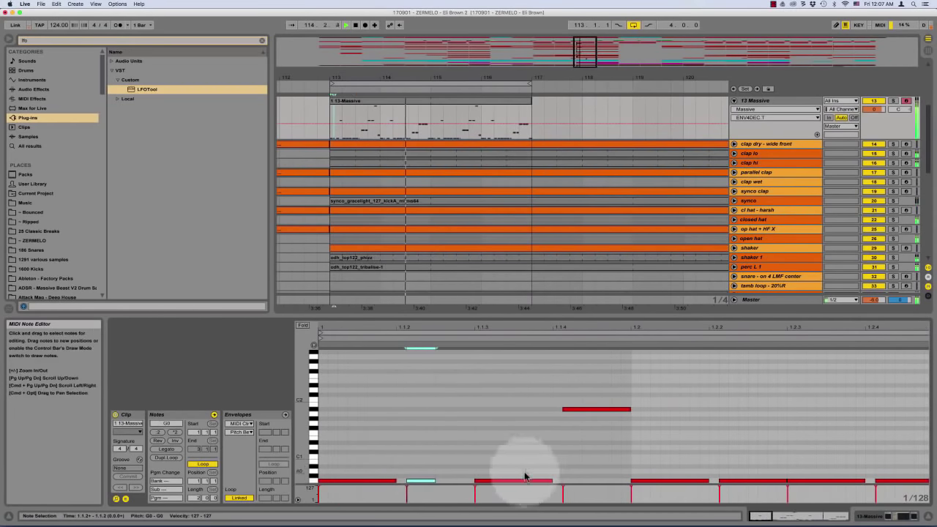
click(615, 410)
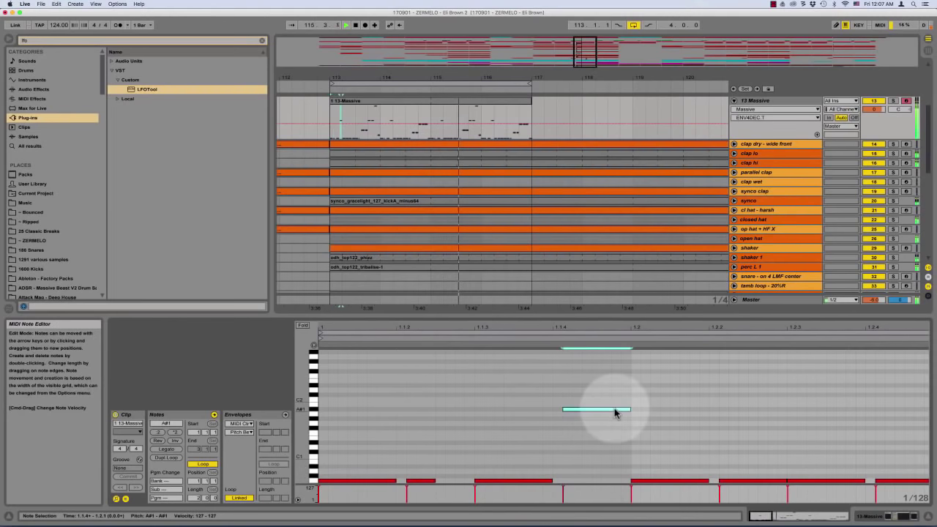
scroll(753, 417, right, 3)
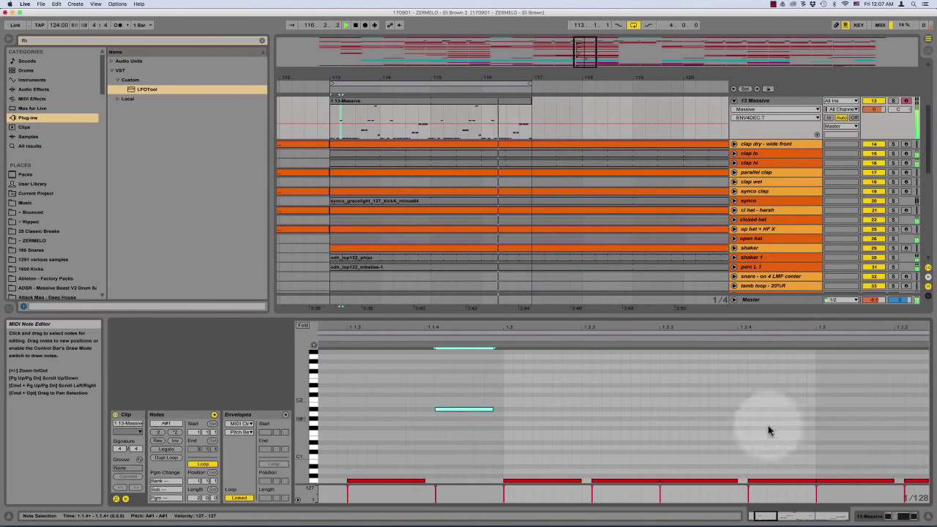
Trim the ends of the G0 notes at 1.2.2 and 1.2.4 by one 1/128 grid step each
click(644, 481)
key(shift+Left)
scroll(663, 398, right, 5)
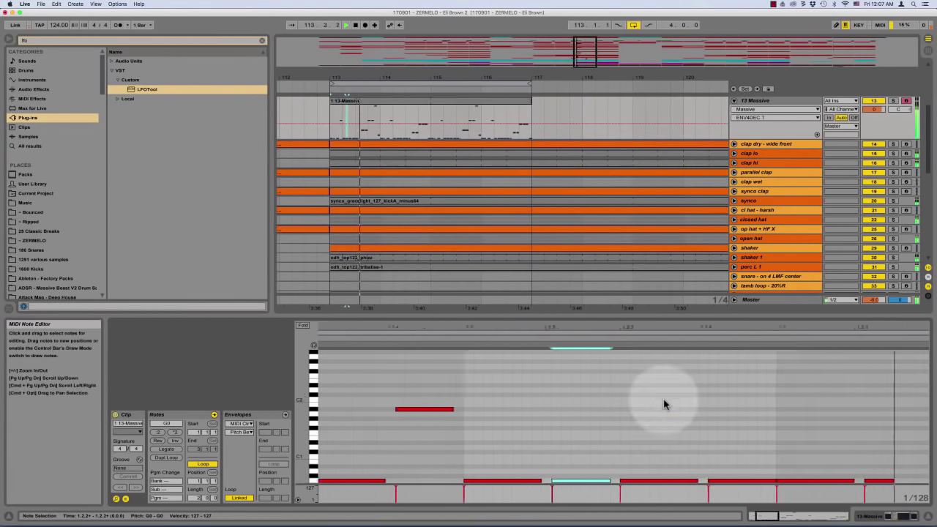
click(620, 481)
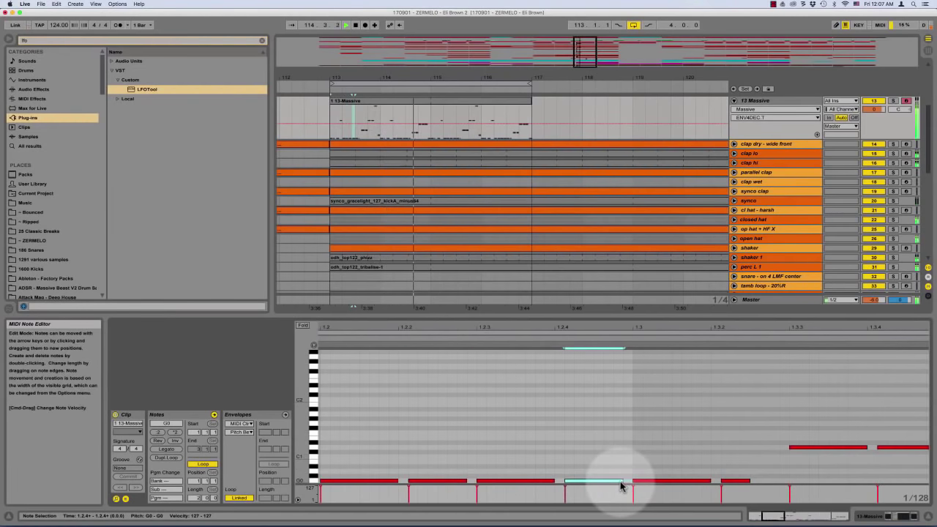
scroll(687, 403, right, 5)
scroll(692, 404, left, 1)
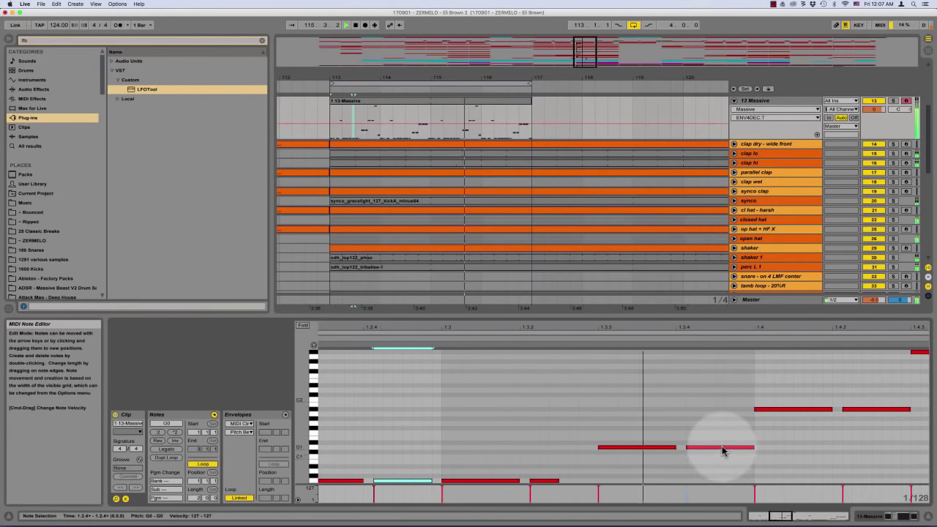
Trim the D1 note at 1.3.4, A#1 at 1.4.2 and A#0 at 1.4.4 by 1/128, and select the G0 note at 2.1.3
click(722, 448)
scroll(721, 449, right, 6)
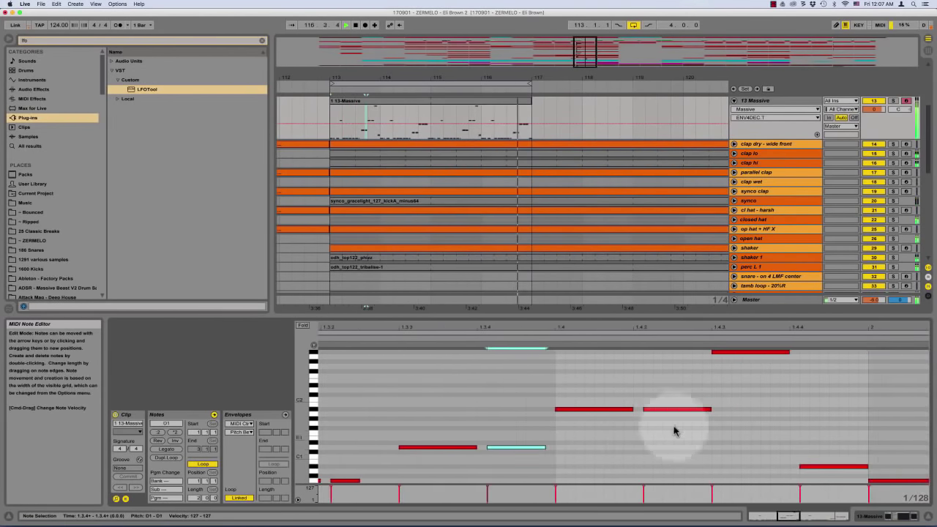
click(704, 408)
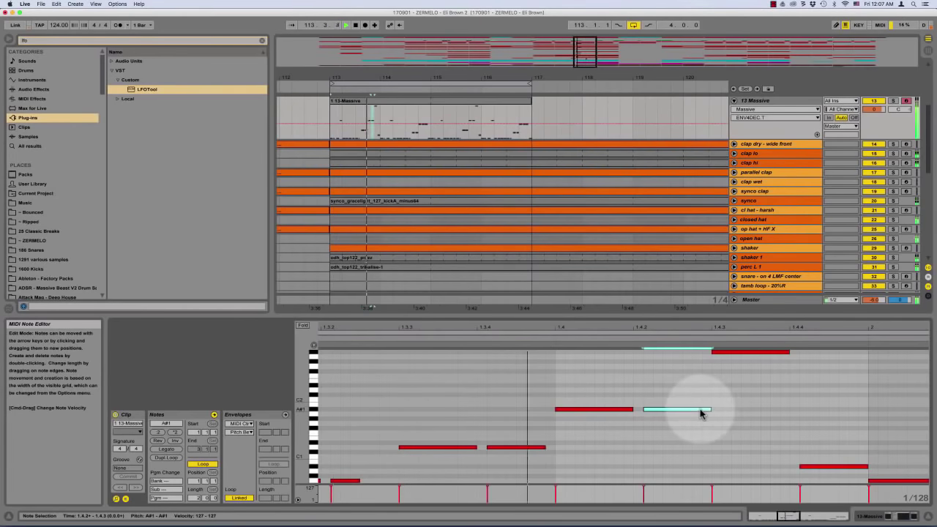
scroll(722, 409, right, 6)
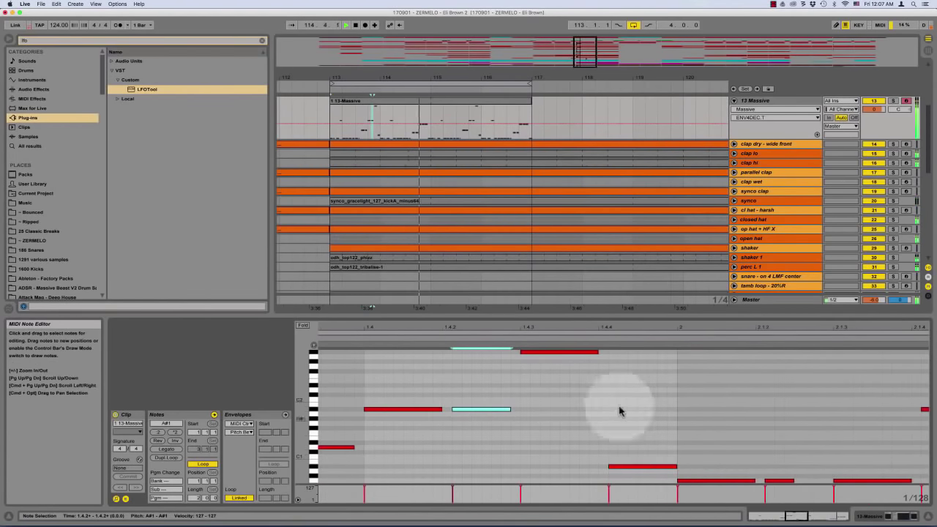
click(650, 466)
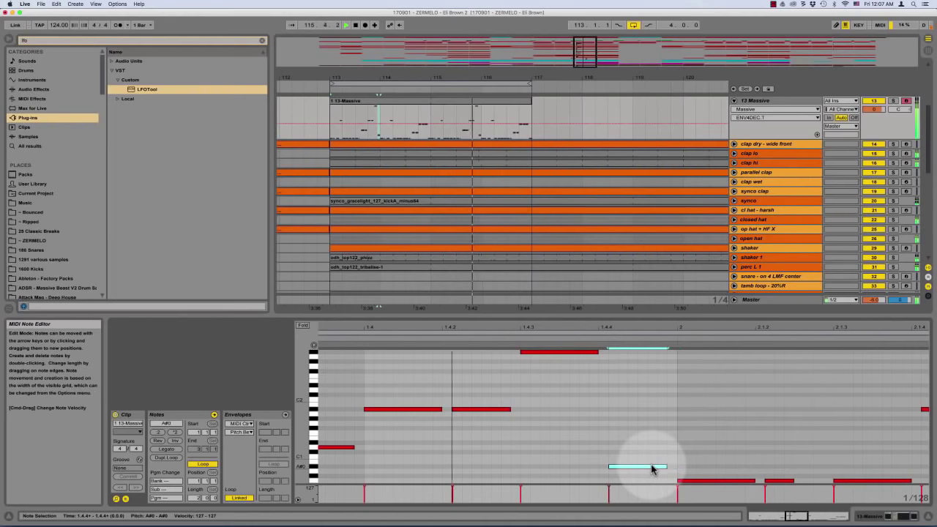
scroll(665, 412, right, 8)
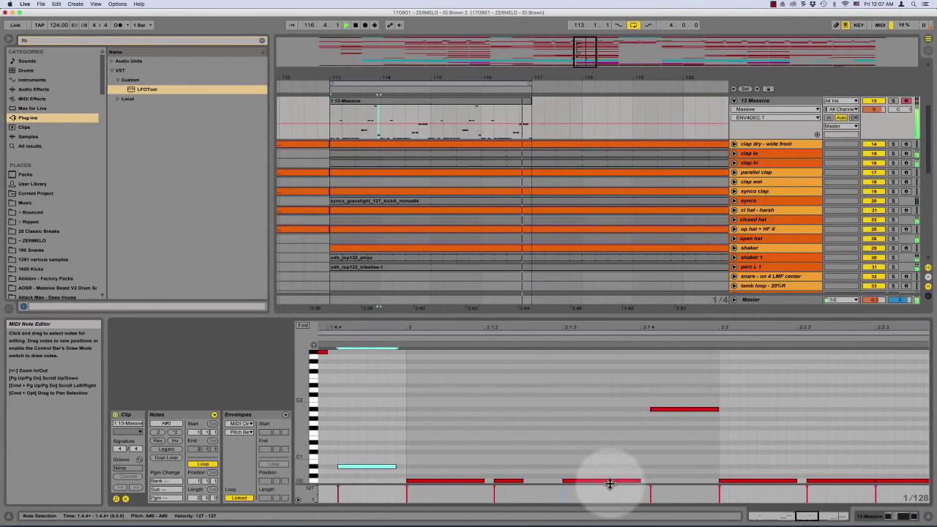
click(611, 481)
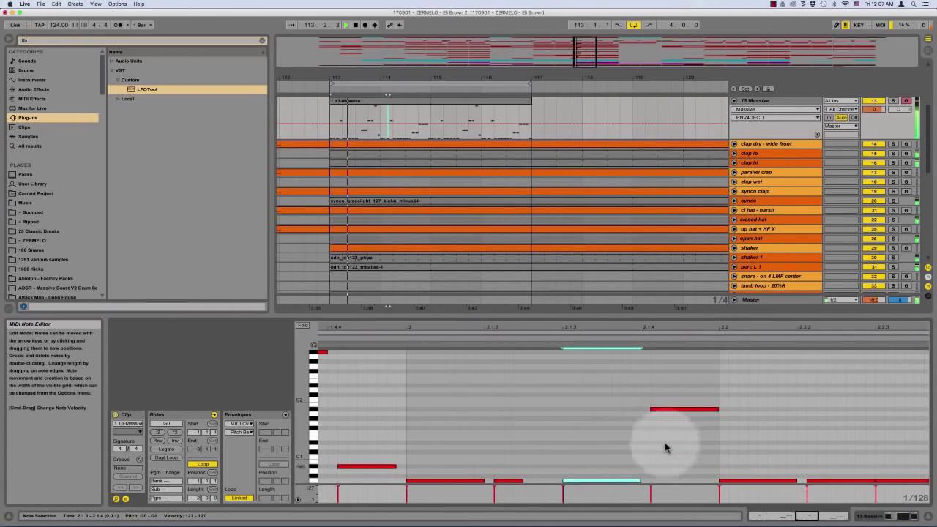
Shorten the ends of the A#1 note at 2.1.4 and the G0 notes at 2.2.2 and 2.2.4 in the Massive clip
click(701, 410)
scroll(682, 444, right, 6)
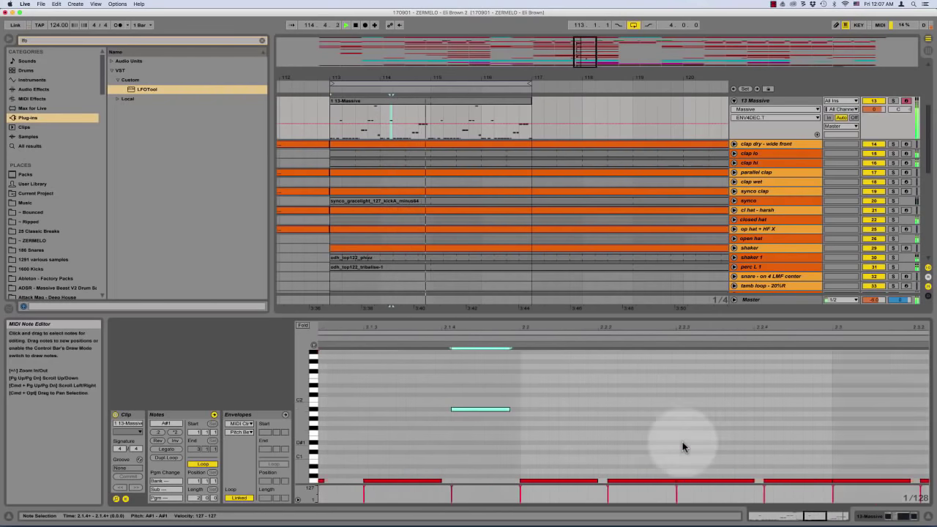
scroll(682, 447, right, 2)
click(591, 482)
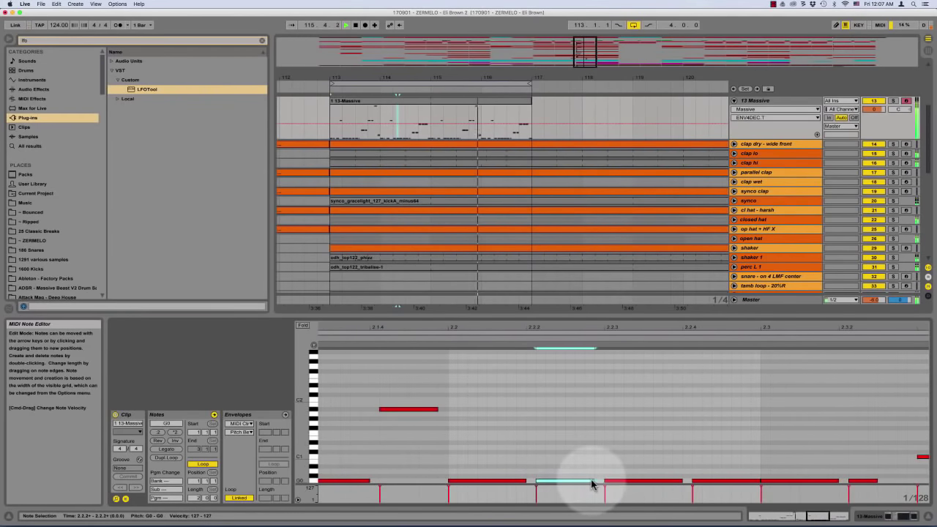
click(739, 482)
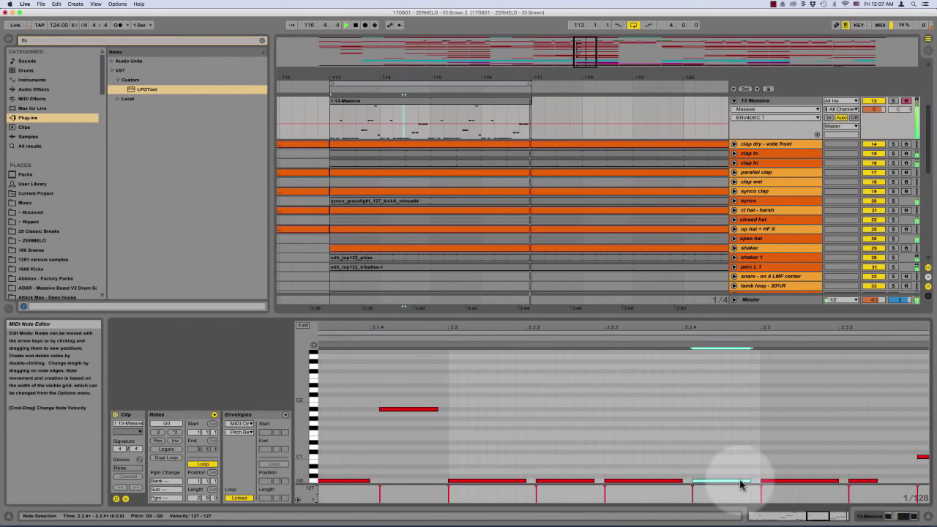
Shorten the ends of the C1 note at 2.3.4, the G1 note at 2.4.2 and the G0 note at 2.4.4
scroll(752, 443, right, 10)
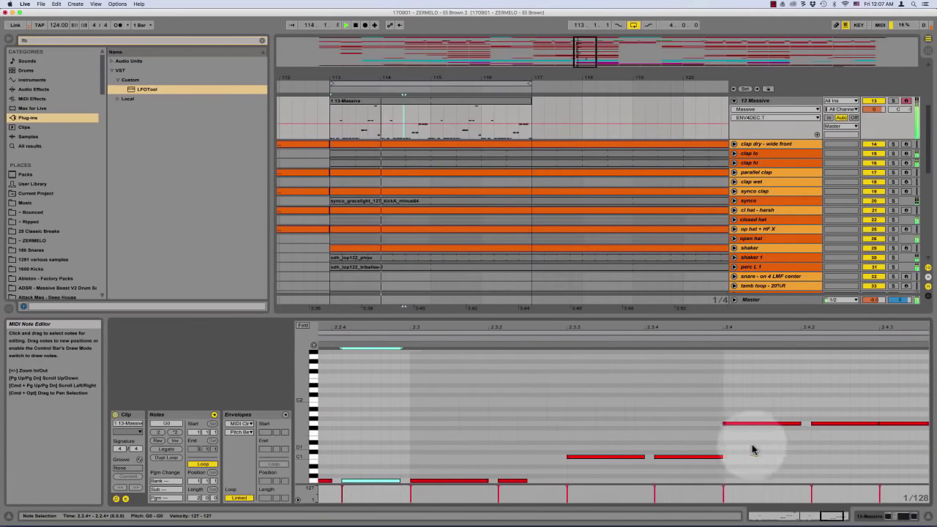
click(706, 457)
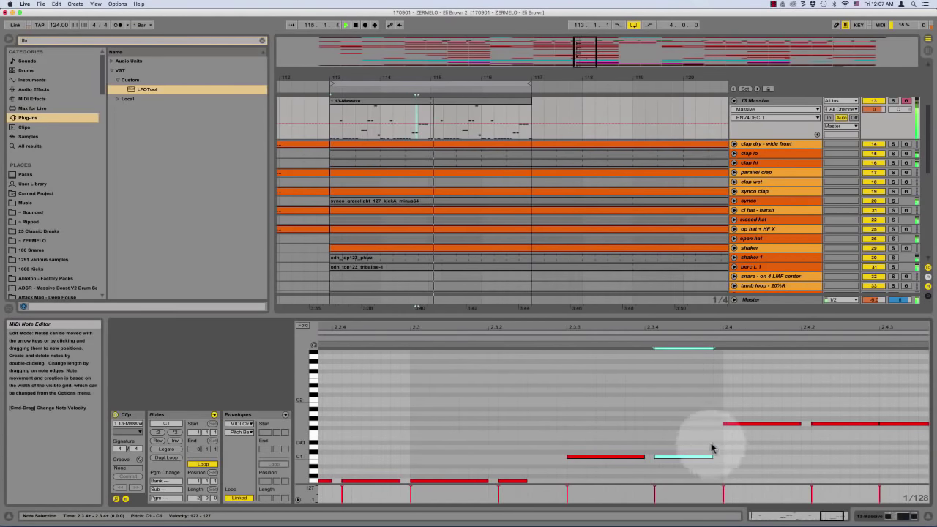
scroll(717, 458, right, 3)
click(733, 421)
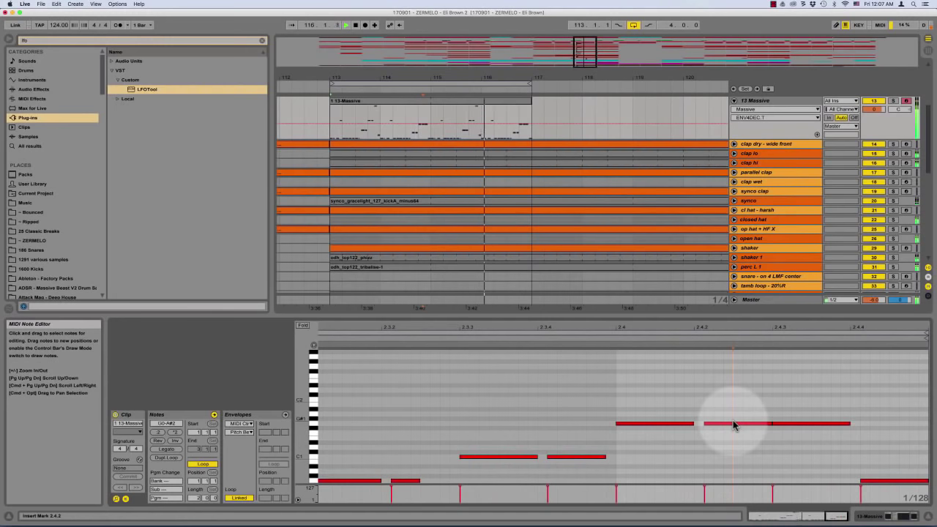
click(734, 424)
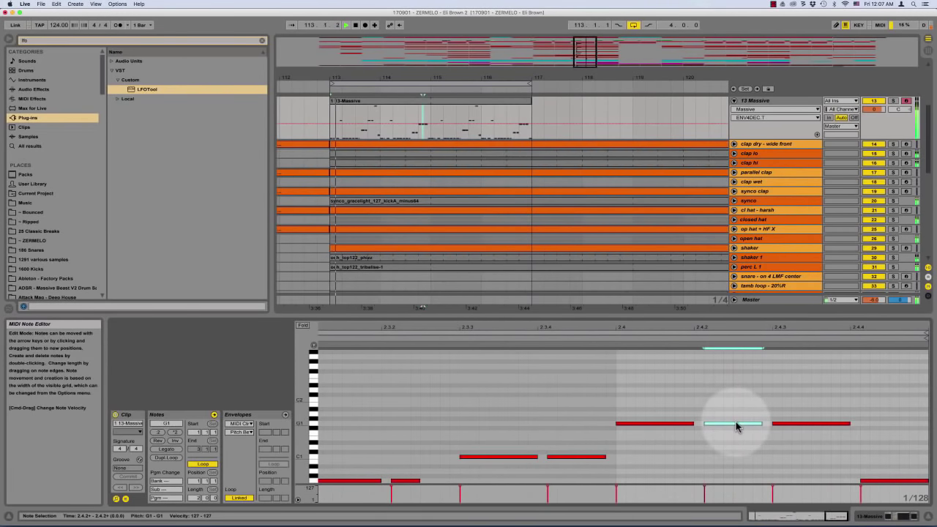
click(899, 482)
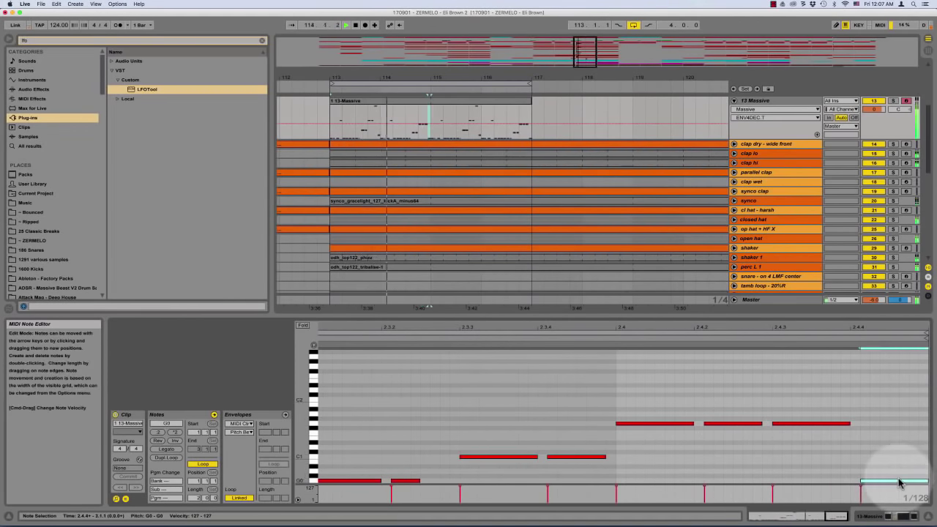
click(899, 442)
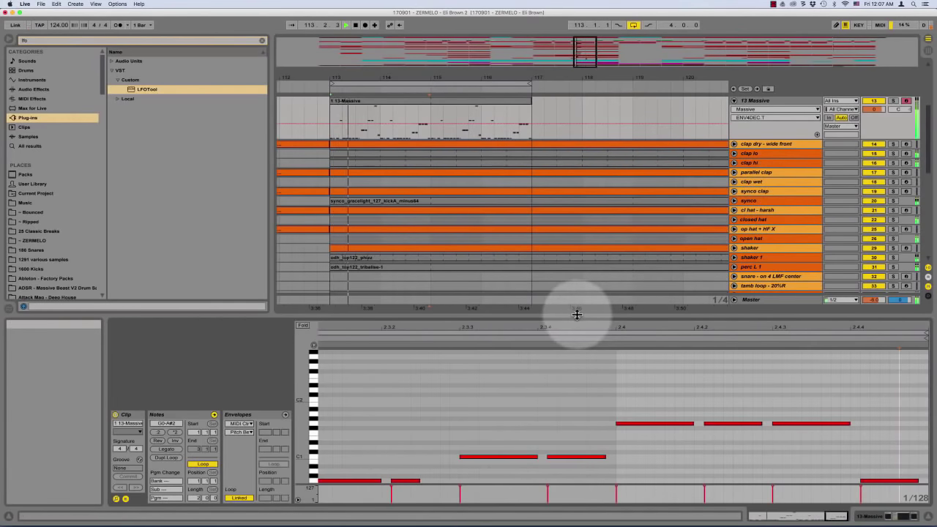
Close the clip's note editor and solo the 13 Massive track in the arrangement
key(super+alt+l)
scroll(452, 284, up, 5)
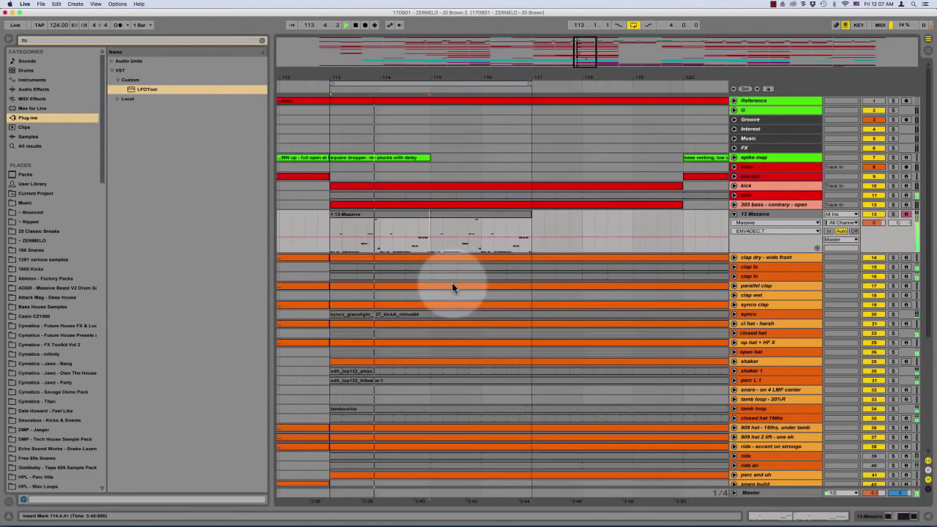
click(892, 215)
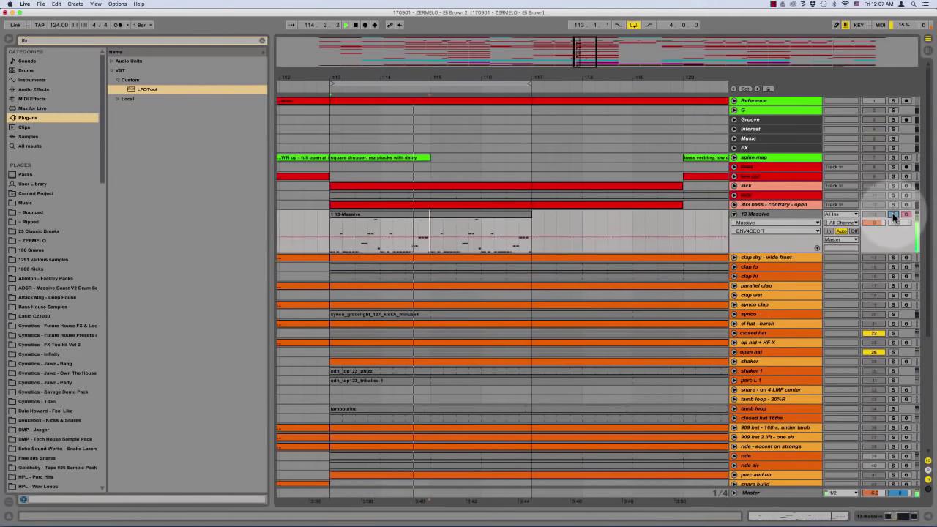
Open LFOTool on the 13 Massive track and raise the middle point of its rising curve slightly
double_click(766, 212)
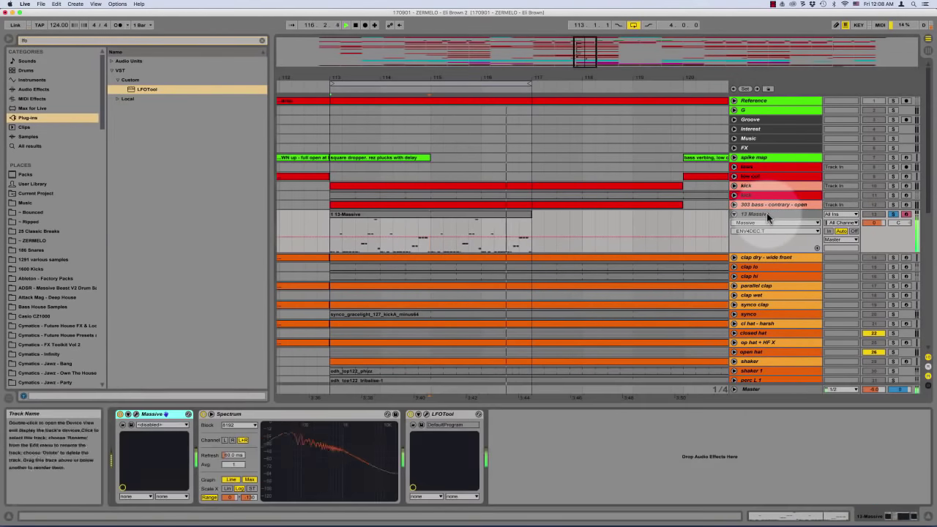
click(425, 414)
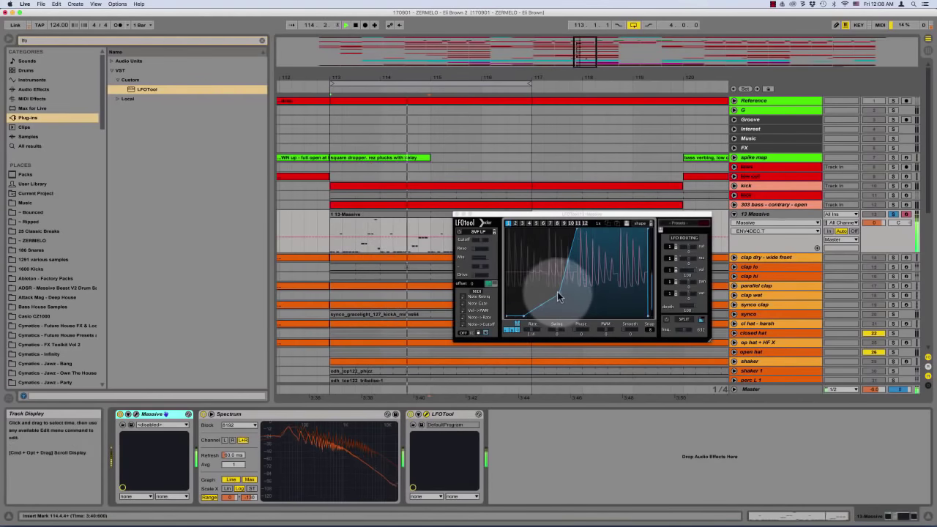
drag(558, 292, 560, 283)
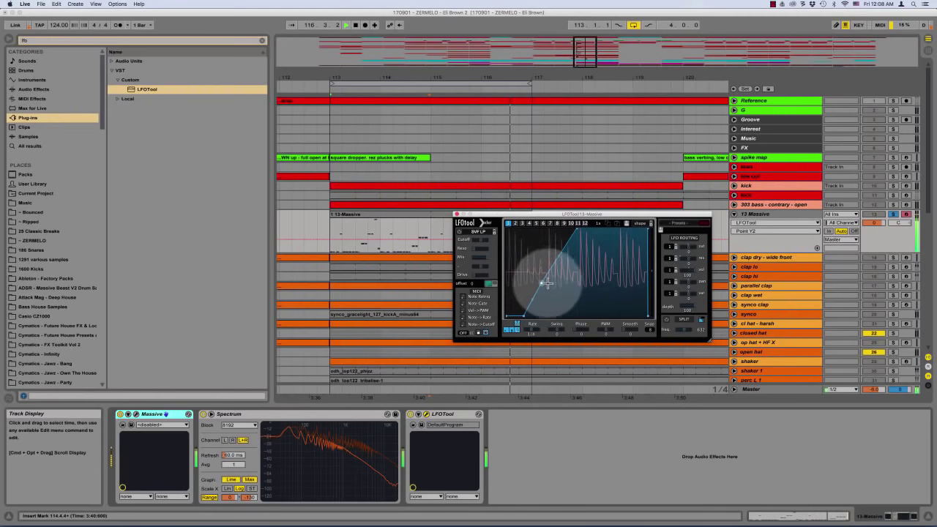
mouse_move(548, 283)
mouse_down()
mouse_move(558, 292)
mouse_move(562, 282)
mouse_up()
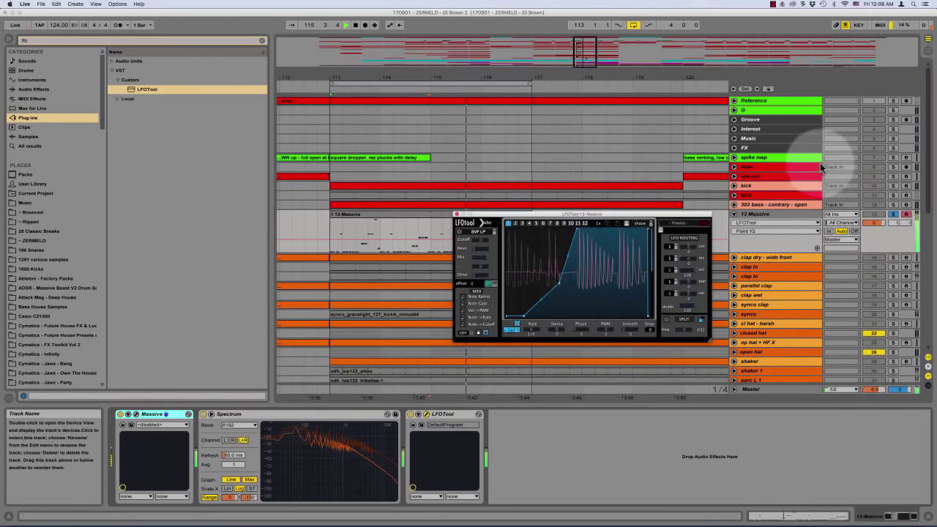
Solo the kick track directly above 303 bass together with the 13 Massive track
click(787, 194)
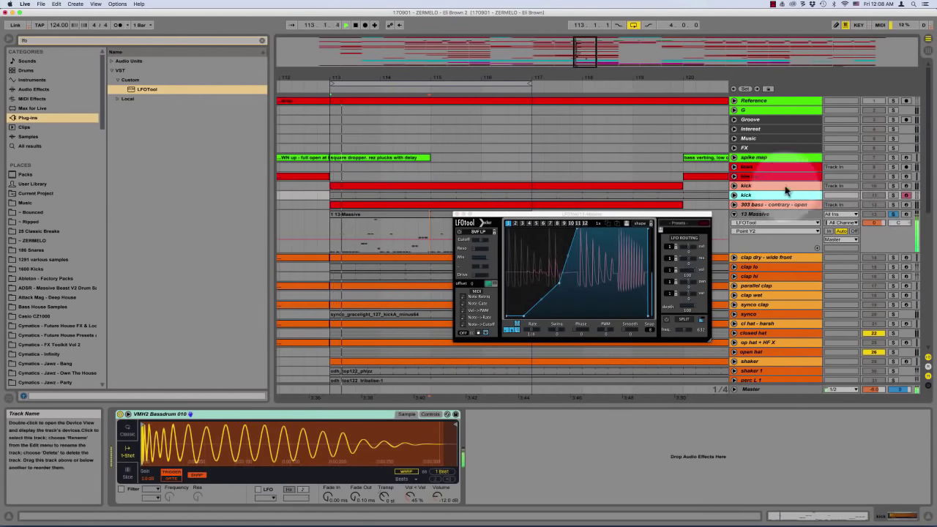
click(894, 195)
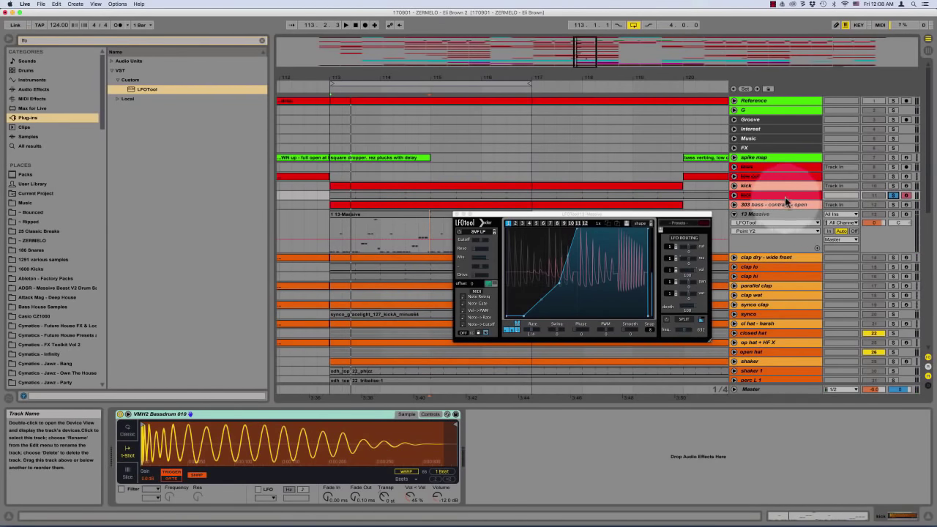
super+click(894, 214)
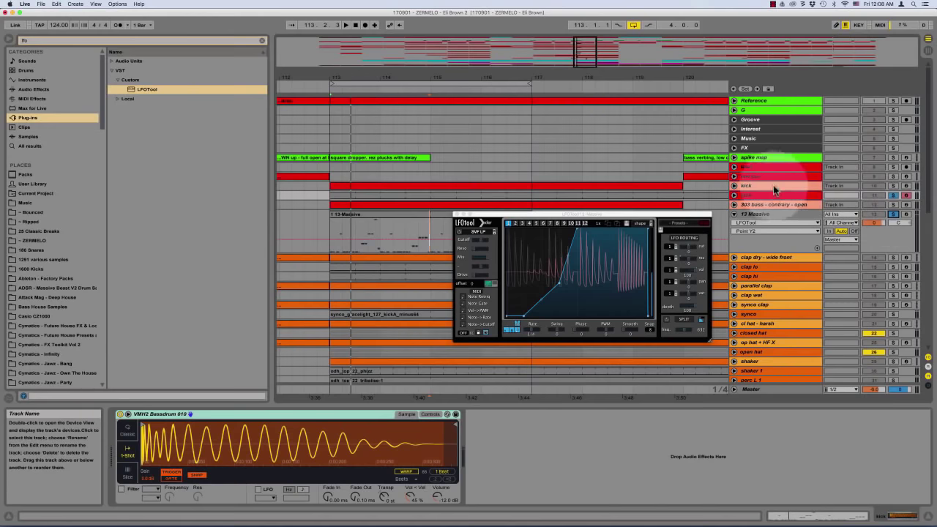
Open the Master track's L2 Ultramaximizer and arrange its window clear of the LFOTool window
click(749, 386)
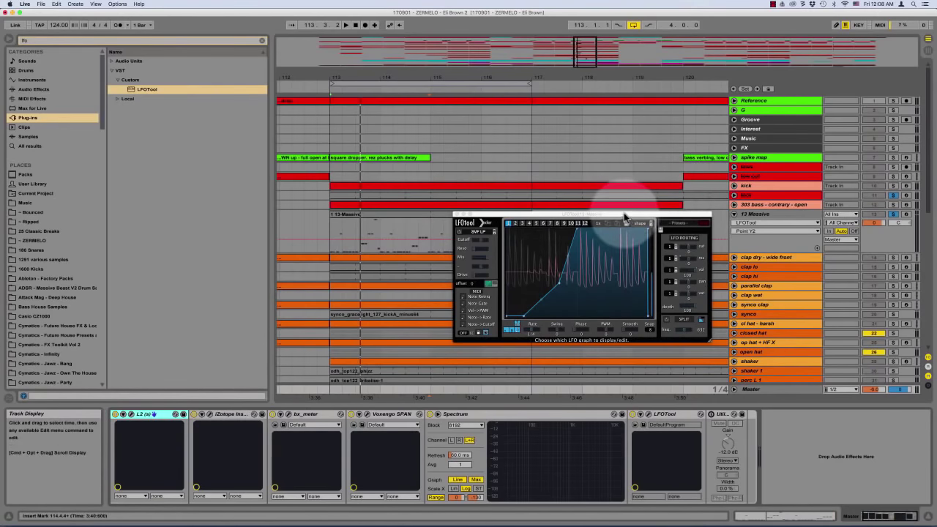
drag(635, 211, 618, 194)
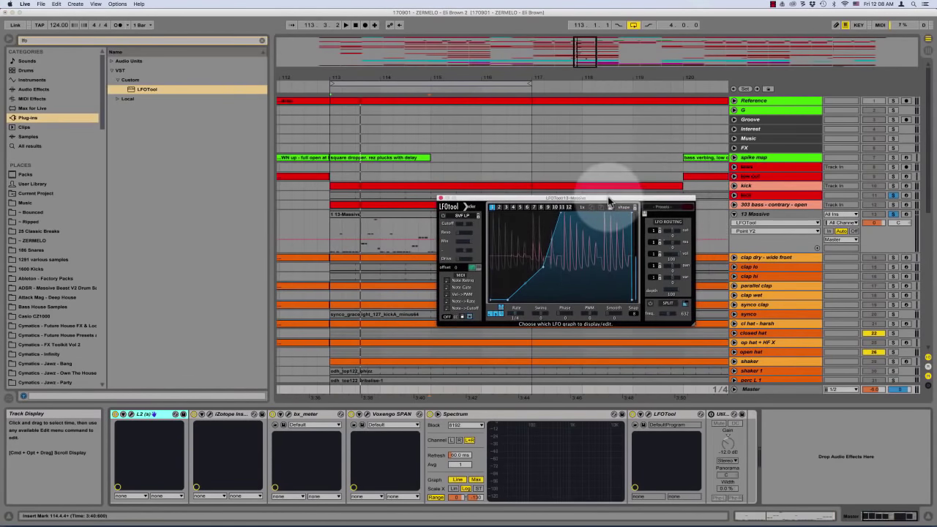
click(132, 414)
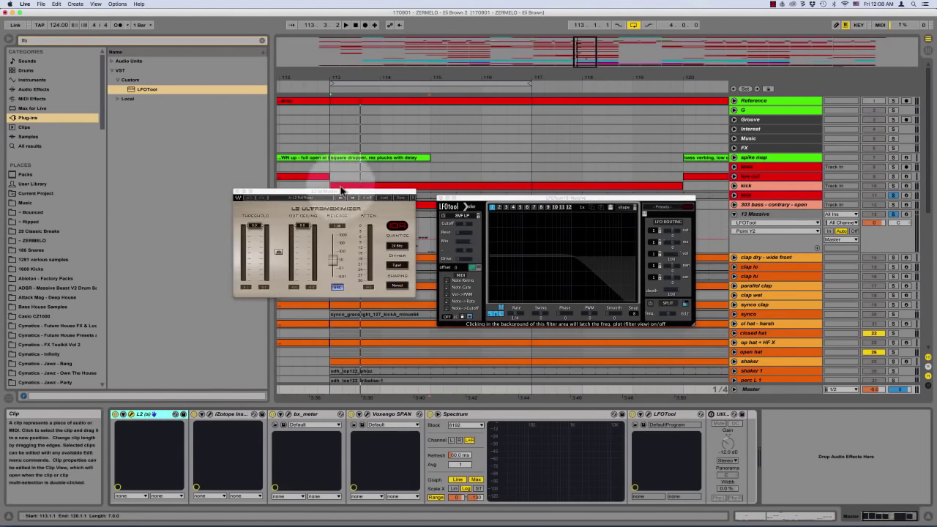
drag(336, 192, 237, 189)
Play the soloed kick and bass loop and lower the middle point of the LFOTool curve slightly
key(space)
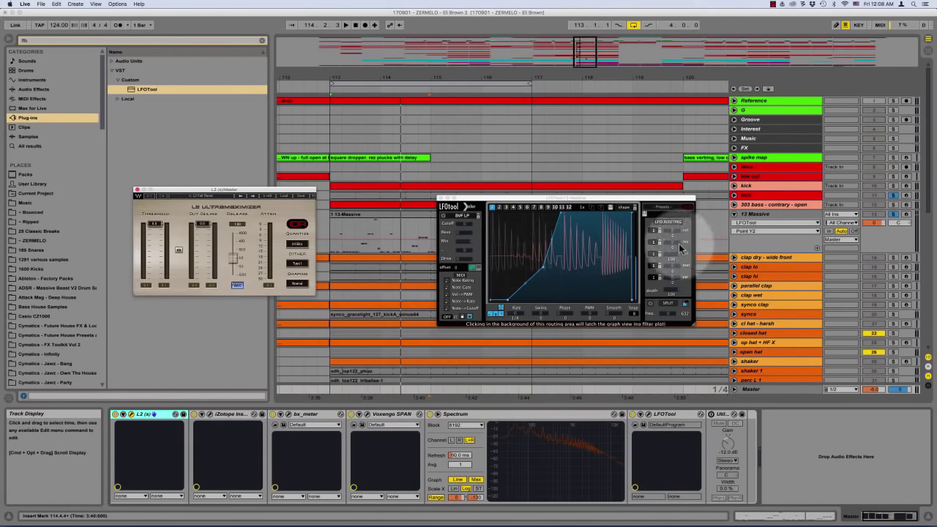
click(543, 270)
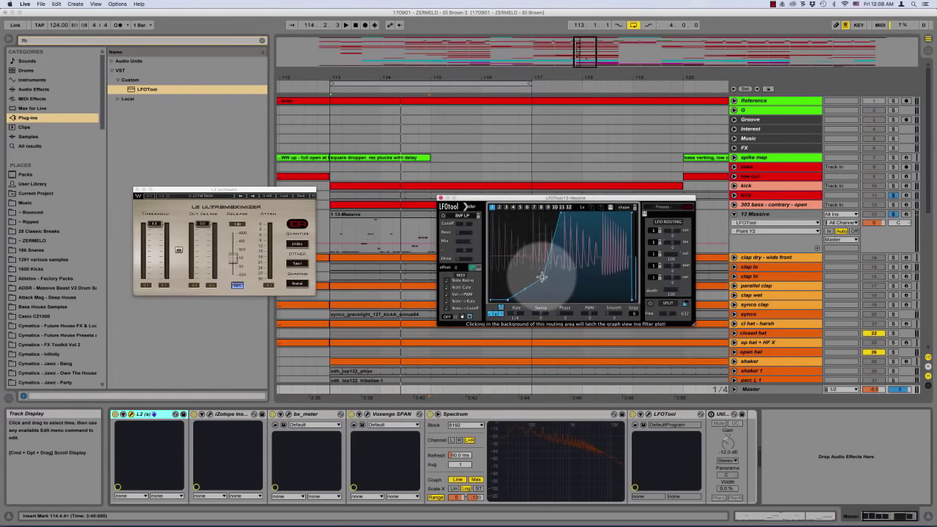
key(space)
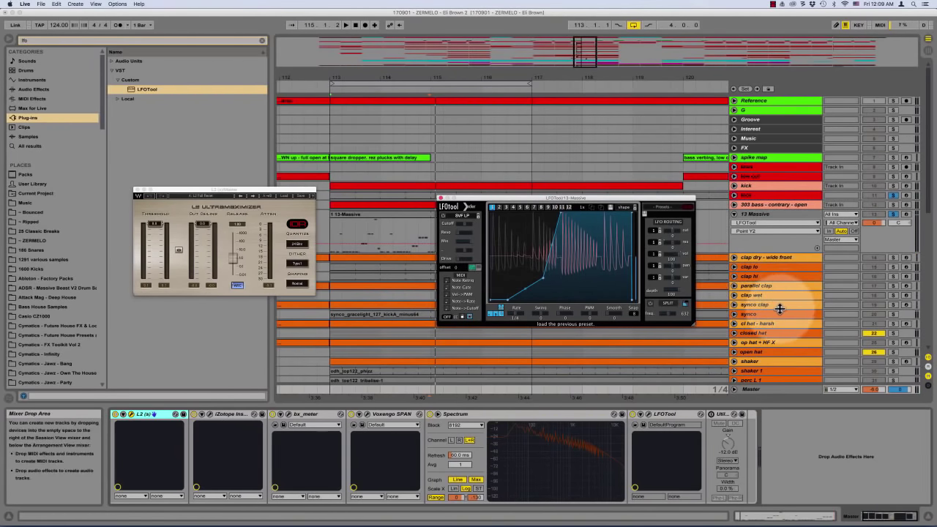
Insert the Glue Compressor audio effect between Massive and Spectrum on the 13 Massive track
click(773, 214)
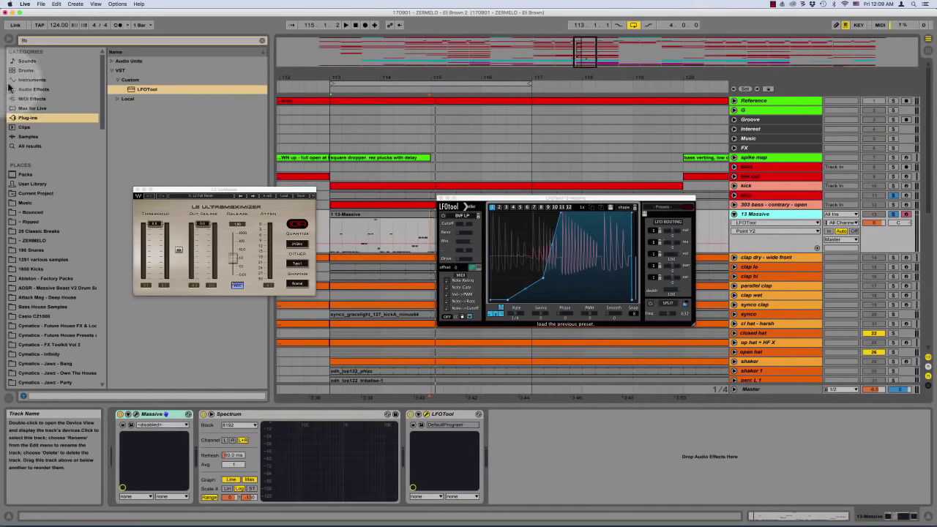
click(262, 40)
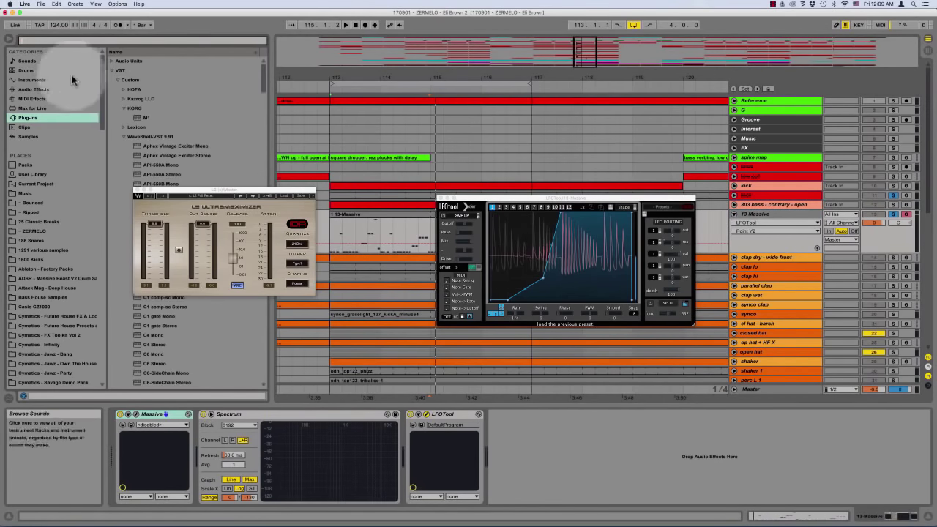
click(35, 90)
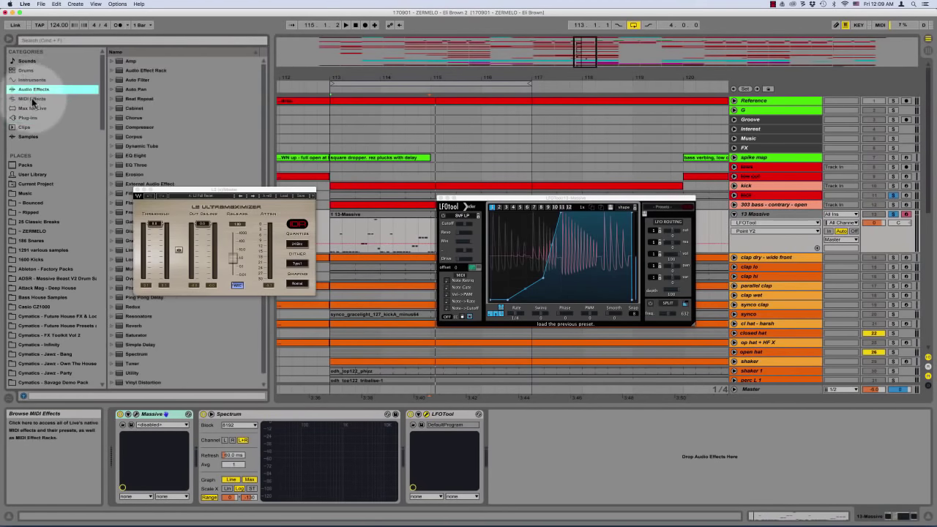
drag(188, 193, 261, 138)
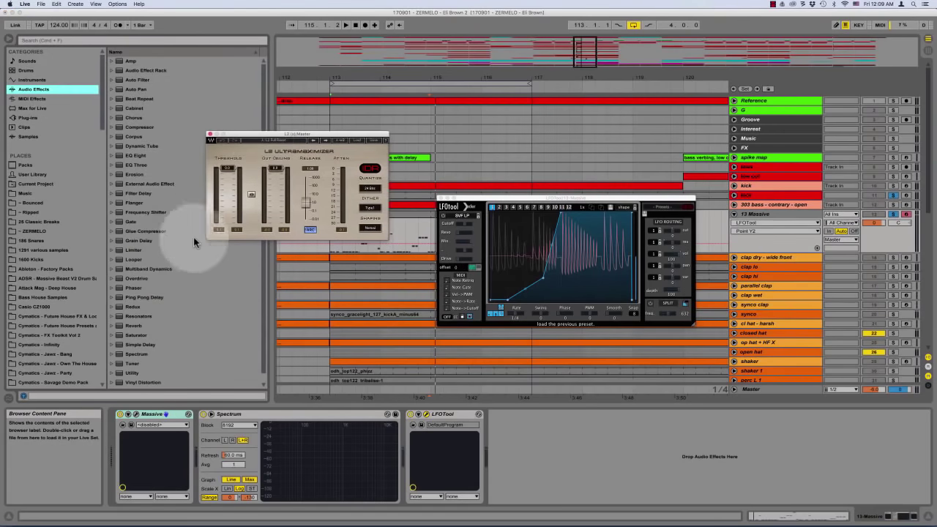
mouse_move(157, 232)
mouse_down()
mouse_move(181, 261)
mouse_move(463, 395)
mouse_move(510, 432)
mouse_move(271, 443)
mouse_move(290, 414)
mouse_up()
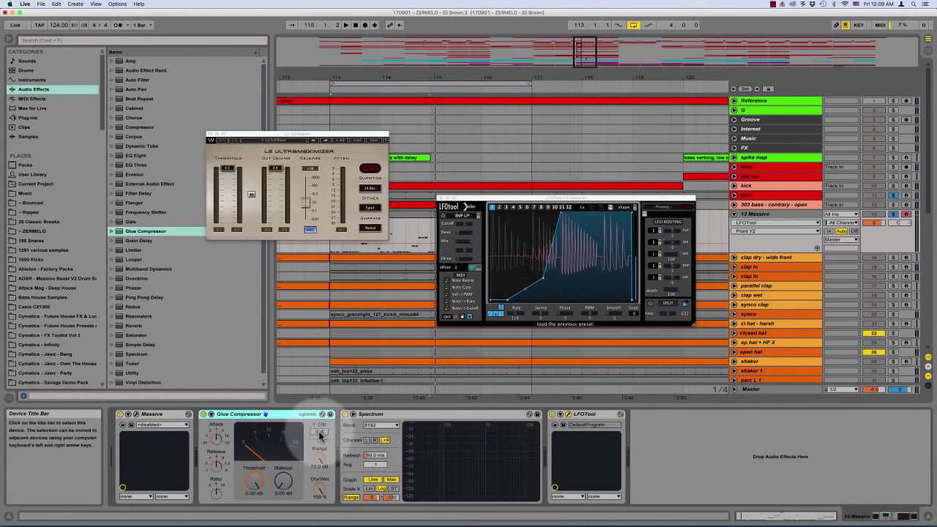
Enable the Glue Compressor's Soft clip and play the loop to check the level on the L2 meters
key(space)
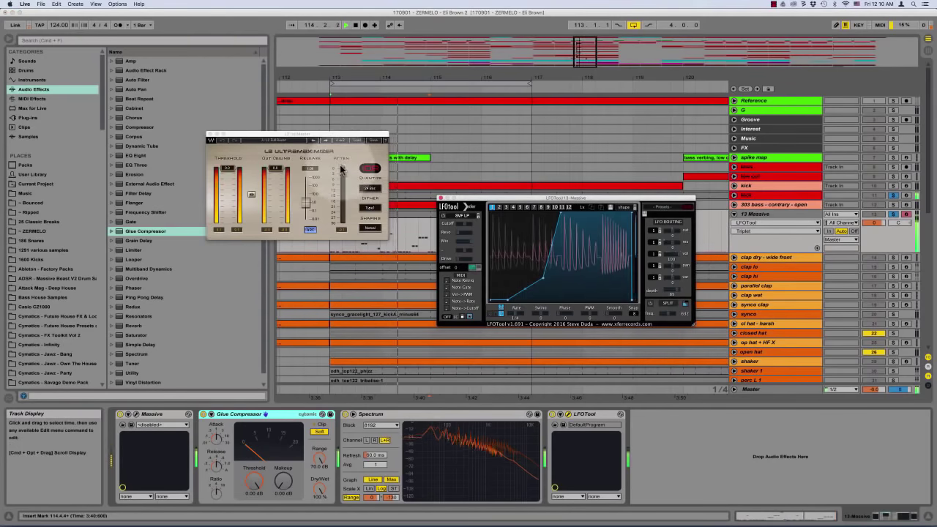
click(346, 151)
key(space)
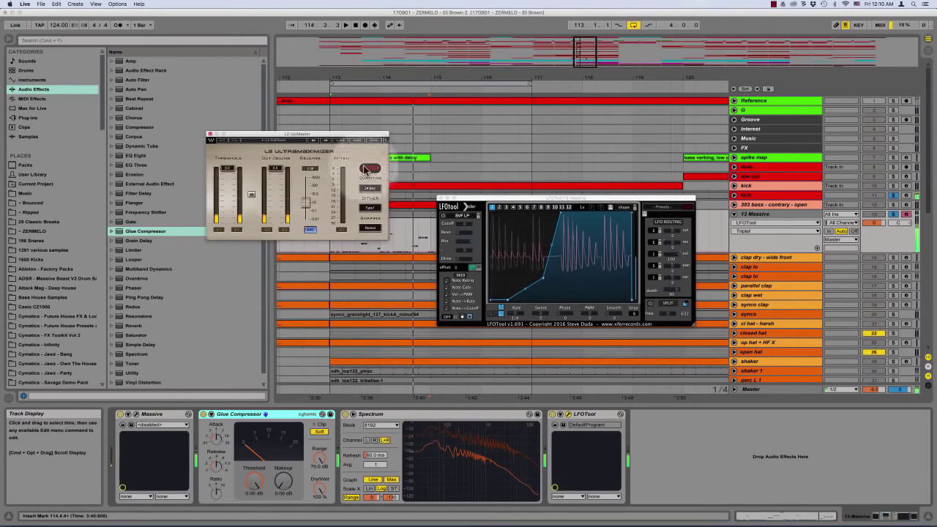
key(space)
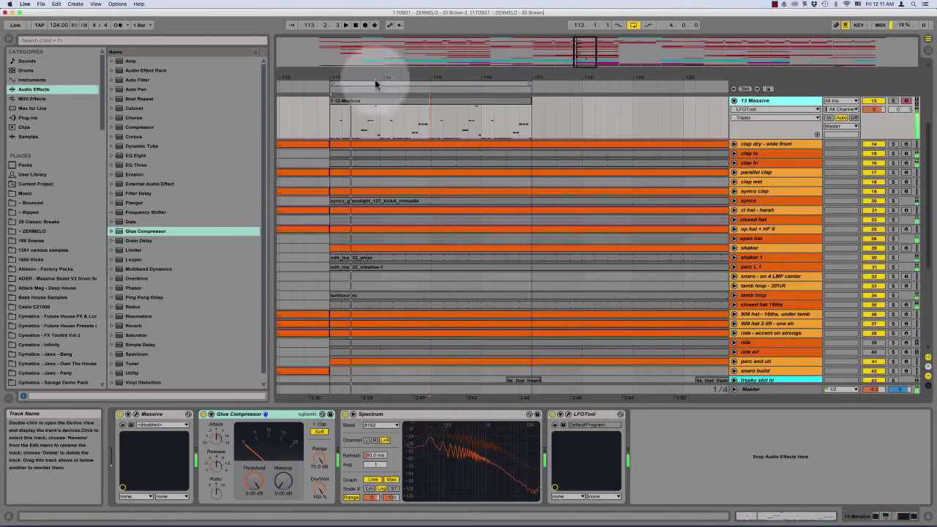
Insert the VEQ4 Stereo plug-in between Massive and the Glue Compressor on the 13 Massive track
click(205, 42)
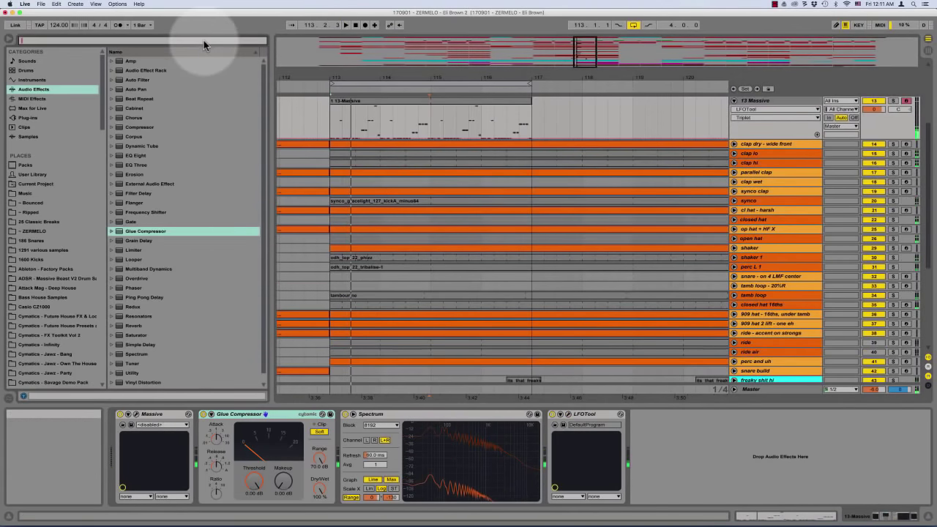
text(veq)
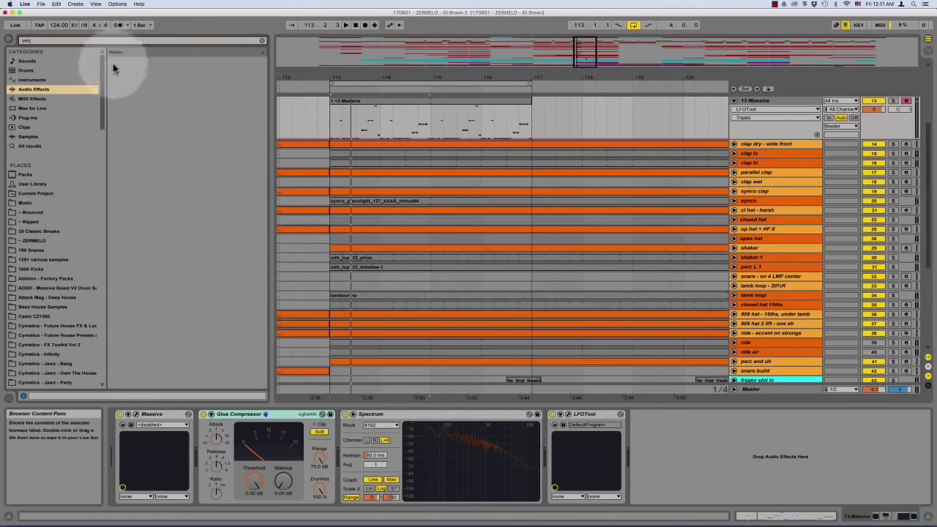
click(33, 119)
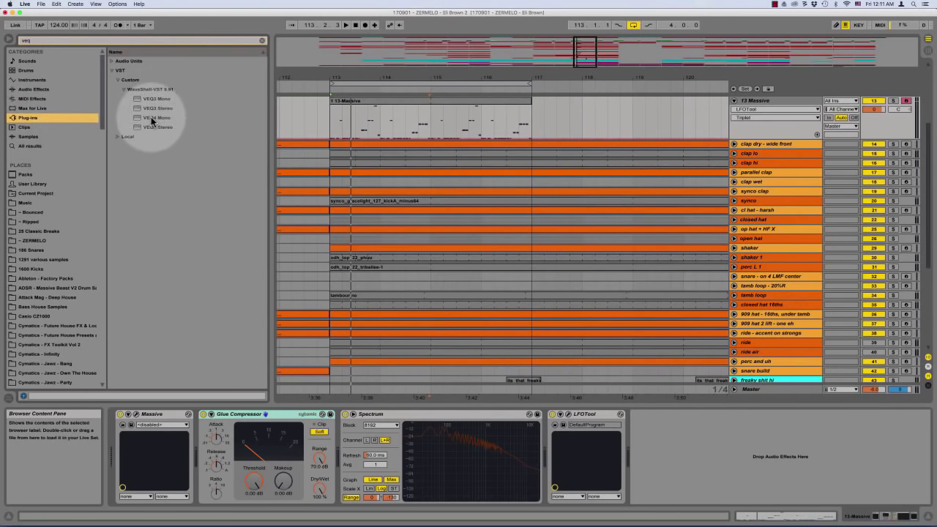
click(162, 108)
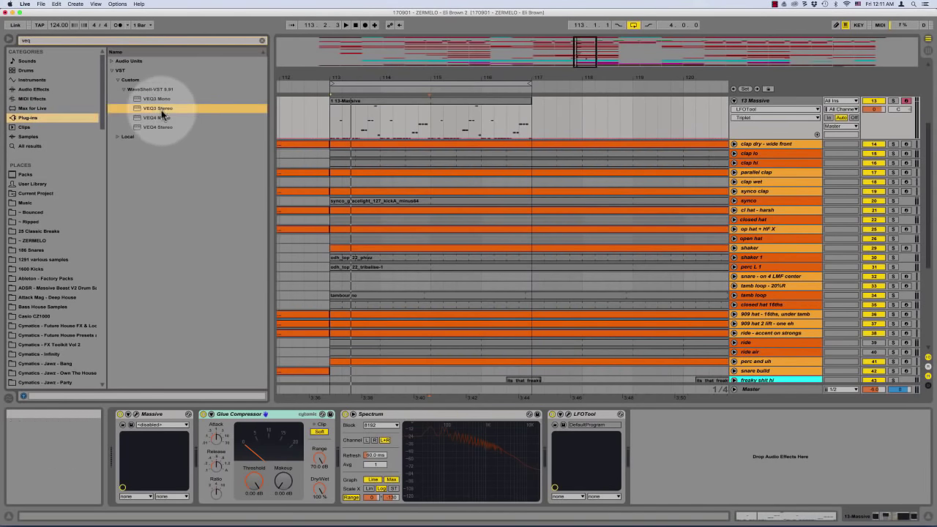
click(157, 127)
mouse_move(159, 125)
mouse_down()
mouse_move(354, 414)
mouse_move(243, 461)
mouse_move(466, 310)
mouse_move(356, 314)
mouse_up()
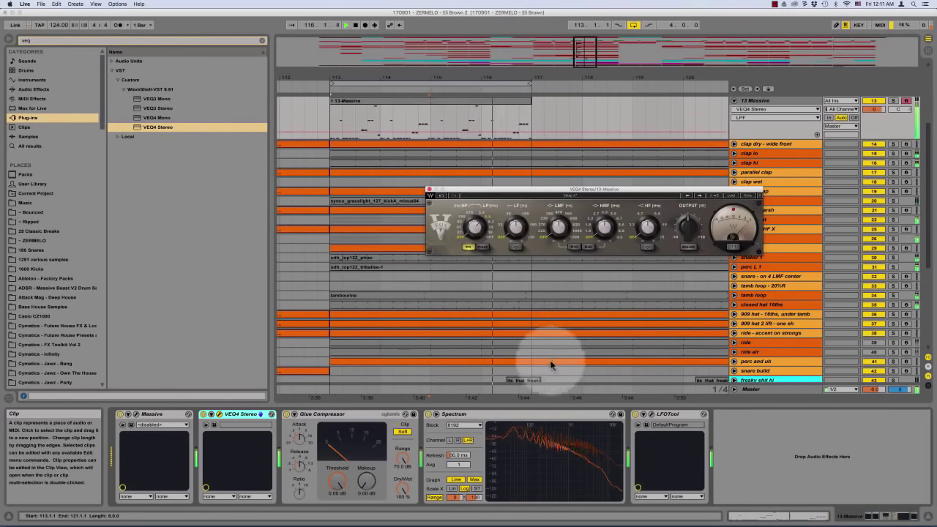
mouse_move(554, 431)
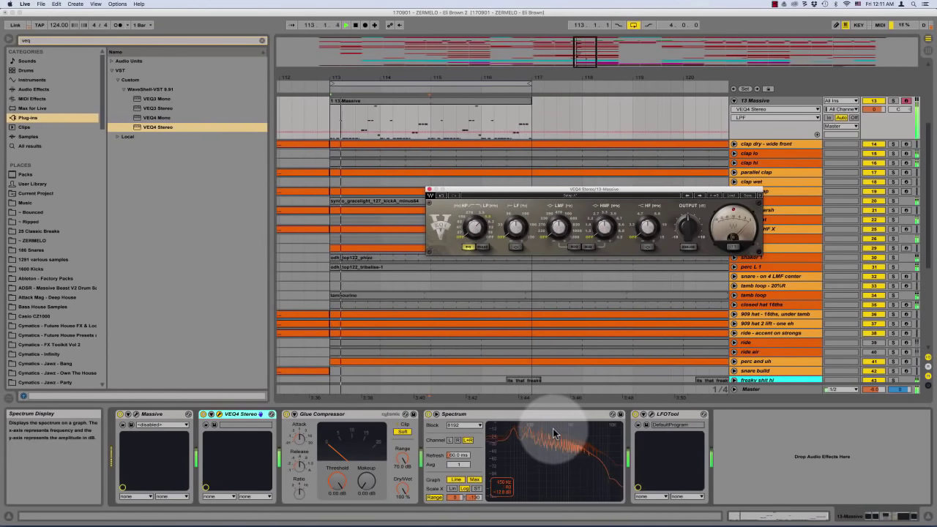
Adjust the LFOTool's LFO depth, move the curve's middle point lower and earlier, and set Snap to 16
scroll(554, 142, up, 5)
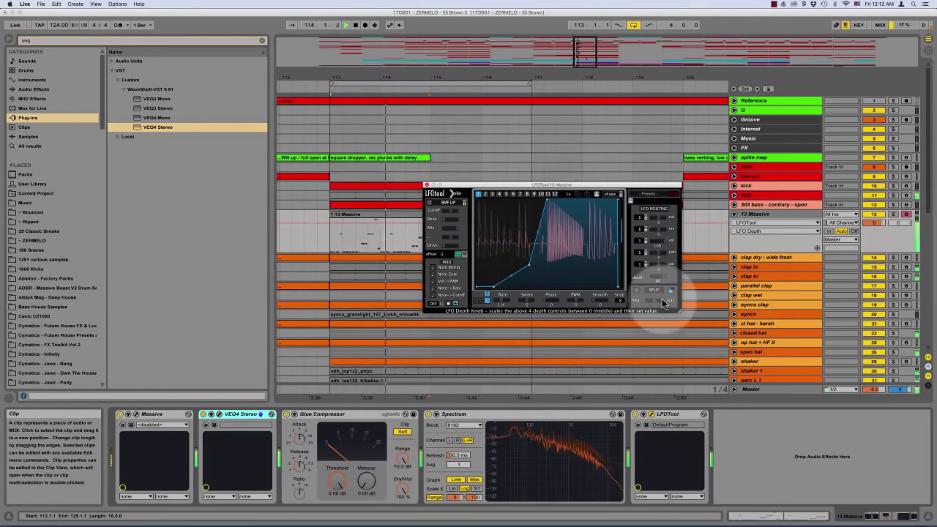
drag(662, 297, 684, 213)
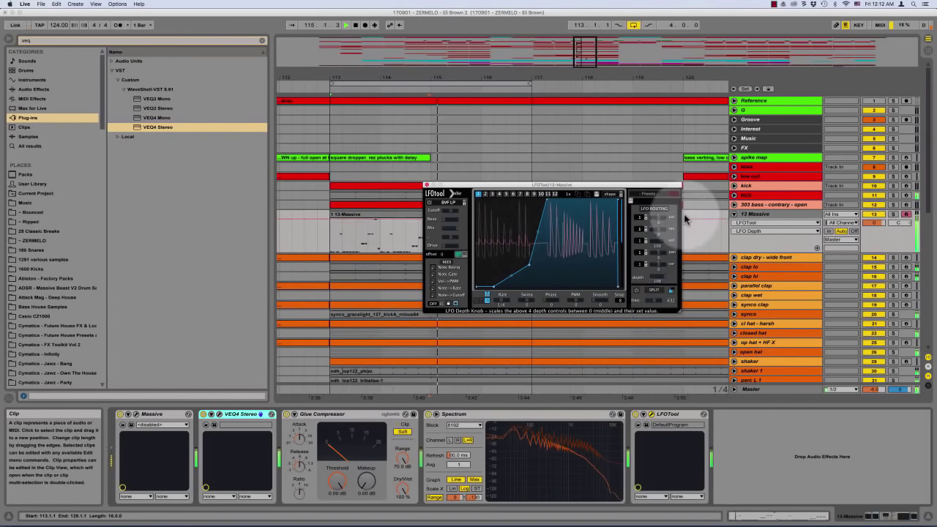
drag(529, 266, 512, 277)
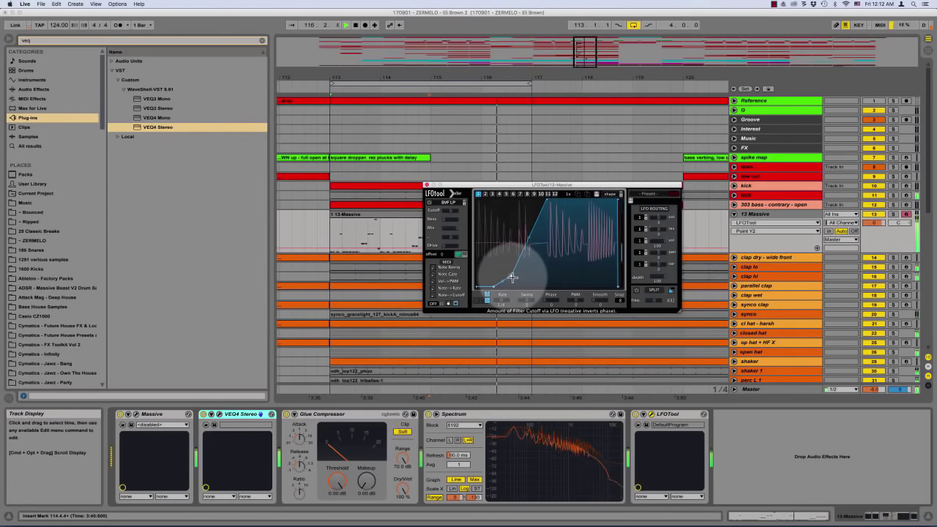
mouse_move(514, 277)
mouse_down()
mouse_move(523, 276)
mouse_move(510, 277)
mouse_up()
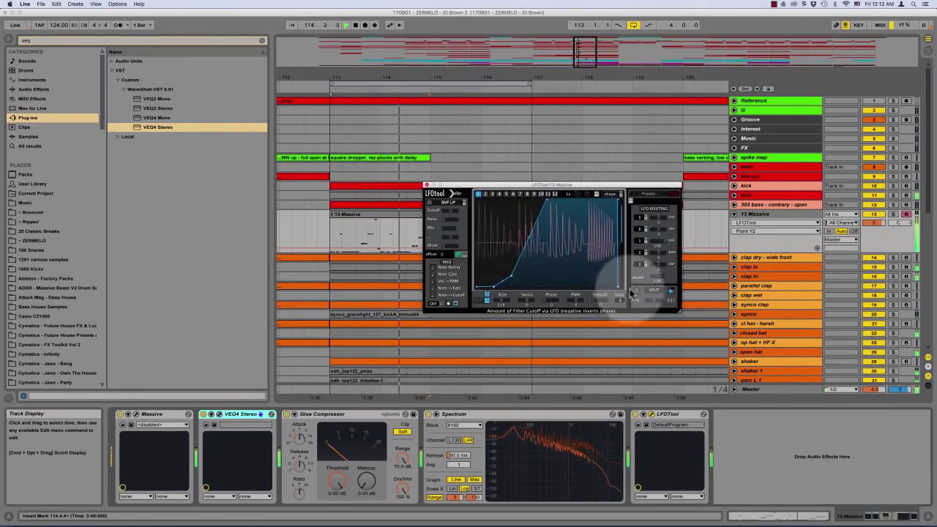
drag(621, 301, 622, 105)
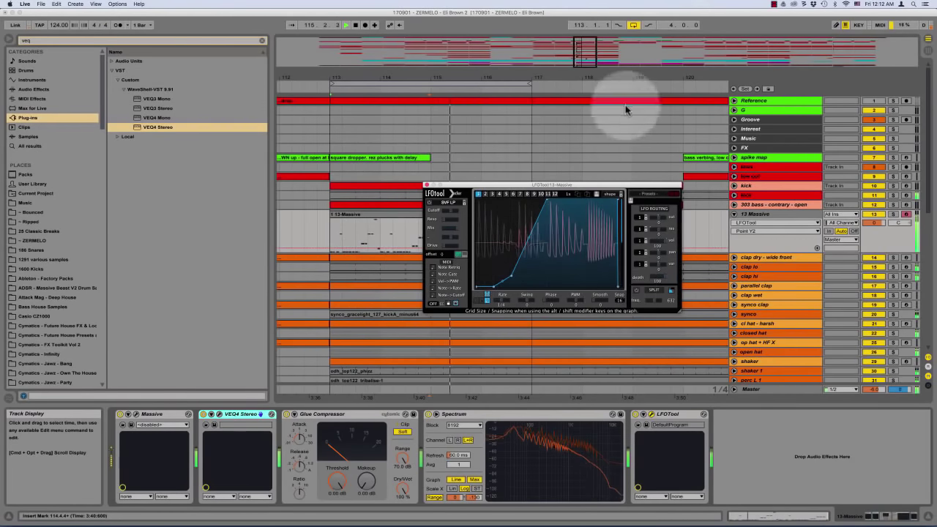
Reshape the LFOTool curve with a later foot, a higher middle point and a sloped end, check it in playback and close its window
drag(510, 270, 513, 279)
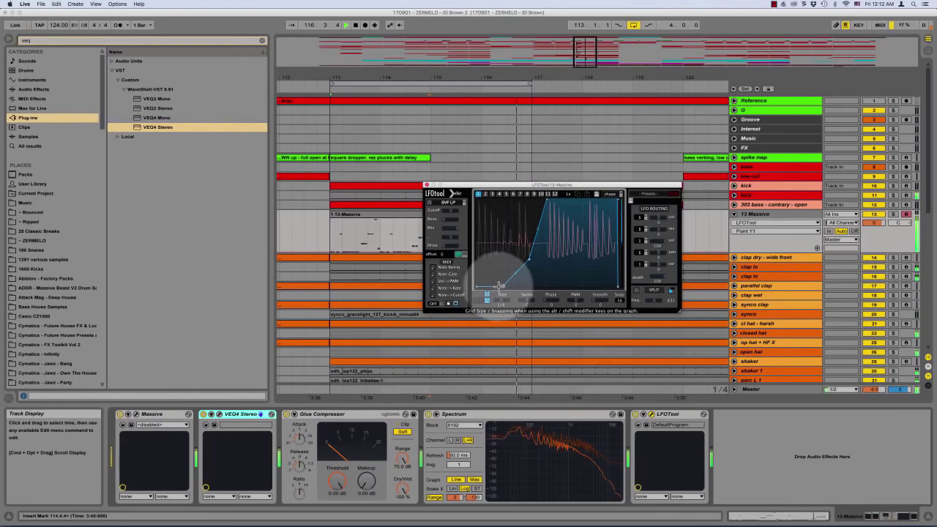
mouse_move(492, 289)
mouse_down()
mouse_move(510, 287)
mouse_move(501, 287)
mouse_up()
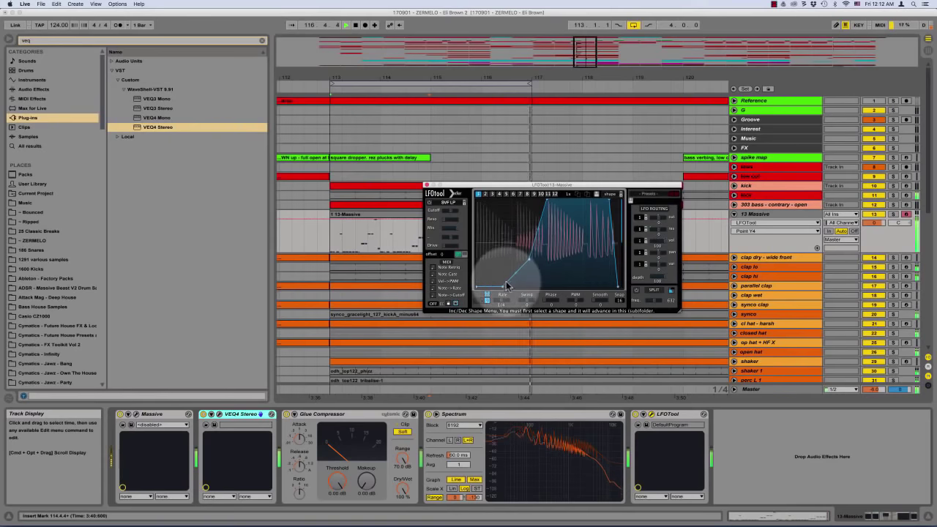
mouse_move(502, 287)
mouse_down()
mouse_move(493, 289)
mouse_move(503, 288)
mouse_up()
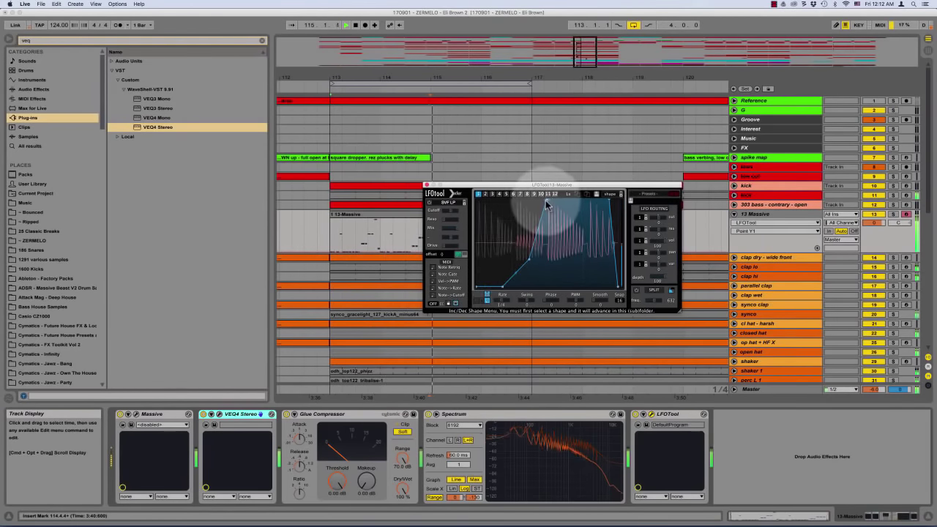
drag(547, 206, 543, 199)
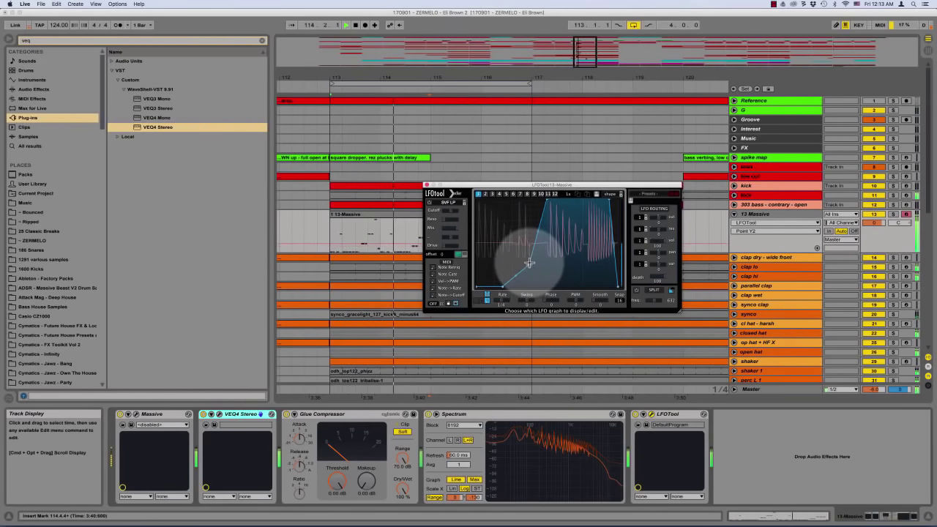
drag(529, 257, 531, 259)
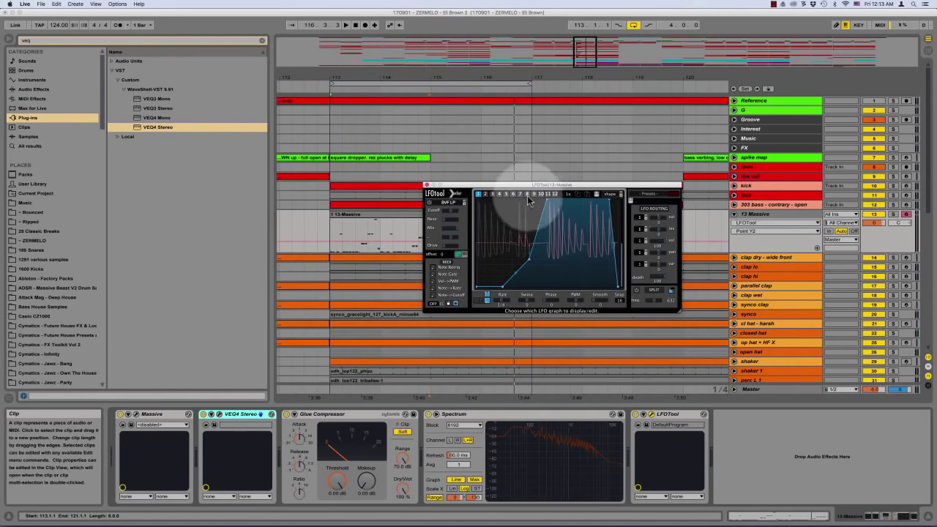
key(space)
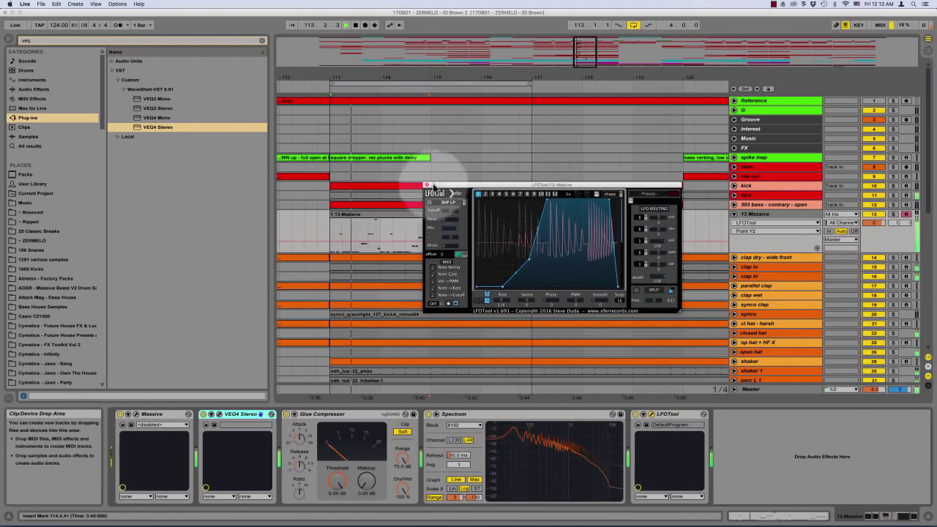
click(427, 185)
key(space)
Insert the Compressor audio effect after LFOTool on the 13 Massive track and enable its Sidechain
click(48, 82)
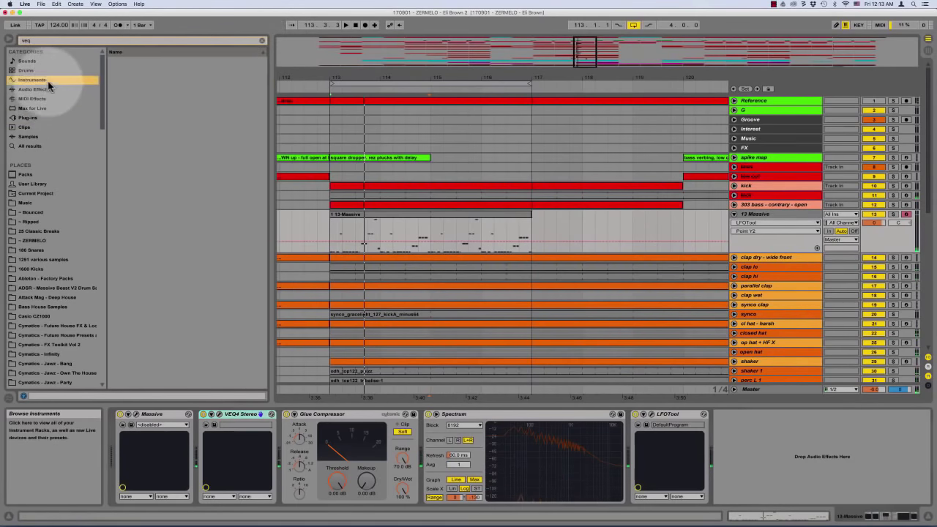
click(262, 40)
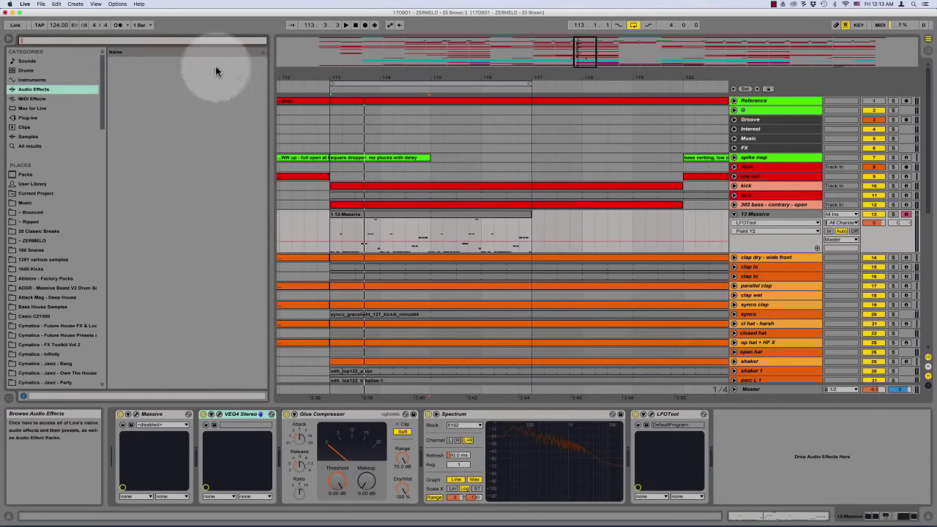
drag(147, 127, 720, 445)
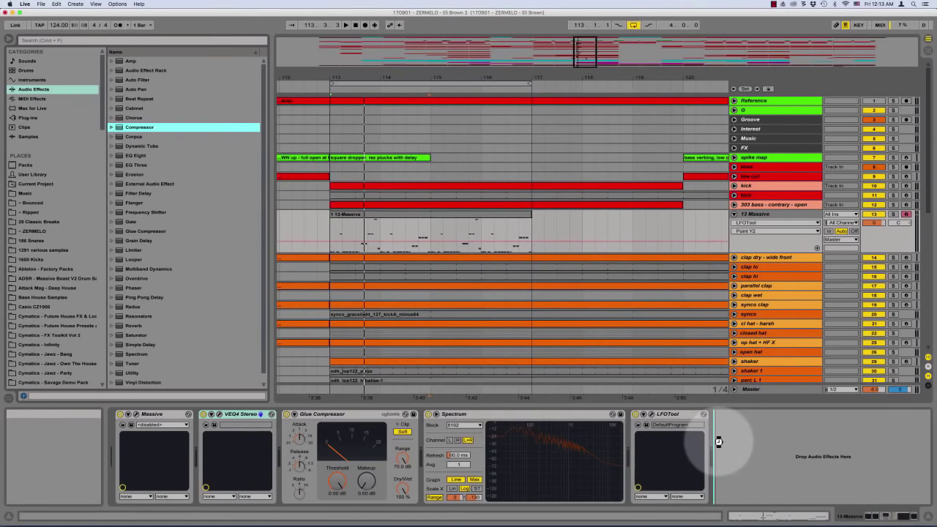
drag(718, 441, 718, 440)
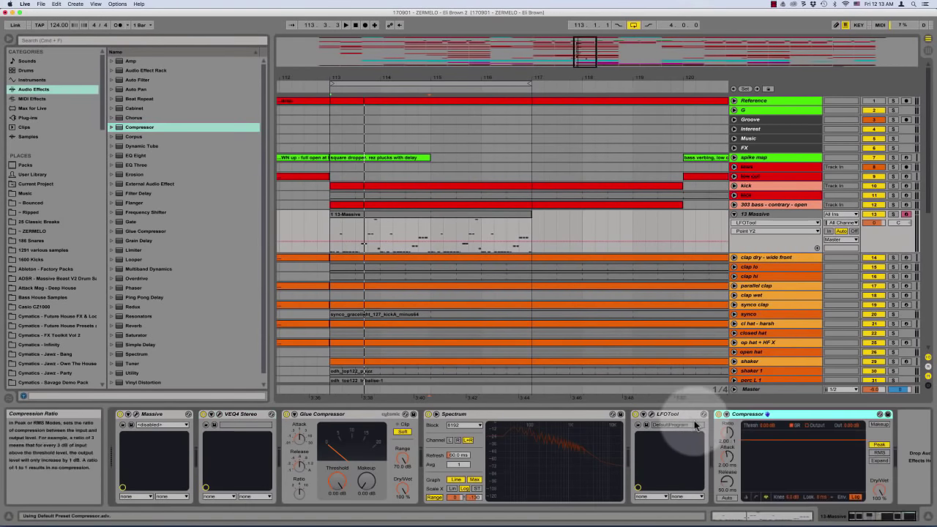
click(733, 439)
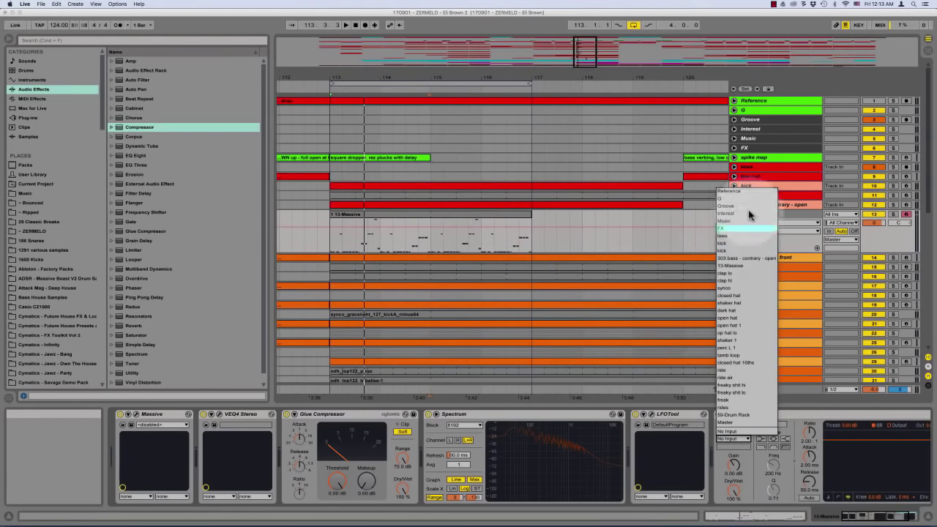
click(791, 161)
Rename the kick track that holds the VMH2 Bassdrum sample as KICK and fold it
click(748, 196)
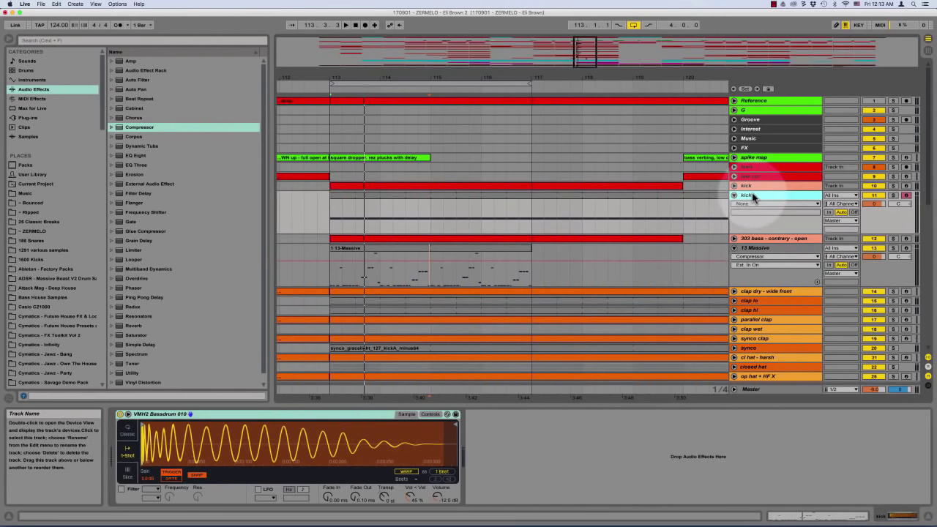
key(super+r)
alt+click(734, 196)
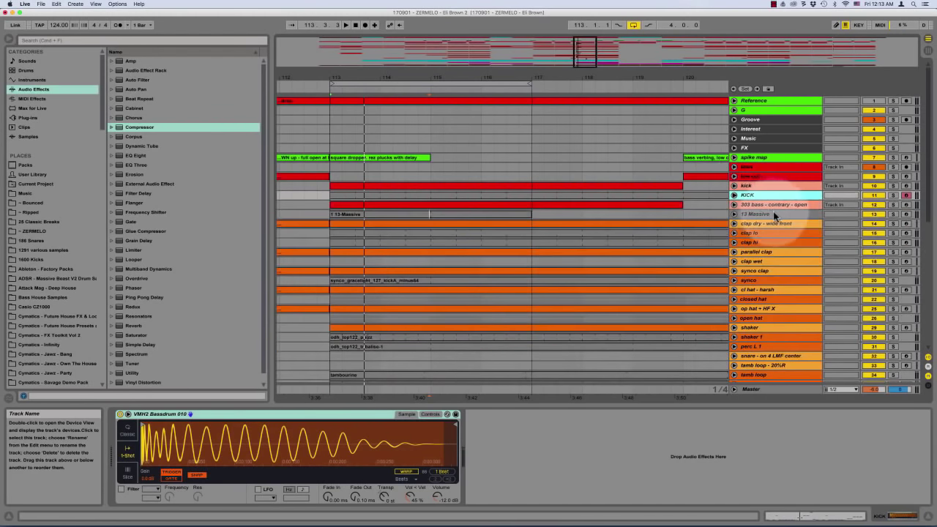
Set the sidechain source of the 13 Massive track's Compressor to the KICK track
click(757, 216)
click(734, 214)
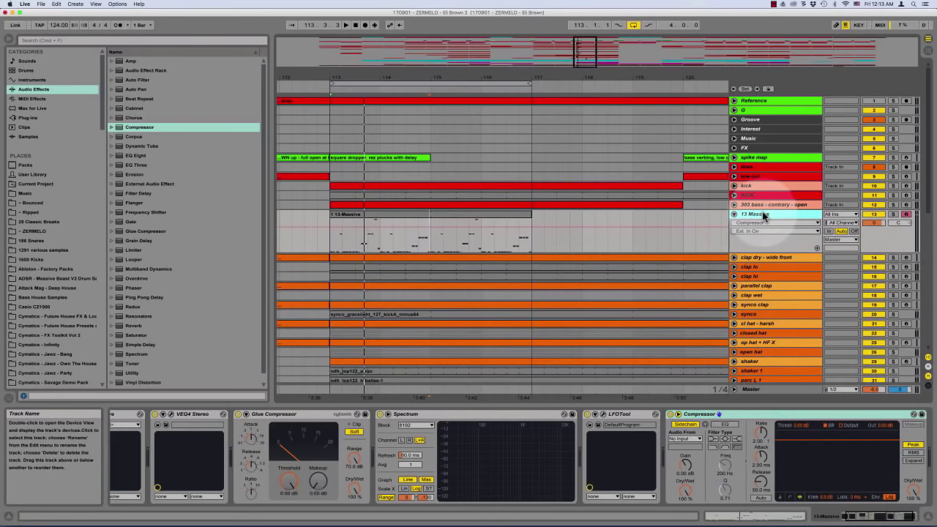
click(684, 438)
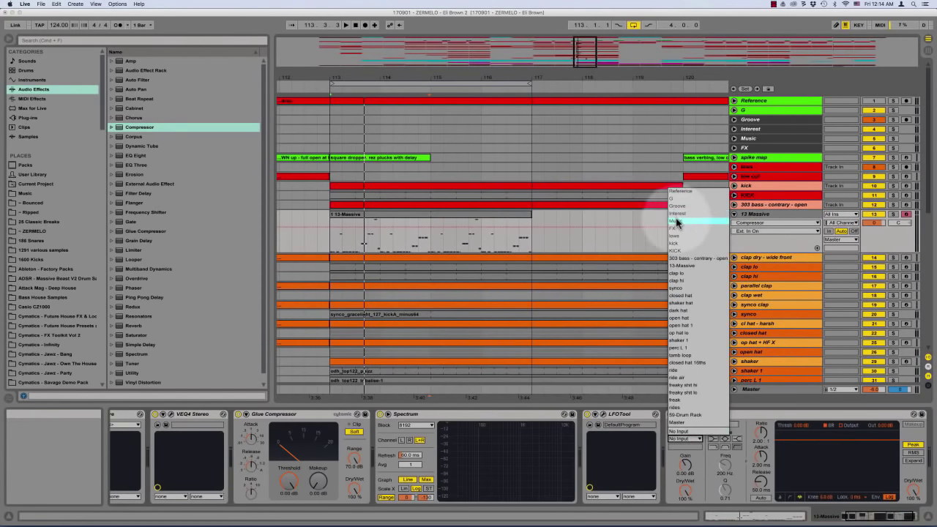
click(675, 250)
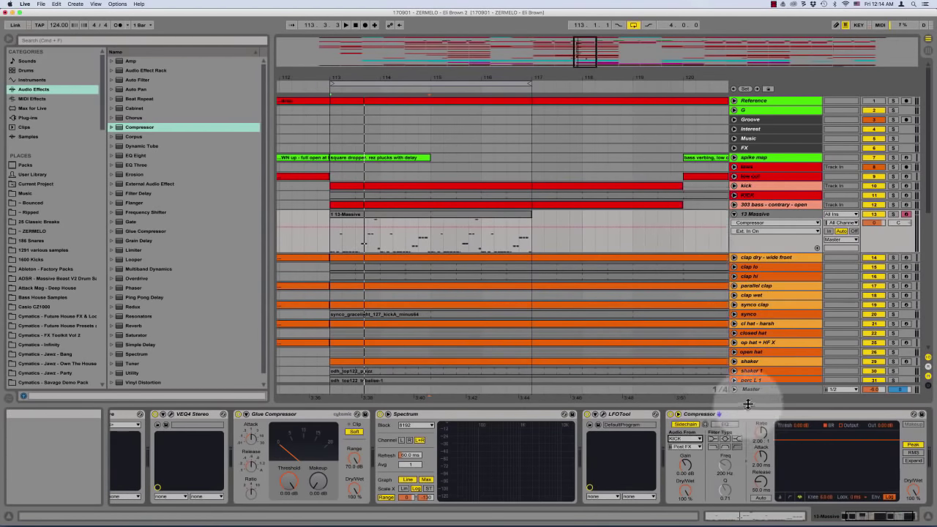
Play the loop and set the Compressor to automatic release, infinite ratio, 0.0 dB knee and about -4.5 dB threshold
click(729, 418)
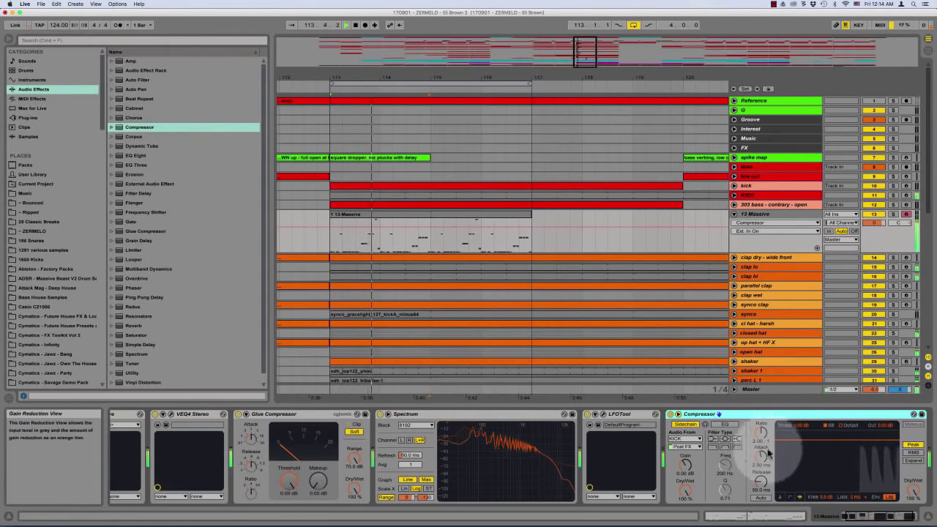
click(761, 497)
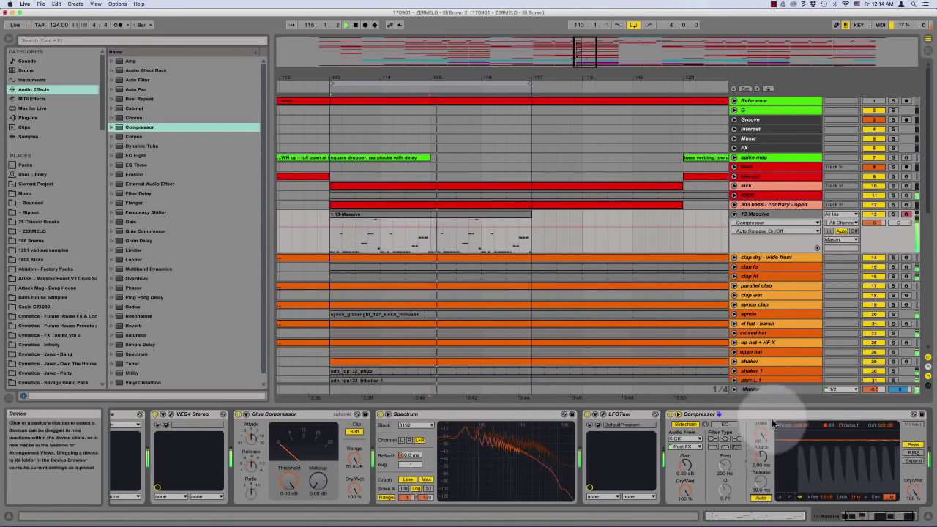
click(813, 497)
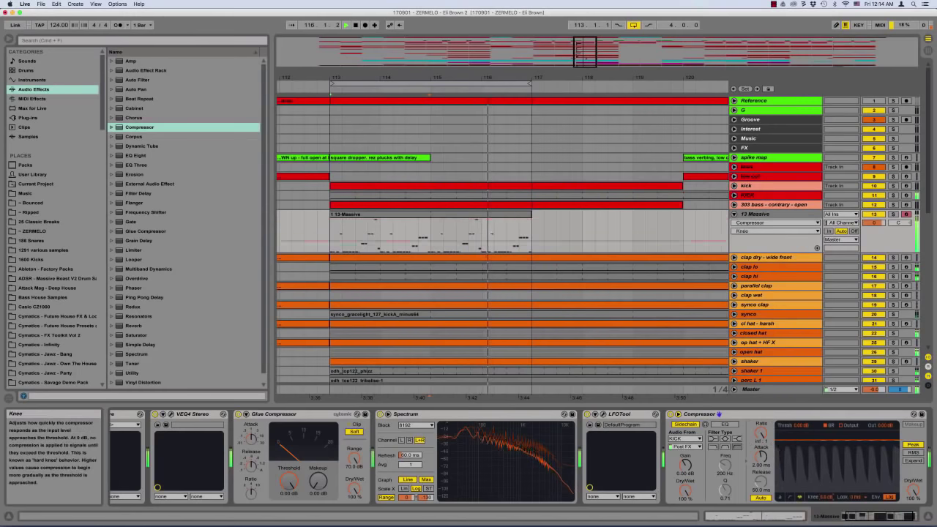
click(799, 426)
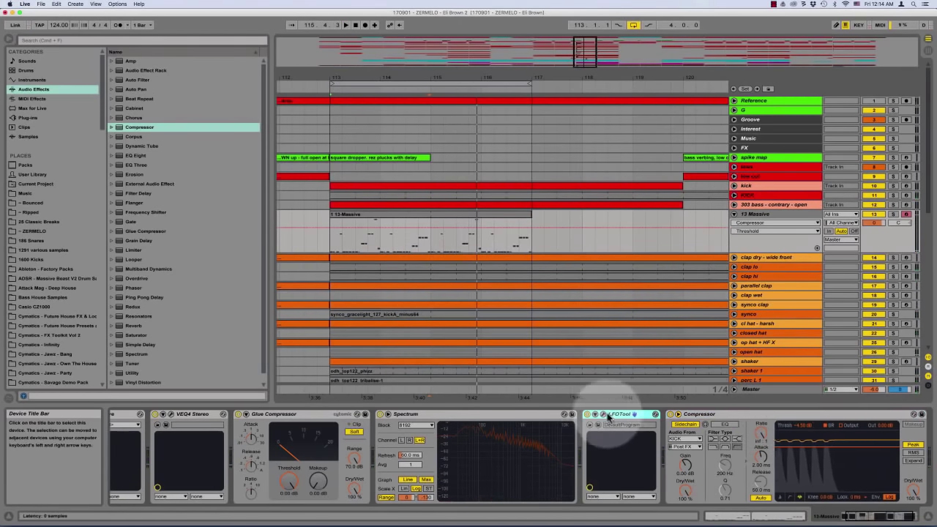
Reopen the LFOTool window to compare its curve with the sidechain Compressor, and inspect the KICK and 13 Massive device chains
click(633, 414)
drag(536, 187, 550, 203)
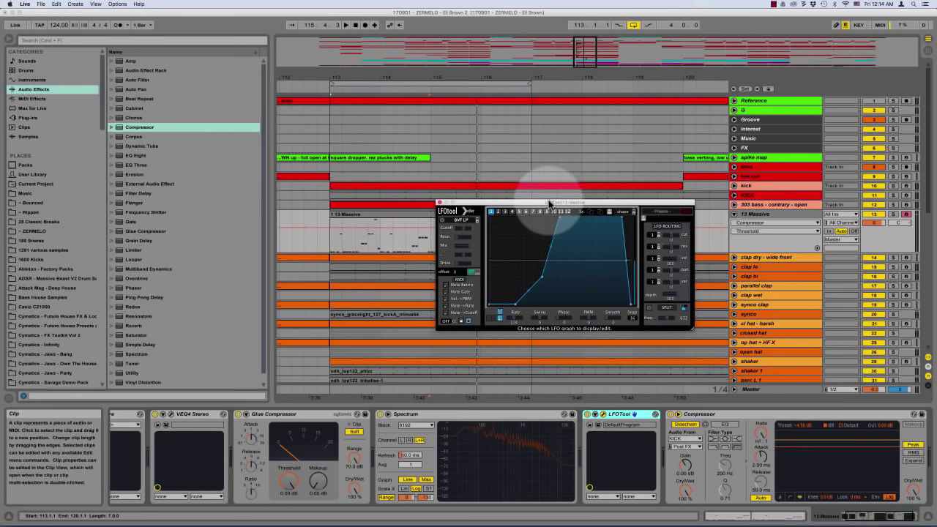
click(715, 416)
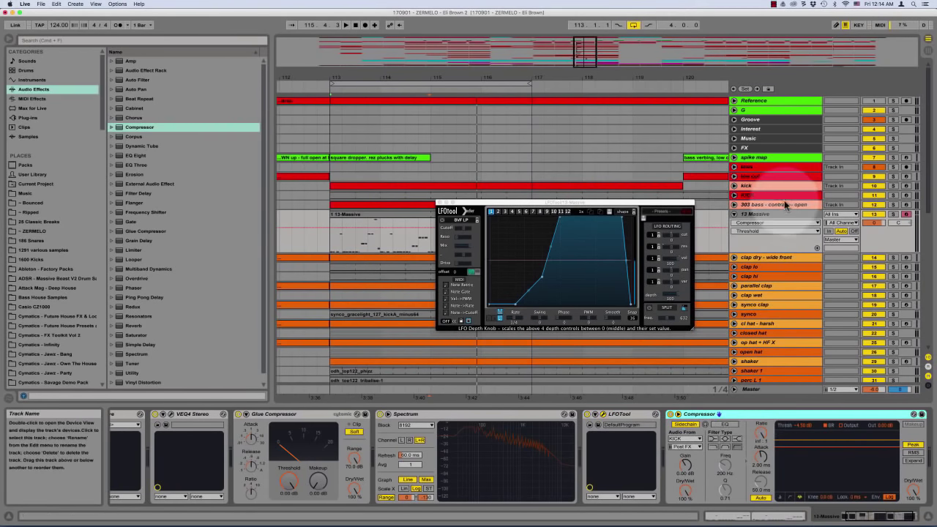
click(757, 196)
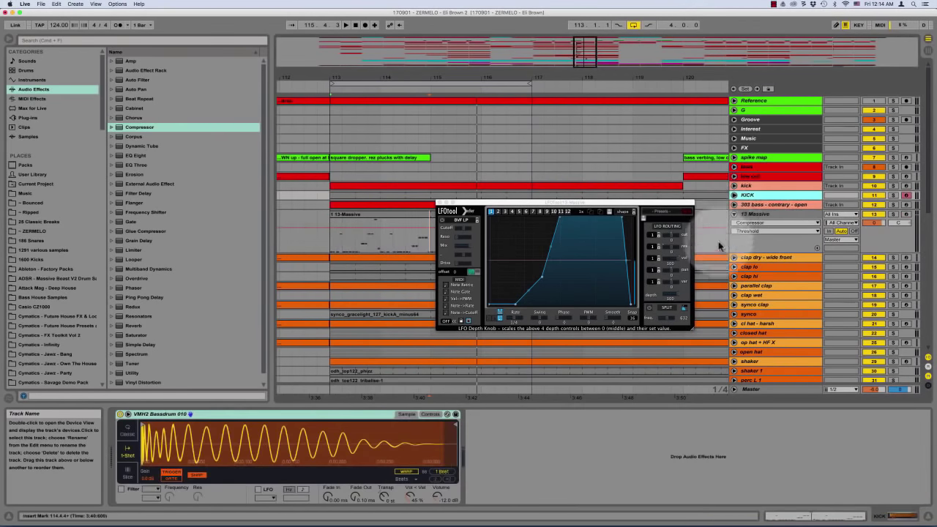
click(763, 215)
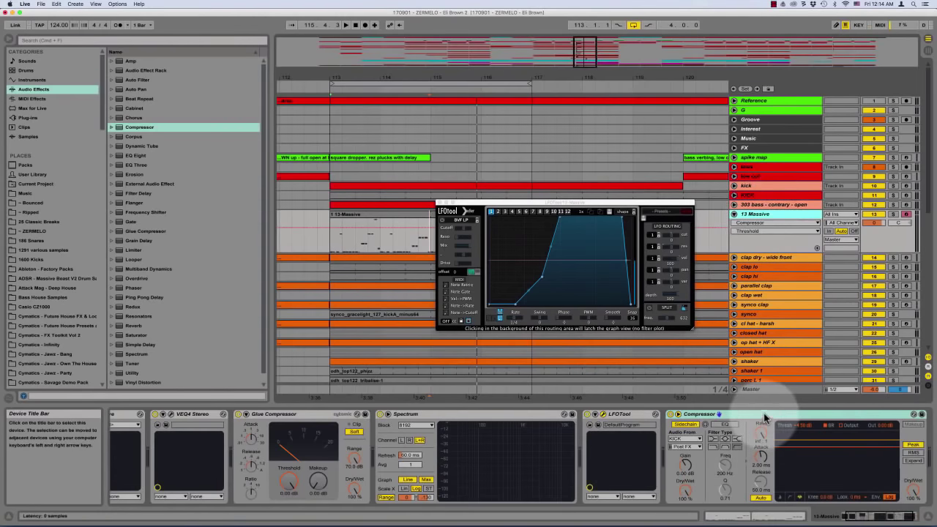
Move the LFOTool window up off the device area, and rename the 13 Massive track as bass with a red track colour
click(764, 415)
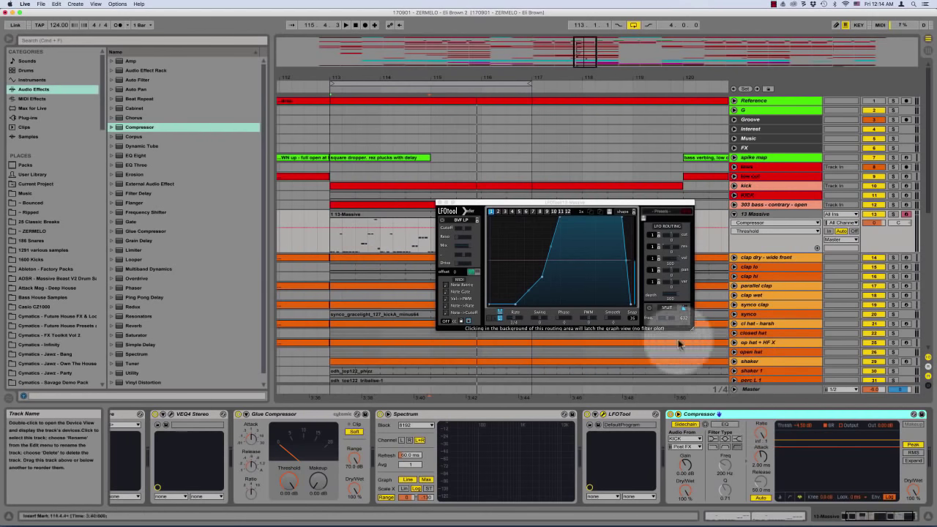
drag(561, 203, 541, 171)
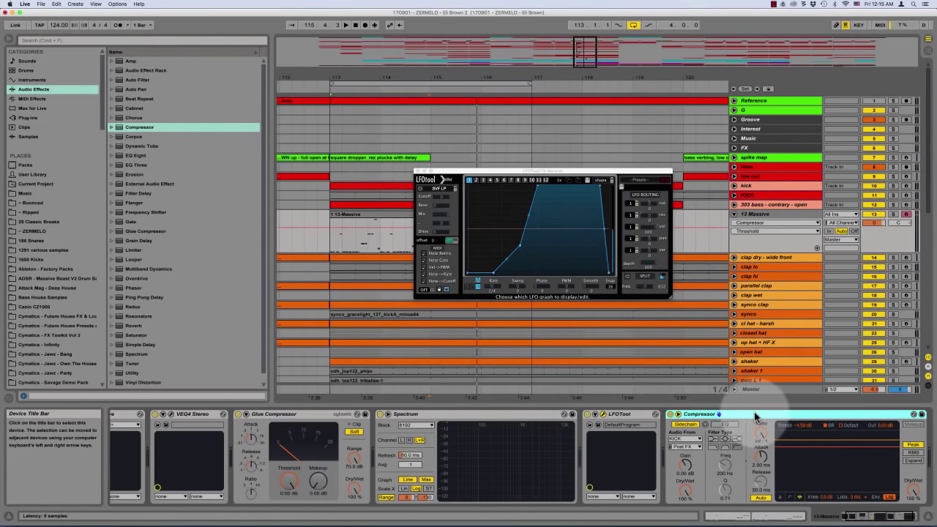
click(765, 214)
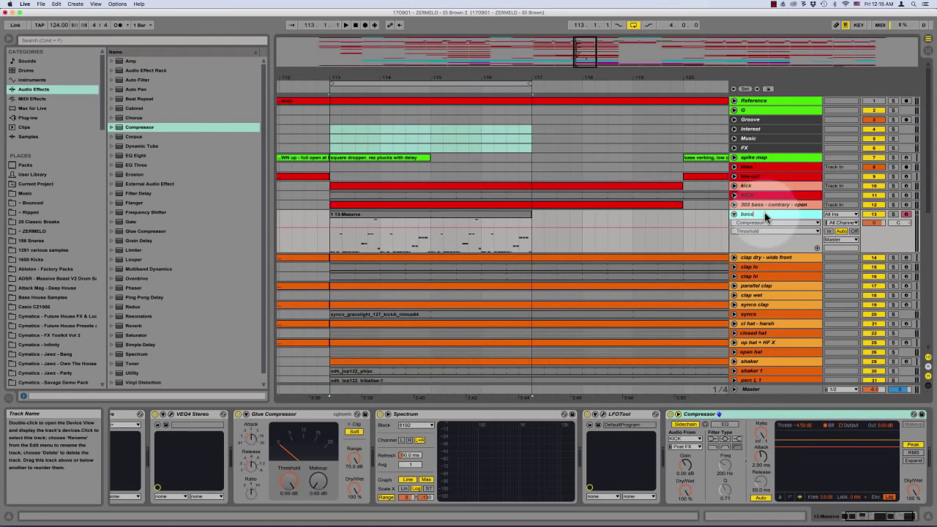
key(Return)
right_click(772, 212)
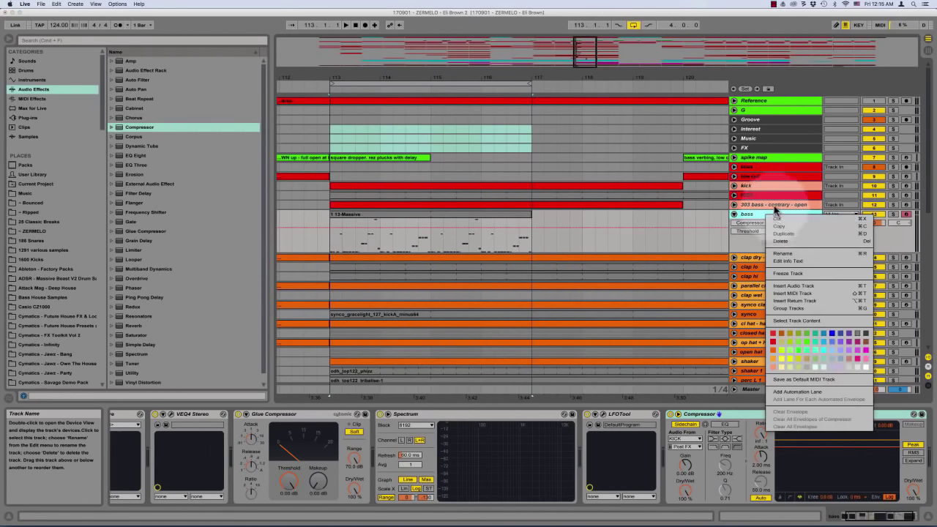
click(773, 344)
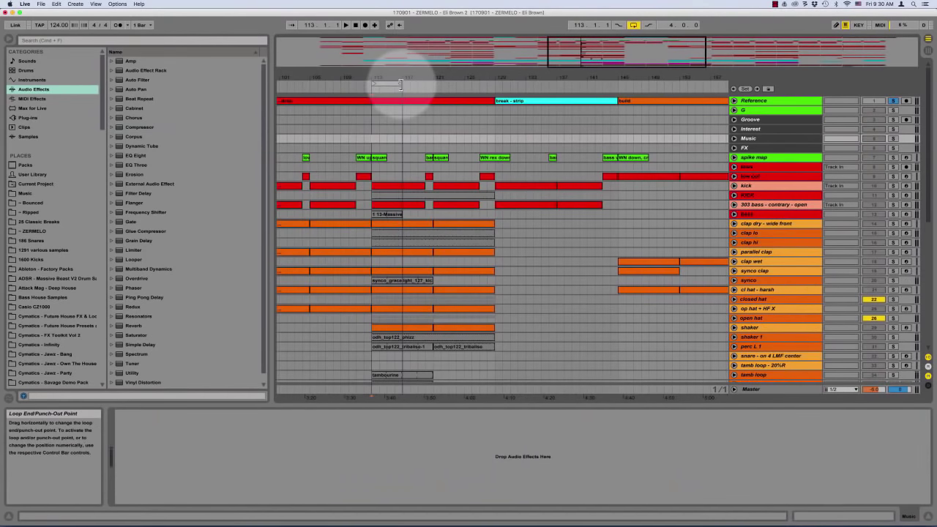
Extend the arrangement loop to 16 bars, from bar 113 to bar 129, and highlight that span starting on the Music track
drag(401, 83, 494, 85)
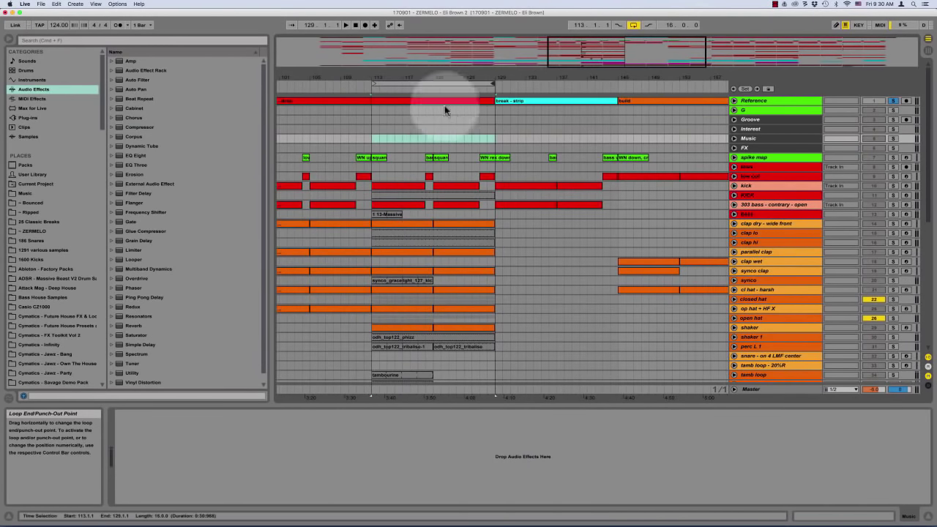
drag(371, 142, 494, 196)
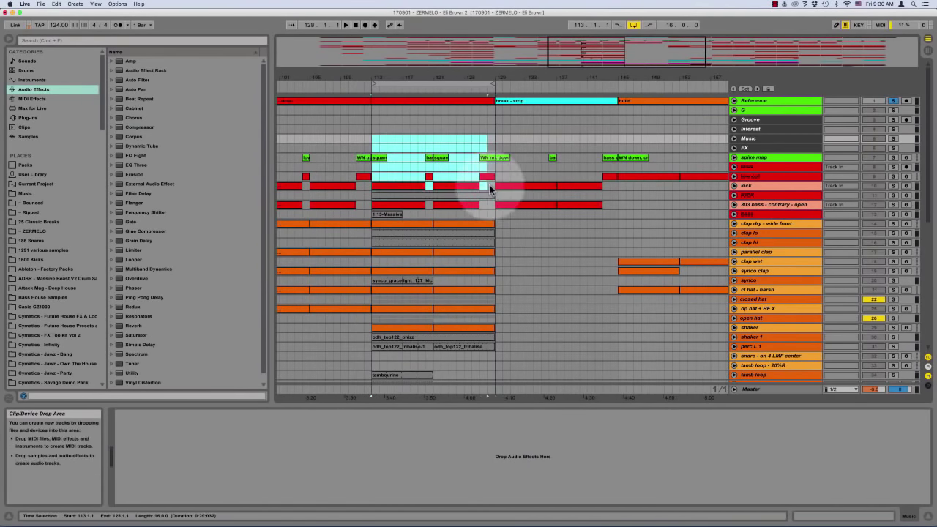
click(491, 158)
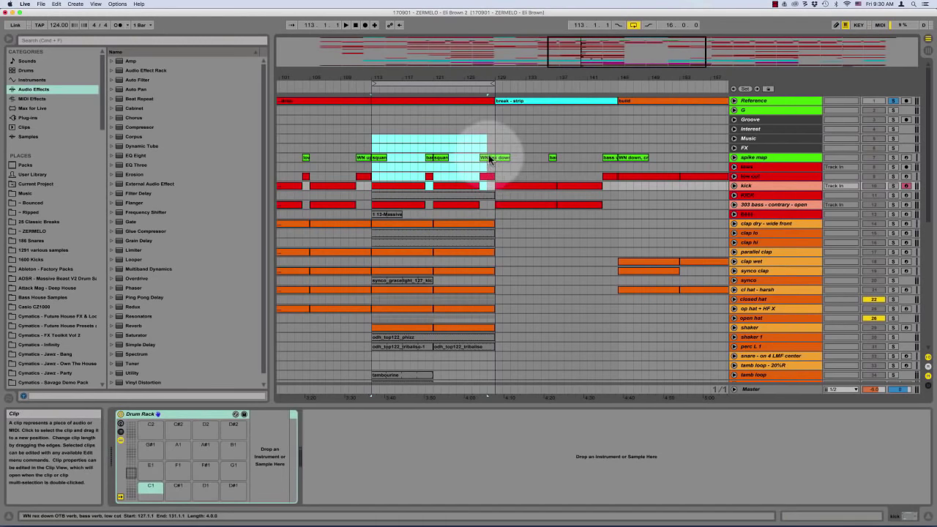
Unsolo the Reference track and play the full mix from bar 113 while viewing the looped section closer
click(372, 139)
click(893, 101)
key(space)
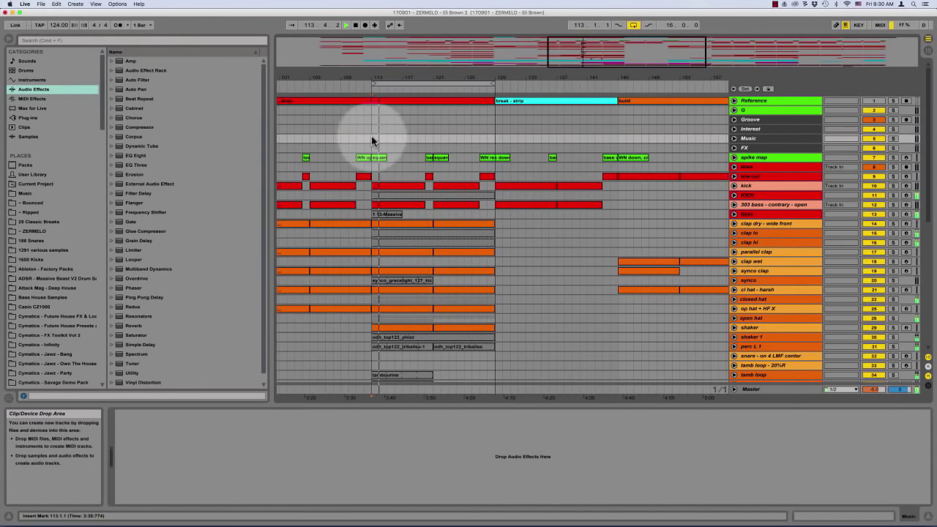
key(plus)
key(plus)
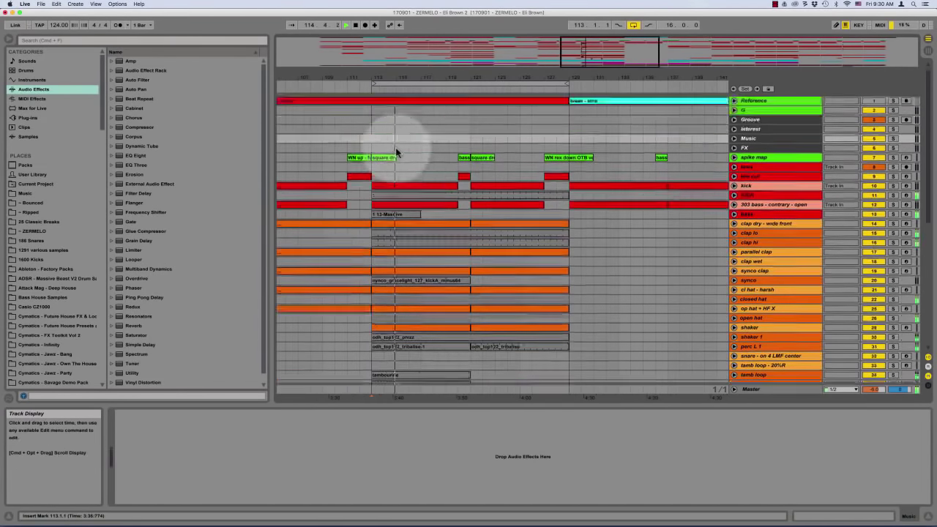
scroll(395, 152, right, 3)
scroll(395, 152, left, 3)
scroll(396, 152, right, 4)
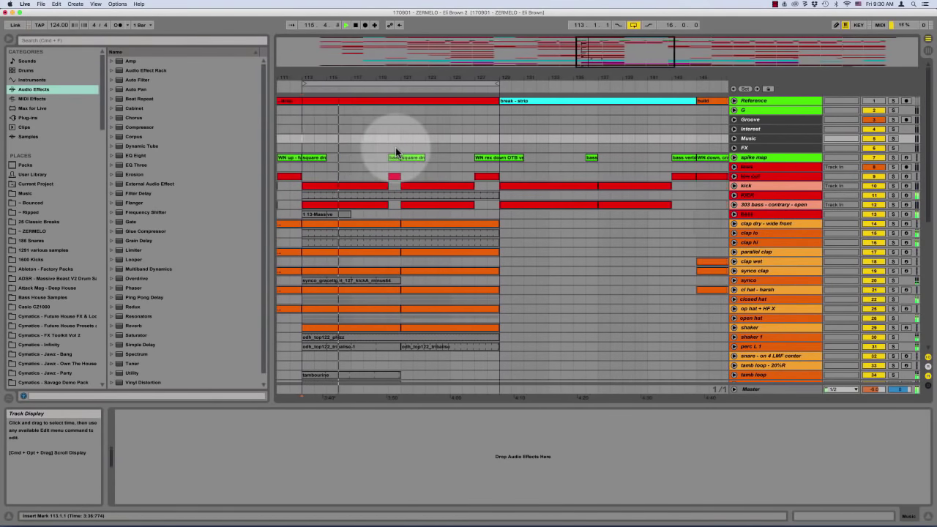
scroll(396, 152, left, 2)
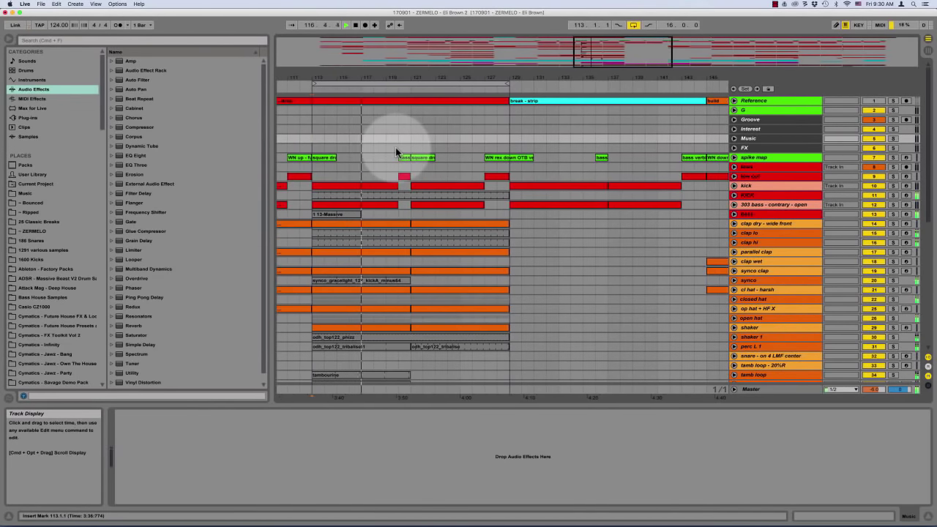
scroll(401, 135, down, 2)
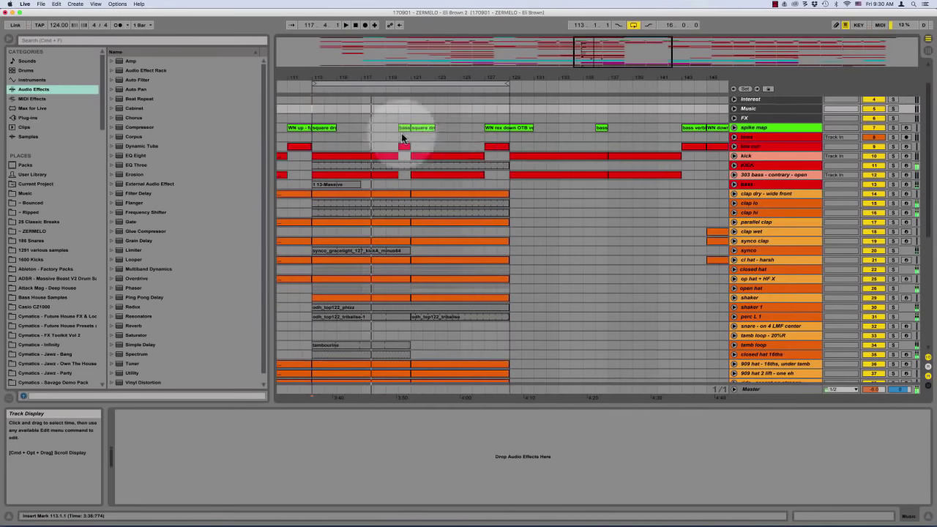
Unfold the bass track and extend its 13-Massive clip to bar 129
click(752, 188)
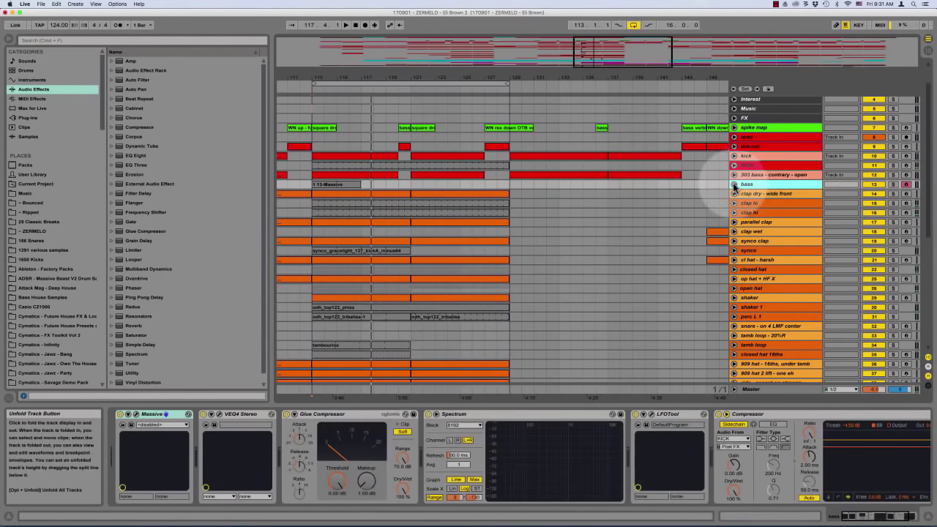
click(734, 185)
drag(357, 184, 498, 198)
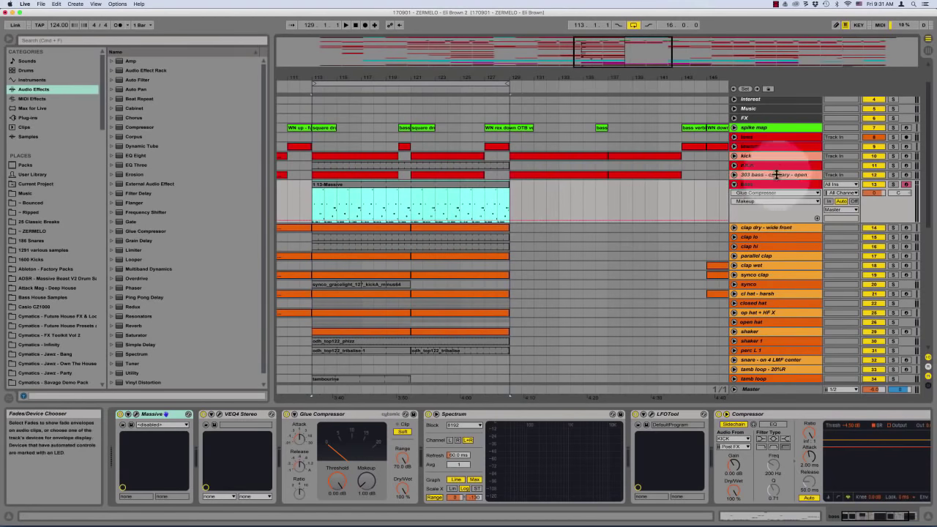
Open the bass track's Massive plug-in window, move it clear of the devices, and display its first envelope
click(136, 415)
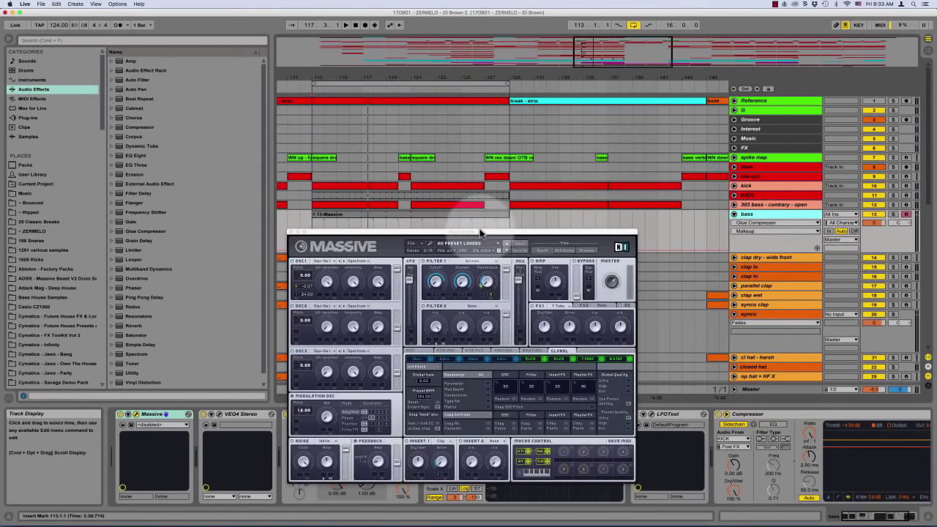
drag(480, 233, 509, 132)
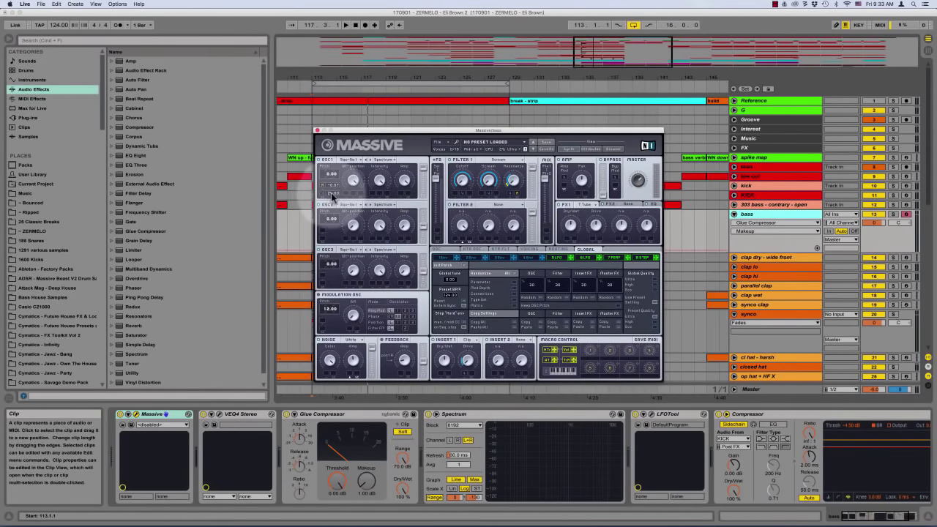
click(441, 258)
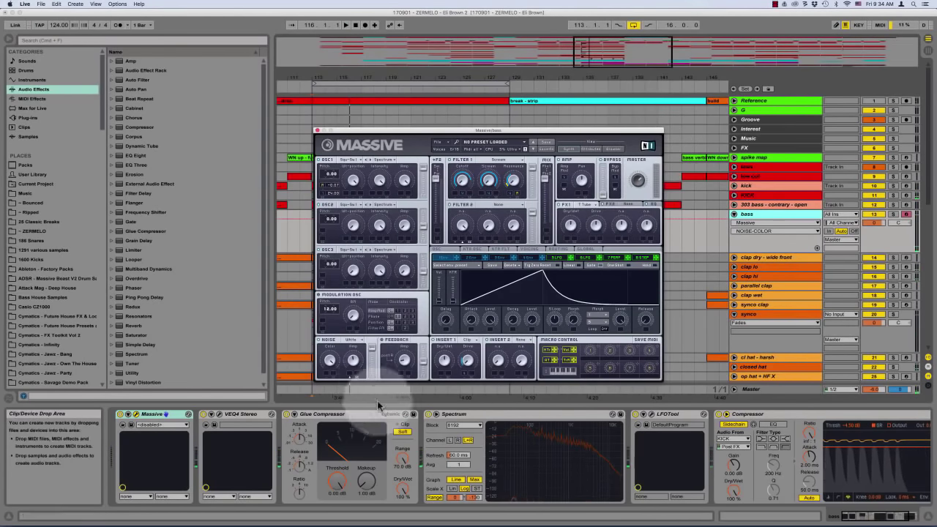
Play the loop to examine the bass in the enlarged Spectrum display, and close the Massive window and the enlarged view
click(355, 414)
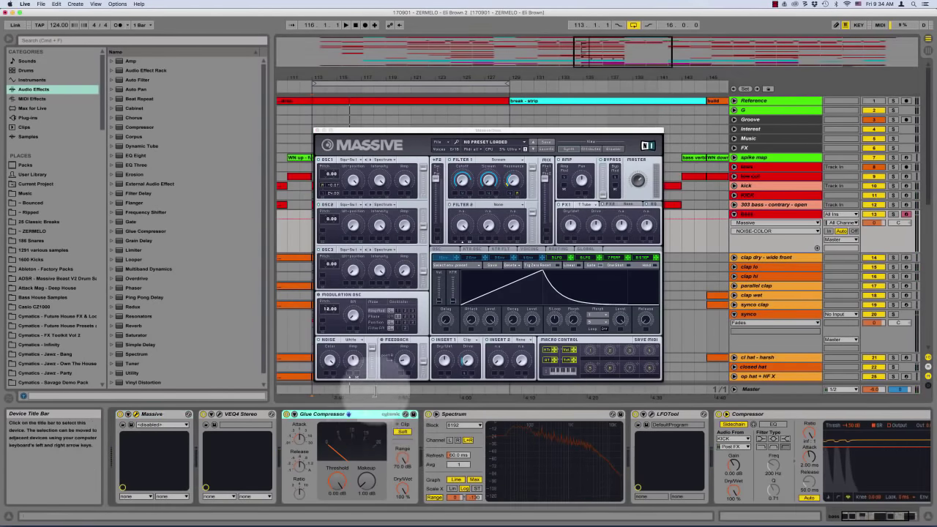
key(space)
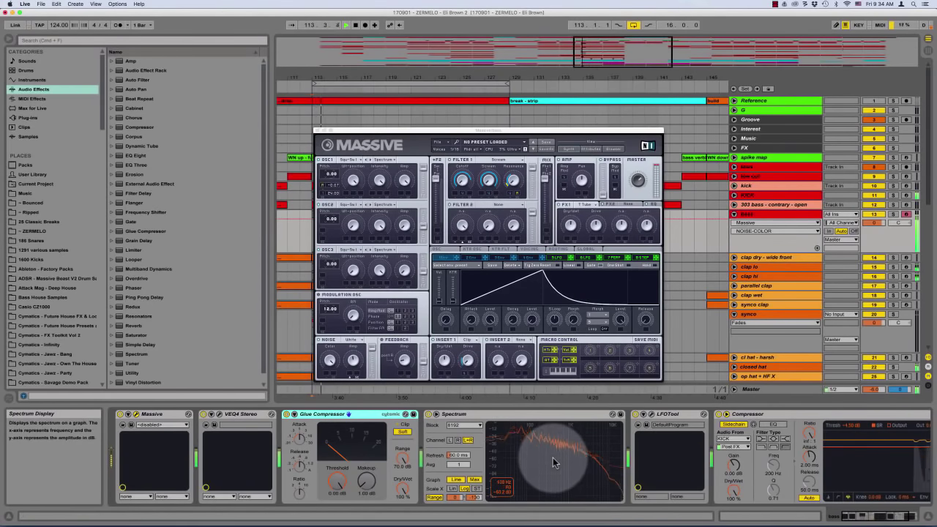
double_click(553, 458)
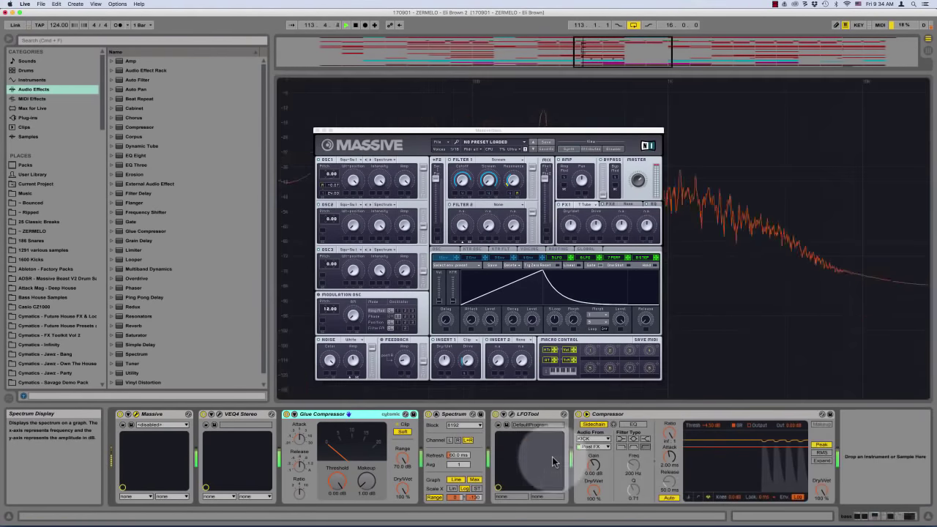
click(318, 130)
key(space)
double_click(666, 163)
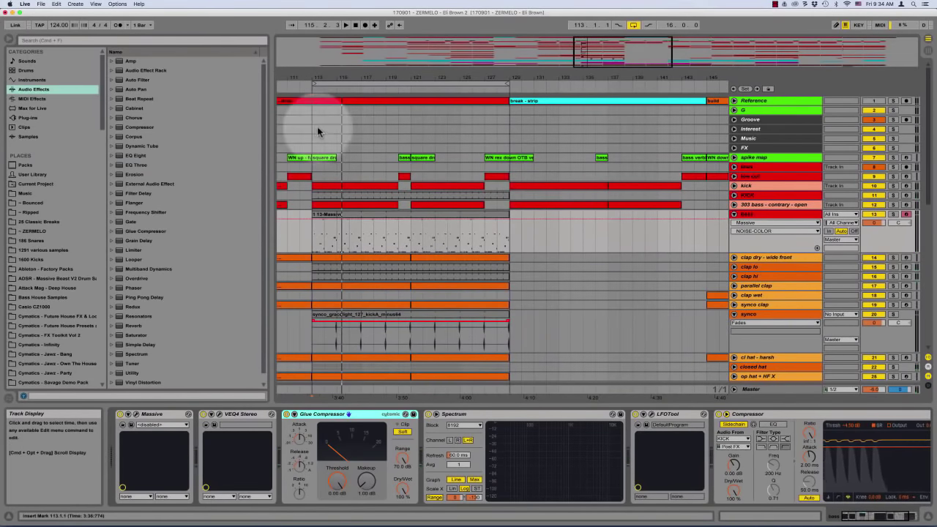
Highlight the empty Interest, Music and FX lanes over bars 113 to 129, and the following break and build sections
drag(318, 129, 507, 163)
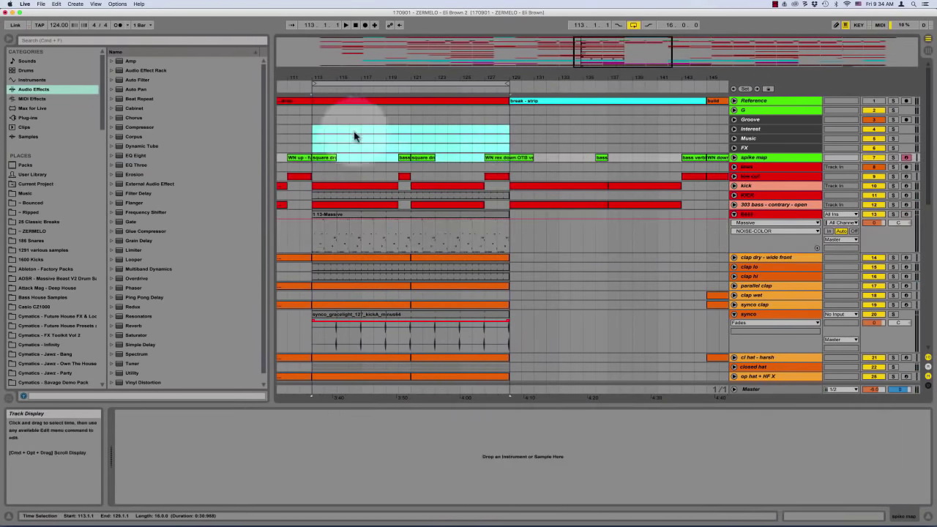
drag(310, 127, 386, 129)
drag(504, 134, 508, 135)
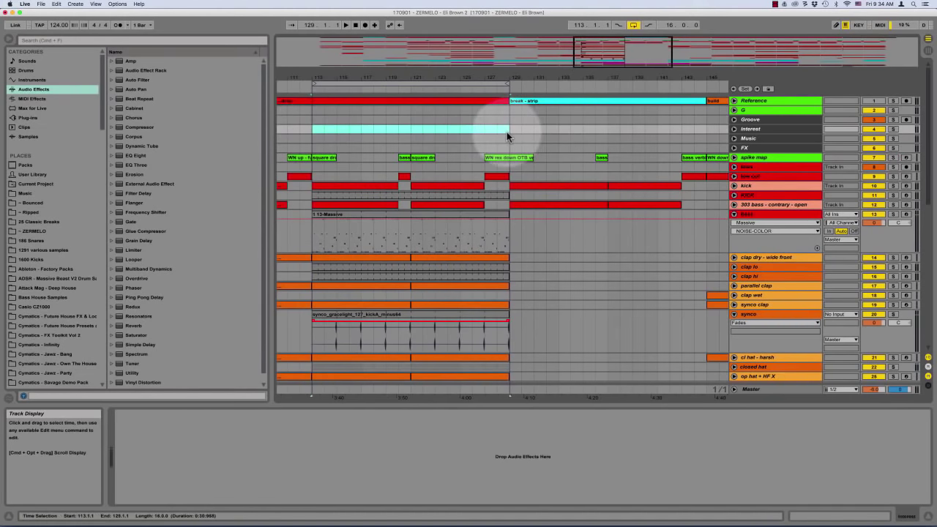
drag(314, 129, 510, 148)
key(minus)
key(minus)
scroll(511, 148, right, 5)
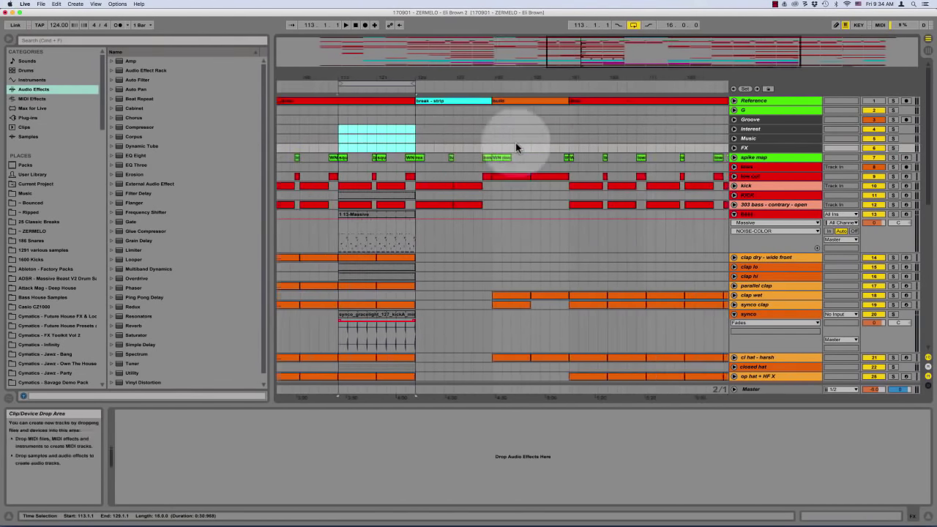
drag(415, 129, 566, 136)
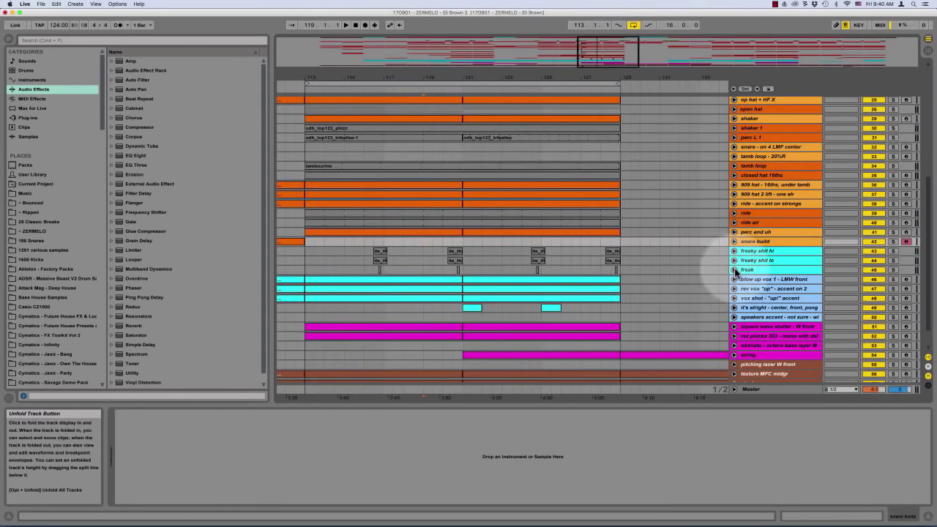
Unfold the freak track to view its clips, and fold it again
click(733, 270)
scroll(421, 232, down, 3)
click(733, 175)
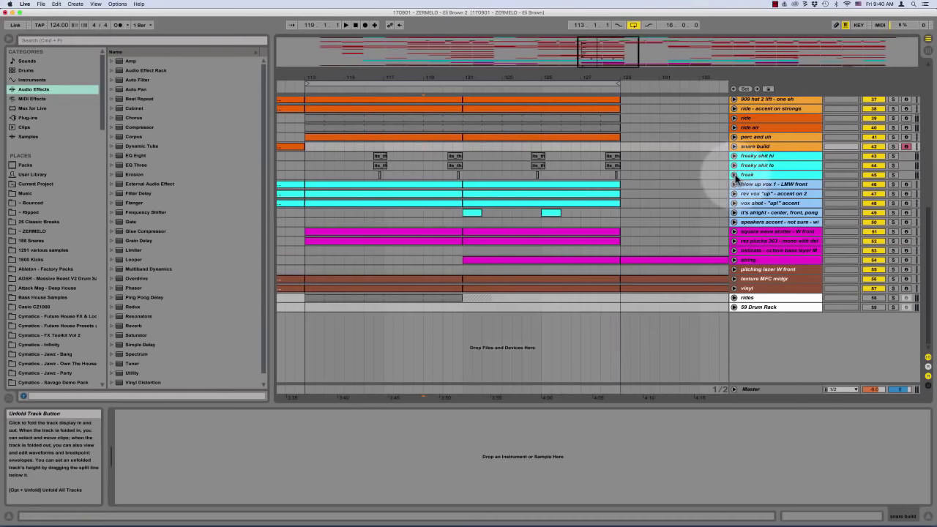
Play the arrangement from bar 120 and toggle the Reference track's solo to compare it with the mix
click(444, 144)
key(space)
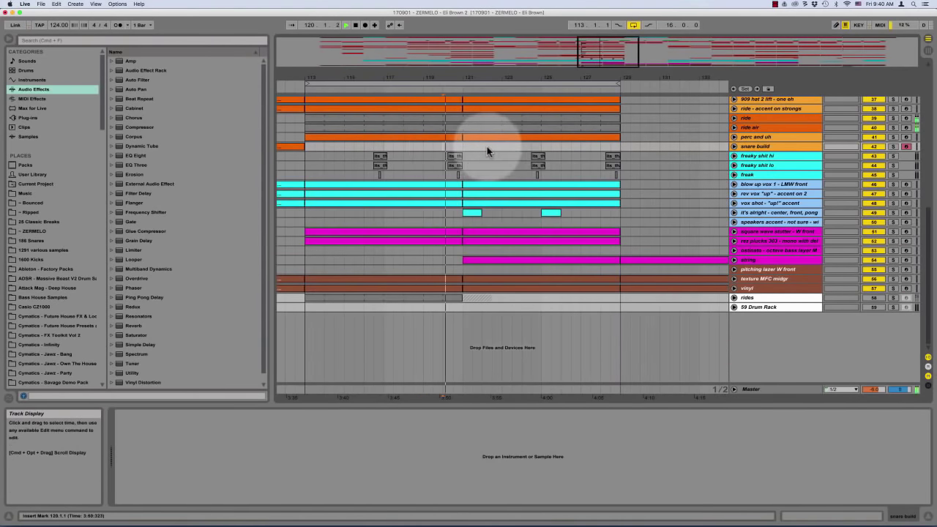
scroll(889, 99, up, 10)
click(893, 100)
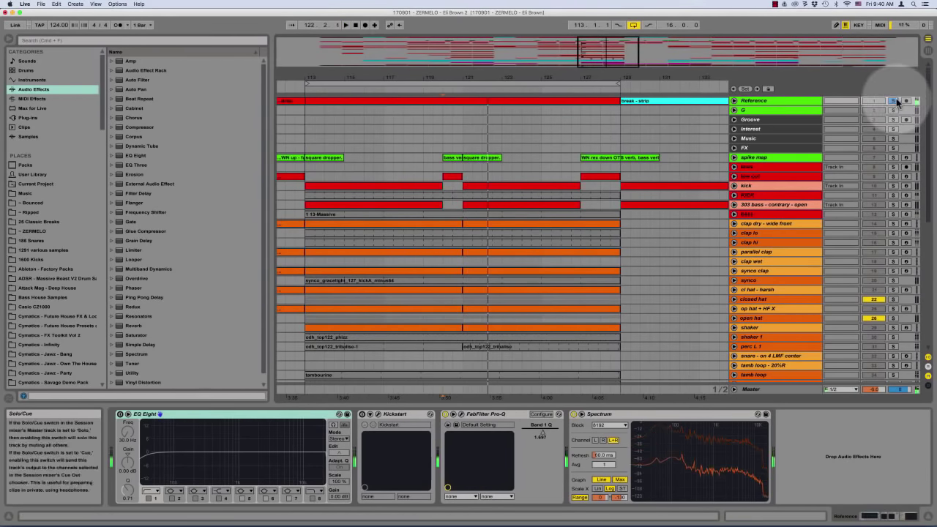
Examine the freak track's vocal hits and its EchoBoy device, and fold the track
scroll(469, 140, down, 8)
scroll(469, 137, up, 1)
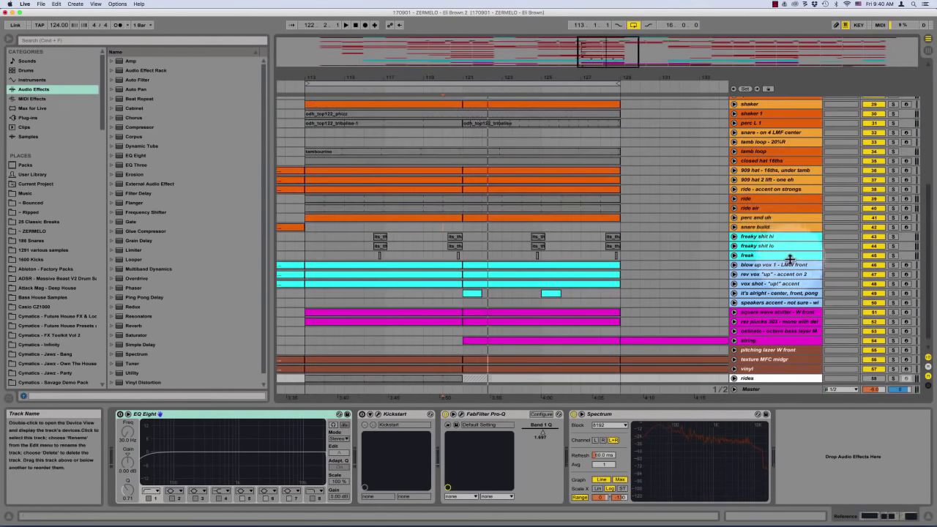
click(735, 252)
click(733, 255)
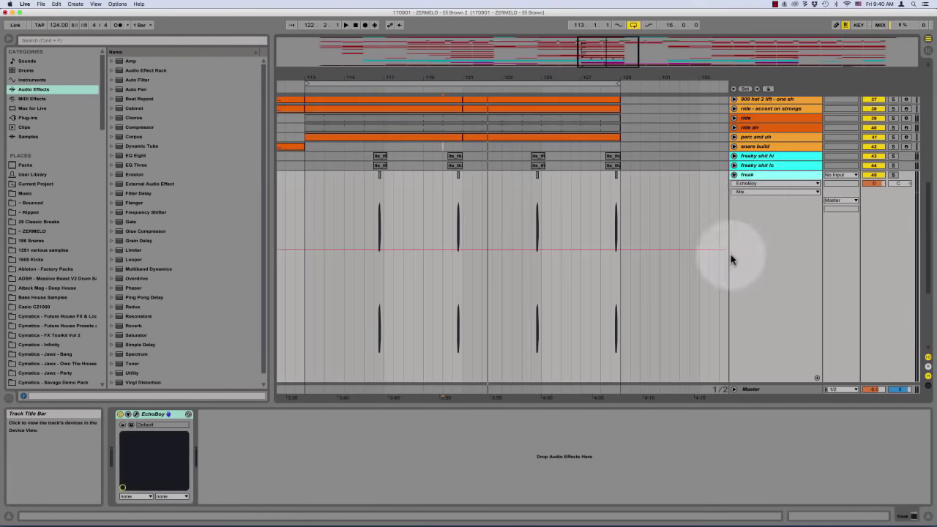
click(733, 176)
Play the full mix again from bar 120 to hear the vocal hits in context
scroll(734, 179, up, 10)
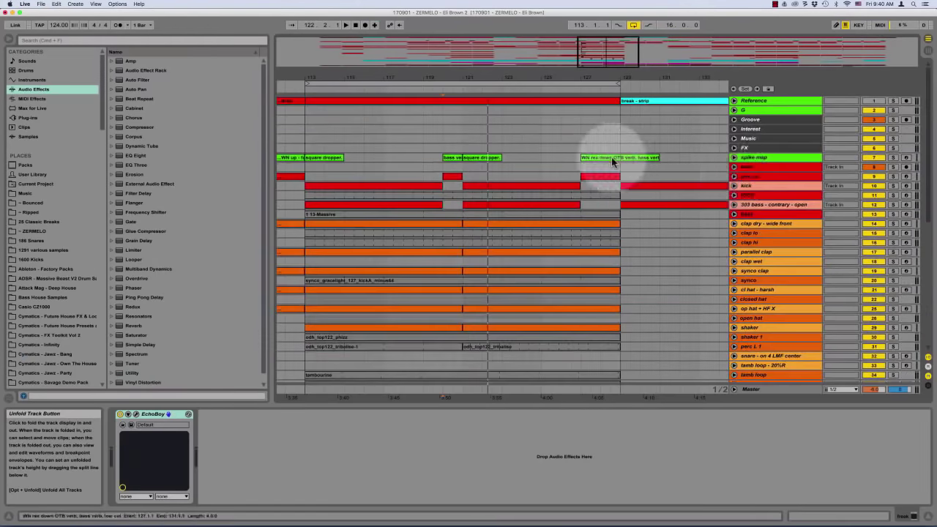
scroll(608, 161, down, 4)
key(space)
Unfold the freak track and insert a new audio track directly below it
scroll(490, 242, down, 5)
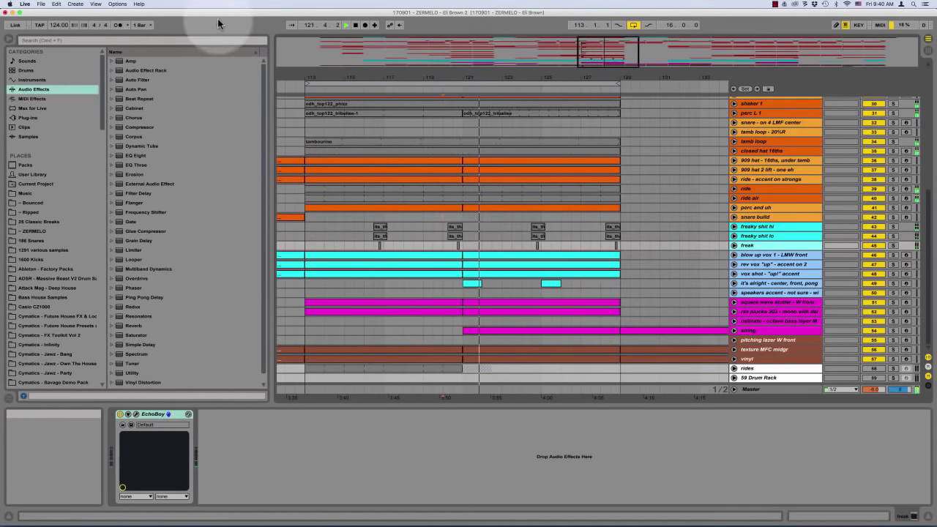
click(734, 245)
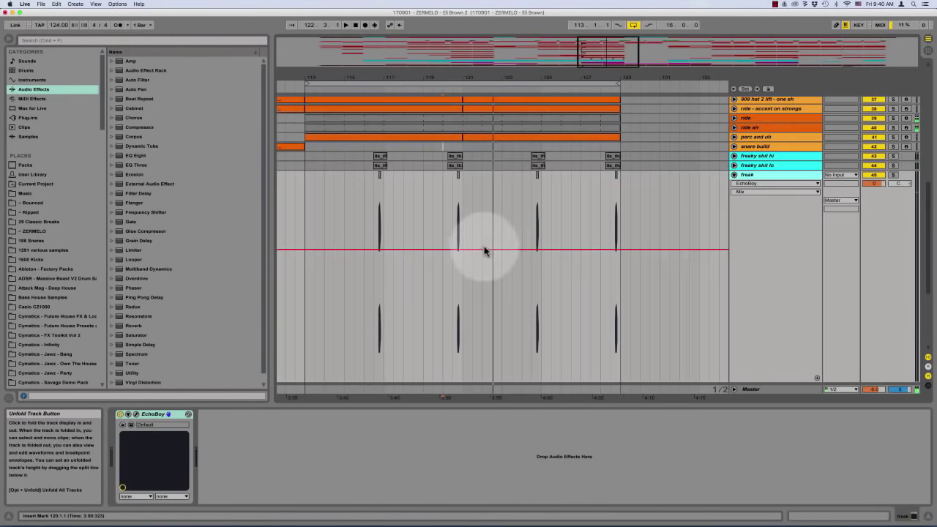
key(super+t)
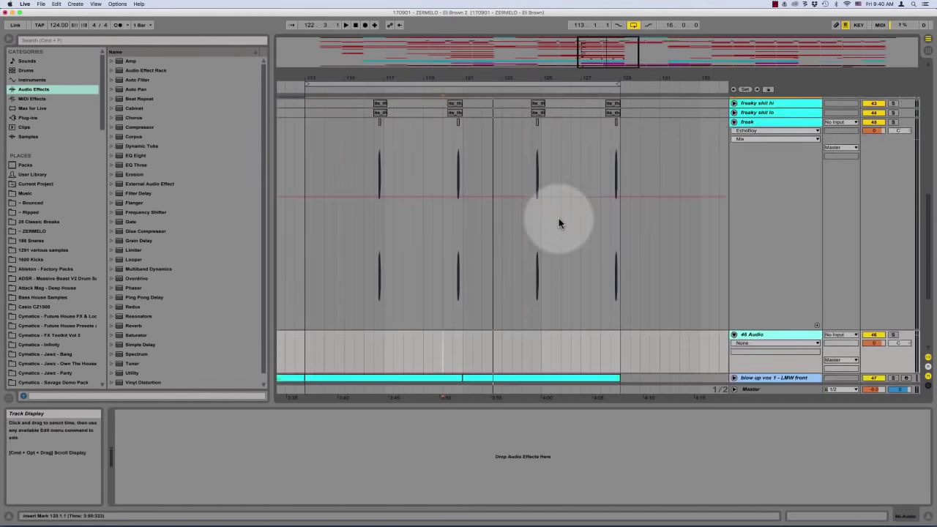
Copy the freak track's vocal hit in the section starting at bar 120 to the same position on the new 46 Audio track
scroll(558, 218, down, 3)
drag(443, 159, 468, 163)
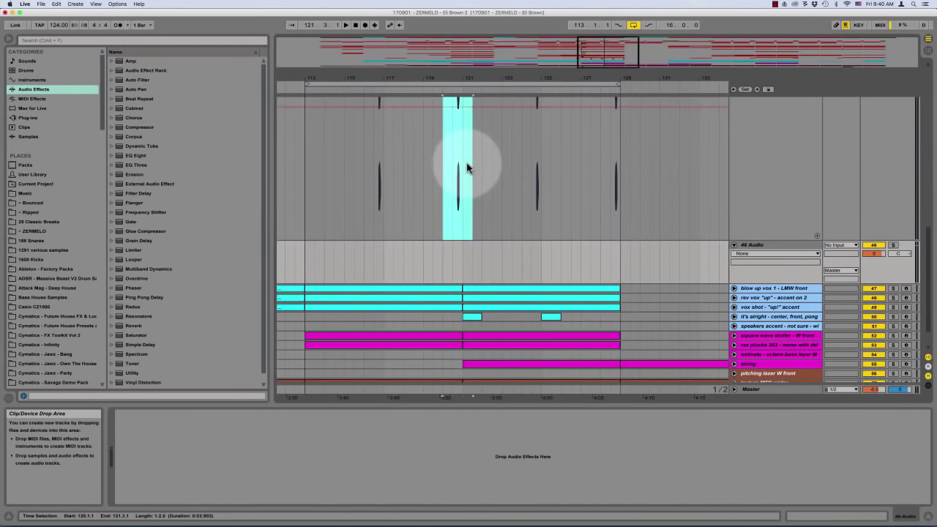
key(super+c)
click(444, 264)
key(super+v)
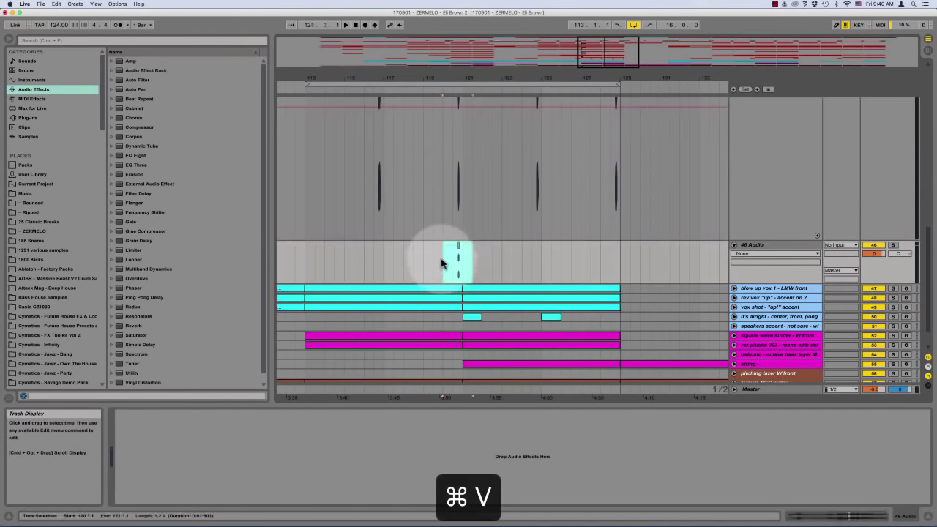
Extend both edges of the pasted dirty_freak_128 clip to reveal the vocal before and after the hit
click(441, 263)
key(plus)
key(plus)
key(plus)
key(plus)
scroll(461, 250, right, 3)
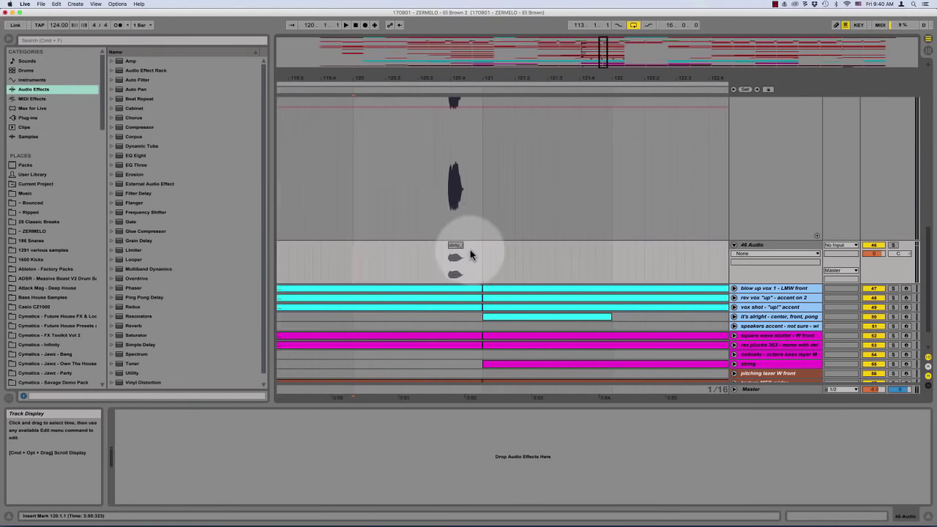
drag(461, 247, 632, 258)
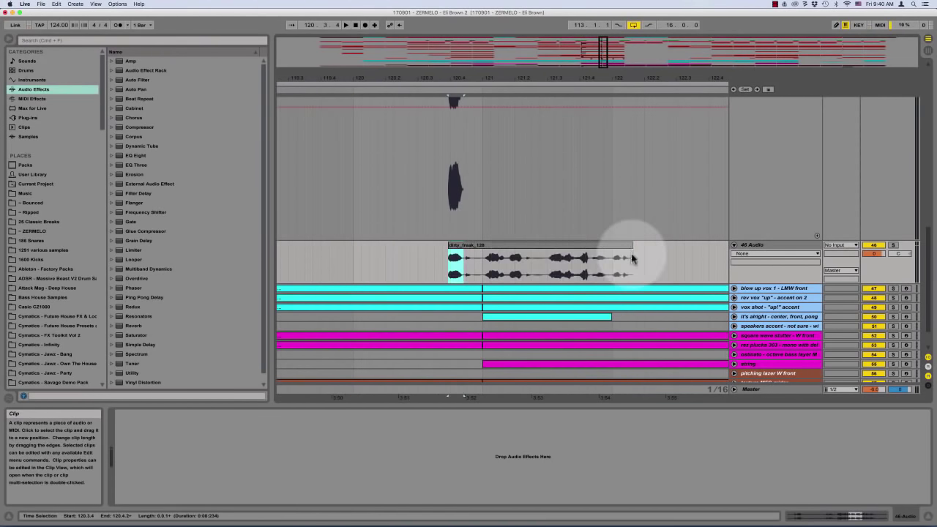
drag(448, 253, 286, 249)
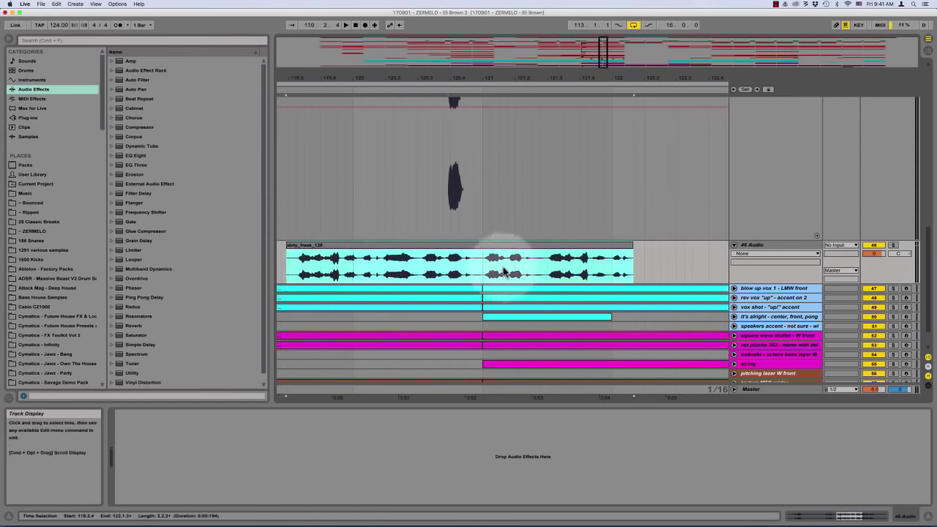
Play the extended vocal clip from bar 121 and from bar 120 to hear its phrases
click(481, 270)
key(space)
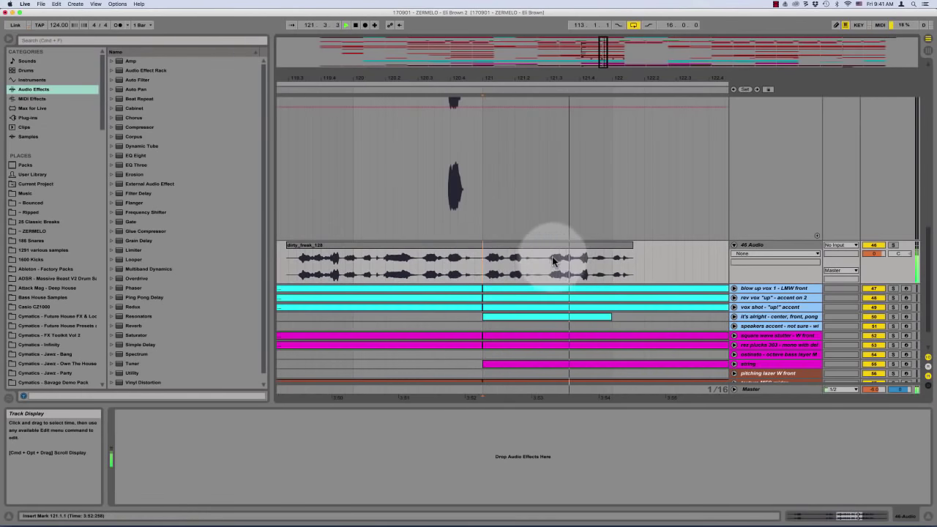
key(space)
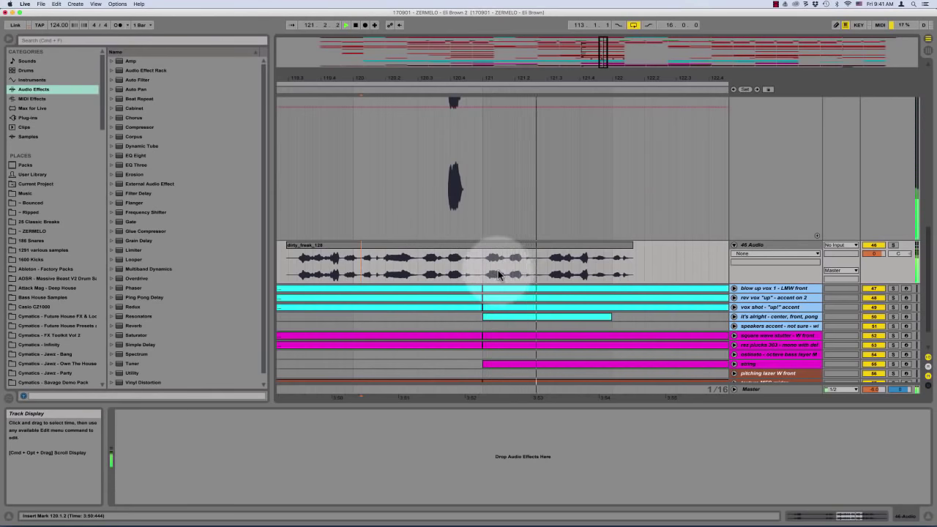
Extend the end of the dirty_freak_128 clip to bar 123 and play the vocal from bar 121
click(632, 247)
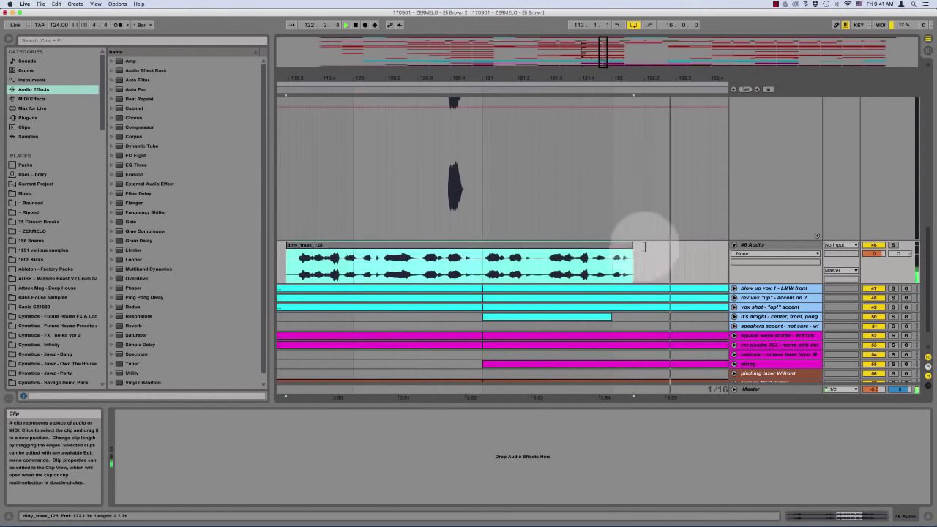
drag(643, 246, 742, 247)
click(481, 246)
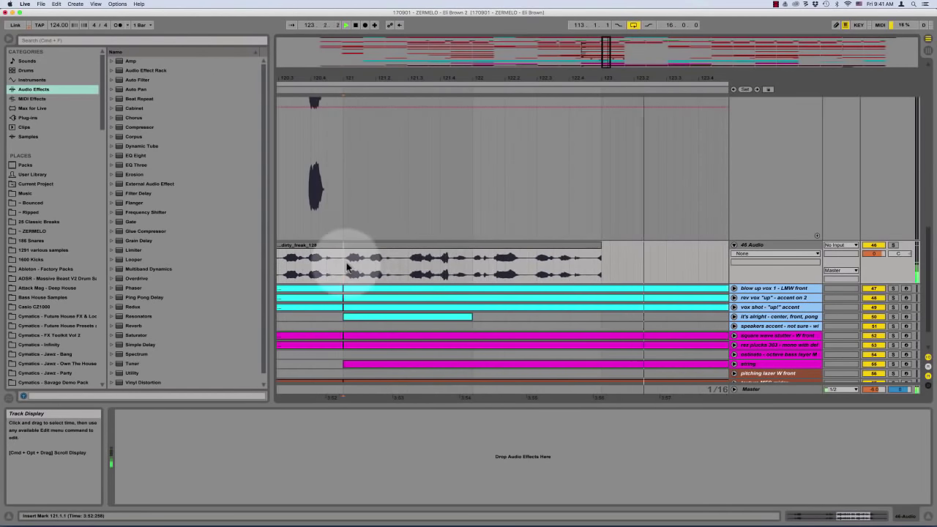
key(space)
key(space)
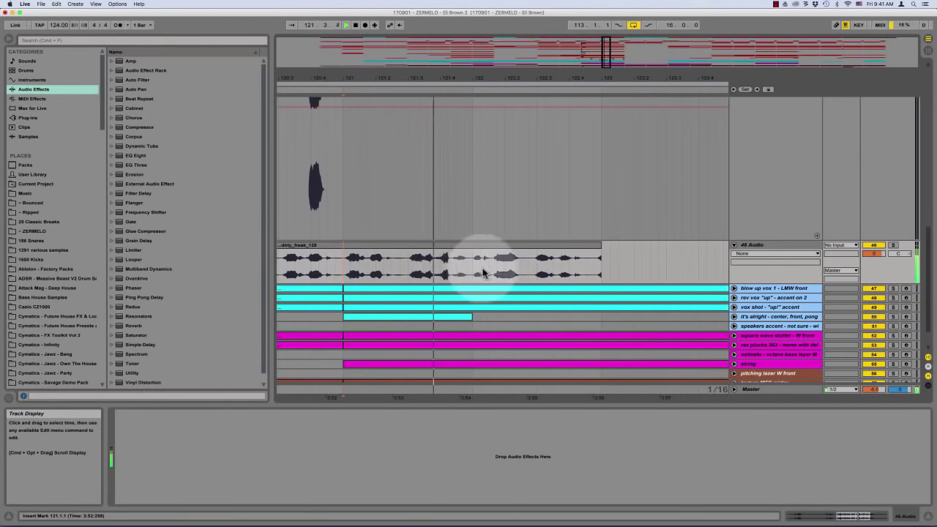
key(space)
key(space)
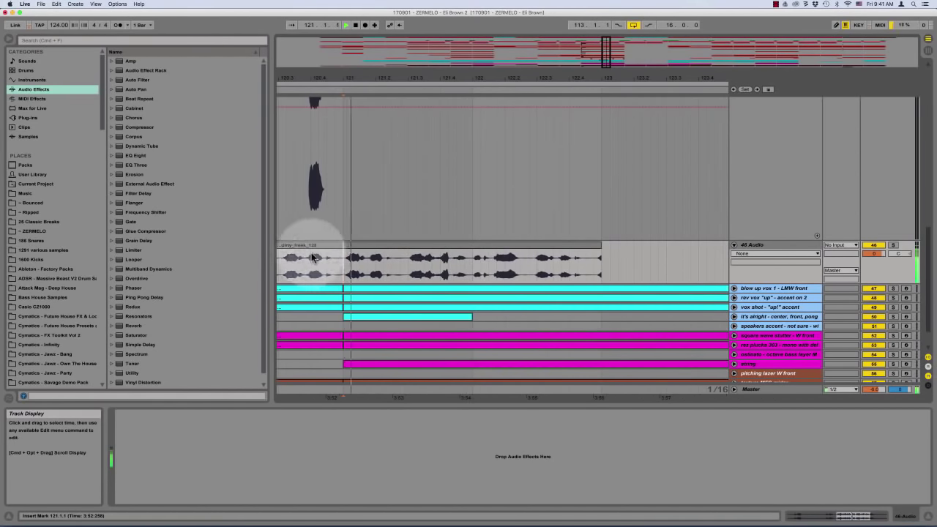
Extend the clip's start back to about 119.1.2 and its end past bar 123 to uncover more of the vocal
scroll(339, 259, left, 5)
key(space)
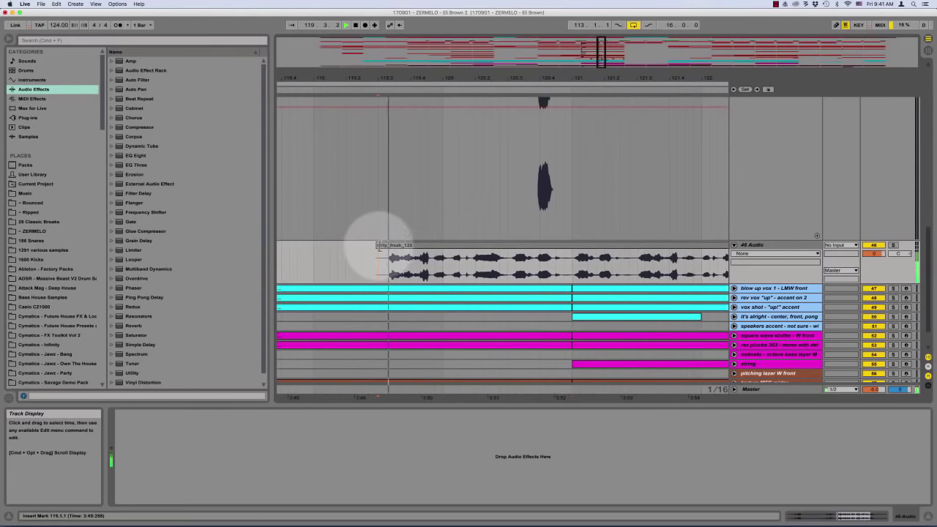
drag(374, 247, 343, 244)
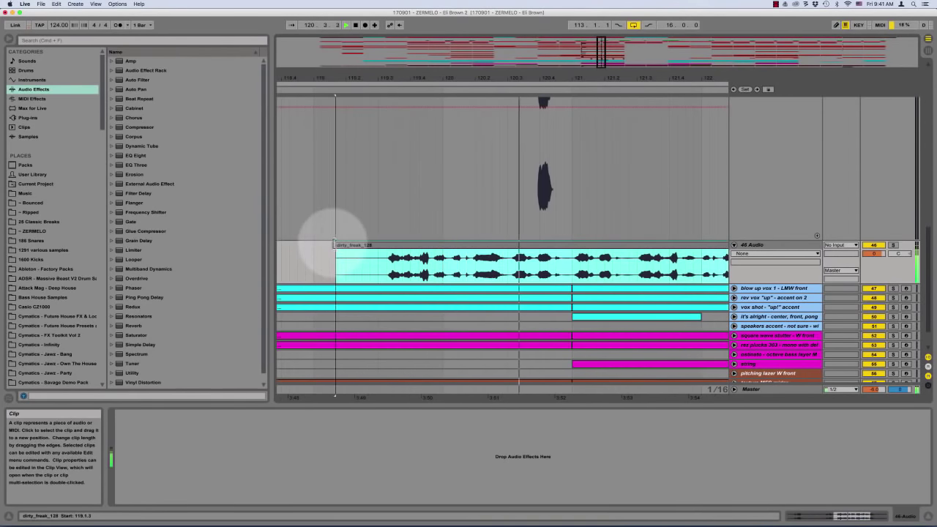
click(418, 247)
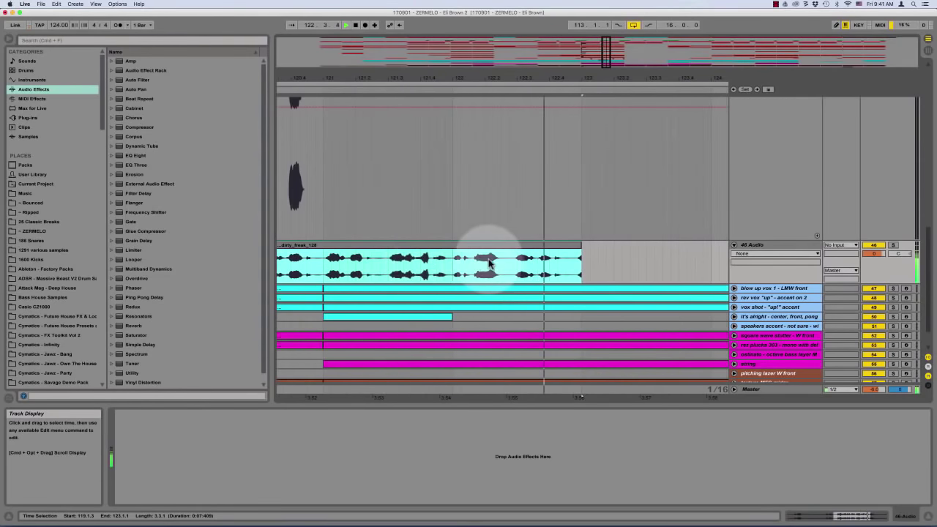
drag(580, 245, 694, 245)
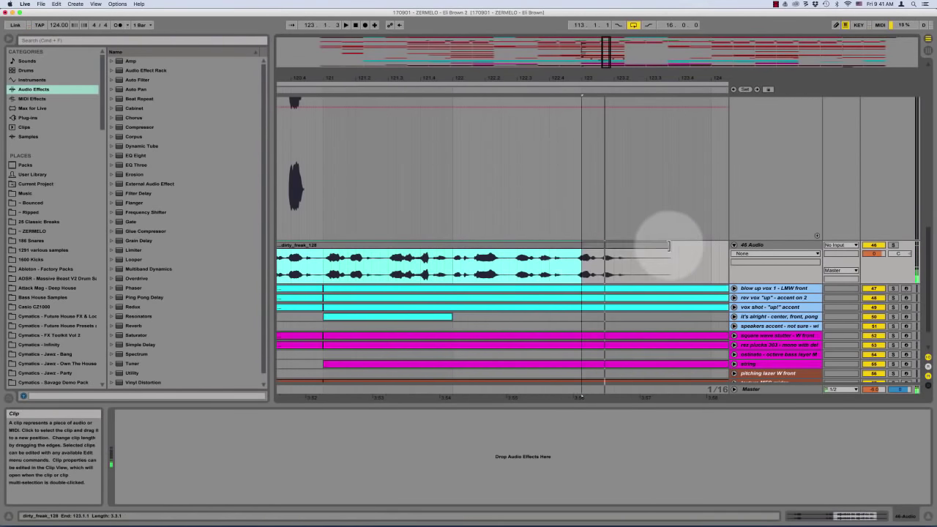
Play the vocal from several points and mark out the phrase between 121.3.1 and 122.1.4
click(500, 252)
key(space)
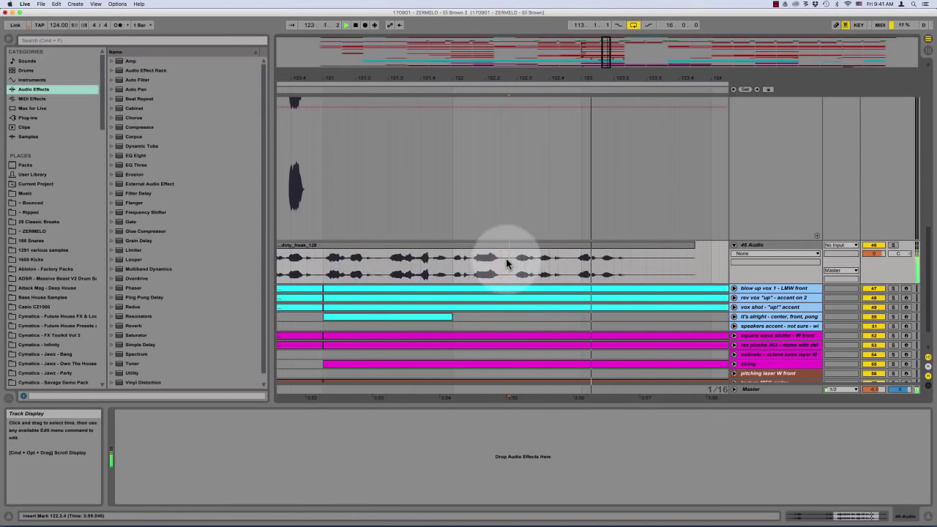
click(320, 259)
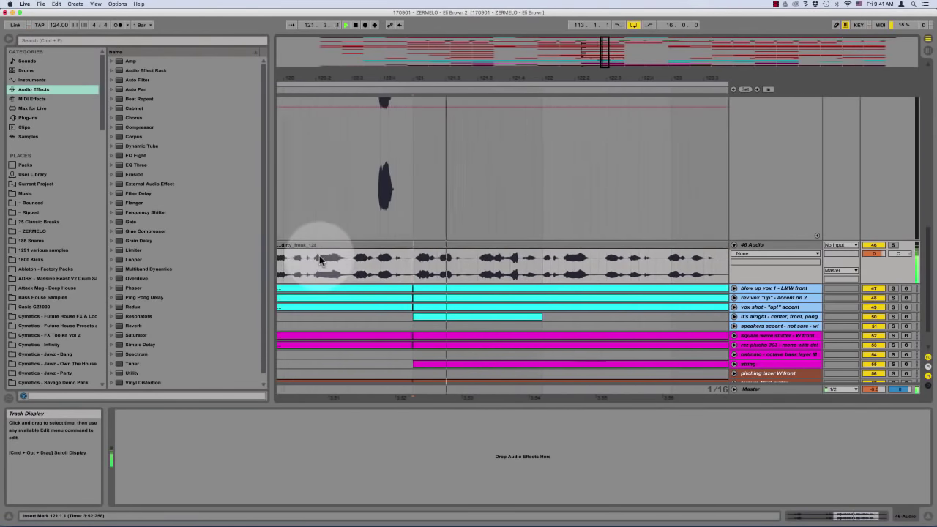
click(437, 265)
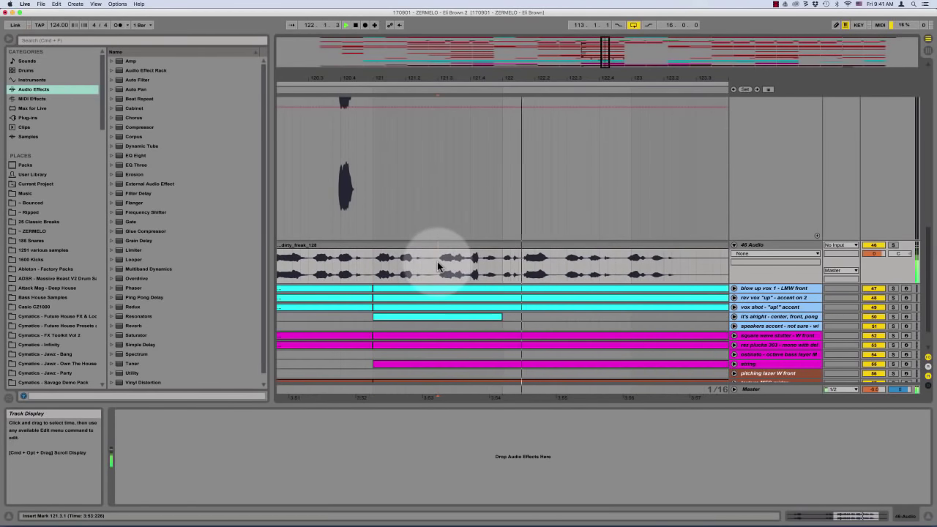
key(space)
drag(438, 265, 518, 264)
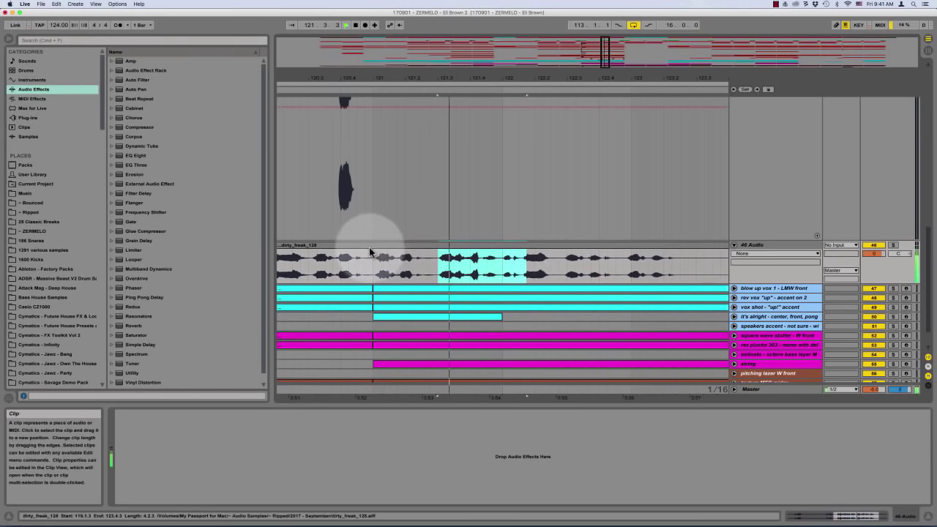
key(space)
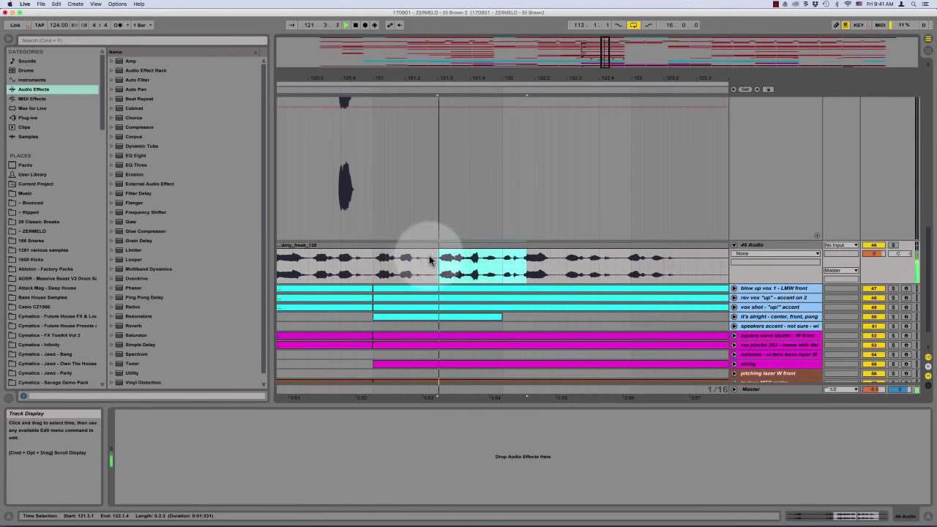
key(space)
Delete everything in the vocal clip after the chosen phrase, from just past 122.1.3 onward
drag(518, 267, 559, 266)
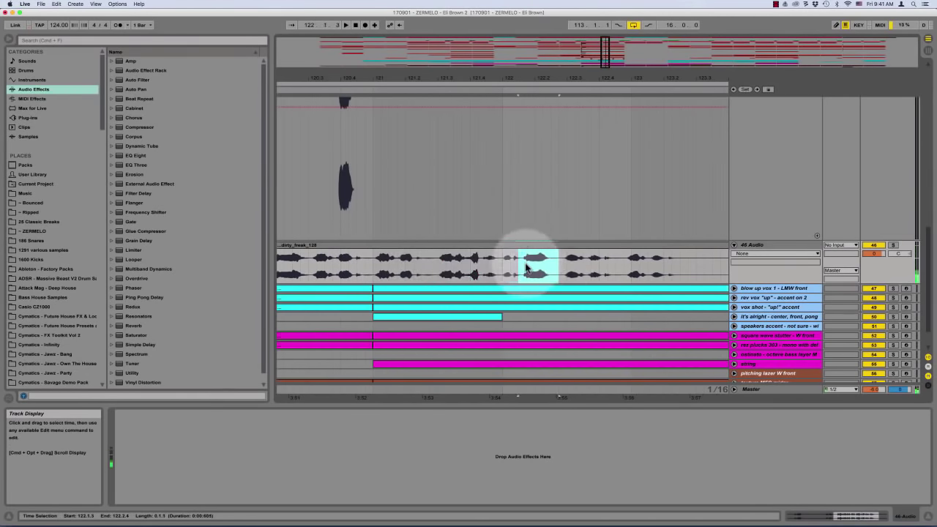
click(520, 267)
key(plus)
key(plus)
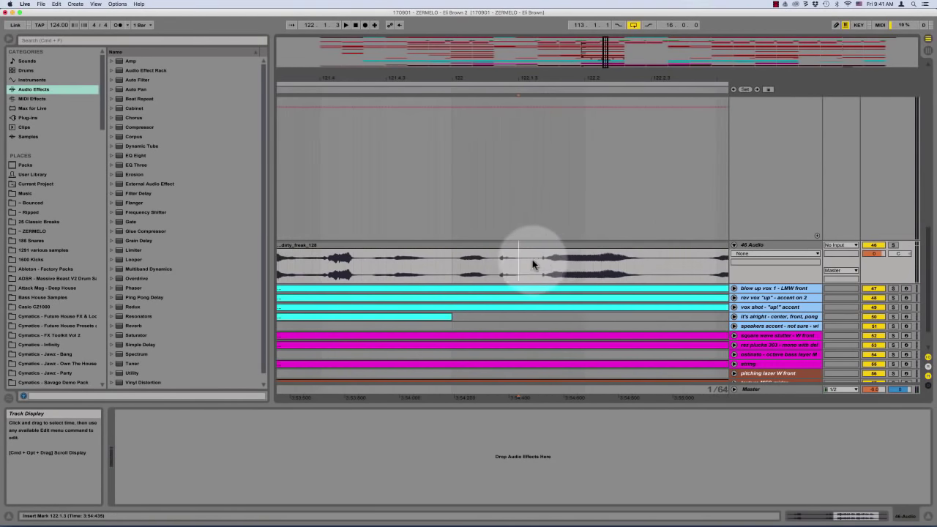
drag(535, 265, 652, 262)
key(Delete)
click(686, 245)
key(Delete)
click(595, 250)
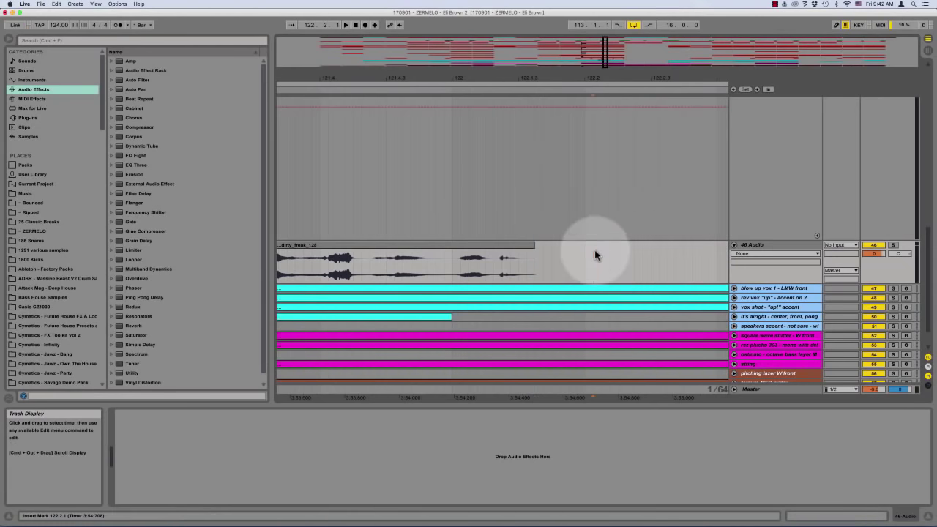
Delete the vocal before 121.3.1 and move the remaining phrase to start at bar 121
key(minus)
key(minus)
key(minus)
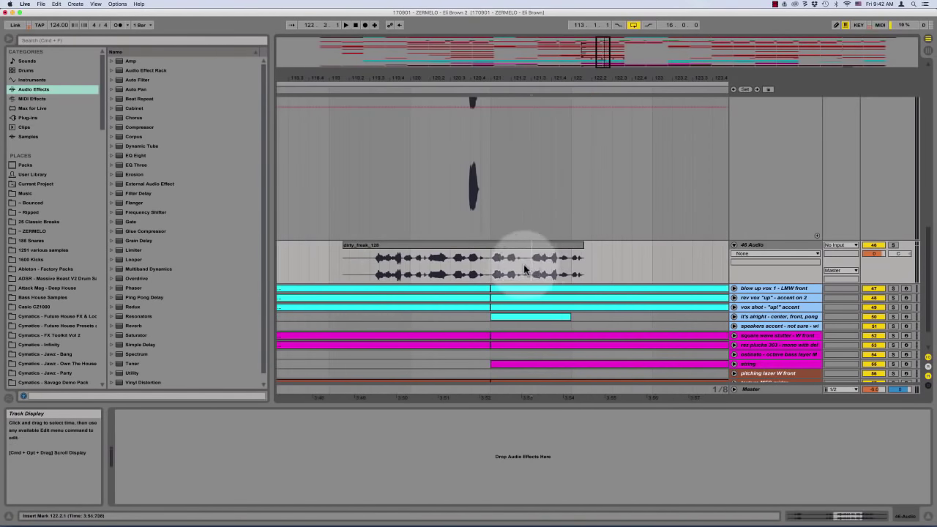
drag(530, 254, 296, 253)
key(Delete)
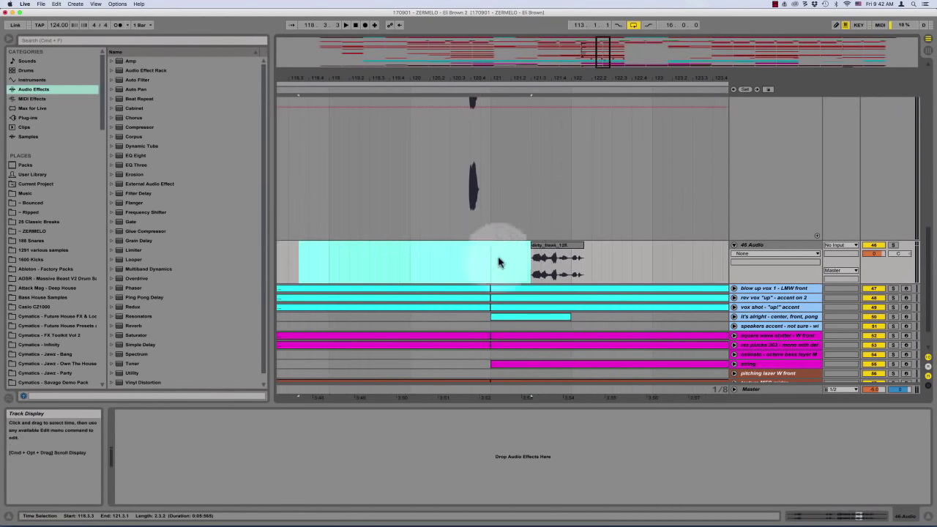
click(556, 244)
drag(555, 244, 515, 245)
click(483, 258)
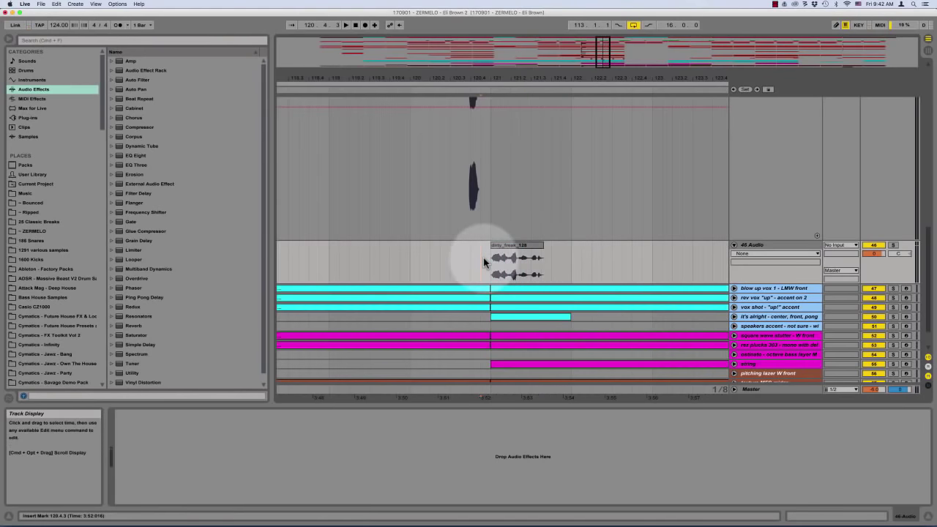
Play the repositioned vocal phrase from 120.4.3 to check its timing in the mix
key(plus)
key(plus)
key(space)
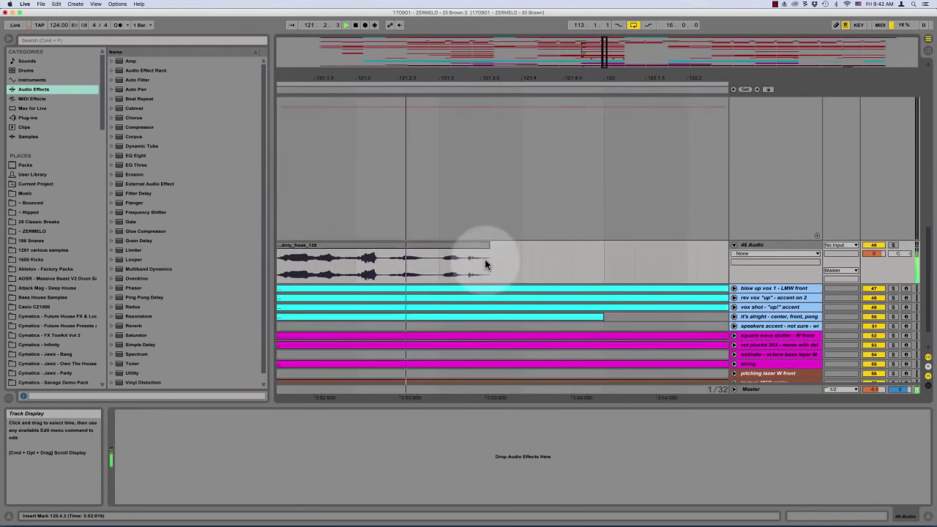
key(space)
key(space)
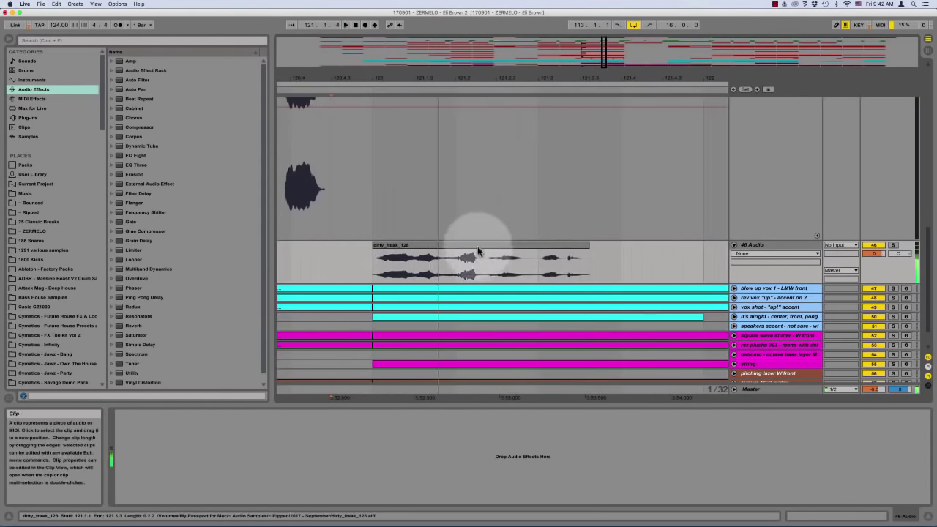
Turn on Warp for the dirty_freak_128 phrase clip and play it from 120.4.4
double_click(478, 246)
key(space)
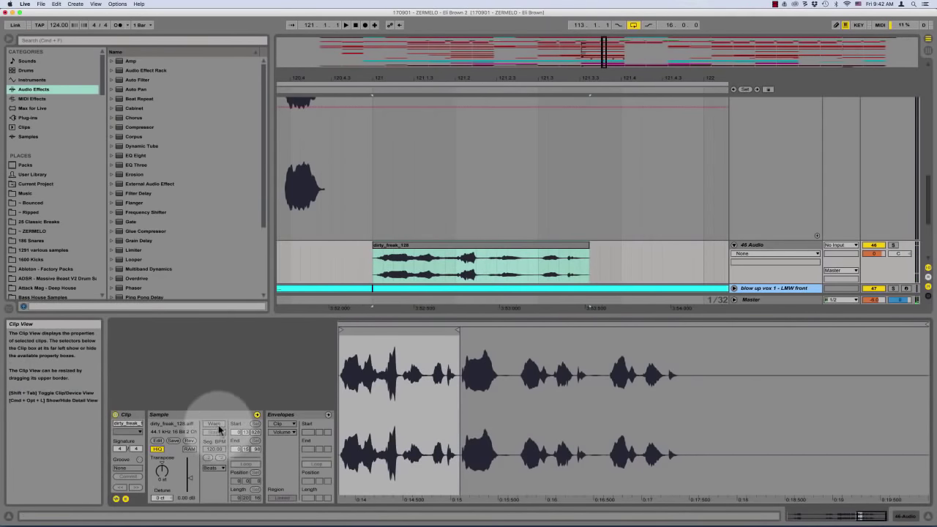
click(213, 424)
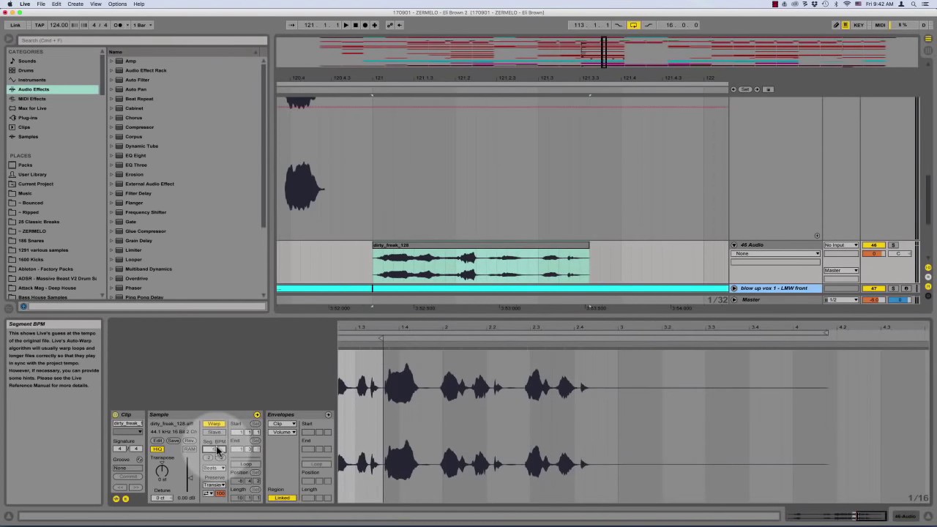
click(350, 249)
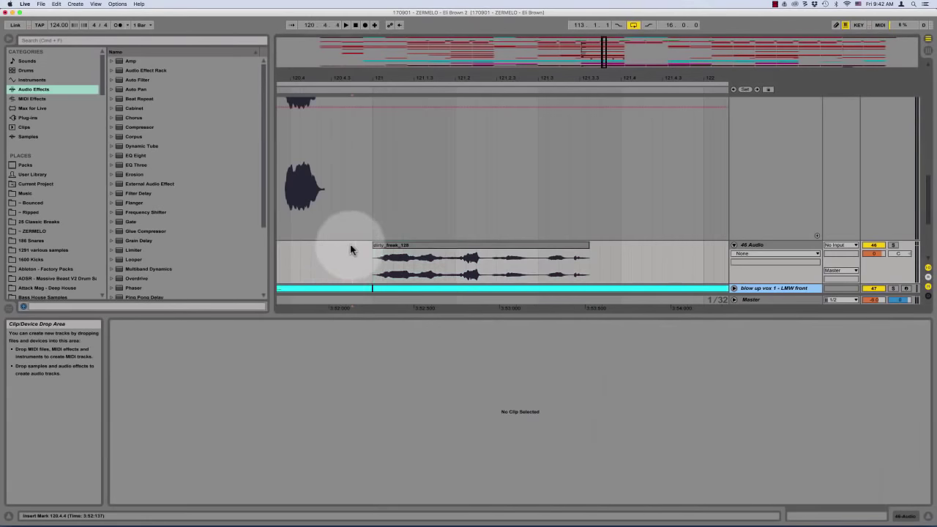
key(space)
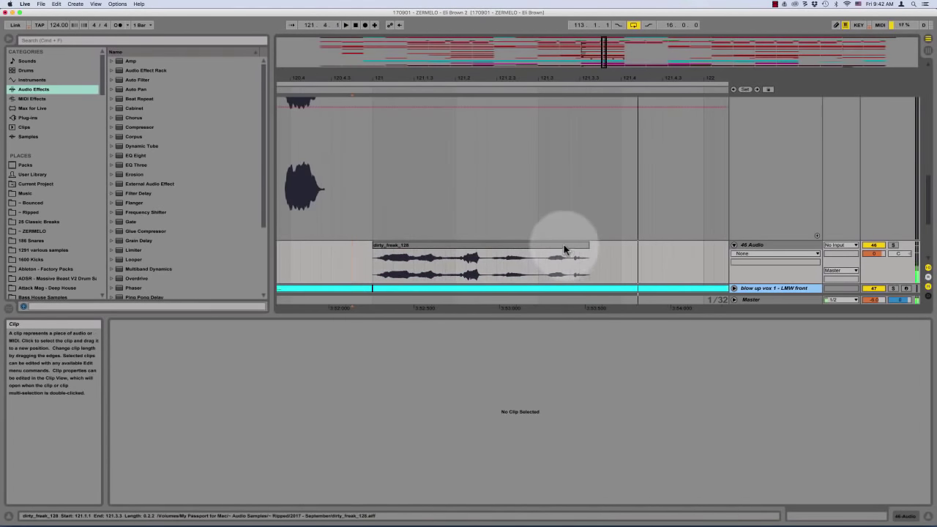
Move the vocal phrase about a 1/32 note earlier than bar 121 and play it from 120.4.3
drag(563, 249, 553, 251)
click(310, 257)
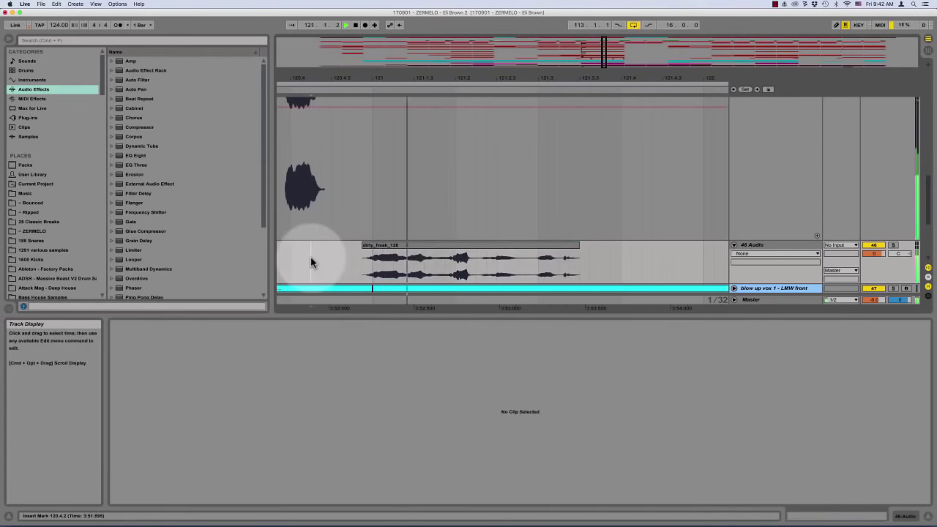
click(328, 252)
key(space)
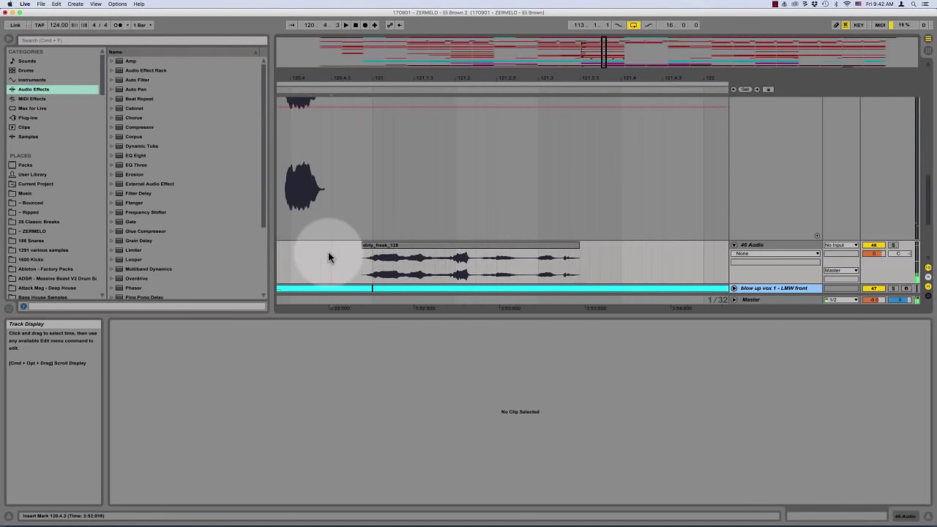
key(minus)
key(minus)
key(minus)
key(minus)
scroll(327, 249, left, 2)
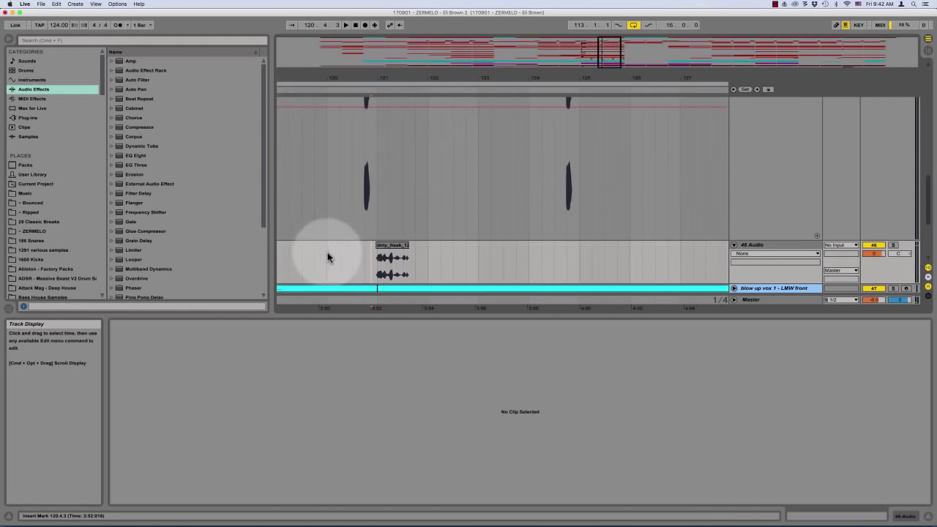
Set the arrangement loop to the four bars from 120.1.1 to 124.1.1 around the vocal phrase and play it
drag(327, 252, 543, 259)
key(super+l)
key(space)
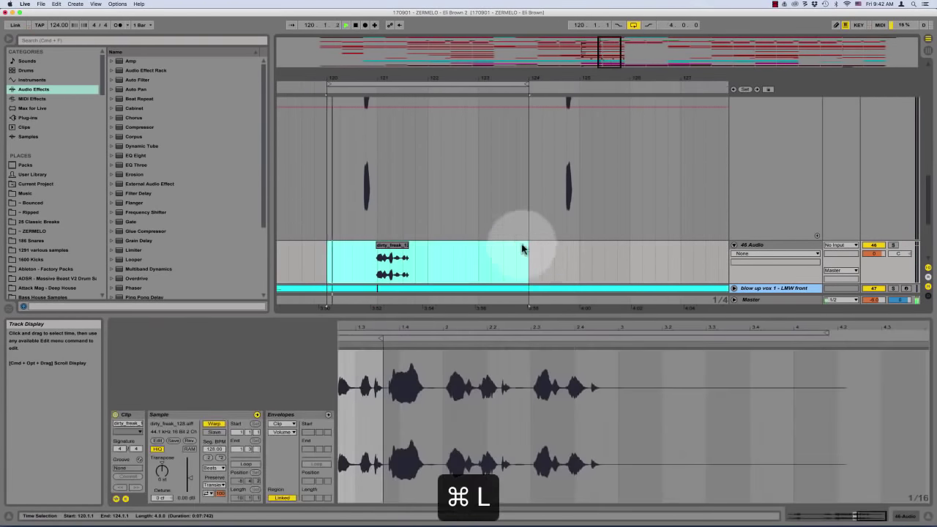
Search the ~ Ripped sample folder for "vox" while the loop plays
click(33, 213)
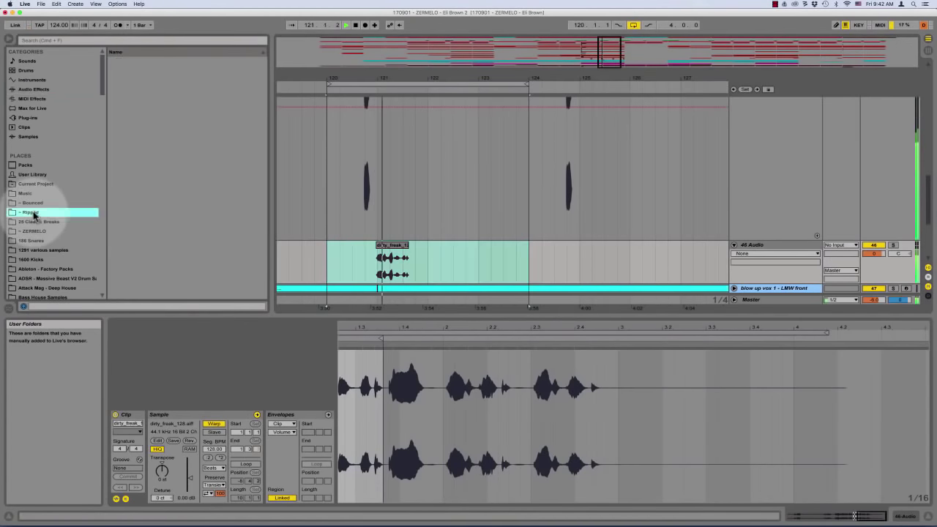
click(154, 39)
text(bri)
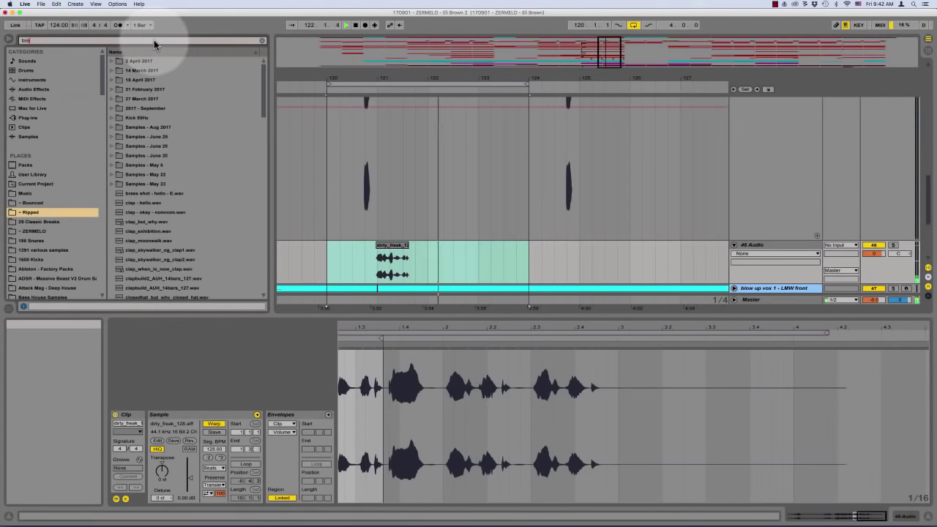
key(BackSpace)
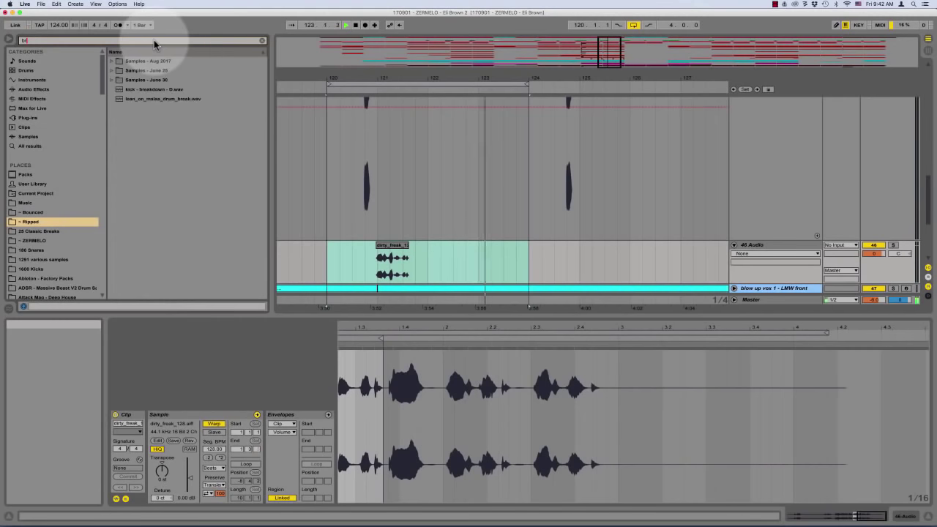
key(BackSpace)
key(BackSpace)
text(vox)
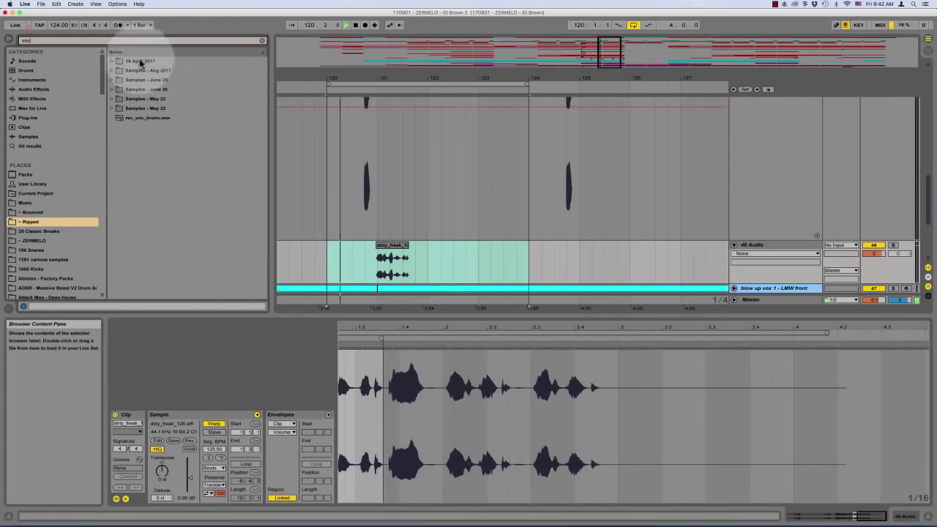
Audition the vocal samples in the 18 April 2017 folder against the loop, from vox_blowup_125.wav through vox_lesson_123_F.wav
click(141, 63)
key(Right)
key(Down)
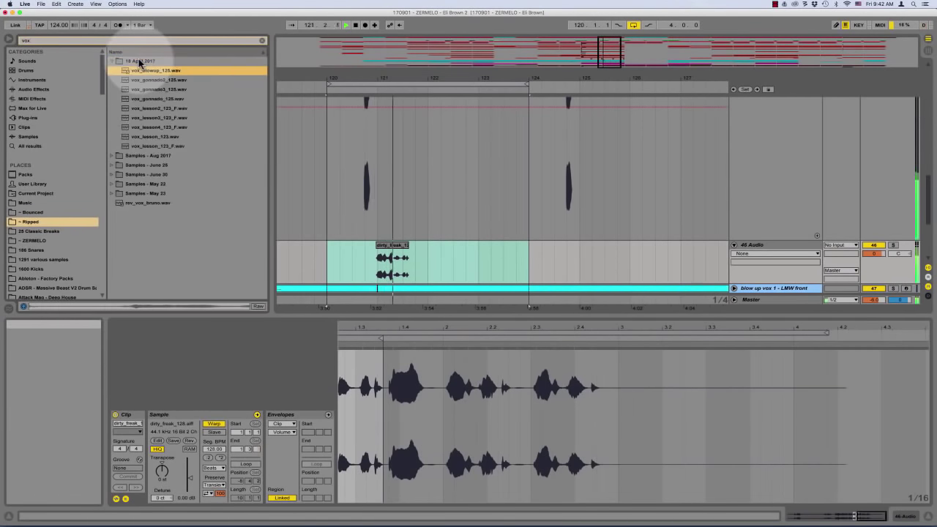
key(Down)
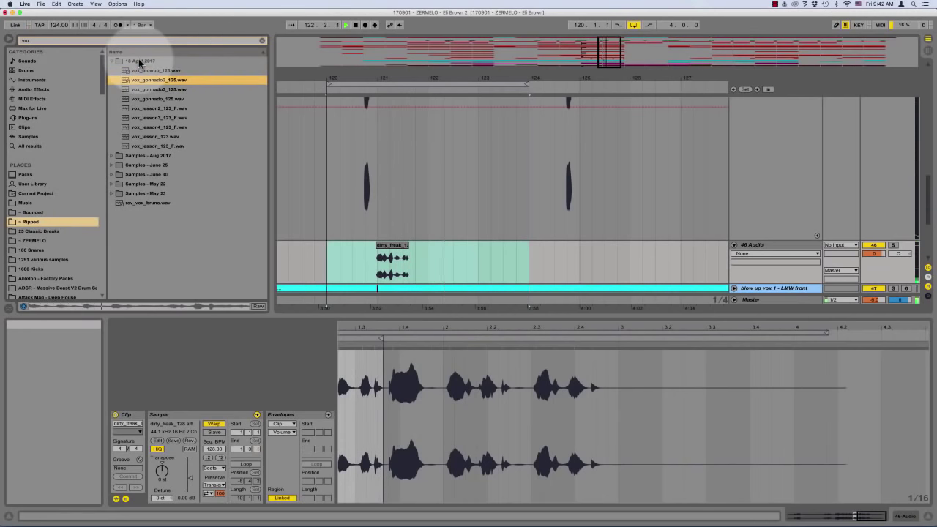
key(Down)
key(Down)
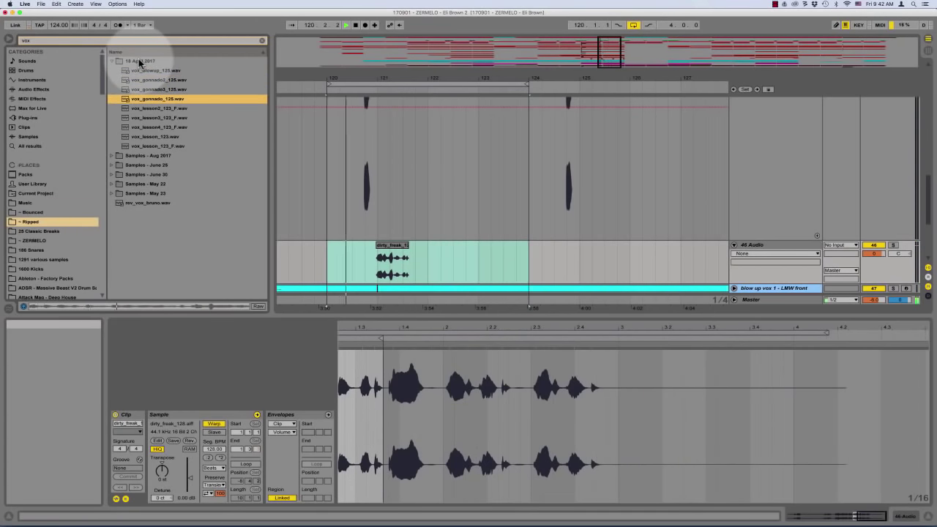
key(Down)
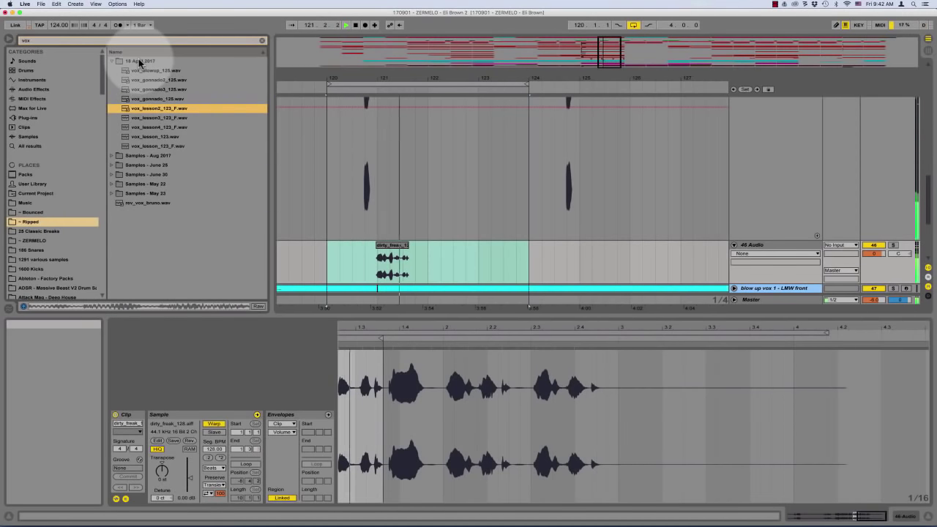
key(Down)
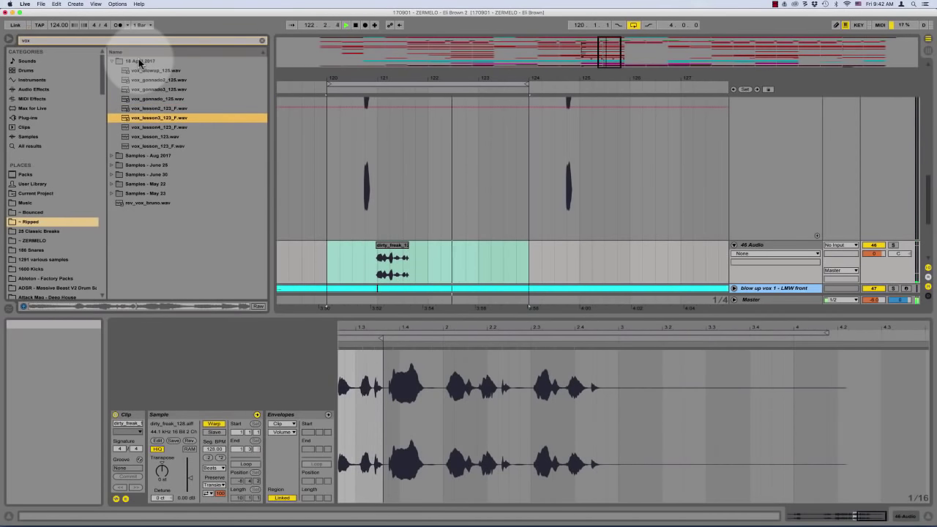
key(Down)
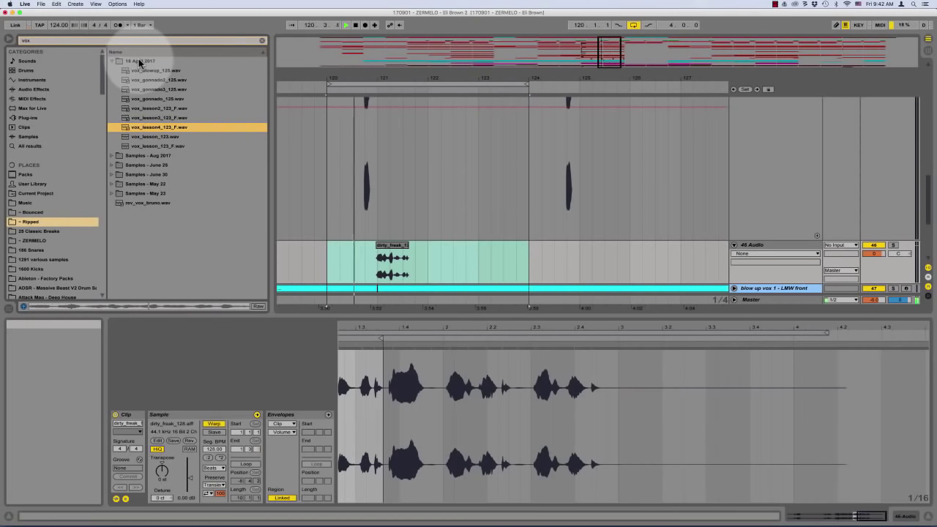
key(Down)
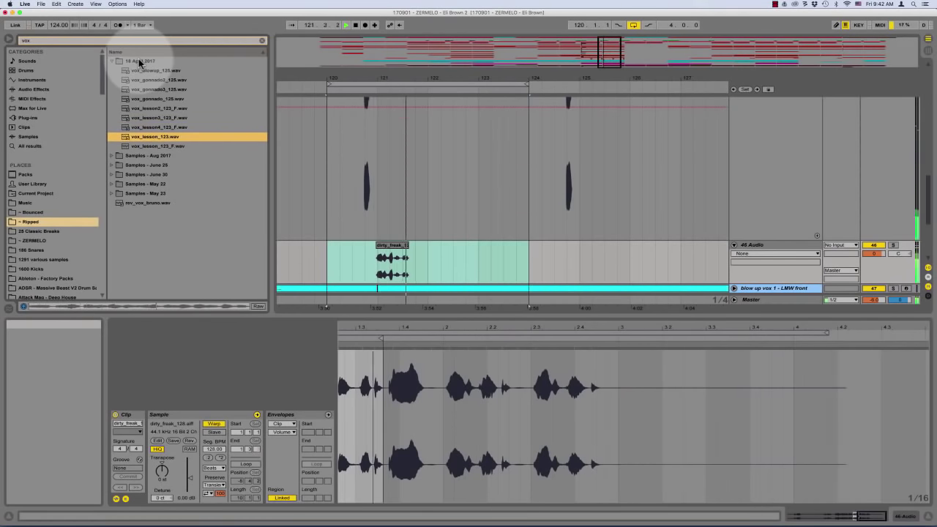
key(Down)
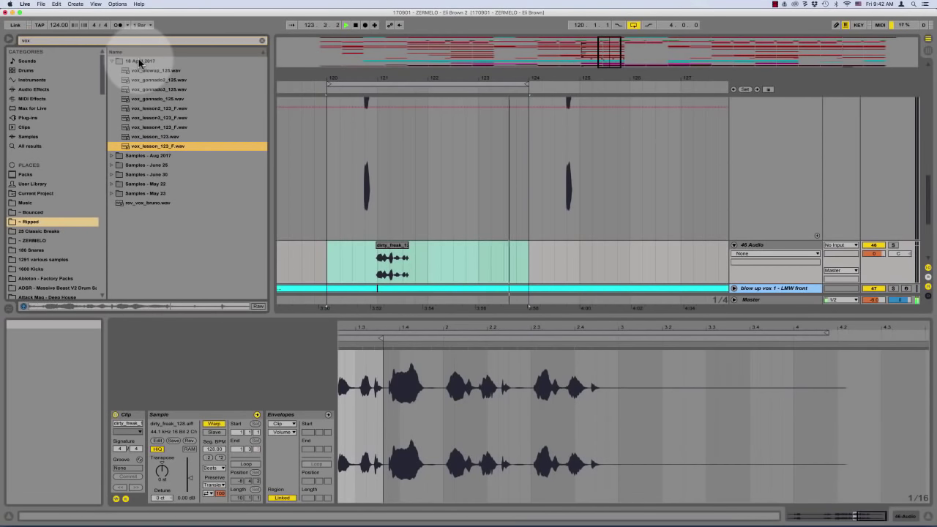
Audition the vocal samples in Samples - Aug 2017 against the loop, from vox_breath1_Em_124.aiff through vox_SetMeFree_121_D_wet.aiff
key(Down)
key(Right)
key(Down)
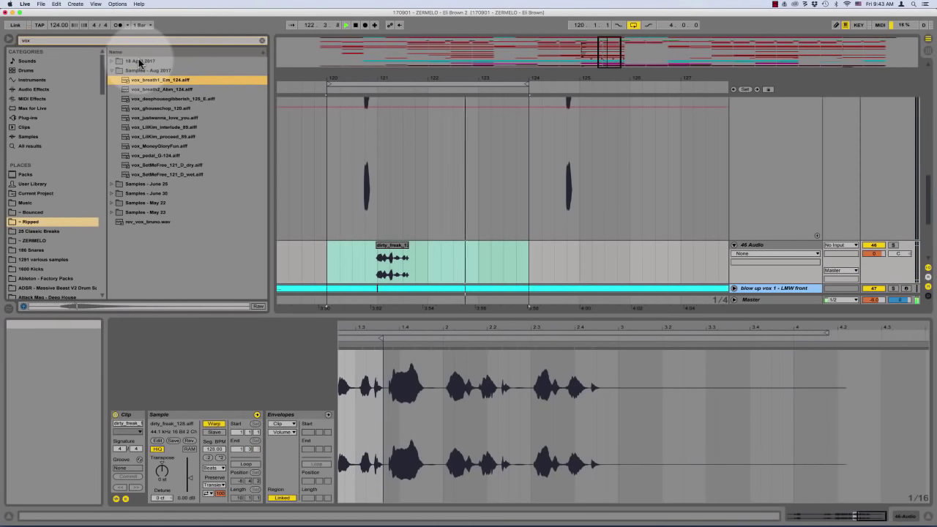
key(Down)
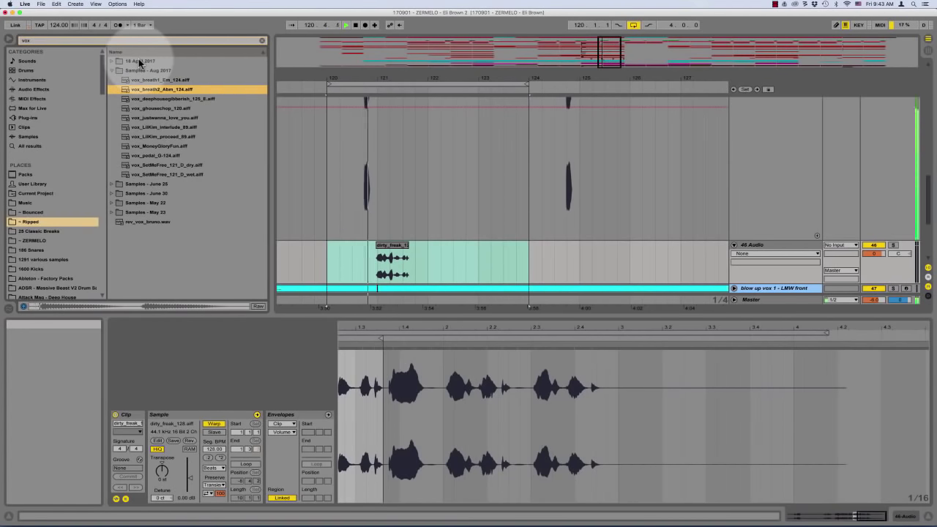
key(Down)
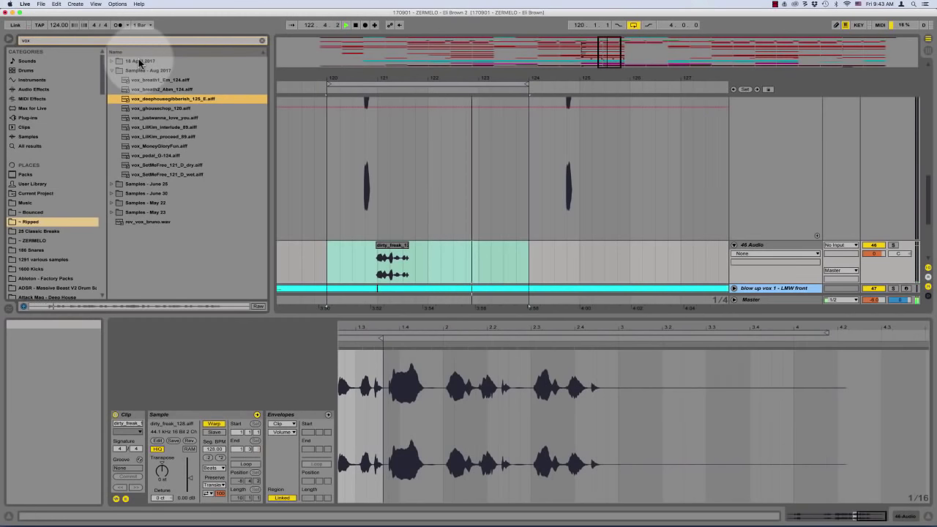
key(Down)
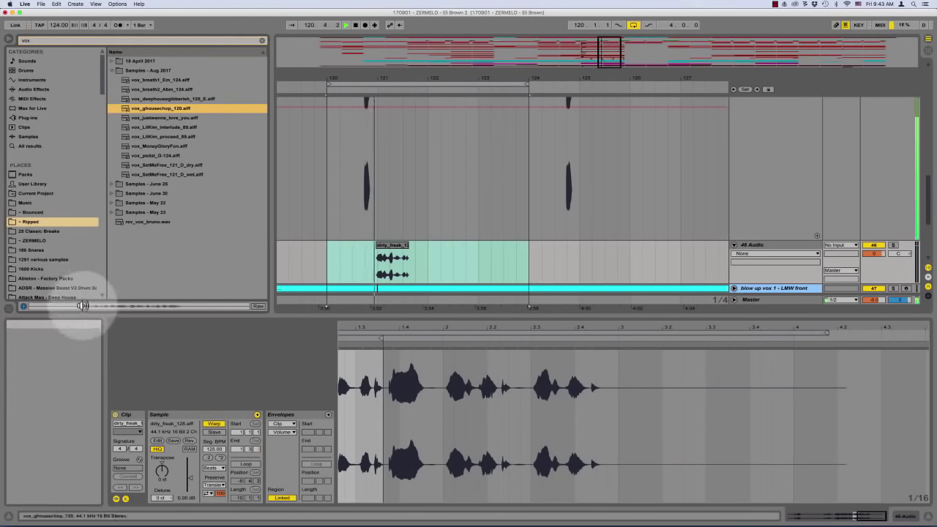
click(173, 118)
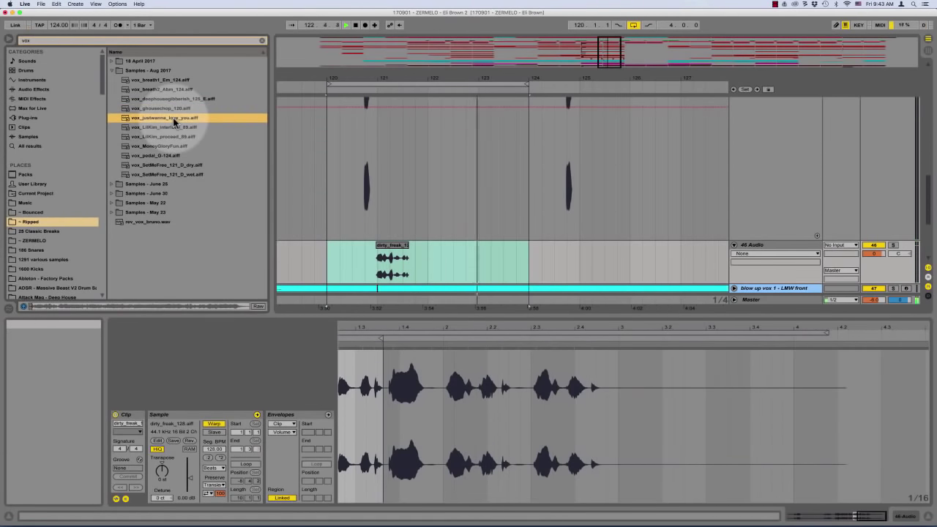
key(Down)
key(Down)
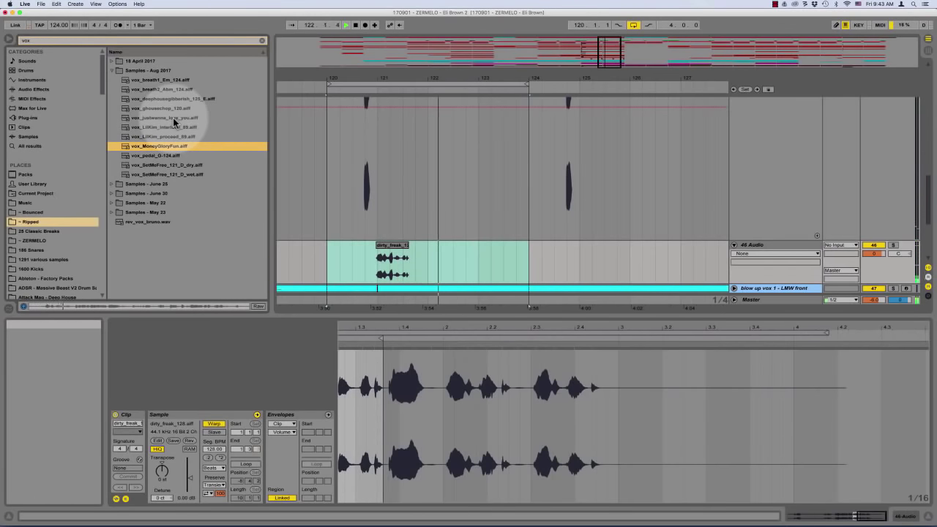
key(Down)
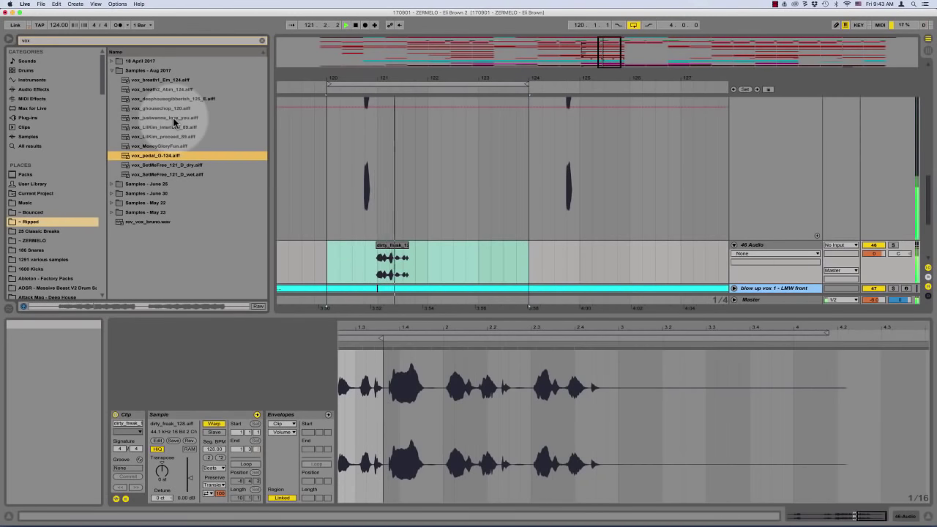
key(Down)
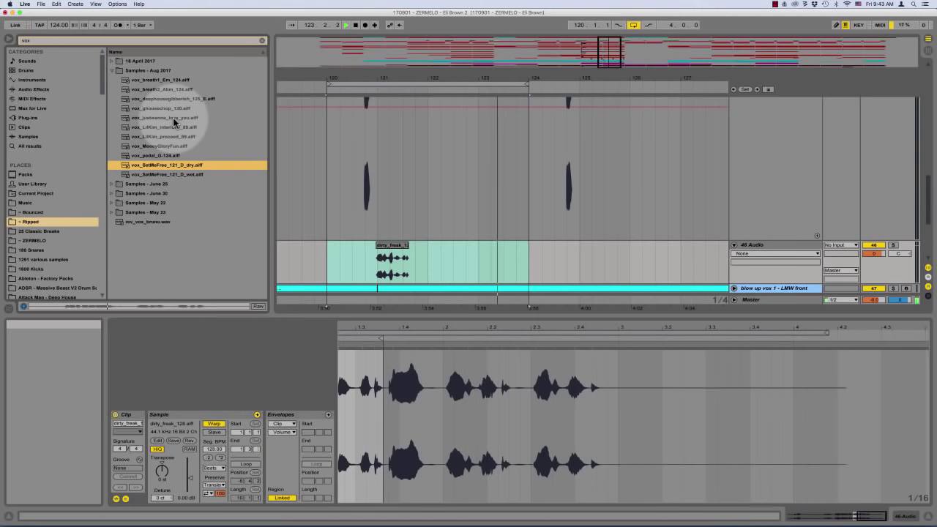
key(Down)
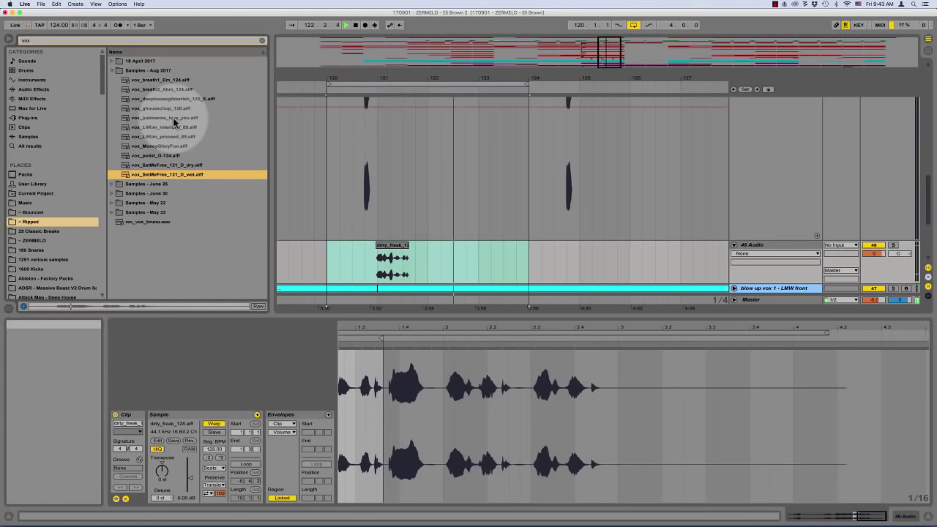
Browse Samples - June 30 down to the first twisted vox fills subfolder and preview ufx_vxfill125_android.wav
key(Down)
key(Right)
key(Right)
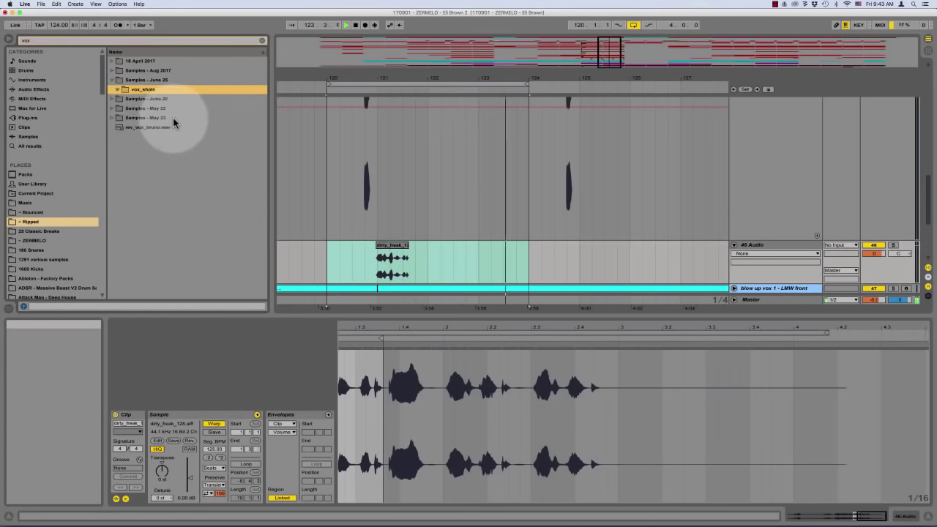
key(Down)
key(Down)
key(Right)
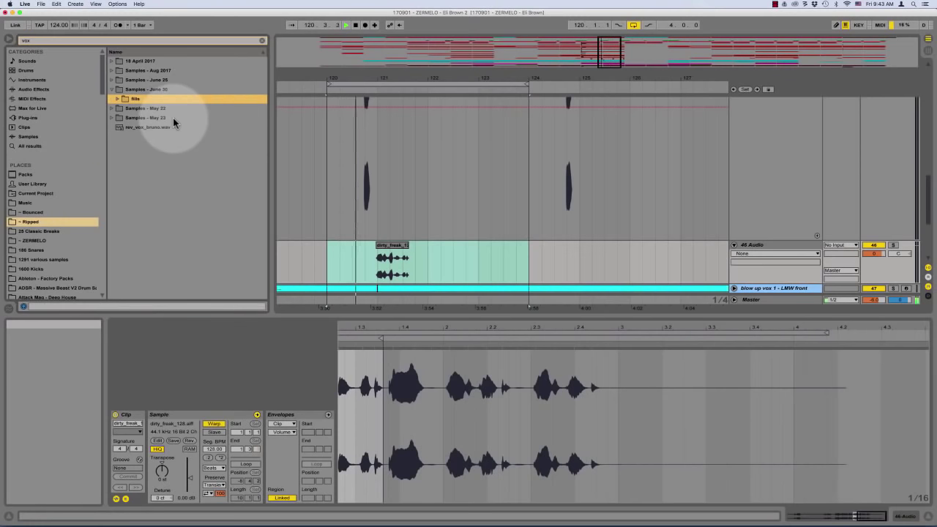
key(Right)
key(Right)
key(Right)
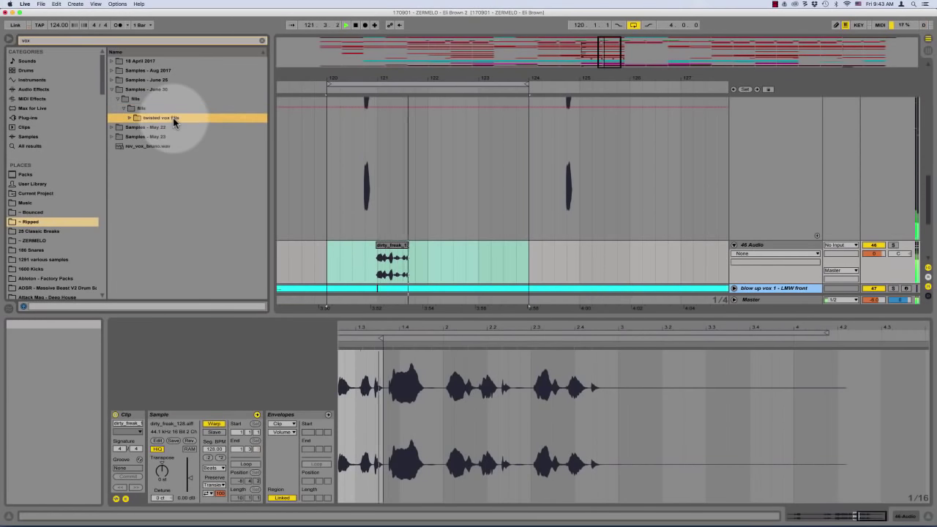
key(Right)
key(Right)
key(Right)
key(Right)
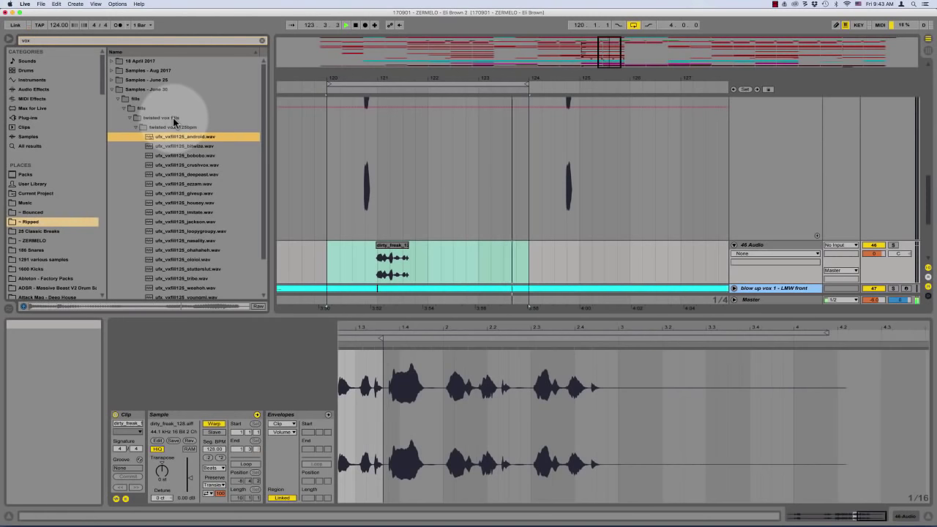
Audition the twisted vox -125bpm fills against the loop, from ufx_vxfill125_bitwize.wav through ufx_vxfill125_jackson.wav, ending back on ufx_vxfill125_imitate.wav
key(Down)
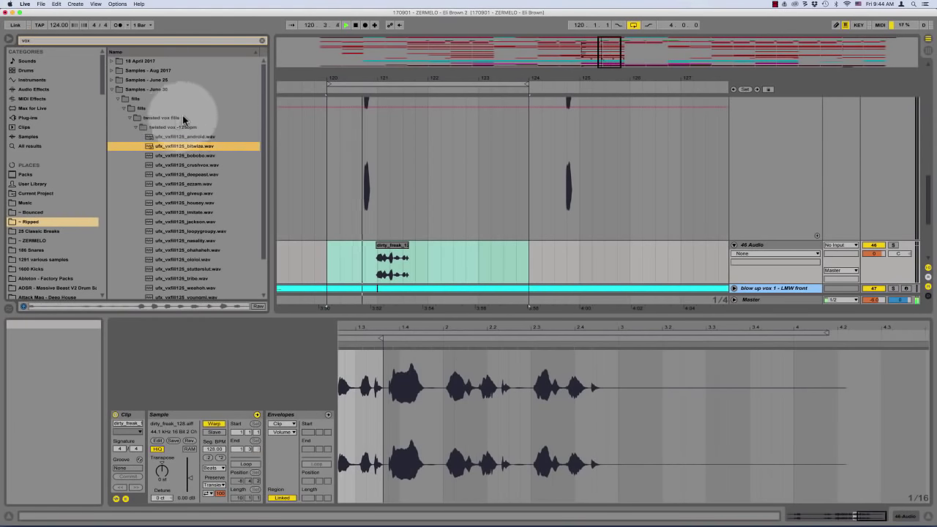
scroll(223, 98, down, 1)
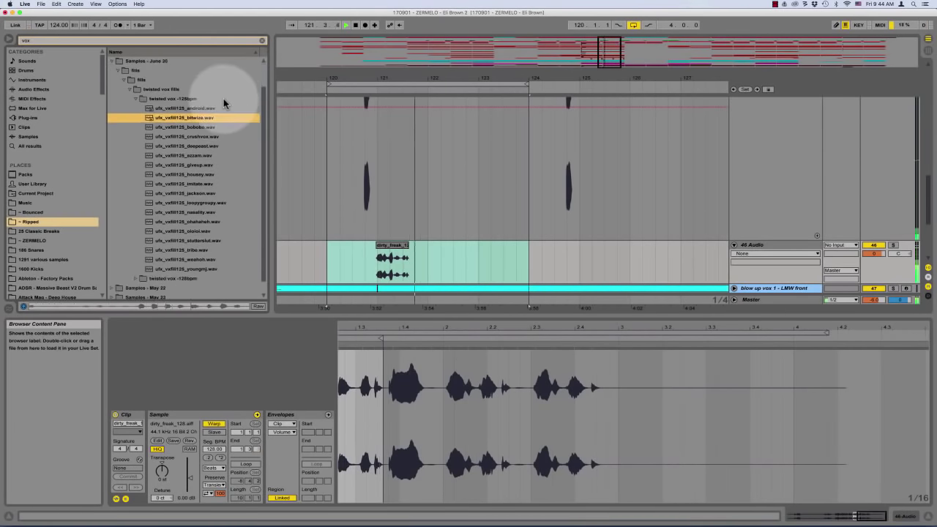
key(Down)
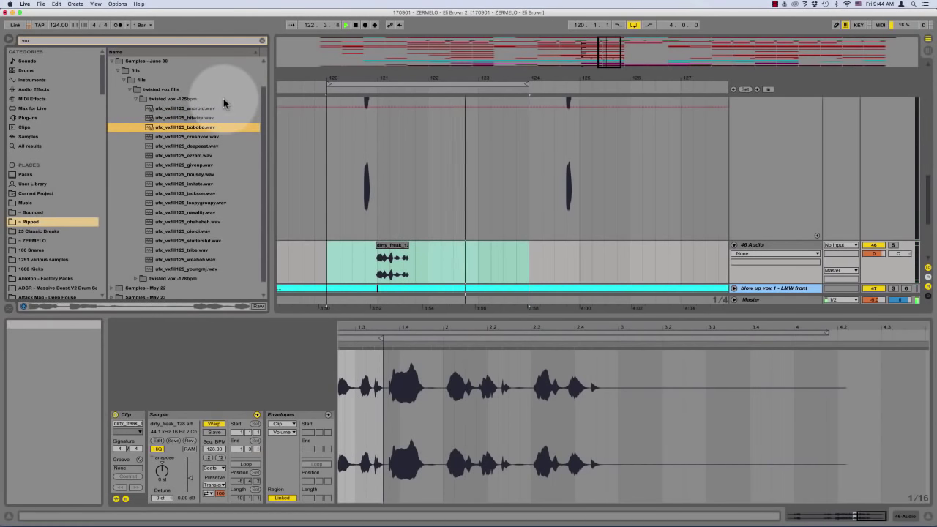
key(Down)
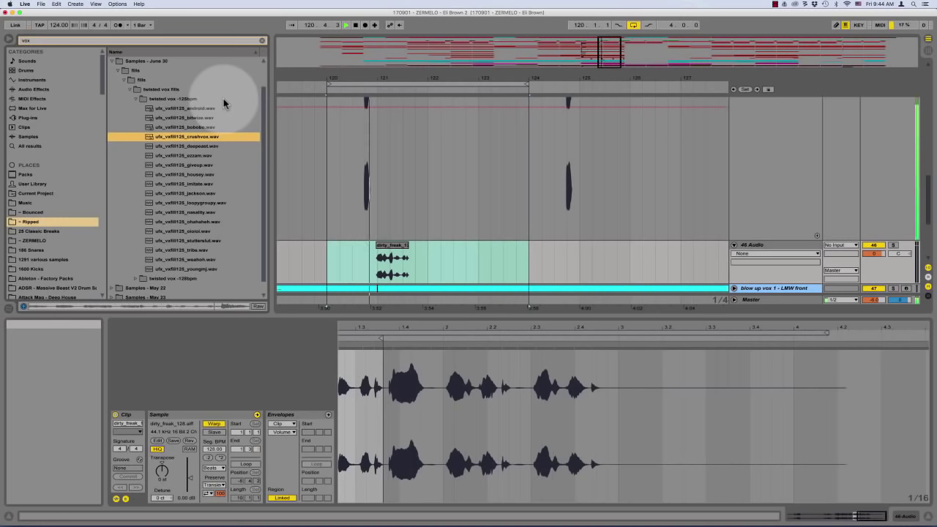
key(Down)
key(Down)
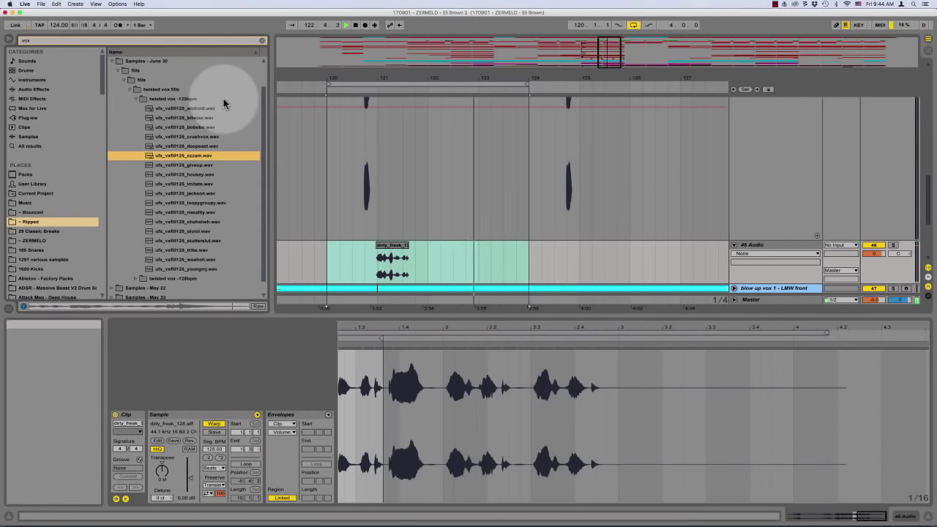
key(Down)
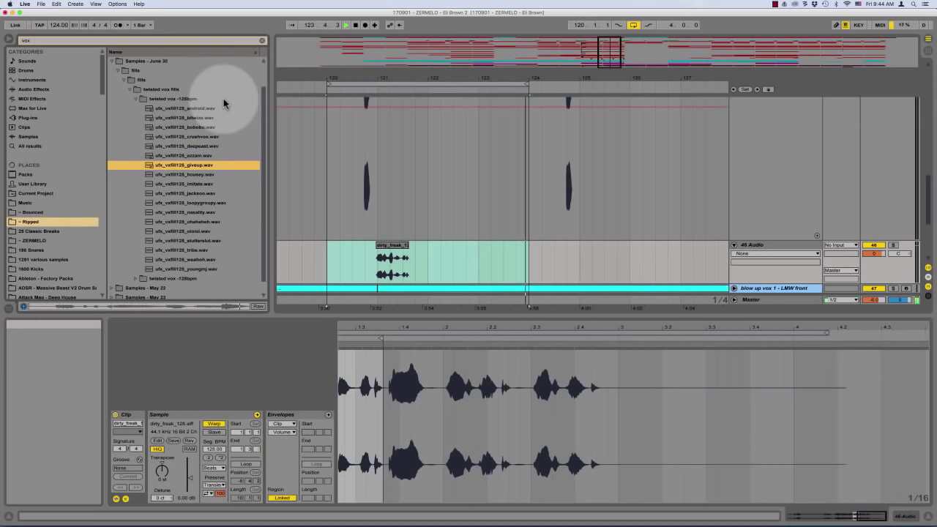
key(Down)
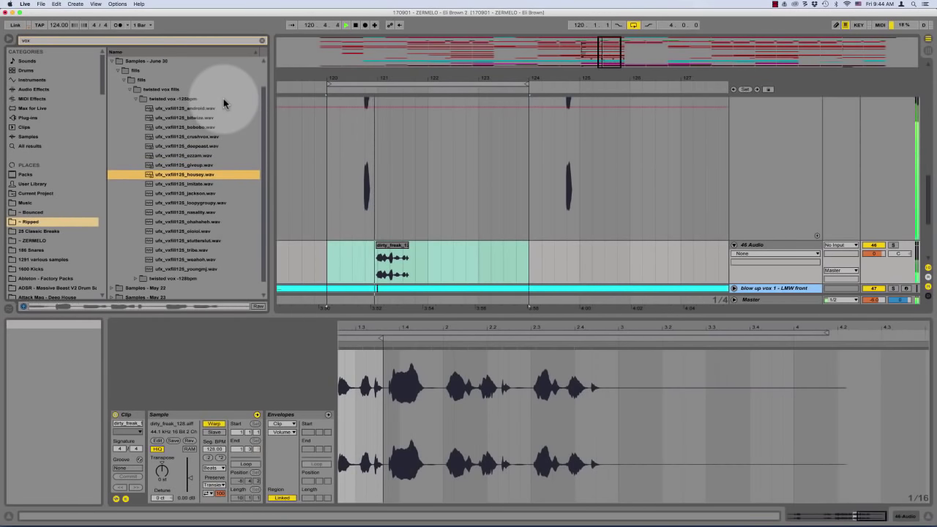
key(Down)
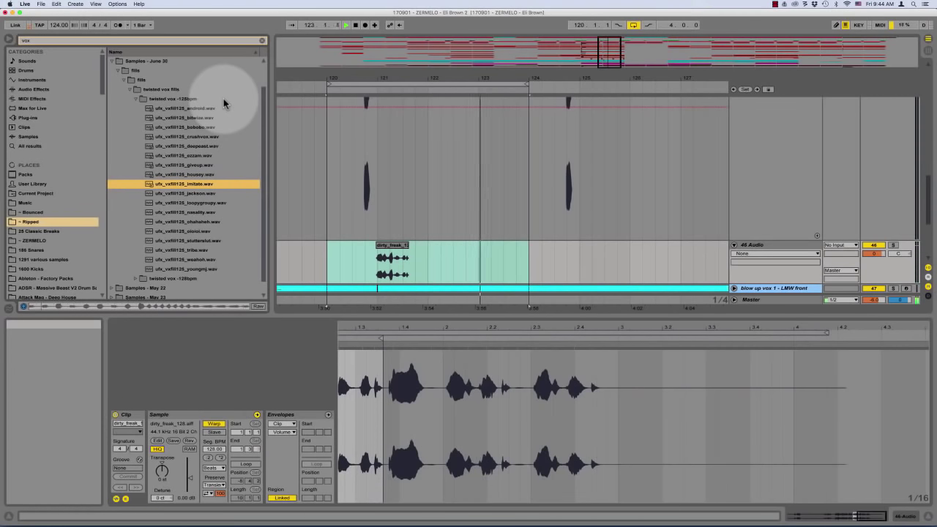
key(Down)
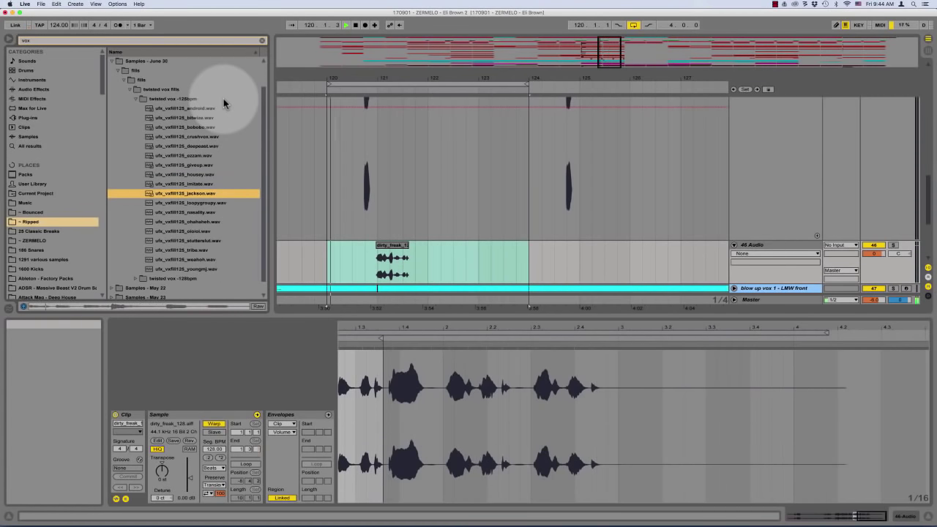
key(Up)
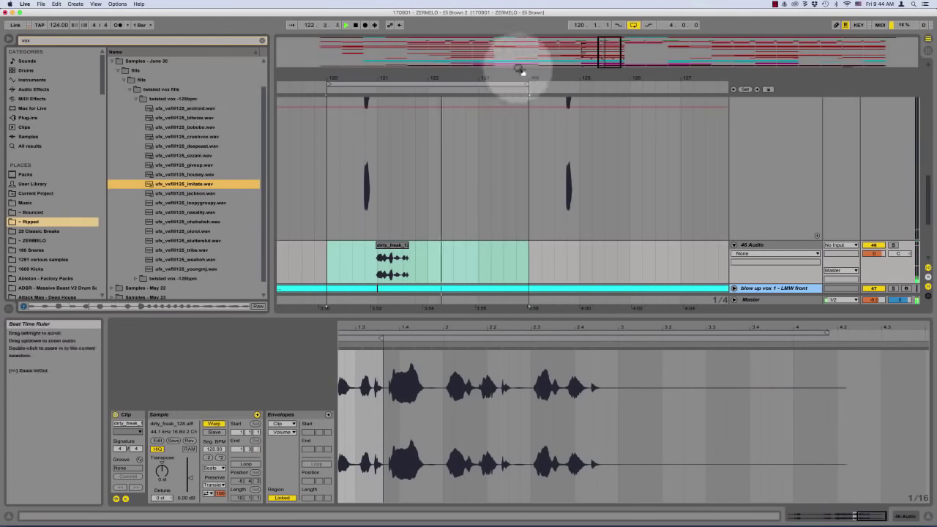
Add an audio track below 46 Audio and place ufx_vxfill125_imitate.wav on it, cutting its first half so it starts at 121.3
click(758, 249)
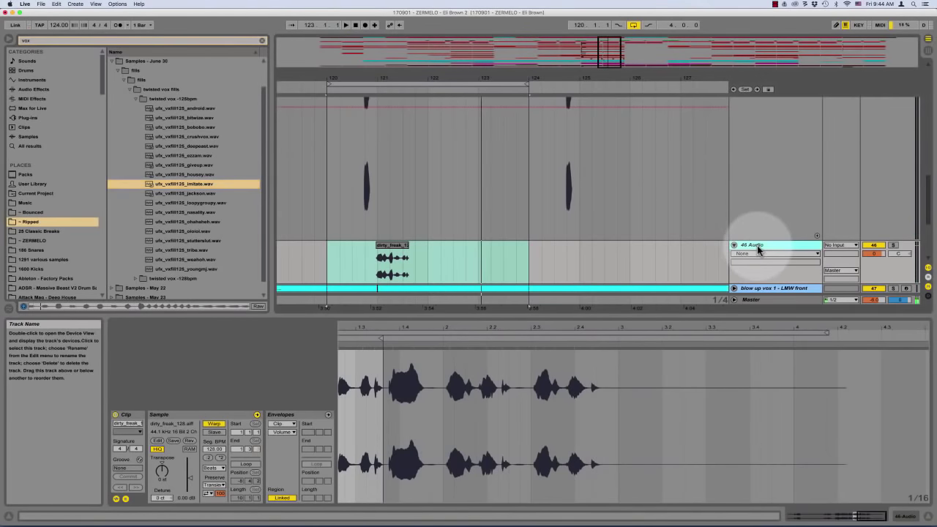
key(super+t)
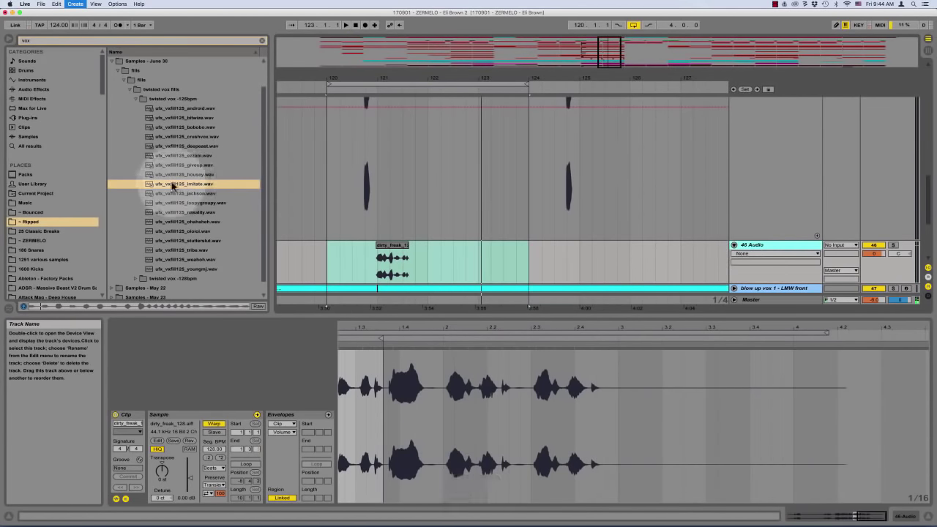
drag(173, 185, 401, 274)
key(Delete)
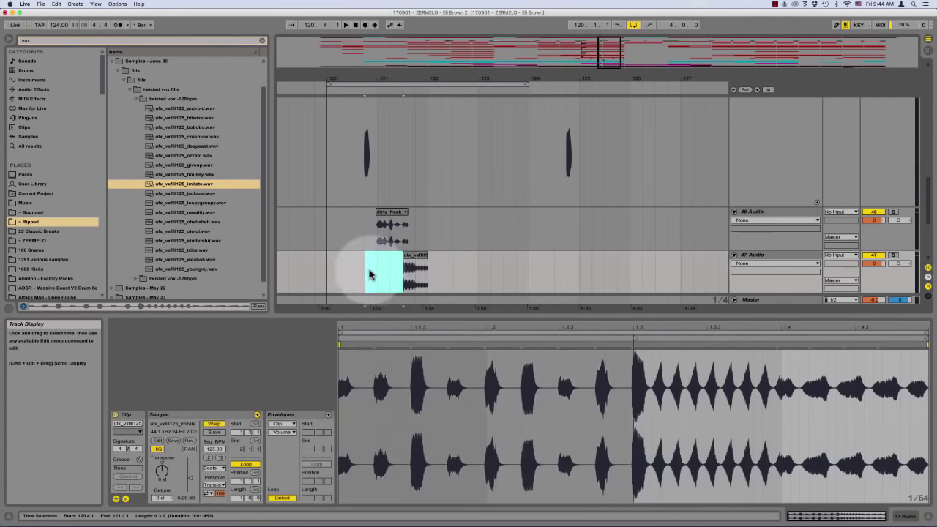
Play the imitate fill together with the freak phrase from just before bar 121
click(375, 271)
key(space)
key(plus)
key(plus)
key(plus)
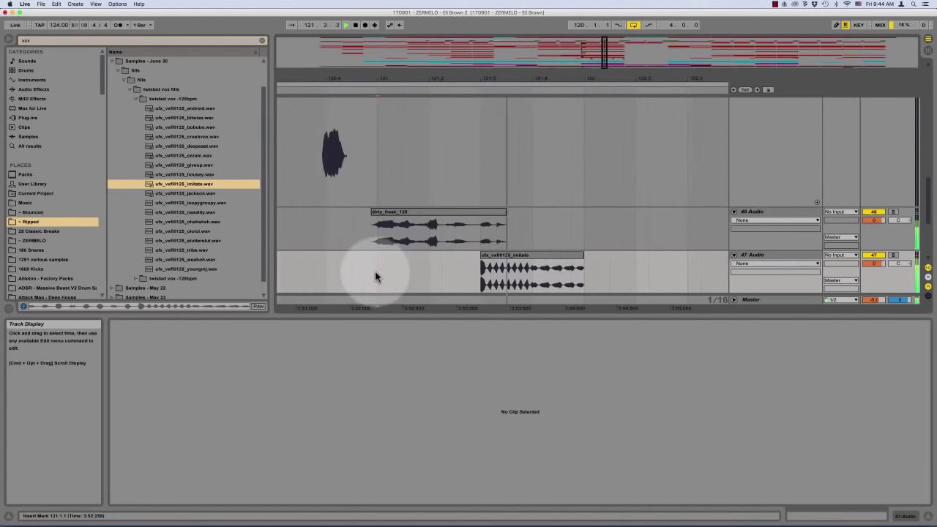
click(326, 230)
key(space)
key(space)
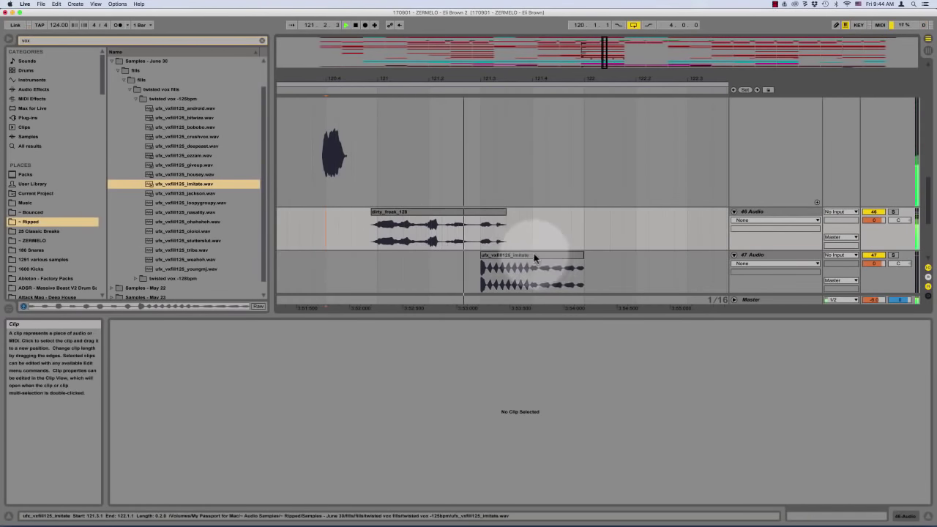
key(space)
Try cutting the tail off the dirty_freak_128 clip at 121.3 and moving it behind the imitate fill
click(480, 230)
key(plus)
key(plus)
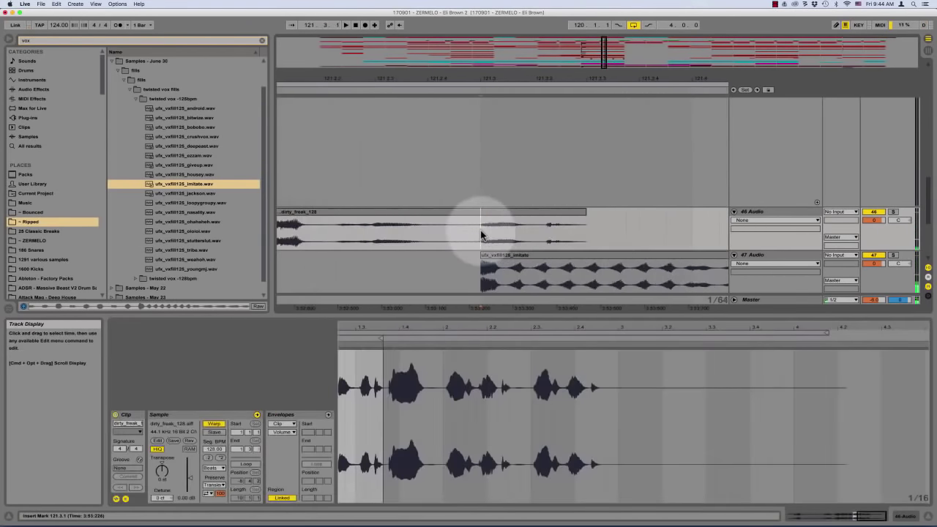
scroll(480, 231, right, 2)
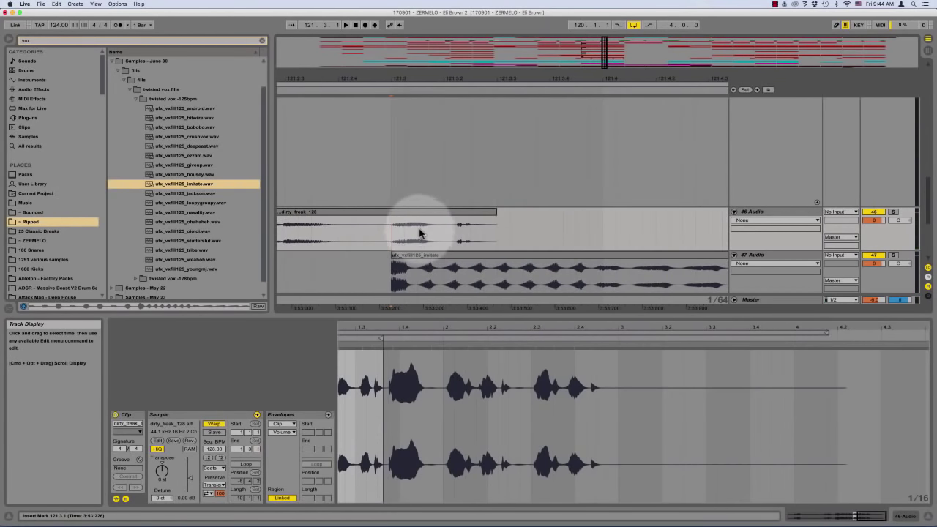
scroll(432, 234, right, 3)
scroll(432, 235, left, 2)
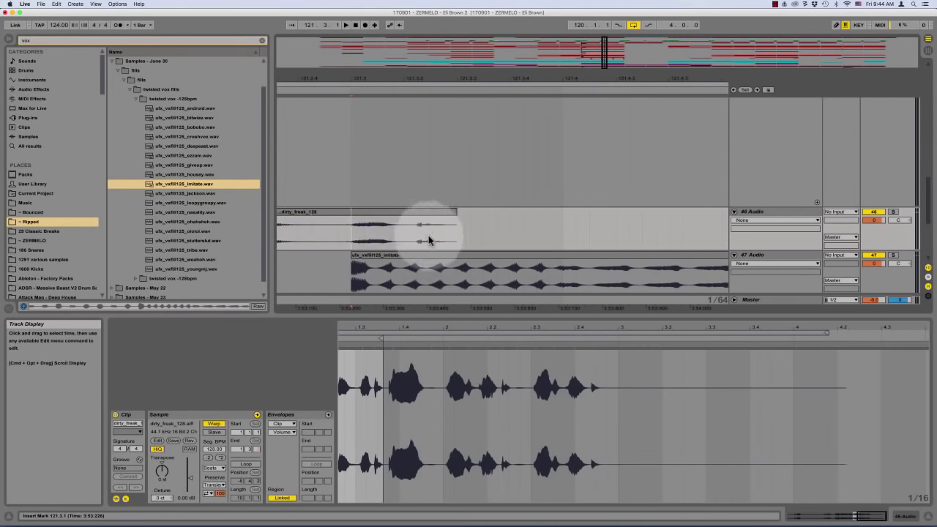
key(minus)
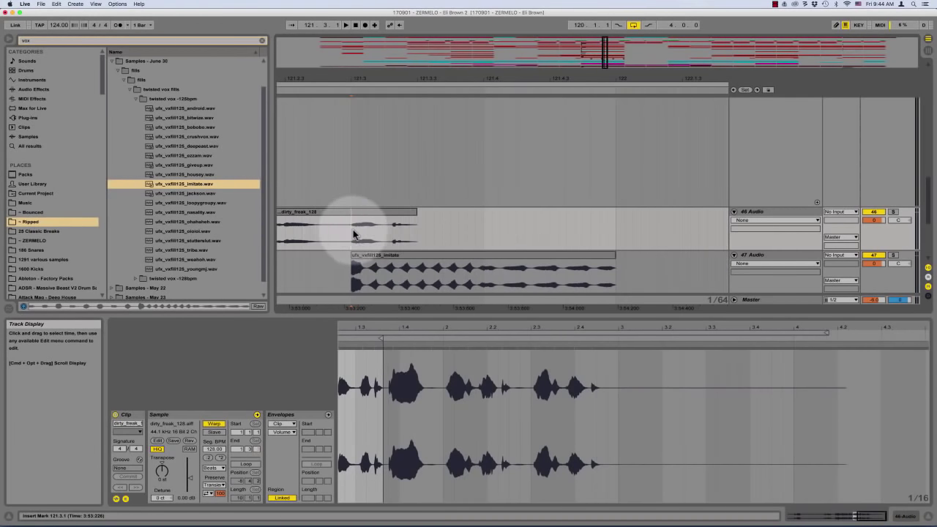
drag(353, 229, 419, 233)
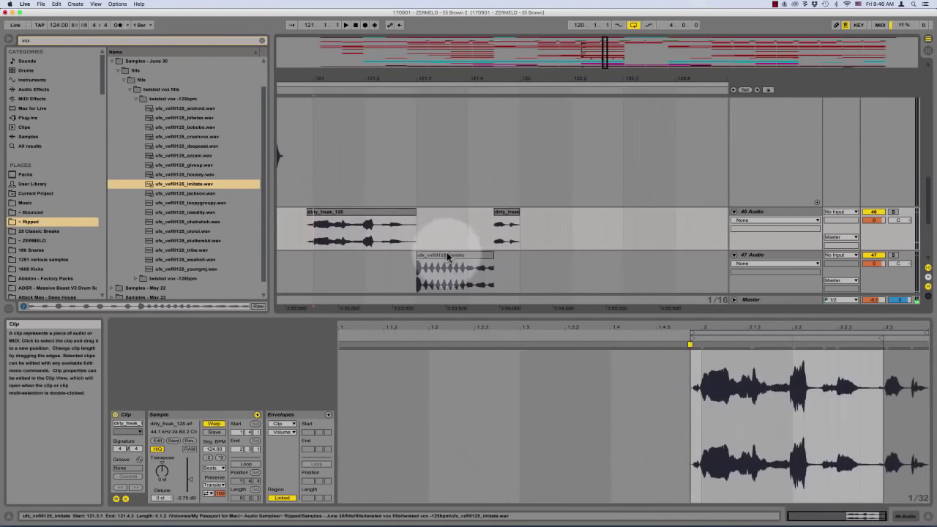
Delete the imitate fill and the separated freak tail, and extend the dirty_freak_128 clip's end back over its tail
click(447, 254)
key(Delete)
click(512, 211)
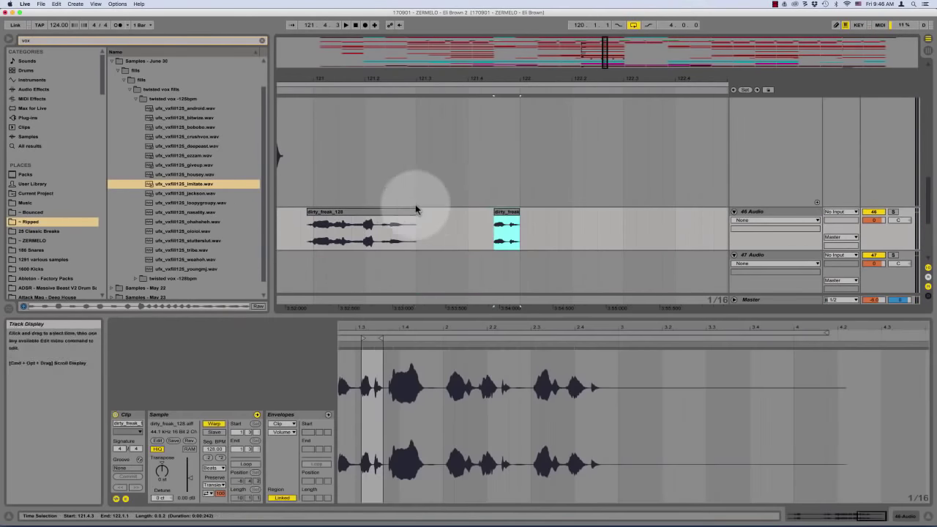
drag(416, 212, 610, 215)
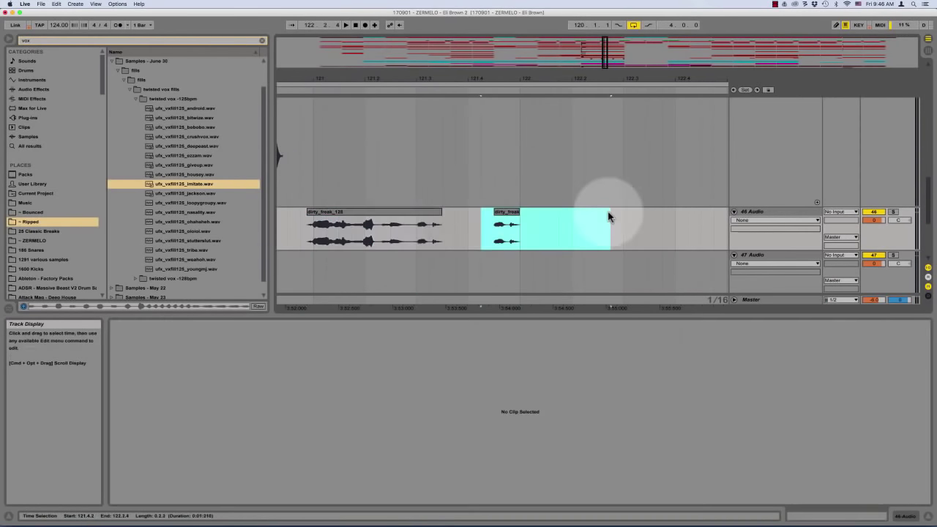
key(Delete)
click(450, 233)
key(super+Tab)
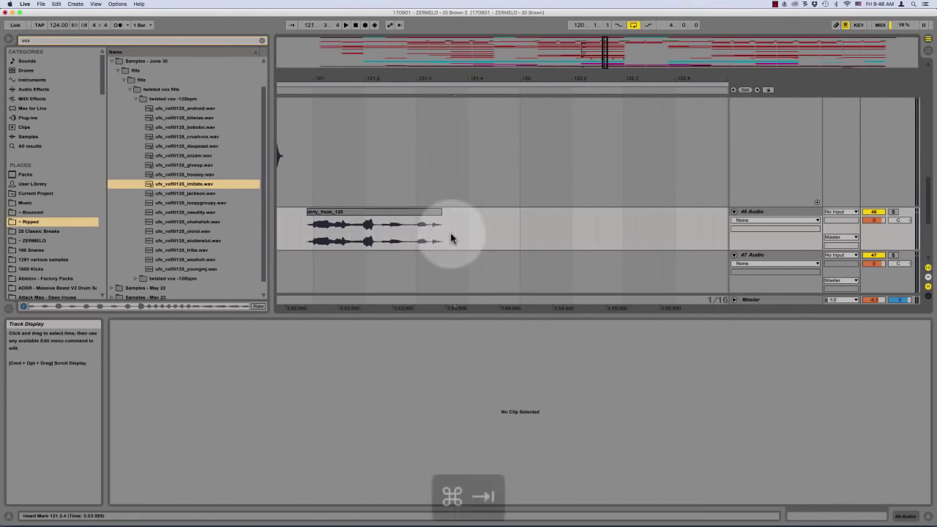
Audition the 125 bpm vox fills with the arrangement stopped, from ufx_vxfill125_jackson.wav through ufx_vxfill125_oioioi.wav
click(192, 193)
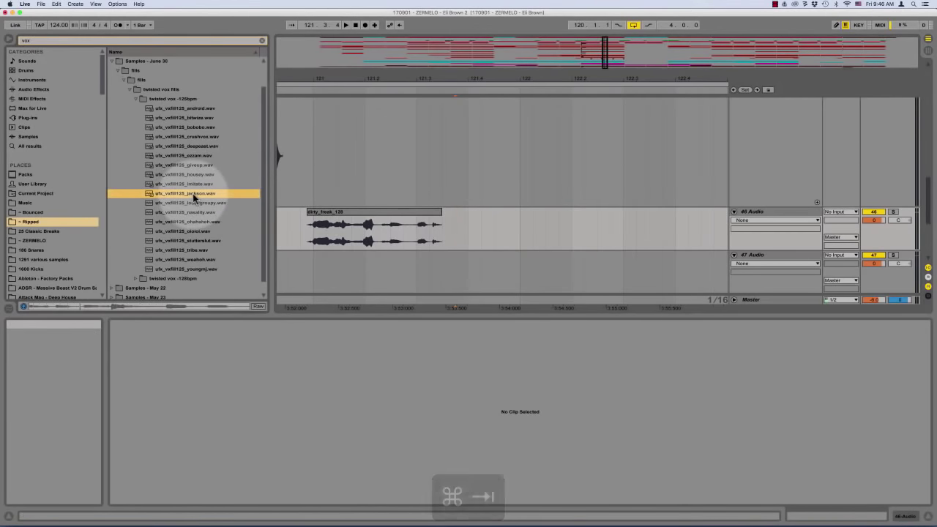
key(Down)
key(Down)
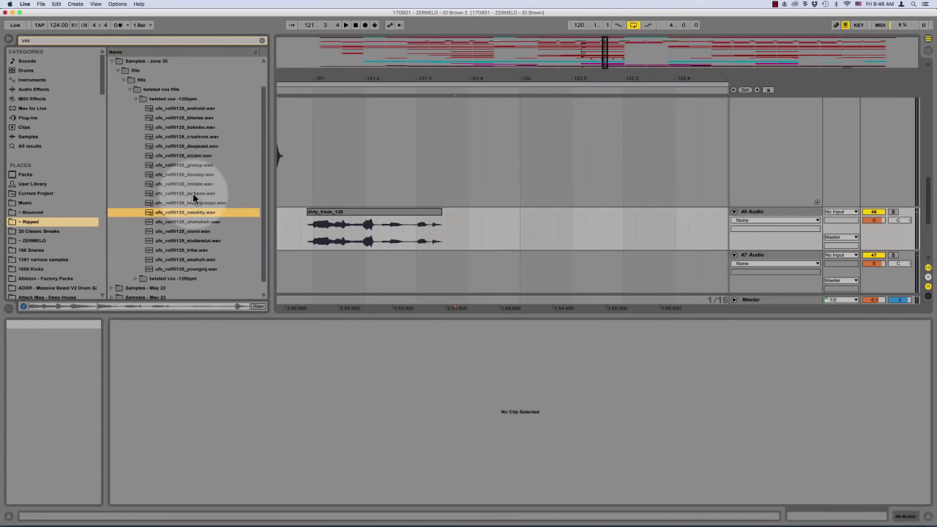
key(Down)
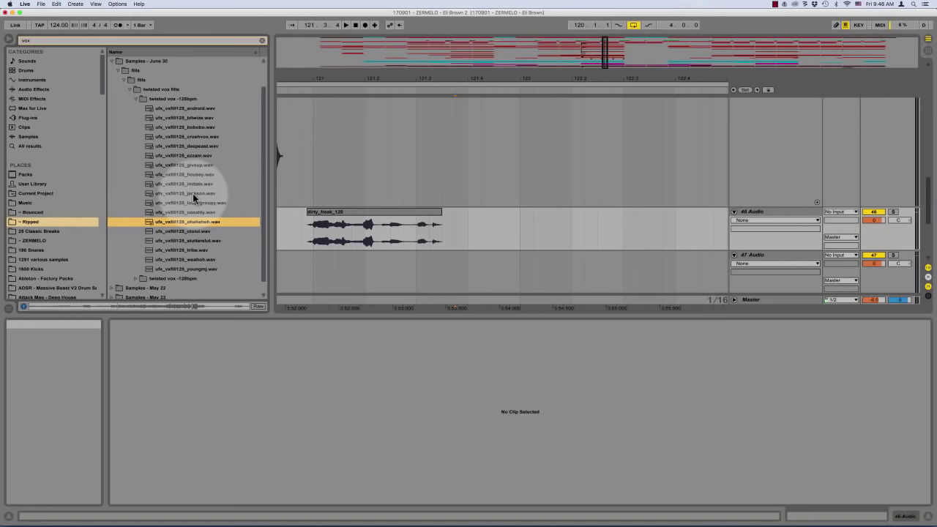
key(Down)
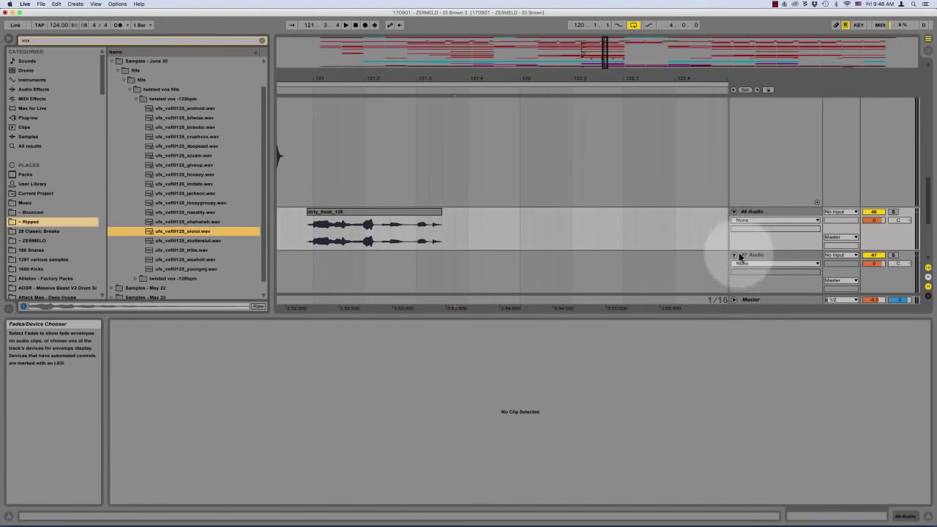
Place ufx_vxfill125_oioioi.wav on track 47 Audio at 121.1, play it with the freak phrase, and deactivate the track
drag(188, 231, 318, 268)
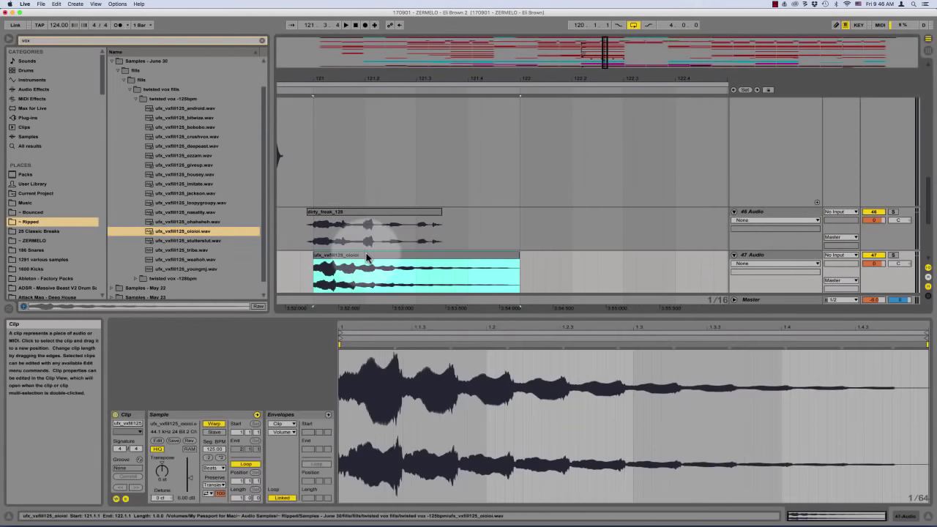
key(space)
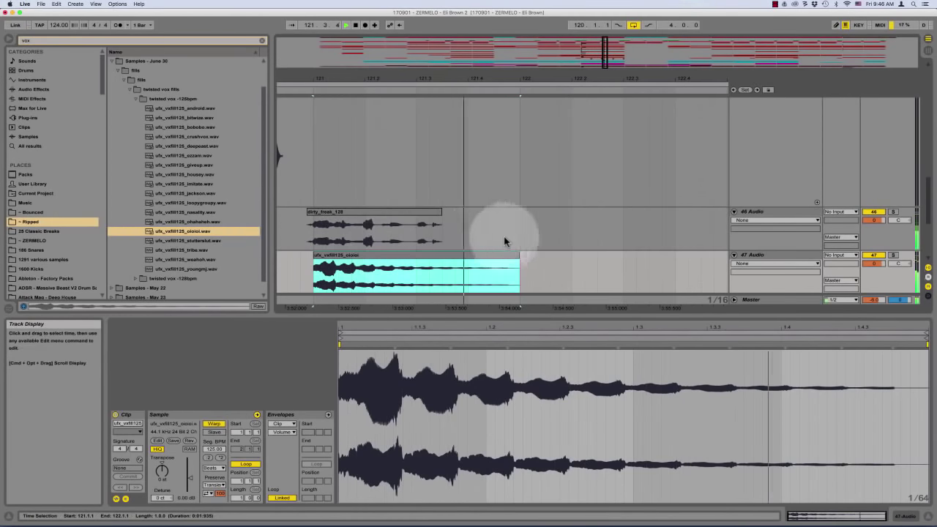
click(873, 255)
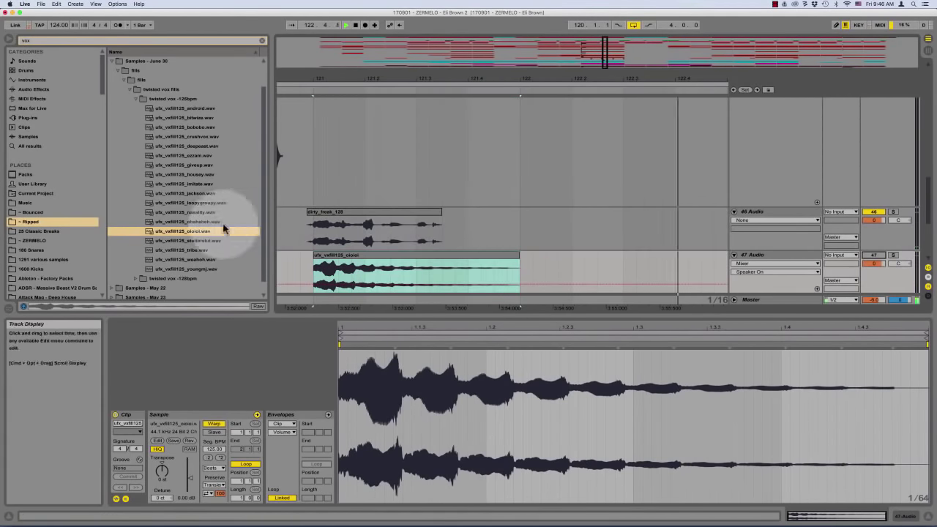
Audition the remaining twisted vox fills at 125 bpm after the oioioi fill, stopping the arrangement playback along the way
click(185, 240)
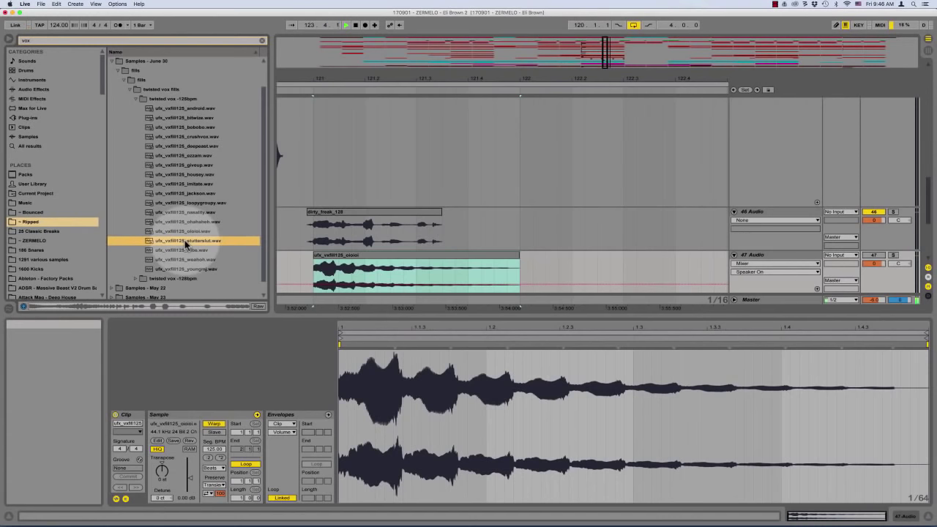
key(Down)
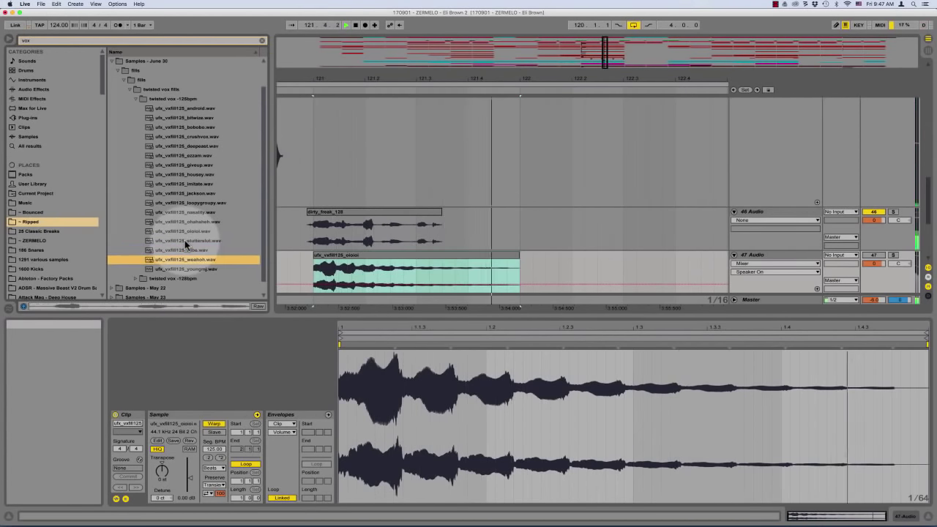
key(space)
key(Down)
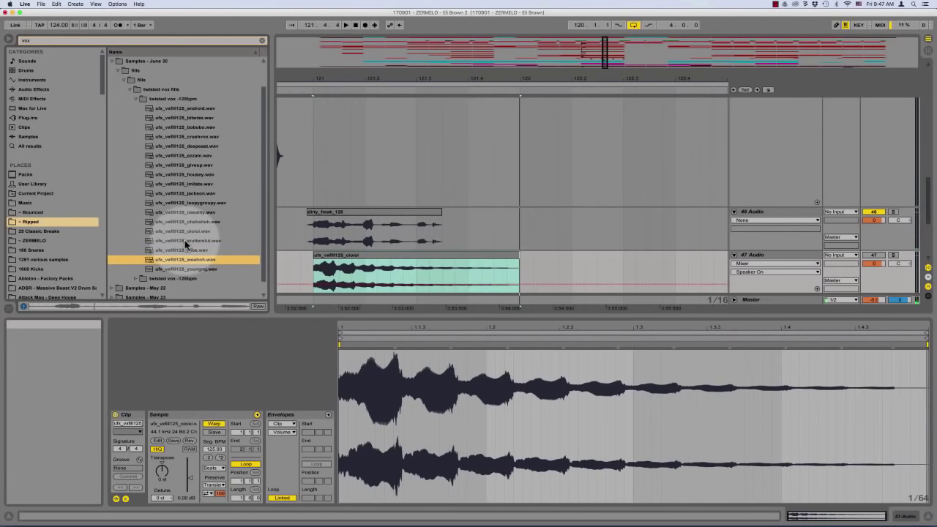
key(Down)
Audition the twisted vox fills at 128 bpm in order, starting from ufx_vxfill128_abaha.wav, and return to their folder
key(Down)
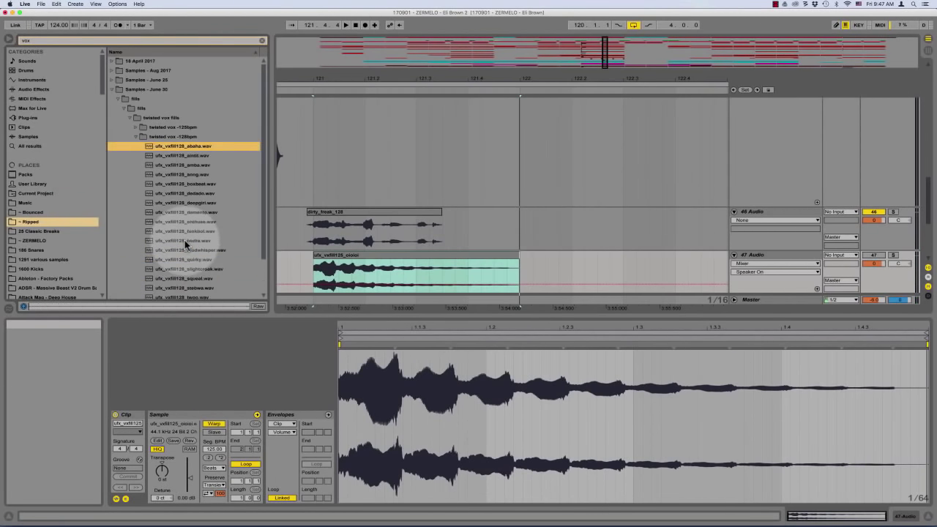
key(Down)
key(Down)
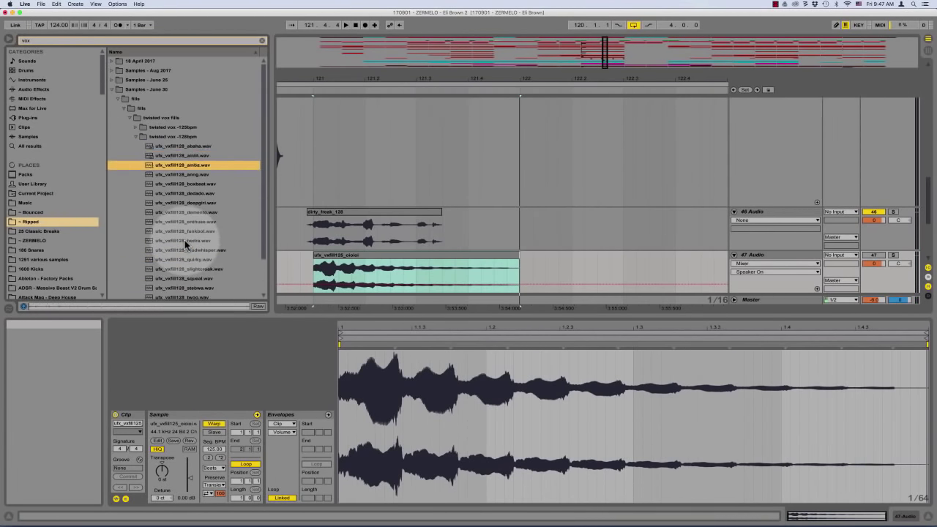
key(Down)
key(Down)
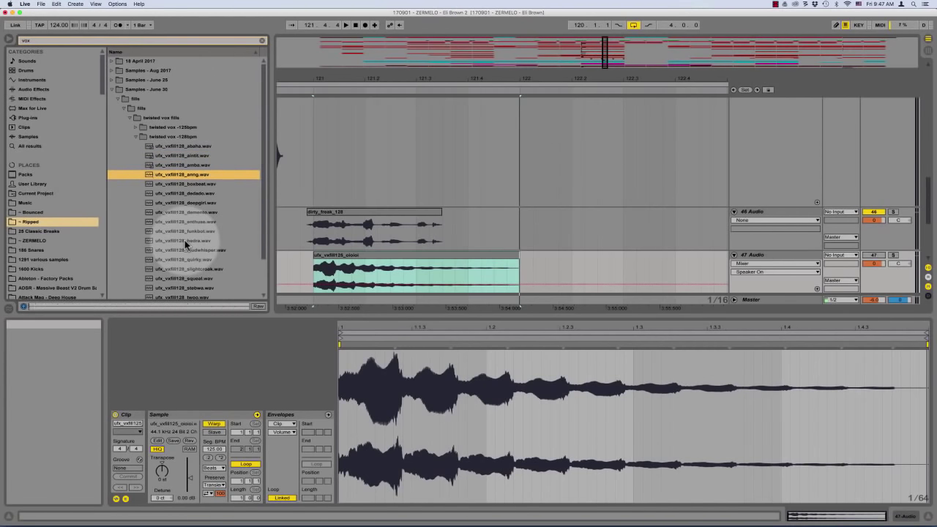
key(Down)
key(Down)
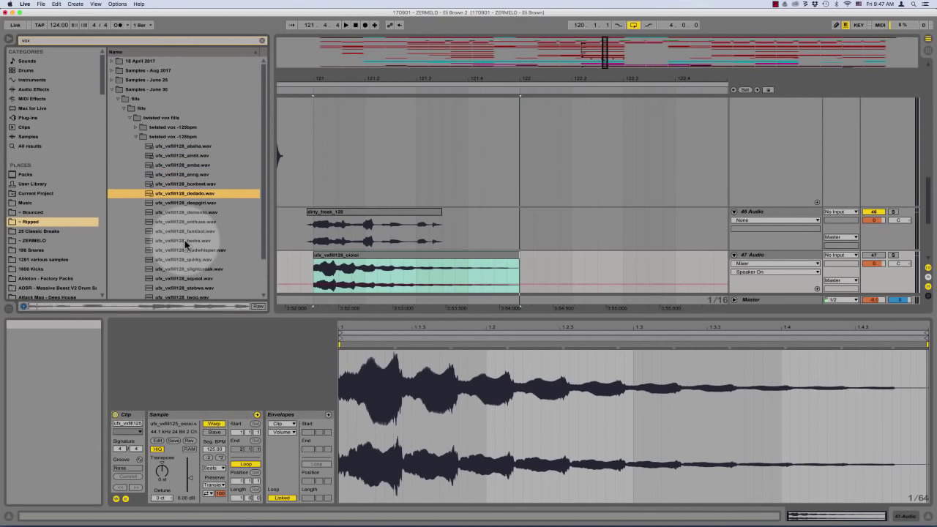
scroll(186, 238, down, 2)
key(Left)
key(Left)
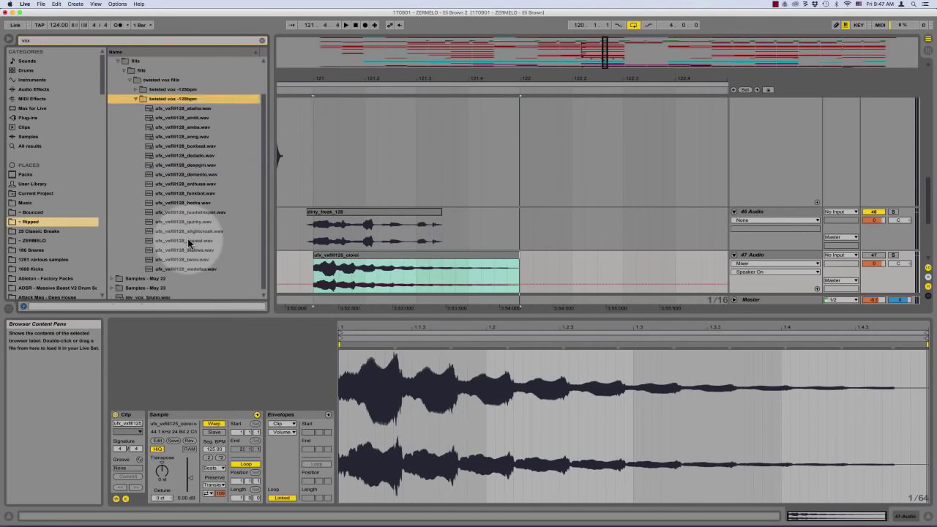
Audition the vox_beautybrain samples in the Samples - May 22 folder, from the back sample through female_grunt_2
key(Down)
key(Right)
key(Down)
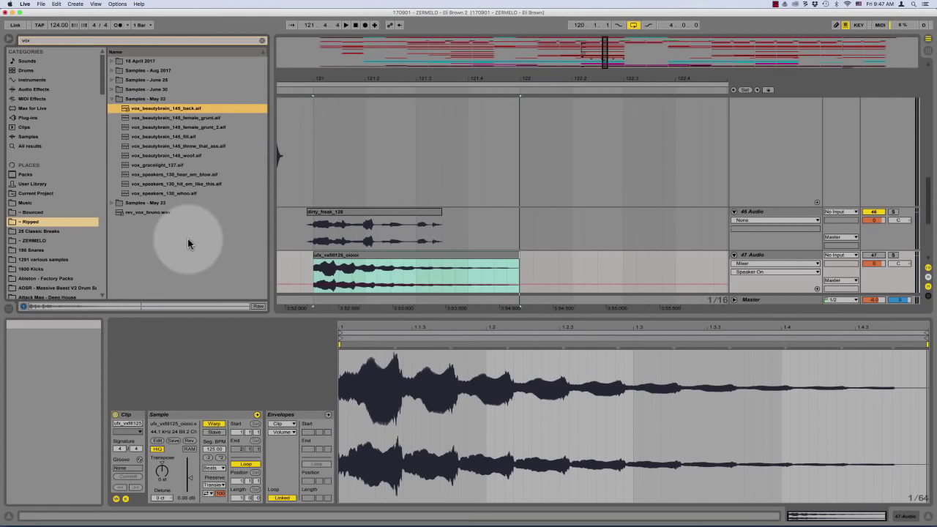
key(Down)
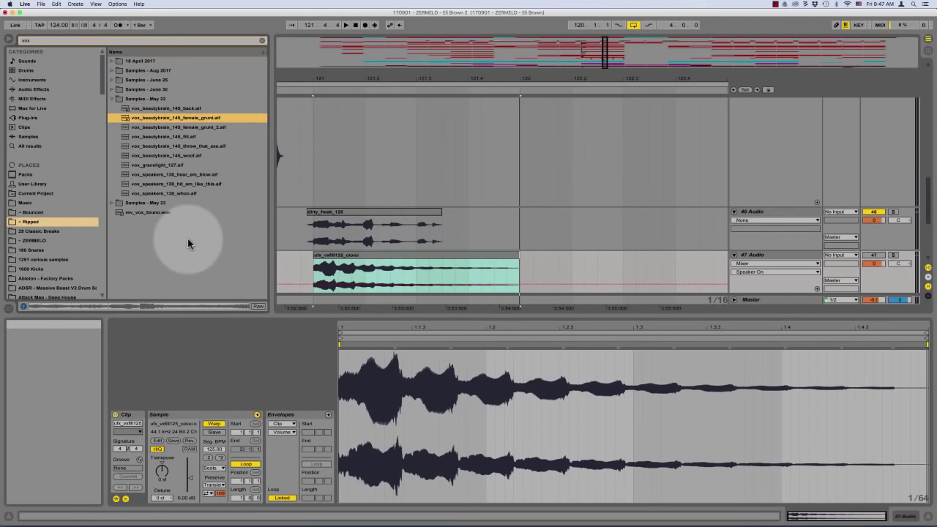
key(Down)
Play the arrangement and insert a new empty audio track directly below track 46 Audio
key(space)
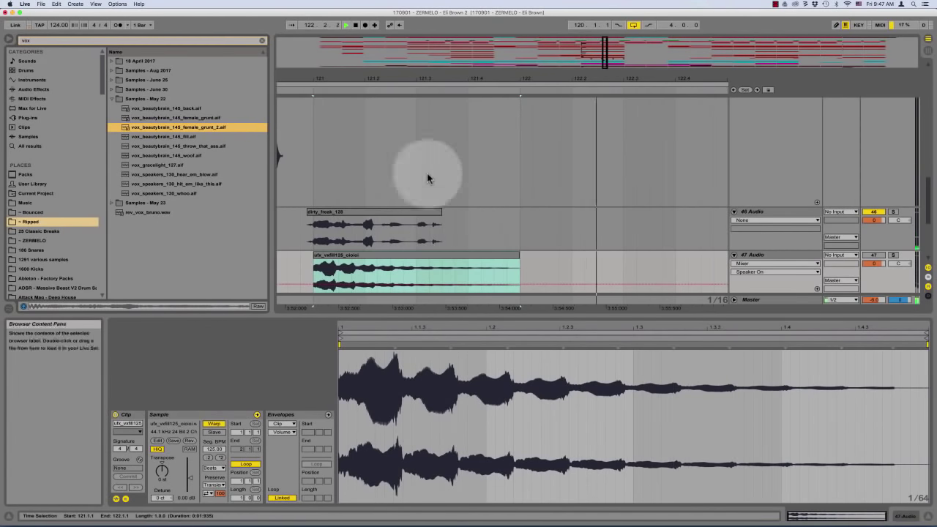
click(756, 213)
key(super+t)
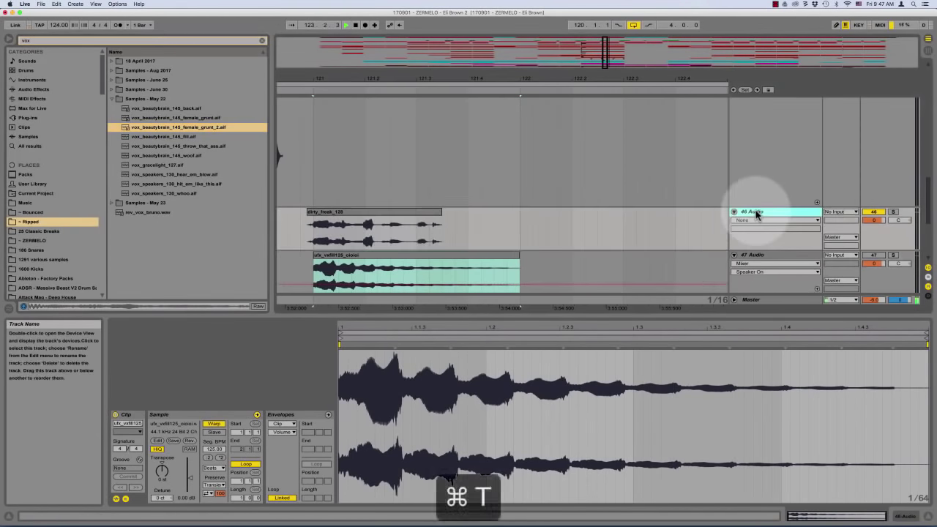
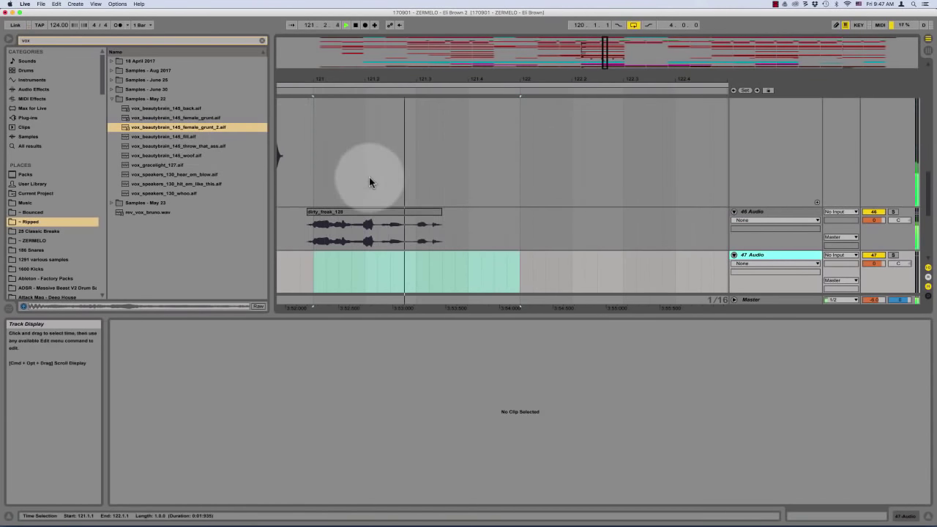
Split off the sixteenth-note slice of dirty_freak_128 at 121.3.1, with the tail ending at 121.4, and duplicate the slice into the gap
drag(414, 231, 421, 214)
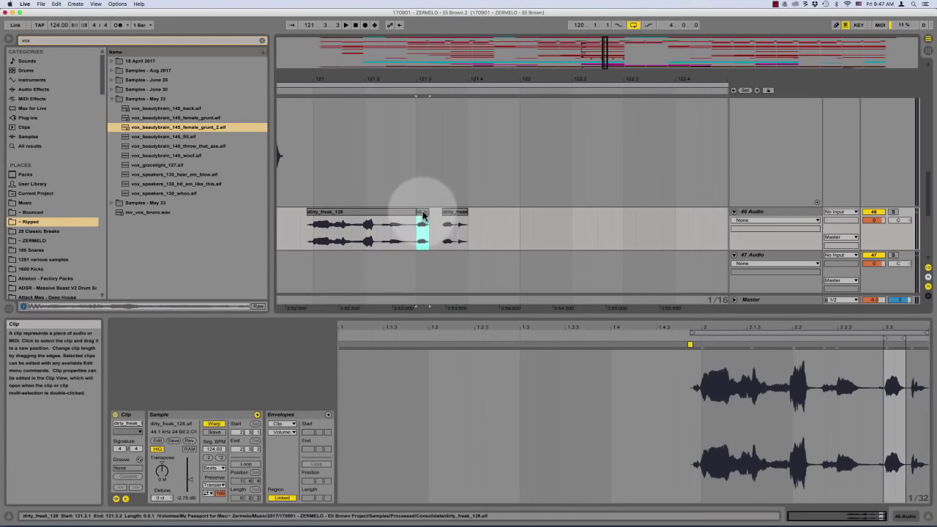
key(super+d)
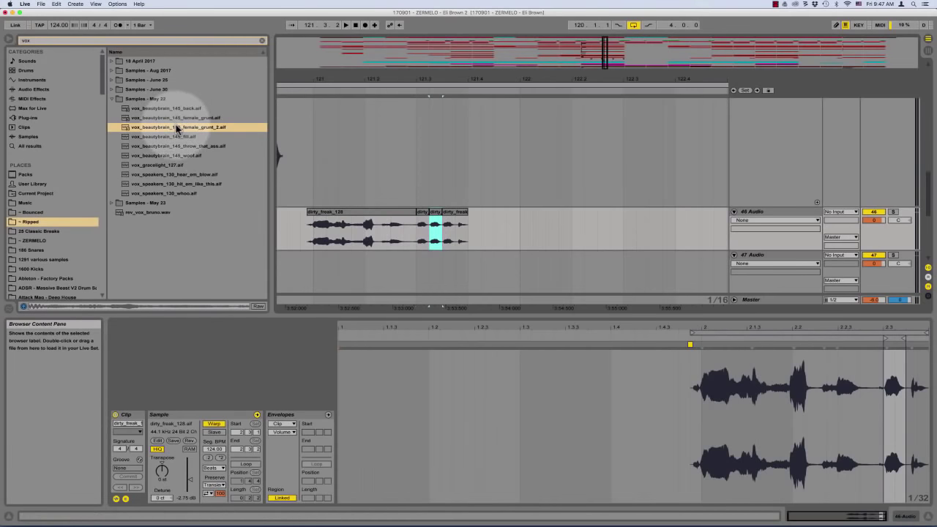
Place vox_beautybrain_145_female_grunt_2.aif on track 47 Audio at 121.4.1 and play the phrase from 121.1.1
drag(175, 130, 505, 257)
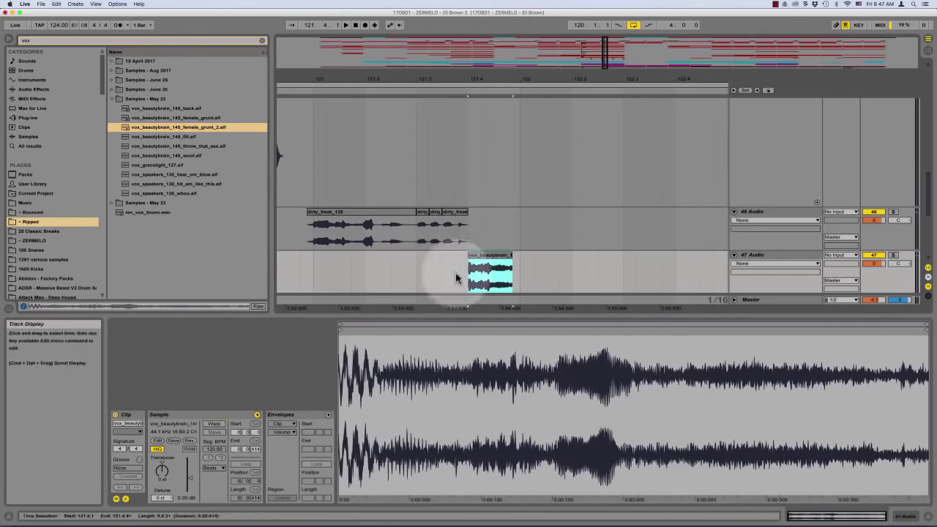
click(311, 258)
key(space)
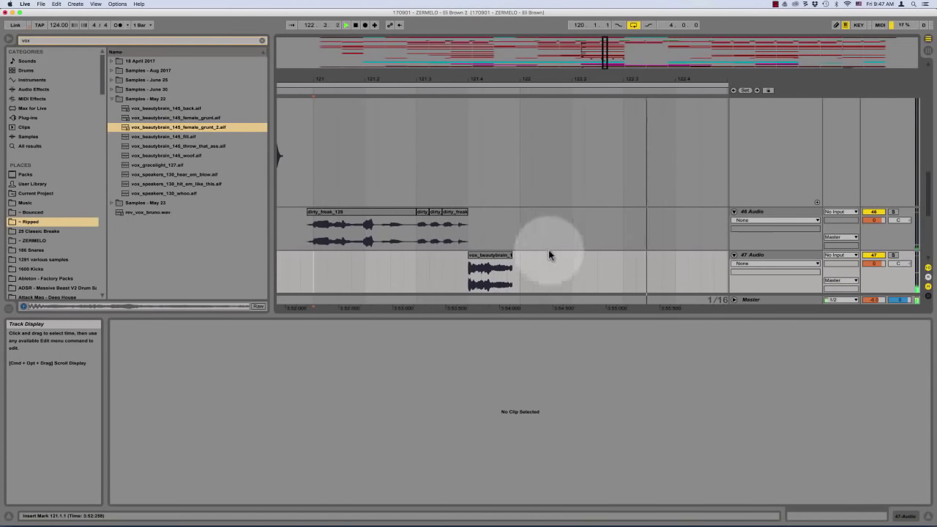
Try warping the female grunt clip with a segment tempo of 147 BPM and extending its end to about 122.1
click(495, 258)
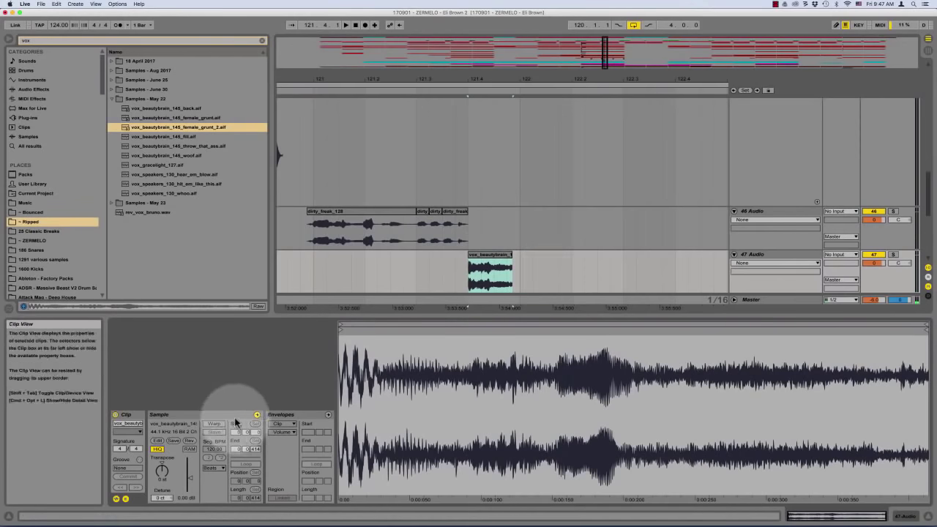
click(213, 423)
mouse_move(214, 449)
mouse_down()
mouse_move(214, 460)
mouse_move(215, 433)
mouse_up()
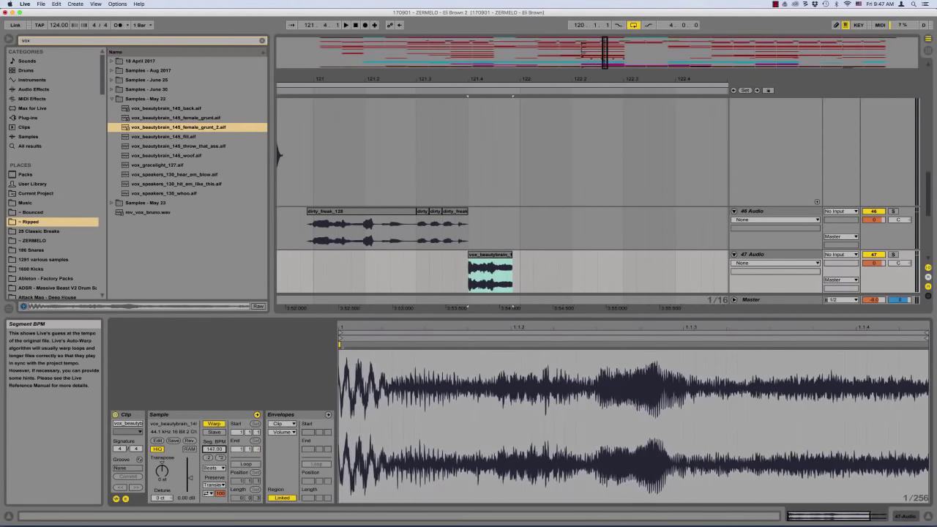
drag(511, 255, 601, 255)
click(466, 269)
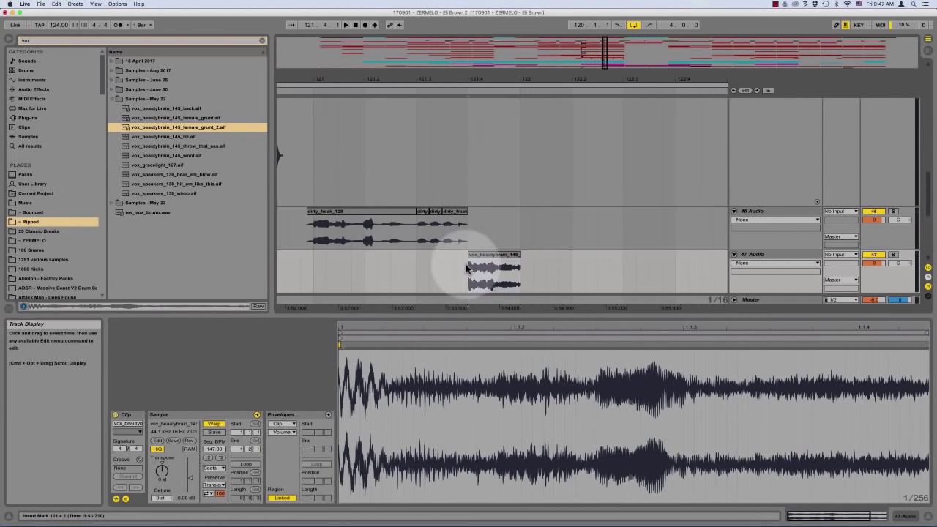
key(plus)
key(plus)
scroll(472, 258, right, 1)
scroll(472, 256, right, 1)
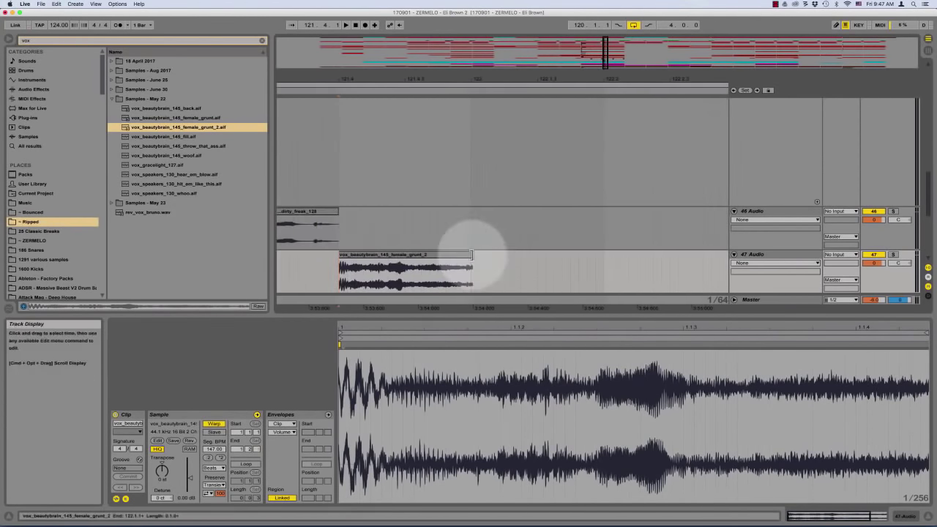
Try another segment tempo for the grunt clip, and undo its tempo, length and warp changes
mouse_move(216, 454)
mouse_down()
mouse_move(216, 445)
mouse_move(216, 472)
mouse_move(216, 464)
mouse_up()
key(super+z)
key(super+z)
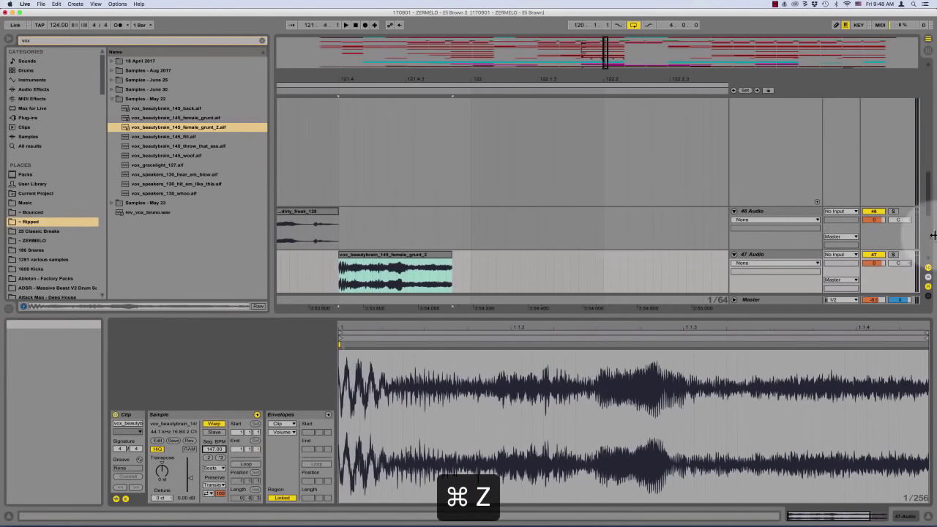
key(super+z)
key(super+z)
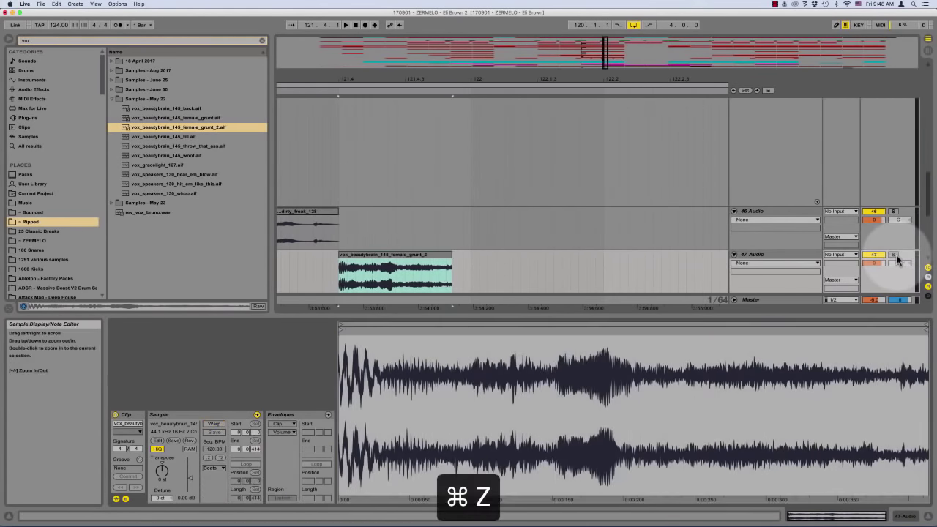
Solo track 47 Audio, loop the grunt clip's region from 121.4.1, and listen to the clip on its own
click(896, 255)
click(386, 255)
key(super+l)
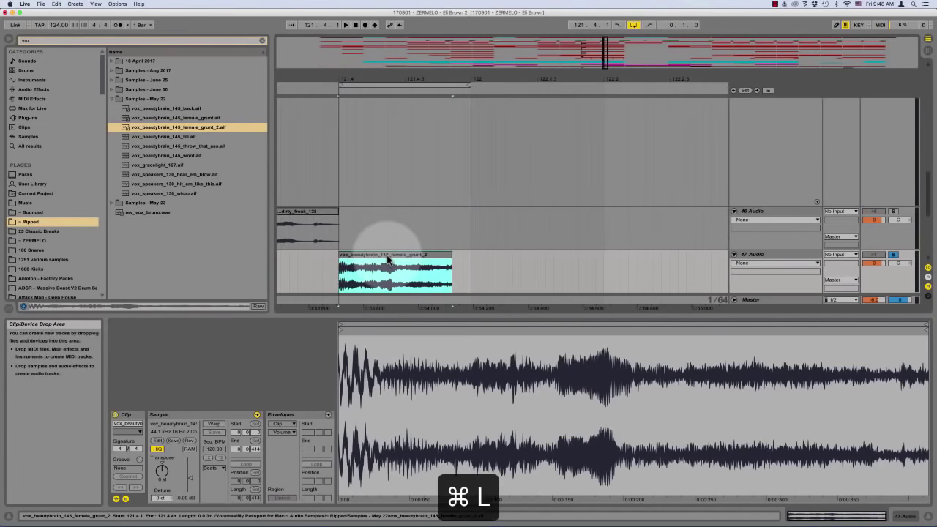
key(space)
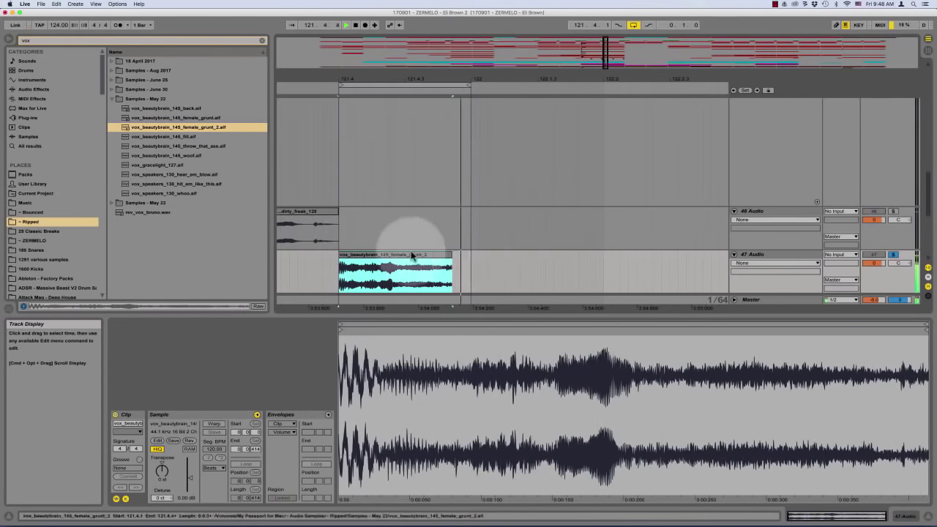
key(space)
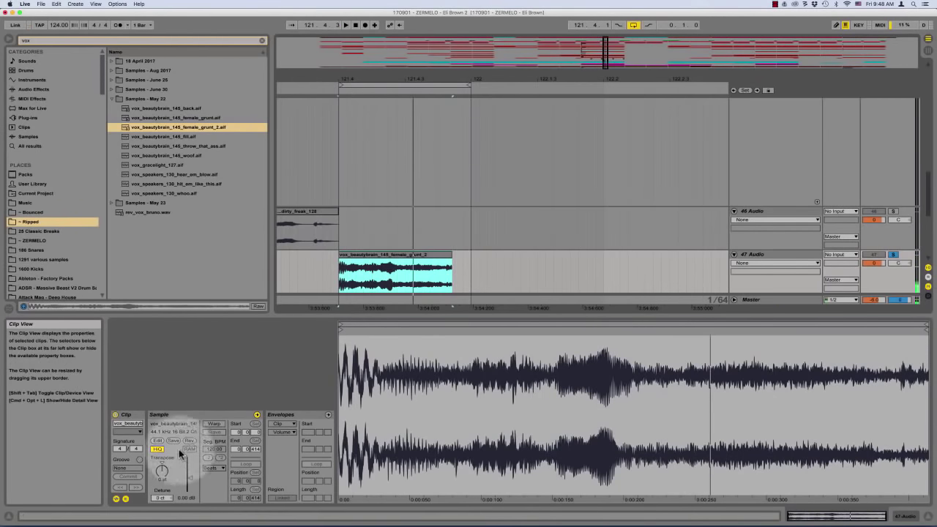
Warp the grunt clip with a segment tempo of 197 BPM, extend its end past 122.1.2, and play it looped
click(213, 423)
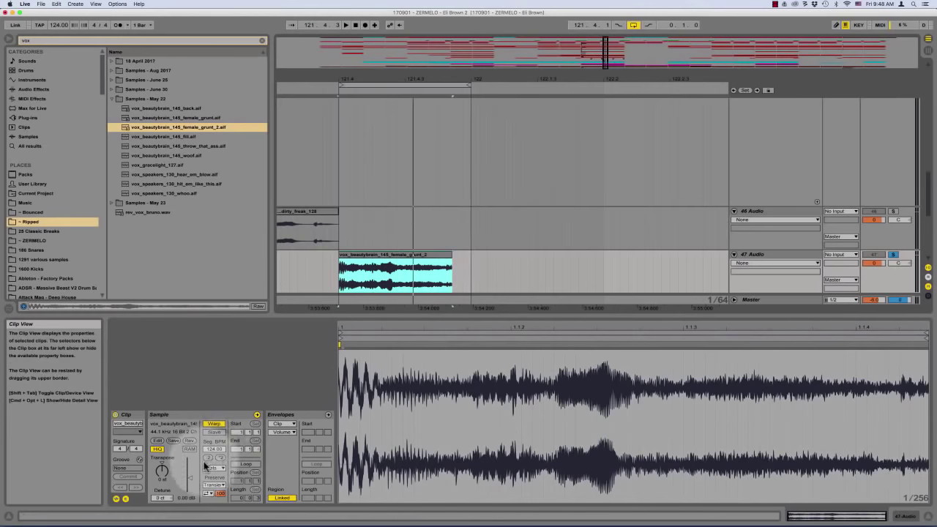
drag(216, 449, 215, 413)
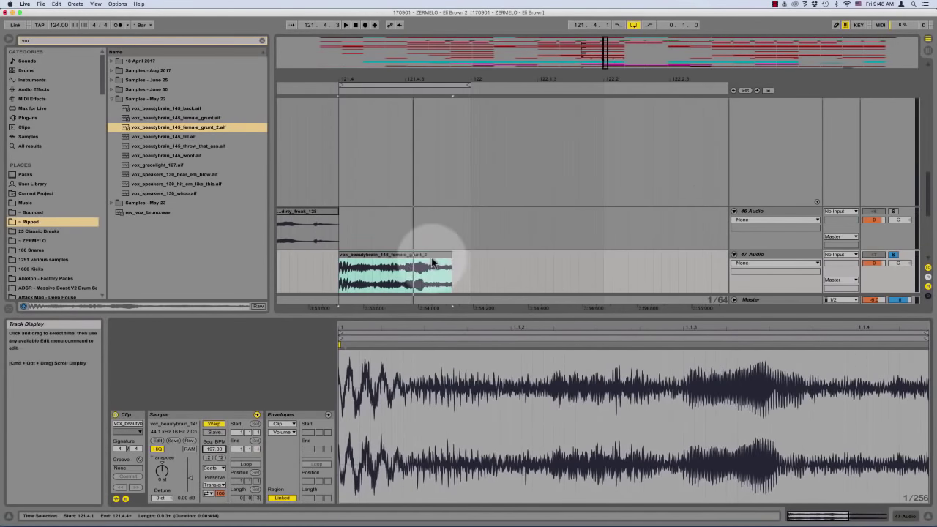
drag(451, 254, 584, 252)
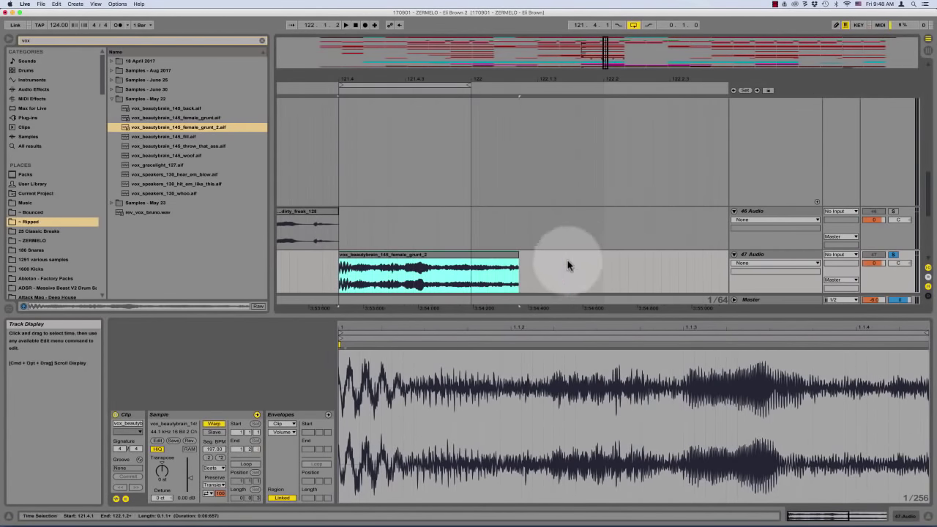
key(space)
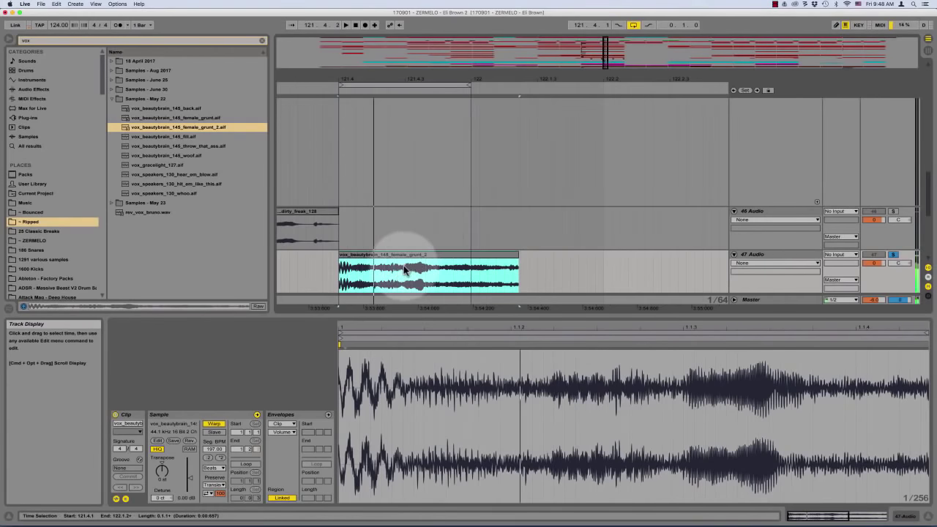
click(403, 266)
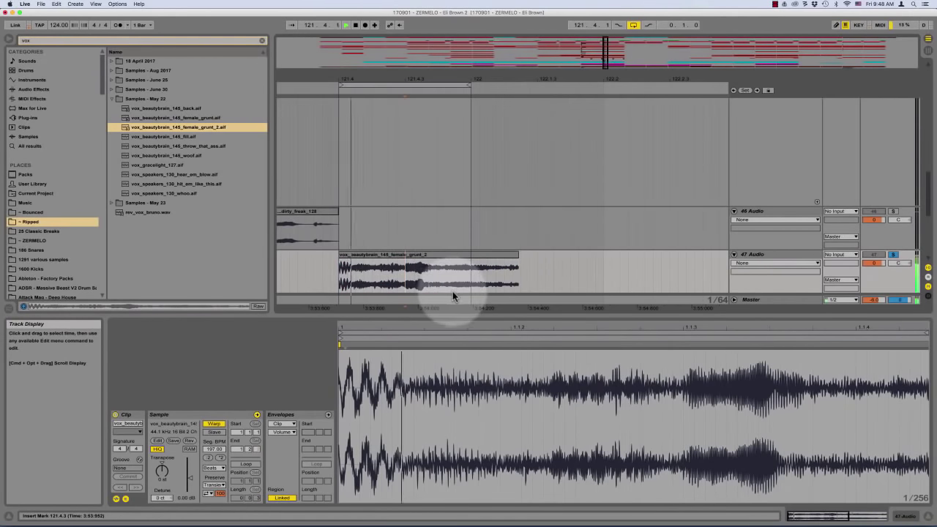
Unsolo track 47 Audio and extend the loop's end to 122.2.1 to hear the whole grunt in context
click(894, 255)
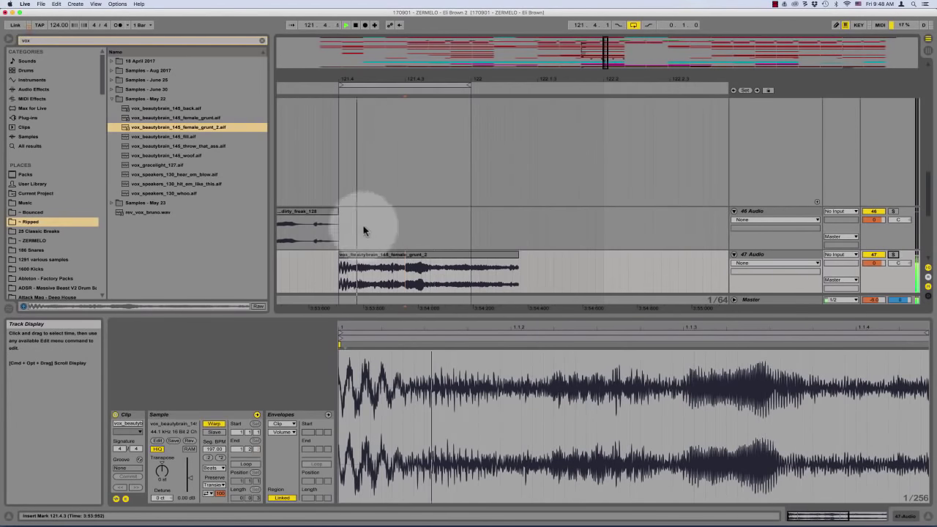
drag(477, 271, 578, 276)
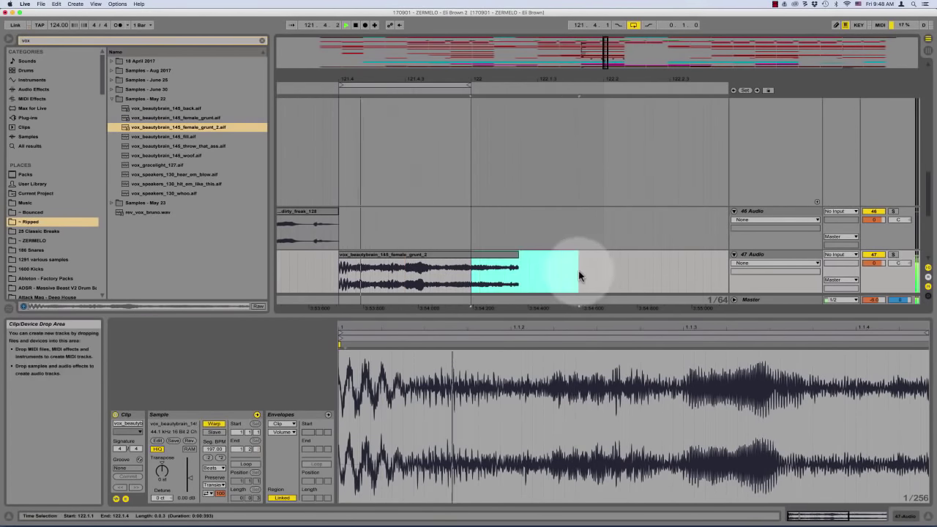
drag(470, 86, 600, 91)
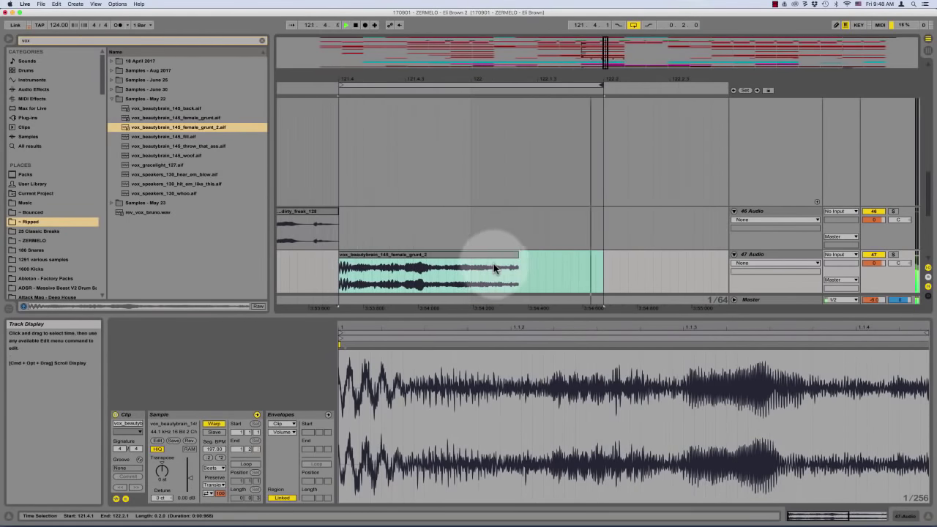
click(473, 275)
key(minus)
key(minus)
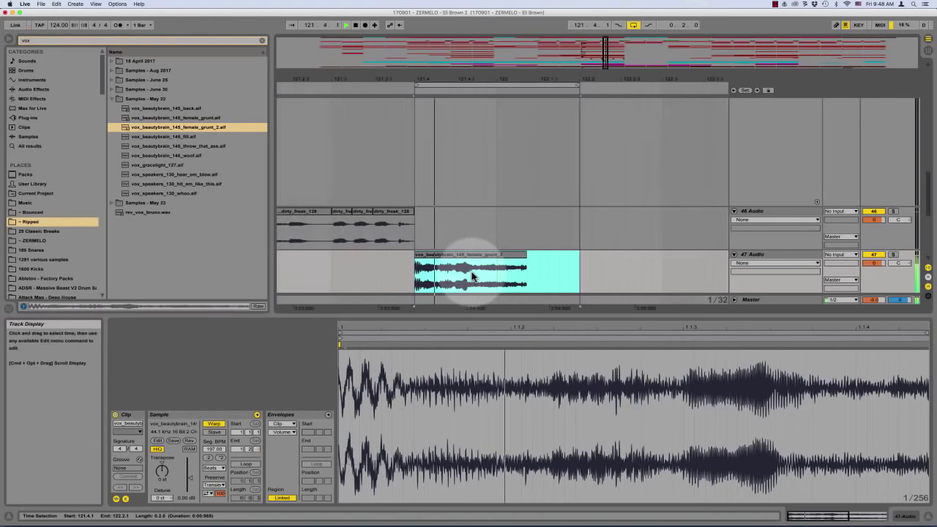
Trim the grunt clip on track 47 Audio to end at 122.1.1, and fade it out from 121.4.4
key(minus)
click(291, 279)
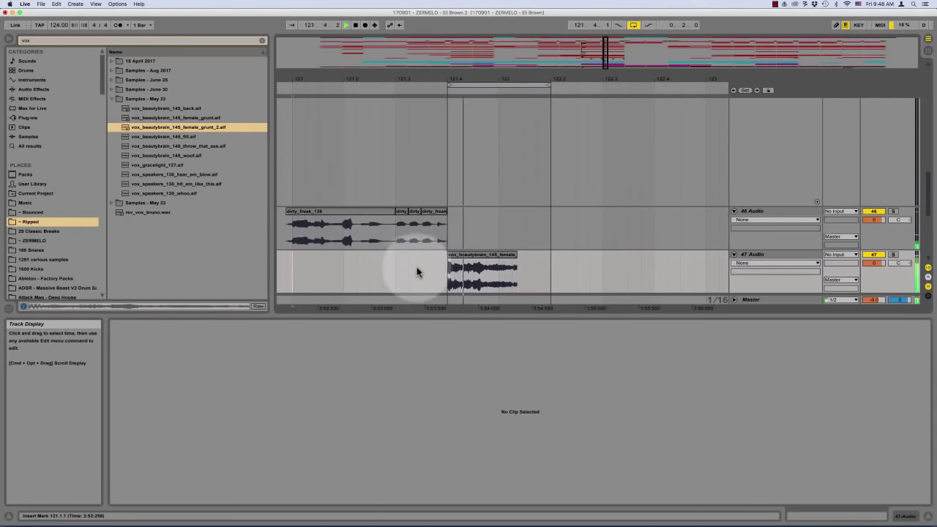
mouse_move(502, 270)
mouse_down()
mouse_move(549, 272)
mouse_move(514, 272)
mouse_up()
key(alt+super+f)
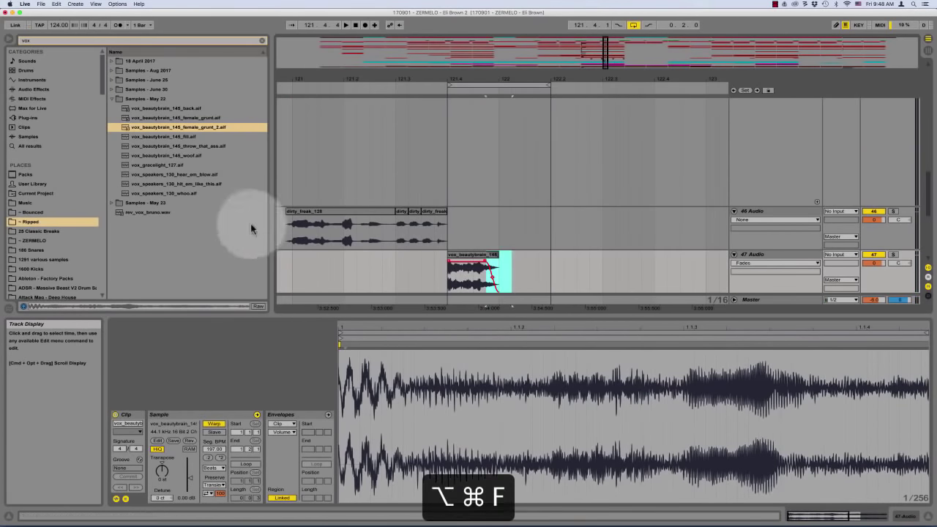
Extend the loop's start back to 121.1.1 and listen to the freak phrase with the grunt fill
click(289, 267)
key(space)
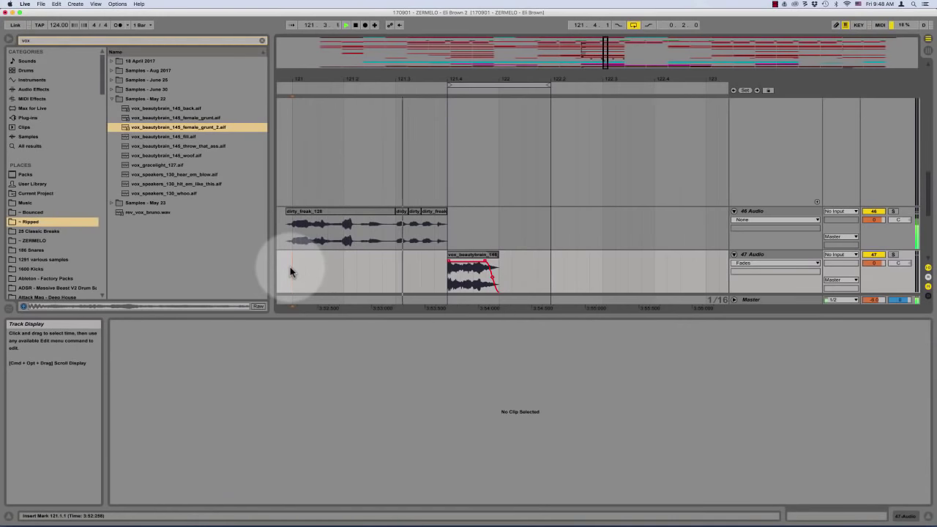
drag(449, 85, 422, 85)
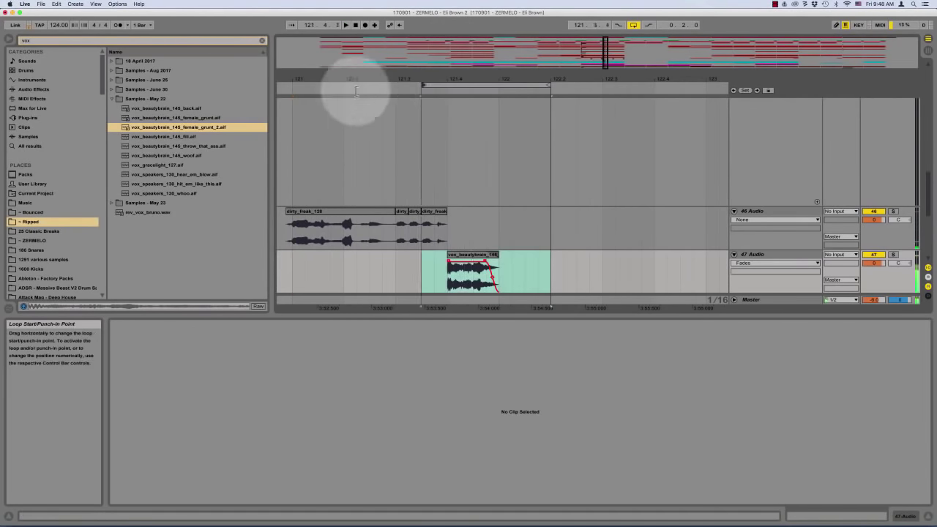
drag(356, 92, 293, 93)
click(300, 157)
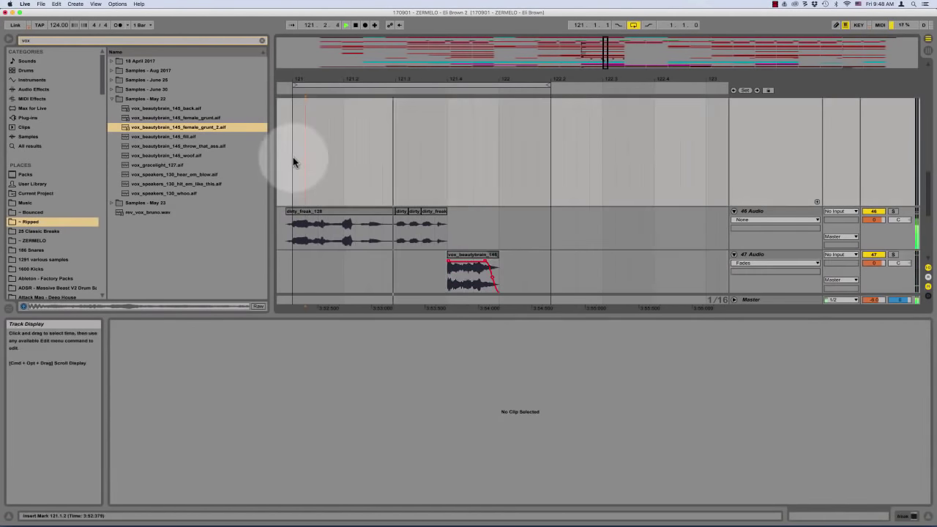
click(292, 157)
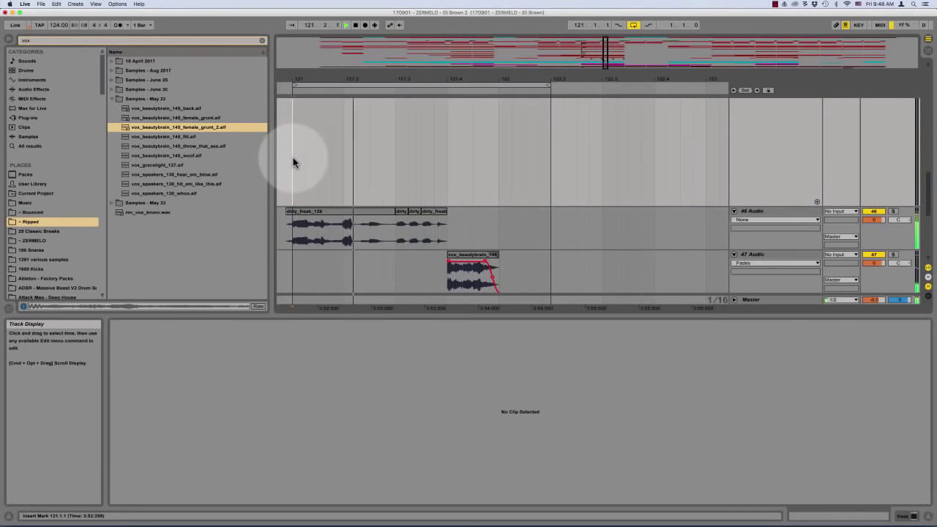
Hide the clip view, and loop 119.1.1 to 123.1.1 to hear the fill within the full arrangement
key(space)
key(minus)
key(minus)
key(minus)
key(minus)
drag(293, 157, 412, 177)
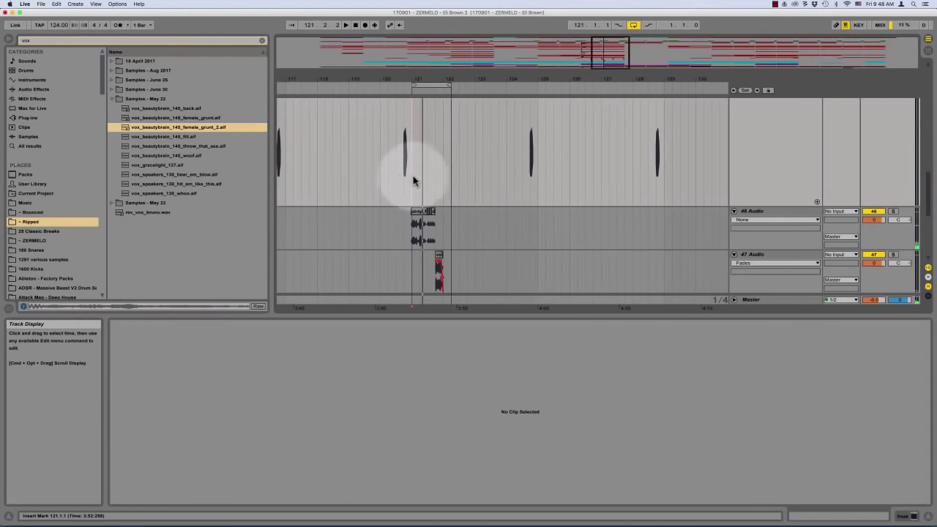
double_click(675, 317)
scroll(415, 261, up, 12)
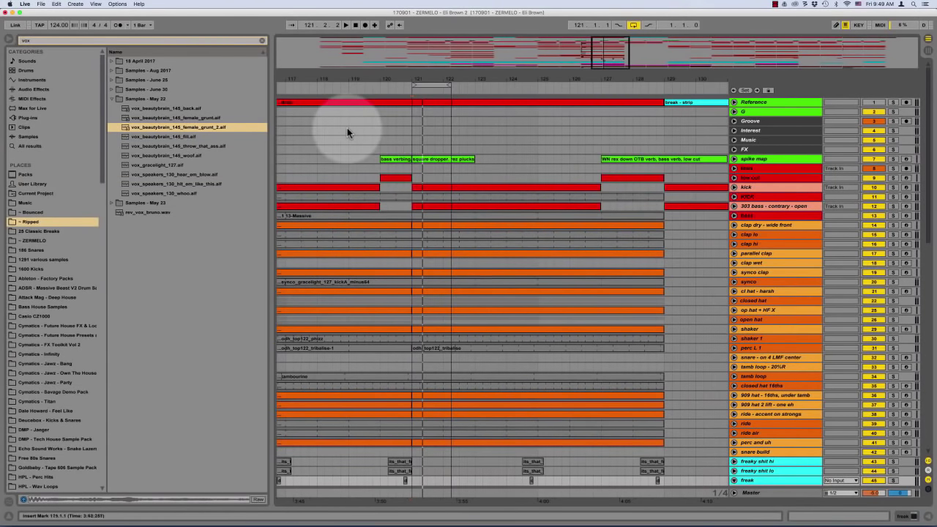
drag(347, 128, 475, 137)
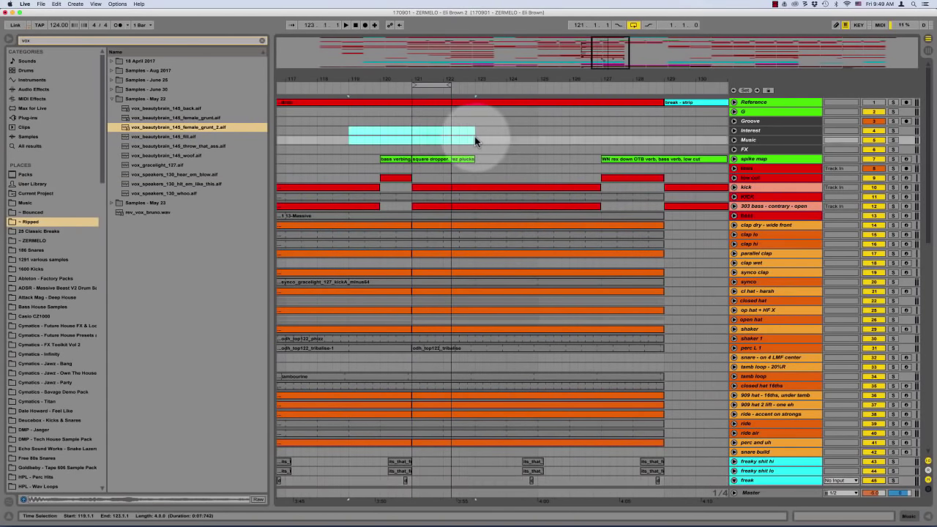
key(super+l)
key(space)
scroll(446, 137, down, 13)
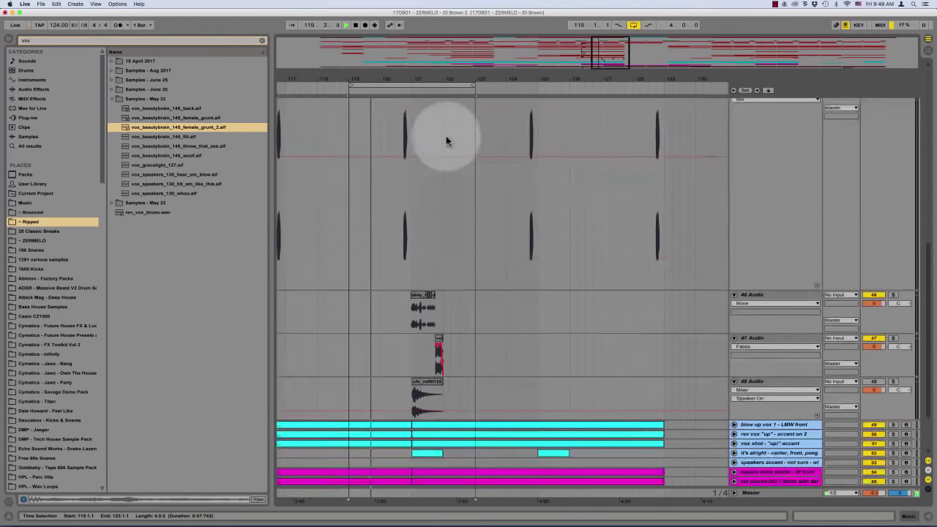
scroll(445, 138, up, 10)
scroll(439, 150, up, 5)
scroll(440, 150, down, 2)
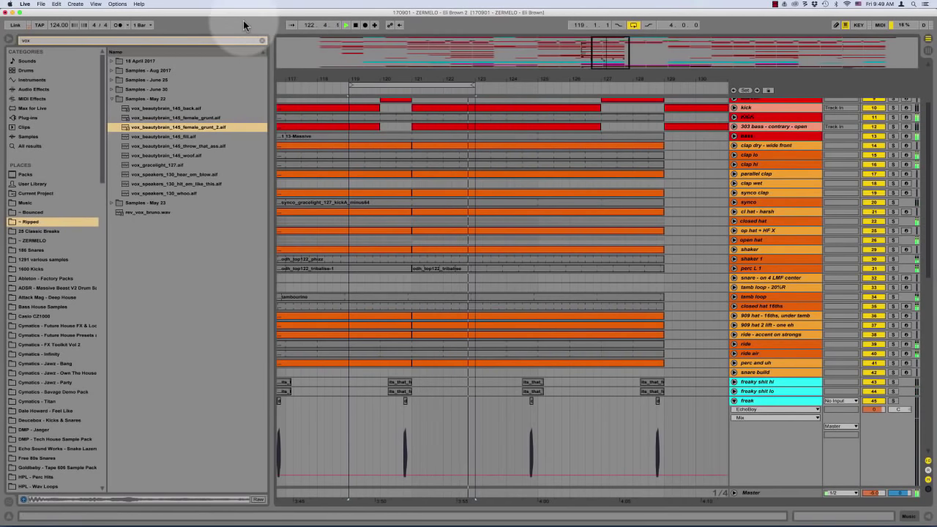
Clear the vox search in the browser, and copy the freaky shit and freak clips to the phrase ends around bars 123 and 127
click(262, 40)
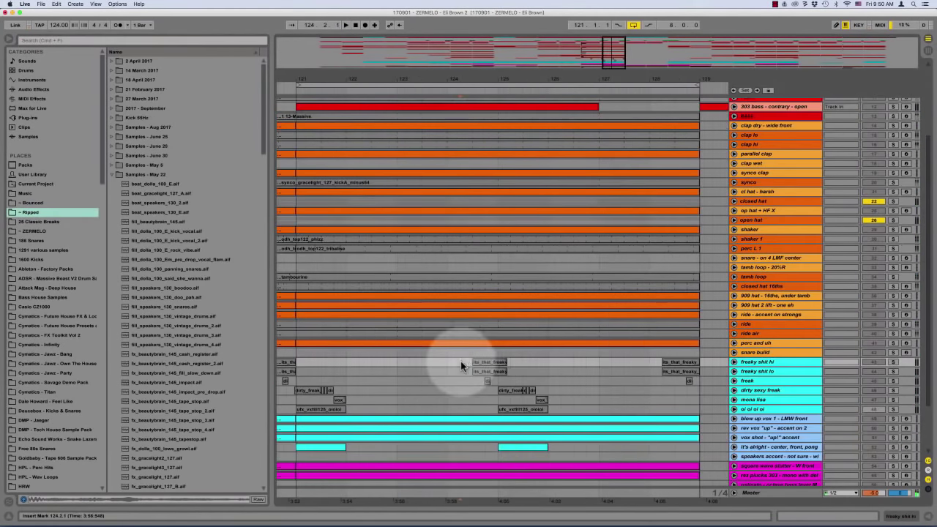
click(482, 360)
drag(469, 361, 612, 365)
click(297, 362)
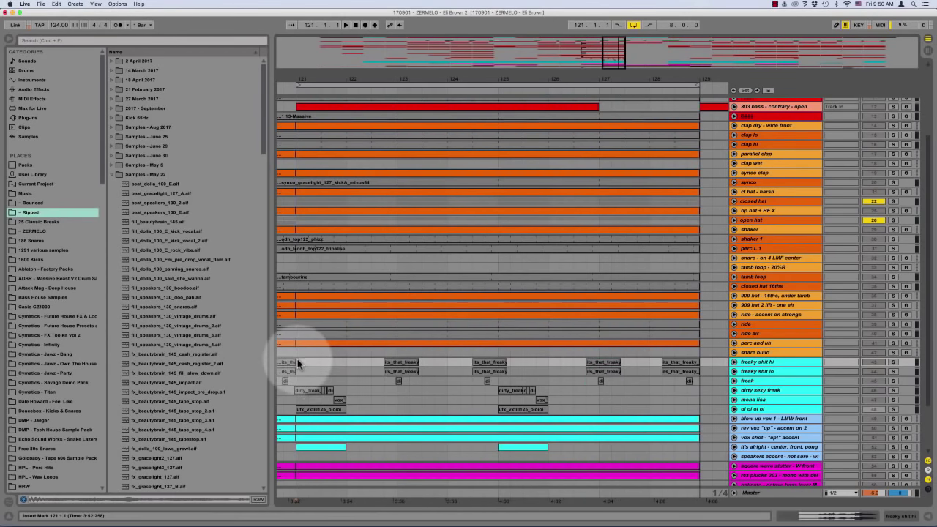
Unfold all tracks, and examine the new freaky shit and freak clips leading into bar 123 during playback
key(plus)
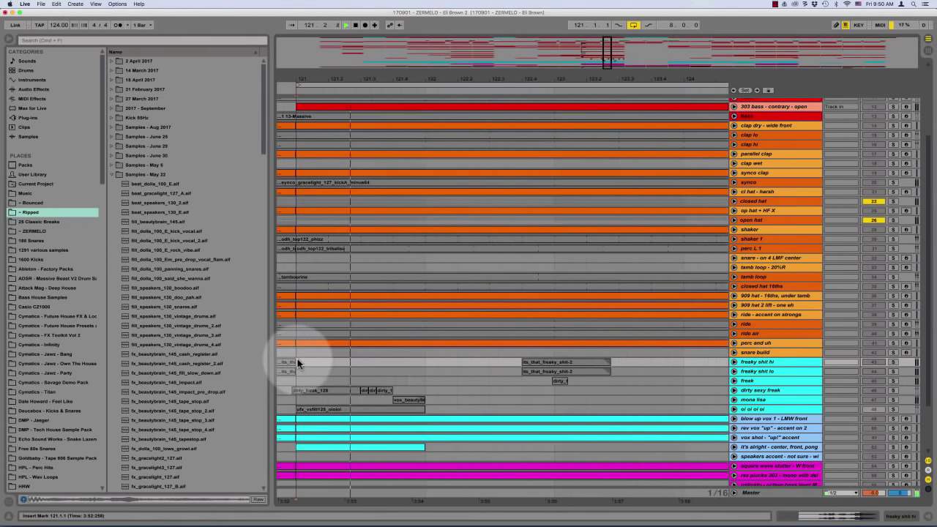
alt+click(734, 362)
scroll(607, 347, up, 5)
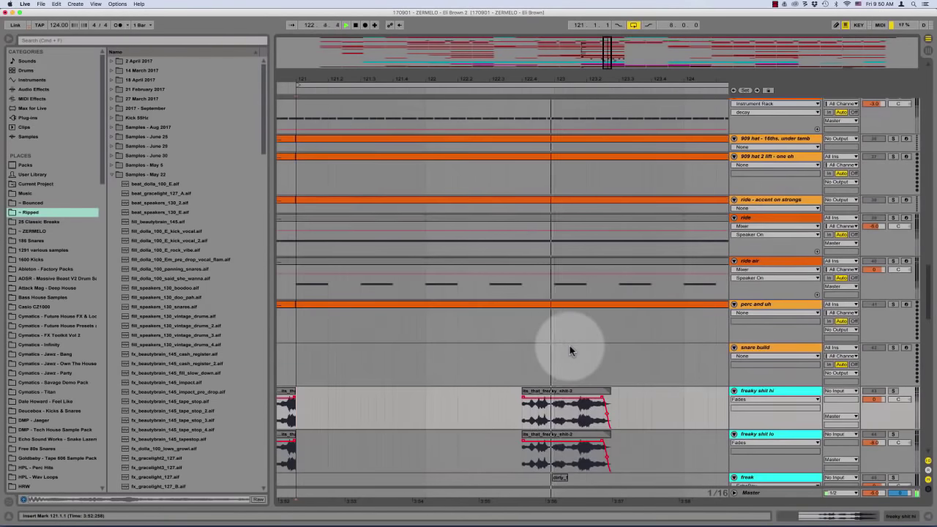
scroll(496, 371, down, 10)
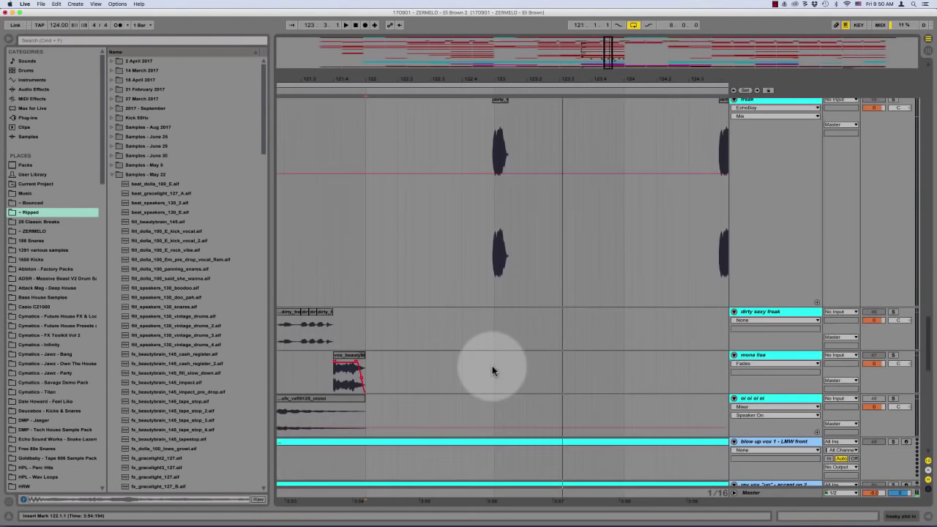
scroll(493, 371, up, 7)
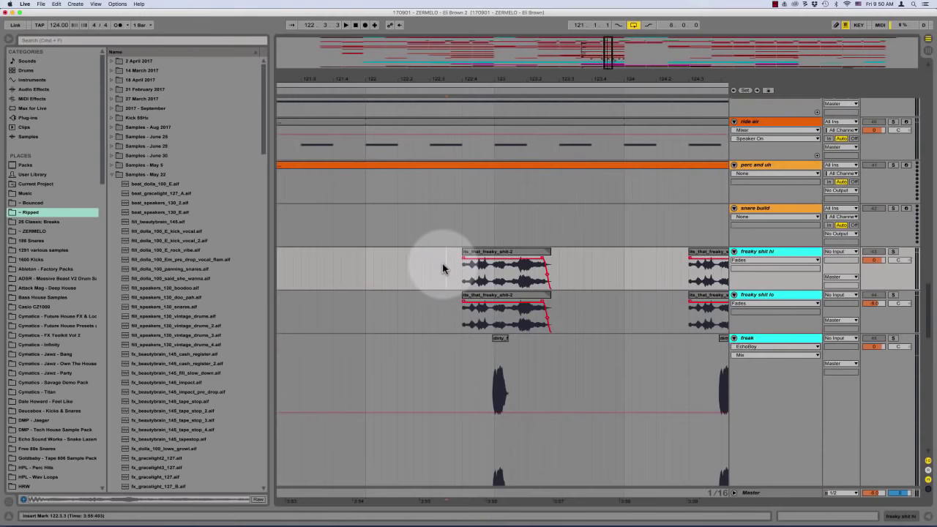
key(minus)
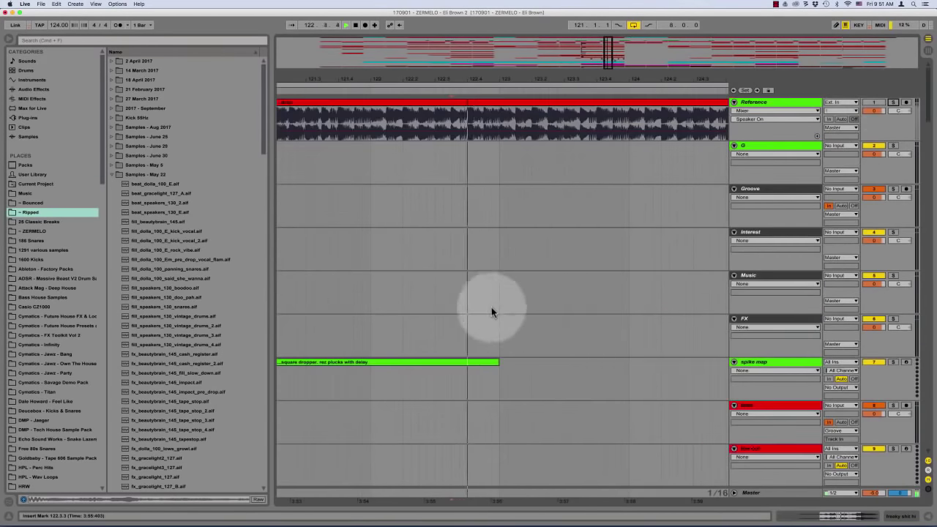
scroll(491, 310, down, 20)
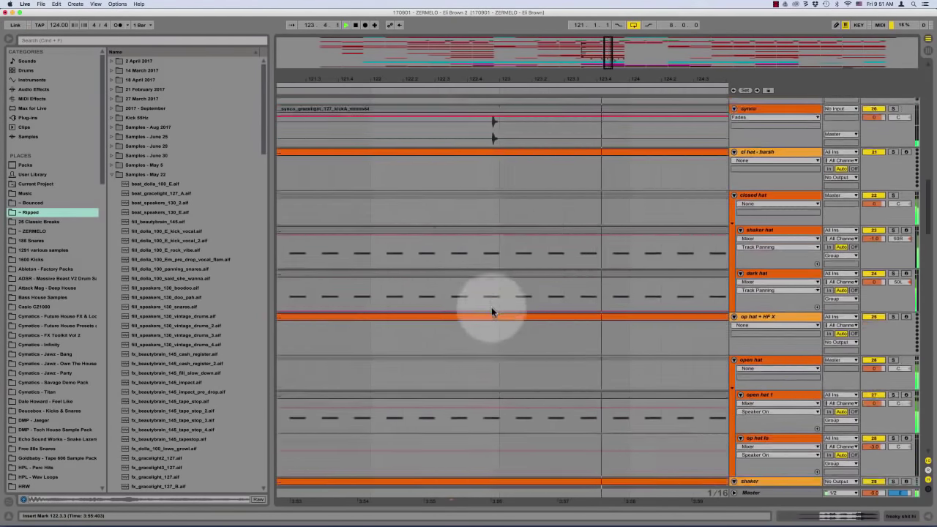
scroll(491, 310, down, 20)
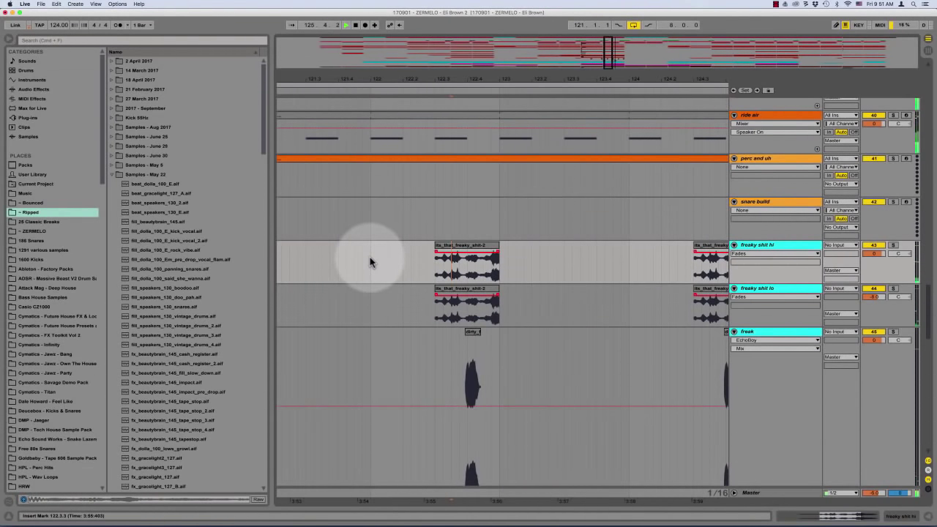
Copy the first beat of the freaky shit hi and lo clips from 122.3.1 to 122.1.1
click(370, 258)
key(plus)
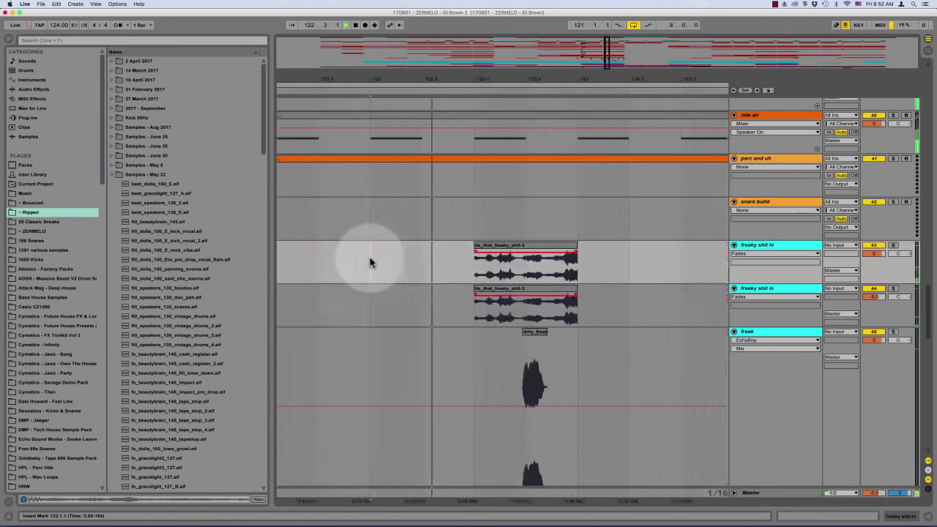
scroll(441, 247, right, 1)
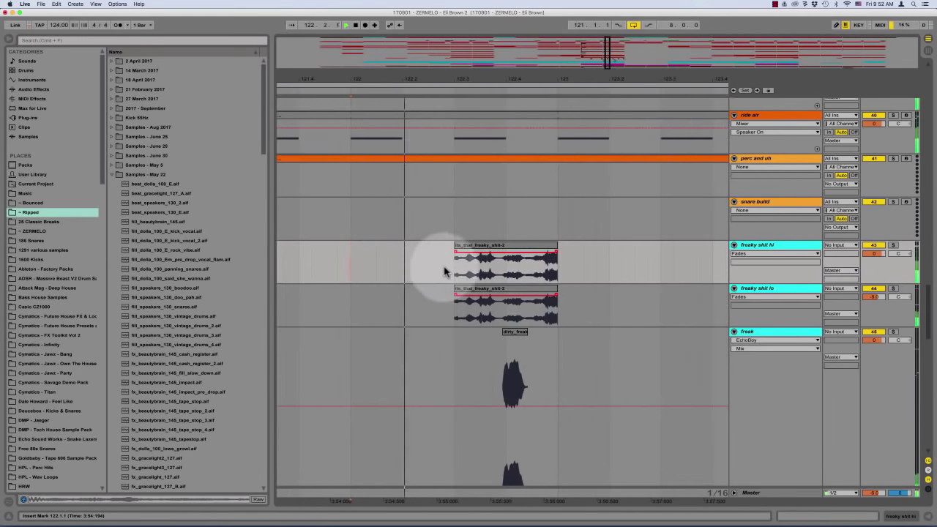
click(452, 262)
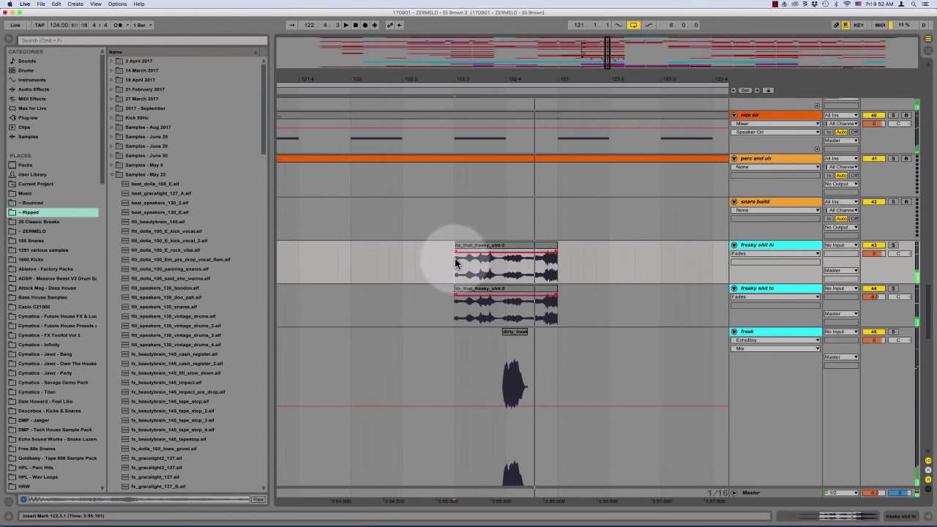
shift+click(499, 303)
drag(498, 246, 375, 248)
click(374, 248)
Try duplicating the one-beat clips to 122.2.1 on both freaky shit tracks, and listen from 122.1.1
key(super+d)
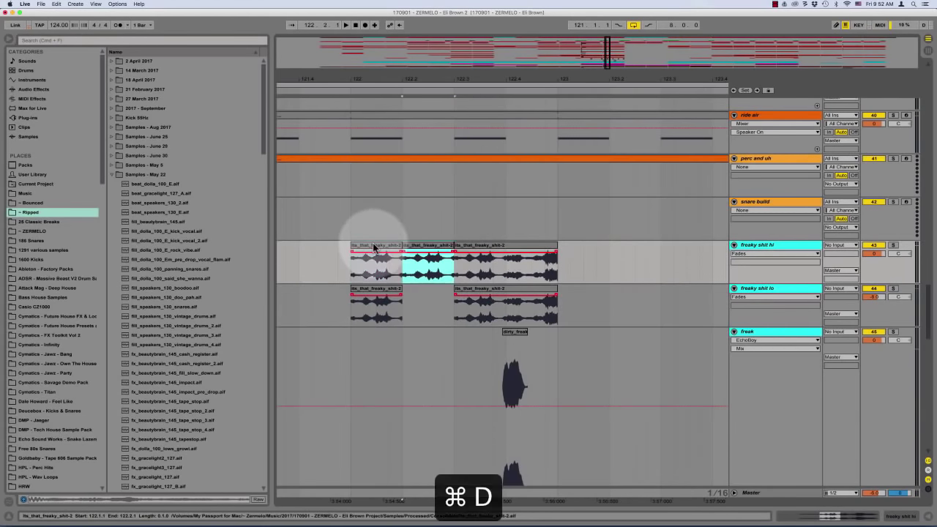
click(375, 291)
key(super+d)
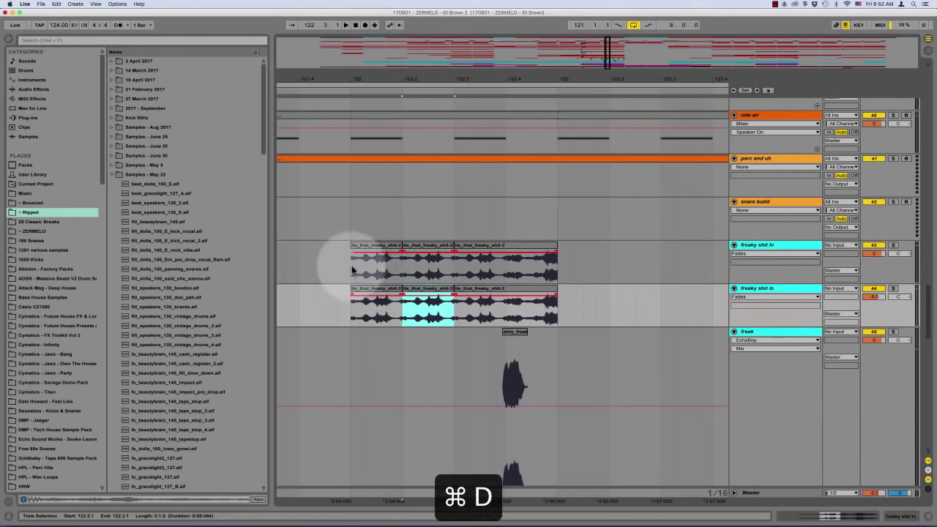
click(348, 261)
key(space)
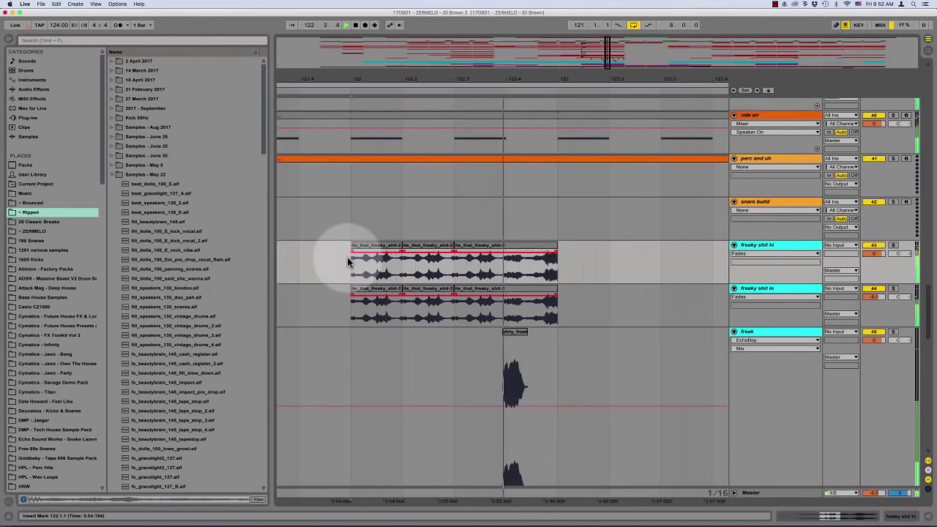
Fade out the short freaky shit hi and lo clips from 122.1.3 to 122.1.4, and listen from 122.1.1
drag(357, 264, 383, 309)
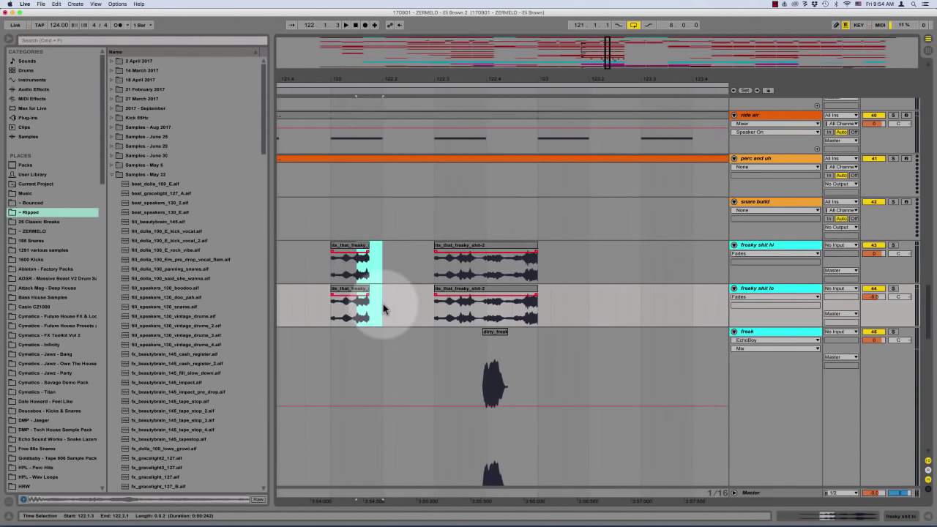
key(alt+super+f)
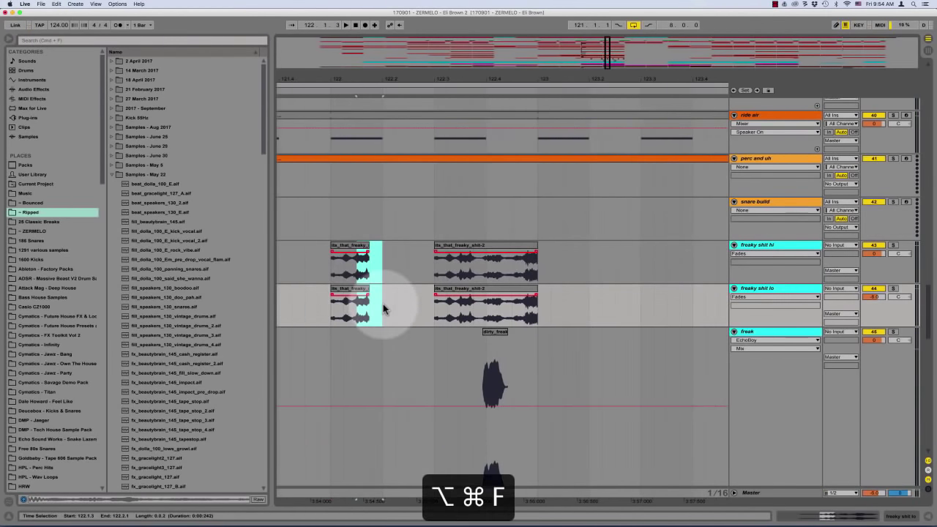
drag(357, 262, 369, 264)
key(alt+super+f)
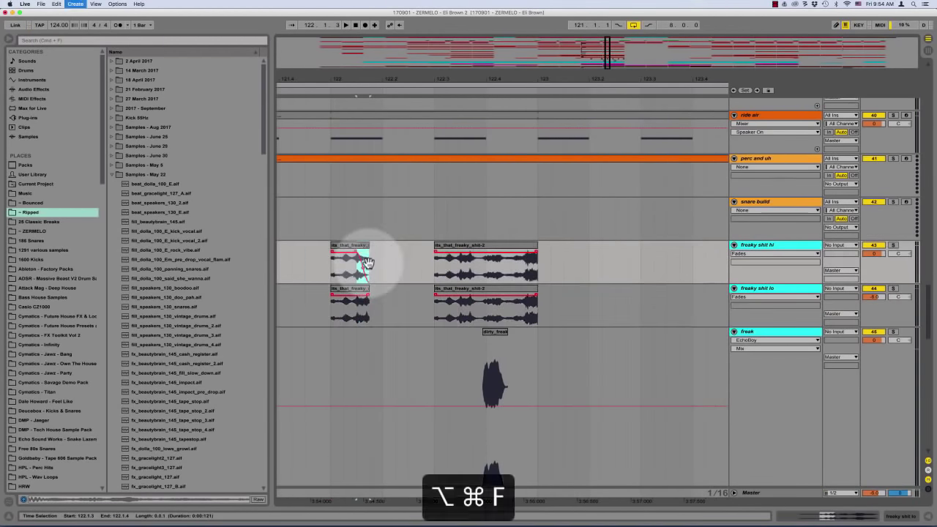
drag(357, 310, 369, 311)
key(alt+super+f)
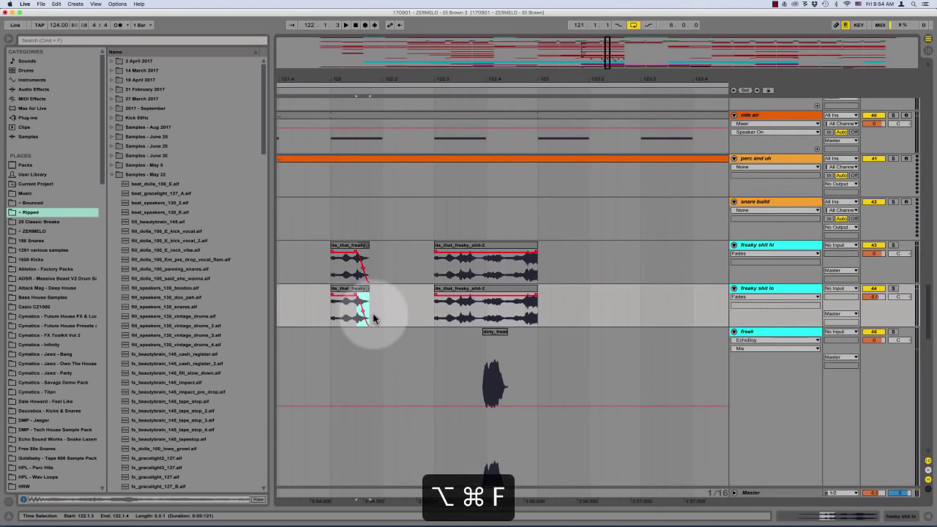
click(332, 256)
key(space)
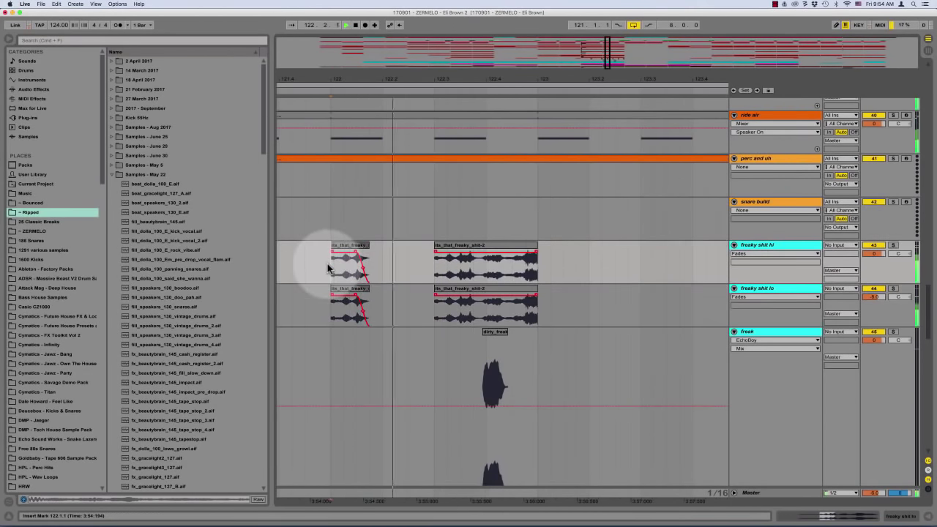
Try repeating the two short freaky shit clips at 122.2.1, and undo the copies and fades after listening
key(space)
click(347, 245)
shift+click(350, 289)
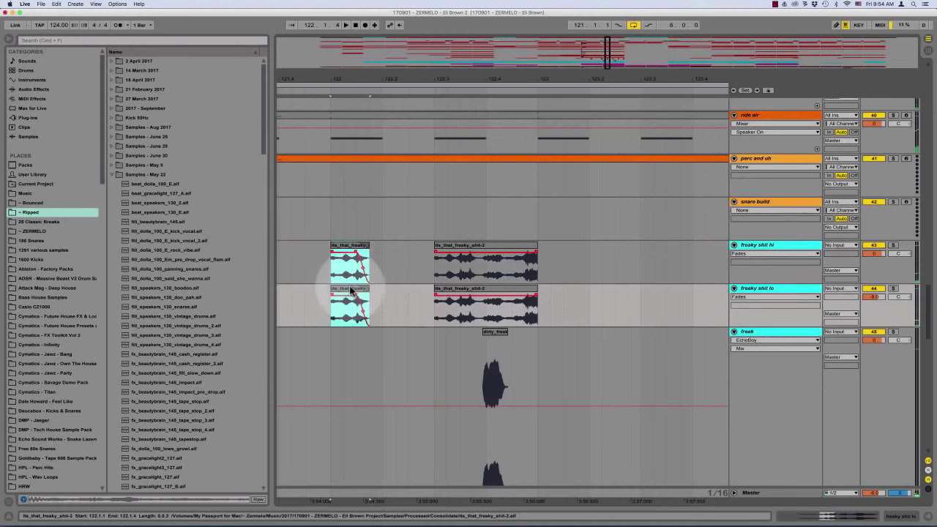
drag(350, 289, 401, 293)
click(324, 264)
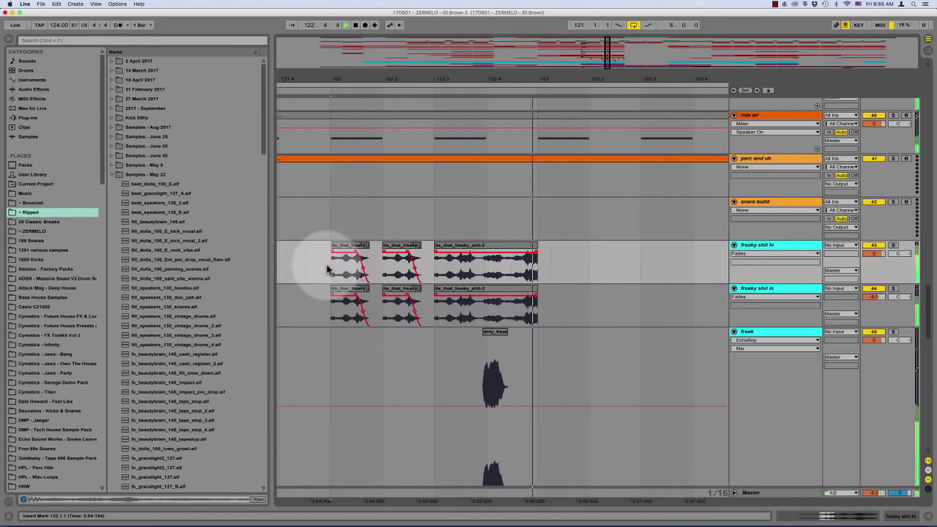
key(space)
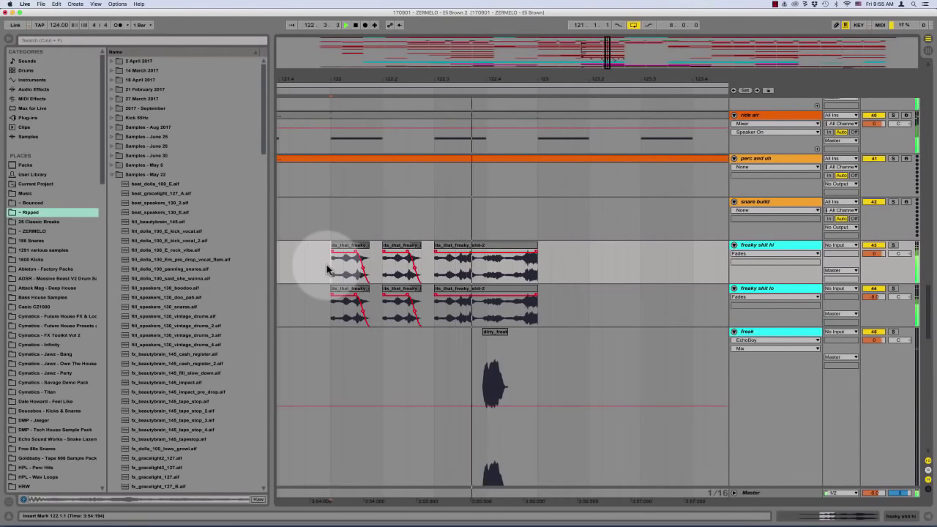
key(space)
key(super+z)
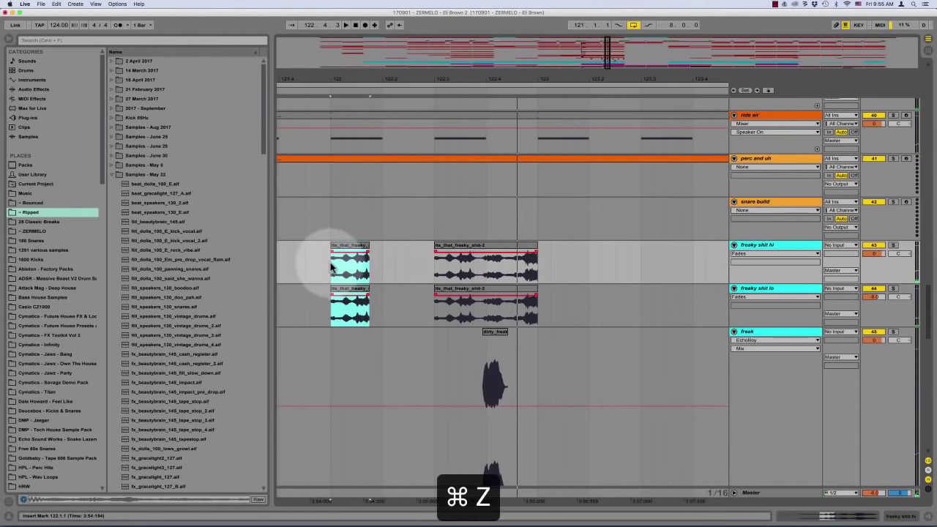
Copy the short freaky shit hi and lo clips from 122.1.1 to 122.2.1 and listen to the repeated phrase
key(space)
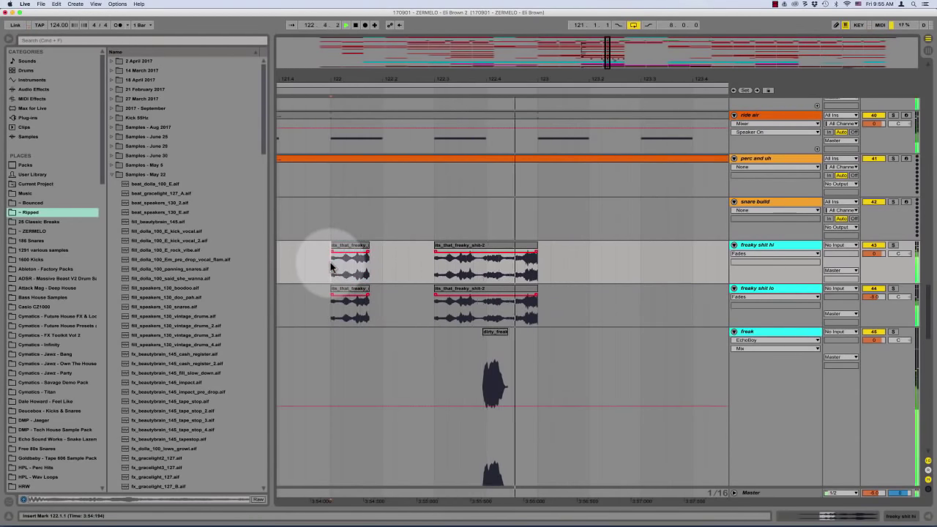
key(space)
click(345, 246)
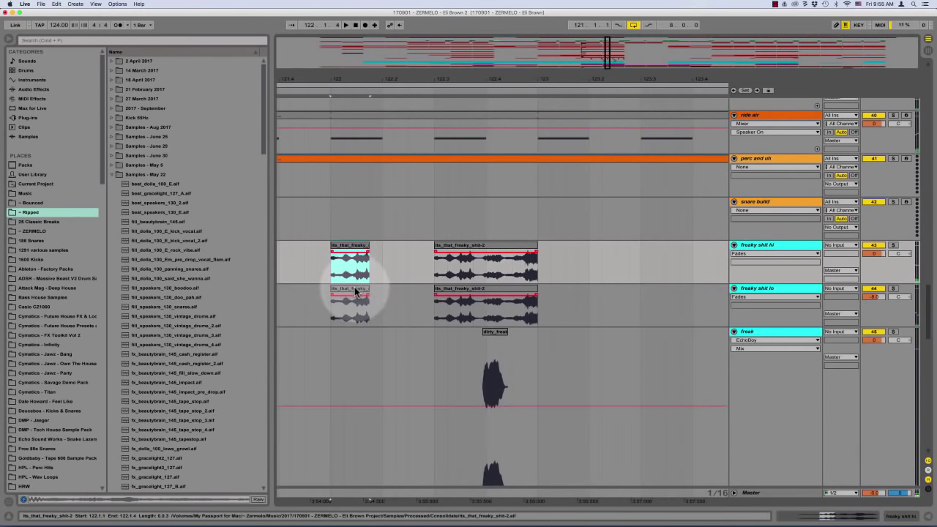
shift+click(355, 291)
drag(355, 291, 408, 300)
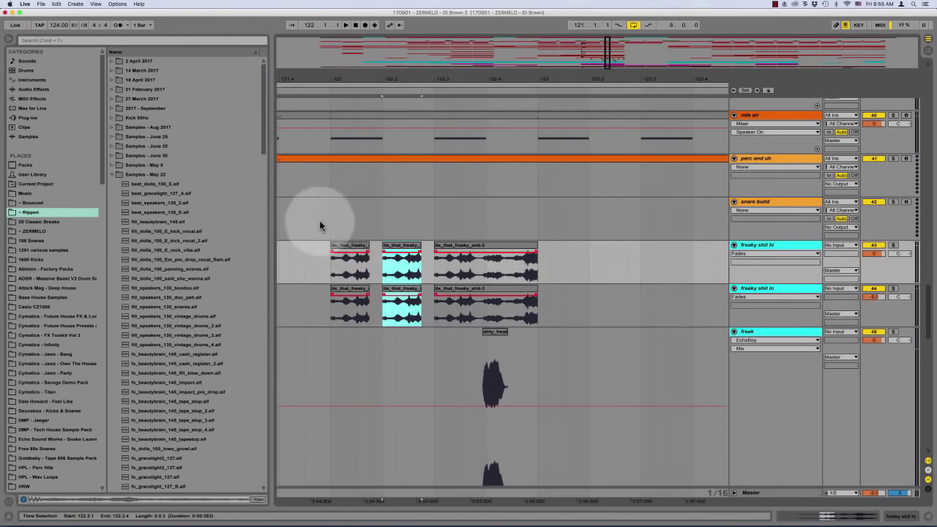
click(317, 265)
key(space)
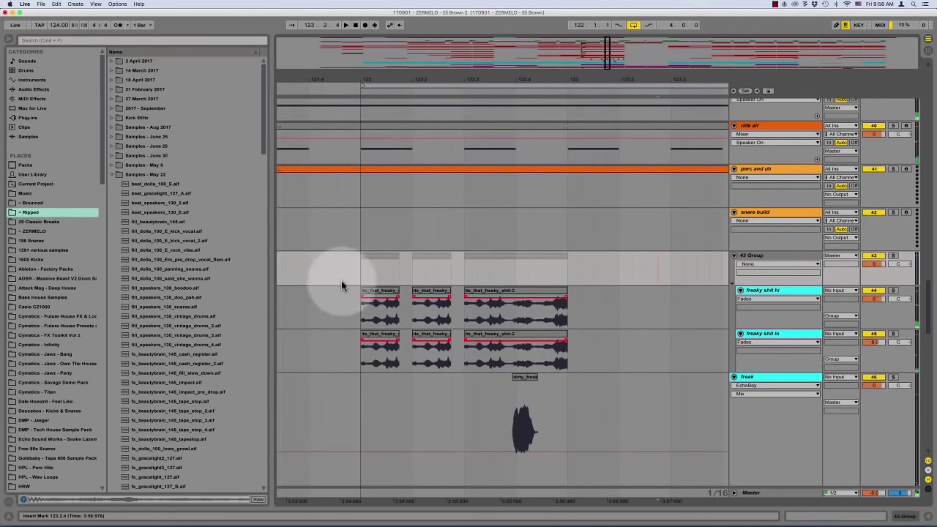
Listen to the grouped freaky shit phrase from 122.1.1 in repeated passes
click(358, 265)
key(space)
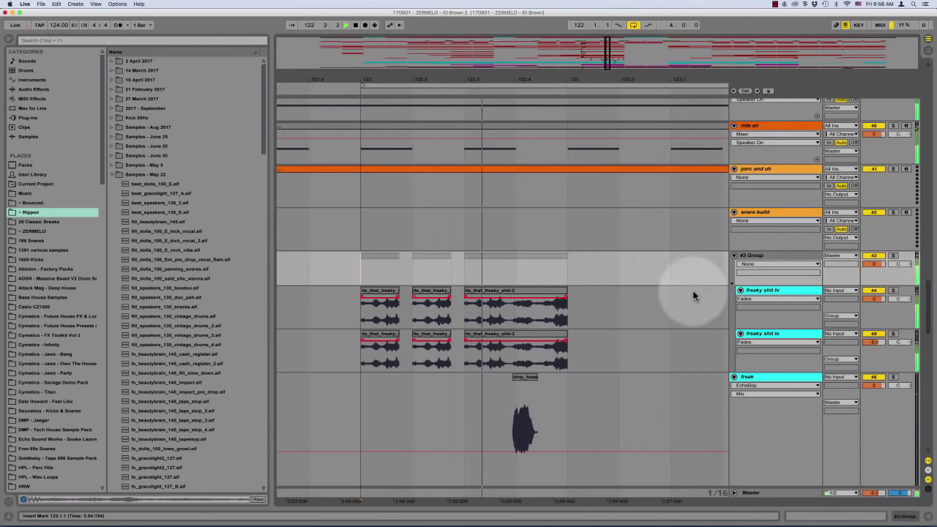
key(space)
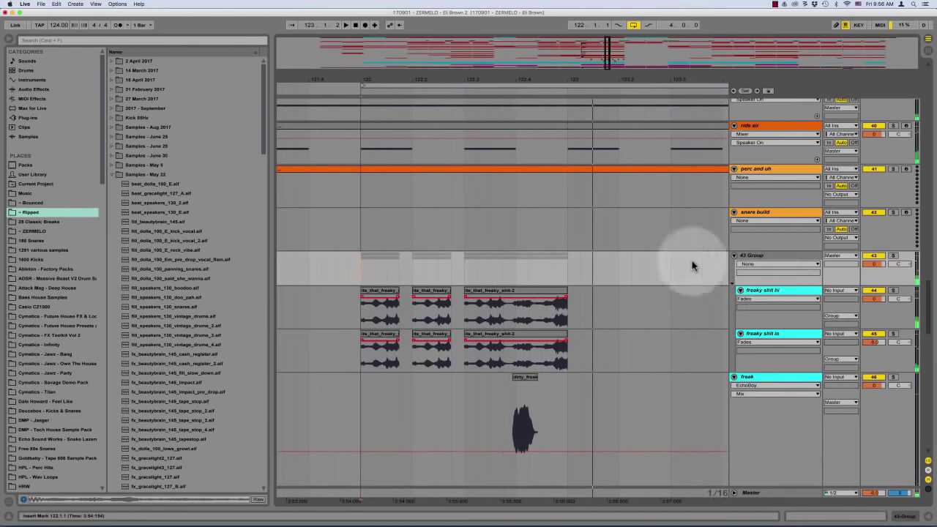
click(359, 267)
key(space)
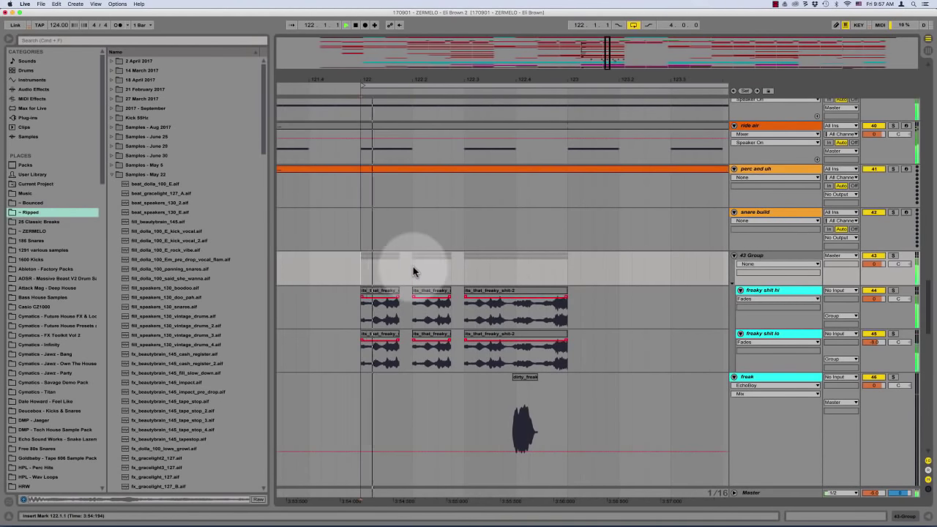
key(space)
Find the Glitch VST plug-in by searching for glitch and load it onto the freaky shit group track
click(769, 253)
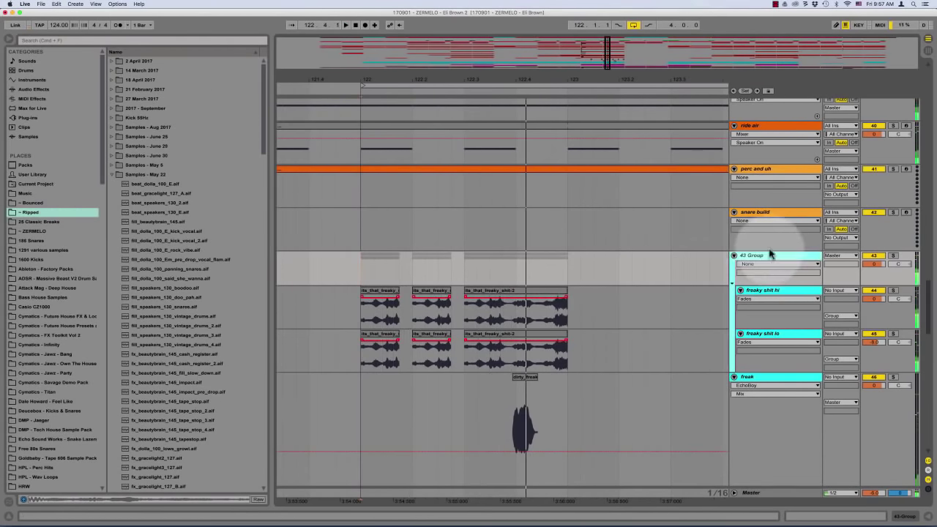
click(122, 39)
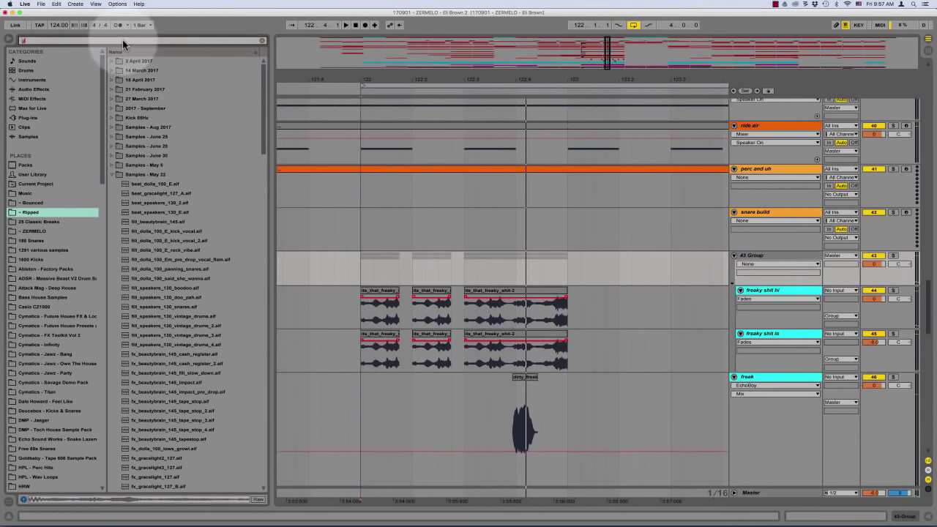
text(glitch)
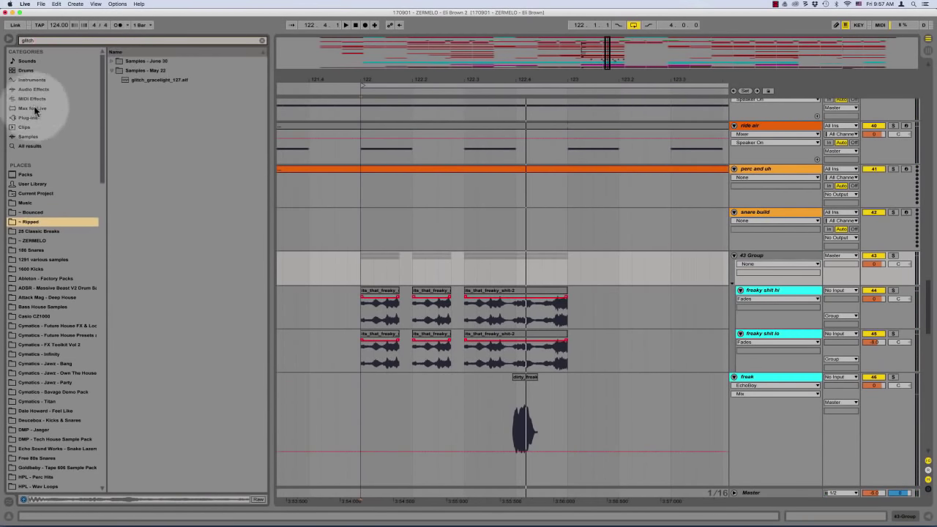
click(30, 118)
click(123, 70)
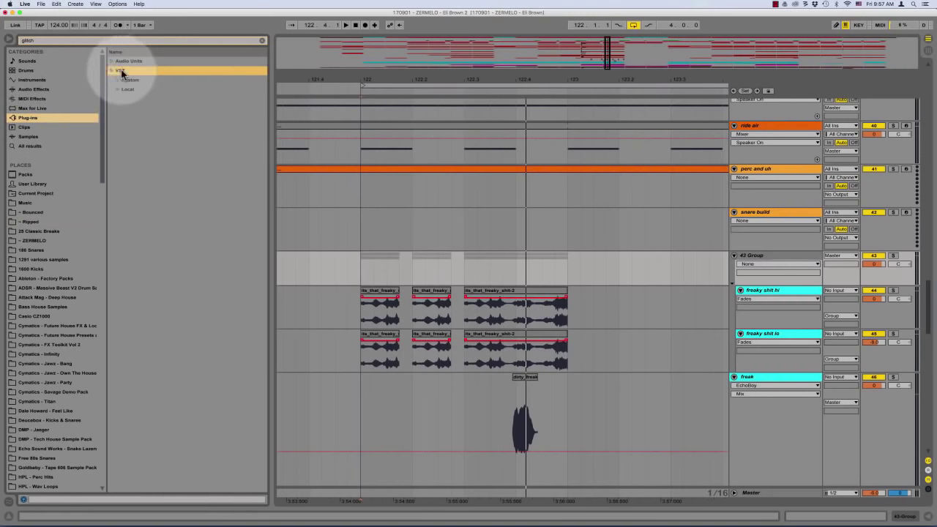
click(130, 79)
drag(139, 89, 499, 275)
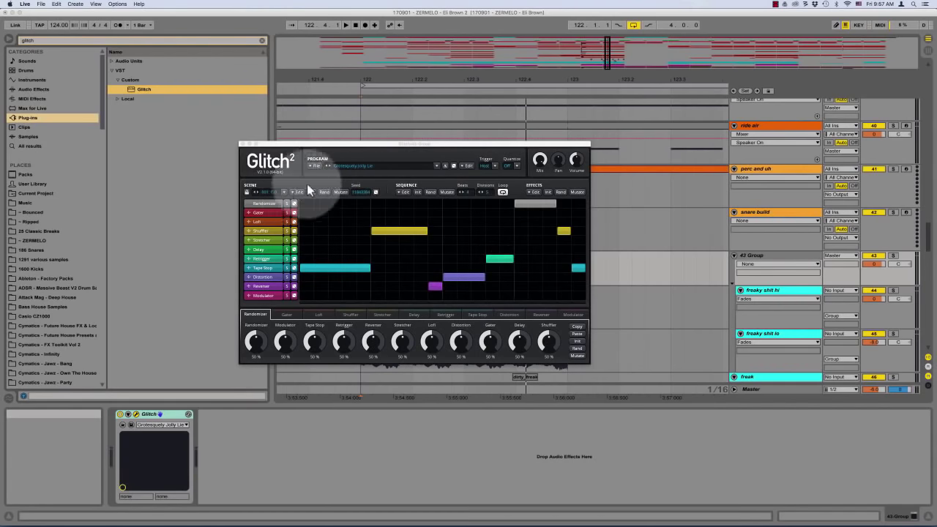
Initialise the Glitch scene and add a half-beat Tape Stop block at the start of the third beat during playback
click(311, 191)
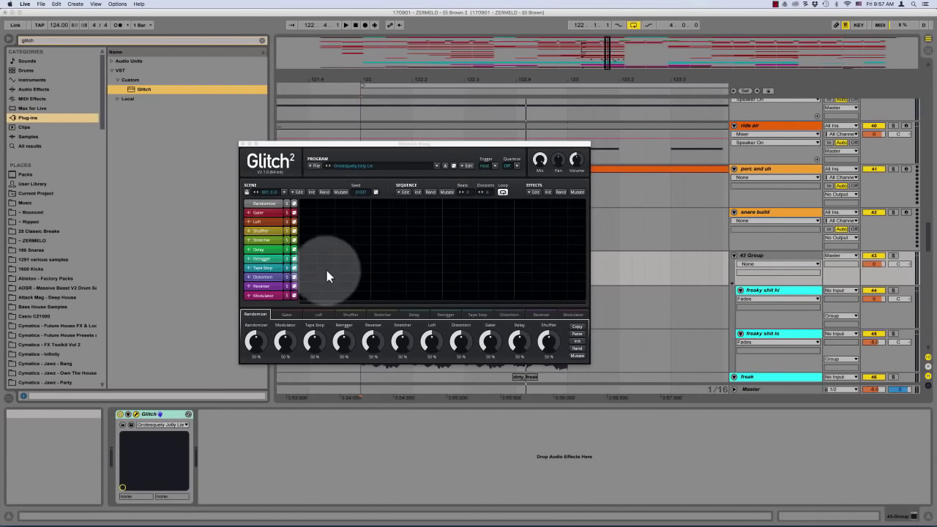
click(265, 268)
key(space)
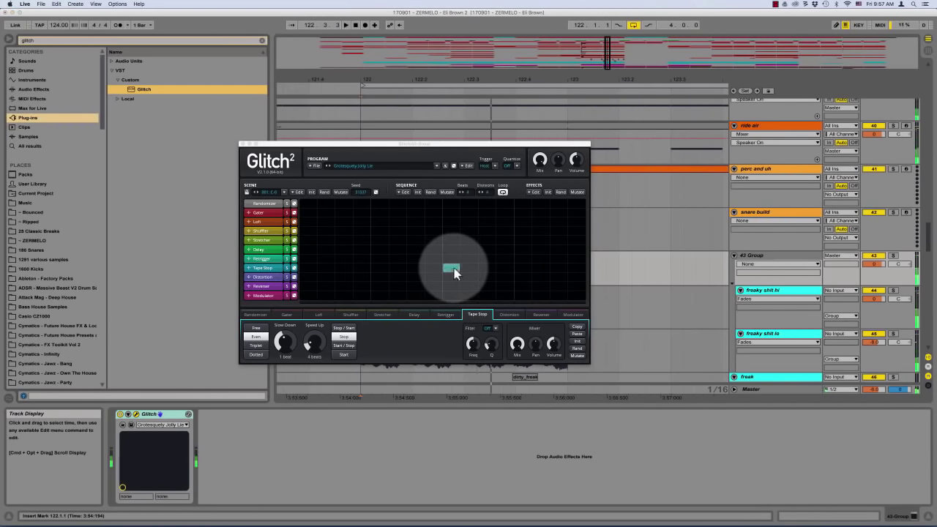
drag(455, 267, 469, 267)
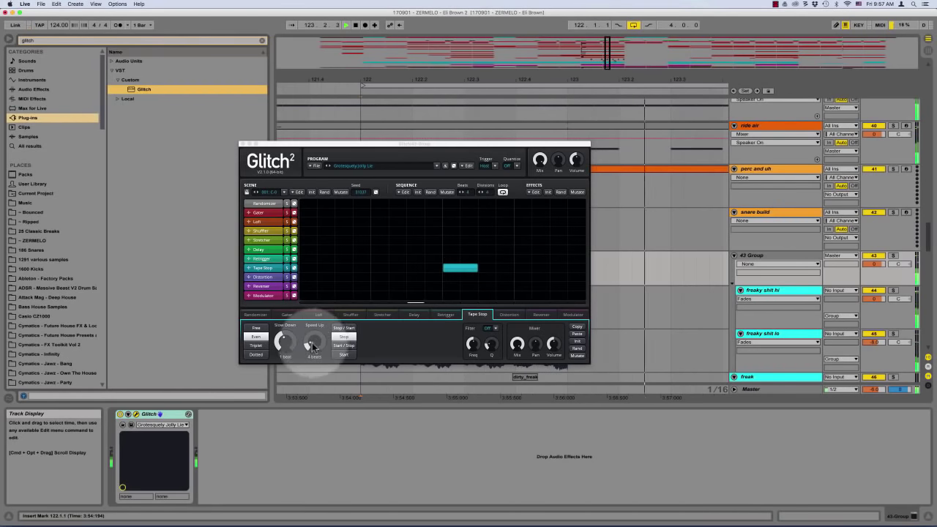
Set the Tape Stop effect to Start mode with a Speed Up of 1/16th, and listen to the loop
click(343, 354)
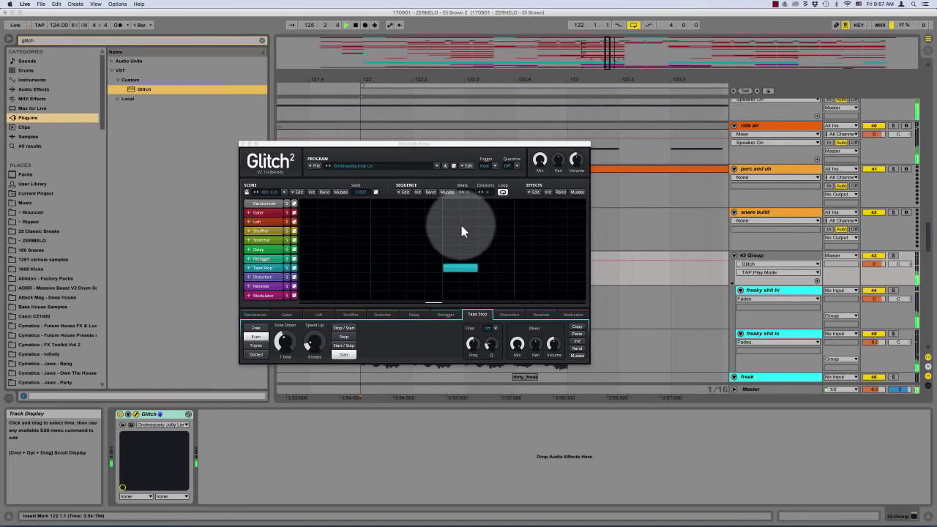
drag(485, 143, 458, 123)
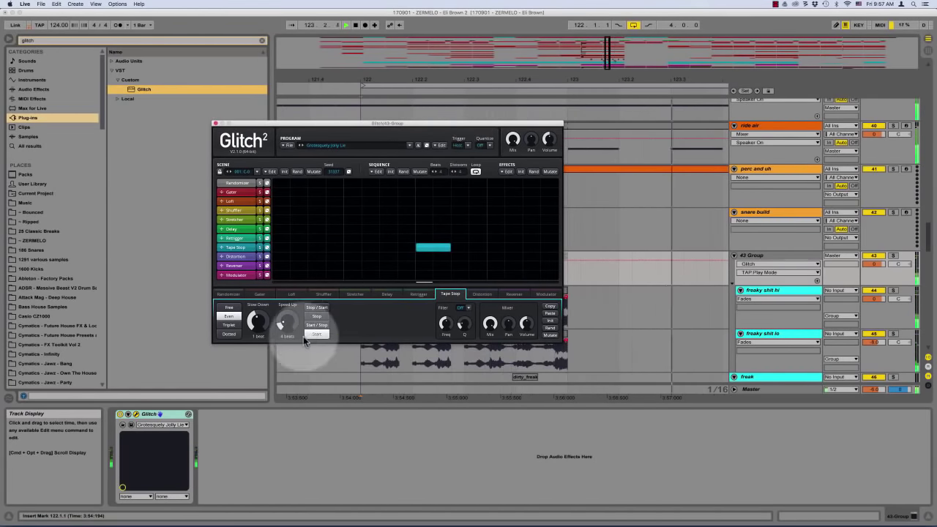
mouse_move(286, 323)
mouse_down()
mouse_move(299, 329)
mouse_move(301, 316)
mouse_move(282, 319)
mouse_up()
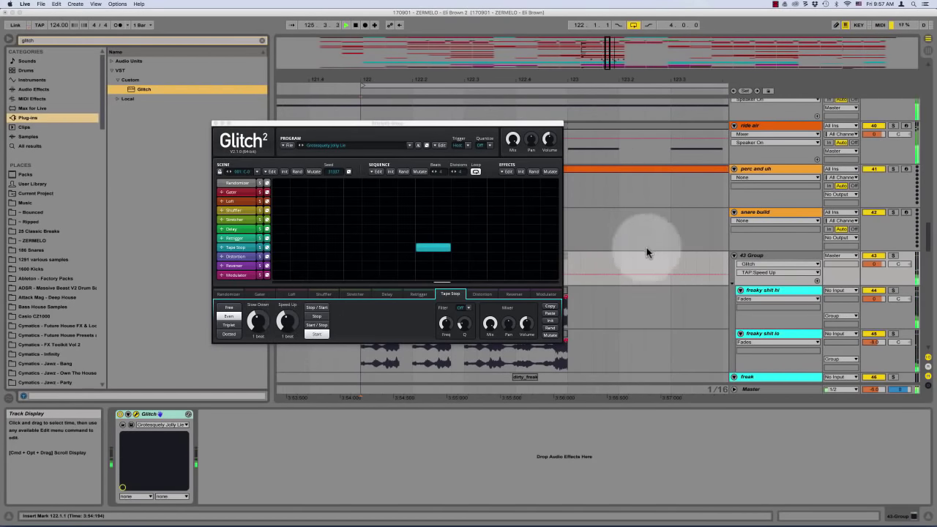
scroll(652, 246, down, 5)
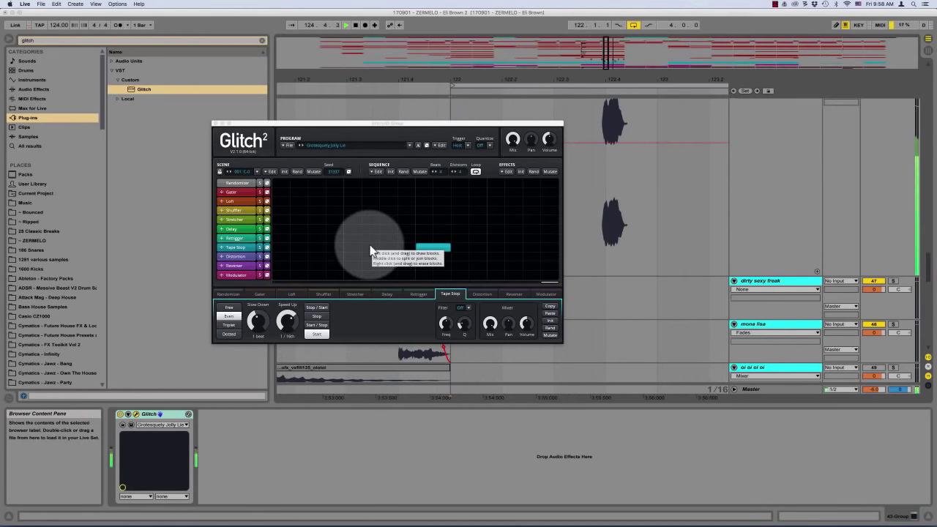
Try a Delay block on beat two and a Stretcher block on beat three, and erase them along with the Tape Stop block
click(355, 229)
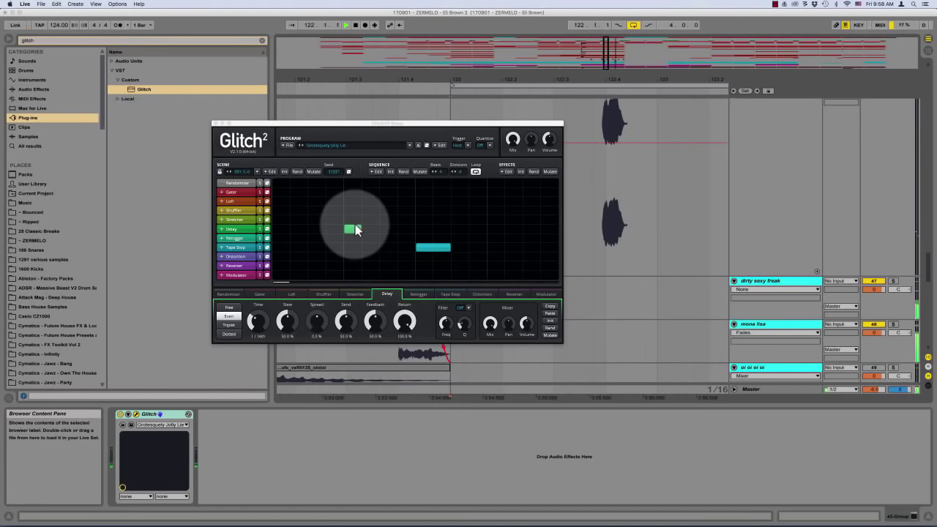
click(354, 228)
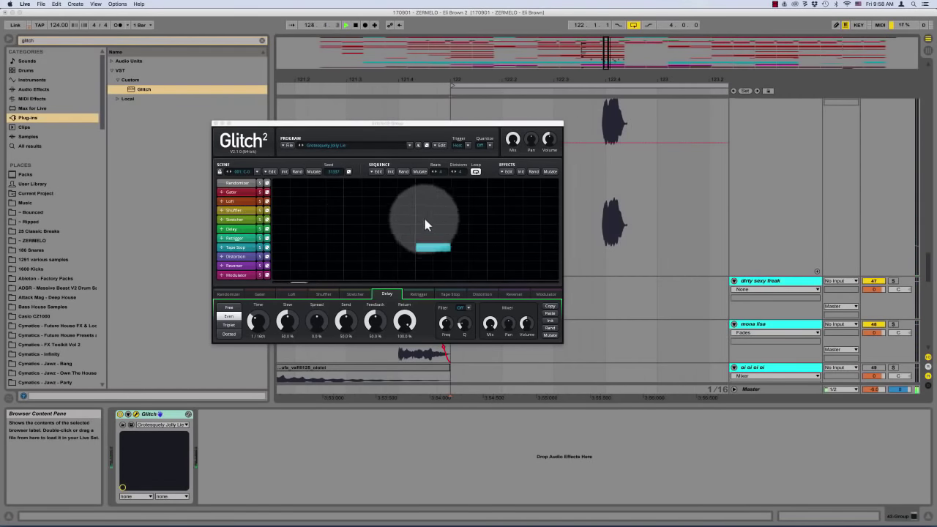
drag(425, 219, 448, 219)
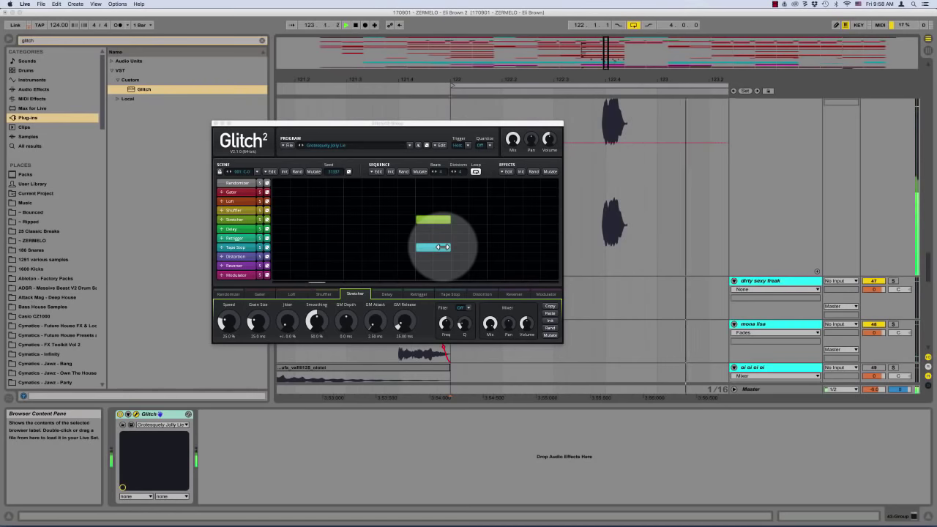
click(442, 247)
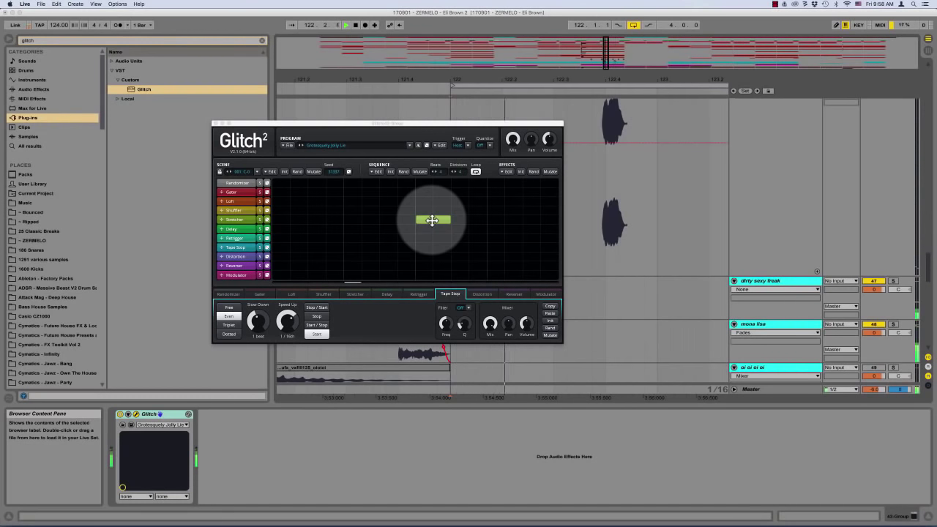
double_click(432, 221)
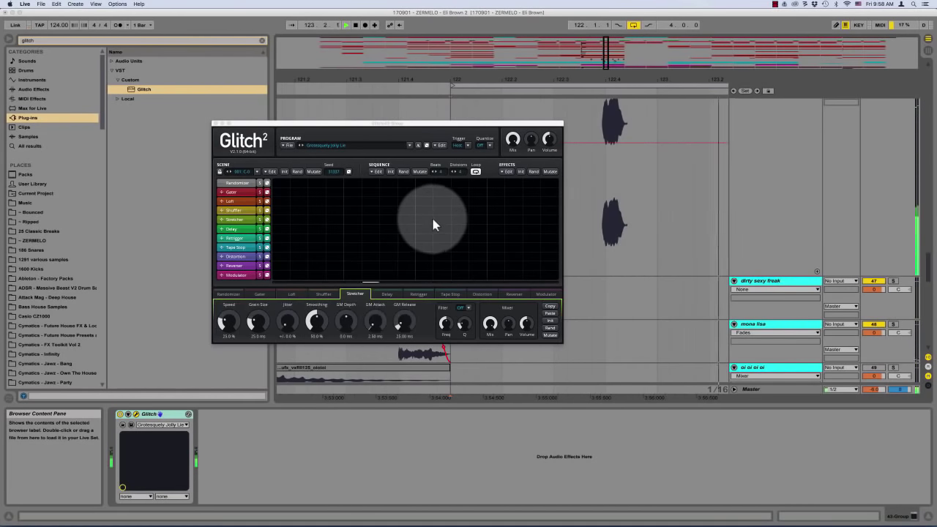
Try half-beat Shuffler and Stretcher blocks at the start of the third beat, and erase both after listening
click(429, 211)
drag(432, 211, 450, 211)
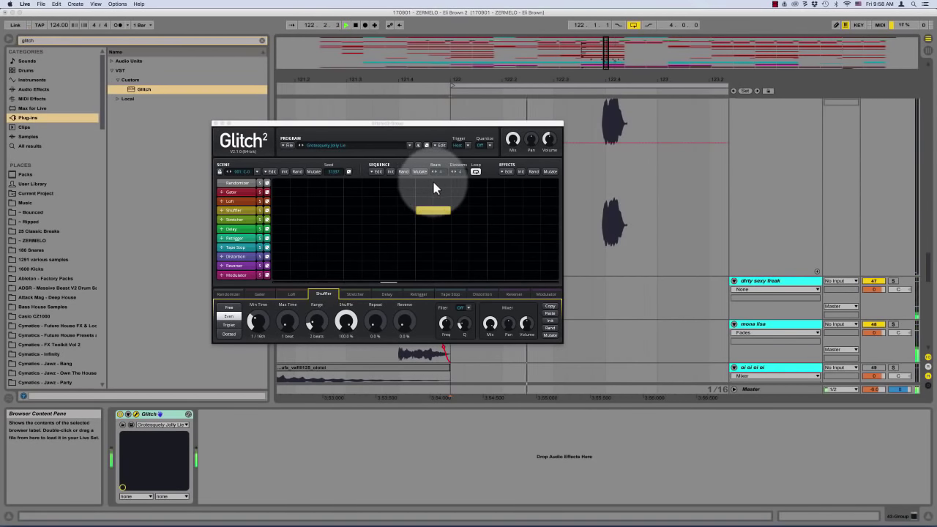
click(421, 219)
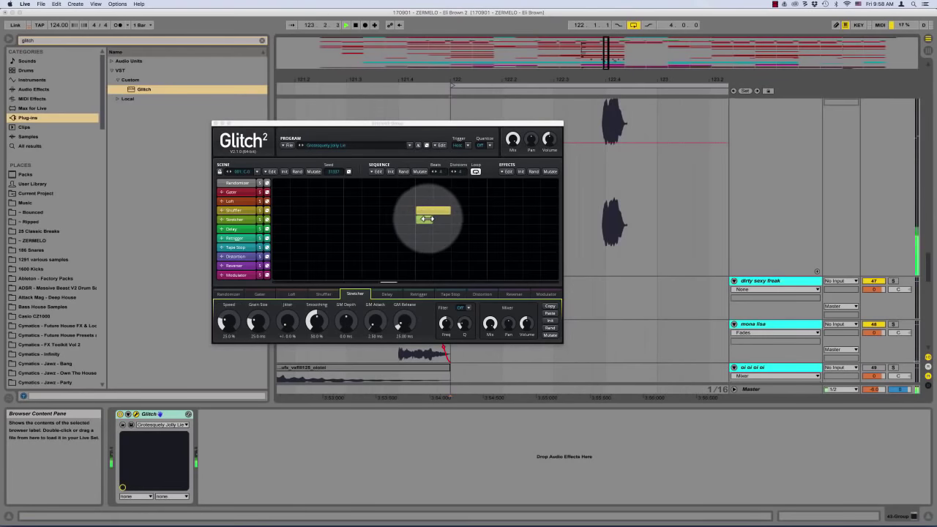
click(437, 210)
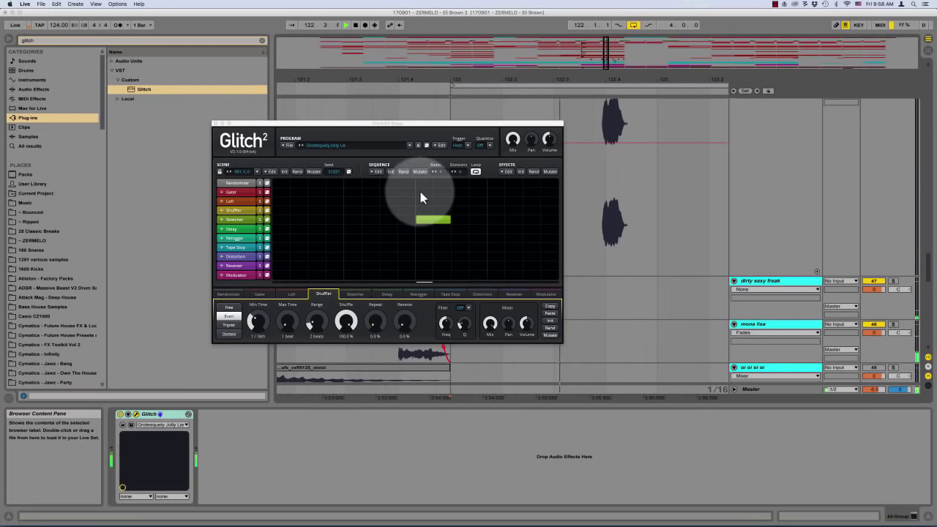
click(427, 218)
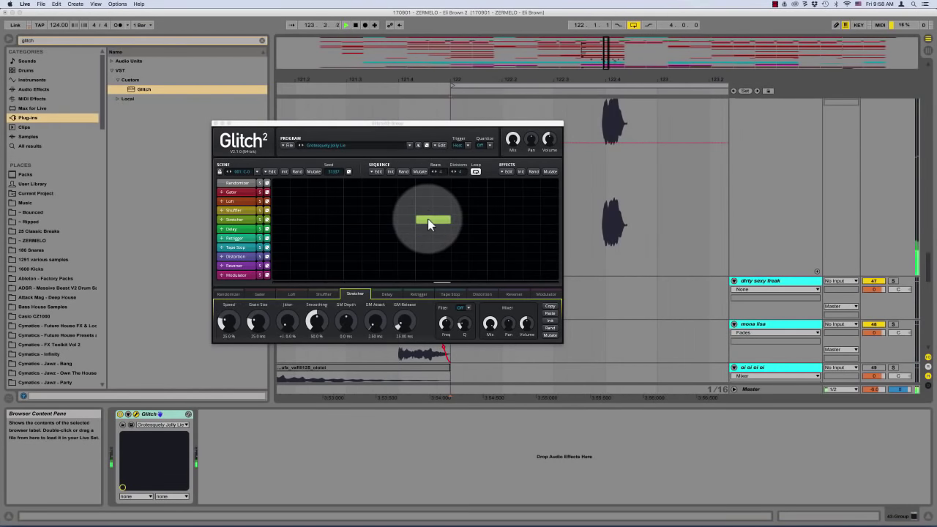
Try a half-beat Retrigger block on the third beat with a 1/64th Initial Speed, adjusting its Final Speed while listening
drag(417, 238, 448, 239)
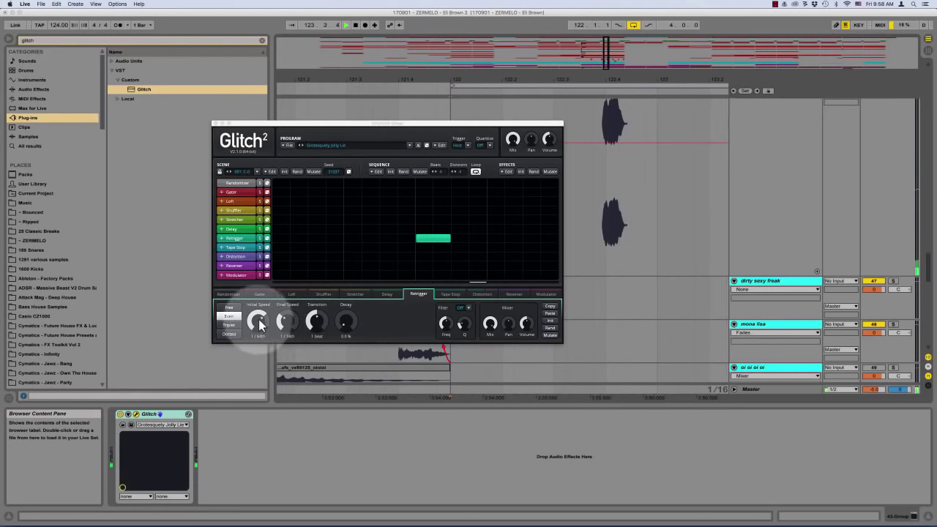
drag(257, 319, 262, 331)
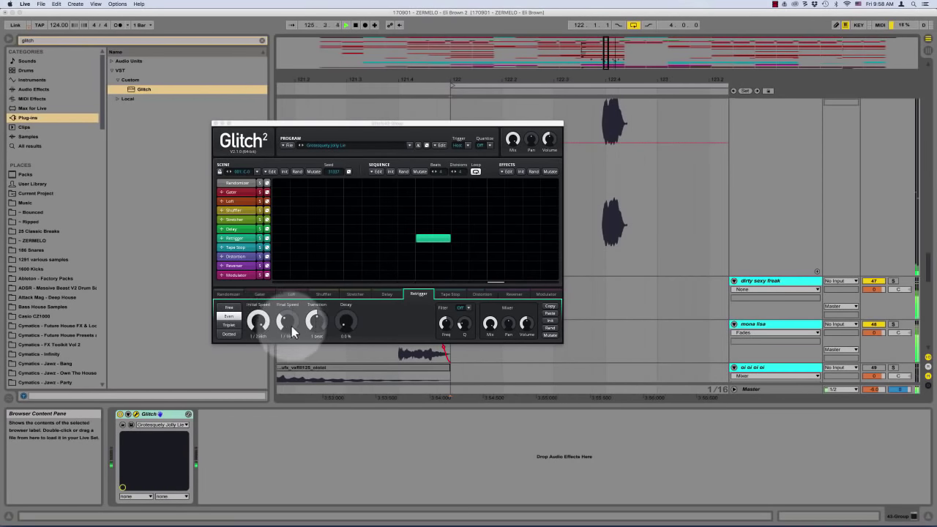
drag(283, 324, 396, 327)
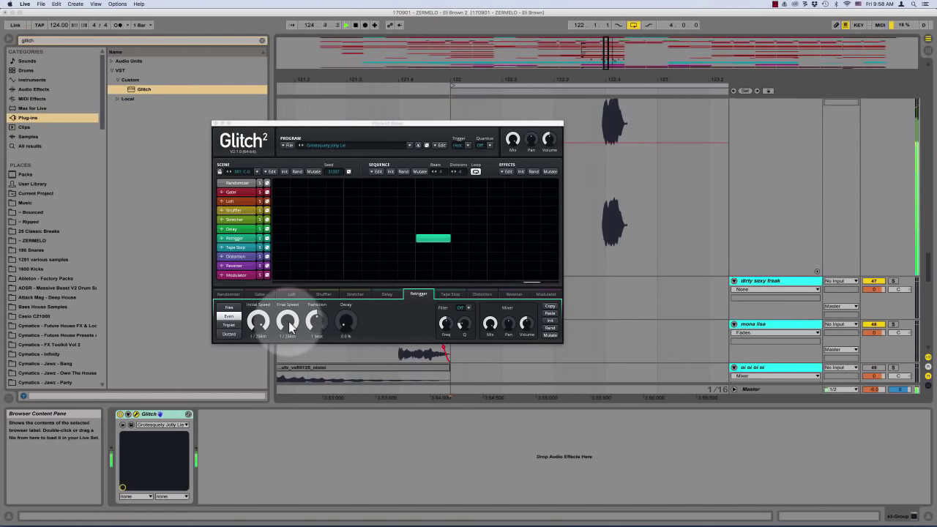
drag(290, 327, 247, 326)
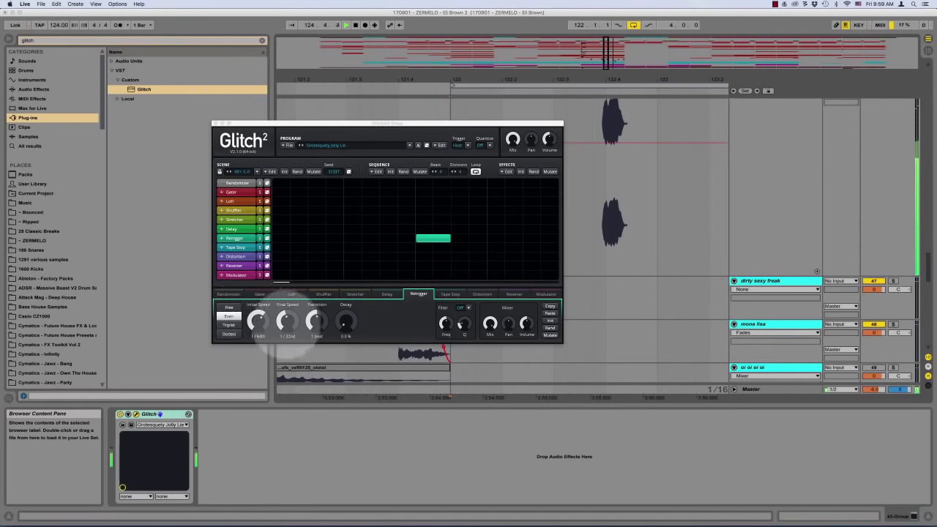
drag(287, 325, 286, 332)
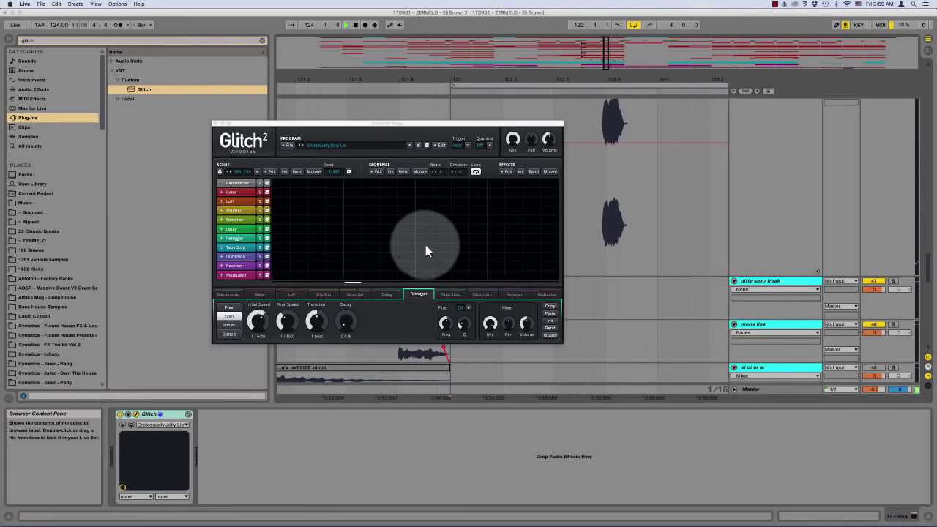
Put a half-beat Tape Stop block back at the start of the third beat, and listen to the loop
mouse_move(425, 247)
mouse_down()
mouse_move(477, 247)
mouse_move(448, 247)
mouse_up()
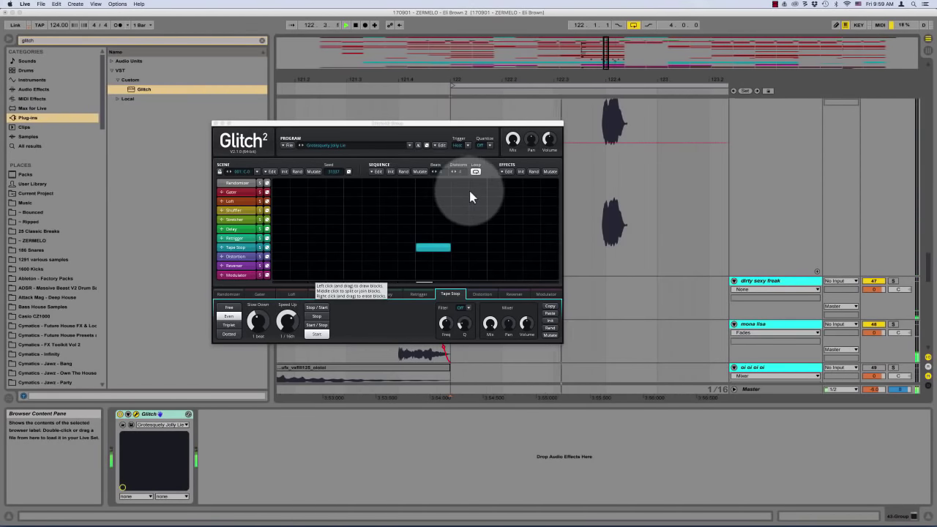
click(647, 174)
key(minus)
key(minus)
key(minus)
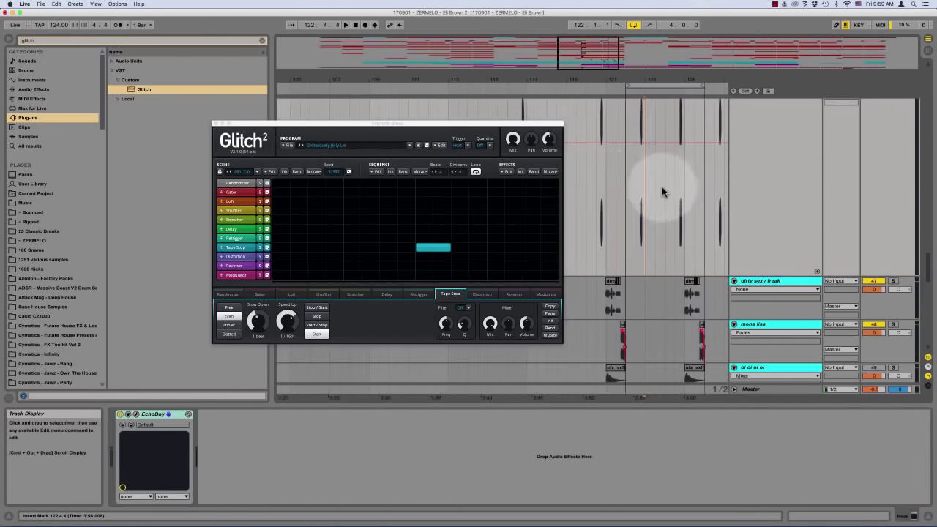
Close the Glitch window and show Glitch's Device On automation for the freaky shit group in its own lane
scroll(663, 192, up, 3)
drag(669, 403, 668, 406)
scroll(668, 300, up, 5)
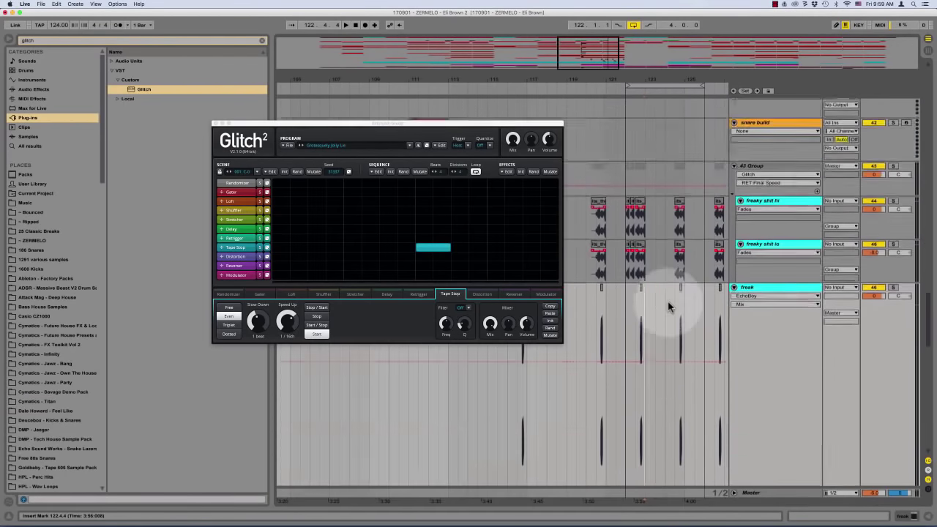
click(615, 328)
key(plus)
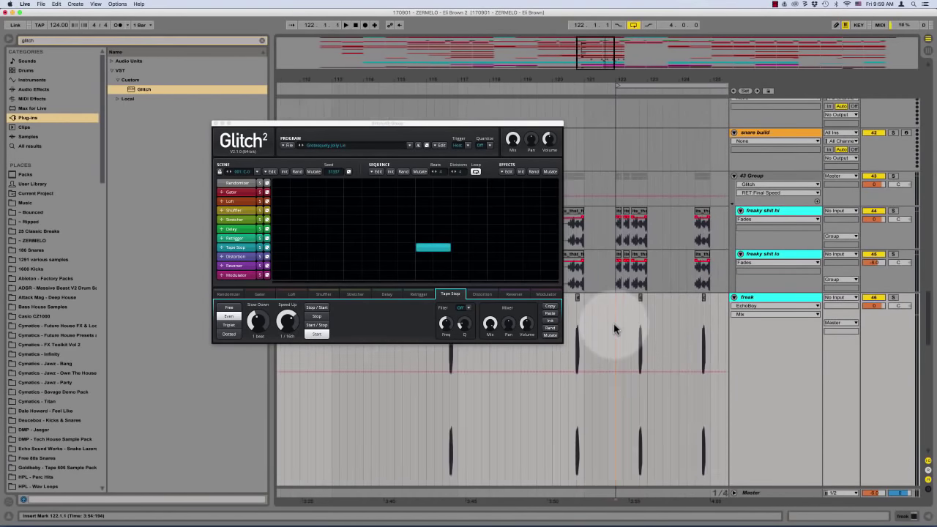
scroll(621, 311, up, 1)
scroll(622, 300, left, 4)
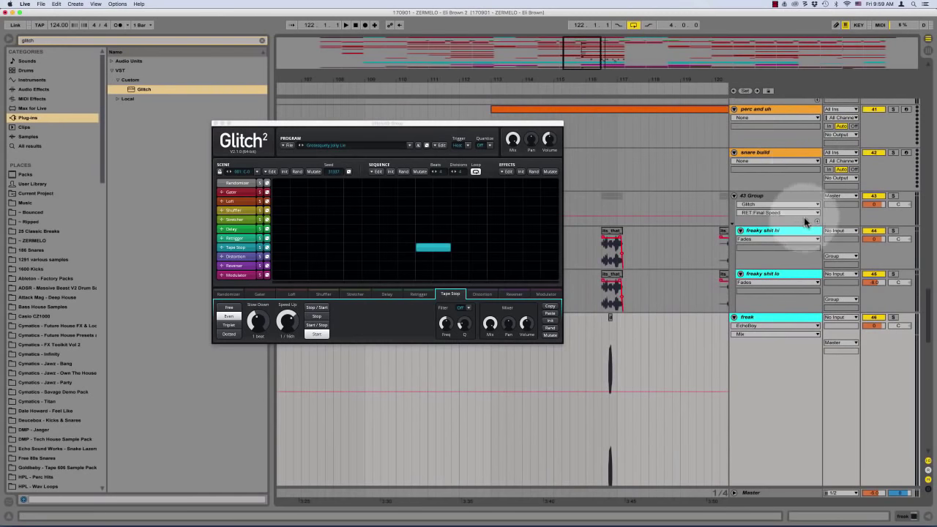
click(216, 124)
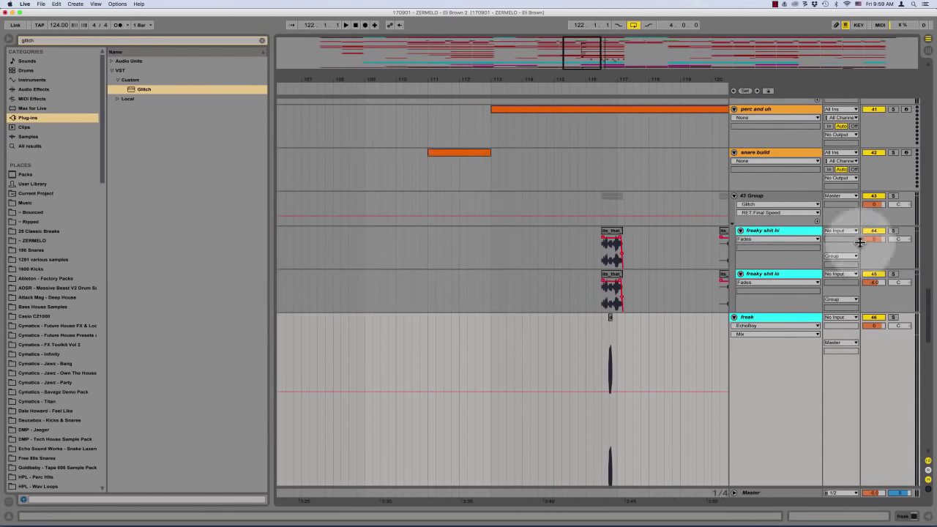
click(777, 201)
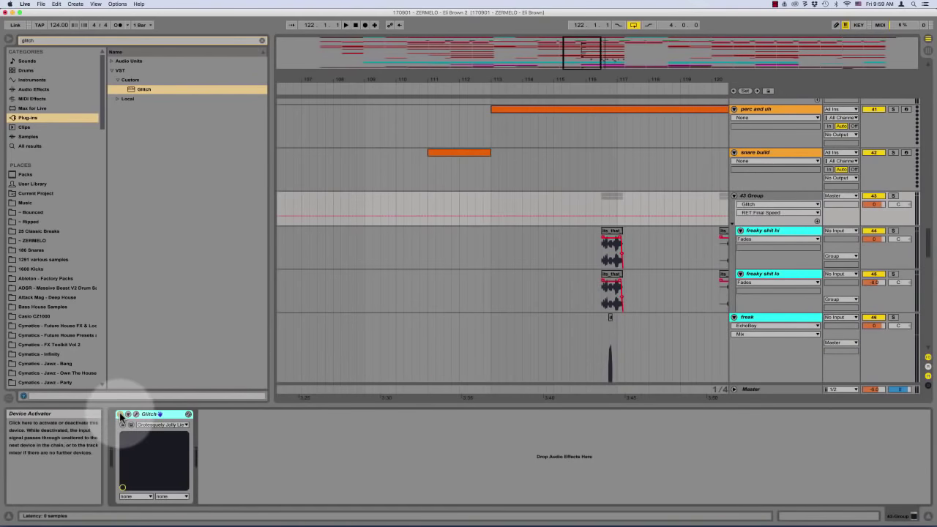
scroll(429, 251, right, 5)
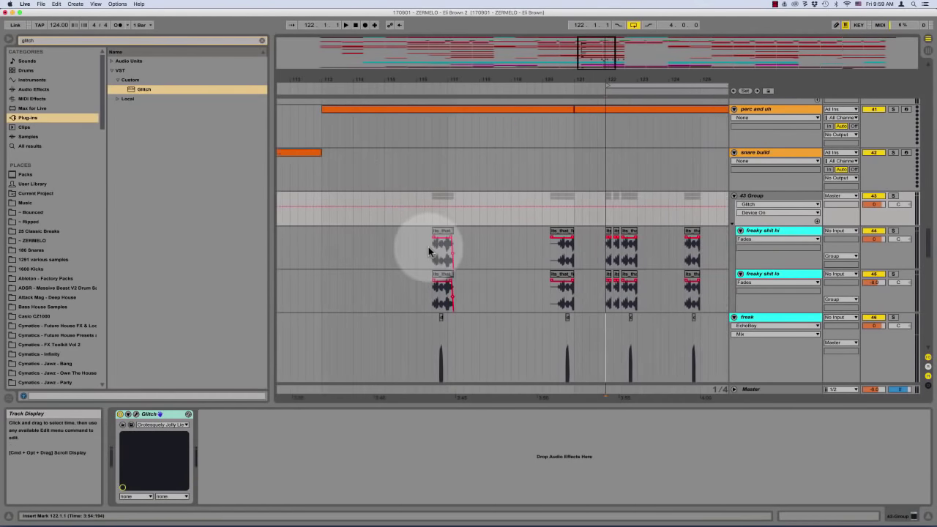
click(841, 213)
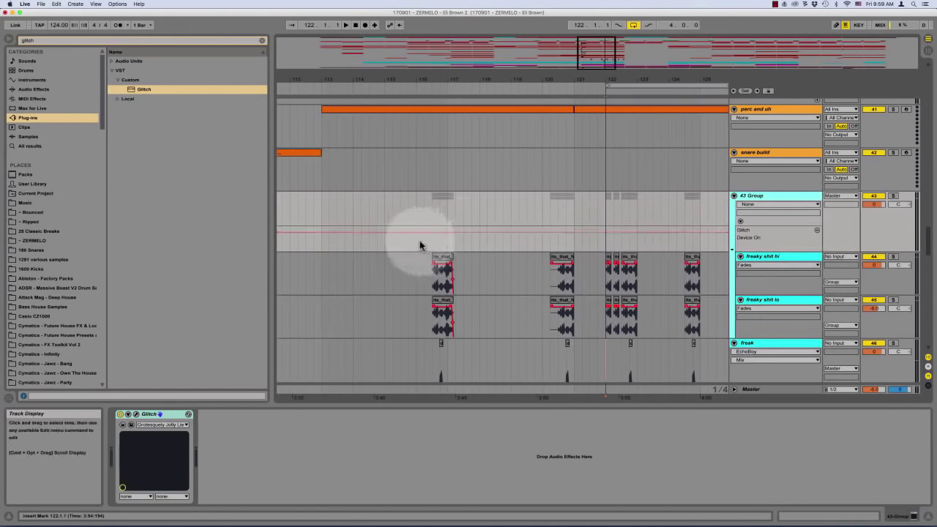
Automate Glitch on the vocal group to be on only from 121.4.1 to 123.2.1, with the loop playing
click(412, 239)
key(space)
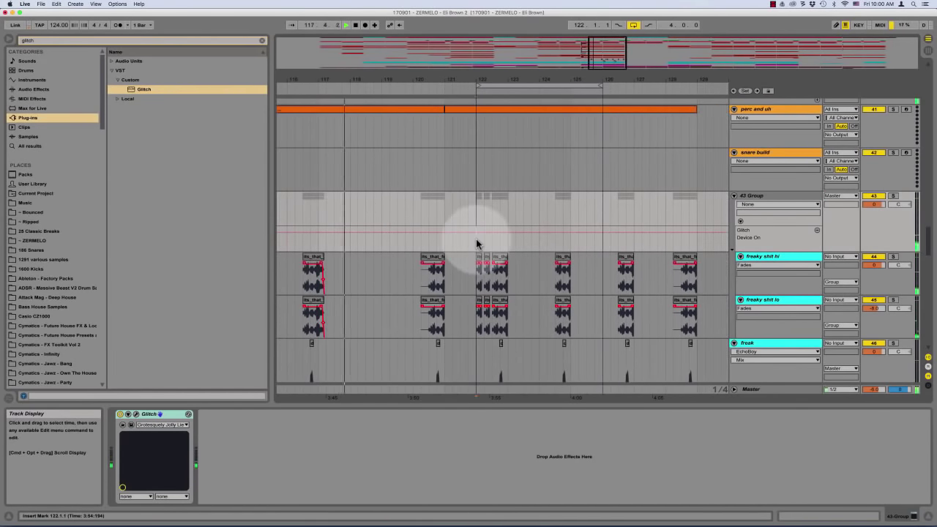
scroll(476, 242, up, 5)
scroll(476, 242, right, 3)
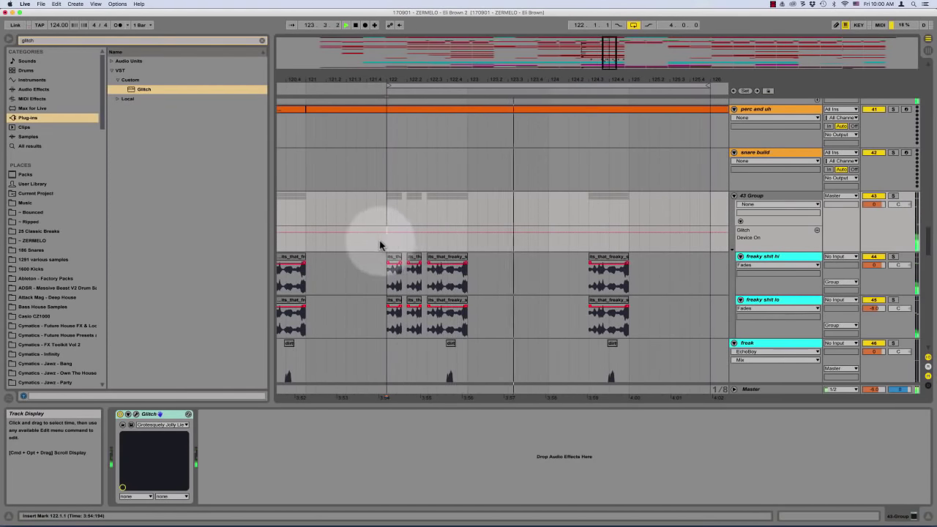
drag(367, 240, 488, 245)
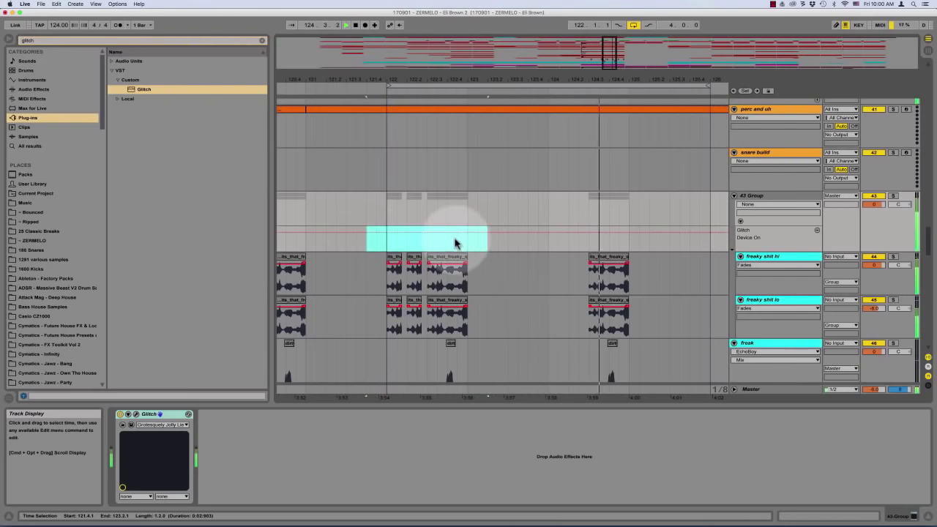
click(120, 413)
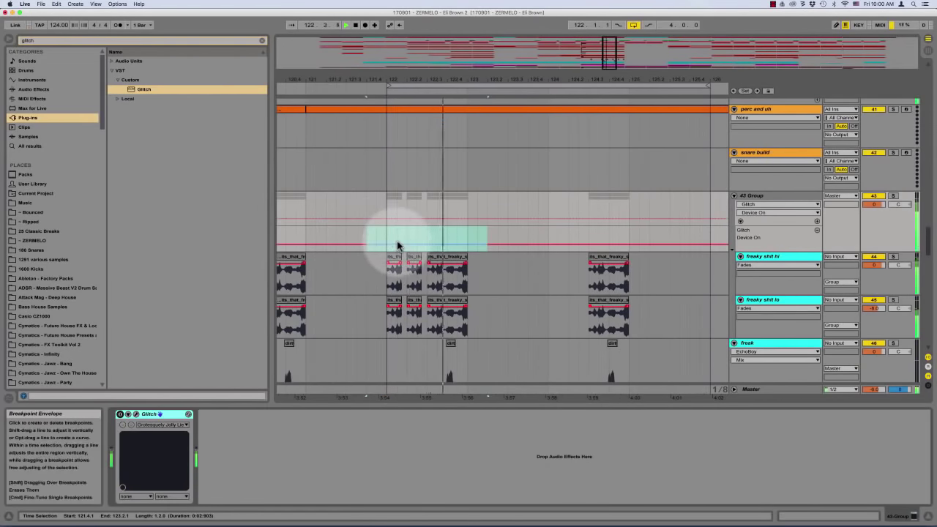
drag(397, 244, 397, 232)
click(349, 237)
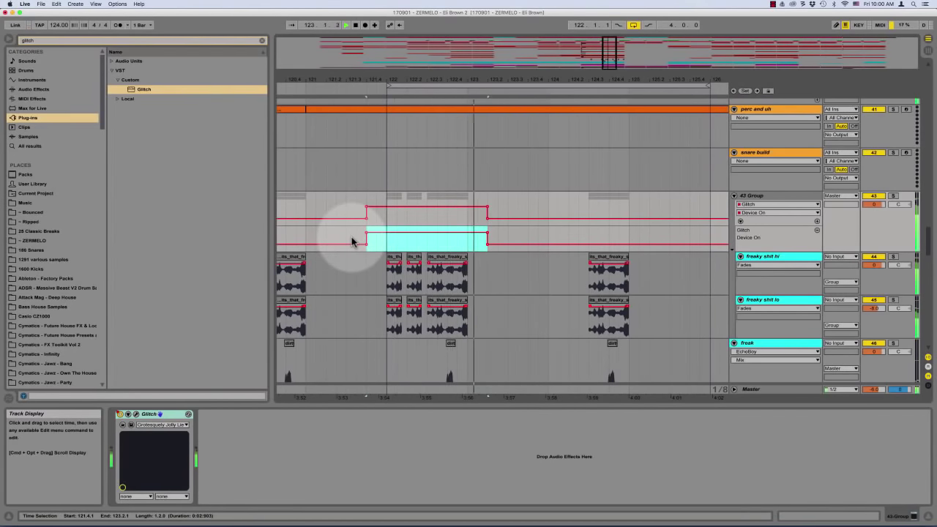
click(487, 273)
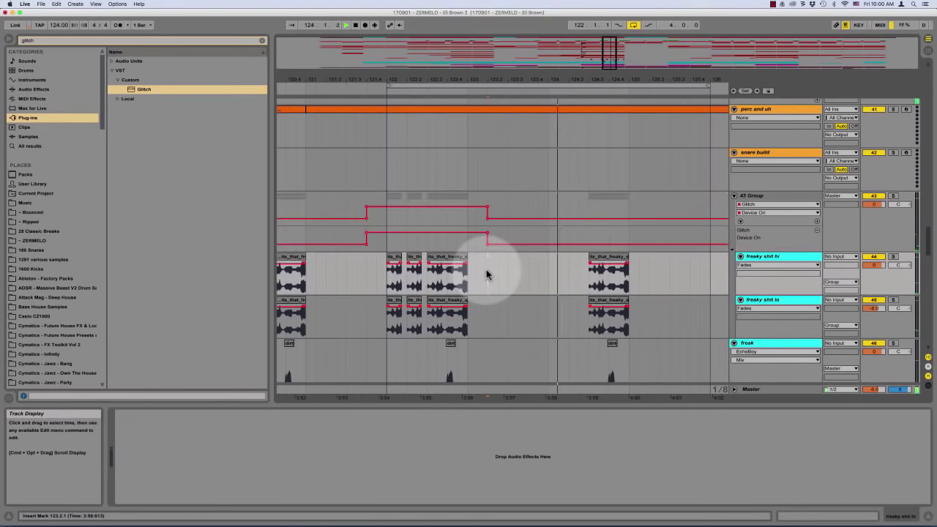
Adjust the Device On automation so the on section starts at 121.4.3 and ends at 123.1.3
drag(347, 235, 361, 237)
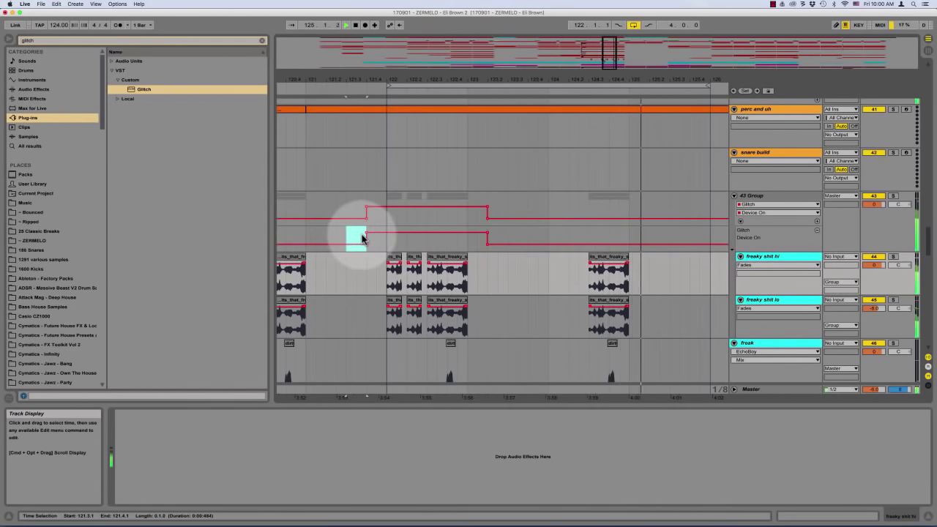
key(super+d)
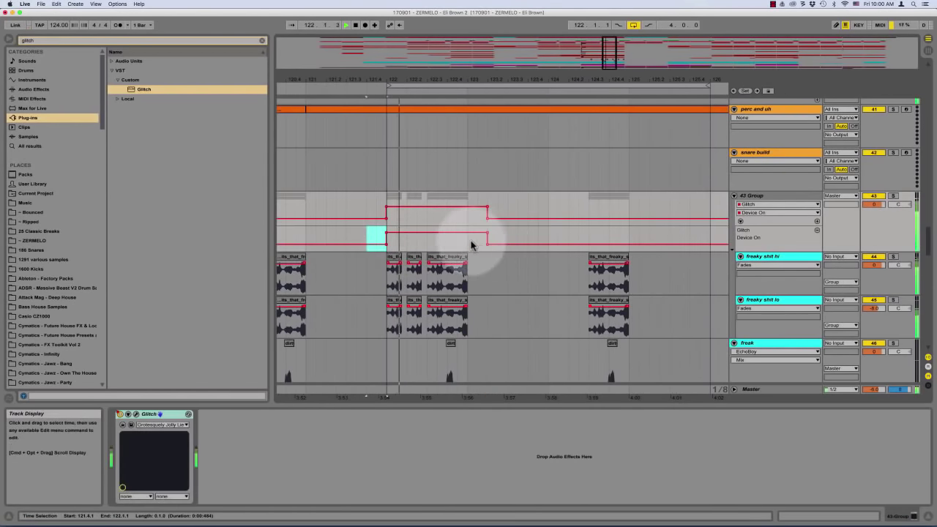
drag(471, 244, 503, 236)
click(481, 235)
key(BackSpace)
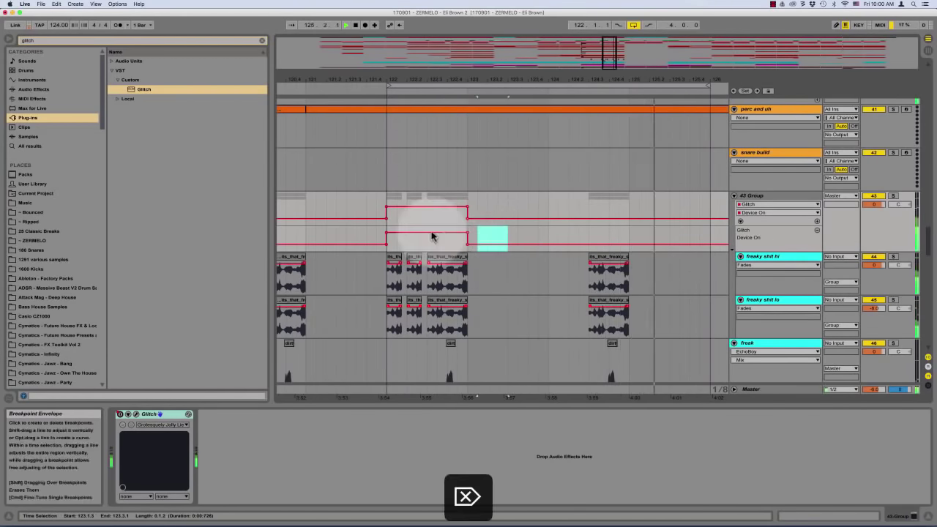
mouse_move(376, 241)
mouse_down()
mouse_move(386, 239)
mouse_move(380, 232)
mouse_up()
drag(457, 240, 469, 243)
key(super+d)
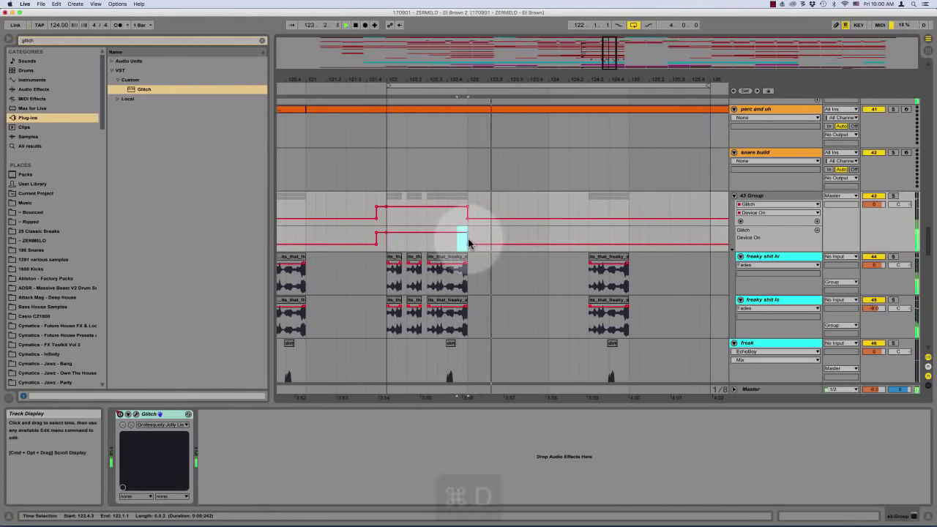
Clear the Device On automation around bar 122 on the vocal group and stop playback
drag(357, 236, 496, 243)
key(BackSpace)
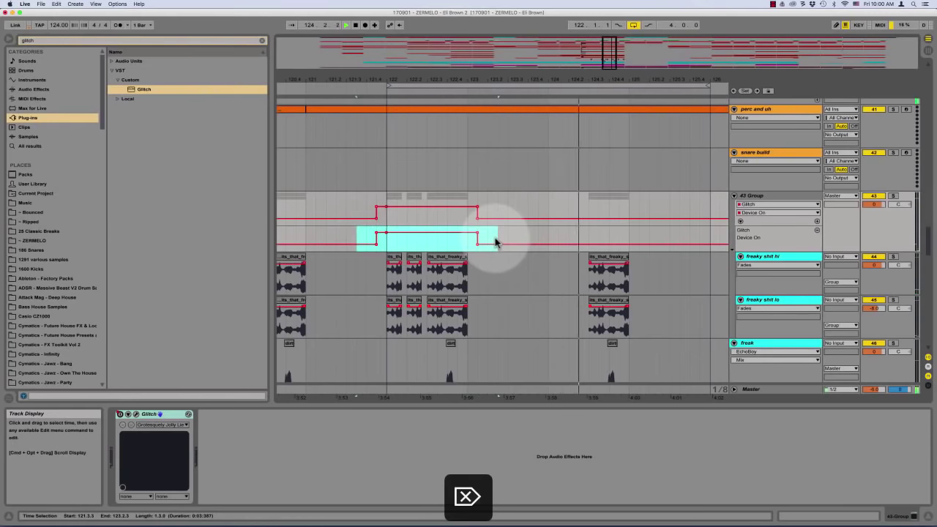
click(495, 239)
key(space)
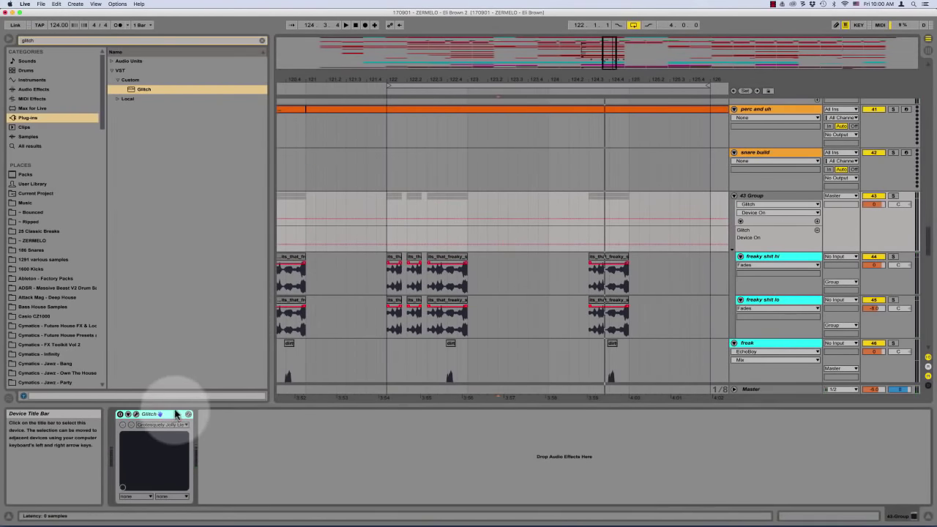
key(BackSpace)
click(775, 198)
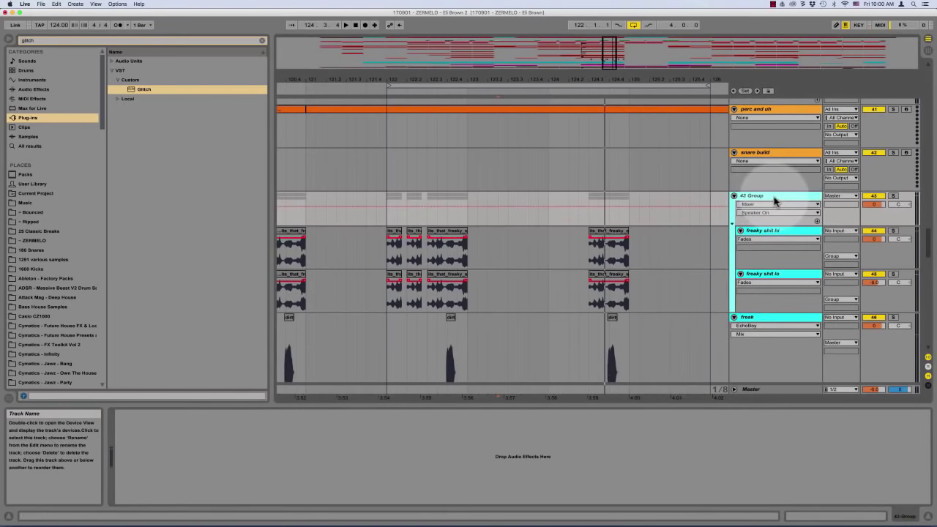
key(super+z)
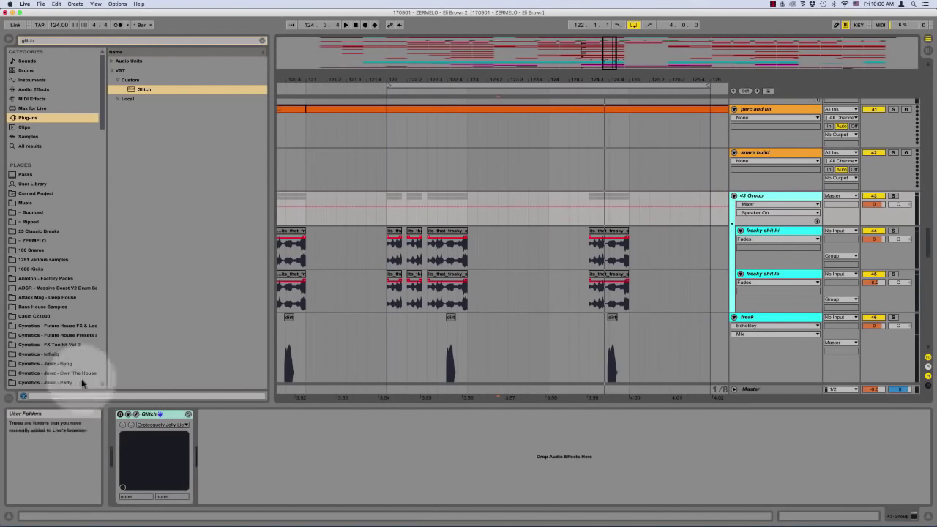
Switch Glitch off on the vocal group and automate Device On to be on only from 121.4.3 to 123.1.3
click(120, 415)
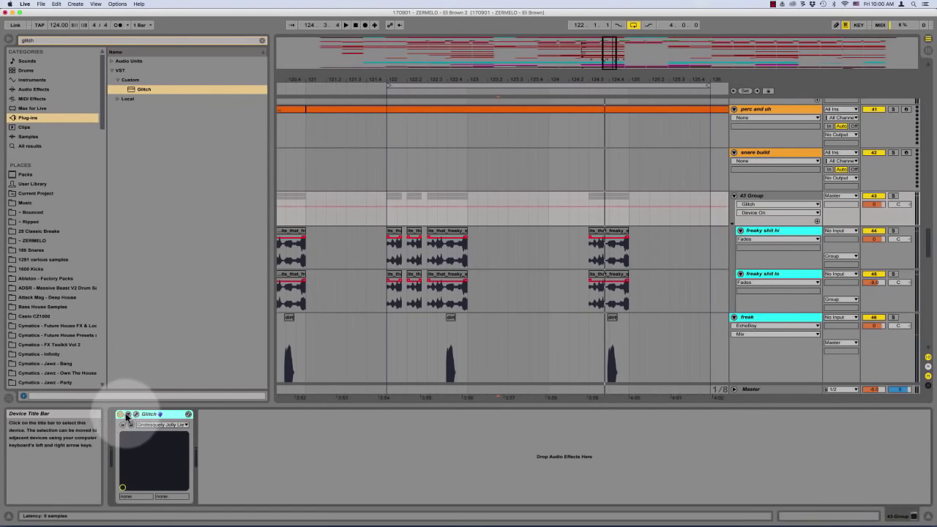
click(121, 415)
click(121, 414)
click(121, 414)
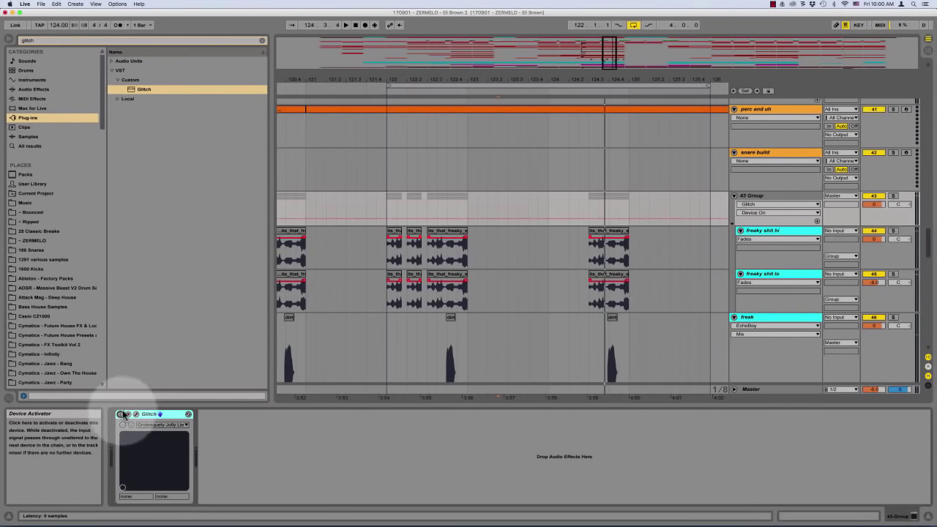
mouse_move(376, 203)
mouse_down()
mouse_move(485, 205)
mouse_move(377, 208)
mouse_up()
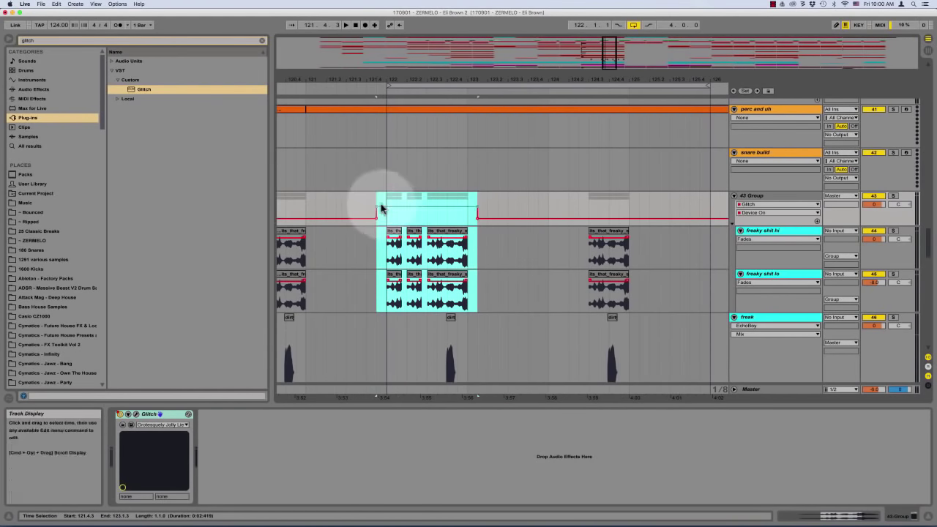
click(366, 205)
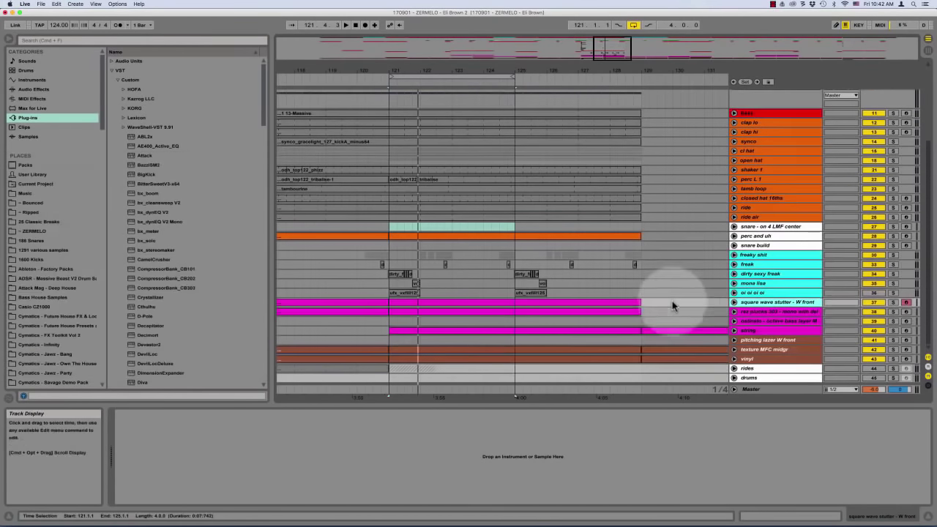
Unfold the square wave stutter - W front track and listen to the arrangement from bar 121
click(767, 311)
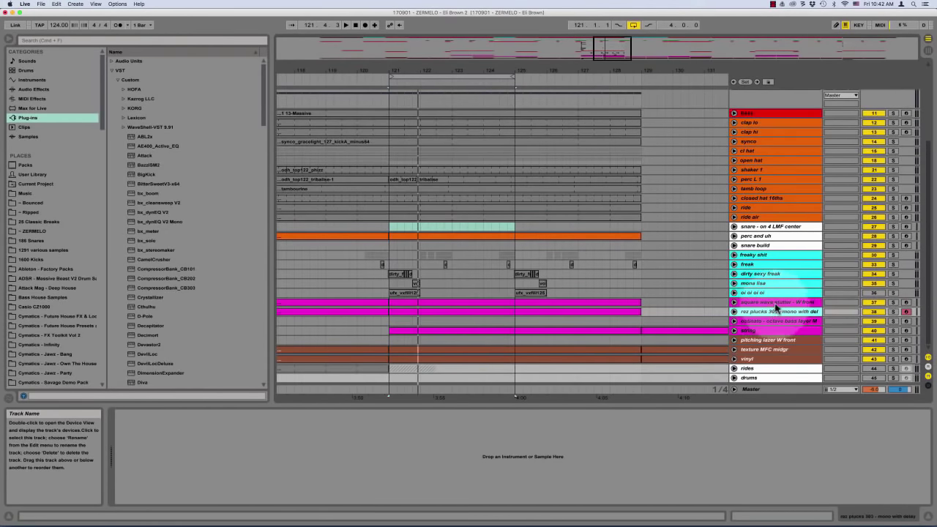
click(734, 302)
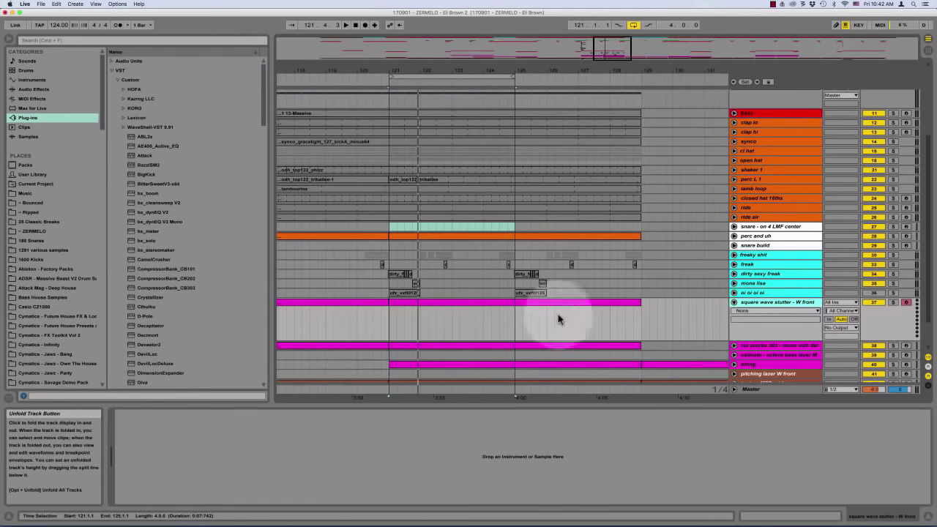
click(389, 317)
key(space)
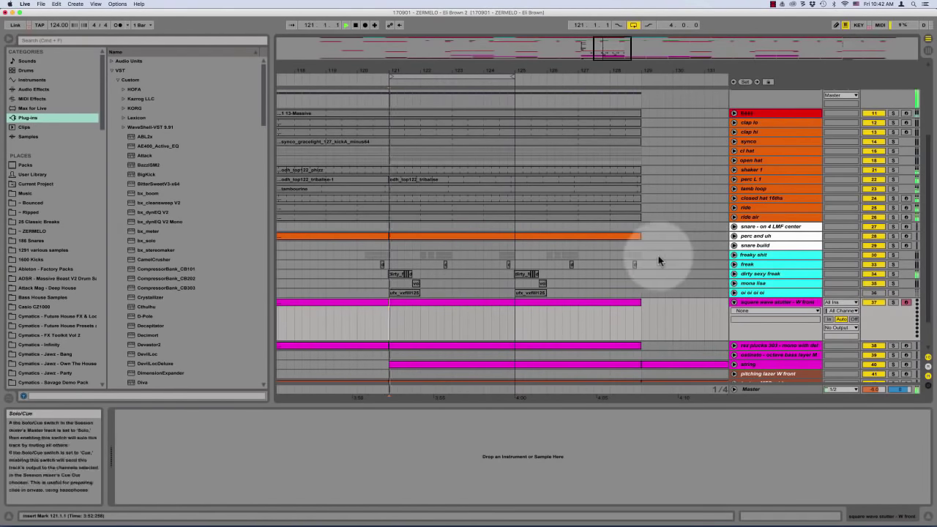
scroll(477, 211, up, 5)
key(space)
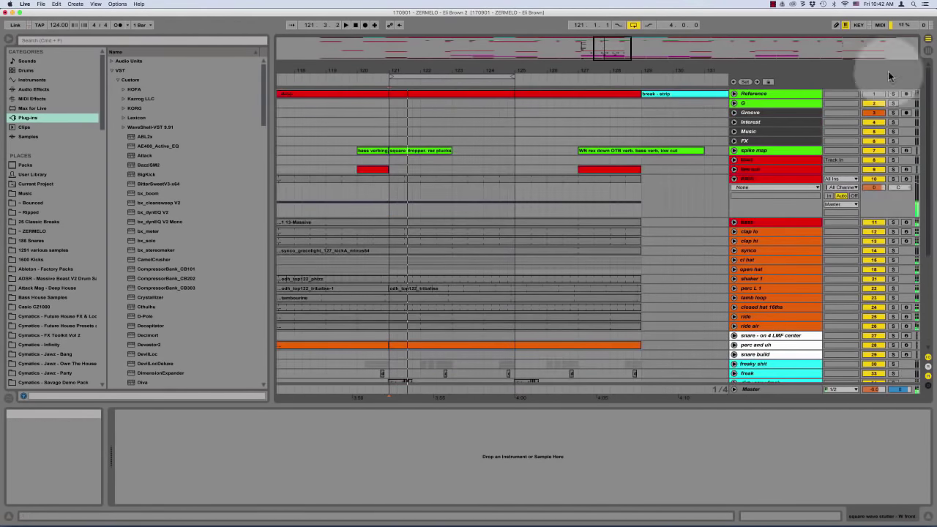
Compare the drop from bar 121 against the soloed Reference track, and unsolo it to hear the arrangement
click(892, 94)
key(space)
click(892, 95)
key(space)
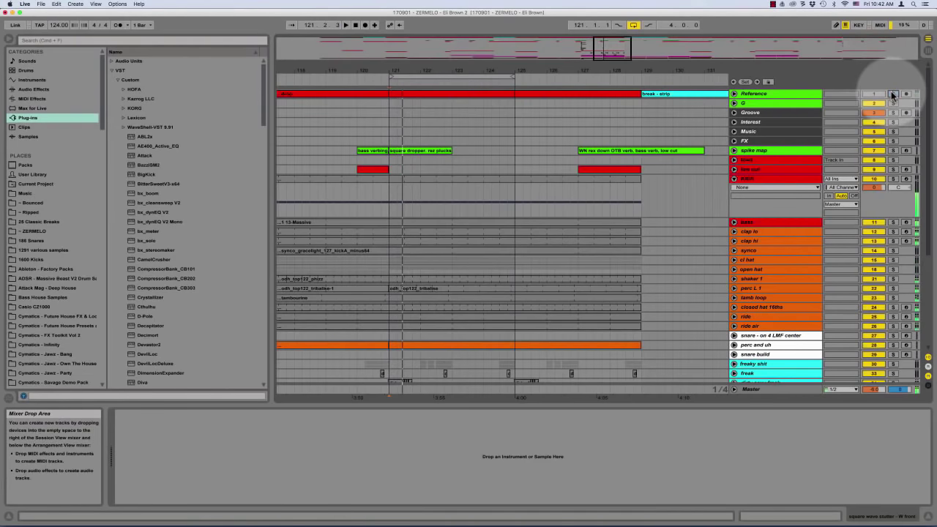
scroll(507, 232, down, 5)
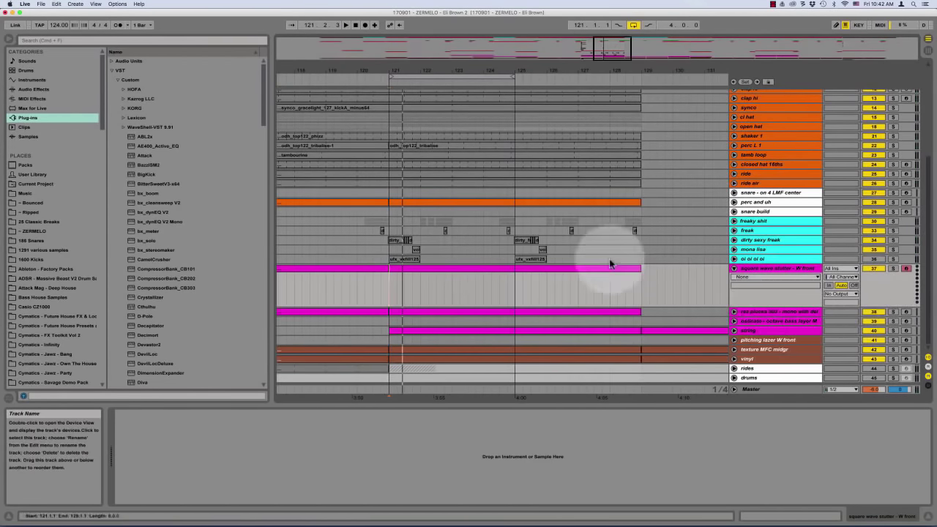
scroll(608, 261, up, 5)
click(893, 95)
key(space)
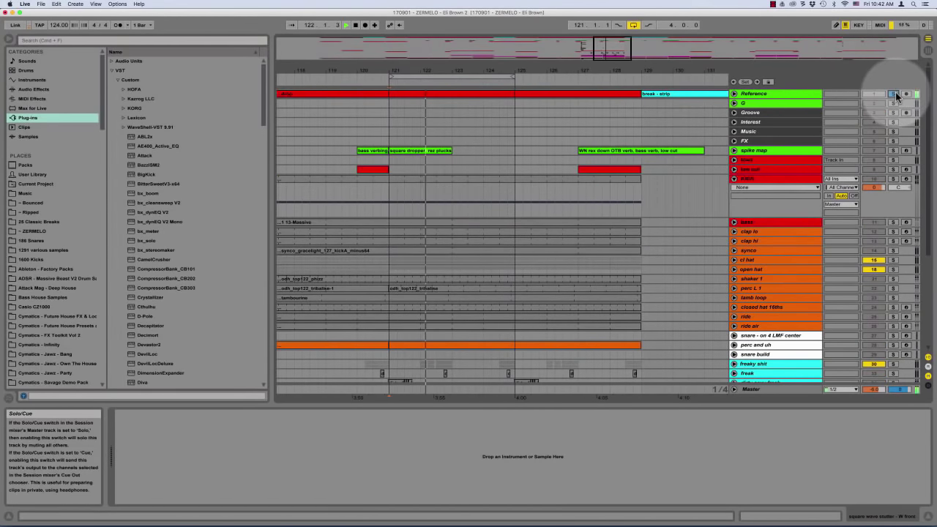
click(894, 94)
key(space)
scroll(390, 210, down, 5)
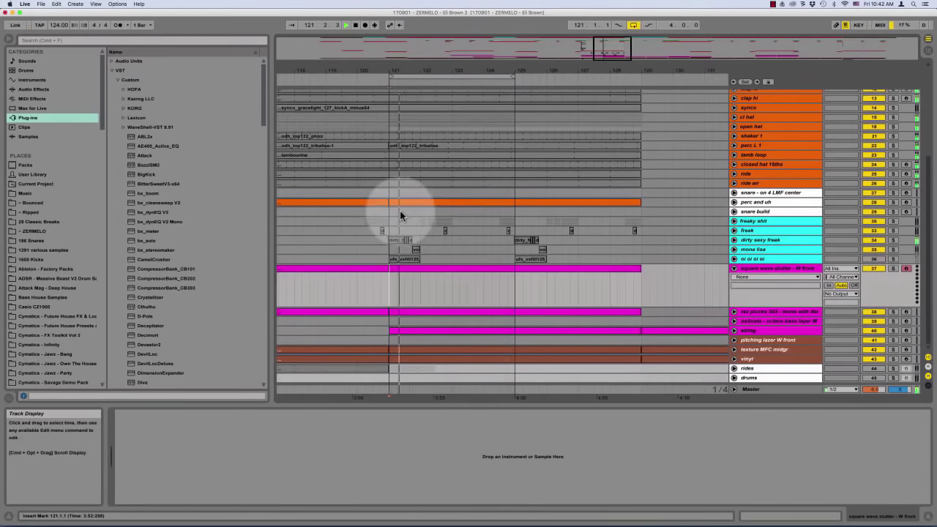
key(space)
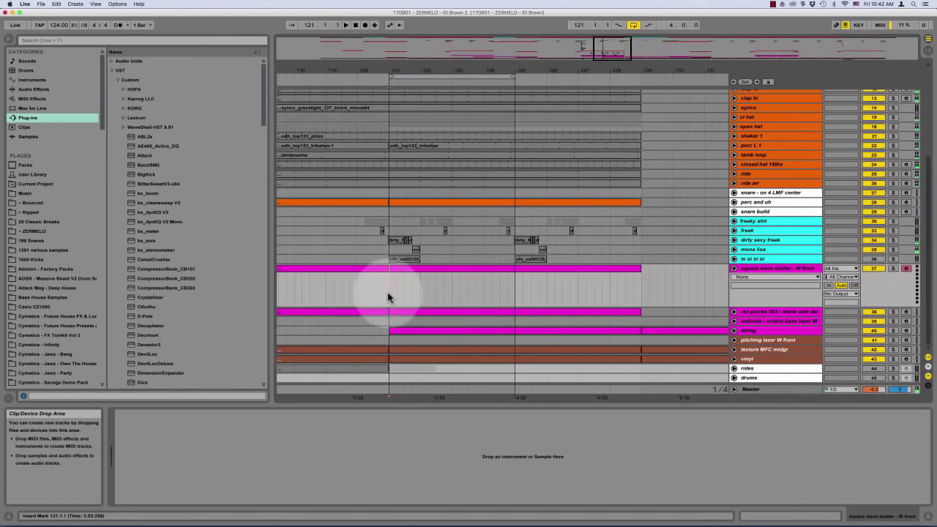
scroll(387, 291, up, 5)
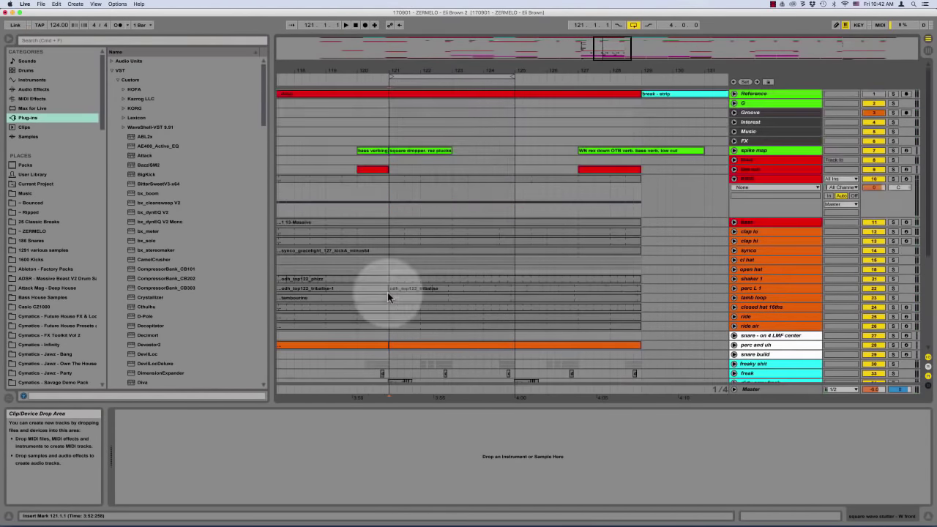
Add a Massive MIDI track below Reference and insert an empty one-bar MIDI clip from 121.1.1 to 122.1.1
click(778, 94)
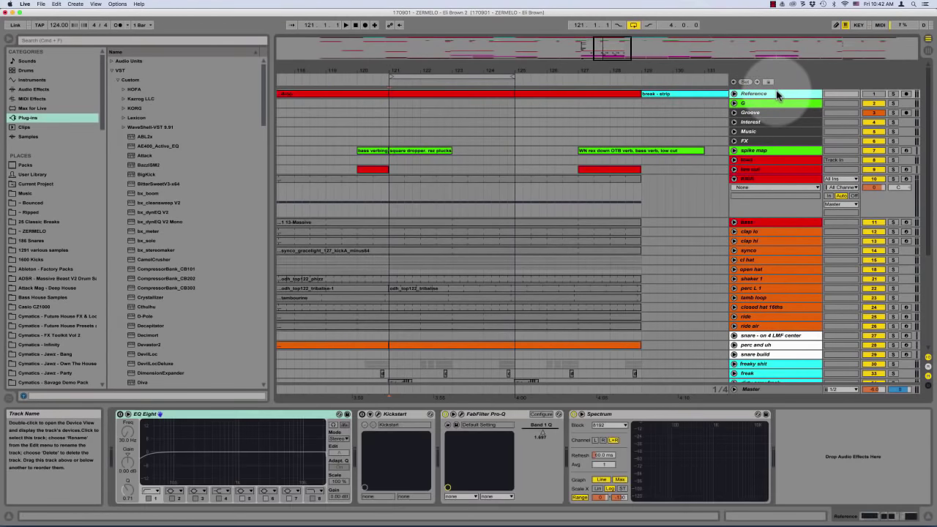
key(super+shift+t)
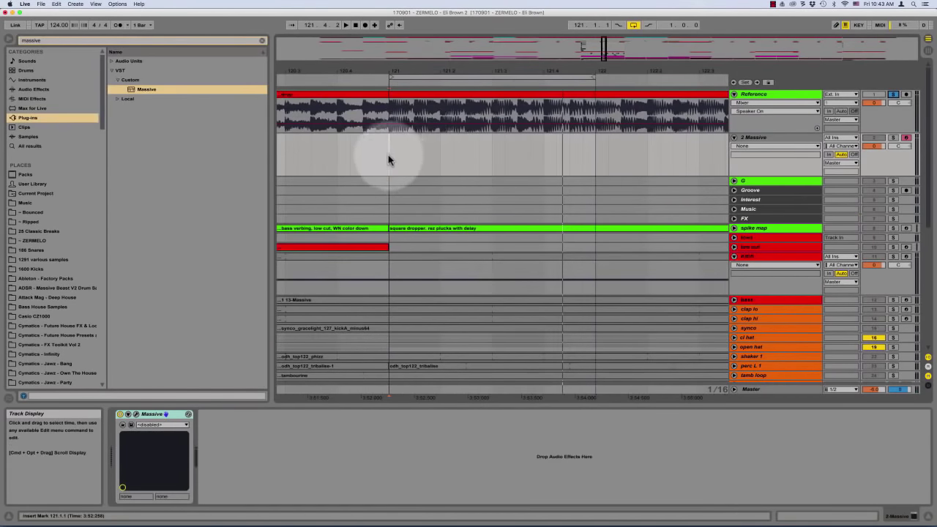
drag(387, 157, 539, 157)
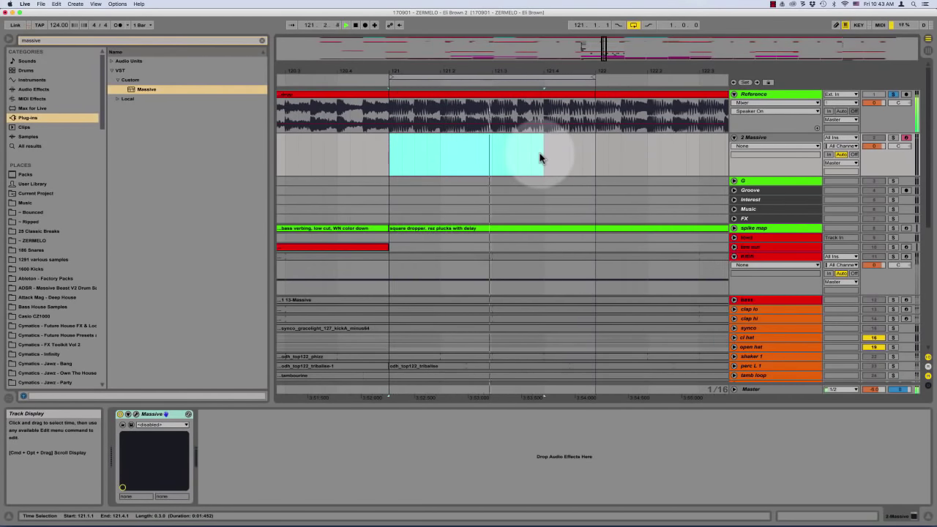
key(space)
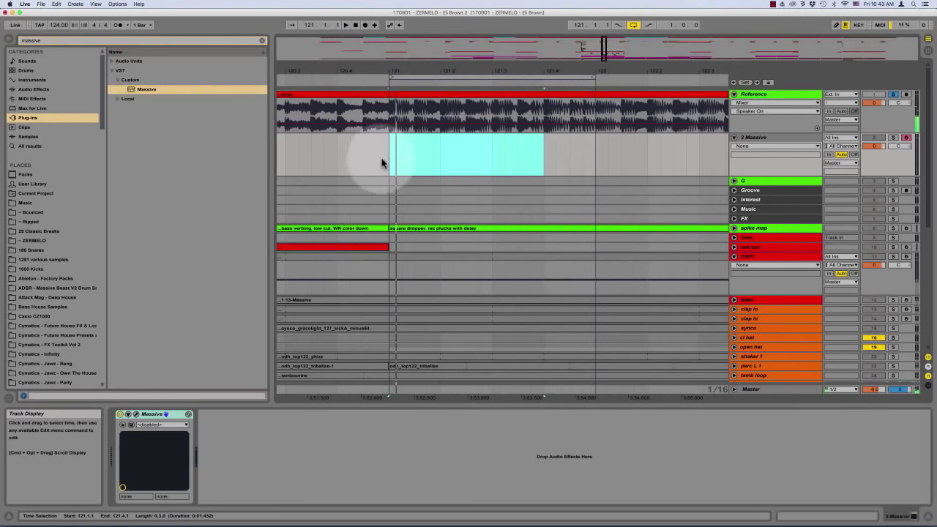
drag(389, 163, 583, 171)
key(shift+super+m)
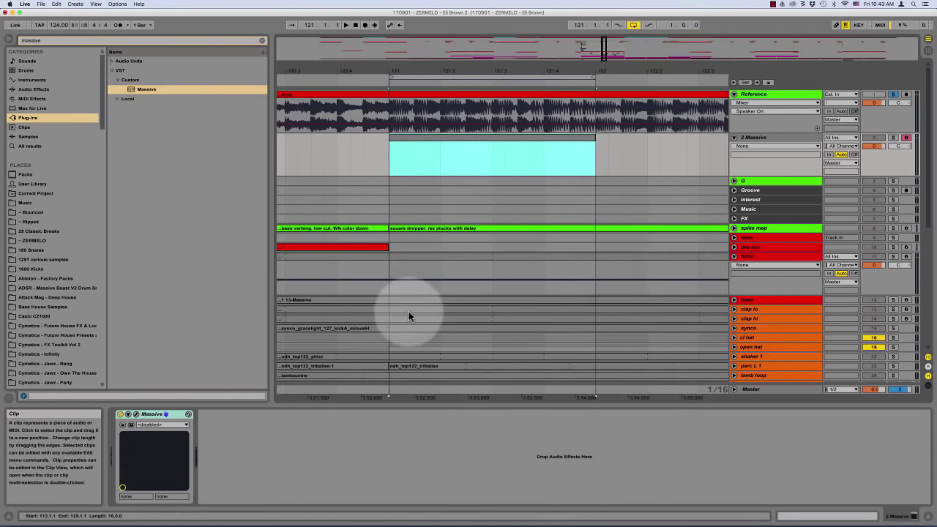
Set the new Massive clip's note grid to fixed 1/16 and draw consecutive sixteenth C3 notes across the whole bar
click(422, 145)
double_click(423, 145)
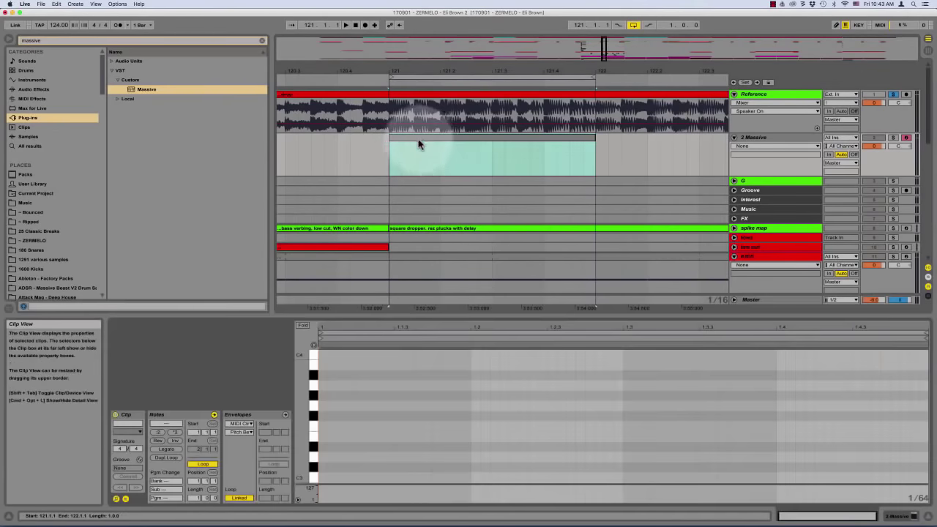
key(space)
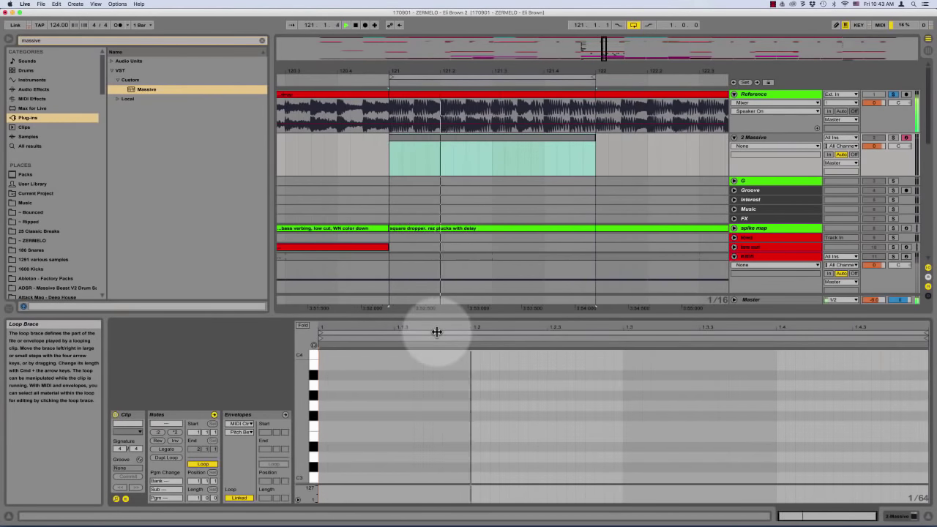
right_click(359, 414)
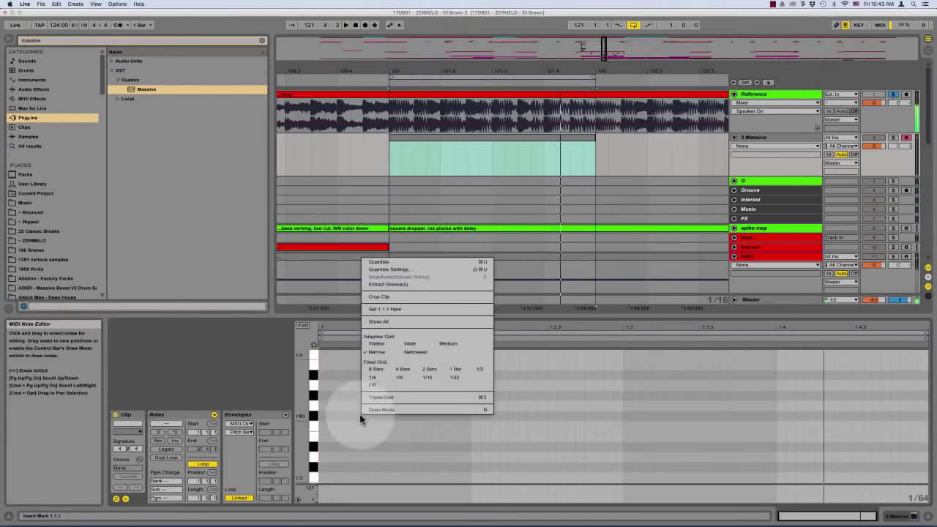
click(429, 371)
key(b)
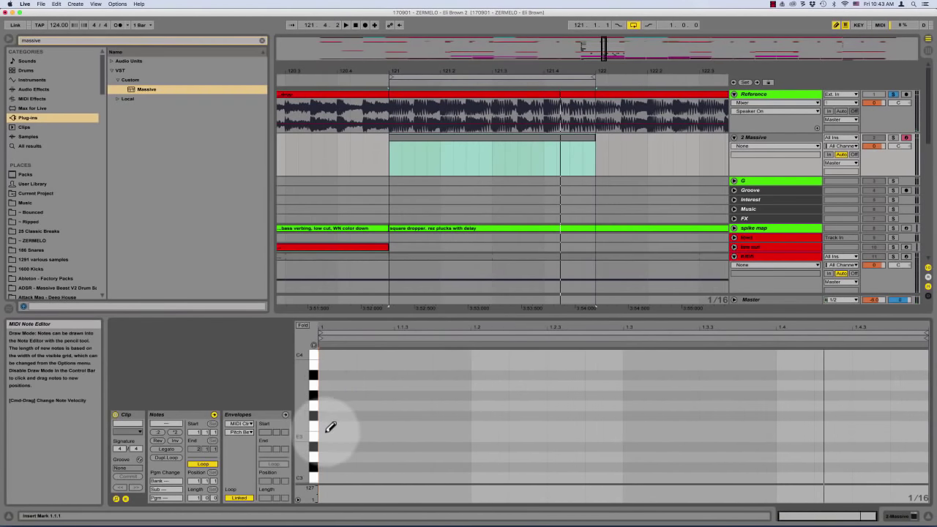
scroll(336, 444, down, 1)
mouse_move(335, 451)
mouse_down()
mouse_move(791, 454)
mouse_move(883, 391)
mouse_move(932, 375)
mouse_up()
Play the repeated C3 notes against the Reference track, then close the Massive plug-in window
key(space)
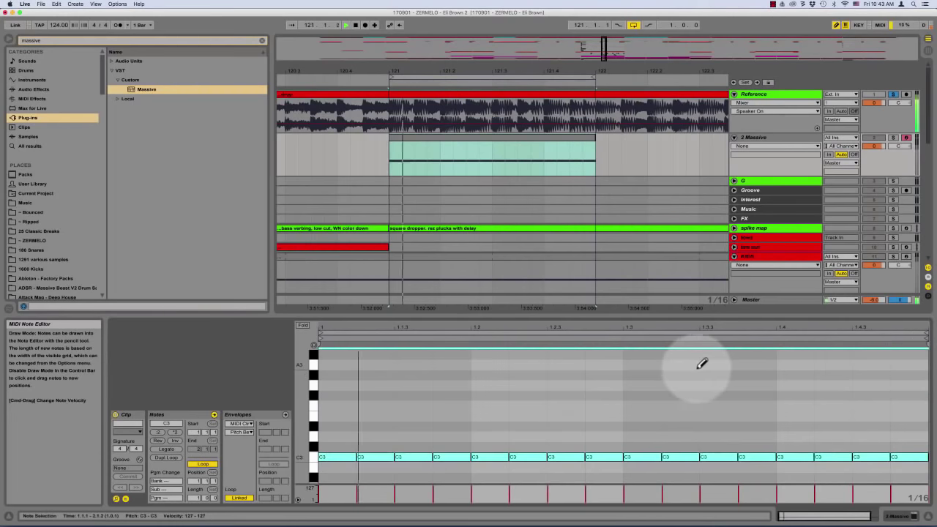
click(892, 137)
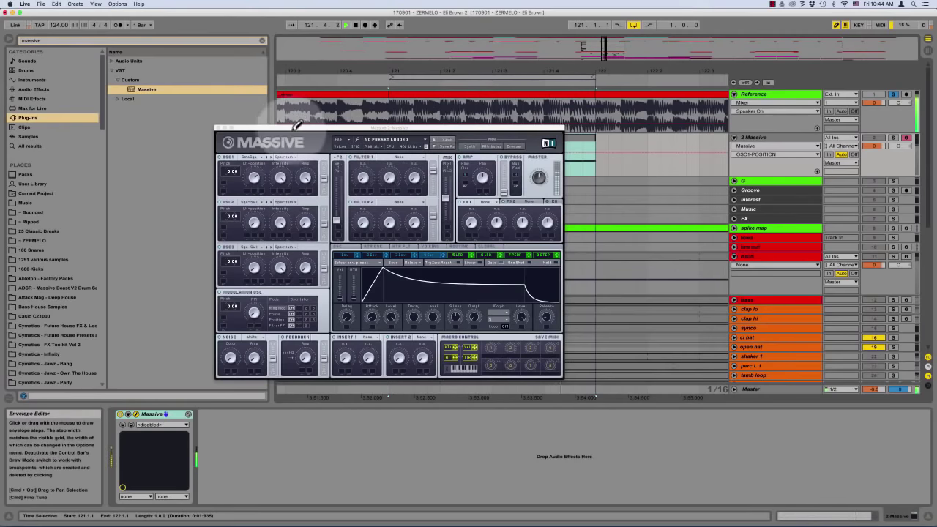
click(218, 128)
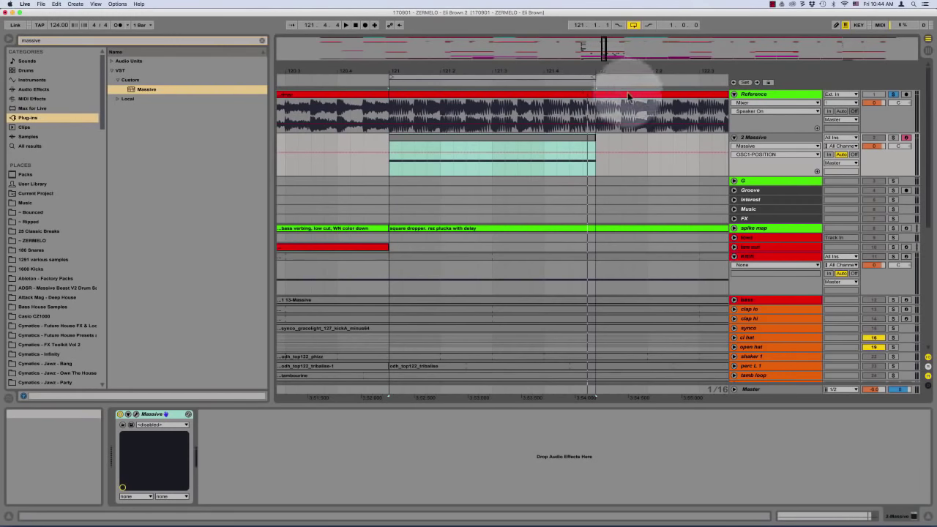
Insert an empty MIDI track below 2 Massive and place a copy of the one-bar C3 clip on it at bar 121
click(766, 140)
key(shift+super+t)
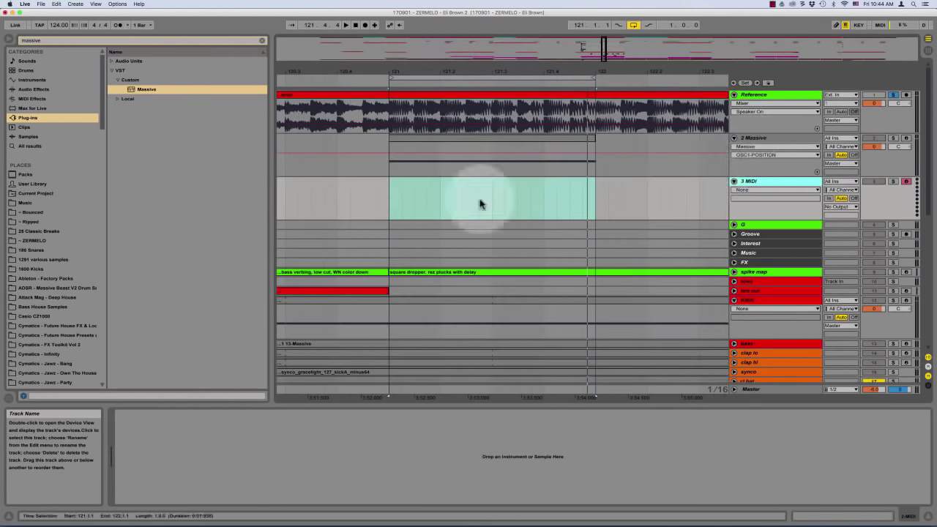
drag(388, 202, 591, 201)
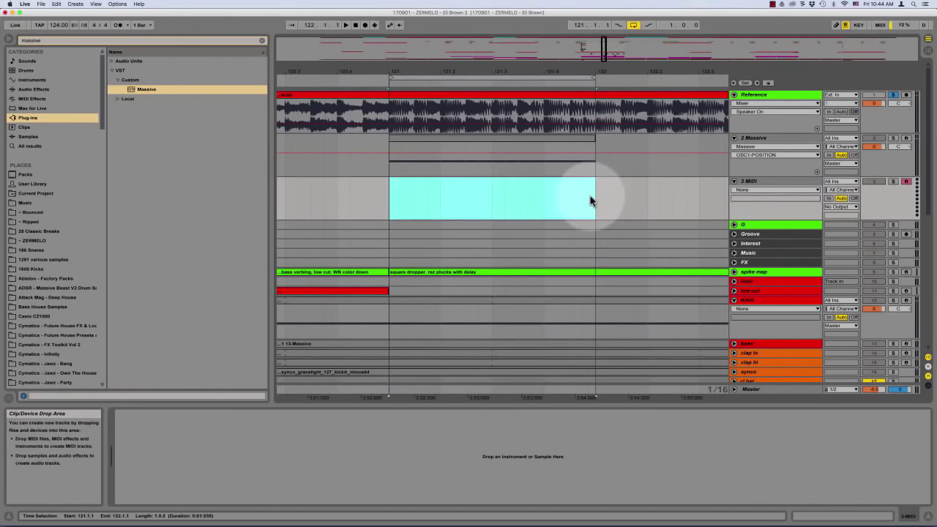
drag(543, 138, 542, 186)
click(761, 182)
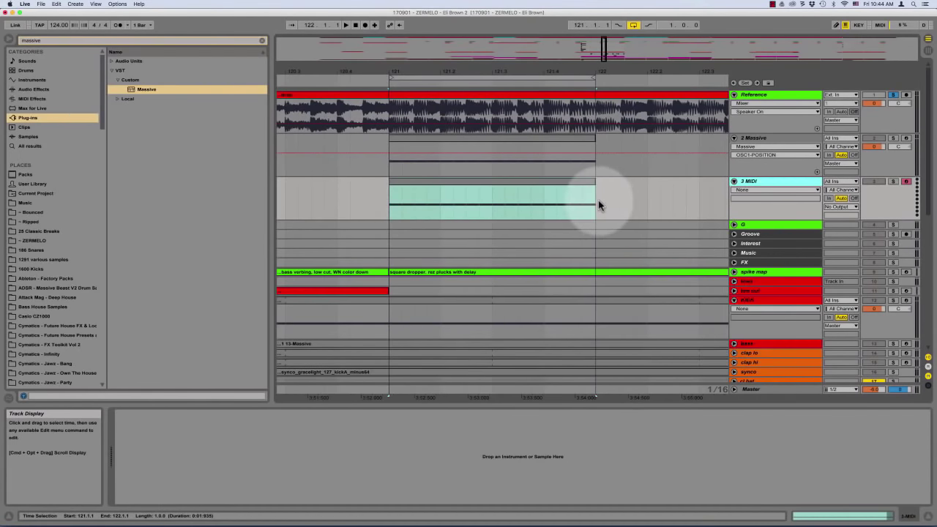
Show the copied clip's Pitch Bend envelope and lower it to the minimum across the full bar
double_click(429, 185)
click(399, 359)
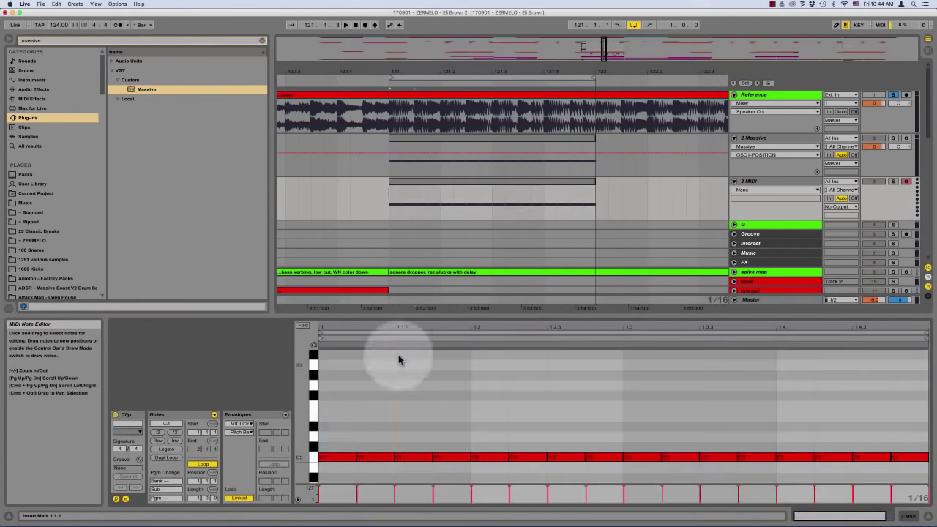
click(286, 415)
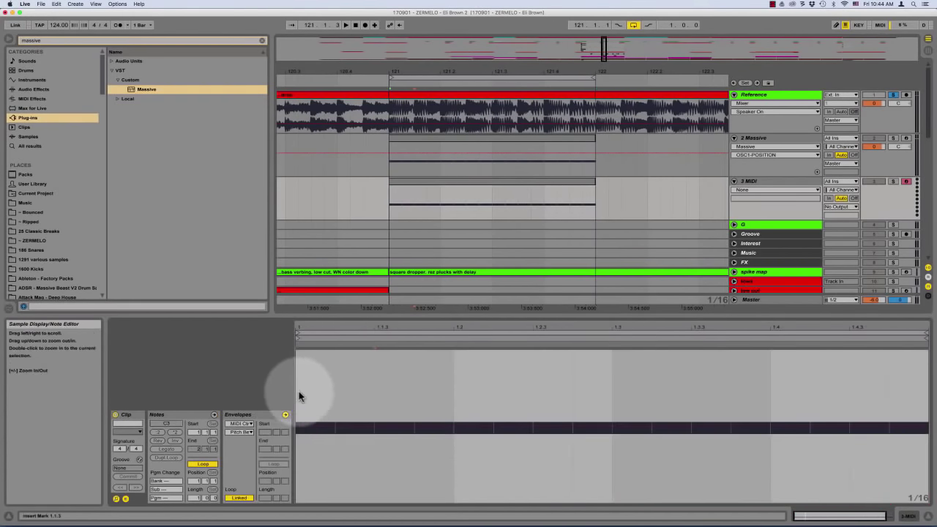
drag(299, 395, 893, 421)
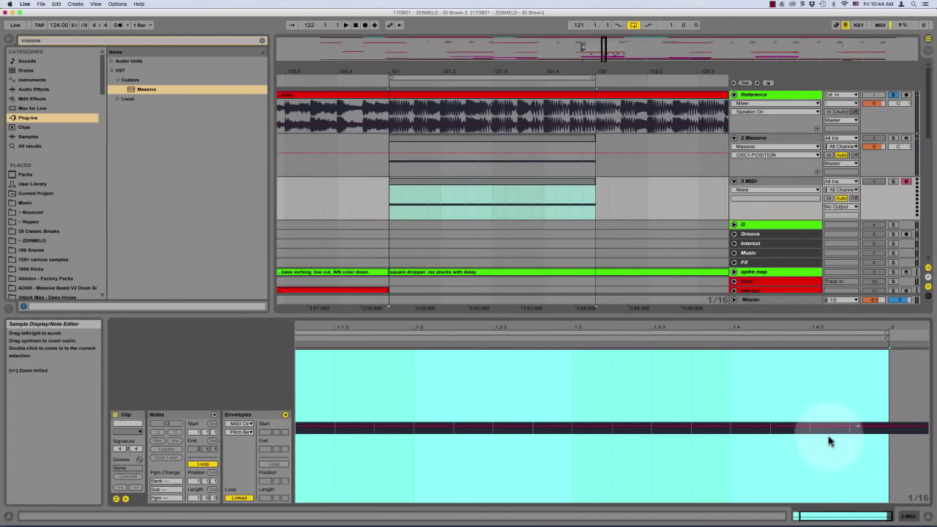
drag(822, 430, 822, 502)
scroll(652, 408, left, 2)
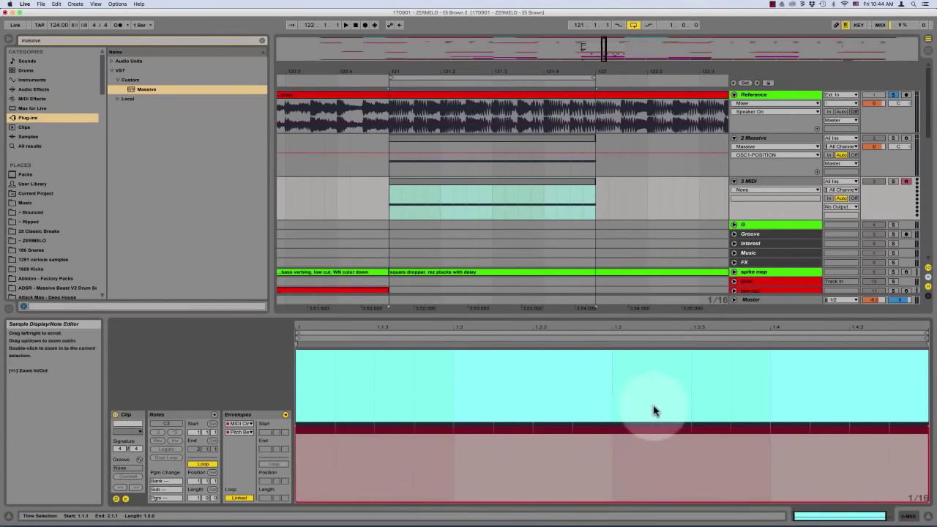
Raise the Pitch Bend envelope's start to the centre, curve it to fall steeply near the bar's end, and play it briefly
drag(296, 502, 296, 426)
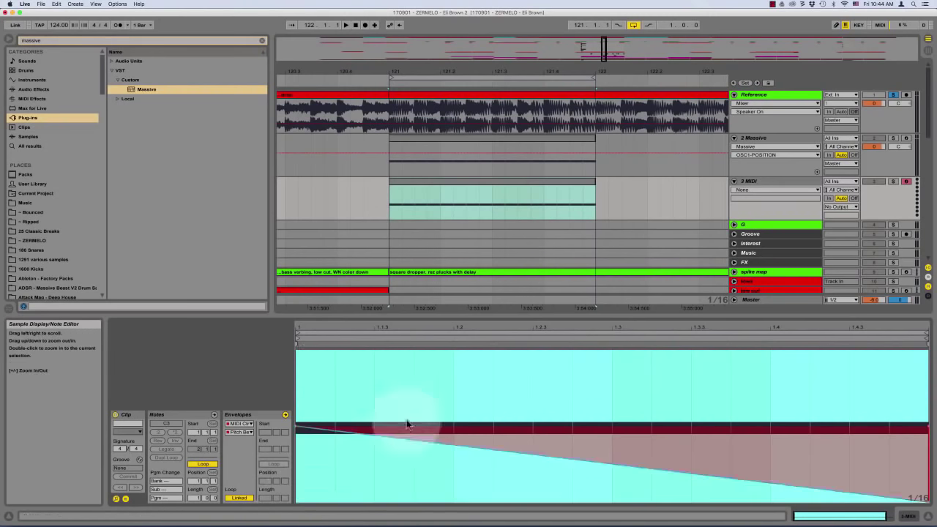
click(430, 430)
drag(449, 445, 450, 399)
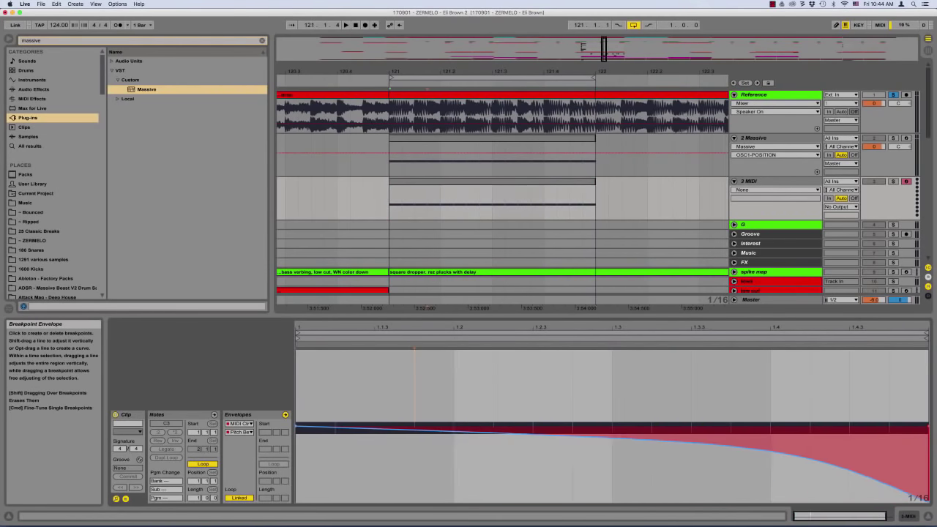
click(487, 373)
key(space)
key(space)
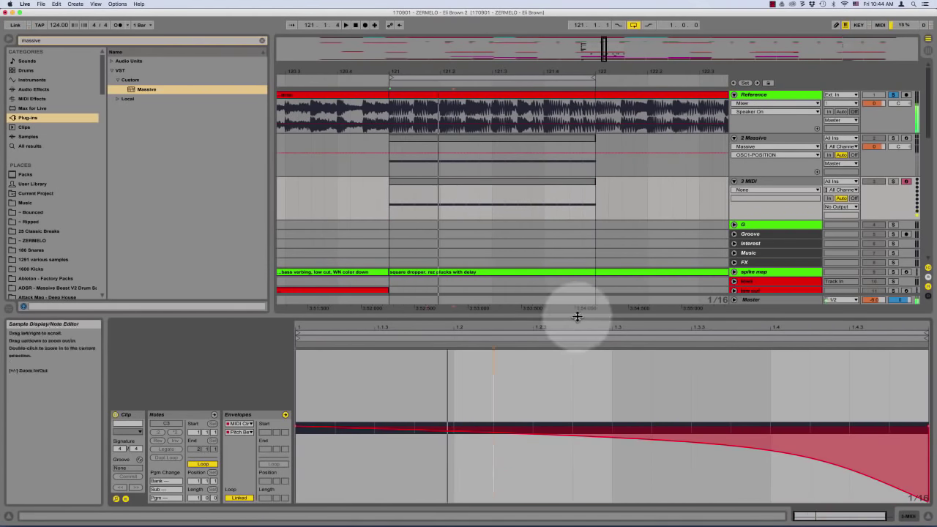
double_click(577, 316)
Clear the browser's massive search and open the FX folder in the ZERMELO sample library
click(262, 40)
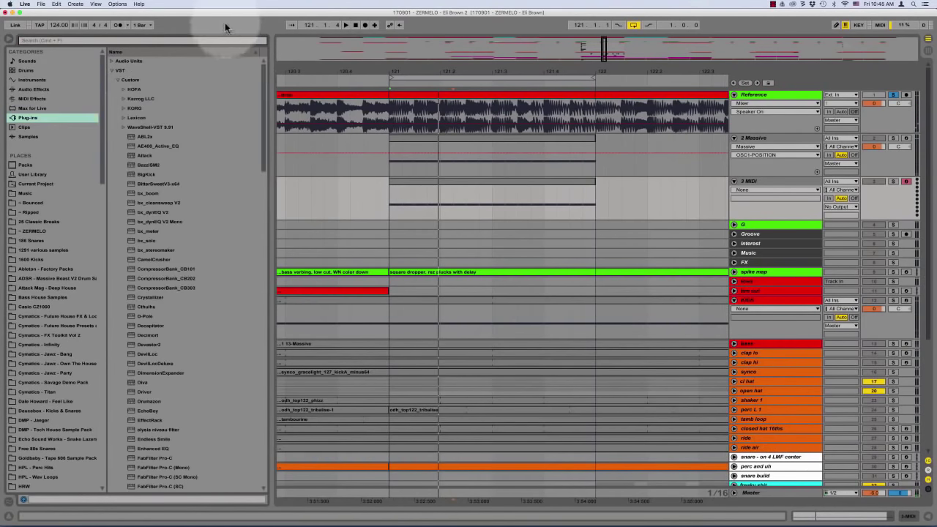
click(33, 183)
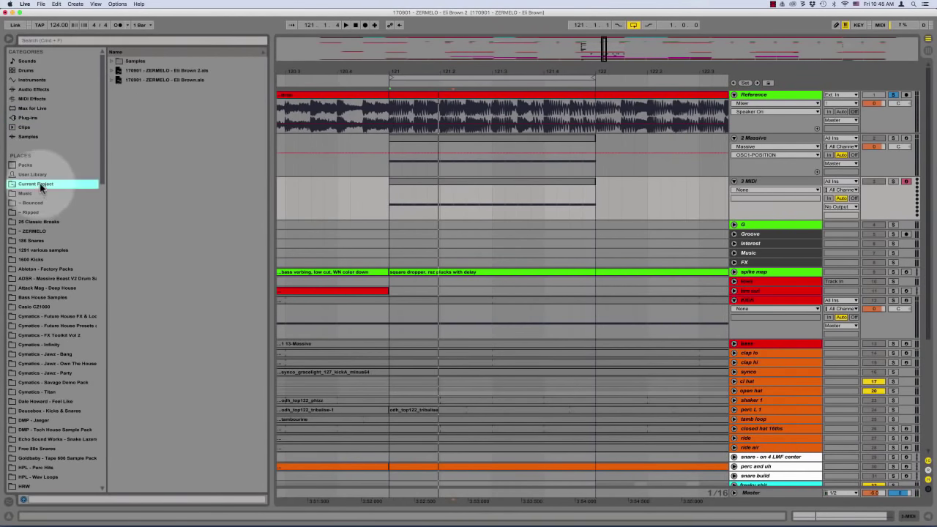
click(38, 222)
click(34, 230)
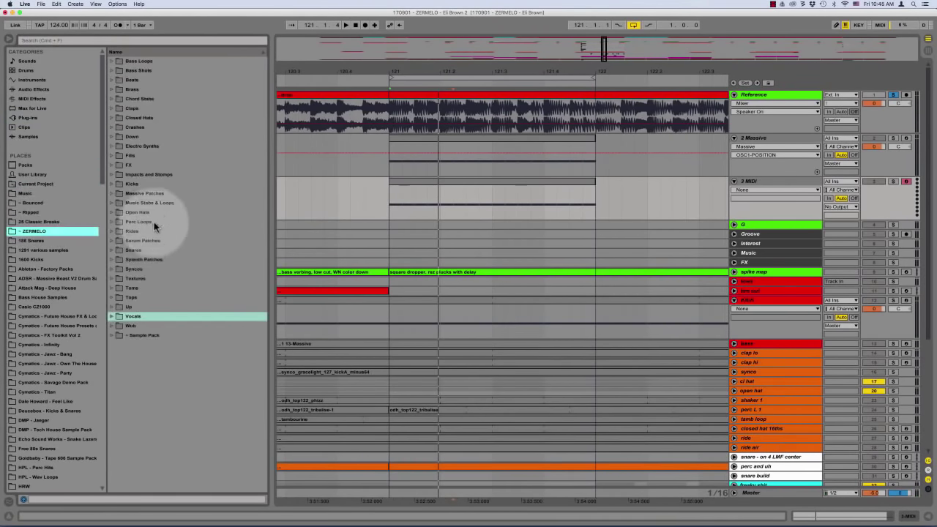
double_click(135, 165)
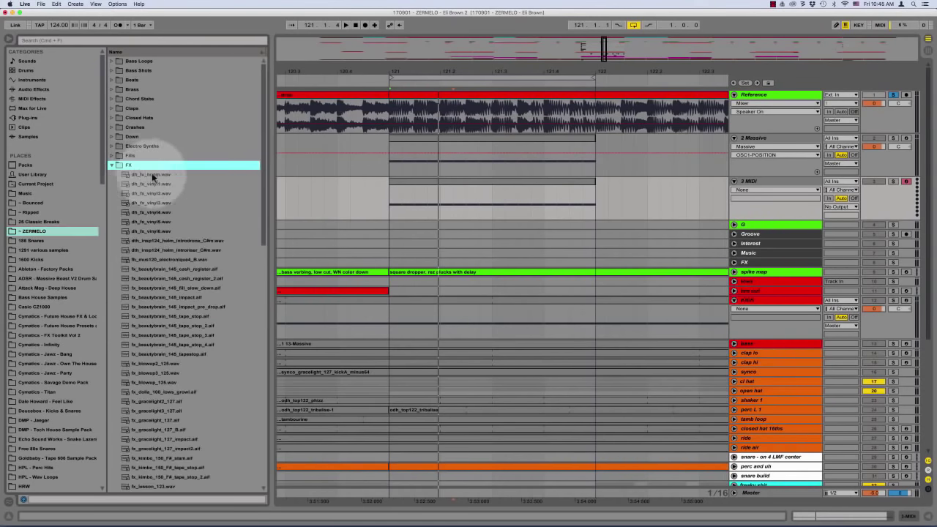
Audition the FX folder's samples in order from the vinyl sounds to fx_gracelight3_127.aif, comparing the fx_blowup samples again along the way
key(Down)
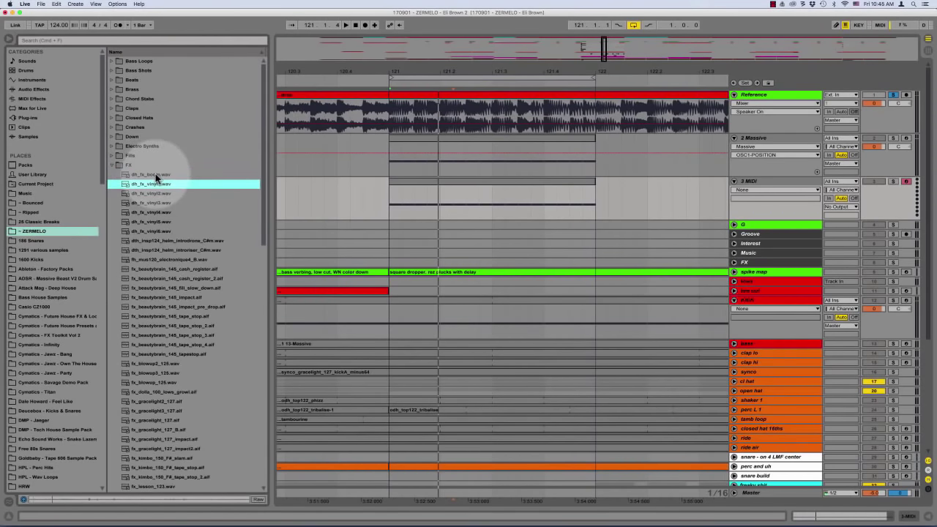
key(Down)
key(Down)
key(Down)
key(Down)
key(Down)
key(Down)
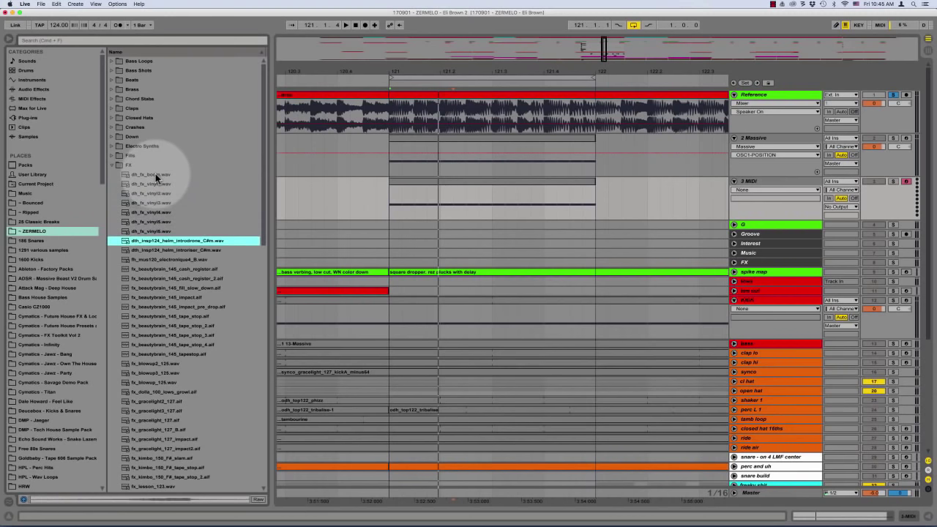
key(Down)
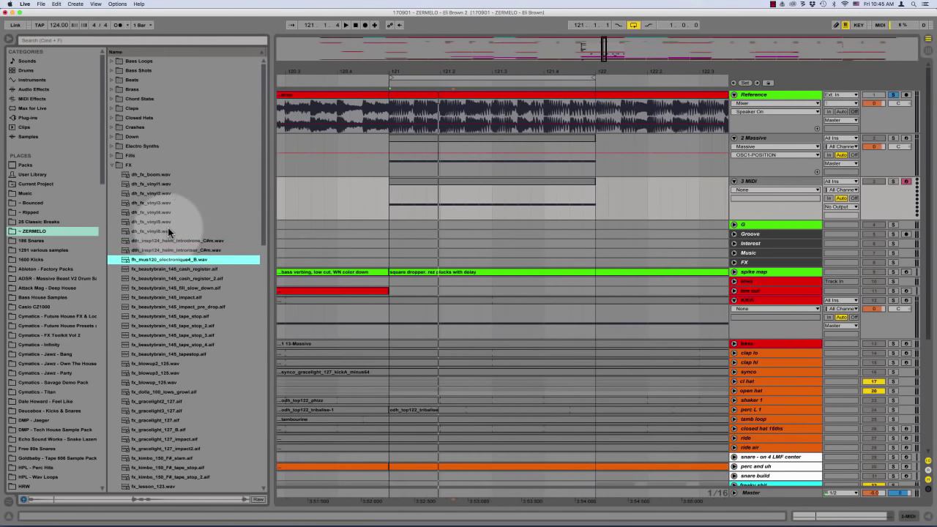
key(Down)
key(Down)
key(Down)
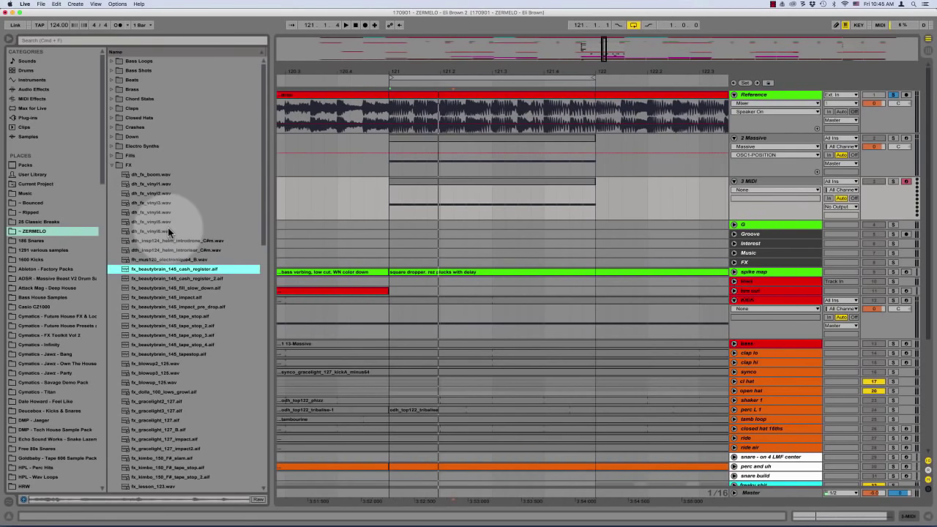
key(Down)
key(Down)
key(Down)
key(Down)
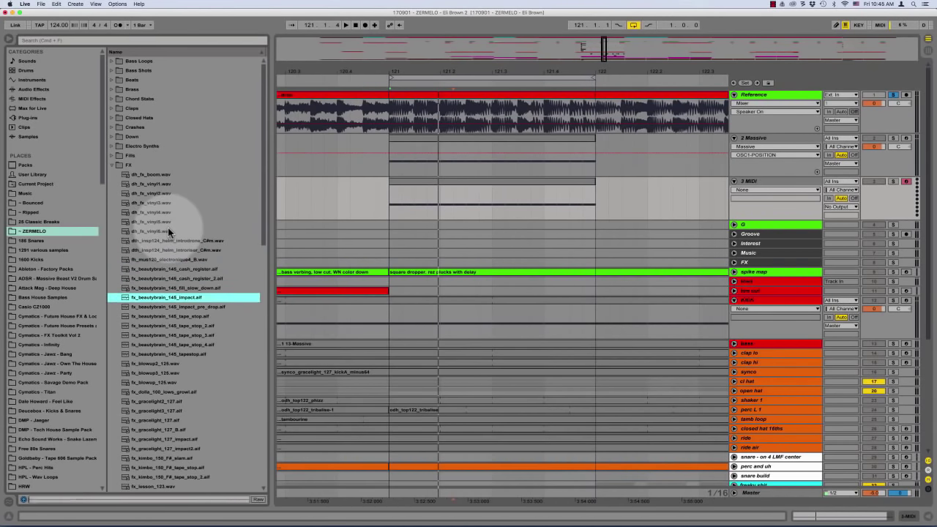
key(Down)
key(Down)
key(Down)
key(Down)
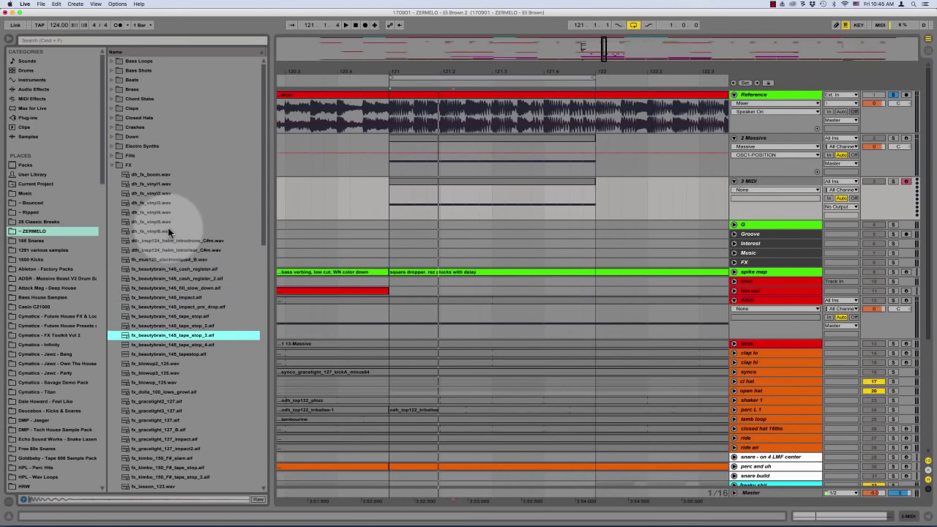
key(Down)
key(Down)
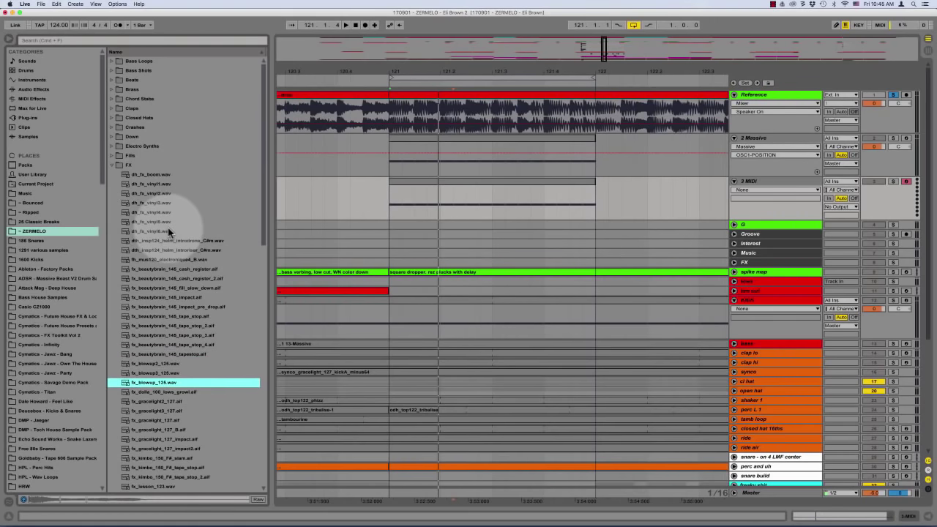
key(Up)
key(Up)
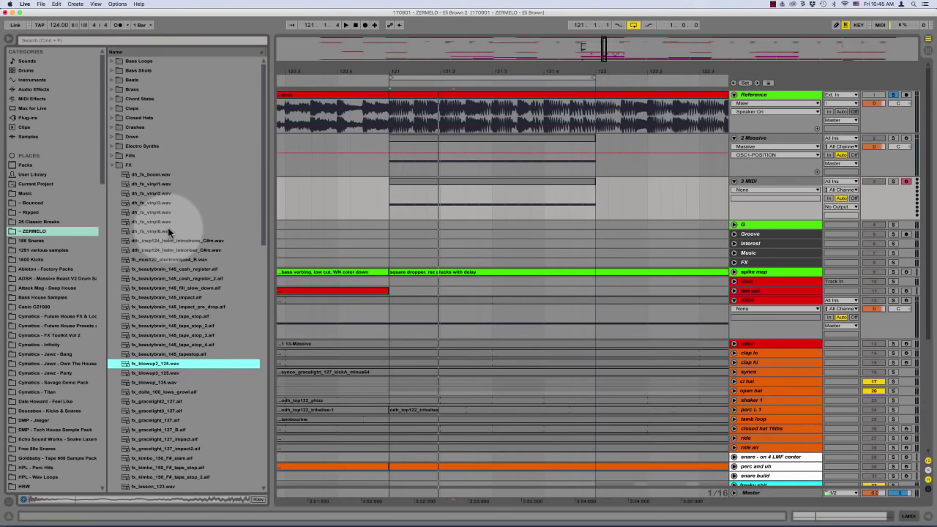
key(Down)
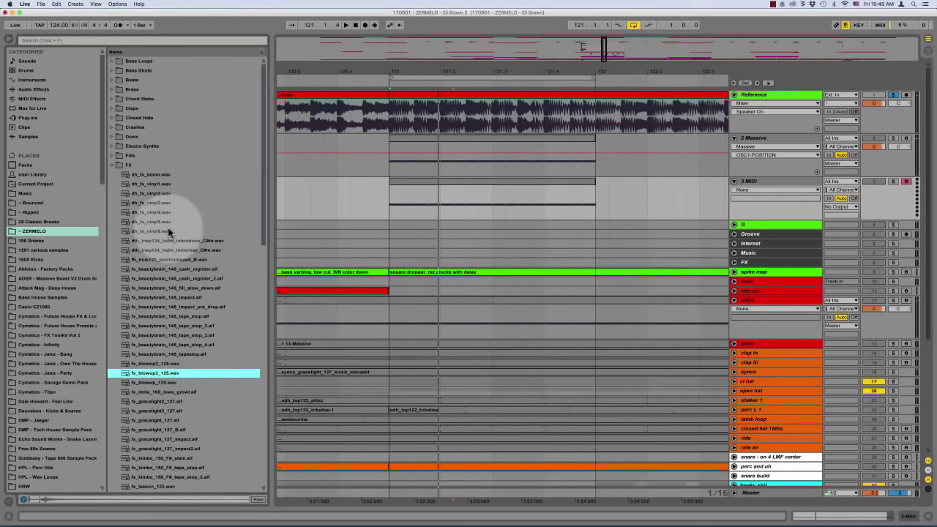
key(Down)
key(Down)
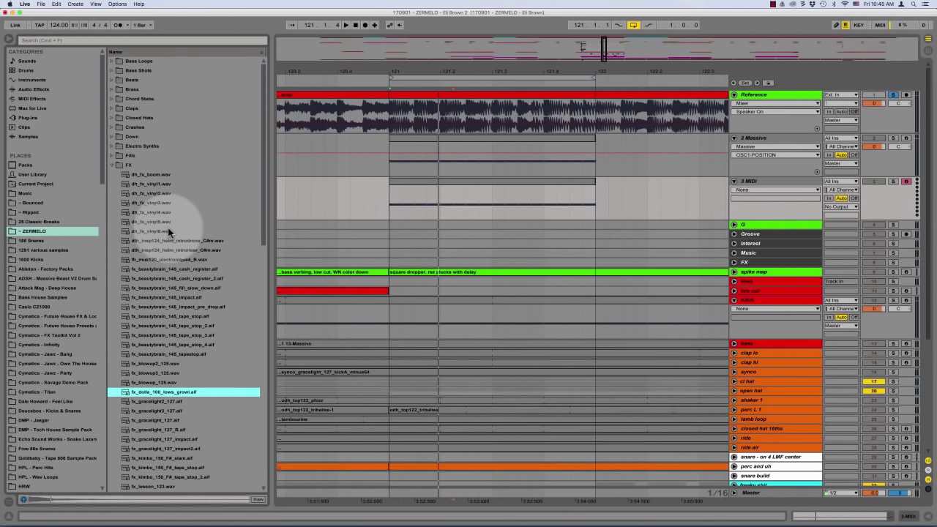
key(Down)
key(Down)
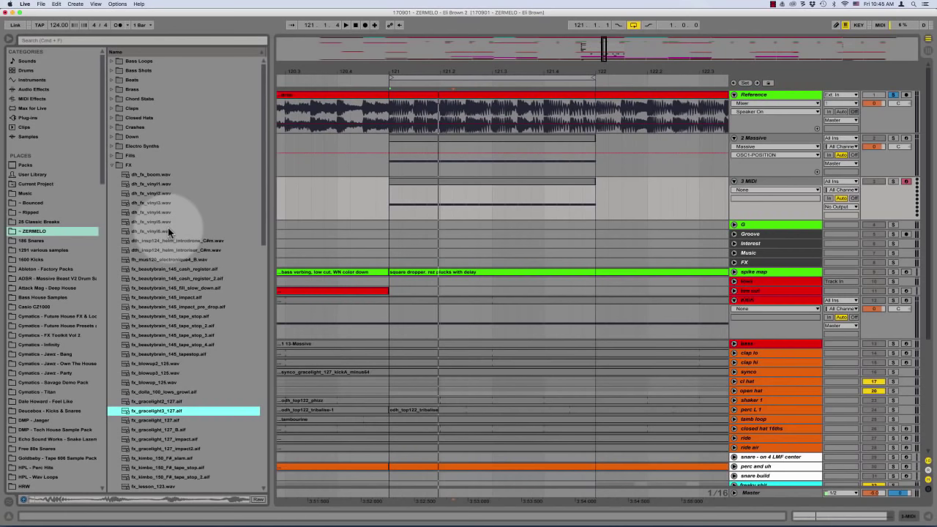
Load fx_gracelight3_127.aif as a sampled instrument on the 3 MIDI track below 2 Massive
scroll(167, 228, down, 3)
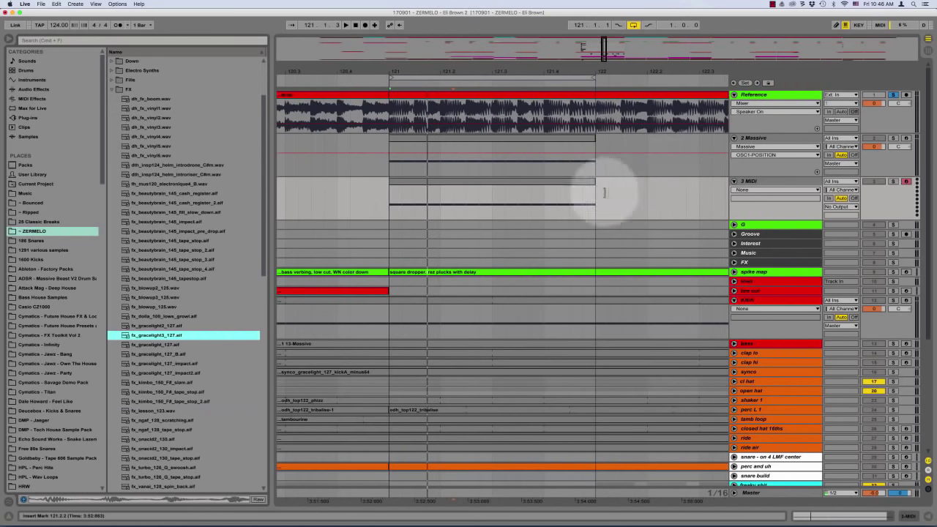
double_click(770, 181)
drag(144, 336, 307, 414)
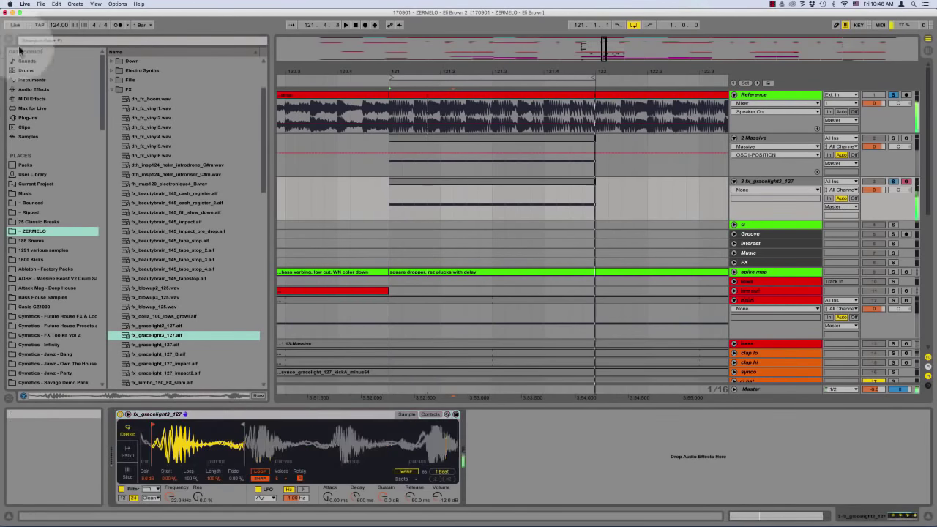
Add a Spectrum audio effect after the fx_gracelight3_127 instrument and play the bar 121 loop with its display expanded
click(36, 109)
click(34, 81)
click(42, 91)
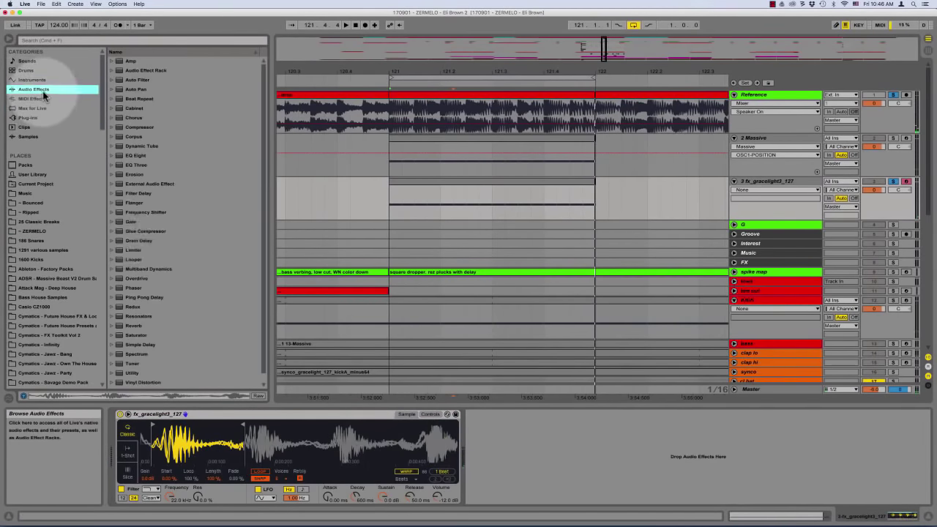
drag(135, 354, 519, 429)
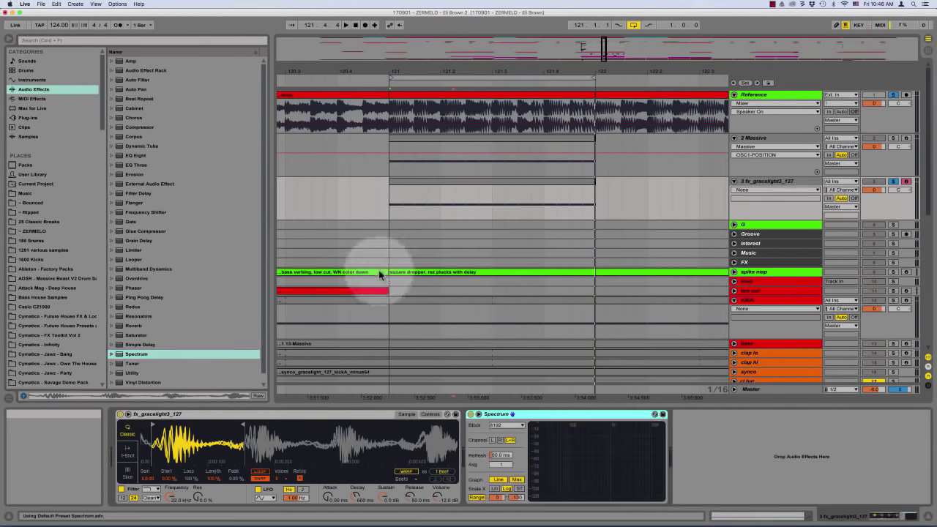
click(627, 474)
key(space)
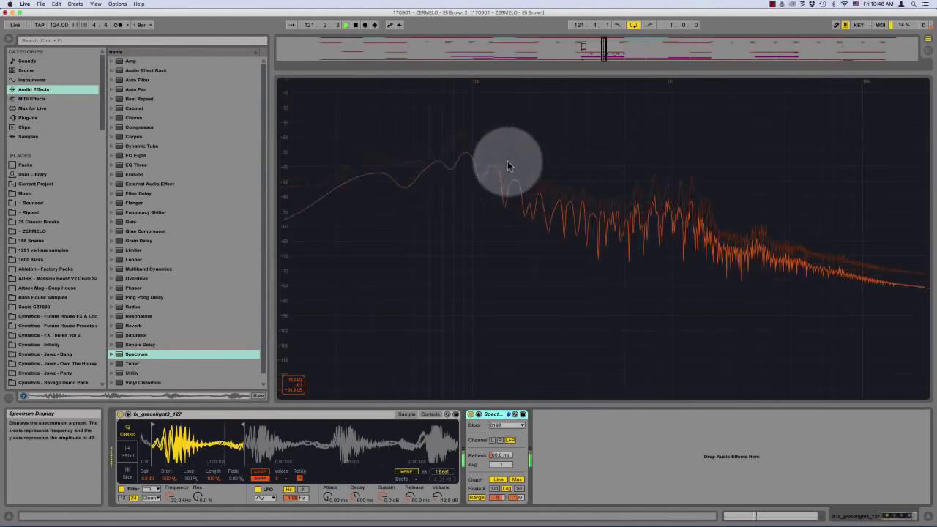
Open the fx_gracelight3_127 MIDI clip and delete the last three C3 notes, from 1.4.2 to the end of the bar
click(662, 183)
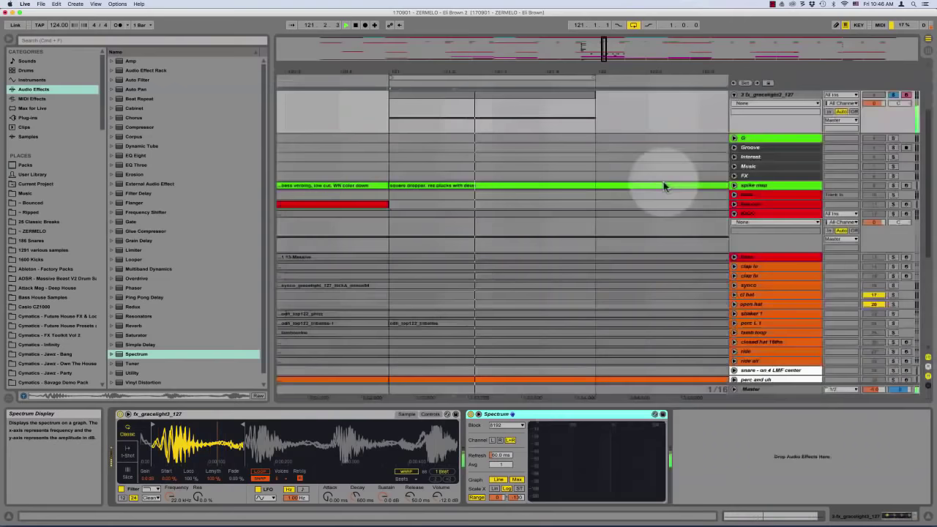
click(553, 94)
double_click(554, 93)
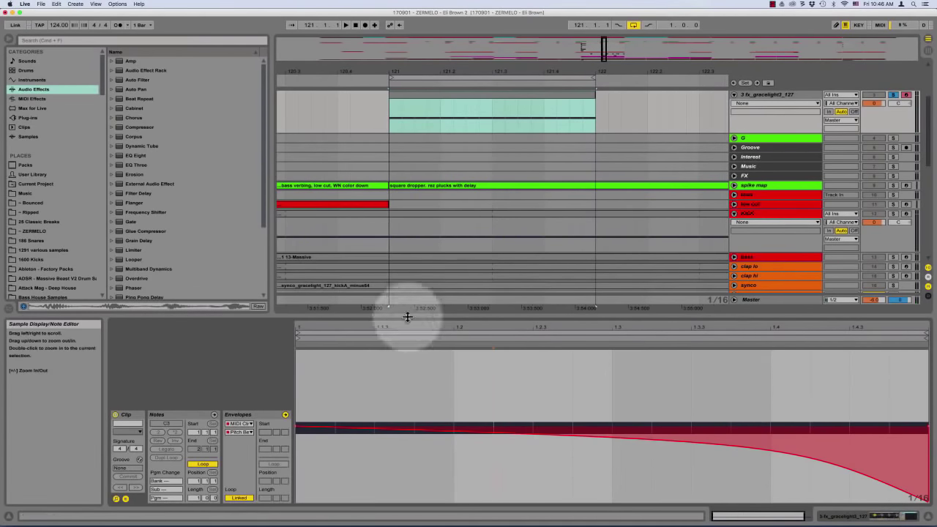
click(484, 108)
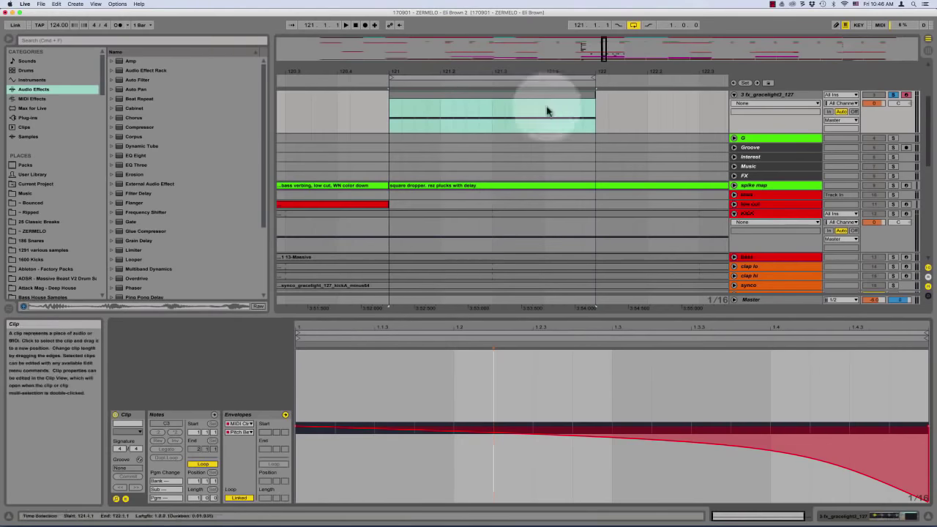
click(213, 415)
click(814, 441)
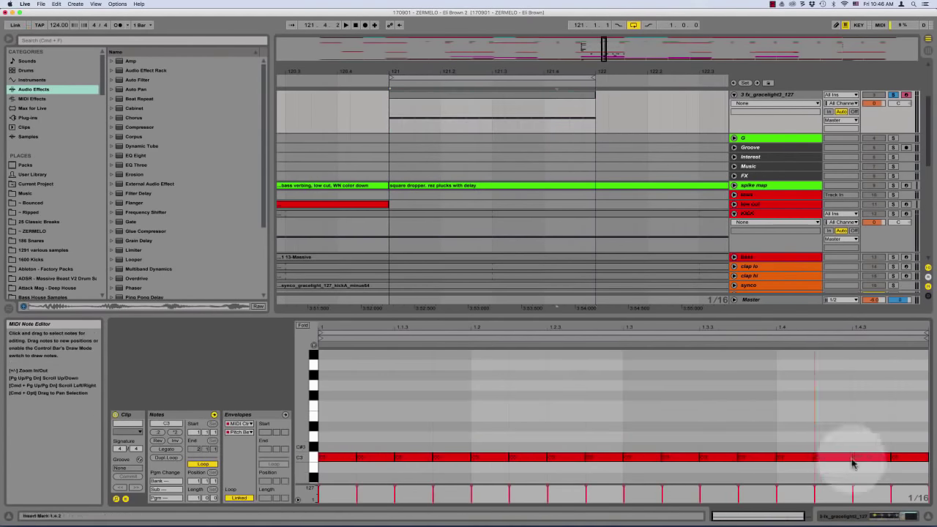
drag(852, 462, 905, 476)
key(Delete)
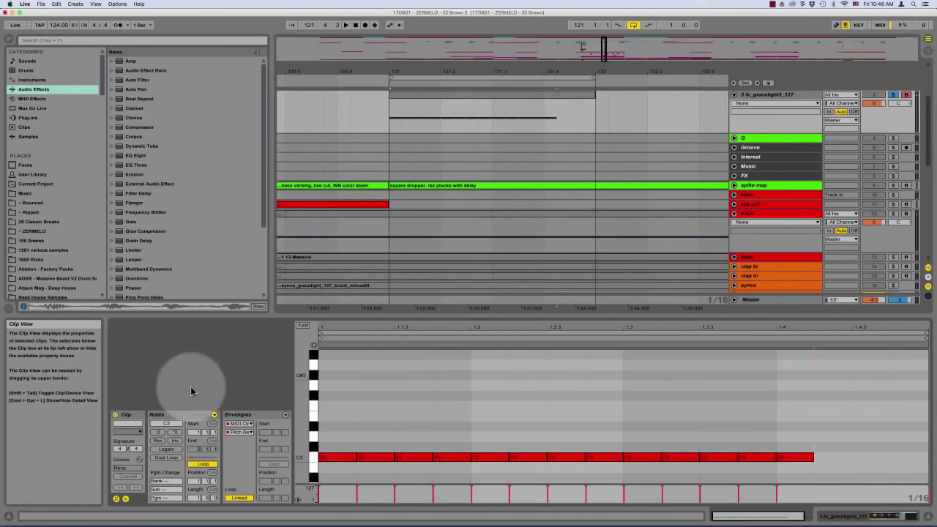
Reshape the clip's pitch bend envelope into a smooth downward curve reaching the minimum at beat 1.4, and play it back
click(284, 415)
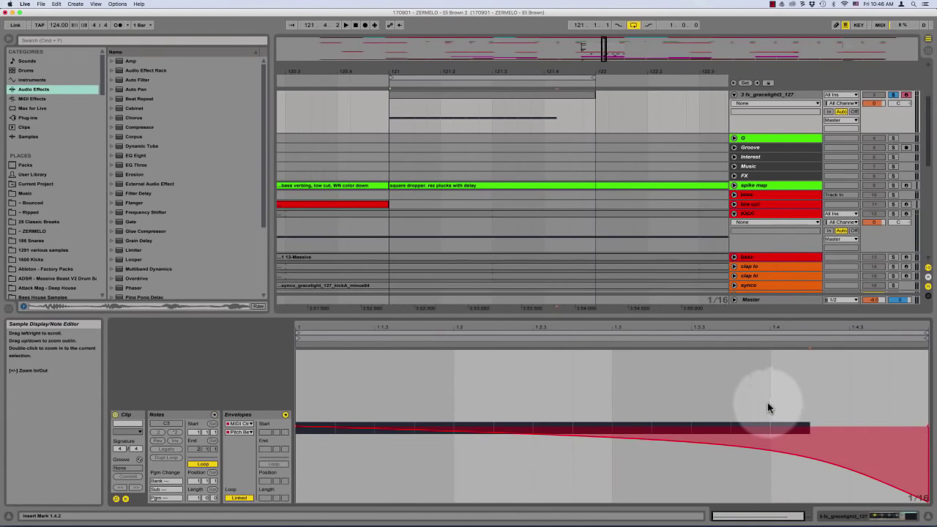
drag(768, 407, 920, 414)
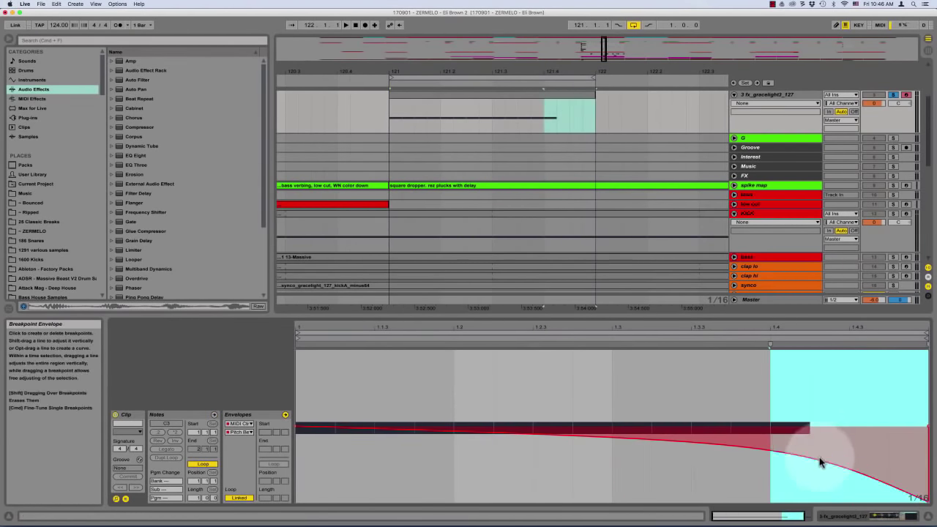
drag(818, 461, 748, 442)
click(622, 407)
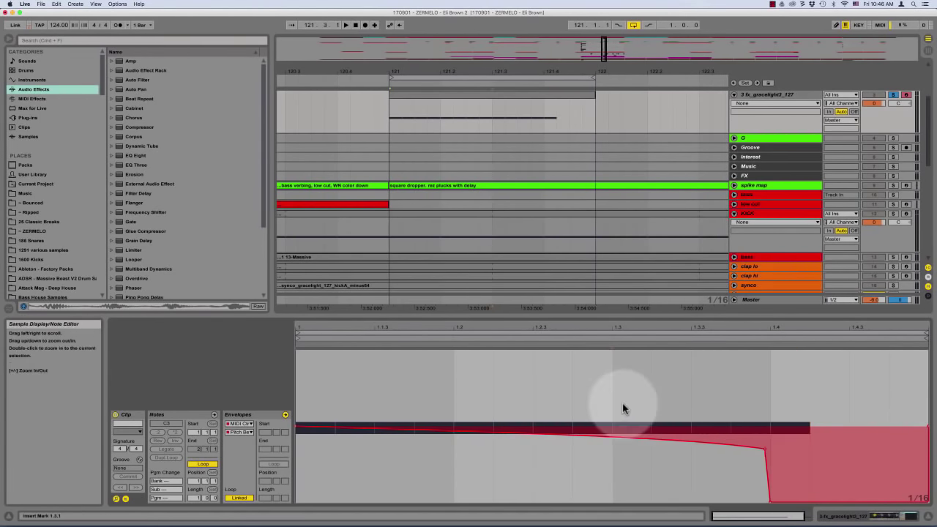
click(765, 448)
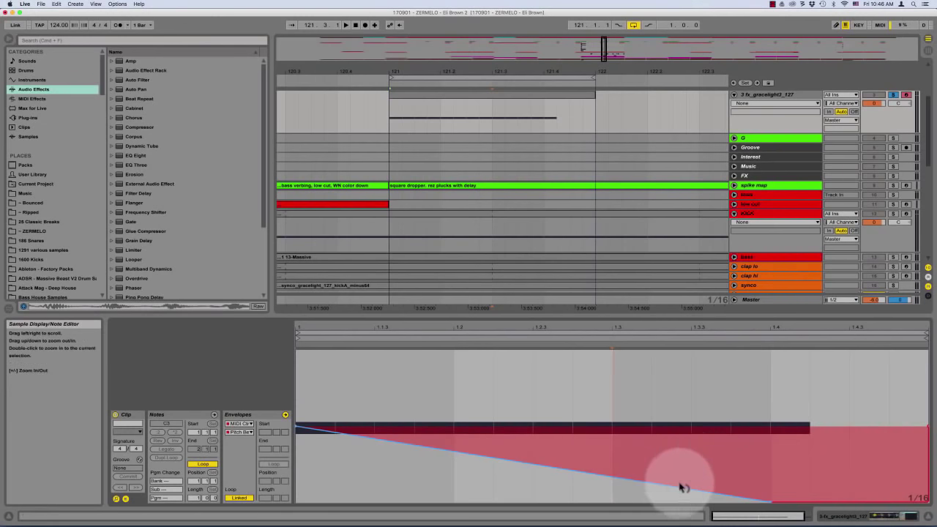
drag(680, 487, 680, 441)
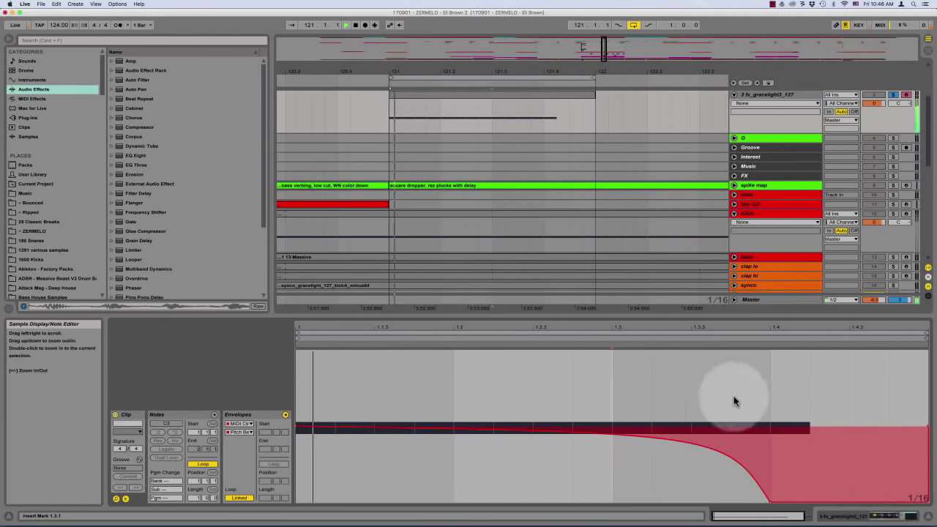
key(space)
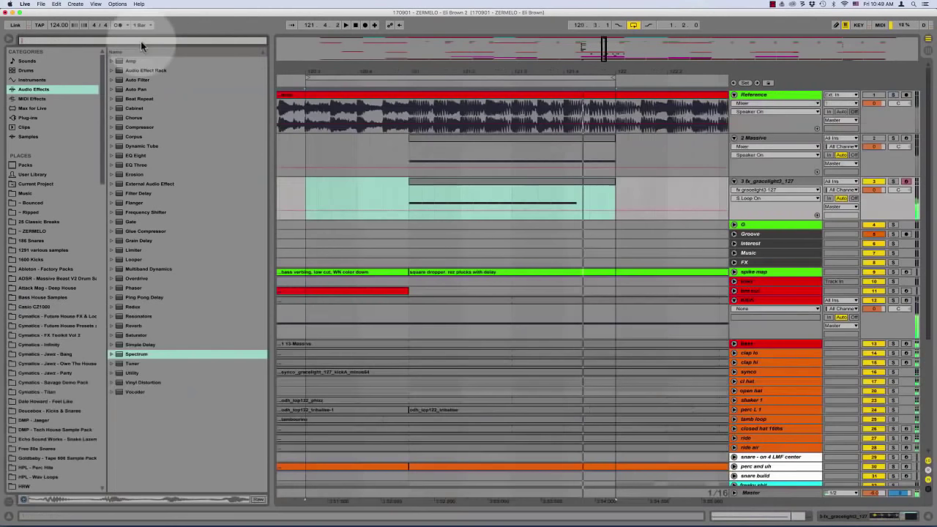
Search the plug-ins for "echo" and load the VST EchoBoy onto the fx_gracelight3_127 track
text(echo)
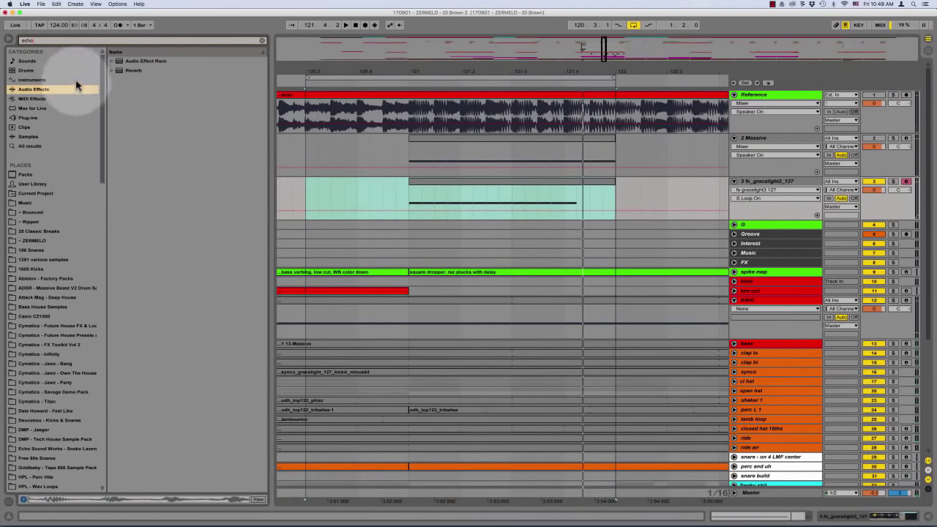
click(28, 117)
drag(146, 89, 414, 188)
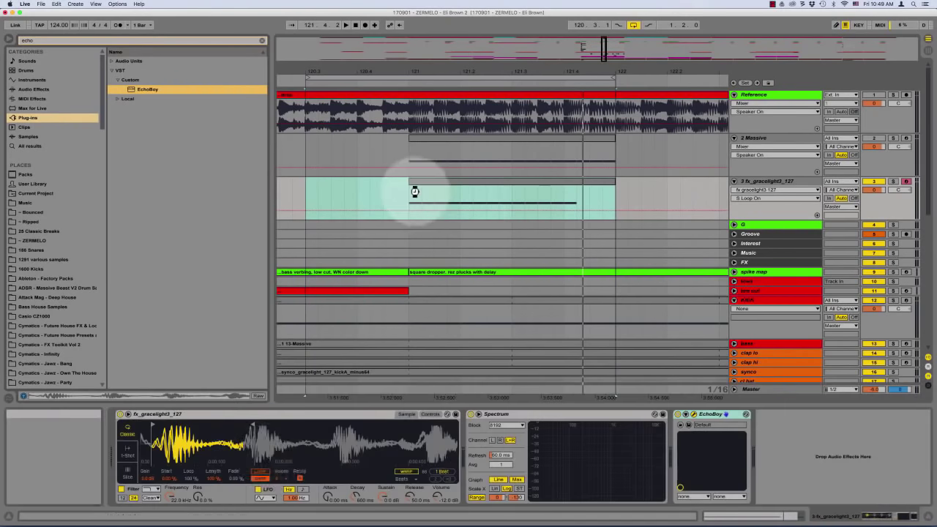
In EchoBoy, shorten the echo time, raise the feedback, set the low cut to 1.00 and lower the mix
click(292, 142)
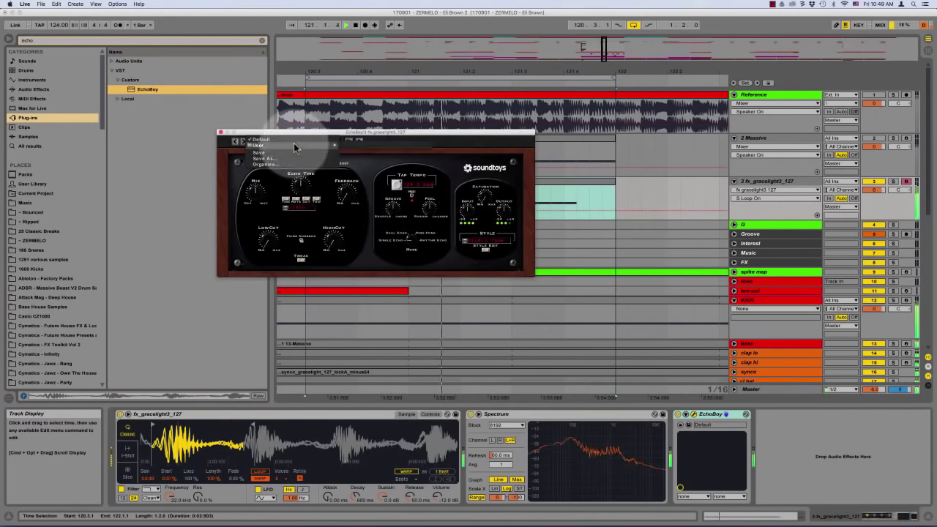
click(500, 163)
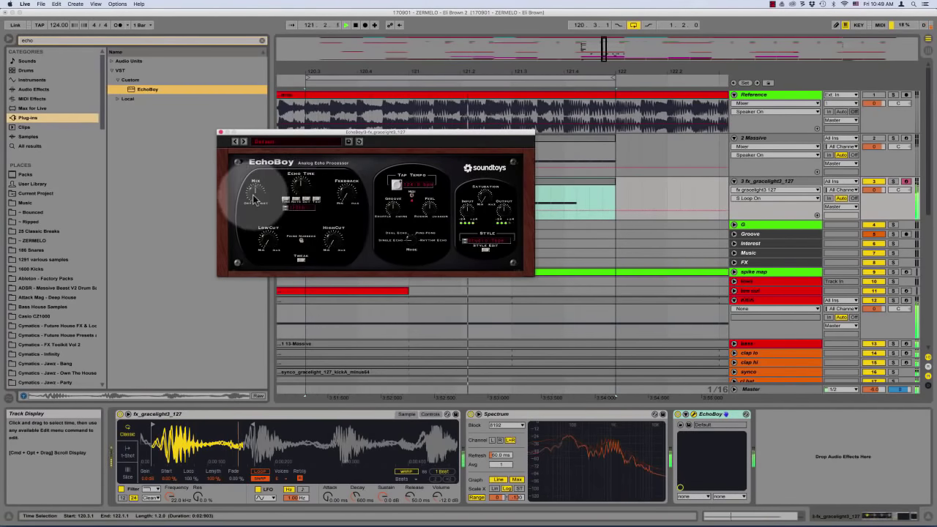
drag(302, 188, 322, 281)
drag(349, 188, 352, 166)
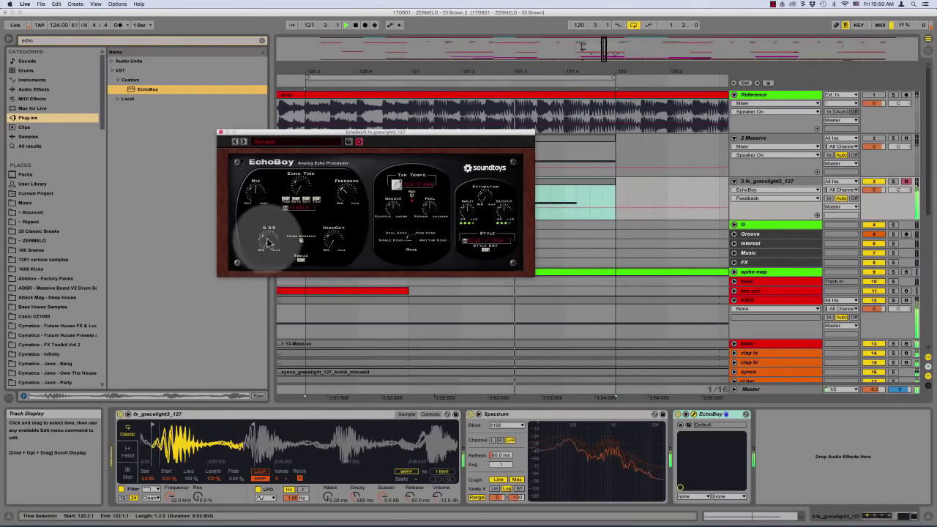
drag(254, 194, 259, 229)
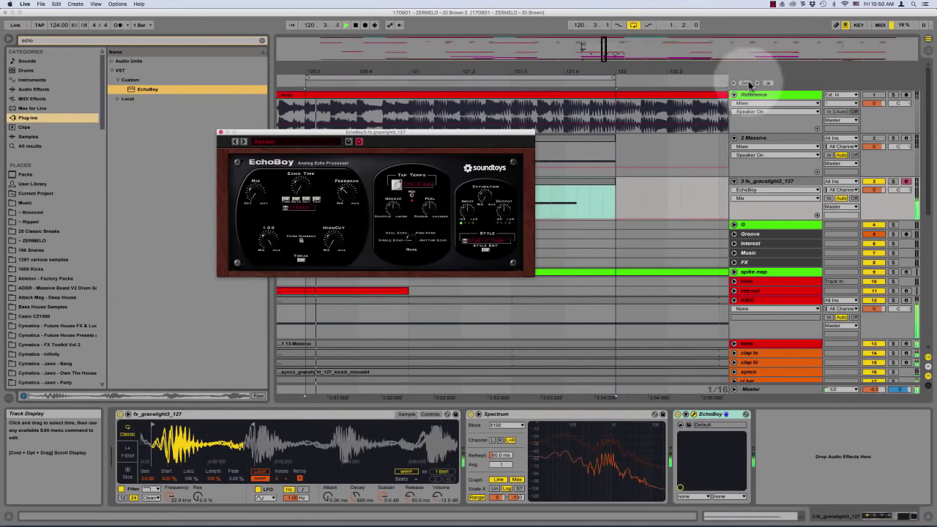
Solo the Reference track briefly to compare it with the echoed sound, and return to the full mix
click(893, 95)
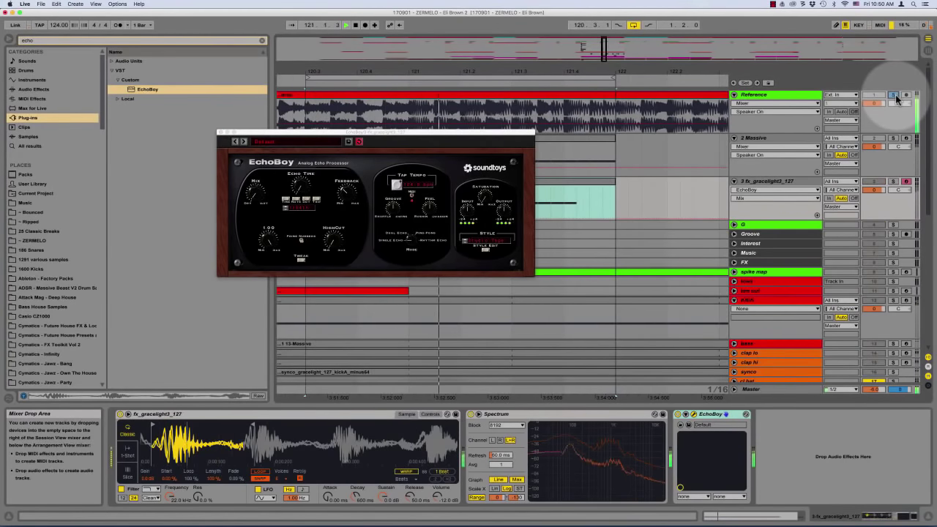
click(893, 96)
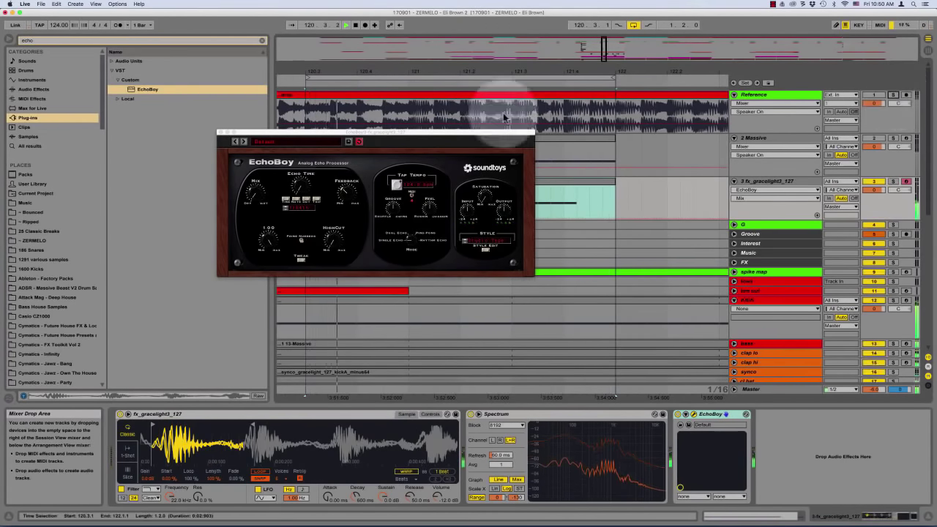
Close the EchoBoy window and clear the browser search
drag(314, 134, 322, 101)
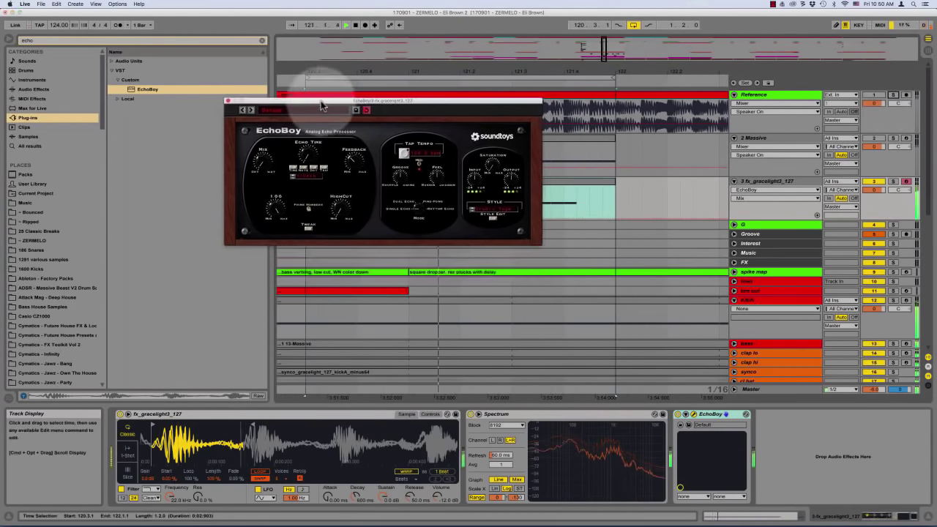
click(227, 102)
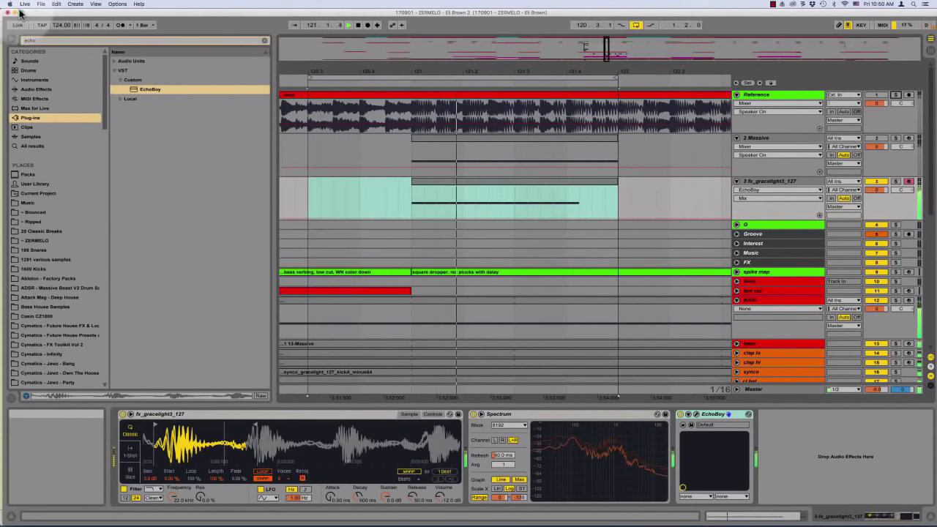
drag(56, 13, 53, 13)
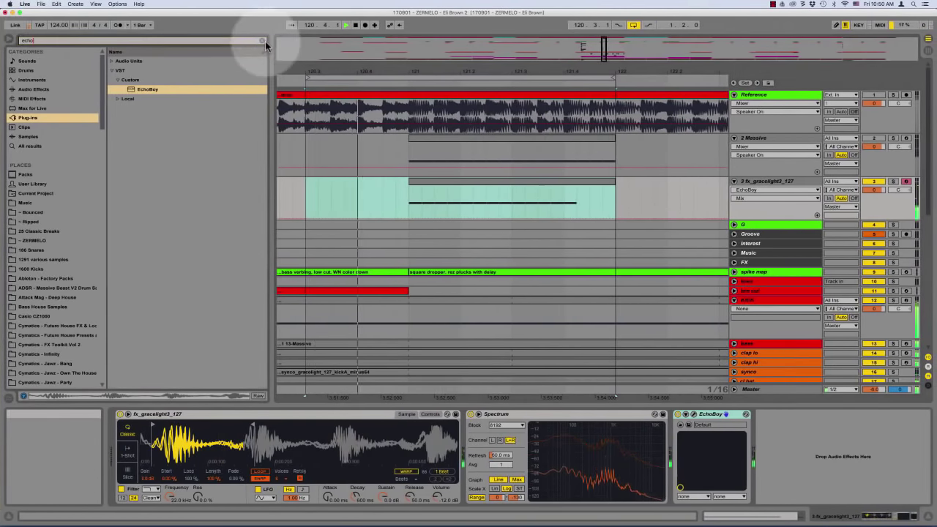
click(262, 40)
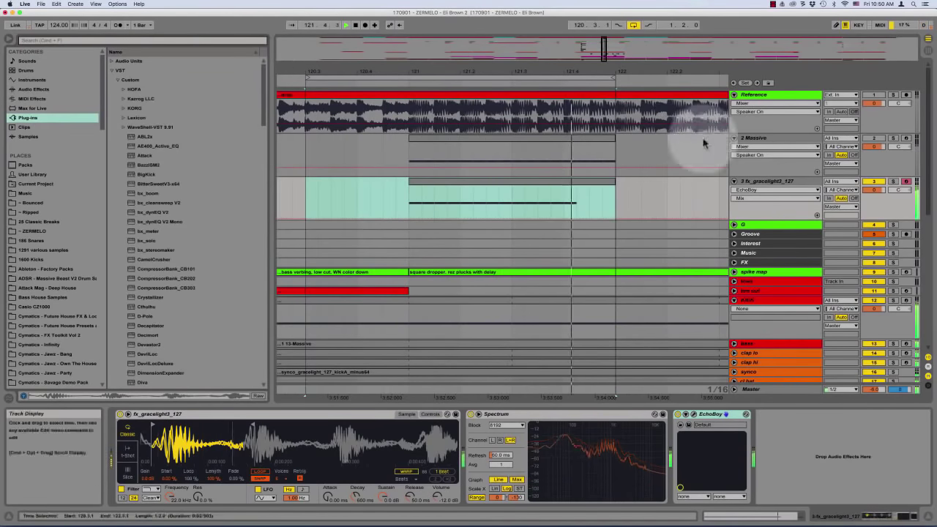
Insert a new MIDI track below fx_gracelight3_127, copy its one-bar clip at bar 121 onto it and start playback
click(775, 182)
key(shift+super+t)
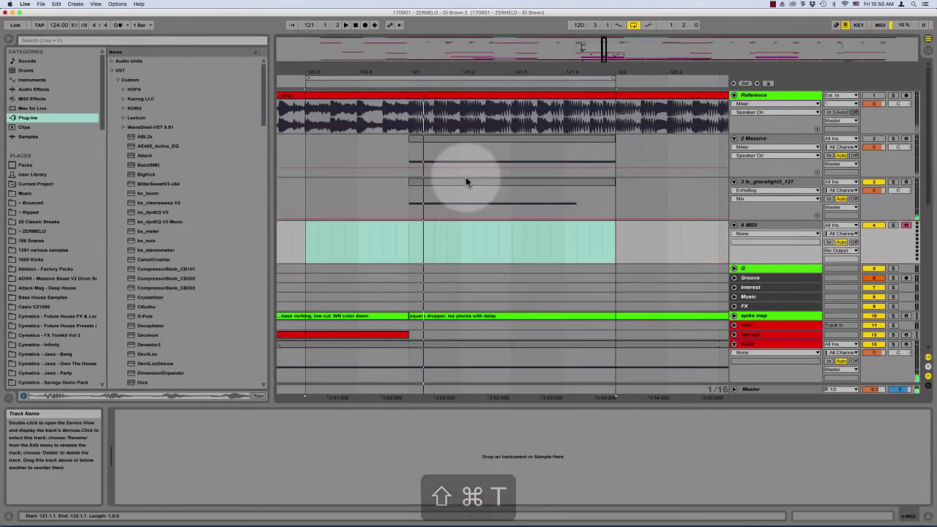
drag(466, 180, 460, 234)
key(space)
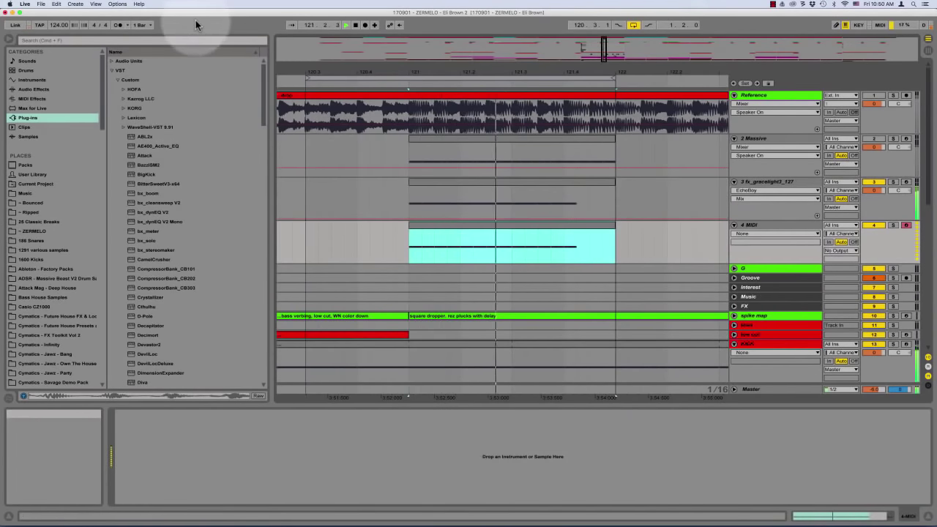
Open the Droppers folder of the QL007 - Transitions sample library in the browser
scroll(31, 205, down, 15)
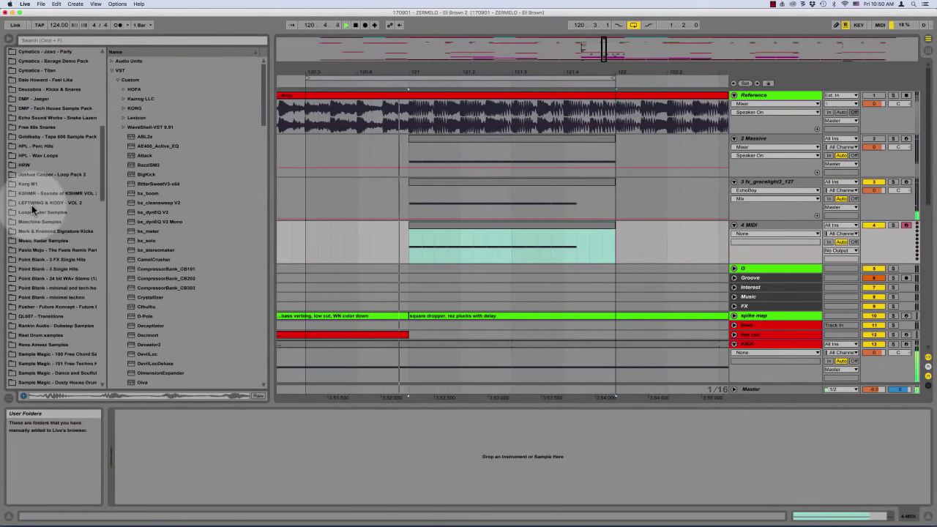
scroll(31, 205, down, 4)
scroll(31, 205, up, 3)
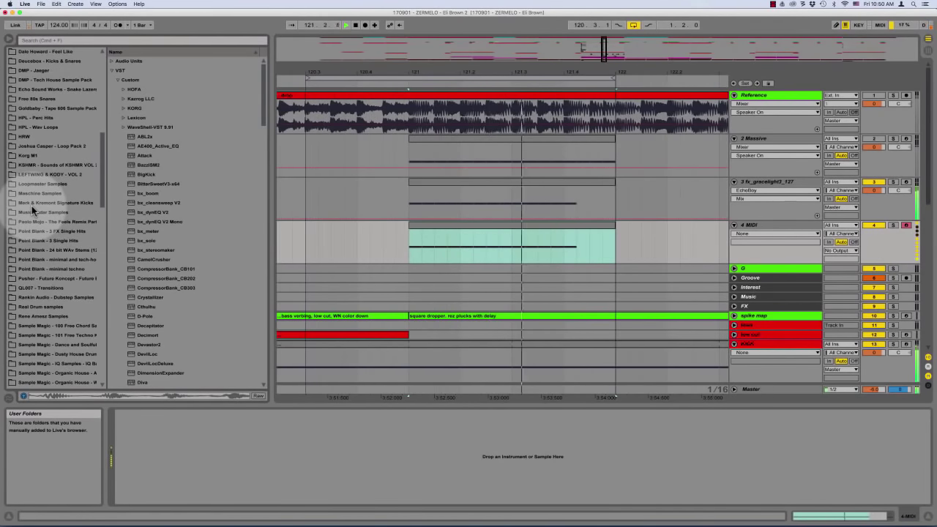
click(40, 286)
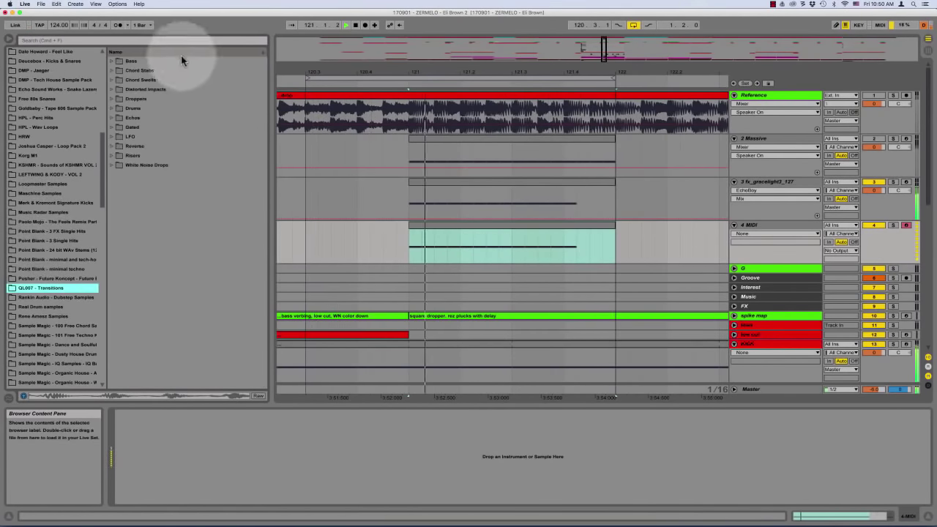
click(143, 98)
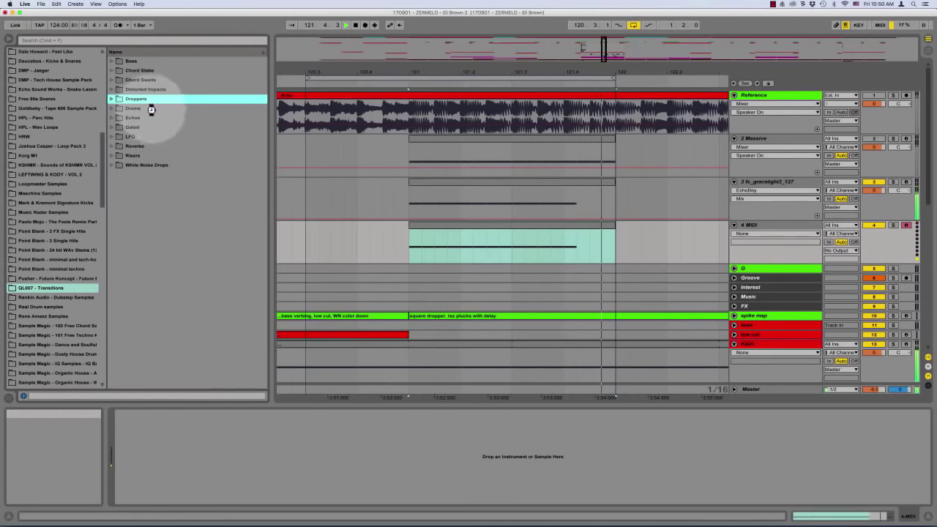
Audition the dropper samples up to QLTX_125_Dropper_012.wav with Raw preview, choose QLTX_125_Dropper_011.wav and select the 4 MIDI track
click(162, 107)
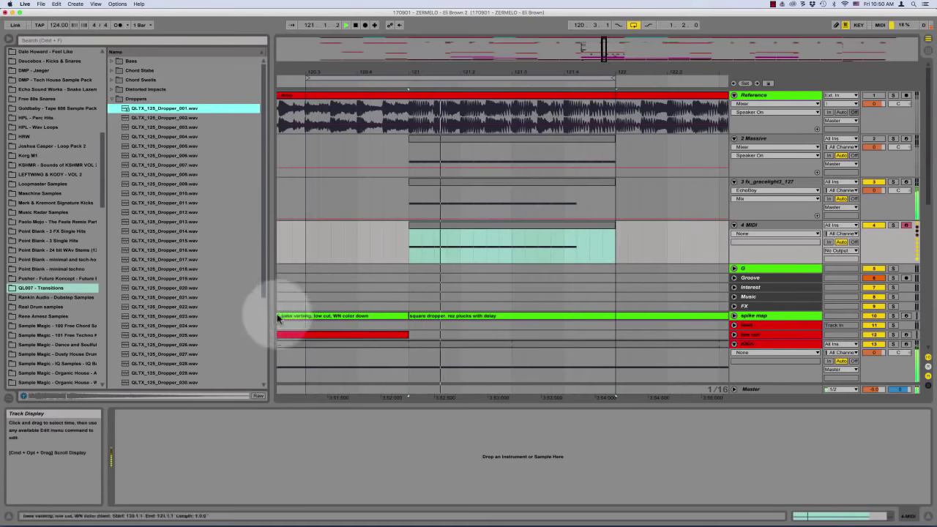
click(259, 396)
key(Down)
key(Down)
key(Down)
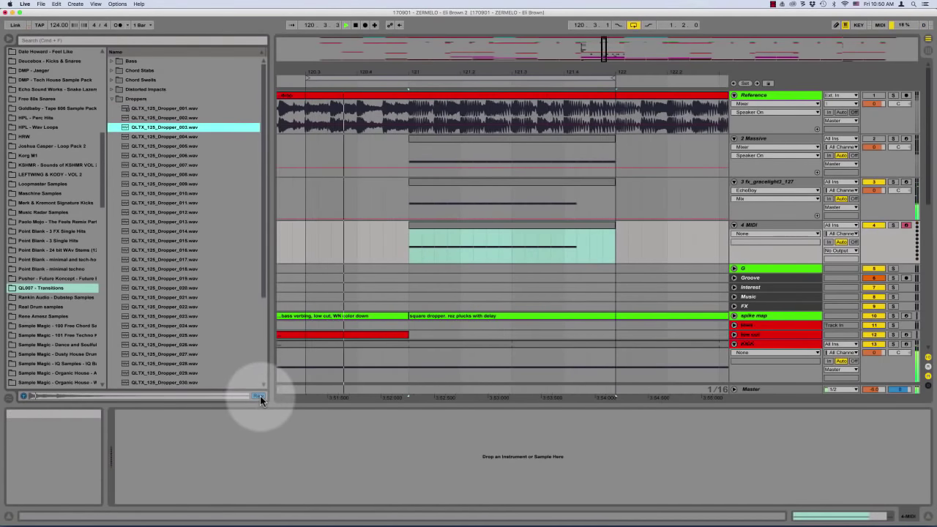
key(Down)
key(Down)
key(Down)
key(Down)
key(Down)
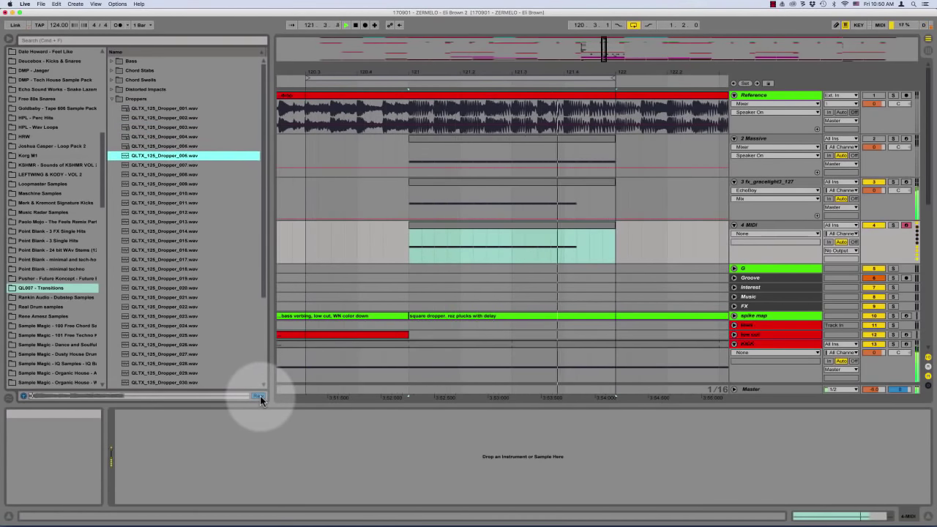
key(Down)
key(Down)
key(Down)
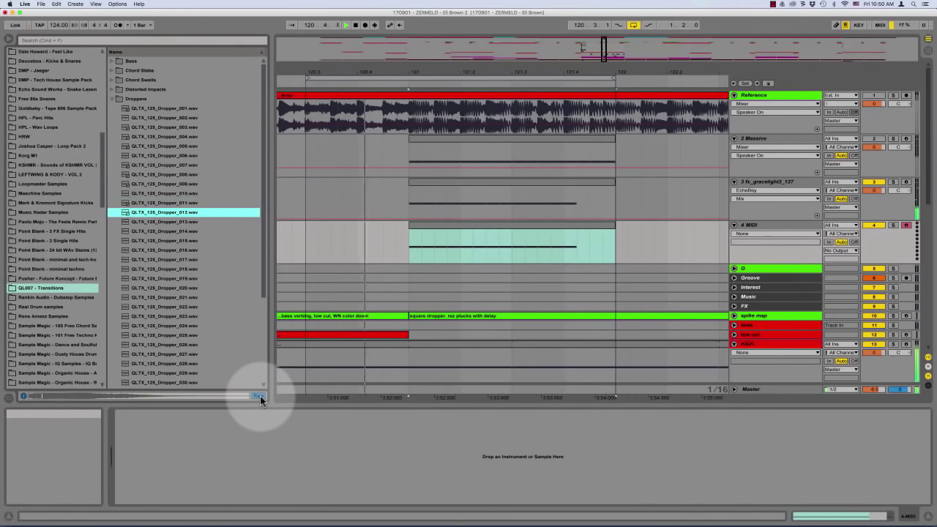
key(Up)
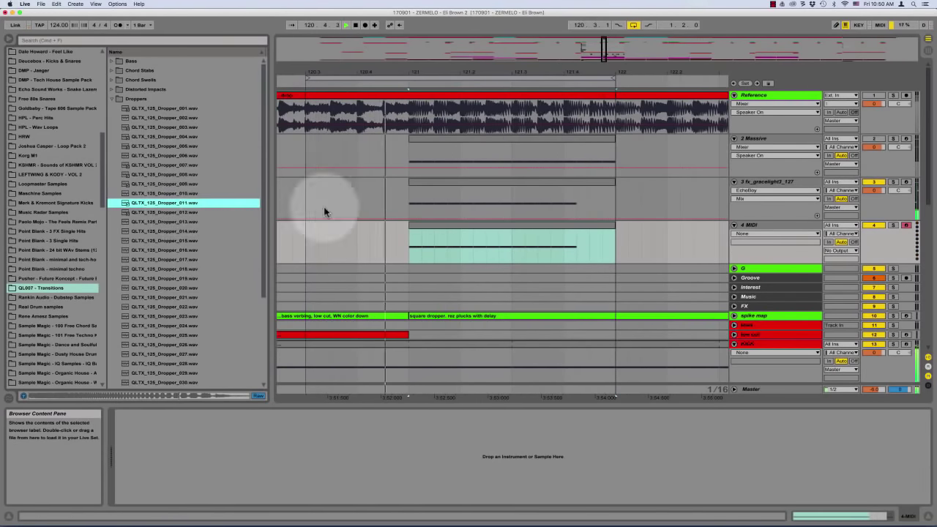
click(791, 224)
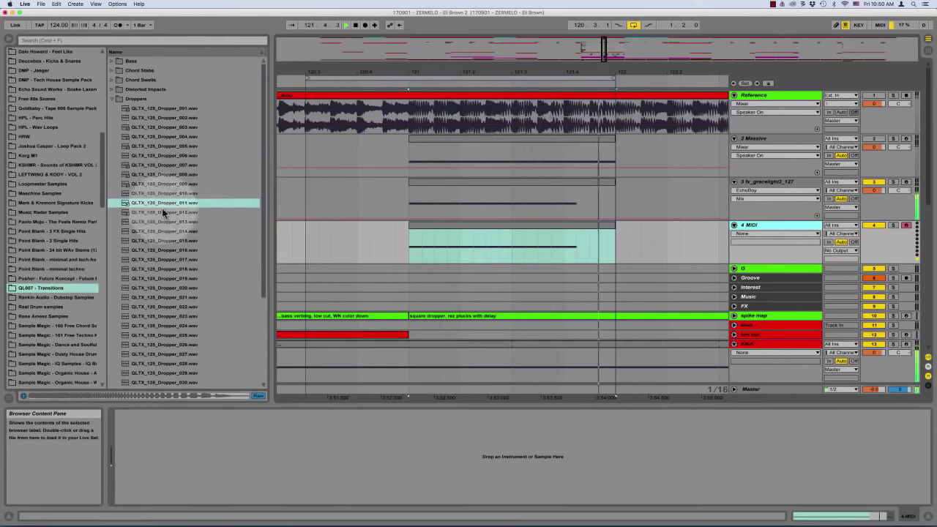
Load QLTX_125_Dropper_011.wav into Simpler on the 4 MIDI track and move the sample start to about the waveform's middle
drag(147, 202, 220, 424)
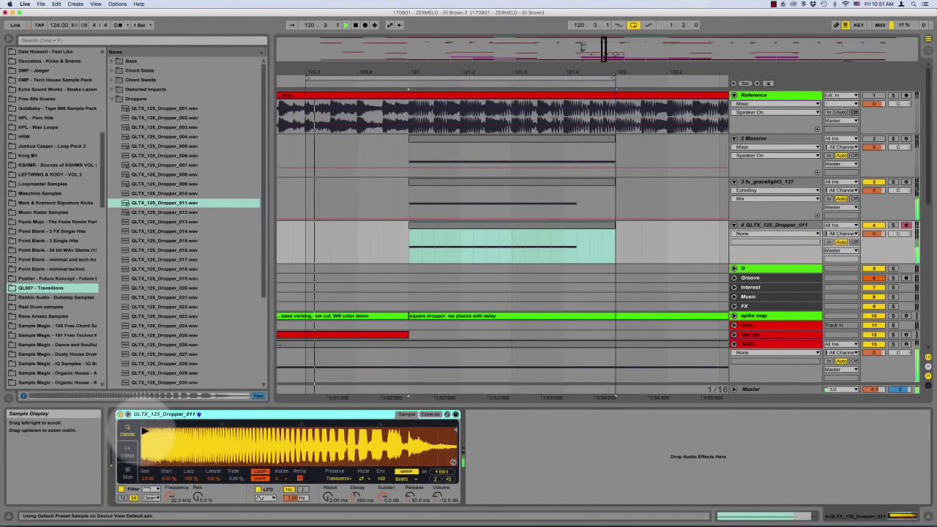
mouse_move(146, 439)
mouse_down()
mouse_move(361, 439)
mouse_move(298, 459)
mouse_up()
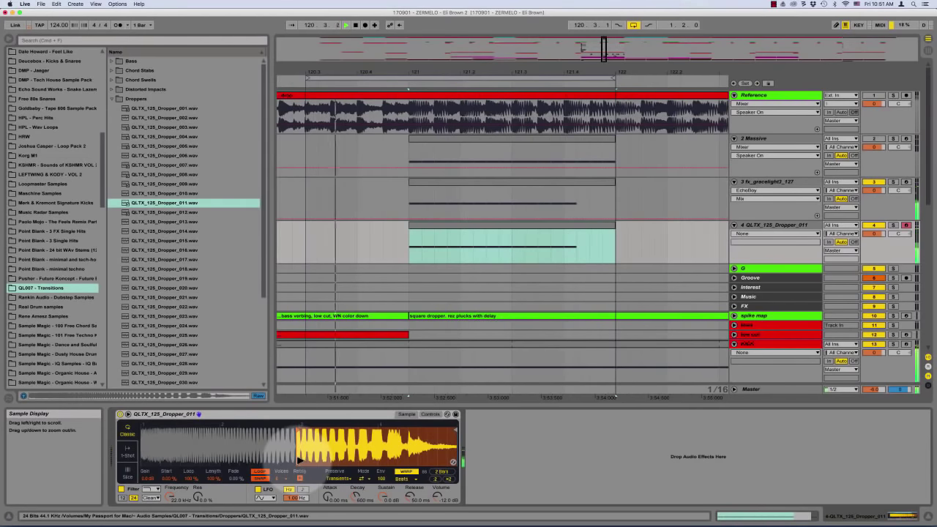
drag(276, 449, 276, 505)
drag(377, 431, 358, 433)
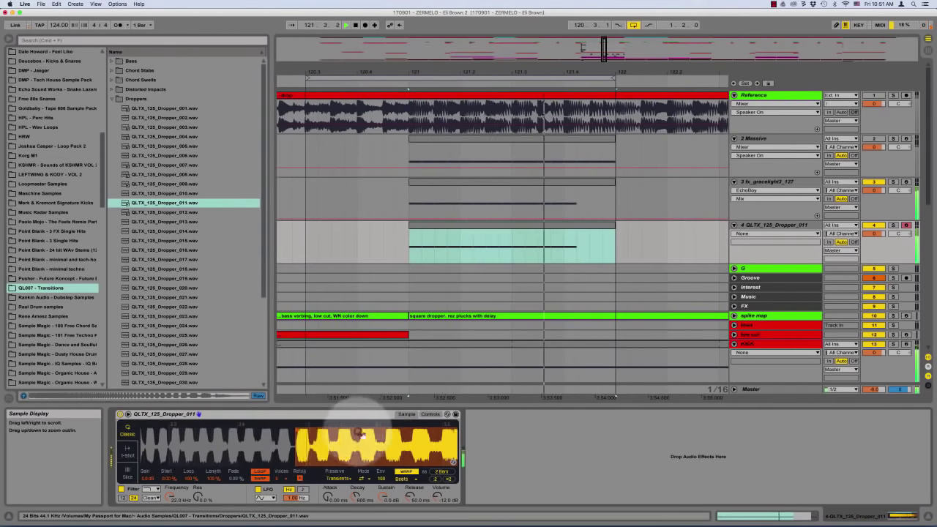
mouse_move(295, 433)
mouse_down()
mouse_move(320, 429)
mouse_move(279, 431)
mouse_up()
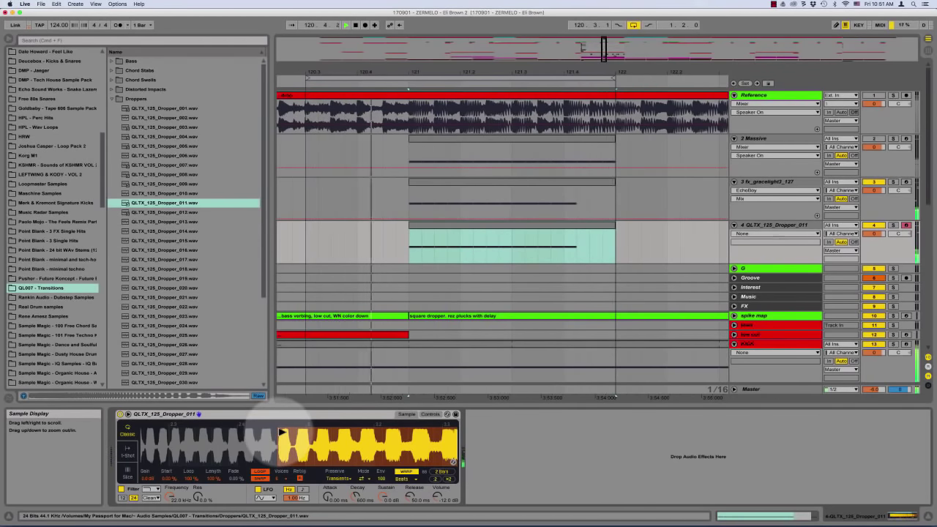
mouse_move(280, 432)
mouse_down()
mouse_move(272, 445)
mouse_move(277, 429)
mouse_move(294, 433)
mouse_move(268, 433)
mouse_move(289, 441)
mouse_move(369, 436)
mouse_move(293, 437)
mouse_up()
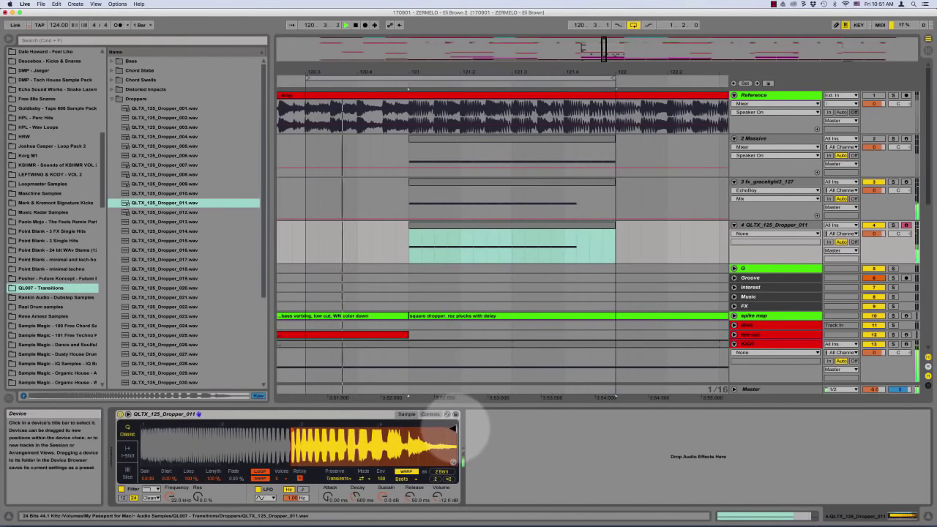
Shorten the Dropper_011 sample region to a single short pulse by pulling in its end, and toggle Simpler's Snap
drag(454, 428, 306, 431)
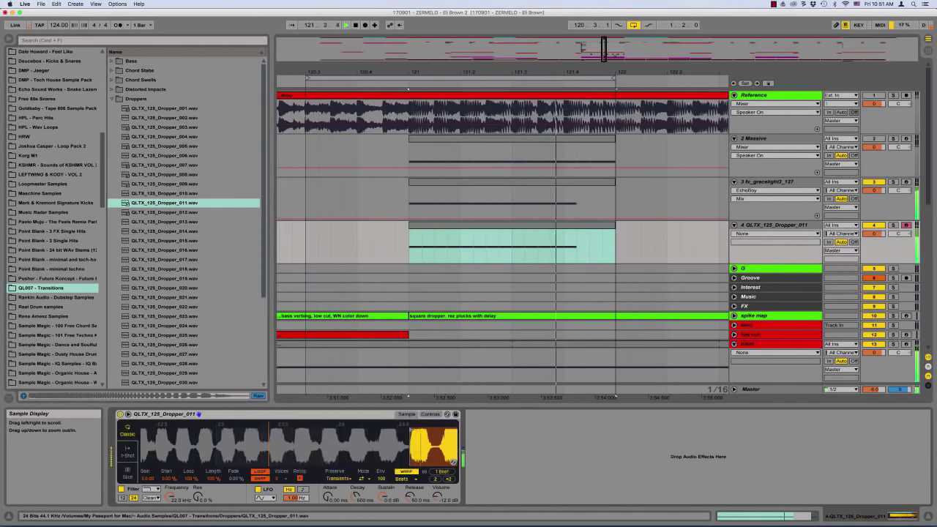
mouse_move(414, 430)
mouse_down()
mouse_move(212, 455)
mouse_move(349, 431)
mouse_up()
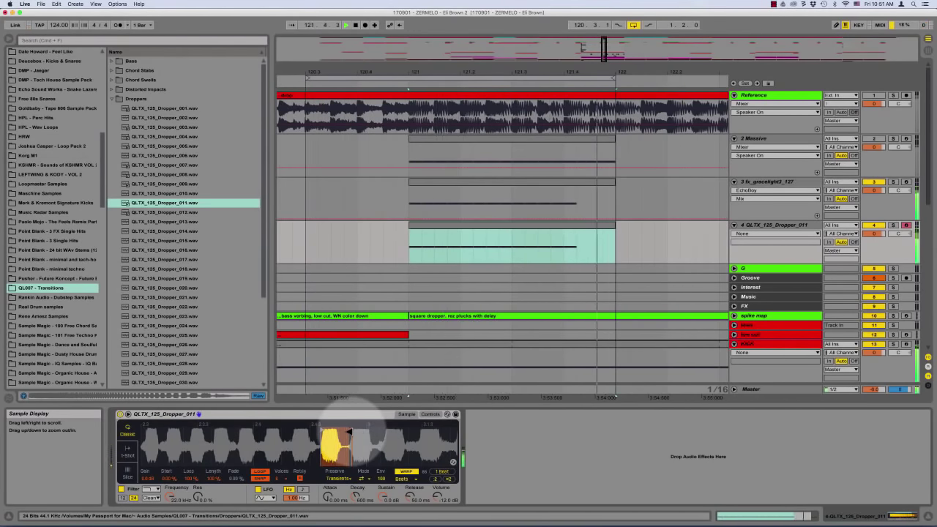
click(259, 478)
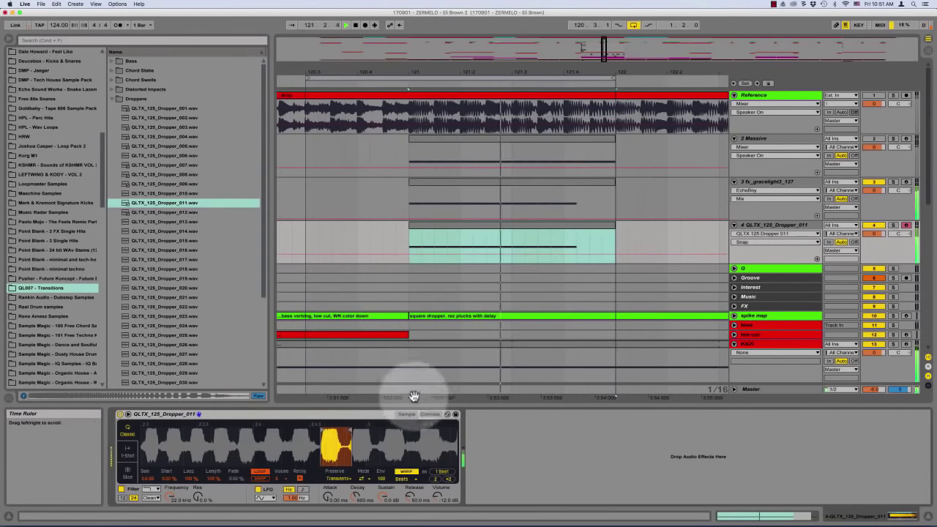
drag(351, 431, 346, 439)
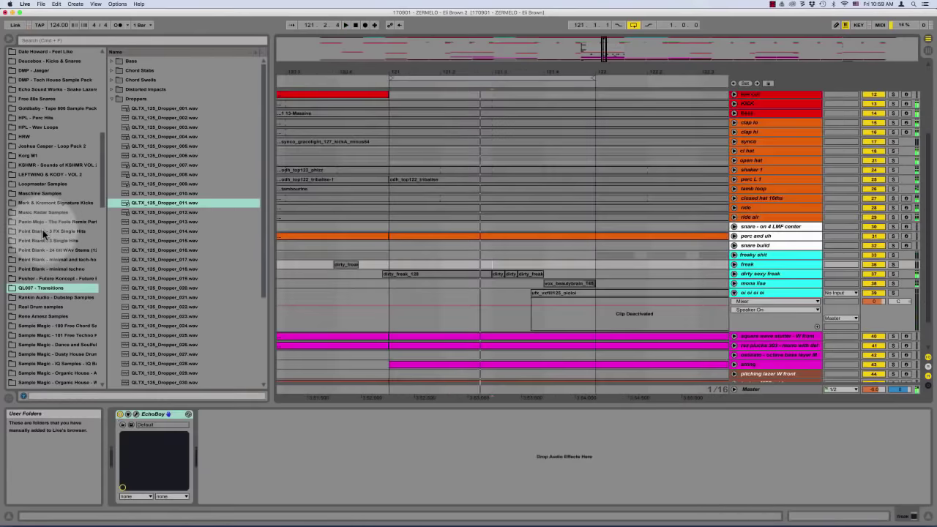
Open the 128BPM Acoustic Fills folder inside Fills of the KSHMR - Sounds of KSHMR sample library
scroll(44, 233, down, 3)
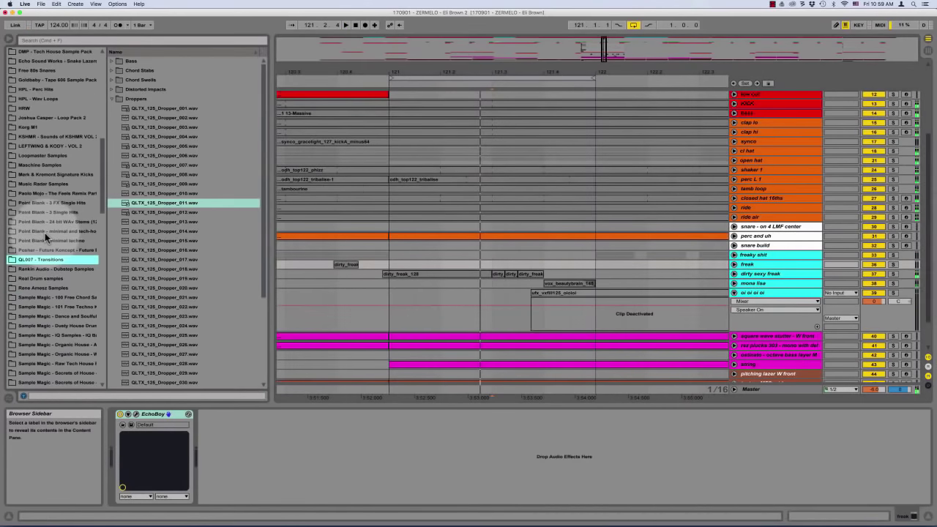
scroll(35, 222, up, 1)
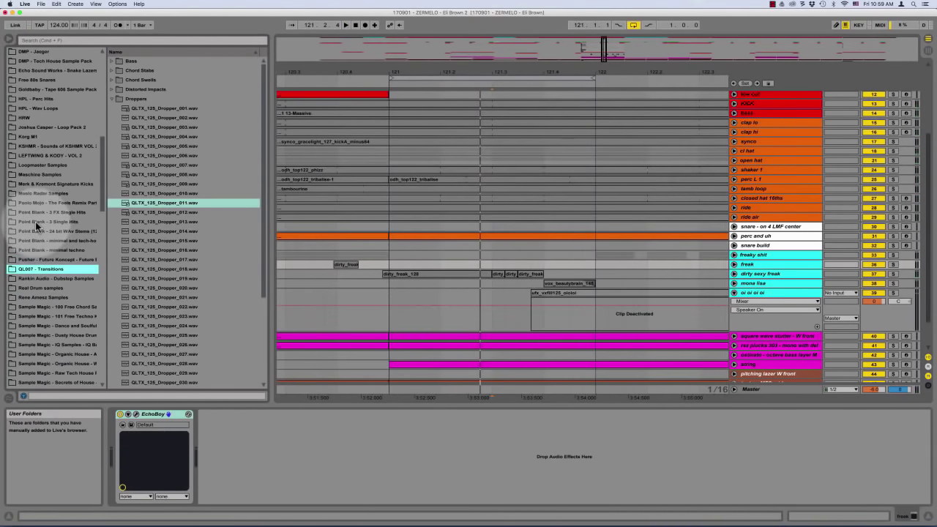
click(46, 146)
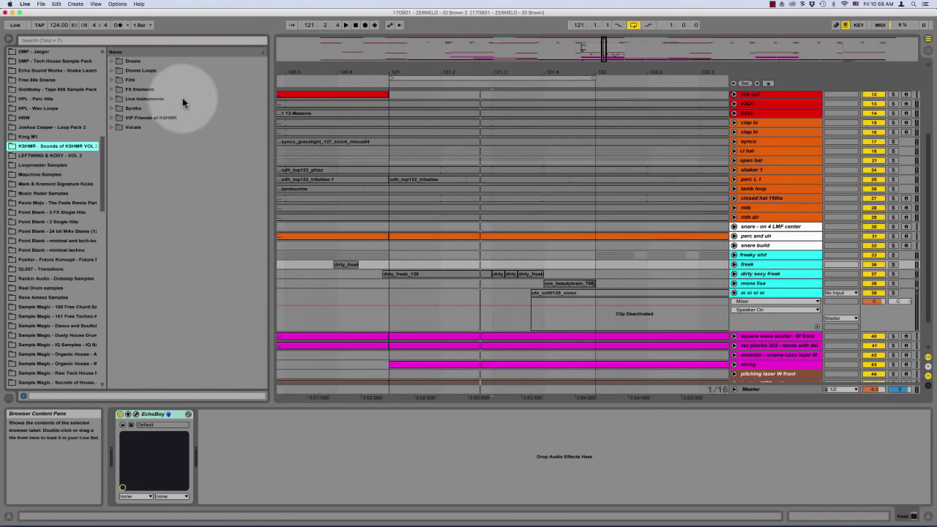
scroll(71, 129, up, 15)
click(132, 79)
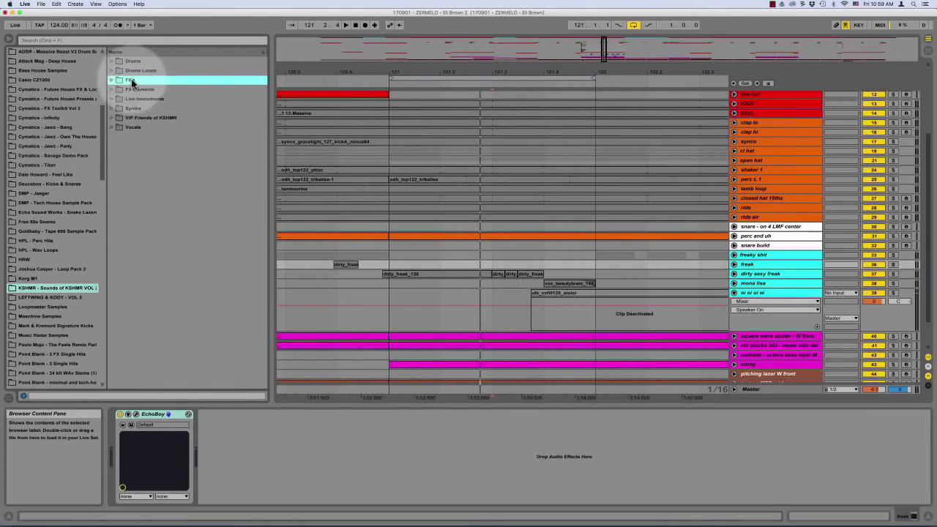
click(150, 90)
double_click(159, 98)
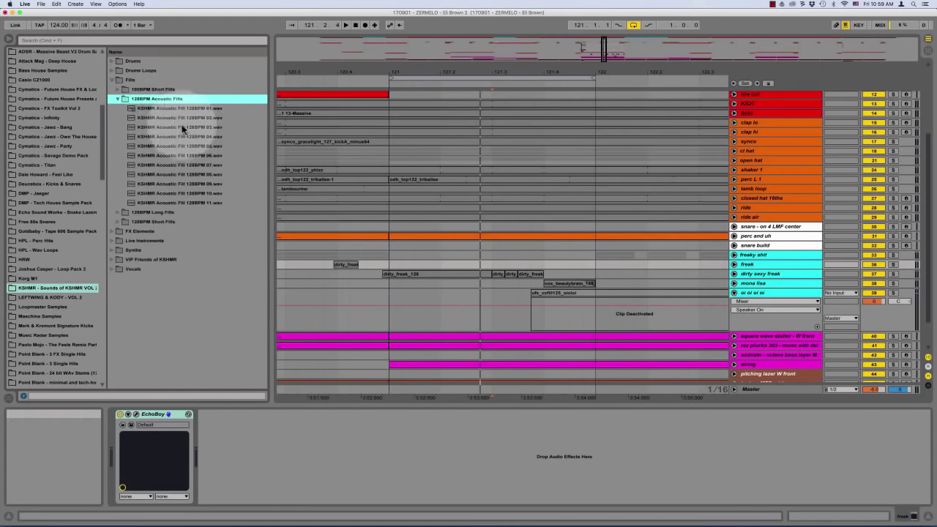
Audition KSHMR Acoustic Fill 128BPM 01 to 03 with Raw preview off and choose KSHMR Acoustic Fill 128BPM 03.wav
click(191, 109)
key(Down)
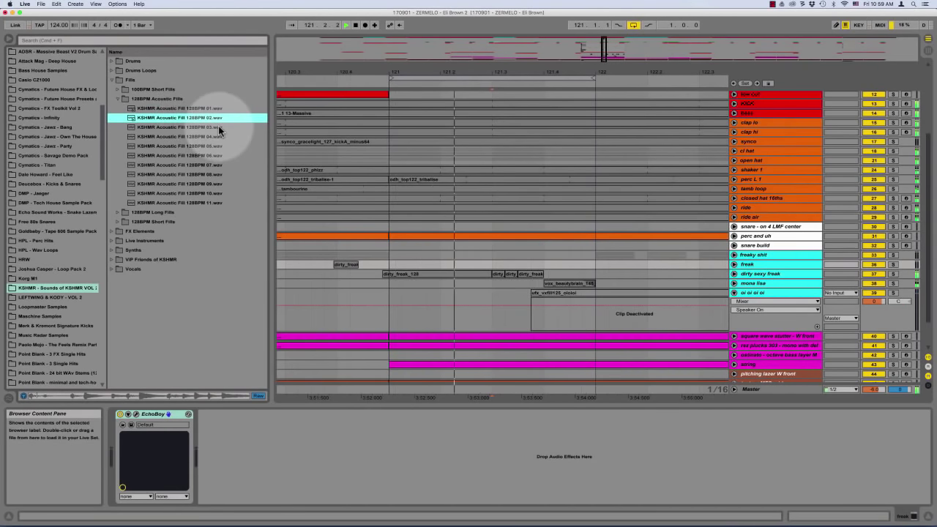
click(259, 396)
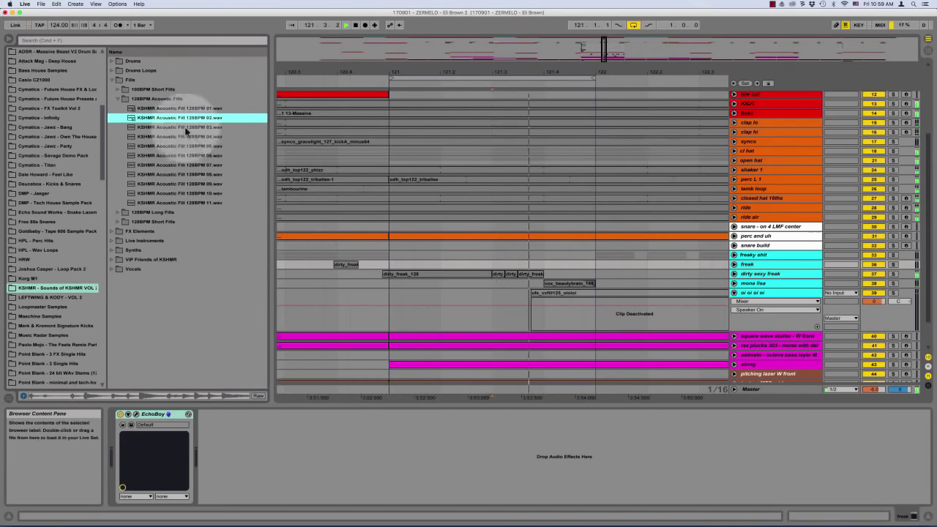
key(Up)
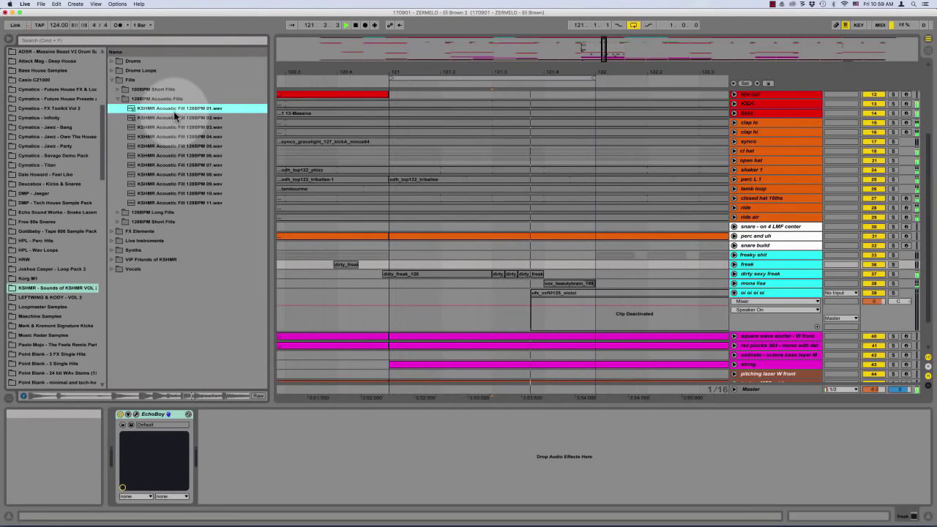
key(Down)
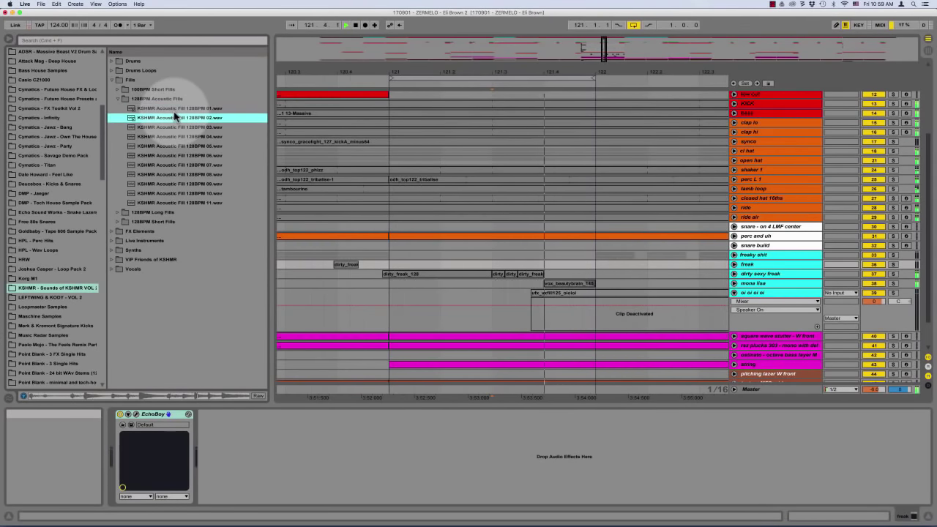
key(Down)
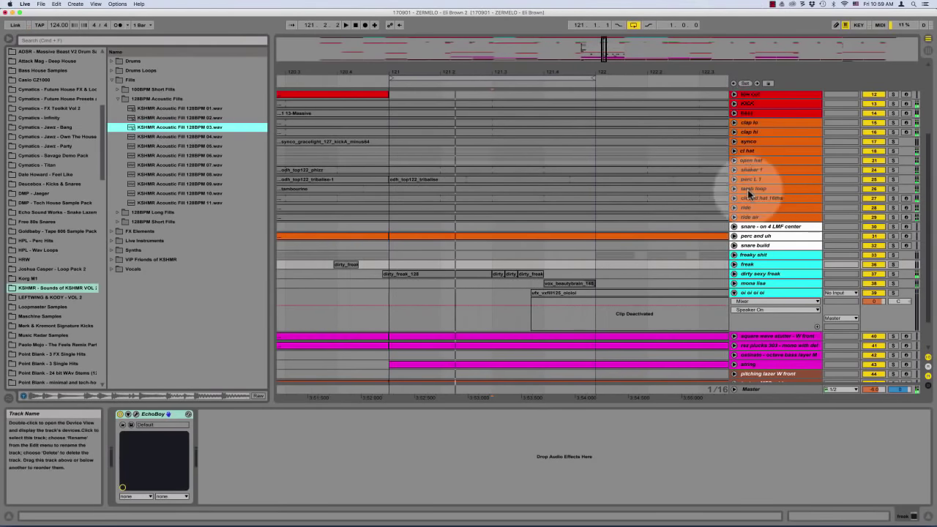
Insert a new audio track directly below the pitching lazer W front track
scroll(750, 265, down, 2)
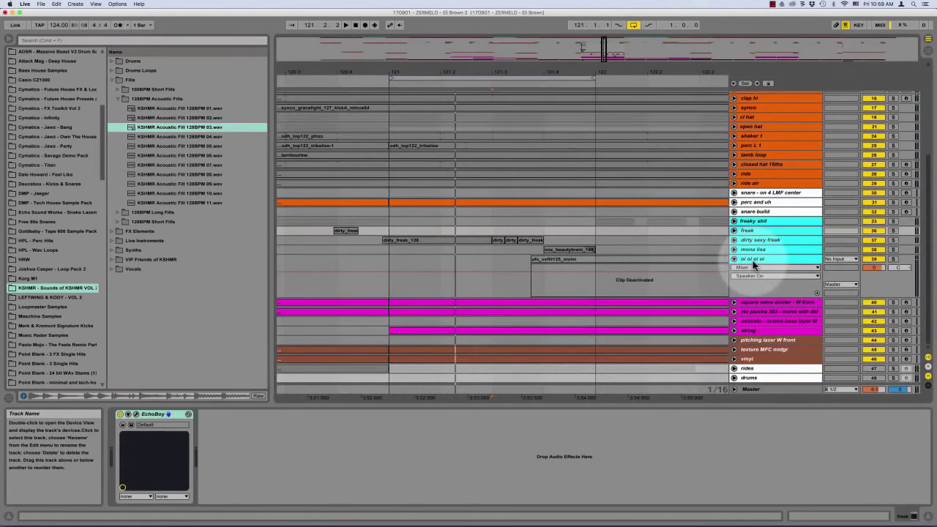
scroll(753, 249, up, 2)
scroll(762, 292, down, 2)
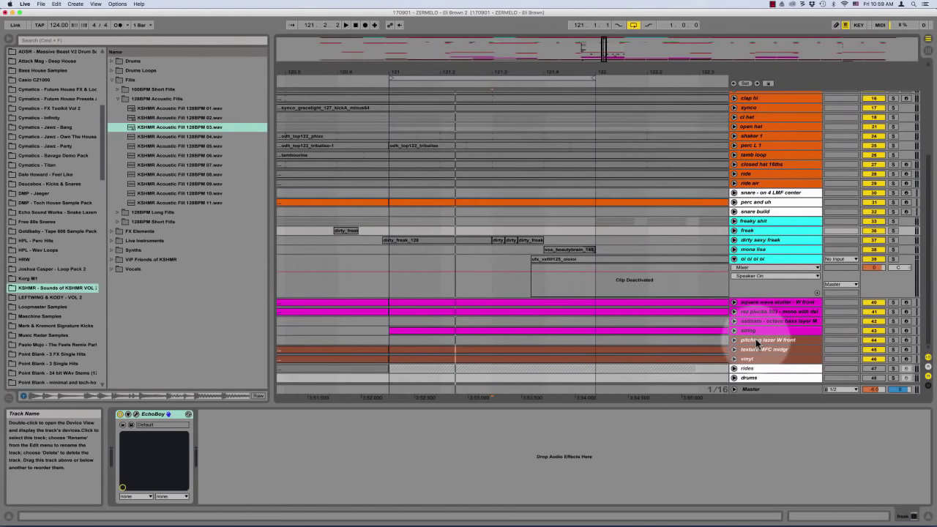
click(755, 338)
key(super+t)
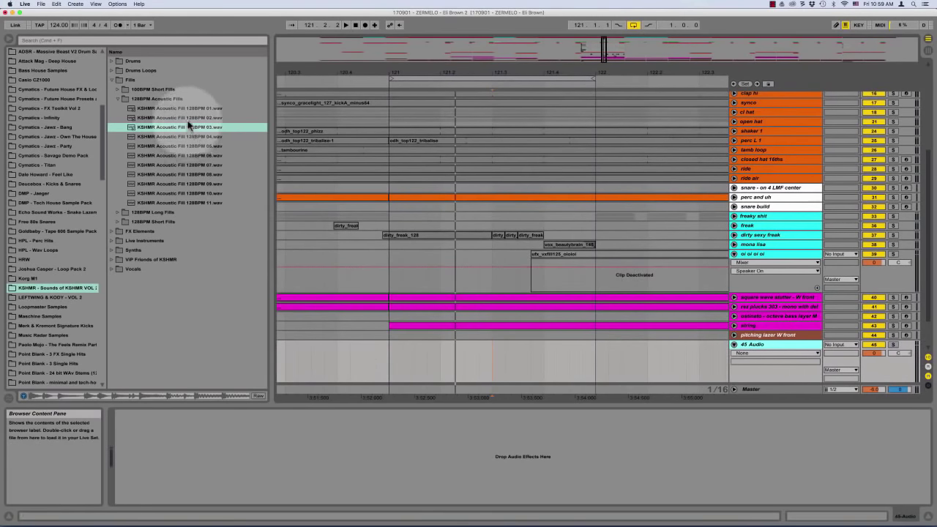
Place KSHMR Acoustic Fill 128BPM 03.wav at bar 121 on the new audio track and delete its portion from 121.1.1 to 121.2.4 during playback
drag(187, 126, 388, 359)
key(space)
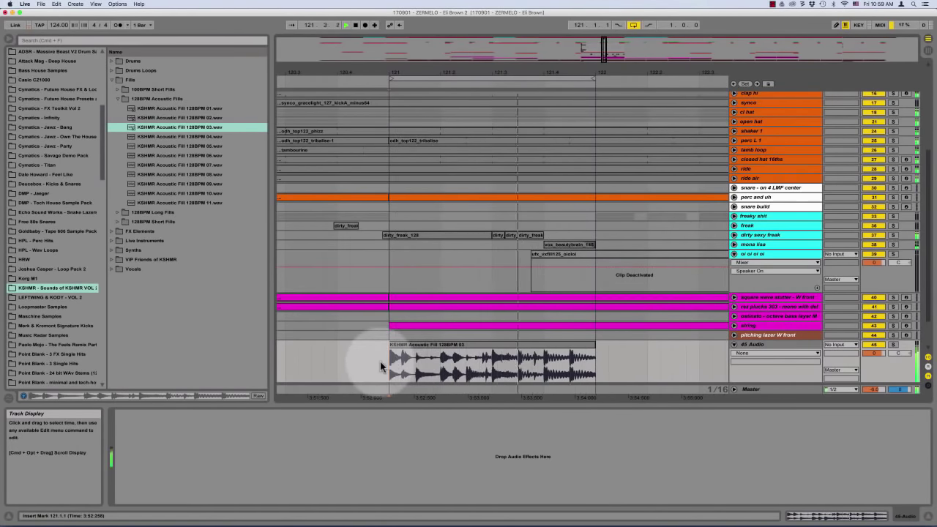
drag(387, 367, 480, 369)
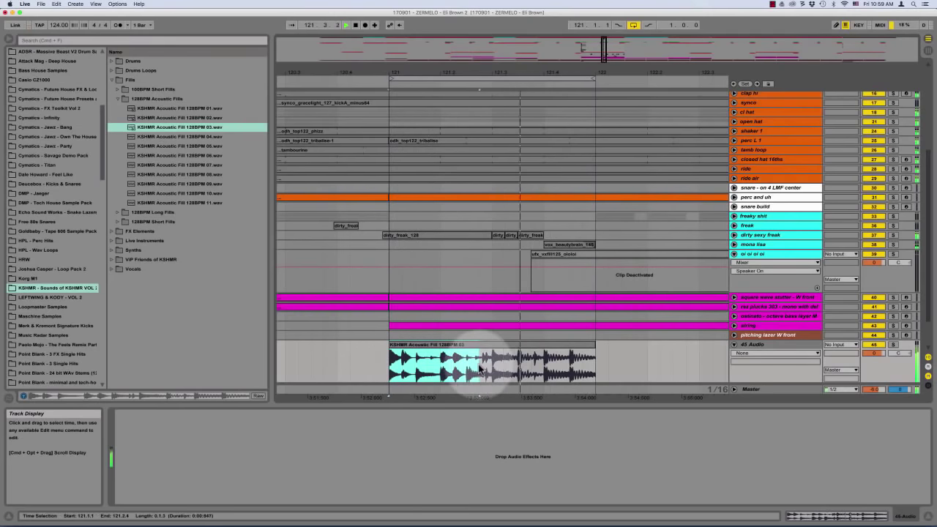
key(Delete)
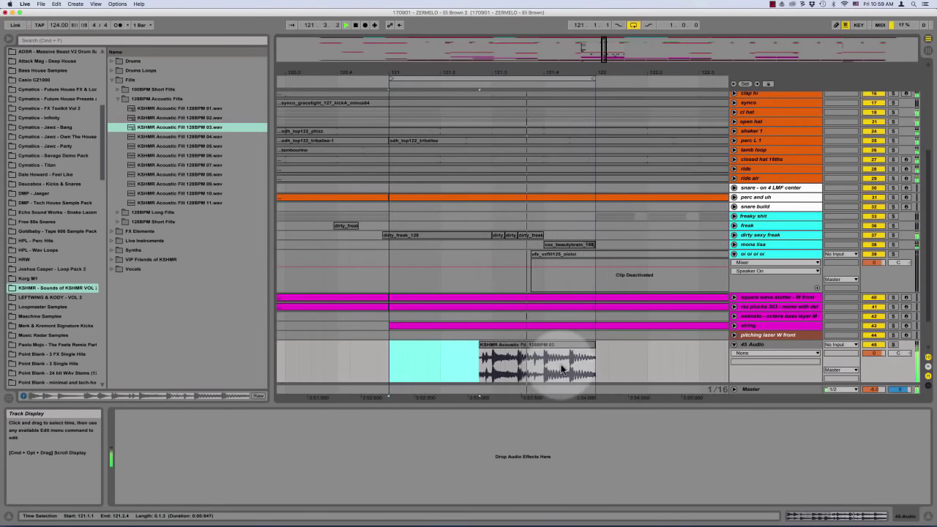
Try cutting the fill clip's tail from 121.4.3 and extend its end back to bar 122
drag(564, 370, 617, 359)
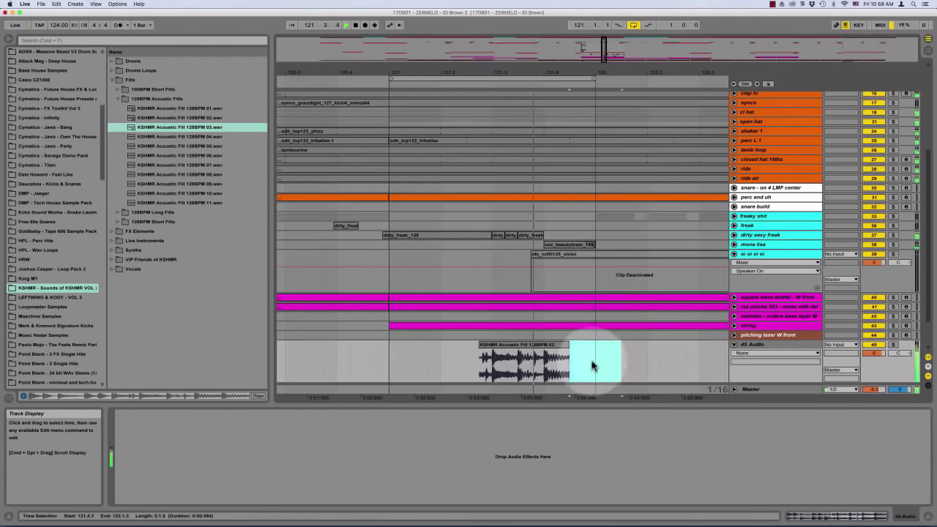
key(Delete)
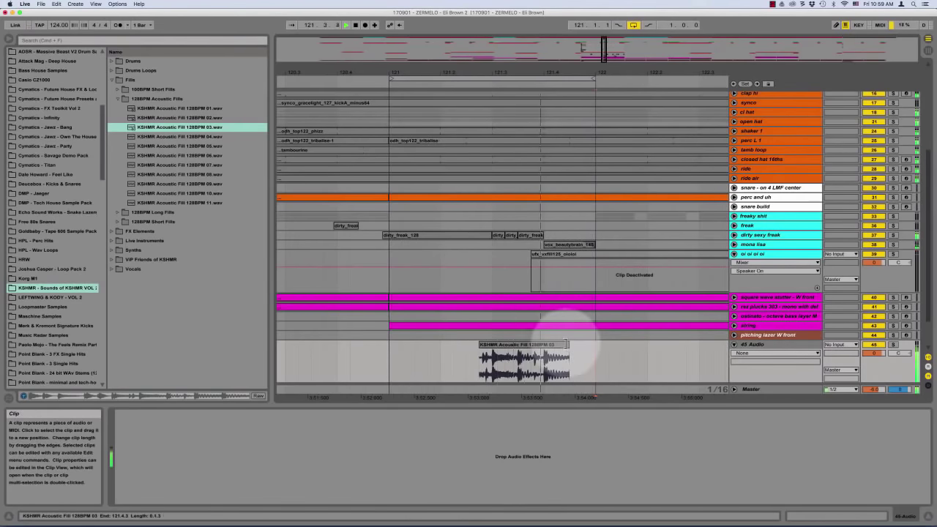
drag(568, 344, 595, 344)
click(596, 359)
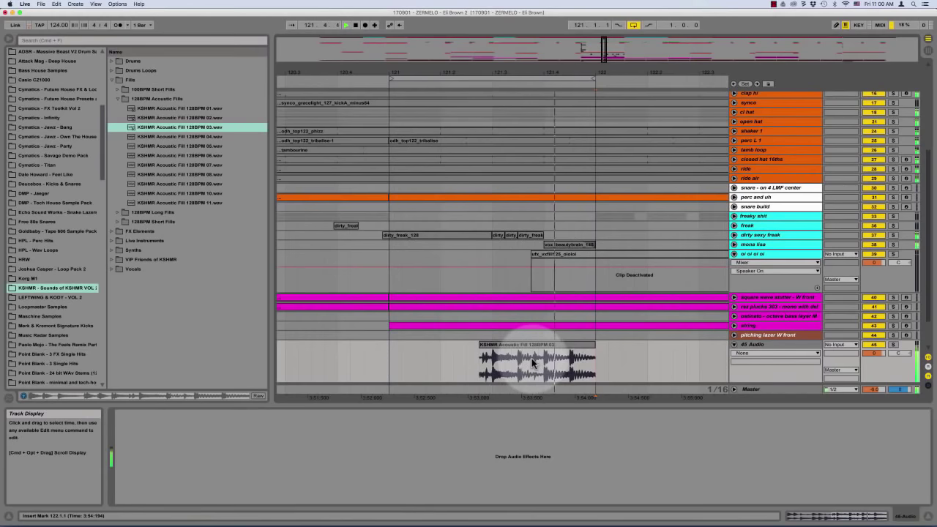
Solo the 45 Audio track to hear the fill alone, turn the solo off and select the track
click(892, 345)
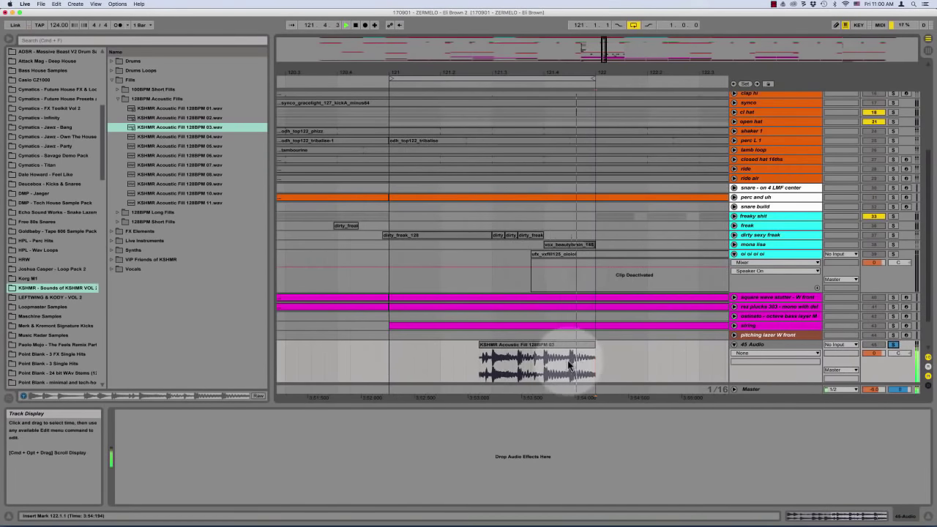
click(892, 345)
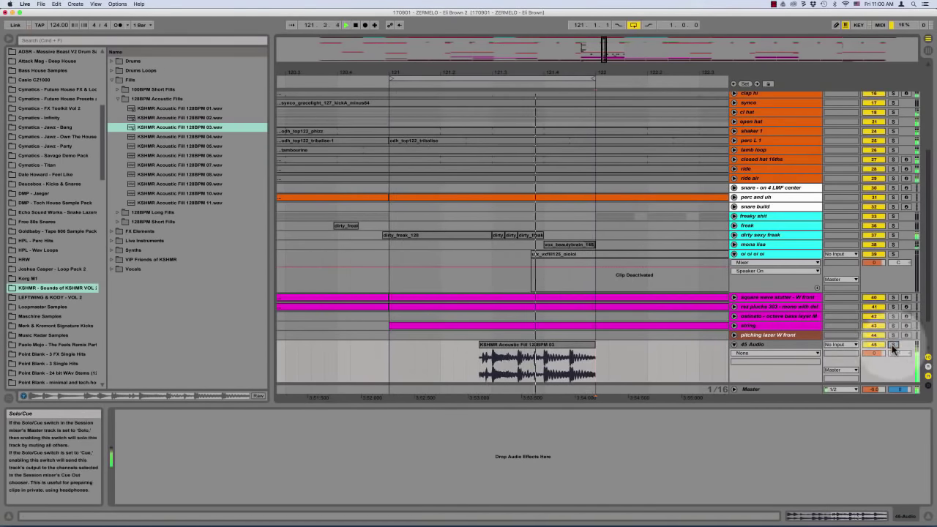
click(777, 345)
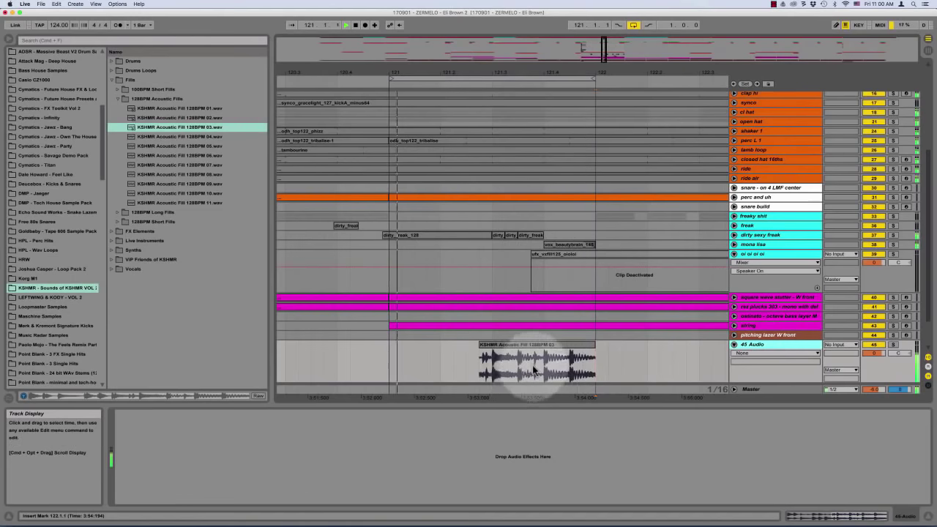
Delete the fill clip's section from 121.3.3 to 121.4.1 and its tail from 121.4.3 onward
drag(518, 366, 543, 366)
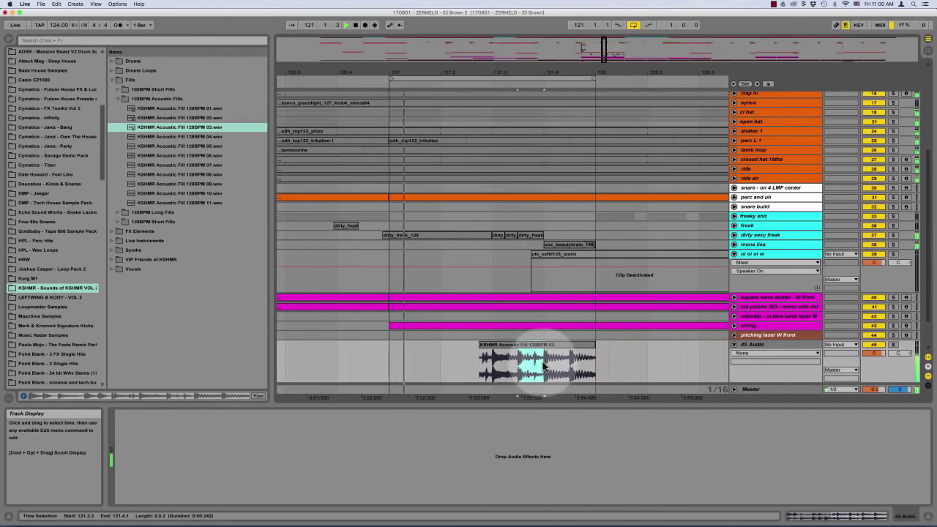
key(Delete)
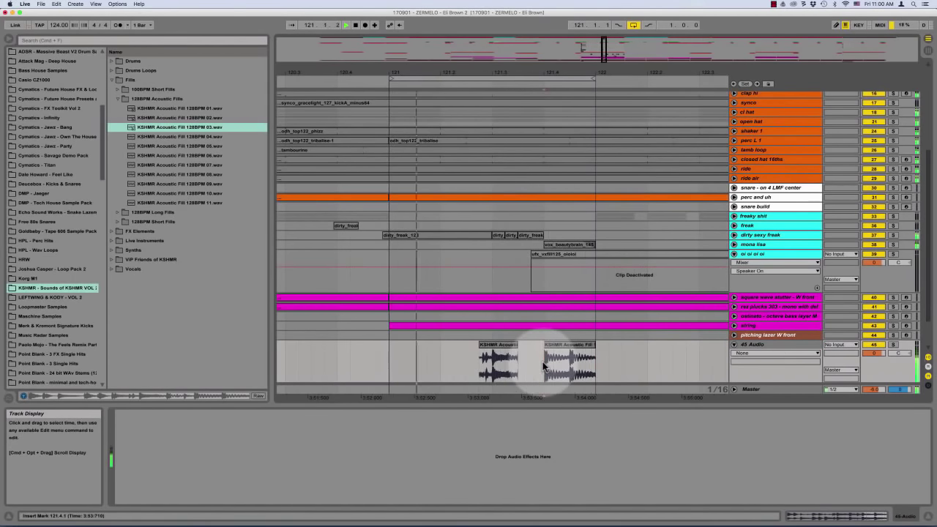
drag(569, 361, 610, 362)
key(Delete)
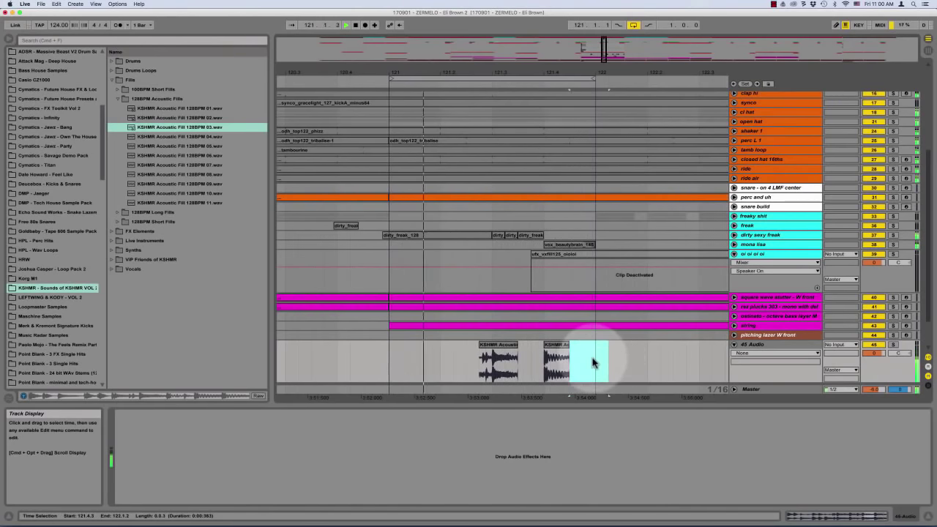
click(593, 362)
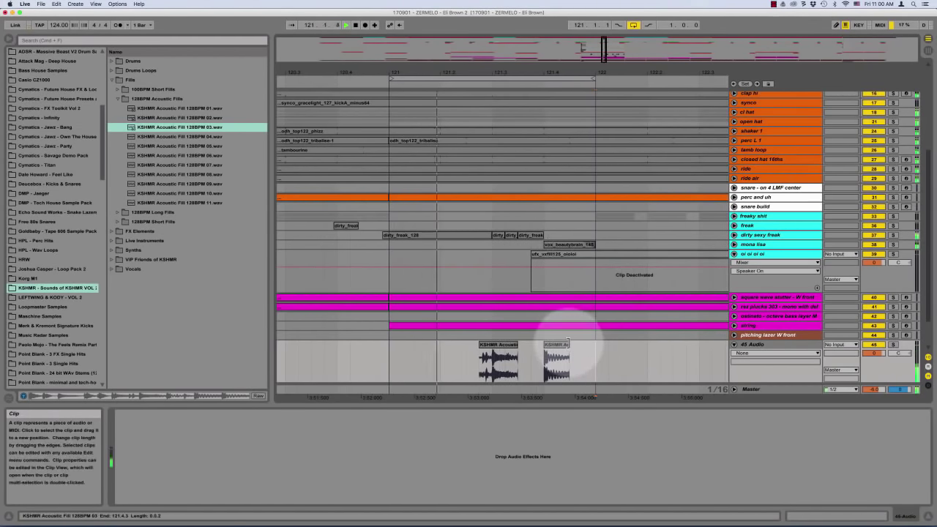
Extend the end of the second fill clip on the 45 Audio track to bar 122
drag(570, 346, 597, 350)
click(598, 352)
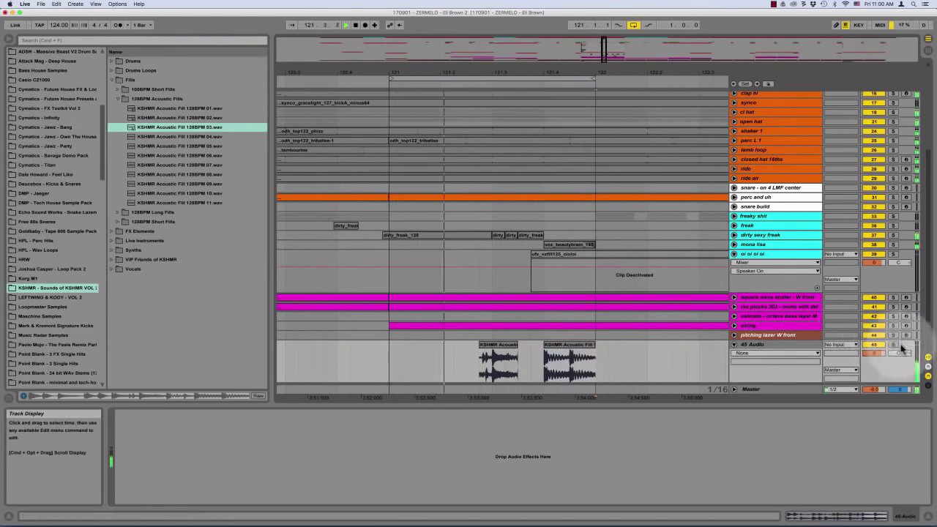
Pan the 45 Audio track to 50L and set its volume to -3 dB
drag(892, 353, 867, 355)
click(872, 356)
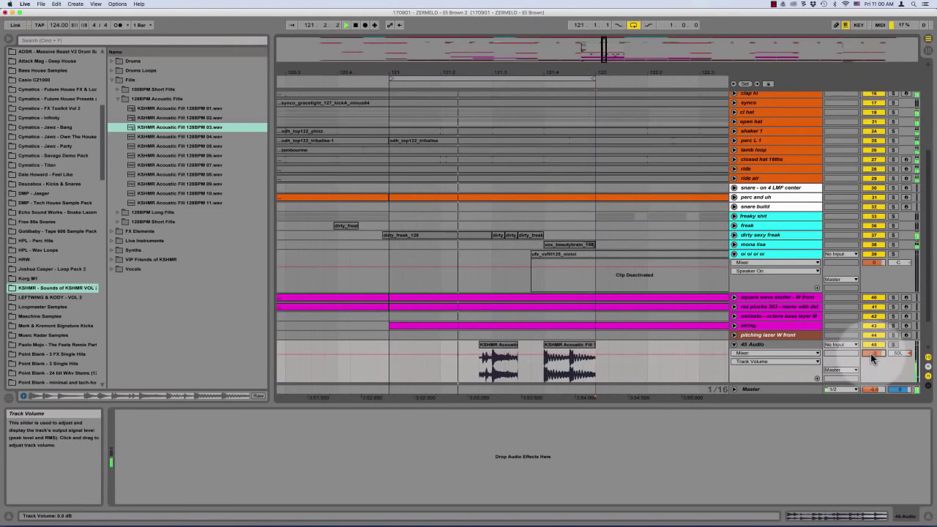
text(-6)
key(Return)
text(-3)
key(Return)
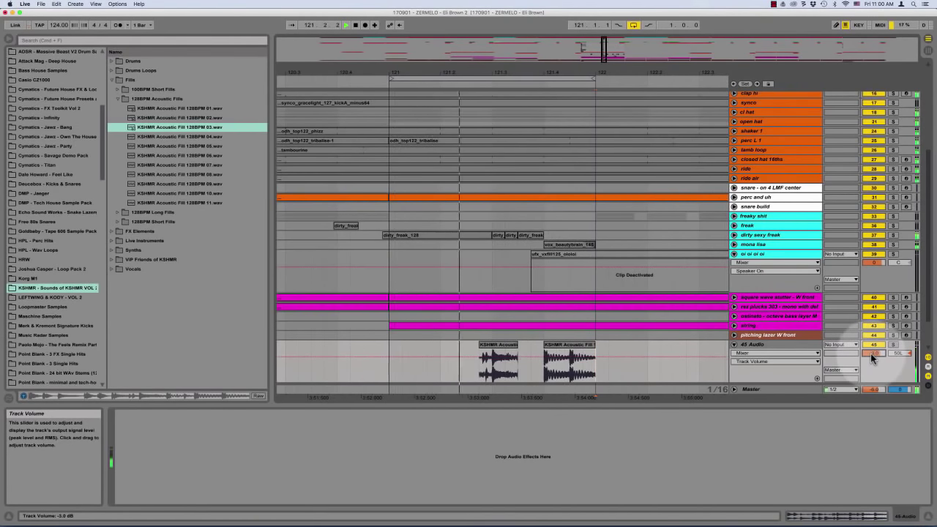
Reset the 45 Audio track's panning to centre and place the insert mark at bar 121
click(784, 344)
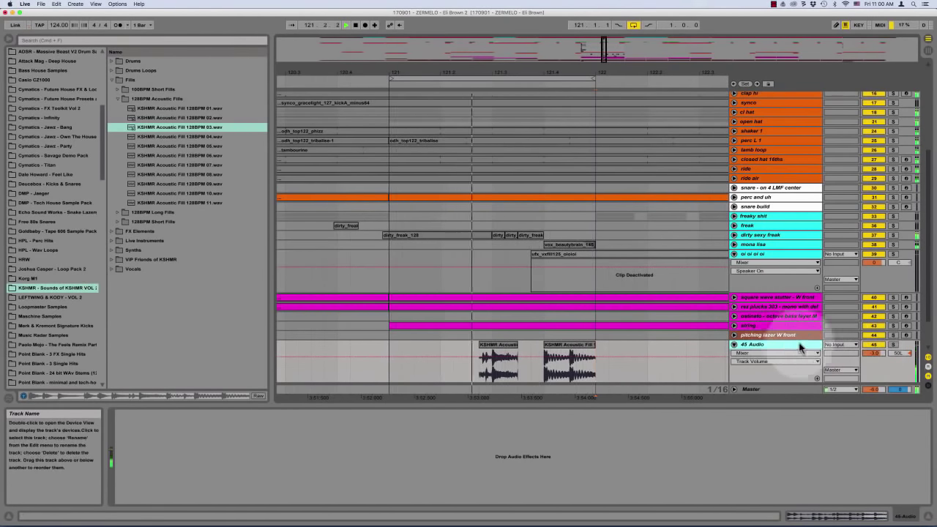
click(893, 352)
key(BackSpace)
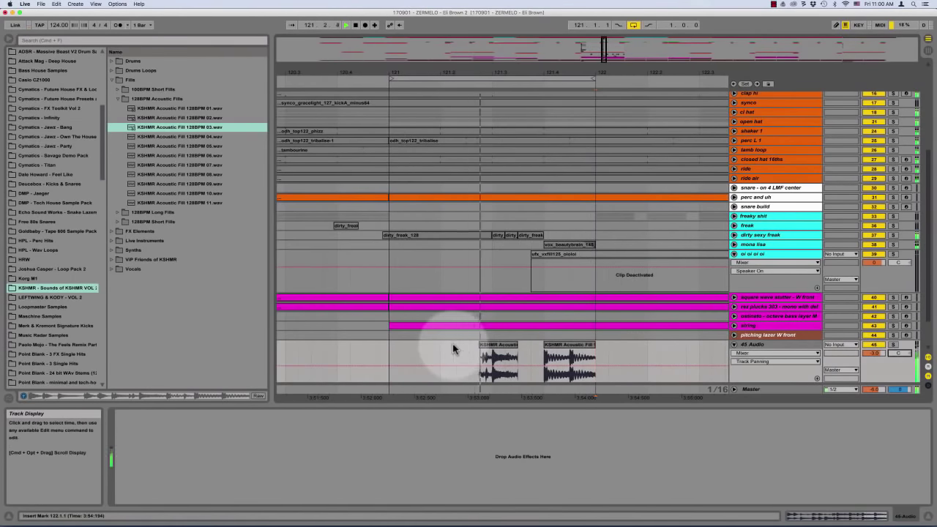
click(389, 346)
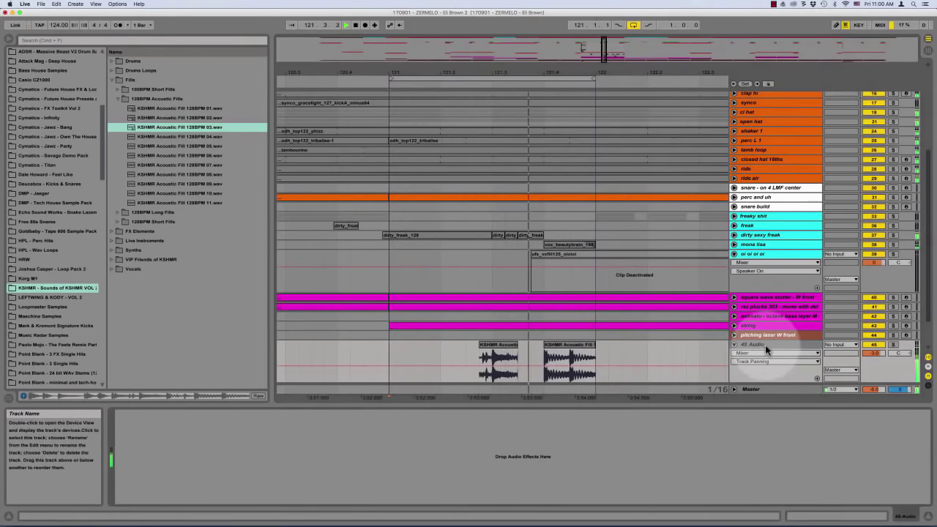
Search the plug-ins for veq and load VEQ4 Stereo from the WaveShell VST folder onto the 45 Audio track
click(68, 52)
click(69, 42)
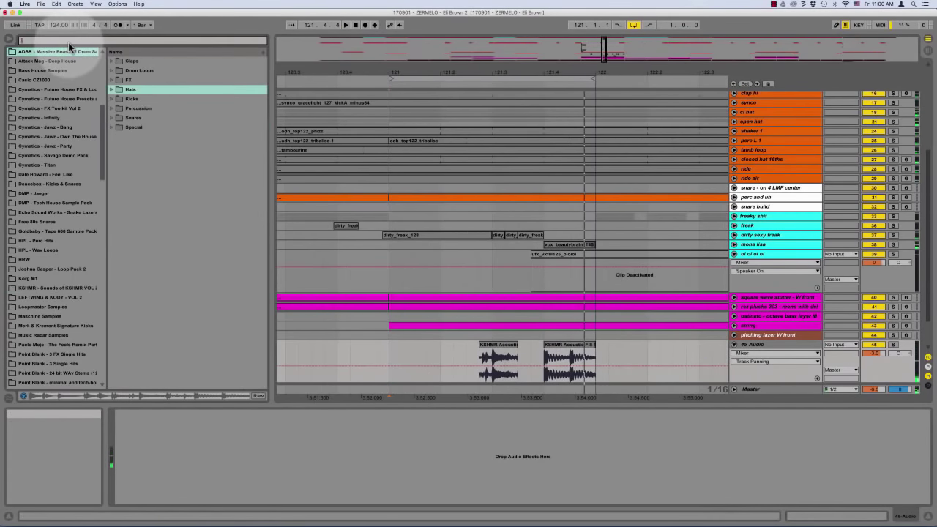
text(veq)
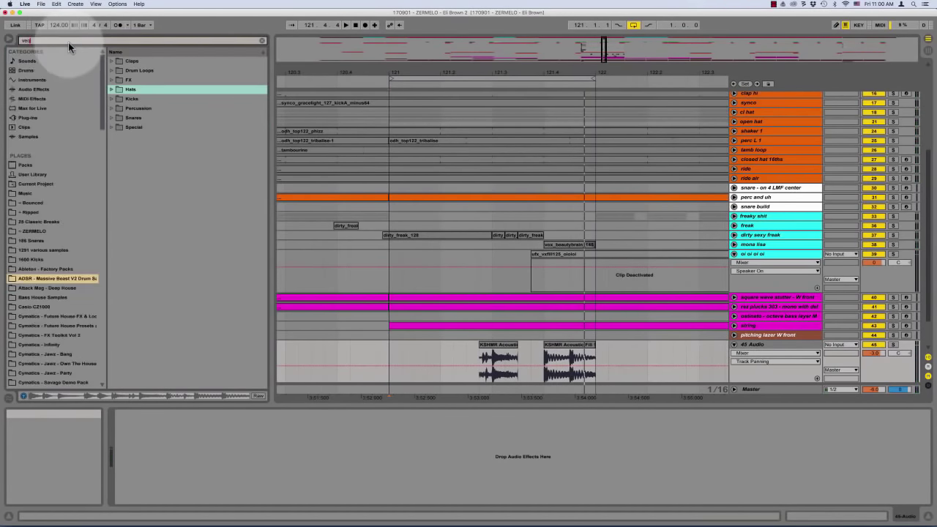
click(31, 86)
click(33, 89)
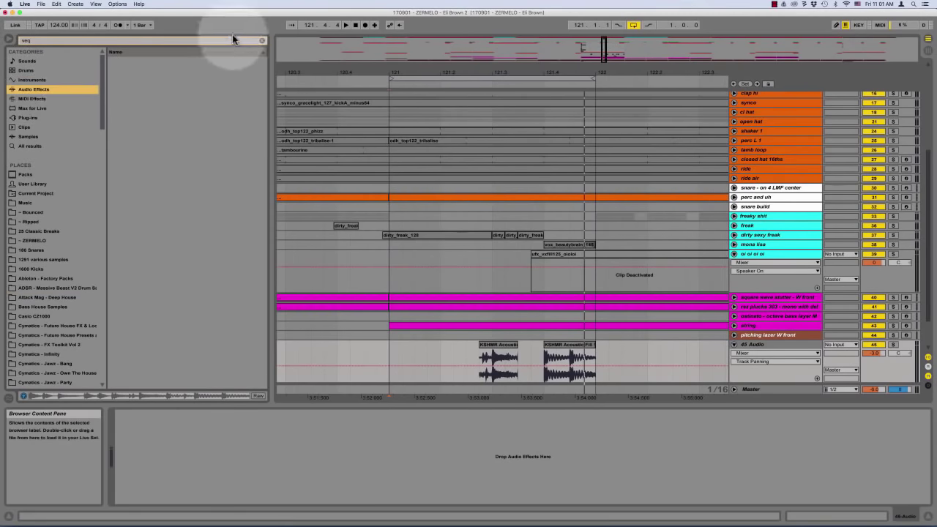
click(32, 117)
click(156, 90)
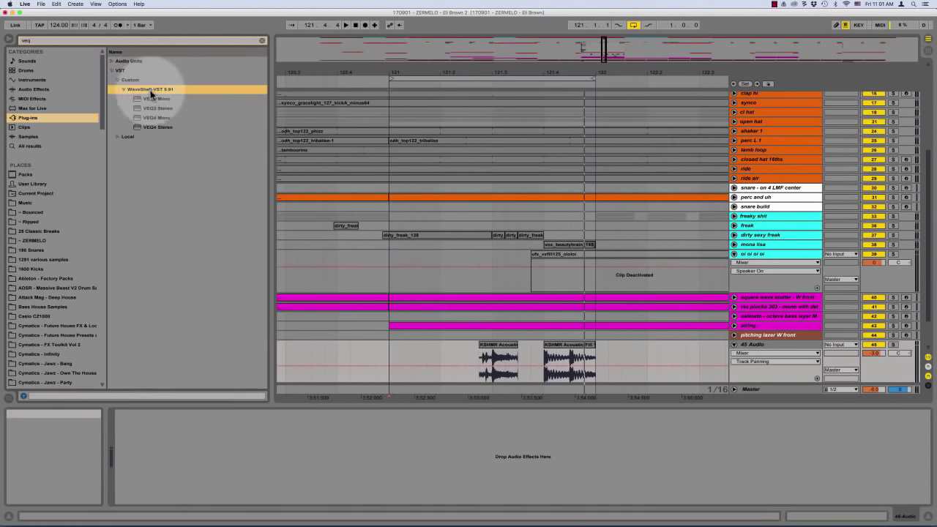
click(150, 118)
drag(156, 126, 391, 309)
Adjust the VEQ4 Stereo's high-pass filter while the soloed fill plays, and turn the 45 Audio track's solo off
click(284, 150)
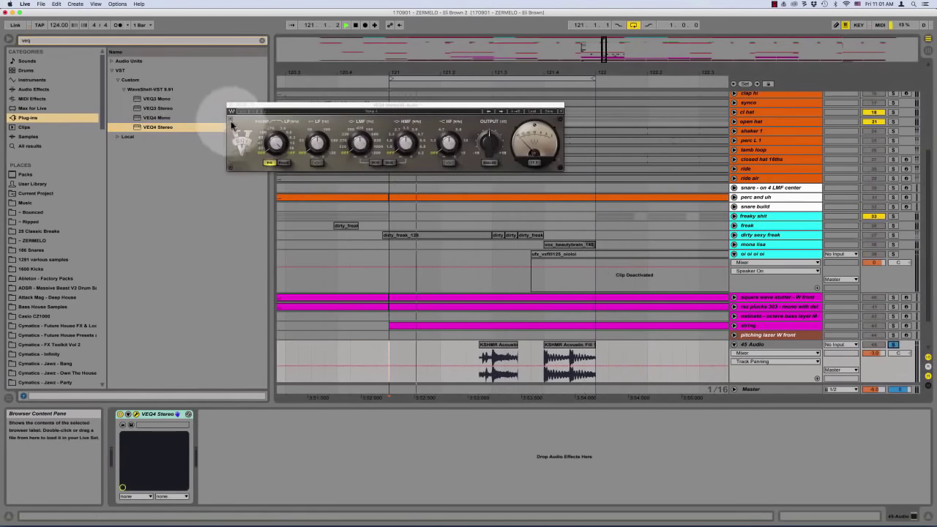
key(space)
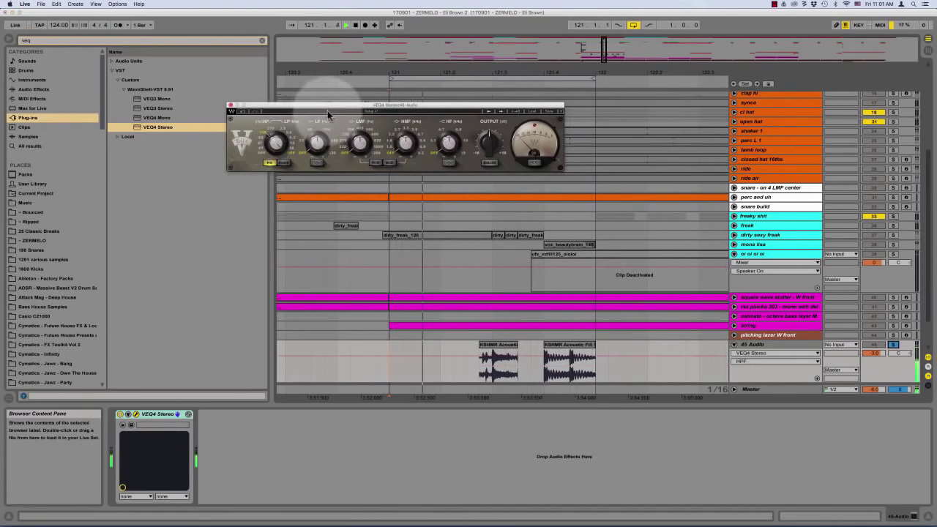
click(271, 125)
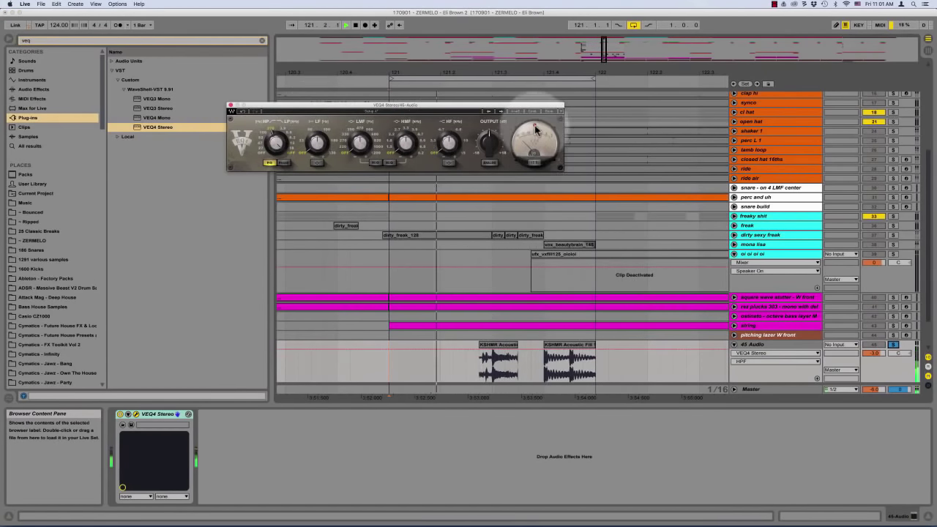
click(892, 345)
click(893, 346)
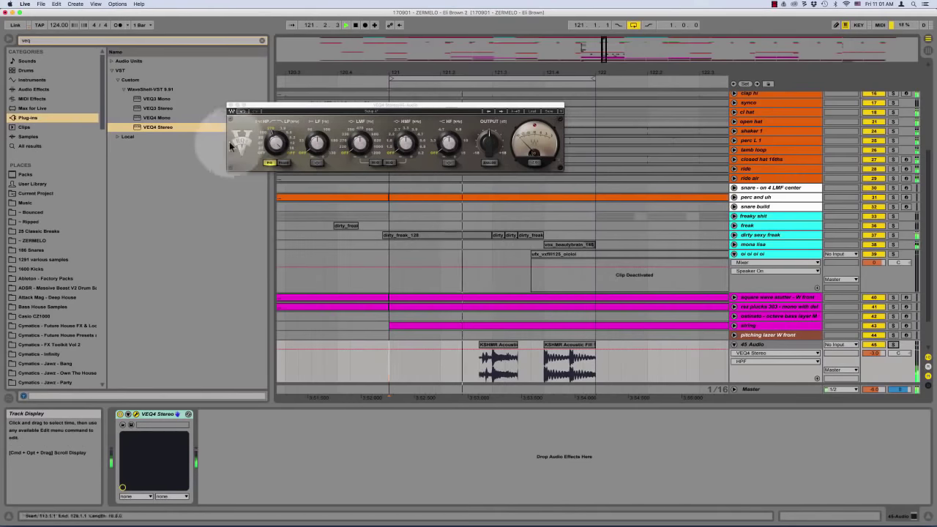
Close the VEQ4 Stereo window and clear the browser search
click(291, 110)
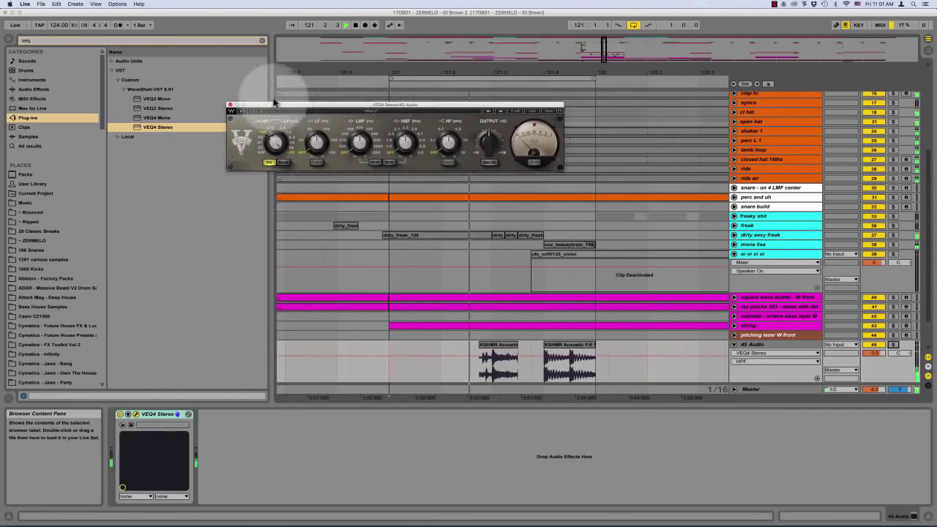
drag(292, 110, 252, 96)
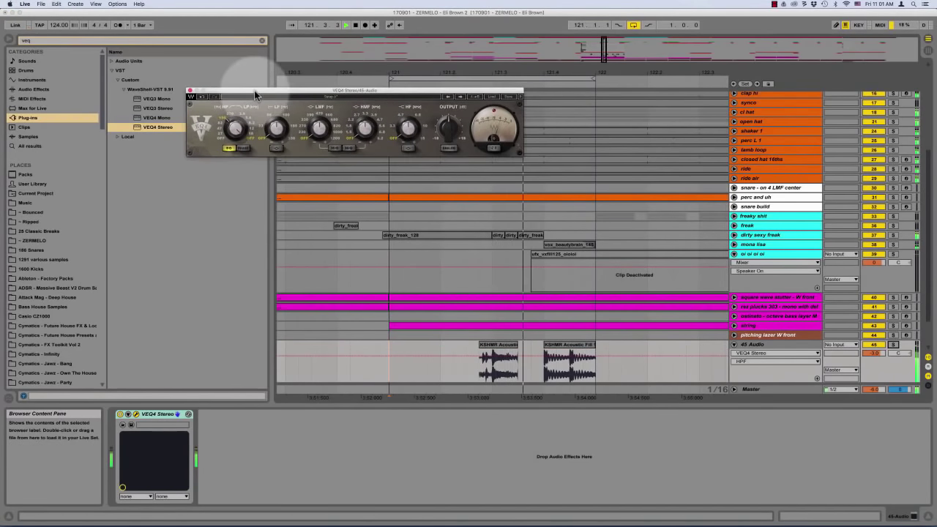
click(189, 91)
click(262, 40)
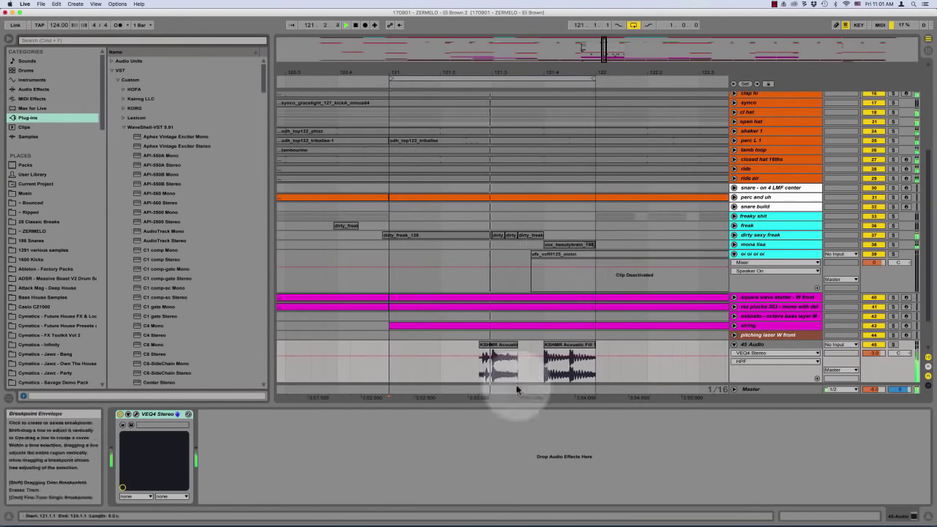
Listen to the fill in the mix from 121.1.1 and examine the arrangement in the bars after the transition
click(389, 373)
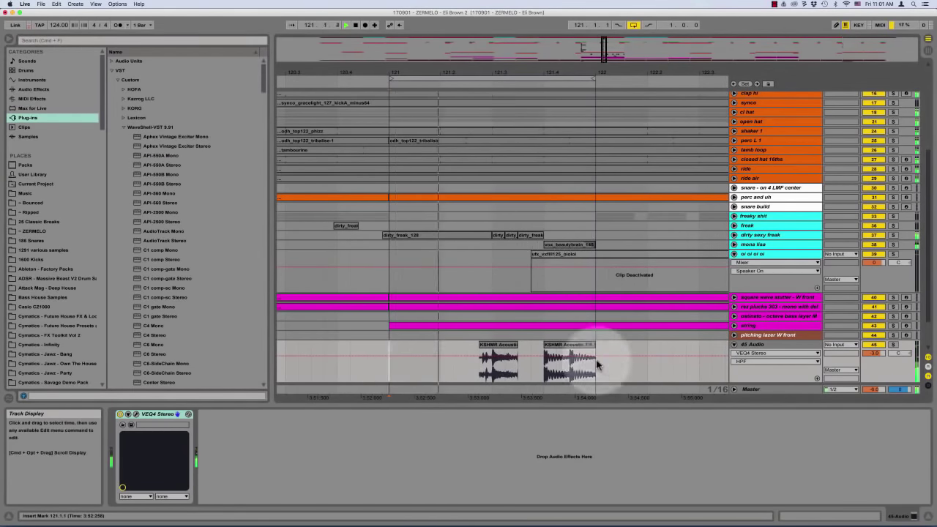
click(749, 344)
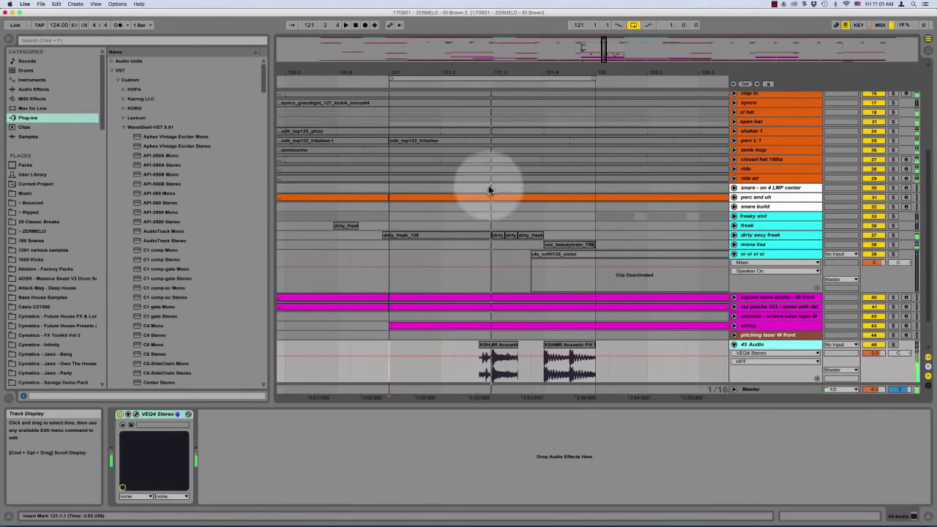
click(483, 208)
key(minus)
key(minus)
key(minus)
scroll(484, 207, right, 5)
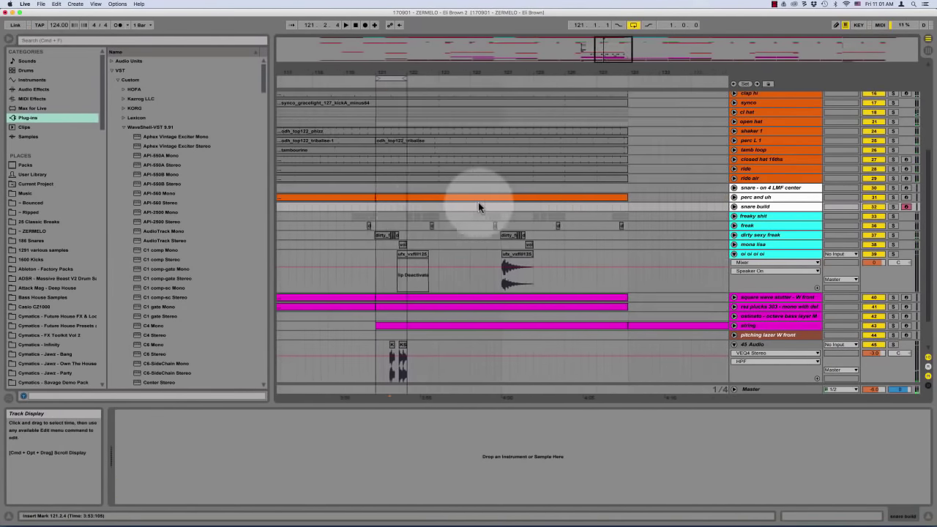
scroll(414, 158, left, 3)
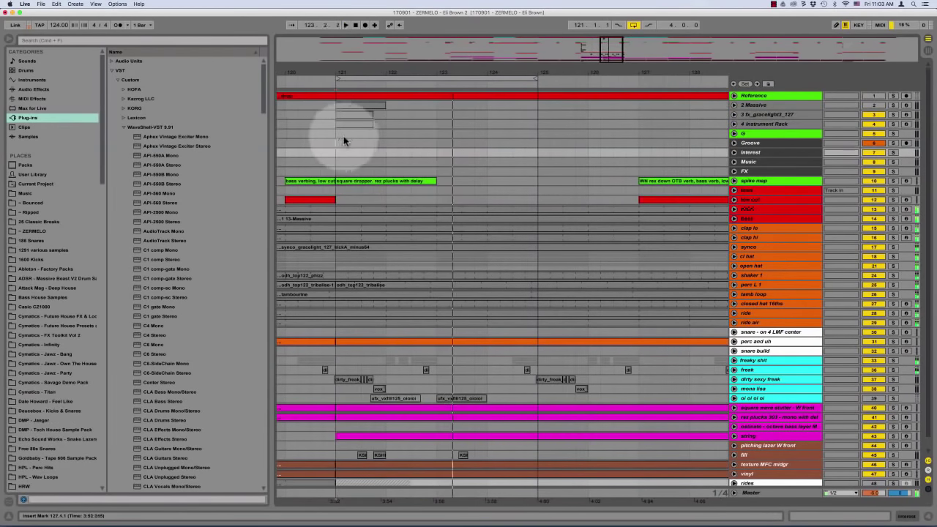
Play the transition from bar 121 and colour the 3 fx_gracelight3_127 and 4 Instrument Rack tracks brown like the fill track
click(341, 141)
key(space)
key(space)
key(space)
click(765, 107)
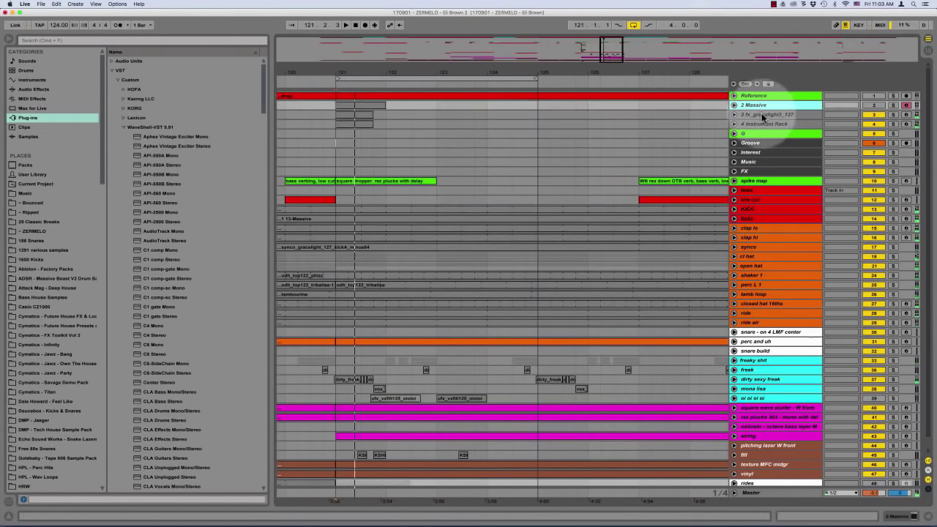
click(763, 115)
key(Down)
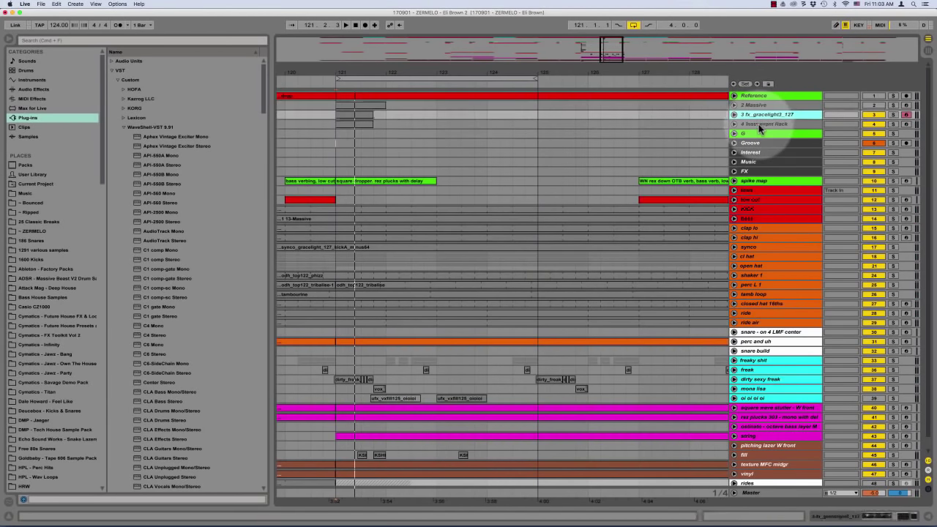
right_click(761, 125)
key(Escape)
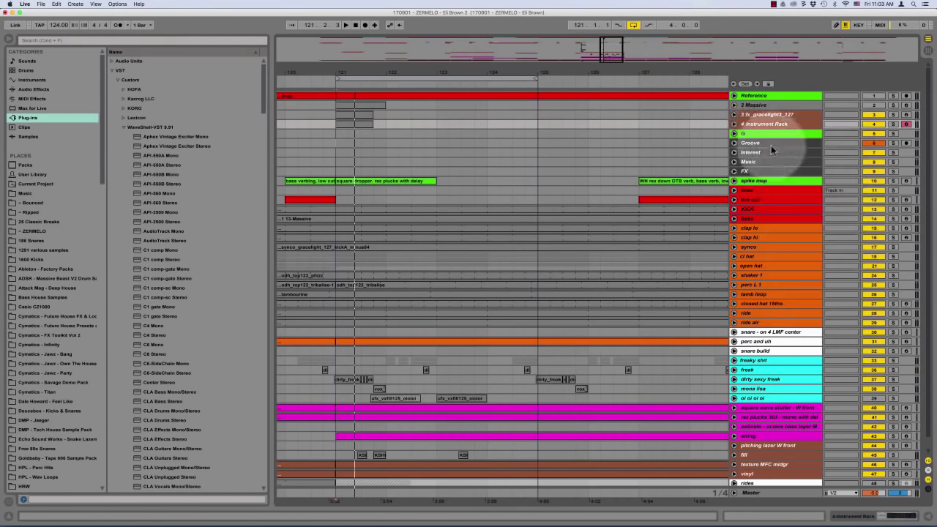
Solo the 3 fx_gracelight3_127 track during playback to hear it alone, and turn the solo off
click(765, 103)
click(765, 115)
key(space)
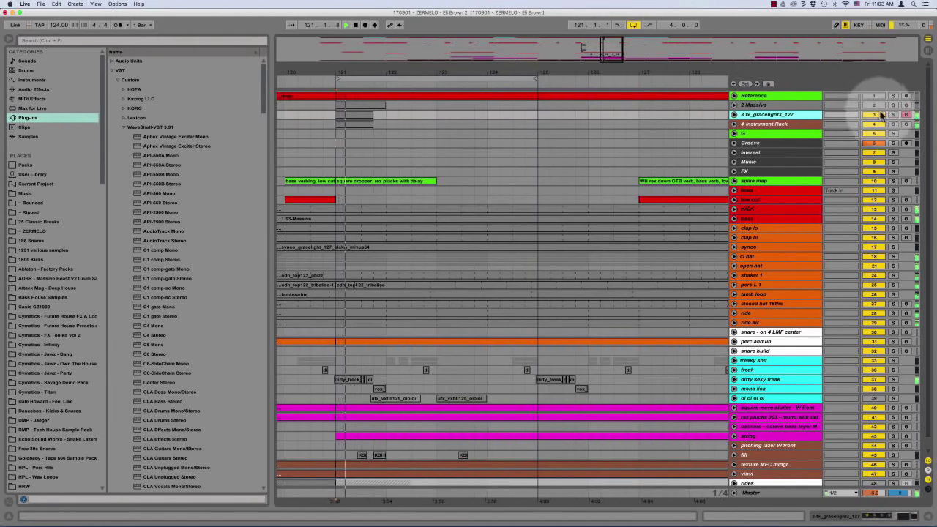
click(893, 115)
key(space)
click(892, 115)
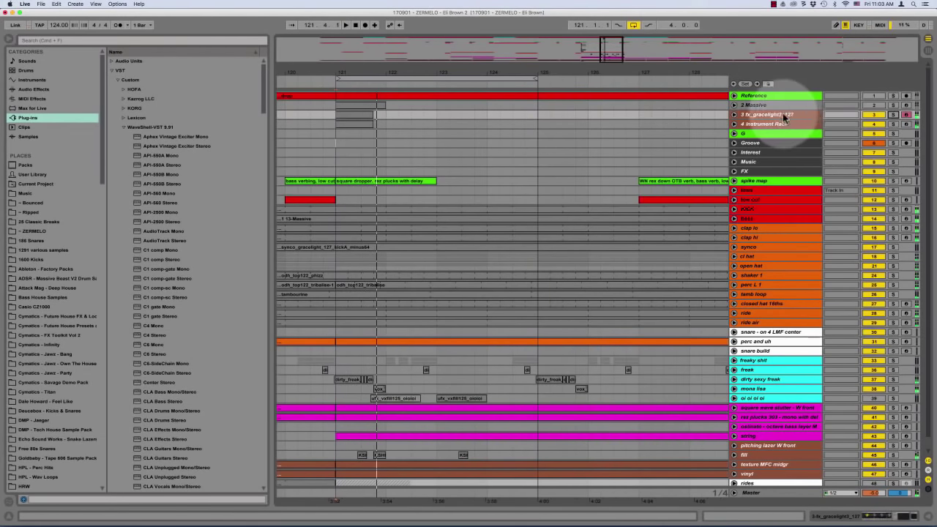
Replay the transition from bar 121 and rename the 3 fx_gracelight3_127 track as perc fx
key(super+r)
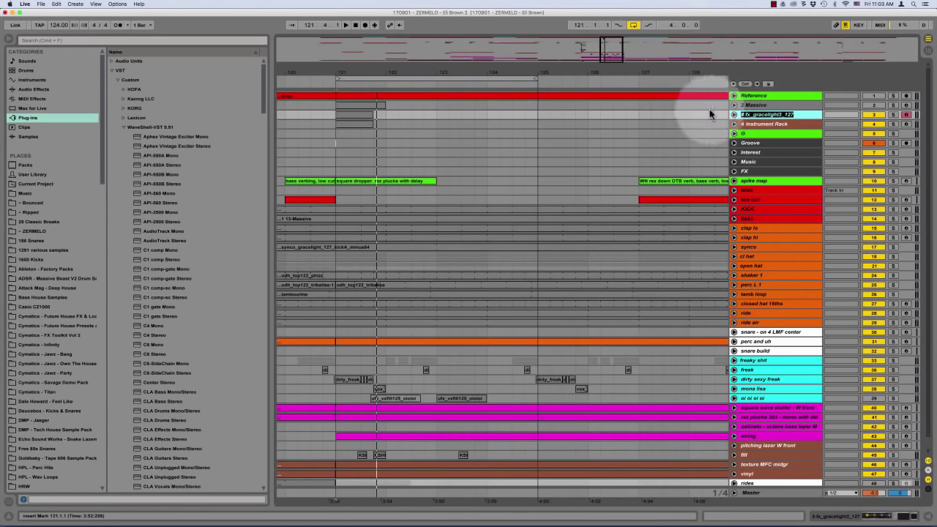
click(735, 115)
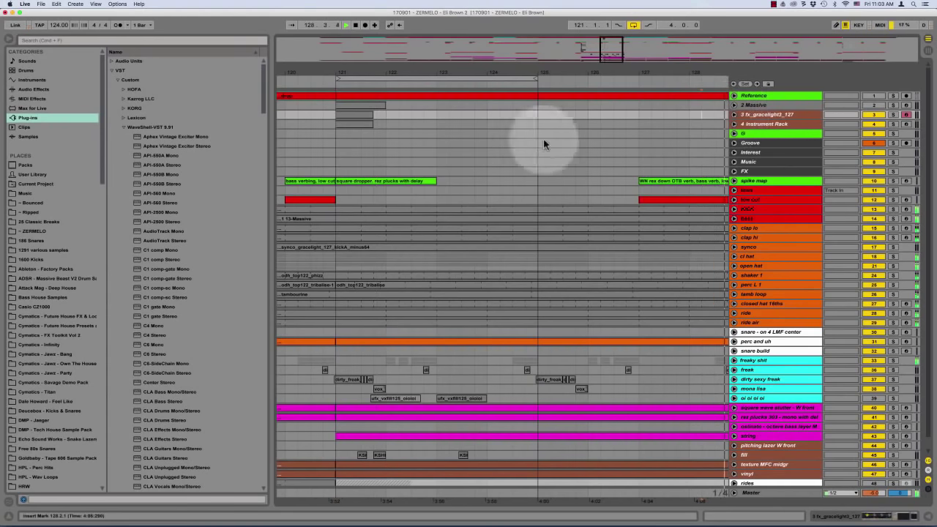
click(363, 129)
key(space)
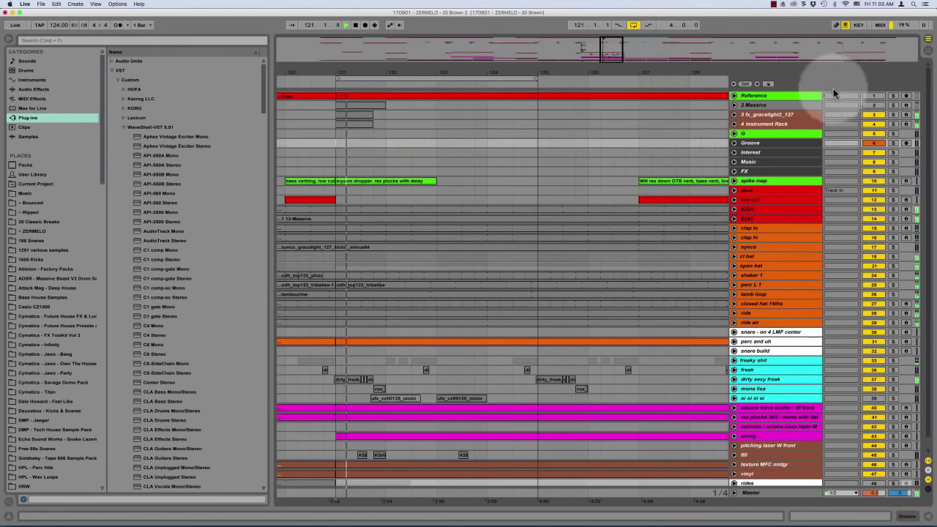
click(775, 114)
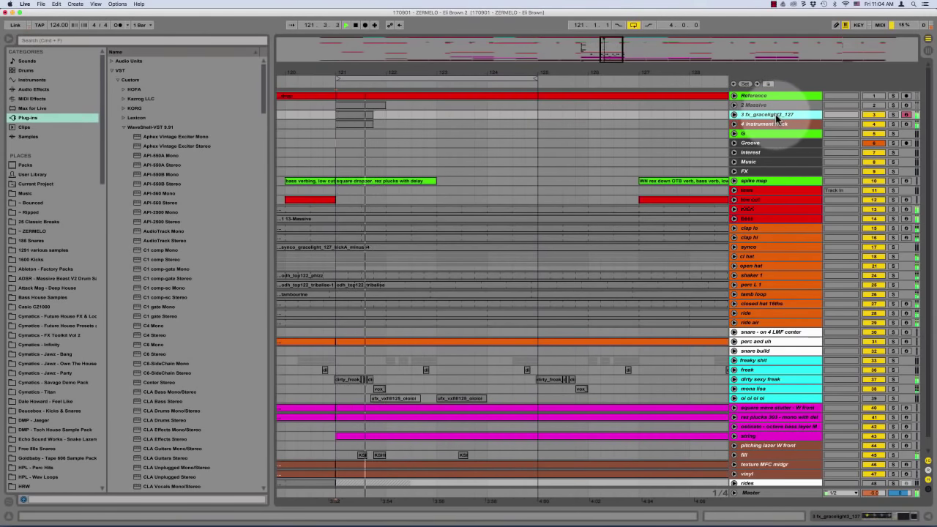
key(super+r)
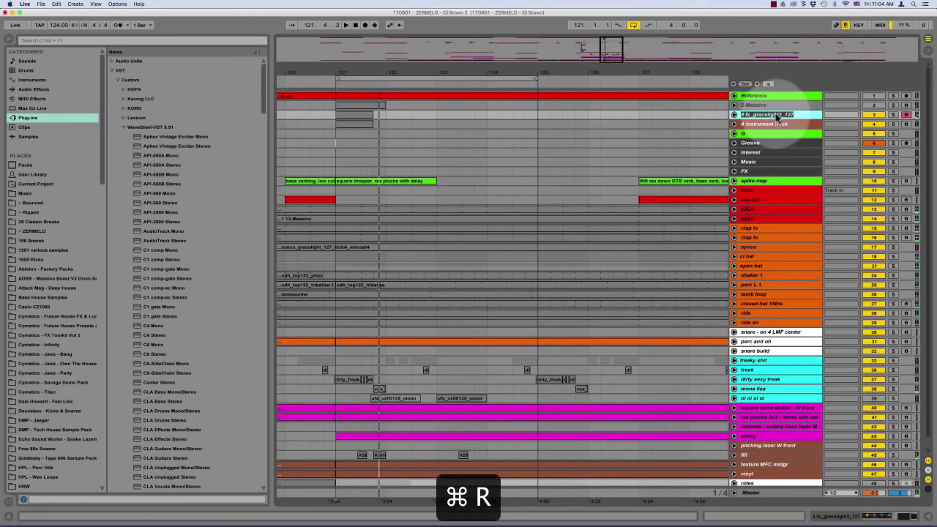
text(perc fx)
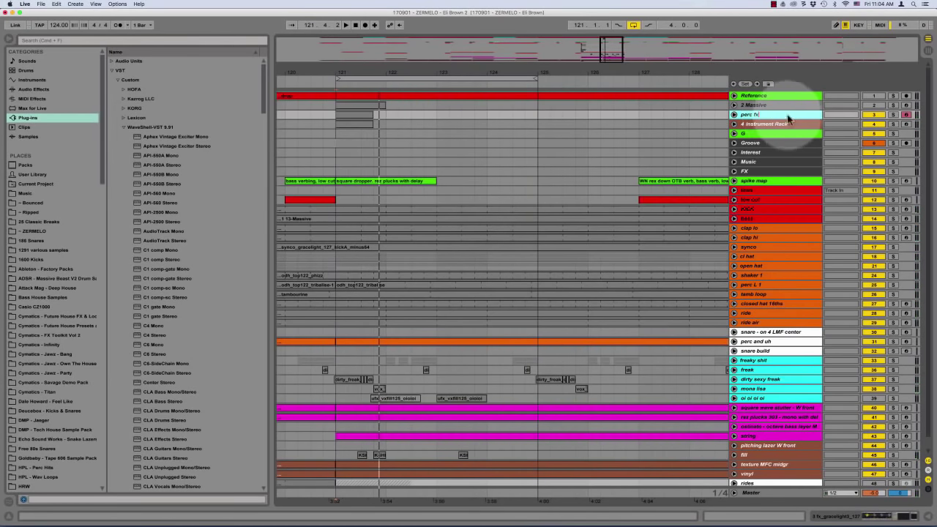
Solo the 4 Instrument Rack track briefly to hear it, and rename it as stutter air
click(893, 123)
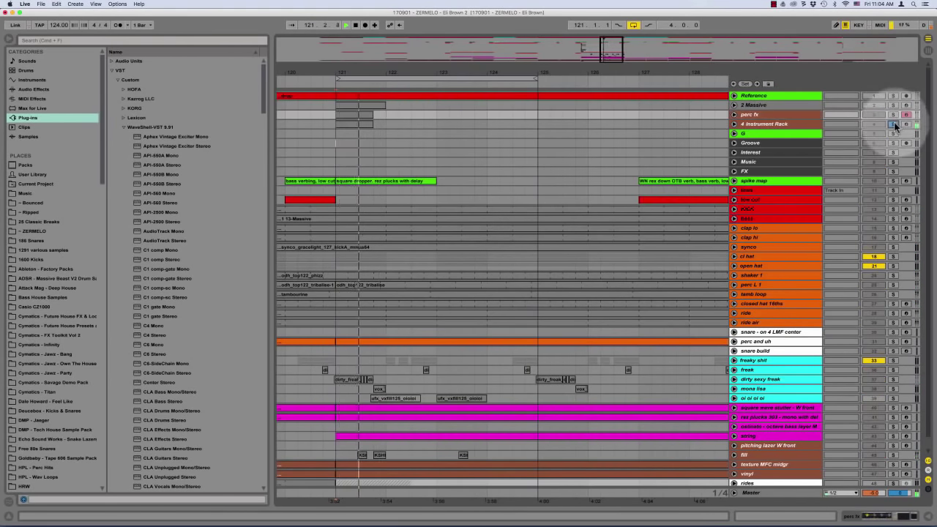
click(894, 125)
click(777, 125)
key(super+r)
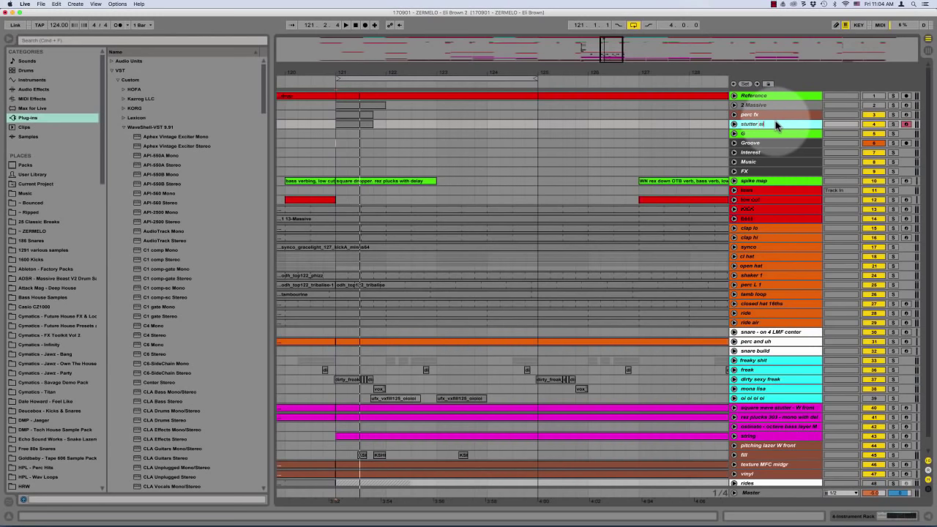
Rename the perc fx track as stutter perc and move both stutter tracks directly above the pitching lazor W front track
click(761, 115)
key(super+r)
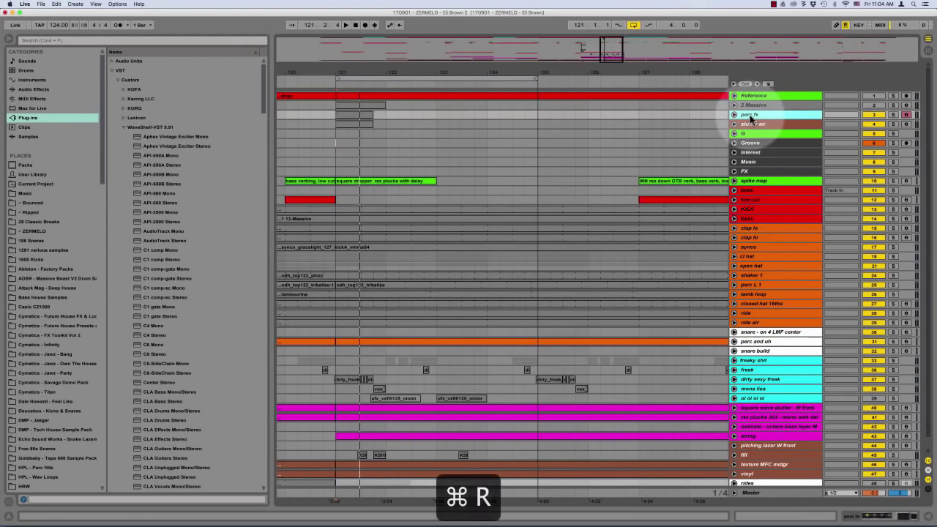
text(stutter)
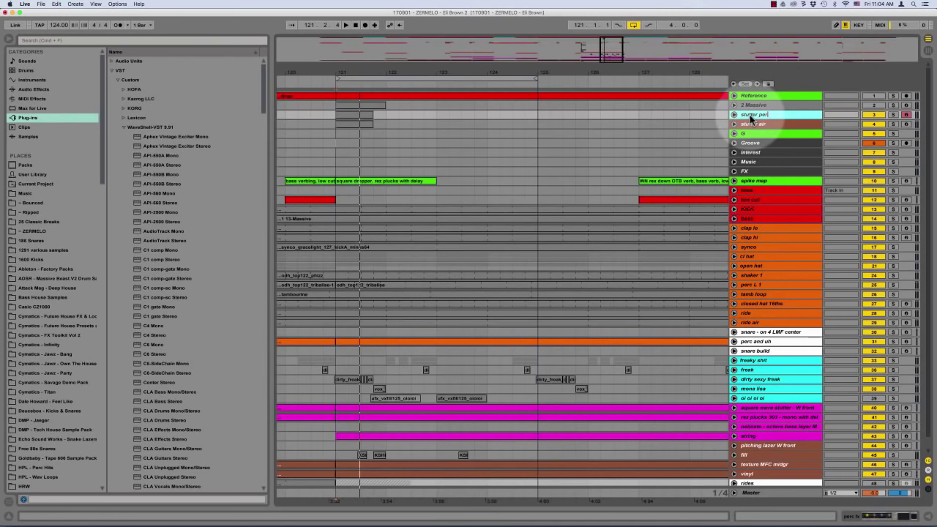
shift+click(748, 125)
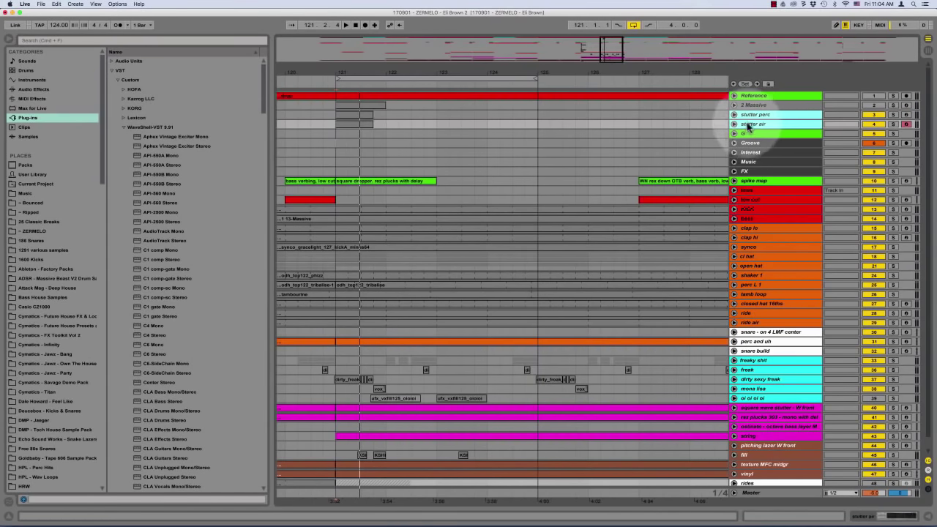
drag(761, 115, 769, 445)
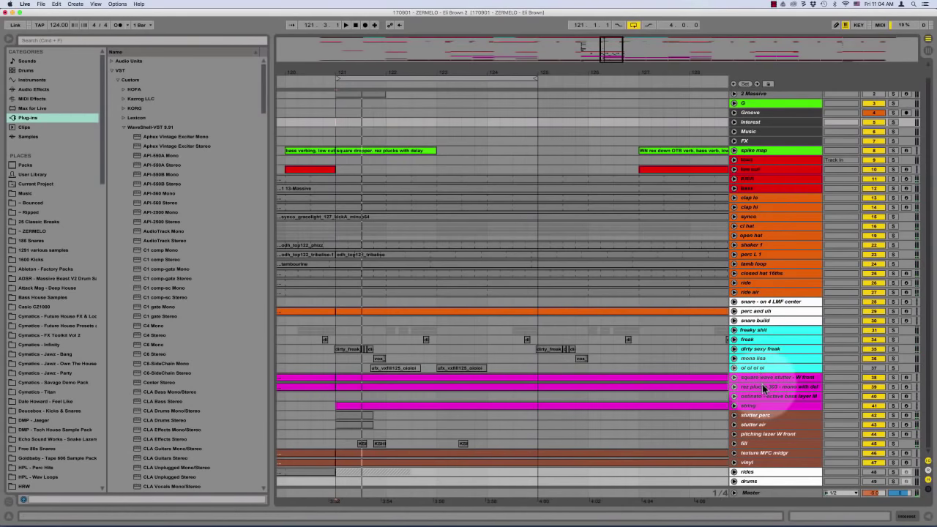
Solo the Reference track and play its transition from bar 121, and turn the solo off
click(738, 386)
scroll(782, 208, up, 1)
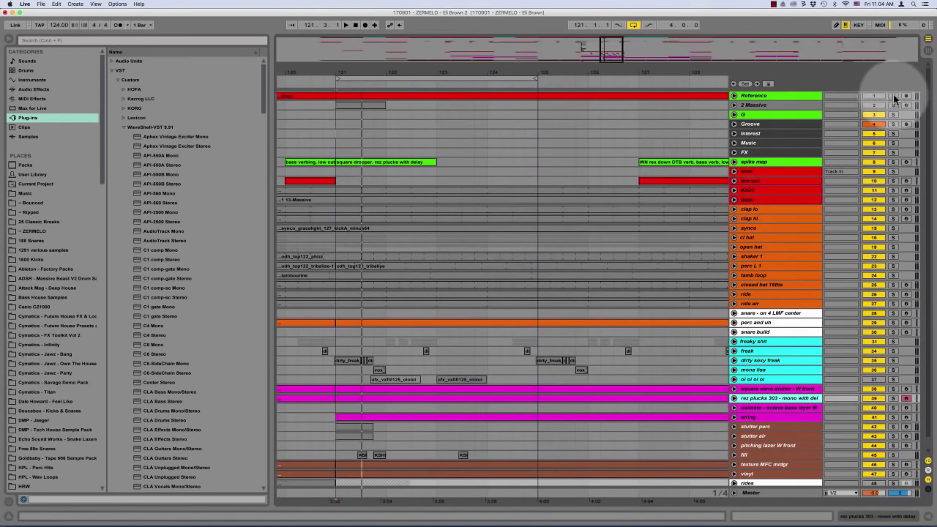
click(891, 96)
key(space)
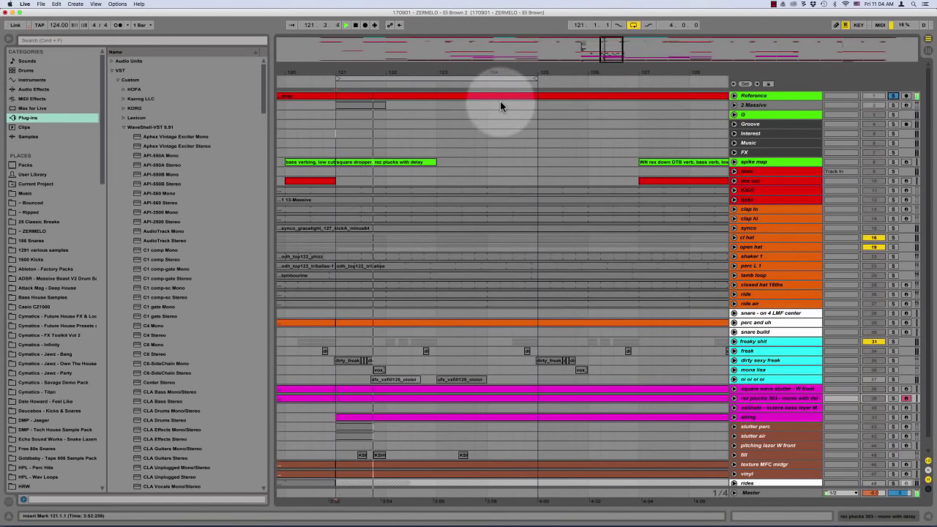
click(893, 96)
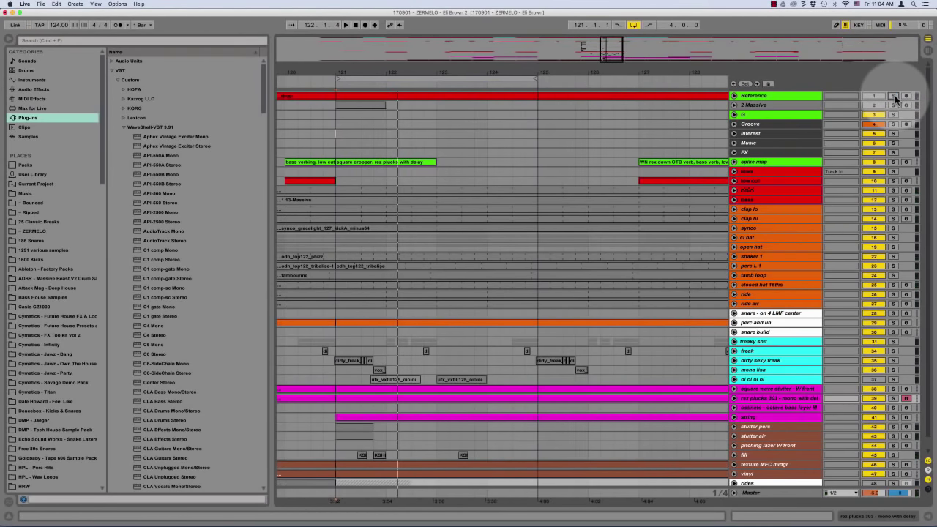
Expand the fill track and select the two bars starting at bar 121 as the loop range
scroll(745, 329, down, 1)
click(734, 443)
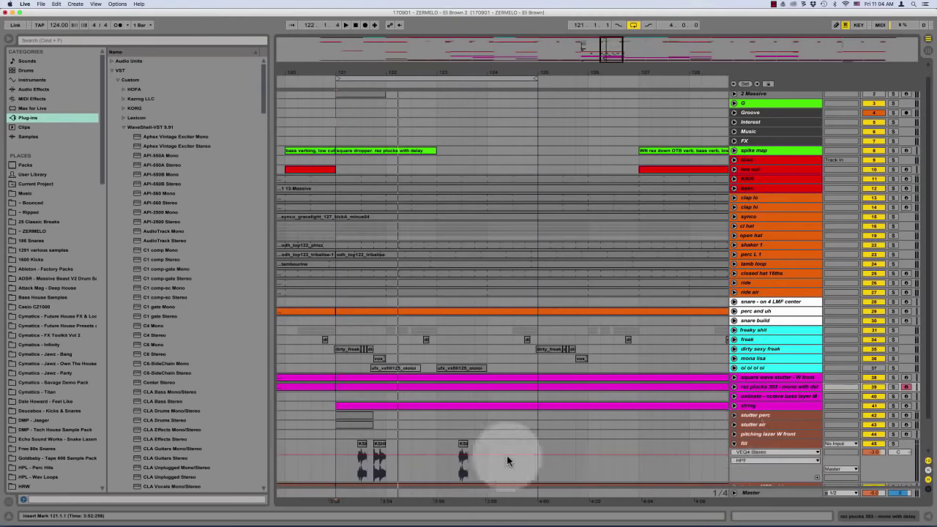
scroll(506, 455, down, 3)
drag(337, 423, 437, 415)
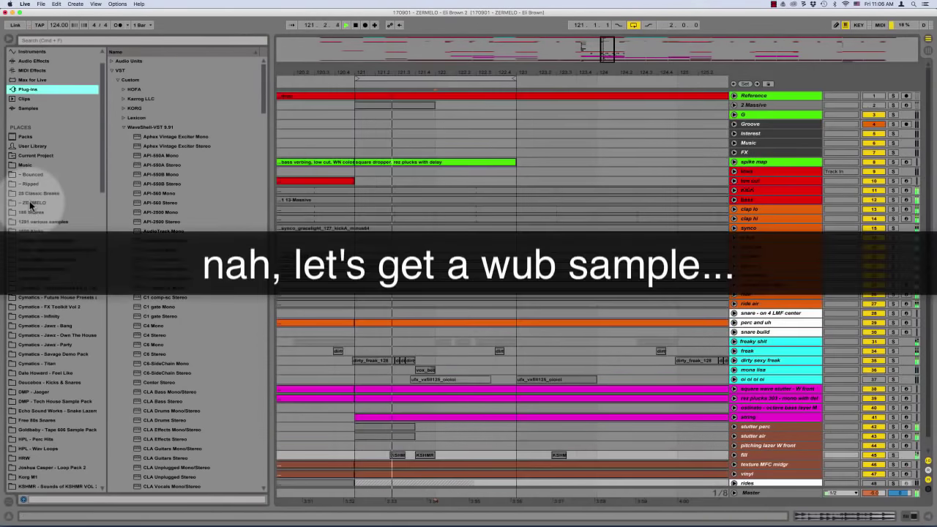
Open the Wub folder in the ~ ZERMELO samples and audition its first samples during playback
click(33, 202)
scroll(199, 209, down, 5)
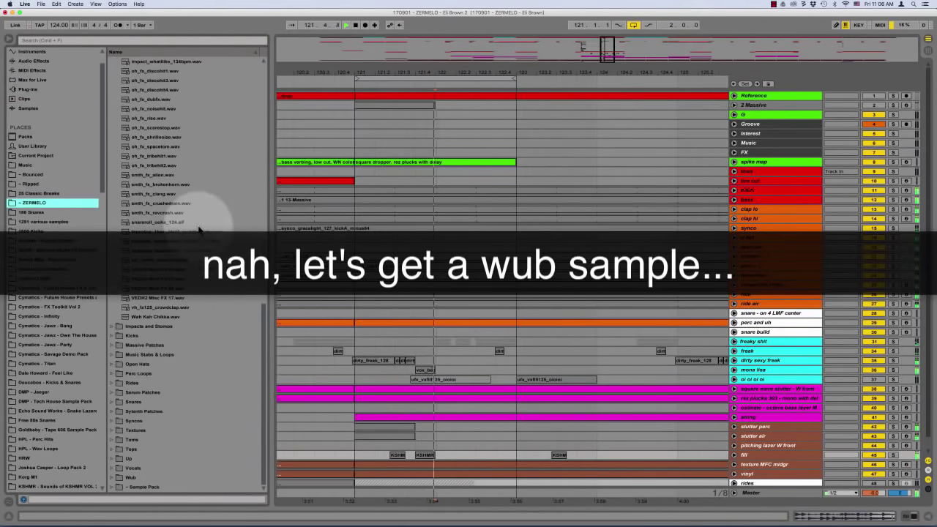
click(130, 477)
key(Right)
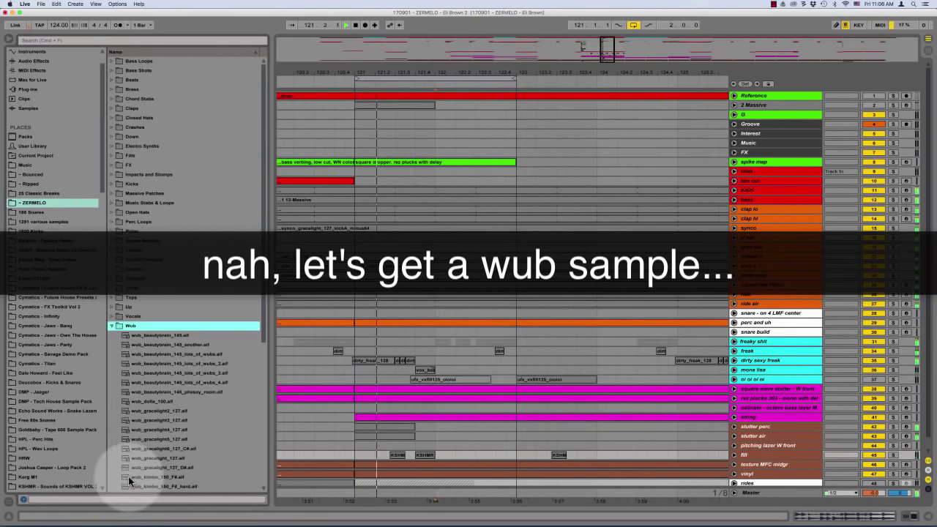
key(Down)
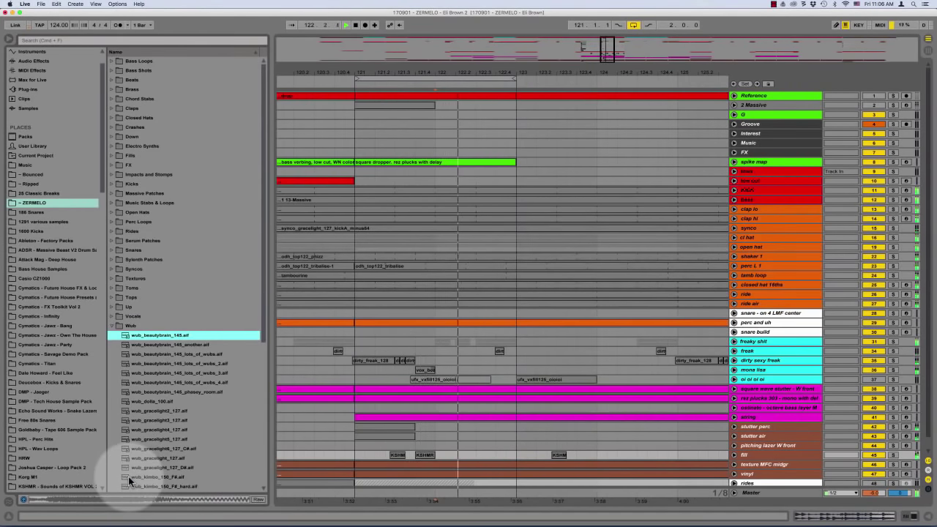
key(Down)
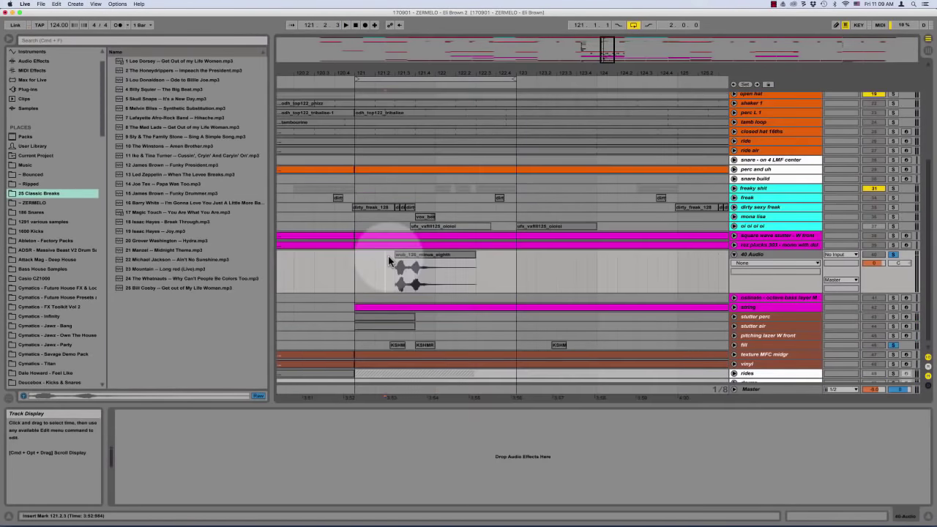
Play the wub_126_minus_eighth clip on the 40 Audio track and open its sample settings
key(plus)
key(plus)
click(437, 254)
key(space)
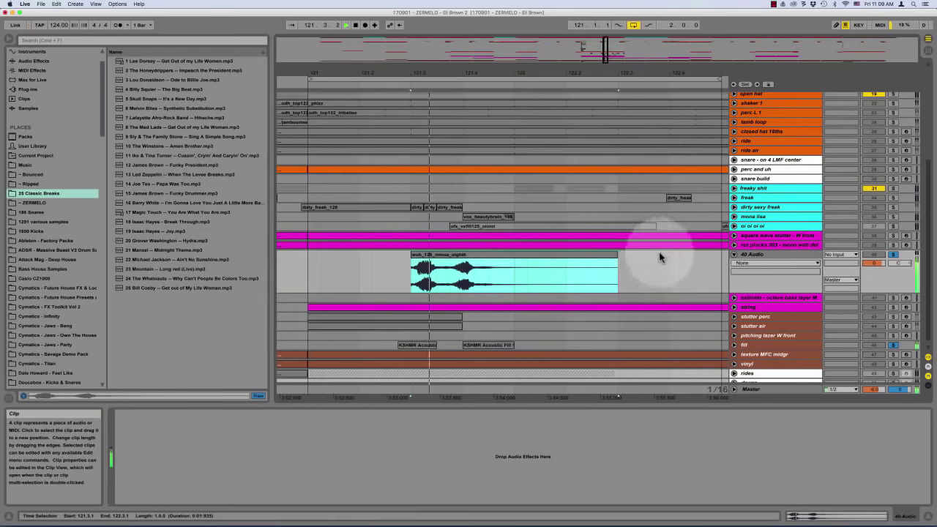
double_click(442, 256)
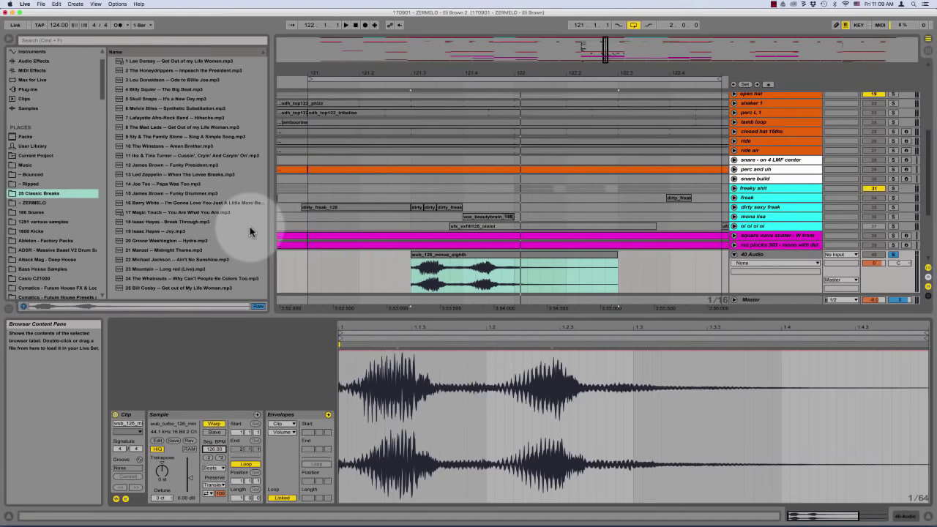
Set the fixed grid to 1/8 and move the wub_126_minus_eighth clip to start at 121.2.3
click(410, 274)
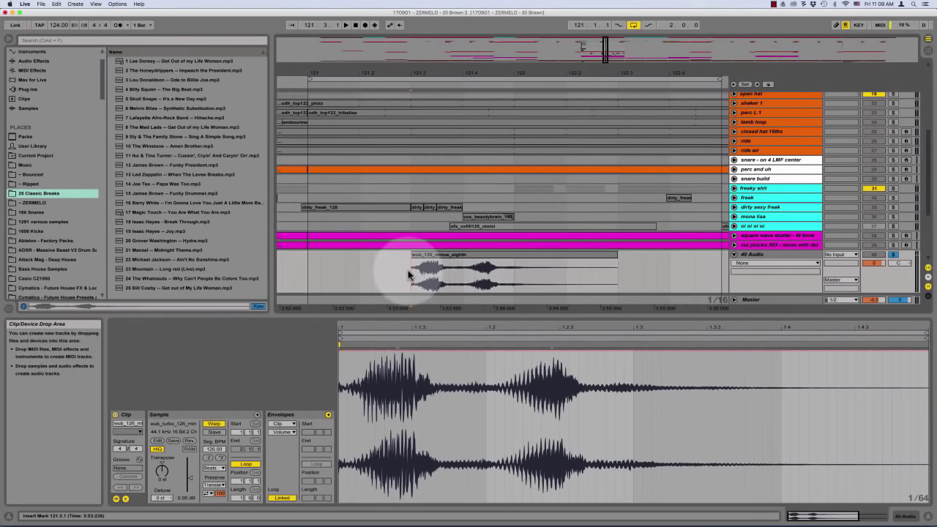
click(461, 255)
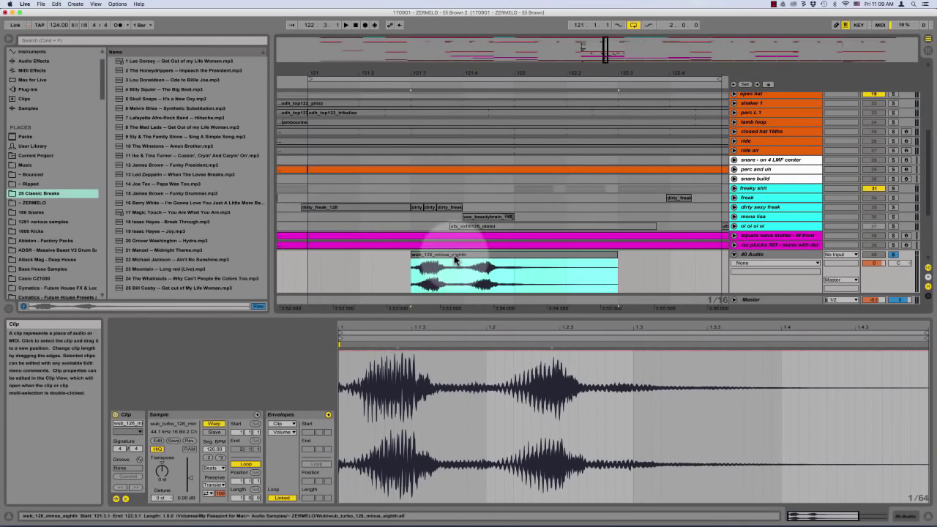
right_click(405, 272)
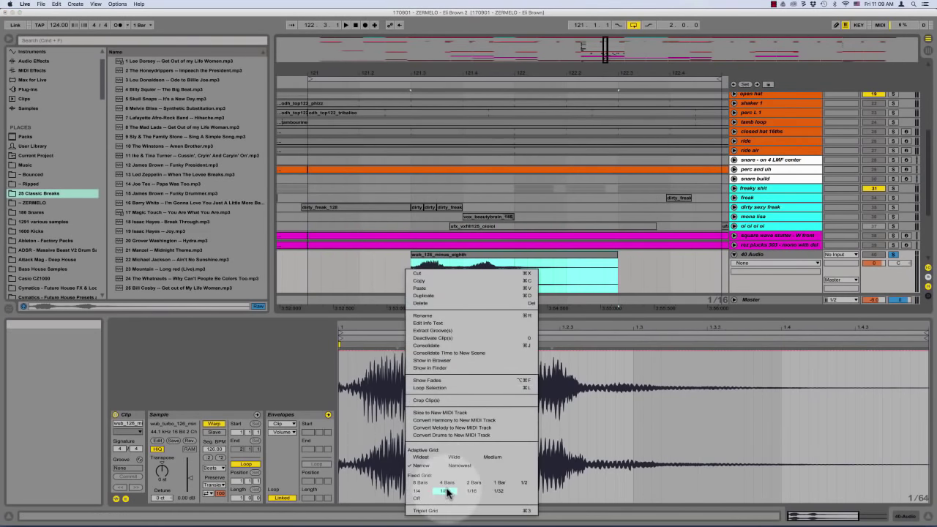
key(Escape)
drag(414, 267, 387, 268)
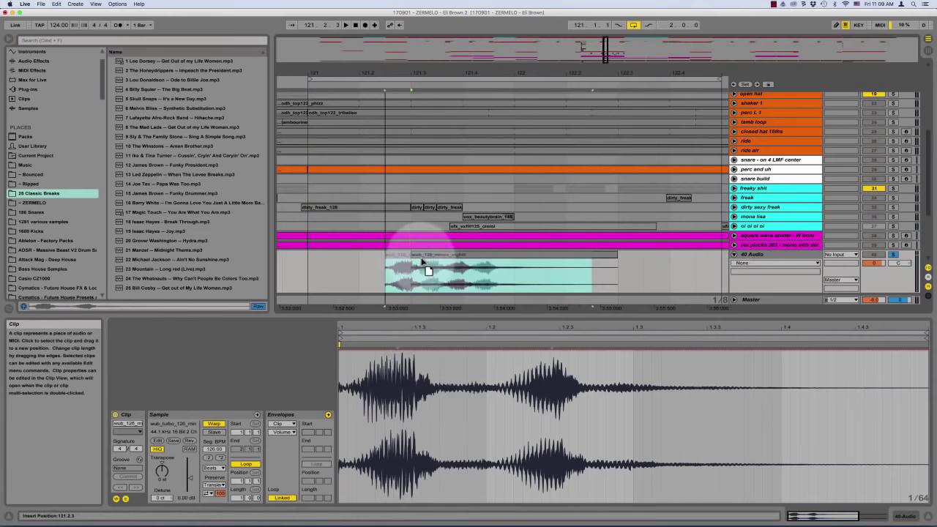
Turn off the 40 Audio solo and, while playing from bar 121, compare the wub clip at 121.3.1 and back at 121.2.3
click(308, 273)
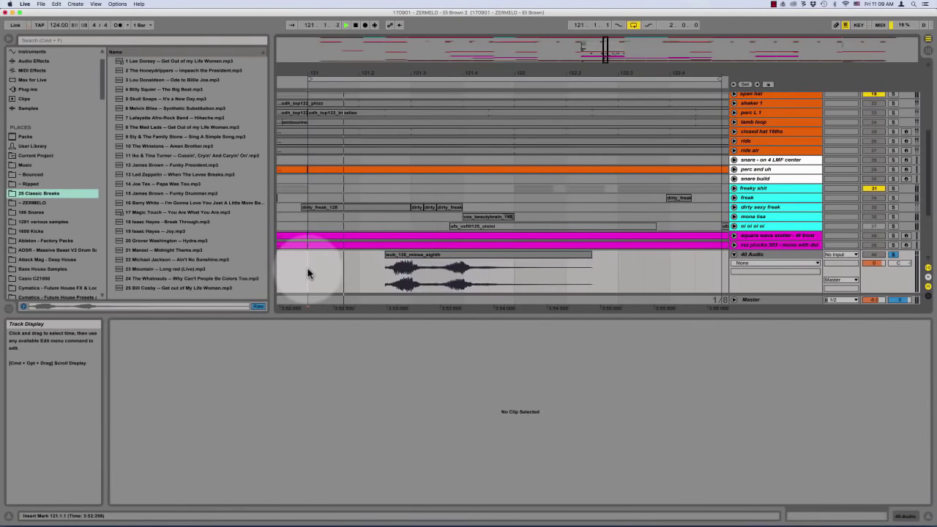
click(893, 253)
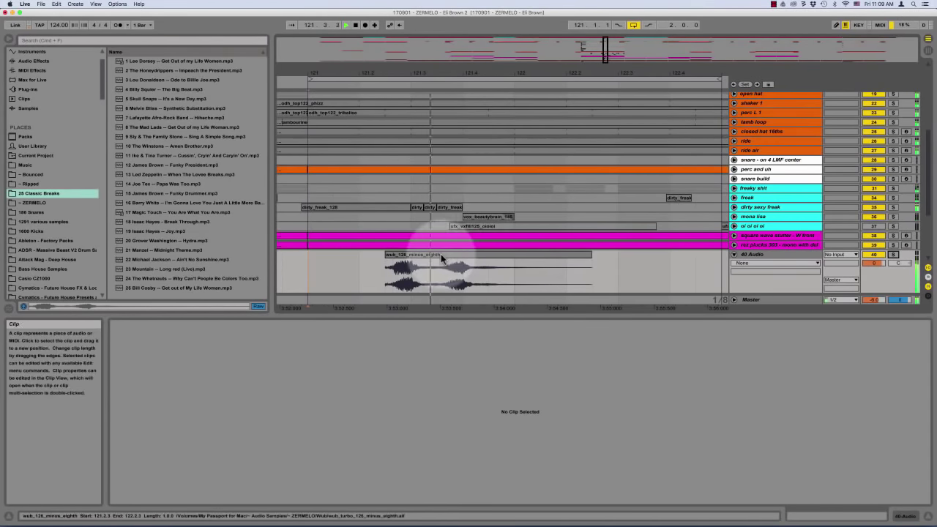
drag(441, 256, 468, 257)
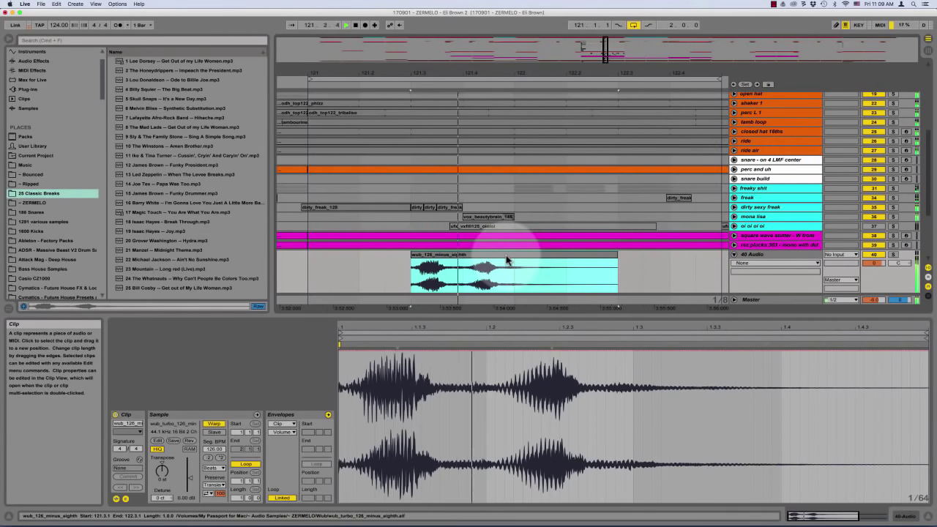
drag(506, 257, 485, 261)
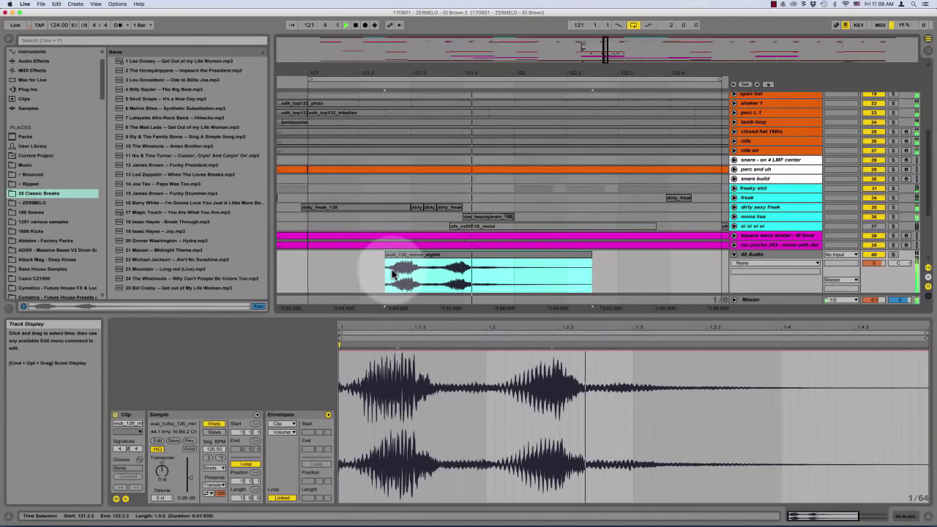
Add a Spectrum audio effect to the 40 Audio track
click(763, 253)
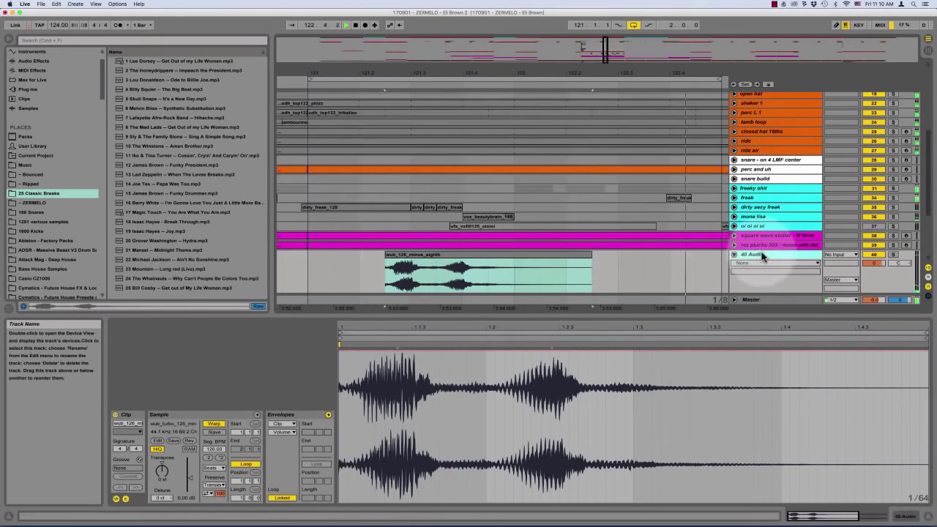
scroll(42, 82, up, 3)
click(35, 89)
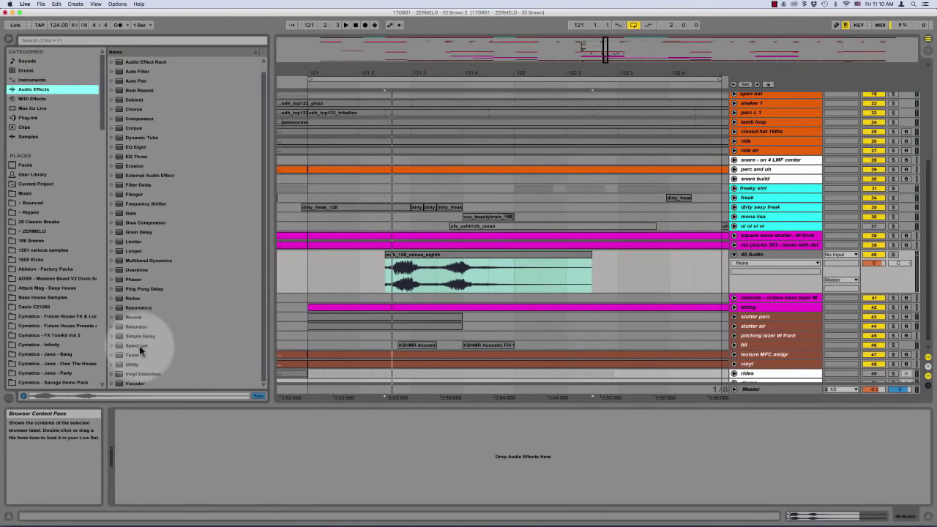
drag(136, 353, 389, 482)
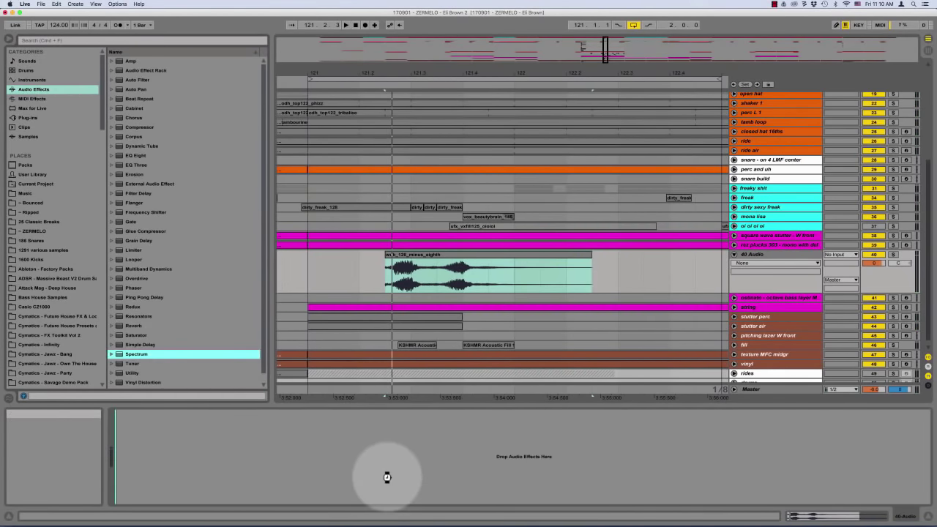
Enlarge the Spectrum display and examine the wub's low frequencies during playback, and return to the arrangement
double_click(243, 465)
key(space)
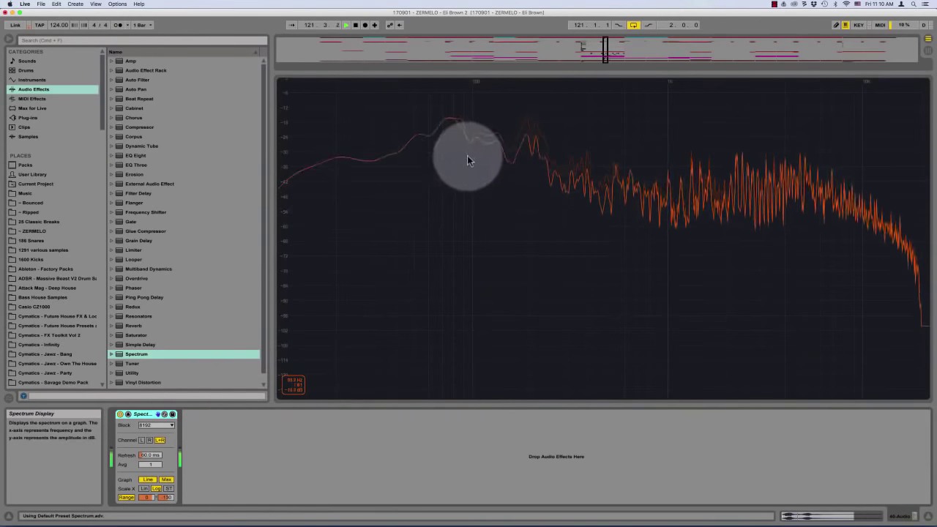
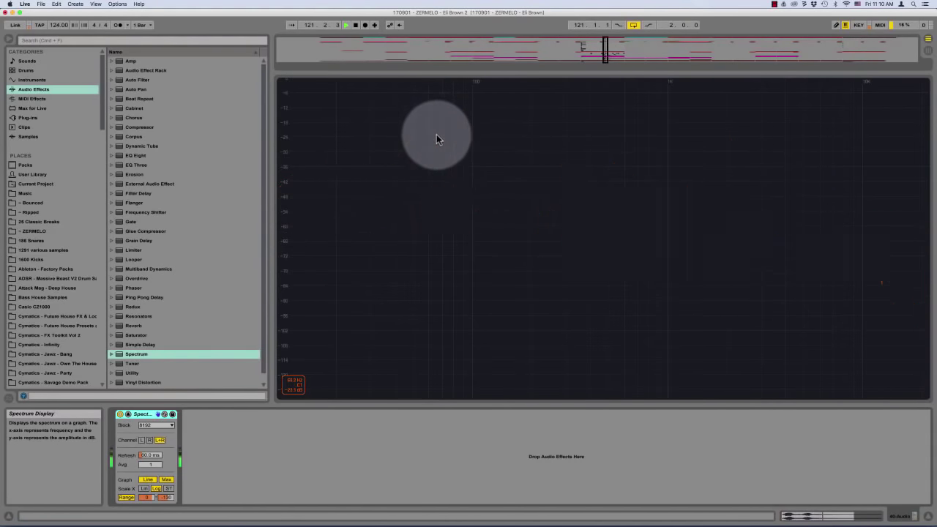
click(456, 136)
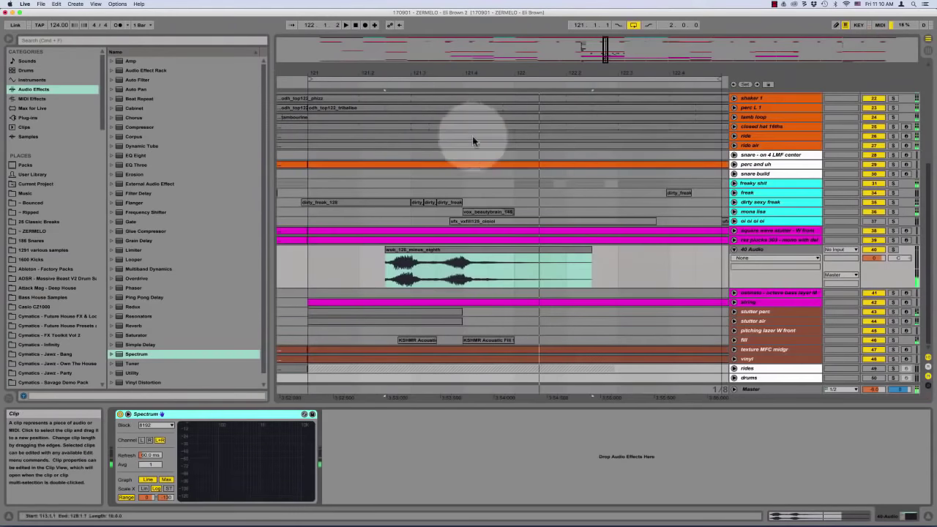
key(space)
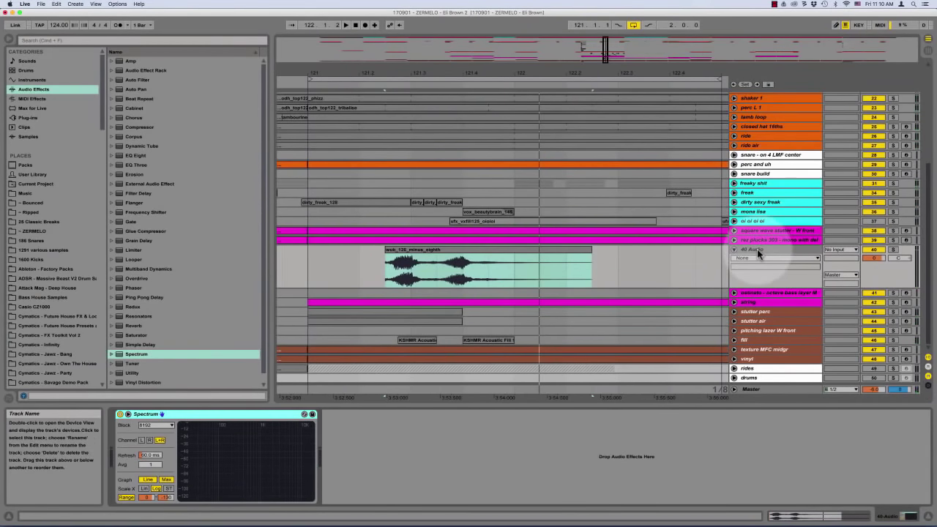
Solo the 40 Audio track during playback to hear the wub alone, and select the 2 Massive track
click(893, 250)
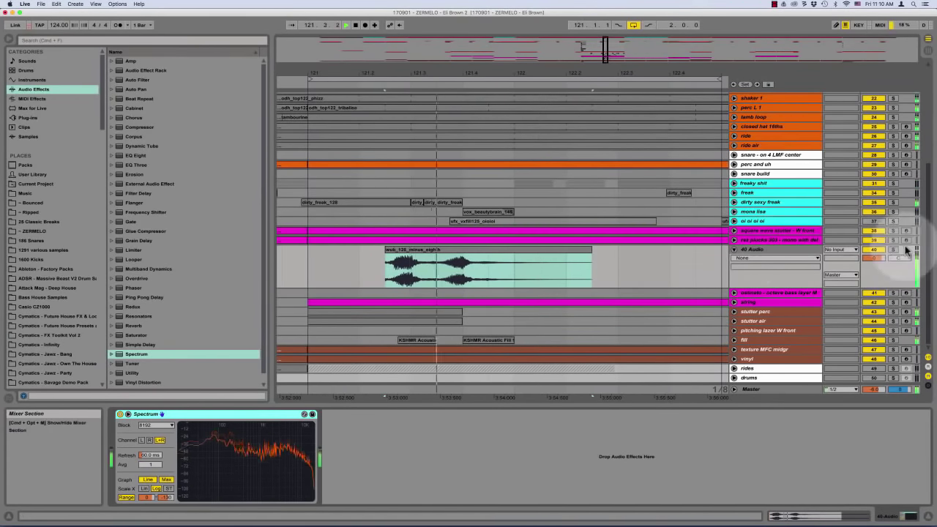
click(680, 241)
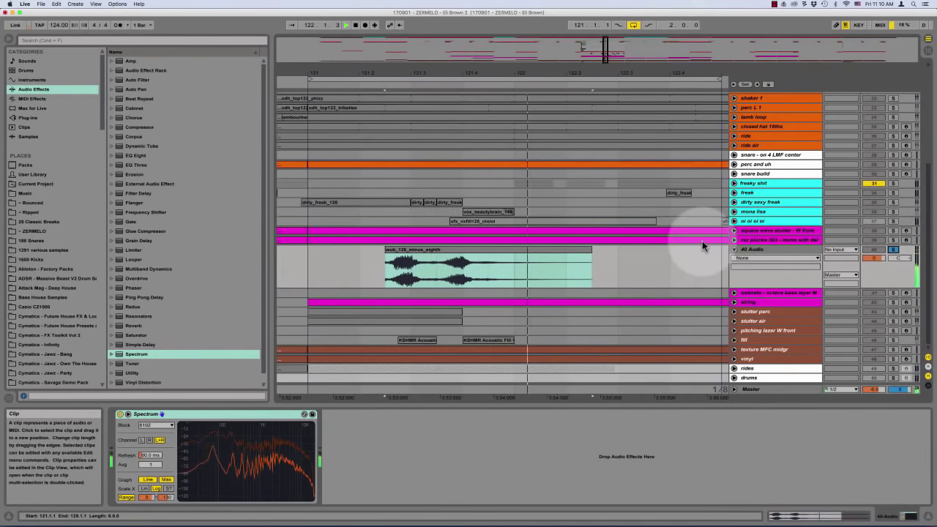
scroll(792, 107, up, 8)
click(792, 108)
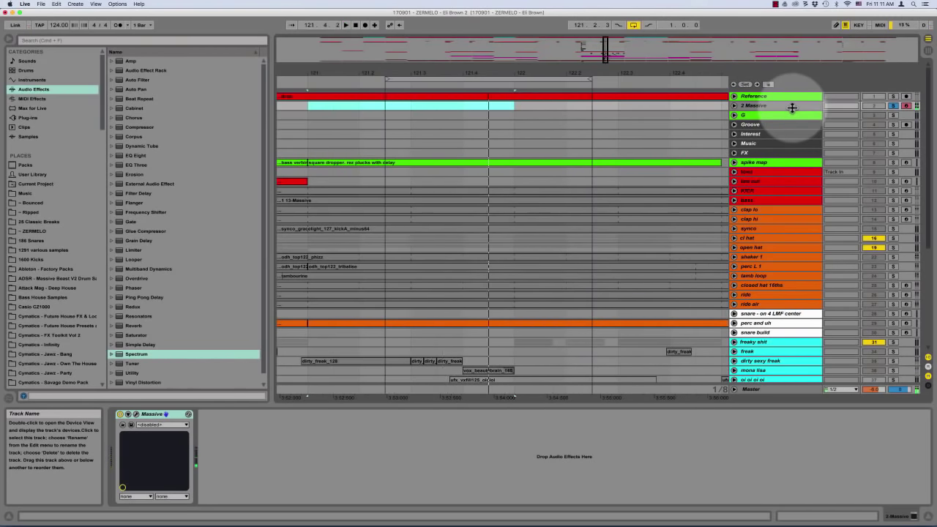
Rename the wub clip on the 40 Audio track as wub_126_minus_eighth_Eb2D
scroll(483, 267, down, 5)
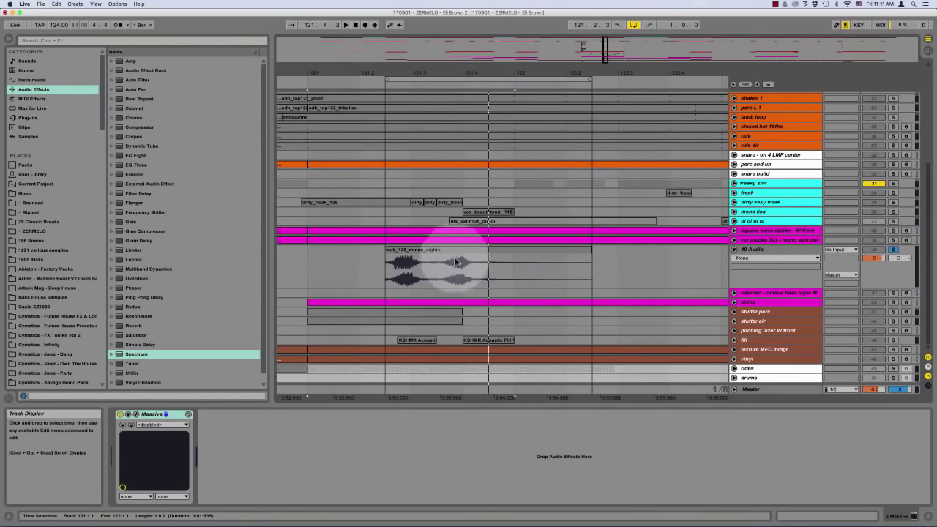
click(450, 252)
key(super+r)
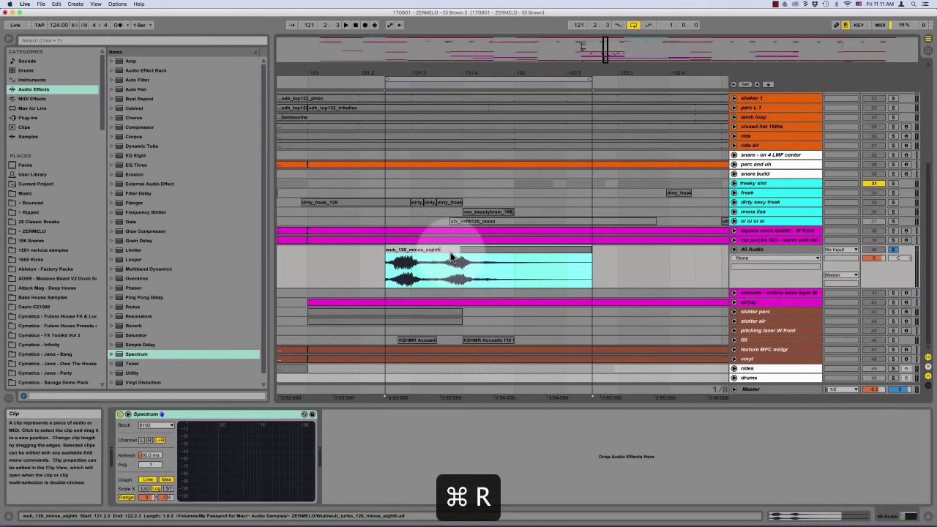
text(_El)
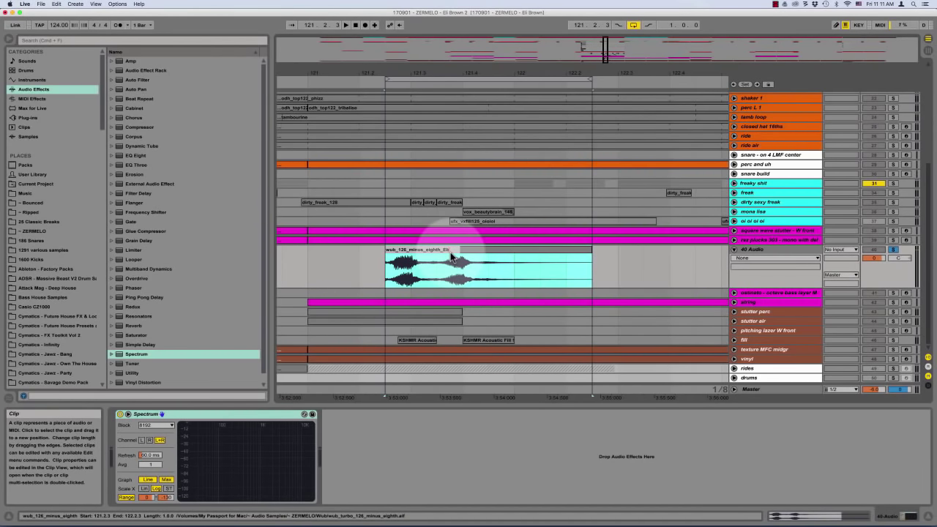
text(Eb2D)
key(Return)
Try transposing the wub clip by -2 semitones and play it back soloed
key(space)
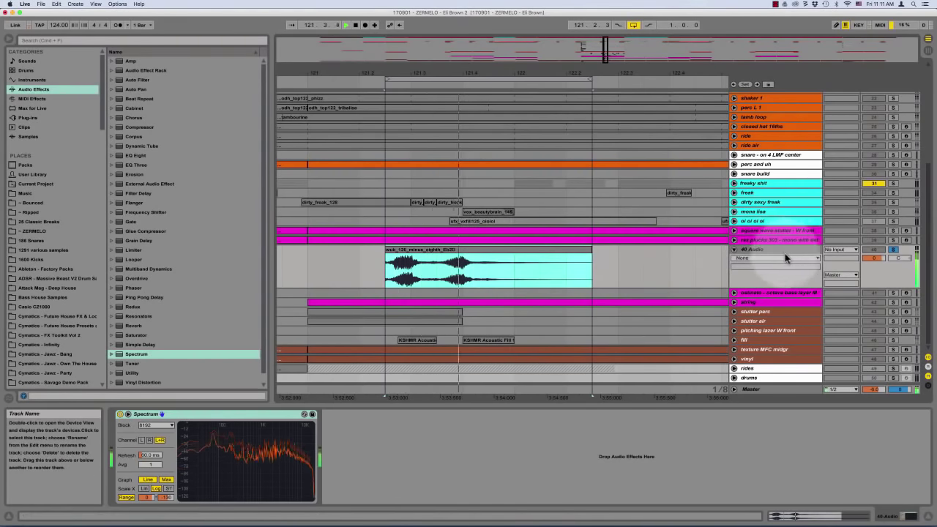
click(765, 251)
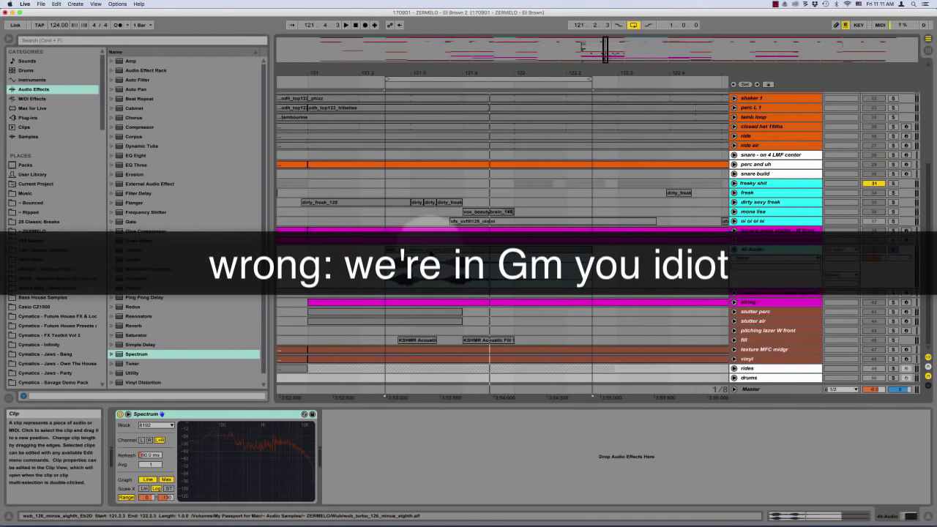
double_click(430, 252)
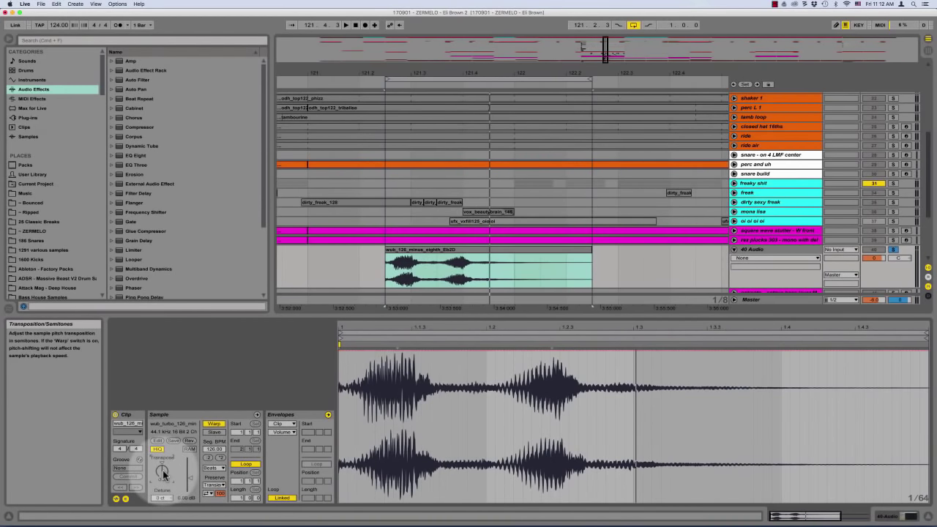
key(space)
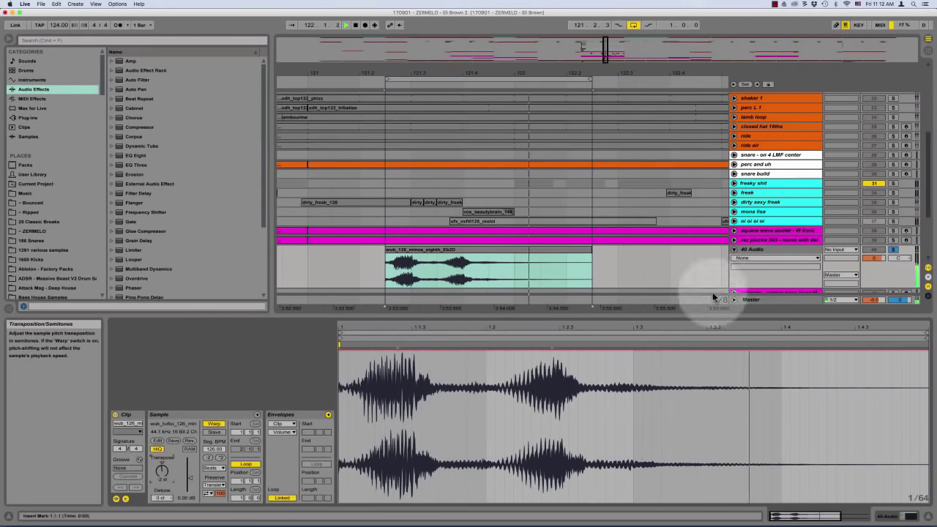
key(space)
scroll(755, 224, down, 3)
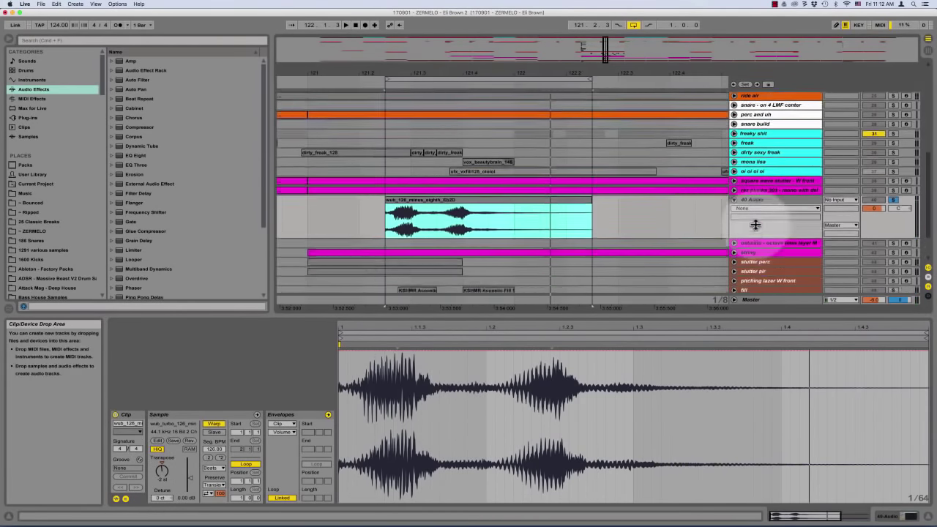
Play the transposed wub and examine the MIDI notes of the Massive bass clip at bar 121
scroll(755, 225, up, 9)
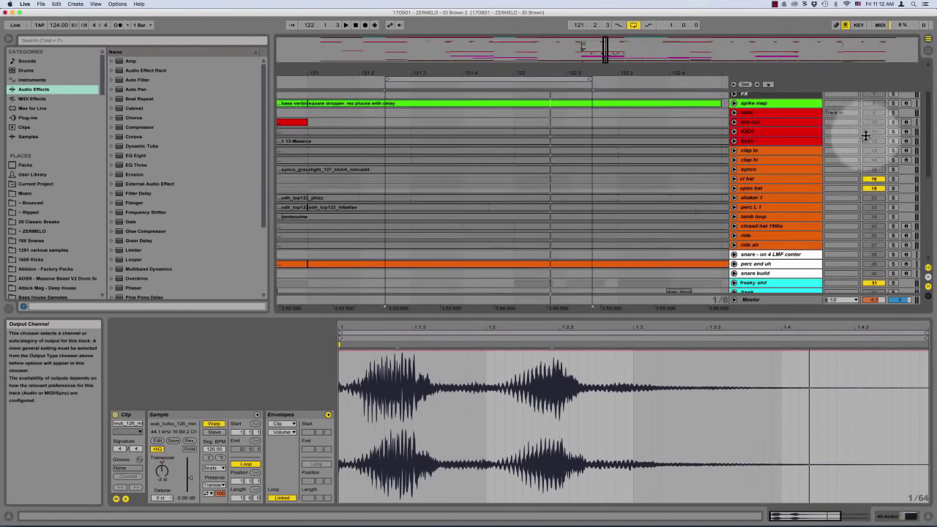
key(space)
scroll(522, 167, down, 5)
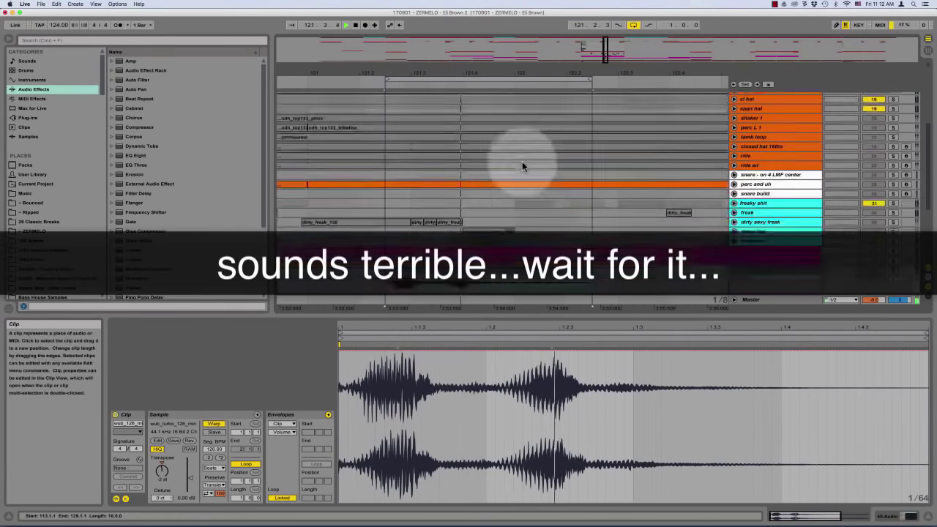
scroll(522, 166, down, 3)
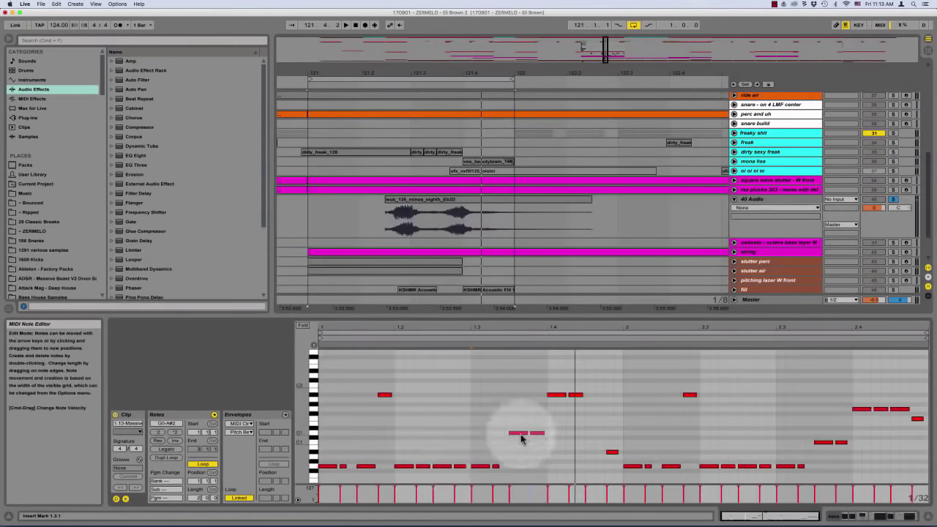
scroll(445, 434, down, 2)
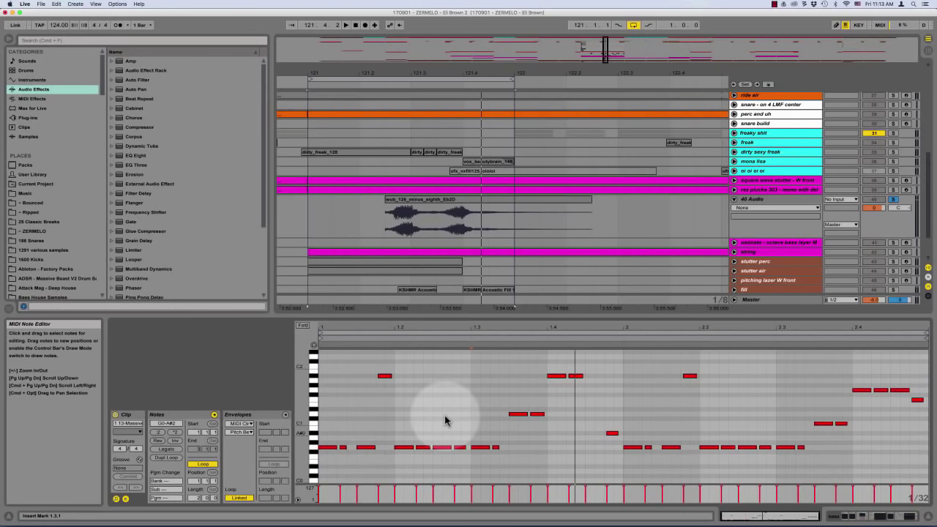
scroll(531, 184, down, 1)
Reset the wub clip's transposition to its default
click(447, 187)
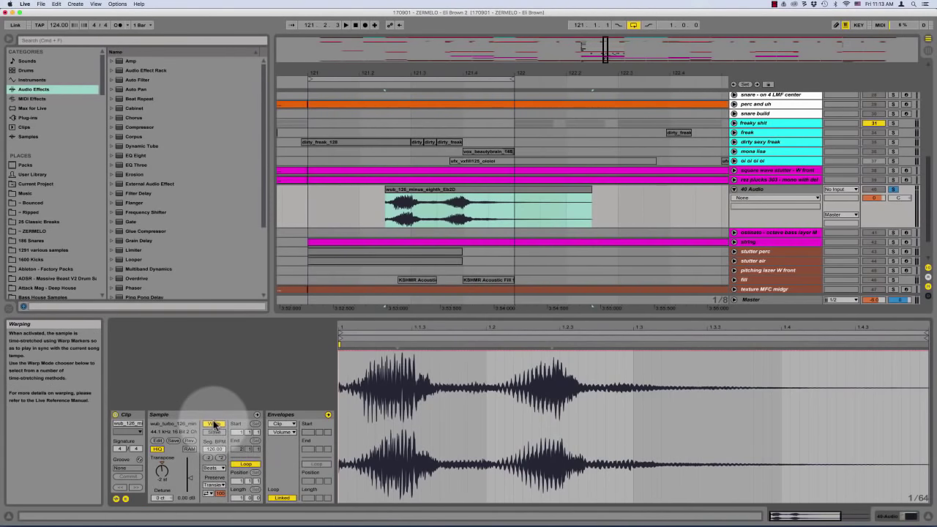
click(161, 470)
key(Delete)
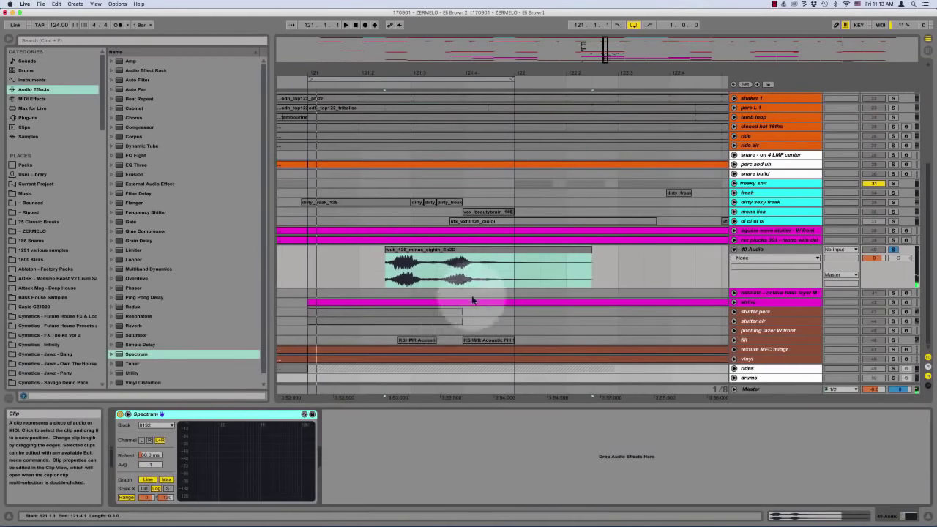
Add an EQ Eight to the 40 Audio track during playback and delete the wub clip's tail from bar 122 onward
key(space)
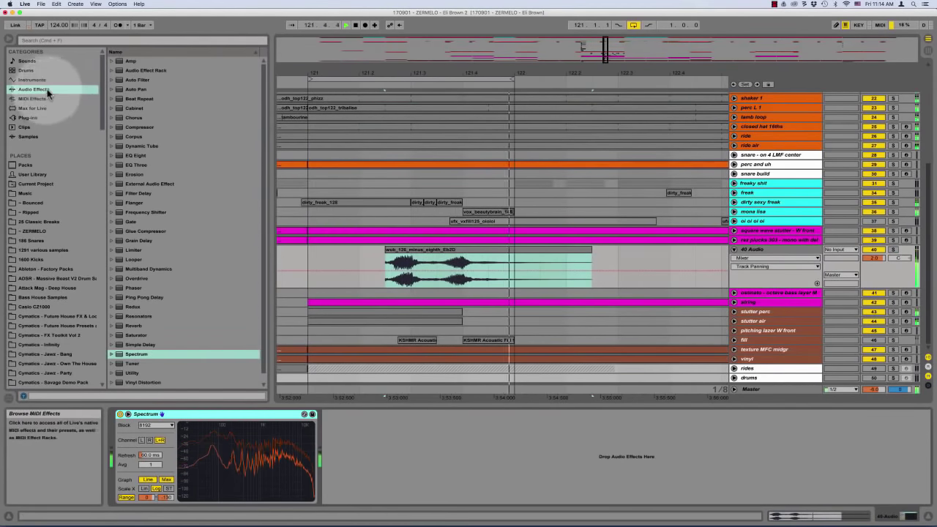
drag(135, 155, 522, 266)
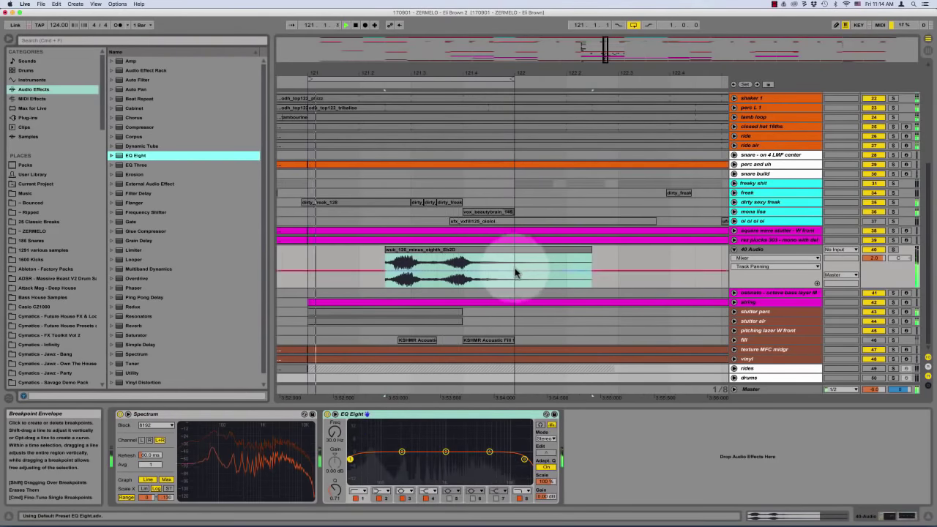
drag(518, 261, 613, 261)
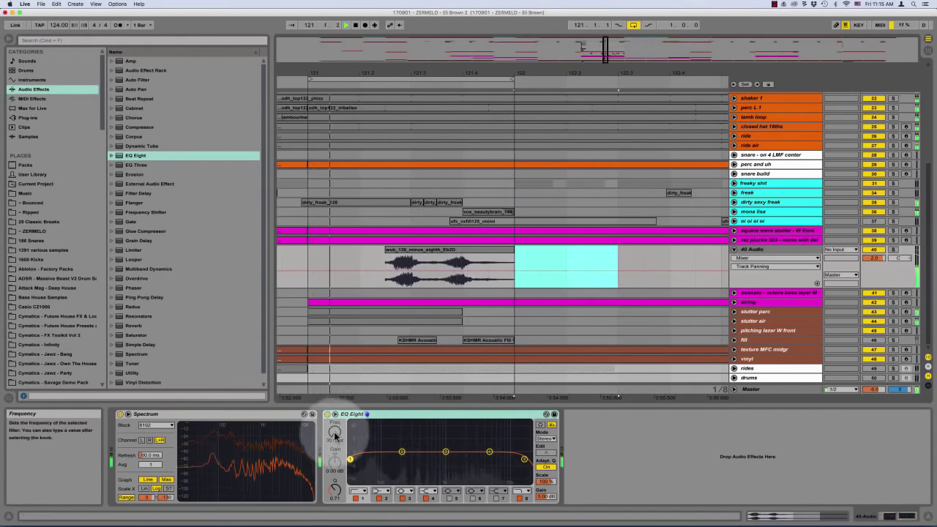
Set EQ Eight's band 1 to the steepest low-cut filter with a frequency of about 300 Hz
drag(334, 433, 335, 413)
click(358, 490)
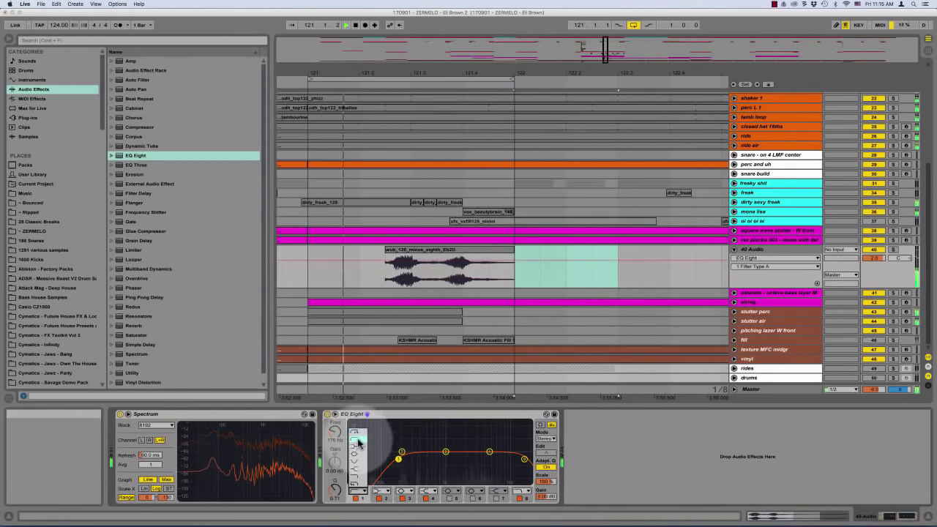
click(358, 435)
drag(335, 432, 335, 429)
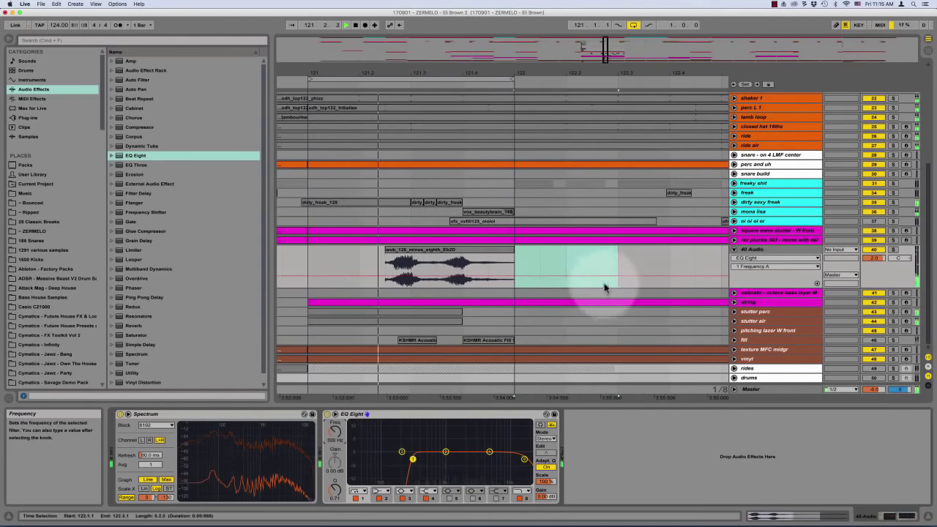
Check the fill track and reset the 40 Audio track's volume to 0 dB
click(876, 340)
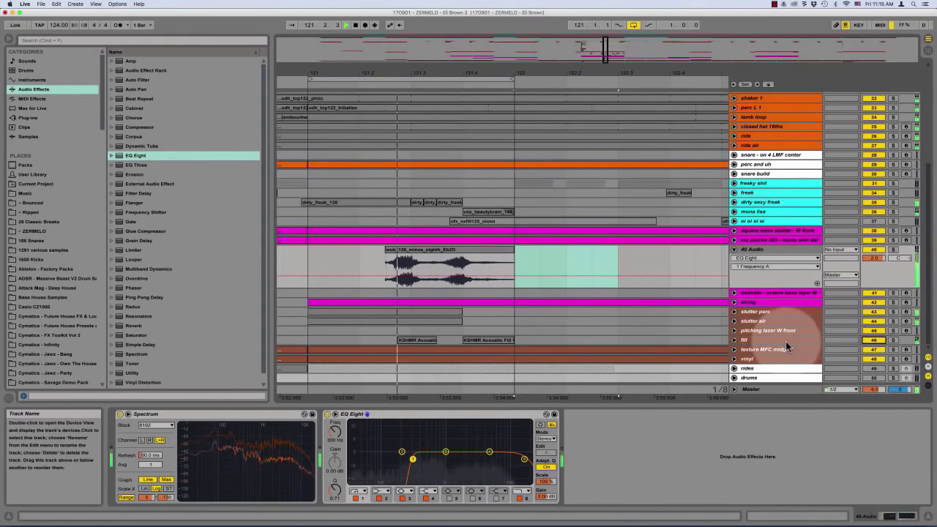
click(786, 342)
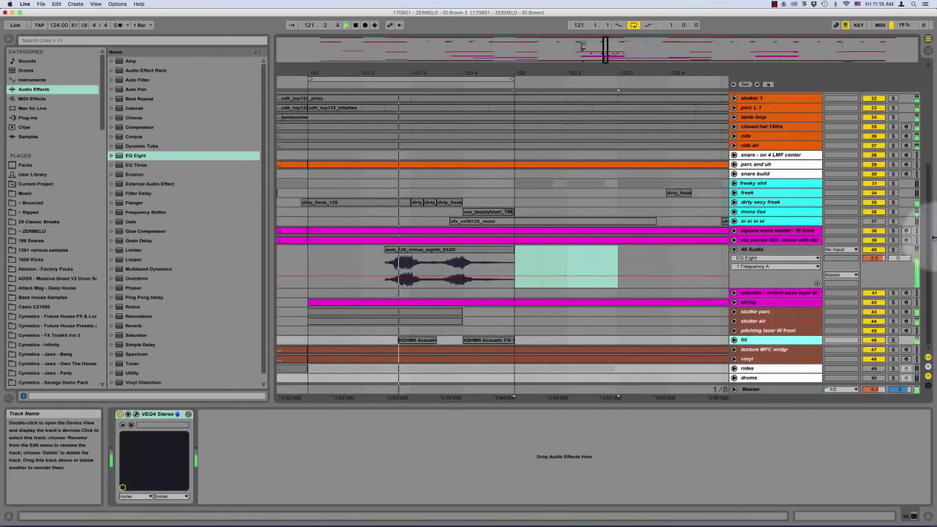
click(876, 259)
key(Delete)
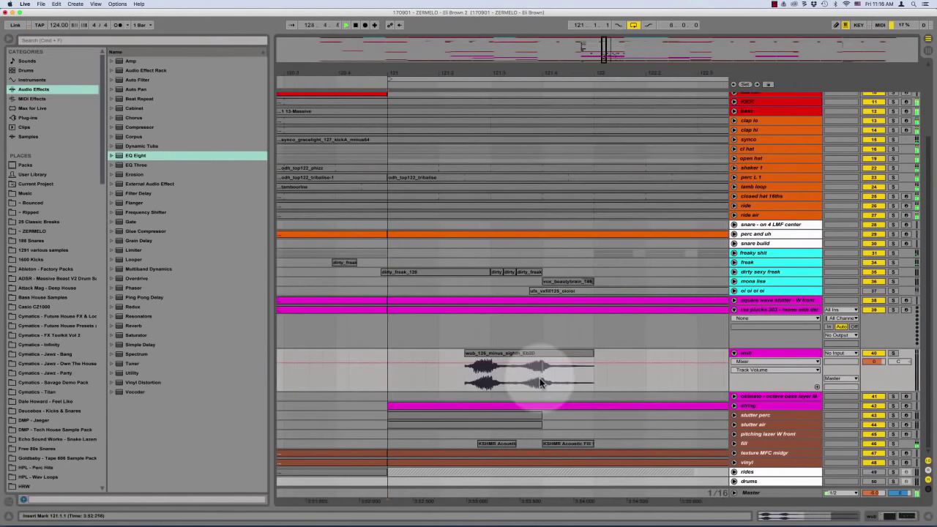
Delete the wub clip's end between 121.4.1 and 122.1.1, and loop bars 121 to 123
drag(542, 369, 596, 377)
click(597, 375)
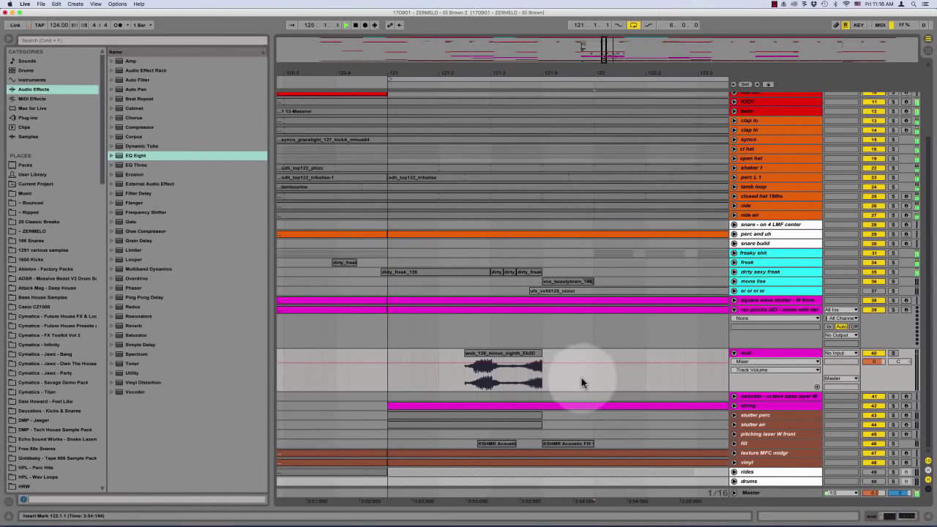
scroll(581, 378, right, 2)
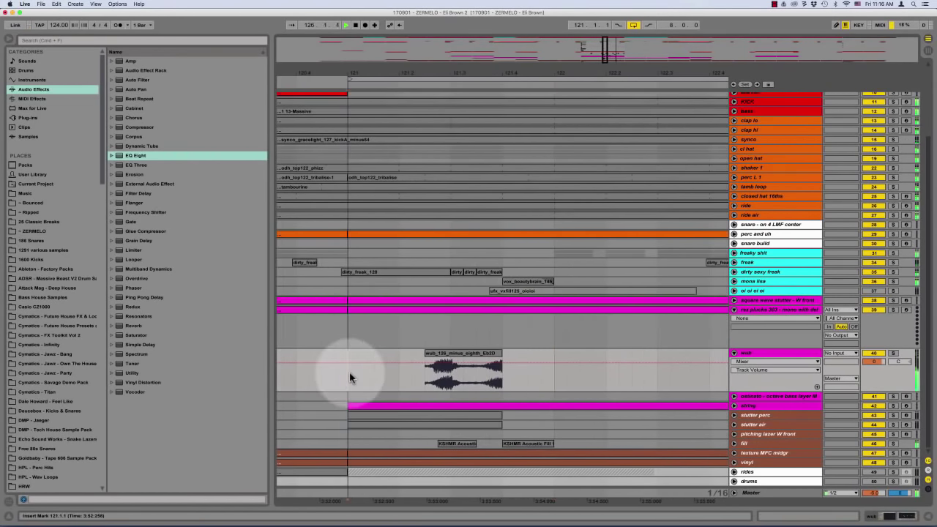
key(minus)
key(minus)
drag(349, 372, 449, 377)
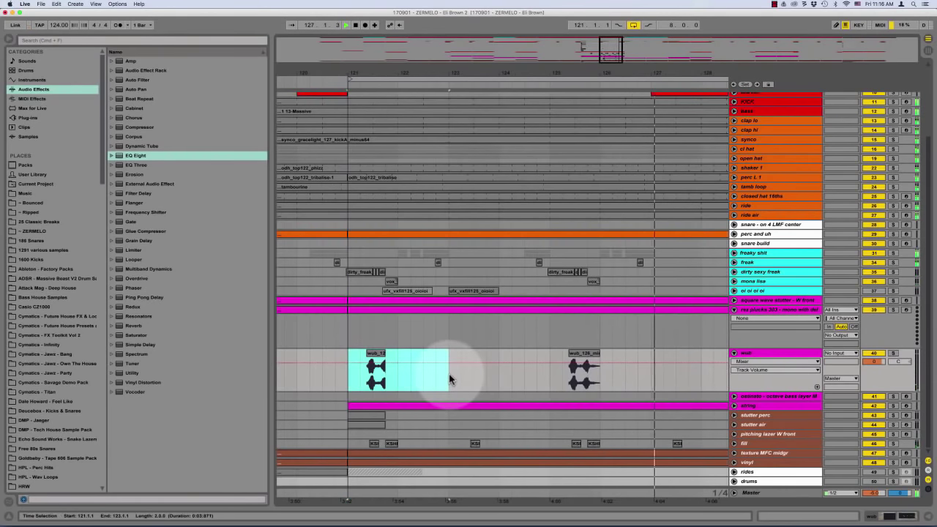
key(super+l)
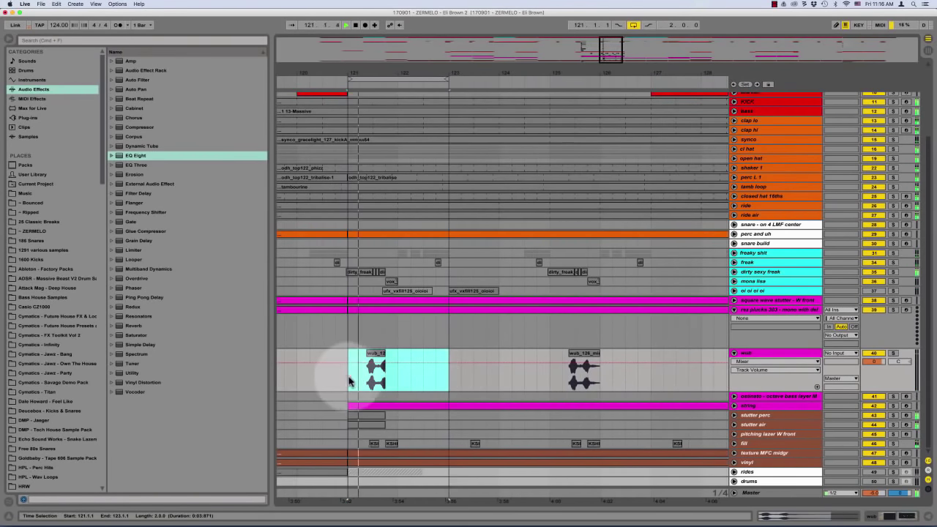
Place the insert marker at 121.1.1 and at the start of the wub clip during loop playback
click(346, 378)
key(plus)
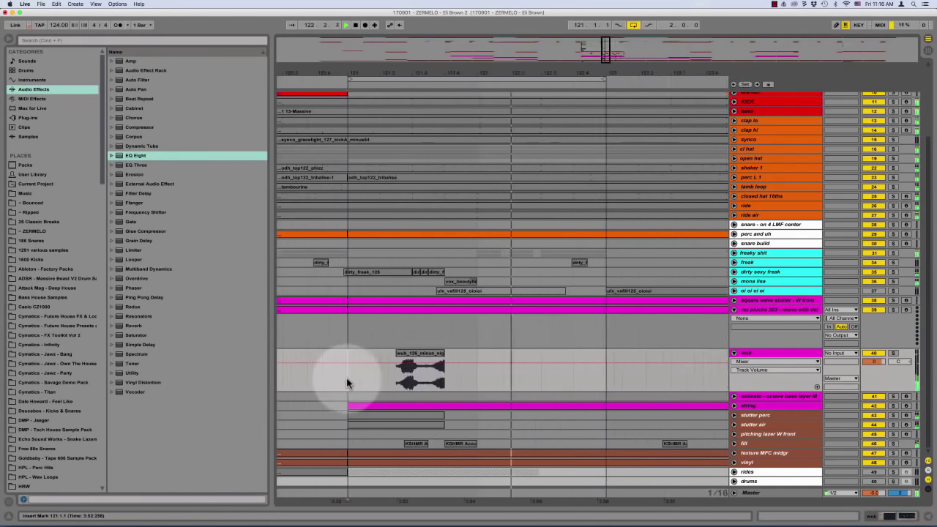
click(393, 374)
key(plus)
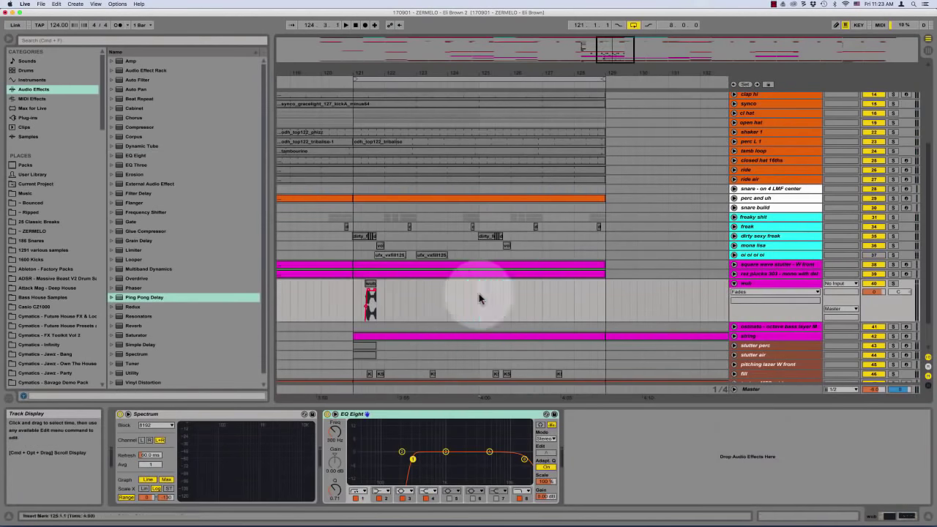
Duplicate the wub track's section from 121.1.1 to 125.1.1 so the wub repeats from bar 125
drag(477, 293, 360, 298)
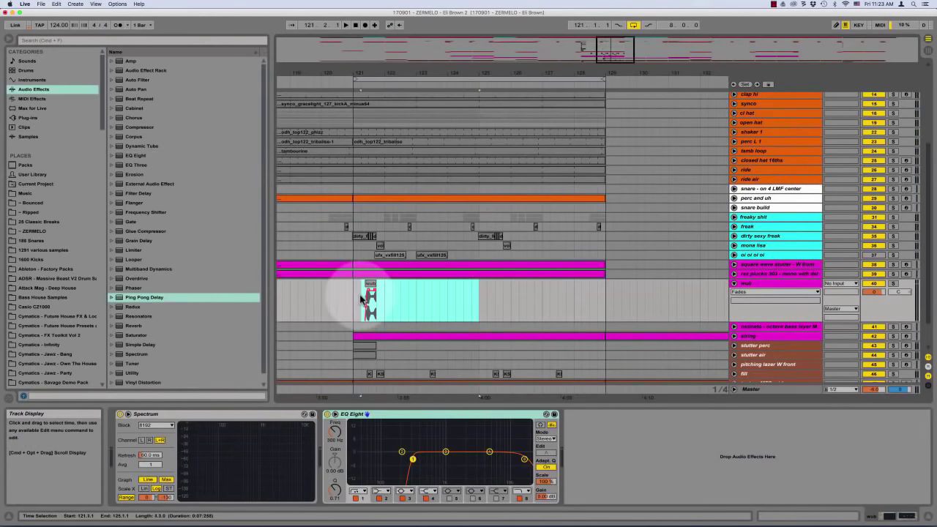
key(super+d)
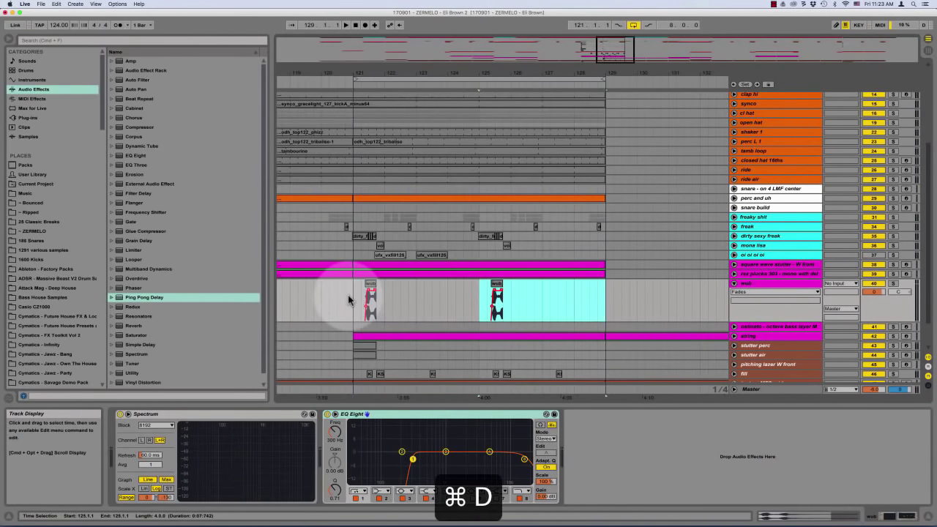
click(348, 300)
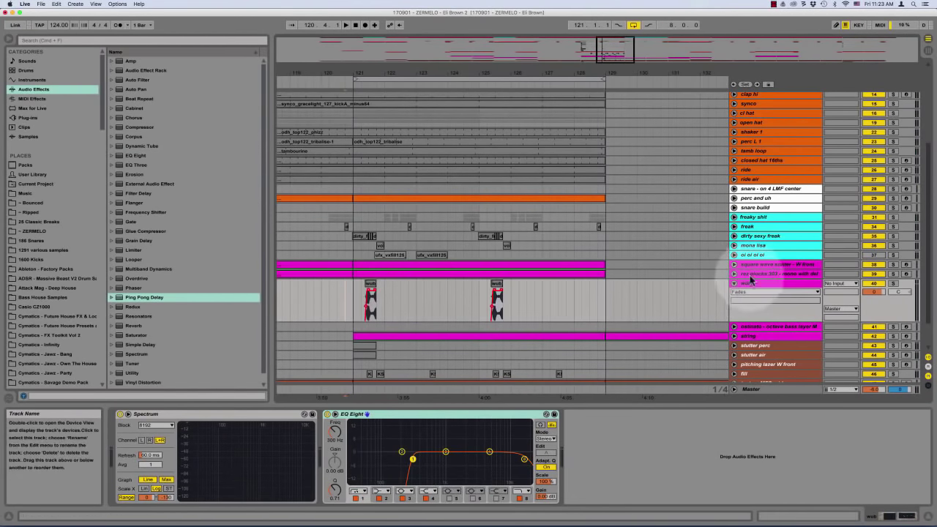
Delete the rez plucks 303 and square wave stutter tracks, and select the ostinato octave bass layer track
click(734, 273)
click(772, 276)
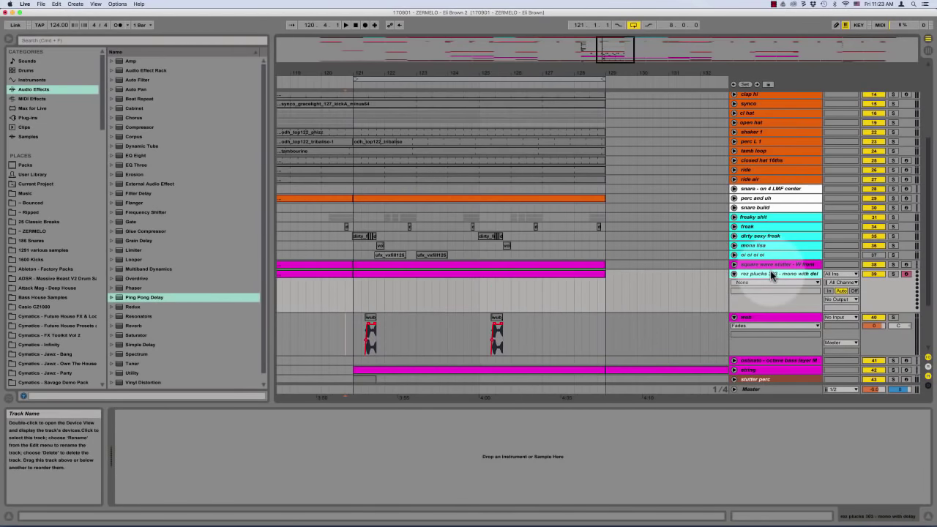
key(Delete)
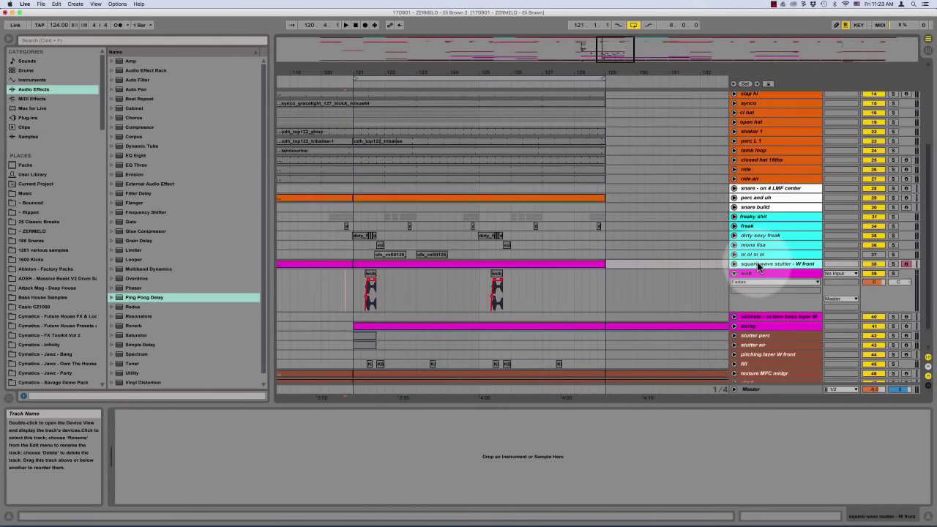
key(Delete)
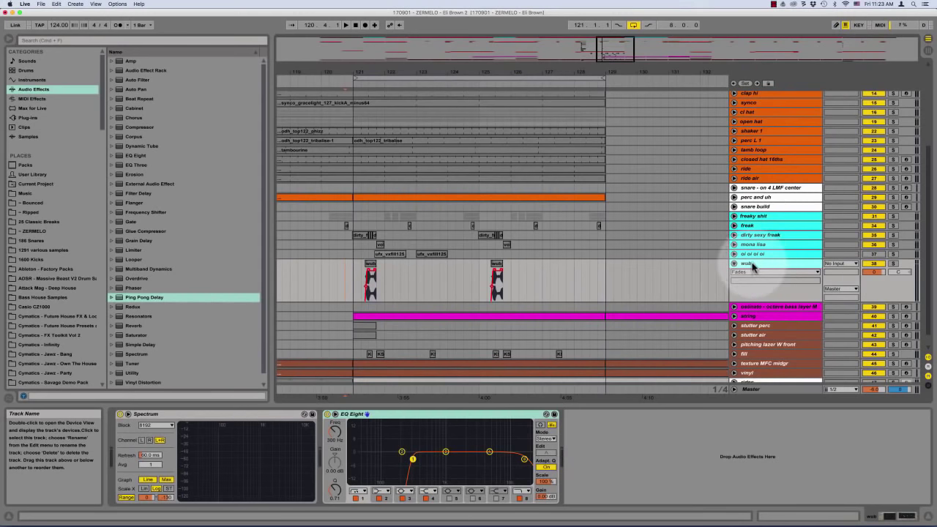
click(745, 307)
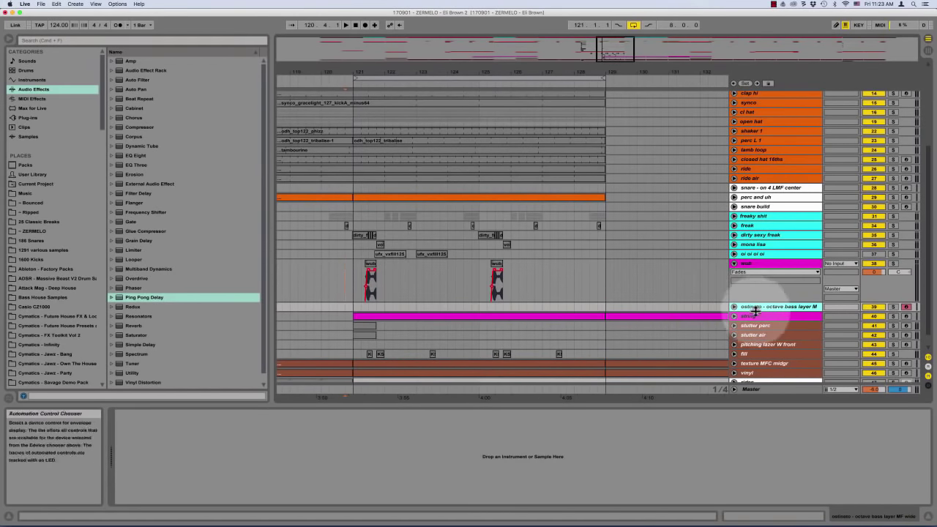
Move the ostinato octave bass layer track below the string track, and load the KORG M1 plug-in onto the string track
mouse_move(754, 320)
mouse_down()
mouse_move(729, 295)
mouse_move(740, 310)
mouse_up()
click(203, 41)
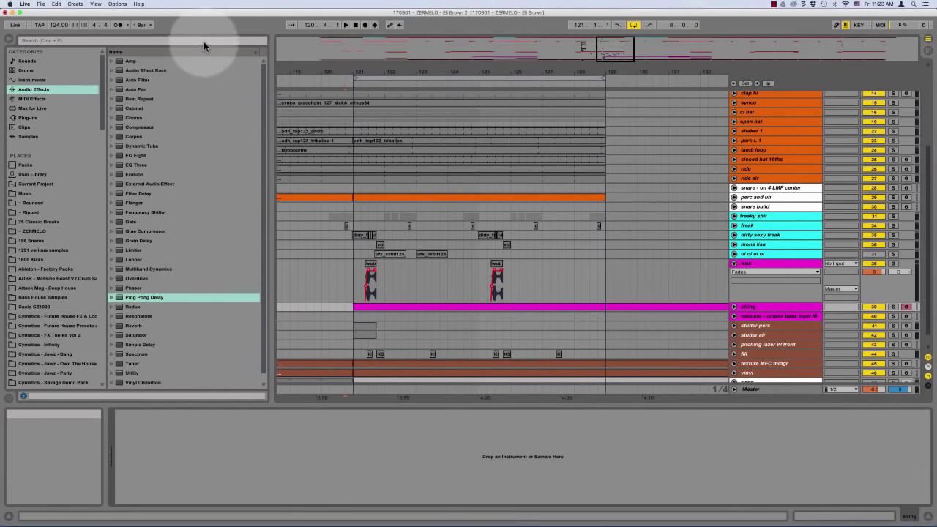
text(m1)
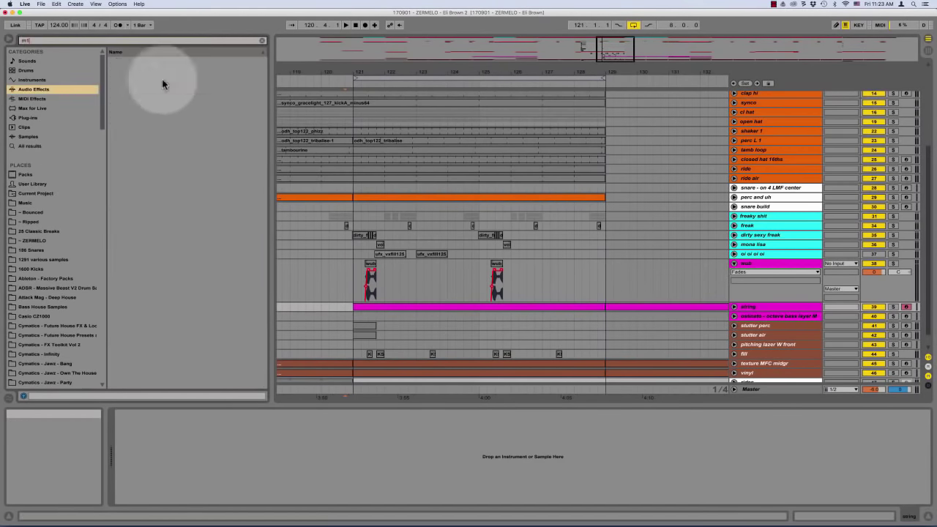
click(39, 117)
click(136, 98)
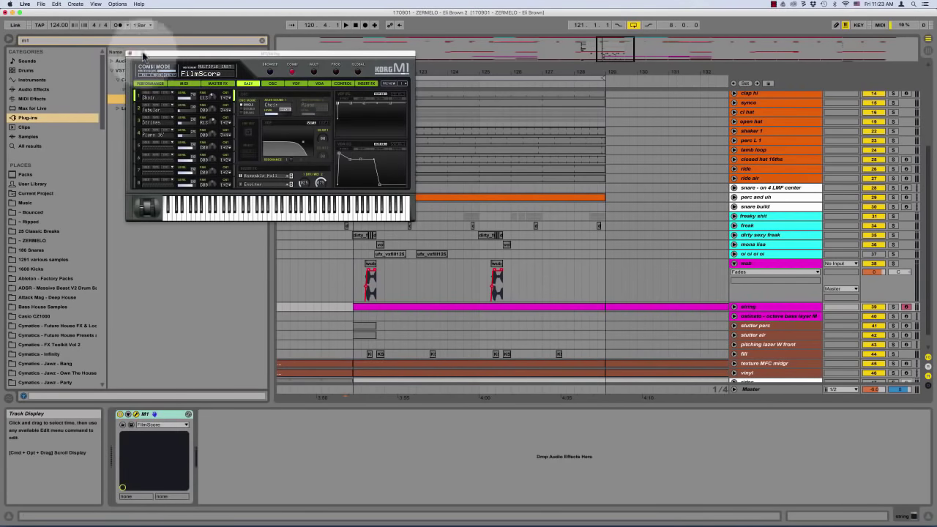
Load the HighString program from the M1's Strings category in program mode, and close the plug-in window
click(336, 73)
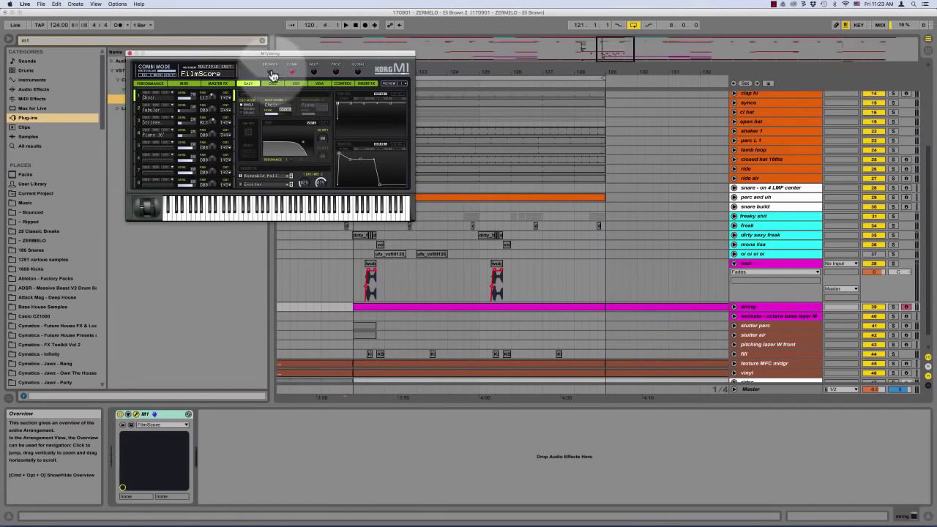
click(271, 72)
click(337, 72)
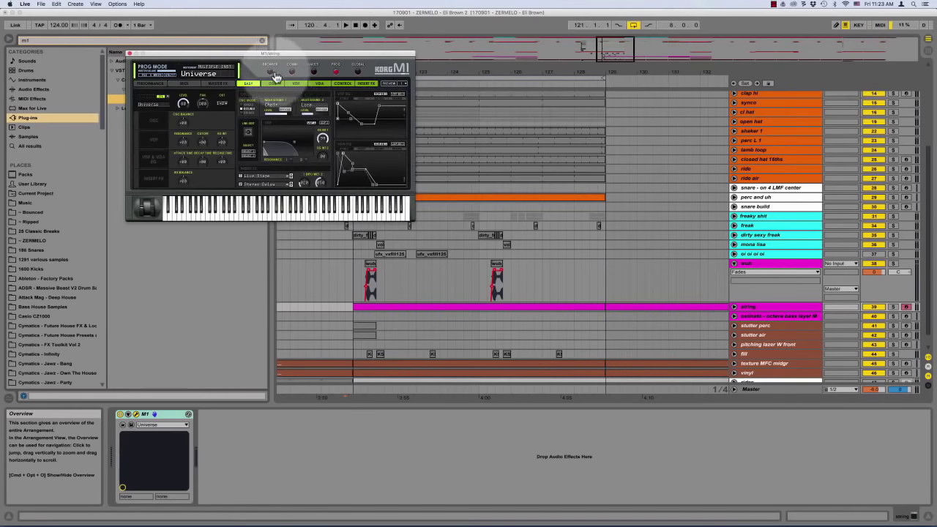
click(270, 72)
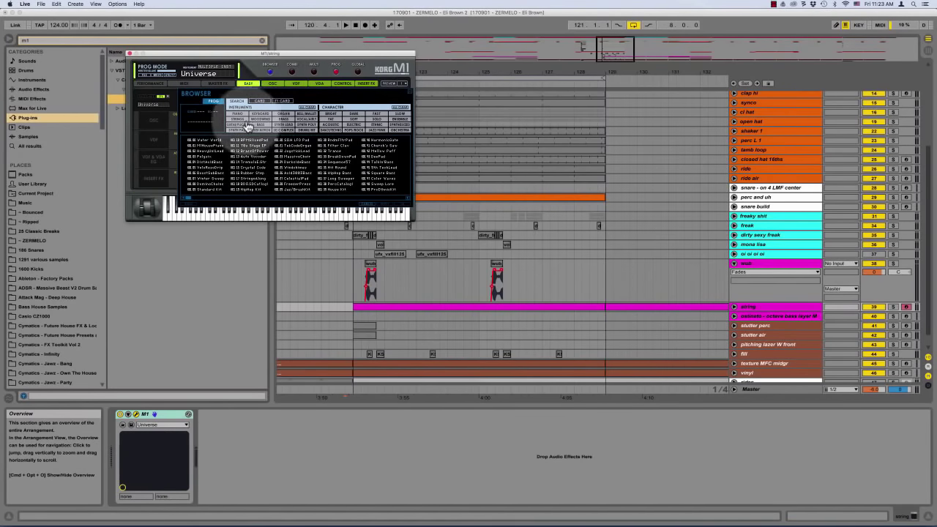
click(241, 115)
click(237, 120)
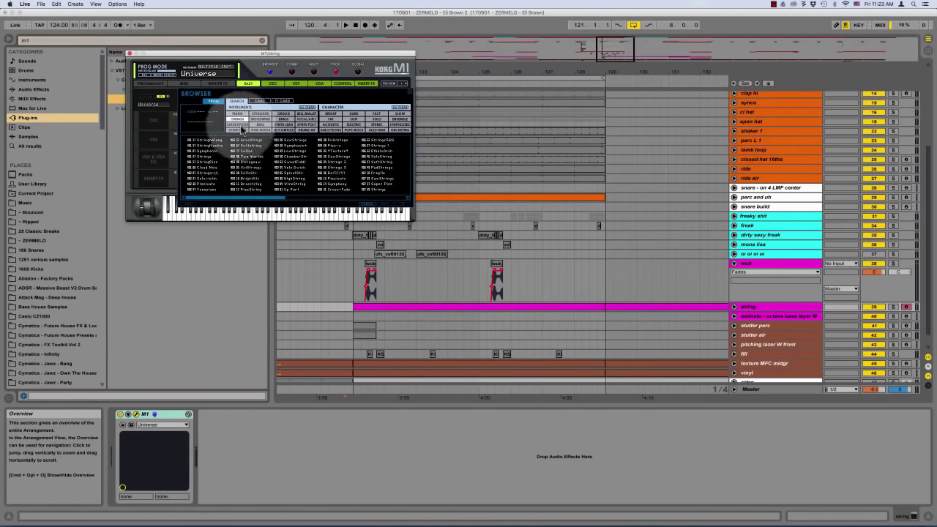
double_click(291, 179)
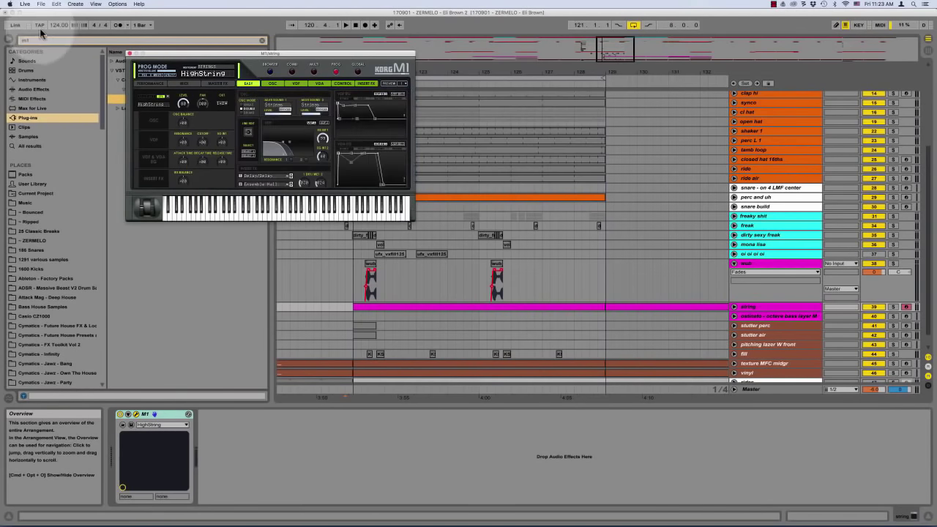
click(129, 53)
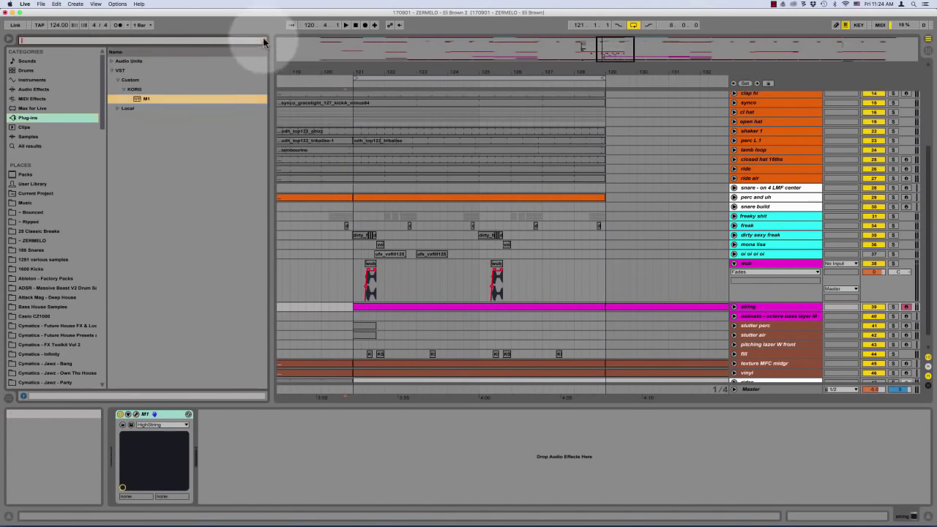
Clear the browser search, unfold the string track and create an empty MIDI clip from 121.1.1 to 129.1.1 with its note editor shown
click(264, 41)
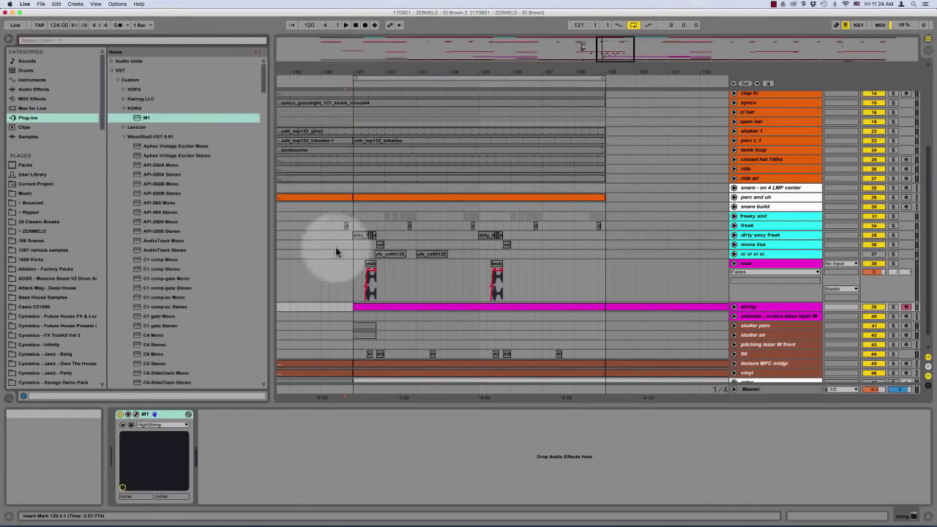
click(734, 307)
double_click(417, 308)
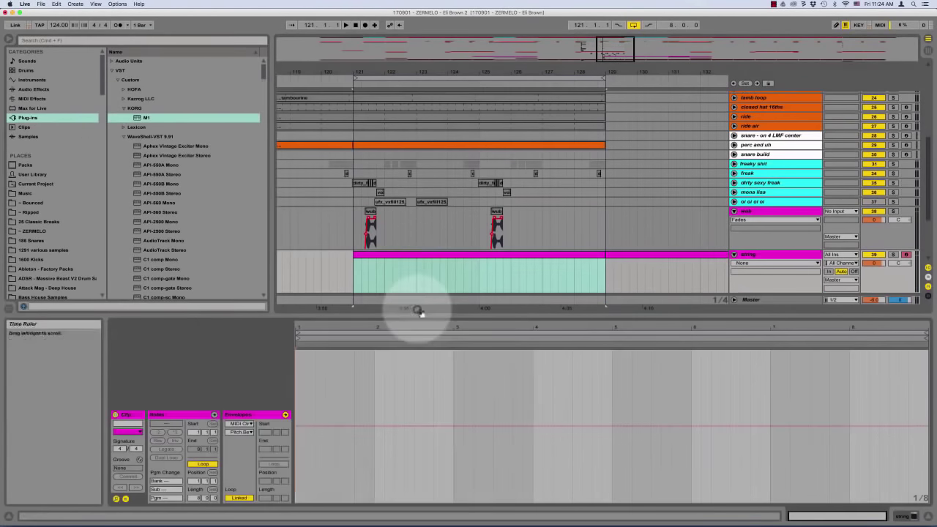
click(213, 415)
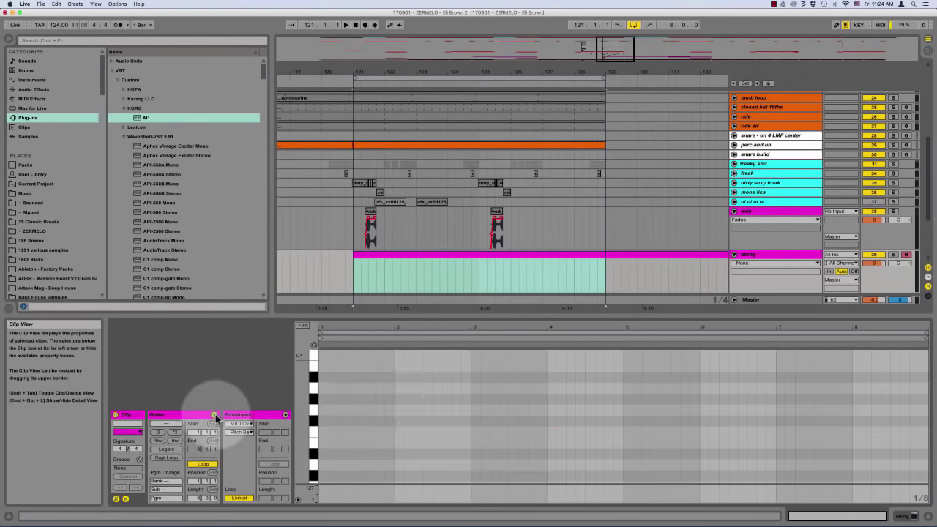
Enter a D5 note spanning all eight bars of the string MIDI clip and play it back
scroll(329, 386, up, 3)
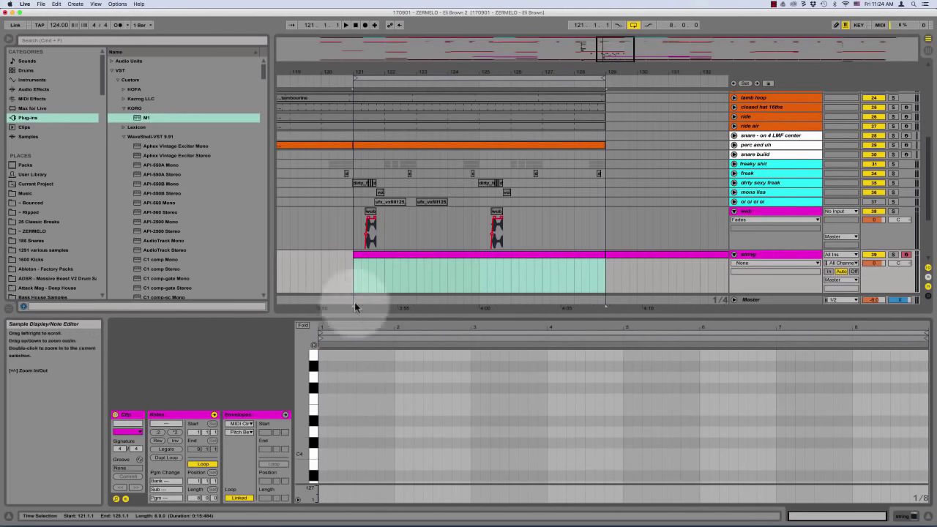
scroll(324, 371, up, 1)
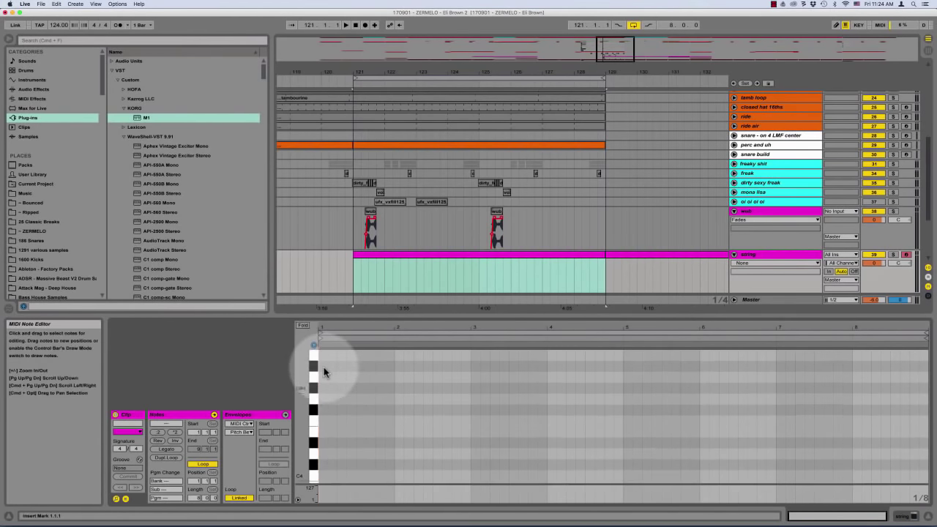
click(314, 378)
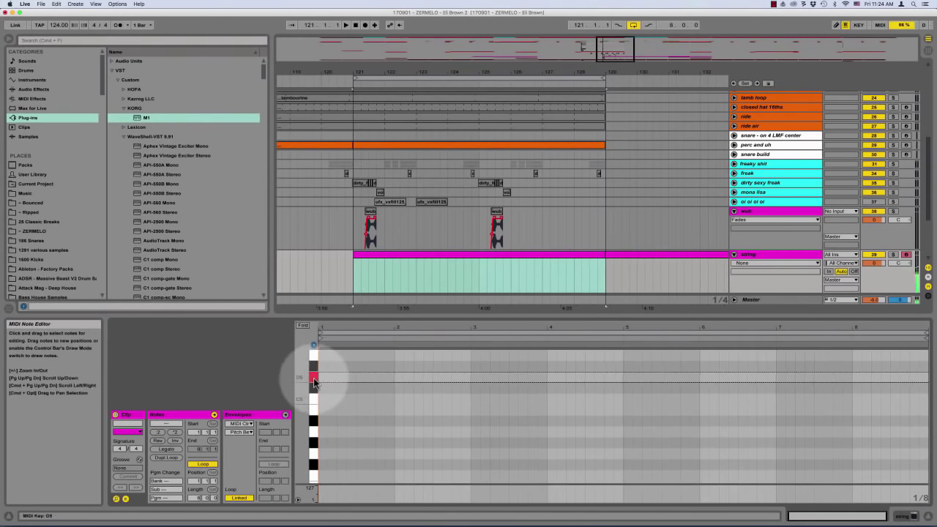
double_click(322, 379)
drag(324, 378, 856, 409)
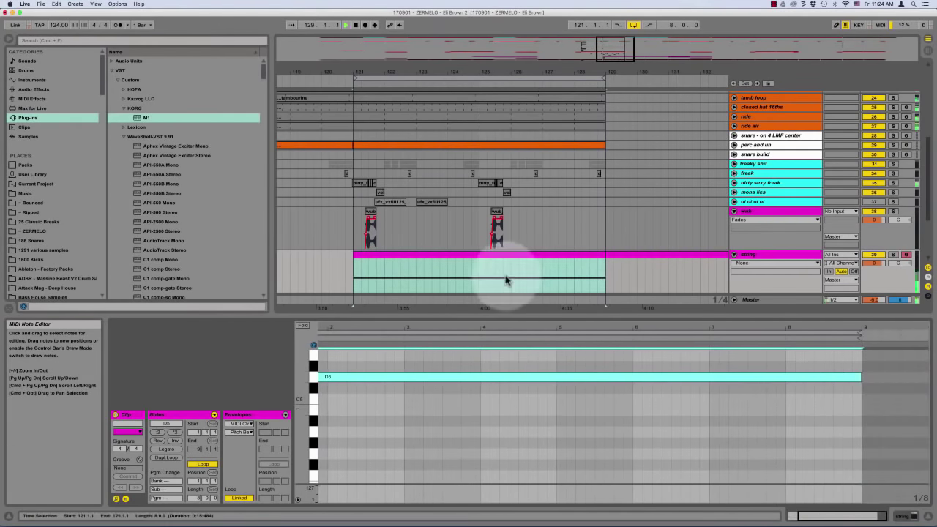
key(space)
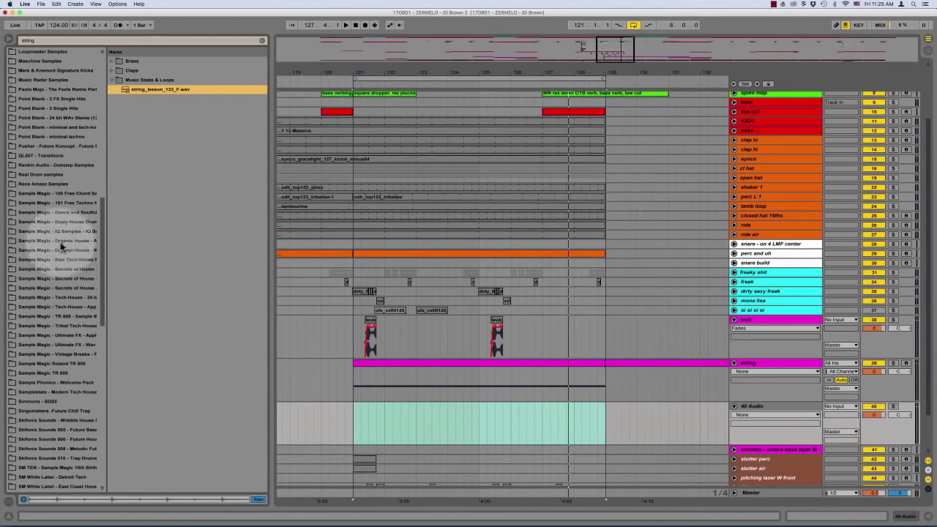
Audition the string loops in the SM White Label Retro Analogue House folder and place rah_mus124_help_string_G.aiff at 121.1.1 on the 40 Audio track
scroll(61, 439, down, 5)
scroll(60, 440, down, 5)
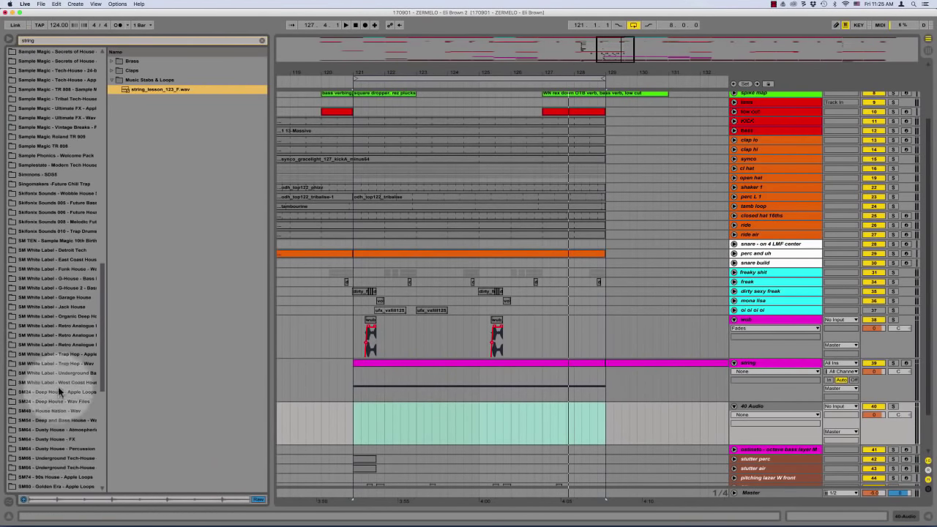
click(71, 325)
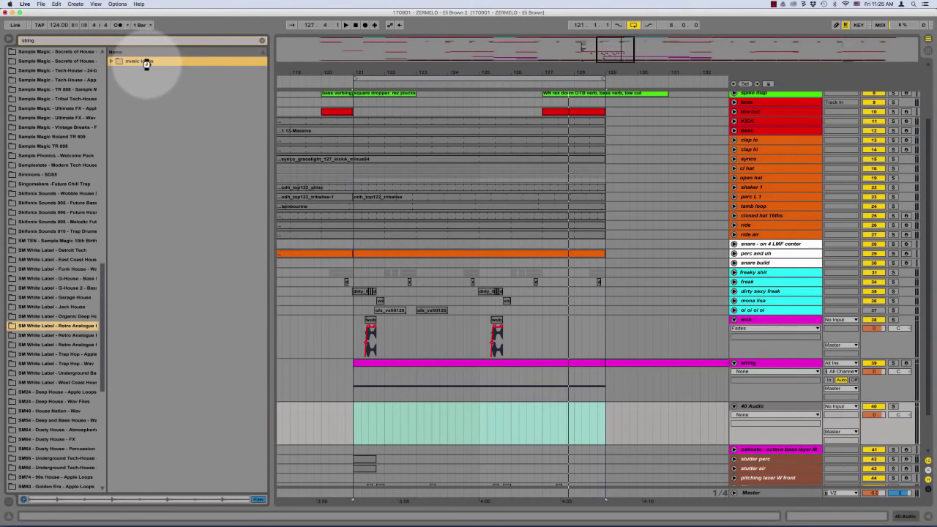
click(149, 88)
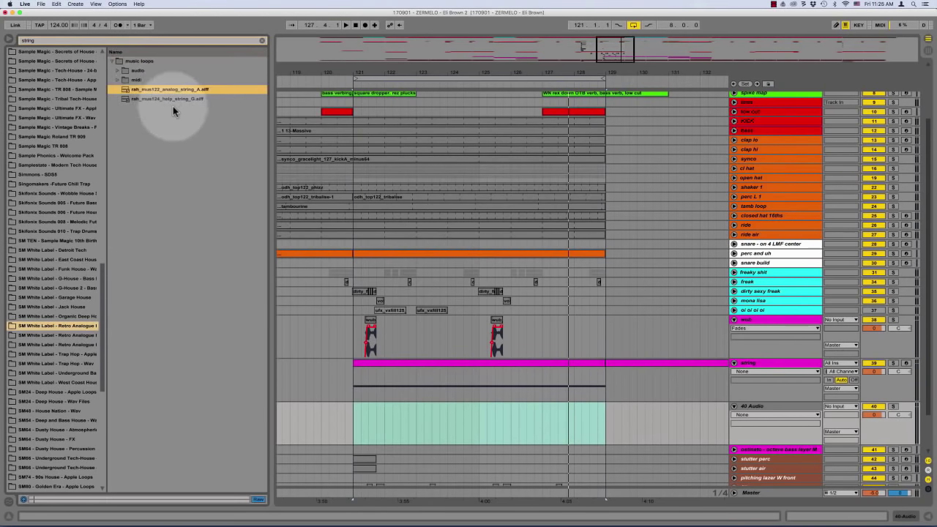
click(171, 98)
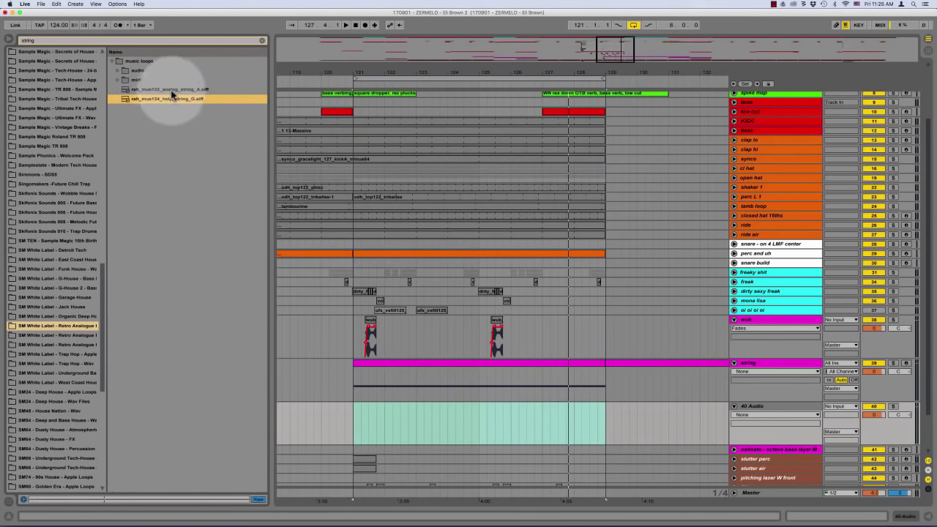
click(174, 91)
click(172, 97)
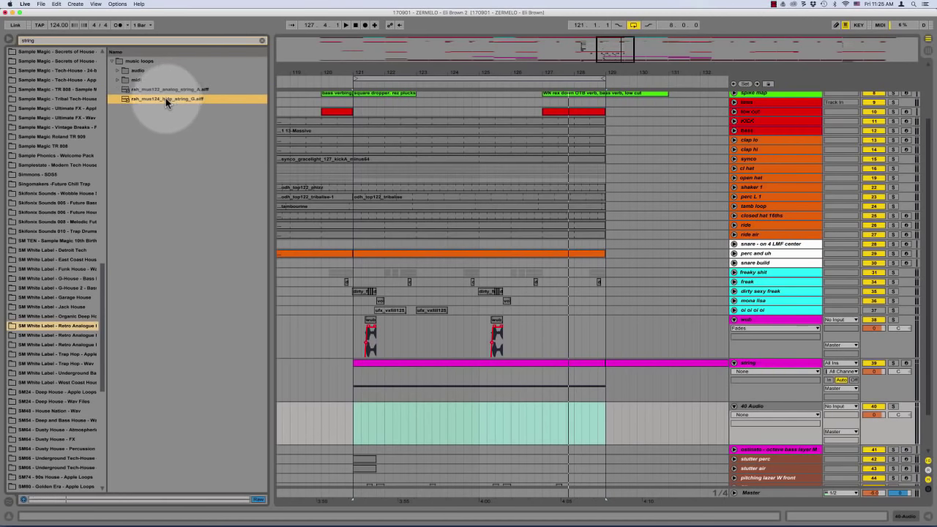
drag(157, 95, 356, 424)
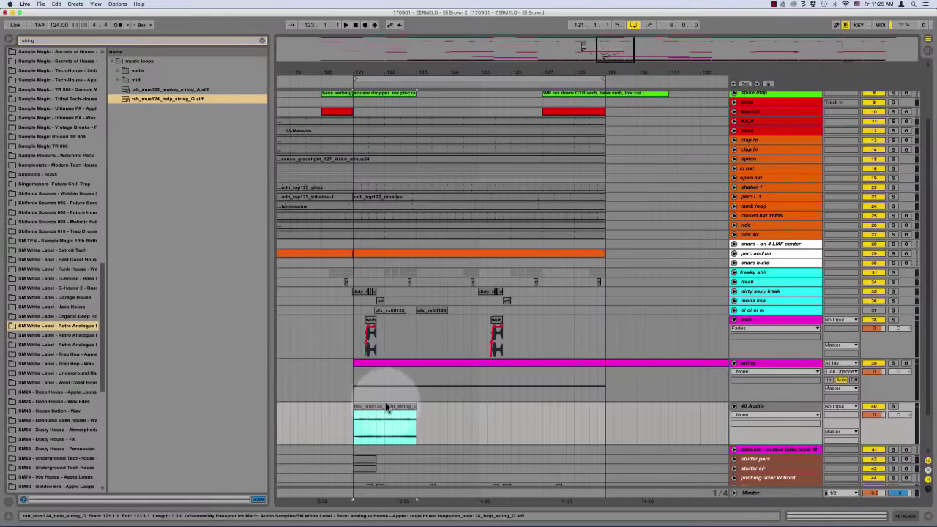
Turn on Warp and Loop for the help string clip, and extend it to 129.1.1
double_click(385, 407)
click(214, 424)
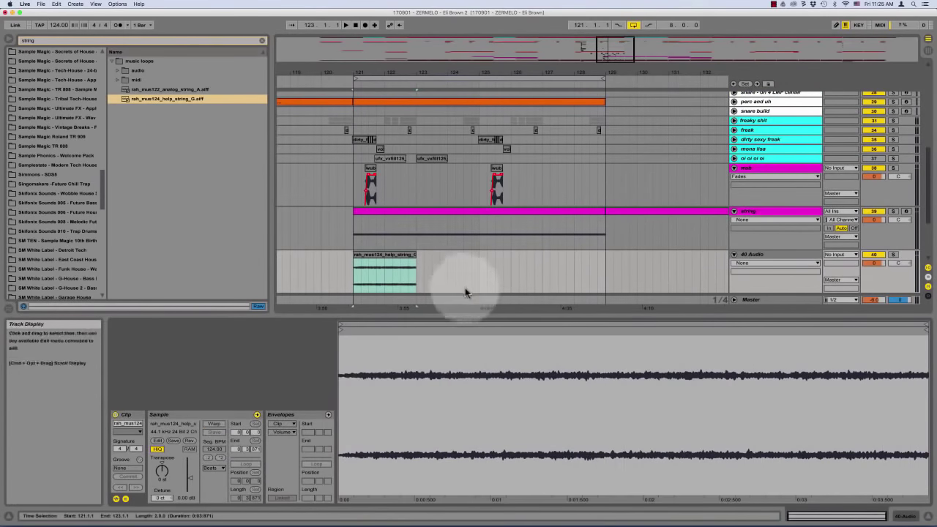
click(214, 425)
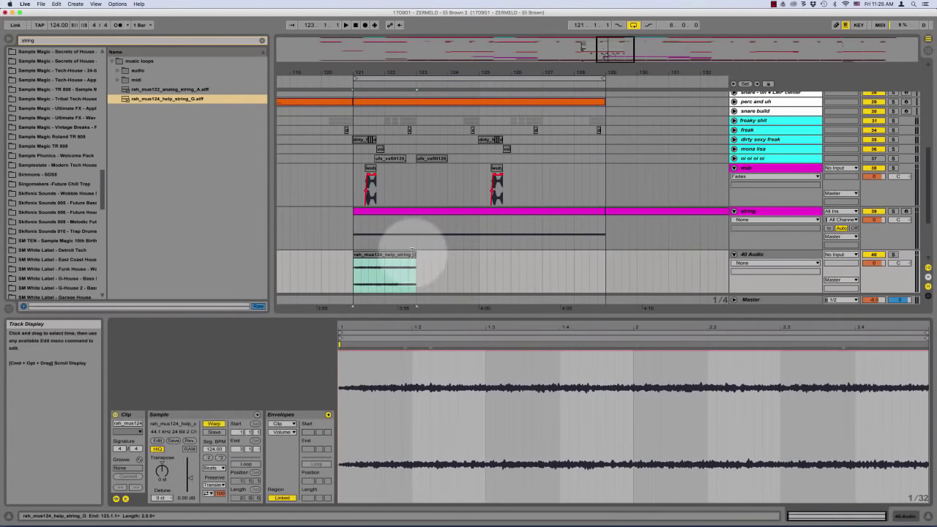
click(396, 271)
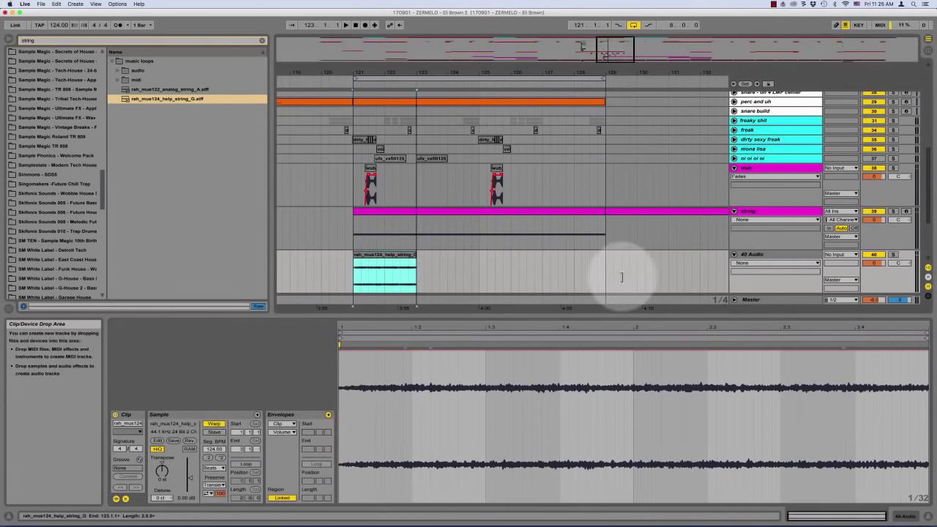
click(245, 463)
click(246, 464)
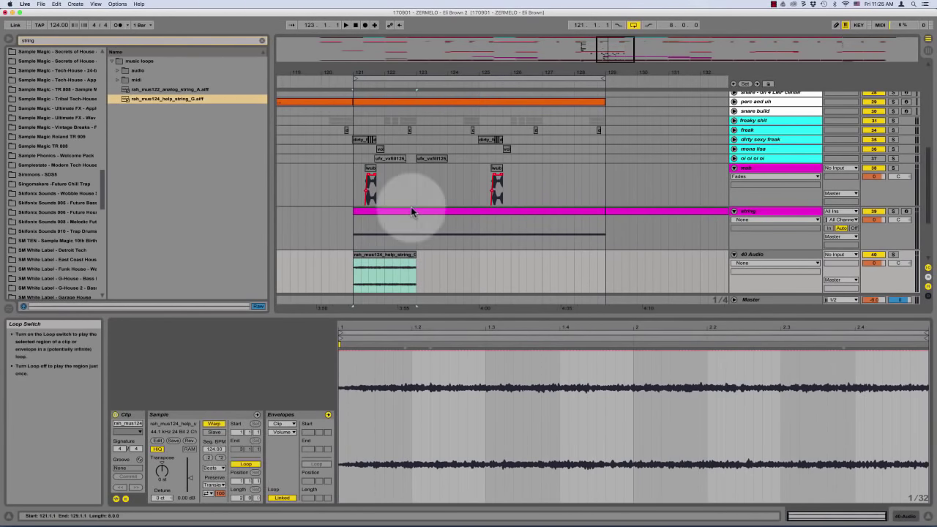
drag(416, 254, 597, 265)
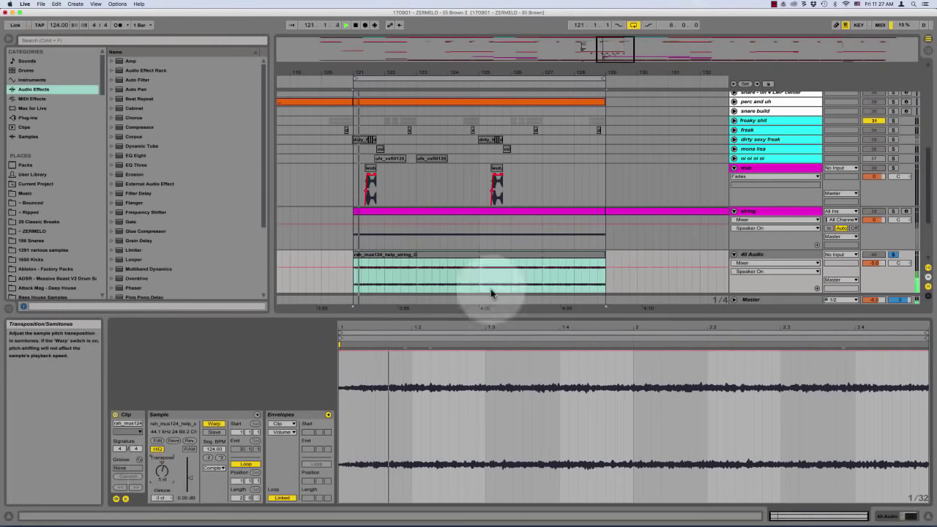
Unsolo the 40 Audio track, hide the clip view, and compare the two string layers by toggling their tracks during loop playback
click(893, 254)
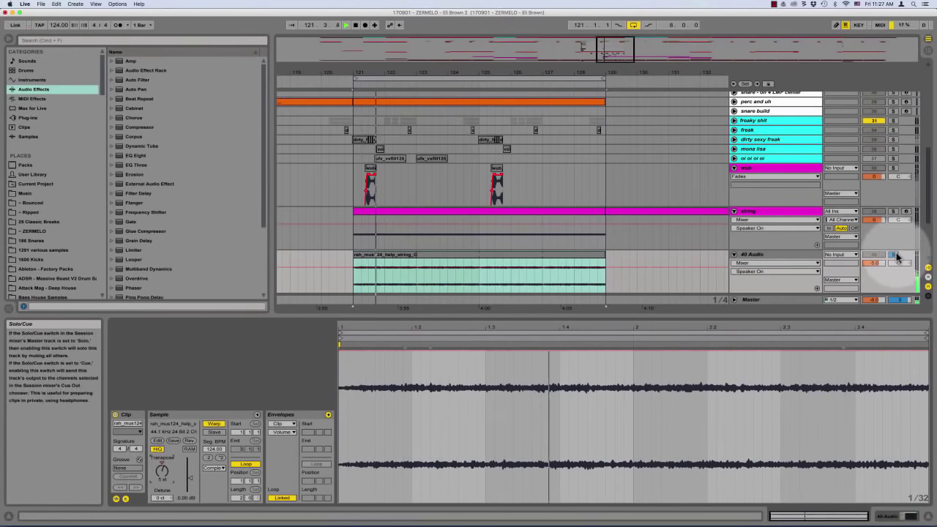
double_click(476, 315)
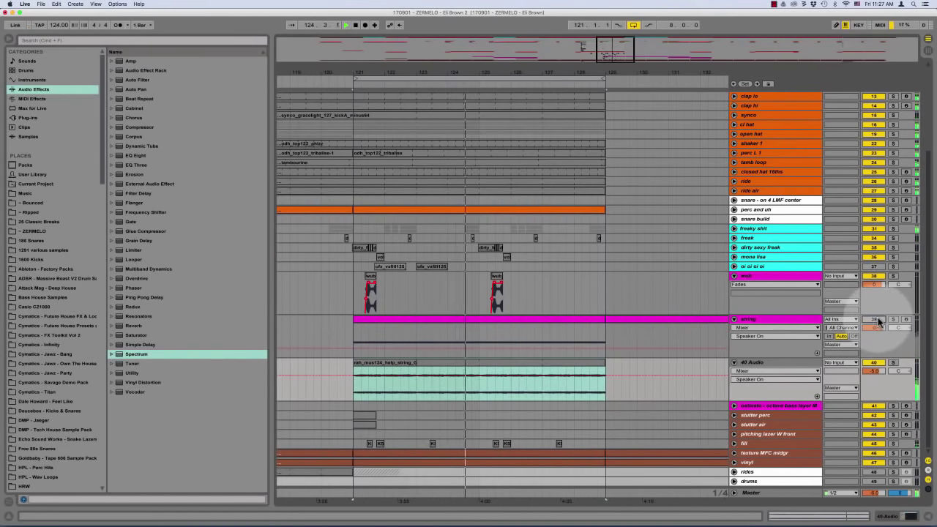
click(876, 364)
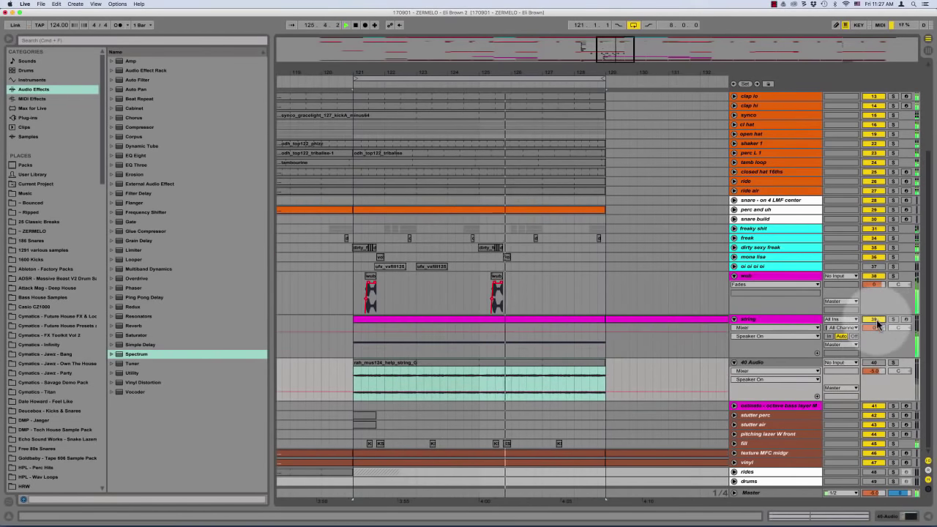
click(872, 362)
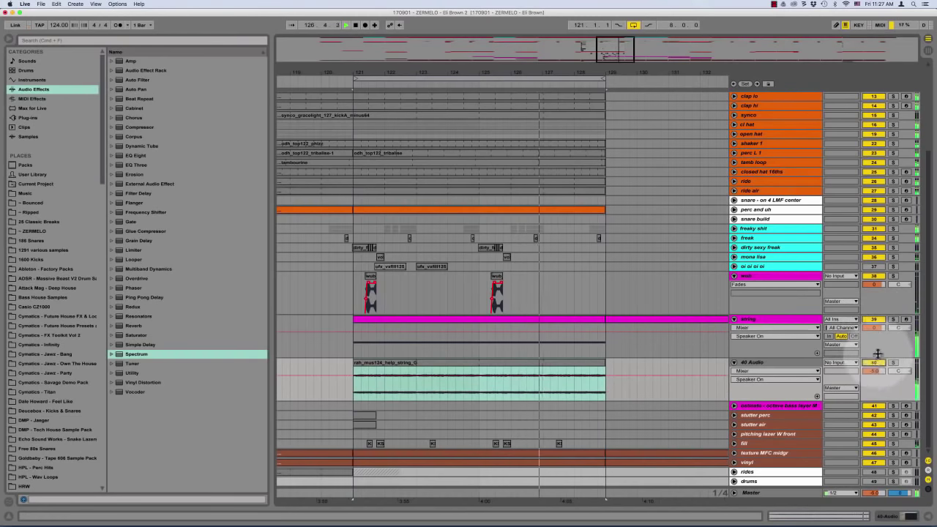
Set the string track's volume to -3.0 dB and pan to 10L, and pan the 40 Audio track to 15R
click(879, 330)
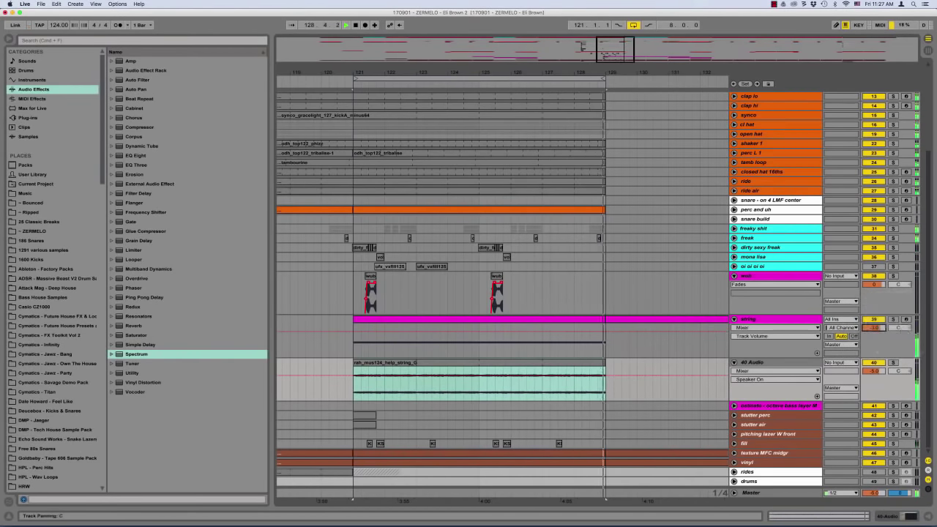
drag(899, 327, 903, 333)
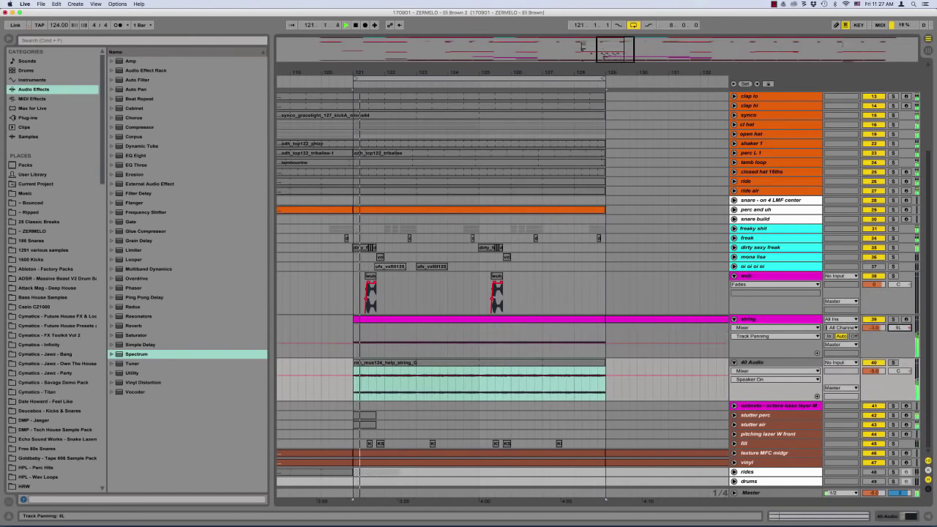
click(900, 371)
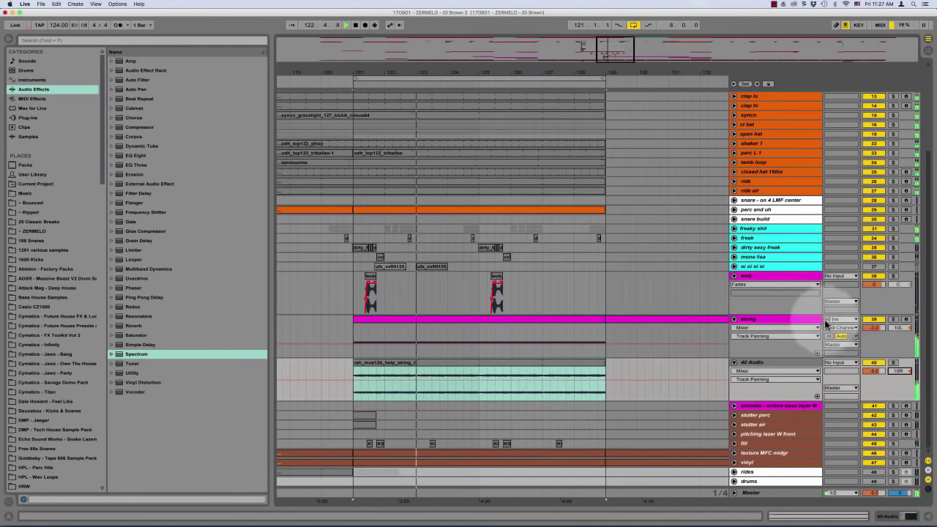
Arm the string track for recording and select it during loop playback
click(603, 329)
scroll(602, 329, right, 2)
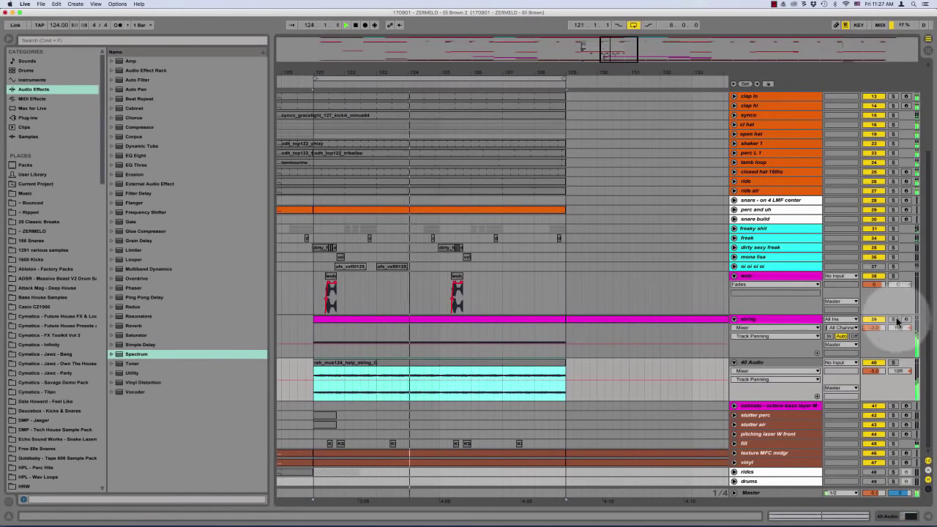
scroll(587, 288, left, 2)
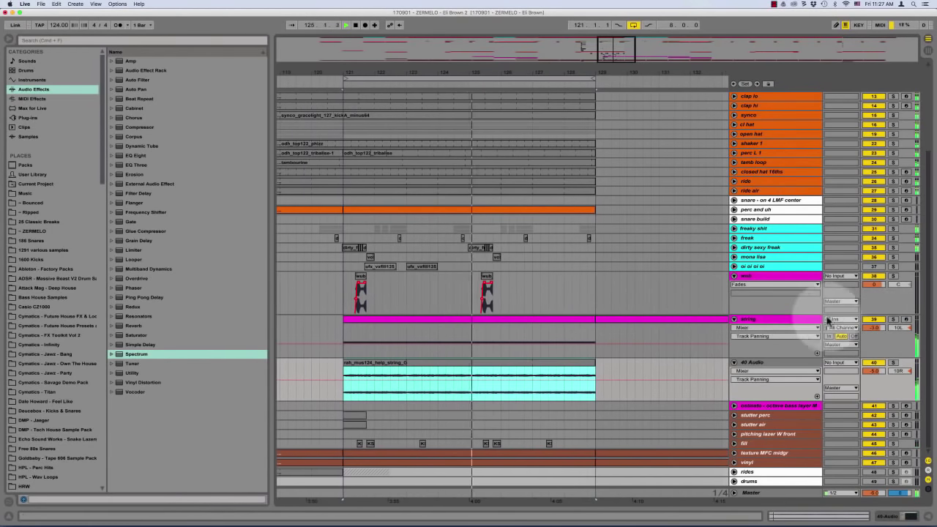
click(906, 319)
click(766, 322)
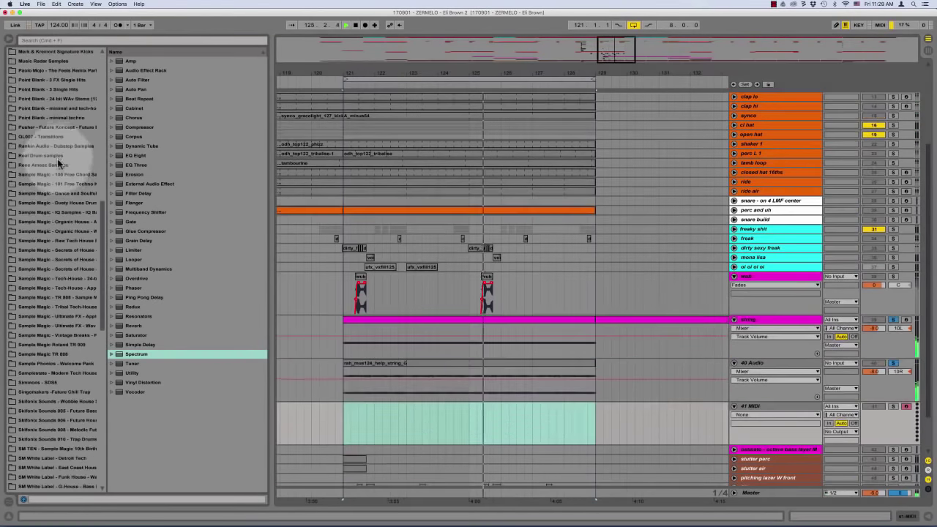
Search the Rene Amesz Samples folder for "str" and audition house string.wav
click(58, 164)
click(119, 40)
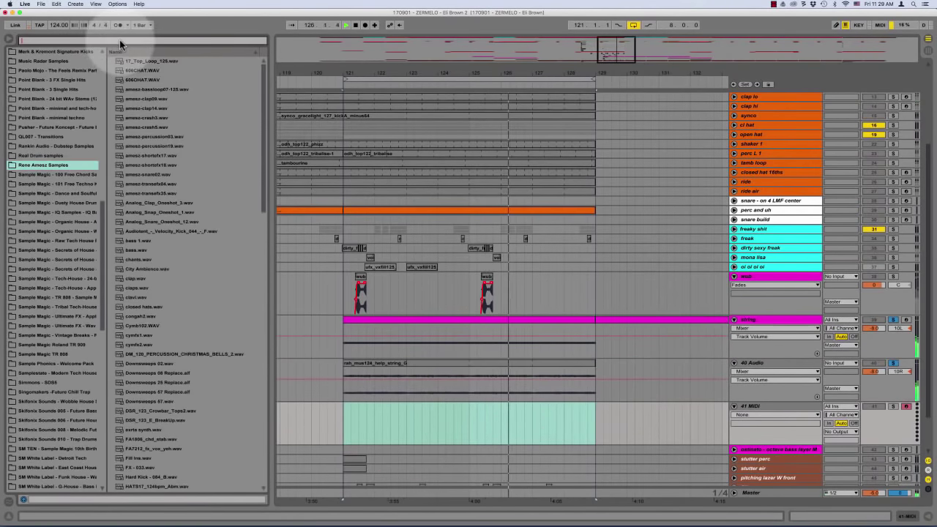
text(str)
click(149, 61)
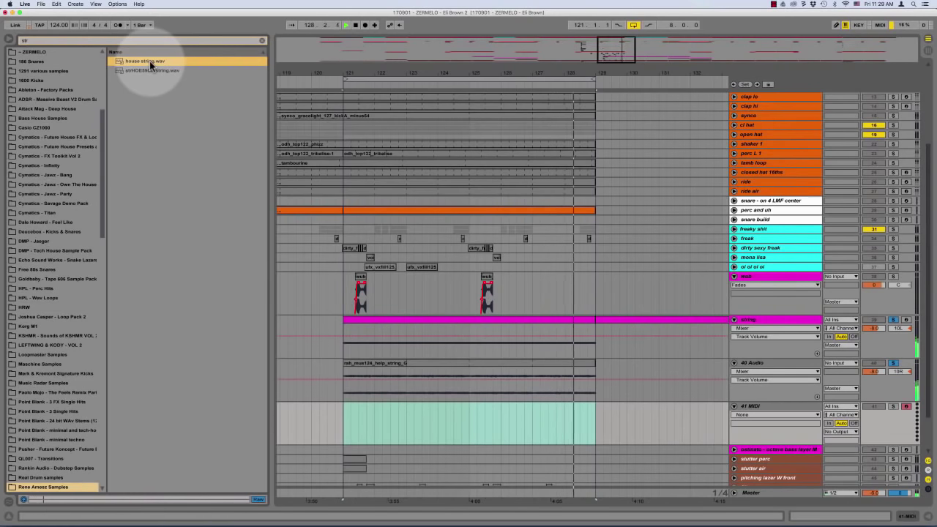
Insert a new audio track below 40 Audio and delete the empty MIDI track beneath it
drag(149, 64, 755, 363)
key(super+t)
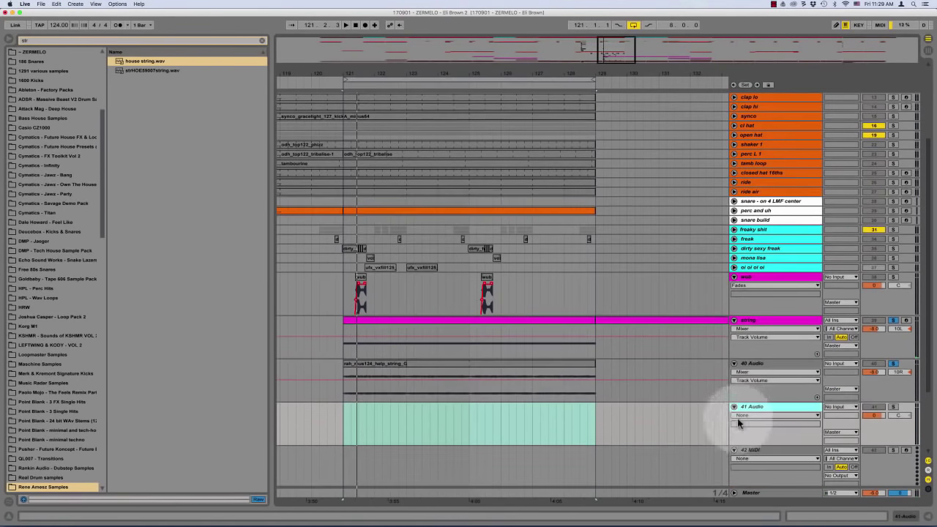
click(766, 447)
key(Delete)
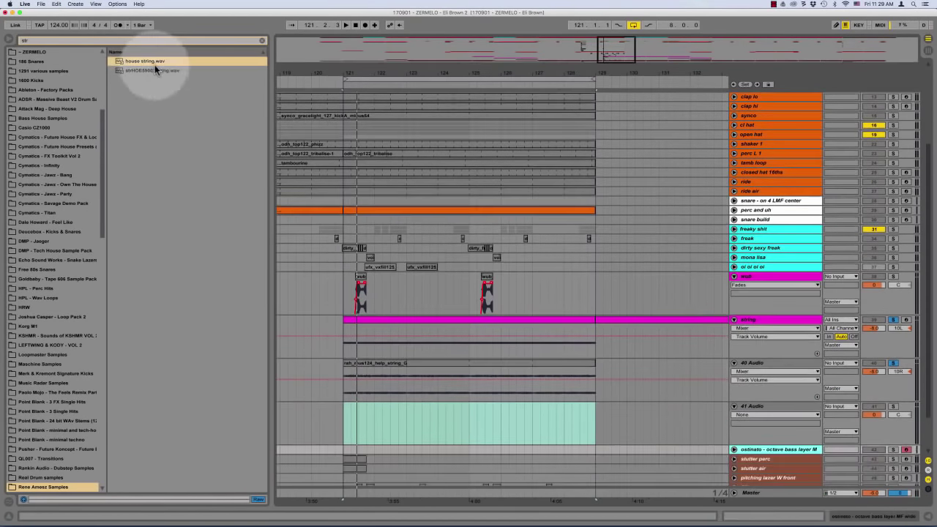
Place house string.wav on the 41 Audio track at 121.1.1, solo that track, and clear the browser search
drag(137, 64, 346, 419)
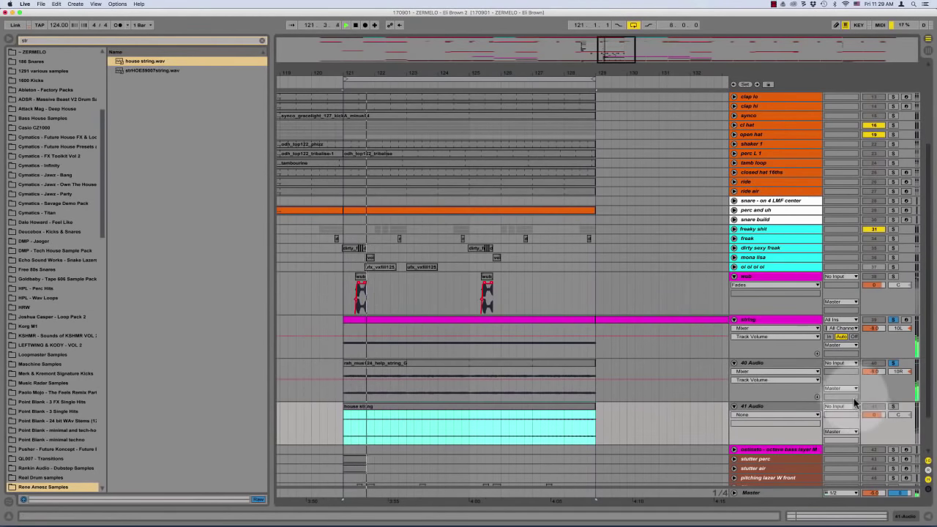
click(894, 406)
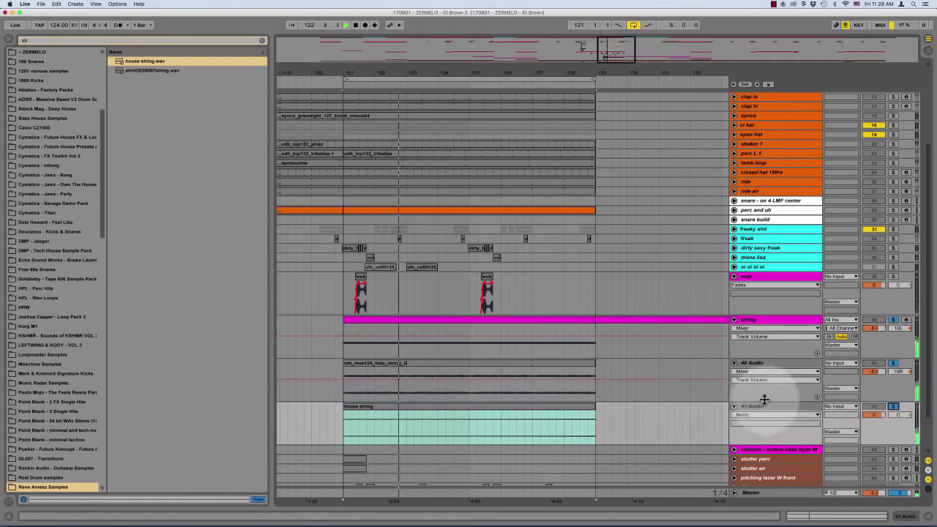
click(261, 40)
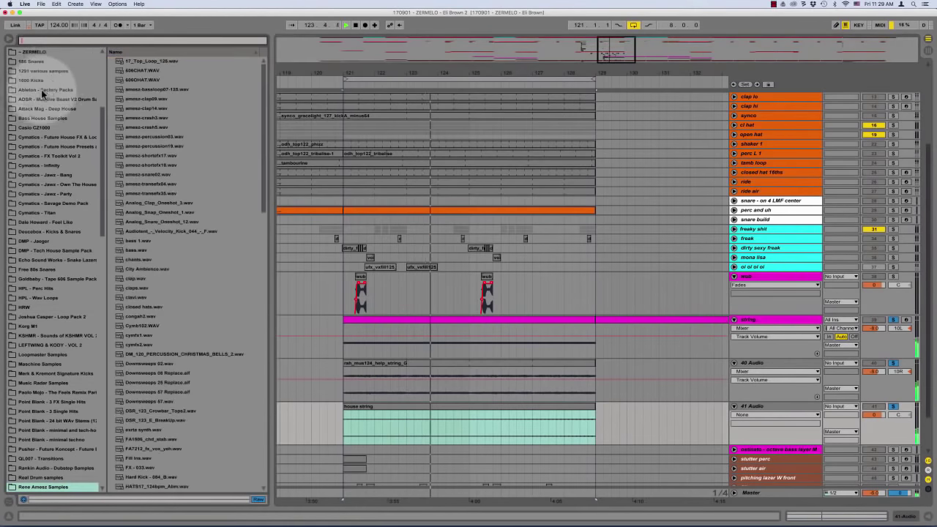
Add a Spectrum audio effect to the 41 Audio track and examine the house string's frequencies in the enlarged display
scroll(41, 89, up, 10)
click(31, 99)
click(33, 89)
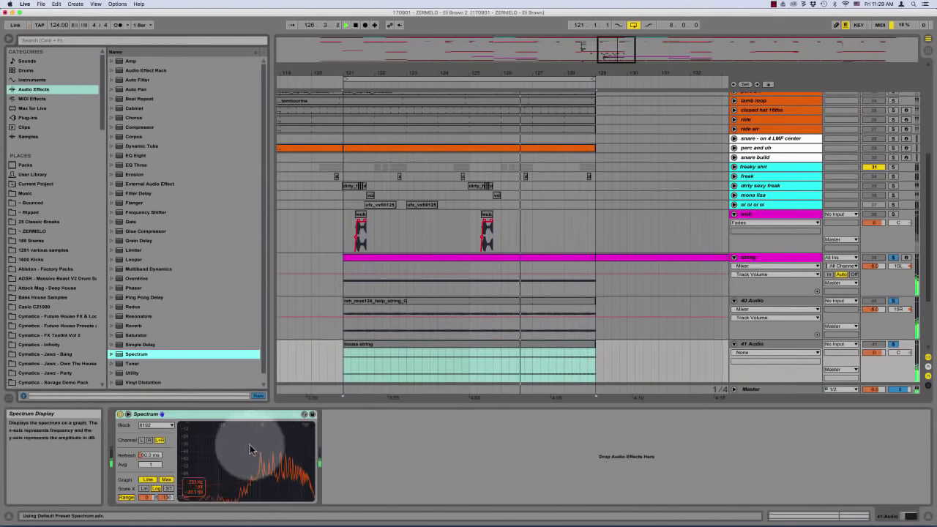
double_click(251, 449)
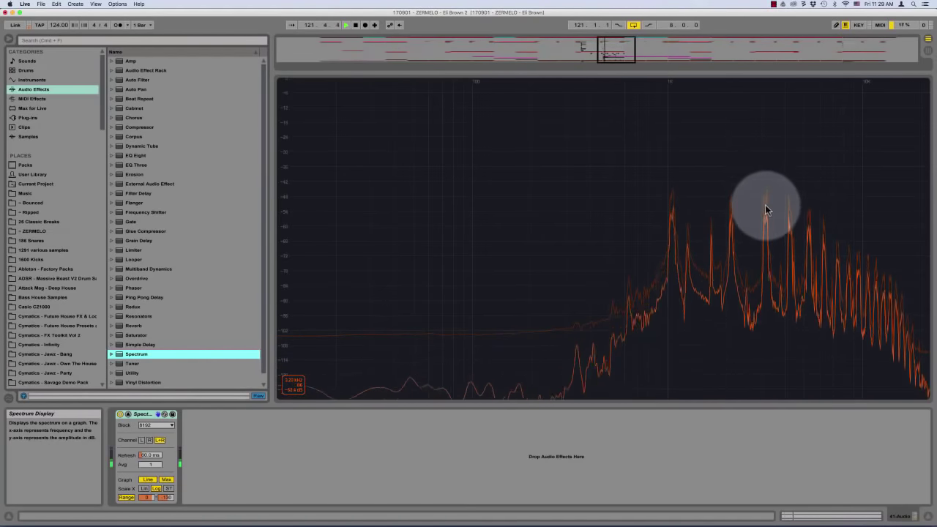
double_click(672, 198)
Transpose the house string clip by 2 semitones, set its warp mode to Complex, and hide the clip view
double_click(376, 260)
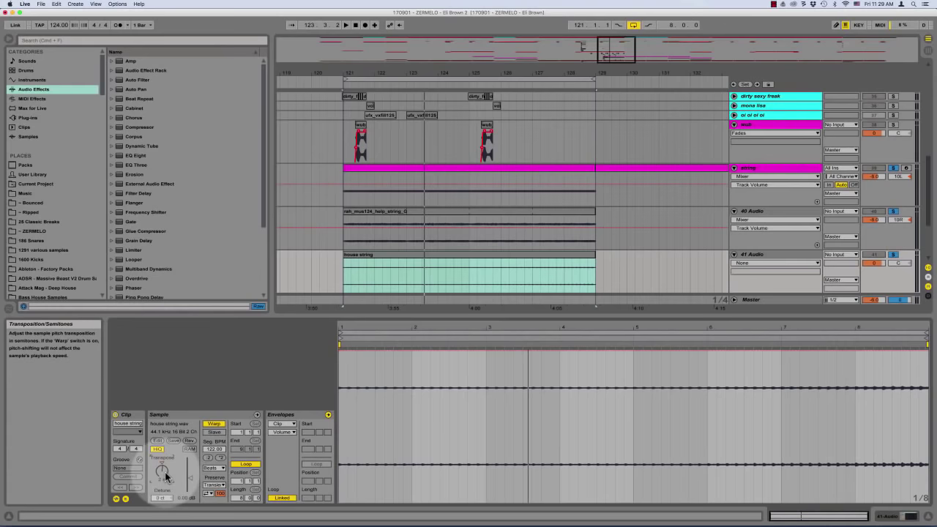
key(space)
click(214, 467)
click(217, 504)
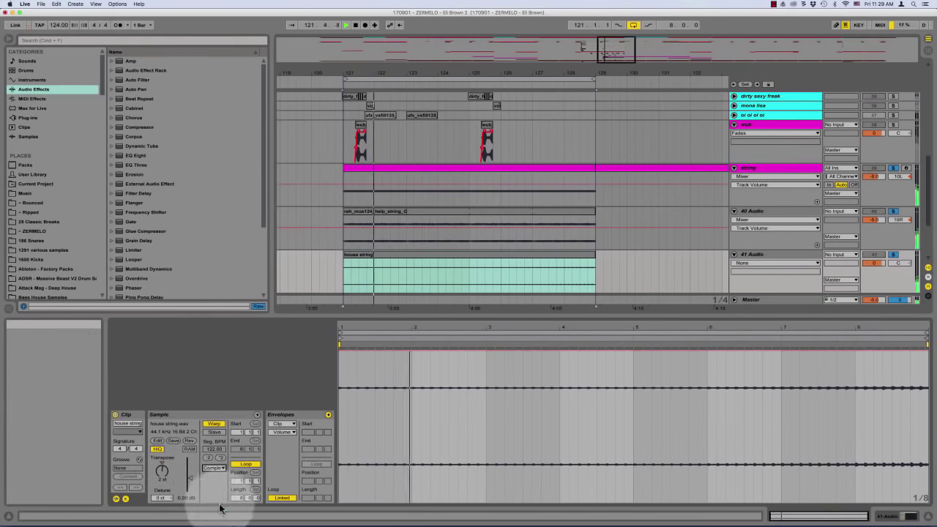
key(super+alt+l)
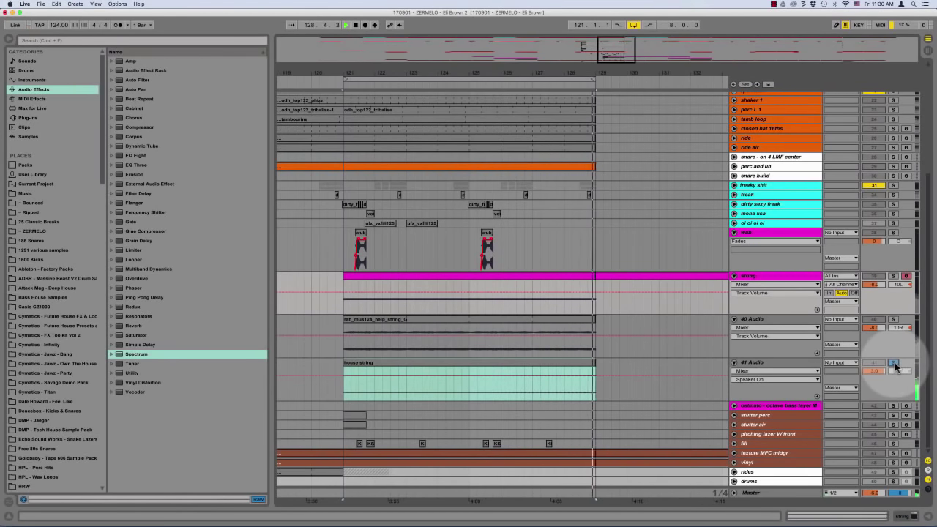
Unsolo the 41 Audio track and separate the house string clip's last bar, from 128.1.1 to 129.1.1
click(893, 363)
click(781, 362)
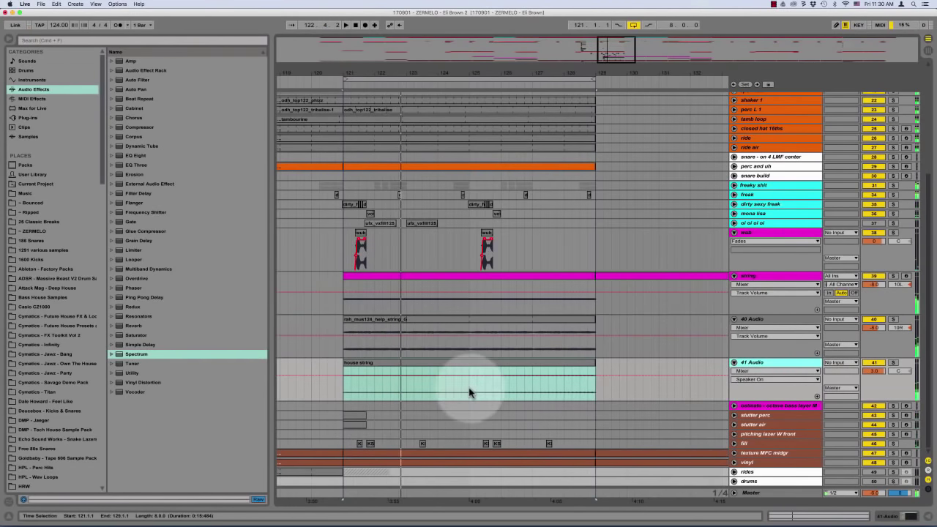
drag(471, 391, 591, 382)
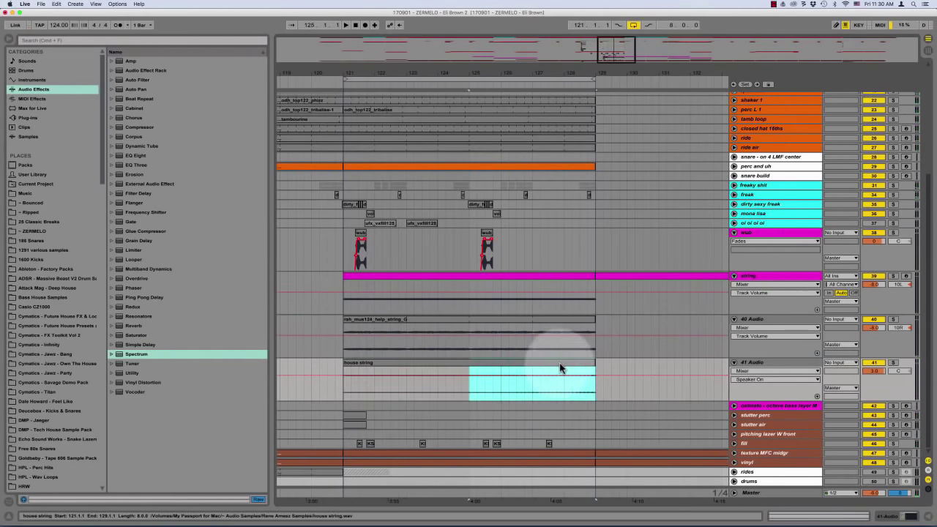
click(536, 388)
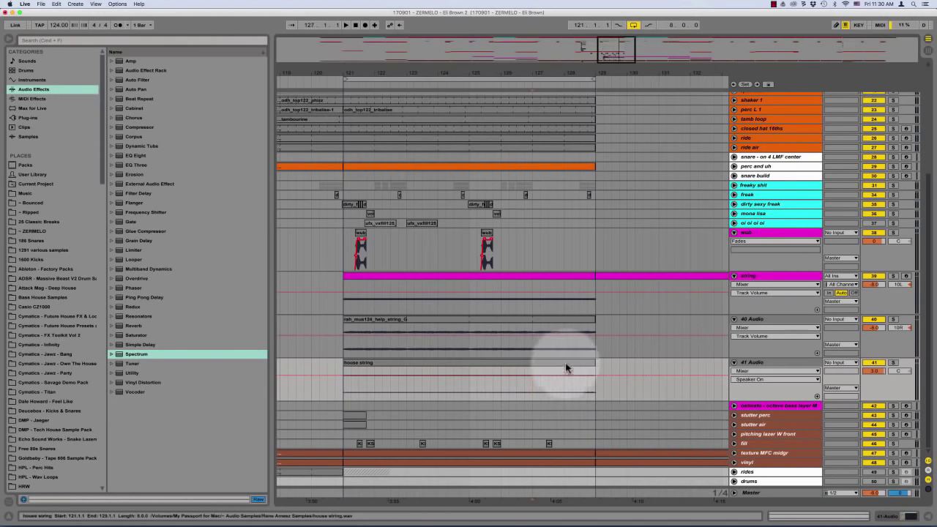
drag(565, 387, 585, 376)
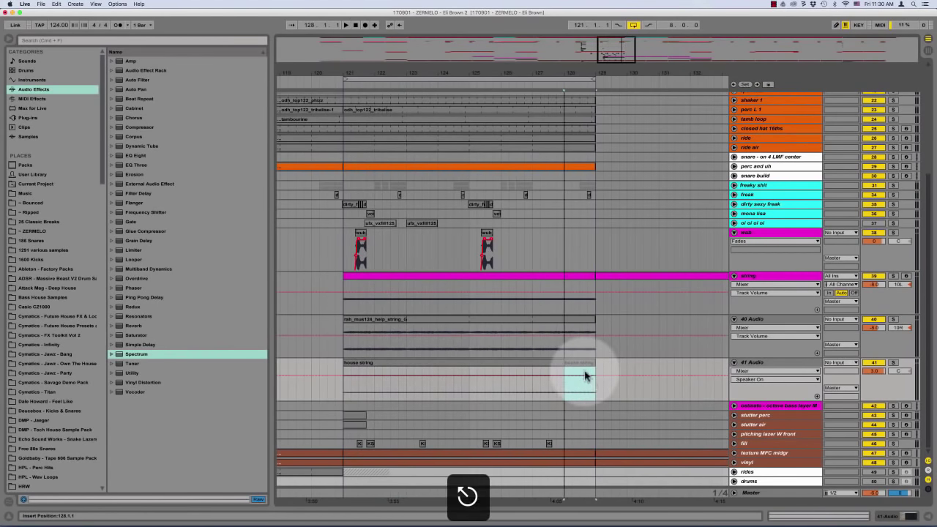
Try an edit in the middle of the house string clip, undo it, and play the section
mouse_move(469, 382)
mouse_down()
mouse_move(533, 390)
mouse_move(602, 384)
mouse_move(388, 387)
mouse_move(445, 387)
mouse_move(439, 369)
mouse_move(437, 393)
mouse_move(464, 387)
mouse_move(458, 367)
mouse_move(445, 369)
mouse_move(458, 371)
mouse_up()
key(super+z)
drag(376, 387, 453, 387)
key(space)
Search the audio effects for "sat" and add a Saturator before the Spectrum on the 41 Audio track
click(578, 363)
double_click(753, 362)
key(super+f)
text(sat)
drag(136, 62, 132, 455)
scroll(505, 293, down, 3)
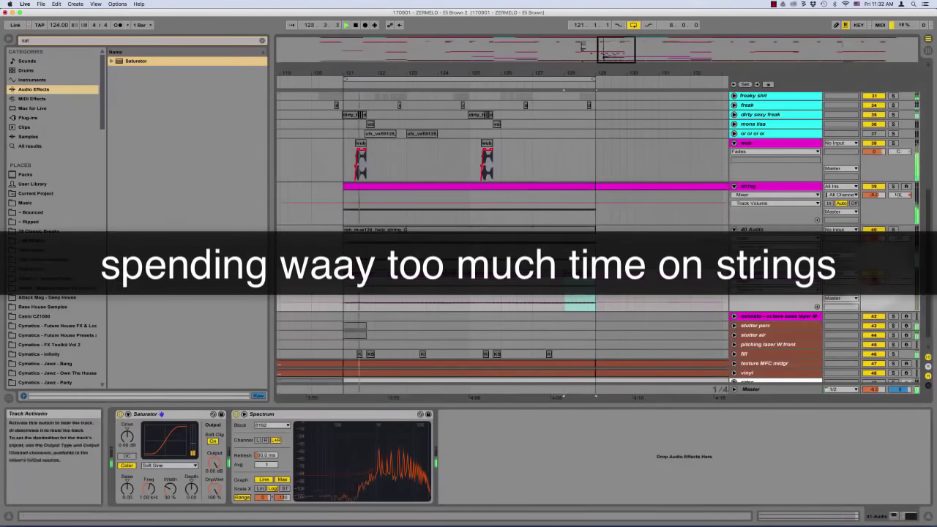
Select the house string clip's range from 121.1.1 to 123.1.1, and delete the MIDI string track
click(409, 302)
drag(407, 301, 344, 302)
click(784, 186)
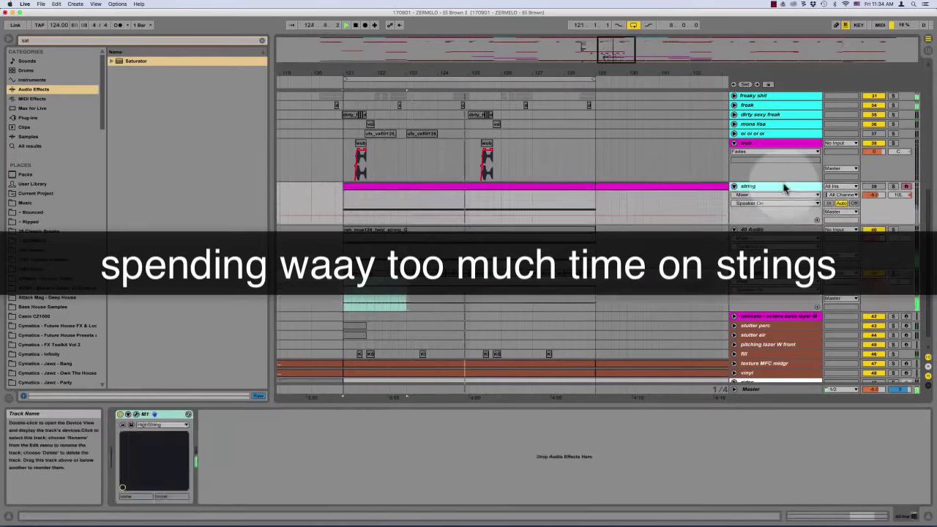
key(Delete)
Rename the help string track as string legato and the house string track as string staccato
click(763, 218)
key(space)
key(super+r)
text(str)
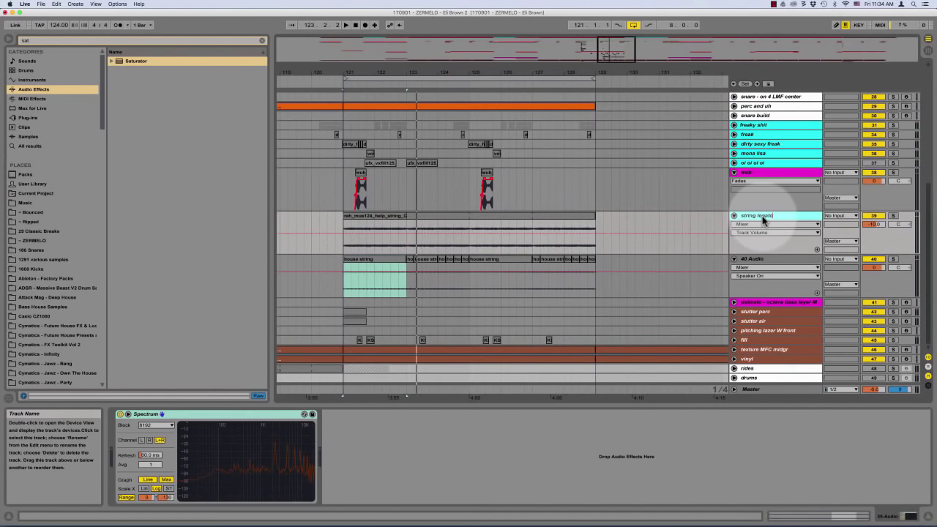
click(753, 261)
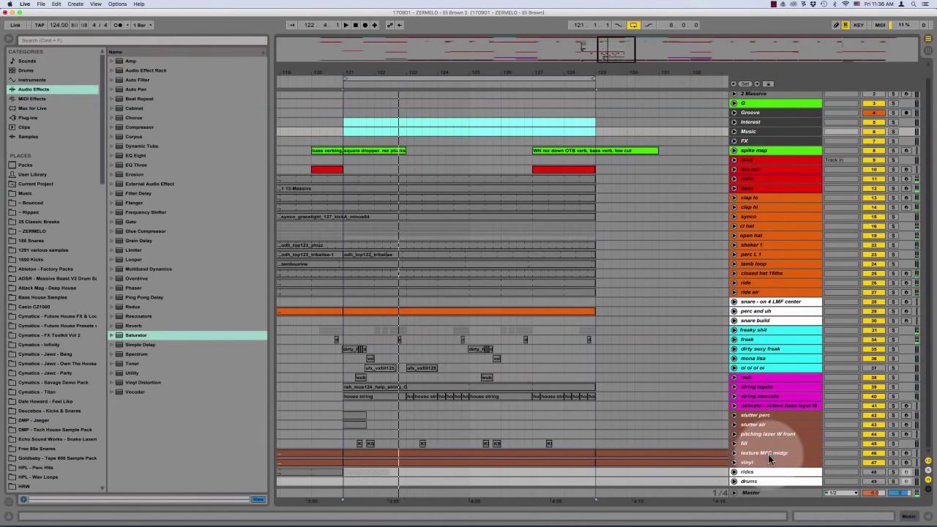
Audition the dh_fx_vinyl samples in the ~ ZERMELO FX folder, settling on dh_fx_vinyl5.wav
click(767, 453)
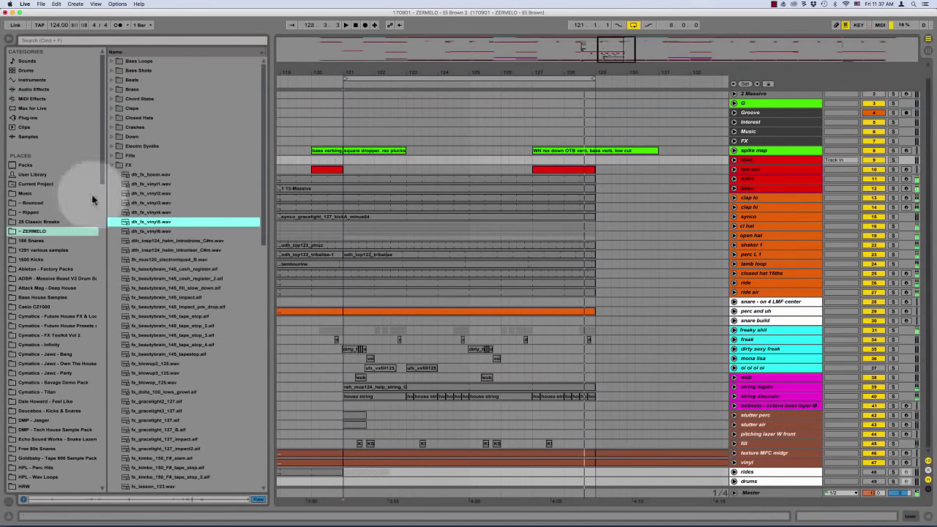
click(168, 183)
click(167, 193)
key(Down)
key(Down)
key(Down)
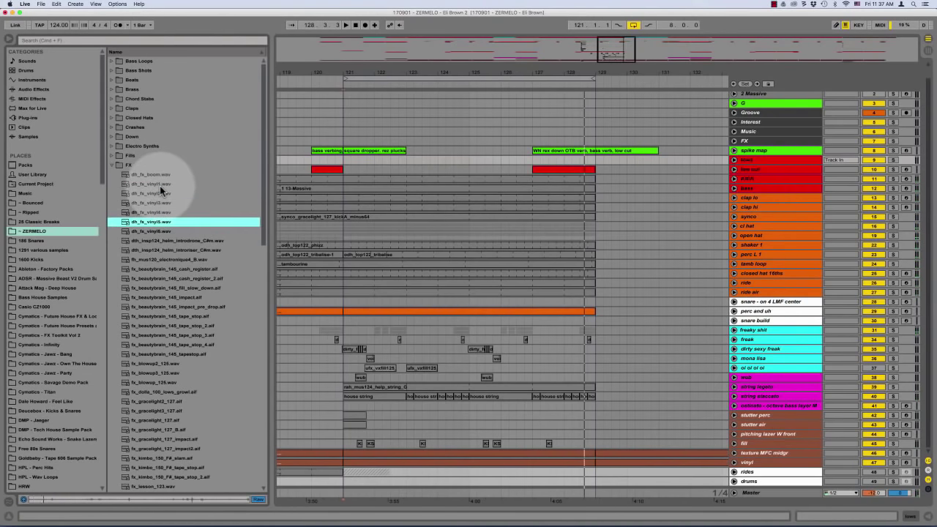
key(Down)
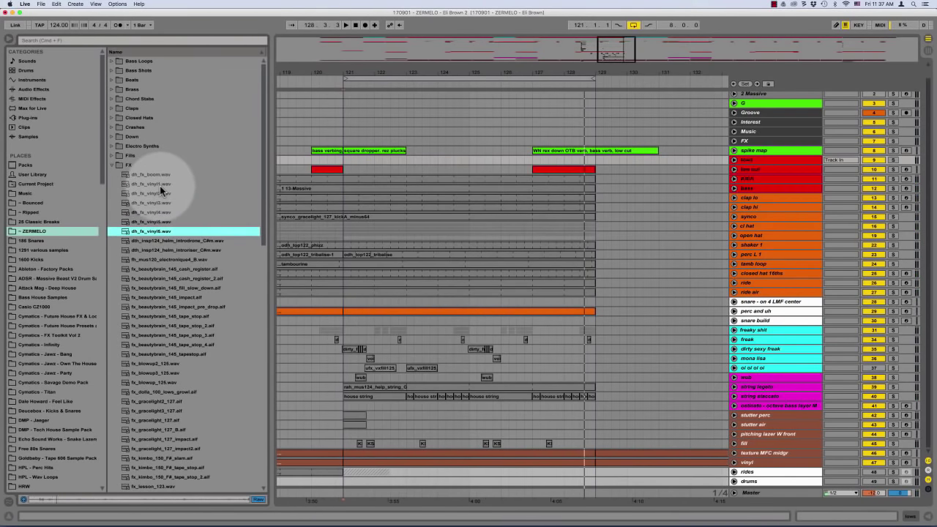
key(Up)
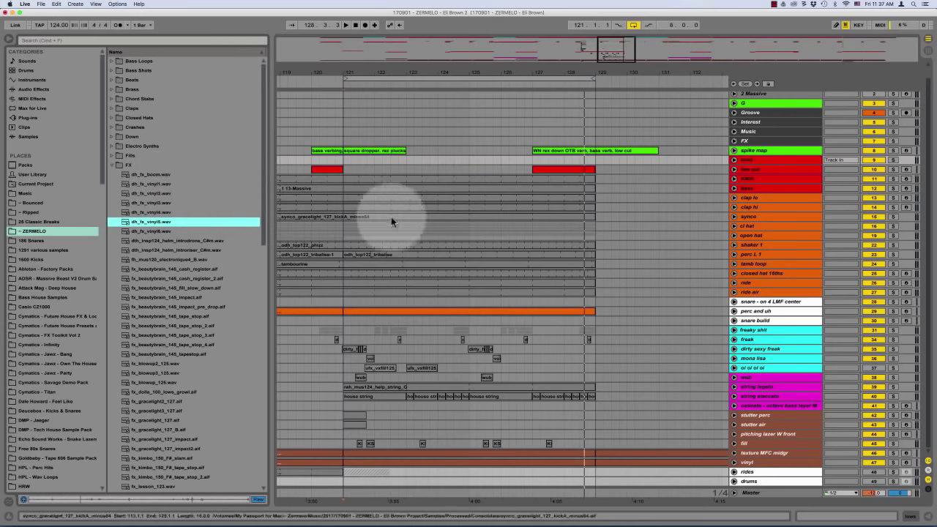
Insert an audio track below the vinyl track and place dh_fx_vinyl5.wav on it at 121.1.1
click(764, 462)
key(super+t)
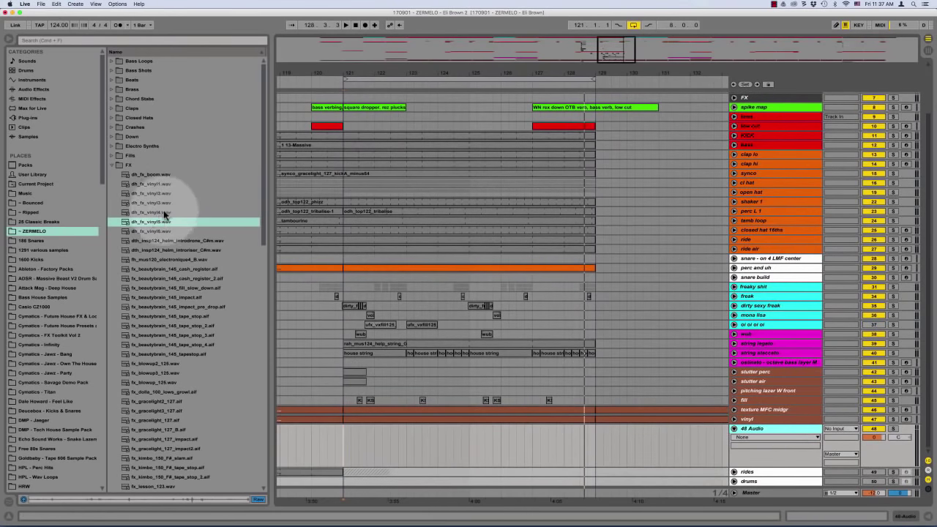
drag(168, 221, 366, 436)
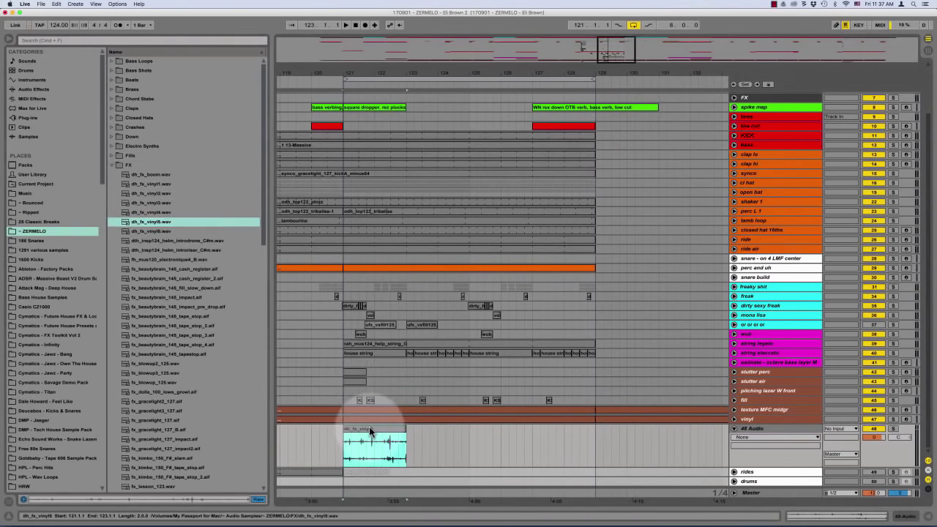
Turn on Warp and Loop for the dh_fx_vinyl5 clip, extend it to 129.1.1, and loop that range
double_click(366, 436)
click(214, 423)
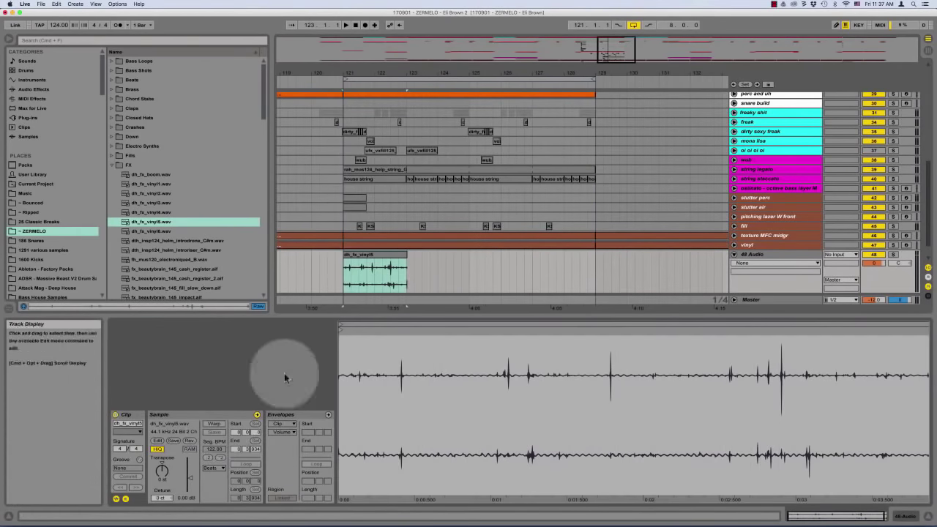
click(461, 263)
click(397, 255)
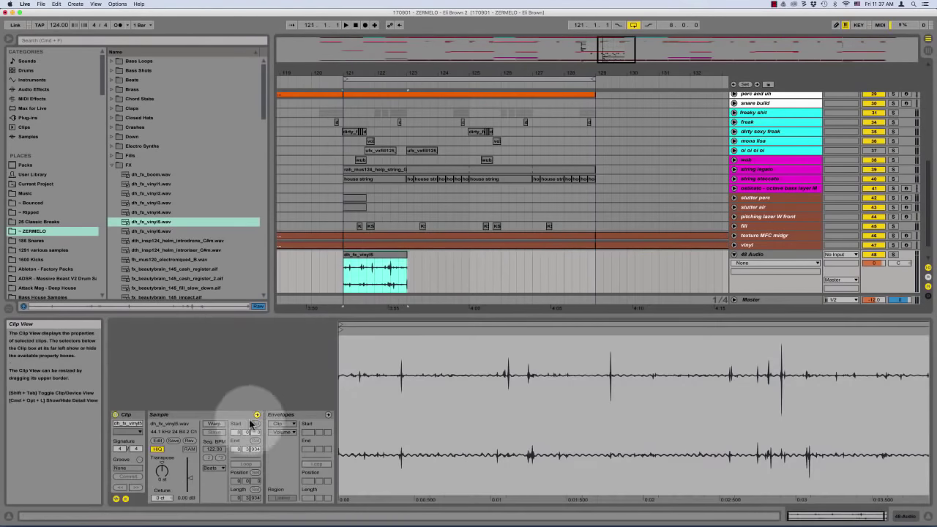
click(214, 424)
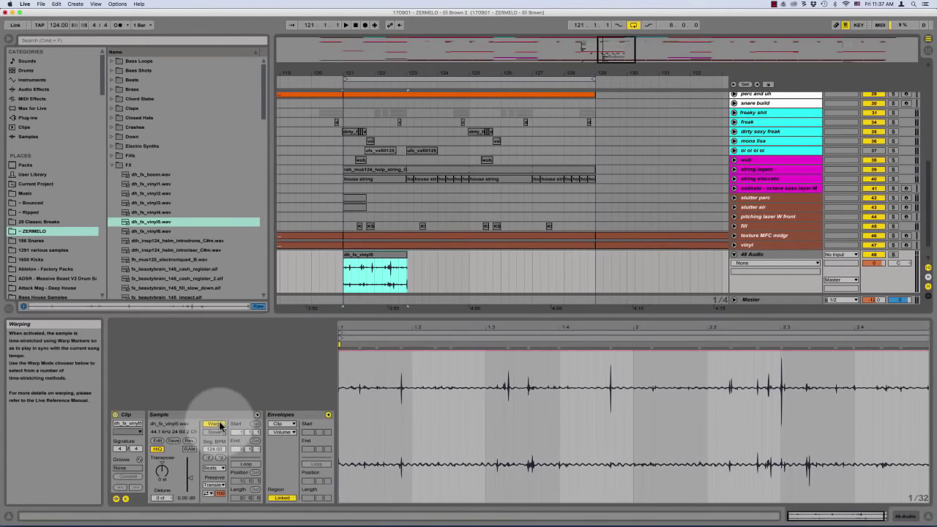
click(248, 465)
drag(405, 253, 596, 265)
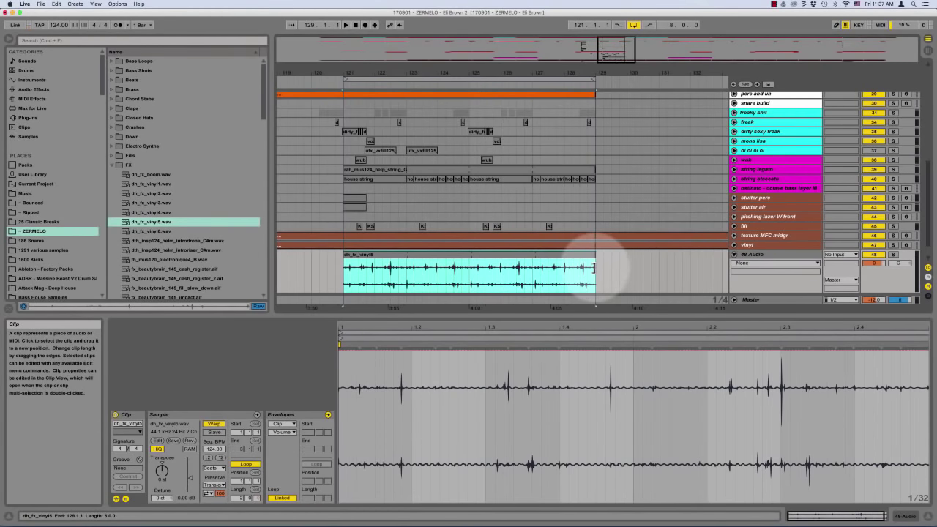
key(super+l)
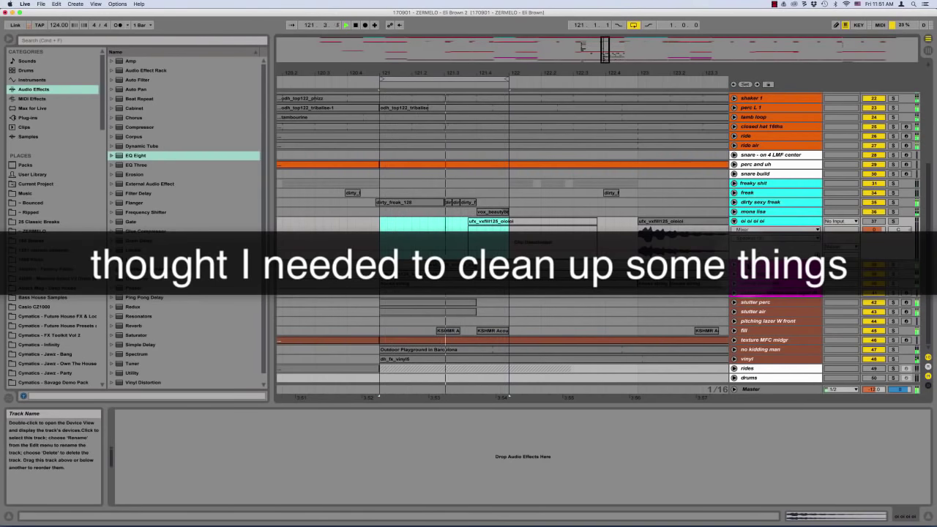
Expand the wub track and delete the middle of its clip from 121.3.1 to 121.3.3
click(734, 264)
drag(443, 287, 459, 288)
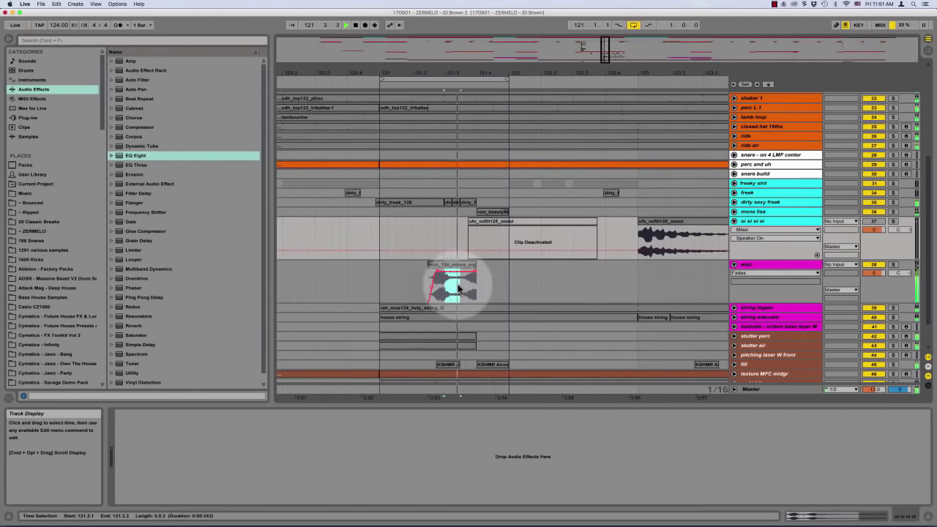
key(Delete)
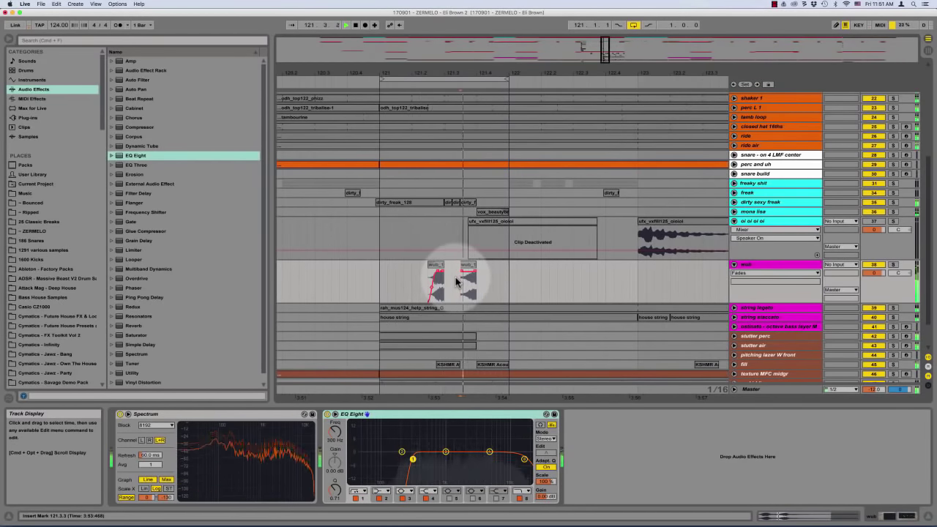
Expand the fill track and compare the looped bar with the wub track muted and unmuted
click(736, 364)
scroll(630, 337, down, 3)
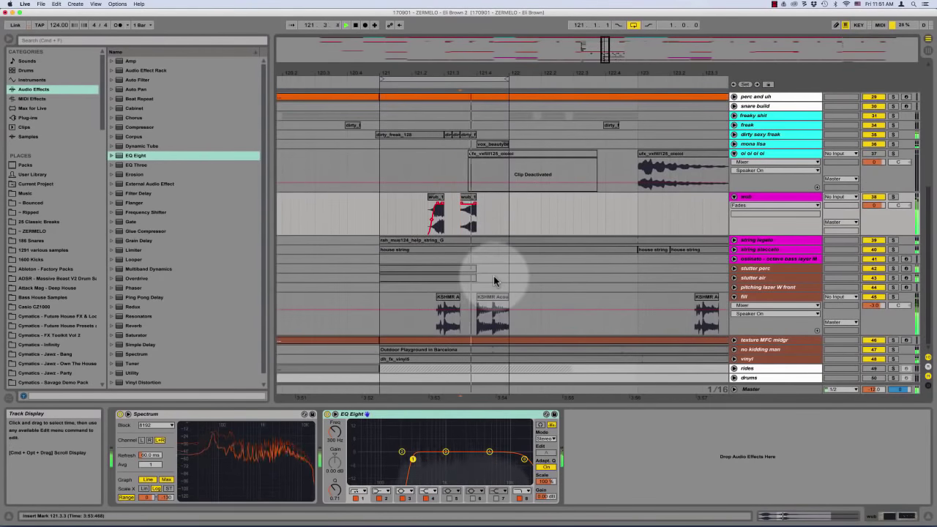
click(875, 198)
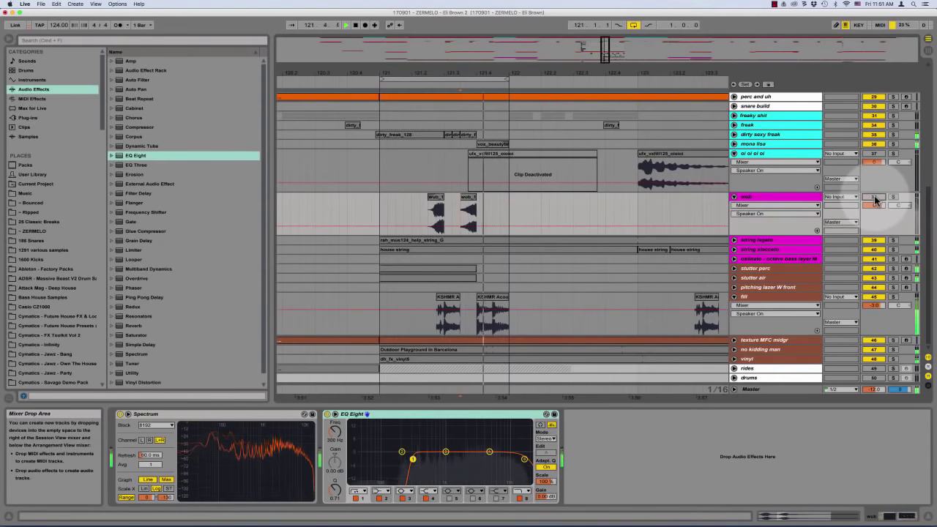
click(875, 198)
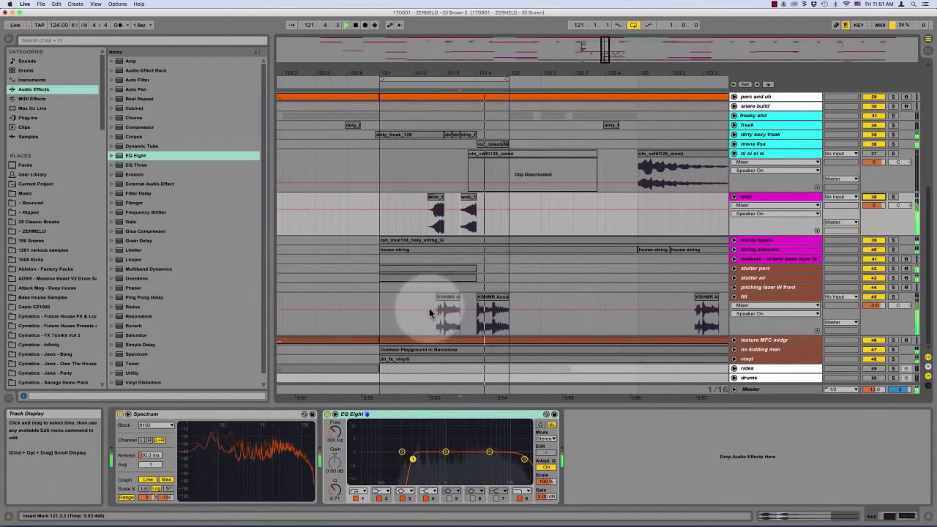
Try removing the start of the first fill clip, from 121.2.4 to 121.3.1
drag(436, 316, 444, 322)
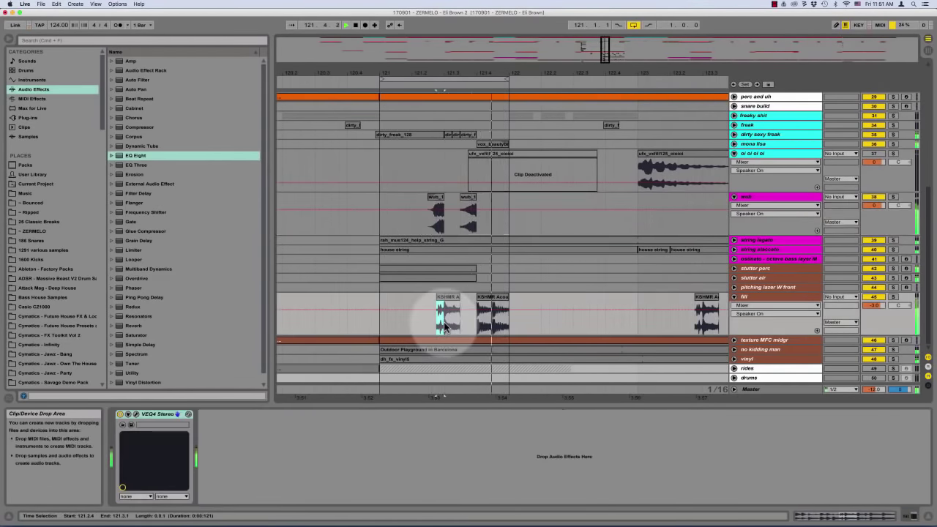
click(444, 322)
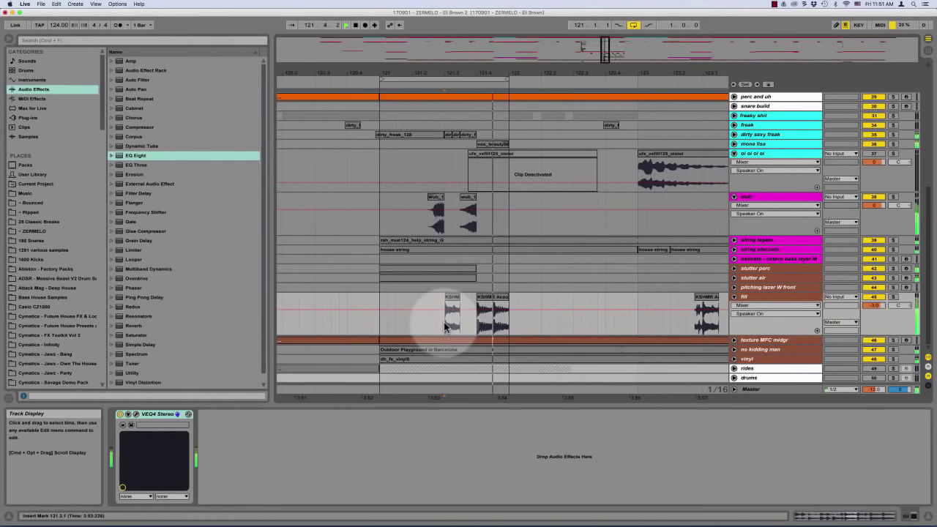
key(cmd+z)
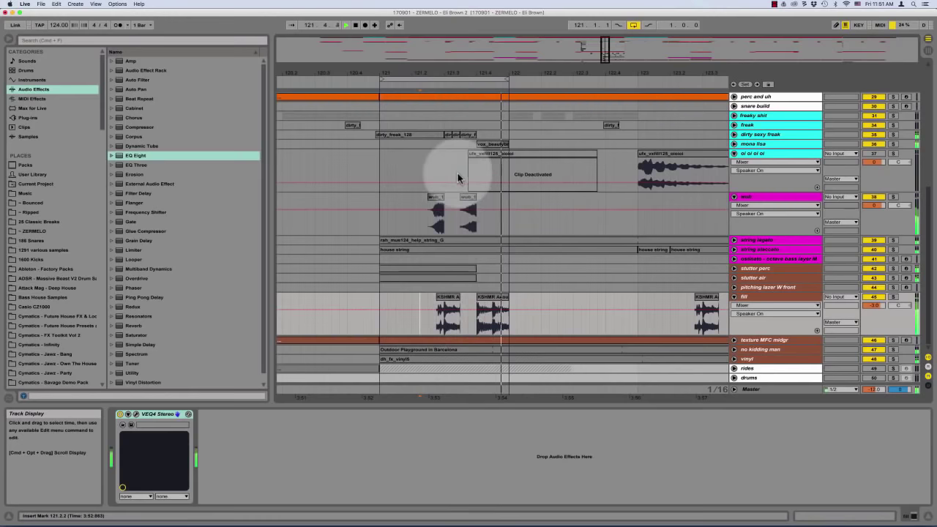
Solo the wub track to listen to its two short clips
click(448, 203)
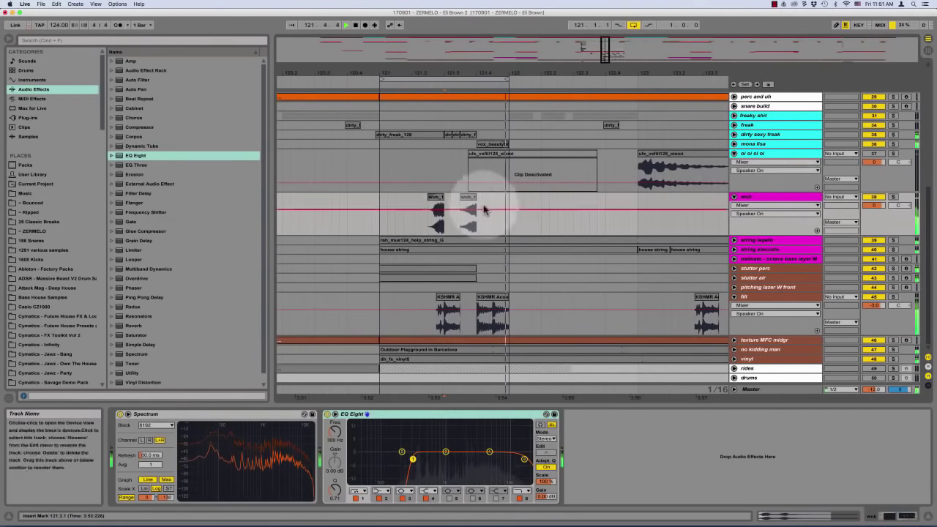
click(745, 196)
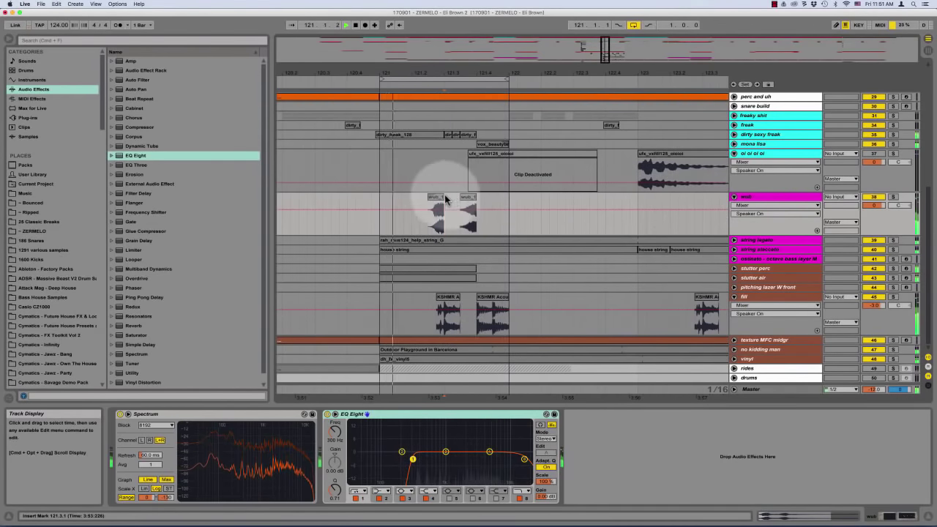
click(892, 198)
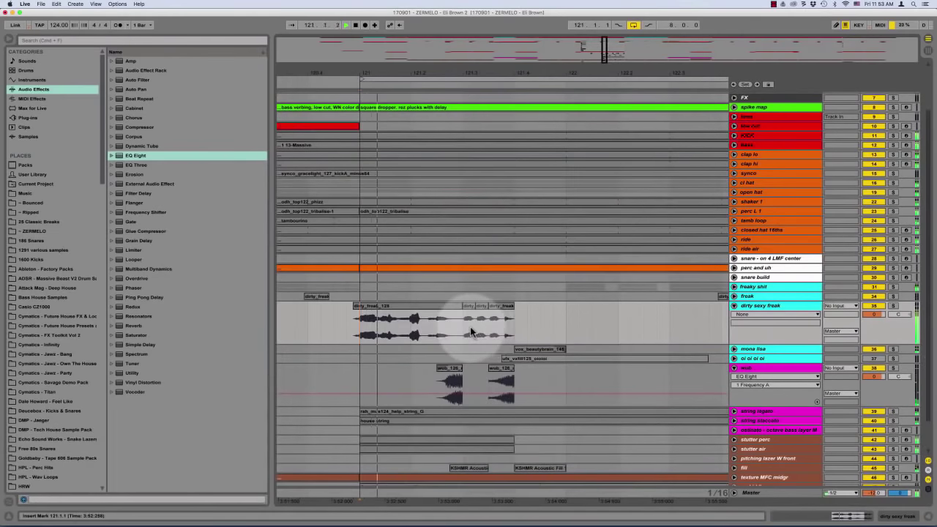
Delete the dirty sexy freak audio from 121.2.4 to 121.3.1 and its pickup before 121.1.1, and play the section
key(space)
click(455, 330)
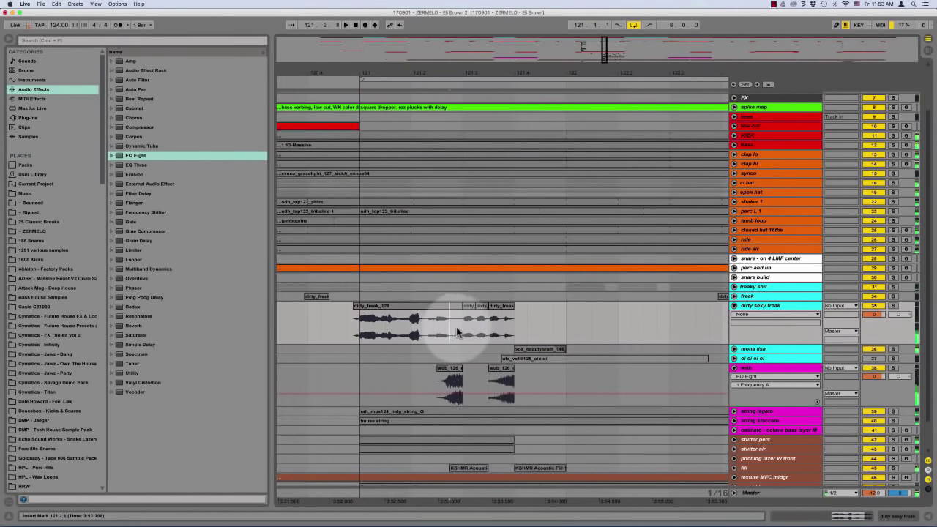
key(Delete)
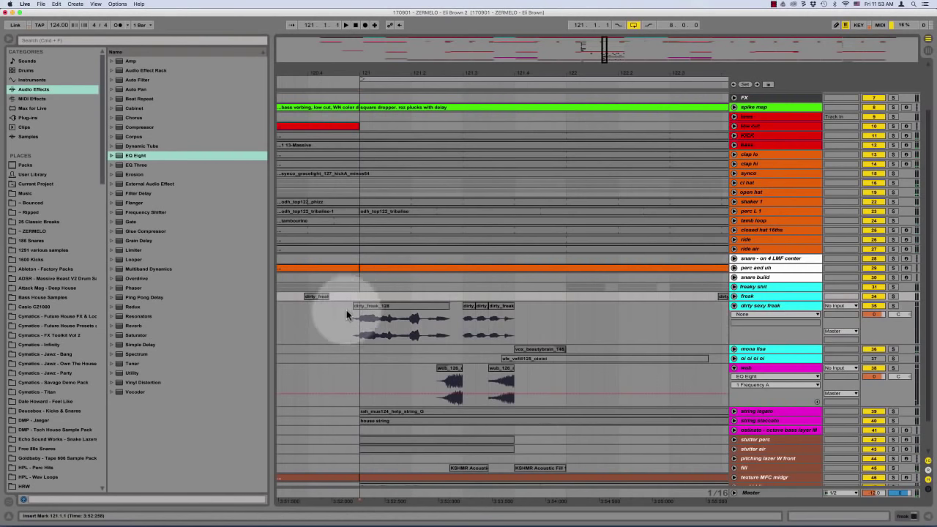
drag(347, 311, 361, 325)
key(Delete)
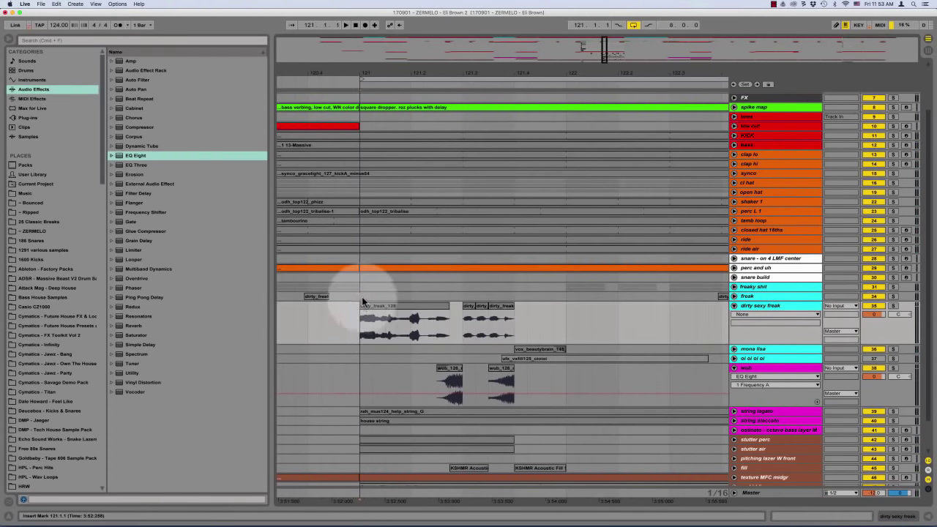
click(362, 296)
key(space)
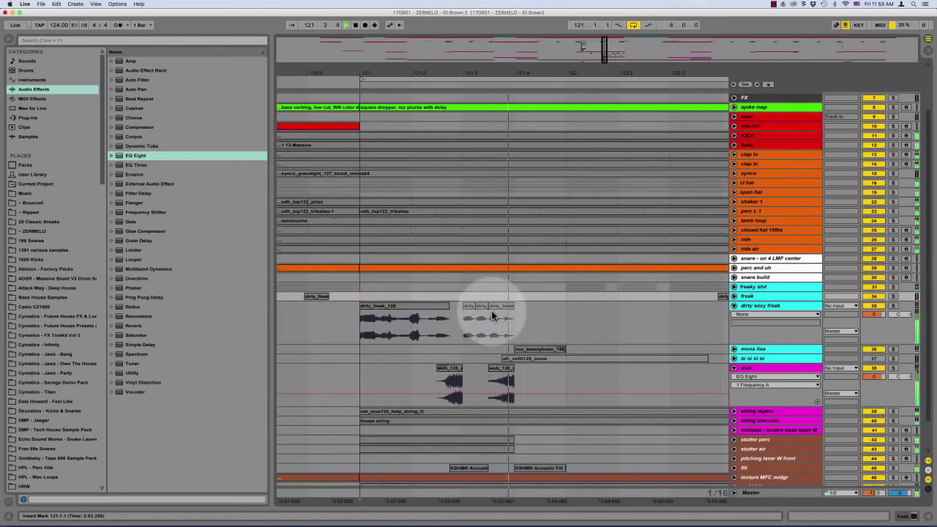
Remove the last short dirty_freak clip, from 121.3.3 to 121.4.1, and replay the section from 121.1.1
key(space)
drag(505, 308, 491, 311)
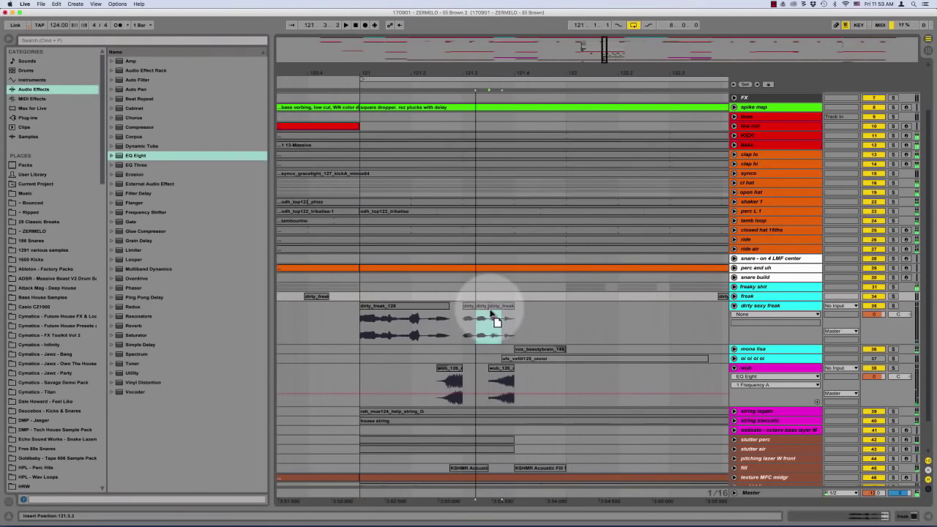
click(357, 326)
key(space)
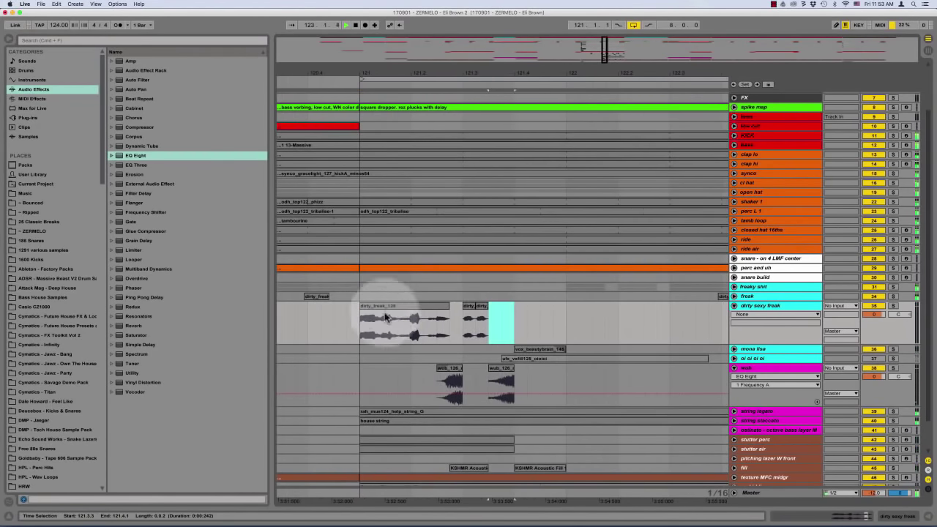
click(358, 327)
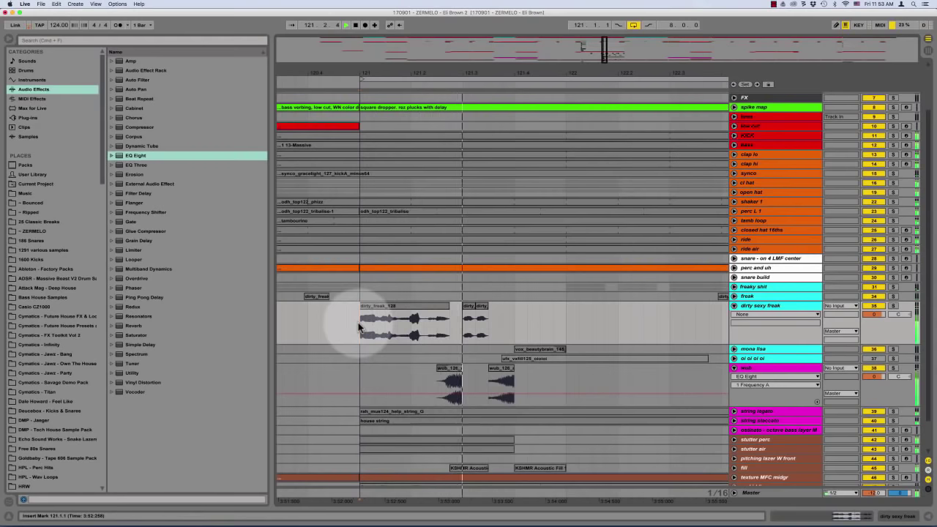
key(space)
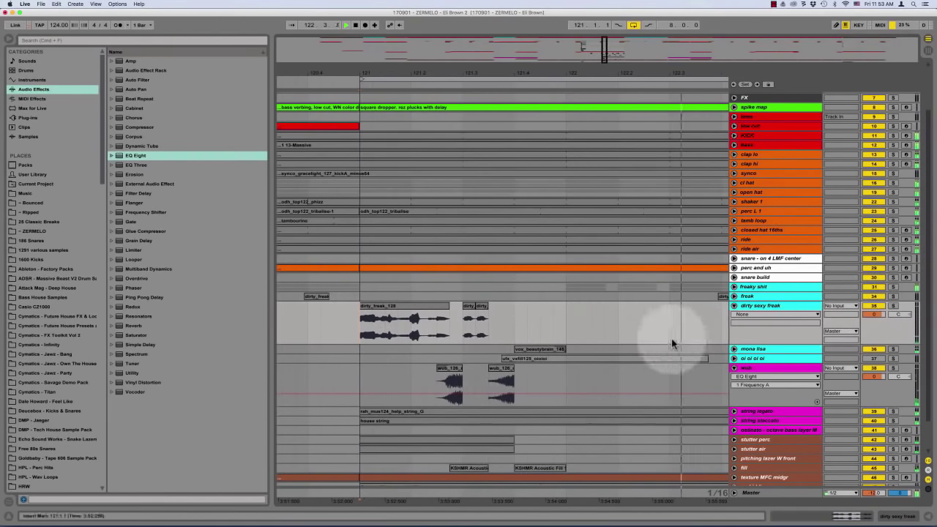
Compare playback from 121.1.1 with the wub track muted and unmuted, leaving the track on
click(872, 368)
key(space)
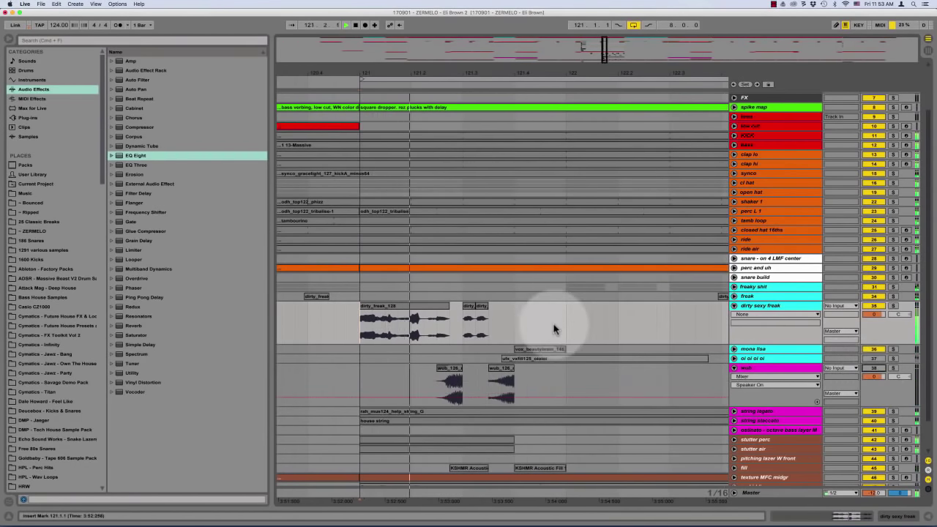
key(space)
key(space)
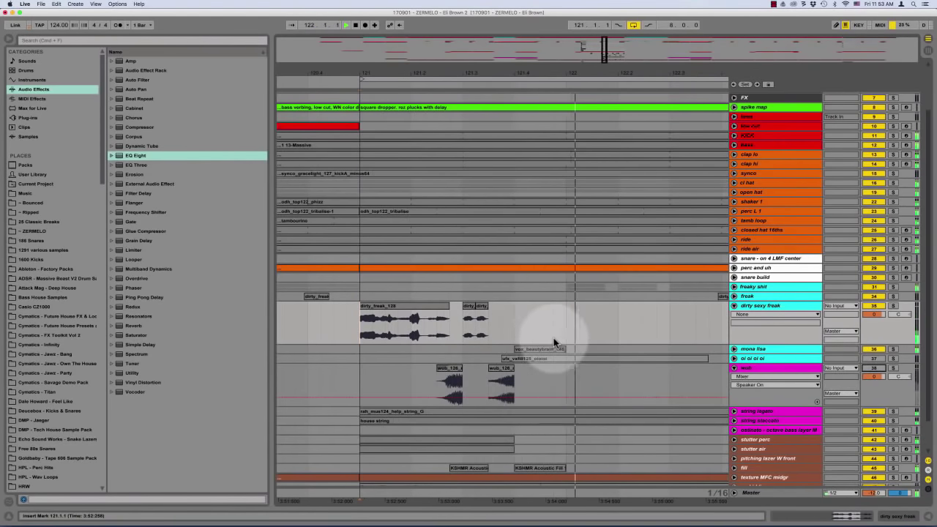
click(881, 370)
key(space)
key(space)
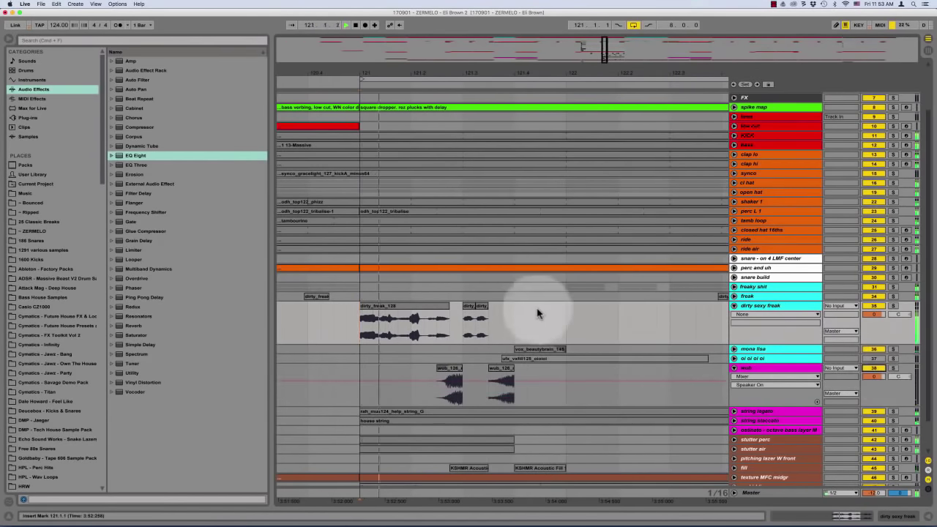
Expand the fill track and try deleting its audio from 121.2.3 to 121.3.1
scroll(573, 313, down, 1)
scroll(574, 310, down, 2)
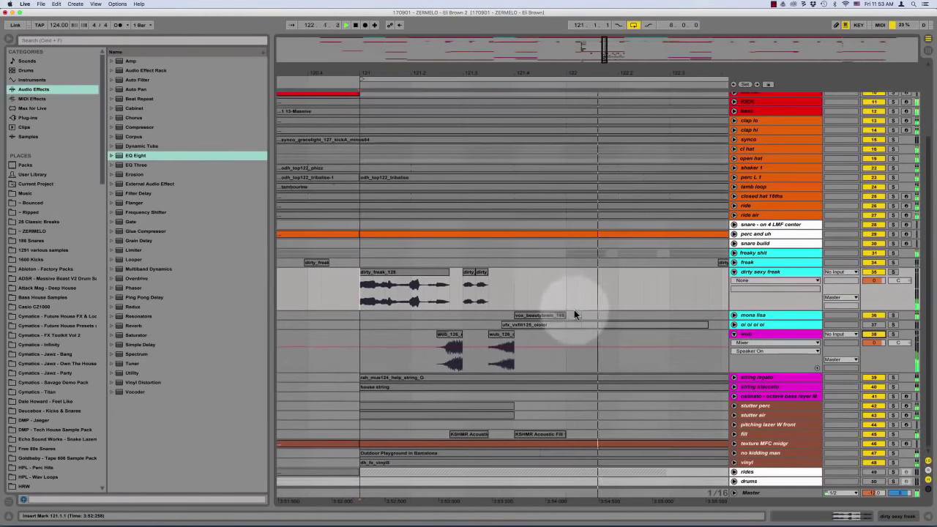
click(734, 433)
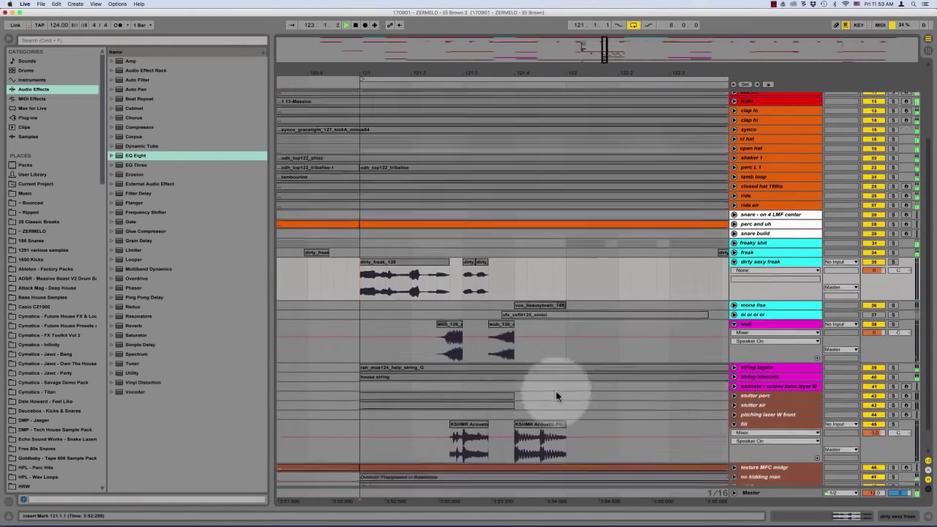
scroll(555, 392, down, 3)
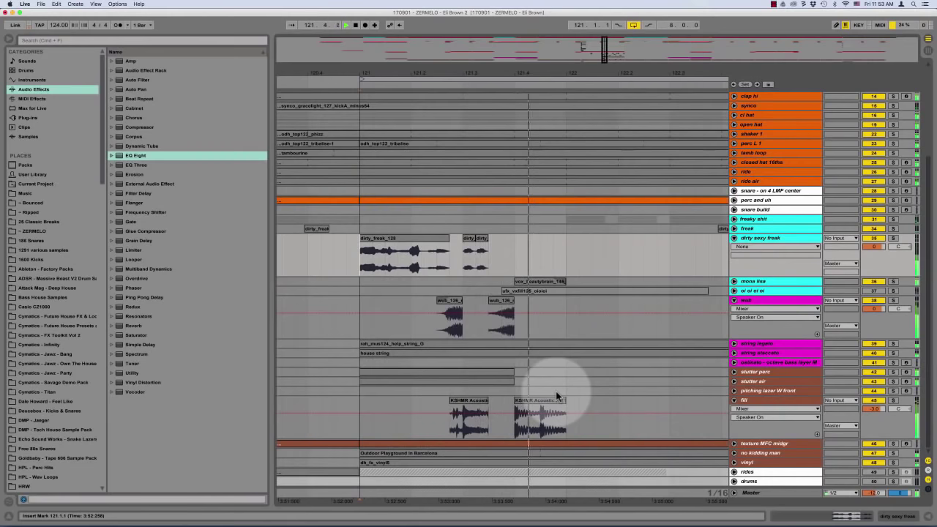
drag(439, 425, 458, 428)
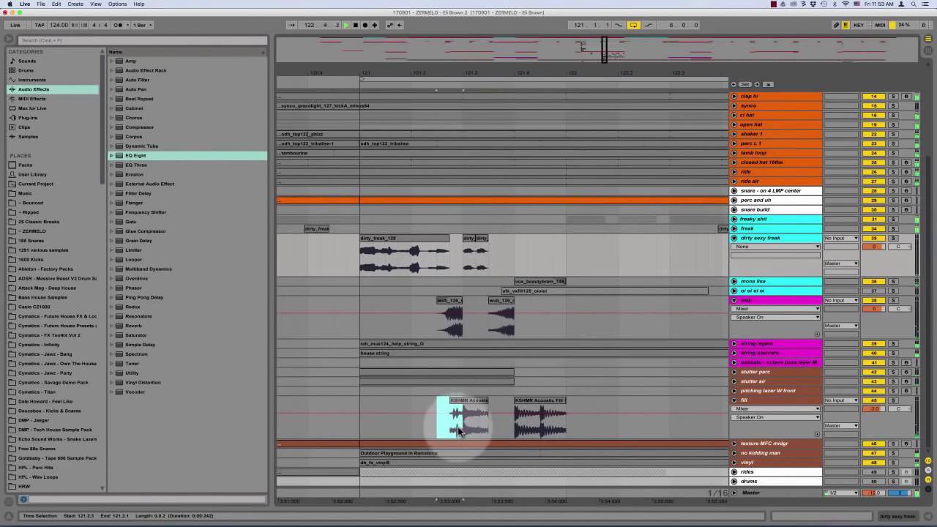
key(Delete)
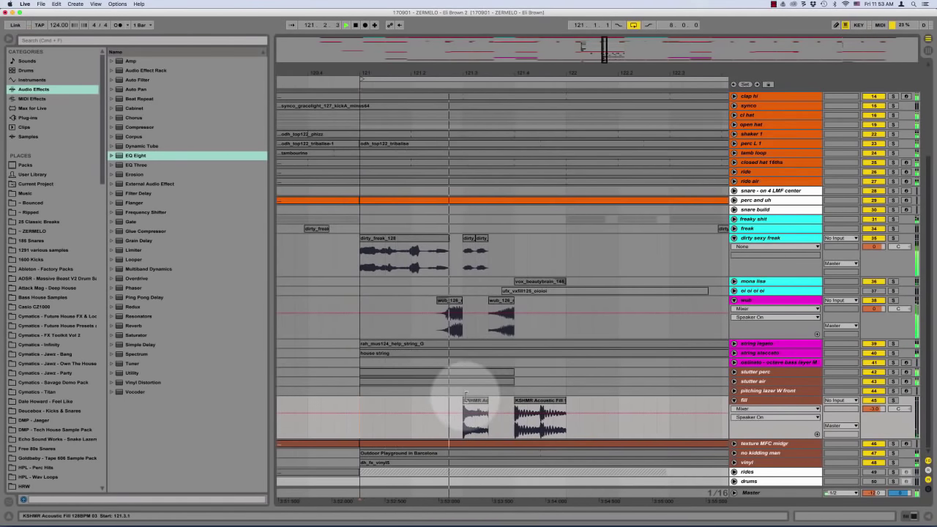
key(super+z)
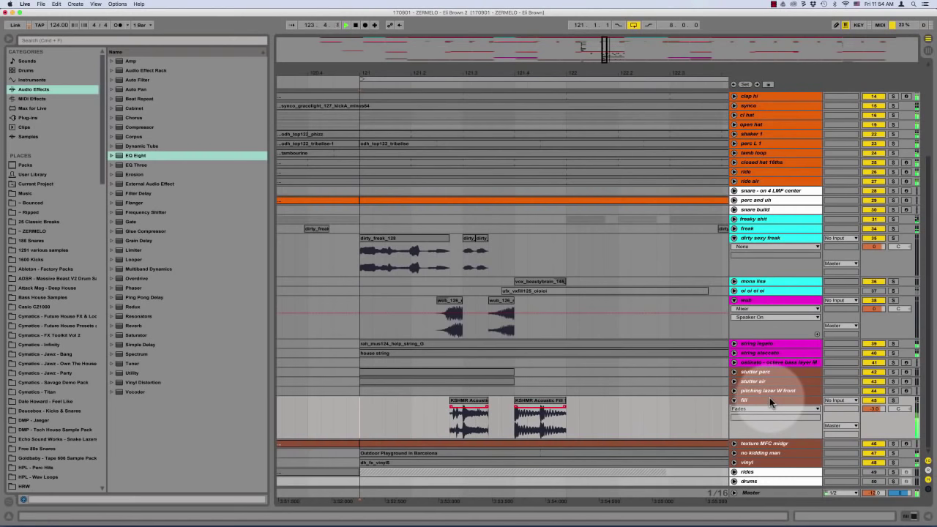
Clear the dirty sexy freak track from 124.1.1 to 127.1.1 and duplicate its 121.1.1 to 125.1.1 phrase to 125.1.1
click(353, 416)
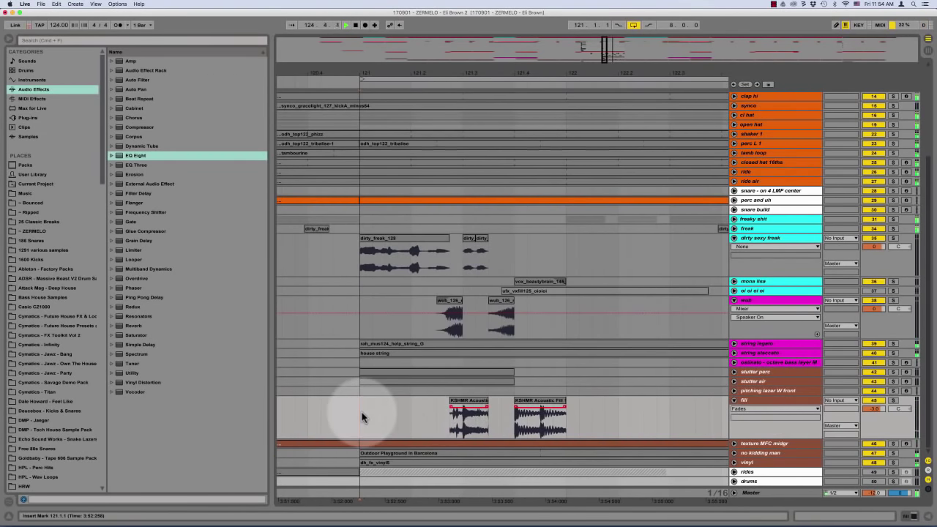
key(minus)
key(minus)
key(minus)
scroll(365, 410, right, 1)
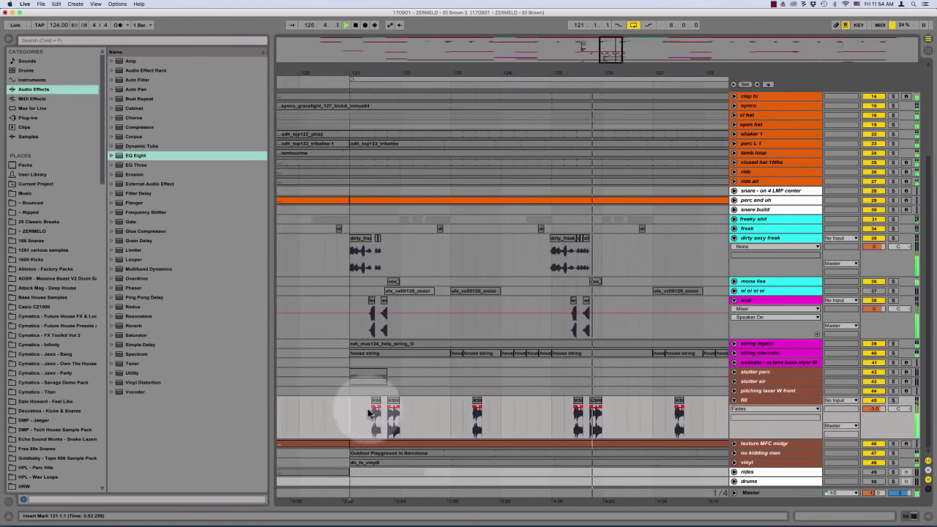
scroll(370, 414, right, 1)
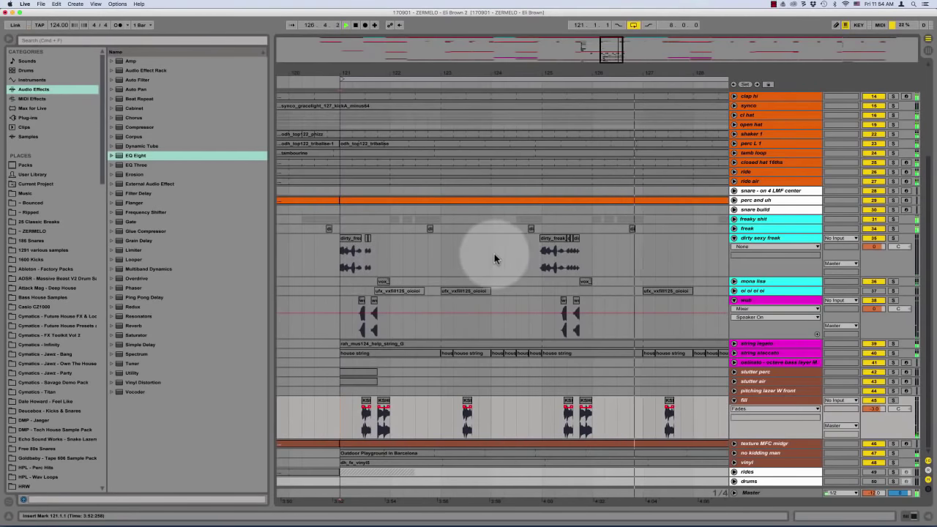
drag(494, 253, 635, 252)
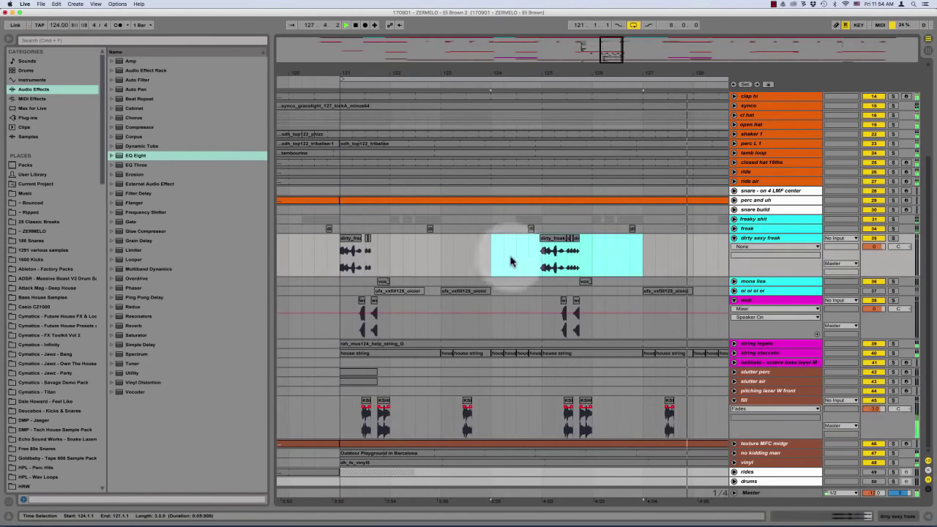
key(Delete)
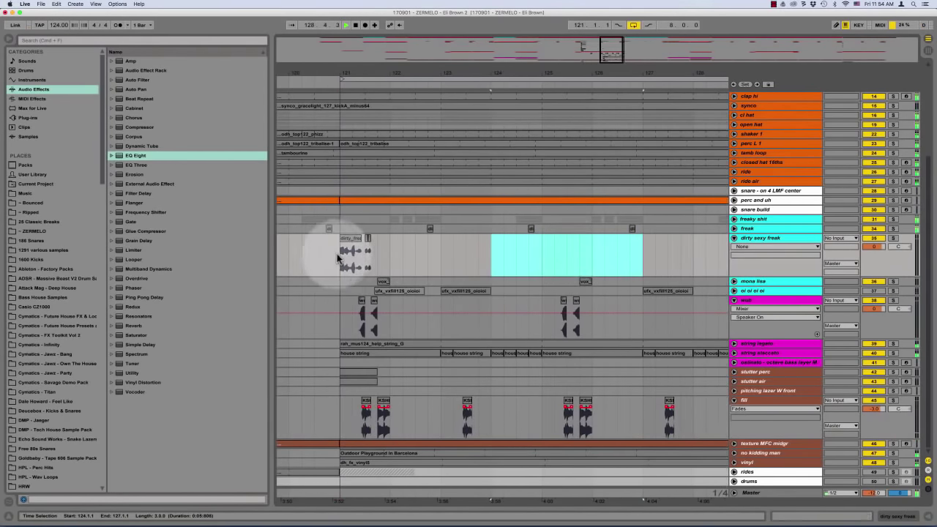
drag(339, 251, 556, 264)
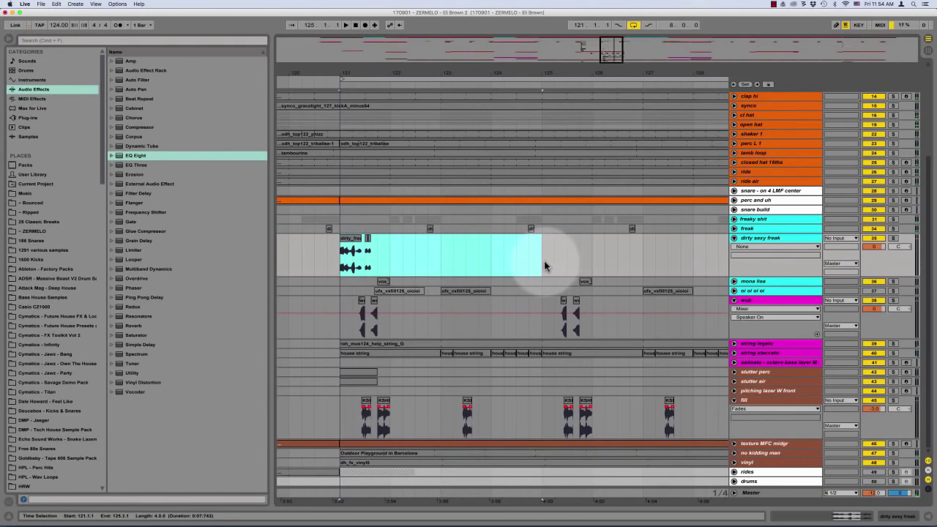
key(ctrl+d)
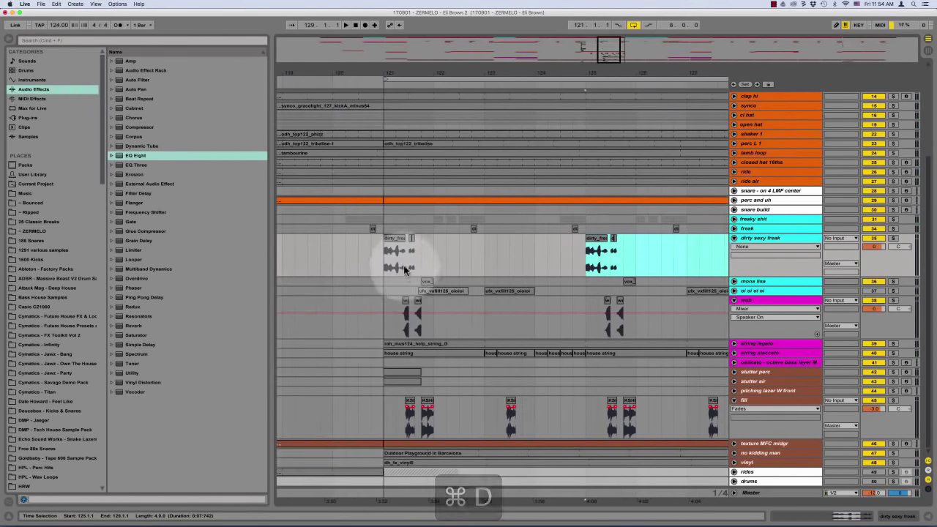
Play the arrangement from 121.1.1 and follow it through bar 128 to check the duplicated dirty sexy freak phrase
click(384, 266)
key(space)
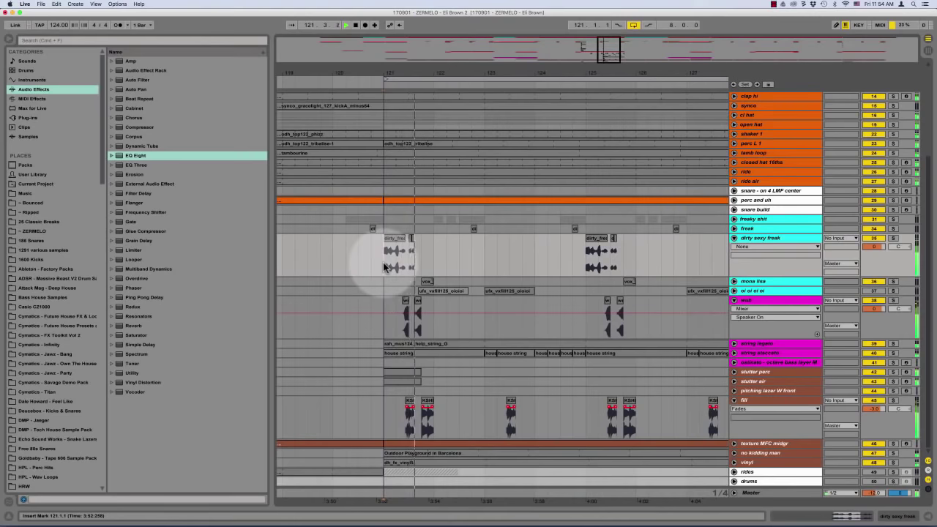
click(585, 256)
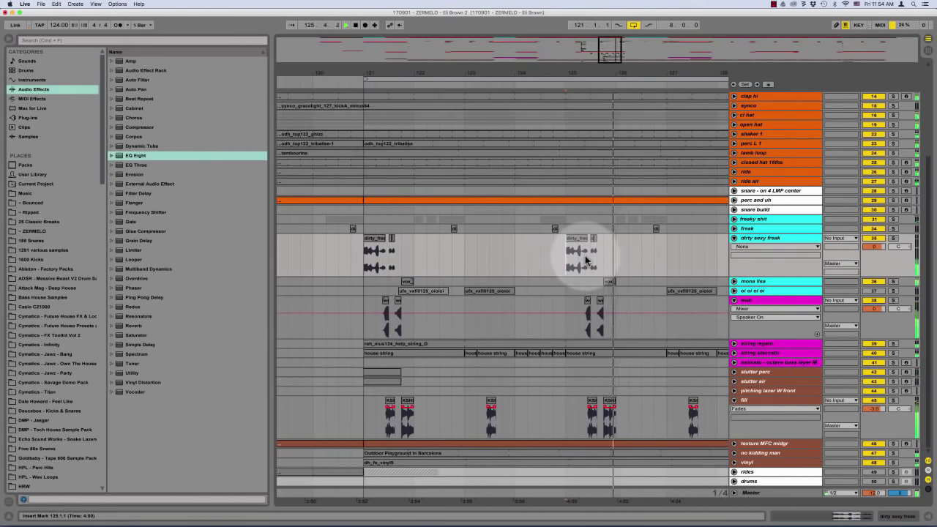
click(360, 262)
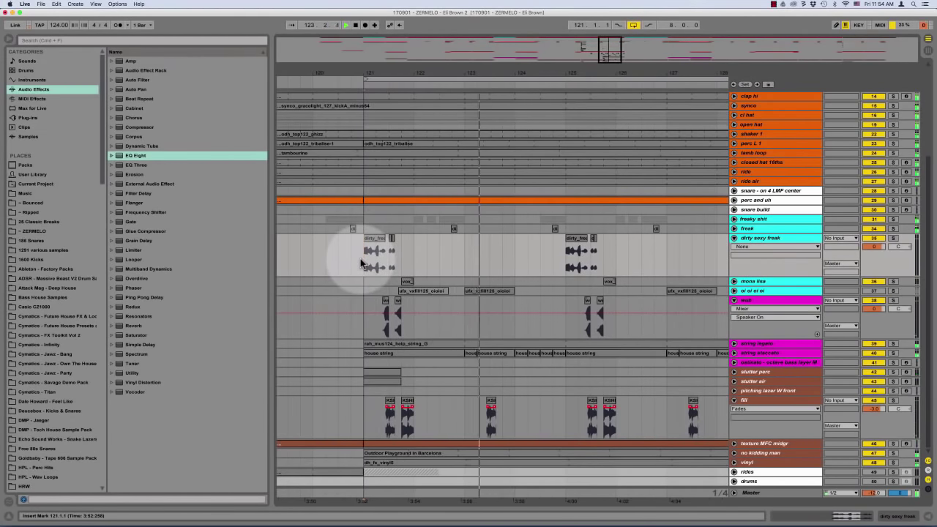
scroll(360, 263, right, 1)
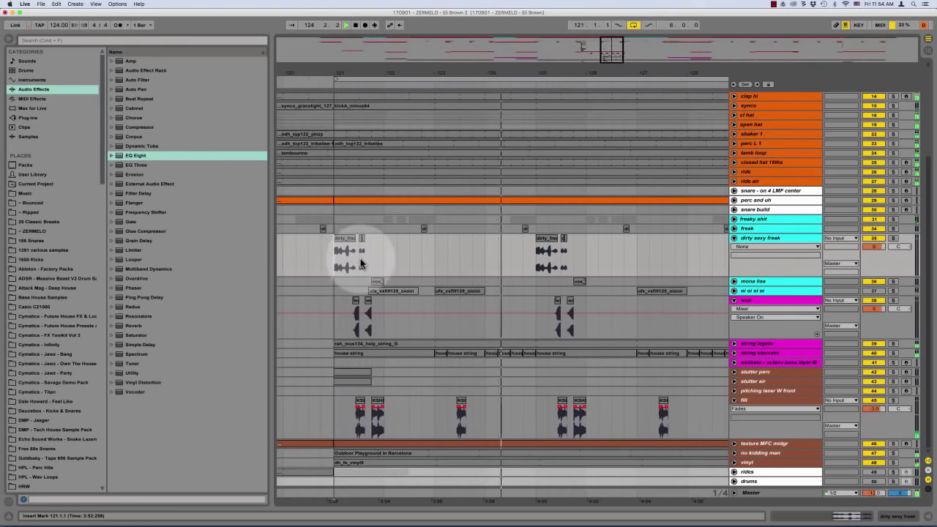
scroll(361, 261, right, 1)
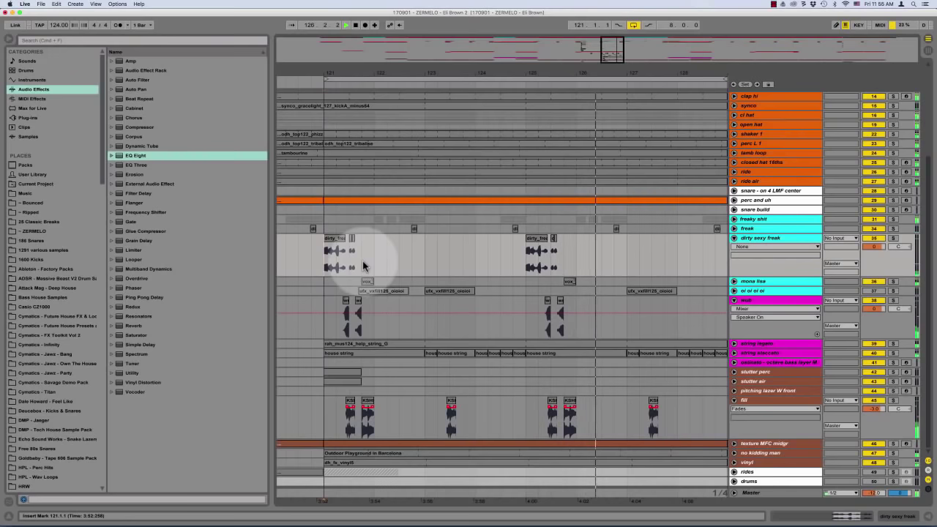
scroll(362, 260, right, 1)
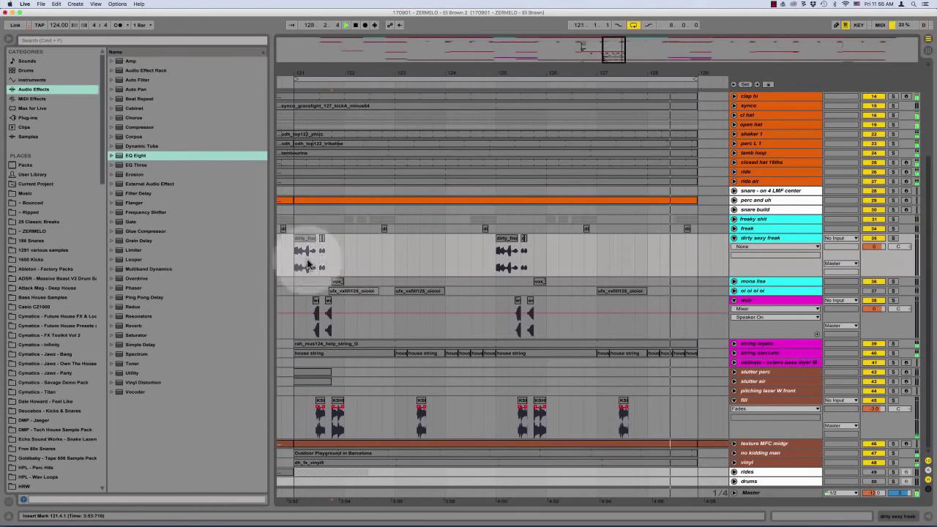
Loop bar 121 from 121.1.1 to 122.1.1 and play it from the start
scroll(293, 260, up, 5)
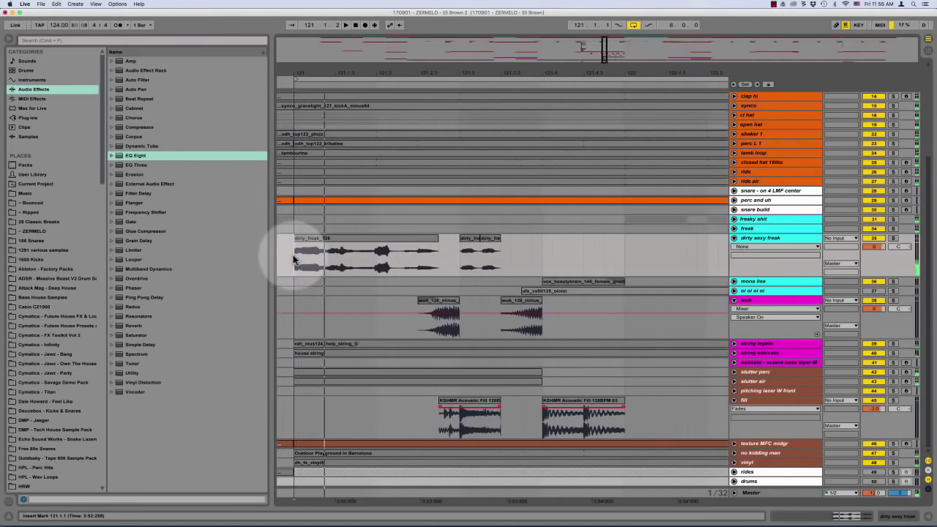
drag(294, 253, 617, 253)
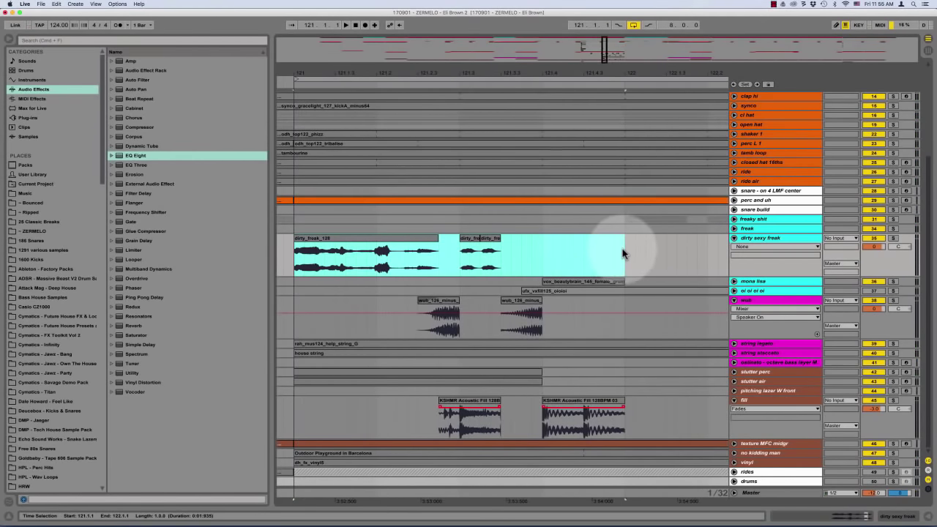
key(super+l)
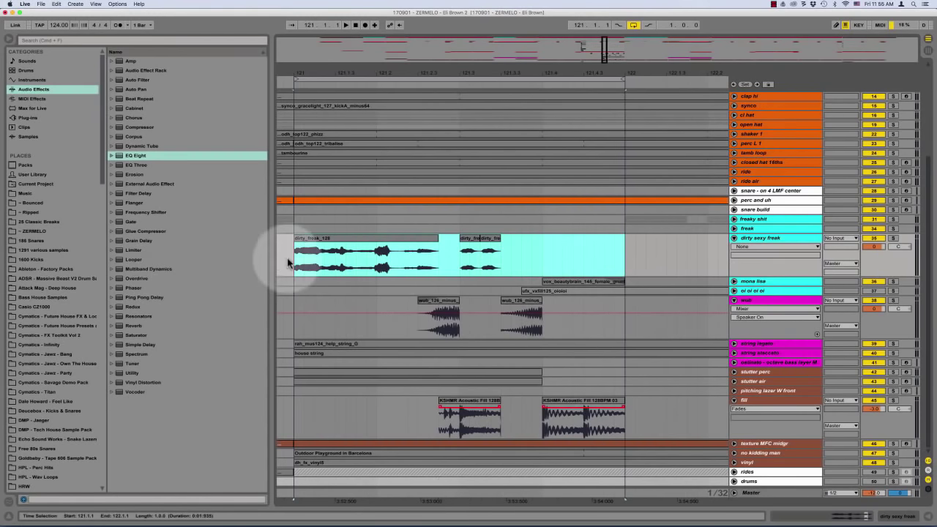
click(291, 261)
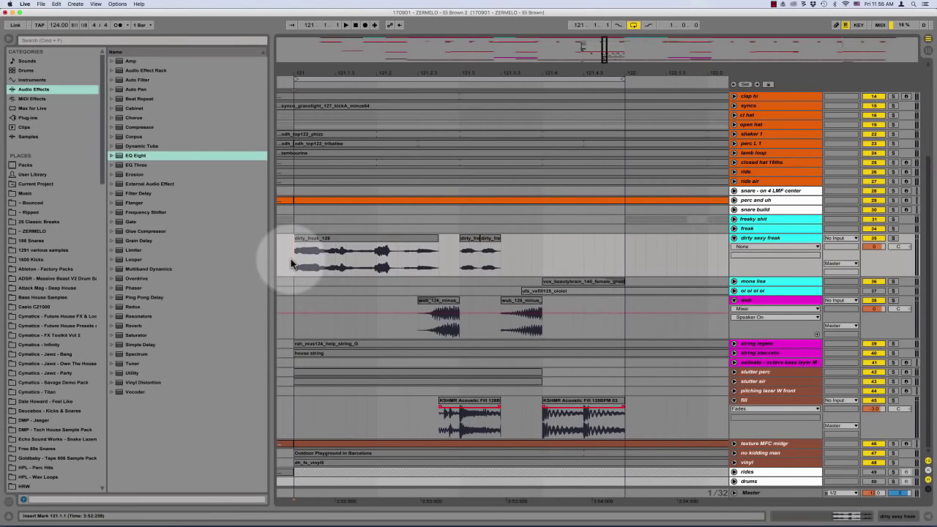
key(space)
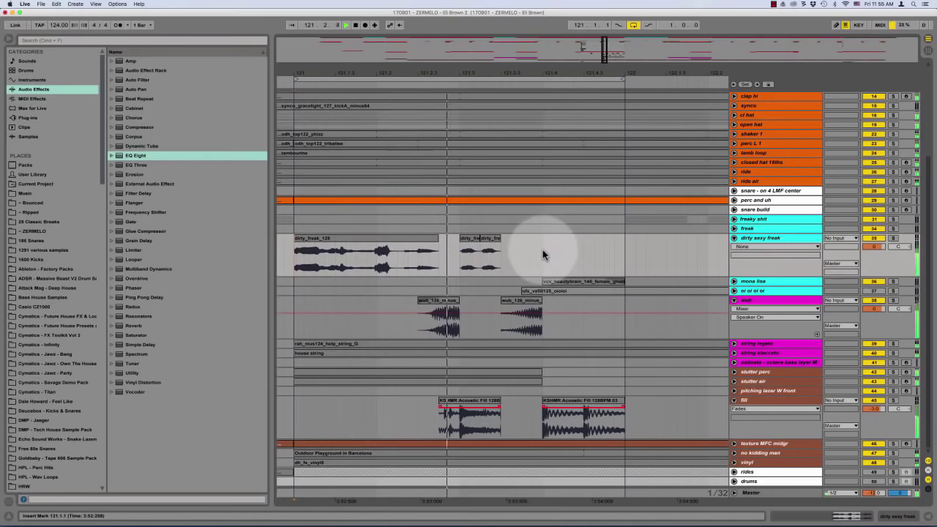
key(space)
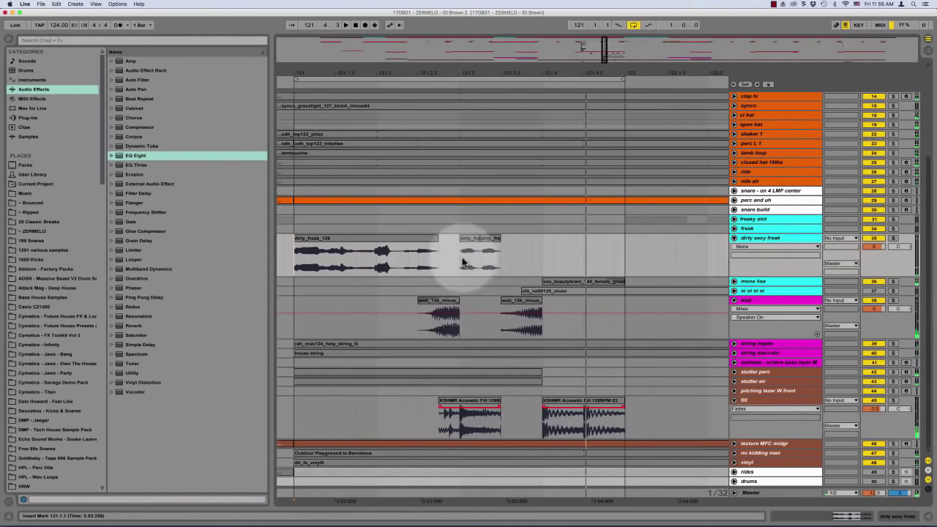
Try extending the first wub clip to 121.3.3, beneath the short dirty_freak clips, and play from 121.3.1
drag(461, 252, 501, 254)
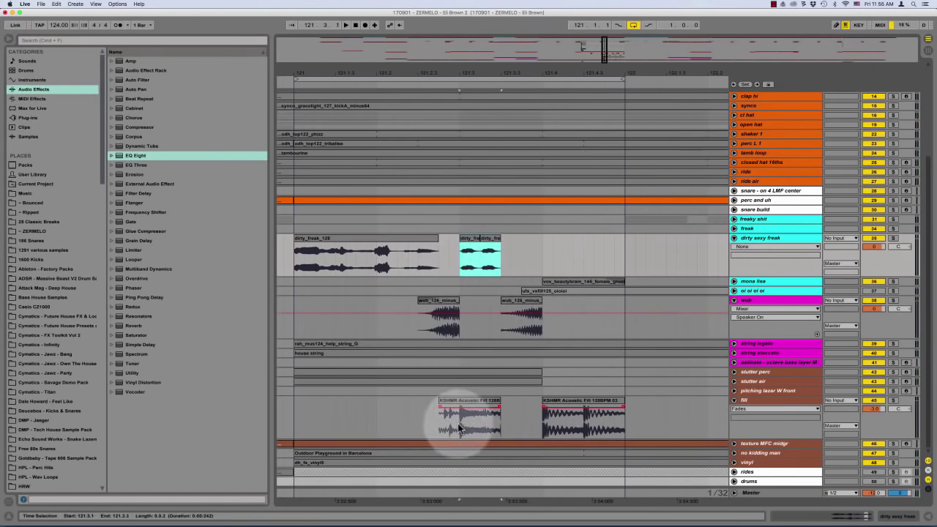
drag(460, 418, 501, 427)
drag(460, 311, 499, 300)
click(460, 303)
click(460, 331)
key(space)
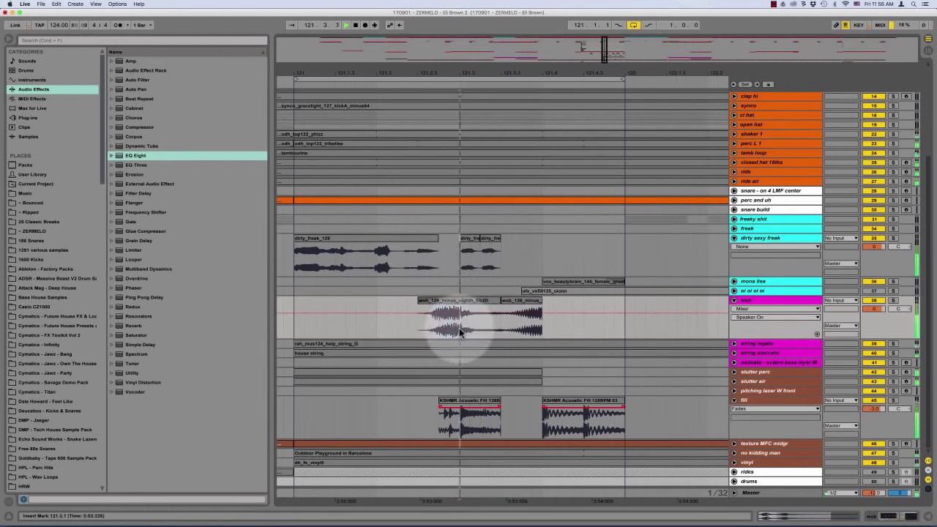
Delete the wub audio from 121.3.1 to 121.3.3 and replay the loop from 121.1.1
drag(460, 329, 499, 330)
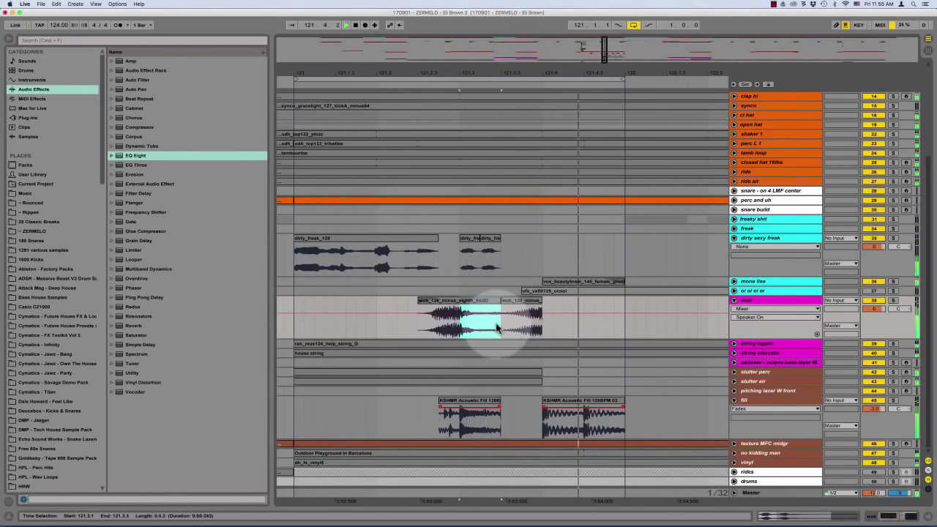
key(BackSpace)
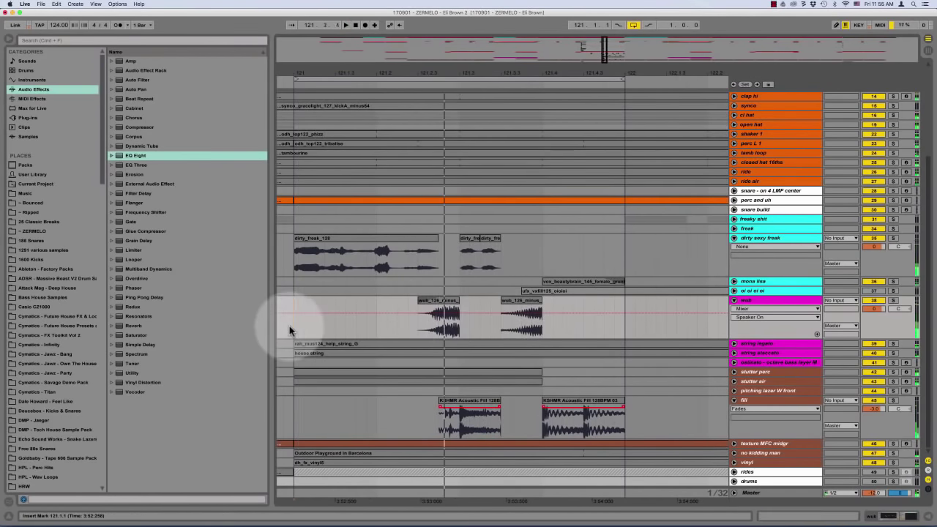
click(289, 326)
key(space)
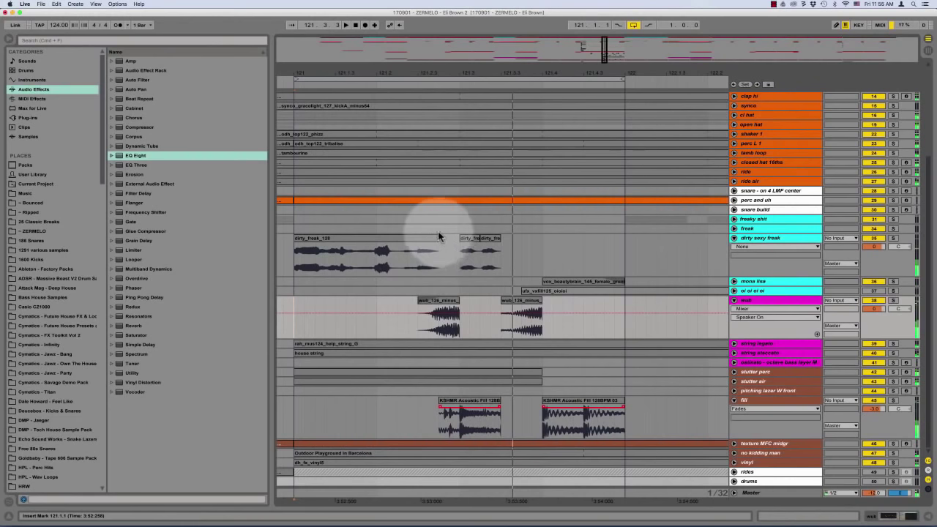
Examine where the wub and KSHMR fill clips sit relative to 121.3.1 and 121.4.1 within bar 121
click(461, 229)
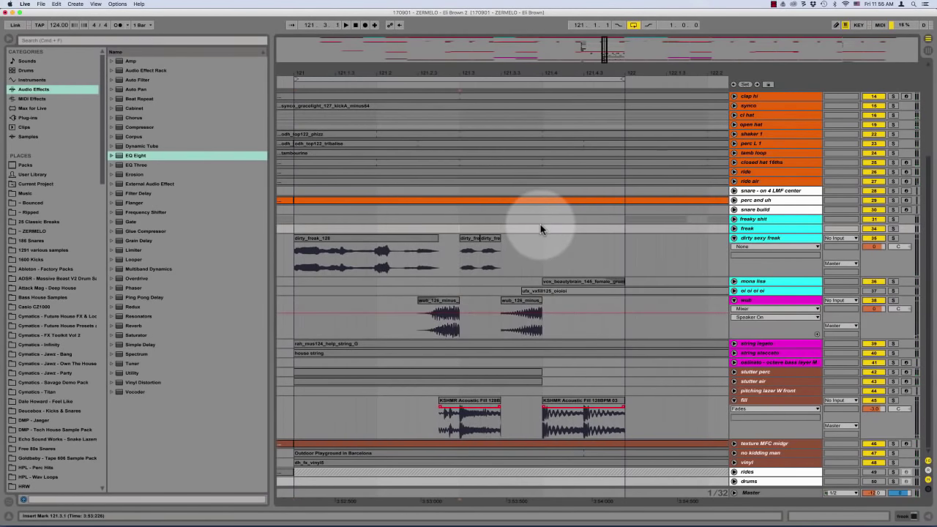
click(540, 229)
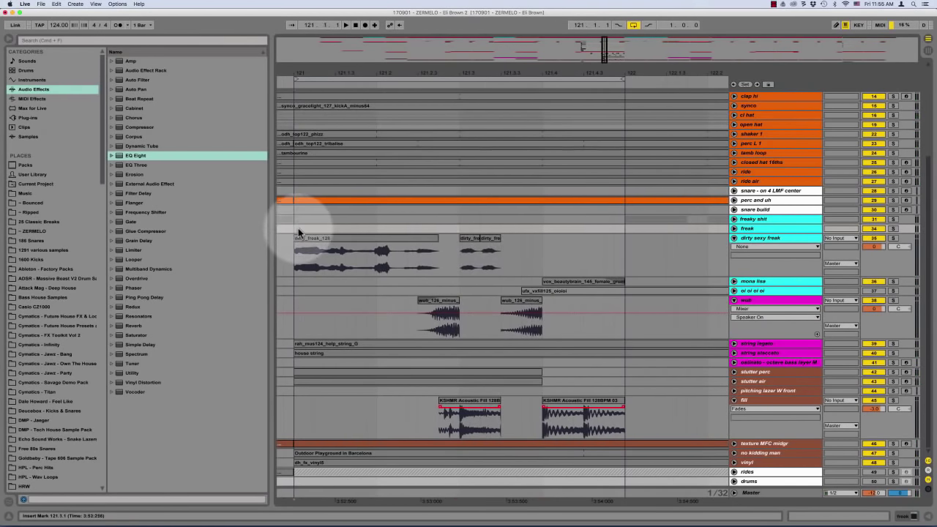
click(457, 228)
click(542, 228)
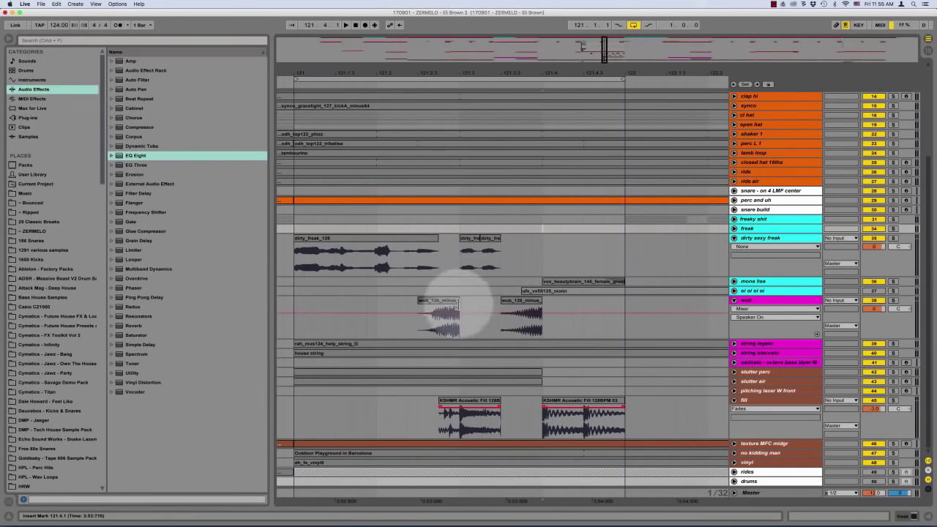
click(448, 314)
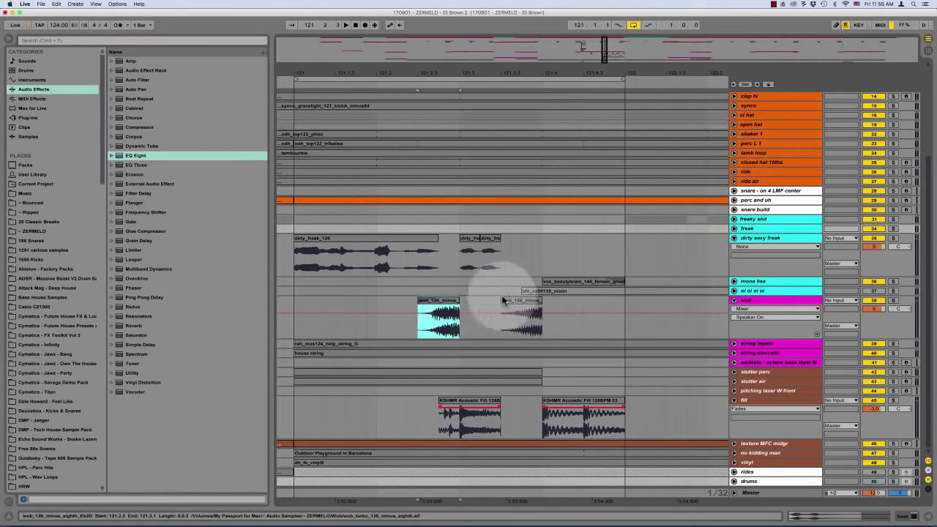
click(530, 303)
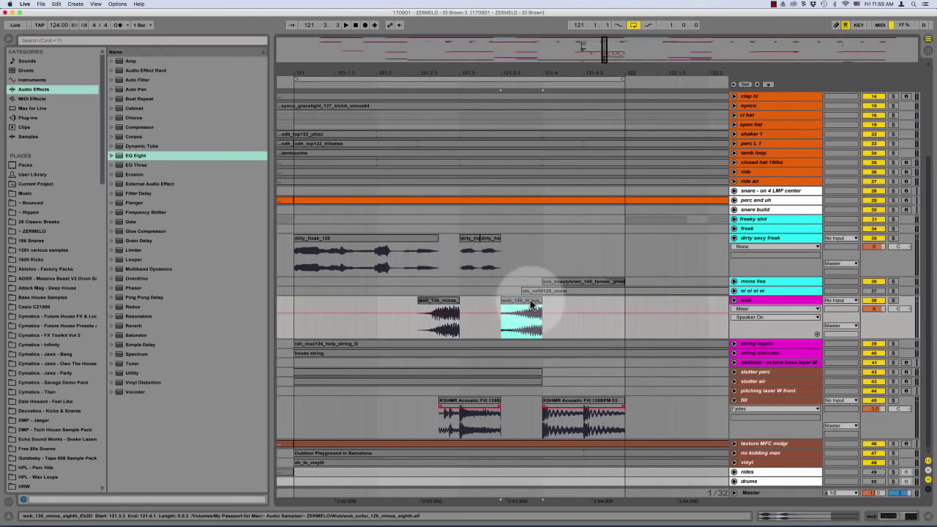
click(469, 400)
click(587, 401)
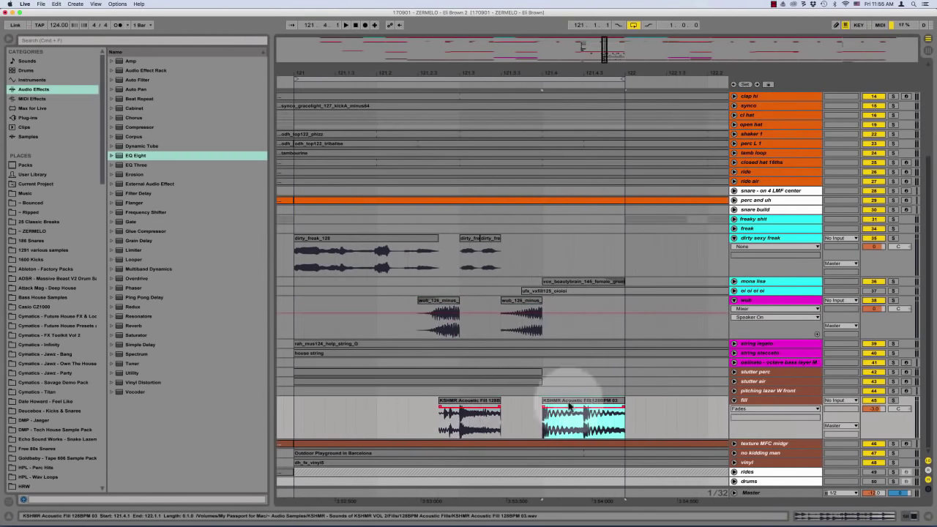
click(476, 403)
click(461, 418)
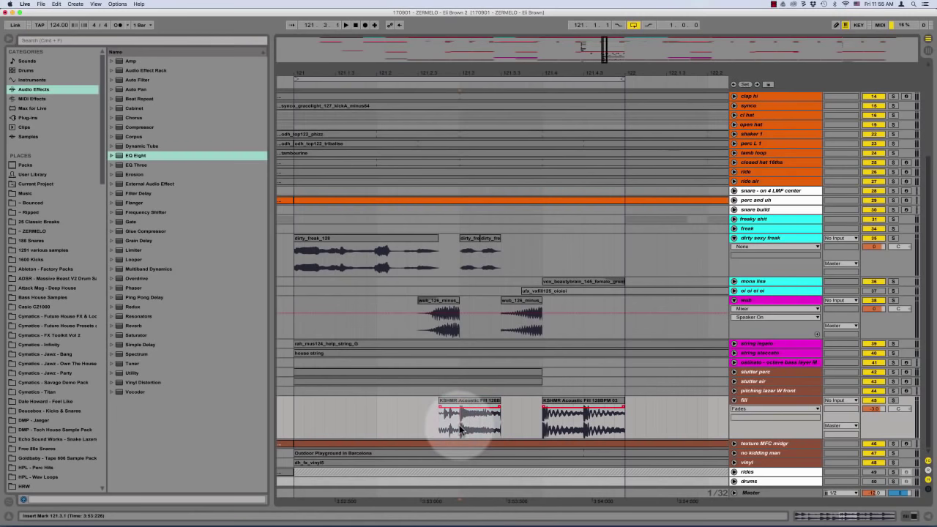
Compare the short dirty_freak clips with the fill from 121.3.1 to 121.3.3 and the second wub clip up to 121.4.1
click(478, 373)
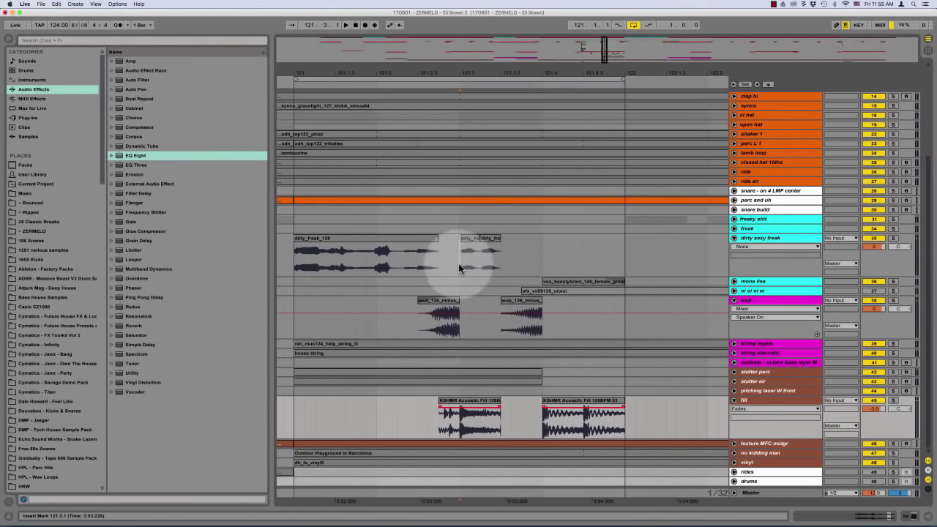
drag(458, 263, 503, 262)
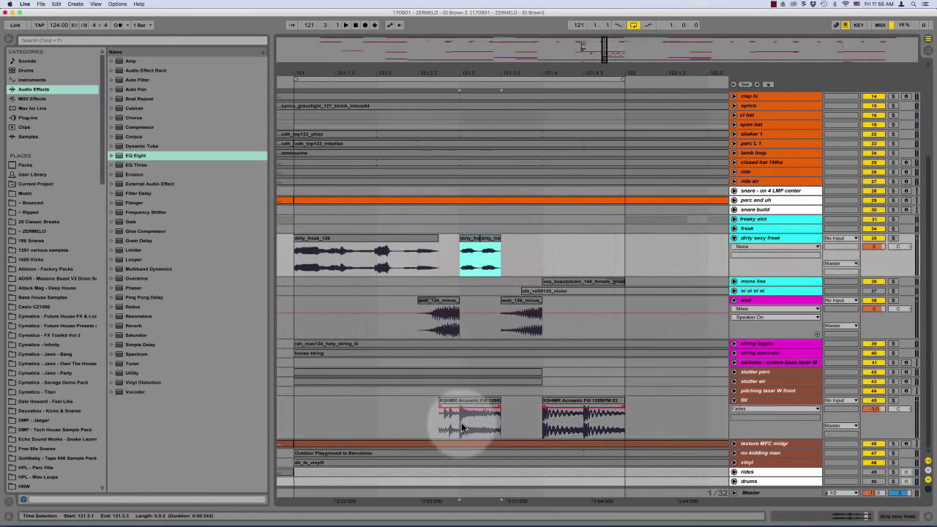
drag(459, 416, 501, 418)
click(501, 418)
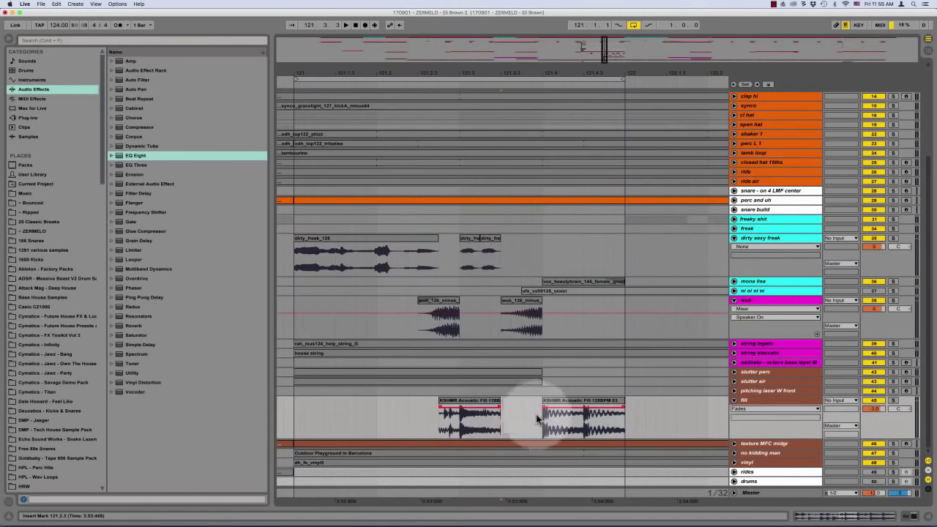
click(541, 247)
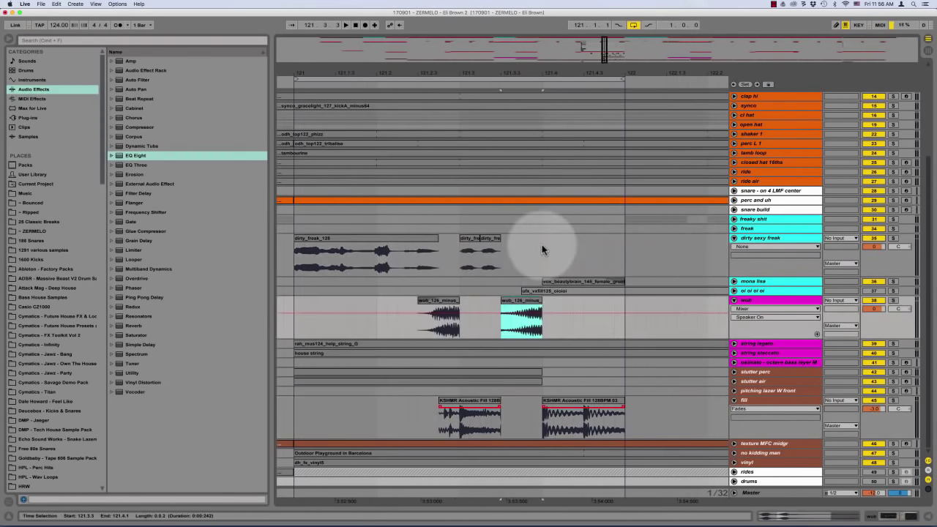
click(542, 244)
Expand the mona lisa track to inspect its female grunt clip from 121.4.1 to 122.1.1, and collapse the track again
click(734, 281)
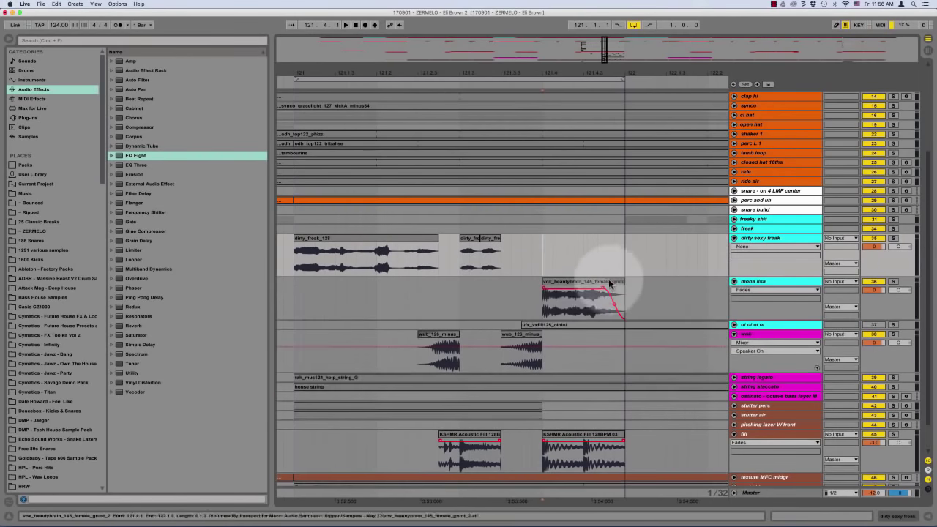
click(585, 280)
scroll(578, 265, down, 2)
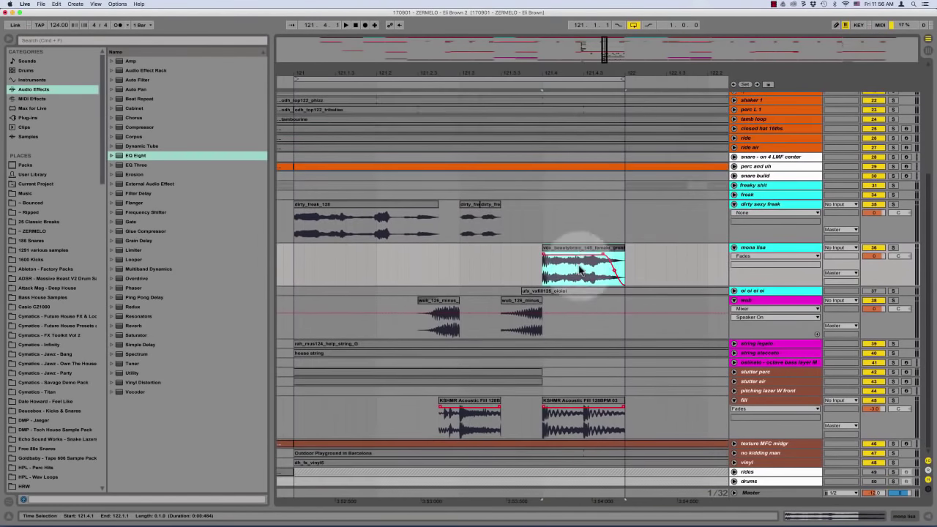
click(735, 250)
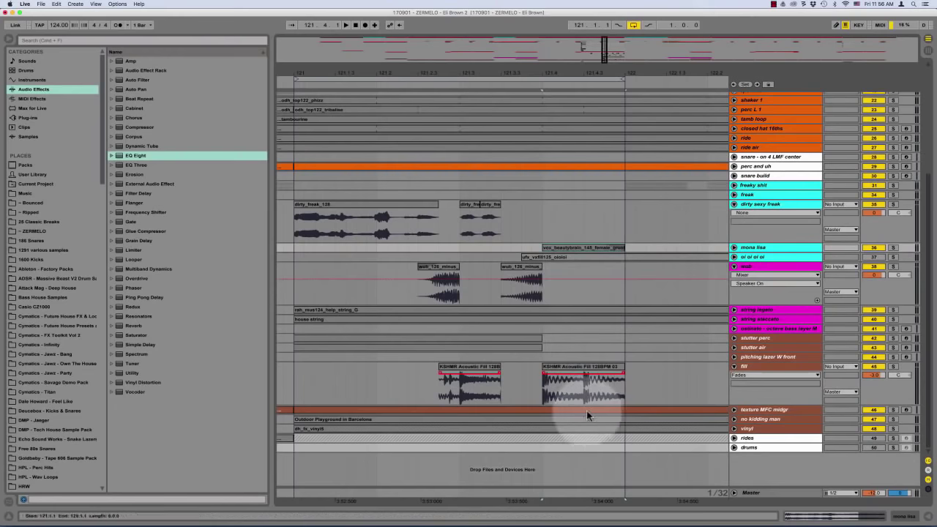
Check the second fill clip and both wub clips in bar 121, and replay the loop from 121.1.1
click(582, 368)
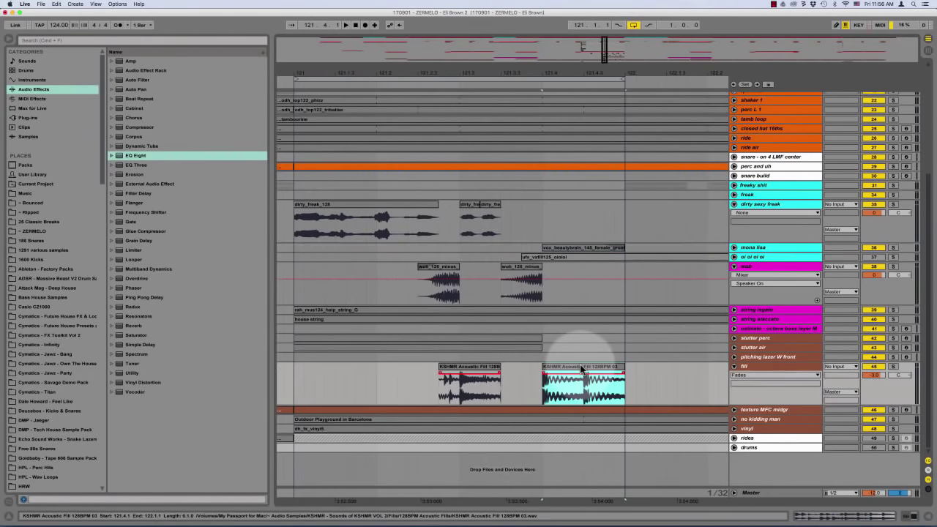
click(448, 274)
click(546, 268)
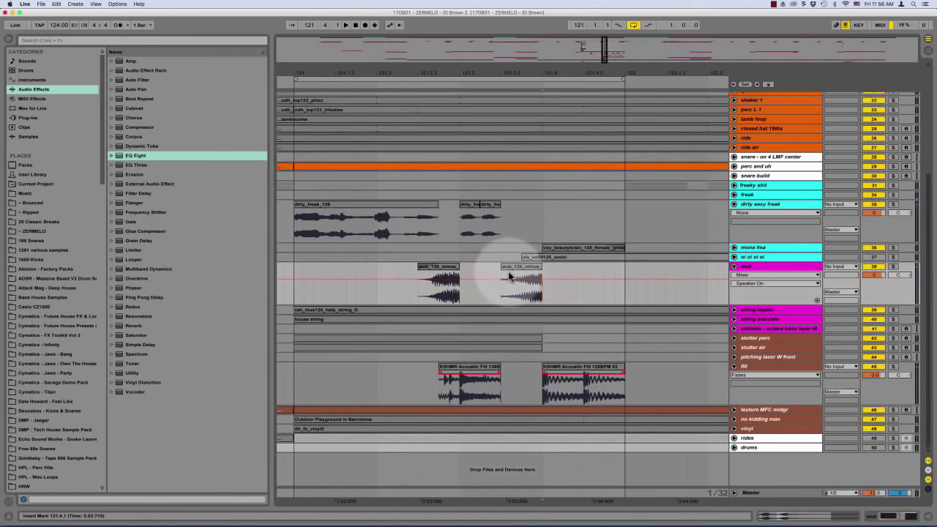
click(445, 271)
click(535, 268)
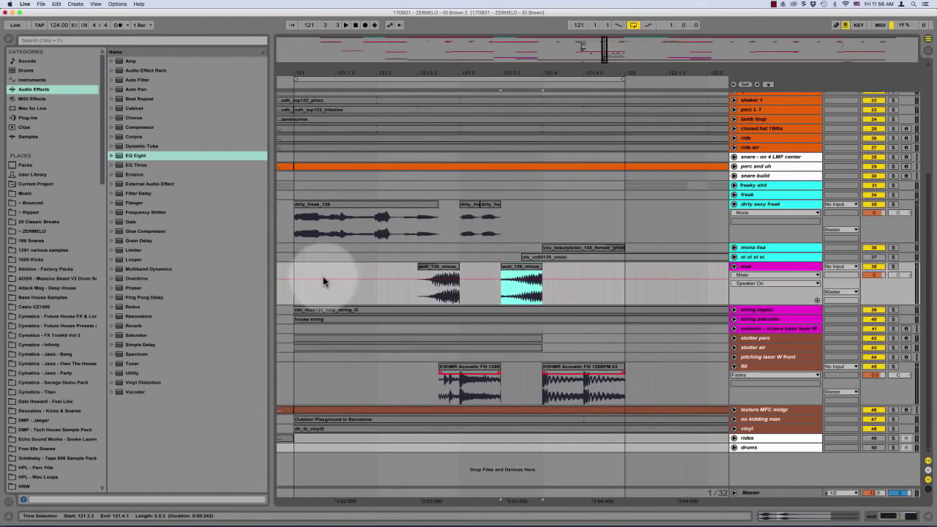
click(292, 271)
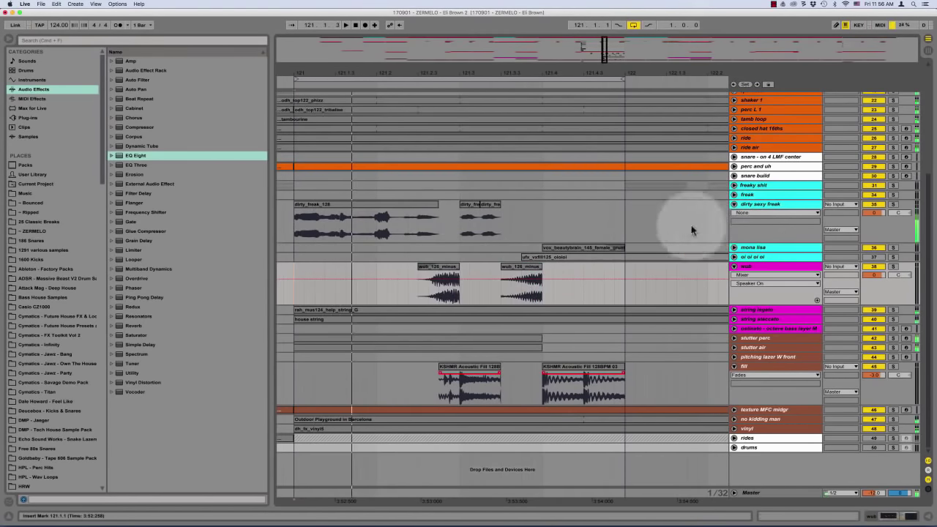
Solo the dirty sexy freak, wub and fill tracks and play the bar 121 loop from 121.1.1
key(space)
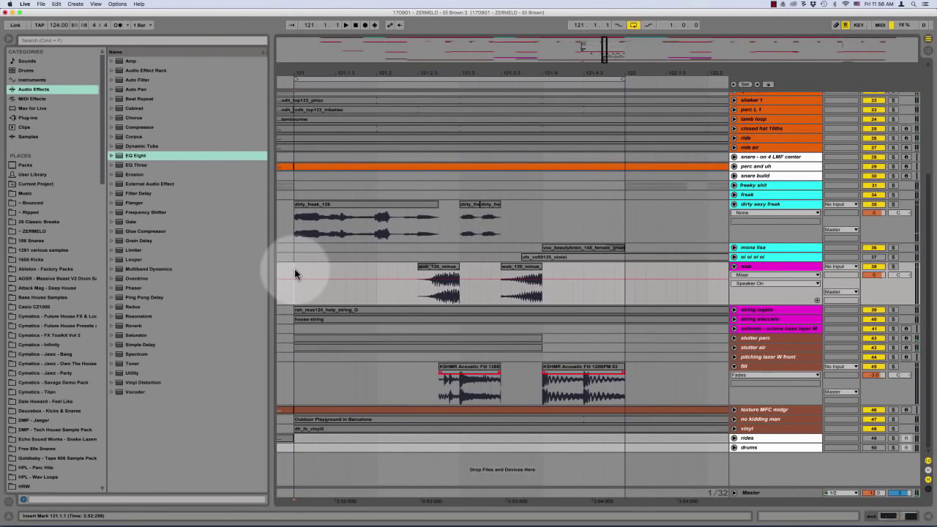
key(space)
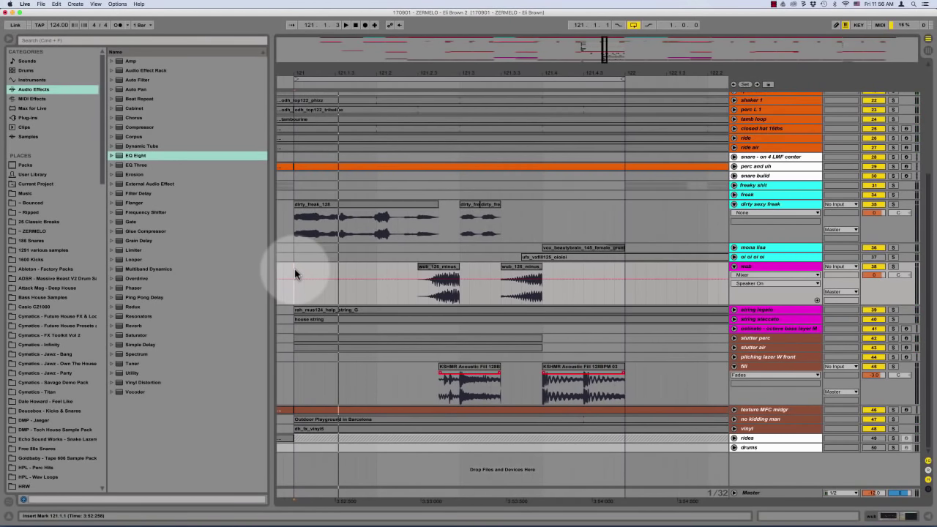
click(892, 204)
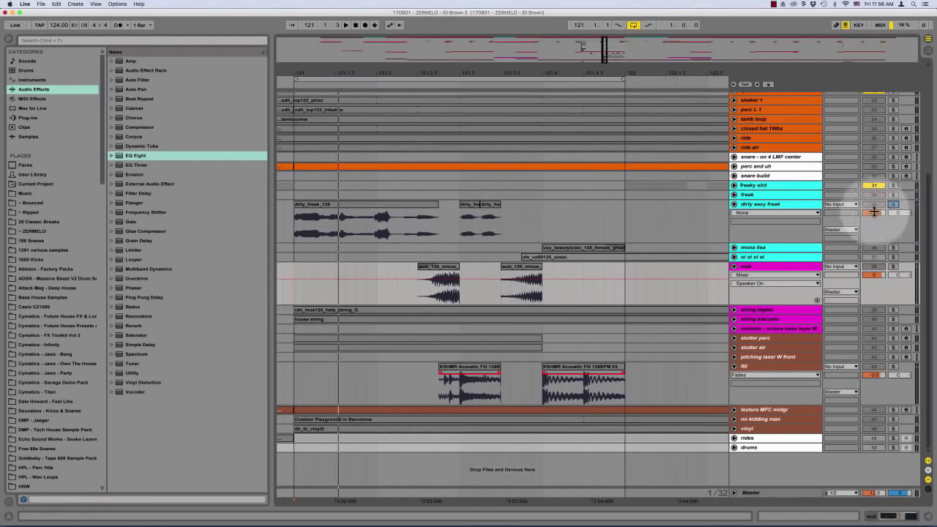
click(893, 267)
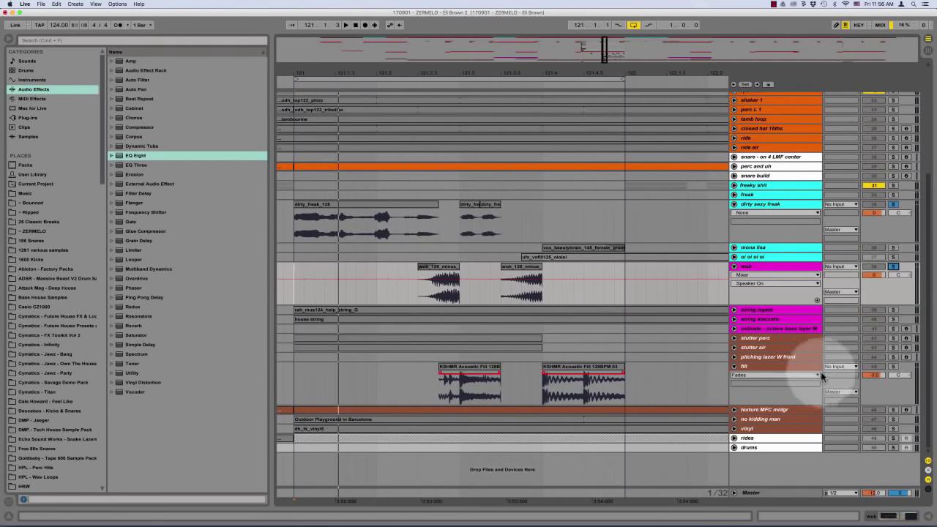
click(892, 366)
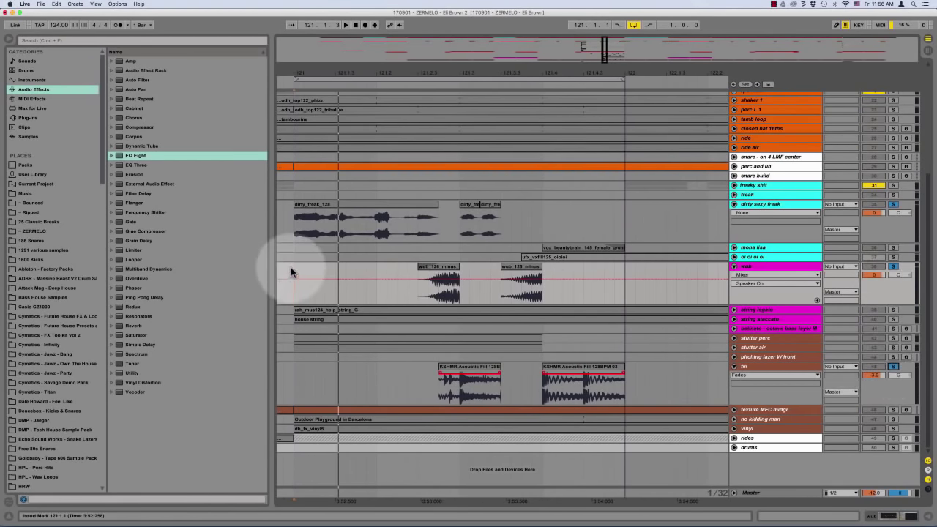
key(space)
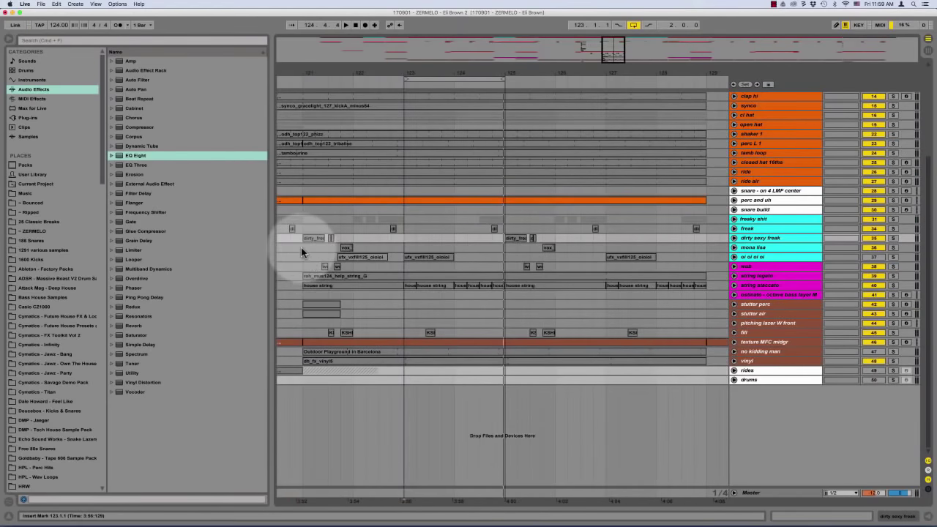
Play the arrangement from 121.1.1 and set the loop from 121.1.1 to 129.1.1
click(301, 248)
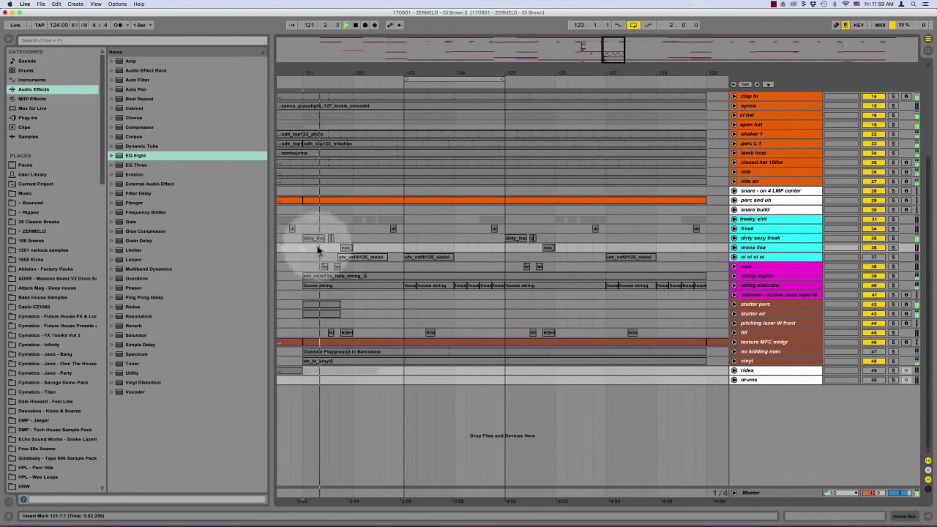
drag(302, 248, 706, 249)
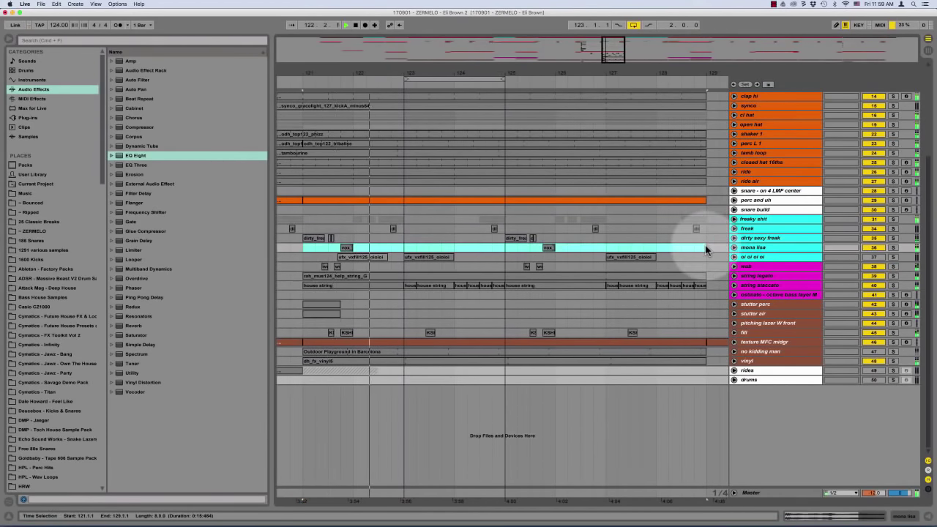
key(super+l)
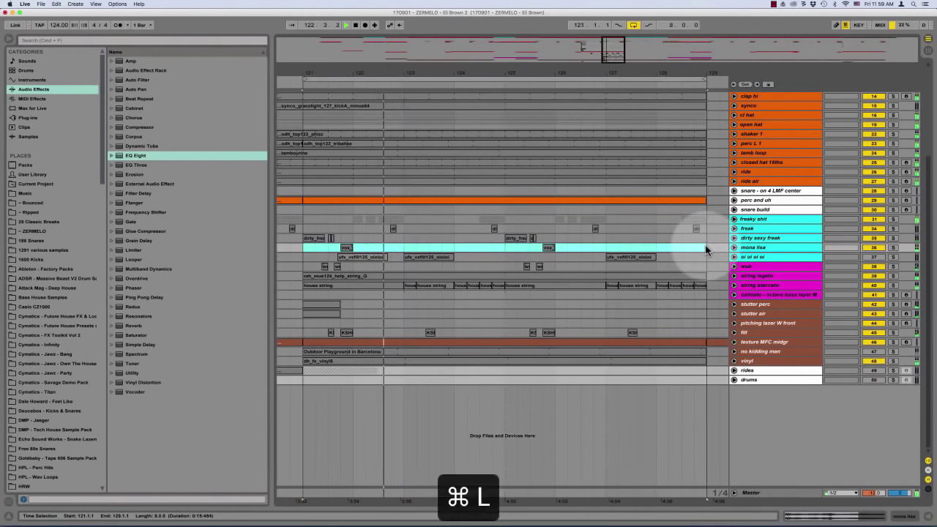
Deactivate the no kidding man track, and briefly expand the perc and uh track to inspect its content
click(772, 351)
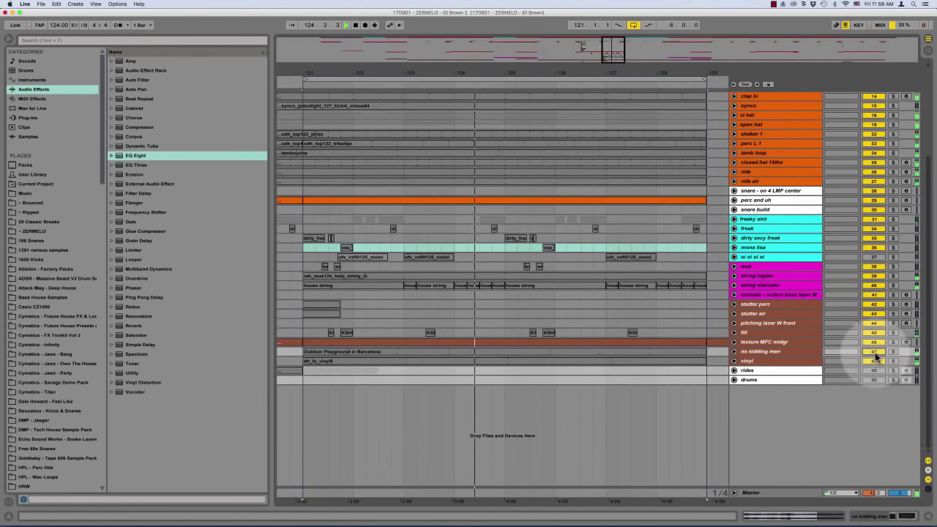
click(874, 352)
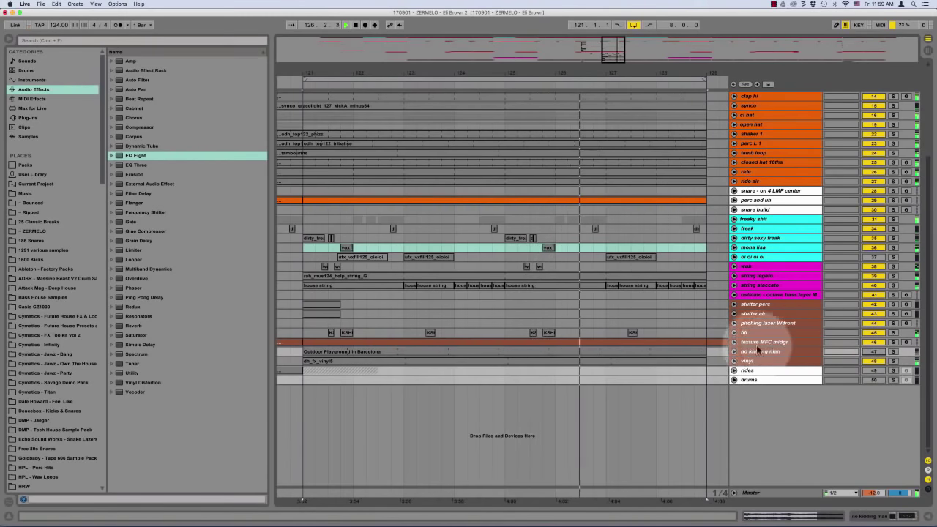
scroll(587, 311, up, 3)
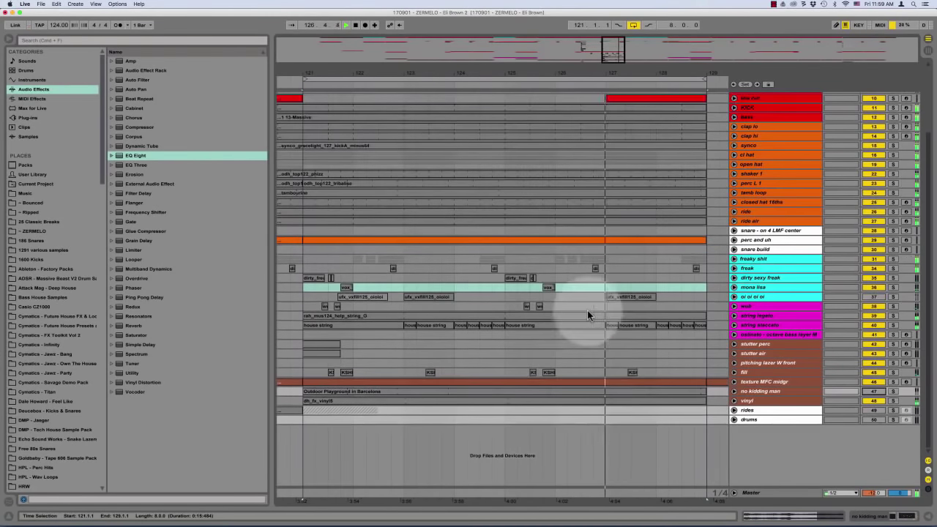
click(734, 240)
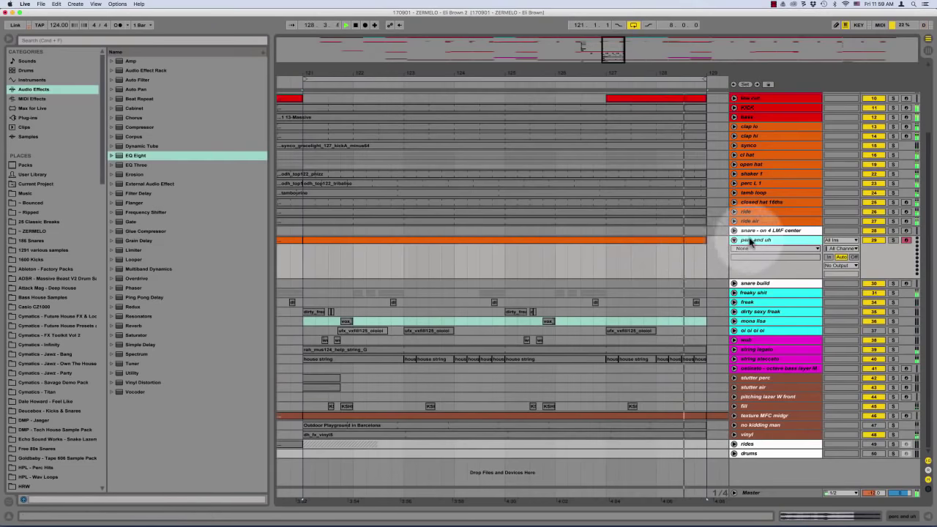
click(733, 240)
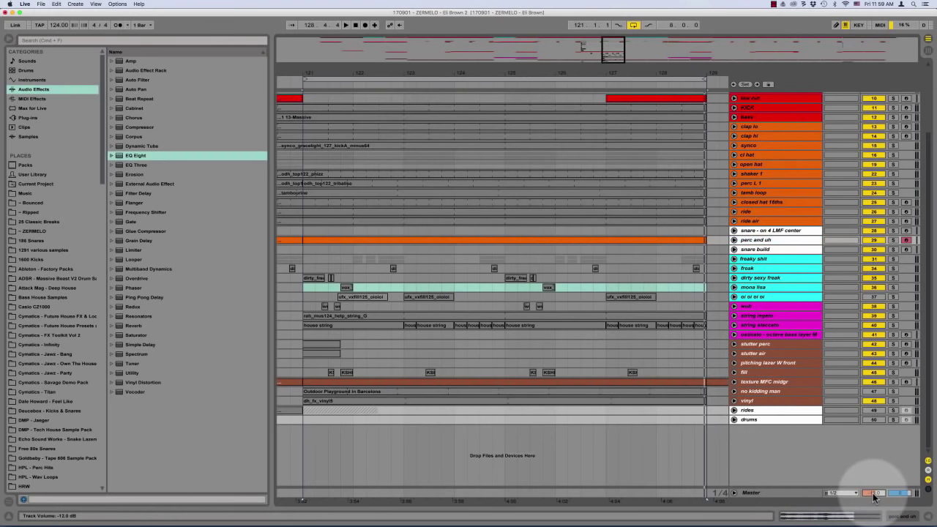
Reset the master volume to 0 dB, and solo and expand the Reference track to play it from 121.1.1
key(BackSpace)
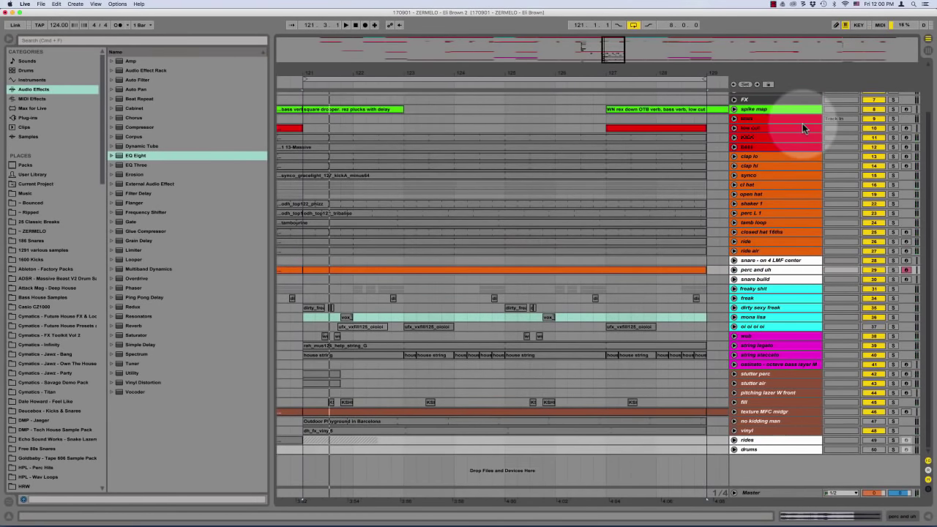
scroll(774, 126, up, 3)
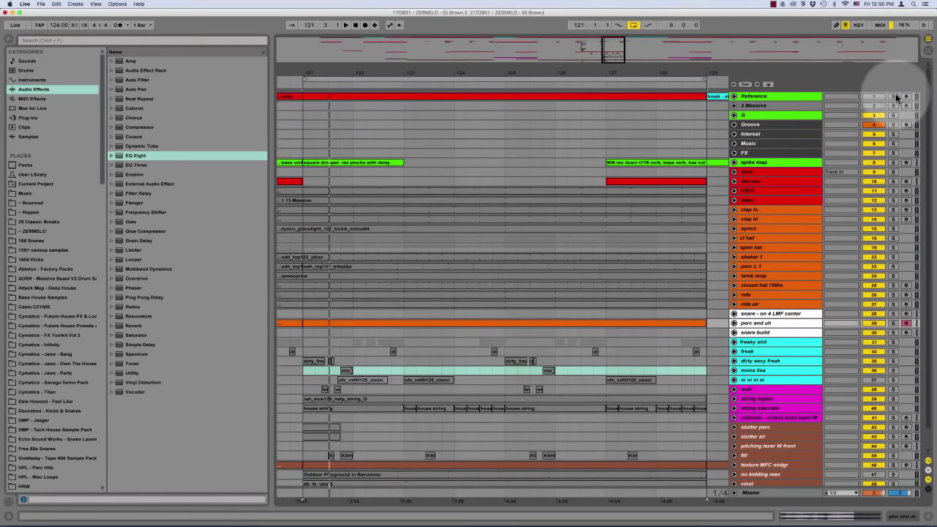
click(892, 96)
click(734, 96)
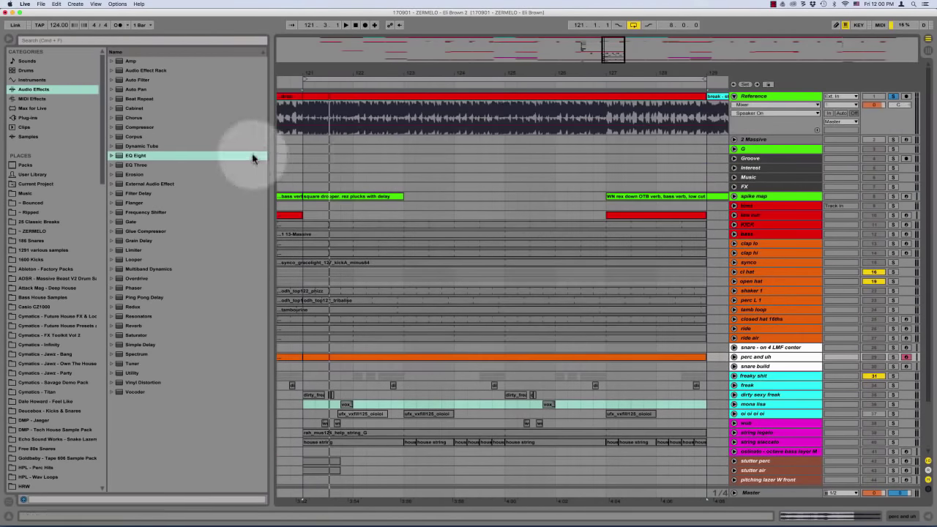
click(305, 144)
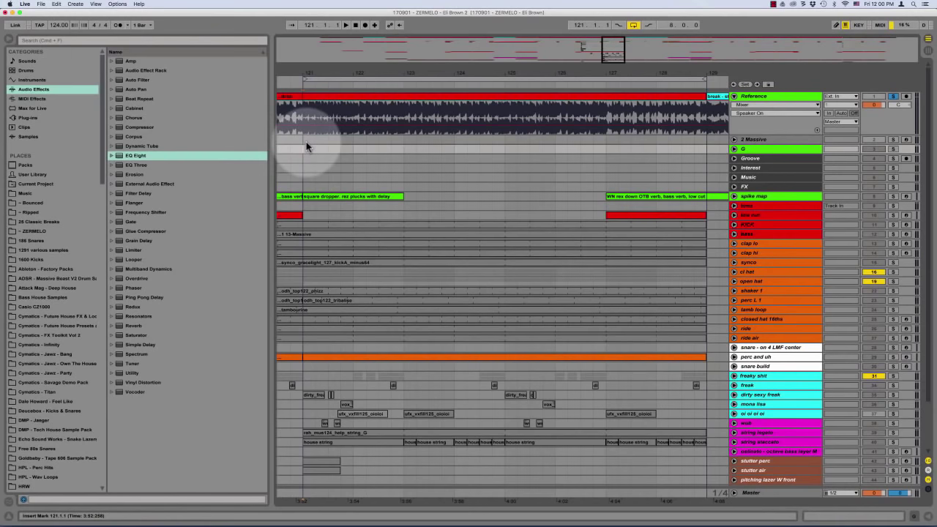
key(space)
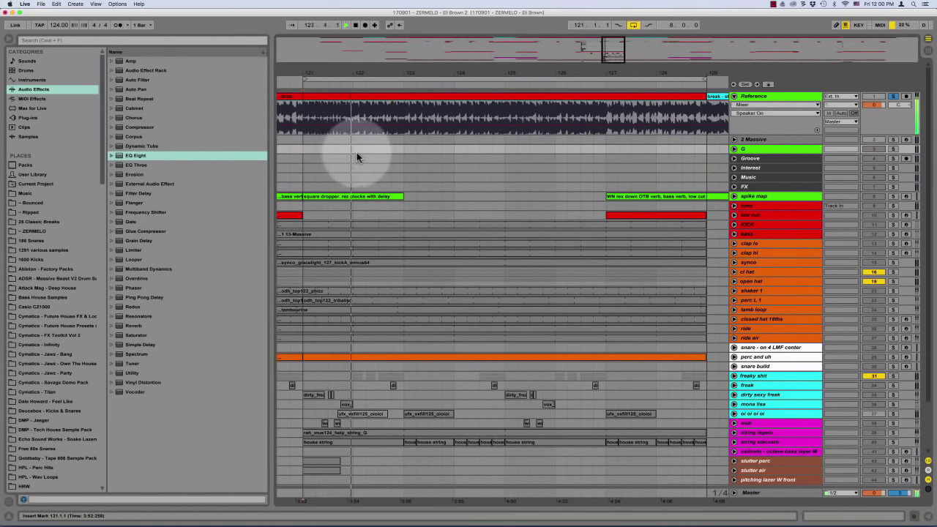
Loop bar 123 of the reference, narrow the loop to 123.2.1 through 123.3.1, and listen to that beat
drag(403, 153, 453, 150)
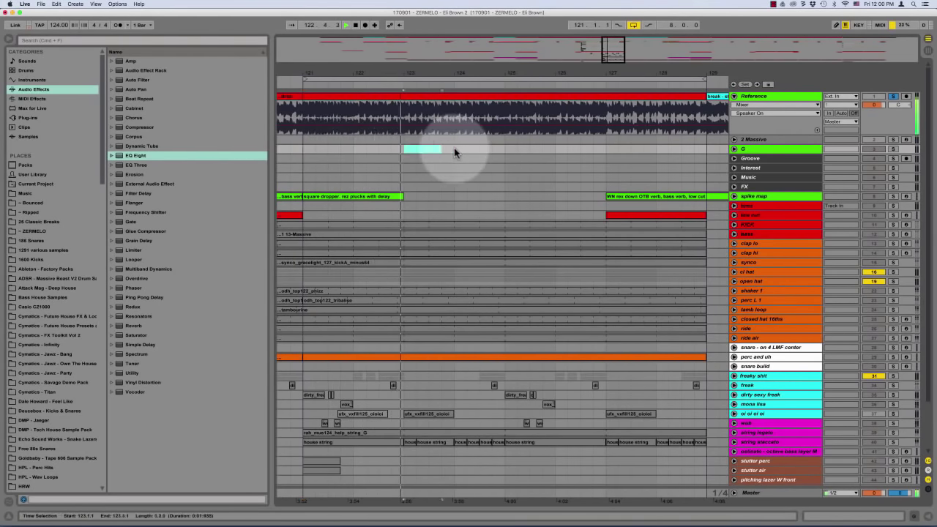
key(super+l)
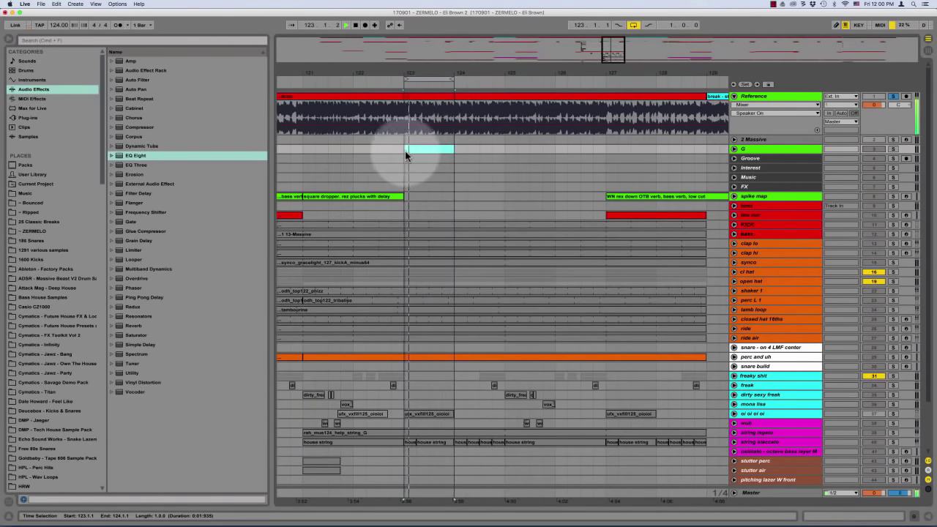
key(space)
drag(419, 149, 433, 148)
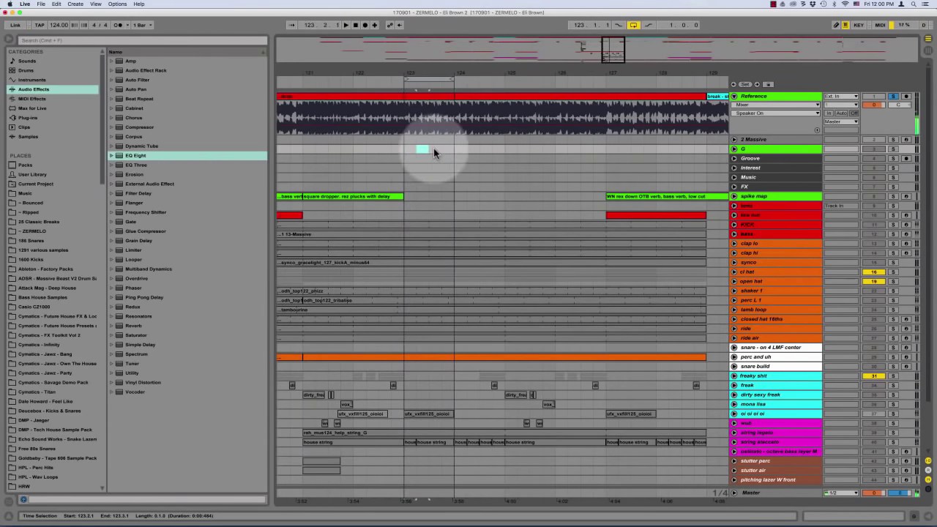
key(super+l)
key(space)
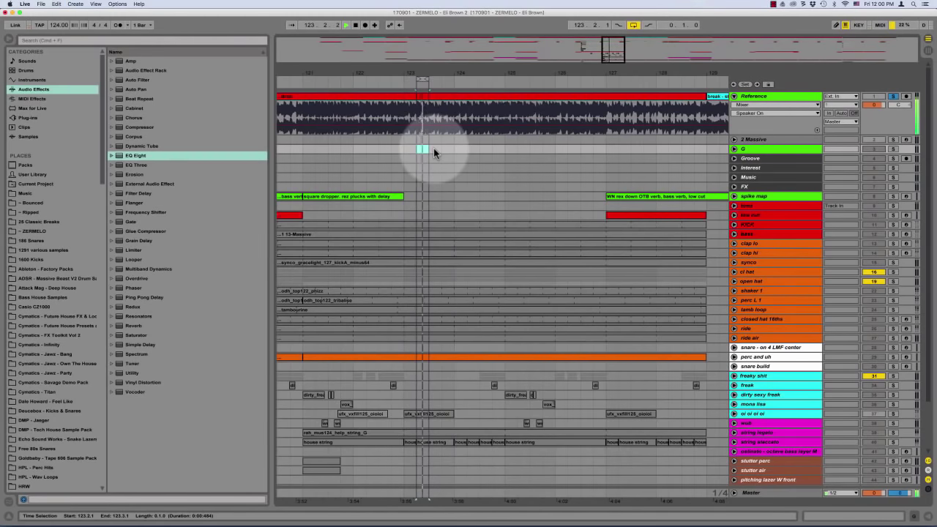
key(space)
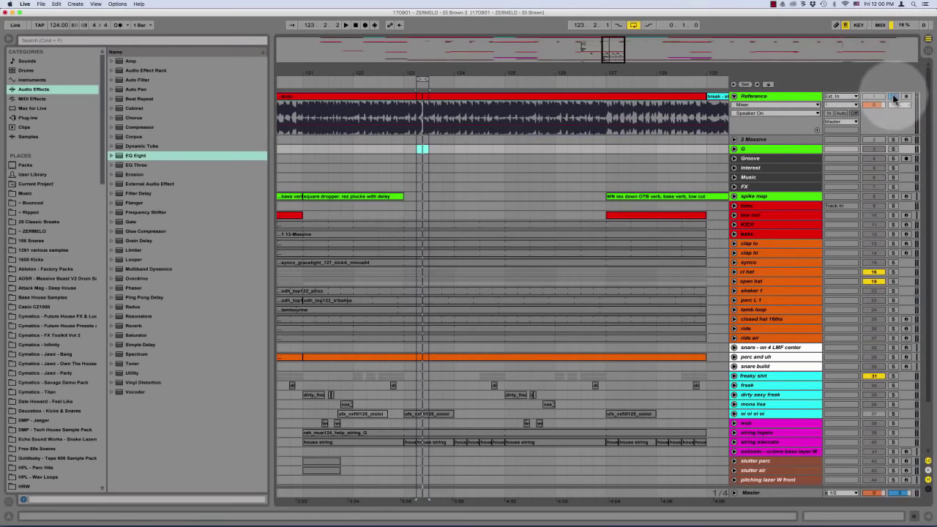
Unsolo the Reference track, loop 123.1.1 to 125.1.1, and play the project's own arrangement from bar 123
scroll(550, 241, down, 3)
drag(302, 292, 708, 298)
key(super+l)
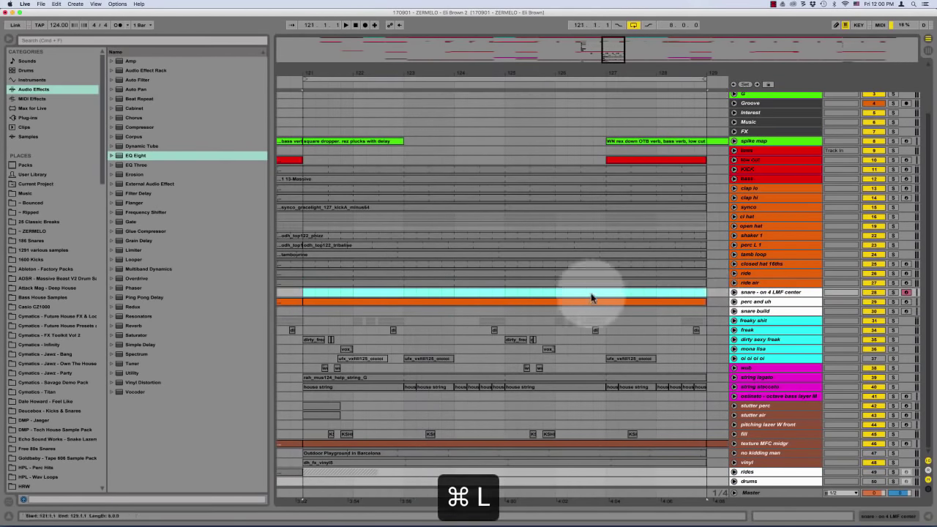
drag(408, 293, 497, 299)
key(super+l)
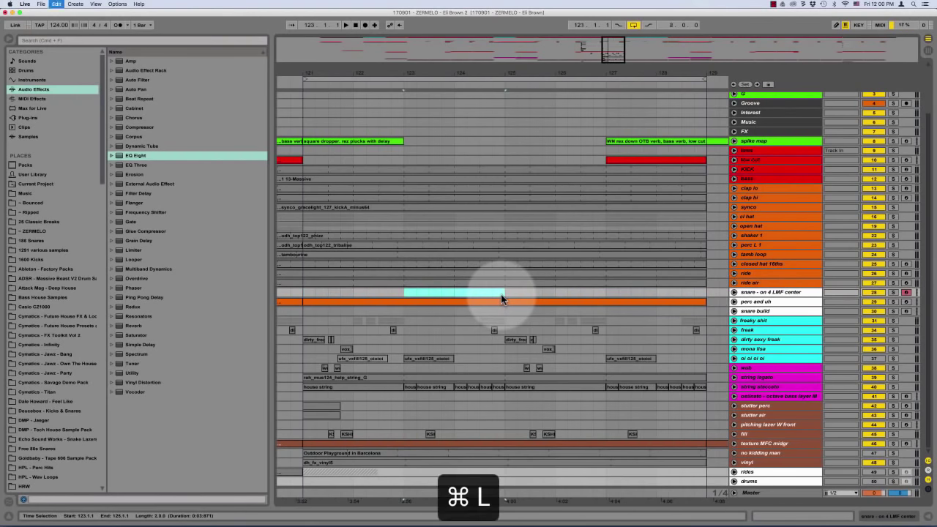
key(space)
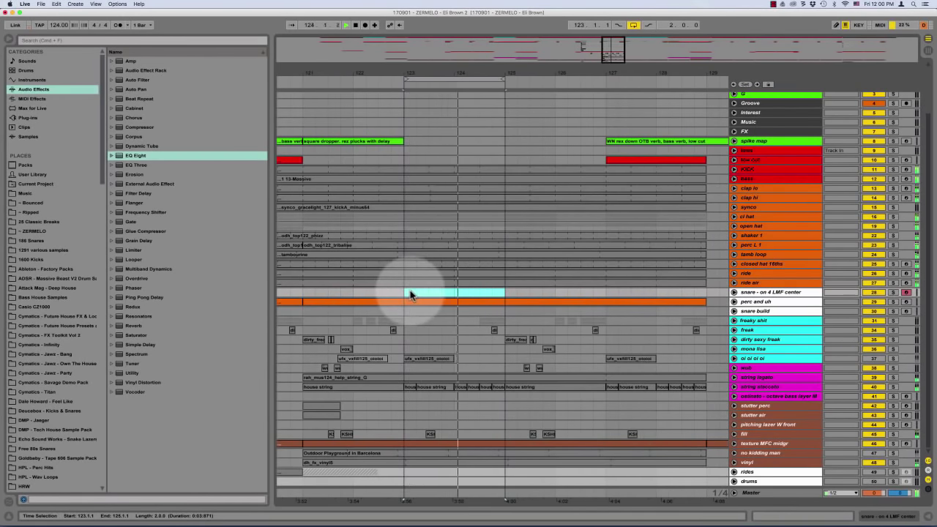
click(406, 295)
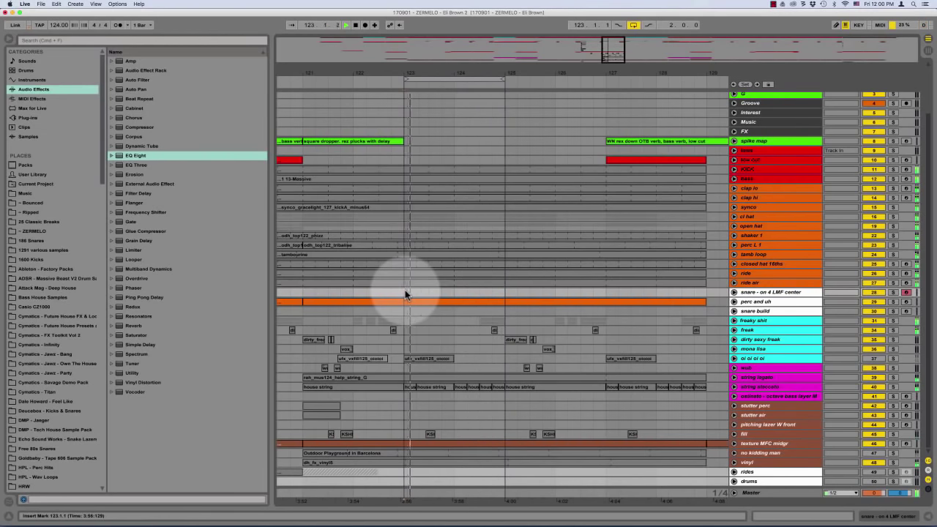
Open the 125 folder of Percussion Loops in the Sample Magic - Organic House - Wave sample pack
scroll(51, 247, down, 2)
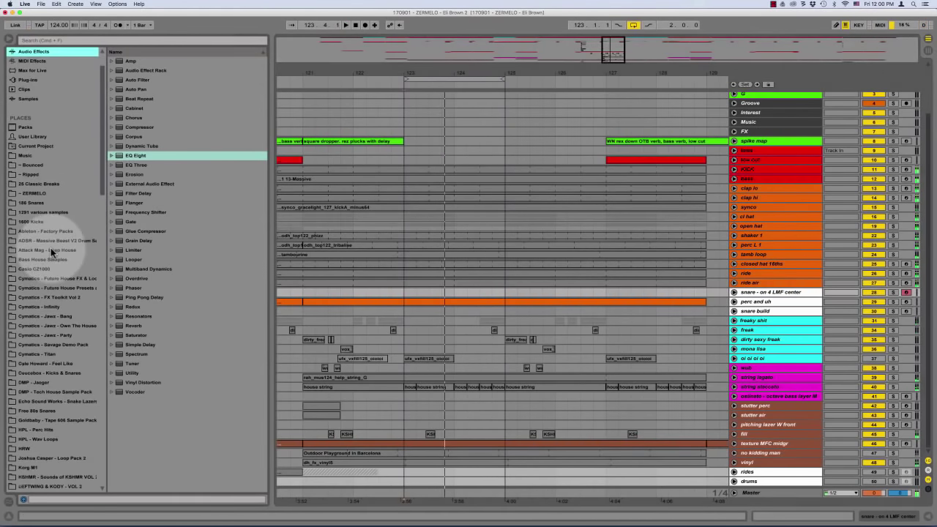
scroll(51, 287, down, 15)
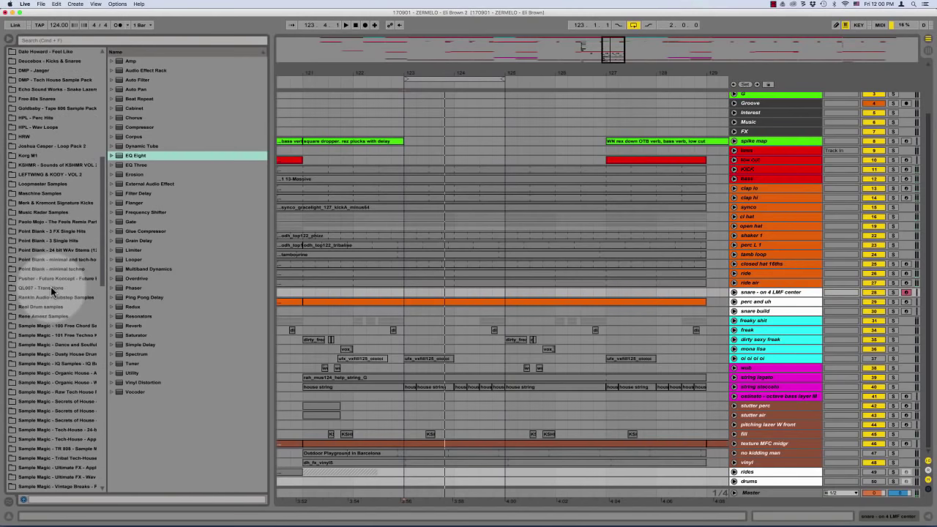
scroll(67, 311, down, 1)
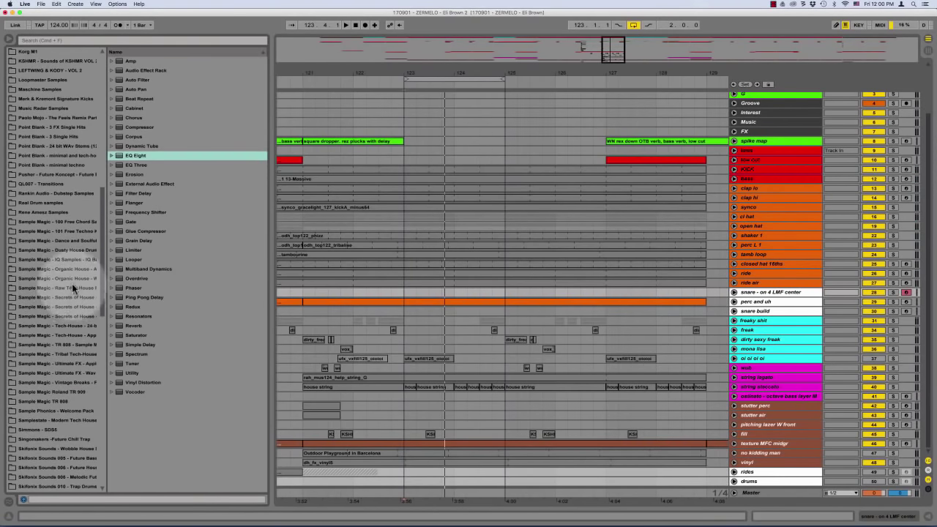
click(71, 278)
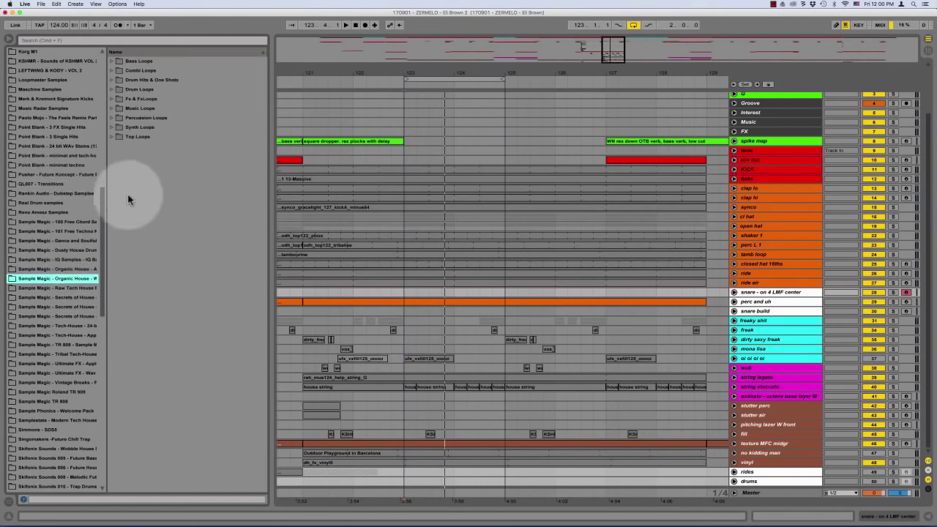
click(150, 118)
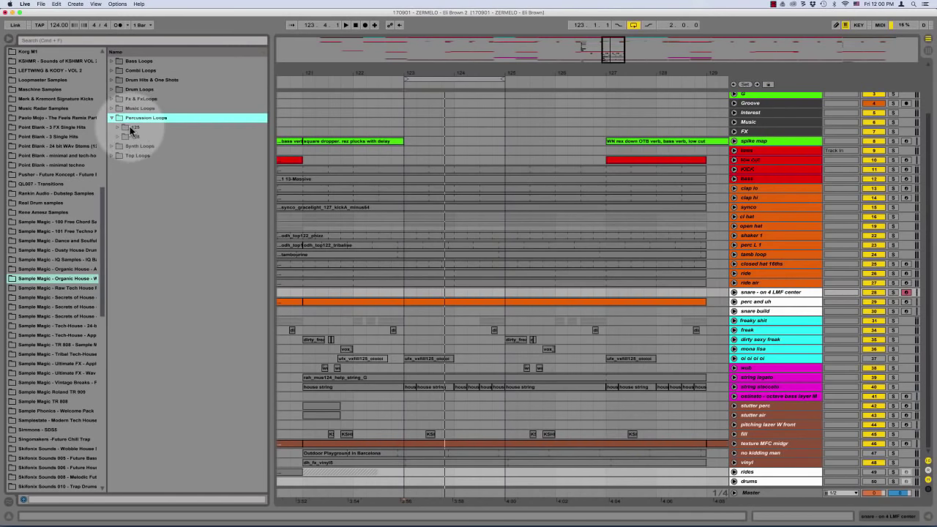
double_click(138, 126)
Audition the first three percussion loops in the 125 folder, then start the arrangement to hear them in context
click(172, 136)
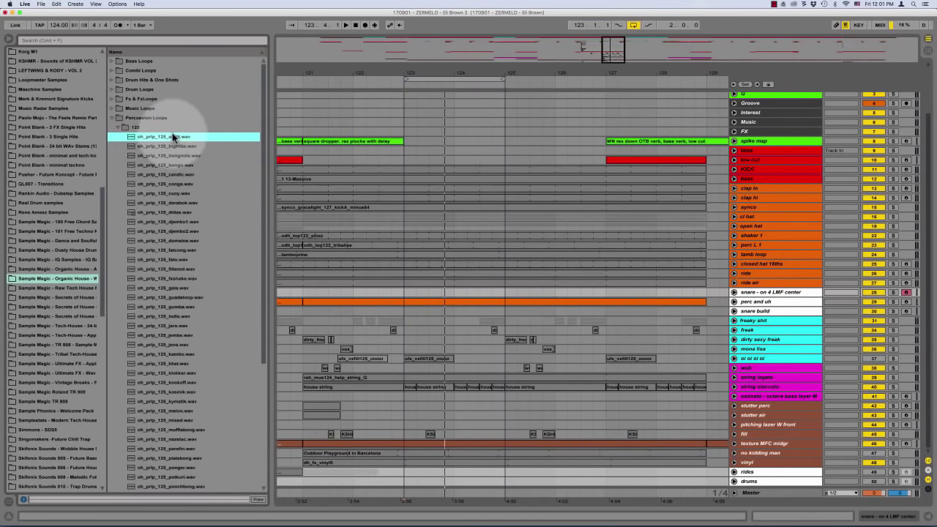
key(Down)
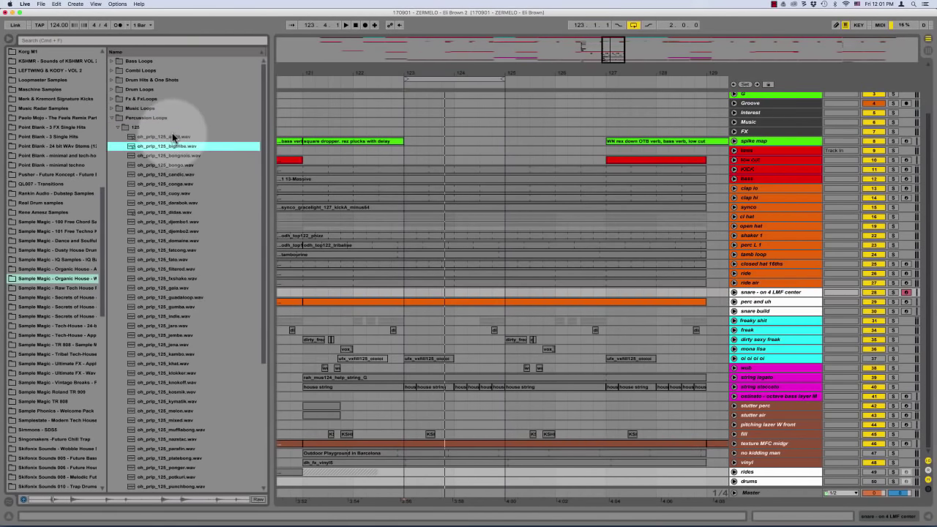
key(Down)
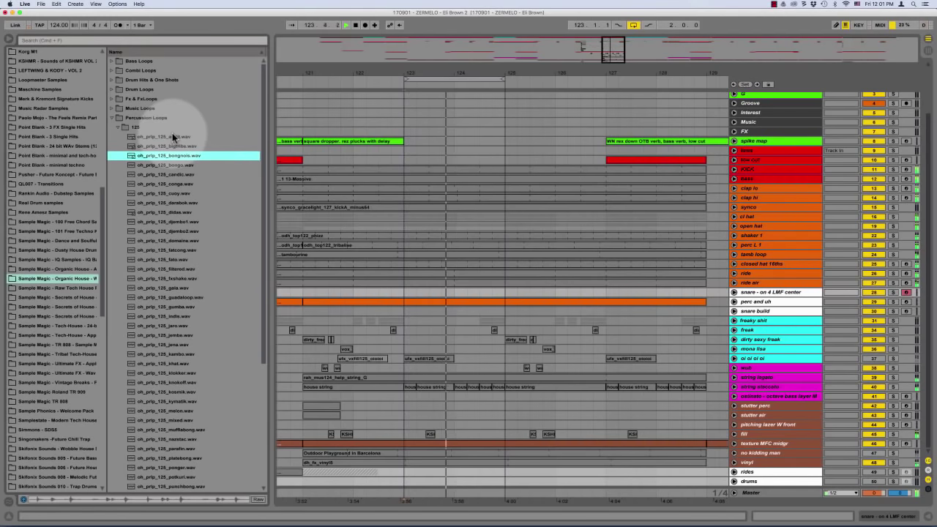
key(space)
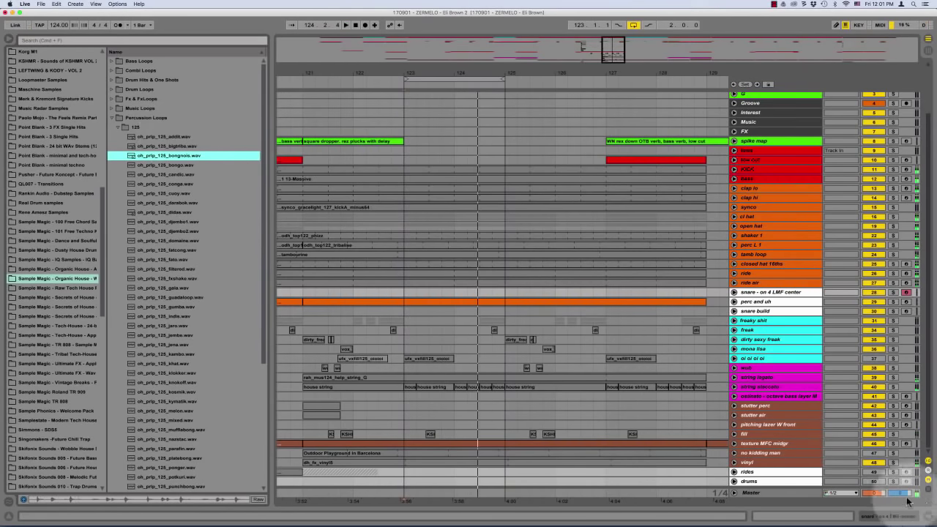
Set the master volume to -12 dB and audition the percussion loops from addit to bongo against the playing arrangement
click(871, 492)
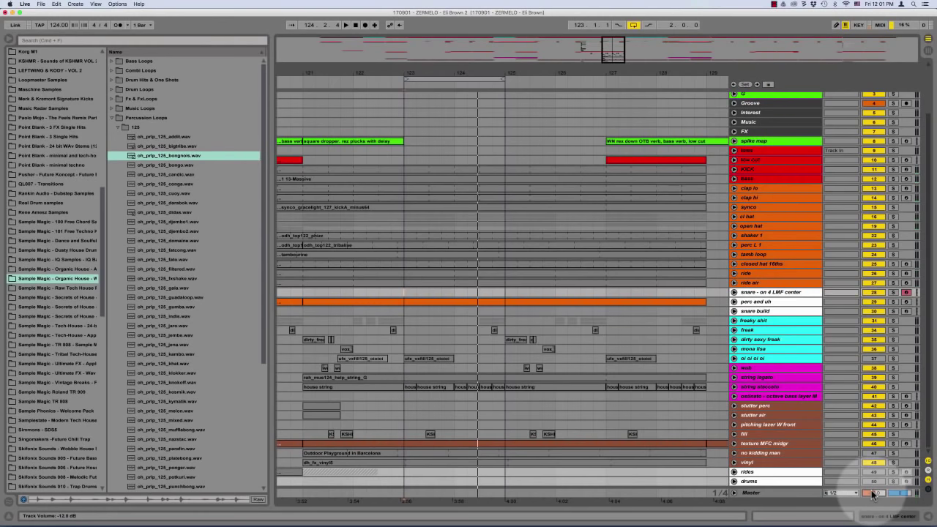
click(175, 137)
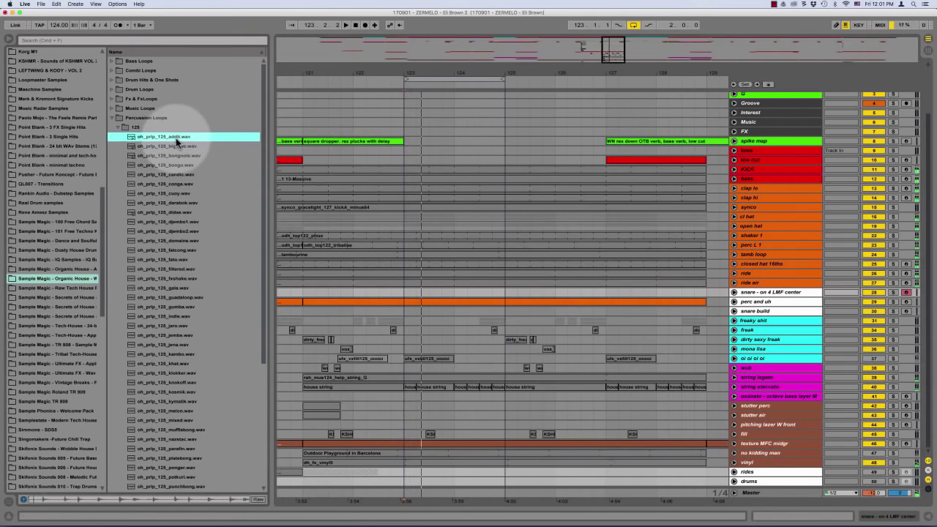
key(space)
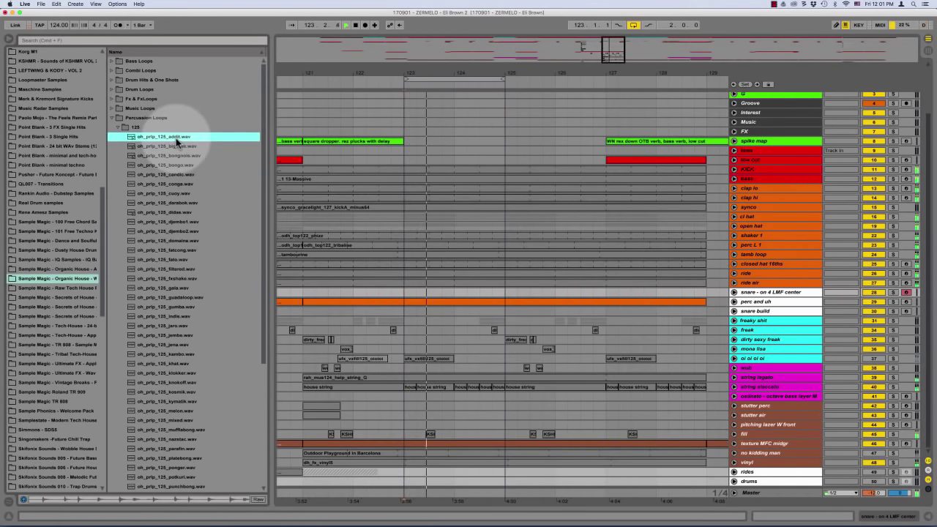
key(Down)
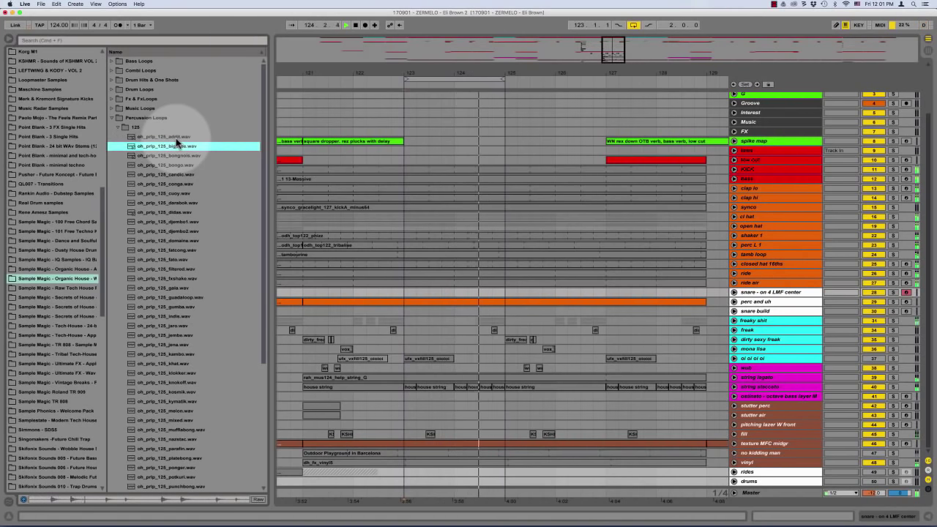
key(Down)
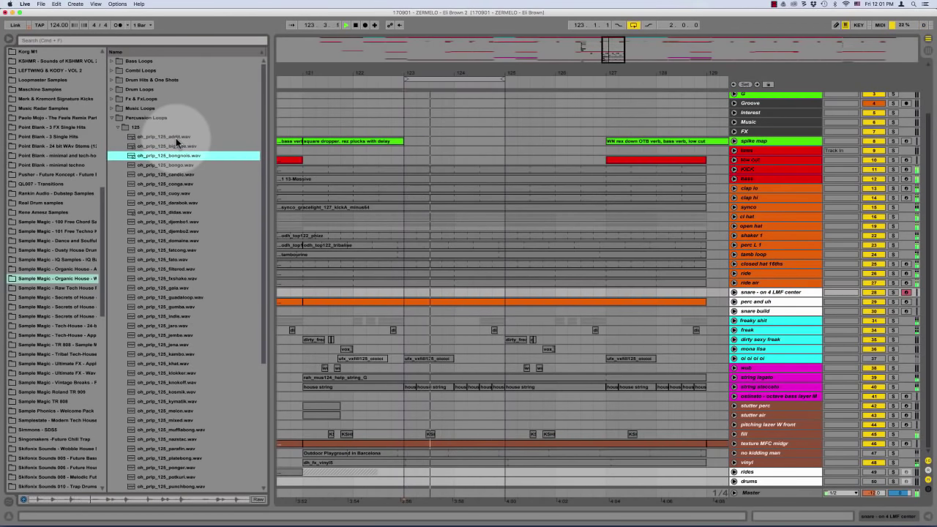
key(Down)
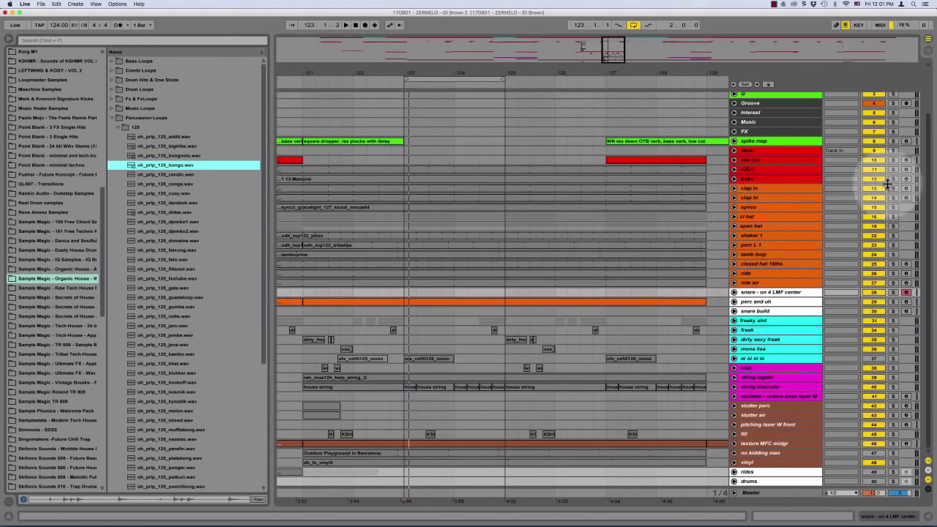
Solo the bass, insert an audio track below ride air, and place oh_prtp_125_bongo.wav on beat 2 of bars 123 and 124
click(893, 180)
click(754, 302)
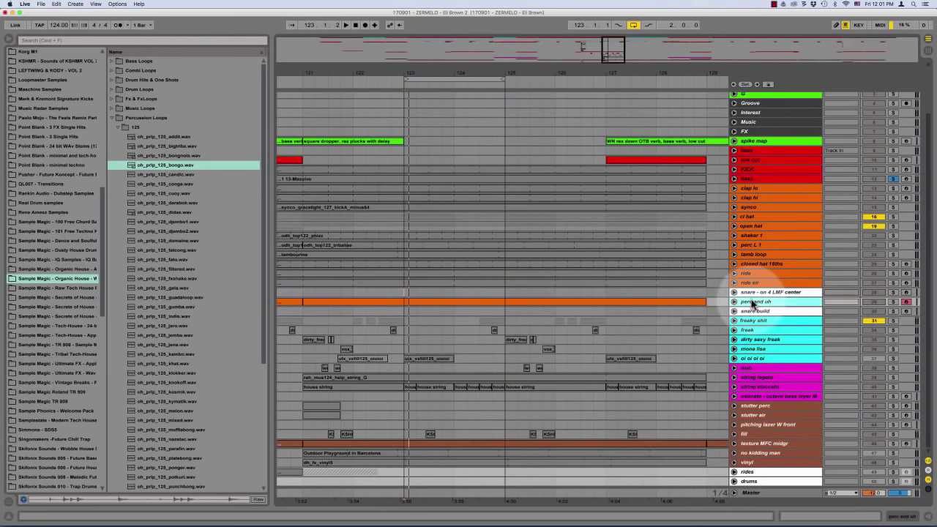
click(749, 283)
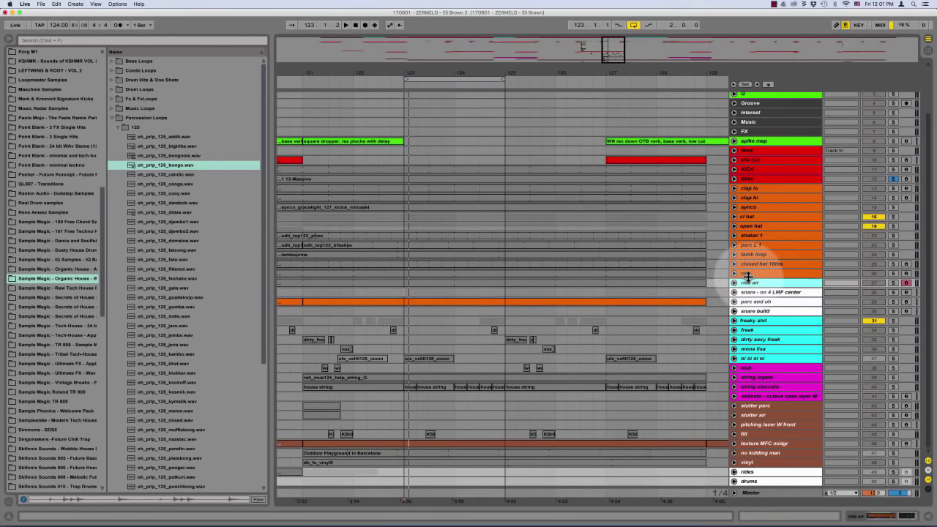
key(super+t)
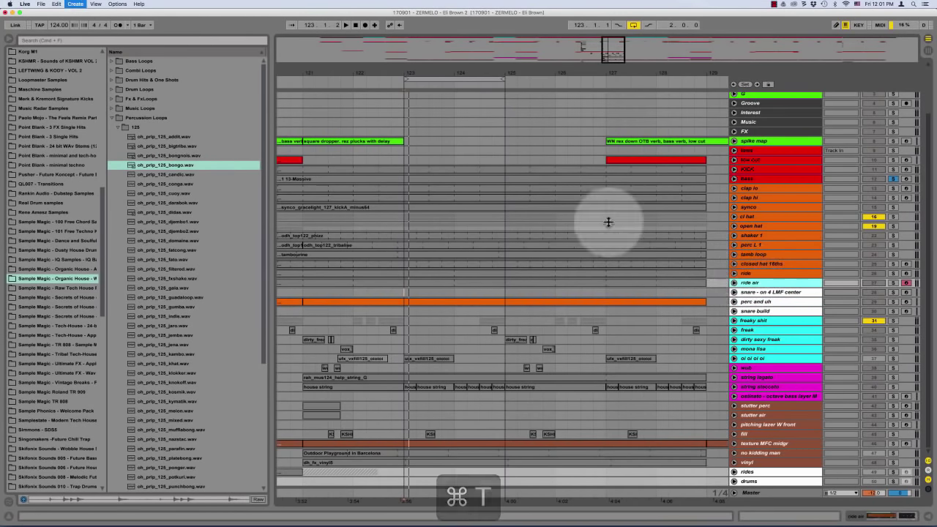
drag(167, 164, 483, 317)
click(402, 315)
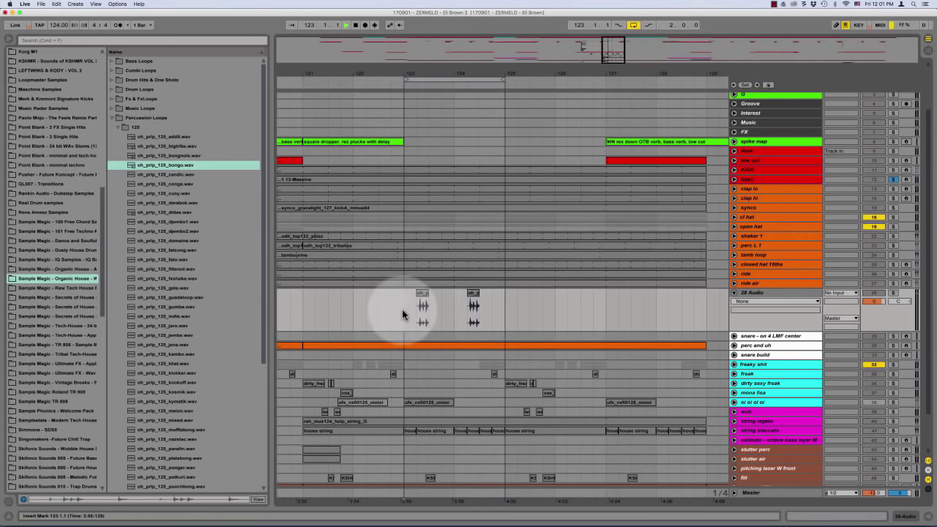
Solo the new bongo audio track as well and play it with the bass from 123.1.1
click(893, 292)
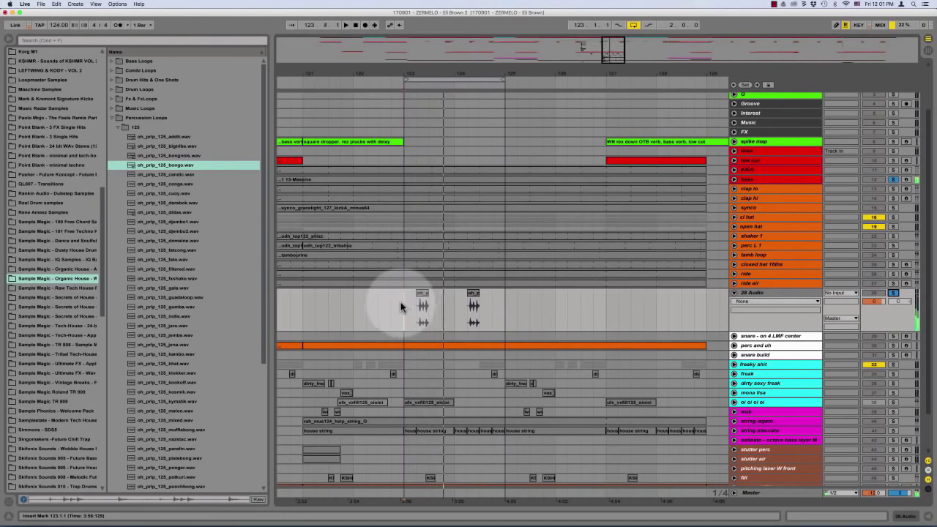
key(plus)
key(plus)
key(space)
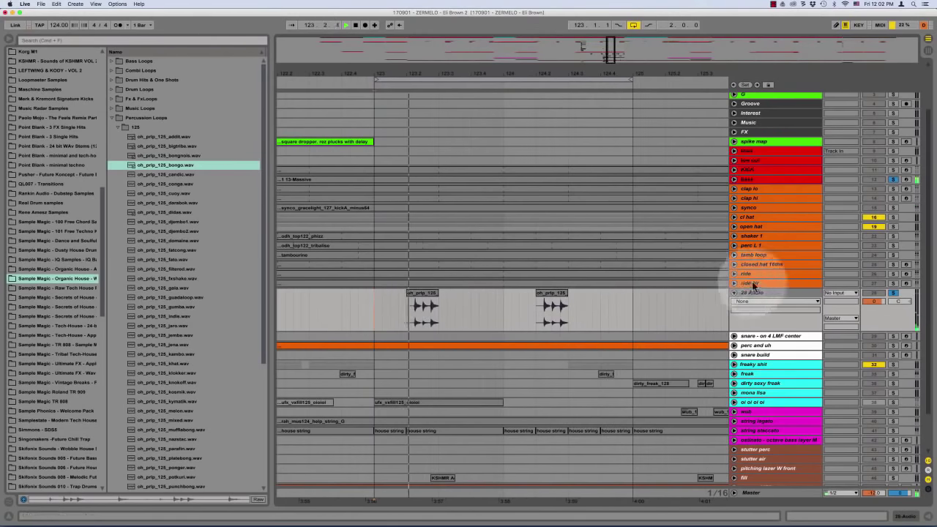
key(space)
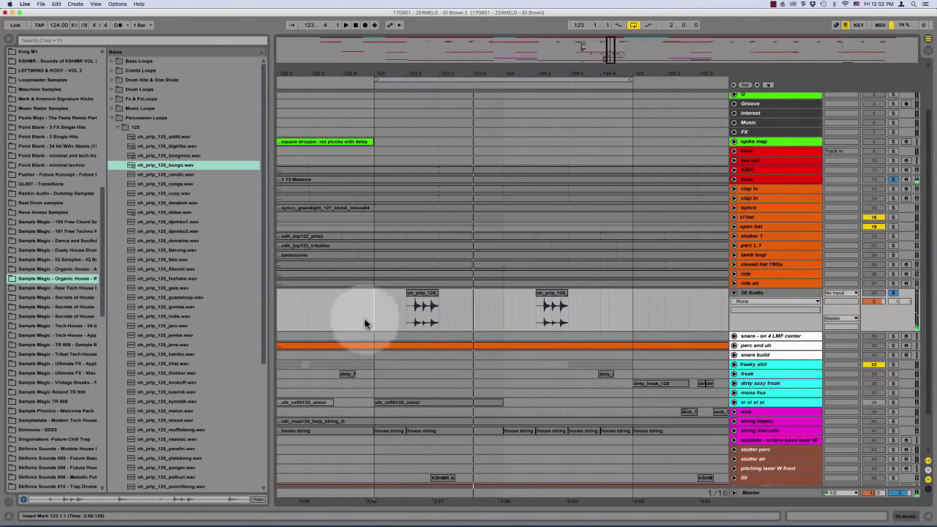
key(space)
key(space)
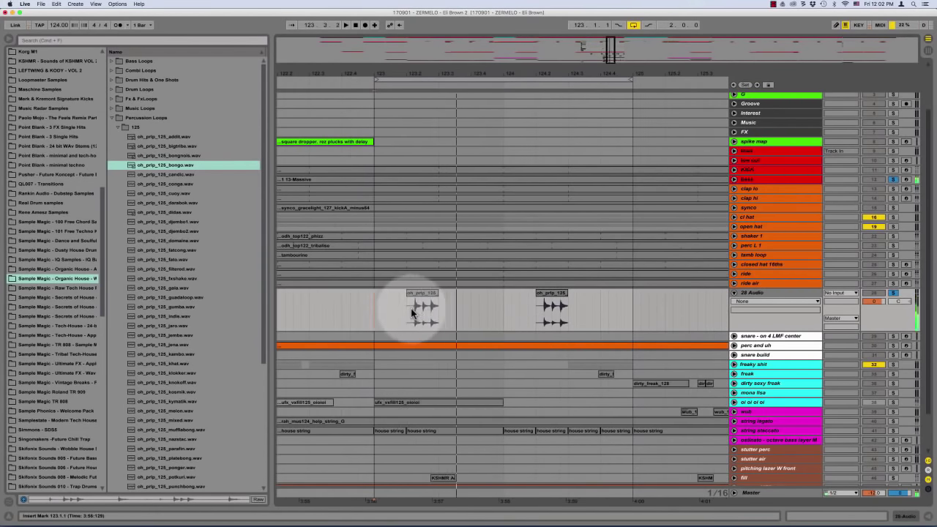
Inspect the bongo hits around 123.2.2 and set the arrangement grid to a fixed 1/16
click(410, 309)
key(plus)
key(plus)
key(plus)
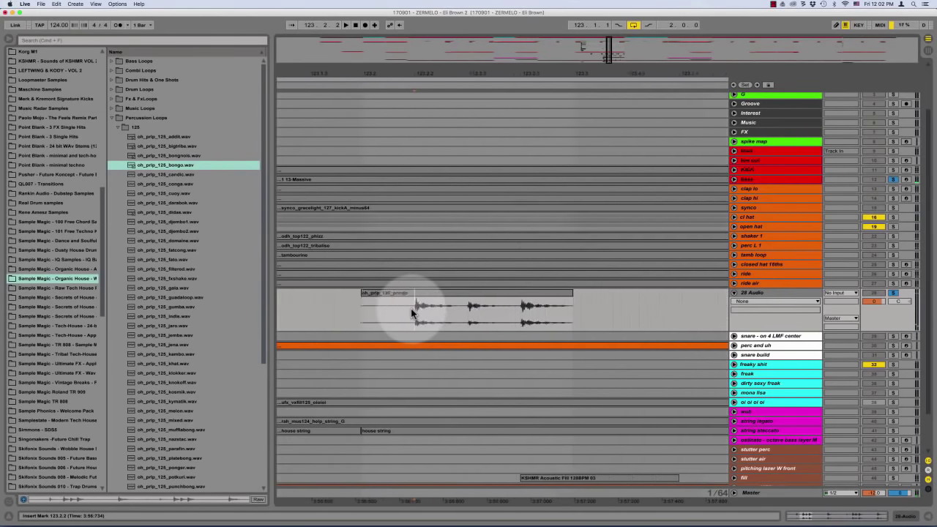
key(plus)
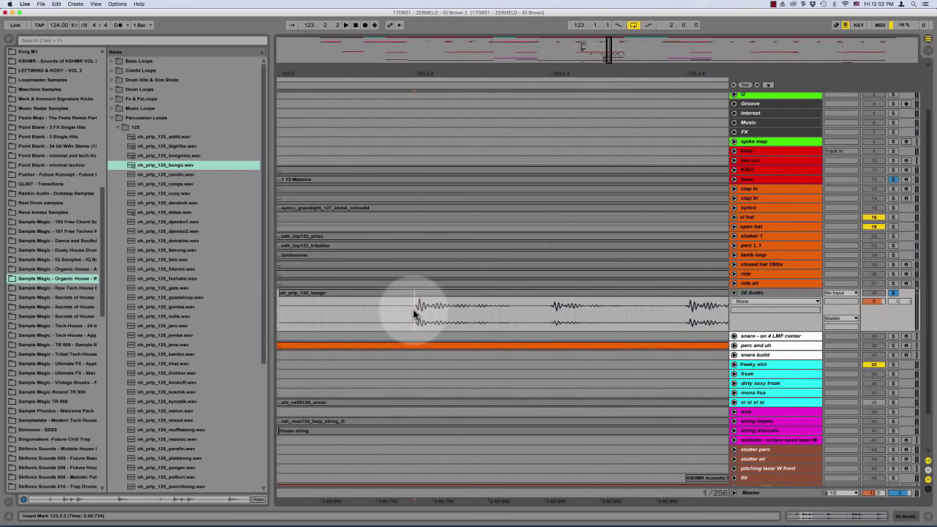
key(minus)
key(minus)
right_click(413, 309)
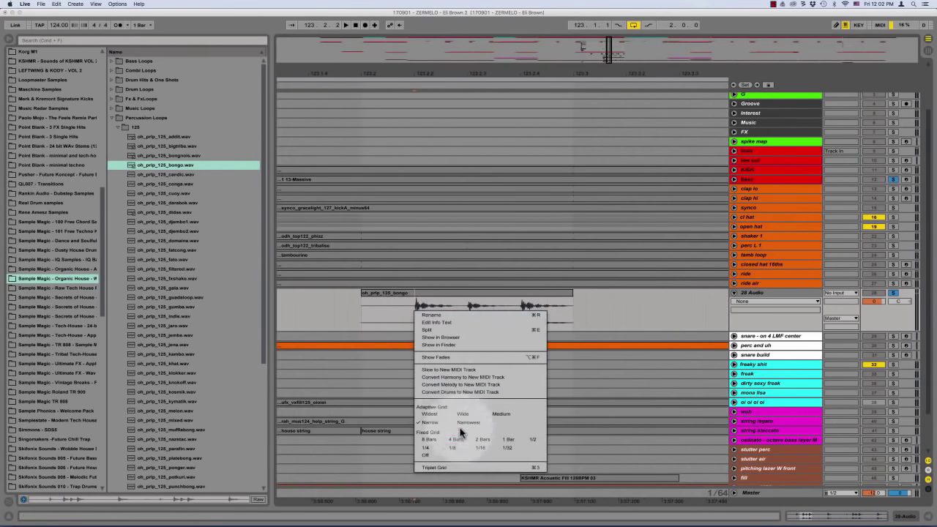
click(480, 447)
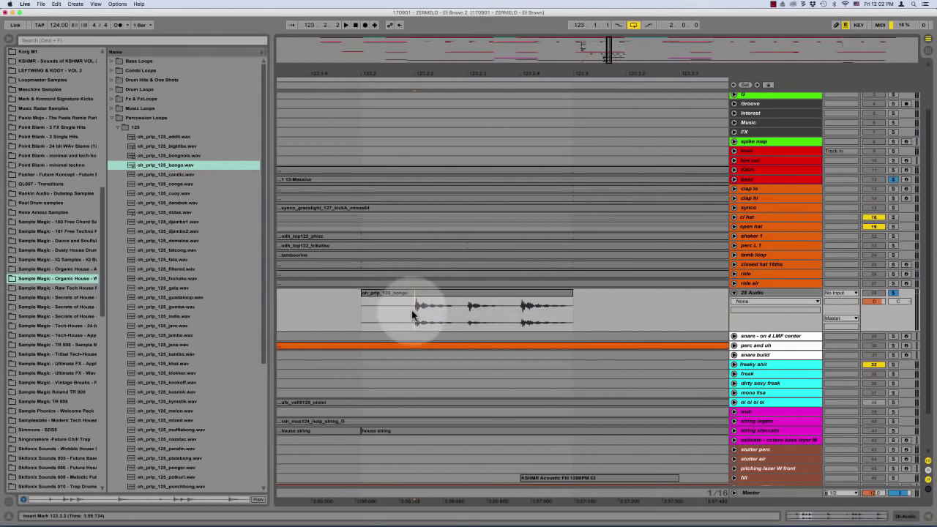
Split the bar 123 bongo clip at 123.2.2, 123.2.3 and 123.2.4, and delete its silent first slice
key(super+e)
click(466, 310)
key(super+e)
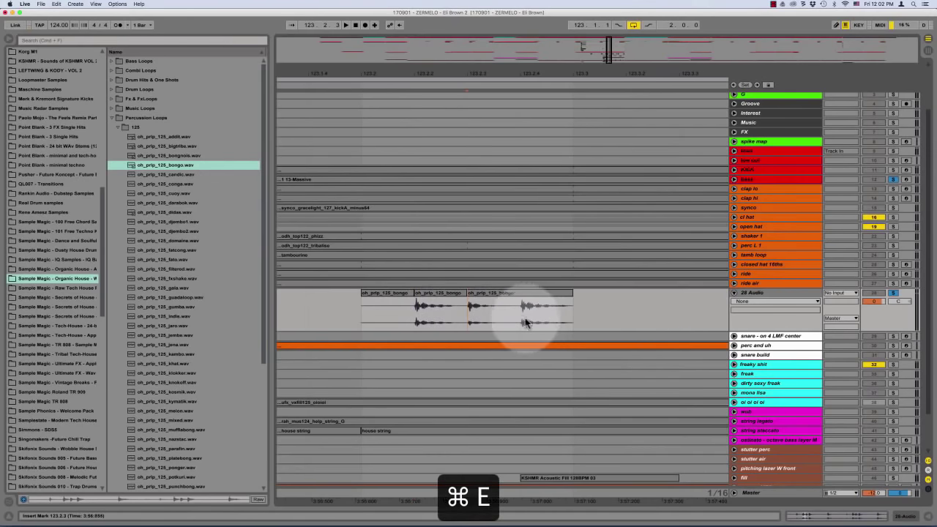
click(520, 315)
key(super+e)
click(395, 296)
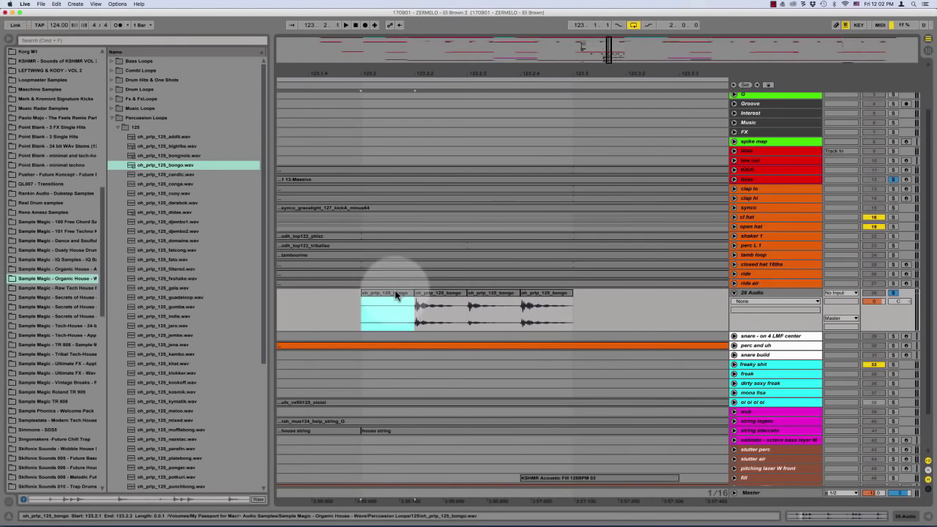
key(Delete)
click(395, 293)
Delete the silent start of the bar 124 bongo clip up to 124.2.2, and split the rest at 124.2.3 and 124.2.4
key(minus)
scroll(395, 292, right, 5)
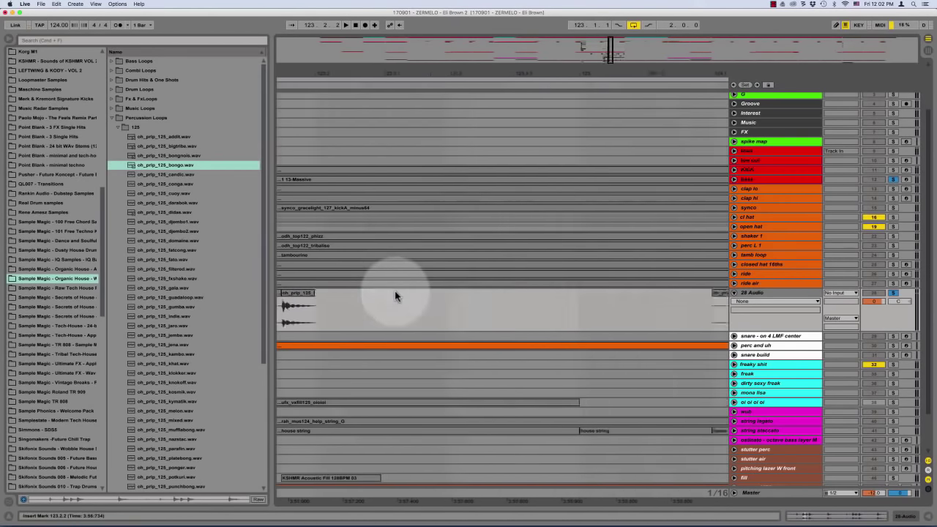
scroll(395, 291, right, 5)
drag(364, 317, 415, 317)
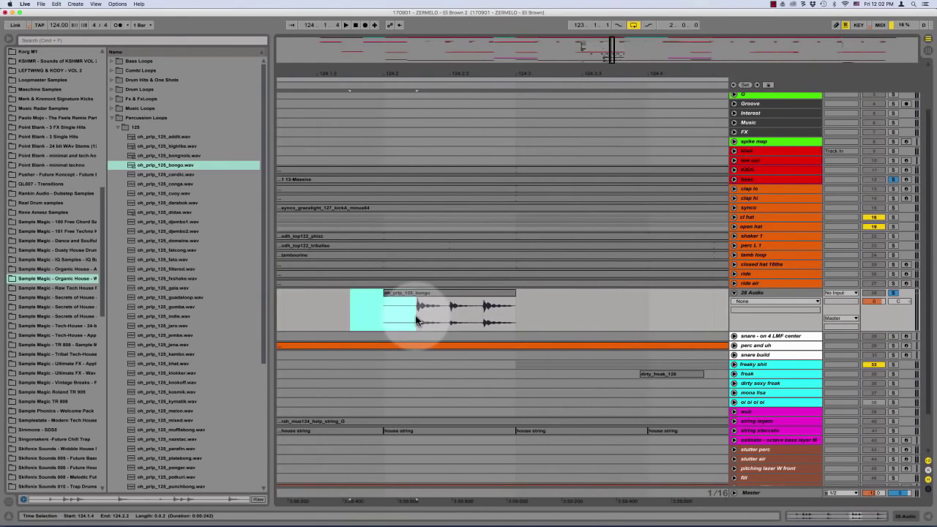
key(Delete)
click(450, 317)
key(super+e)
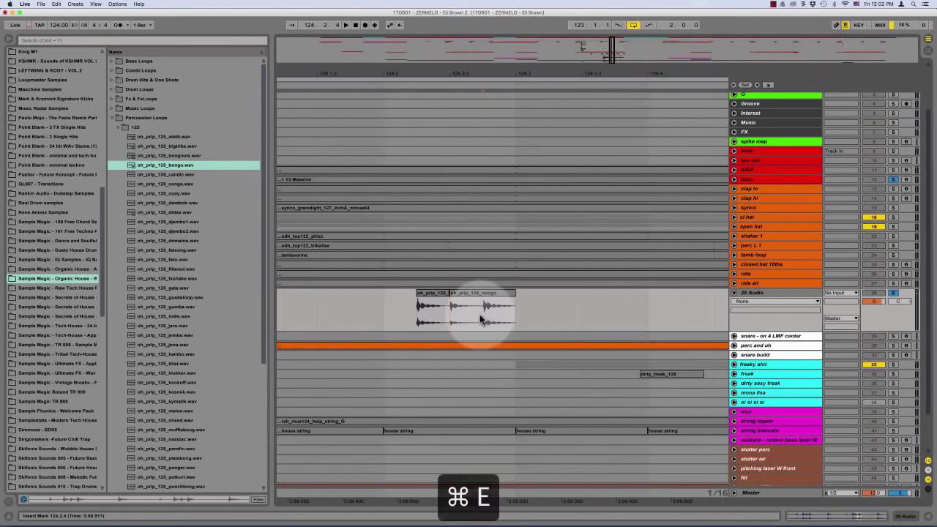
key(super+e)
Return to the first bongo slice at 123.2.2 and switch the arrangement grid to adaptive Narrow
scroll(453, 319, left, 8)
scroll(452, 318, right, 1)
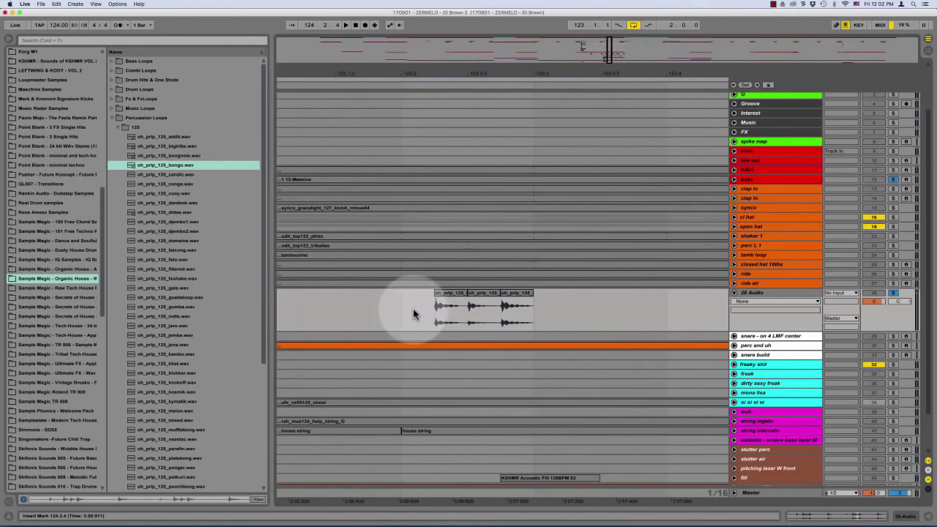
click(413, 313)
key(plus)
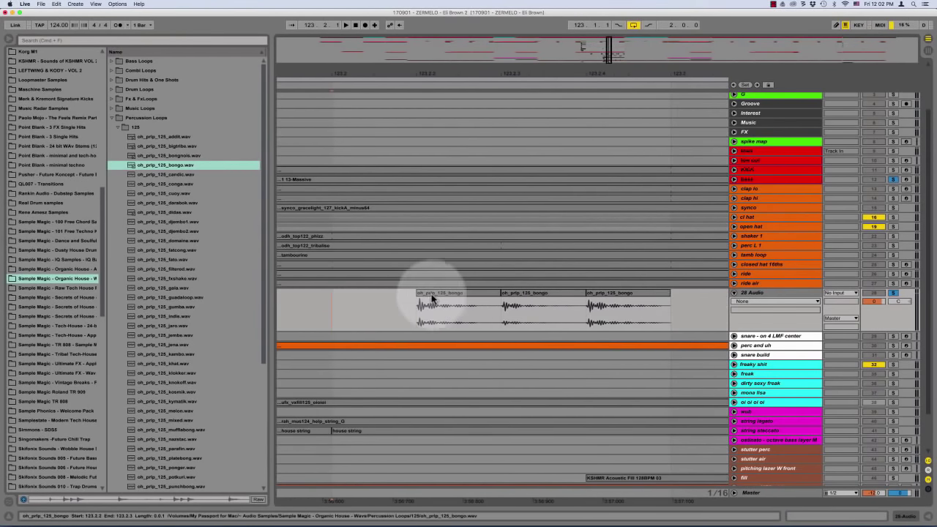
click(440, 294)
right_click(417, 313)
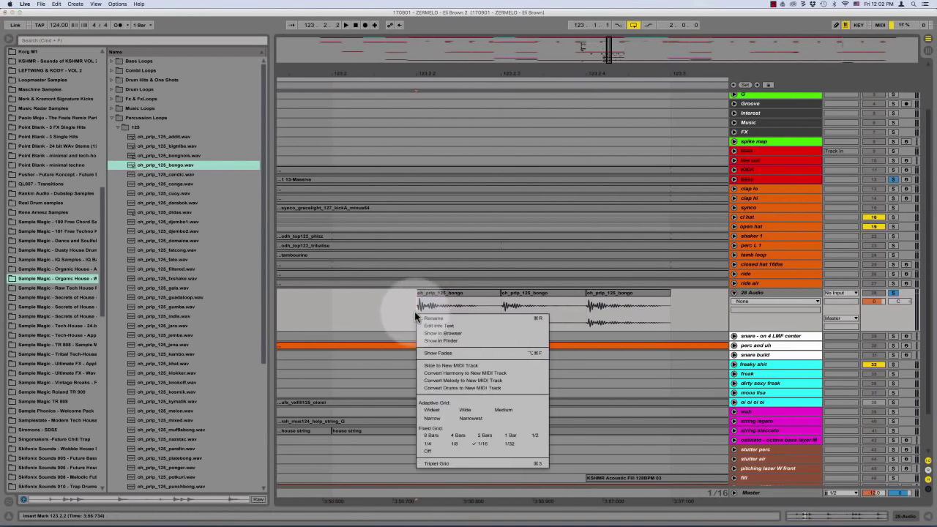
click(433, 418)
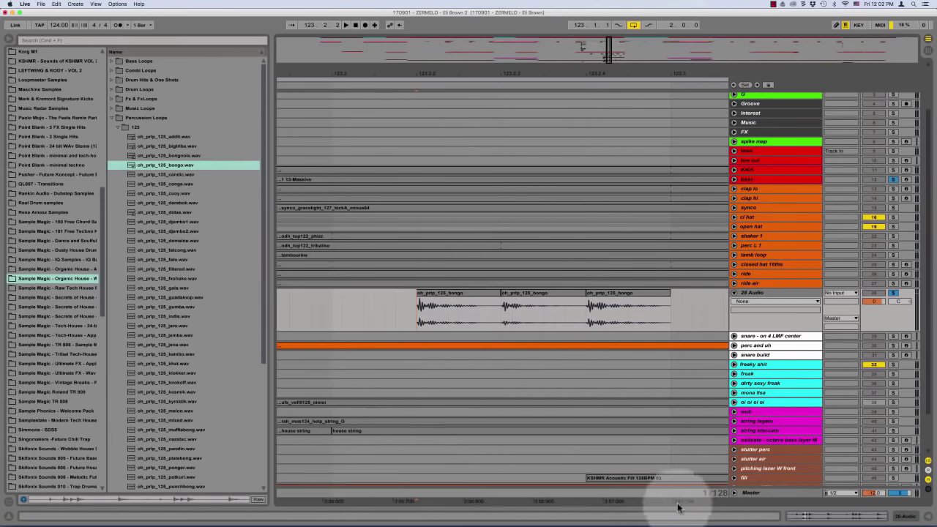
Nudge the first and third bongo hits of the group in bar 123 slightly later
drag(461, 301, 493, 303)
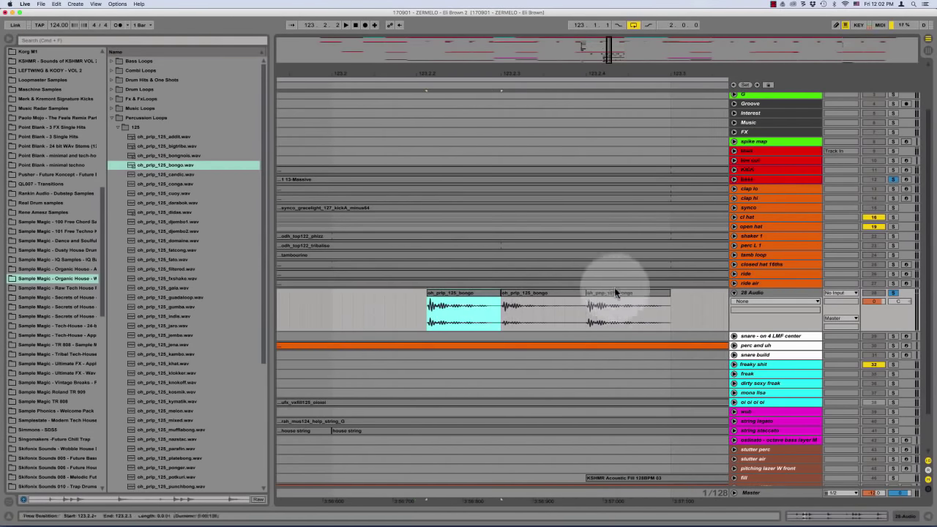
drag(656, 292, 668, 299)
click(388, 293)
key(minus)
key(minus)
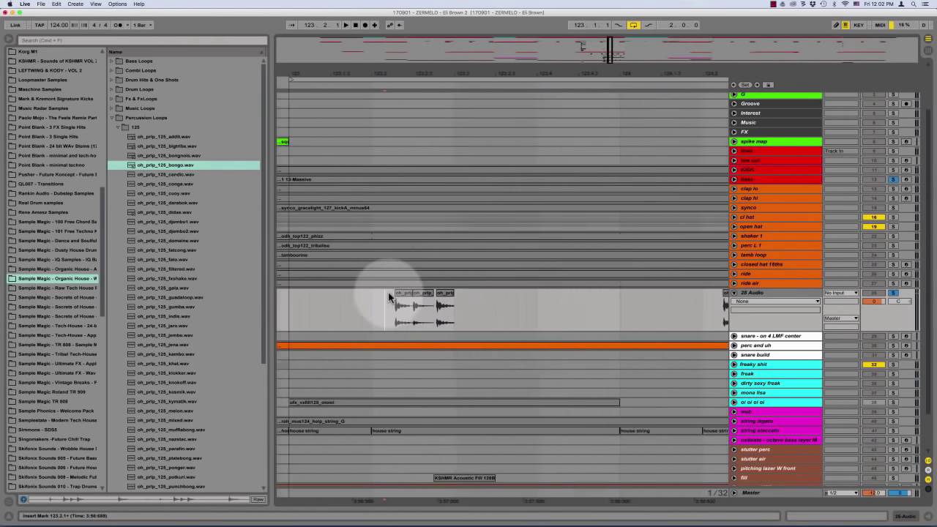
Nudge the first and third bongo hits of the group in bar 124 slightly later, matching the timing feel of bar 123
scroll(420, 309, right, 5)
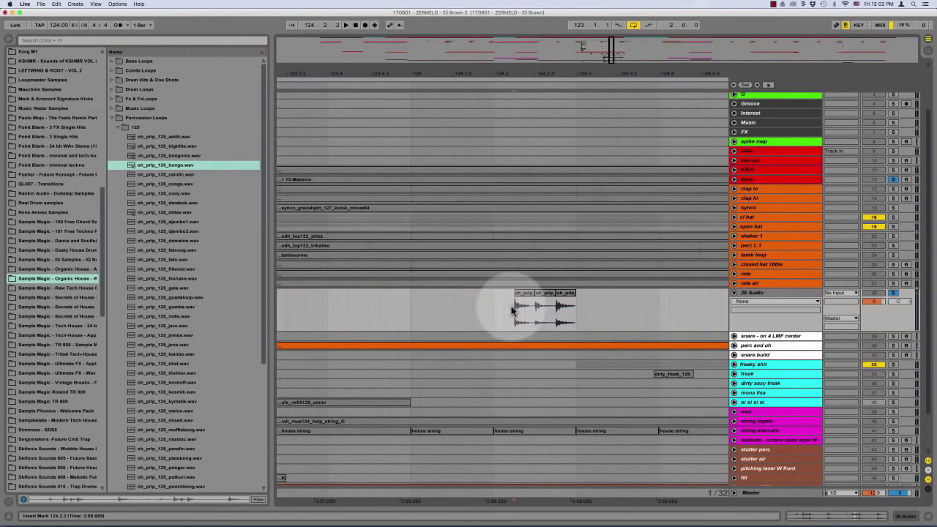
key(plus)
key(plus)
key(plus)
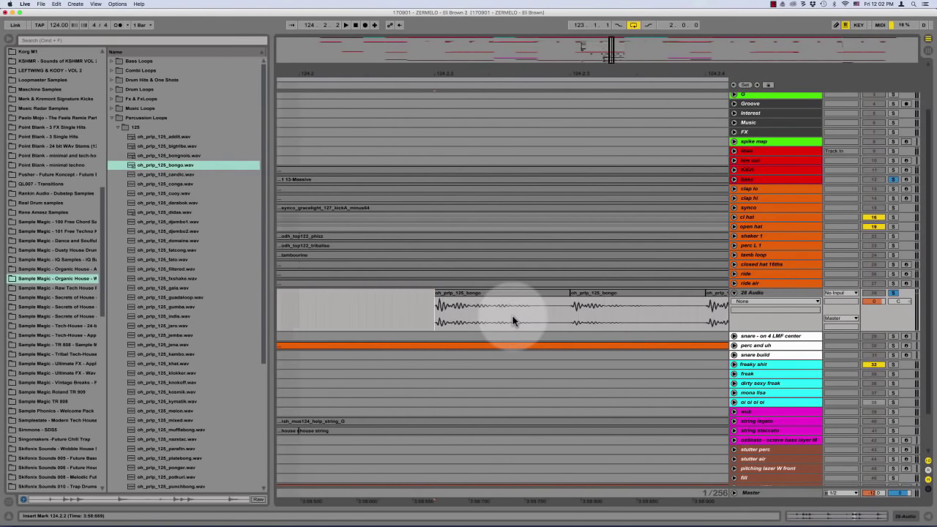
scroll(512, 316, right, 2)
drag(529, 294, 555, 293)
scroll(512, 303, right, 5)
scroll(511, 304, right, 3)
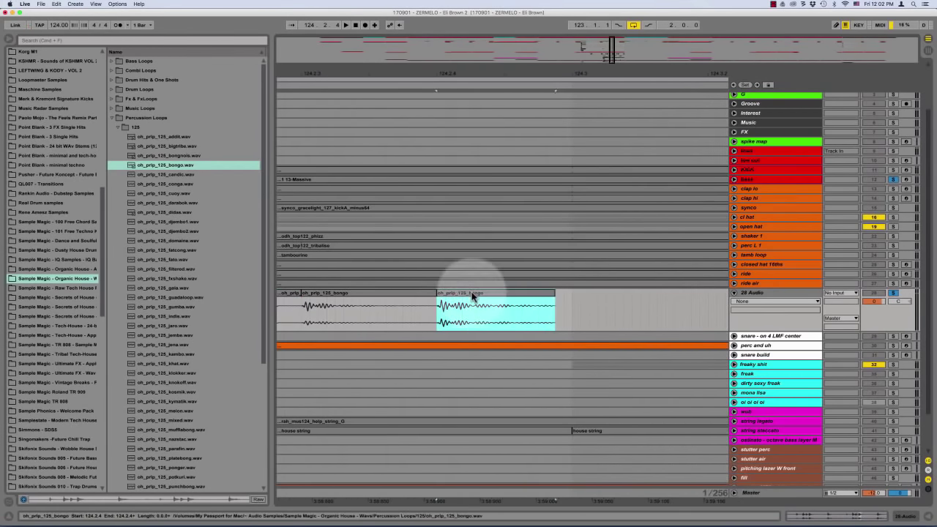
drag(475, 299, 487, 295)
click(597, 305)
key(minus)
key(minus)
key(minus)
key(minus)
key(minus)
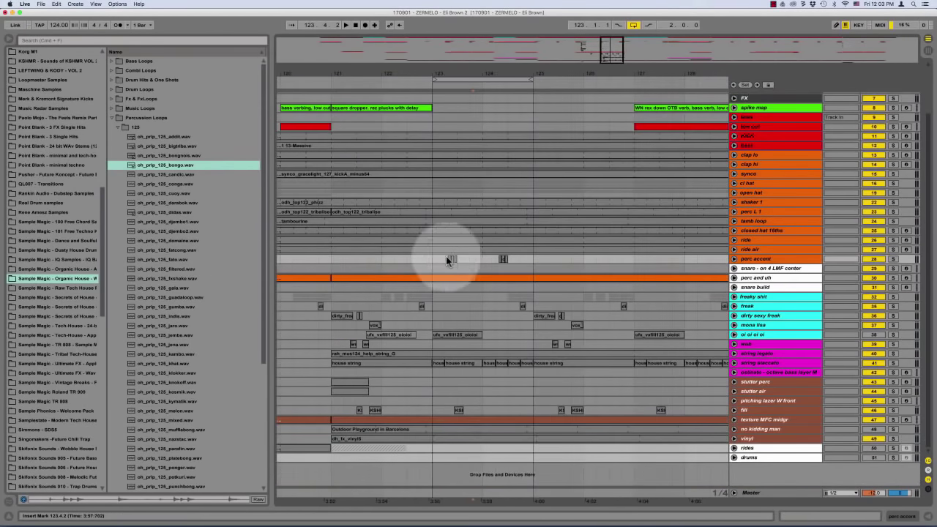
Consolidate bars 123 and 124 of the perc accent track into one clip and move it to start at bar 121
drag(443, 261, 533, 258)
key(super+j)
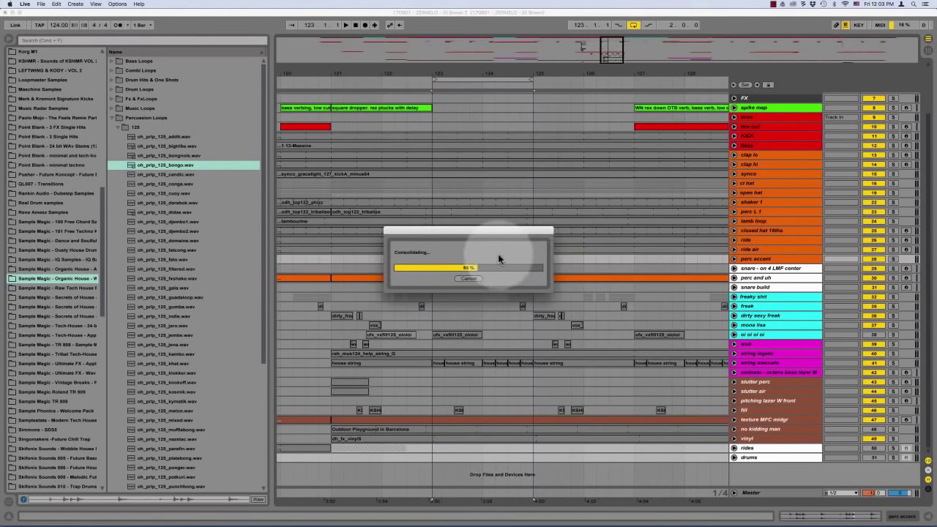
drag(486, 258, 385, 258)
Turn on looping for the consolidated two-bar bongo clip and extend it to bar 129
double_click(385, 258)
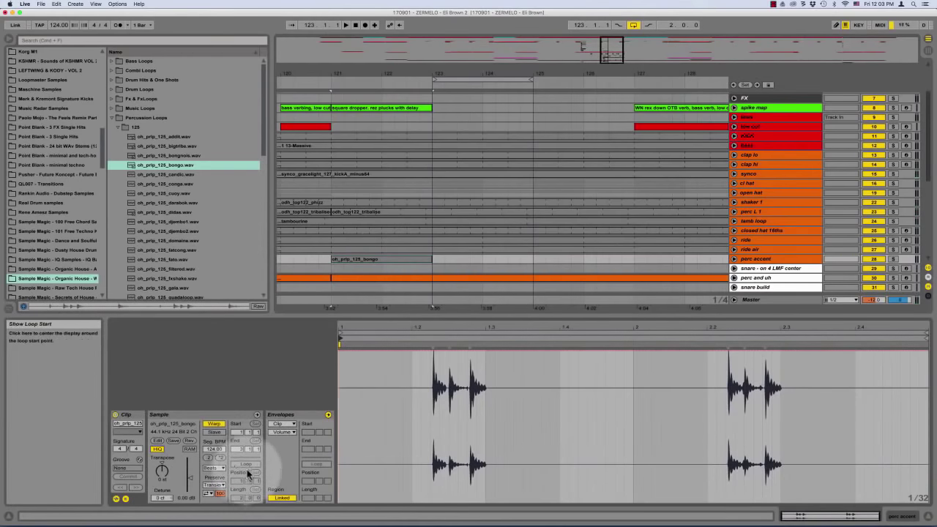
double_click(483, 314)
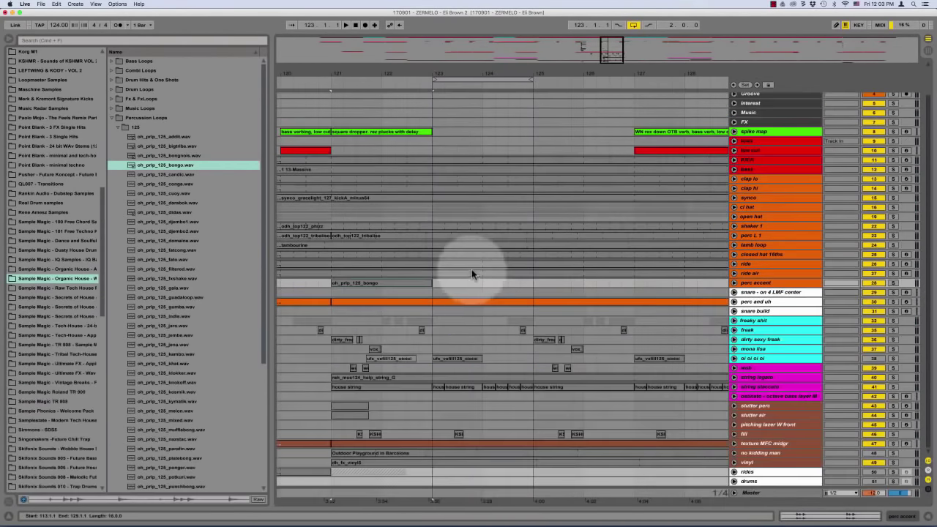
click(467, 283)
key(minus)
key(minus)
click(466, 282)
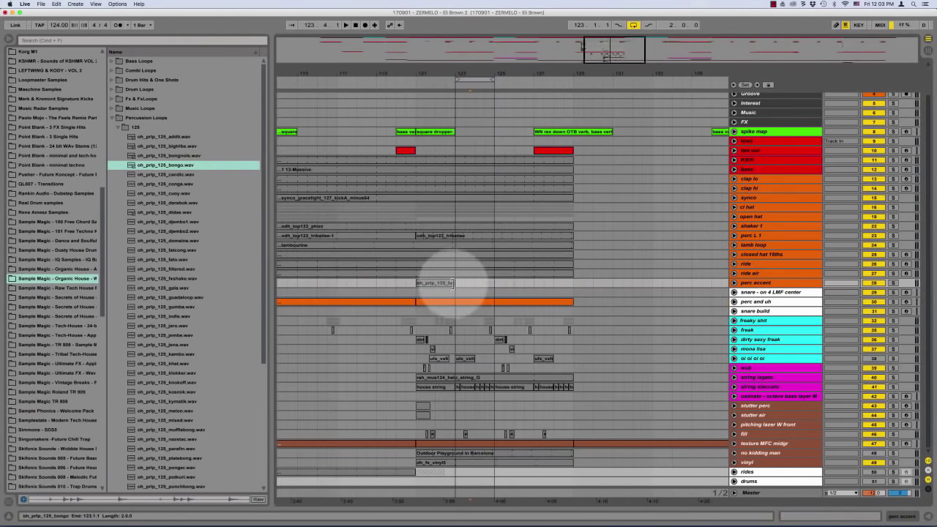
drag(454, 283, 565, 282)
Set the arrangement loop to the extended bongo clip, bars 121 to 129, and audition it
key(ctrl+l)
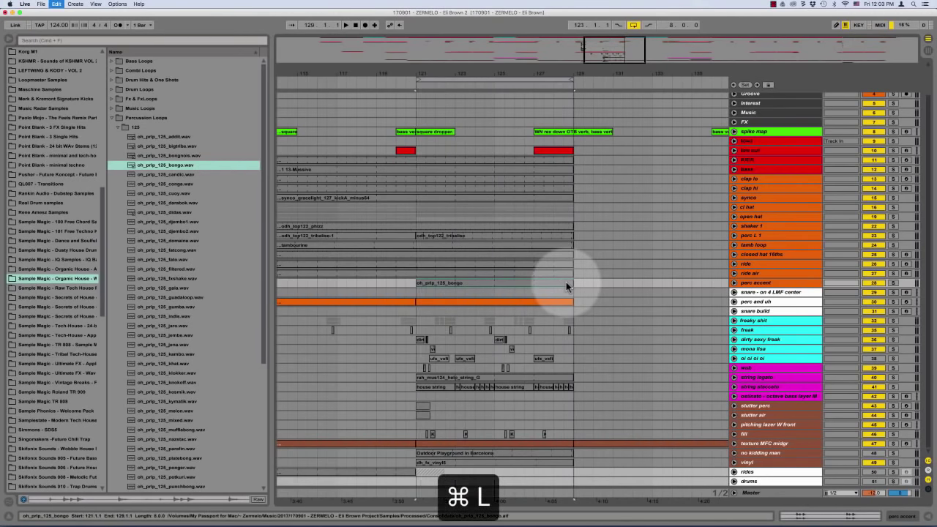
key(space)
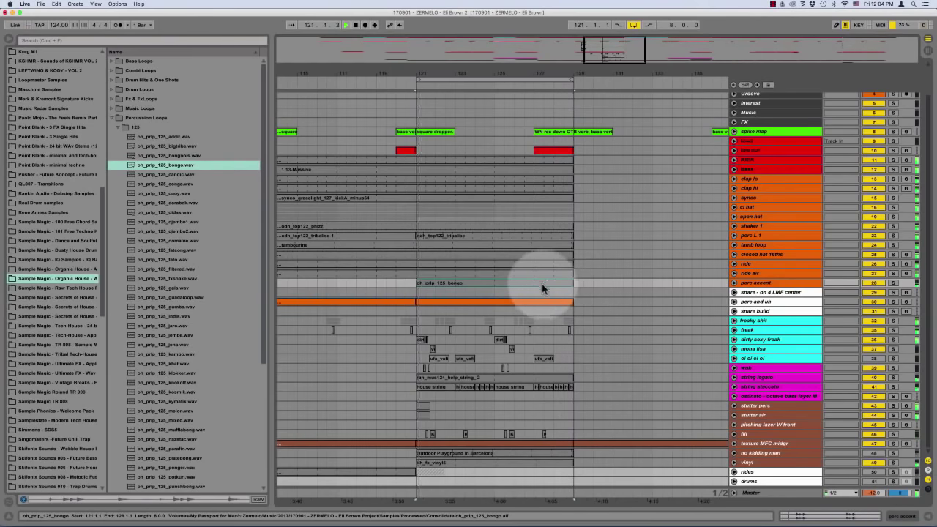
key(space)
Add the Spectrum effect to the perc accent track and check the bongo's peak frequency in the enlarged display
double_click(762, 284)
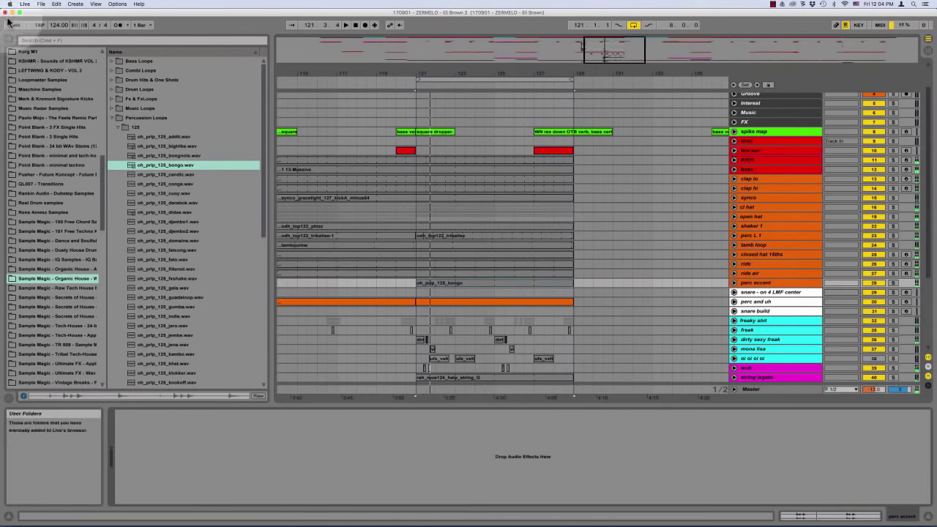
scroll(68, 88, up, 15)
click(35, 116)
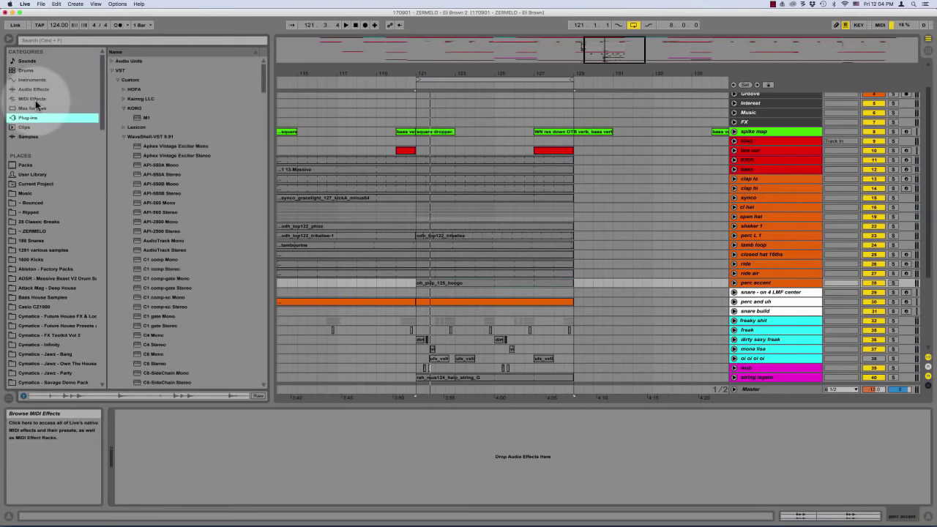
click(35, 89)
mouse_move(149, 354)
mouse_down()
mouse_move(285, 449)
mouse_move(502, 261)
mouse_move(868, 282)
mouse_up()
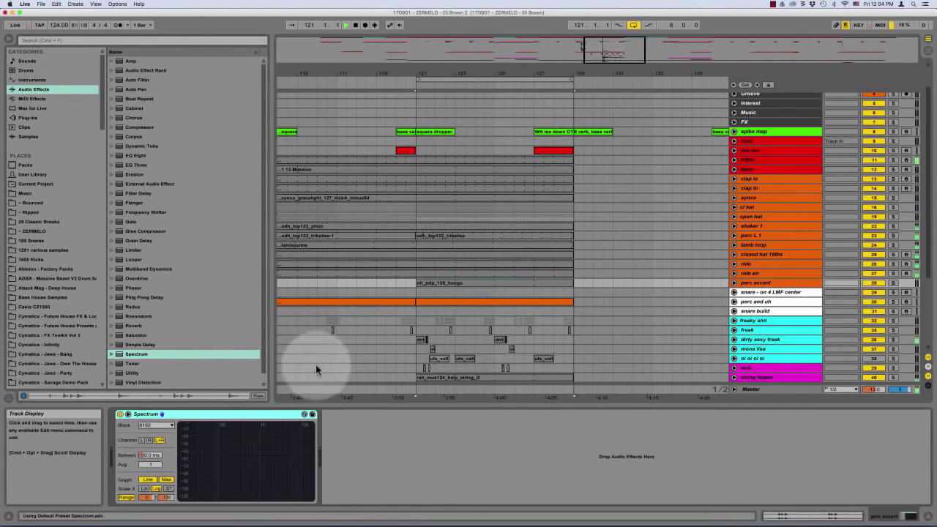
double_click(284, 467)
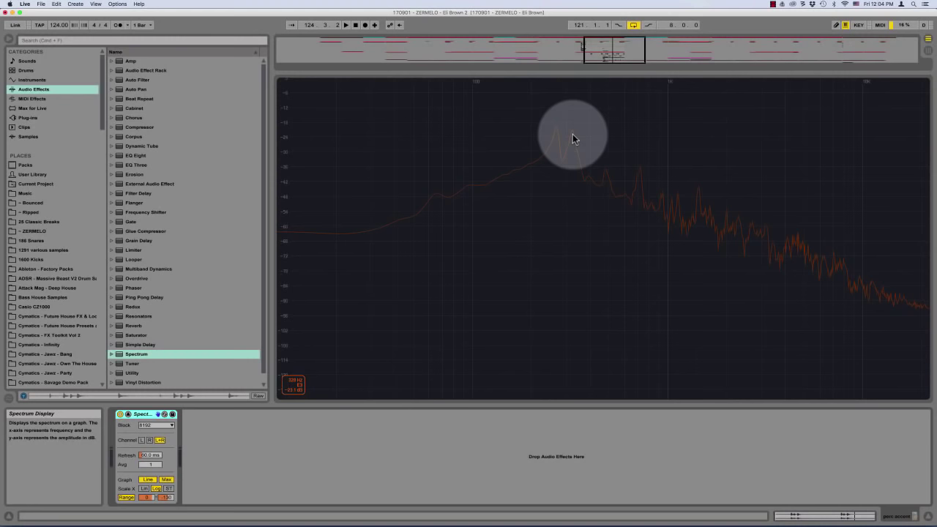
double_click(573, 135)
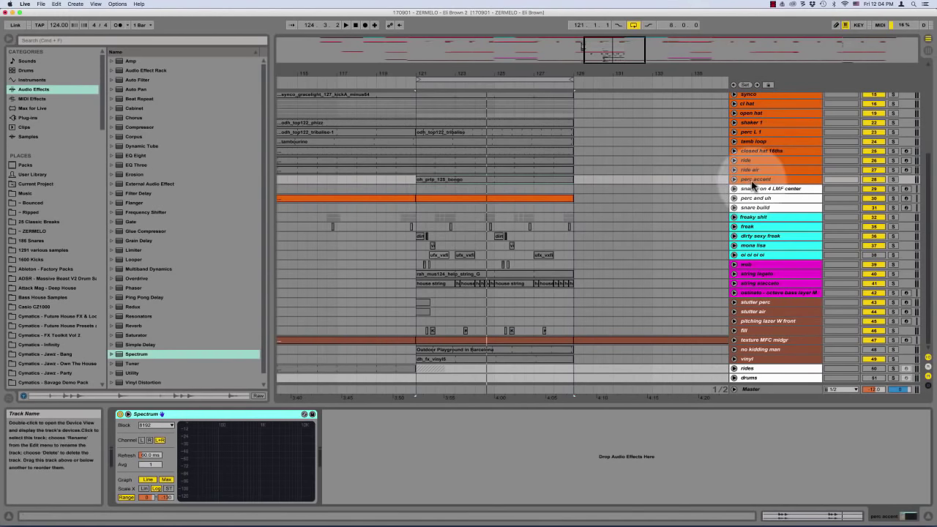
Transpose the bongo clip up 1 semitone and recheck its peak note in the enlarged Spectrum display
double_click(454, 179)
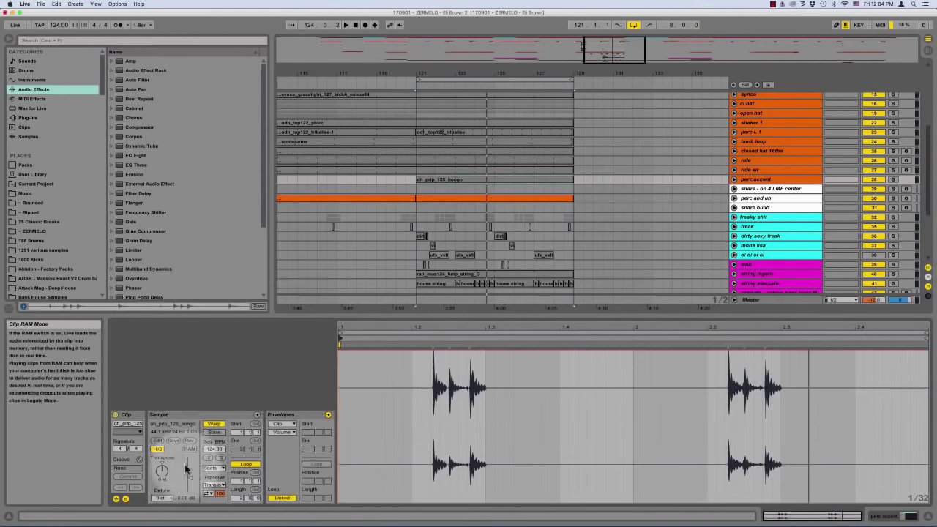
drag(157, 463, 157, 461)
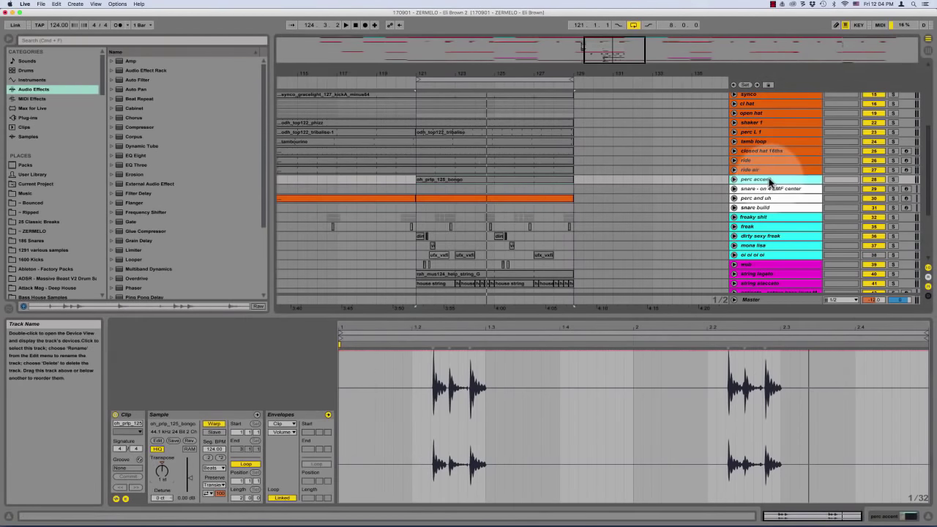
key(space)
key(shift+Tab)
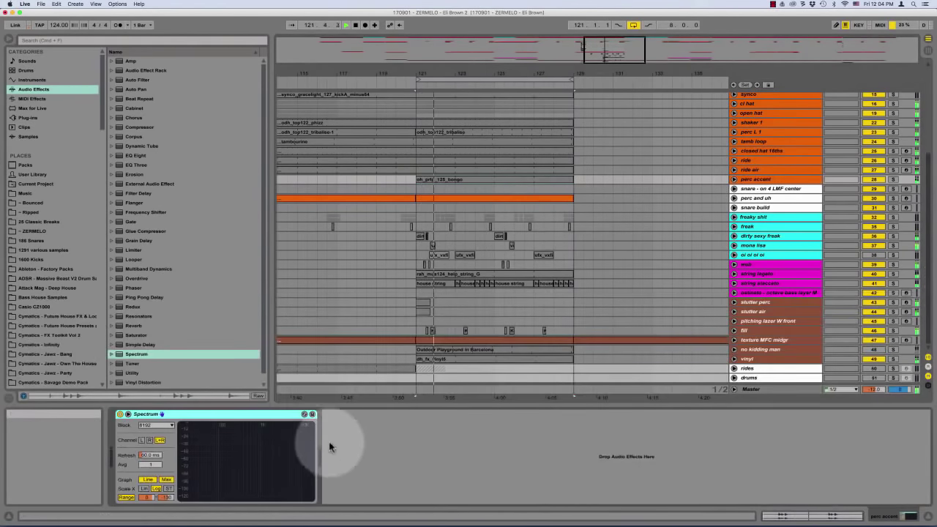
double_click(207, 477)
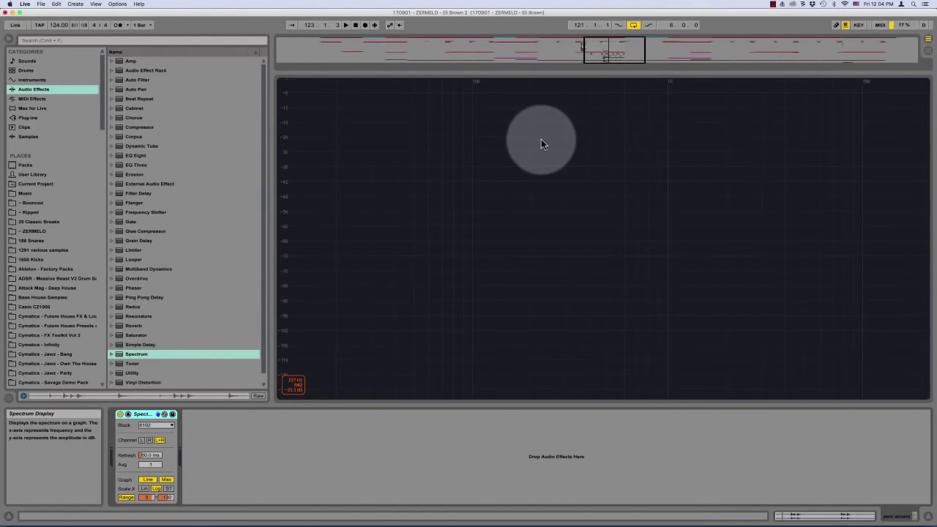
key(space)
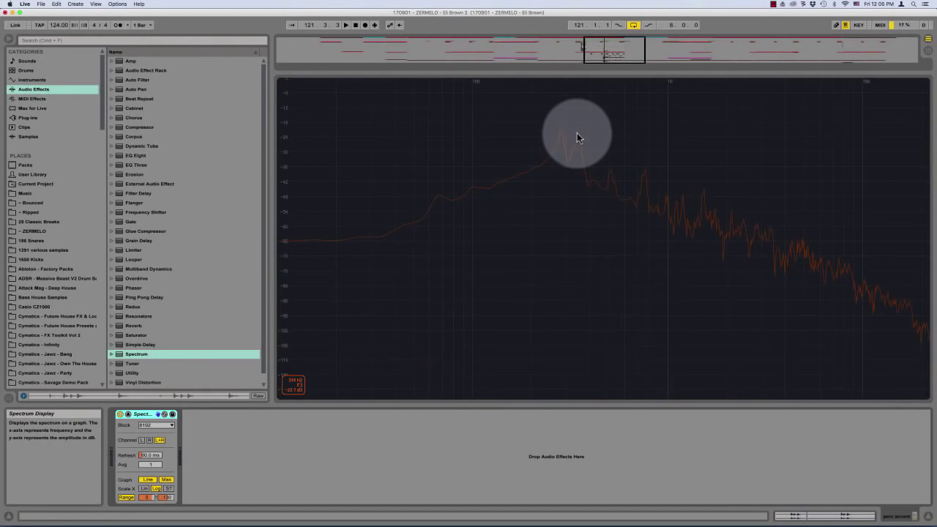
double_click(577, 133)
drag(414, 214, 572, 233)
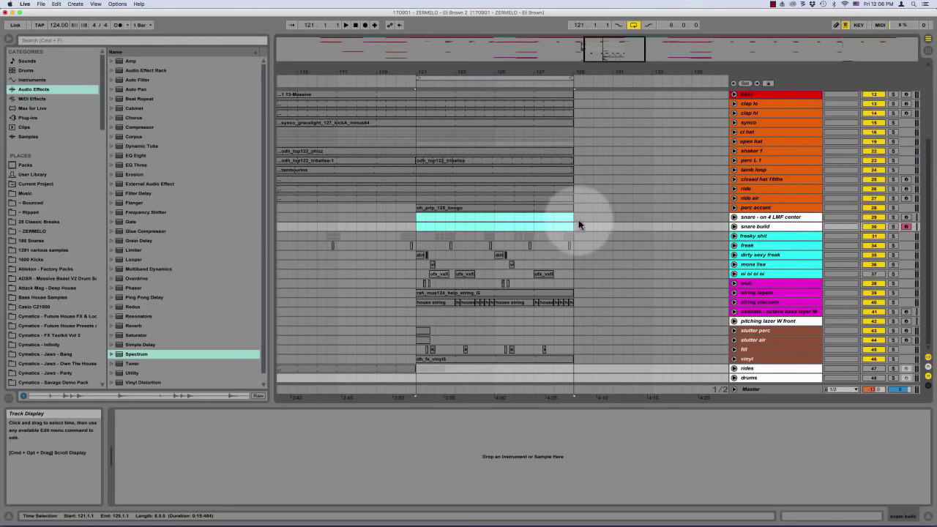
click(575, 222)
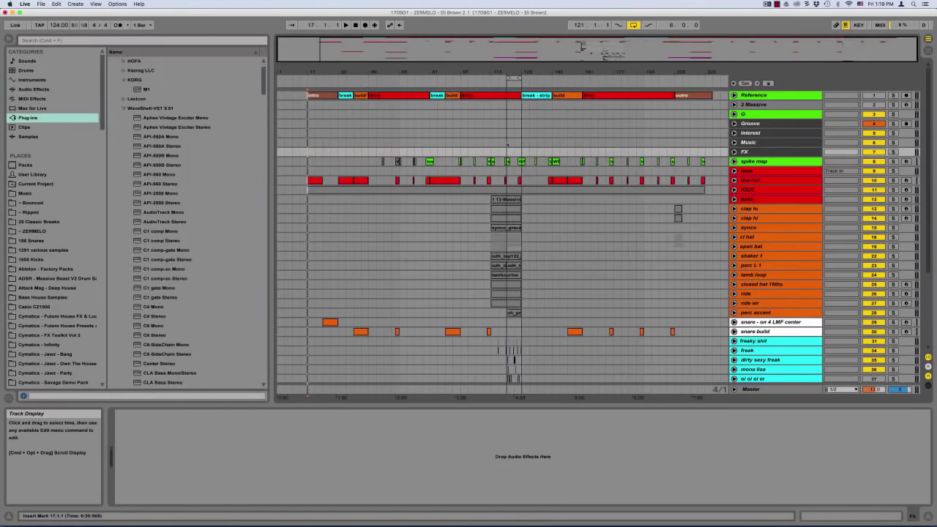
click(528, 132)
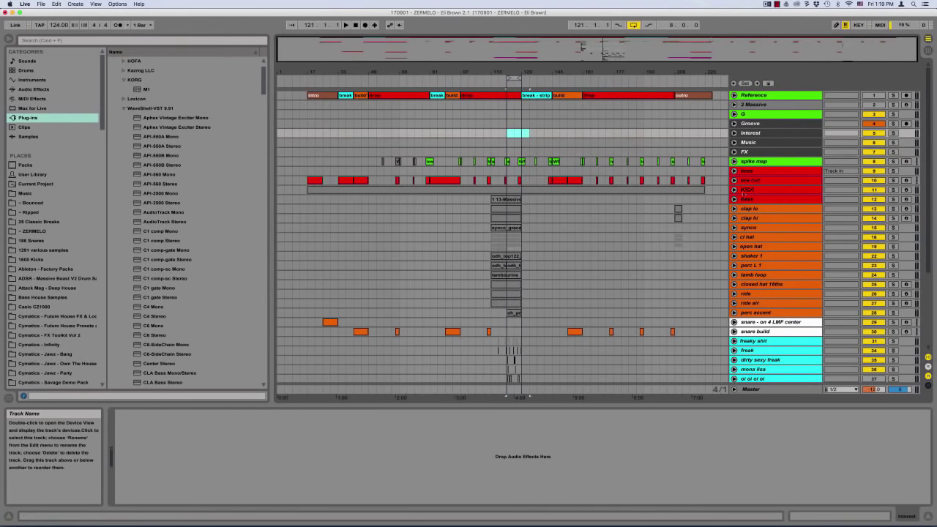
click(756, 210)
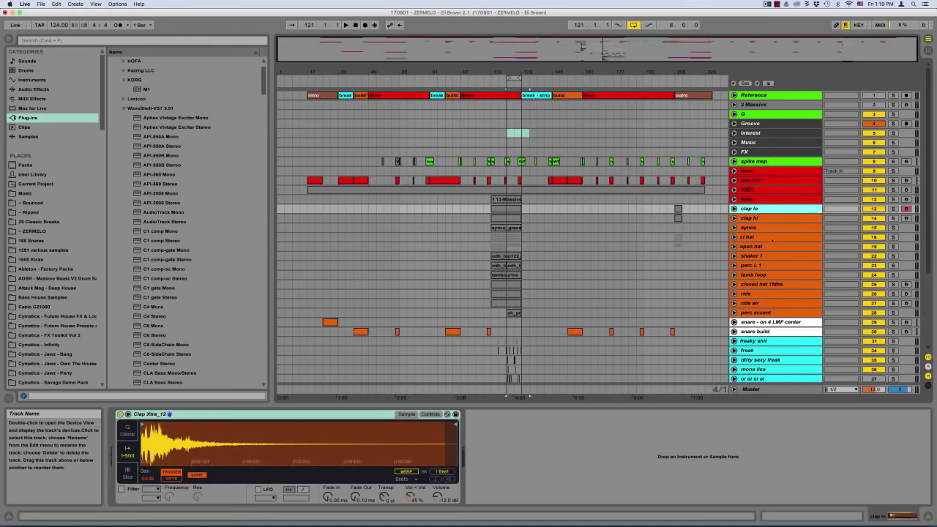
click(512, 136)
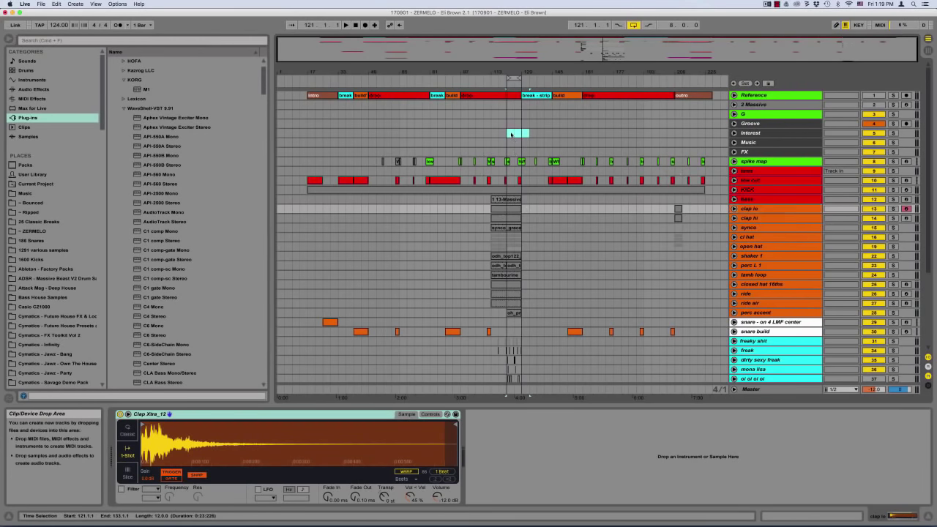
key(plus)
key(plus)
Switch to Finder and preview the 1.17.32 PM desktop screenshot to examine its arrangement layout
key(super+Tab)
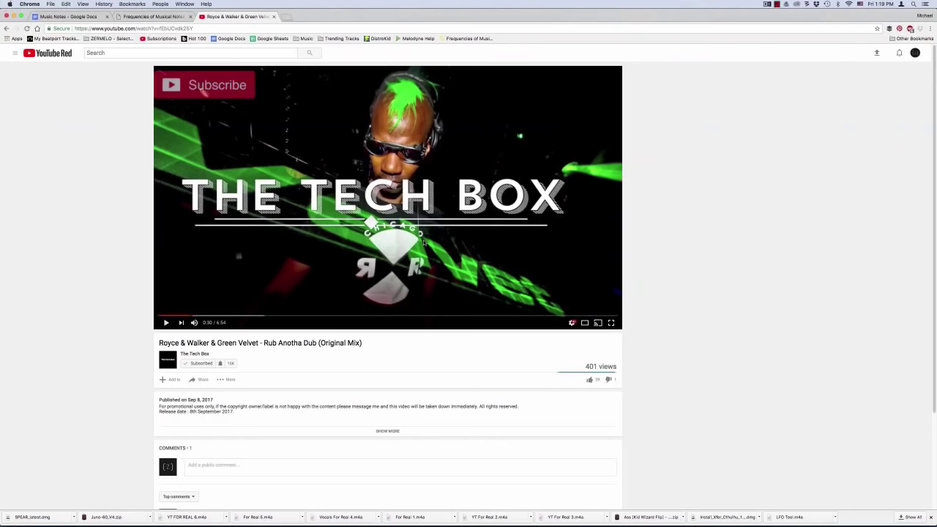
key(super+Tab)
key(super+Tab)
key(Tab)
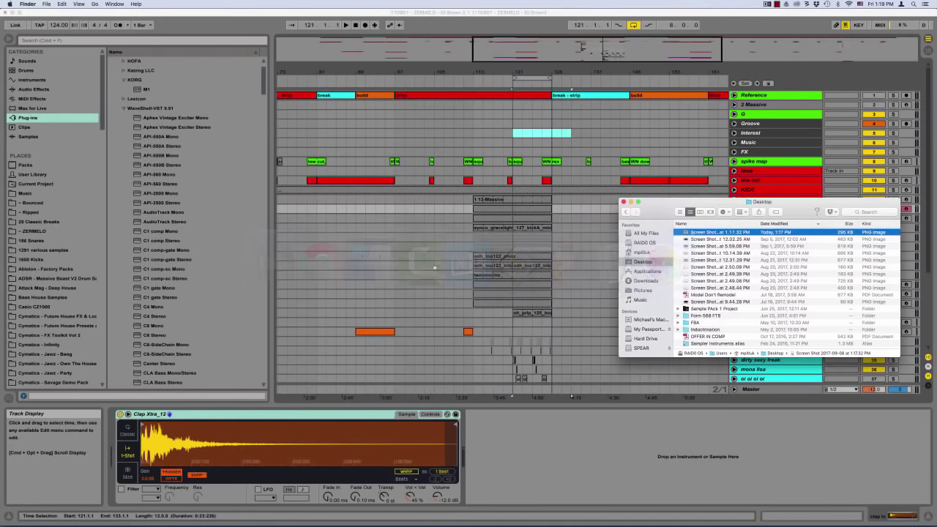
key(space)
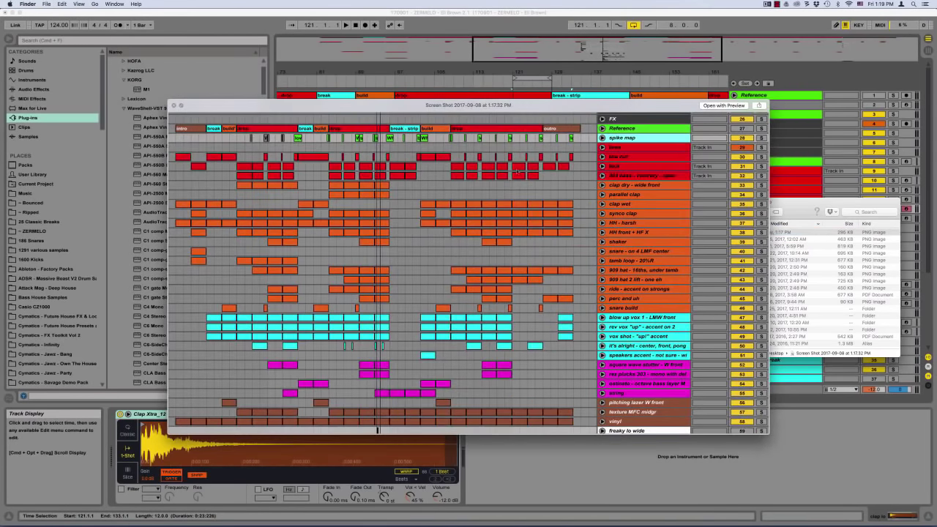
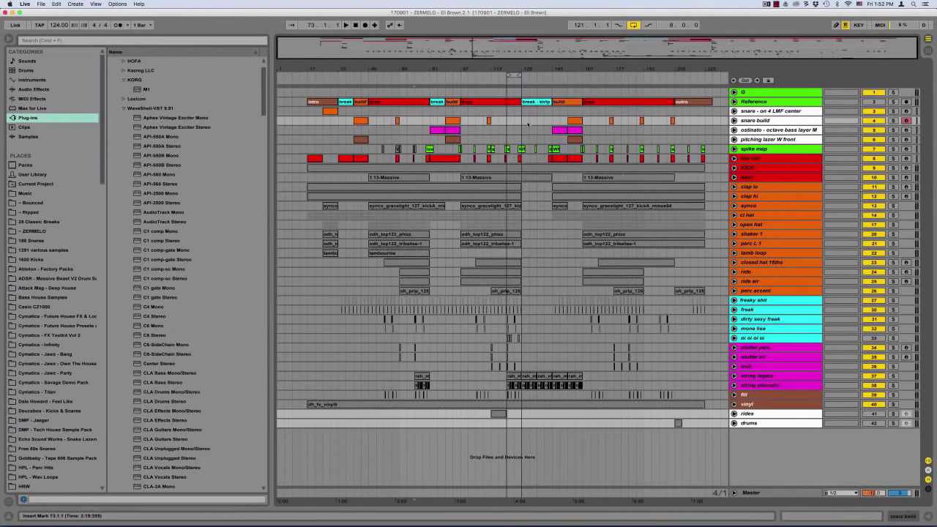
Review the snare, ostinato and pitching lazer tracks across the arrangement, and compare them with the previewed arrangement screenshot
drag(354, 134, 717, 141)
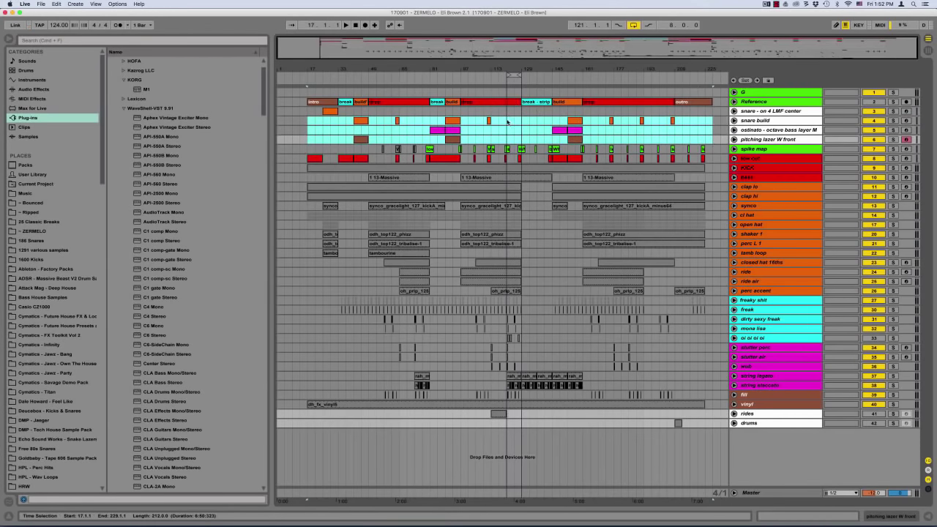
drag(507, 122, 516, 121)
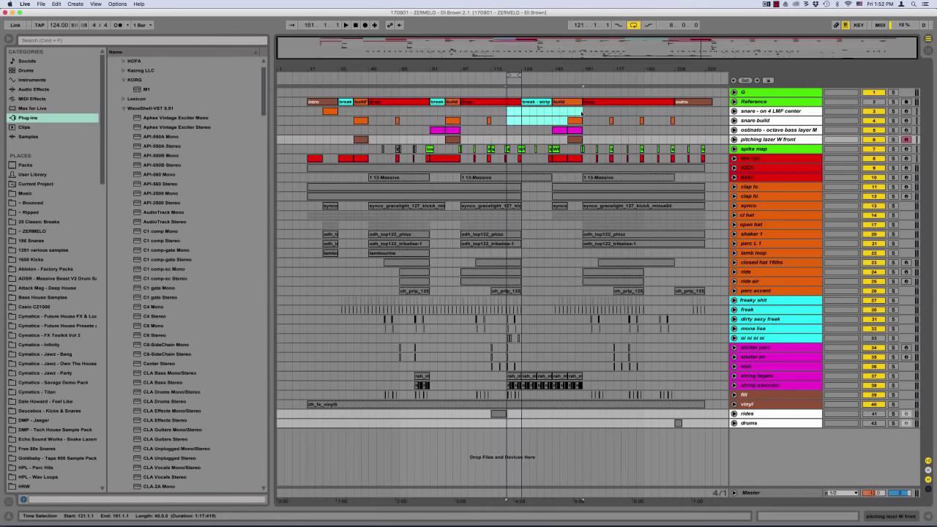
click(581, 114)
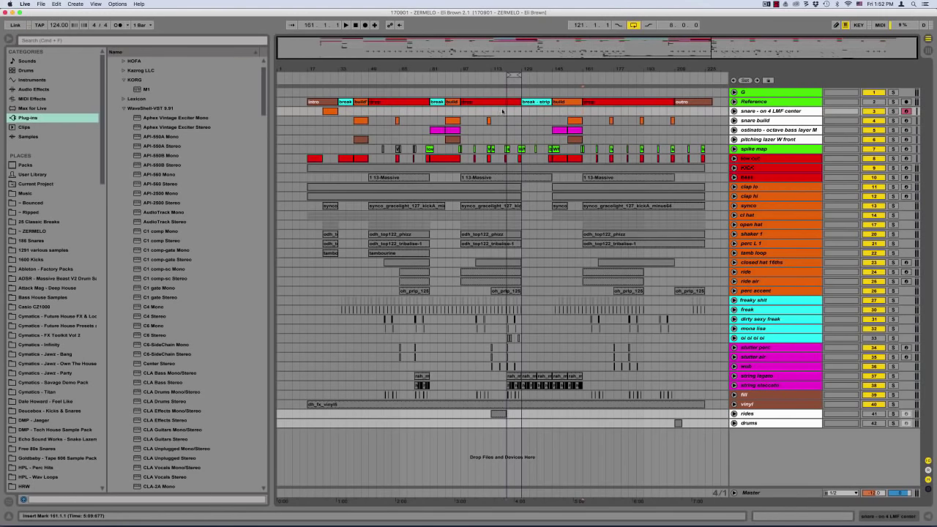
key(super+Tab)
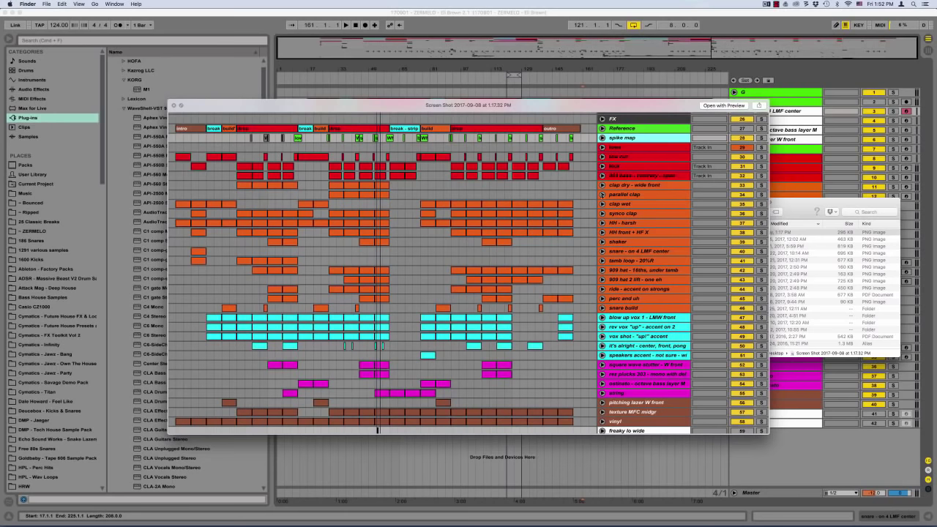
Close the screenshot preview, switch back to Ableton Live and loop the arrangement from bar 121 to bar 161
key(space)
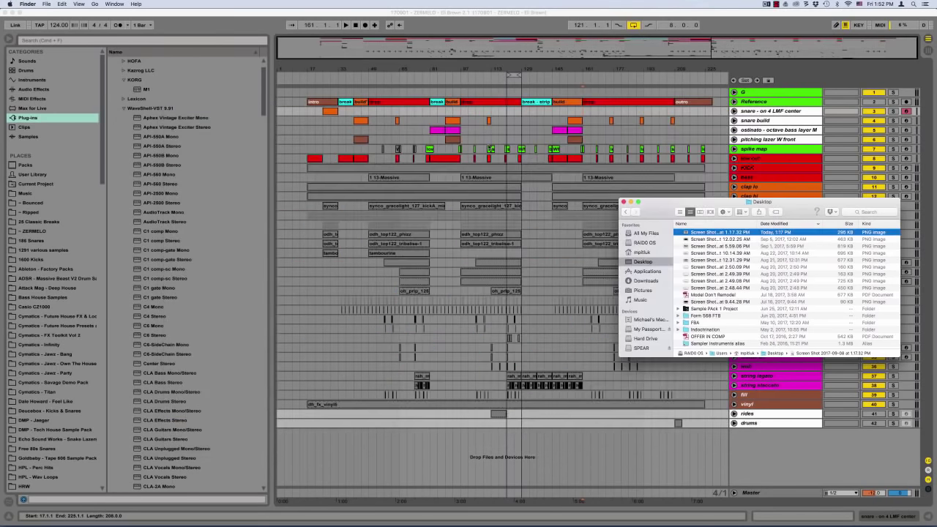
key(super+Tab)
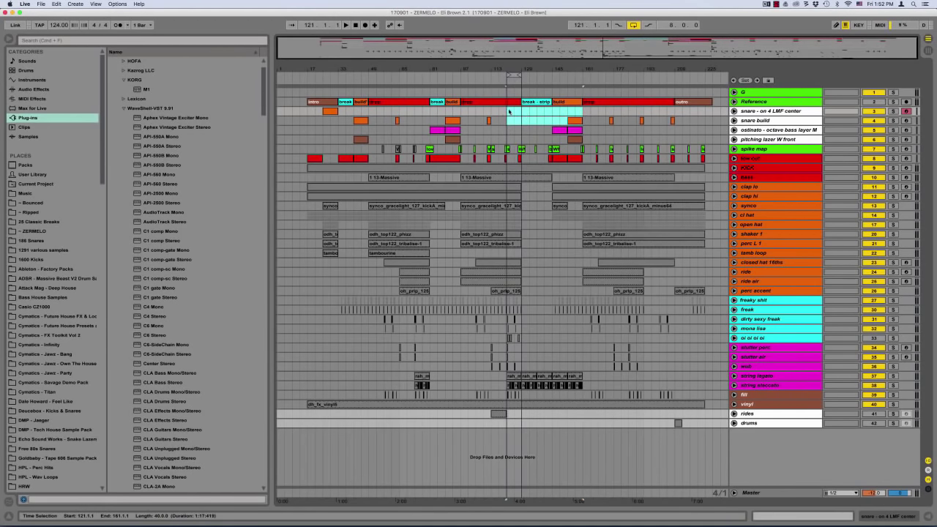
drag(509, 111, 583, 119)
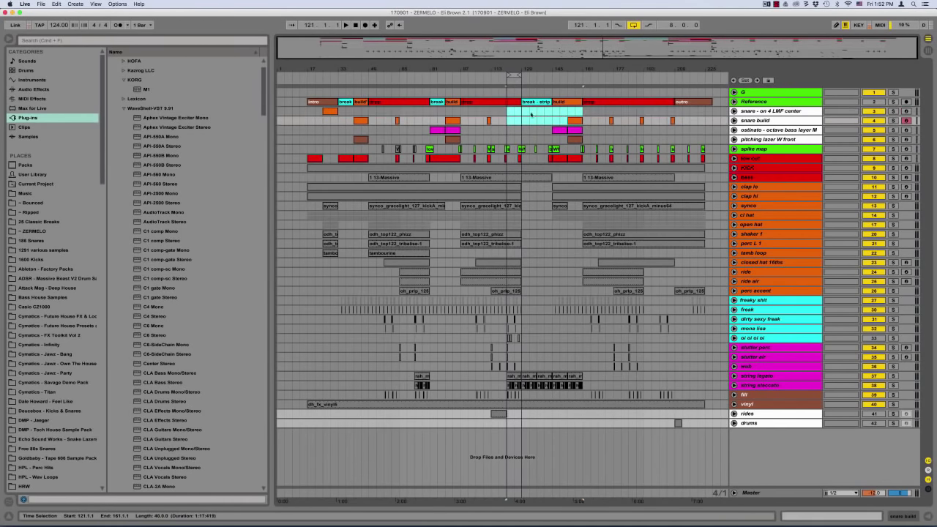
drag(509, 113, 582, 121)
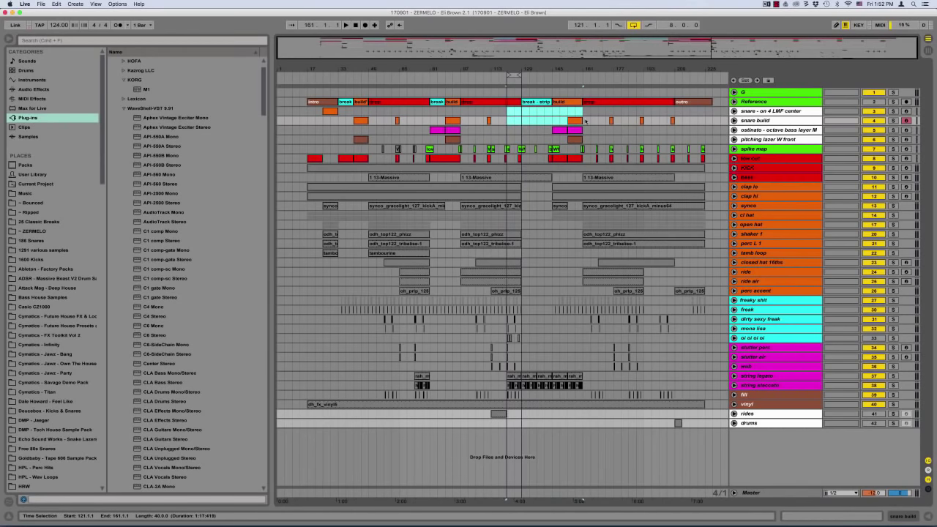
drag(310, 113, 695, 148)
drag(498, 114, 571, 123)
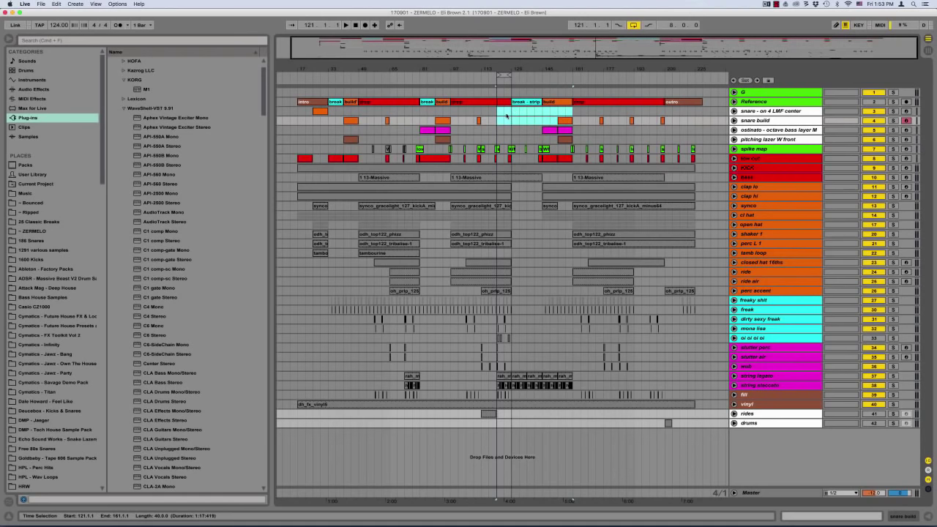
key(super+l)
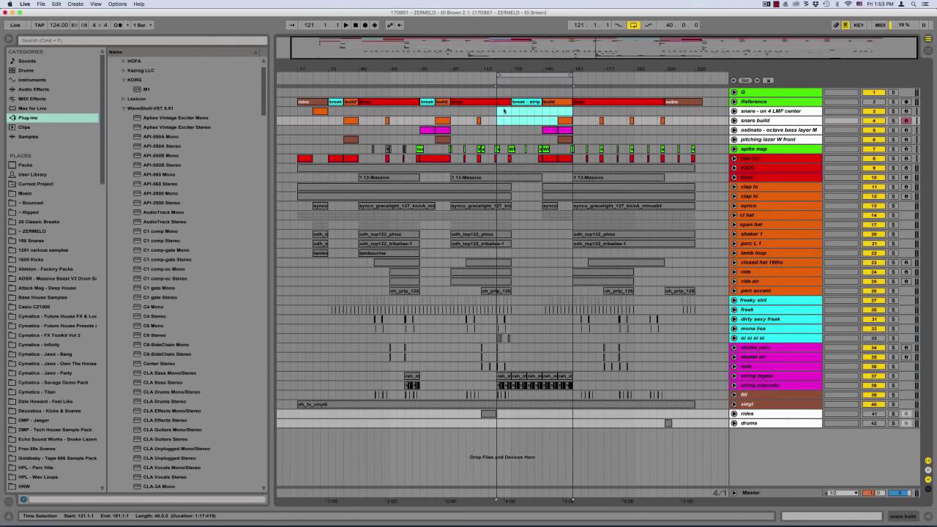
drag(498, 111, 510, 121)
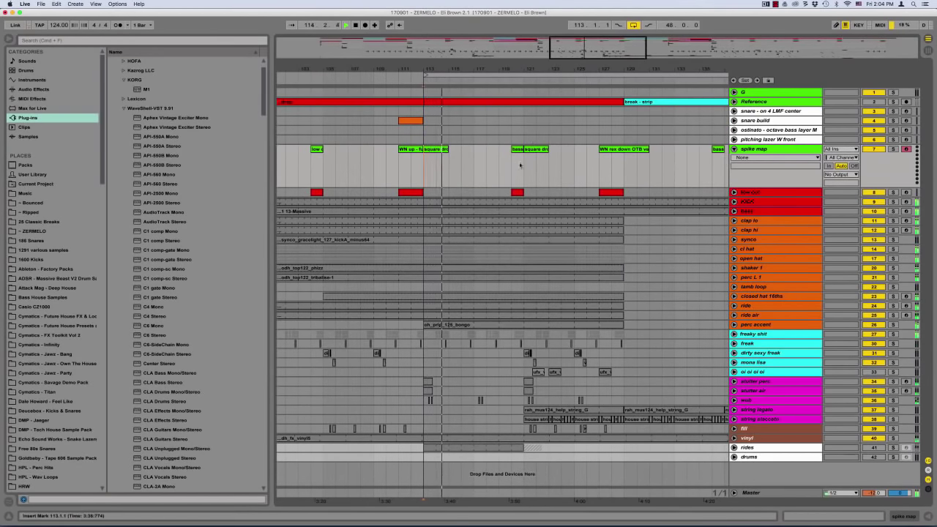
Play the drop from bar 113 and compare it with the soloed Reference track, then restore the full mix
key(plus)
key(plus)
key(plus)
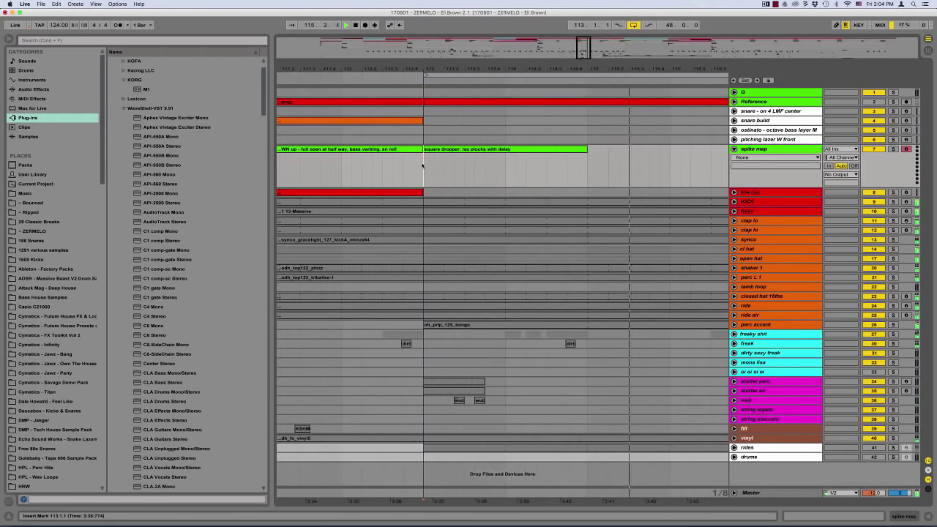
key(minus)
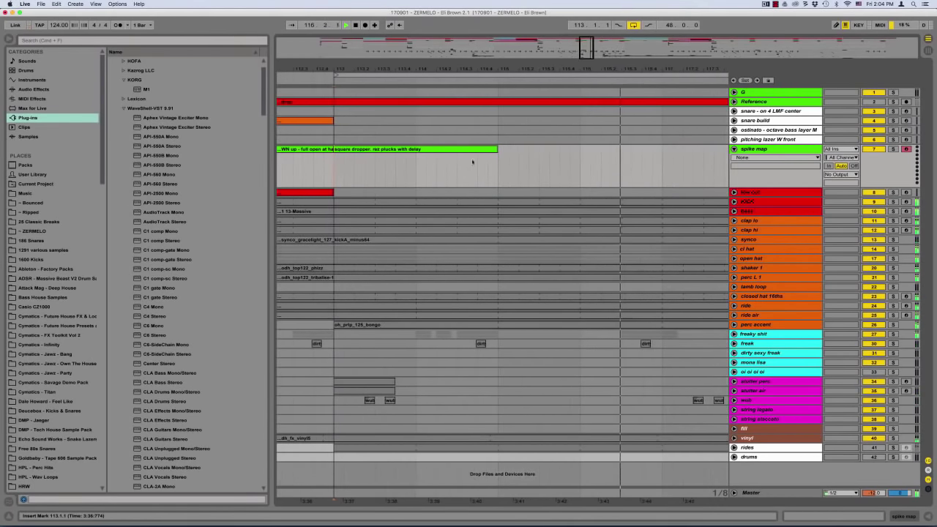
key(minus)
key(minus)
key(space)
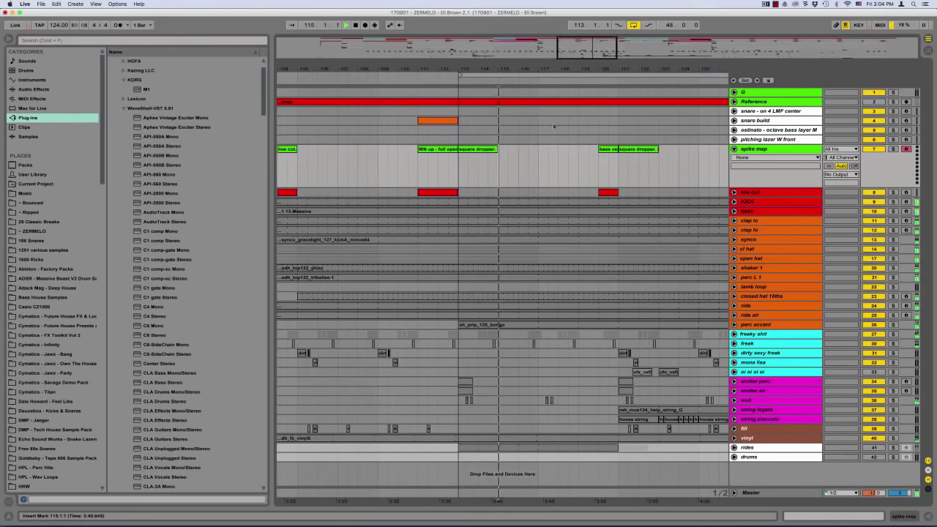
key(space)
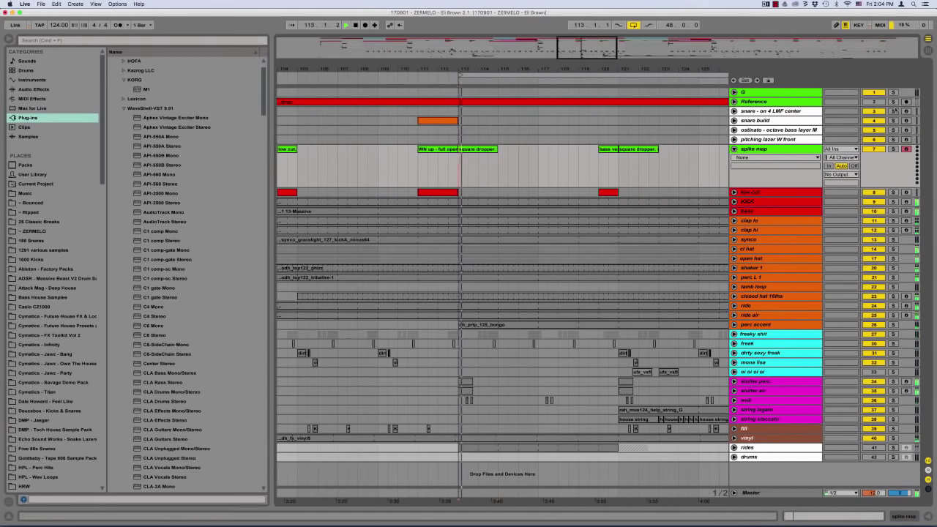
click(894, 102)
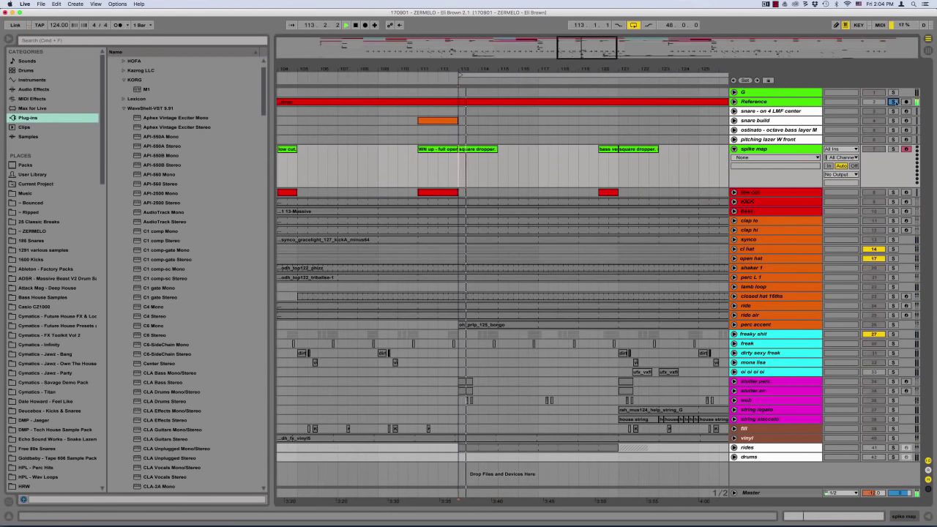
click(893, 102)
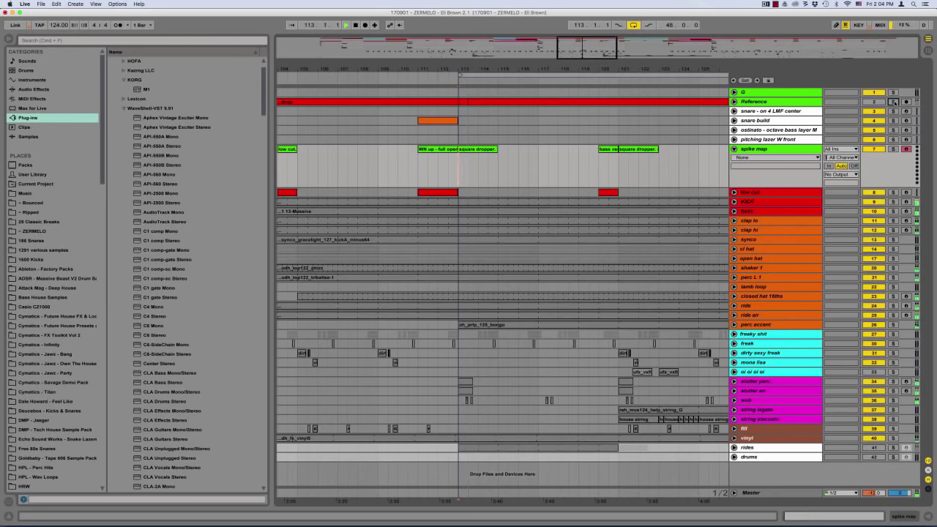
Insert a MIDI track below Reference and create an empty four-bar clip on it from bar 113 to 117
click(762, 102)
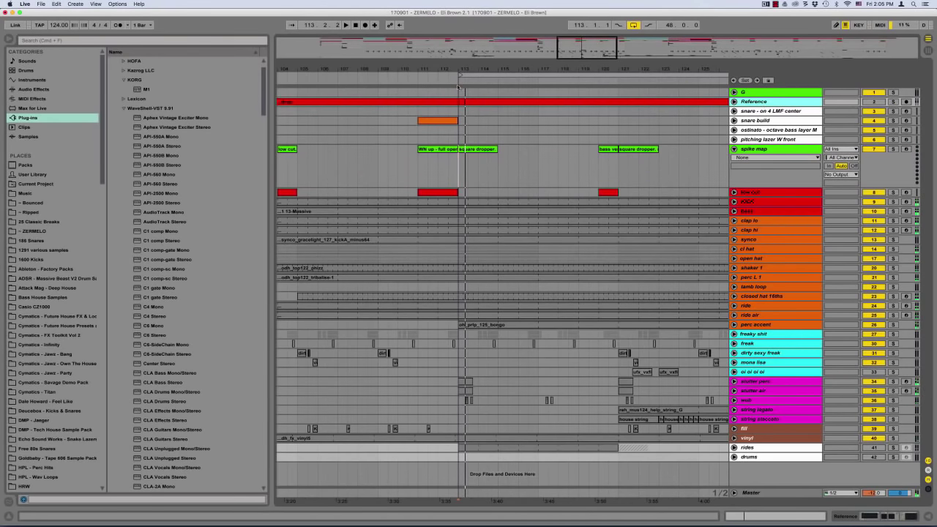
key(super+shift+t)
drag(454, 126, 538, 132)
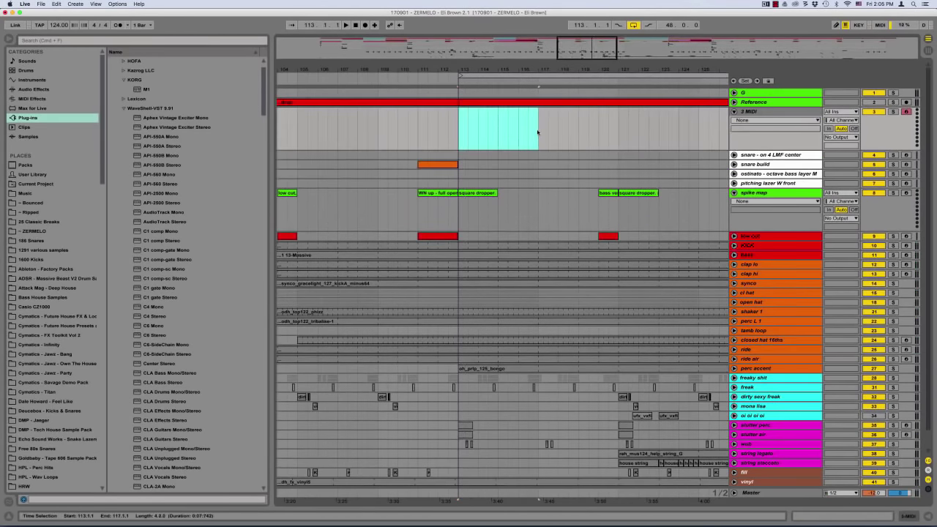
key(super+shift+m)
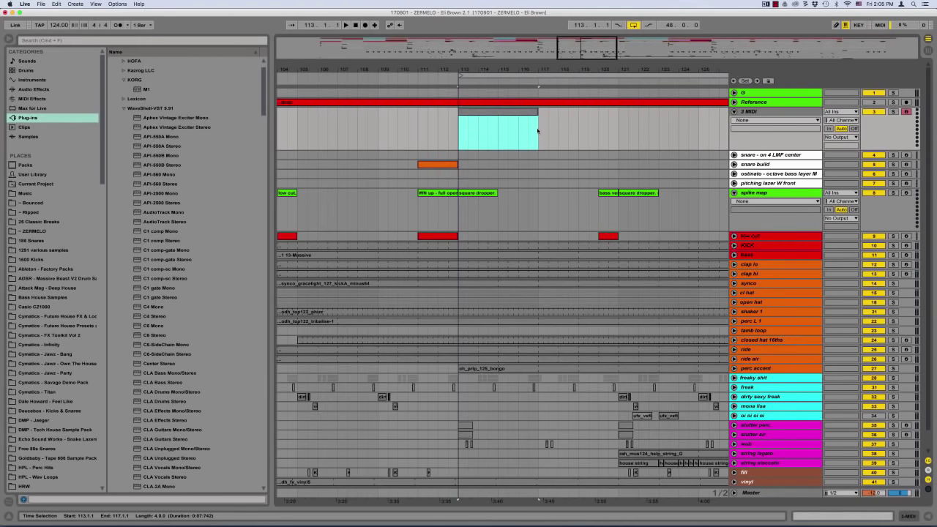
Loop bars 113 to 115 and audition the Cymbals Bank A samples in the DMP - Jaeger folder with Raw preview enabled
drag(464, 129, 499, 136)
key(super+l)
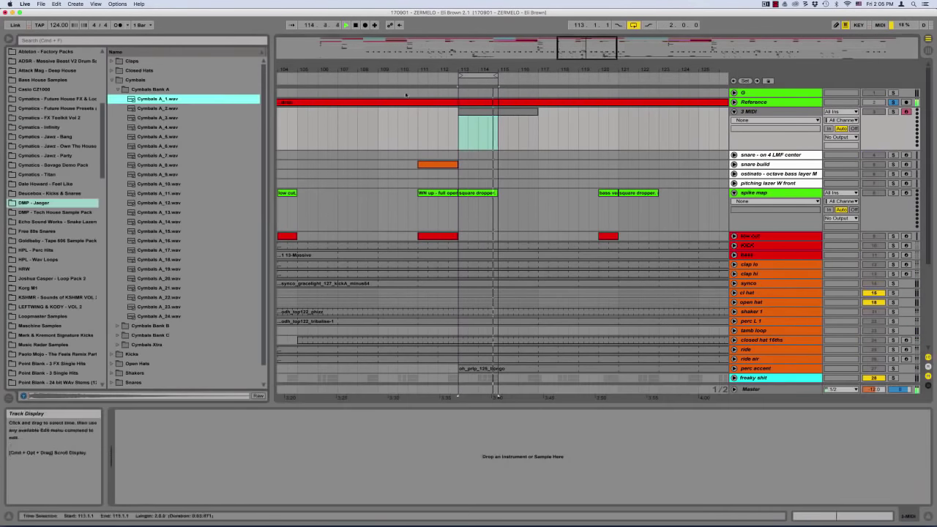
click(259, 396)
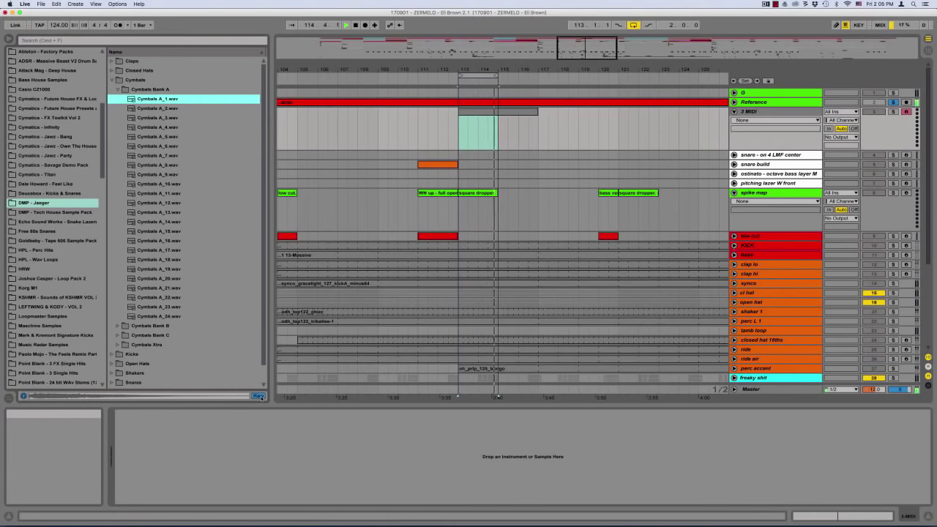
key(Down)
key(Down)
key(Down)
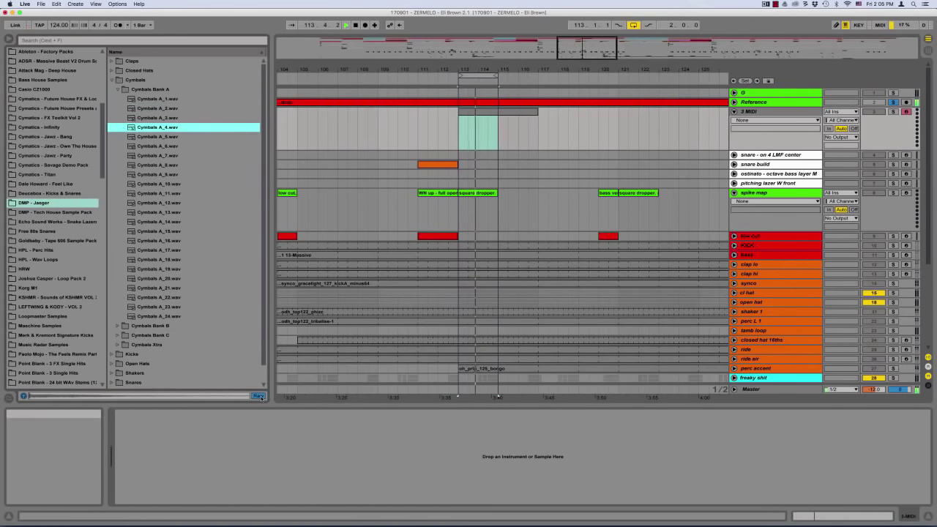
key(Up)
key(Down)
key(Down)
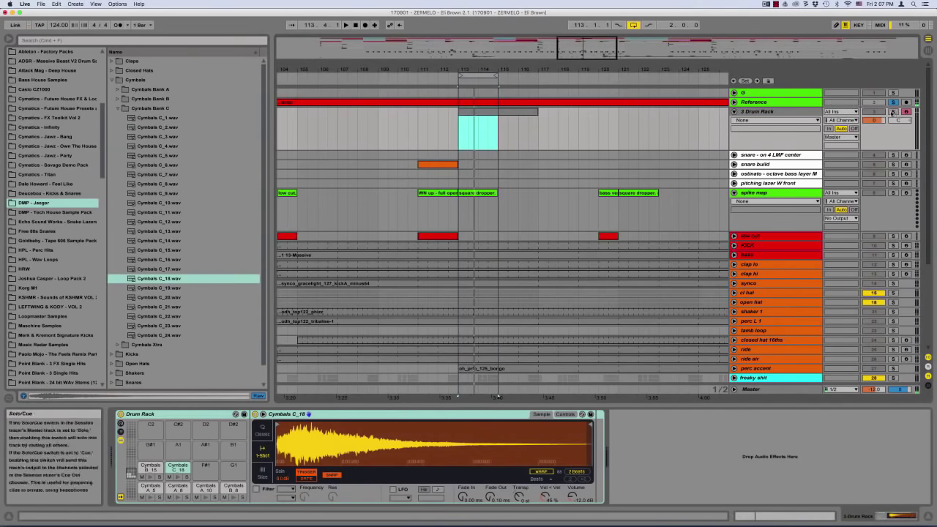
Solo the Drum Rack track and add a Cymbals A_5 note at the clip start, extended across all four bars with Legato
click(892, 113)
double_click(505, 112)
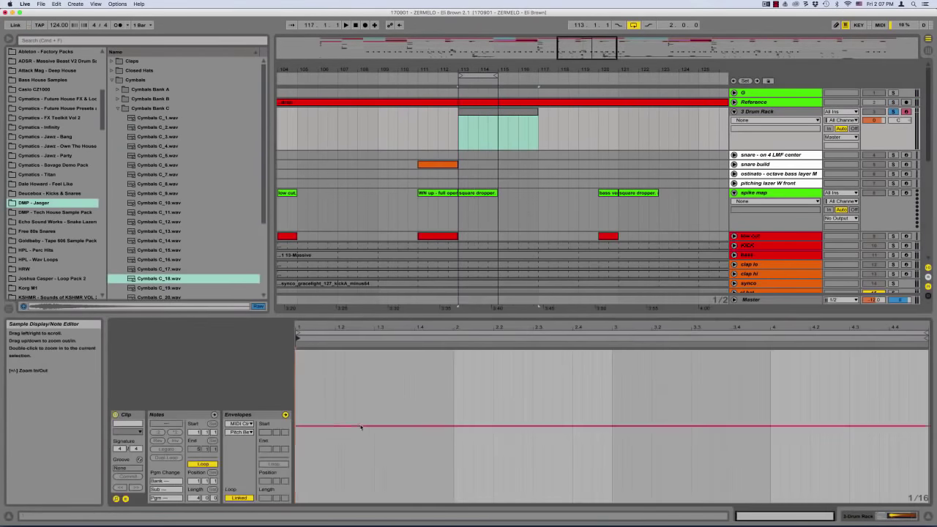
click(214, 415)
double_click(346, 415)
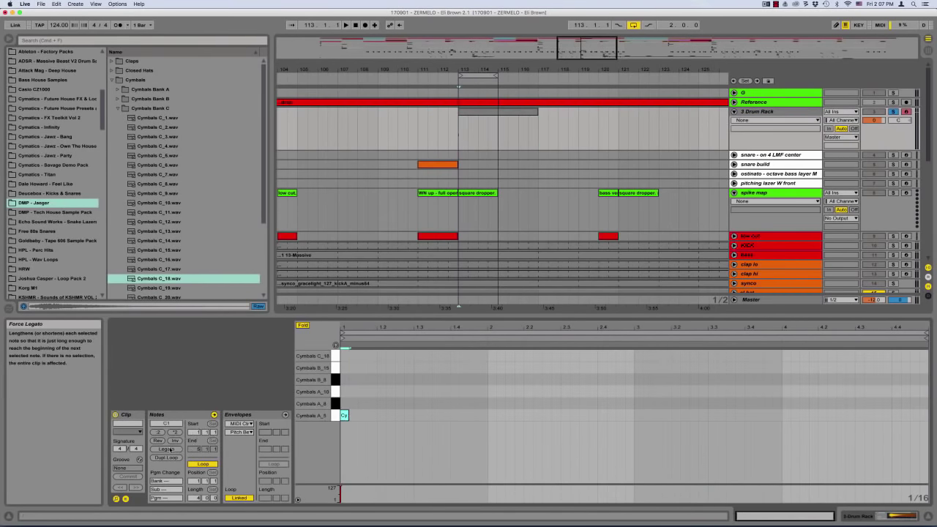
click(166, 448)
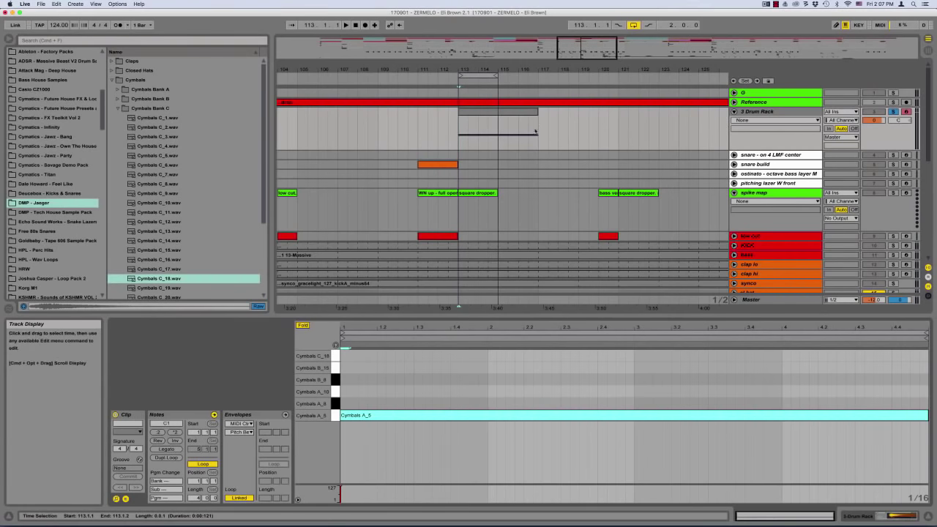
Unsolo the Drum Rack track, play the loop and shift the long note between neighbouring cymbal sounds to compare them in context
key(space)
click(893, 112)
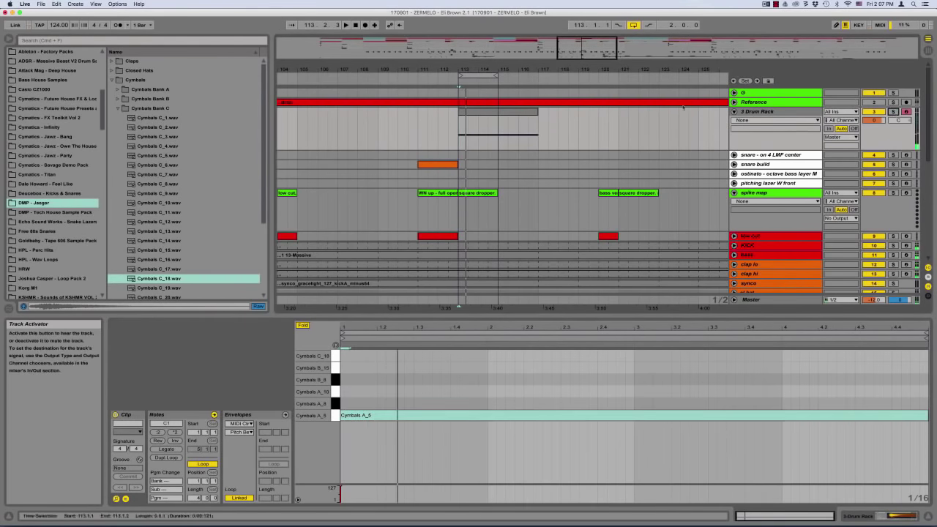
key(space)
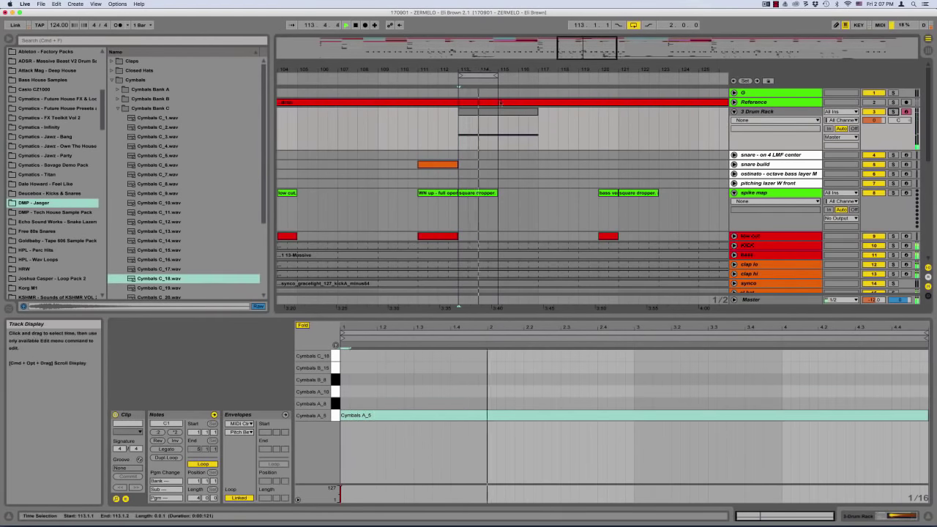
click(409, 392)
key(super+a)
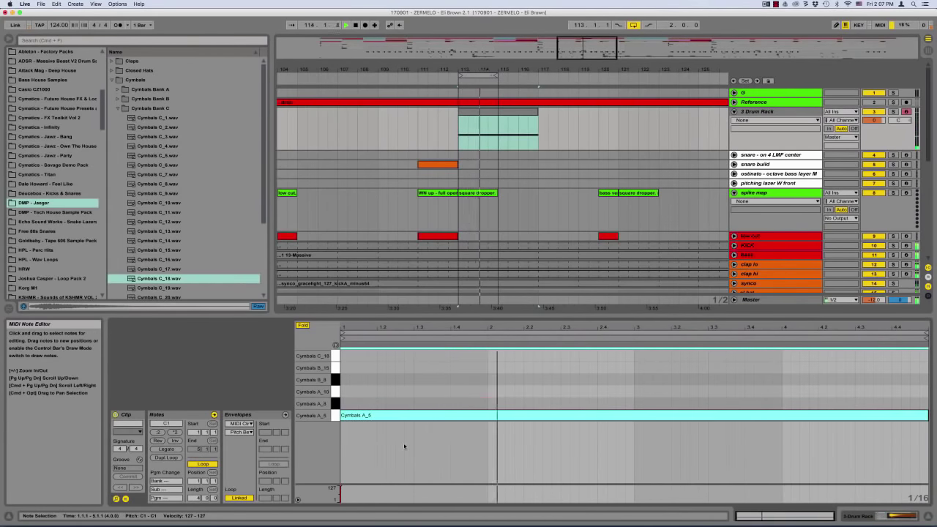
key(Up)
key(Up)
key(Down)
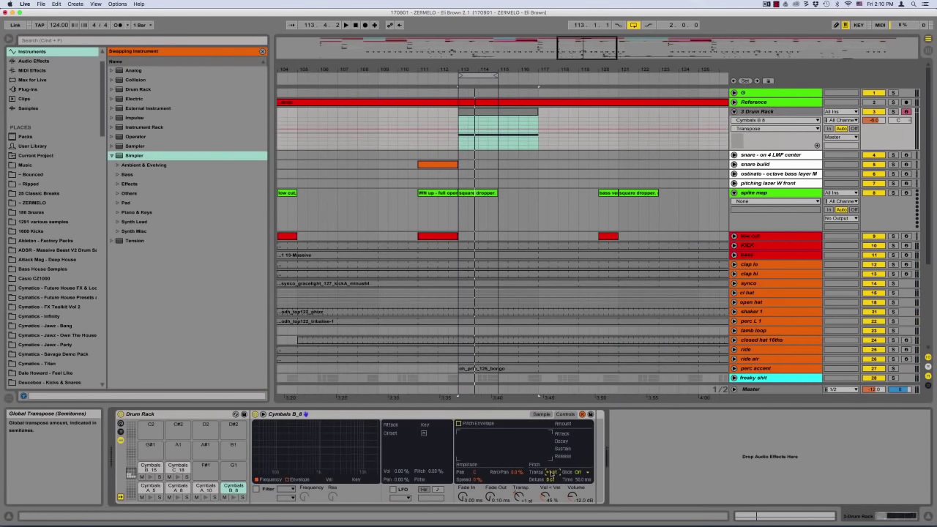
Play the loop to check the Cymbals B_8 sample in the mix and select the Drum Rack track
key(space)
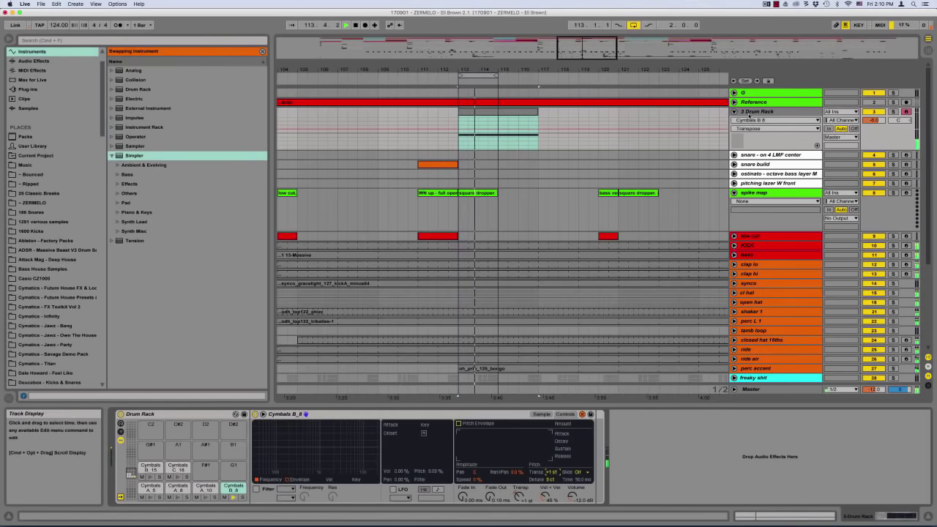
click(756, 112)
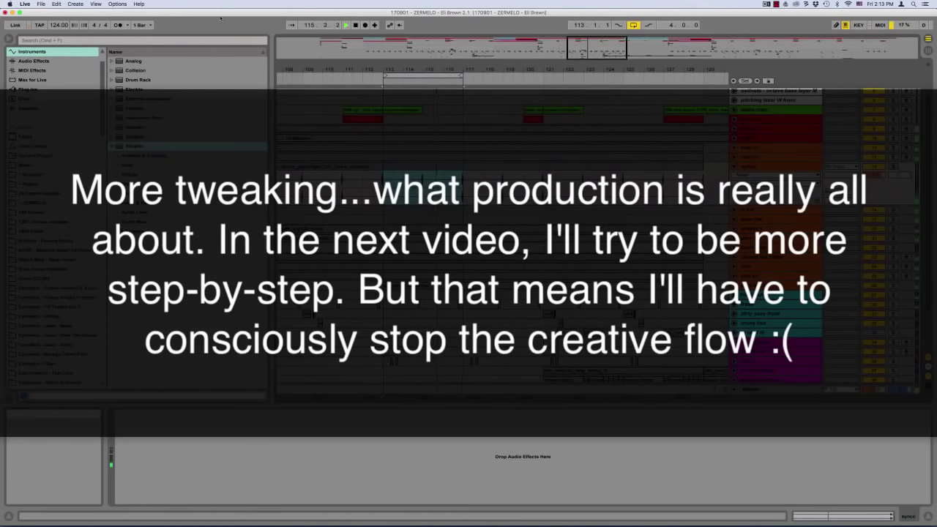
Unfold the freaky shit group and remove the vocal tail from 114.4.1 to 115.1.1 on the freaky shit hi track
key(plus)
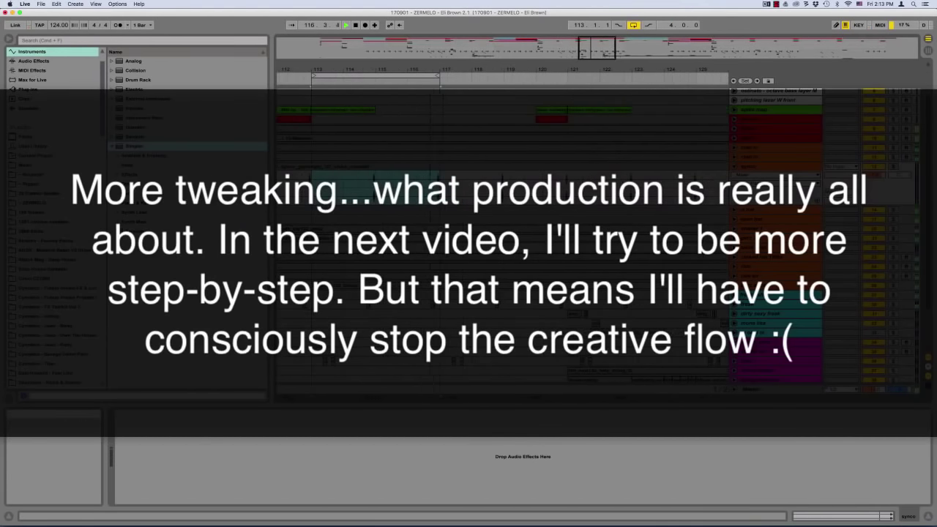
click(734, 295)
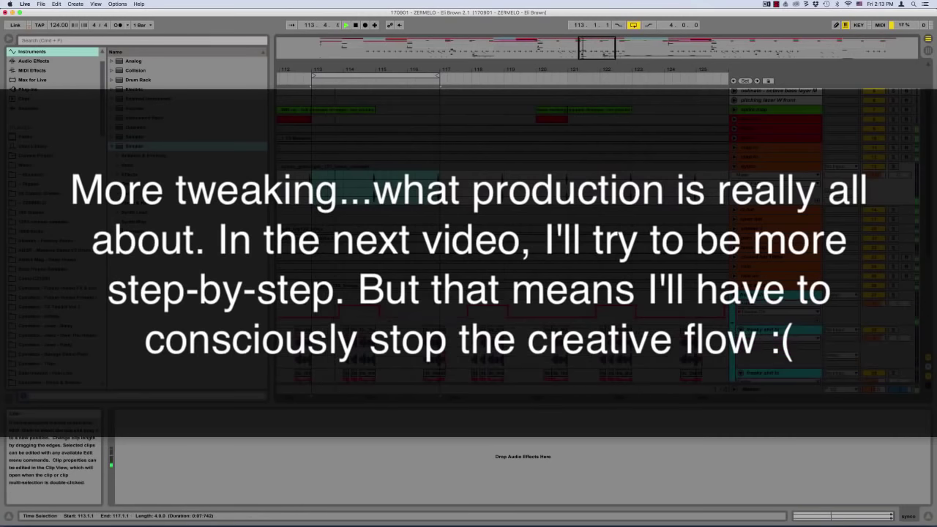
click(344, 354)
key(plus)
key(plus)
key(plus)
scroll(469, 242, down, 5)
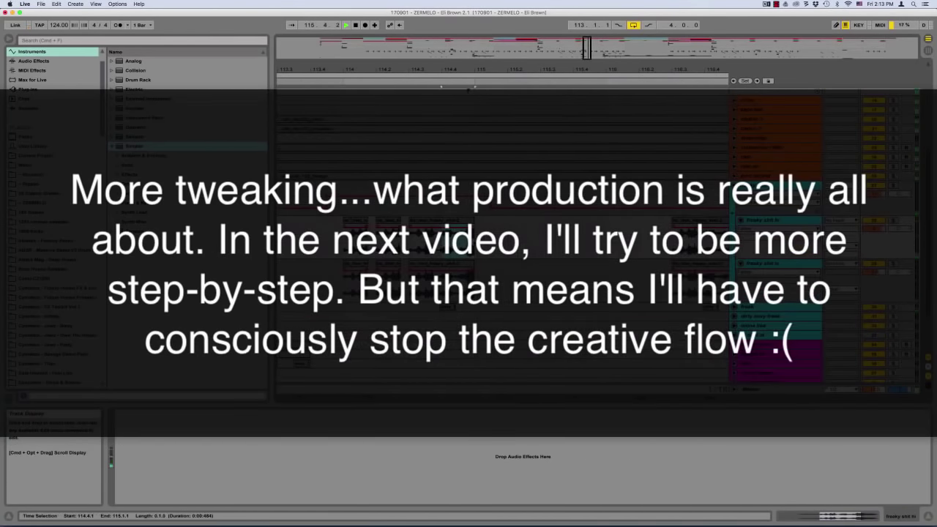
click(472, 242)
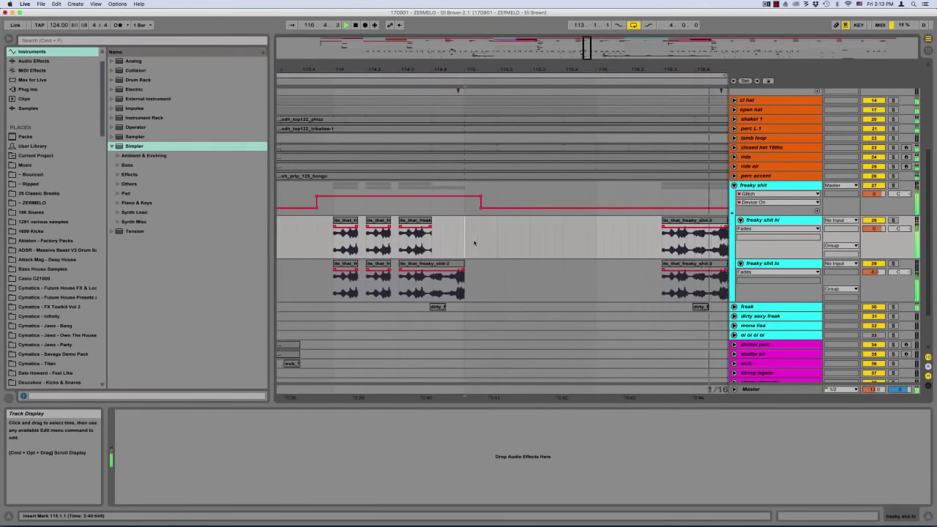
Delete the matching vocal tail from 114.4.1 to 115.1.1 on the freaky shit lo track
drag(480, 280, 517, 282)
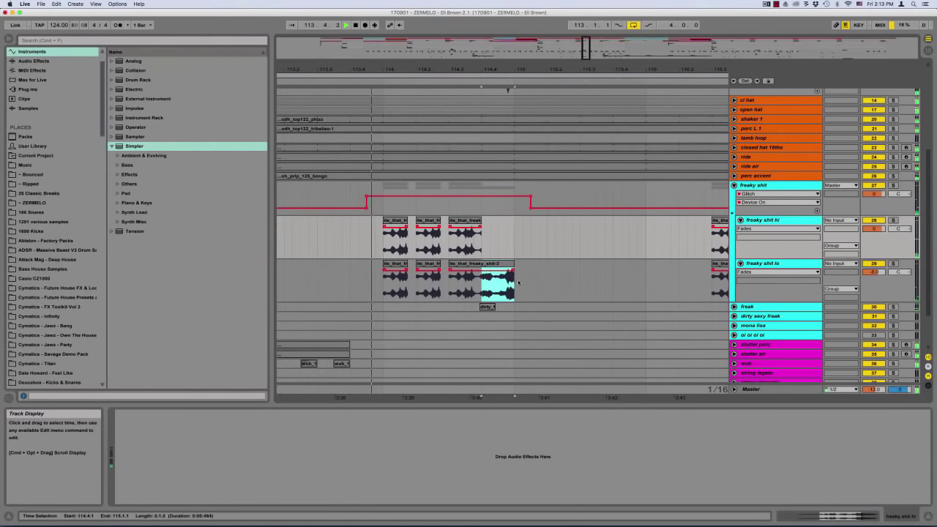
key(Delete)
click(517, 249)
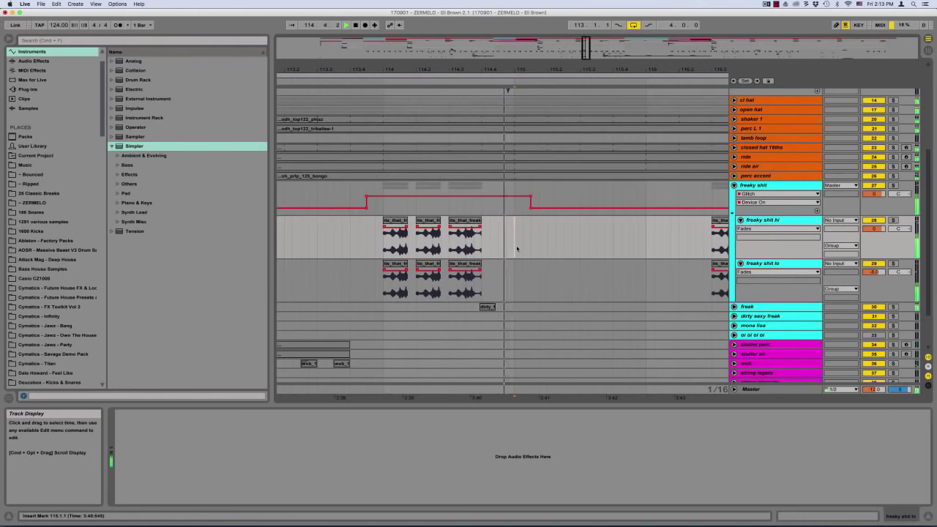
Delete the vocal tail from 114.4.1 to 115.2.1 on both the freaky shit hi and freaky shit lo tracks
key(minus)
key(minus)
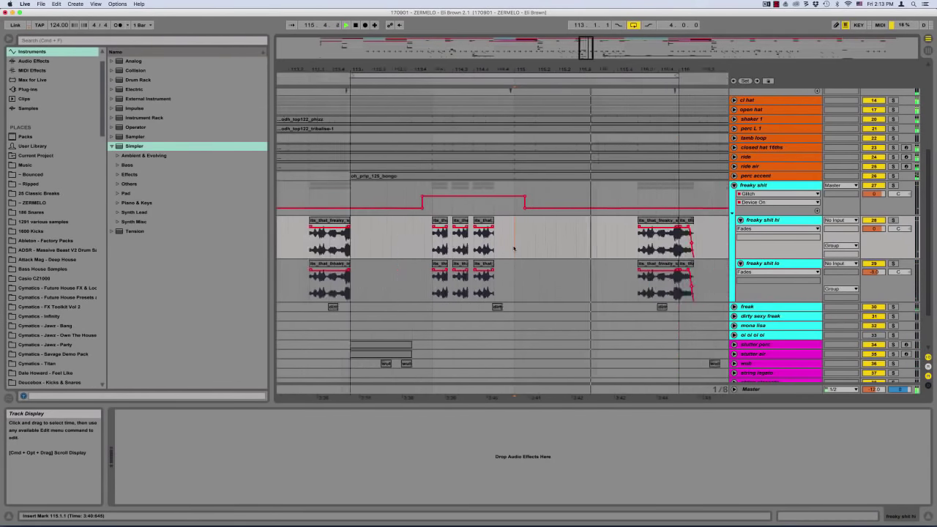
scroll(514, 247, right, 2)
scroll(514, 245, right, 2)
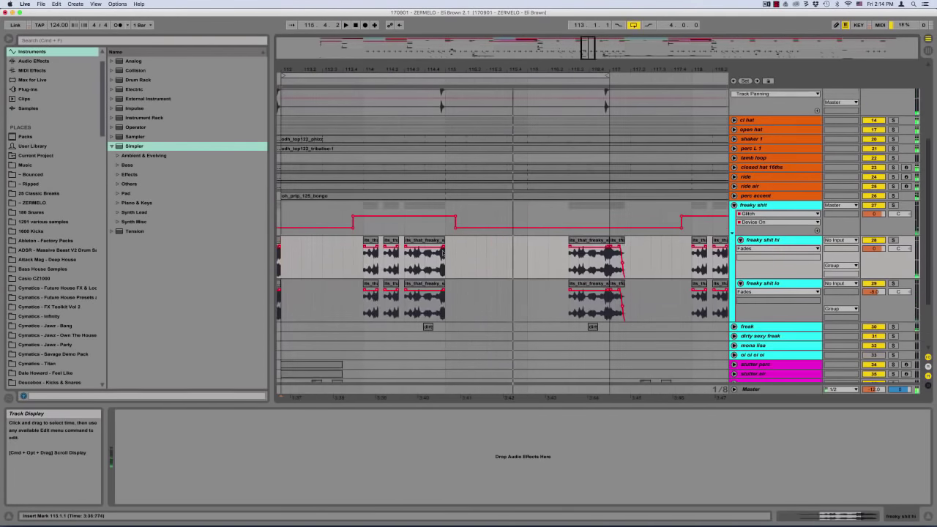
drag(428, 254, 465, 293)
key(Delete)
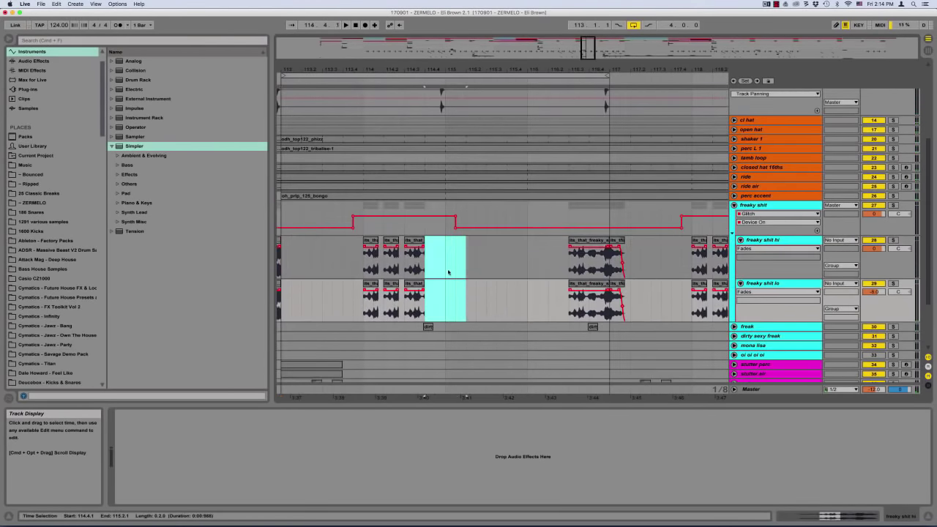
Play the loop from 113.1.1 to hear the shortened vocals and unfold the freak track to view its clips
click(441, 259)
click(284, 247)
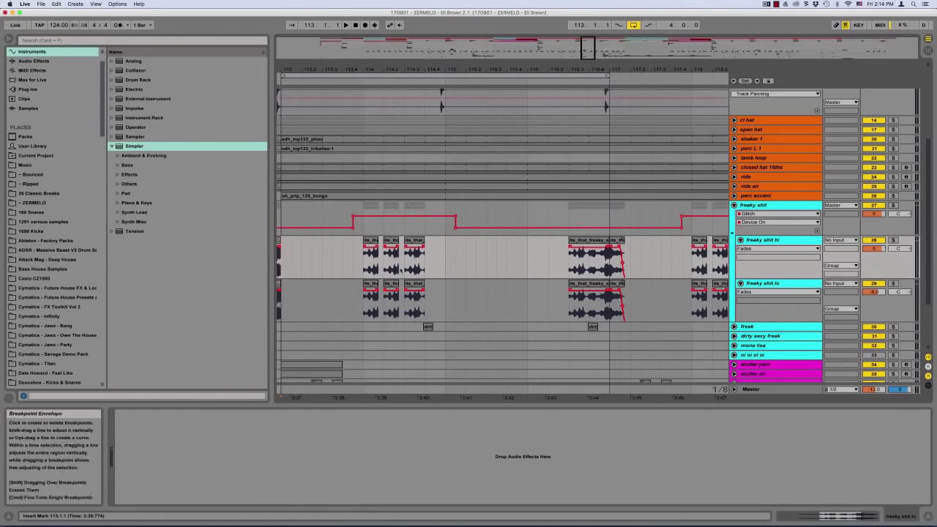
key(space)
click(733, 327)
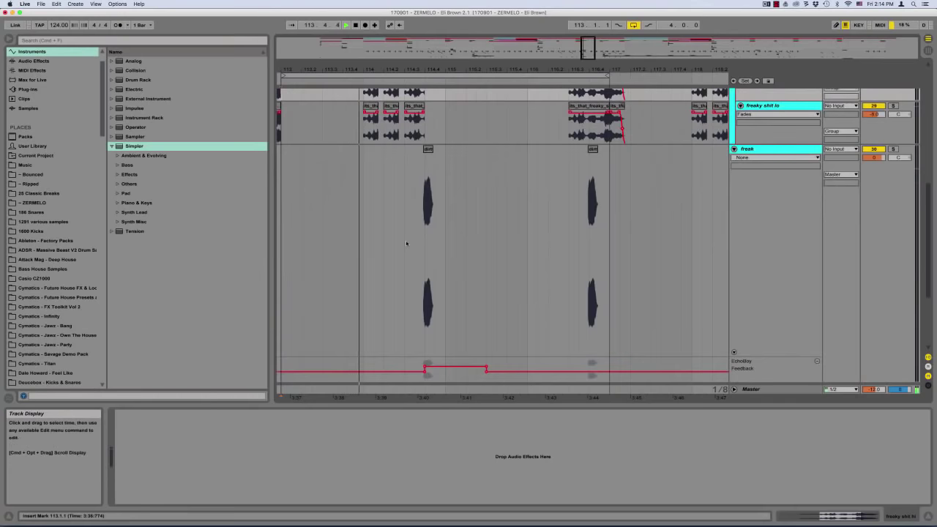
scroll(586, 293, up, 5)
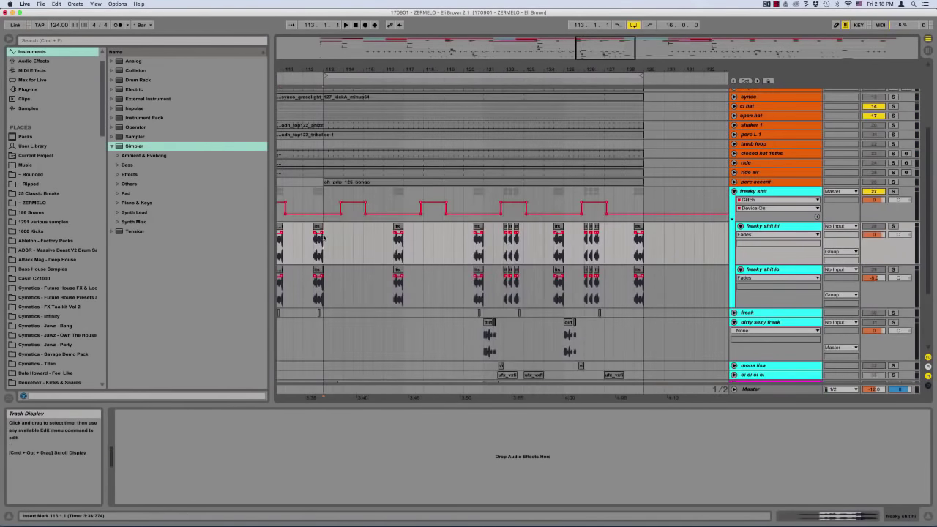
Compare the freaky shit vocal clips of the drop's two halves by highlighting 113.1.1 to 121.1.1 and 121.3.1 to 129.1.1
drag(323, 236, 644, 282)
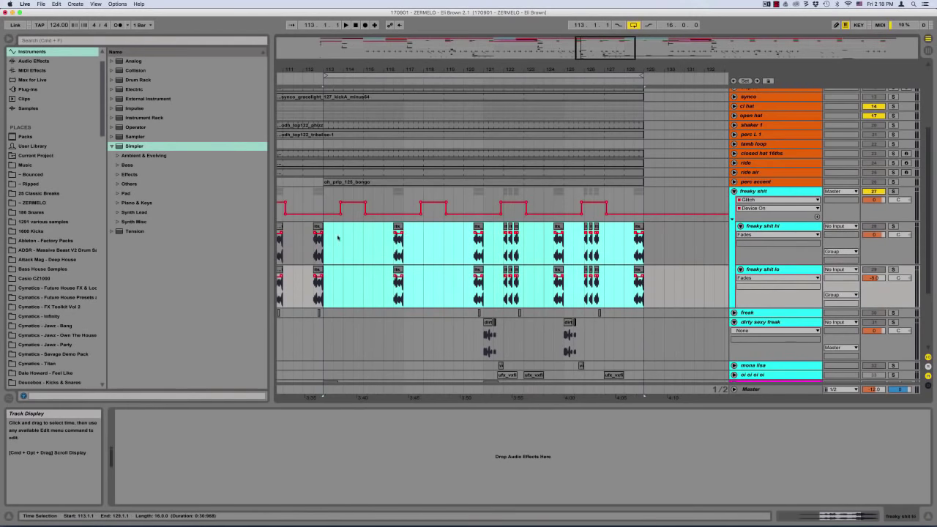
drag(327, 238, 490, 285)
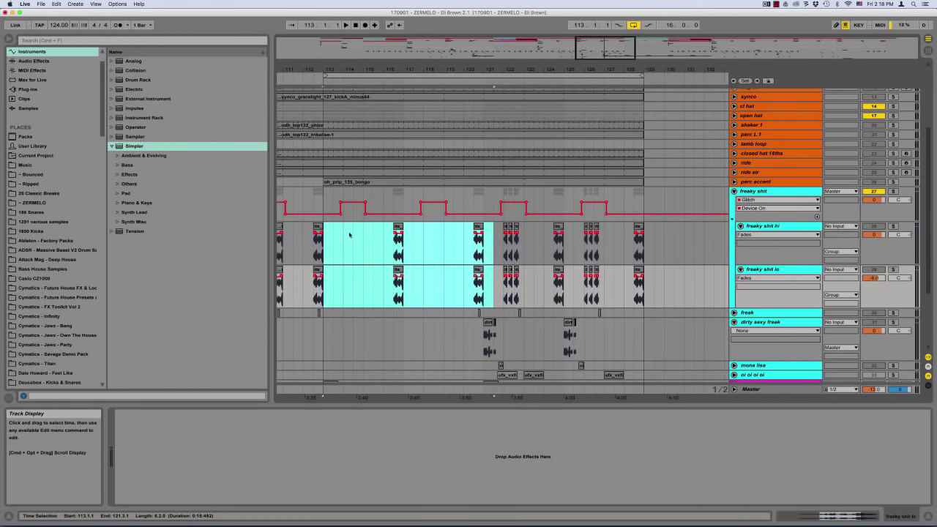
drag(324, 234, 486, 289)
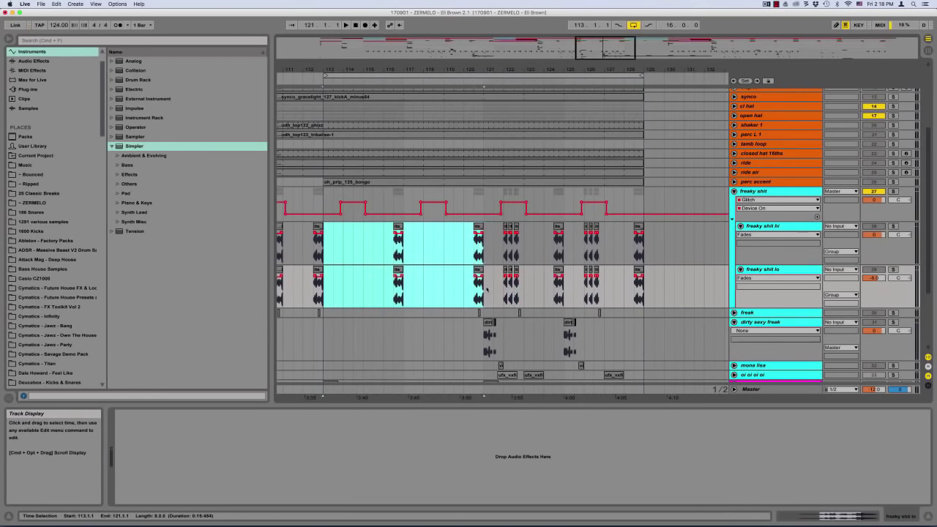
scroll(346, 236, up, 5)
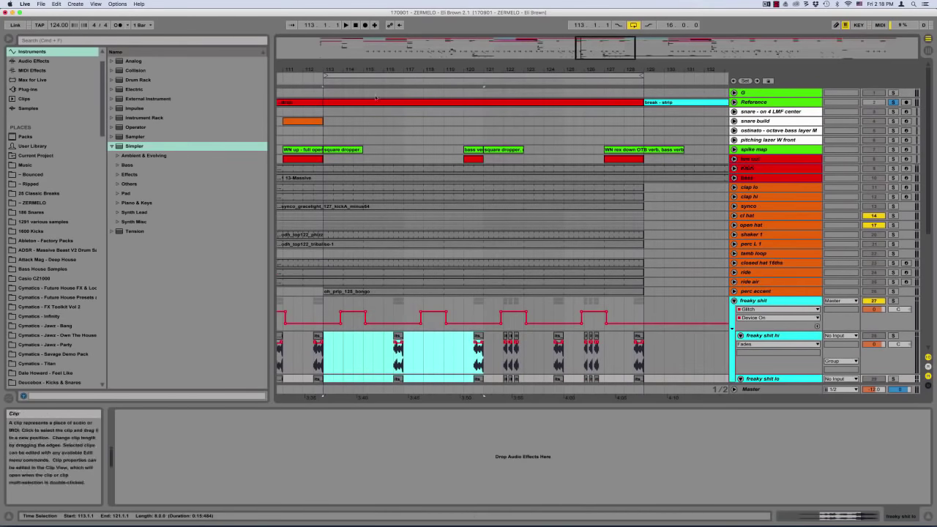
scroll(485, 152, down, 2)
scroll(485, 151, down, 4)
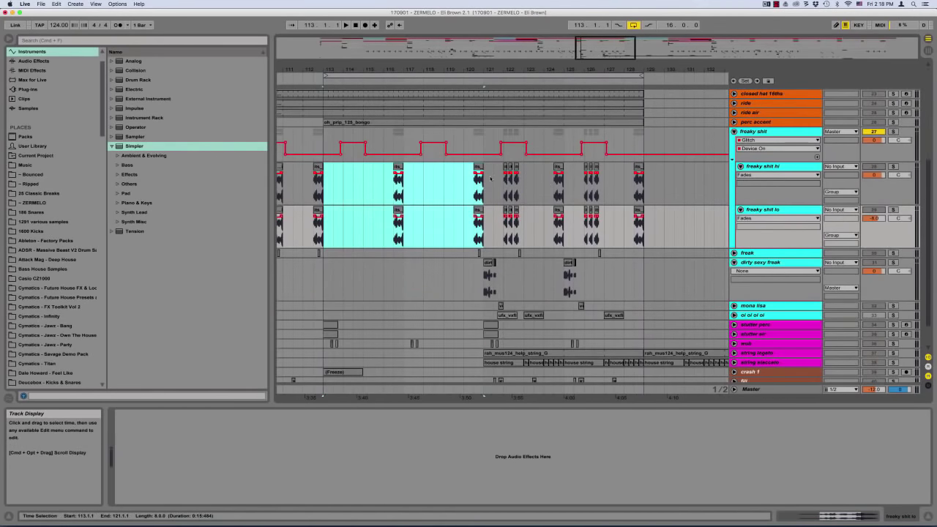
drag(492, 179, 647, 230)
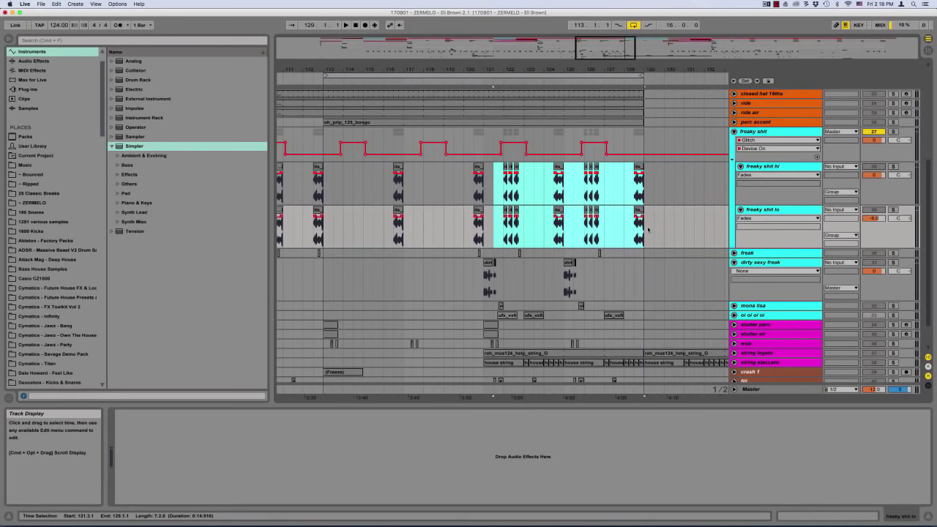
click(486, 183)
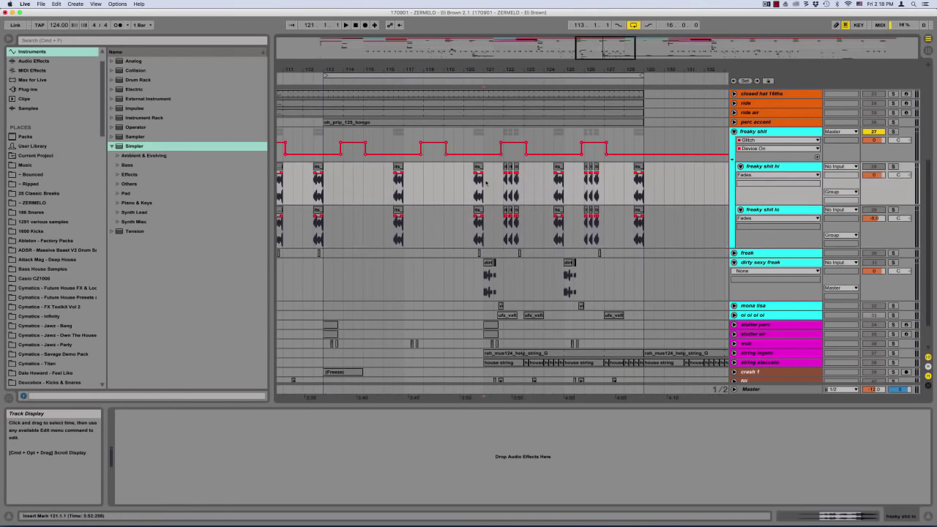
Fold the freaky shit group and unfold the synco track to show its waveform
scroll(496, 191, up, 10)
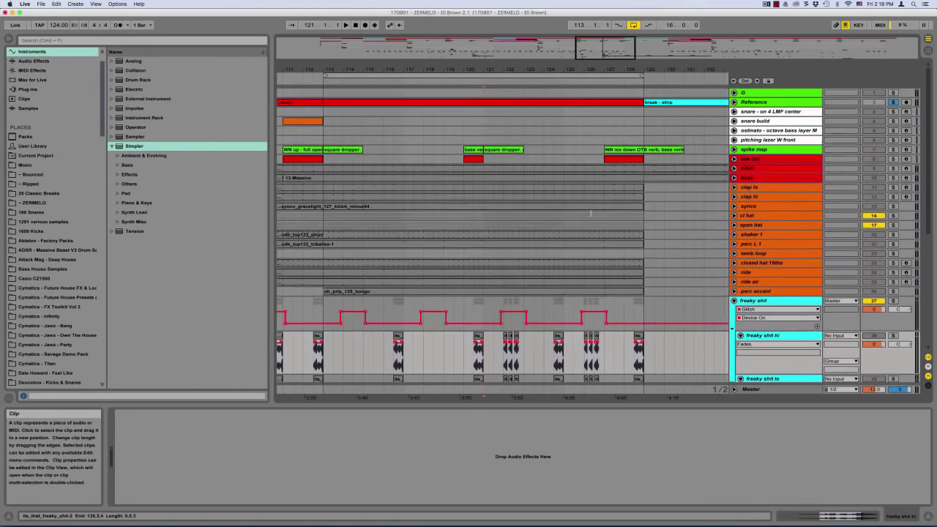
click(487, 123)
key(minus)
key(minus)
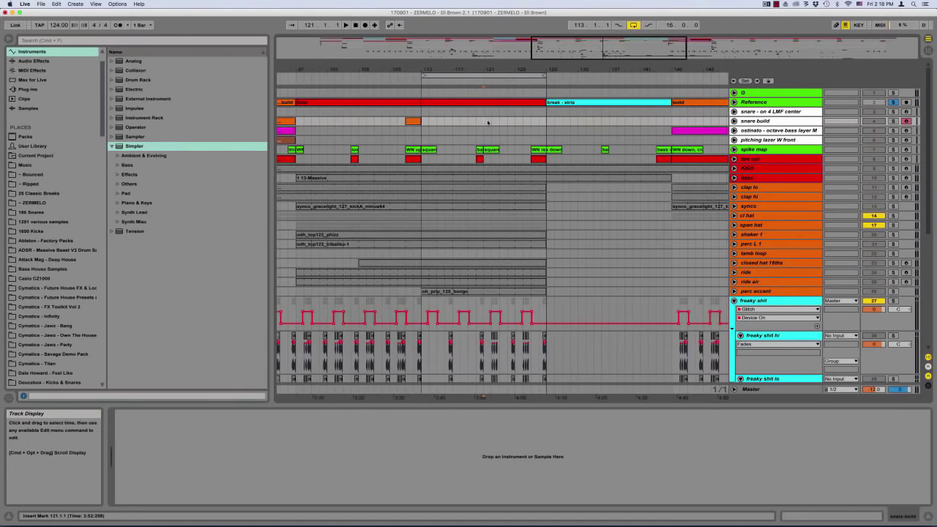
click(733, 300)
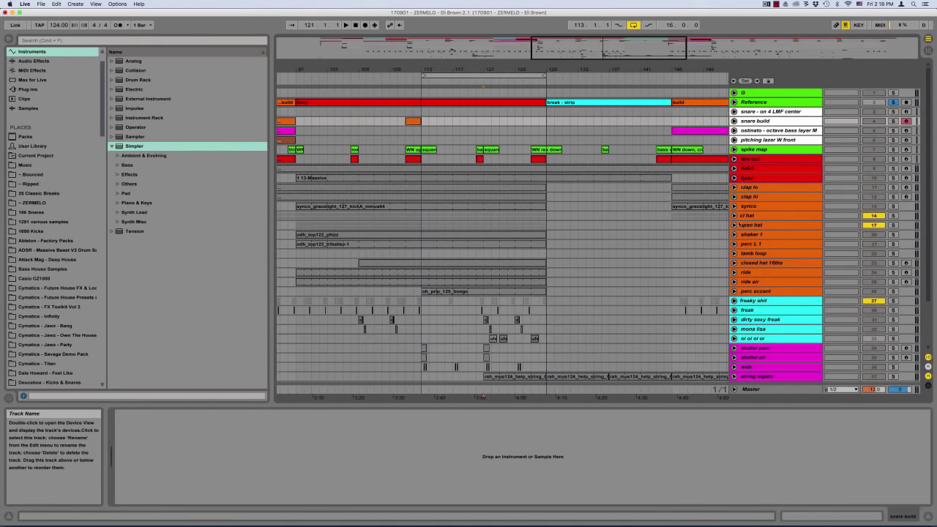
click(744, 206)
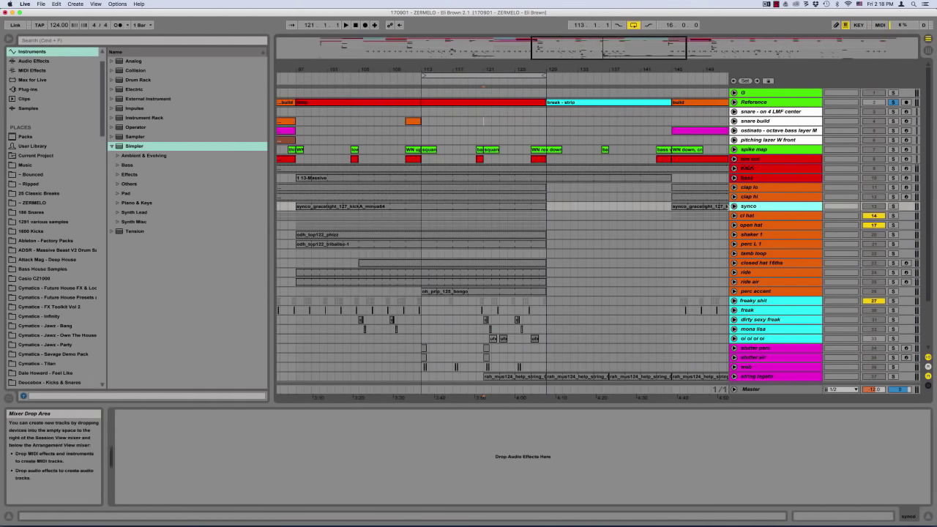
click(734, 206)
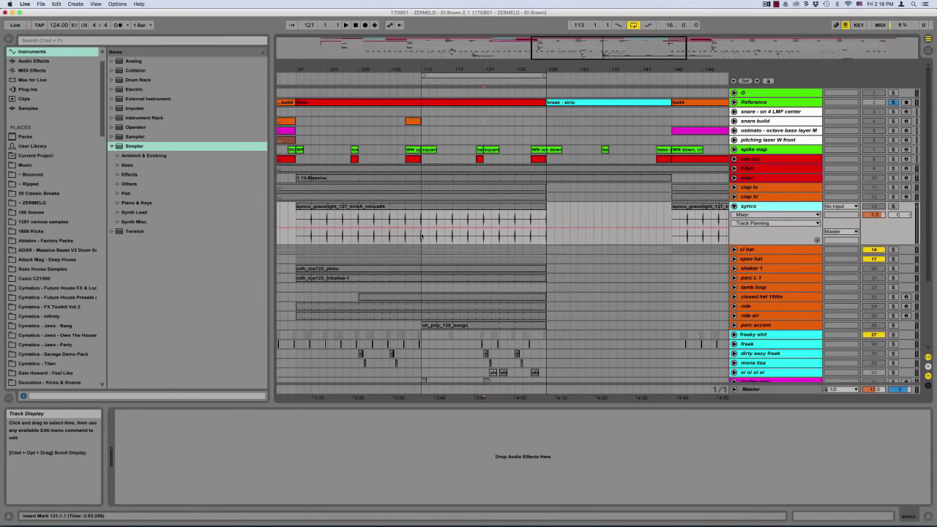
Insert a MIDI track below synco and create an empty MIDI clip on it from 113.1.1 to 129.1.1
click(421, 235)
key(plus)
drag(420, 237, 578, 238)
click(753, 208)
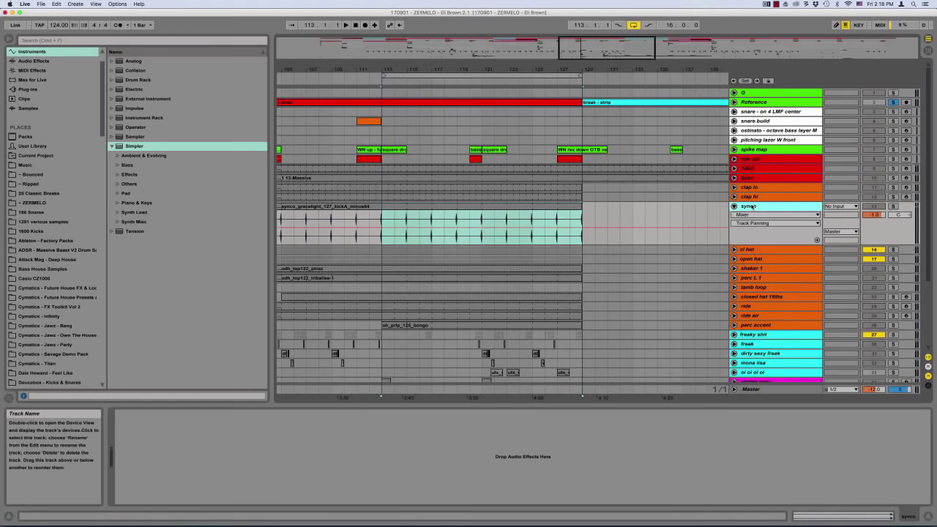
key(shift+super+t)
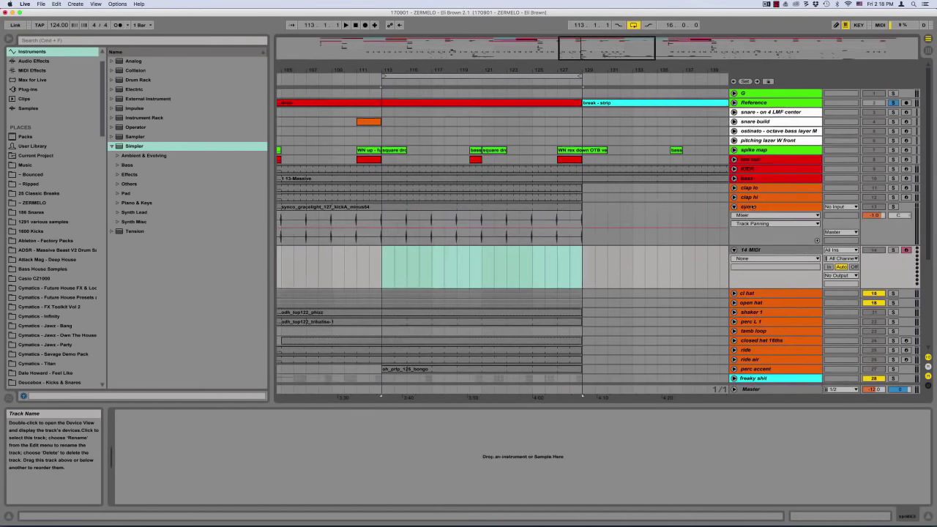
drag(385, 273, 583, 272)
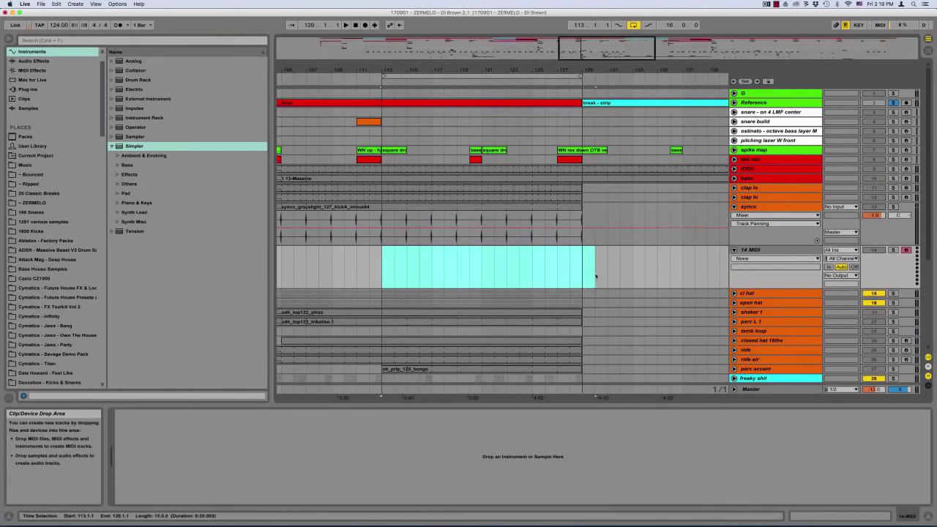
key(shift+super+m)
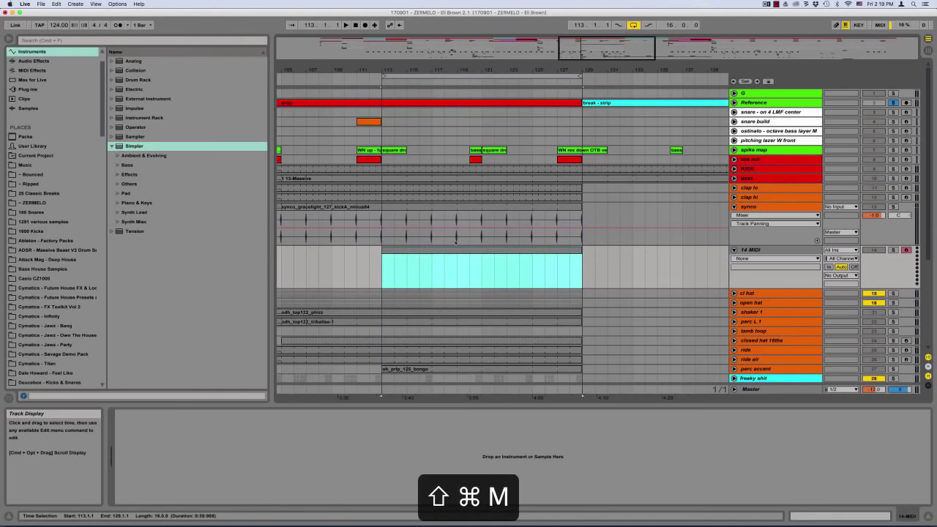
Consolidate the MIDI clip's first two bars, 113.1.1 to 115.1.1, into a separate clip and open it for editing
drag(408, 269, 379, 270)
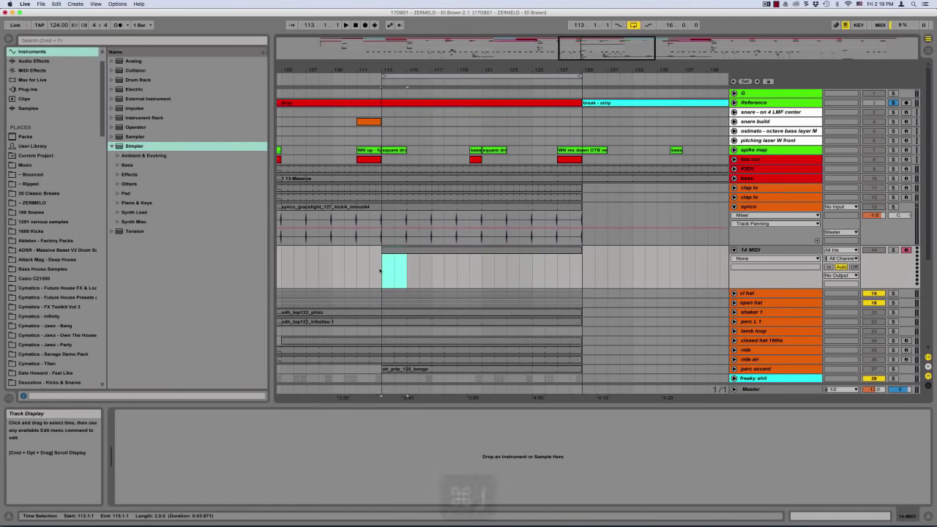
key(super+j)
double_click(394, 251)
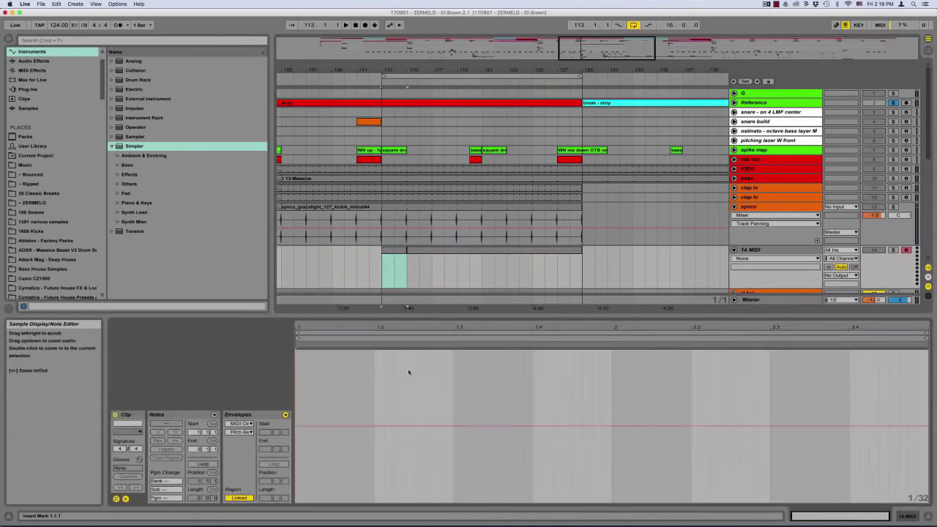
Set the note editor to a fixed 1/16 grid and draw a C3 note at 2.4.4
right_click(410, 408)
click(474, 367)
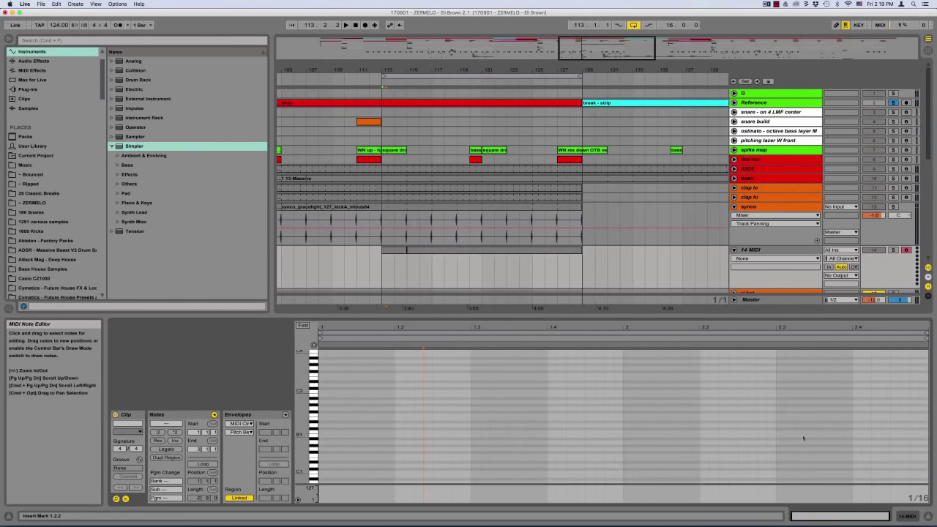
key(b)
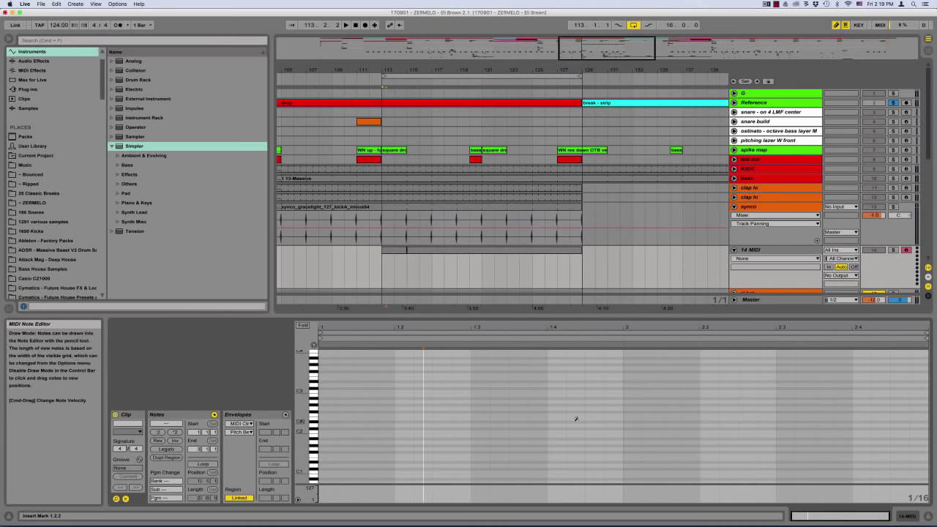
click(919, 391)
key(b)
click(910, 378)
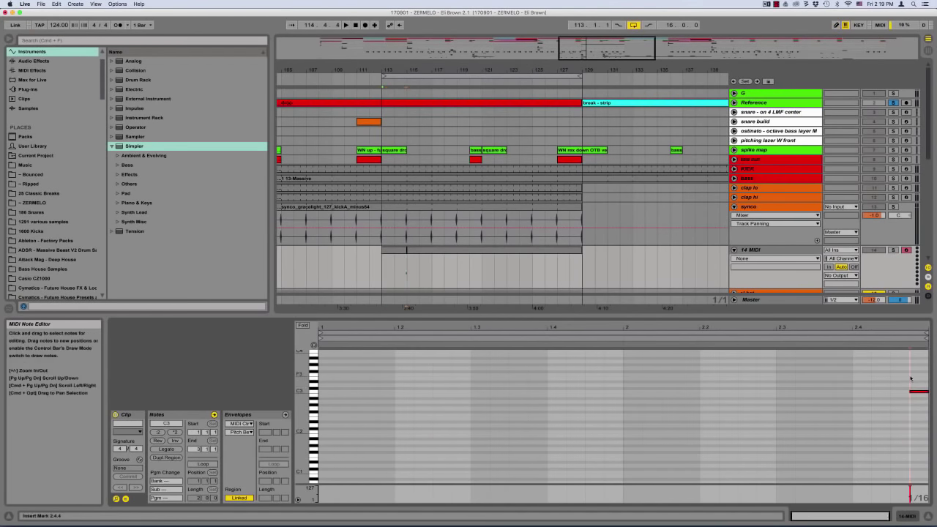
Switch to the Narrow adaptive grid, move the start of the C3 note slightly later and hide the clip editor
key(plus)
key(plus)
key(plus)
right_click(859, 400)
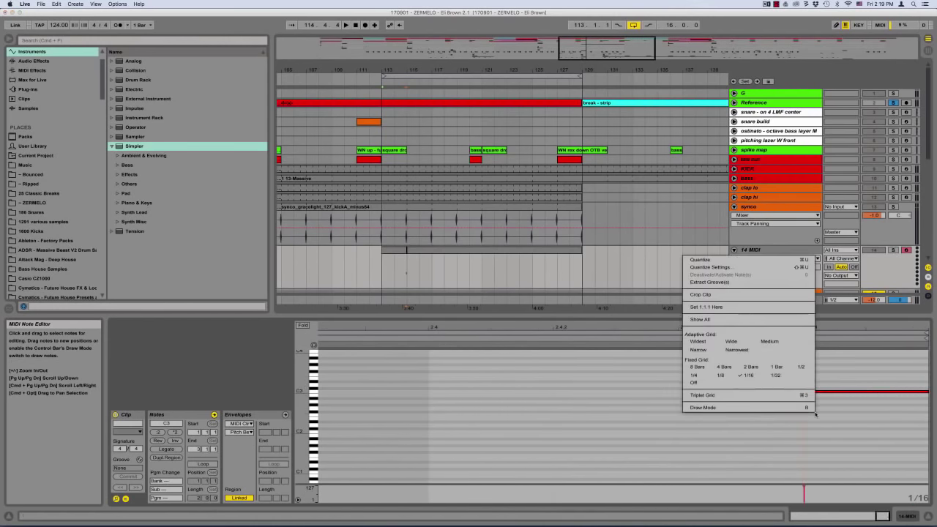
click(692, 344)
right_click(753, 388)
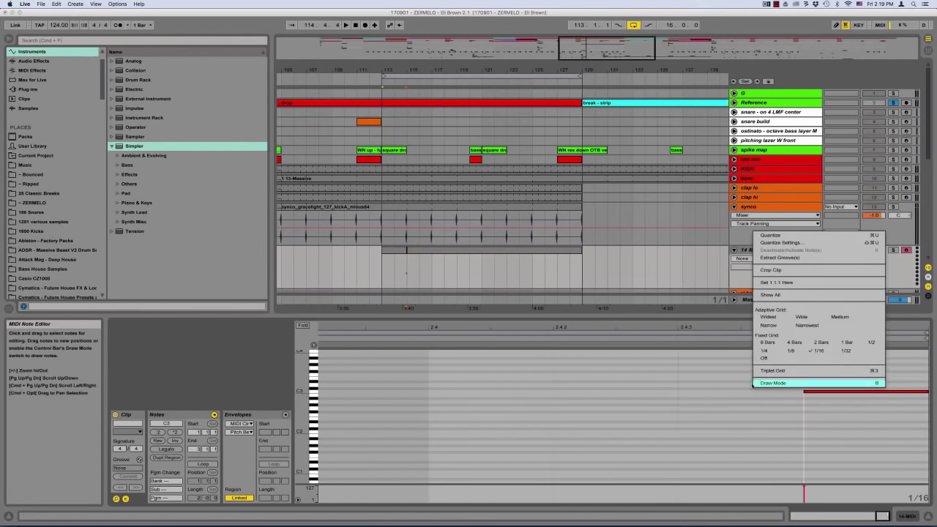
click(764, 327)
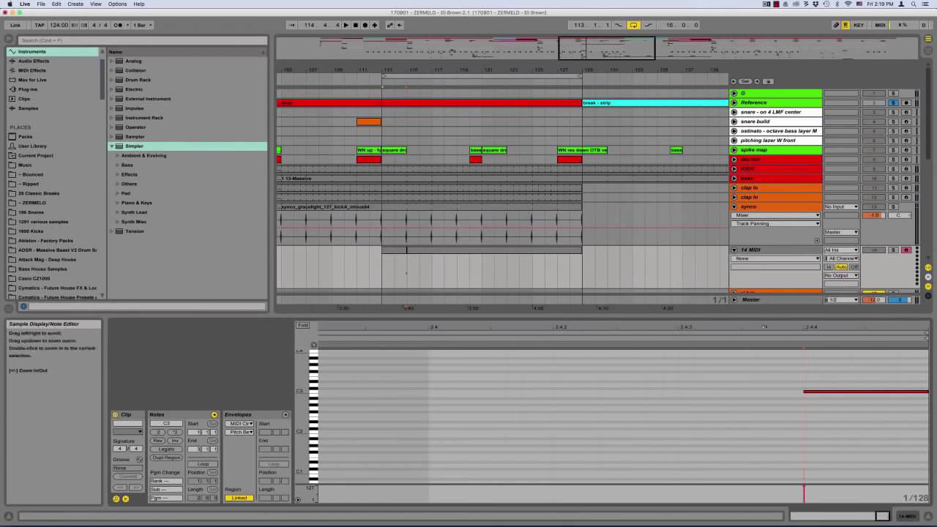
drag(804, 391, 819, 391)
click(792, 389)
key(minus)
key(minus)
key(minus)
key(minus)
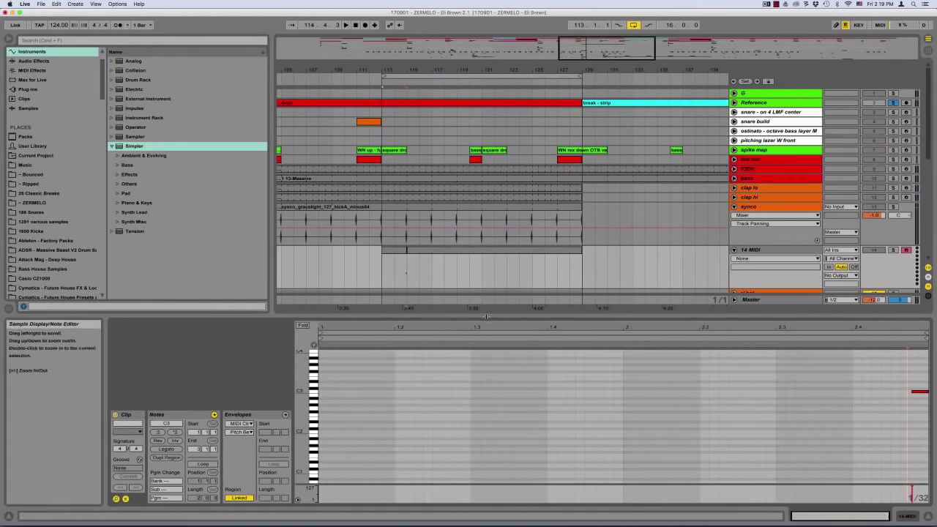
click(928, 516)
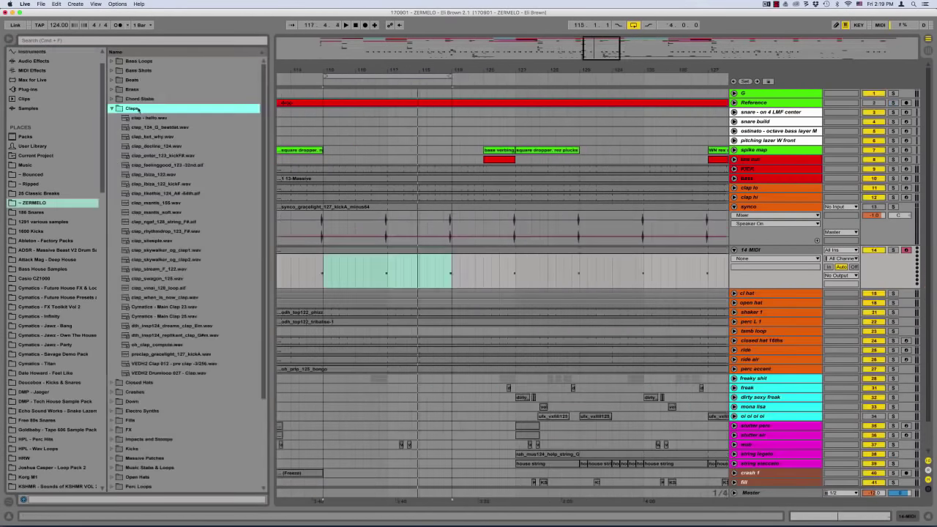
Audition the samples in the Claps folder one by one, from clap - hello.wav down to oh_clap_compute.wav
click(150, 119)
key(Down)
key(Down)
key(Down)
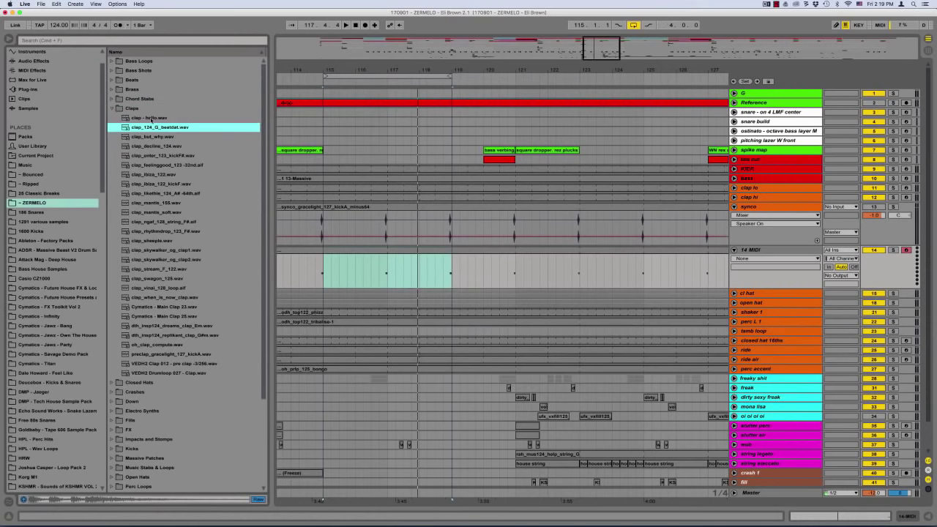
key(Down)
key(Down)
key(Down)
key(Down)
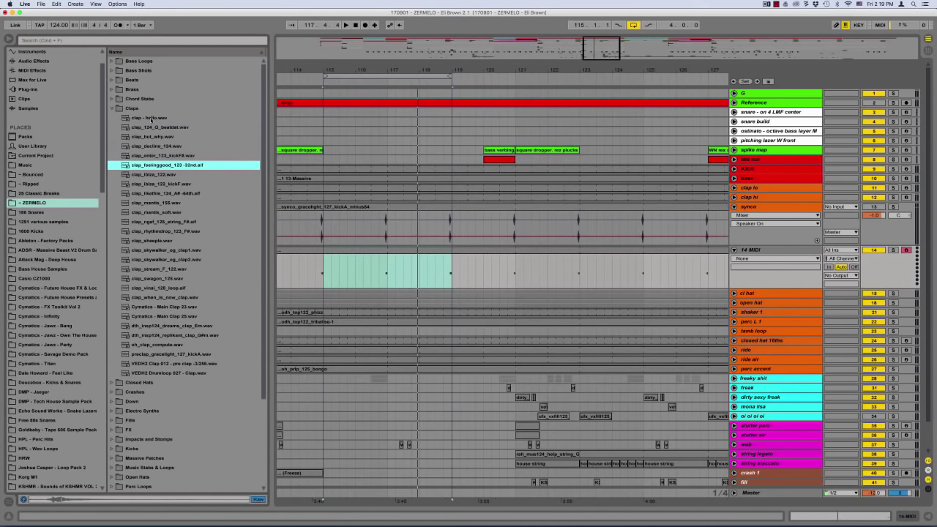
key(Down)
key(Down)
key(Down)
key(Down)
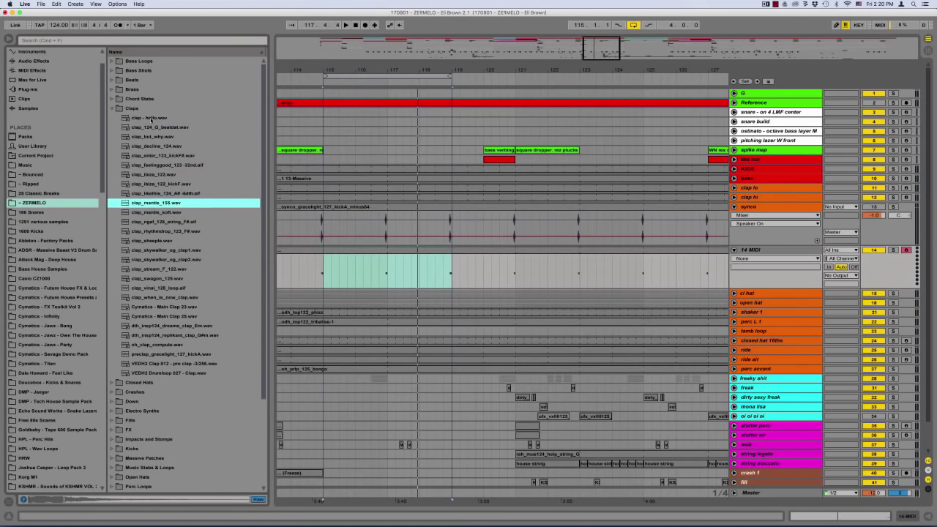
key(Up)
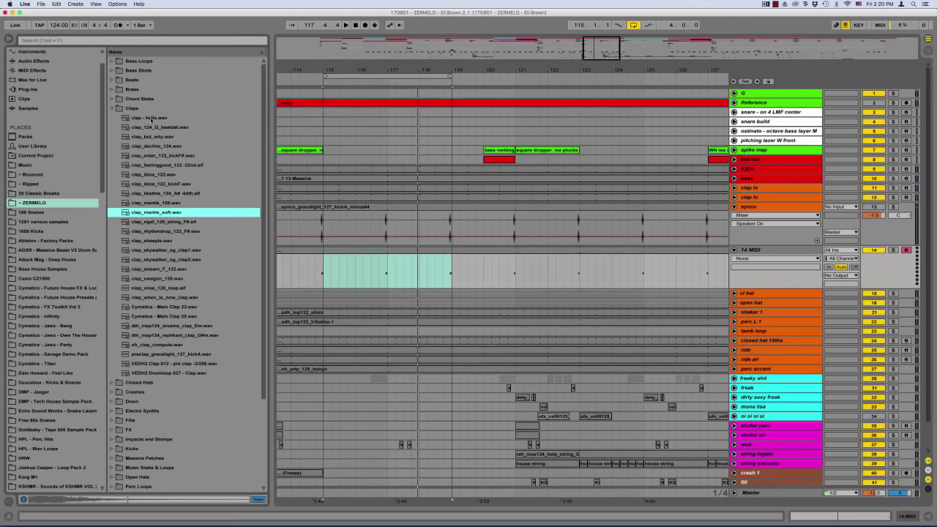
key(Down)
key(Down)
key(Down)
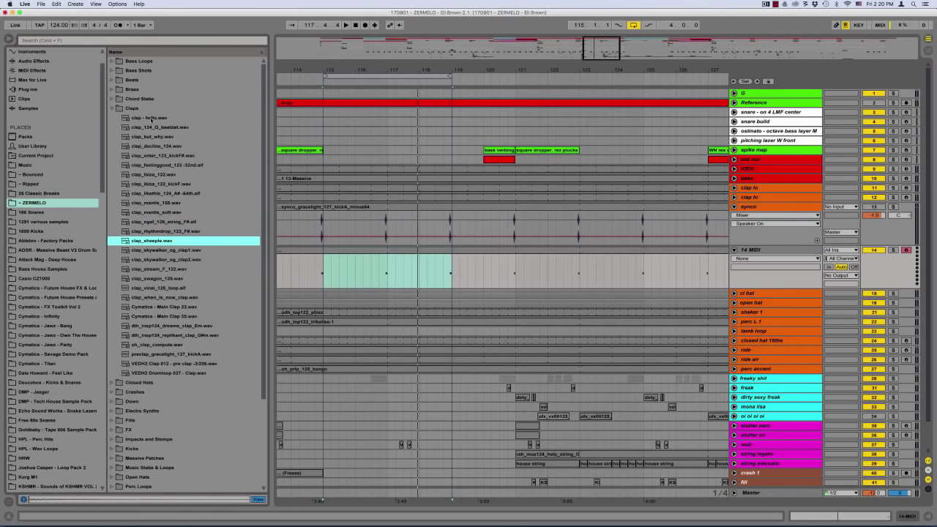
key(Down)
key(Down)
key(Down)
key(Down)
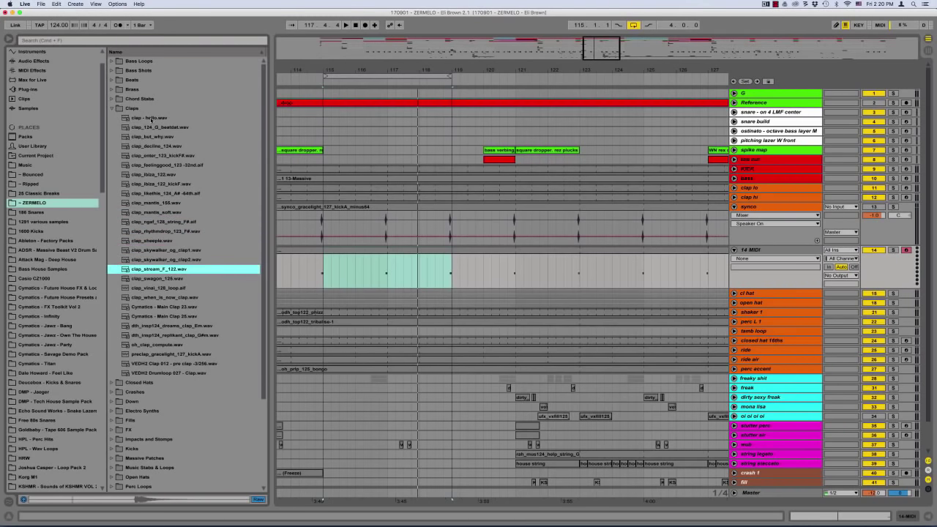
key(Down)
key(Down)
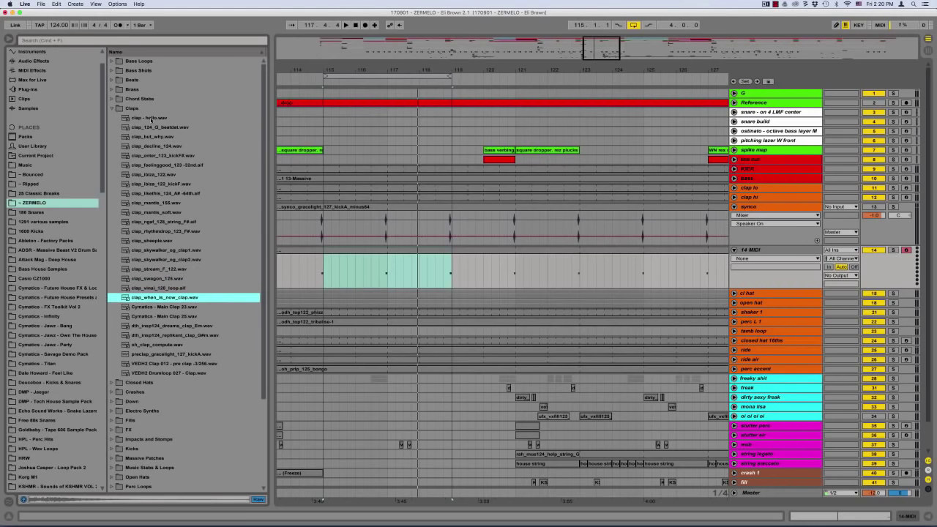
key(Up)
key(Down)
key(Down)
key(Up)
key(Down)
key(Down)
key(Down)
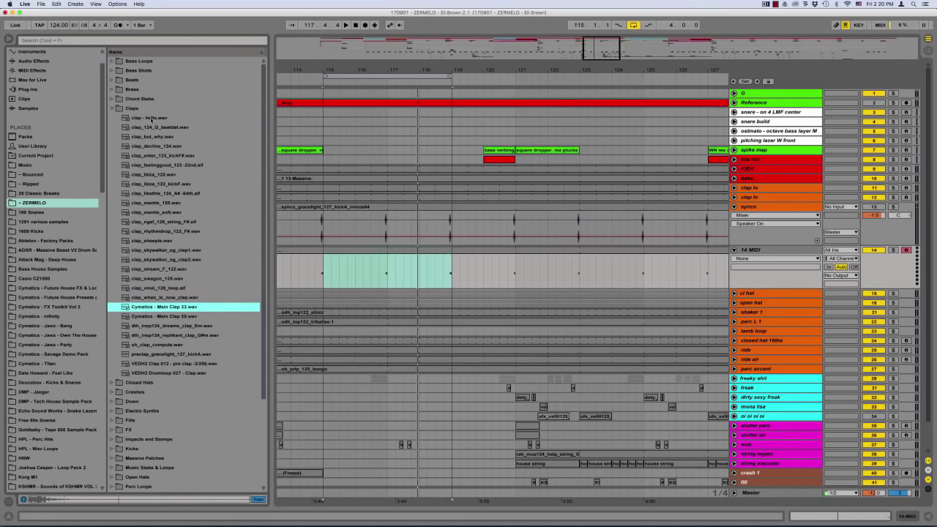
key(Down)
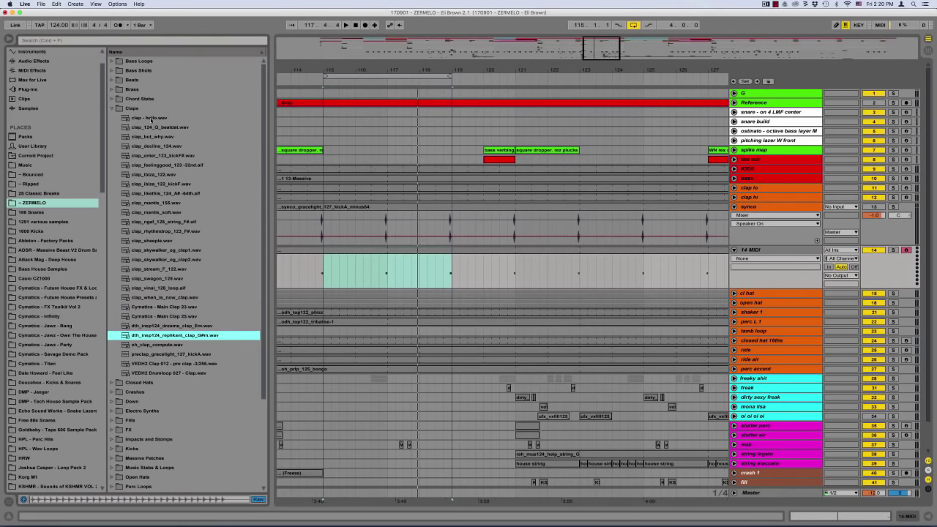
key(Down)
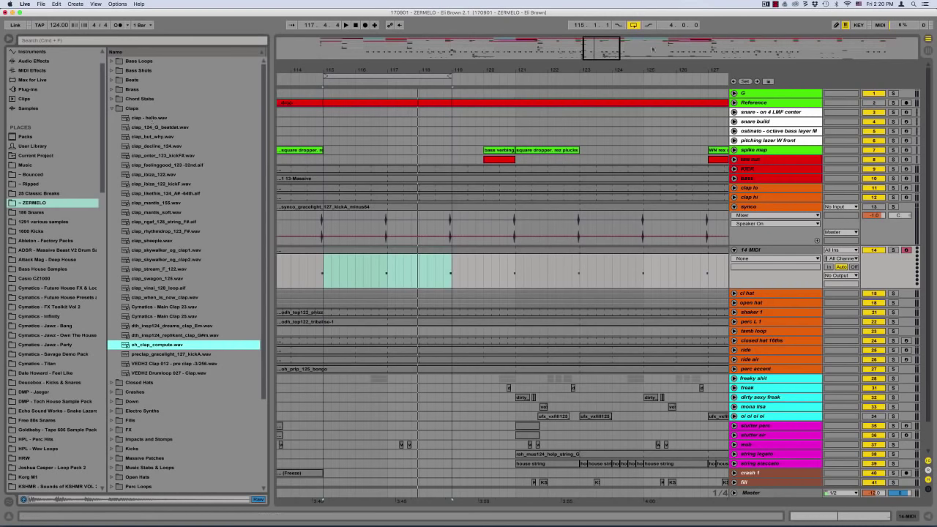
Load oh_clap_compute.wav as a Simpler instrument on the 14 MIDI track and play its clip from 115.1.1
double_click(751, 250)
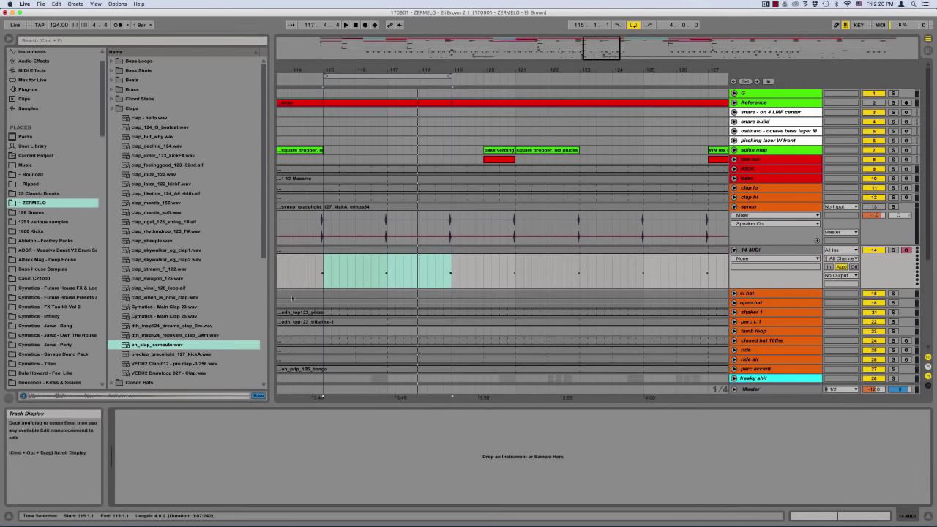
drag(166, 344, 167, 354)
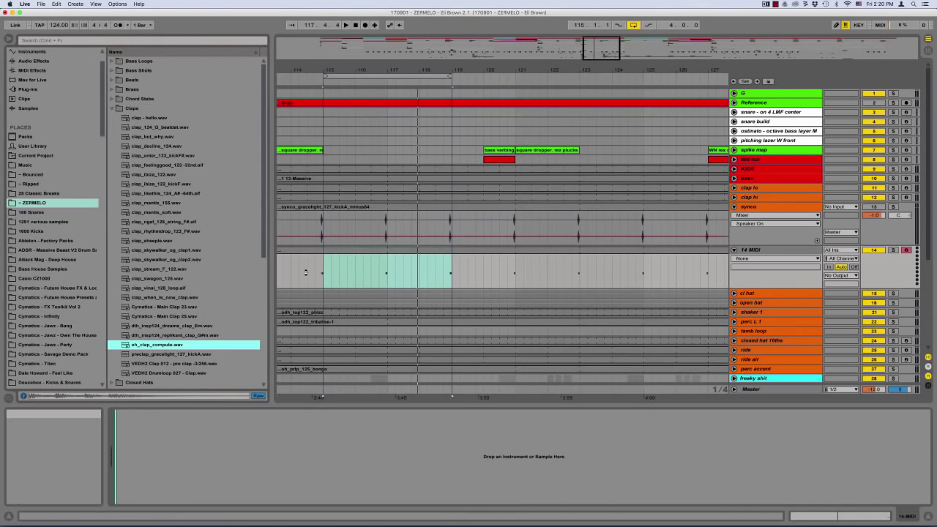
drag(322, 265, 323, 266)
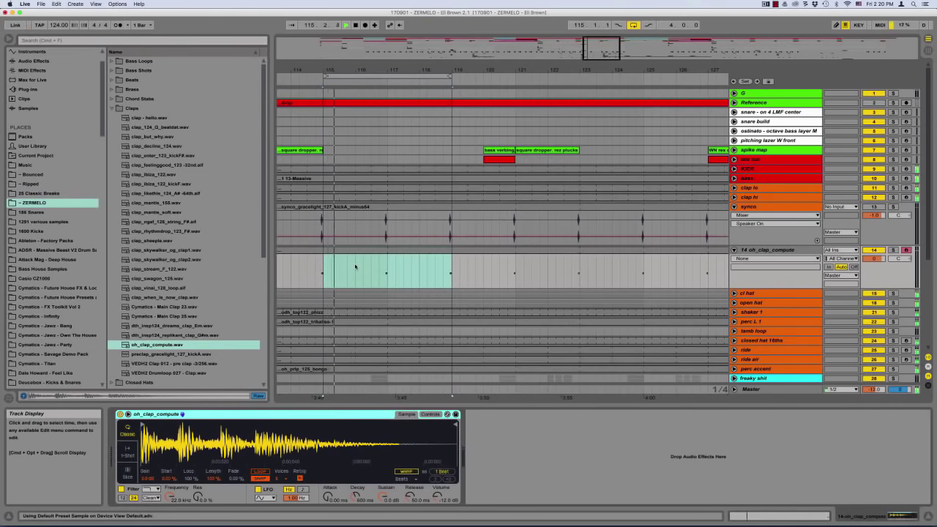
click(356, 267)
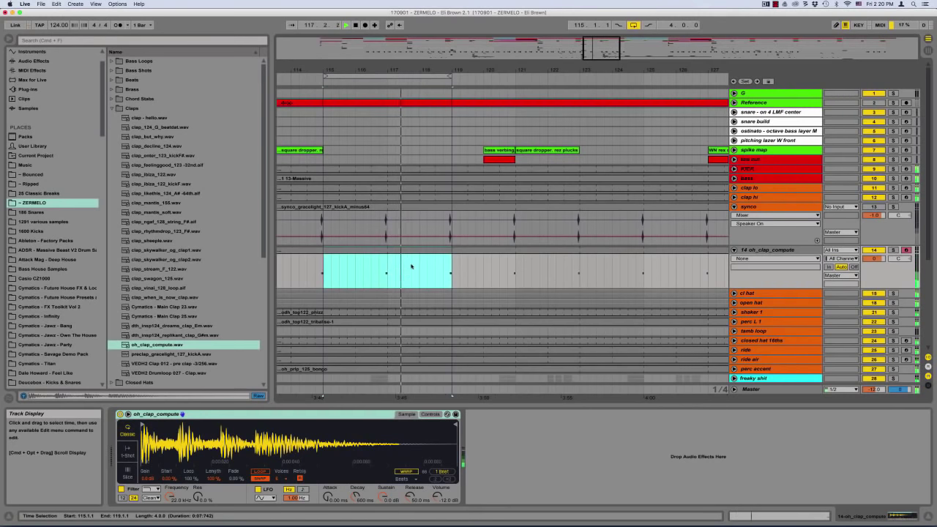
Adjust the Simpler's volume and transposition while playing the new clap from around 116.3.1
click(437, 498)
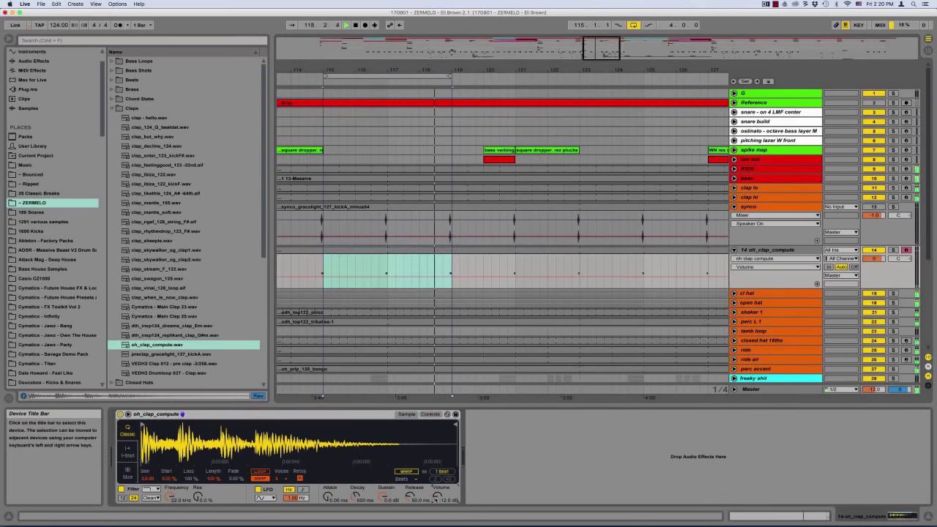
click(406, 259)
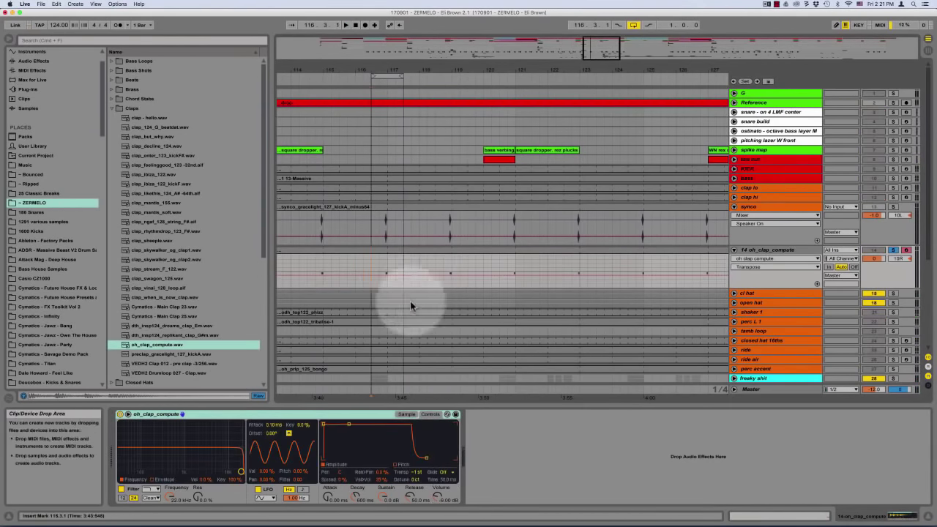
key(space)
click(417, 472)
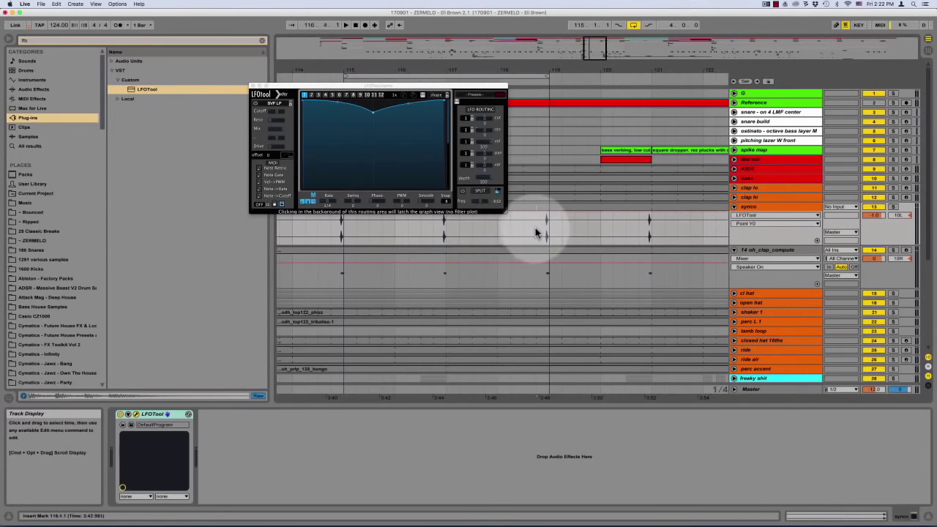
Loop the range from 118.4.1 to 119.2.1 around the hit on synco and oh_clap_compute
drag(535, 227, 561, 248)
key(ctrl+l)
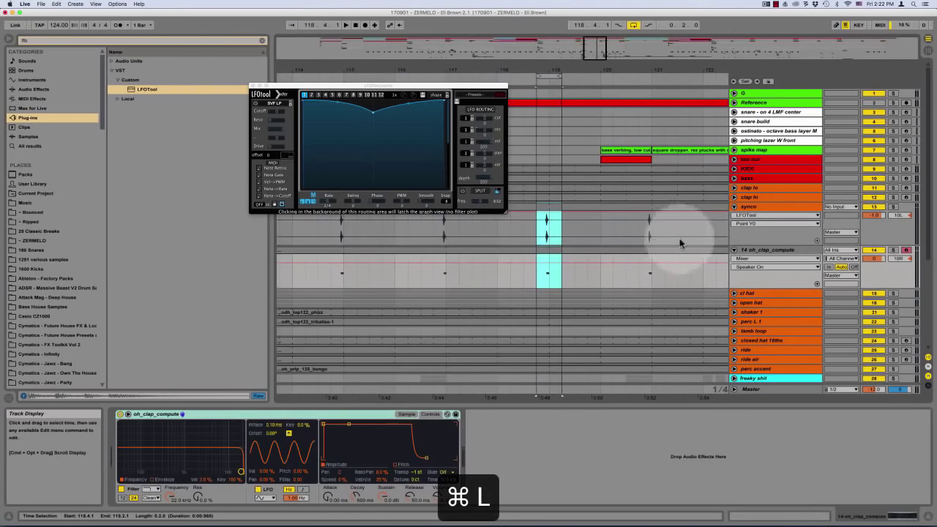
click(771, 209)
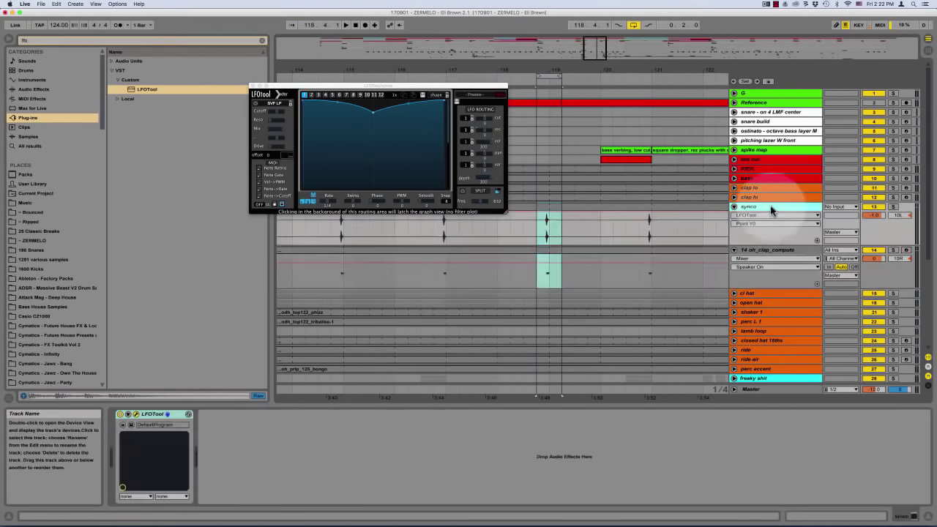
Rename the oh_clap_compute track as synco 2
right_click(760, 247)
key(Escape)
key(super+r)
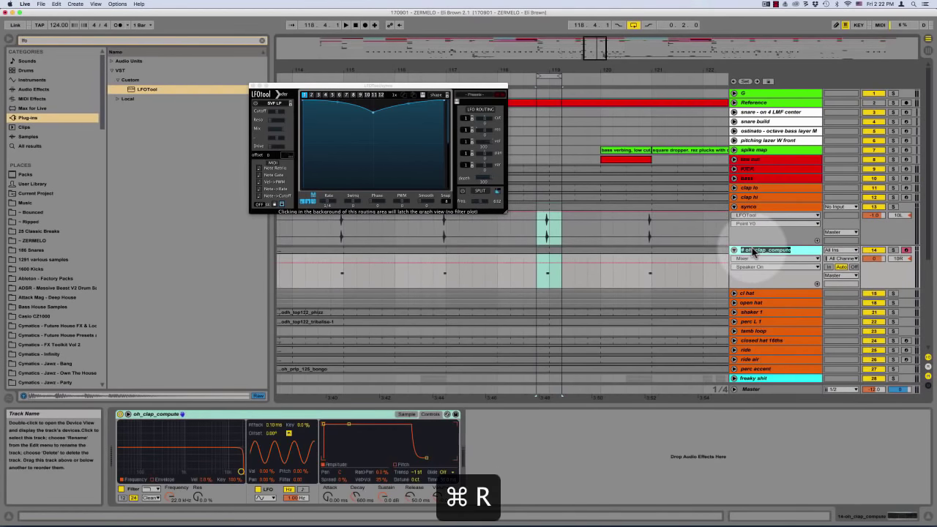
text(synco 2)
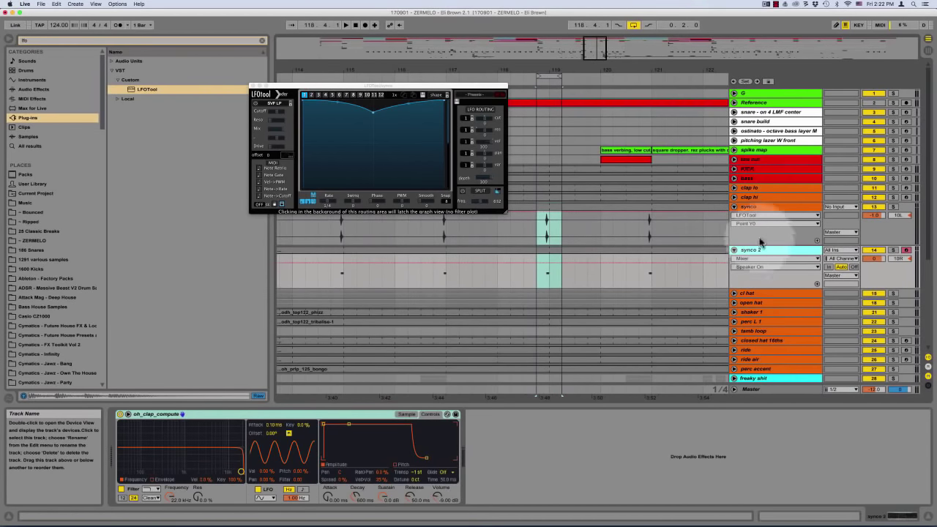
Group the synco and synco 2 tracks and name the group synco
click(765, 207)
click(766, 250)
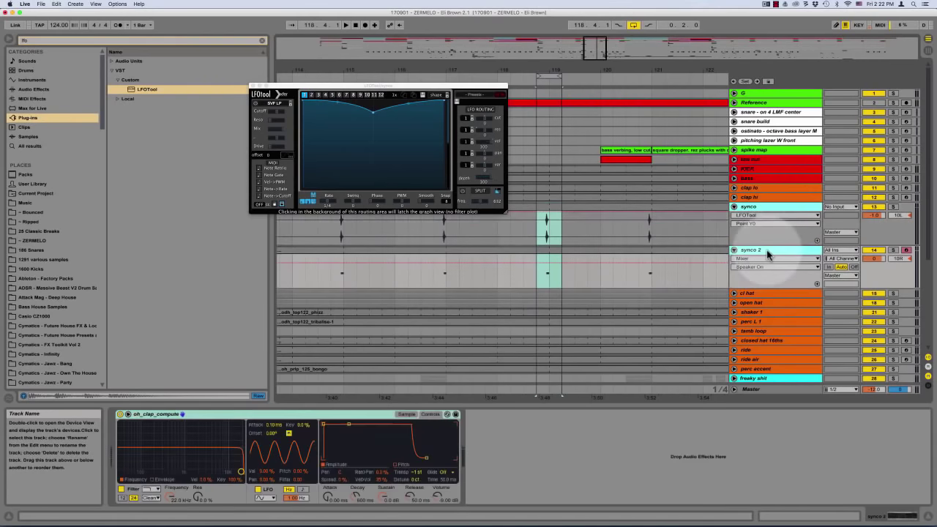
key(super+g)
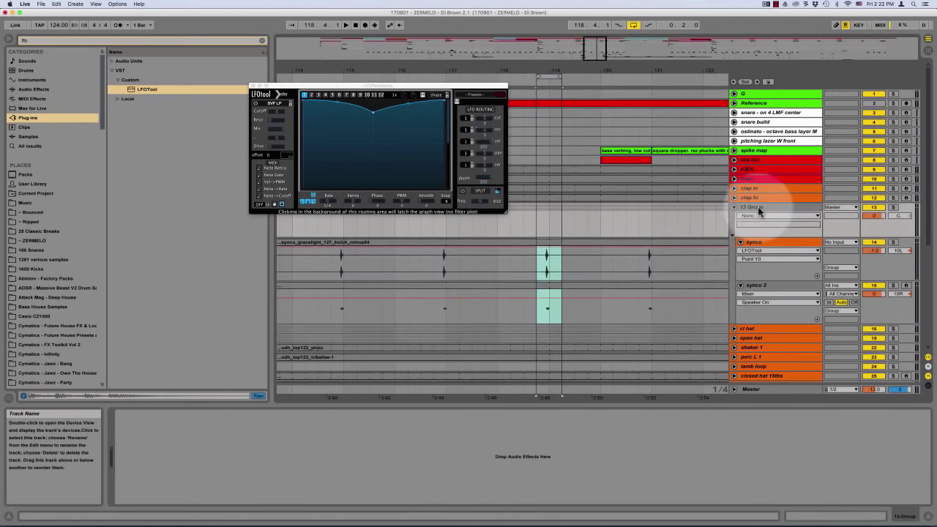
key(super+r)
text(sybnco)
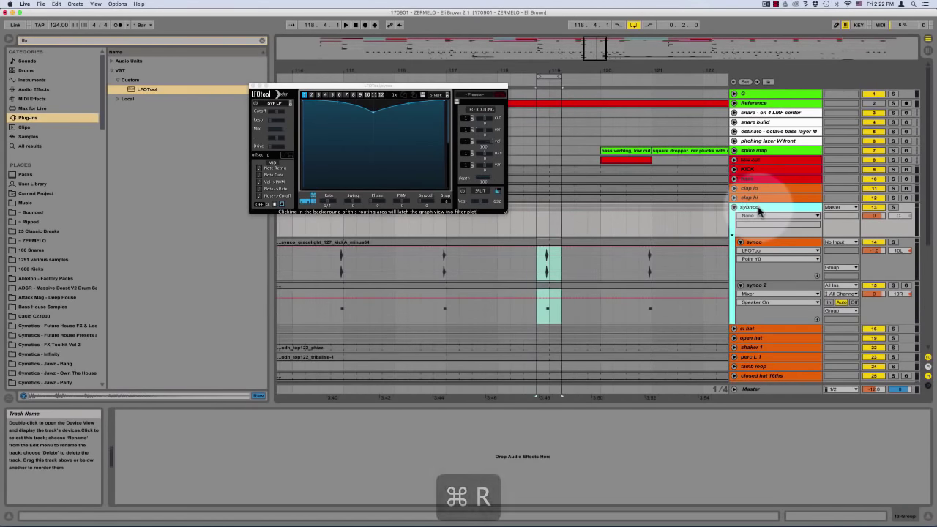
key(BackSpace)
key(BackSpace)
key(BackSpace)
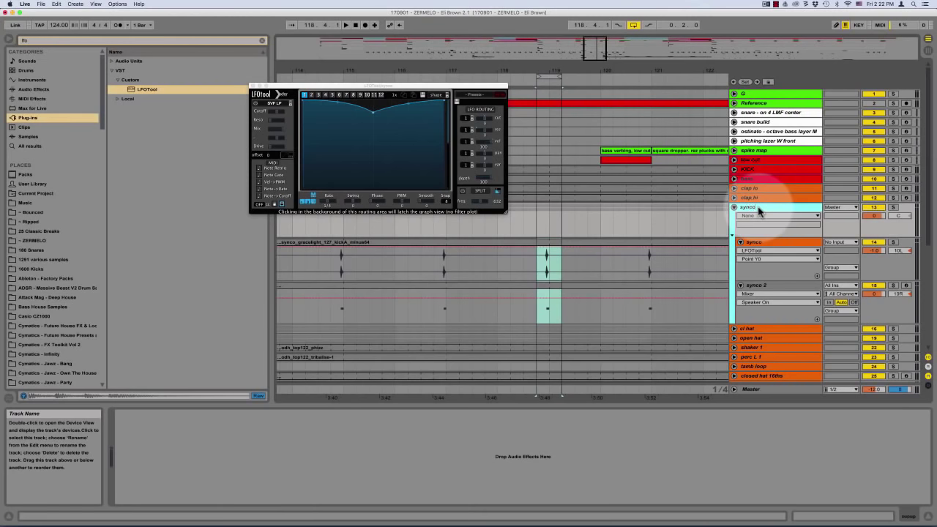
Colour the synco group and the synco 2 track orange, leaving the group unfolded
right_click(759, 211)
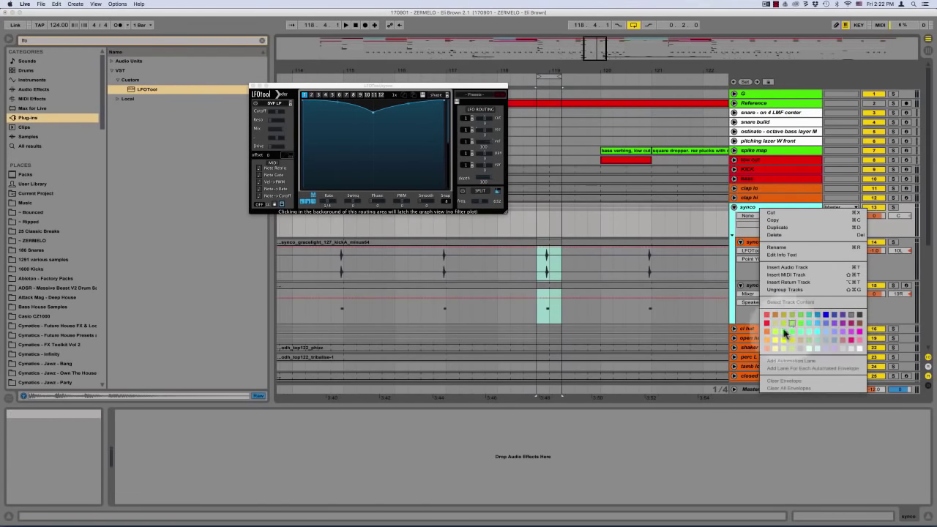
click(768, 335)
right_click(768, 285)
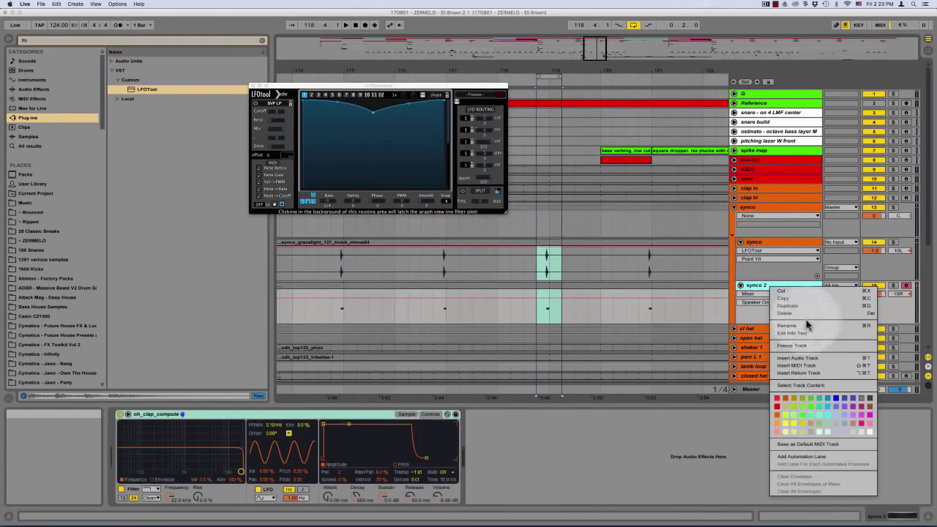
click(778, 417)
click(734, 208)
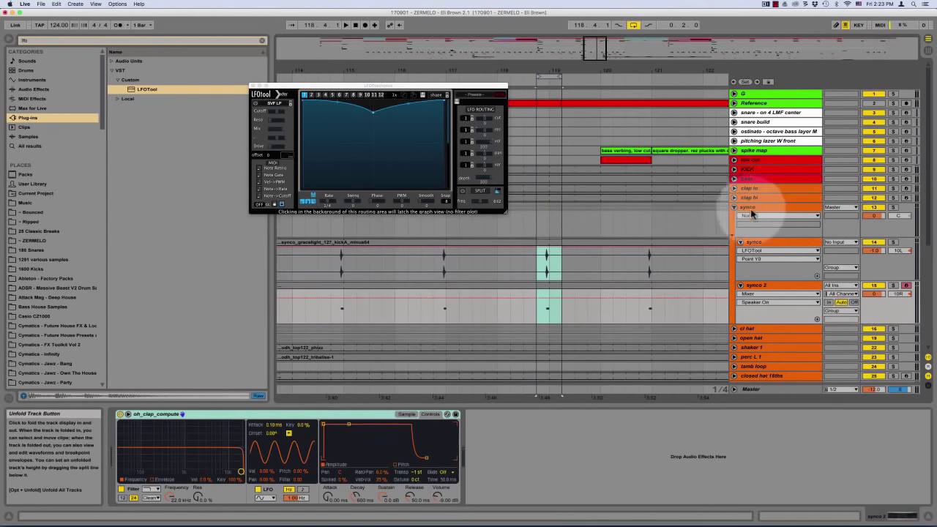
click(733, 207)
Move the LFOTool device from the synco track to the synco group
click(754, 242)
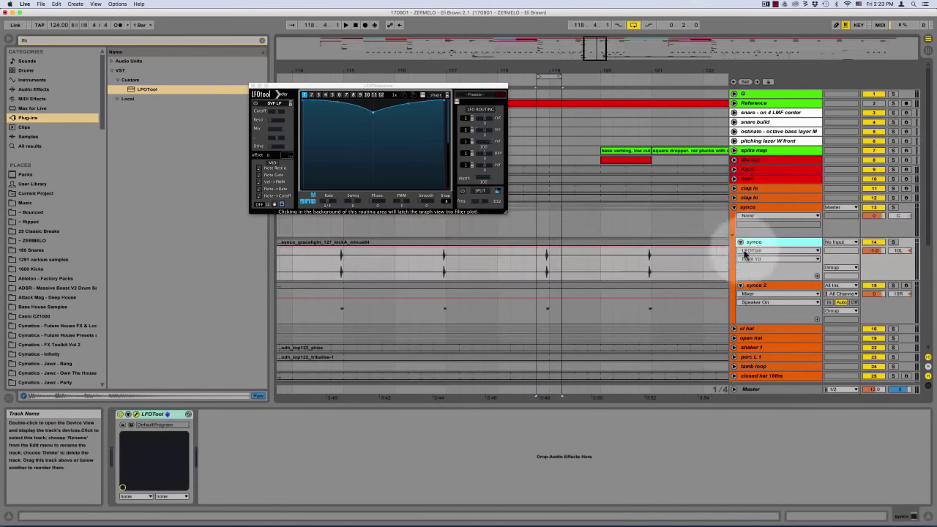
click(156, 414)
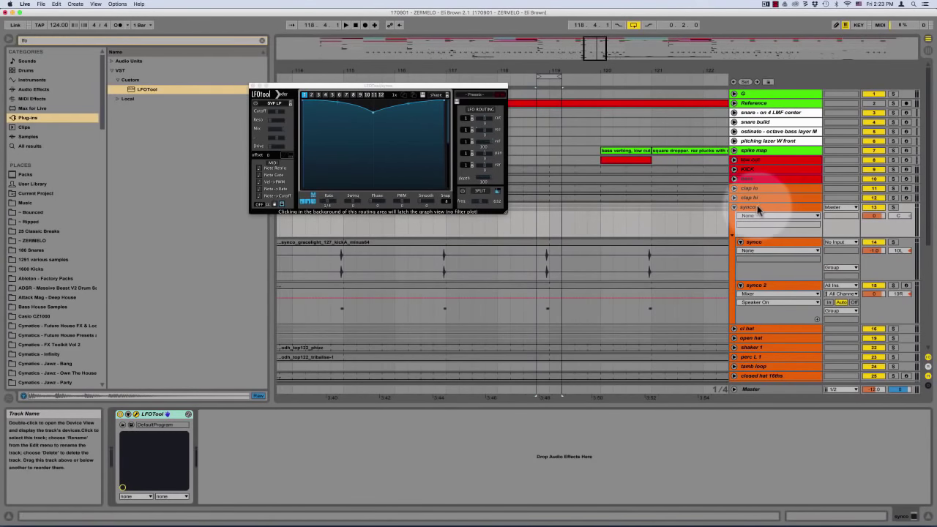
click(677, 232)
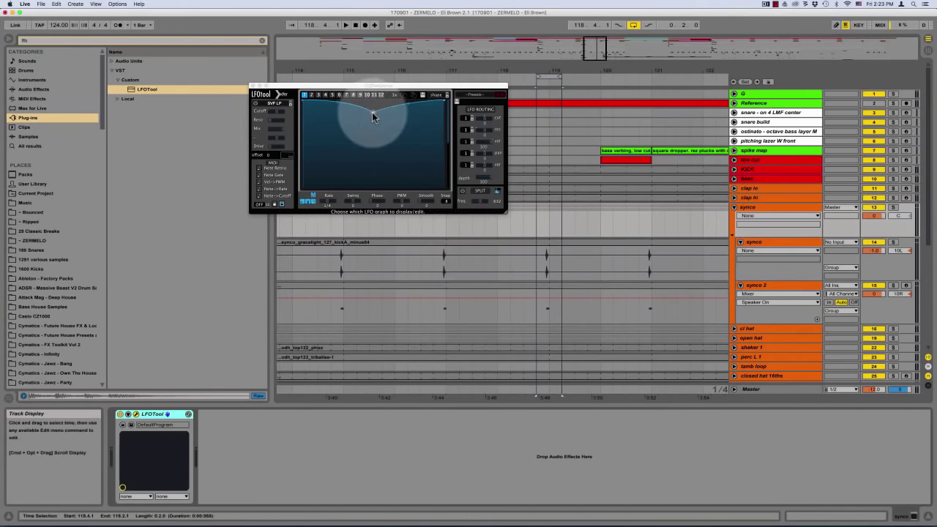
Flatten the dip in LFOTool's curve, change the LFO rate and exclude triplet rates
drag(371, 112, 375, 89)
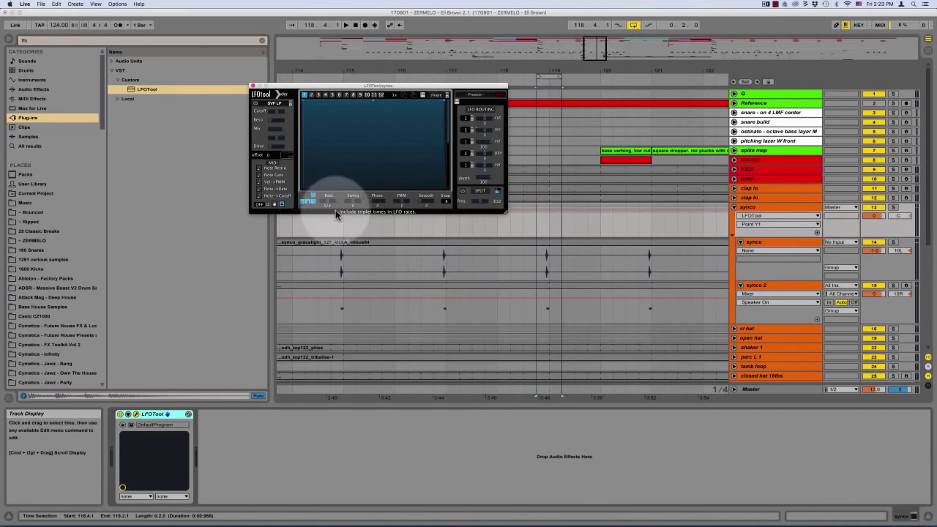
mouse_move(330, 205)
mouse_down()
mouse_move(344, 205)
mouse_move(321, 216)
mouse_move(337, 206)
mouse_up()
click(305, 206)
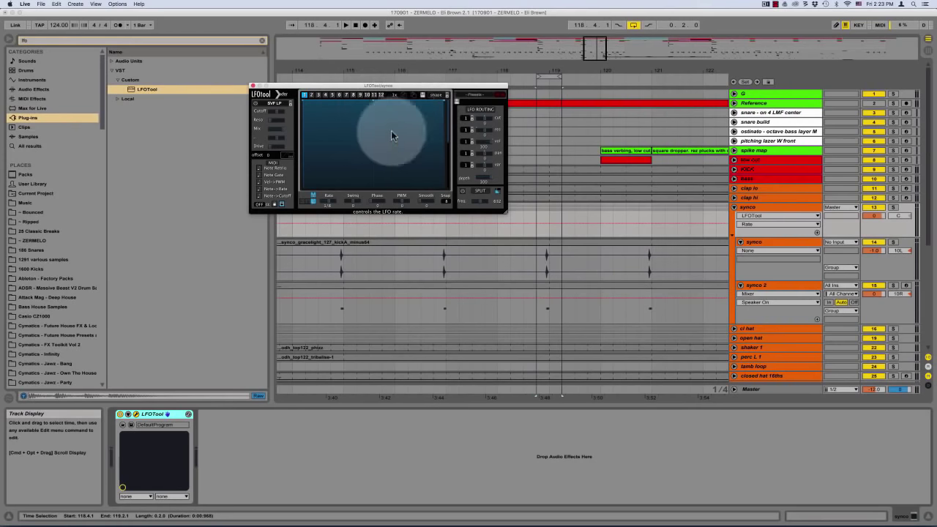
Add a point along the upper edge of LFOTool's curve and set its grid snap to 16
click(411, 102)
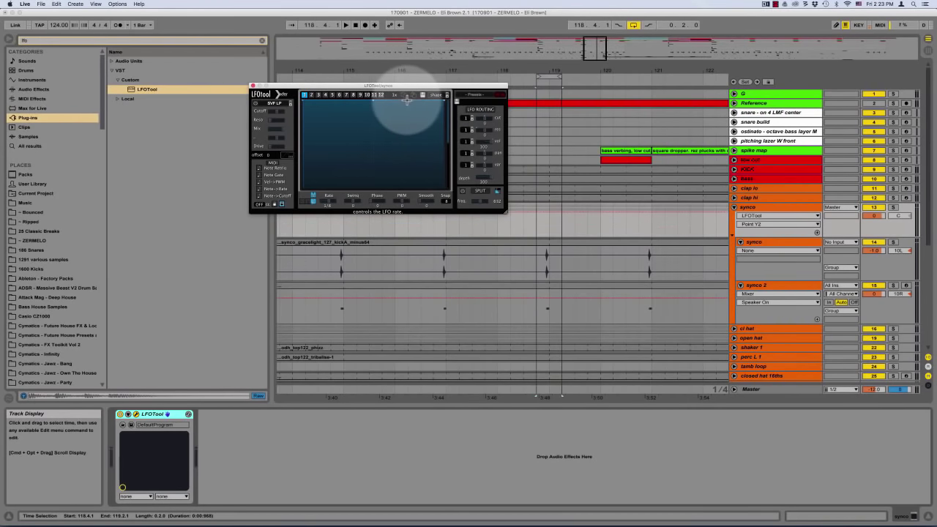
click(446, 200)
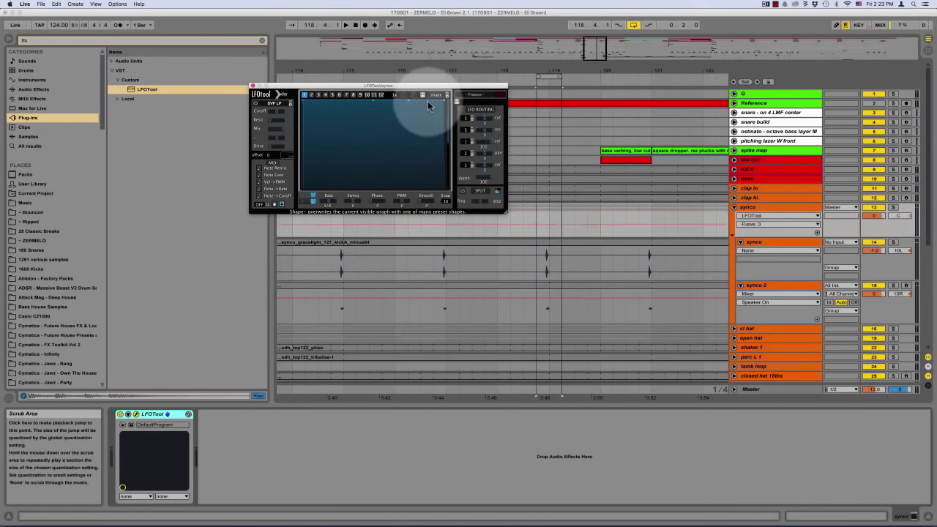
Pull the end point of LFOTool's curve to the bottom and flatten the opening section along the baseline while auditioning
key(space)
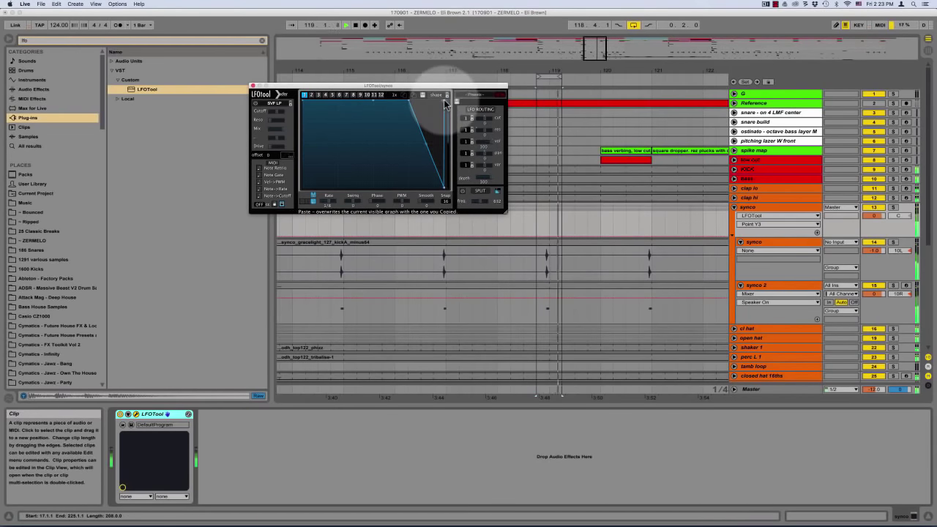
drag(445, 102, 442, 198)
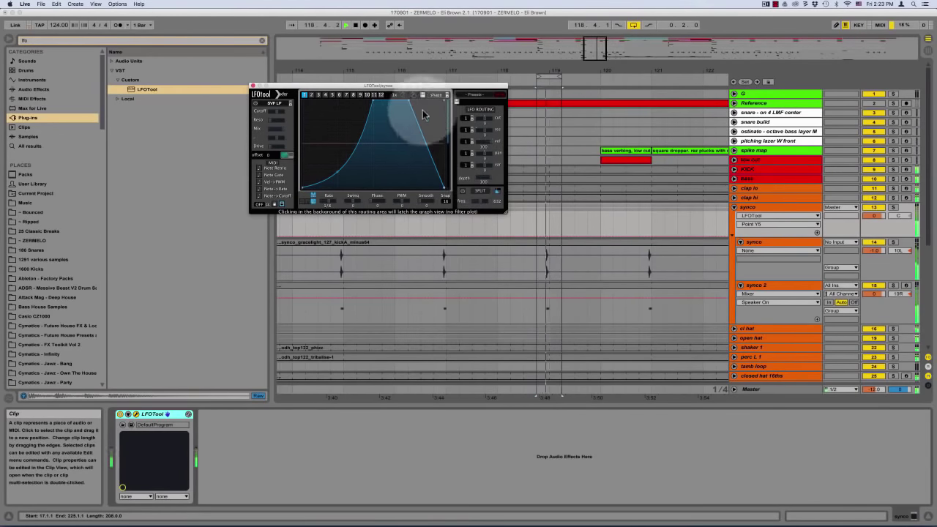
key(space)
drag(336, 174, 378, 195)
key(space)
key(space)
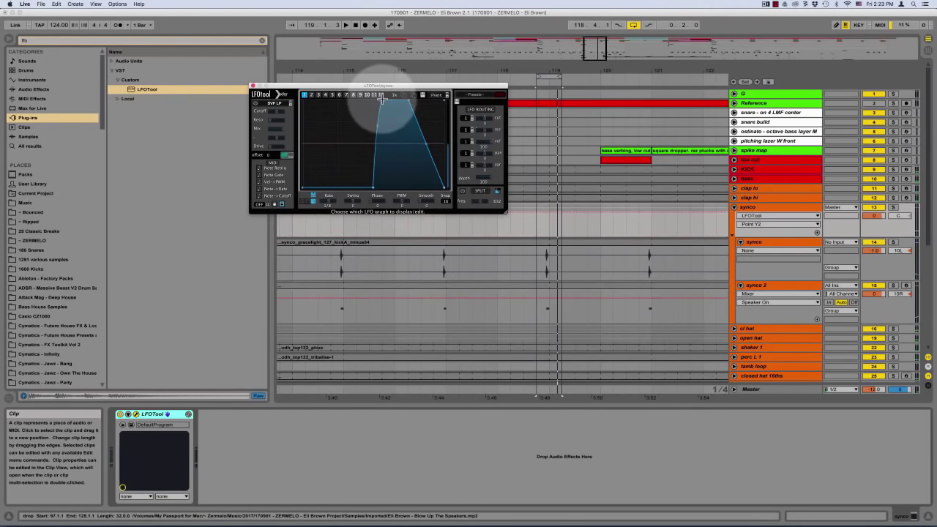
Shift the top of the curve's rise one grid step later and pull the end of the fall earlier
drag(372, 101, 372, 129)
click(377, 128)
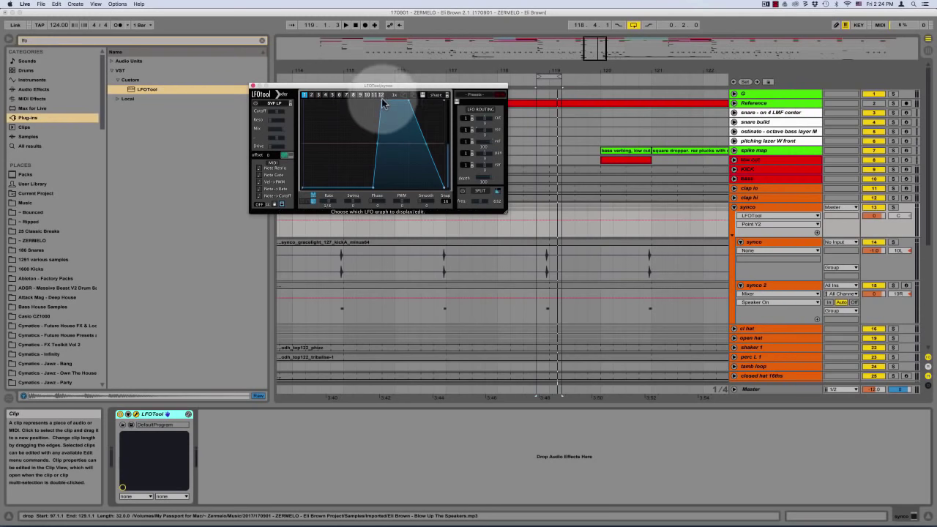
drag(382, 101, 371, 99)
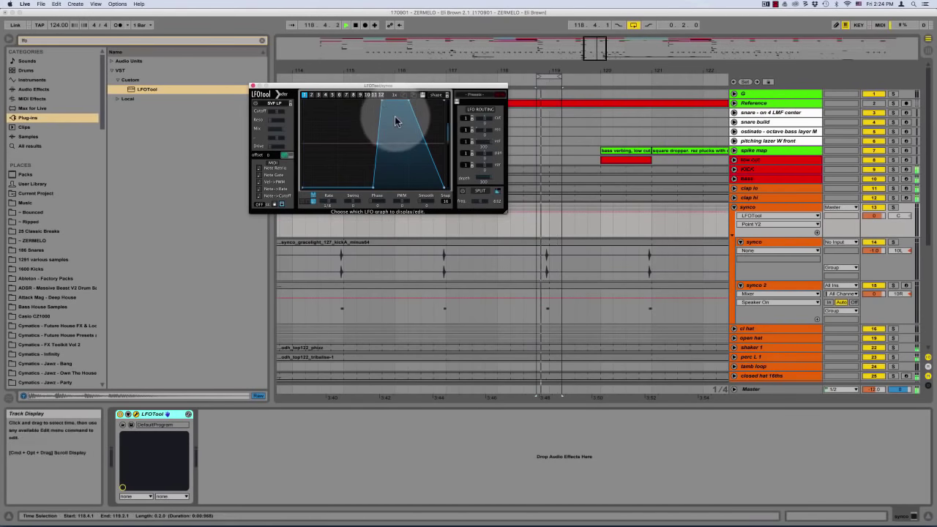
key(space)
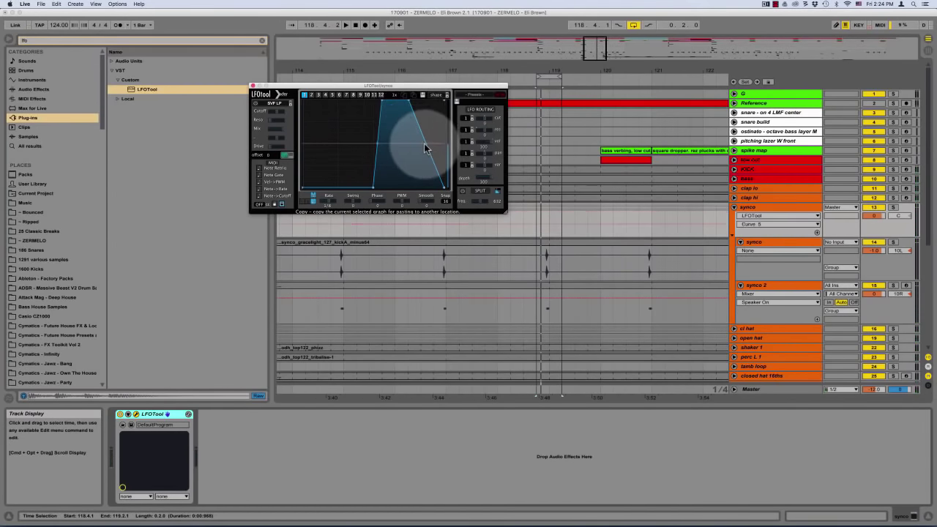
key(space)
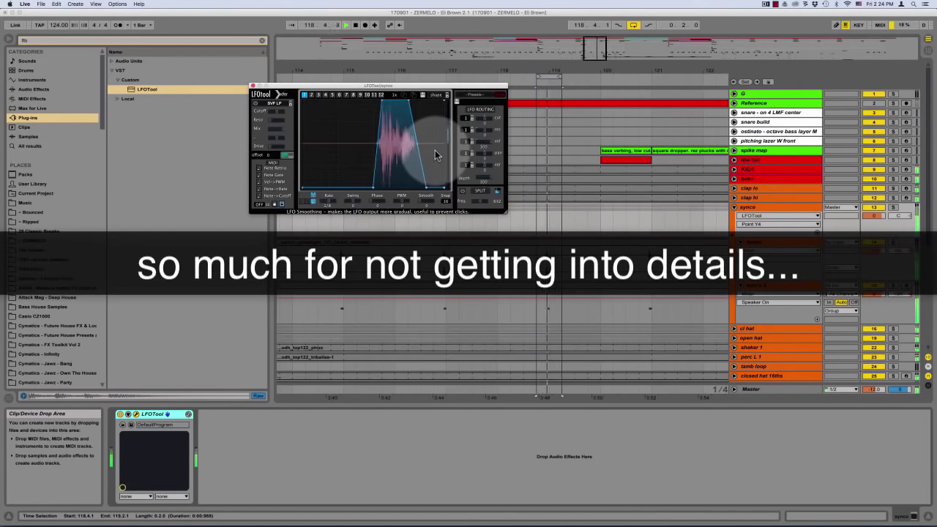
key(space)
Loop bars 117 to 119 on the synco group and play from bar 117
click(513, 231)
key(cmd+l)
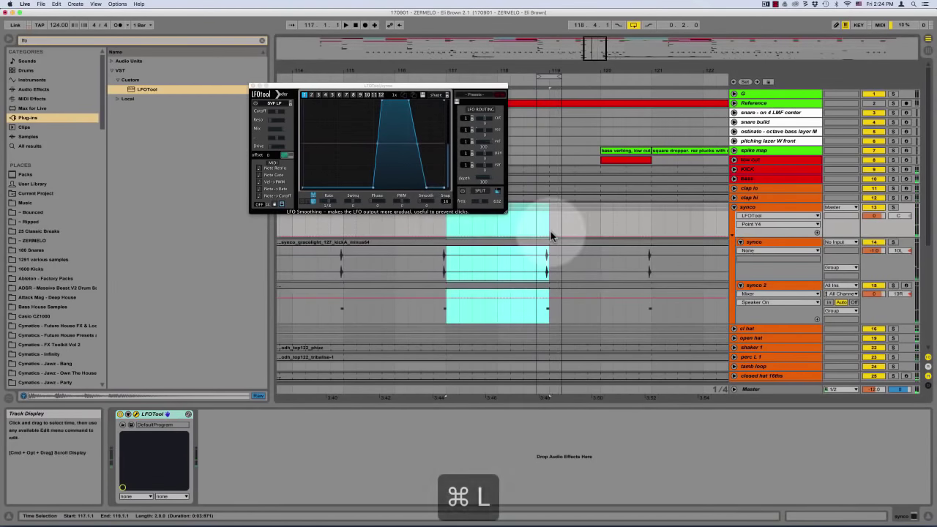
key(space)
click(446, 229)
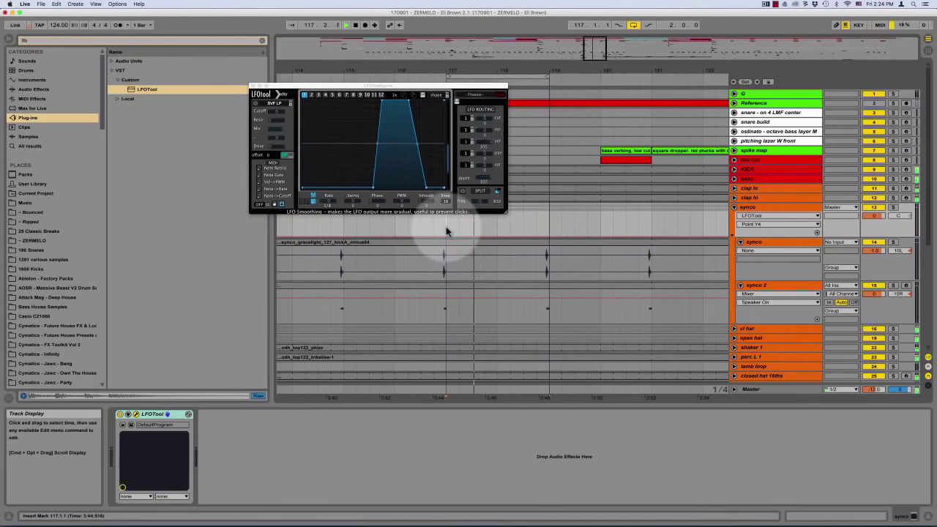
key(plus)
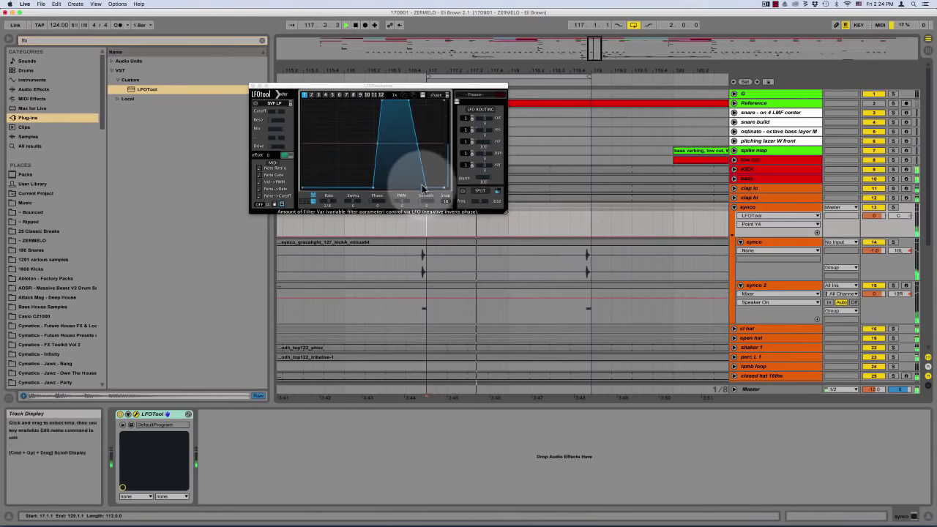
Try a later end for the curve's fall, then settle the bottom point between the earlier and later positions
drag(428, 188, 444, 188)
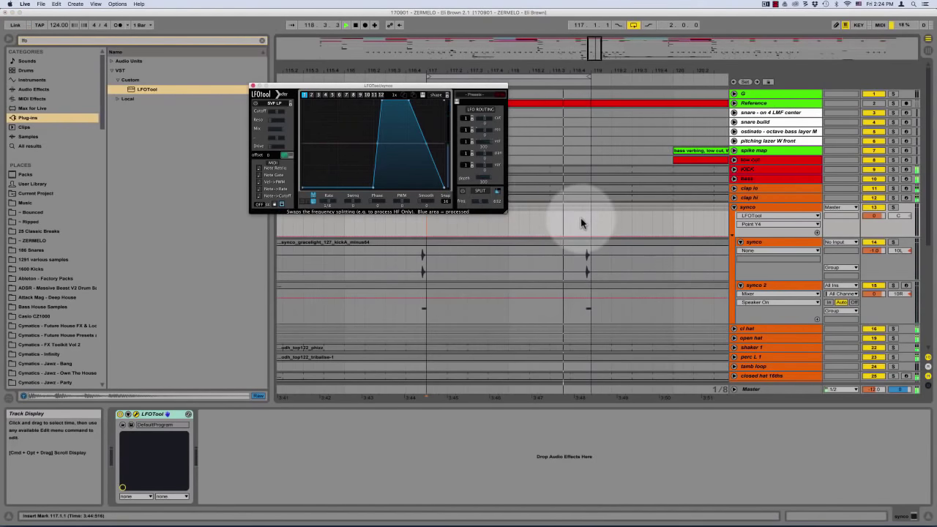
click(424, 144)
drag(443, 188, 435, 201)
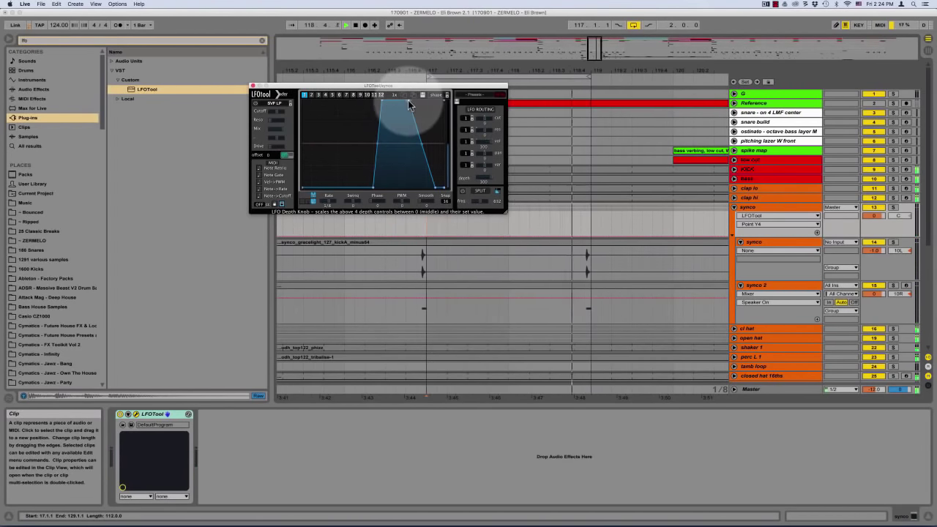
Close the LFOTool window and fold the synco group
click(253, 86)
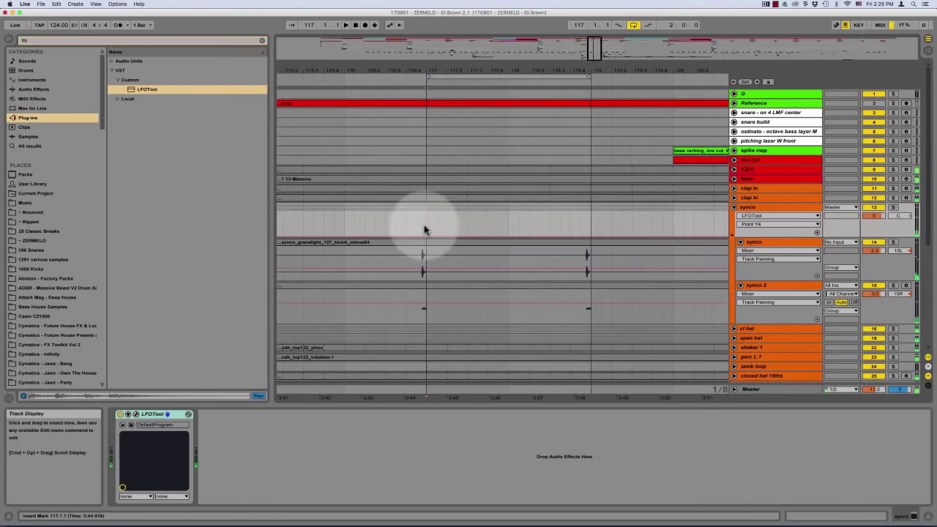
key(minus)
key(minus)
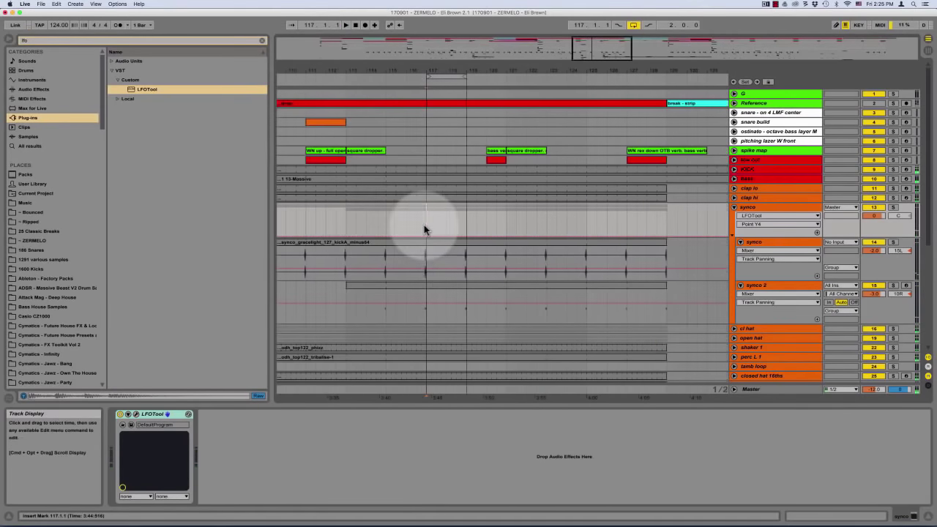
click(734, 208)
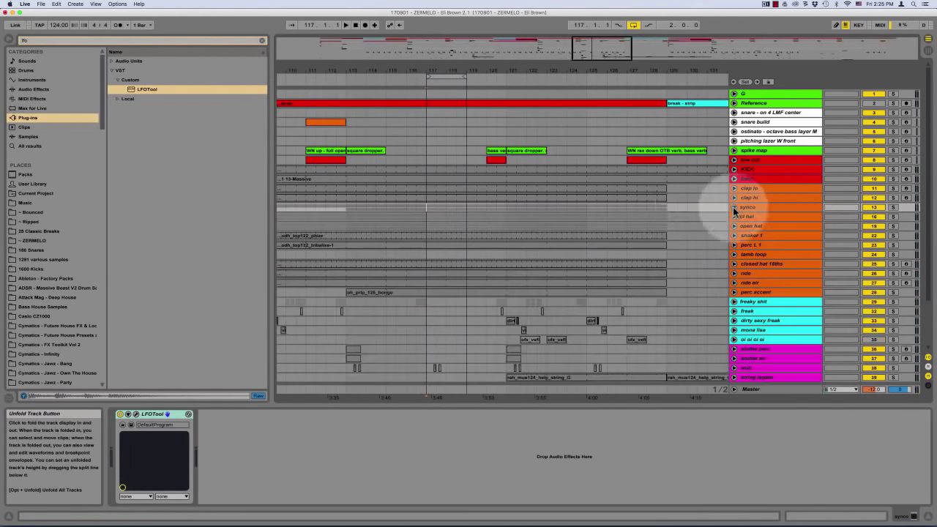
Unfold the spike map track and play the drop from bar 113
drag(345, 131, 610, 132)
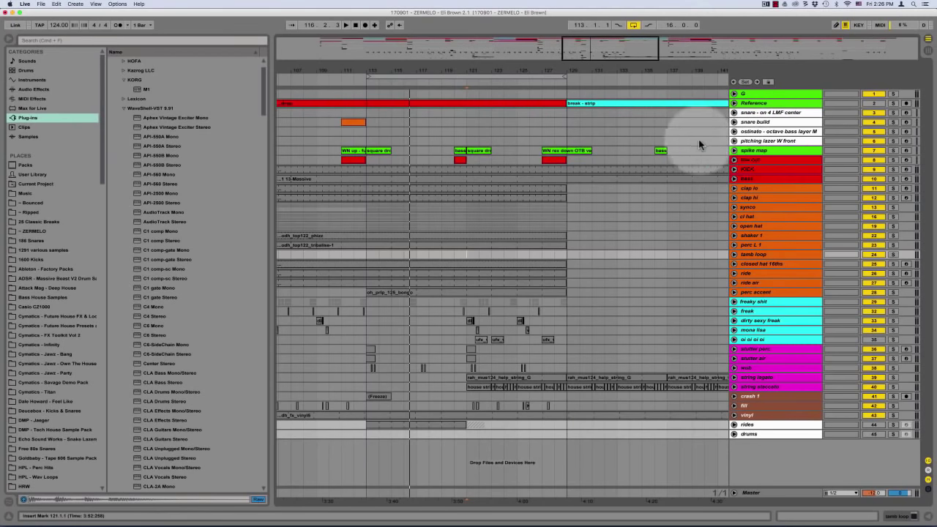
click(734, 150)
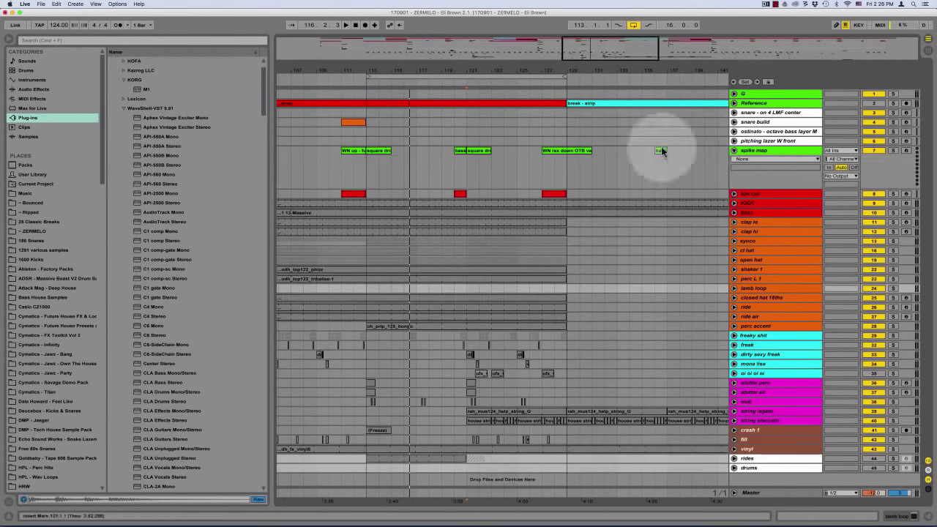
click(365, 140)
key(space)
key(plus)
key(plus)
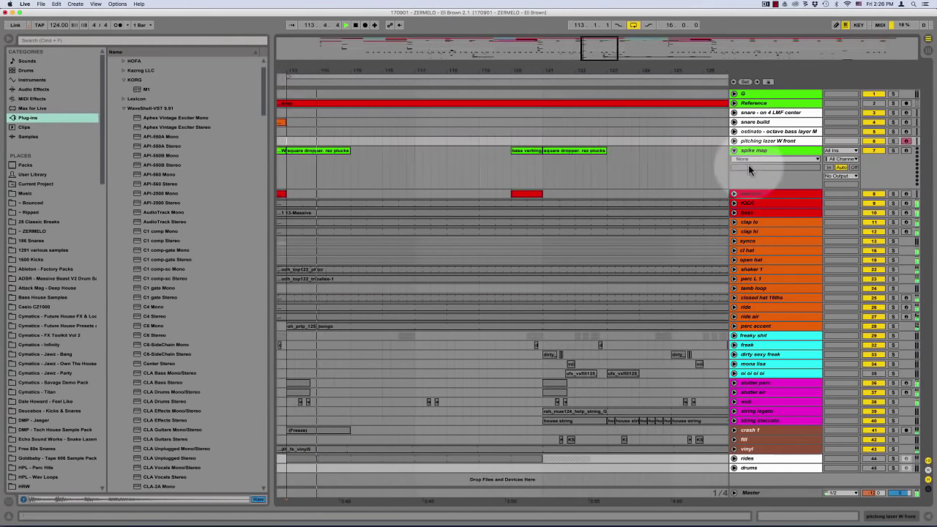
Stop playback and unfold the KICK and bass tracks, showing the bass track's devices
click(734, 207)
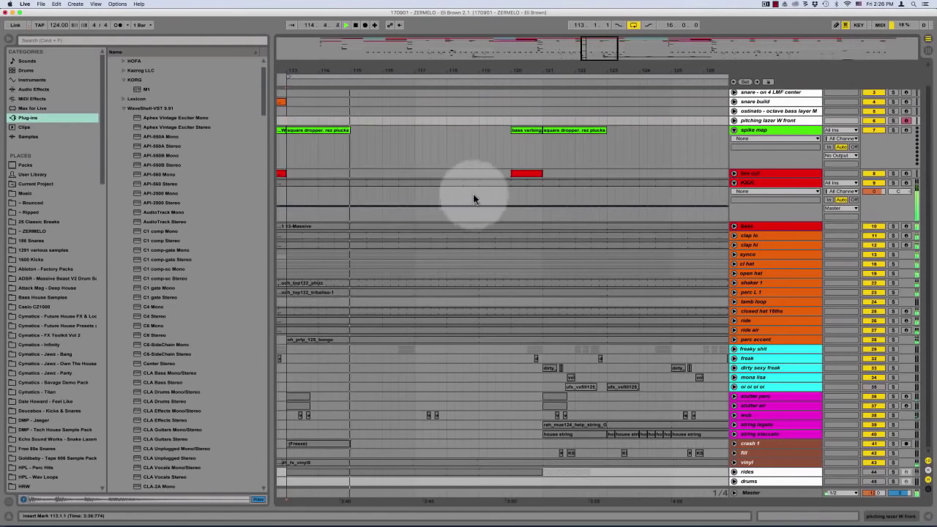
key(space)
key(minus)
key(minus)
key(minus)
key(minus)
right_click(757, 183)
click(754, 226)
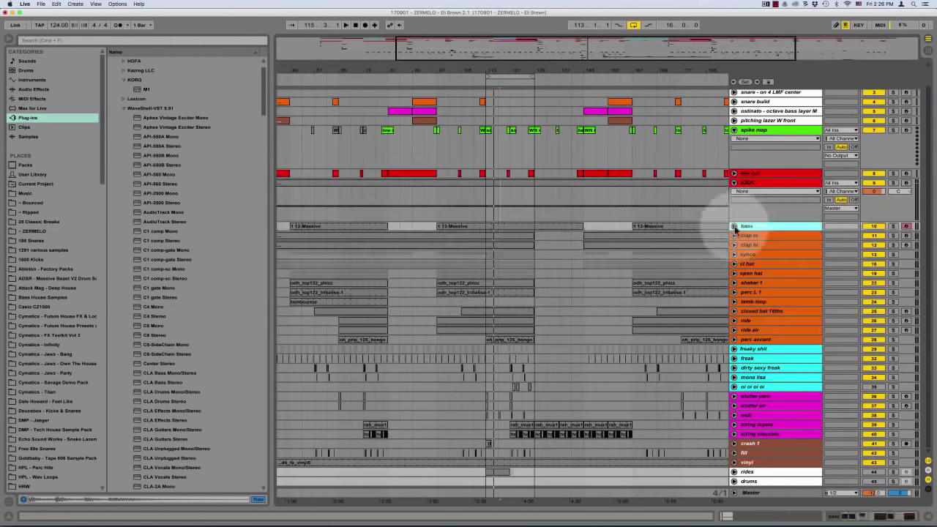
click(734, 226)
double_click(754, 226)
click(670, 415)
Freeze the KICK track and flatten it to audio
right_click(784, 183)
click(812, 242)
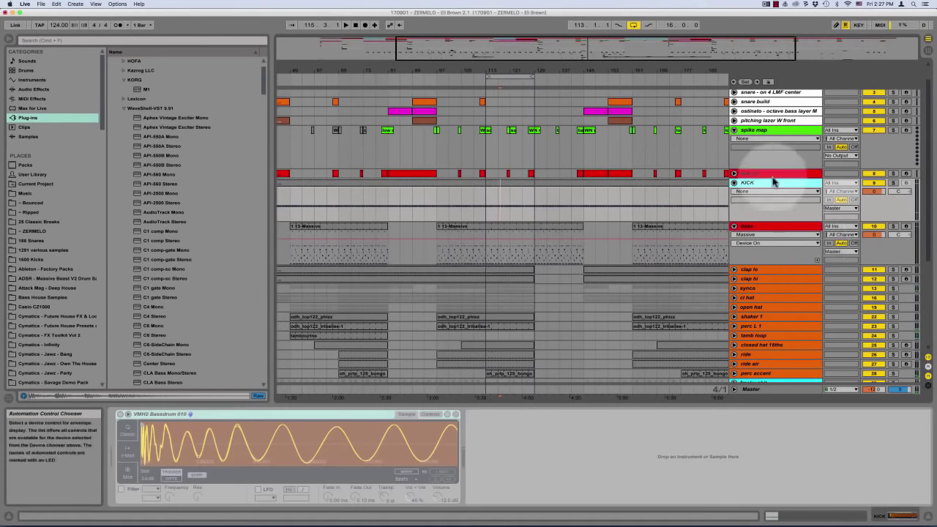
right_click(773, 182)
click(805, 253)
Group the KICK and bass tracks together
click(483, 202)
key(plus)
key(plus)
click(761, 227)
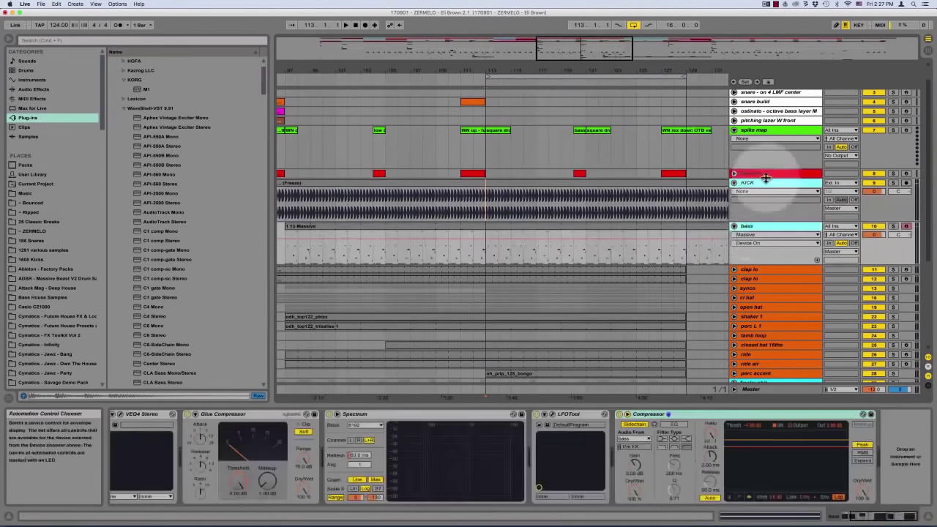
click(766, 181)
click(758, 228)
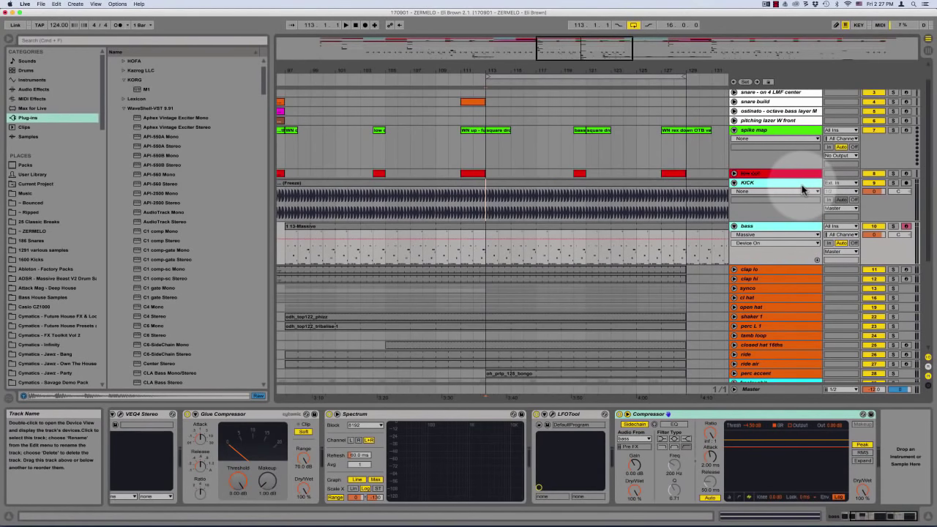
key(super+g)
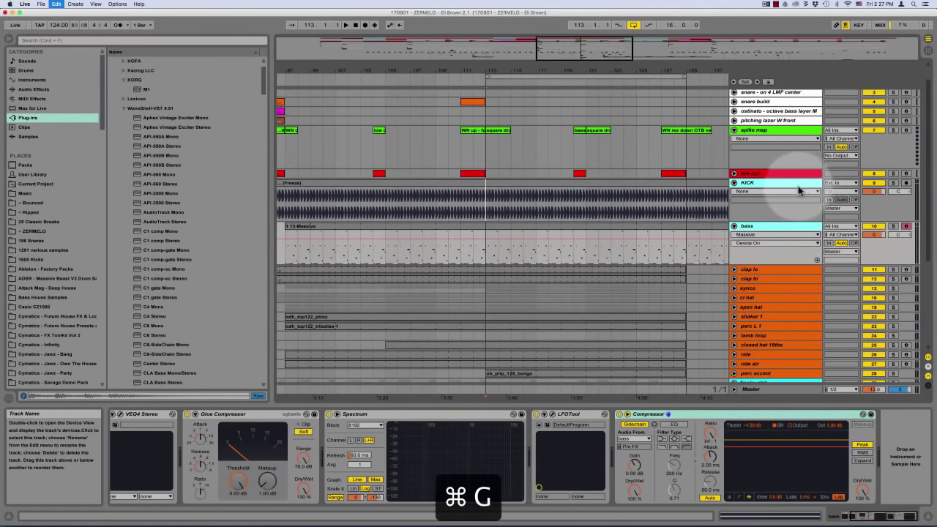
Rename the new group lows and colour it red
key(super+r)
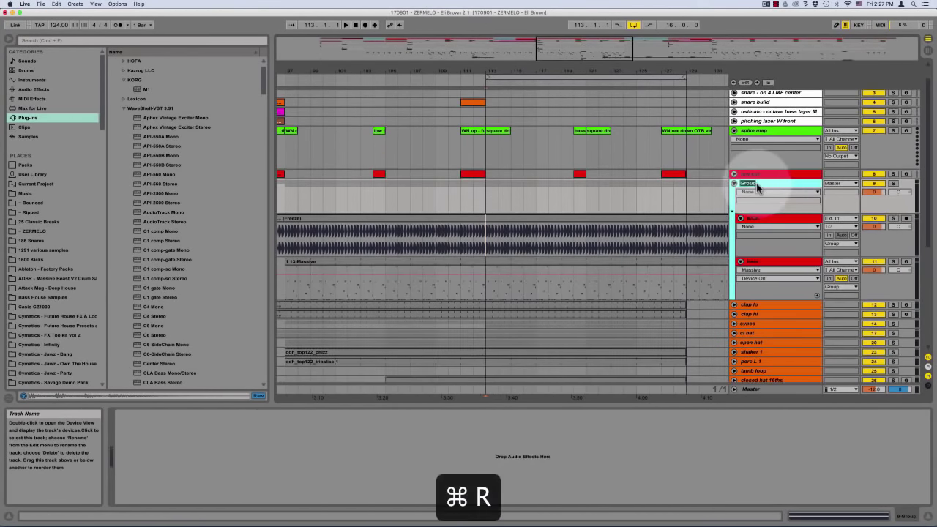
text(lows)
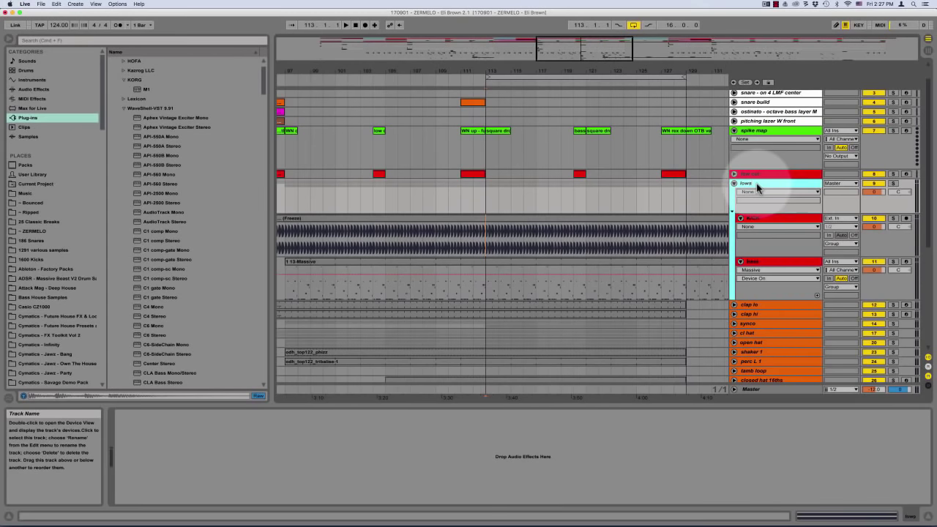
right_click(758, 187)
click(763, 303)
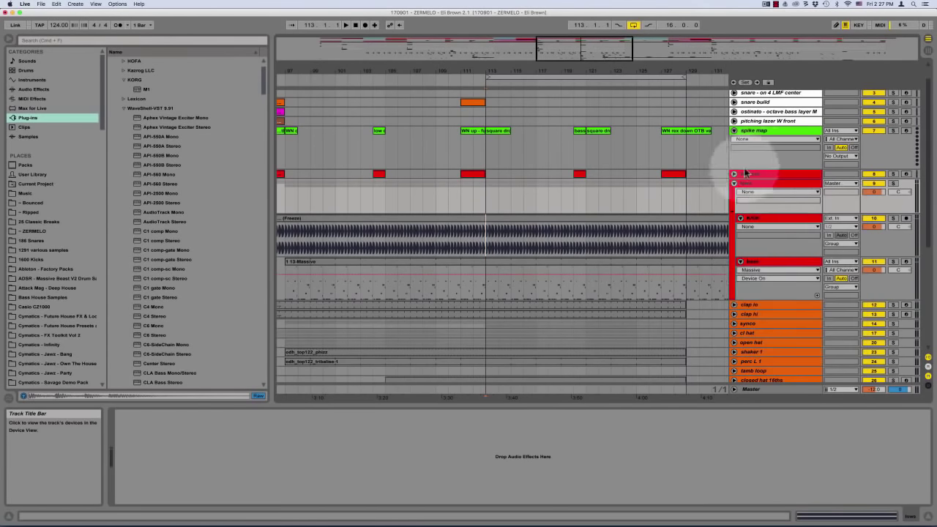
Add an Auto Filter audio effect to the lows group
click(63, 41)
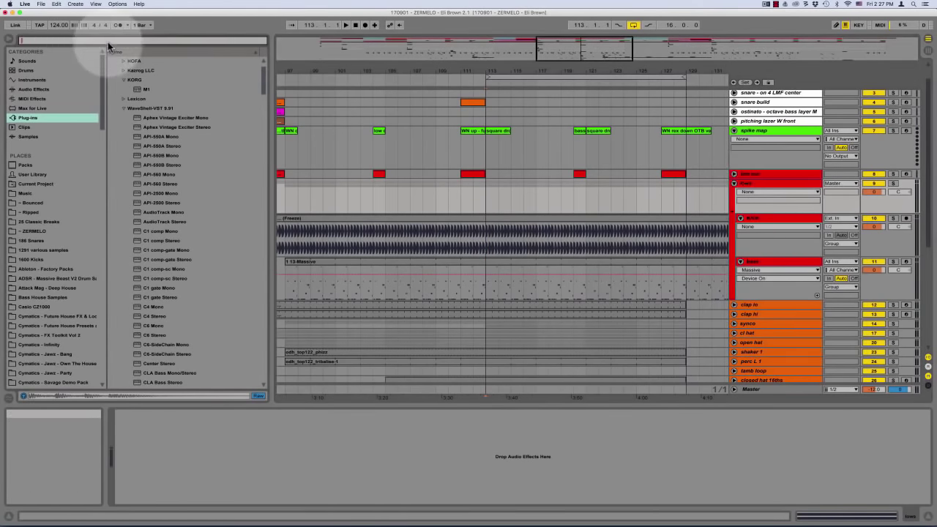
click(36, 90)
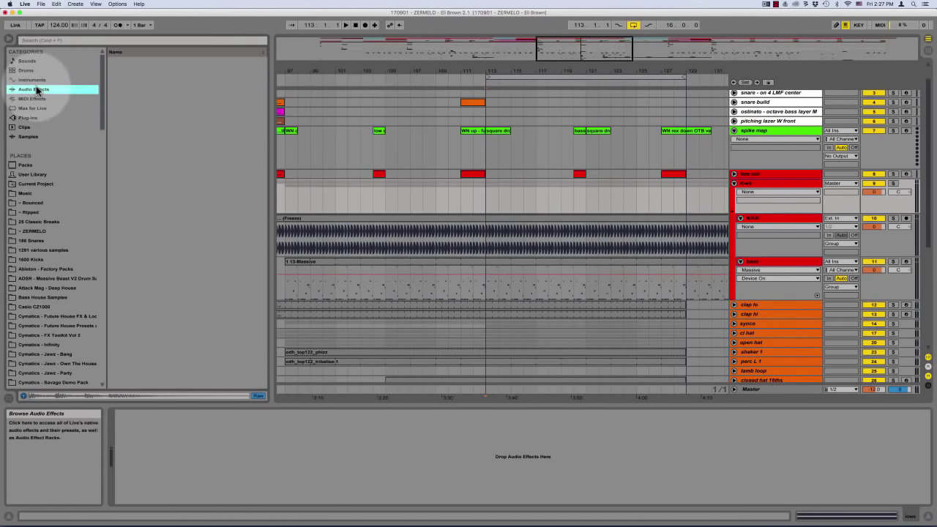
drag(149, 81, 462, 194)
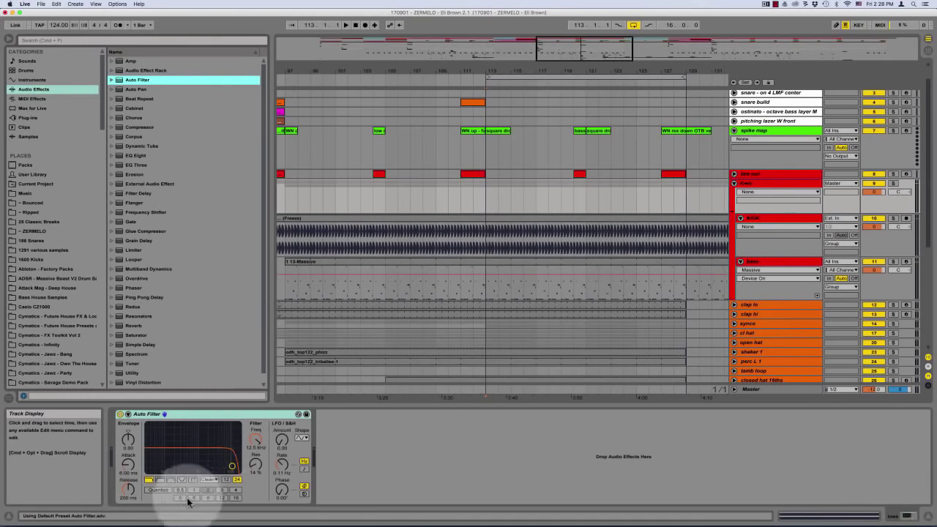
Set the Auto Filter to a high-pass with 24 dB slope at 120 Hz and play the drop from bar 113
click(237, 480)
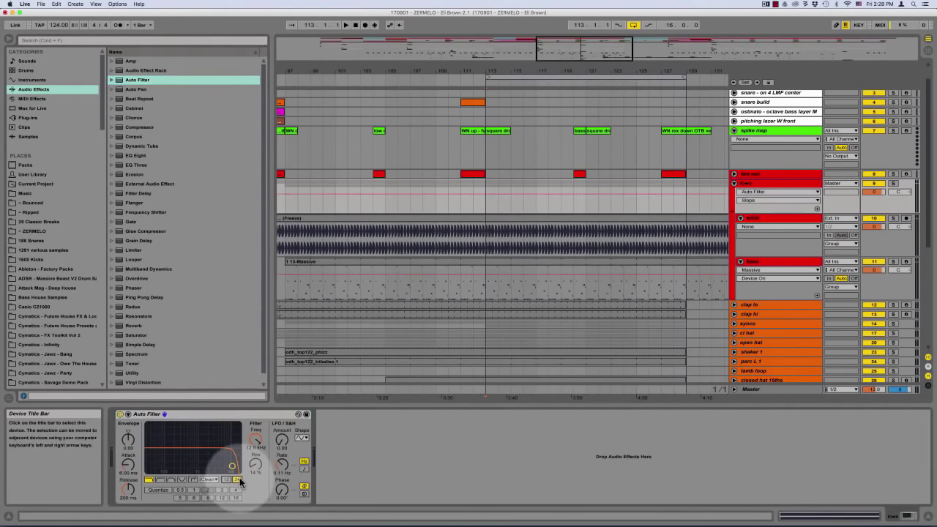
click(160, 479)
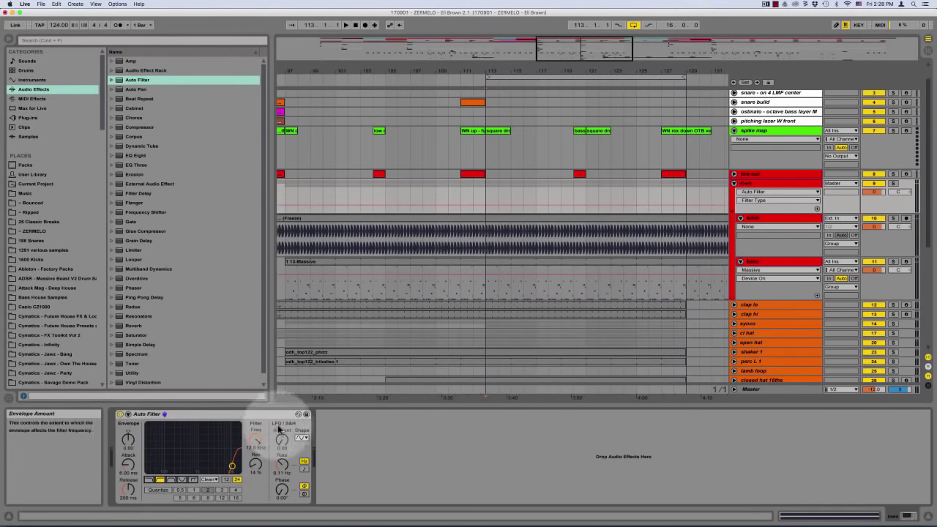
drag(256, 439, 256, 476)
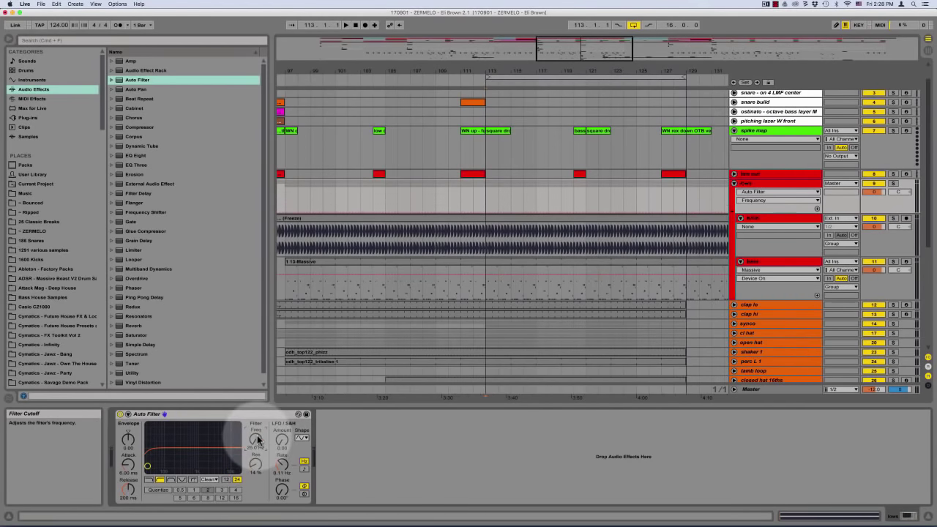
click(423, 215)
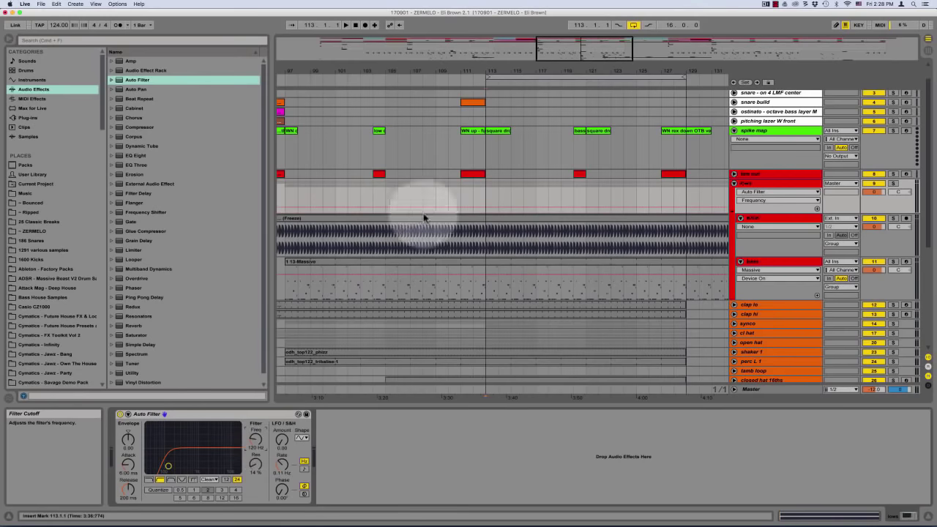
click(483, 193)
key(space)
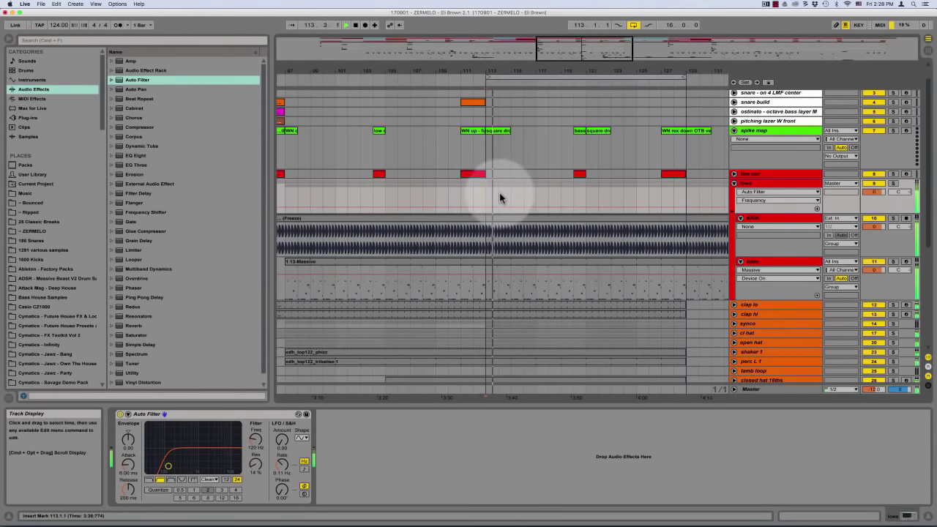
Turn off the Auto Filter on the lows group and show its Device On automation in a separate lane
click(536, 190)
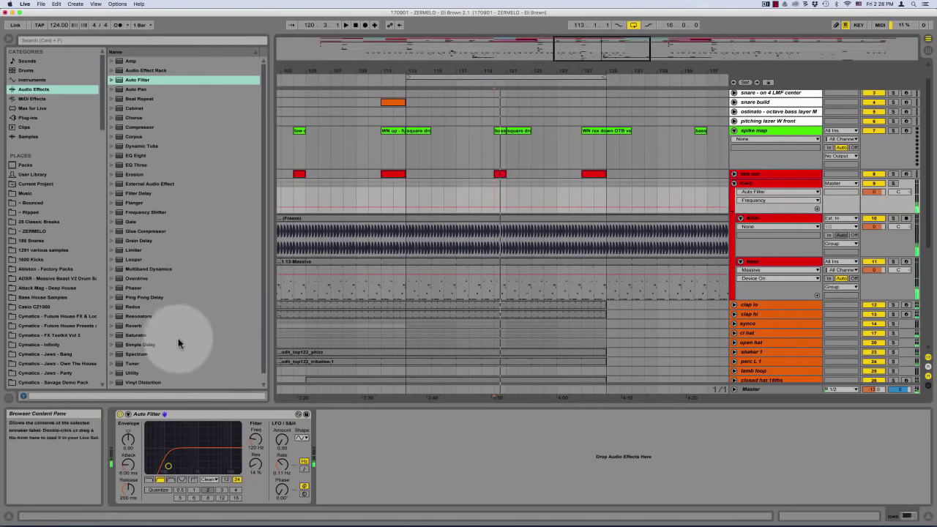
click(219, 415)
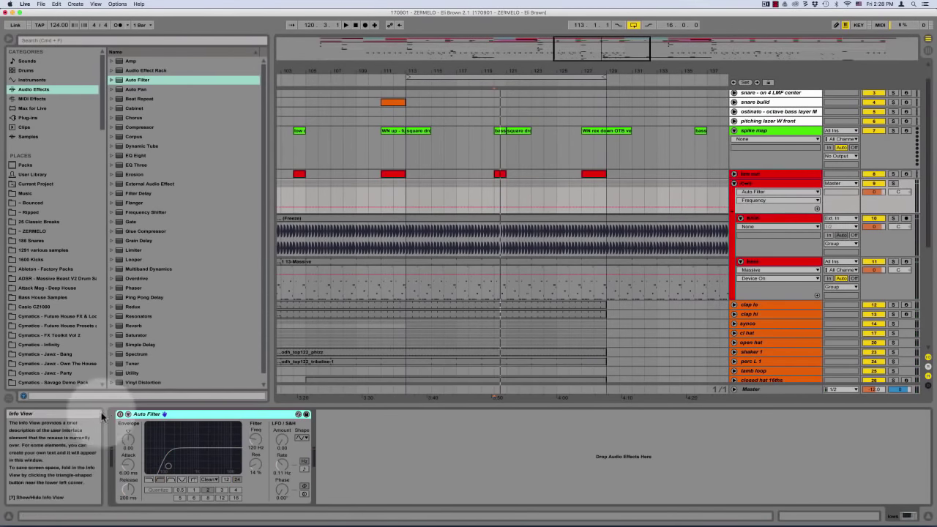
click(120, 414)
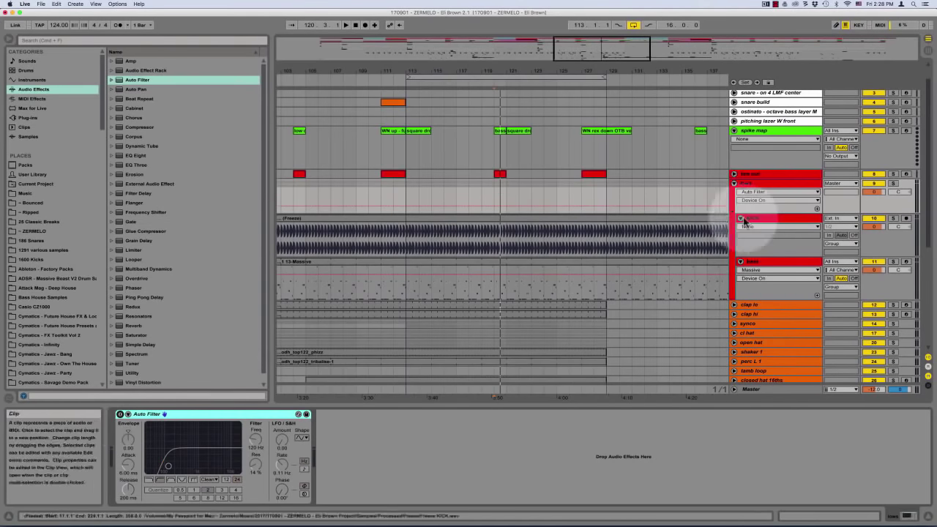
click(816, 209)
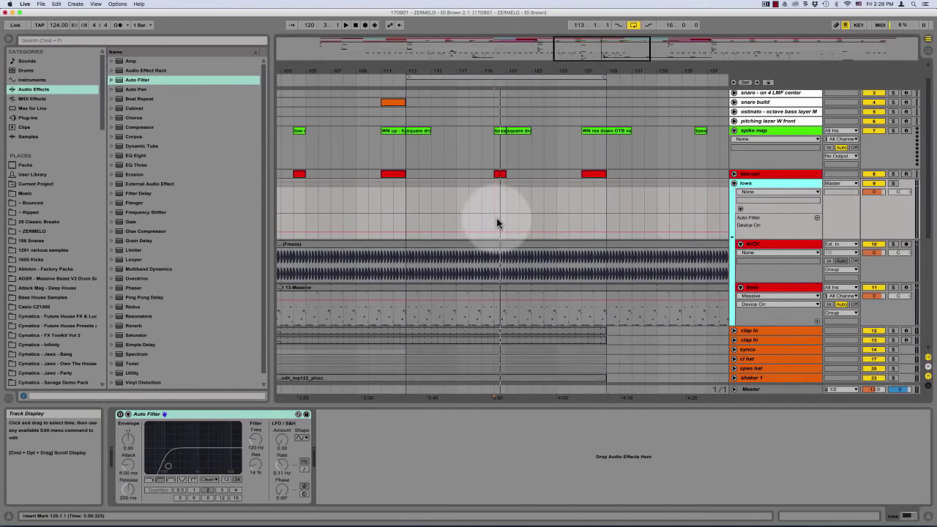
Automate the lows Auto Filter's Device On to switch on from bar 120 to 121 and from bar 127 to 129
click(500, 225)
drag(500, 232, 496, 220)
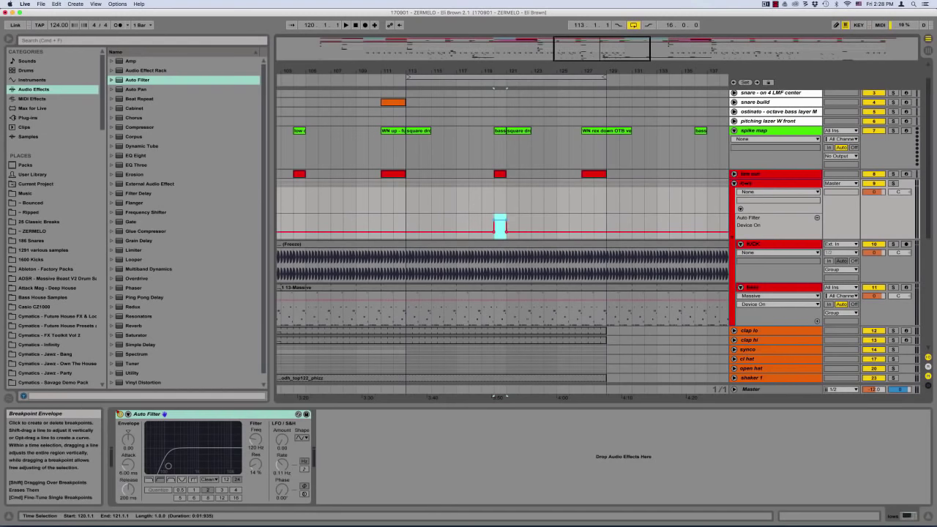
drag(582, 223, 608, 222)
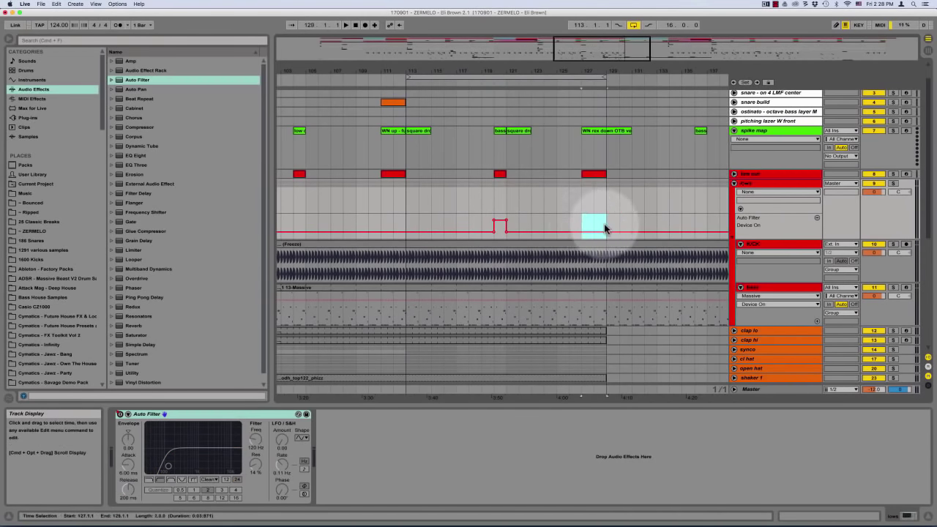
drag(594, 230, 594, 223)
drag(593, 222, 594, 219)
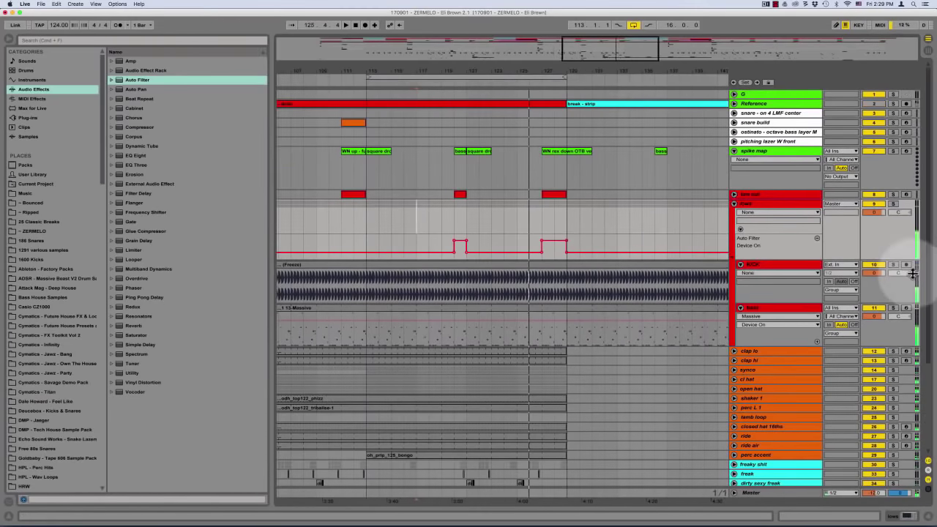
Solo the Reference track and play it repeatedly from bar 120 to hear its low-end treatment
click(764, 310)
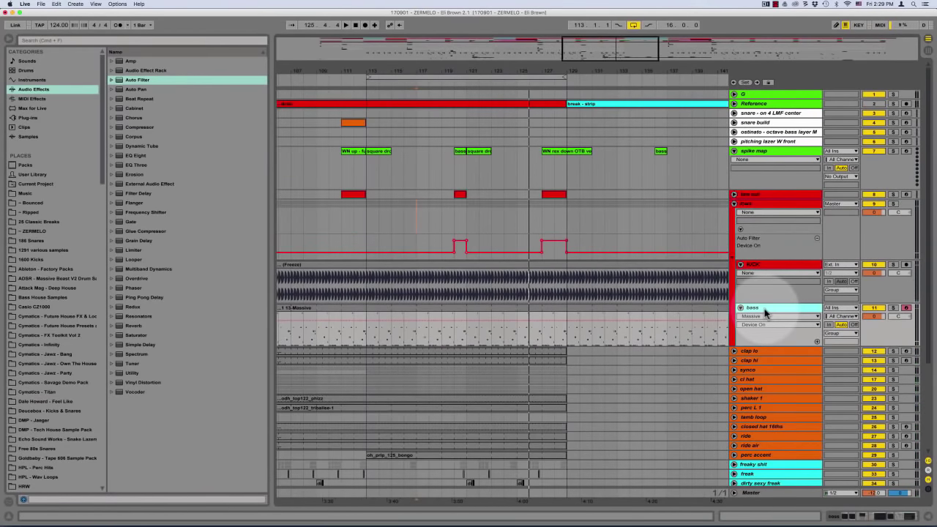
click(893, 103)
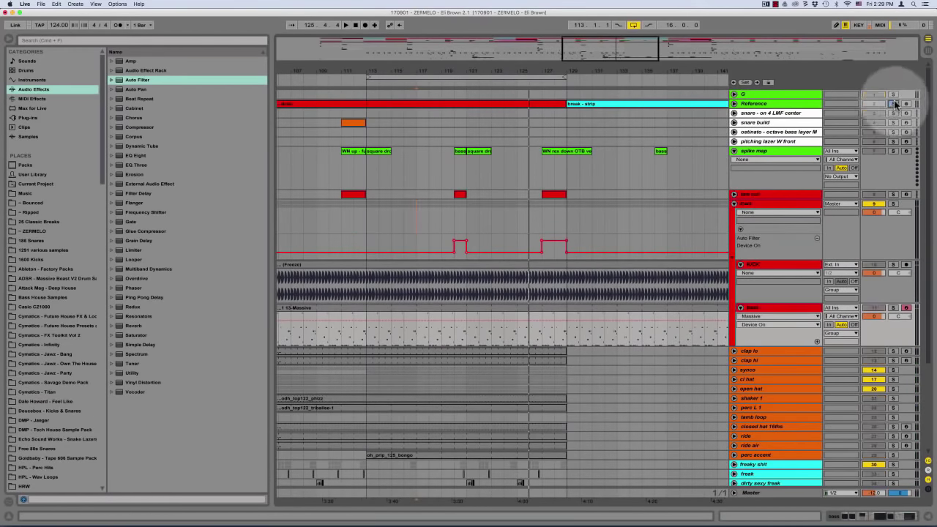
click(455, 113)
key(space)
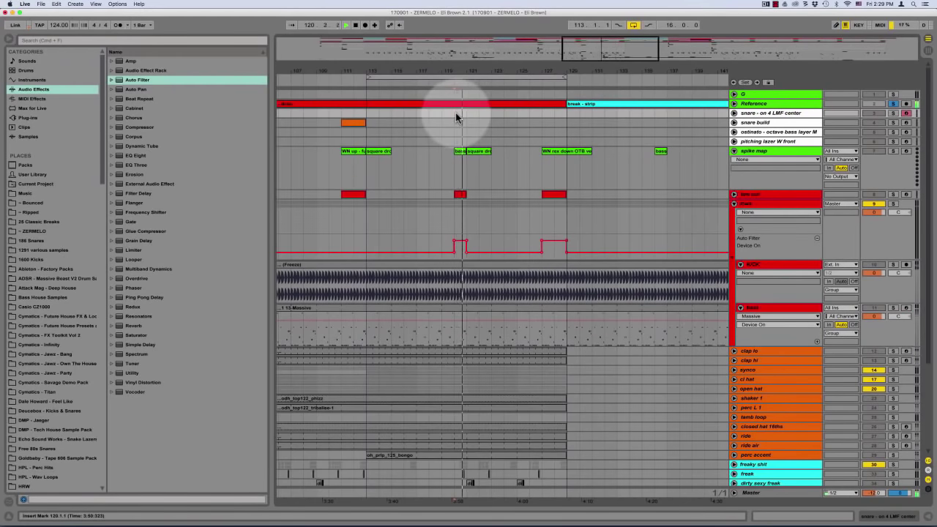
key(space)
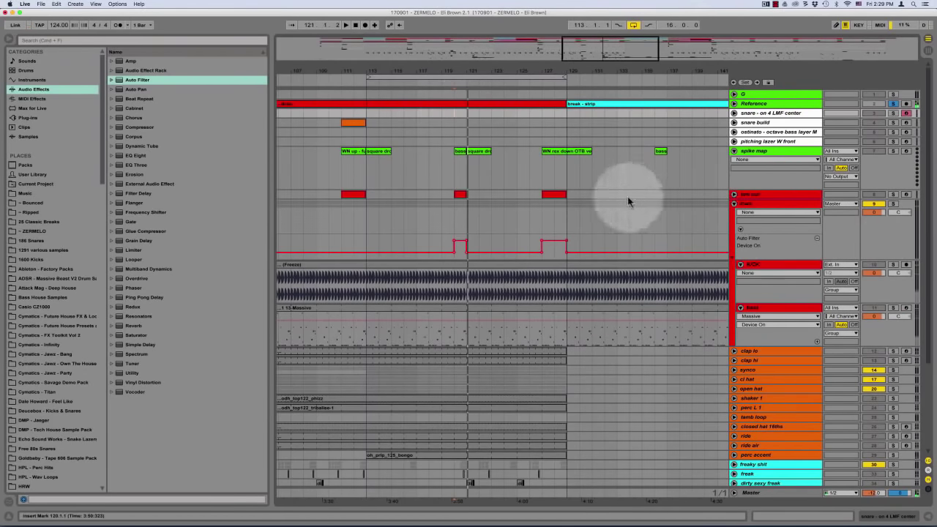
key(space)
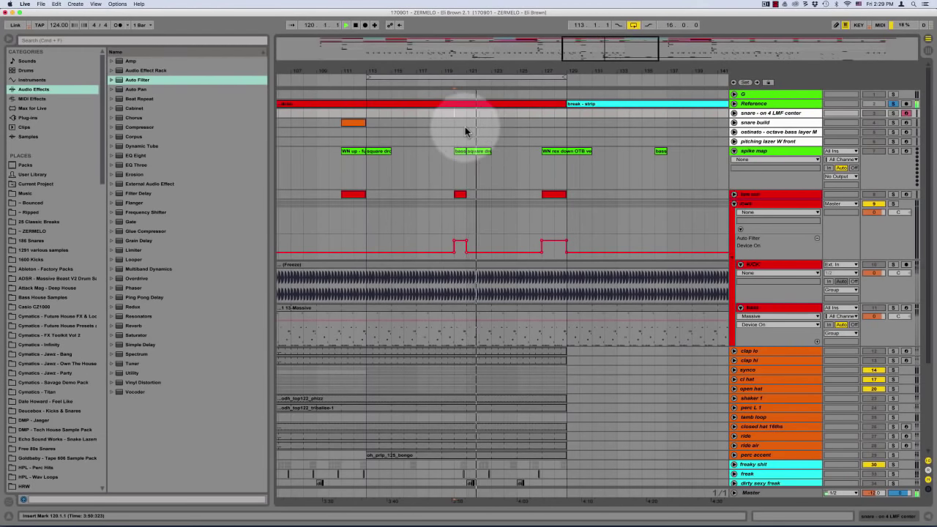
key(space)
key(space)
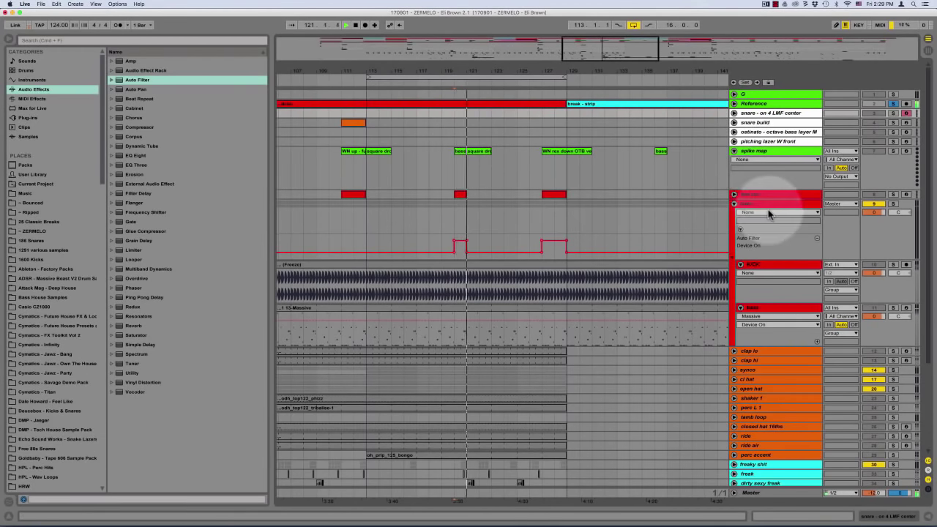
Stop playback and add a Reverb to the bass track at the end of its device chain, after the Compressor
click(756, 308)
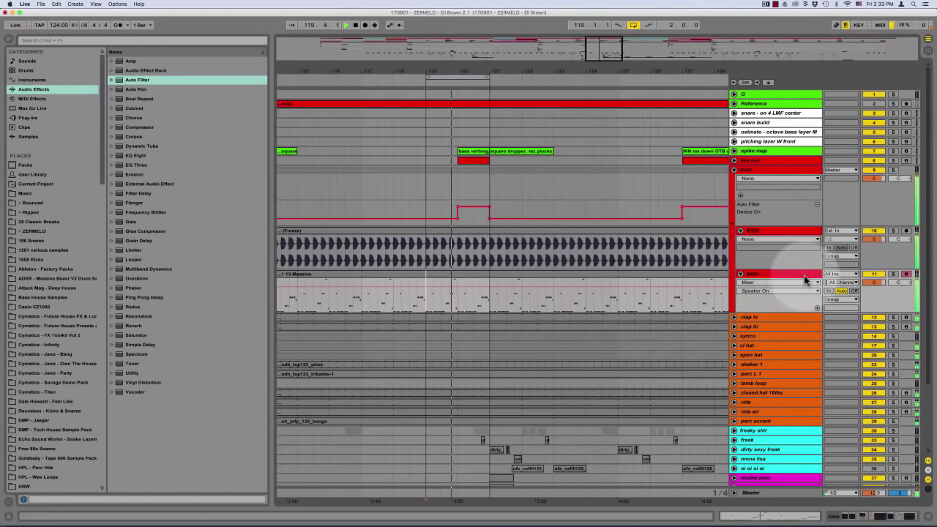
double_click(769, 274)
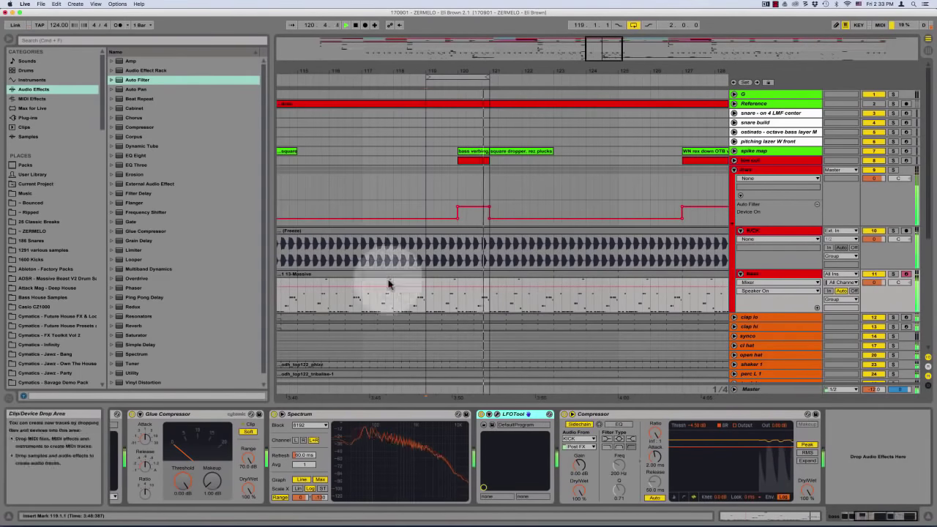
key(space)
mouse_move(136, 324)
mouse_down()
mouse_move(481, 464)
mouse_move(263, 453)
mouse_move(278, 461)
mouse_up()
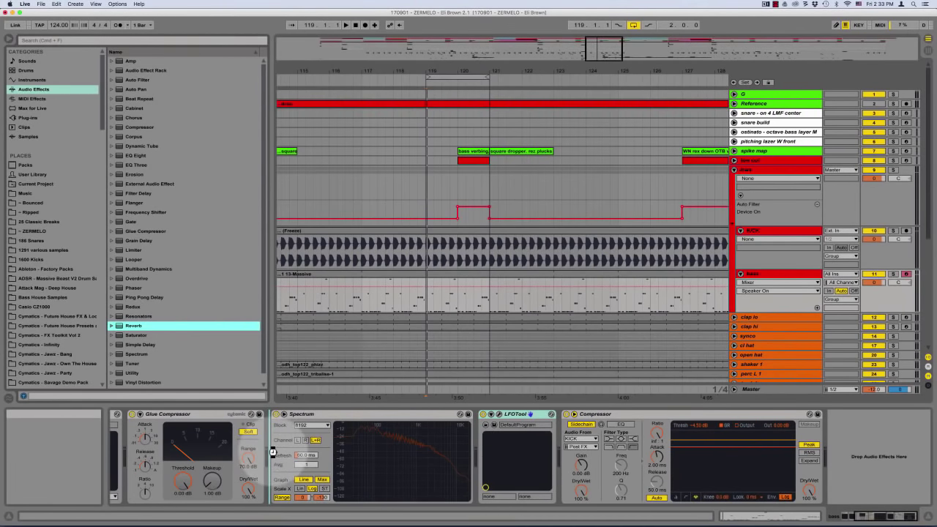
drag(273, 451, 272, 452)
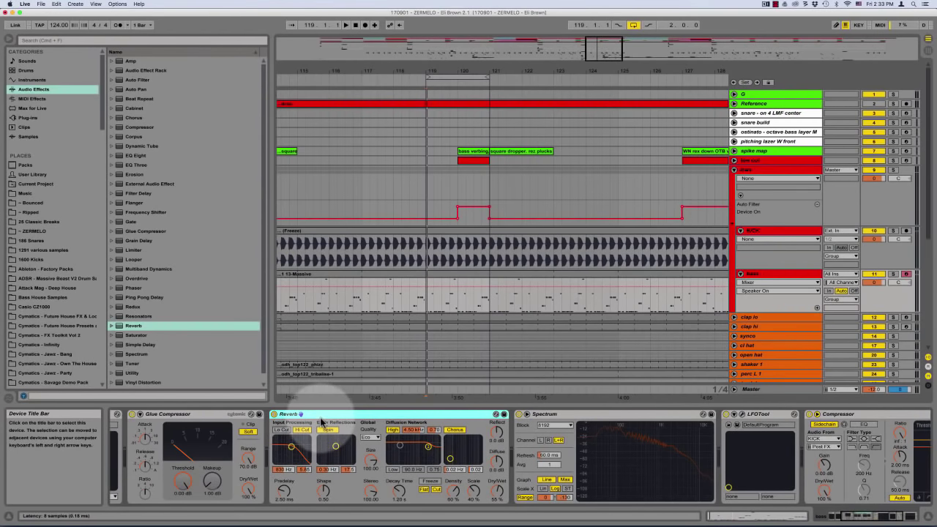
scroll(907, 461, right, 5)
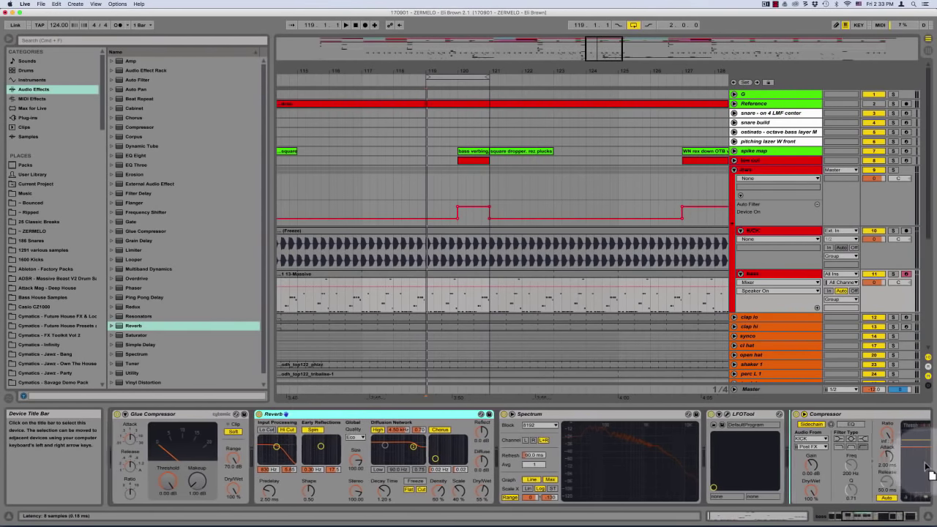
scroll(928, 469, right, 3)
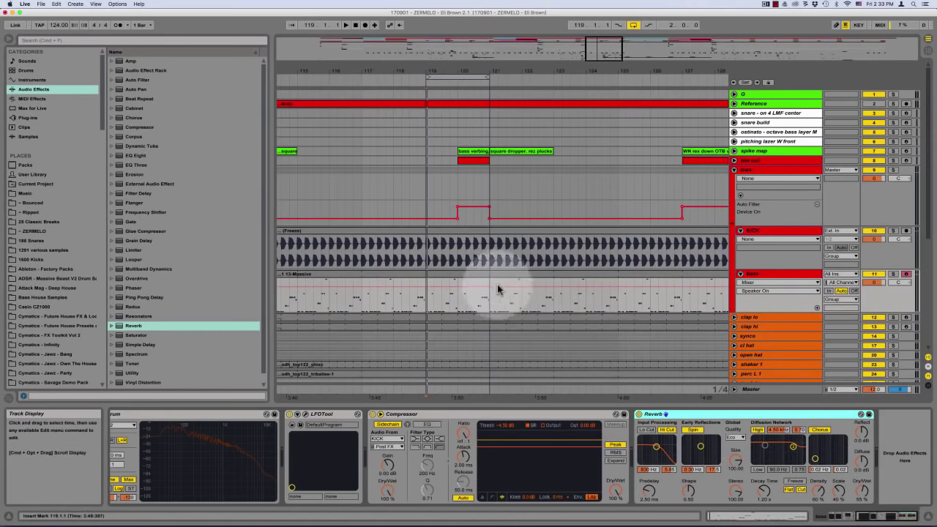
Show the bass Reverb's Dry/Wet automation in a separate lane and set Dry/Wet to 0%
click(863, 500)
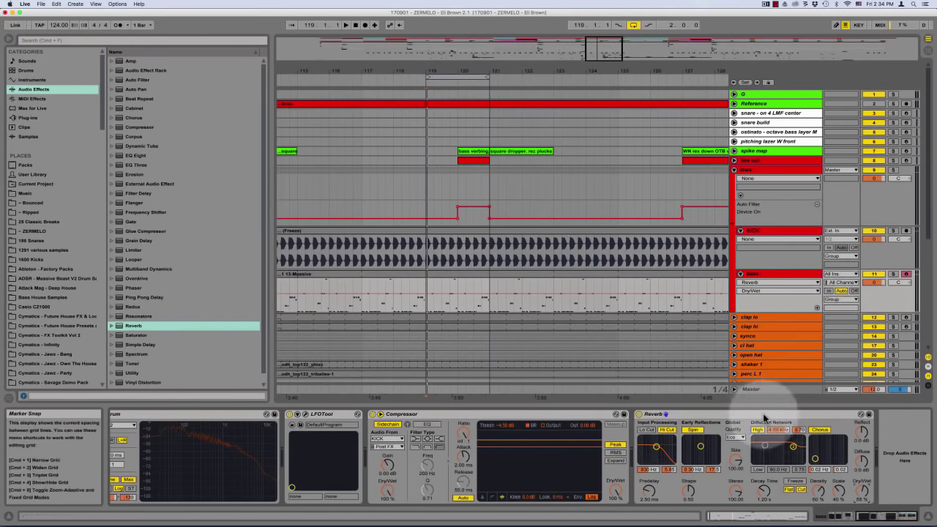
click(818, 309)
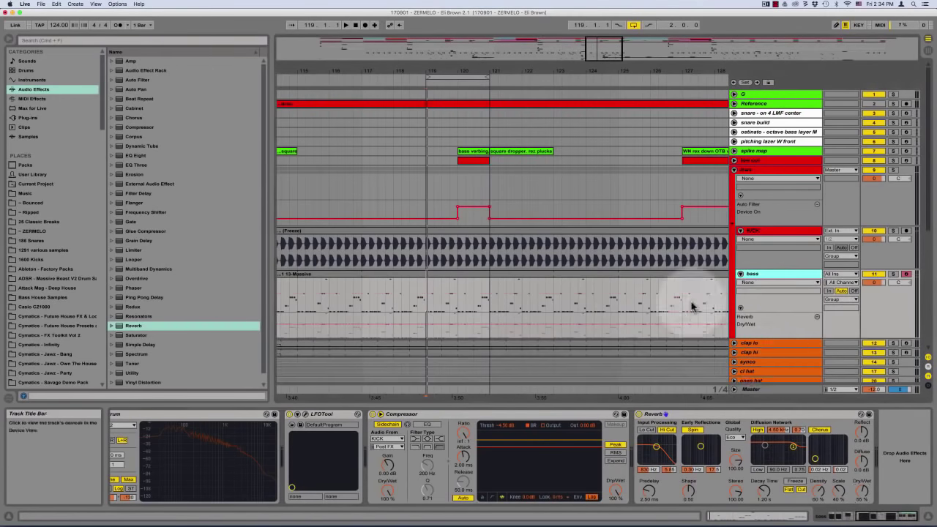
click(446, 308)
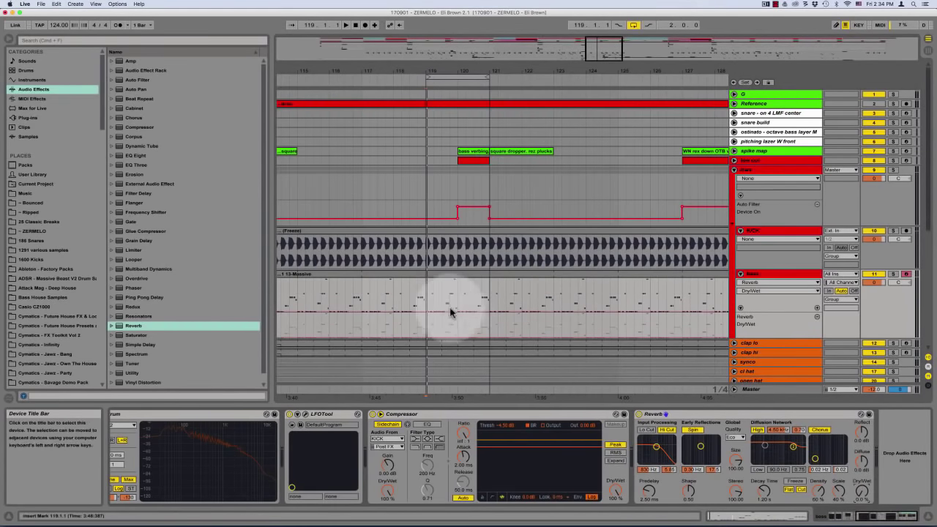
Raise the bass Reverb's Dry/Wet automation to about 69% from bar 120 to 121
drag(456, 330, 489, 326)
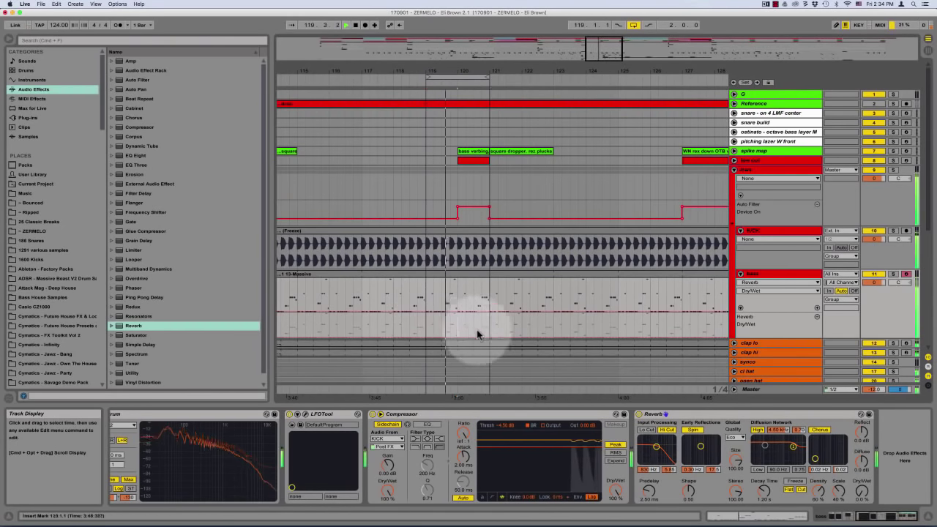
drag(458, 329, 486, 325)
key(super+z)
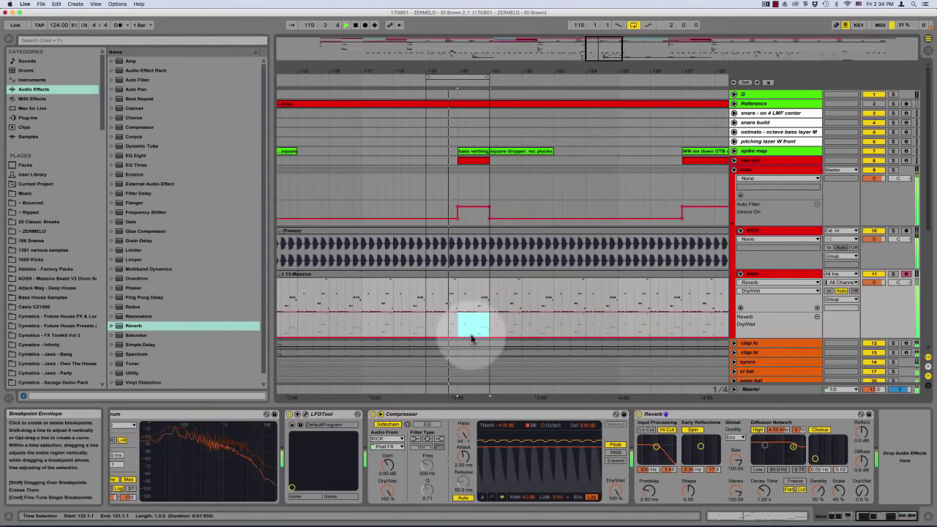
click(469, 318)
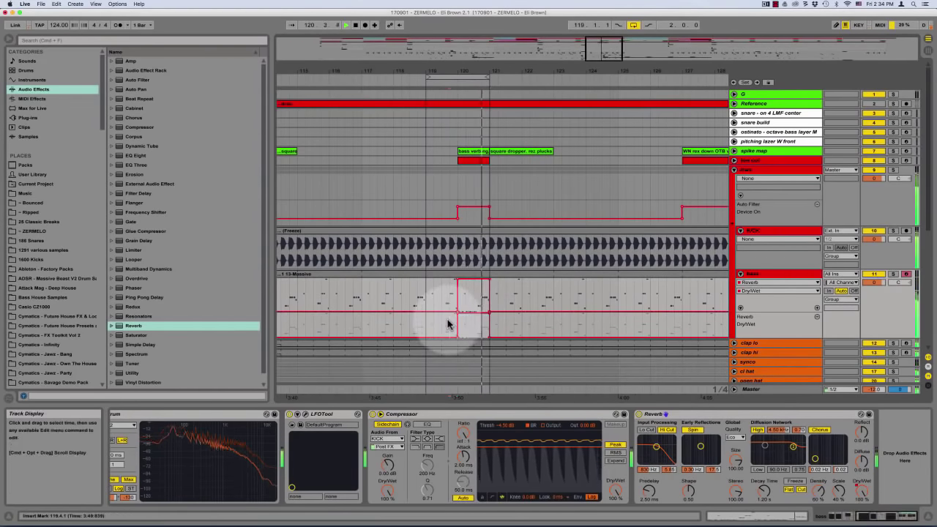
key(plus)
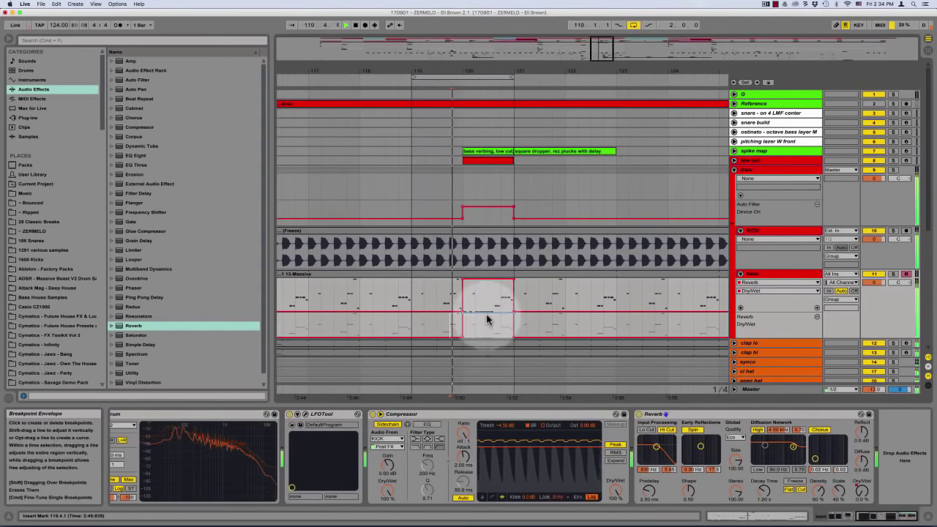
drag(486, 315, 486, 317)
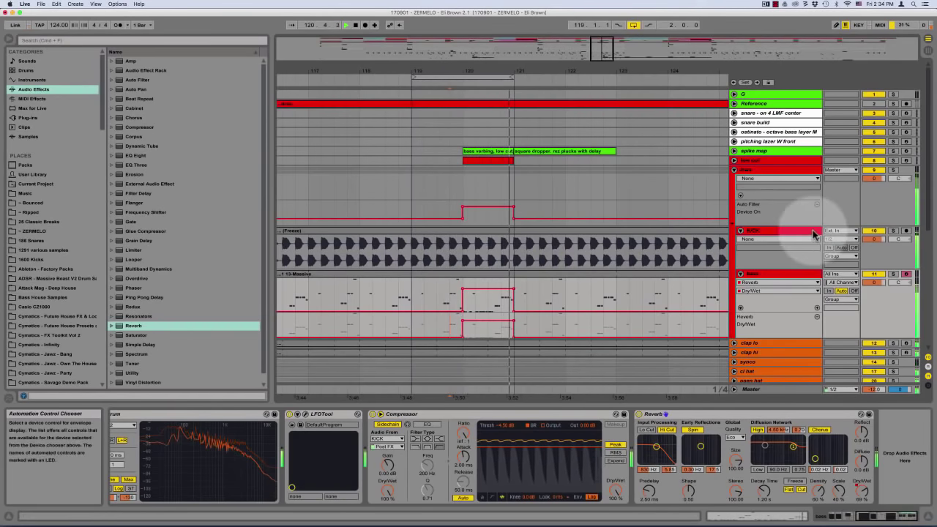
Solo the lows group and adjust the bass Reverb to Size 5.05 with Hi Cut and the High diffusion filter off
click(893, 170)
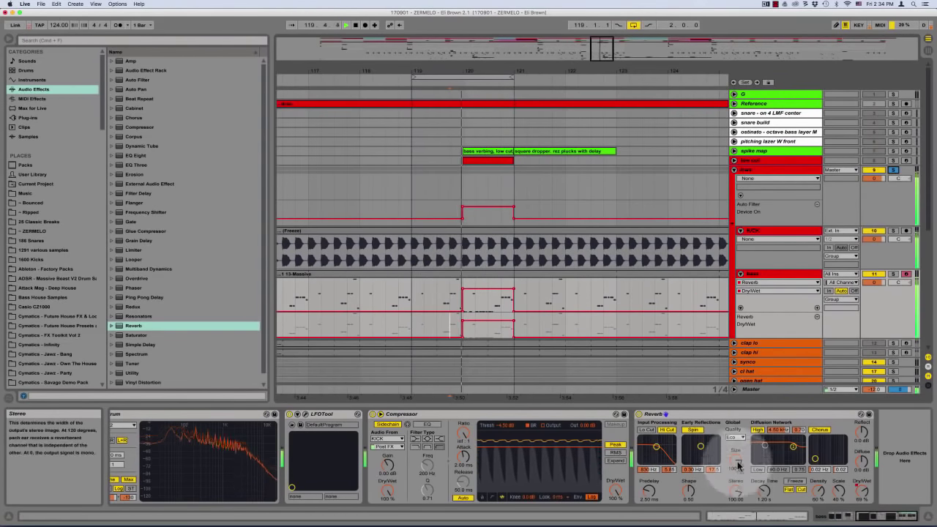
drag(736, 455, 735, 483)
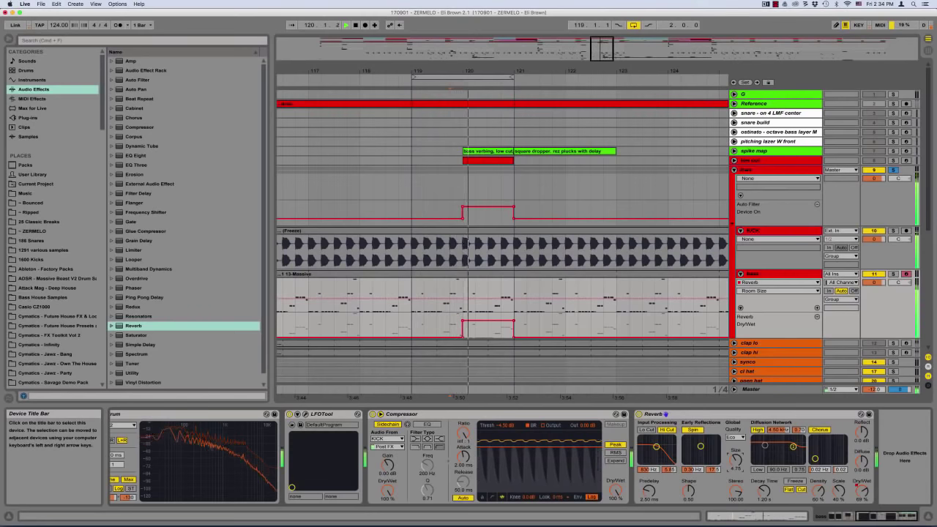
click(666, 429)
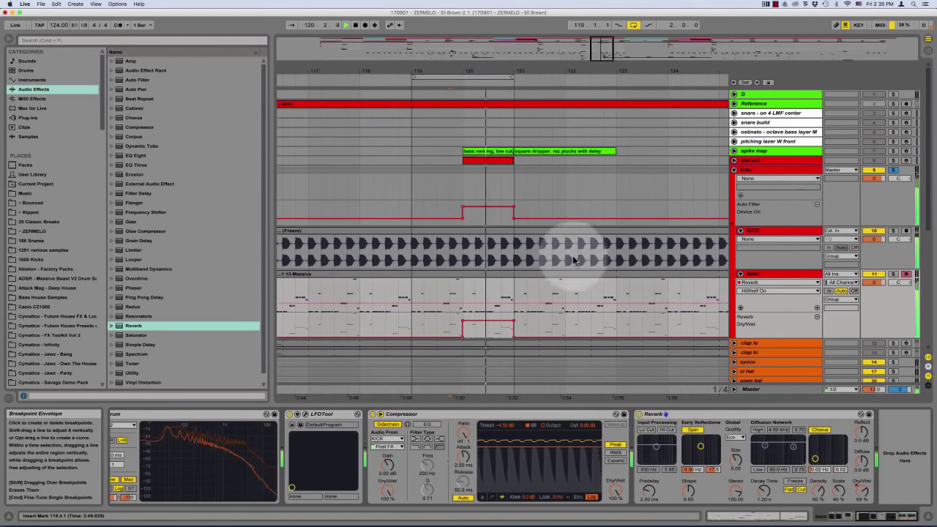
Consolidate bars 119 to 121 of the bass track into a separate clip
scroll(540, 254, down, 3)
scroll(605, 250, up, 1)
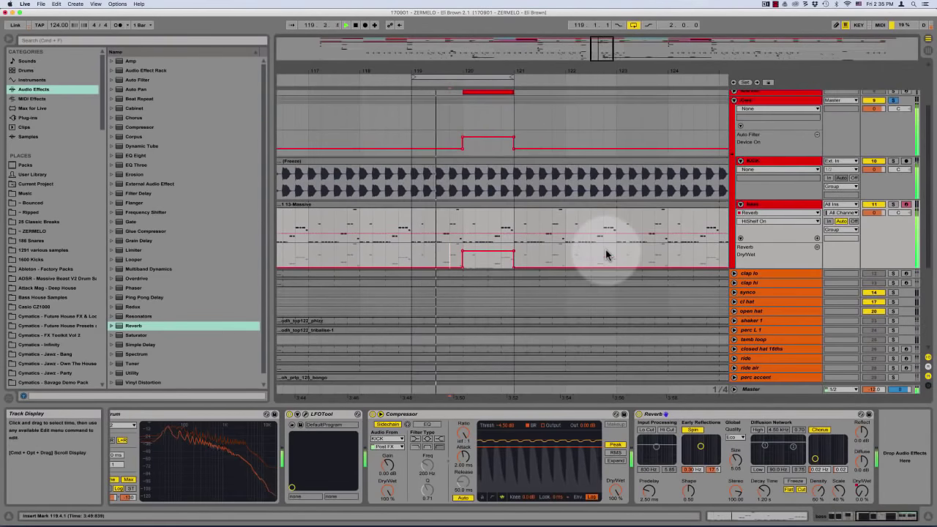
scroll(625, 229, right, 1)
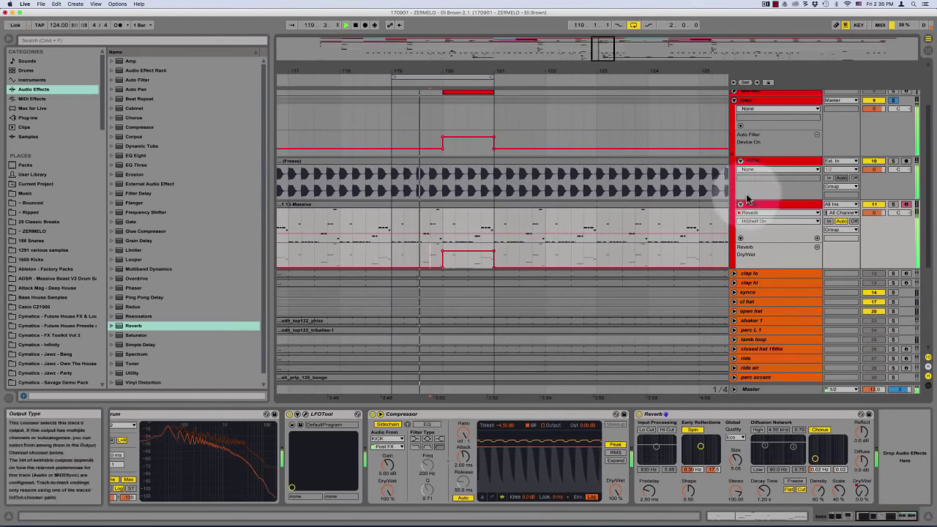
click(453, 210)
double_click(454, 211)
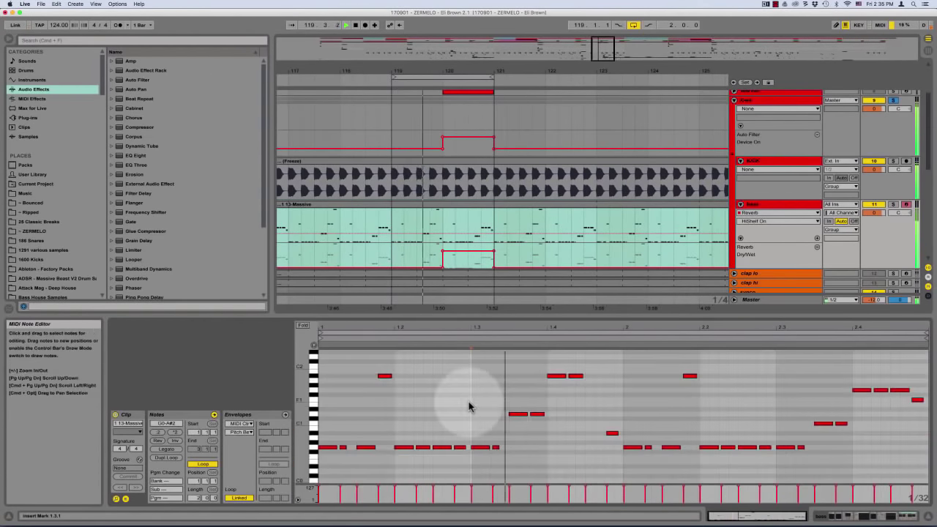
key(super+a)
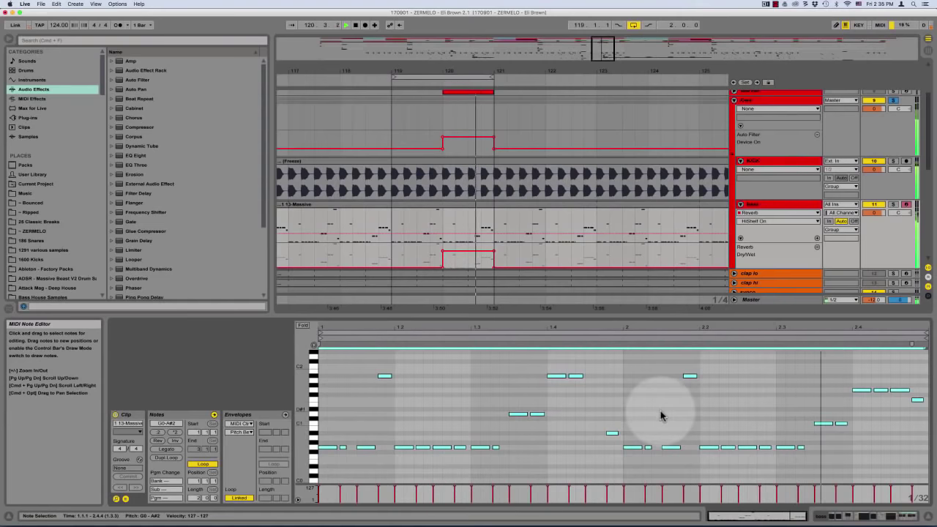
drag(391, 216, 488, 205)
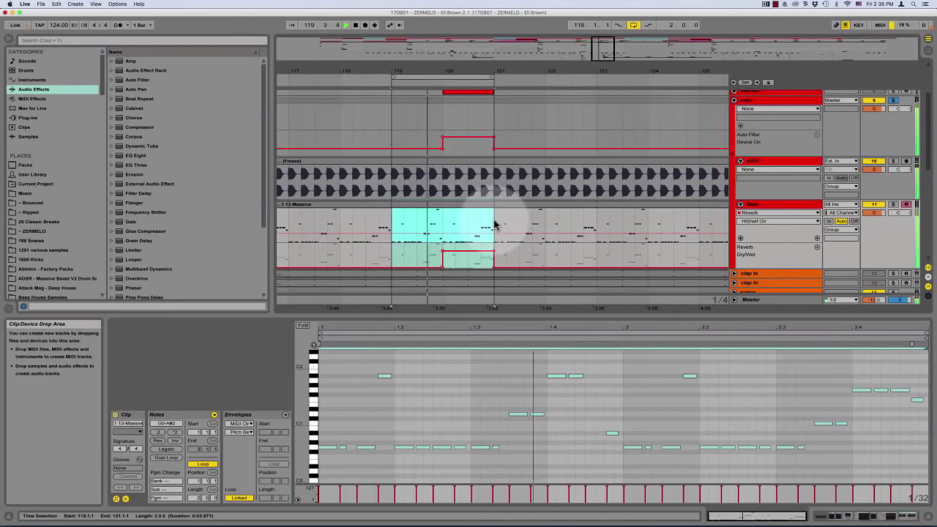
key(super+j)
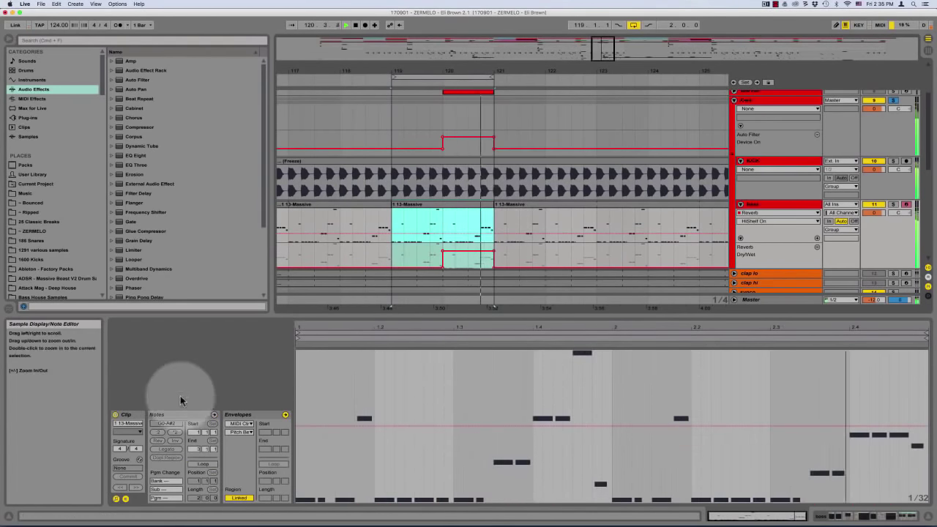
Transpose the notes in the second bar of the consolidated bass clip up one octave, leaving its first bar as it is
click(215, 414)
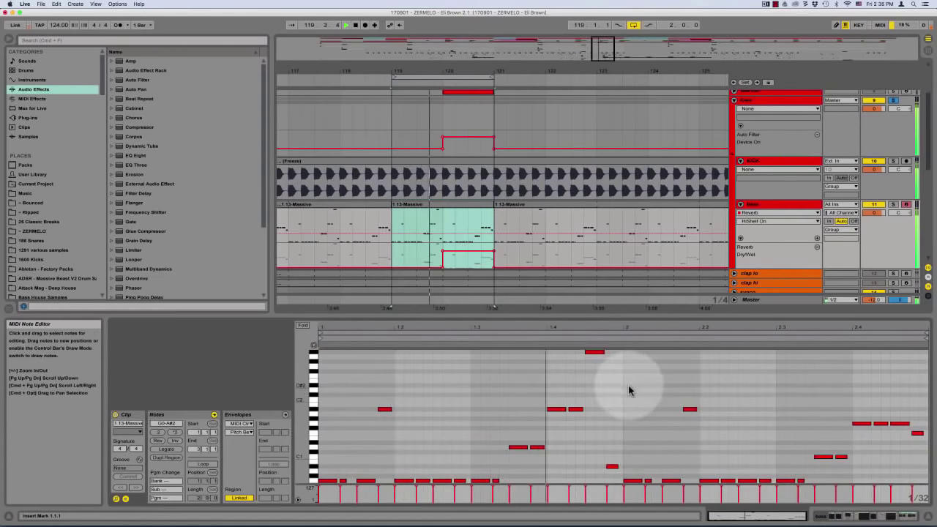
drag(627, 385, 914, 495)
key(shift+Up)
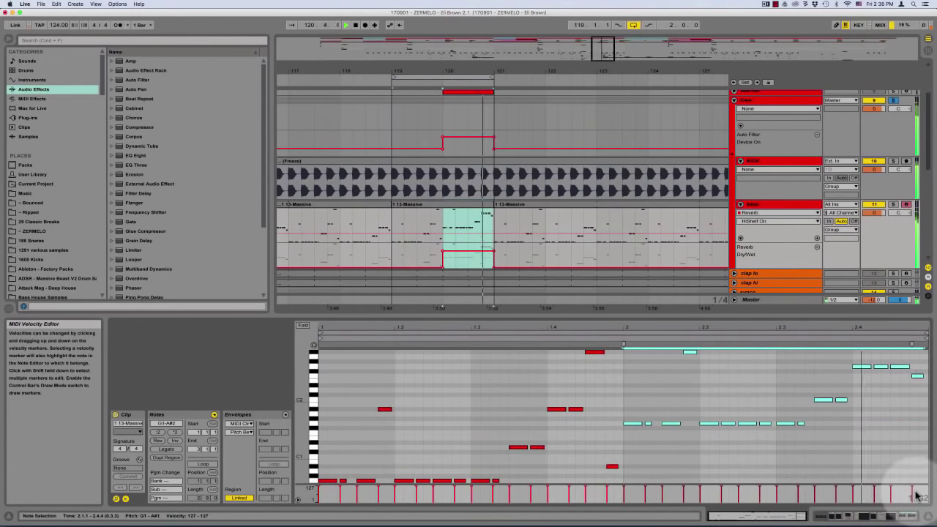
click(555, 376)
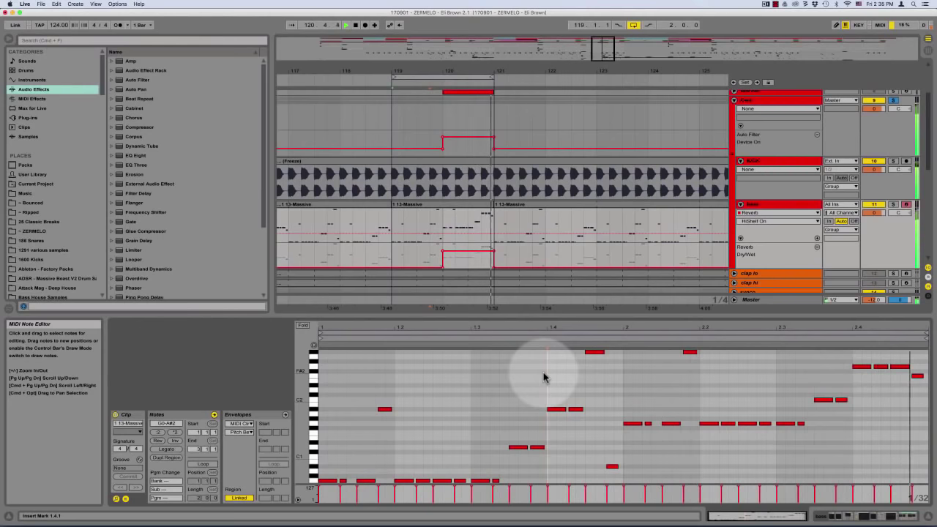
click(612, 466)
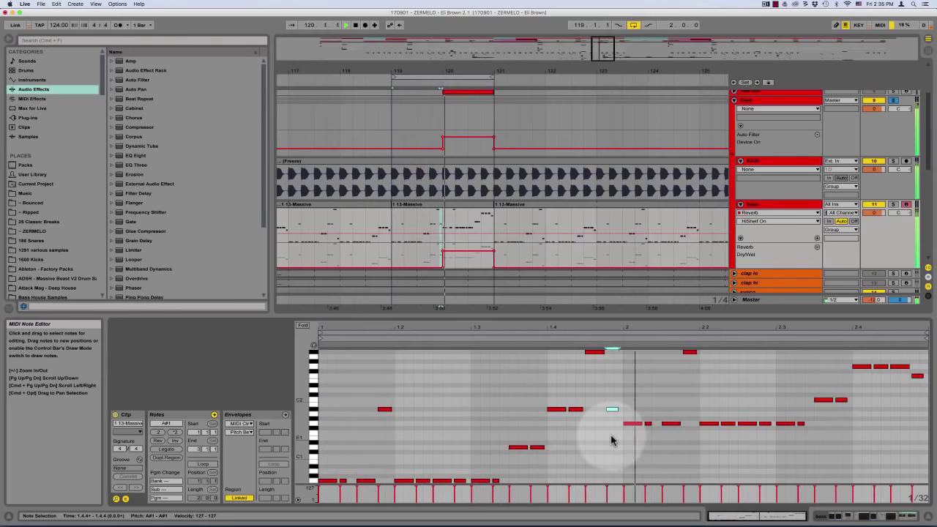
key(super+z)
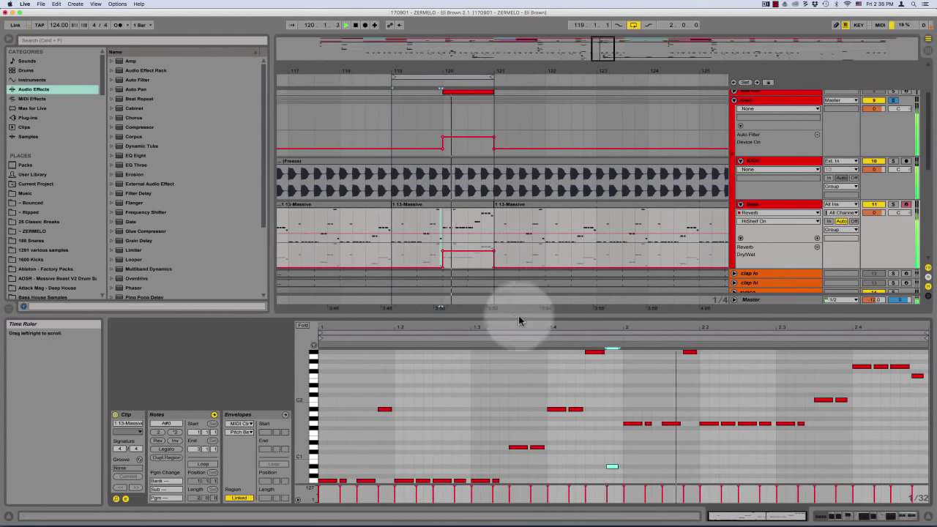
key(super+alt+l)
click(495, 234)
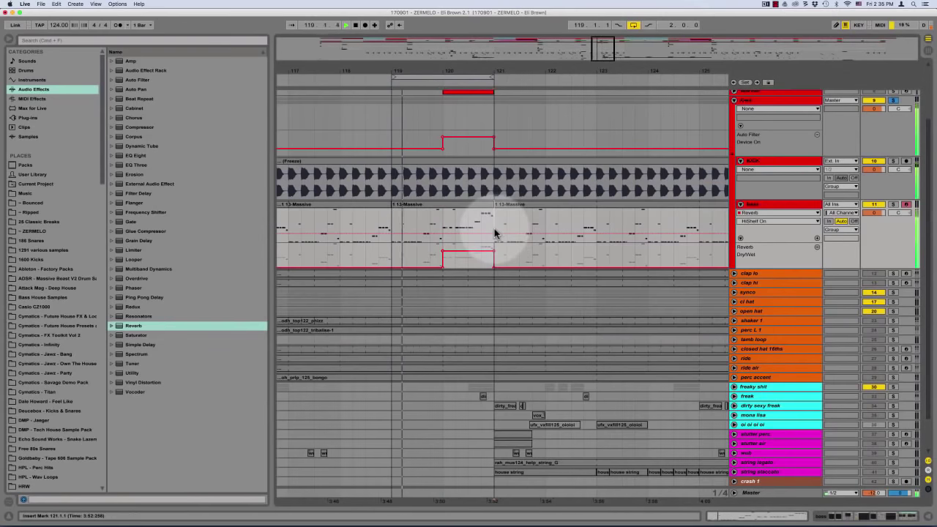
Turn off the lows group's solo and consolidate bars 127 to 129 of the bass track into a separate clip
key(minus)
key(minus)
scroll(505, 228, right, 3)
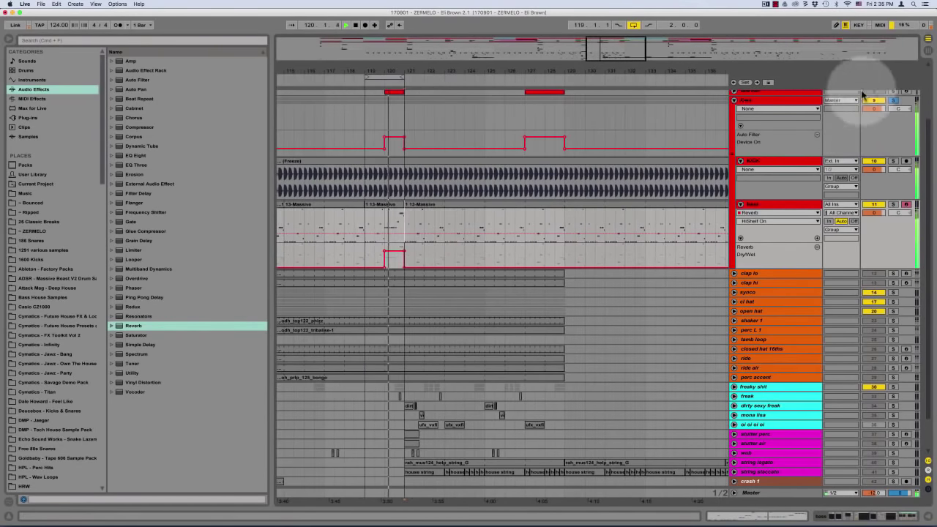
click(894, 103)
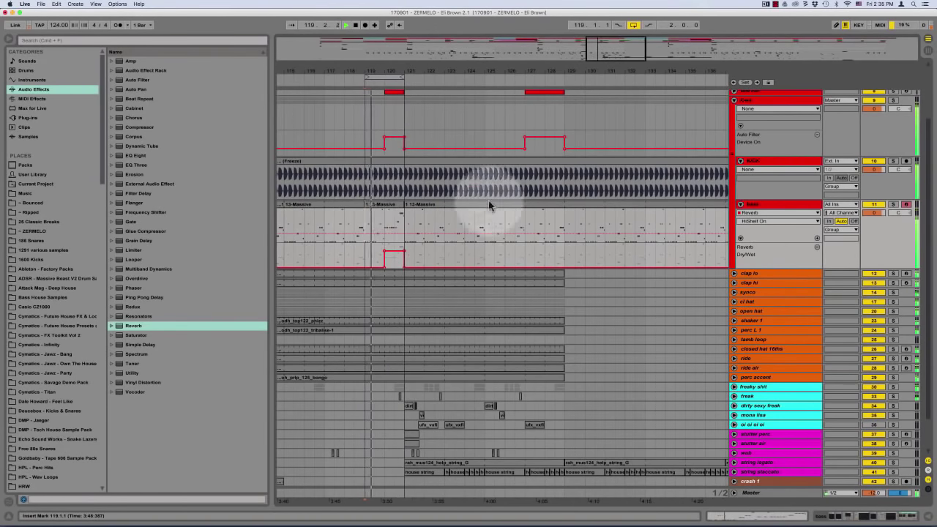
drag(526, 219, 560, 220)
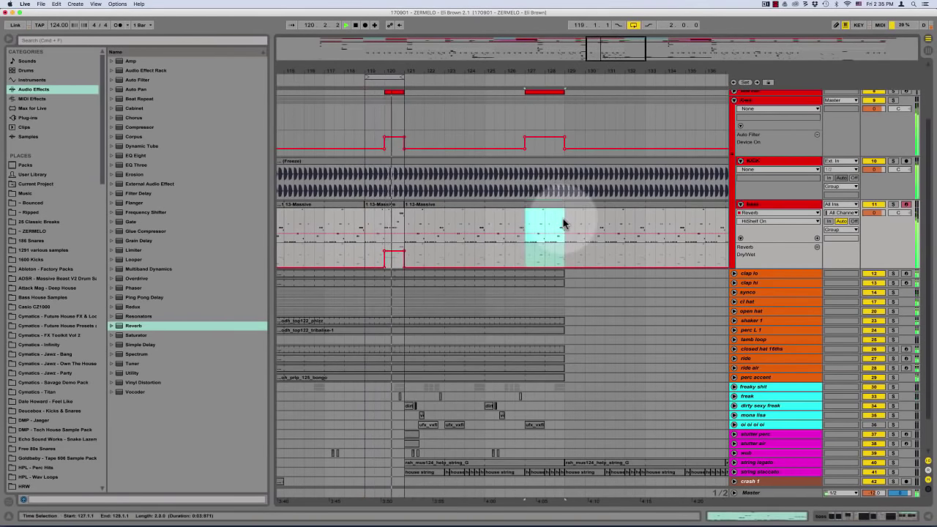
key(super+j)
Transpose all notes of the bass clip at bars 127 to 129 up one octave
double_click(546, 204)
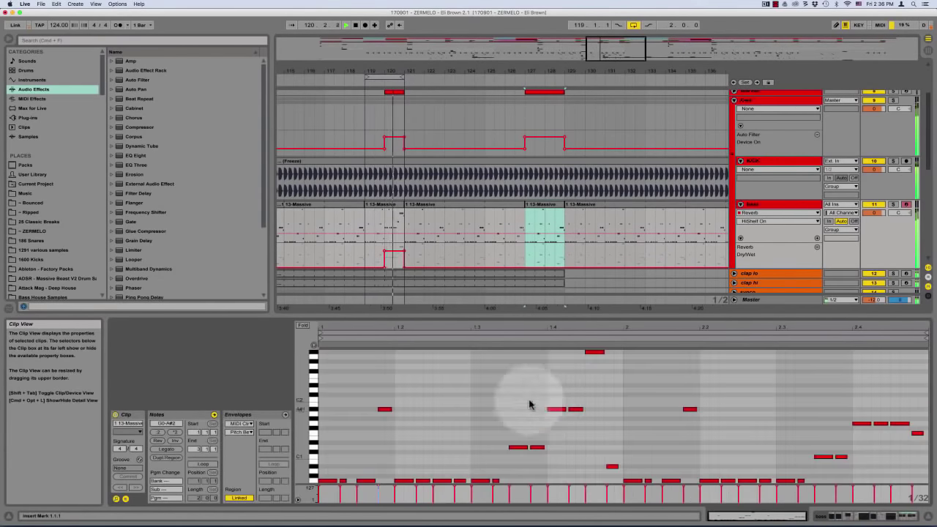
key(super+a)
key(shift+Up)
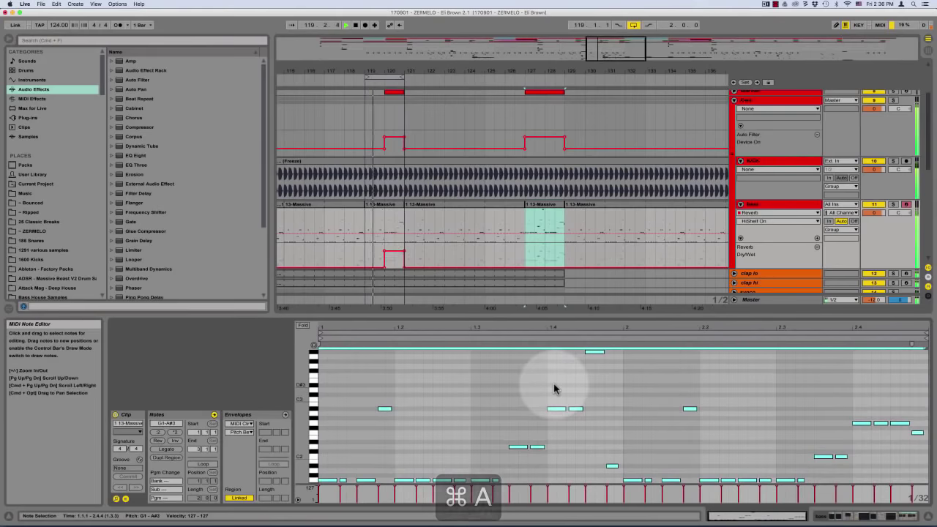
Set the bass Reverb to High quality, Decay Time 1.70 s, Density 0.1%, Scale 5% and Predelay 0.50 ms
click(766, 204)
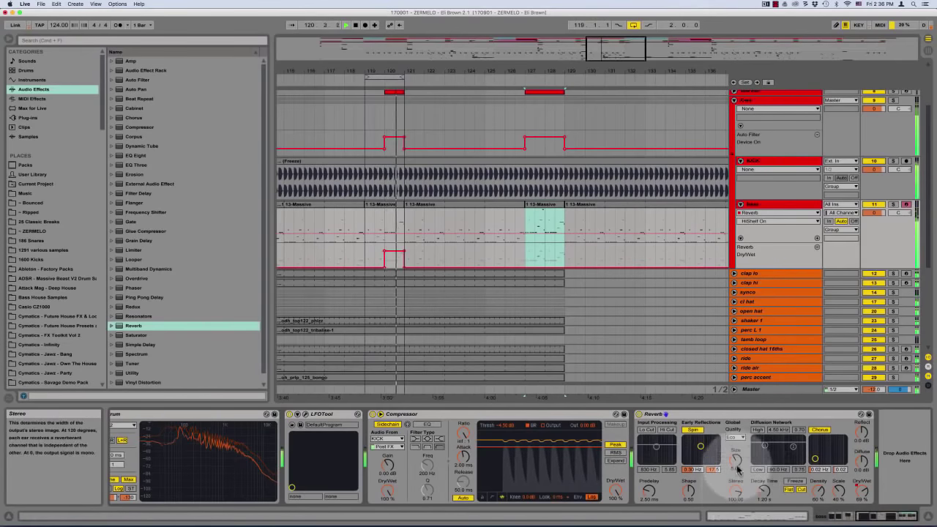
click(734, 437)
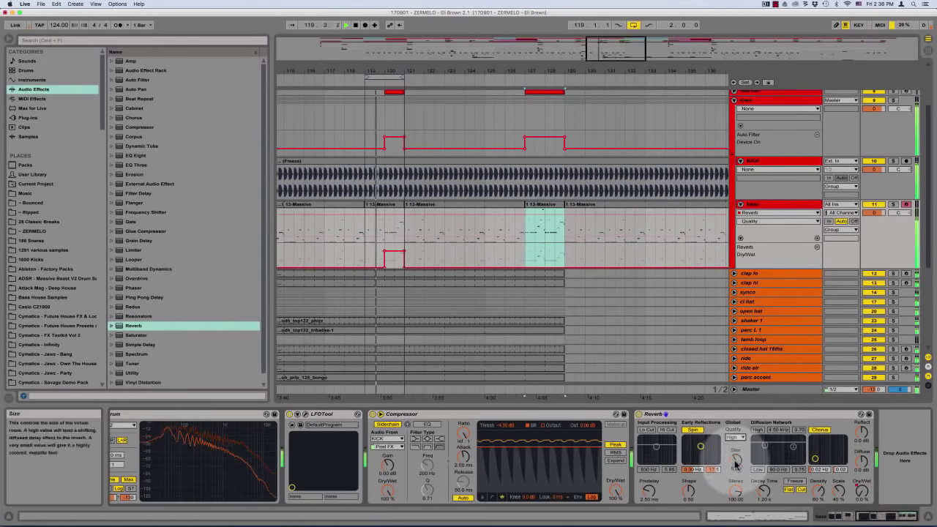
click(733, 459)
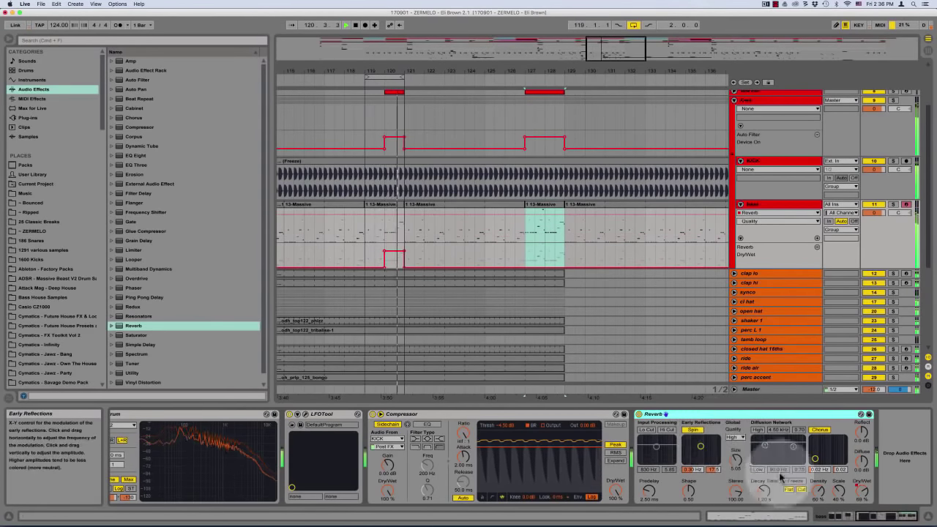
mouse_move(767, 495)
mouse_down()
mouse_move(767, 469)
mouse_move(768, 493)
mouse_up()
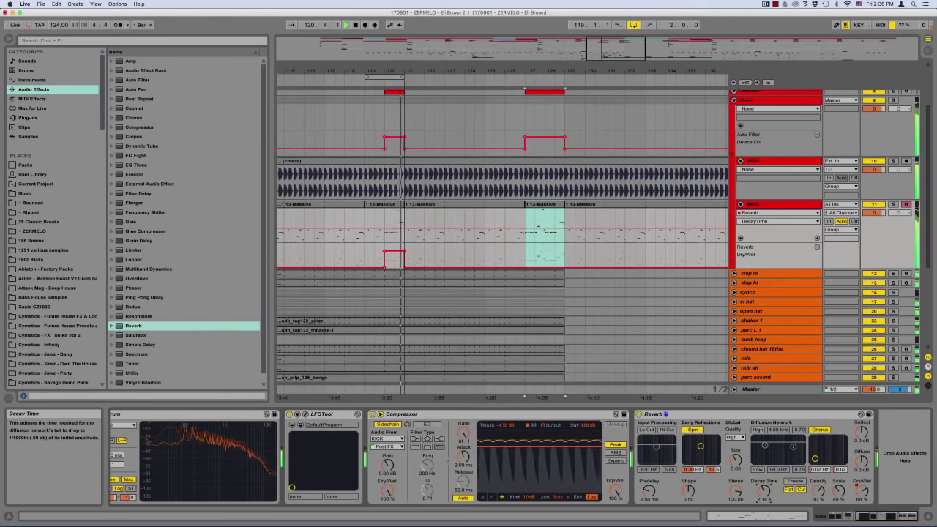
drag(758, 499, 765, 492)
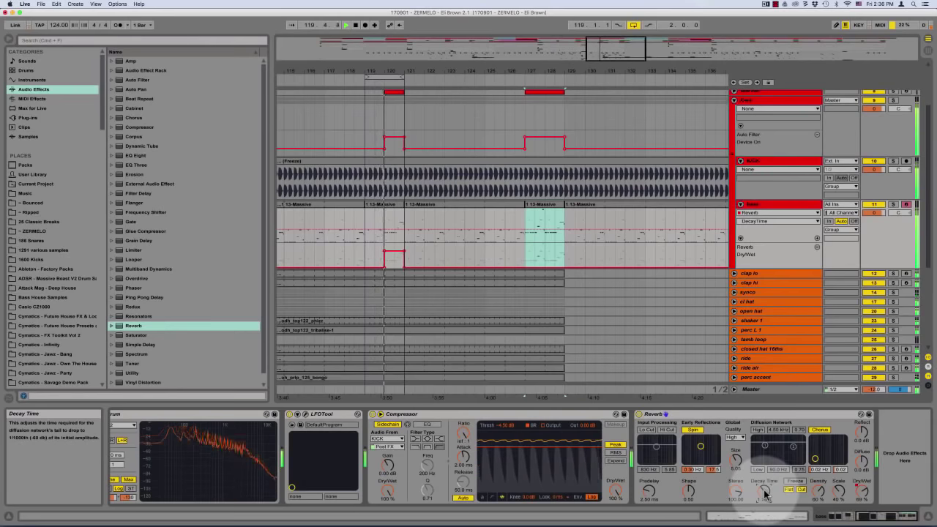
drag(765, 495, 742, 372)
drag(840, 494, 836, 495)
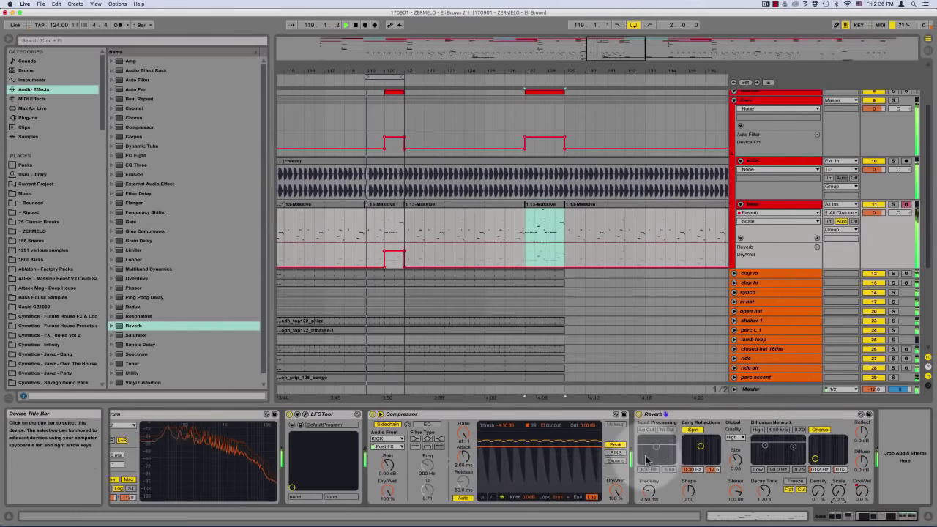
drag(649, 490, 648, 515)
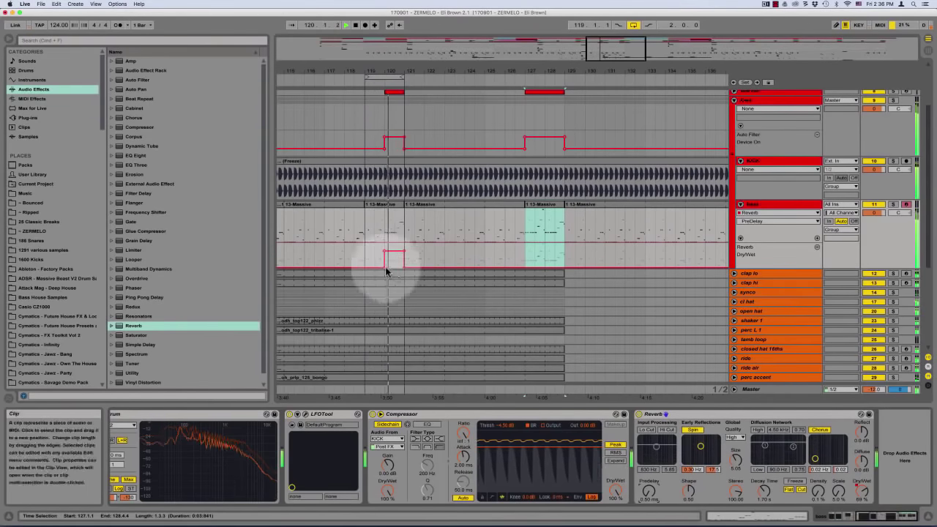
Try a curved rise in the bass Reverb's Dry/Wet automation from bar 119 to 120, and undo it
click(362, 259)
key(plus)
key(plus)
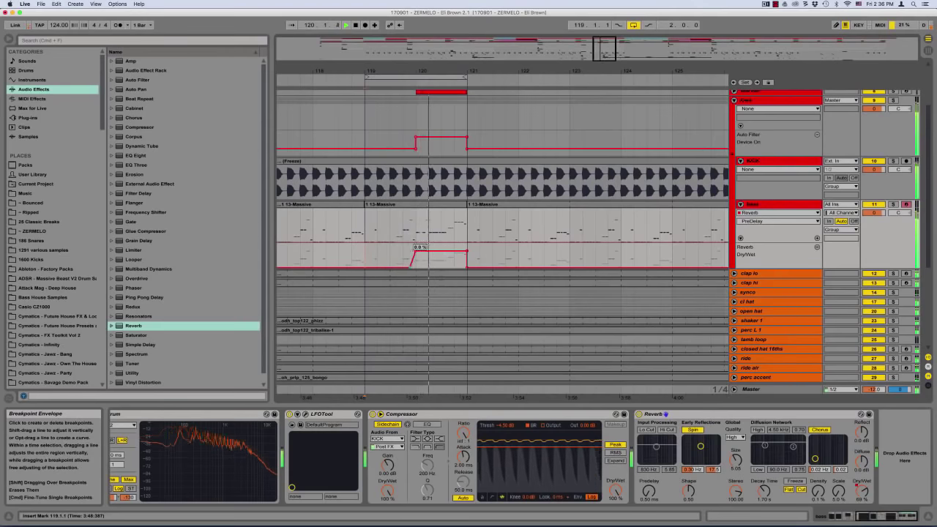
drag(417, 270, 412, 246)
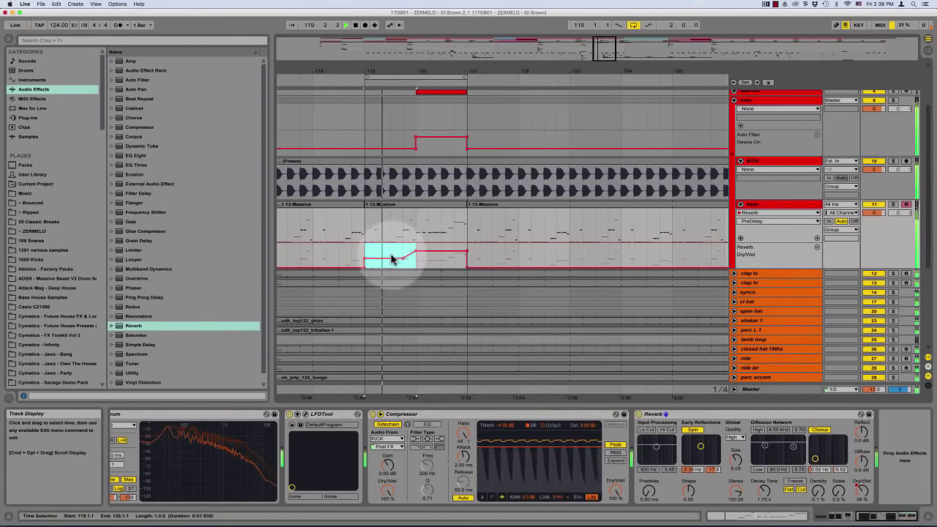
key(Delete)
click(395, 257)
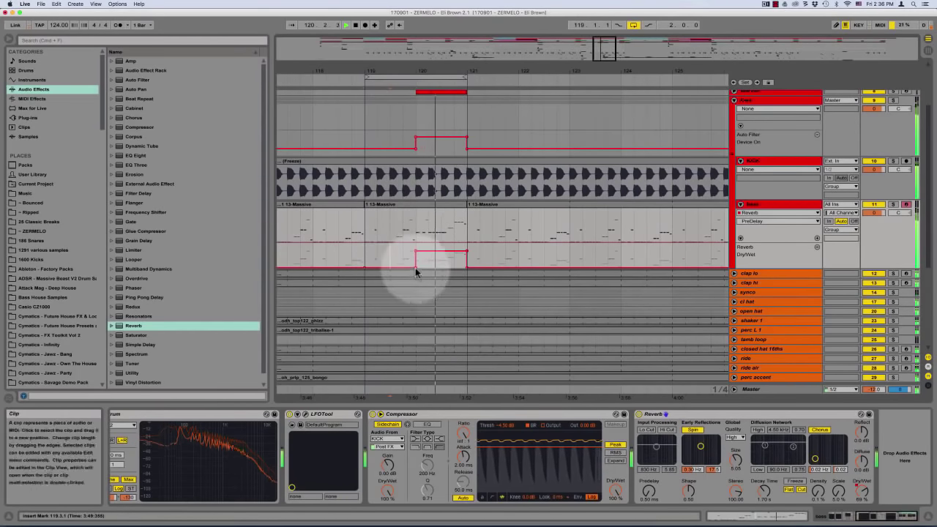
click(415, 267)
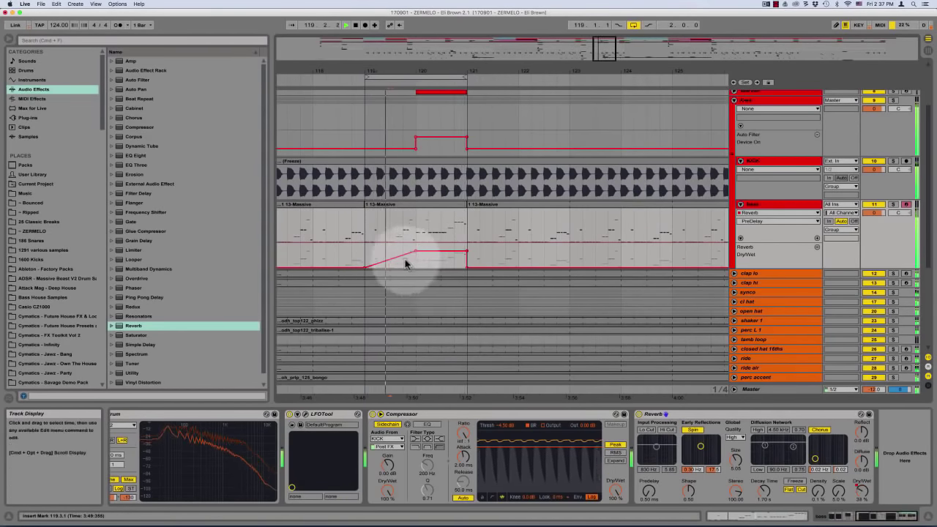
drag(406, 256, 415, 259)
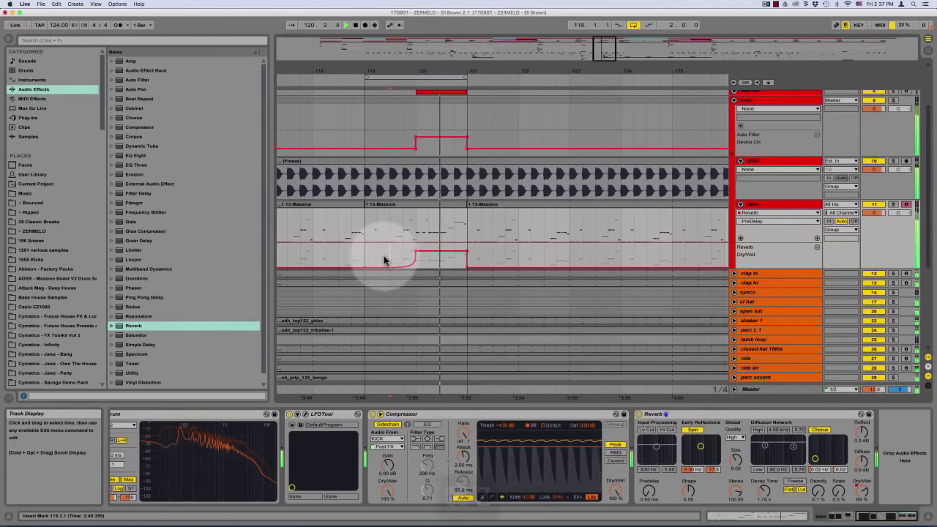
key(super+z)
key(super+z)
key(super+z)
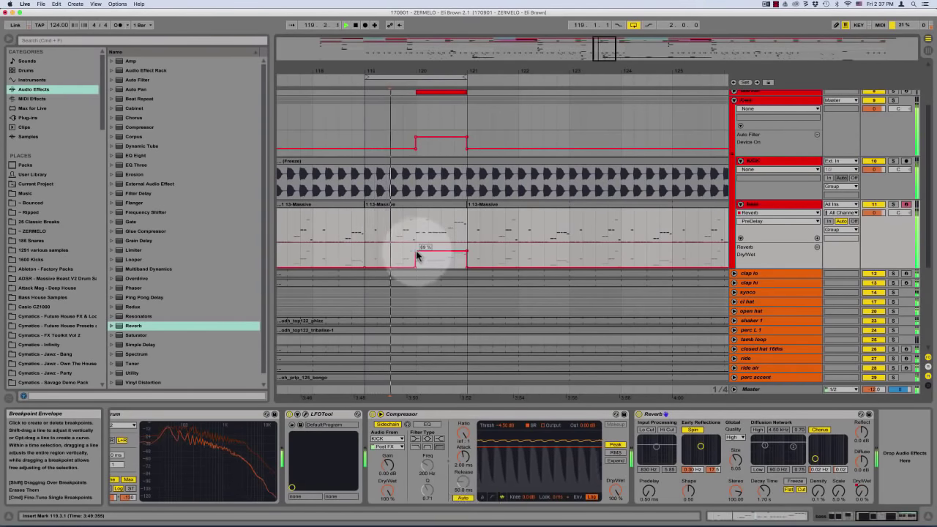
Make the bass Reverb's Dry/Wet automation rise from 60% at bar 120 to about the top of its range at bar 121
drag(416, 254, 459, 254)
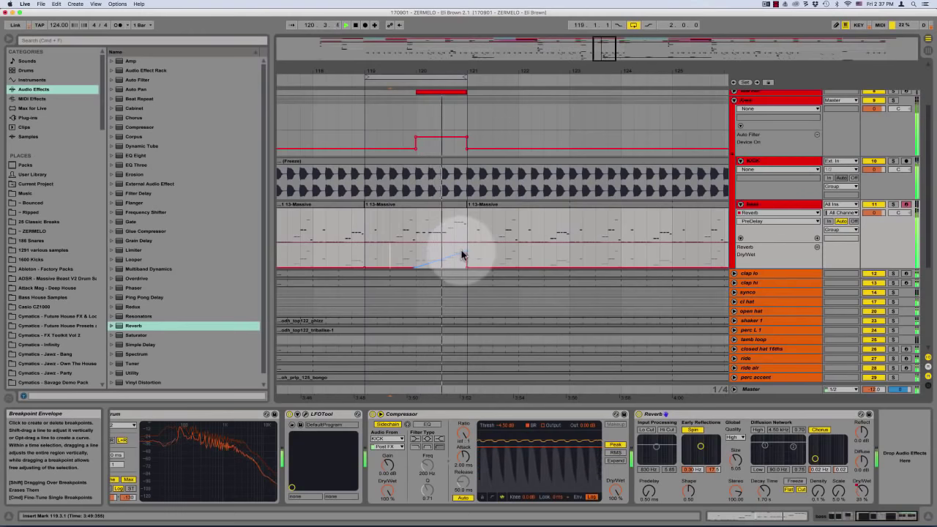
key(super+z)
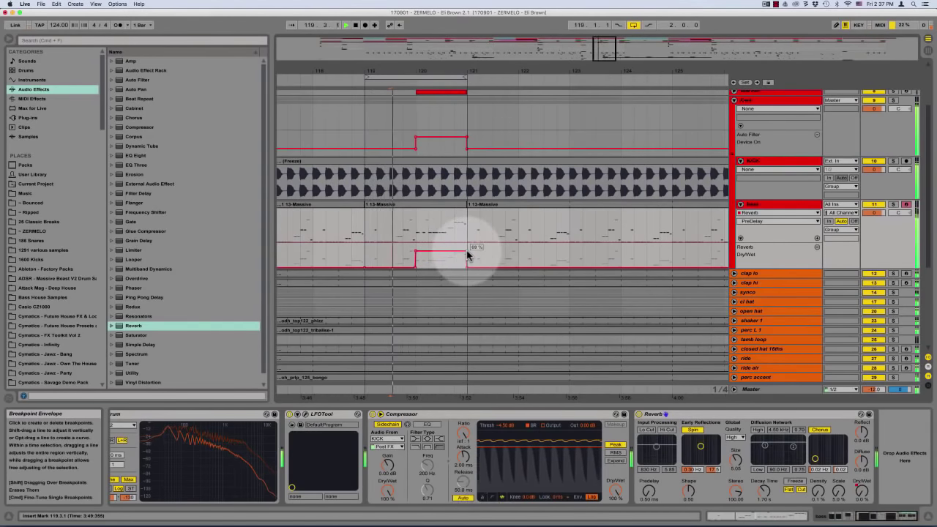
drag(468, 255, 466, 246)
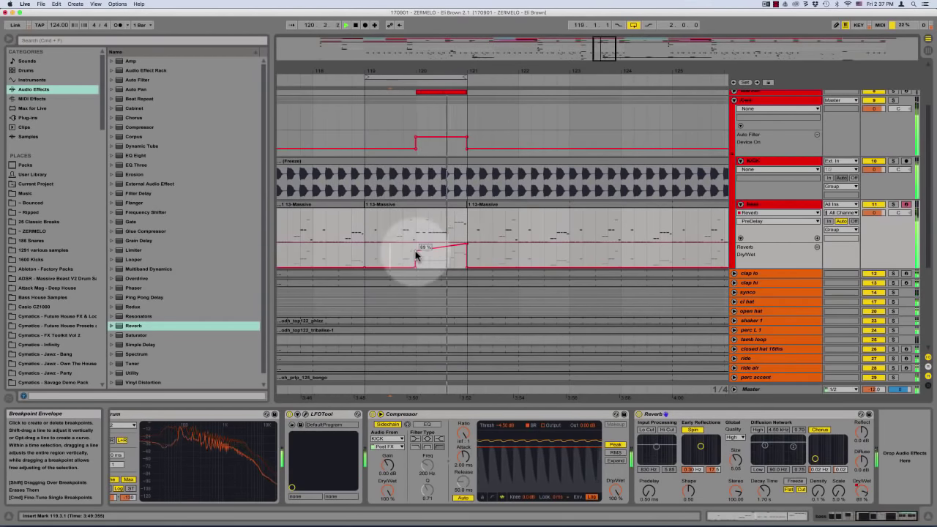
drag(417, 254, 416, 255)
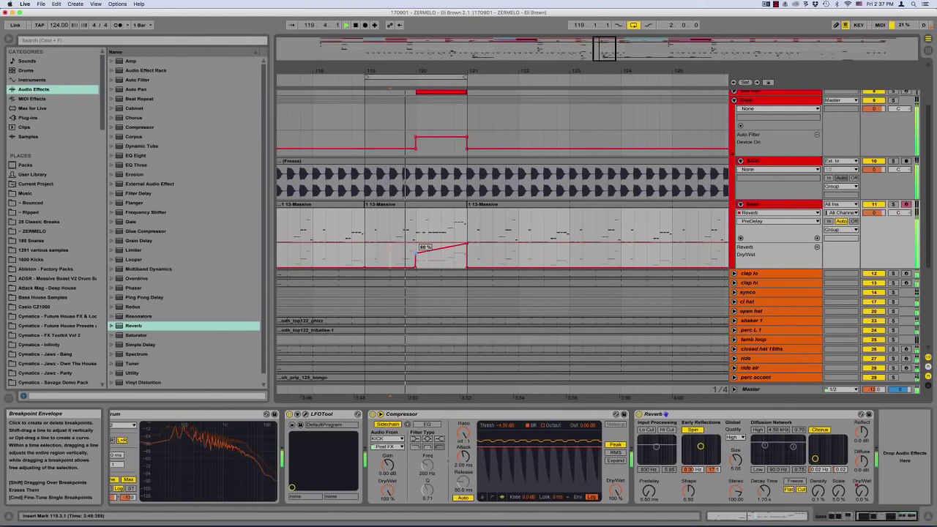
click(416, 234)
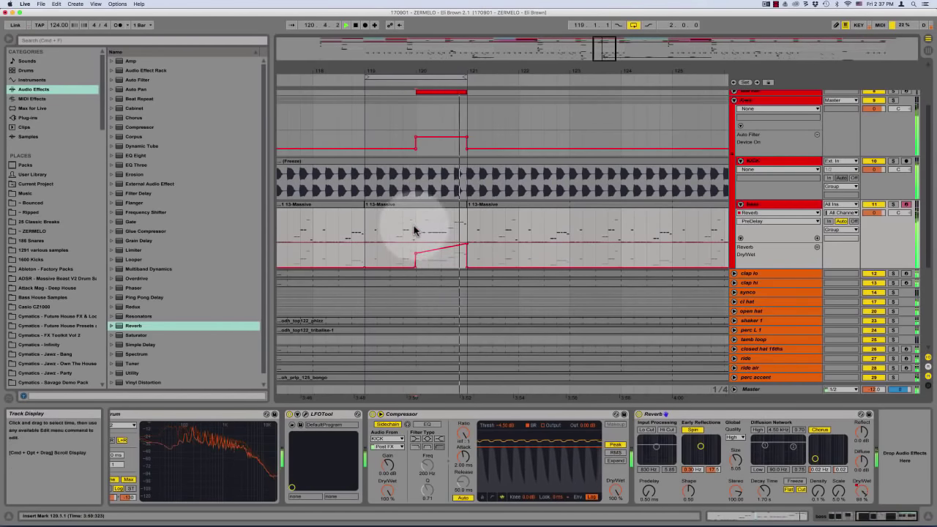
Copy the bass Reverb's Dry/Wet automation rise from bars 120 to 121 and paste it at bar 127
key(minus)
scroll(539, 243, right, 3)
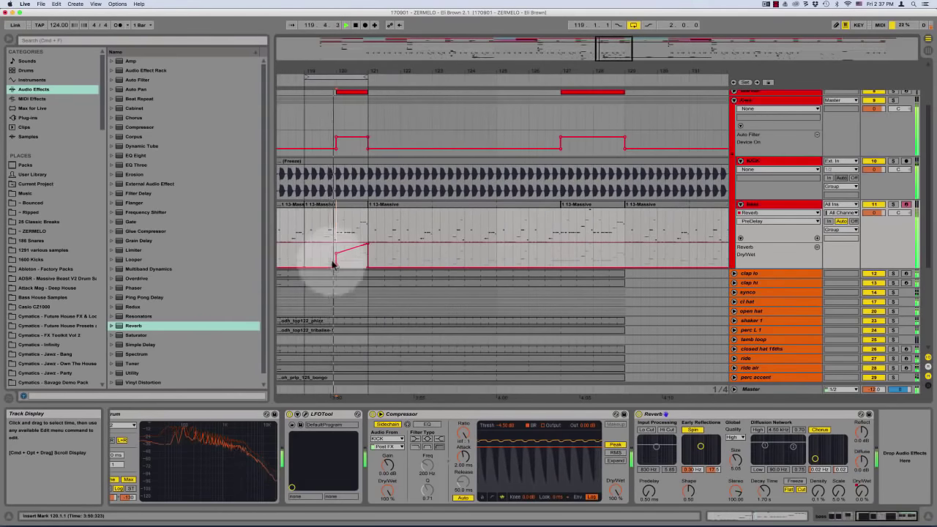
drag(306, 247, 370, 261)
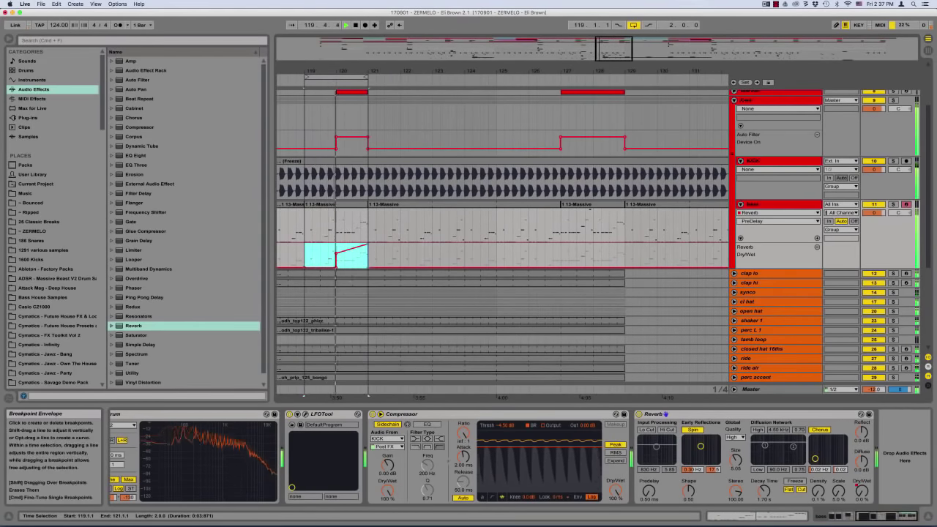
key(super+z)
click(337, 246)
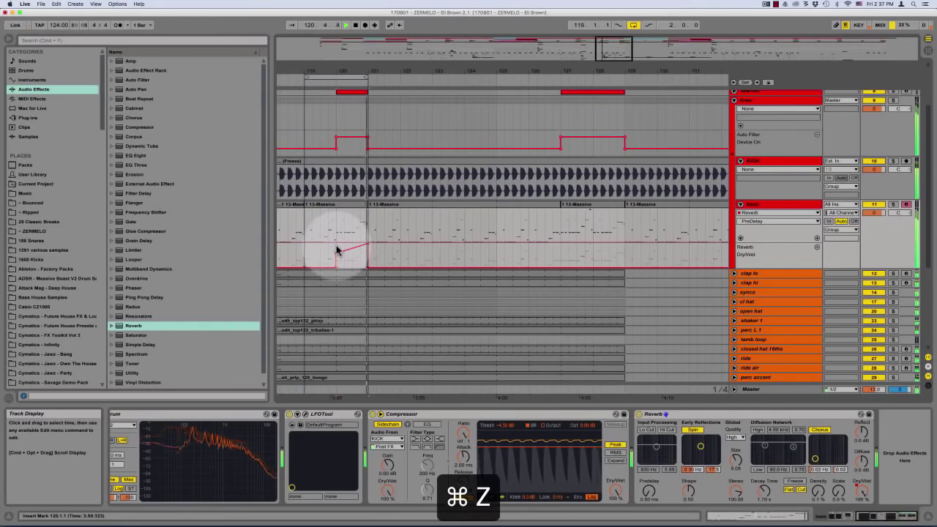
drag(336, 251, 367, 257)
key(super+c)
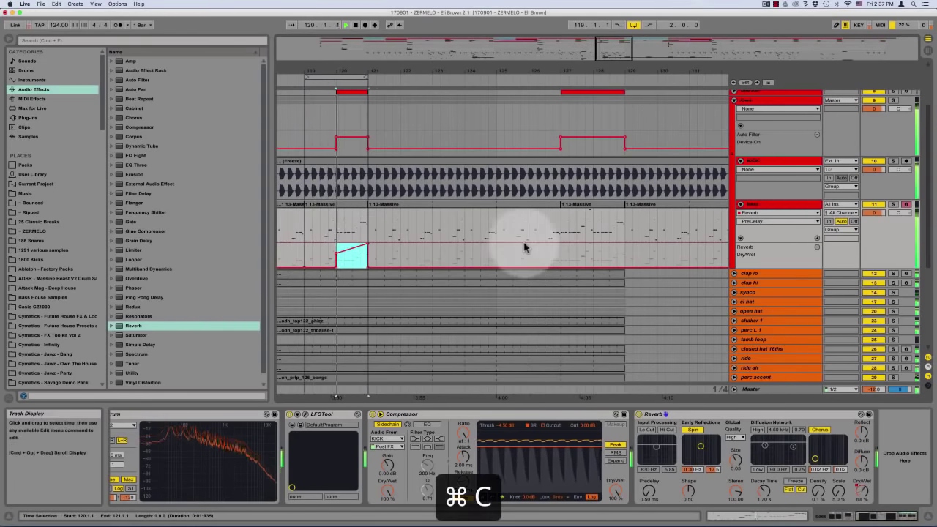
click(563, 258)
key(super+v)
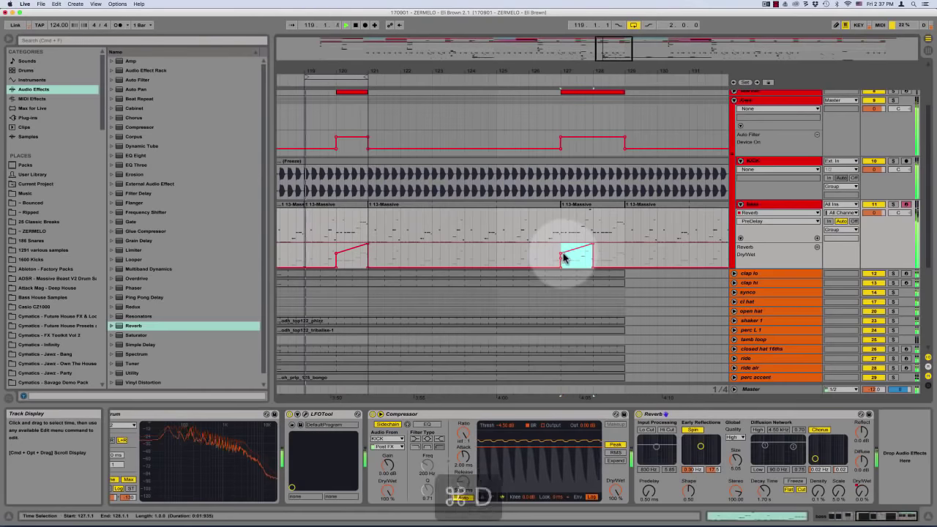
Extend the pasted Dry/Wet automation to bar 129 and remove its middle breakpoints, making one continuous rise from bar 127 to 129
key(super+d)
key(super+z)
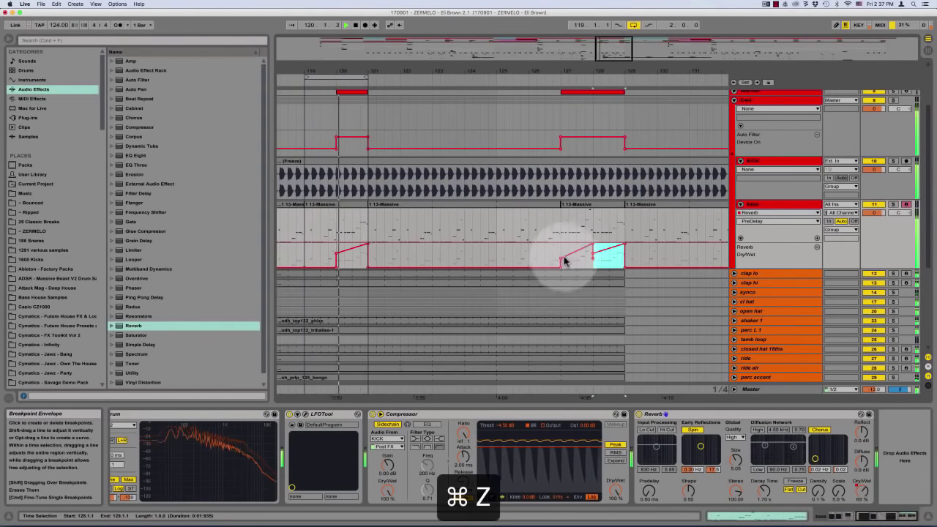
click(538, 255)
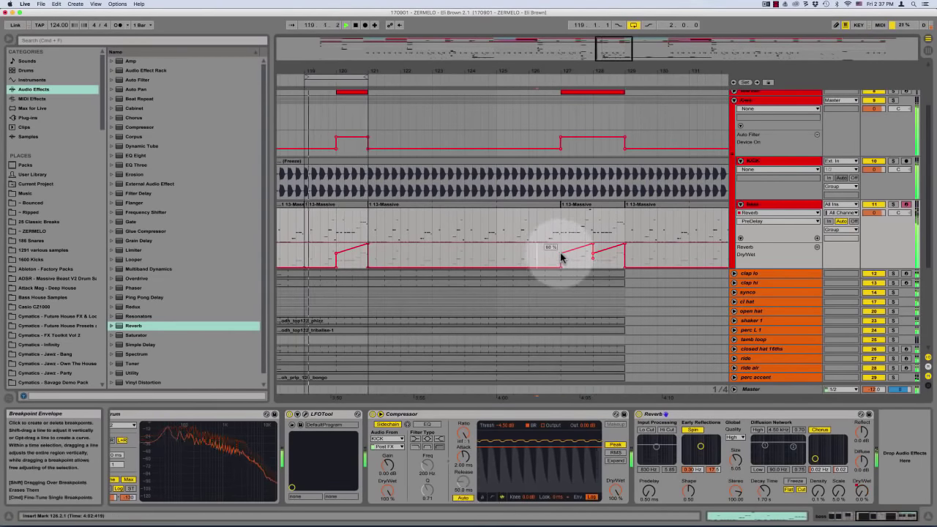
key(super+z)
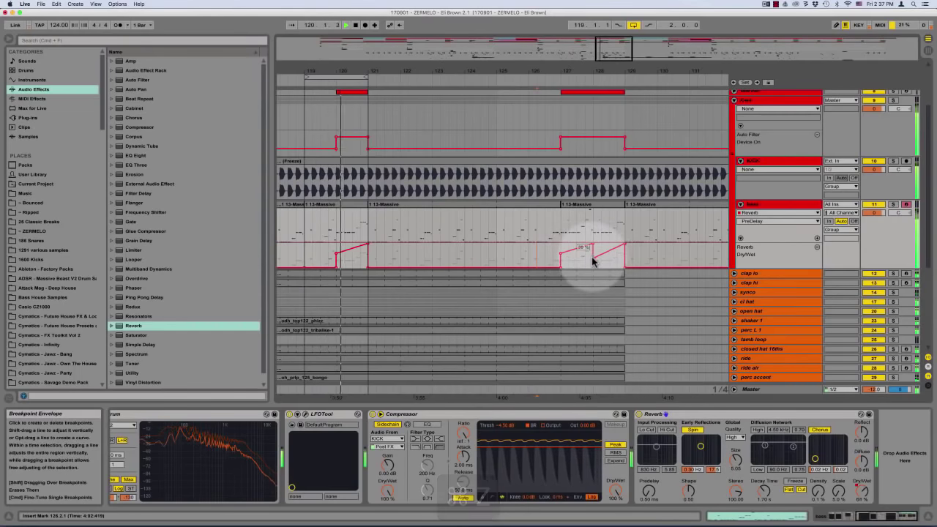
key(super+z)
click(590, 249)
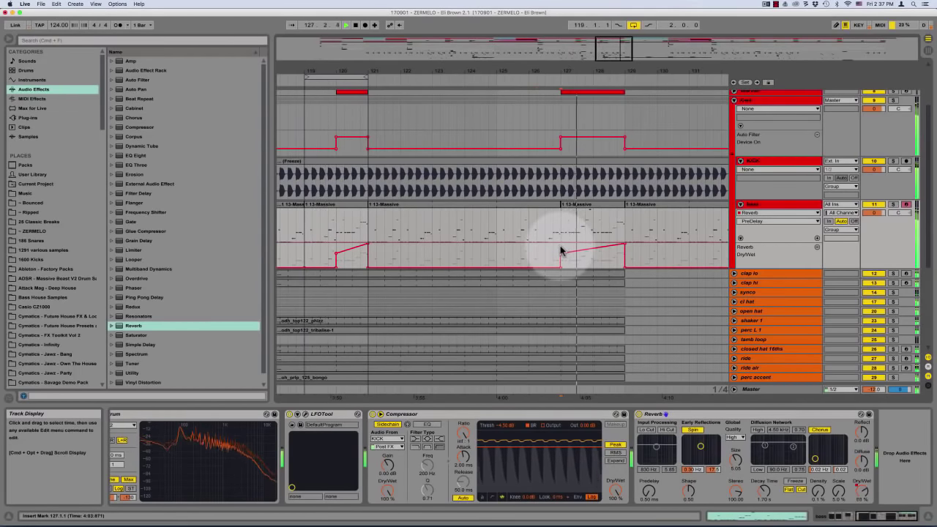
Lower the highest note, A#3, in the bass clip at bars 127 to 129 by one octave
double_click(582, 214)
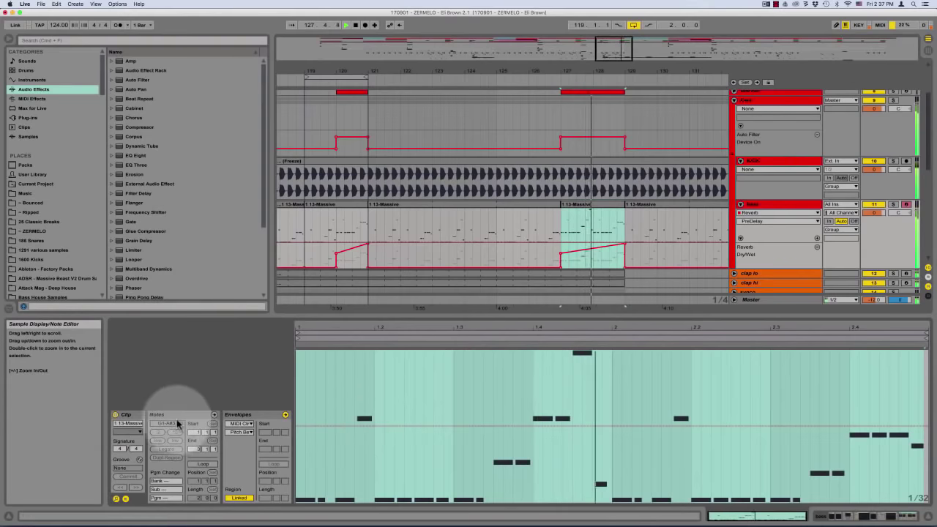
click(213, 415)
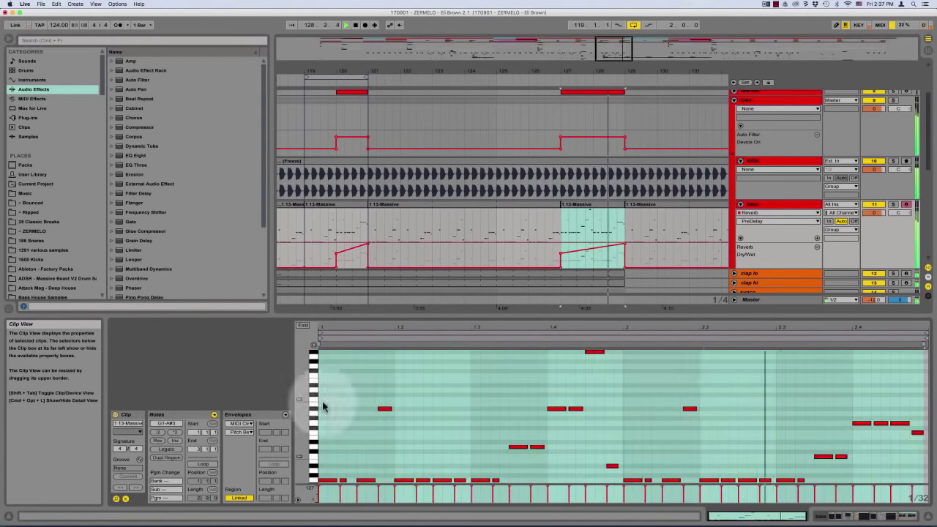
click(594, 351)
key(space)
click(594, 377)
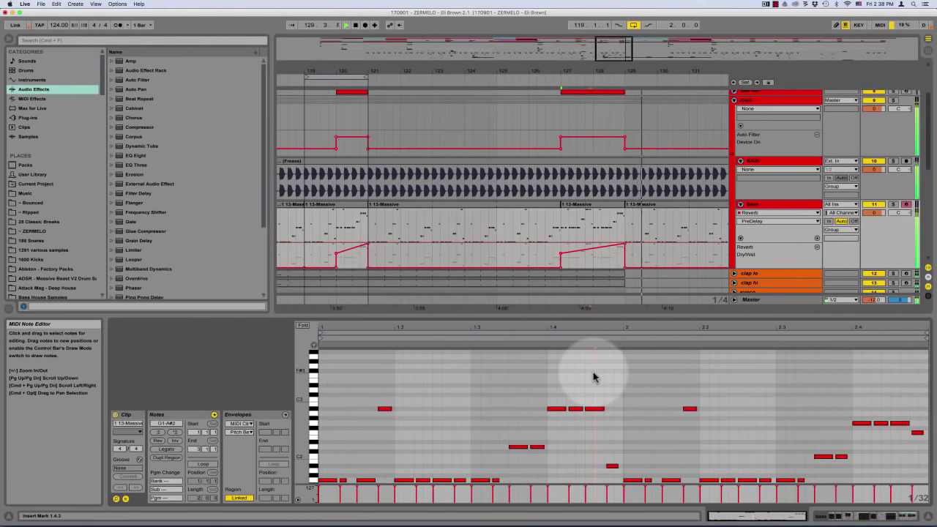
Lower the start of the Dry/Wet rise at bar 127 to about 50%, hide the clip editor and play from bar 119
click(562, 231)
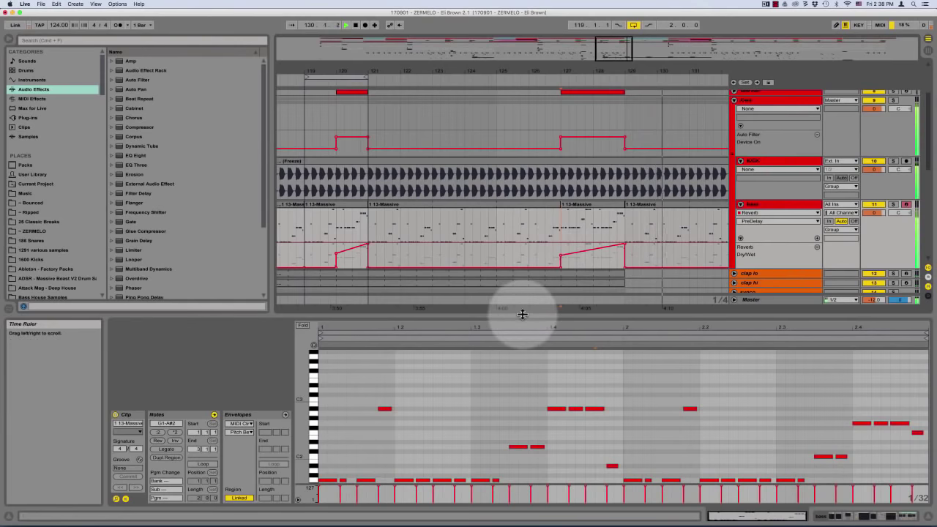
drag(522, 315, 518, 513)
click(302, 228)
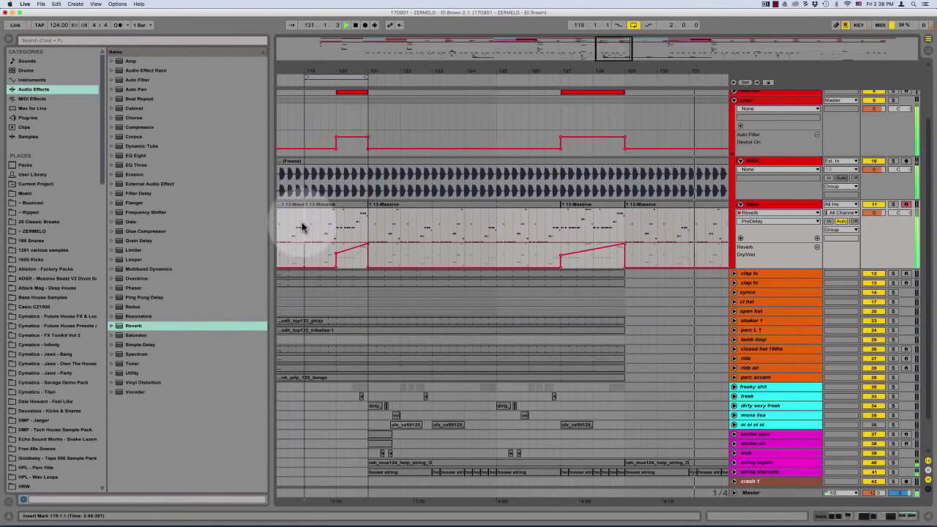
key(space)
key(space)
scroll(303, 227, left, 2)
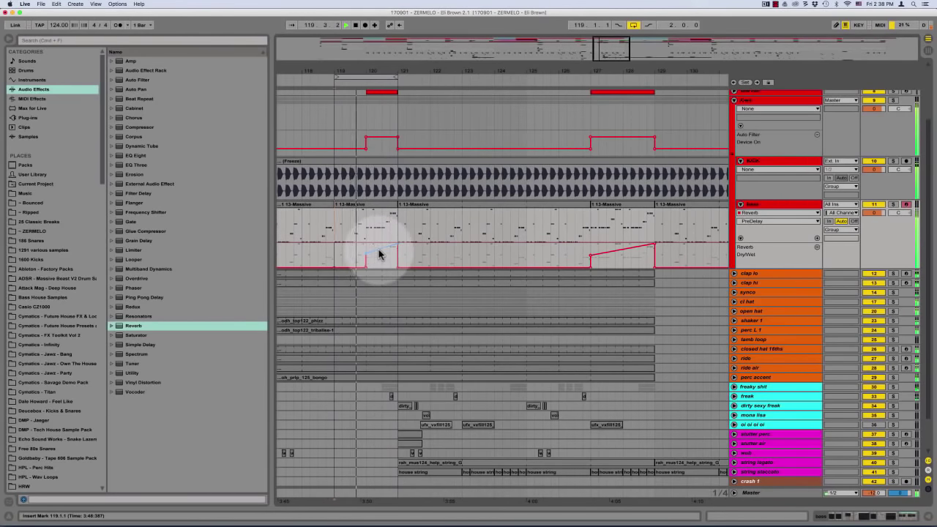
Lower the starting breakpoint of the bass Reverb's Dry/Wet rise at bar 120 to 50%
drag(378, 252, 377, 254)
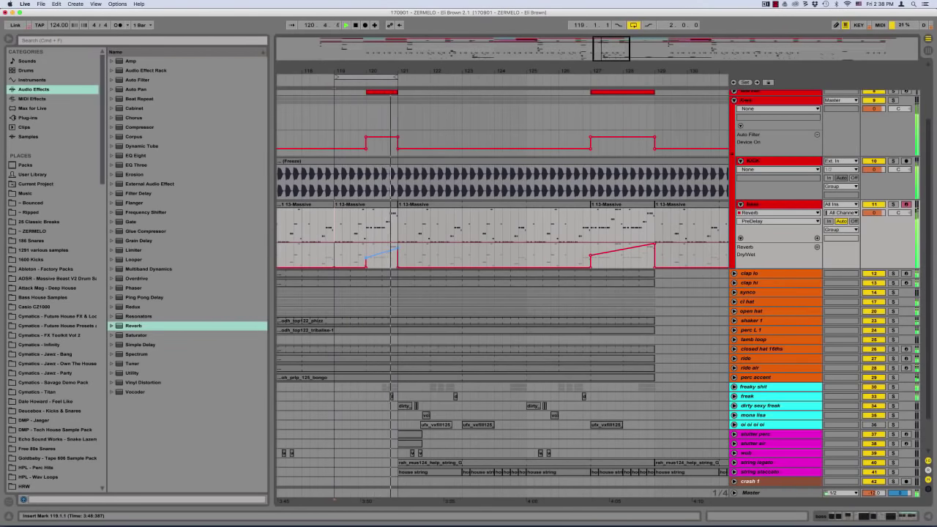
key(super+z)
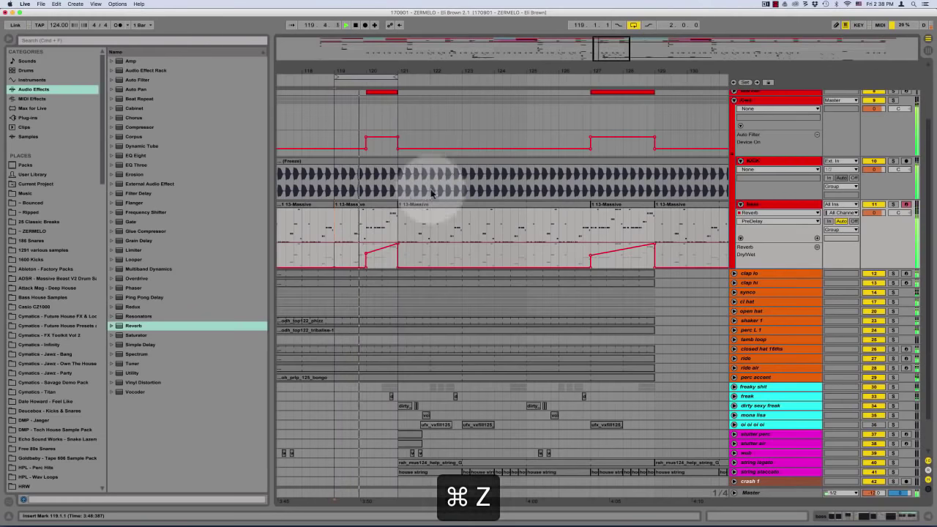
click(366, 249)
drag(368, 258, 368, 253)
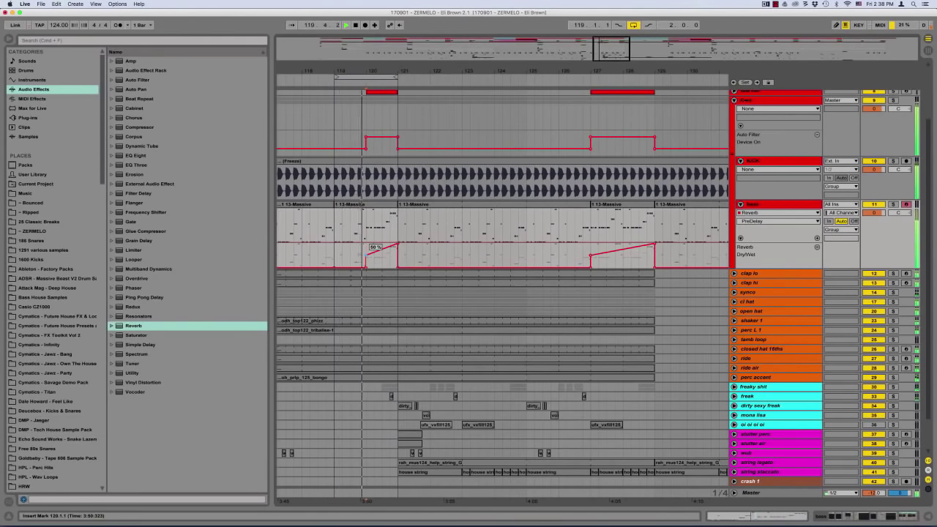
click(593, 253)
key(space)
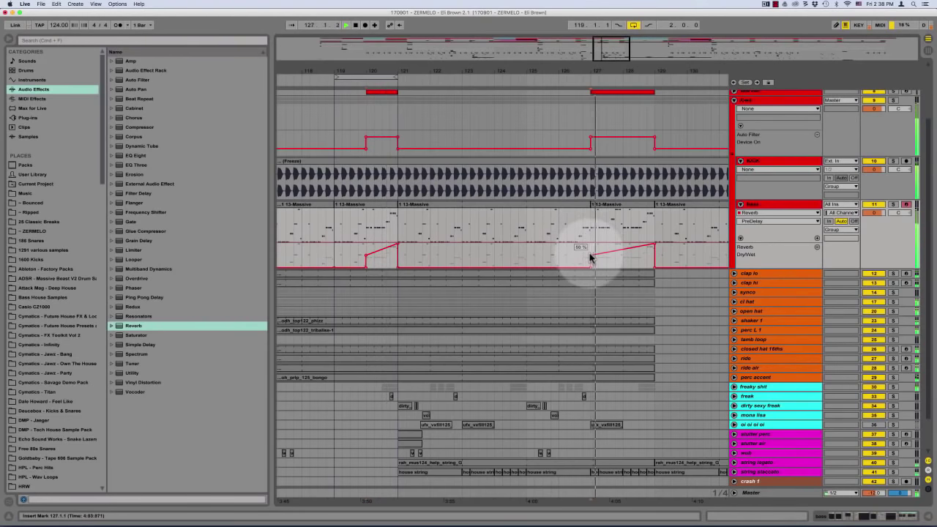
key(super+z)
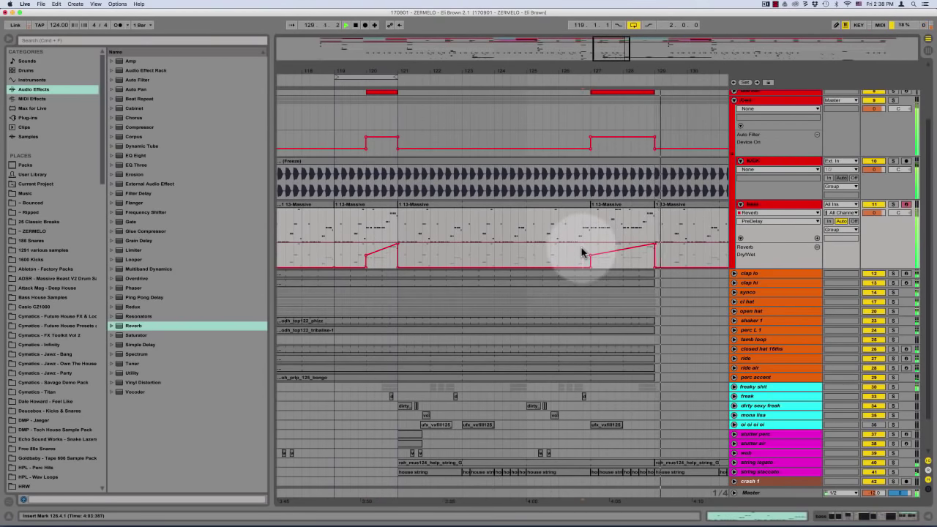
Loop the arrangement from bar 113 to bar 129
click(334, 219)
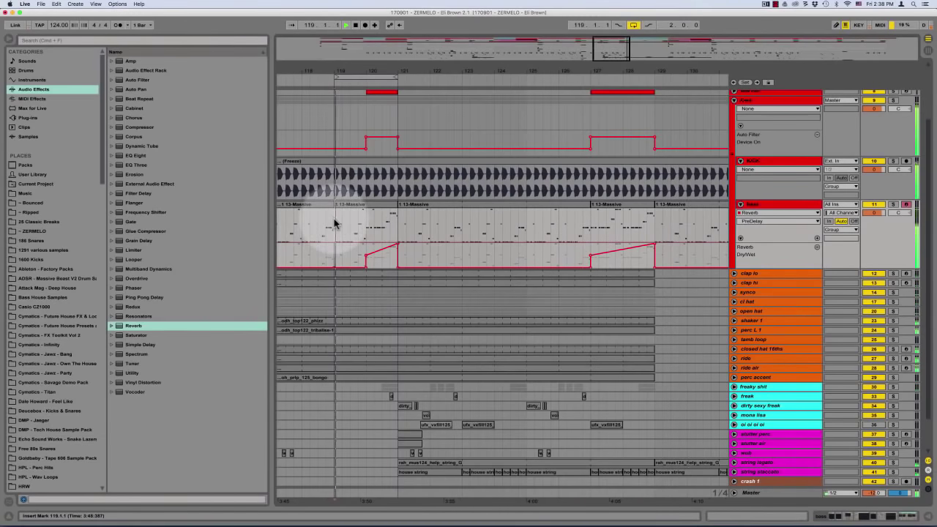
key(minus)
scroll(451, 217, left, 3)
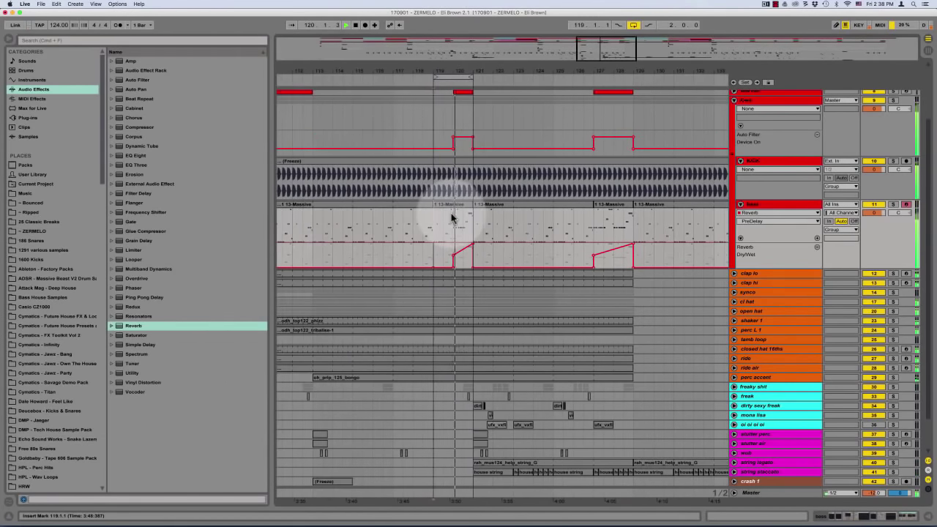
scroll(451, 217, right, 1)
scroll(441, 206, up, 2)
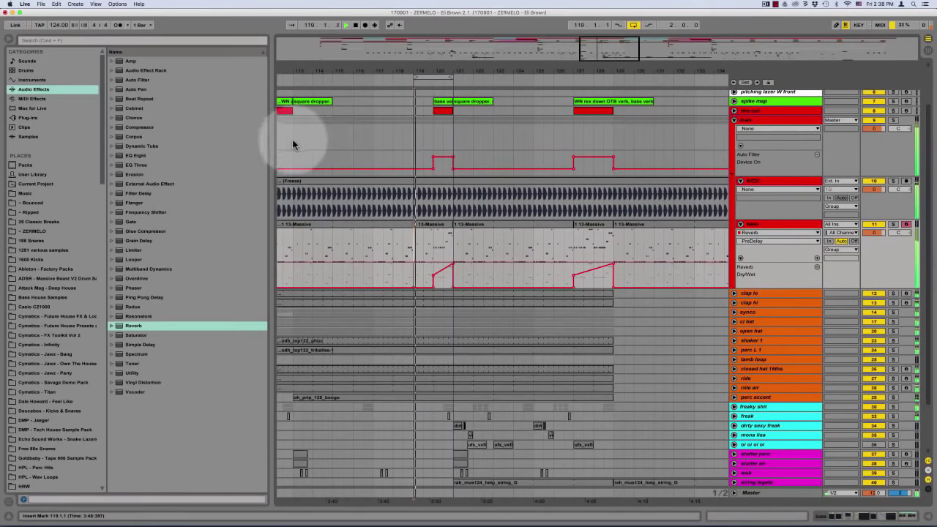
drag(294, 144, 613, 147)
key(super+l)
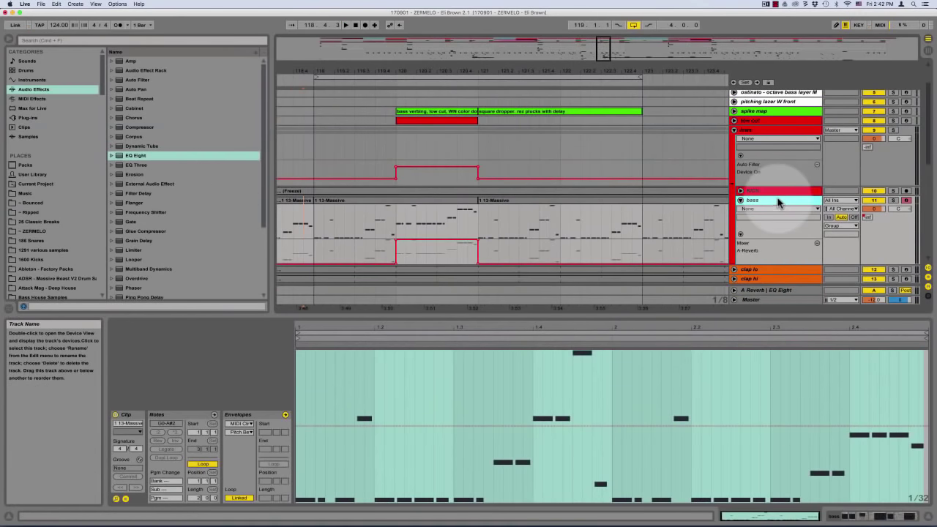
Duplicate the bass track
key(super+d)
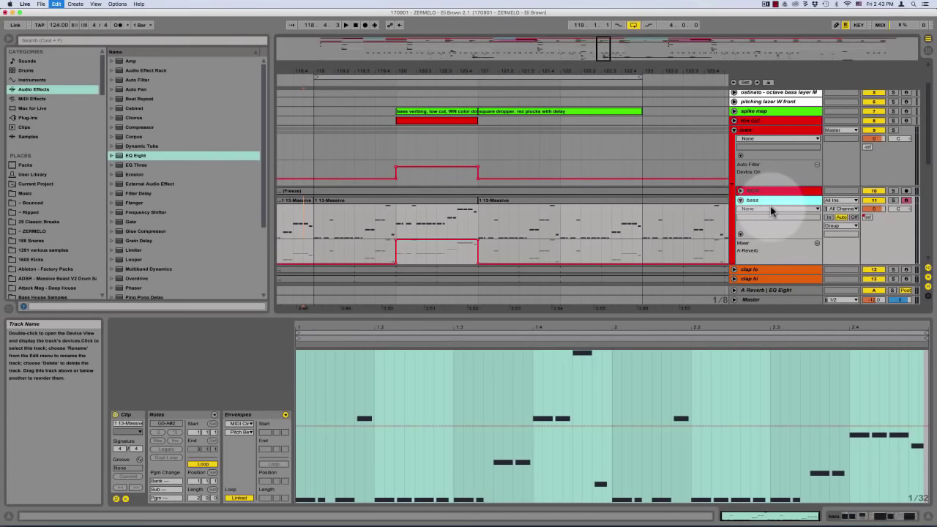
click(398, 239)
On the original bass track, extend the last clip's start from bar 129 back to bar 119 over the fill clips
key(minus)
key(minus)
key(minus)
key(minus)
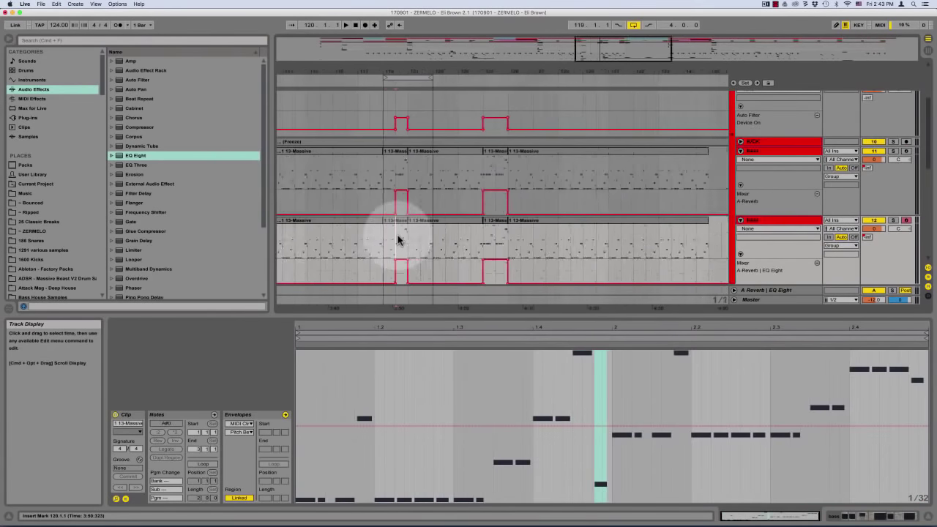
key(minus)
key(minus)
key(minus)
key(plus)
key(plus)
key(plus)
key(plus)
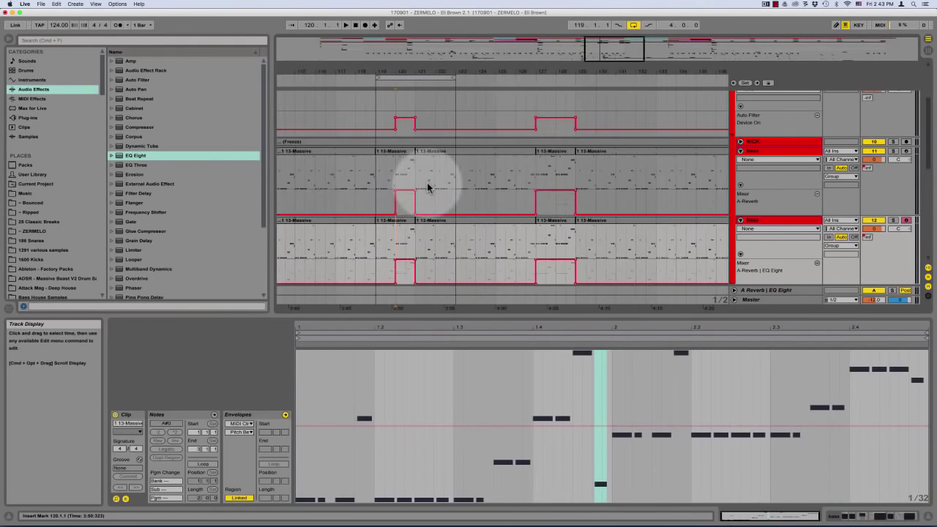
key(minus)
key(minus)
key(minus)
scroll(482, 165, left, 4)
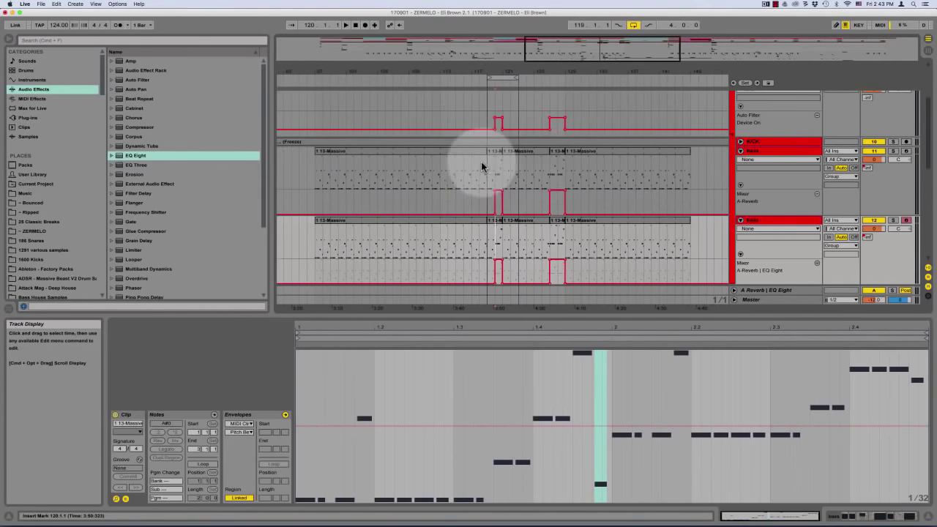
drag(566, 152, 486, 156)
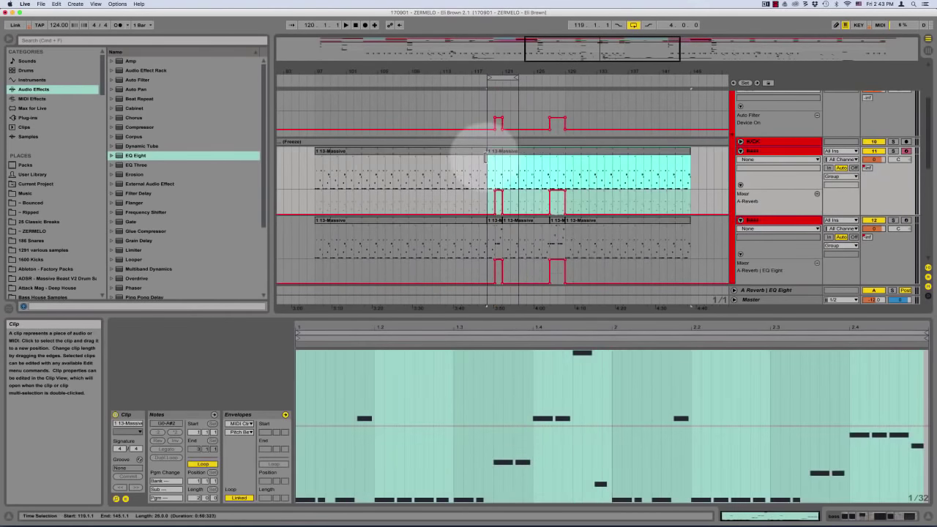
On the duplicated bass track, delete all clip material before the fill at bar 120
click(487, 241)
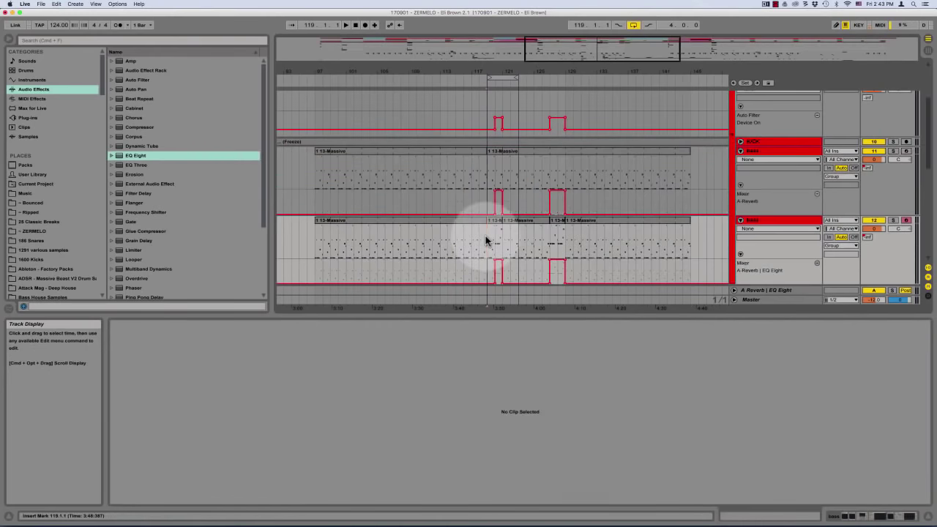
key(plus)
key(plus)
key(plus)
drag(516, 247, 406, 242)
key(Delete)
click(391, 221)
key(Delete)
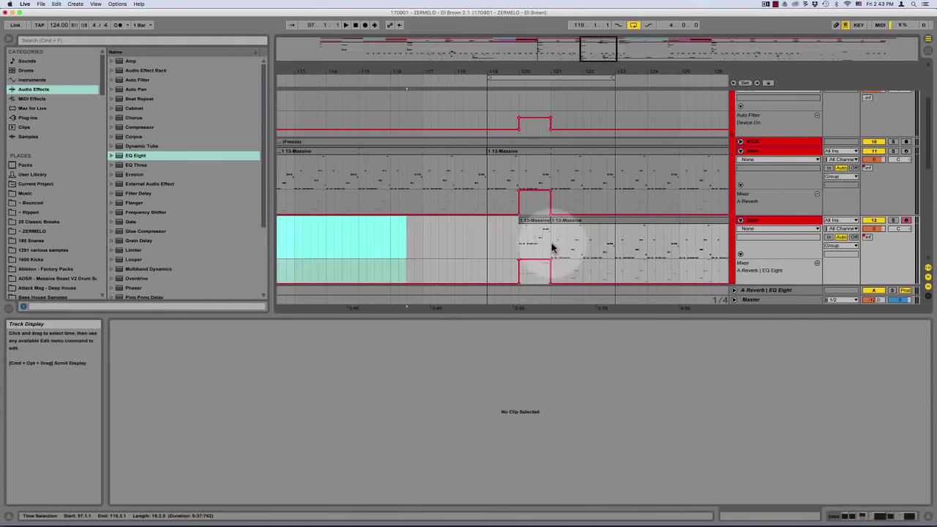
Delete the duplicated bass material from bar 121 to about bar 124
drag(553, 247, 651, 245)
key(Delete)
click(575, 237)
Clear the duplicated bass track's A-Reverb send automation from bar 120 to 131, leaving it flat at the raised level
key(minus)
key(minus)
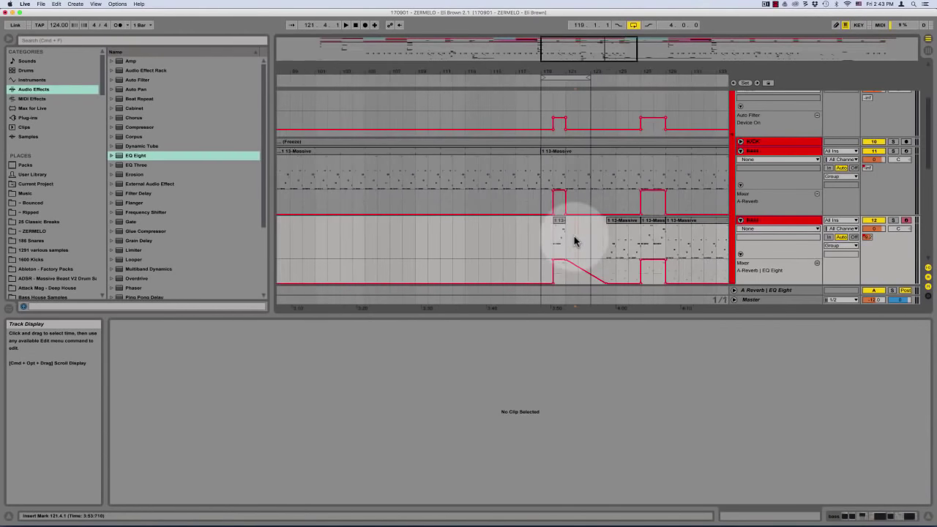
drag(559, 283, 694, 274)
key(Delete)
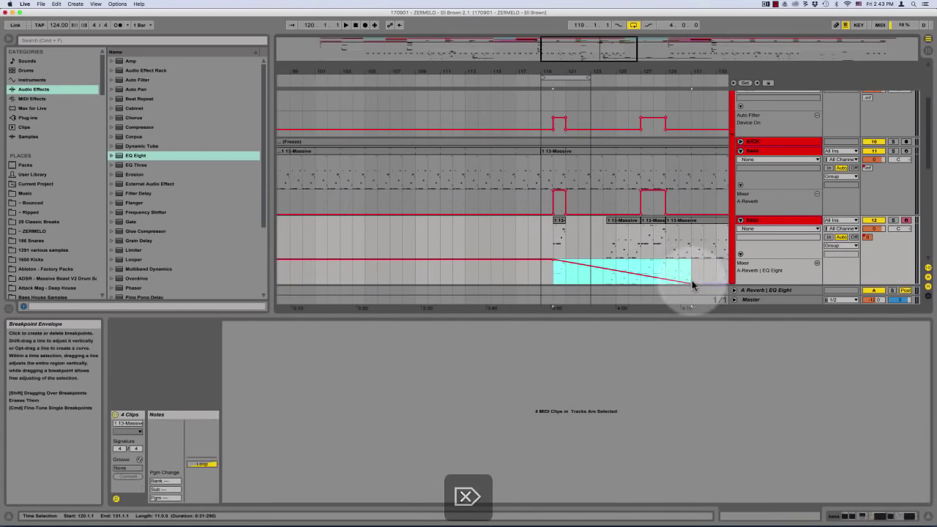
click(691, 283)
Delete the remaining duplicated bass material between the two fills and after bar 129
scroll(690, 286, right, 5)
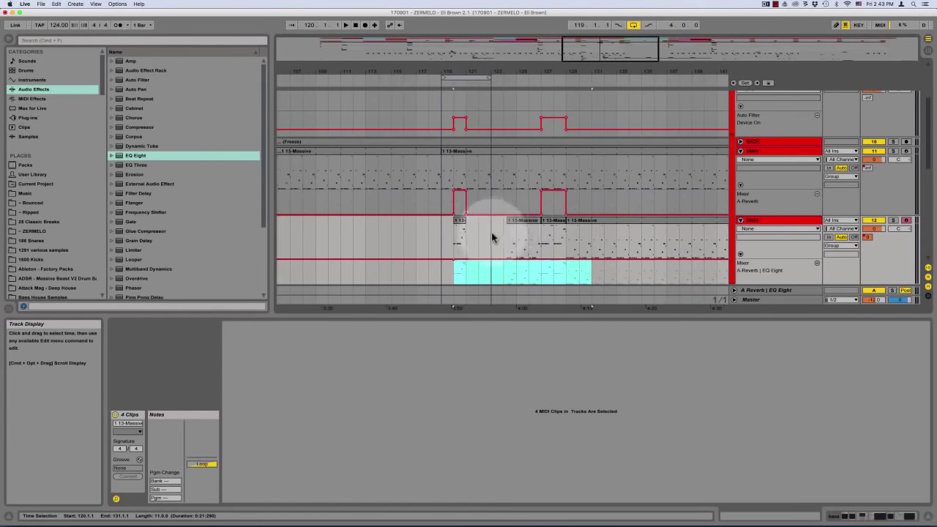
drag(489, 221, 537, 236)
key(Delete)
click(607, 221)
key(Delete)
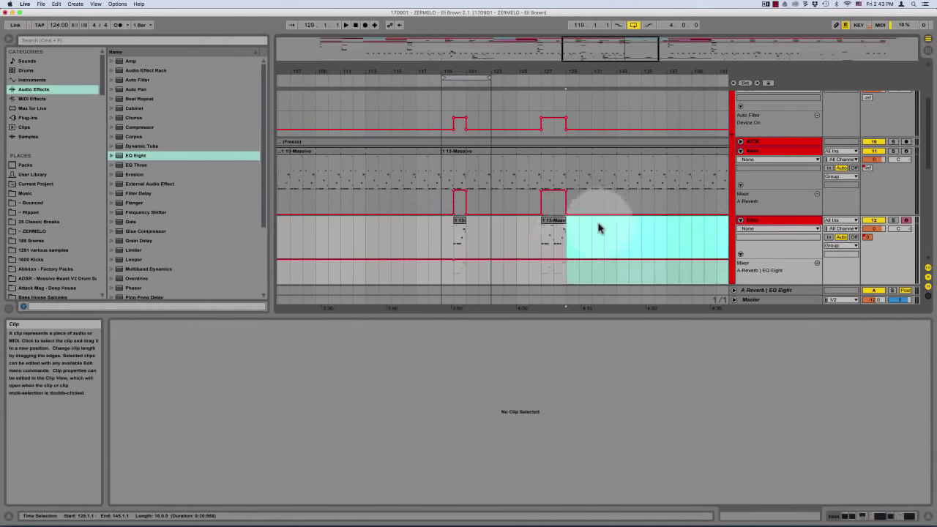
Copy the Reverb and EQ Eight from return A onto the duplicated bass track and rename that track "bass edit"
click(564, 236)
click(754, 290)
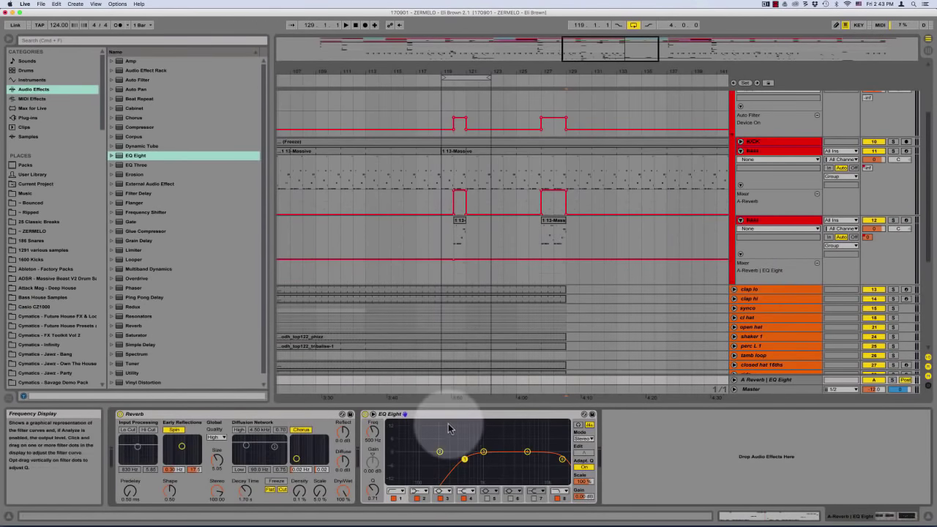
click(446, 414)
shift+click(307, 414)
drag(307, 414, 762, 224)
key(super+r)
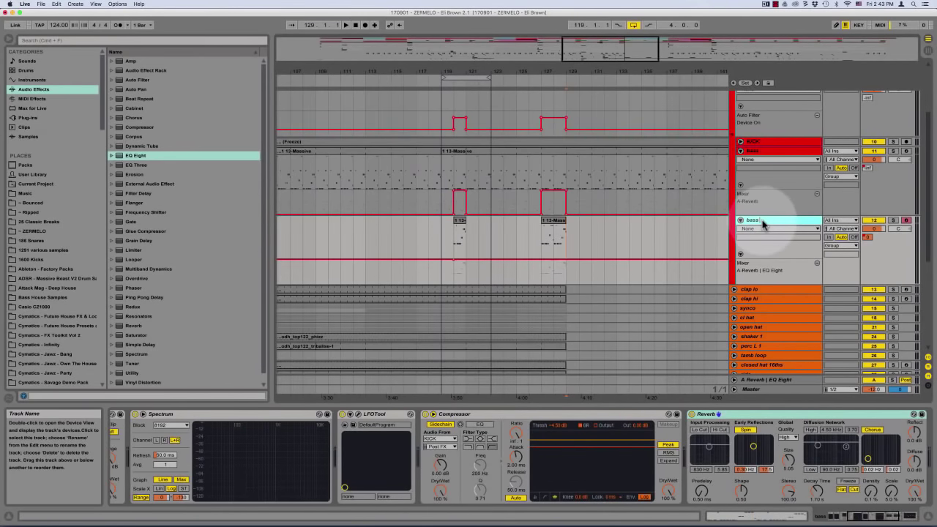
key(Return)
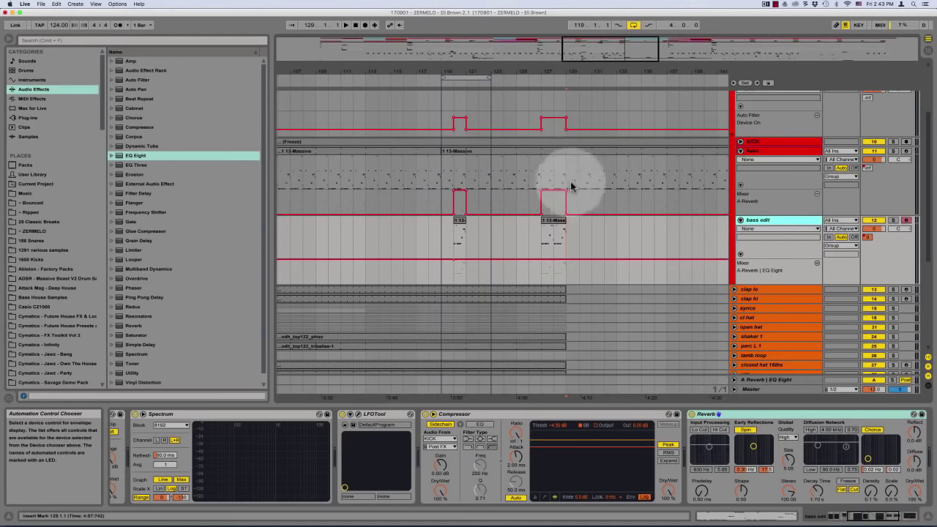
Clear the A-Reverb send automation on the bass edit track and remove its extra automation lane
click(756, 154)
scroll(750, 158, up, 5)
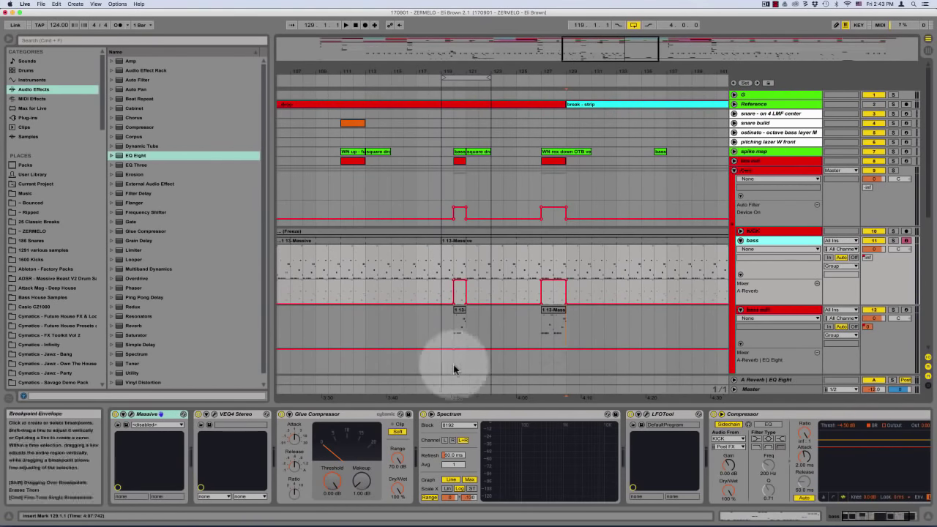
drag(429, 362, 478, 357)
key(BackSpace)
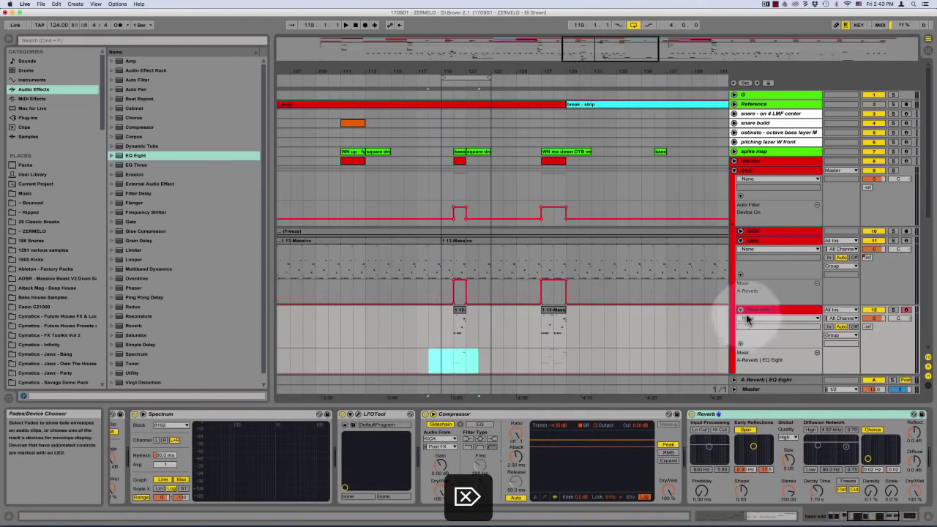
click(789, 311)
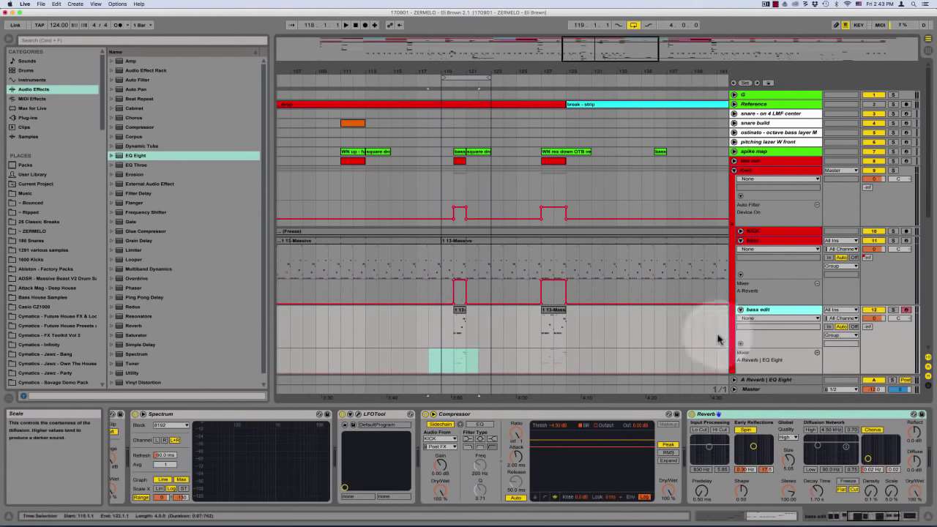
click(754, 414)
scroll(774, 329, down, 3)
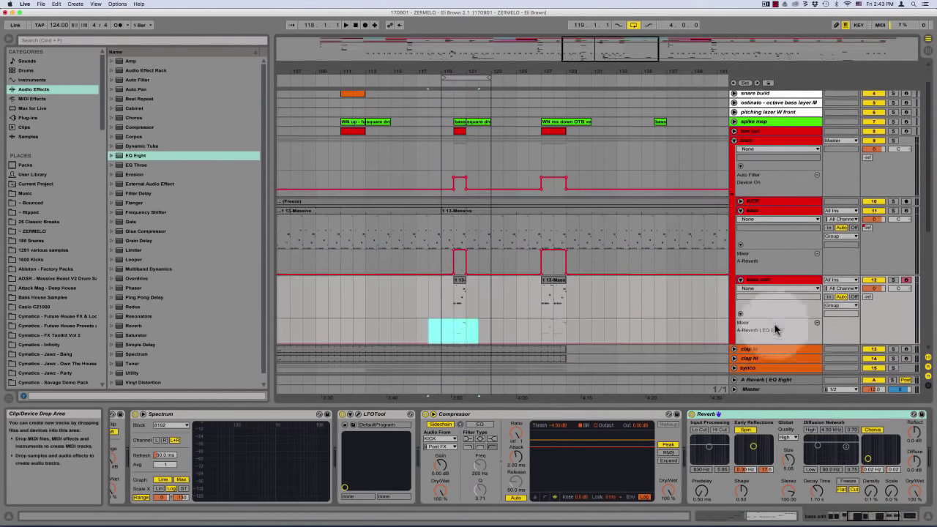
click(817, 324)
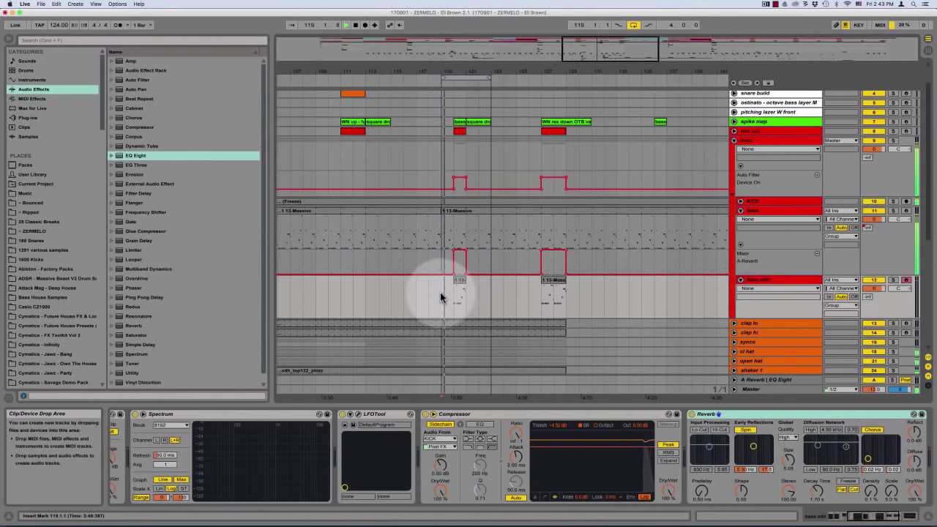
Delete the A-Reverb send automation from the original bass track and fold the track
key(plus)
key(plus)
key(space)
drag(441, 262, 723, 254)
key(Delete)
click(604, 262)
key(minus)
key(minus)
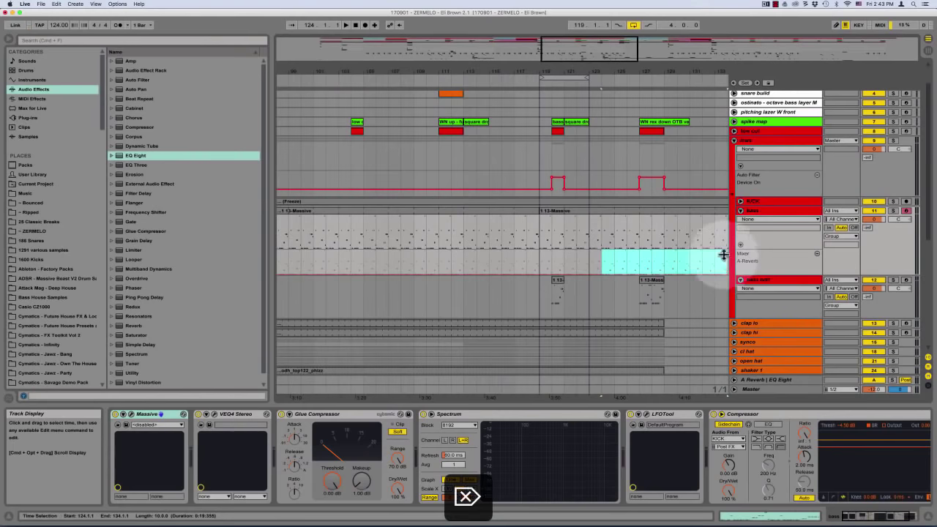
click(740, 210)
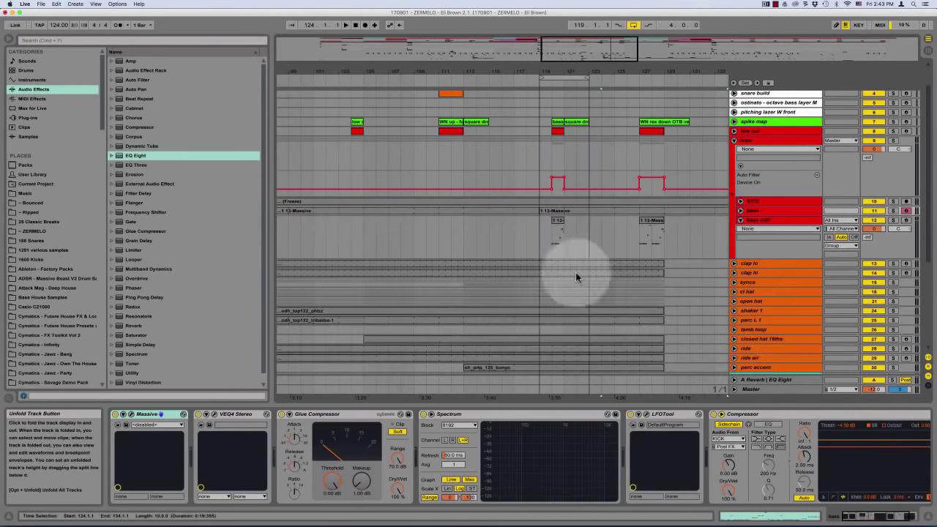
Play back the bass edit fill at bar 120 from bar 119 and check the section just after it
click(542, 240)
key(plus)
key(plus)
key(plus)
key(space)
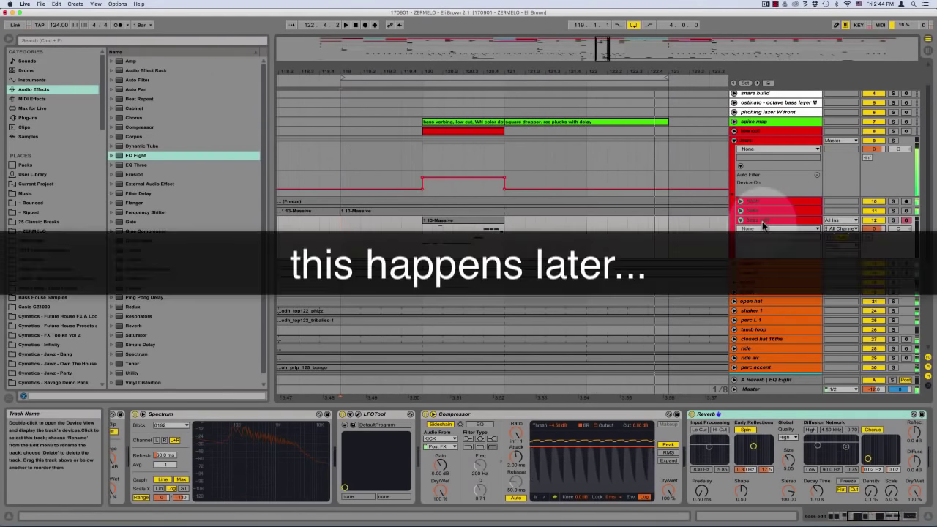
drag(505, 232, 578, 243)
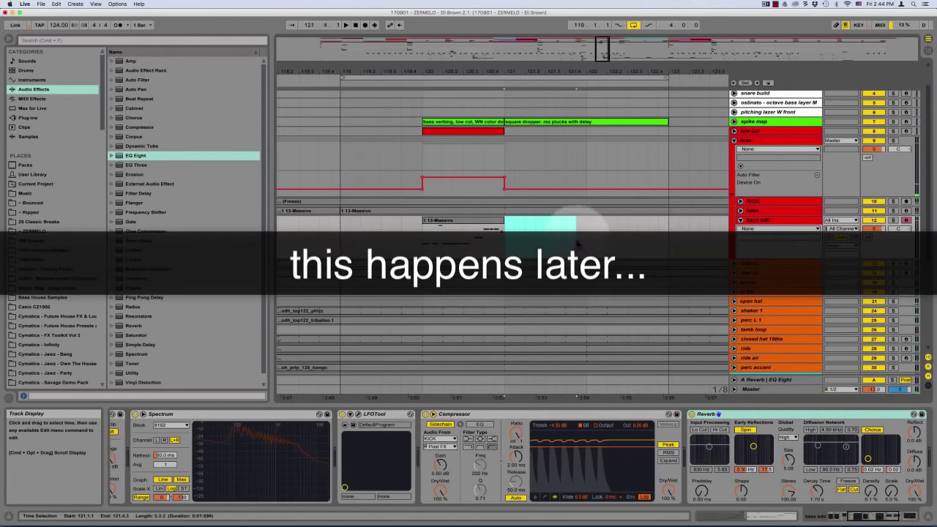
click(503, 238)
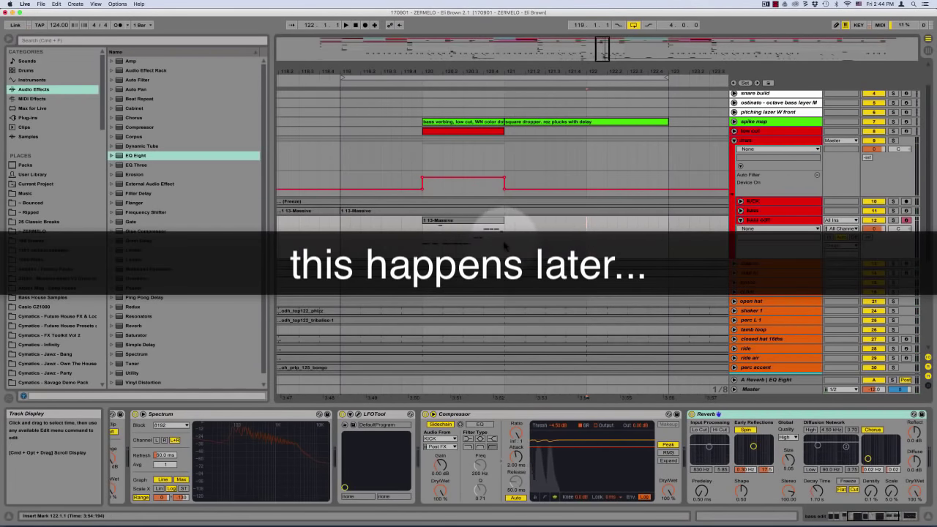
Loop bars 127 to 131 over the "WN res down" marker, listen to the soloed Reference track and unsolo it
key(super+l)
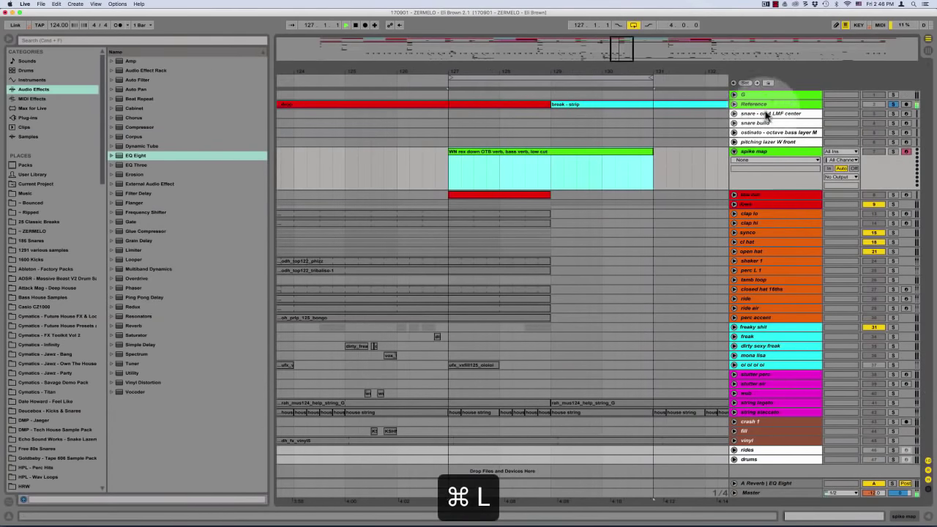
click(892, 105)
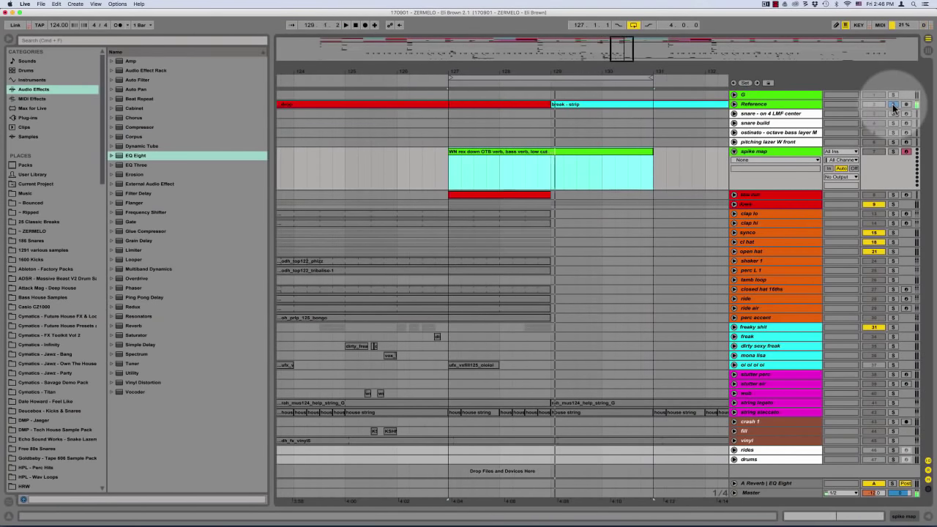
click(892, 104)
Add a new MIDI track below the spike map track and load the Massive plug-in onto it
click(756, 152)
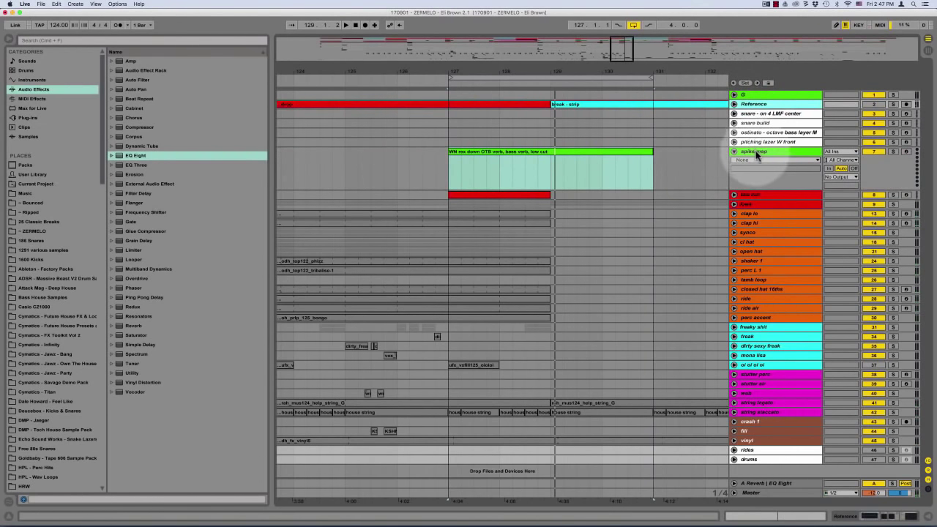
key(super+shift+t)
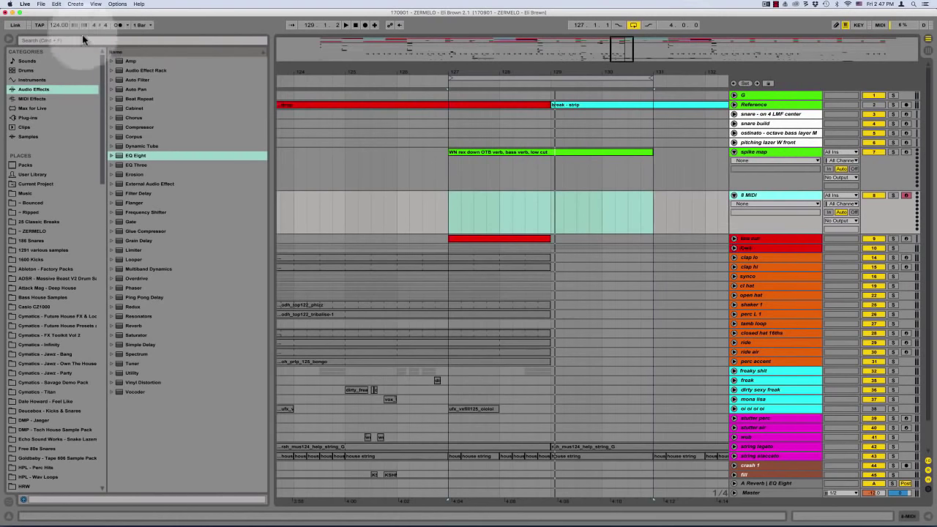
click(29, 108)
click(27, 119)
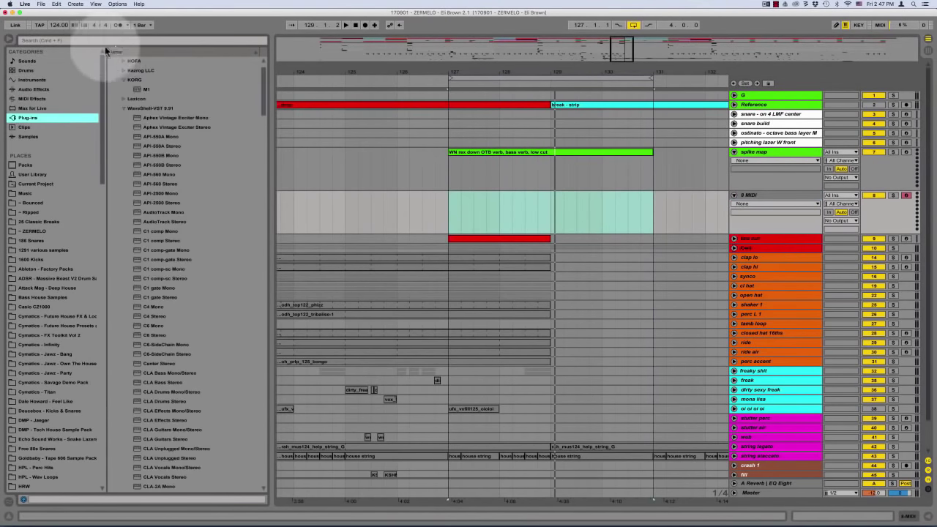
click(158, 42)
text(ma)
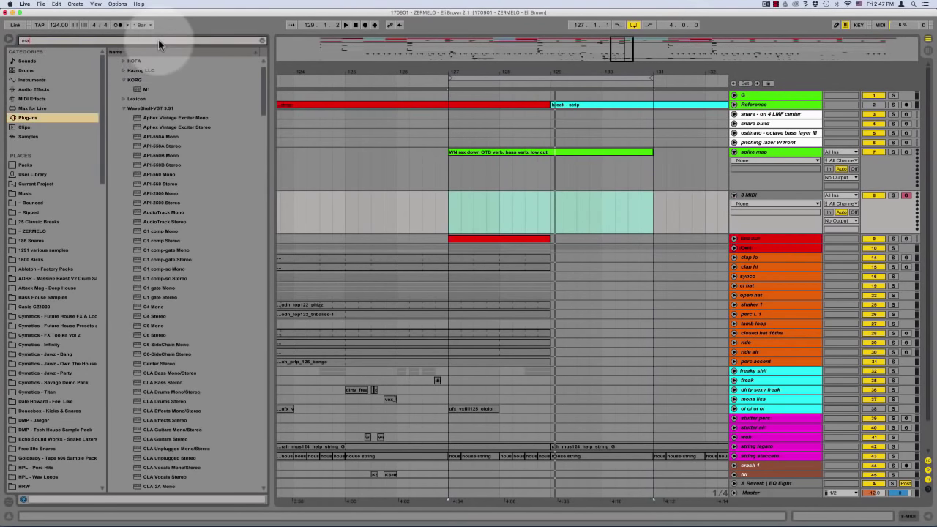
text(ssive)
drag(146, 89, 481, 219)
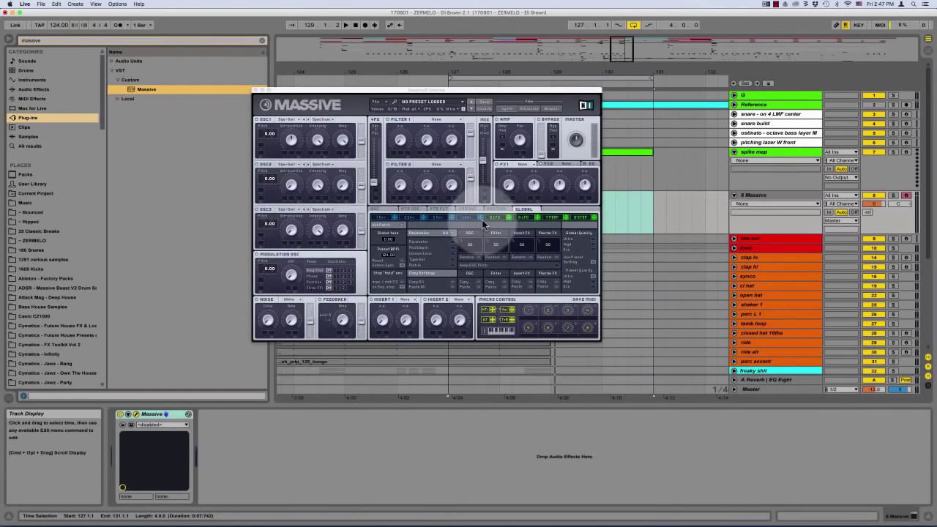
In Massive, touch the noise Color and Amp controls, set Filter 1 to Bandpass, and close the plug-in window
click(268, 323)
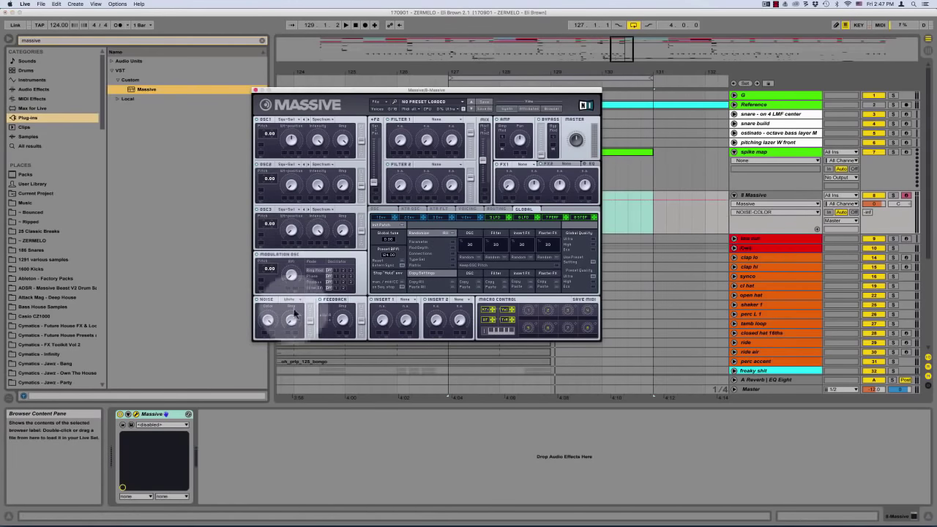
click(290, 322)
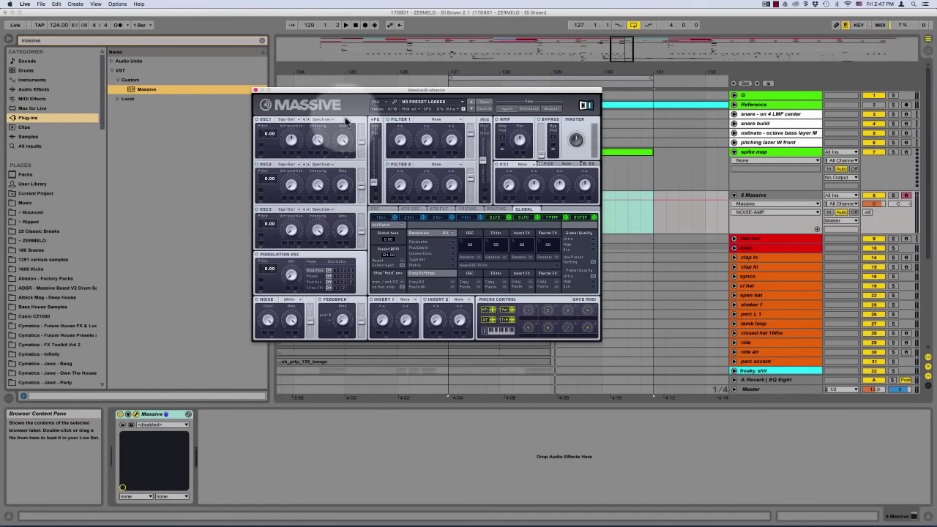
click(437, 119)
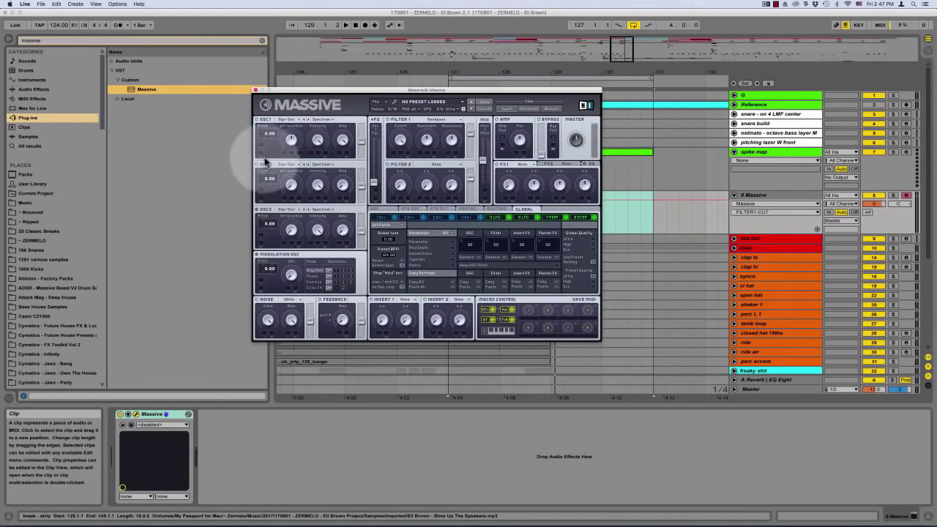
click(255, 90)
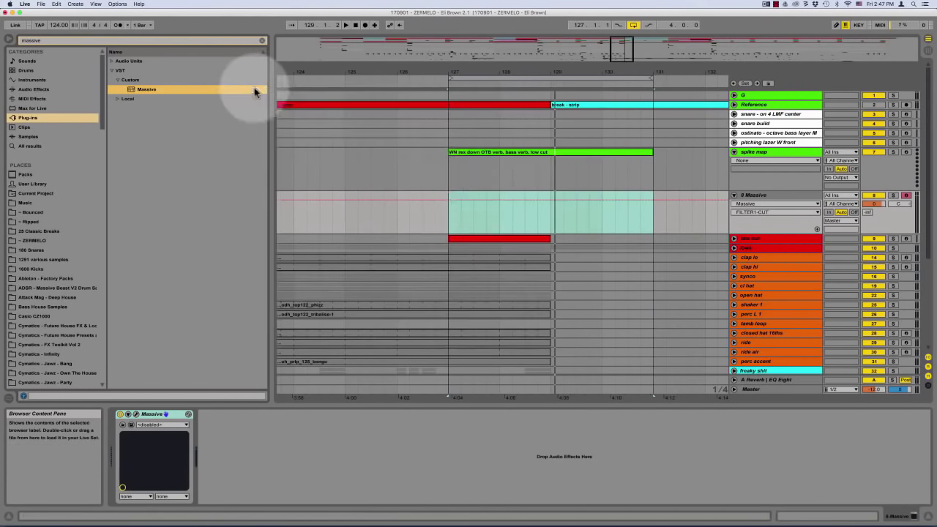
Create a MIDI clip from bar 127 to 131 on the Massive track, holding one C3 note for its full length
drag(446, 213, 651, 216)
key(shift+super+m)
double_click(573, 195)
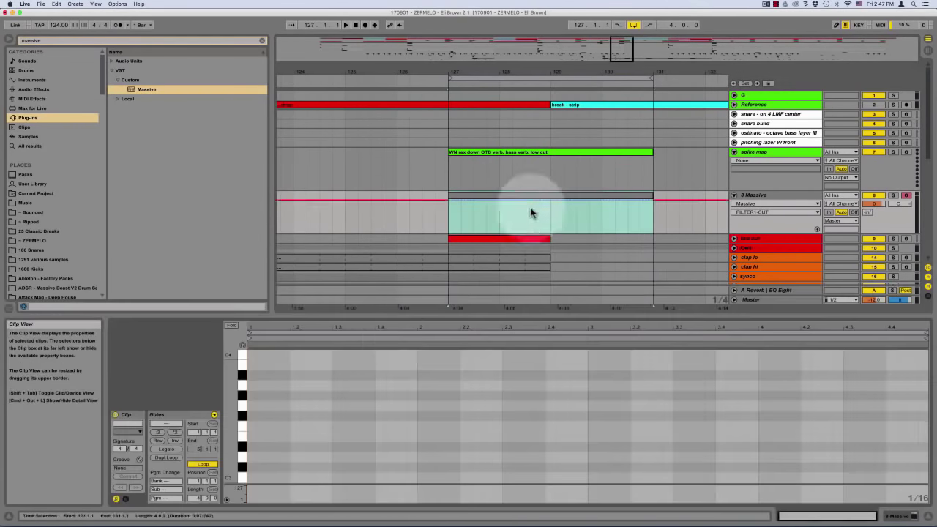
scroll(259, 447, down, 3)
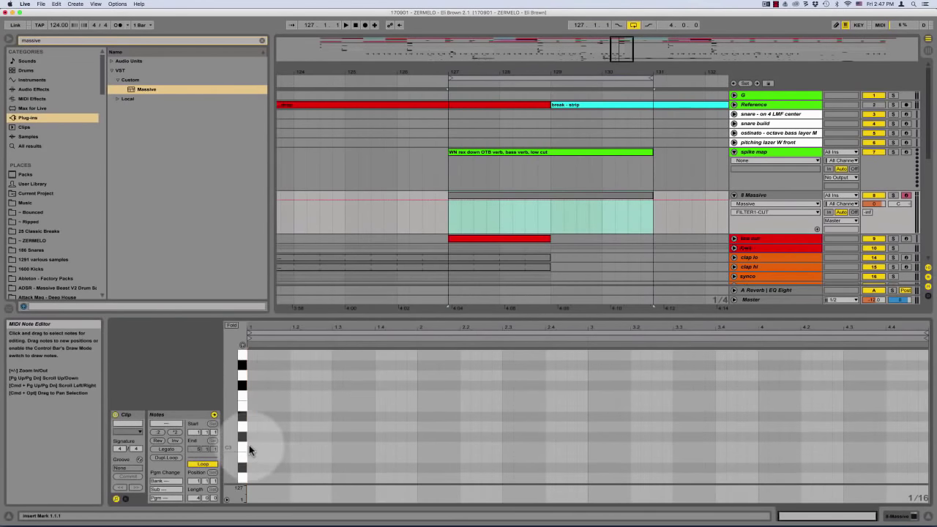
double_click(252, 447)
click(169, 448)
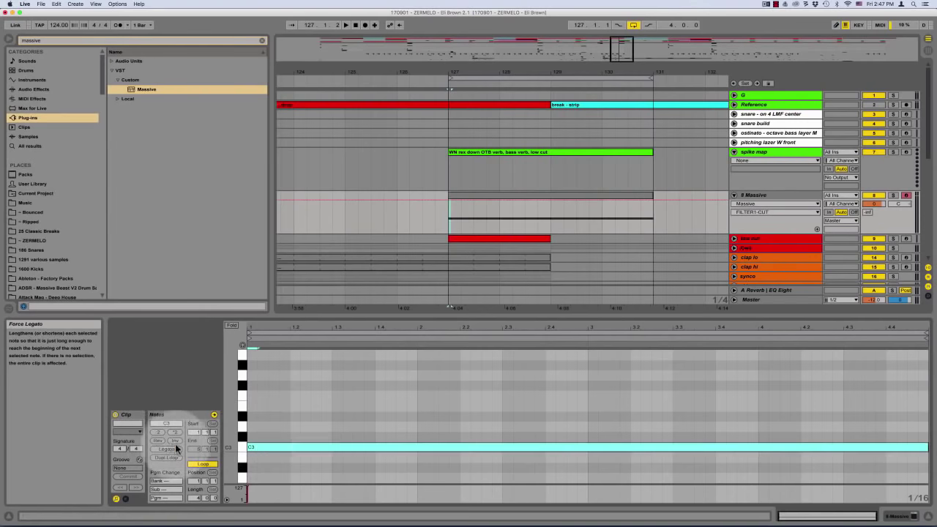
click(358, 400)
Solo the Massive track while the loop plays and reopen the Massive editor
key(space)
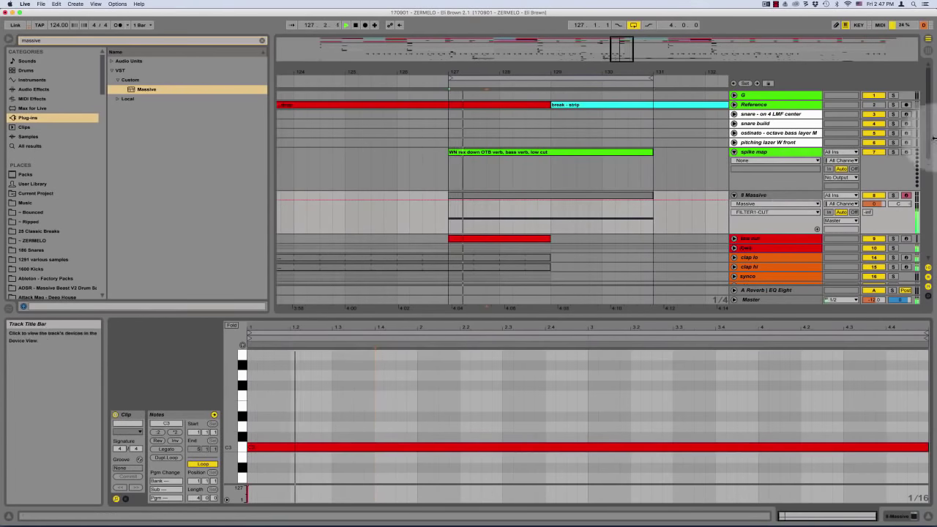
click(892, 196)
click(634, 191)
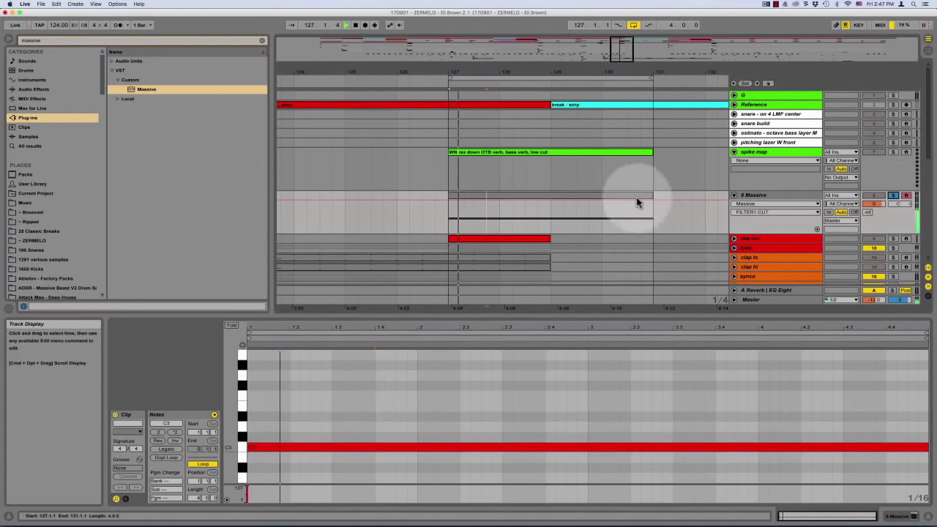
key(shift+Tab)
click(136, 414)
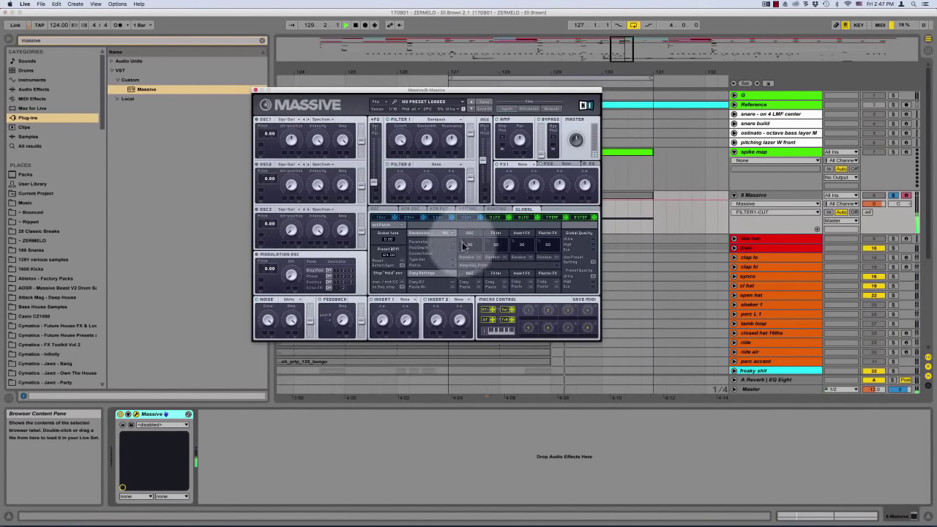
In Massive's envelope 4, raise the decay level to full and shorten the attack
click(469, 218)
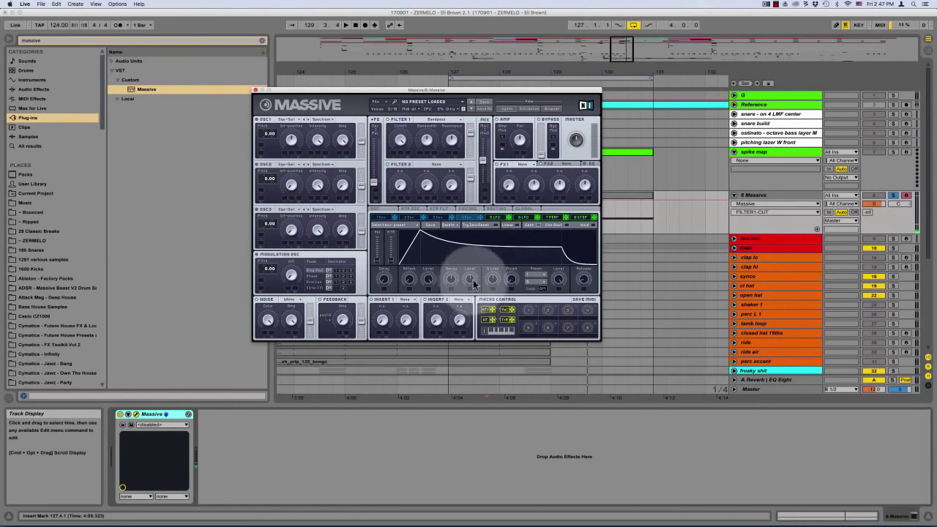
drag(474, 284, 487, 196)
drag(407, 279, 425, 388)
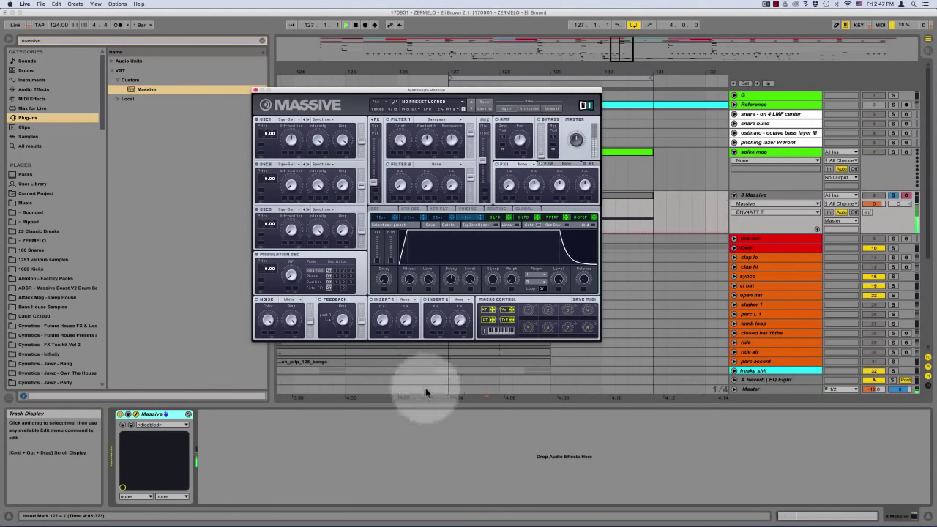
Try longer and shorter release times on envelope 4, reset the release to its default, and restart playback
drag(578, 284, 595, 256)
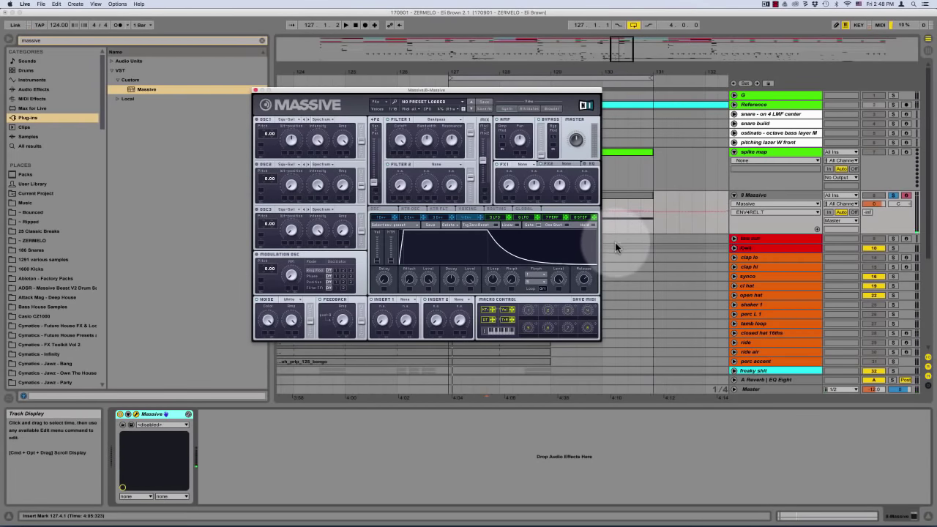
drag(583, 284, 579, 441)
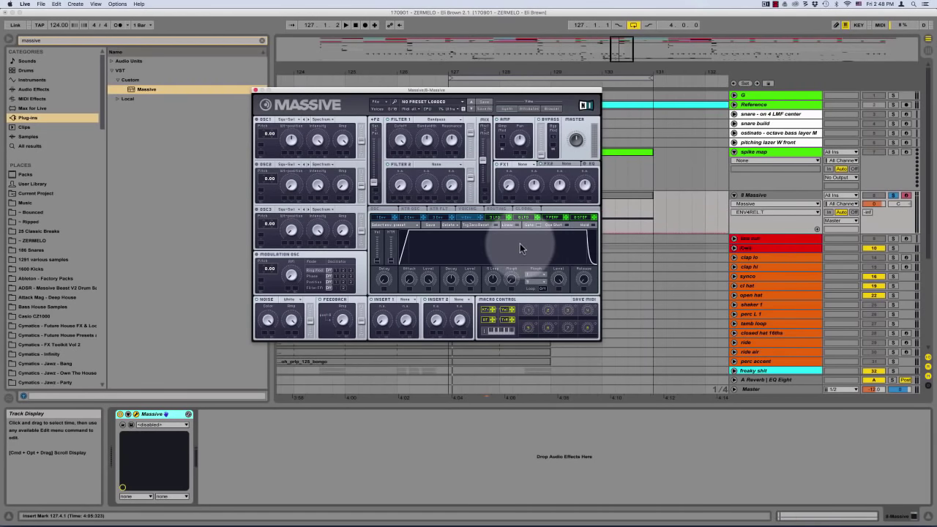
double_click(584, 279)
key(space)
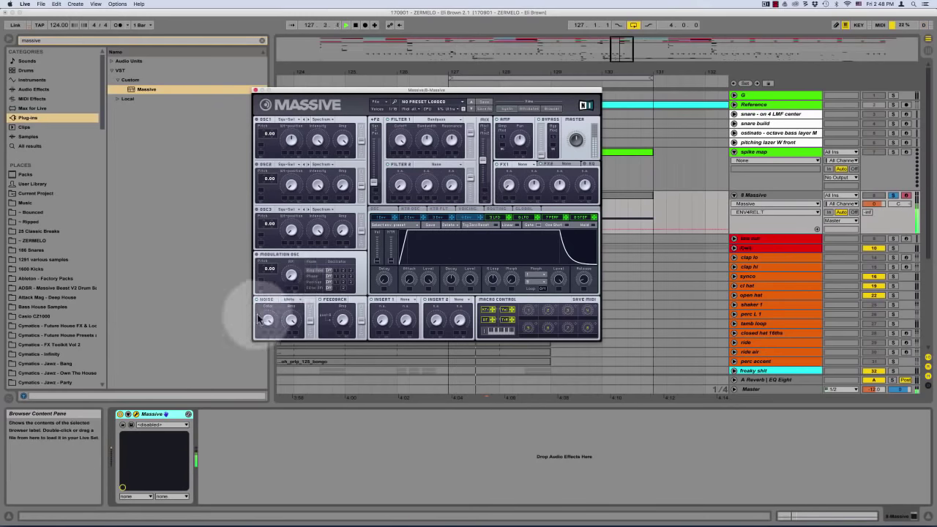
In Massive, raise Filter 1's output level, move the filter mix fully to Filter 1, and adjust its cutoff and resonance
click(292, 320)
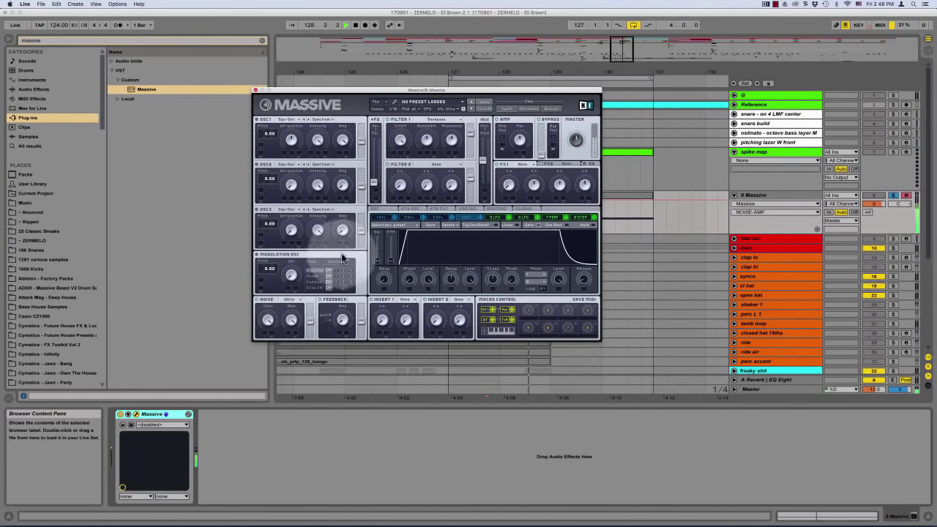
drag(471, 132, 499, 79)
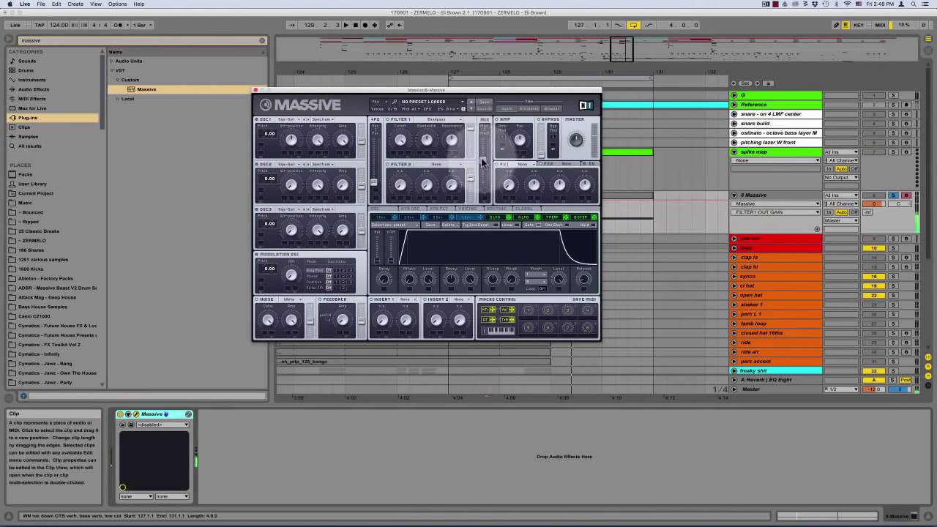
drag(483, 161, 523, 51)
mouse_move(400, 139)
mouse_down()
mouse_move(394, 191)
mouse_move(412, 128)
mouse_move(398, 142)
mouse_move(405, 139)
mouse_up()
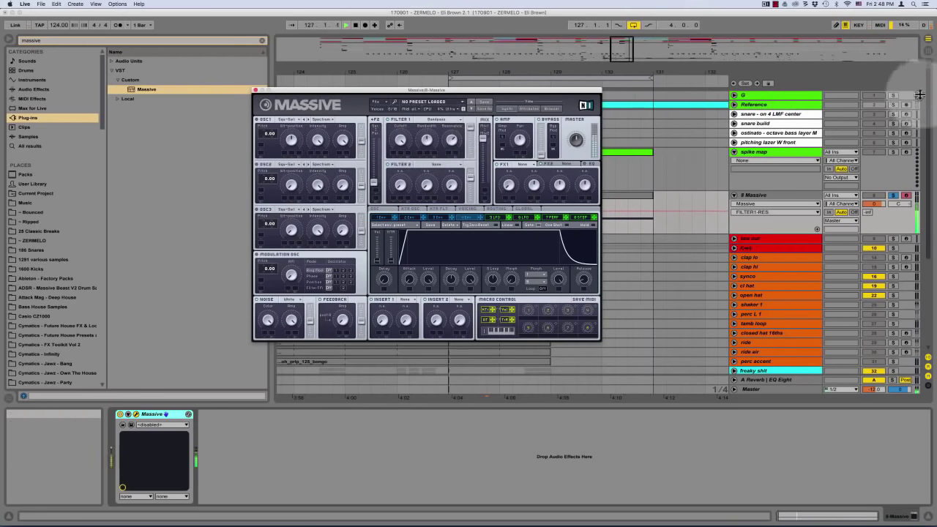
Turn off the solo on the Massive track and lower Filter 1's bandwidth, checking the change with the loop playing
click(894, 105)
click(894, 106)
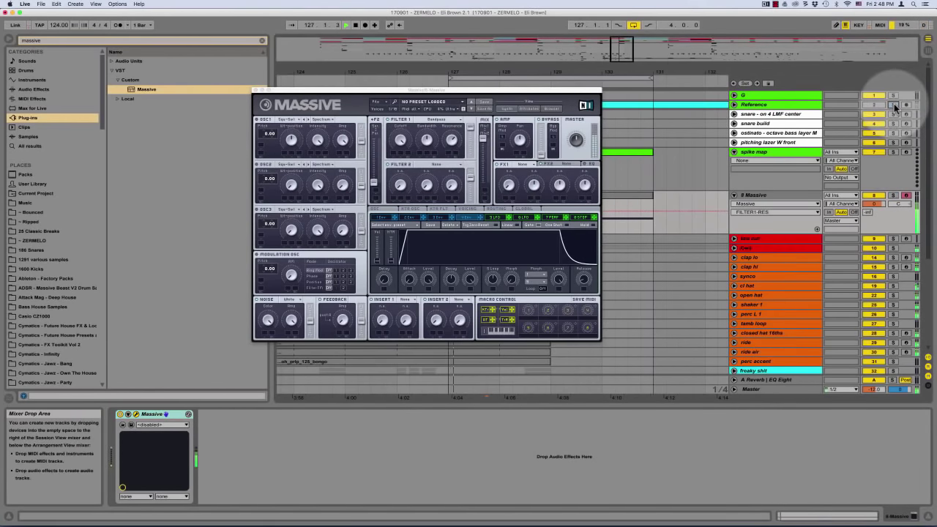
key(space)
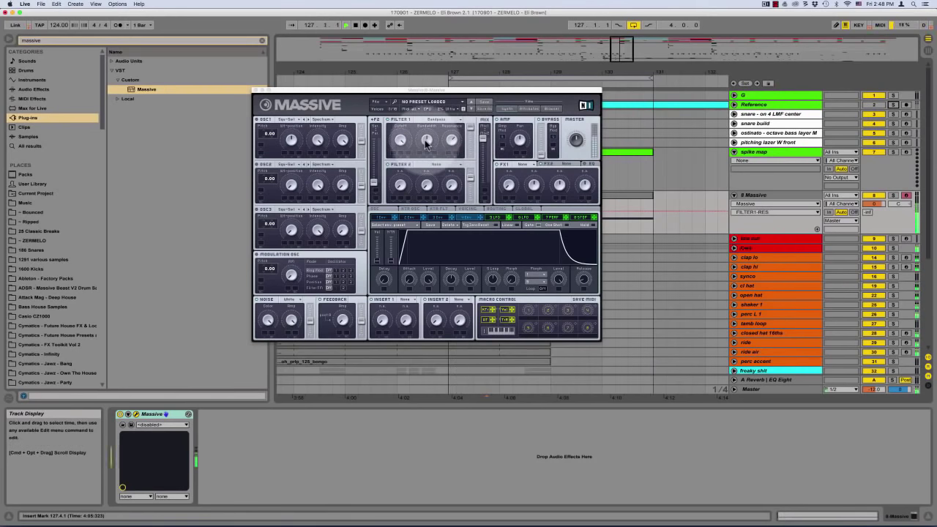
click(400, 139)
drag(427, 142, 433, 160)
key(space)
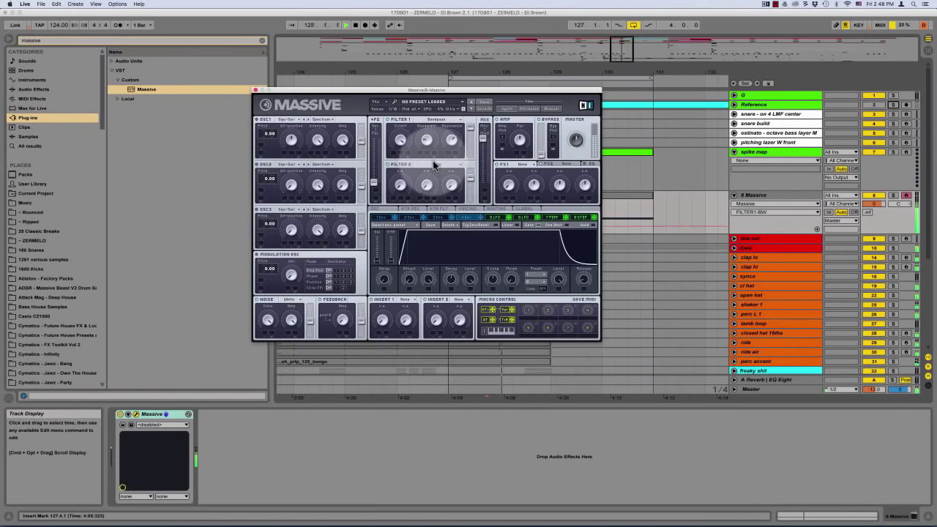
Solo the Reference track over the loop to hear the target effect, restart playback, and release the solo
click(894, 105)
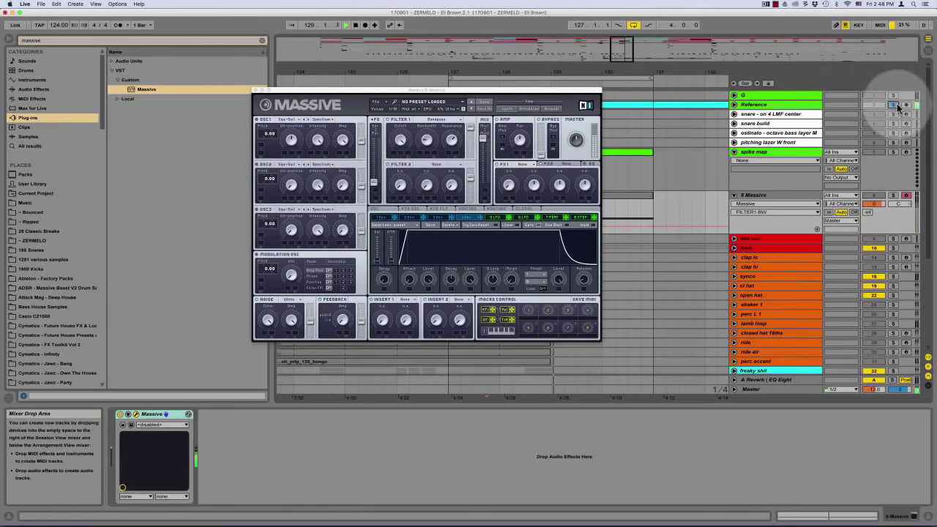
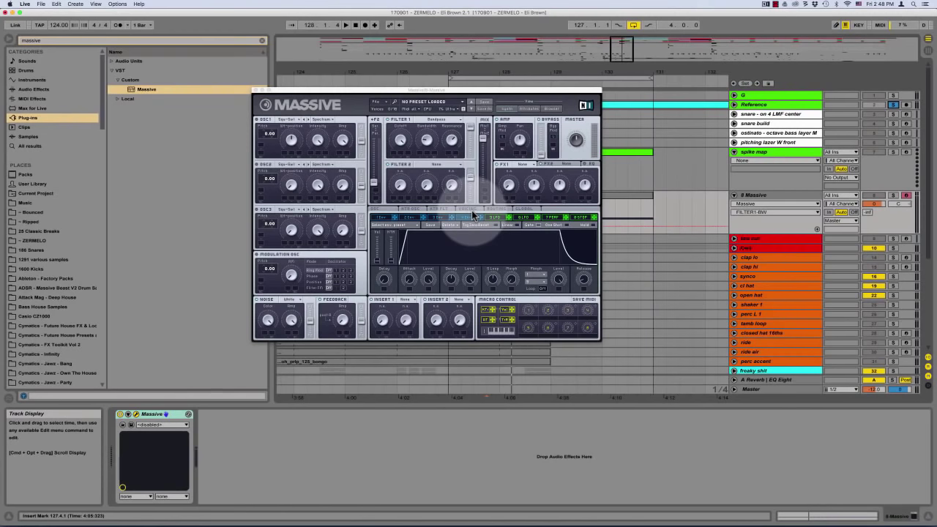
key(space)
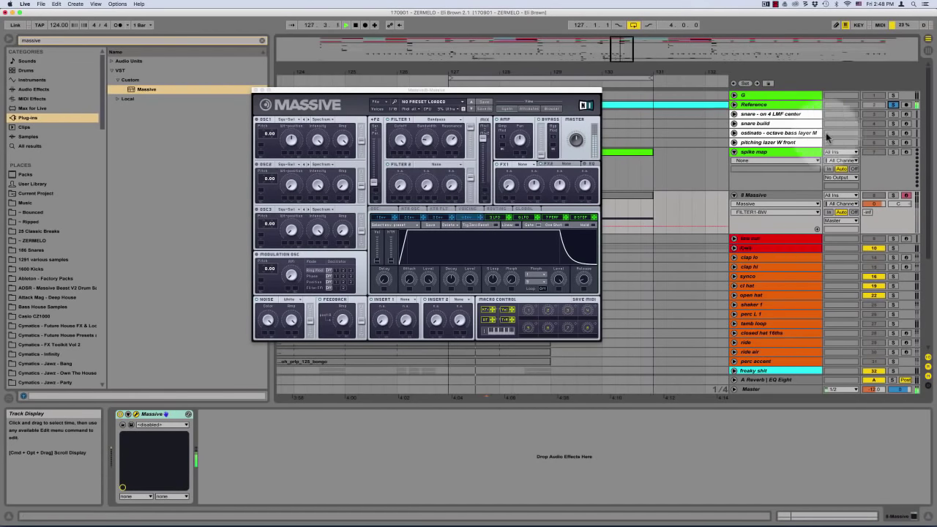
click(894, 107)
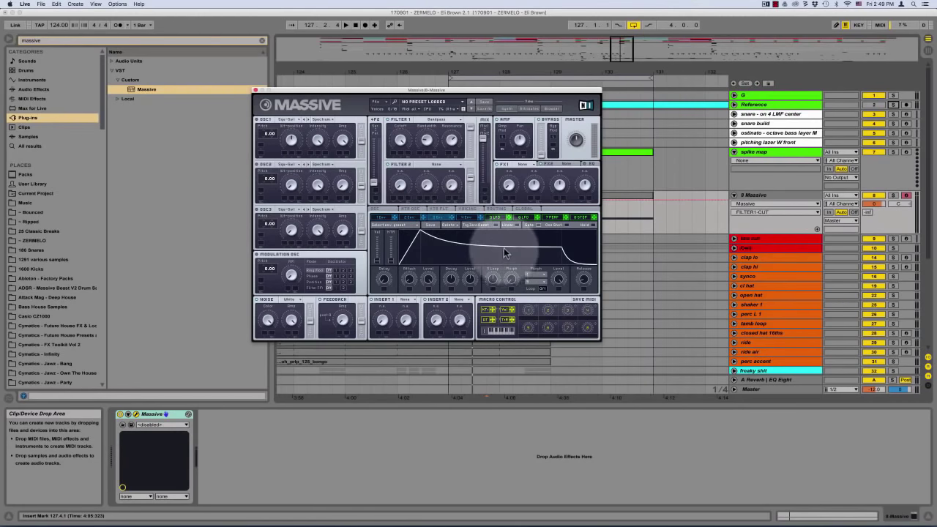
Drop the decay level of Massive's displayed modulation envelope to zero, lower Filter 1's cutoff, and audition the result
drag(469, 276, 476, 353)
drag(400, 139, 401, 162)
key(space)
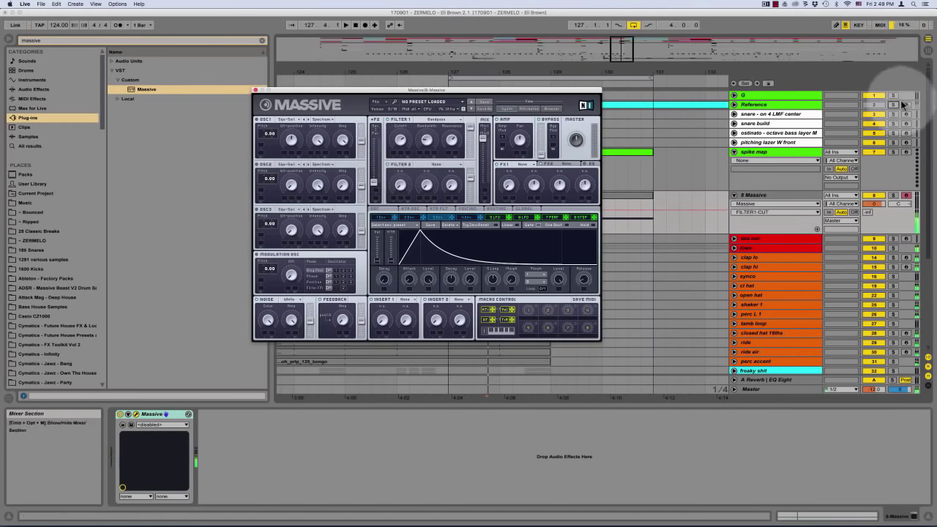
Compare the Reference track with the Massive track by soloing each one over the loop
click(893, 105)
key(space)
click(893, 195)
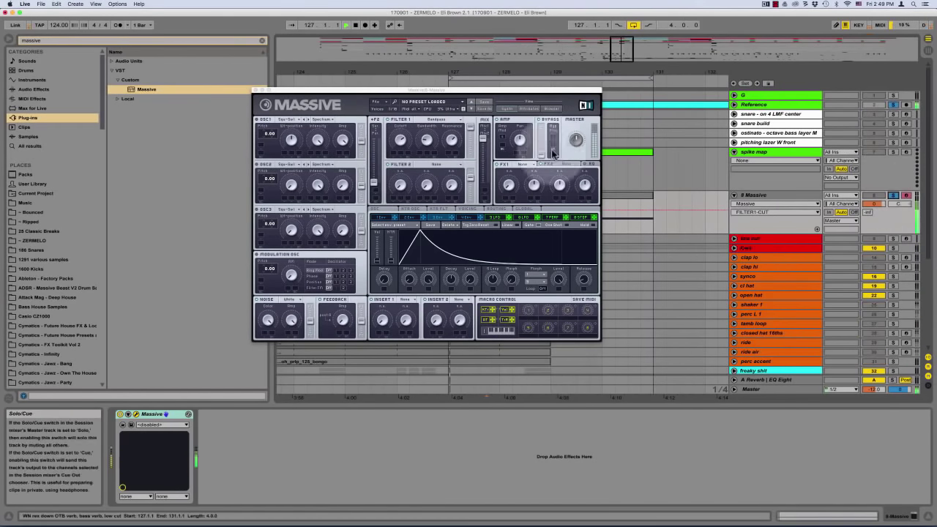
key(space)
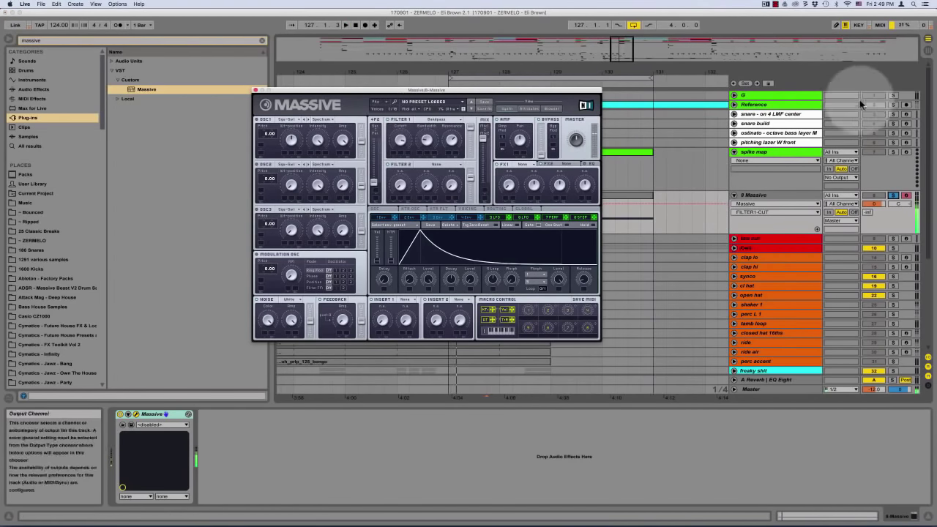
Loop bars 127 to 132 and play the WN drop 1 effect with its MACRO 1 automation in context
key(super+l)
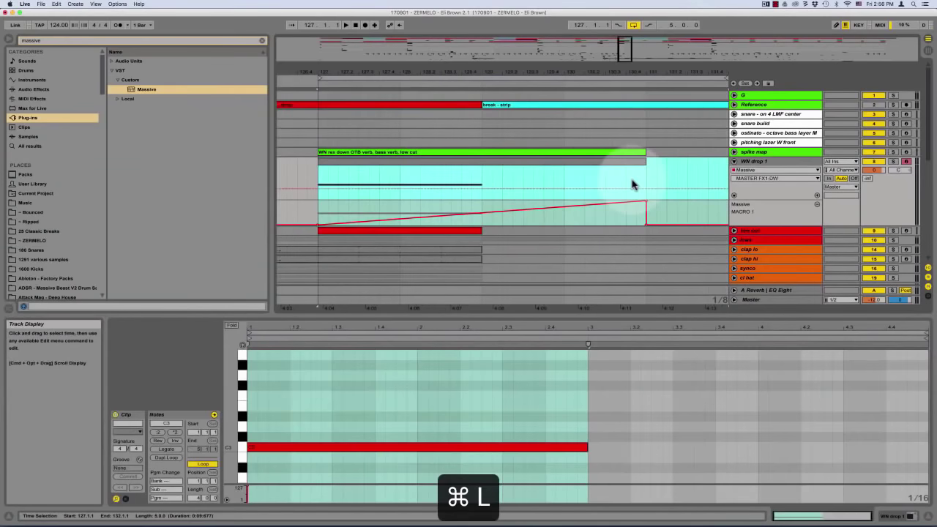
key(space)
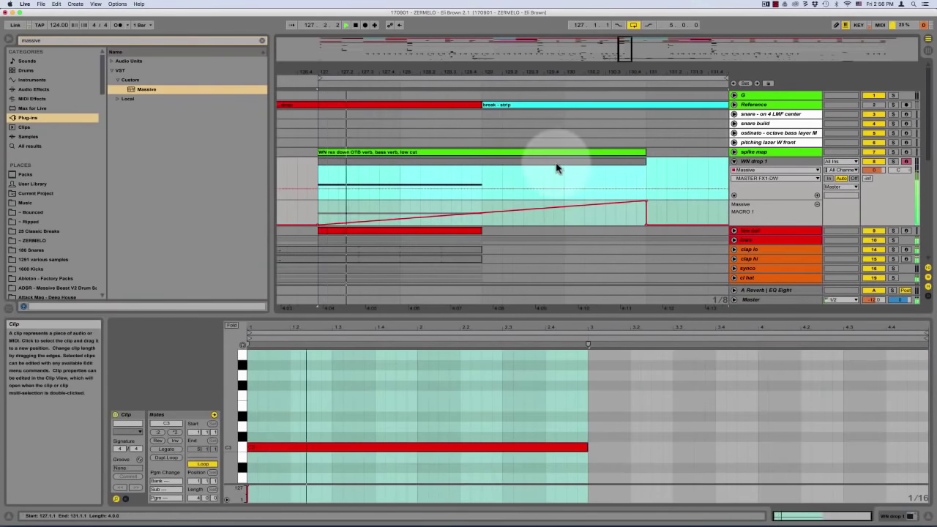
key(minus)
key(minus)
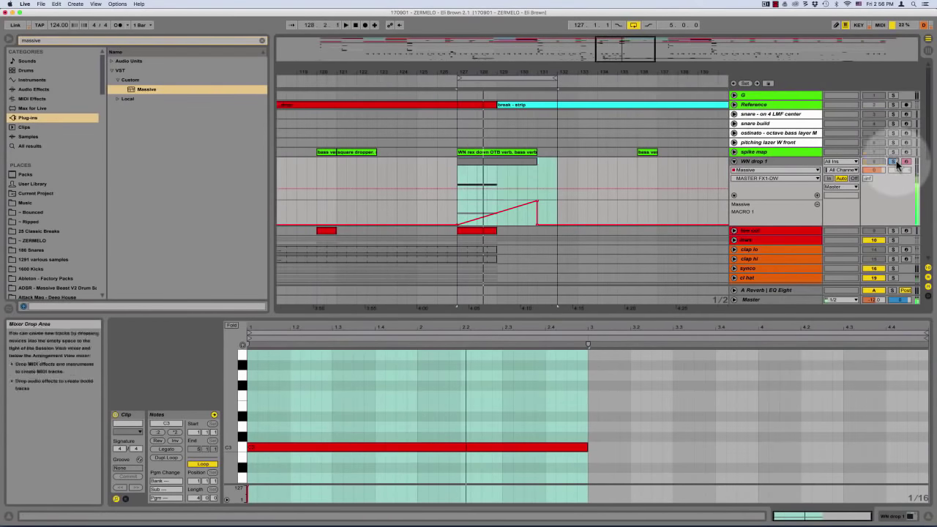
Open the Massive editor on the WN drop 1 track and position it clear of the clip and automation
click(774, 162)
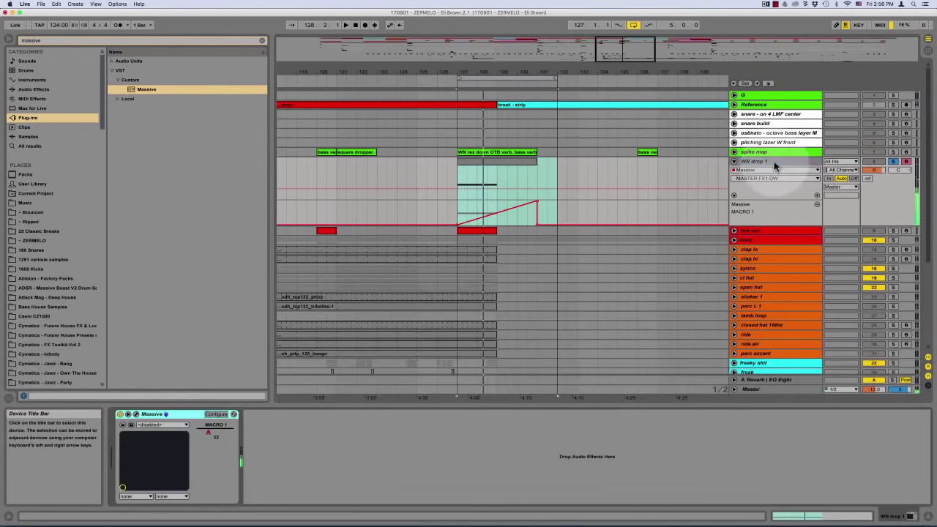
click(135, 415)
drag(493, 134, 286, 157)
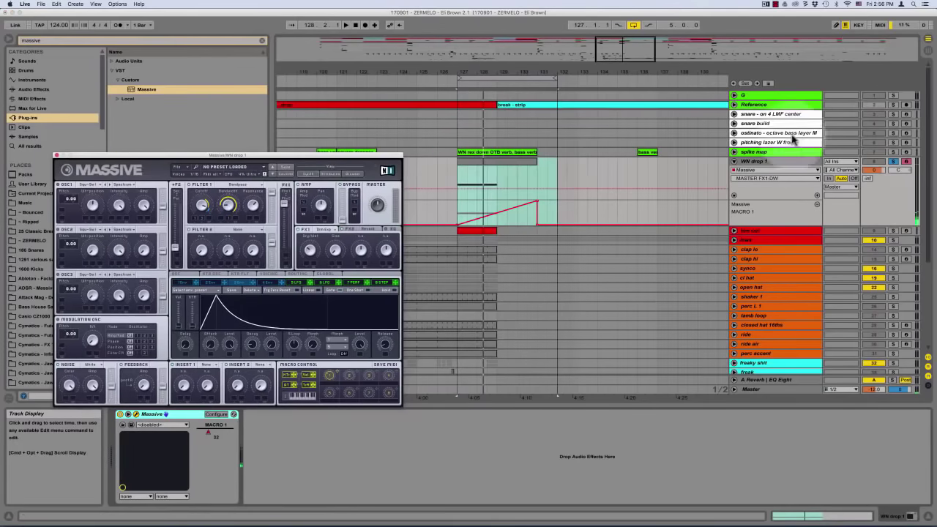
Solo the Reference track over the loop, then release it to compare against the WN drop 1 effect
click(894, 106)
key(space)
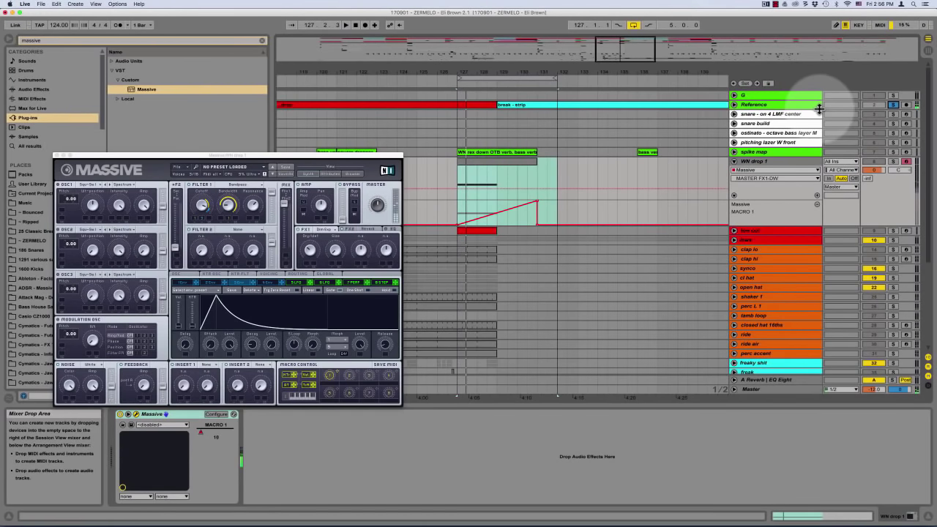
drag(292, 157, 360, 166)
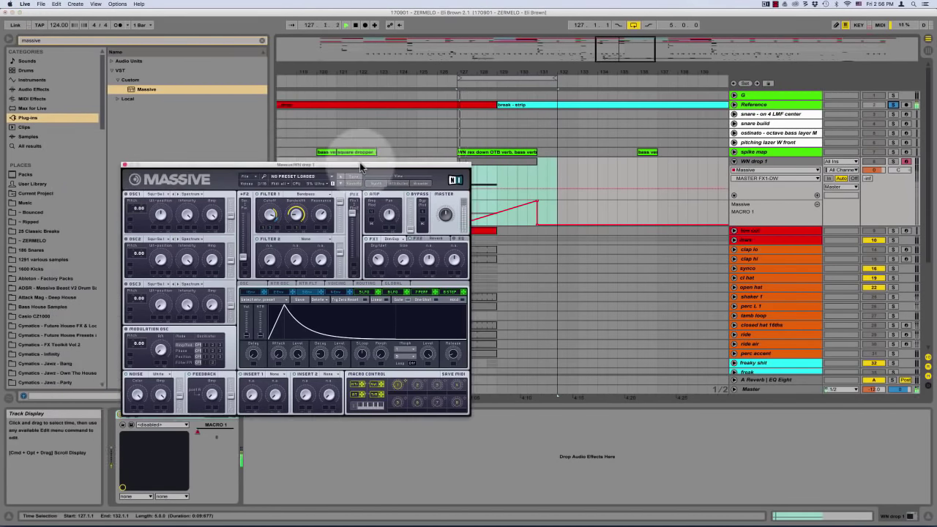
click(893, 105)
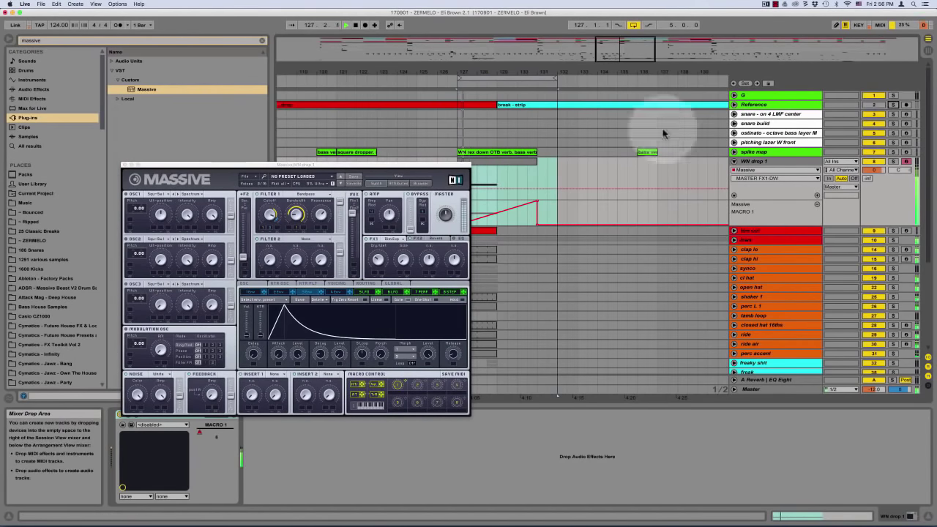
Move the Massive window off the earlier bars and display envelope 4 to examine its decay level
drag(349, 164, 546, 216)
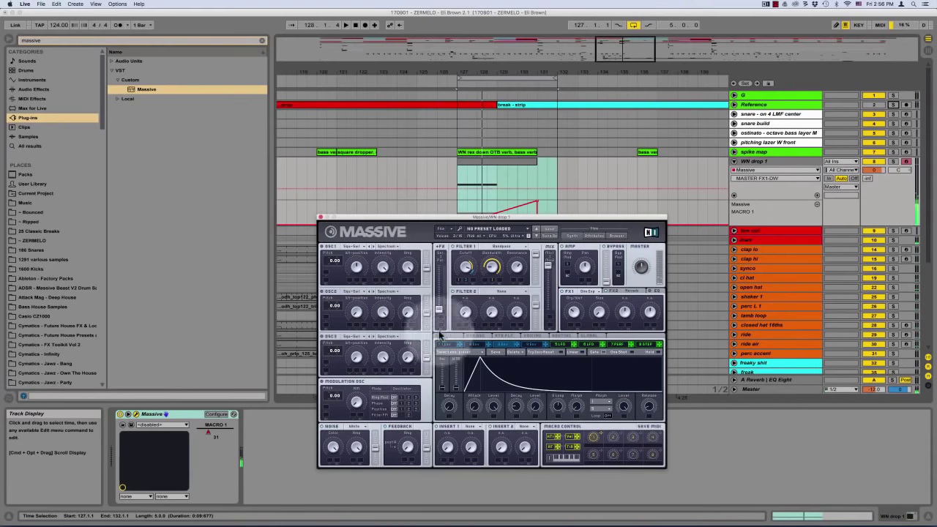
click(504, 343)
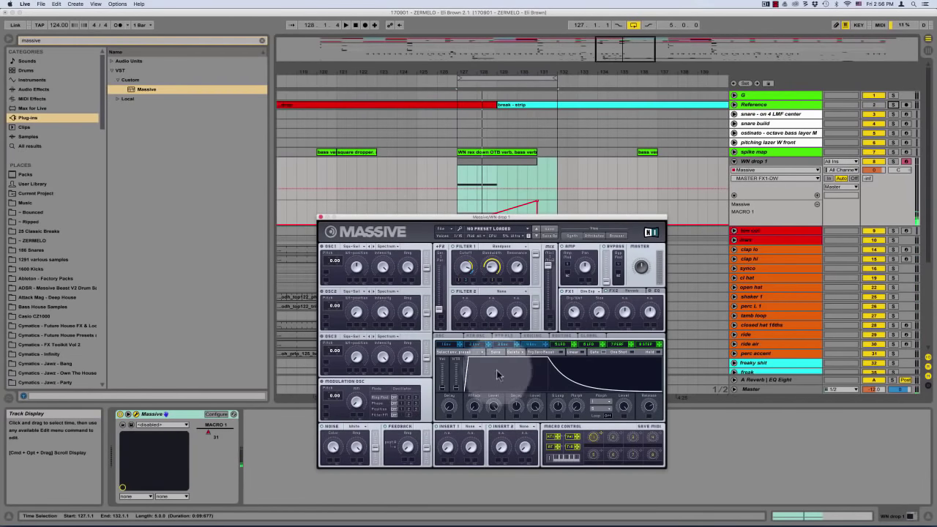
click(534, 407)
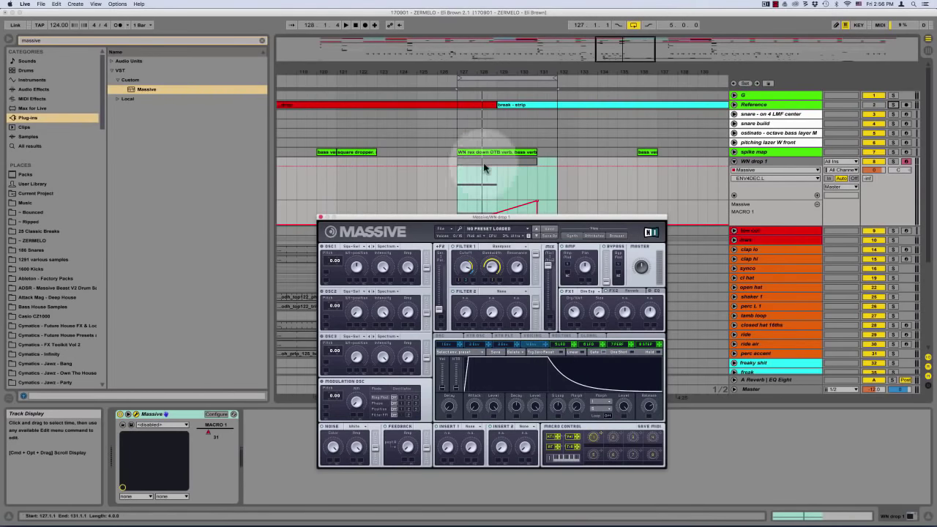
Select bars 129 to 131 on the WN drop 1 track, from the end of the note to the end of the clip
click(496, 188)
drag(496, 188, 537, 189)
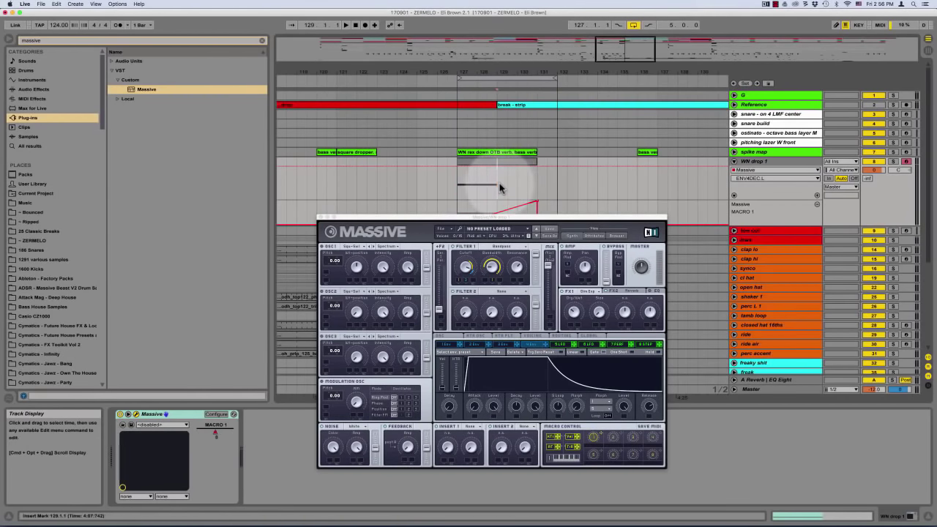
drag(498, 182, 543, 187)
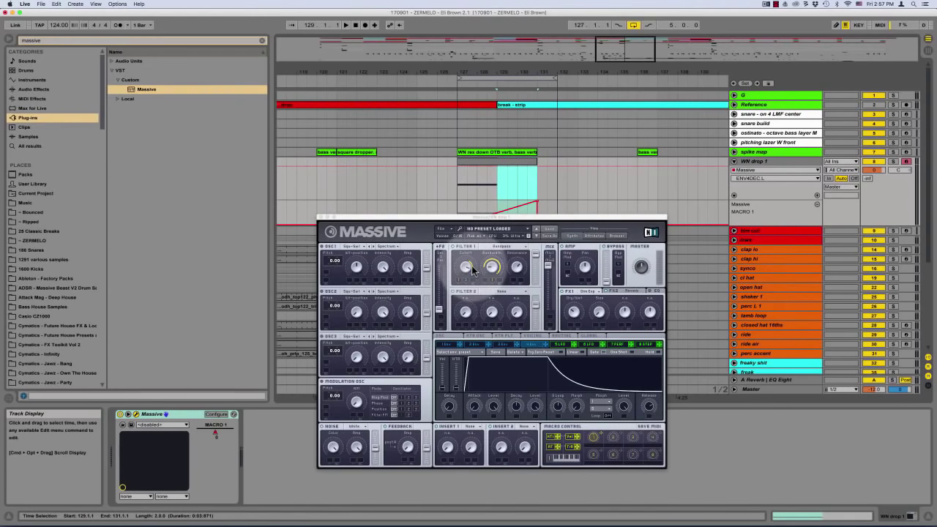
Move the Massive window below the automation lane and play WN drop 1 from bar 127
mouse_move(515, 218)
mouse_down()
mouse_move(519, 260)
mouse_move(529, 182)
mouse_move(518, 234)
mouse_up()
click(458, 201)
key(space)
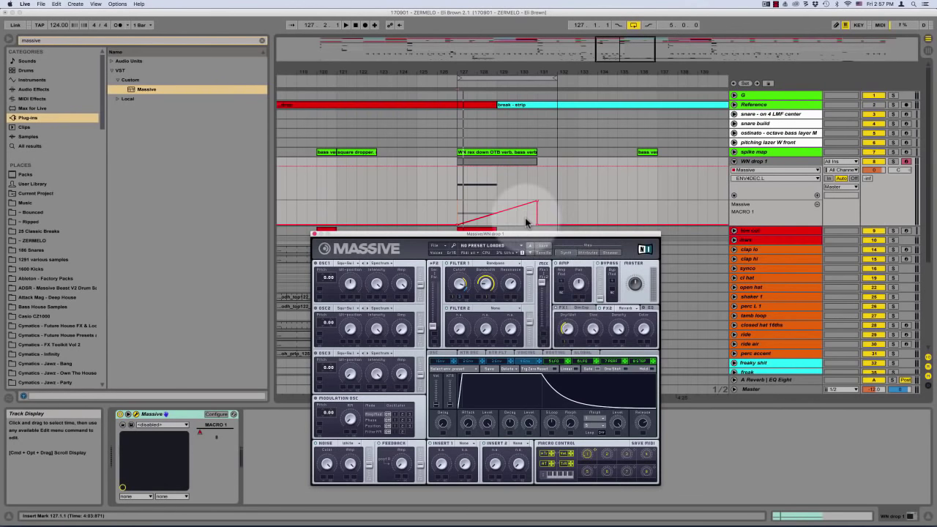
key(space)
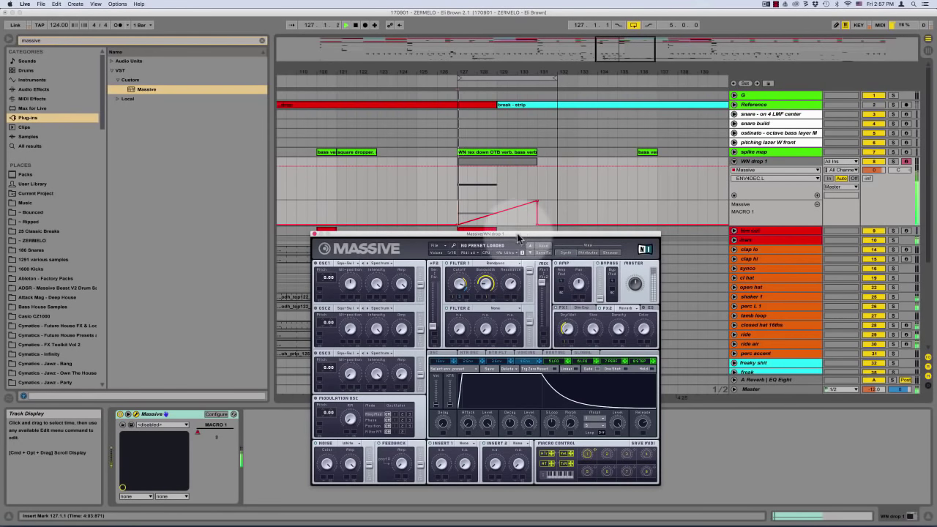
Solo WN drop 1, show Massive's FX1 dimension expander, and adjust its size while auditioning the loop
click(892, 162)
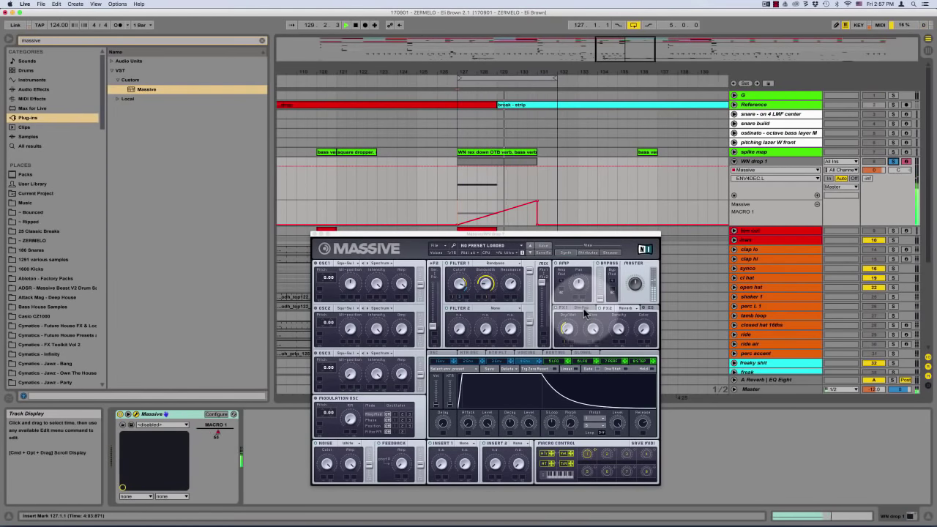
click(584, 311)
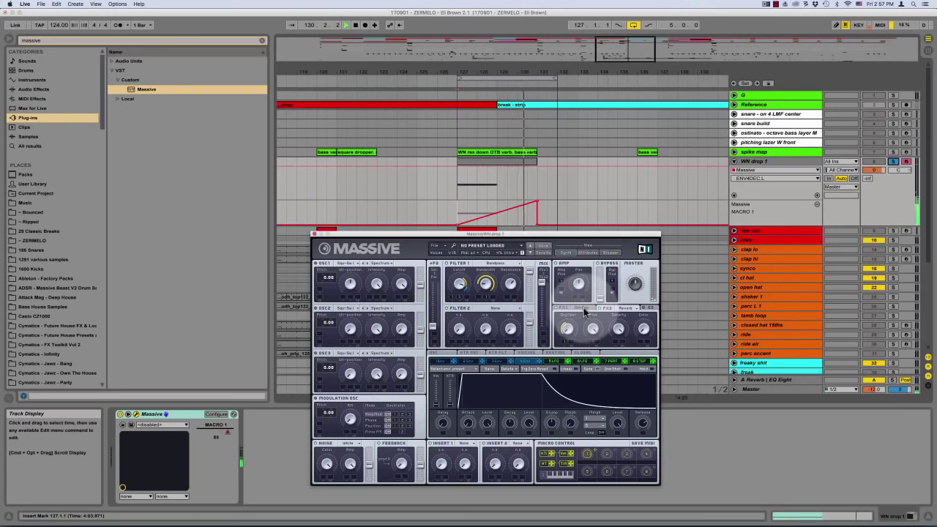
key(space)
drag(593, 330, 594, 345)
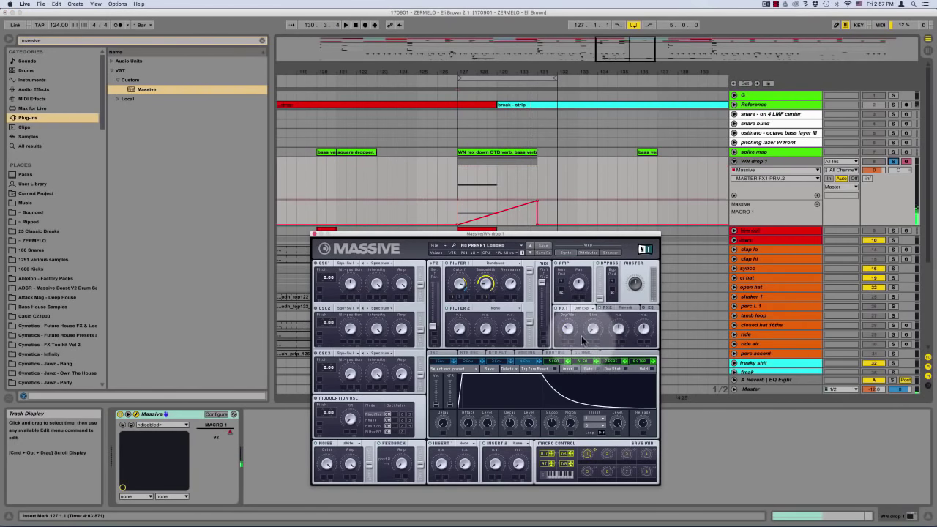
key(space)
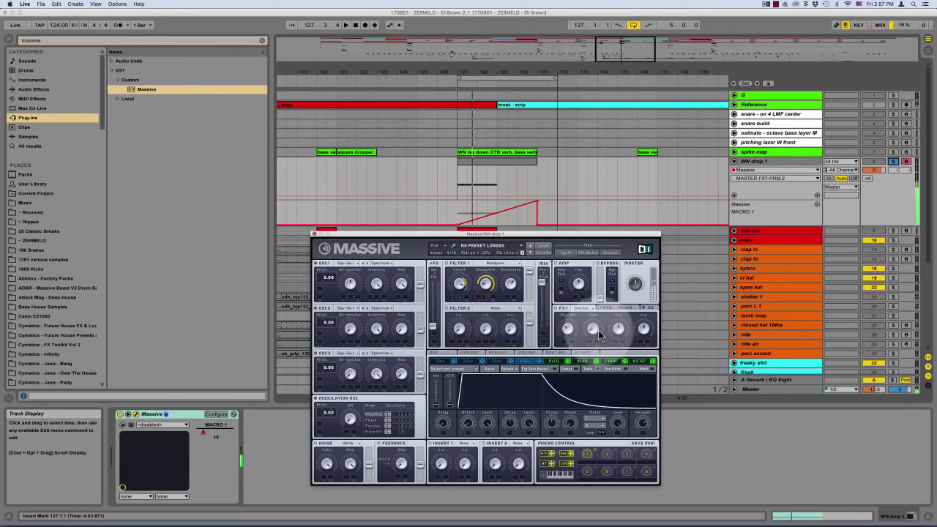
Adjust the FX1 dimension expander's dry/wet amount and check the noise oscillator's color setting
click(570, 328)
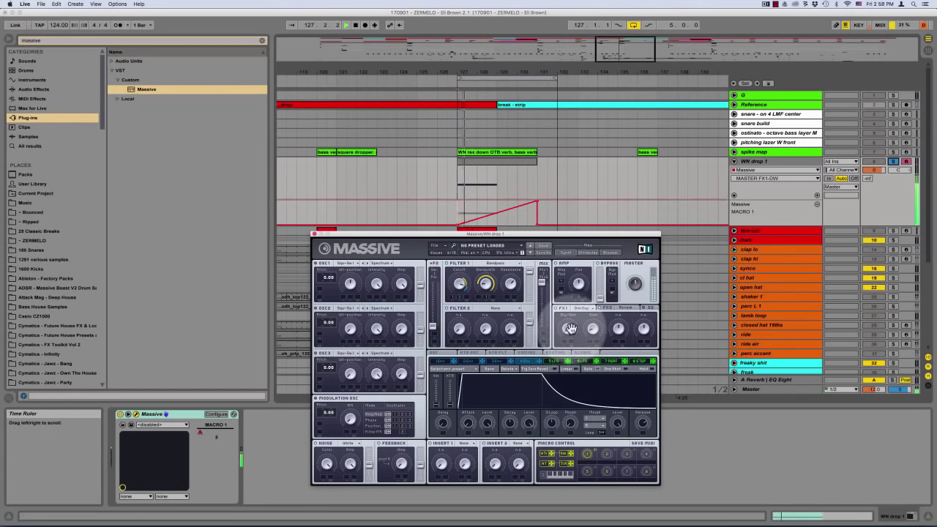
drag(570, 328, 576, 310)
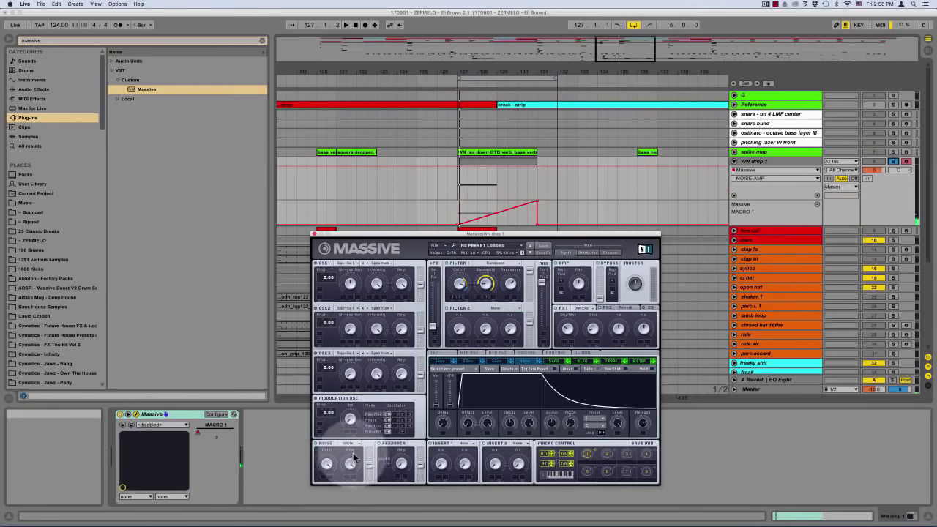
click(327, 463)
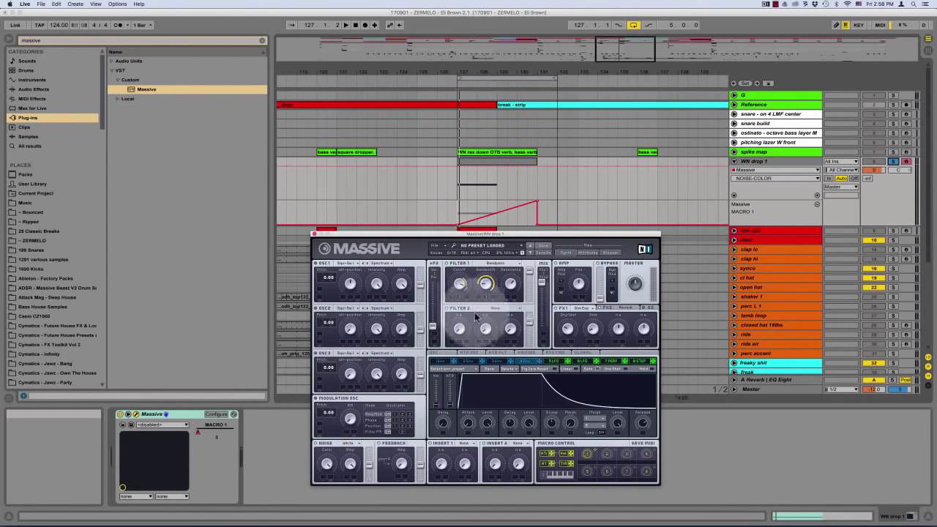
Inspect Massive's envelope settings and repeatedly audition the WN drop 1 sound from bar 127
click(468, 361)
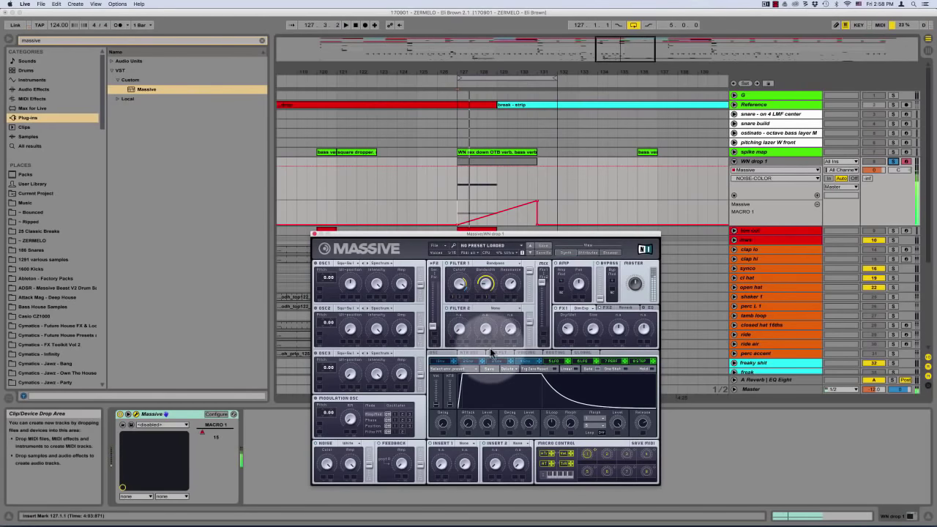
click(494, 362)
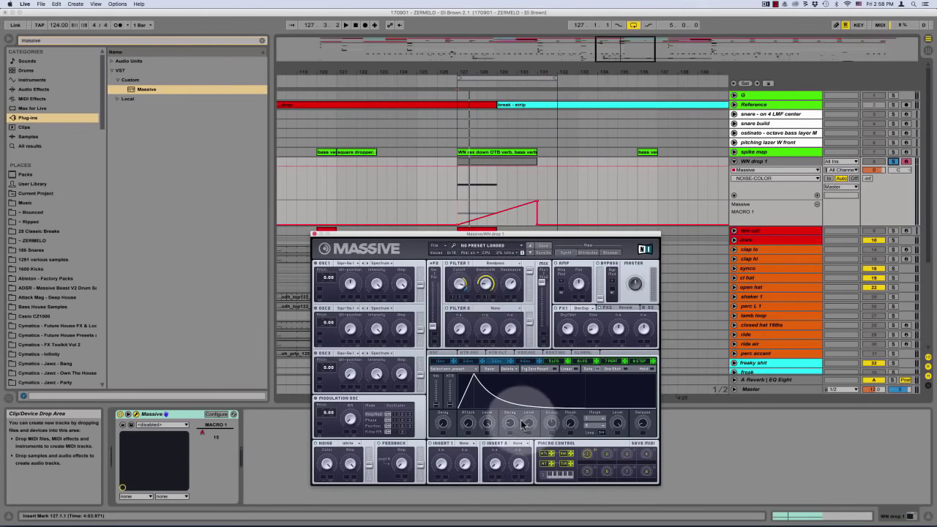
key(space)
key(space)
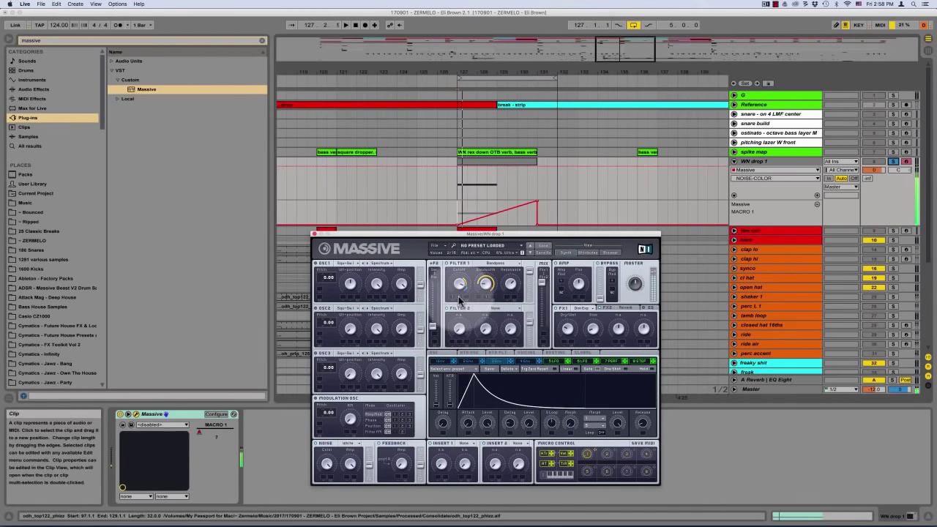
key(space)
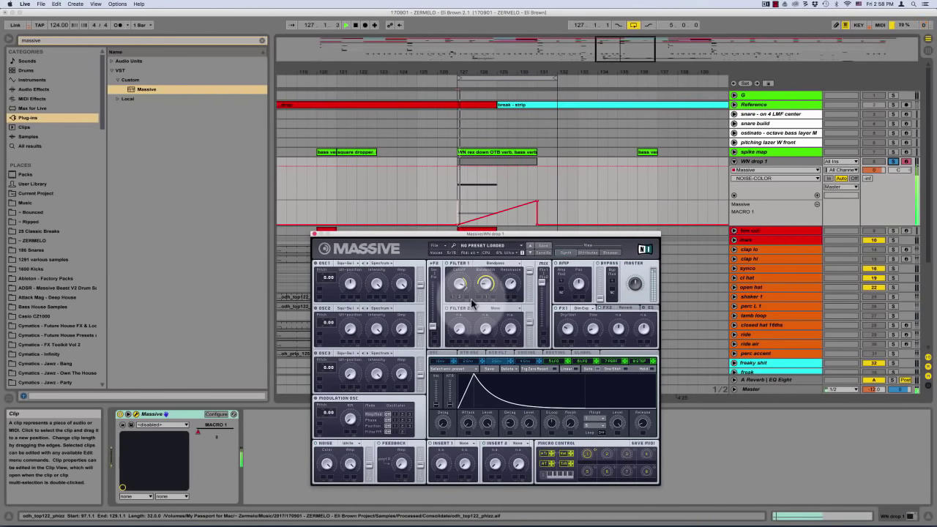
key(space)
key(space)
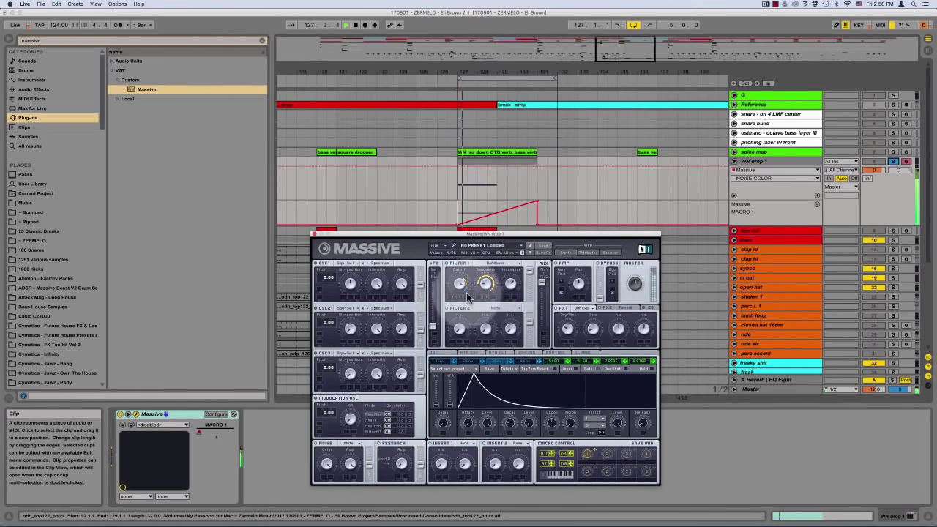
key(space)
Close the Massive window and unsolo the WN drop 1 track
click(314, 233)
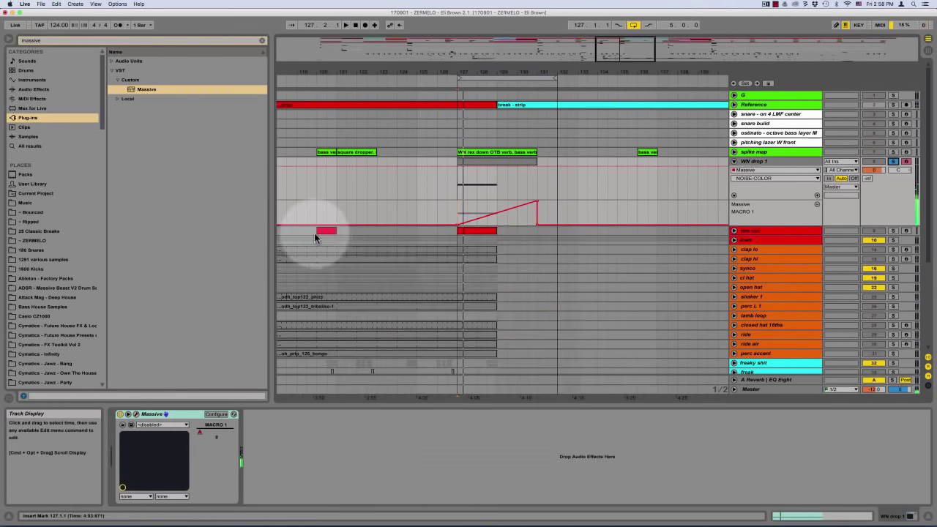
click(893, 161)
click(442, 166)
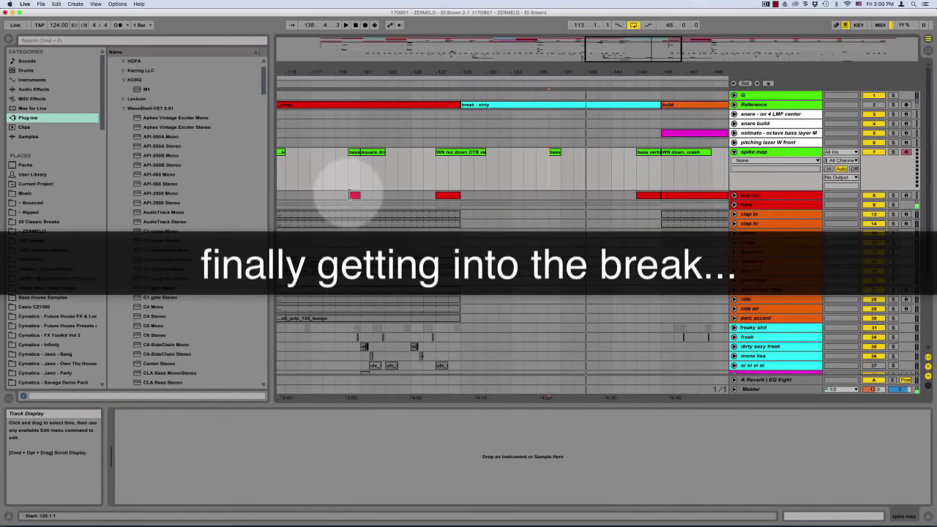
drag(338, 193, 555, 195)
click(734, 196)
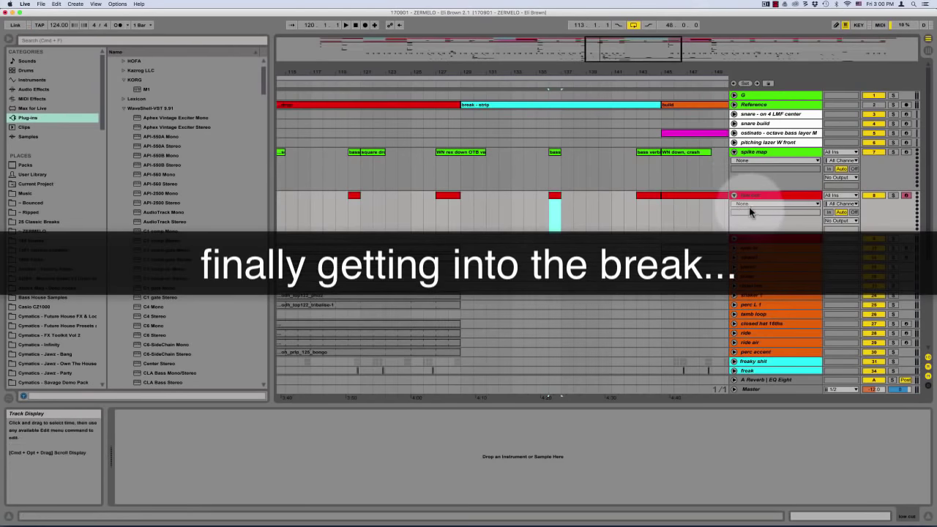
key(super+z)
click(734, 195)
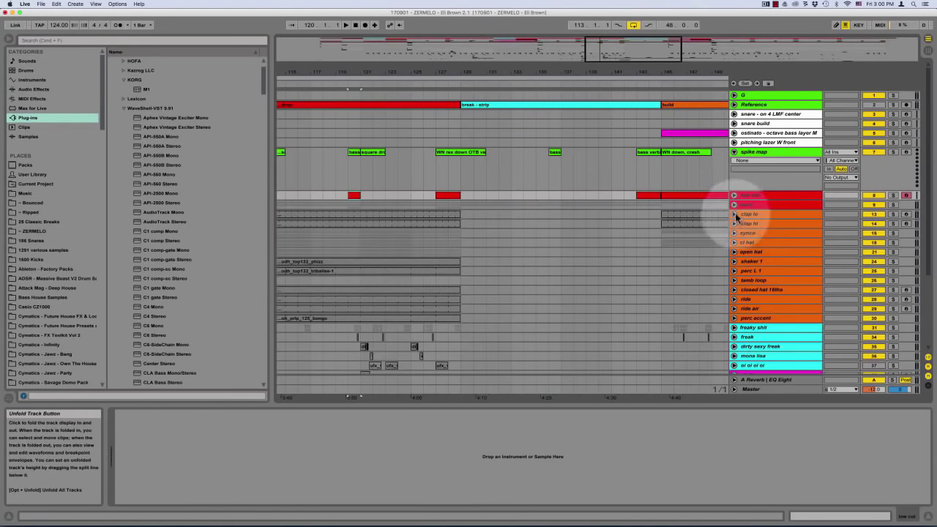
Automate the lows group's Auto Filter to be on from bar 136 to 137, and unfold the bass edit track
click(734, 205)
click(546, 215)
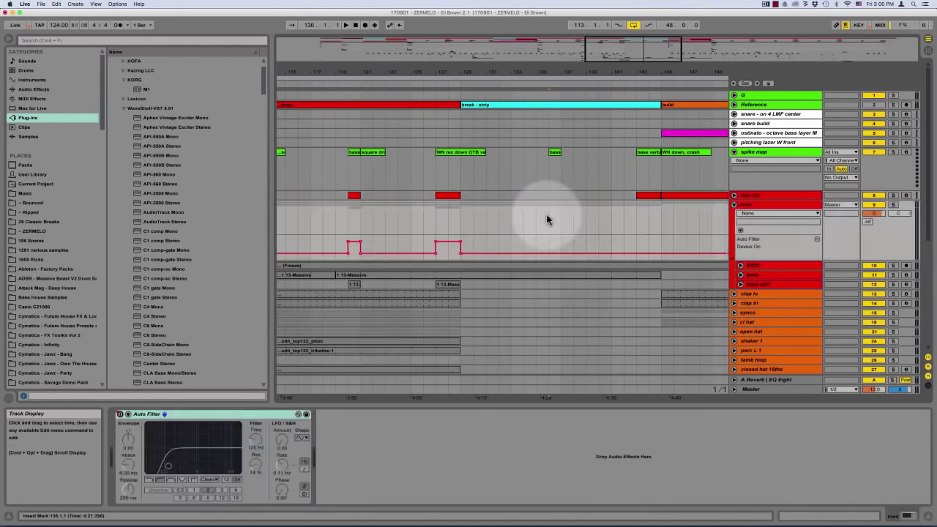
key(plus)
key(plus)
drag(548, 243, 526, 214)
click(543, 217)
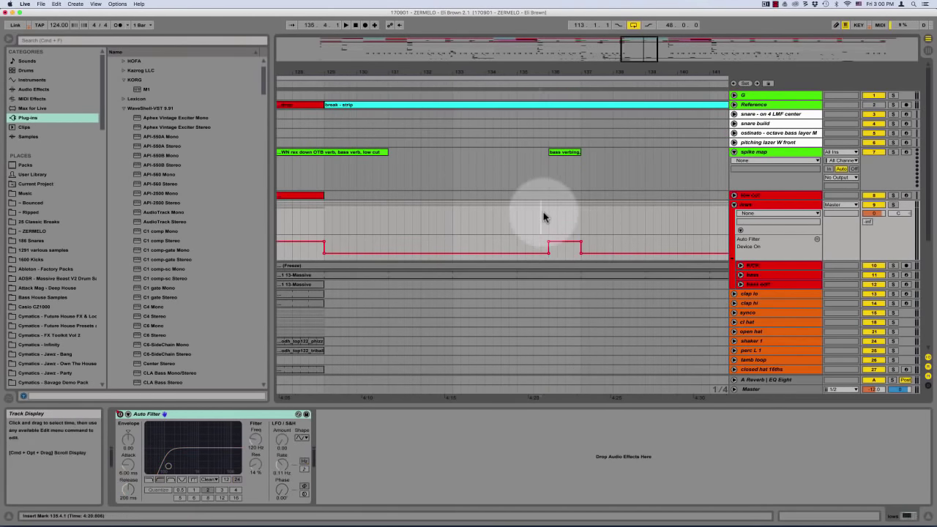
key(minus)
key(minus)
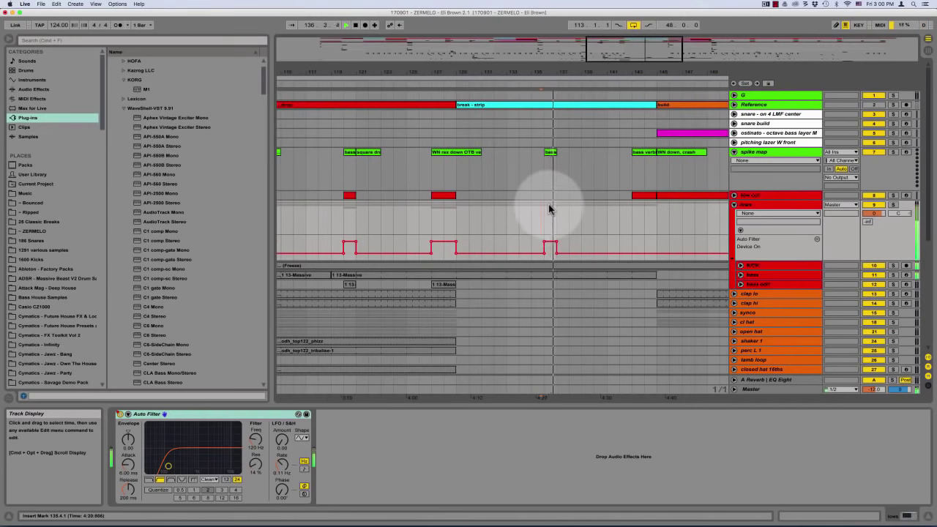
click(740, 284)
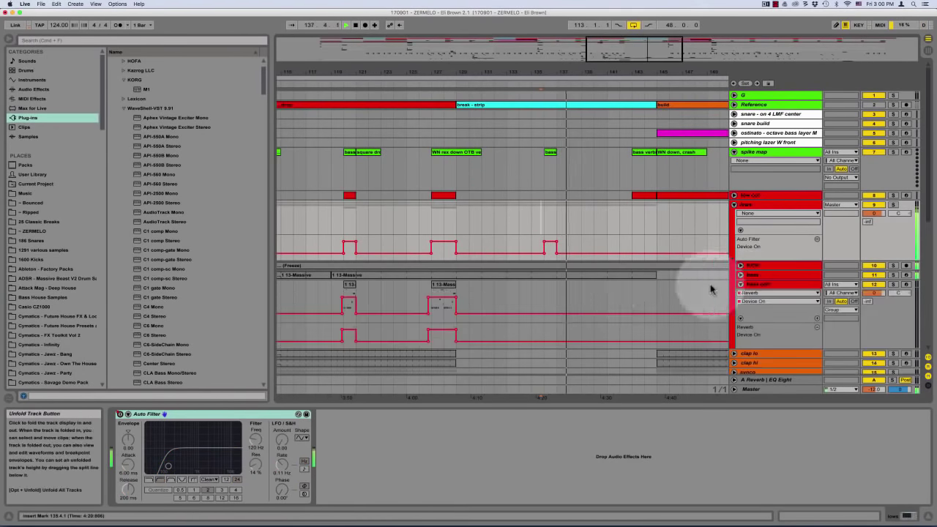
scroll(619, 283, down, 1)
click(349, 267)
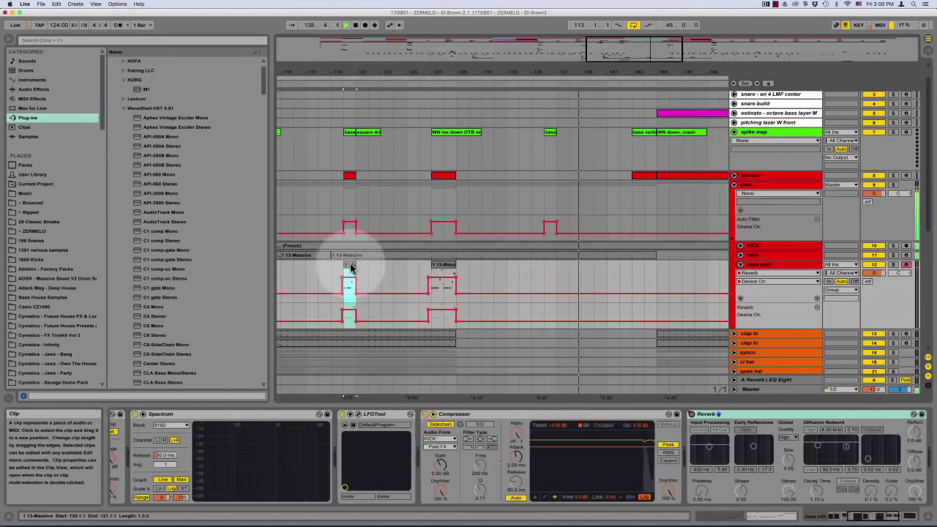
drag(351, 263, 548, 268)
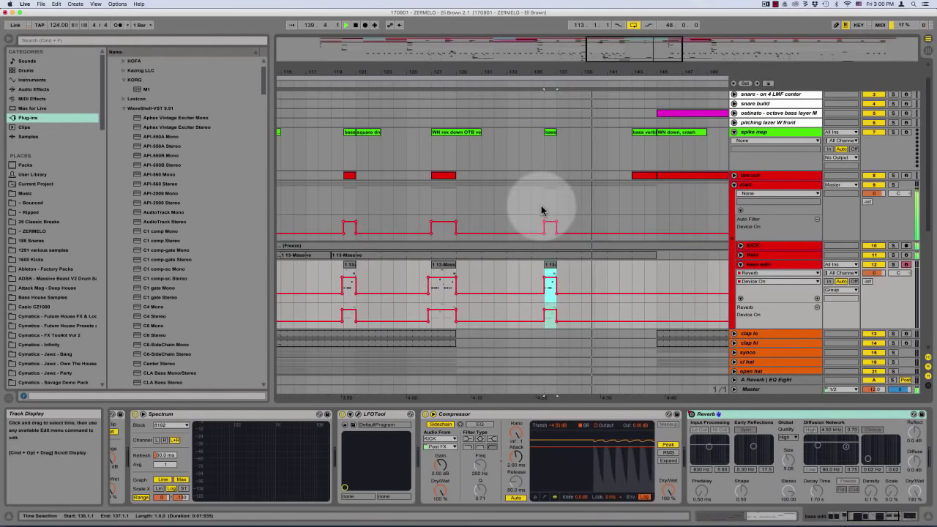
click(541, 210)
key(super+z)
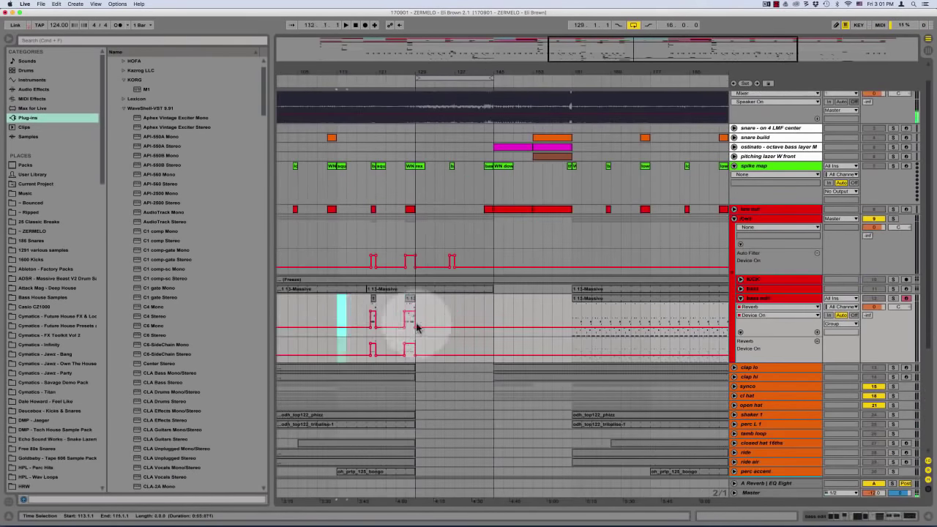
Duplicate bars 113 to 129 of the bass edit track and of the lows group's Auto Filter automation into bars 129 to 145
drag(417, 327, 417, 327)
key(super+d)
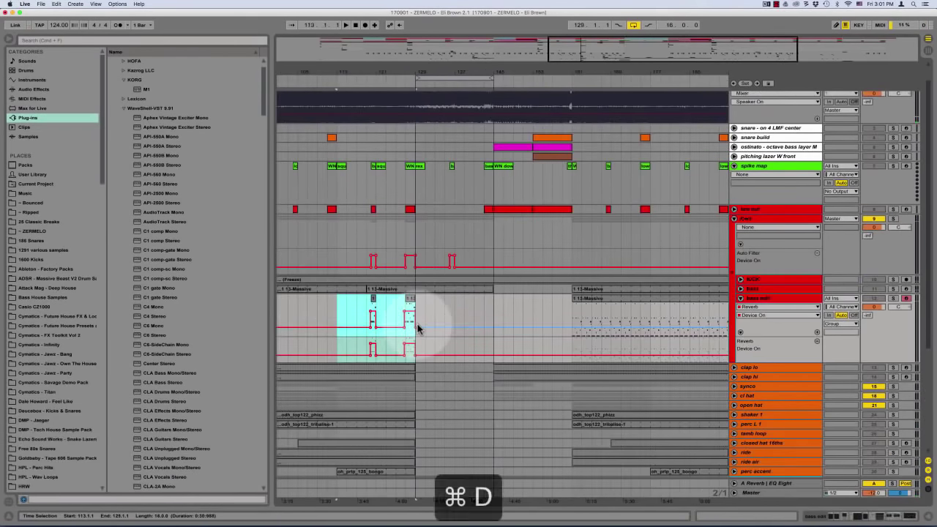
scroll(430, 315, up, 1)
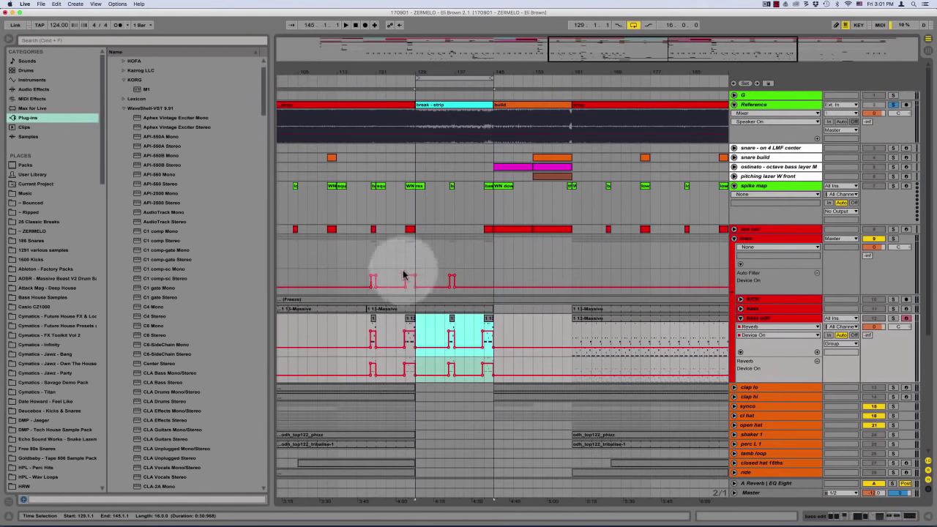
click(412, 284)
shift+click(414, 284)
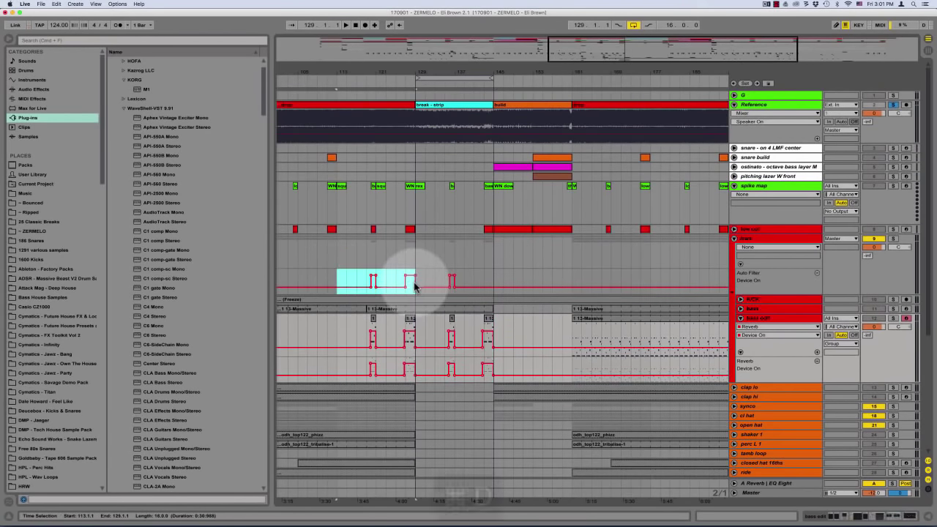
key(super+d)
click(413, 251)
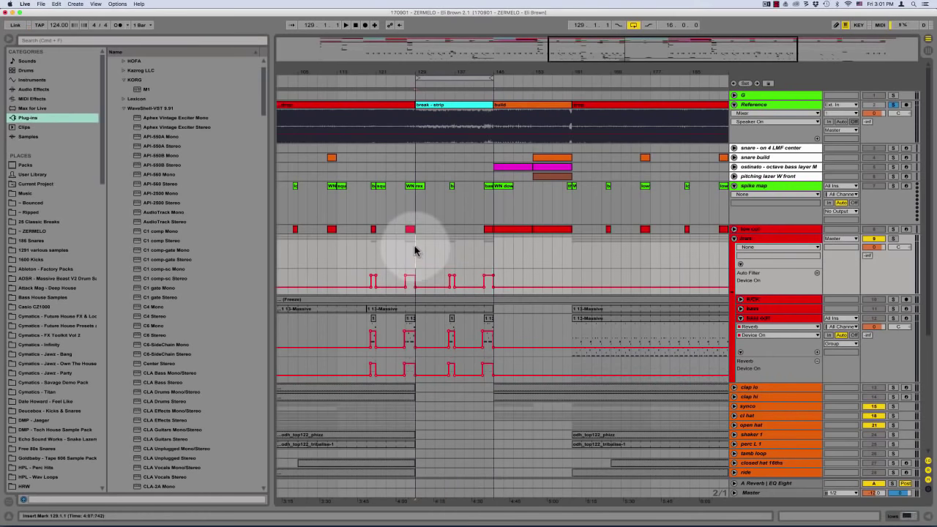
Unfold the bass track inside the lows group and play the break from bar 137
click(453, 207)
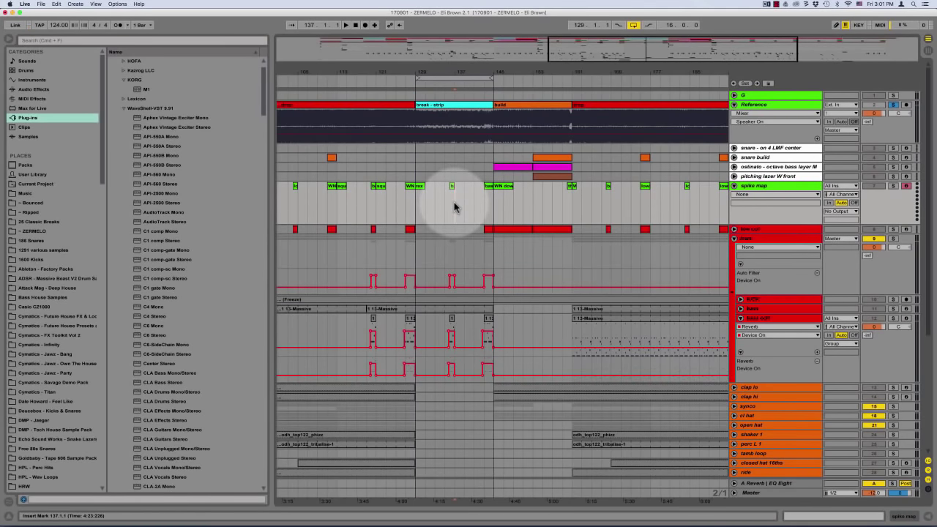
key(plus)
scroll(585, 257, down, 2)
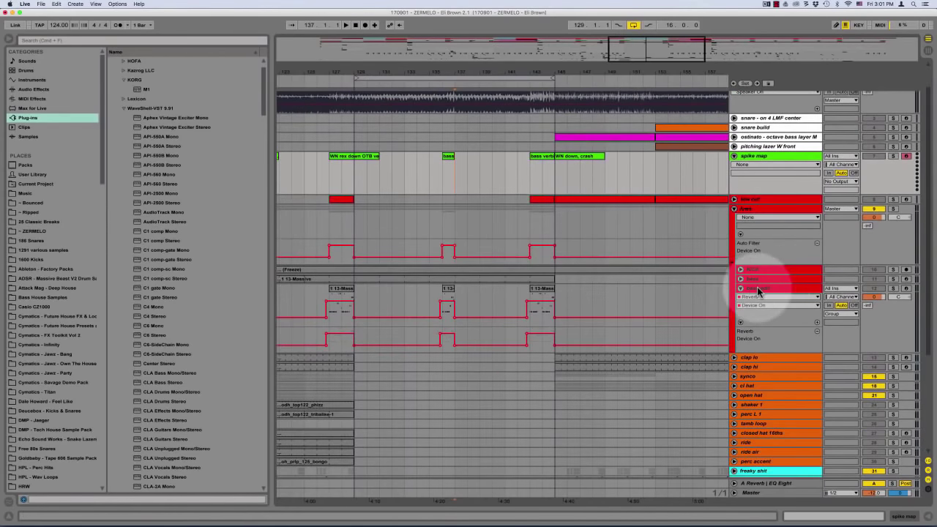
click(756, 289)
click(739, 279)
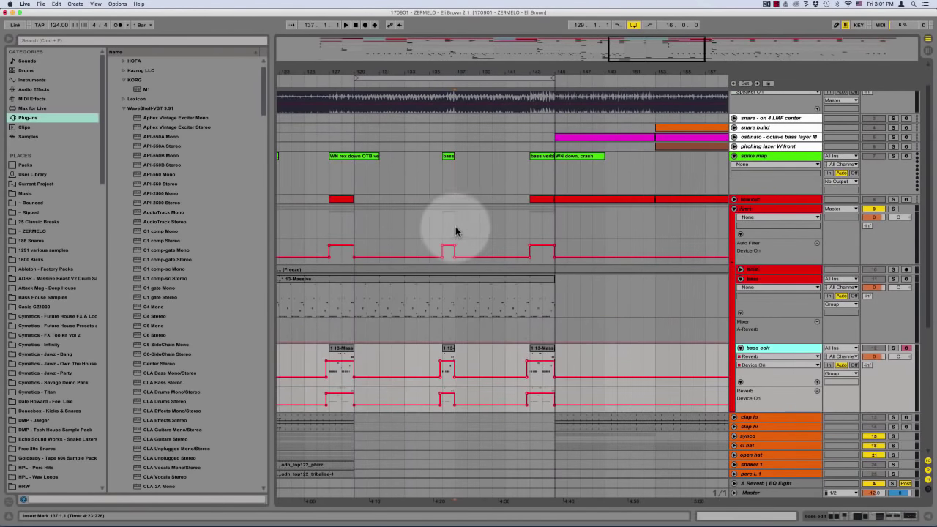
click(455, 231)
key(space)
key(plus)
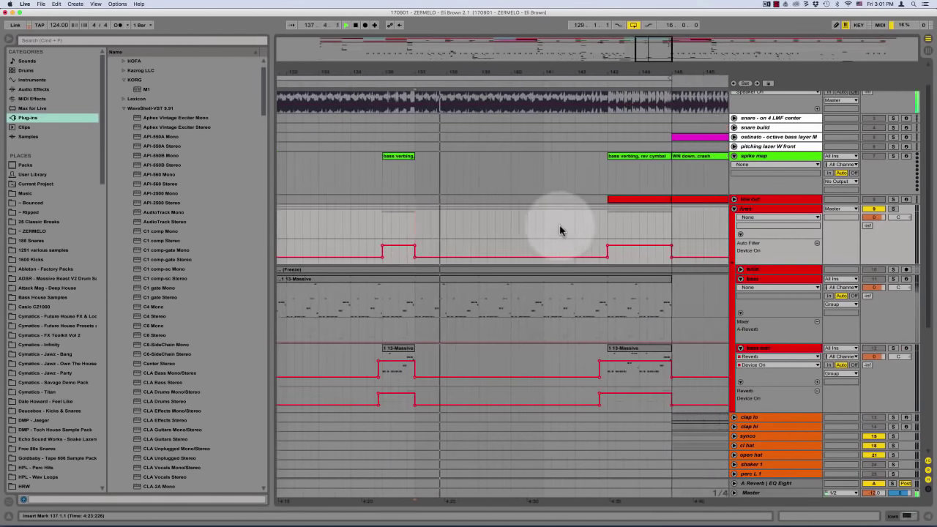
scroll(520, 235, up, 2)
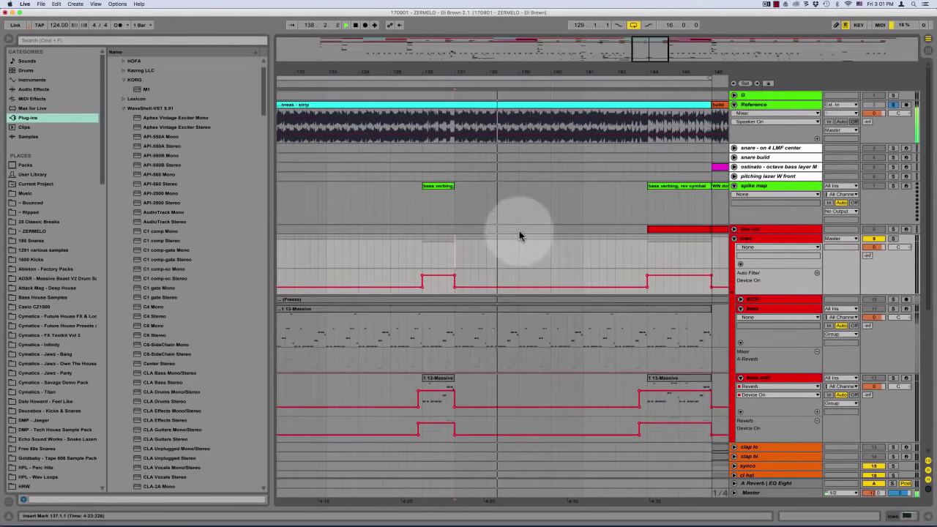
Listen to the soloed Reference track from bar 141
click(893, 105)
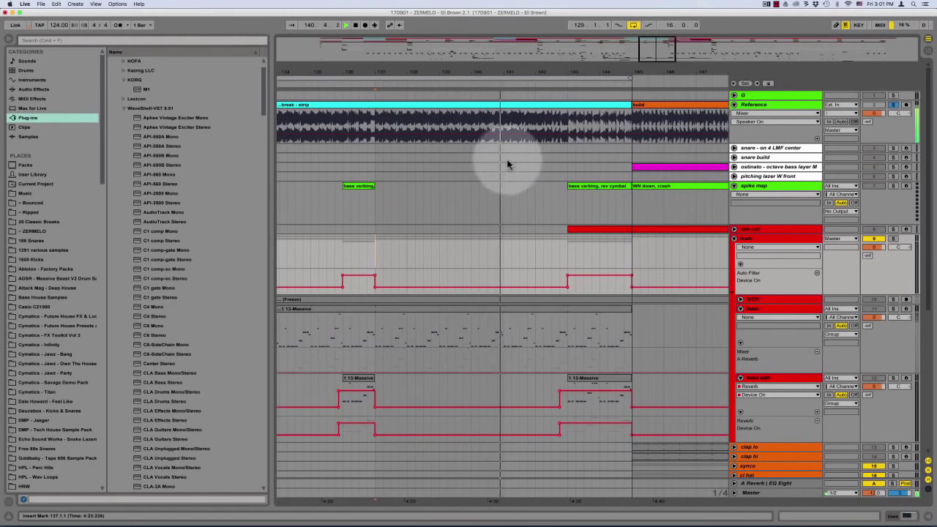
click(505, 158)
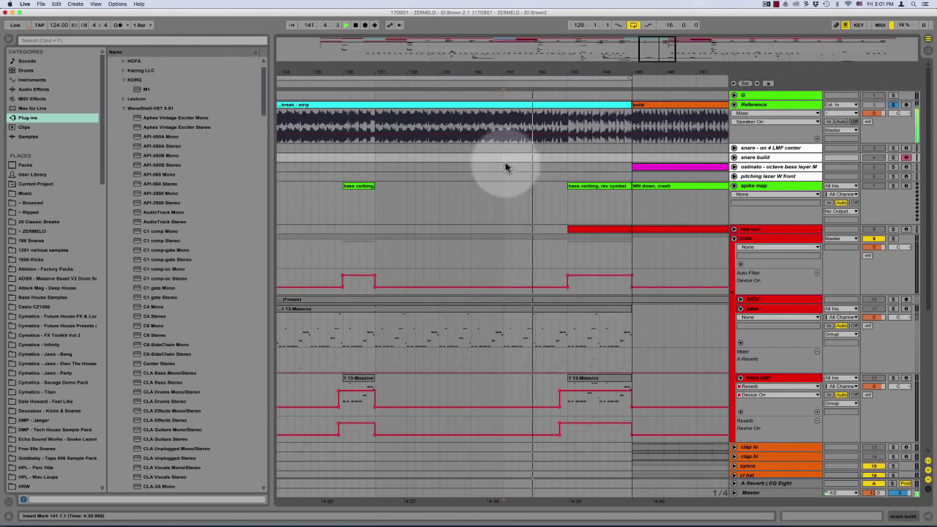
key(space)
key(space)
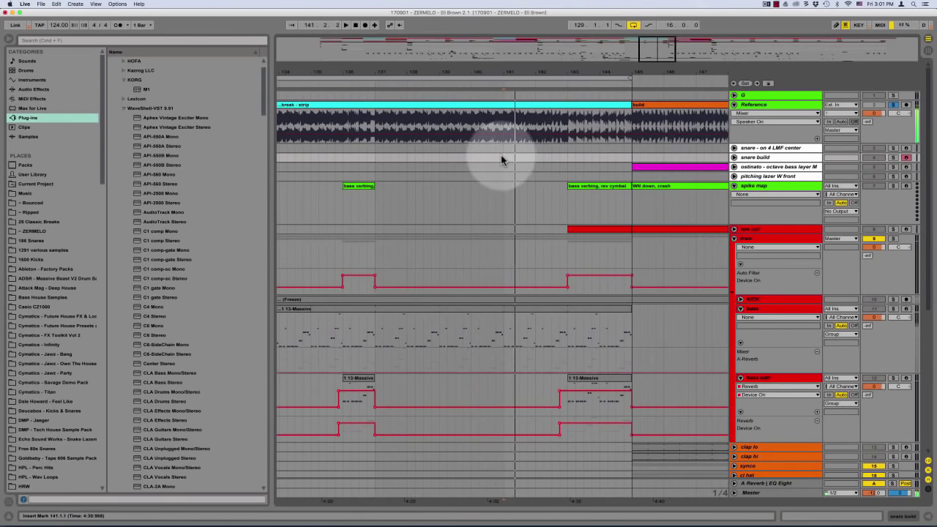
key(space)
Insert a new MIDI track directly below the Reference track and play the break from bar 141
click(750, 105)
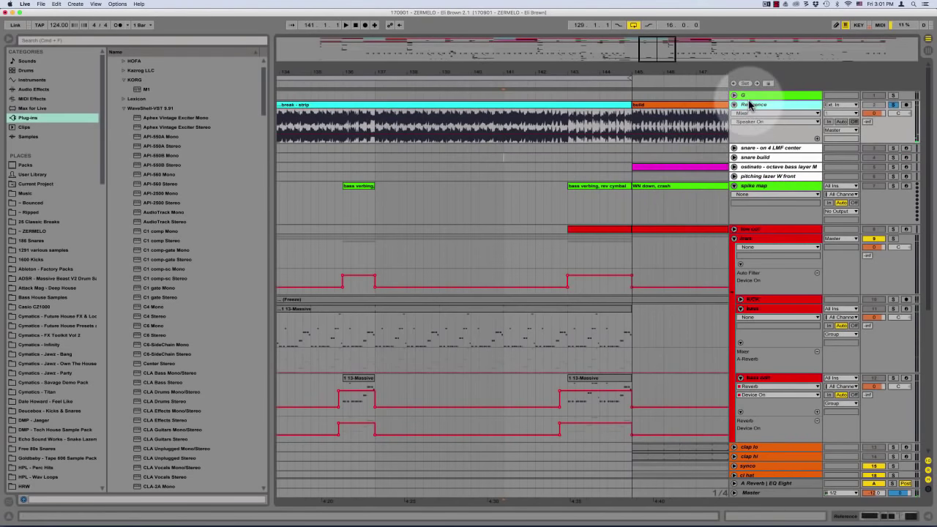
key(shift+super+t)
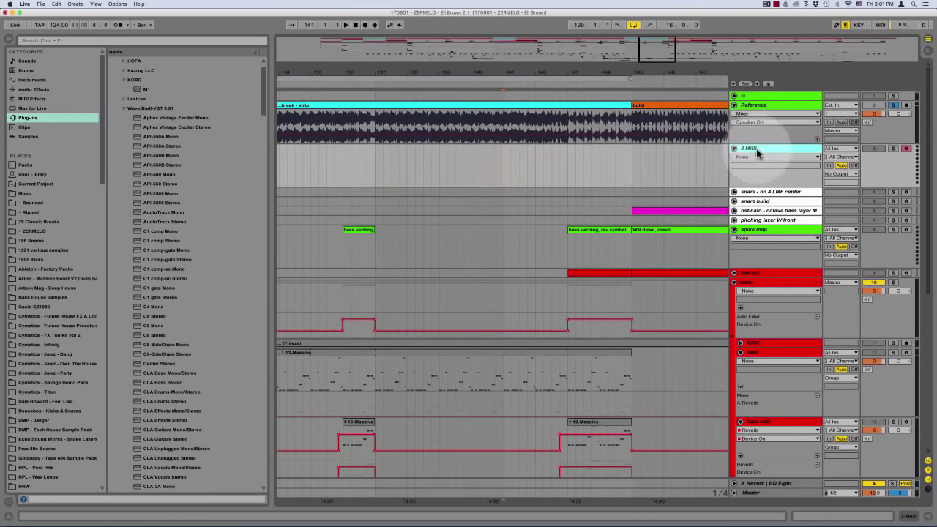
click(504, 163)
key(space)
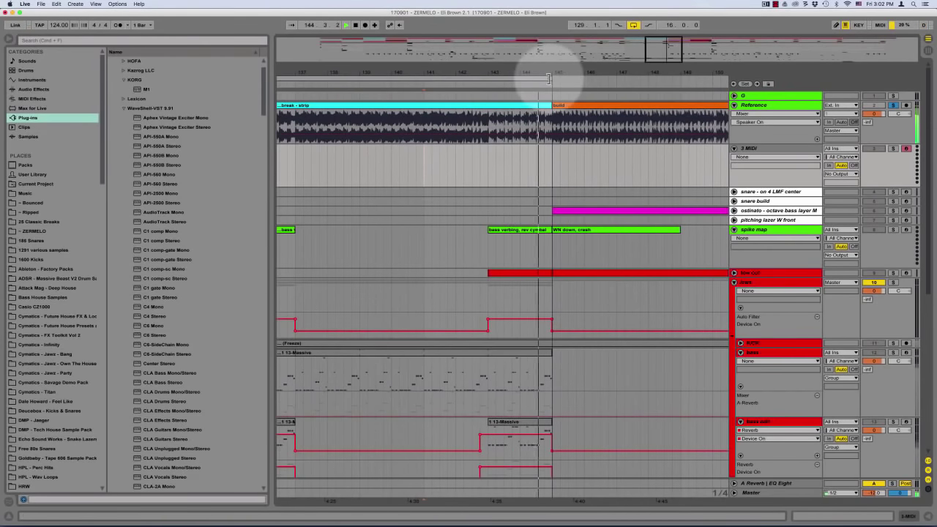
Select bars 141 to 145 on the new MIDI track, up to the start of the build
mouse_move(550, 78)
mouse_down()
mouse_move(632, 79)
mouse_move(553, 93)
mouse_up()
key(space)
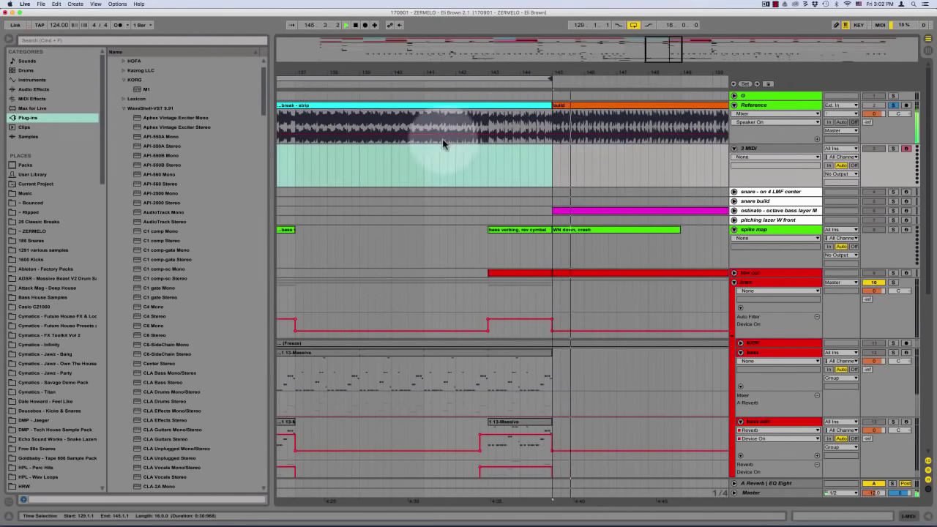
drag(432, 157, 557, 166)
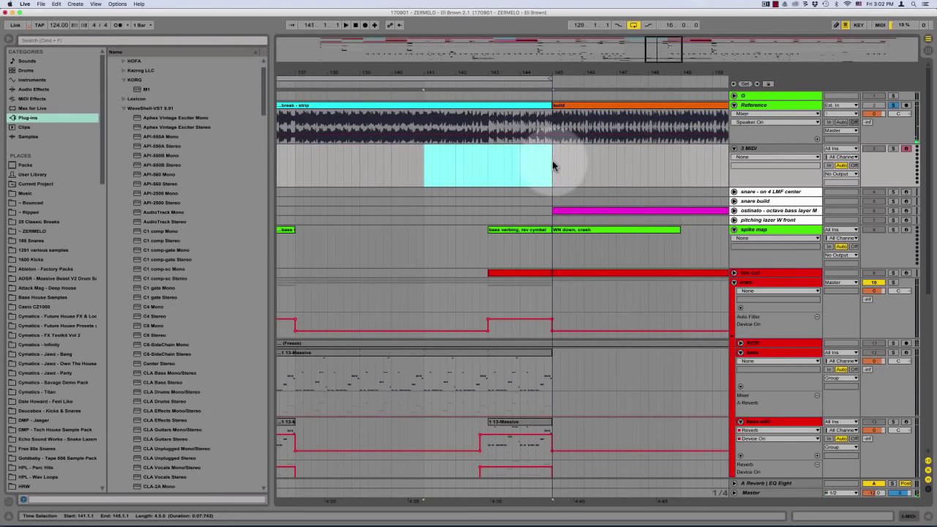
Load the Massive synth onto the empty 3 MIDI track and rename the track "down 2"
click(195, 41)
text(massive)
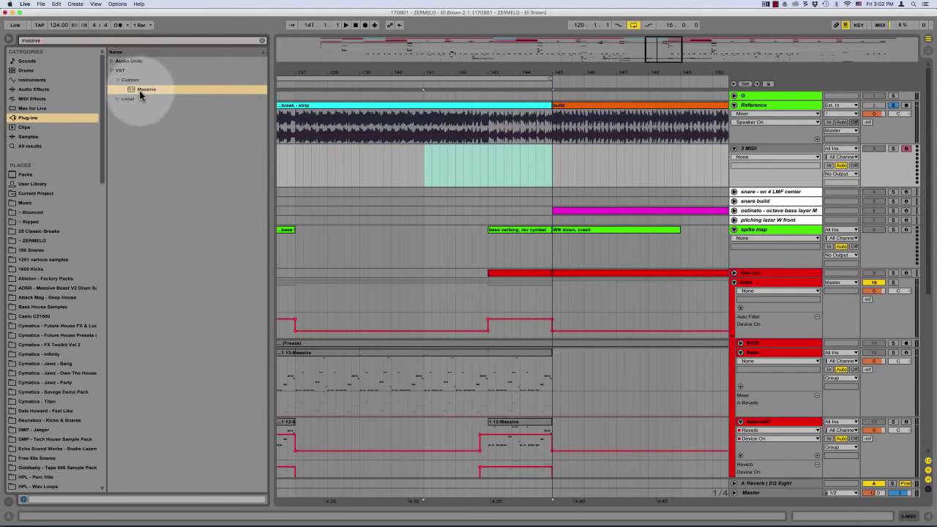
drag(141, 94, 759, 150)
key(super+r)
text(diwn)
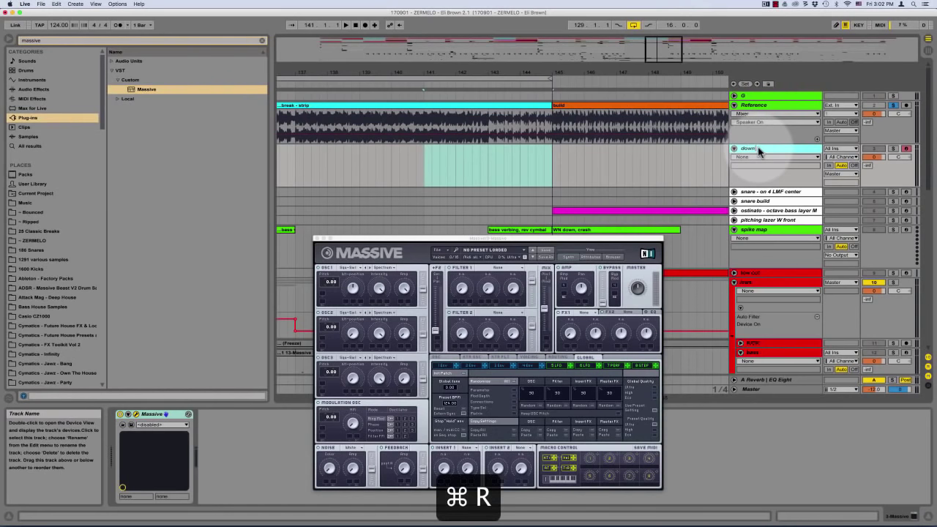
text( 2)
Create an empty four-bar MIDI clip on the down 2 track from bar 141 to bar 145
drag(427, 161, 550, 171)
key(shift+super+m)
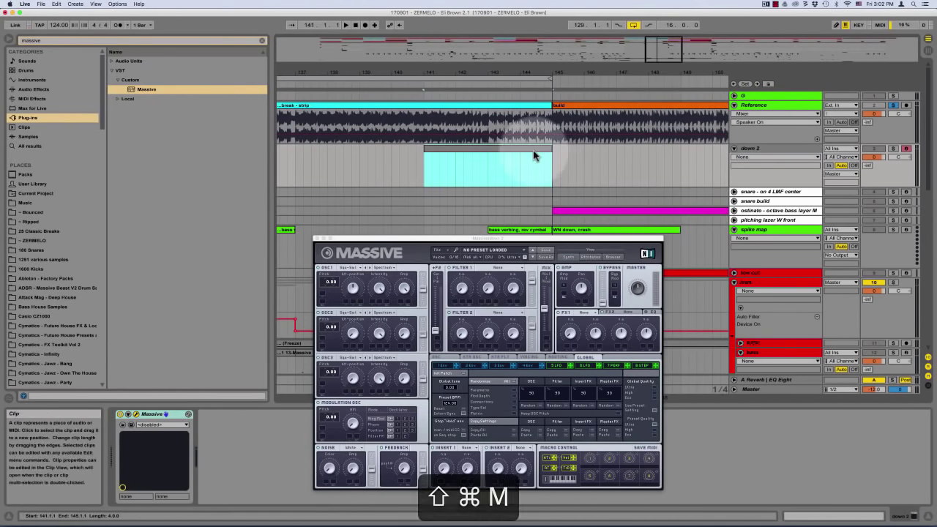
click(319, 239)
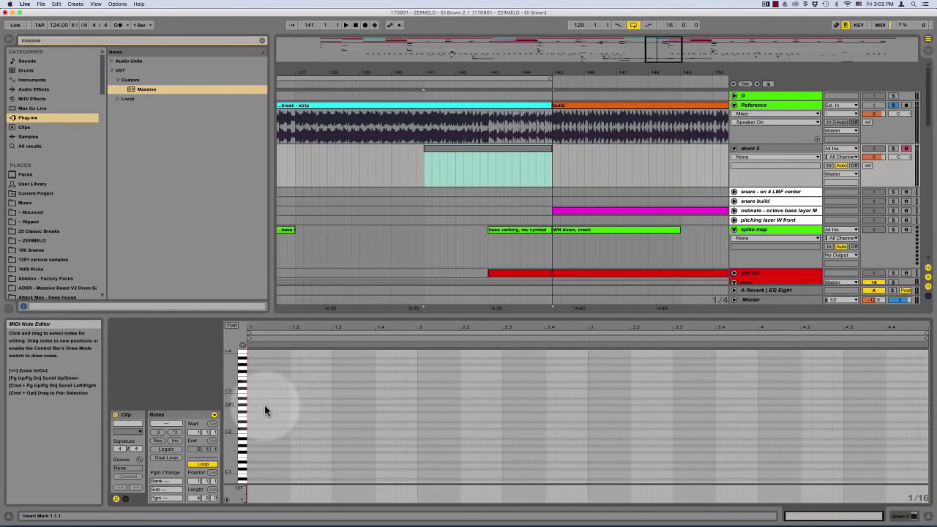
Draw a C3 note at the start of the clip and extend it to the clip's full length with Legato
key(b)
click(251, 390)
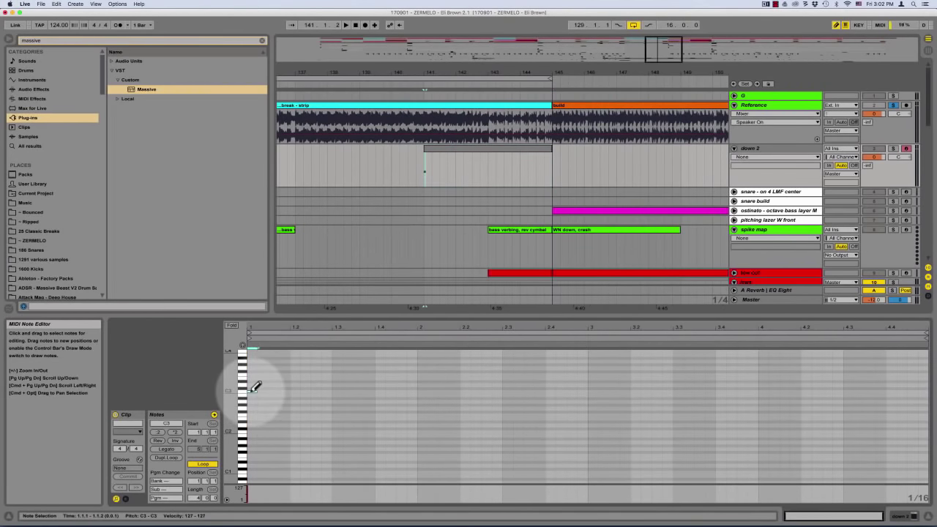
click(166, 449)
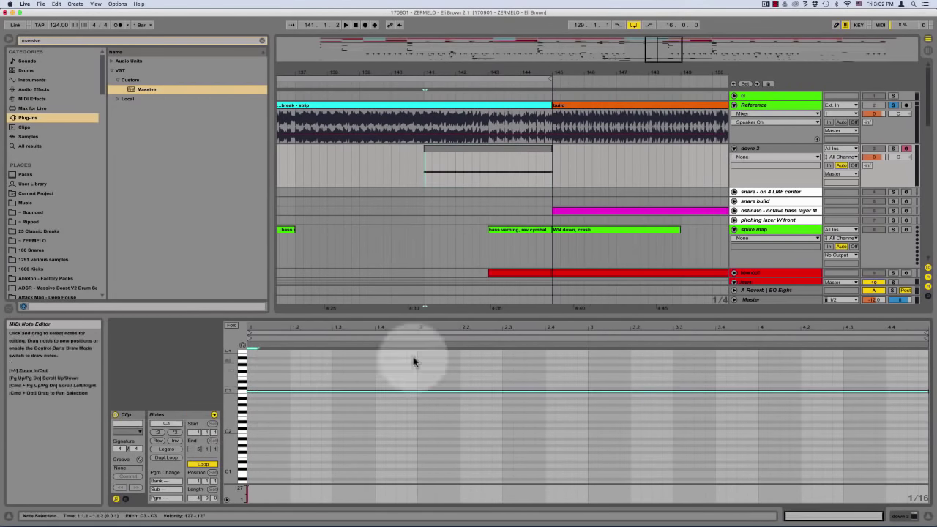
double_click(442, 314)
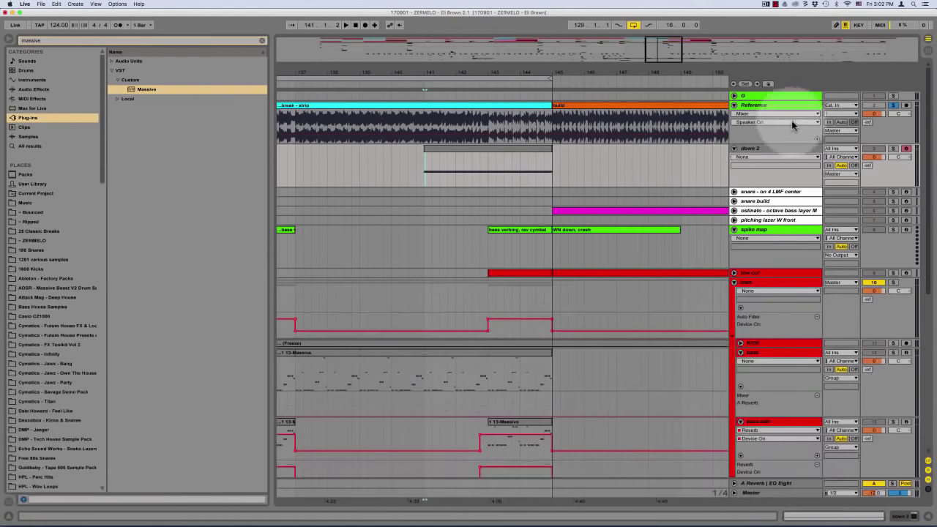
Set up Massive's noise oscillator with the Bright type and a raised amp, and modulate its colour with macro 1
double_click(761, 148)
click(135, 415)
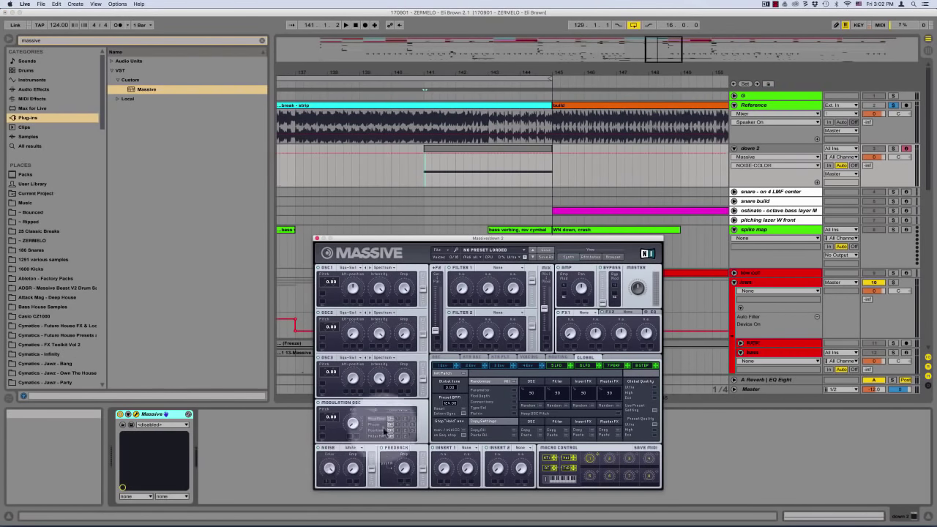
drag(354, 469, 374, 407)
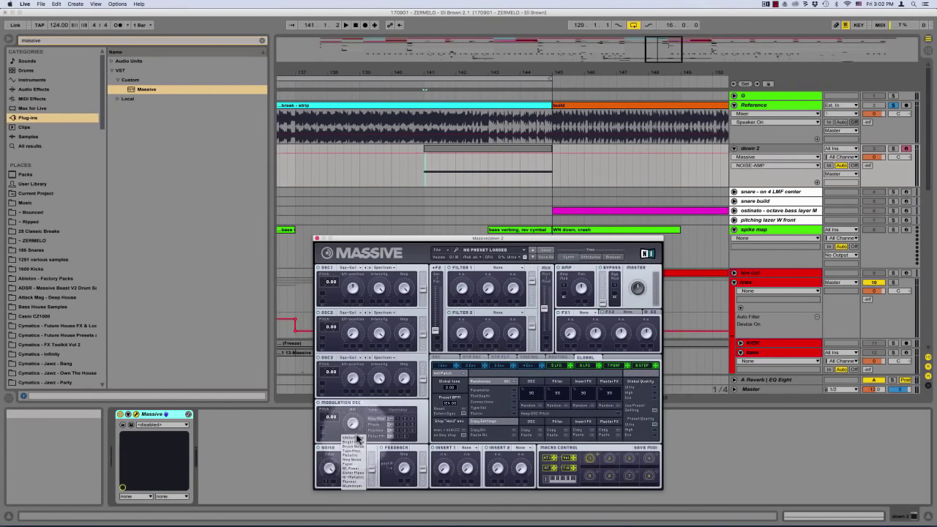
click(353, 443)
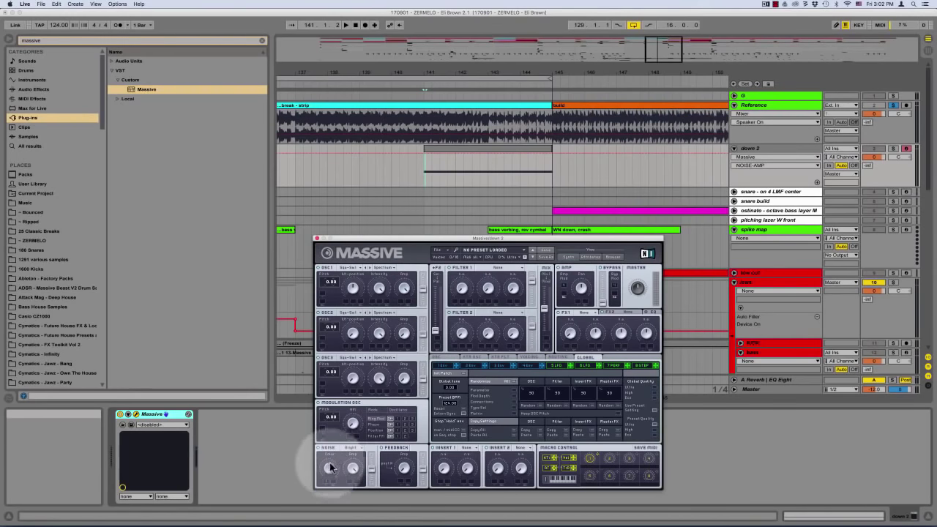
drag(331, 468, 325, 486)
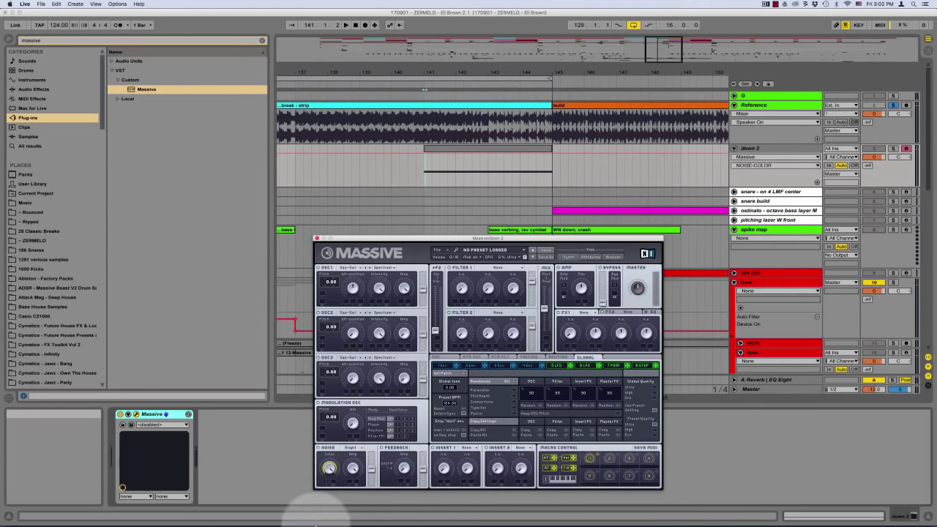
Readjust the noise colour and its macro 1 modulation, and bring up Macro 1 as the down 2 track's automation parameter
click(316, 240)
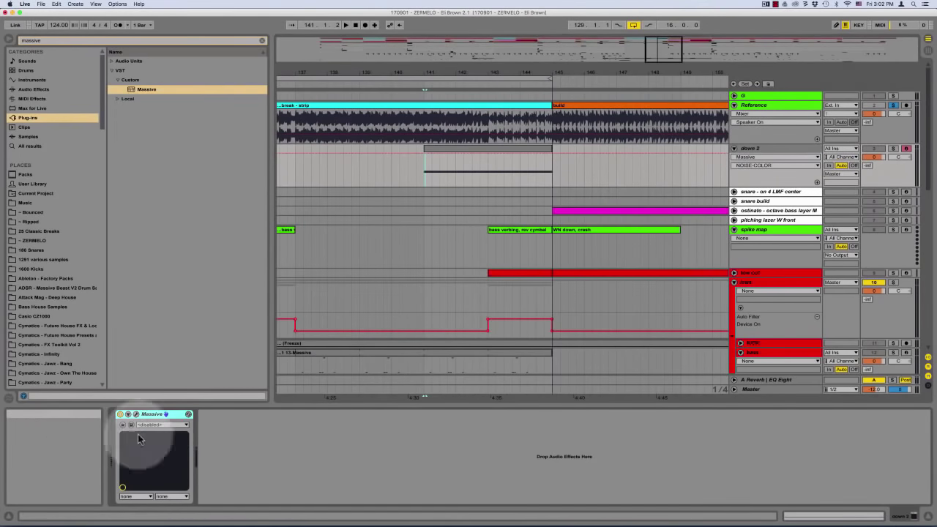
click(135, 414)
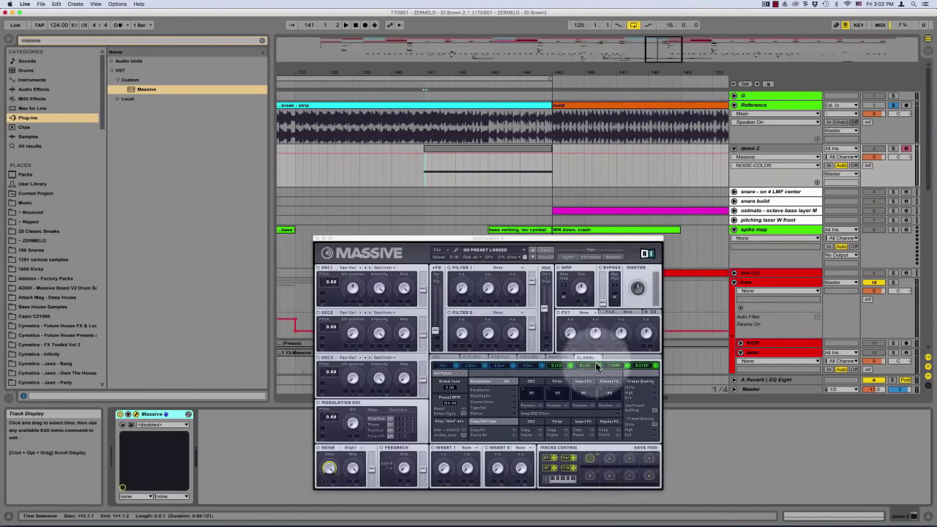
click(591, 458)
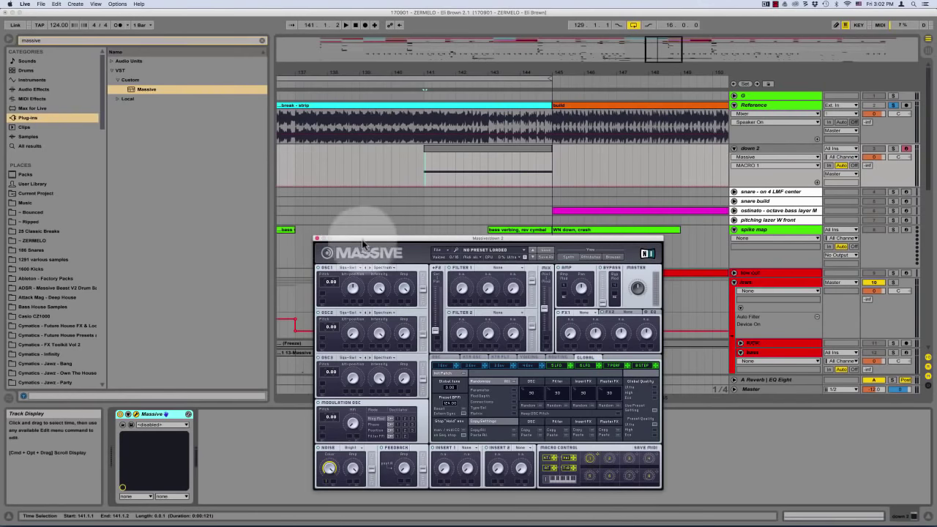
click(329, 468)
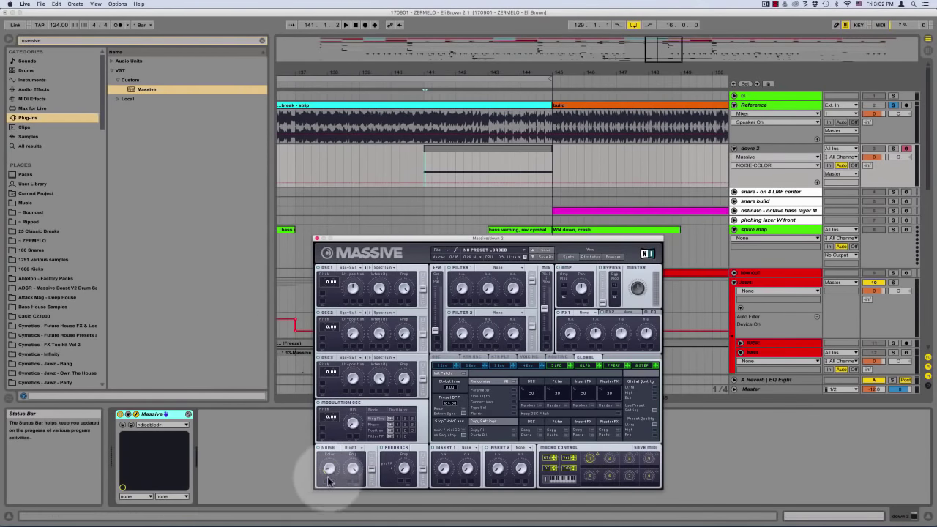
mouse_move(325, 481)
mouse_down()
mouse_move(340, 368)
mouse_move(372, 305)
mouse_up()
click(590, 456)
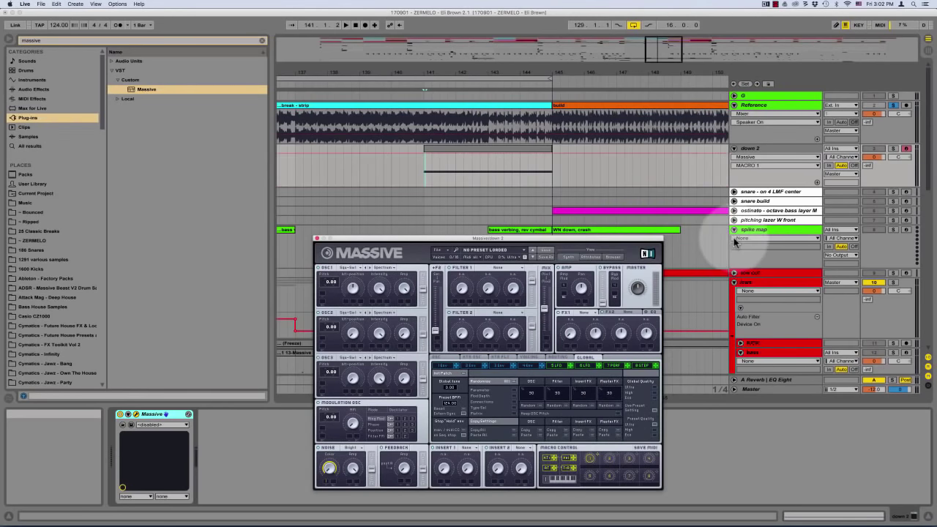
click(316, 239)
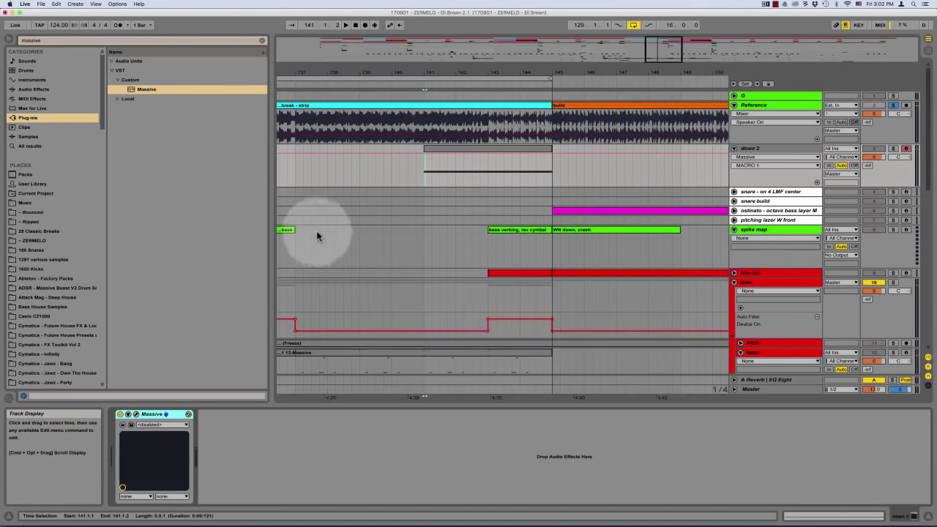
Add a separate Macro 1 automation lane and draw a ramp from maximum at bar 141 down to minimum at bar 145
click(817, 182)
click(419, 203)
drag(423, 200, 446, 206)
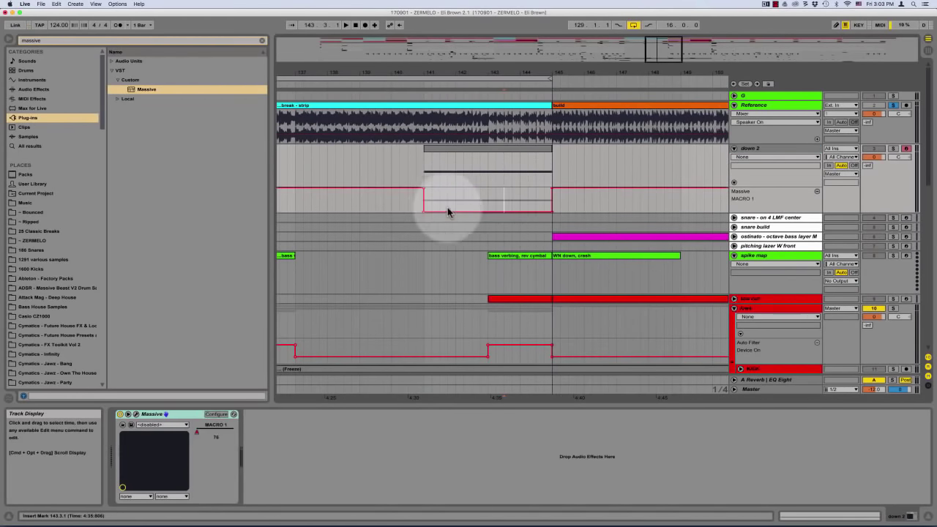
click(425, 212)
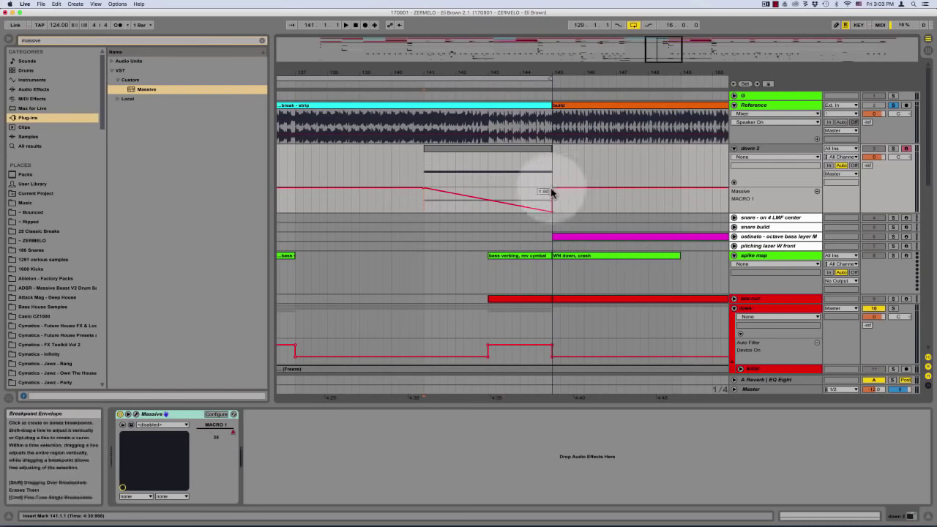
click(552, 189)
click(426, 203)
Solo the down 2 track and audition the noise sweep from bar 141
click(892, 148)
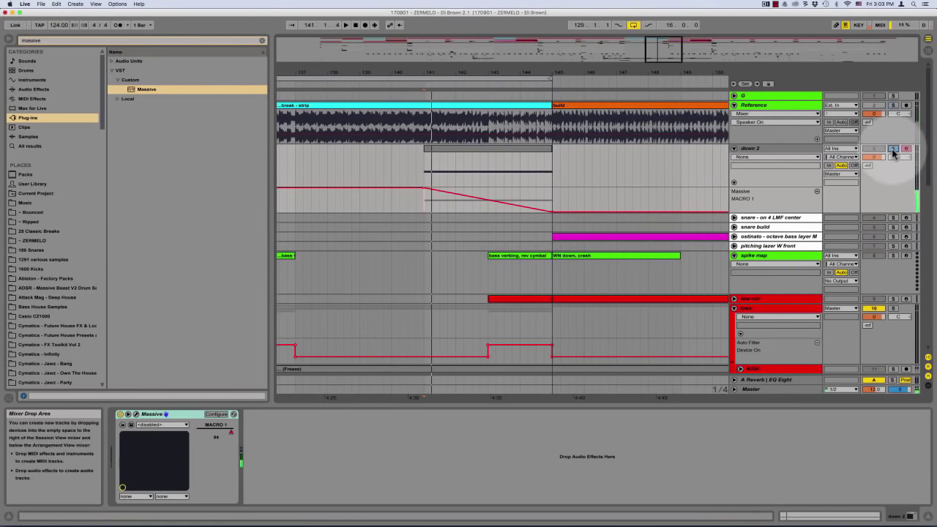
key(space)
key(space)
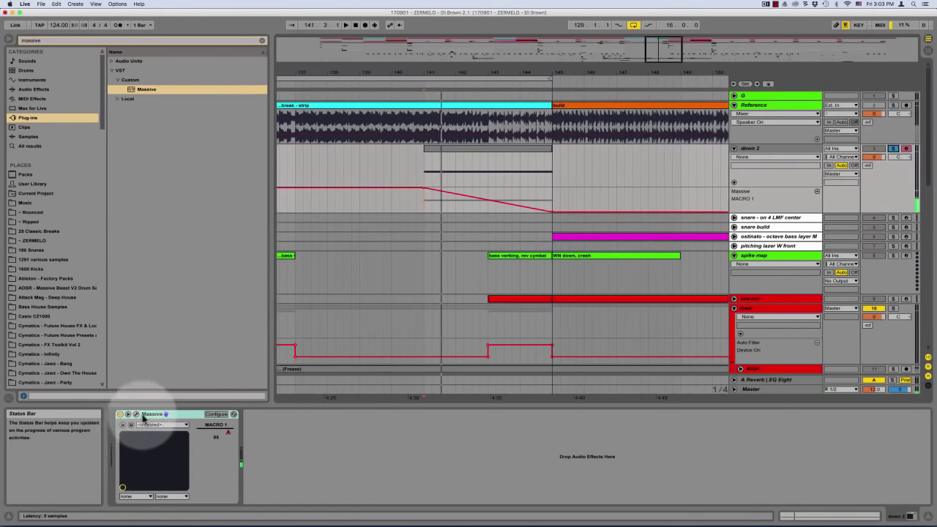
Switch off Massive's three oscillators and the modulation oscillator so only noise sounds, and play from bar 141
click(136, 415)
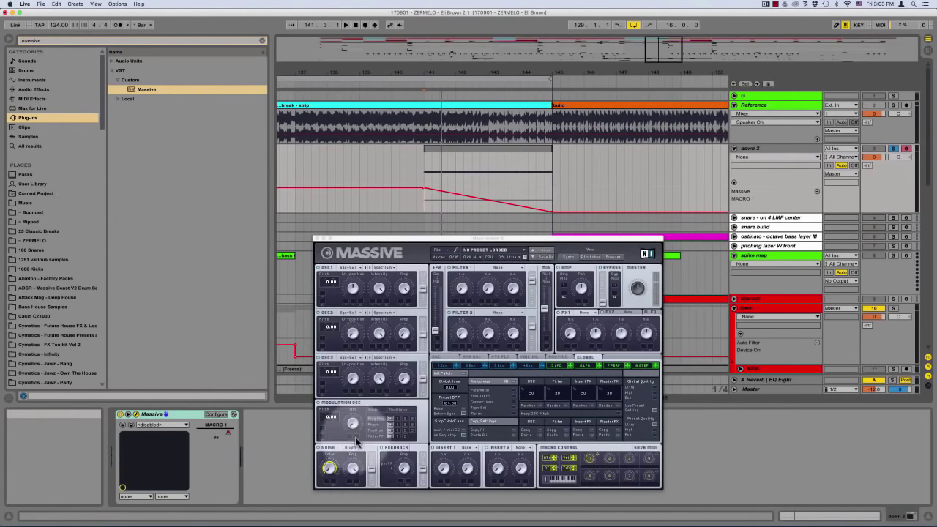
click(360, 463)
click(326, 269)
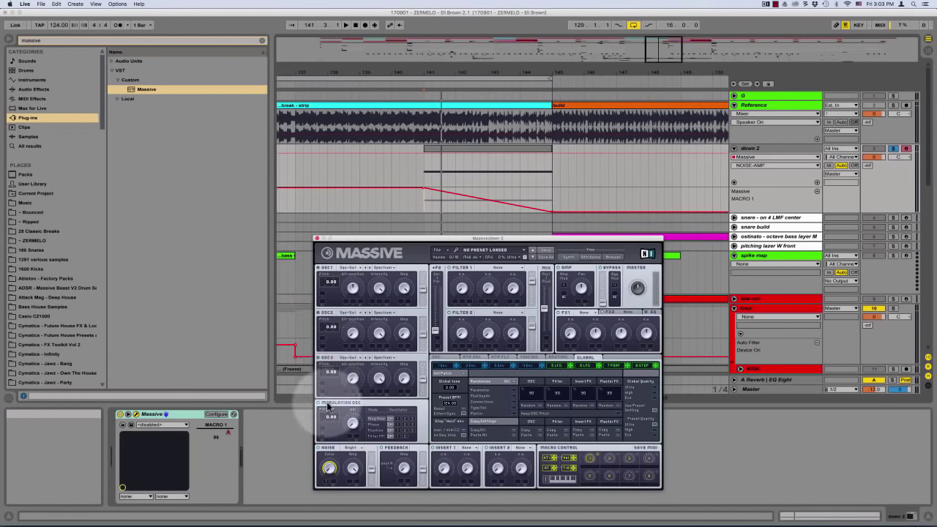
click(427, 182)
key(space)
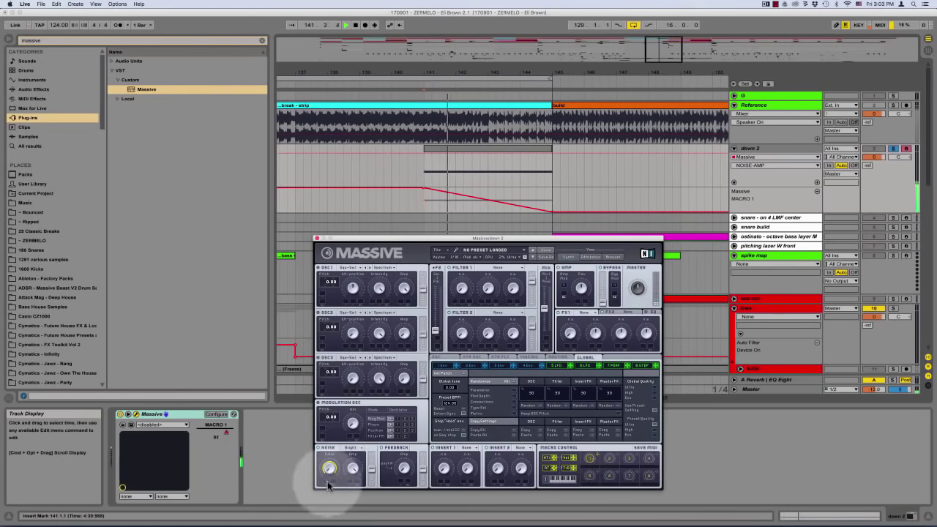
Readjust the noise colour and turn the low shelf of Massive's EQ all the way down
click(329, 469)
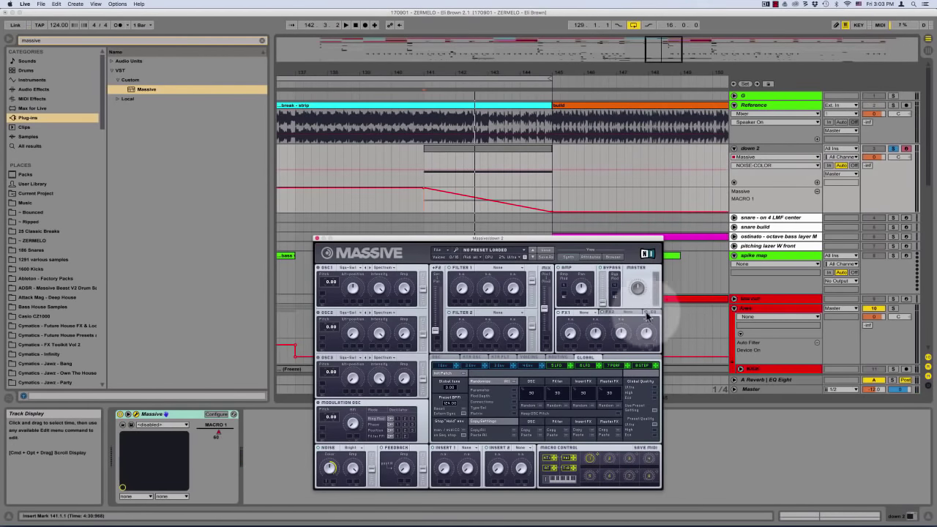
click(653, 313)
drag(572, 333, 540, 526)
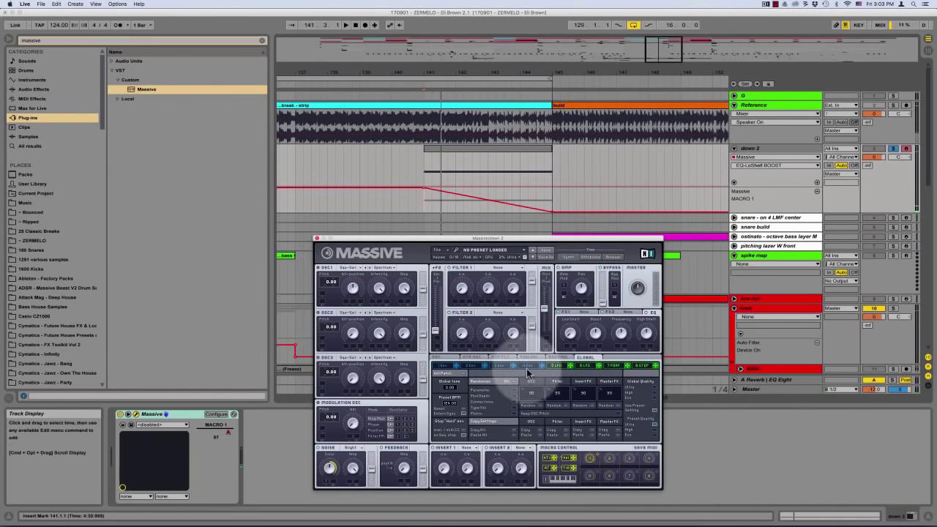
Show envelope 4 and add macro modulation to the noise amp while auditioning the sweep
click(527, 366)
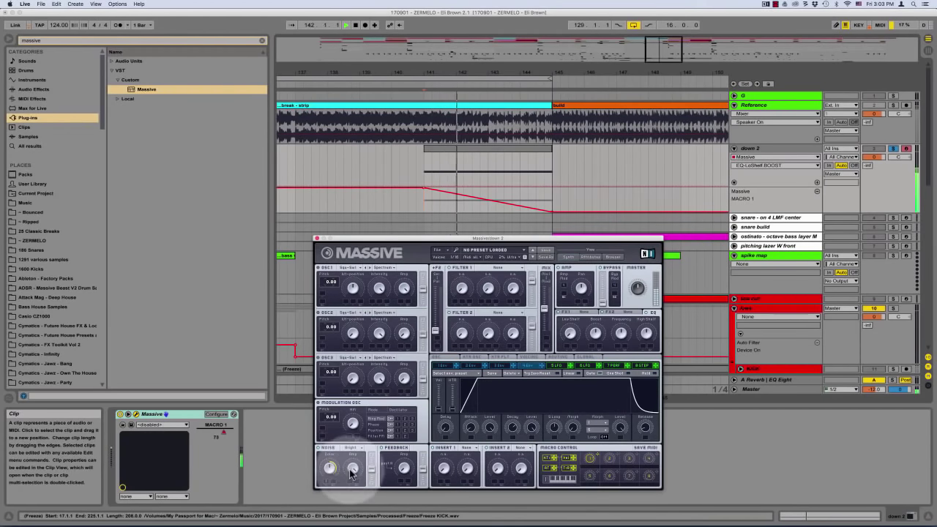
click(352, 474)
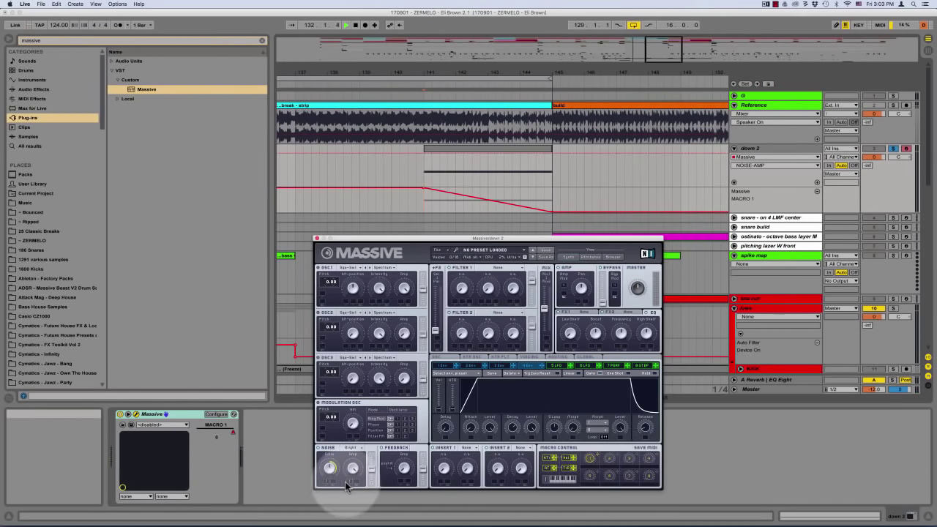
drag(347, 480, 343, 502)
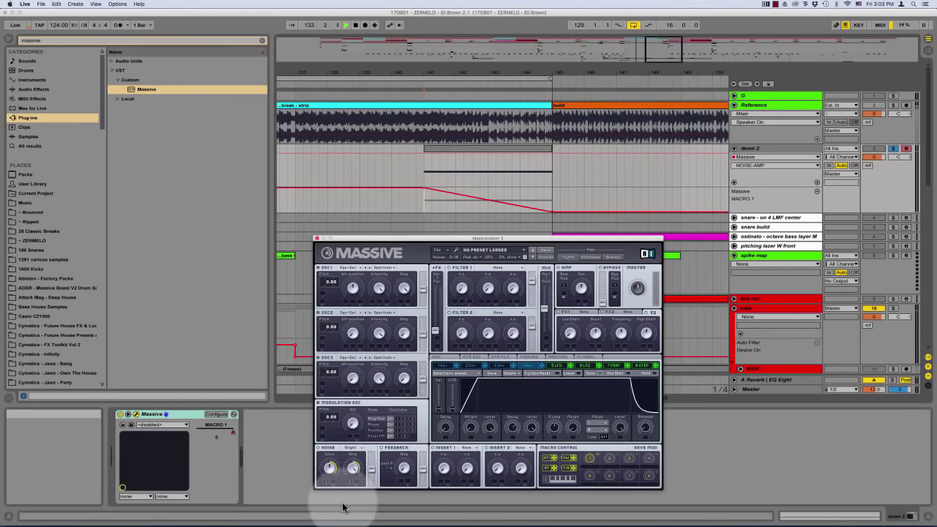
key(space)
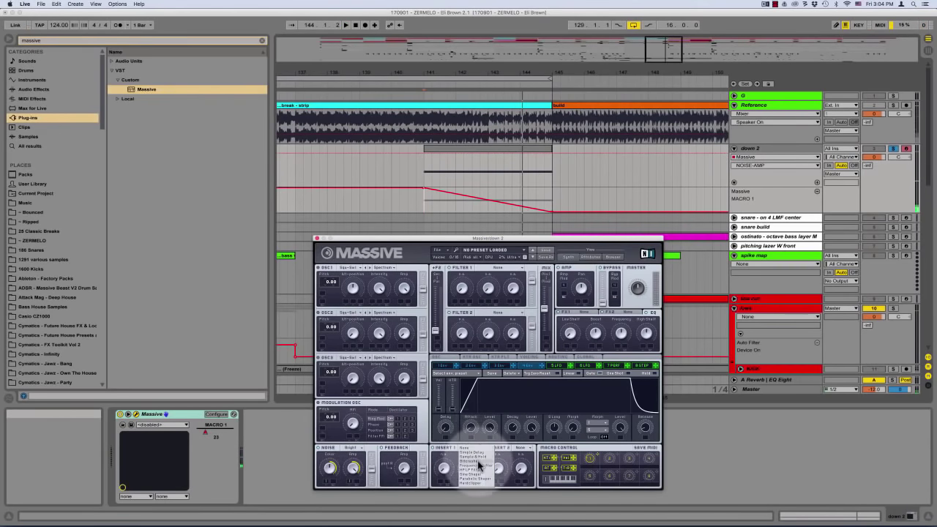
Set Insert 1 to Bitcrusher and adjust its dry/wet mix while playing the sweep
key(space)
drag(445, 468, 494, 379)
drag(443, 468, 459, 436)
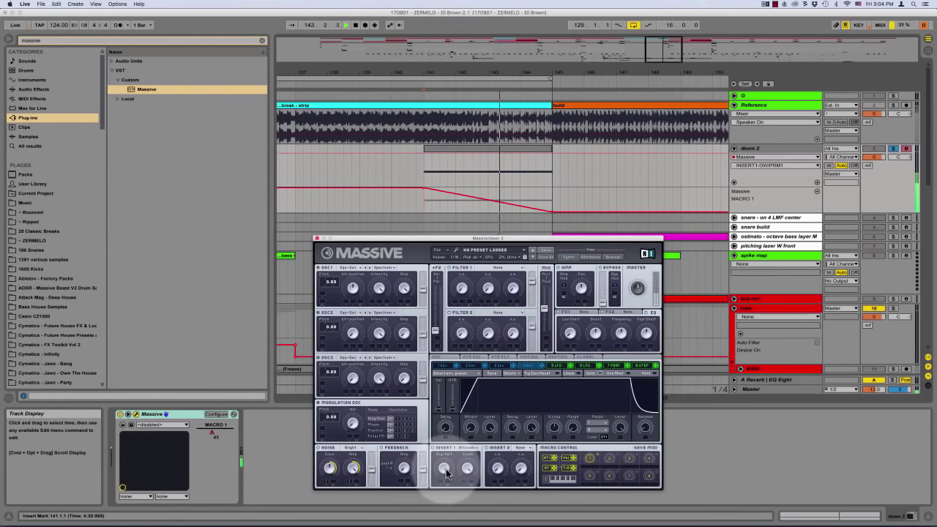
drag(446, 472, 540, 460)
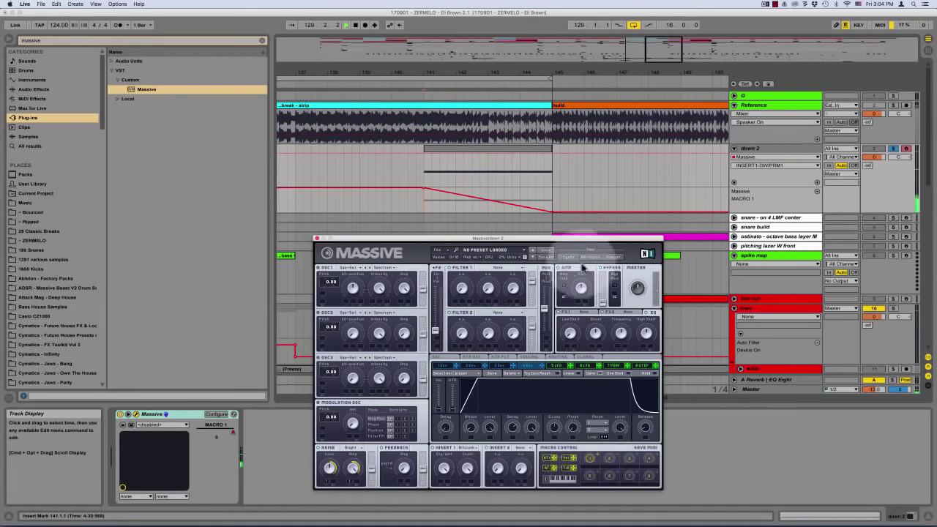
key(space)
Load the Dimension Expander into Massive's FX1 slot and adjust its dry/wet mix
click(593, 312)
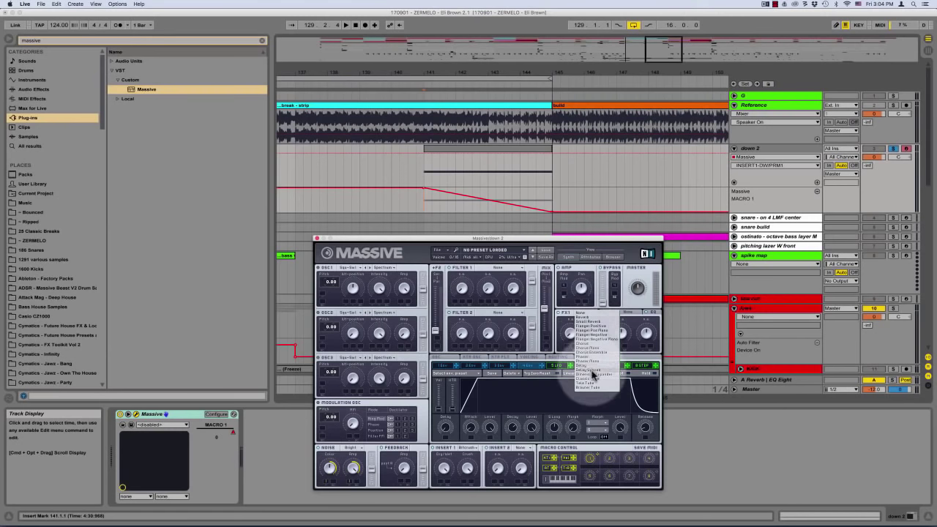
click(594, 374)
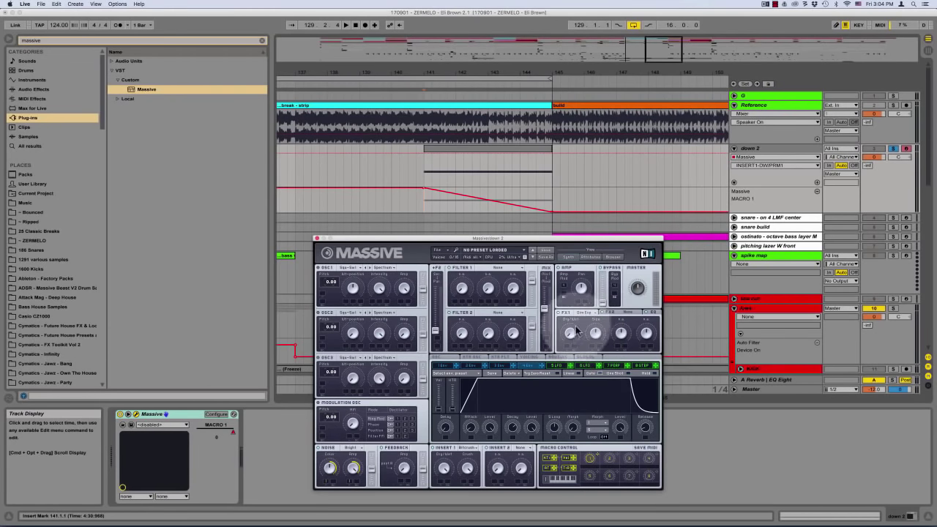
drag(571, 335, 573, 426)
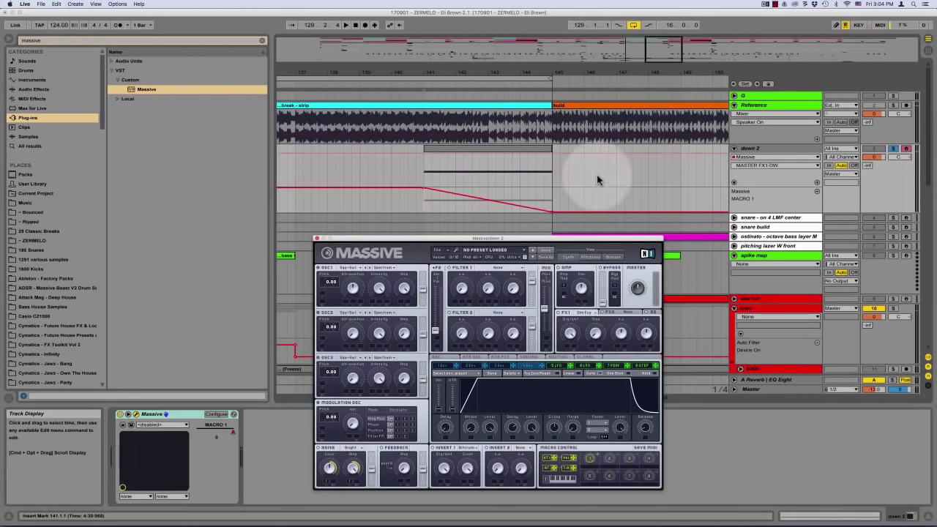
Audition the white-noise downsweep leading into bar 145 and close Massive's window
key(space)
drag(571, 240, 583, 217)
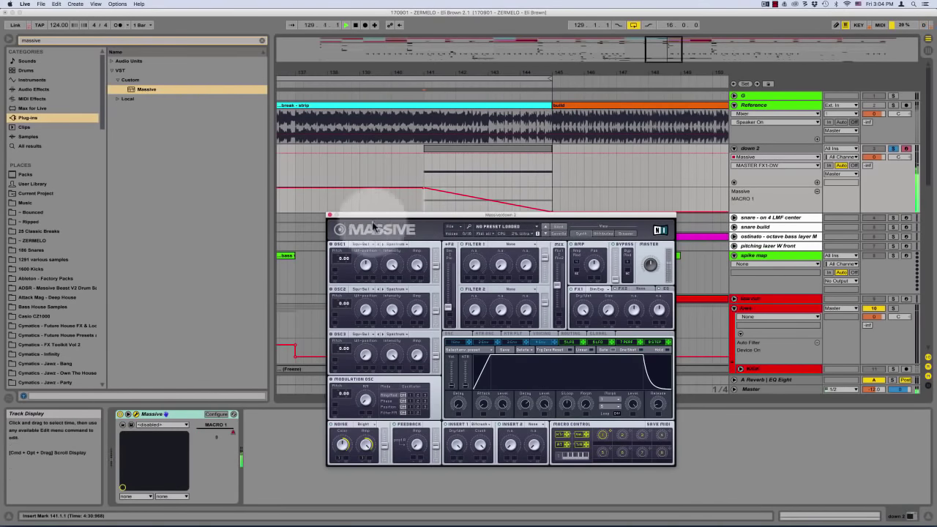
click(330, 215)
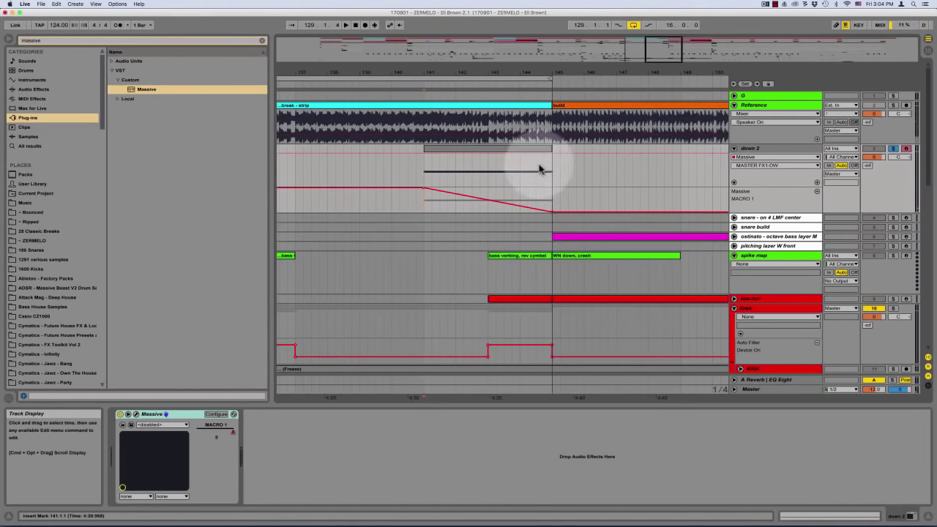
click(554, 177)
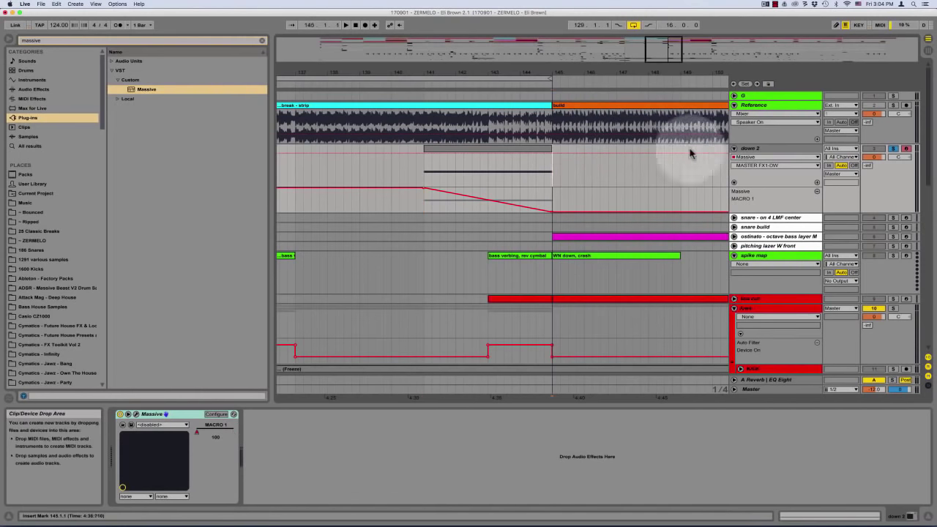
Reopen Massive on the "down 2" track and readjust the noise amp while playing the sweep from bar 141
click(135, 414)
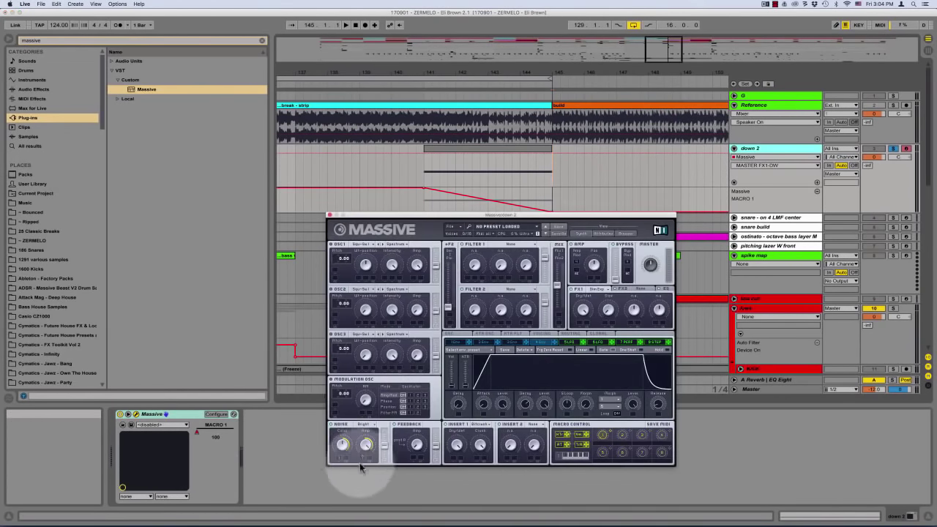
click(368, 456)
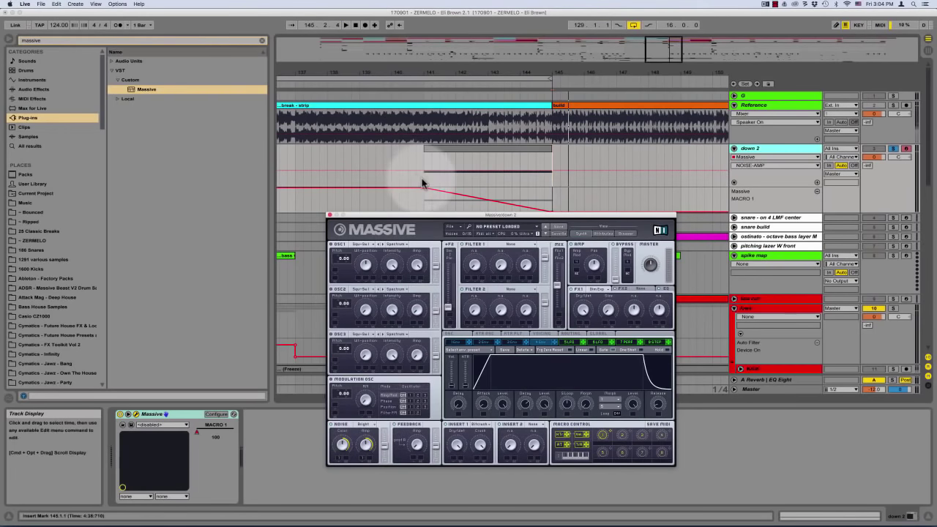
click(422, 181)
key(space)
click(365, 451)
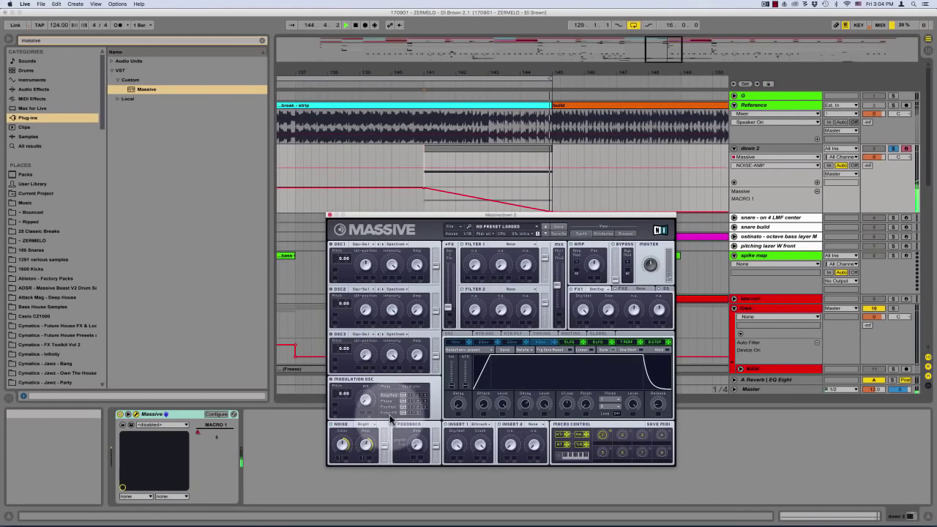
click(329, 214)
Rename the "down 2" track as "down - WN 2" and colour it brown
click(770, 149)
key(super+r)
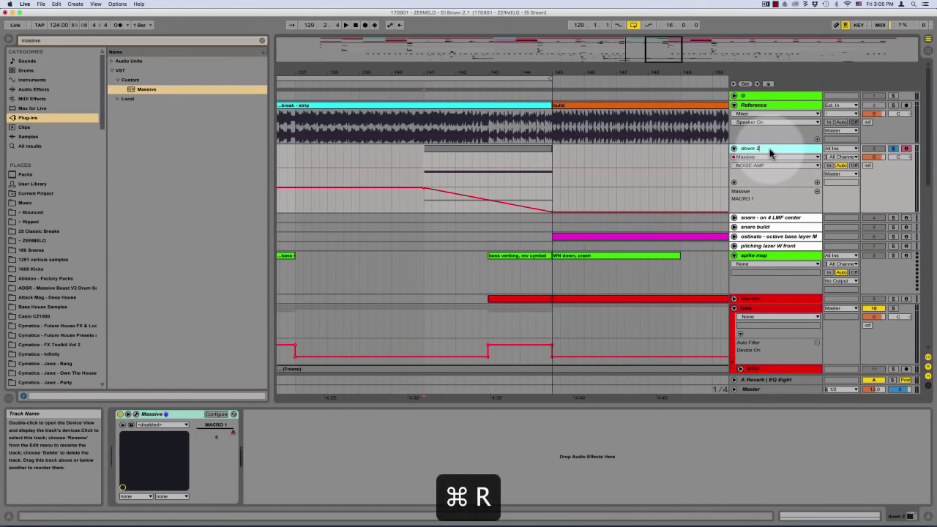
text(- WN)
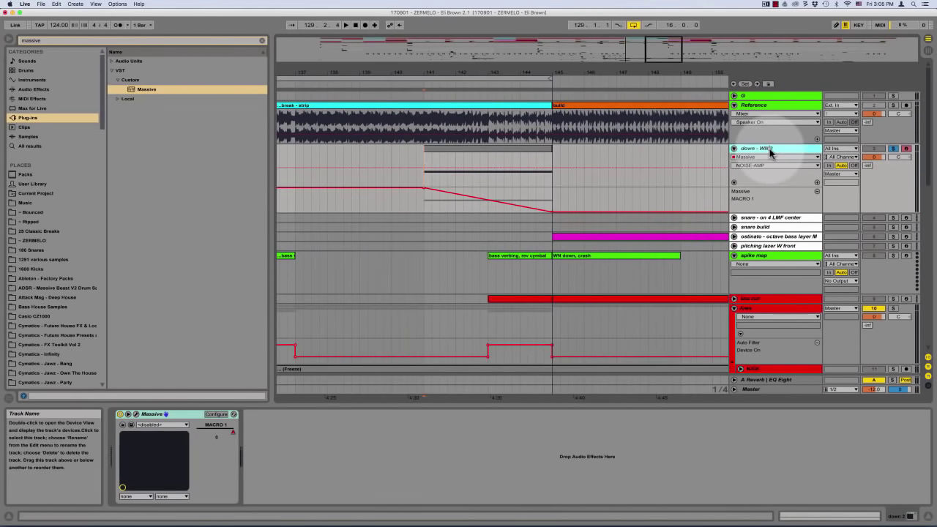
right_click(765, 150)
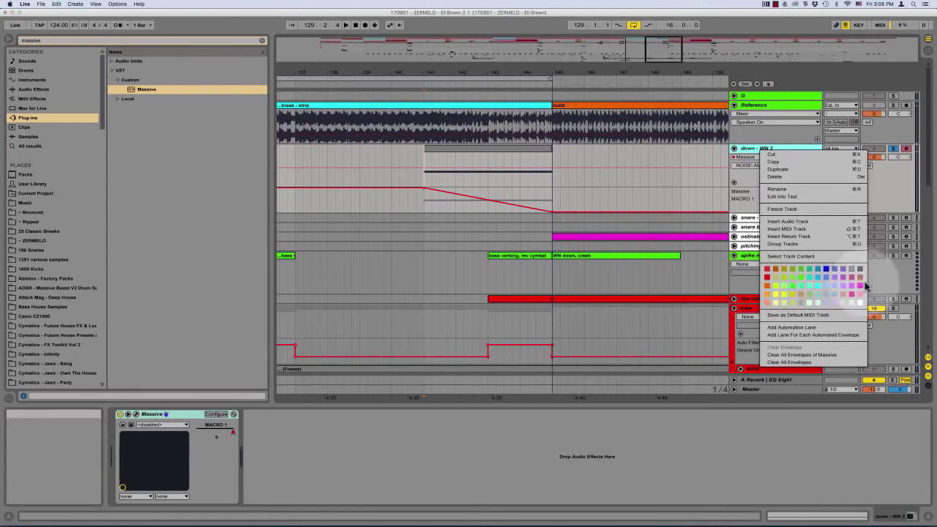
click(861, 276)
Collapse all tracks and move "down - WN 2" directly below "down - WN 1"
key(alt+u)
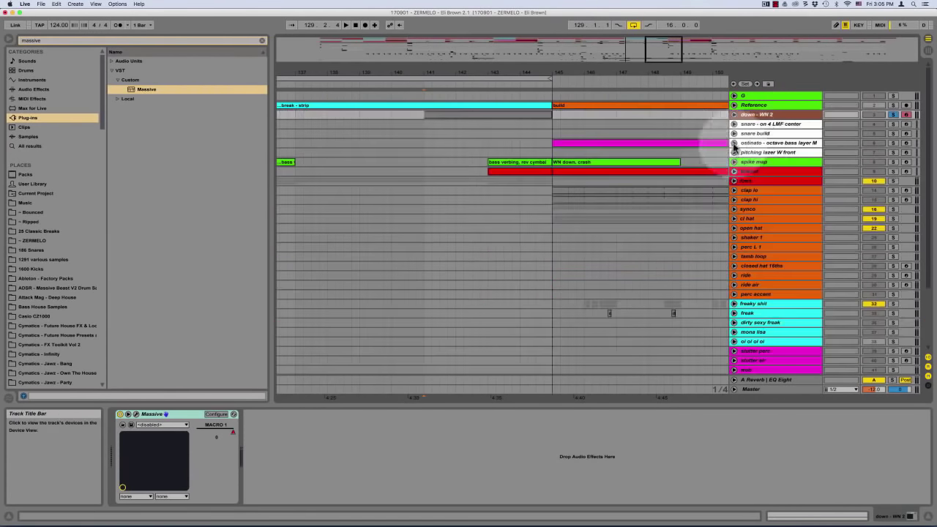
drag(770, 115, 763, 356)
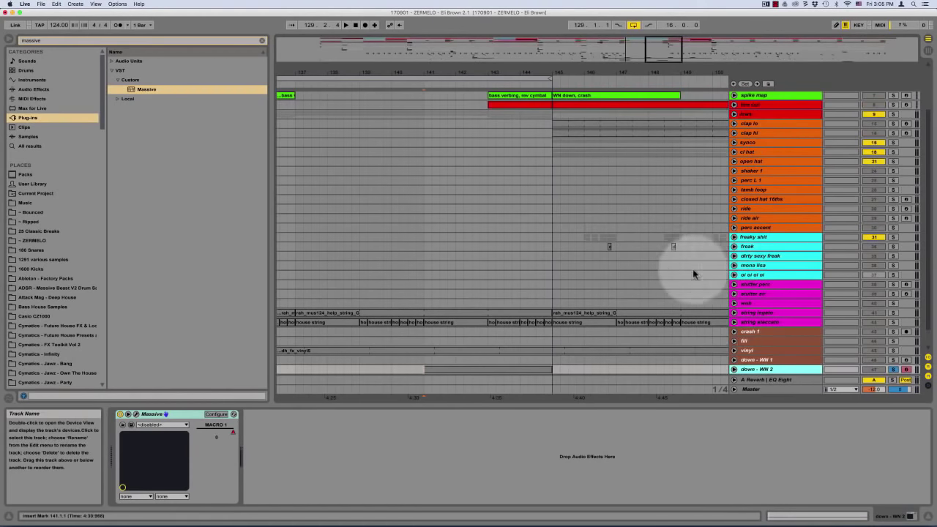
click(548, 216)
key(space)
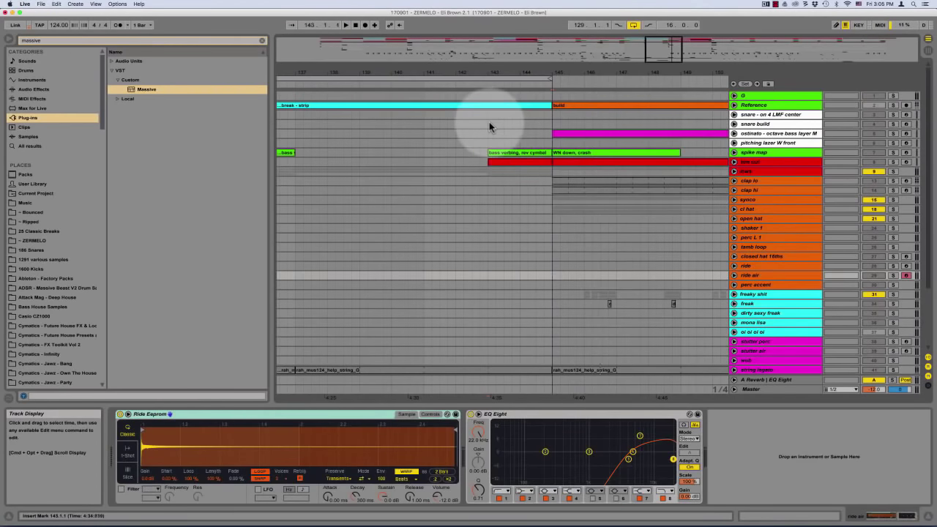
Expand the "lows" group and open the Massive instrument on its bass track
click(501, 155)
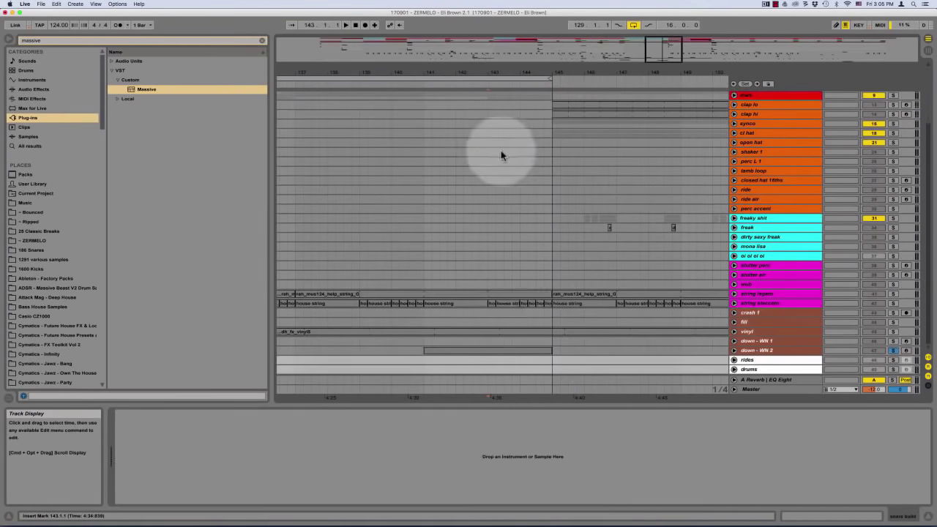
click(734, 350)
scroll(480, 250, up, 5)
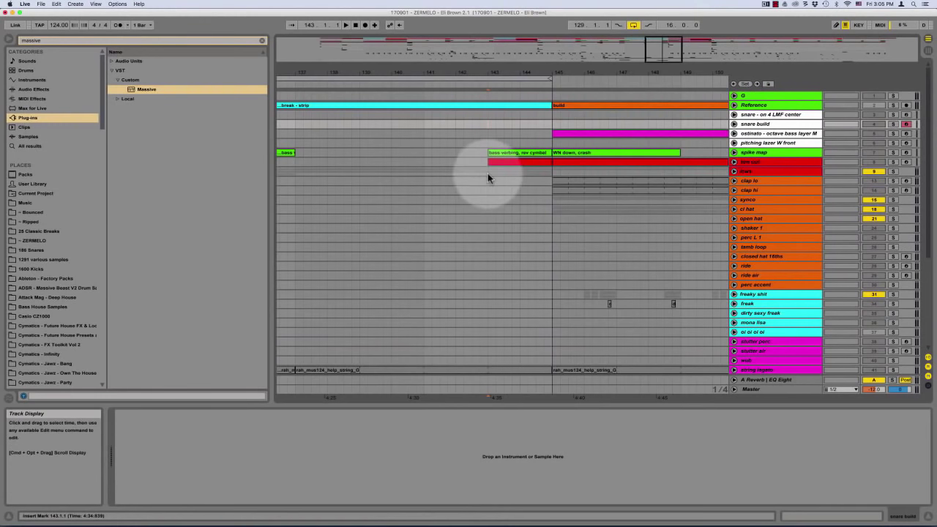
click(733, 163)
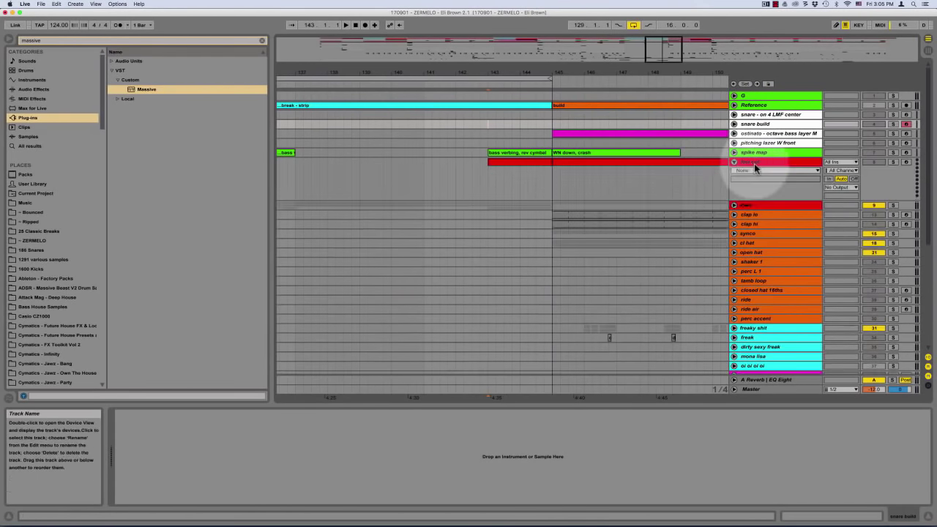
click(733, 162)
click(747, 172)
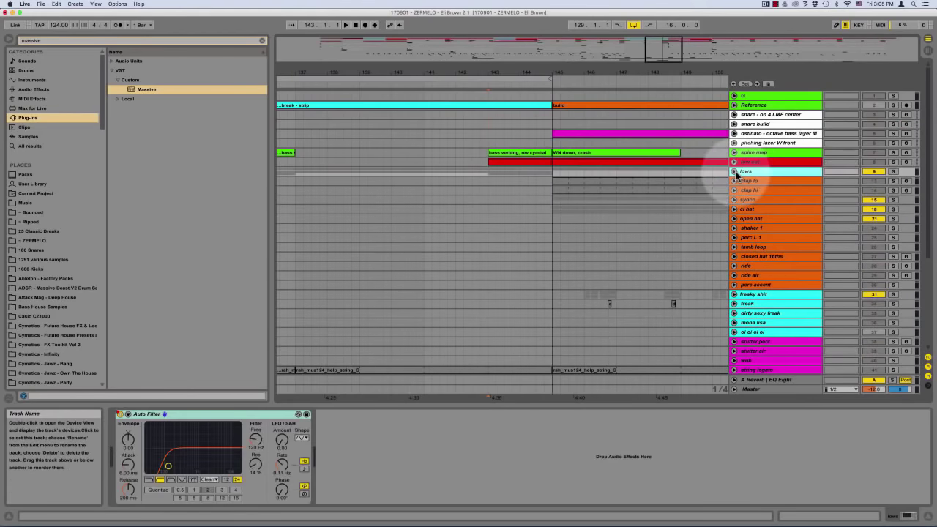
click(734, 171)
scroll(680, 262, down, 2)
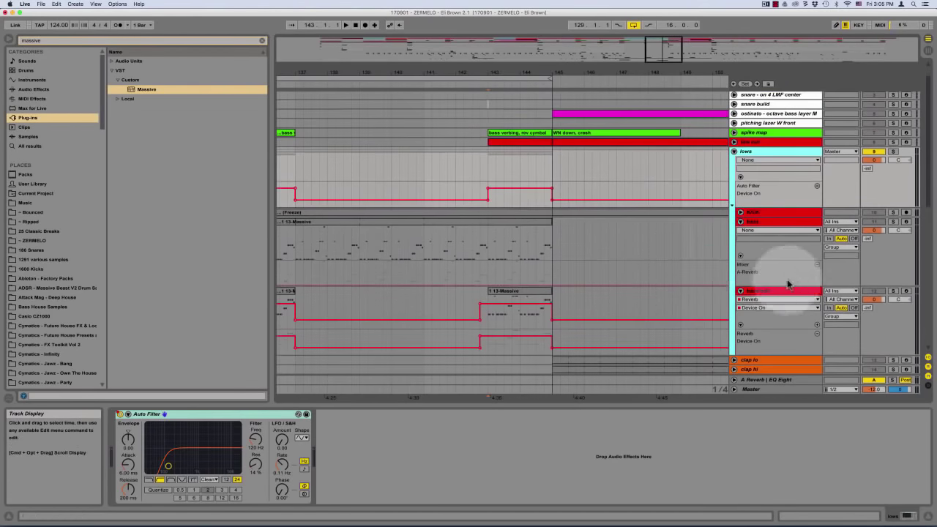
click(765, 222)
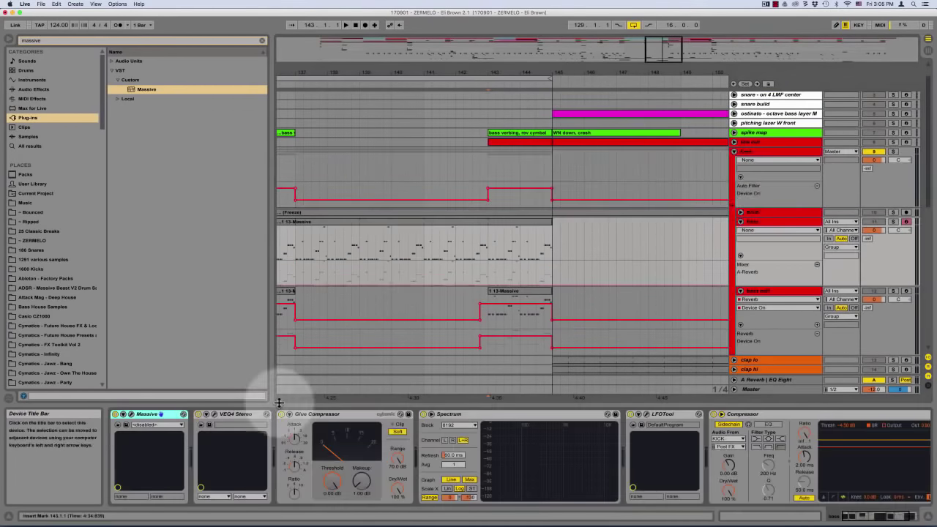
click(132, 414)
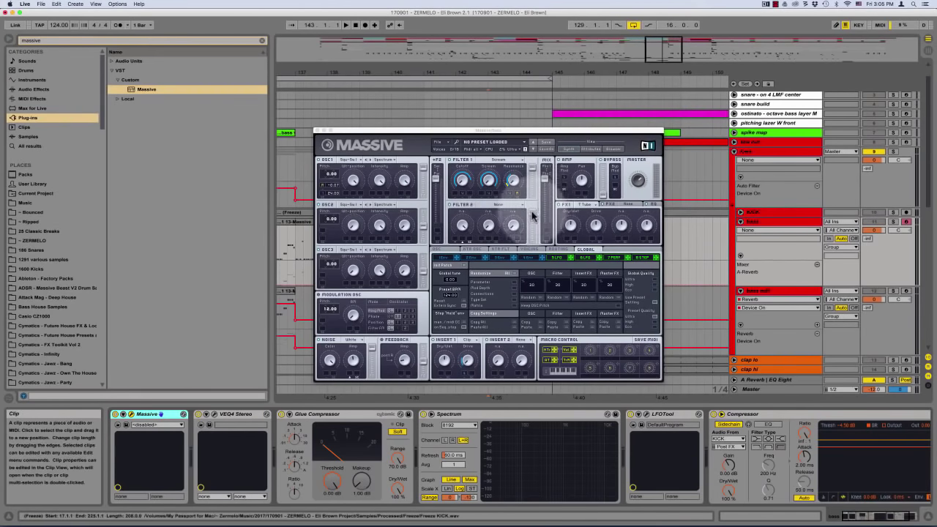
Shift Massive's filter mix fully to Filter 2 while playing the bass from bar 137
click(532, 214)
key(space)
key(space)
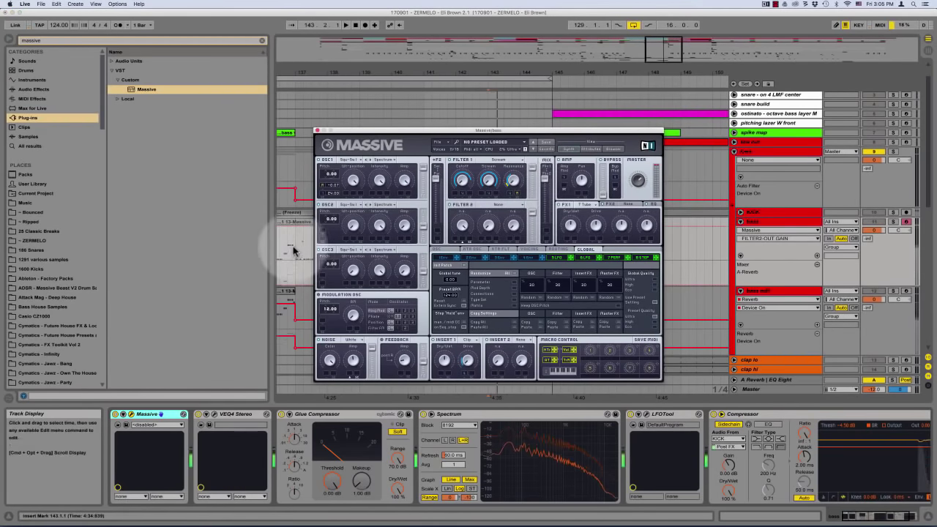
click(295, 245)
key(space)
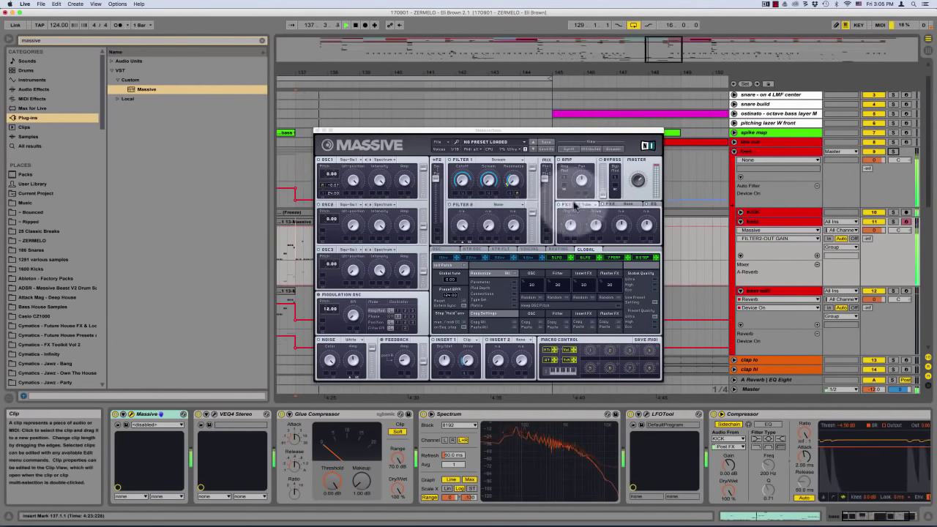
drag(545, 179, 544, 353)
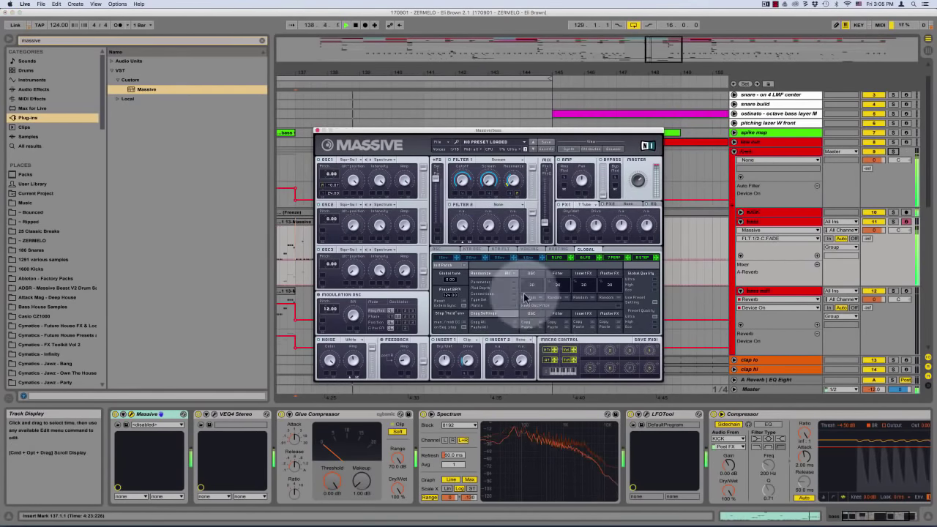
Set Massive's Filter 2 type to Daft, audition its cutoff on the bass, and close the plug-in window
click(501, 205)
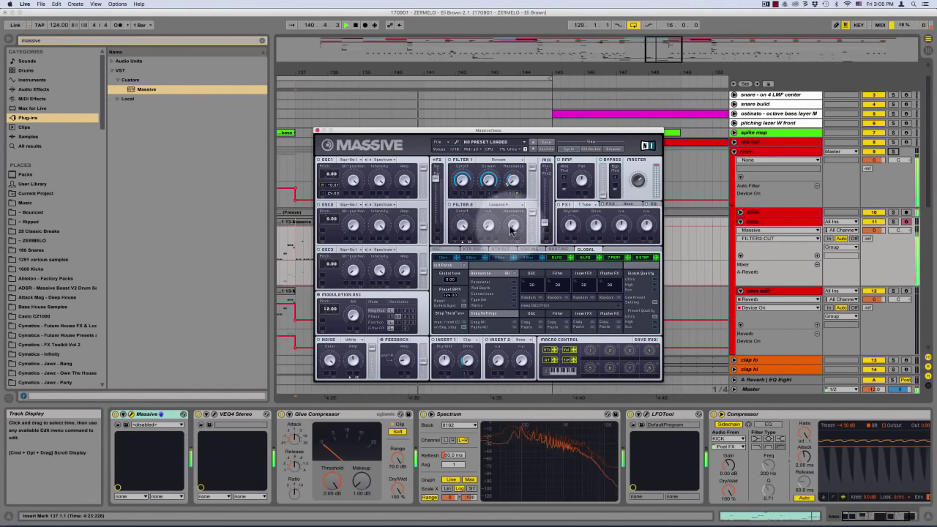
click(500, 204)
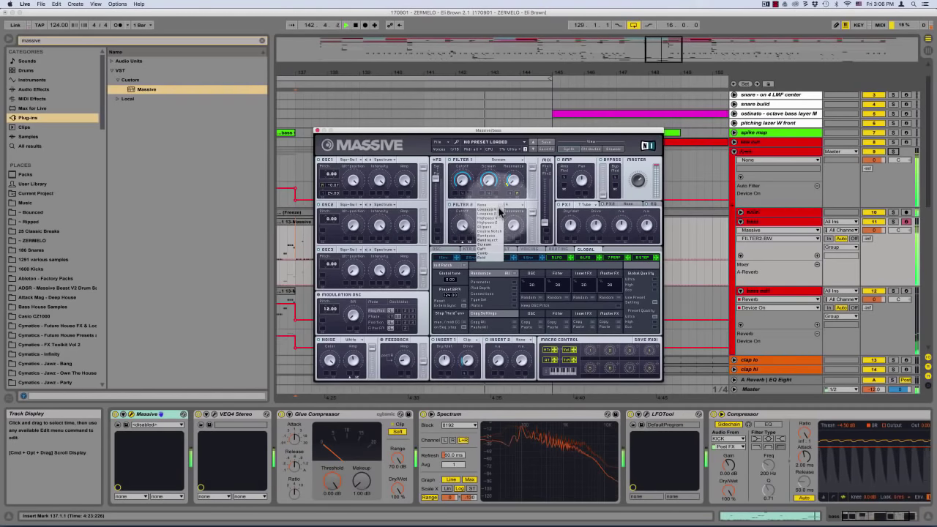
click(490, 250)
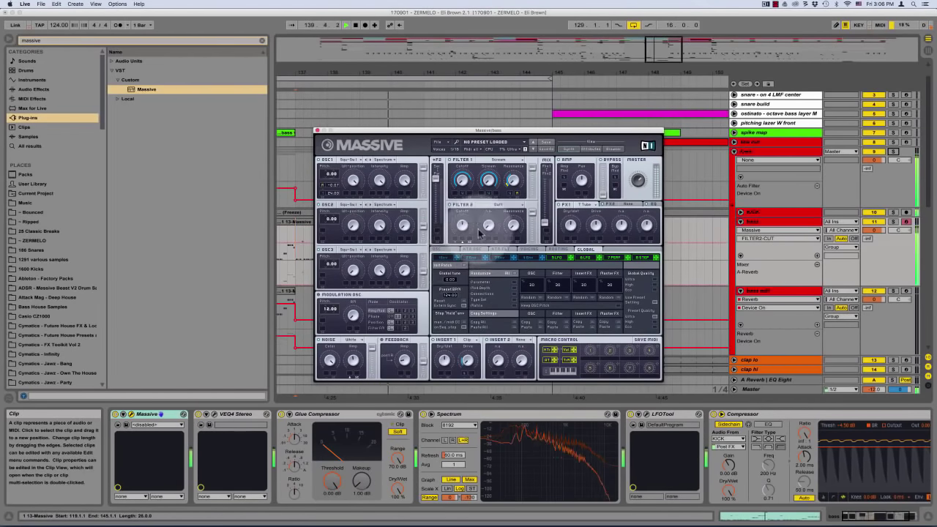
click(311, 124)
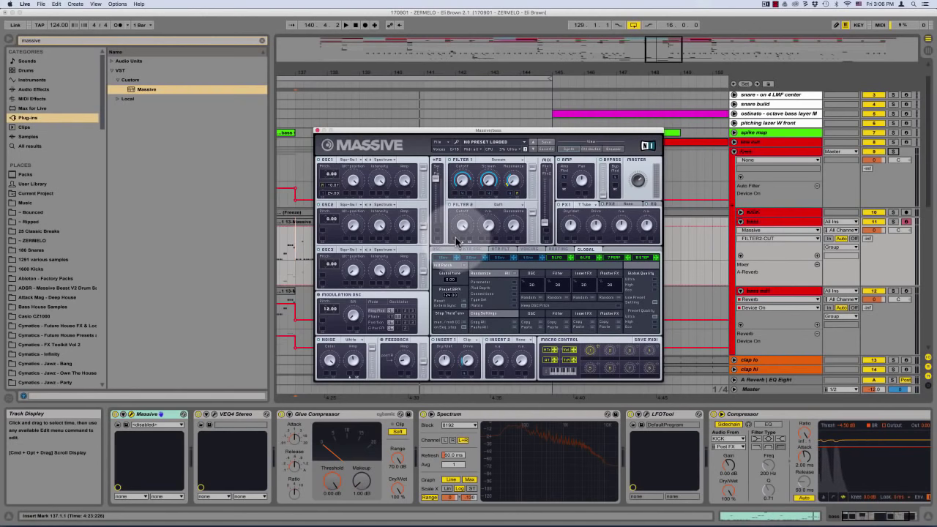
click(316, 130)
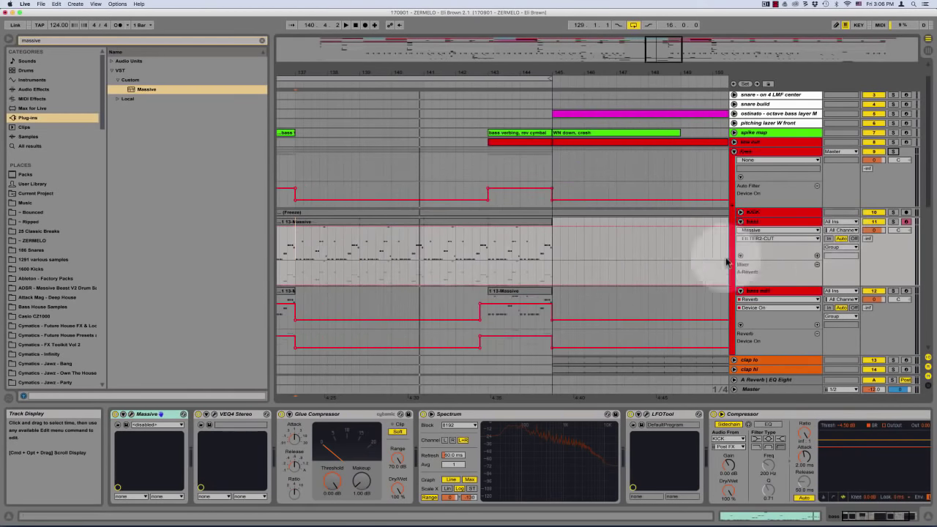
Add a FILTER2-CUT automation lane to the bass track and ramp the cutoff down to minimum from bar 141 to 145
click(818, 264)
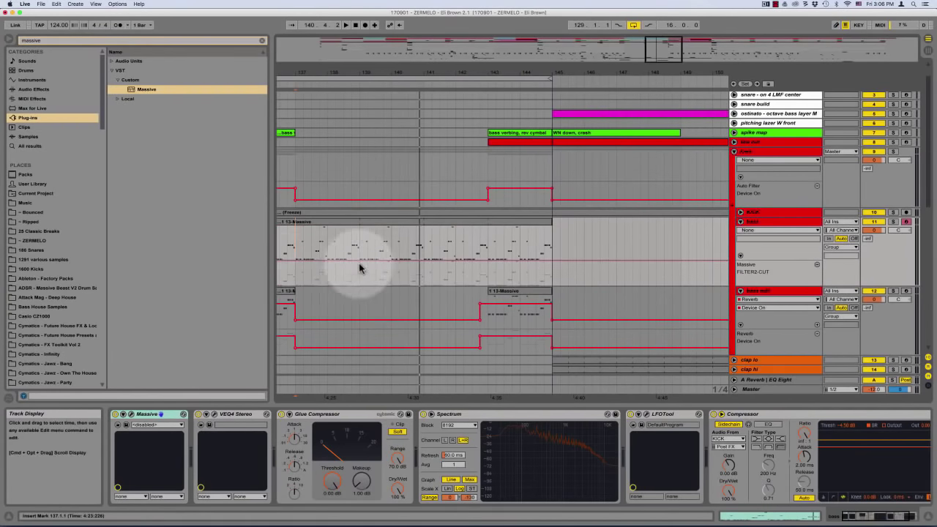
drag(425, 264, 494, 286)
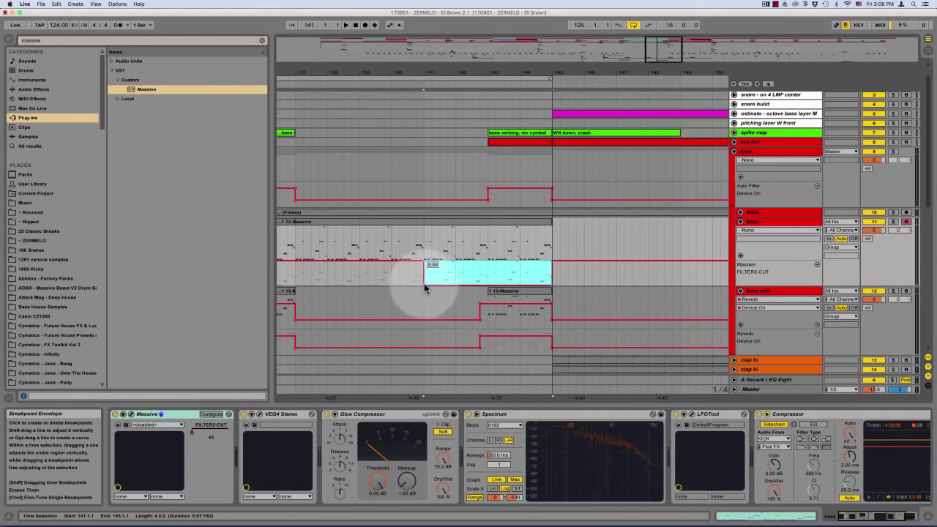
drag(425, 284, 423, 269)
click(425, 270)
key(space)
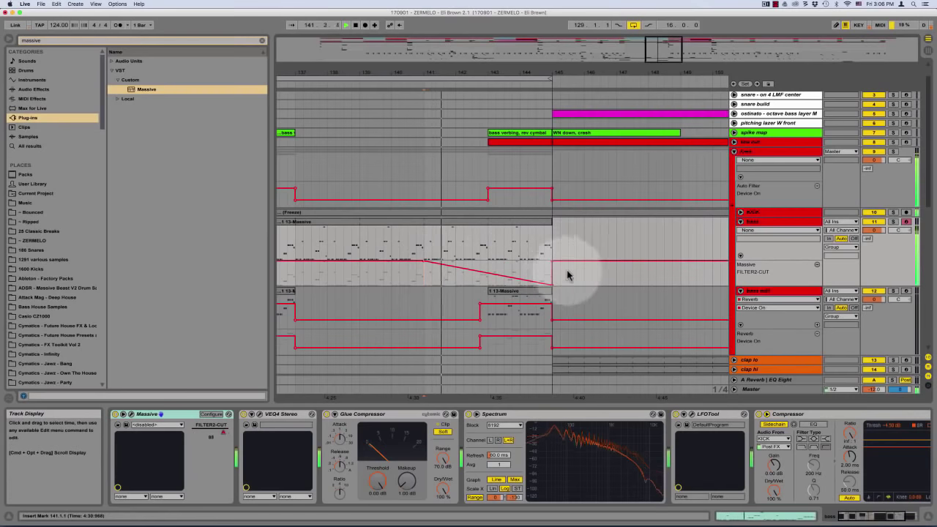
Hold the bass's FILTER2-CUT automation at minimum from bar 145 to bar 146 during playback
drag(586, 271, 567, 285)
click(567, 271)
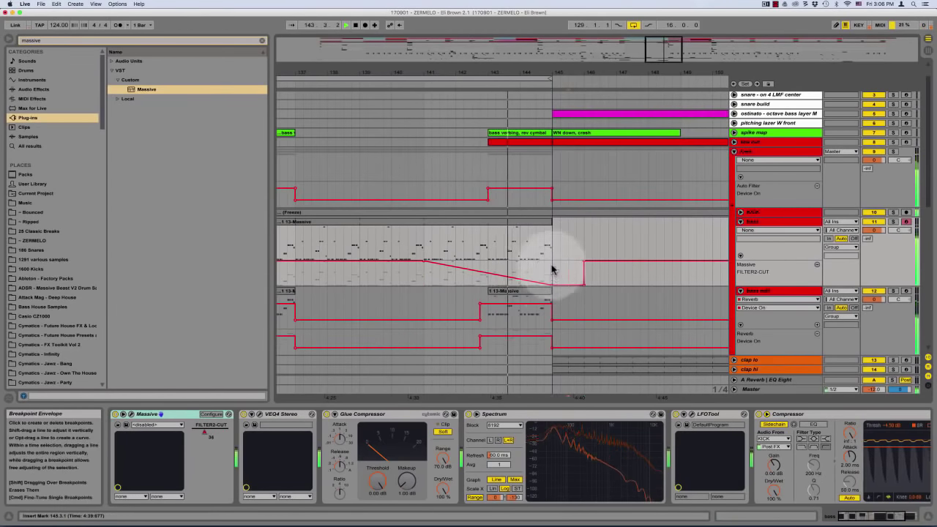
click(553, 268)
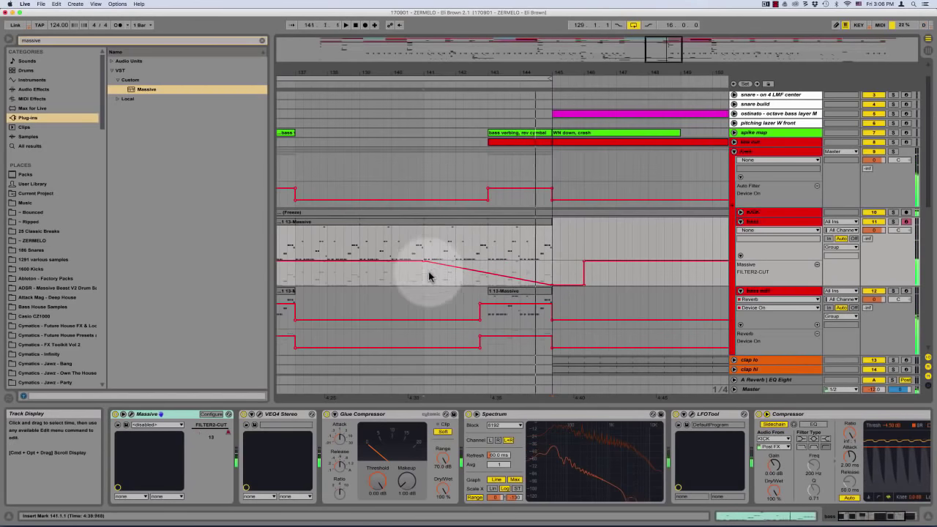
Stop playback and loop bars 141 to 145 around the bass's filter cutoff ramp
key(space)
drag(425, 265, 555, 277)
key(super+l)
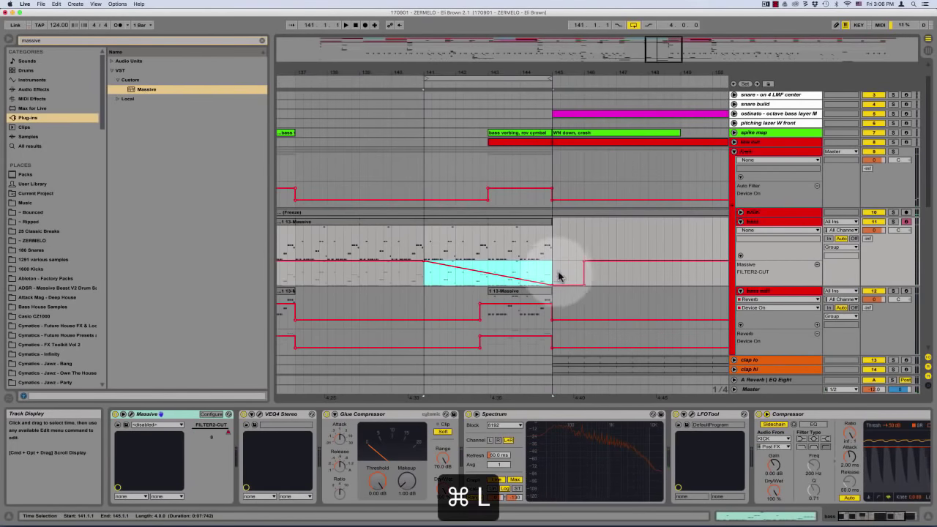
click(432, 270)
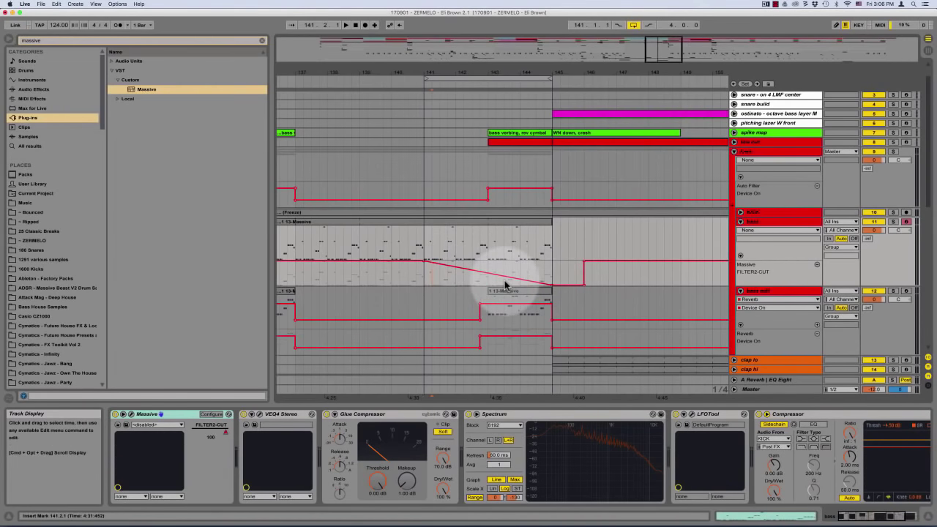
drag(414, 264, 415, 284)
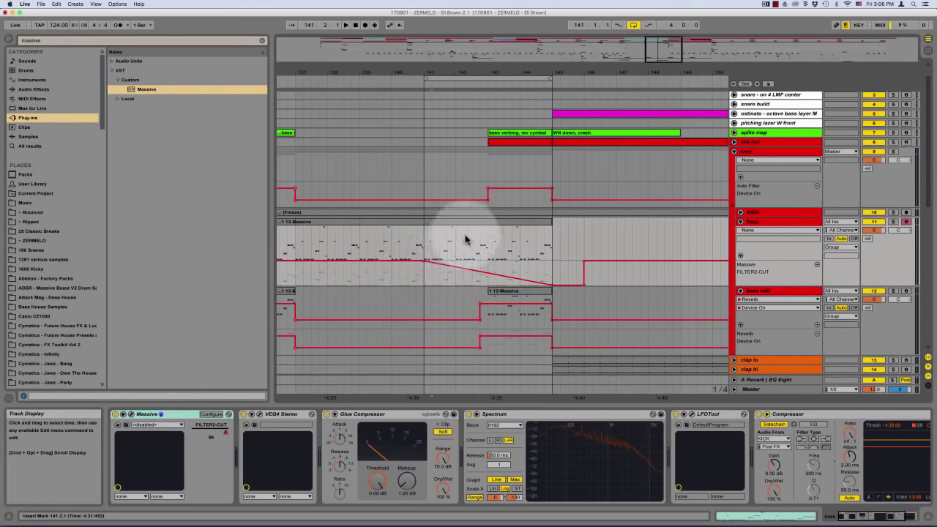
Reopen the bass track's Massive and expose its first macro, cut off, for automation in place of FILTER2-CUT
drag(408, 264, 408, 262)
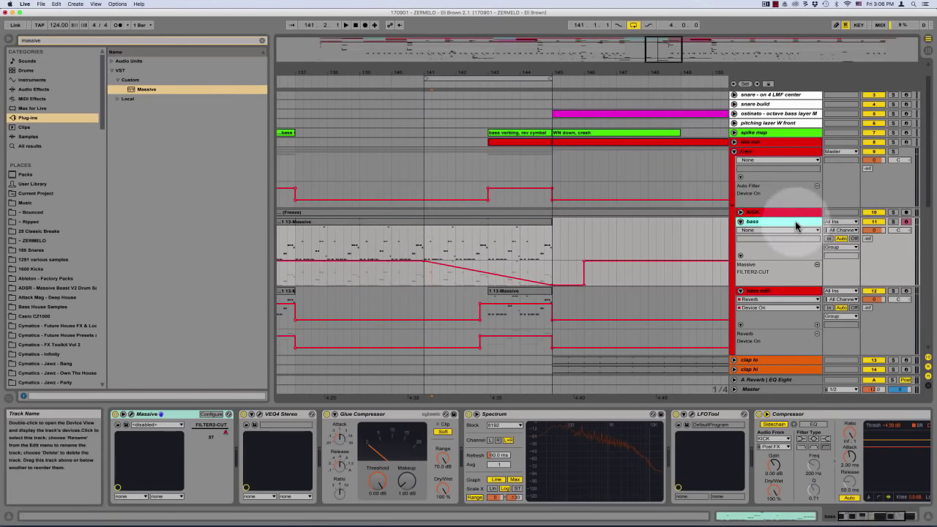
click(131, 415)
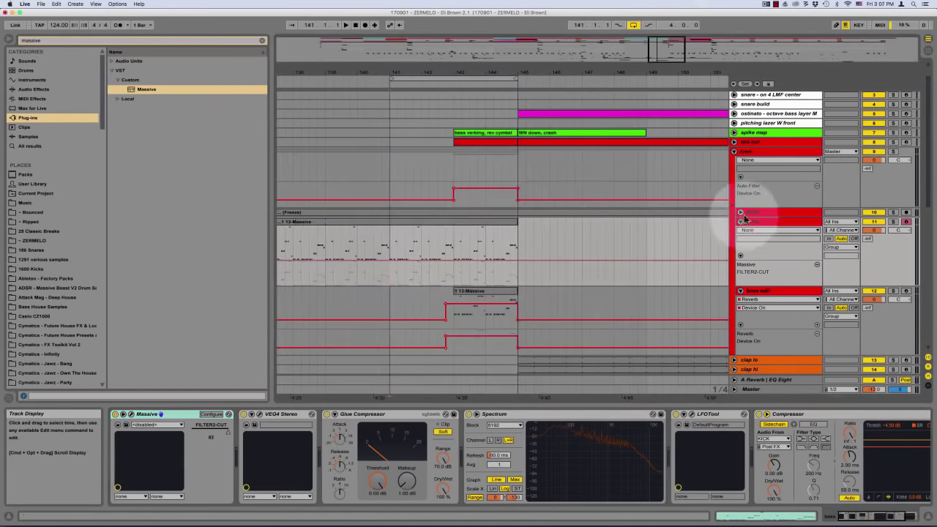
double_click(756, 223)
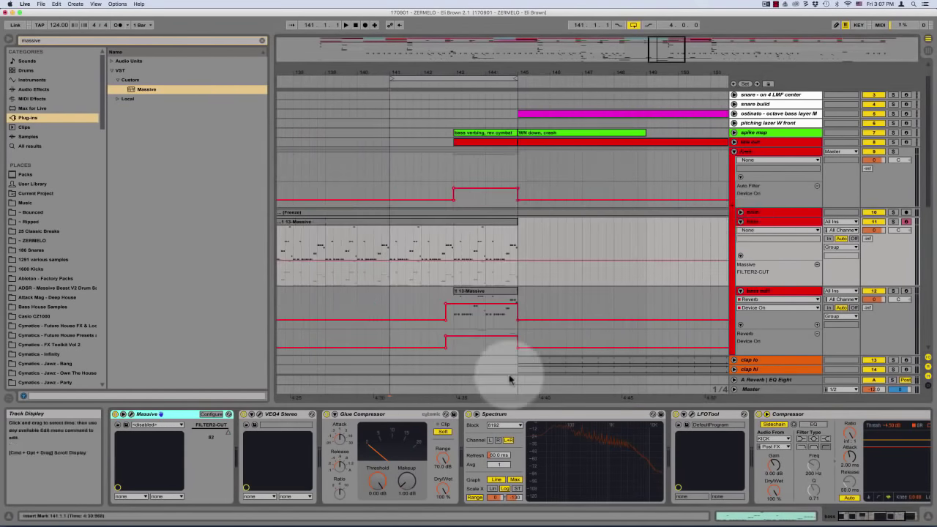
click(129, 414)
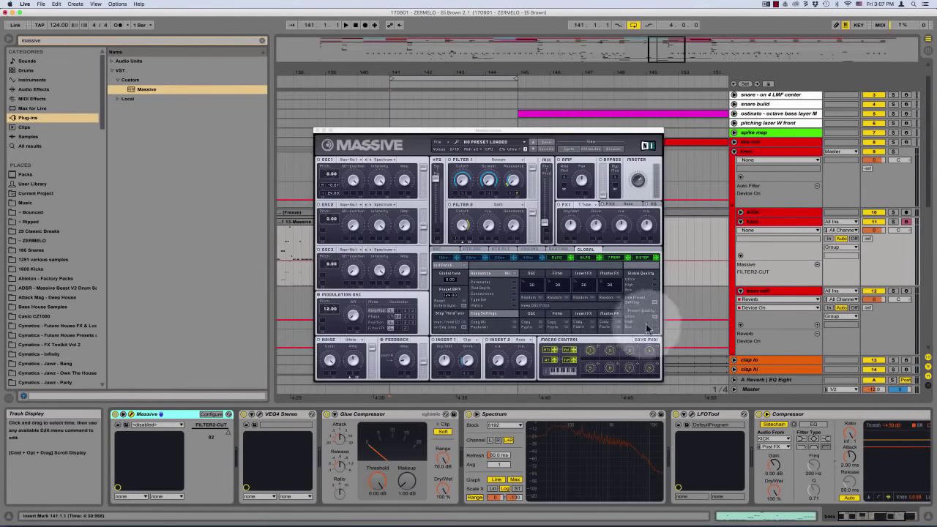
click(591, 352)
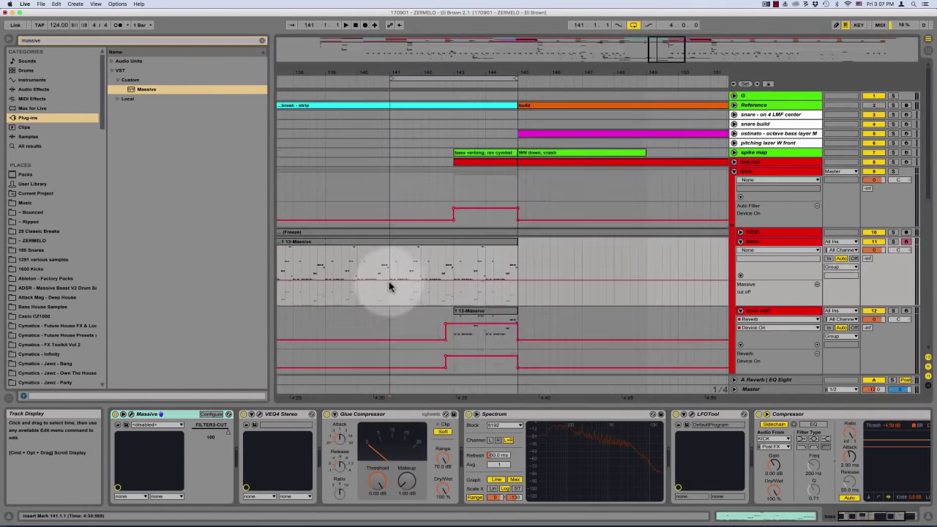
Ramp the bass's cut off macro automation down to minimum from bar 137 to bar 145
drag(388, 286, 395, 311)
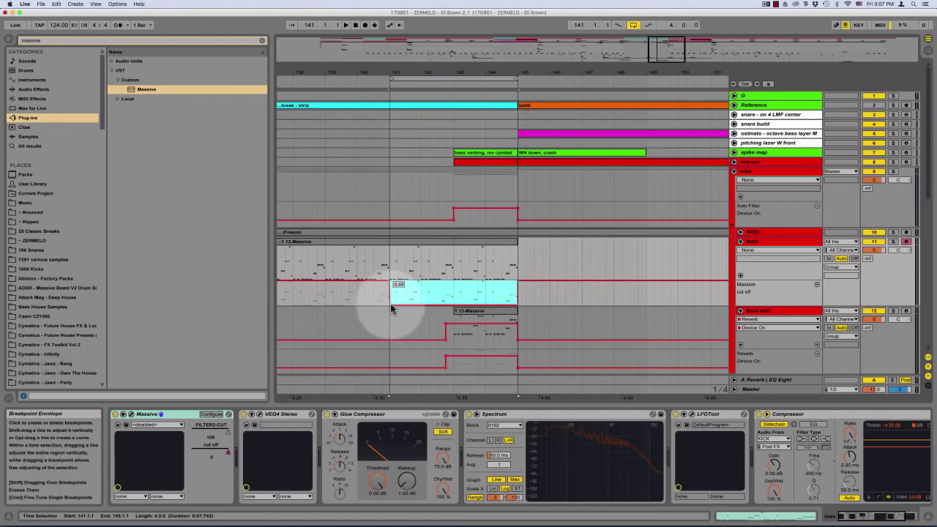
click(389, 305)
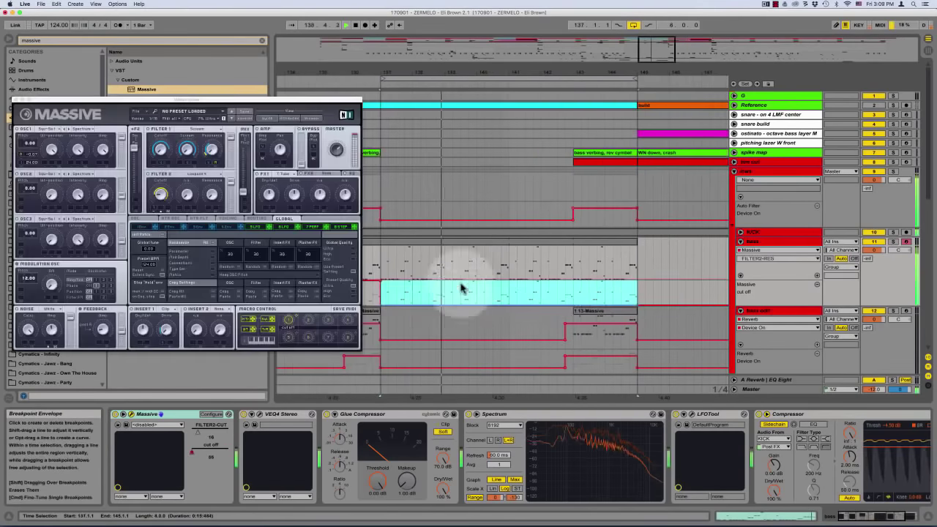
click(461, 282)
click(381, 307)
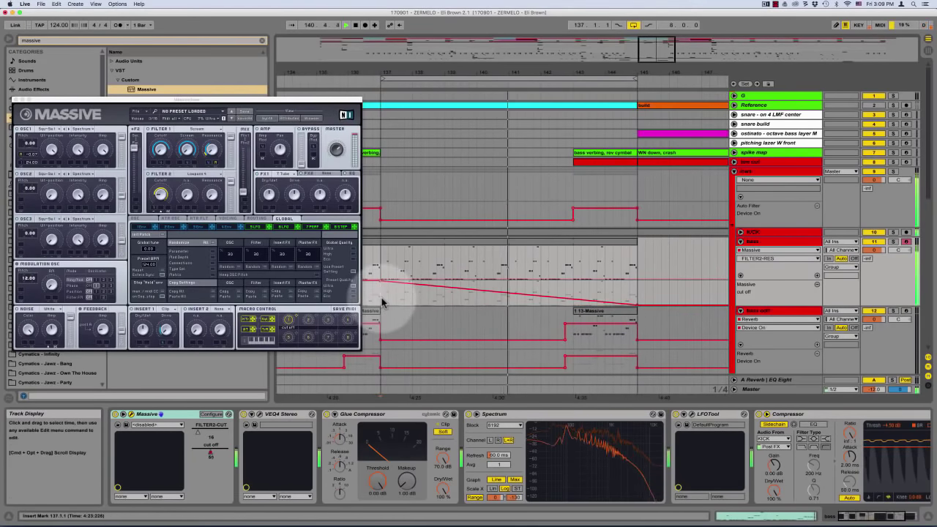
Adjust Massive's Filter 2 cutoff by ear while the bass's cut off ramp plays
click(161, 194)
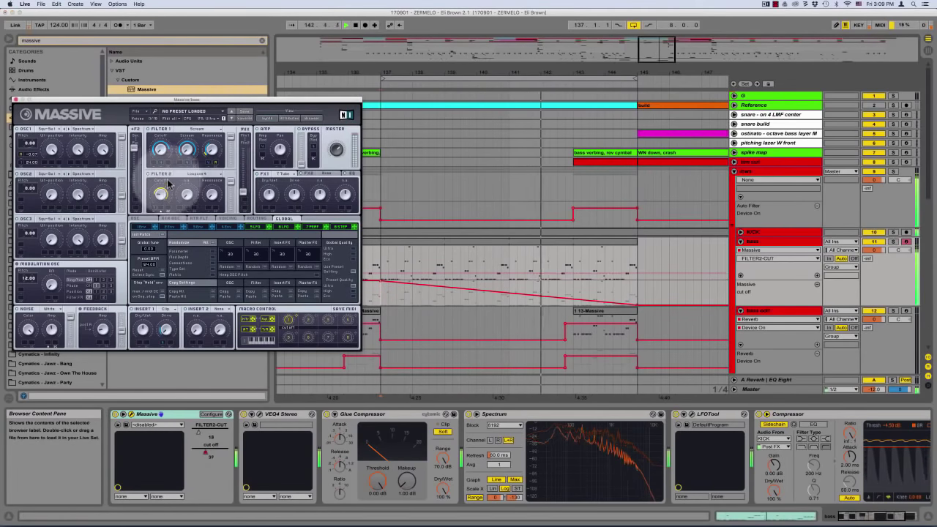
drag(168, 183, 172, 173)
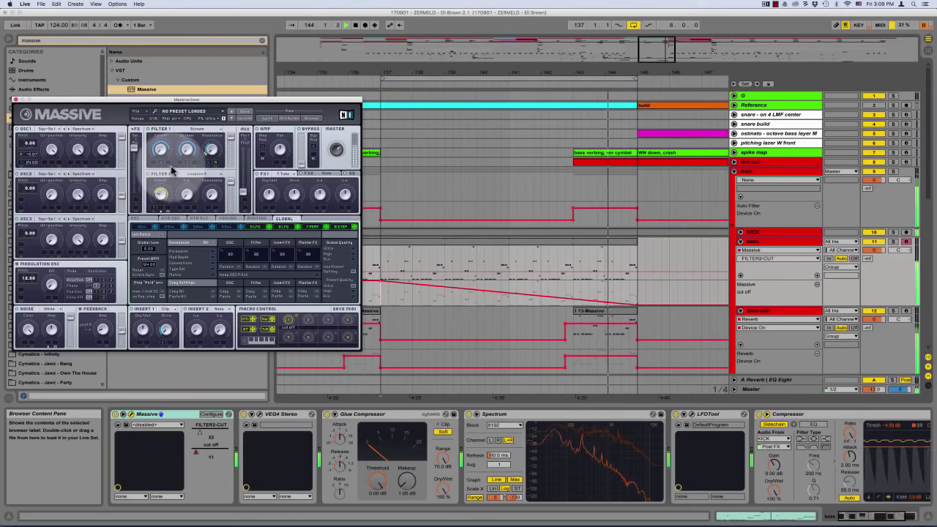
drag(172, 169, 185, 137)
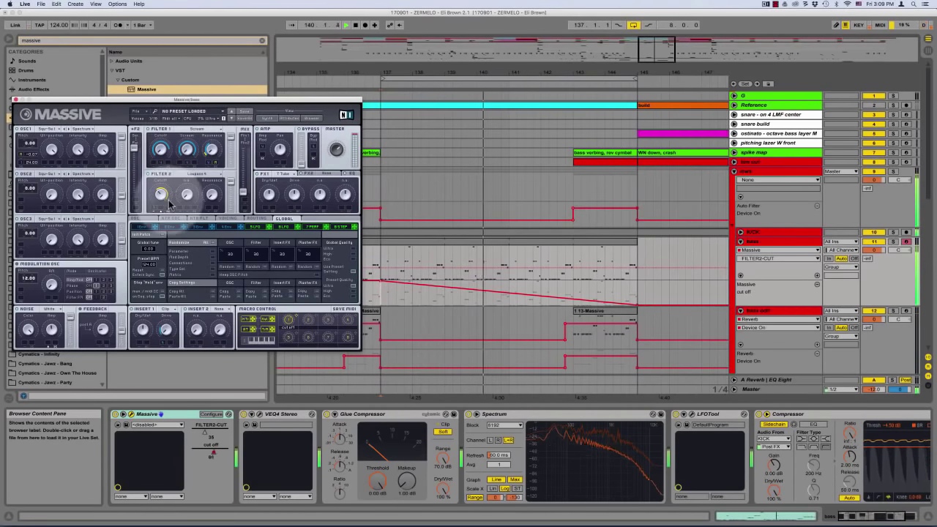
drag(162, 199, 165, 287)
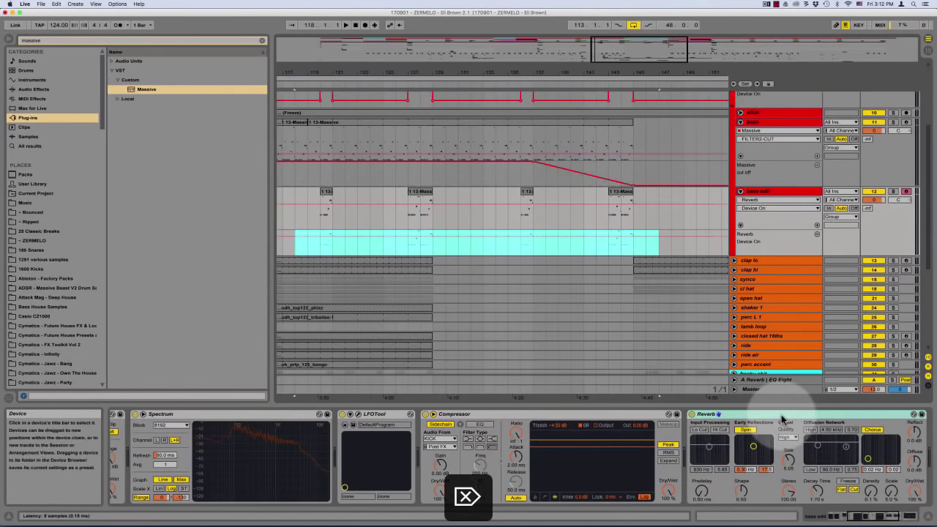
Show Reverb Dry/Wet automation on the bass edit track, remove the Device On lane, and mark bars 119 to 121
click(914, 491)
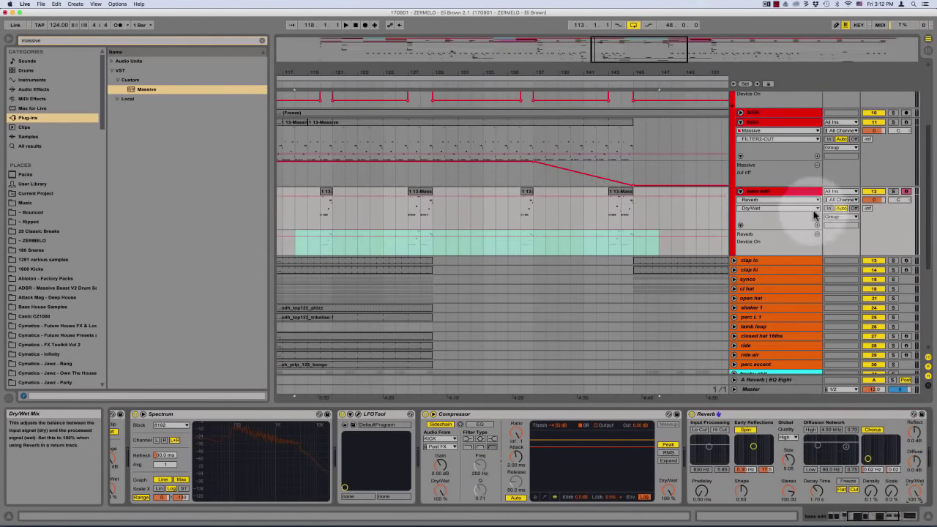
click(816, 235)
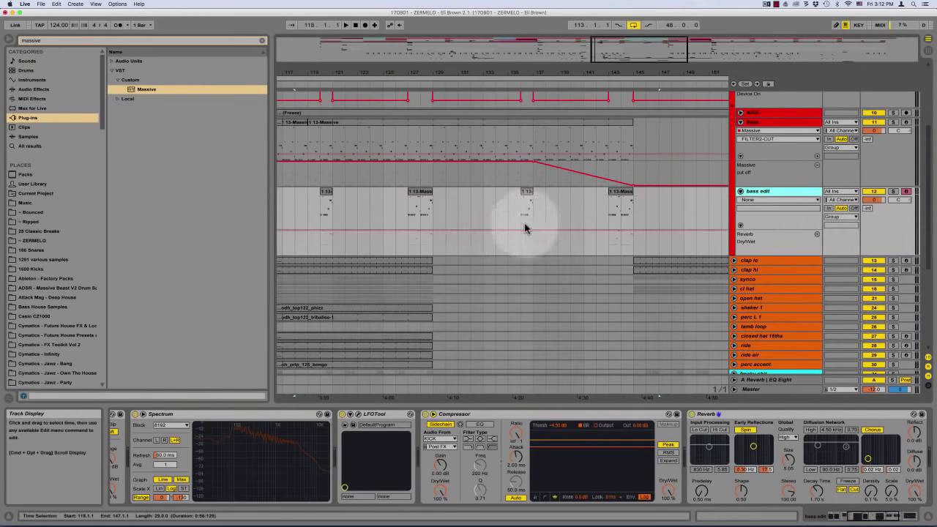
scroll(366, 239, left, 3)
drag(409, 240, 437, 243)
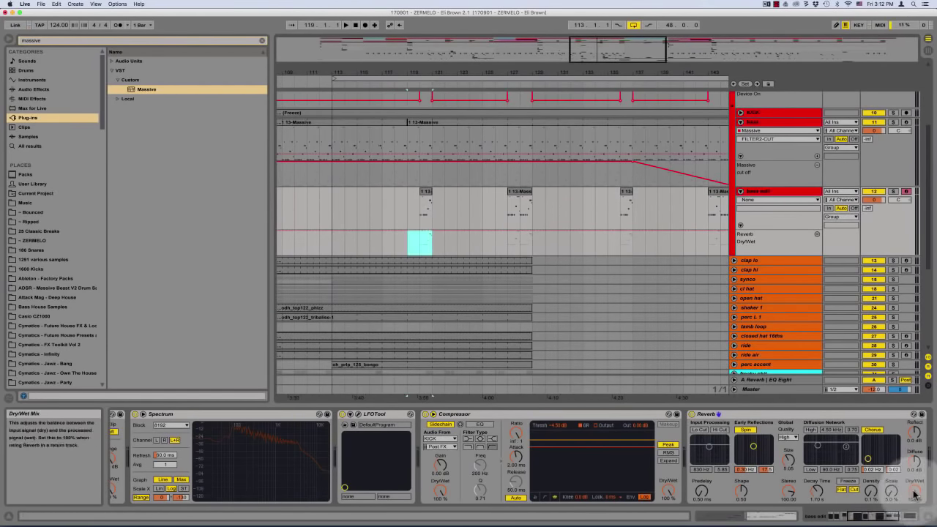
click(914, 495)
Draw a Reverb Dry/Wet rise from bar 119 to full at bar 120, dropping back to zero at bar 121
mouse_move(419, 241)
mouse_down()
mouse_move(431, 247)
mouse_move(426, 229)
mouse_move(414, 247)
mouse_up()
click(427, 250)
click(400, 244)
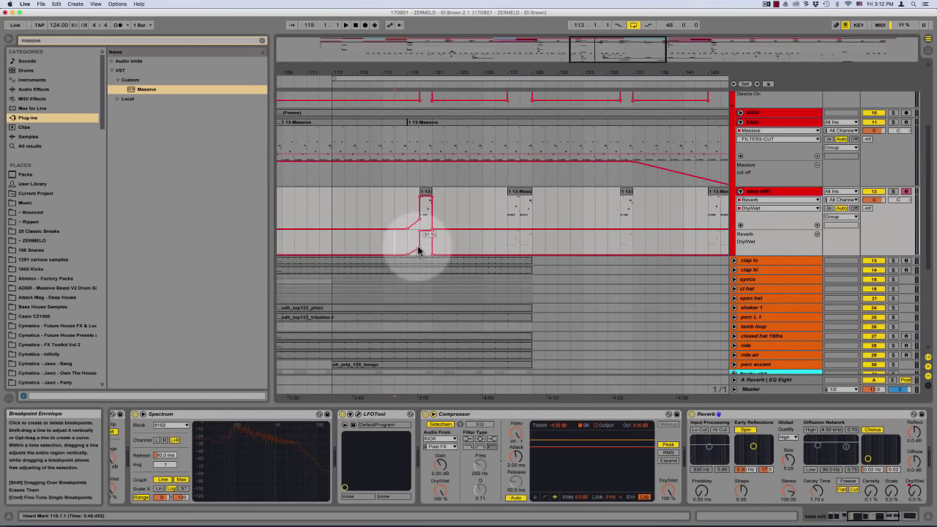
click(419, 248)
Copy the full Dry/Wet automation of bar 120 to bar 127 and duplicate it over bar 128
drag(412, 246, 428, 246)
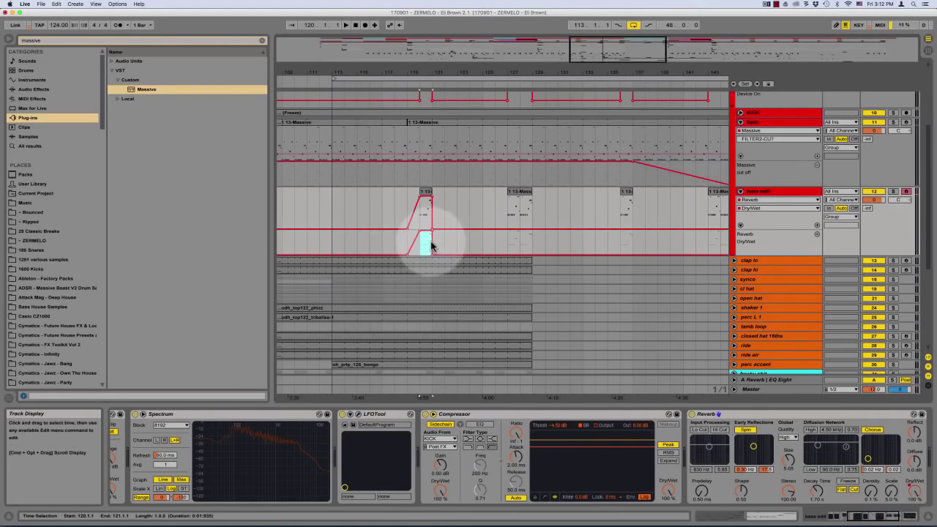
key(super+c)
click(505, 243)
key(super+v)
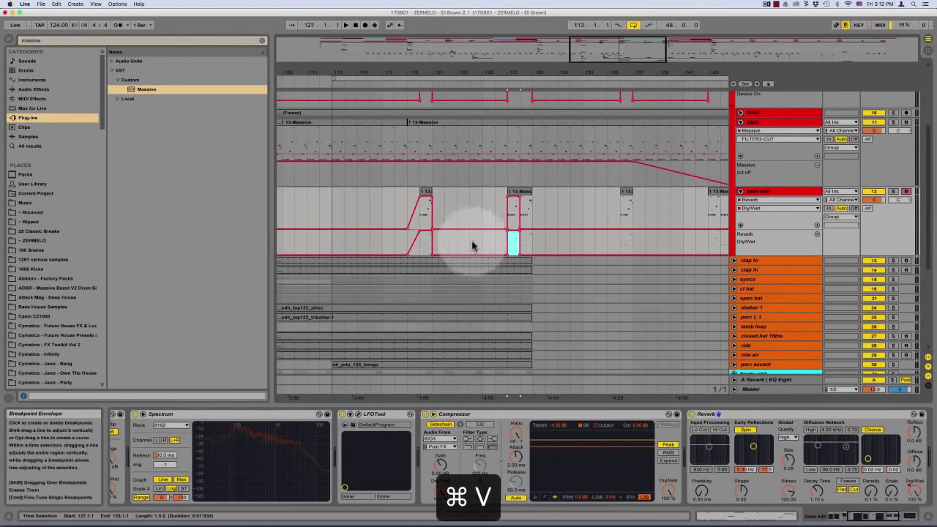
key(super+d)
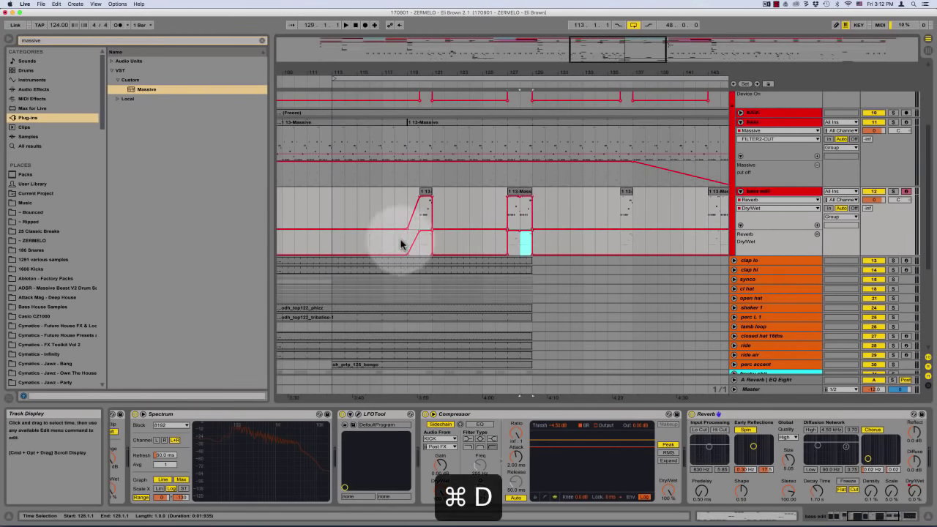
Copy the Dry/Wet rise from bar 119 into the bar before the bar 127 bass edit
click(409, 237)
key(super+c)
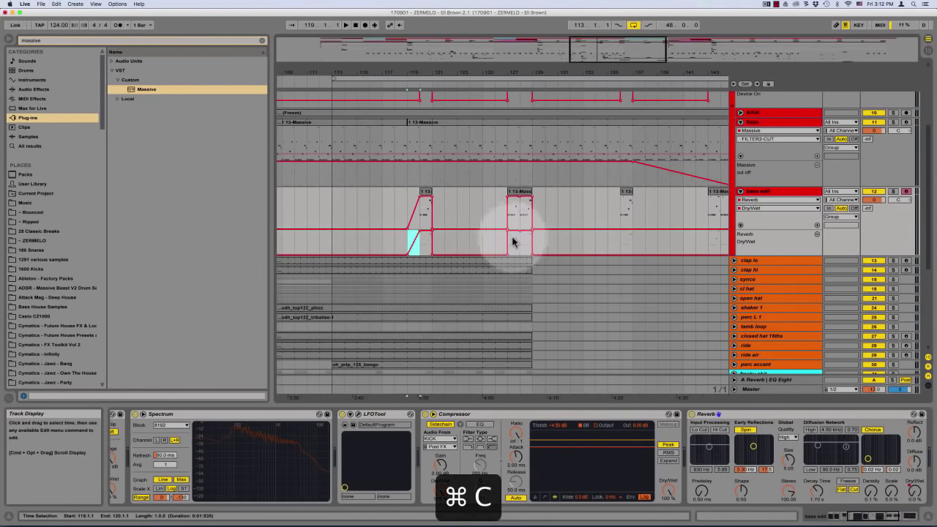
key(super+v)
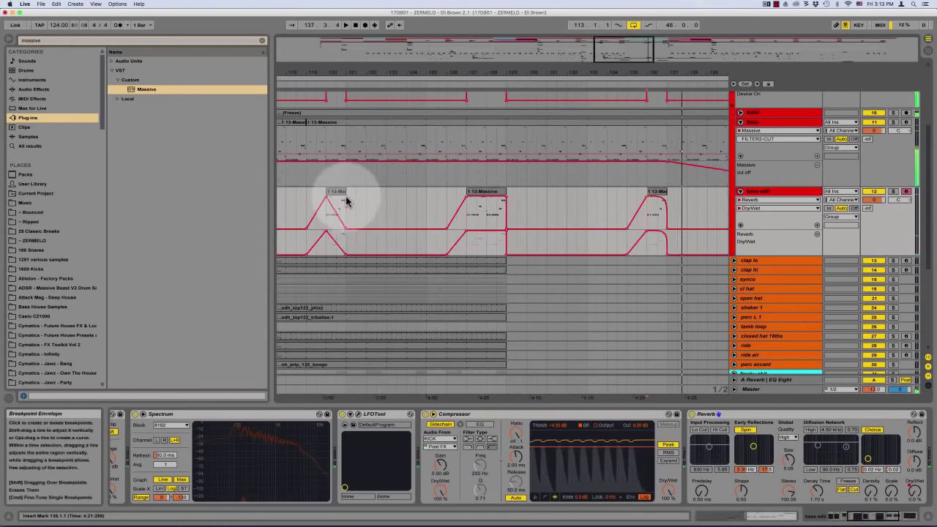
Bend the Dry/Wet falls ending at bars 121 and 129 into rounded curves
drag(336, 213, 343, 198)
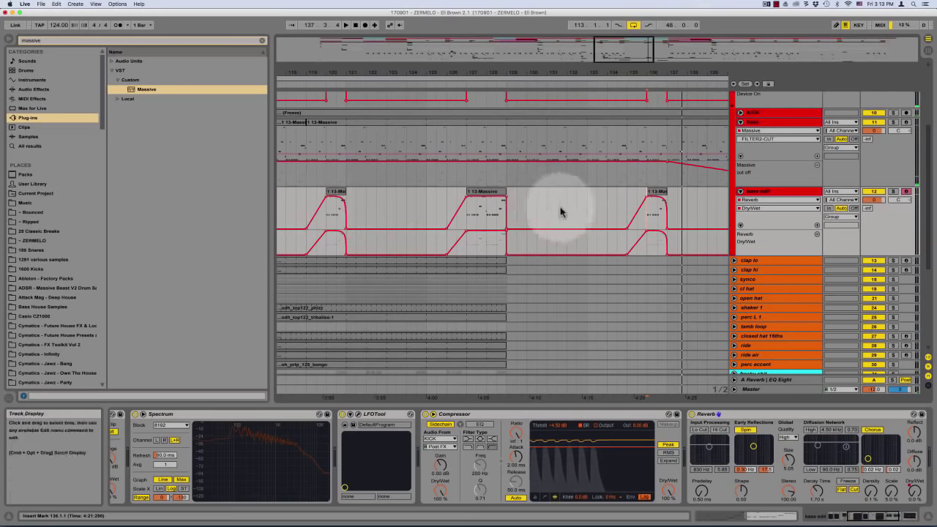
click(506, 198)
key(super+z)
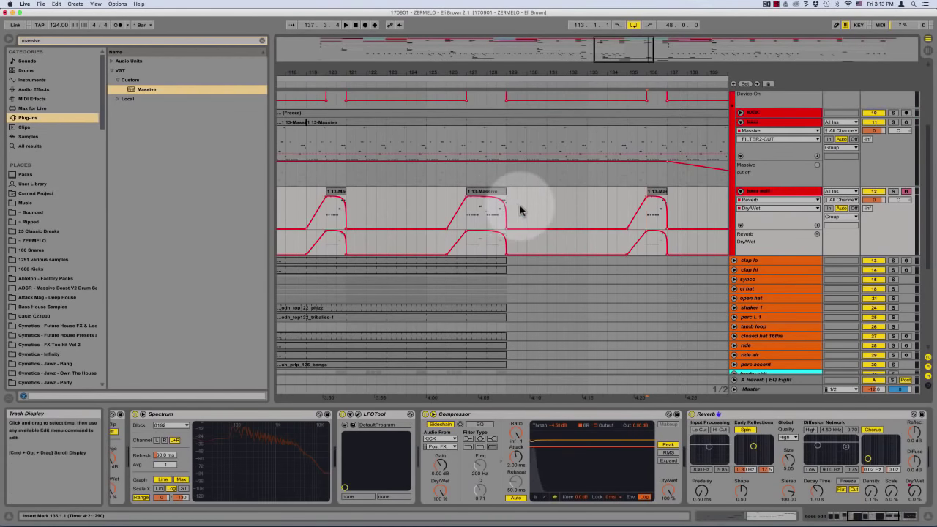
Duplicate the bass edit's Dry/Wet automation from bars 113–129 onto bars 129–145 and save the set
key(minus)
scroll(521, 213, right, 1)
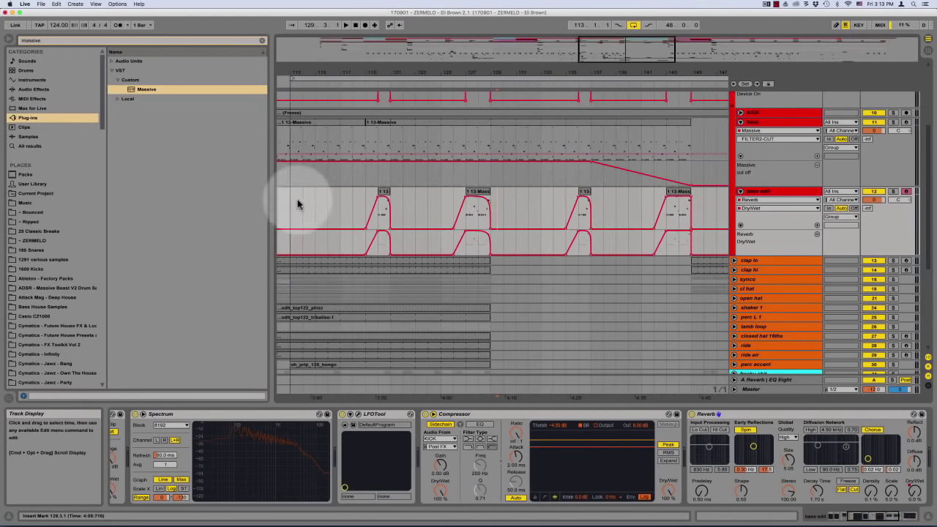
drag(290, 248, 490, 244)
key(super+d)
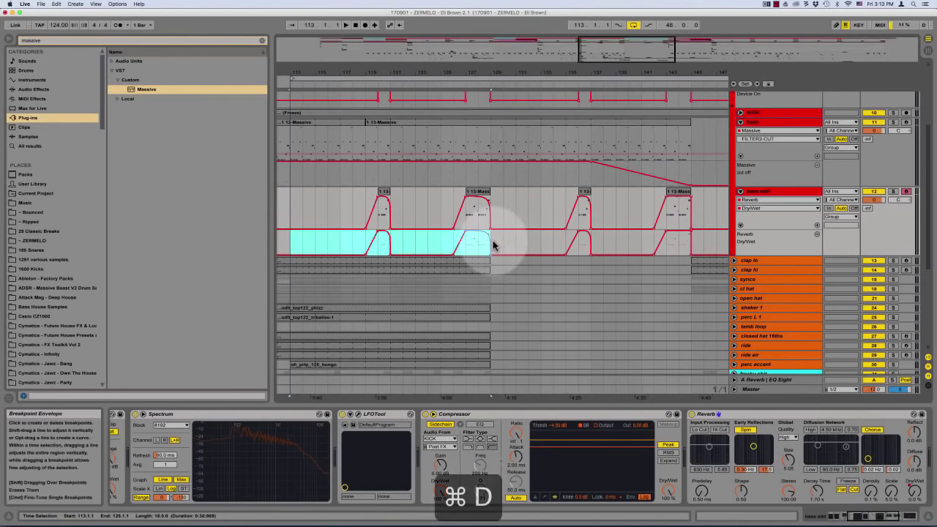
click(508, 242)
key(super+s)
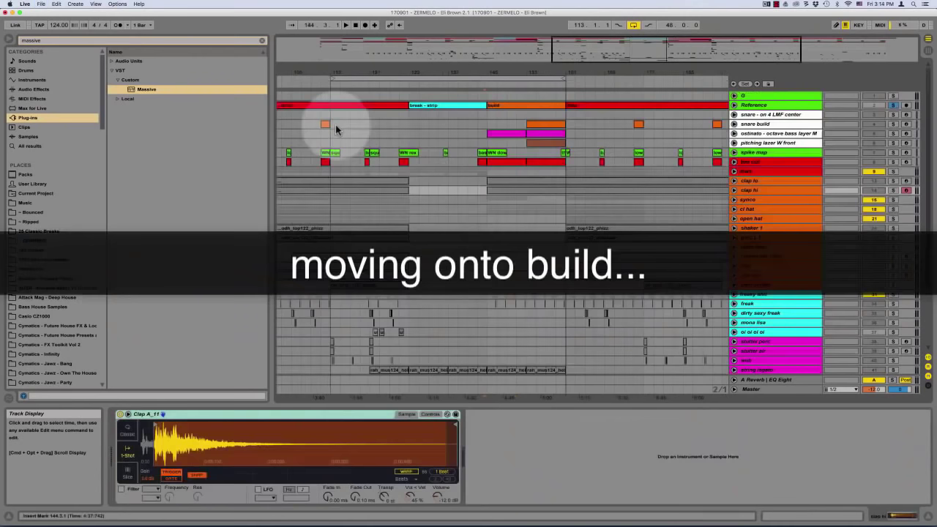
Mark out the snare, ostinato and effects tracks between bars 113 and 161 to review the break and build
drag(333, 124, 454, 129)
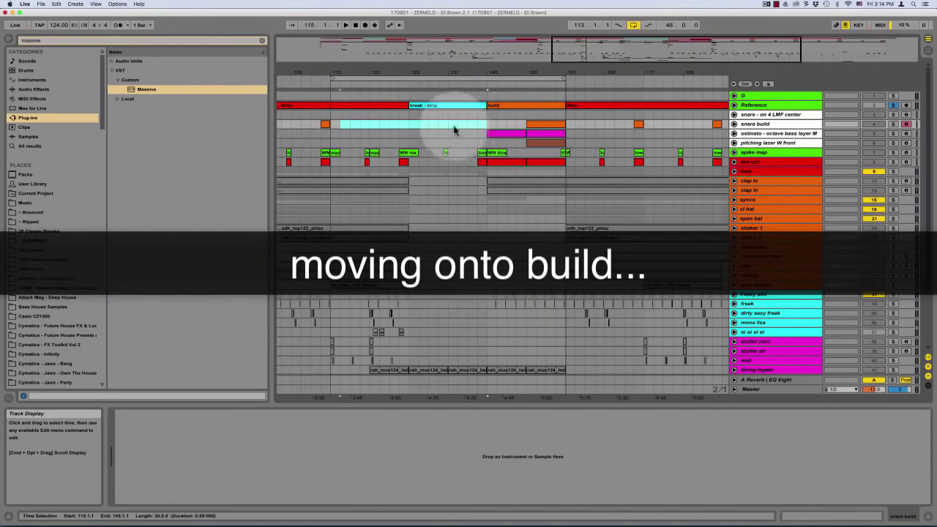
drag(334, 117, 487, 138)
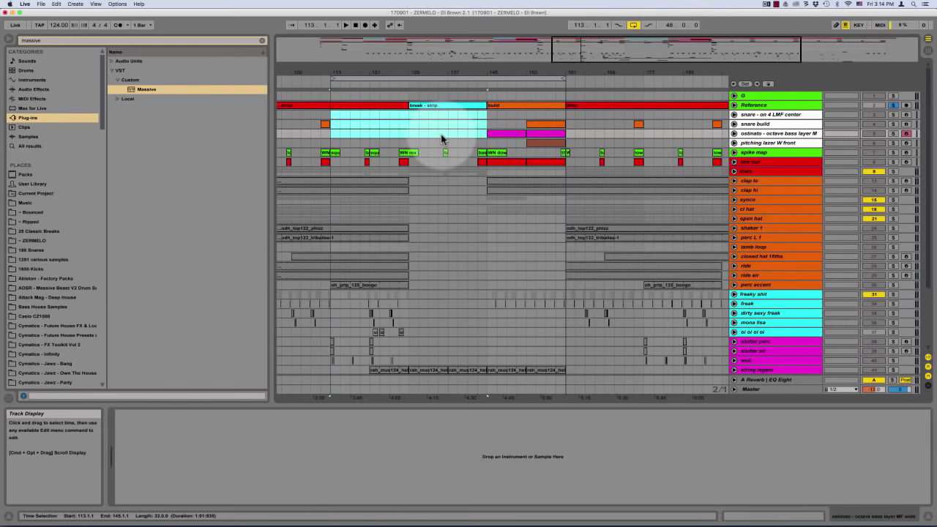
drag(488, 117, 561, 134)
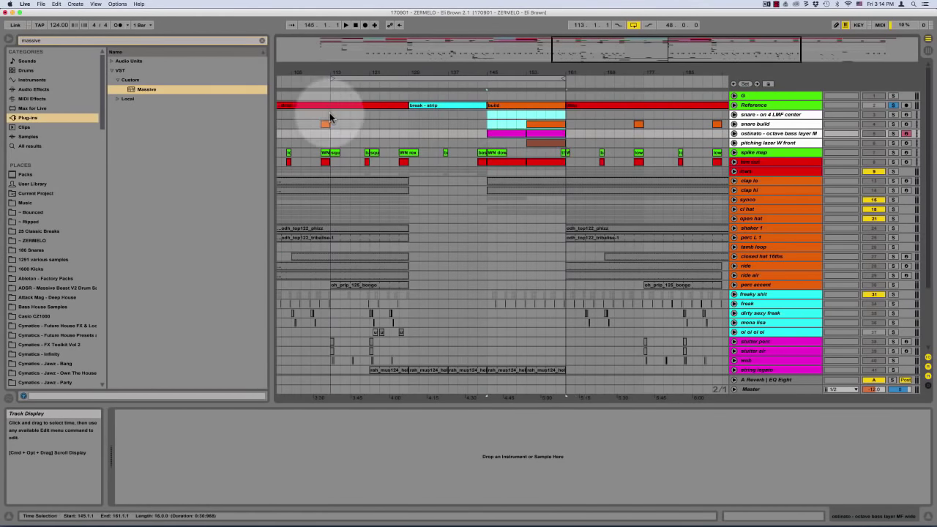
drag(330, 116, 565, 171)
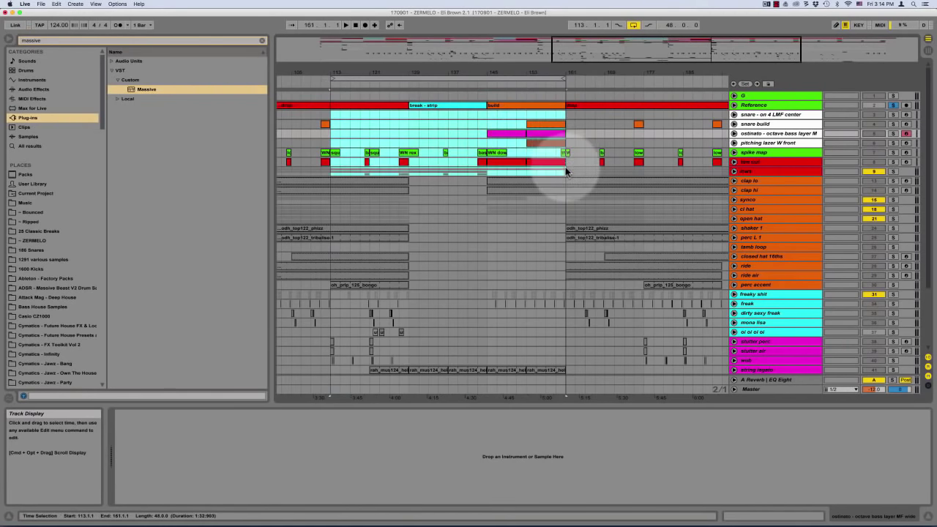
drag(331, 115, 556, 176)
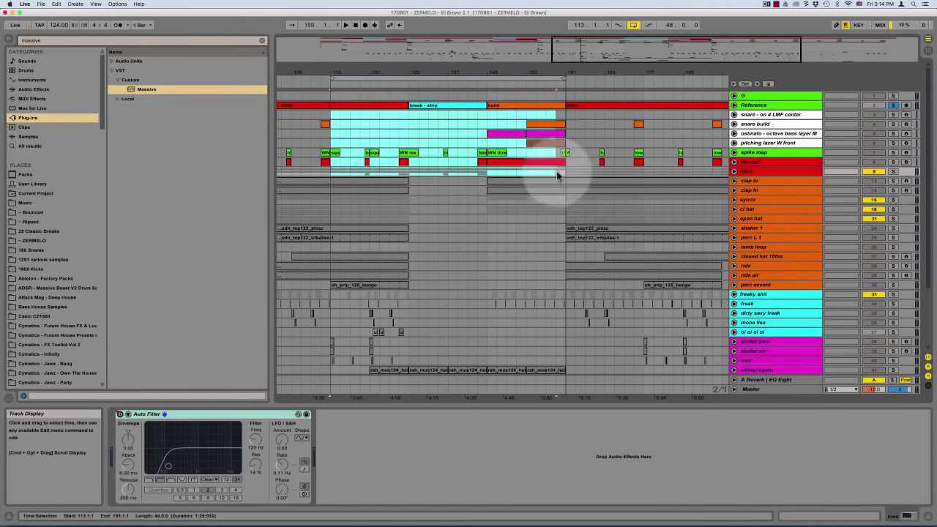
Place the insert marker at bar 145, unfold the Reference track, and play the reference's build
click(486, 118)
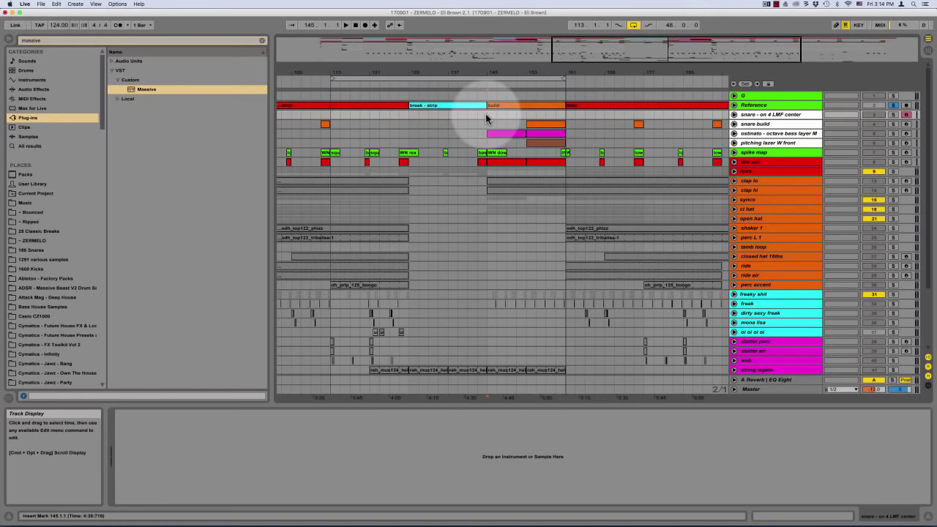
key(plus)
drag(486, 117, 415, 92)
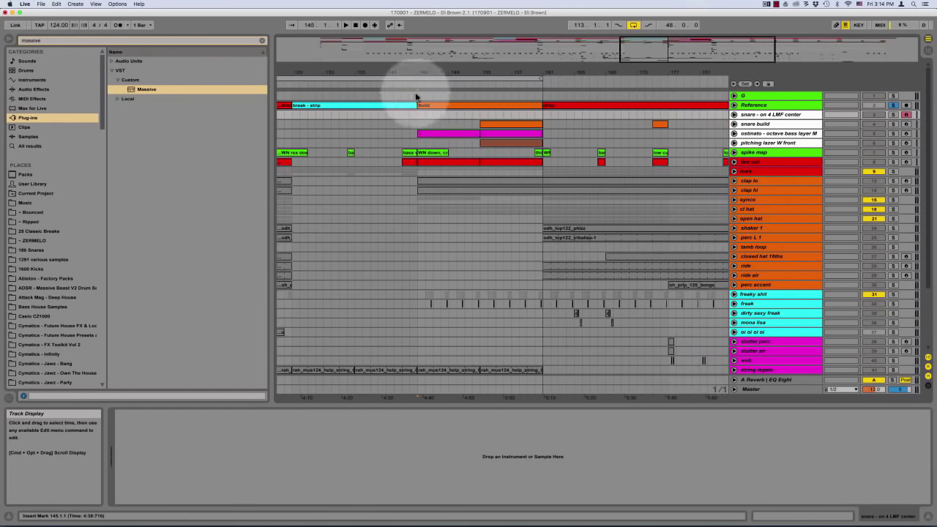
scroll(418, 126, down, 1)
scroll(418, 142, up, 1)
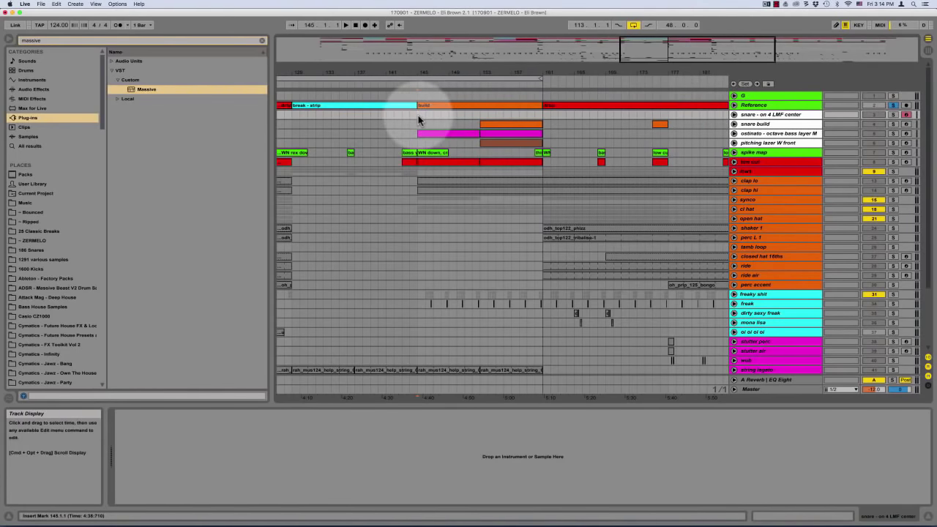
click(732, 108)
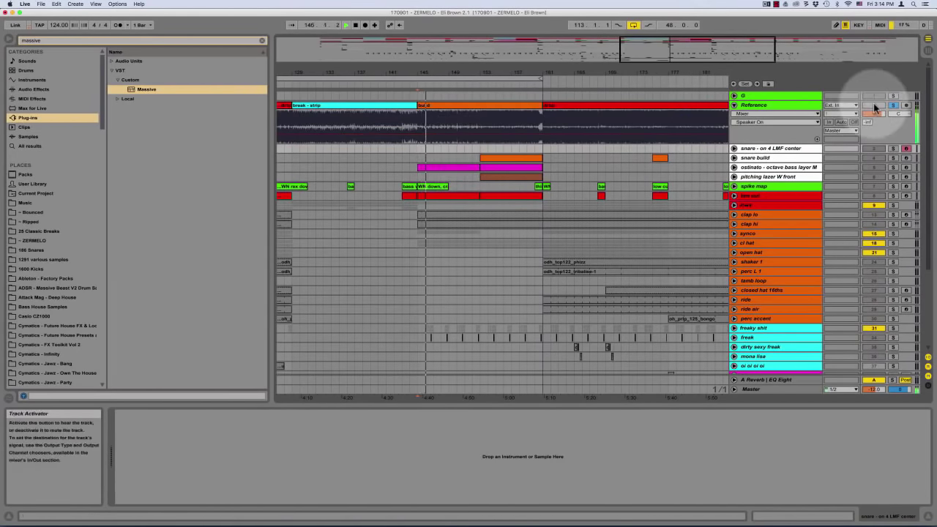
Take the Reference track out of solo and play the arrangement's own break and build around bars 141 to 146
key(space)
scroll(691, 201, down, 5)
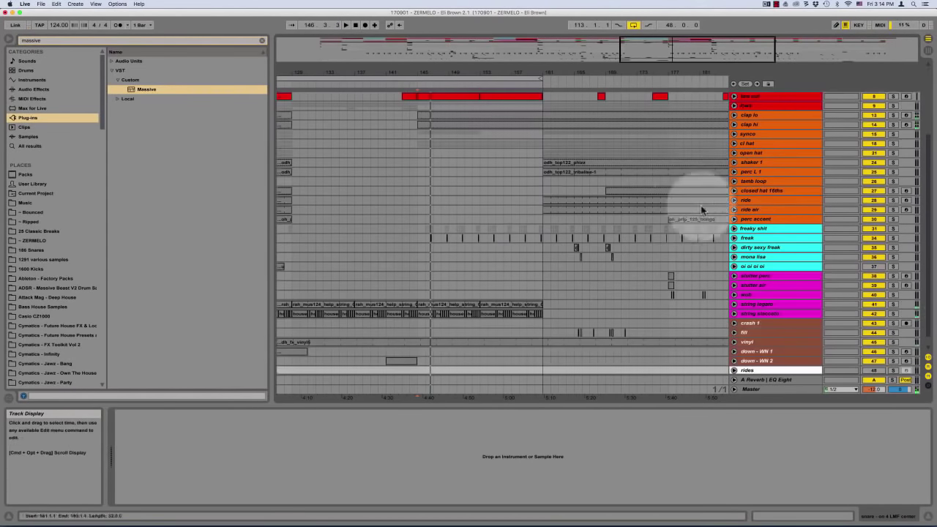
click(422, 222)
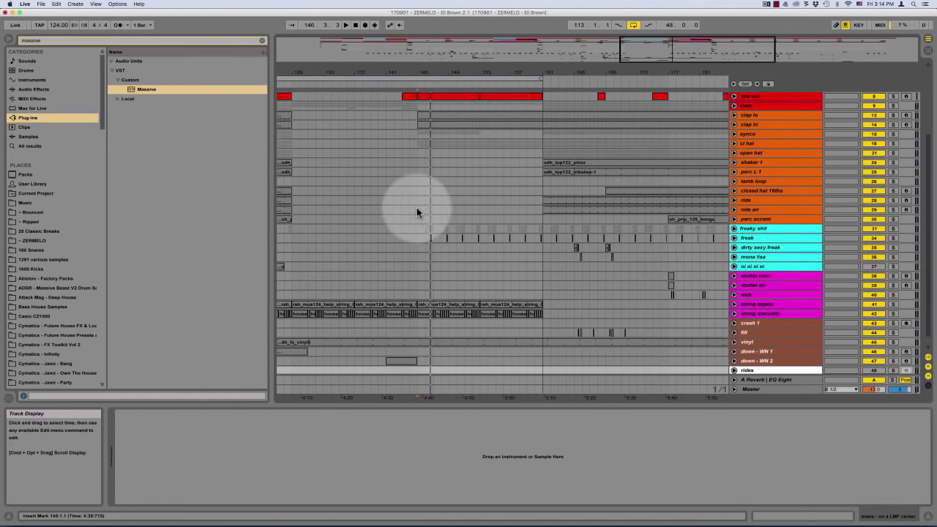
click(420, 209)
key(space)
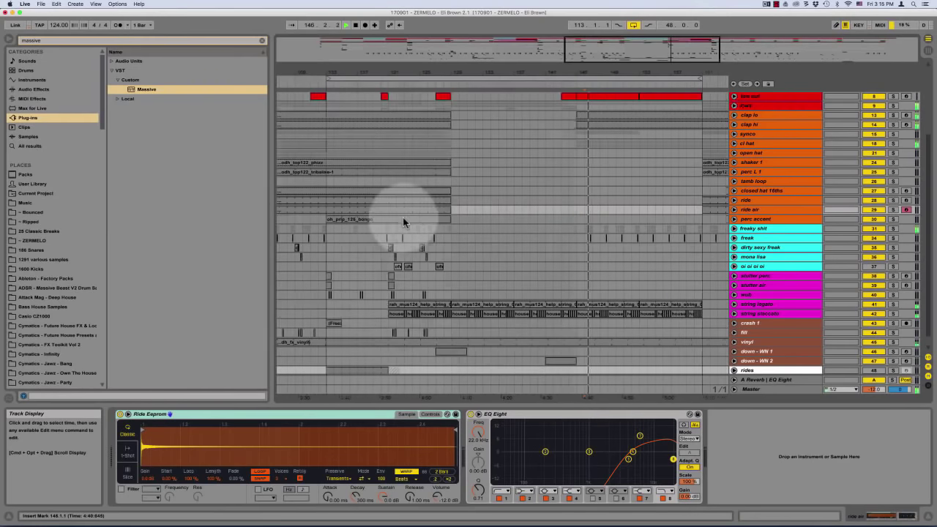
drag(376, 236, 475, 246)
click(545, 237)
key(space)
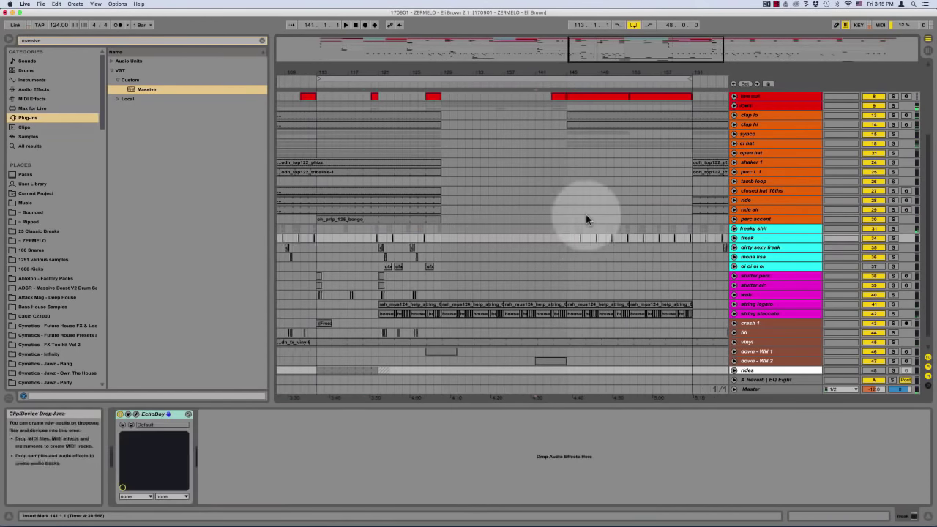
Unfold the freaky shit group and extend the last vocal clip in bar 146 to 147.1.4 on both the hi and lo tracks
click(550, 207)
key(plus)
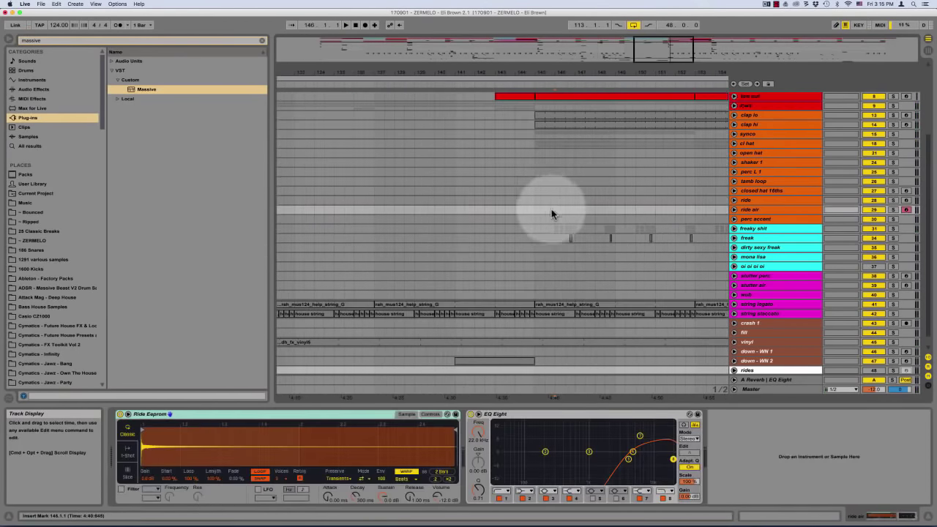
click(734, 228)
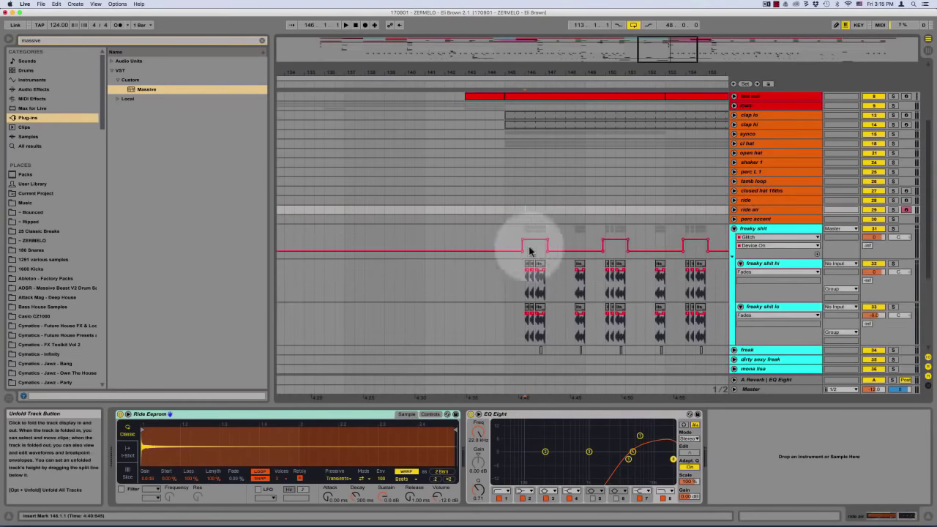
click(503, 274)
key(plus)
key(plus)
key(plus)
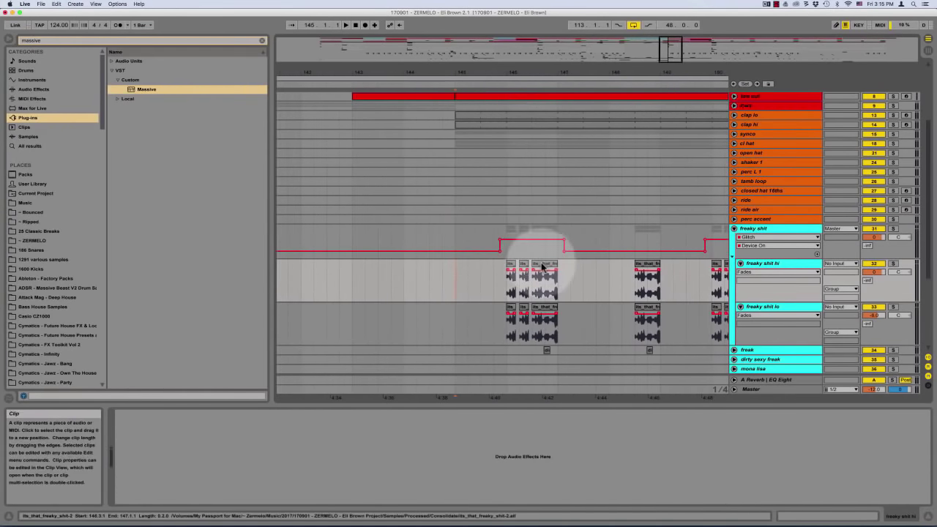
click(542, 265)
shift+click(544, 308)
drag(557, 264, 568, 265)
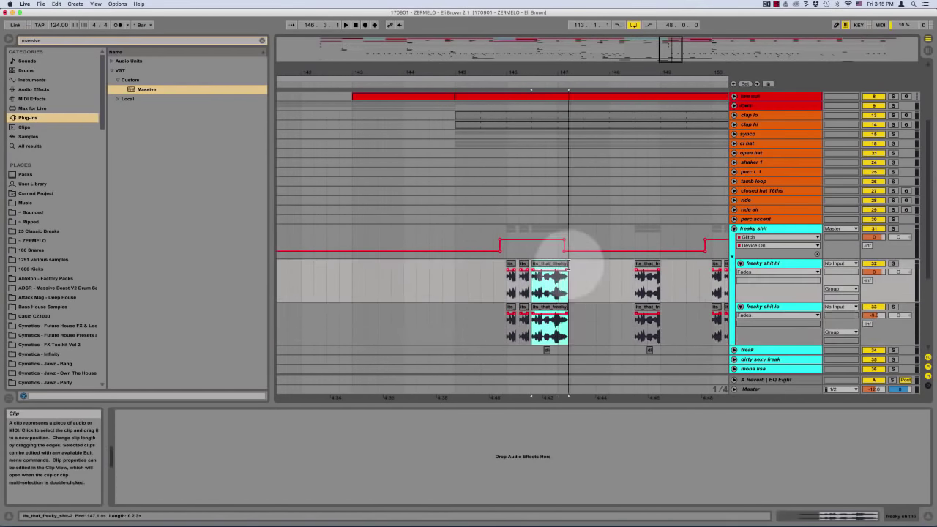
Remove the two short clips before the extended vocal clip and move that clip to the start of bar 145 on both freaky shit tracks
click(439, 270)
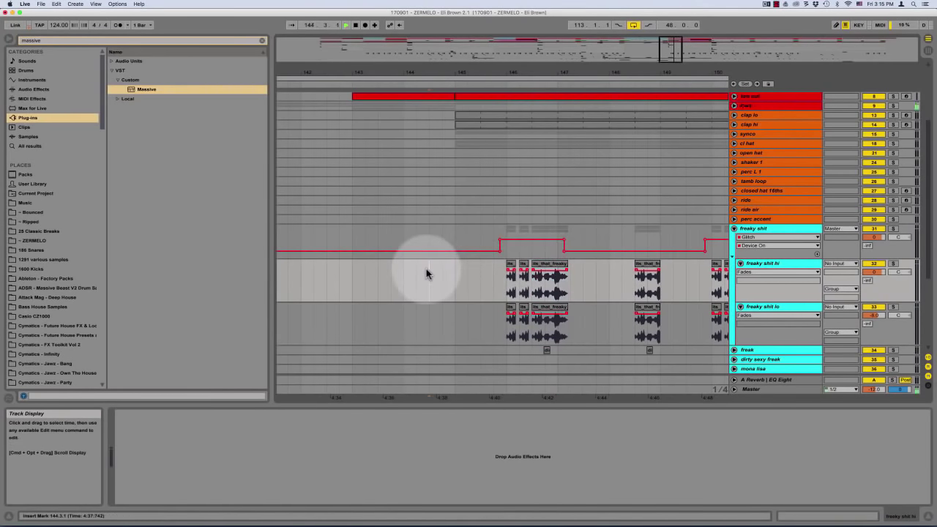
key(space)
key(space)
drag(481, 267, 532, 345)
click(554, 265)
shift+click(550, 307)
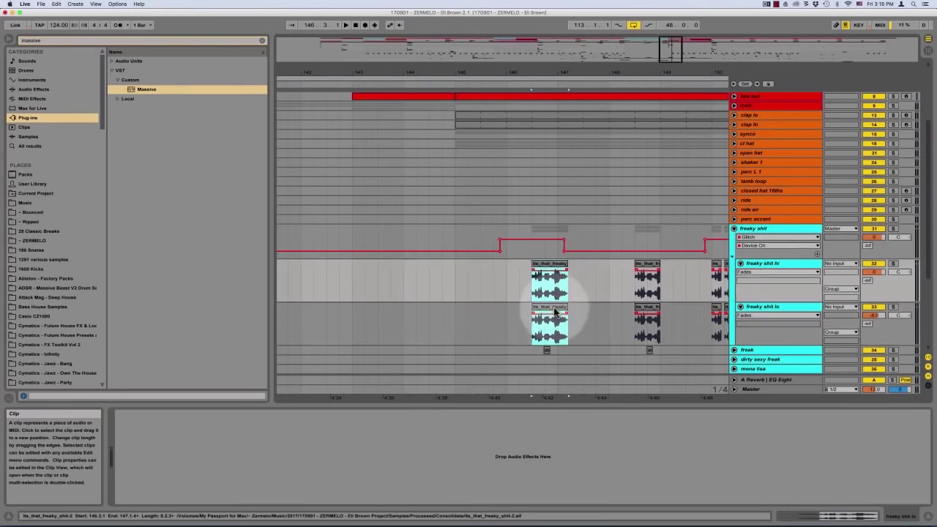
drag(554, 265, 481, 276)
Put the freaky shit group's Glitch Device On automation in its own lane and clear it through the build
drag(476, 272, 592, 249)
click(464, 236)
click(596, 242)
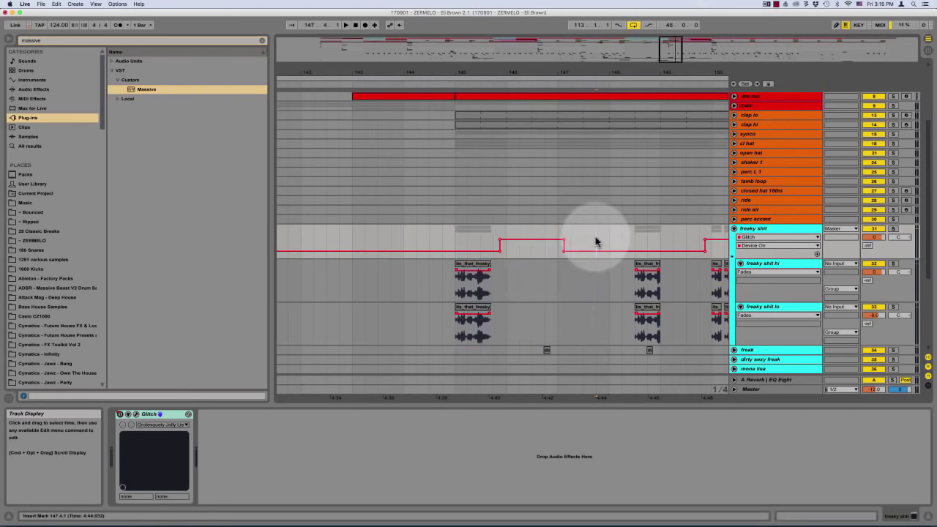
click(817, 254)
drag(494, 269, 627, 277)
key(Delete)
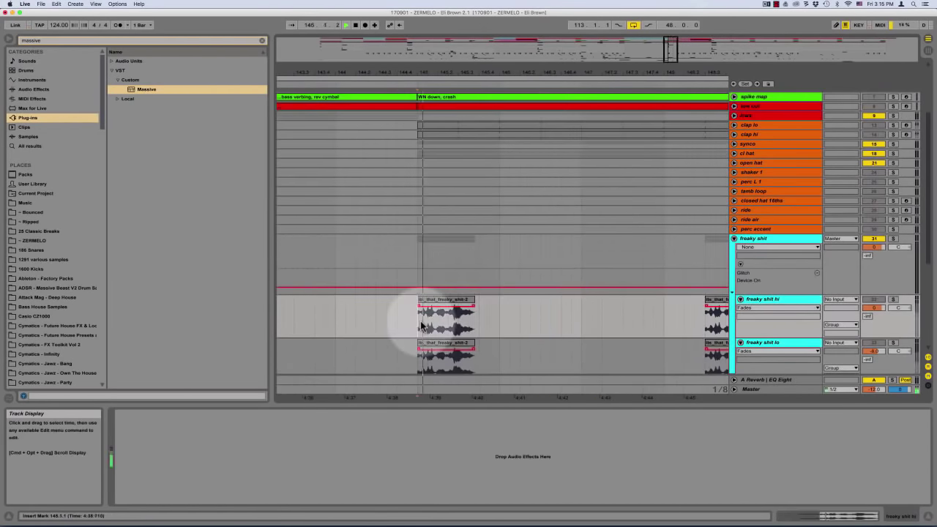
Copy the vocal phrase's ending, 145.2.3 to 145.3.3, into bar 146 on both freaky shit tracks
key(space)
click(446, 323)
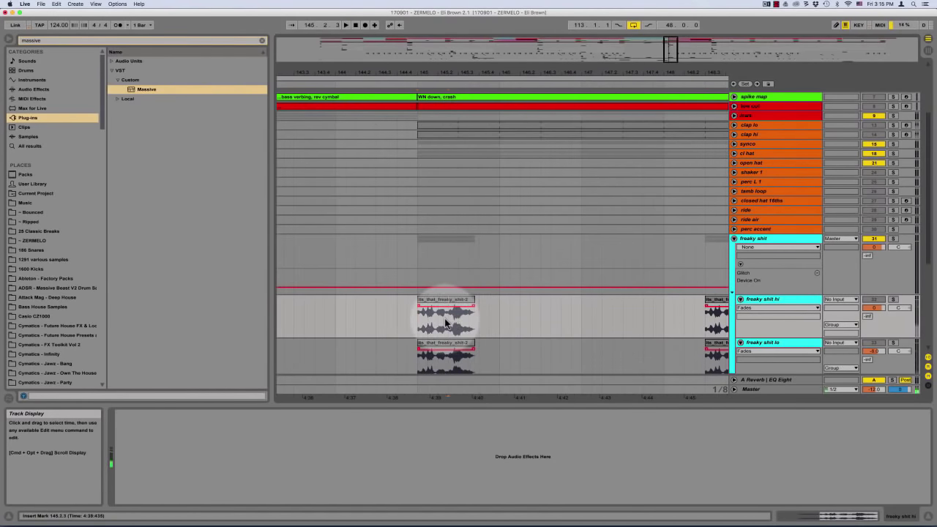
drag(445, 322, 471, 351)
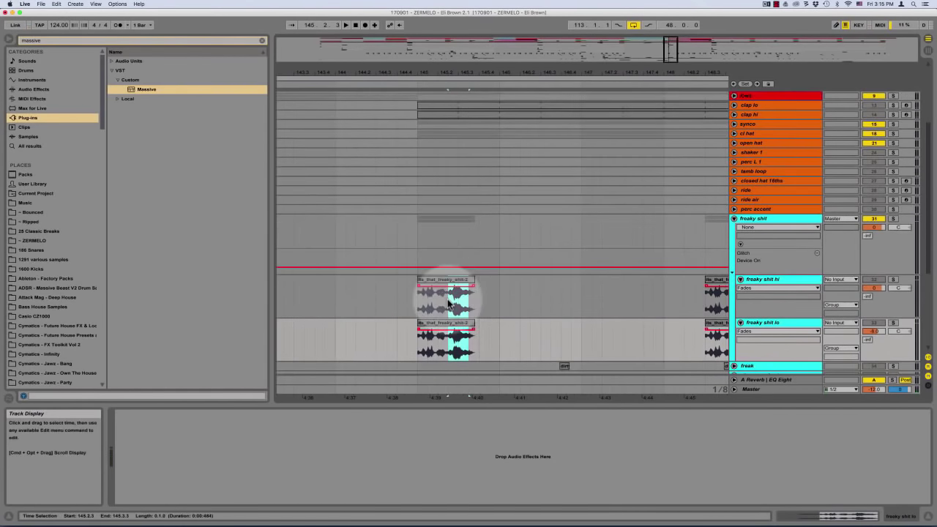
drag(456, 291, 539, 292)
Take the Reference track out of solo and play the new vocal pattern from bars 145 and 146
scroll(596, 235, up, 5)
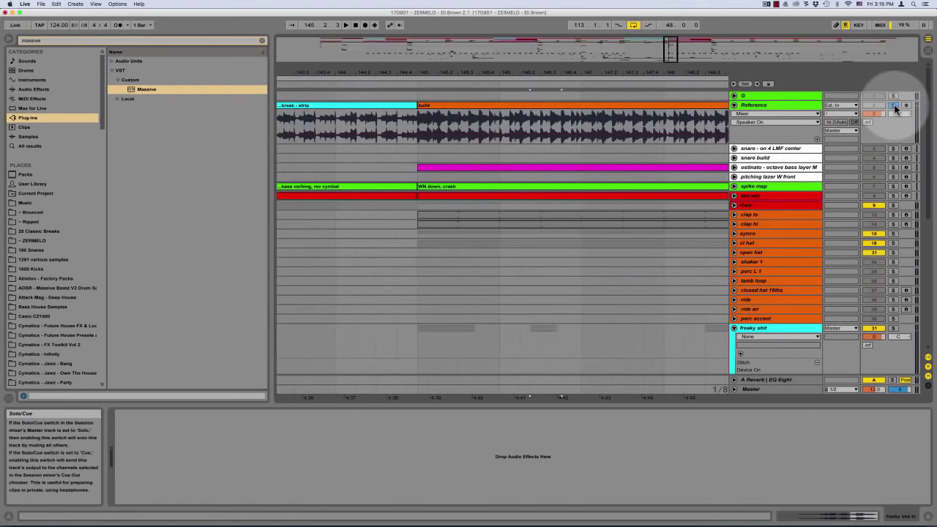
scroll(629, 229, down, 1)
scroll(625, 223, down, 5)
click(418, 167)
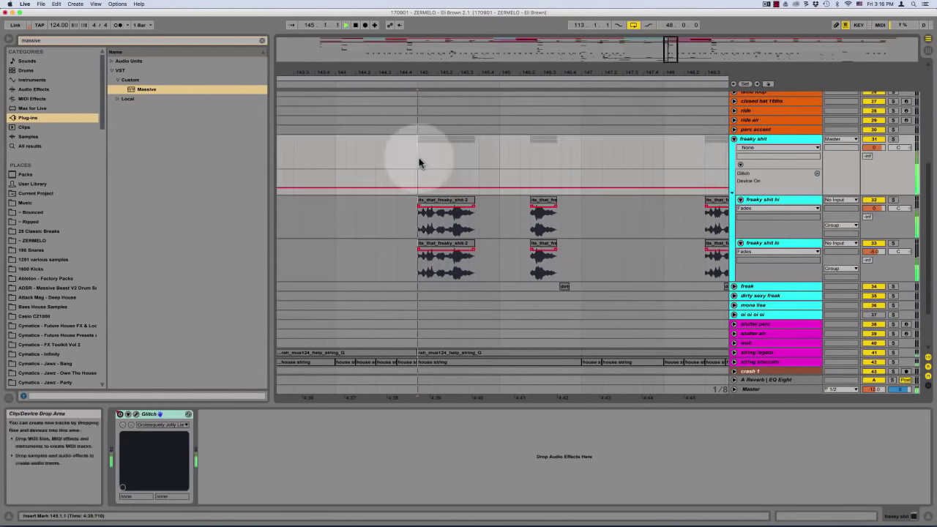
scroll(430, 160, right, 1)
click(460, 152)
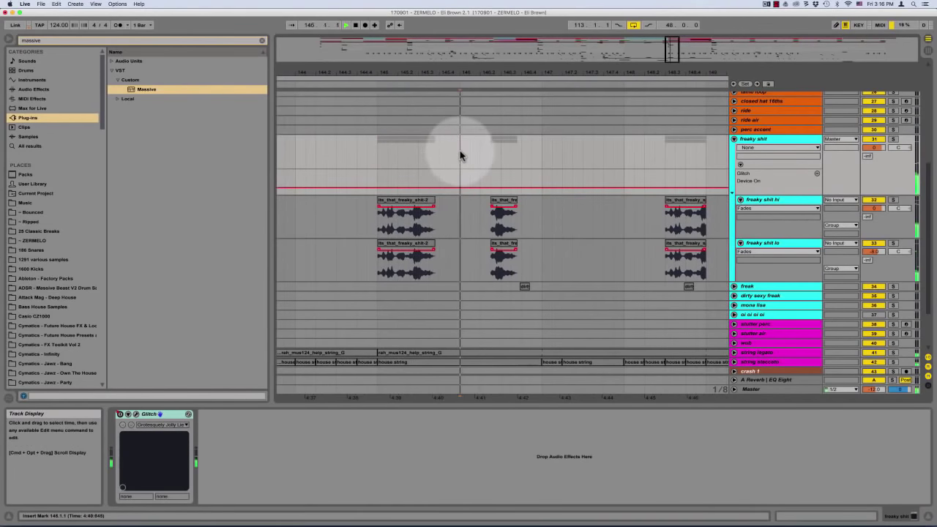
scroll(459, 150, up, 1)
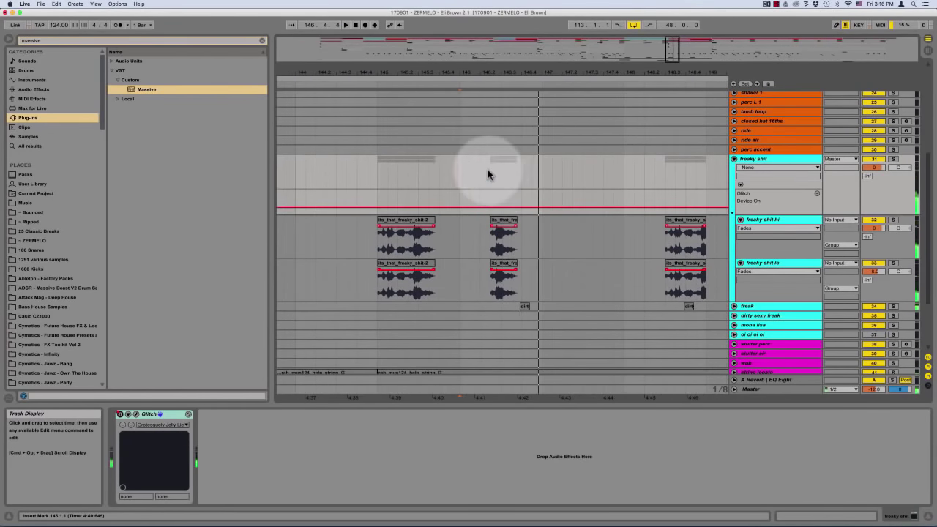
Add a short fade-in to the start of the copied vocal clip in bar 146 on both freaky shit tracks
key(alt+super+f)
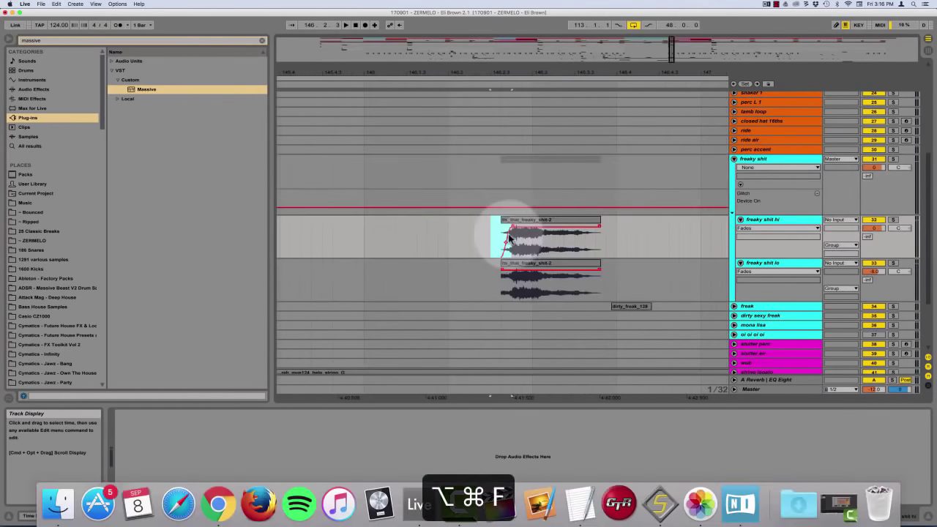
drag(501, 291, 511, 292)
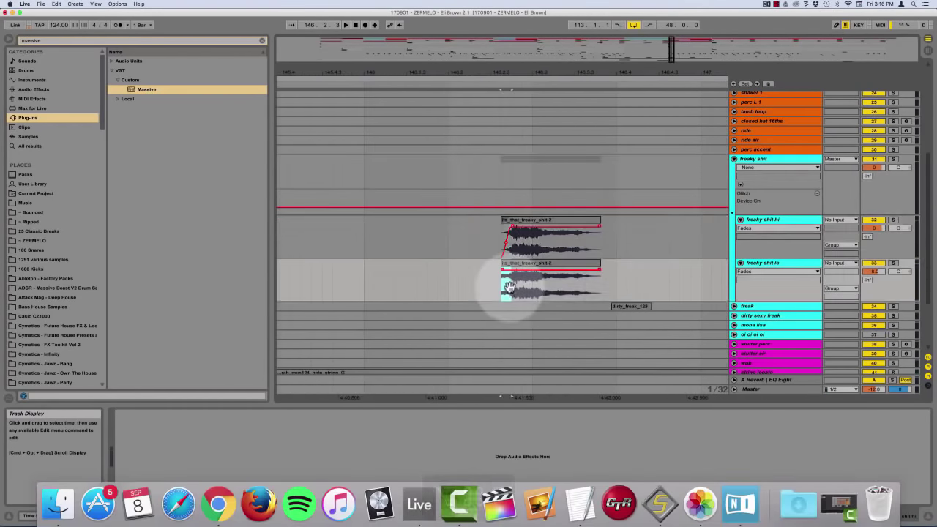
key(alt+super+f)
click(449, 229)
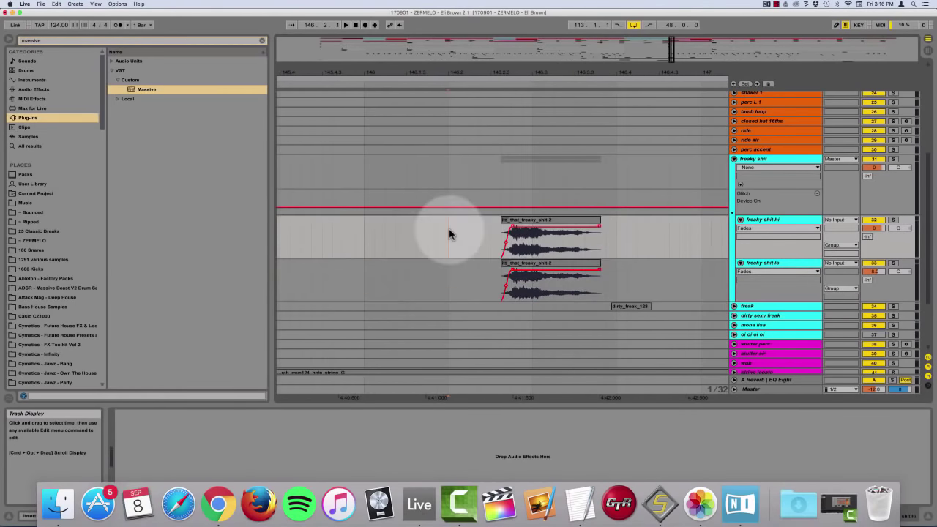
Play the build, then delete the old freaky shit hi and lo clips from about bar 147 to bar 161
key(minus)
key(minus)
key(minus)
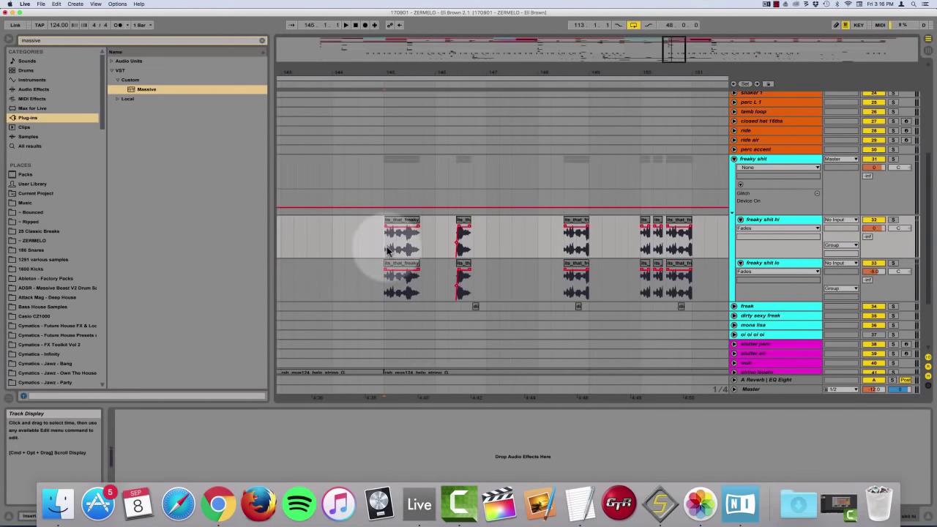
key(plus)
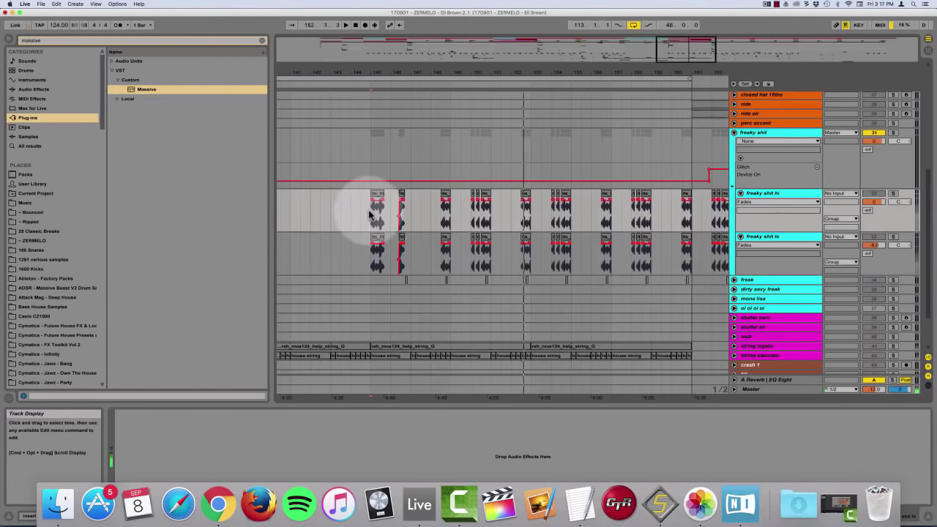
key(space)
drag(416, 213, 688, 259)
key(Delete)
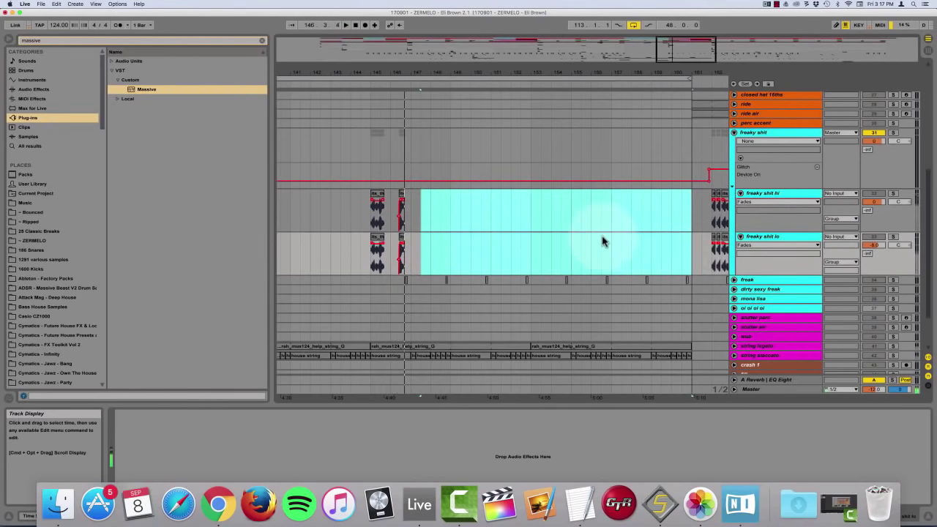
Duplicate the freaky shit group's two-bar pattern from bars 145–147 seven times, filling the build up to bar 161
click(371, 142)
drag(370, 143, 408, 147)
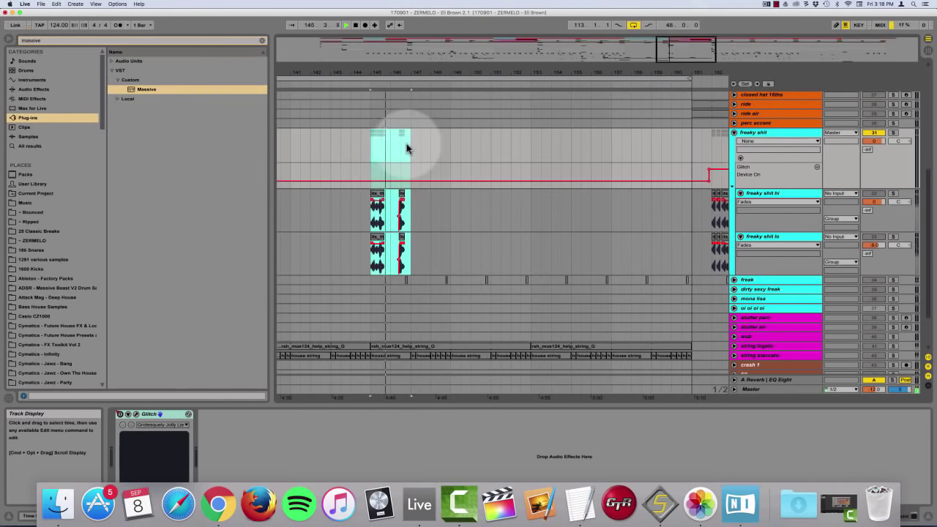
key(super+d)
key(super+d)
key(super+d)
key(super+d)
key(super+d)
key(super+d)
key(super+d)
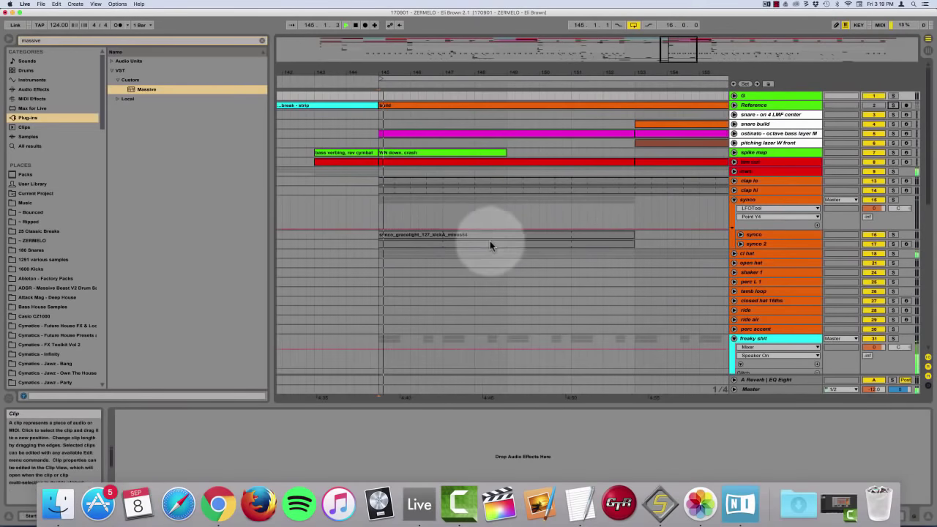
Undo the latest edits on the freak track, restoring its EchoBoy Feedback automation and removing the extra clip in bar 145
scroll(489, 245, down, 10)
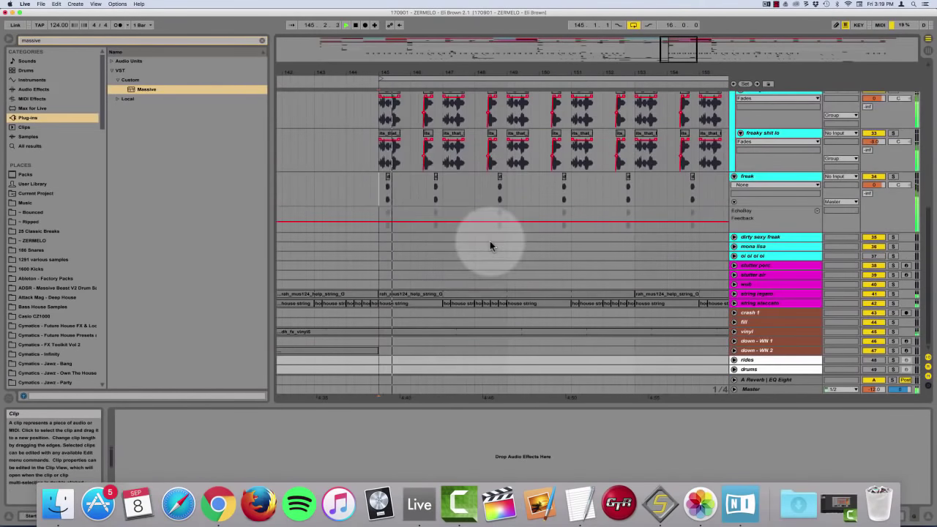
click(376, 184)
scroll(376, 183, up, 3)
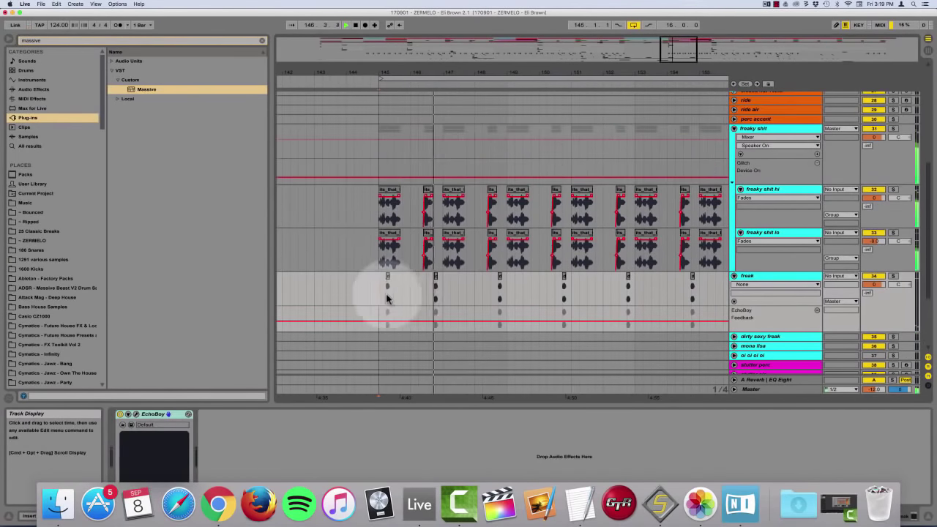
key(super+z)
key(super+z)
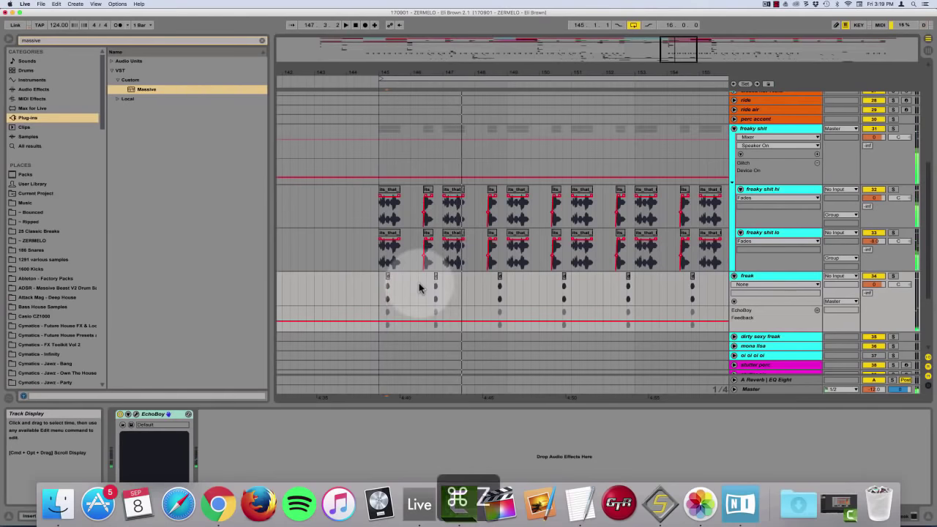
key(super+z)
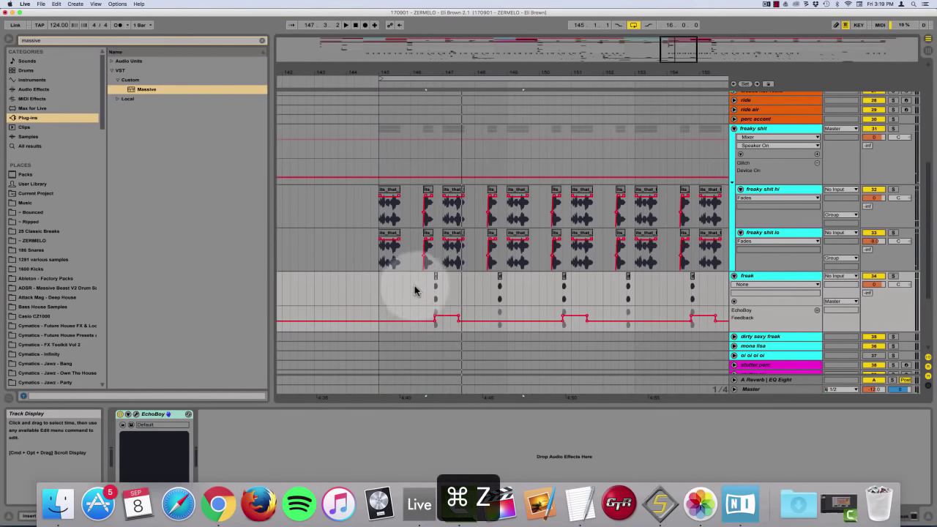
Play the build from bar 145 and check the freaky shit and freak vocals against the following section
key(space)
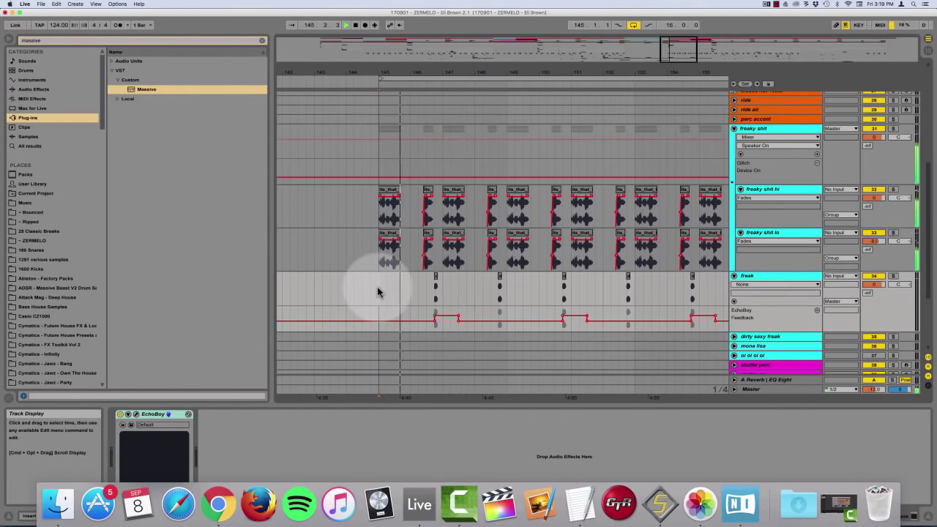
key(plus)
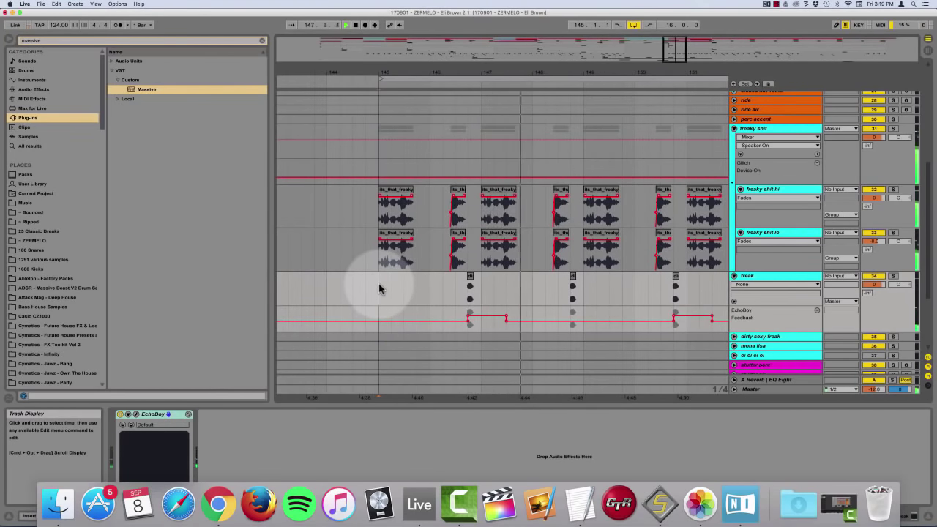
key(minus)
key(minus)
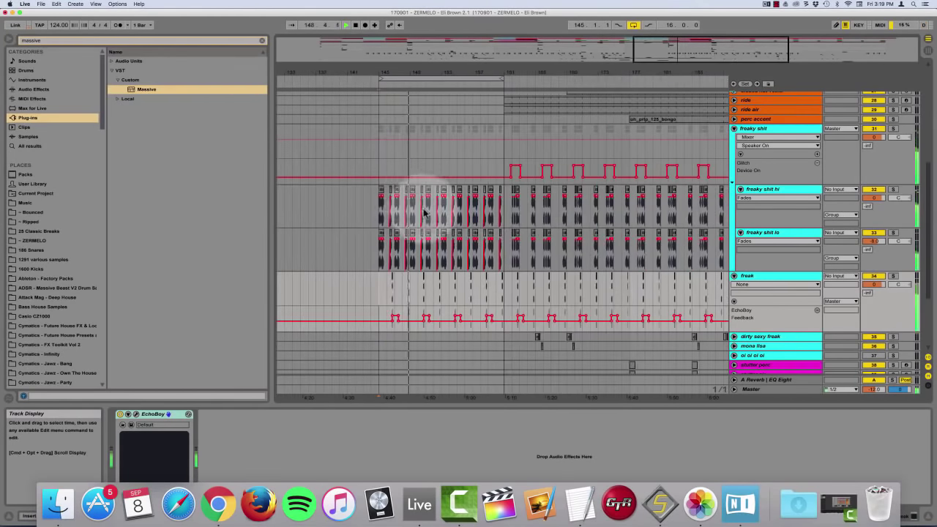
scroll(425, 215, up, 10)
scroll(386, 115, down, 10)
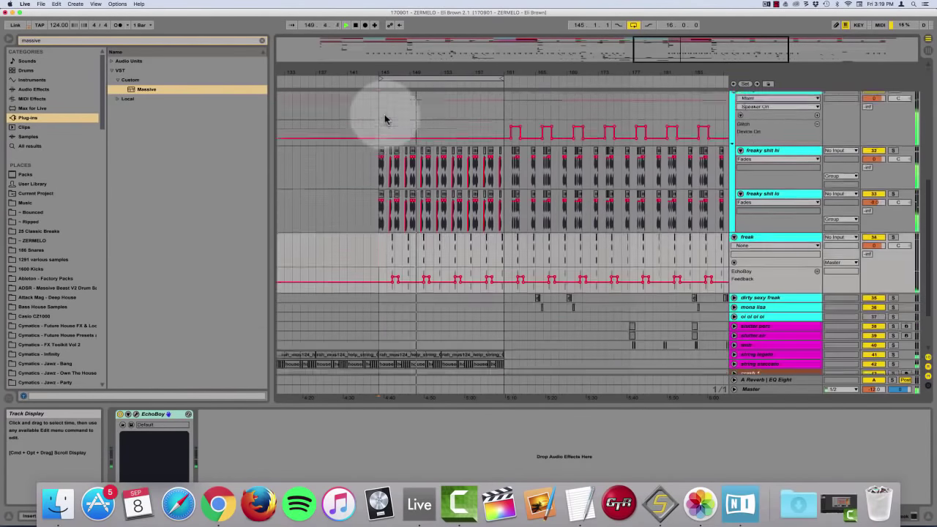
key(plus)
key(plus)
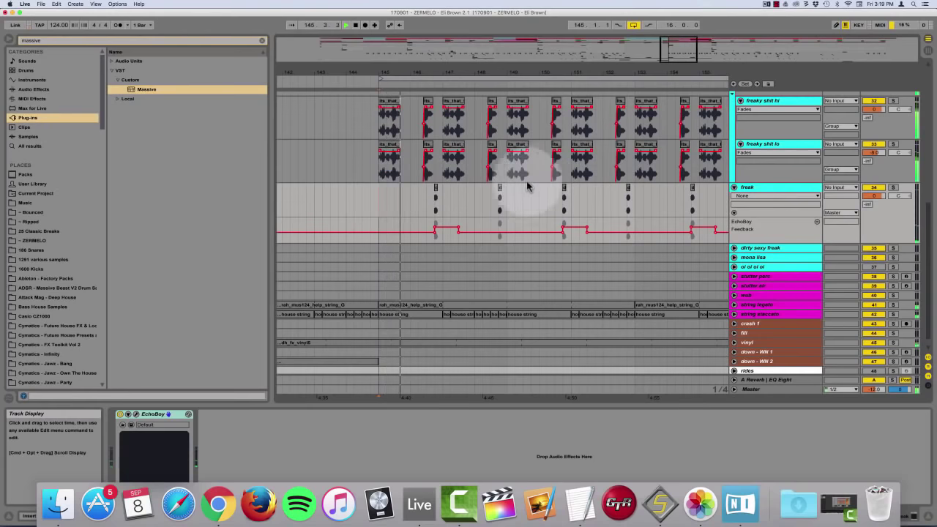
Delete the freak track's clips in bars 148 and 152, and shorten the loop to eight bars from bar 145
drag(492, 198, 502, 202)
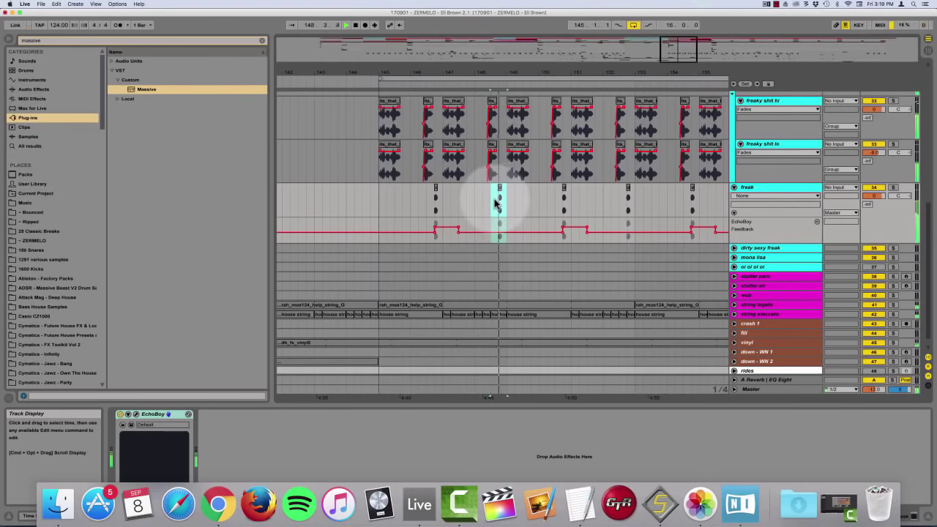
key(BackSpace)
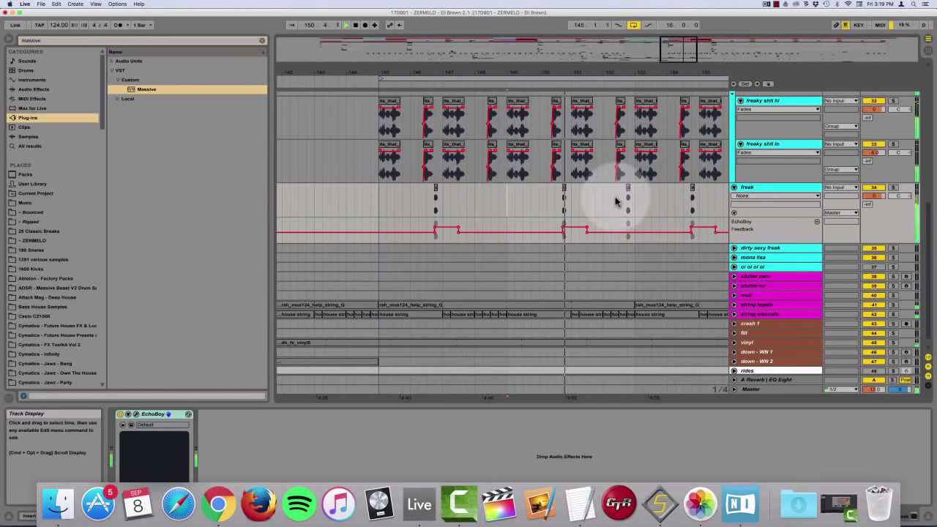
drag(621, 198, 635, 202)
key(BackSpace)
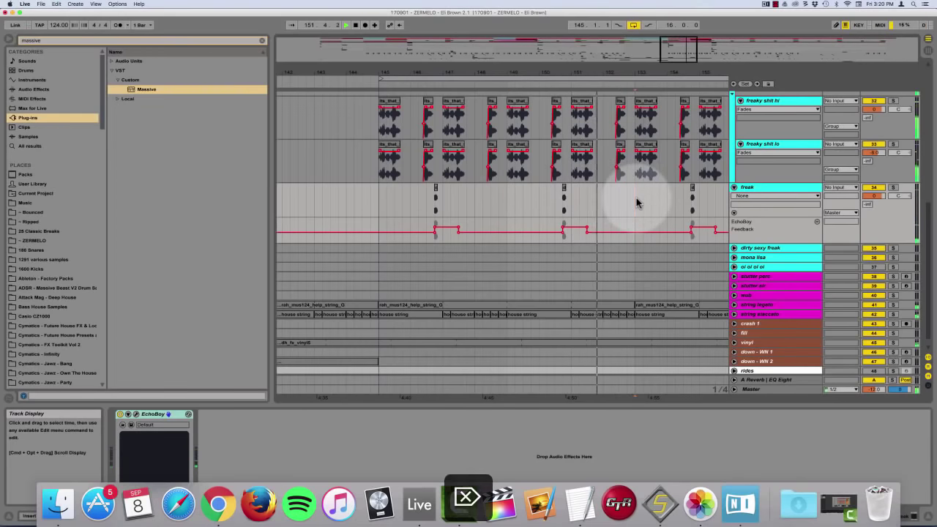
key(minus)
scroll(638, 211, right, 4)
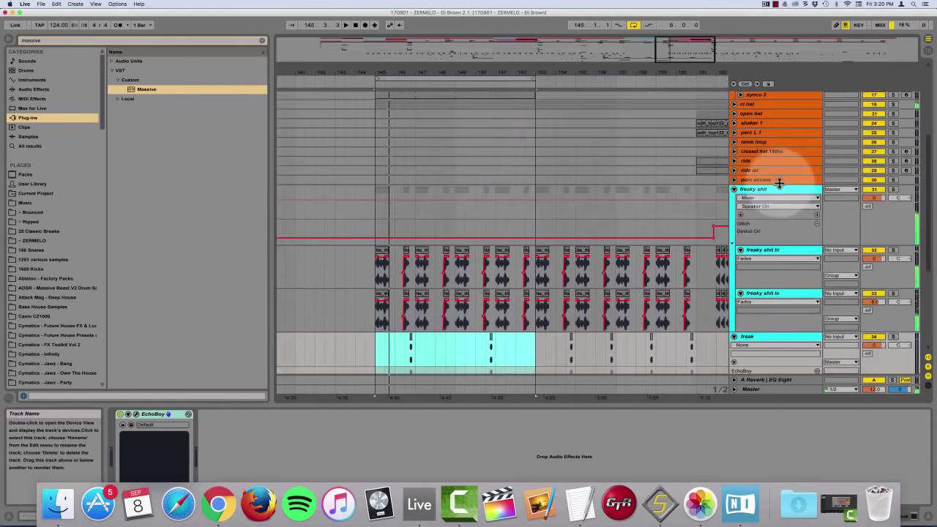
Find the Glitch plug-in in the browser and add it to the freaky shit group after the existing Glitch
click(770, 190)
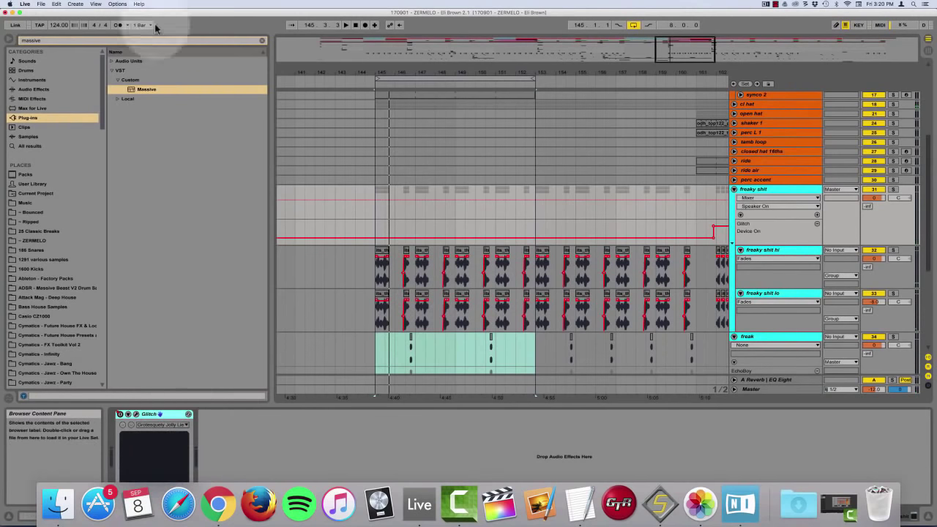
click(263, 39)
text(glit)
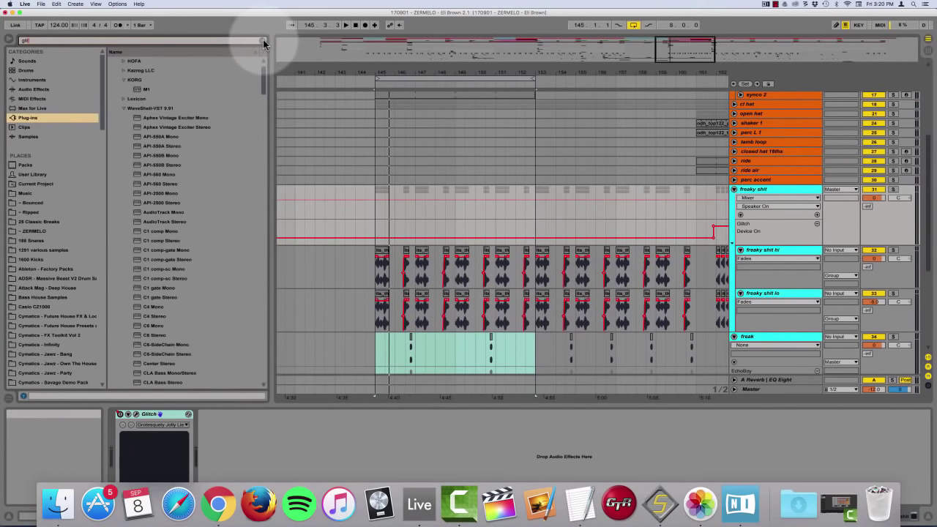
text(ch)
drag(146, 89, 375, 208)
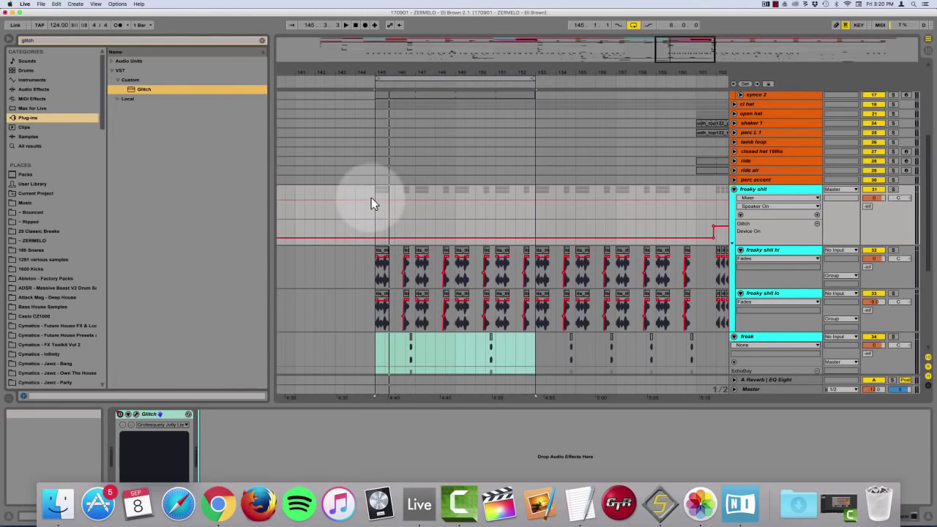
Remove the preset effect blocks in the new Glitch and initialise its scene so the sequence is empty
drag(314, 109, 429, 111)
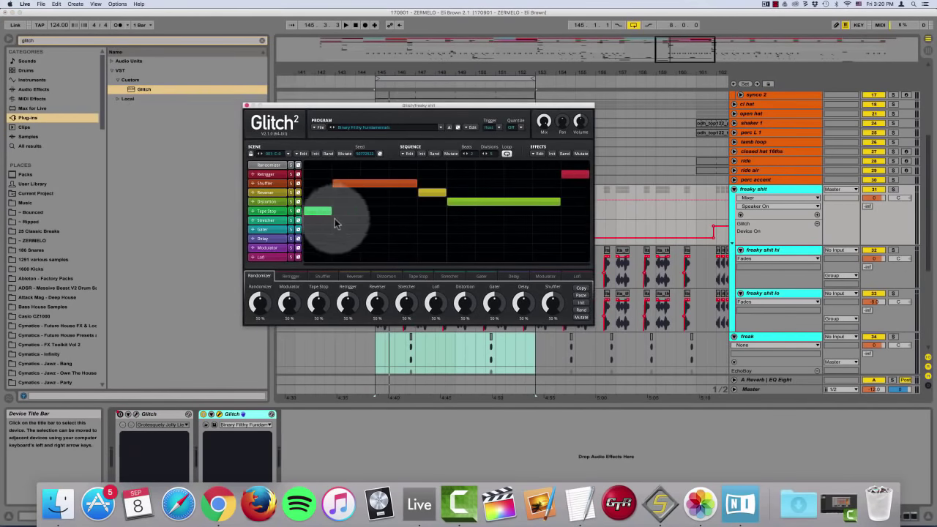
click(315, 210)
click(364, 185)
right_click(366, 186)
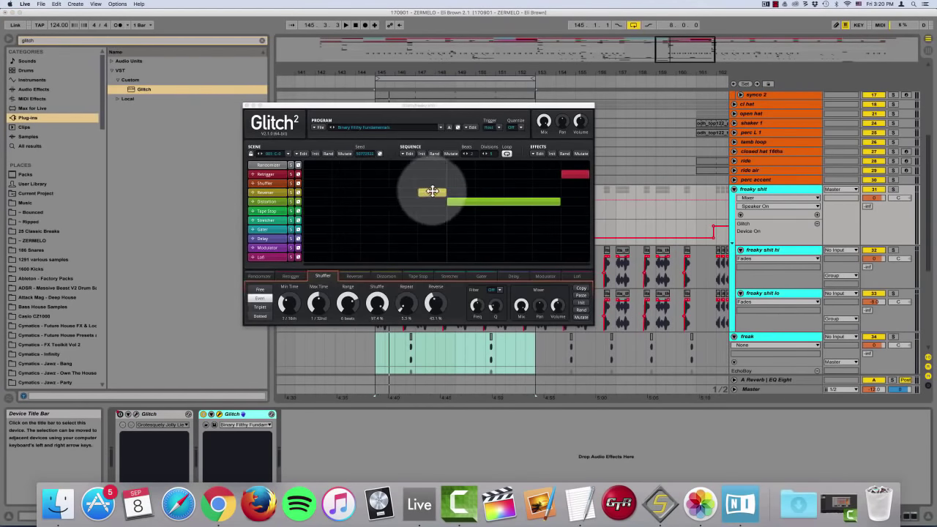
click(315, 153)
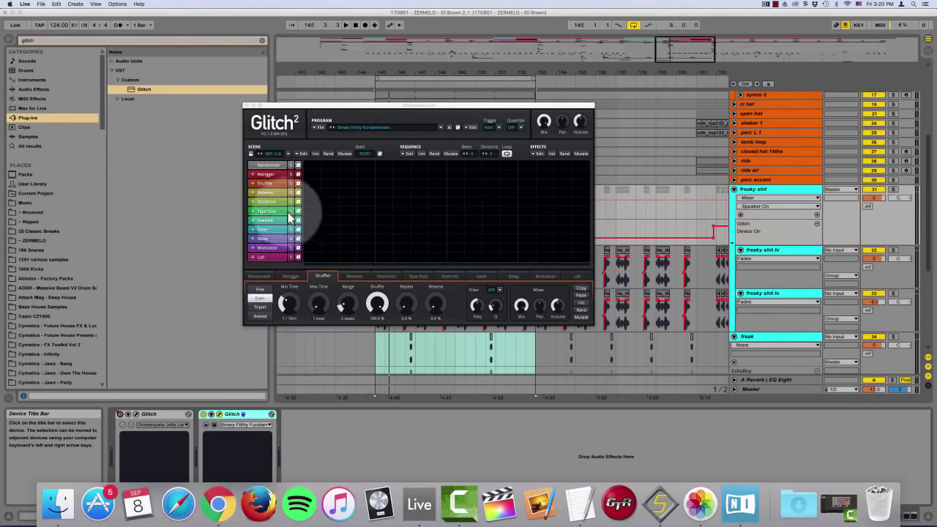
Play the build and draw a Tape Stop block at the start of the third beat in Glitch's sequence
key(space)
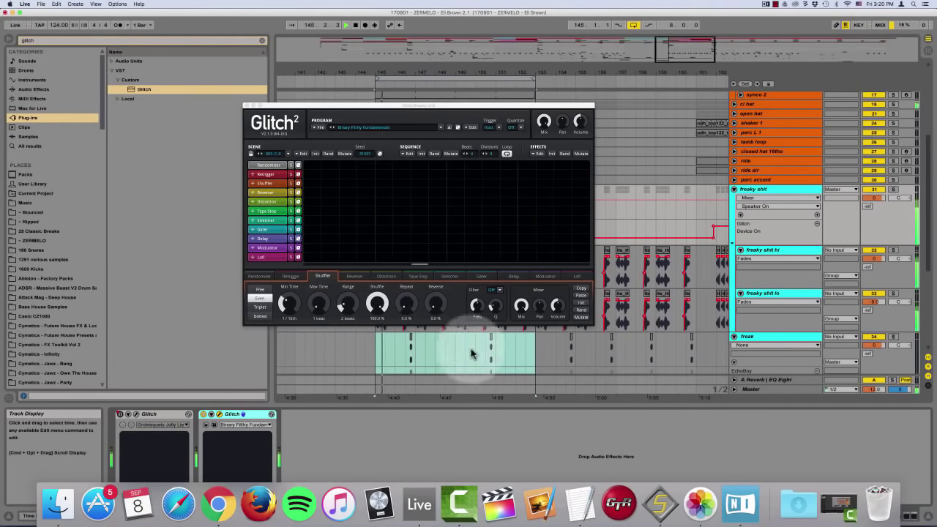
drag(458, 106, 473, 30)
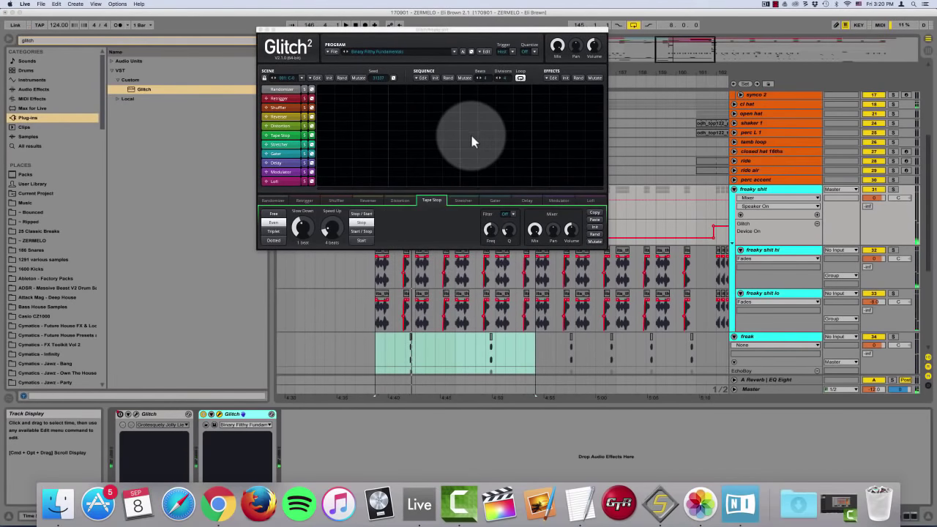
mouse_move(468, 135)
mouse_down()
mouse_move(532, 136)
mouse_move(495, 136)
mouse_up()
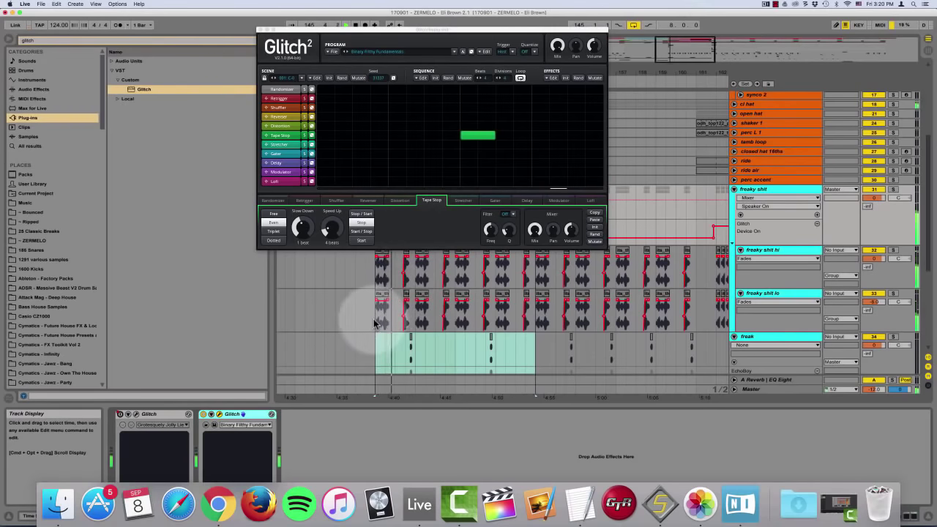
Play from bar 145, set the Tape Stop's Slow Down to 2 beats and close the Glitch window
click(374, 323)
key(plus)
key(plus)
key(plus)
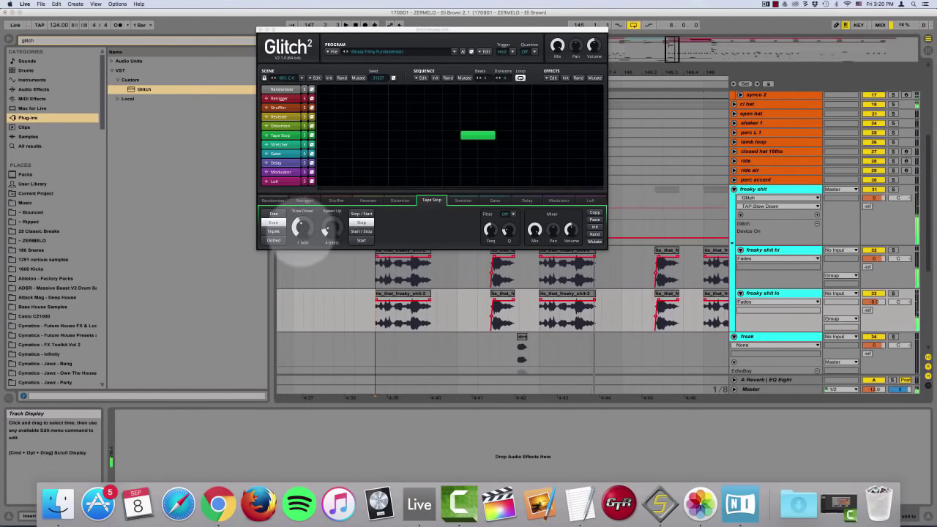
mouse_move(302, 253)
mouse_down()
mouse_move(293, 219)
mouse_move(300, 243)
mouse_up()
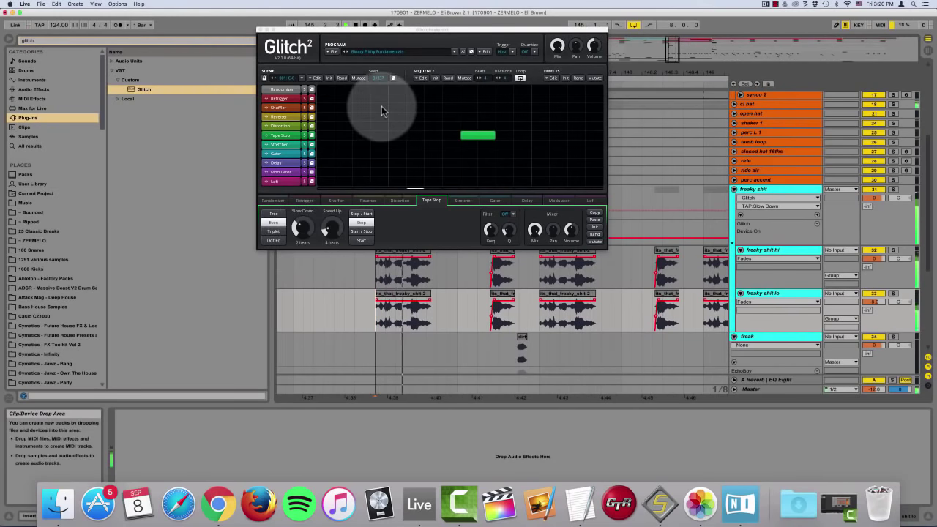
click(261, 30)
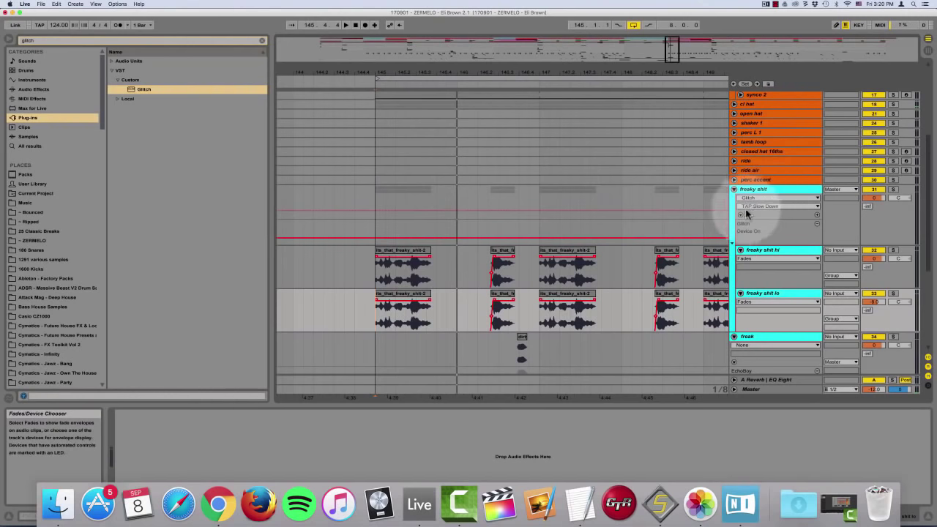
Deactivate the new Glitch and give its Device On parameter its own automation lane on the freaky shit group
click(461, 210)
key(space)
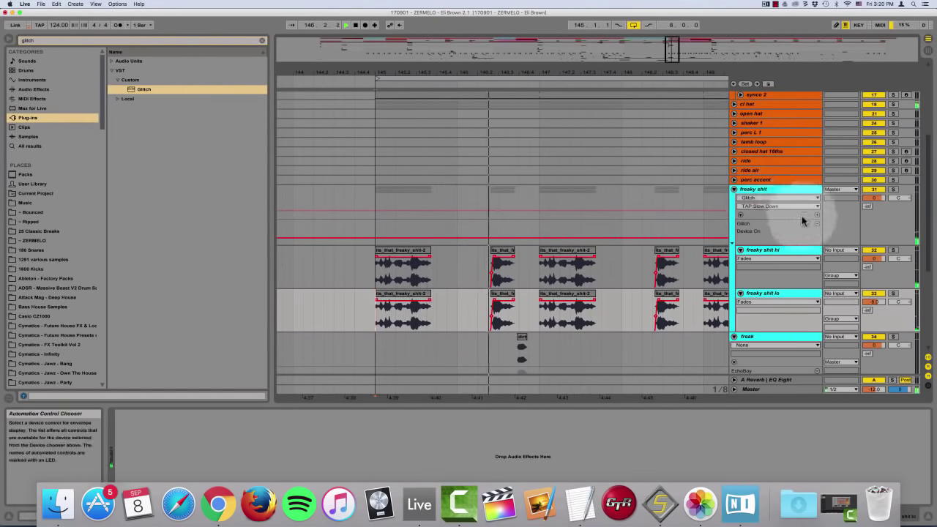
click(755, 191)
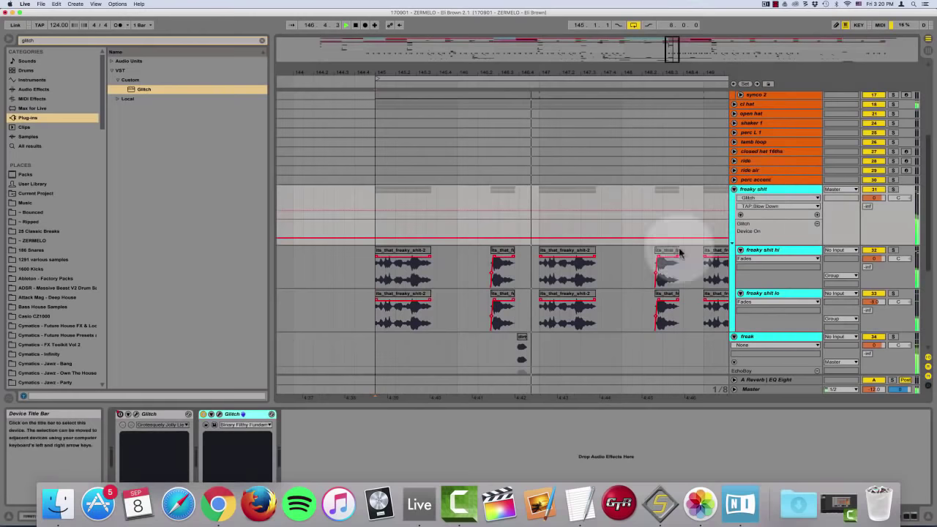
click(204, 414)
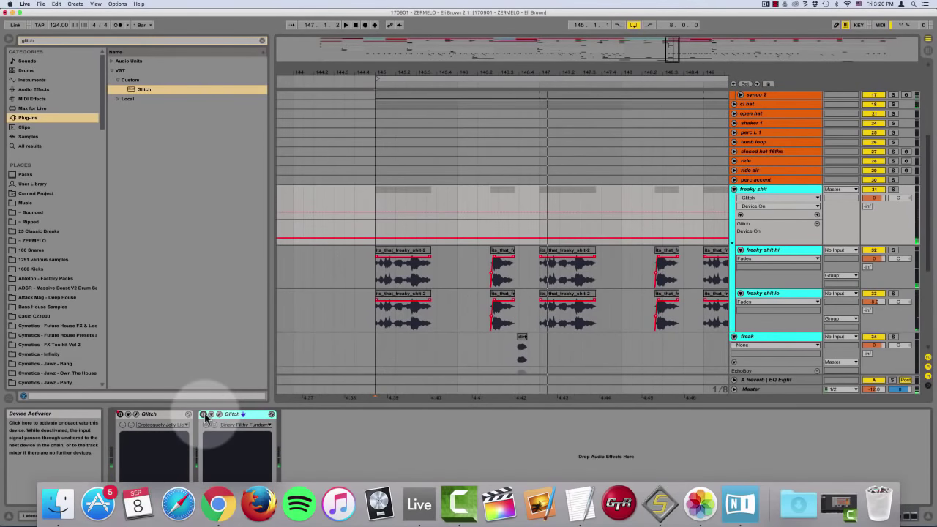
click(816, 215)
click(539, 231)
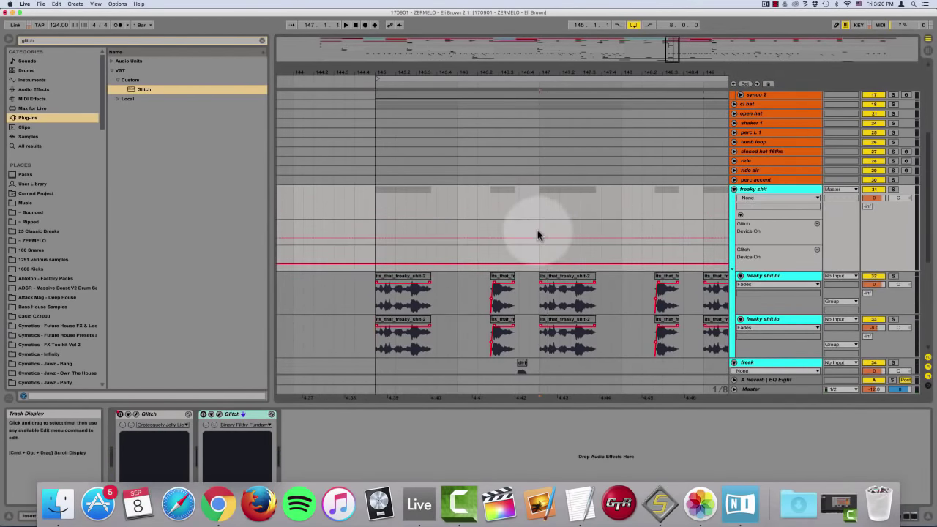
click(154, 415)
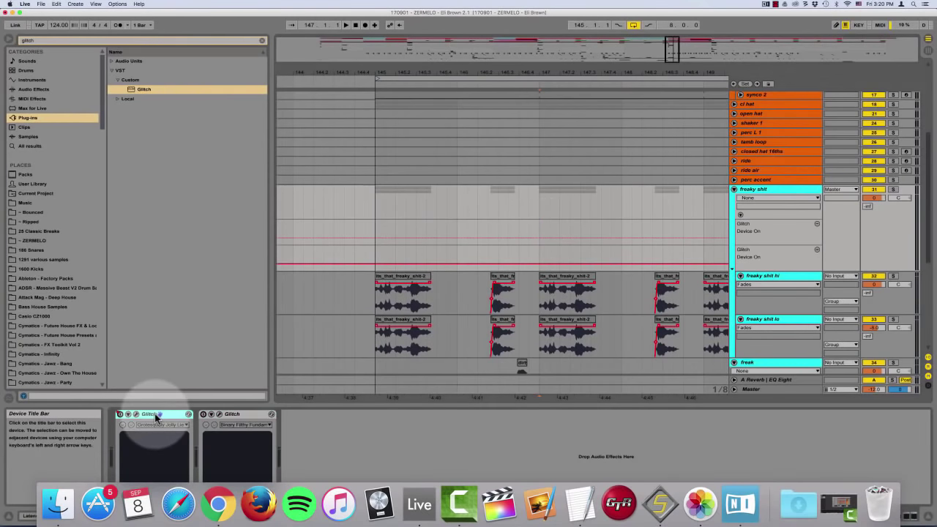
key(super+r)
click(146, 415)
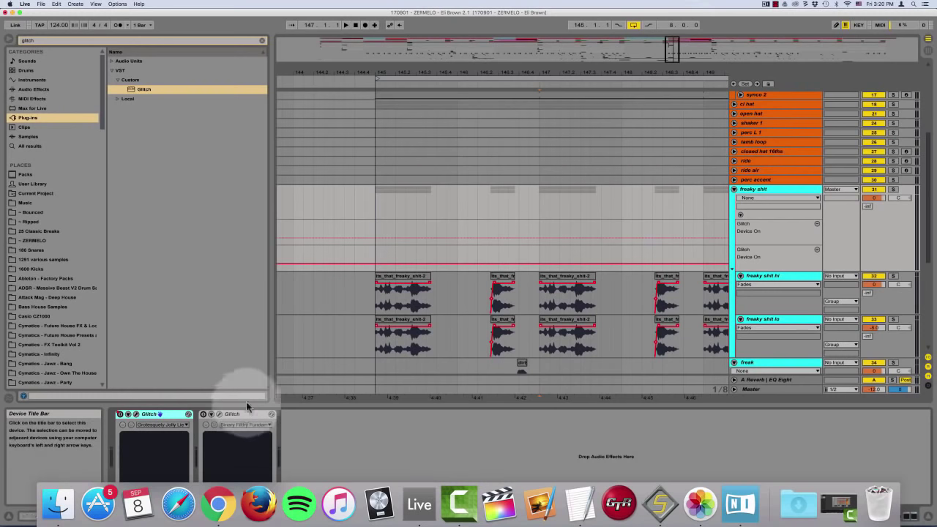
click(540, 226)
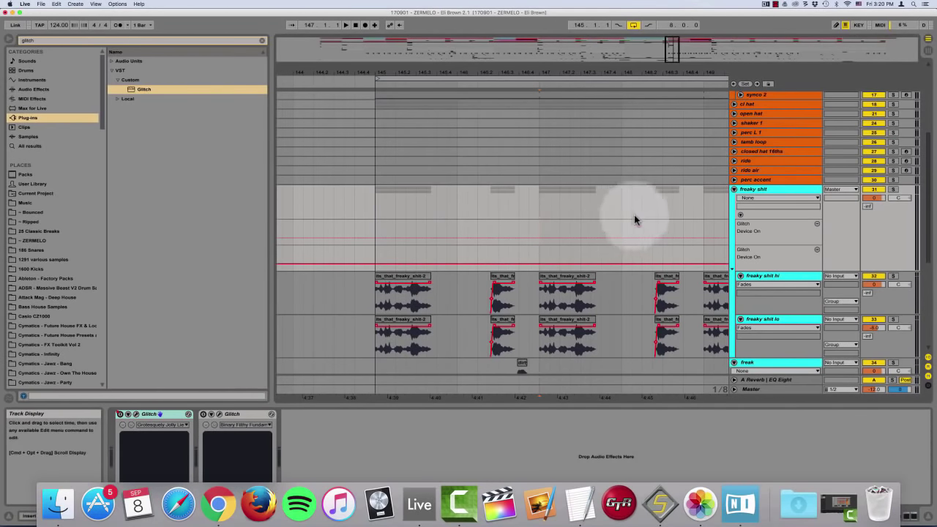
Automate the new Glitch to switch on only from bar 148 to bar 149, and enlarge the arrangement area
drag(621, 226, 679, 236)
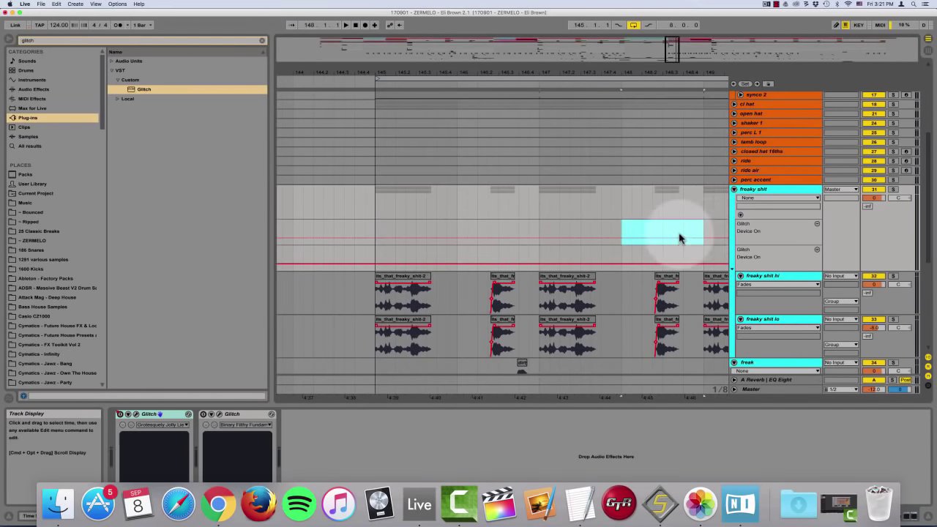
drag(623, 231, 667, 226)
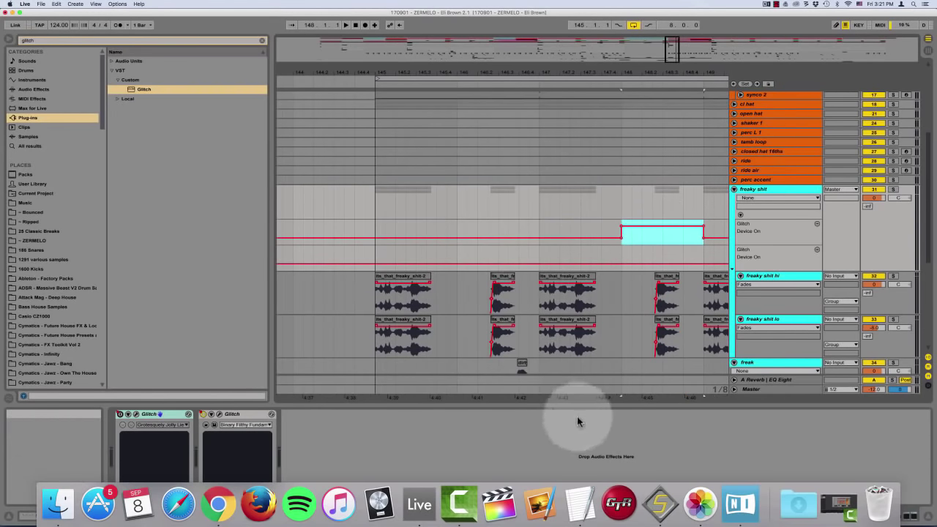
drag(575, 403, 575, 416)
click(538, 208)
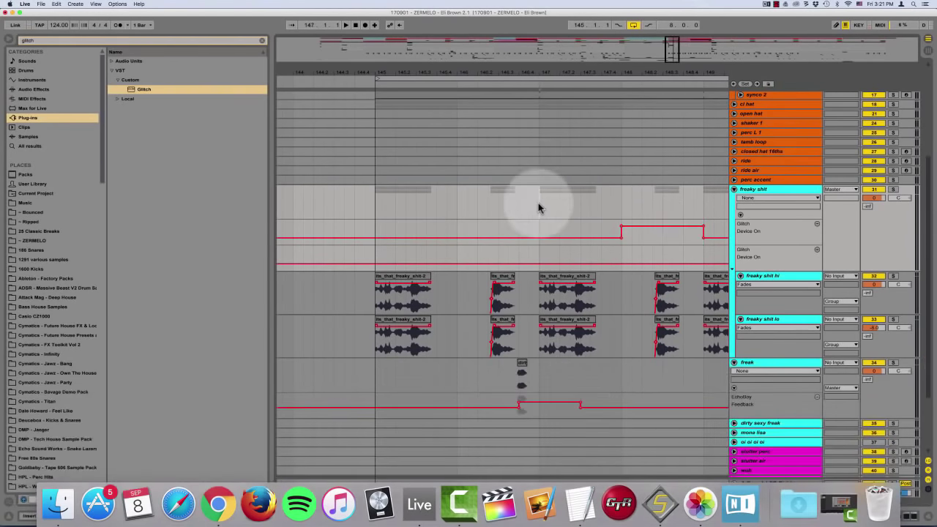
Inspect the freaky shit and freak clips around bars 146–148, and play from bar 145 to check the tape stop
key(minus)
scroll(527, 214, right, 5)
scroll(520, 236, left, 6)
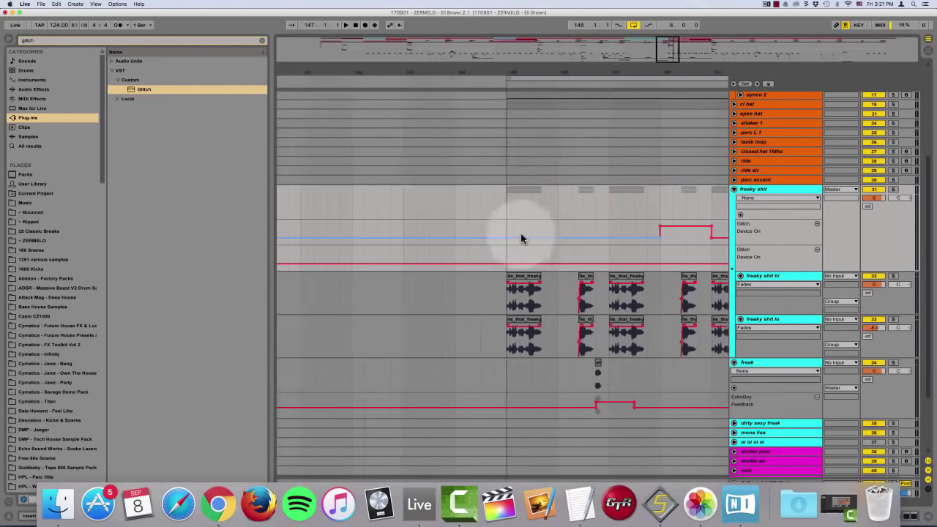
scroll(521, 237, right, 5)
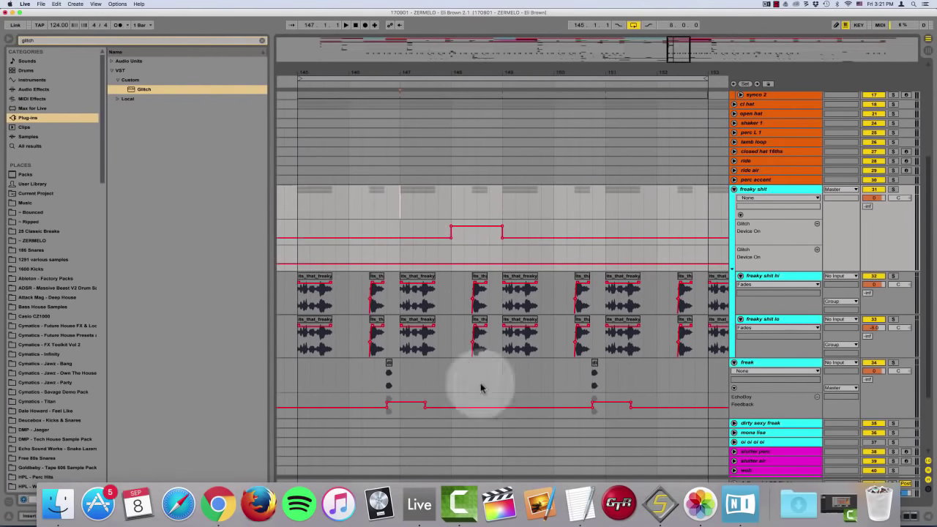
drag(378, 374, 410, 391)
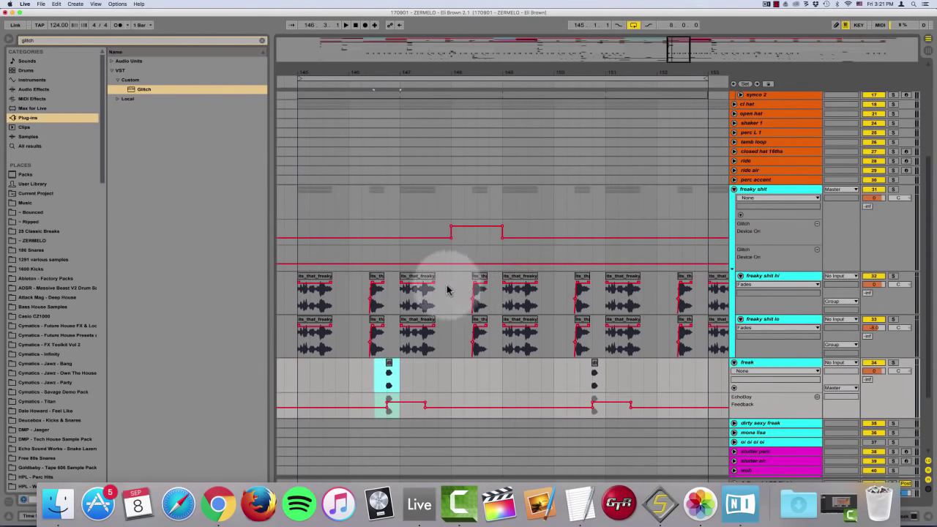
click(378, 277)
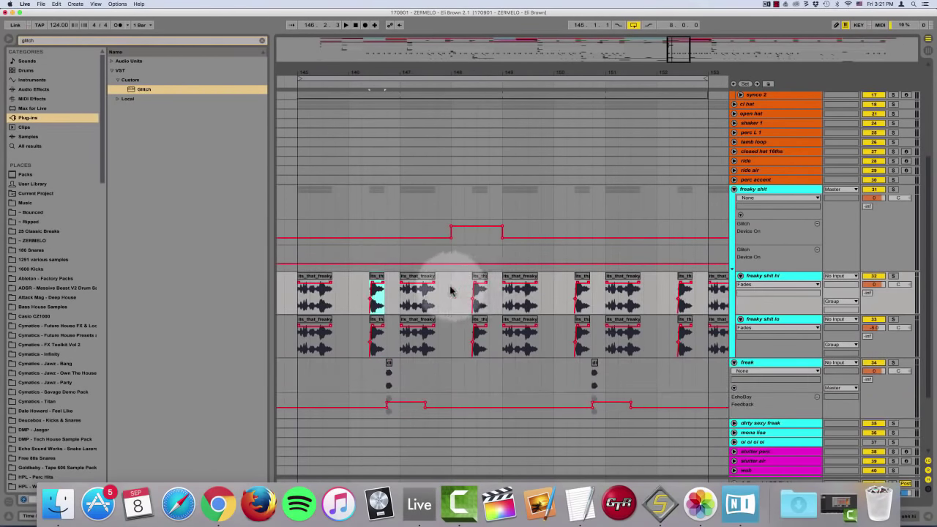
drag(450, 290, 493, 290)
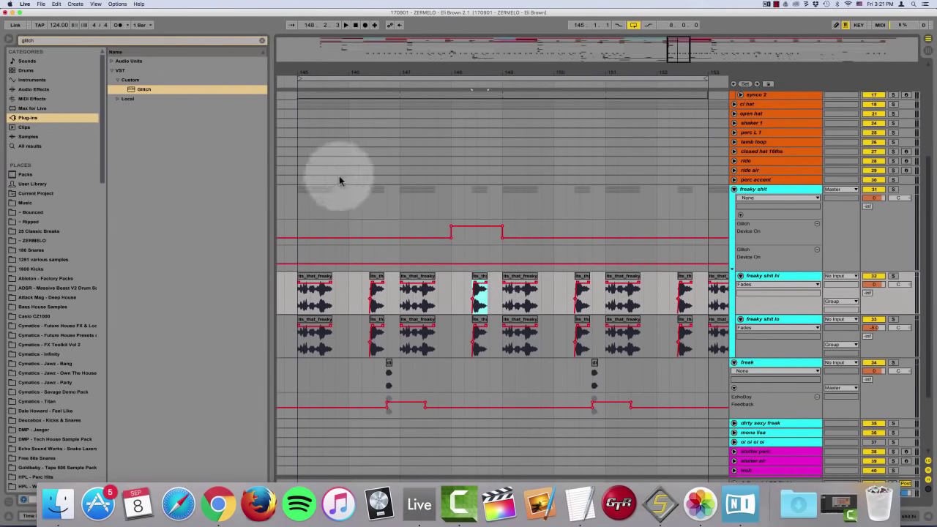
click(298, 216)
key(space)
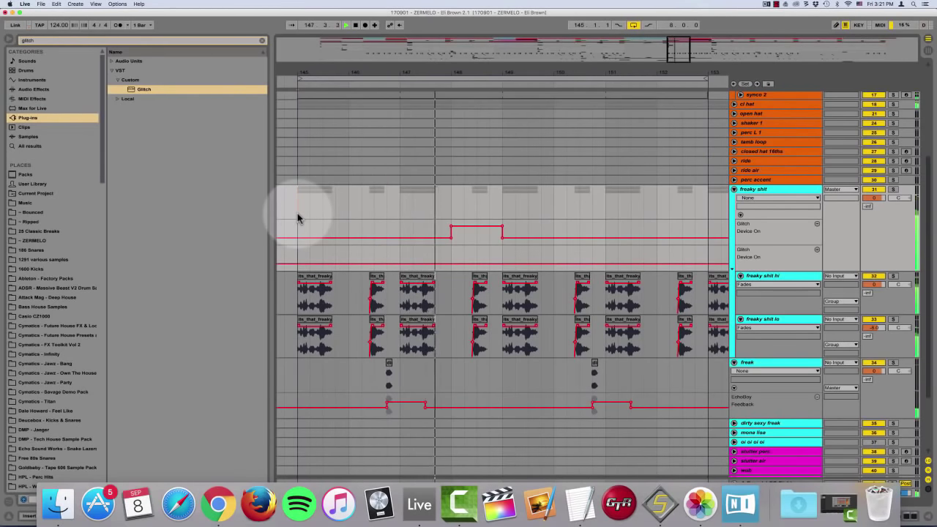
Drop the freak track's EchoBoy Feedback automation to minimum from bar 147 to 147.3, and play from bar 145
drag(404, 399, 411, 417)
key(space)
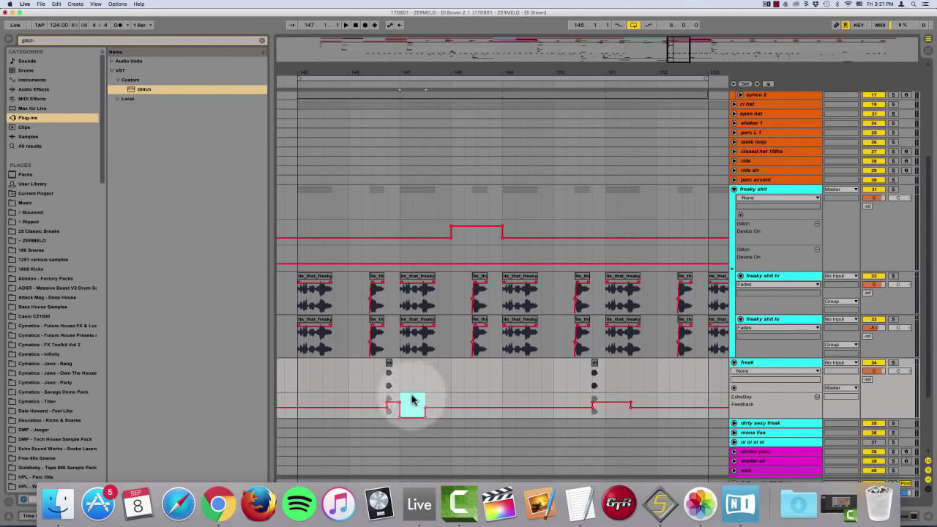
click(296, 375)
key(space)
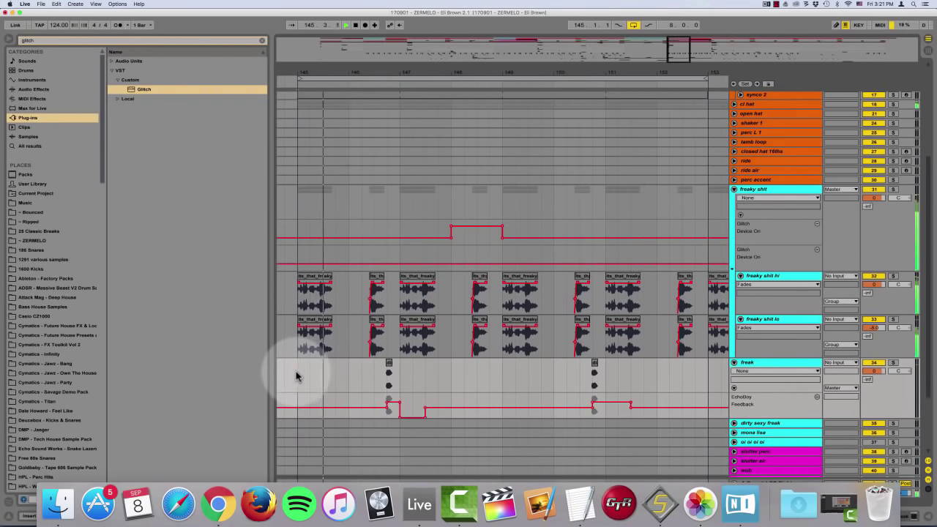
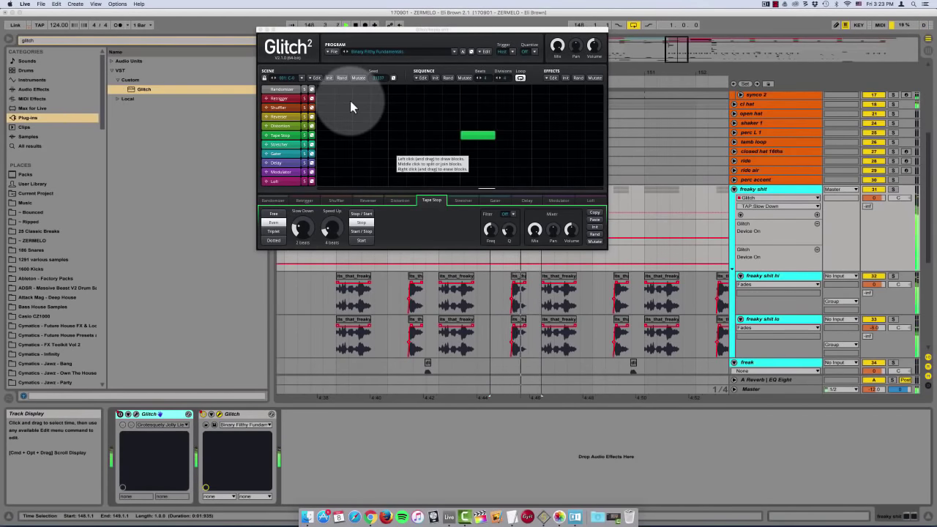
Close the Glitch window and set the arrangement loop to bars 145 to 153 over the freaky shit group
click(261, 30)
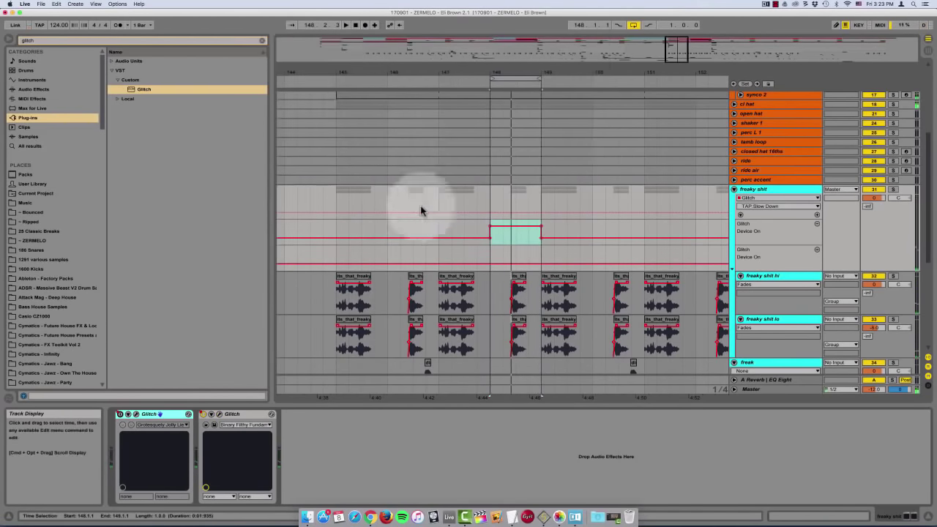
click(335, 234)
key(minus)
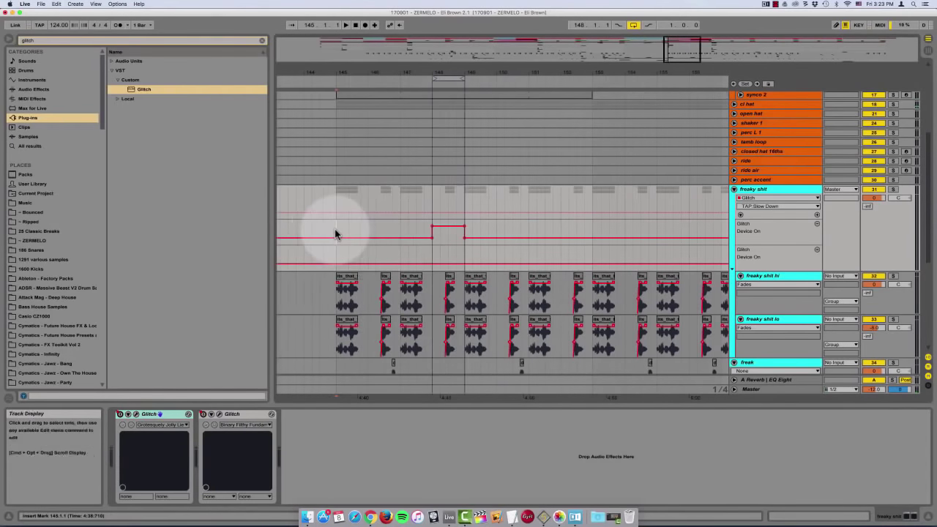
drag(306, 202, 560, 203)
key(super+l)
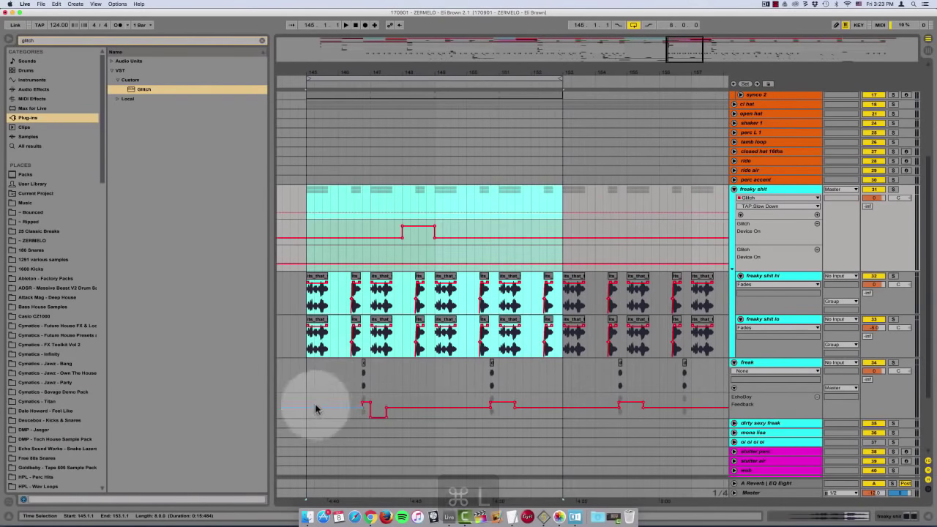
Duplicate the freak Feedback automation of bars 145–149 once, and repeat the freaky shit group's four-bar Glitch Device On automation through bar 161
drag(316, 408, 433, 403)
key(super+d)
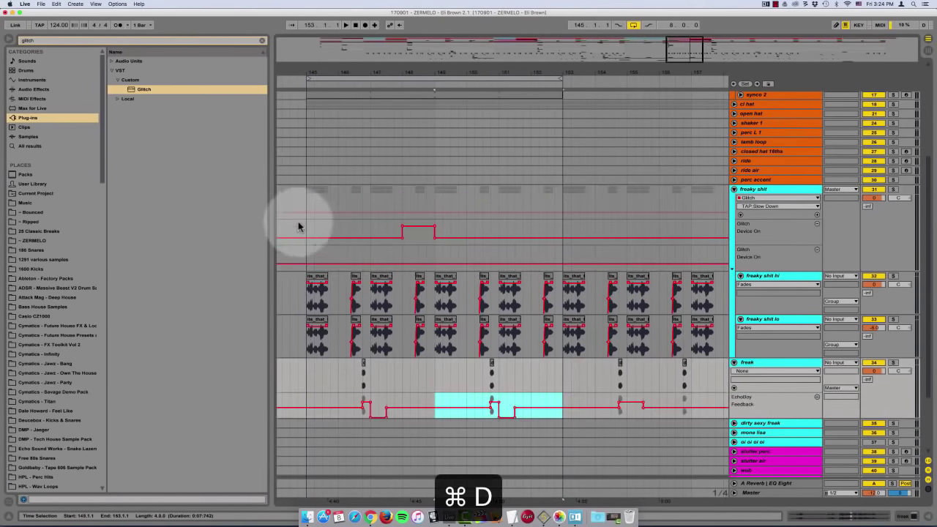
drag(306, 232, 435, 236)
key(super+d)
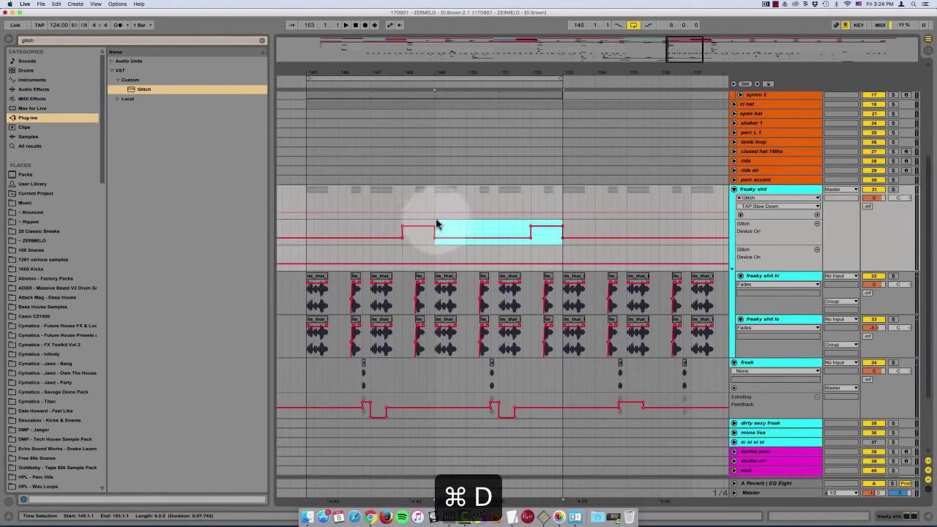
key(super+d)
key(super+d)
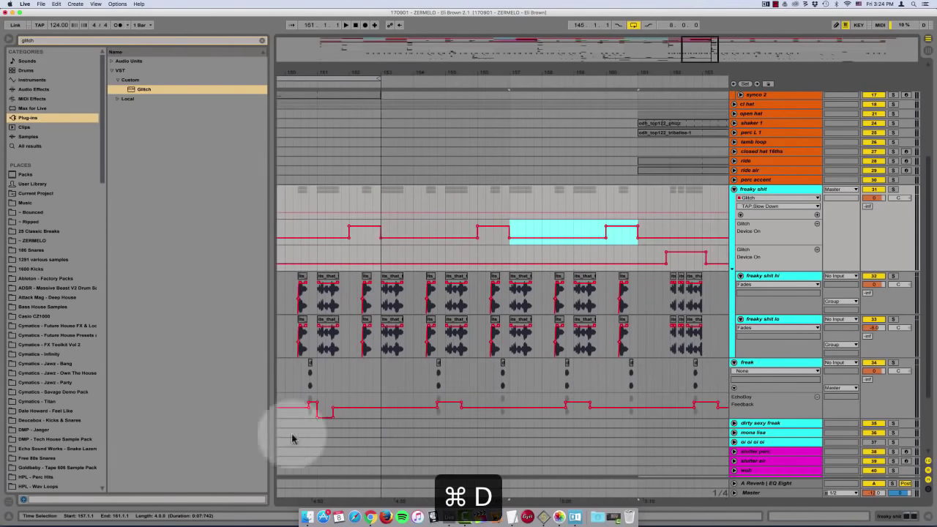
Repeat the freak track's four-bar EchoBoy Feedback automation from bars 149–153 through bar 161
scroll(293, 428, left, 5)
drag(425, 405, 549, 405)
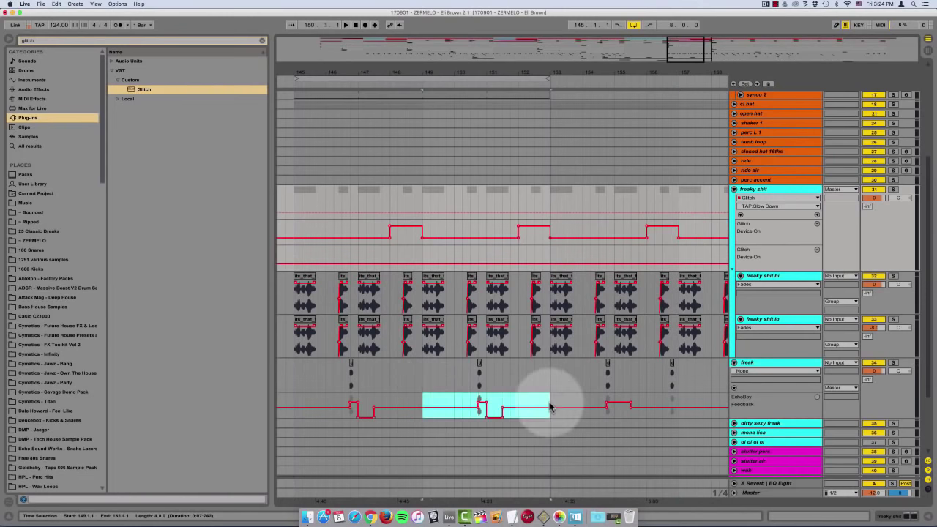
key(super+d)
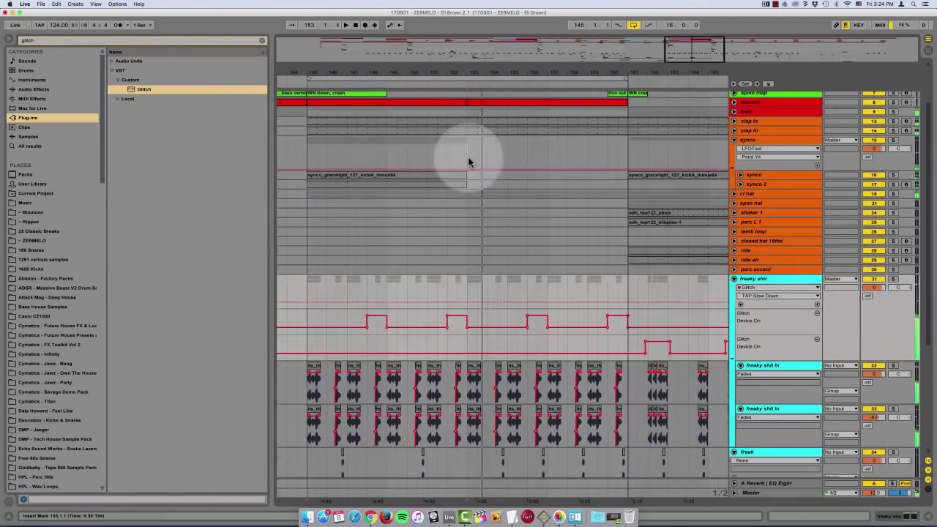
Fold the synco group and select its range from bar 153 to bar 161
click(468, 157)
click(734, 140)
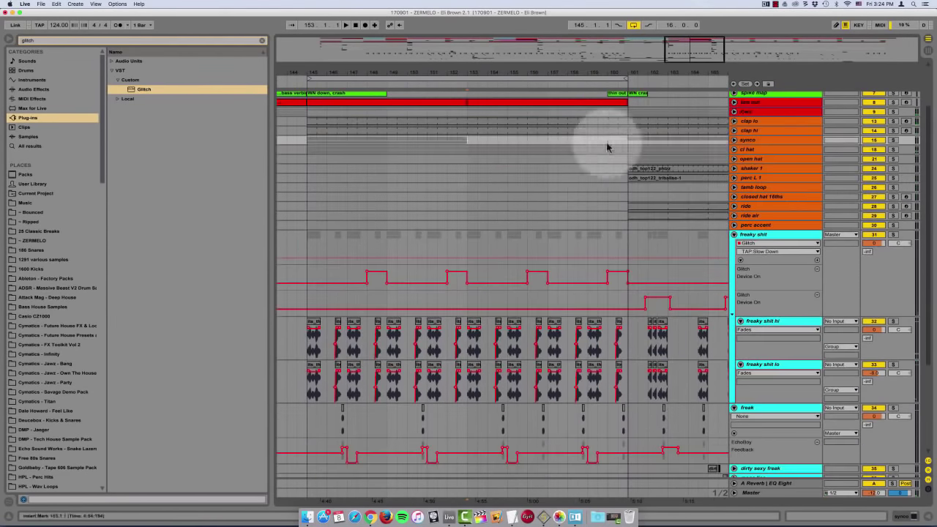
drag(469, 142, 629, 152)
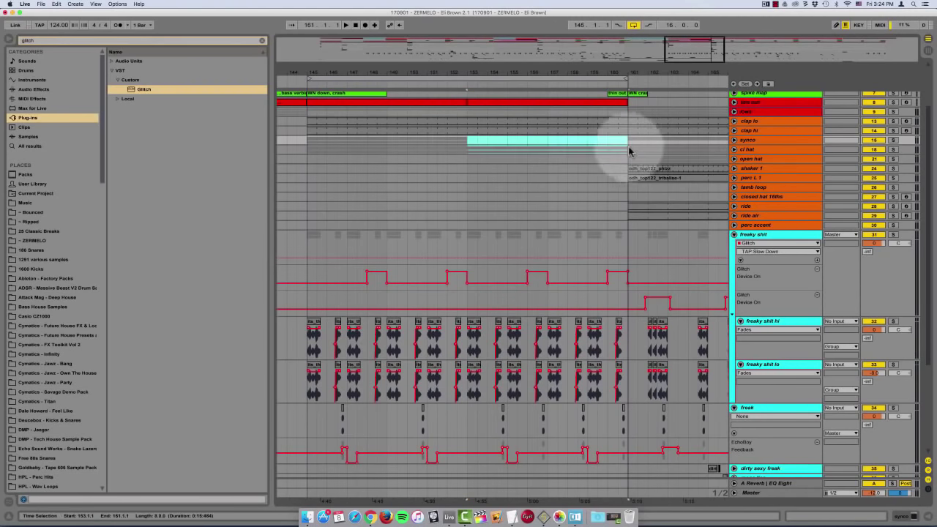
click(626, 146)
Compare the crash at bar 145 with the Reference track, and delete the clip from crash 1
scroll(623, 144, down, 4)
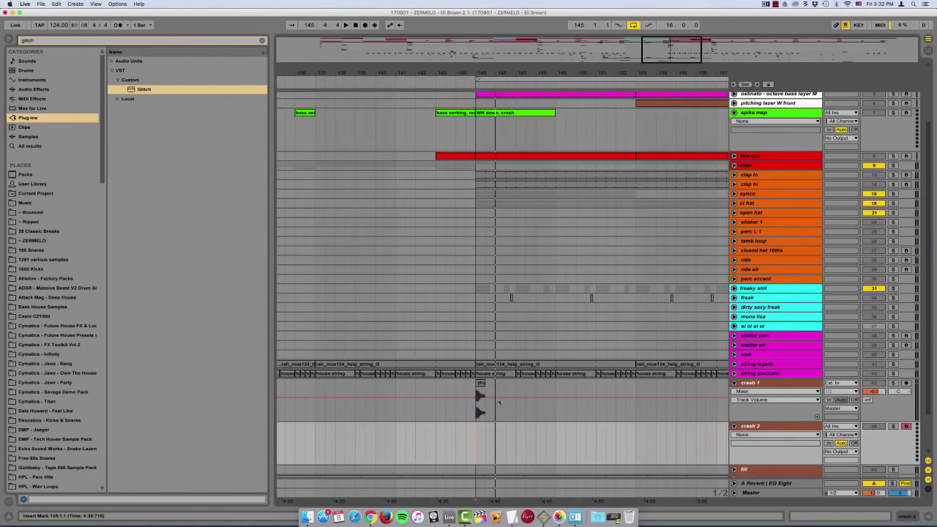
click(481, 407)
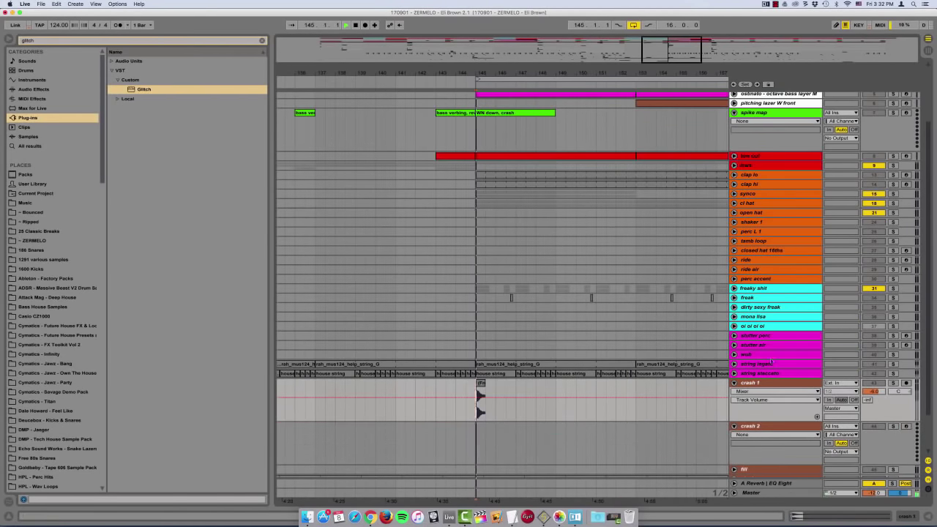
scroll(682, 260, up, 5)
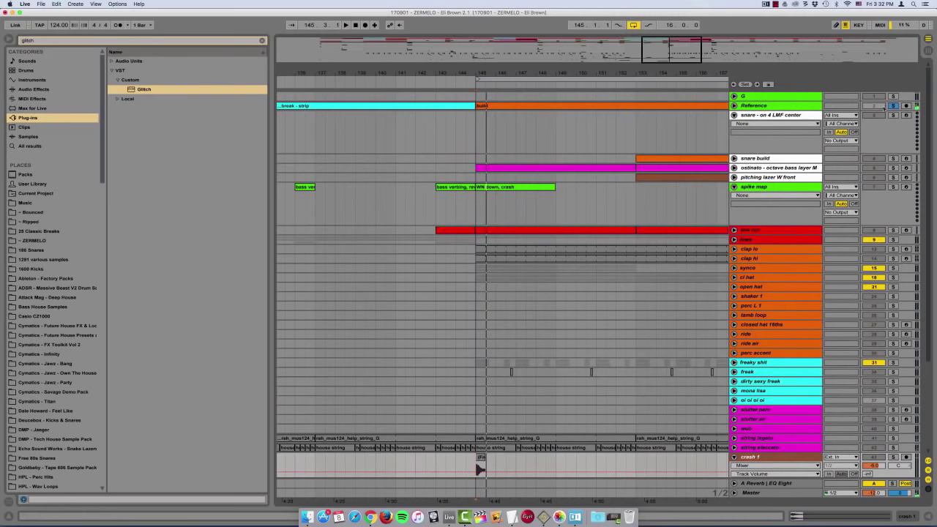
scroll(644, 216, down, 6)
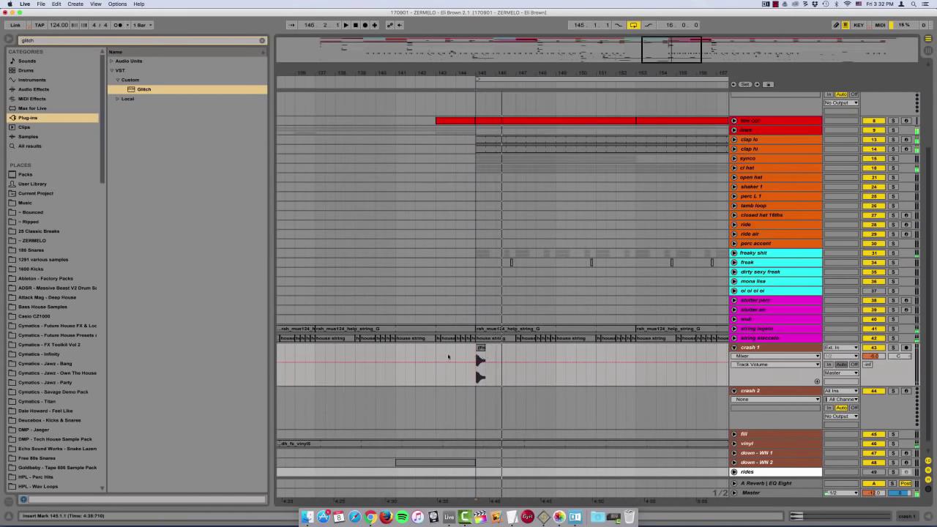
drag(448, 357, 530, 355)
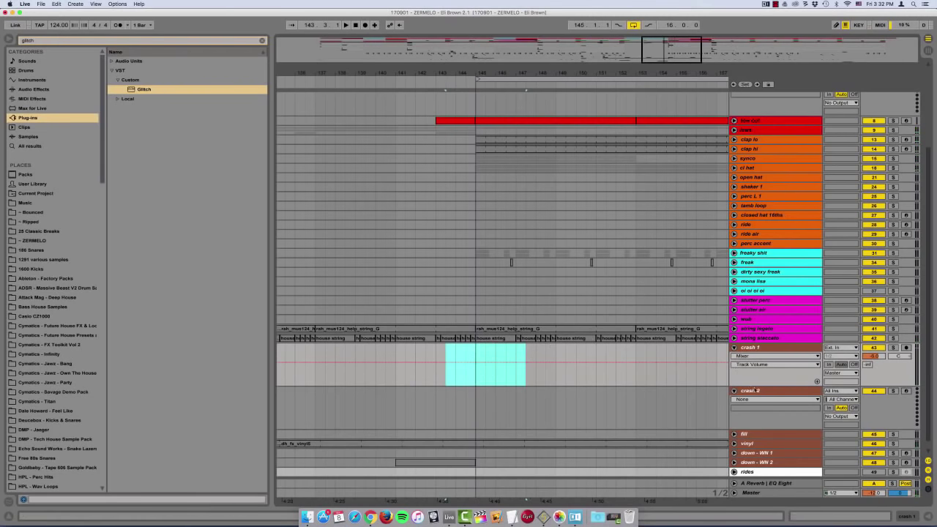
click(756, 390)
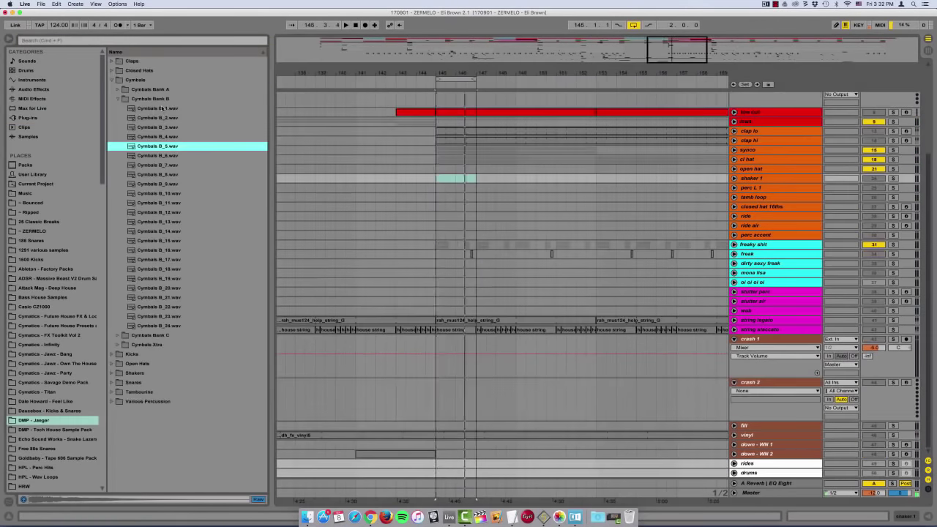
Audition the samples in Cymbals Bank B from Cymbals B_6.wav to Cymbals B_10.wav against the loop, and settle on Cymbals B_9.wav
key(Down)
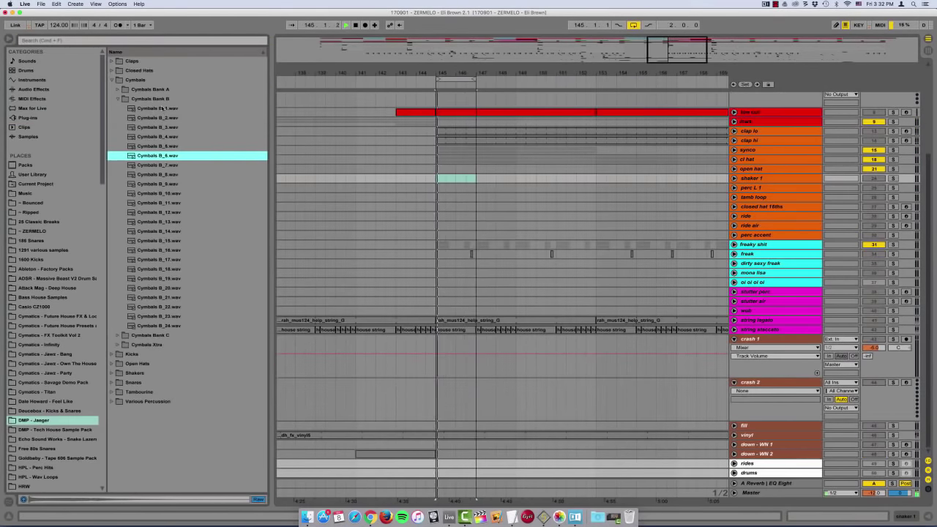
key(Down)
key(Down)
key(Down)
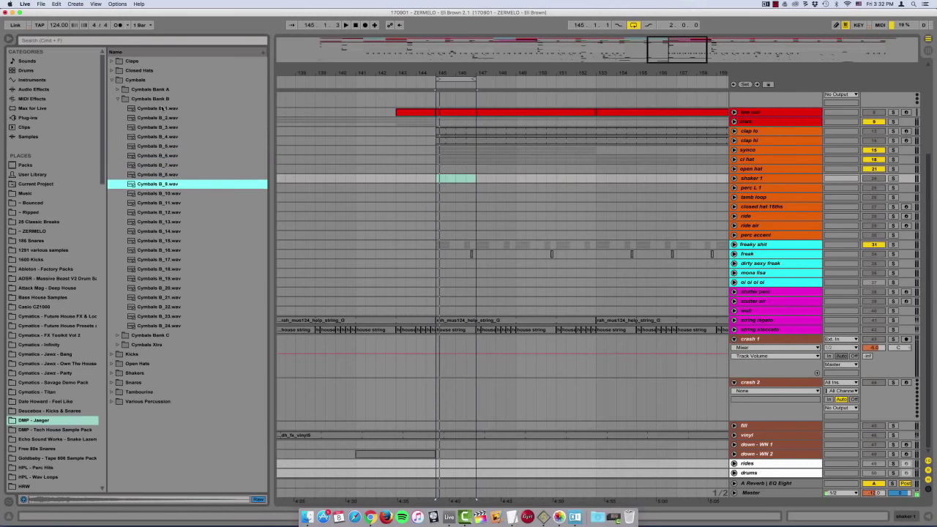
key(Down)
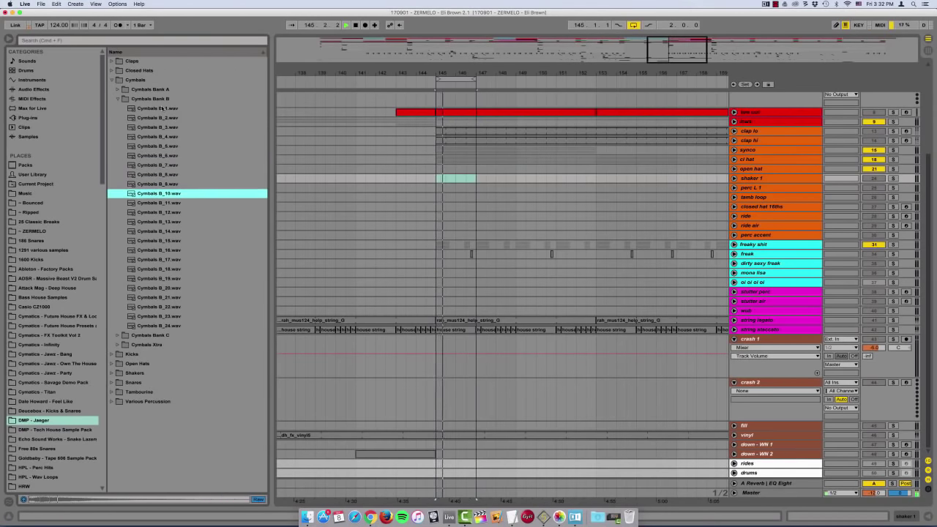
key(space)
key(Up)
key(Down)
key(Up)
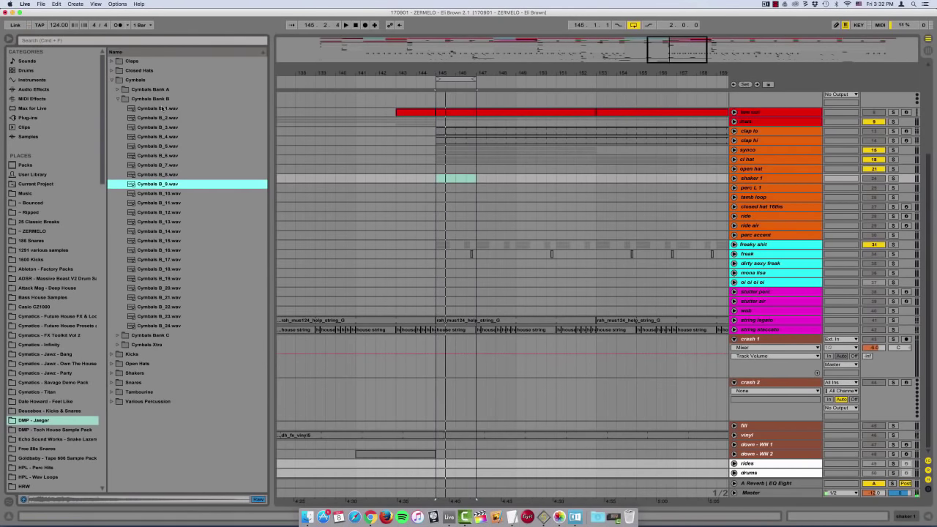
Place Cymbals B_9.wav at bar 145 on an audio track below crash 1, and inspect the clip's sample
double_click(176, 184)
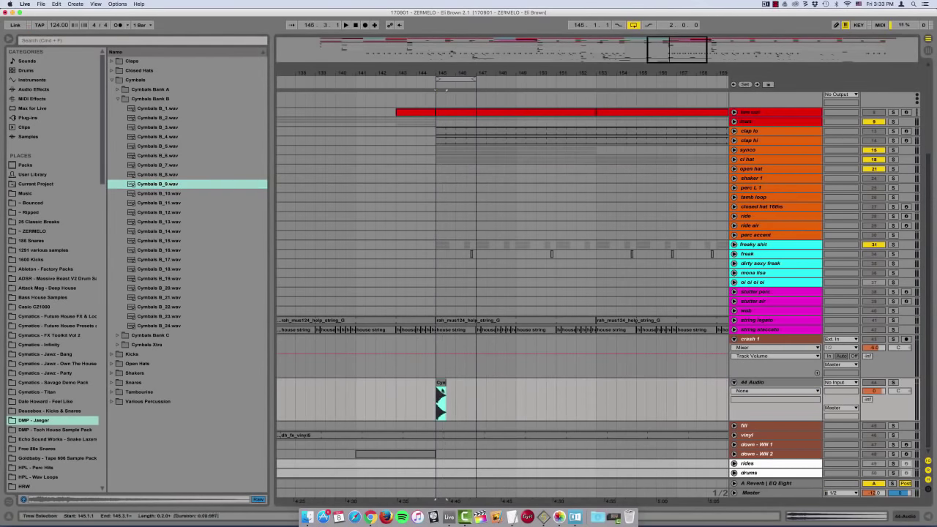
double_click(439, 401)
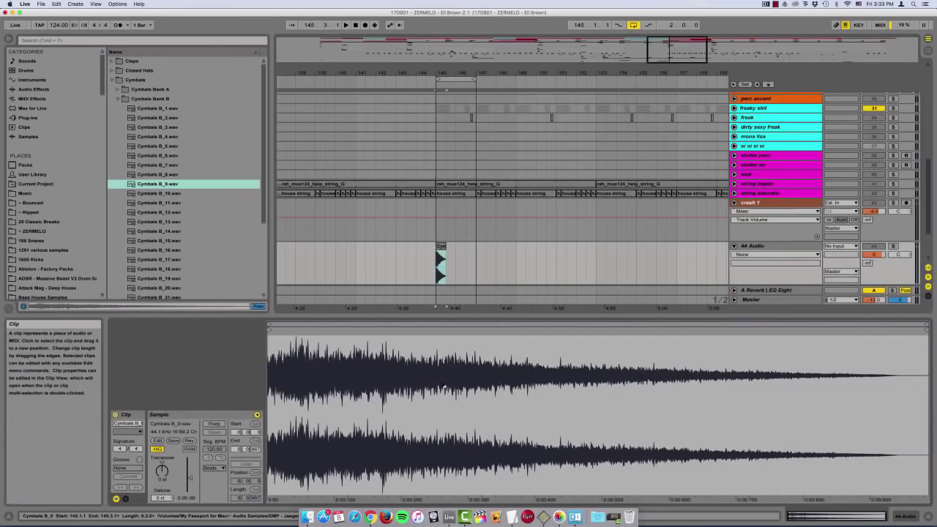
double_click(425, 315)
Play from bar 145 to check the faded cymbal on crash 2 in context
scroll(875, 133, up, 5)
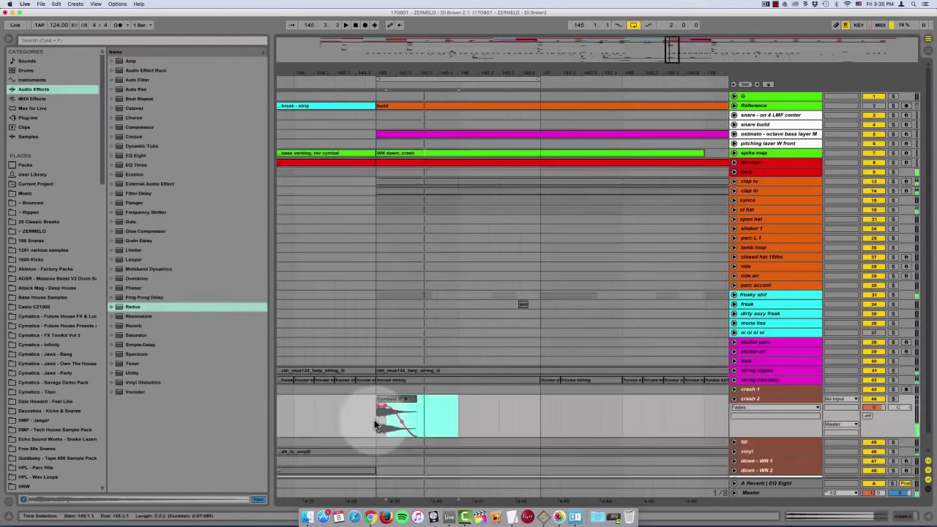
click(374, 419)
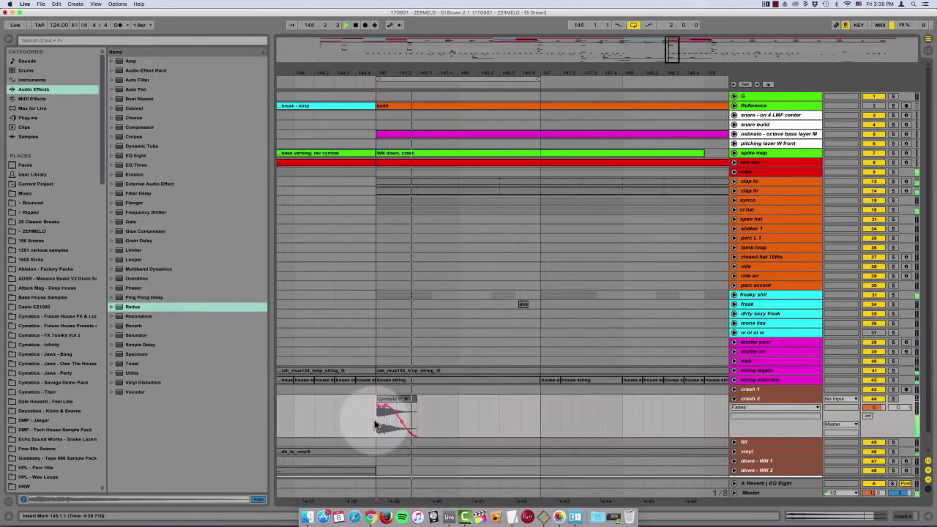
scroll(635, 417, down, 1)
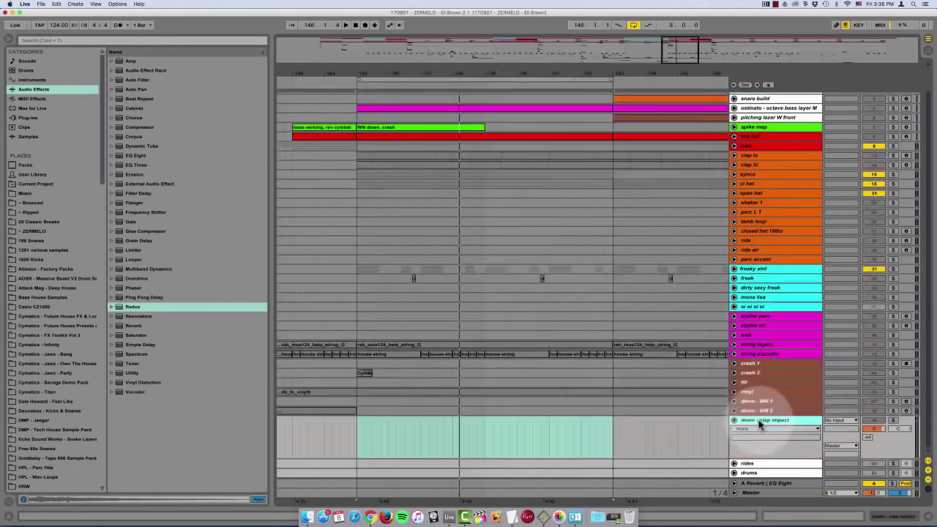
Recolor the down - clap impact track brown to match the neighbouring crash and down tracks
right_click(759, 420)
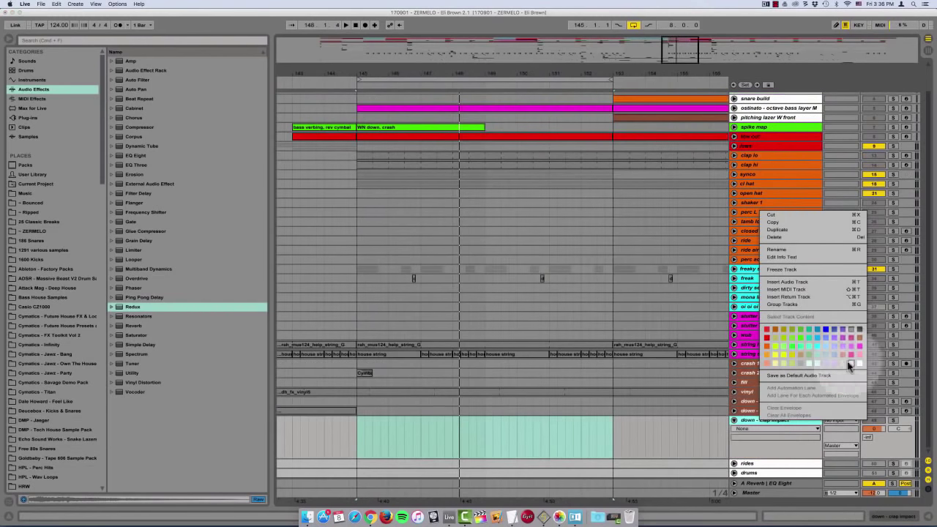
click(859, 338)
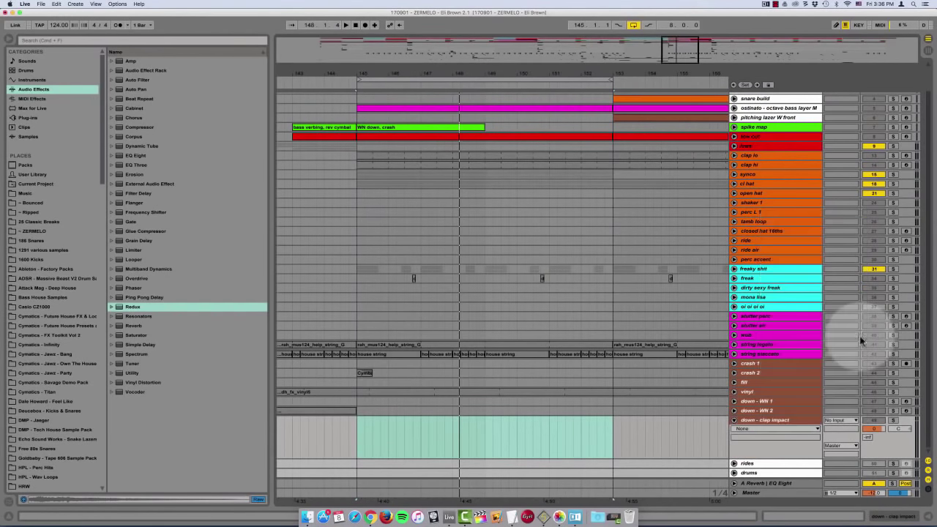
click(350, 440)
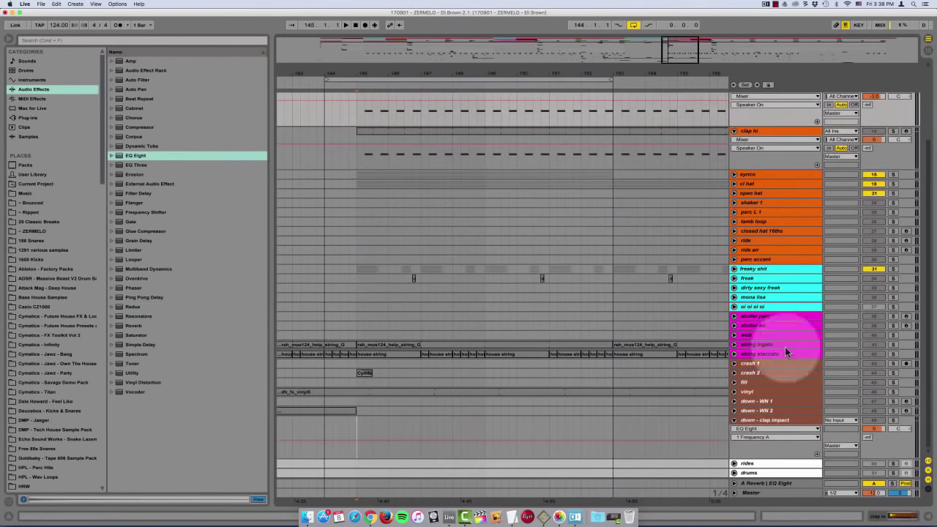
Set the down - clap impact track's audio input to Resampling and arm it for recording
click(761, 420)
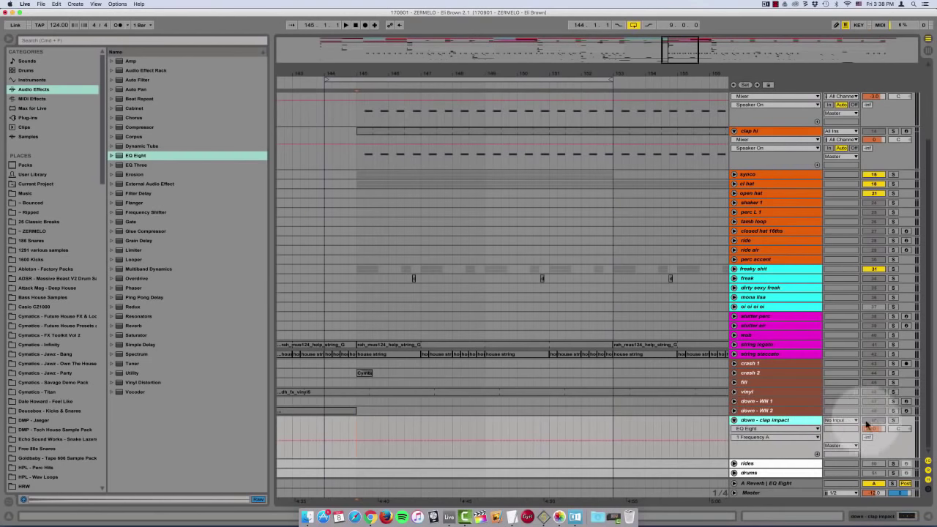
click(841, 421)
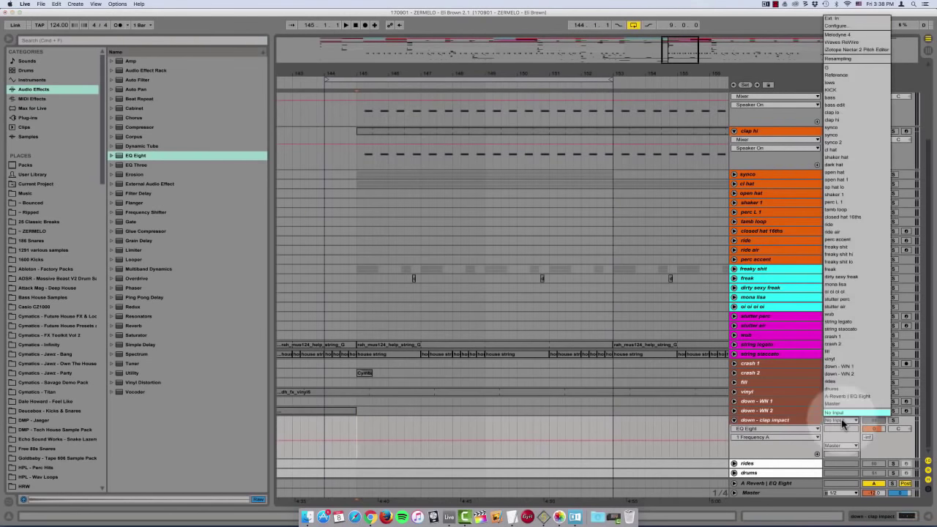
click(857, 60)
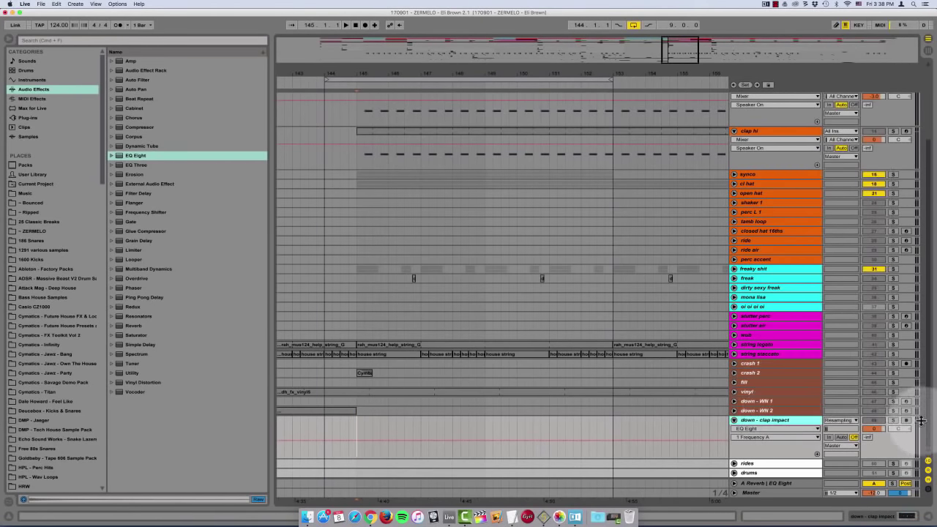
click(906, 421)
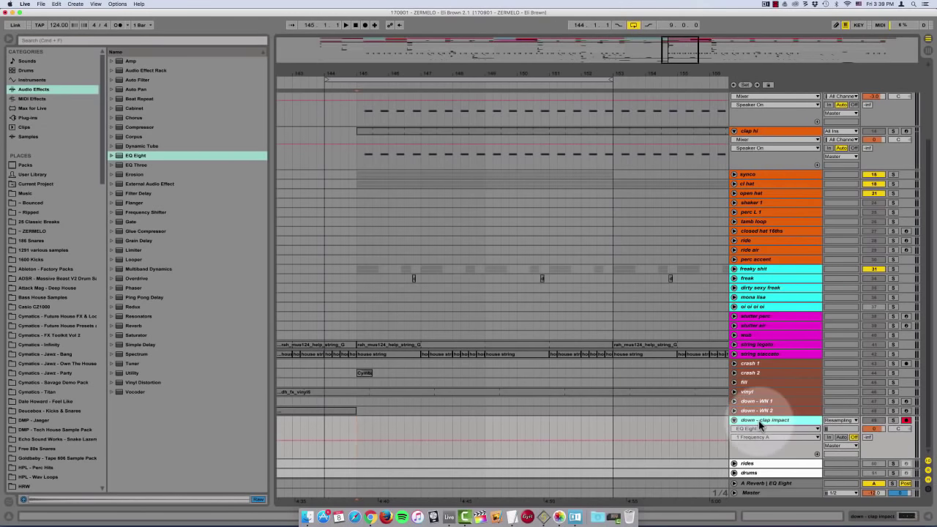
Group the clap lo and clap hi tracks
scroll(899, 136, up, 5)
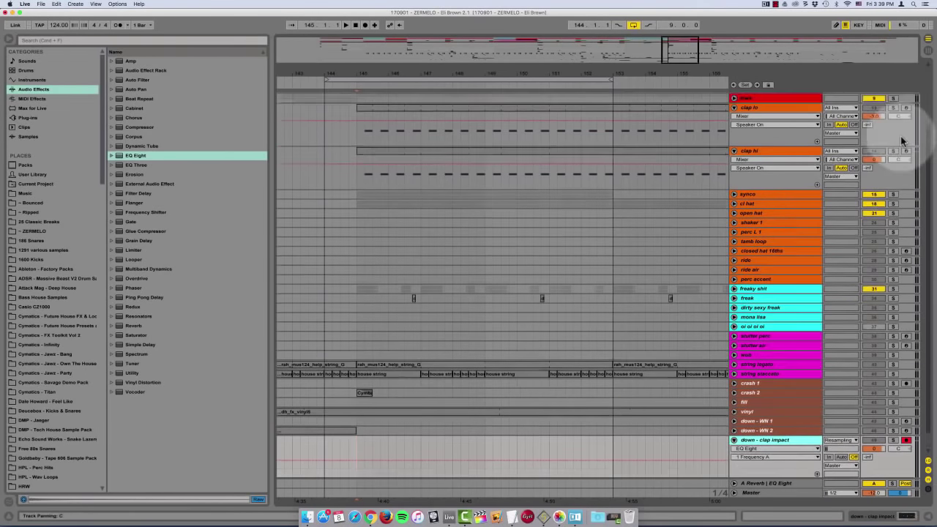
click(783, 182)
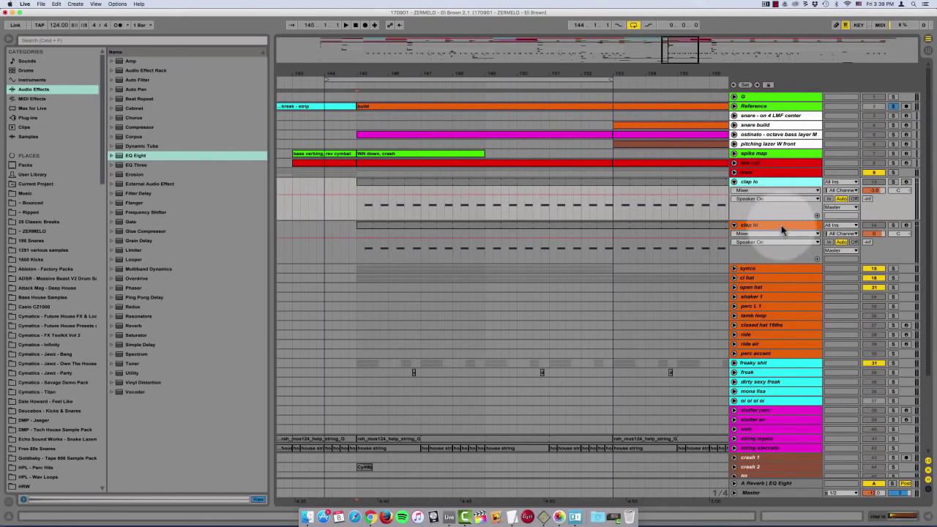
shift+click(781, 227)
key(super+g)
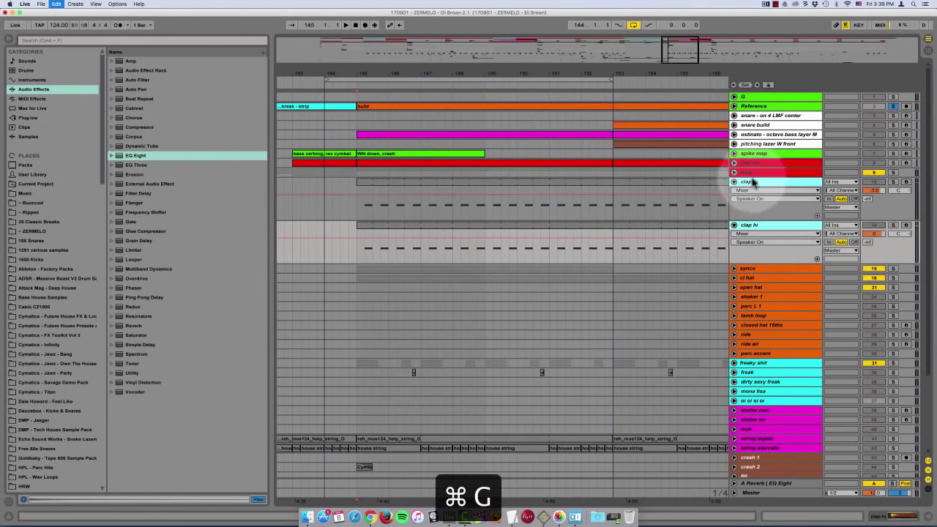
Rename the new group of clap tracks as clap
key(super+r)
text(c)
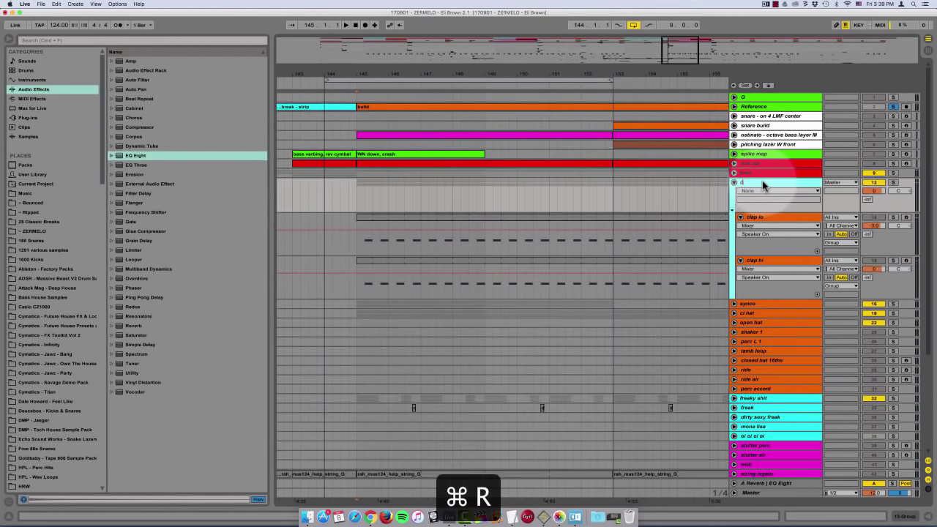
text(lap)
key(Return)
click(795, 190)
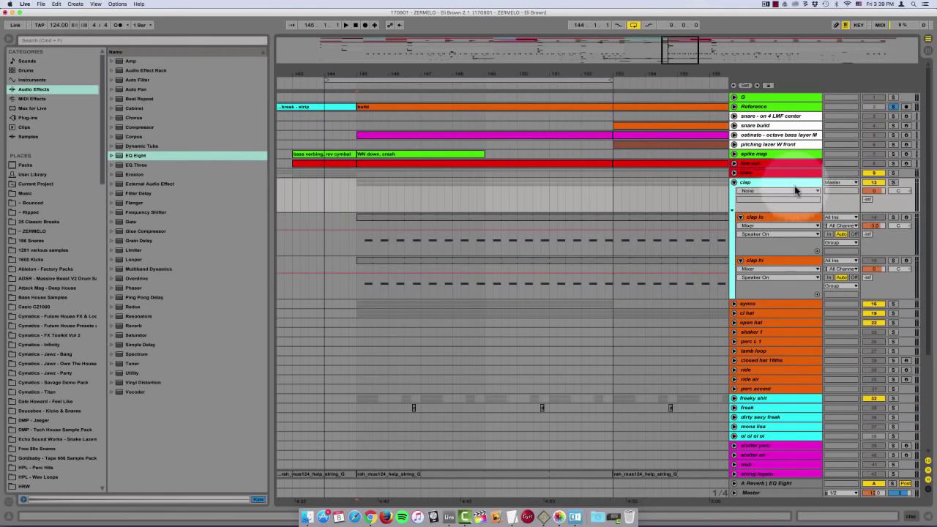
Recolor the clap group orange to match the neighbouring percussion tracks and collapse it
click(781, 183)
right_click(780, 182)
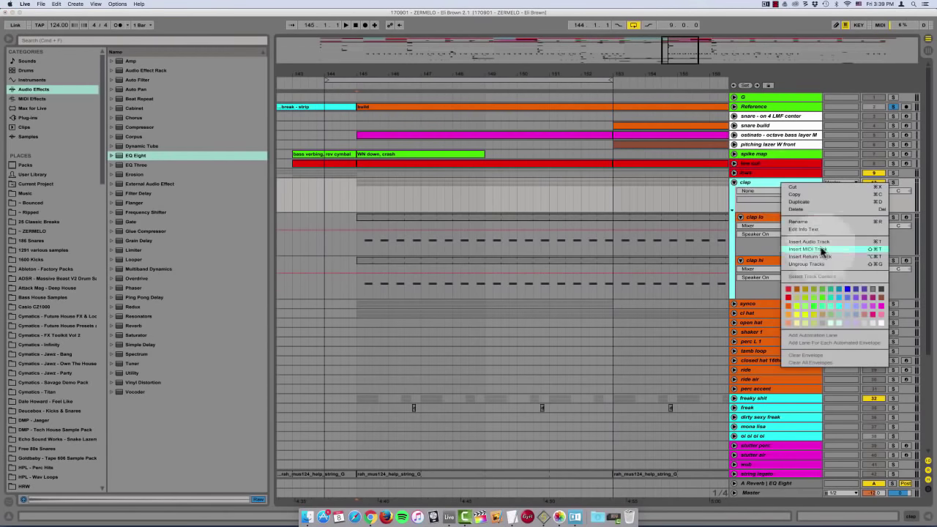
click(790, 305)
click(734, 182)
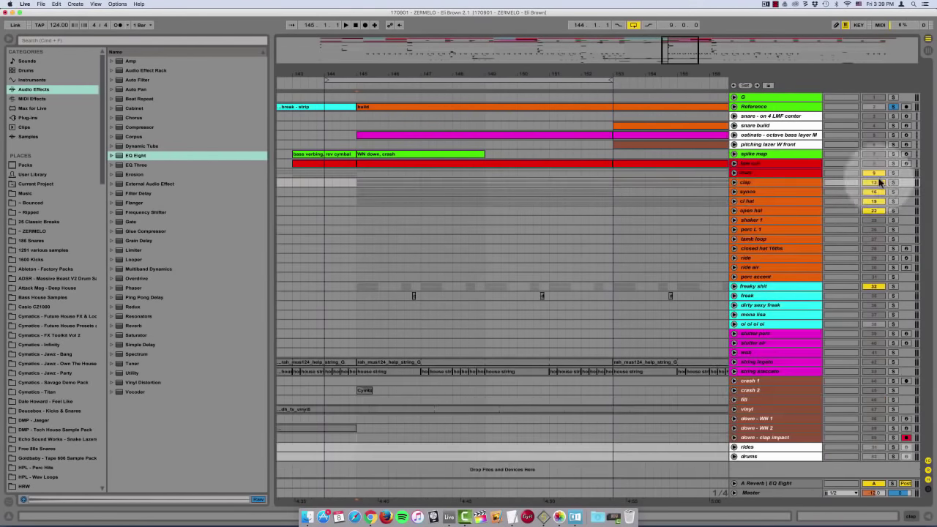
Solo the clap group and record a short pass from bar 145 onto the down - clap impact track
click(893, 182)
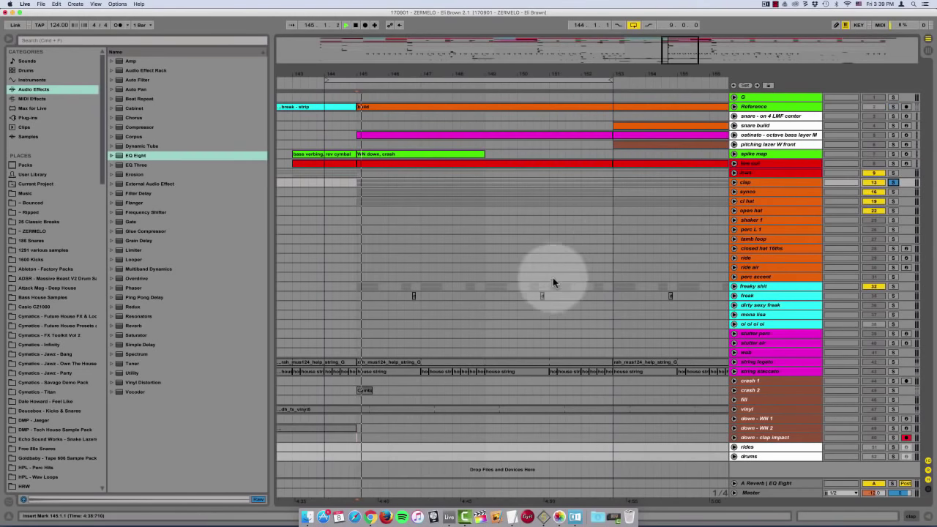
key(space)
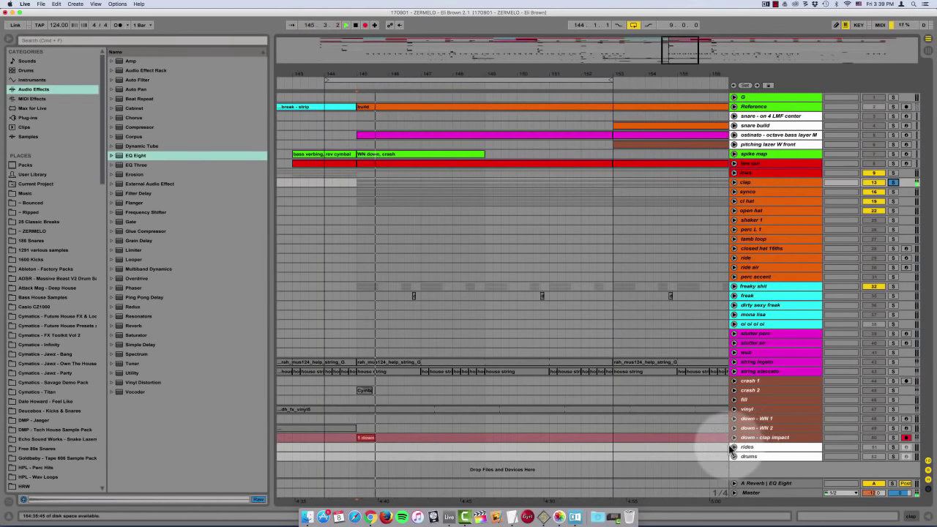
key(space)
Expand the down - clap impact track and trim the recorded clip to end at 145.3.1
click(734, 437)
scroll(527, 432, down, 1)
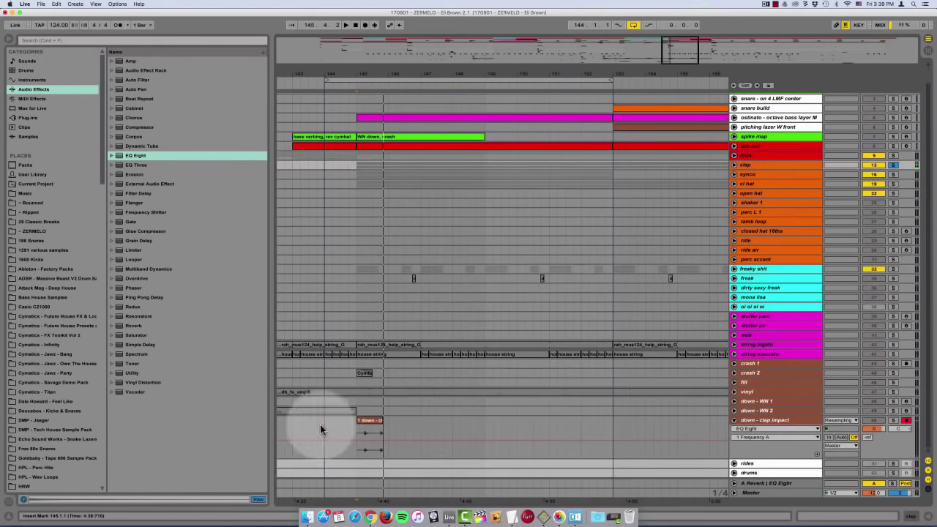
drag(373, 430, 410, 430)
key(Delete)
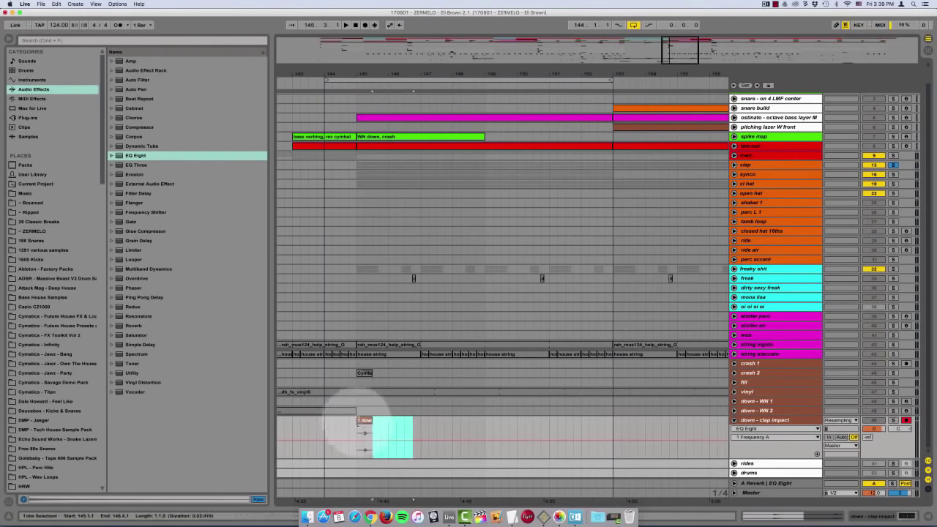
click(362, 420)
key(plus)
key(plus)
key(plus)
key(plus)
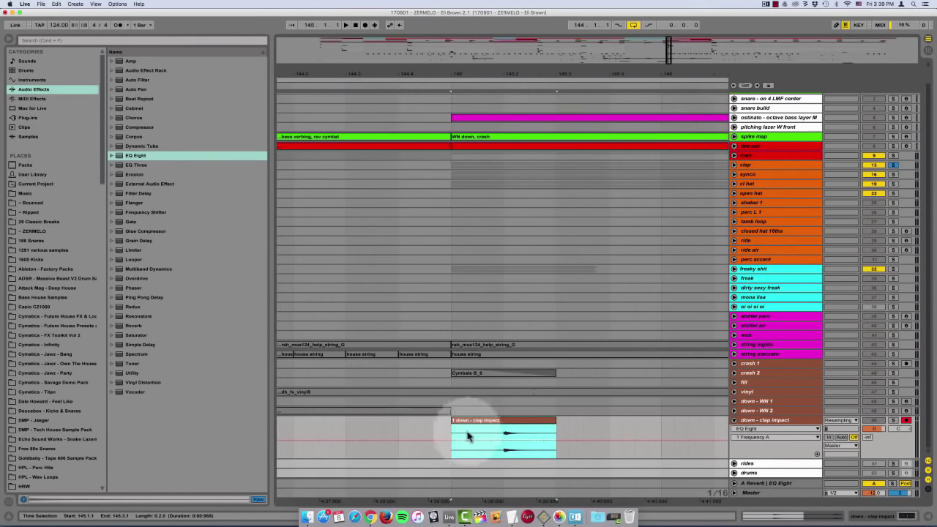
scroll(489, 437, right, 4)
scroll(654, 454, left, 3)
Load Reverb after the EQ Eight on the down - clap impact track and switch off EQ filter 8
double_click(781, 420)
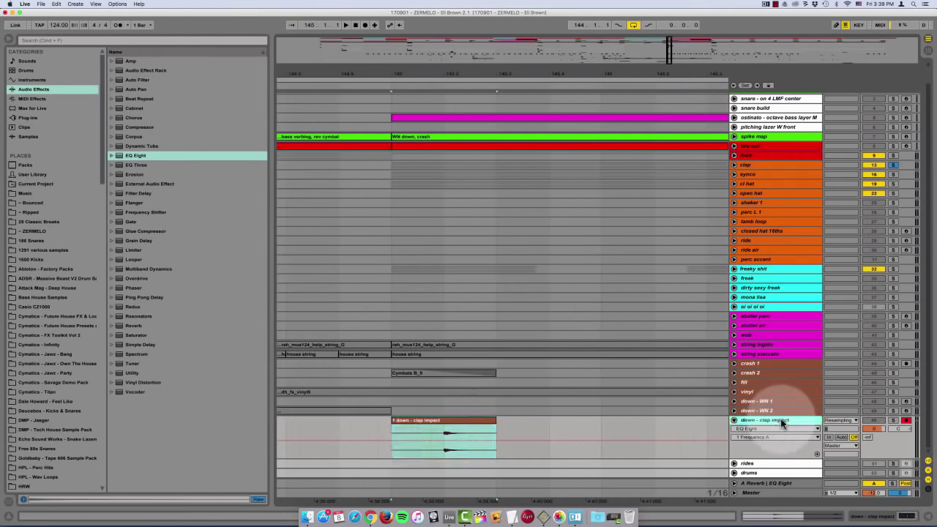
click(29, 117)
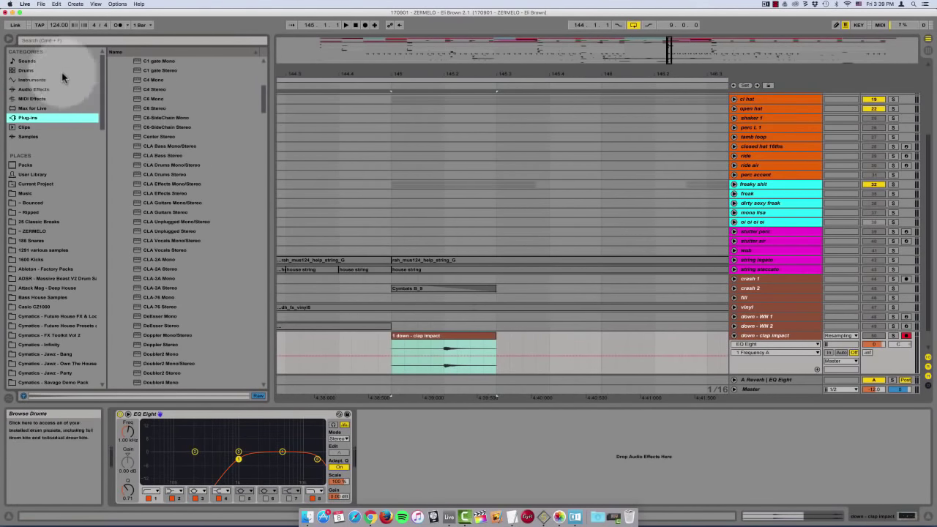
click(46, 89)
scroll(175, 178, down, 1)
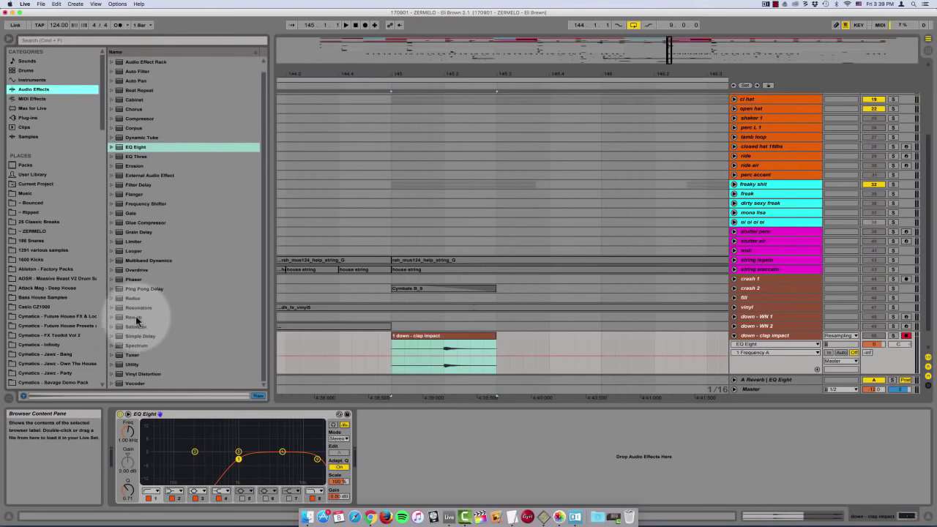
drag(136, 320, 352, 359)
click(317, 498)
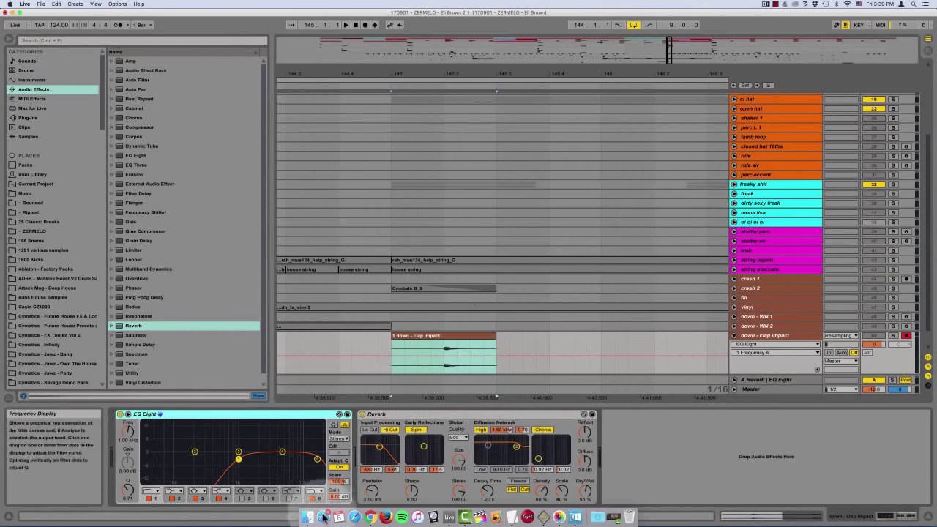
Set the Reverb's dry/wet to 100 % and its decay time to about 13.5 s while auditioning from bar 145
click(390, 354)
key(space)
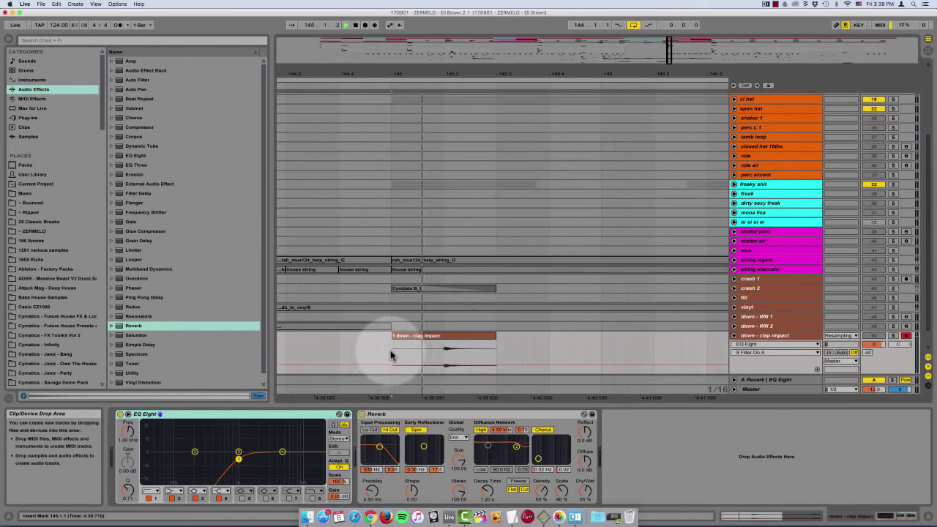
click(585, 491)
drag(583, 491, 583, 469)
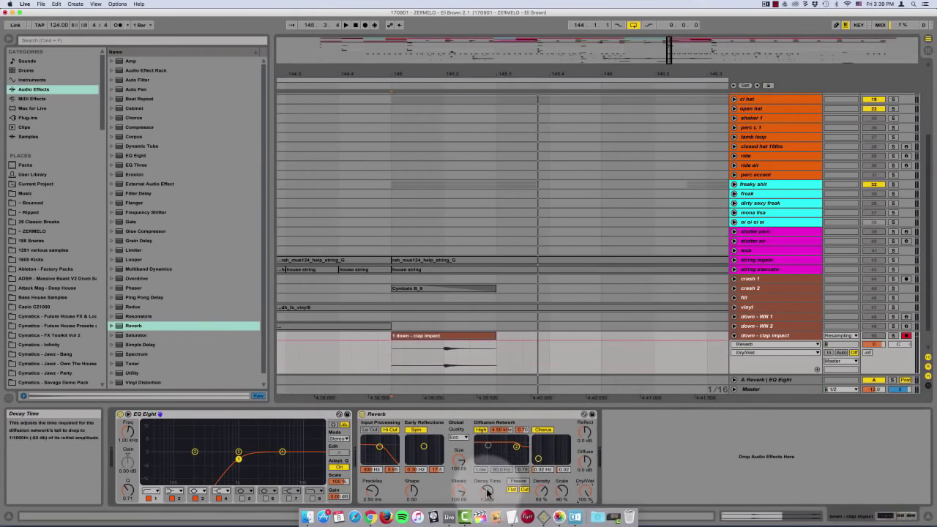
key(space)
drag(486, 490, 487, 446)
key(space)
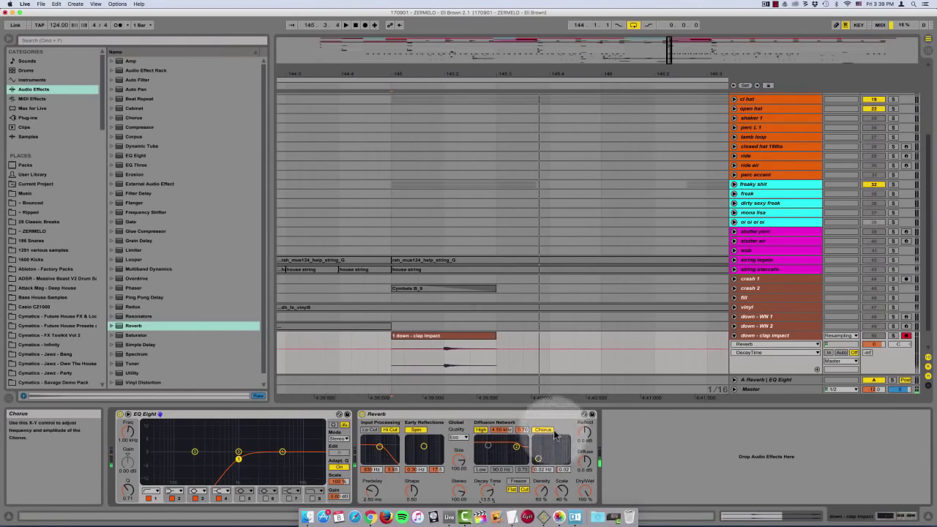
Solo the down - clap impact track, disarm it and set its audio input to No Input
click(757, 335)
scroll(536, 336, down, 2)
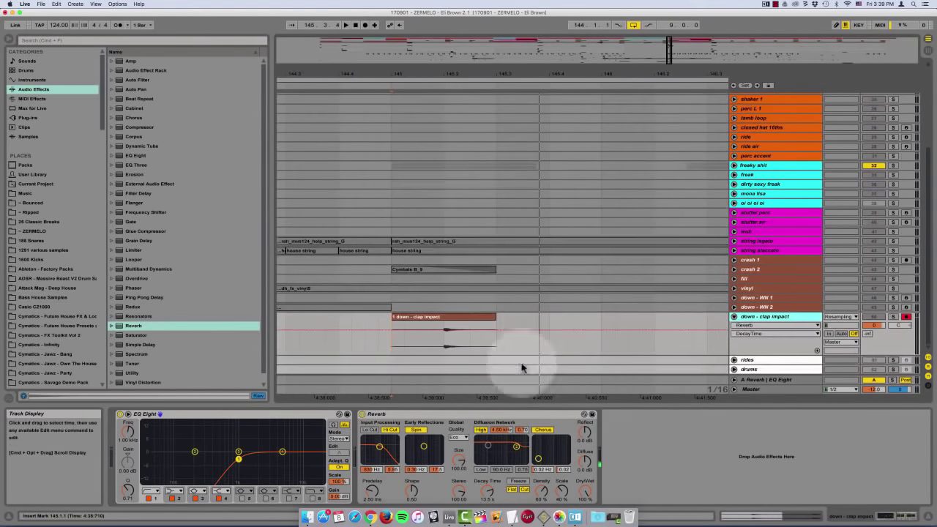
click(892, 318)
click(906, 317)
click(840, 316)
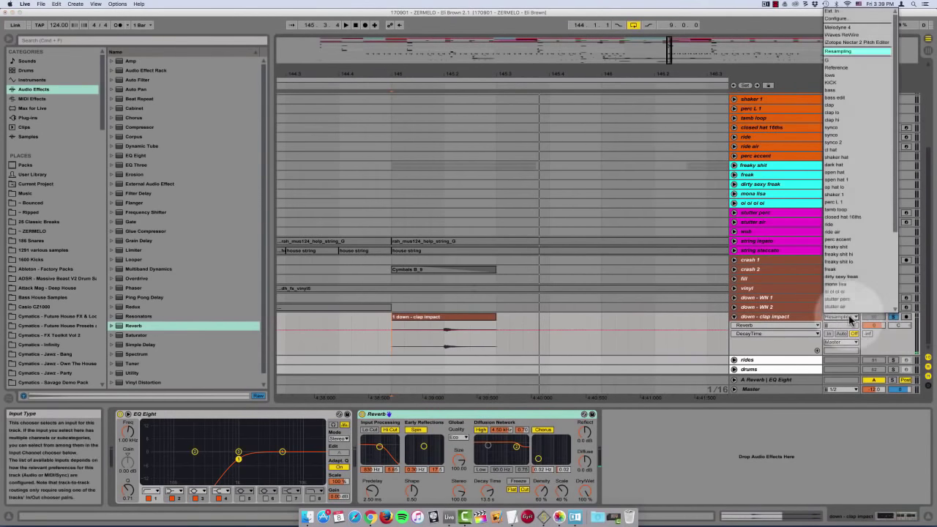
click(847, 309)
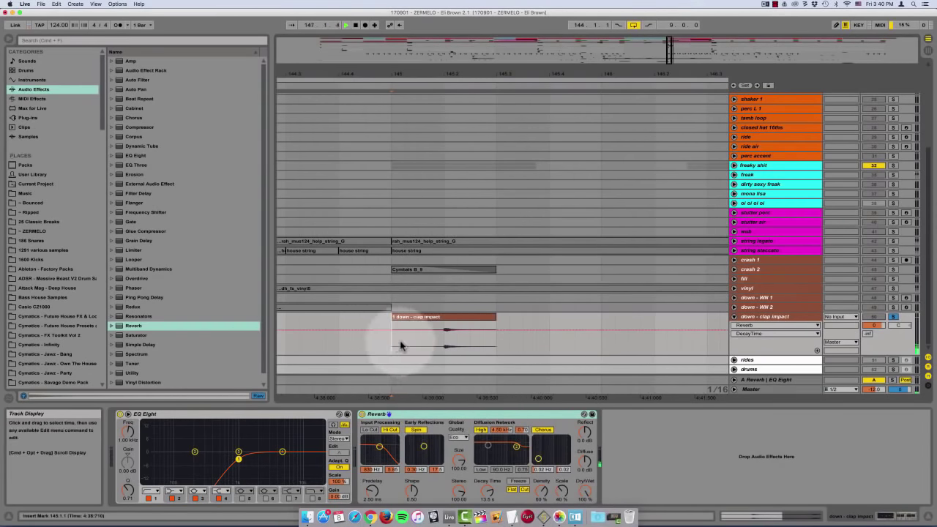
Audition the reverbed clap impact from bar 145 and unsolo its track to hear the full mix
key(space)
key(minus)
key(minus)
key(minus)
key(minus)
key(minus)
key(space)
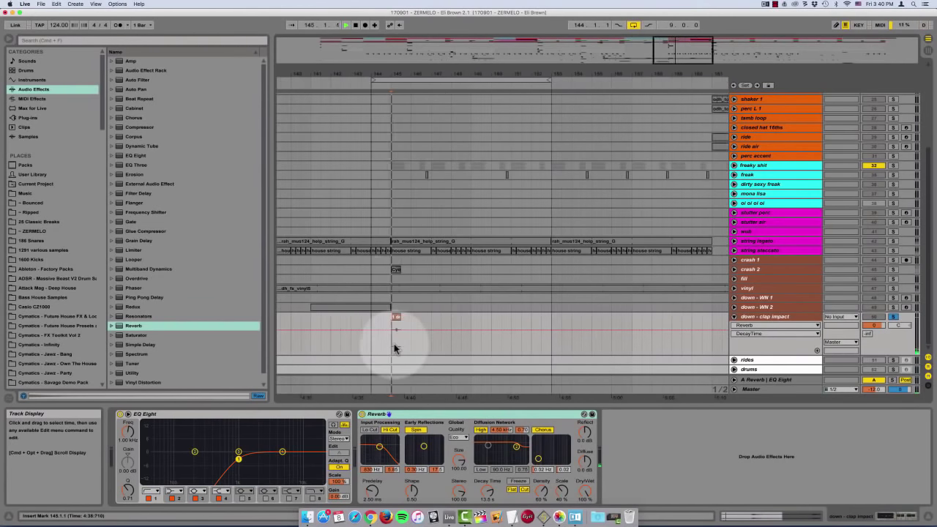
click(892, 316)
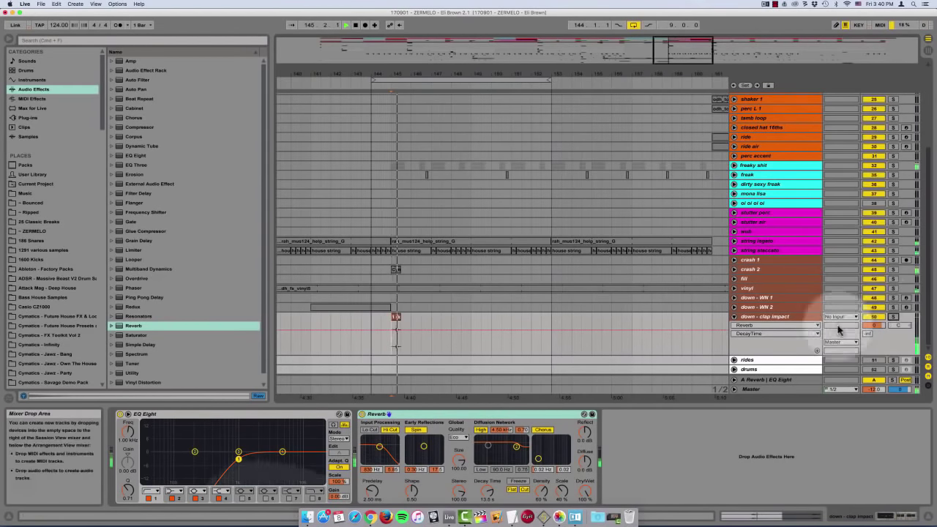
Cut the silence before the clap and place the shortened clip so the hit lands on 145.1.1
key(plus)
key(plus)
key(plus)
key(plus)
key(plus)
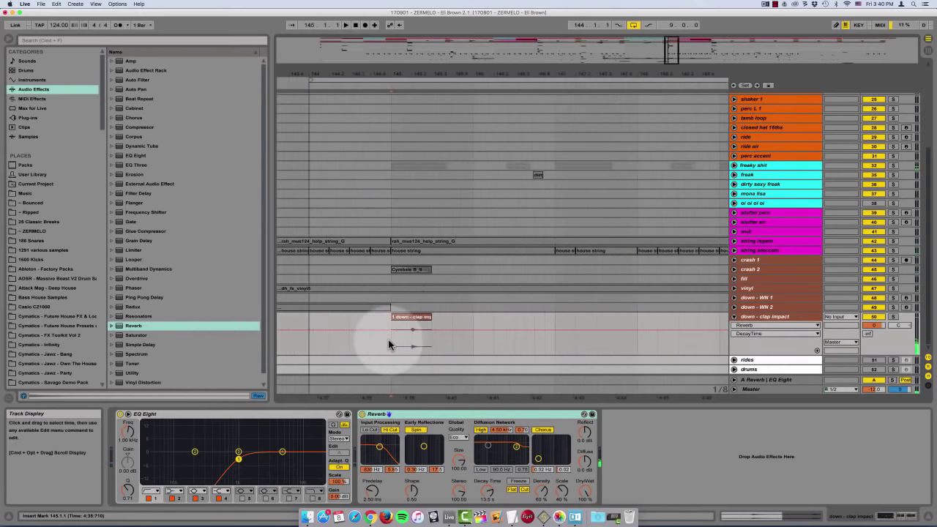
drag(423, 317, 392, 340)
click(391, 335)
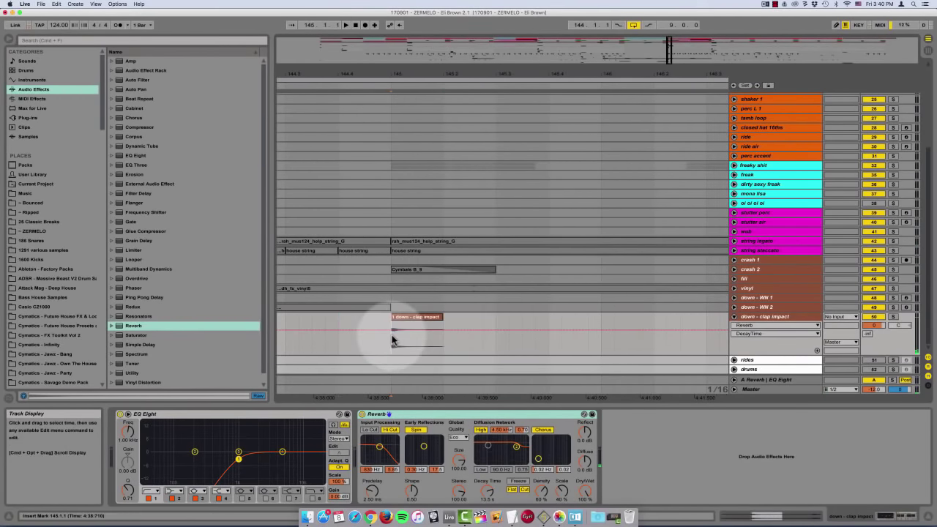
Play the repositioned clap impact in the mix from bar 145, and again from bar 144
key(space)
key(minus)
key(minus)
key(minus)
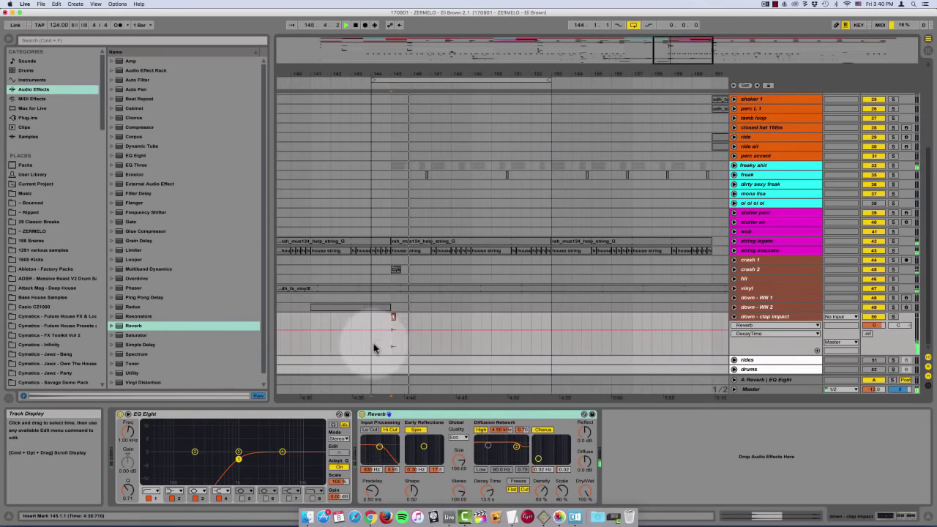
click(373, 344)
key(plus)
key(plus)
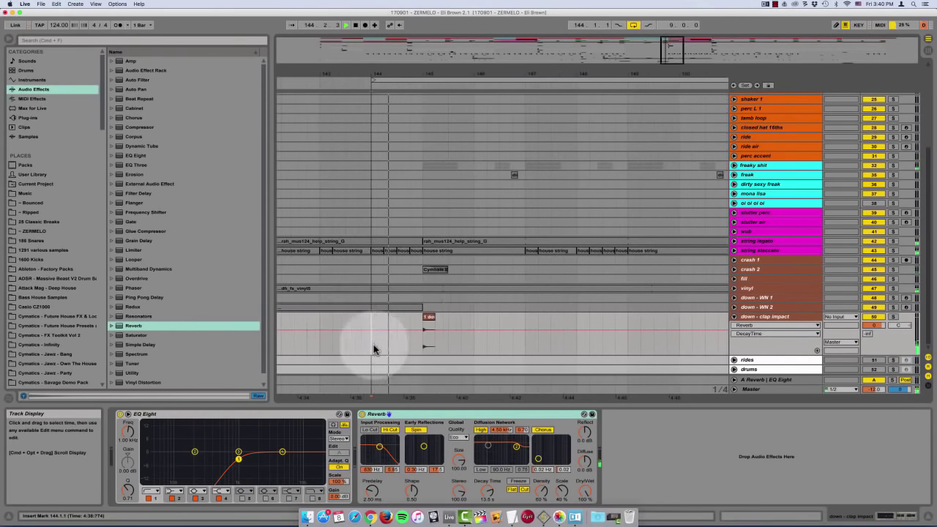
Load Saturator after the Reverb on down - clap impact, and set the Reverb's quality to High with a much smaller room size
click(768, 316)
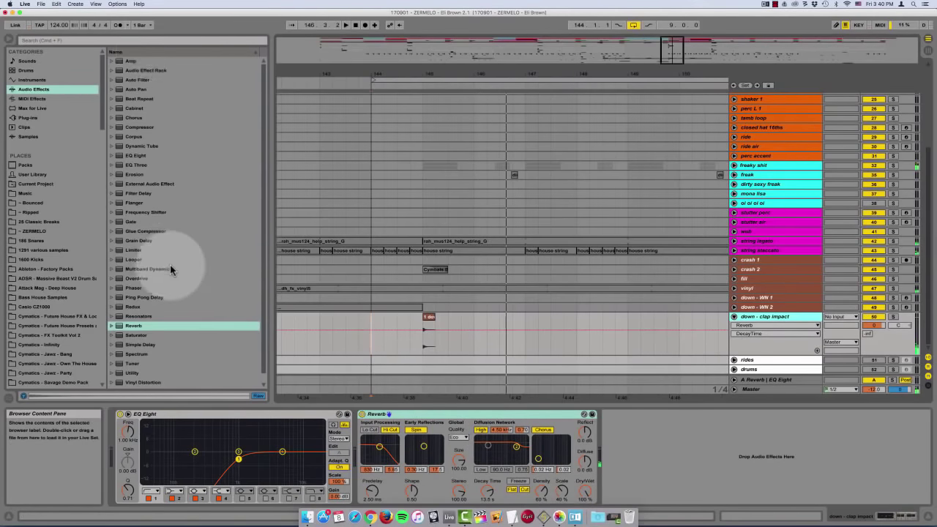
drag(136, 335, 687, 461)
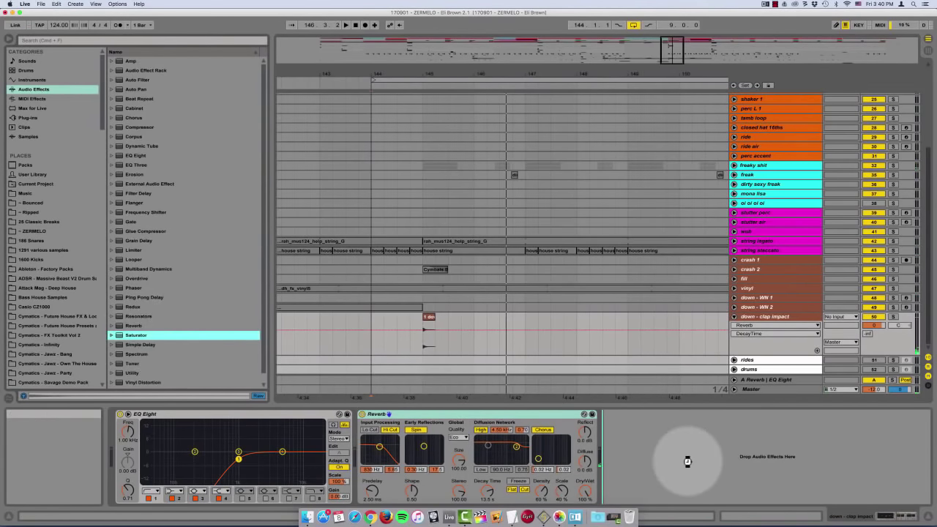
click(458, 436)
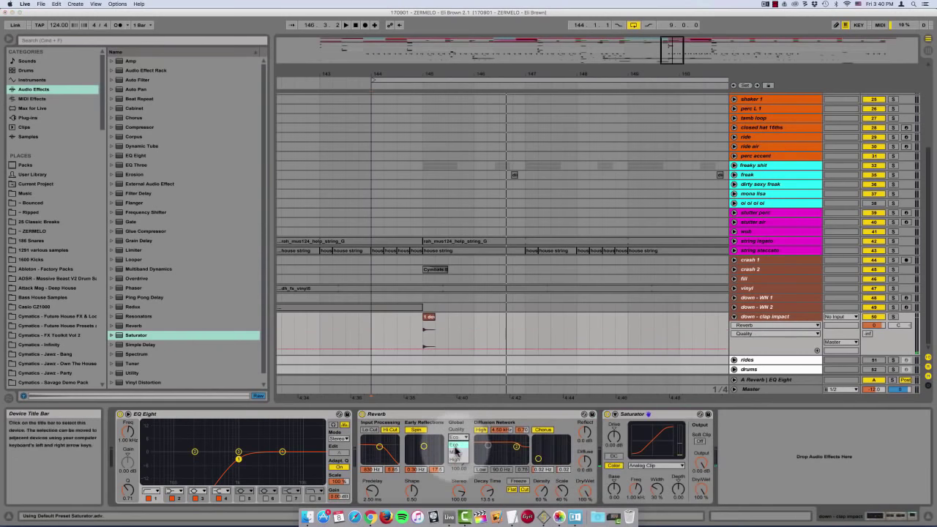
click(457, 461)
drag(457, 462, 458, 493)
Raise the Saturator's drive to about 15.4 dB and enable Soft Clip during playback
key(space)
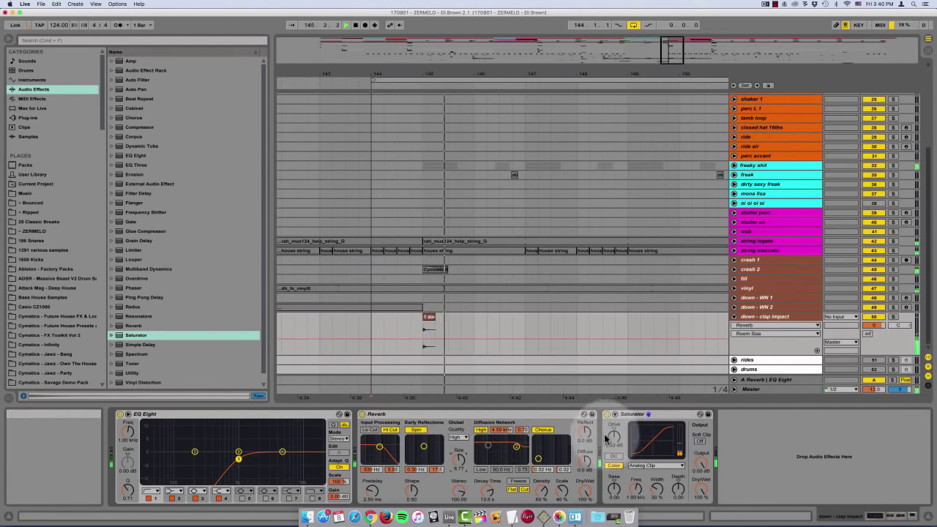
mouse_move(613, 437)
mouse_down()
mouse_move(613, 410)
mouse_move(614, 430)
mouse_up()
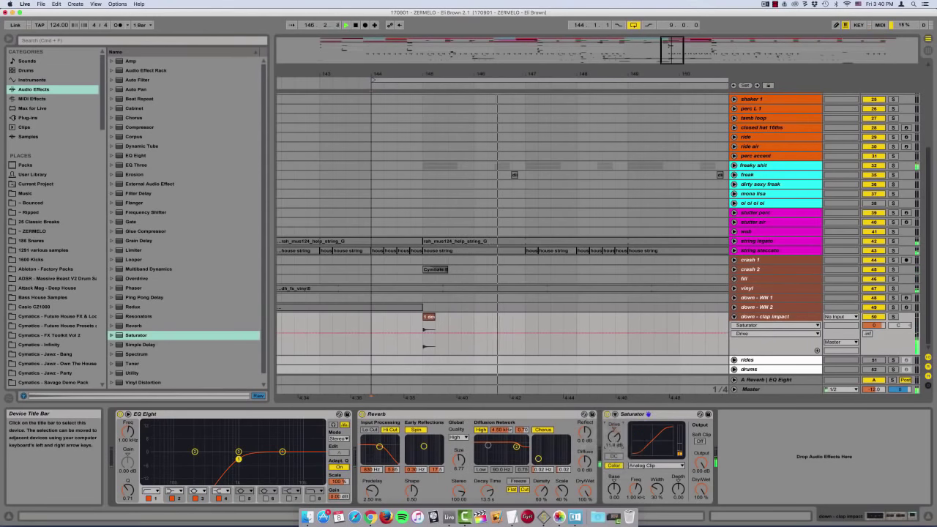
click(700, 441)
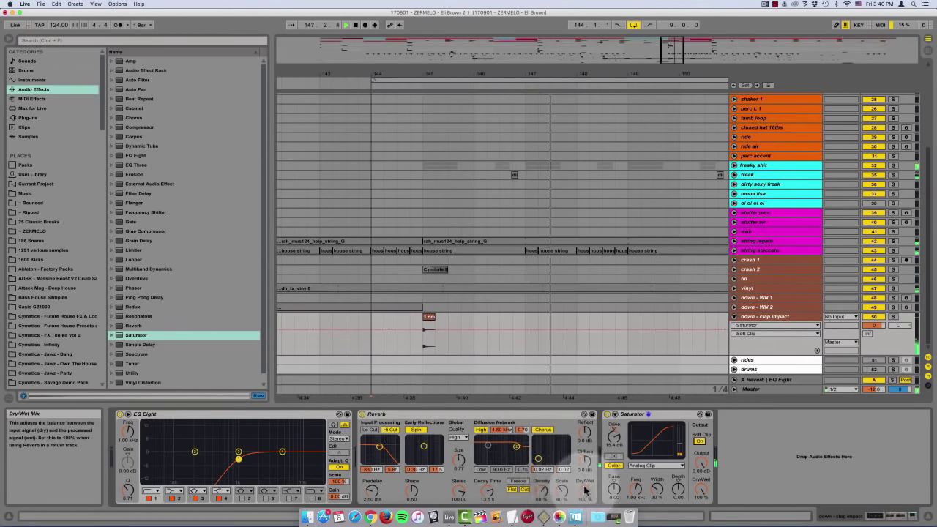
Set the Reverb's decay time to 30 s and replay the clap impact from bar 144
click(490, 494)
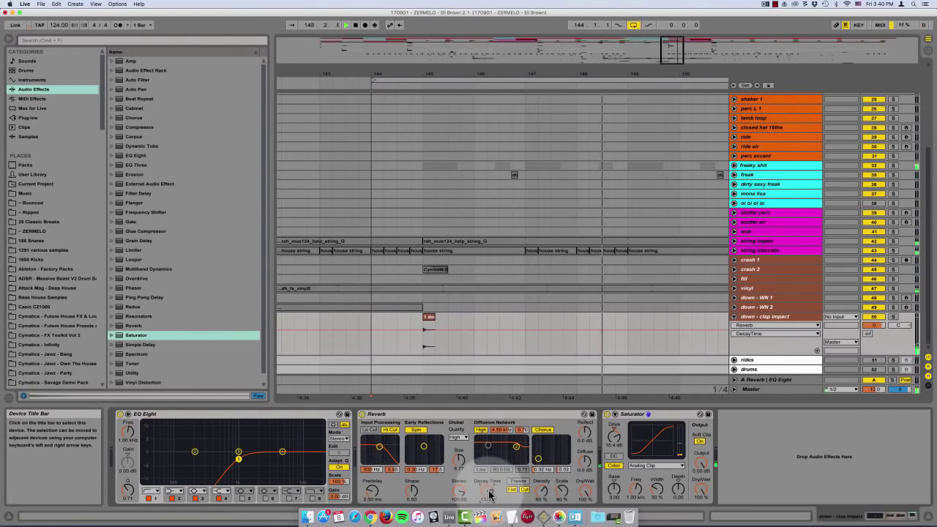
key(Return)
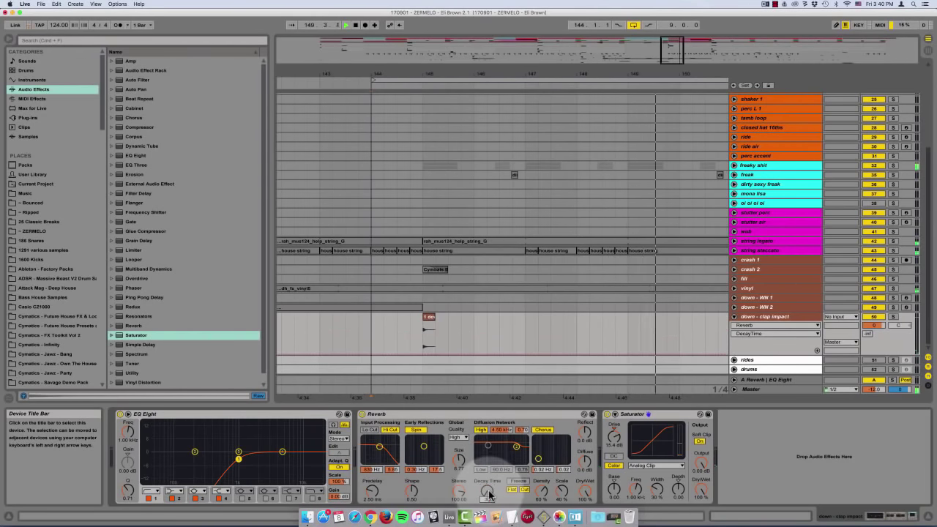
key(Return)
key(space)
key(space)
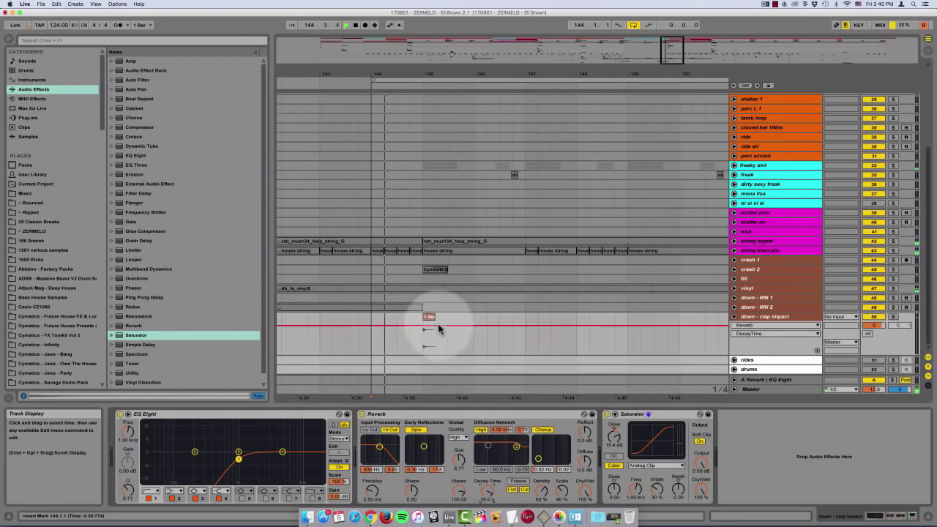
click(613, 435)
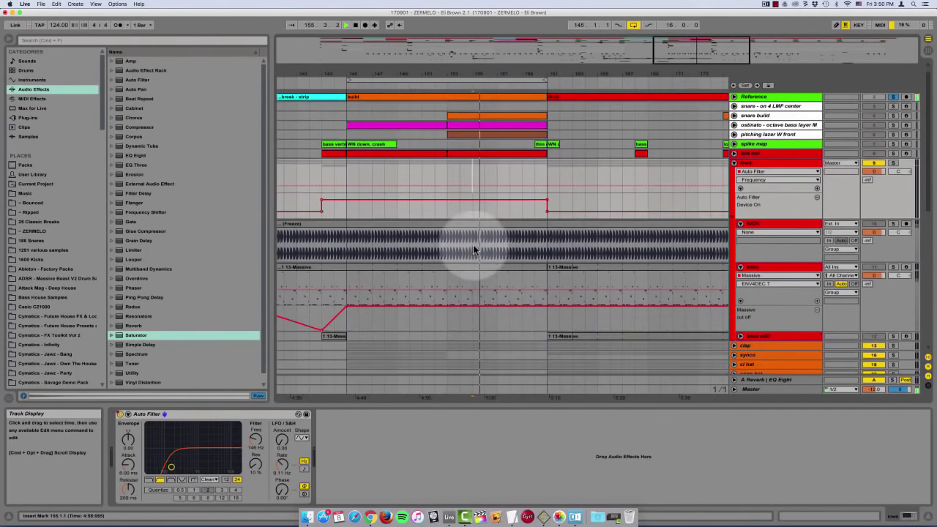
Show the lows group's Auto Filter parameters in separate automation lanes and ramp the Frequency upward from bar 153 to bar 161
scroll(474, 249, down, 1)
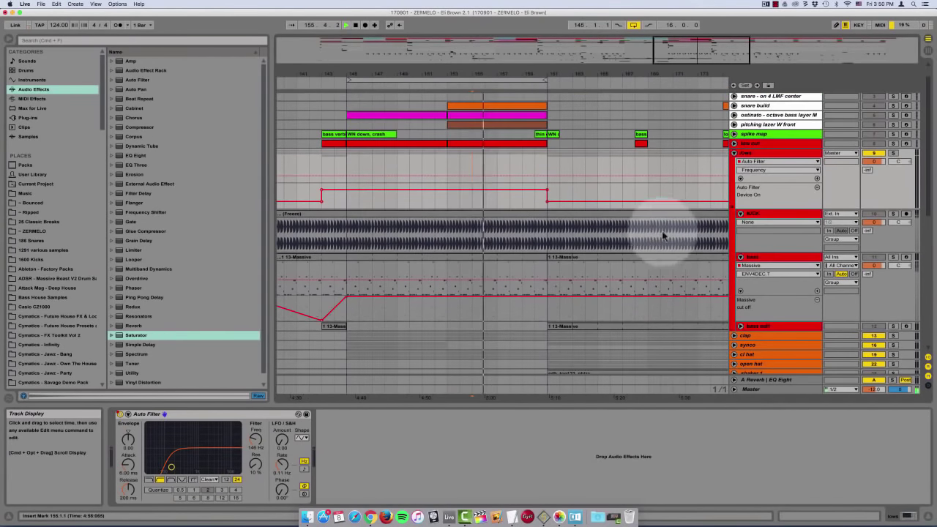
click(816, 177)
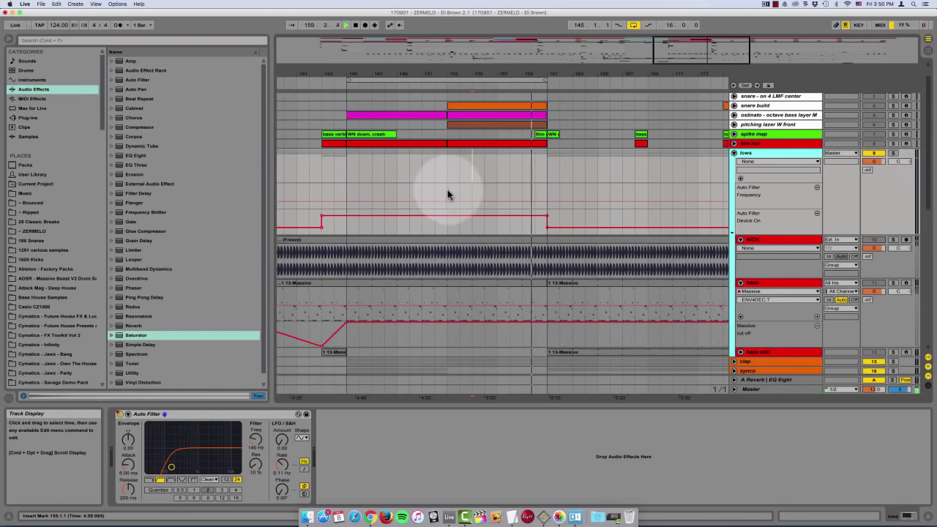
drag(447, 190, 535, 194)
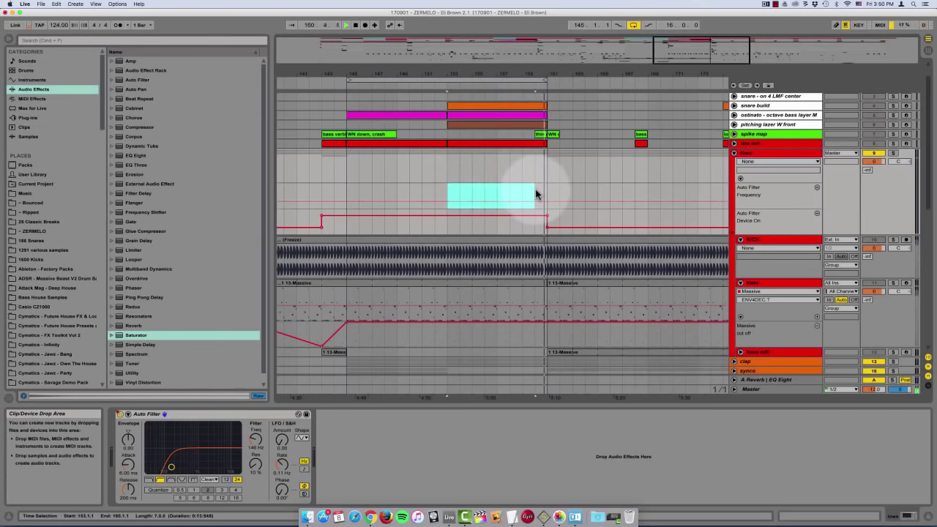
key(space)
key(space)
drag(447, 194, 526, 198)
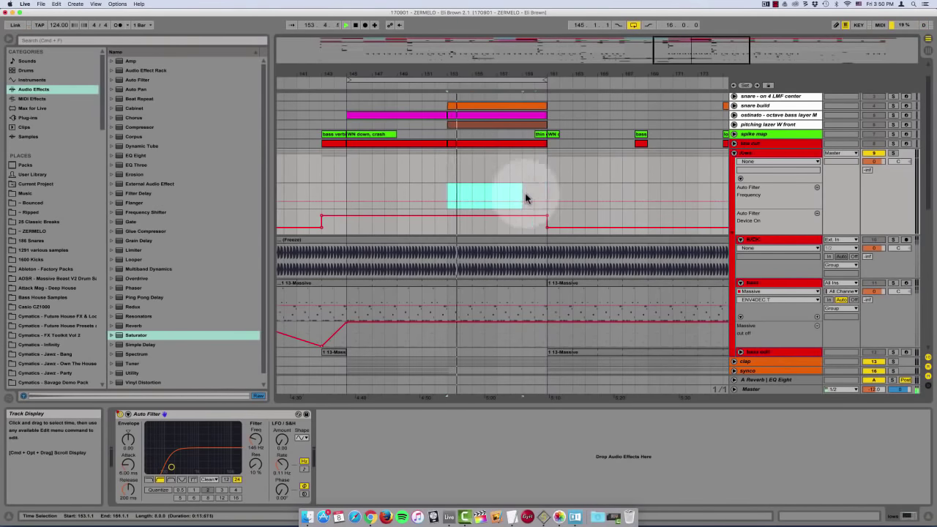
click(524, 203)
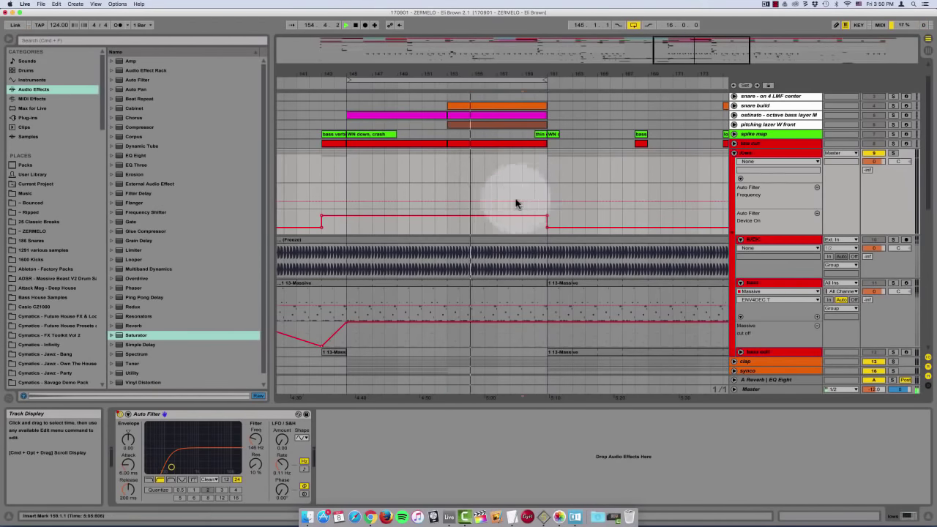
drag(451, 195, 543, 195)
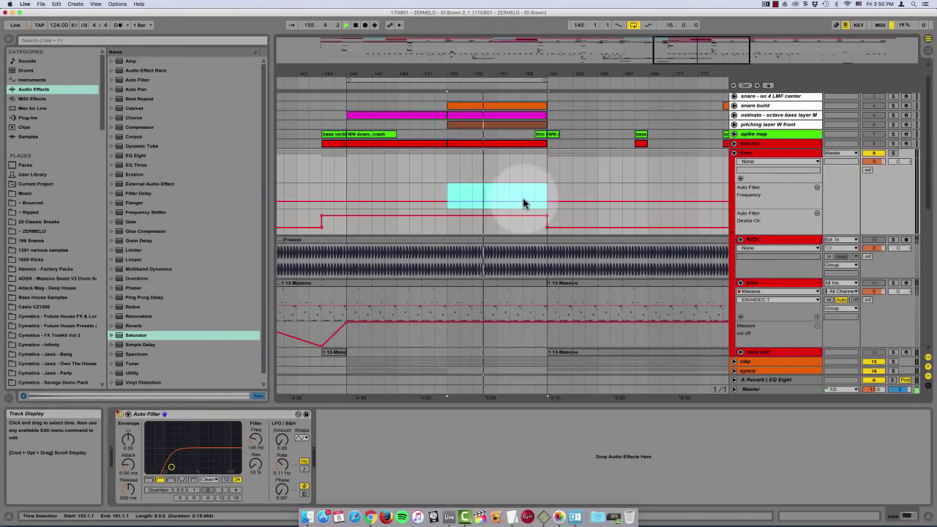
drag(449, 201, 521, 189)
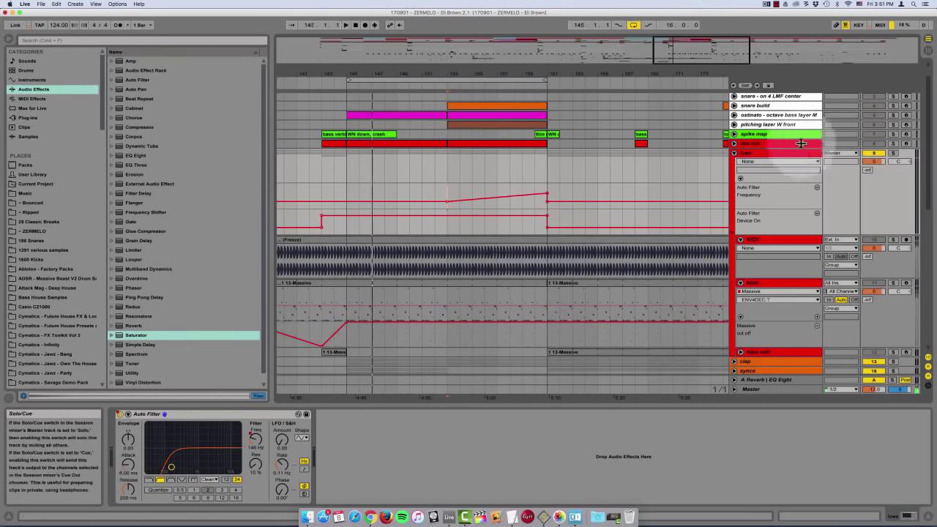
Take the Reference track out of solo and play the lows filter sweep in the mix from bar 153
scroll(742, 173, up, 2)
click(891, 106)
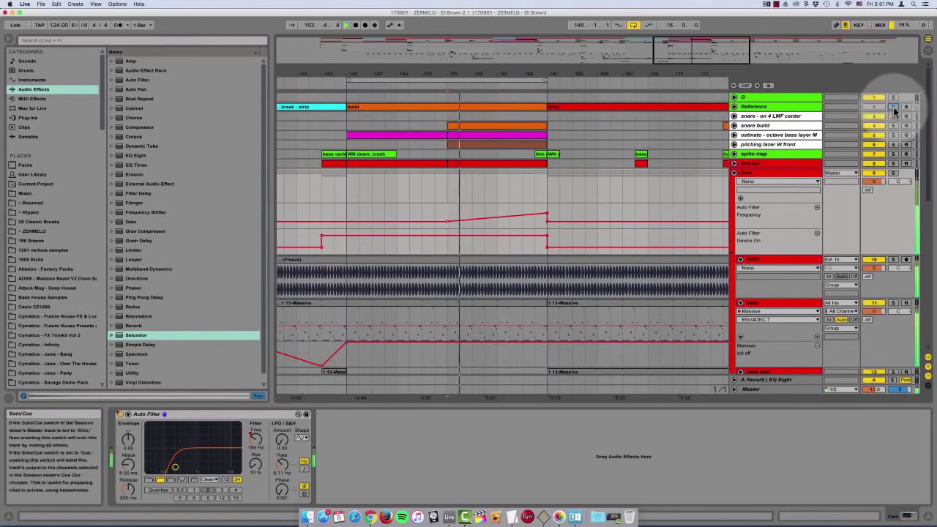
click(445, 211)
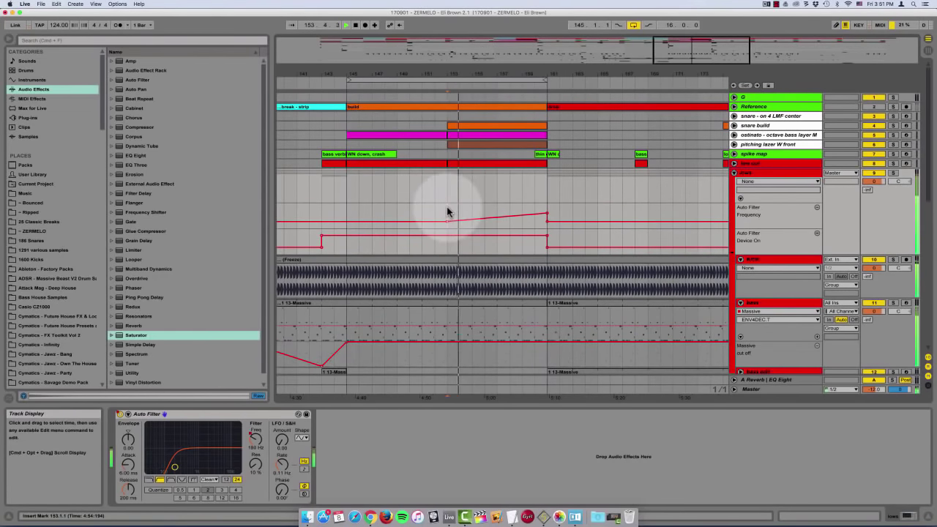
key(plus)
key(plus)
key(space)
key(space)
scroll(563, 198, right, 2)
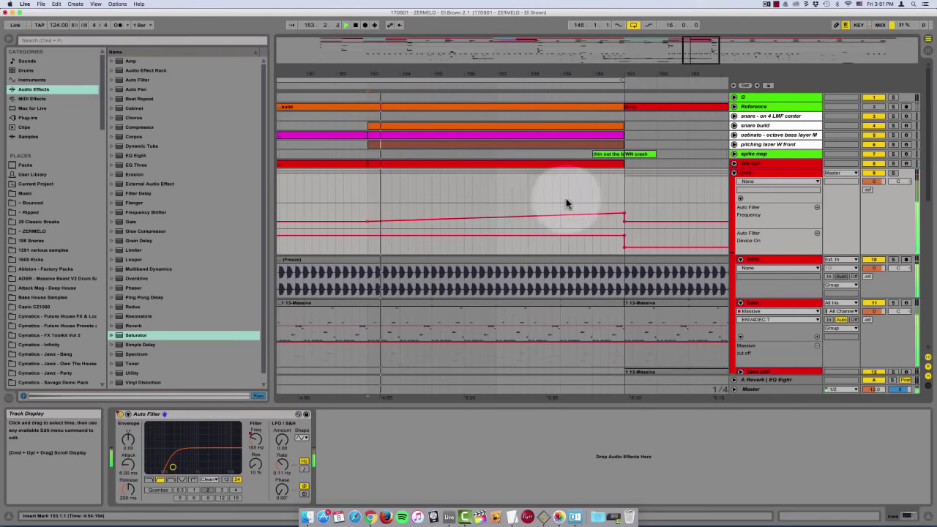
click(496, 210)
key(space)
key(space)
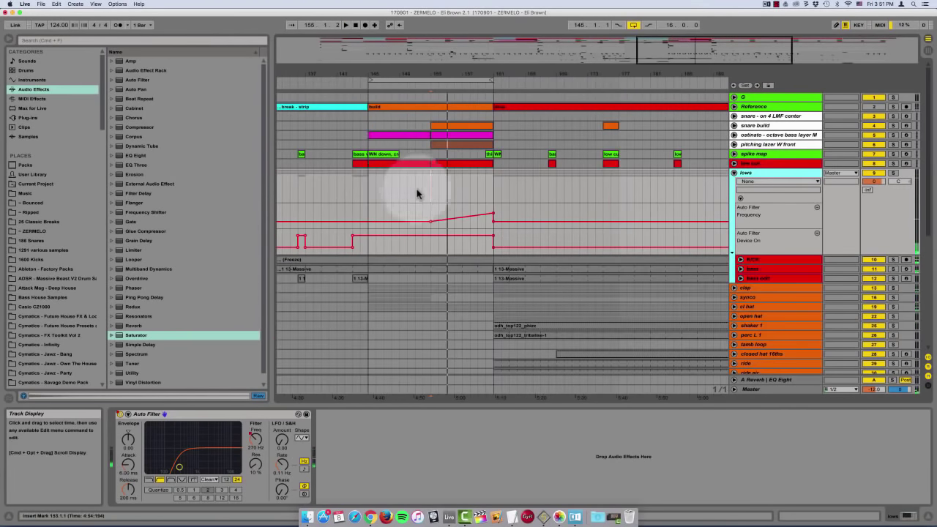
Select bars 153 to 161 on the lows group and collapse the group
click(433, 191)
drag(434, 191, 493, 192)
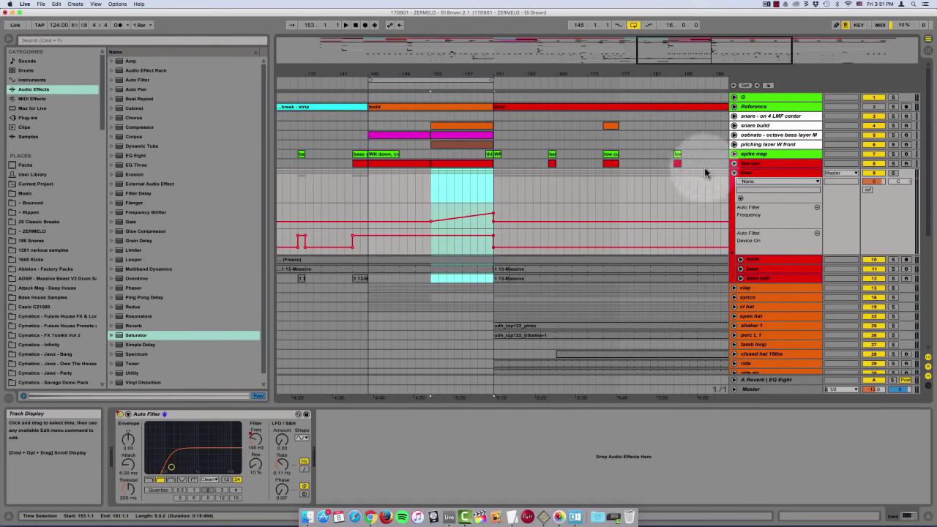
click(743, 173)
click(734, 173)
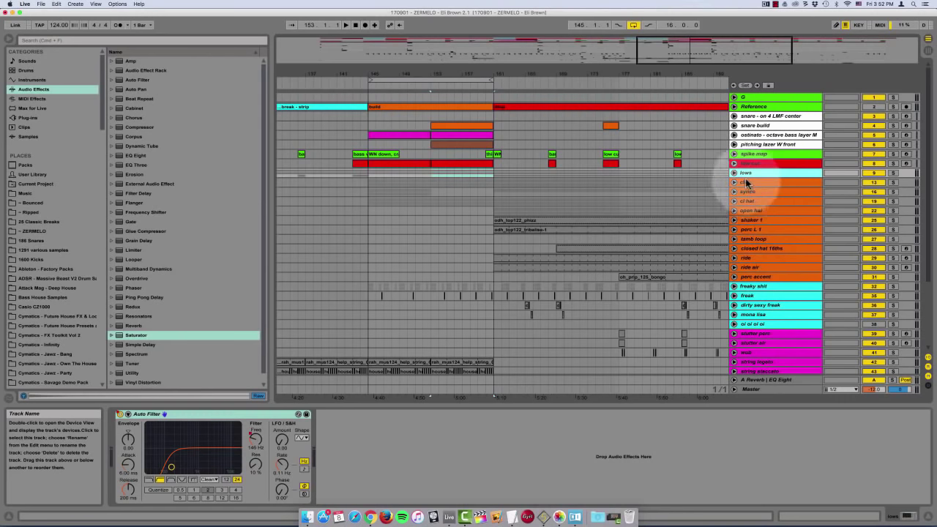
Insert a MIDI track below perc accent and create an empty clip on it from bar 153 to bar 161
click(749, 278)
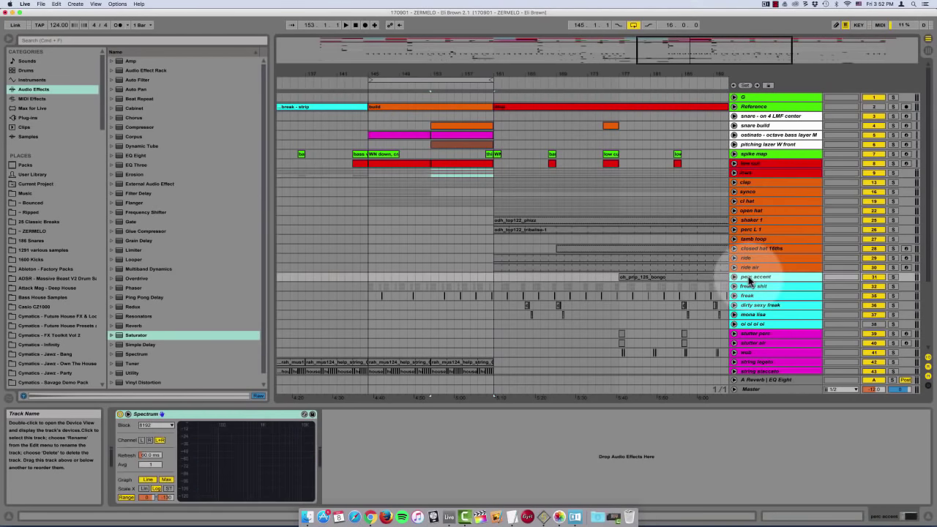
key(shift+super+t)
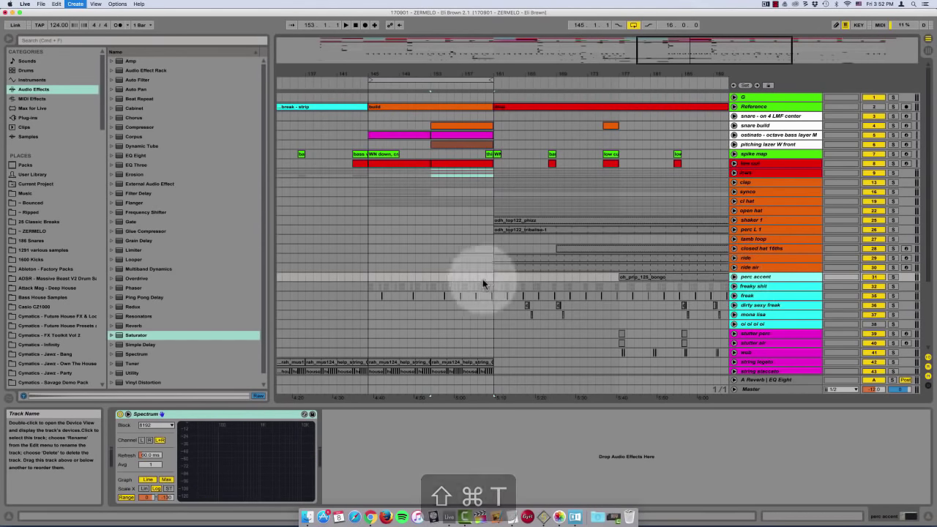
drag(430, 295, 491, 300)
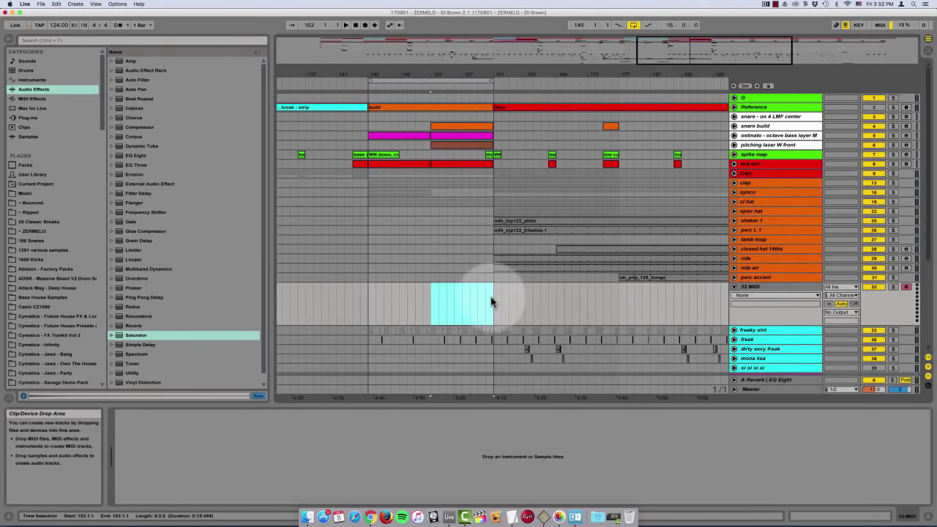
key(shift+super+m)
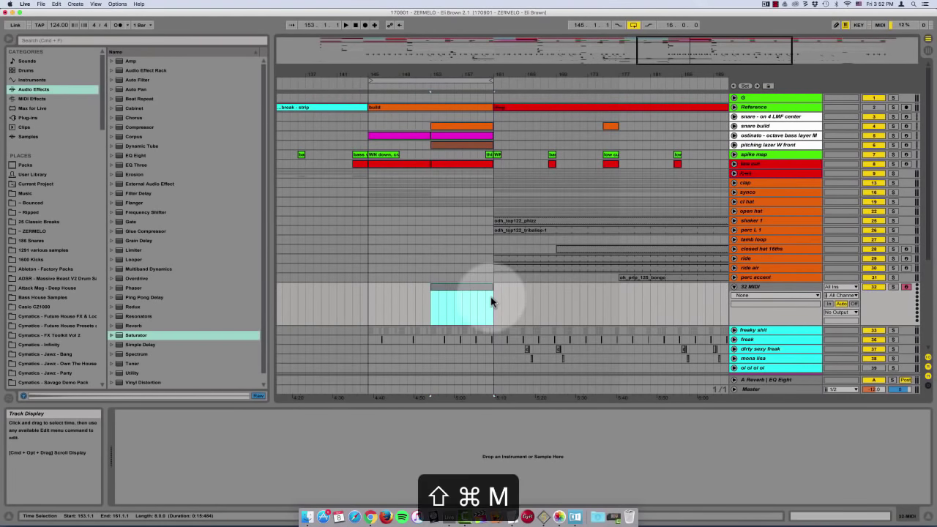
Play the build from bar 153, comparing the soloed Reference track with the full mix
key(space)
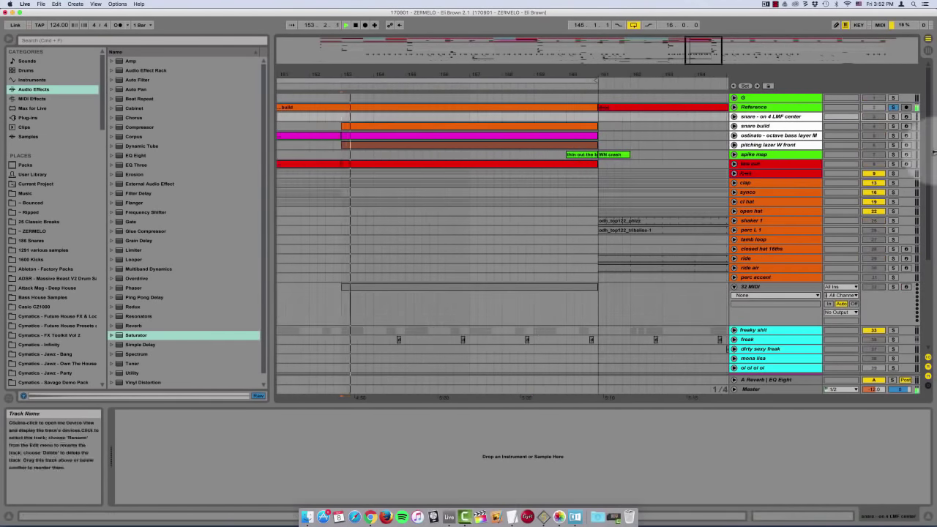
click(892, 107)
click(408, 191)
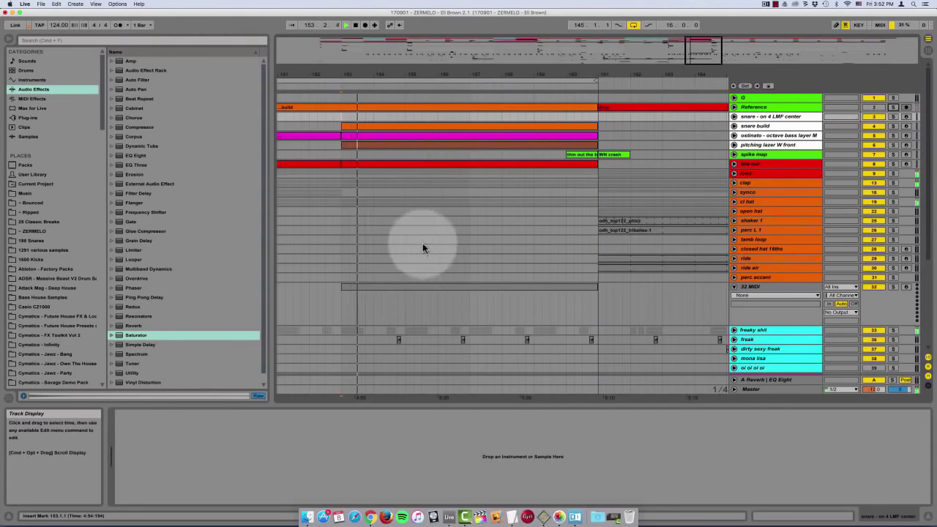
Open the new MIDI clip, set a fixed 1/16 grid and draw continuous C3 notes across all eight bars
scroll(410, 249, down, 3)
double_click(383, 238)
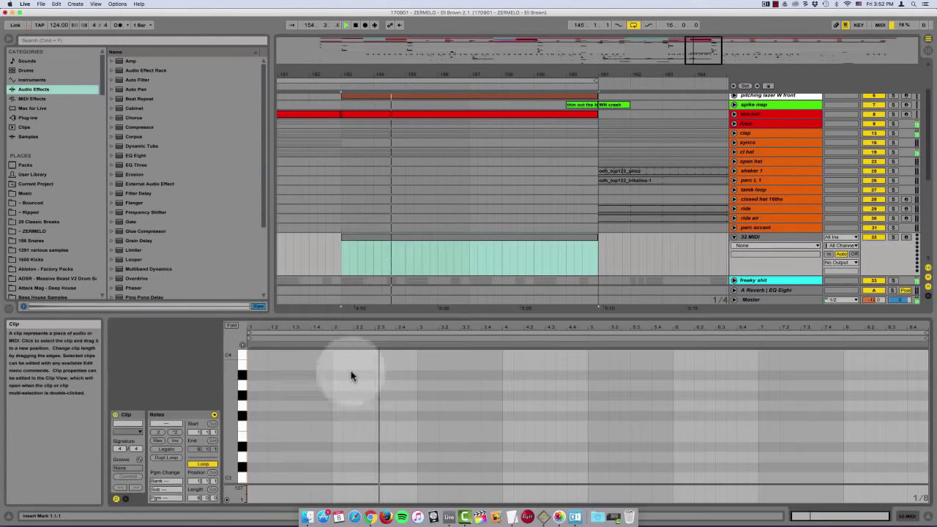
right_click(347, 410)
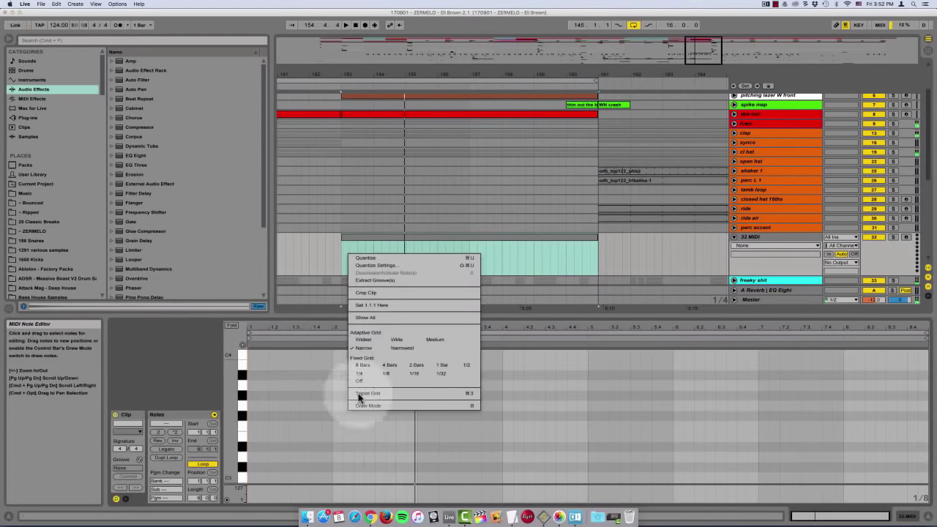
click(424, 382)
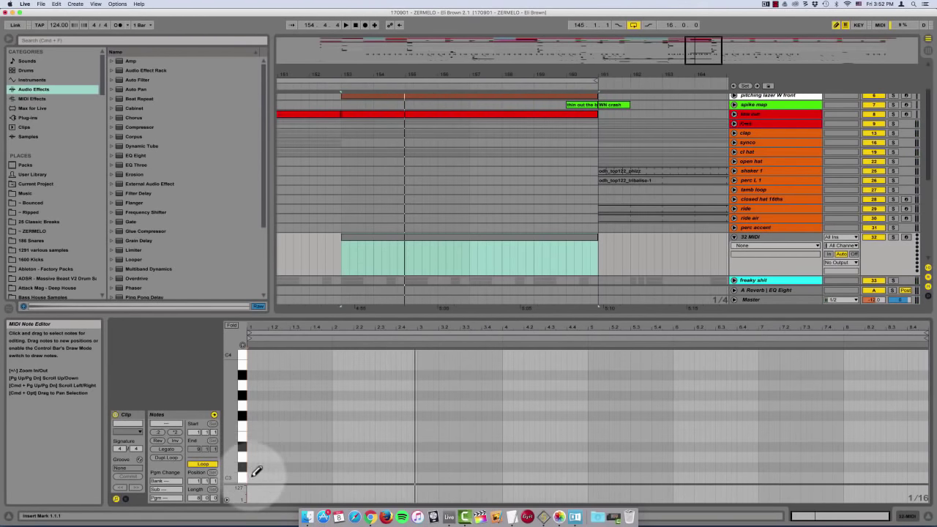
mouse_move(254, 473)
mouse_down()
mouse_move(501, 483)
mouse_move(935, 433)
mouse_move(914, 424)
mouse_up()
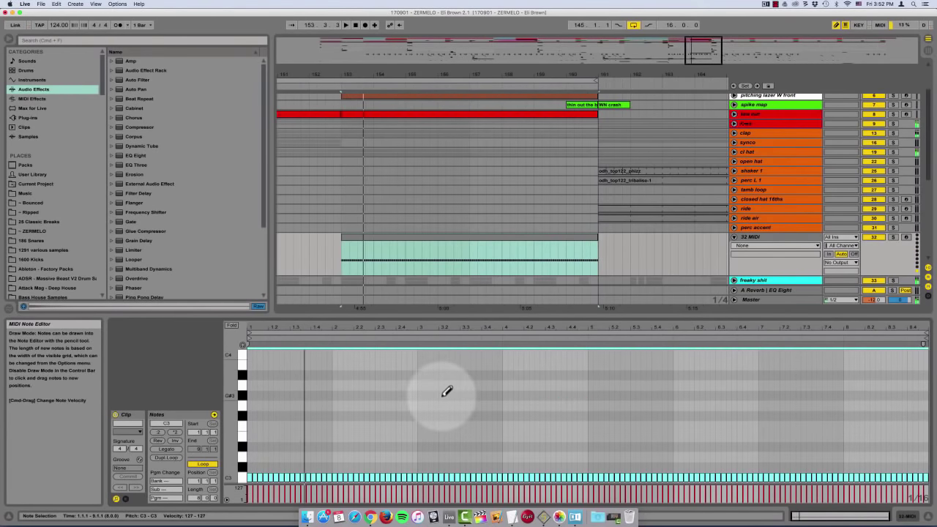
key(b)
Set the clip's loop to the first two sixteenth notes, from 1.1.1 to 1.1.3
click(312, 403)
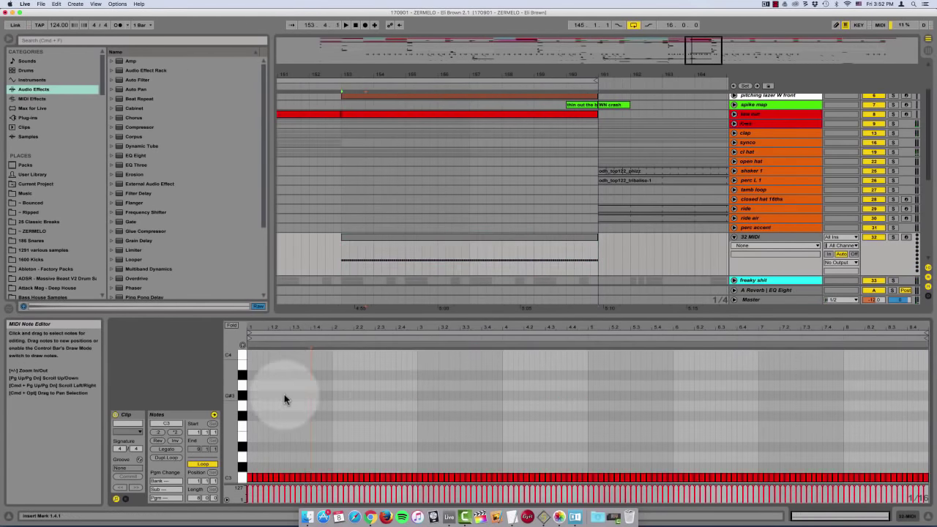
key(plus)
key(plus)
key(plus)
scroll(284, 396, left, 5)
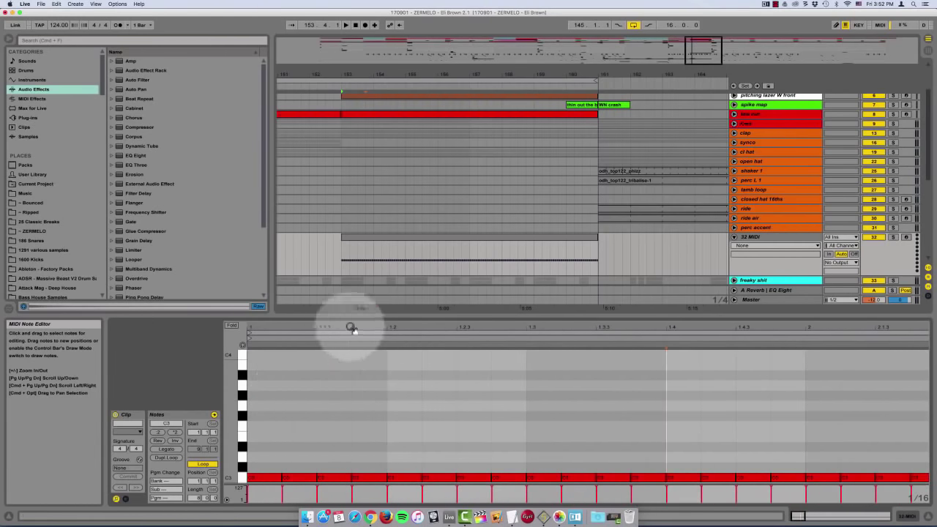
drag(317, 358, 242, 386)
key(super+l)
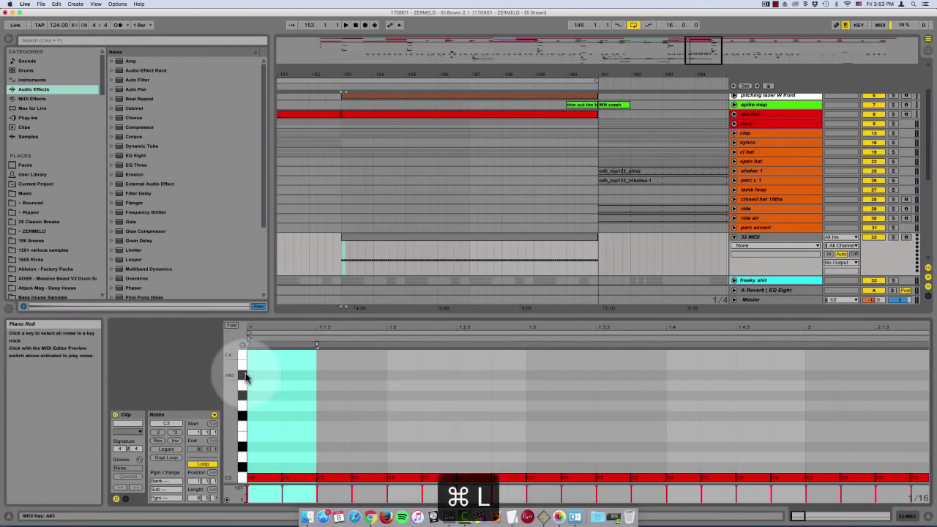
Switch the clip to the Narrow adaptive grid and trim the second note so it starts about 1/128 later
click(292, 465)
right_click(292, 465)
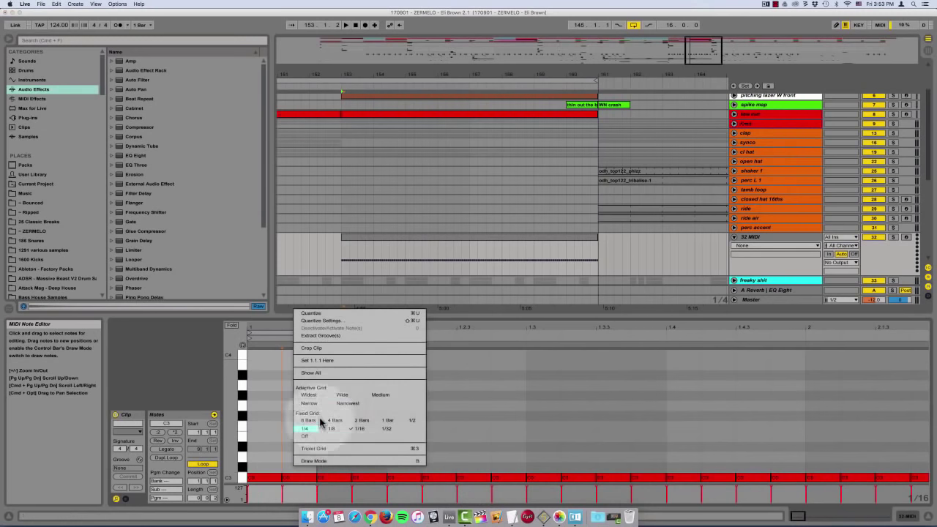
click(347, 403)
right_click(292, 398)
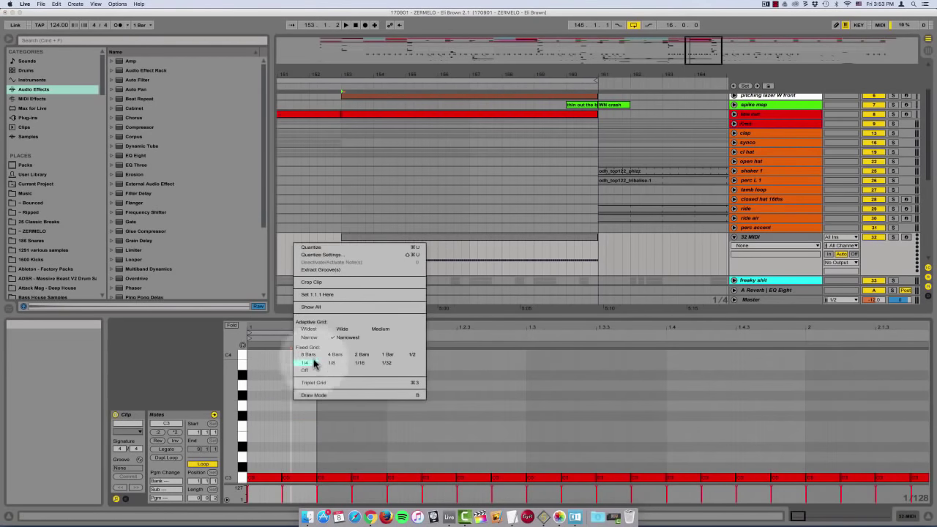
click(313, 336)
click(277, 368)
key(plus)
key(plus)
scroll(305, 393, left, 3)
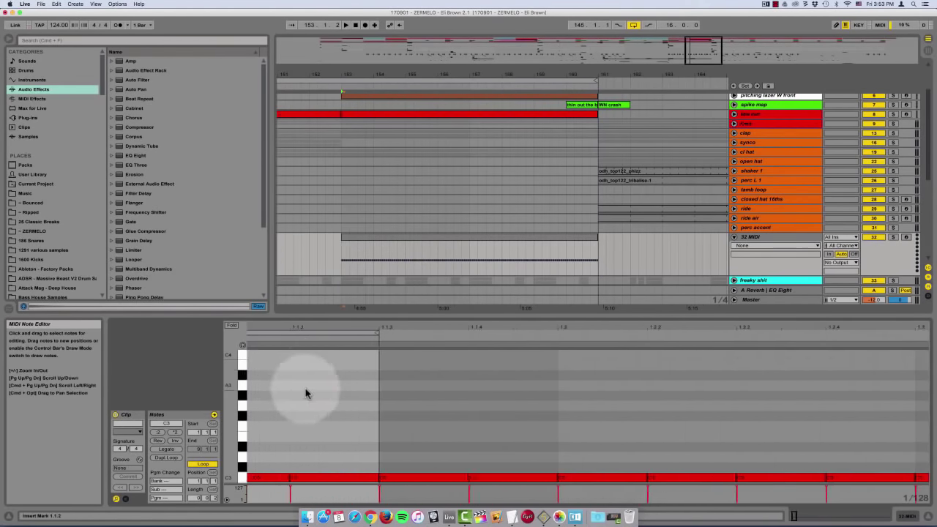
click(338, 478)
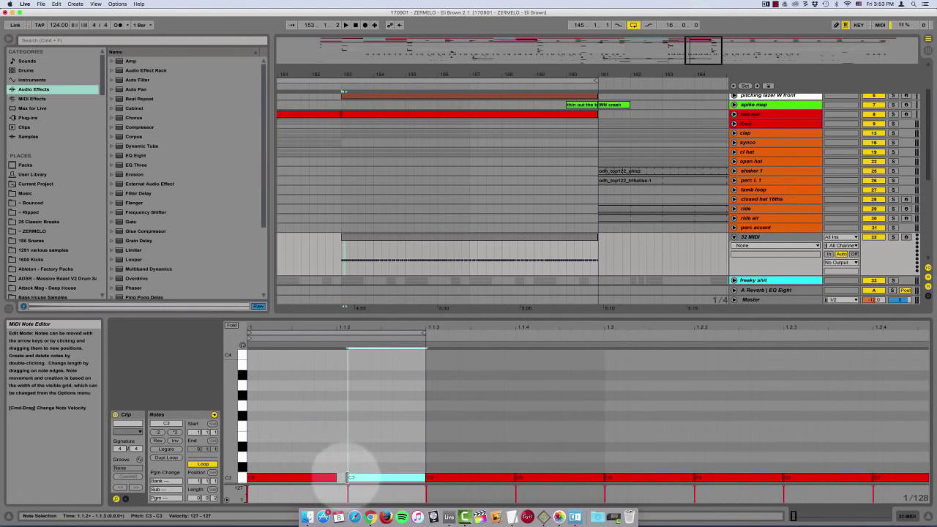
Consolidate the looped MIDI clip from bar 153 to bar 161 into a single clip
click(345, 431)
key(minus)
key(minus)
key(minus)
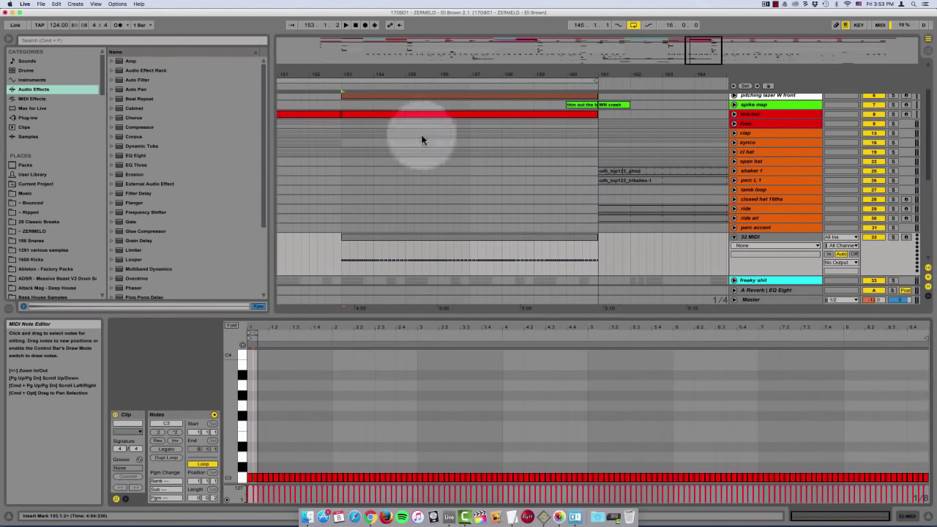
click(406, 237)
key(super+j)
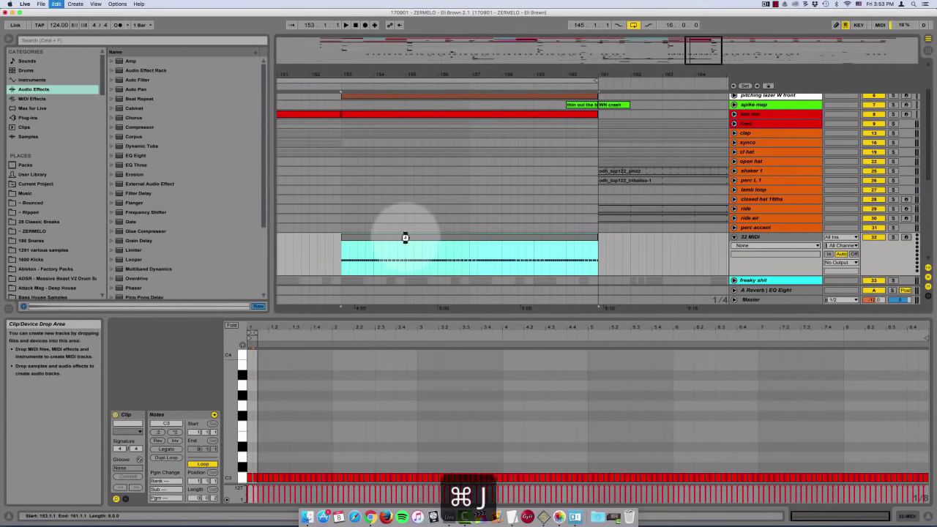
Audition the first snare samples in Snares Bank A of the DMP - Jaeger folder
click(754, 238)
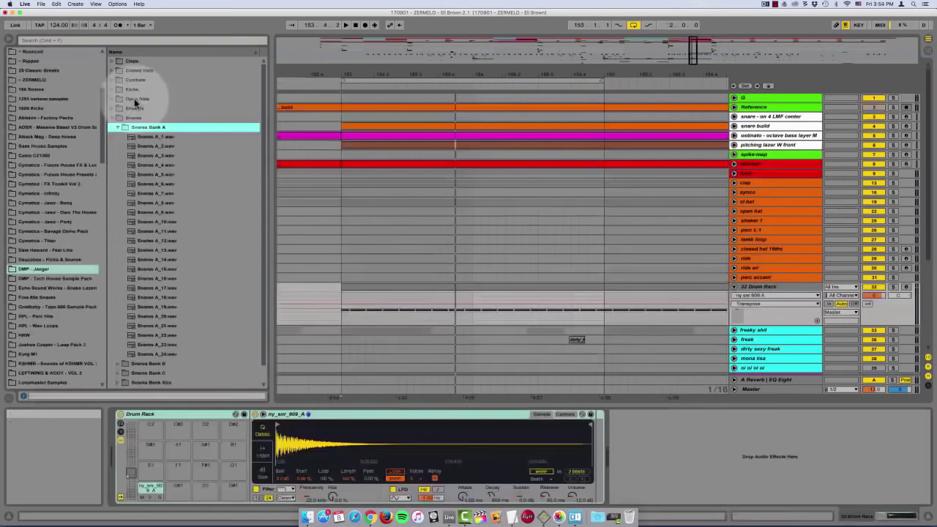
key(Down)
key(Down)
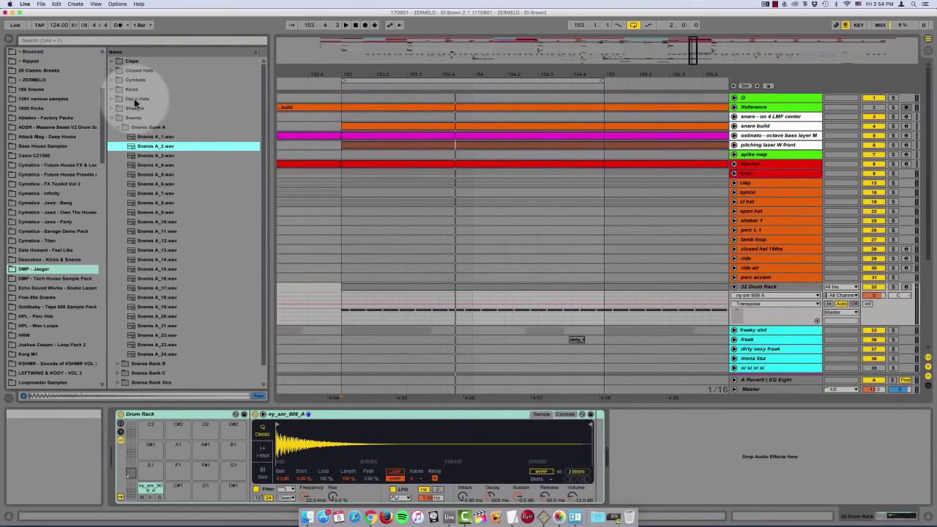
key(Up)
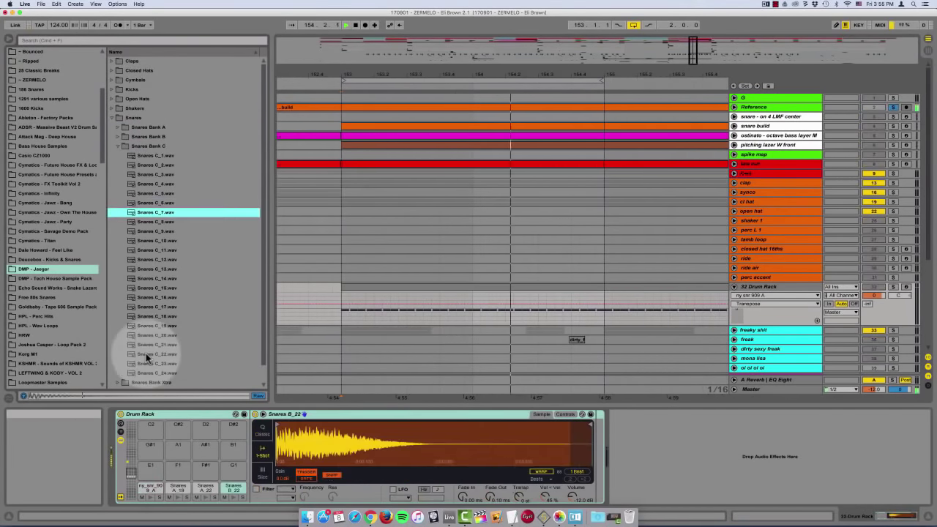
Audition the Snares Bank C samples and load Snares C_15.wav onto the Drum Rack's E1 pad
key(Down)
key(Down)
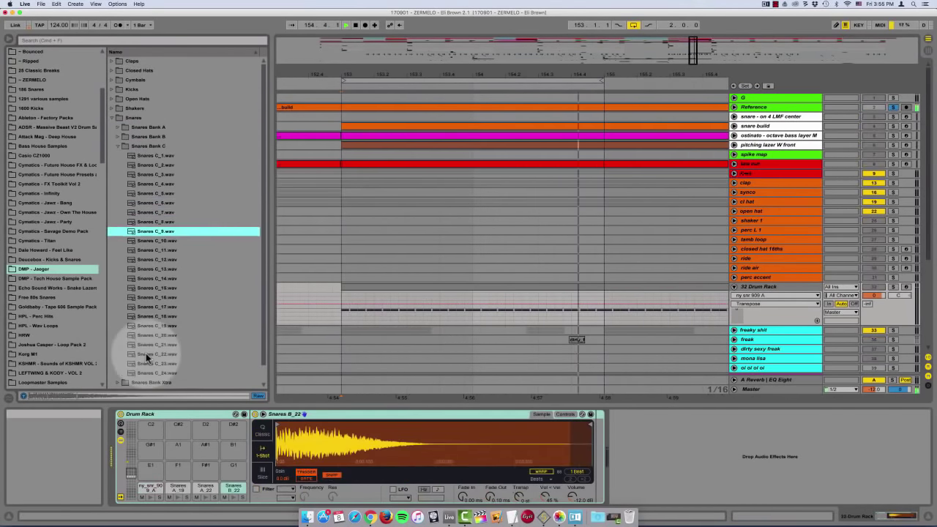
key(Down)
key(Down)
key(Down)
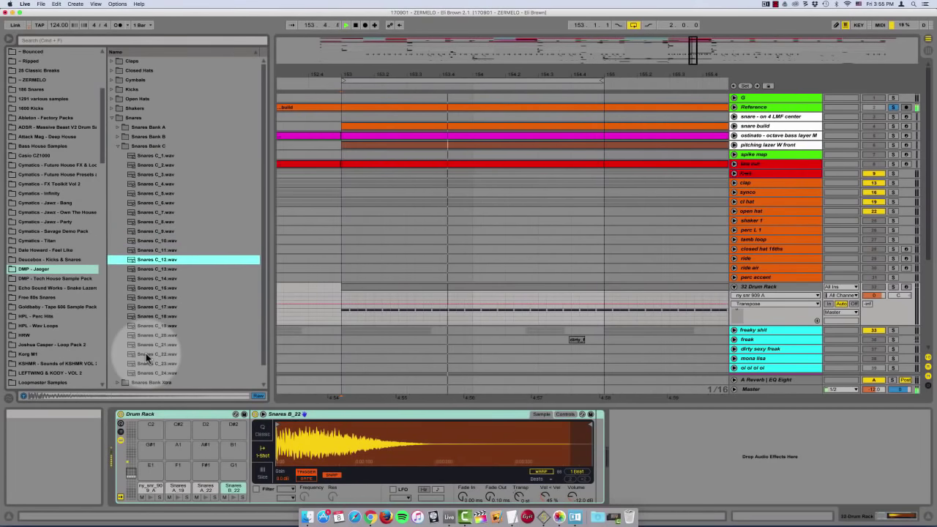
key(Down)
key(Down)
key(Down)
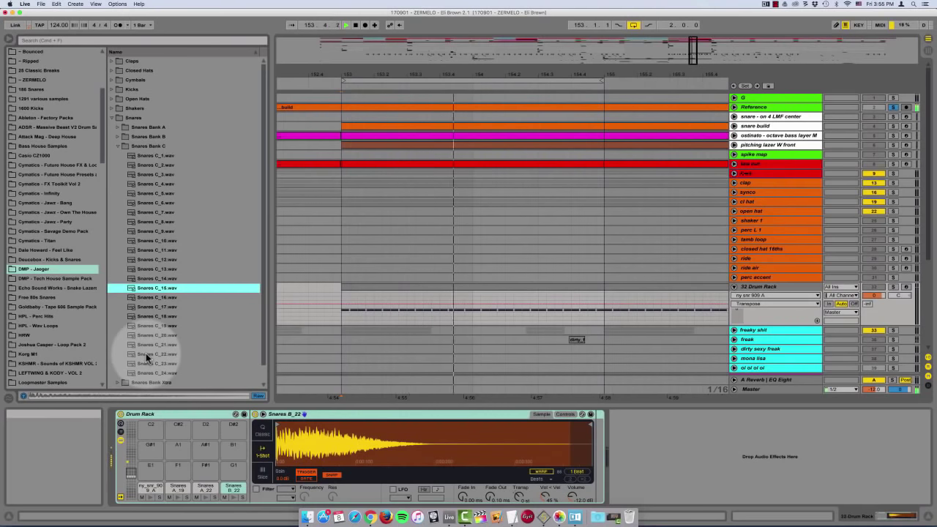
drag(158, 288, 150, 466)
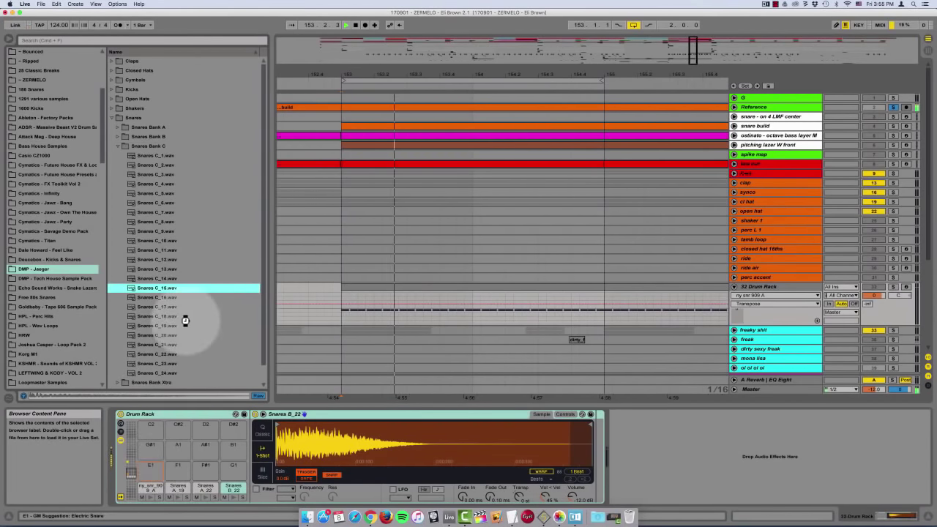
Turn off solo on the Reference track and play the arrangement from bar 153
click(342, 287)
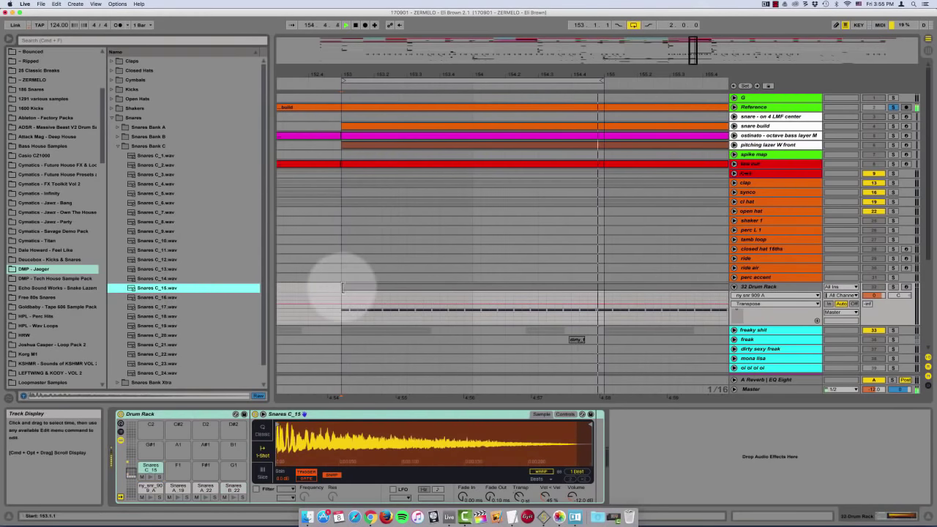
click(892, 107)
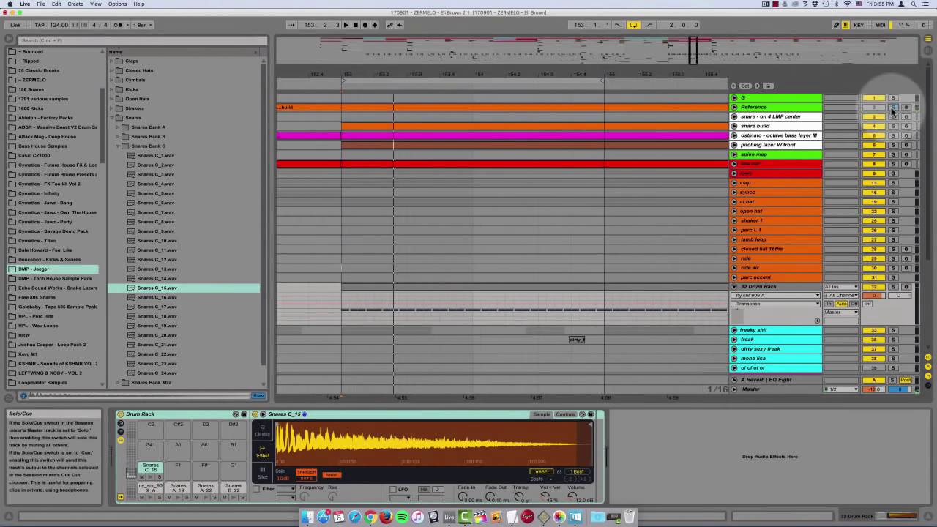
click(585, 269)
click(761, 286)
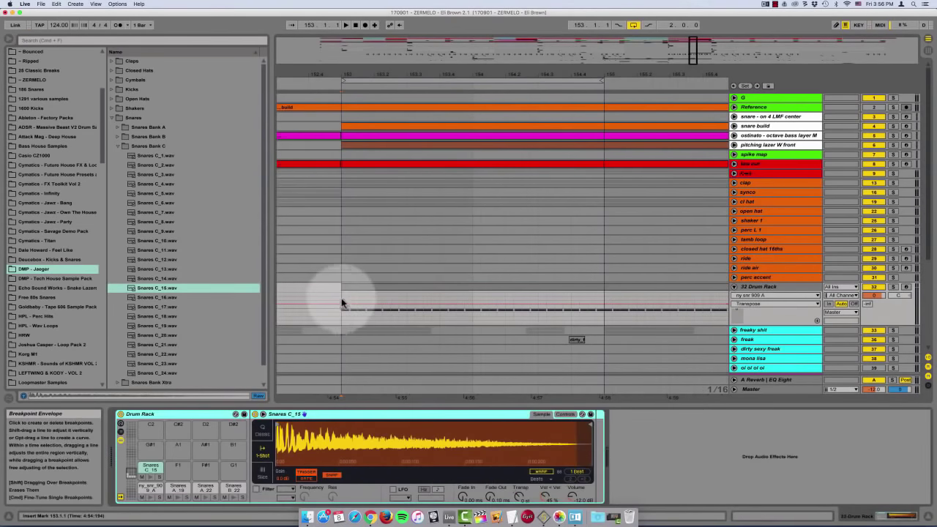
key(space)
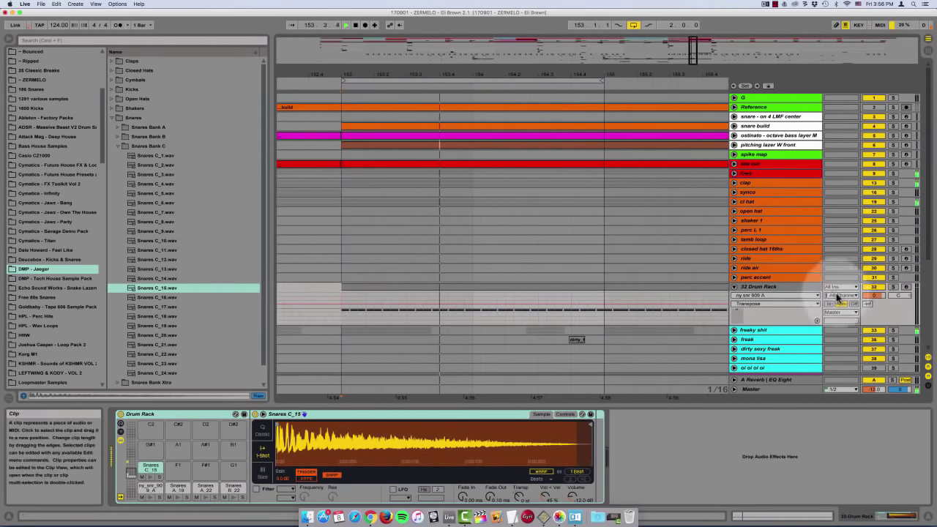
click(361, 324)
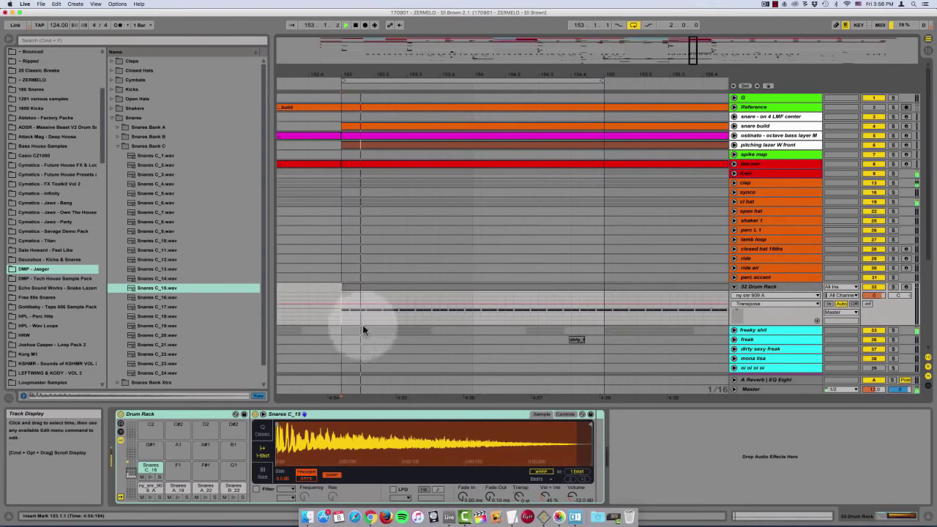
Open the Drum Rack clip, move all its notes down from C3 to ny_snr_909_A on C1, and play it
click(375, 298)
double_click(378, 287)
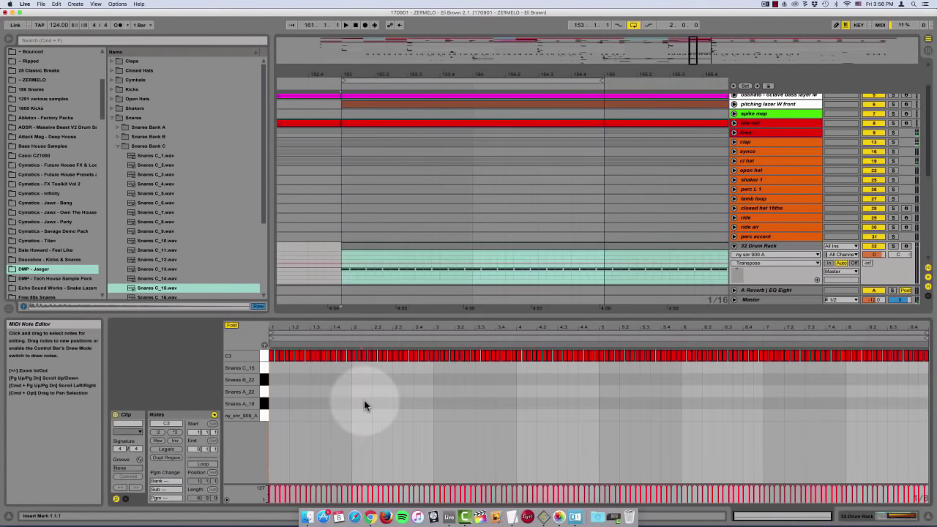
key(super+a)
key(Down)
key(Down)
key(Down)
key(Down)
key(Down)
key(space)
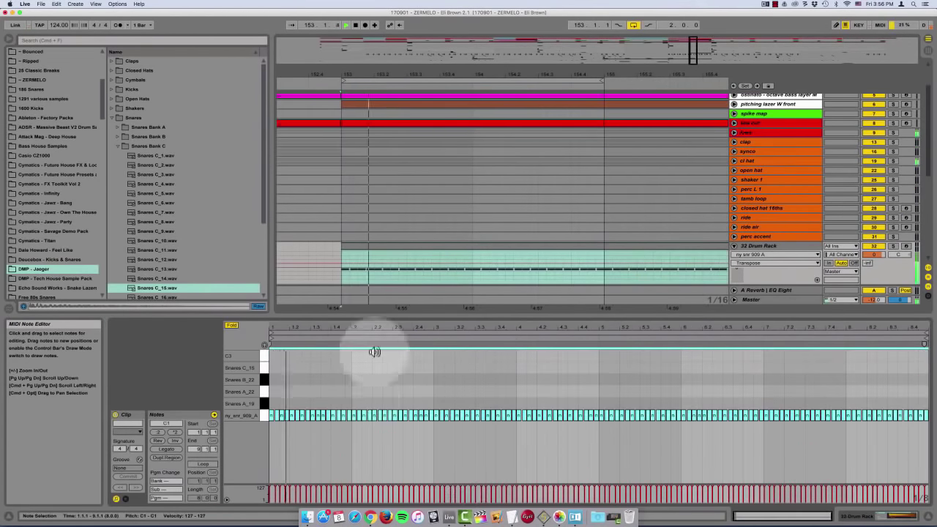
Compare the whole roll on the Snares A_19, A_22, B_22 and C_15 pads during playback, leaving the notes on Snares A_19
key(Up)
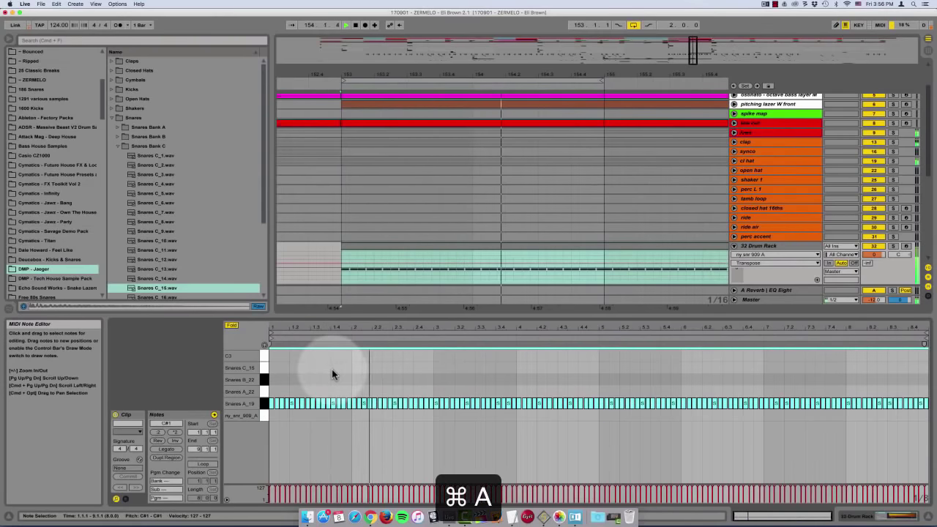
key(Up)
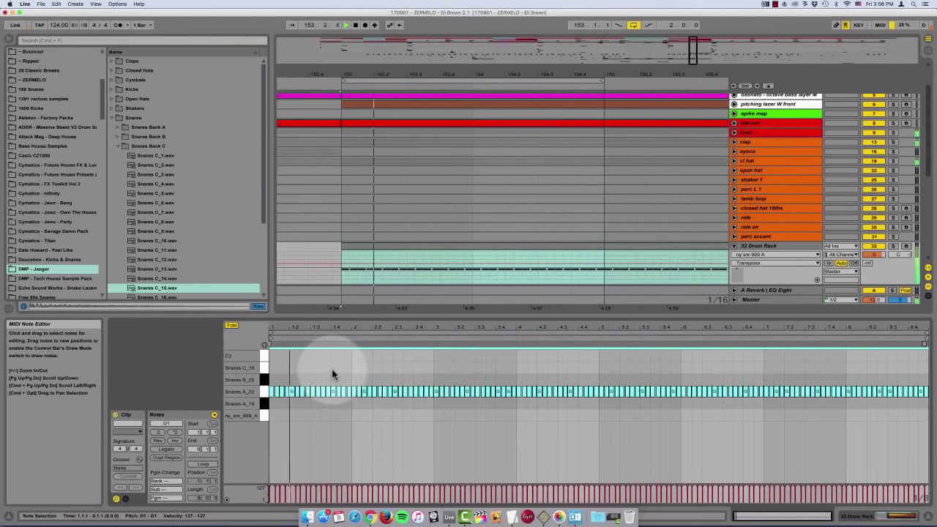
key(Up)
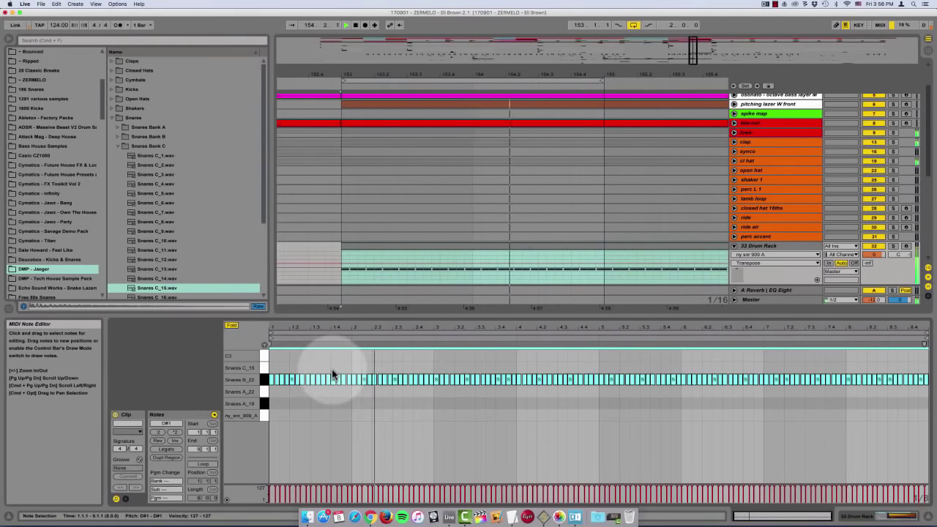
key(Up)
key(Up)
key(Down)
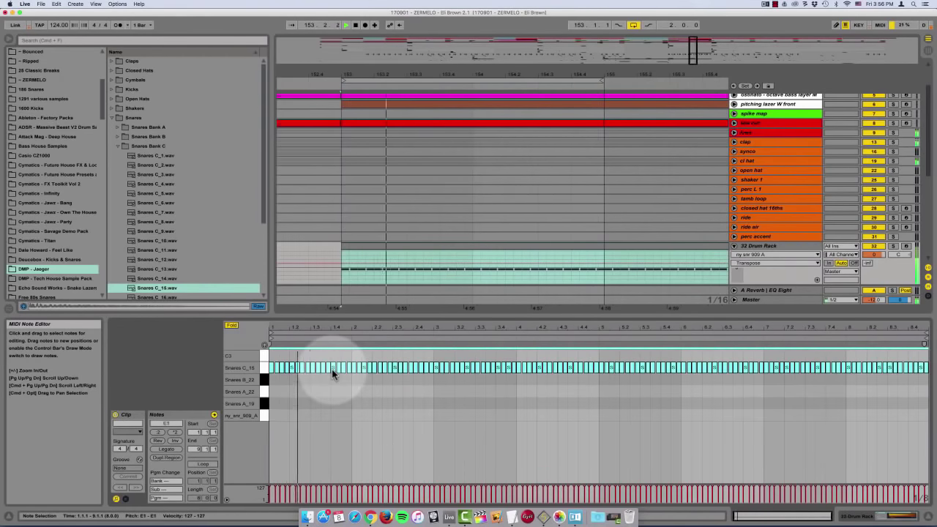
key(Down)
key(Down)
key(Down)
key(Up)
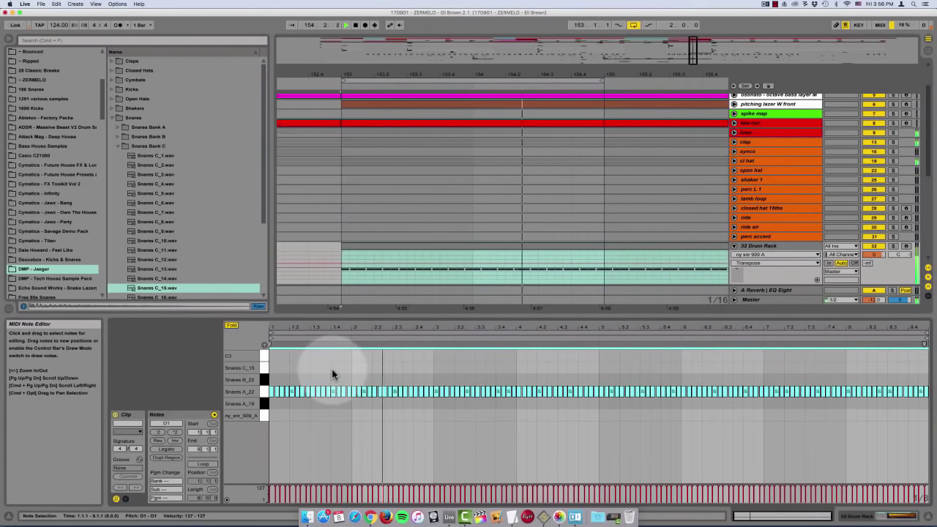
key(Up)
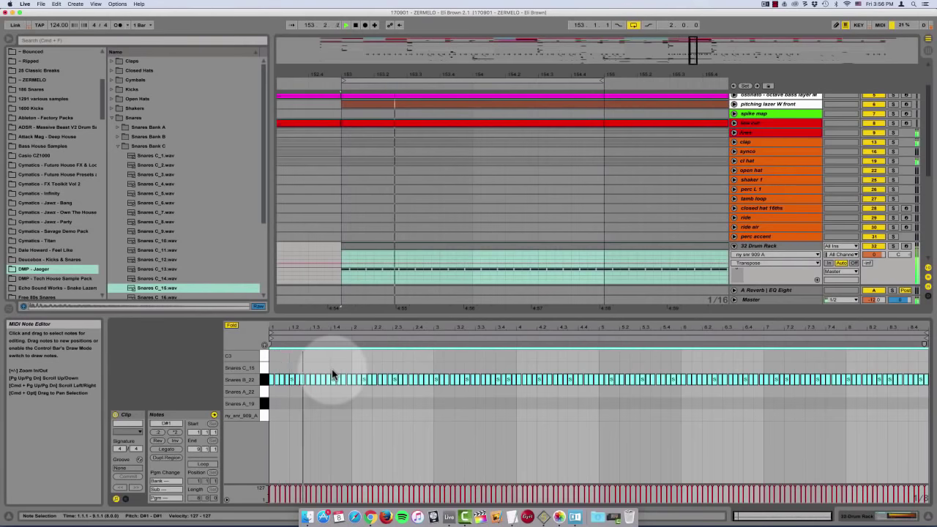
key(Up)
key(Down)
key(Down)
key(Down)
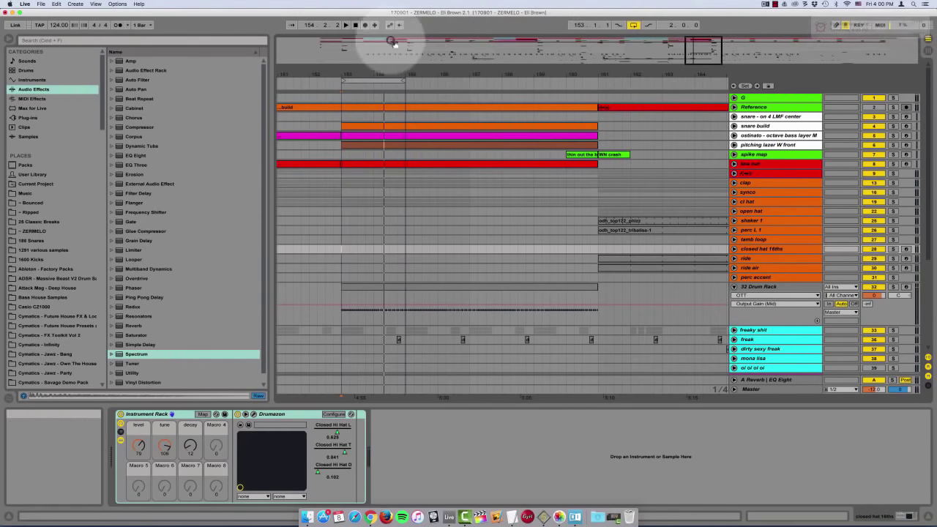
Extend the arrangement loop to eight bars, from bar 153 to 161, and play it from the start
drag(404, 80, 601, 92)
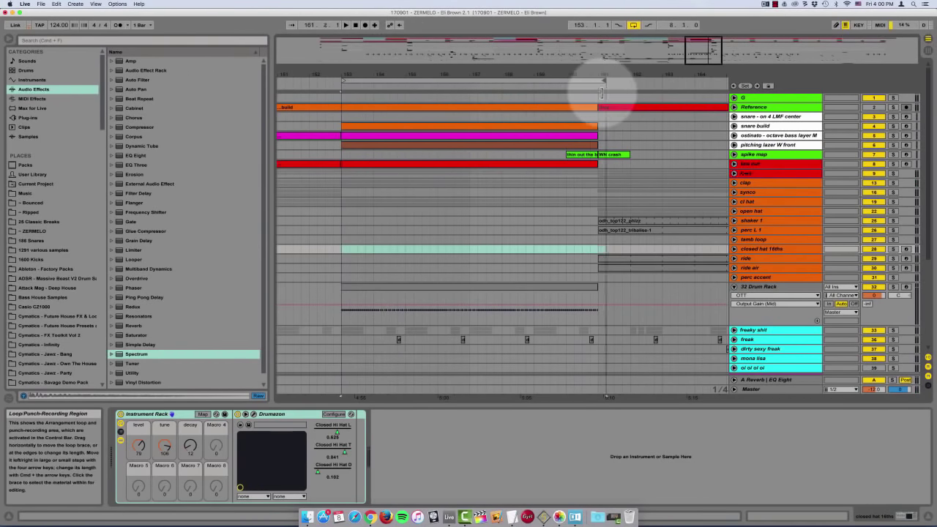
click(339, 249)
key(space)
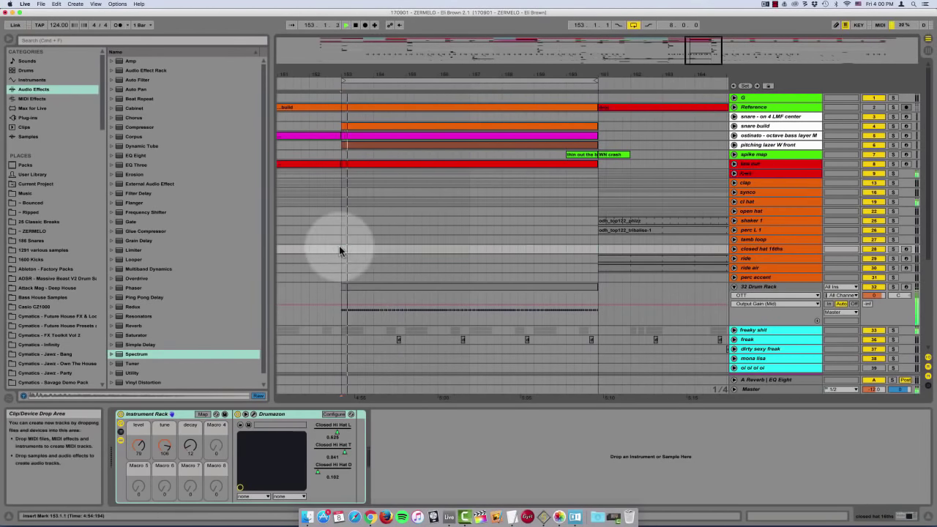
key(plus)
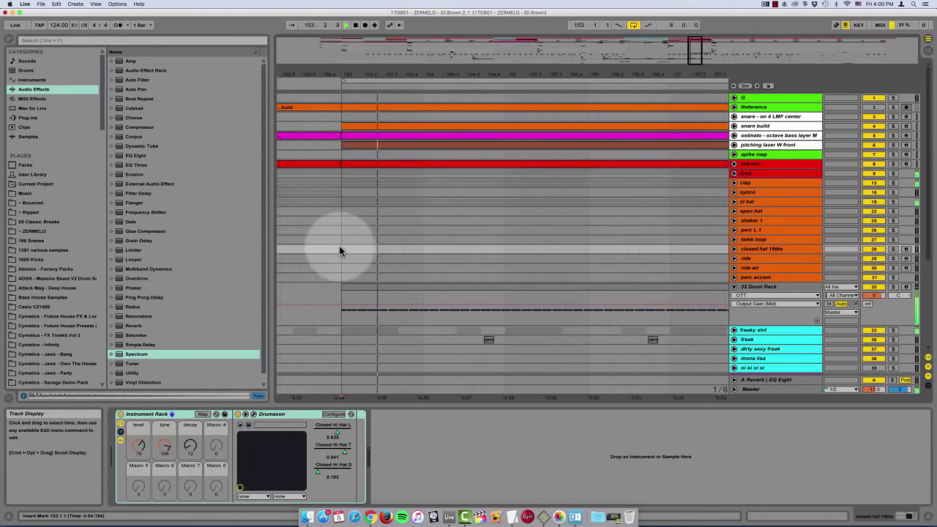
Listen to the roll from bar 157, then consolidate bars 157 to 161 of the Drum Rack track into a separate clip
click(529, 307)
key(minus)
key(minus)
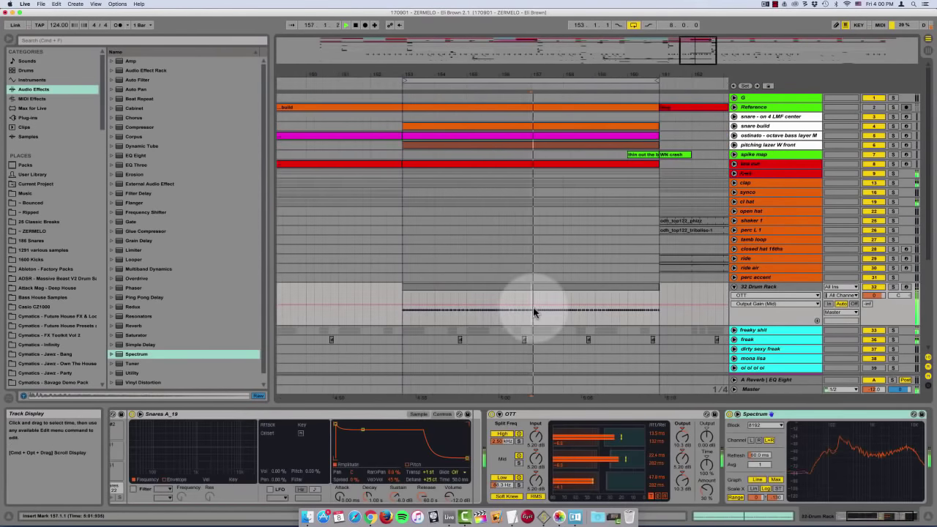
key(space)
scroll(532, 313, down, 3)
scroll(528, 266, up, 3)
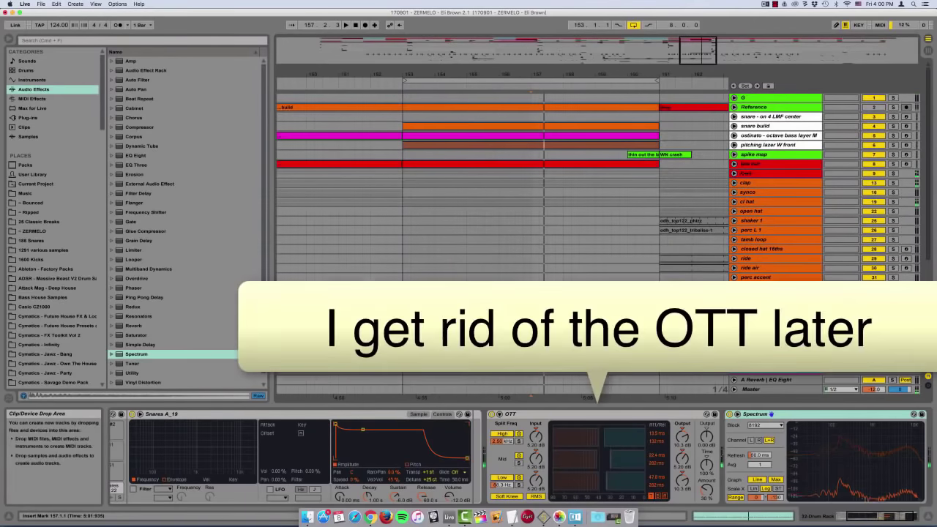
drag(529, 309, 678, 310)
key(super+j)
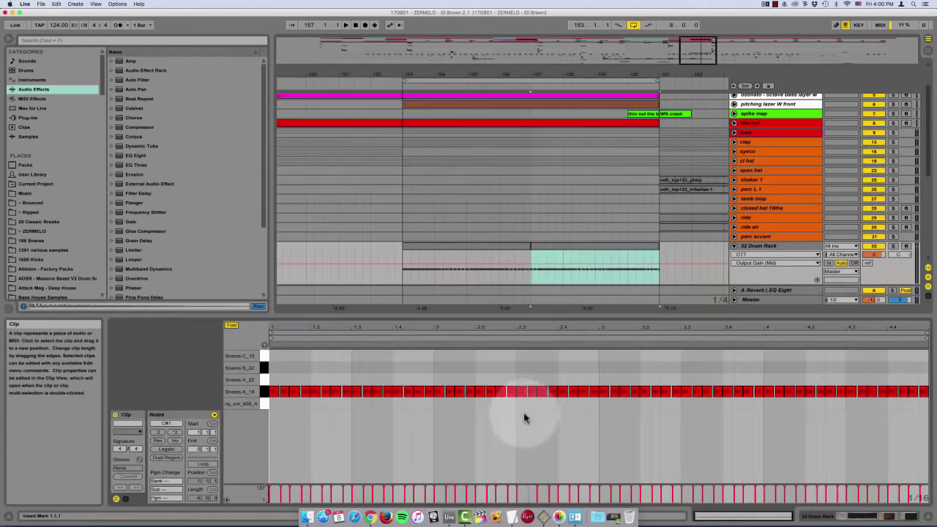
On a 1/32 grid, replace the Snares A_19 notes between 1.2.3 and 1.3 with four consecutive 1/32 notes
click(366, 367)
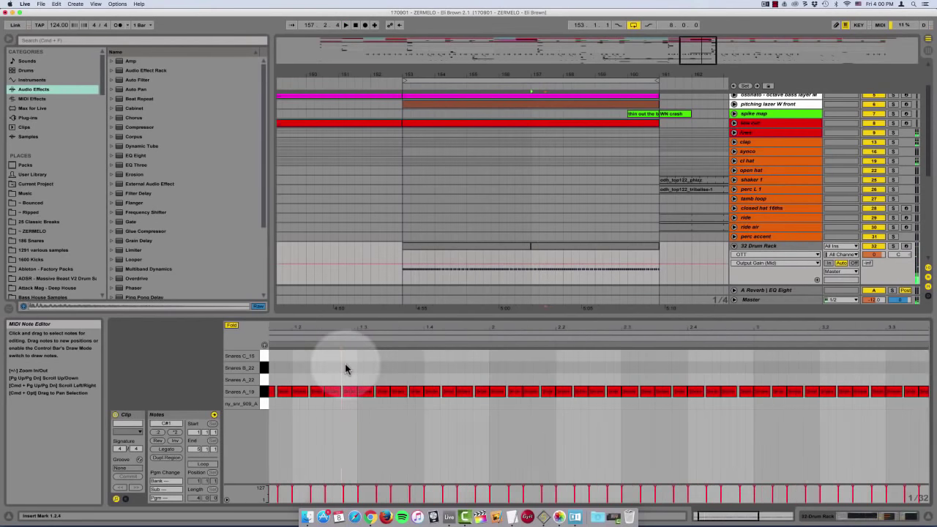
key(plus)
key(space)
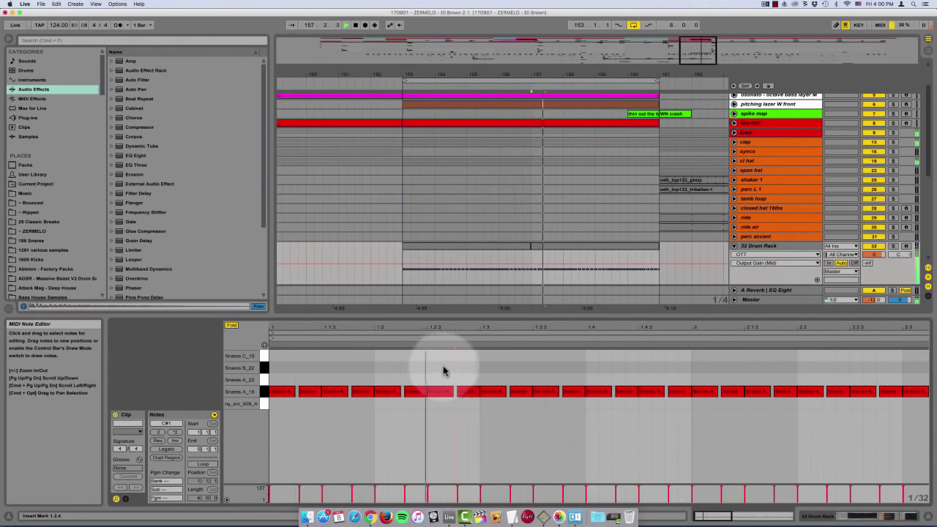
right_click(444, 368)
click(536, 491)
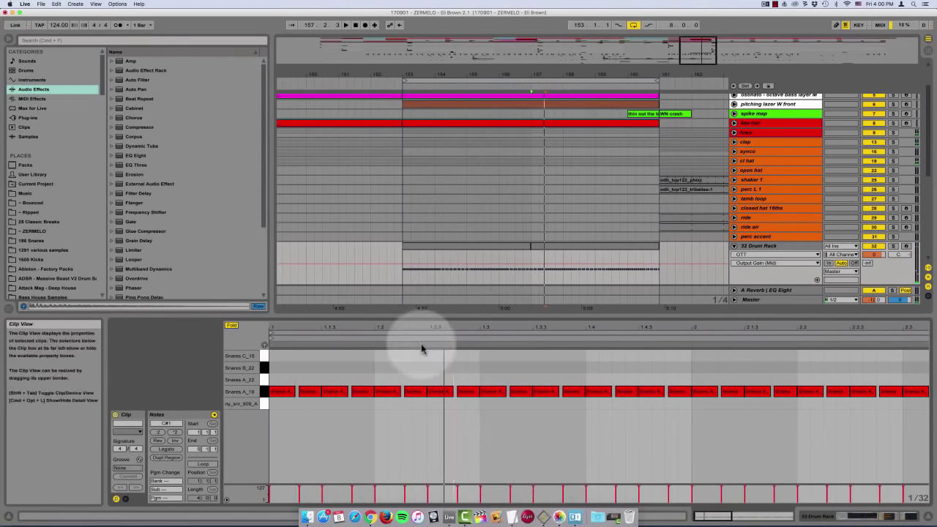
click(446, 382)
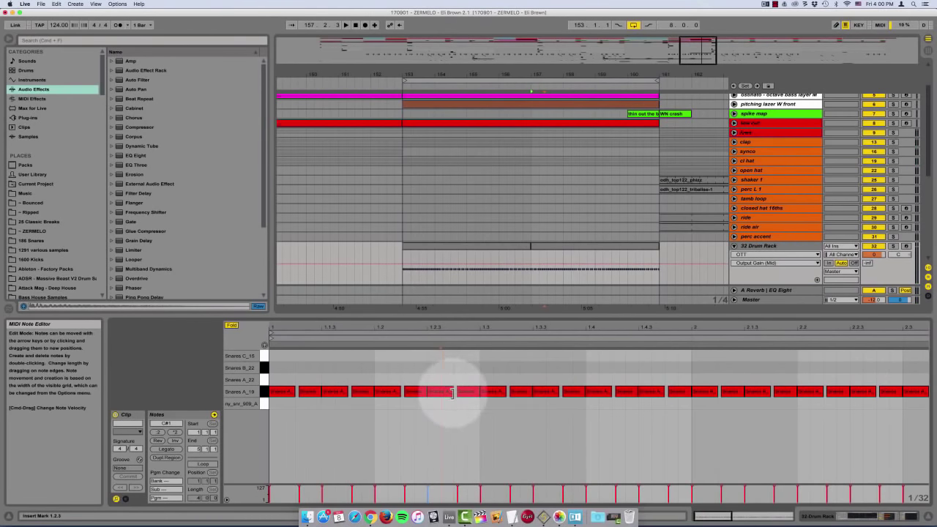
key(super+d)
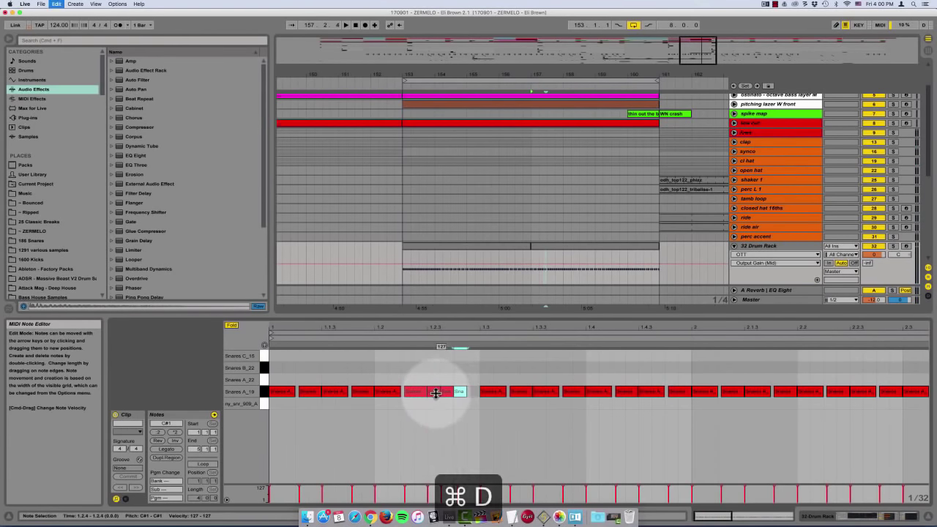
click(424, 365)
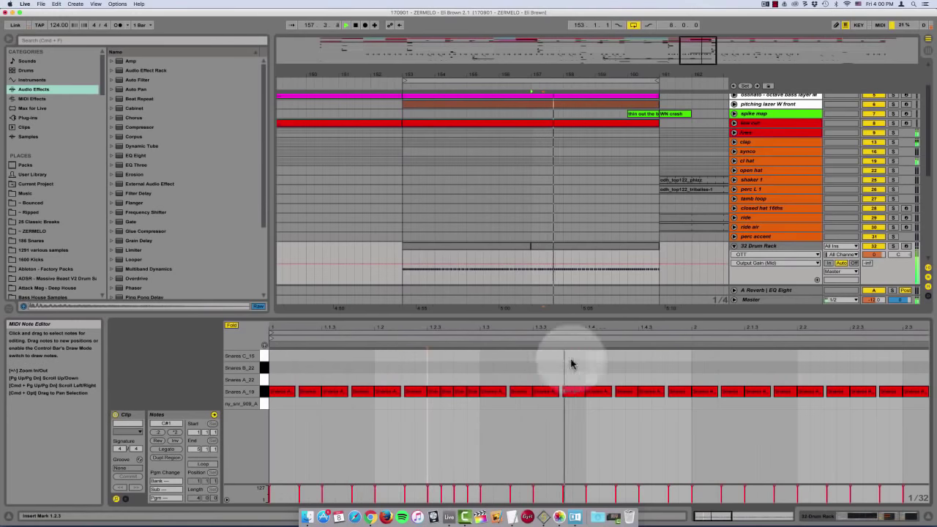
Consolidate the edited bar from 157 to 158 on the Drum Rack track into its own one-bar clip
drag(532, 281, 563, 276)
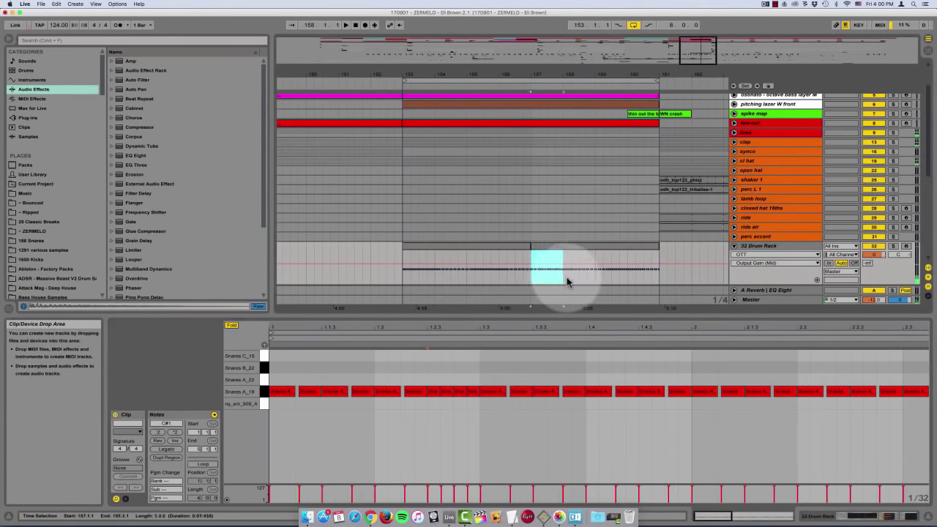
scroll(562, 268, down, 2)
key(super+j)
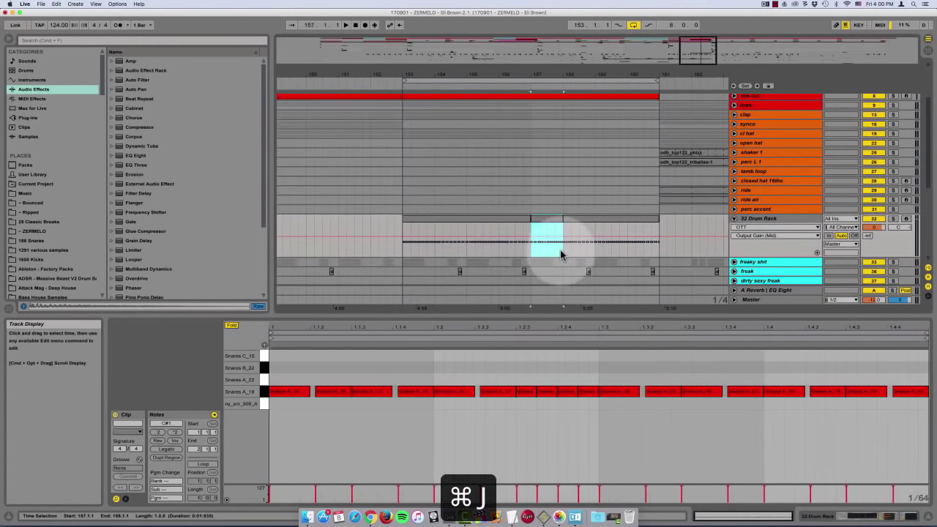
Enable looping on the one-bar snare clip at bar 157, extend it to bar 161, and return to bar 153
click(203, 463)
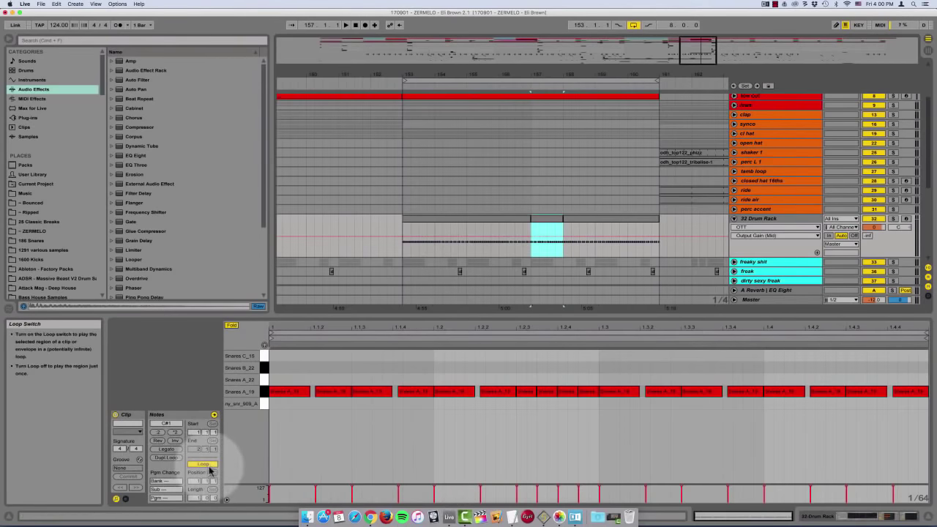
drag(560, 215, 658, 215)
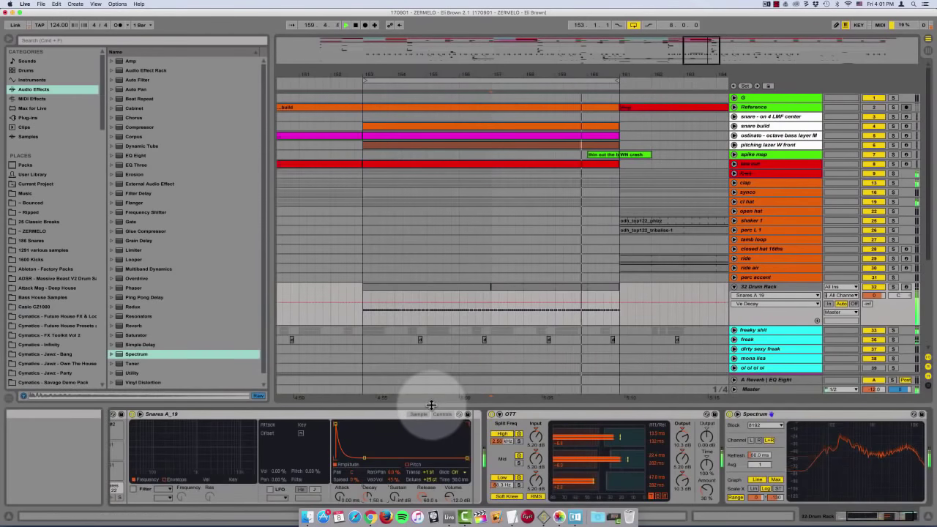
key(alt+super+l)
click(362, 236)
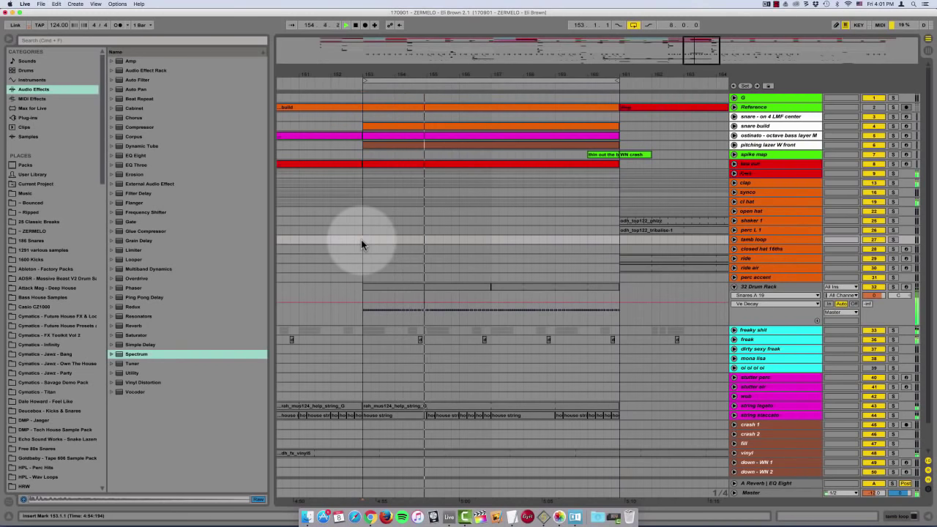
Rename the Drum Rack track as snare roll, colour it orange like the other drum tracks, and fold it
click(769, 287)
key(super+r)
text(snare m)
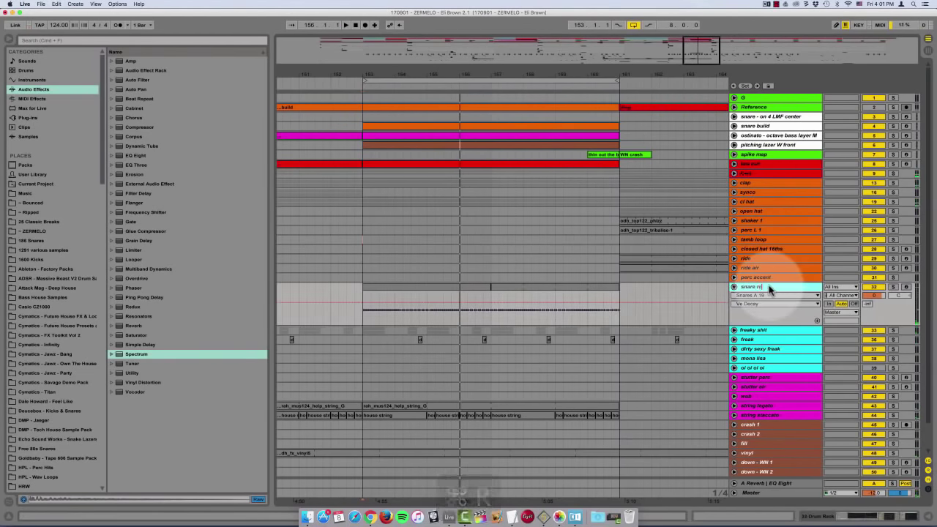
text(oll)
right_click(770, 287)
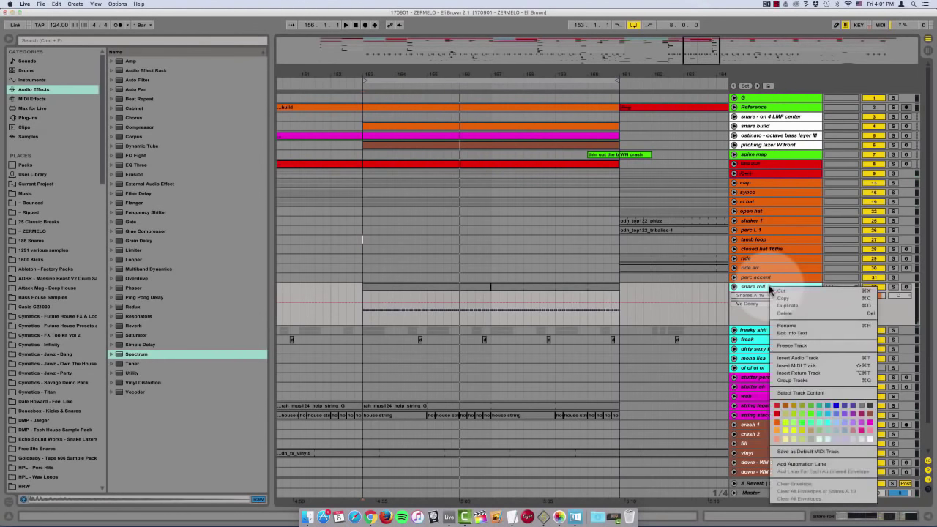
click(773, 423)
click(734, 287)
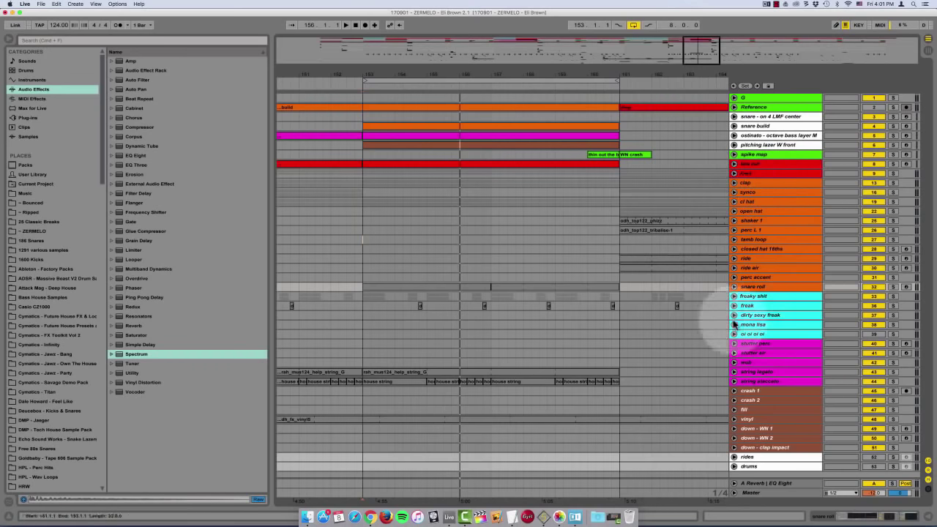
Unfold the lows group and duplicate its Massive bass track
click(751, 165)
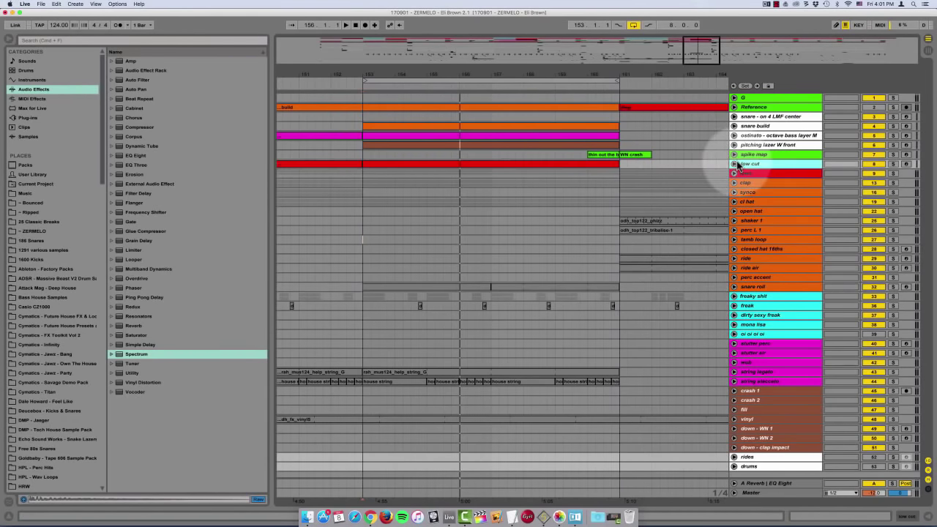
click(734, 163)
click(734, 209)
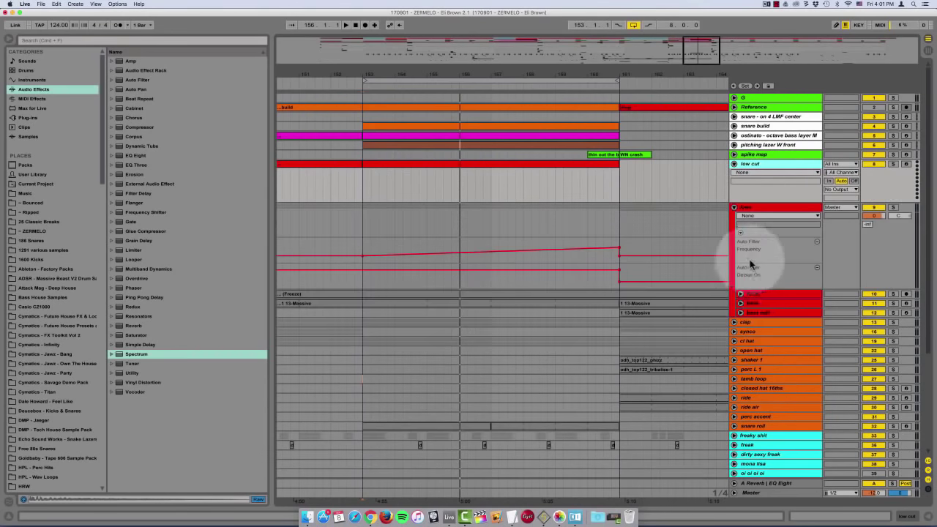
click(740, 303)
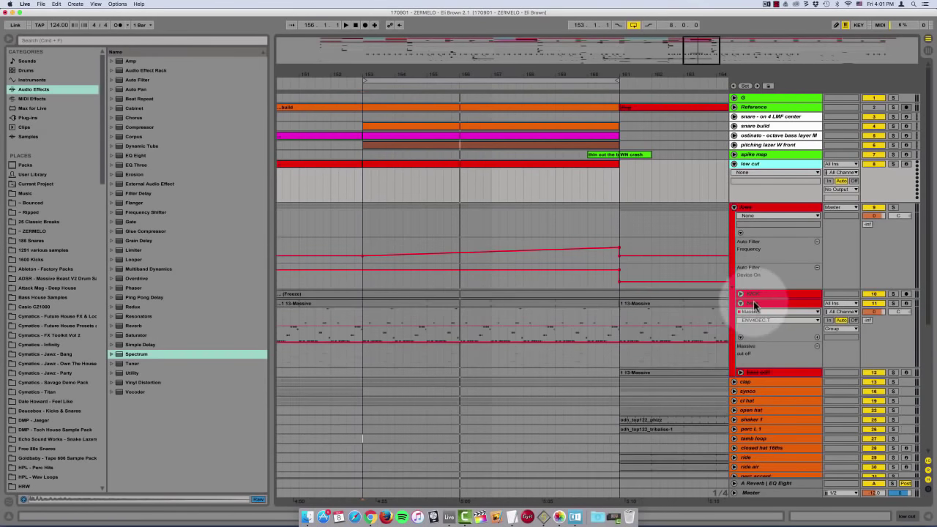
click(753, 303)
key(super+d)
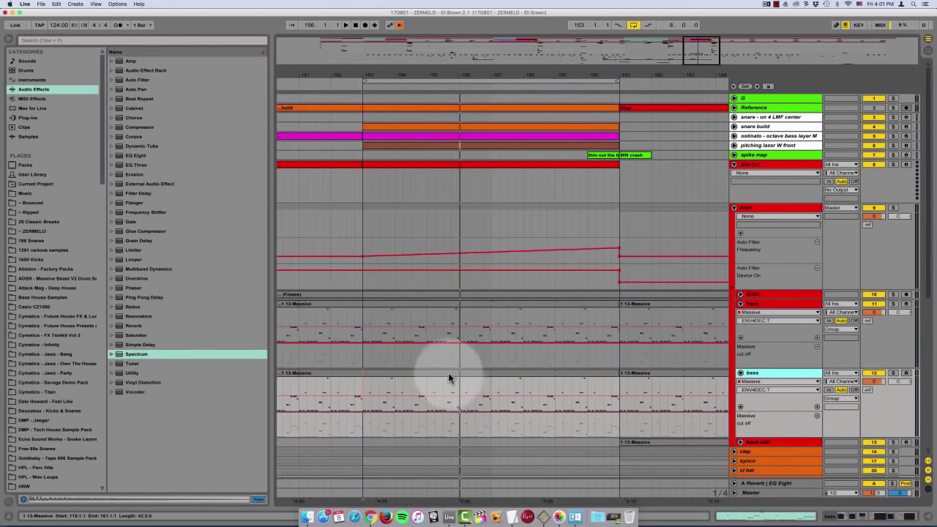
Open the duplicated bass clip, solo its track, and raise the G0 notes between 1.1.1 and 1.3.2 to A#1
double_click(447, 372)
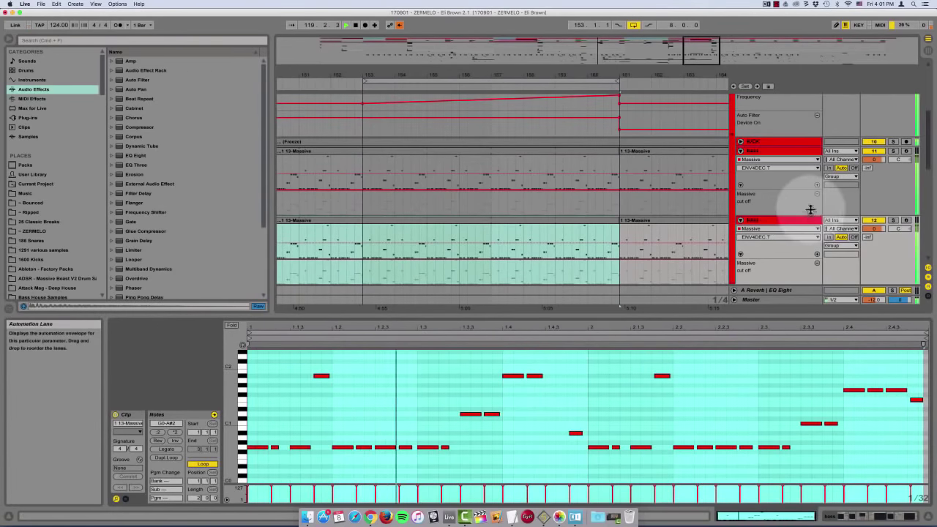
click(892, 220)
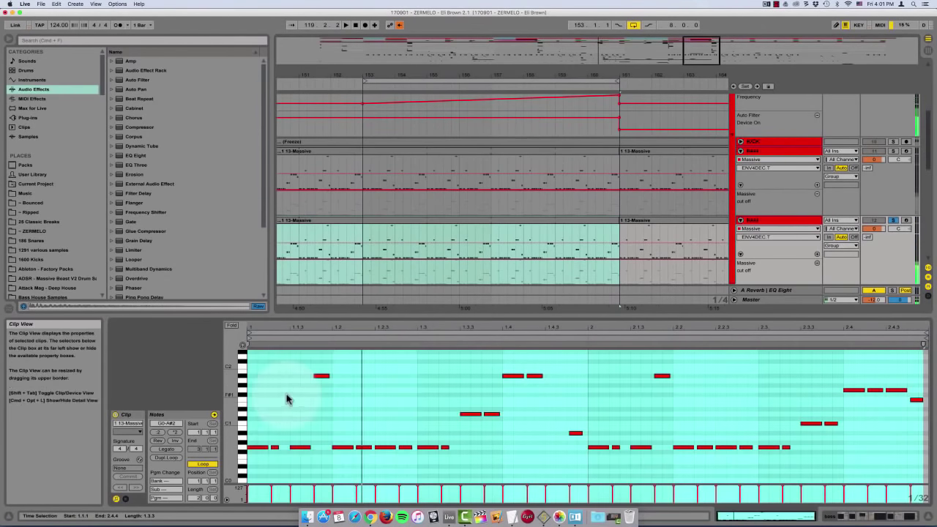
drag(258, 431, 447, 459)
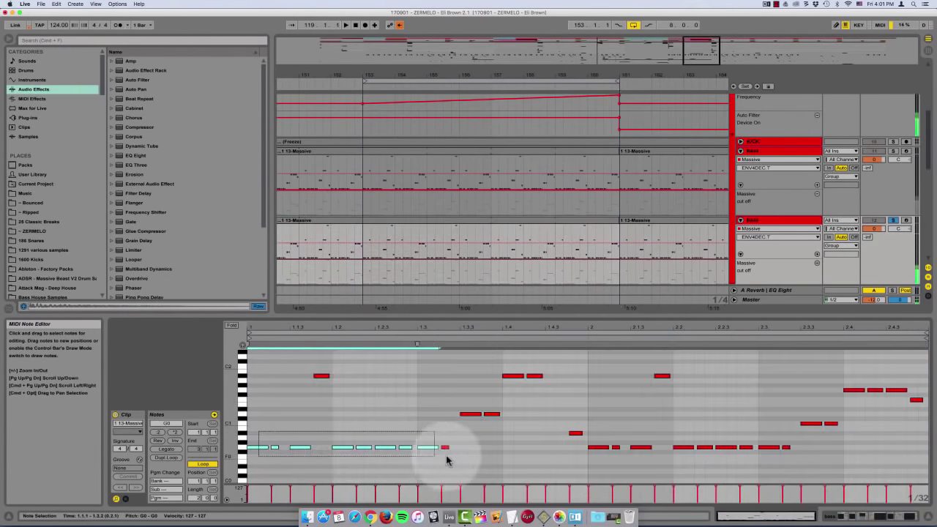
key(Up)
key(Up)
key(Up)
key(Up)
key(Up)
key(Up)
key(Up)
key(Up)
key(Up)
key(Up)
key(Up)
key(Up)
key(Up)
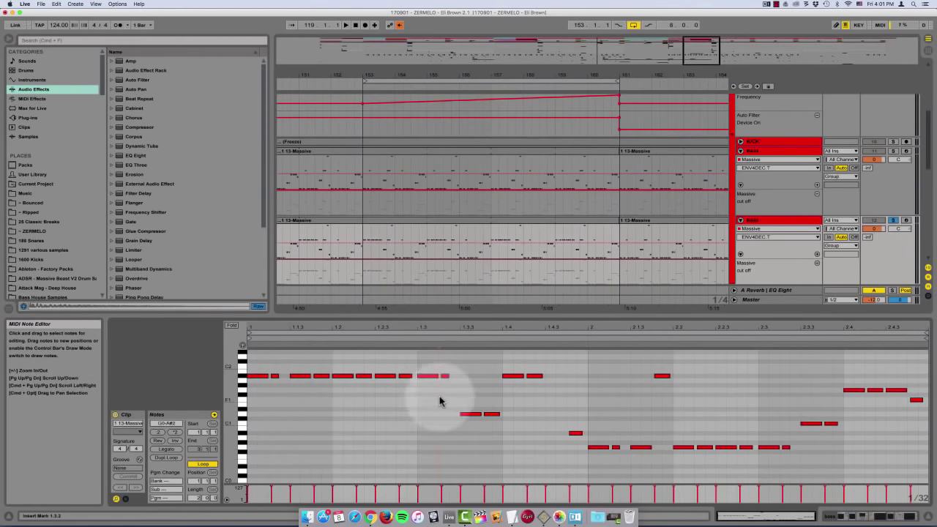
Move all remaining notes of the duplicated bass clip to A#1, forming a single-pitch line
drag(439, 397, 652, 451)
key(Up)
key(Up)
key(Up)
key(Up)
key(Up)
key(Up)
key(Up)
key(Up)
key(Up)
key(Up)
key(Up)
key(Up)
key(Up)
key(Up)
key(Up)
key(Up)
scroll(586, 395, up, 3)
drag(545, 377, 565, 402)
key(shift+Down)
scroll(568, 409, down, 3)
drag(672, 416, 913, 477)
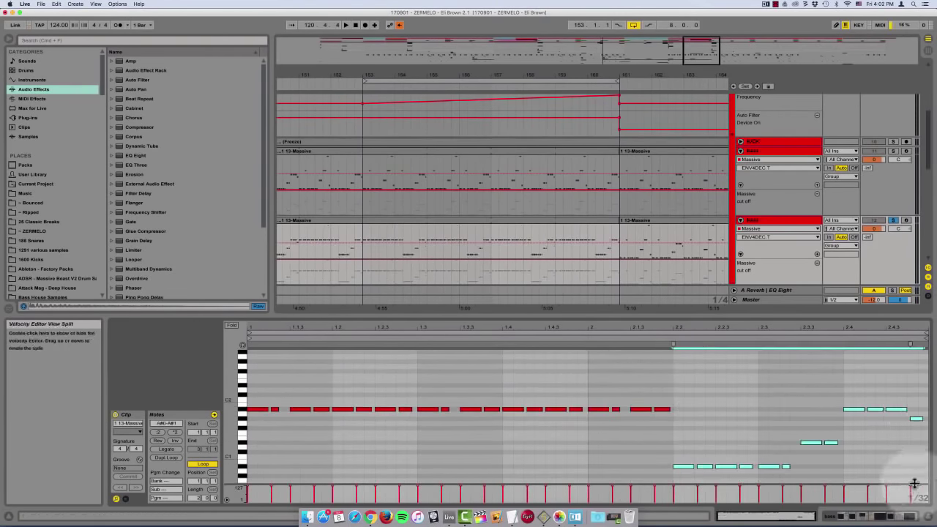
drag(842, 430, 798, 449)
key(Up)
key(Up)
key(Up)
key(Up)
key(Up)
key(Up)
key(Up)
drag(650, 474, 794, 455)
key(shift+Up)
click(628, 371)
Audition the single-pitch bass line, transpose all its notes up an octave to A#2, and play it unsoloed
key(space)
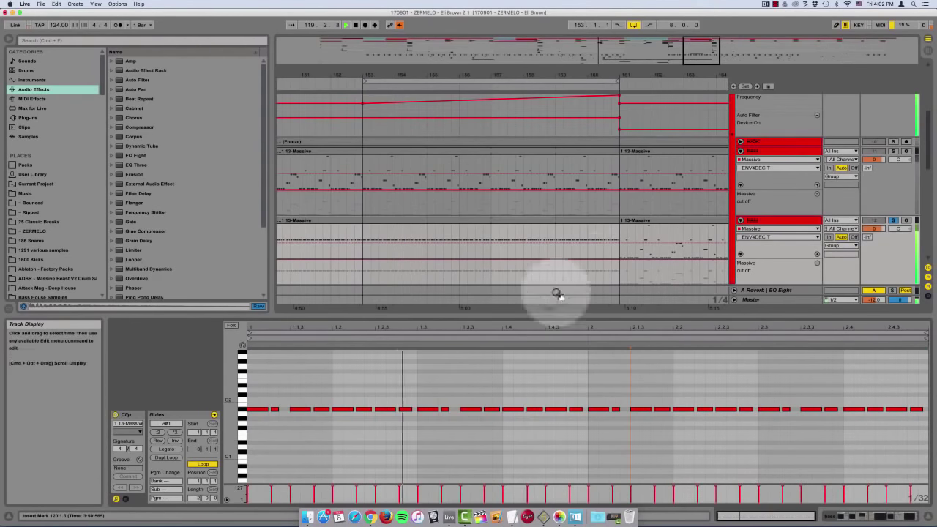
key(space)
key(super+a)
key(shift+Up)
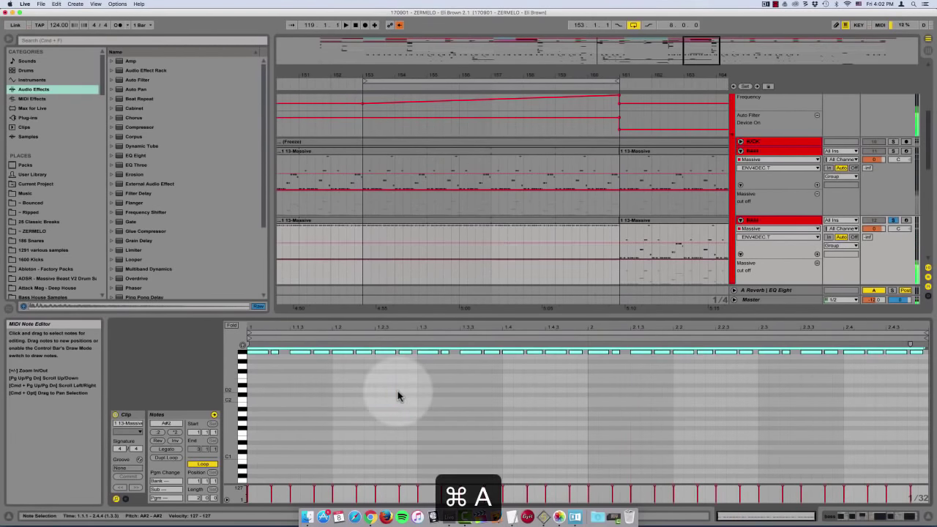
key(space)
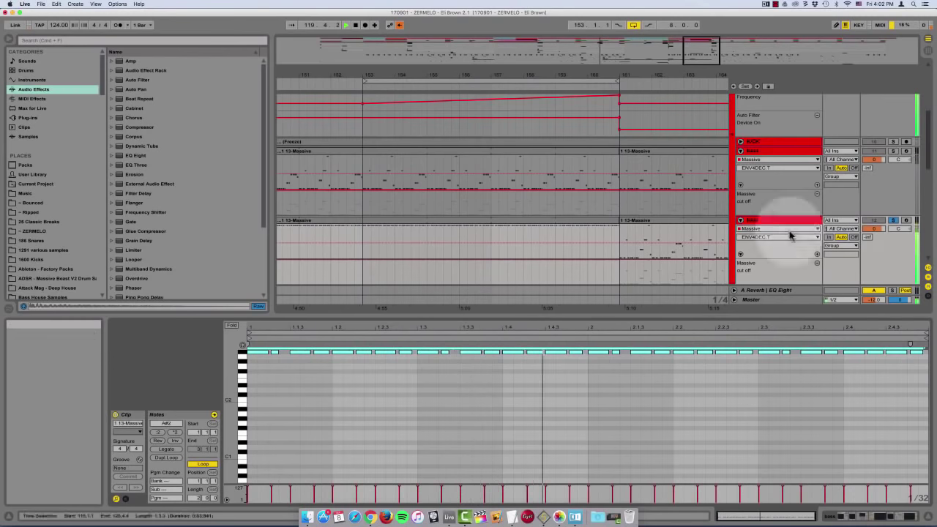
click(892, 219)
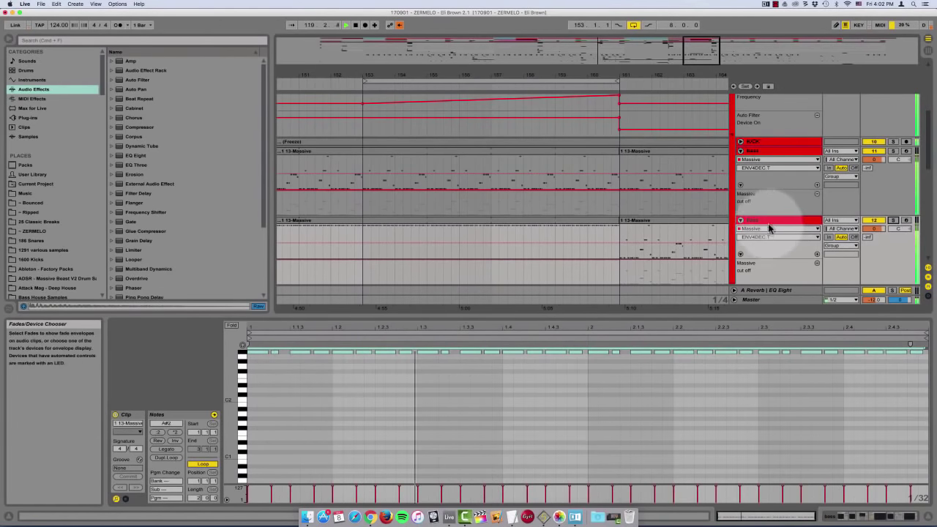
scroll(565, 383, up, 3)
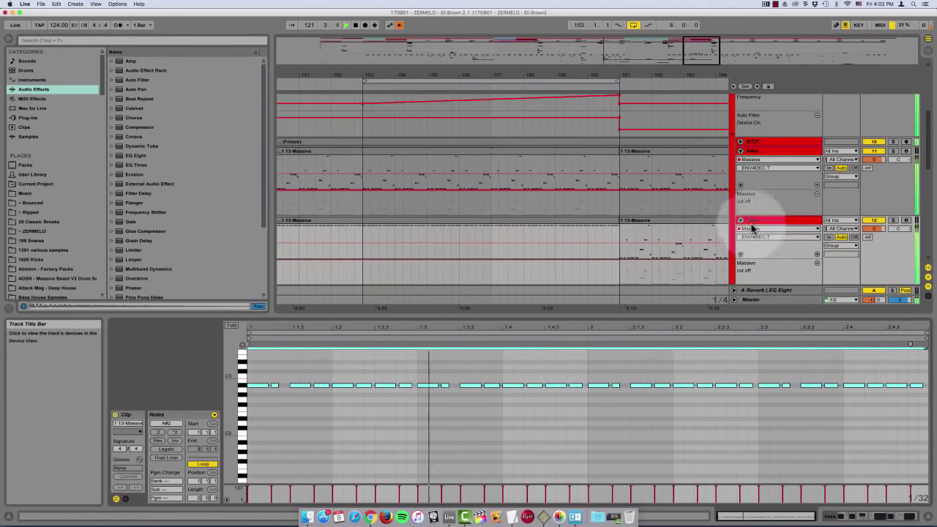
Clear the Massive cut off automation on the duplicated bass track between bars 121 and 177
scroll(387, 231, down, 1)
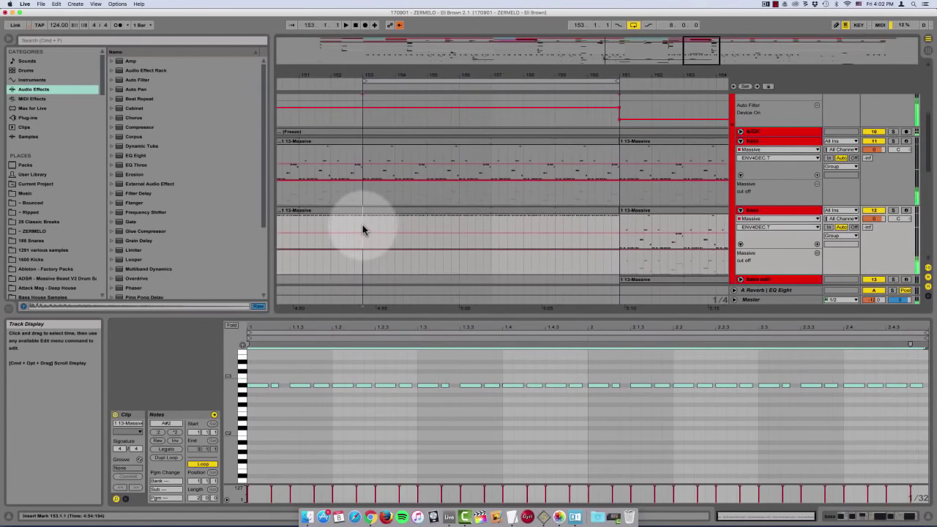
key(minus)
key(minus)
key(minus)
key(minus)
key(minus)
key(minus)
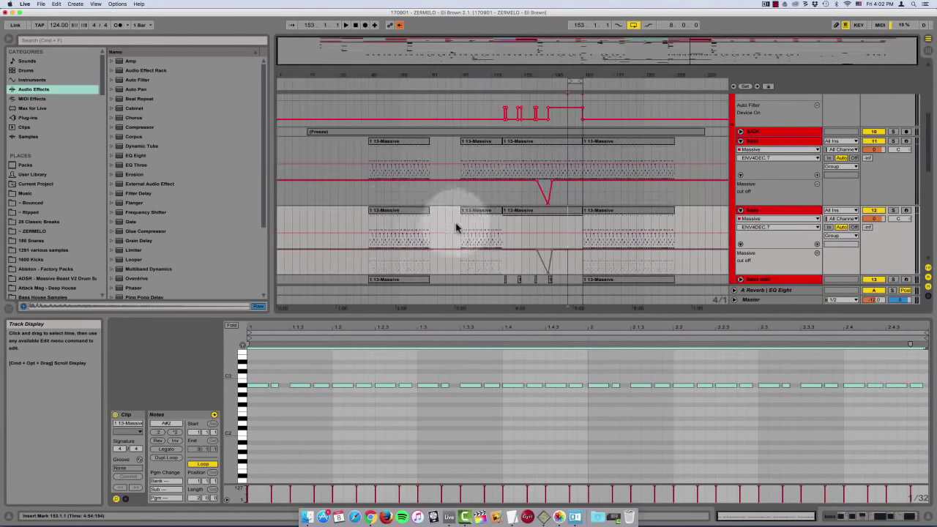
scroll(456, 227, down, 2)
drag(506, 241, 610, 246)
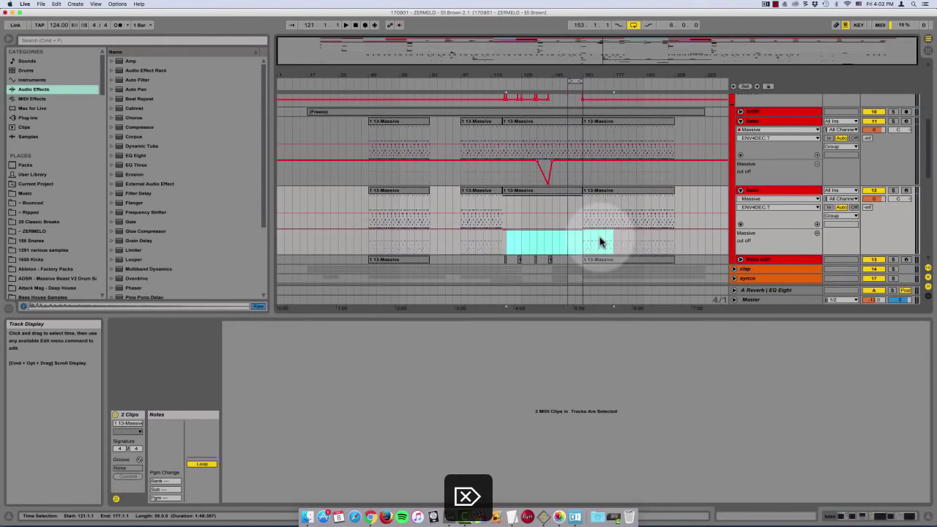
Delete the duplicated bass track's clips starting at bars 161, 97 and 49, keeping only the single-pitch clip
click(608, 188)
key(Delete)
click(476, 191)
key(Delete)
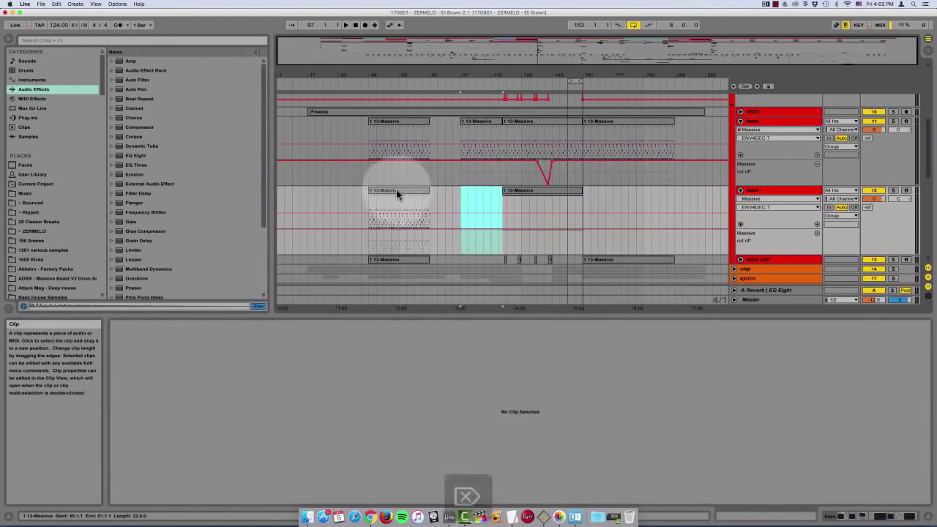
click(396, 189)
key(Delete)
click(457, 203)
scroll(456, 203, down, 5)
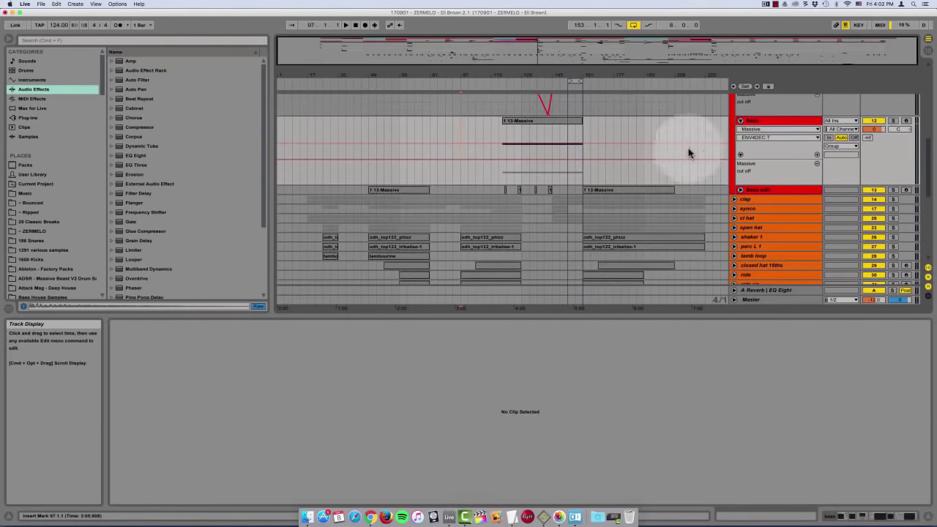
Fold the duplicated bass track, rename it ostinato, and colour it magenta
click(739, 120)
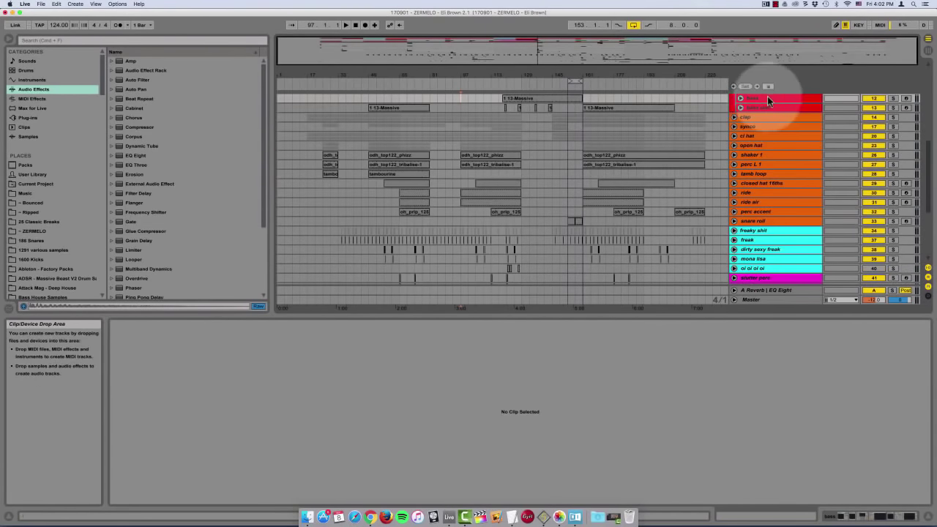
scroll(765, 103, up, 1)
key(super+r)
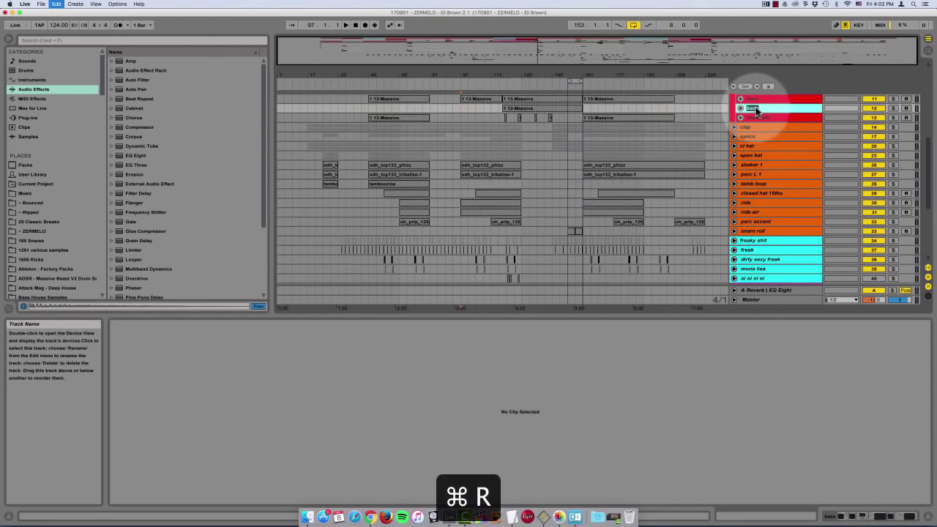
text(ostinato)
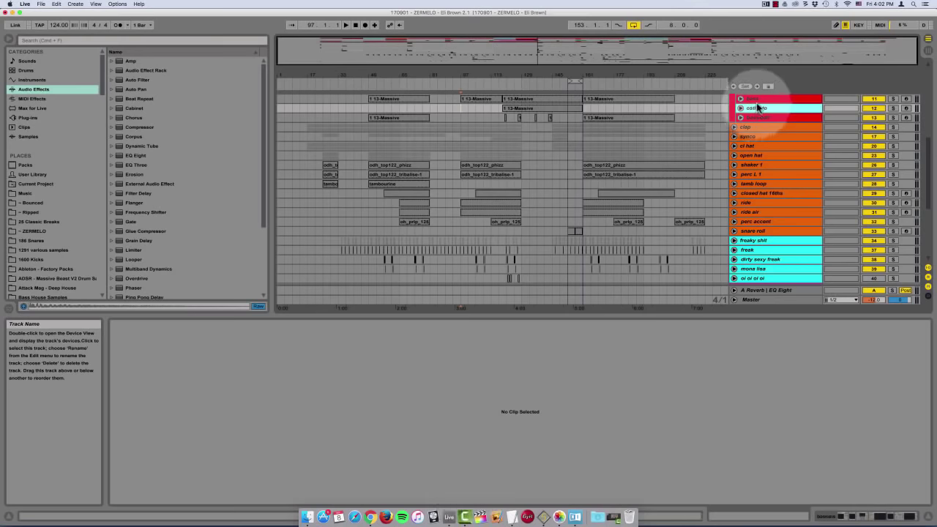
right_click(757, 108)
click(853, 224)
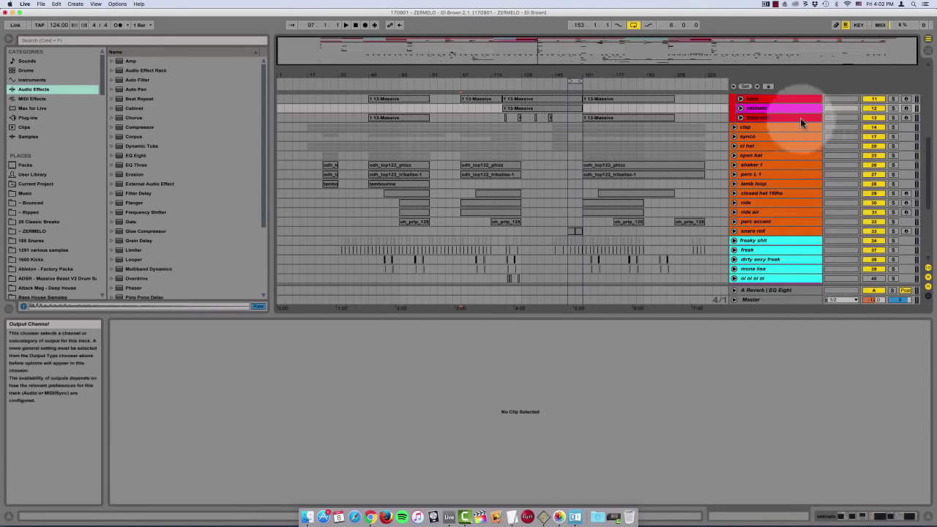
Unfold the ostinato track at a reduced height and move it out of the lows group to below string staccato
drag(785, 111, 816, 101)
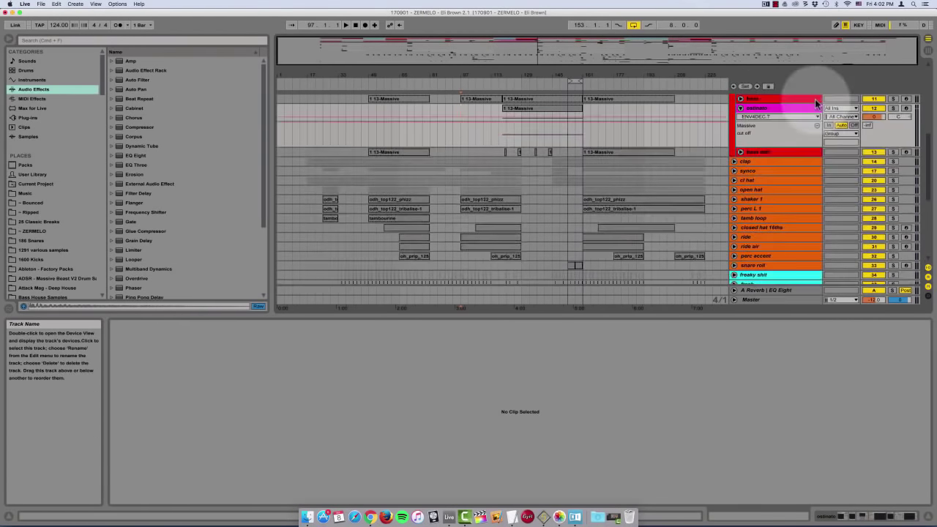
drag(774, 146, 774, 127)
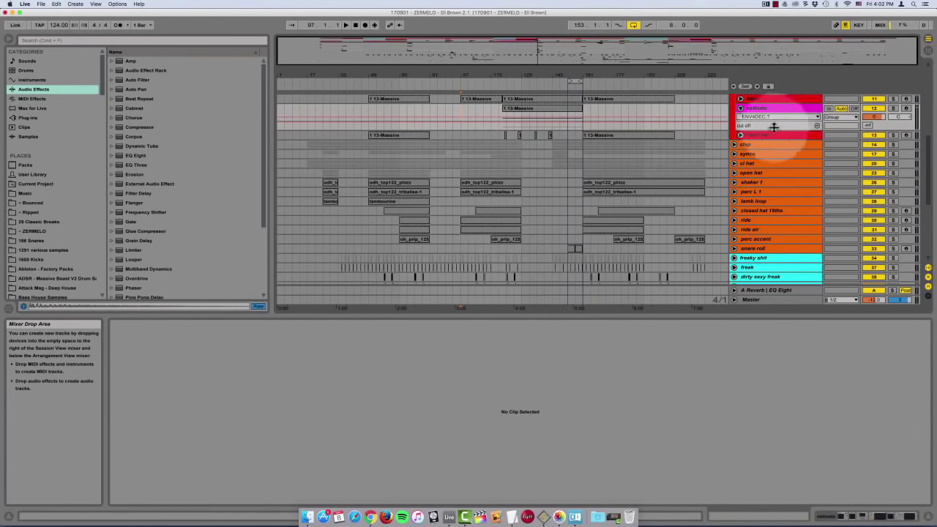
scroll(777, 173, down, 3)
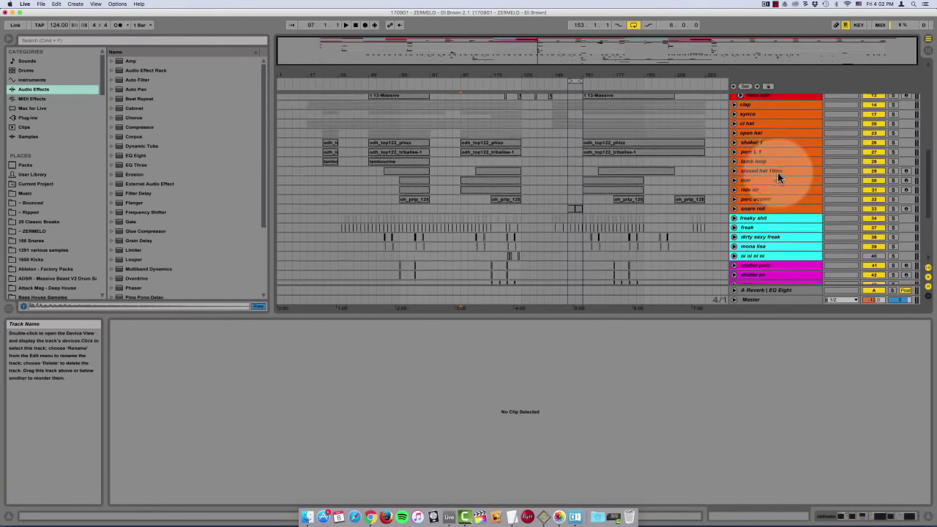
click(793, 316)
drag(775, 153, 570, 353)
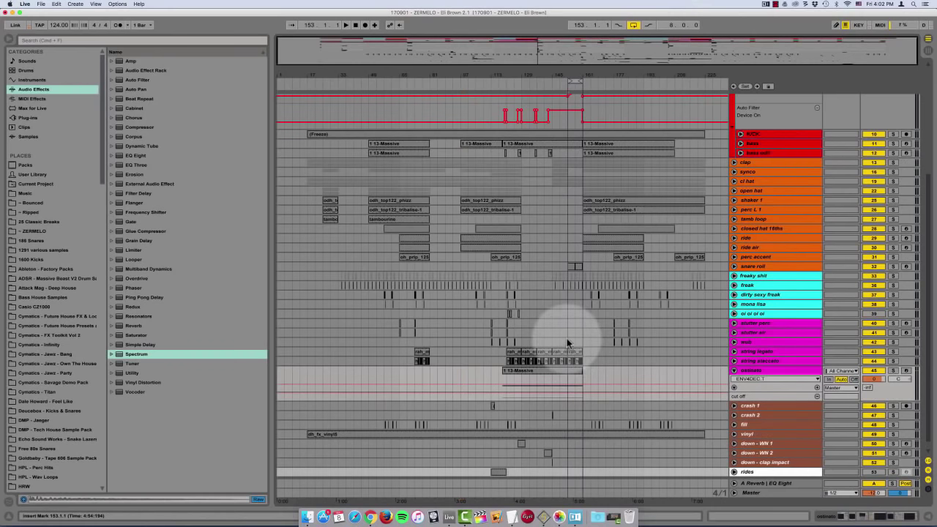
Play from bar 153, delete the part of the ostinato clip before that bar, and display the track's devices
click(567, 341)
key(space)
key(plus)
key(plus)
key(plus)
scroll(430, 391, left, 1)
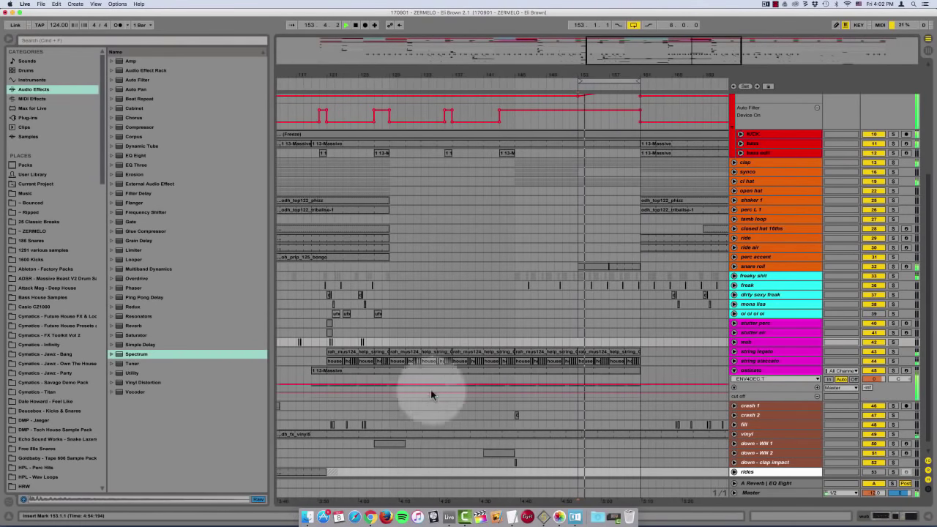
drag(307, 376, 581, 379)
key(Delete)
double_click(748, 371)
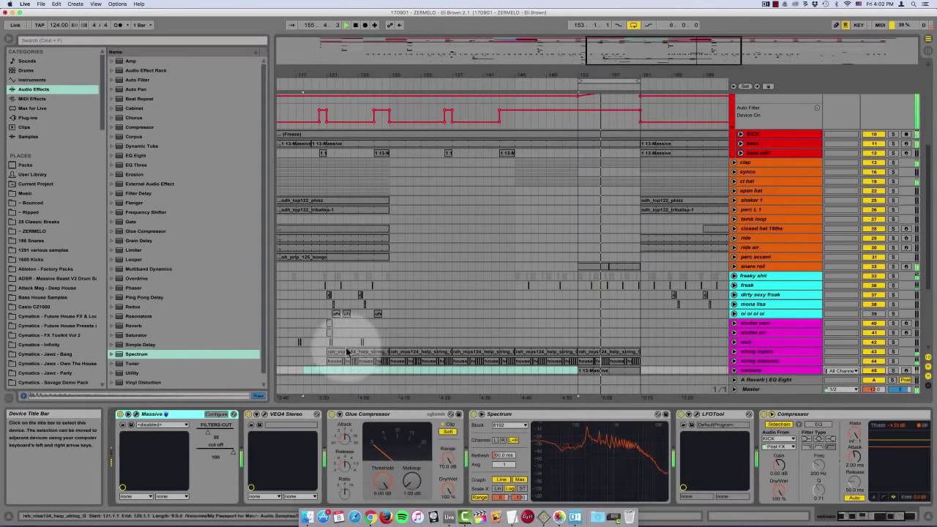
Open the ostinato track's Massive synth window, move it clear of the ostinato clip, and play from bar 153
click(122, 424)
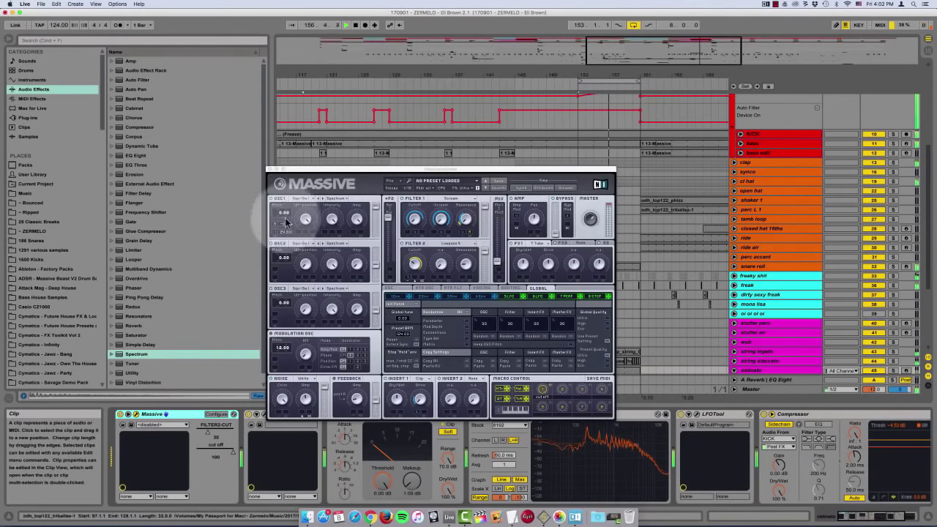
click(277, 234)
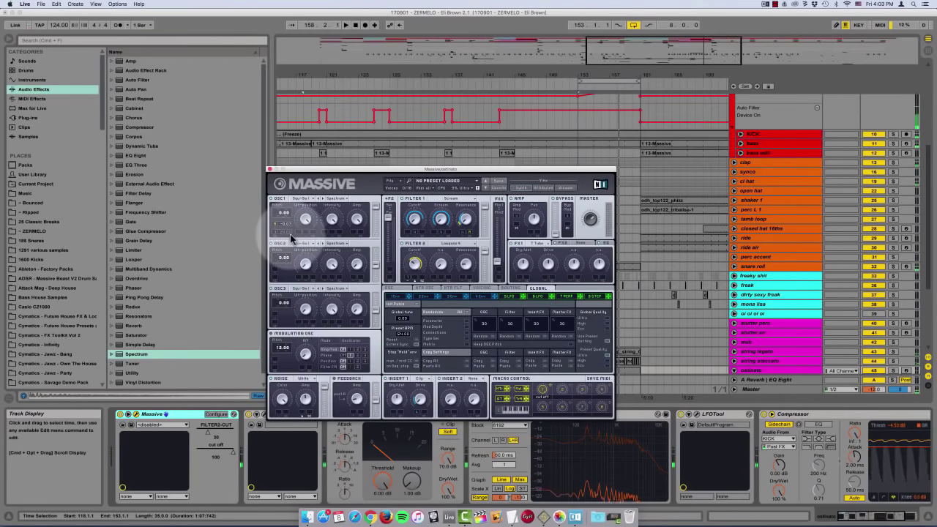
key(space)
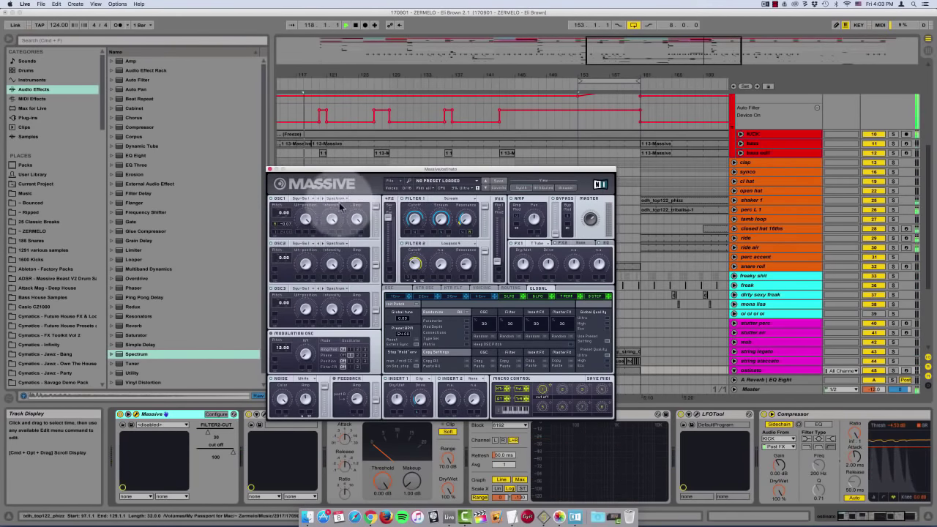
drag(565, 169, 476, 125)
click(578, 123)
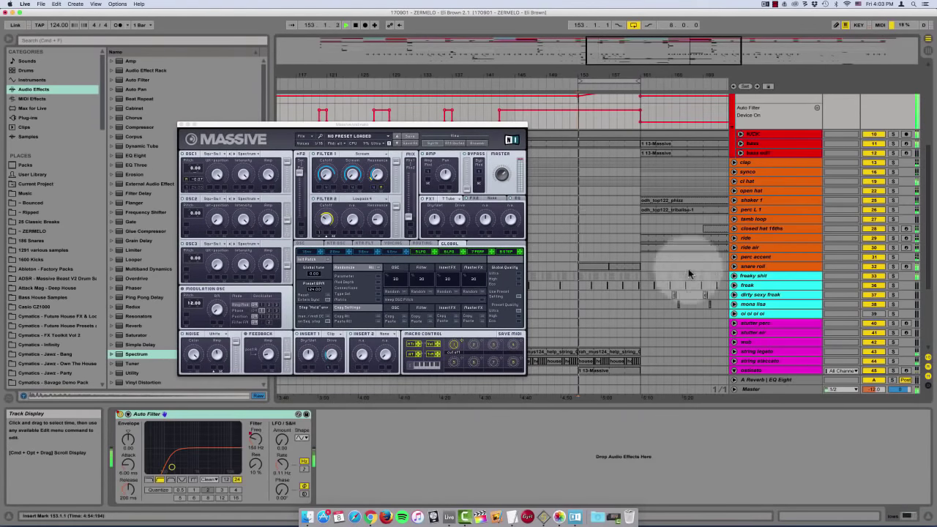
Try all the notes in the ostinato clip an octave higher and an octave lower, ending back at A#2
click(626, 349)
double_click(625, 348)
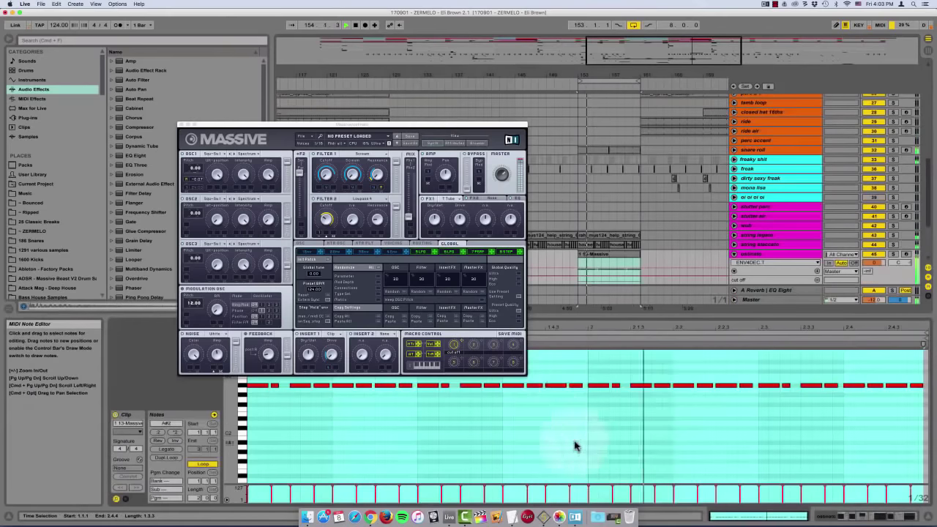
key(super+a)
key(shift+Up)
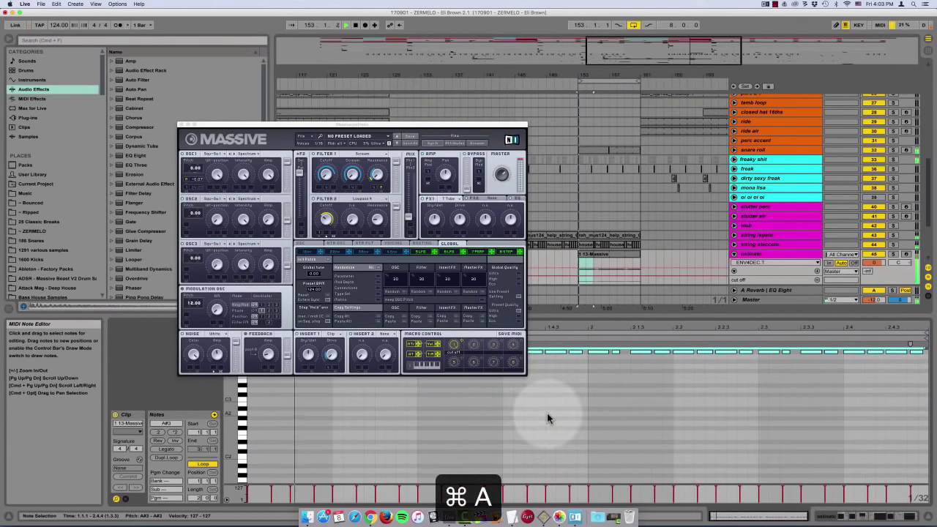
key(shift+Down)
key(shift+Down)
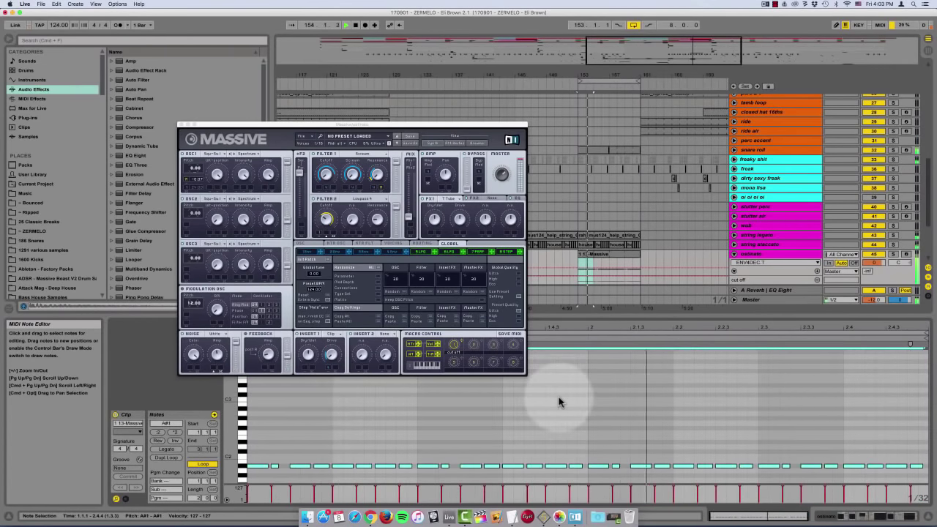
key(shift+Up)
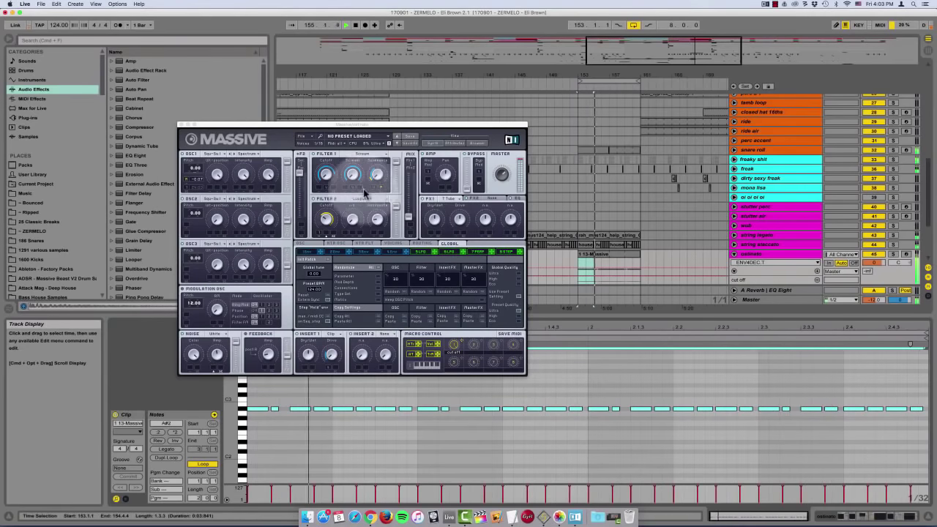
Enable the unison pitch cutoff spread in Massive's voicing settings and raise its amount to about 0.09
click(326, 189)
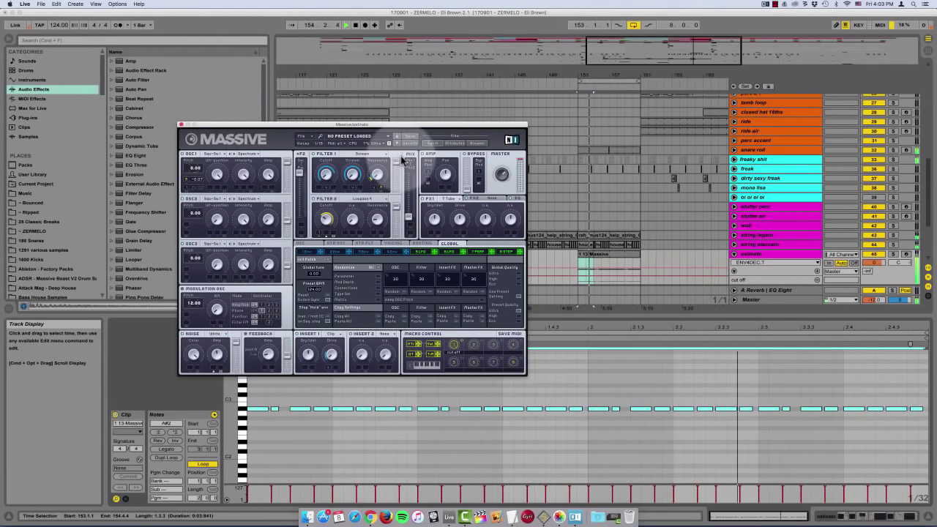
click(392, 243)
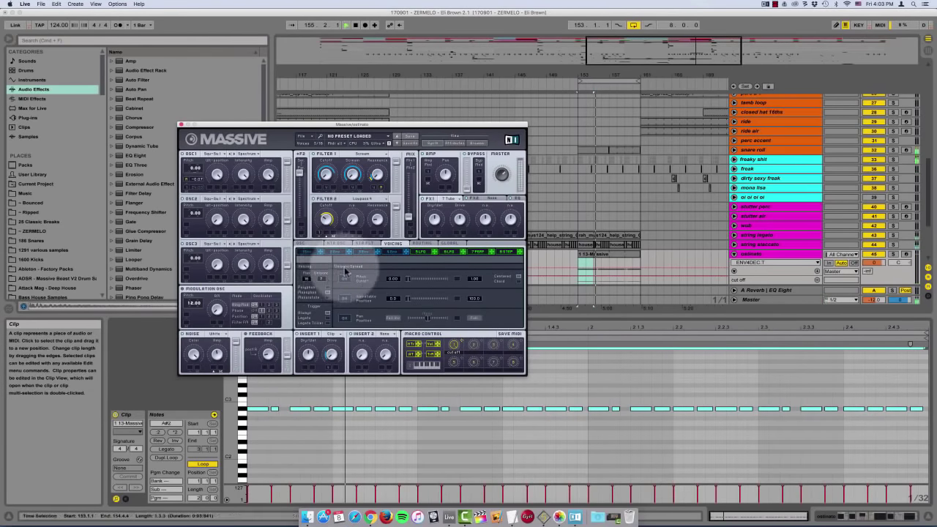
key(space)
click(345, 279)
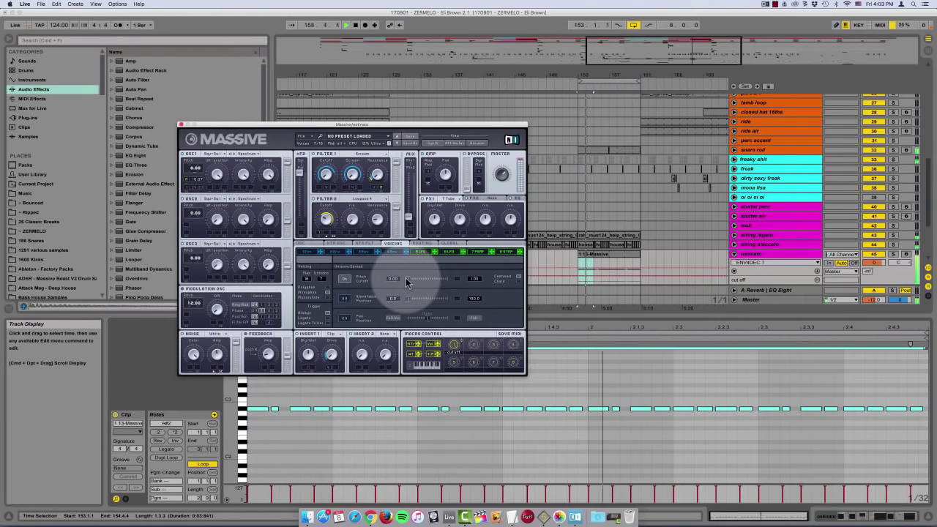
drag(406, 283, 477, 278)
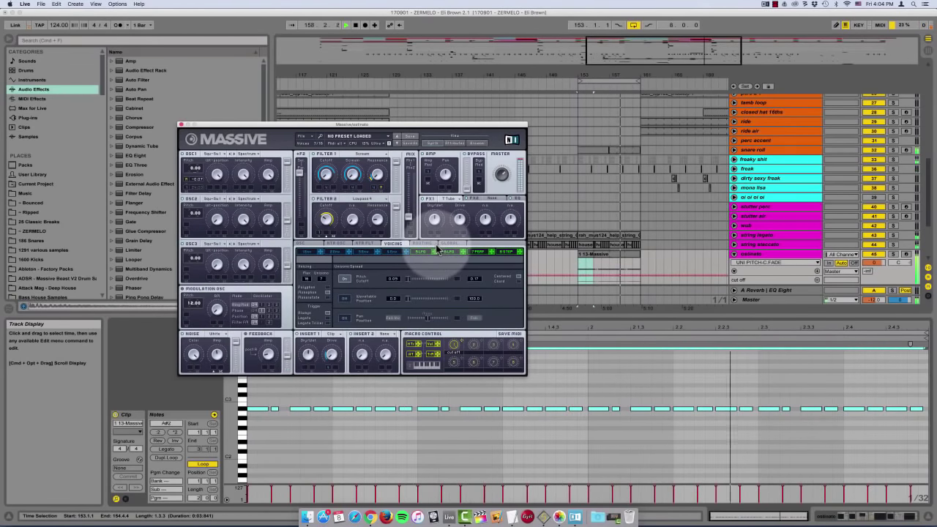
Fine-tune Massive's unison pitch cutoff spread to 0.09 and enable the pan position spread, with macro modulation on both
click(301, 243)
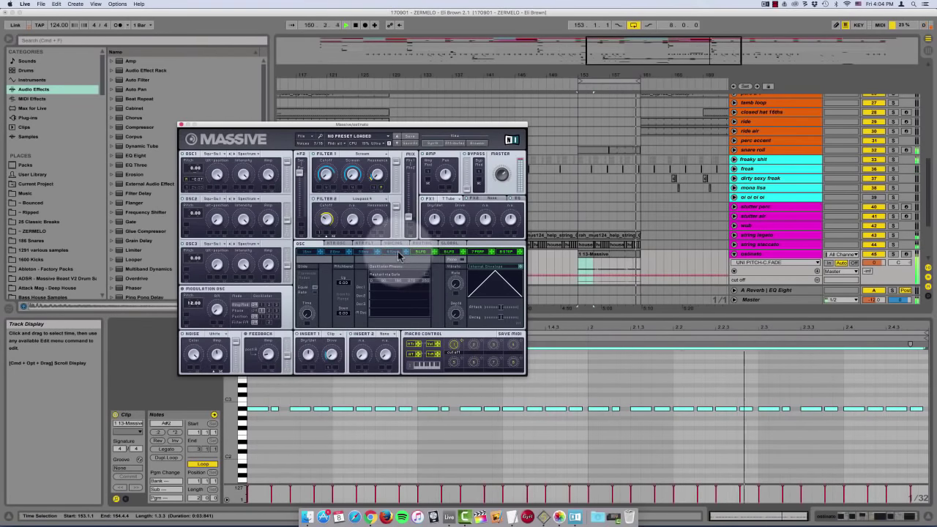
click(398, 251)
click(312, 243)
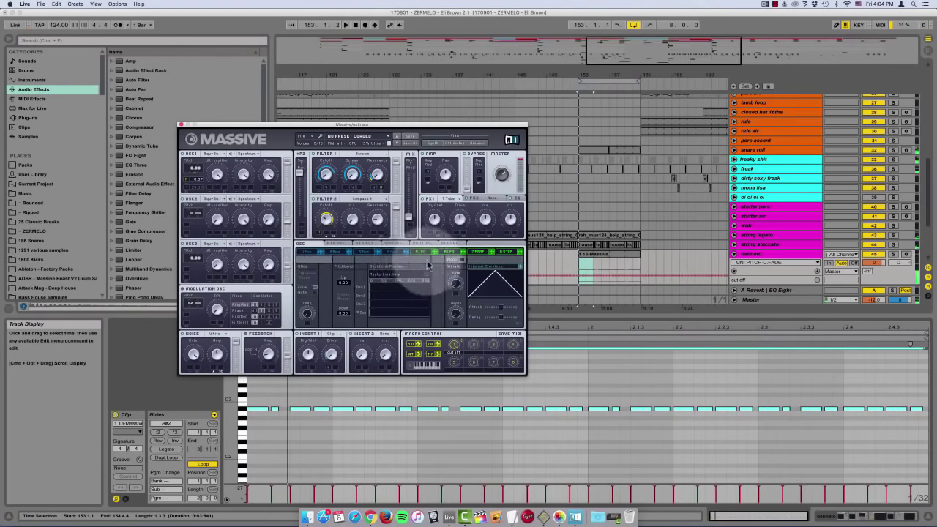
click(392, 251)
click(394, 243)
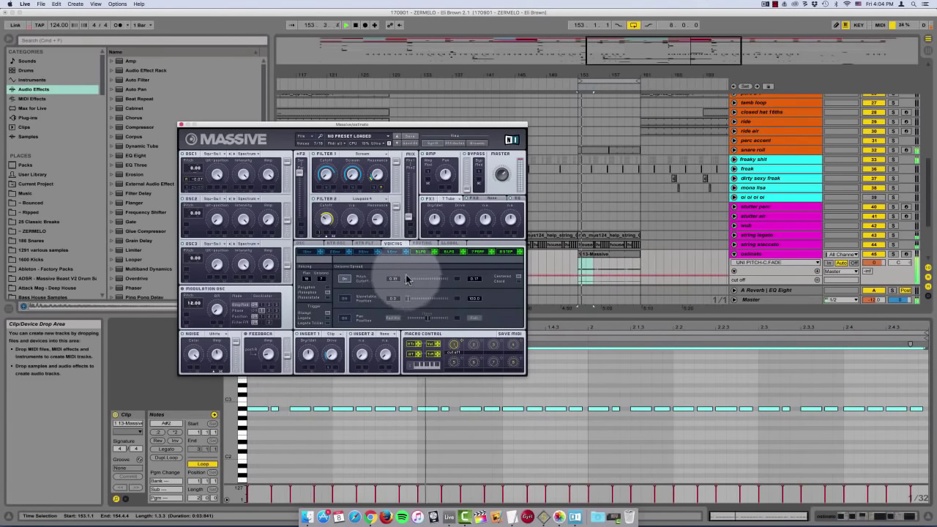
drag(411, 272, 409, 279)
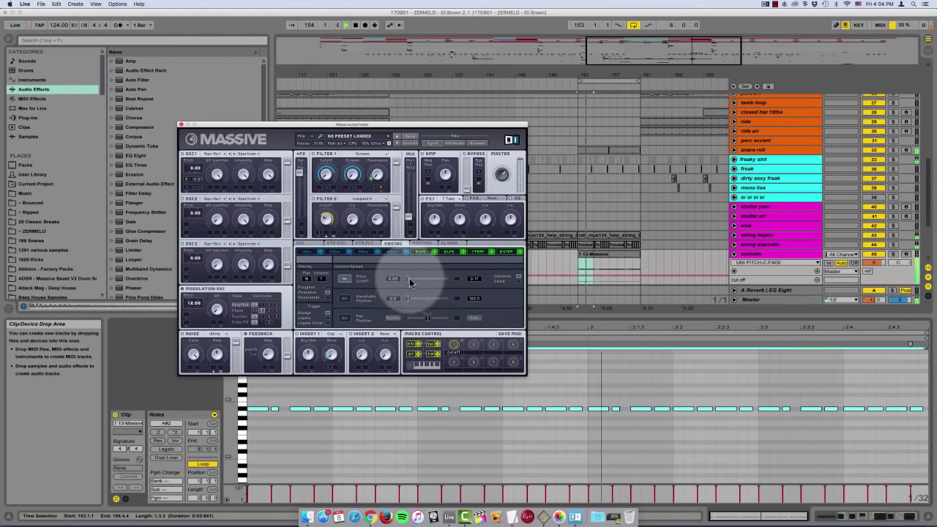
click(344, 318)
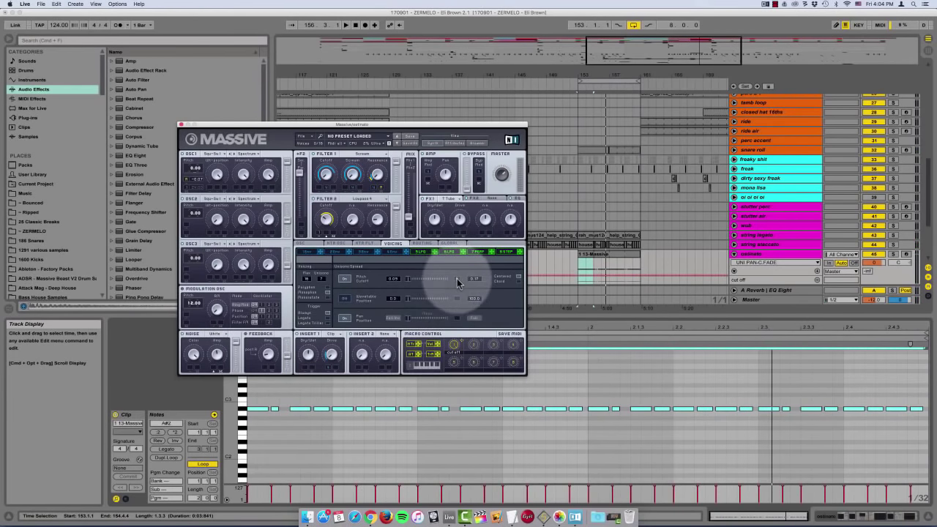
key(space)
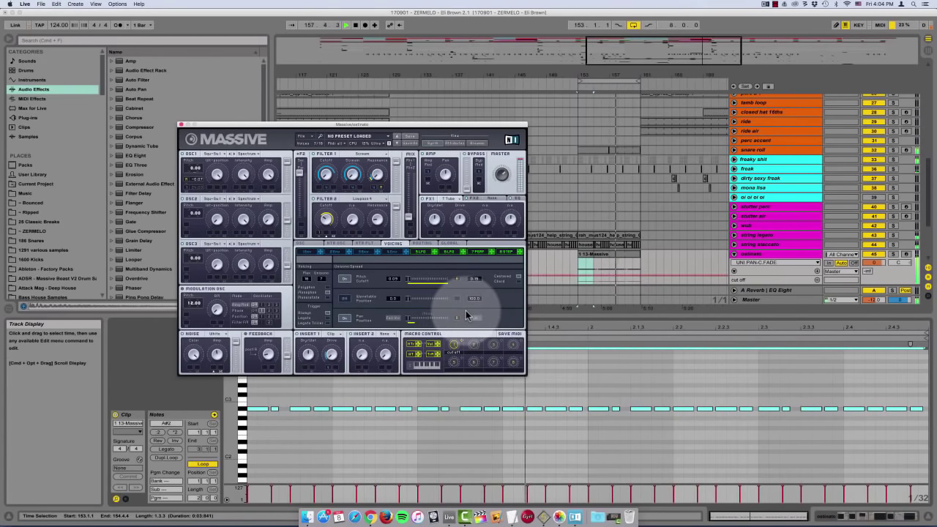
Adjust the low shelf boost in Massive's EQ while the loop plays
click(517, 198)
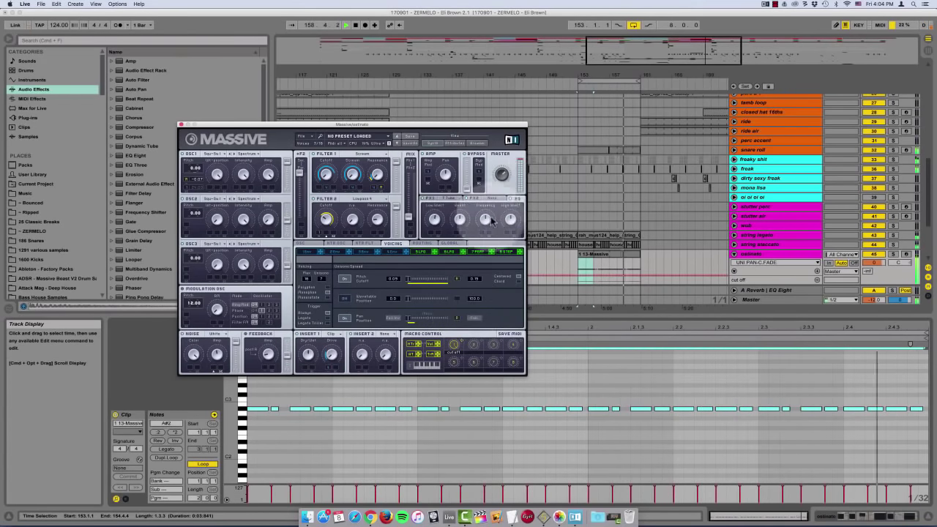
drag(434, 220, 446, 414)
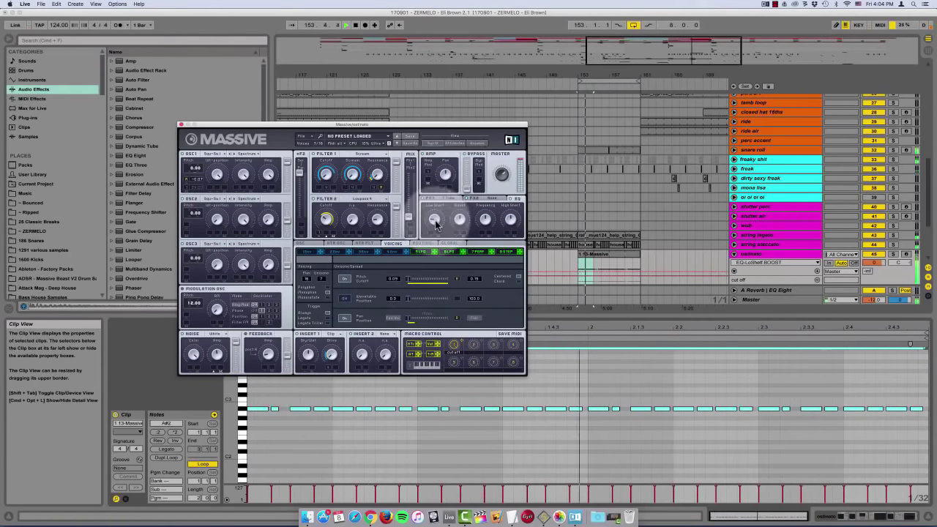
drag(436, 225, 448, 283)
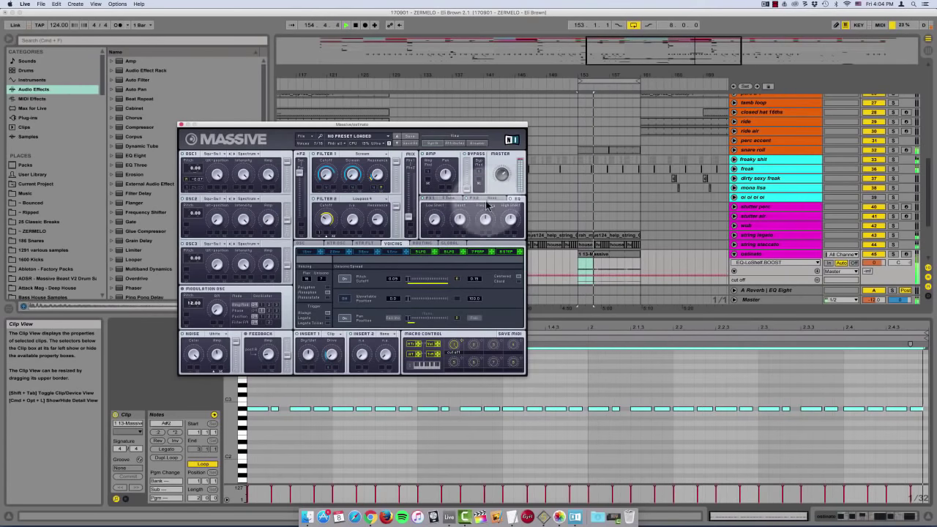
Load a Reverb as Massive's second master effect
click(441, 198)
click(474, 198)
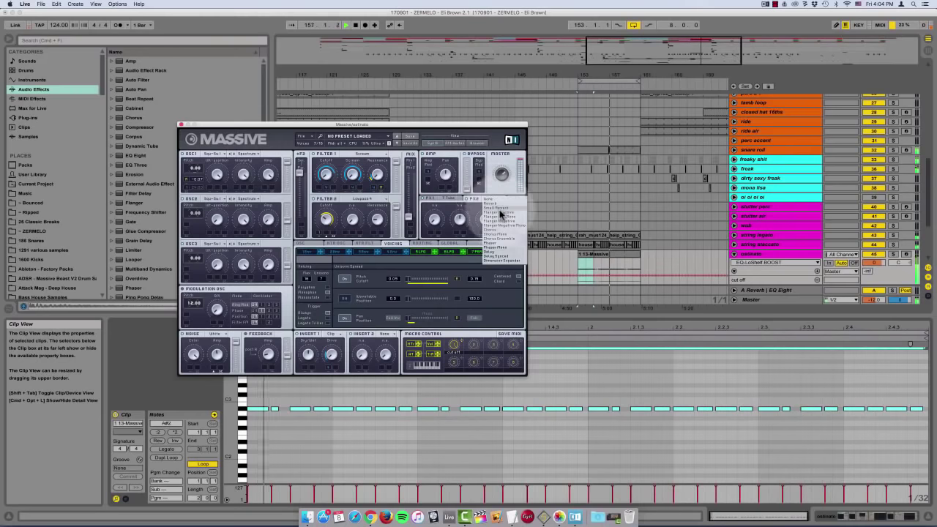
click(493, 198)
click(498, 203)
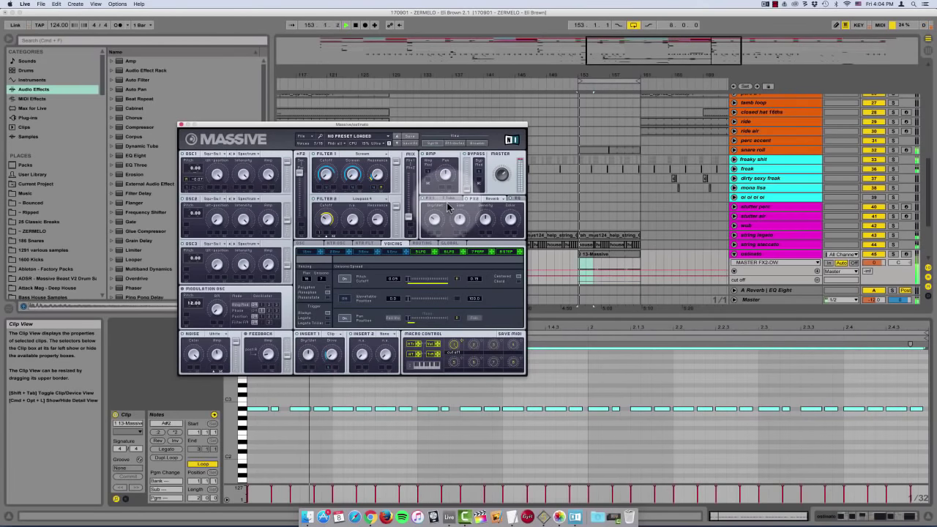
Modulate the reverb's dry/wet amount with envelope 4, and adjust its color and size during playback
click(391, 251)
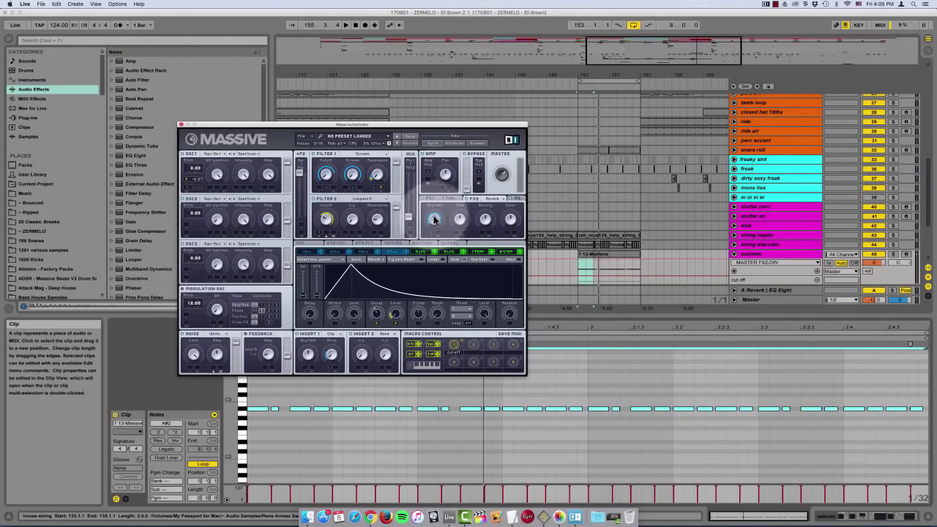
key(space)
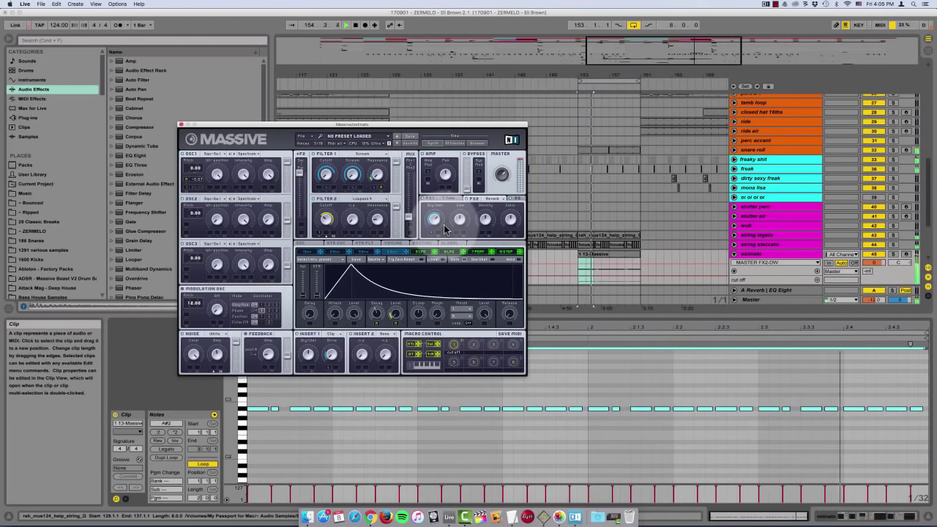
click(510, 219)
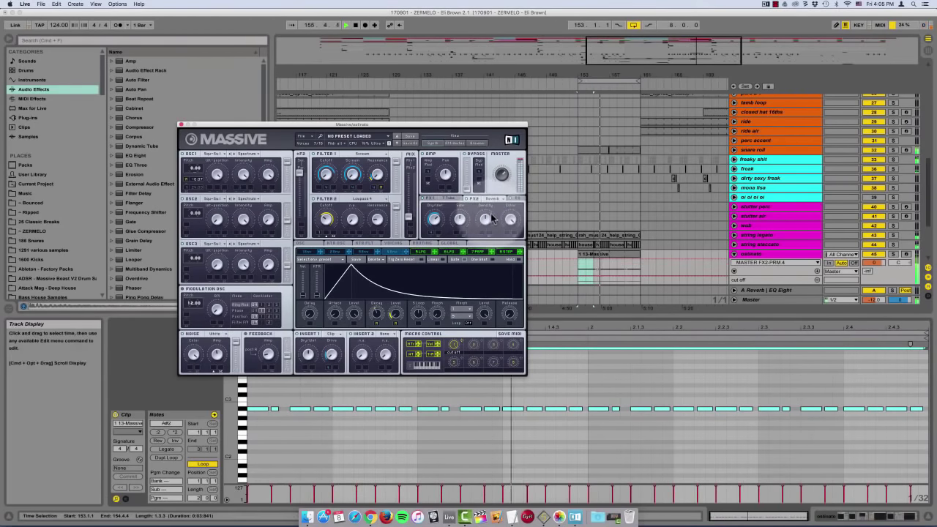
click(466, 219)
click(460, 220)
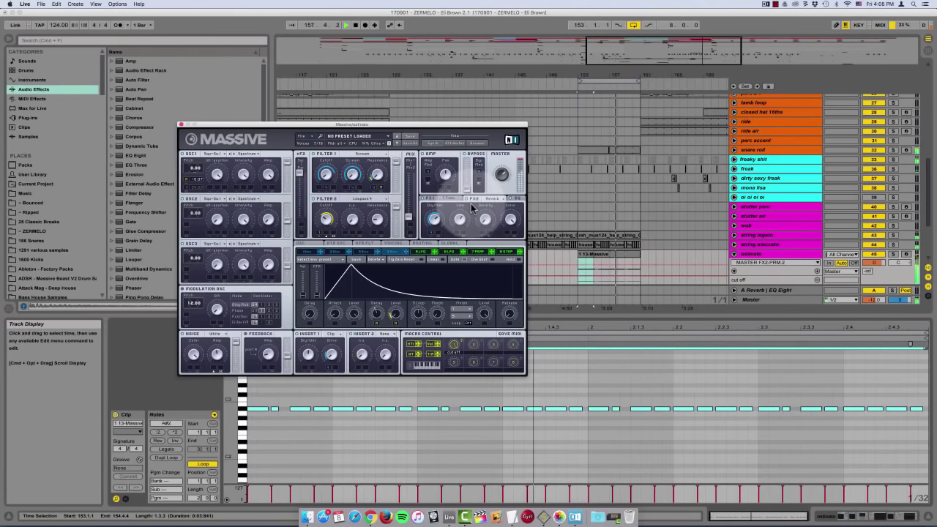
click(454, 220)
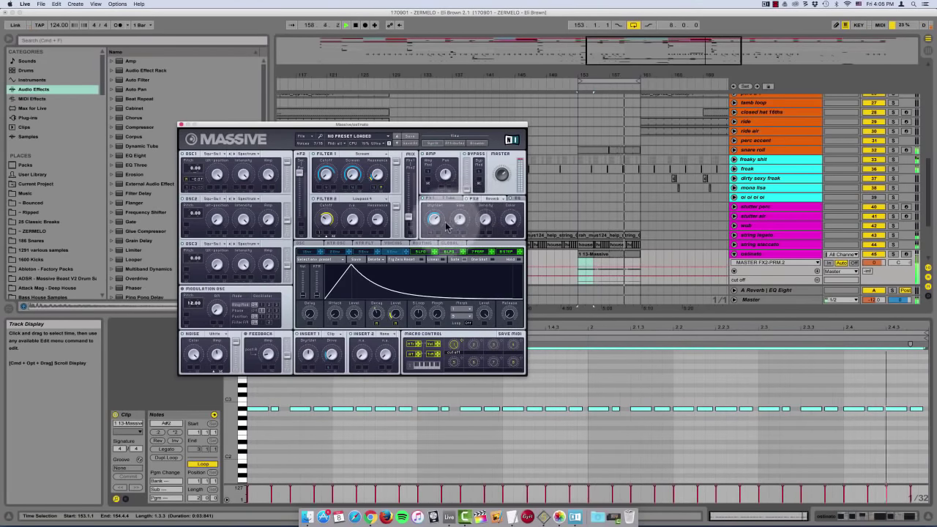
Adjust the FX2 reverb's dry/wet amount and the EQ low shelf boost in Massive
click(437, 219)
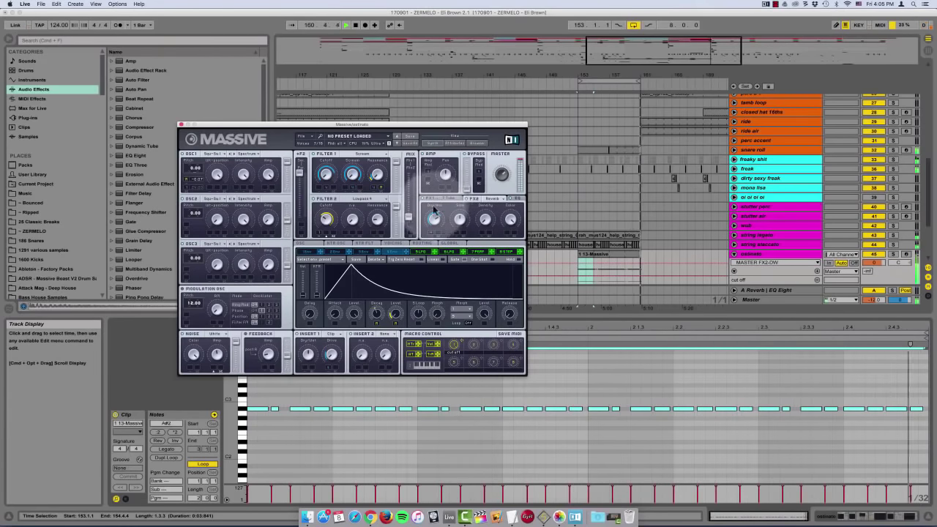
click(517, 198)
click(437, 221)
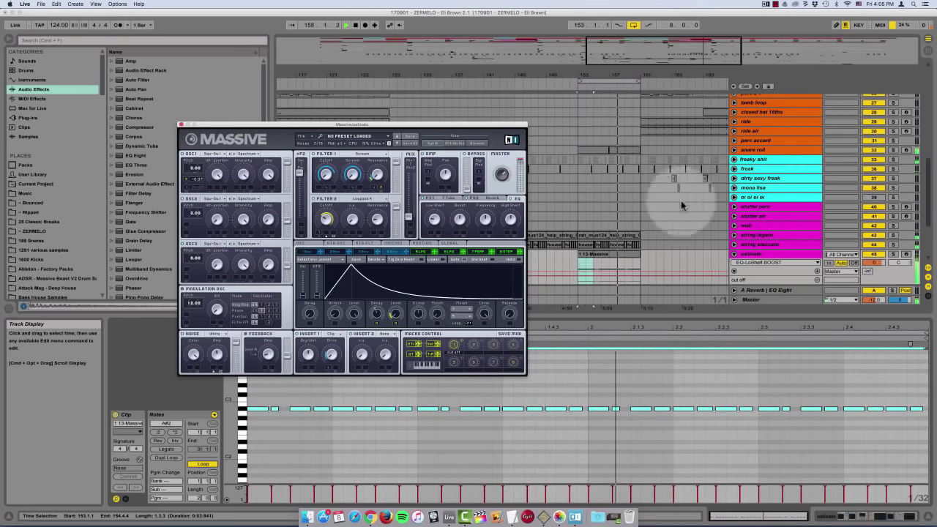
Extend the loop to start at bar 145 and turn off solo on the Reference track
scroll(739, 183, up, 10)
scroll(831, 165, up, 5)
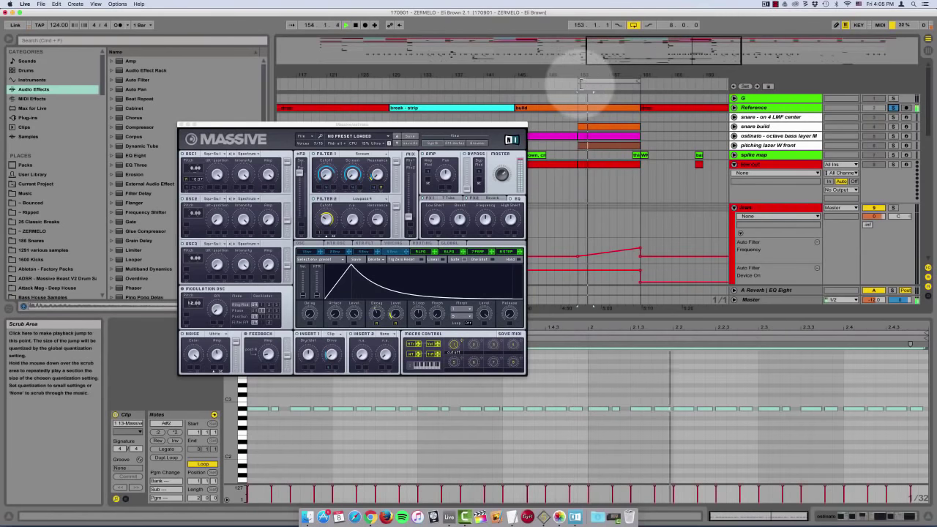
mouse_move(580, 82)
mouse_down()
mouse_move(510, 92)
mouse_move(517, 86)
mouse_up()
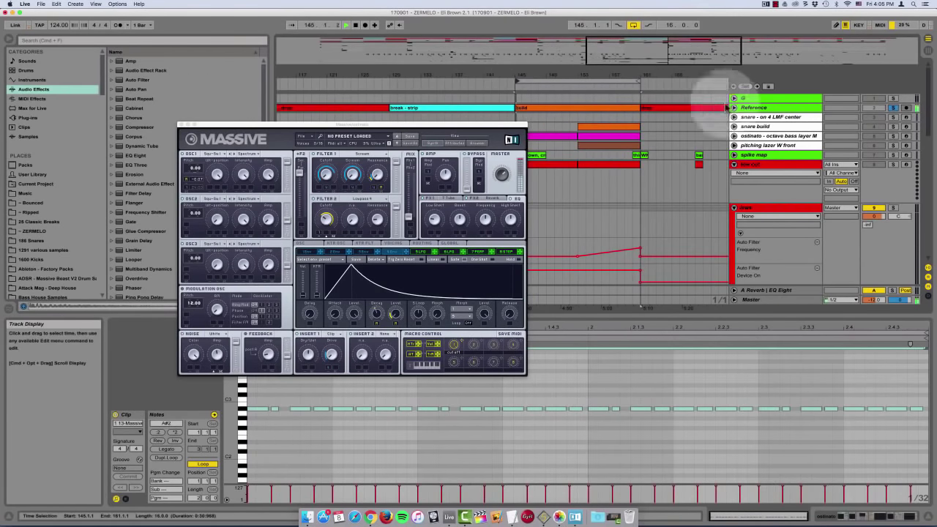
click(893, 108)
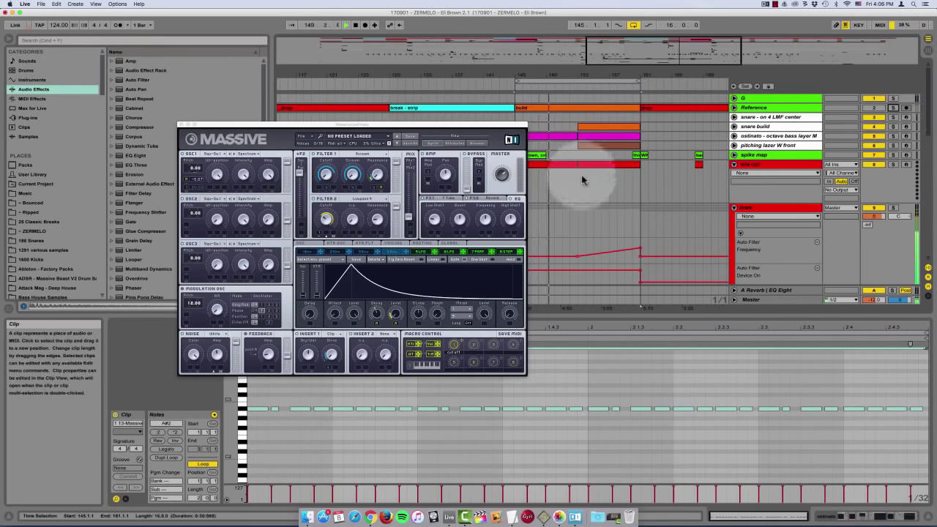
Check Massive's voicing settings and close the synth window
scroll(580, 161, down, 3)
click(576, 138)
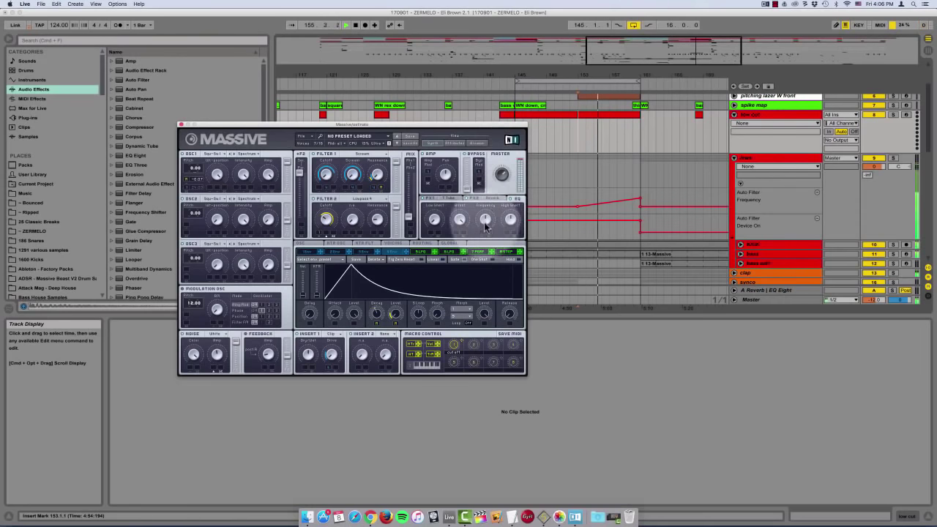
click(390, 243)
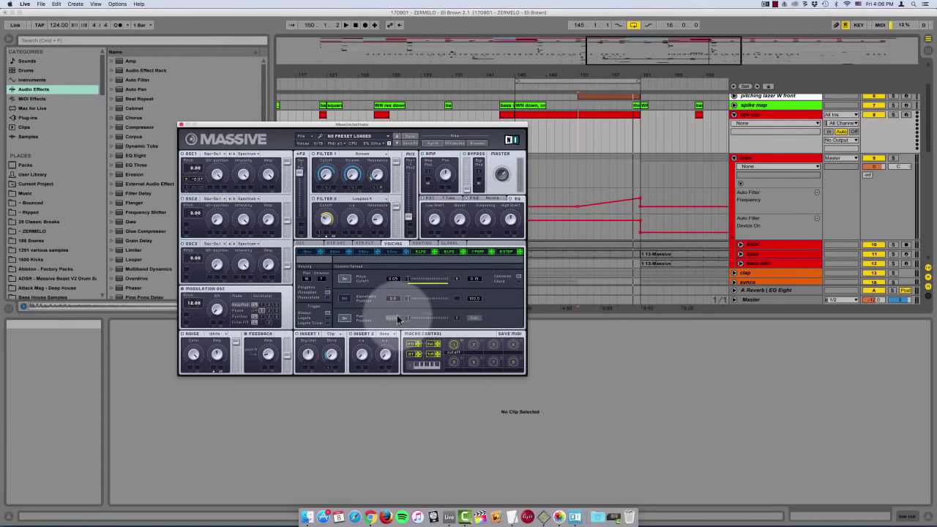
click(181, 123)
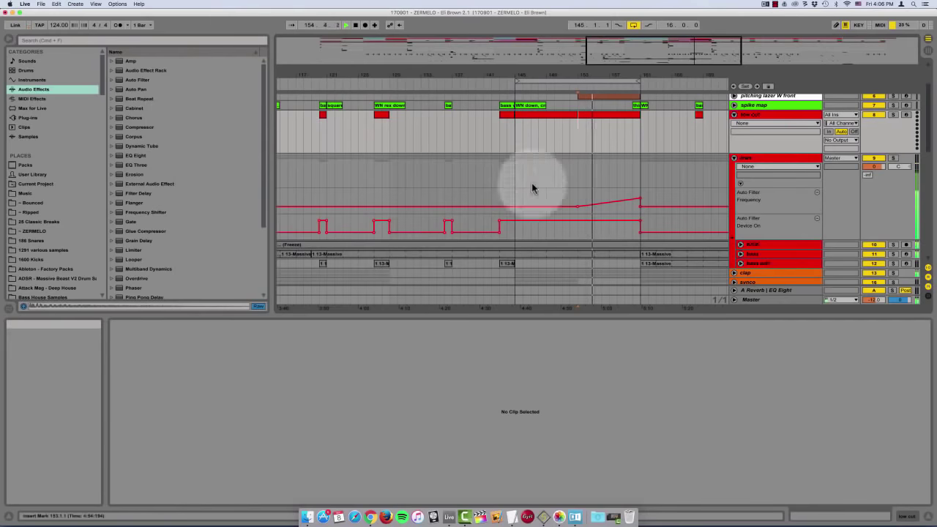
Extend the Massive MIDI clip on the ostinato track backward to start at bar 144
scroll(556, 205, down, 5)
scroll(574, 210, down, 10)
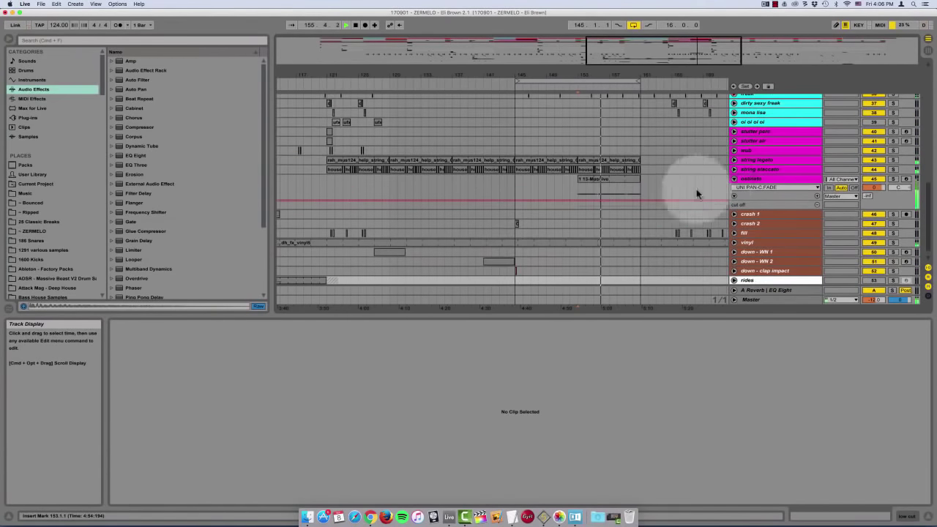
click(610, 184)
drag(577, 184, 510, 184)
Lower the ostinato track's volume slightly, try panning it to 50R, and return the panning to centre
drag(899, 187, 899, 151)
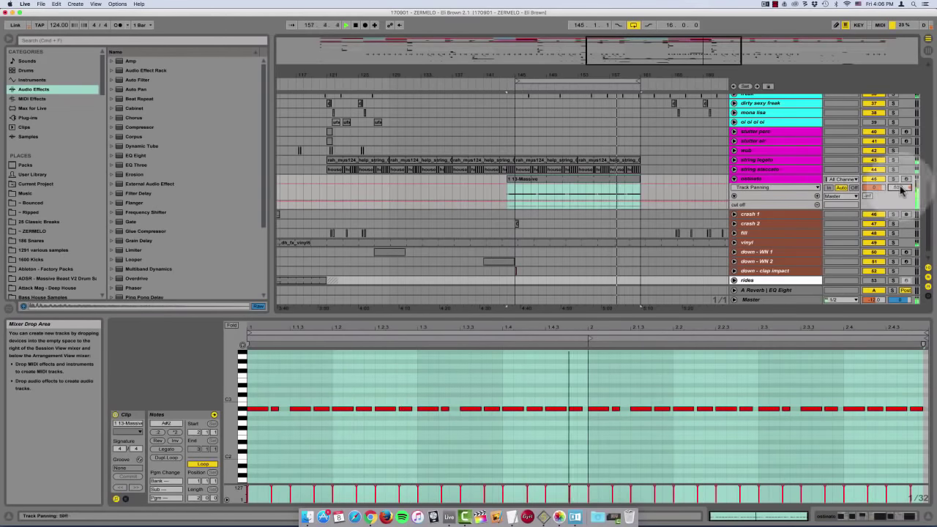
drag(873, 187, 873, 192)
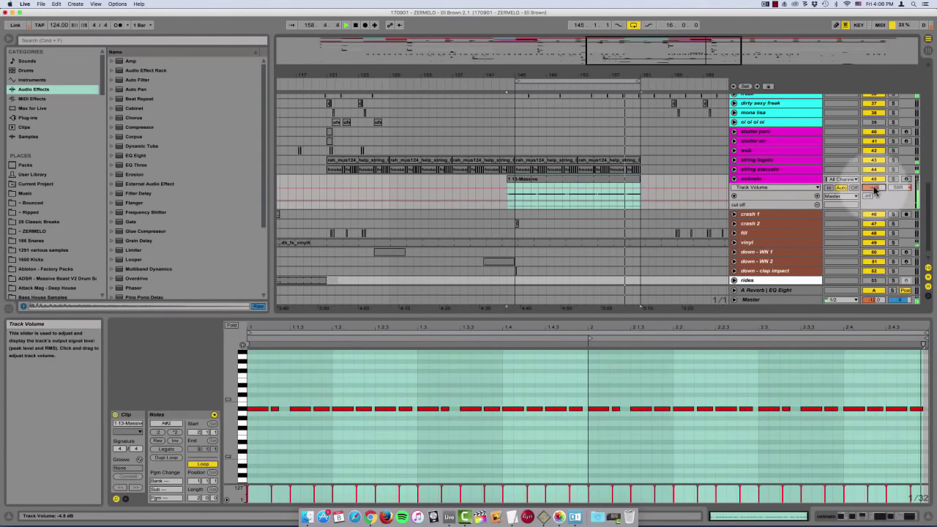
click(900, 187)
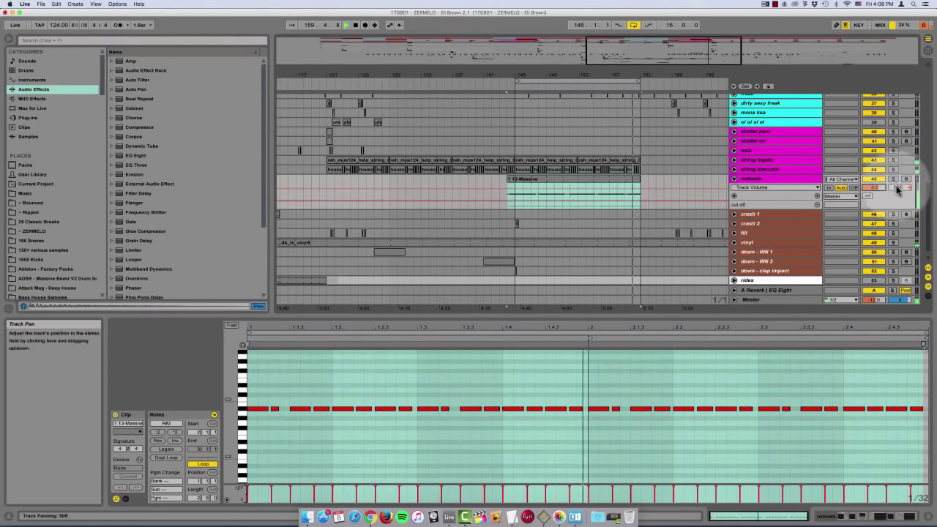
key(Delete)
click(780, 179)
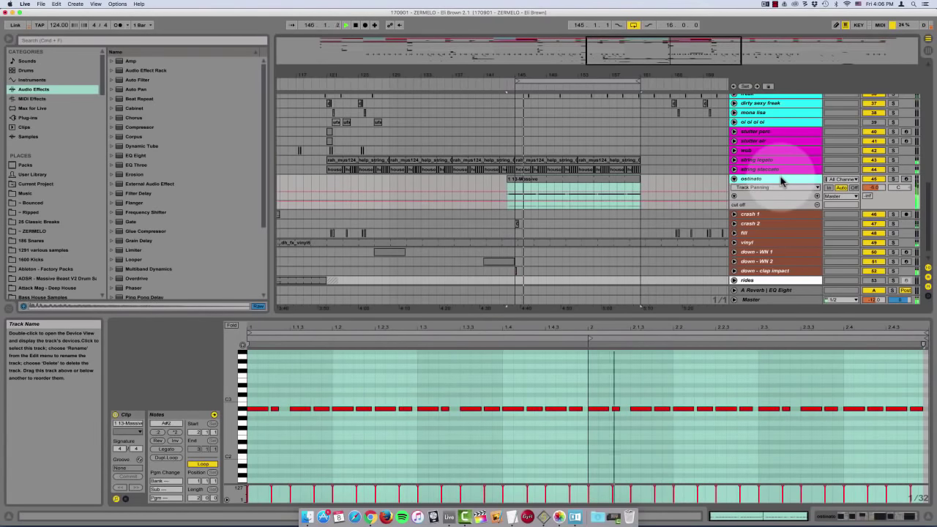
Trim the start of the ostinato track's Massive clip to bar 145
click(512, 193)
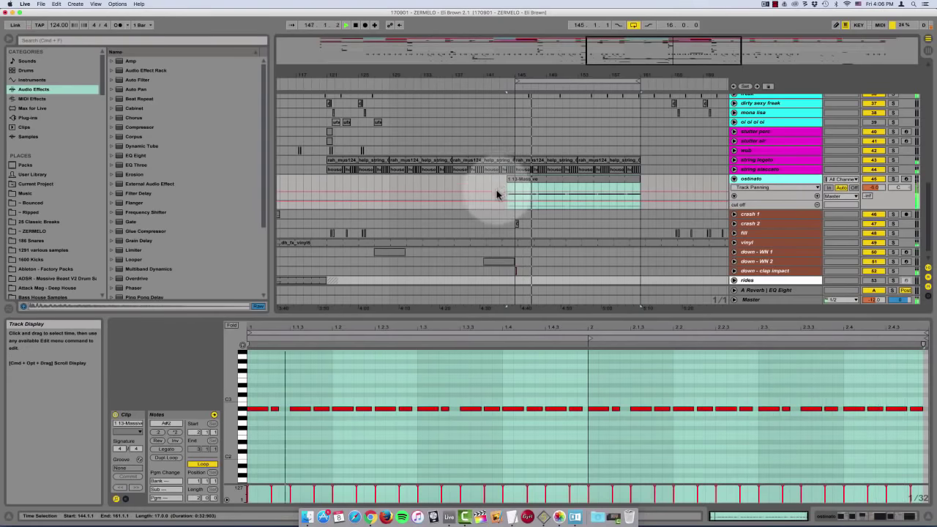
scroll(496, 190, up, 5)
scroll(496, 194, down, 5)
drag(500, 180, 516, 181)
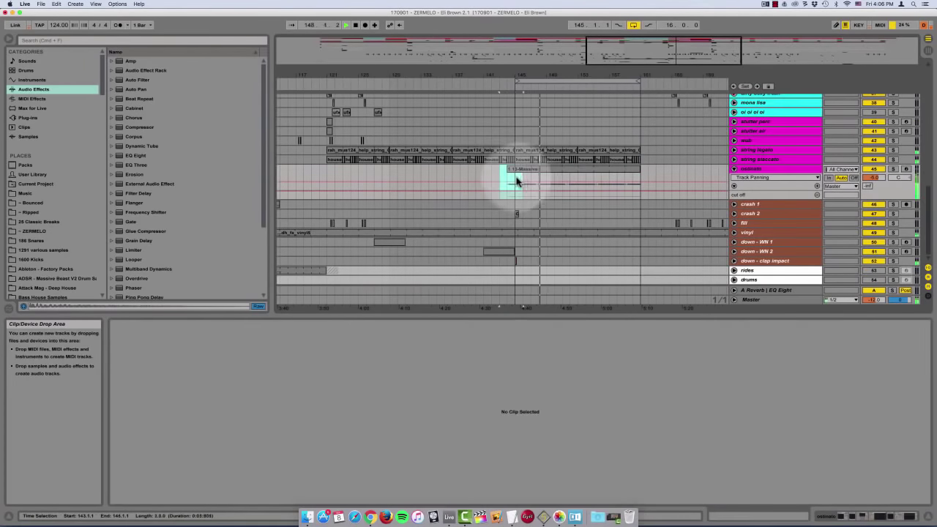
click(514, 181)
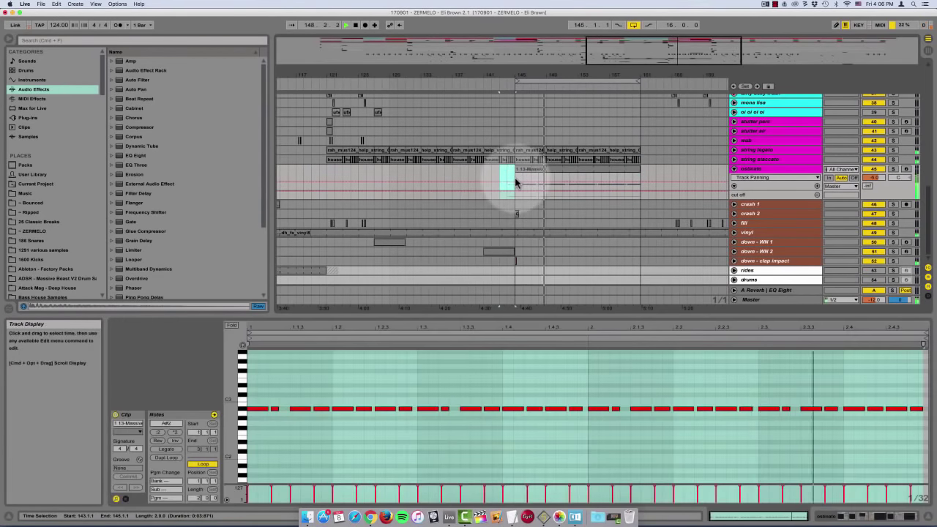
Reopen Massive on the ostinato track, adjust its FX2 reverb parameters, and close the synth window
click(751, 171)
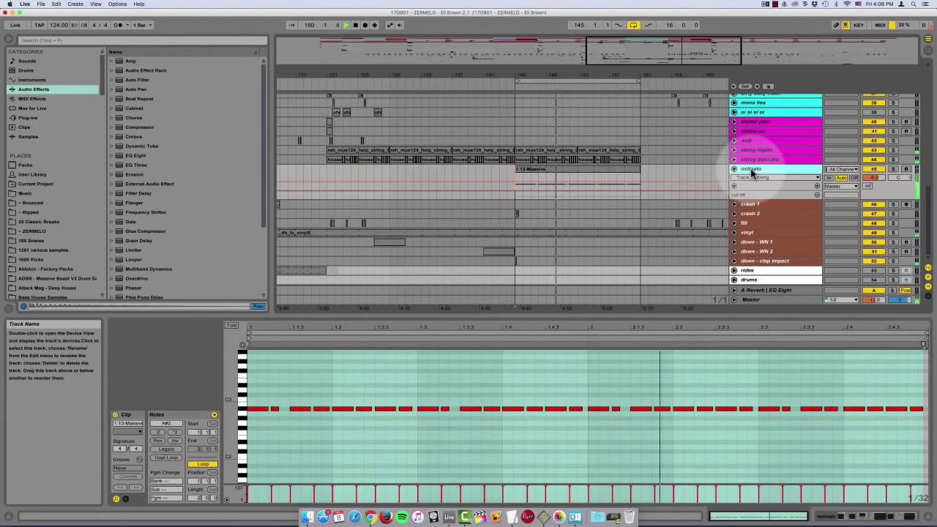
double_click(751, 171)
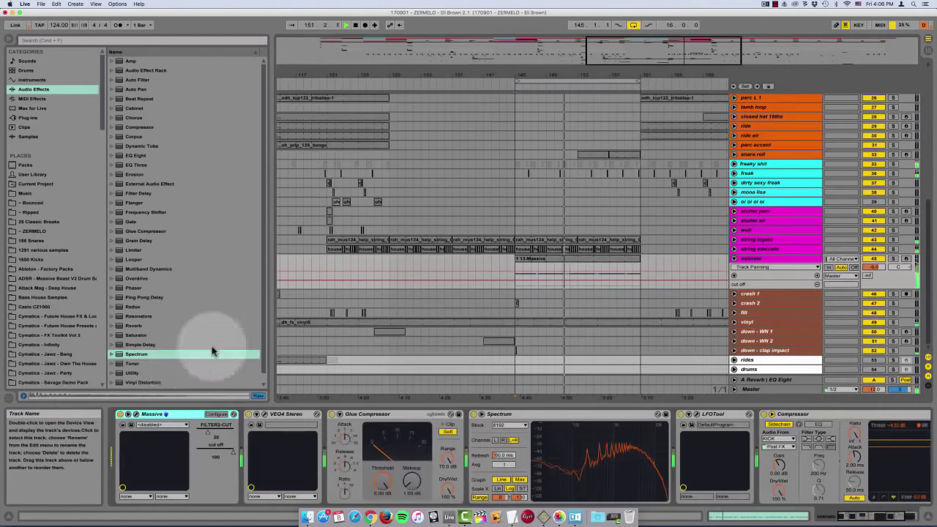
click(167, 414)
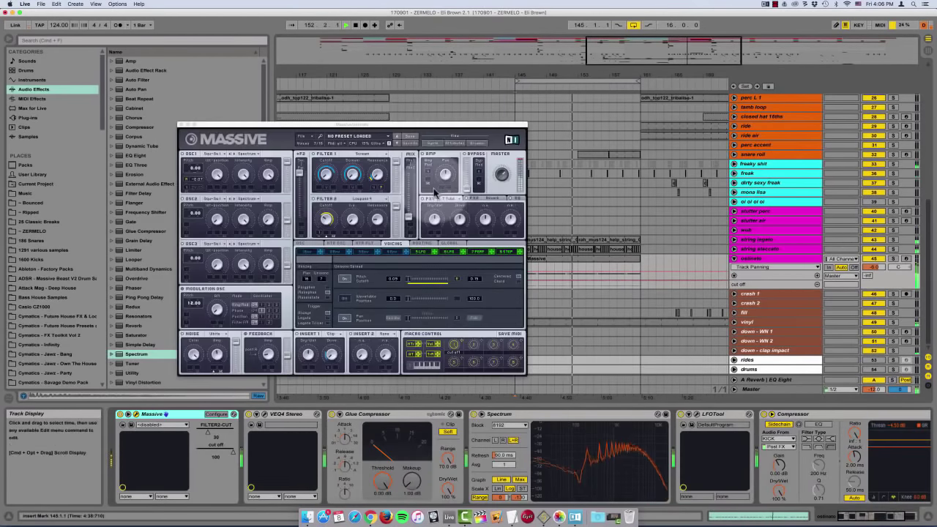
click(469, 196)
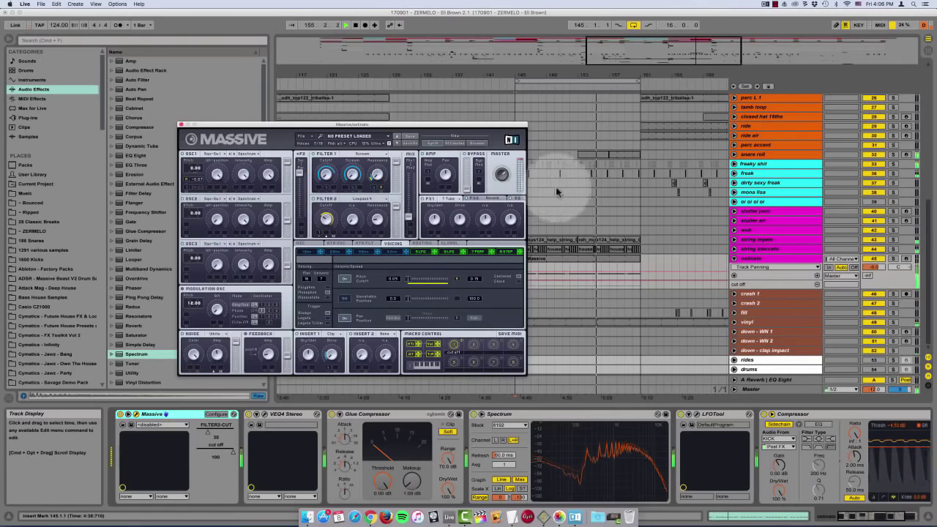
click(499, 196)
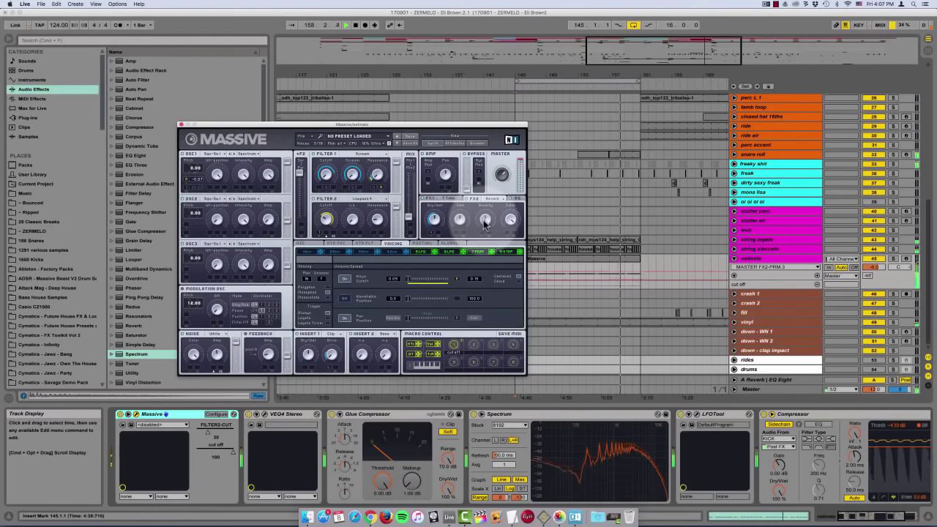
click(510, 220)
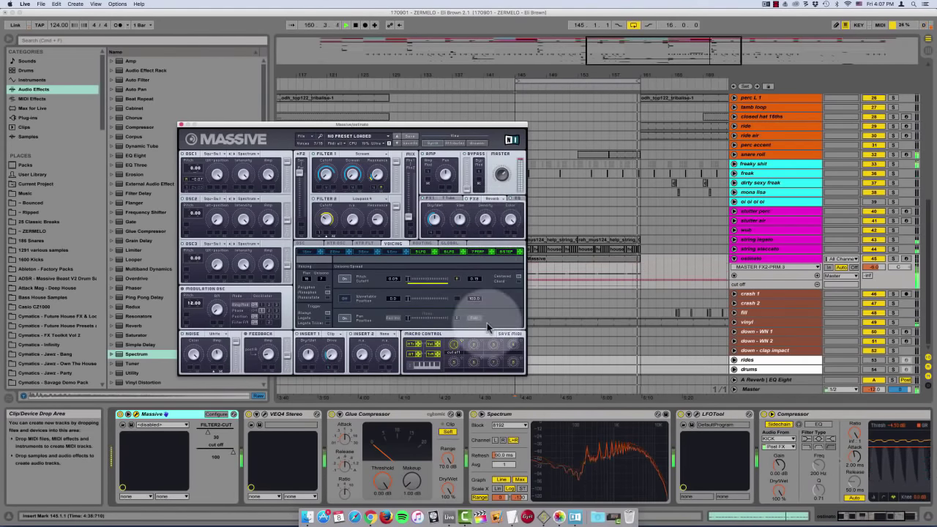
drag(387, 124, 490, 115)
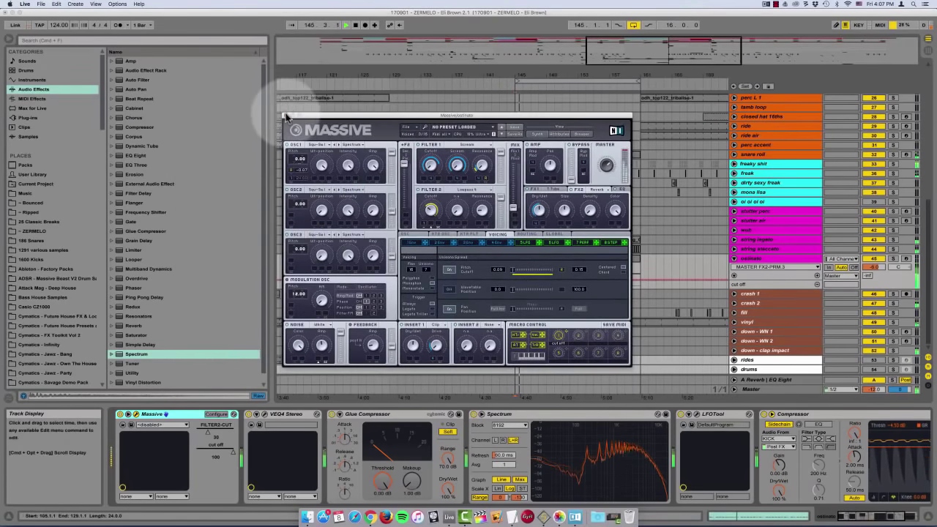
click(285, 115)
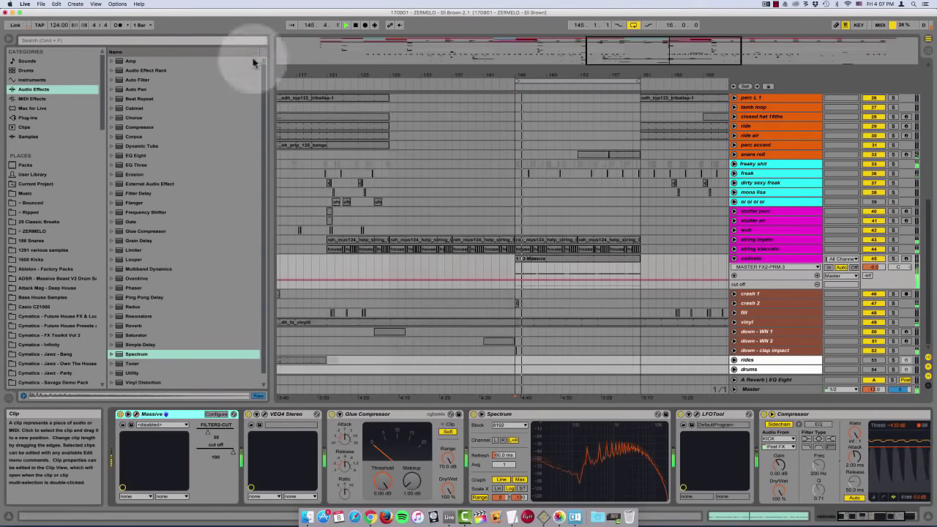
Loop bars 153 to 161 and place the insert marker at bar 153 on the ride track
click(765, 258)
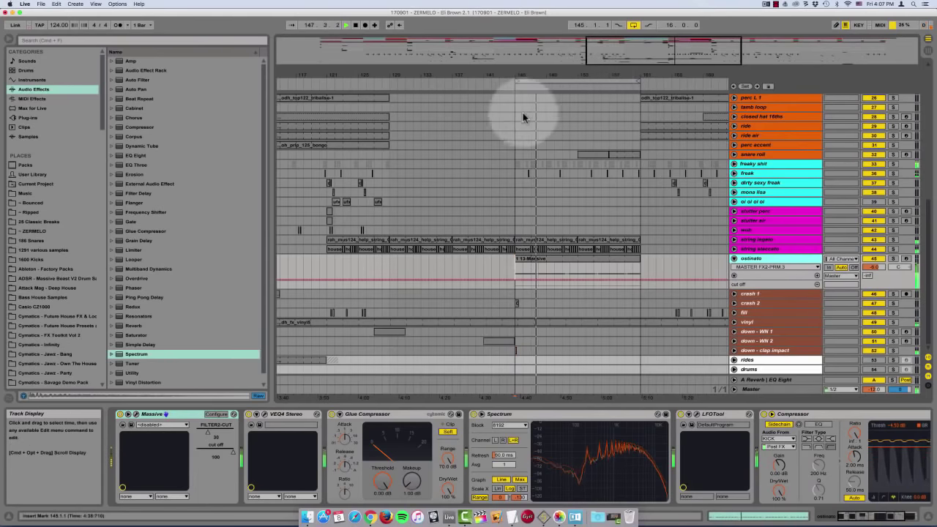
scroll(551, 151, right, 2)
scroll(550, 151, right, 1)
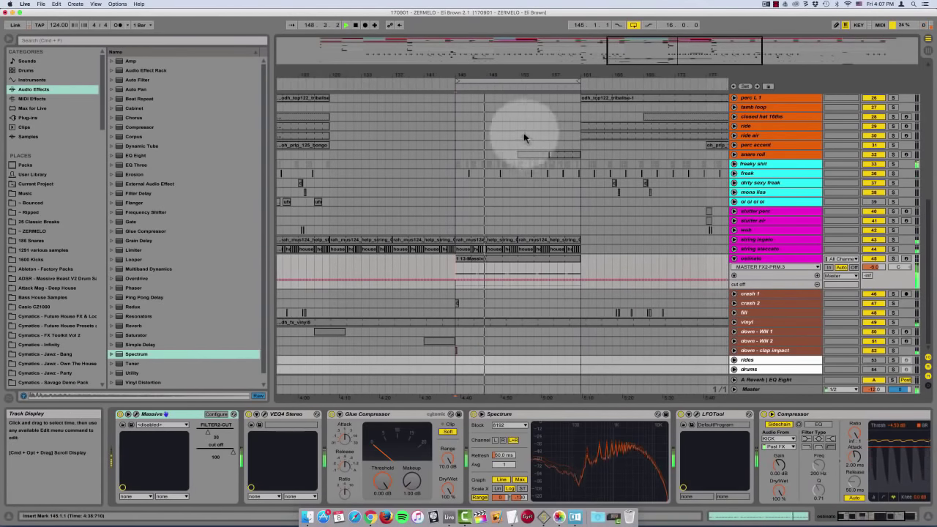
drag(519, 125, 578, 136)
key(super+l)
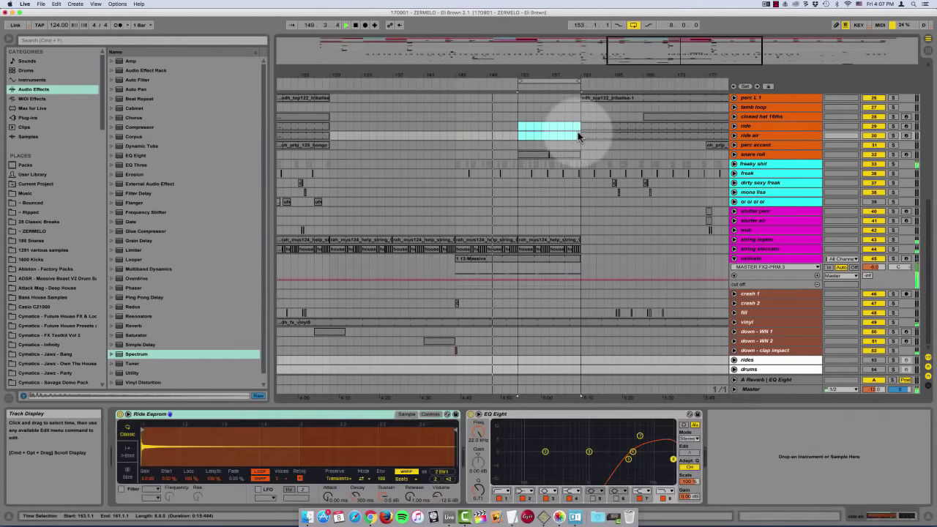
click(518, 127)
Hide the device view and fold all the arrangement tracks to show the full track list
scroll(517, 126, right, 2)
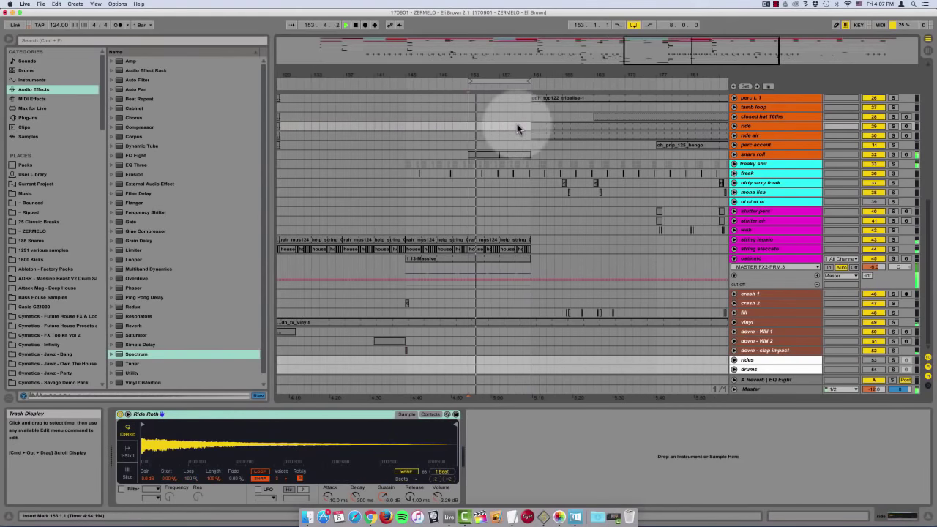
double_click(598, 406)
alt+click(733, 363)
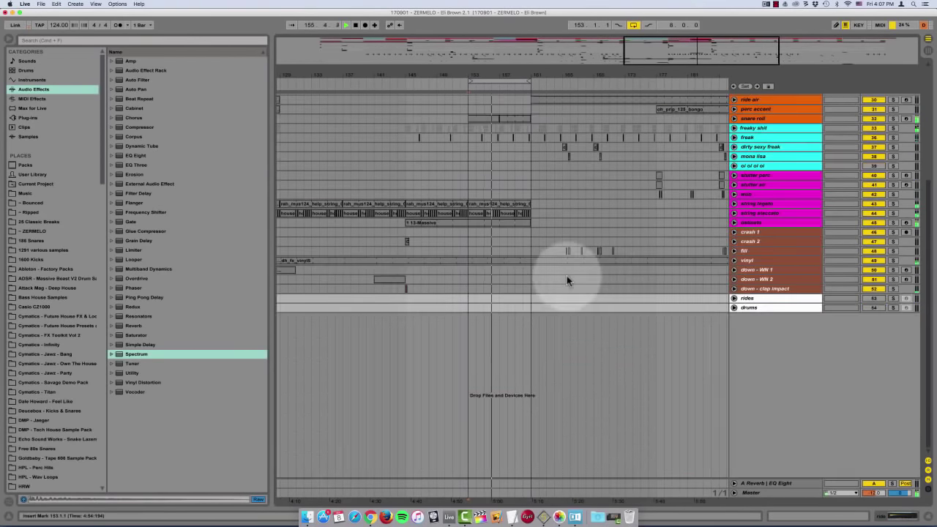
scroll(567, 275, up, 4)
scroll(566, 276, right, 1)
scroll(597, 241, up, 3)
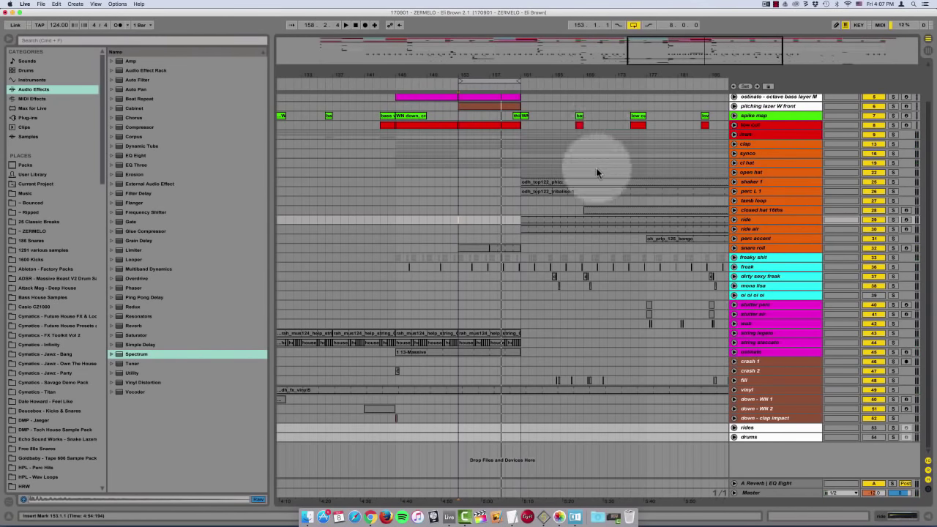
scroll(596, 169, up, 4)
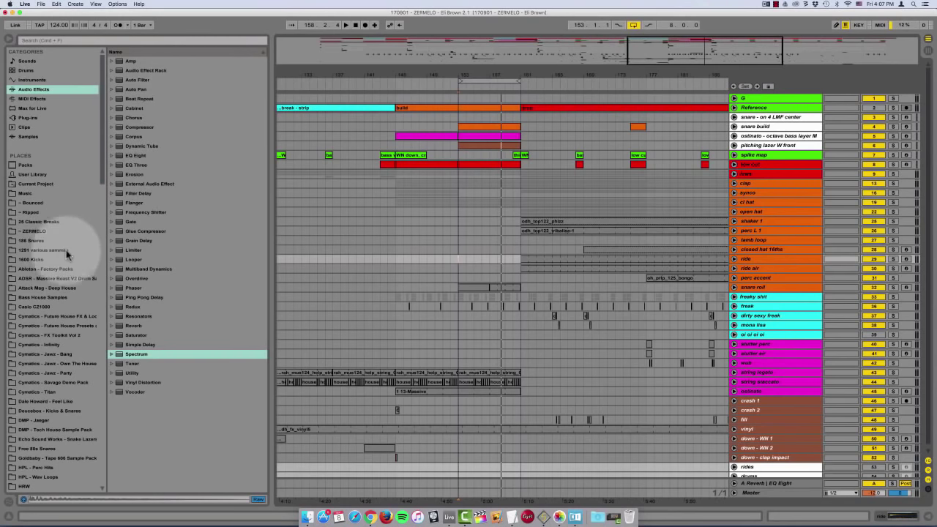
Audition the KSHMR Zip samples 01 to 05 in the Zips folder of the KSHMR sample pack's FX Elements
scroll(28, 280, down, 2)
scroll(29, 276, down, 3)
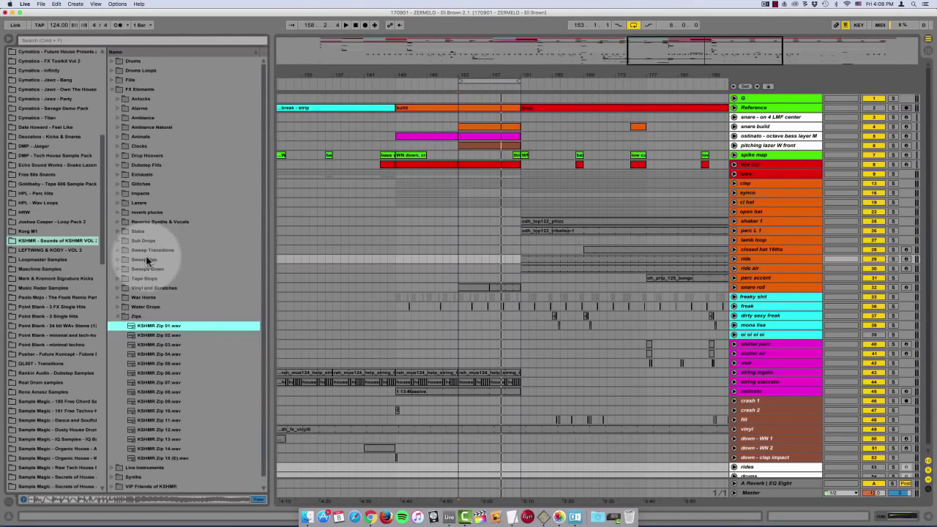
key(Down)
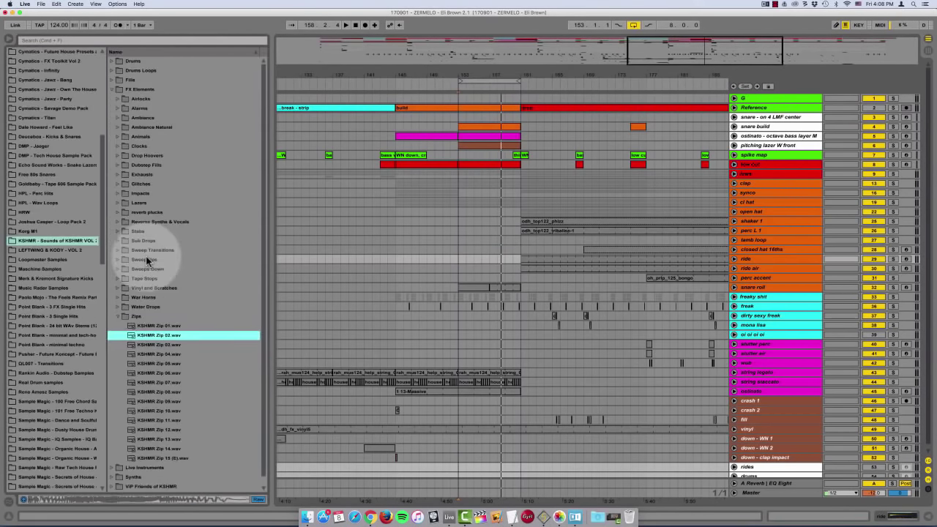
key(Down)
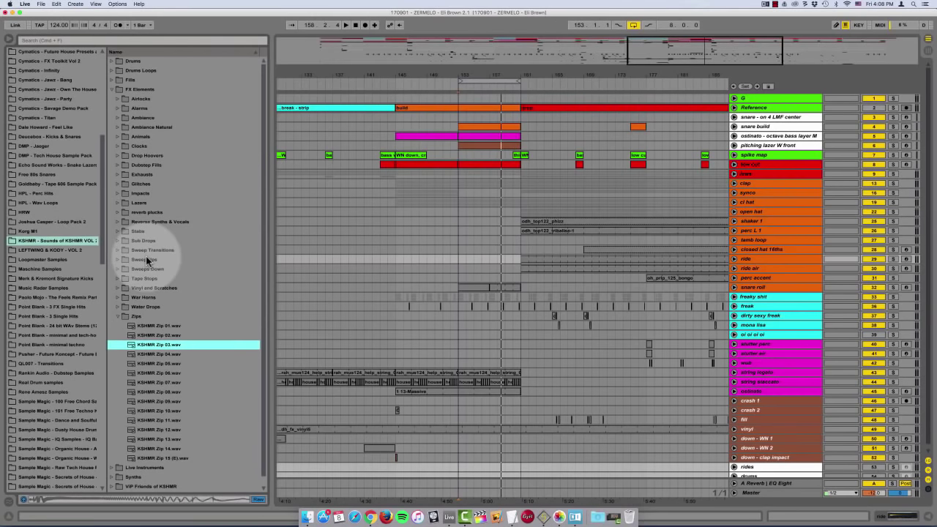
key(Down)
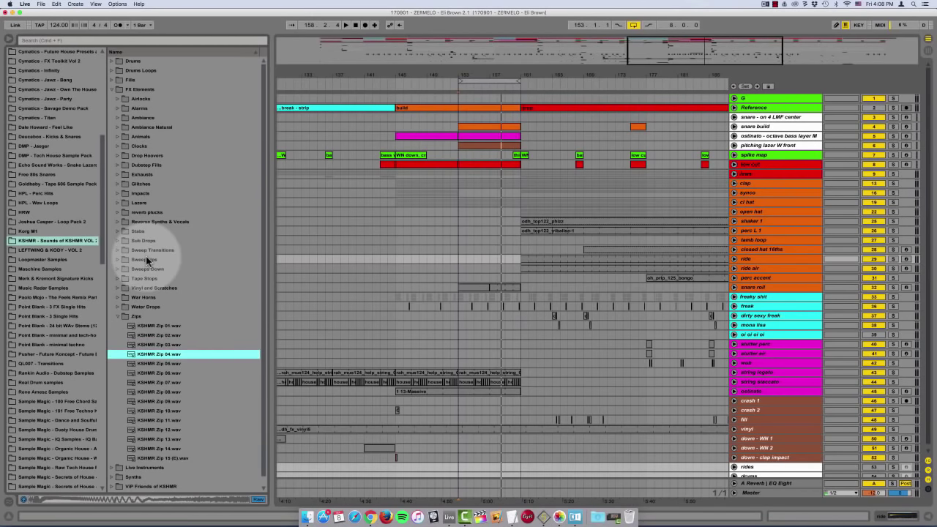
key(Down)
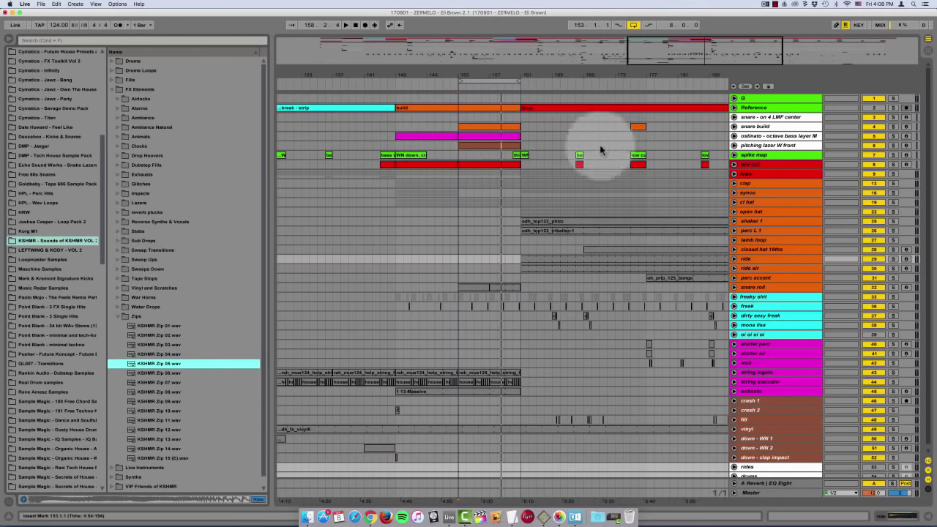
Search the plug-ins for serum and load the custom VST Serum onto the MIDI track named serum
scroll(478, 242, down, 1)
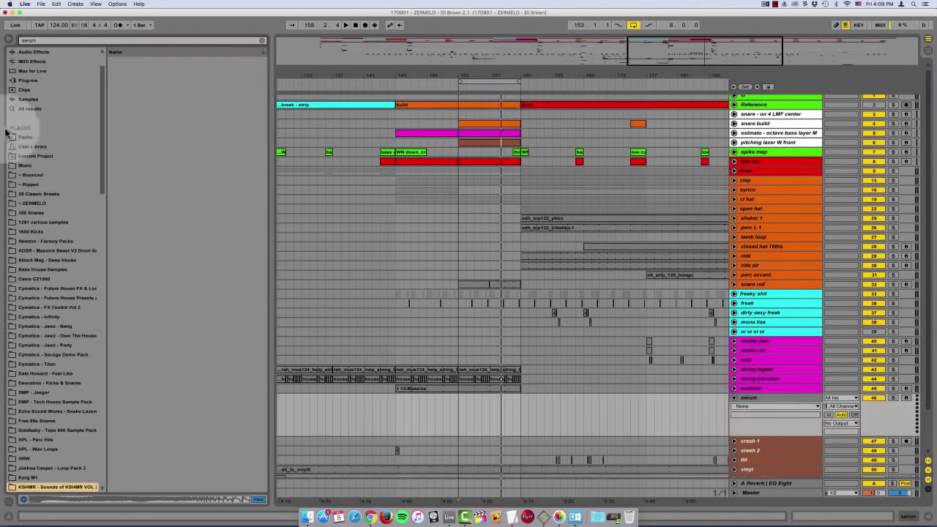
click(27, 80)
drag(150, 93, 488, 416)
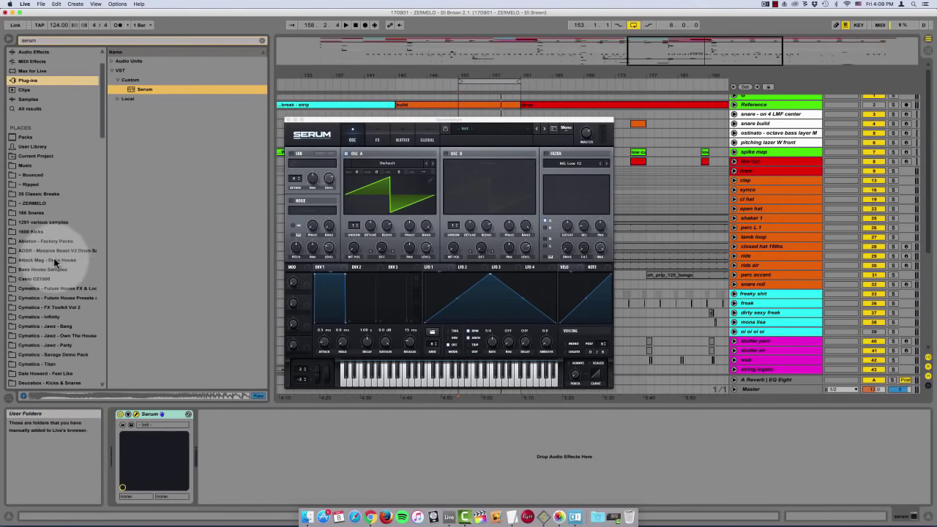
Load KSHMR Zip 03.wav from the KSHMR sample pack into Serum's oscillator A as its wavetable and display it in 3D
scroll(53, 257, down, 5)
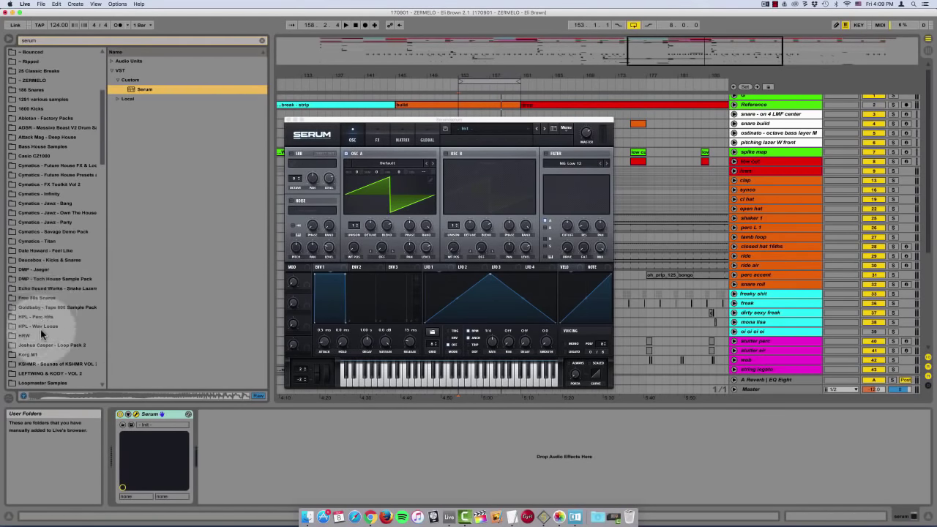
scroll(40, 329, down, 2)
click(49, 344)
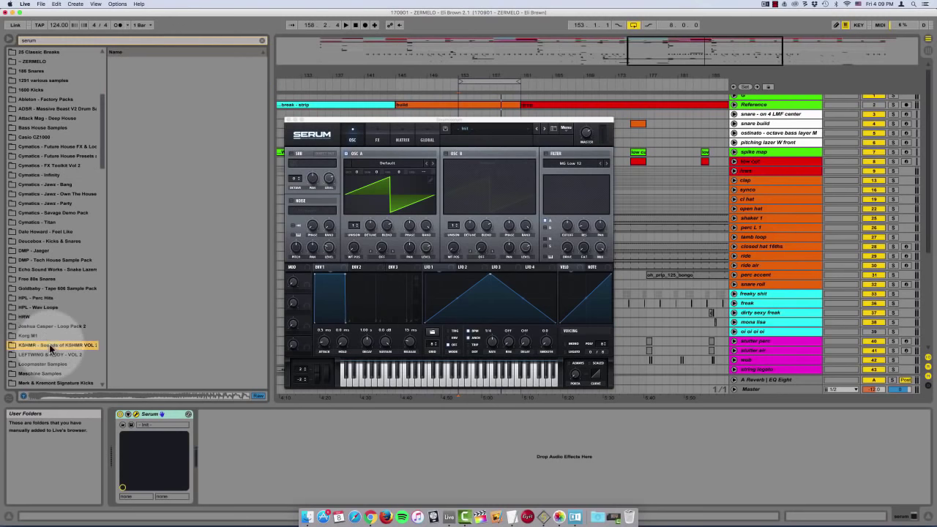
click(259, 40)
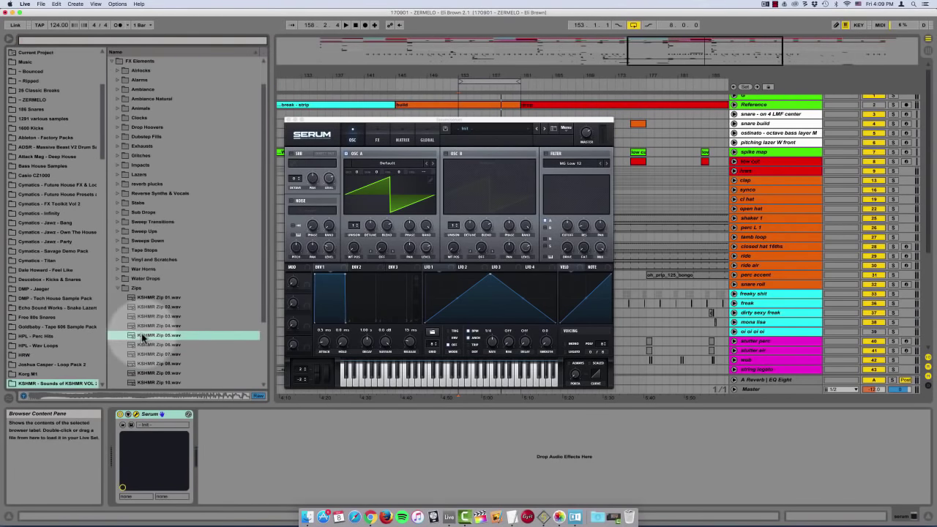
click(156, 326)
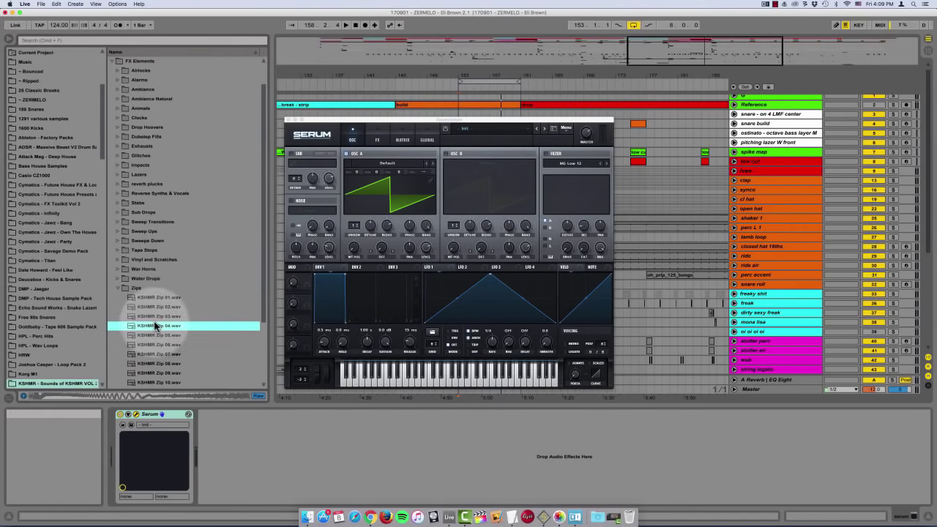
key(Up)
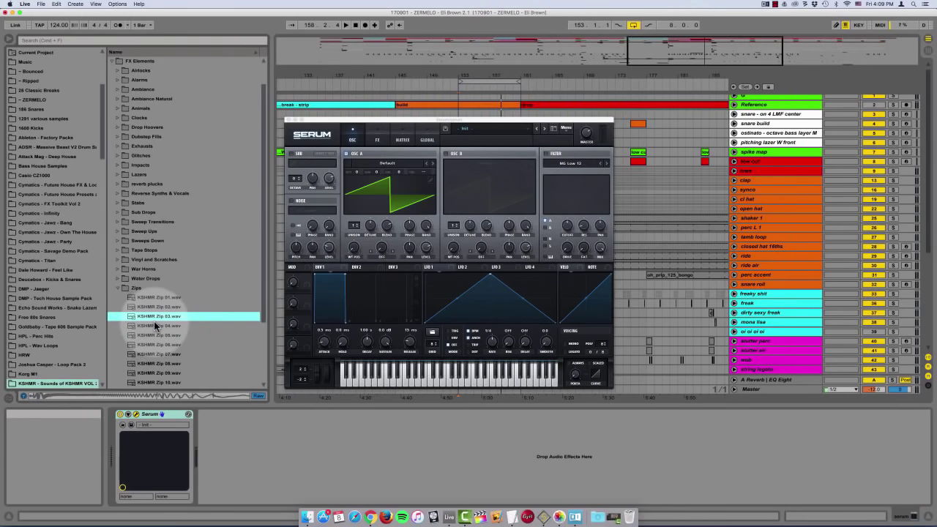
drag(155, 318, 386, 200)
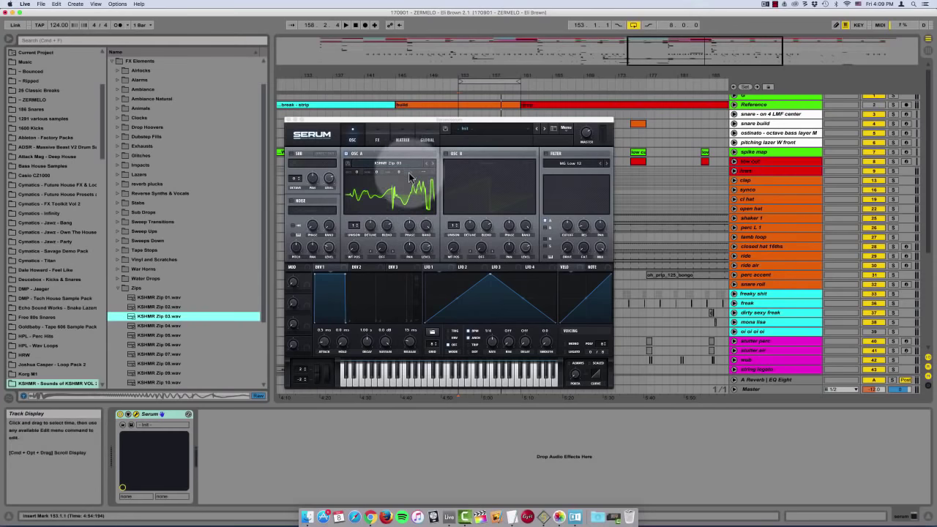
click(380, 200)
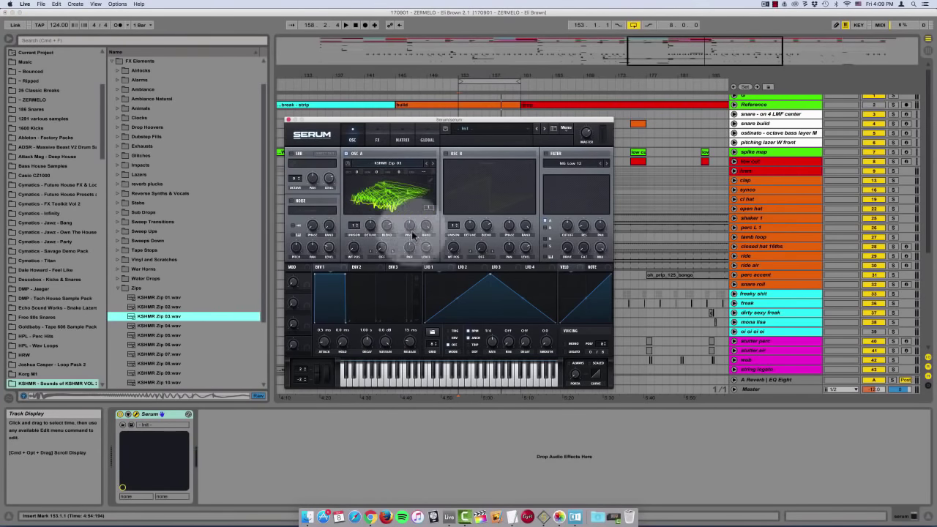
Shape LFO 1 as a rising ramp, assign it to oscillator A's wavetable position, adjust its rate, and close the Serum window
click(434, 267)
drag(428, 269, 354, 248)
key(space)
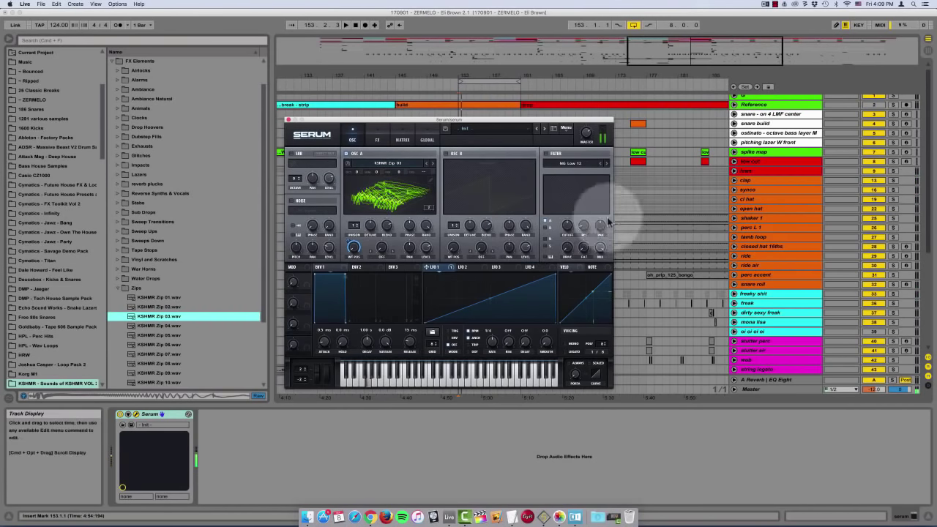
drag(493, 344, 494, 350)
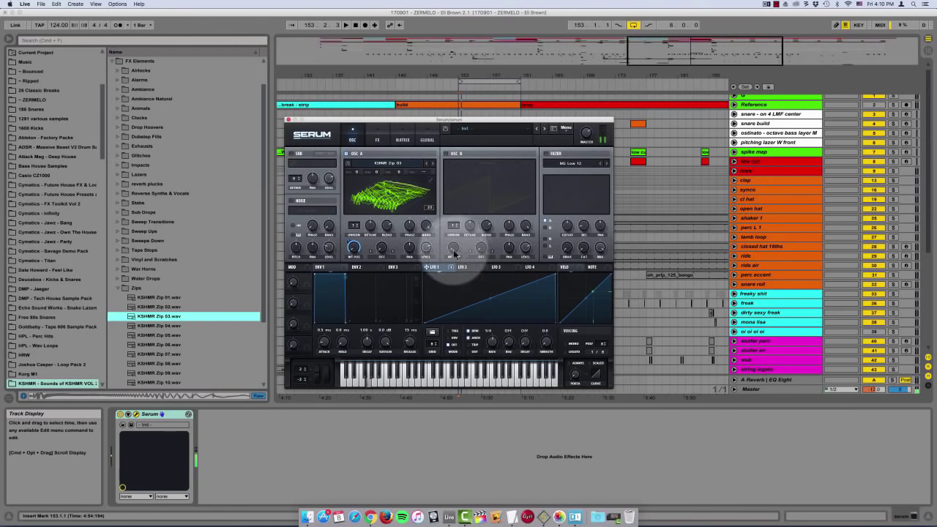
mouse_move(378, 227)
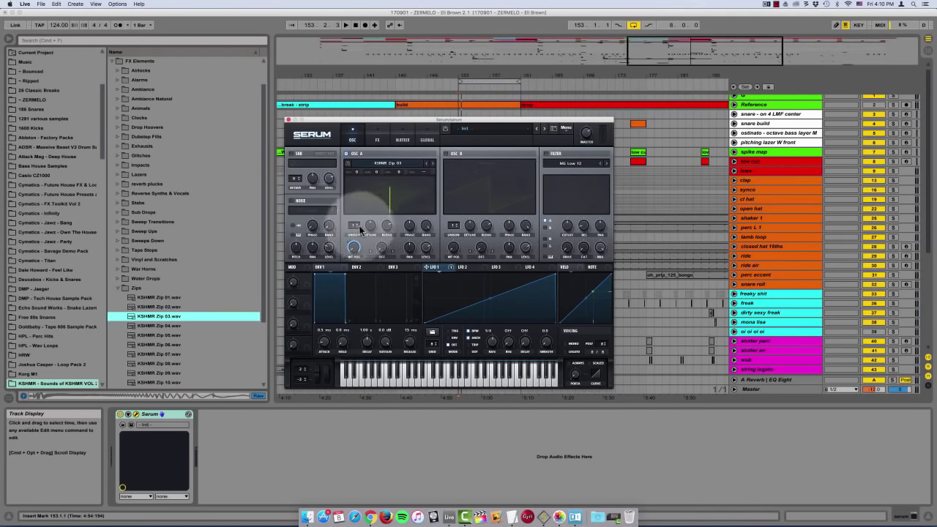
click(288, 119)
Create an empty MIDI clip on the serum track from bar 153 to 161 and set its note grid to 1/4
scroll(475, 246, down, 5)
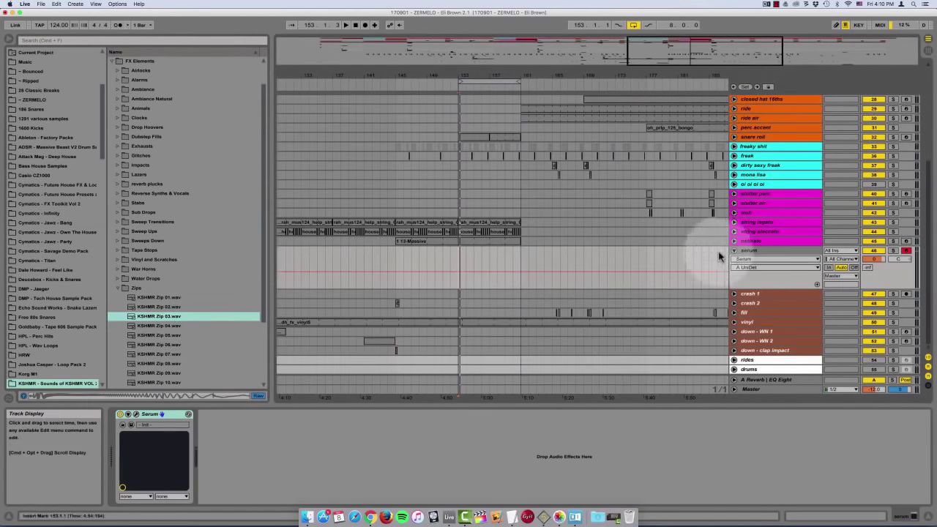
drag(462, 259, 525, 259)
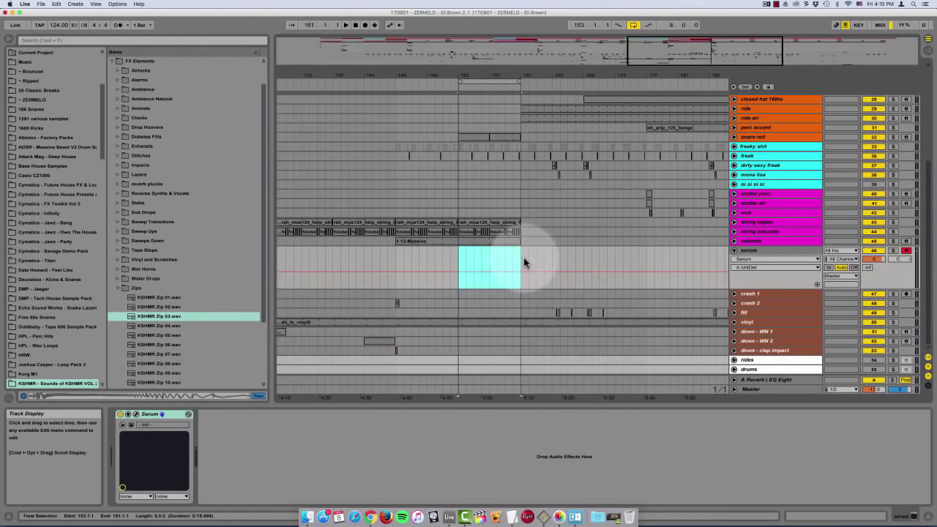
key(shift+super+m)
double_click(497, 255)
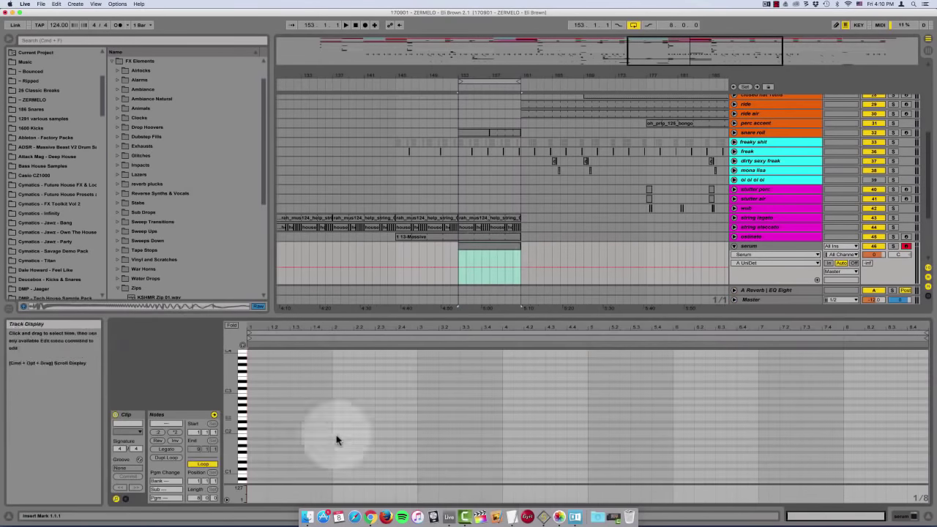
right_click(278, 437)
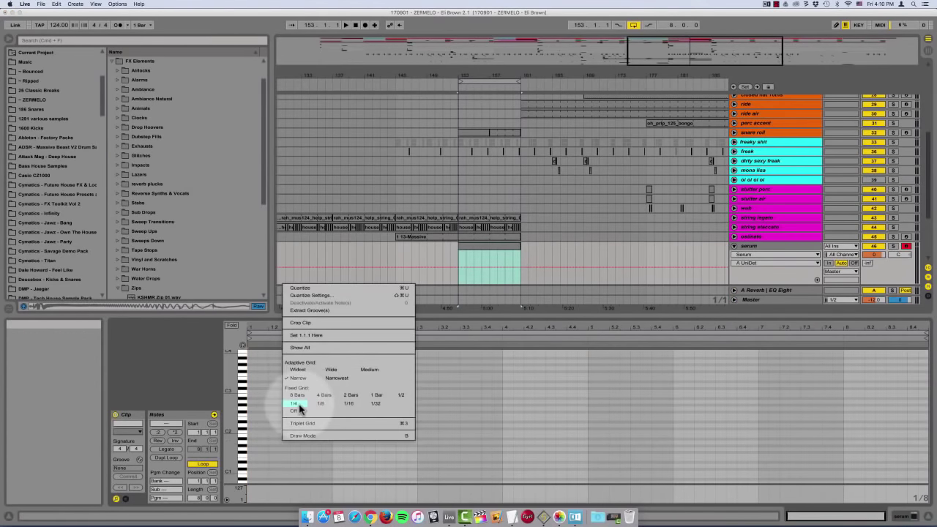
click(296, 404)
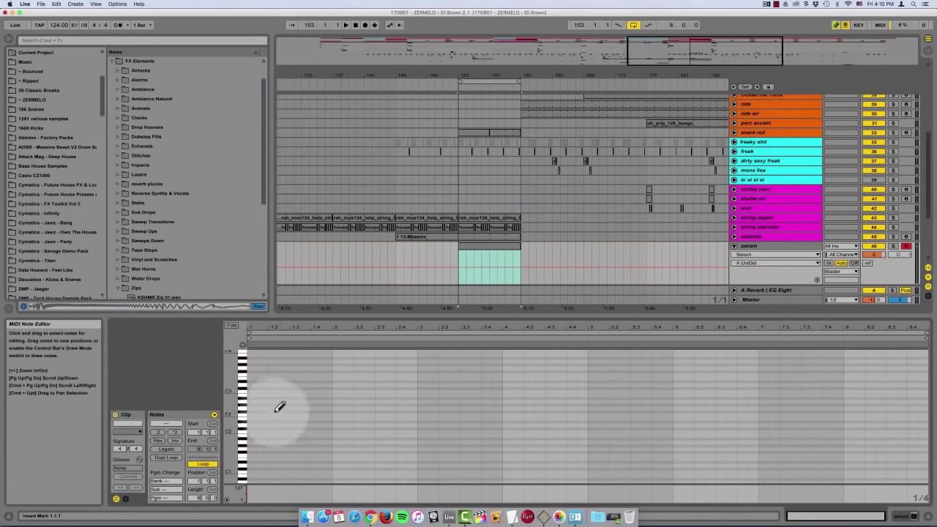
Fill the clip's first four bars with repeated quarter notes on C3 and transpose them down two octaves to C1 during playback
drag(268, 390, 585, 388)
key(space)
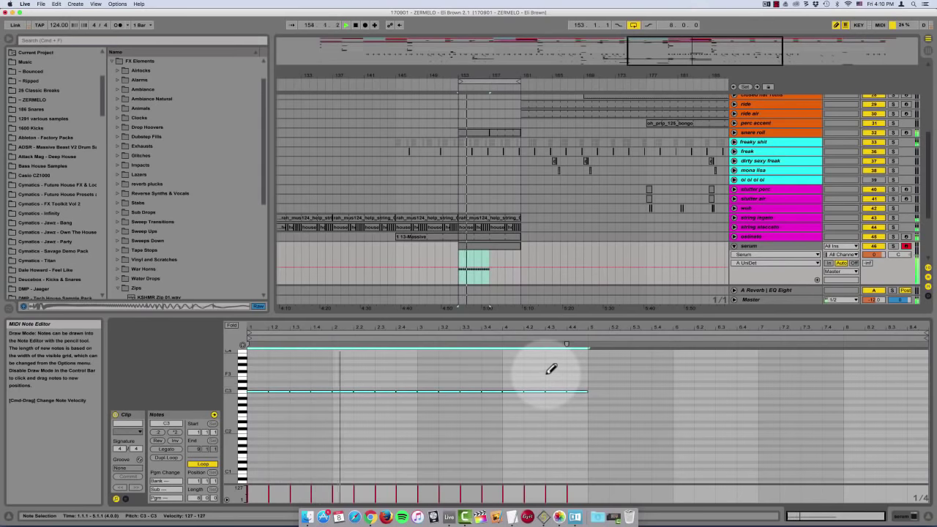
key(shift+Down)
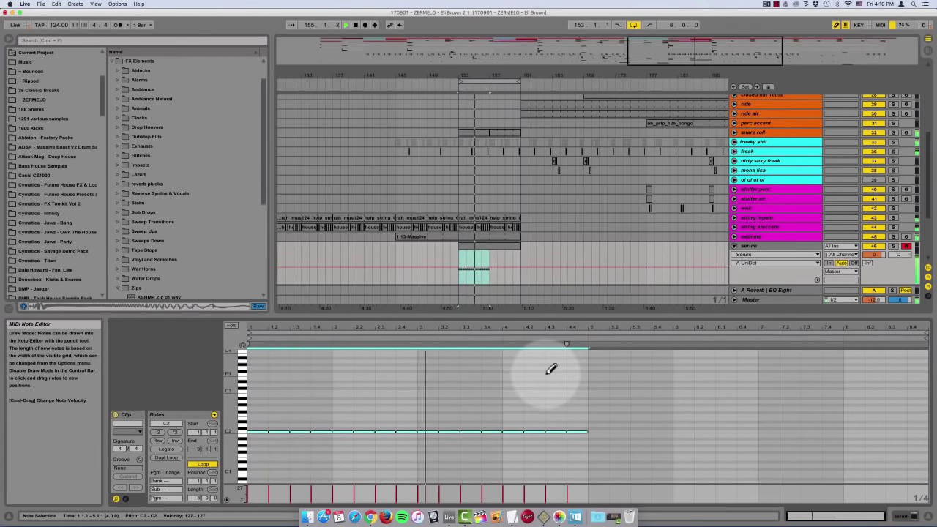
key(shift+Down)
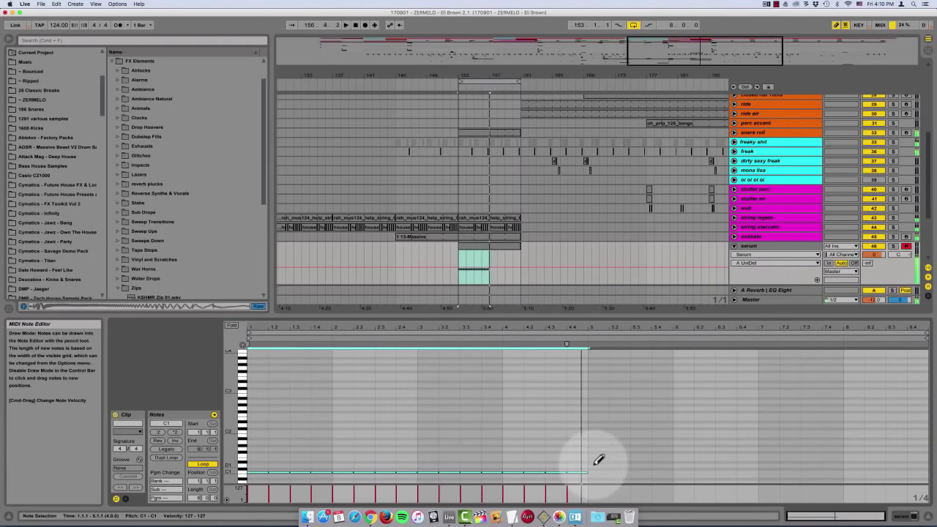
key(space)
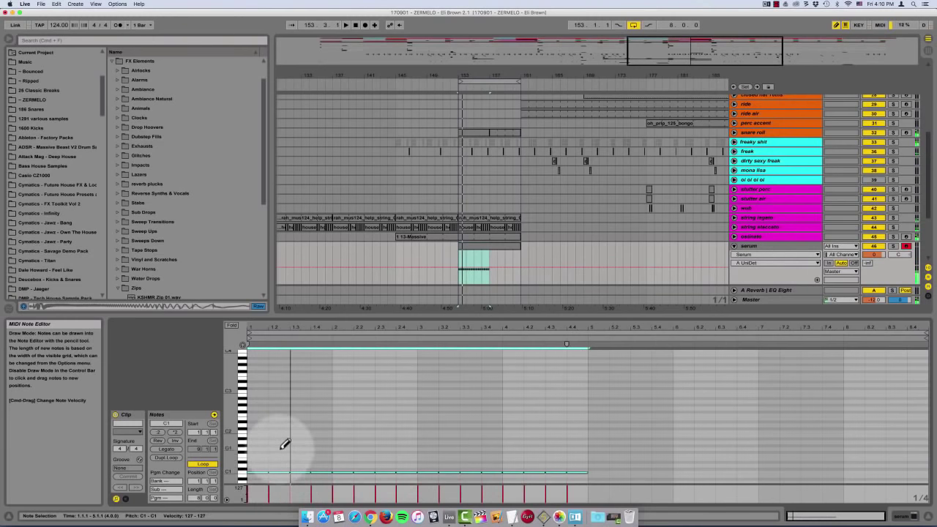
Continue the C1 quarter notes through bars 5 to 8 of the clip and select all its notes
key(b)
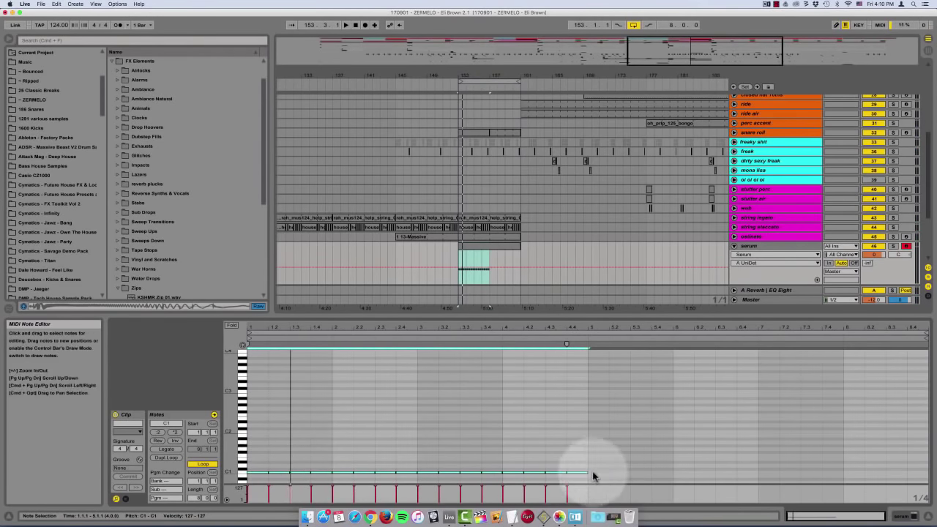
key(b)
drag(592, 472, 911, 461)
key(super+a)
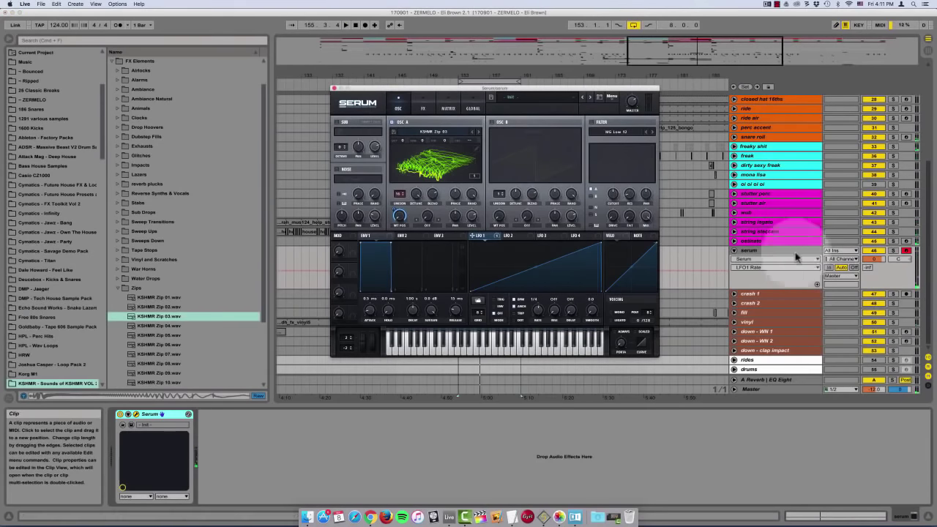
Show Serum's LFO1 Rate automation in its own lane, move the synth window aside, and set the insert marker at bar 153
click(815, 283)
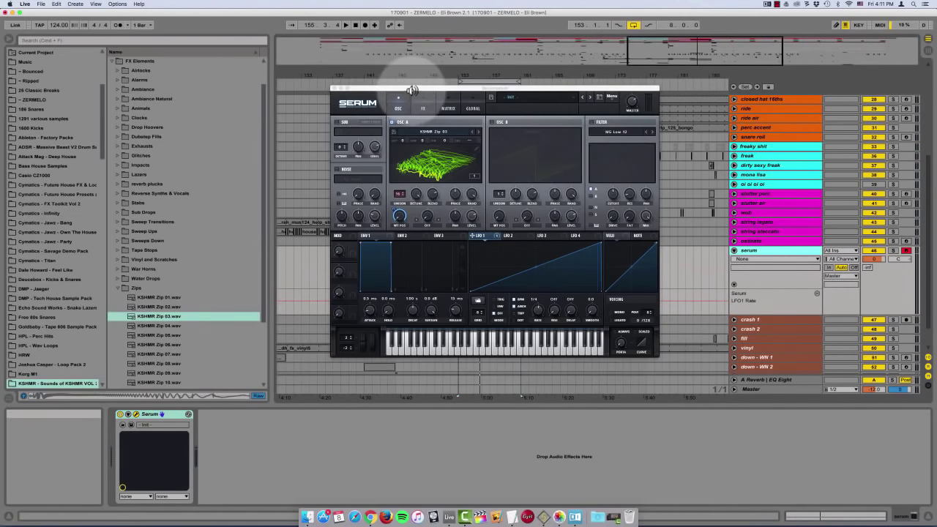
drag(380, 88, 75, 4)
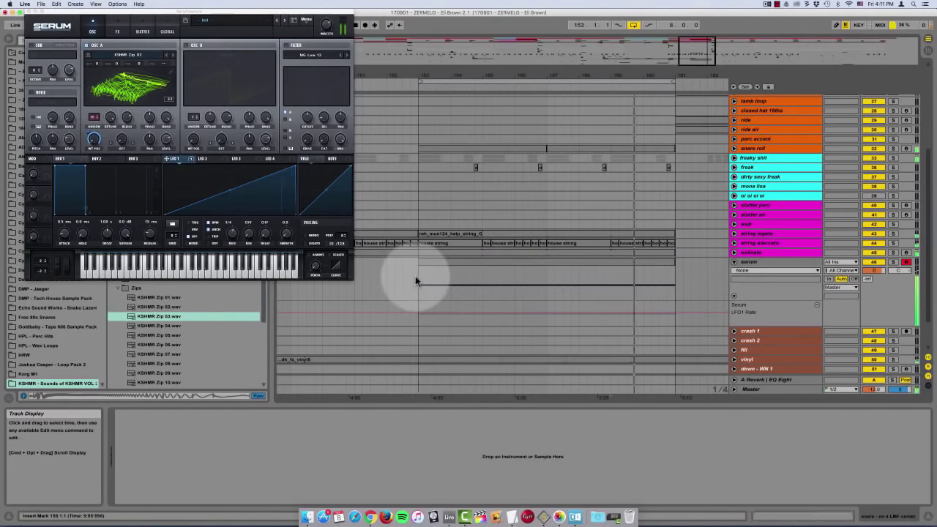
click(415, 281)
scroll(415, 278, down, 3)
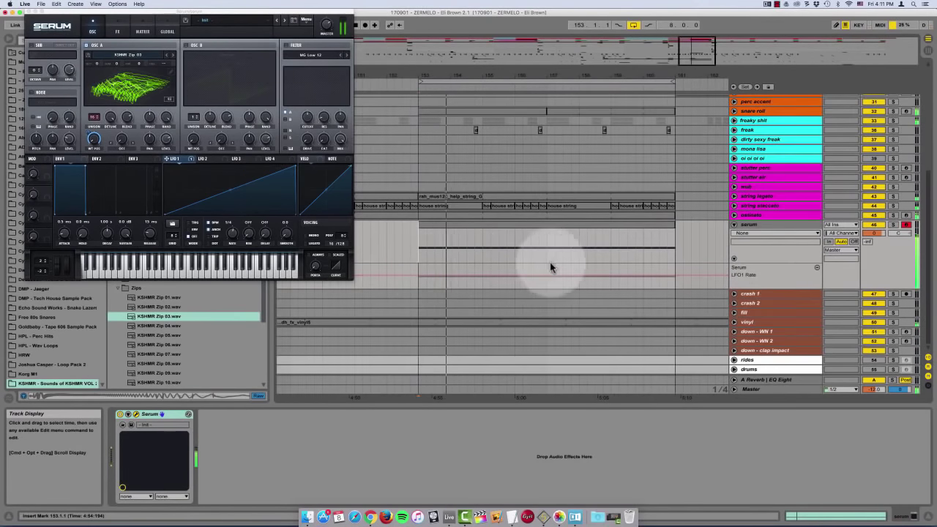
Step Serum's LFO1 Rate automation up to 1/8 across bars 157 to 159 and to 1/16 from bar 159 to 160
drag(545, 271, 576, 274)
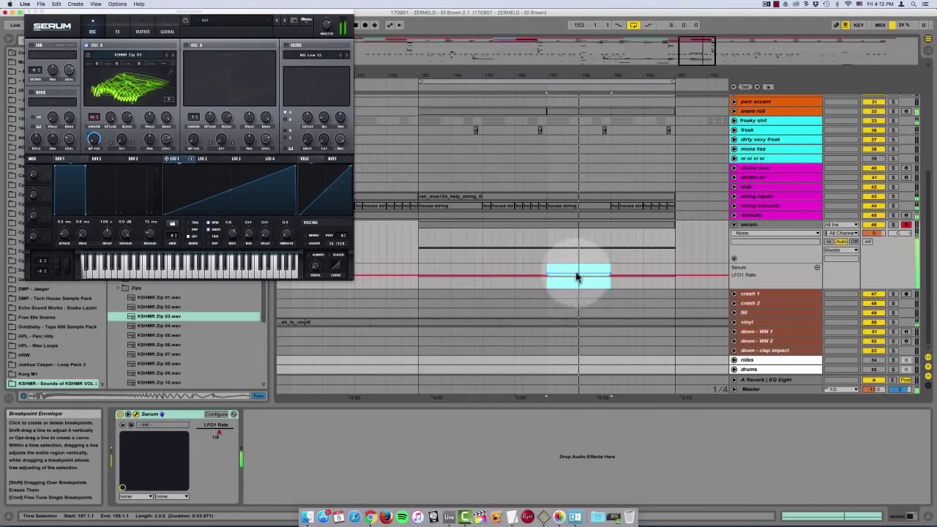
drag(610, 268, 576, 272)
key(super+d)
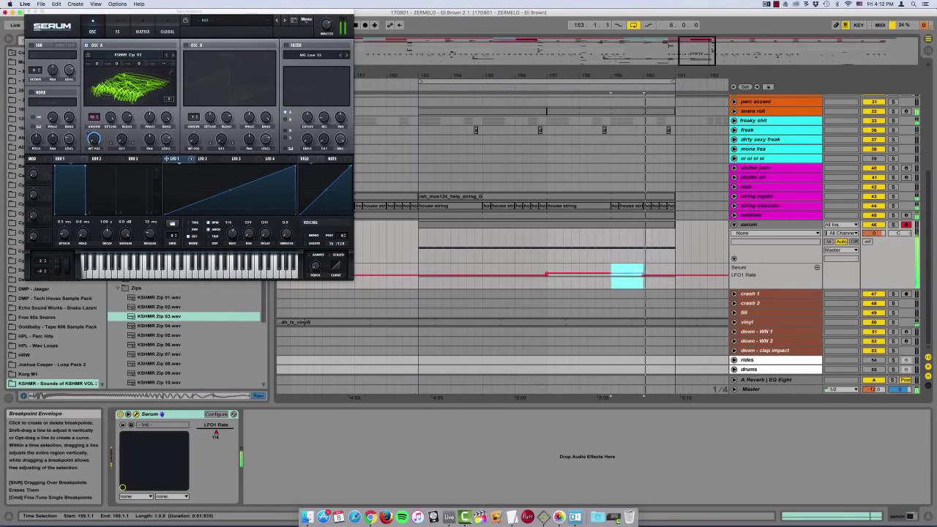
drag(624, 273, 624, 271)
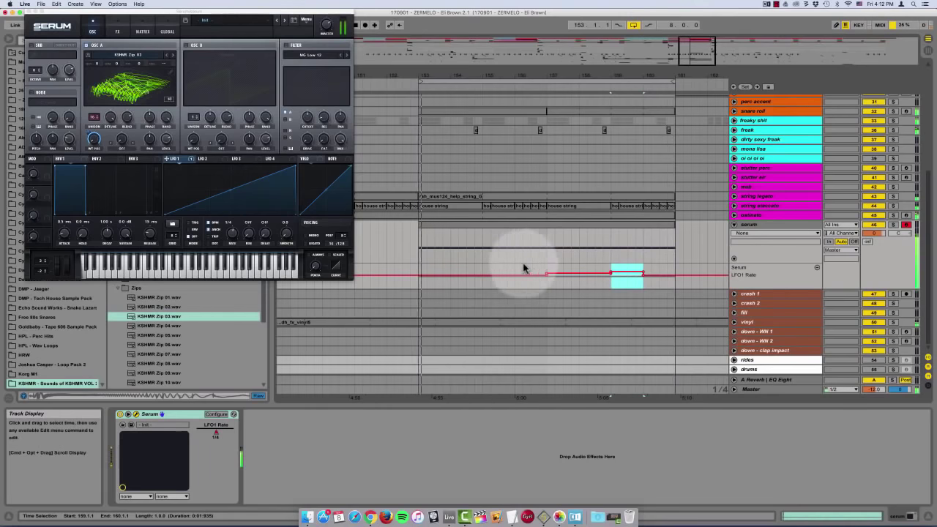
Loop bars 155 to 161 during playback and raise the LFO1 Rate automation one more step from bar 160 onward
drag(483, 268, 671, 268)
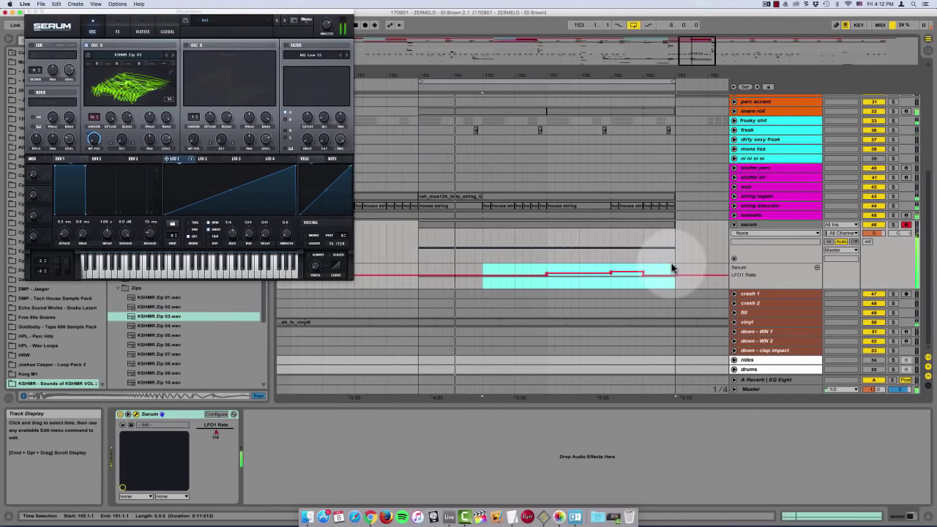
key(super+l)
click(624, 272)
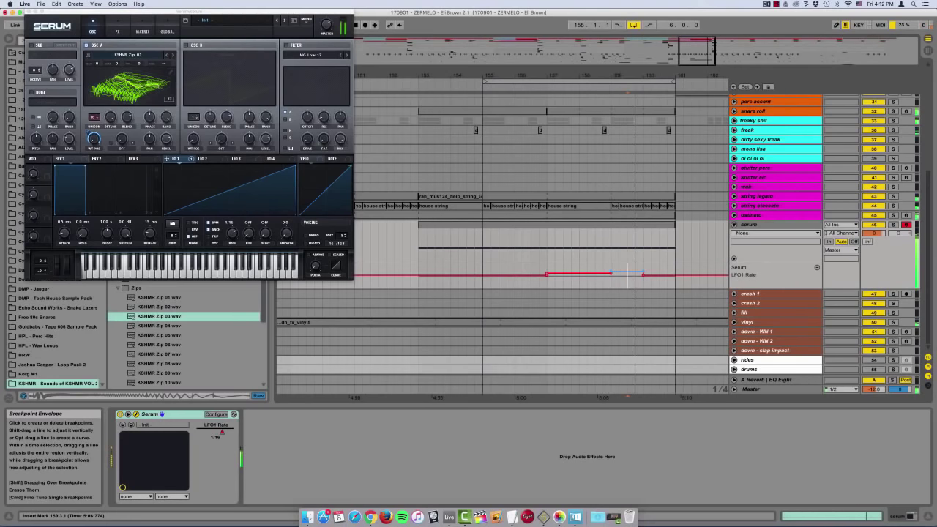
drag(643, 279, 661, 273)
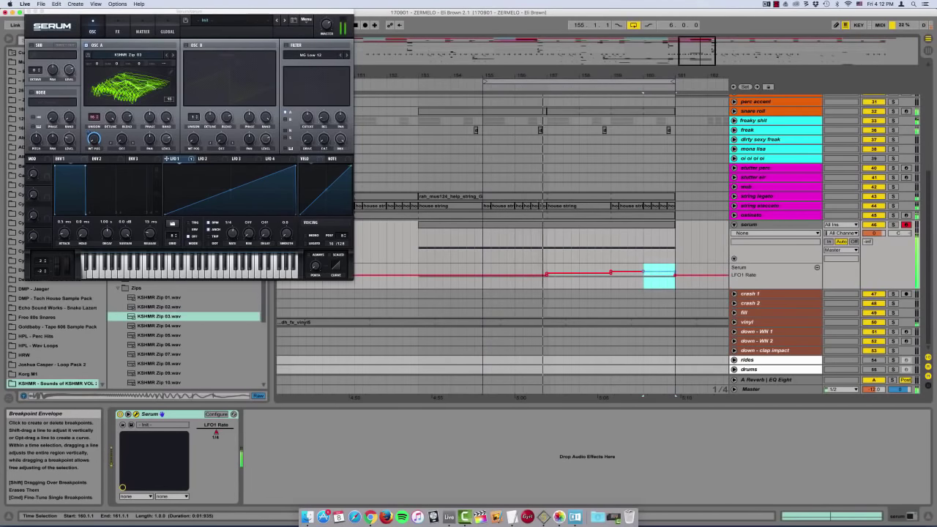
click(674, 276)
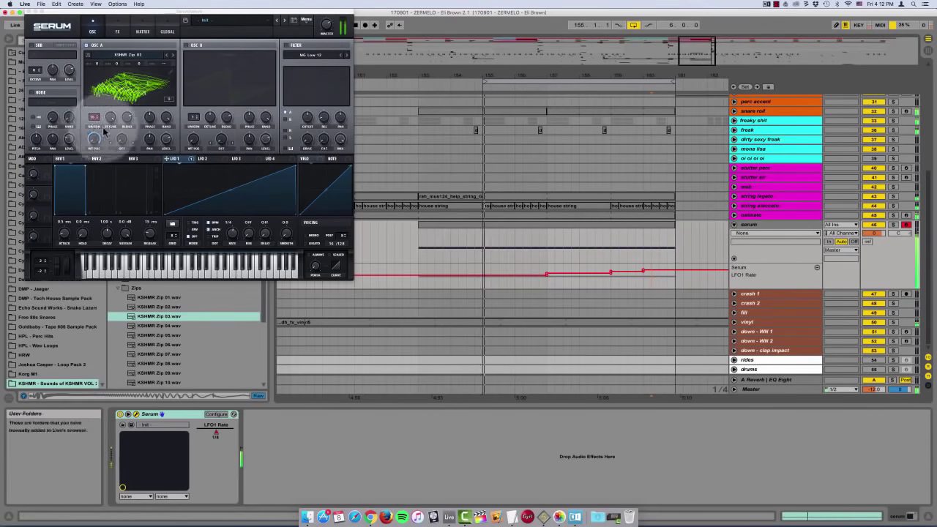
Transpose all notes of the serum clip up an octave to C2, auditioning the octave above as well
double_click(556, 223)
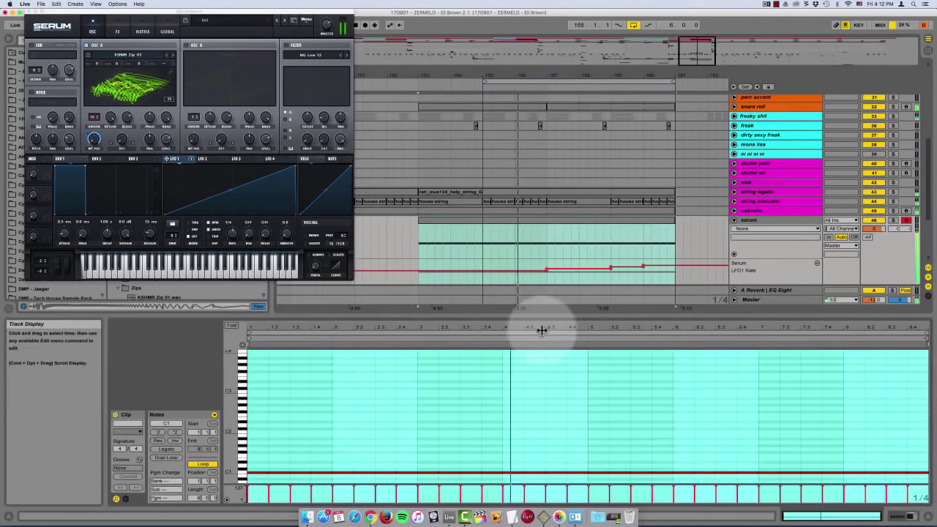
key(super+a)
key(shift+Up)
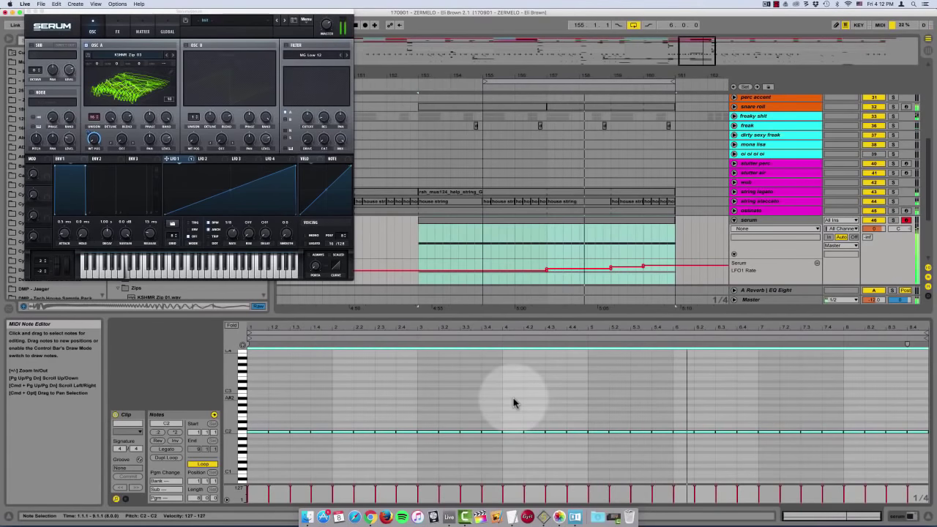
key(shift+Up)
key(shift+Down)
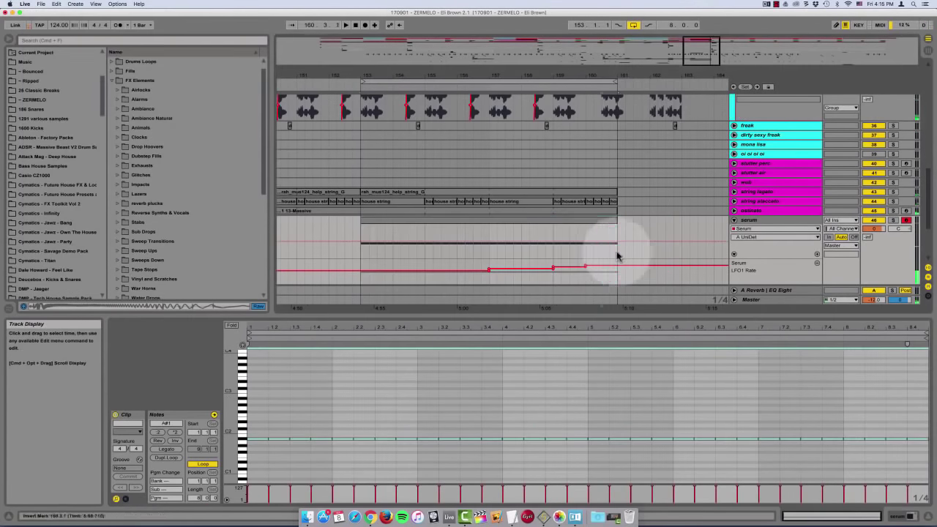
Unfold the red low-end group and its kick track, and delete the kick and bass from 160.3 to the drop at bar 161
click(617, 255)
click(604, 253)
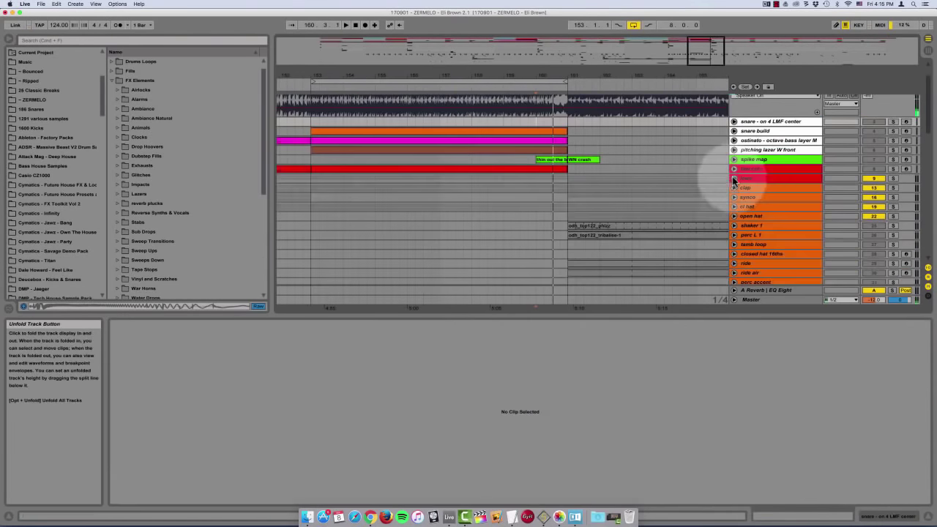
click(734, 179)
scroll(588, 206, down, 2)
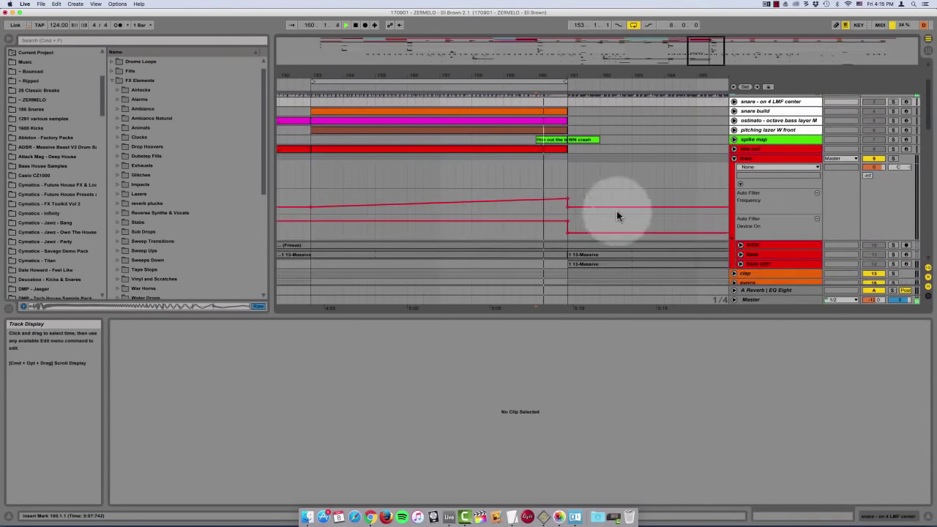
click(740, 250)
scroll(567, 248, down, 2)
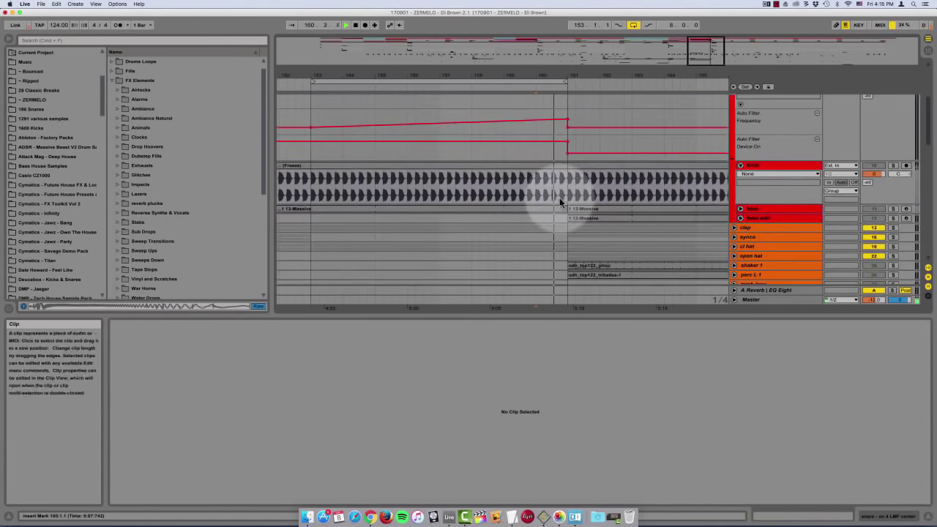
click(550, 196)
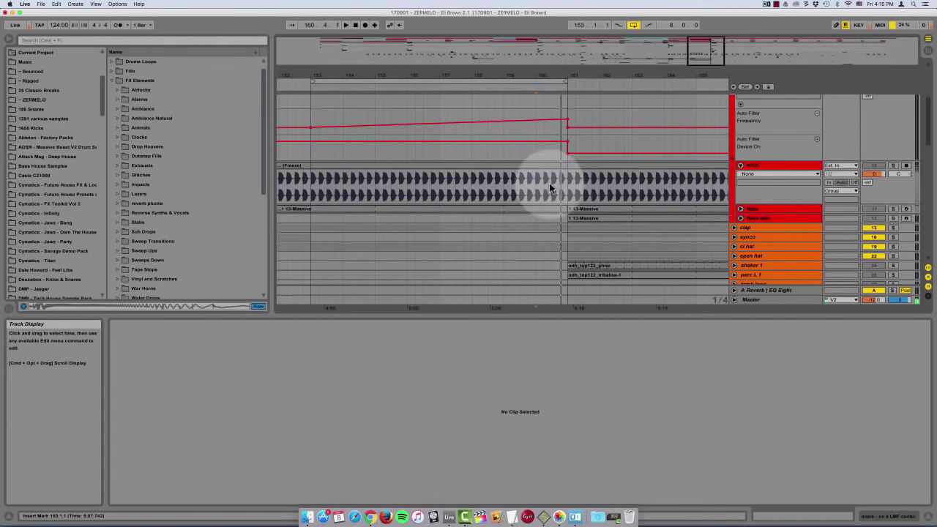
key(space)
drag(551, 189, 562, 208)
key(Delete)
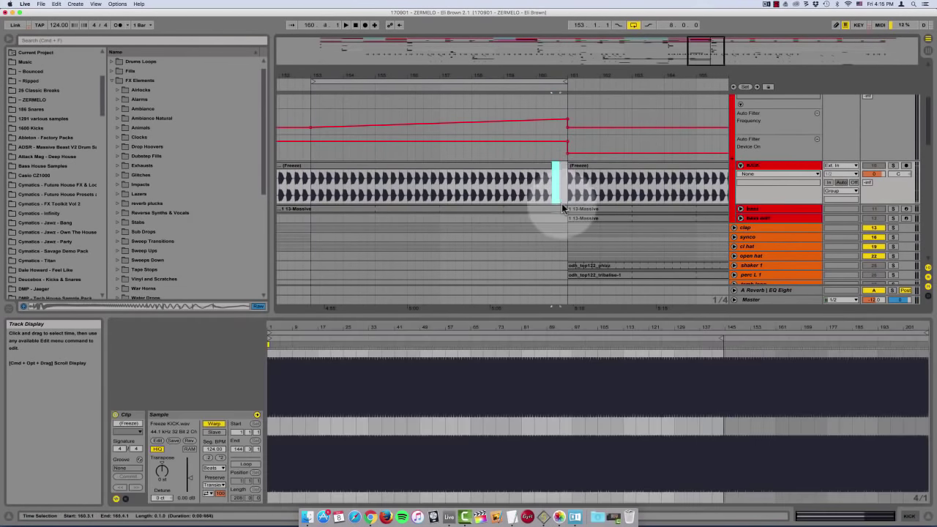
Set the insert marker at bar 160 on the red group track and hide the clip detail view to enlarge the arrangement
scroll(554, 157, up, 2)
click(539, 152)
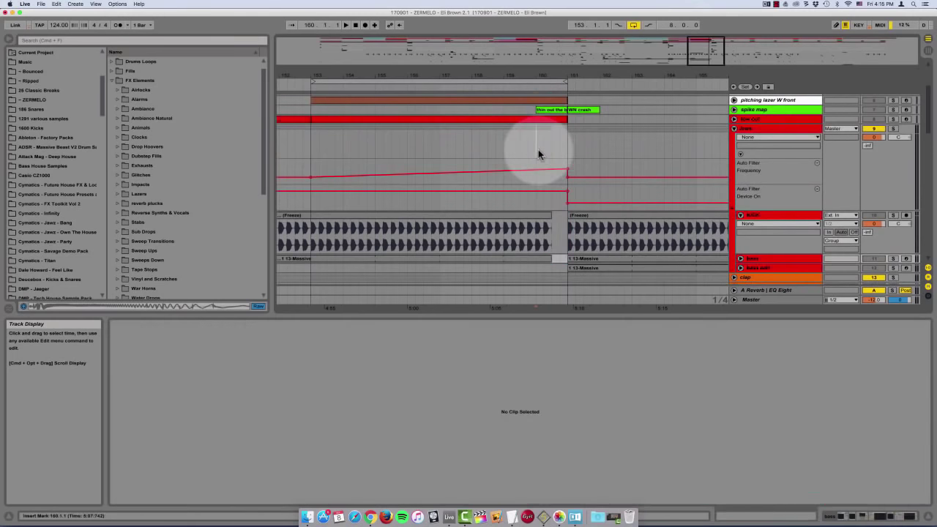
key(plus)
key(plus)
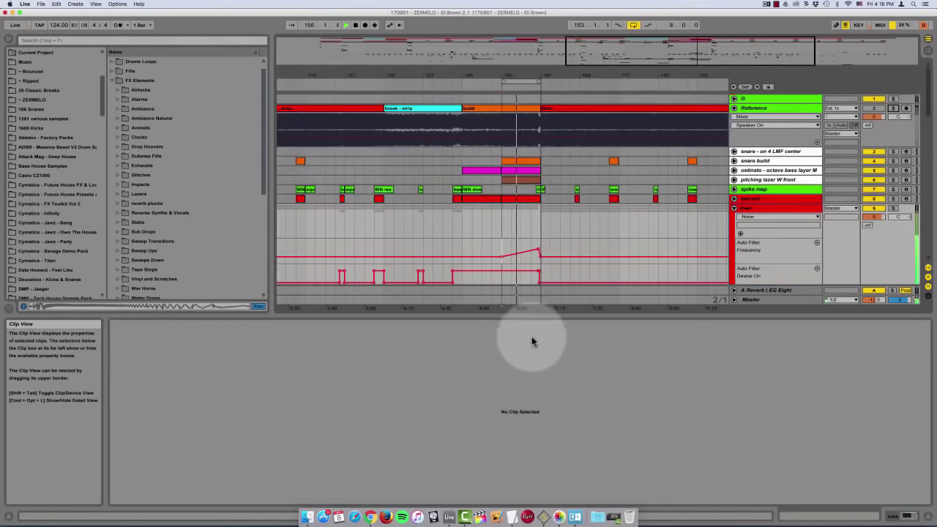
key(super+alt+l)
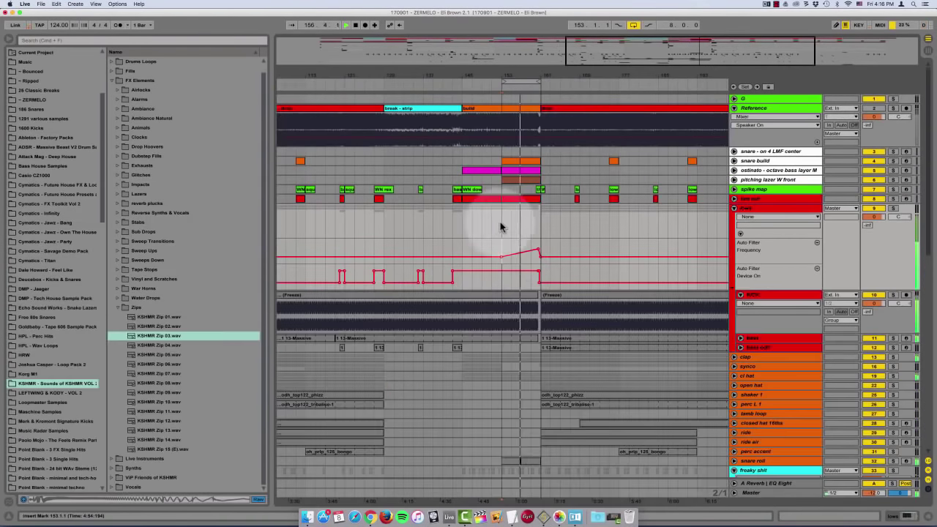
key(plus)
key(plus)
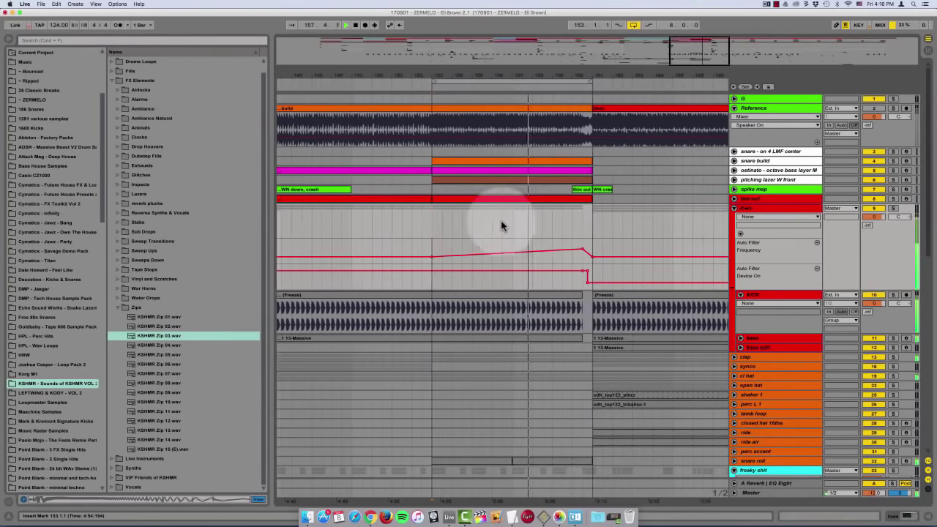
Unfold the snare roll track and delete its part from 160.3 through the drop at bar 161
scroll(668, 283, down, 10)
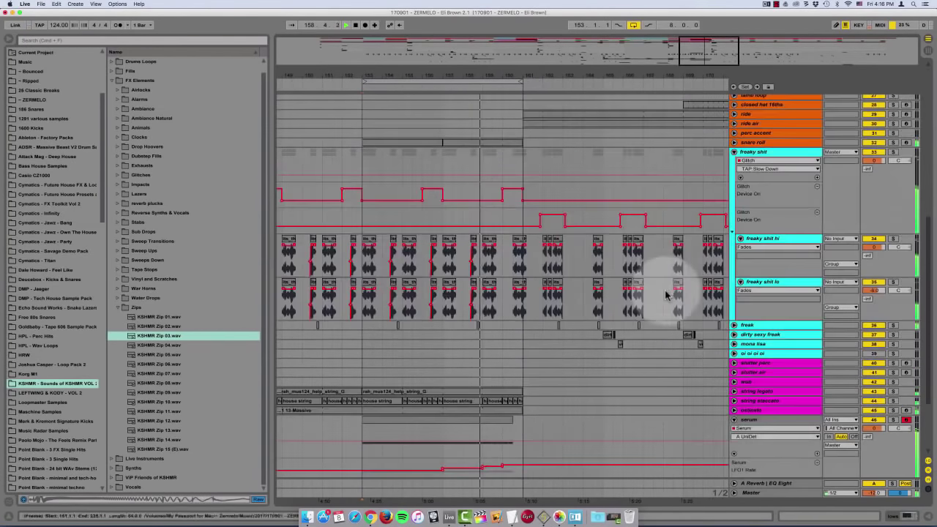
click(734, 152)
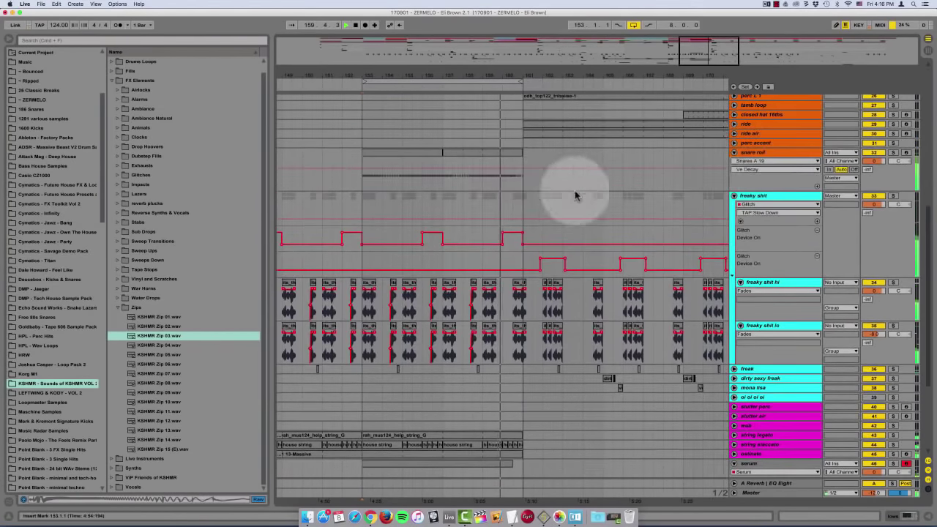
click(502, 186)
key(plus)
key(plus)
key(plus)
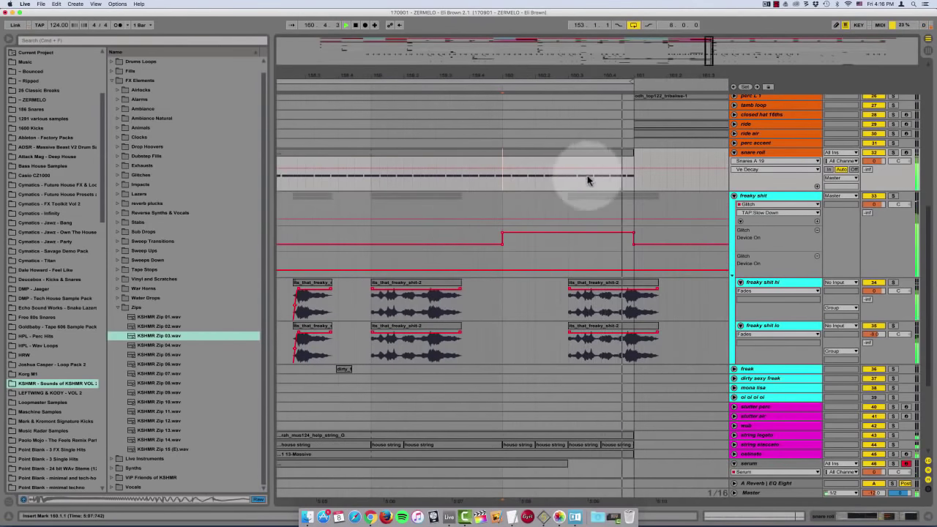
key(space)
drag(569, 184, 660, 184)
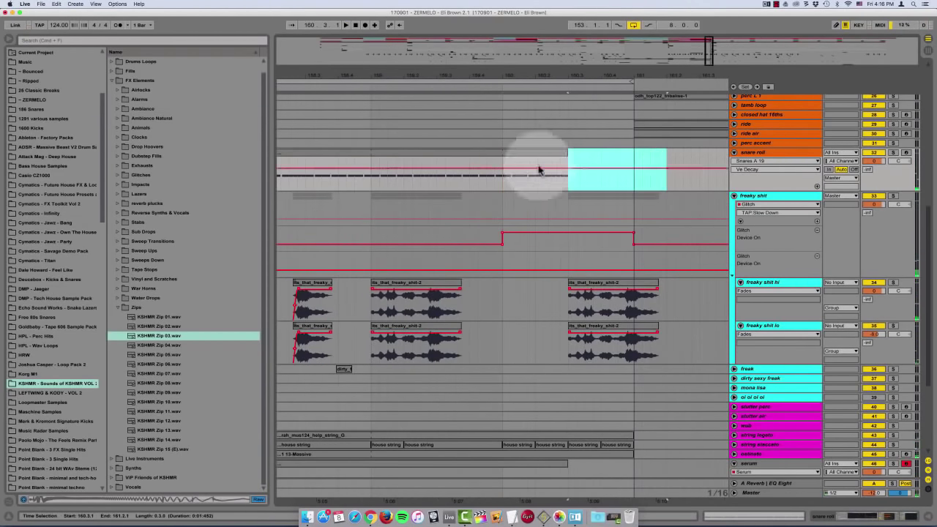
Play the end of the build to check the snare gap and set the loop to bar 160 only
click(404, 185)
key(space)
click(504, 186)
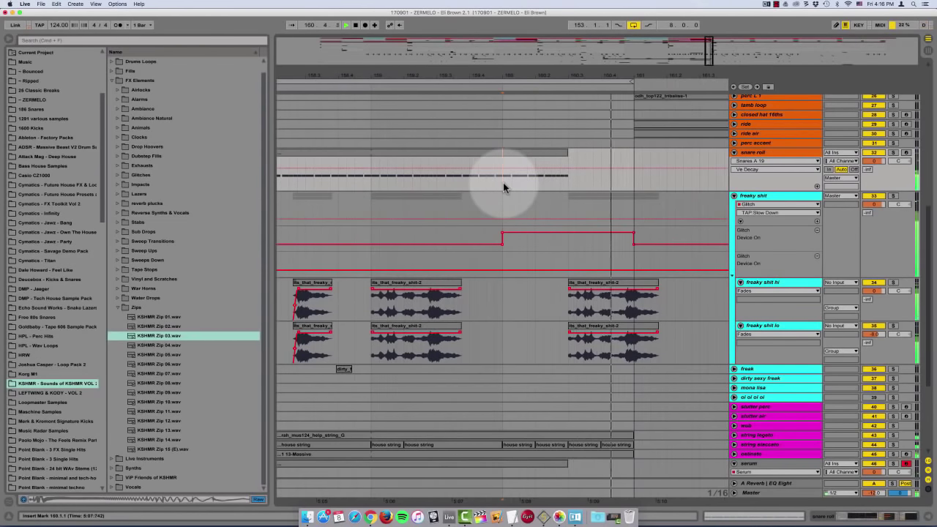
click(497, 186)
drag(502, 183, 634, 188)
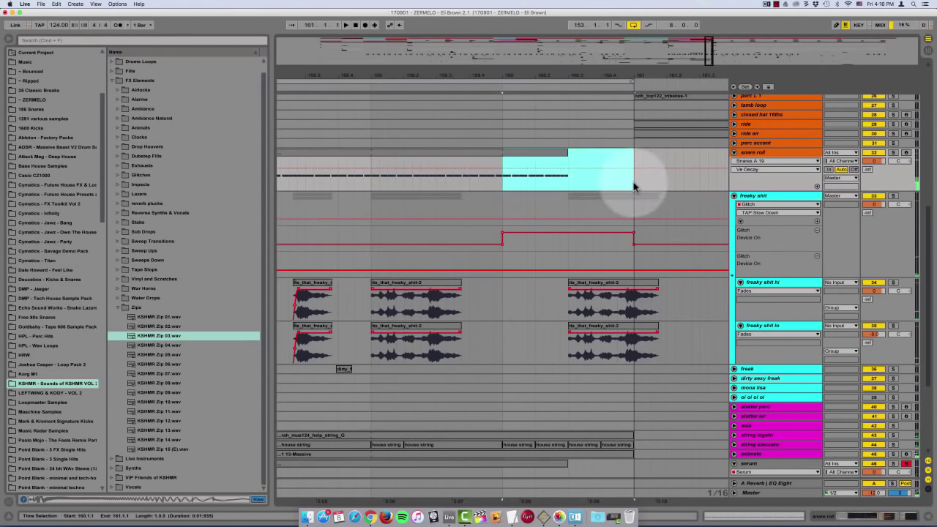
key(super+l)
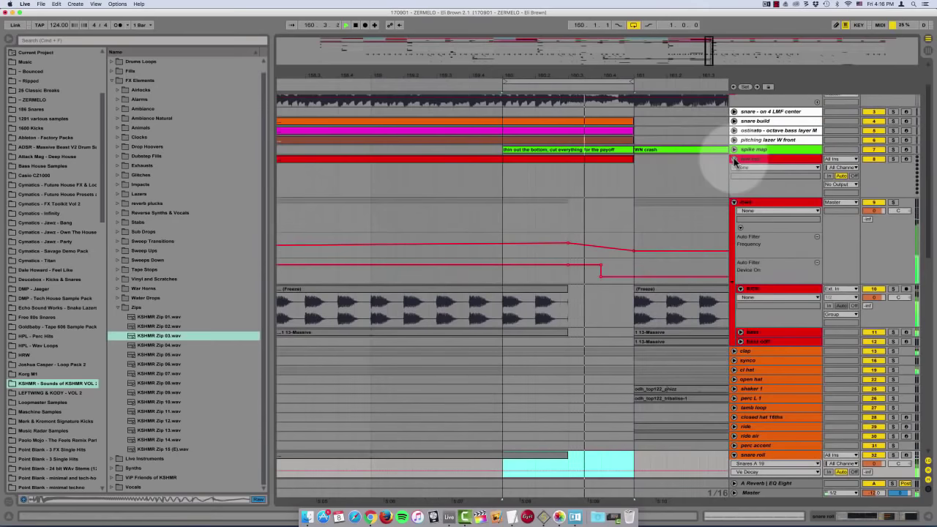
Unfold the ostinato track, delete its part from 160.3 to bar 161, and play the result from bar 160
click(733, 160)
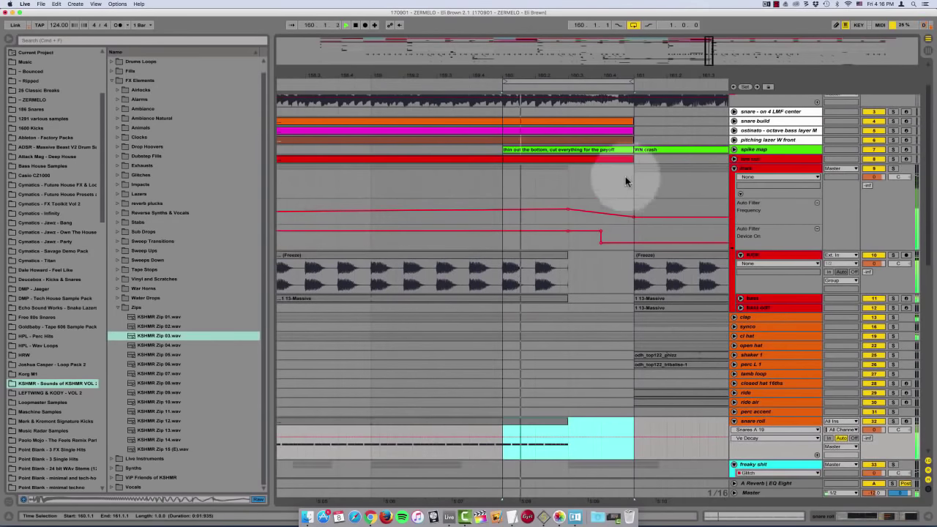
scroll(622, 188, down, 10)
scroll(622, 188, down, 3)
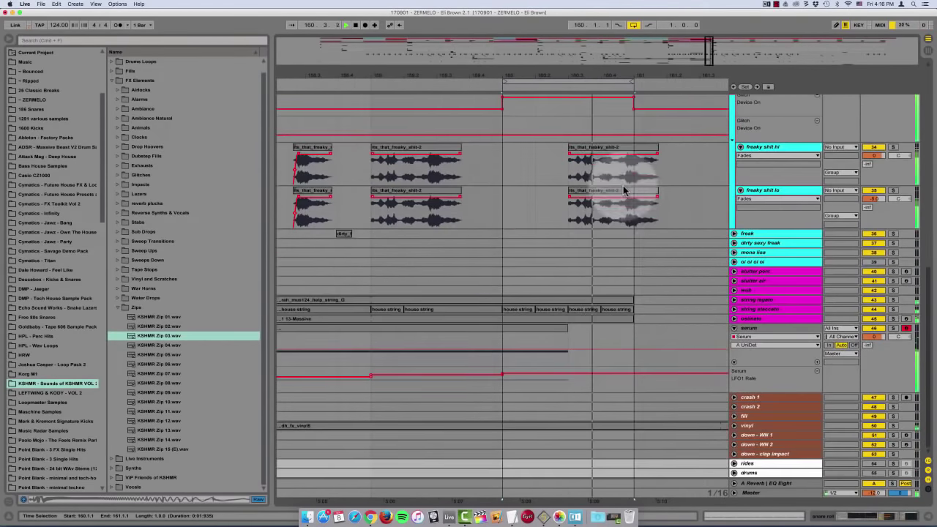
click(733, 318)
drag(567, 332, 656, 335)
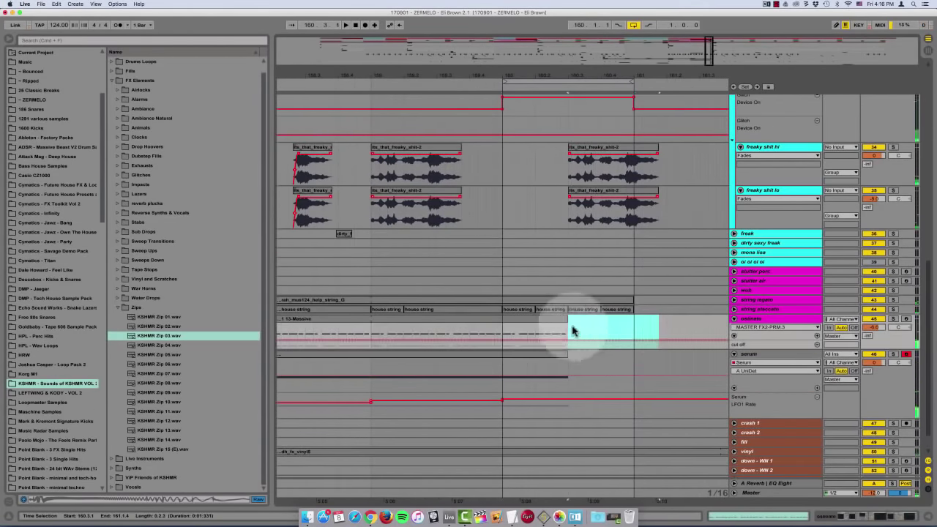
click(503, 330)
key(space)
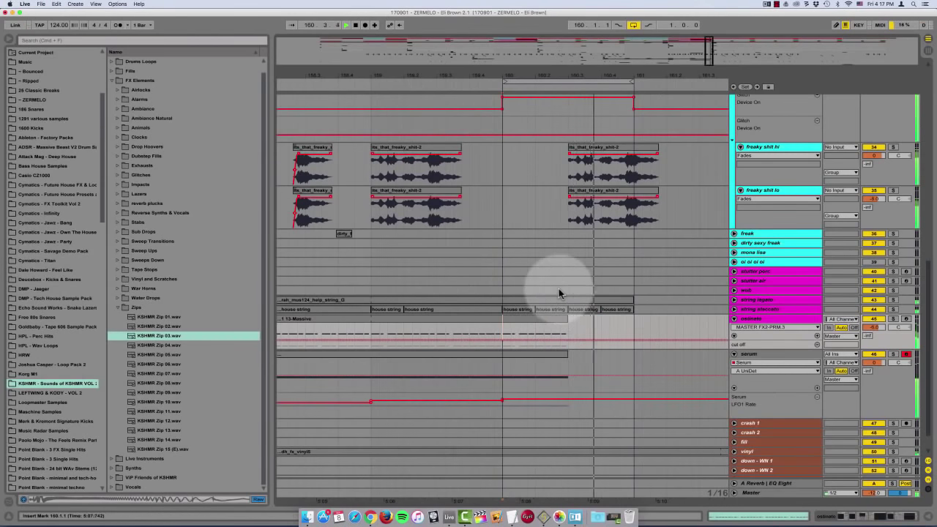
Unfold the string legato and string staccato tracks and delete their clips from 160.3 to bar 161
click(734, 300)
click(734, 301)
drag(567, 315, 655, 349)
click(633, 310)
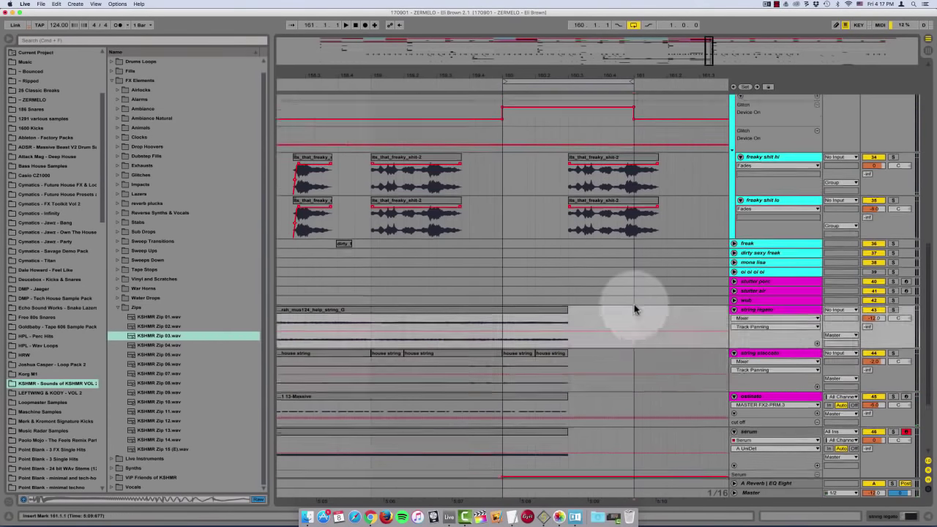
Delete the clap, synco and cl hat parts from 160.3 to bar 161 and play from bar 160
scroll(633, 309, up, 5)
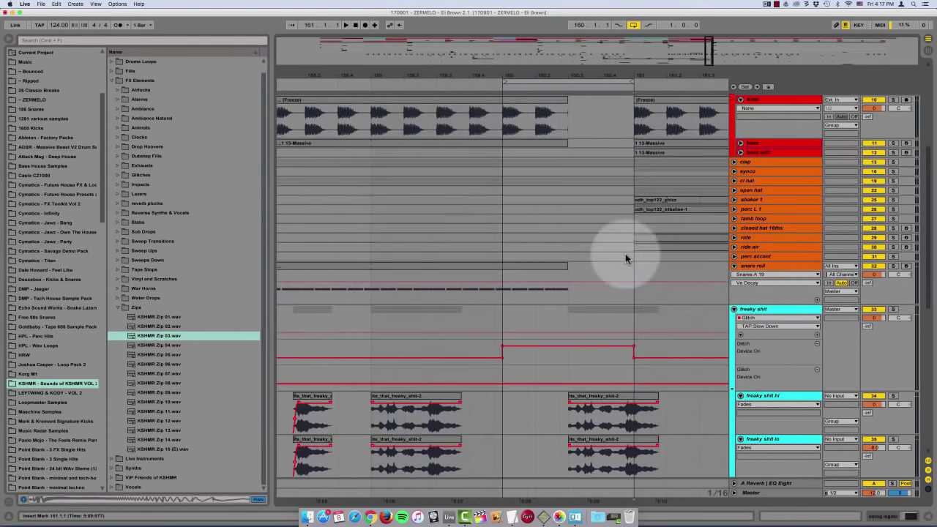
scroll(625, 253, up, 5)
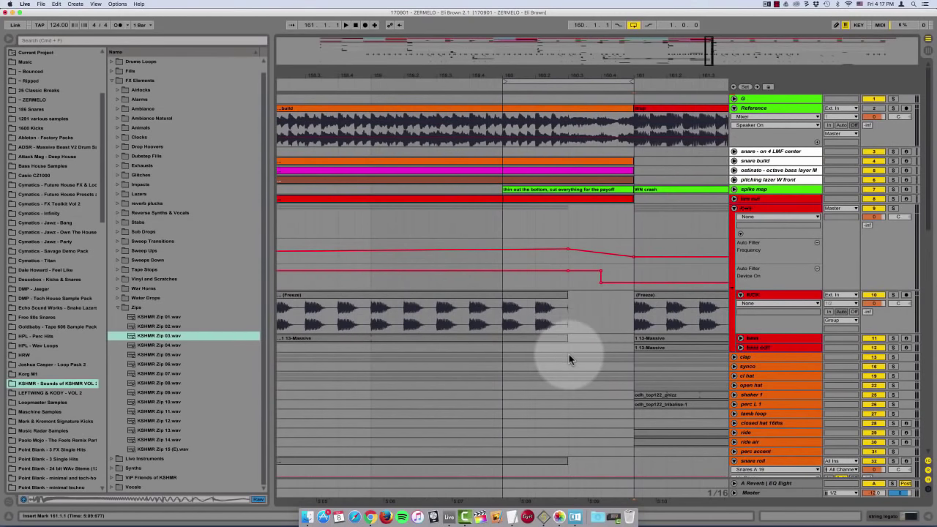
drag(568, 354, 633, 376)
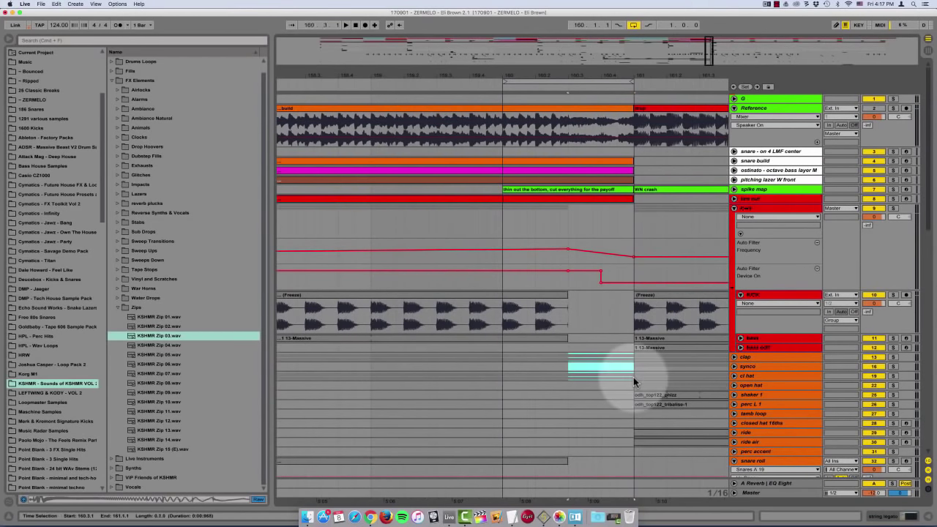
click(506, 314)
key(space)
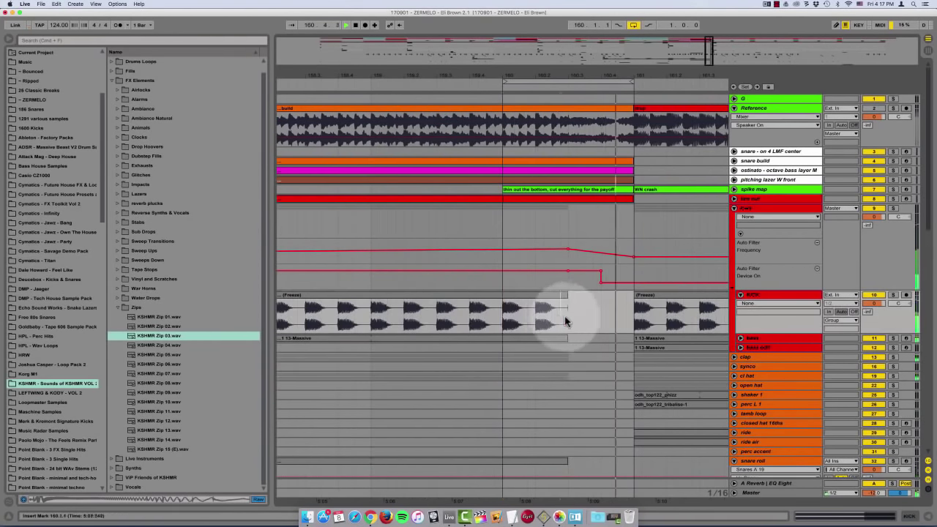
Examine the gap on the kick track before bar 161 and the layers of the build section leading into the drop
drag(565, 316, 591, 317)
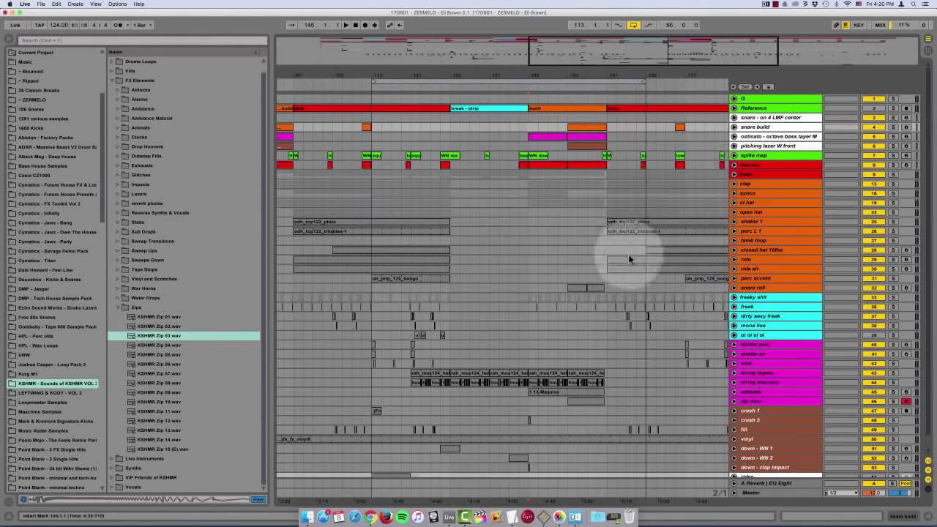
scroll(626, 258, down, 2)
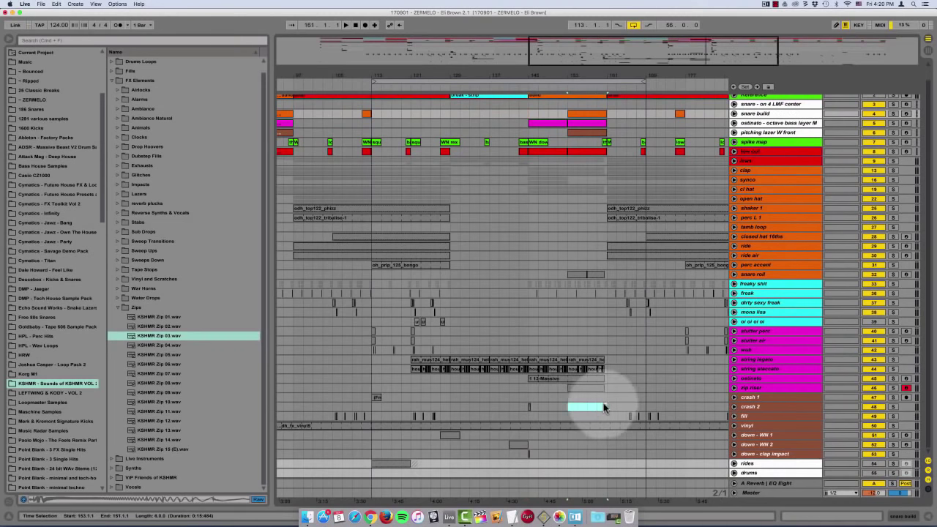
click(605, 405)
key(plus)
key(plus)
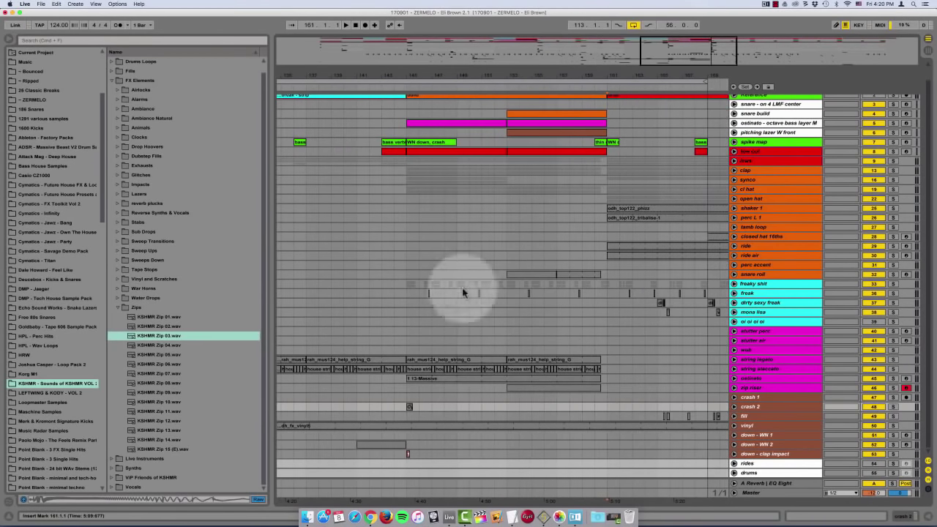
click(498, 239)
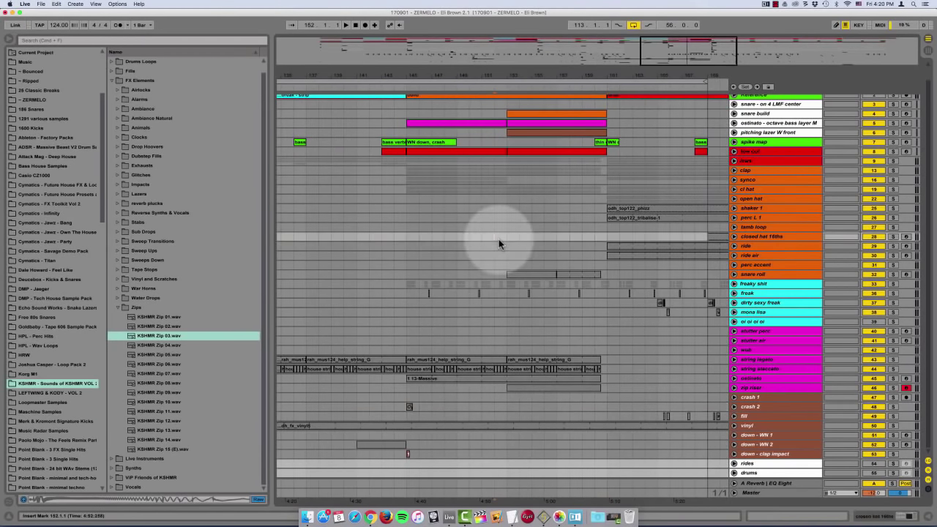
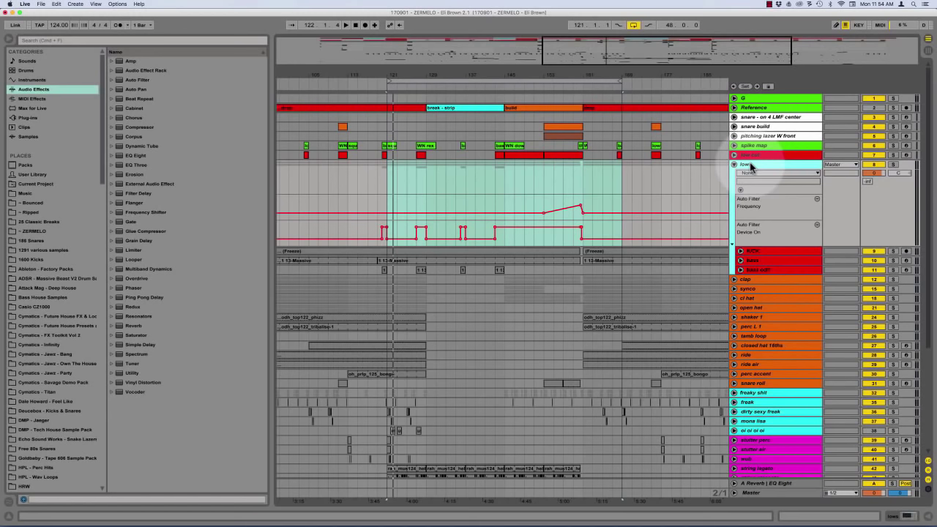
Examine the arrangement along the lows group, comparing bars 17 to 225 with the section from bar 121 to 169
click(502, 180)
key(minus)
key(minus)
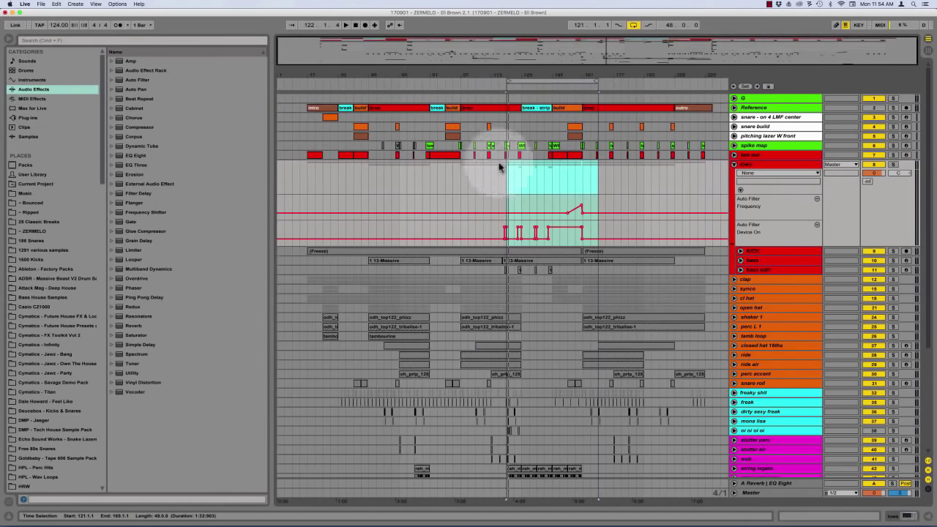
drag(310, 183, 705, 179)
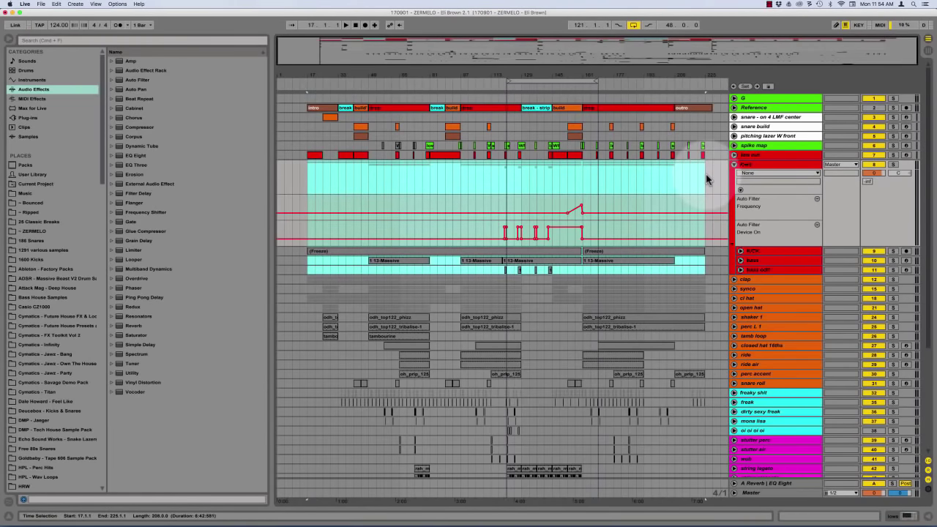
click(506, 182)
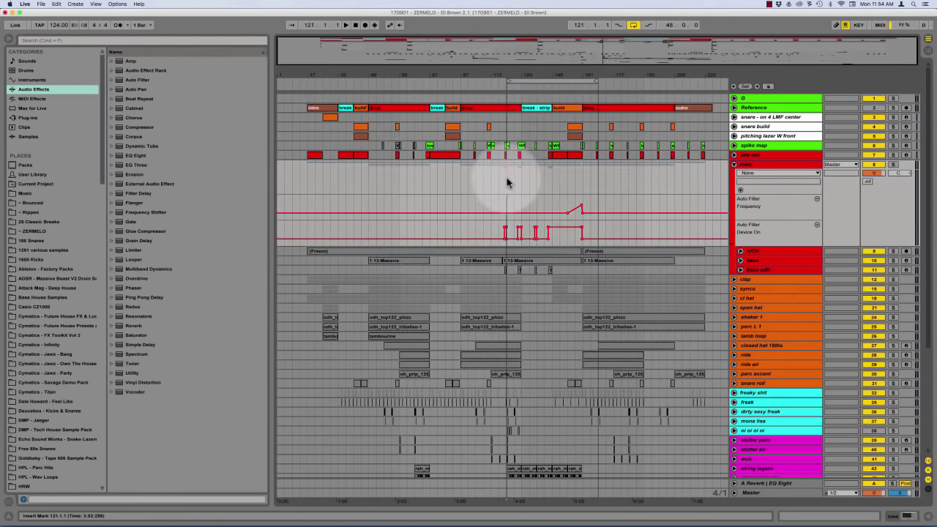
drag(507, 182, 593, 181)
key(z)
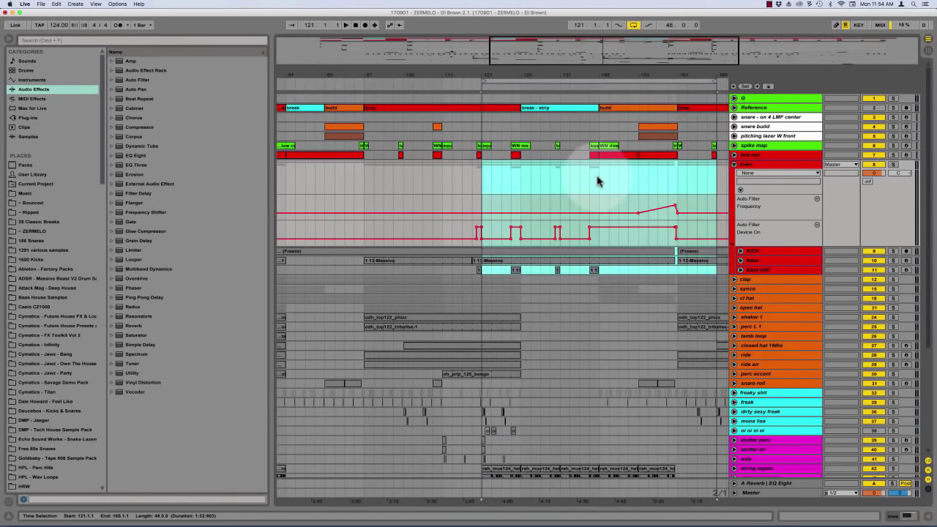
scroll(532, 178, right, 3)
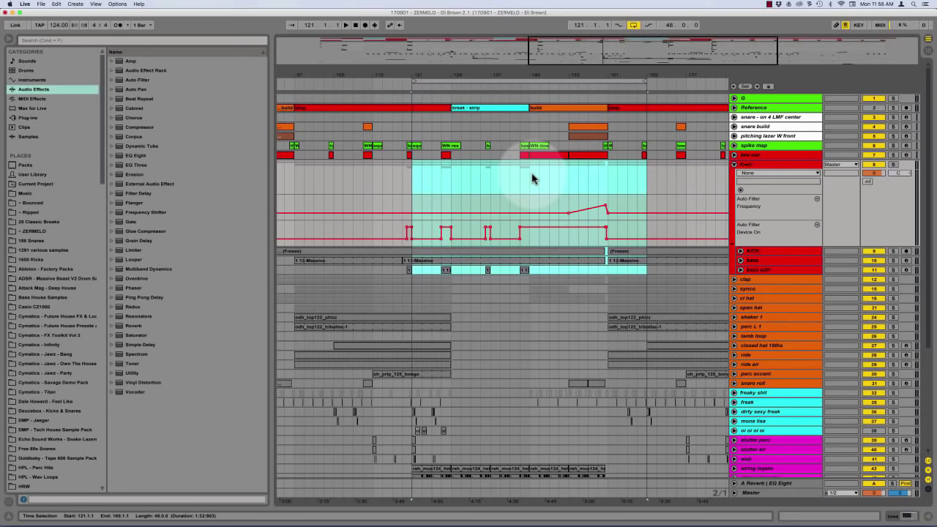
key(minus)
key(minus)
drag(308, 184, 703, 180)
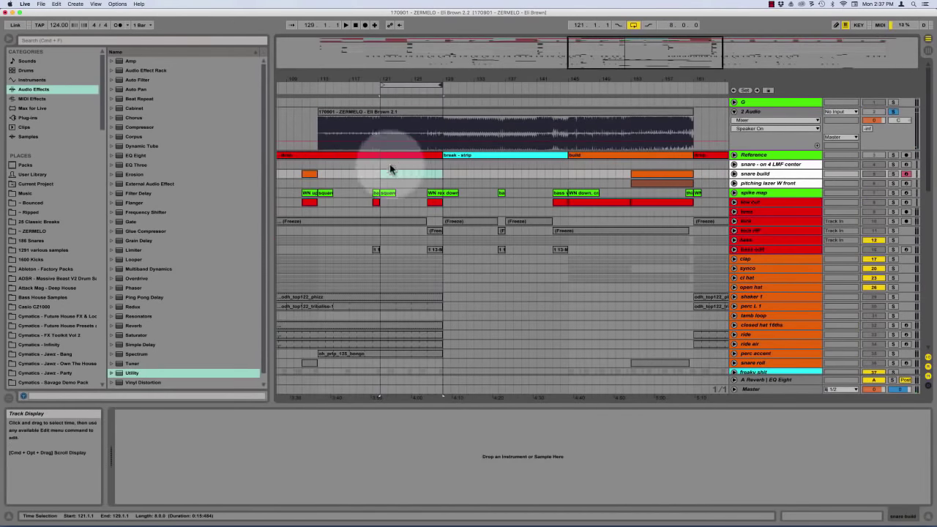
Mark out bars 121 to 129 before the break and the build from bar 145 on the snare tracks for review
click(380, 175)
drag(380, 175, 408, 176)
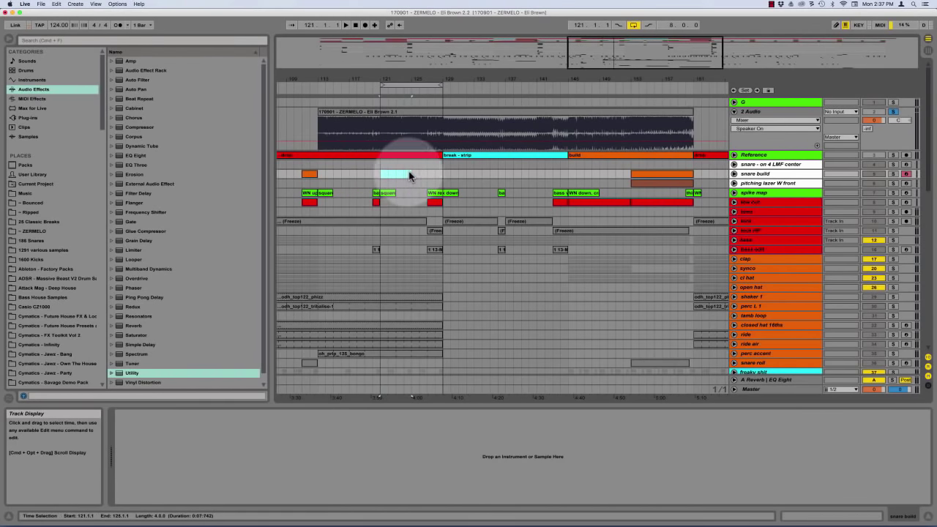
drag(568, 173, 665, 174)
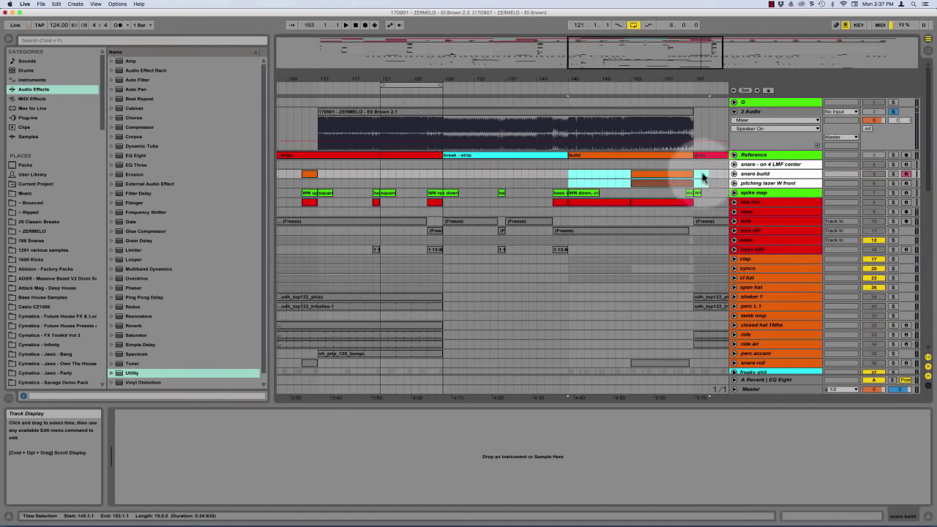
click(692, 164)
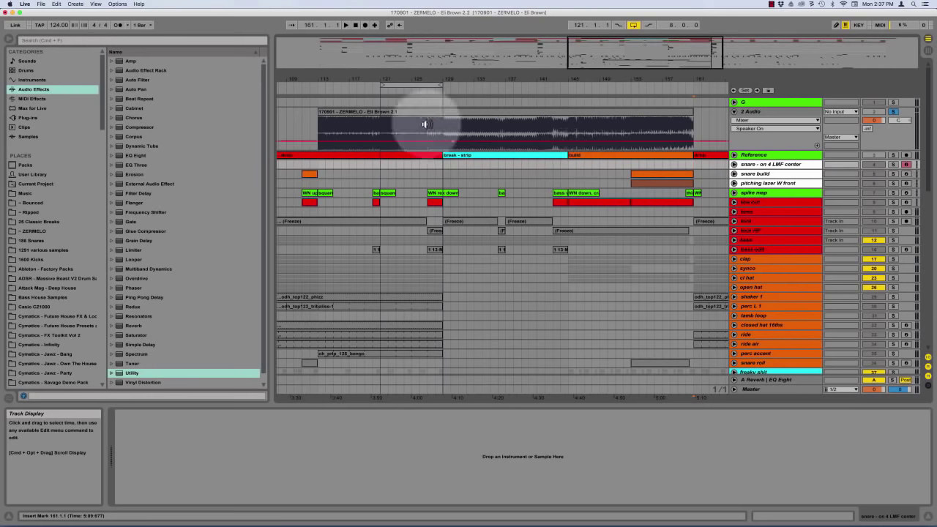
drag(379, 165, 423, 174)
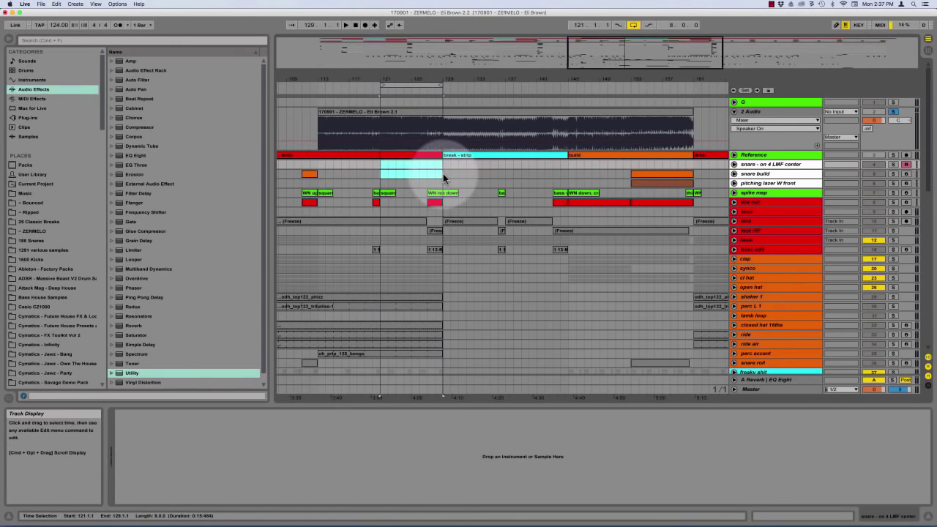
click(380, 168)
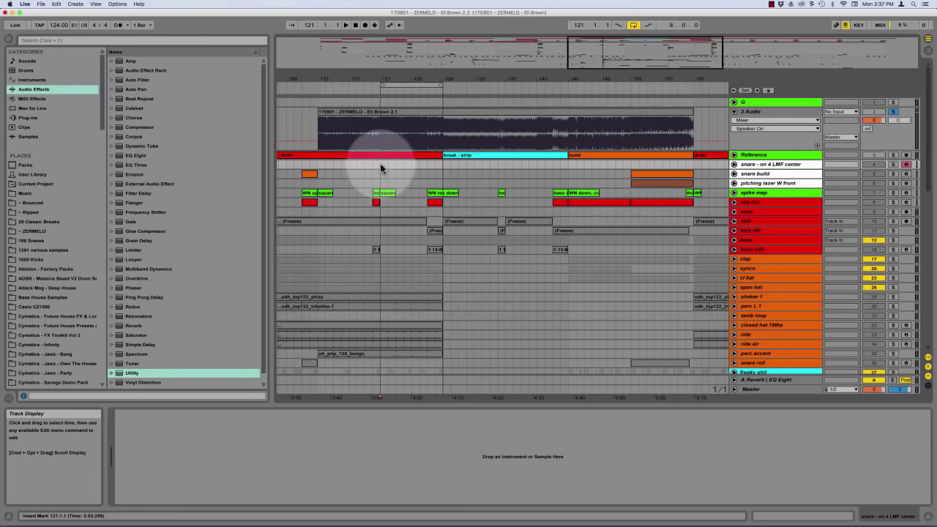
drag(380, 168, 442, 174)
click(378, 165)
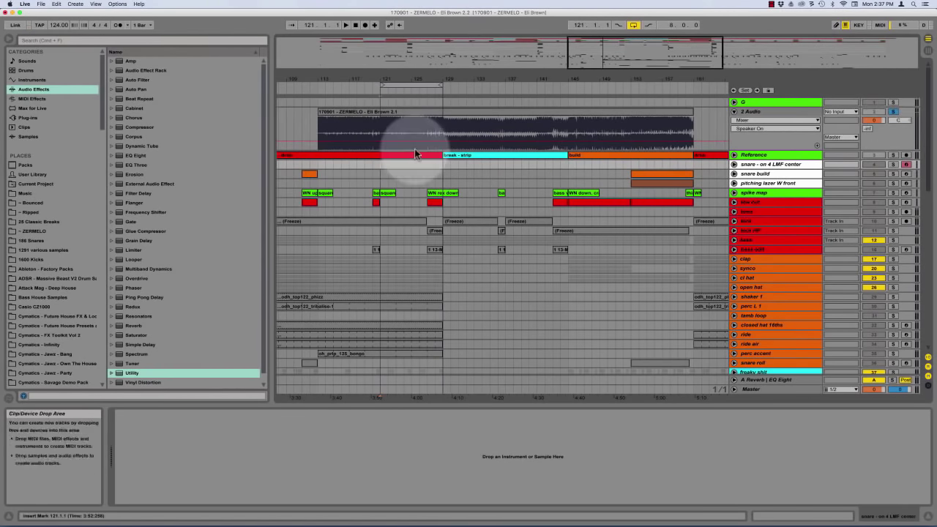
Play the bounced mix on the soloed 2 Audio track from bar 121 and stop playback
click(381, 125)
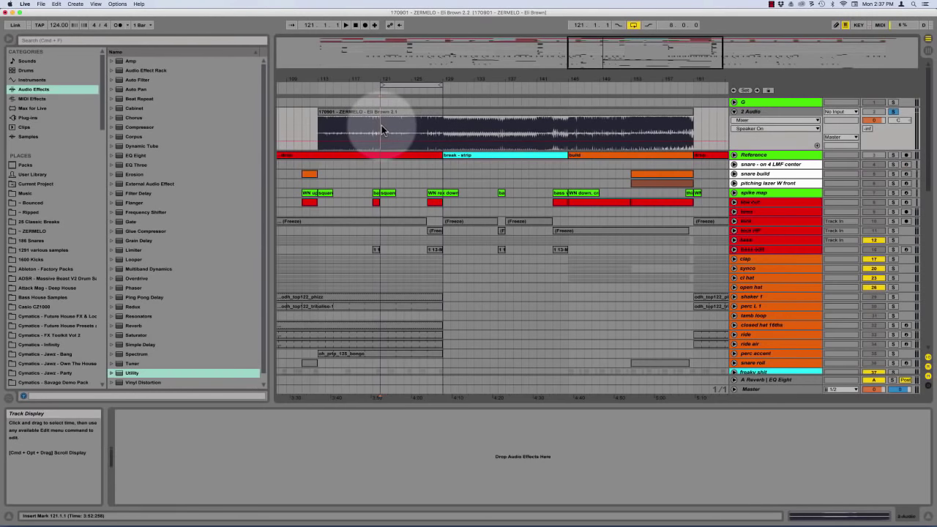
key(space)
key(plus)
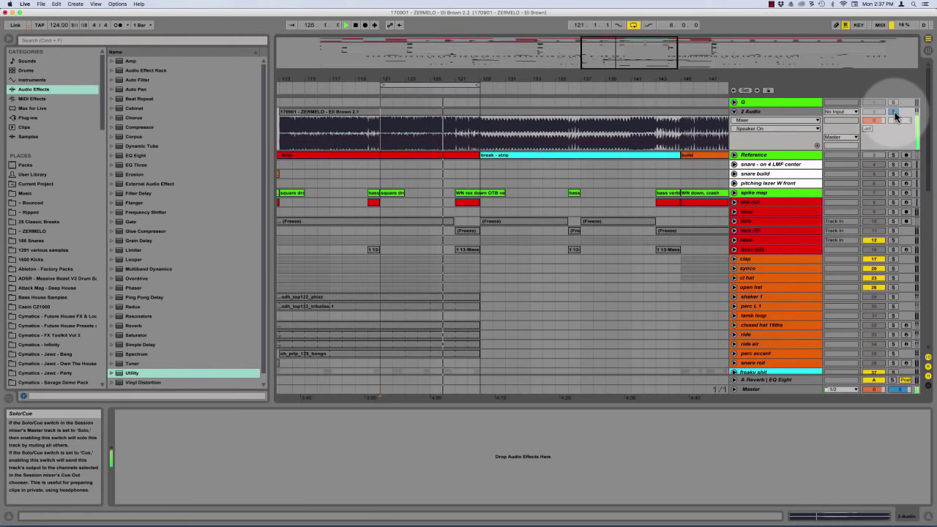
key(space)
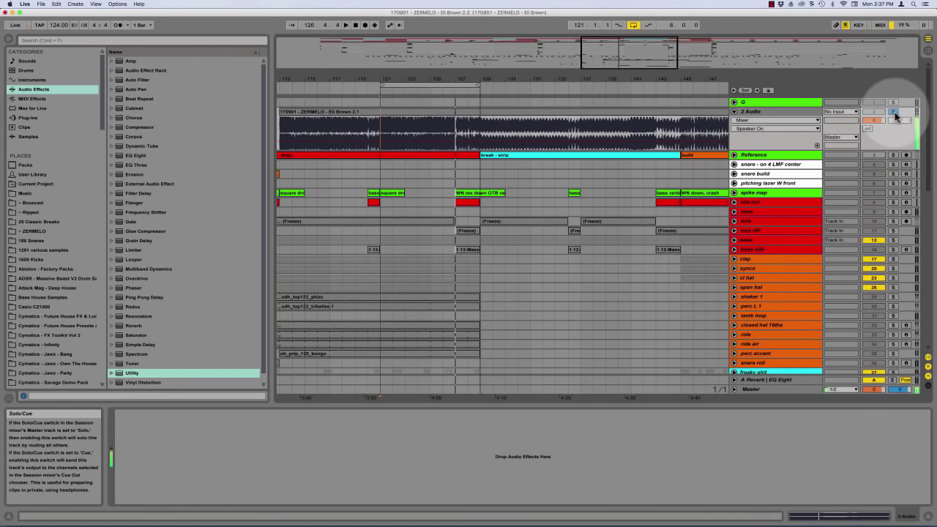
Unsolo the 2 Audio track and play the full arrangement from bar 121
click(894, 113)
click(379, 165)
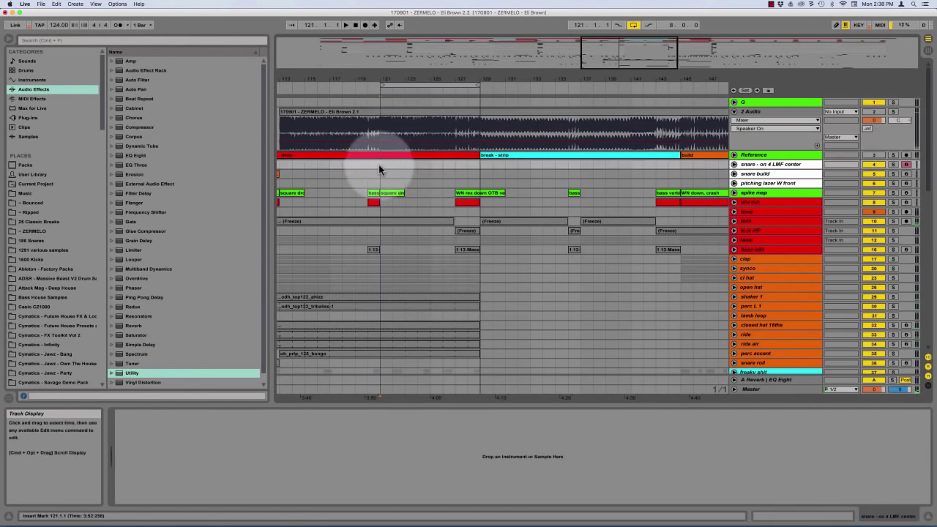
key(space)
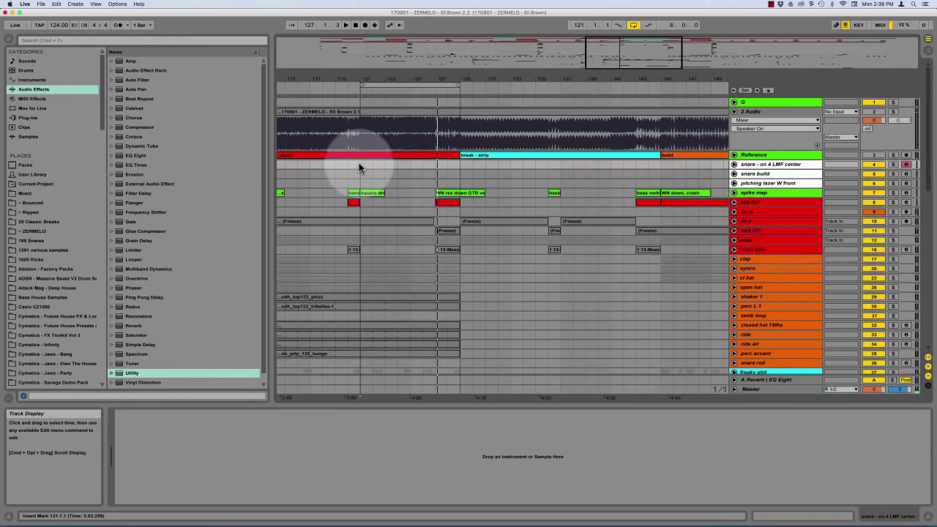
Solo the stutter FX group to hear it at bar 121, and play the soloed 2 Audio bounce from the same bar
scroll(359, 166, down, 10)
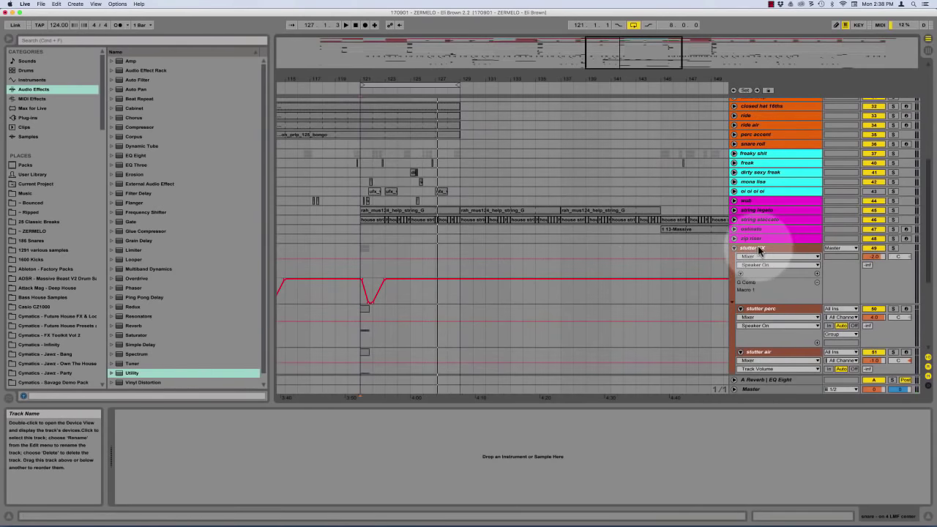
click(754, 250)
click(893, 248)
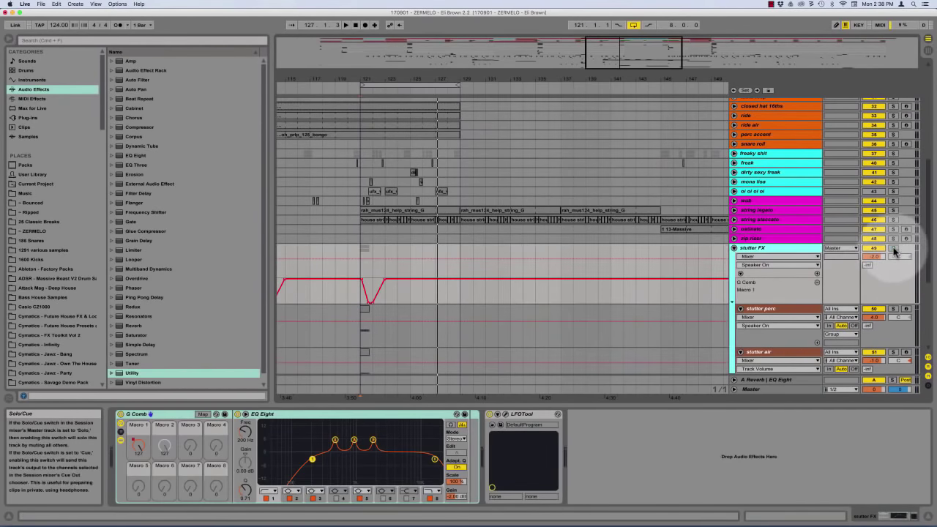
click(371, 227)
scroll(480, 252, up, 10)
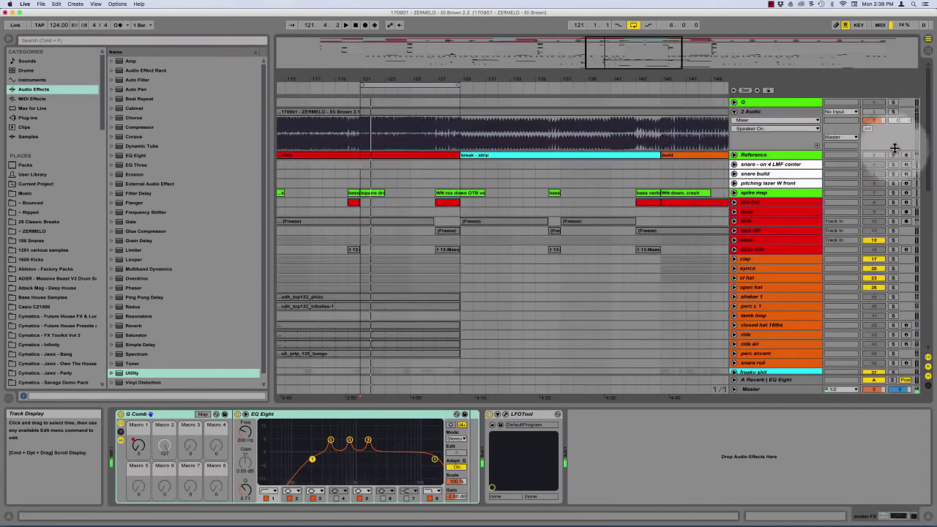
click(892, 112)
key(space)
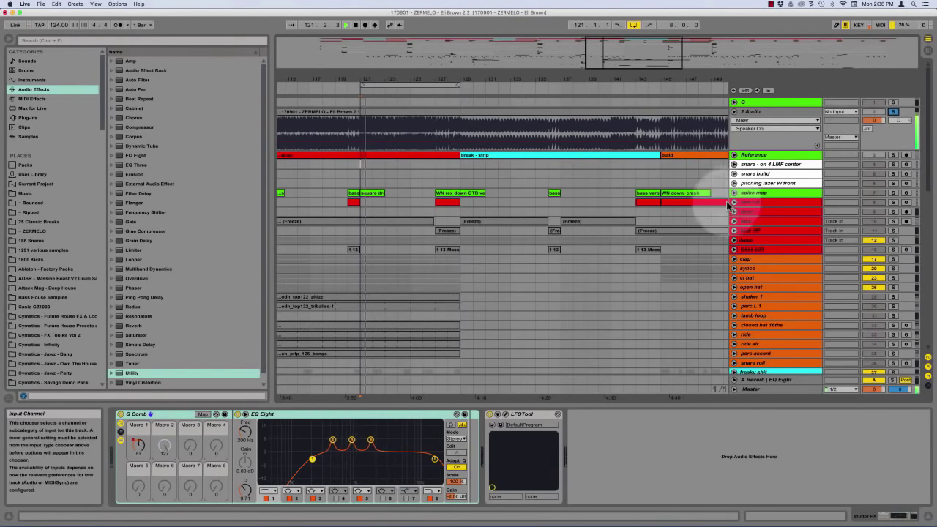
Inspect the stutter perc track's Sampler MIDI settings and the notes of its clip at bar 121
scroll(530, 276, down, 10)
scroll(532, 276, up, 4)
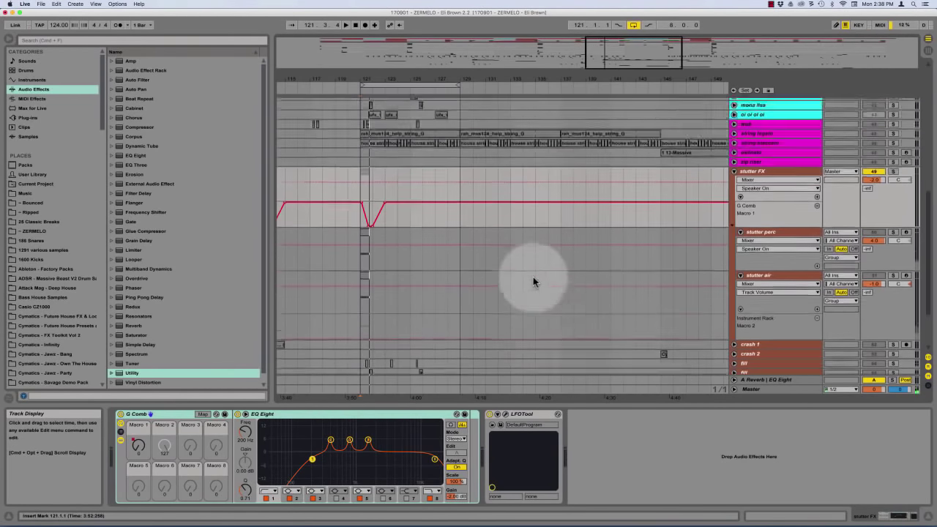
click(760, 246)
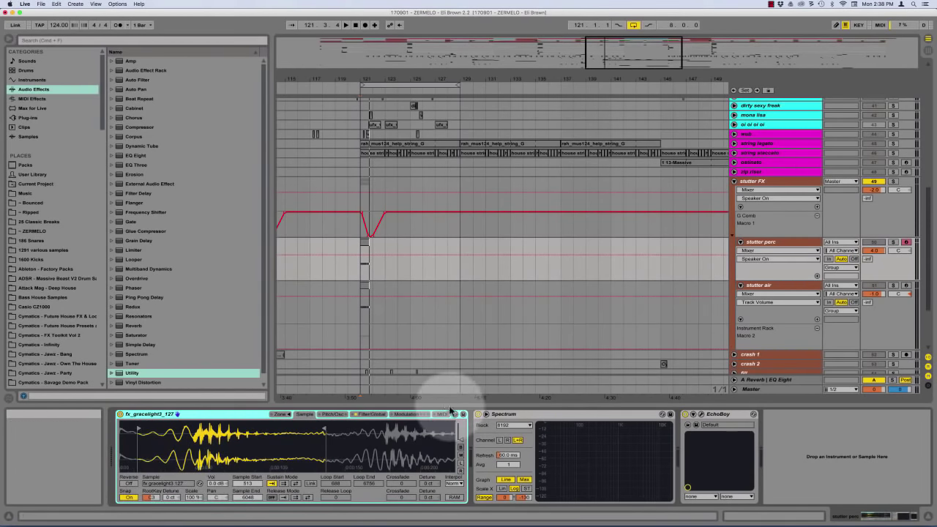
click(442, 414)
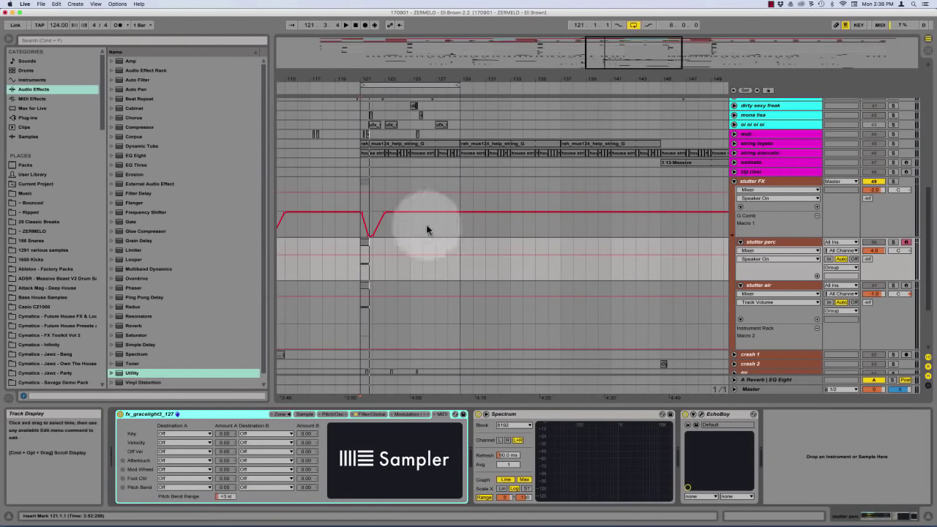
click(364, 246)
double_click(364, 246)
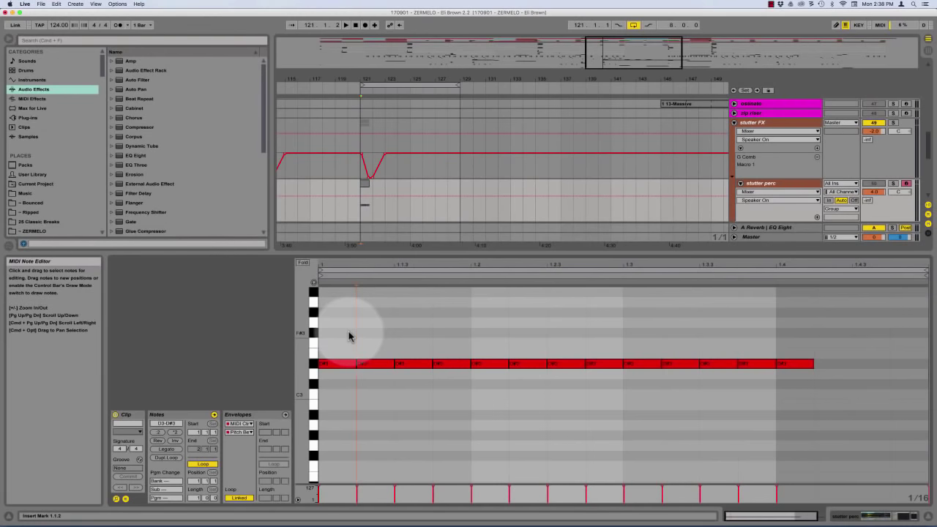
double_click(367, 253)
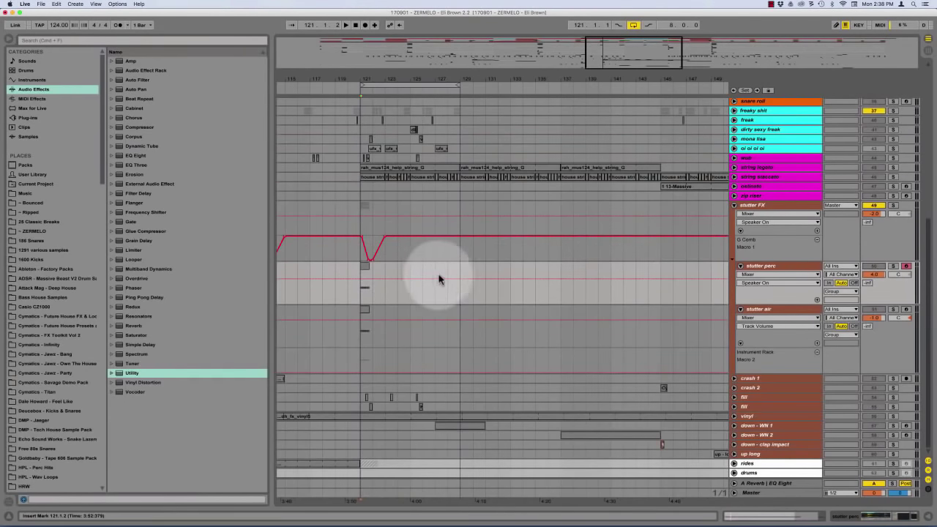
Inspect the stutter air clip's notes and Pitch Bend envelope at bar 121, and display the track's Instrument Rack and Sampler
click(758, 310)
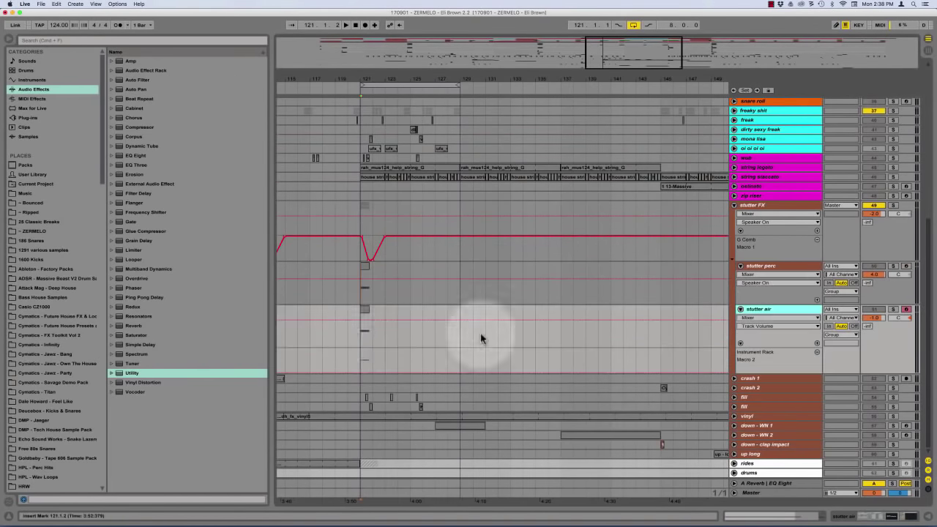
double_click(365, 313)
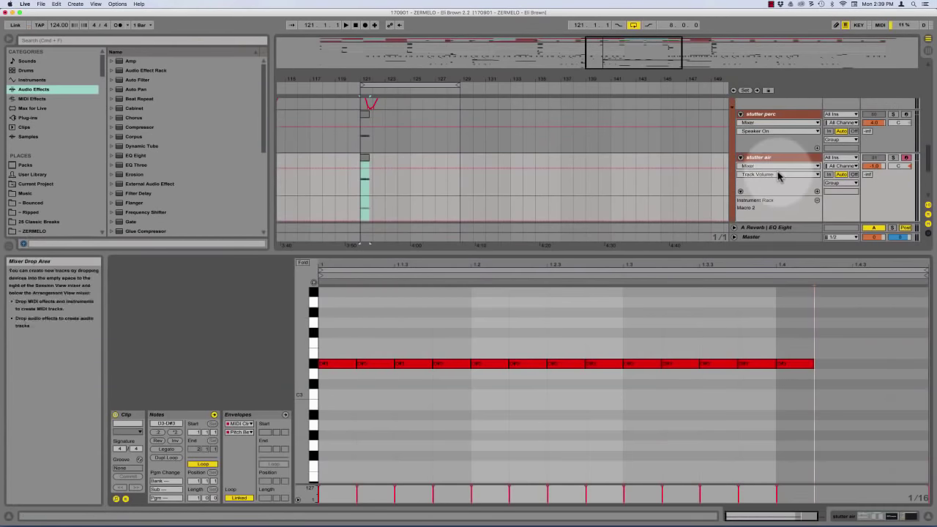
click(285, 415)
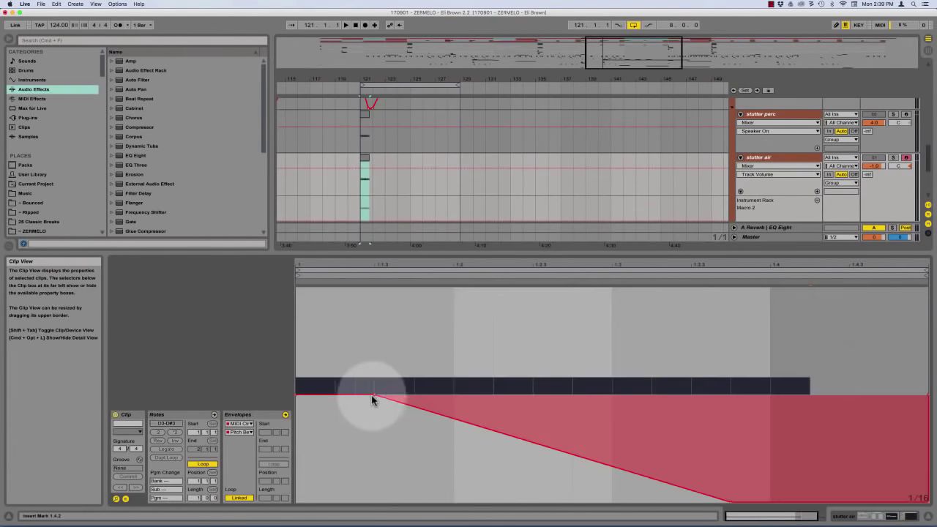
click(778, 161)
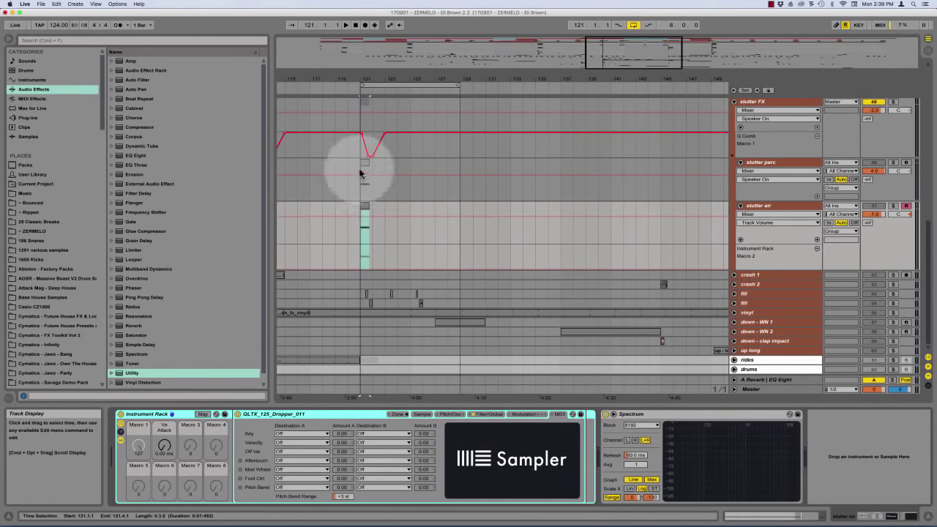
Display the stutter FX group's device chain and inspect the G Comb rack's macro mappings
click(358, 191)
scroll(358, 192, up, 5)
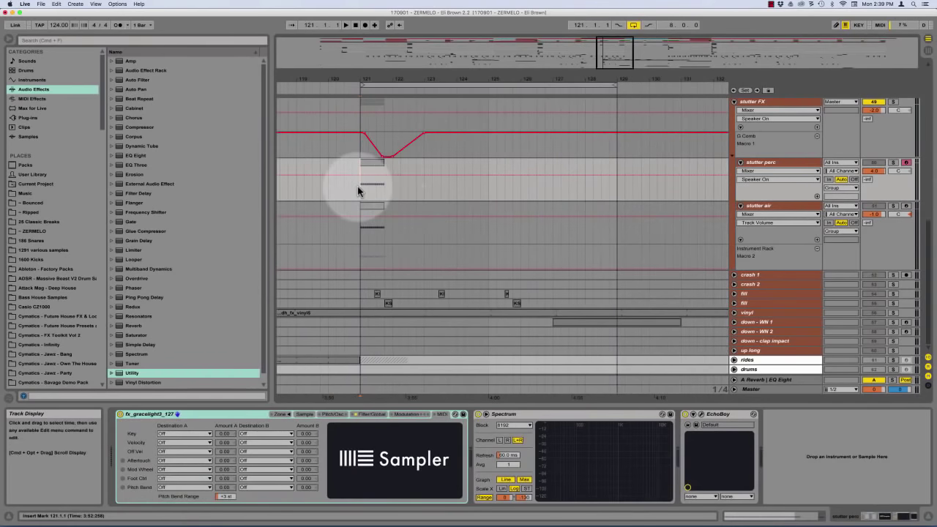
scroll(579, 303, up, 5)
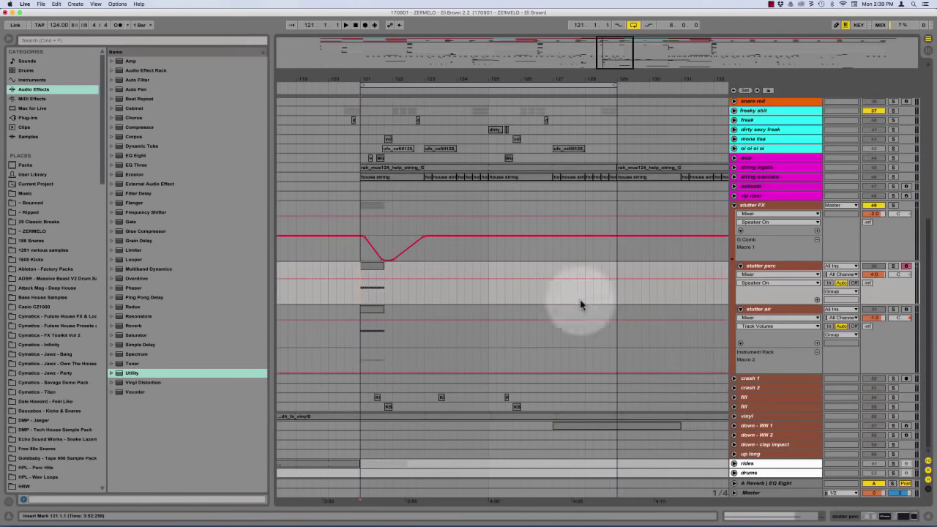
click(772, 208)
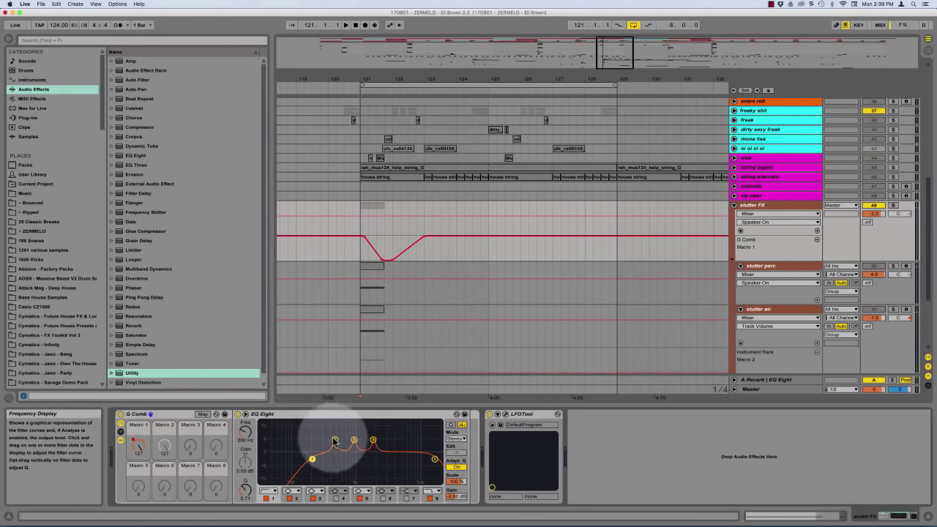
click(202, 414)
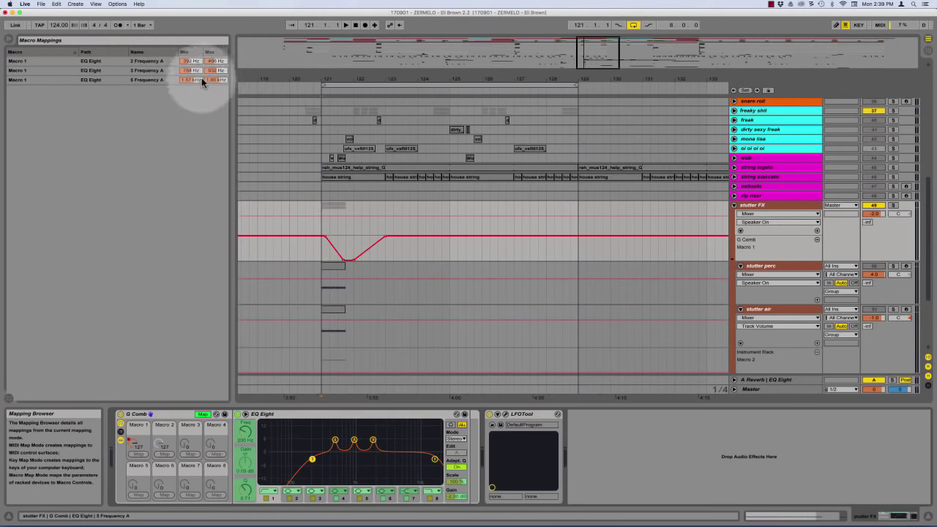
Play from bar 121 to watch the automated G Comb macro move the EQ Eight peaks
scroll(288, 256, up, 1)
key(space)
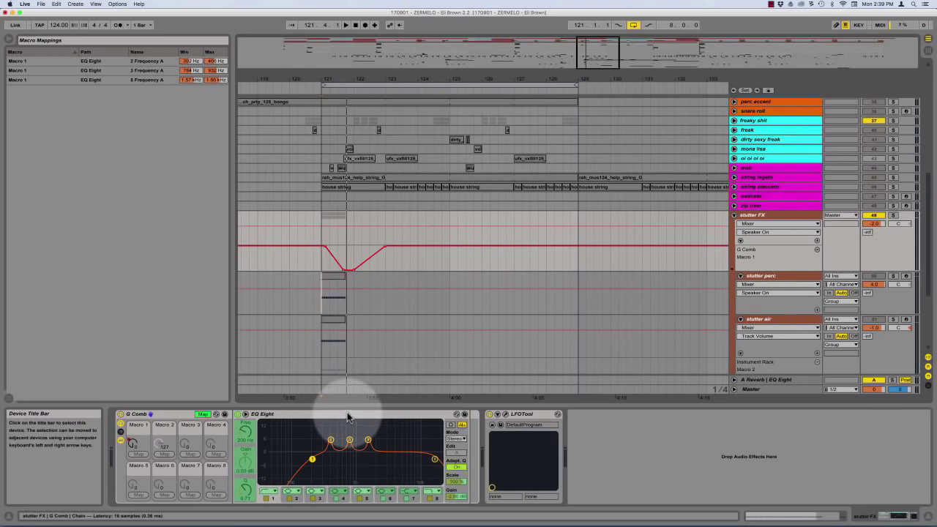
click(335, 436)
key(space)
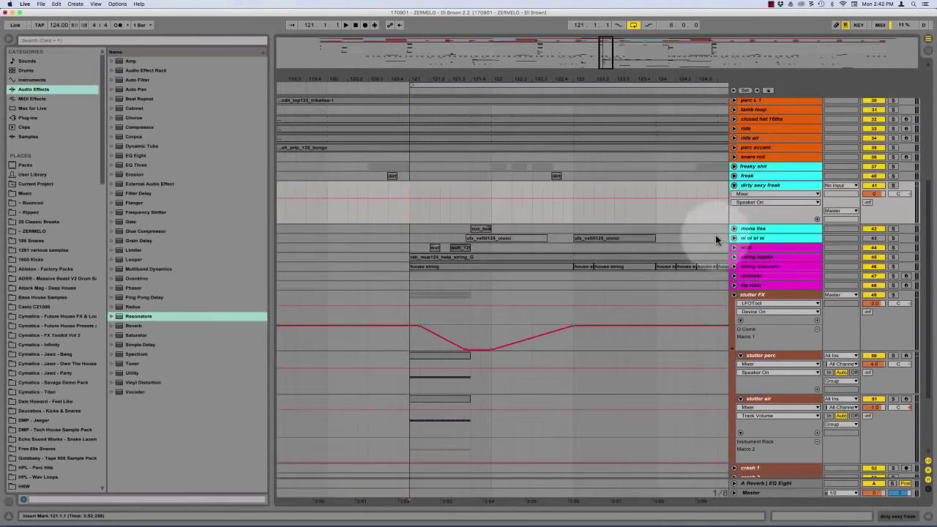
Unfold the magenta track directly above string legato and select its first clip at 121.2
click(735, 249)
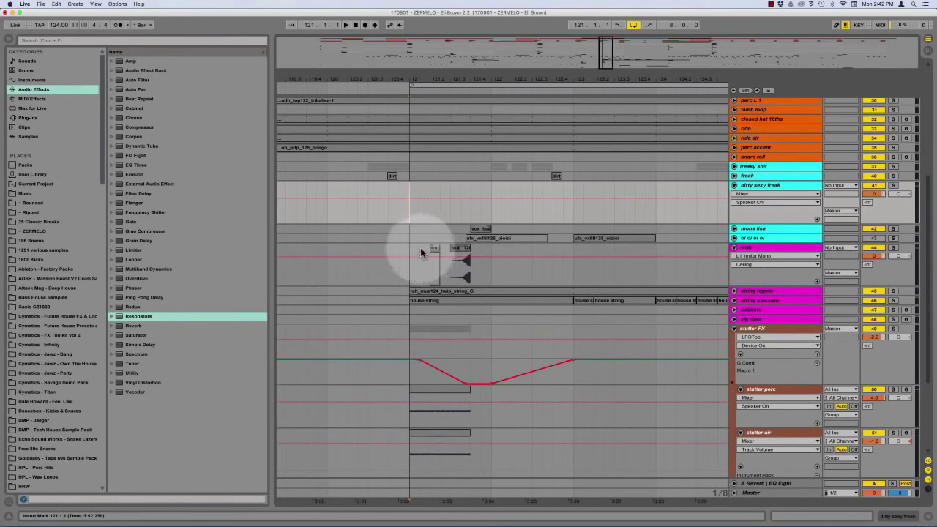
click(434, 250)
scroll(441, 223, up, 5)
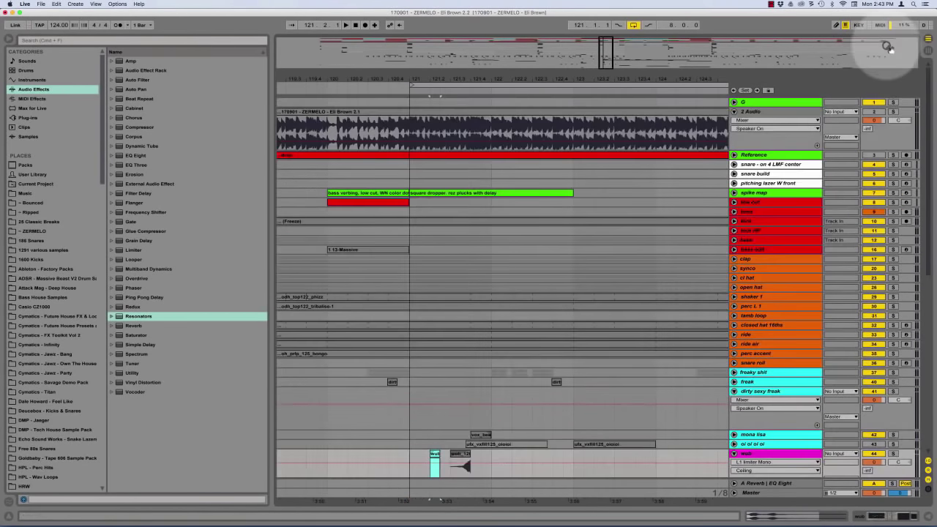
Solo the 2 Audio bounce and play it from bar 121
click(893, 112)
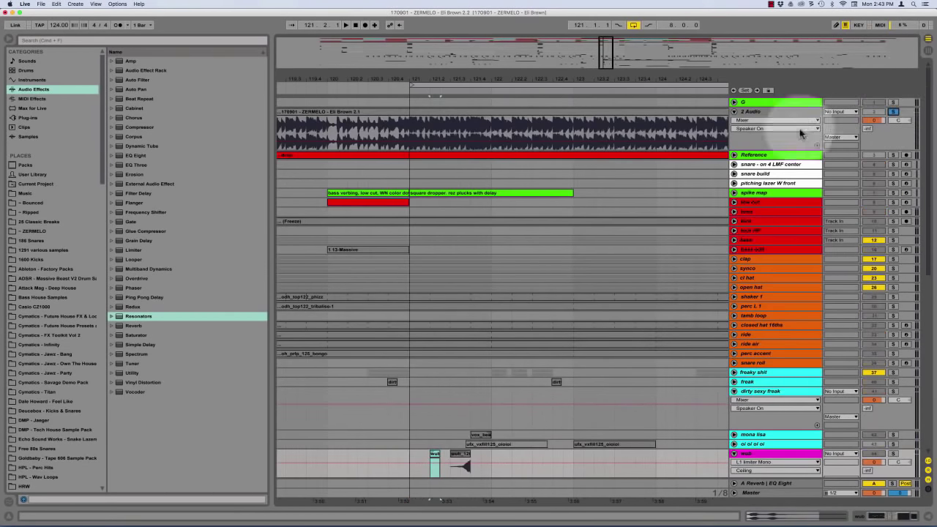
key(space)
click(405, 130)
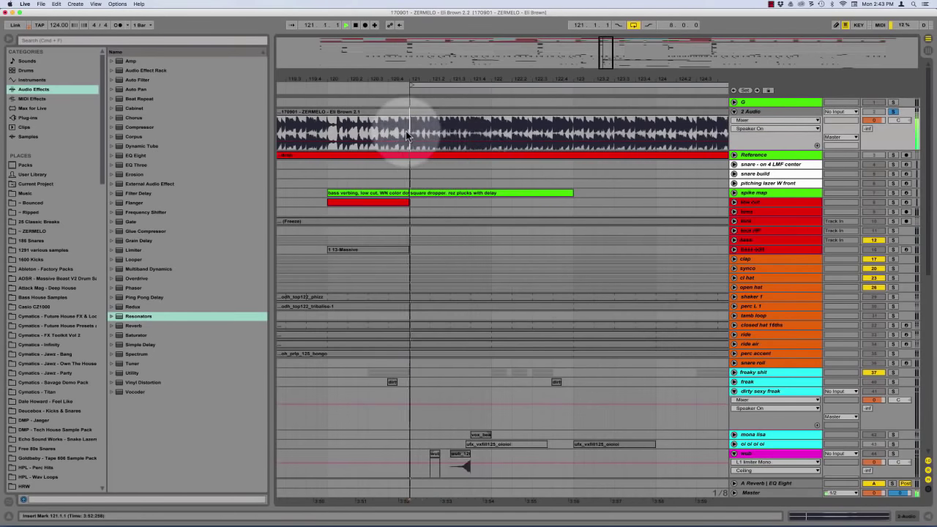
key(space)
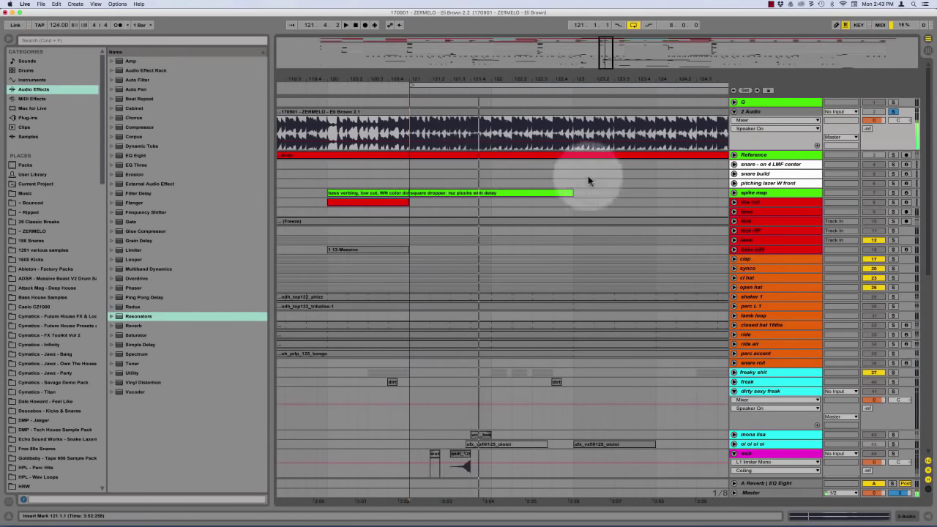
key(space)
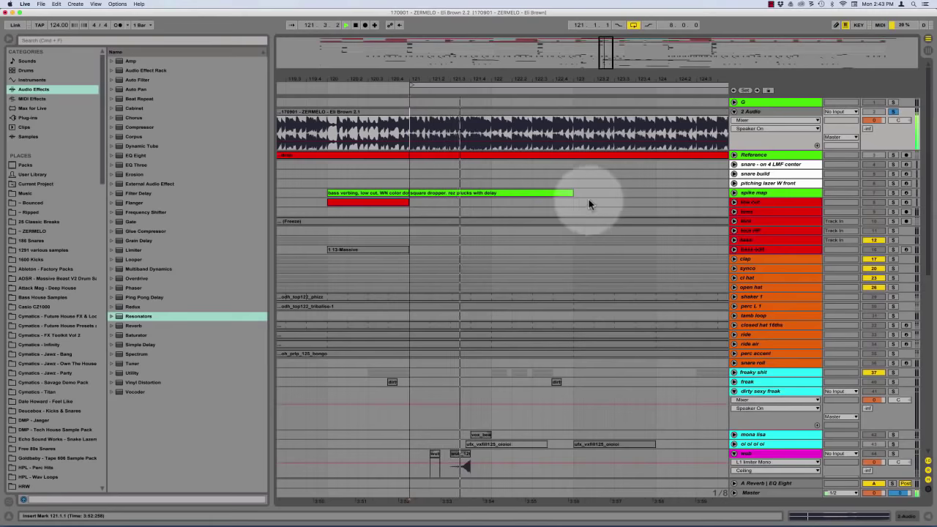
Set the insert mark to bar 121 and unfold the mona lisa track to show its vocal clip's waveform
scroll(437, 155, down, 5)
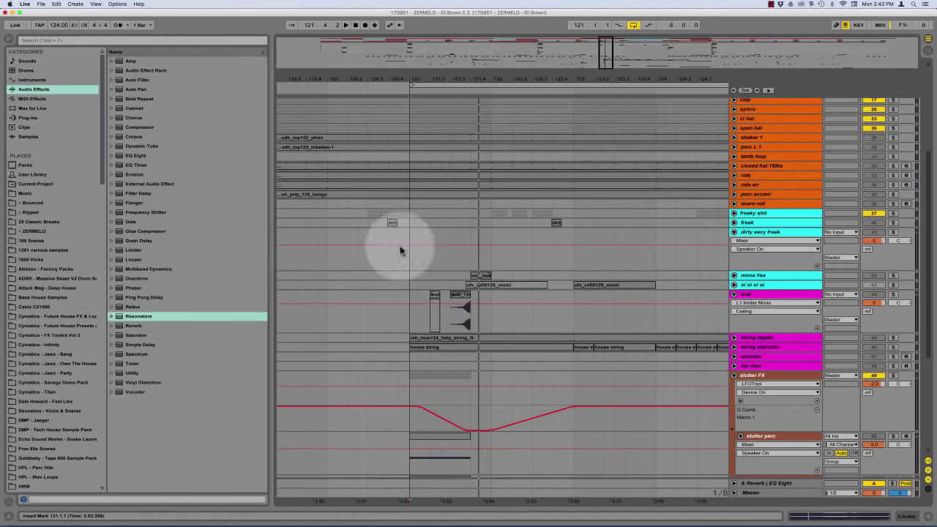
click(409, 320)
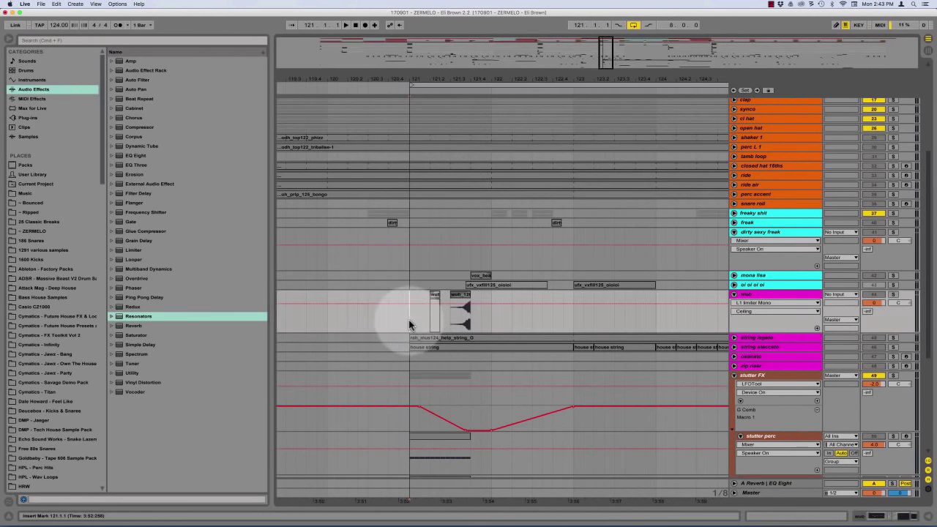
click(759, 279)
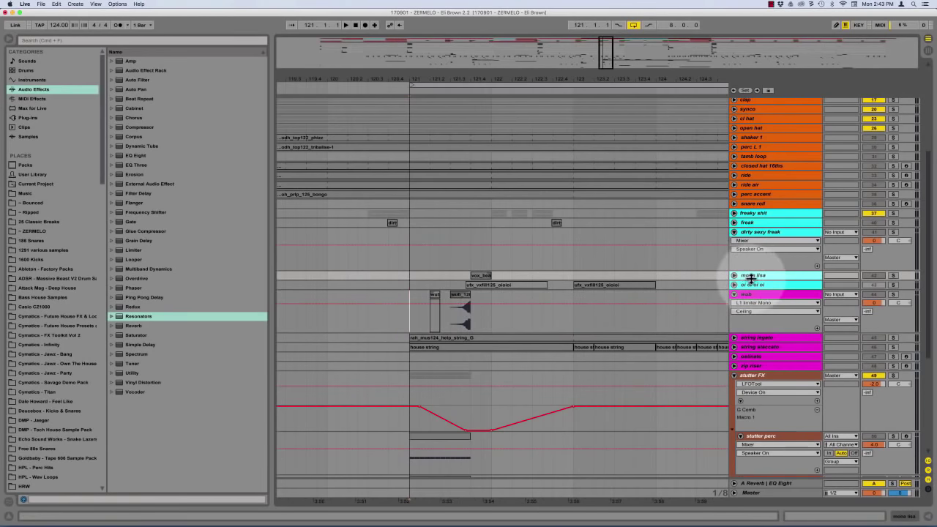
click(735, 276)
Unsolo 2 Audio and play all tracks from bar 121 to hear the mona lisa vocal in context
scroll(830, 117, up, 5)
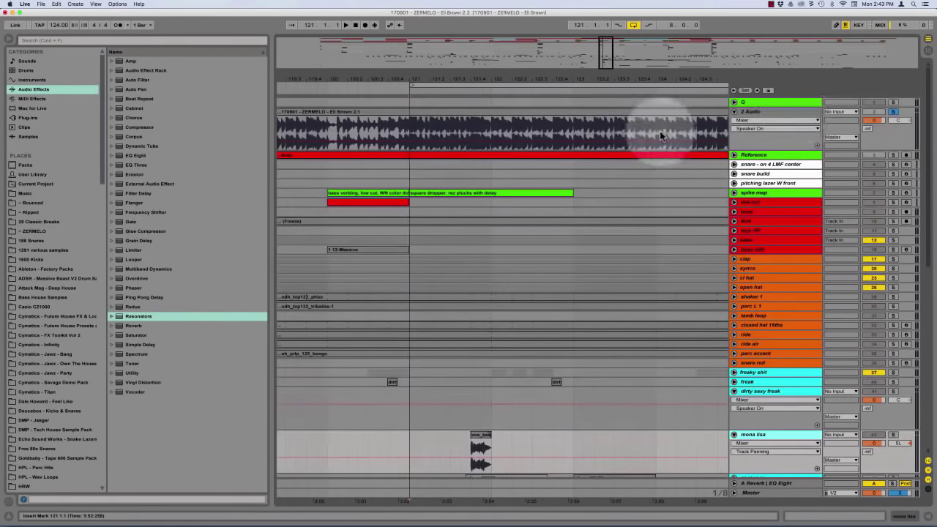
key(space)
scroll(476, 201, down, 3)
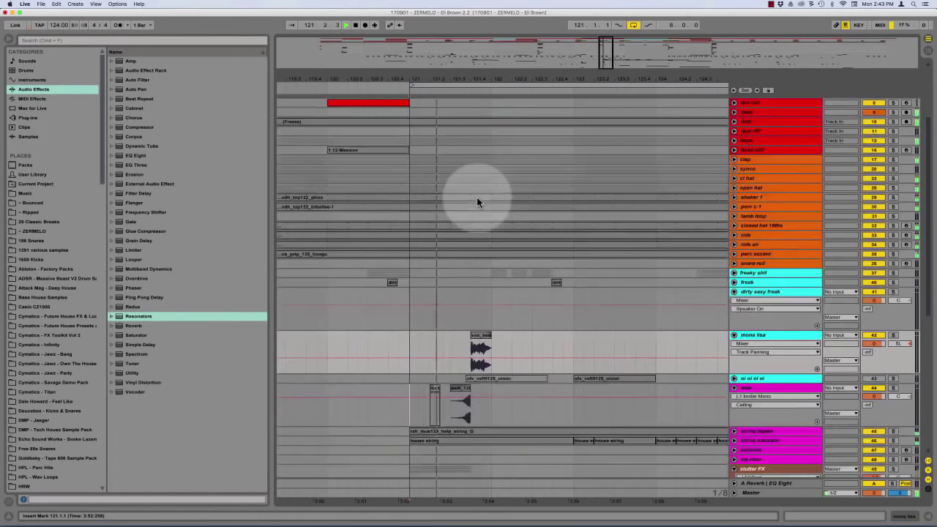
key(space)
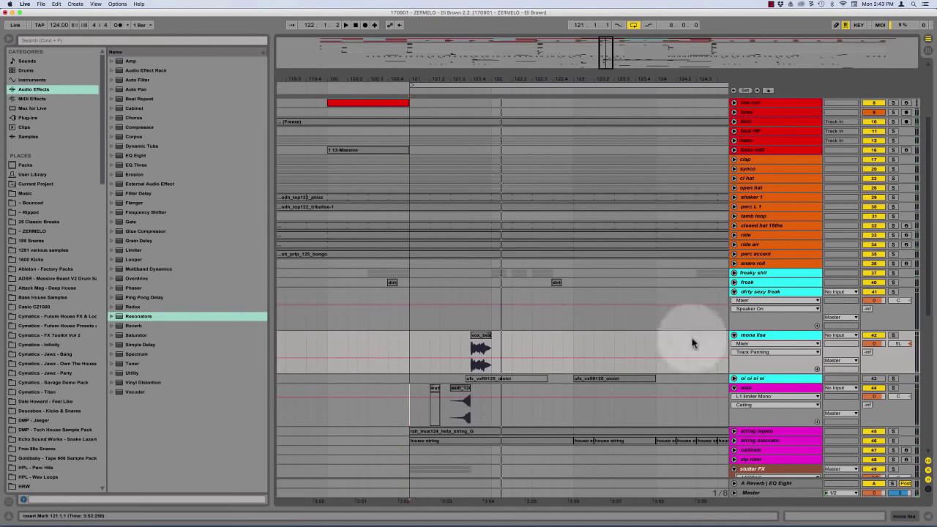
Play the arrangement from bar 121 through the stutter effects and the fill in bar 123
scroll(542, 377, down, 8)
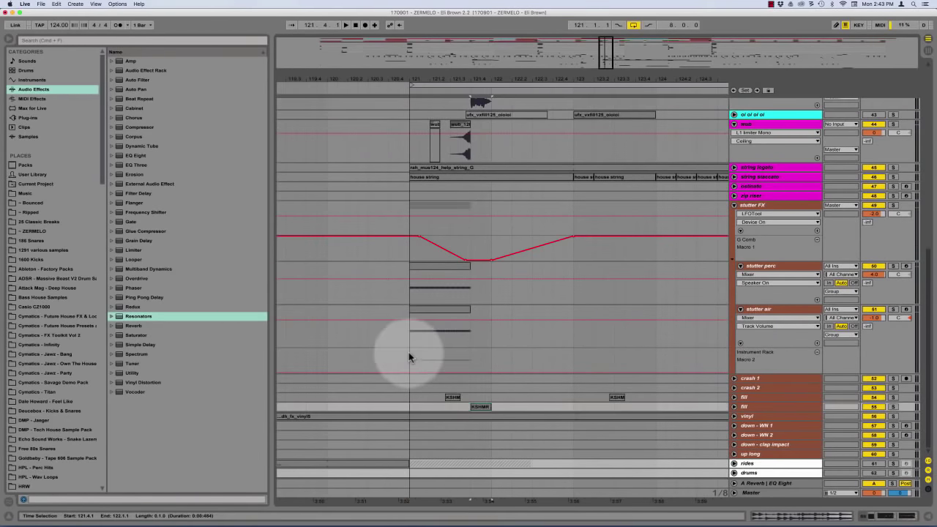
click(411, 332)
key(space)
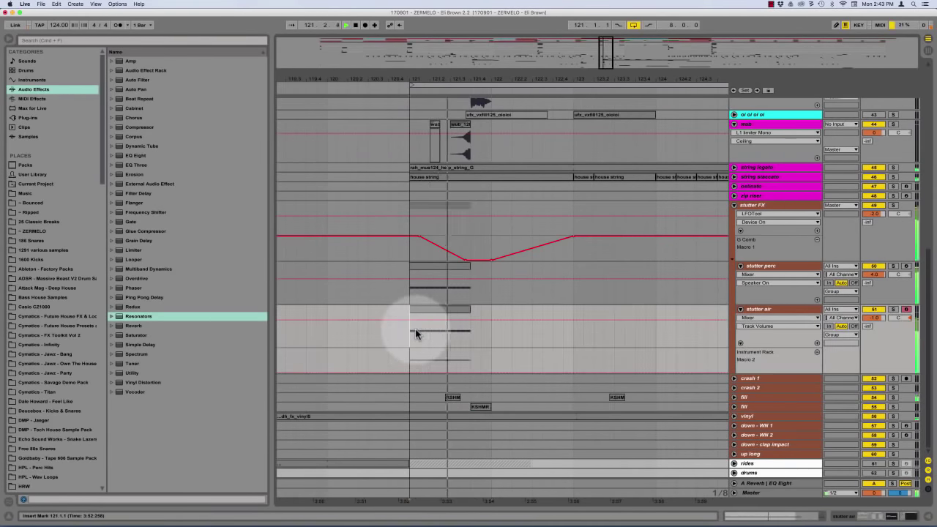
click(602, 387)
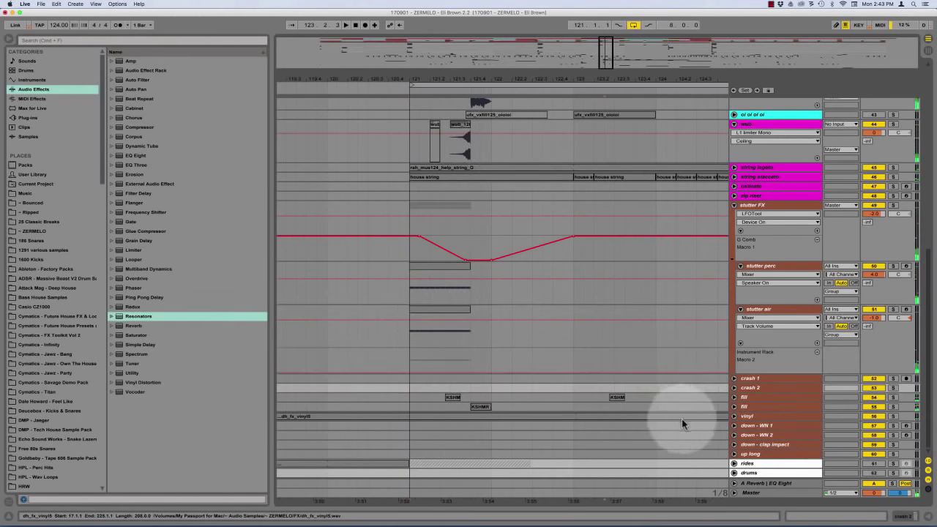
key(space)
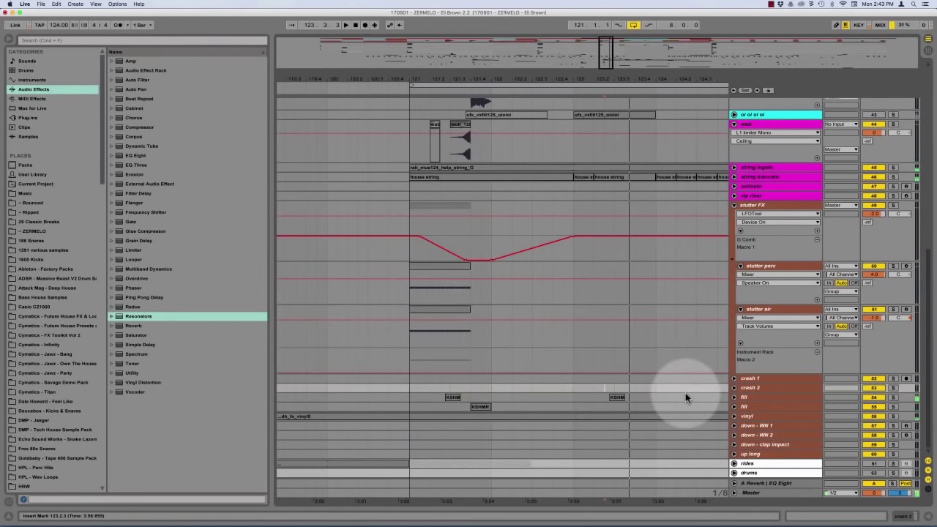
Unfold the first fill track, play from just before its clip in bar 123, and select its clip in bar 121
click(734, 397)
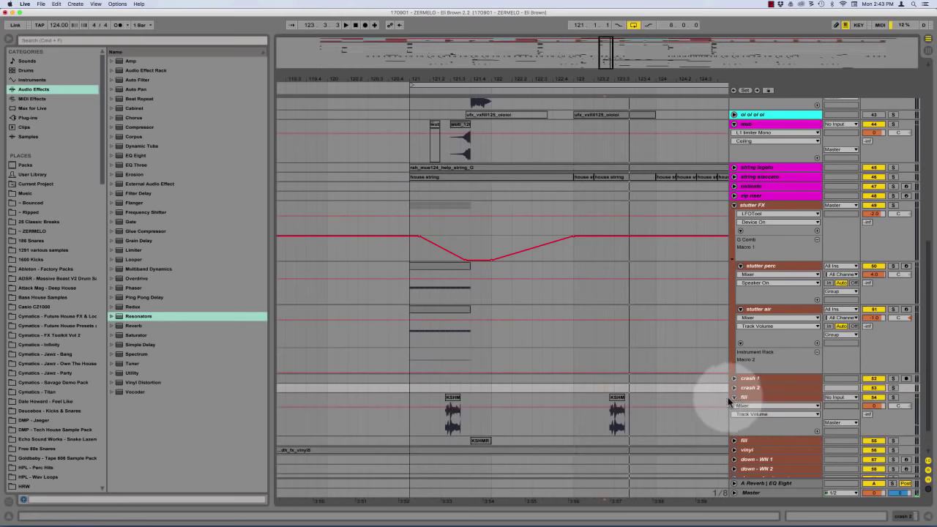
click(604, 410)
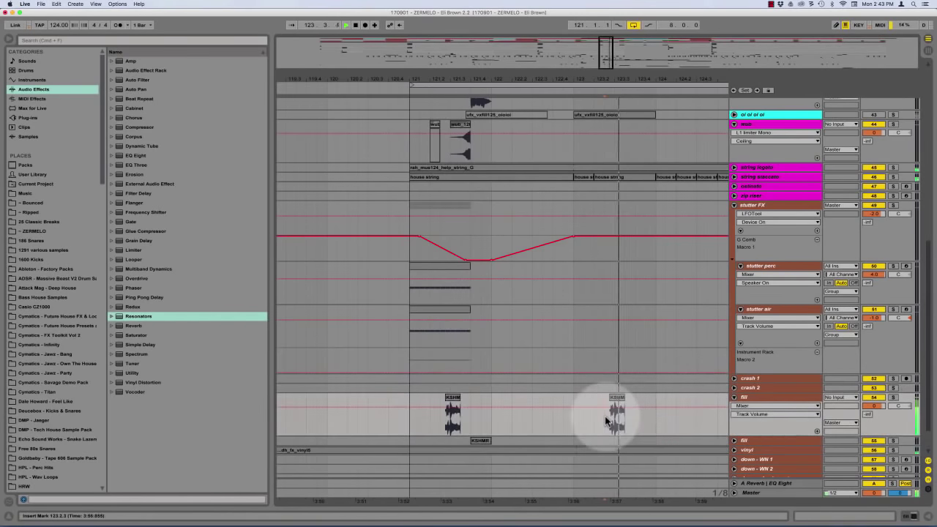
click(450, 402)
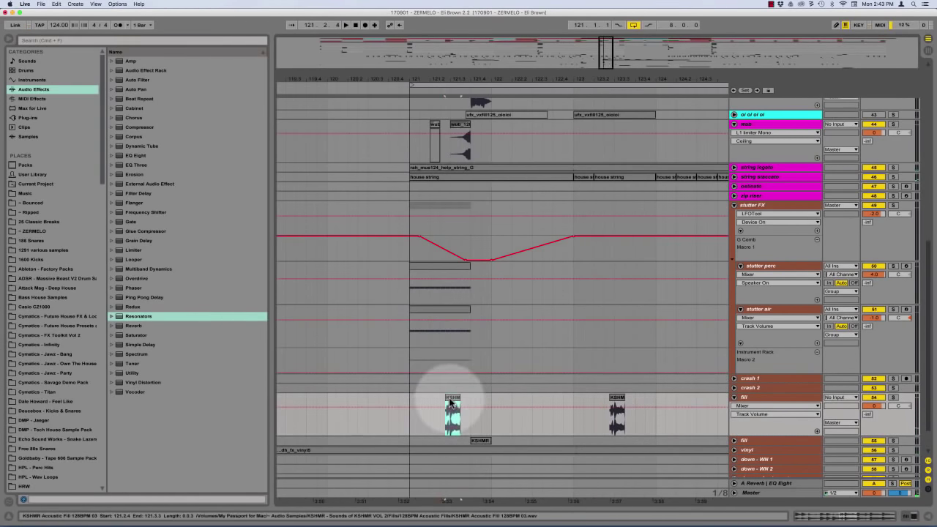
Compare the magenta track's clip at 121.2 with the start of the first fill's clip in bar 121
scroll(439, 398, up, 5)
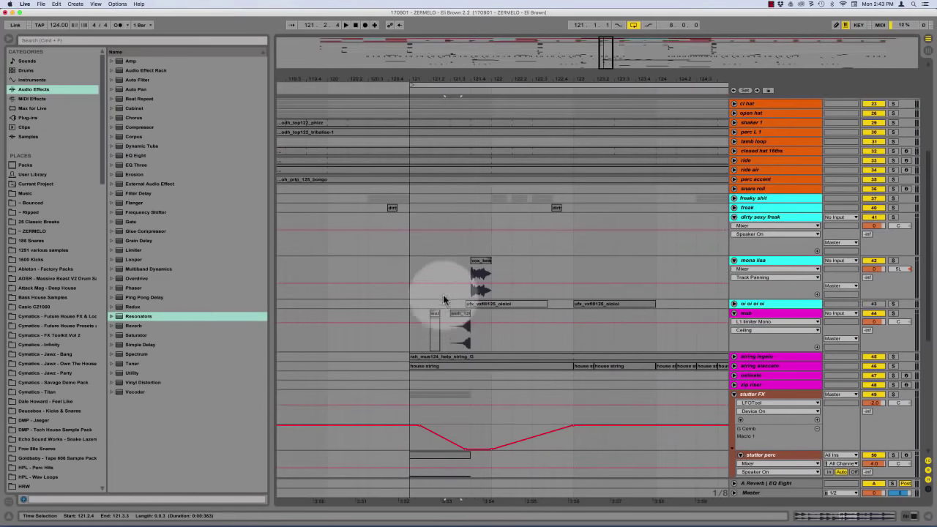
click(435, 316)
scroll(437, 316, up, 6)
scroll(446, 227, down, 10)
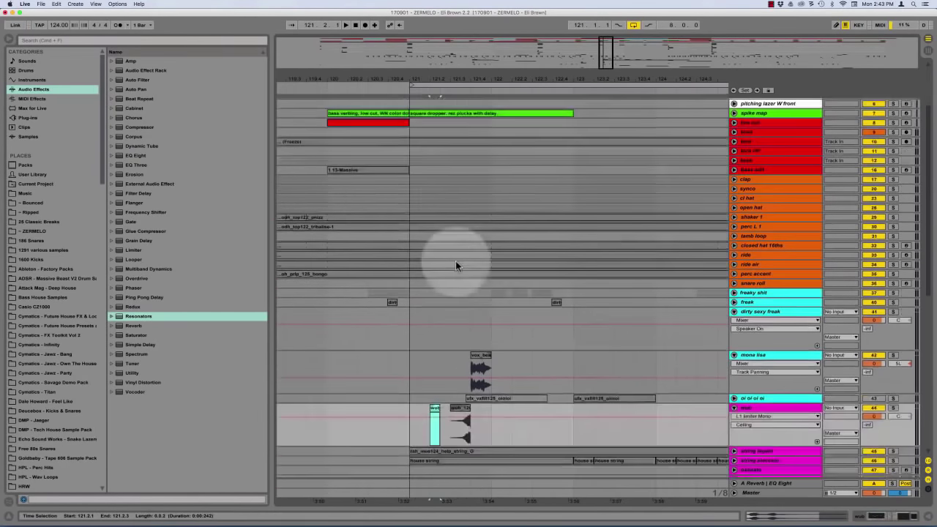
scroll(455, 264, down, 5)
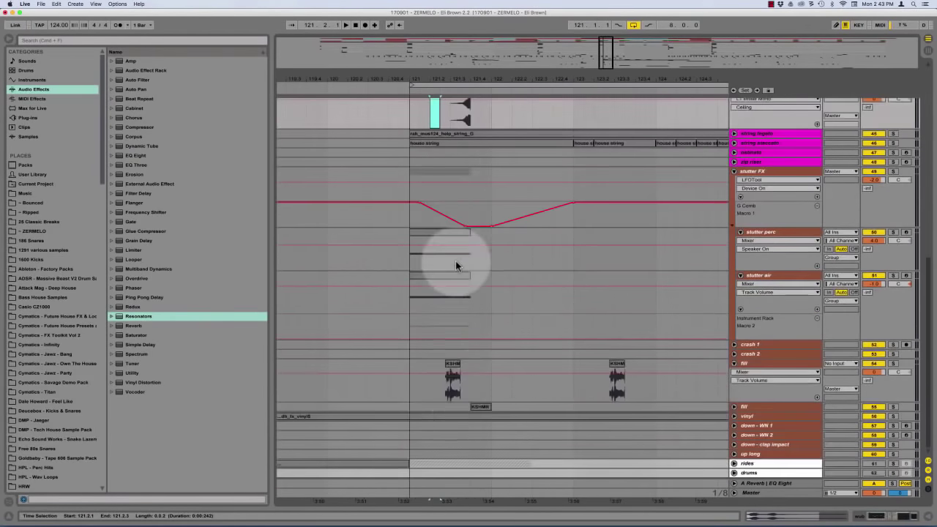
click(454, 366)
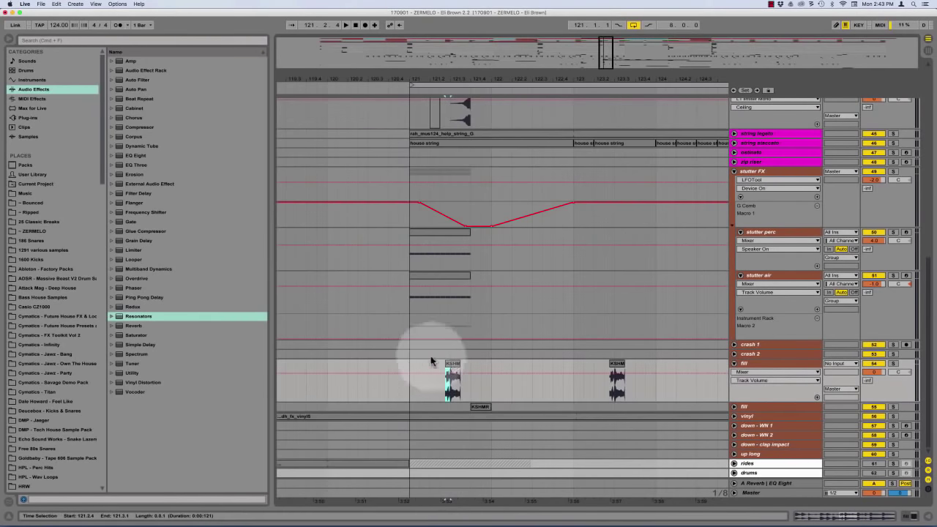
Play from bar 121 to hear how the first fill follows the vocal clip
click(407, 364)
key(space)
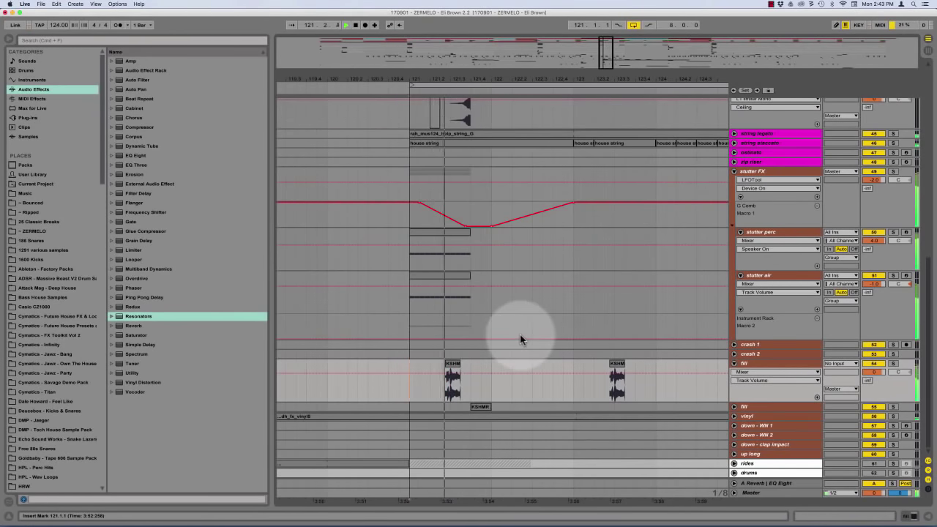
key(space)
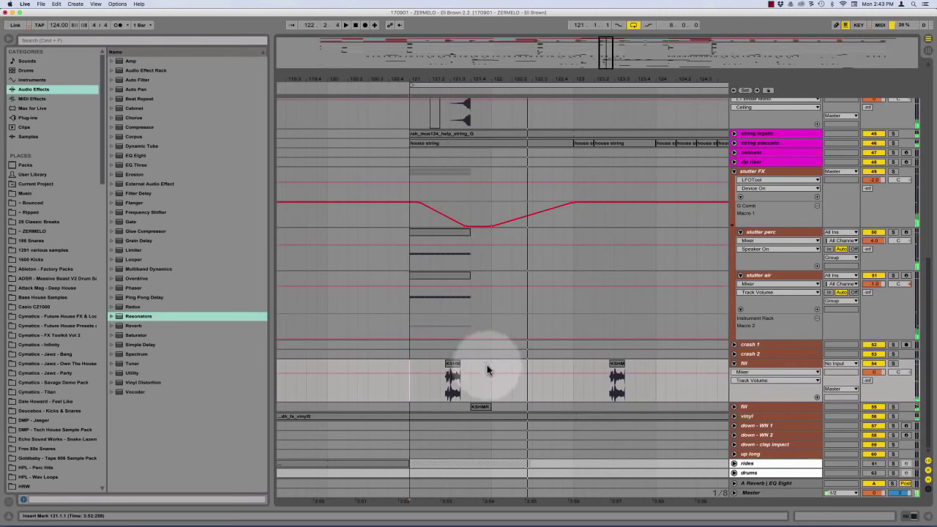
Unfold the second fill track, play from bar 121 to hear it in the mix, and solo that track
click(735, 407)
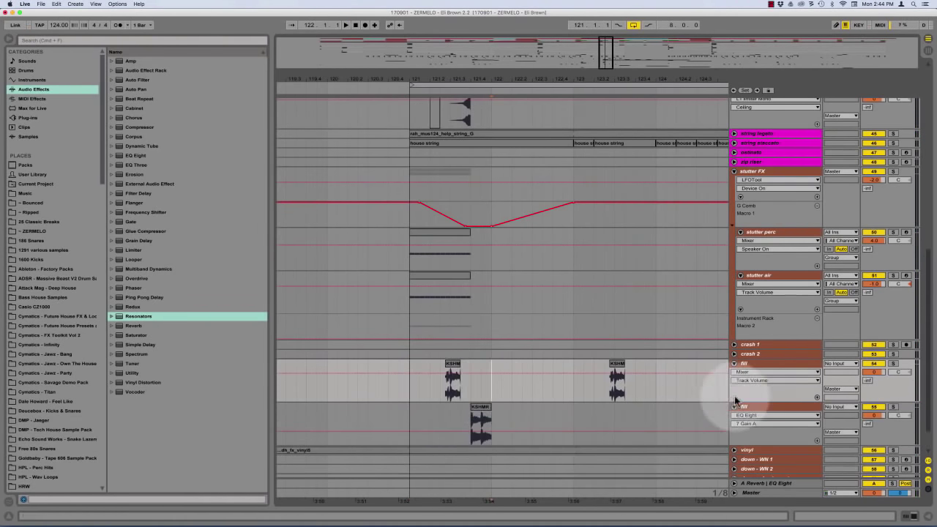
click(514, 411)
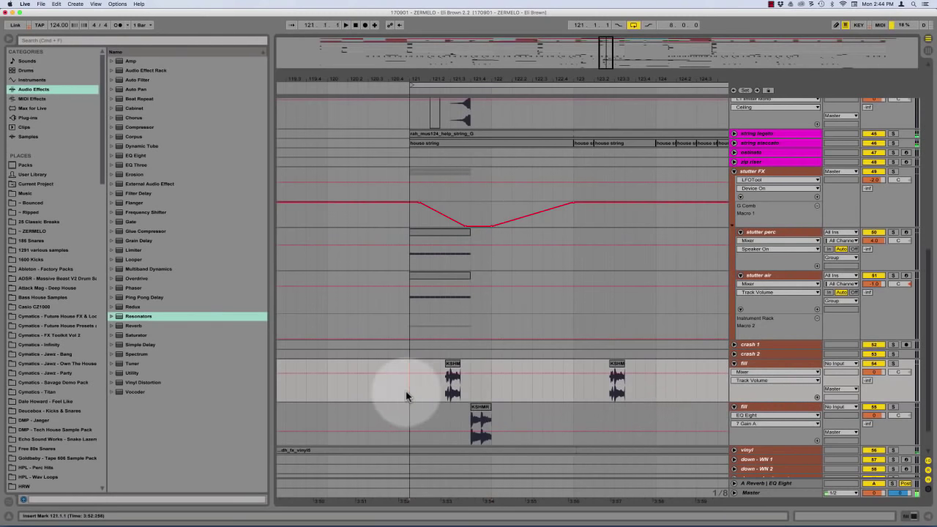
key(space)
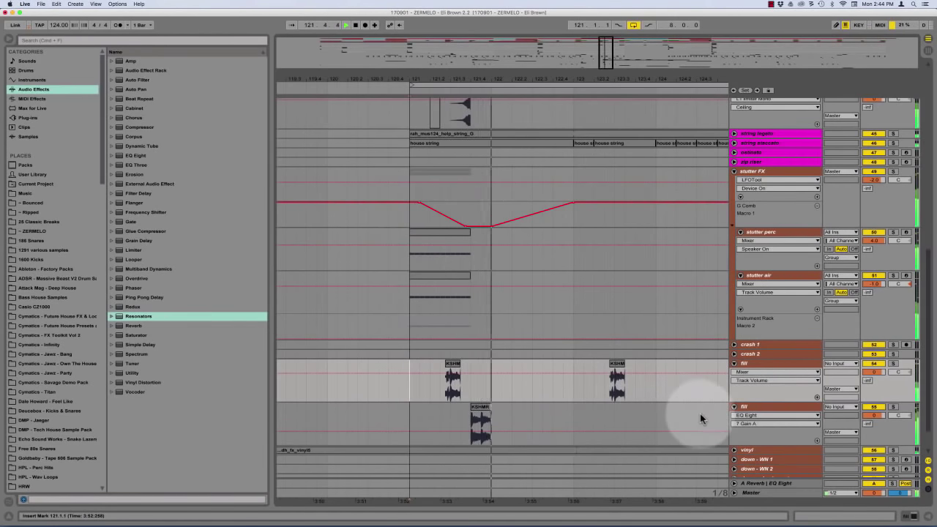
click(893, 406)
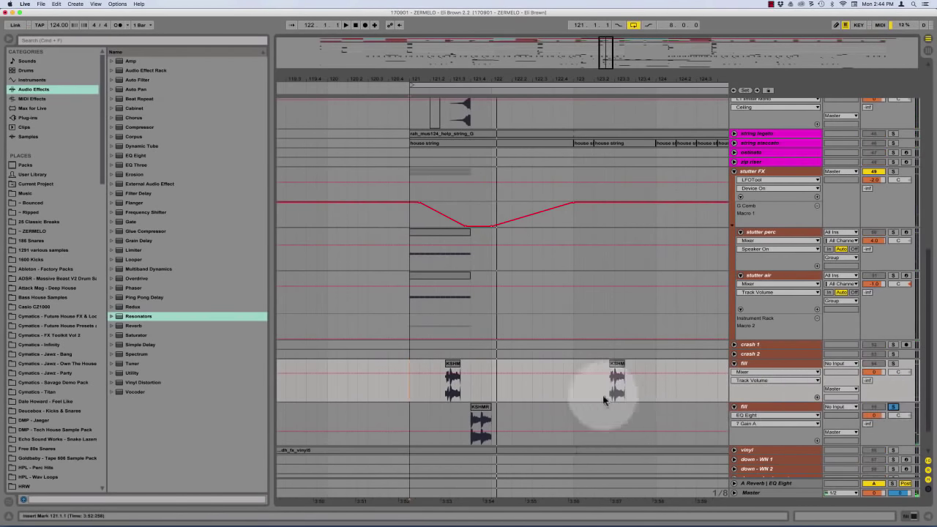
Show the second fill track's devices and compare the left and right channel curves of its second EQ Eight
double_click(765, 408)
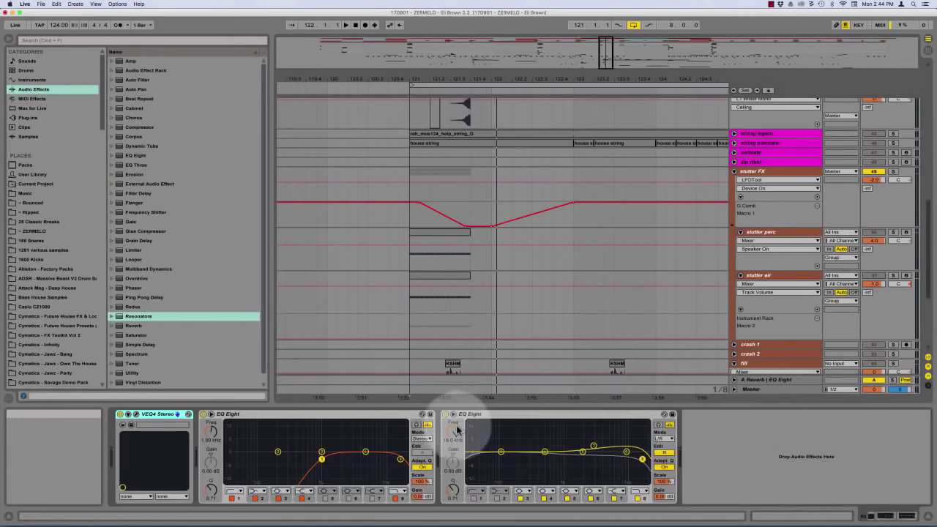
click(341, 413)
click(579, 414)
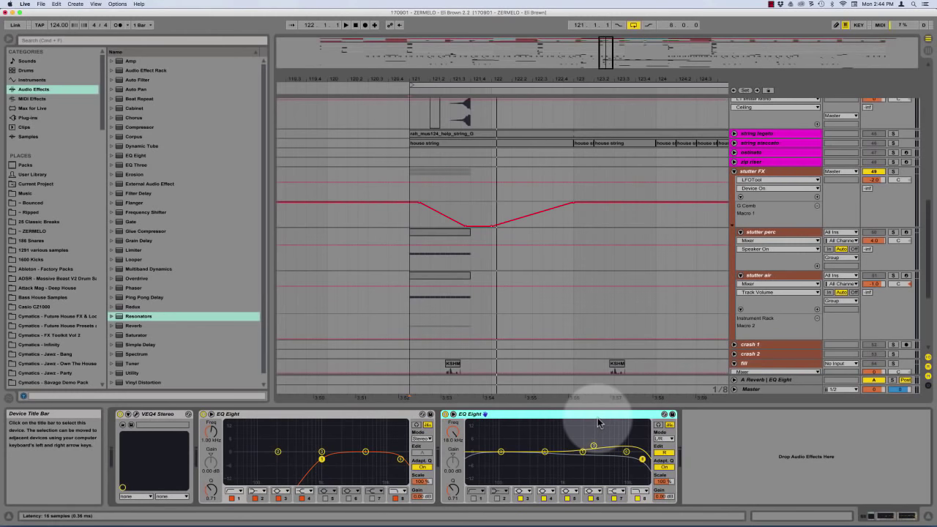
click(666, 454)
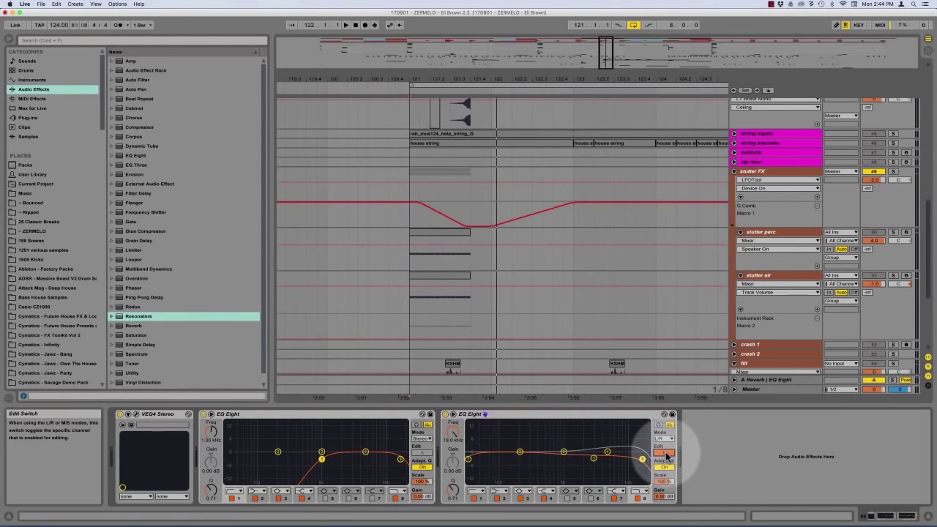
click(666, 456)
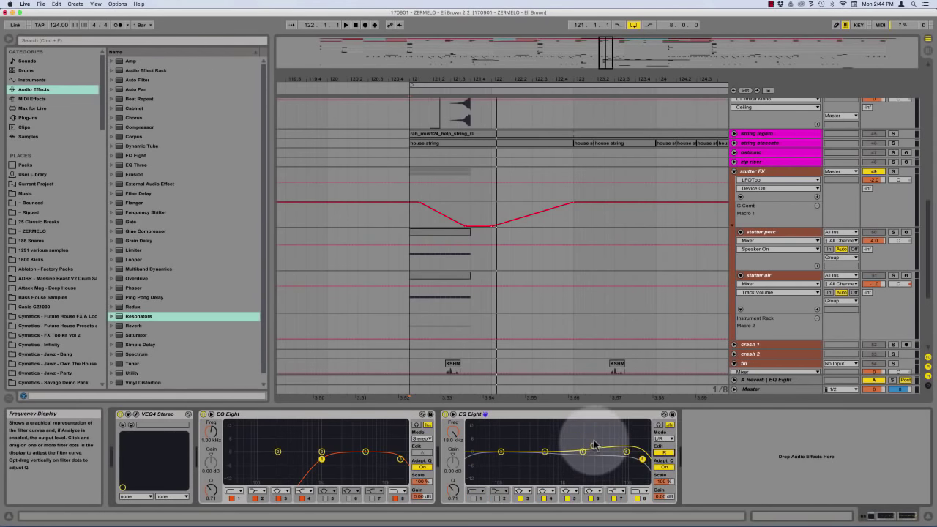
click(664, 454)
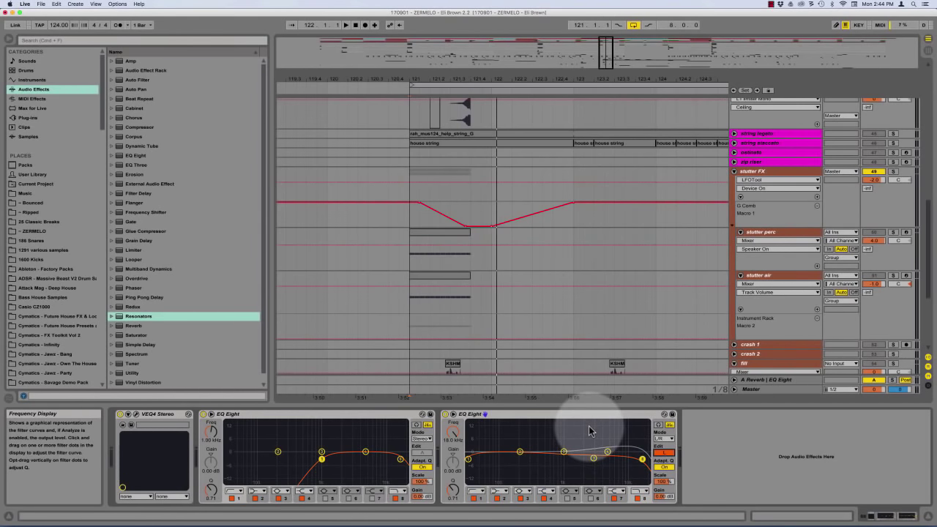
Play the second fill from bar 121 both soloed and in the full mix
key(space)
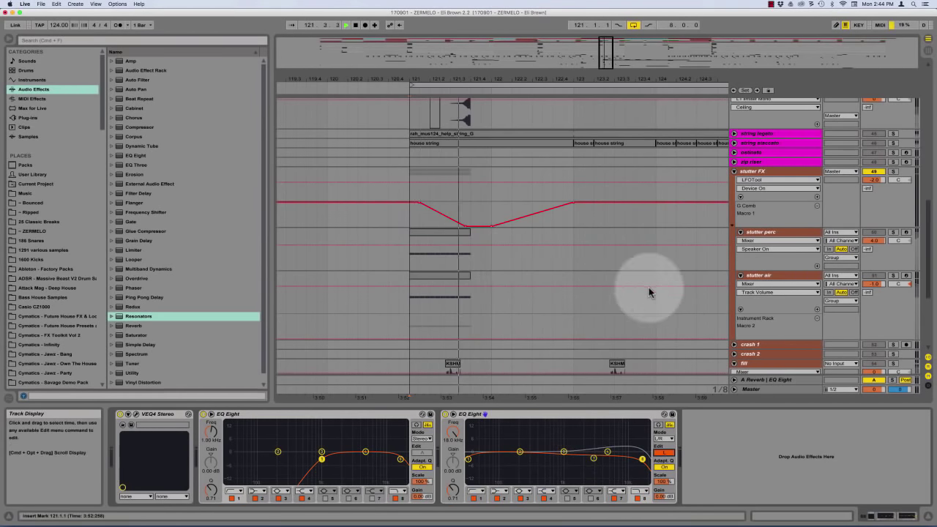
key(space)
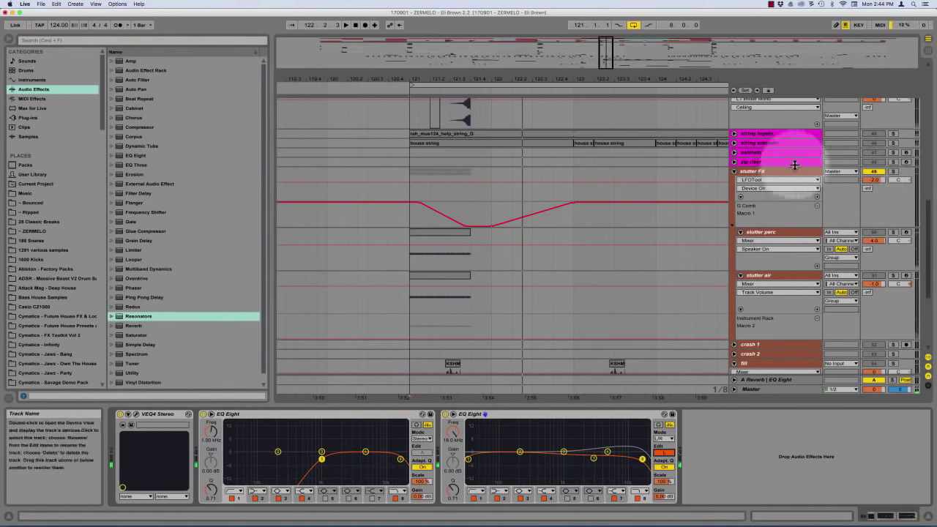
scroll(770, 211, up, 5)
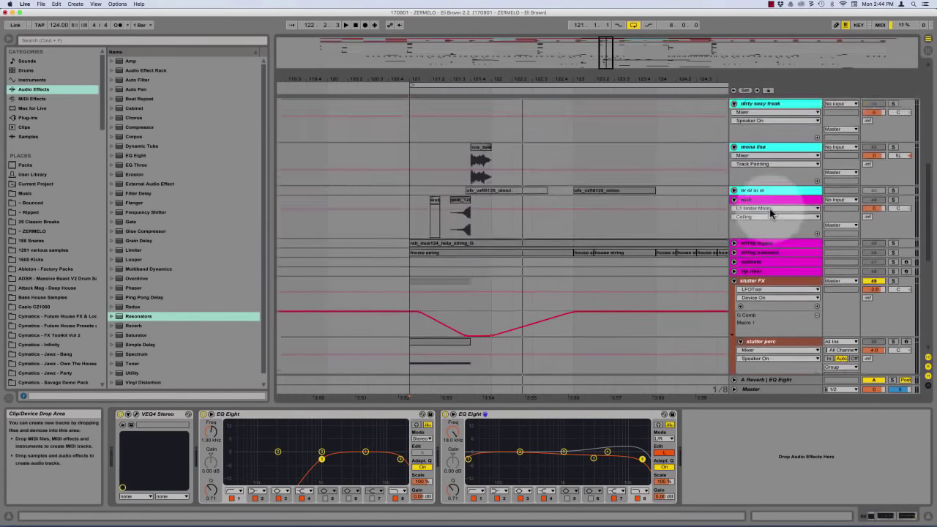
scroll(770, 212, up, 3)
key(space)
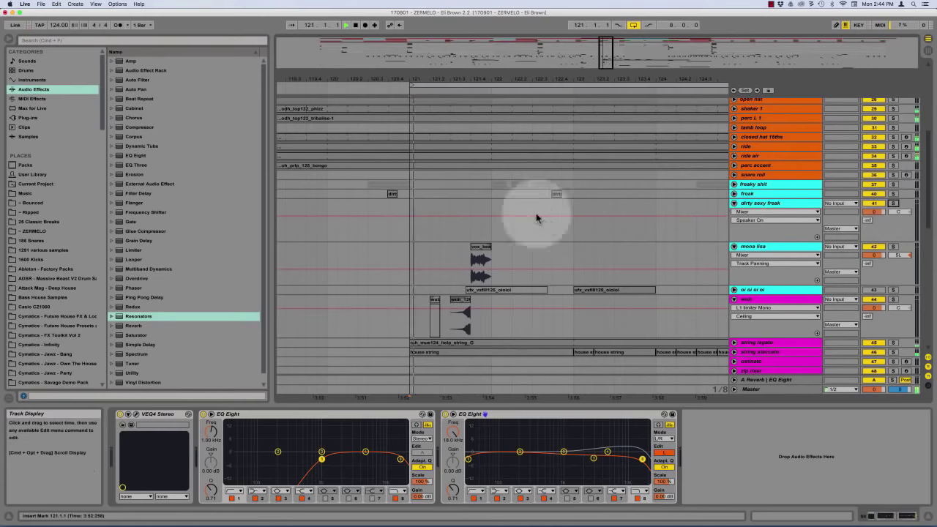
key(space)
Hide the device view, fold all tracks, and play the full arrangement from bar 121
click(510, 404)
scroll(521, 320, right, 2)
scroll(521, 320, down, 6)
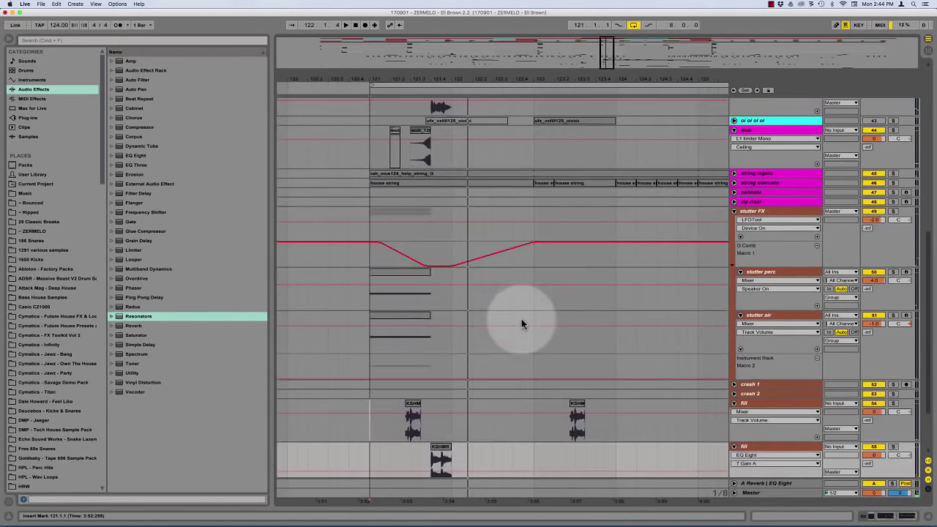
alt+click(734, 403)
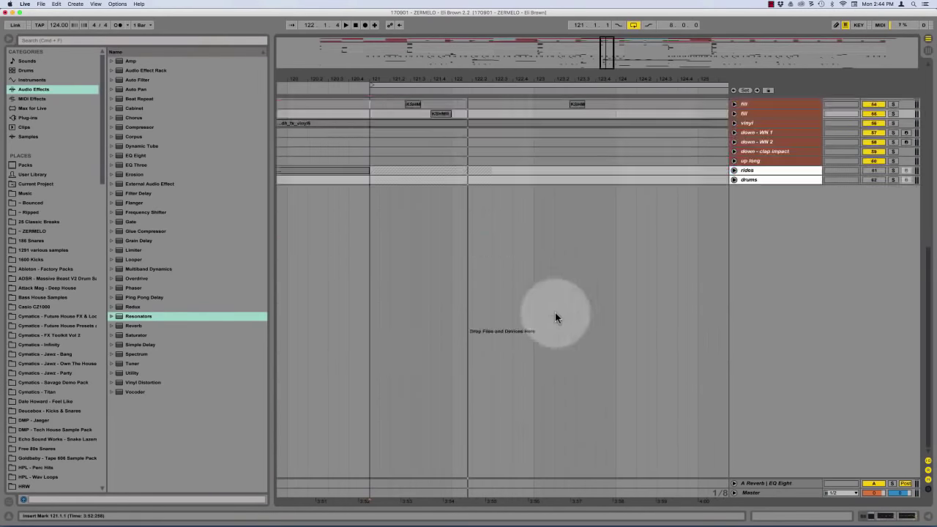
scroll(554, 312, up, 6)
click(369, 237)
key(minus)
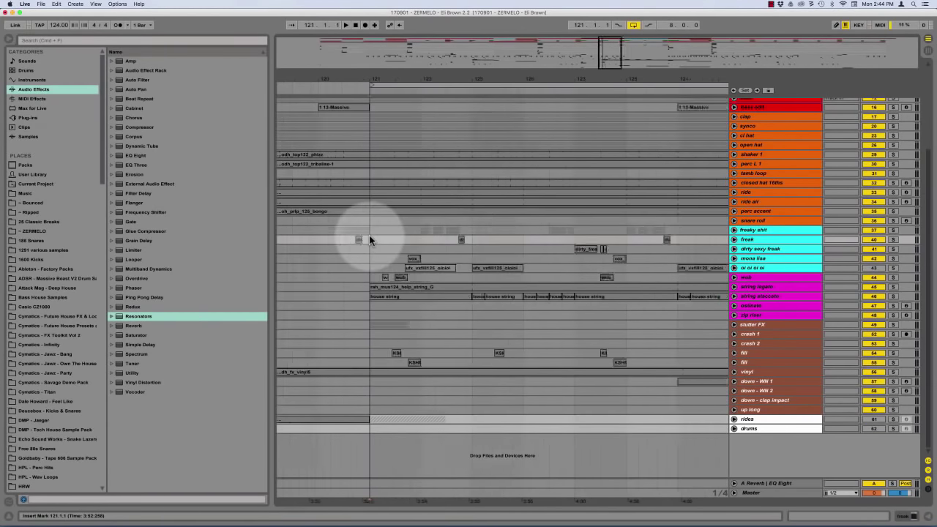
key(space)
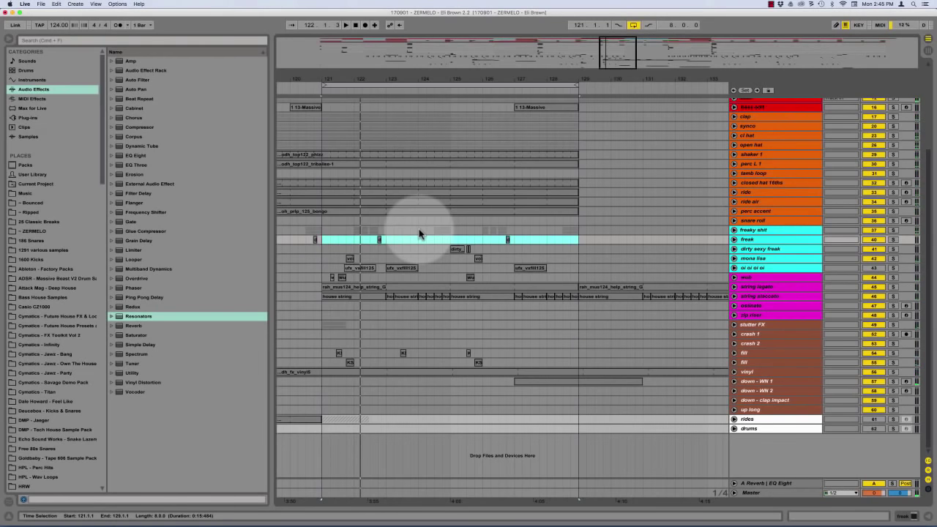
Move the 8-bar loop to bar 145 and place the insert marker at the start of the build
key(minus)
key(minus)
scroll(574, 194, right, 1)
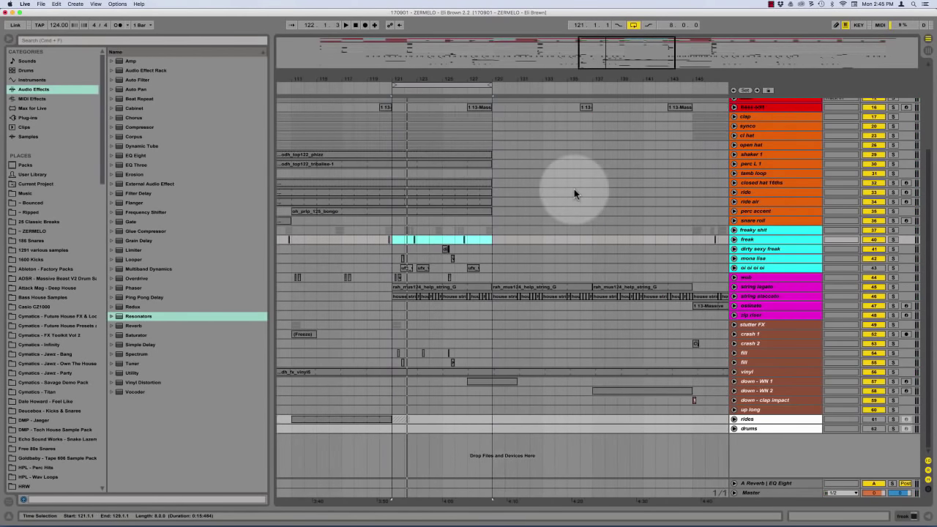
scroll(574, 190, right, 2)
scroll(567, 187, up, 5)
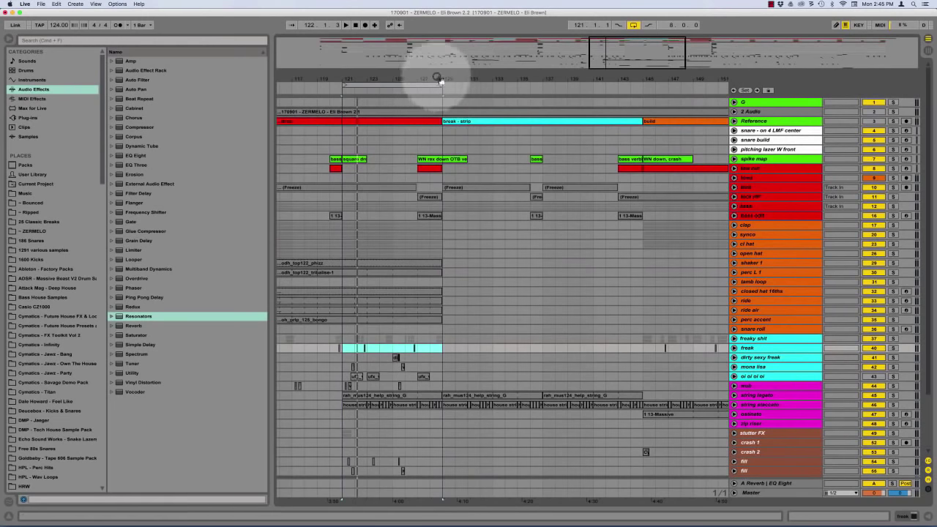
drag(406, 85, 703, 86)
click(641, 140)
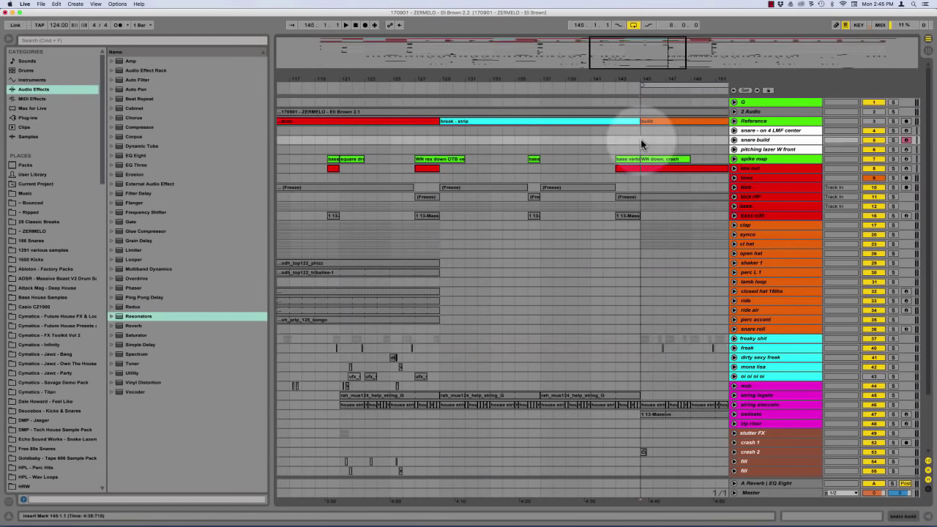
Move the 8-bar loop to bar 153 and play the second half of the build from there
key(minus)
scroll(637, 130, right, 5)
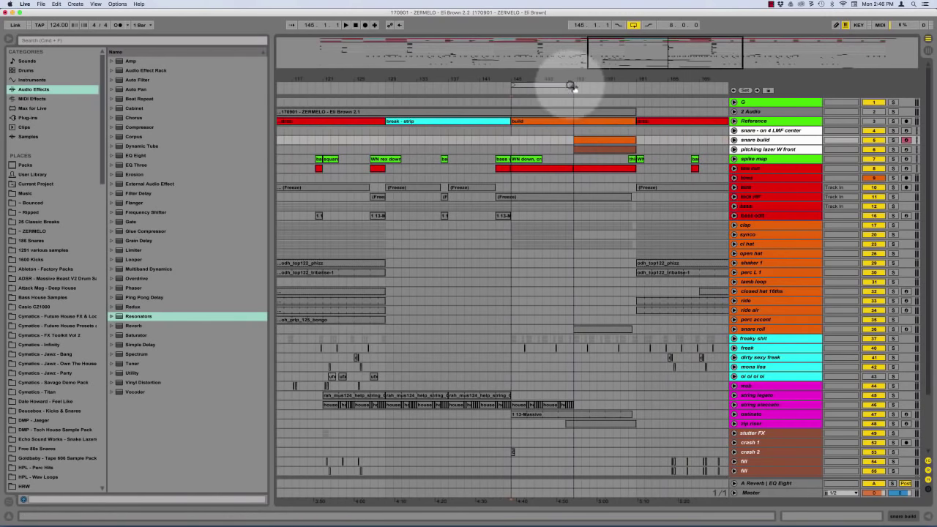
drag(564, 84, 627, 95)
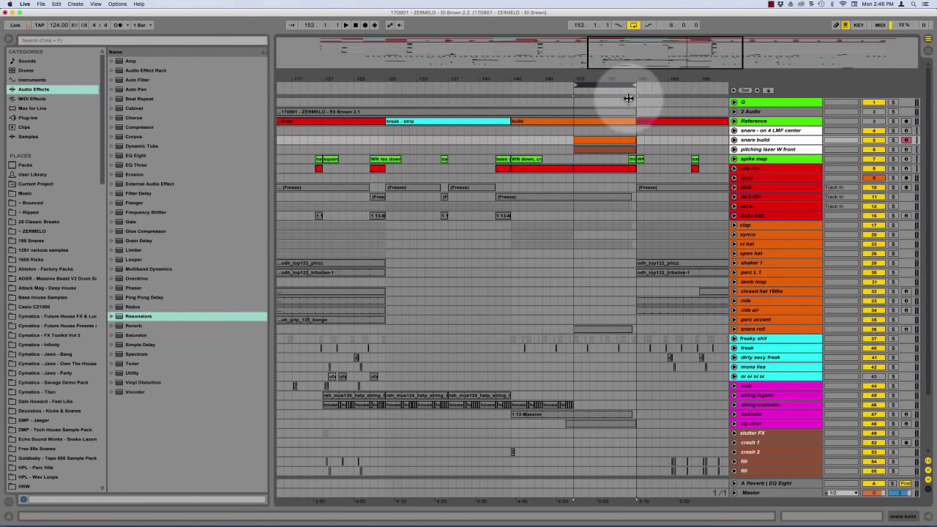
key(space)
key(plus)
key(plus)
key(plus)
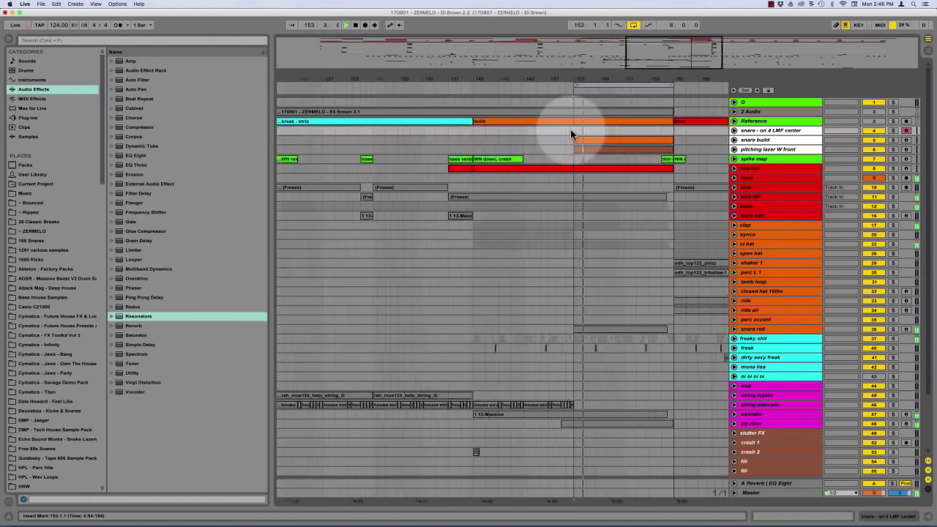
scroll(560, 160, right, 5)
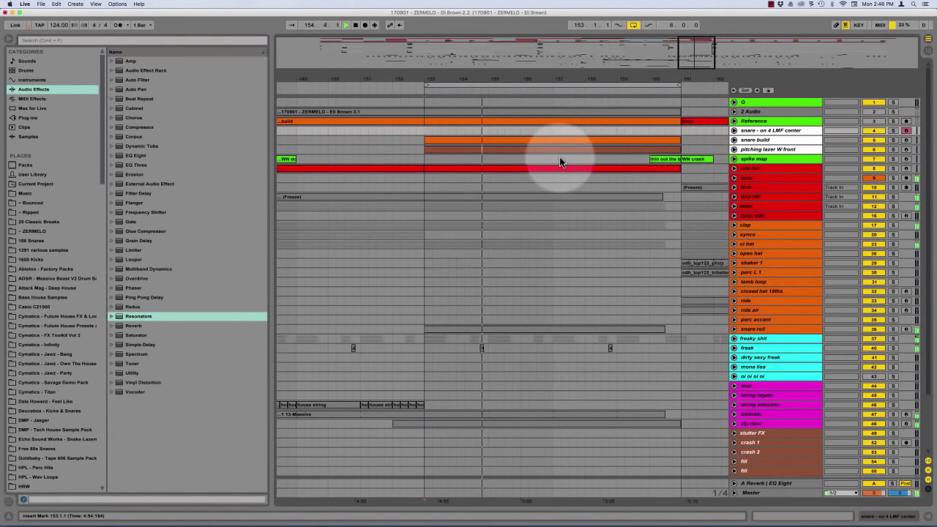
Stop playback and unfold the up long track to show the riser's waveform leading into the drop
key(minus)
key(minus)
scroll(564, 208, down, 1)
scroll(565, 208, down, 5)
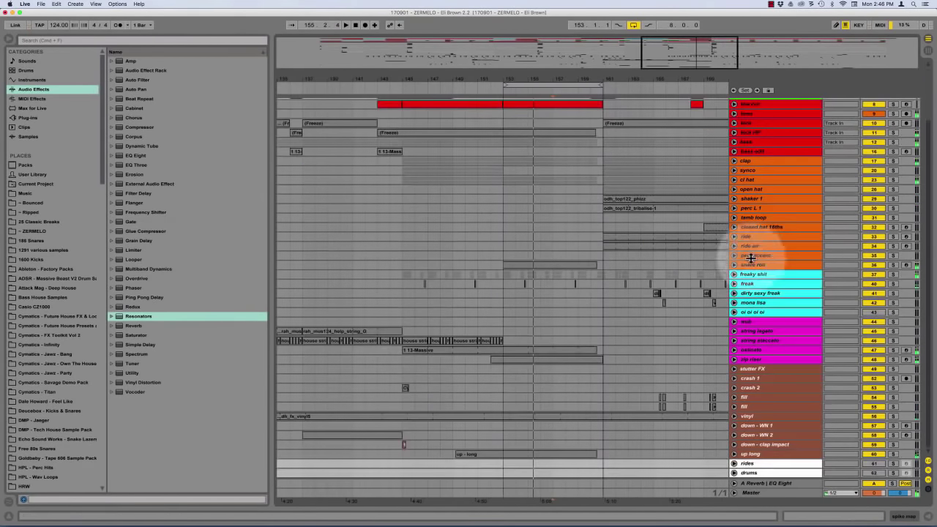
click(734, 472)
scroll(585, 432, down, 2)
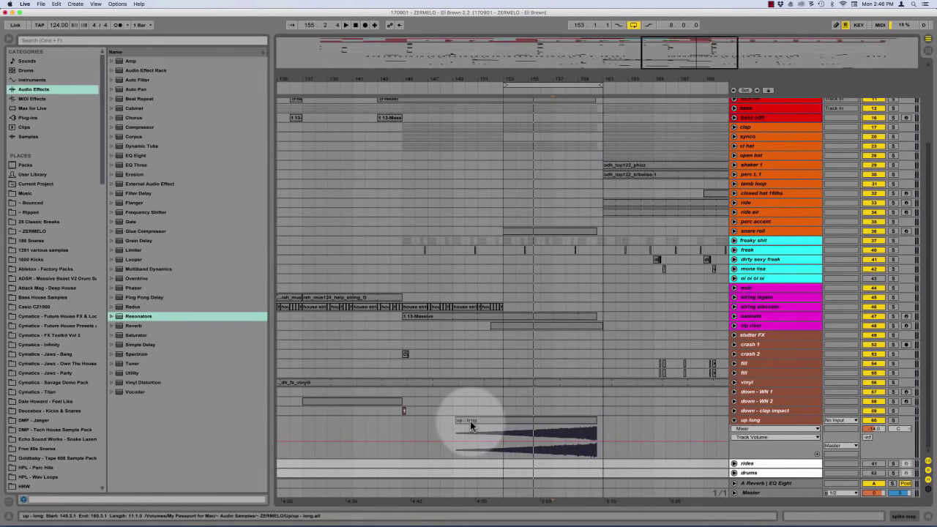
Unfold the zip riser track, place the insert marker at bar 153, and show the track's devices
click(735, 326)
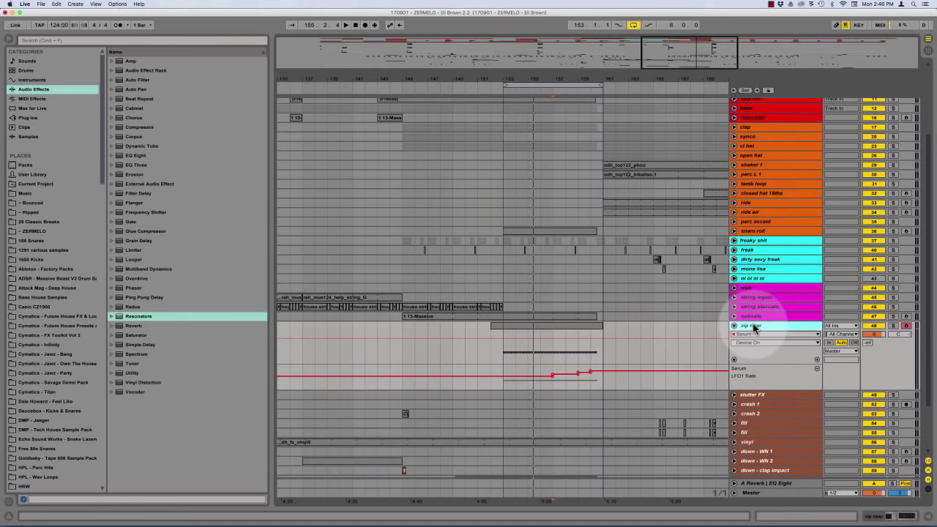
click(502, 343)
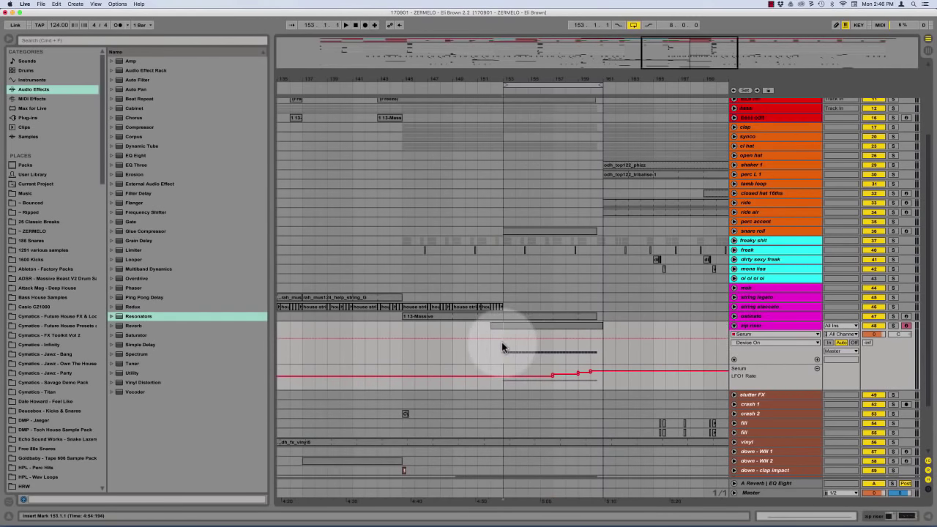
double_click(761, 325)
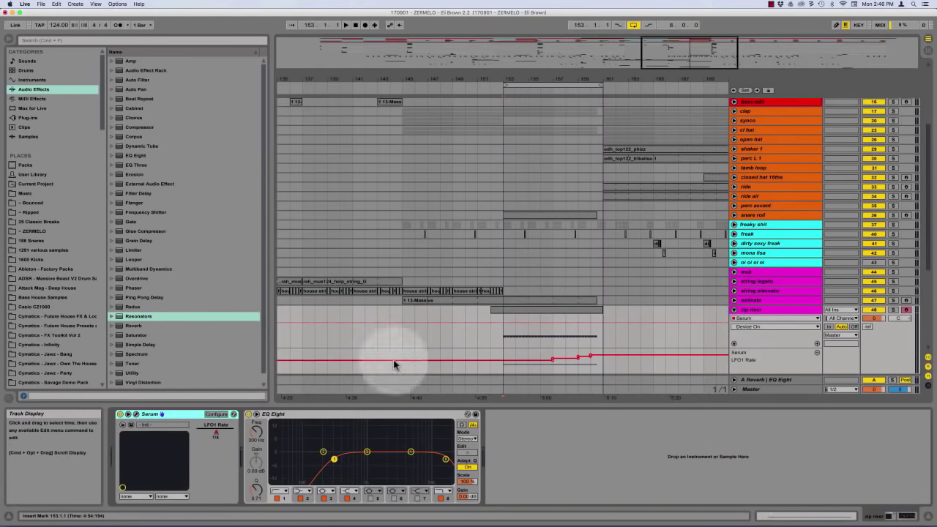
Open the zip riser clip, play it briefly, and examine its repeated notes and pitch bend envelope
double_click(526, 308)
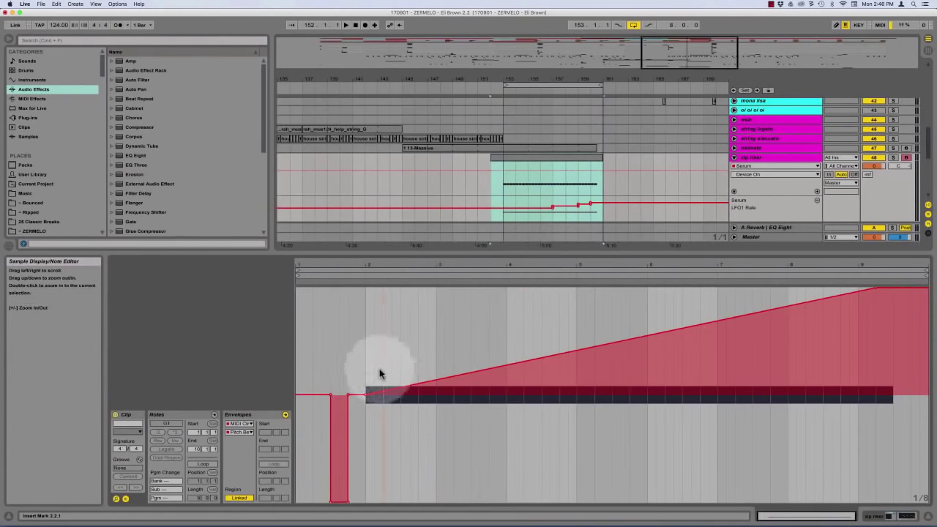
click(213, 416)
key(space)
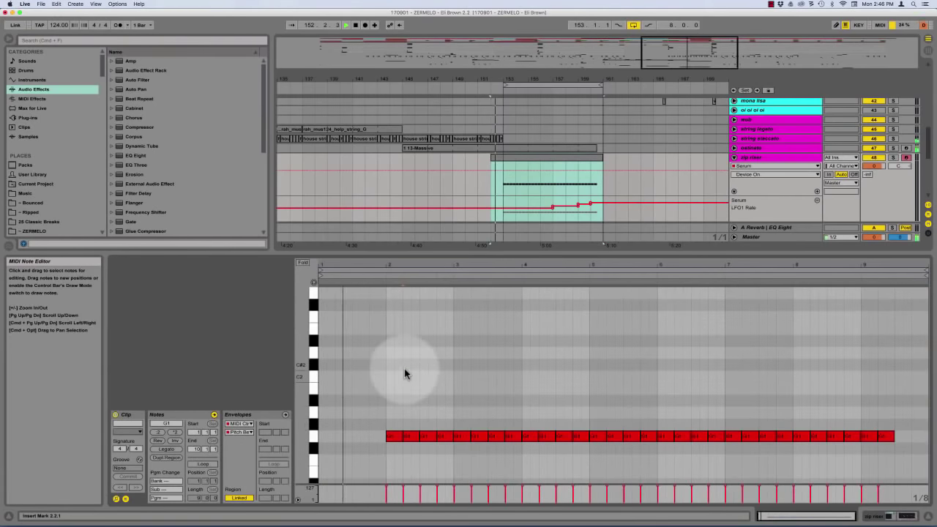
click(285, 416)
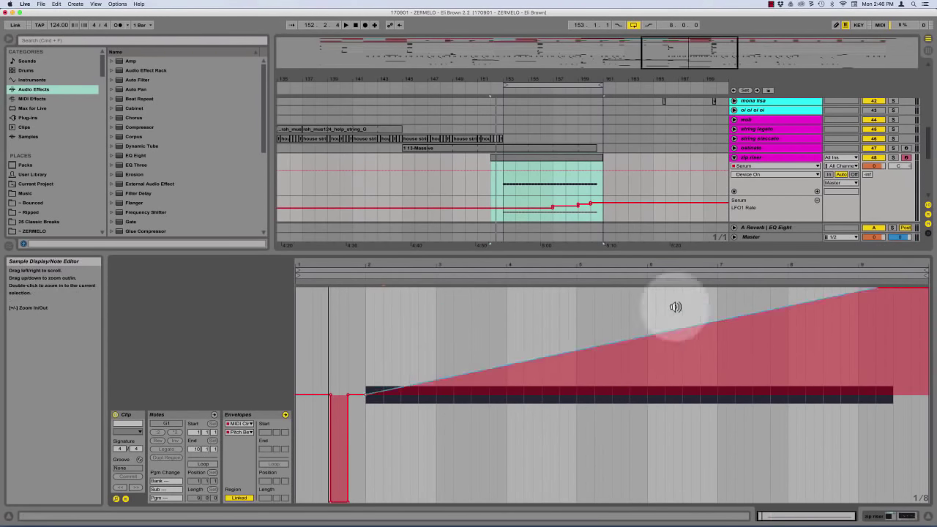
Play the build from bar 153 to hear the zip riser and up long riser in the mix
click(504, 131)
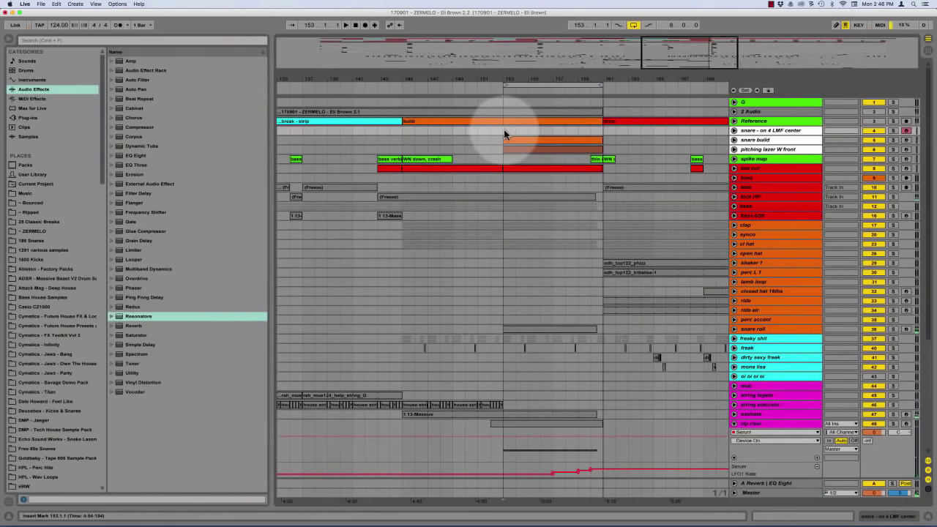
key(space)
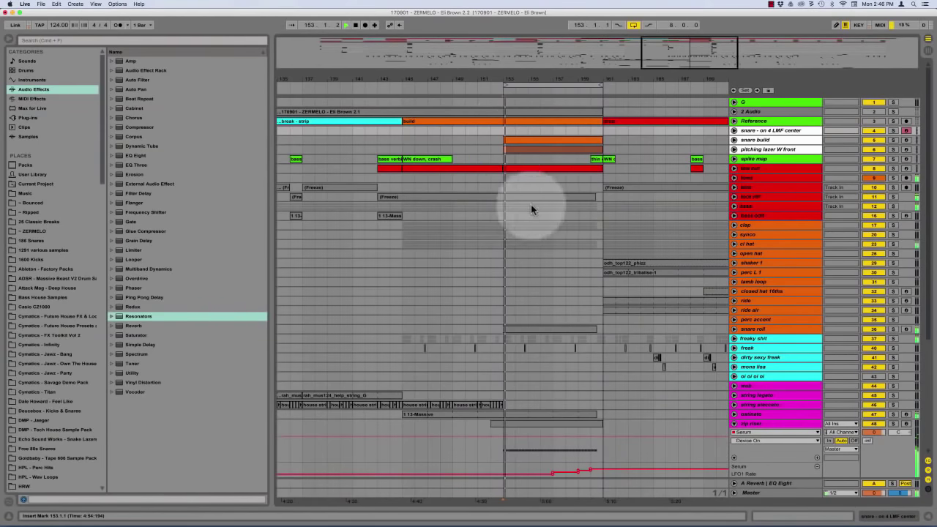
scroll(532, 211, down, 5)
scroll(531, 214, right, 1)
scroll(532, 211, right, 1)
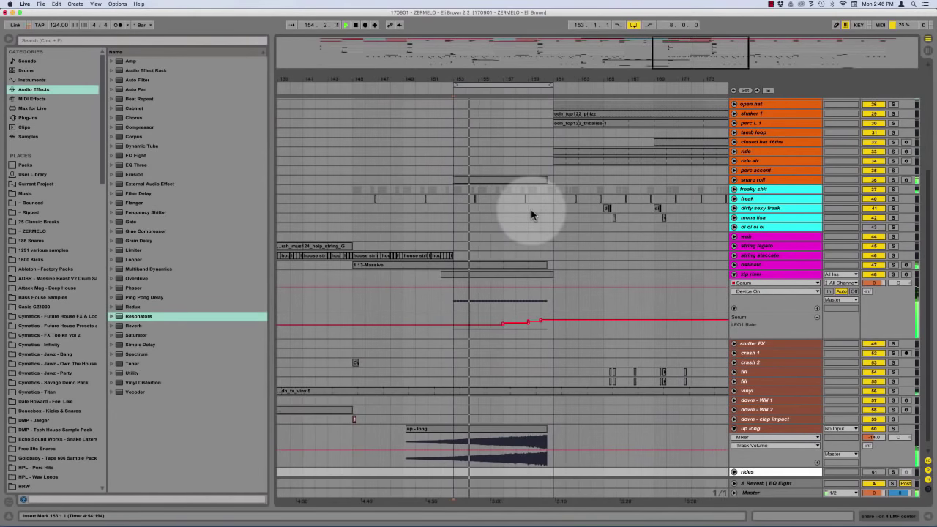
scroll(498, 213, right, 1)
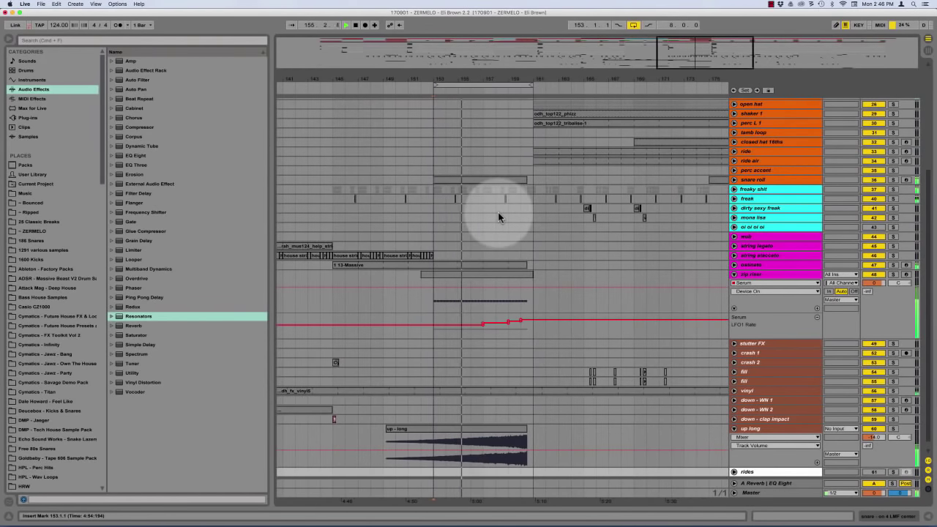
Select the ostinato track during playback, then extend the loop's end to bar 165 for a length of 12 bars
click(754, 266)
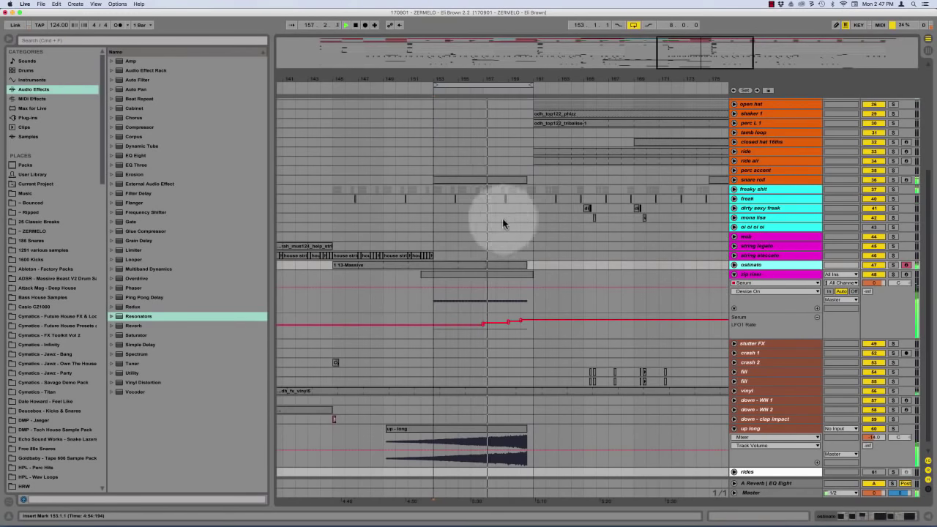
click(483, 226)
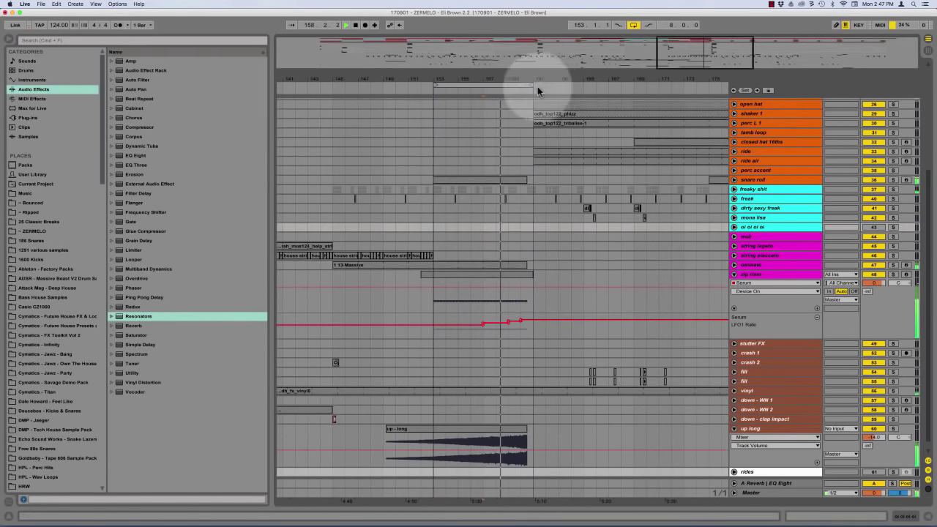
drag(530, 84, 583, 86)
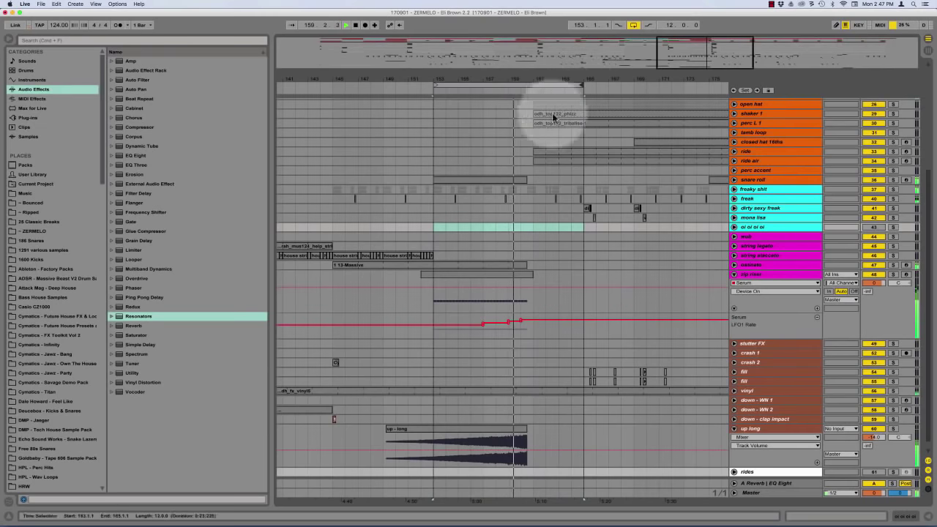
Turn off solo on the 2 Audio track and select bars 113 to 161 on the snare - on 4 LMF center track
click(532, 142)
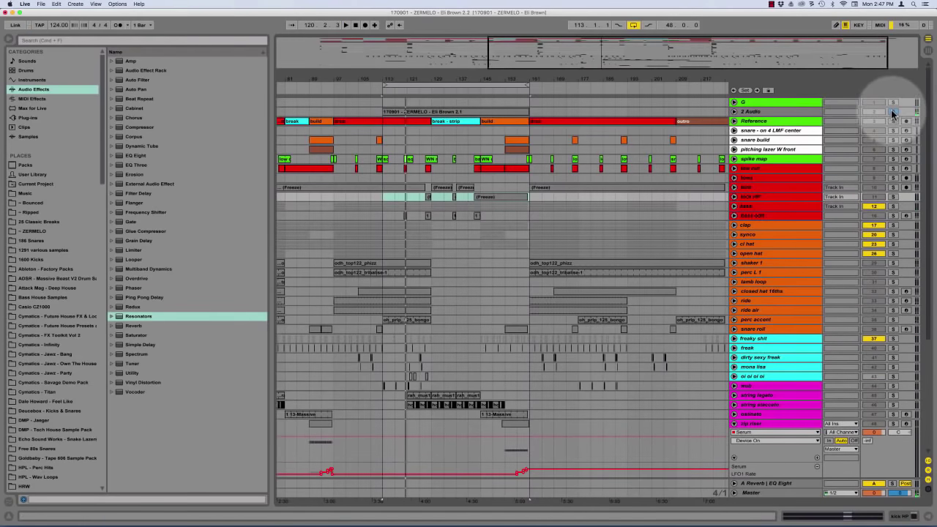
click(892, 112)
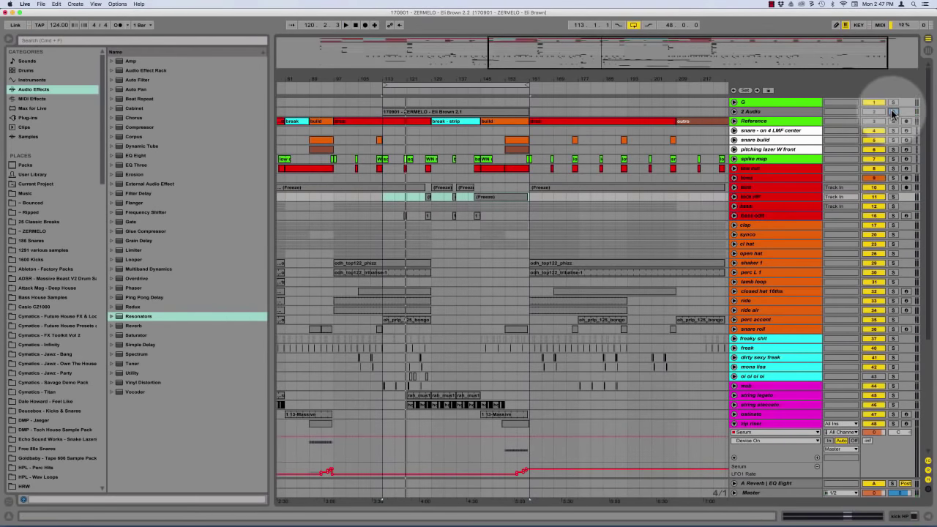
click(382, 136)
click(382, 136)
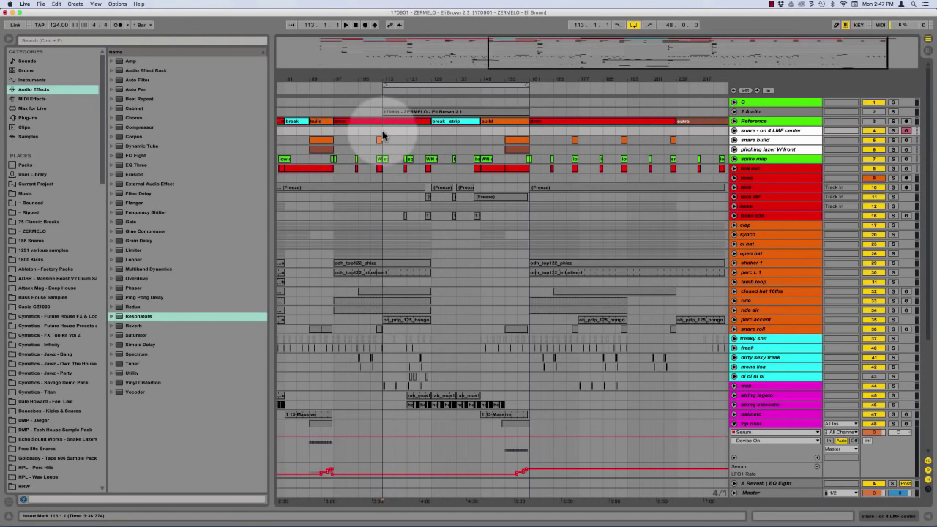
drag(382, 136, 536, 134)
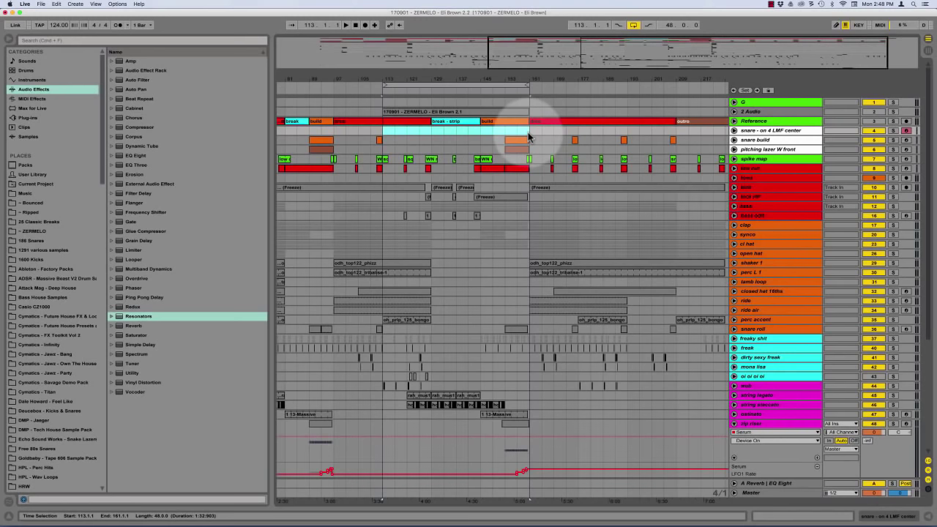
Show the whole arrangement and mark its opening sections, followed by the last drop through the outro, on the snare - on 4 LMF center track
click(454, 138)
key(minus)
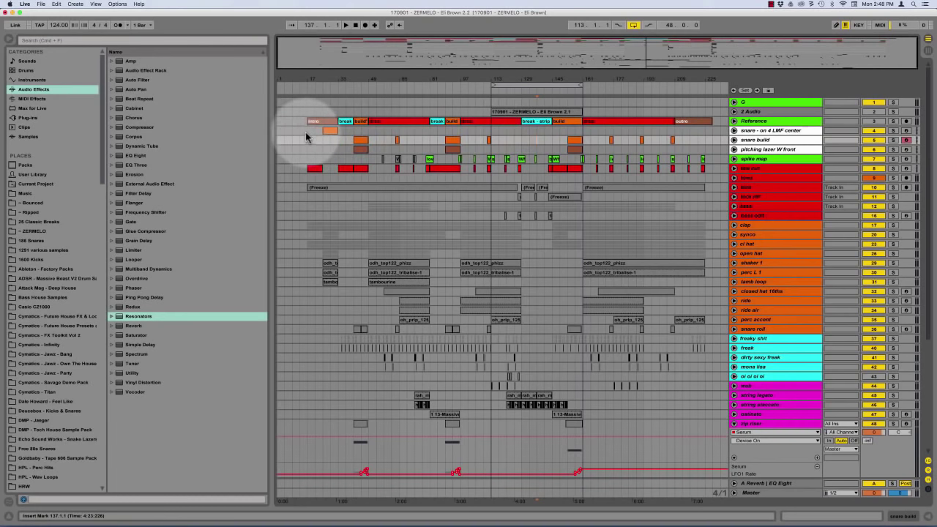
drag(310, 132, 402, 131)
drag(583, 132, 717, 134)
click(715, 135)
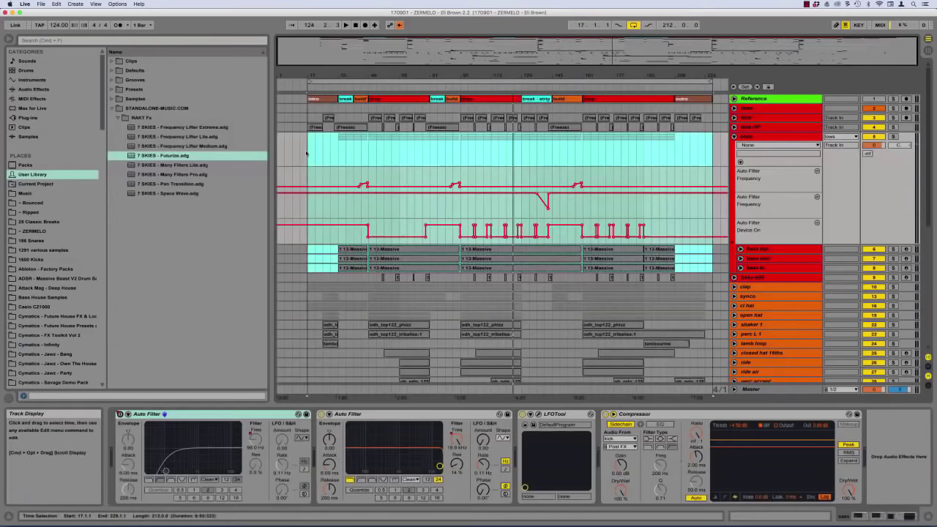
Play the arrangement from bar 17, show the Master track's devices, and fold the bass group
click(307, 153)
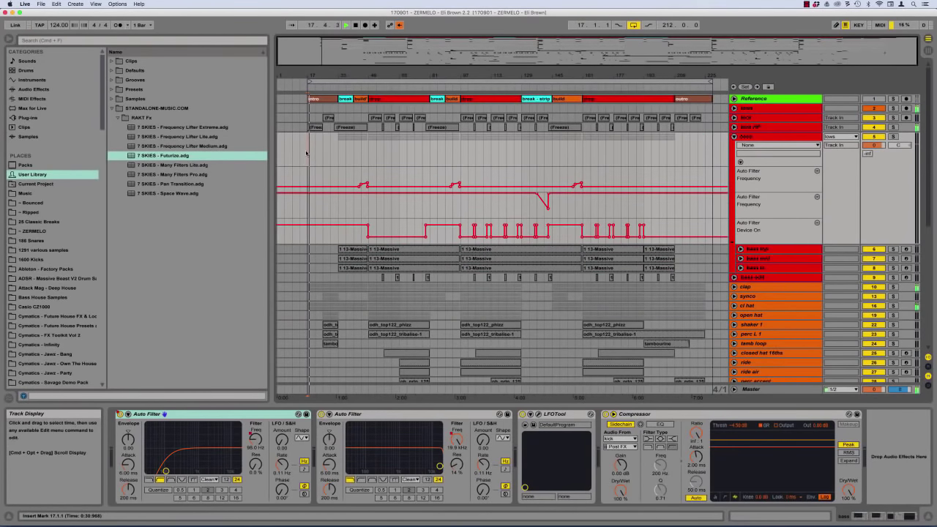
click(751, 389)
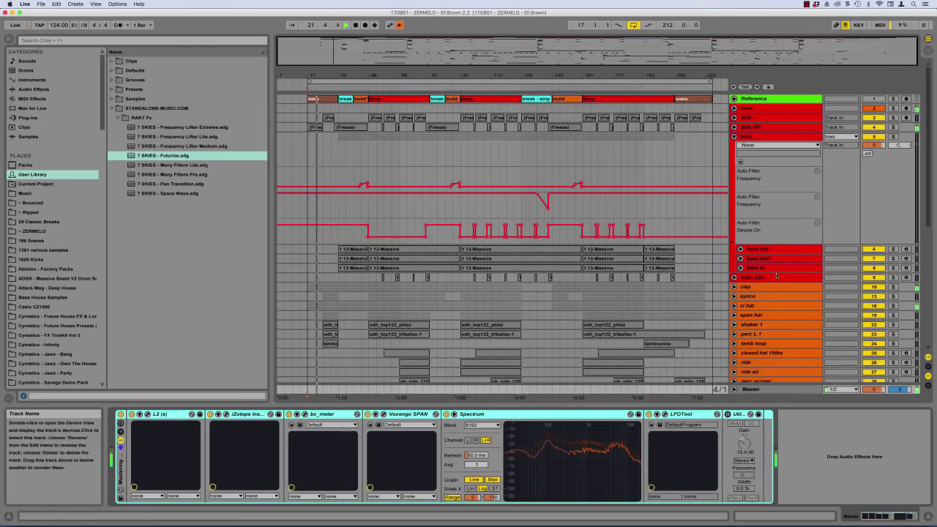
click(734, 136)
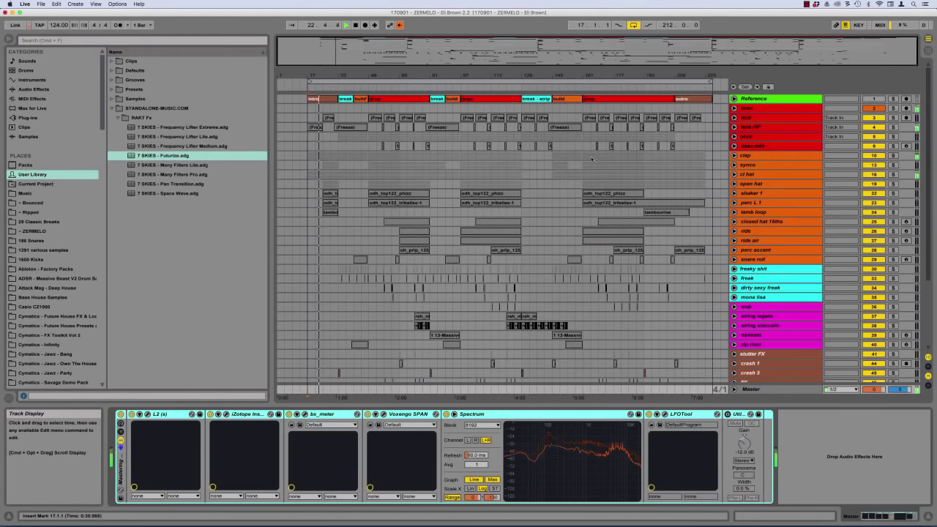
Unfold the kick HP track, show its FabFilter Pro-Q, and enlarge the timeline around the intro, break and build
click(733, 127)
click(304, 127)
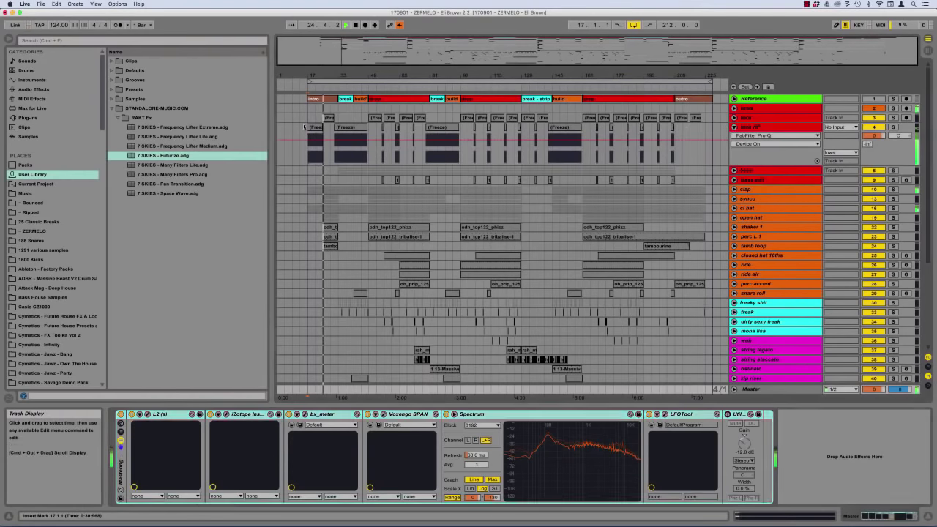
key(plus)
key(plus)
key(plus)
key(plus)
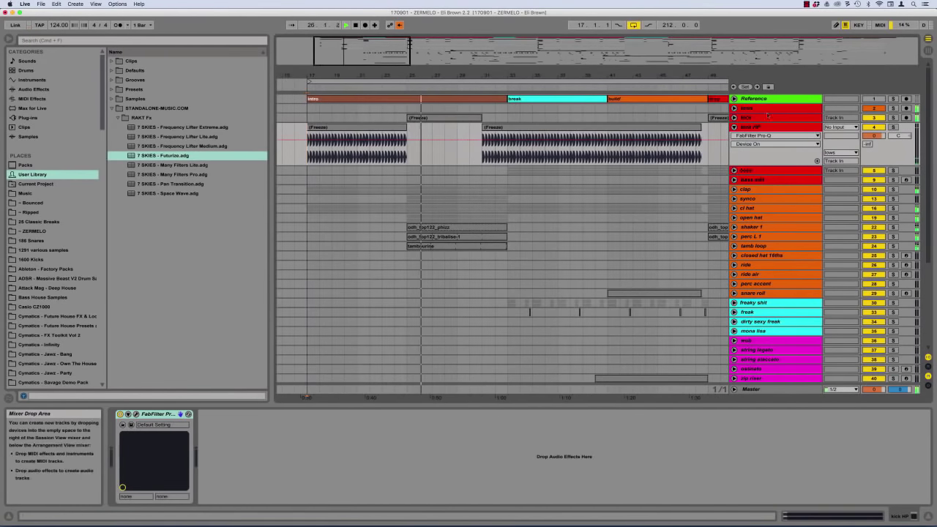
Unfold the open hat group and the shaker 1, perc L 1, tamb loop and kick tracks during the intro, then fold all tracks
scroll(658, 146, down, 5)
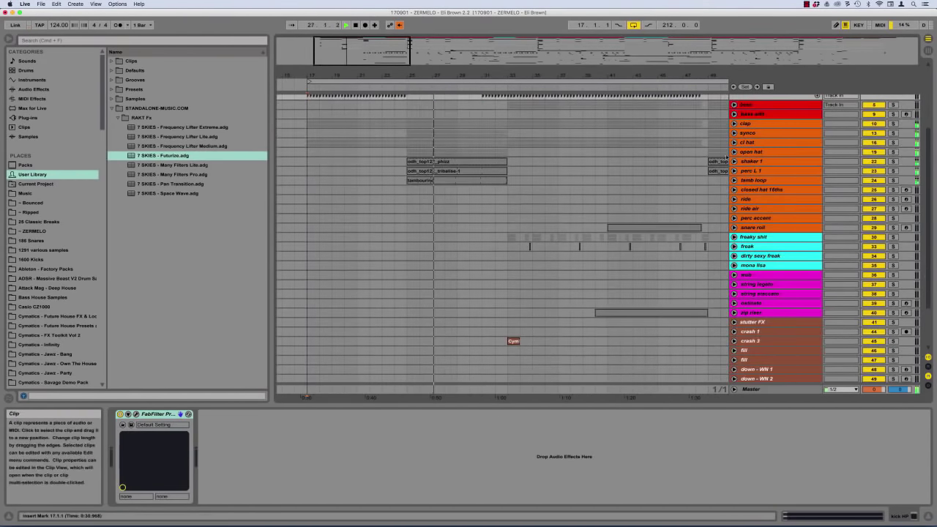
click(734, 152)
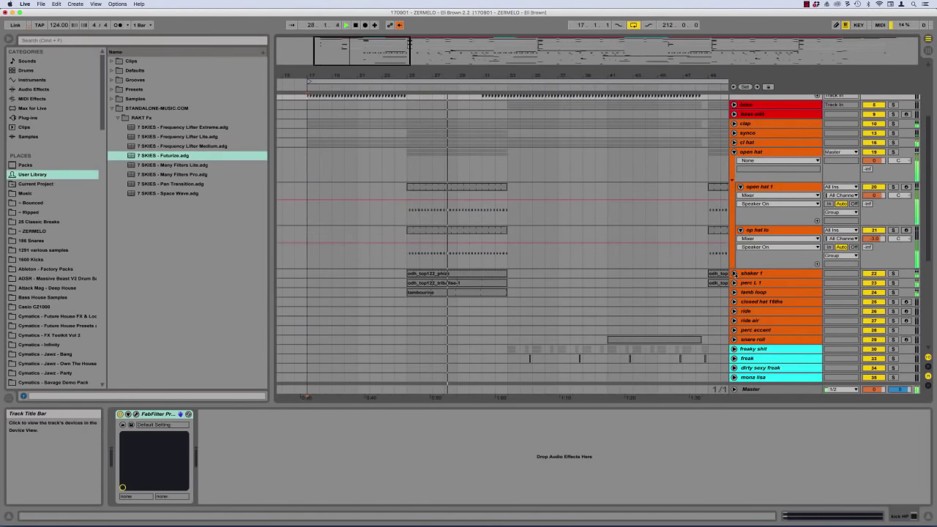
click(734, 273)
click(733, 316)
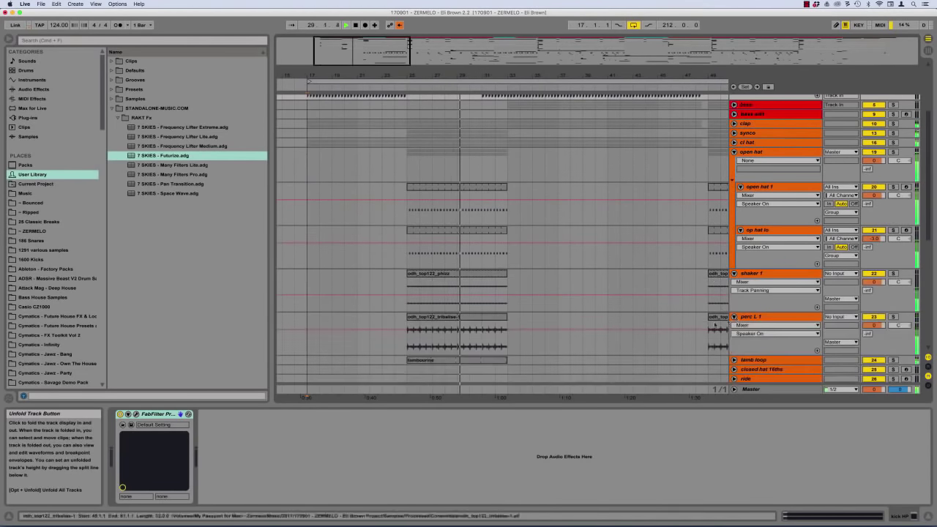
scroll(688, 307, down, 3)
click(734, 280)
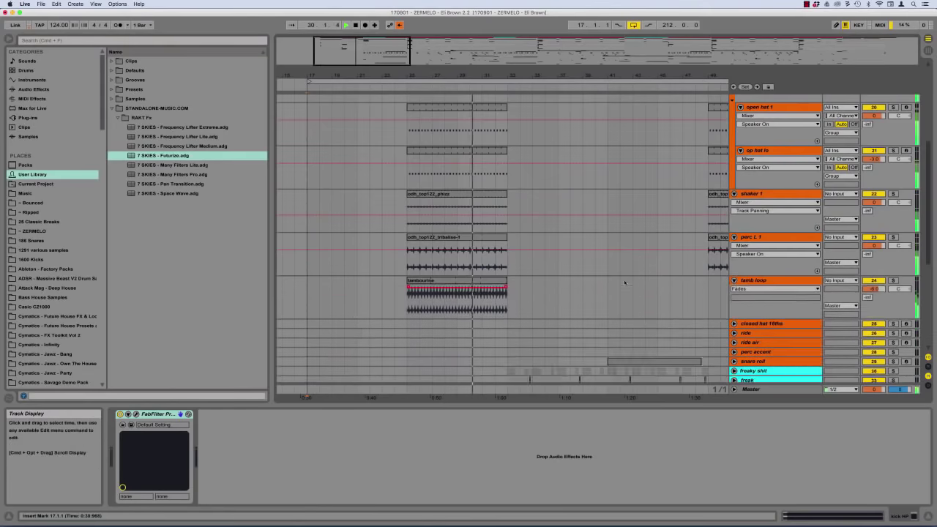
scroll(624, 283, up, 7)
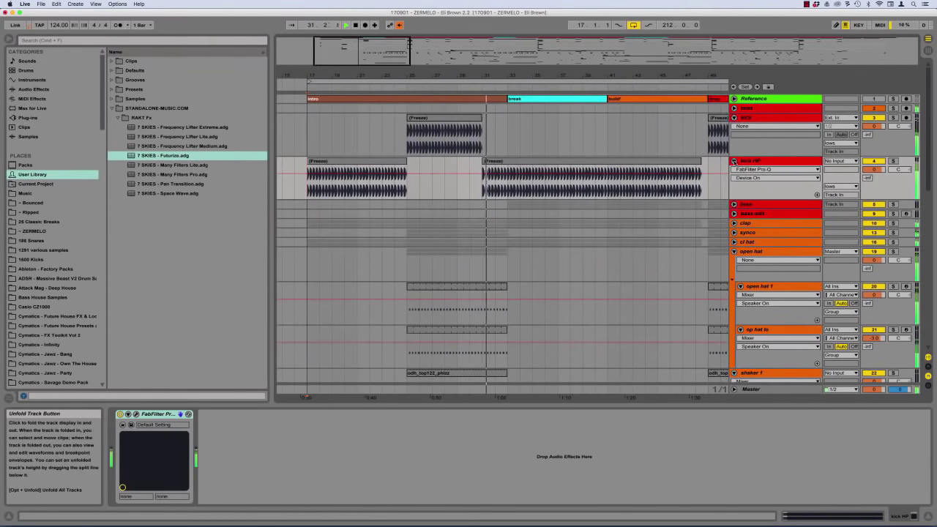
key(super+alt+u)
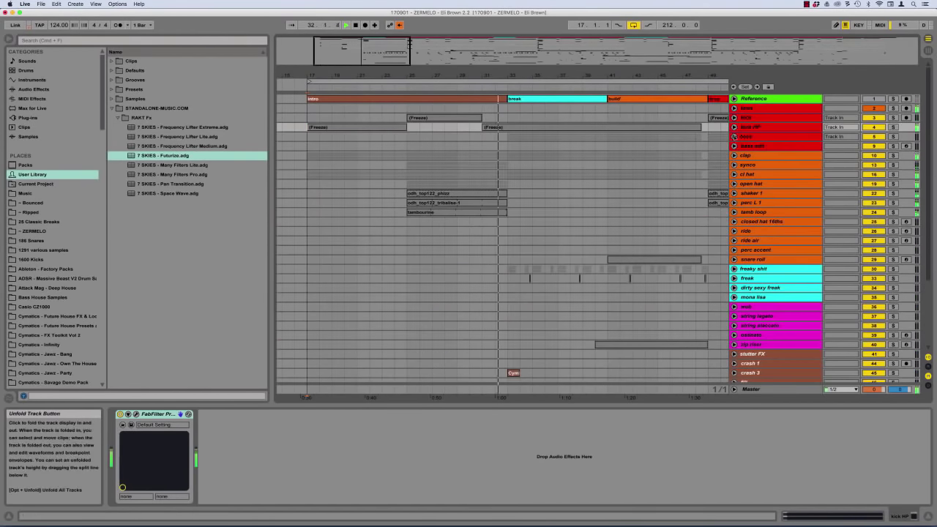
Unfold the bass group and its top, mid and lo tracks to view their clips and automation in the break
click(734, 137)
scroll(654, 212, right, 1)
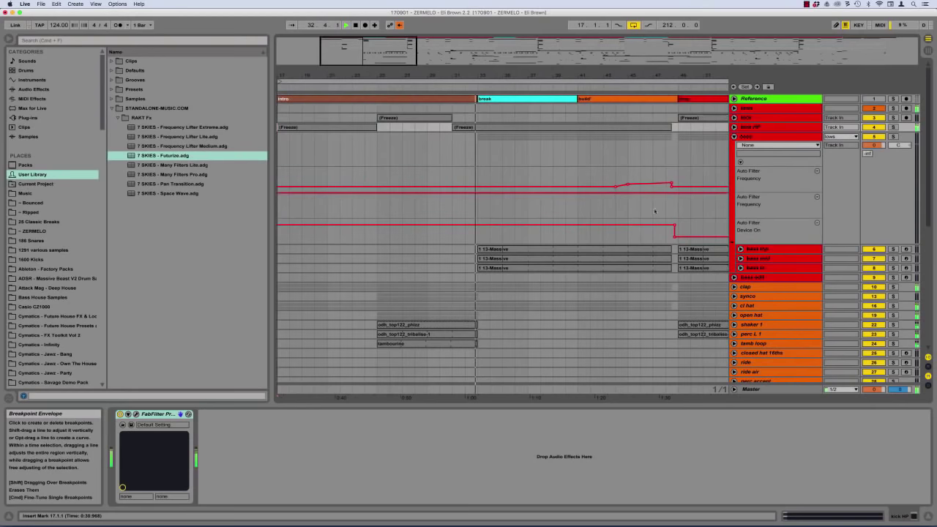
click(740, 249)
scroll(751, 271, down, 1)
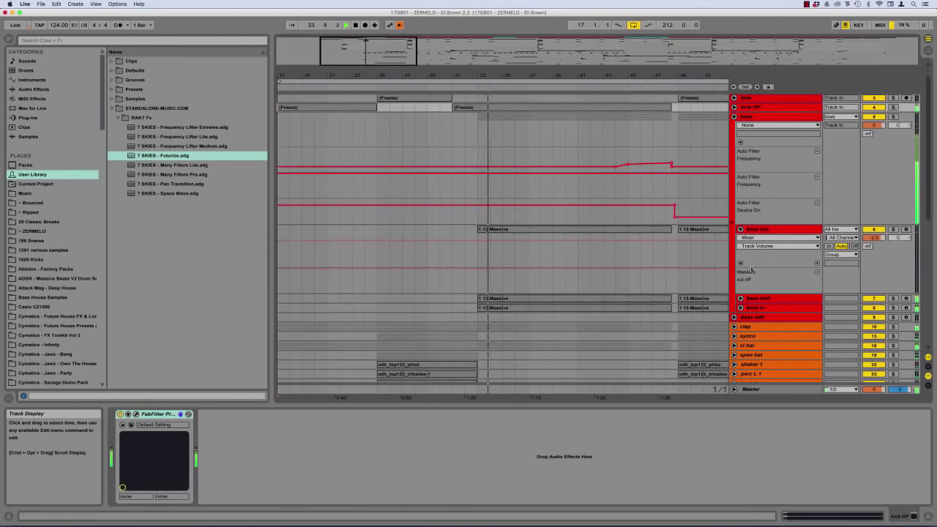
click(739, 298)
scroll(688, 326, down, 4)
click(740, 287)
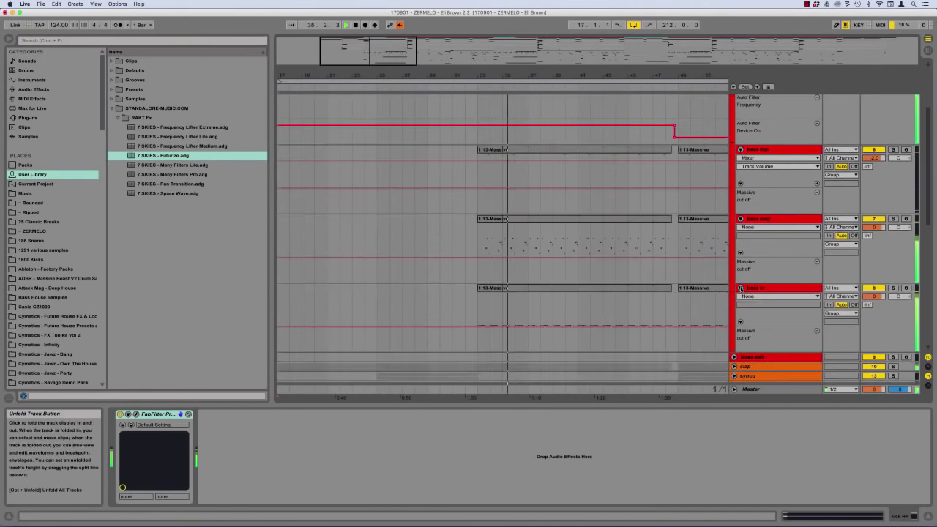
Unfold the freaky shit group and the freak and snare roll tracks to view their clips and automation in the break and build
scroll(636, 312, down, 4)
scroll(689, 281, down, 5)
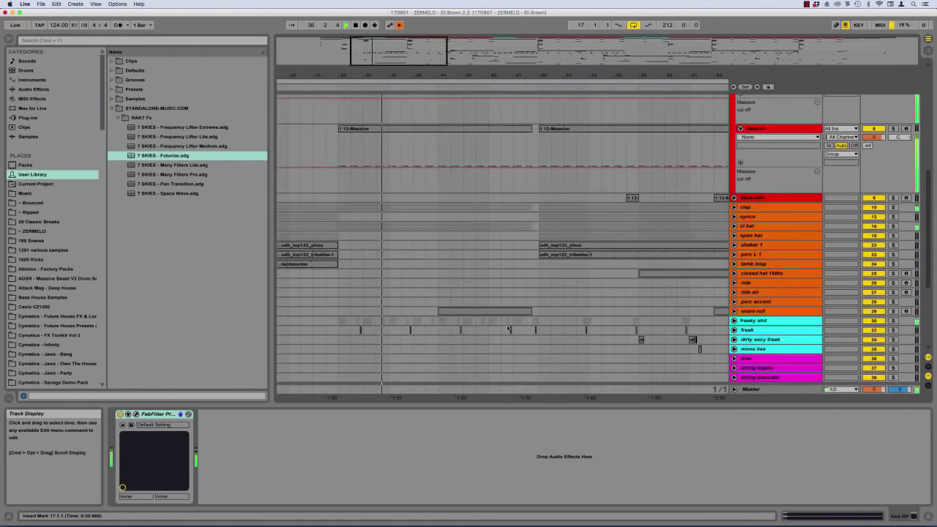
click(741, 292)
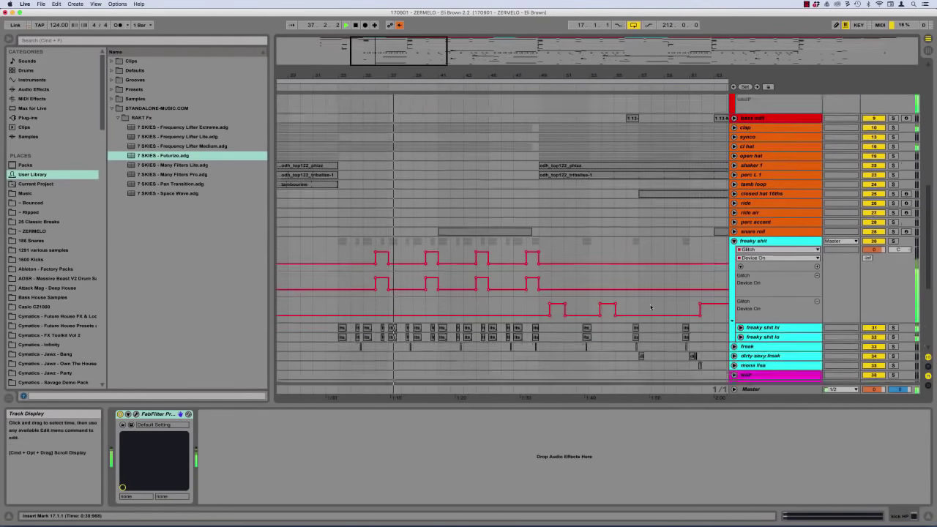
scroll(745, 304, down, 4)
click(735, 307)
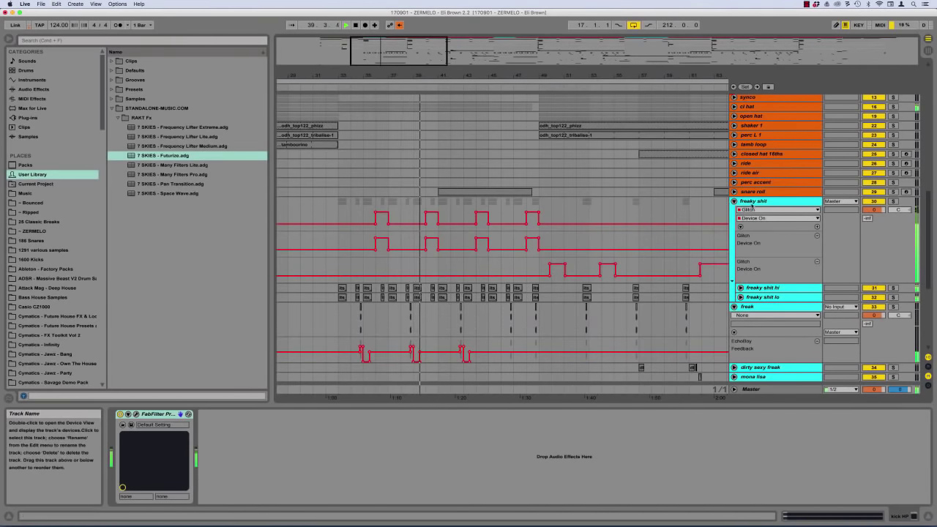
click(734, 192)
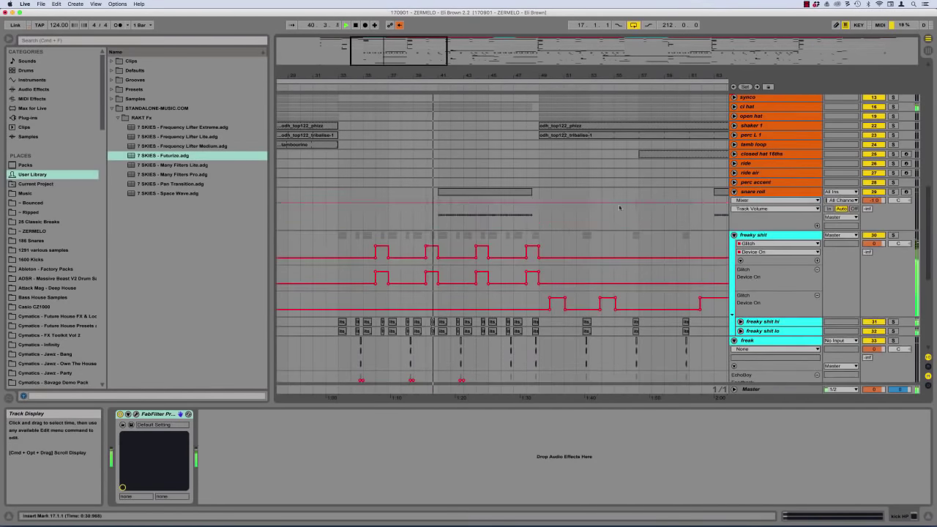
Unfold the zip riser track and mark its notes and LFO1 Rate automation from bar 41 to bar 49
scroll(542, 194, up, 3)
scroll(497, 265, down, 10)
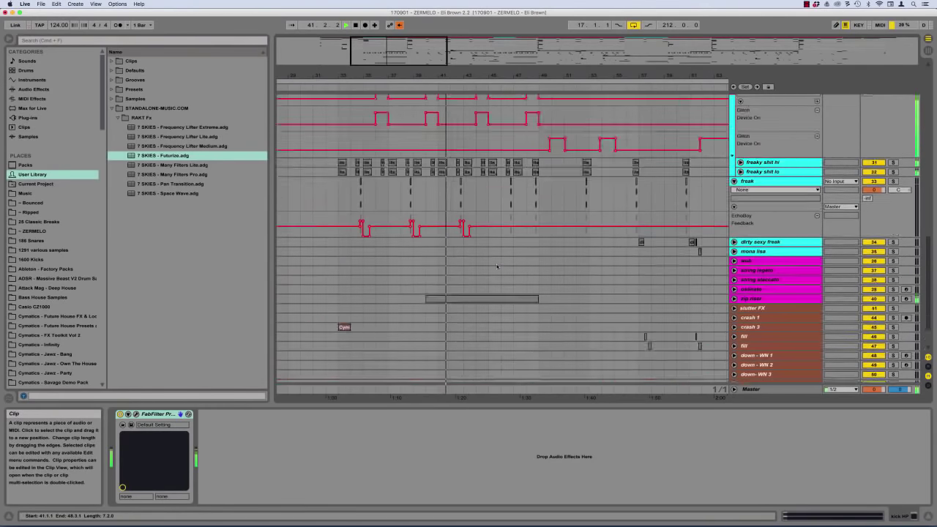
click(735, 259)
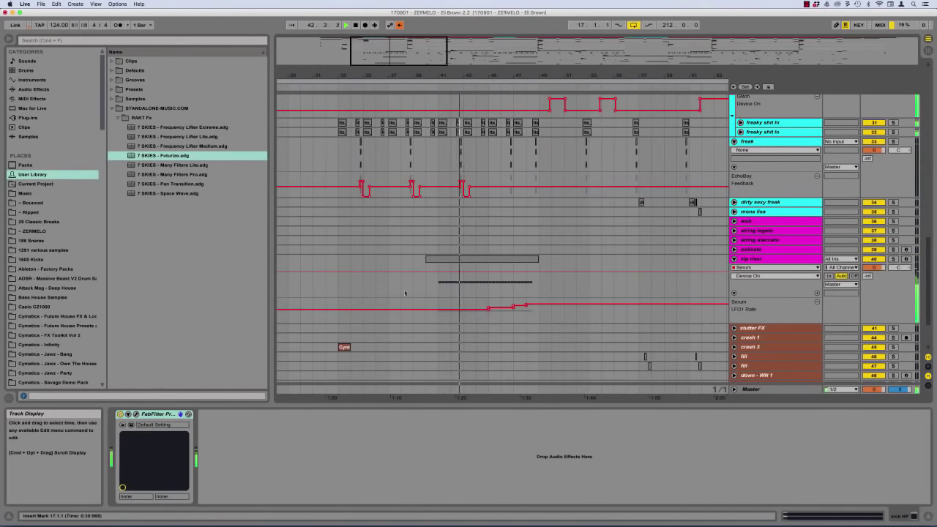
drag(437, 287, 539, 286)
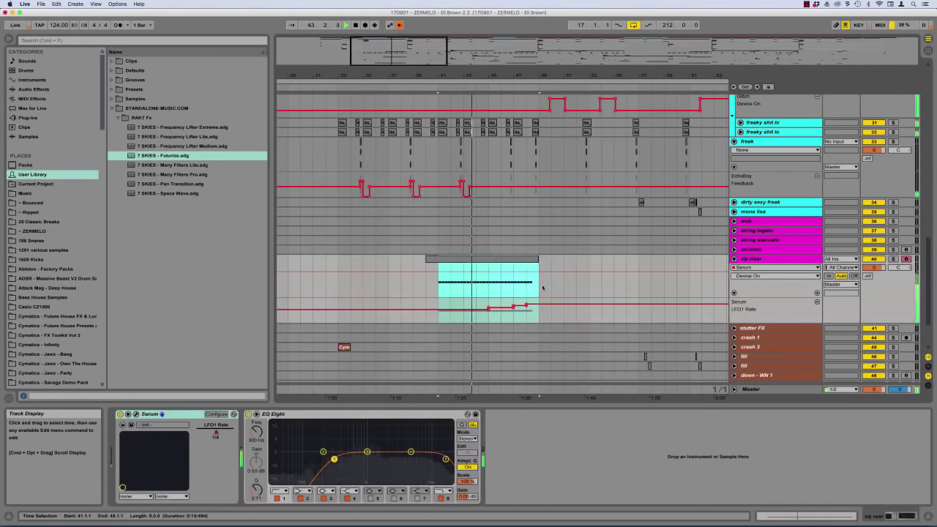
click(543, 288)
Unfold the up long riser track, select bars 41 to 49 on it, and fold all tracks again
scroll(542, 288, down, 1)
scroll(542, 288, down, 3)
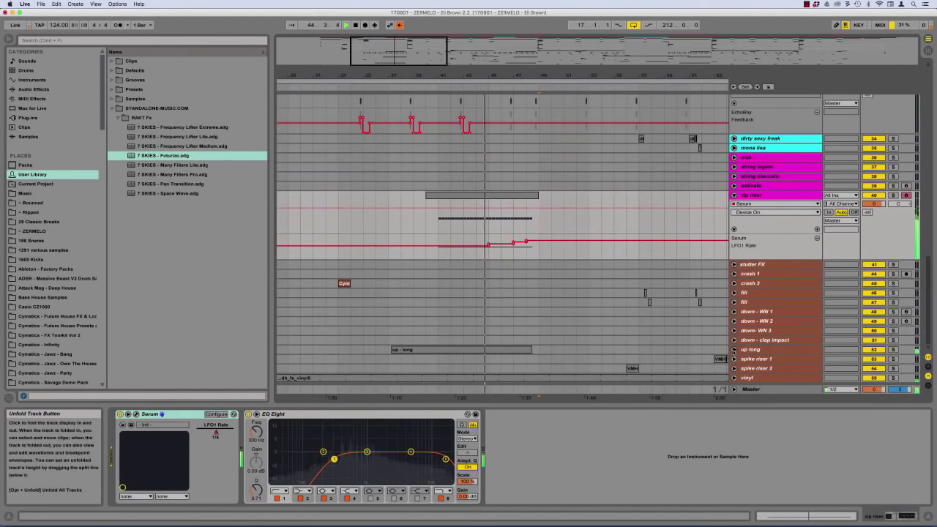
scroll(613, 344, down, 2)
drag(439, 332, 538, 332)
alt+click(734, 316)
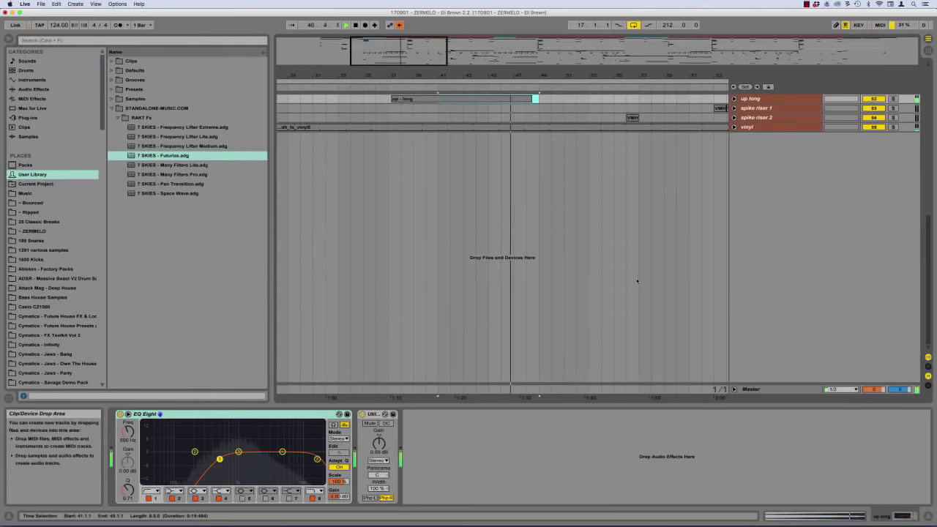
Unfold the kick track and the bass group to view their parts as the first drop starts at bar 49
scroll(605, 231, up, 10)
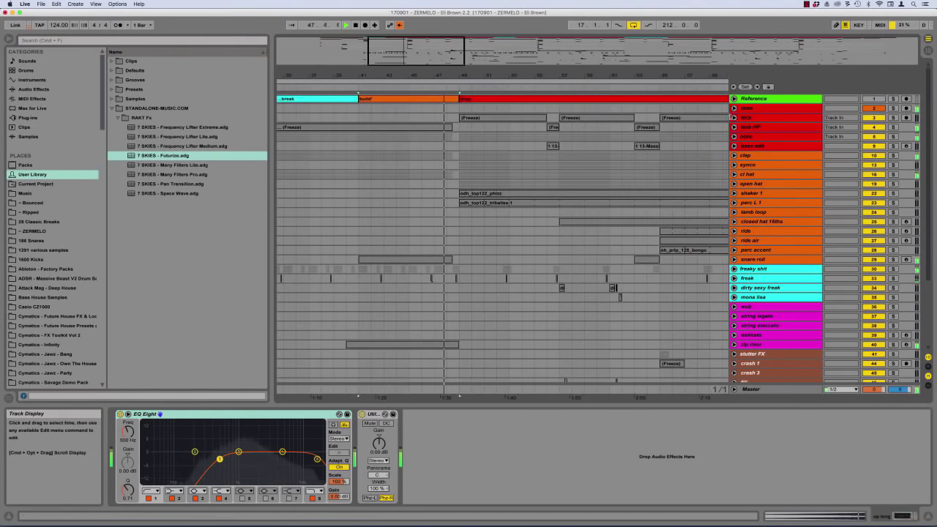
click(734, 117)
scroll(734, 132, down, 3)
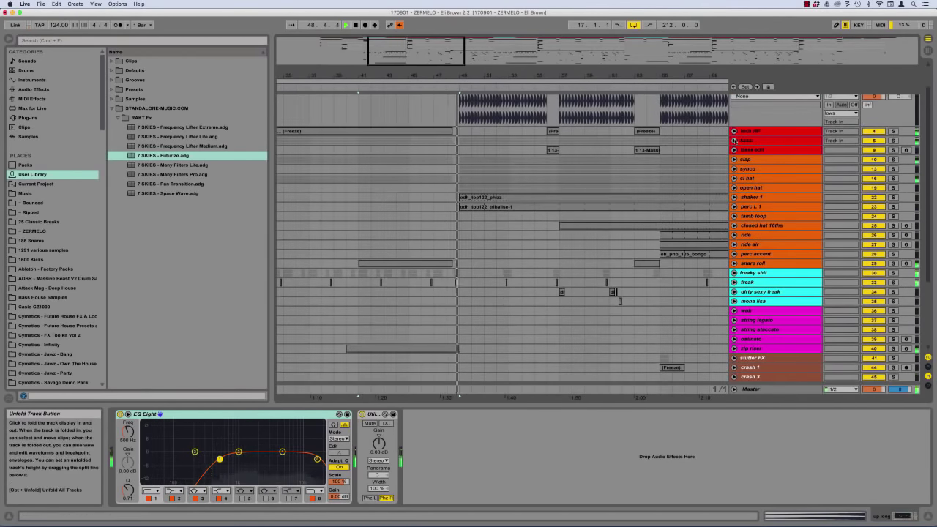
click(734, 140)
scroll(506, 223, down, 5)
scroll(489, 195, up, 2)
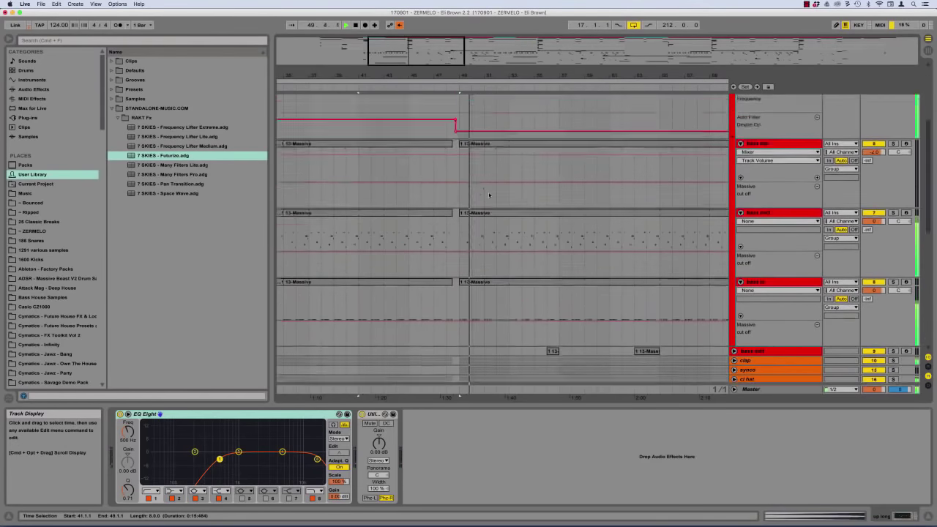
Unfold the clap and synco groups to view their percussion parts in the first drop during playback
scroll(489, 195, down, 3)
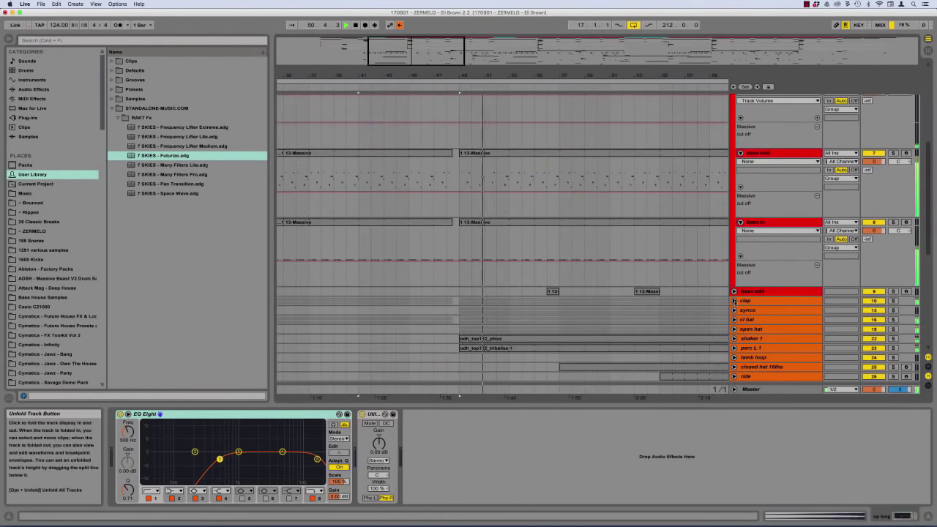
click(734, 300)
scroll(703, 313, down, 5)
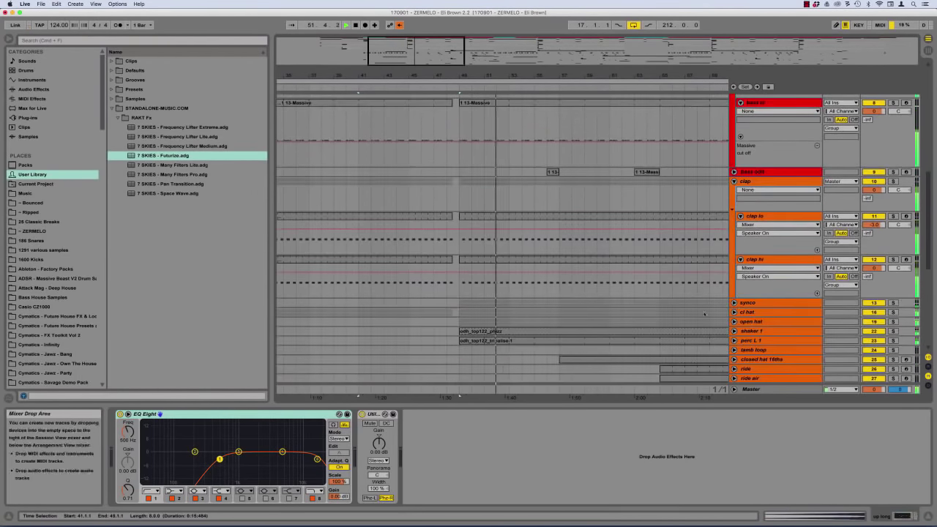
scroll(704, 314, down, 2)
click(734, 262)
scroll(705, 277, down, 2)
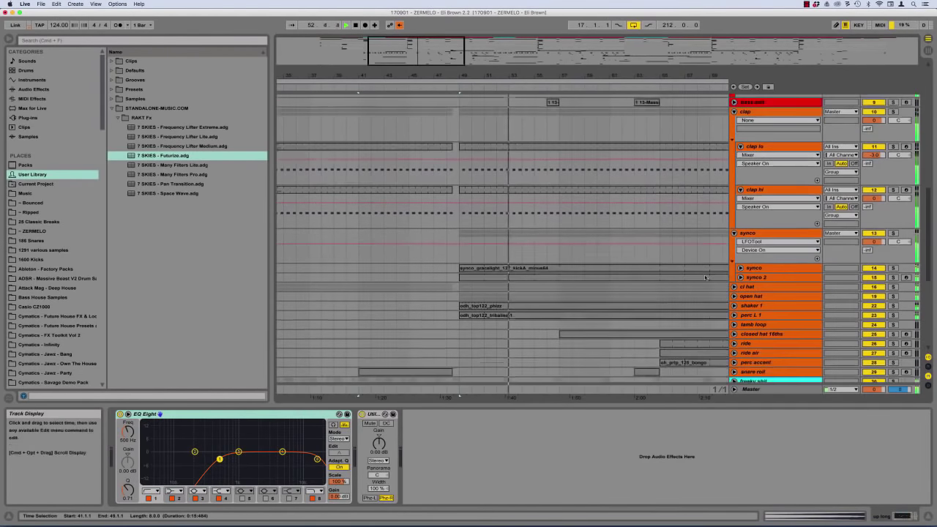
Unfold the shaker 1 and perc L 1 tracks to view their loops in the first drop during playback
click(733, 306)
scroll(732, 308, down, 4)
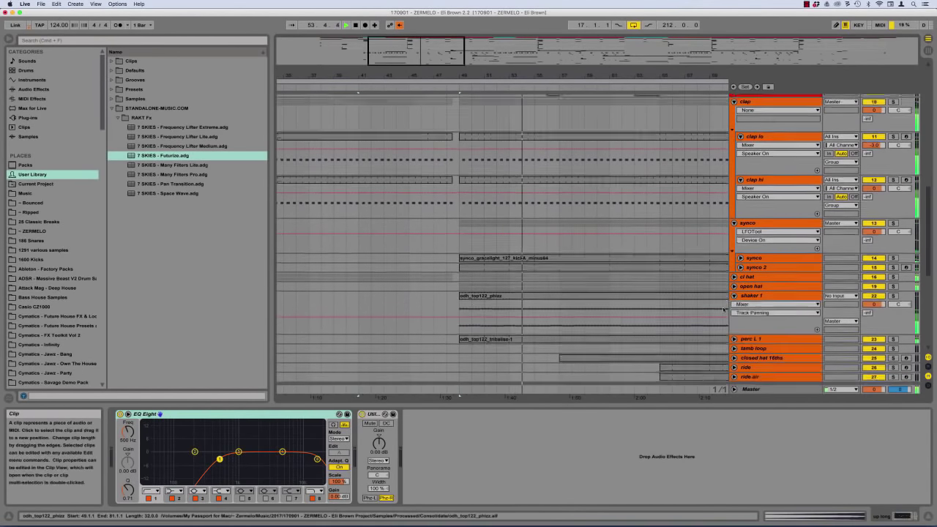
click(734, 269)
scroll(671, 295, down, 9)
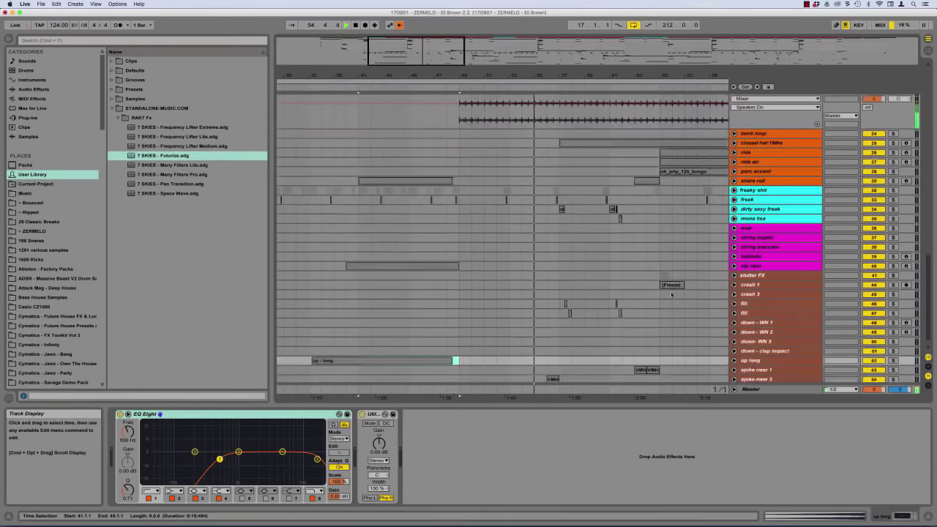
scroll(635, 293, down, 1)
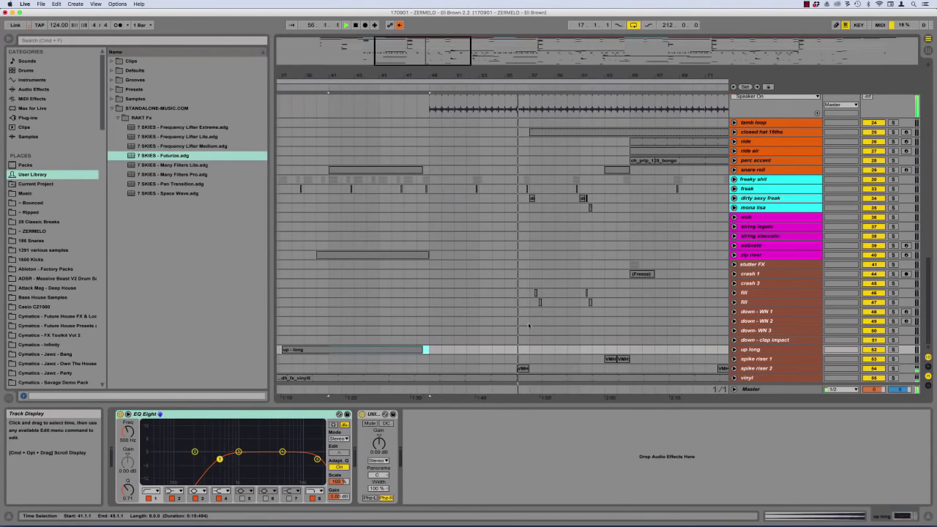
Unfold the dirty sexy freak, freak and freaky shit vocal tracks to view their clips and Glitch automation in the drop
scroll(516, 354, up, 15)
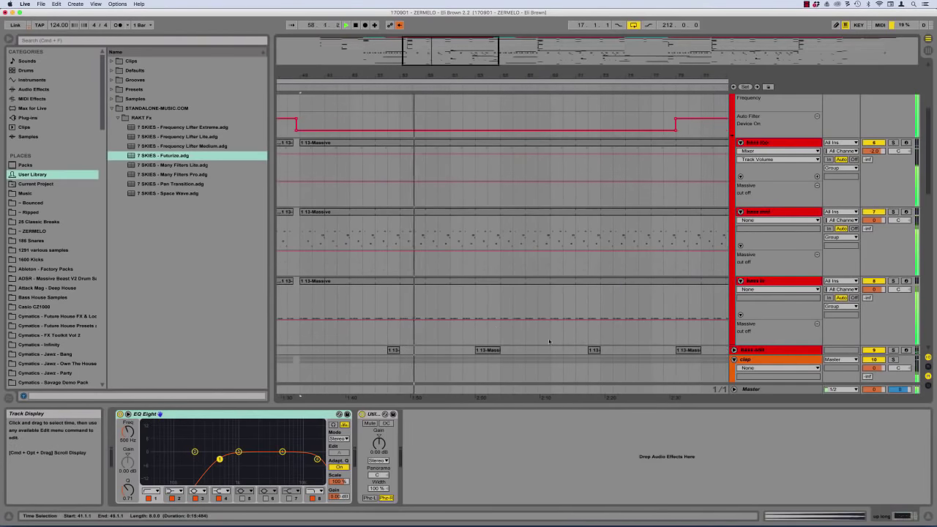
scroll(496, 329, down, 8)
scroll(496, 330, down, 14)
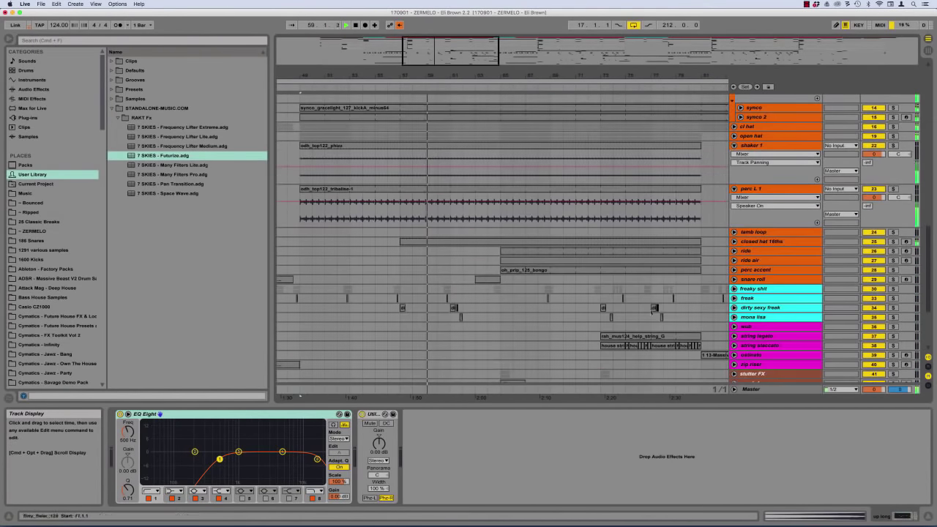
click(733, 307)
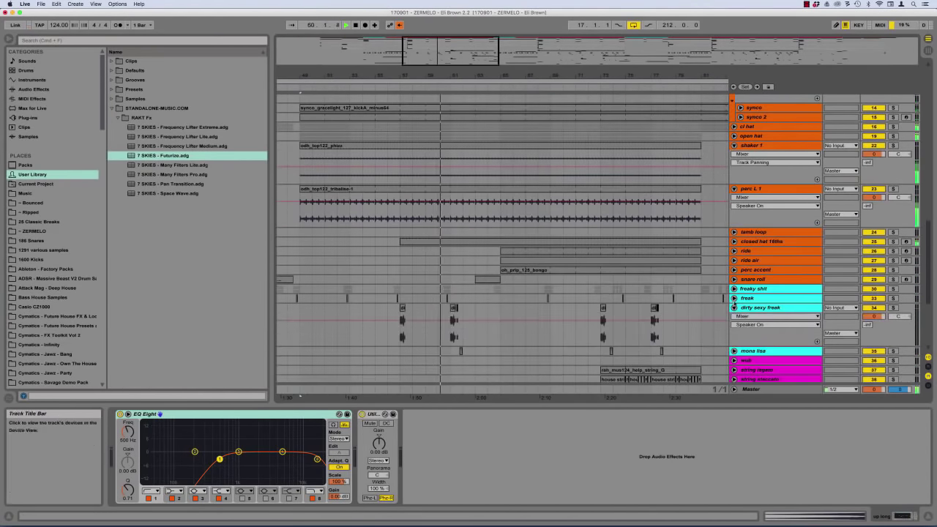
click(733, 297)
click(734, 289)
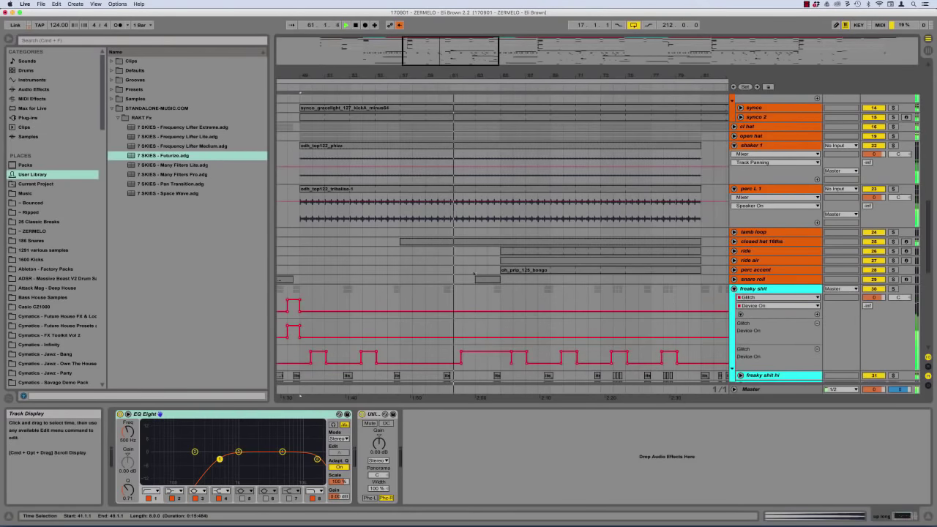
Unfold the bass edit track, select bars 63 to 65 on it, show its devices, and fold all tracks
scroll(670, 180, up, 5)
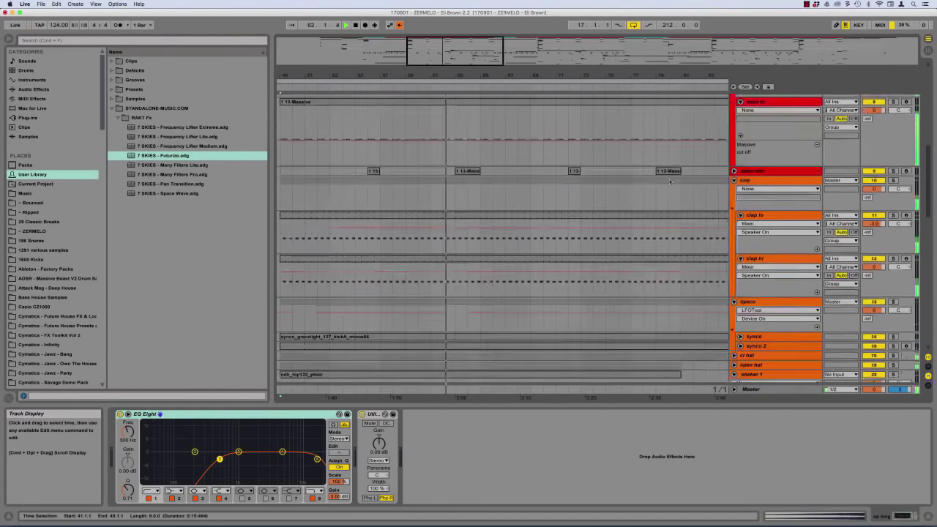
click(733, 170)
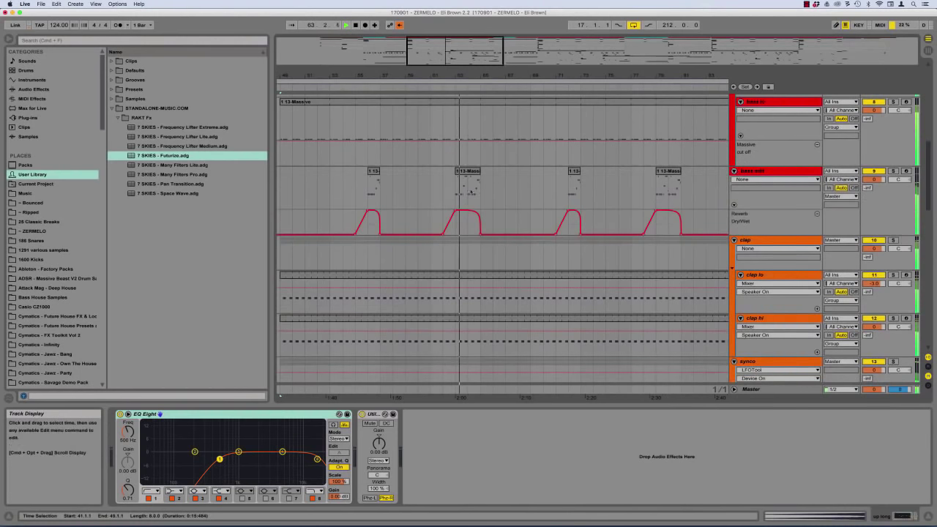
drag(453, 185, 480, 184)
click(786, 170)
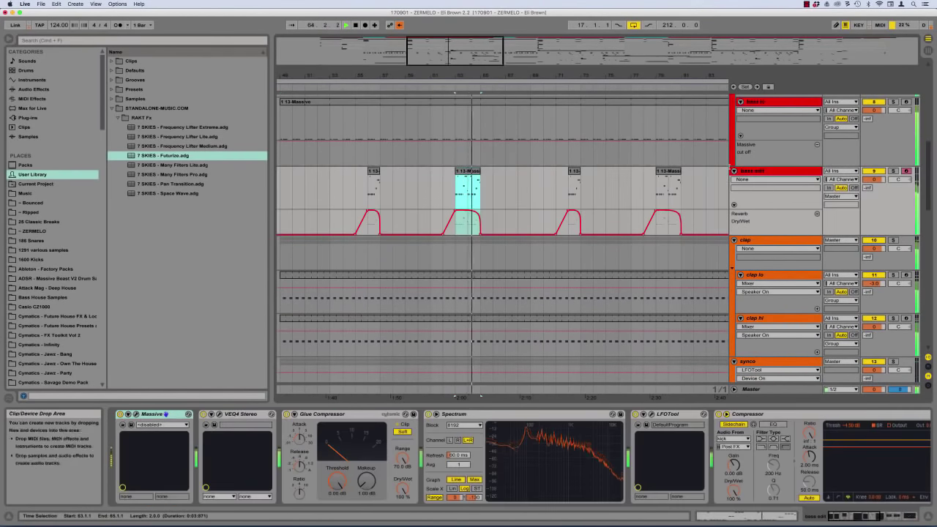
alt+click(734, 171)
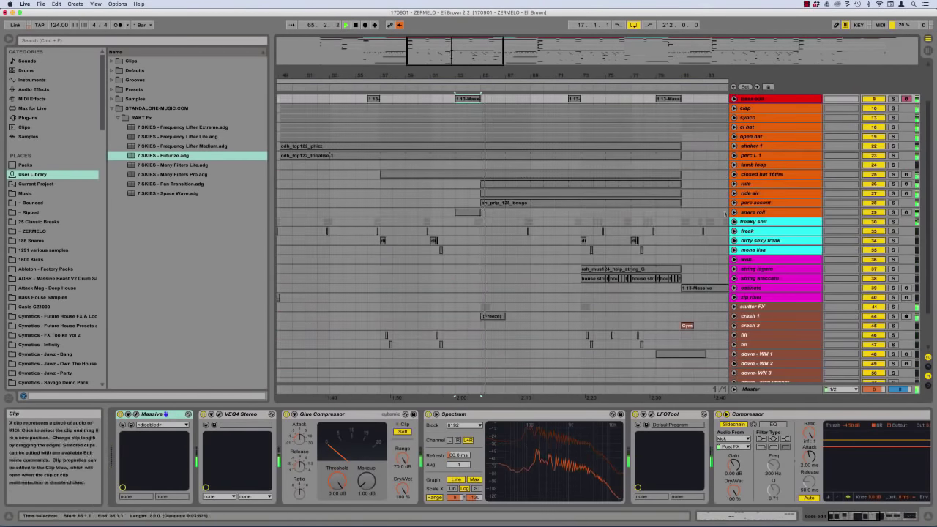
Unfold the stutter FX group to view its macro automation and show the stutter perc track's devices
click(734, 306)
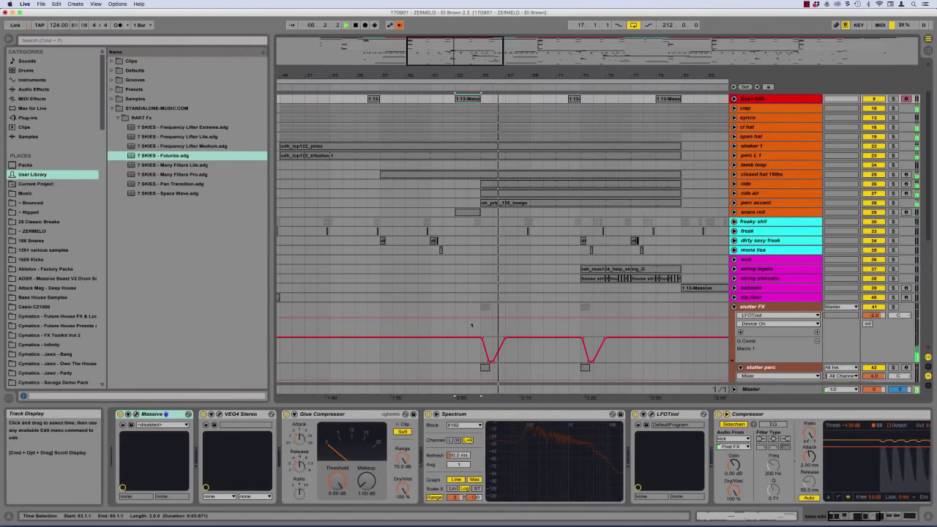
scroll(481, 338, down, 5)
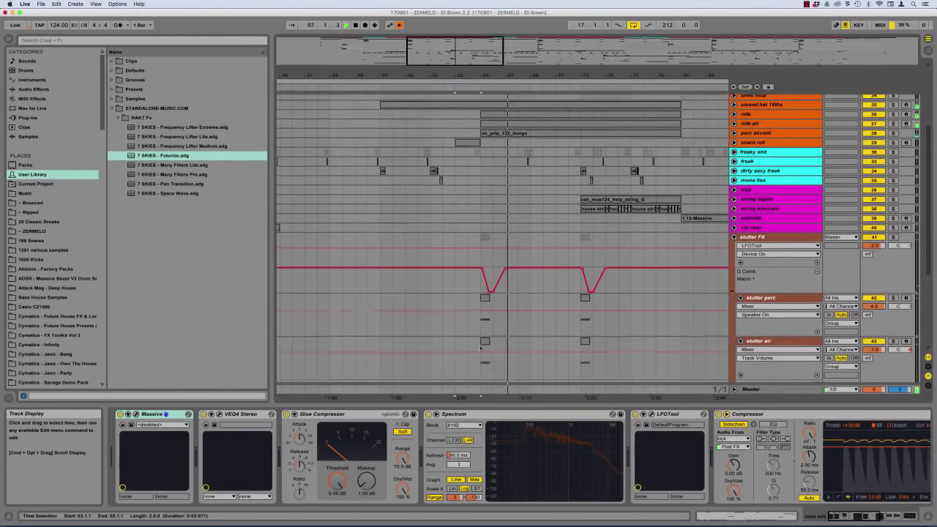
click(484, 298)
click(541, 313)
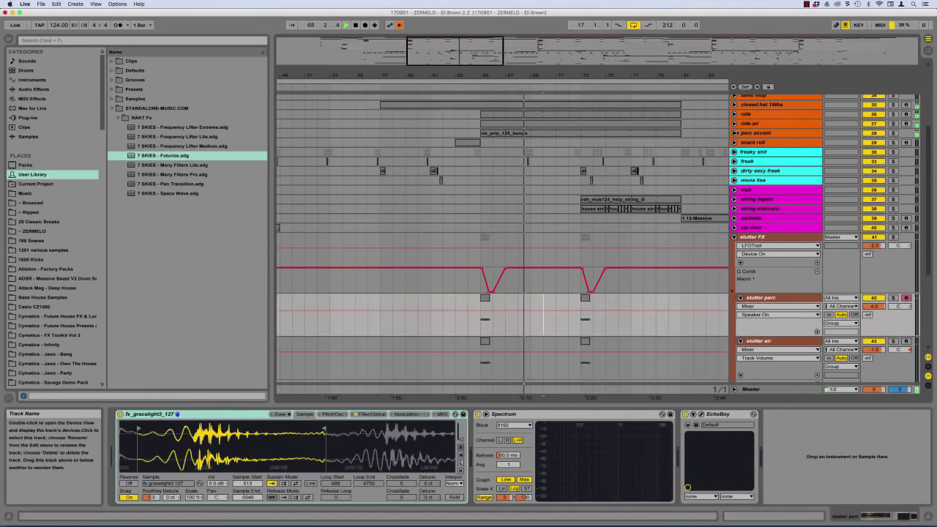
Unfold the perc accent track, mark bars 65 to 73 of its bongo loop, and look over the tracks above
click(734, 133)
drag(480, 144, 567, 143)
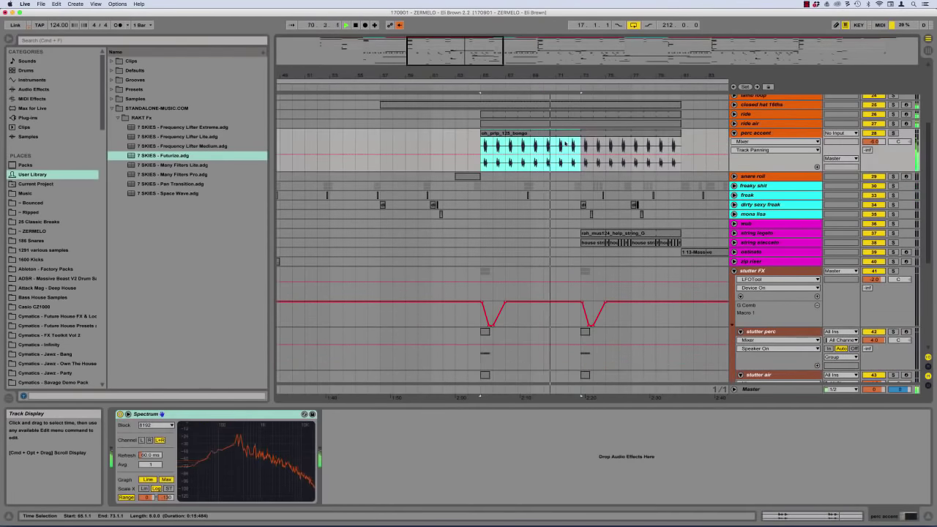
scroll(567, 144, right, 4)
scroll(491, 156, up, 2)
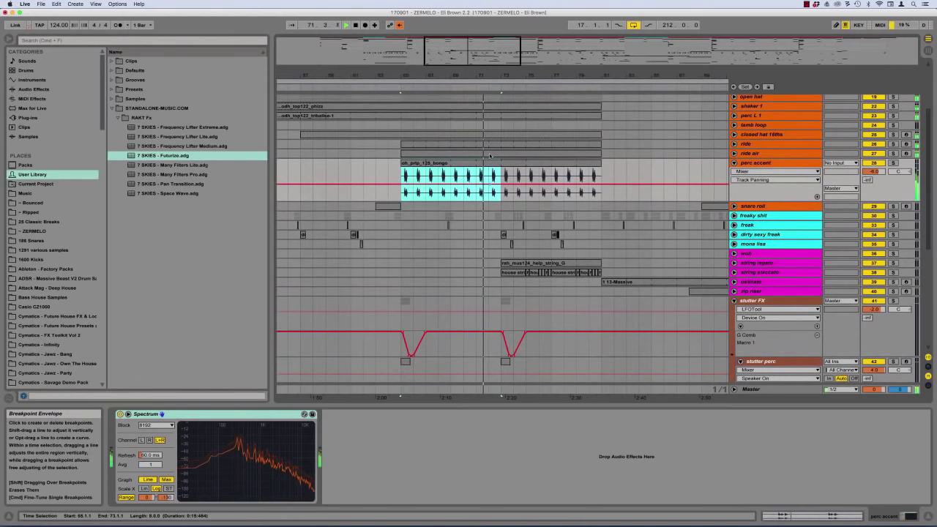
scroll(504, 229, up, 1)
scroll(504, 230, up, 7)
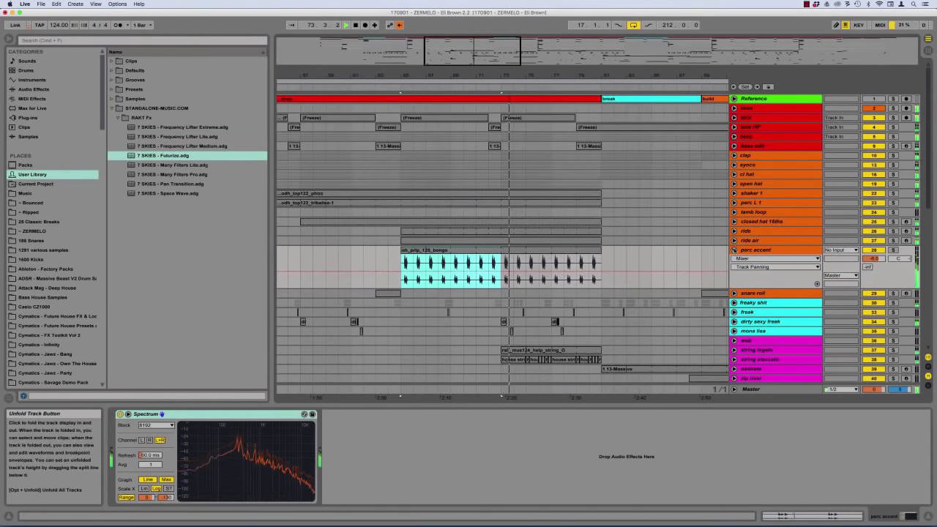
Fold the perc accent track and unfold the mona lisa, dirty sexy freak and freak tracks to view their vocal hits
click(733, 250)
click(734, 297)
click(733, 287)
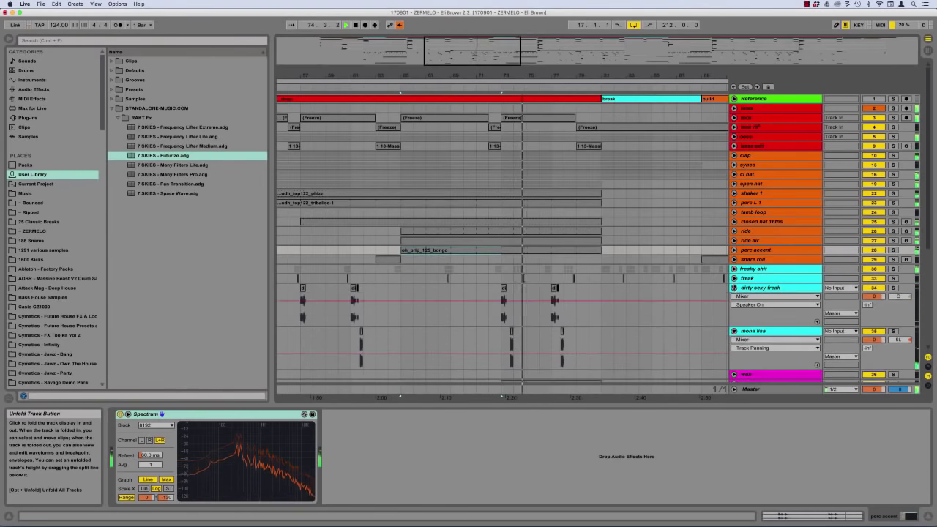
scroll(651, 285, down, 13)
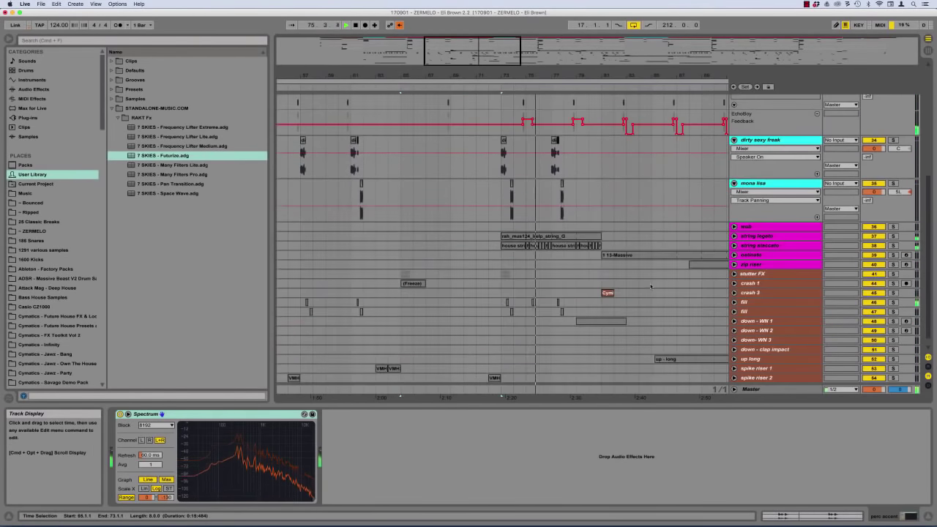
Unfold the string legato and string staccato tracks and select bars 73 to 81 across both
scroll(651, 286, up, 2)
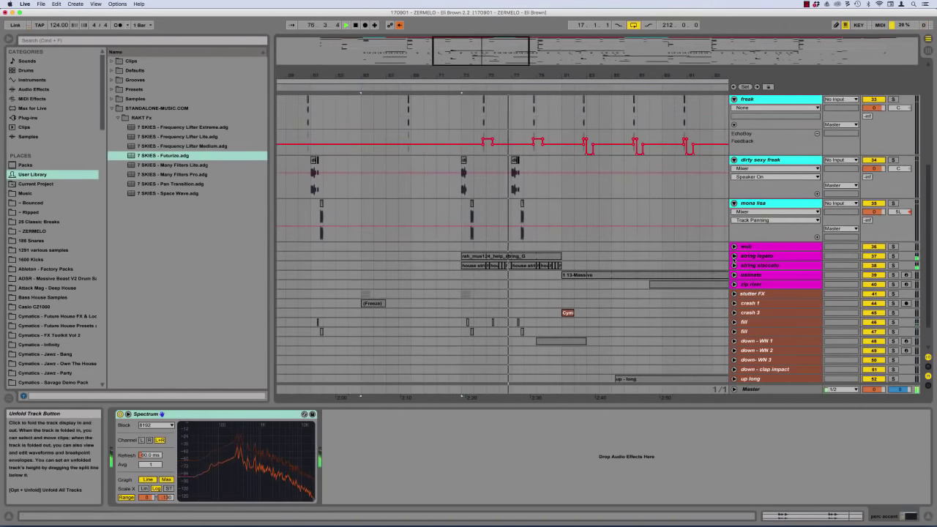
click(733, 255)
scroll(734, 263, down, 2)
click(734, 279)
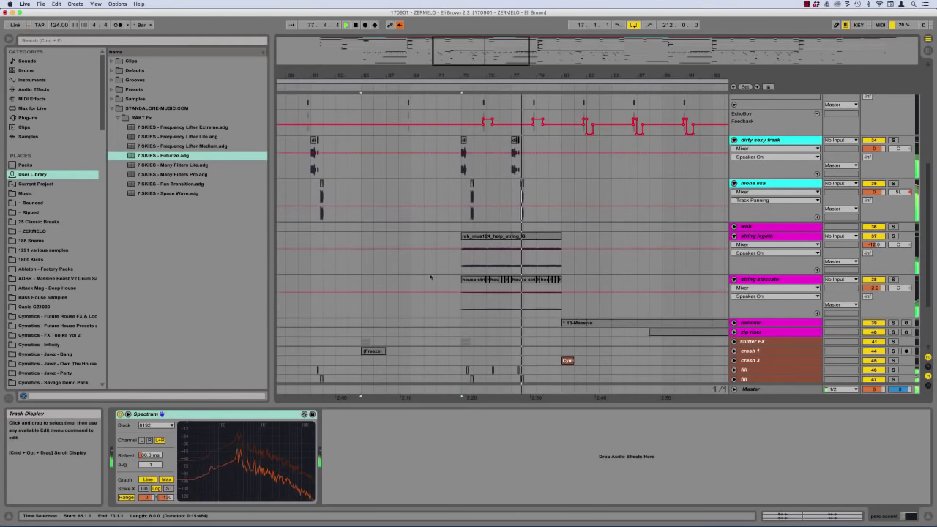
click(564, 290)
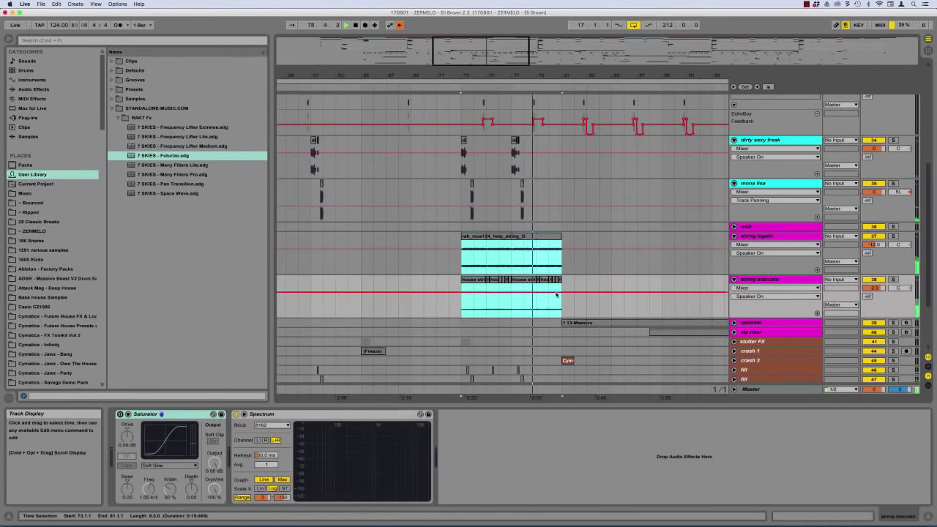
Unfold the down - WN 1 track, select its clip around bar 81, and fold all tracks again
scroll(551, 259, down, 3)
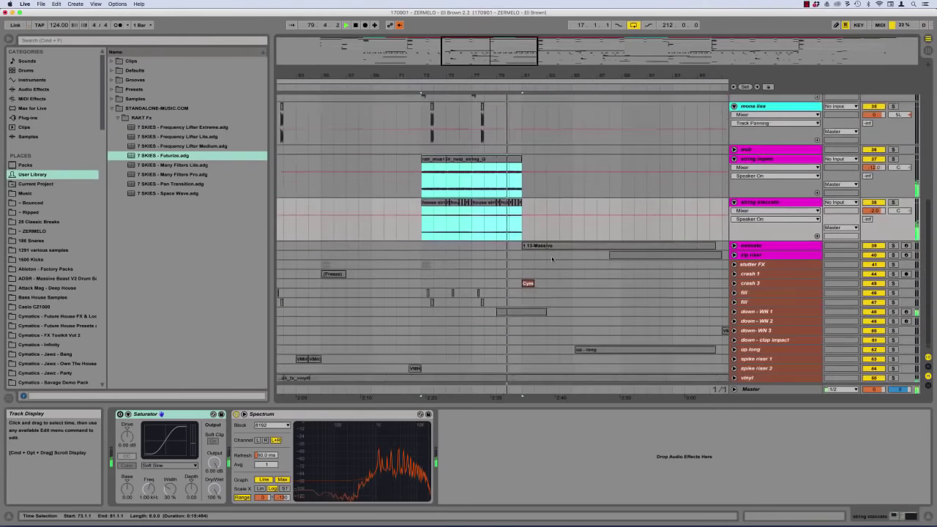
click(734, 311)
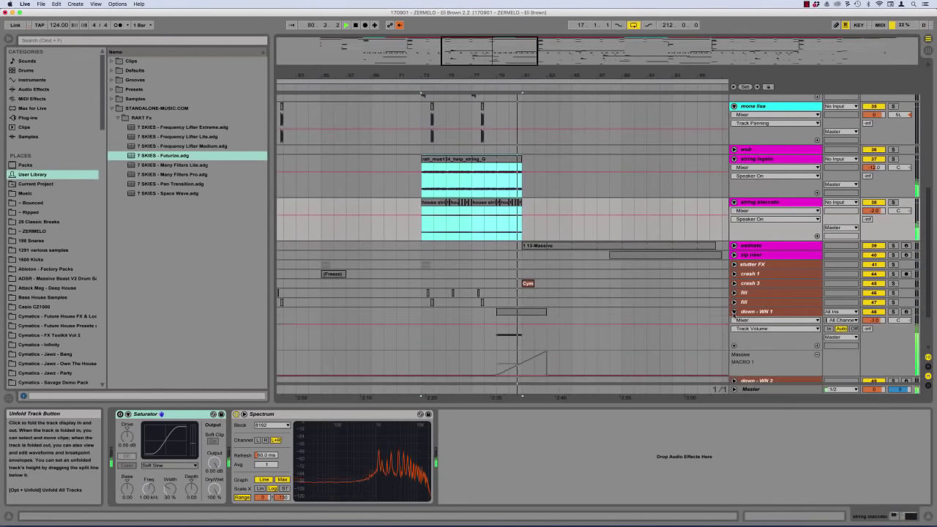
click(521, 312)
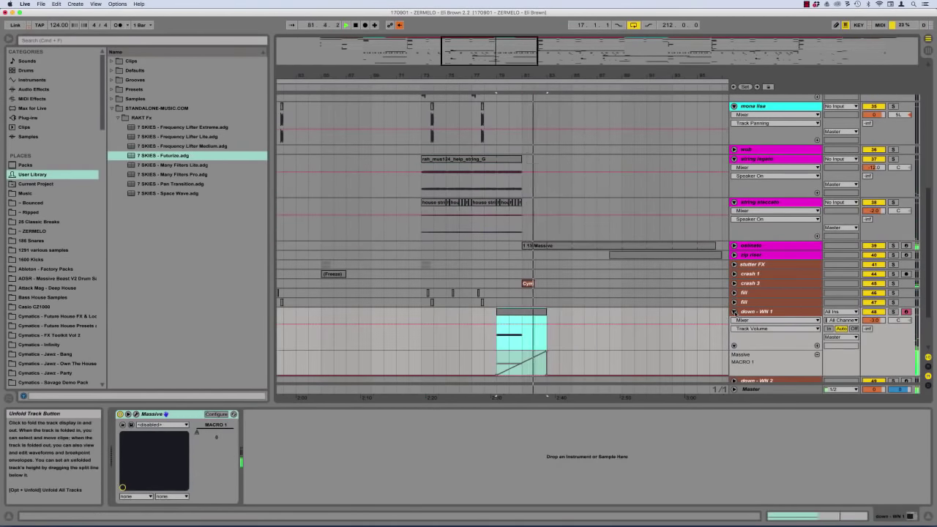
key(alt+u)
scroll(516, 244, up, 10)
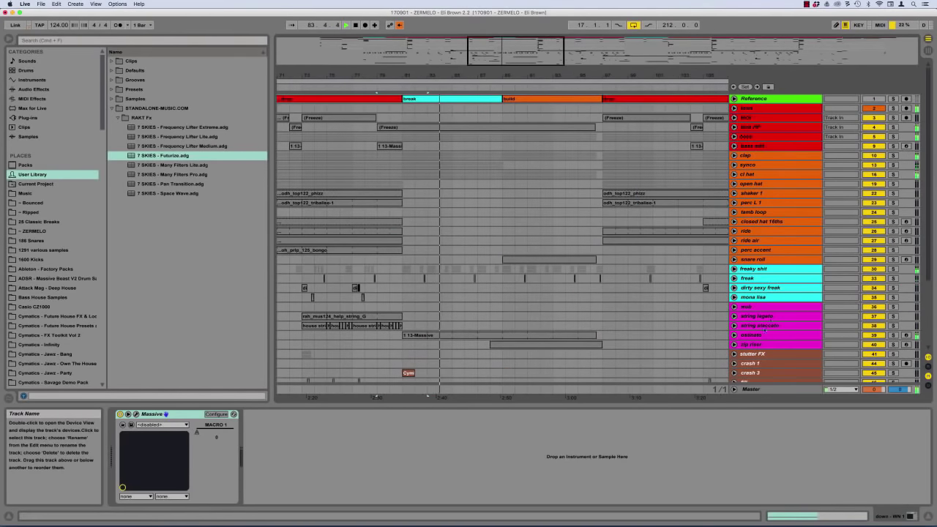
Unfold the ostinato track, select its clip starting at bar 81 in the break, and unfold the up long riser track
click(734, 336)
scroll(436, 320, down, 1)
click(436, 320)
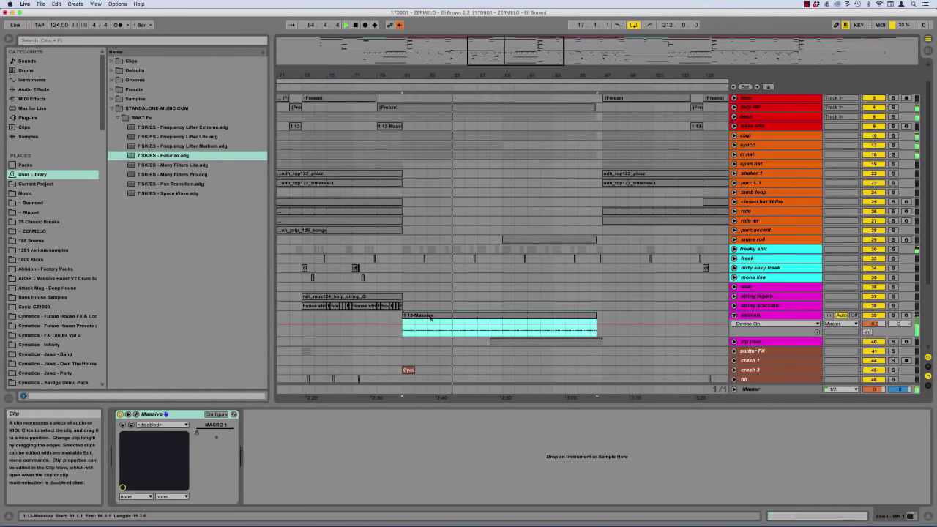
scroll(441, 314, down, 1)
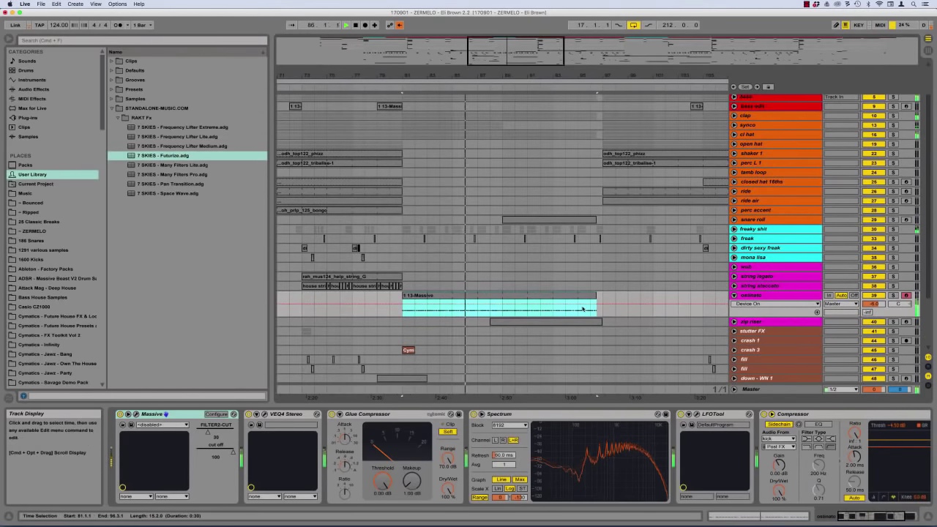
scroll(583, 309, down, 3)
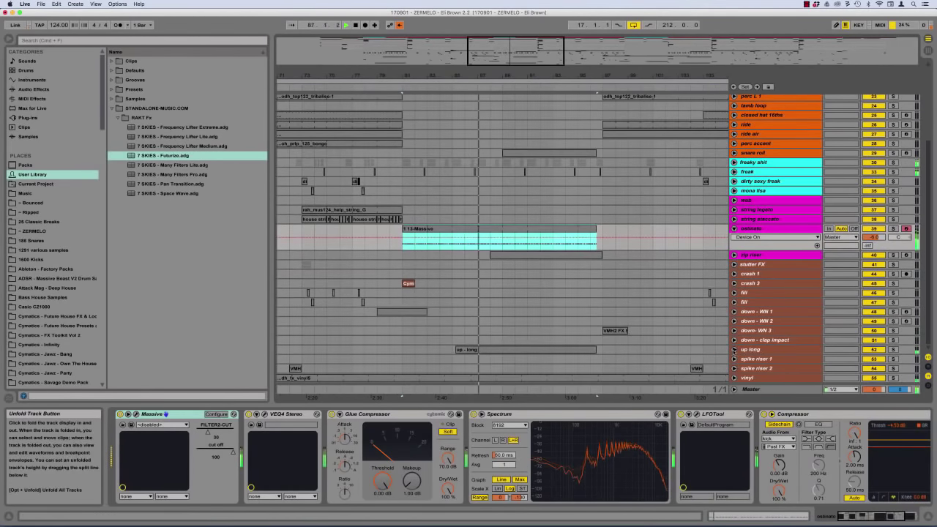
scroll(548, 321, up, 2)
scroll(549, 321, up, 3)
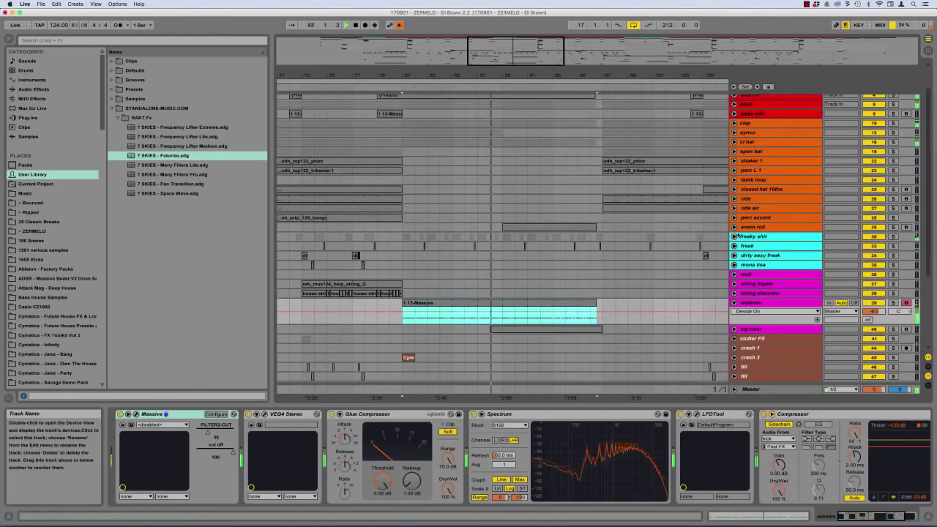
Unfold the snare roll track, mark its build section from bar 89, and place the insert marker at bar 97
click(734, 227)
drag(516, 236, 614, 248)
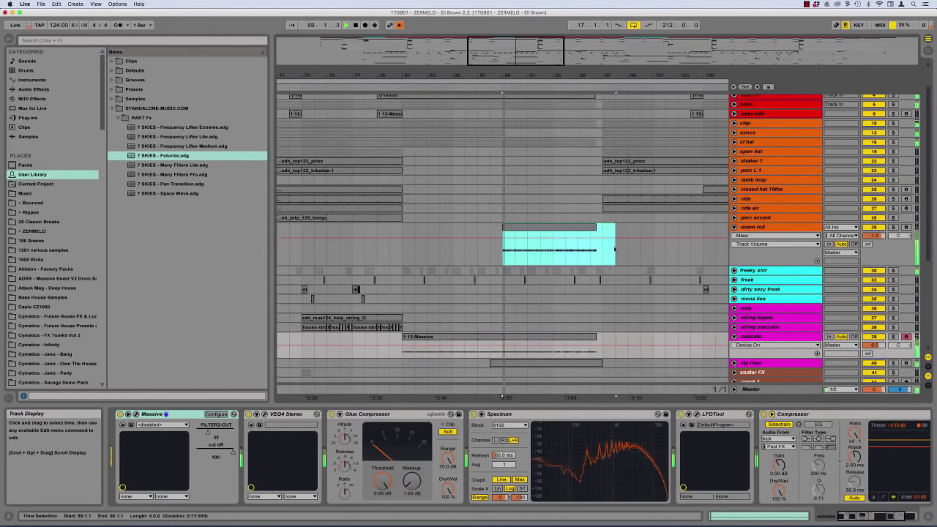
click(602, 250)
scroll(610, 251, down, 5)
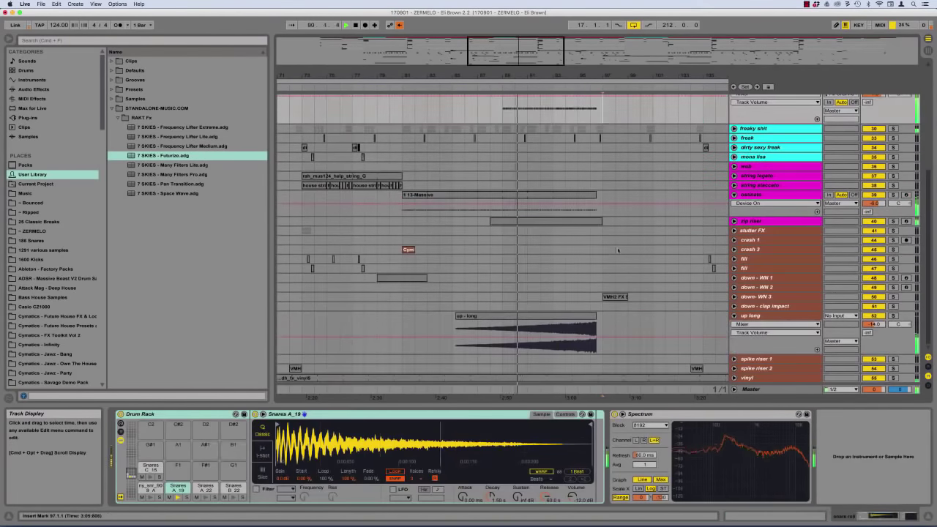
Unfold the zip riser track and select bars 89 to 97 on it to show its notes and LFO1 Rate automation
click(734, 221)
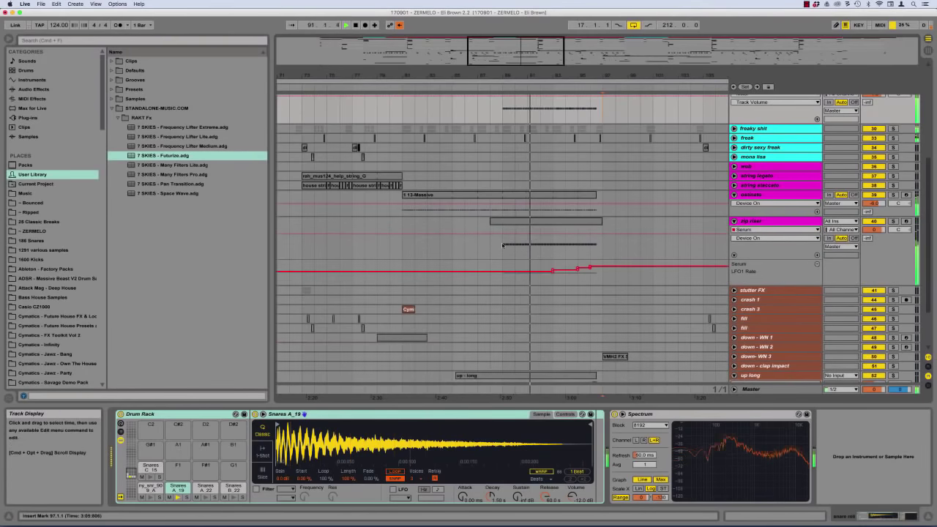
drag(505, 243, 608, 244)
scroll(606, 244, up, 1)
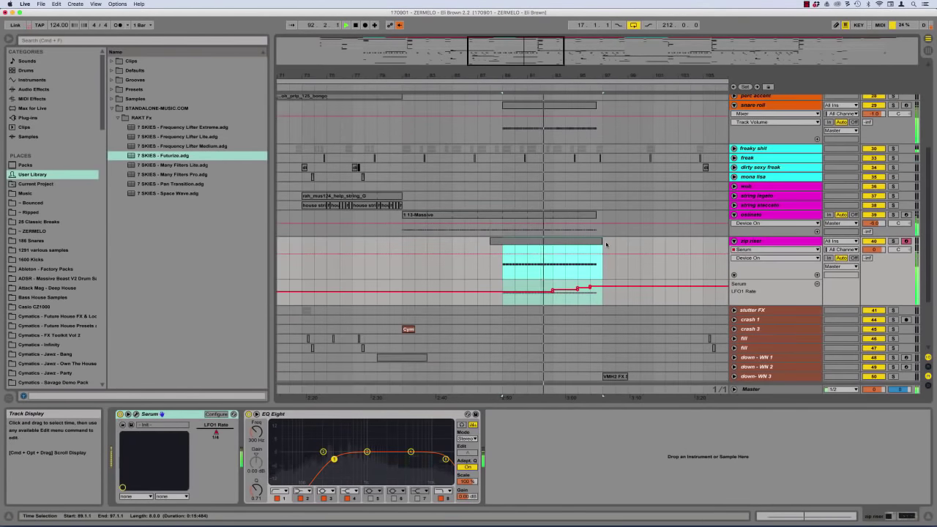
scroll(606, 244, up, 5)
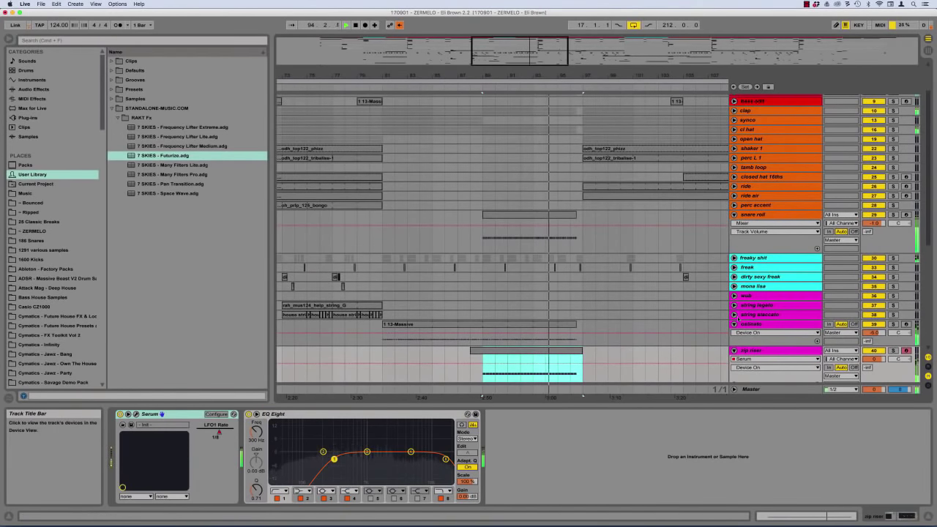
Fold all tracks, unfold the bass group and select bars 97 to 101 on its mid bass track
alt+click(734, 214)
scroll(630, 302, right, 2)
scroll(628, 297, right, 2)
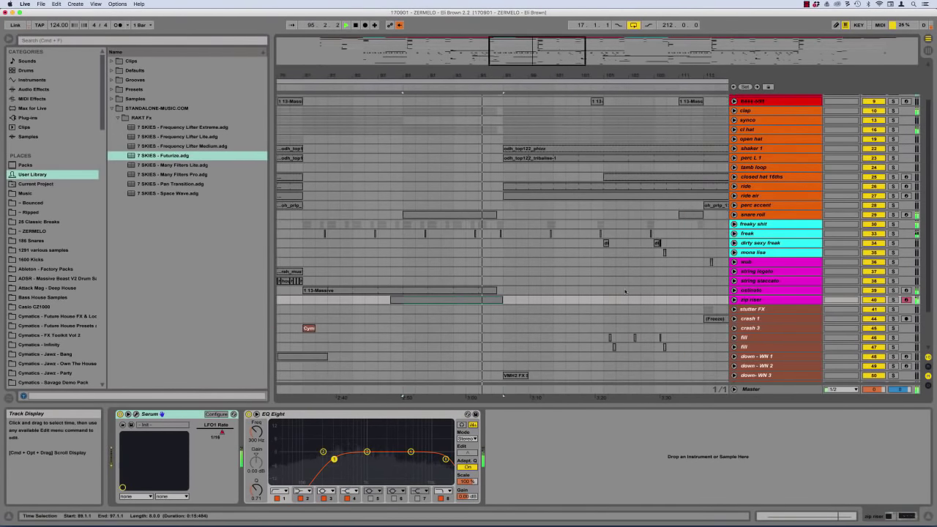
scroll(735, 136, up, 2)
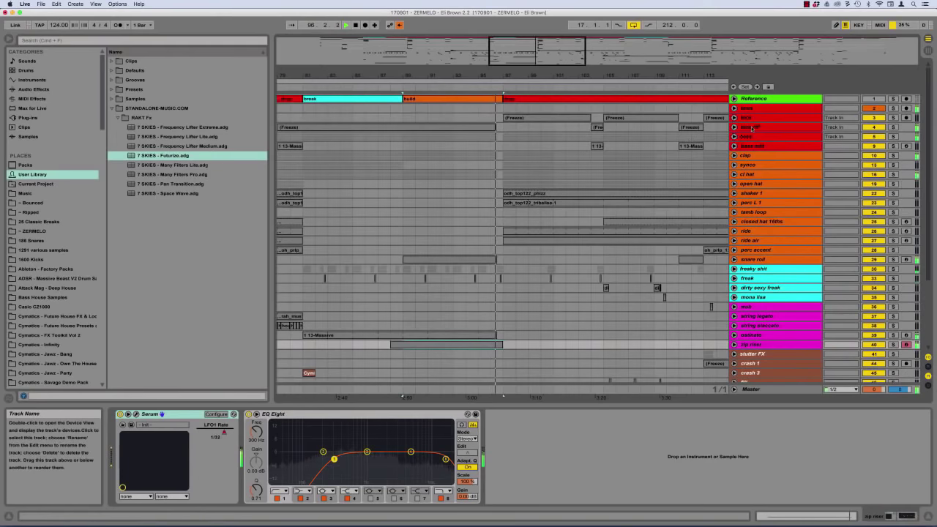
click(734, 137)
scroll(606, 204, down, 5)
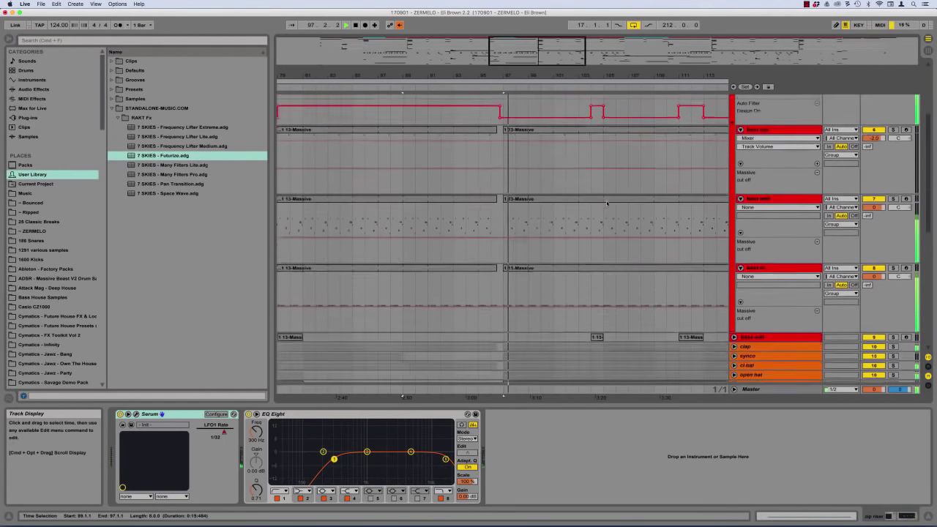
click(507, 229)
Unfold the down - WN 3 track, select its clip starting at bar 97, and fold the track again
scroll(527, 234, down, 15)
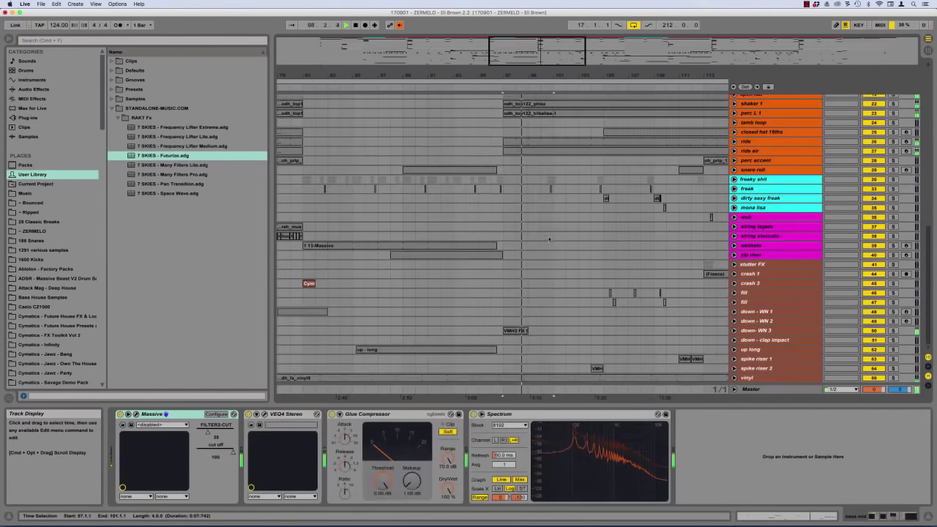
click(734, 330)
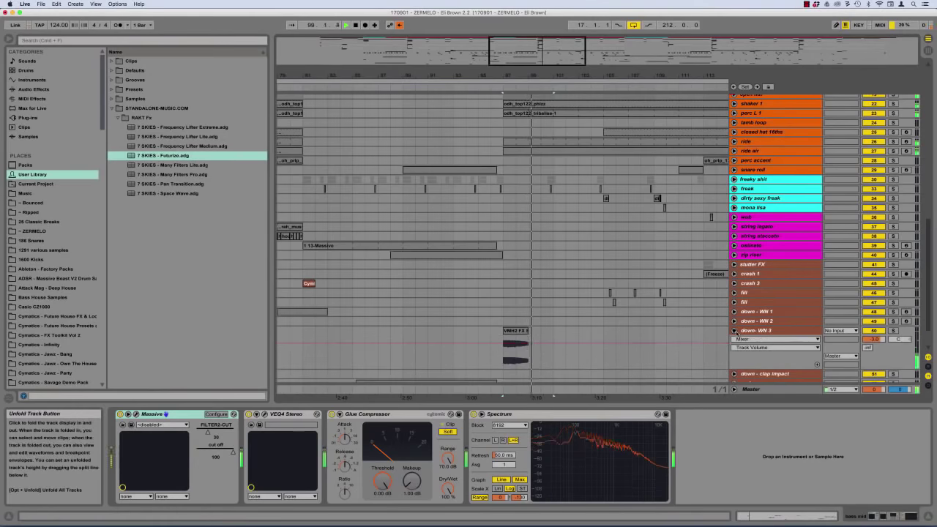
click(504, 357)
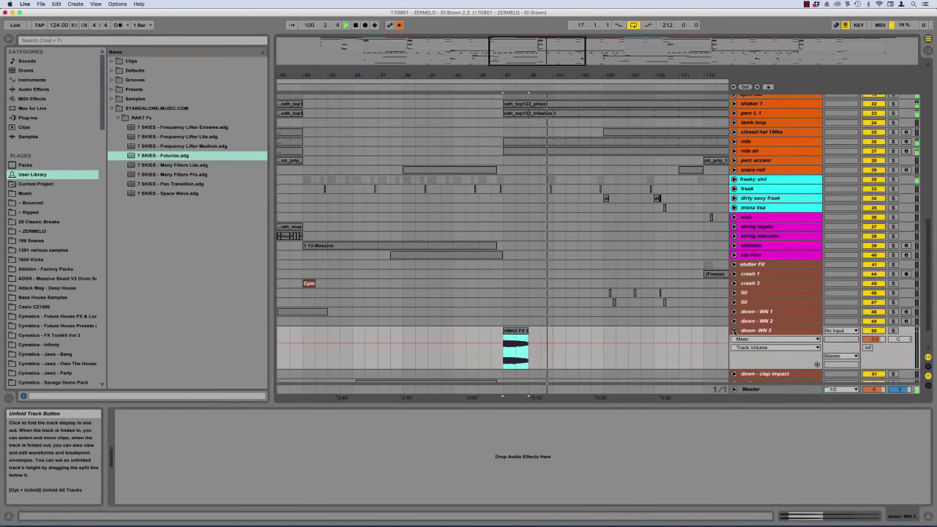
click(734, 331)
Show the Master track's device chain, check the mix loudness in the iZotope Insight meter, and close the meter window
scroll(642, 312, down, 10)
scroll(622, 307, up, 8)
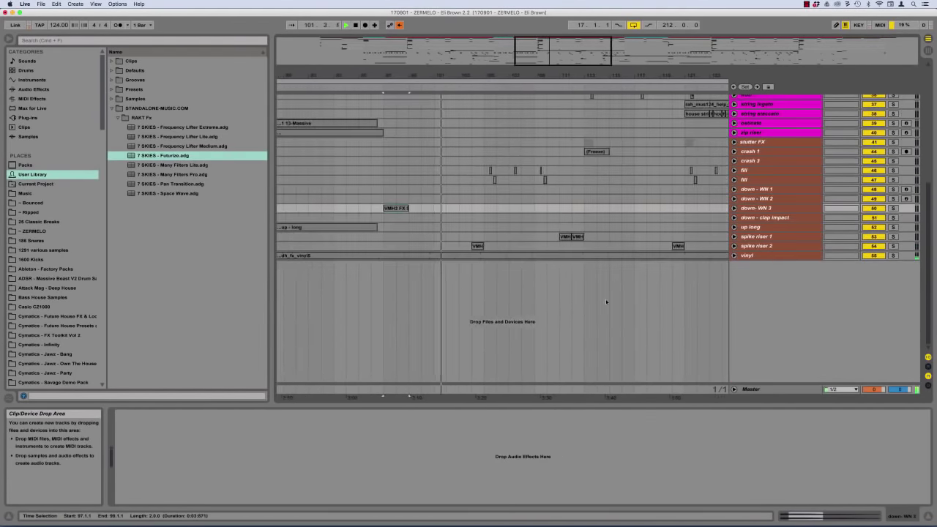
scroll(606, 301, up, 2)
click(769, 390)
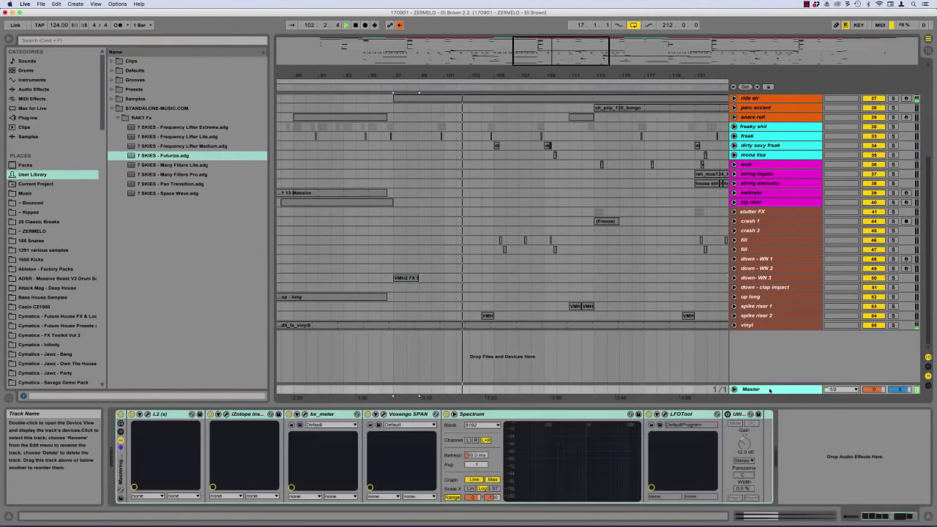
click(316, 414)
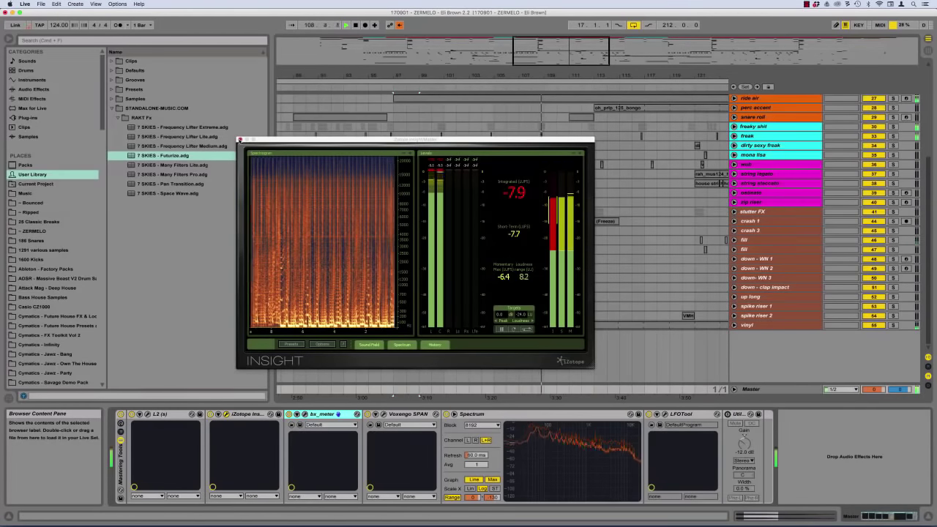
click(239, 139)
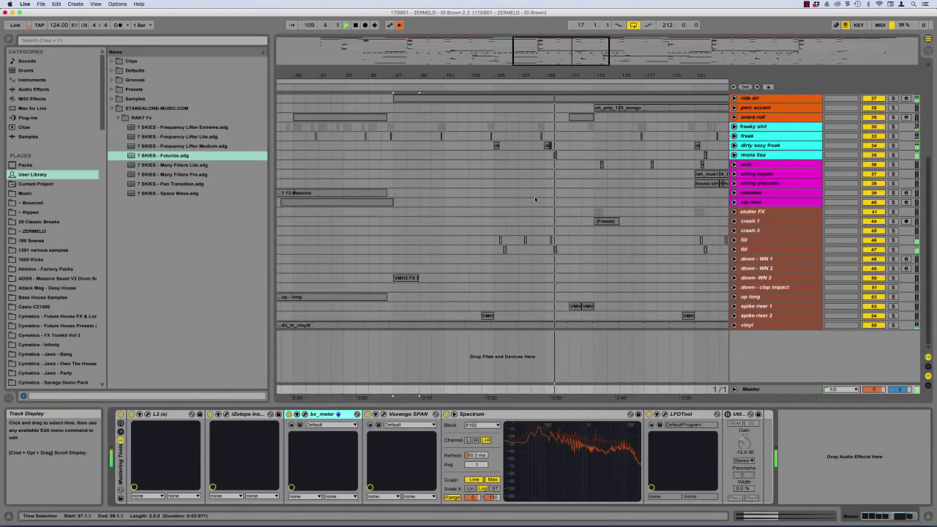
Unfold both fill tracks and select bars 105 to 110 across them to show their fills
click(515, 239)
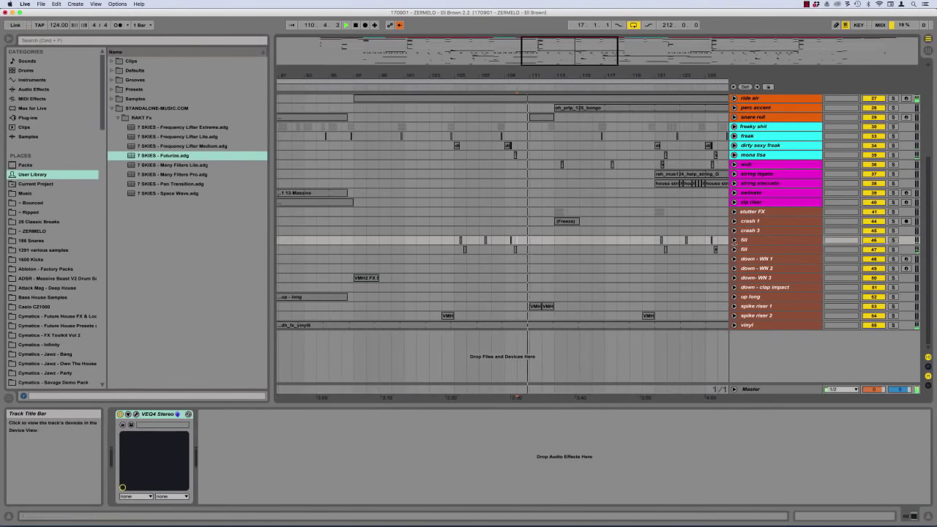
click(733, 239)
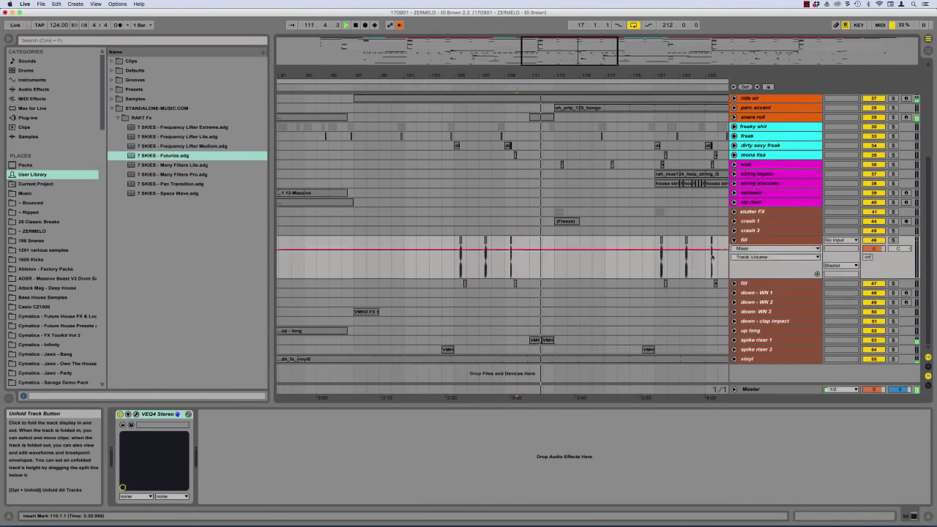
click(734, 283)
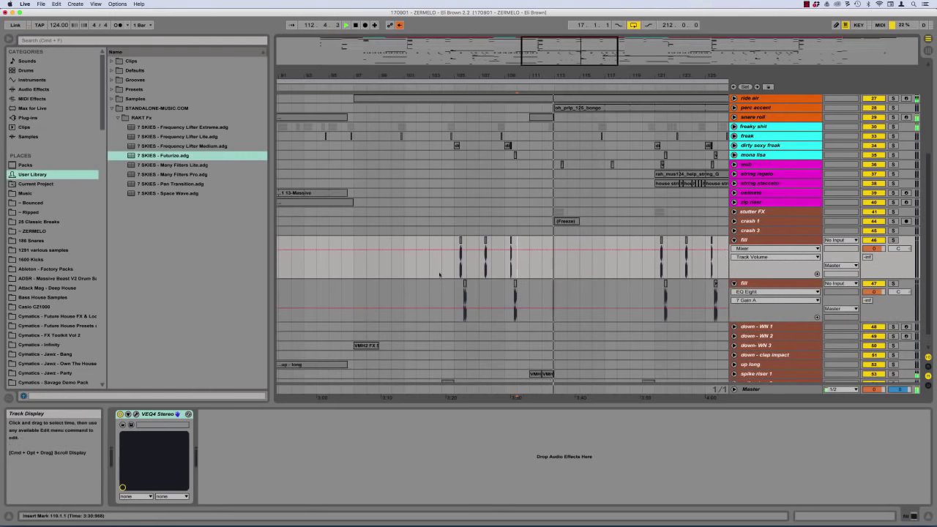
drag(454, 253, 517, 297)
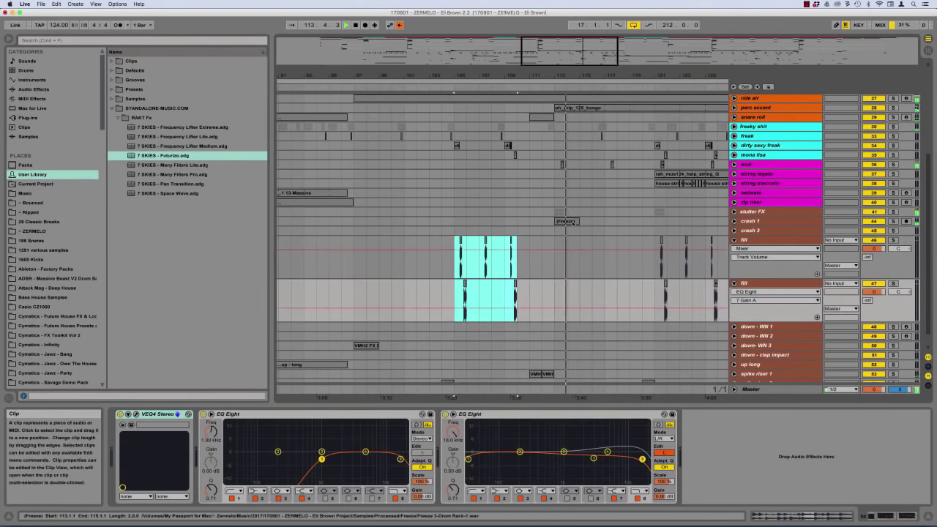
Select the crash 1 clip at bar 113, then unfold the stutter FX group and select its bar 113 clips
click(566, 221)
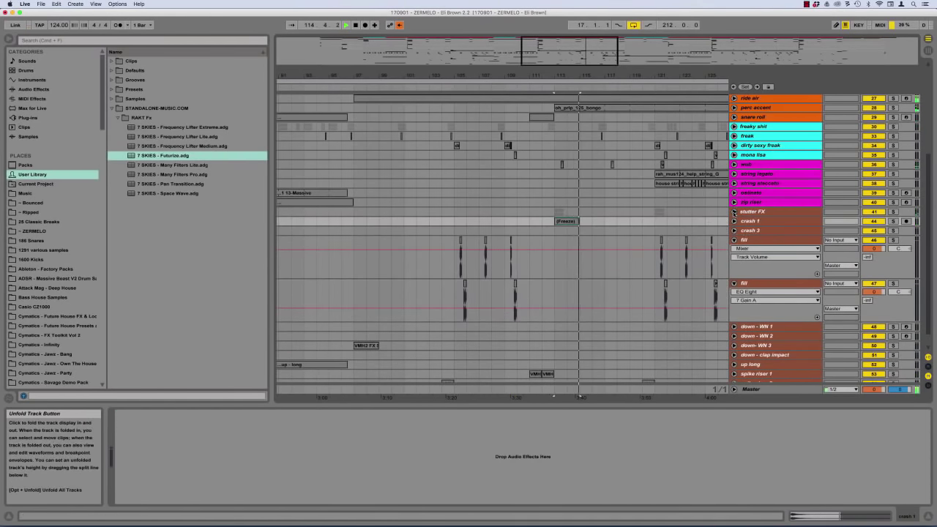
click(734, 211)
click(559, 221)
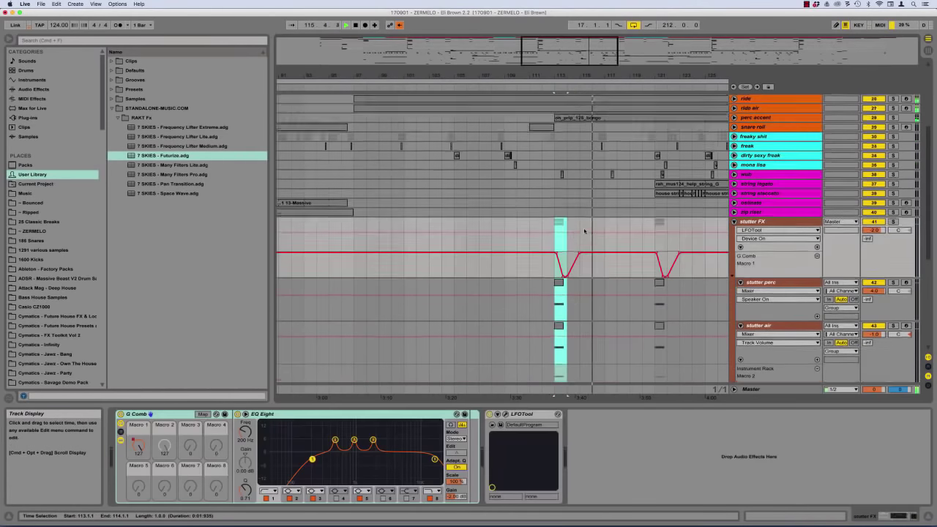
scroll(584, 230, up, 5)
scroll(589, 253, down, 2)
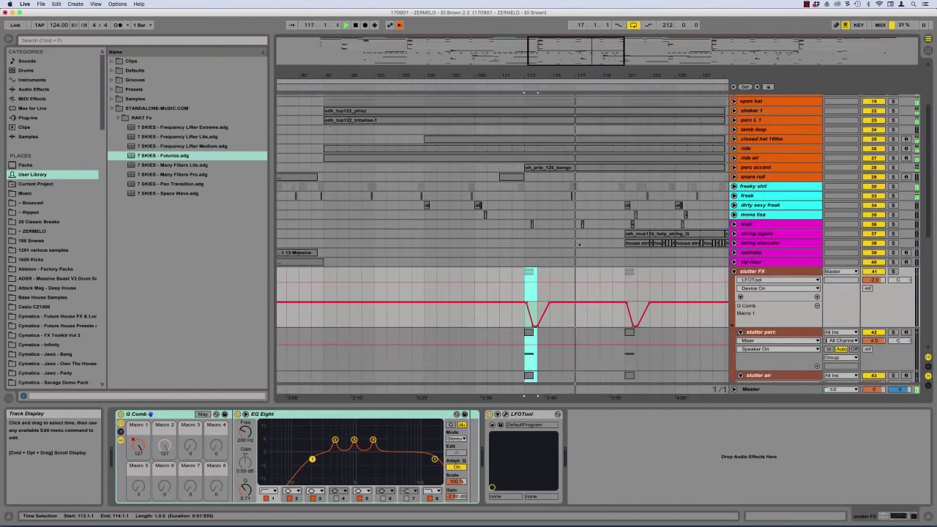
scroll(580, 246, down, 12)
scroll(723, 276, up, 5)
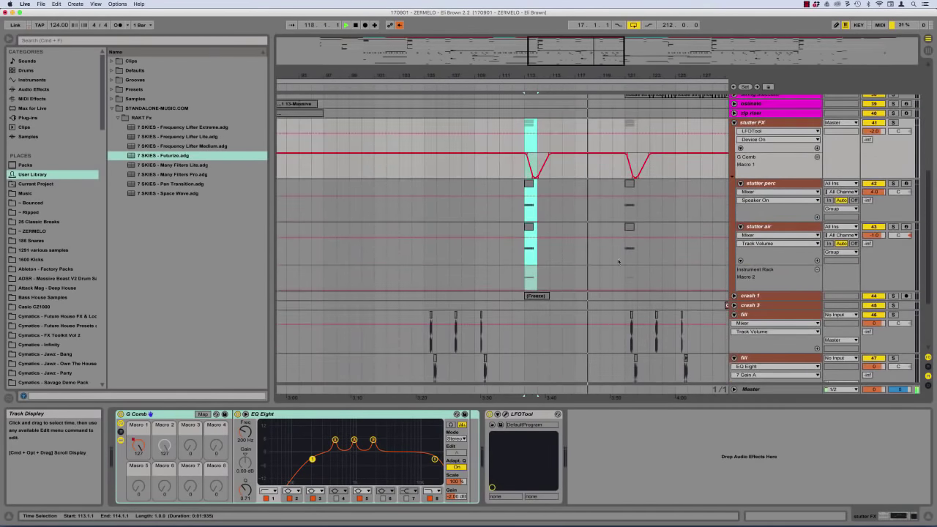
scroll(707, 266, up, 5)
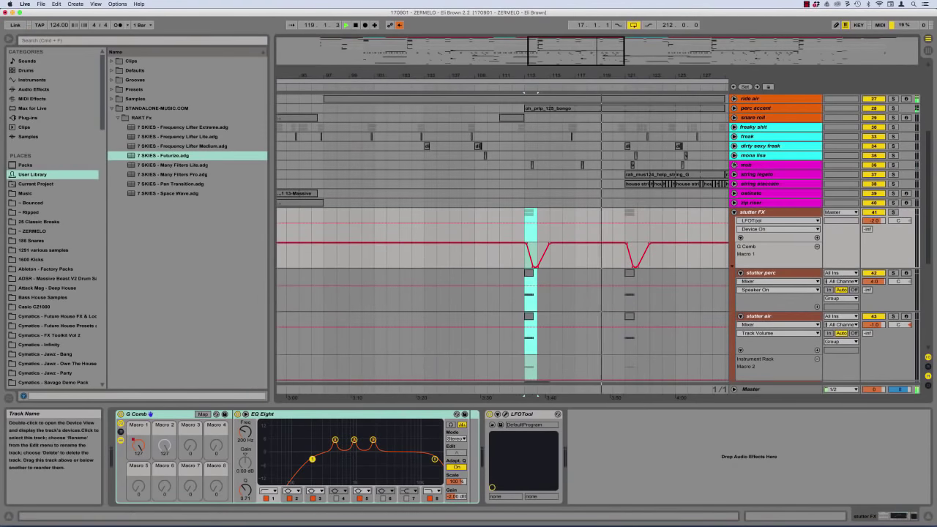
Unfold track 36 above string legato, mark bars 113 to 127 and then 121 to 123, and place the insert marker at bar 124
click(733, 165)
drag(520, 187, 706, 183)
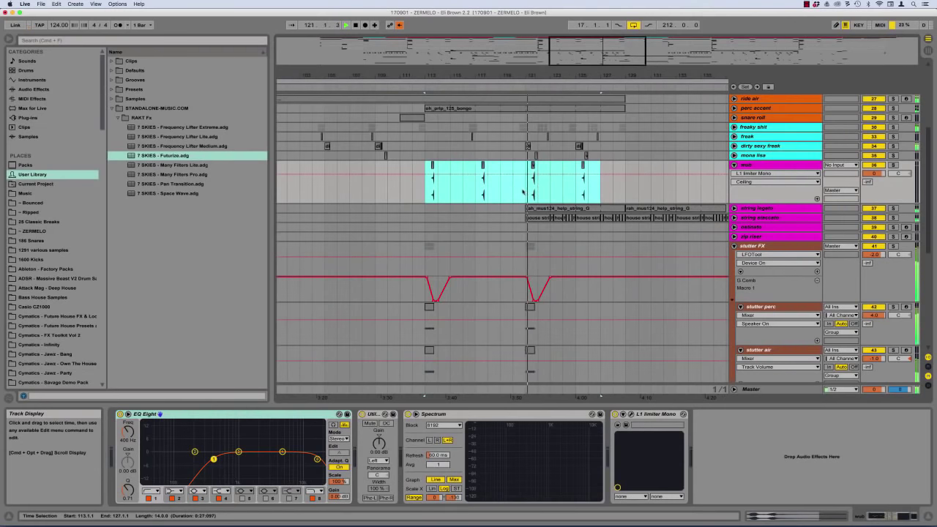
drag(523, 192, 549, 192)
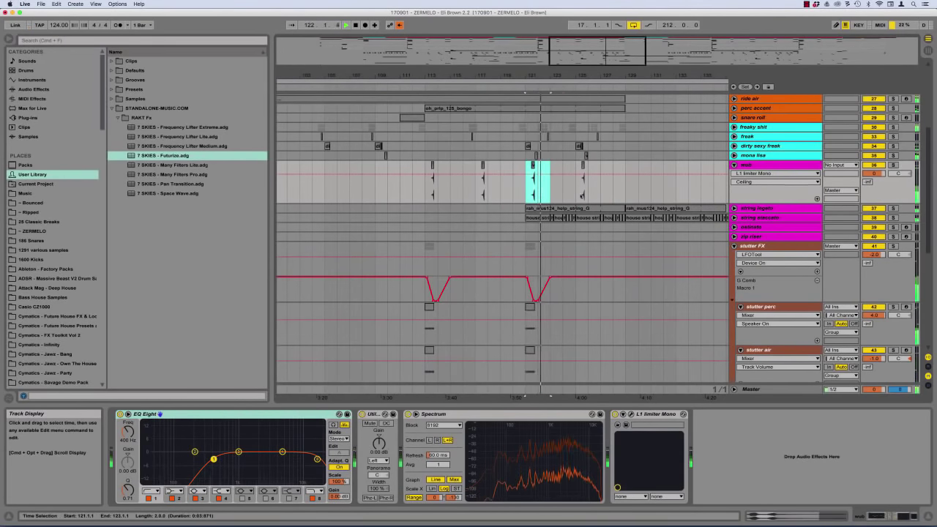
click(563, 193)
scroll(629, 218, down, 2)
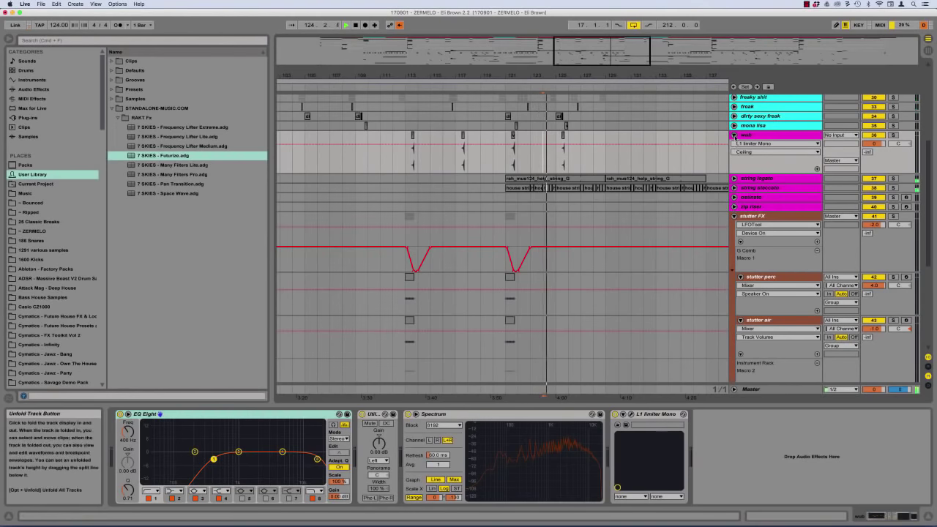
Fold all tracks, then unfold the string legato and string staccato tracks to show their clips from bar 121
alt+click(734, 135)
scroll(737, 141, up, 3)
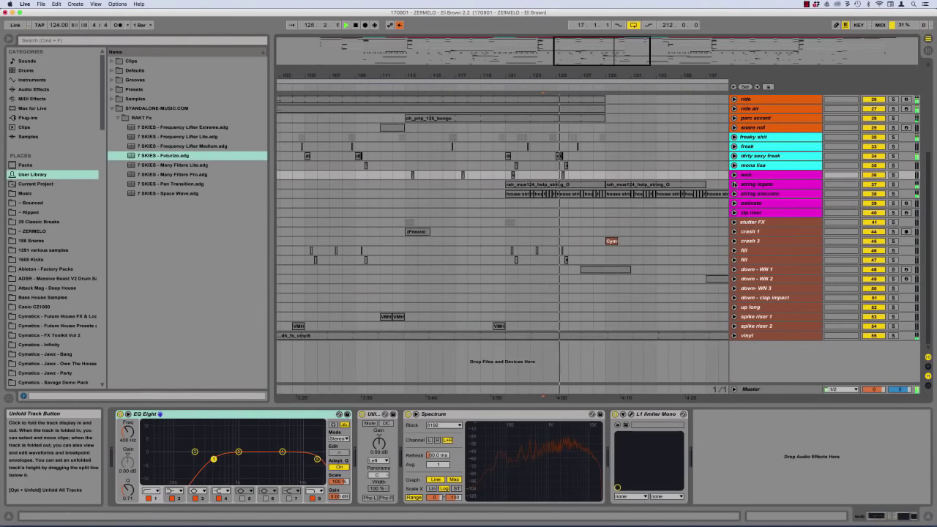
click(734, 184)
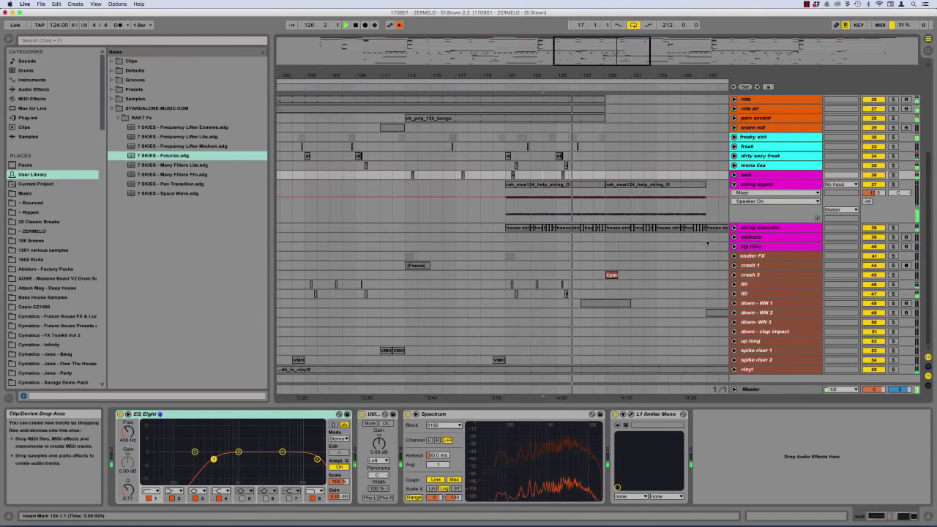
click(733, 228)
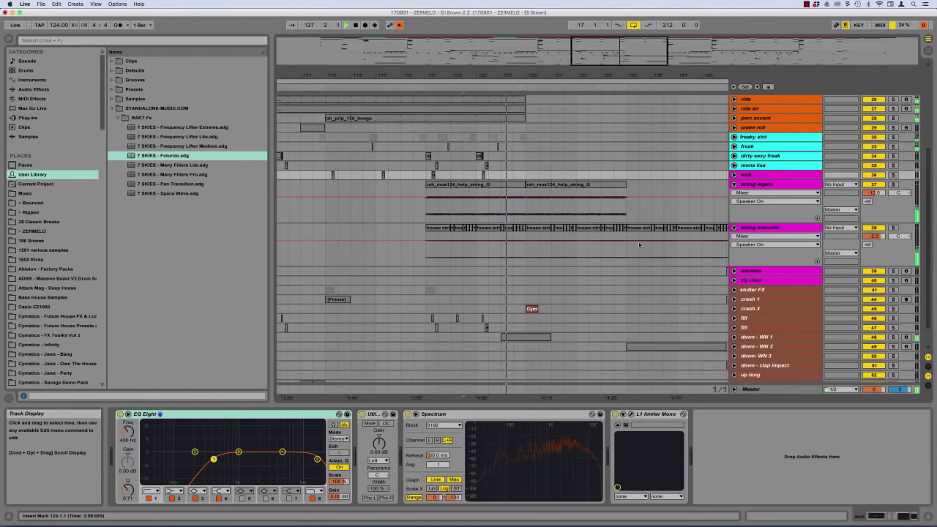
Unfold the down - WN 1 track, select its clip from bar 127 to 131, and fold all tracks again
scroll(585, 260, down, 2)
click(733, 311)
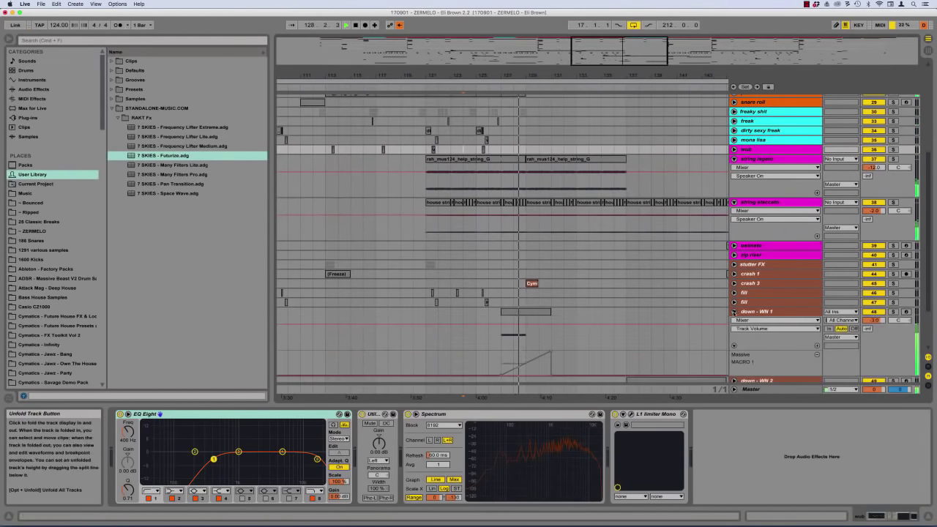
click(536, 314)
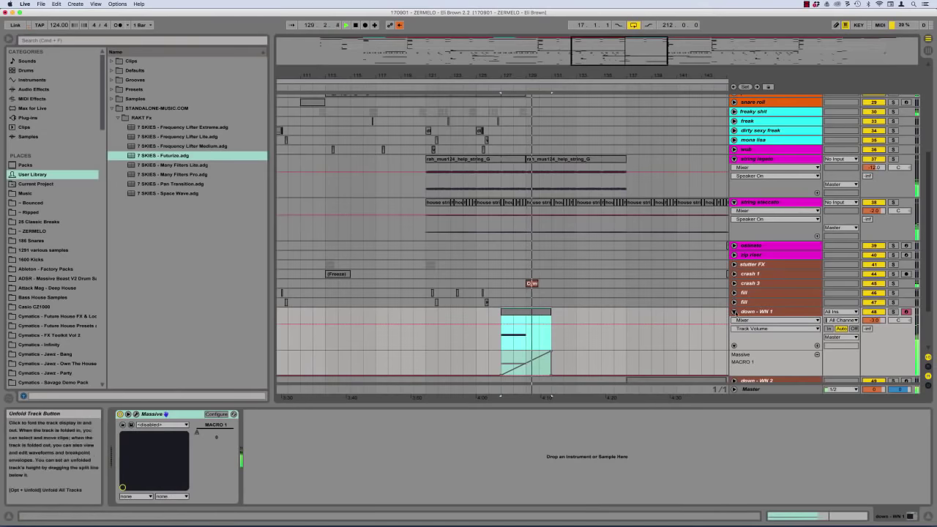
alt+click(734, 311)
Unfold the bass group to show its Auto Filter automation across the break - strip section
scroll(614, 306, up, 10)
scroll(612, 305, right, 6)
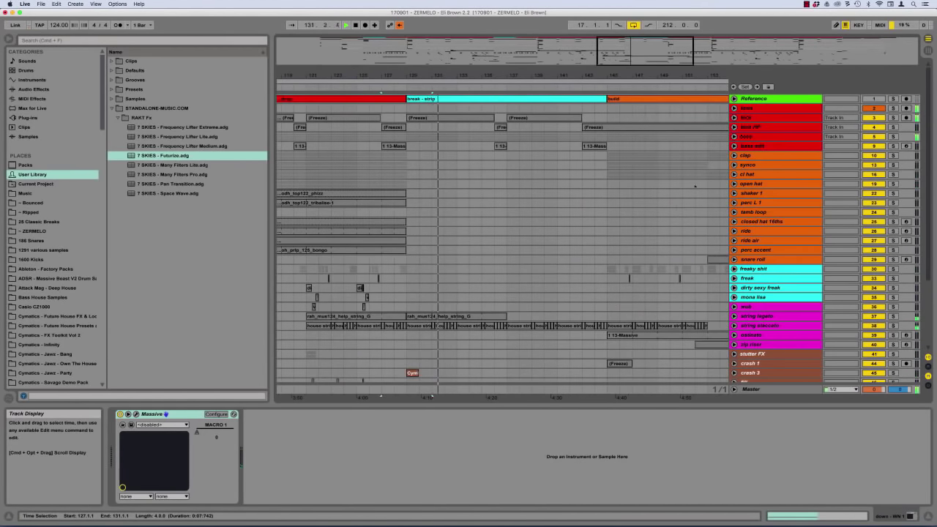
click(734, 136)
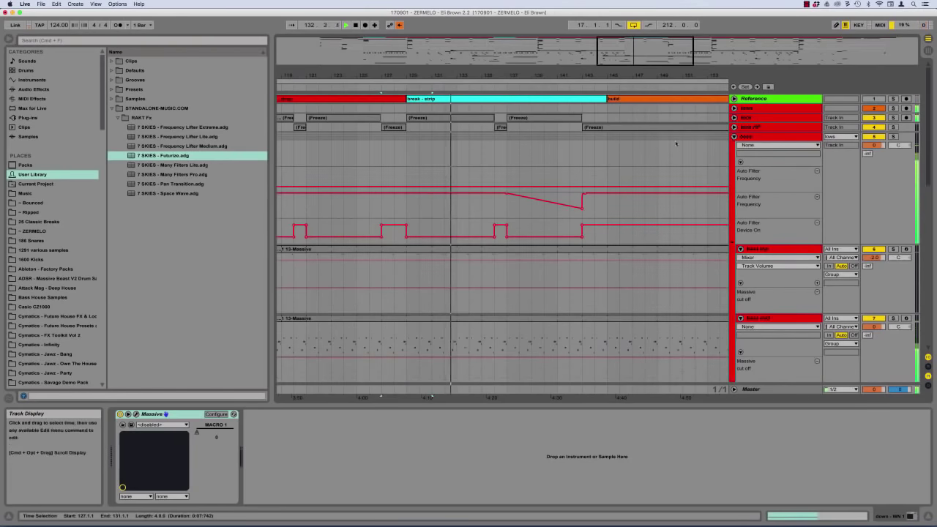
scroll(772, 207, down, 10)
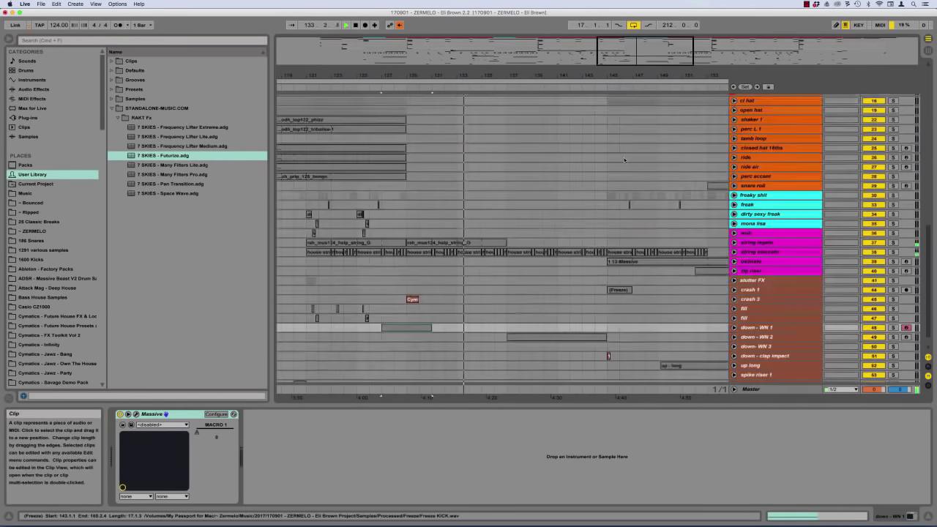
Unfold string staccato and string legato in the break - strip section, then fold all tracks again
click(734, 251)
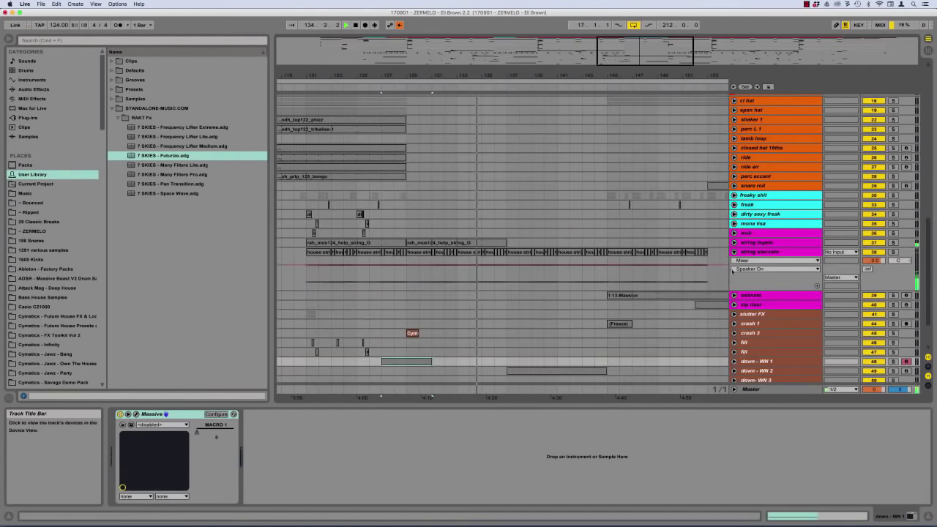
click(734, 241)
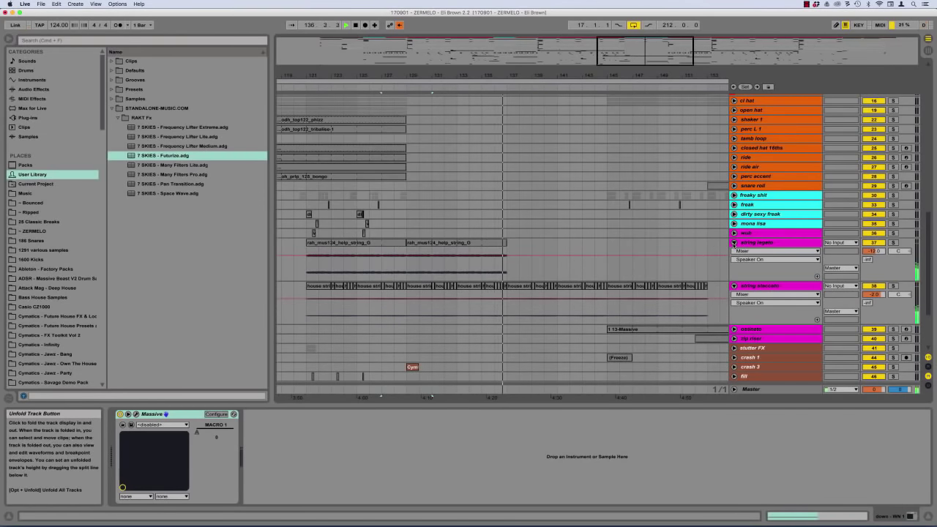
alt+click(734, 244)
Unfold the down - WN 2 track, set the insert marker at bar 145 on its falling MACRO 1 automation, and fold it again
scroll(627, 241, up, 2)
scroll(627, 241, right, 2)
scroll(554, 225, up, 3)
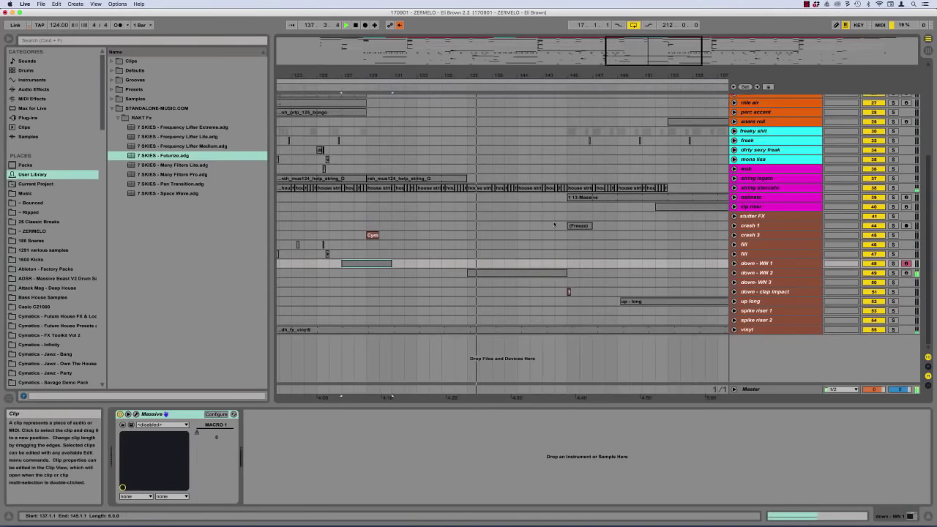
scroll(550, 224, right, 2)
scroll(487, 224, up, 5)
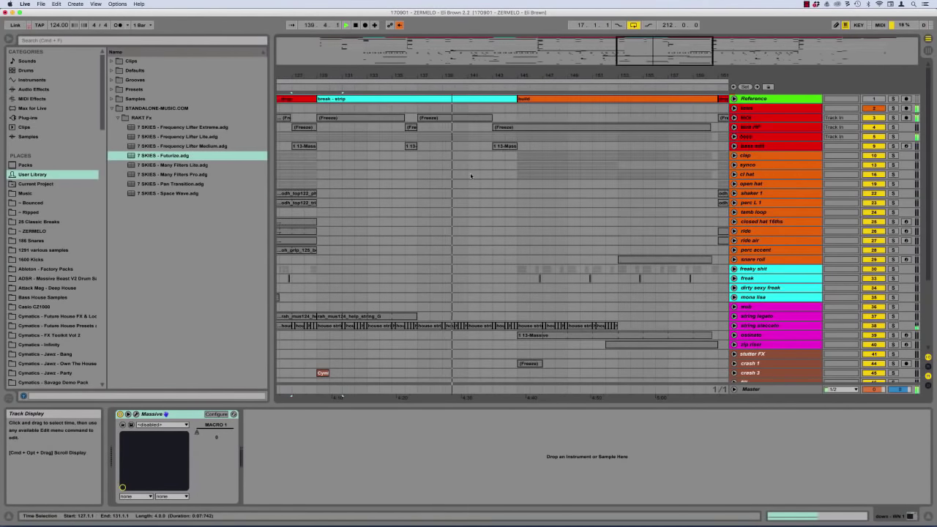
scroll(471, 175, down, 4)
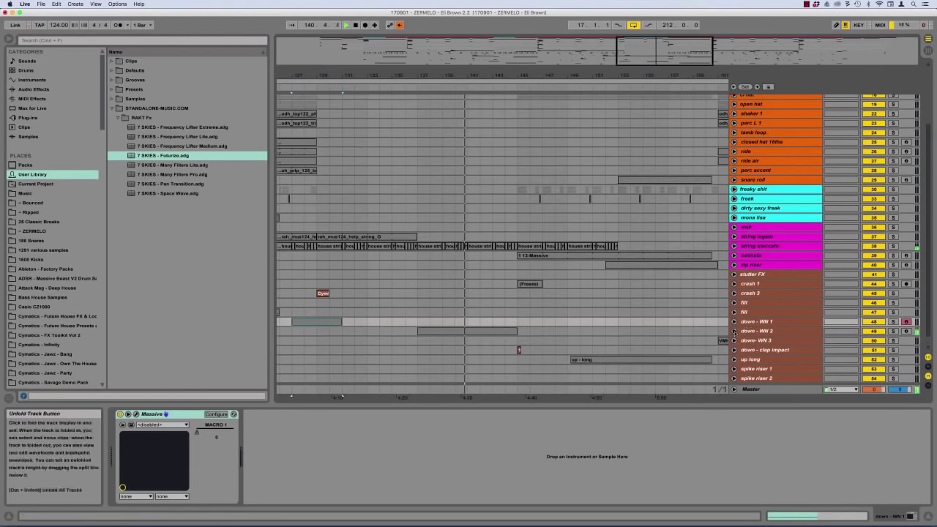
click(734, 331)
scroll(552, 327, down, 1)
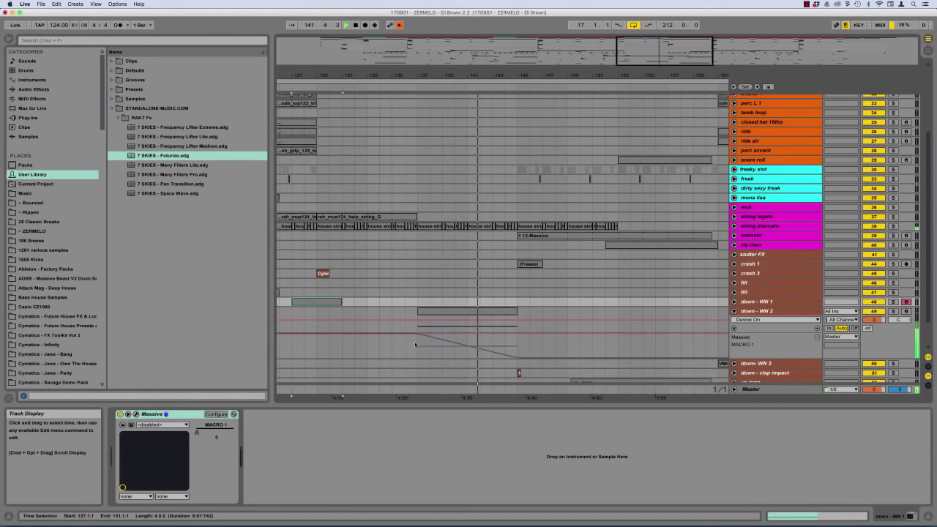
click(516, 343)
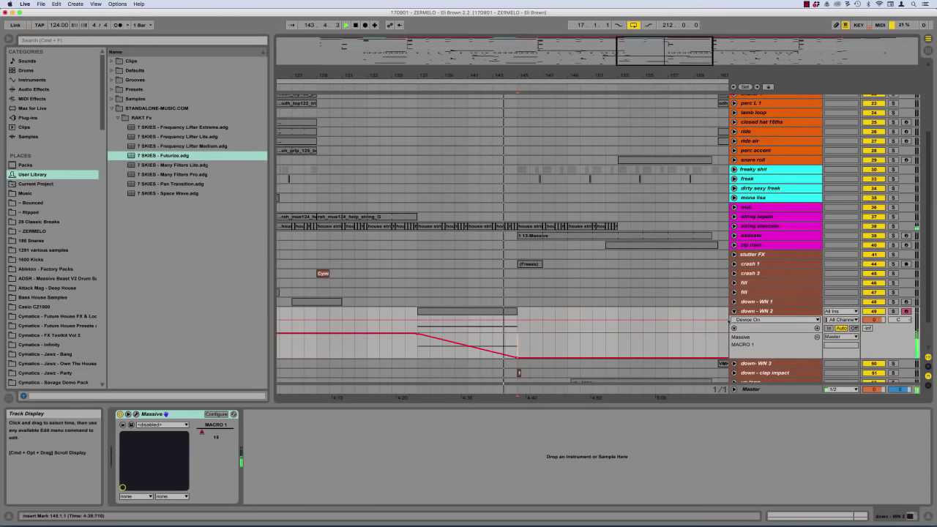
click(735, 312)
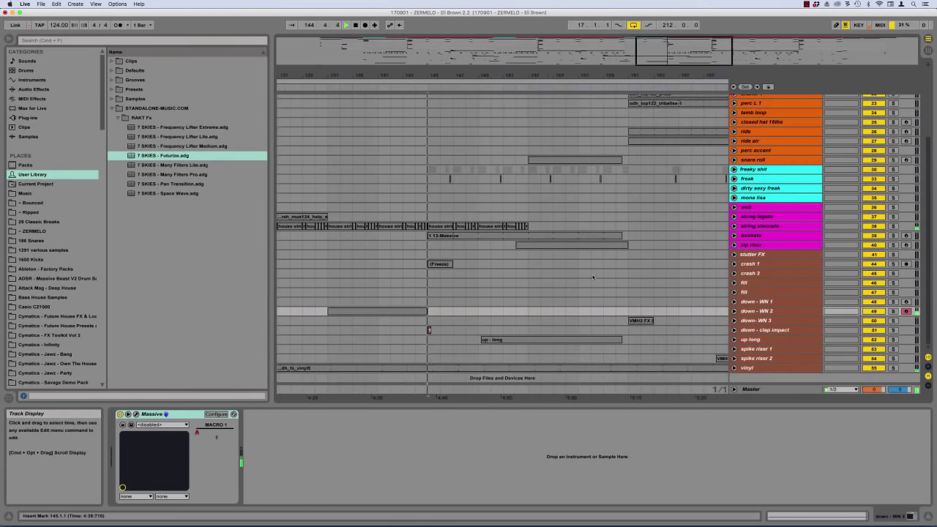
Unfold the crash 1 and down - clap impact tracks at the start of the build, and show the clap impact's devices
click(735, 264)
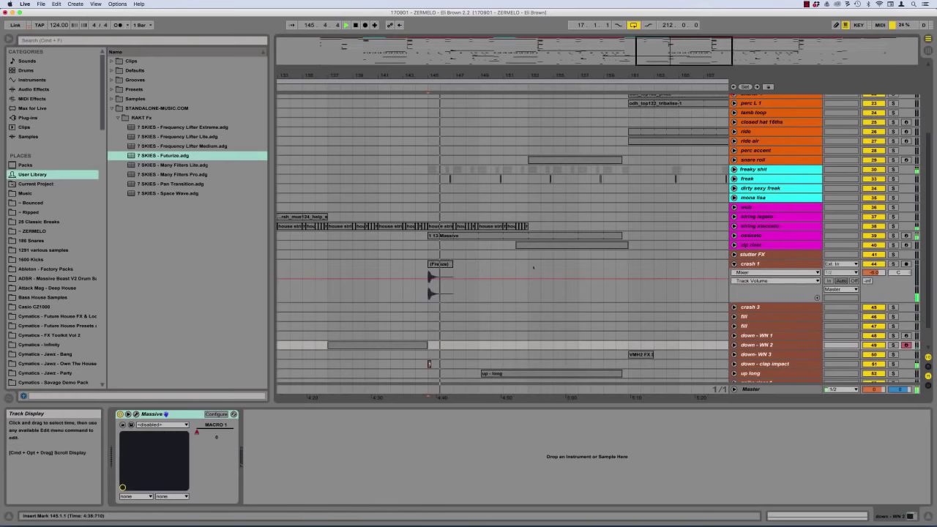
scroll(506, 289, down, 2)
click(734, 339)
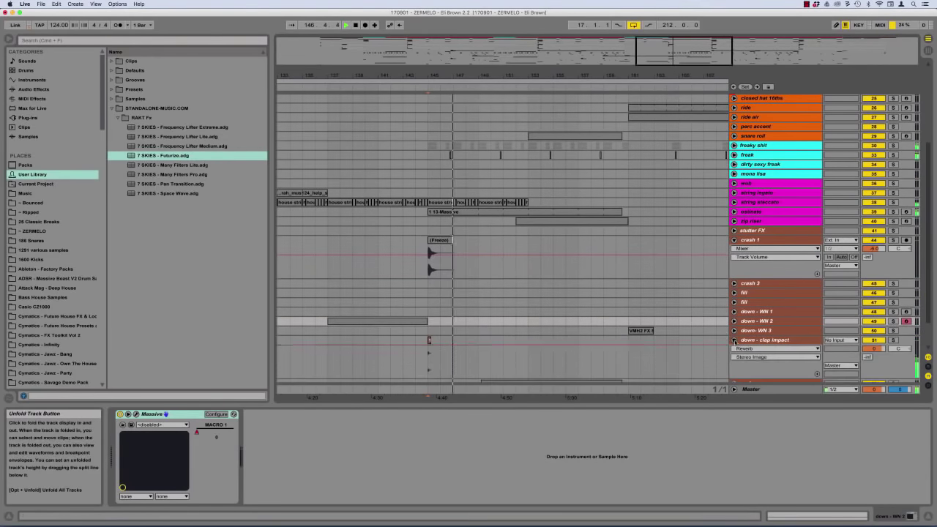
drag(428, 366, 490, 364)
click(490, 364)
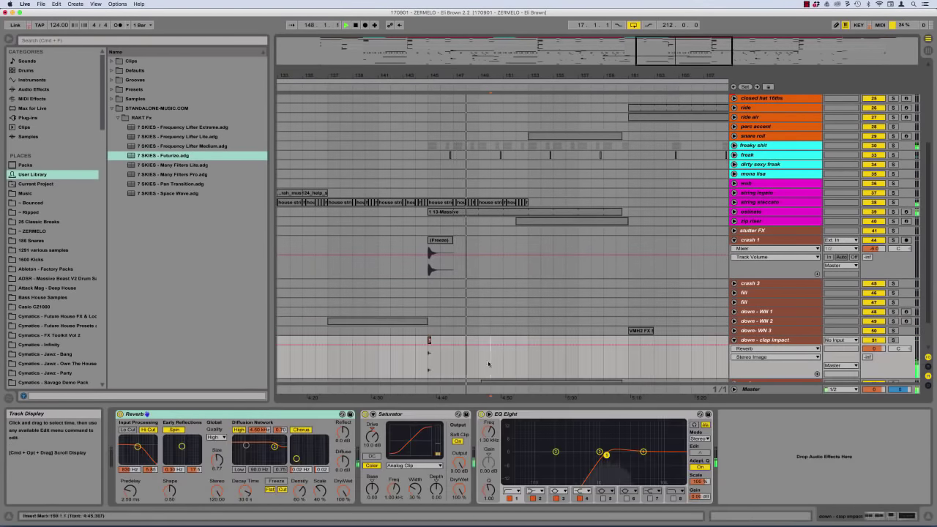
Unfold the ostinato track holding the 13-Massive clip and select bars 145 to 153 in it
click(745, 214)
click(734, 211)
drag(427, 227, 528, 227)
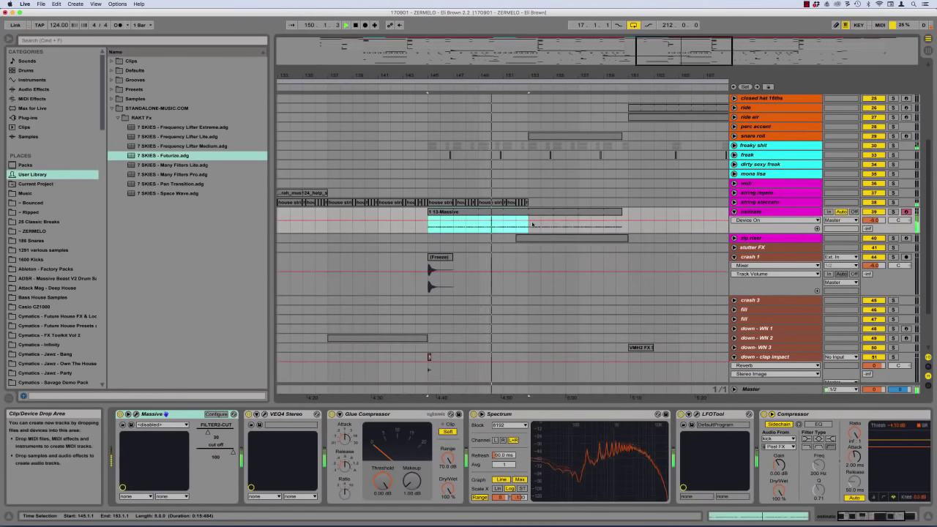
Unfold the freaky shit group, select bars 145 to 153 of its Glitch automation, and fold all tracks again
scroll(739, 196, up, 3)
click(739, 196)
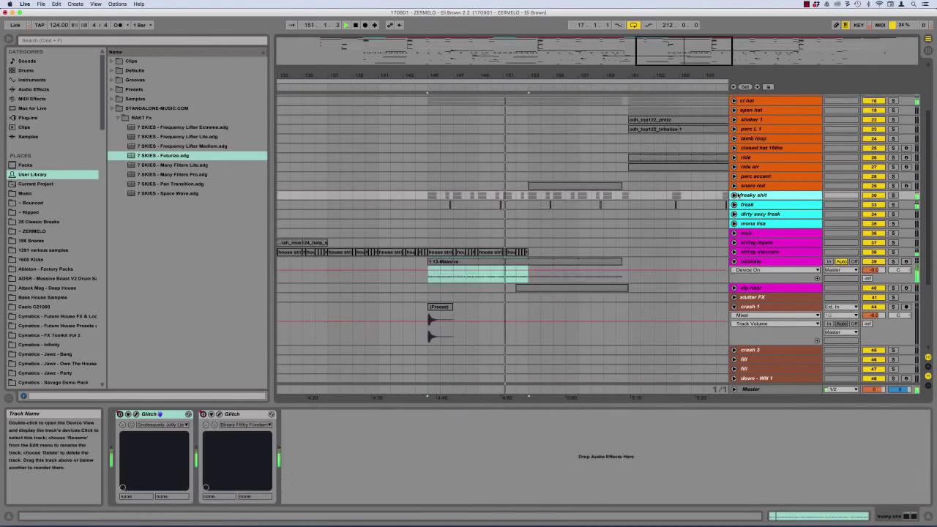
click(734, 195)
drag(425, 206, 528, 207)
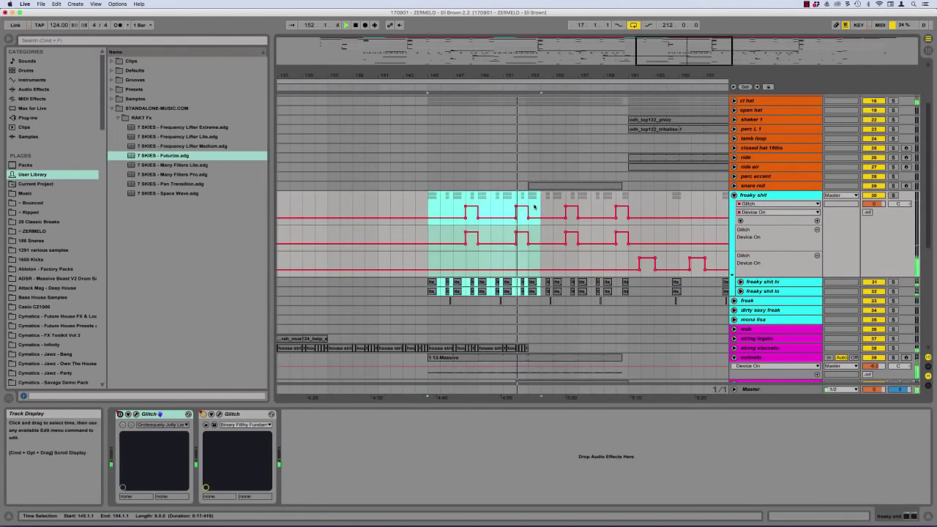
click(734, 195)
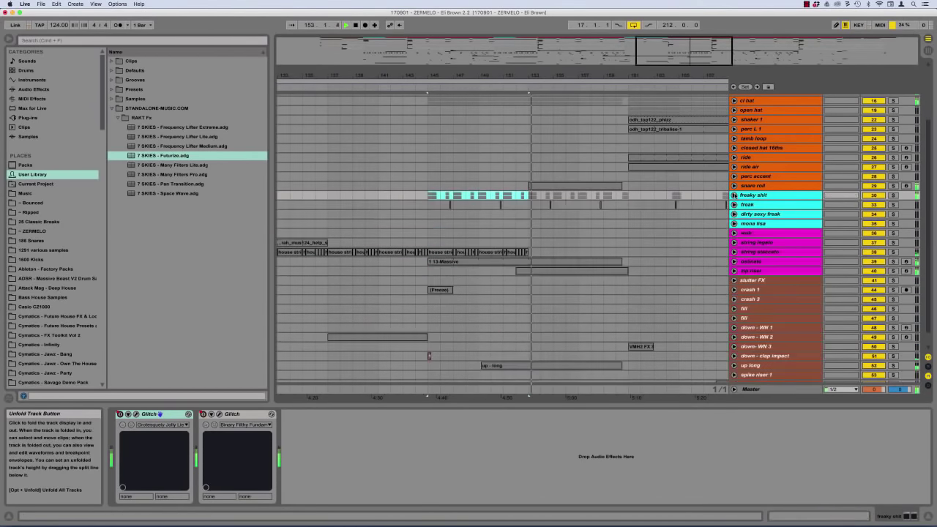
Unfold the zip riser and snare roll tracks, select the riser clip with its LFO1 Rate automation, and fold all tracks again
click(734, 271)
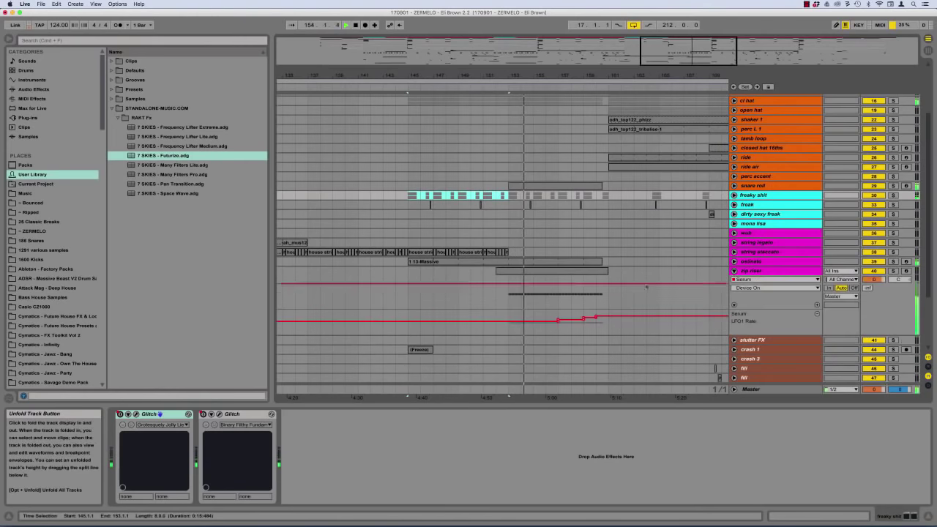
click(581, 279)
click(734, 186)
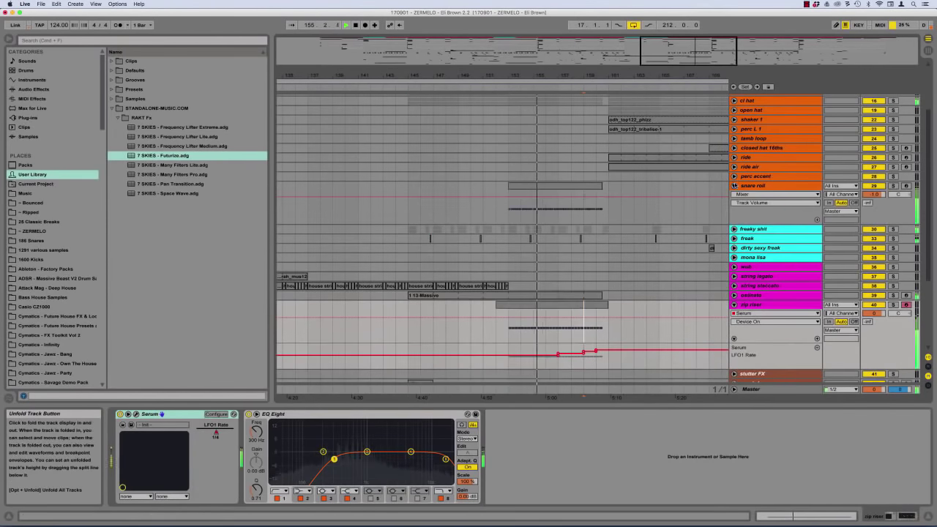
click(584, 186)
click(572, 305)
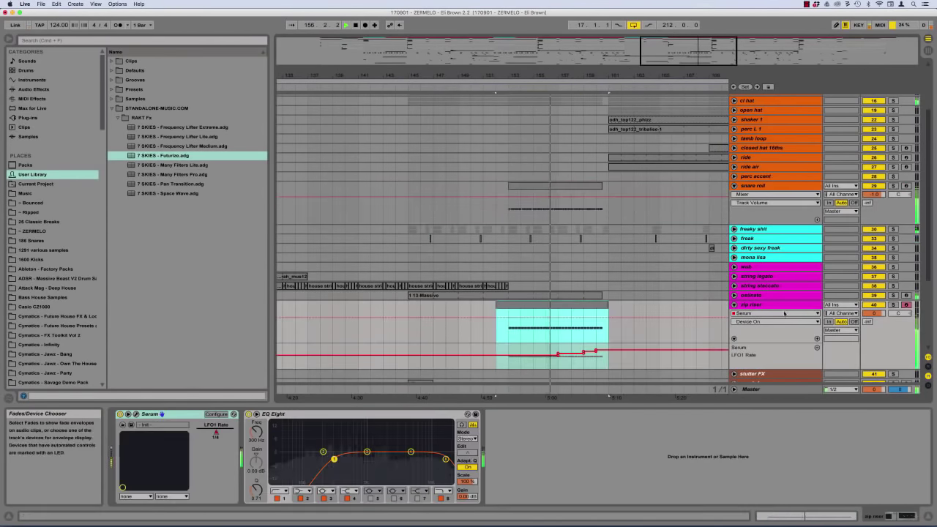
alt+click(733, 305)
Set the insert marker at bar 161 on the closed hat 16ths track, where the section after the build starts
scroll(483, 252, right, 5)
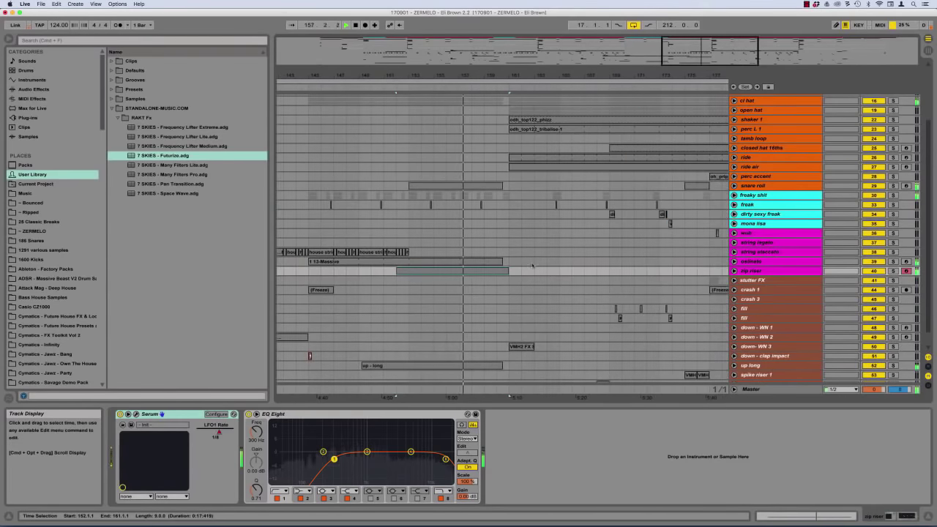
scroll(466, 242, up, 5)
scroll(466, 242, right, 2)
click(471, 223)
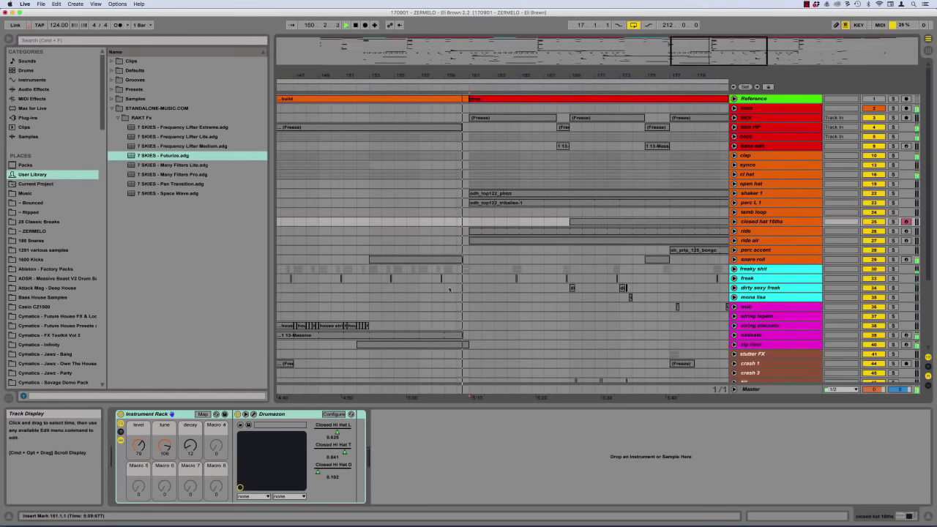
Select the down - WN 3 clip from bar 161 to 163, unfold its track to show the waveform, and fold it again
scroll(449, 289, down, 5)
click(484, 331)
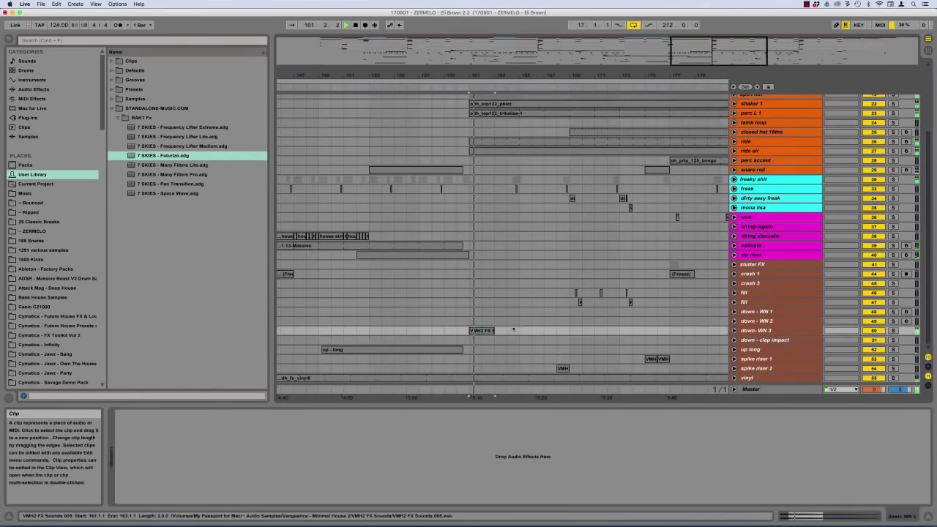
click(734, 331)
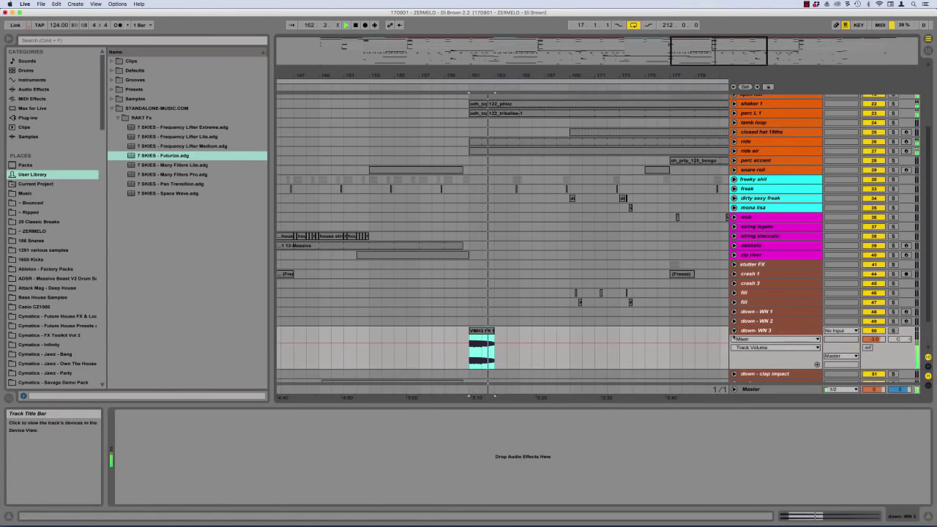
click(733, 331)
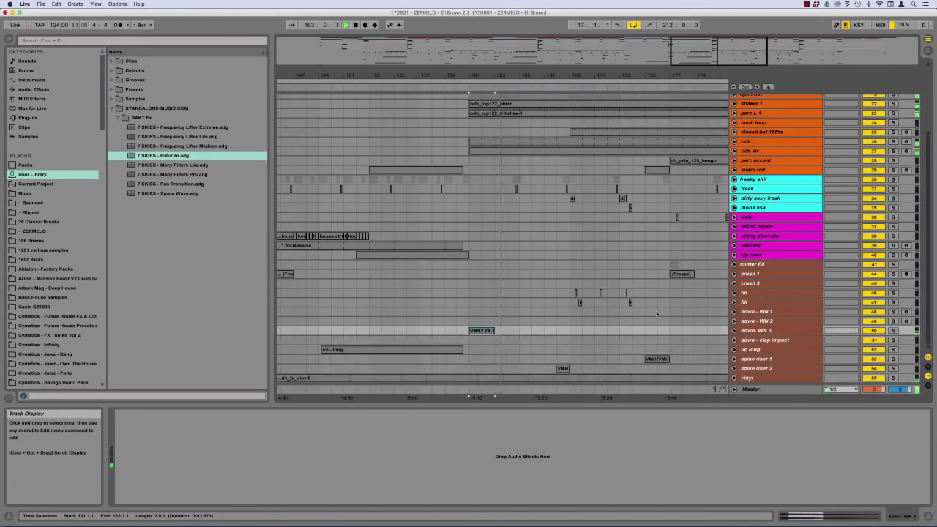
Unfold the ride and ride air tracks, select bars 161 to 169 on each, and fold all tracks again
scroll(748, 233, up, 5)
click(749, 233)
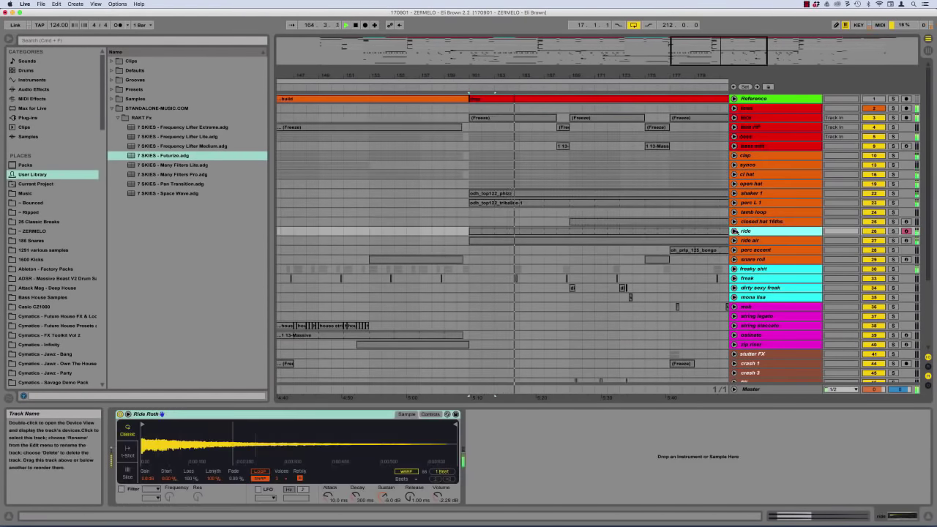
click(734, 230)
drag(469, 254, 570, 254)
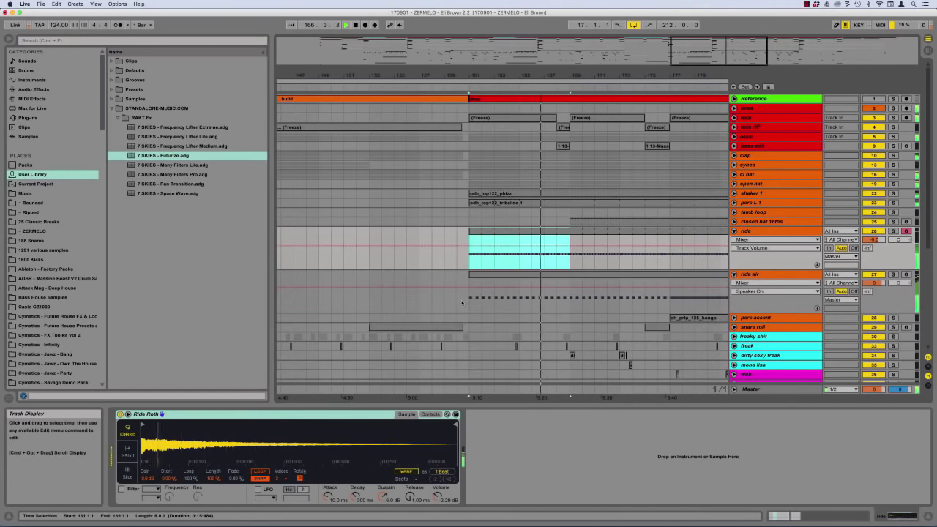
drag(461, 301, 570, 296)
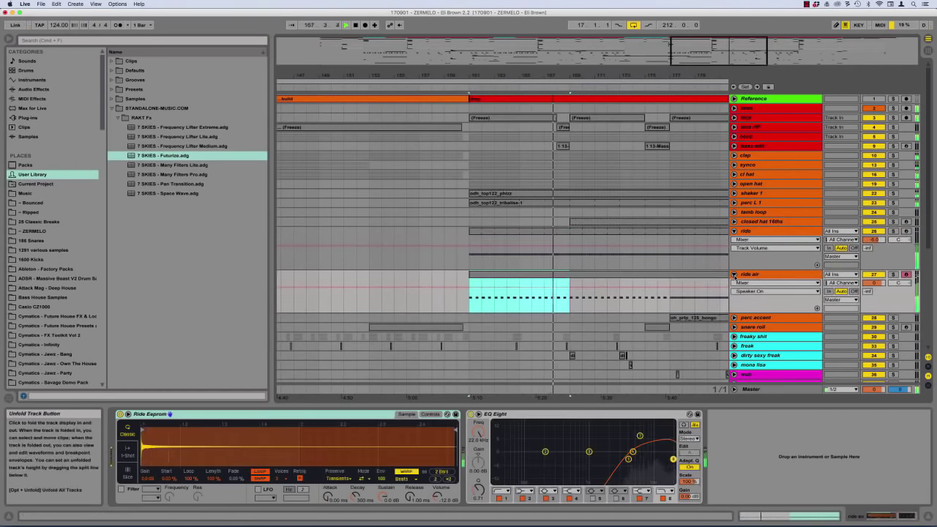
alt+click(734, 275)
Unfold closed hat 16ths and both fill tracks, highlight their parts between bars 169 and 177, and fold all tracks again
click(734, 222)
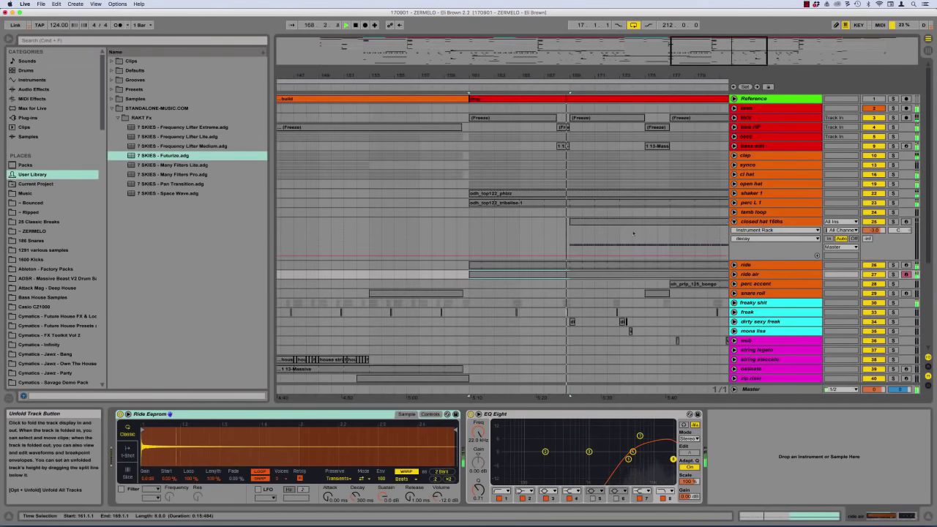
mouse_move(603, 234)
mouse_down()
mouse_move(512, 236)
mouse_move(585, 233)
mouse_up()
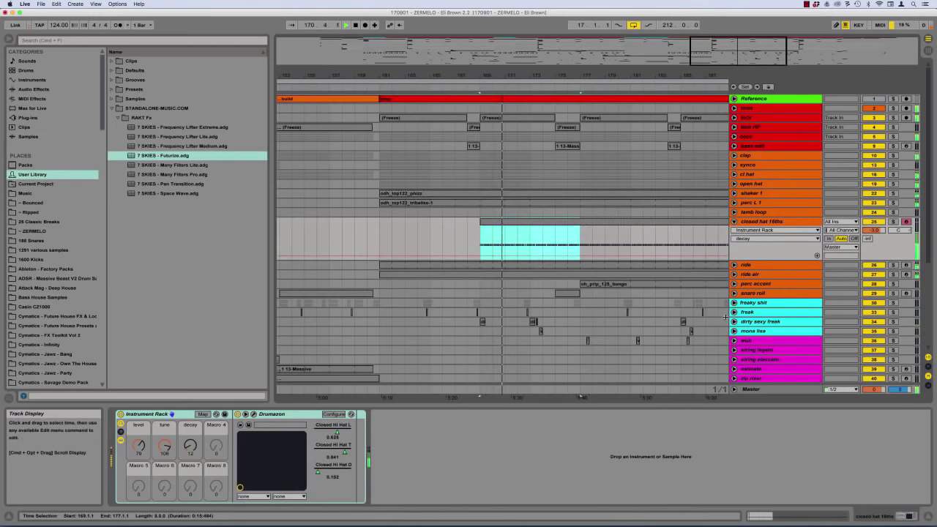
scroll(722, 311, down, 5)
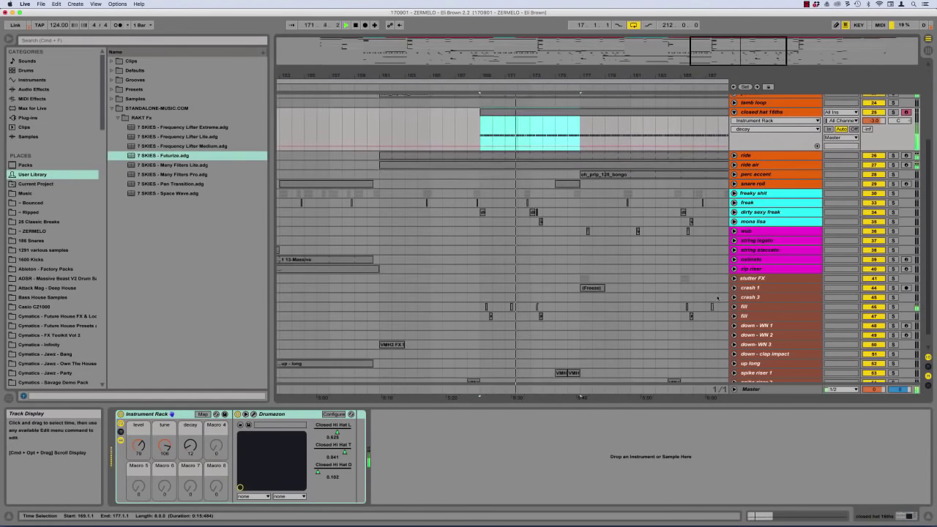
click(734, 306)
scroll(734, 306, down, 1)
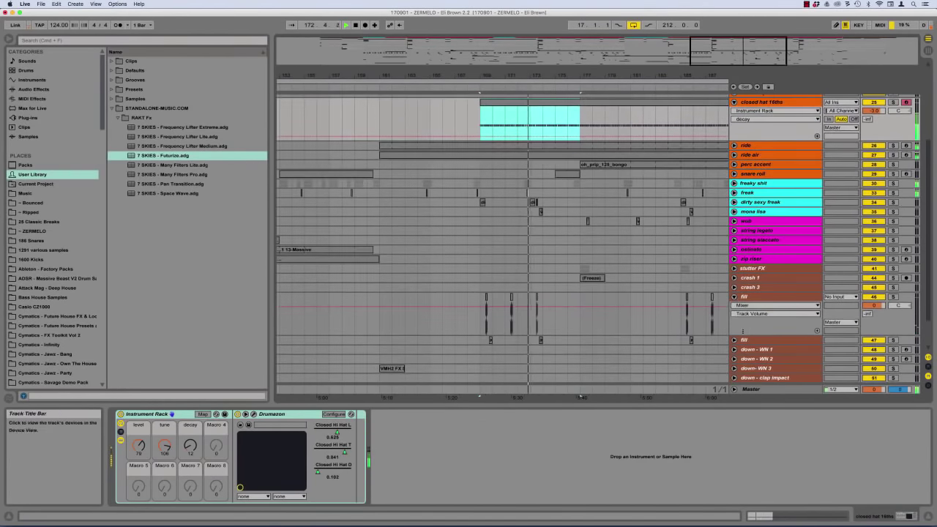
click(734, 340)
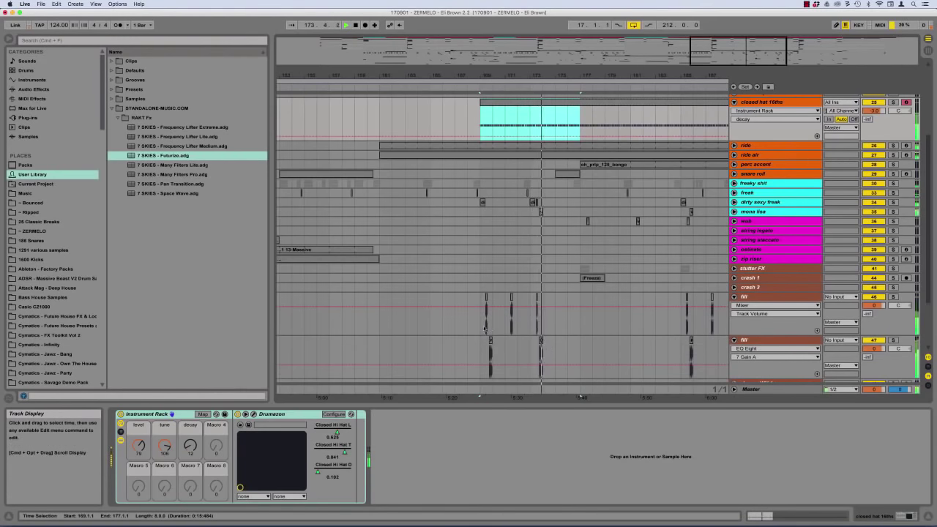
drag(484, 329, 580, 353)
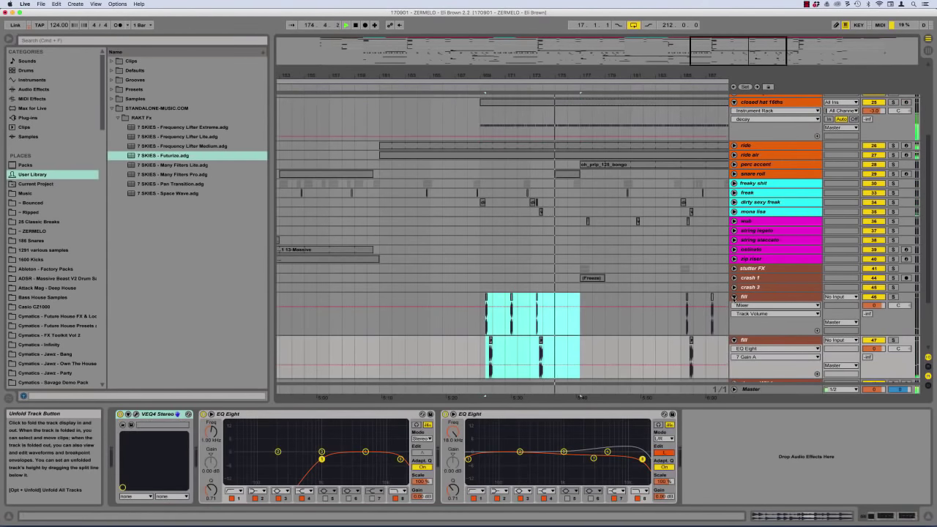
key(alt+super+u)
Unfold the snare roll track, select its clip from bar 175 to 177, and fold the track again
scroll(652, 296, up, 2)
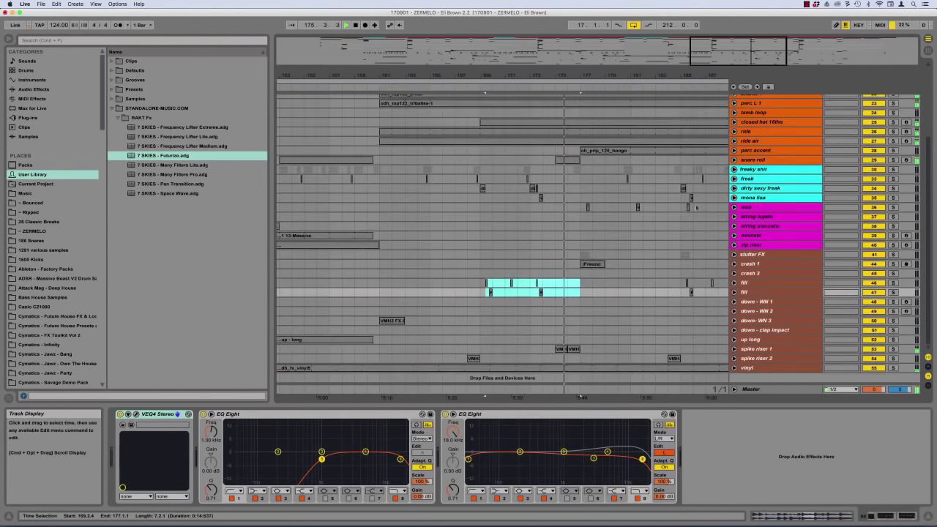
click(734, 160)
click(569, 160)
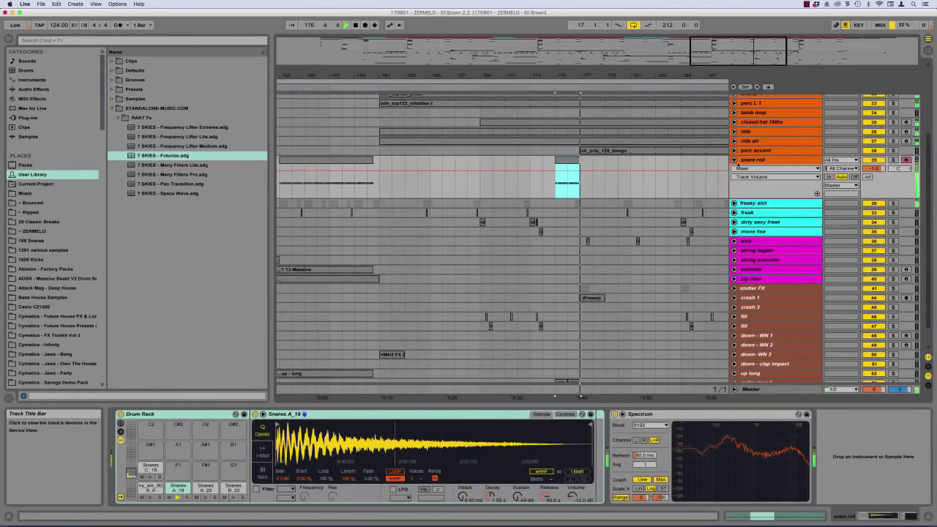
click(734, 160)
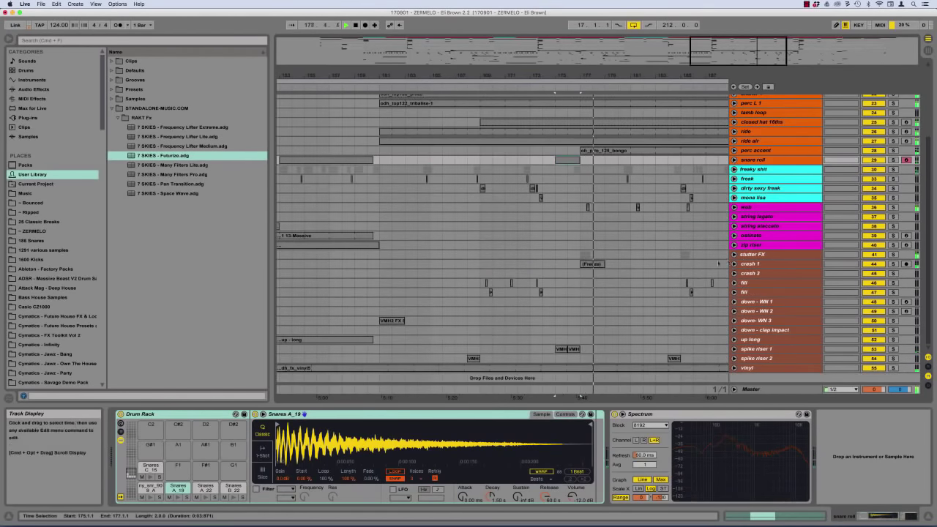
scroll(683, 268, right, 5)
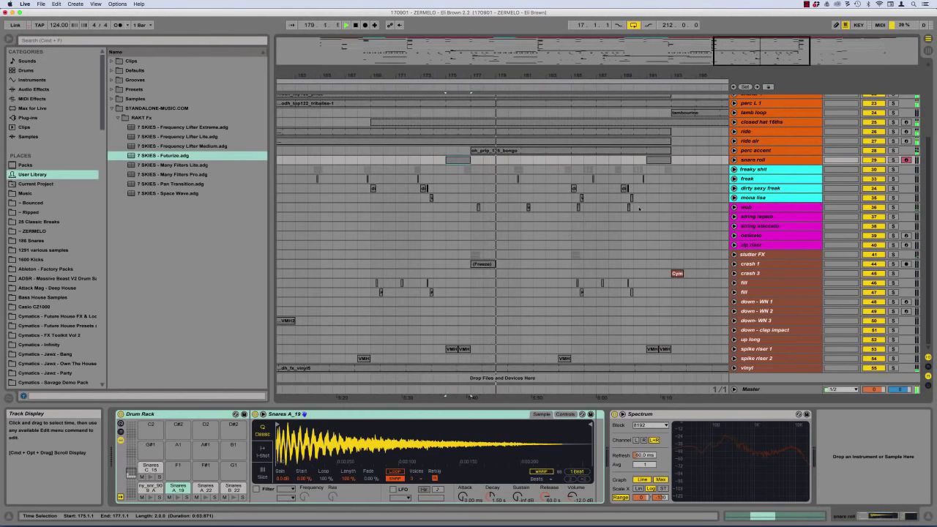
scroll(701, 199, right, 1)
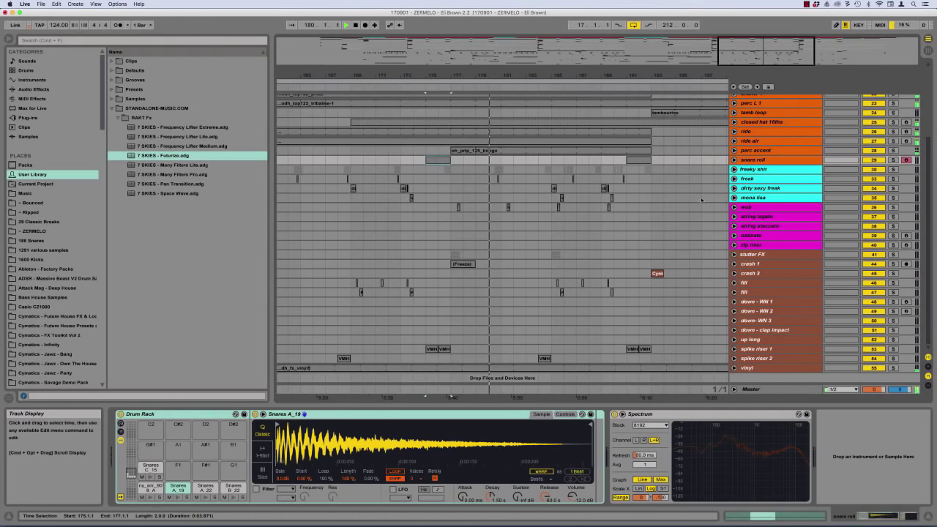
Unfold the wub and stutter FX tracks in turn, highlight bar 181 on wub and bar 185 on stutter FX, and fold each again
click(734, 207)
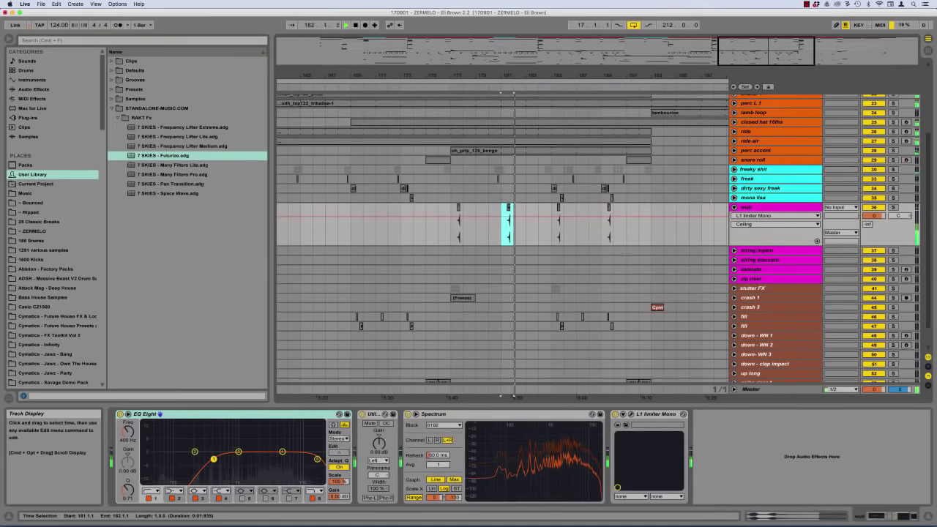
click(734, 207)
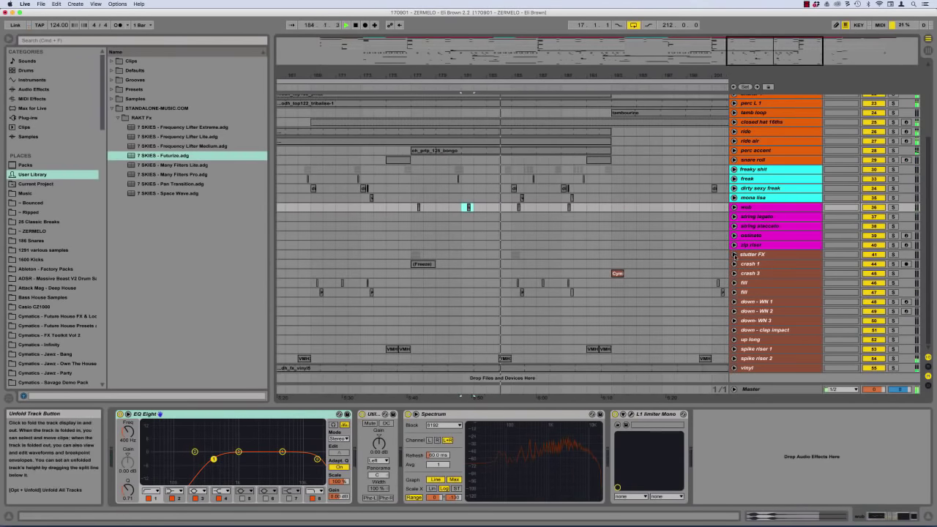
click(734, 254)
click(517, 255)
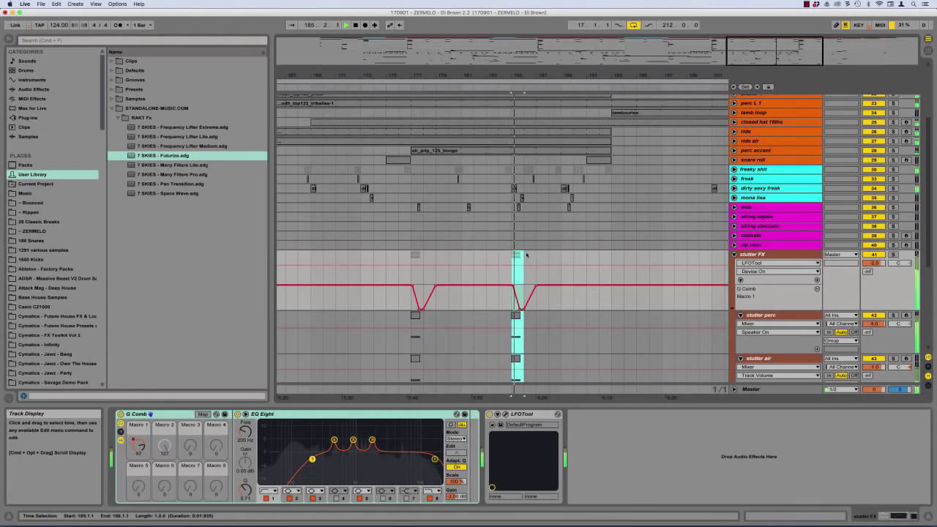
click(734, 255)
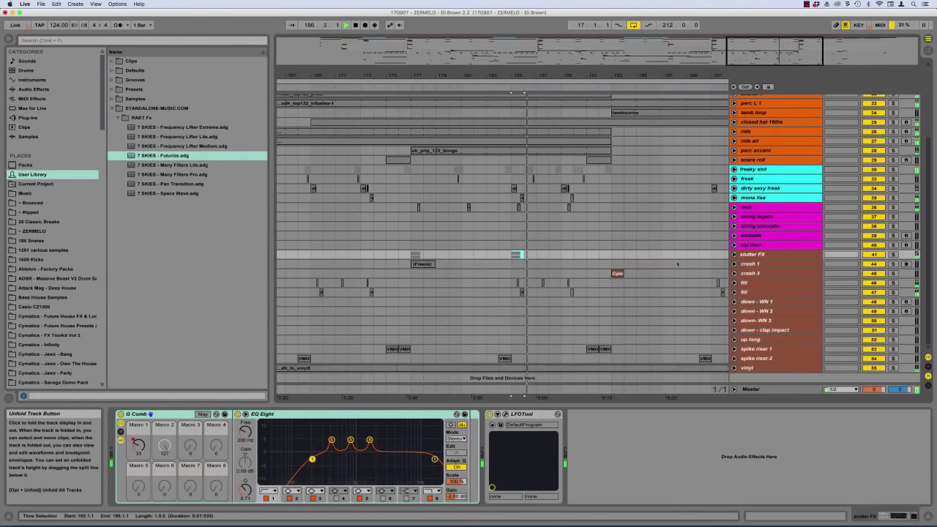
Unfold the freaky shit group and highlight bars 188 to 193 from its subtracks down to the wub track
scroll(471, 251, up, 5)
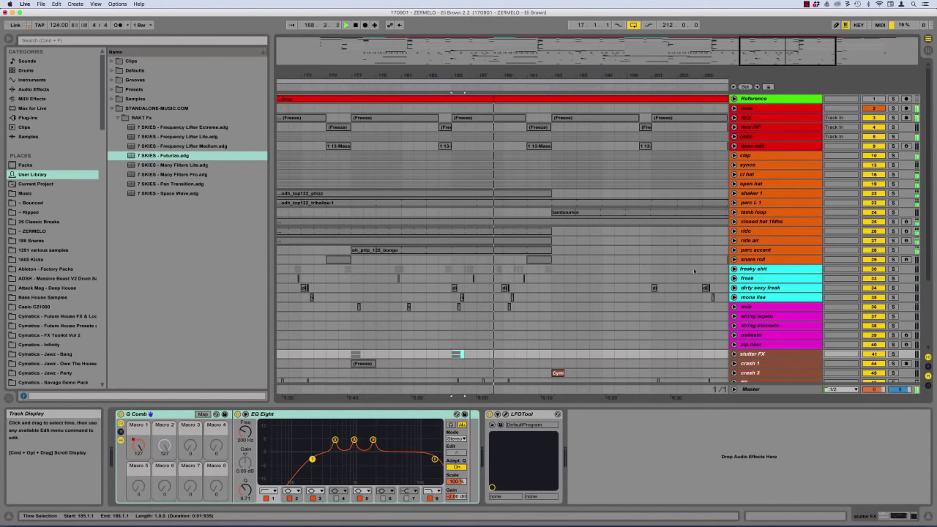
click(734, 269)
scroll(513, 210, down, 5)
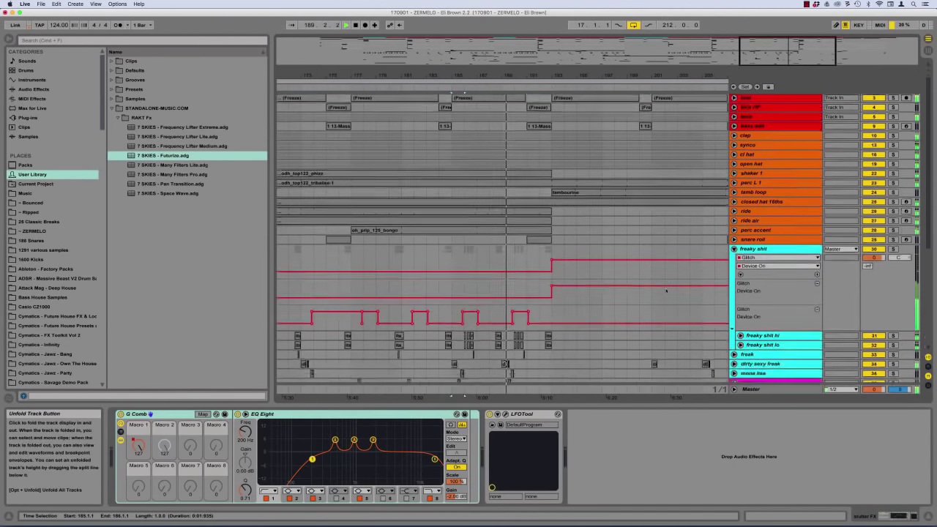
drag(490, 205, 587, 244)
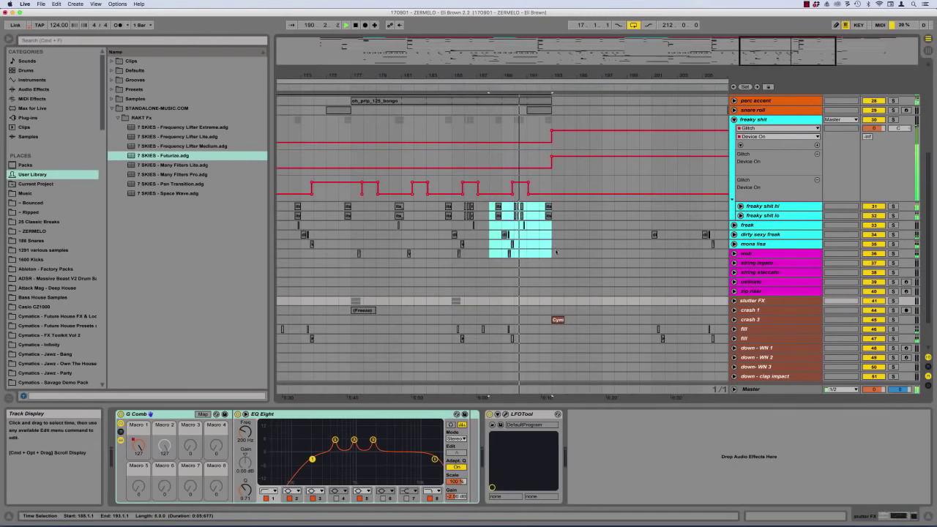
click(542, 214)
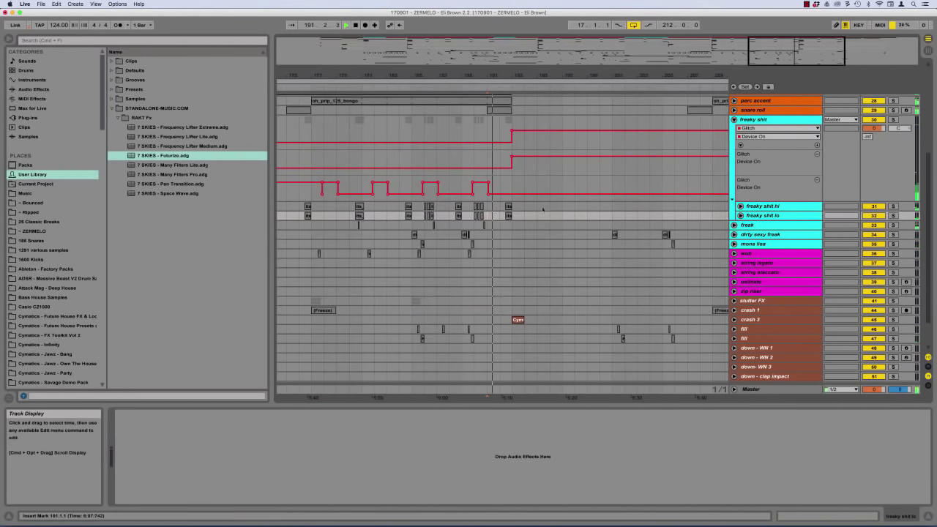
Unfold the snare roll track, select its clip from bar 191 to 193, and fold all tracks again
click(734, 109)
click(501, 111)
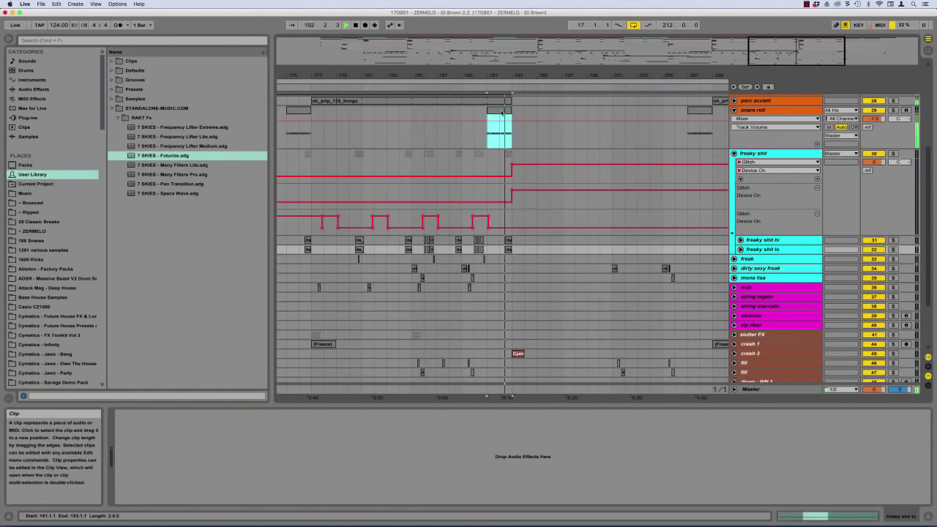
scroll(501, 113, up, 4)
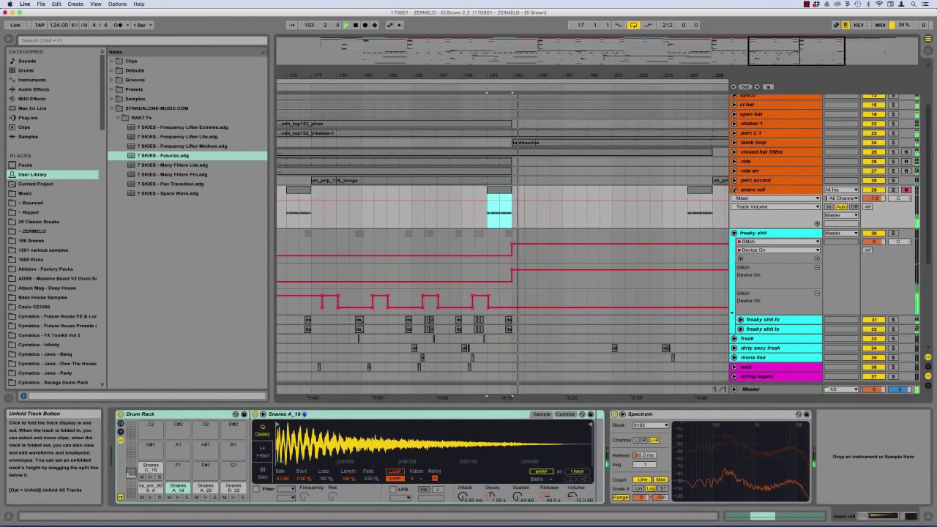
alt+click(733, 190)
Unfold the tamb loop track, highlight bars 193 to 201 of the tambourine clip, and fold the track again
scroll(682, 183, up, 2)
scroll(682, 183, right, 1)
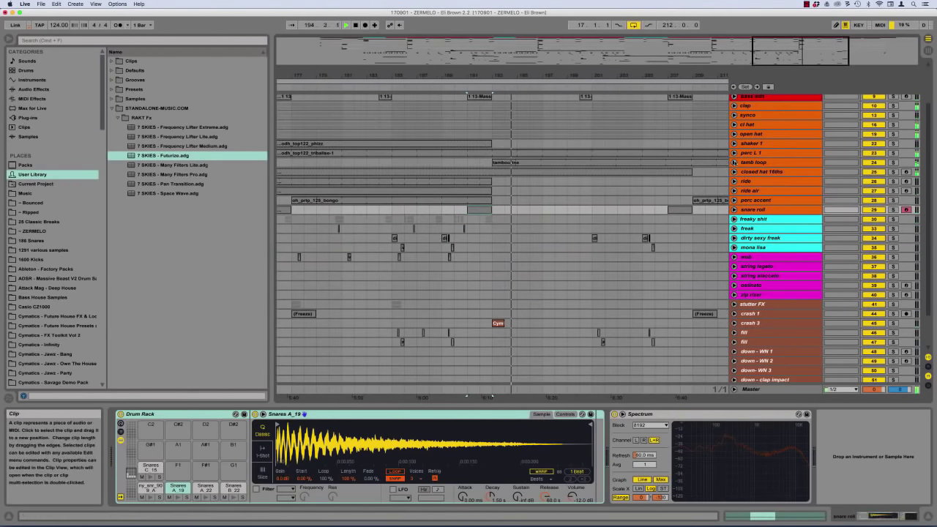
click(734, 162)
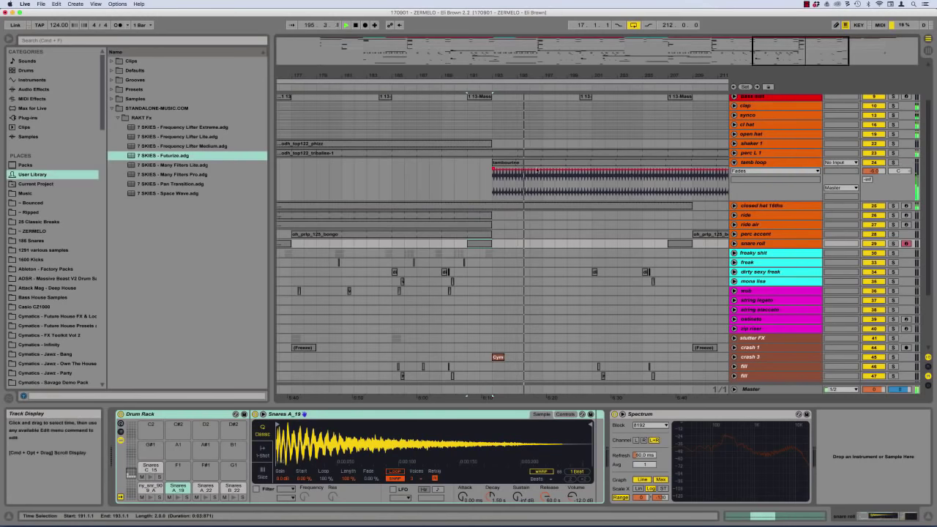
drag(492, 182, 591, 182)
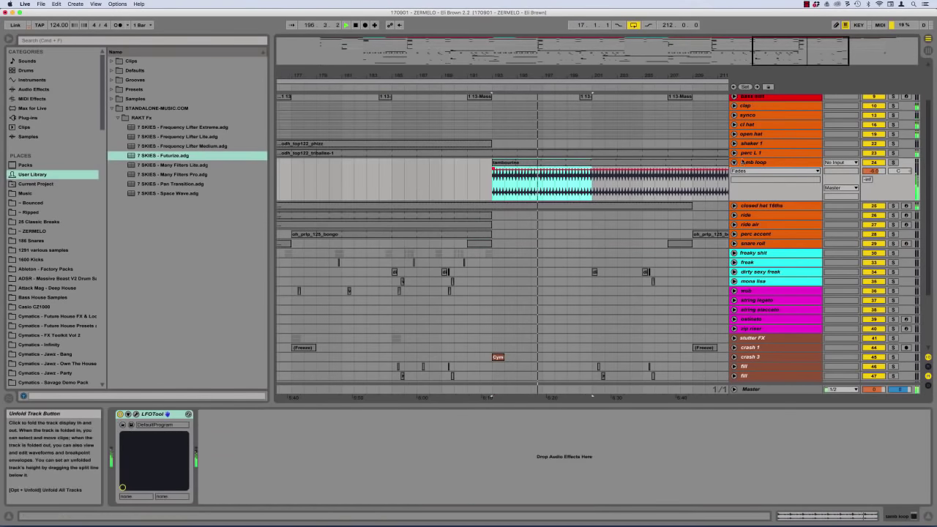
click(734, 163)
Unfold the dirty sexy freak track and both fill tracks to show their waveforms around bars 201 to 207
scroll(564, 189, down, 3)
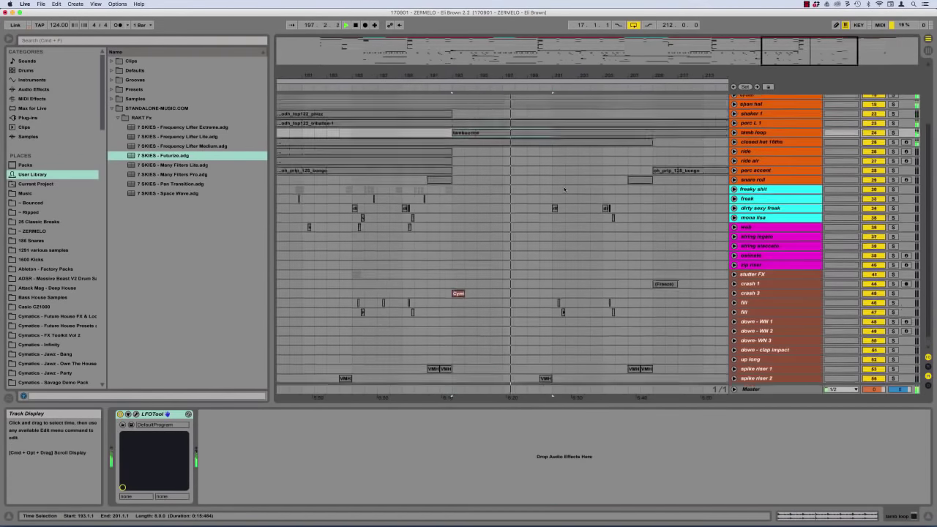
scroll(526, 190, up, 3)
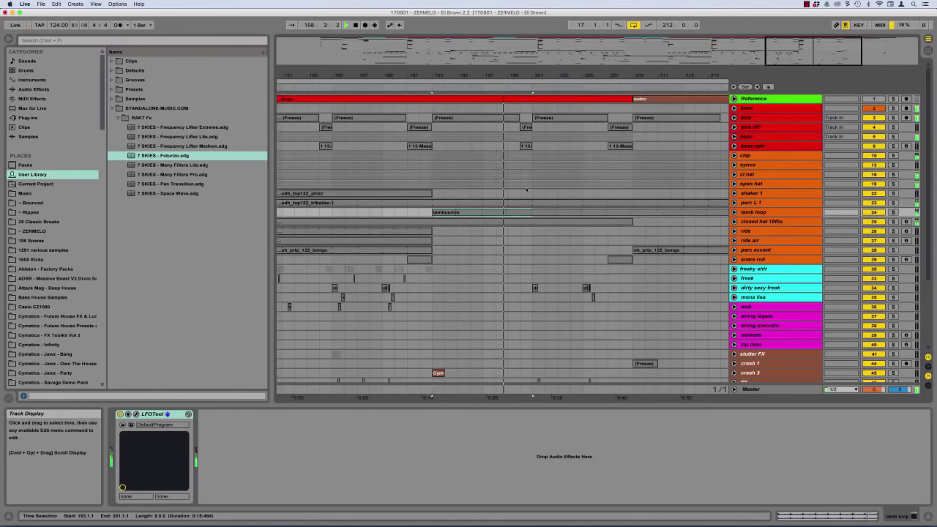
scroll(526, 190, right, 2)
scroll(526, 190, down, 3)
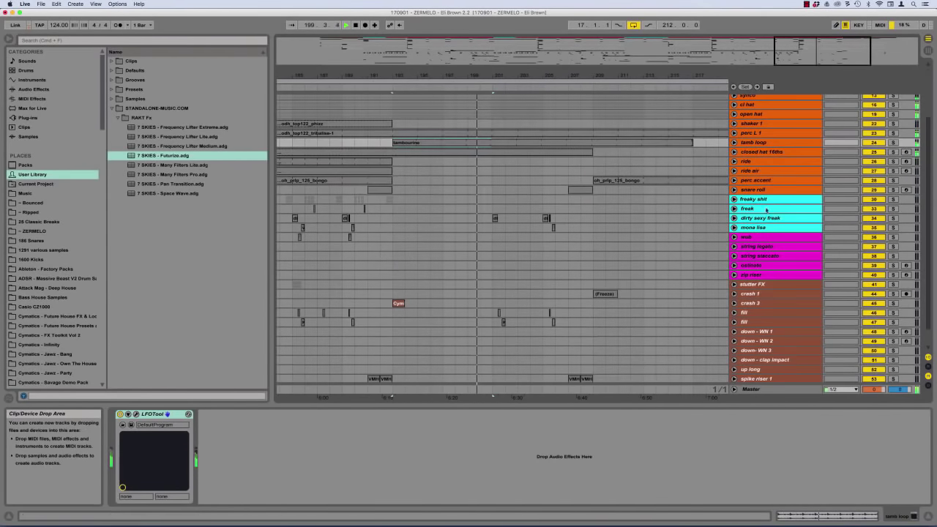
click(734, 218)
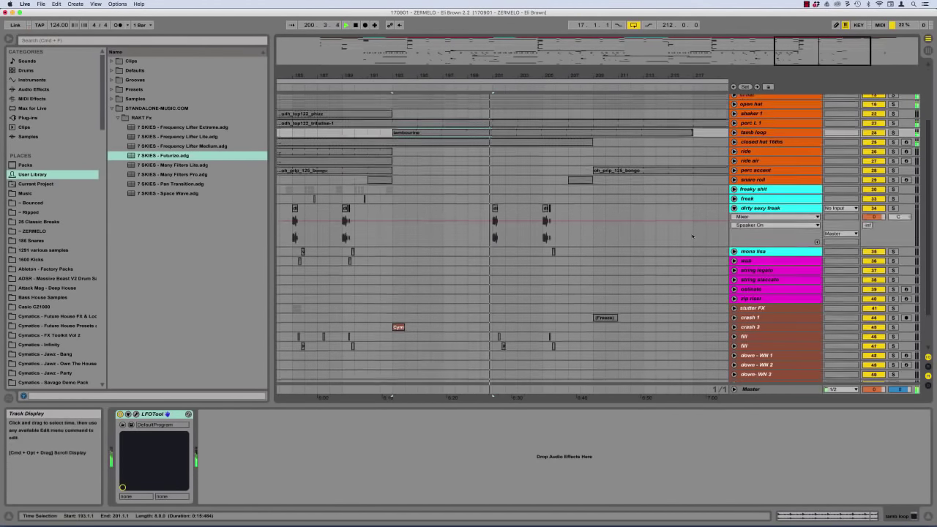
scroll(722, 270, down, 2)
click(734, 292)
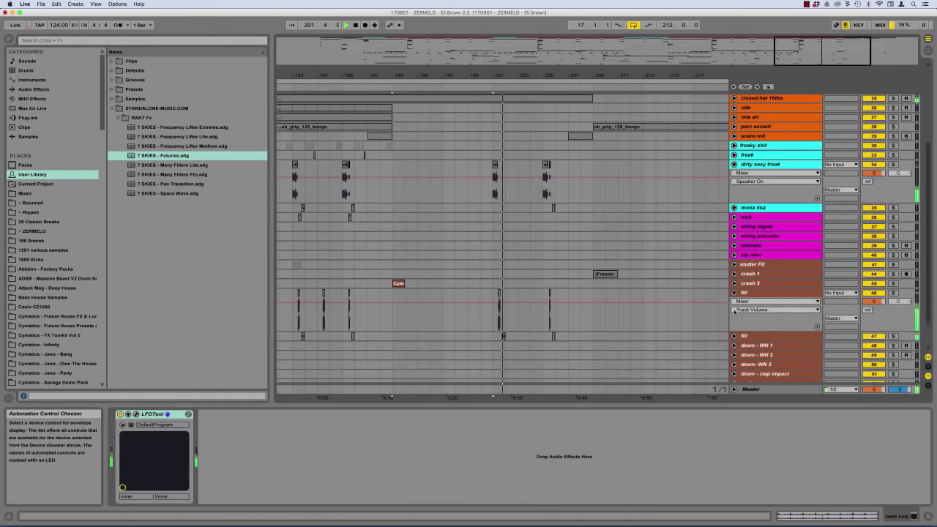
click(734, 336)
scroll(602, 287, down, 5)
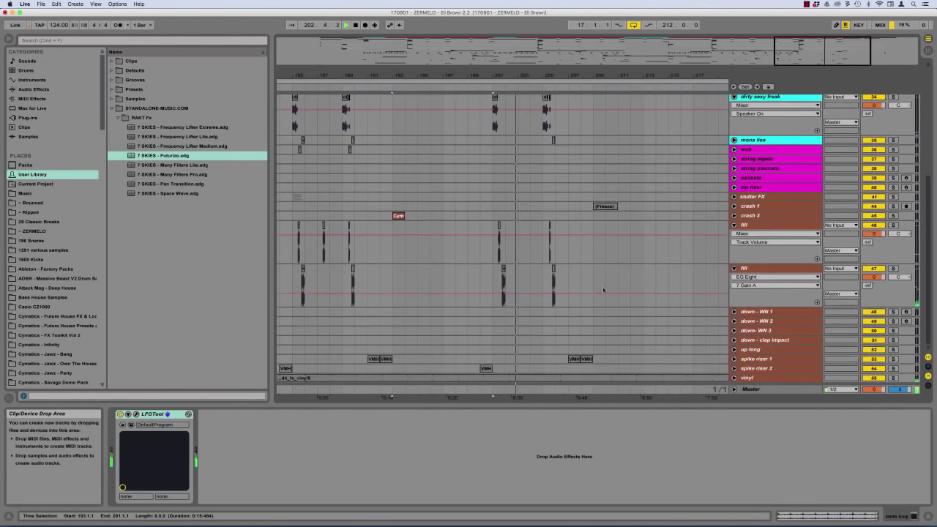
Highlight bars 205 to 207 from dirty sexy freak down to the second fill, unfold mona lisa as well, and fold all tracks
scroll(603, 287, up, 5)
scroll(602, 286, right, 2)
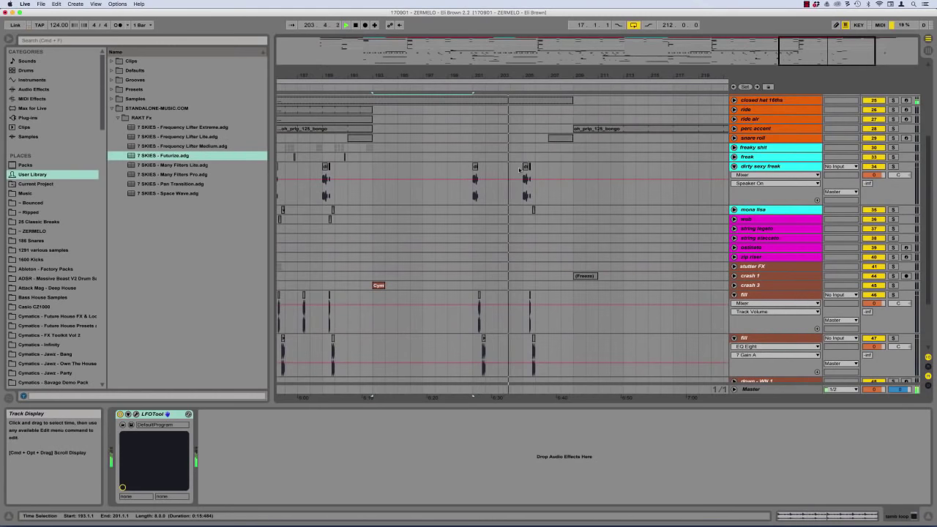
drag(541, 186, 548, 342)
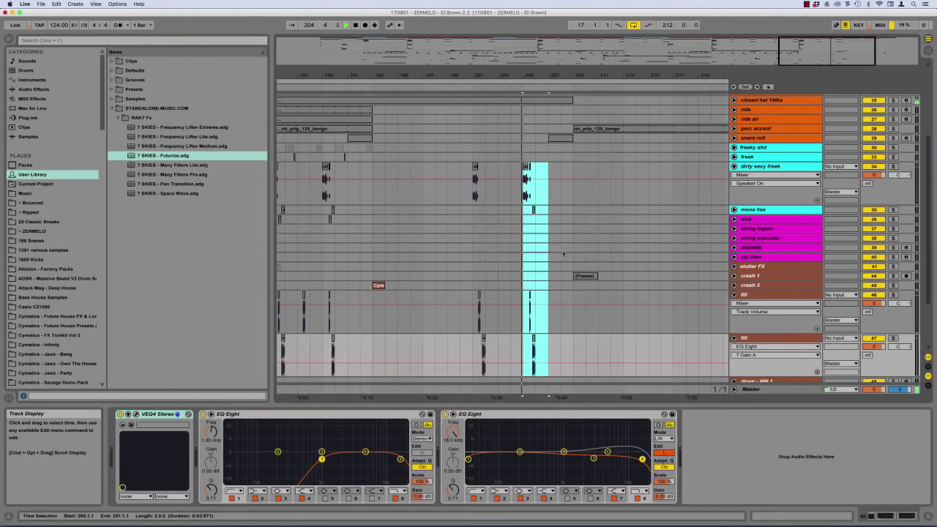
scroll(563, 292, right, 2)
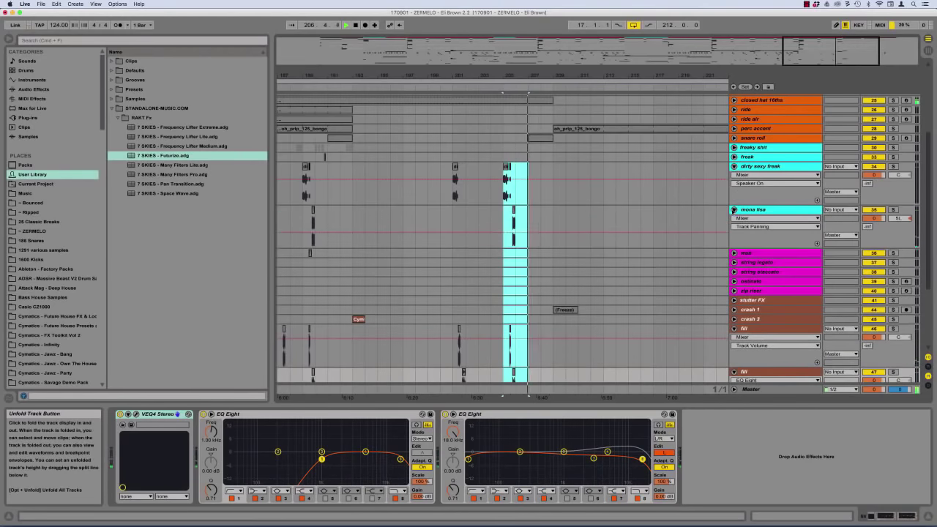
alt+click(734, 166)
Unfold the perc accent track, select its bongo clip from bar 209 to 225, and fold the track again
scroll(680, 166, up, 2)
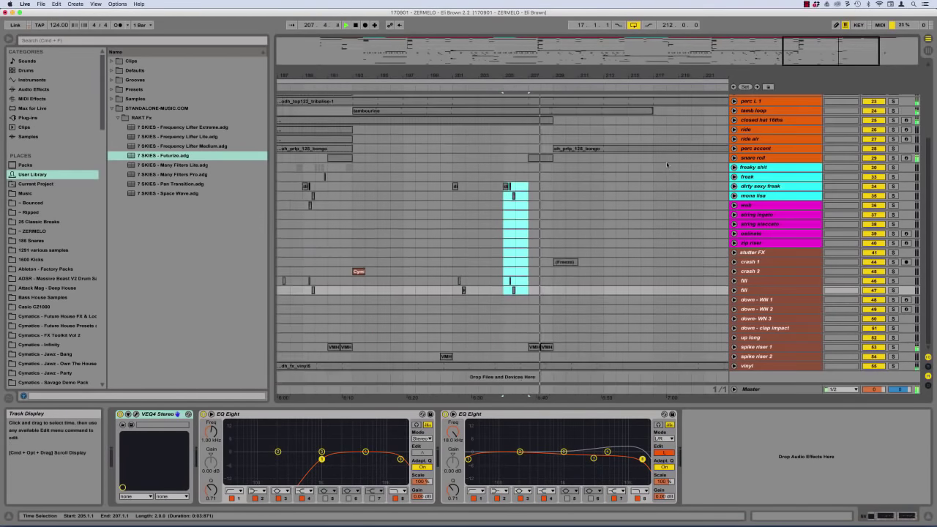
scroll(669, 165, right, 2)
click(734, 149)
scroll(634, 167, right, 3)
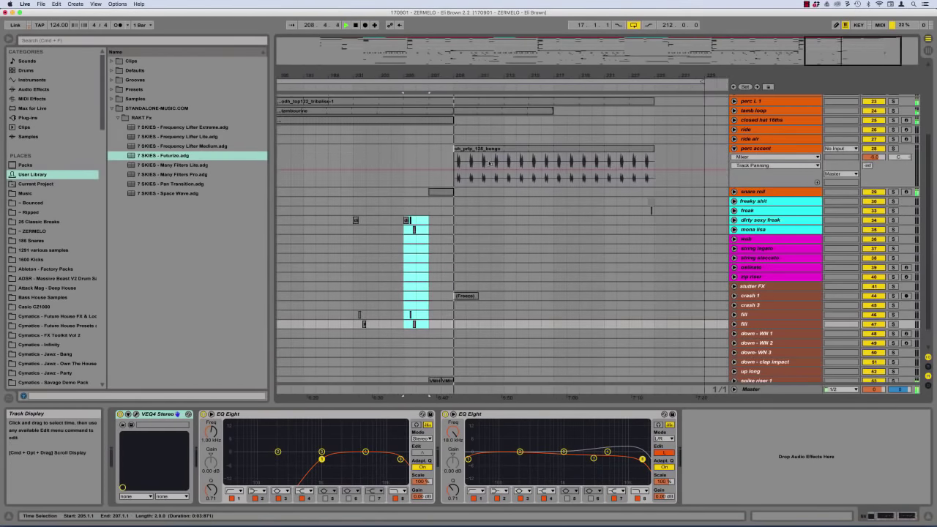
click(471, 149)
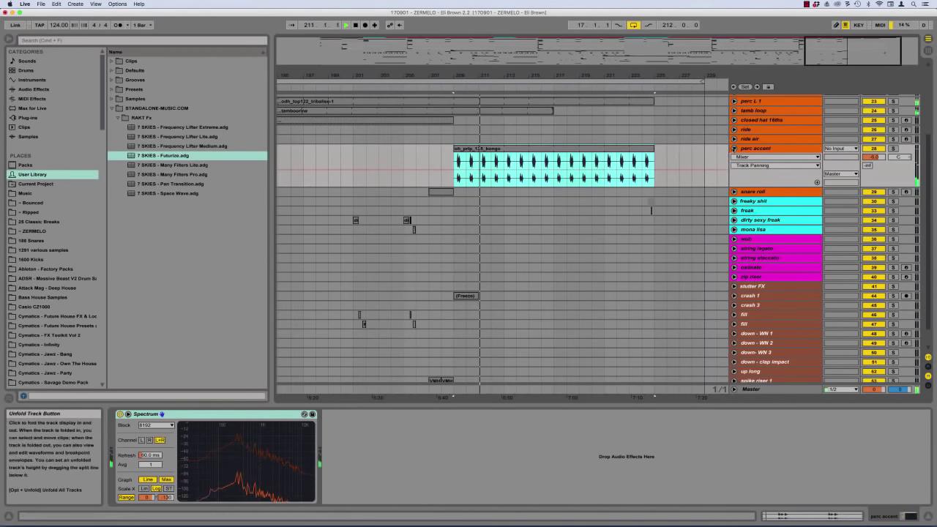
click(734, 148)
Unfold the tamb loop track, mark where its outro part ends at bar 217, and fold the track again
scroll(735, 211, up, 5)
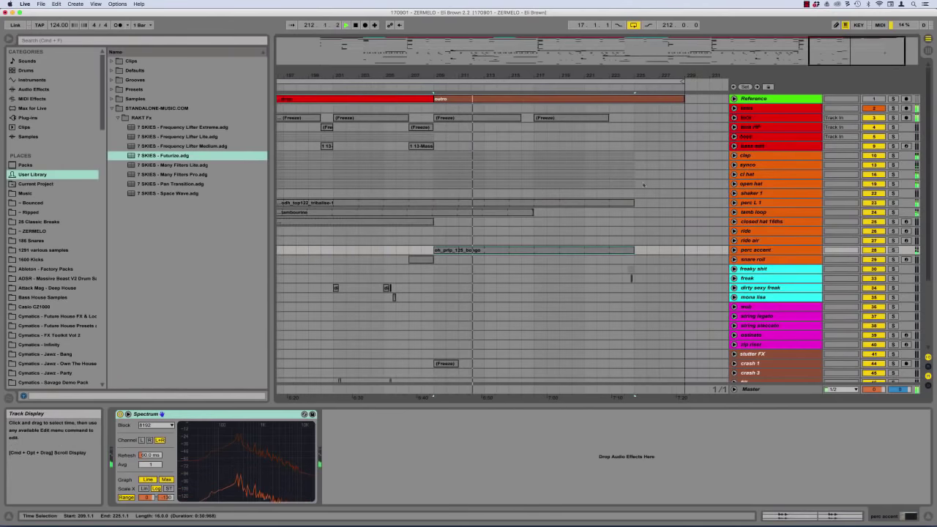
click(734, 211)
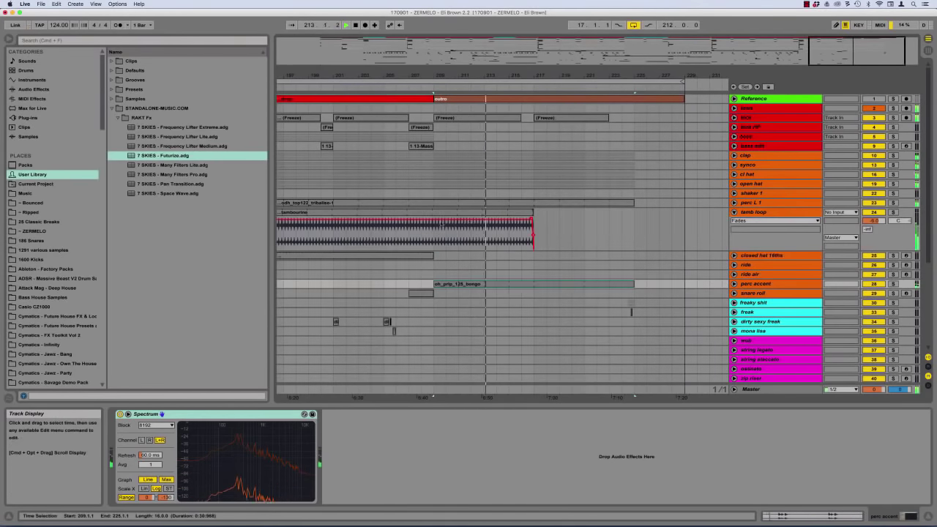
drag(437, 231, 533, 232)
click(537, 233)
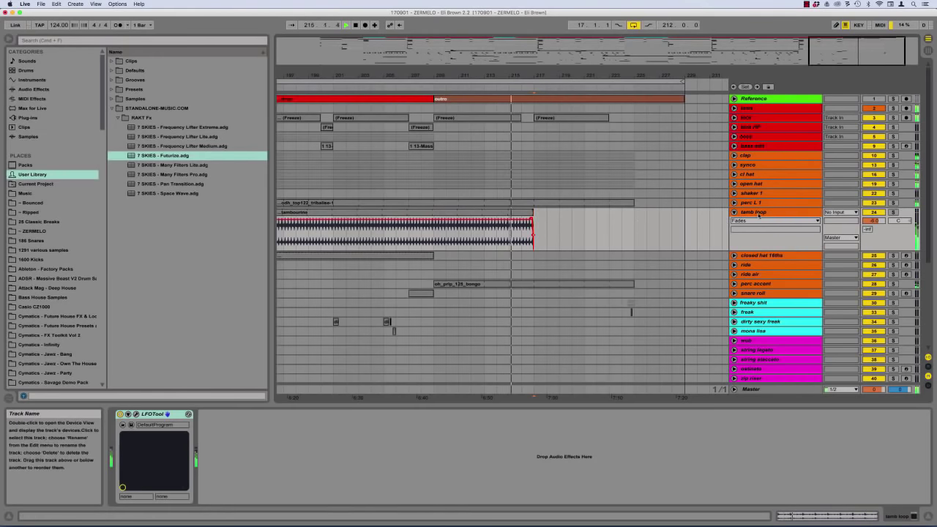
click(537, 211)
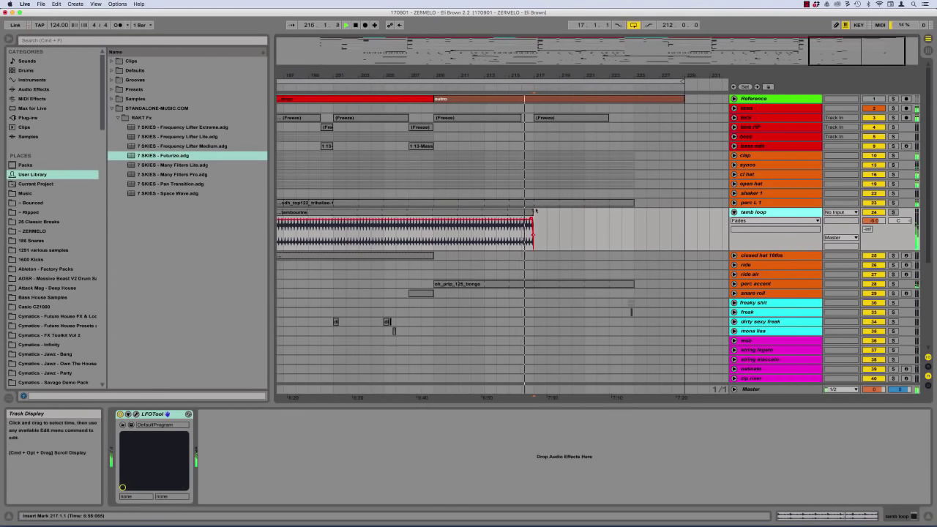
click(545, 217)
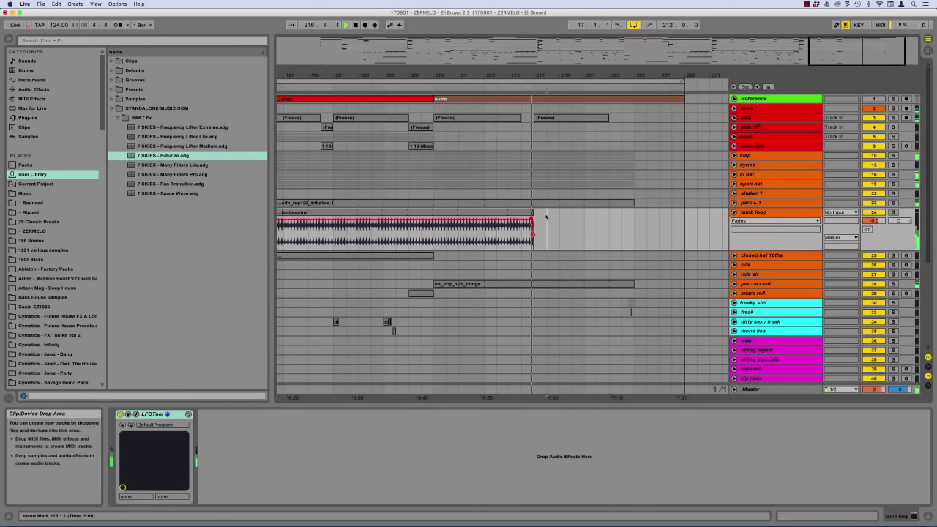
click(734, 213)
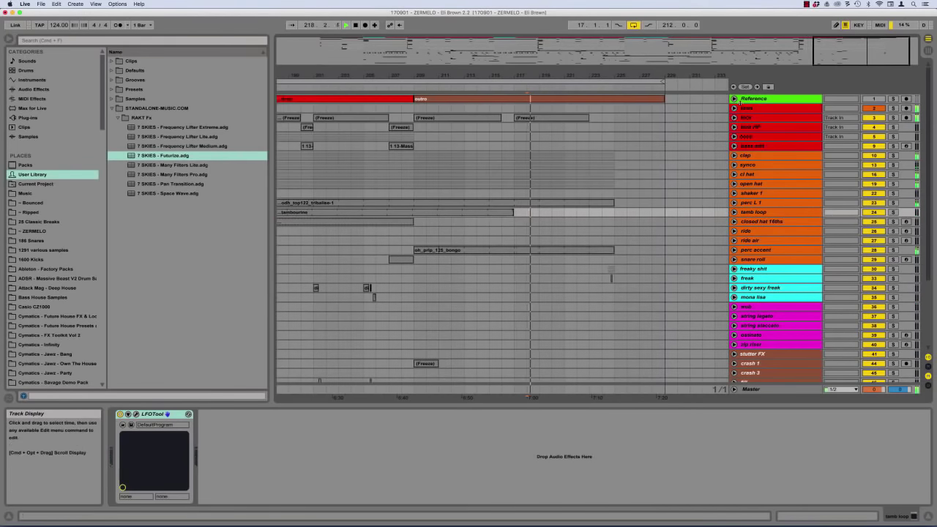
Unfold the kick HP track to show its outro clip from bar 223 to 225, and fold the track again
click(734, 126)
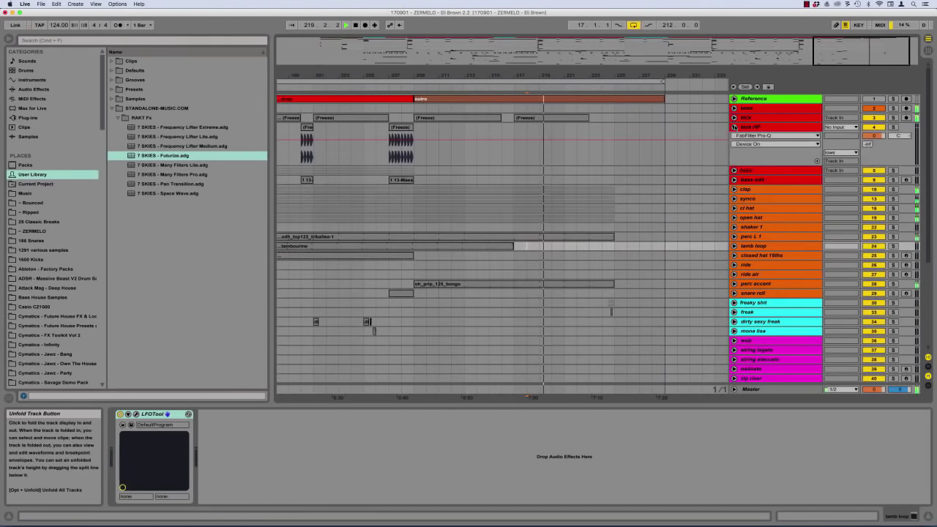
drag(401, 128, 605, 144)
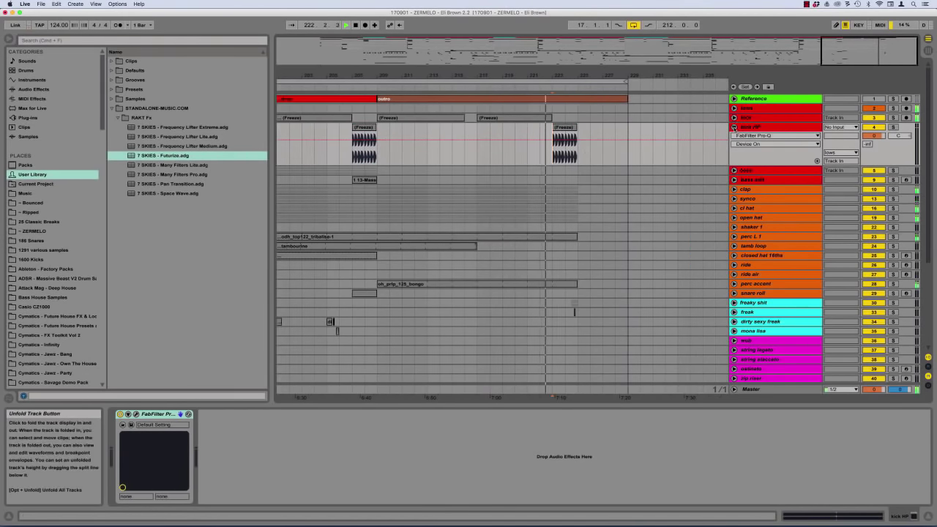
click(733, 126)
Select the bass group, unfold it to show its subtracks in the outro, and fold it again
click(742, 136)
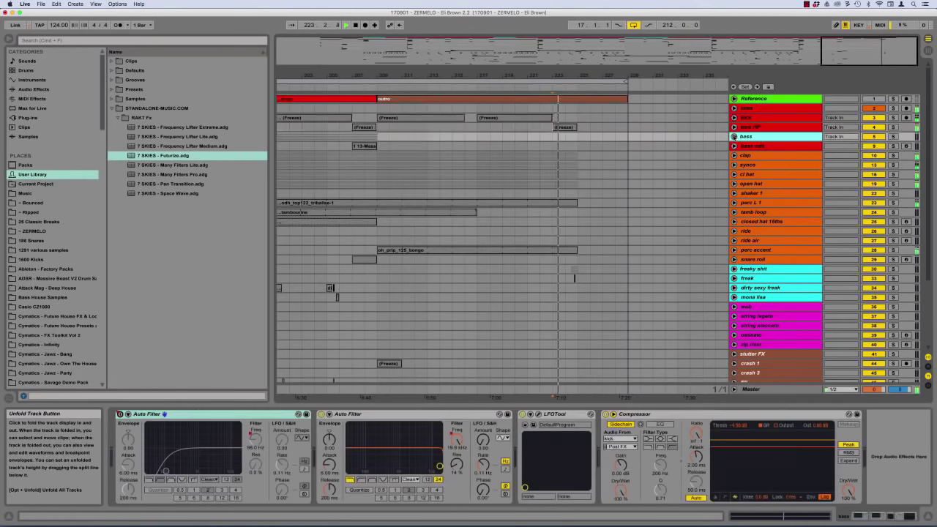
click(734, 137)
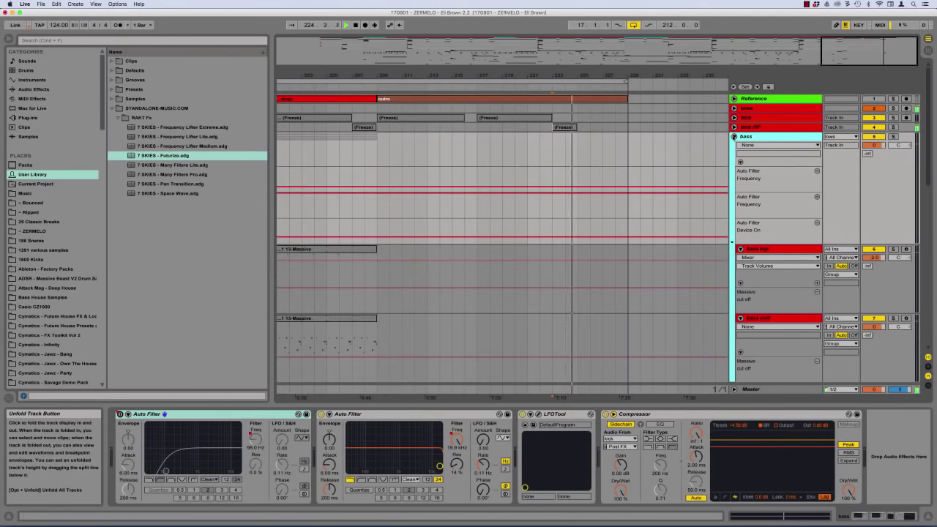
click(734, 136)
Highlight bars 224 to 228 on the freaky shit group at the end of the outro
scroll(570, 177, down, 5)
drag(565, 180, 626, 186)
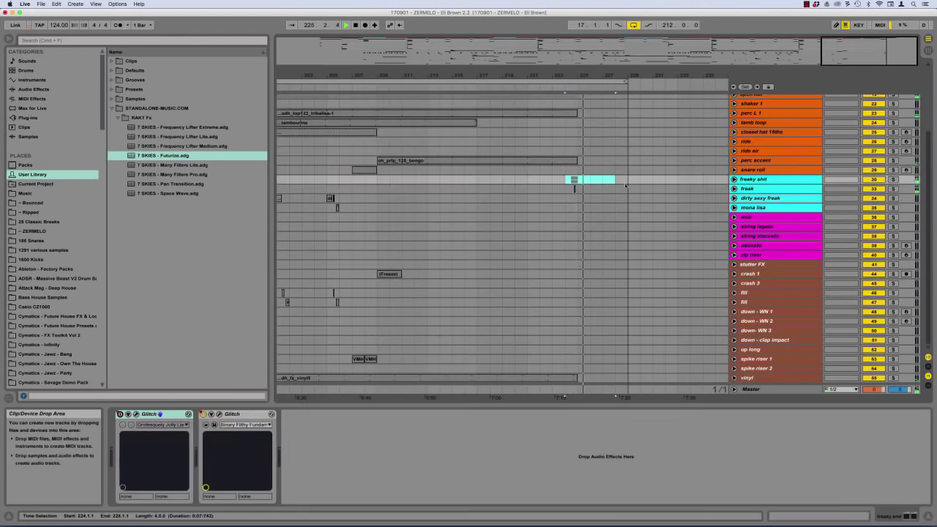